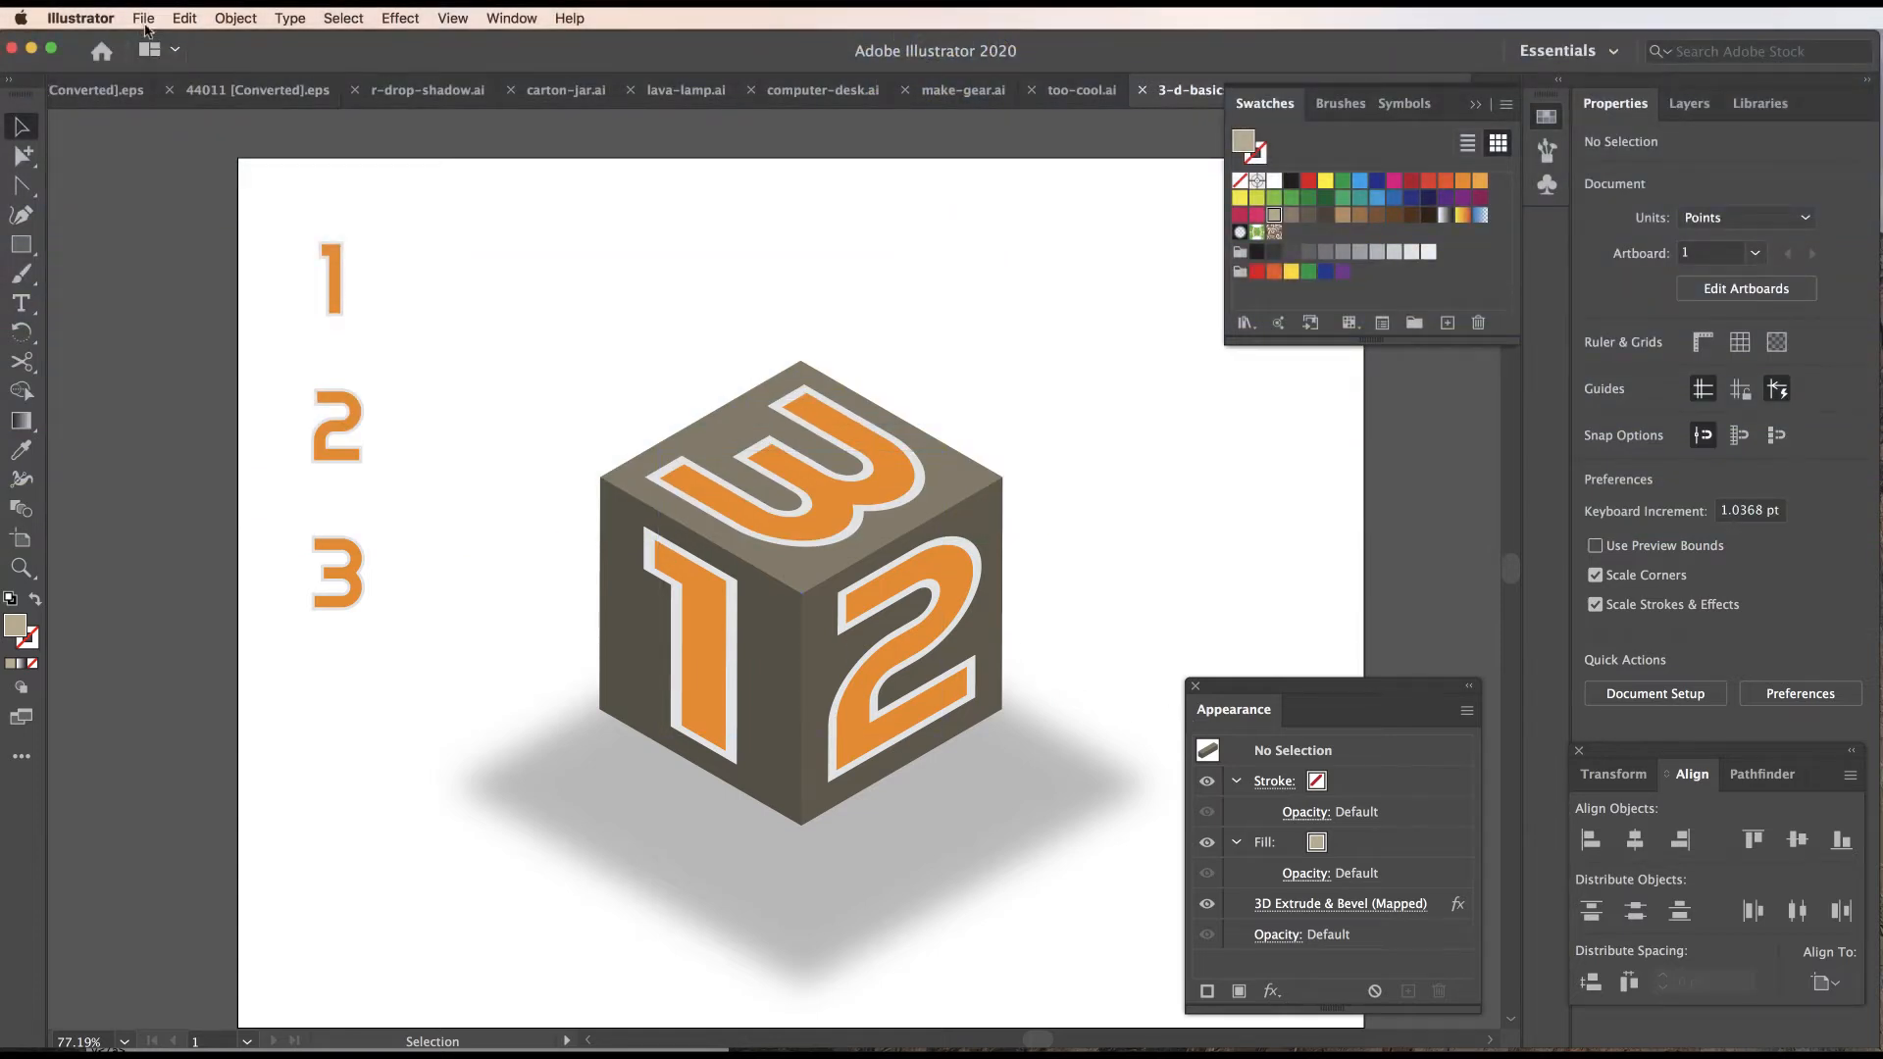
Create a landscape Letter document of 792 x 612 pt and switch its color mode to RGB.
left_click(143, 17)
left_click(162, 38)
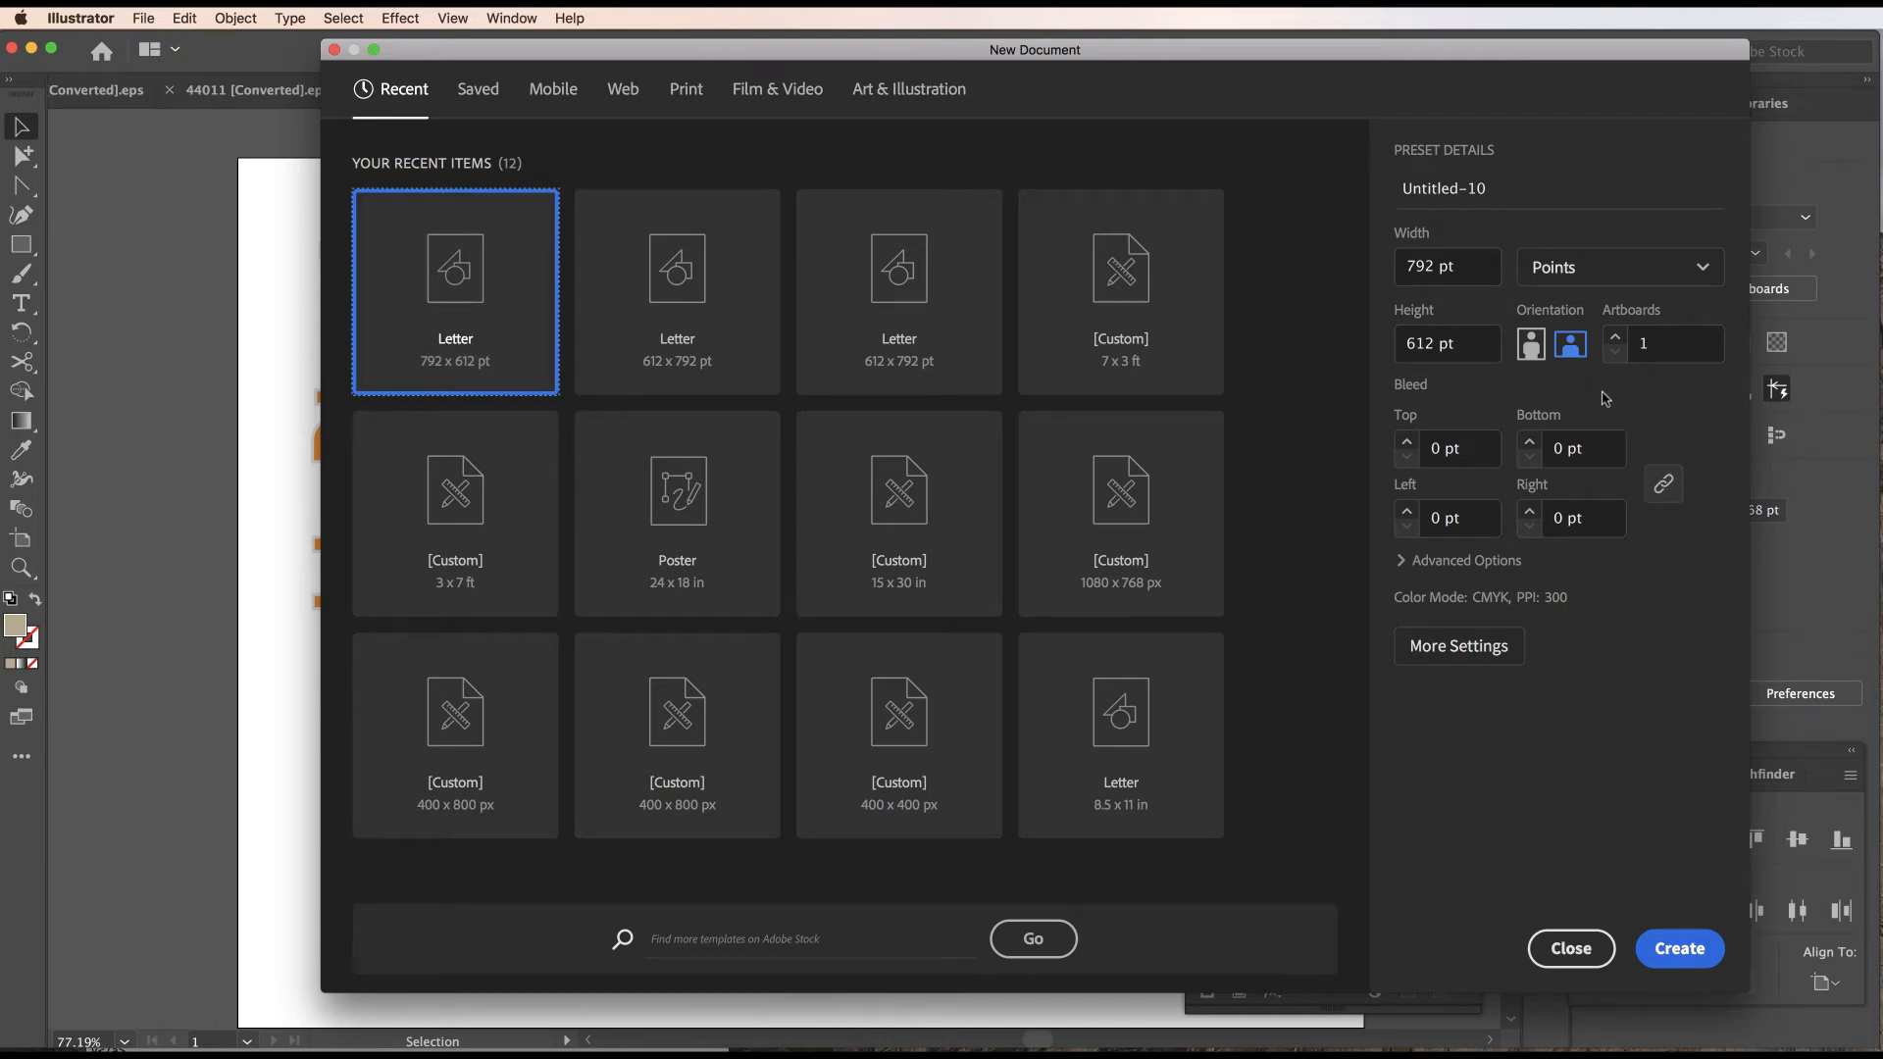
left_click(1677, 948)
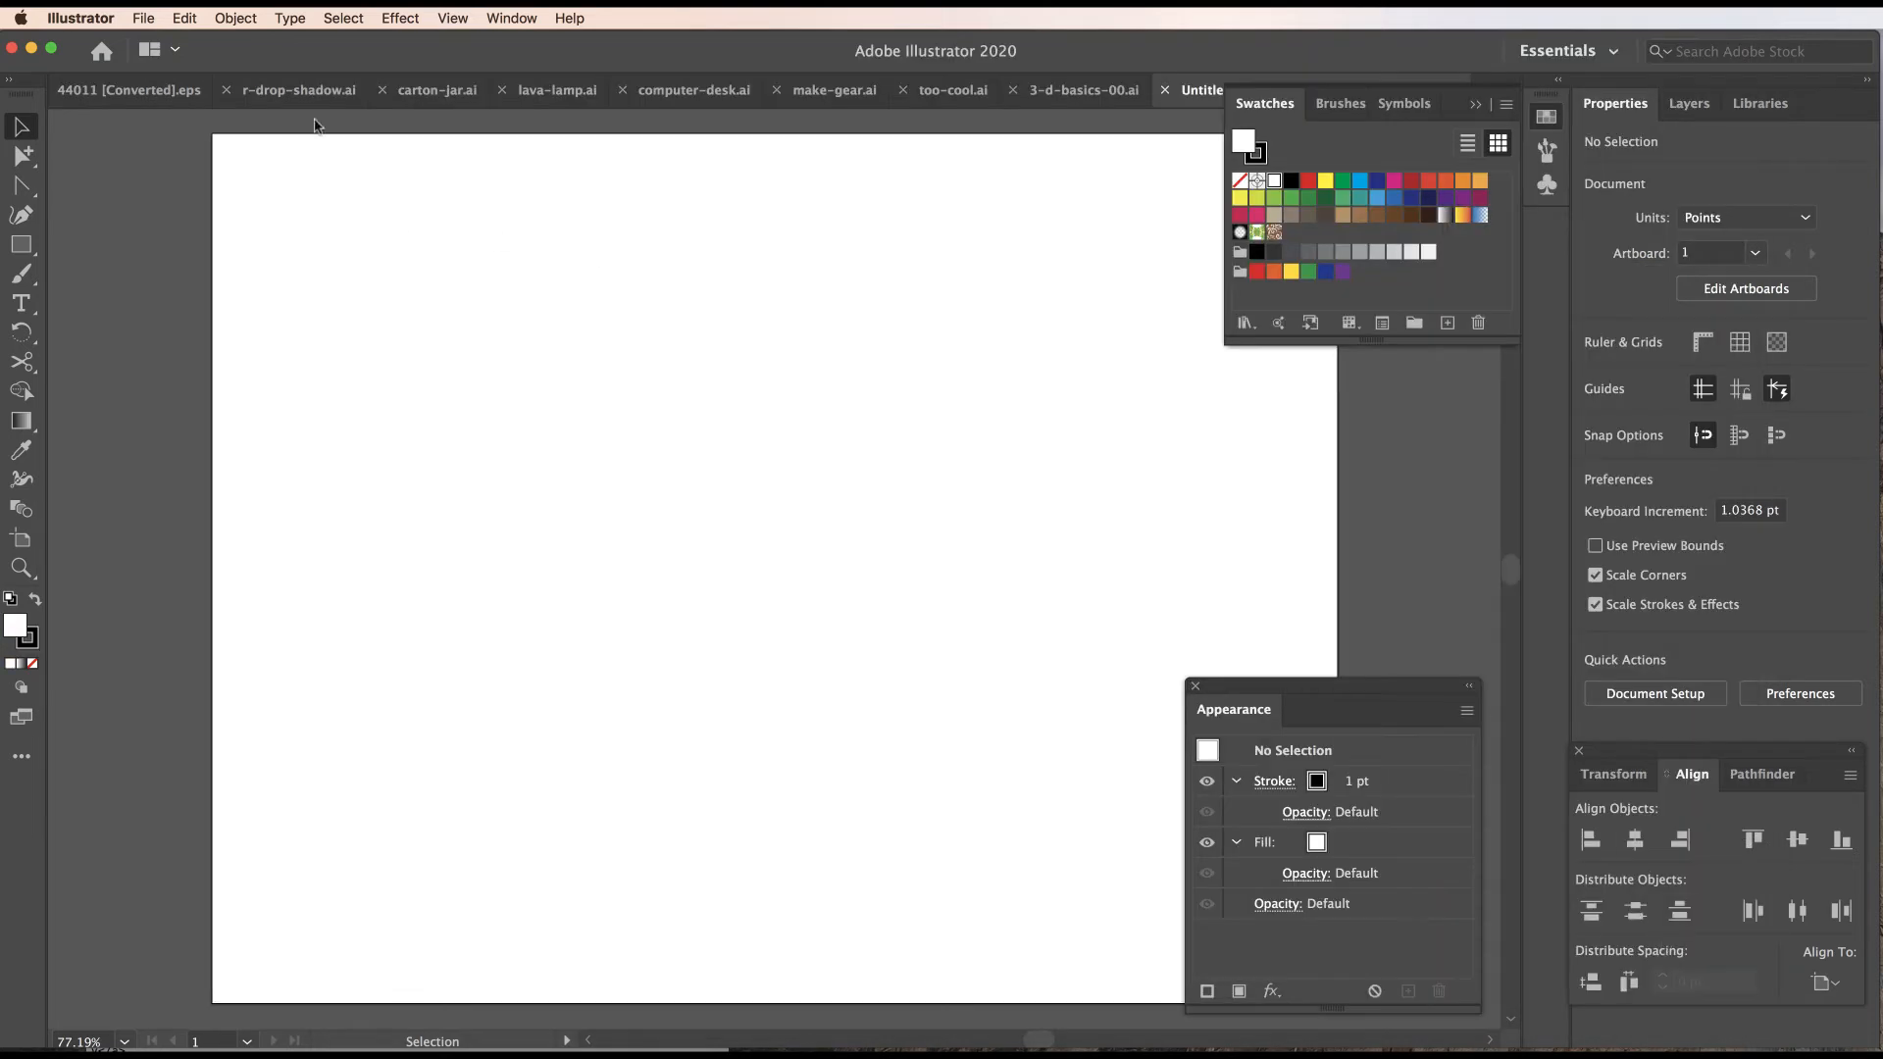
left_click(142, 19)
mouse_move(215, 478)
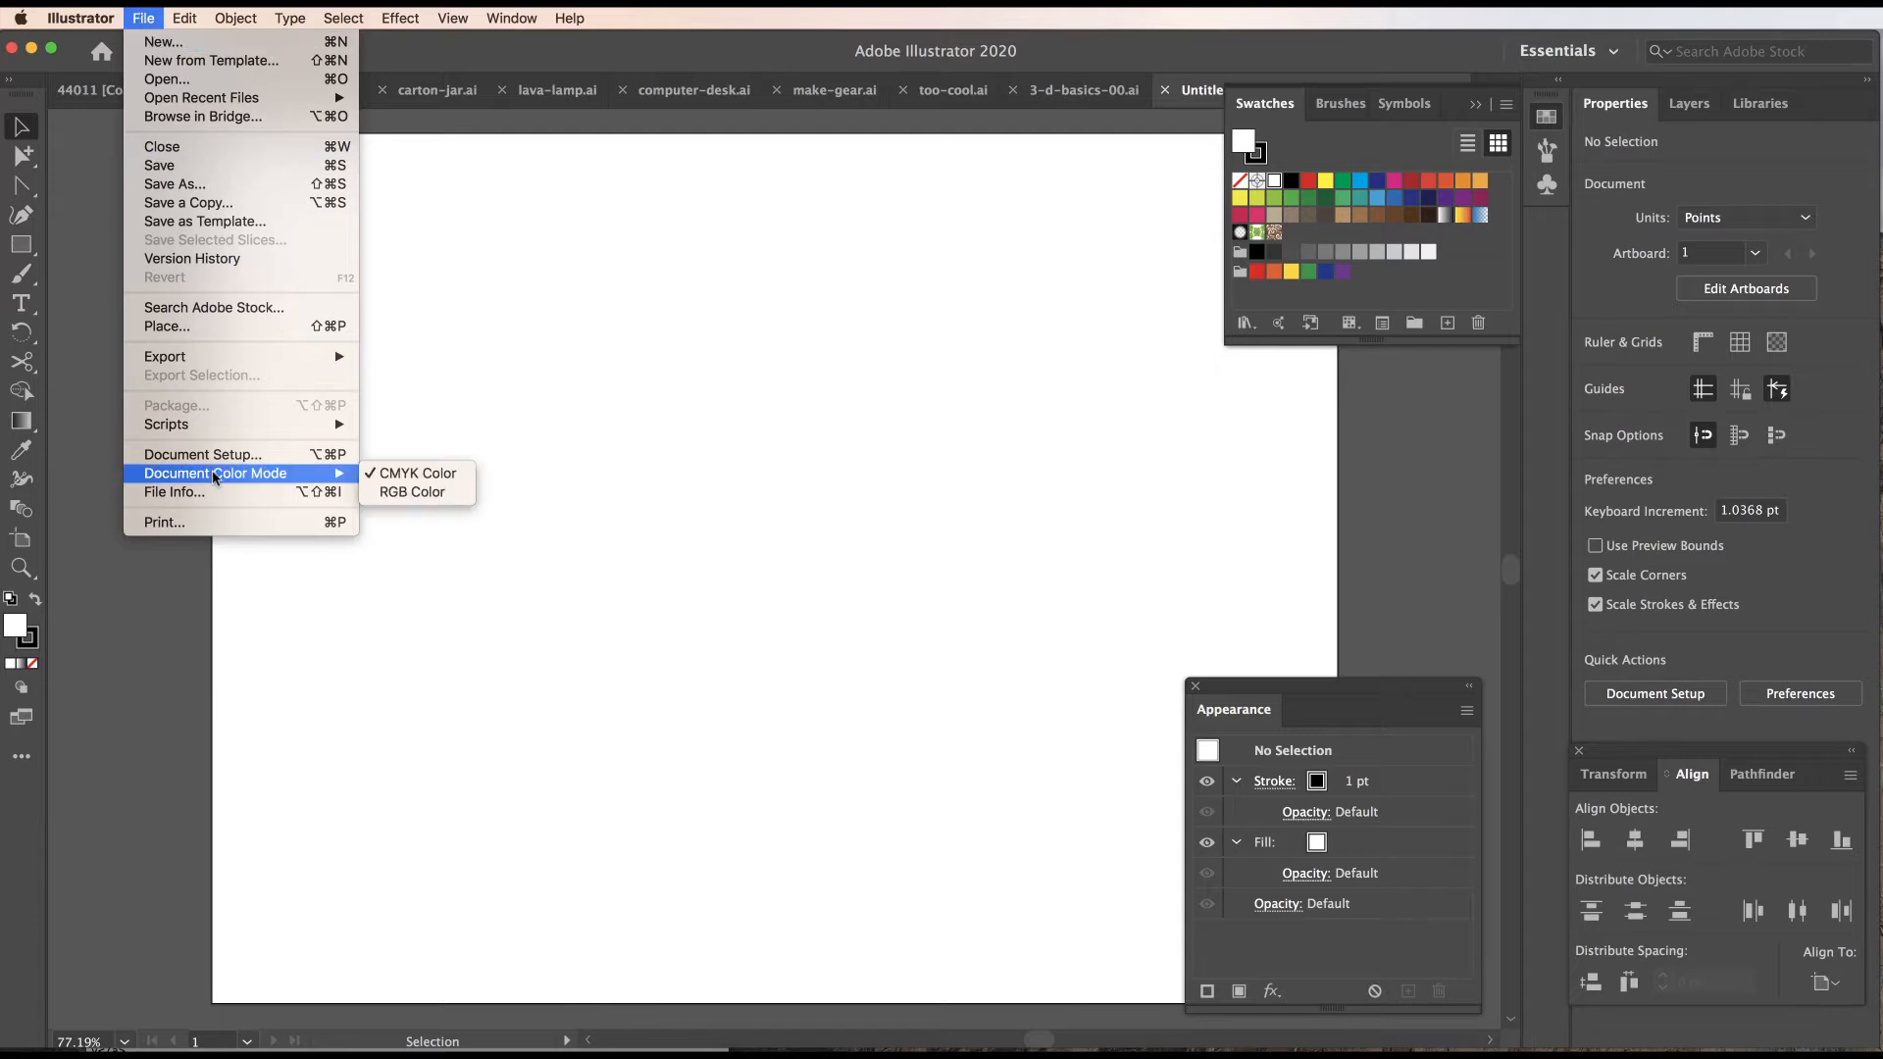
left_click(417, 494)
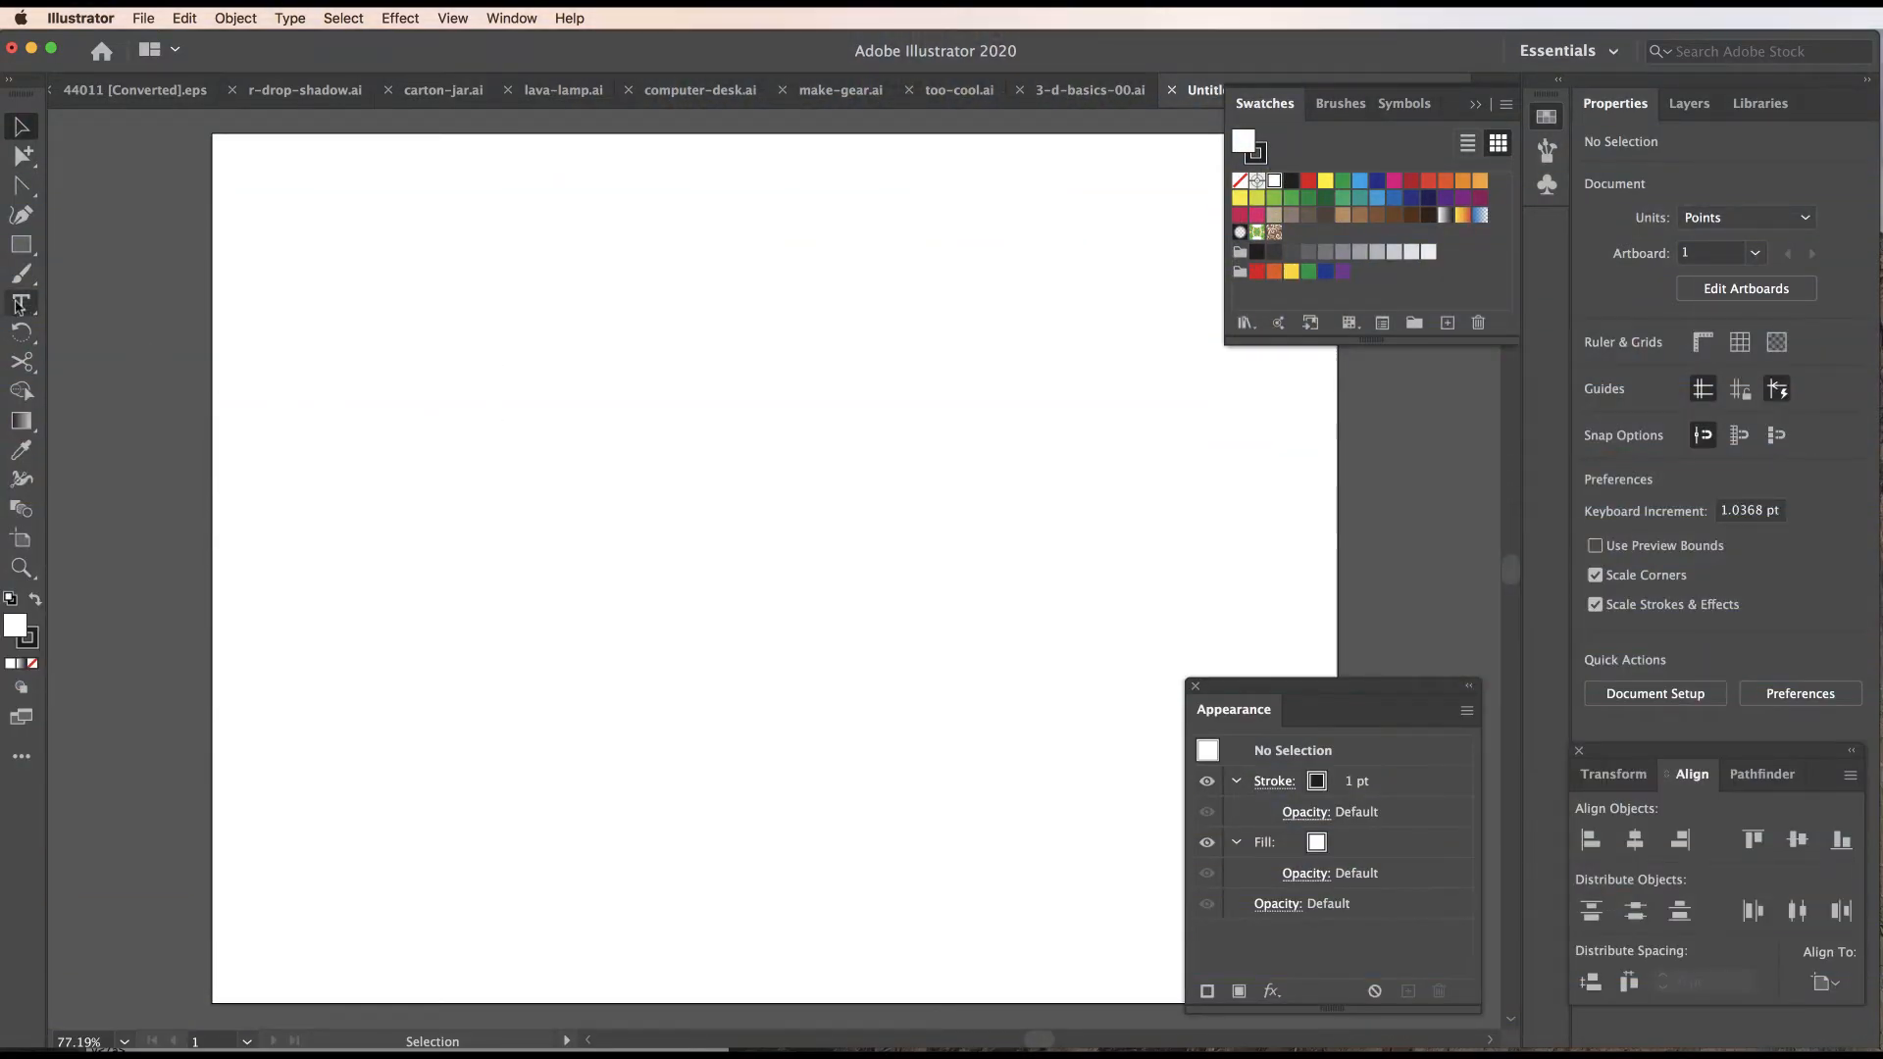
Add a text box about 85 x 94 pt near the artboard's upper-left corner containing "1" in Righteous Regular, 72 pt.
left_click_drag(21, 303, 108, 298)
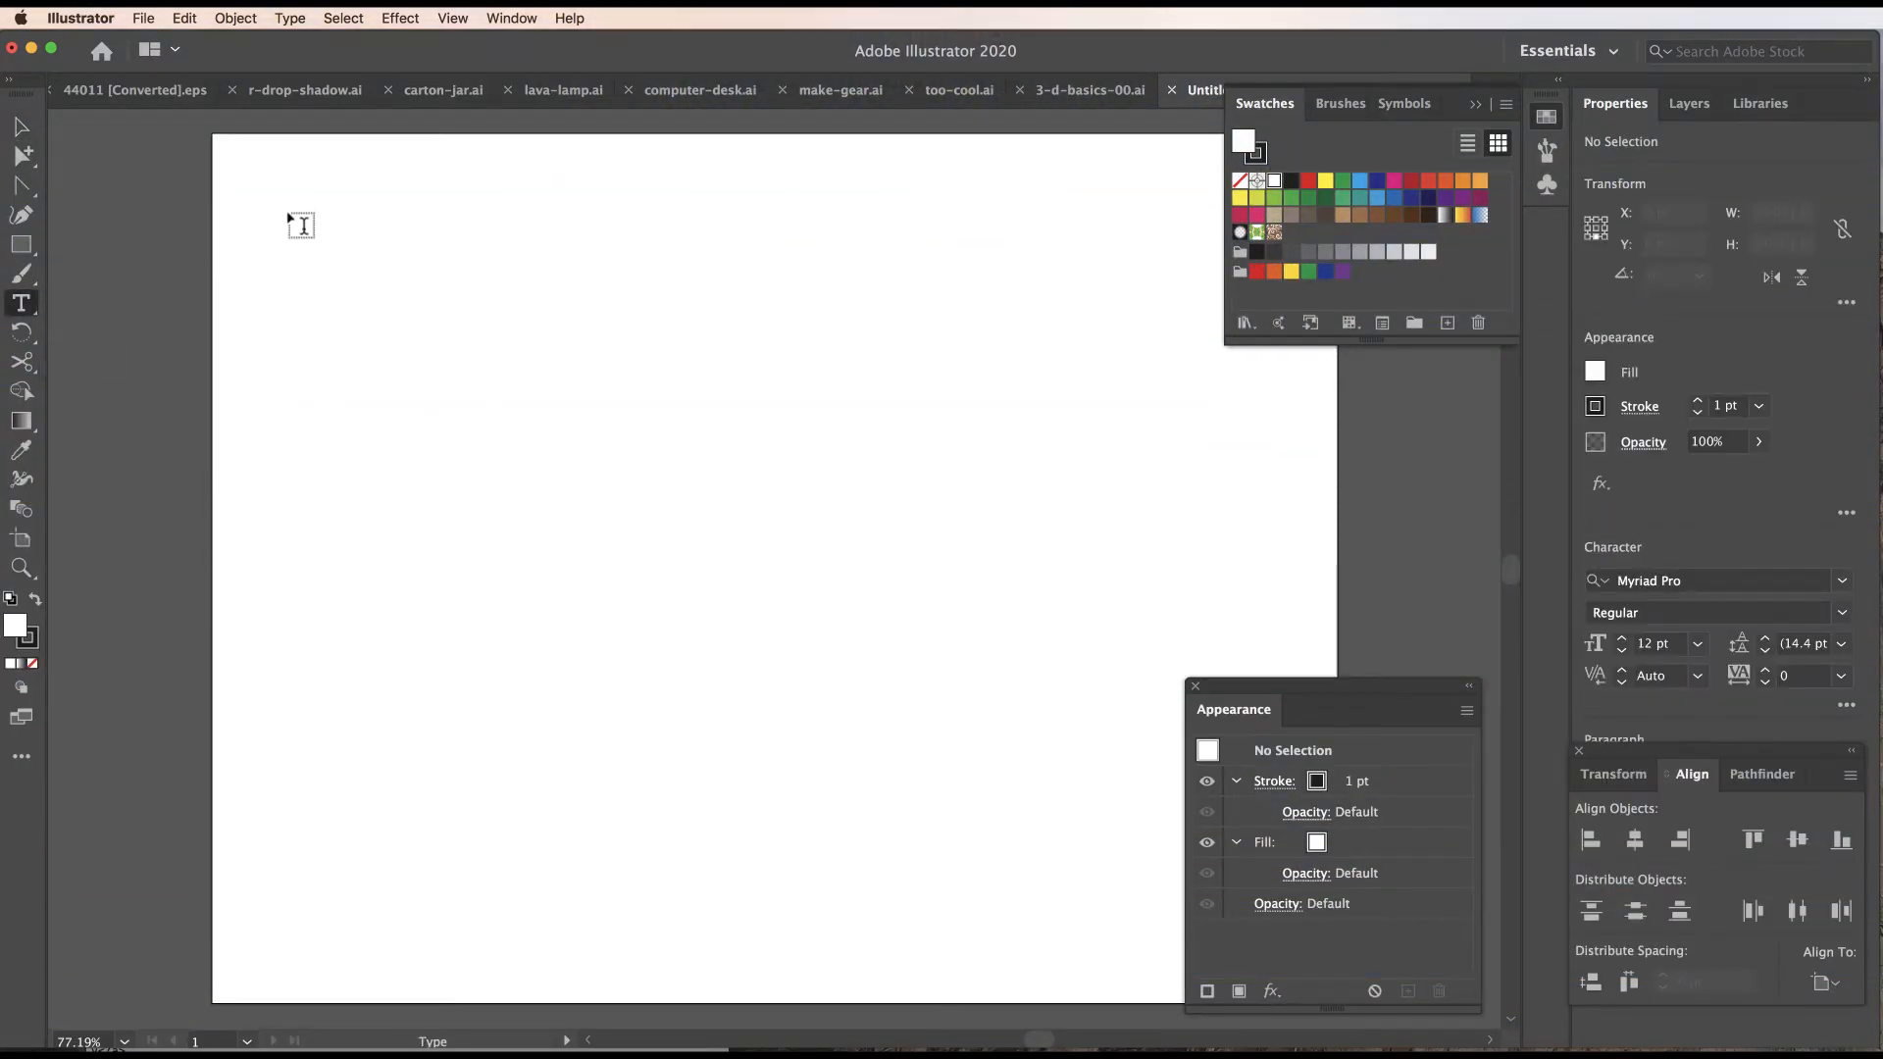
left_click_drag(288, 212, 408, 343)
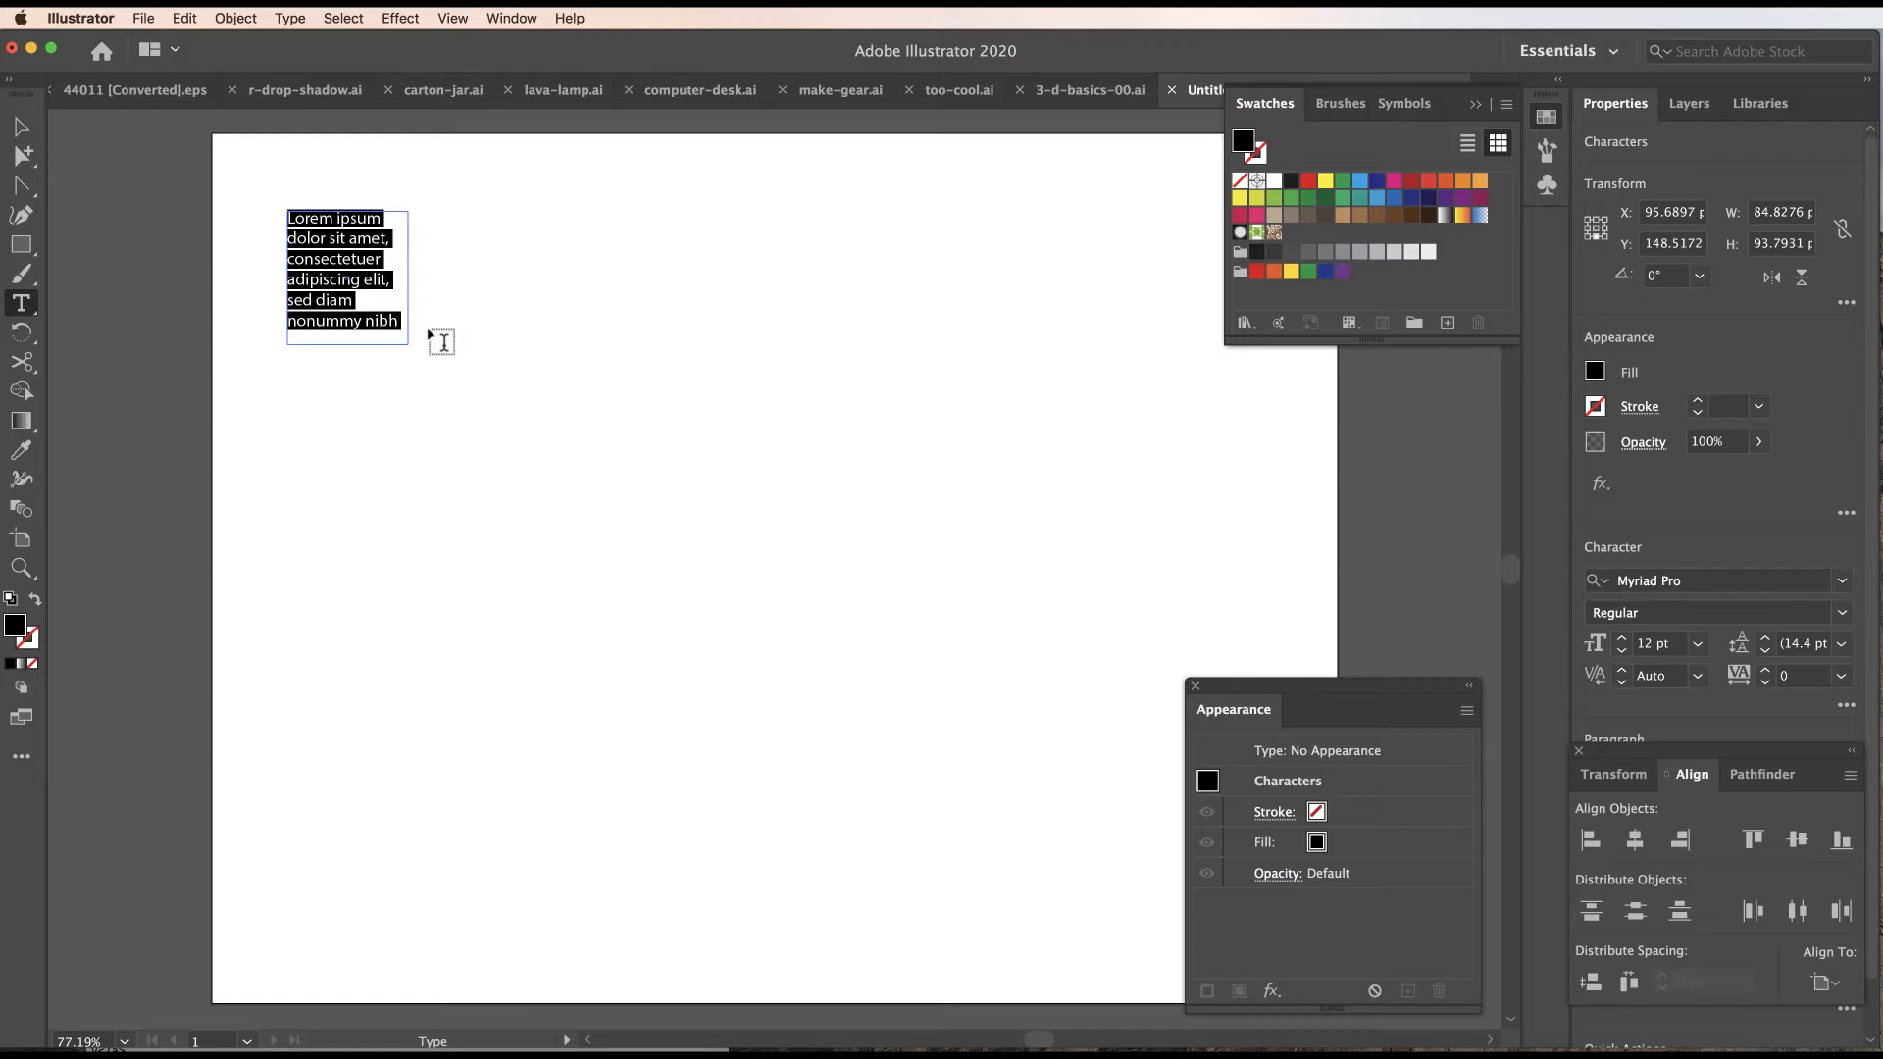
key("BackSpace")
left_click(1844, 581)
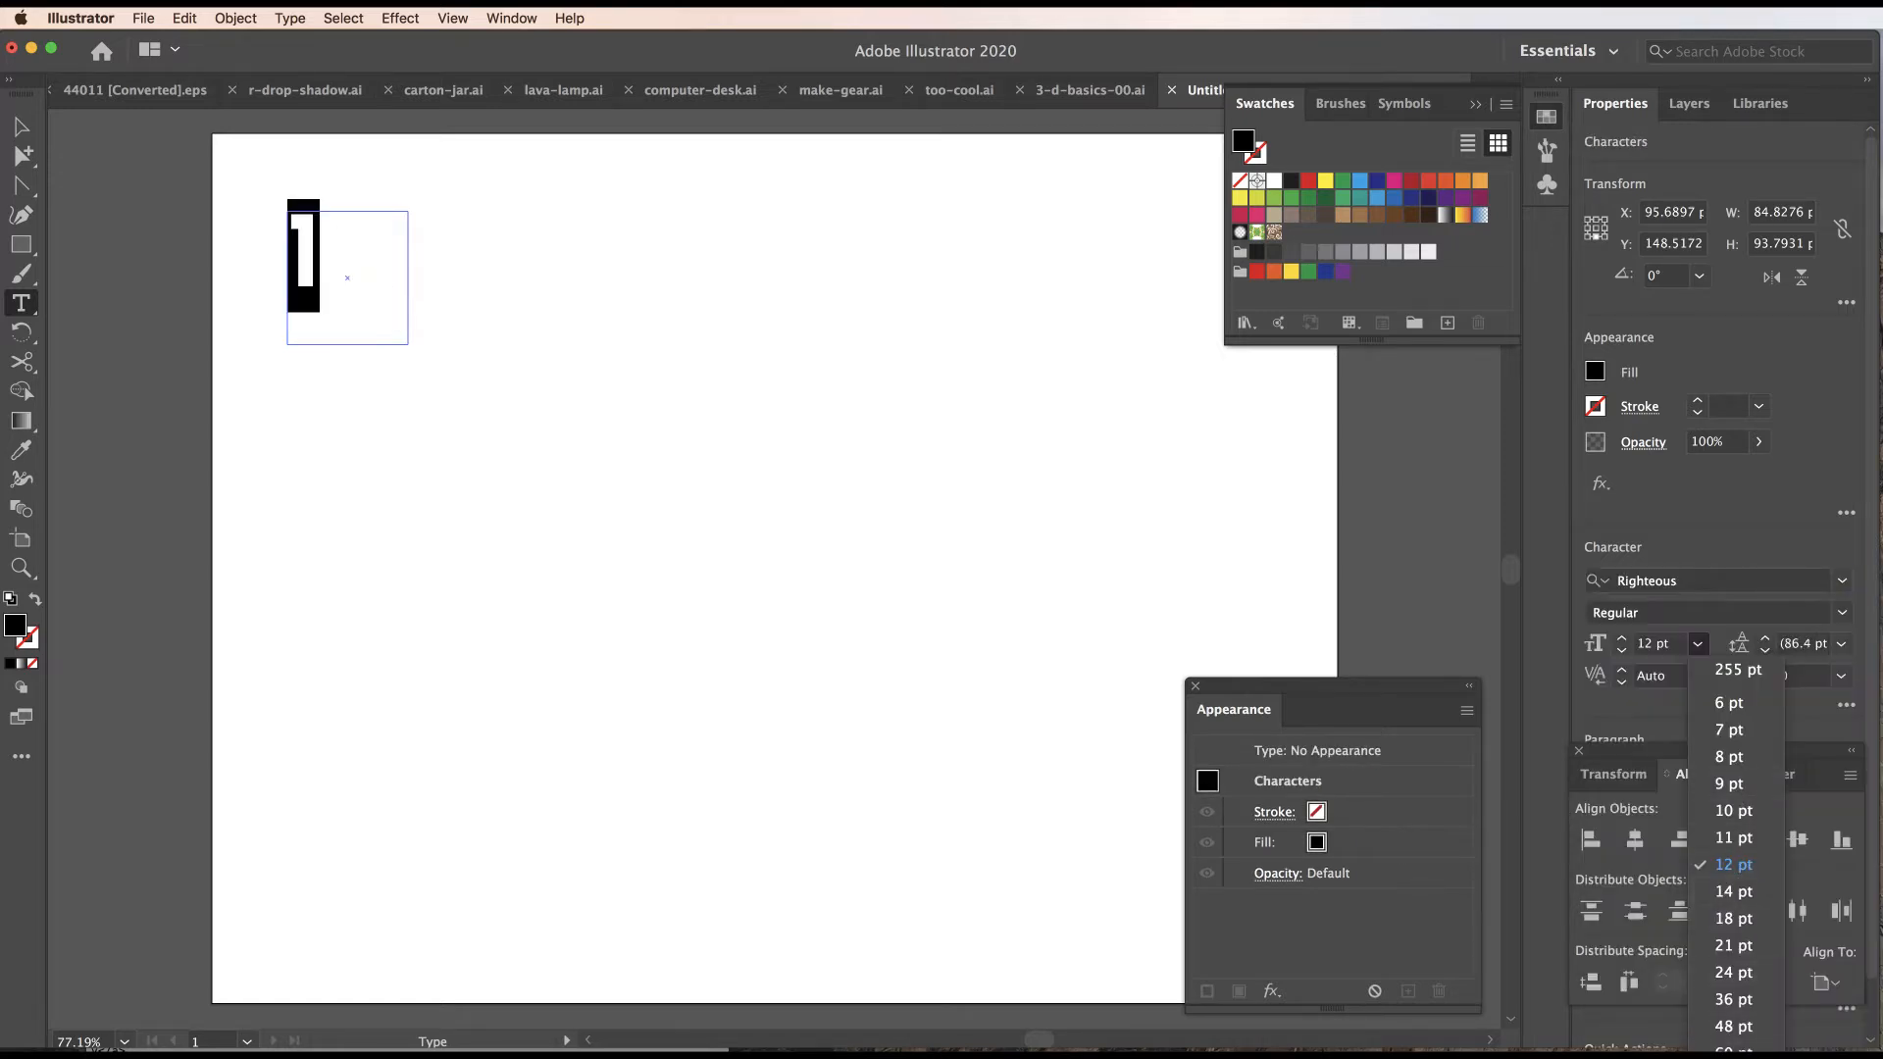
left_click(1738, 1055)
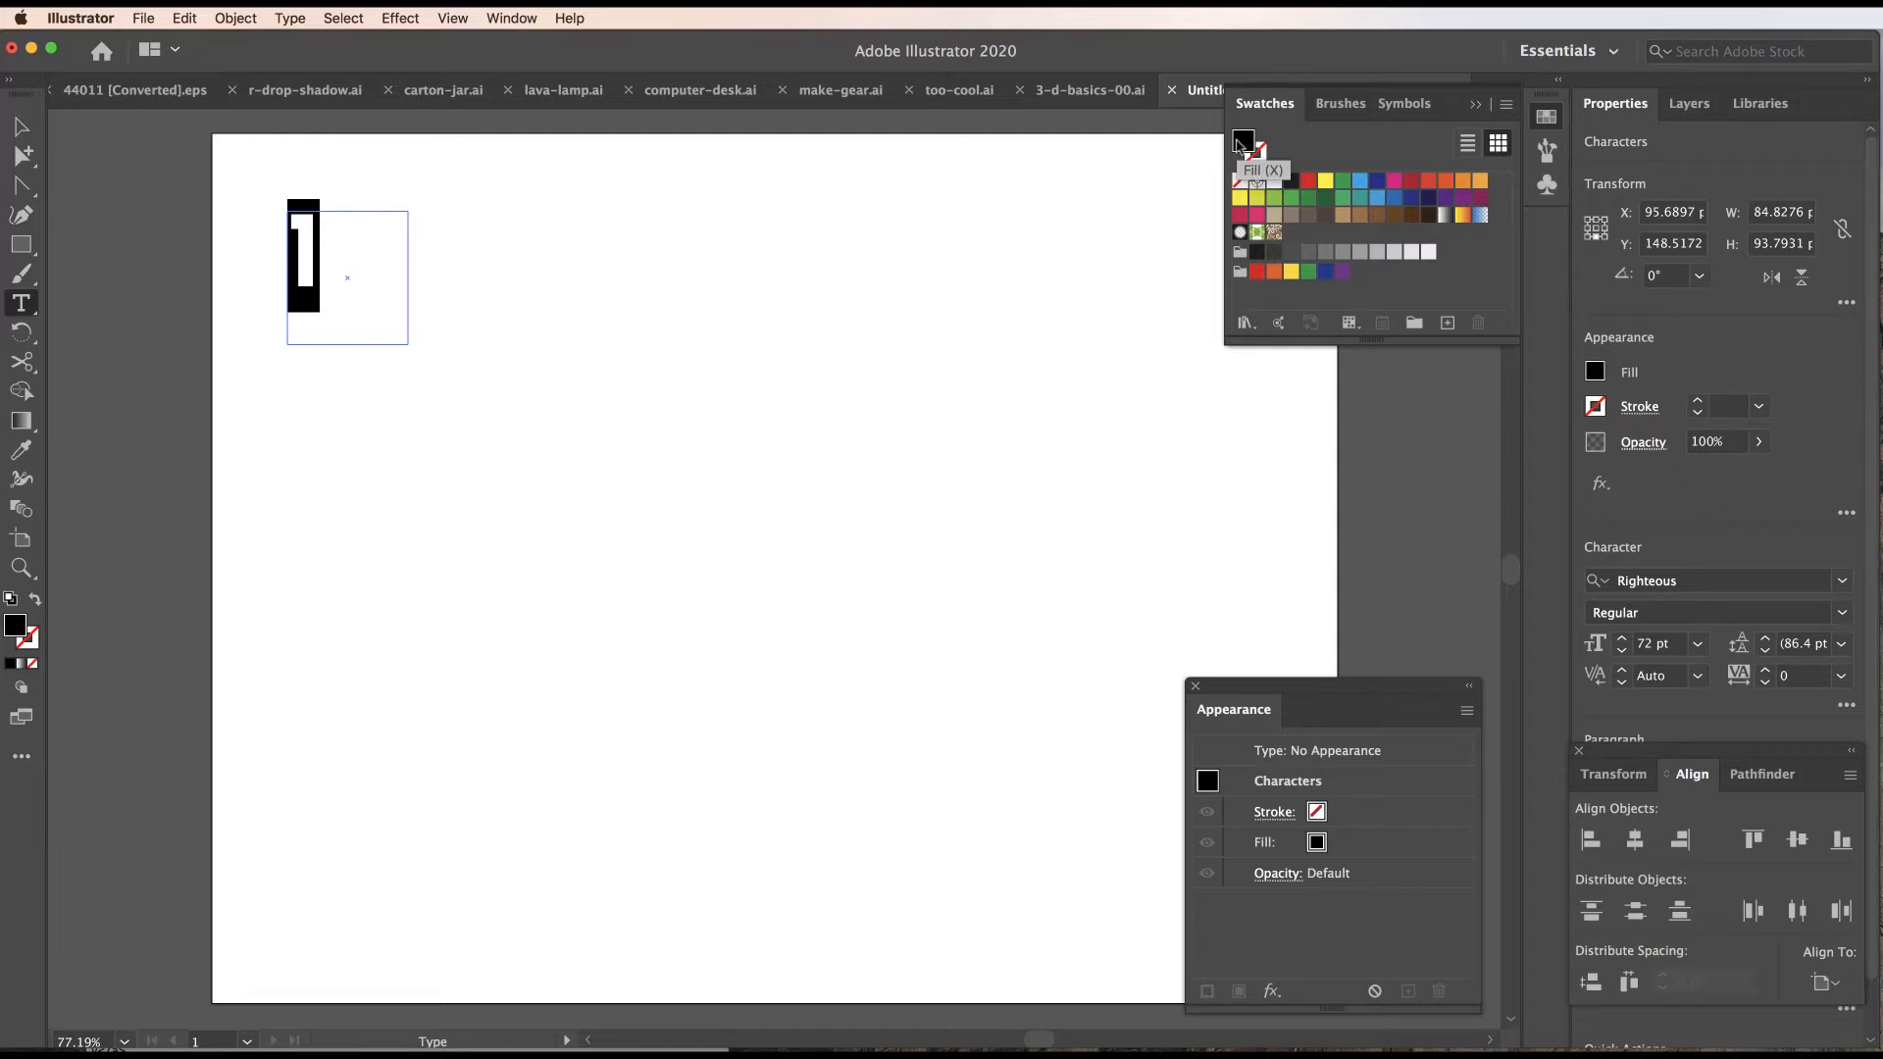
Give the number 1 an orange fill and a light gray 2 pt stroke.
left_click(1461, 184)
left_click(1259, 160)
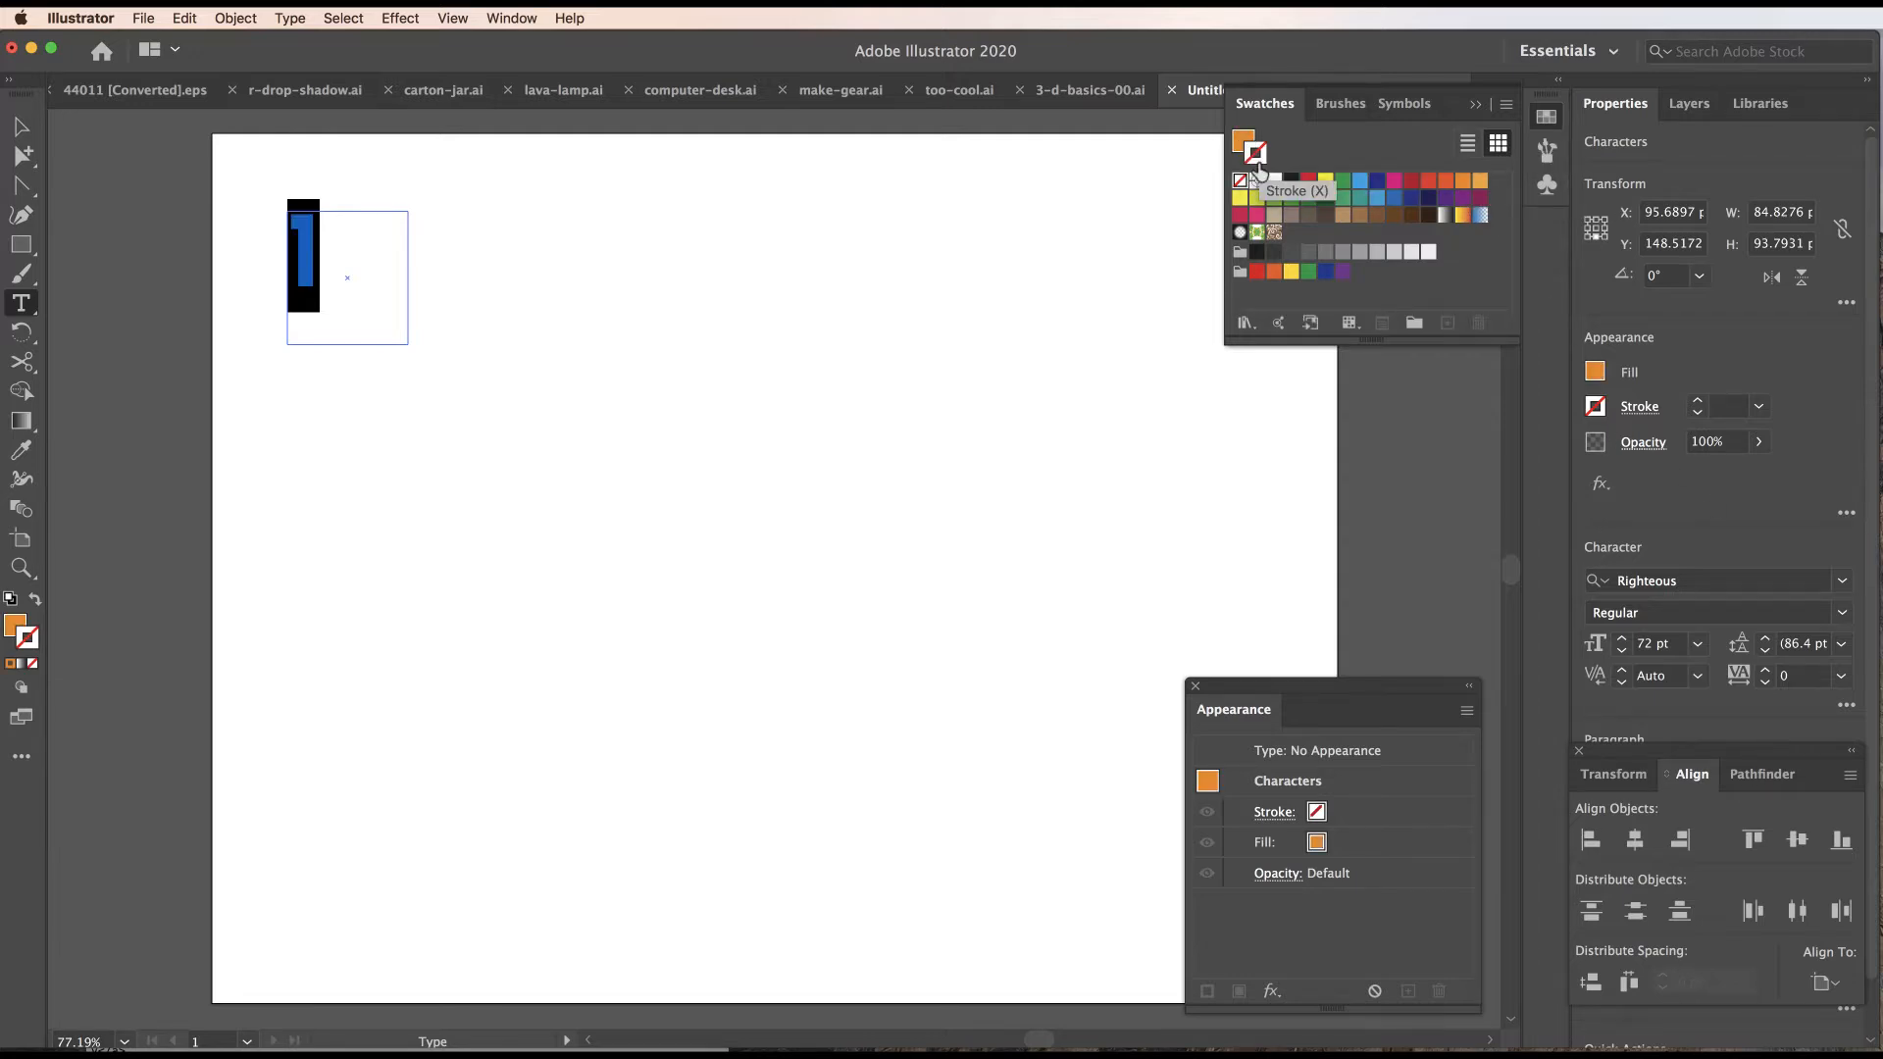
left_click(1412, 253)
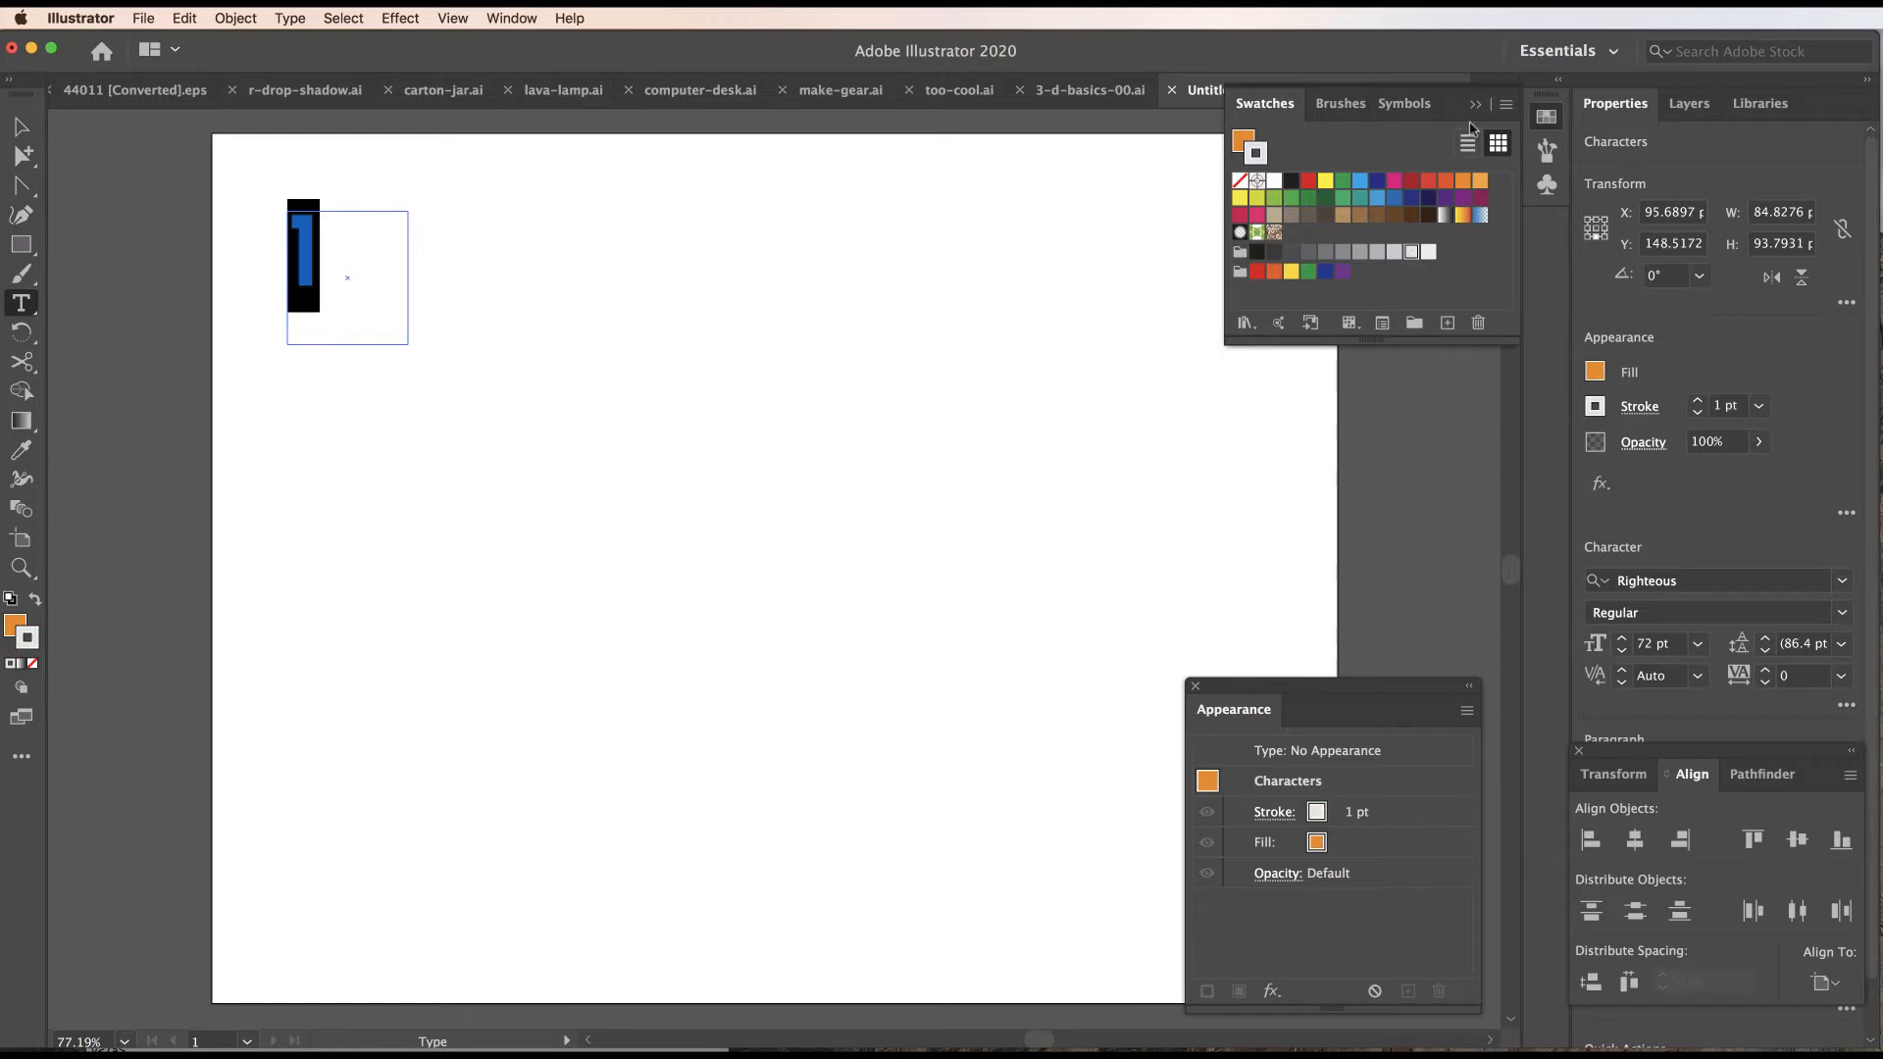
left_click(1698, 400)
key("Escape")
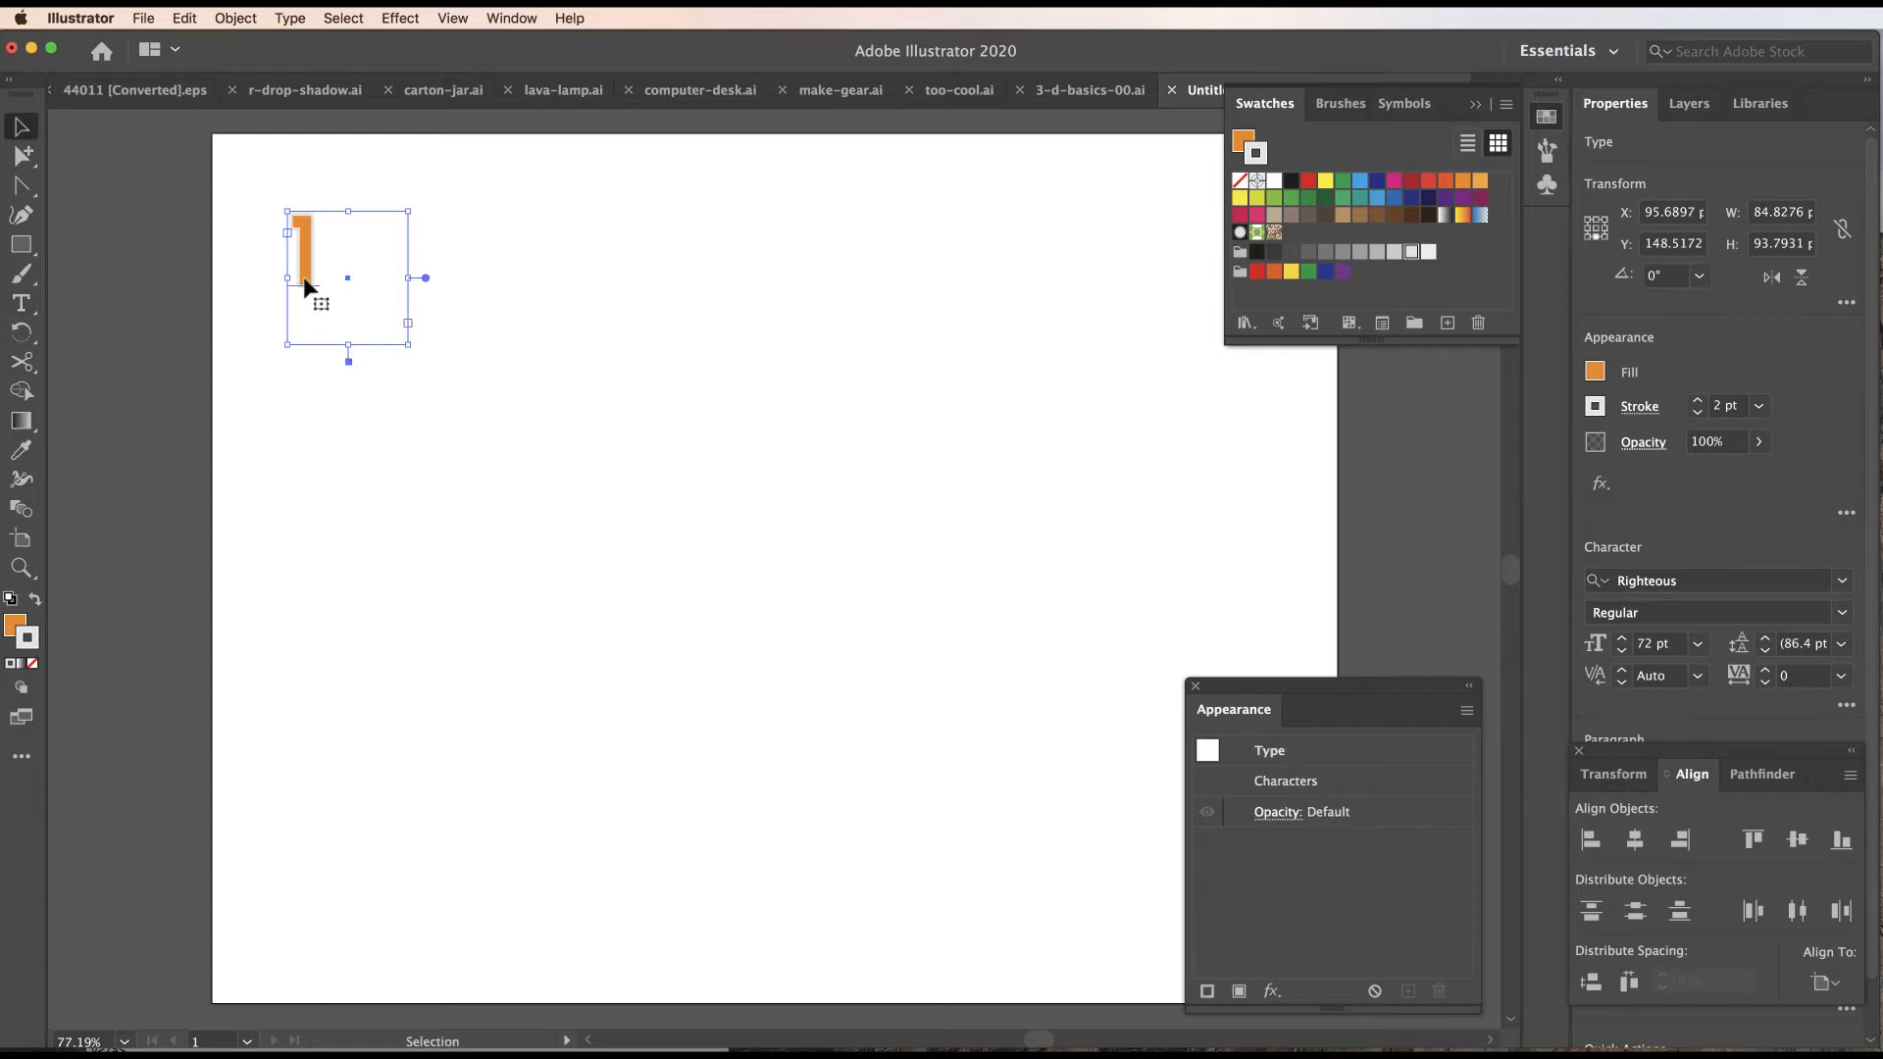
Duplicate the number 1 twice straight down the artboard and change the copies to 2 and 3.
left_click_drag(305, 285, 305, 467)
left_click_drag(305, 467, 304, 663)
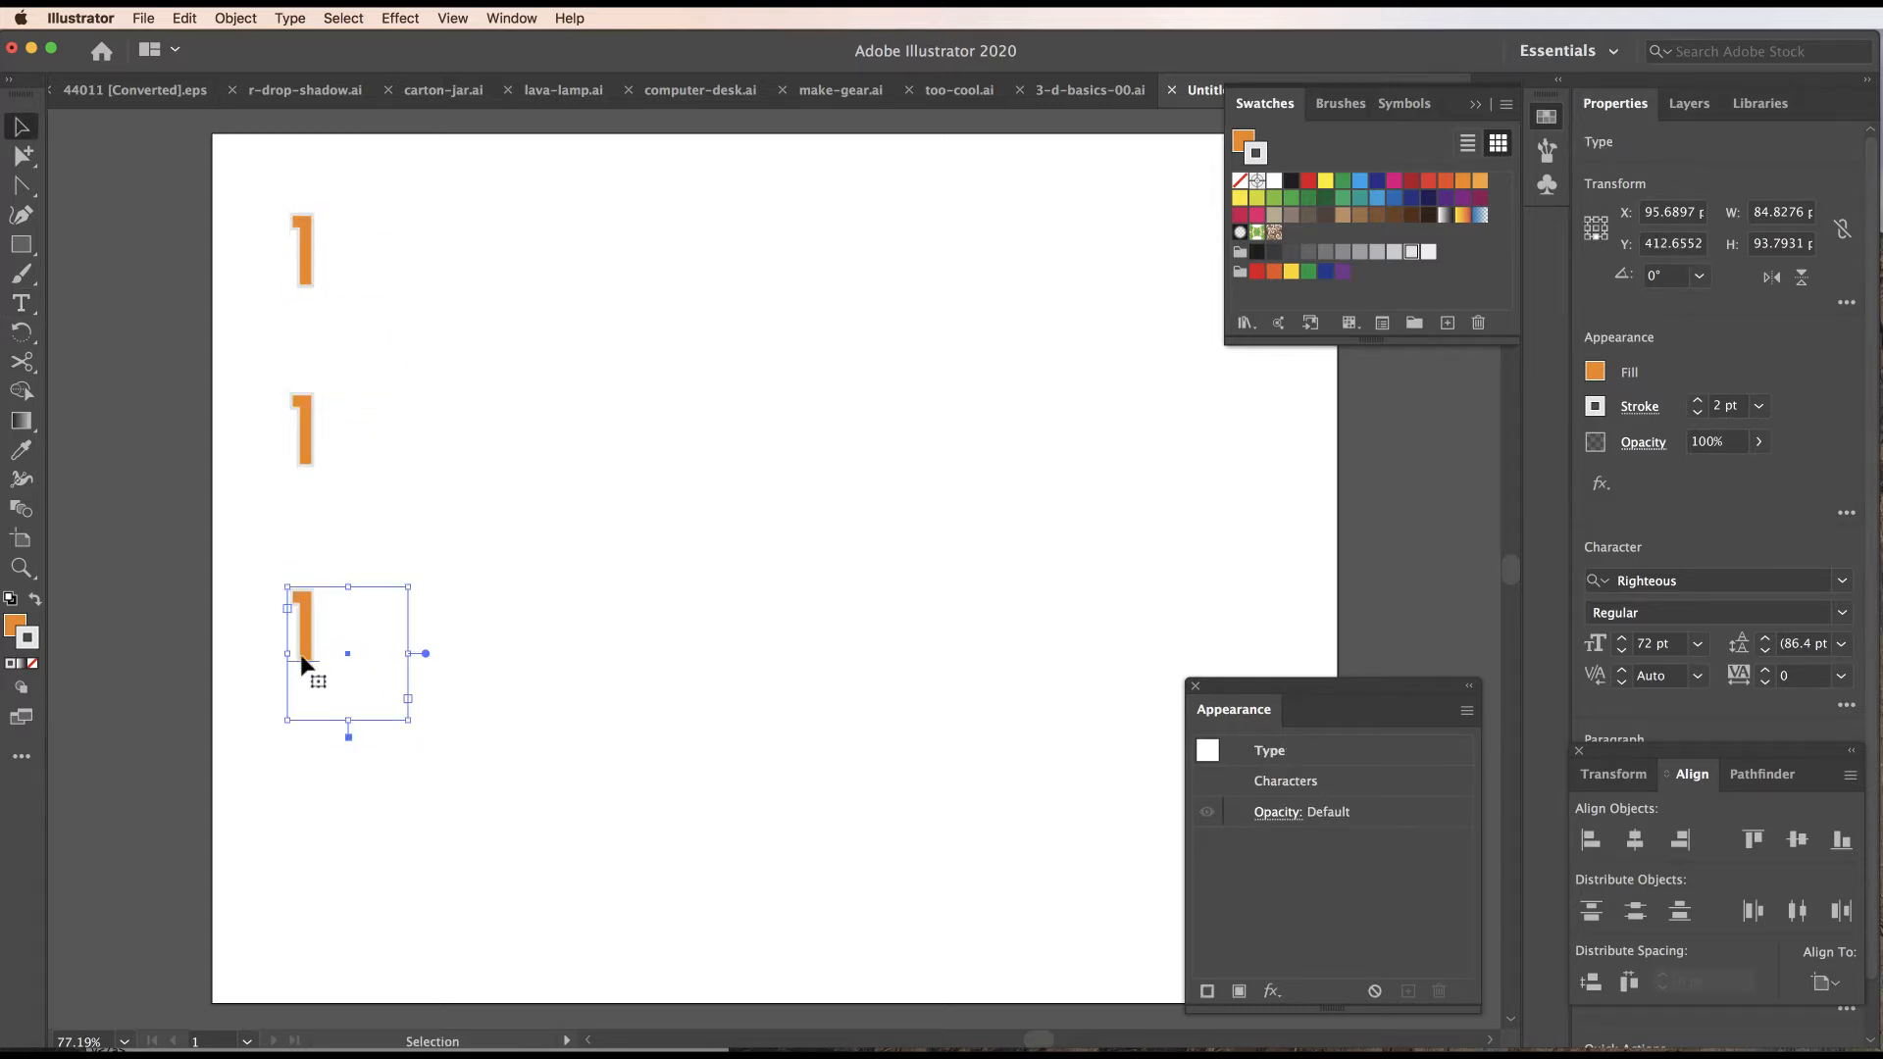
left_click(21, 303)
double_click(299, 429)
type("2")
double_click(296, 607)
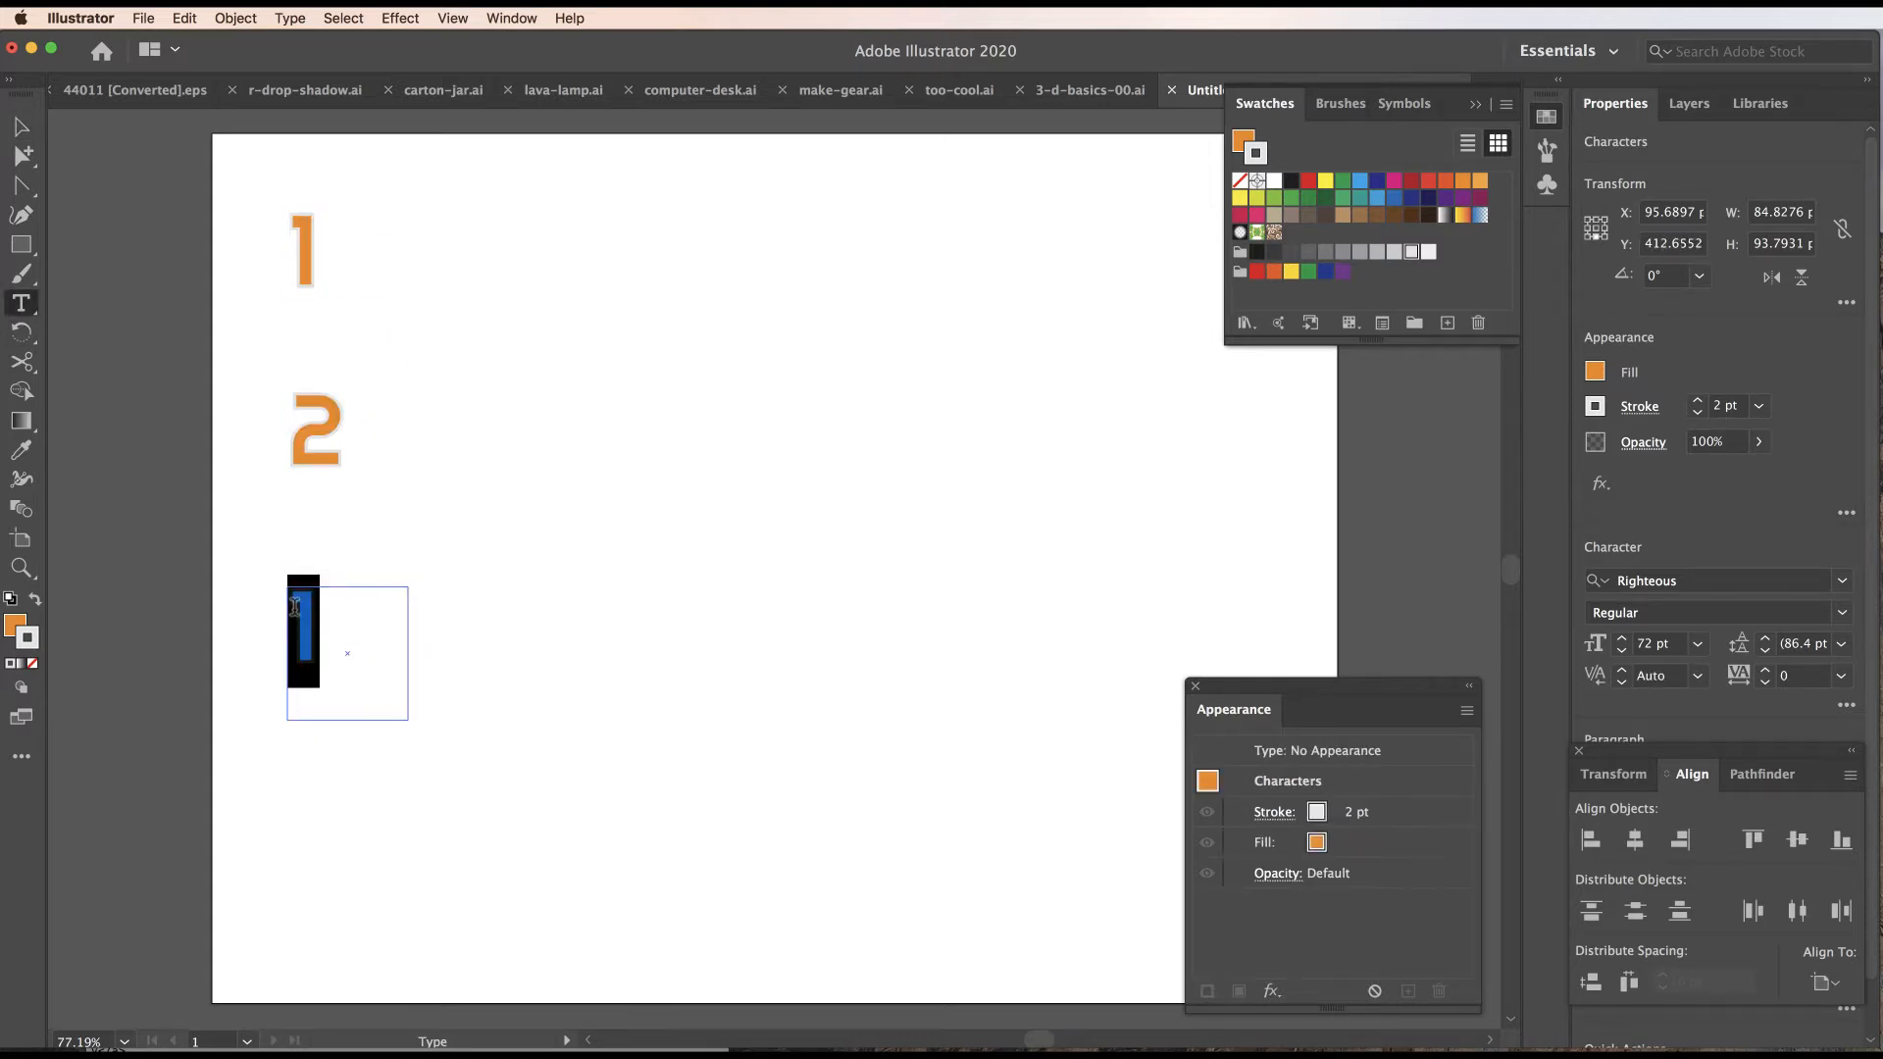
type("3")
key("Escape")
left_click(89, 169)
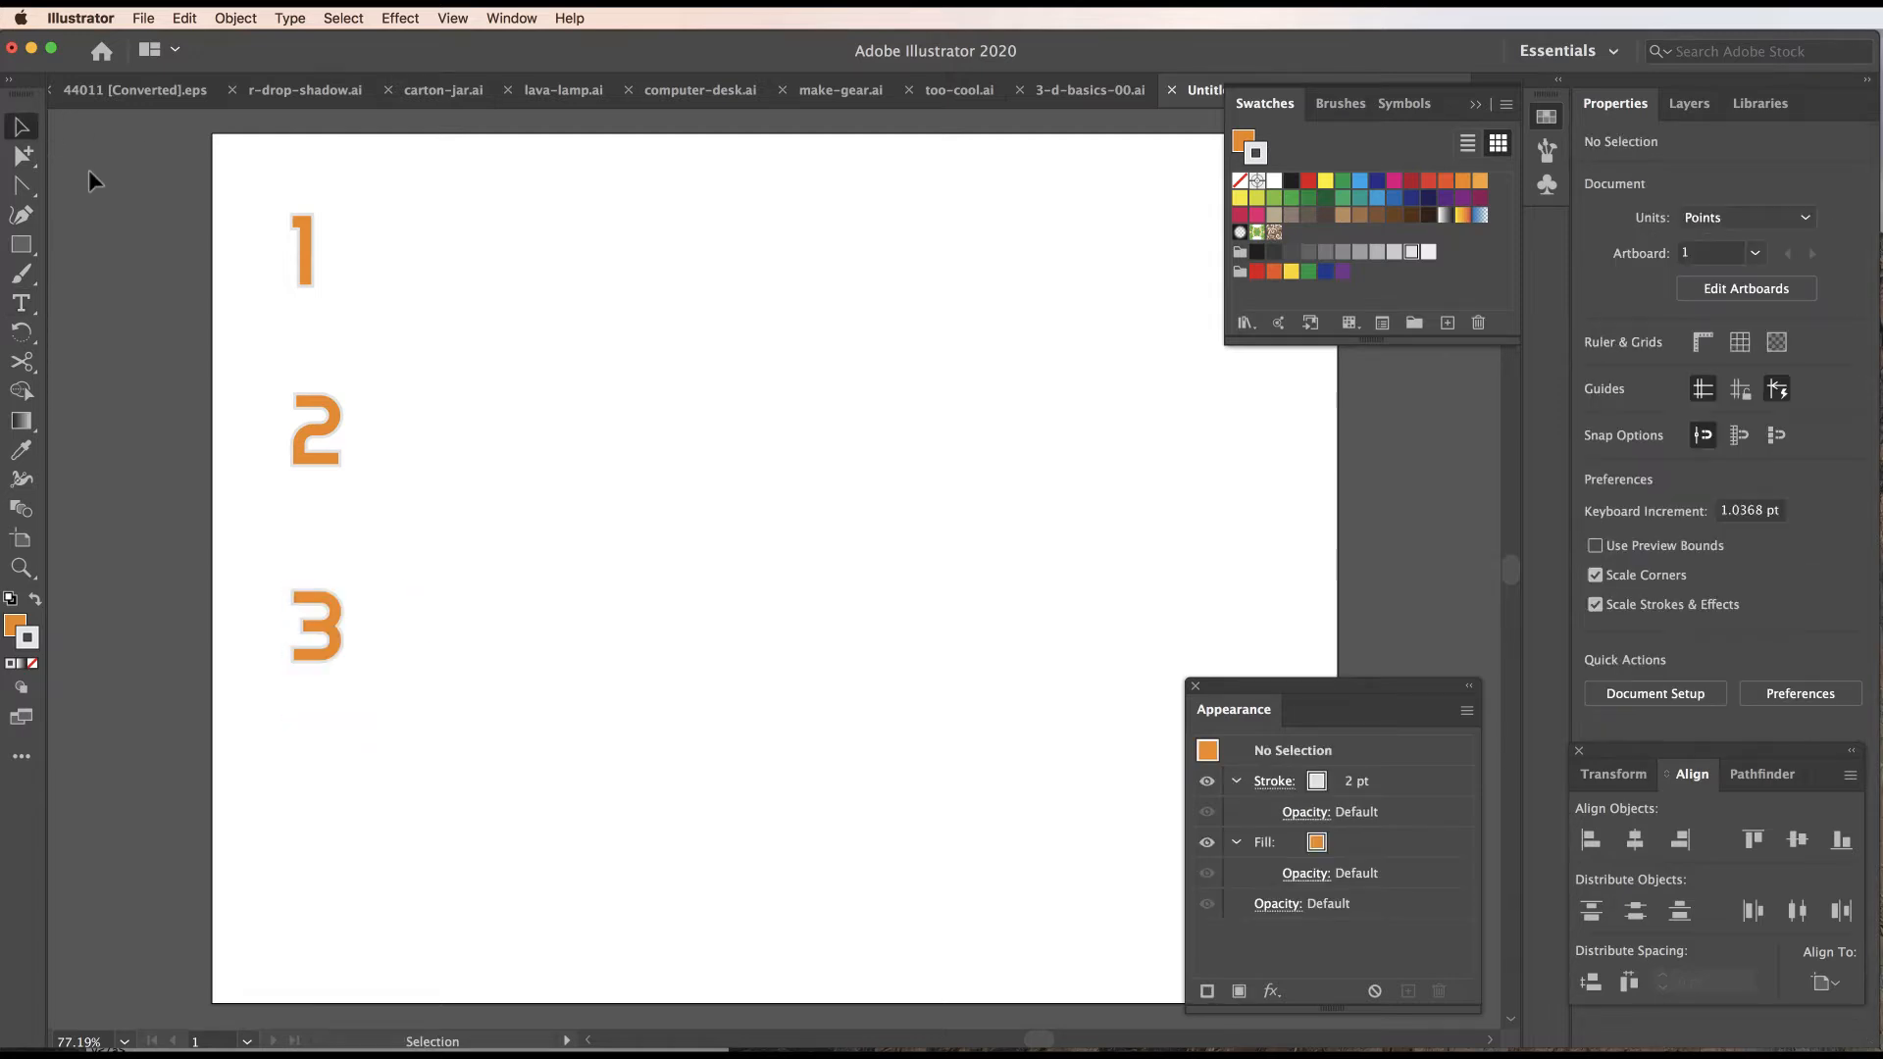
Align the three numbers to each other by their horizontal centers.
left_click_drag(193, 173, 375, 689)
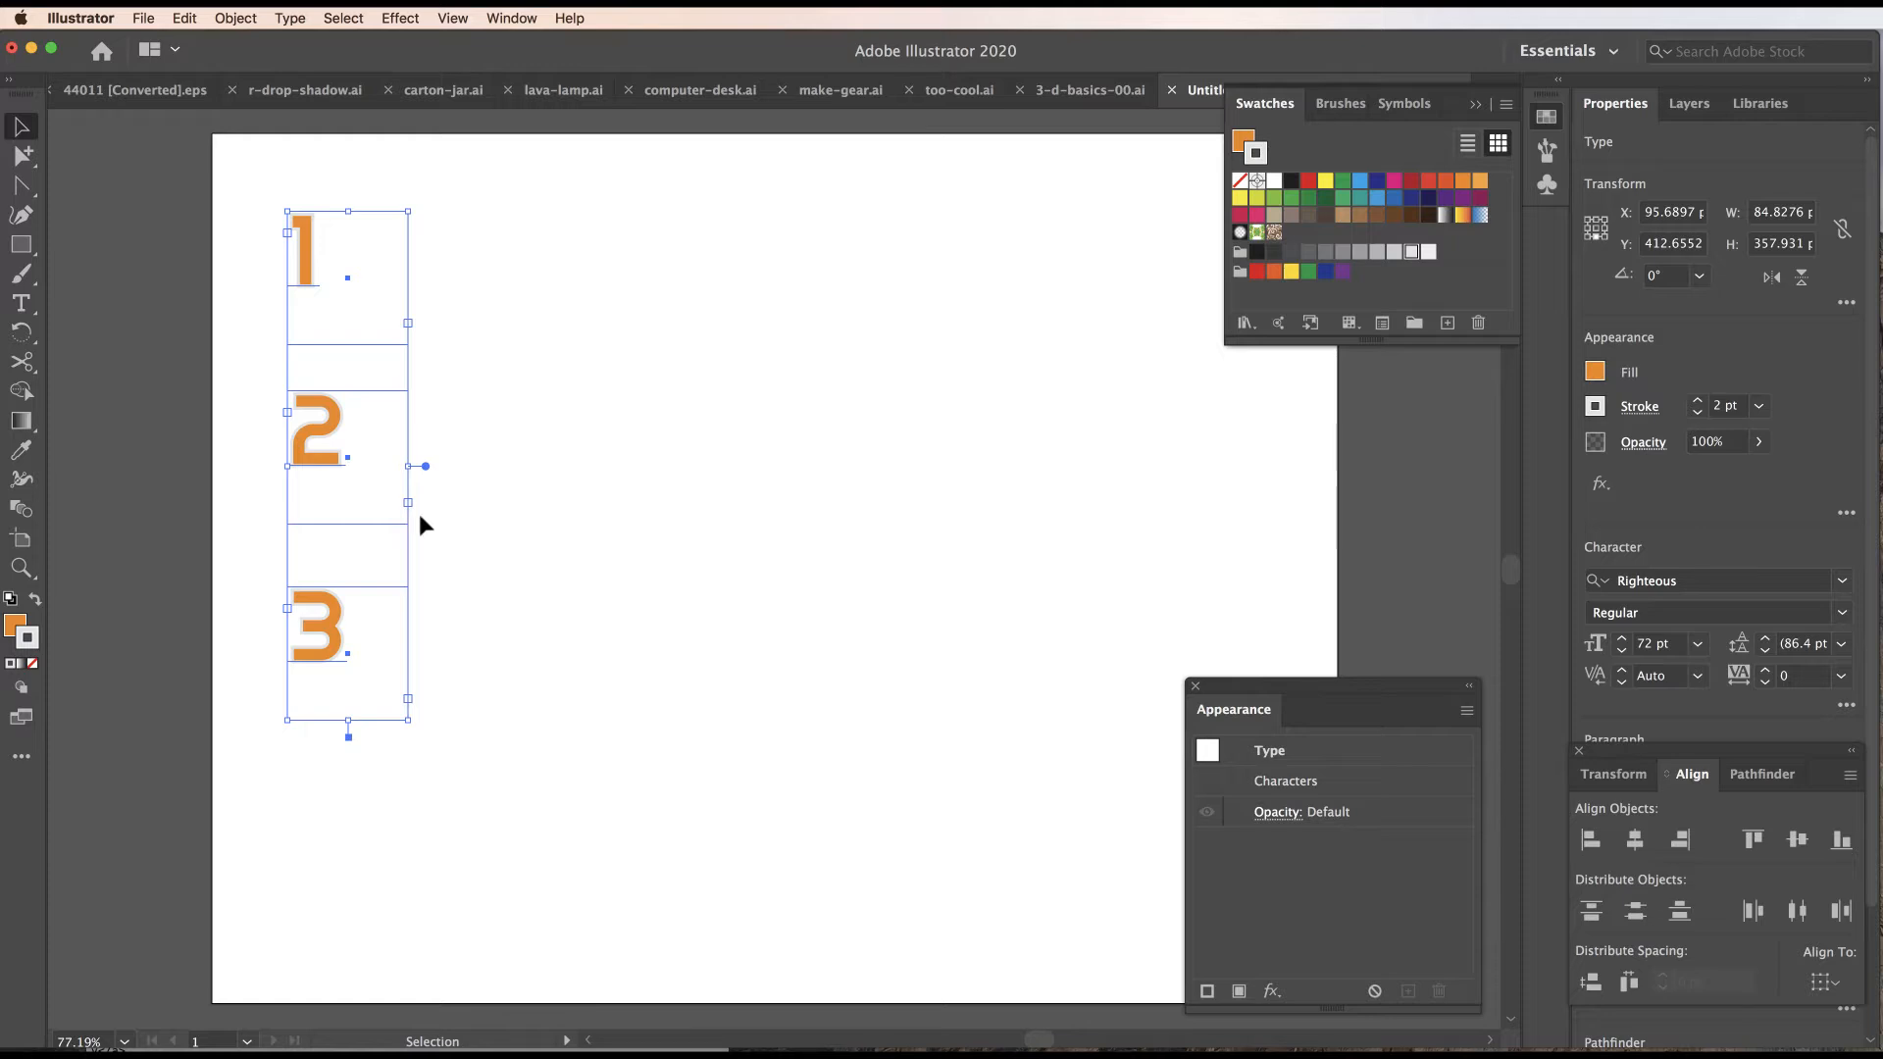
left_click(1634, 839)
left_click(215, 202)
Turn the number 1 into a dynamic Movie Clip symbol named "one".
left_click(1407, 103)
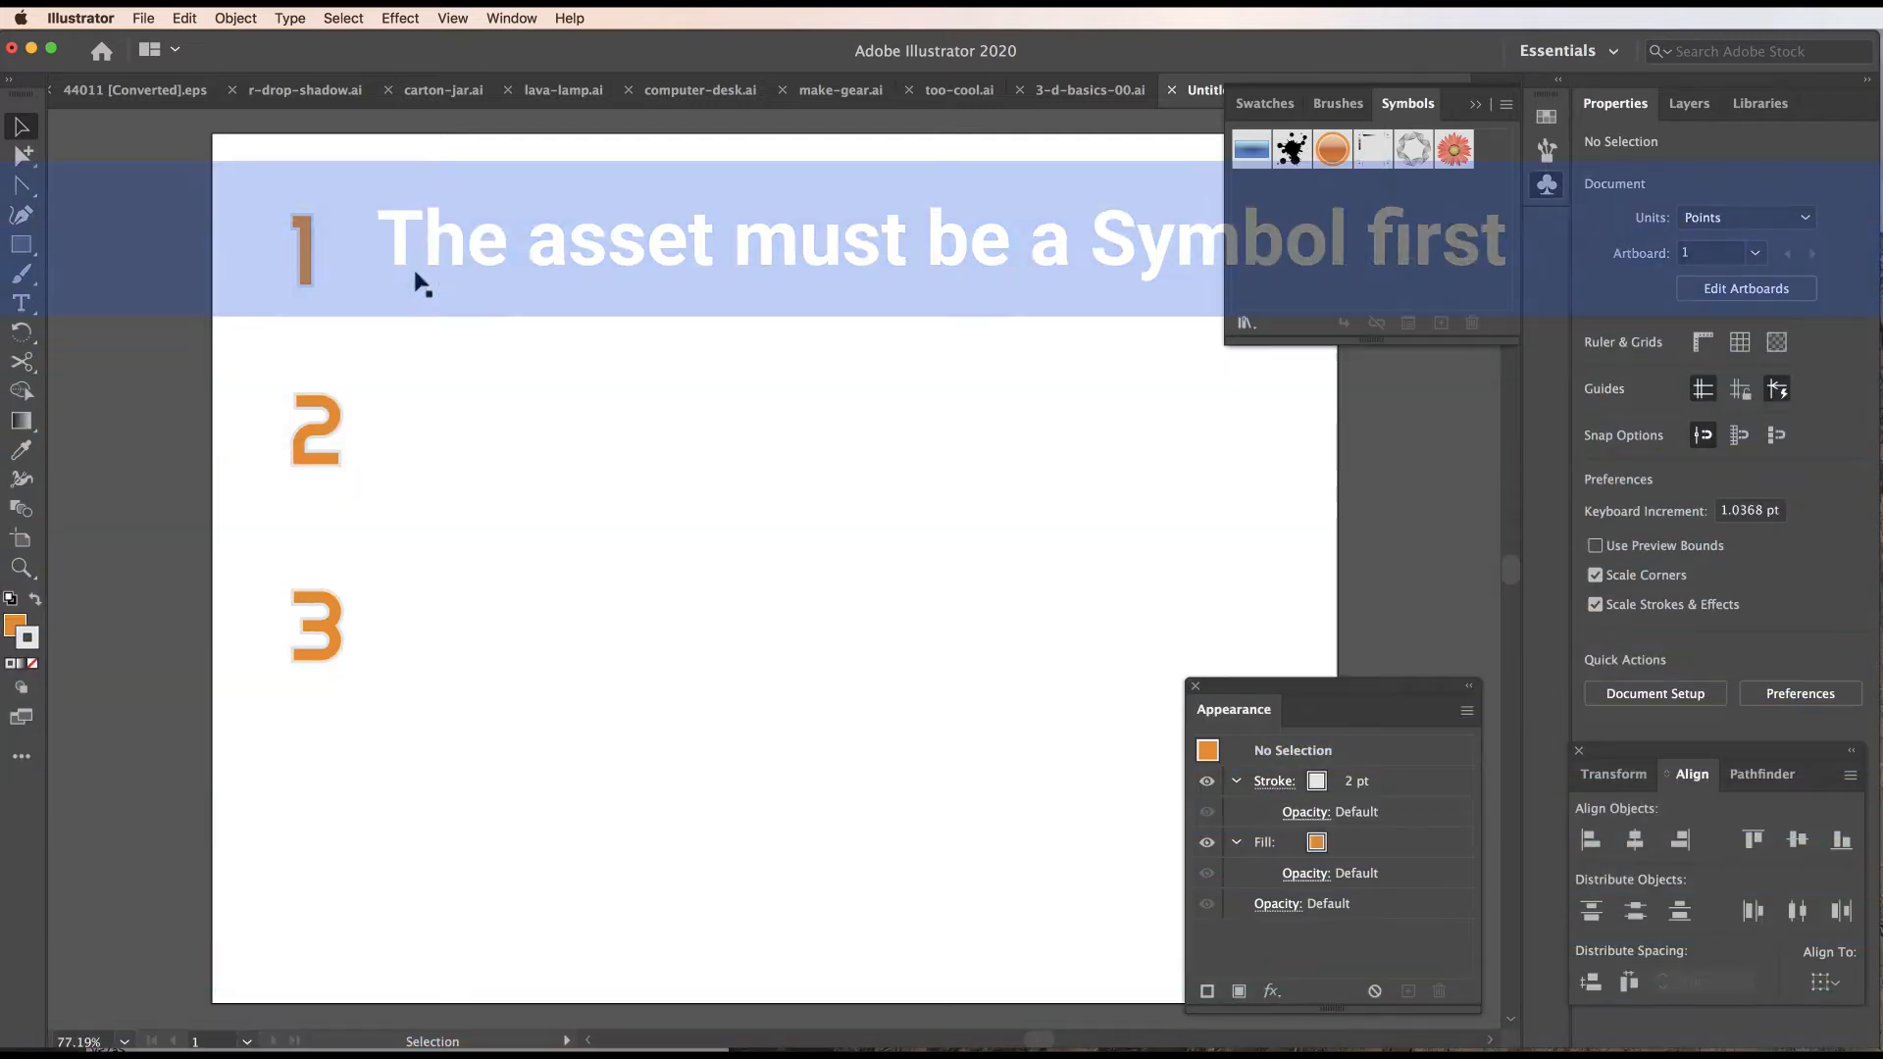
left_click_drag(300, 260, 1321, 253)
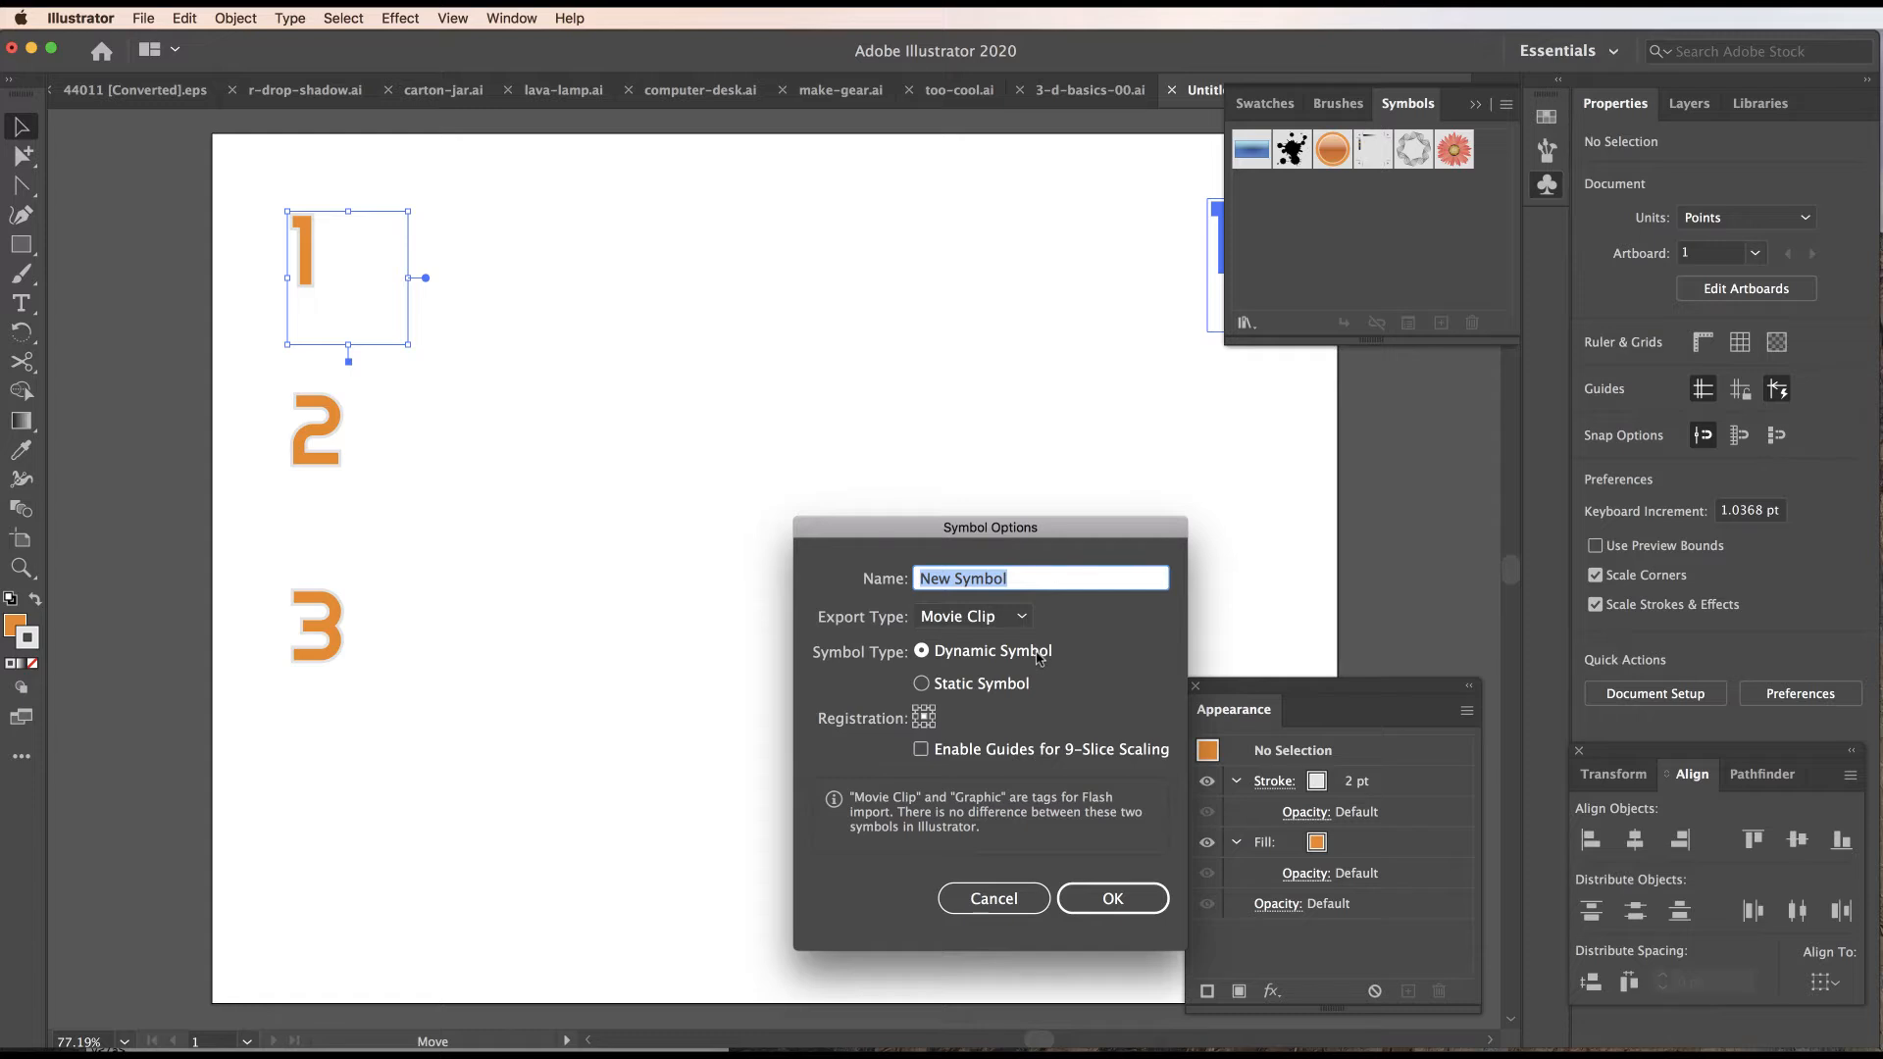
type("one")
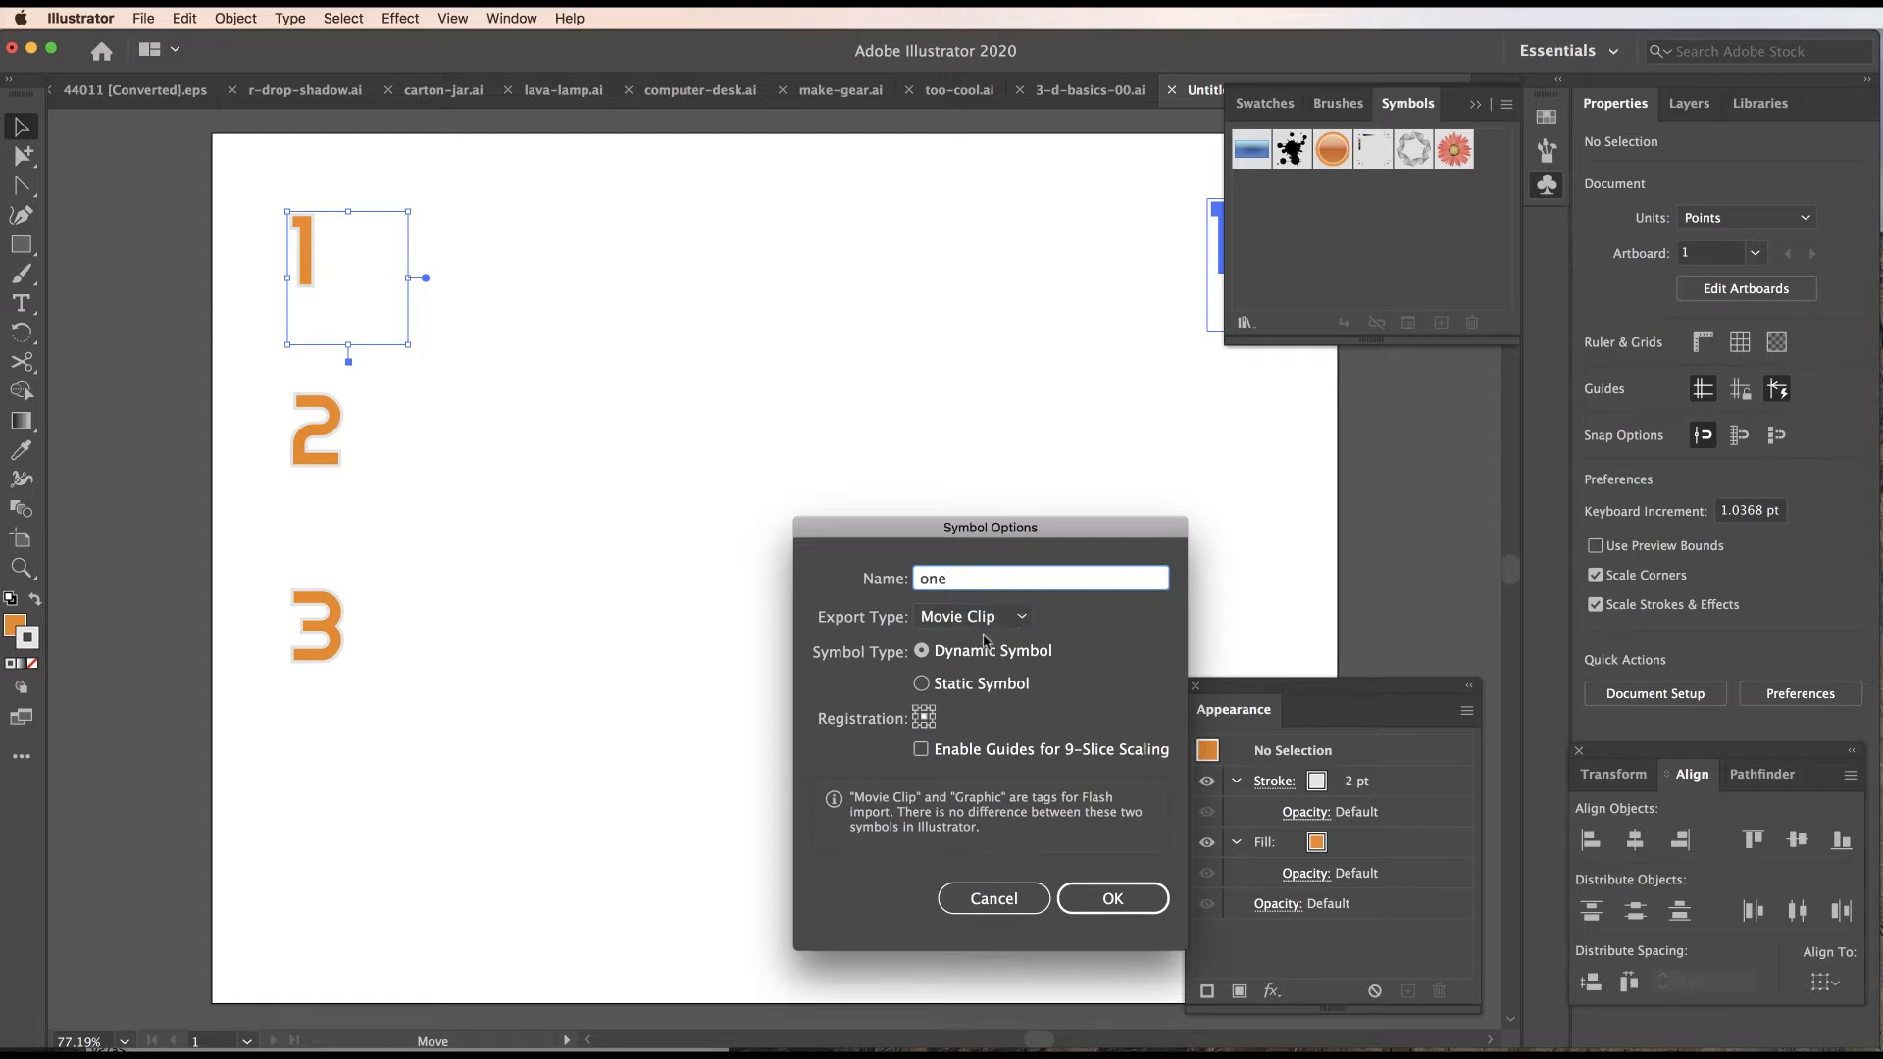
left_click(1112, 899)
Turn the numbers 2 and 3 into dynamic Movie Clip symbols named "two" and "three".
left_click(308, 432)
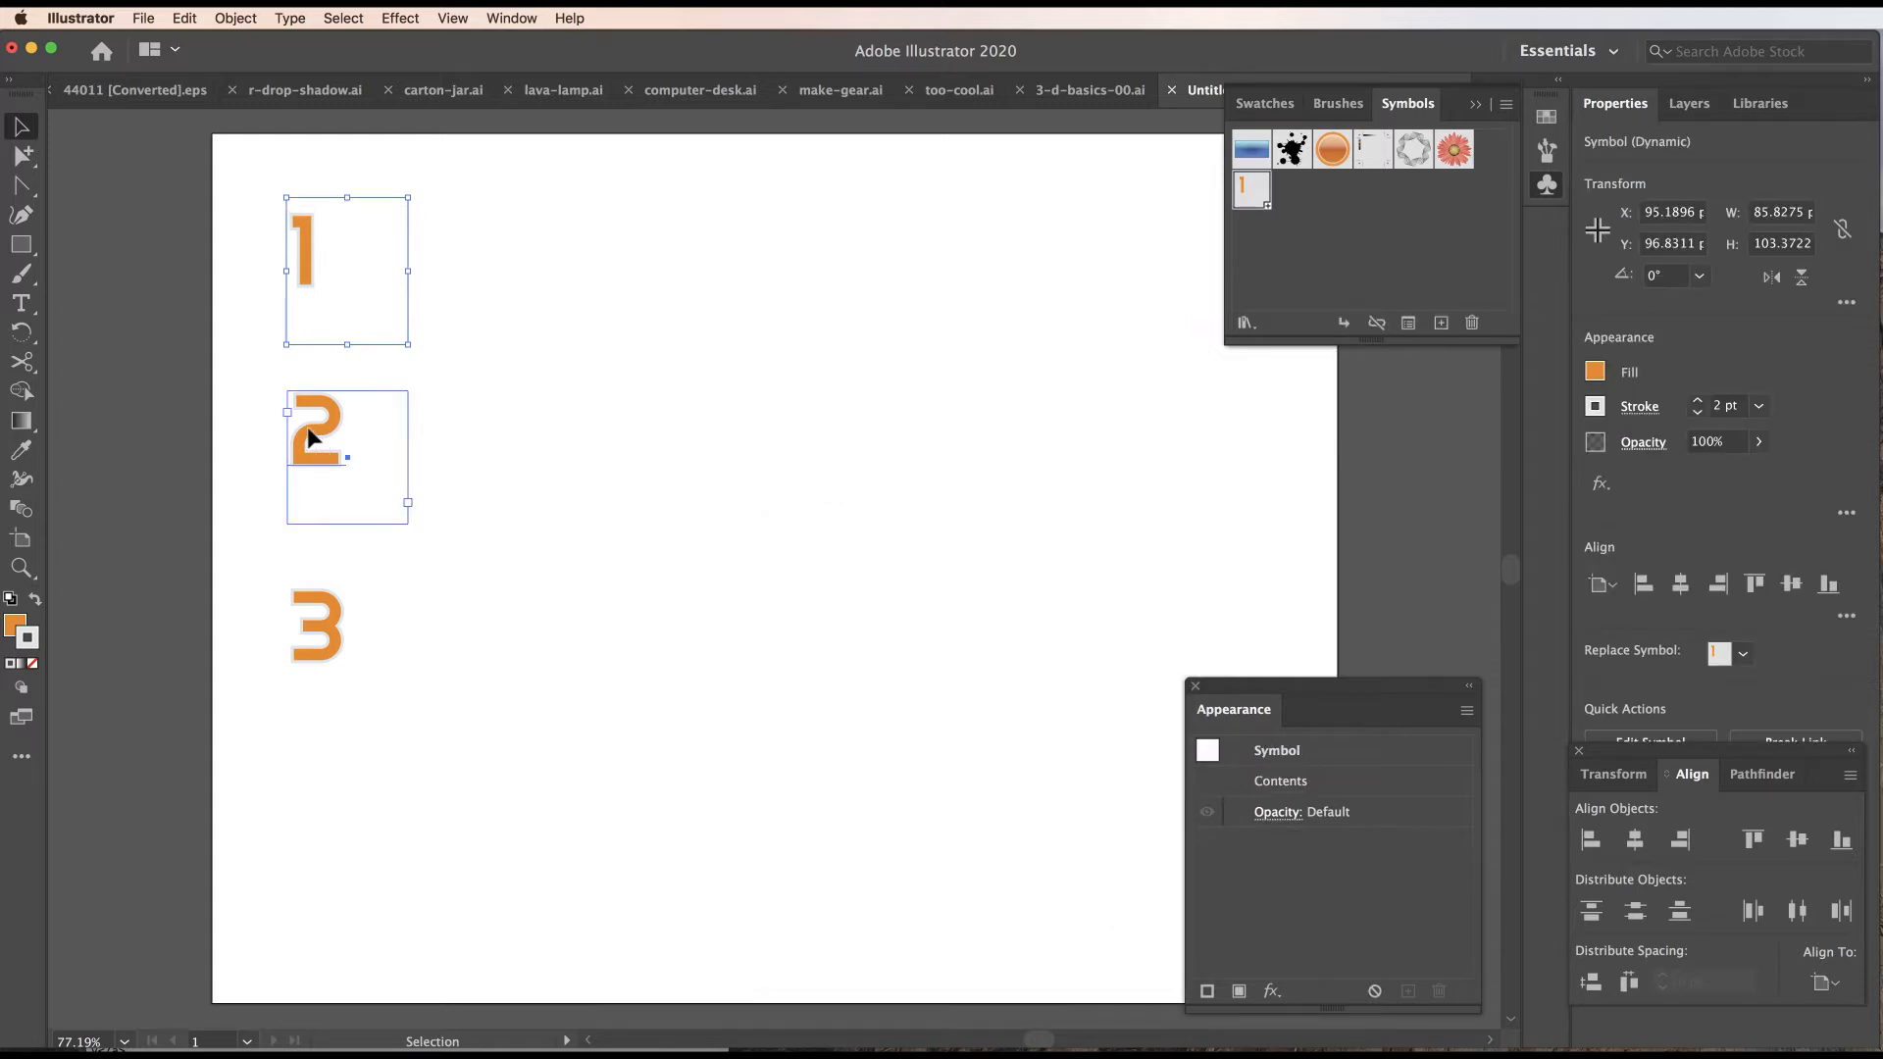
left_click_drag(308, 432, 1366, 244)
type("two")
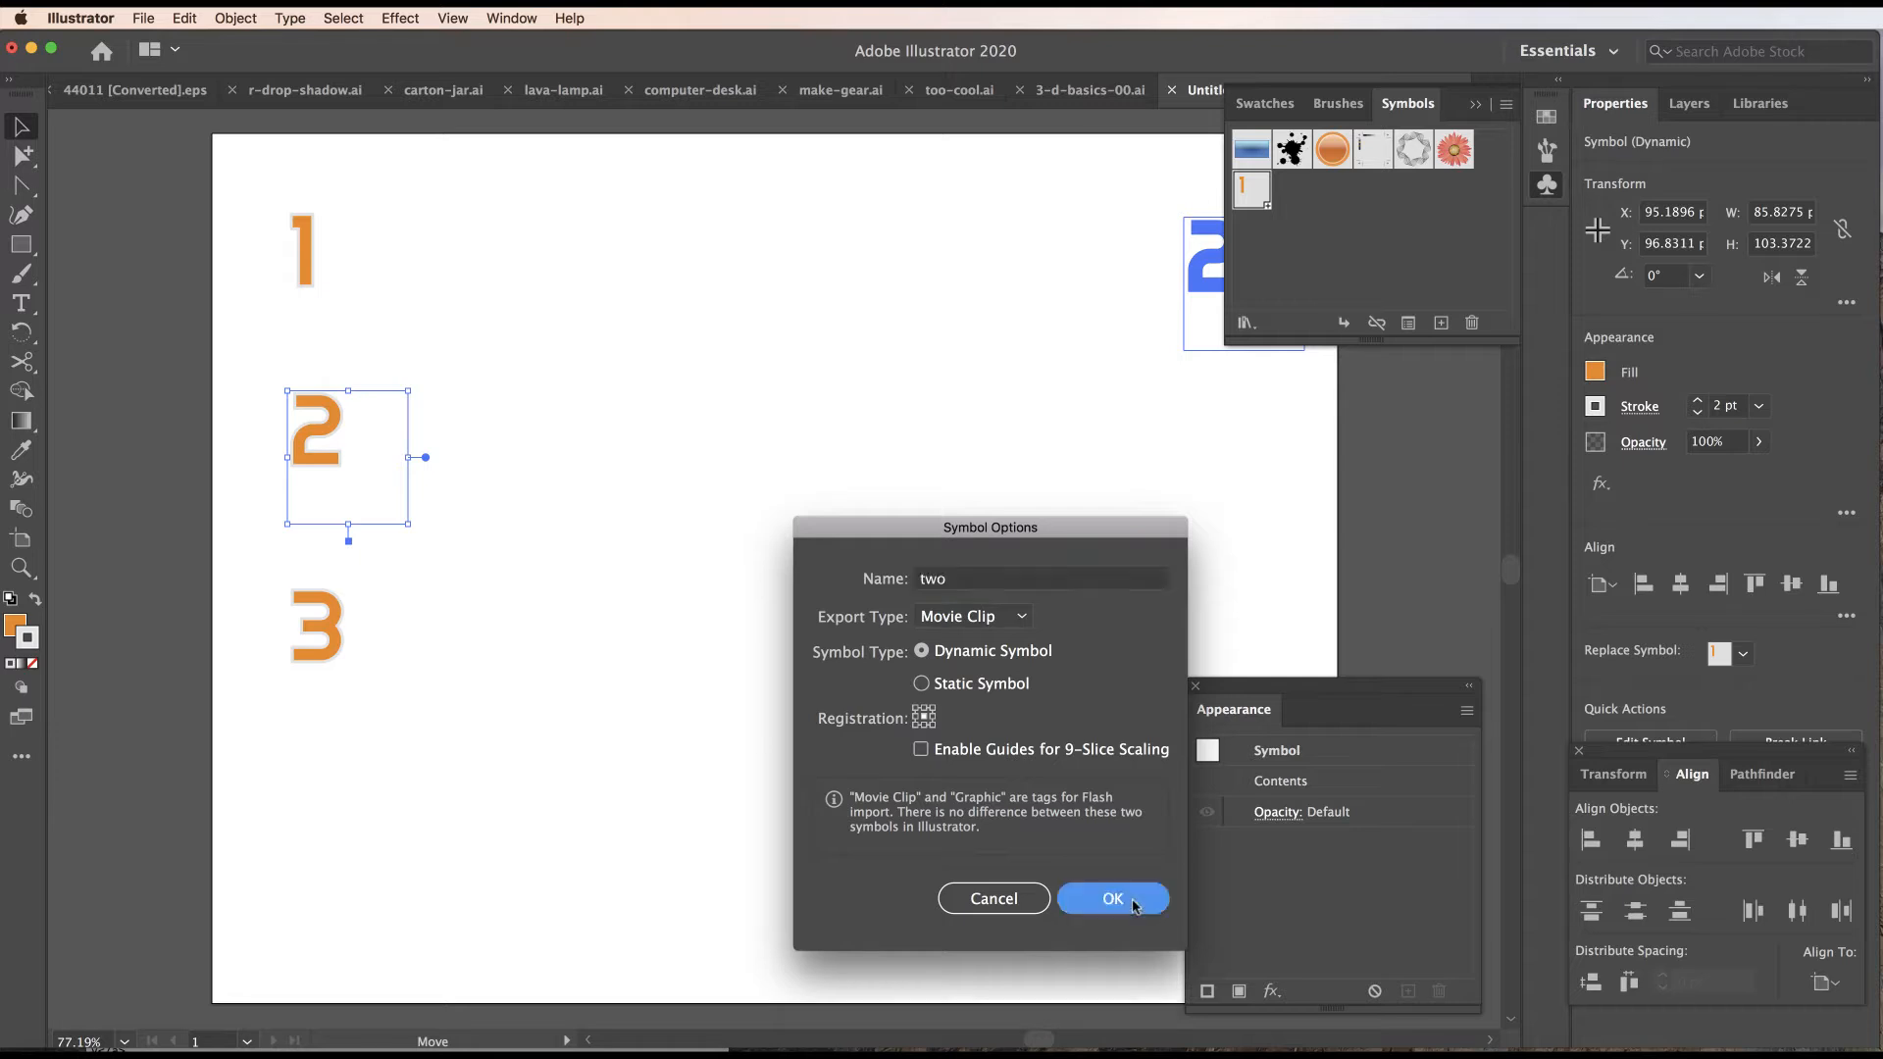
left_click(1112, 899)
left_click_drag(316, 628, 1296, 339)
type("three")
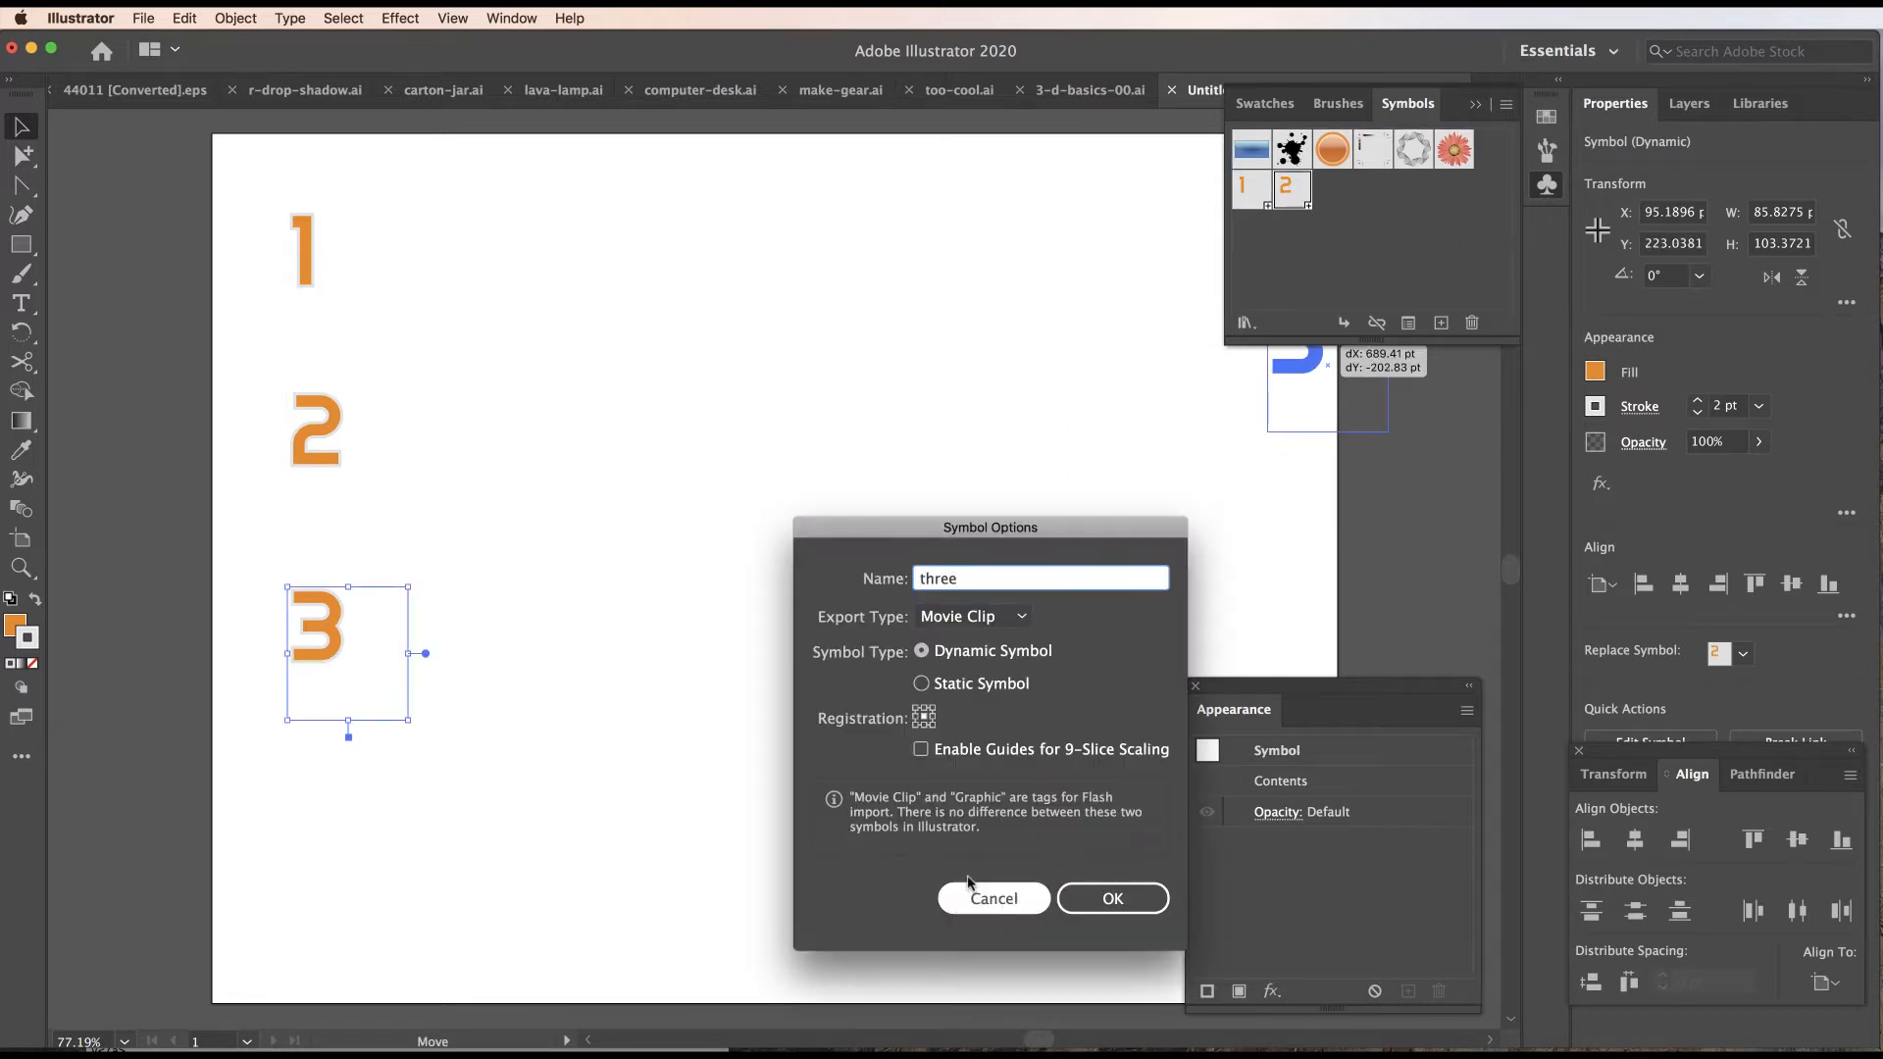
left_click(1106, 897)
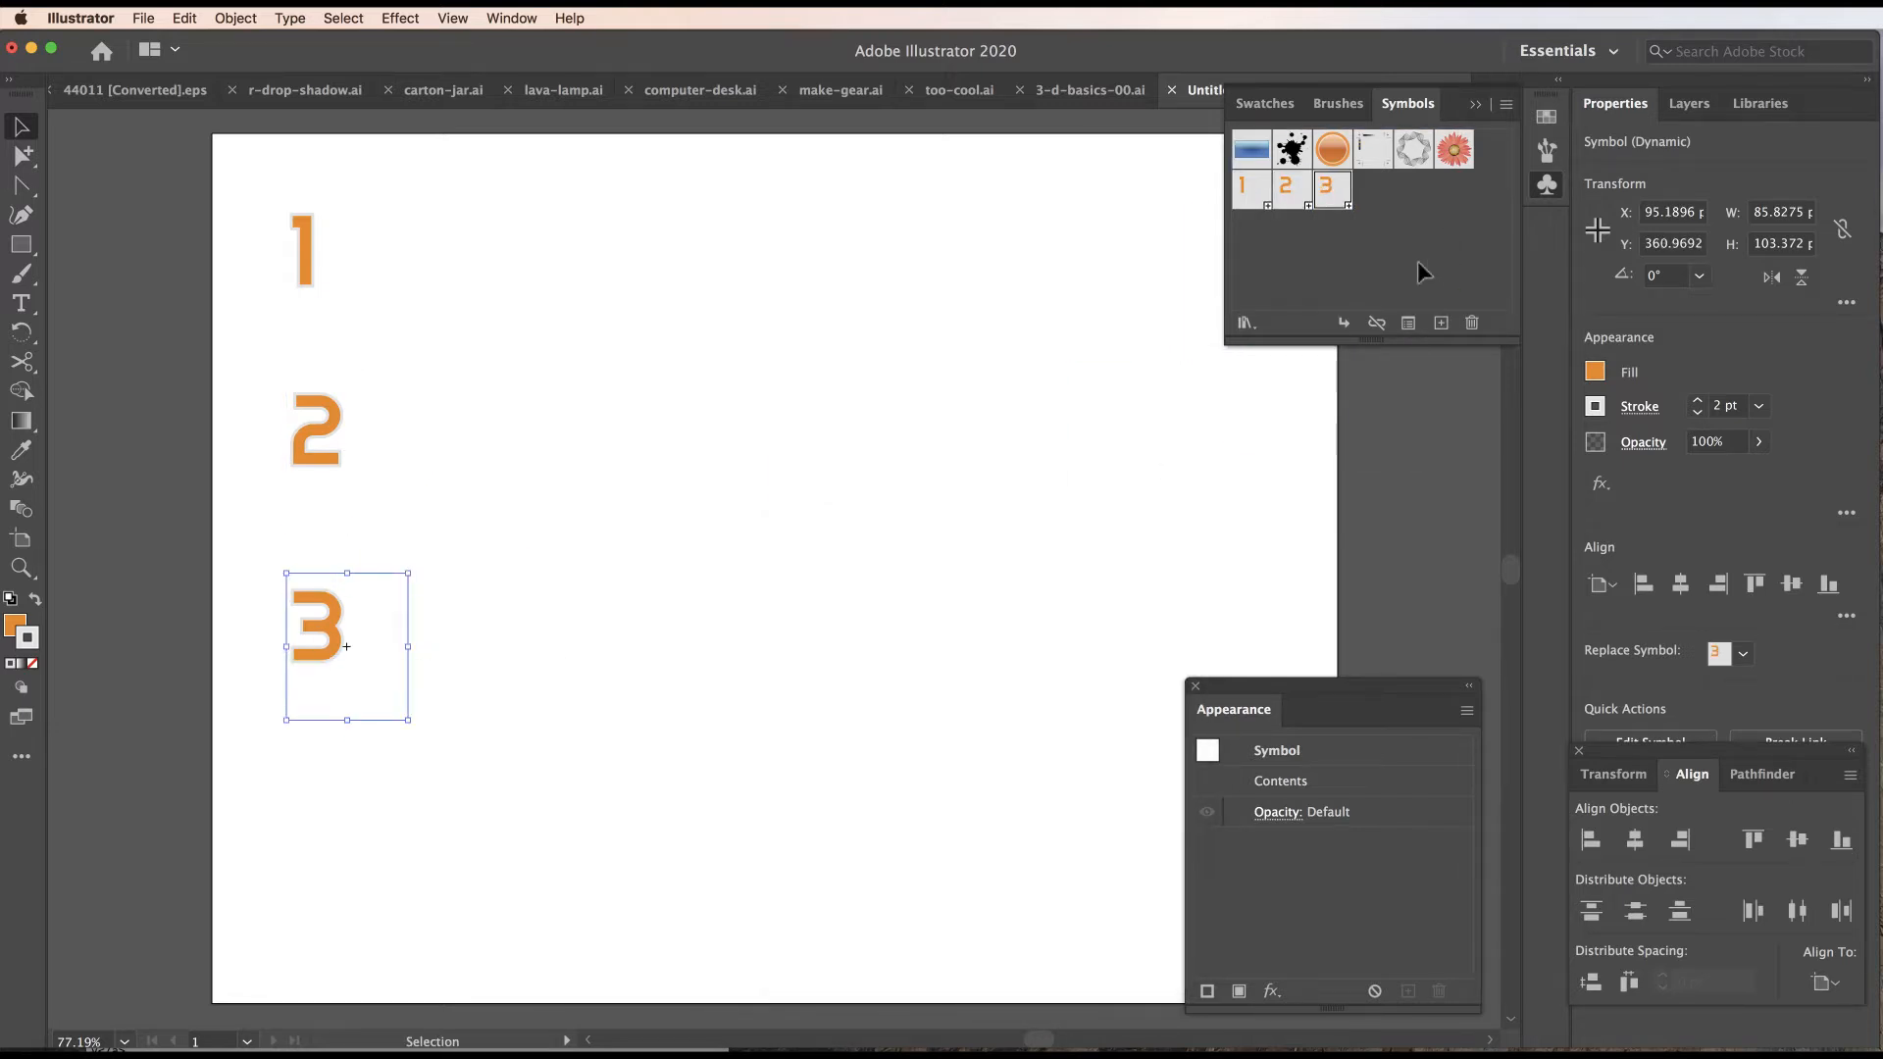
Draw a 200 x 200 pt square in the lower middle of the artboard.
left_click_drag(20, 244, 110, 253)
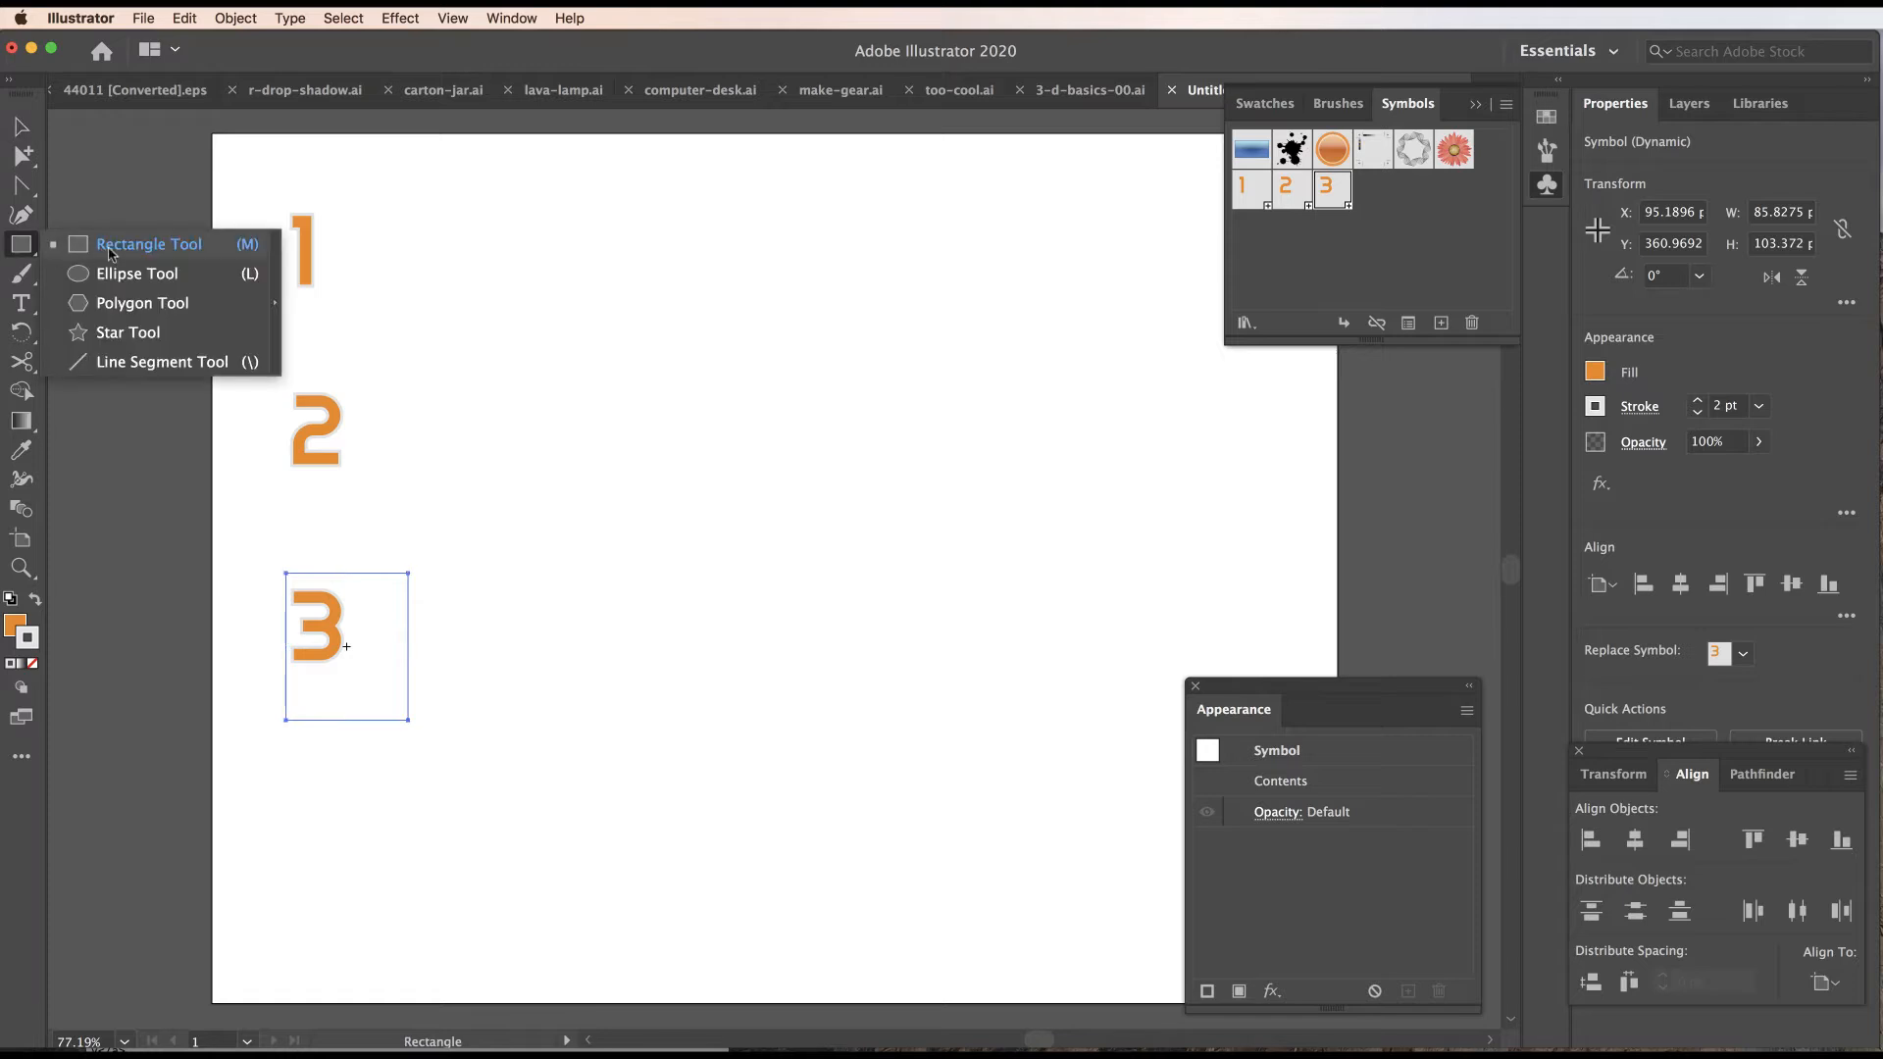
left_click_drag(667, 503, 829, 787)
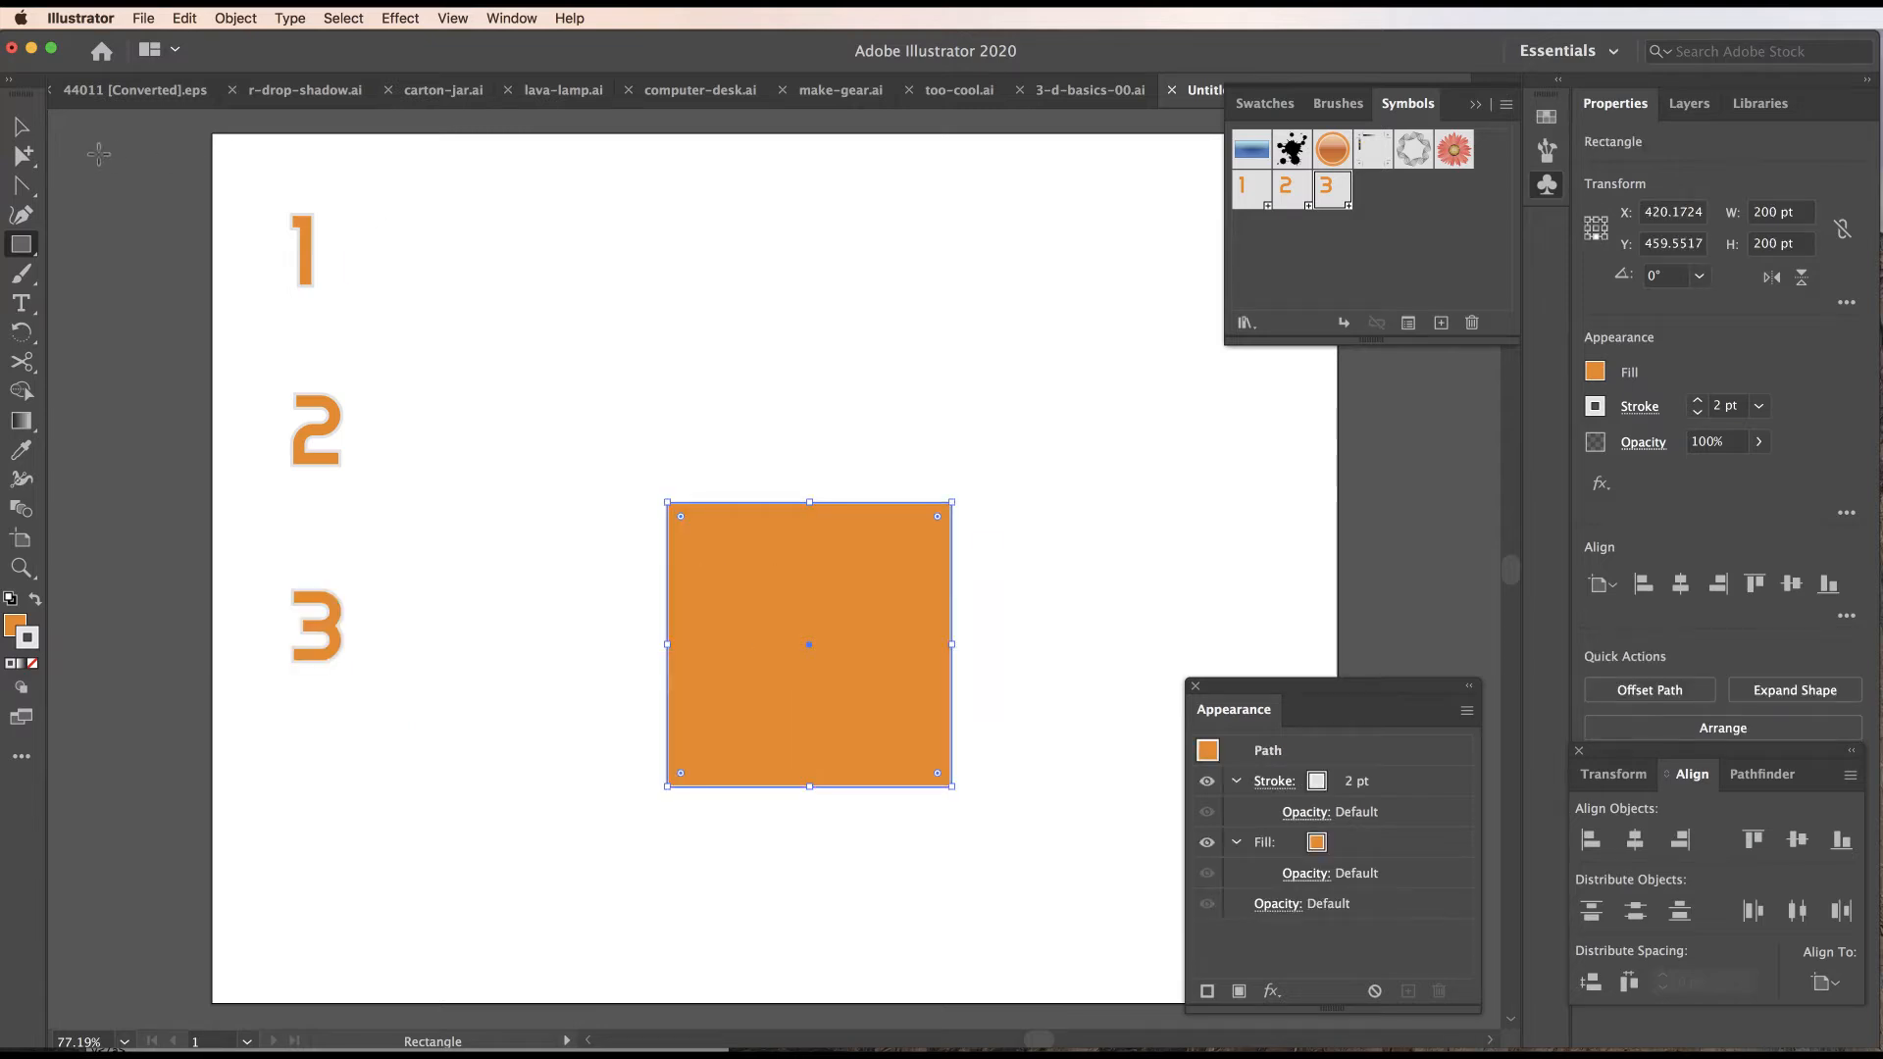
left_click(14, 128)
Remove the square's stroke and fill it with the beige swatch.
left_click(1265, 103)
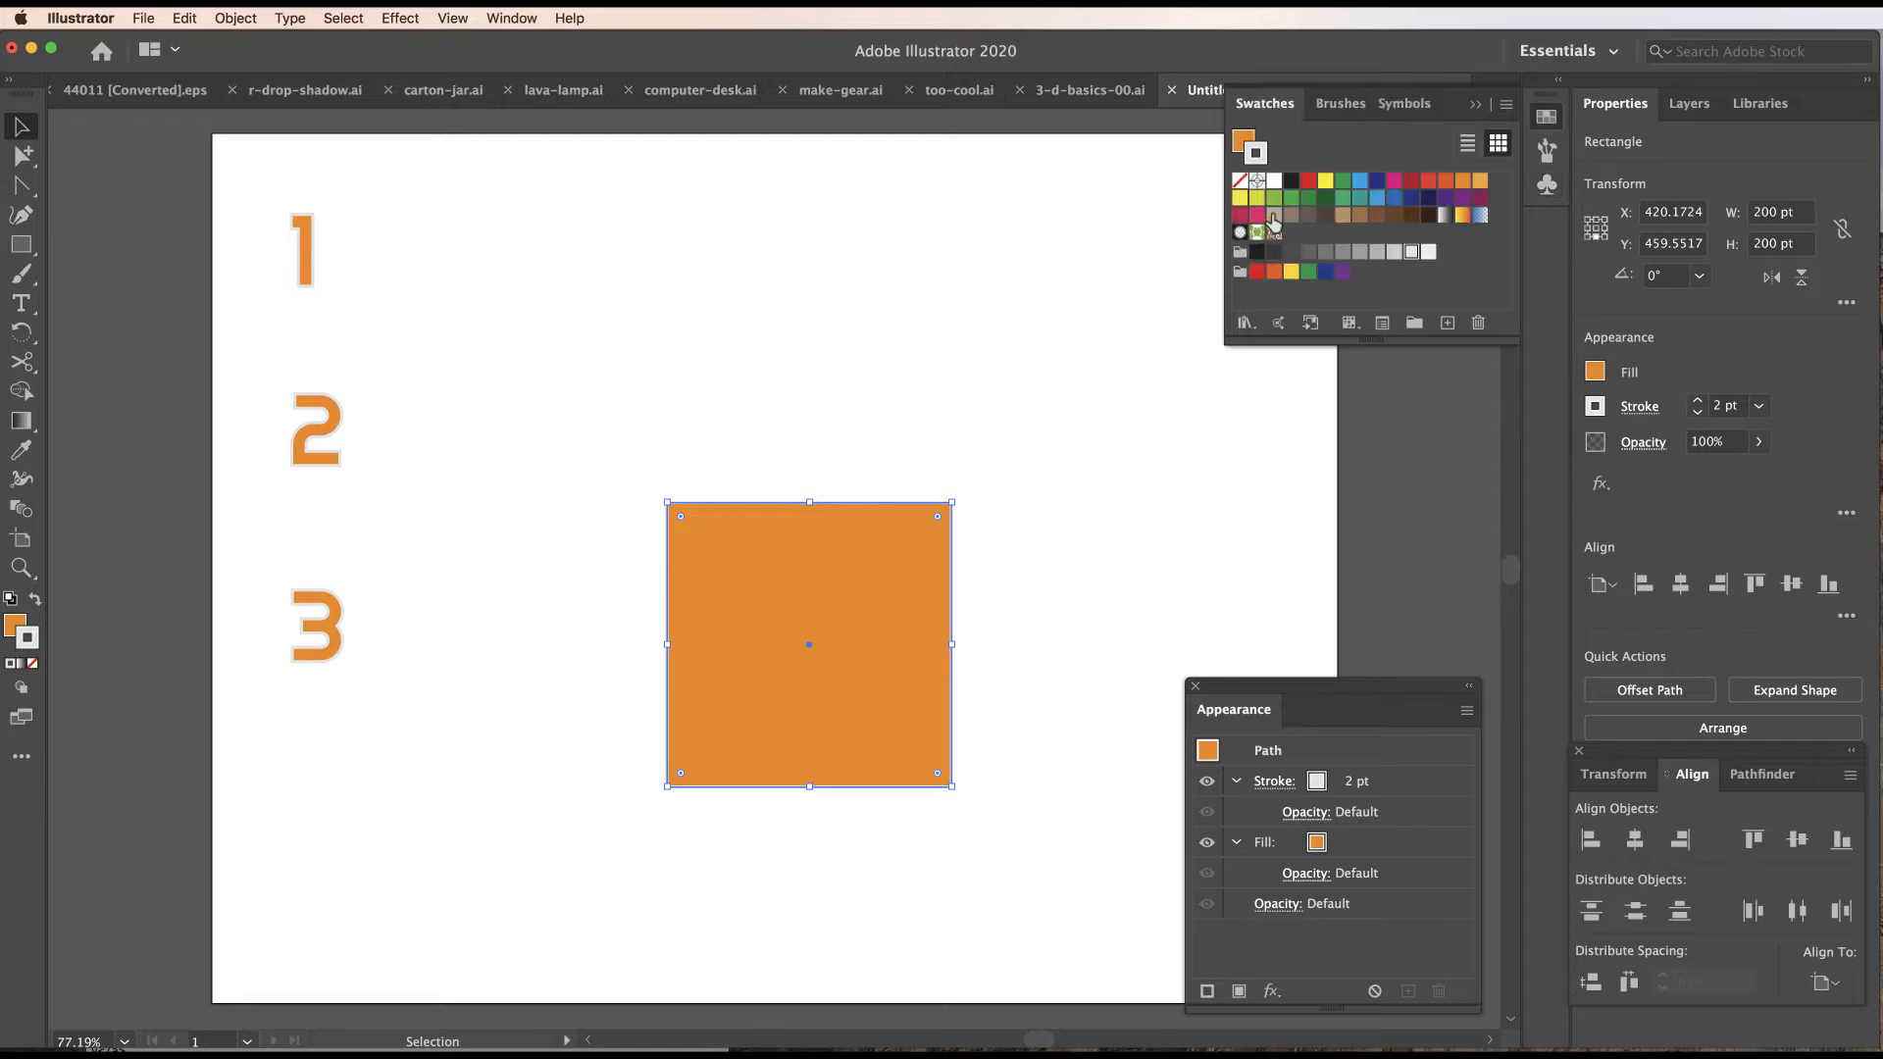
left_click(1273, 216)
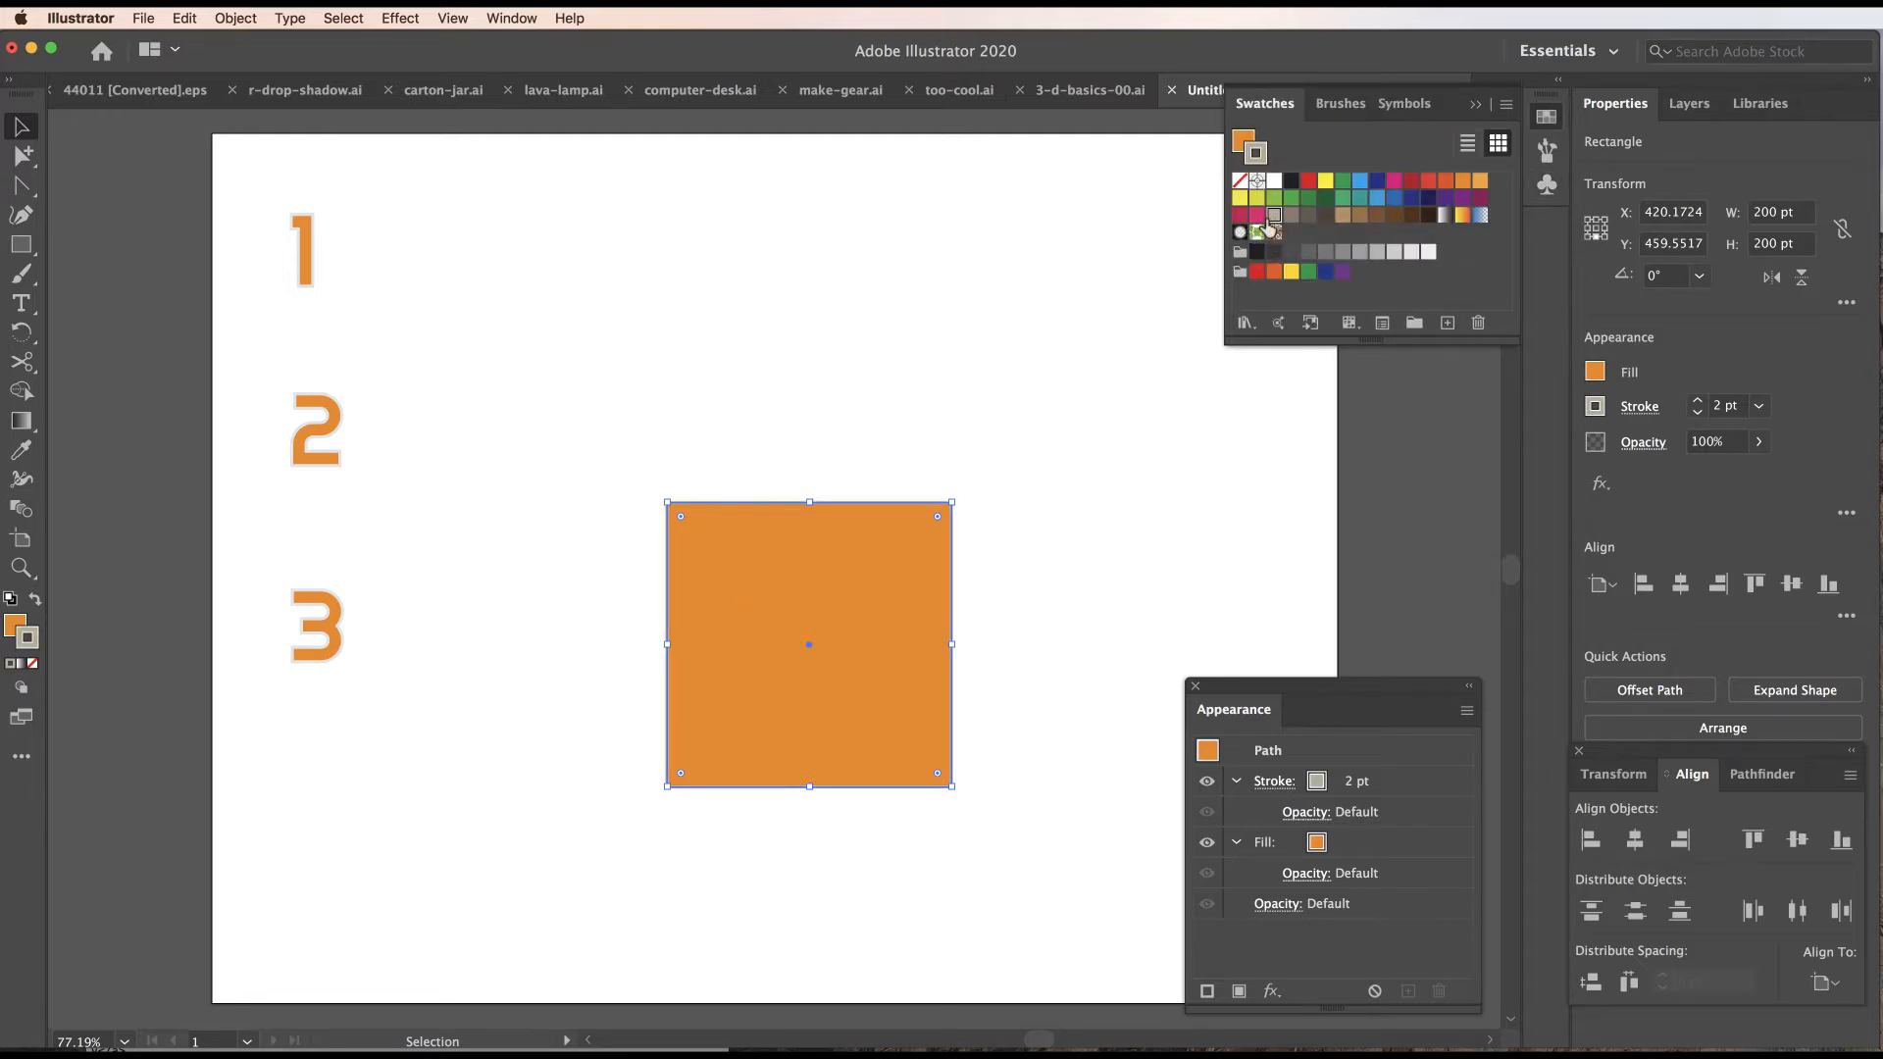
left_click(1240, 181)
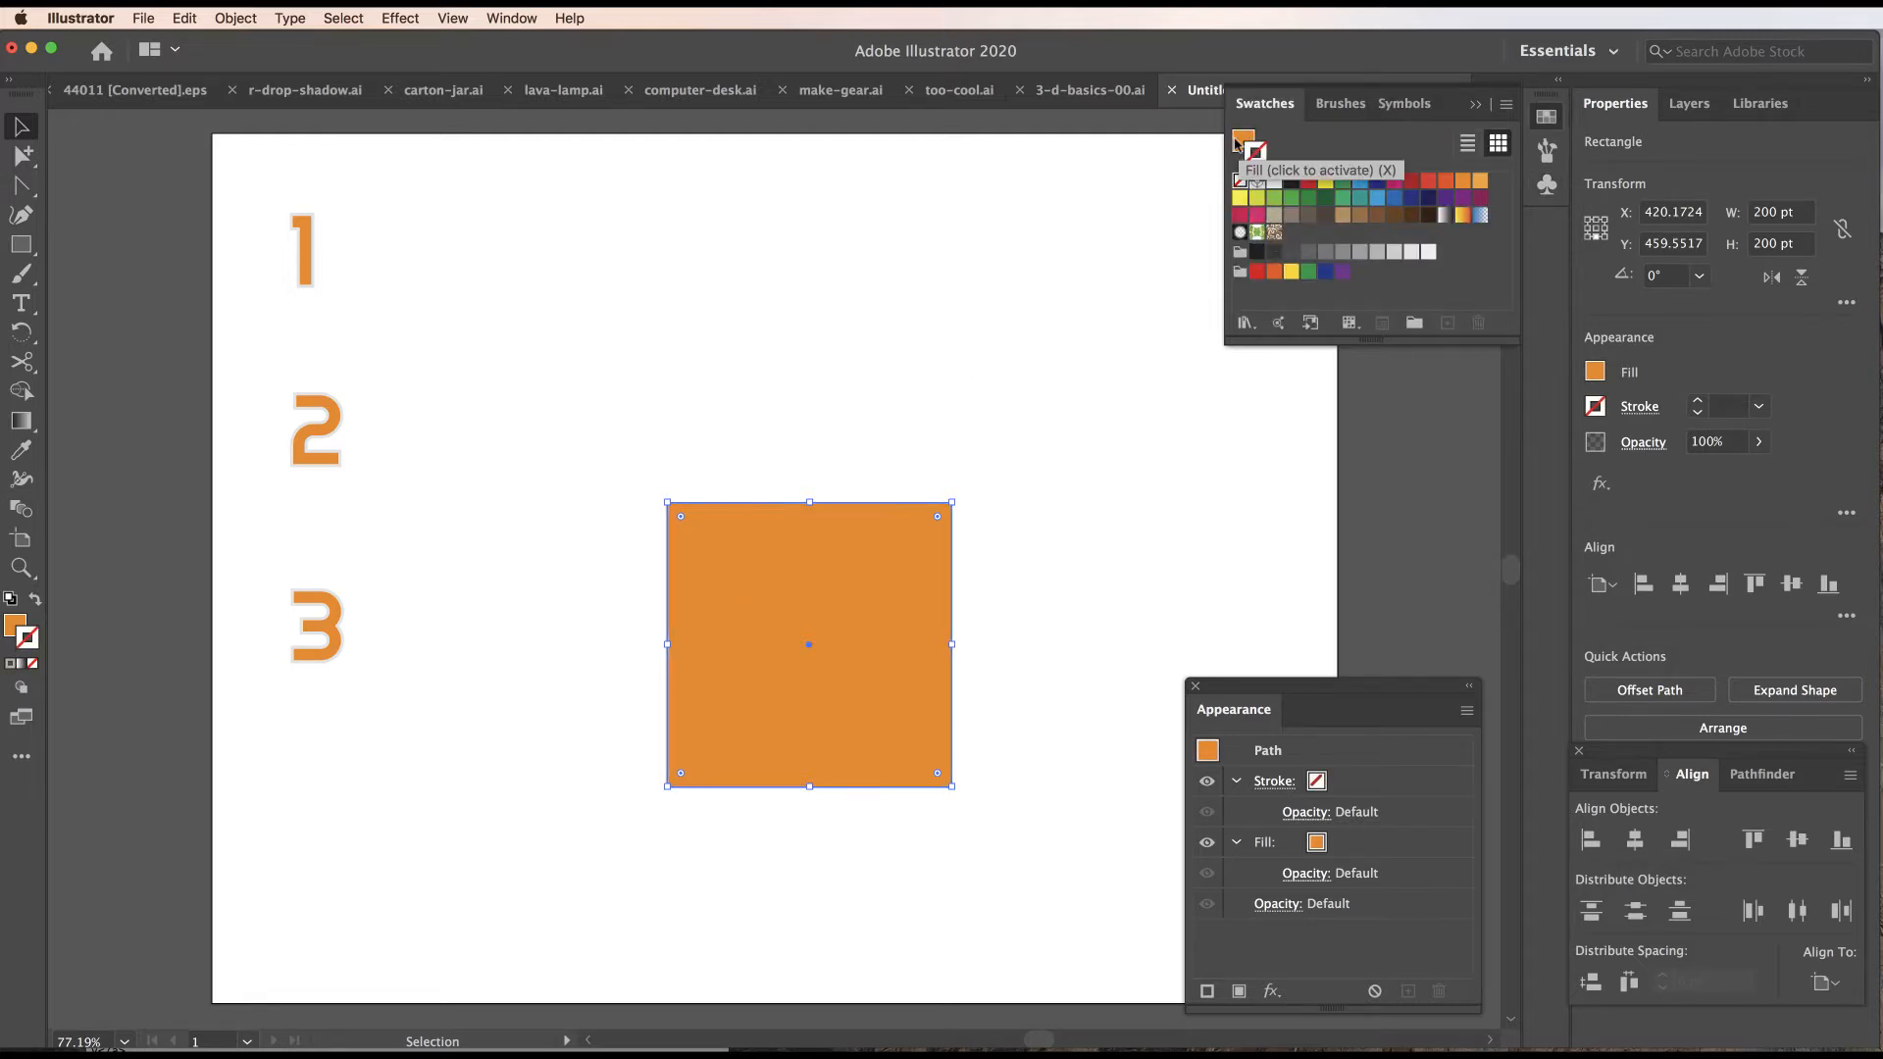
left_click(1241, 144)
left_click(1274, 214)
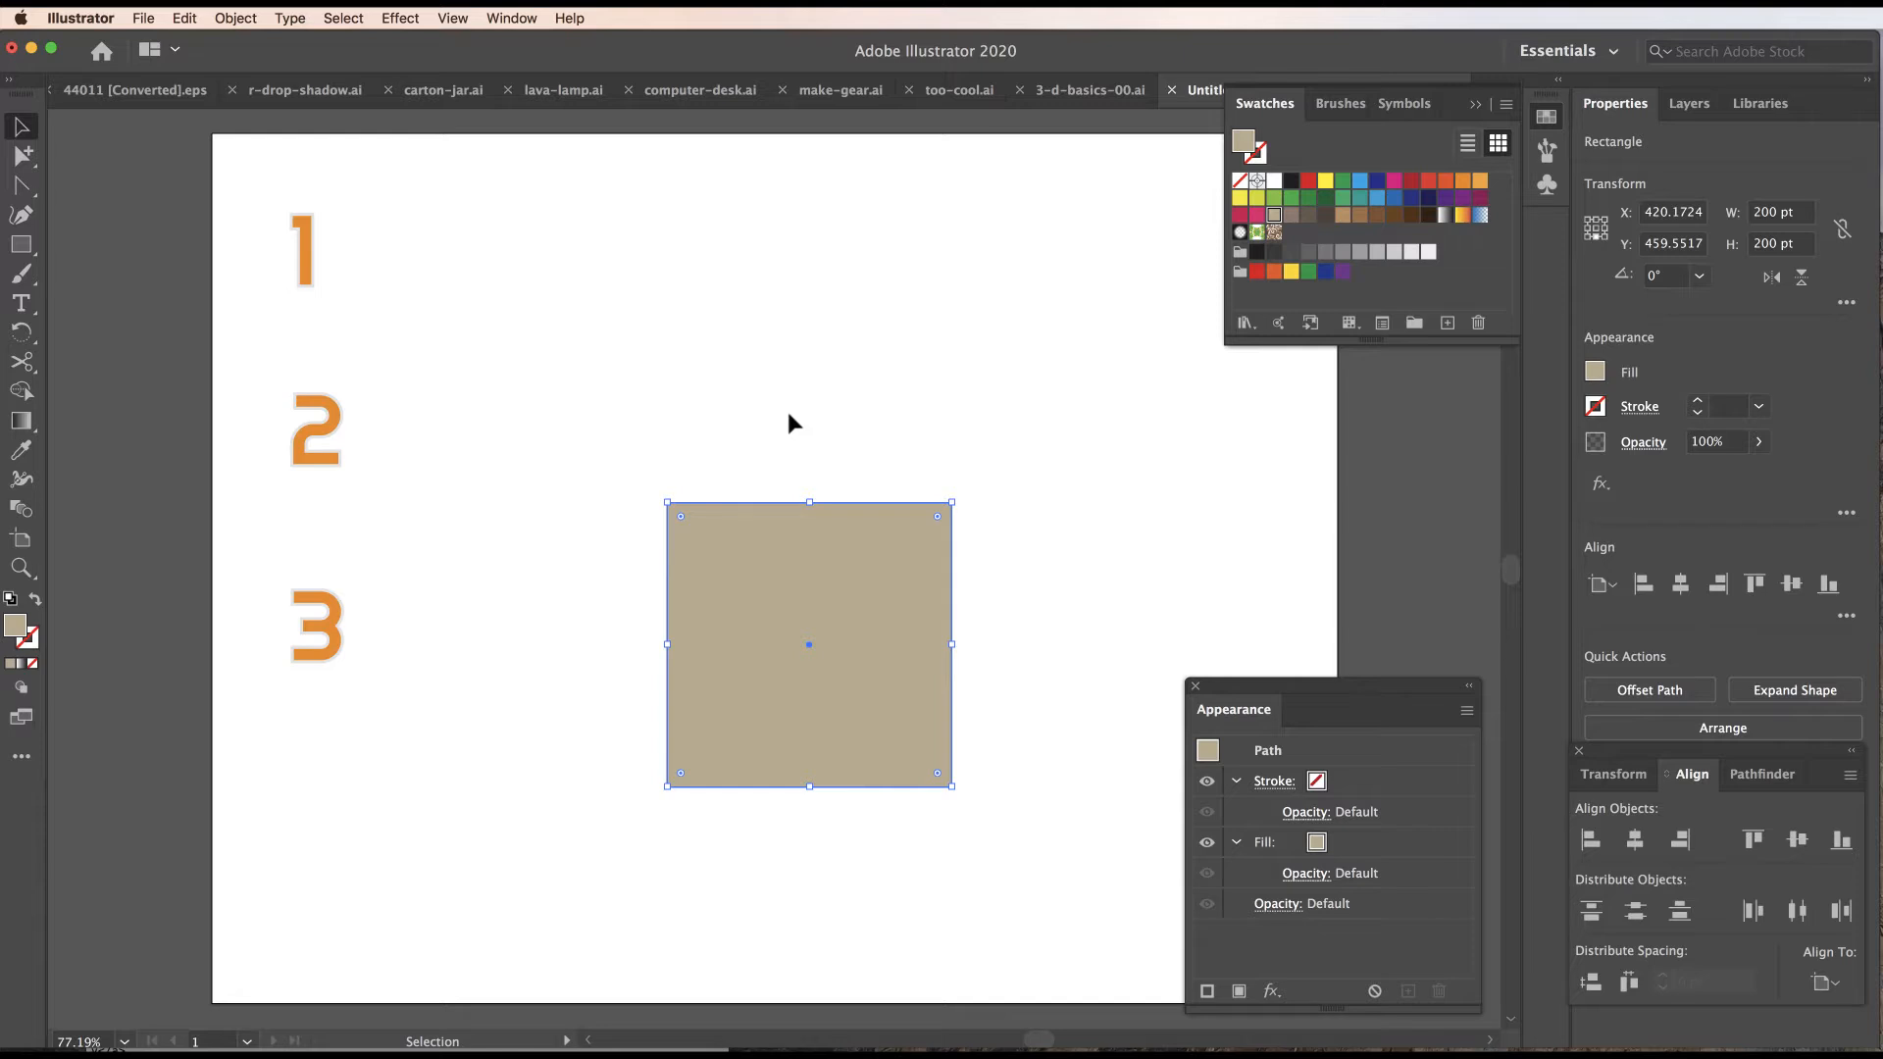
Apply a 3D Extrude & Bevel effect to the square with an extrude depth of 200 pt.
left_click(399, 18)
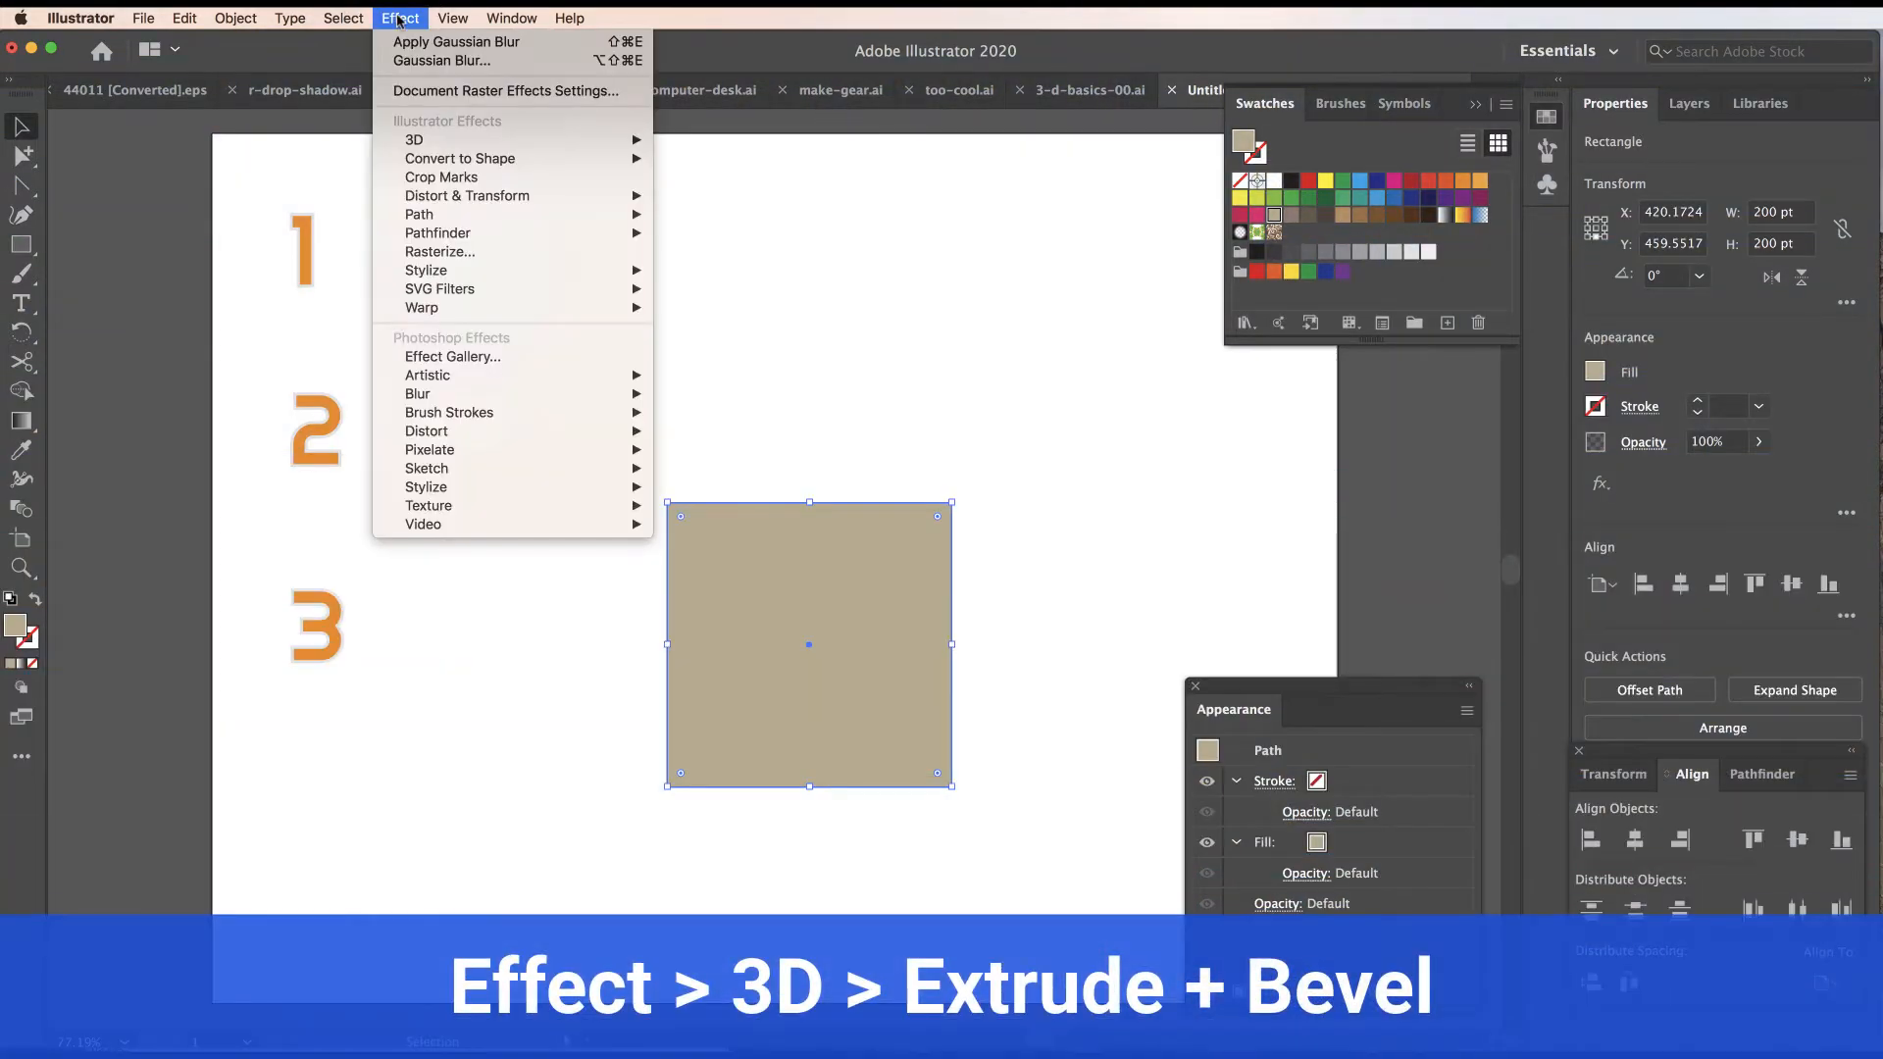
mouse_move(424, 142)
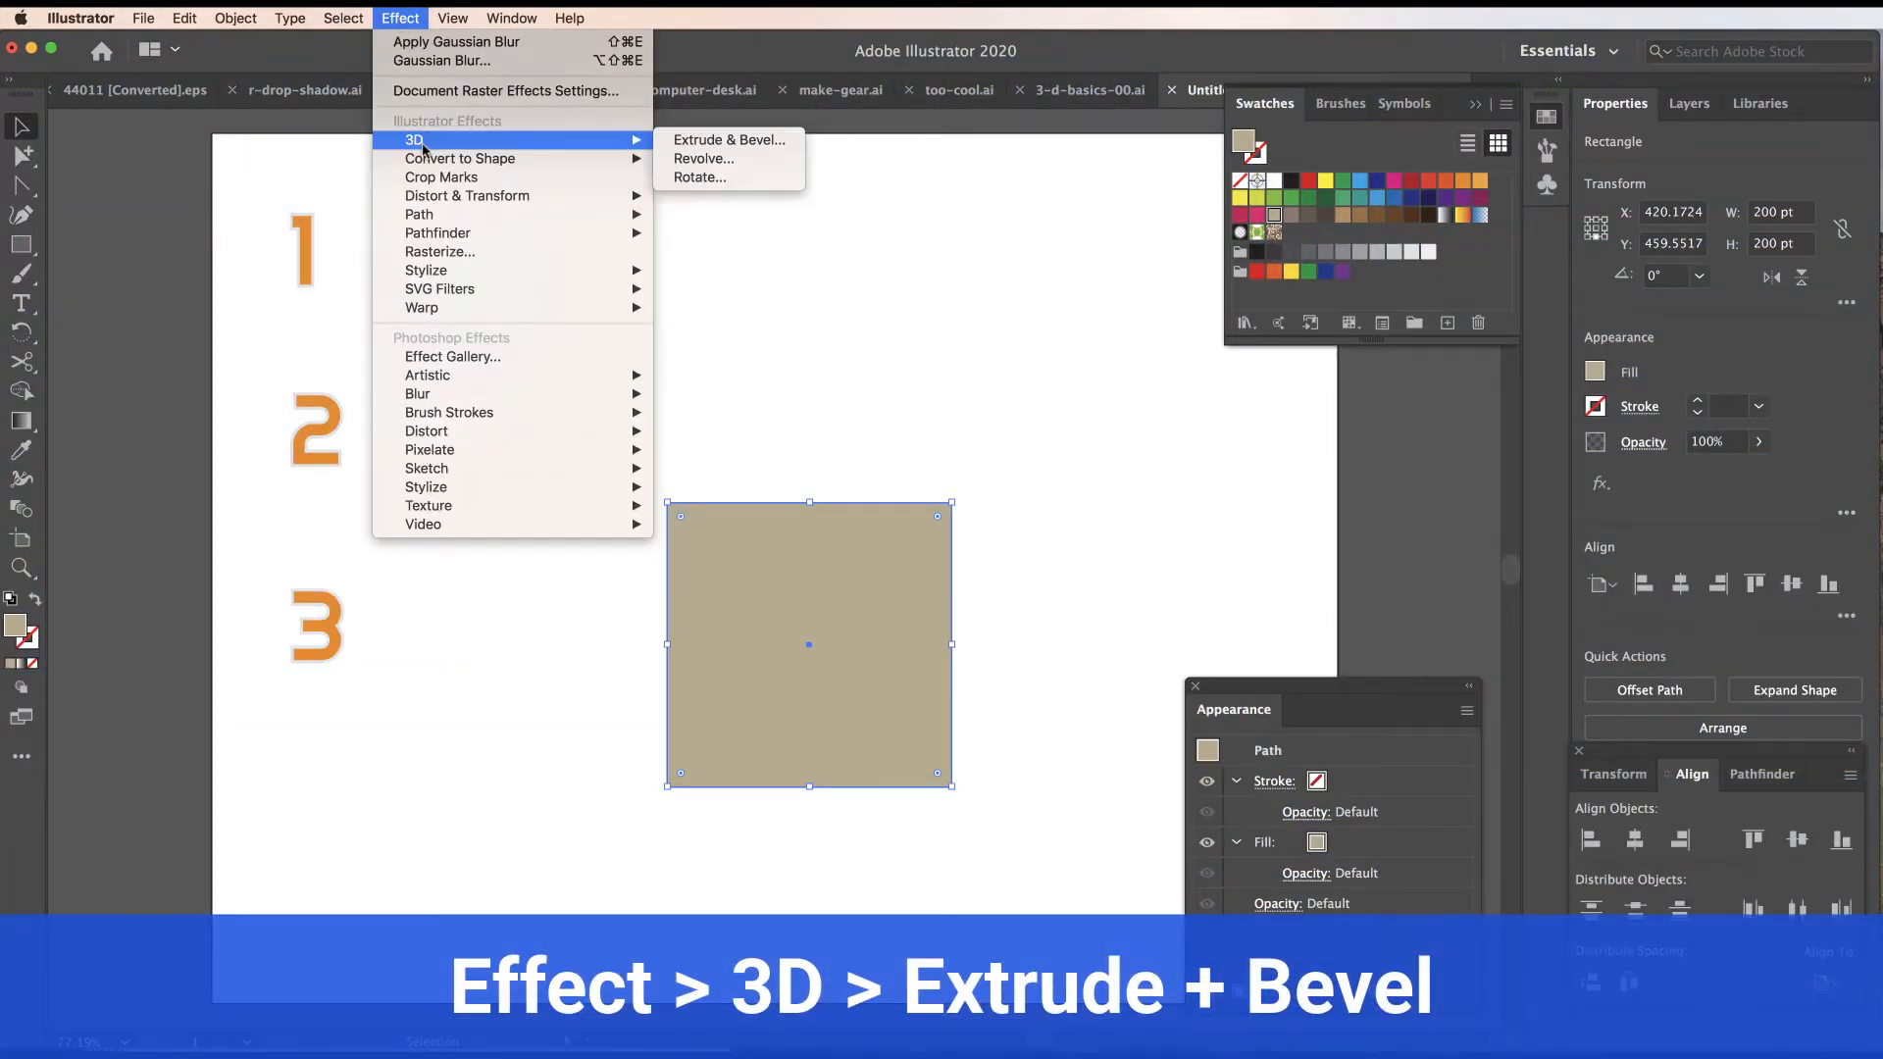
left_click(695, 142)
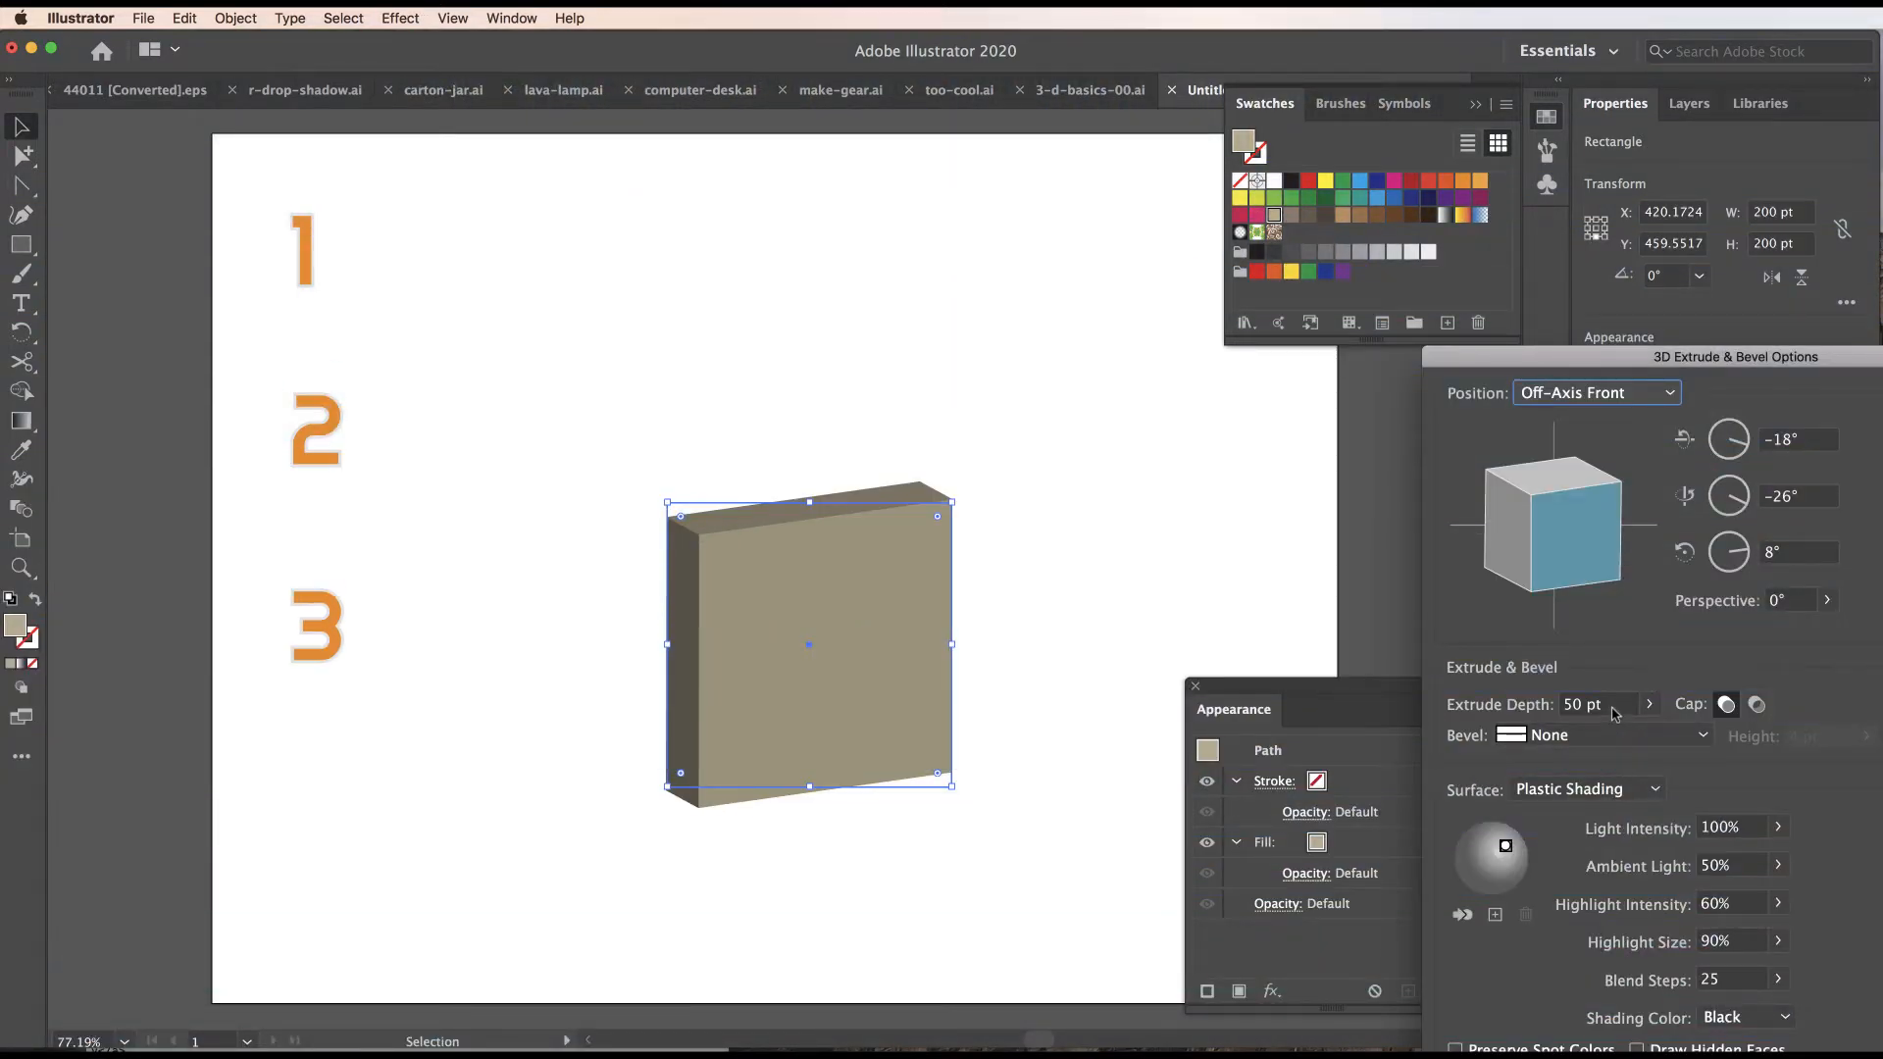
left_click(1573, 704)
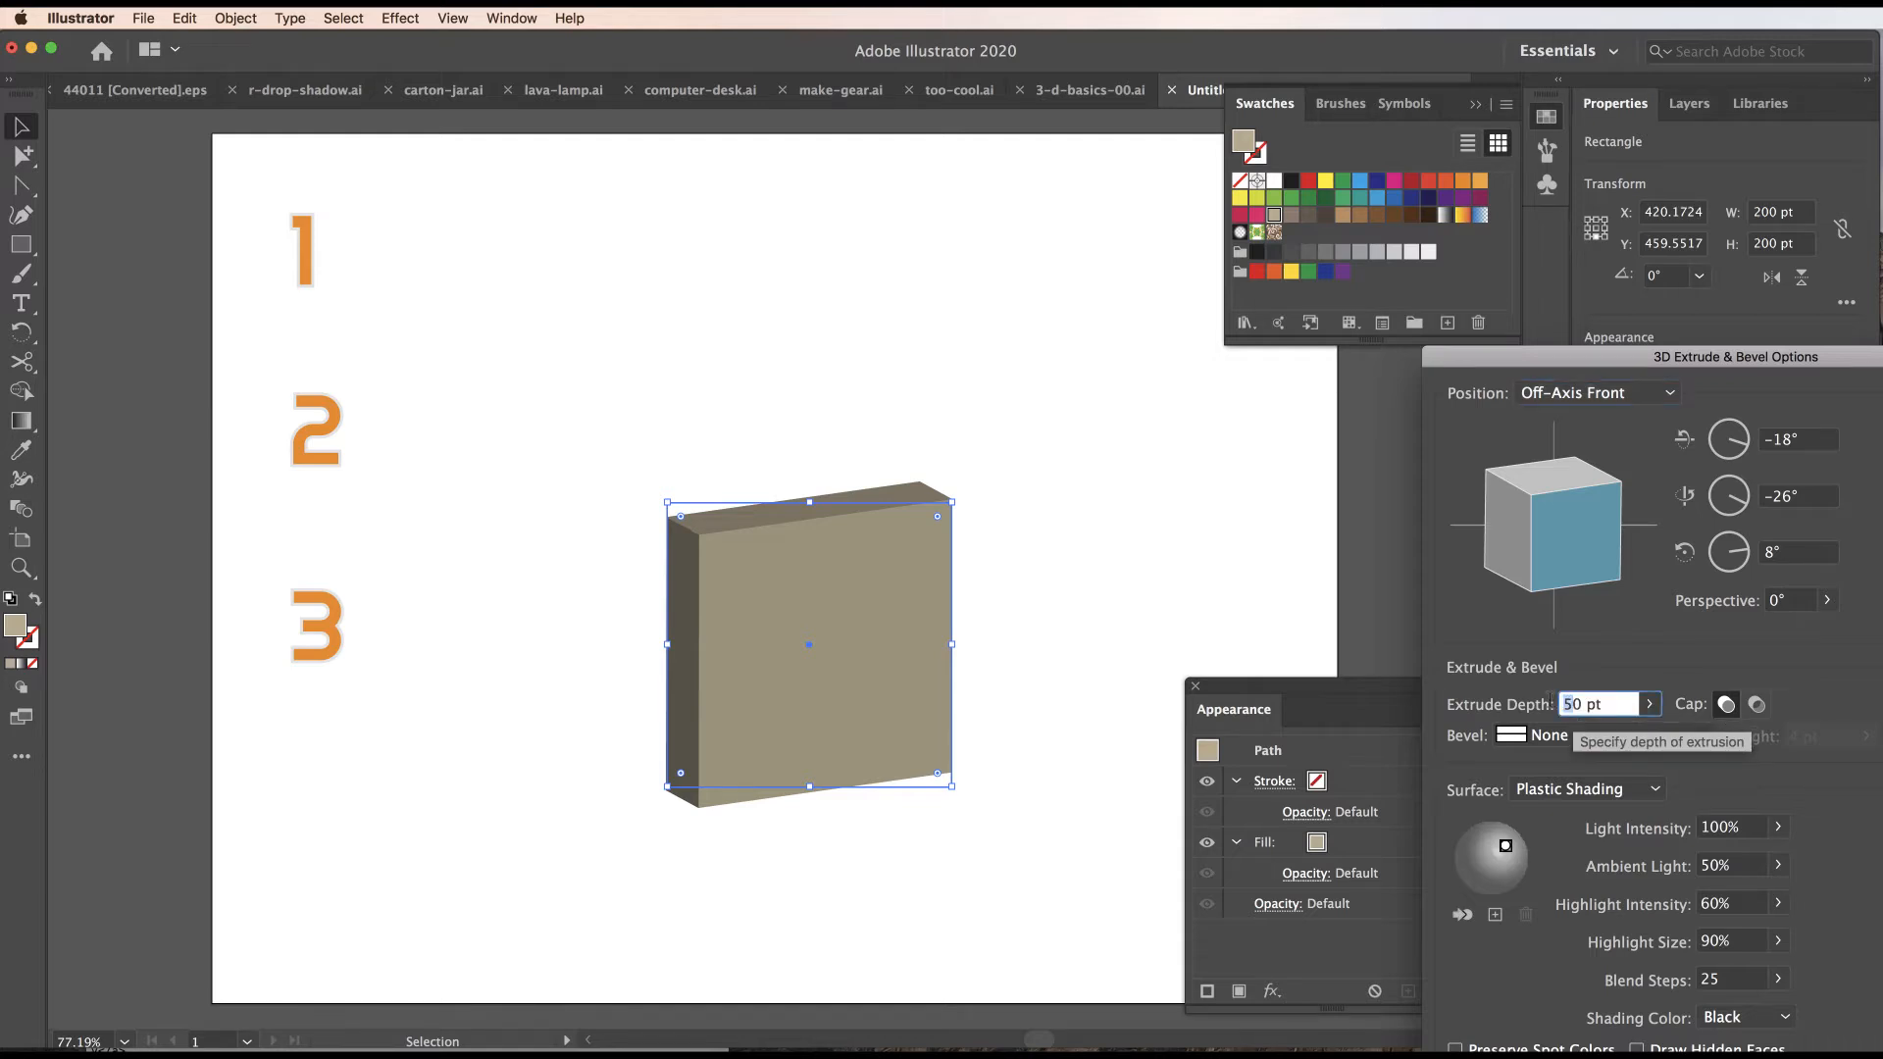
type("20")
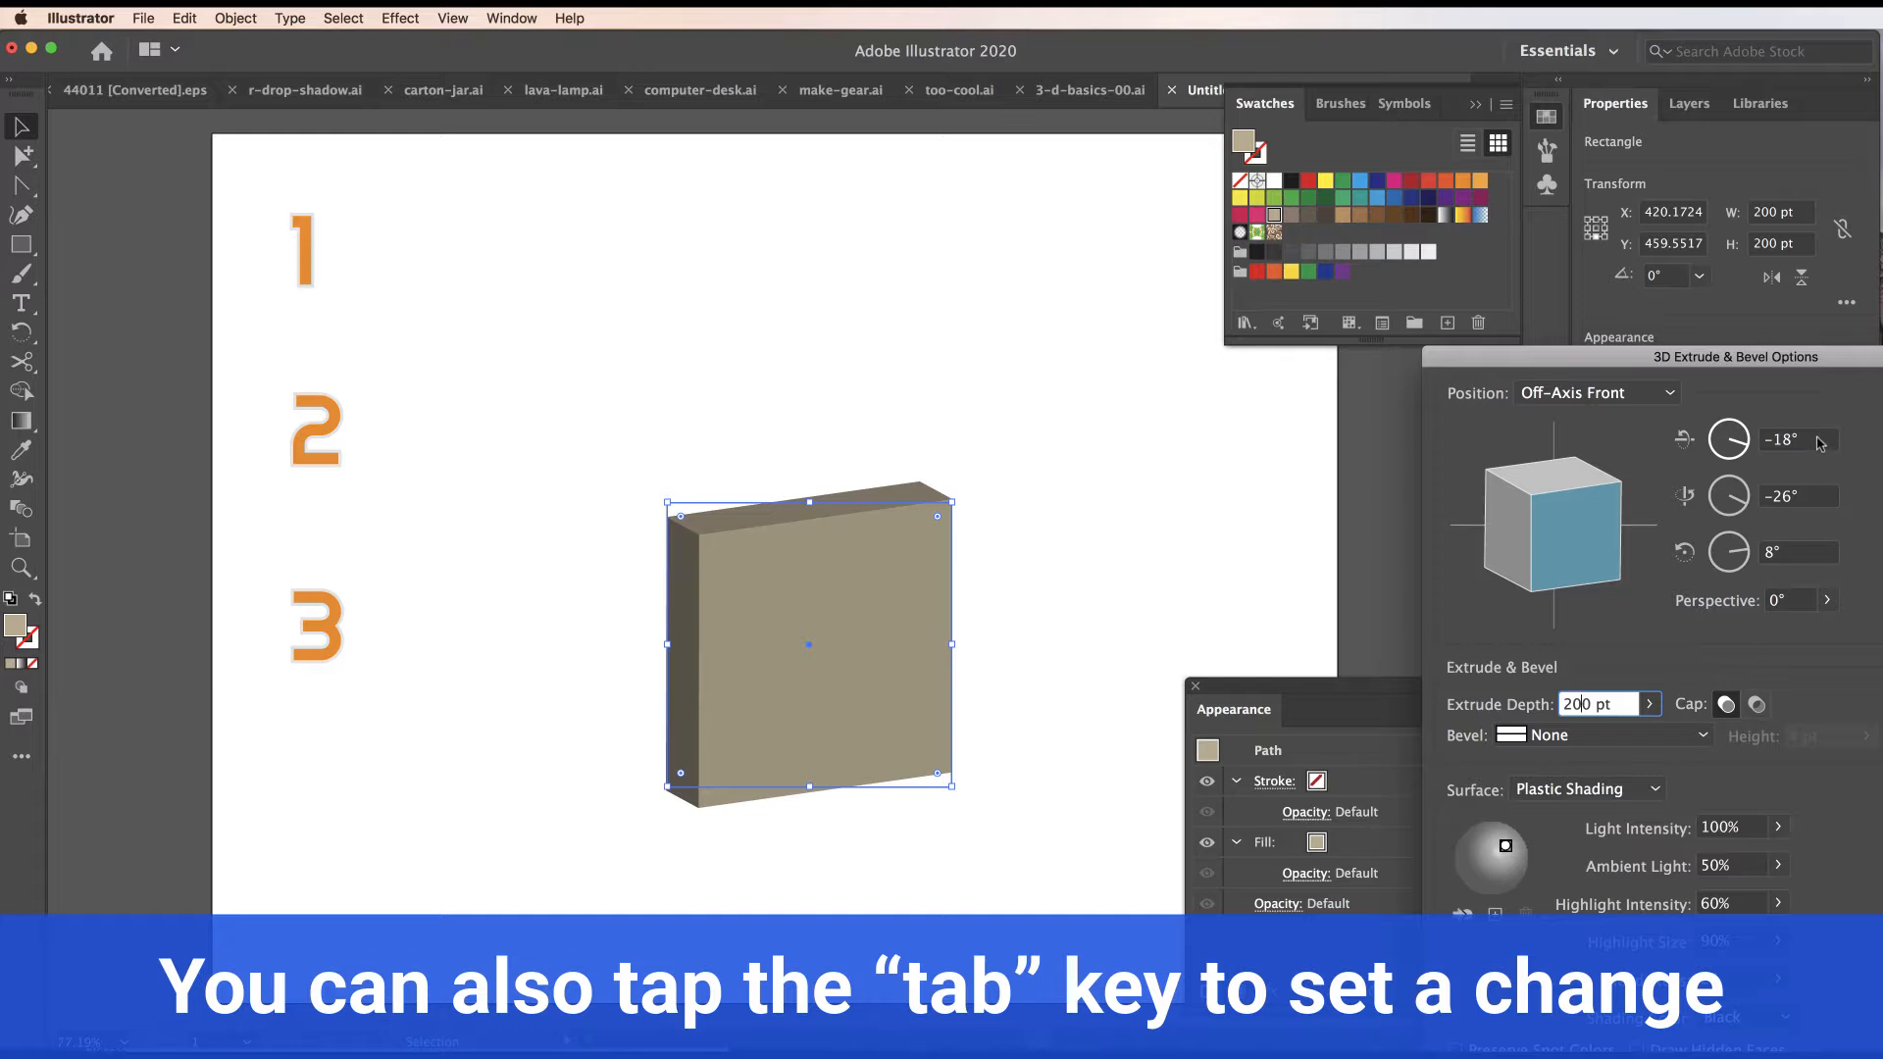
left_click(1820, 440)
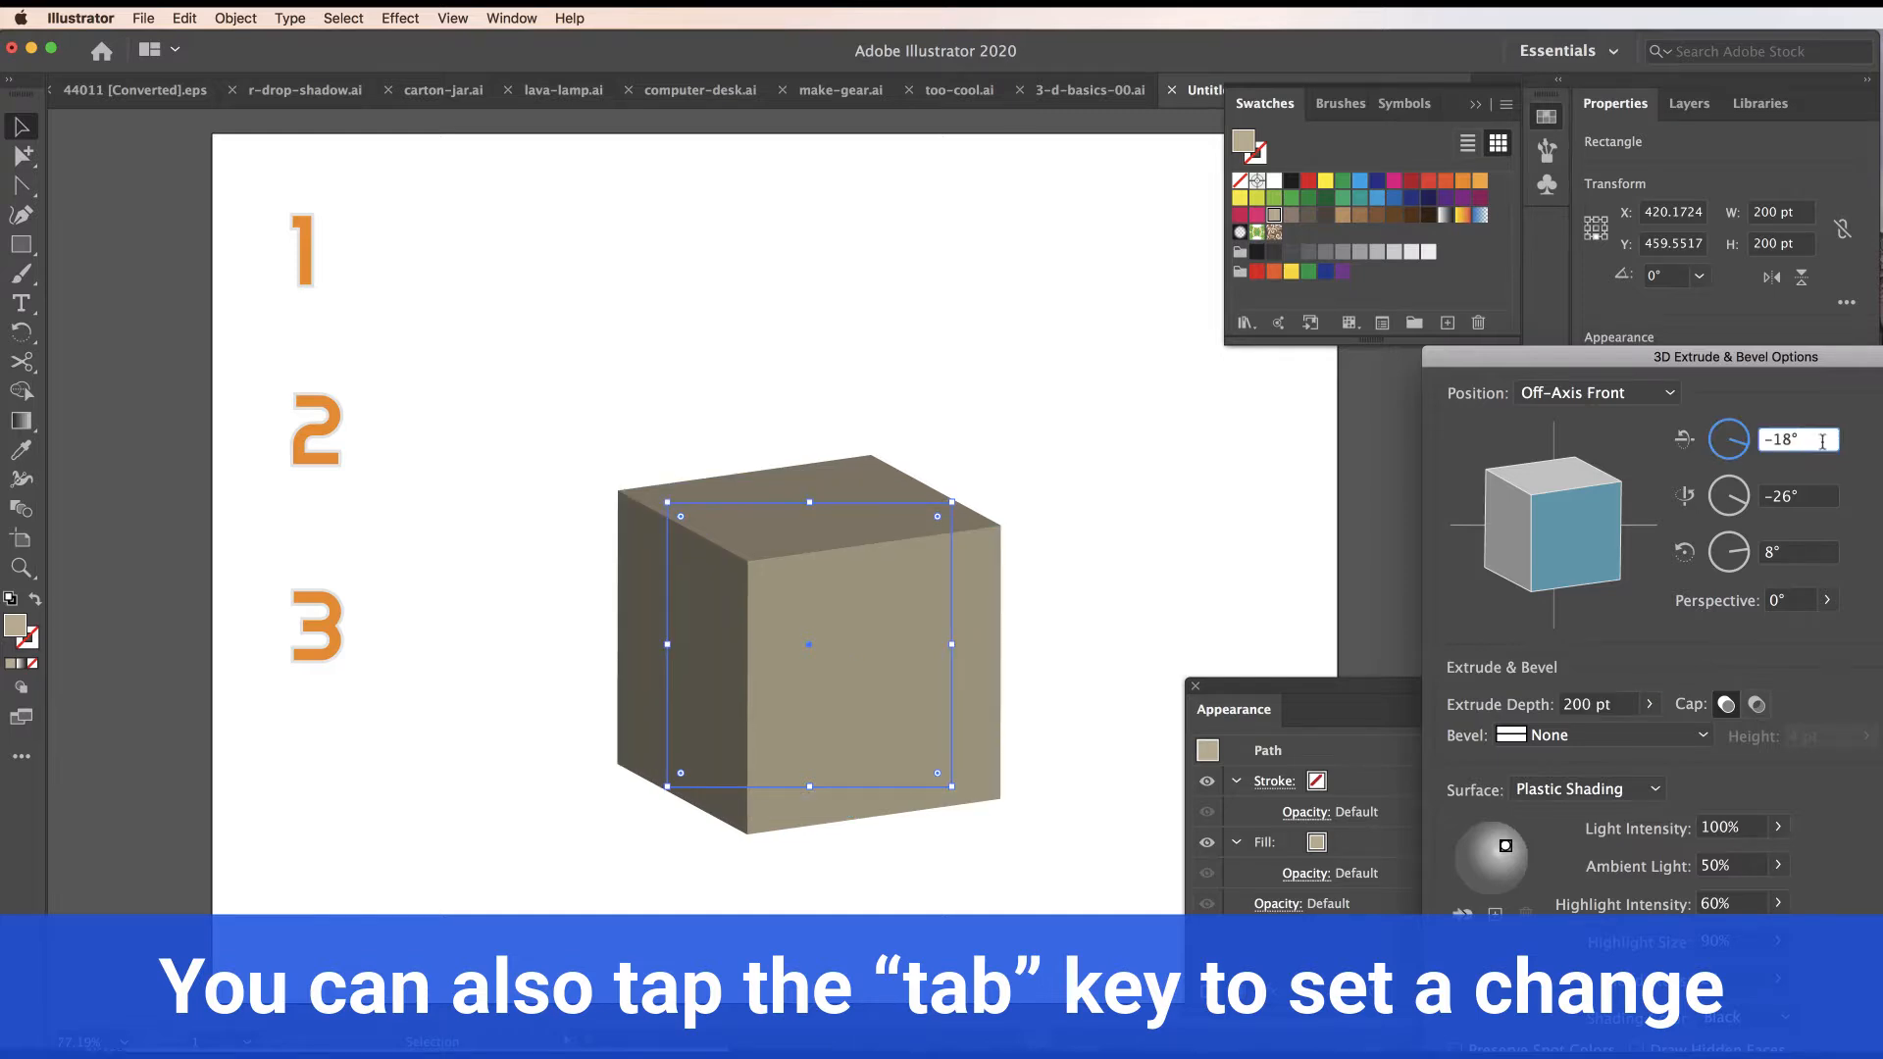
Set the cube's rotation around the X, Y and Z axes to 0°.
left_click_drag(1816, 439, 1741, 420)
type("0")
key("Tab")
type("0")
key("Tab")
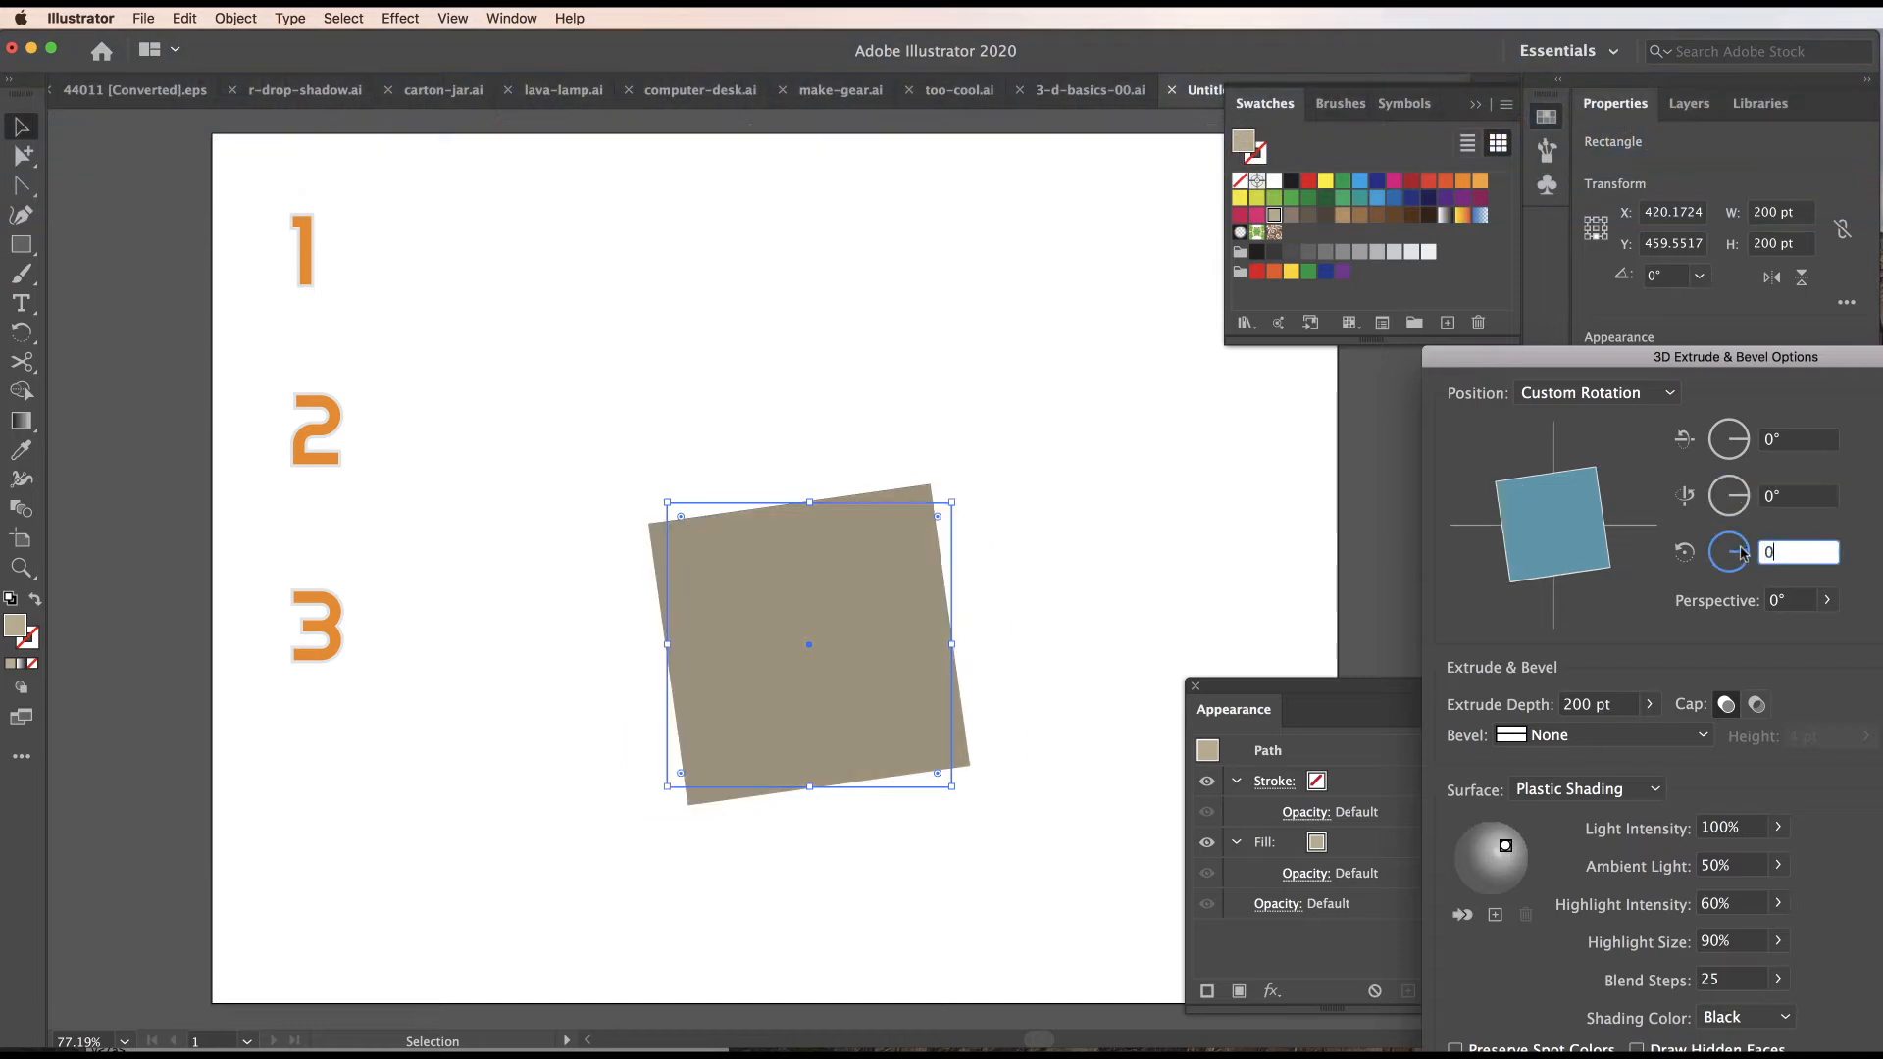
type("0")
key("Tab")
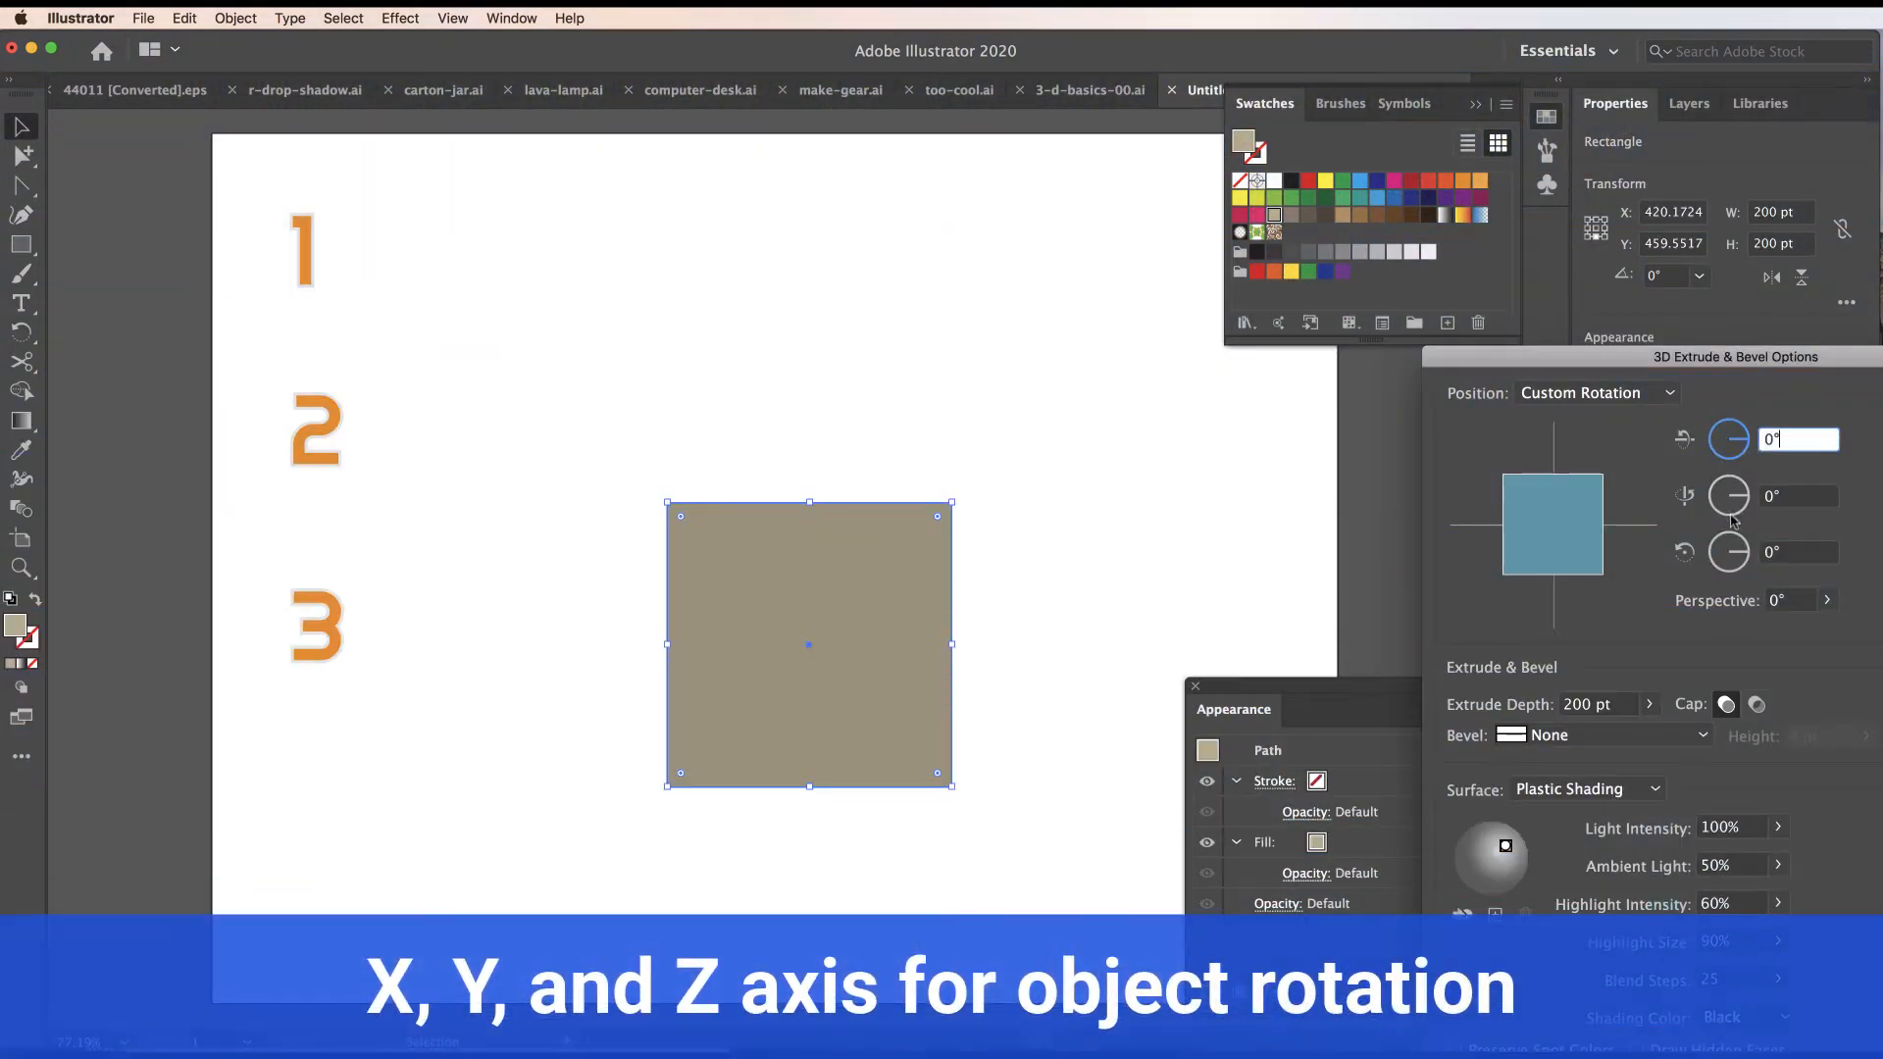
Try a 45° rotation around the X axis on the cube, and return it to 0°.
left_click_drag(1788, 441, 1739, 428)
type("45")
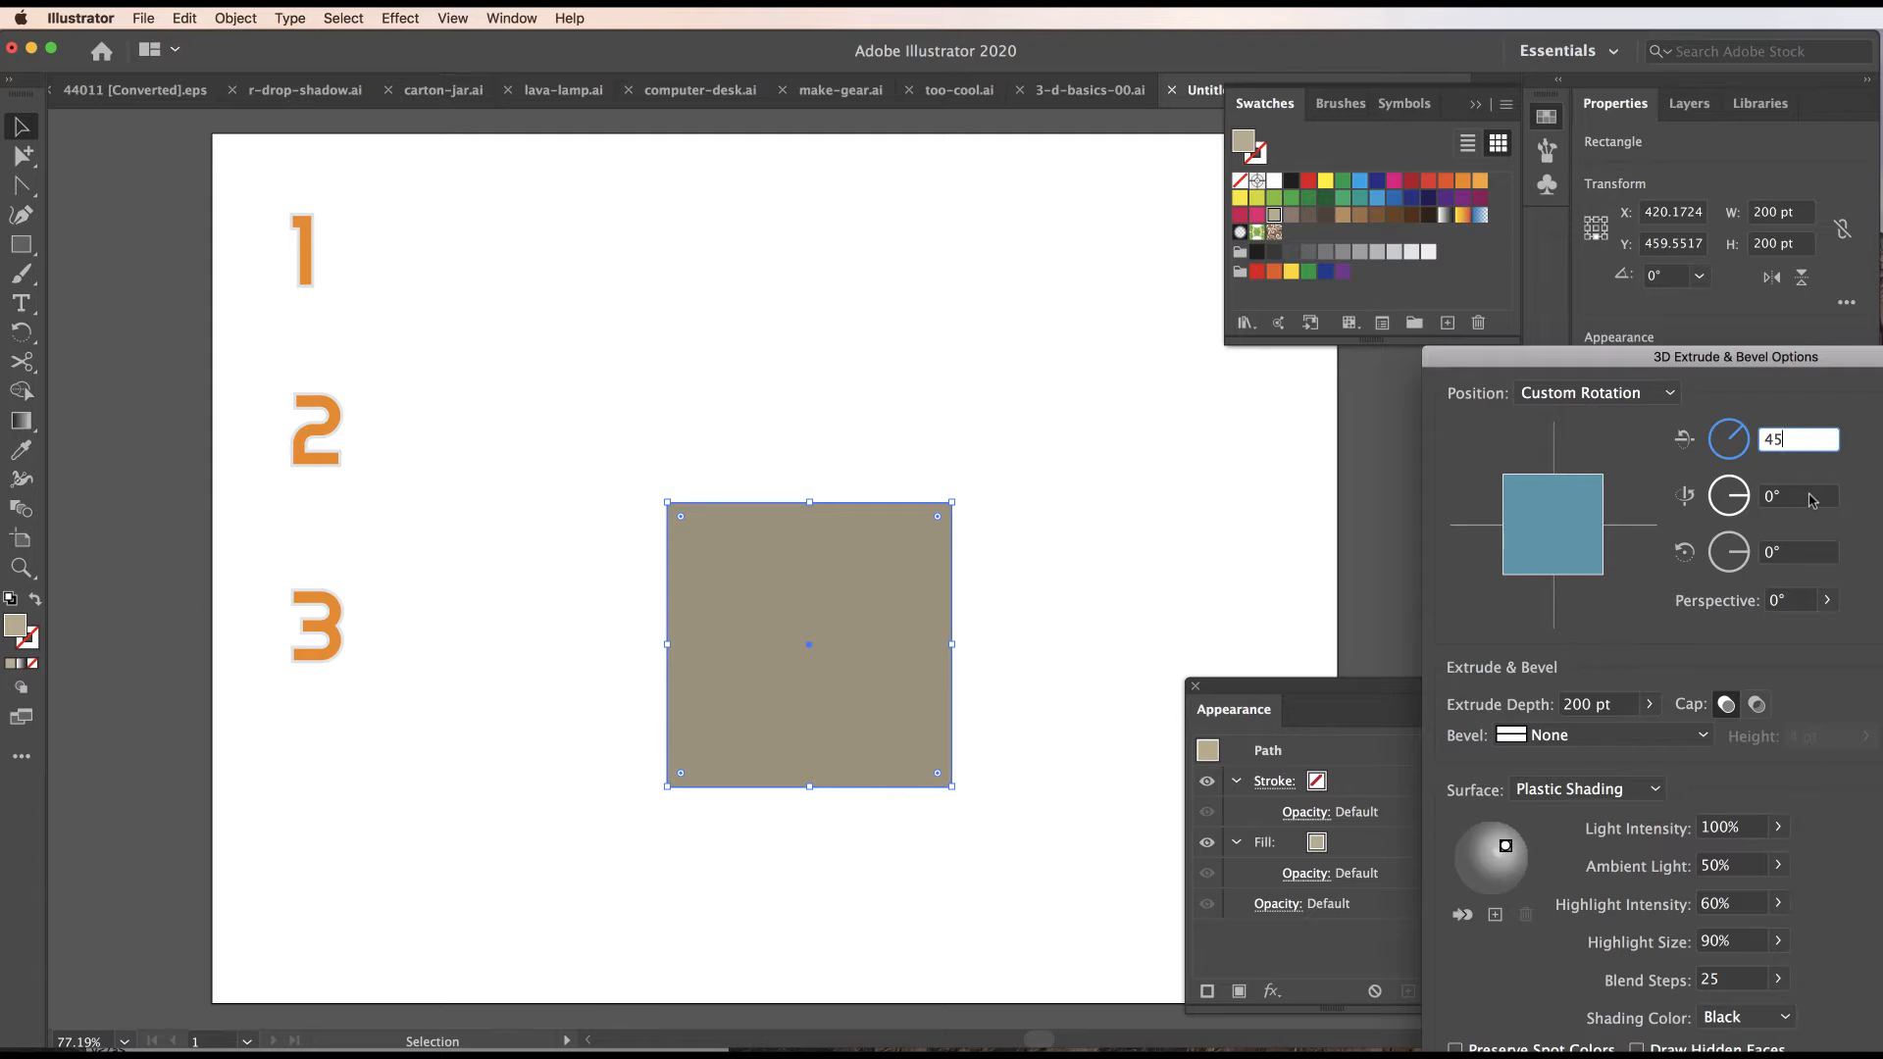
left_click(1811, 496)
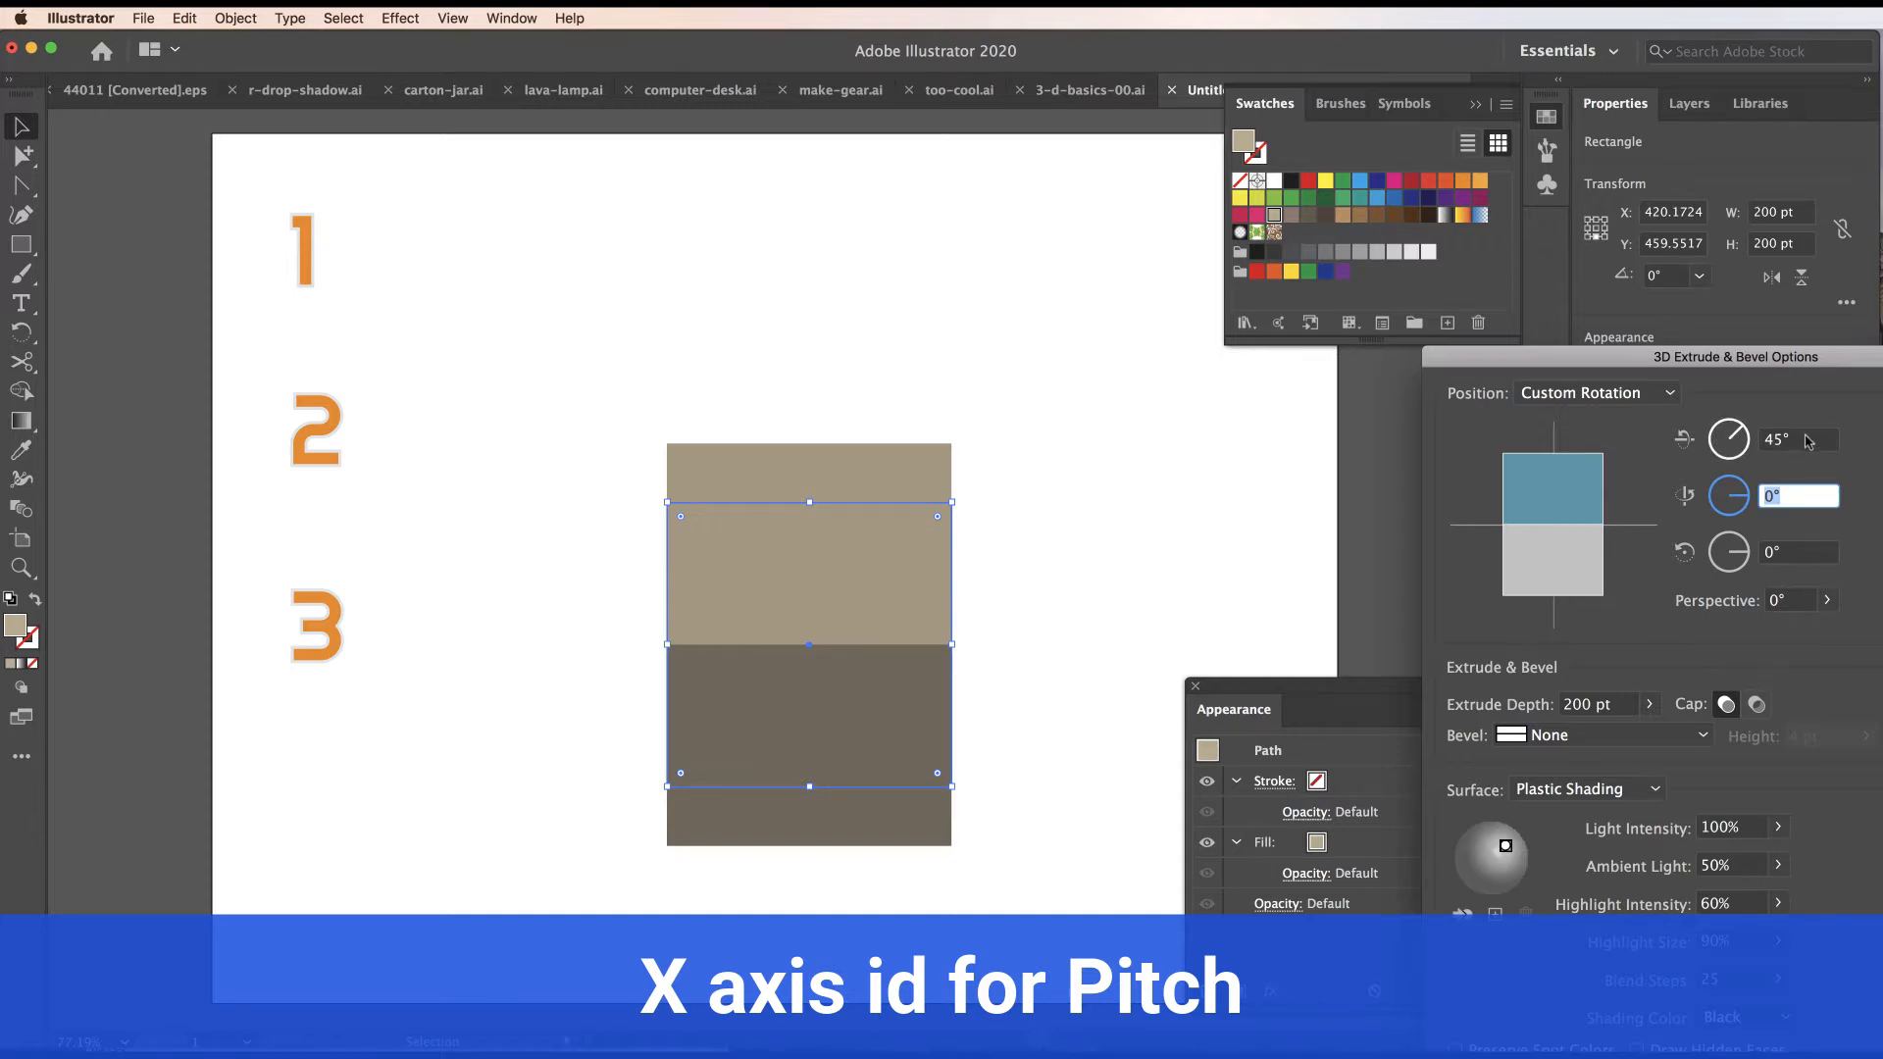
key("shift+Tab")
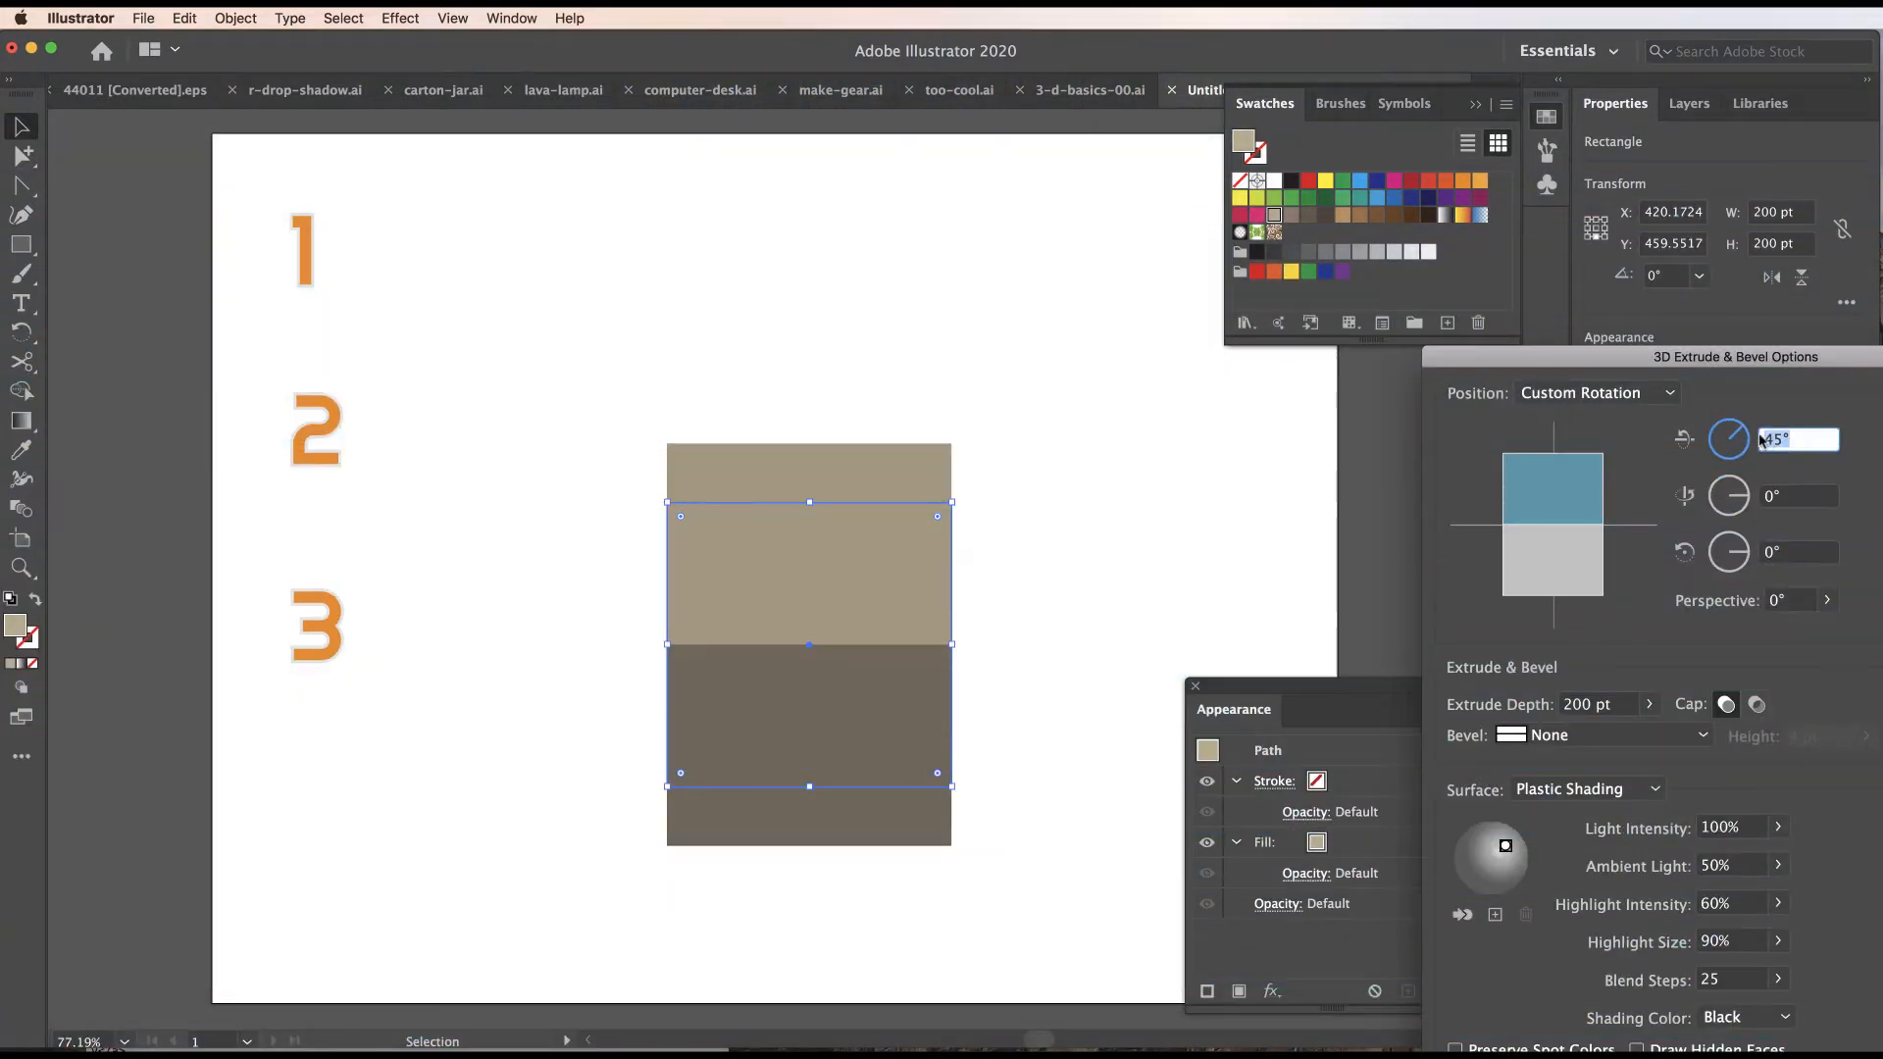
type("0")
key("Tab")
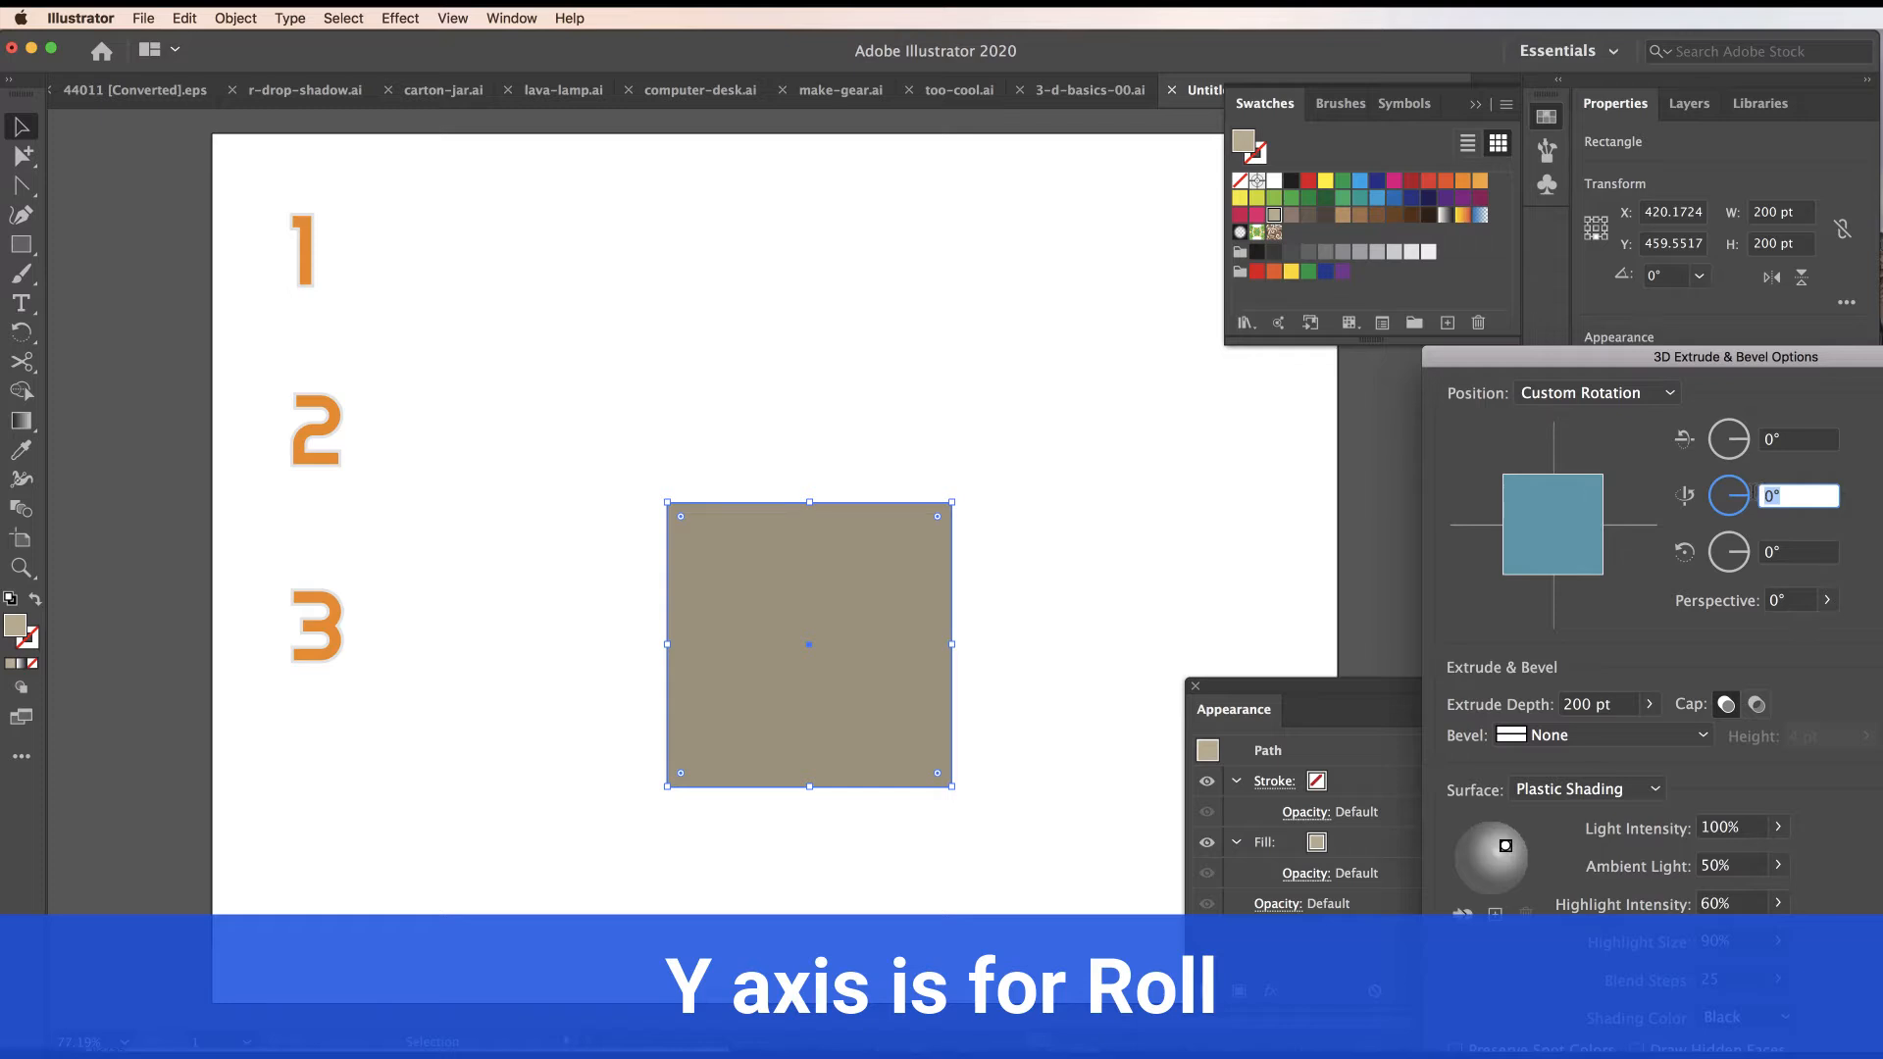
Try a 45° rotation around the Y axis on the cube, and return it to 0°.
type("45")
key("Tab")
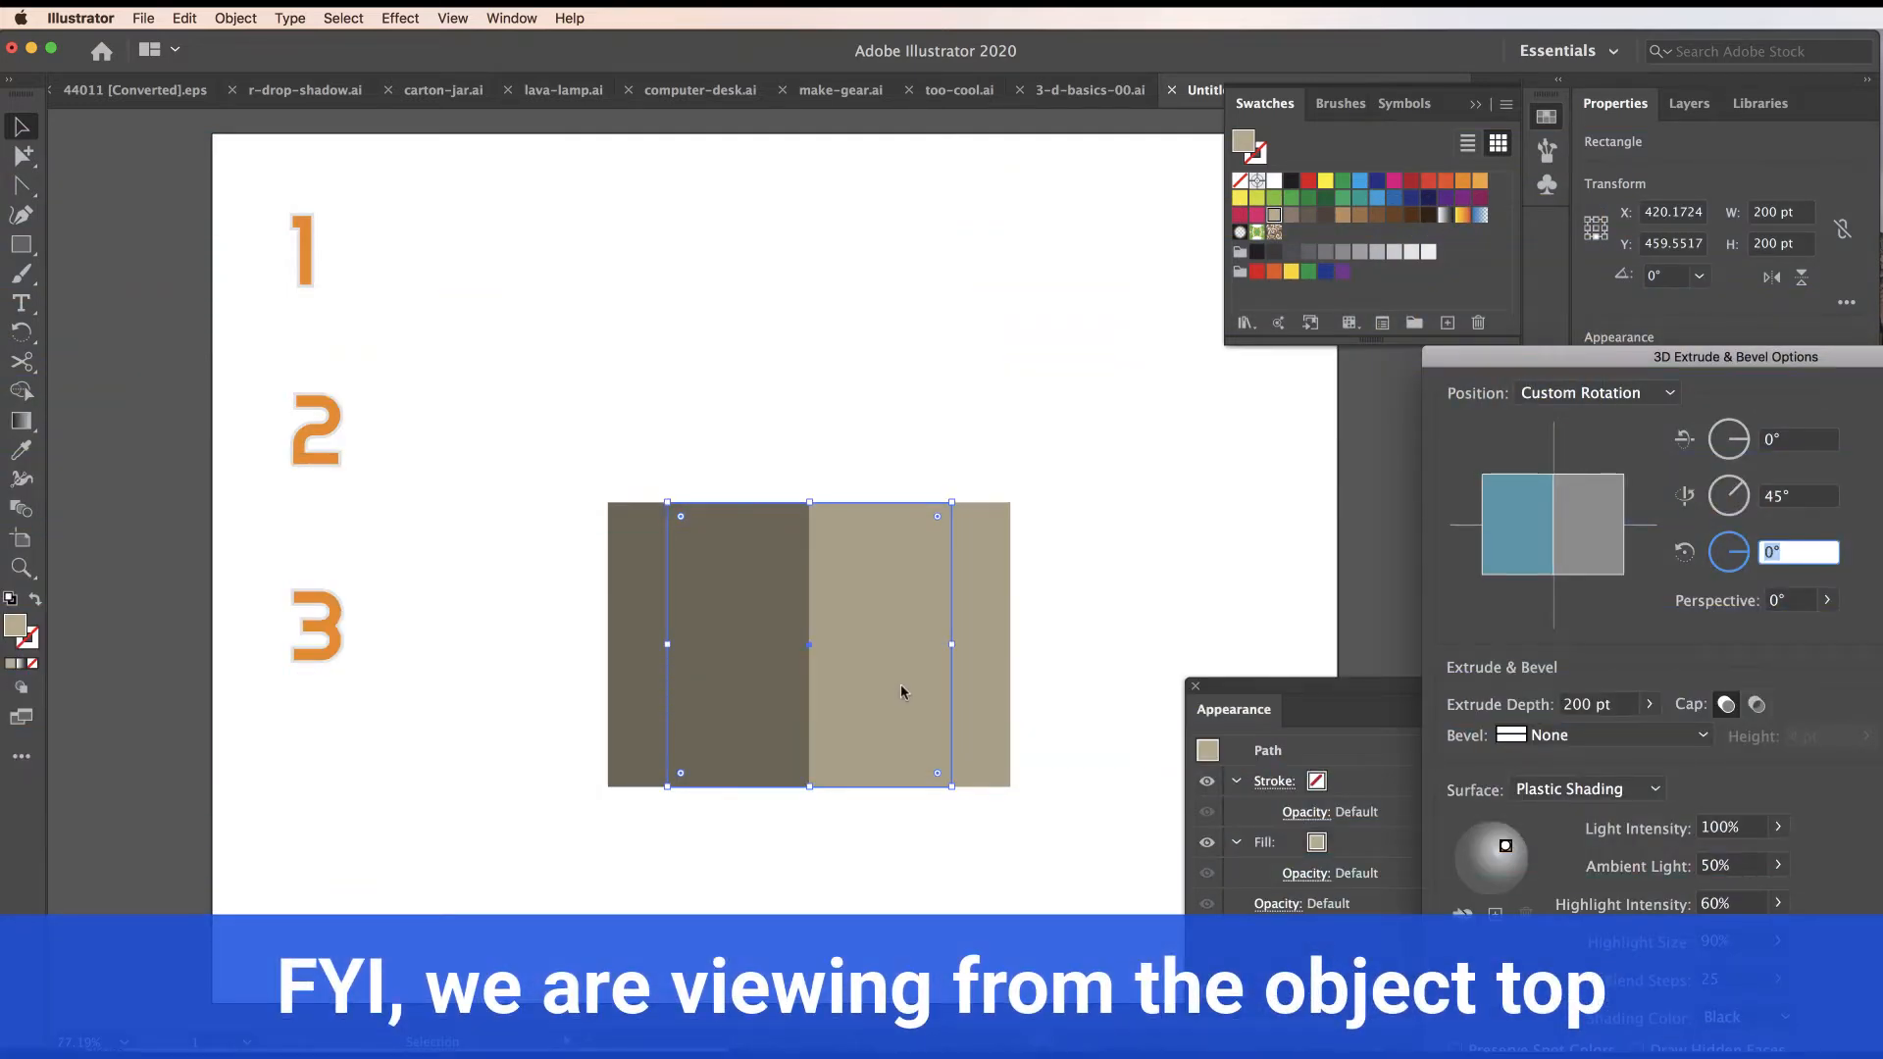
left_click(1739, 503)
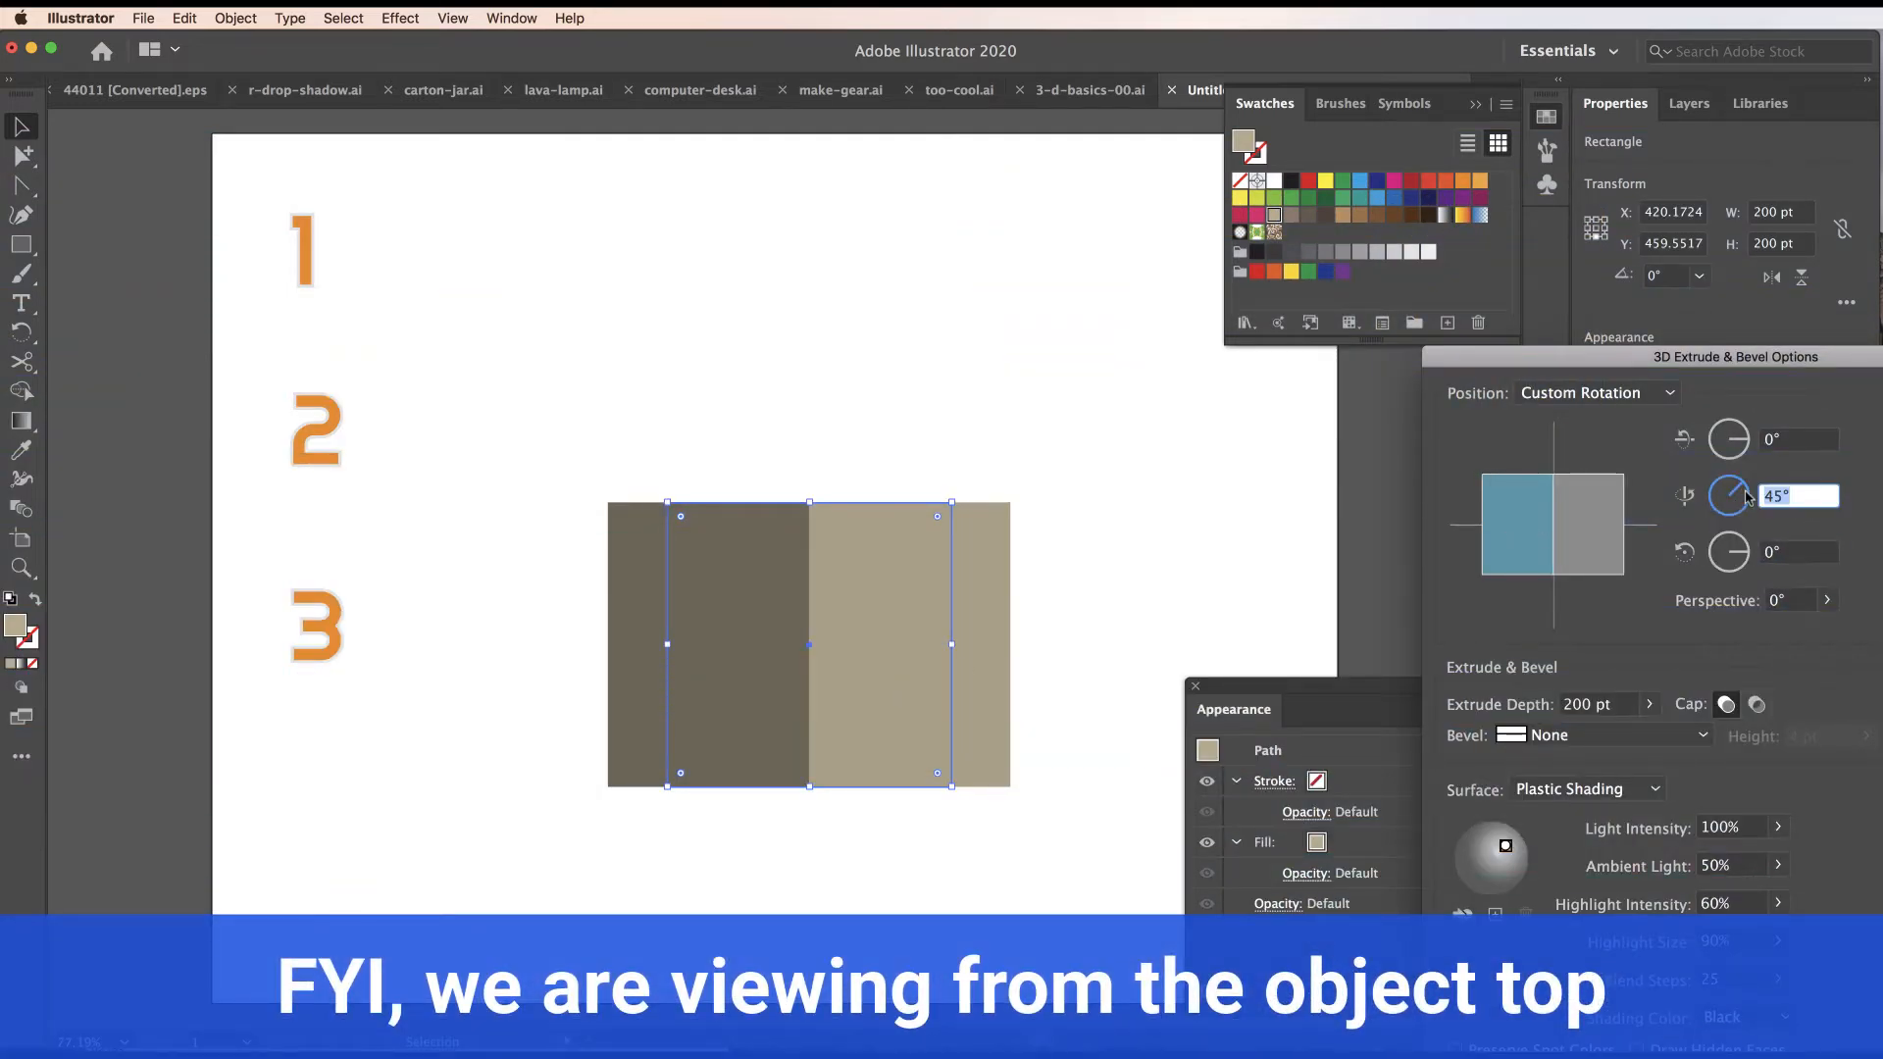
type("0")
Set the cube's rotation around the Z axis to 45°.
left_click(1799, 553)
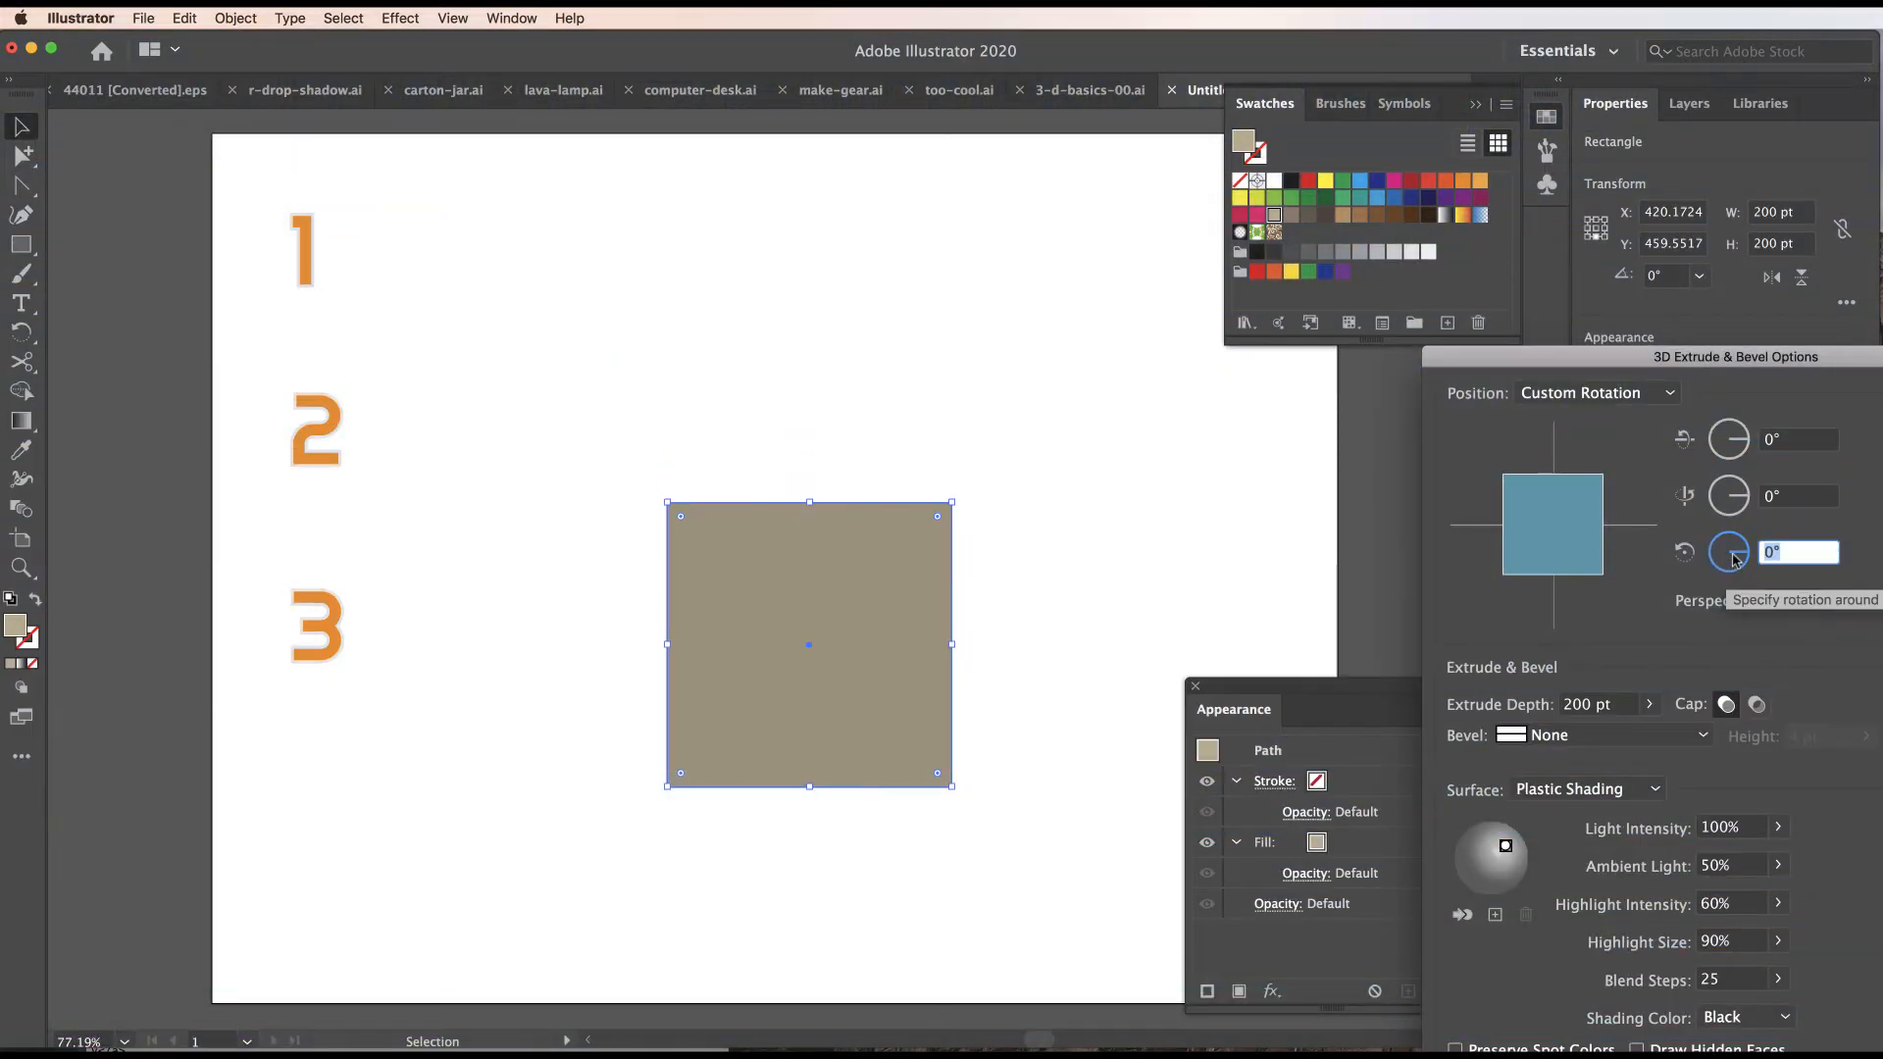
type("45")
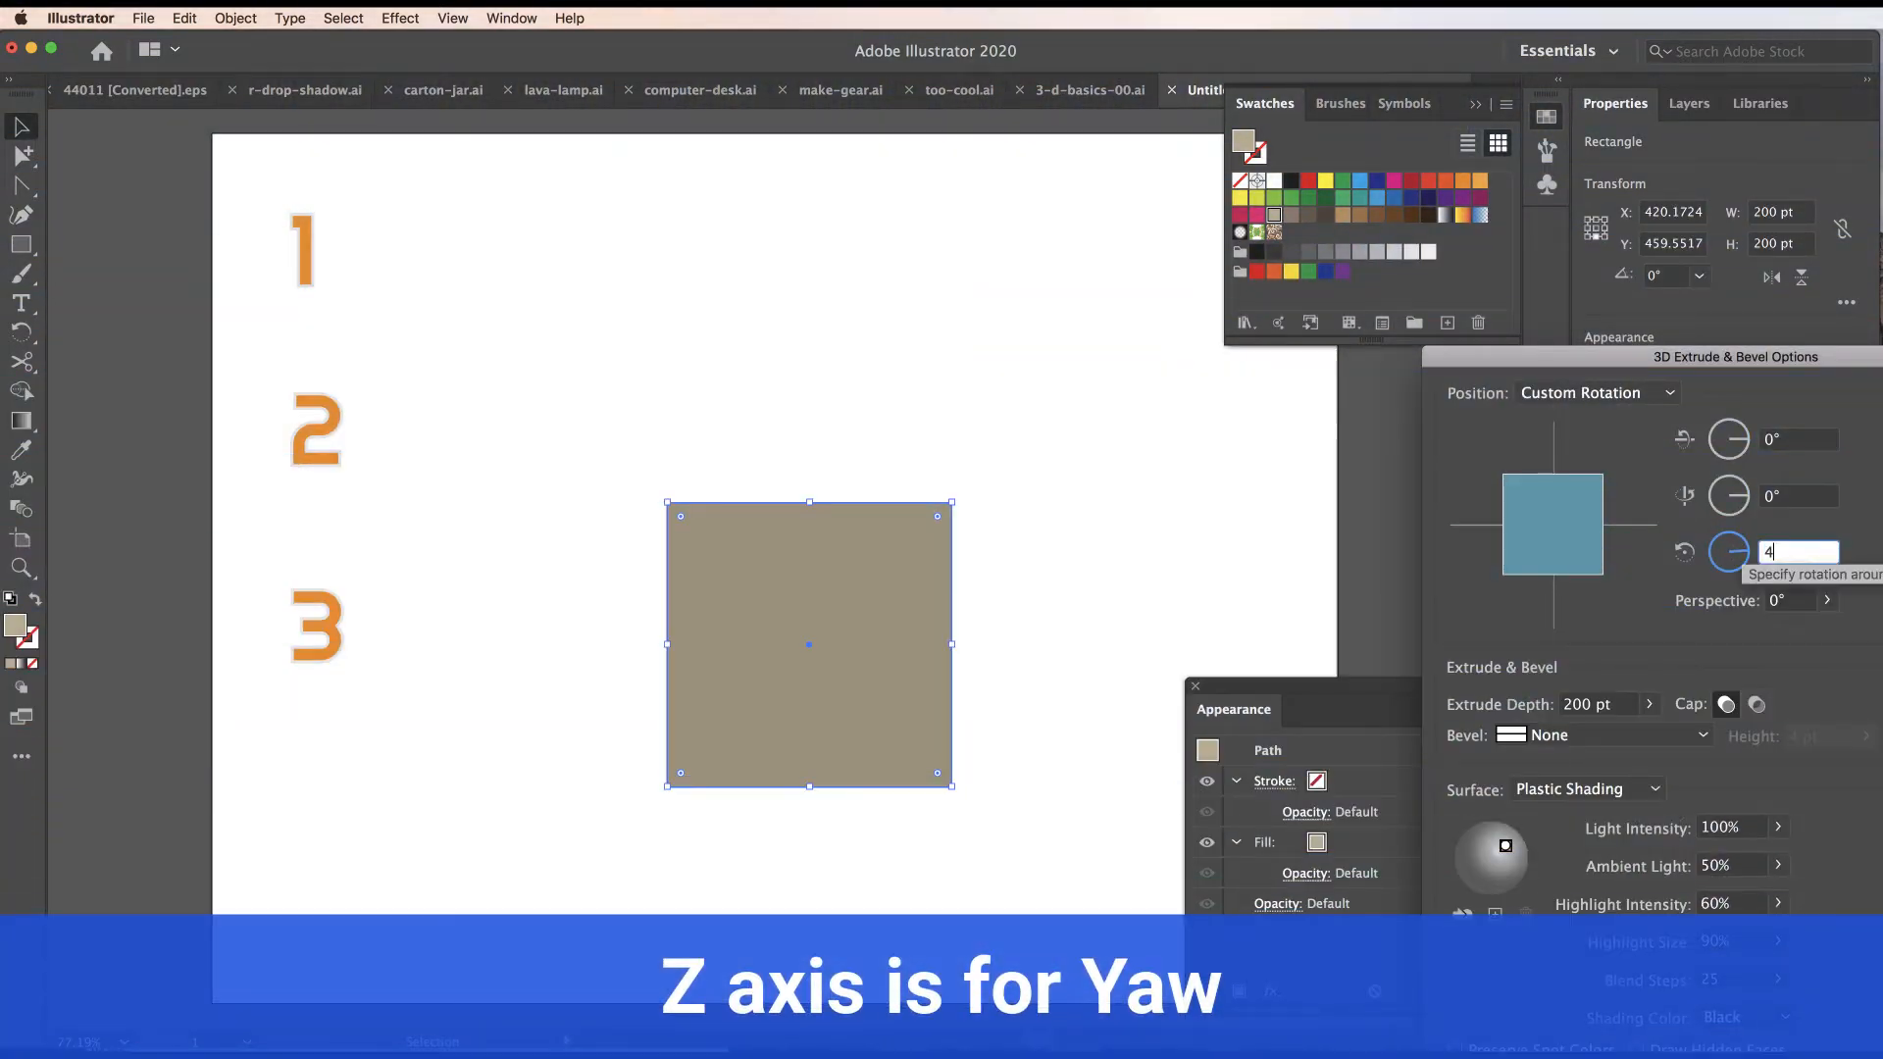
key("Tab")
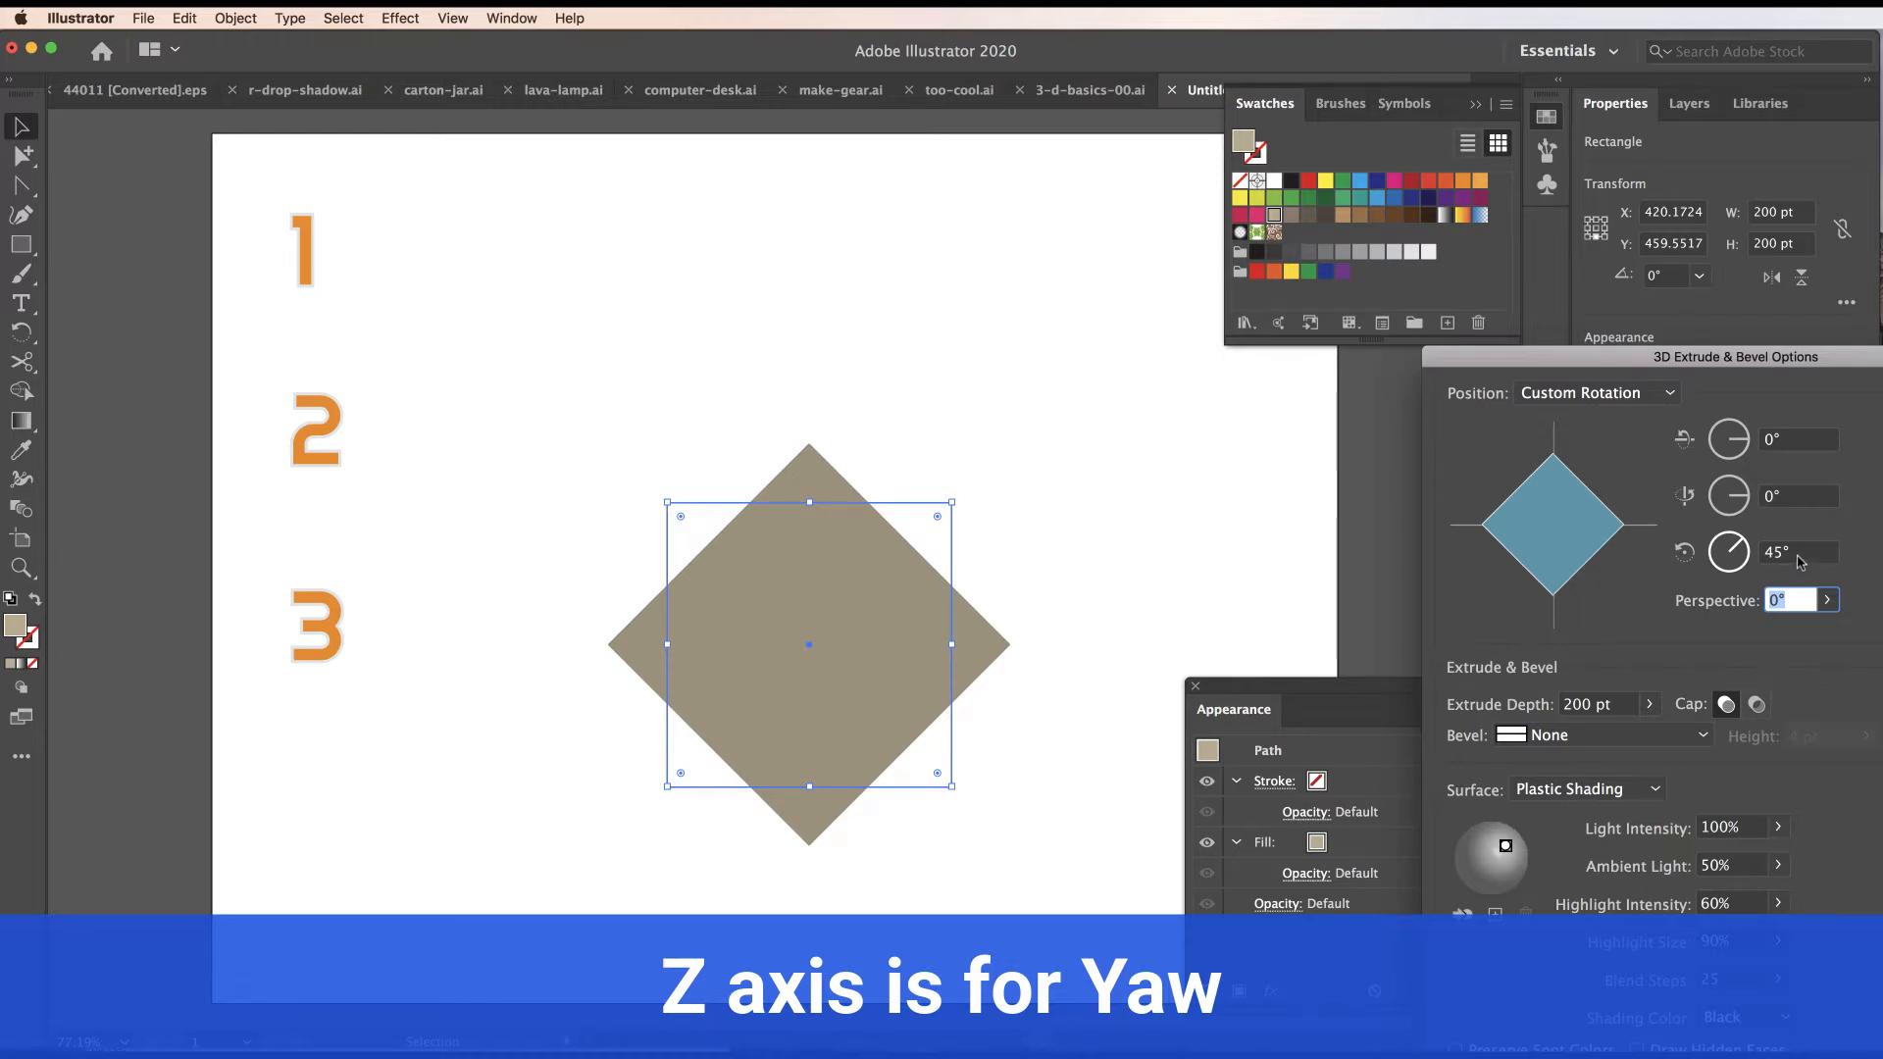
Set the cube's position preset to Isometric Left and move the 3D options dialog higher for full access to its settings.
left_click(1609, 394)
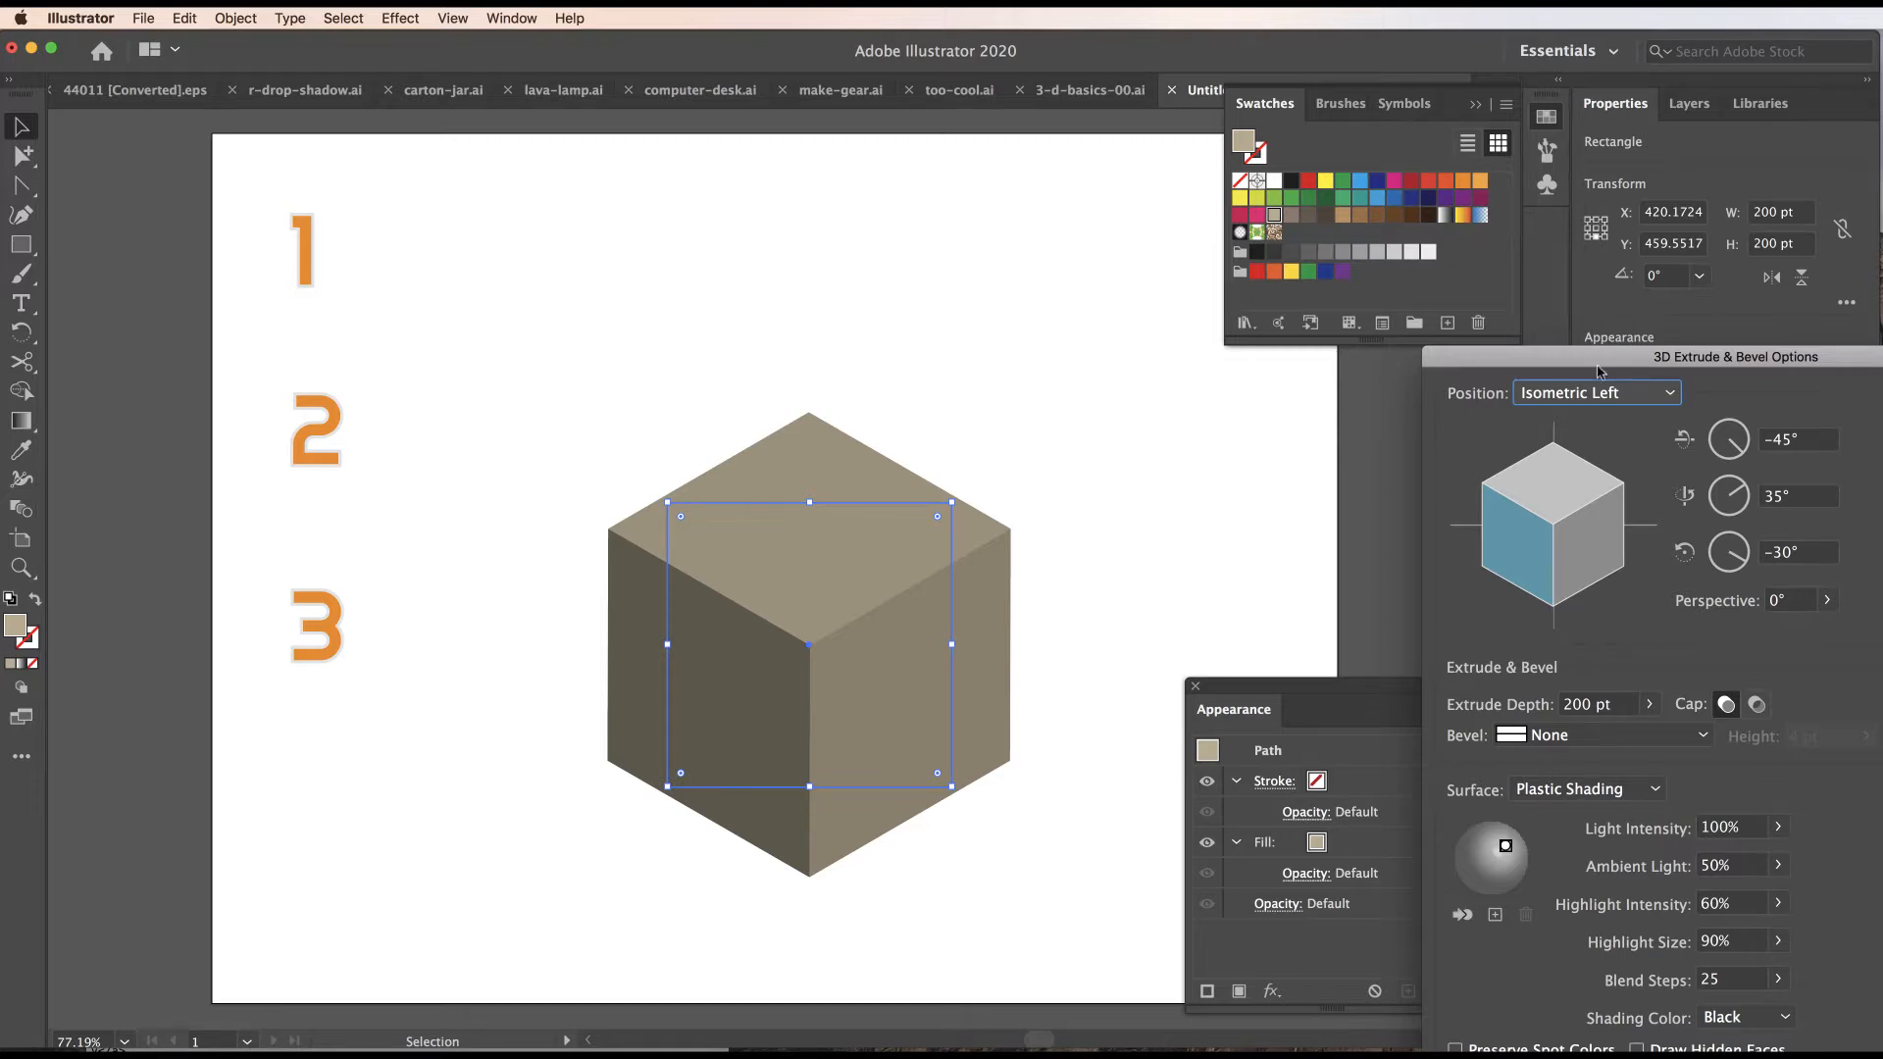
left_click_drag(1580, 367, 1463, 196)
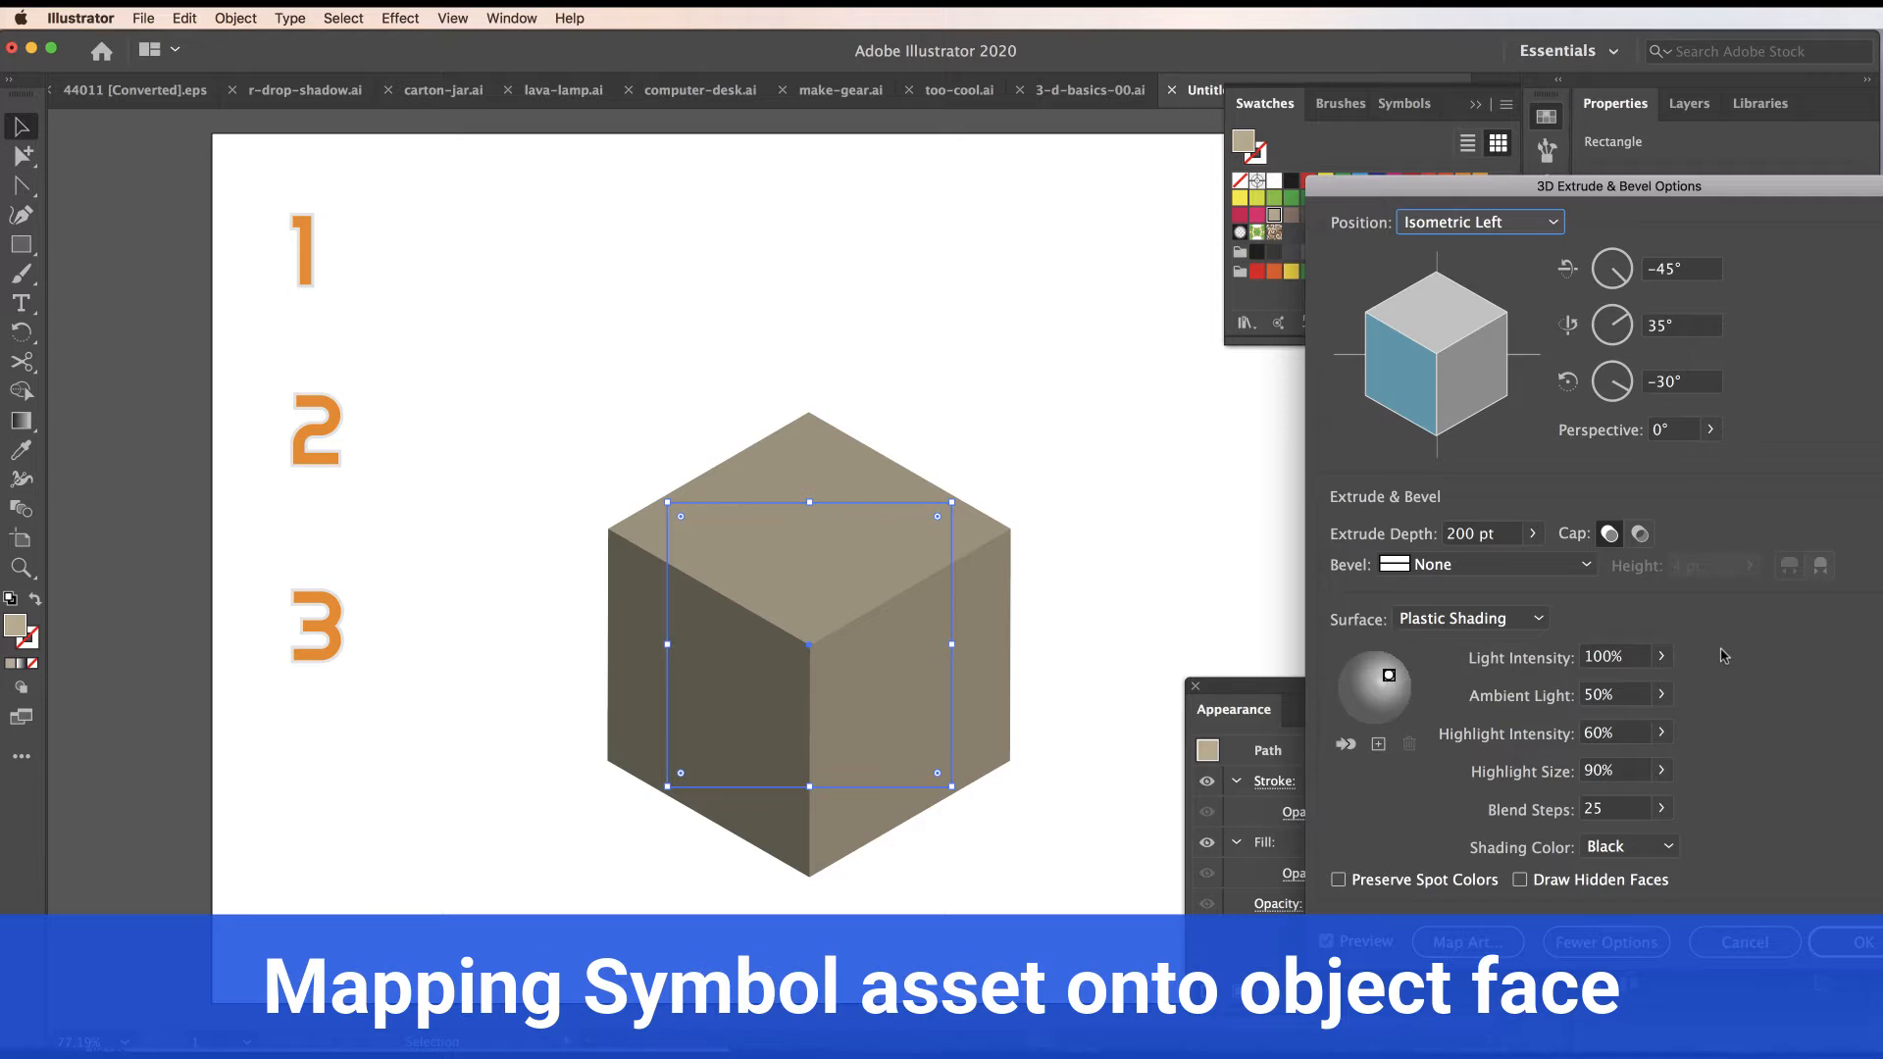
Try the Wireframe, No Shading and Diffuse Shading surface styles on the cube, and return to Plastic Shading.
left_click(1539, 620)
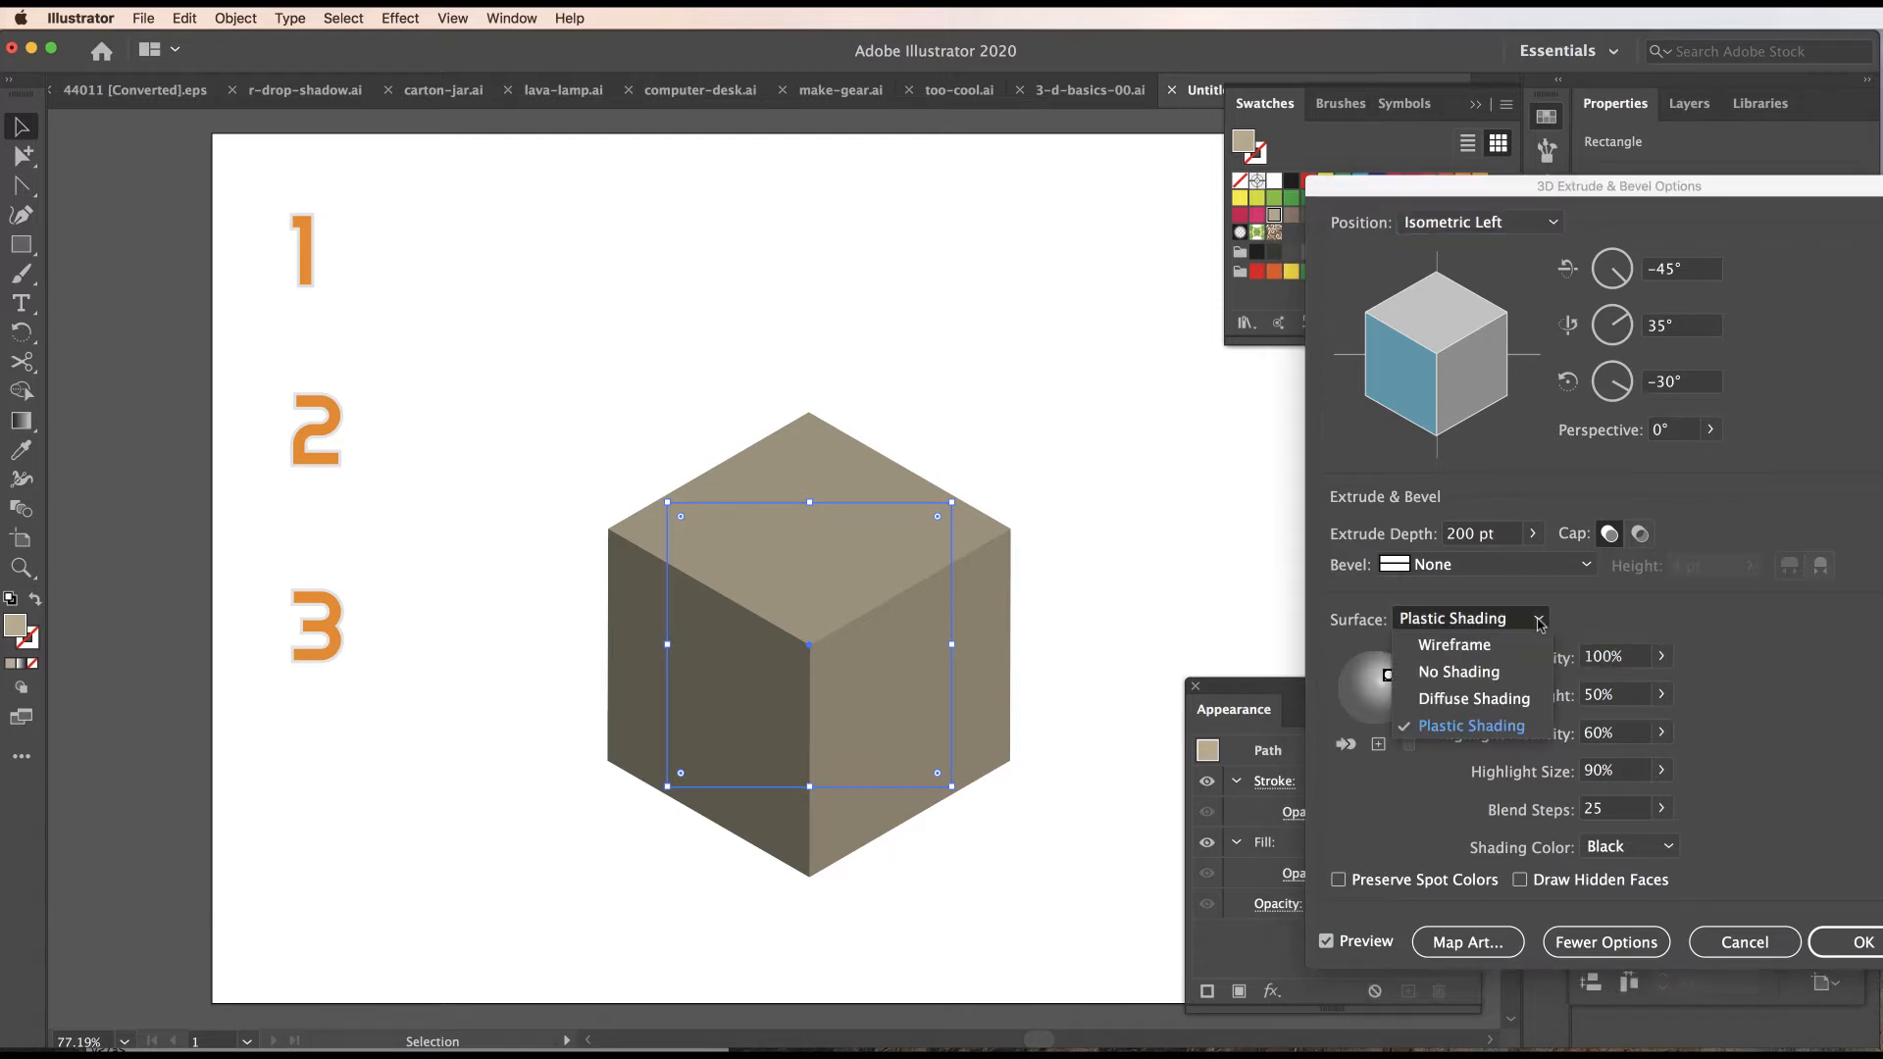
left_click(1534, 646)
left_click(1536, 620)
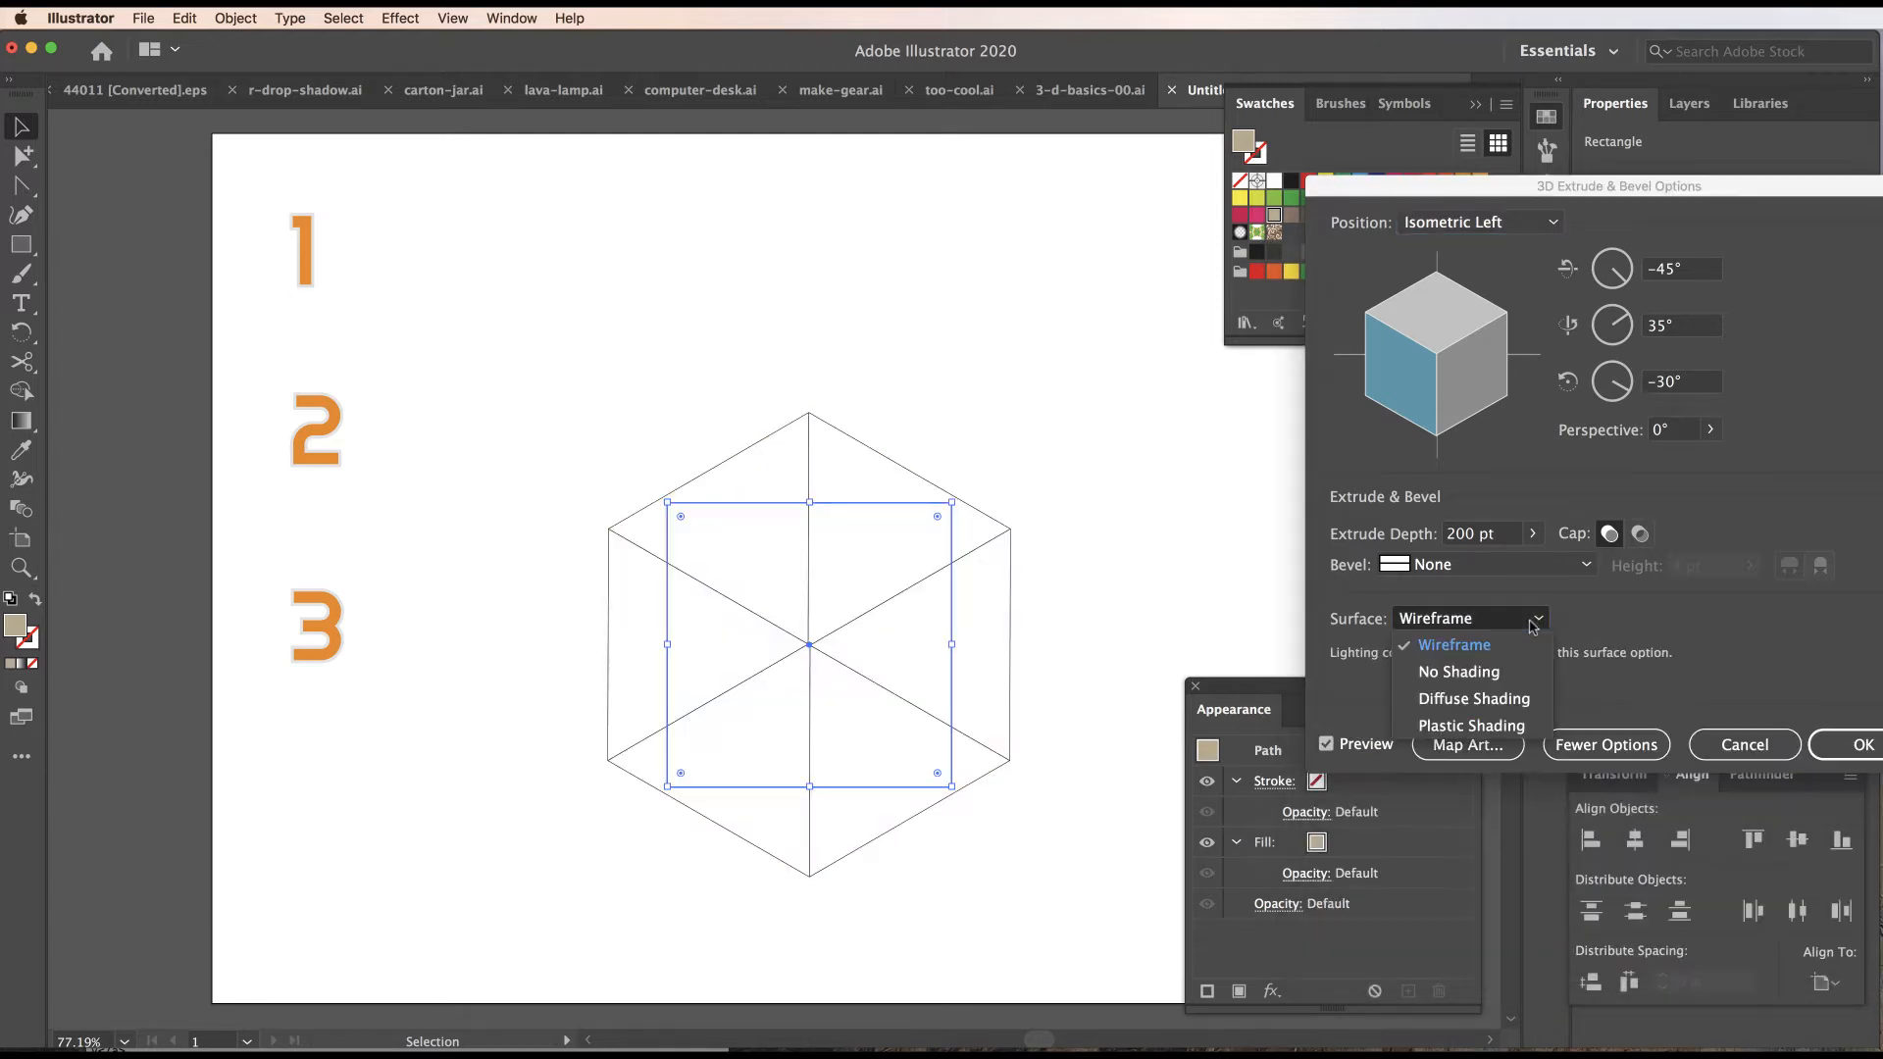
left_click(1529, 676)
left_click(1537, 620)
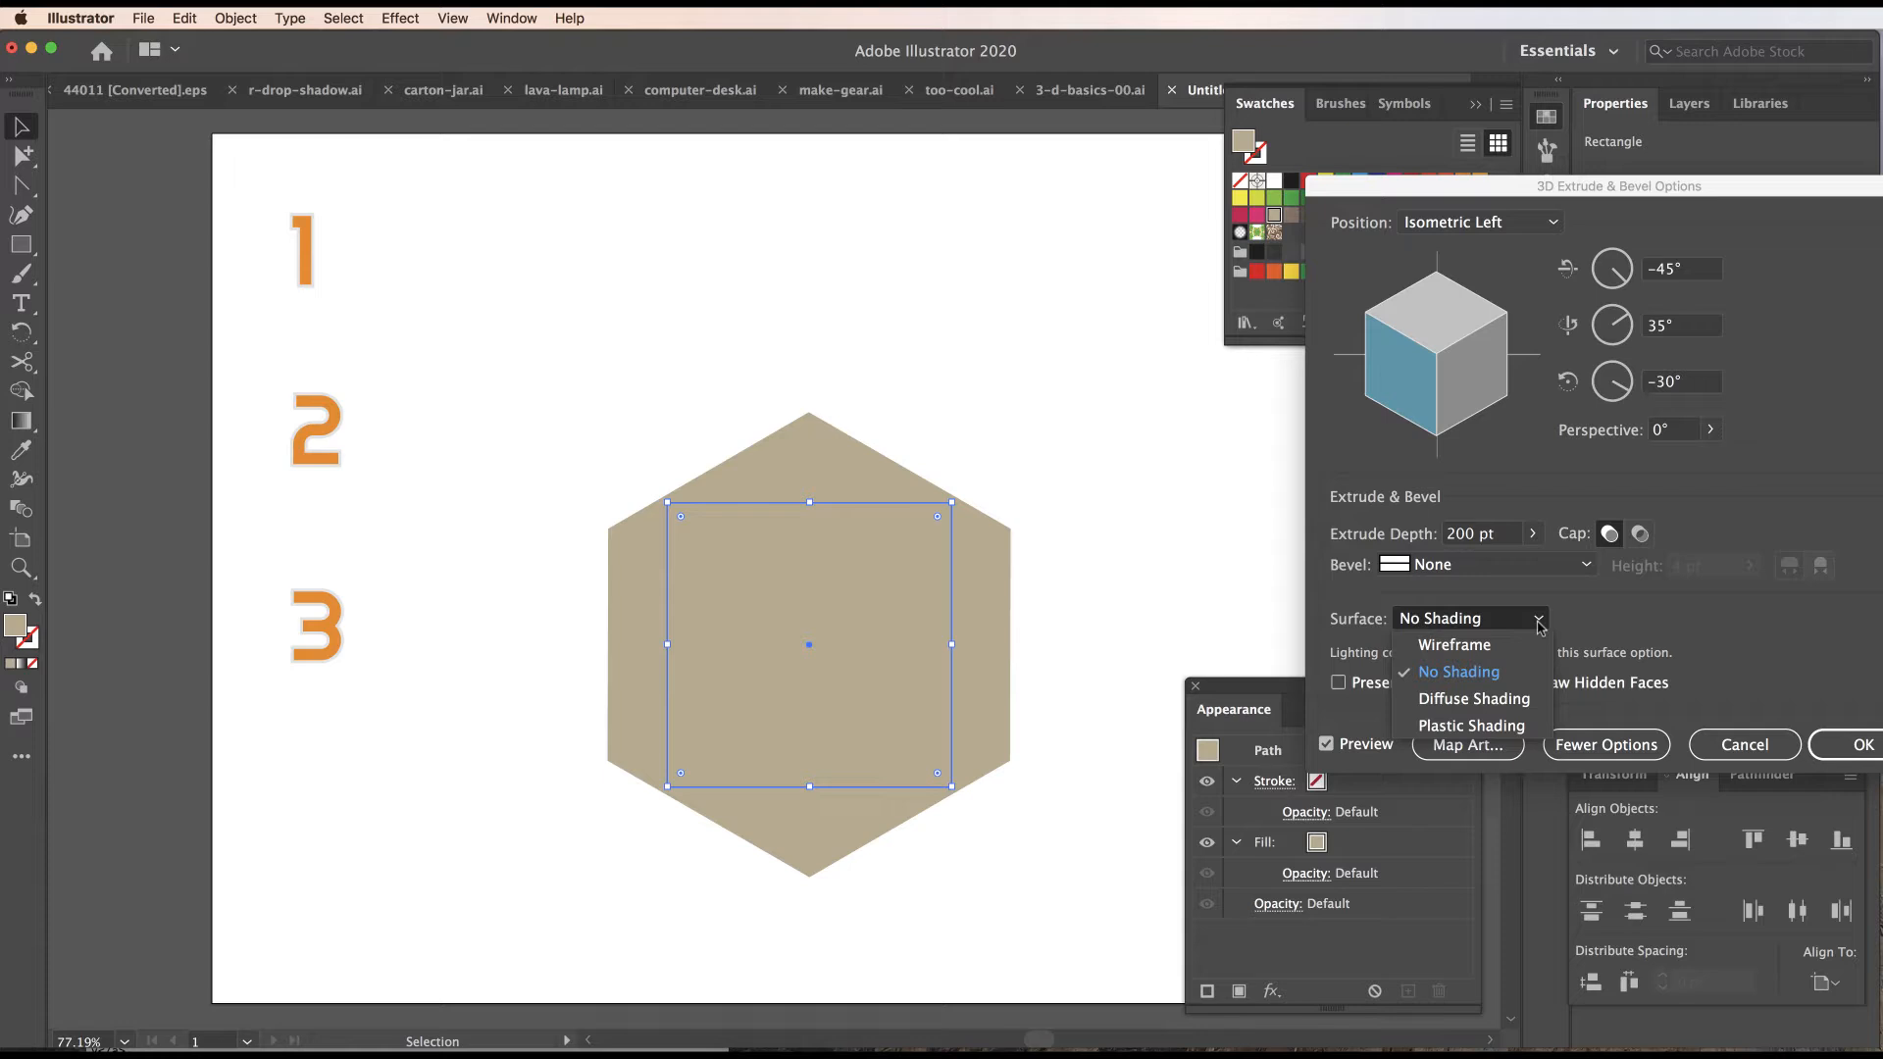
left_click(1525, 698)
left_click(1539, 621)
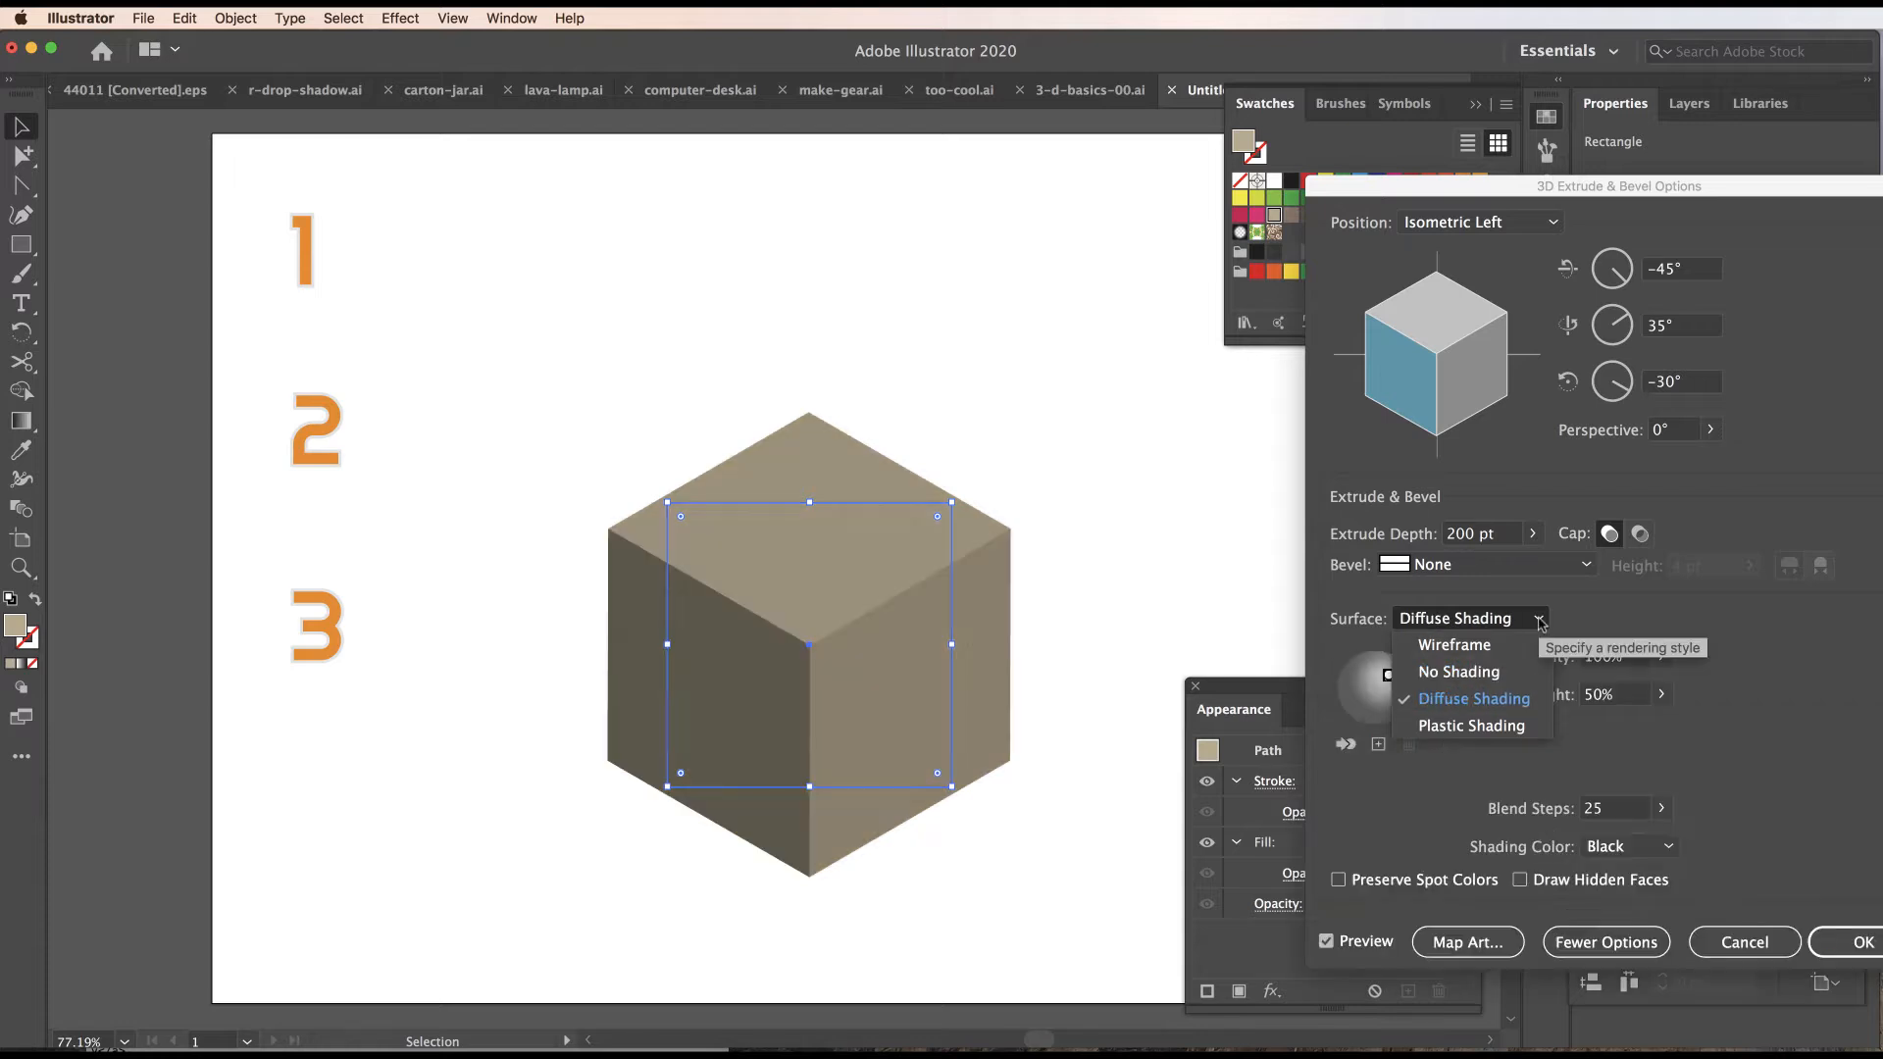
left_click(1525, 728)
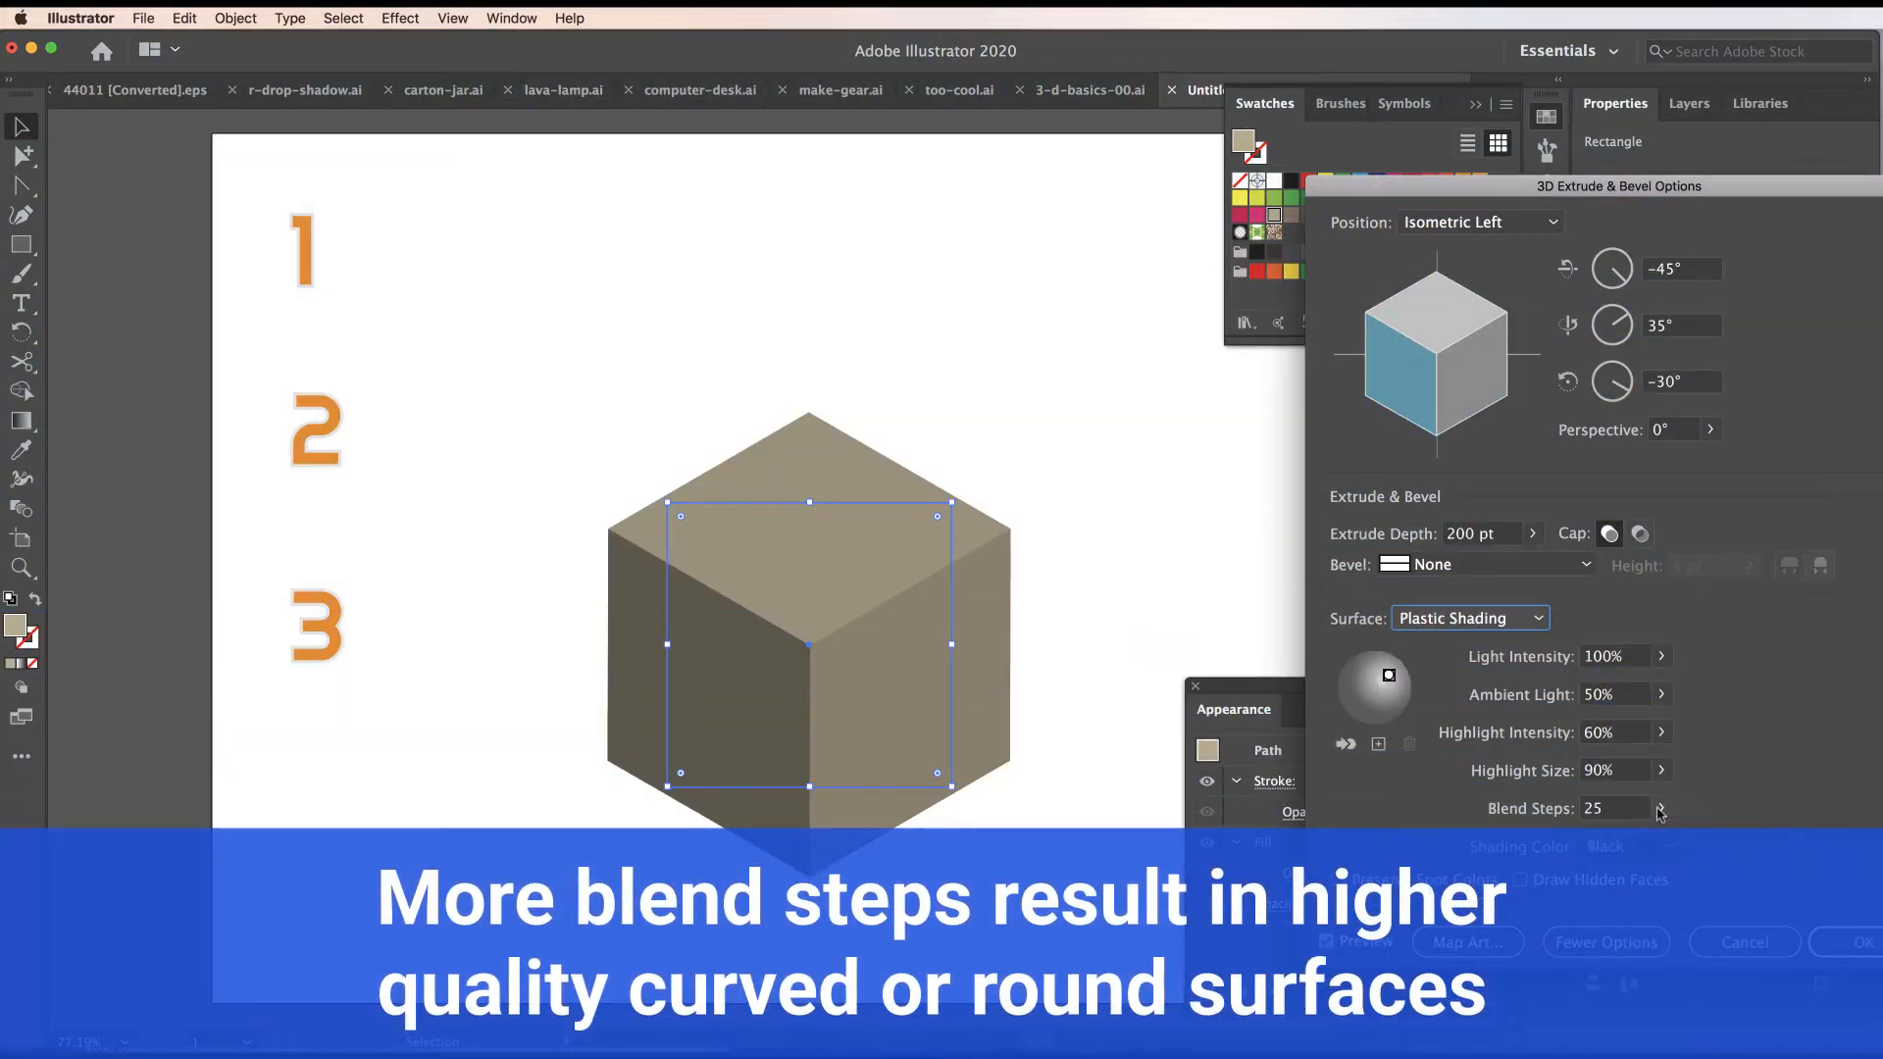
left_click(1661, 809)
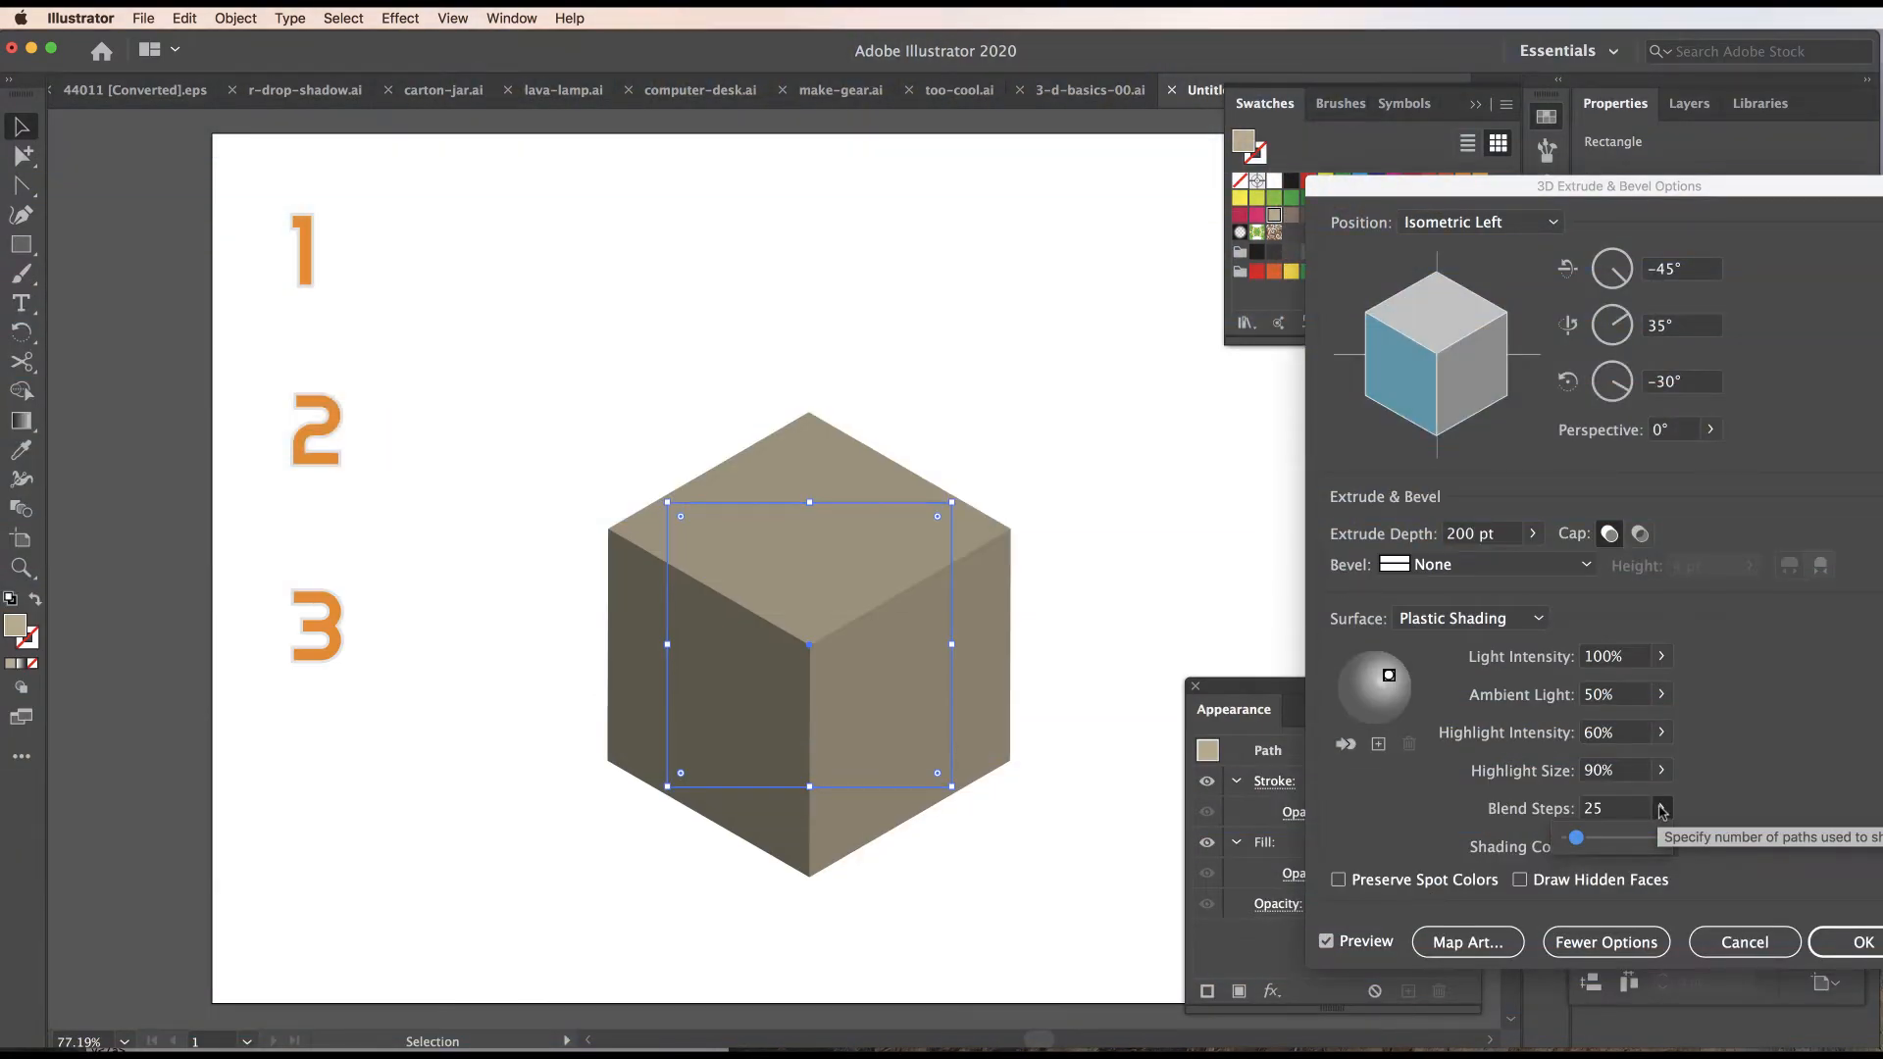
left_click(1729, 789)
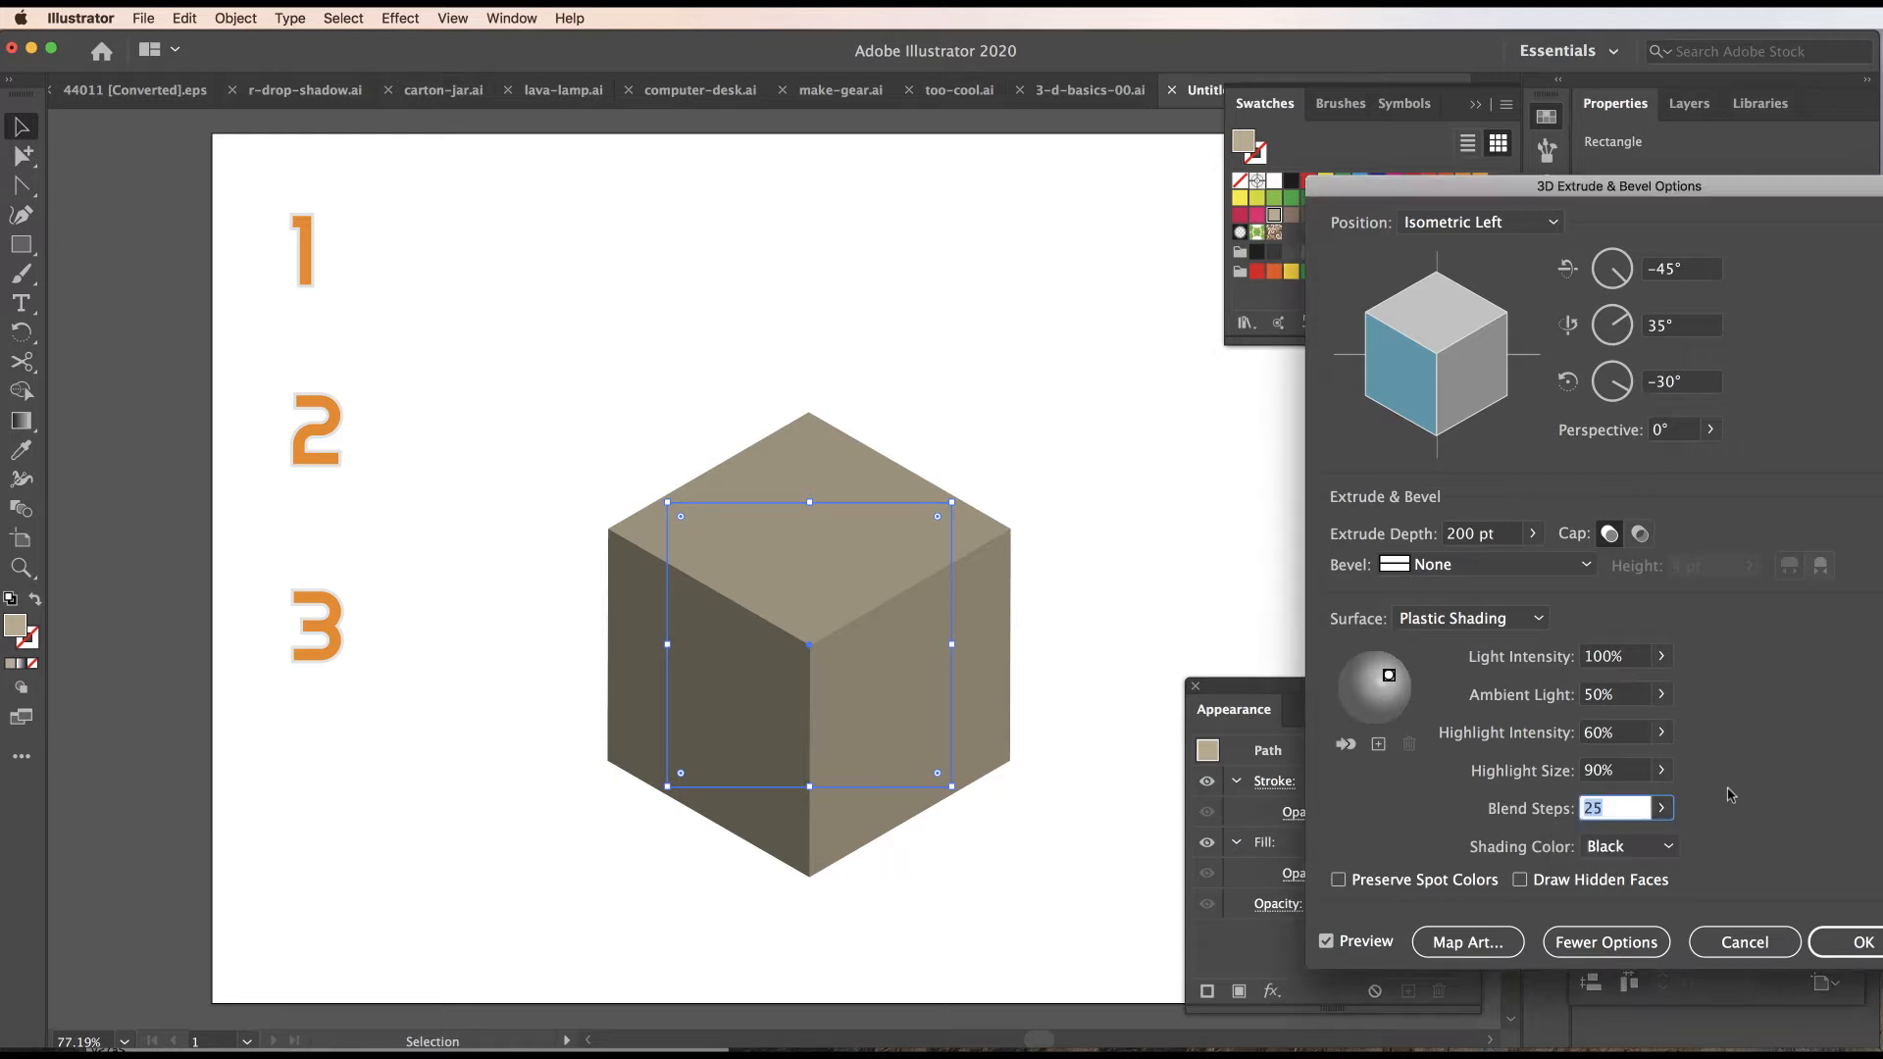
Try the None and Custom shading colors on the cube, and set the shading color back to Black.
left_click(1667, 847)
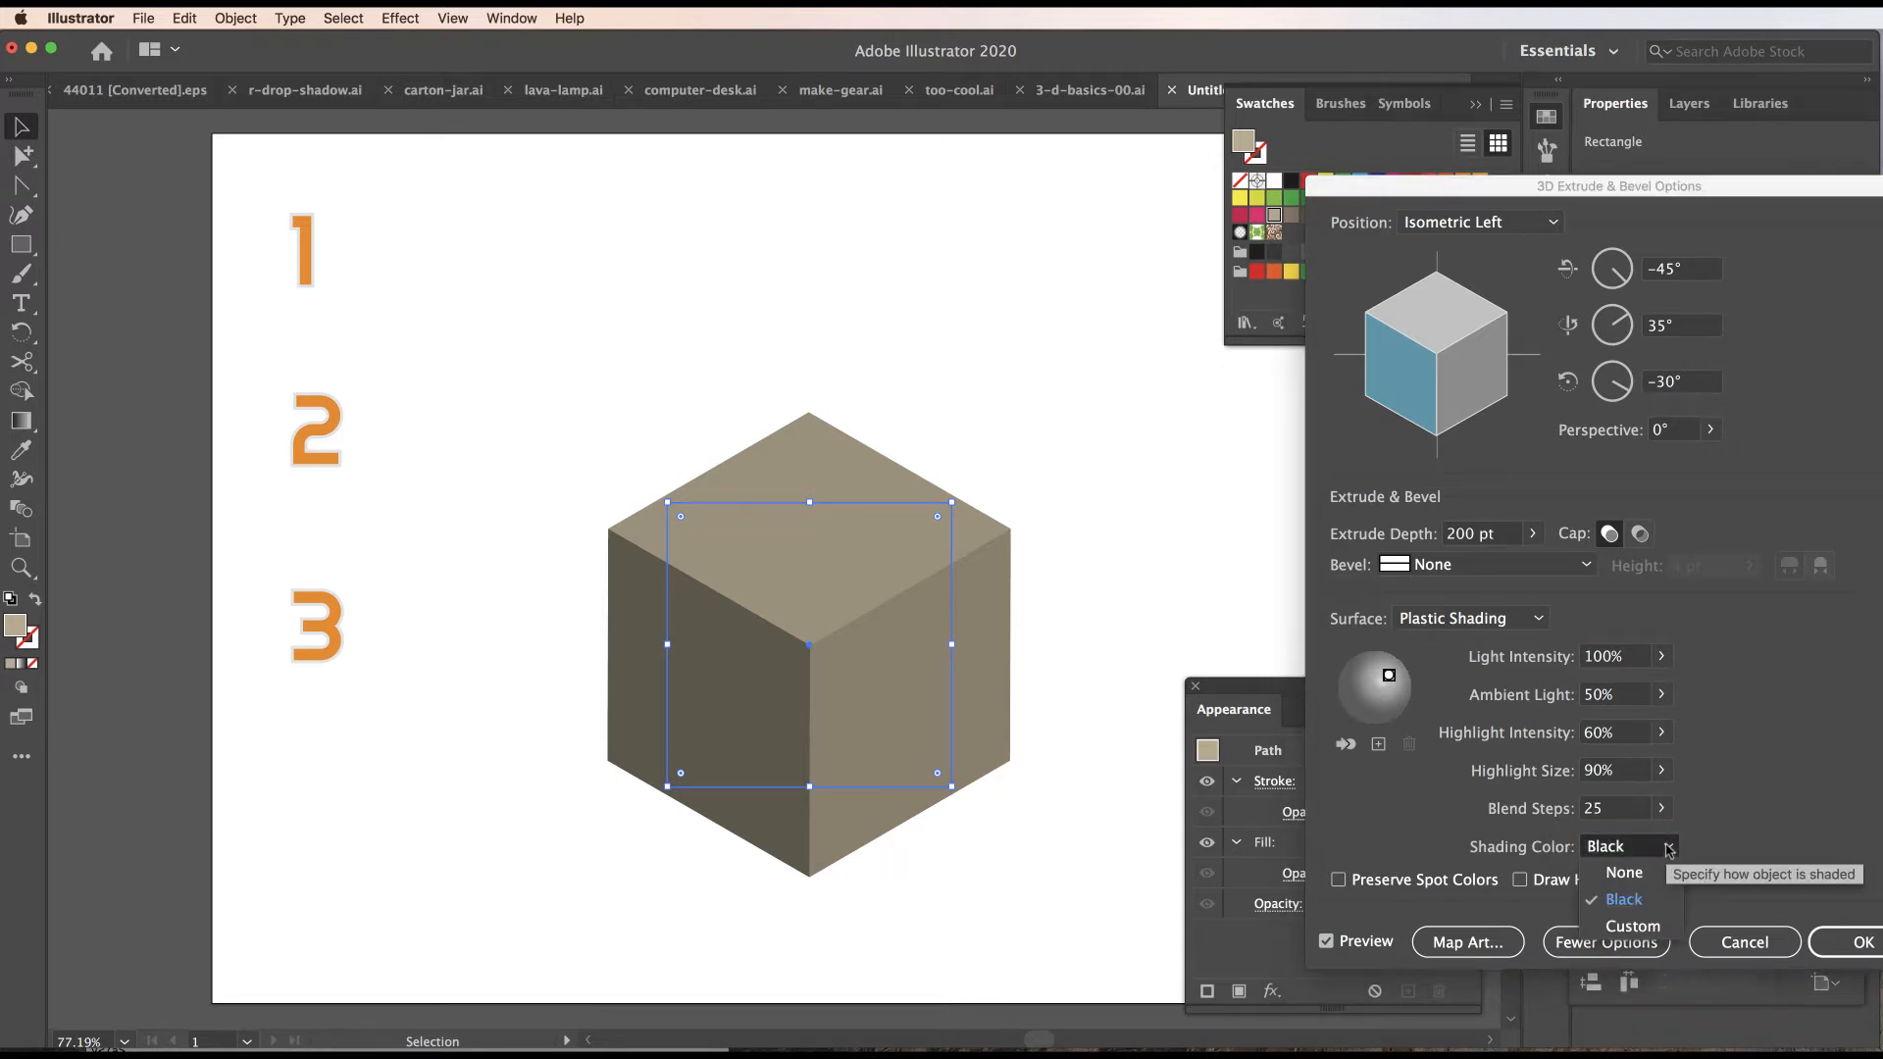
left_click(1637, 872)
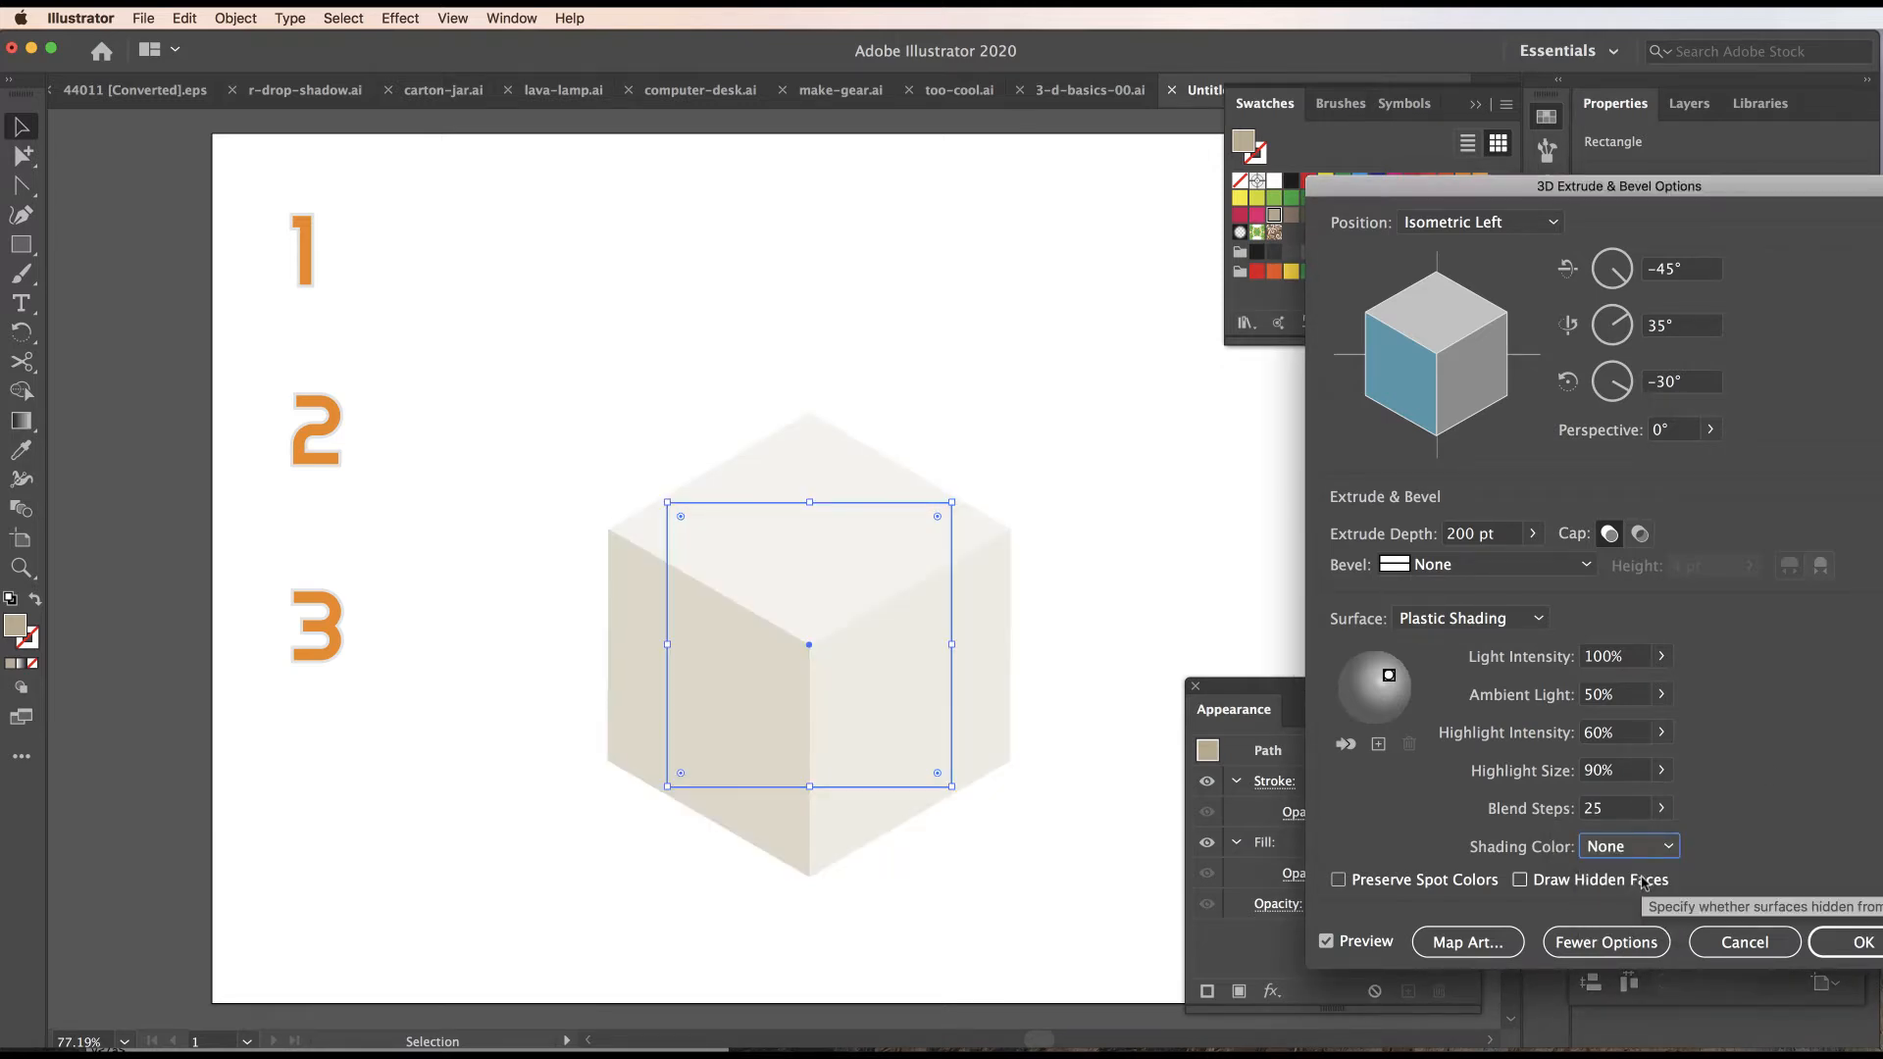
left_click(1653, 846)
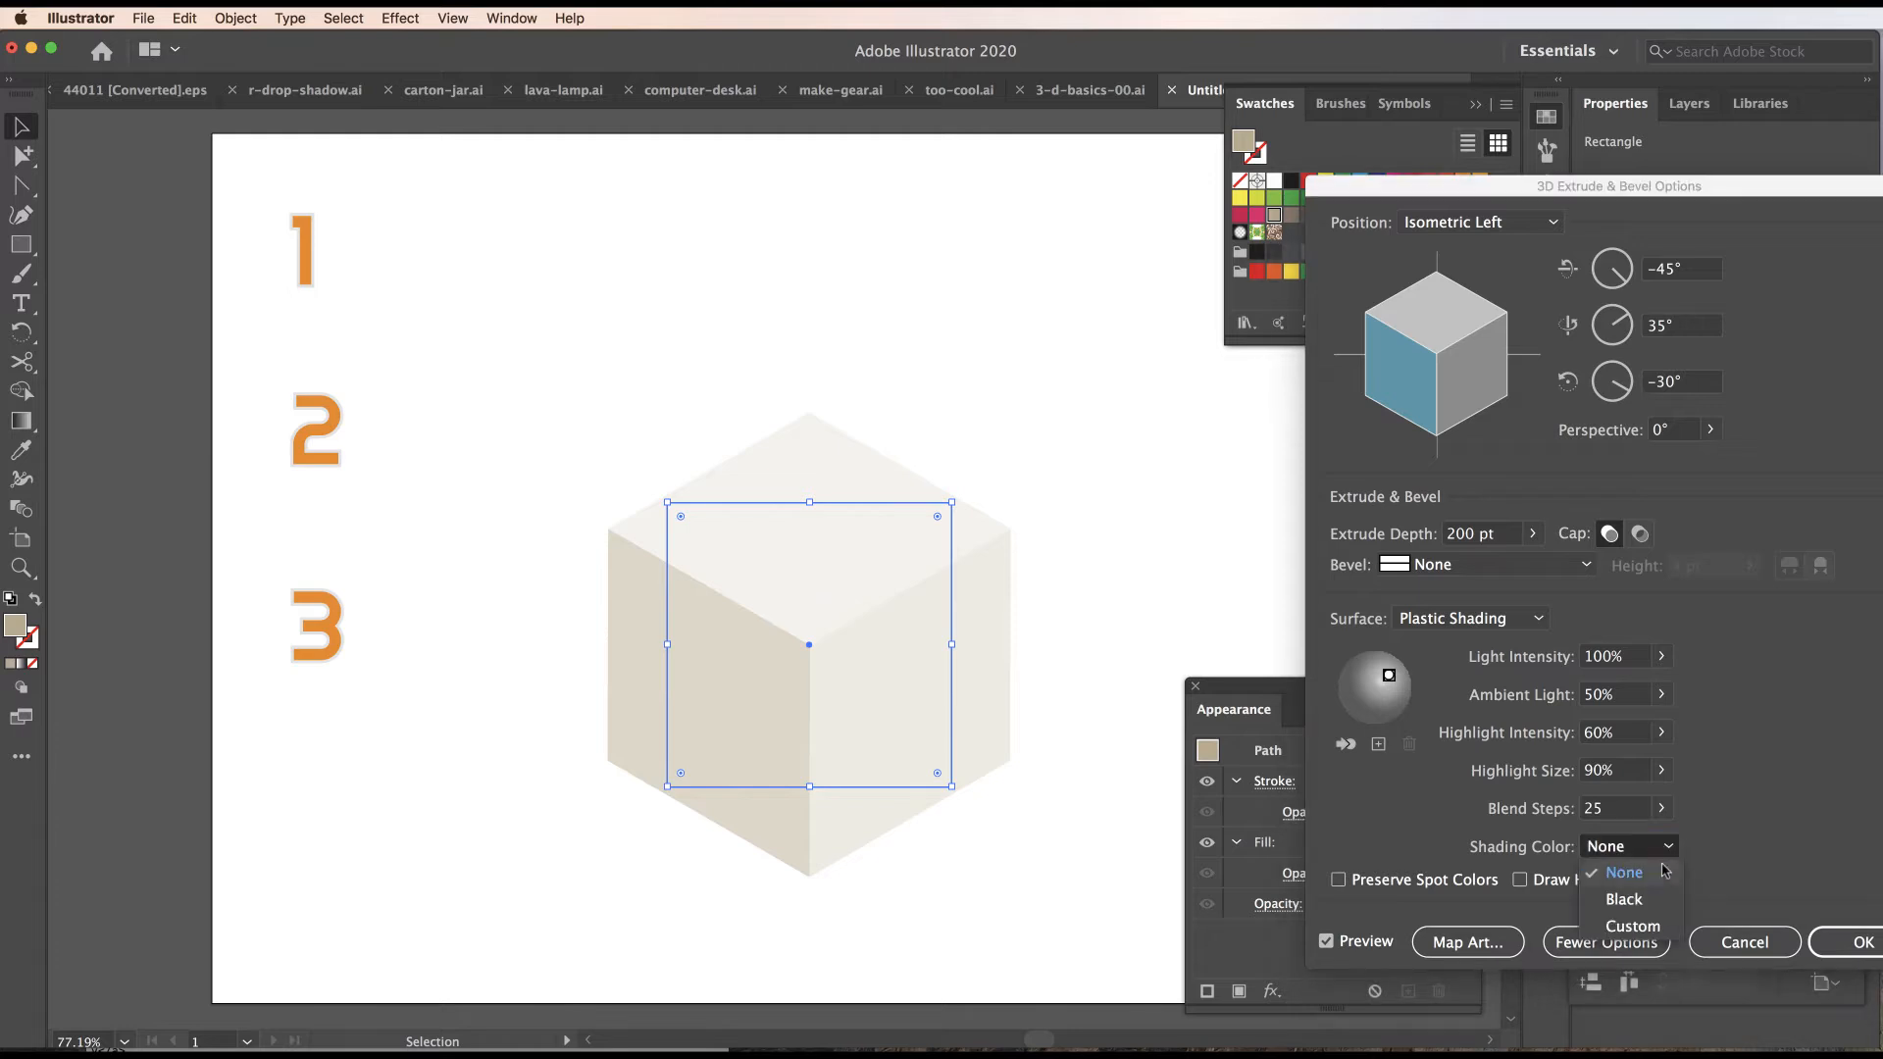
left_click(1651, 926)
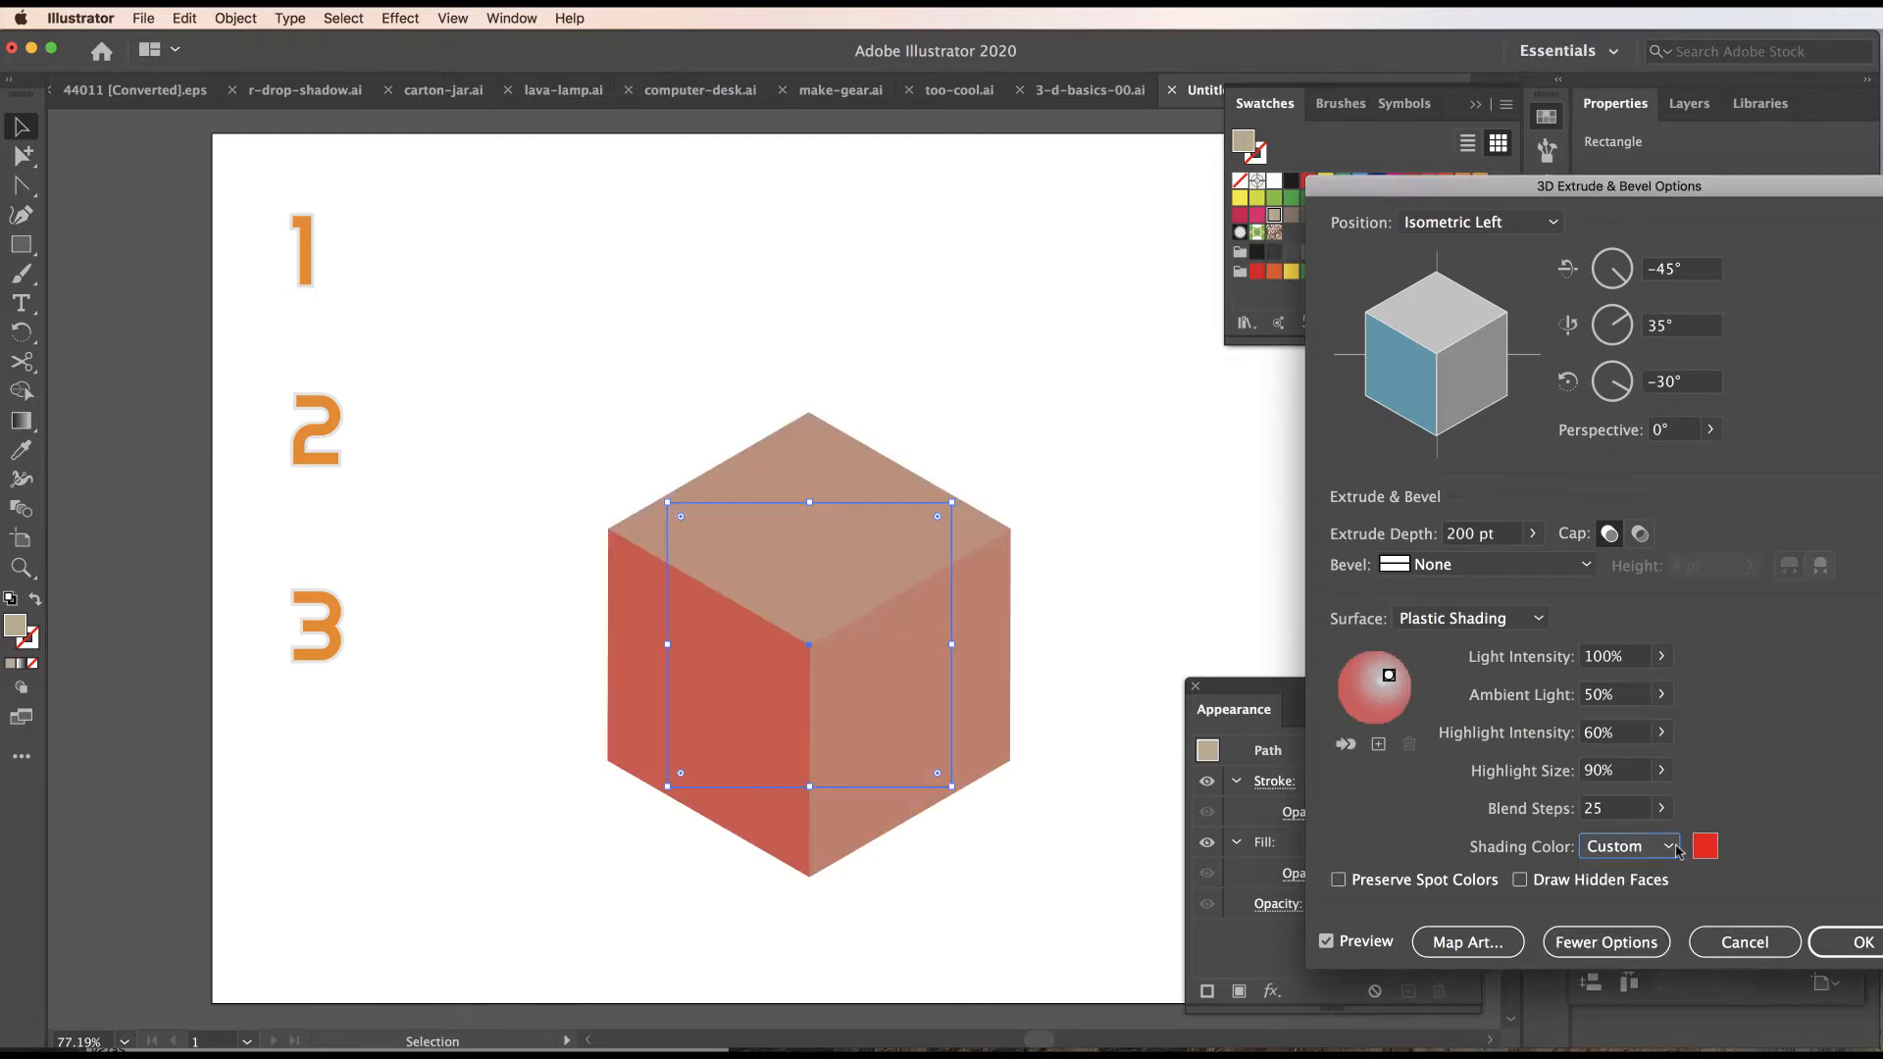
left_click(1677, 849)
left_click(1673, 852)
left_click(1673, 851)
left_click(1640, 909)
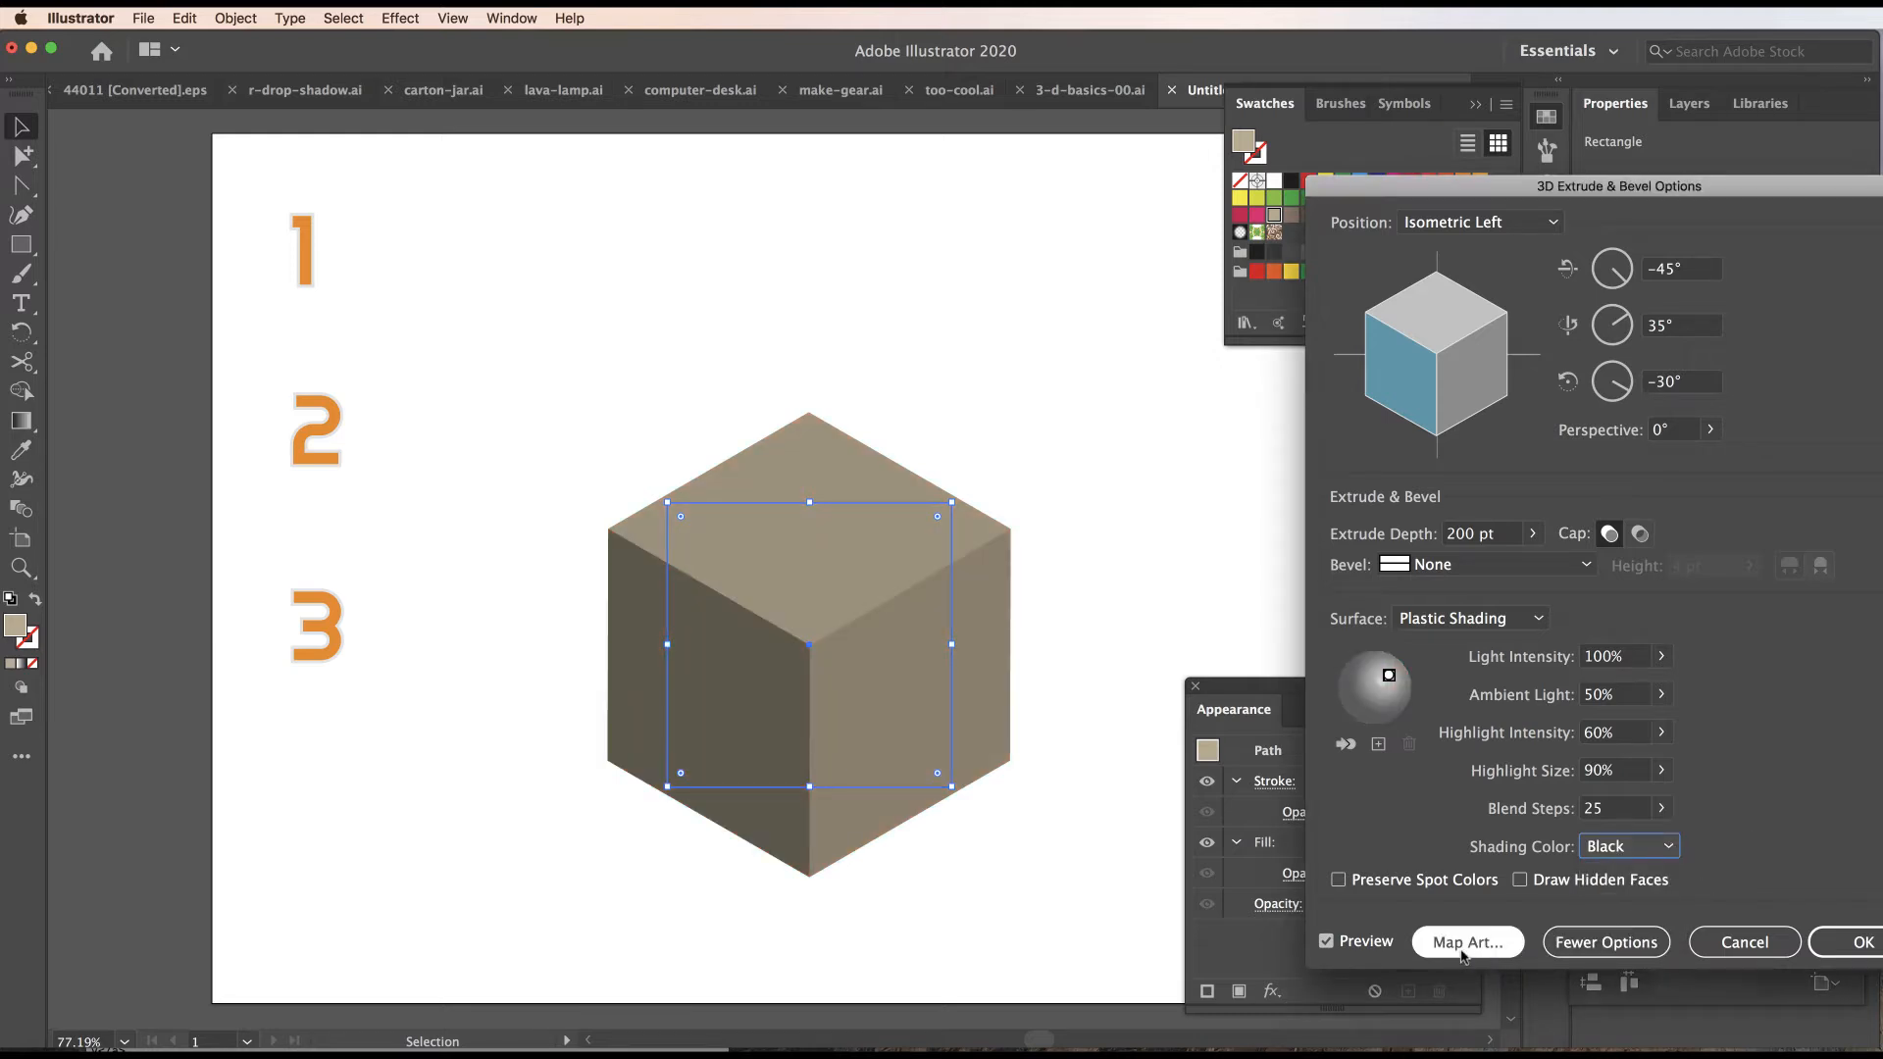
Open Map Art clear of the cube and step through all of the cube's surfaces, back to surface 1.
left_click(1467, 943)
left_click_drag(1694, 343, 1430, 354)
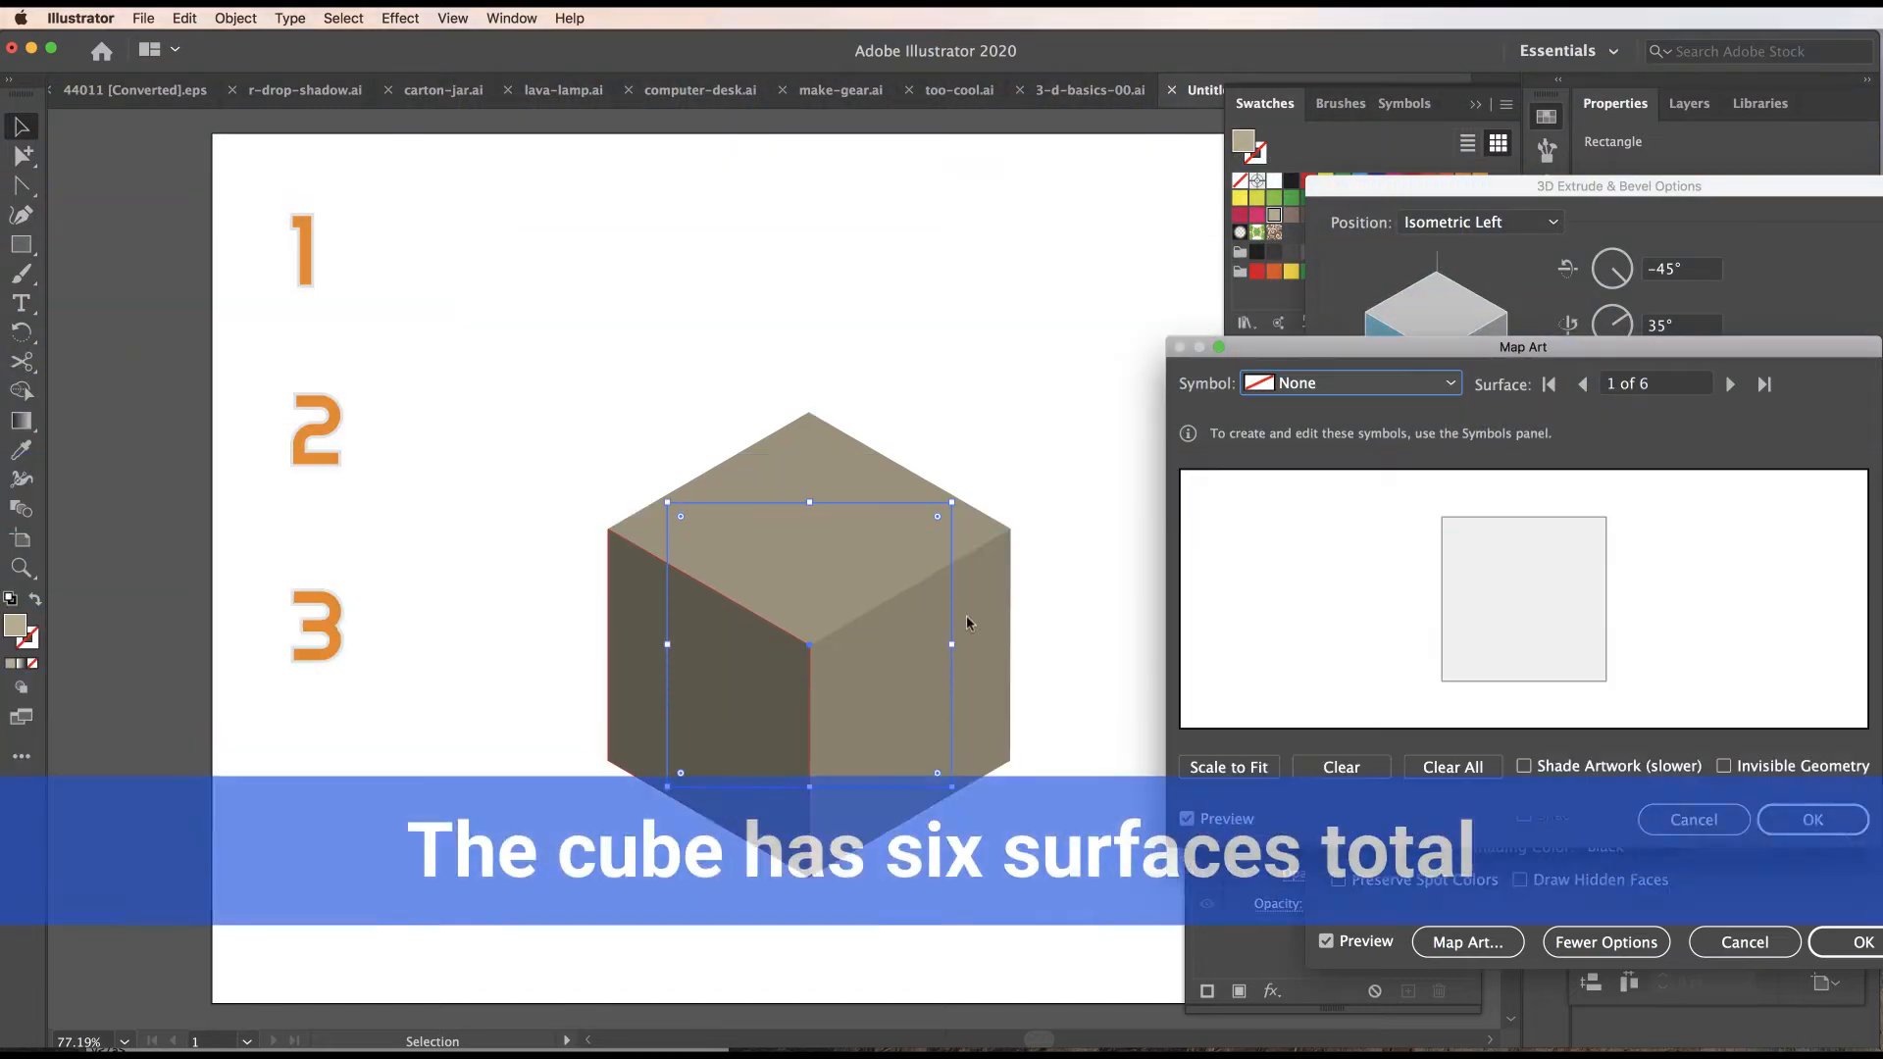
left_click(1730, 386)
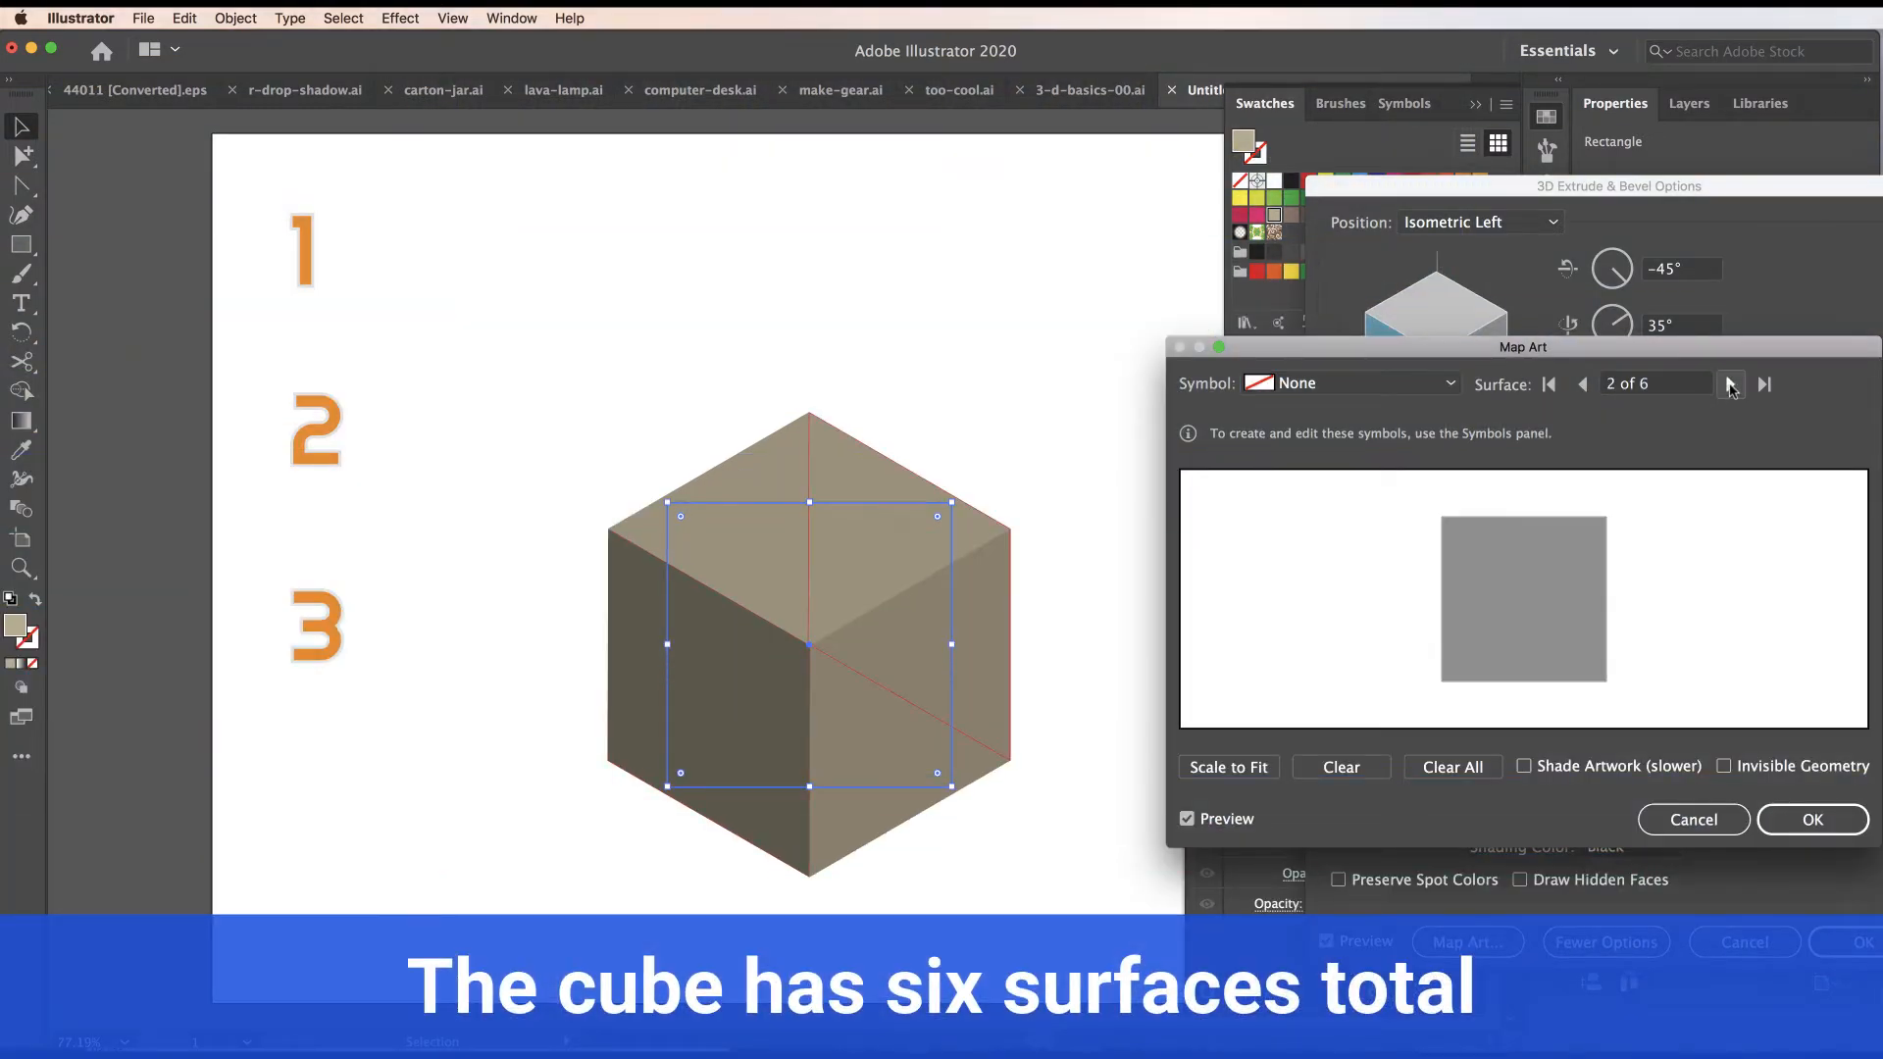
left_click(1730, 386)
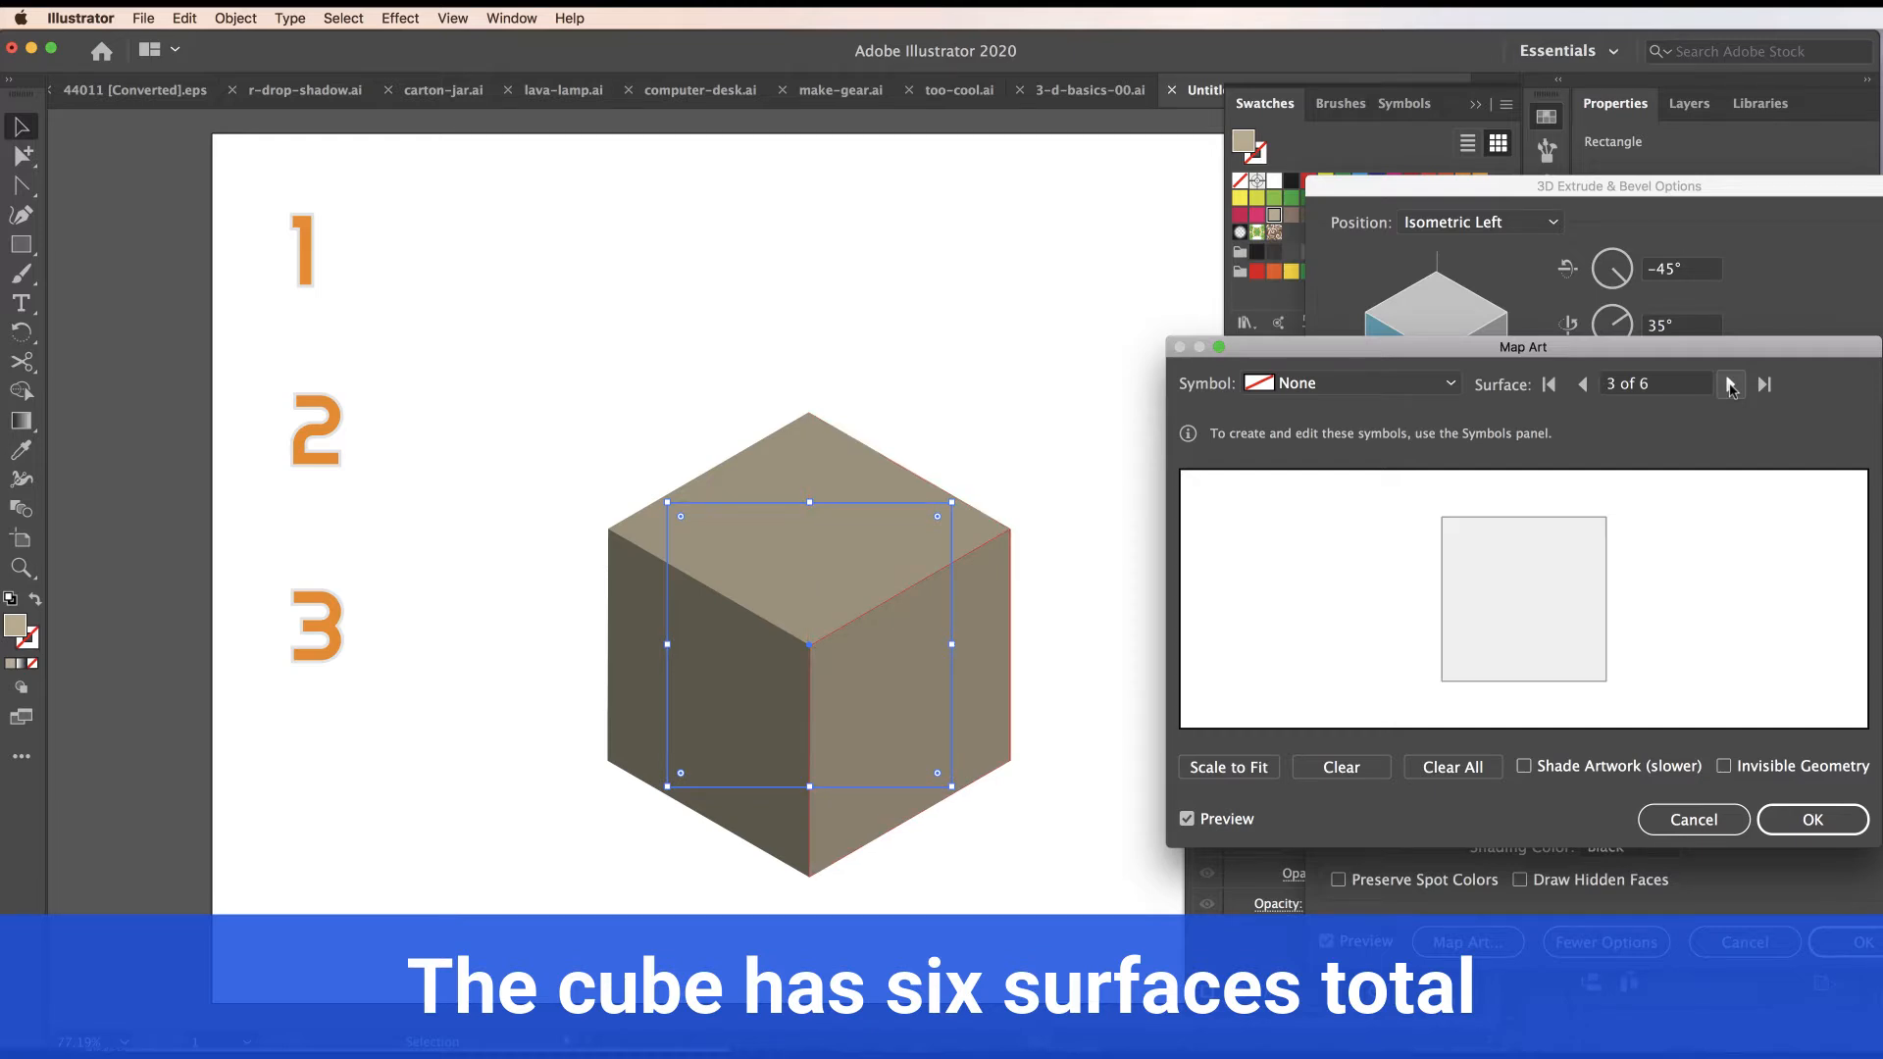
left_click(1730, 386)
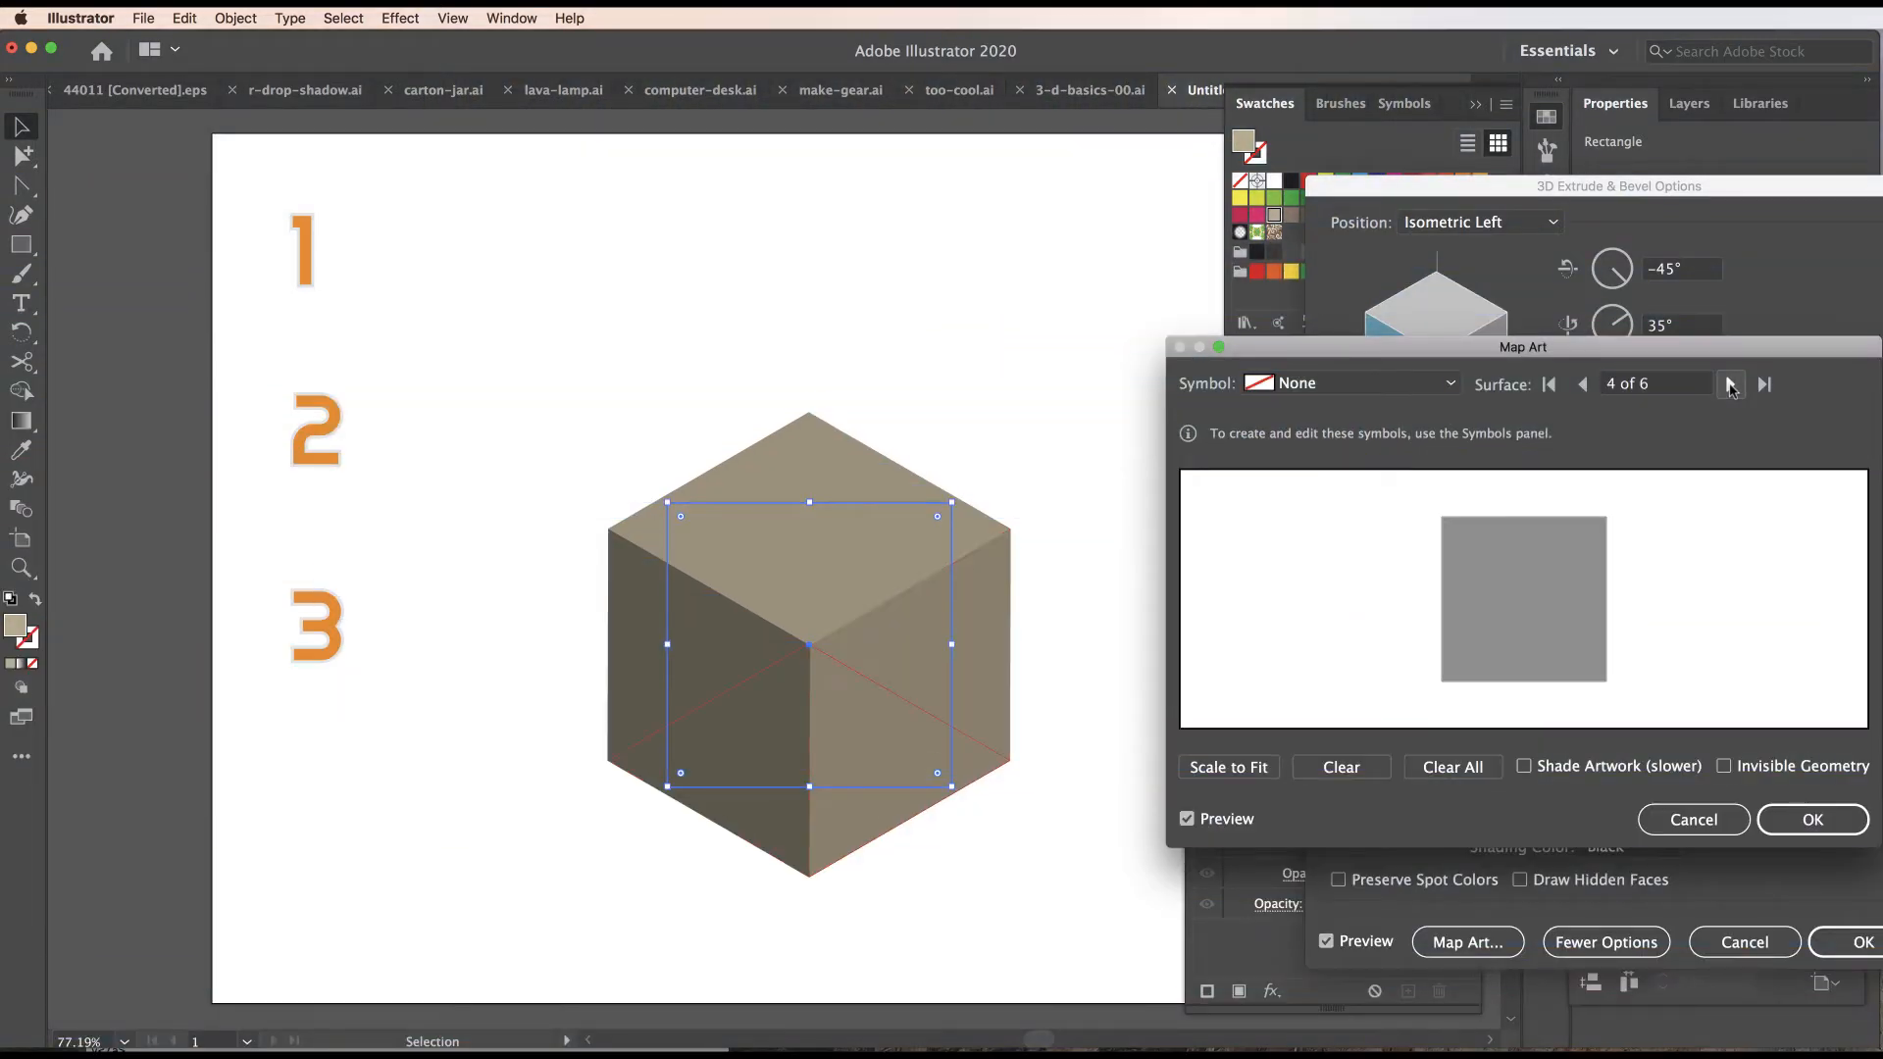
left_click(1730, 385)
left_click(1730, 385)
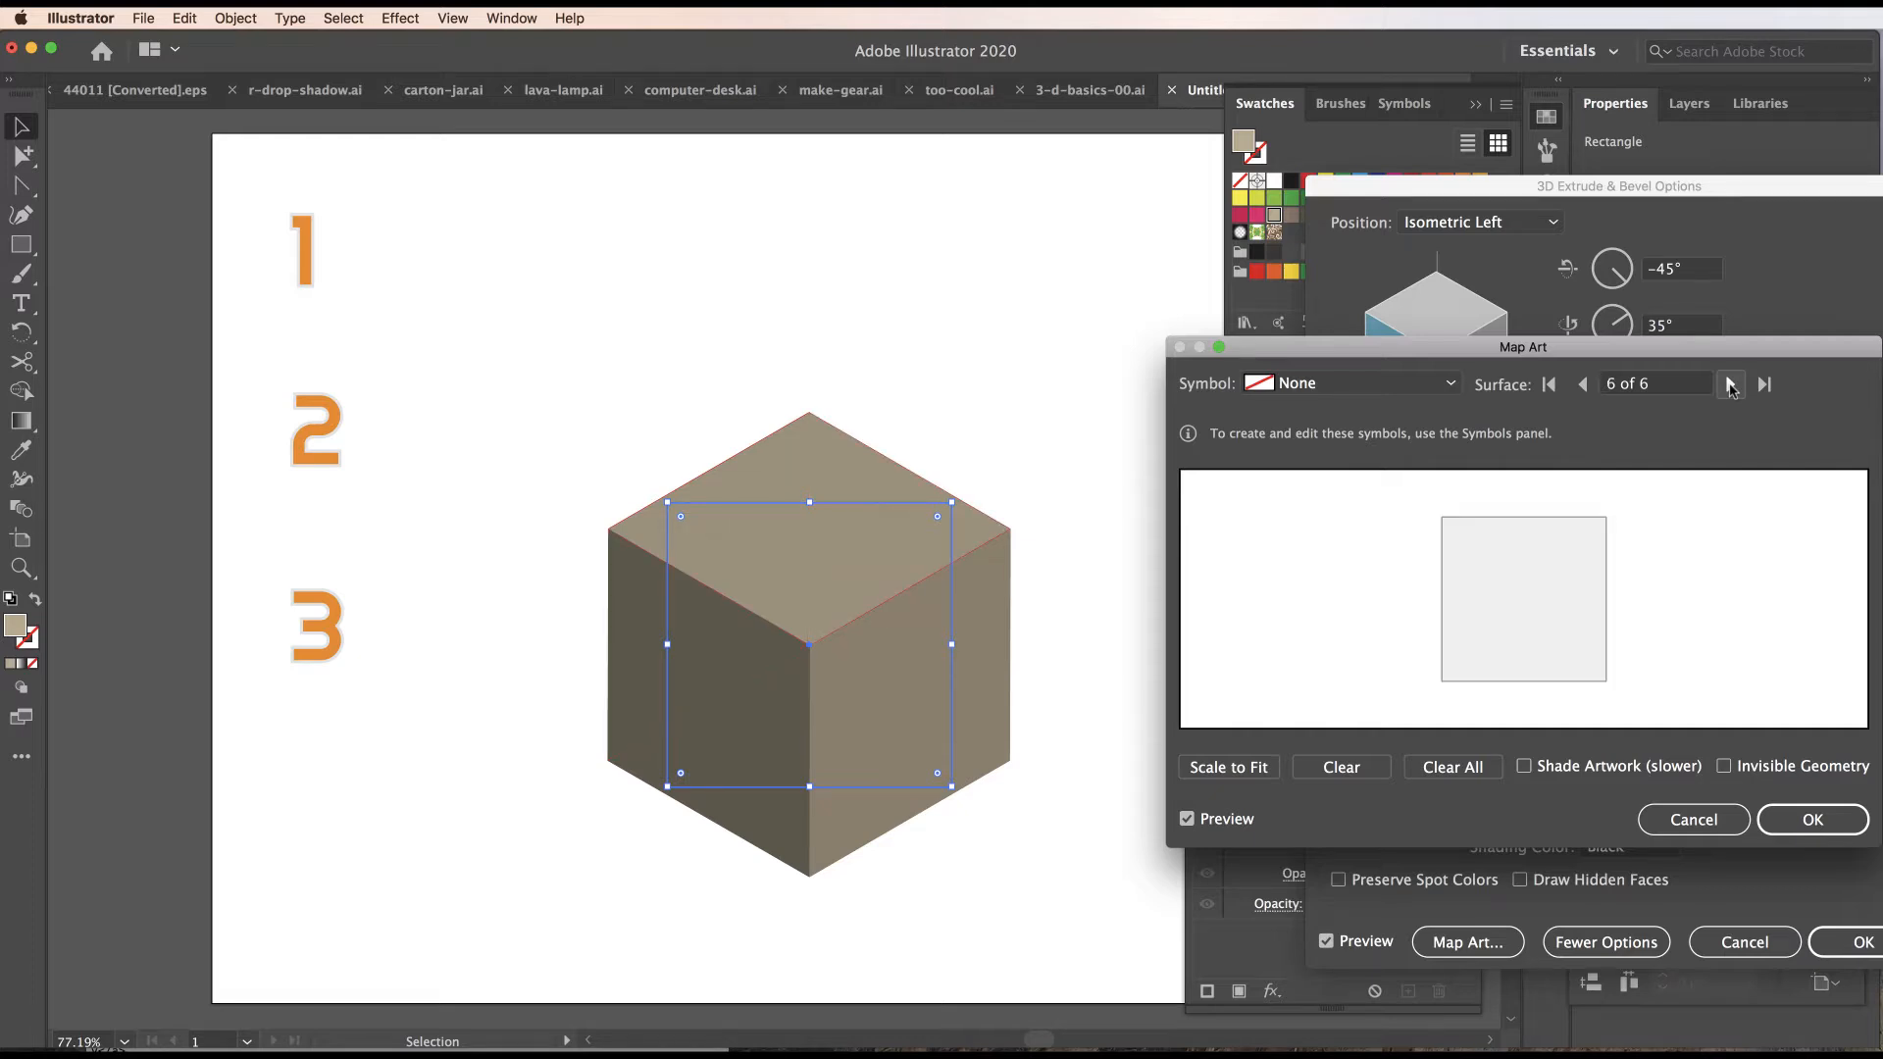
left_click(1731, 385)
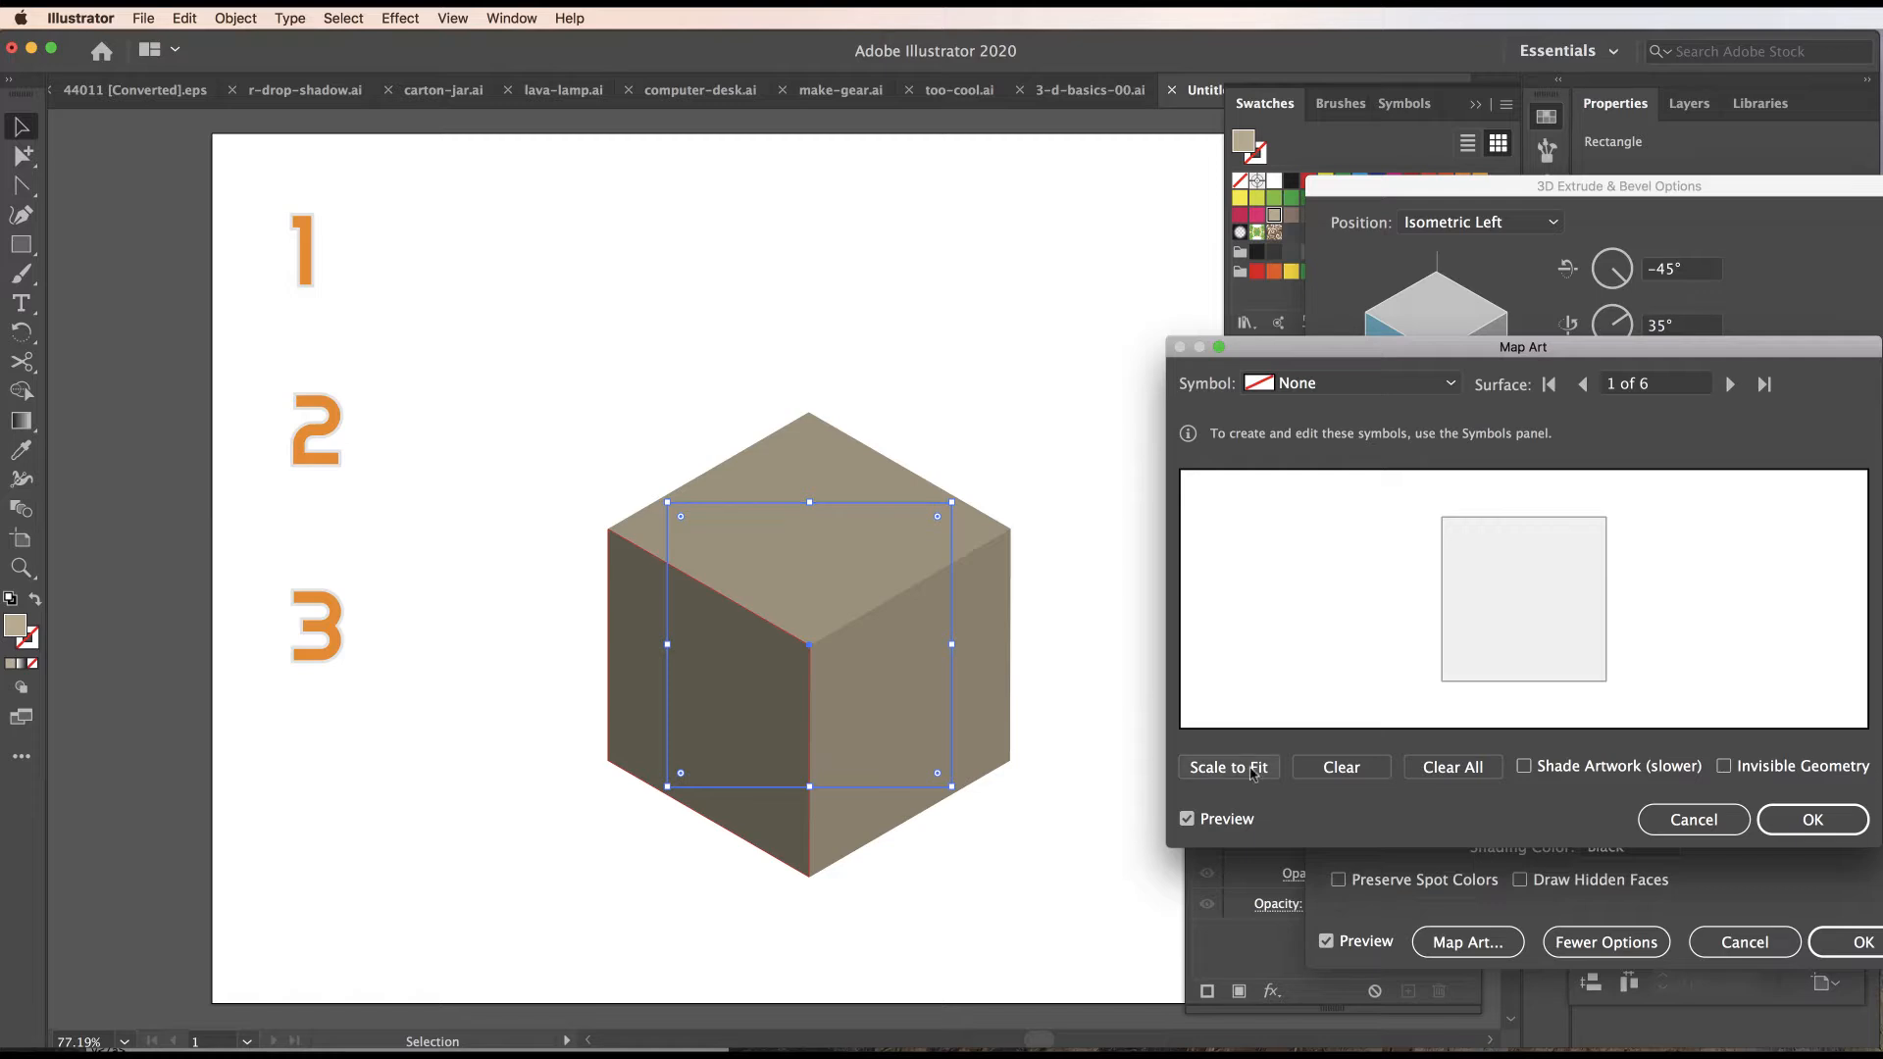
Map the symbol "one" onto surface 1, scale it to fit, and move the numeral to the middle of the face.
left_click(1334, 384)
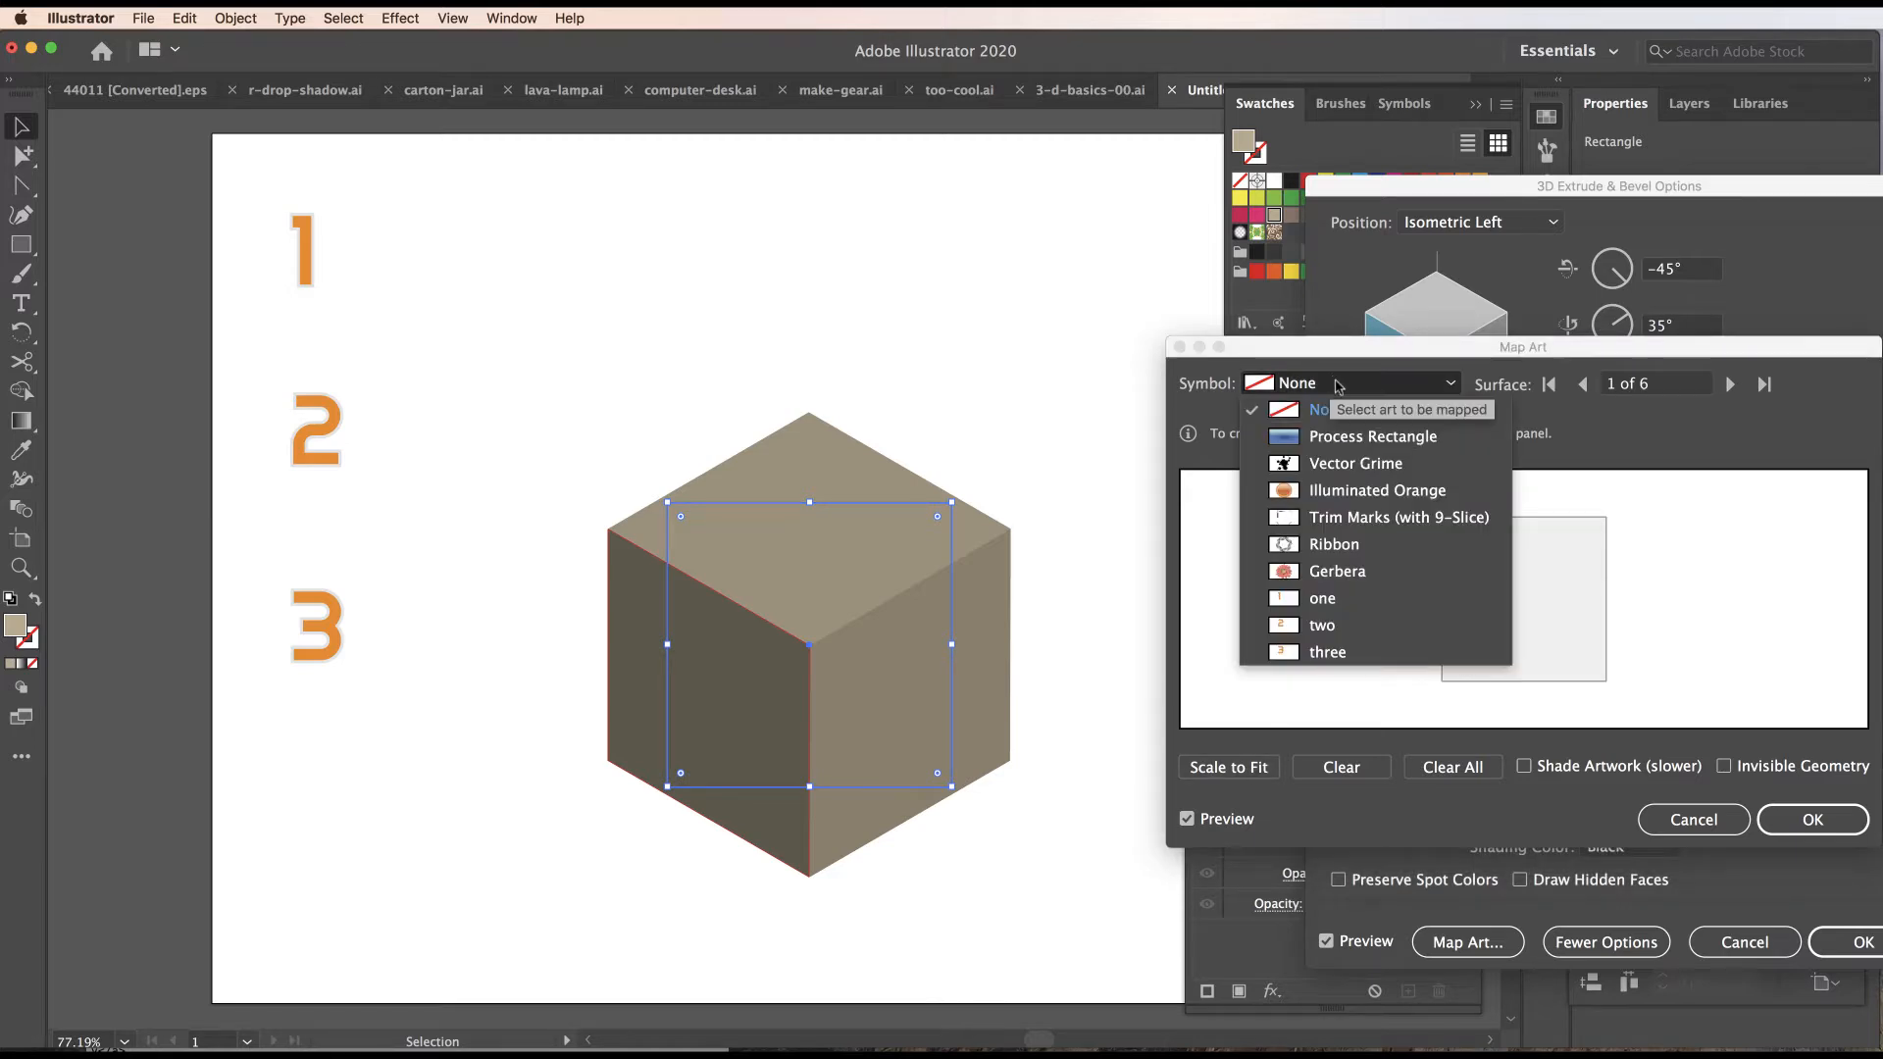
left_click(1320, 603)
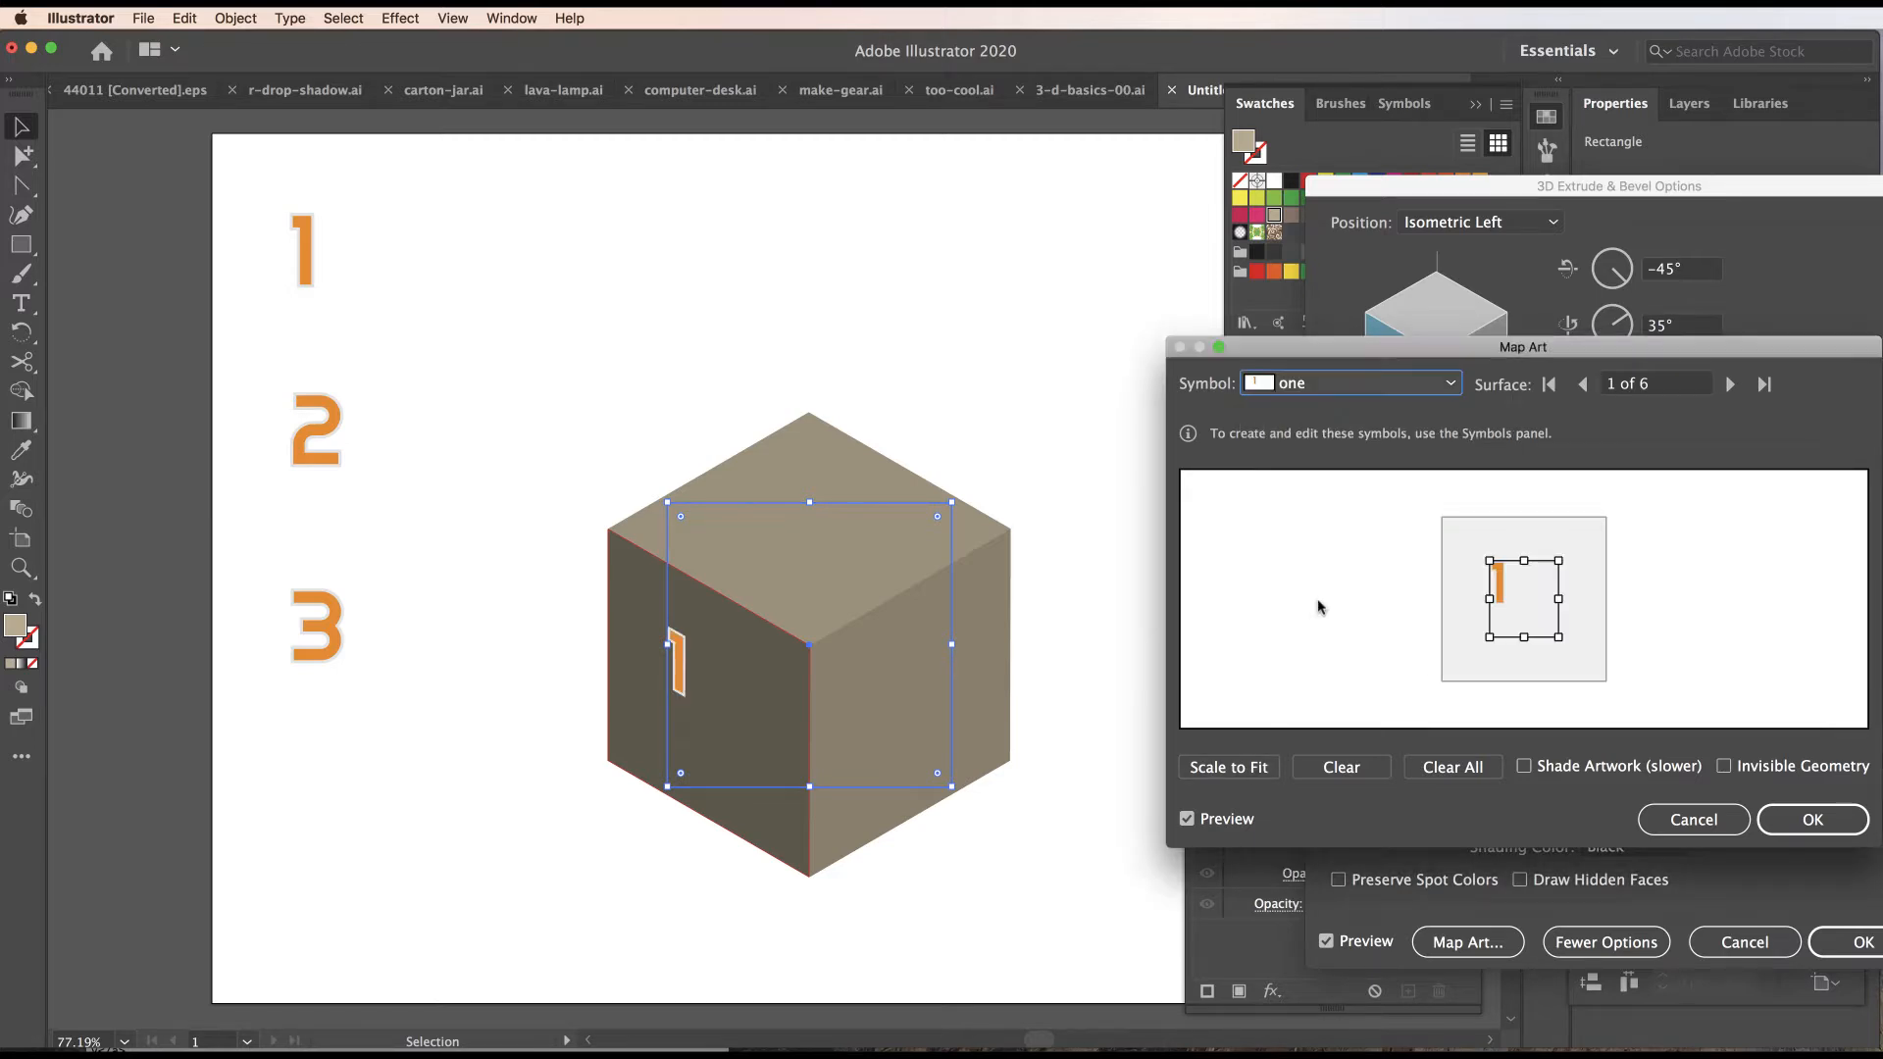
left_click(1253, 772)
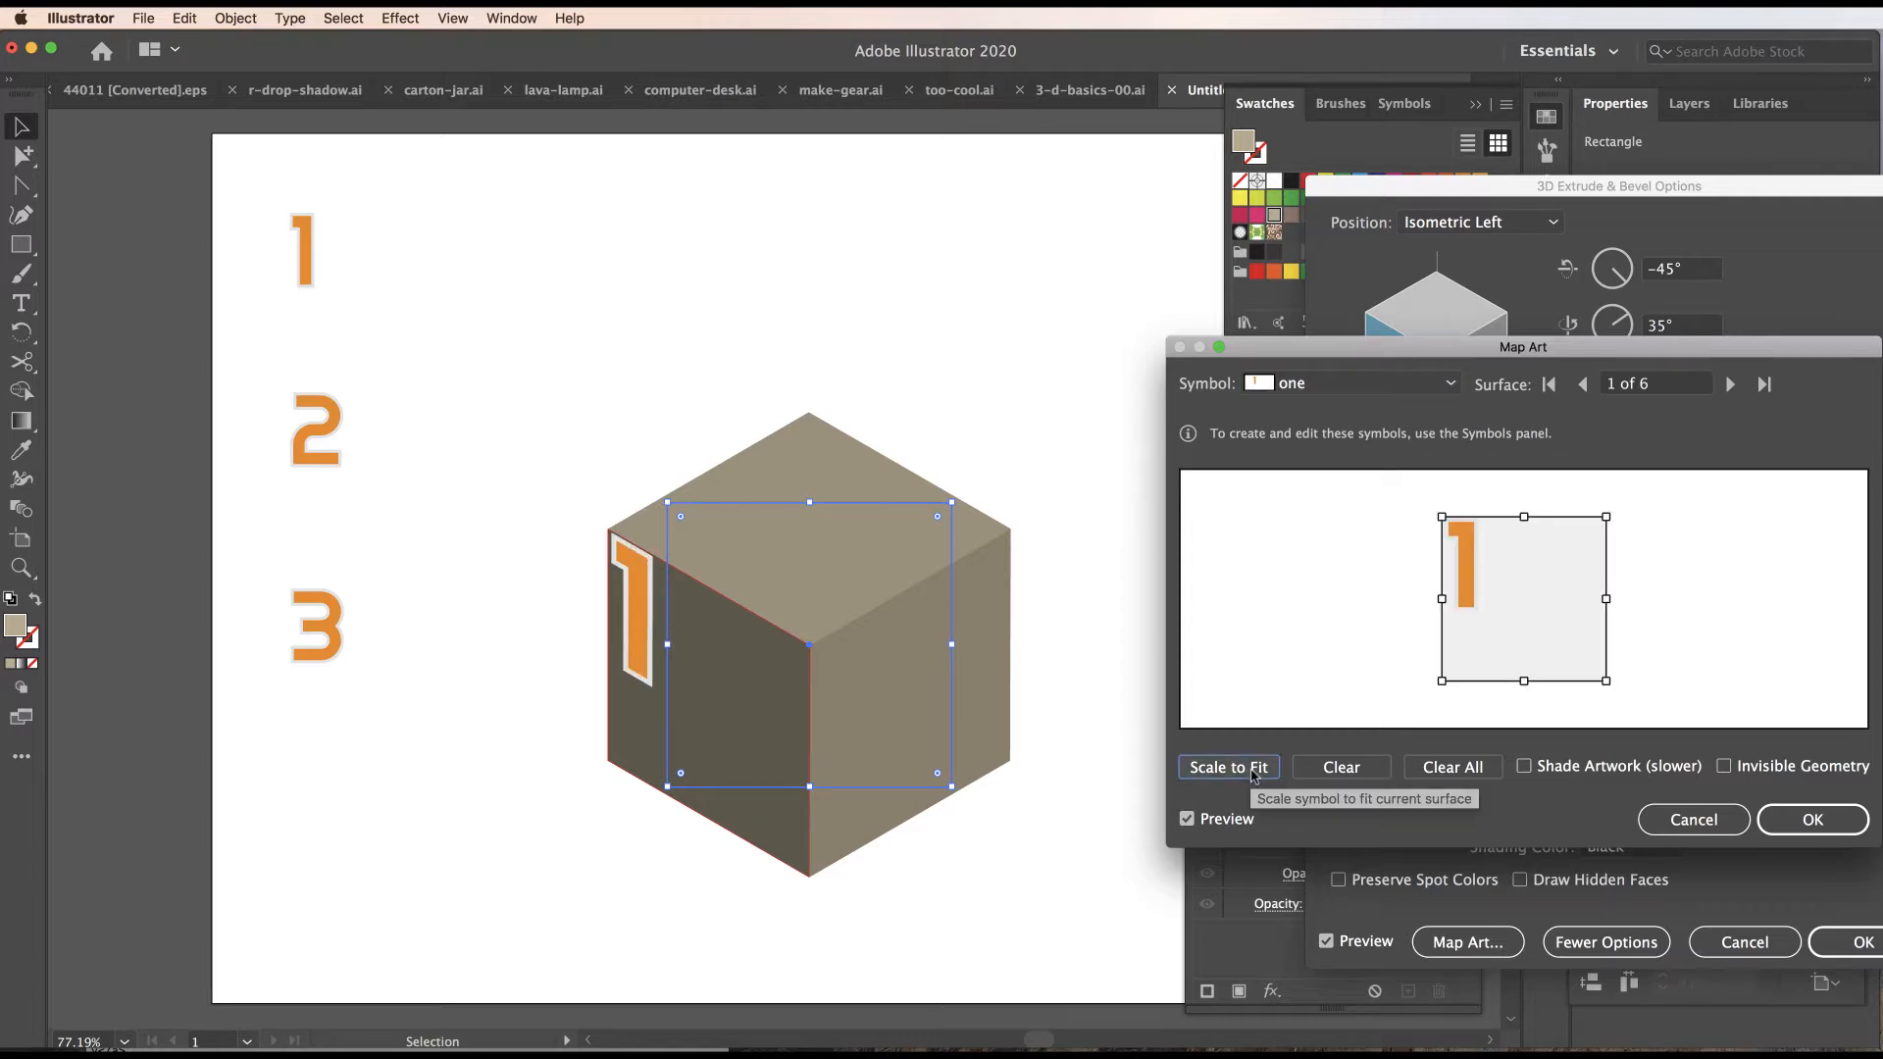
left_click_drag(1501, 601, 1558, 633)
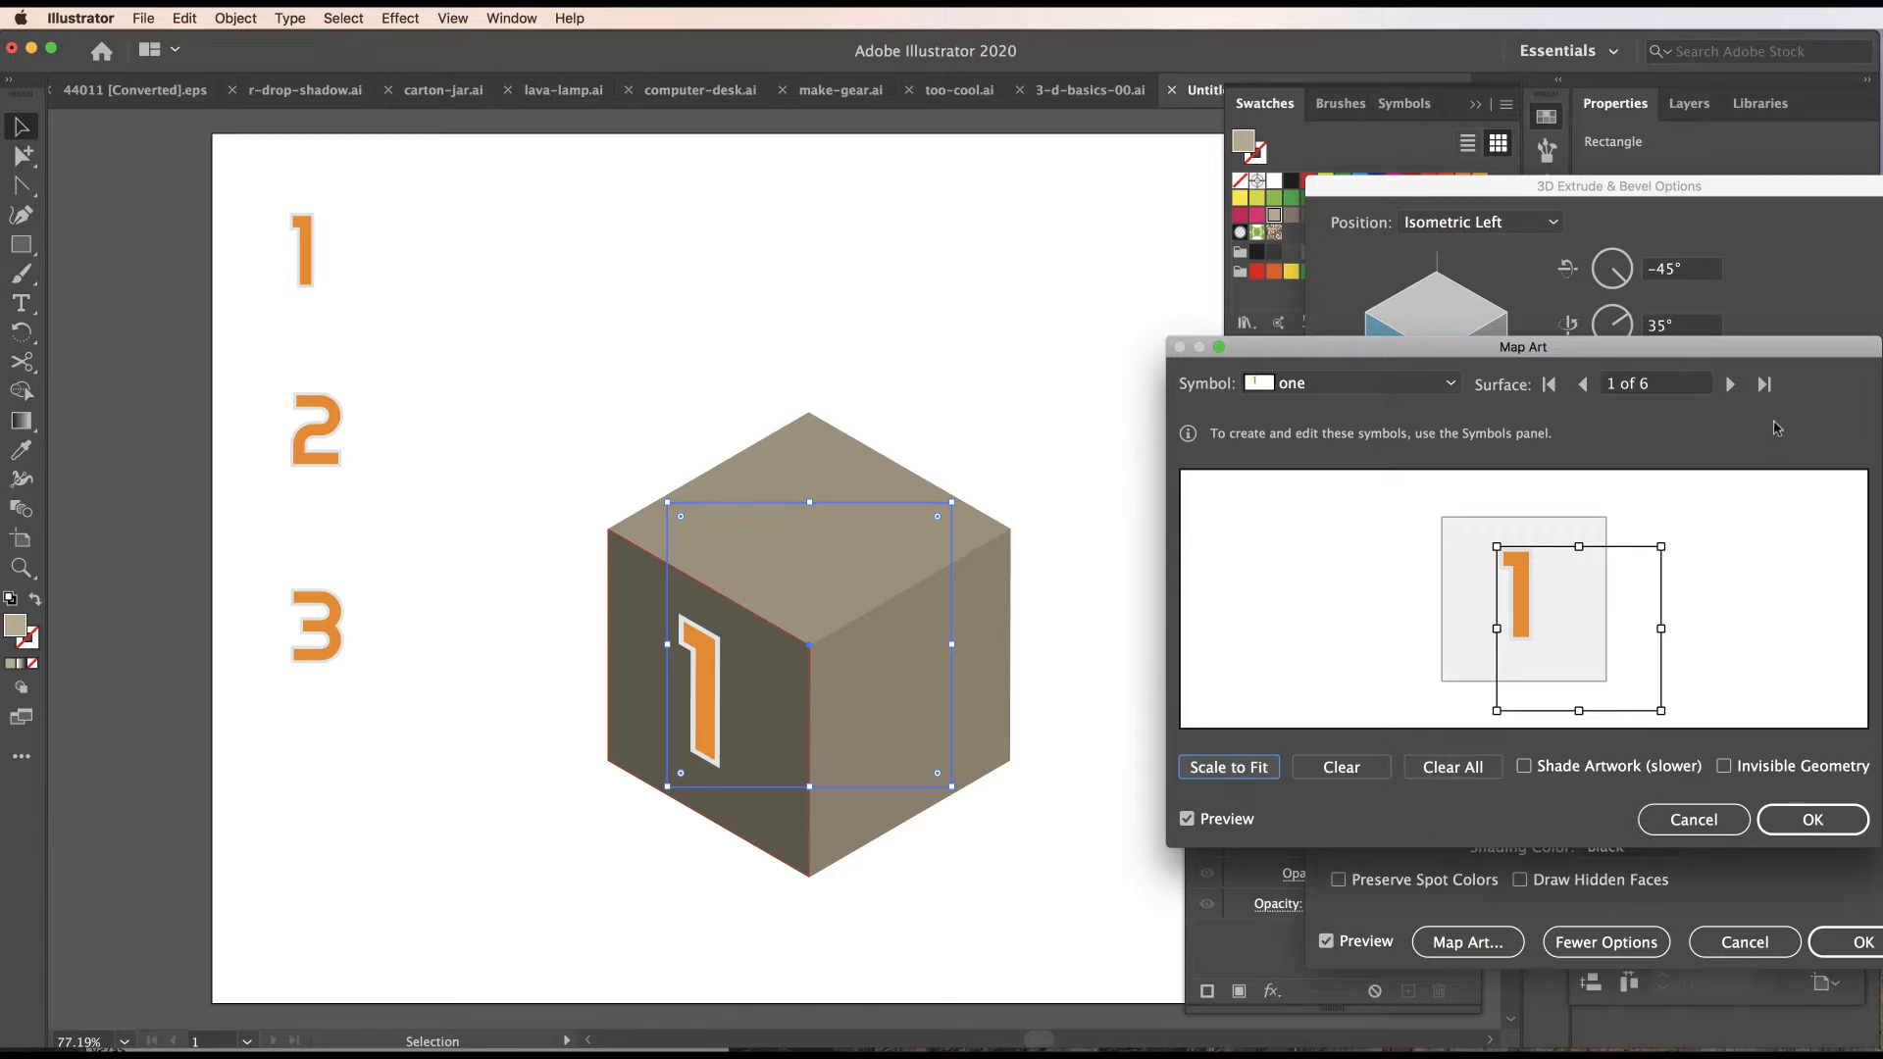
Map the symbol "two" onto surface 3, scale it to fit, and rotate the numeral upright in the middle of the face.
left_click(1730, 384)
left_click(1730, 385)
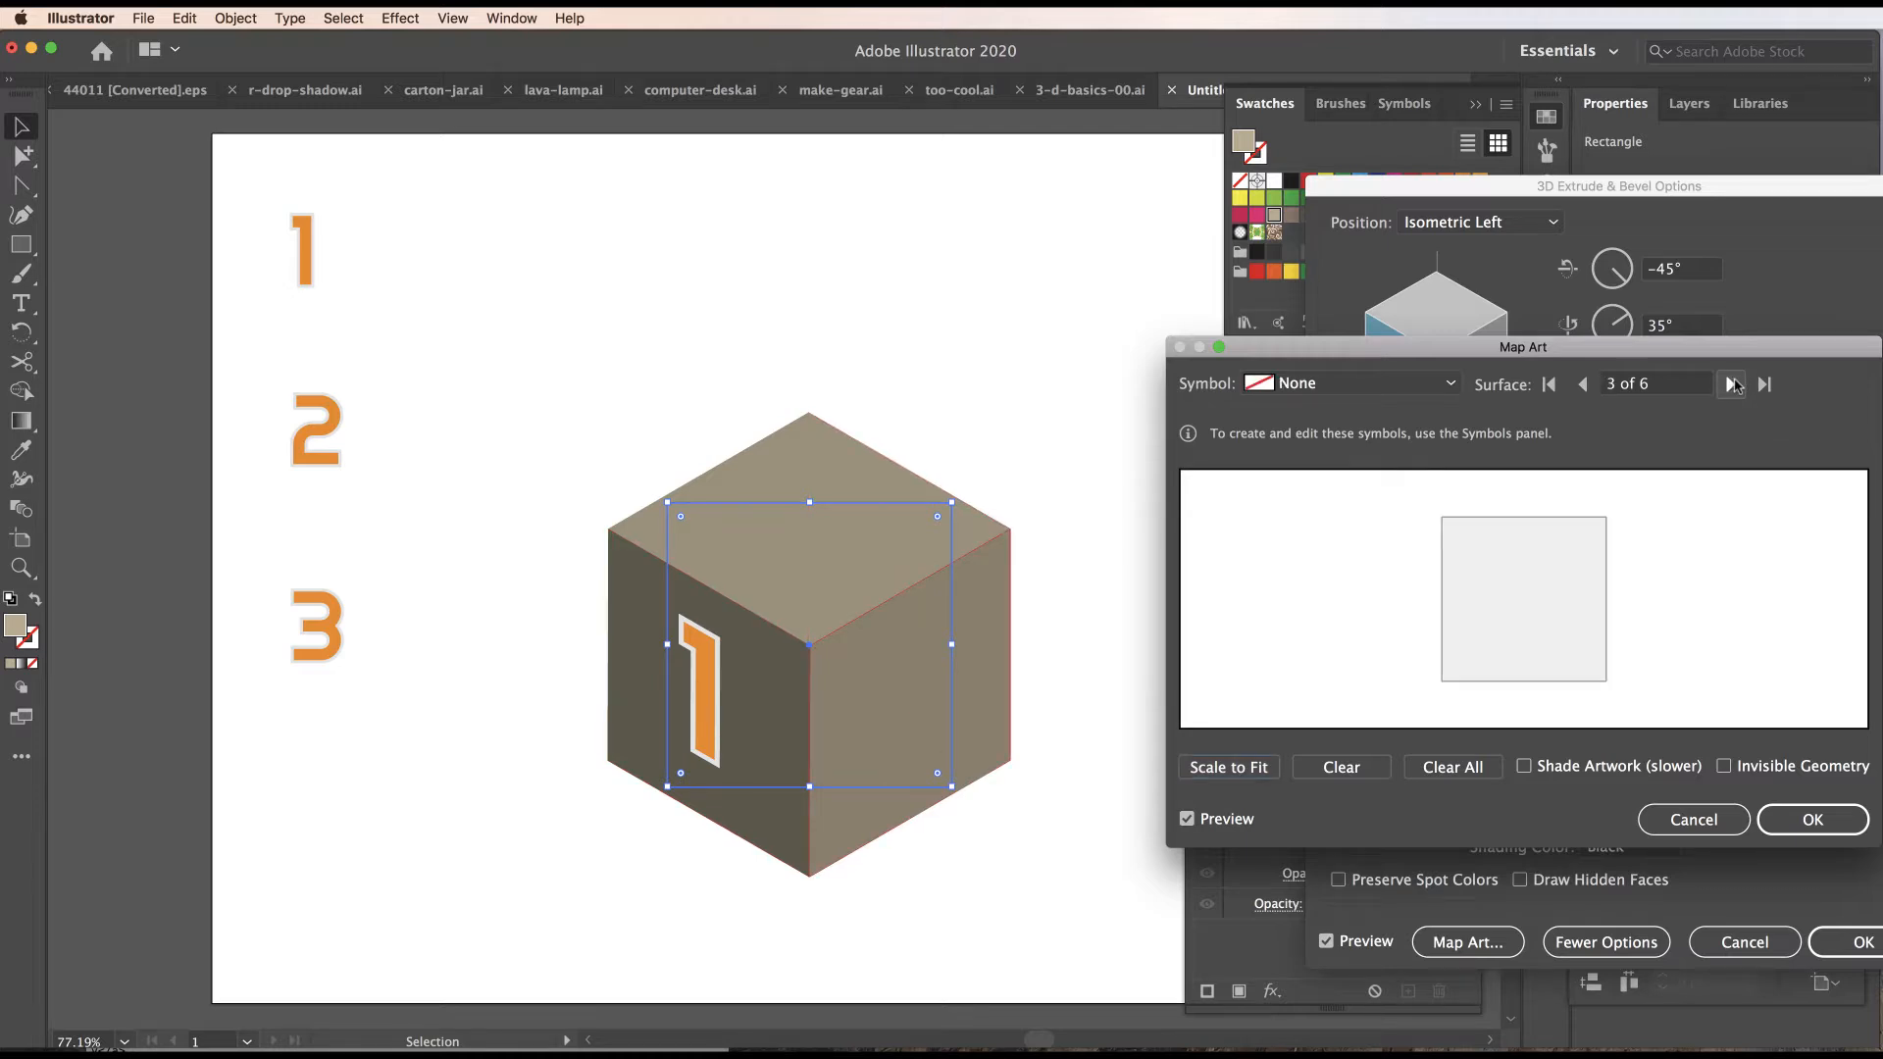
left_click(1380, 385)
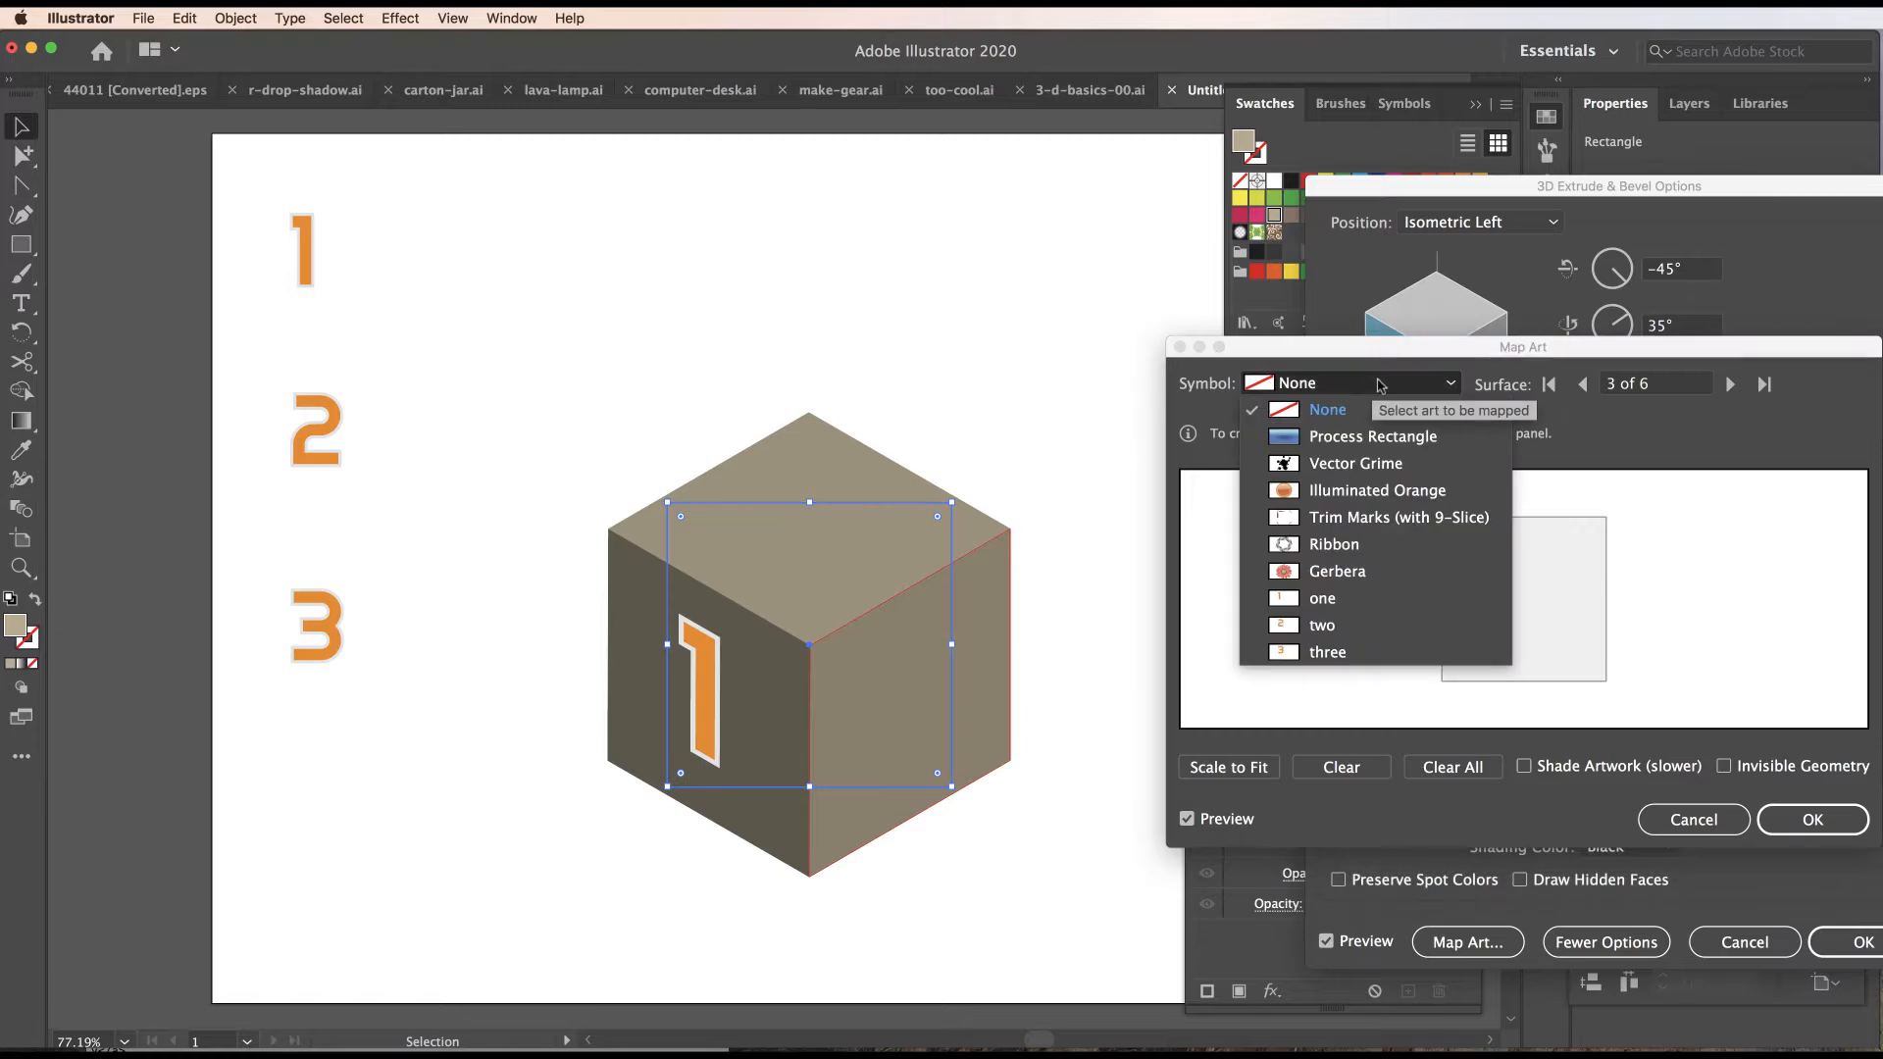
left_click(1322, 624)
left_click(1260, 771)
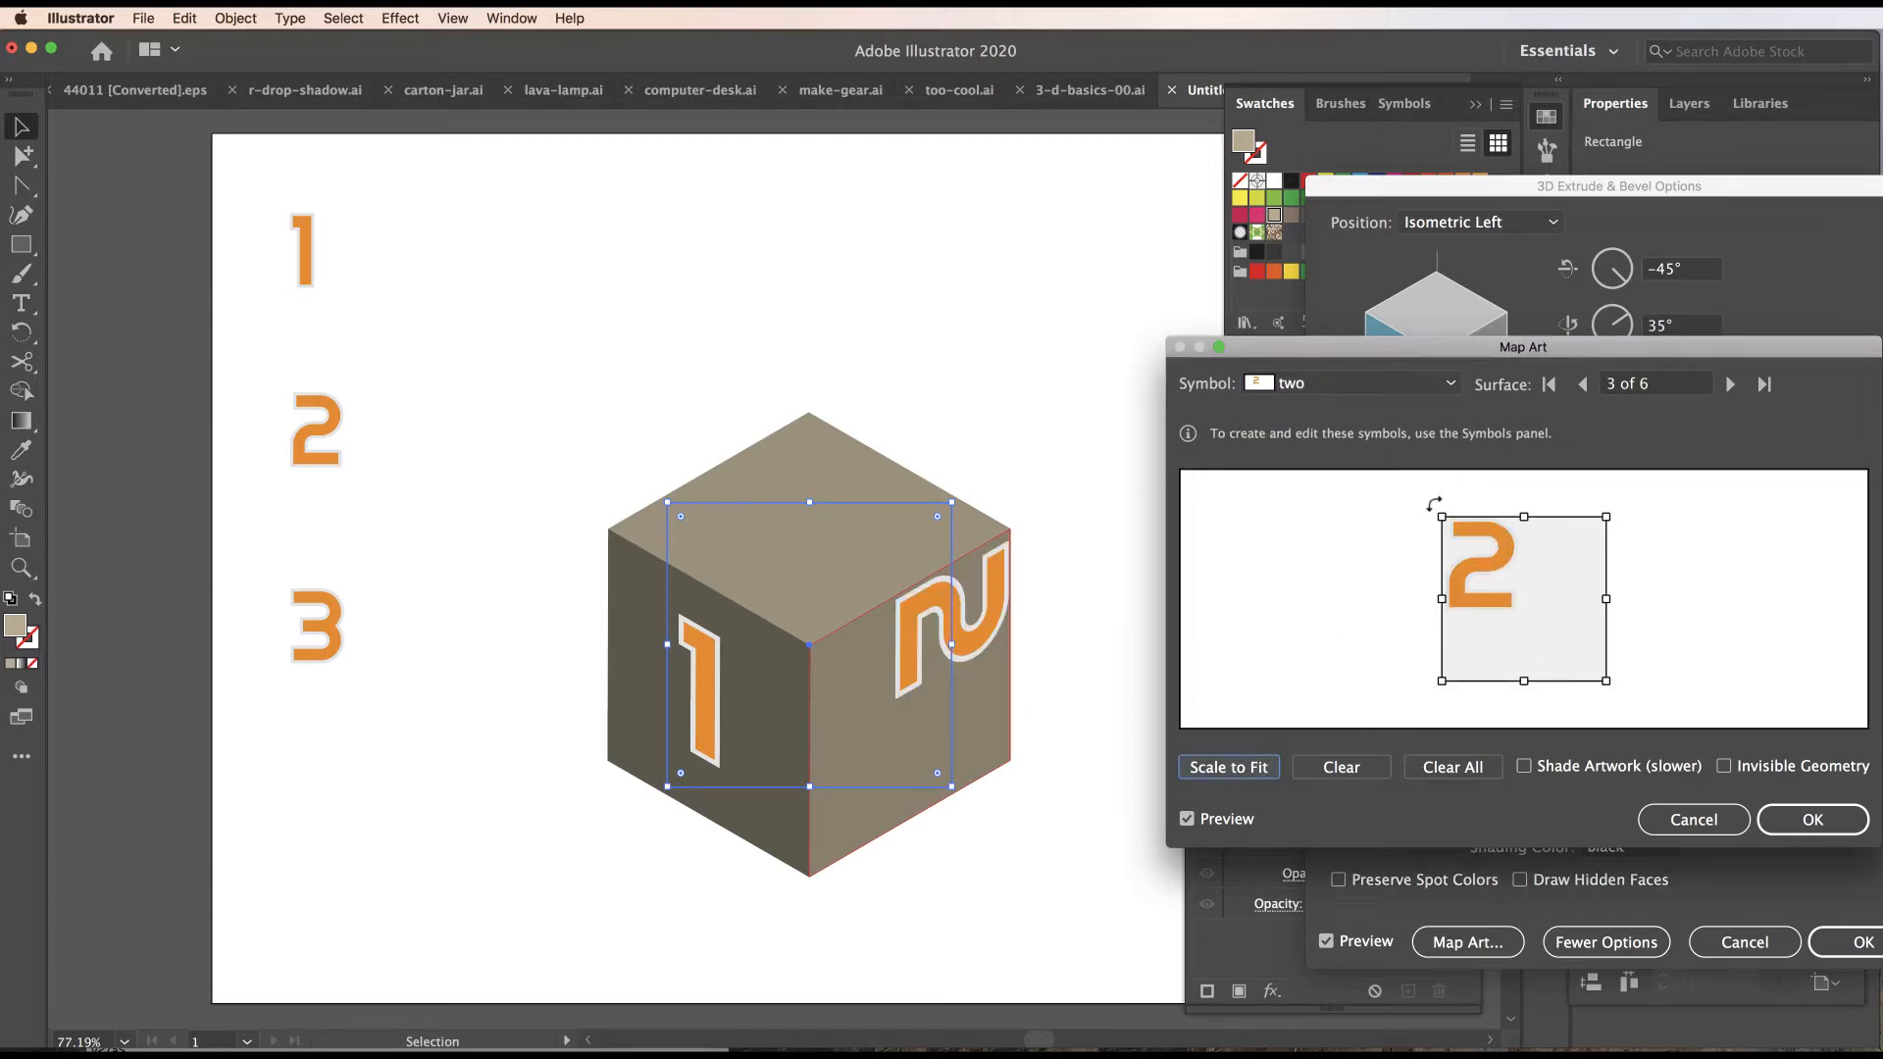
left_click_drag(1434, 505, 1410, 713)
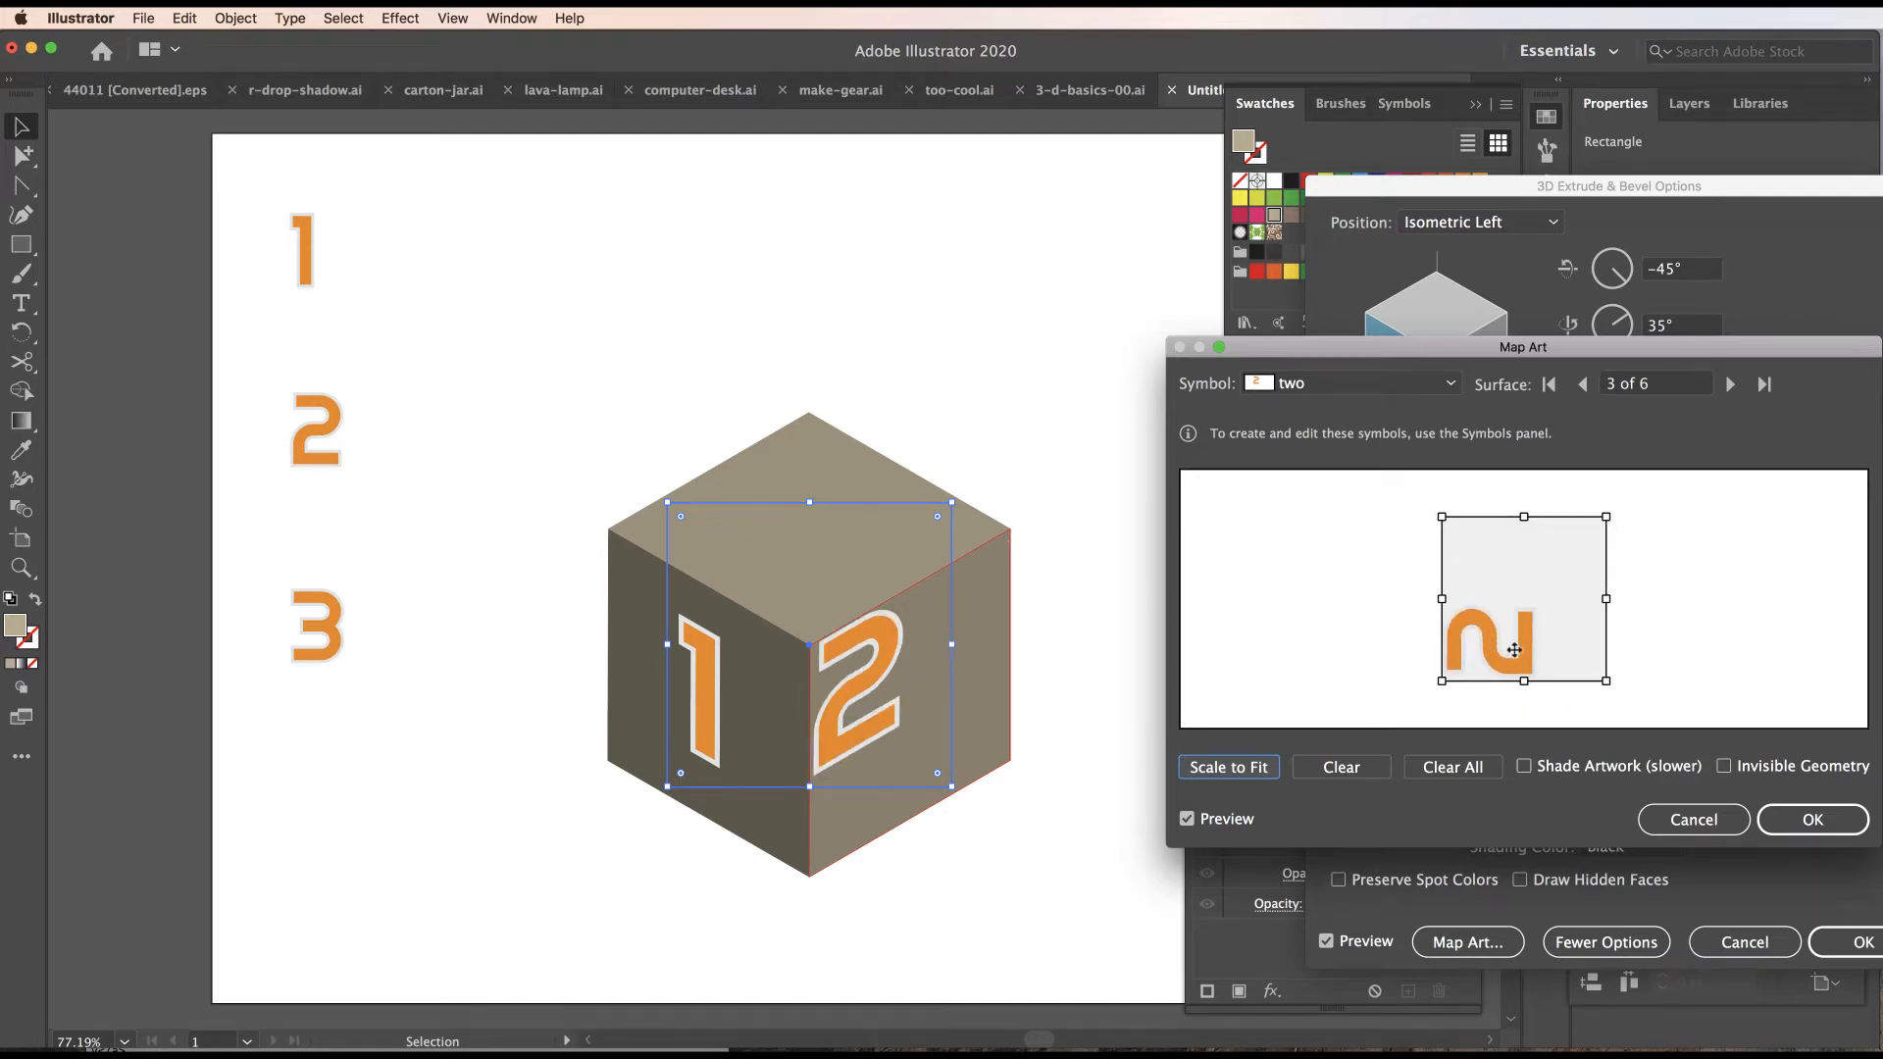
left_click_drag(1514, 650, 1568, 598)
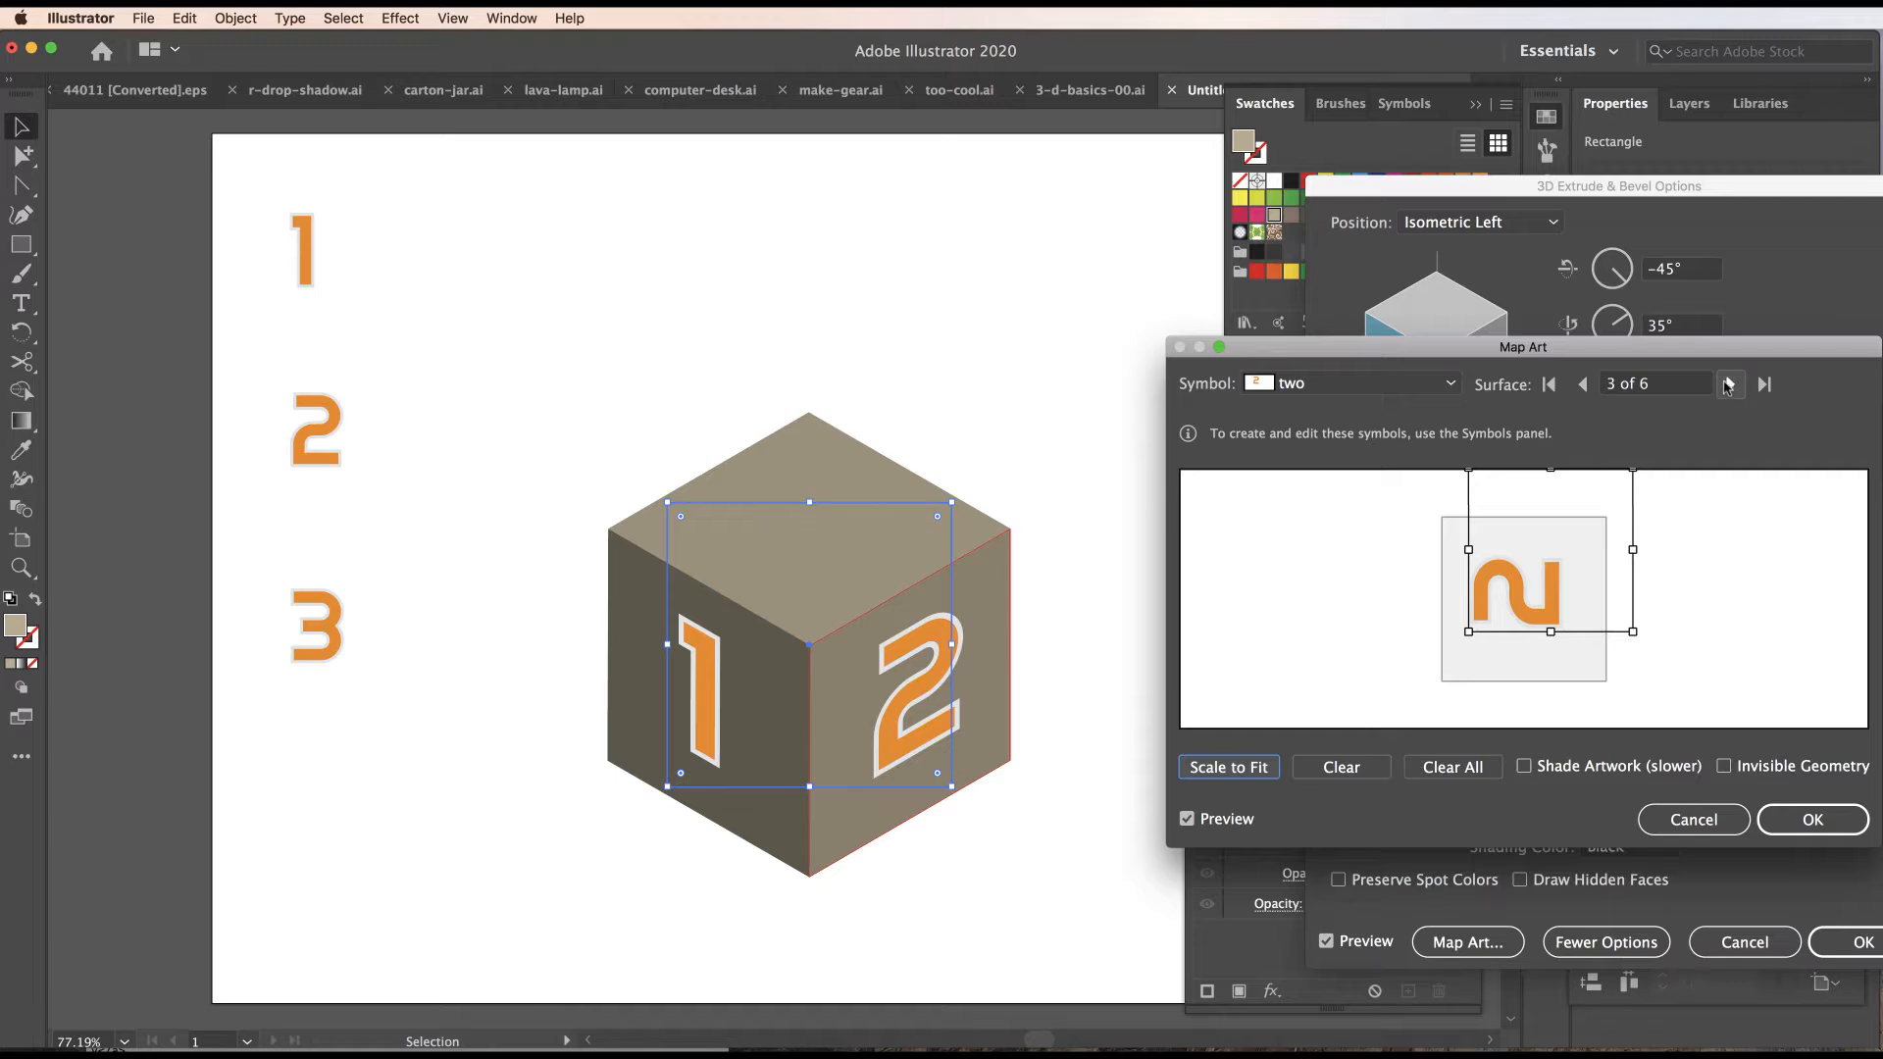
Map the symbol "three" onto surface 6, scale it to fit, and move the numeral to the middle of the face.
left_click(1728, 385)
left_click(1728, 385)
left_click(1728, 385)
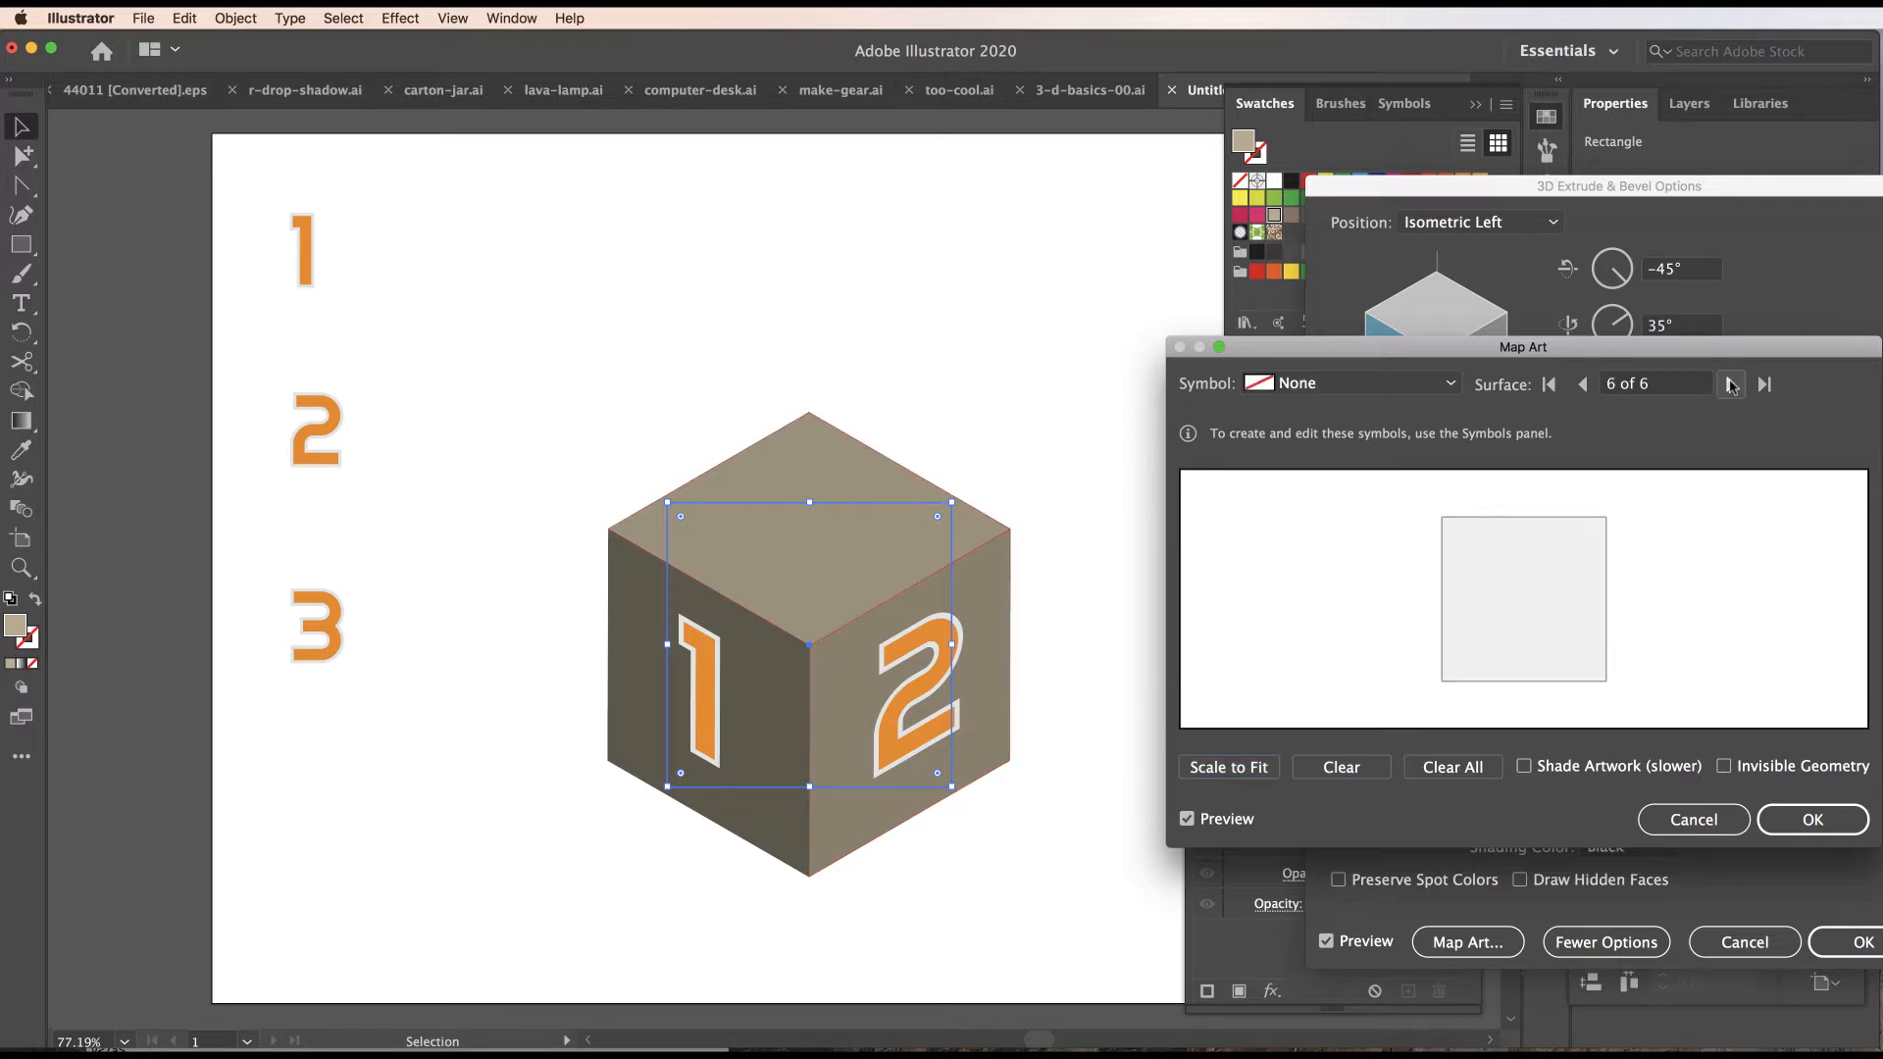
left_click(1450, 384)
left_click(1305, 421)
left_click(1251, 769)
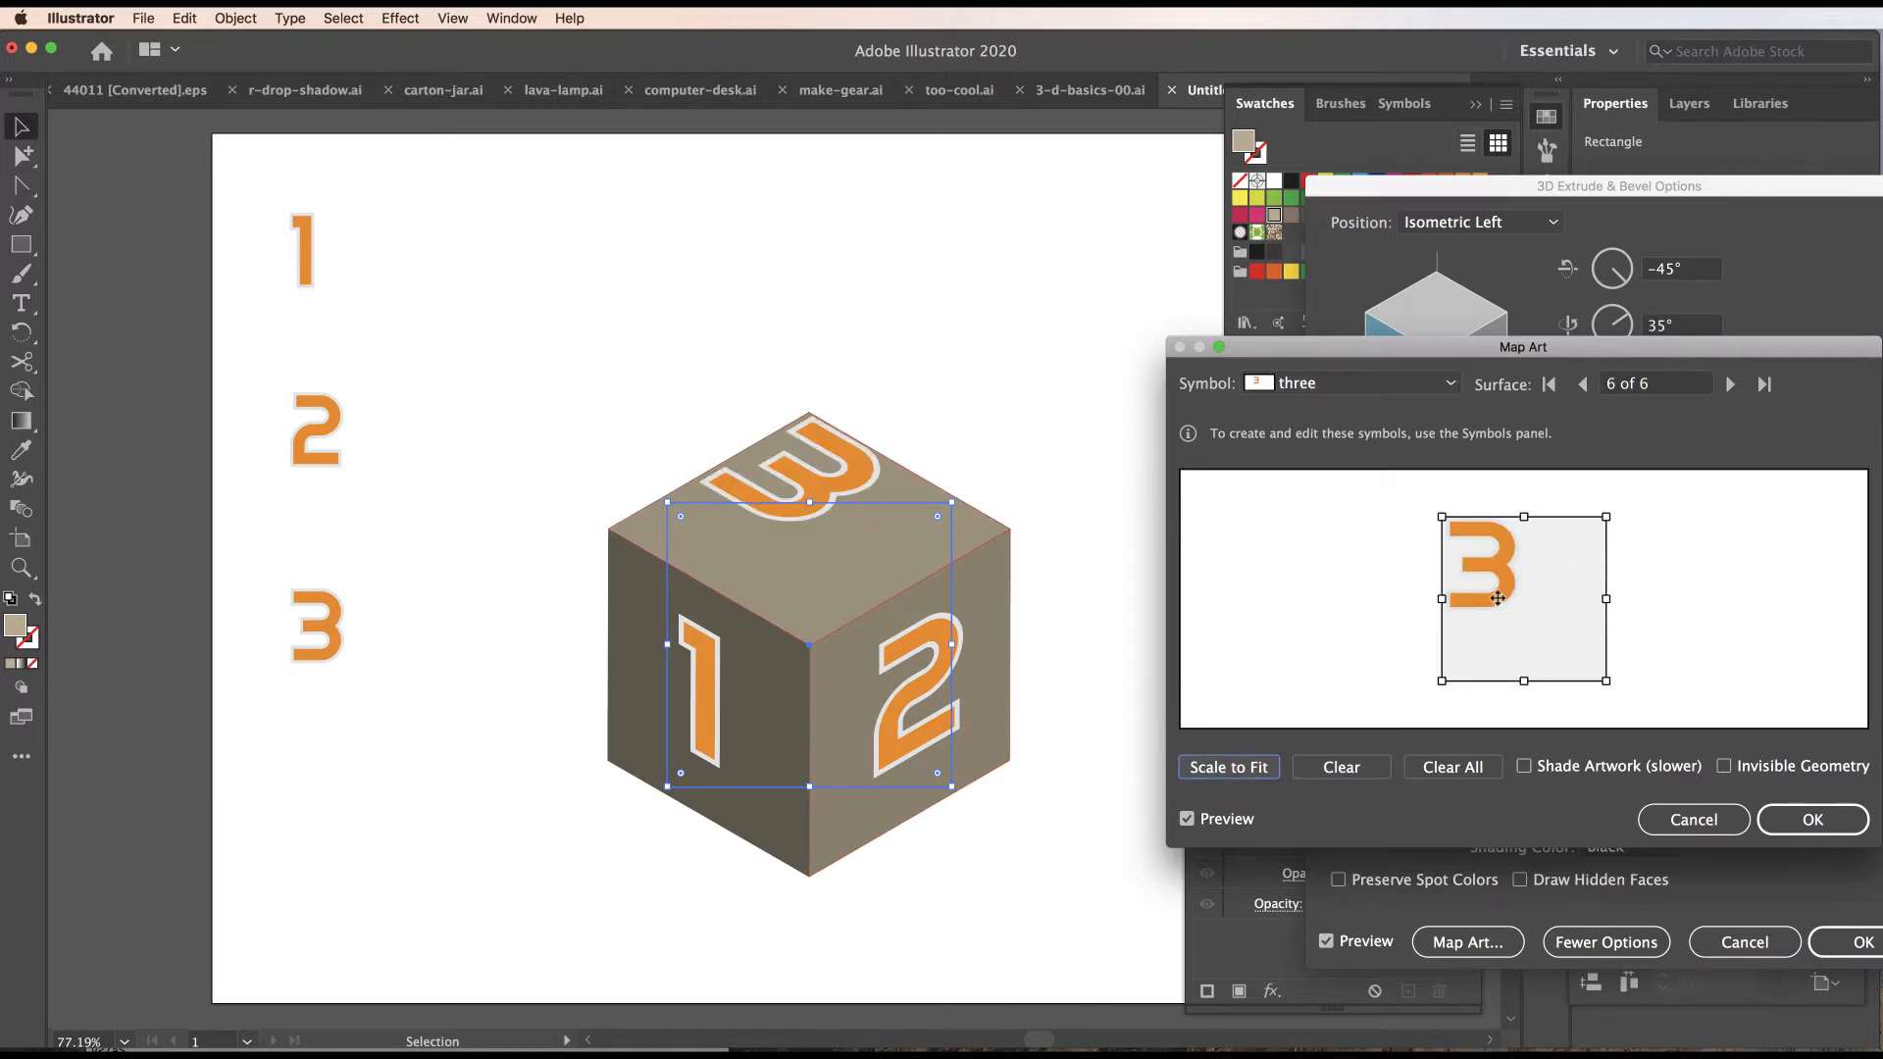
left_click_drag(1497, 598, 1540, 631)
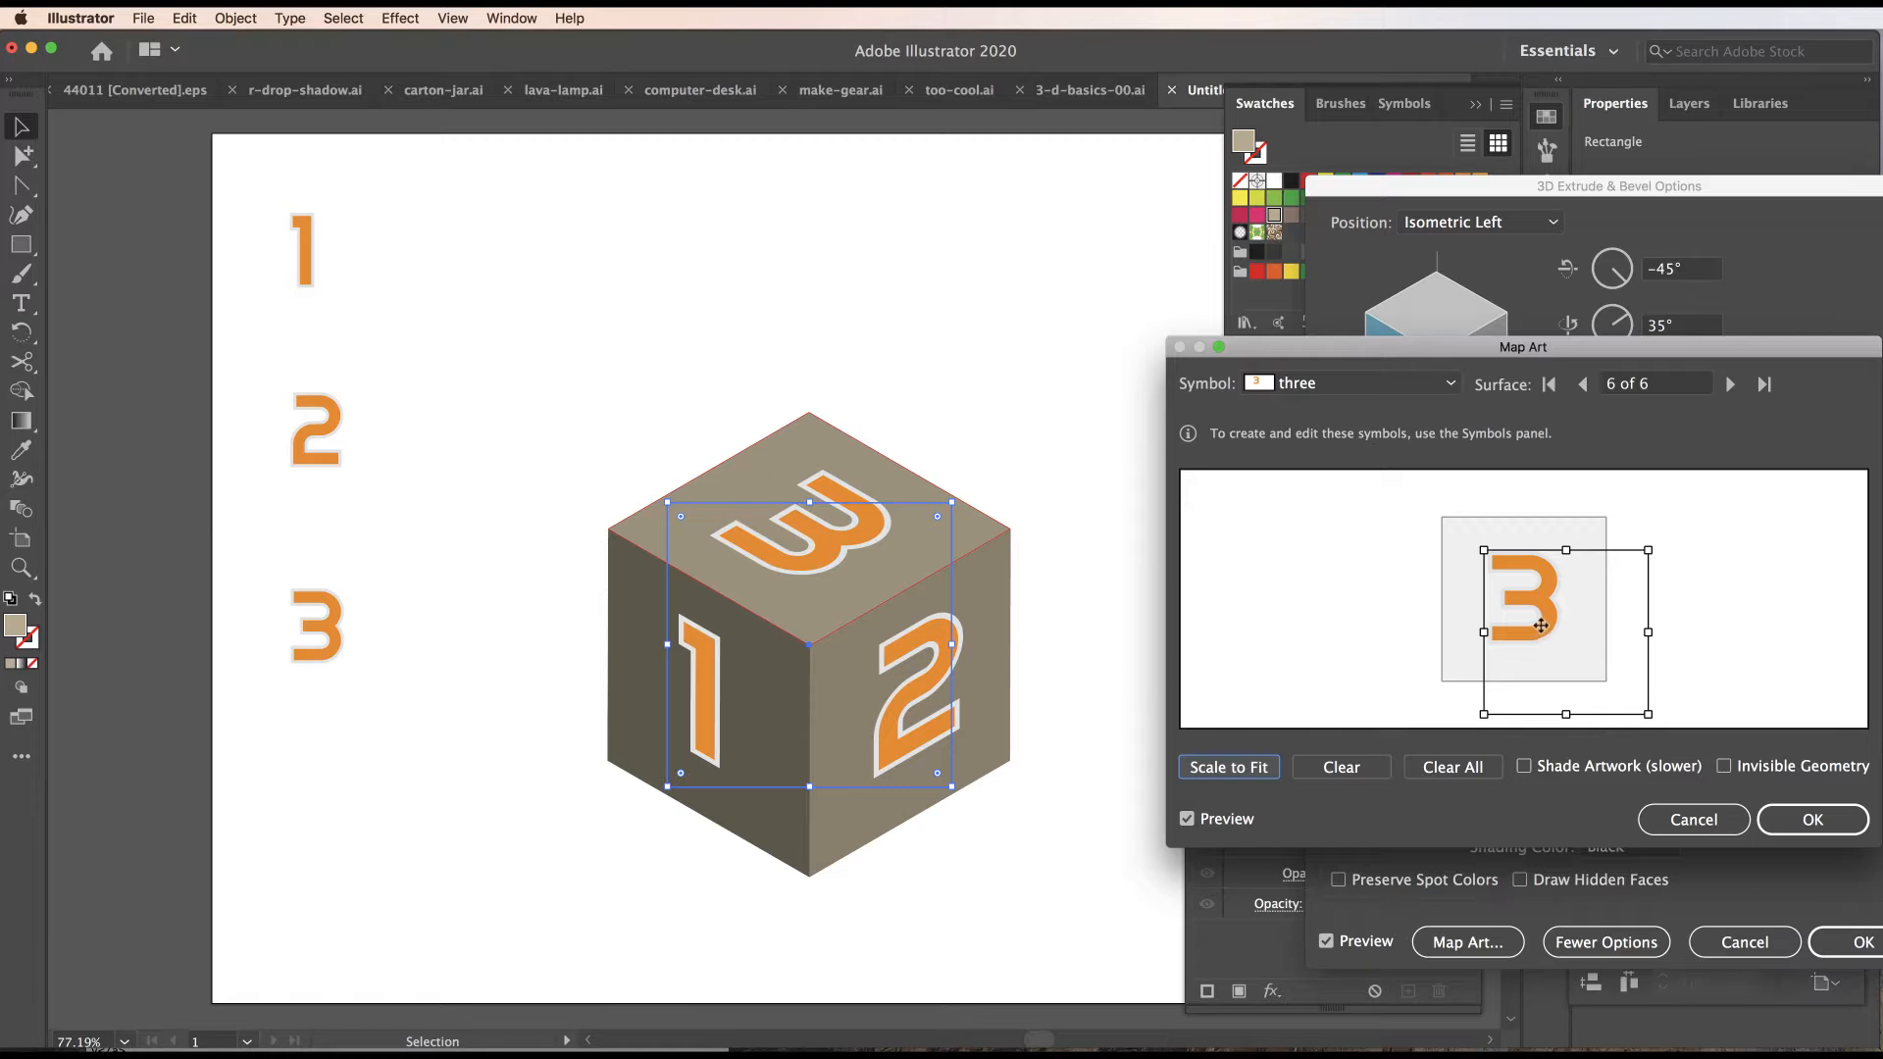
Try enlarging the numeral 3 on surface 6, refit and recentre it on the face, and accept the mapped art.
left_click_drag(1647, 550, 1694, 580)
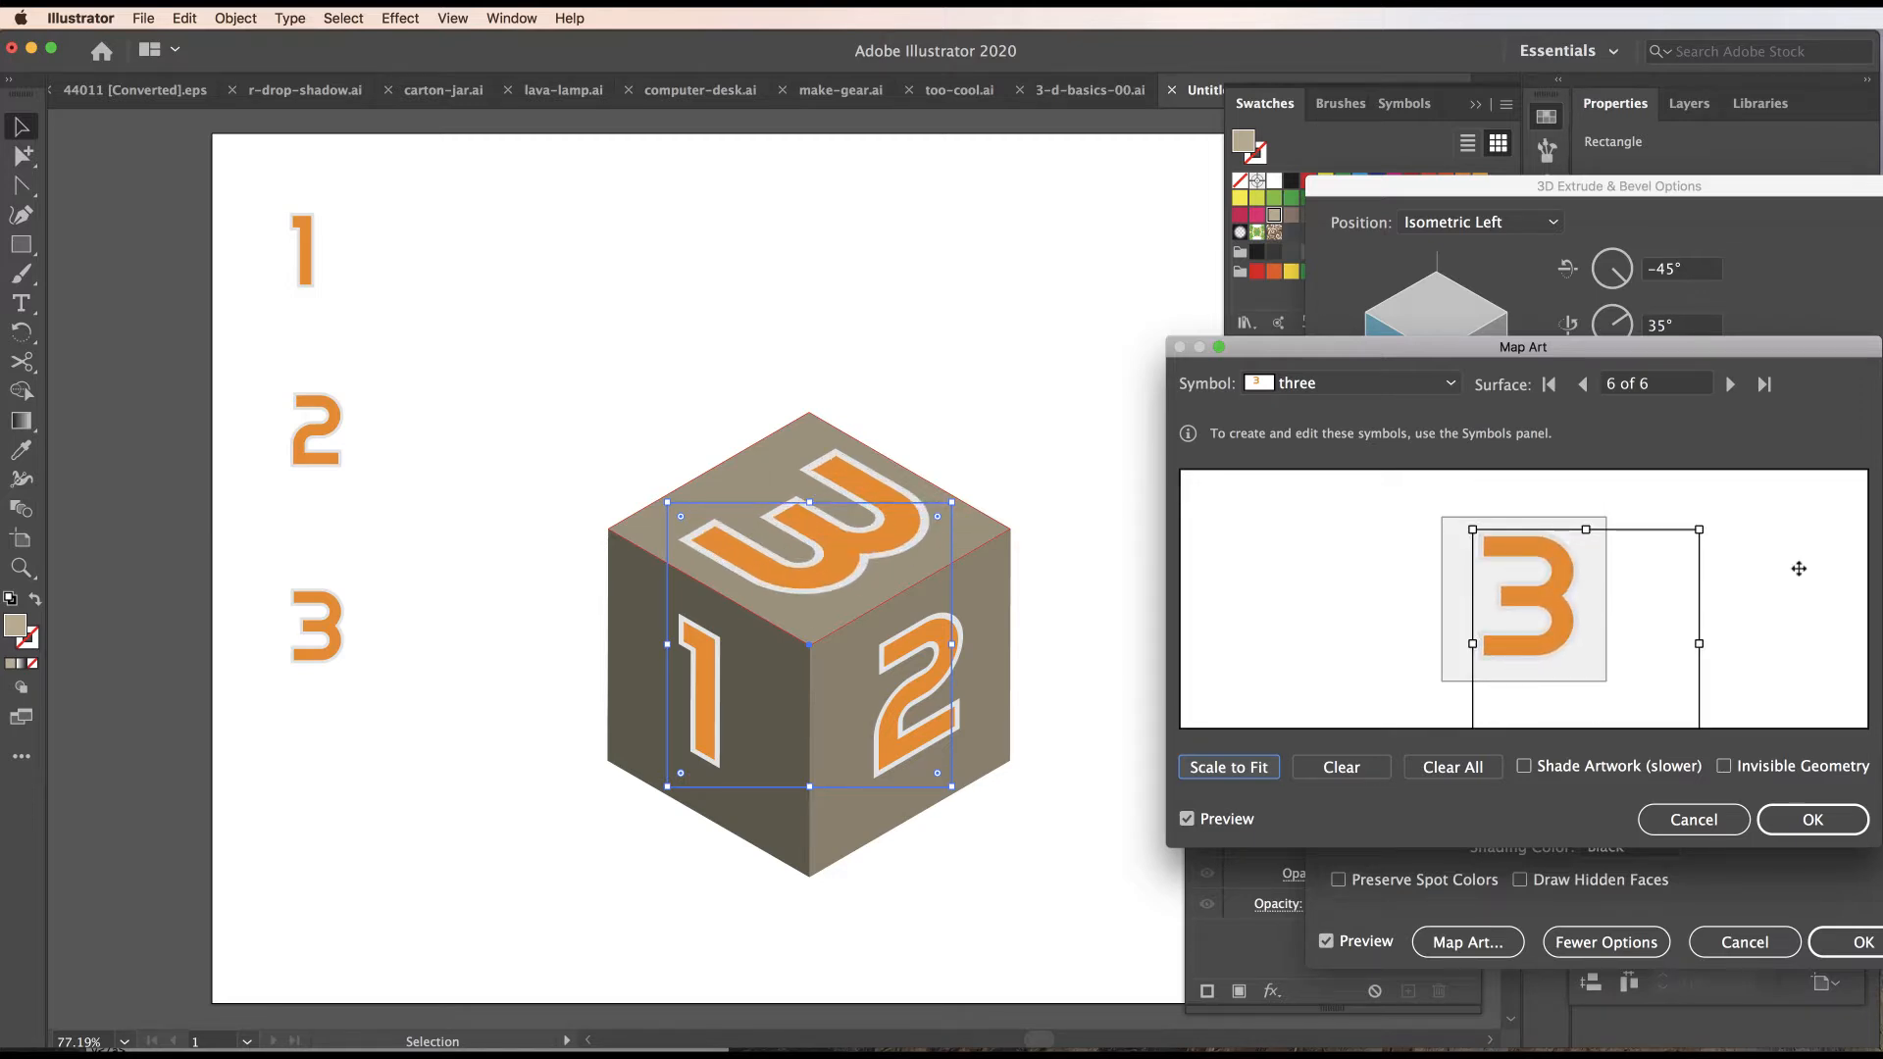
mouse_move(1712, 525)
left_mouse_down()
mouse_move(1724, 537)
mouse_move(1713, 522)
left_mouse_up()
left_click(1238, 773)
left_click_drag(1500, 612, 1527, 636)
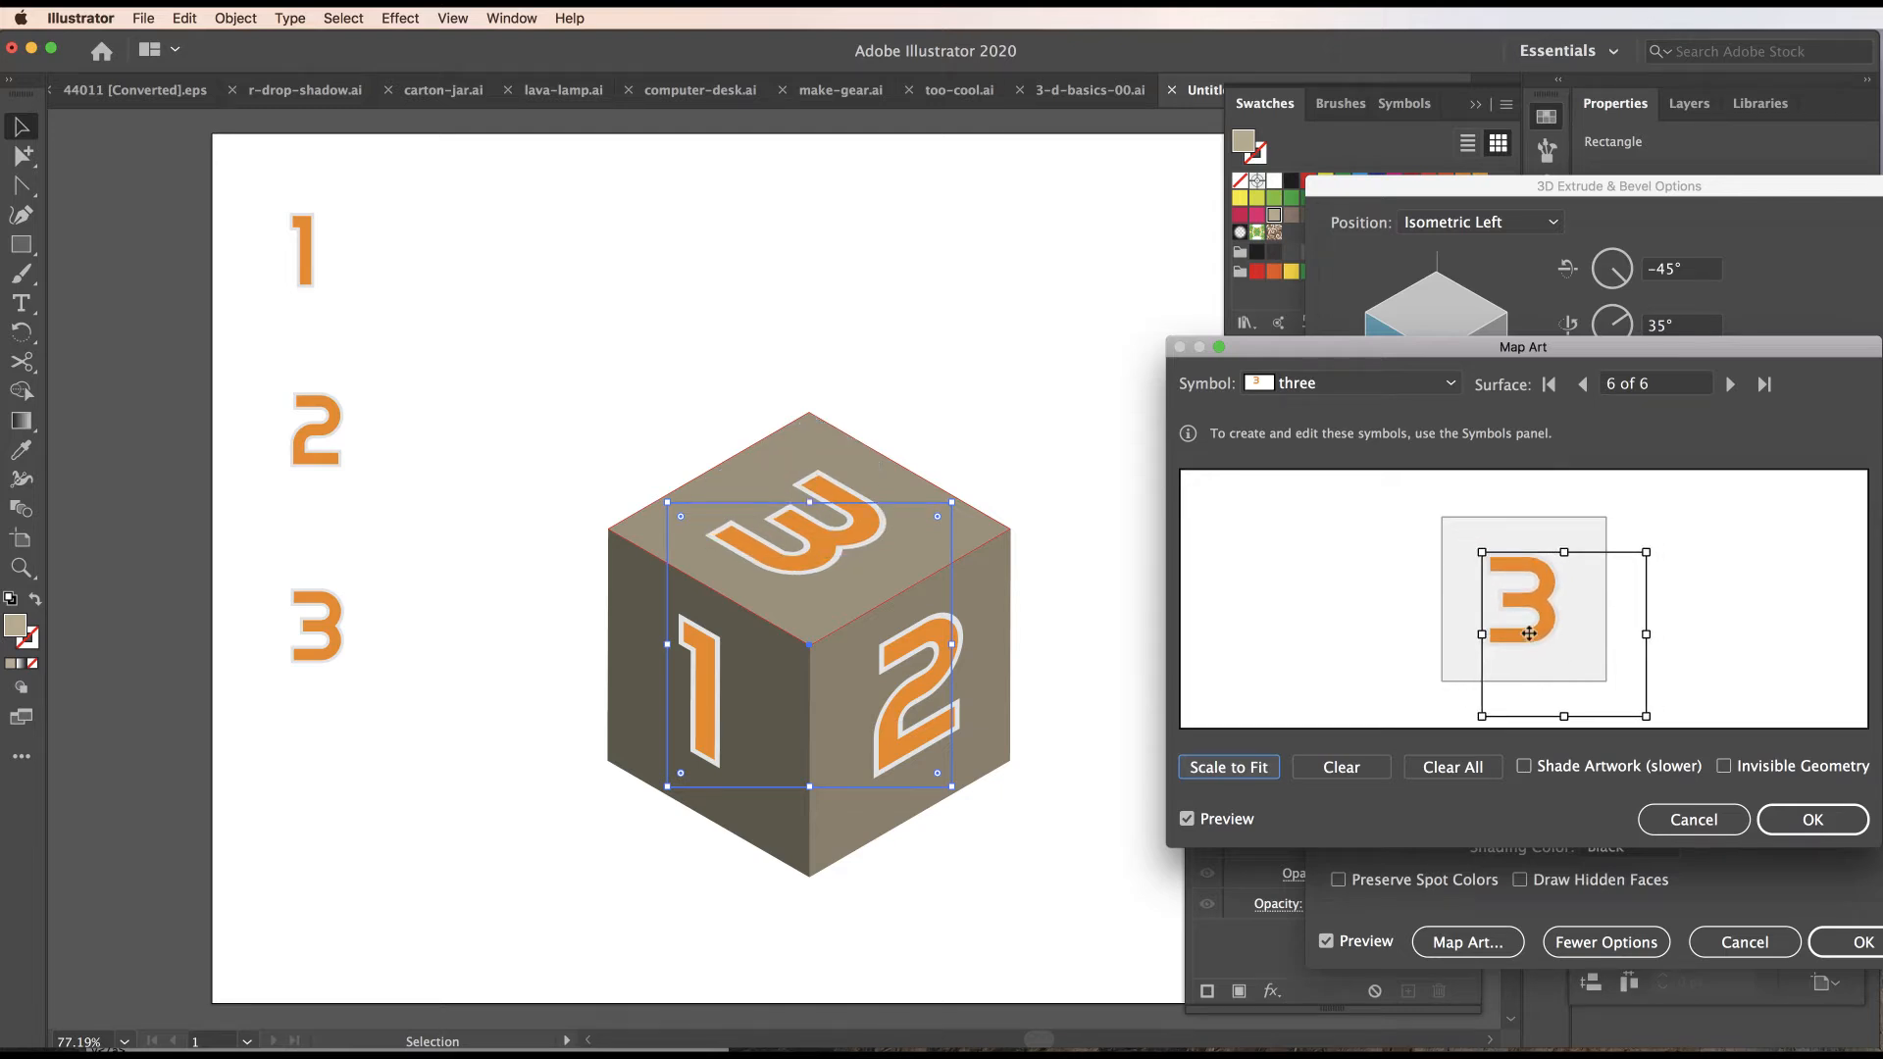
left_click(1813, 822)
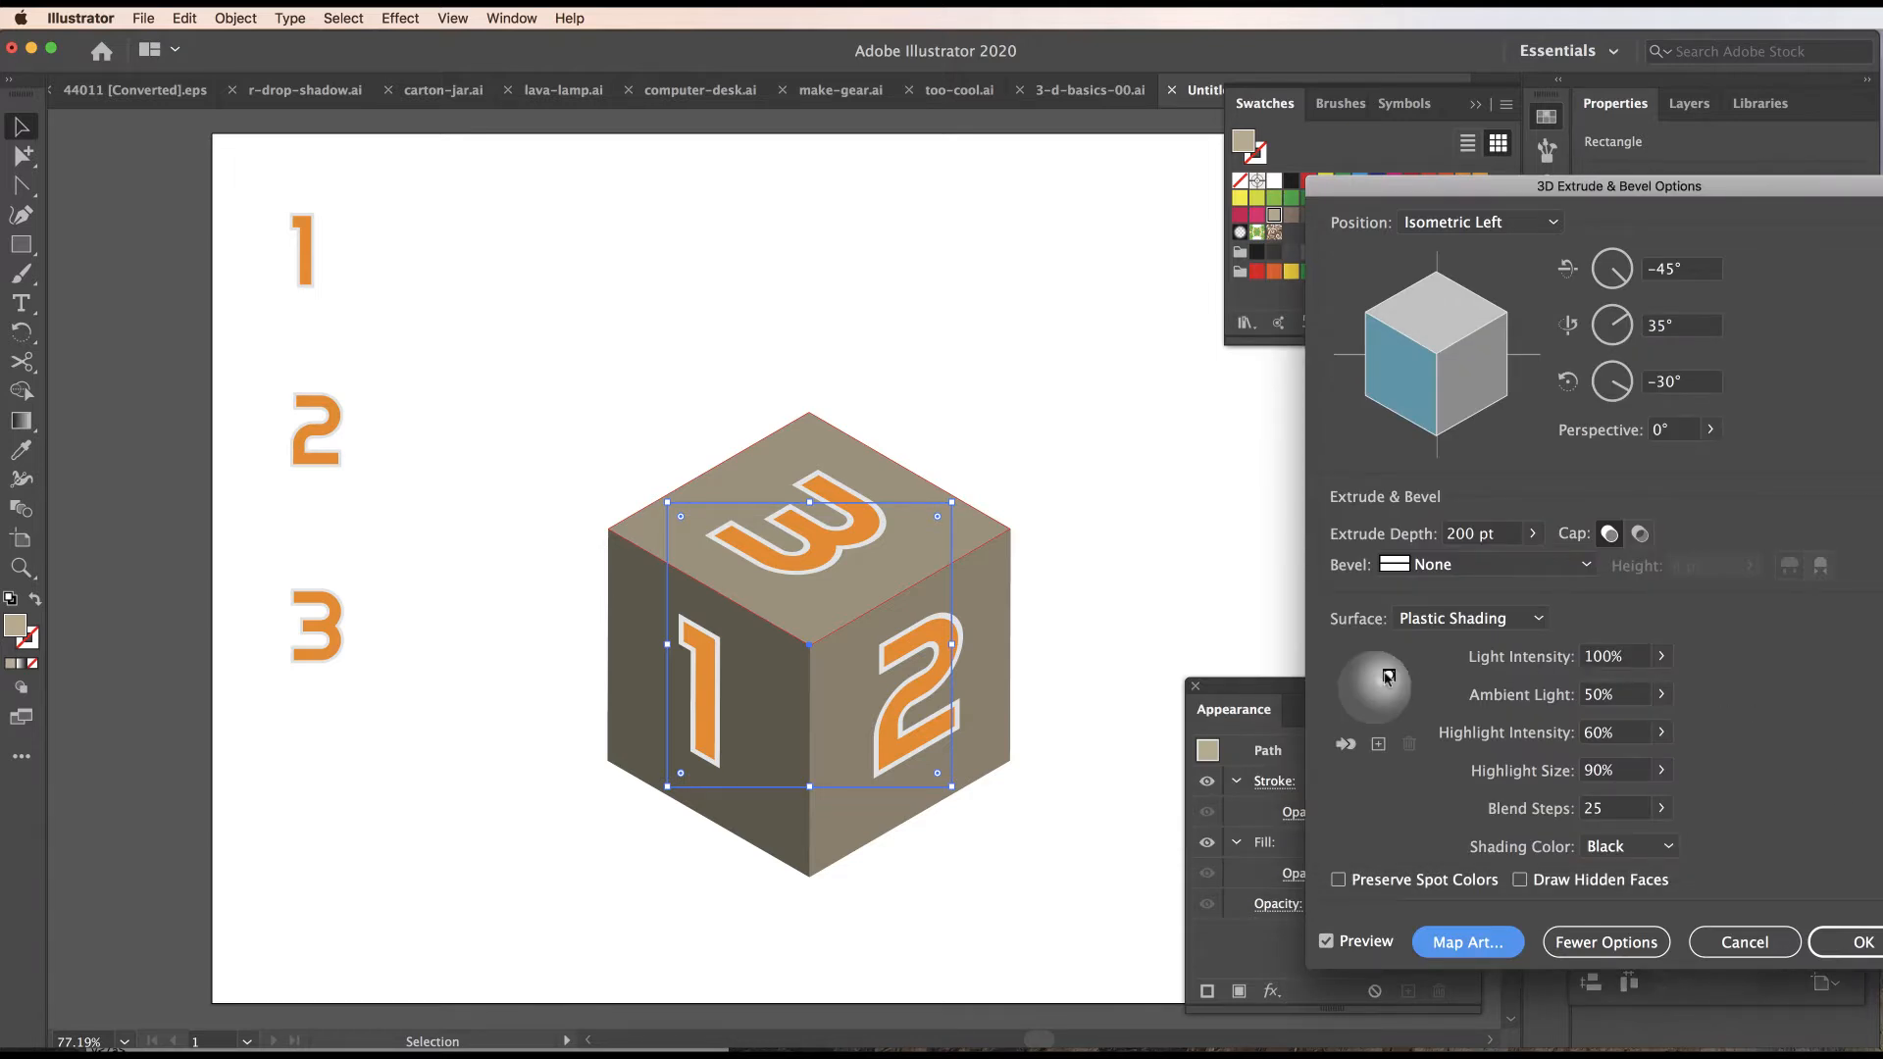
Move the cube's light source to the upper-left edge of the lighting sphere, apply the 3D effect, and deselect the cube.
left_click_drag(1389, 676, 1374, 650)
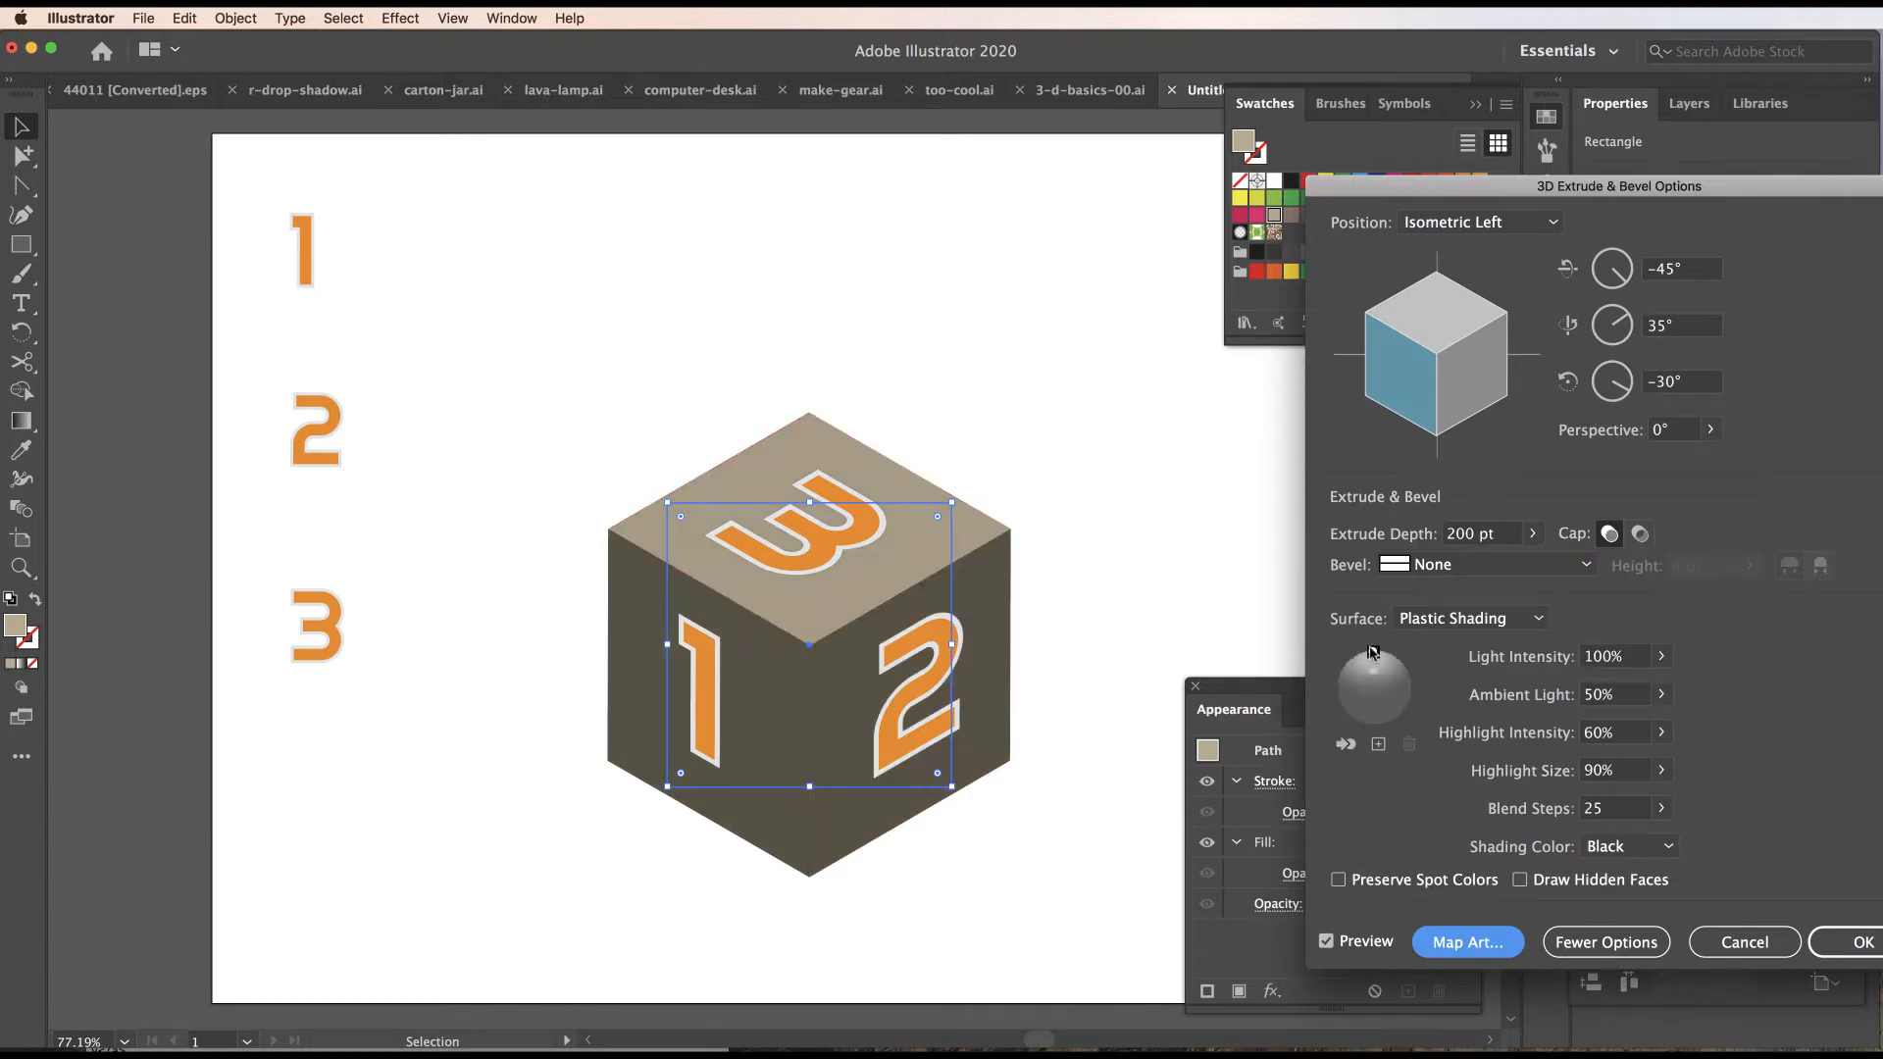
left_click_drag(1374, 650, 1366, 663)
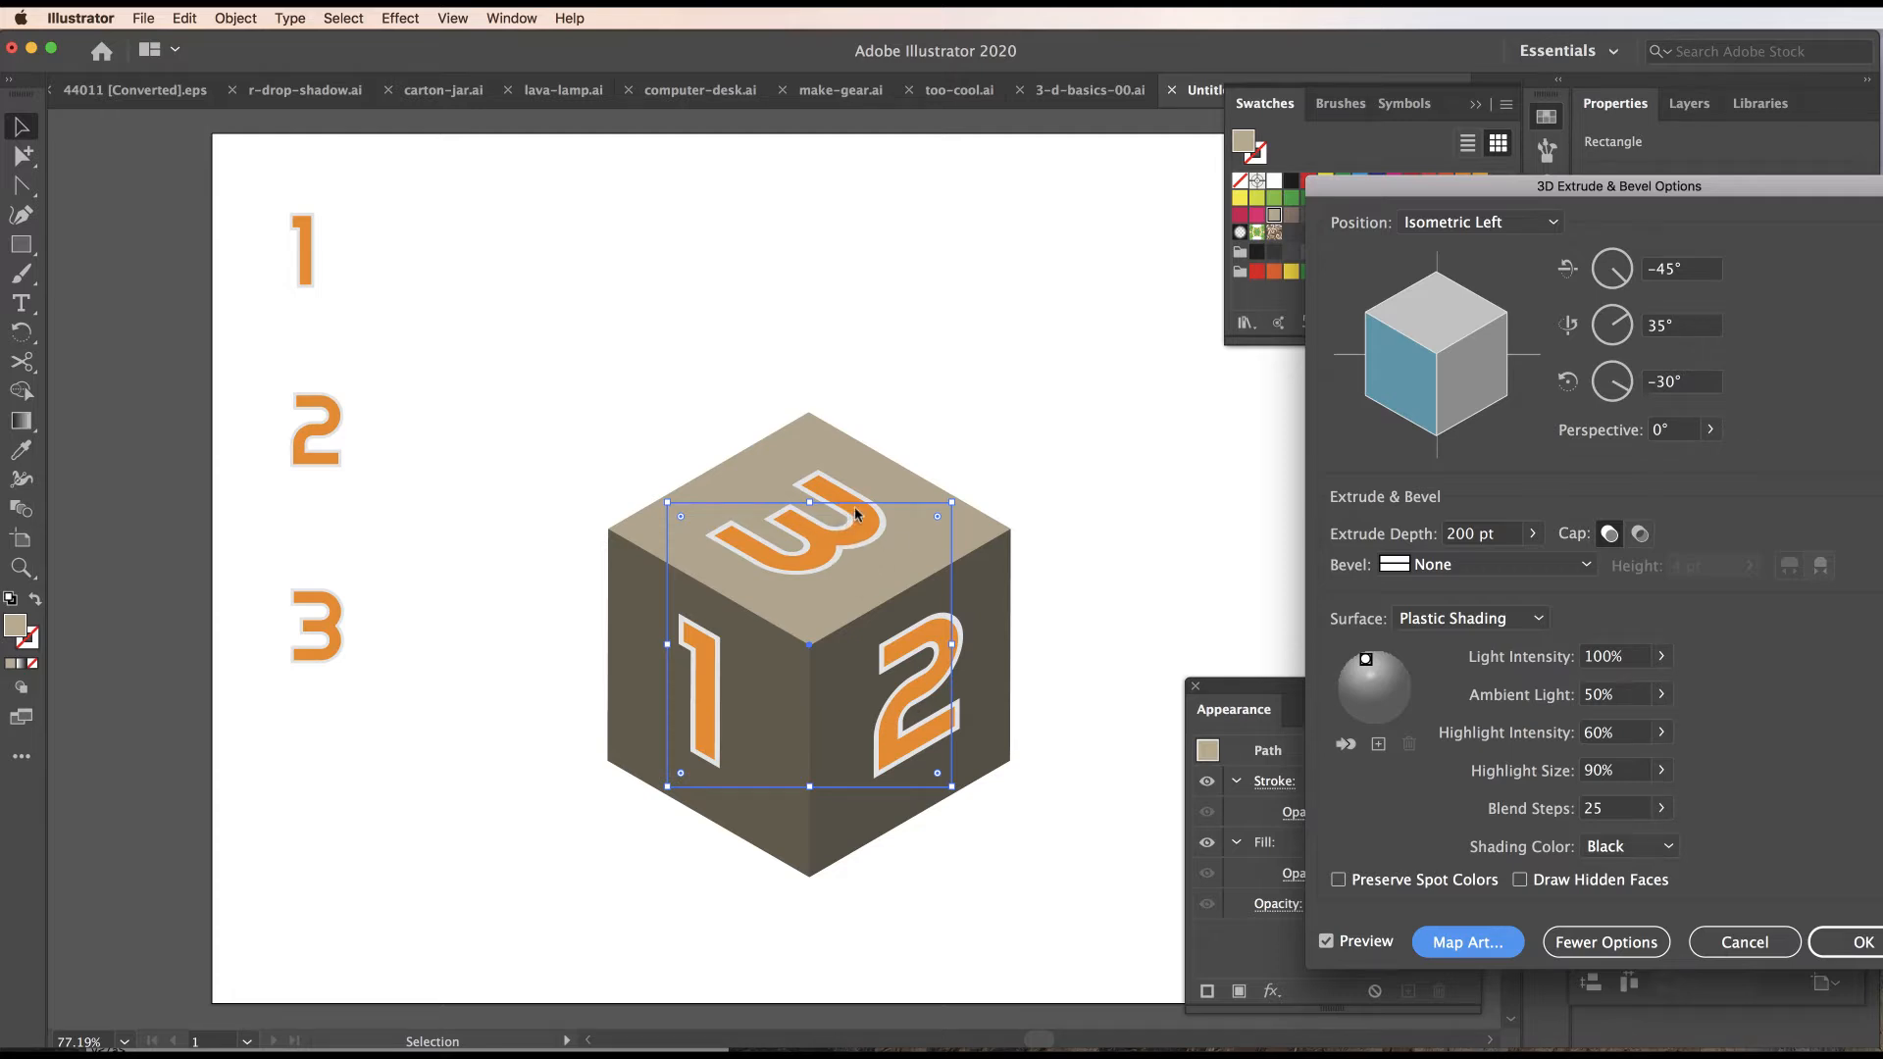
key("Return")
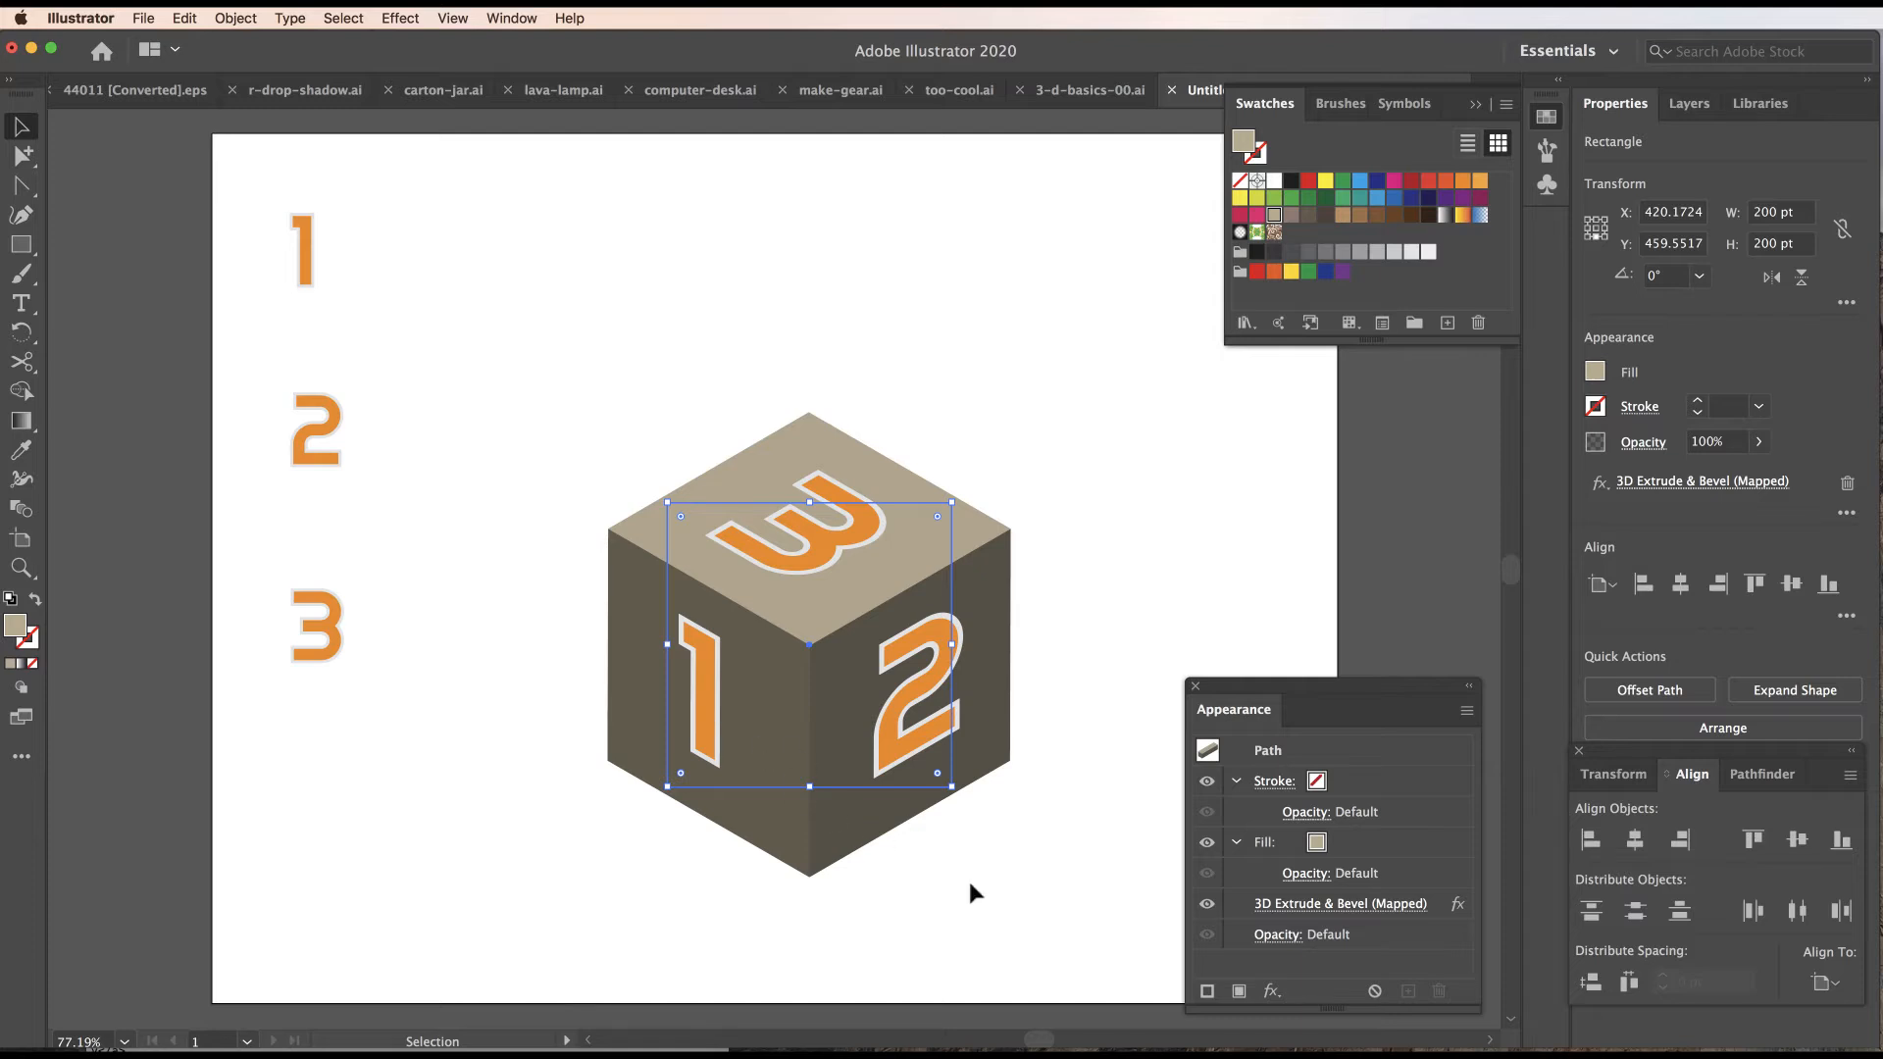
left_click(1067, 387)
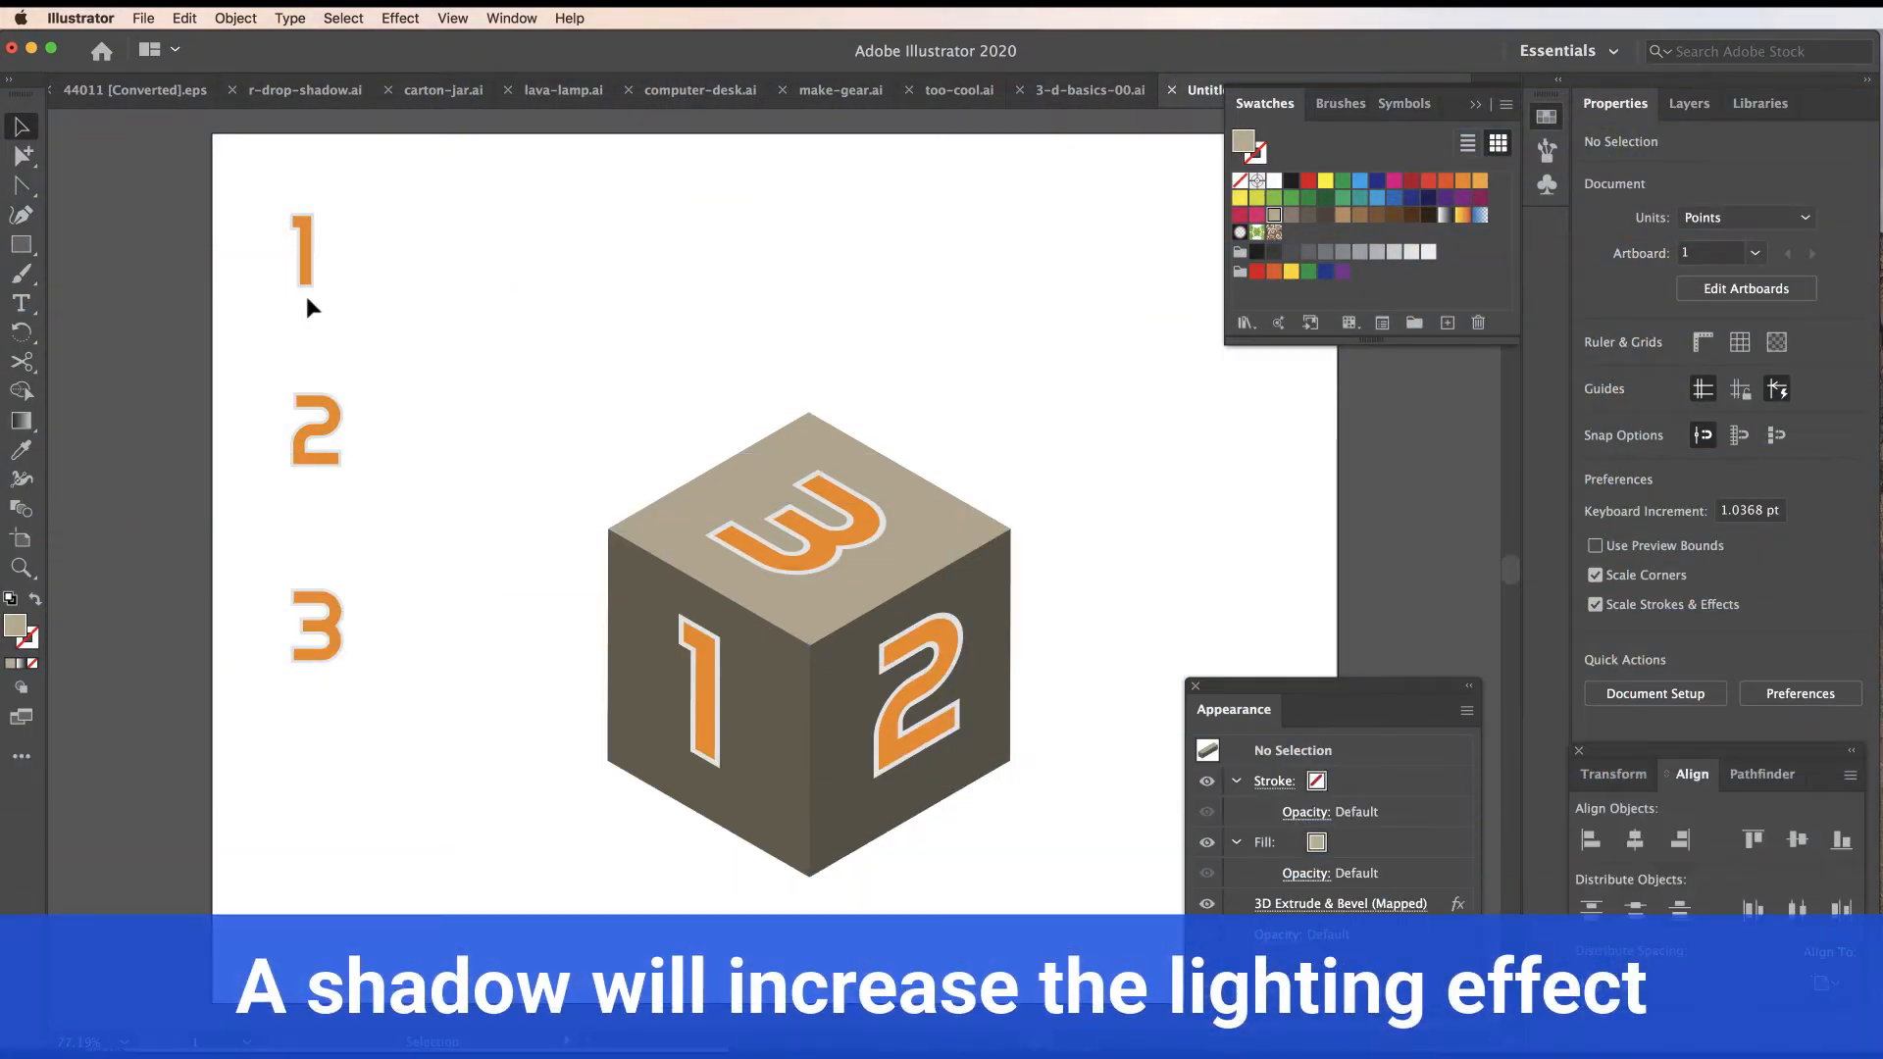
Draw a square about 233 pt wide overlapping the cube's upper left and fill it with dark gray.
left_click_drag(27, 241, 246, 231)
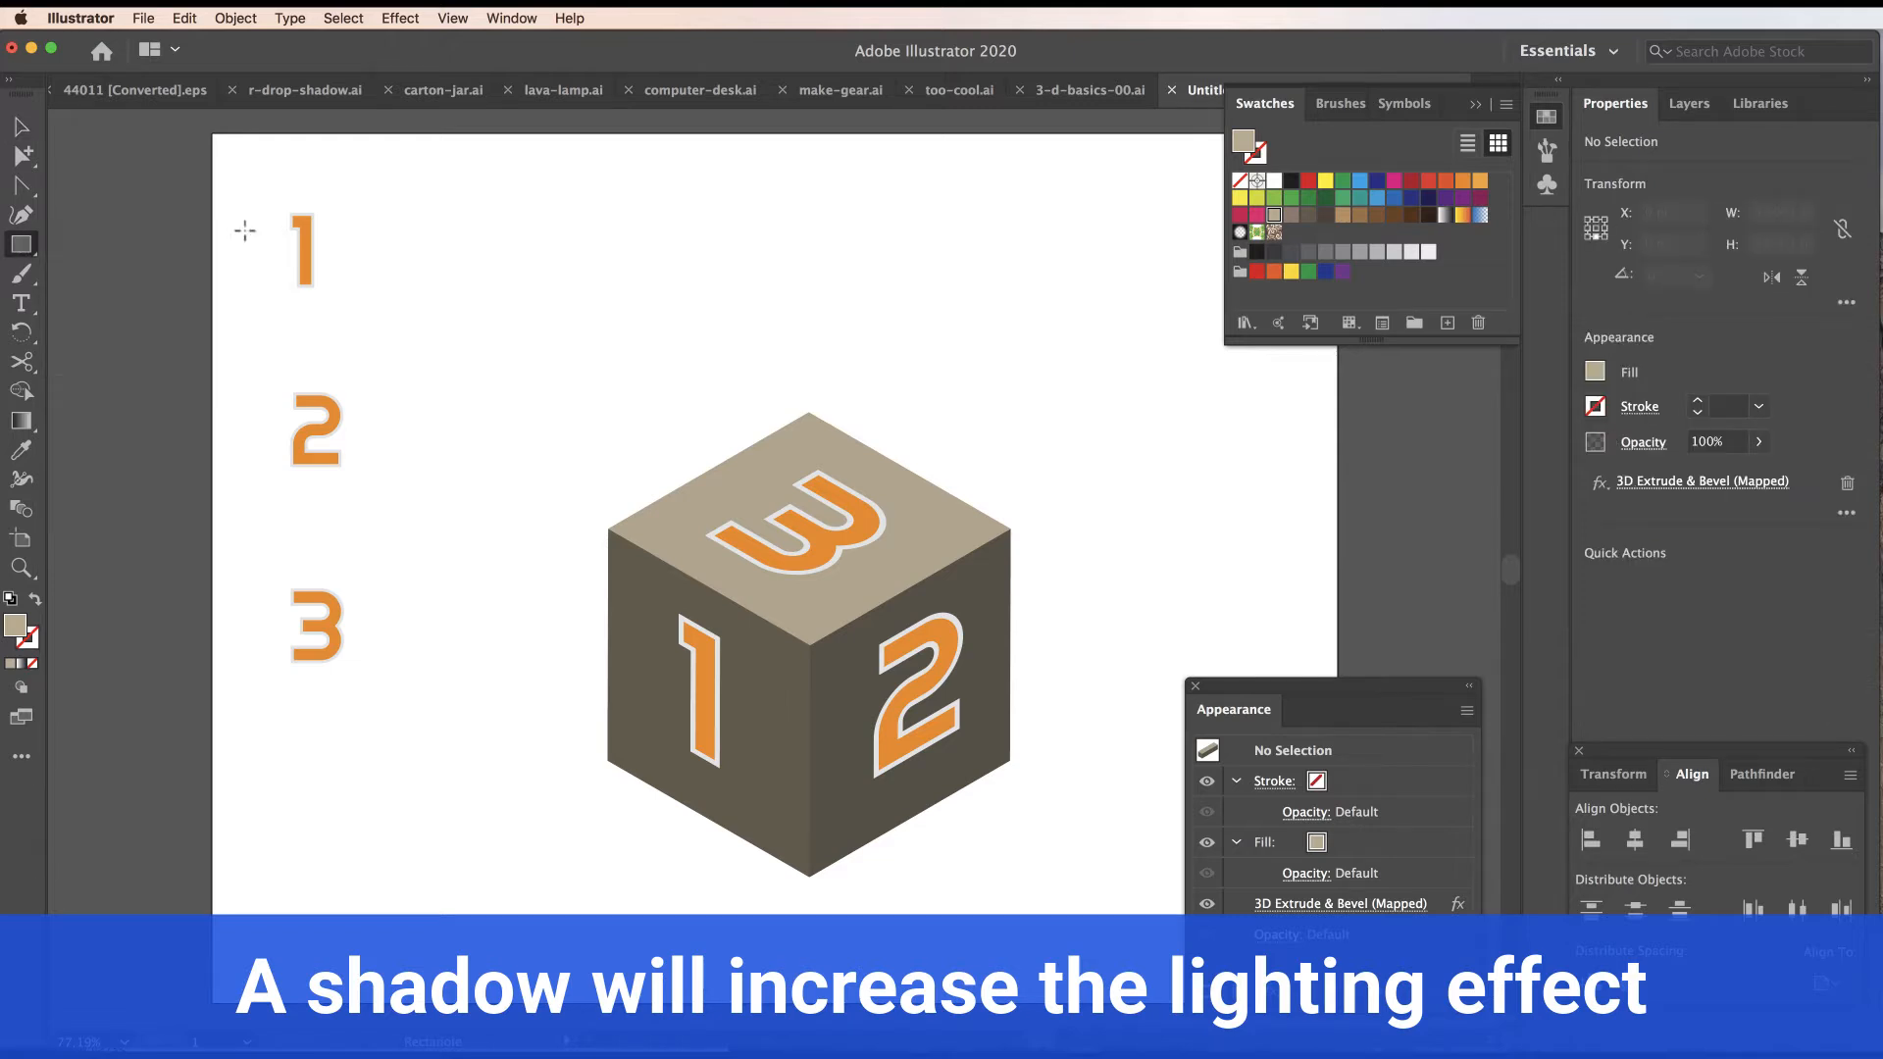
left_click_drag(526, 252, 858, 578)
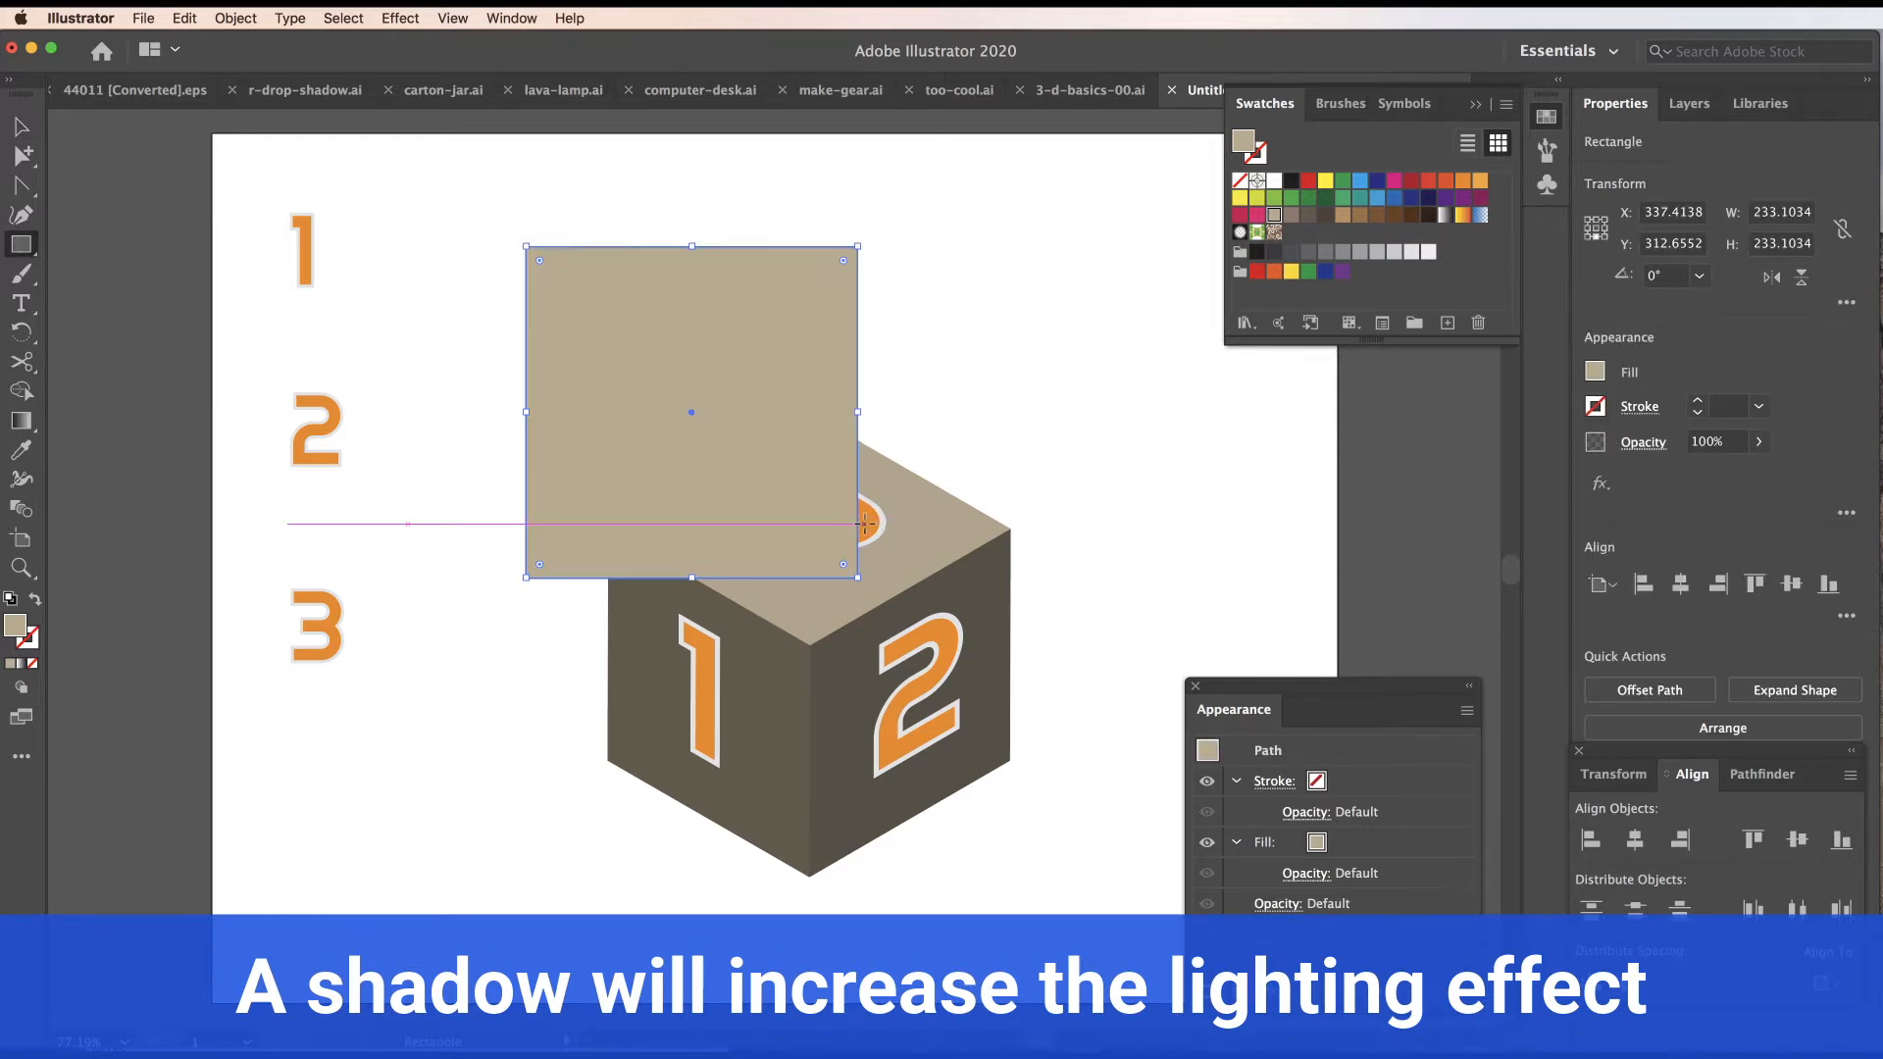
left_click(1309, 252)
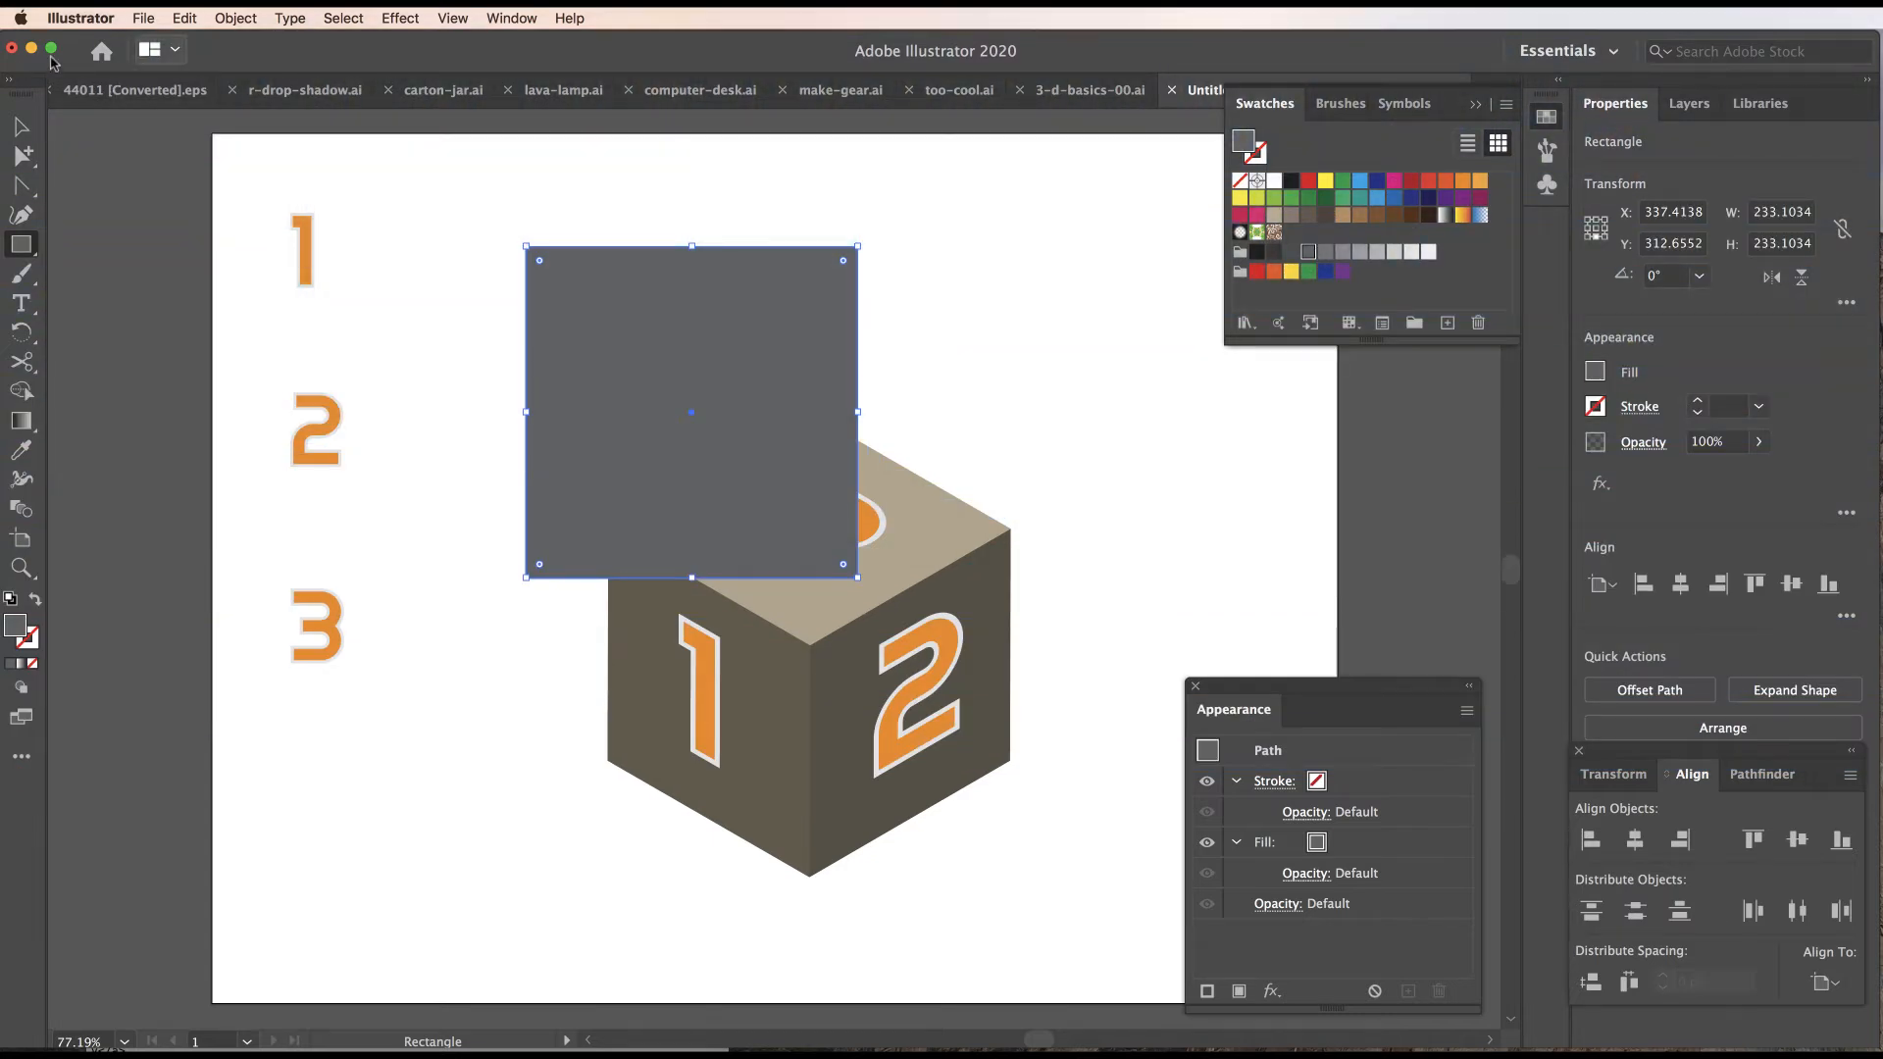
Apply a 3D Rotate effect to the gray square, trying Isometric Left before settling on the Isometric Bottom position with No Shading.
left_click(390, 20)
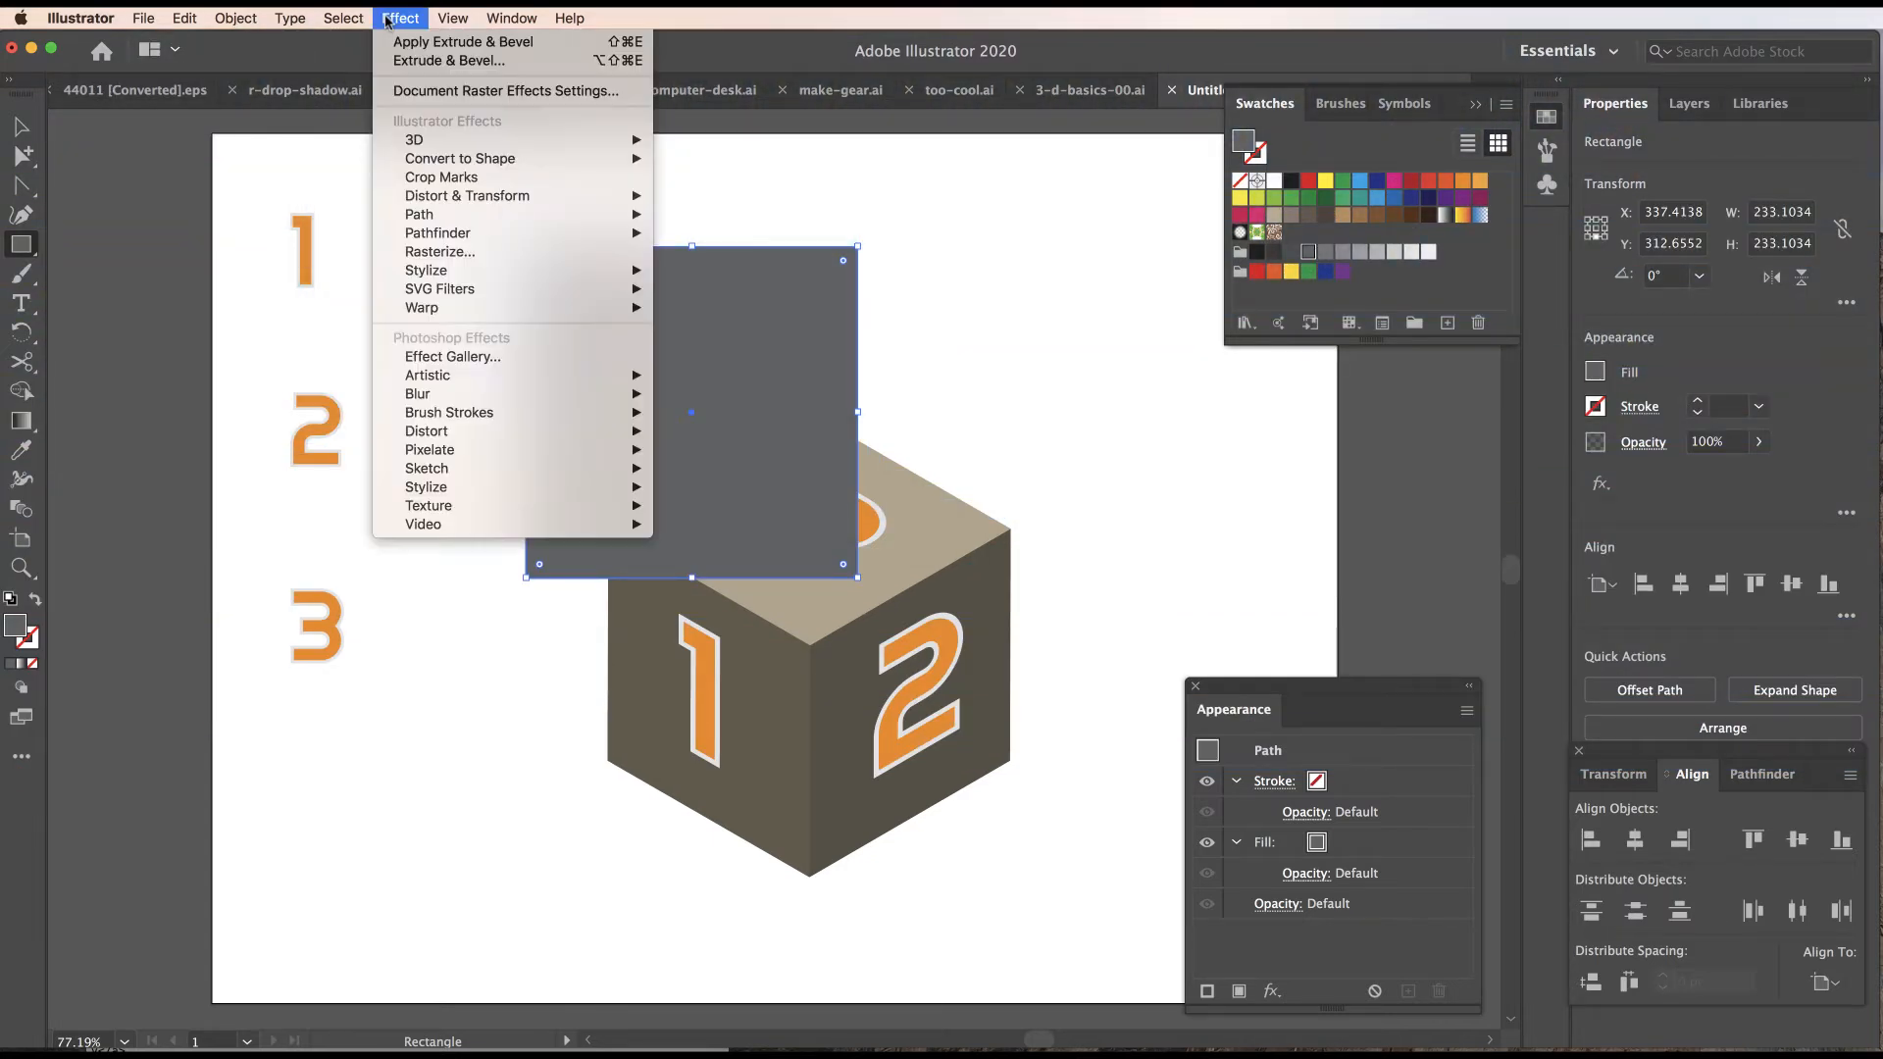
mouse_move(442, 143)
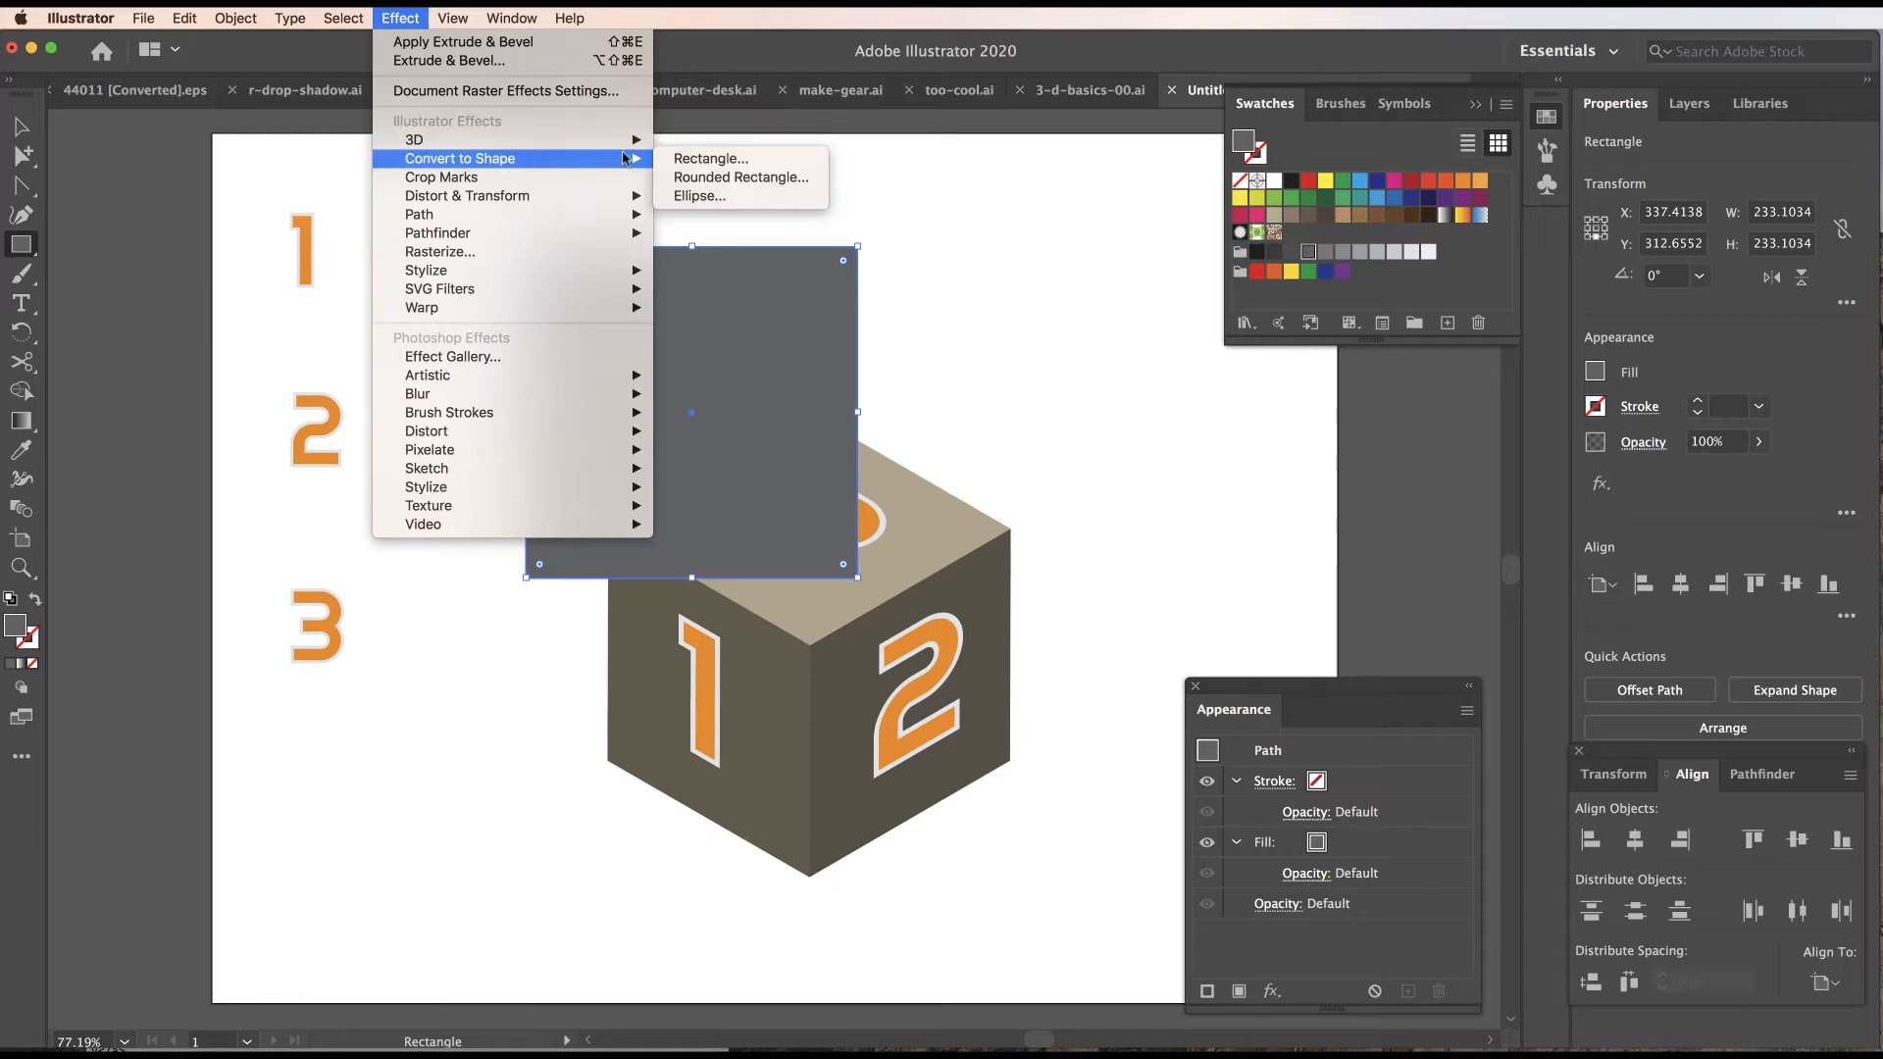
left_click(700, 177)
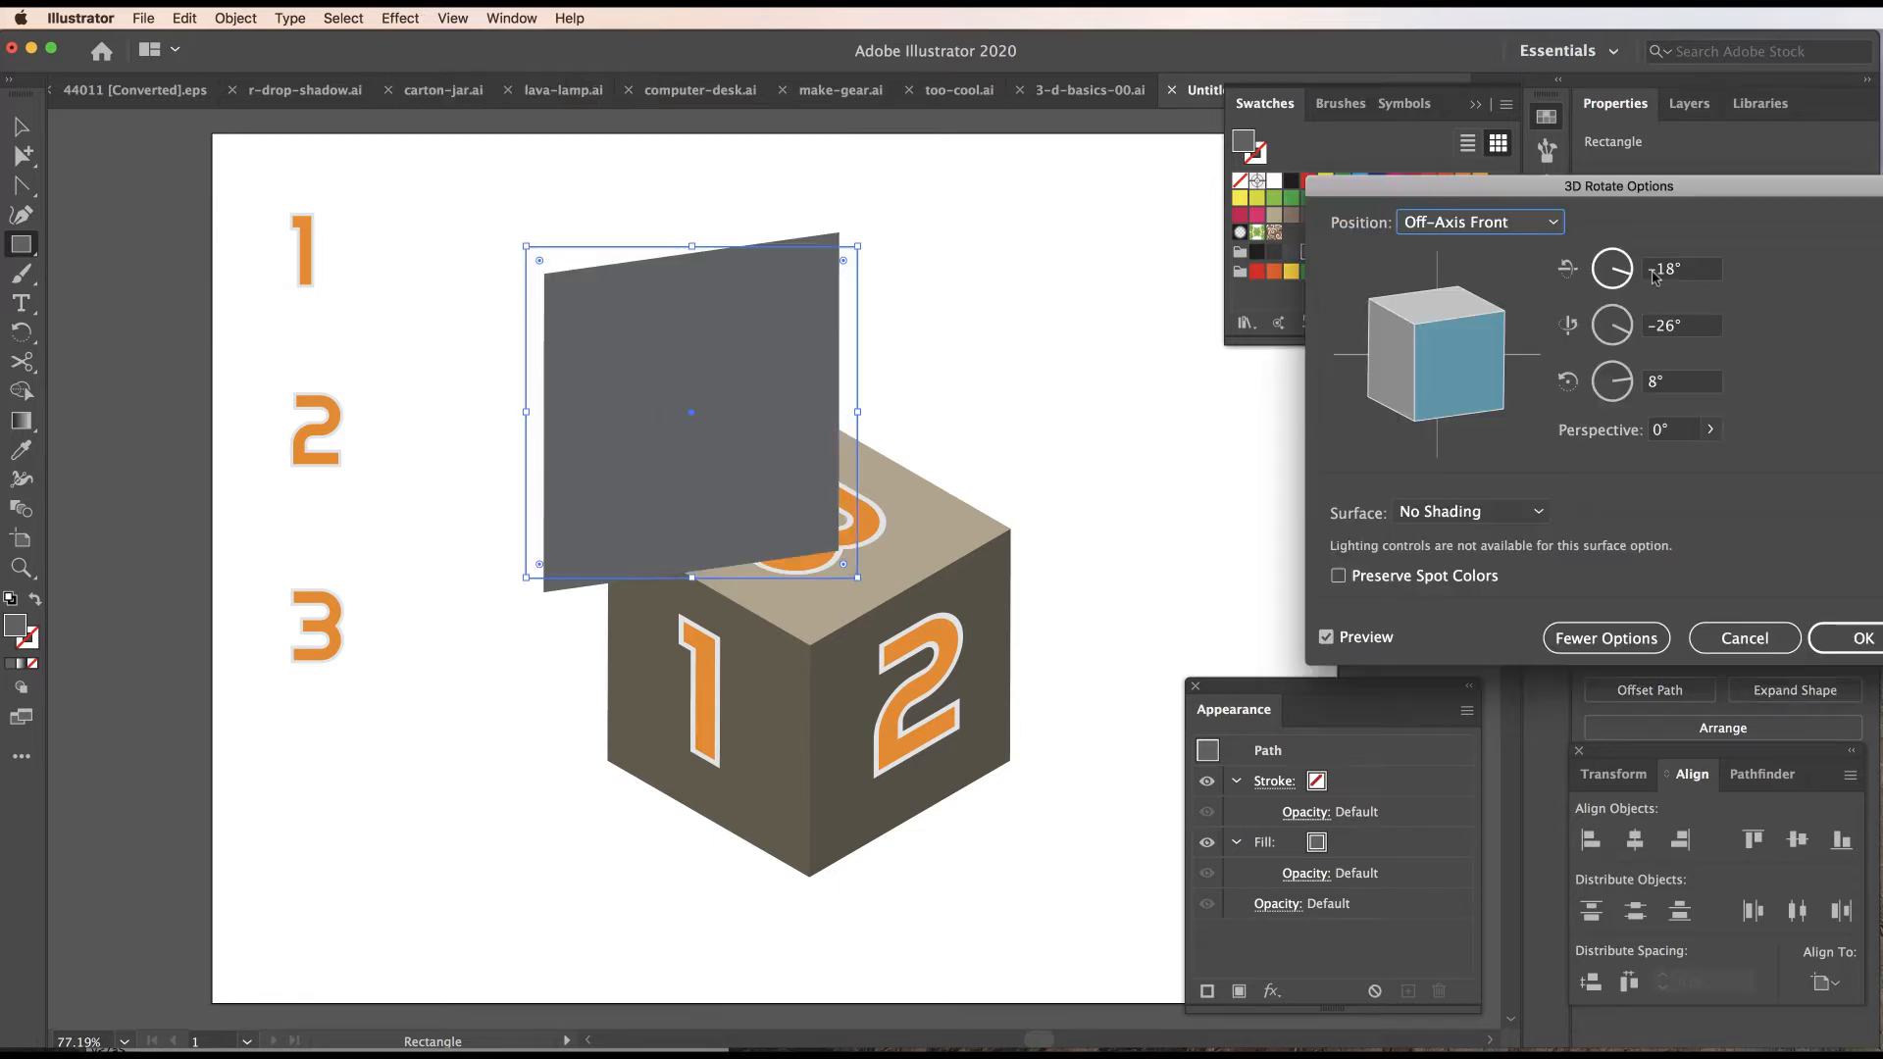
left_click(1500, 221)
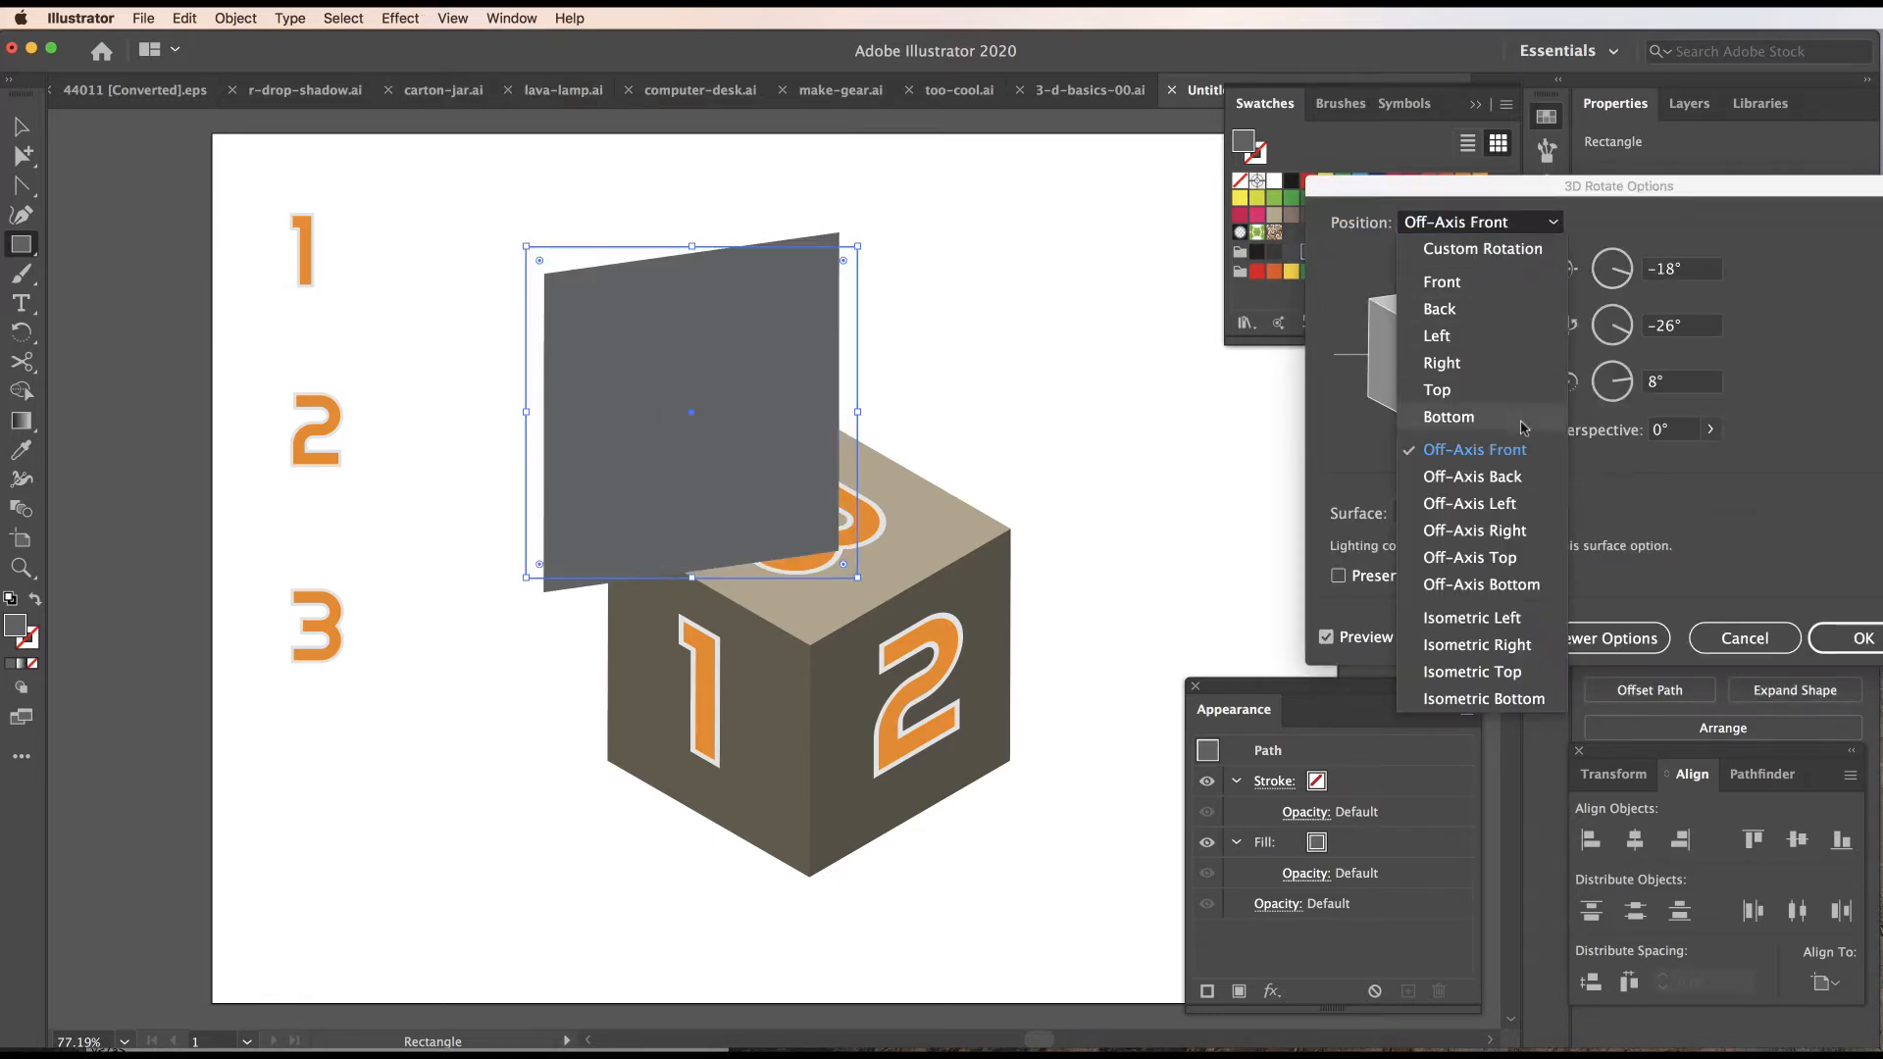
left_click(1498, 618)
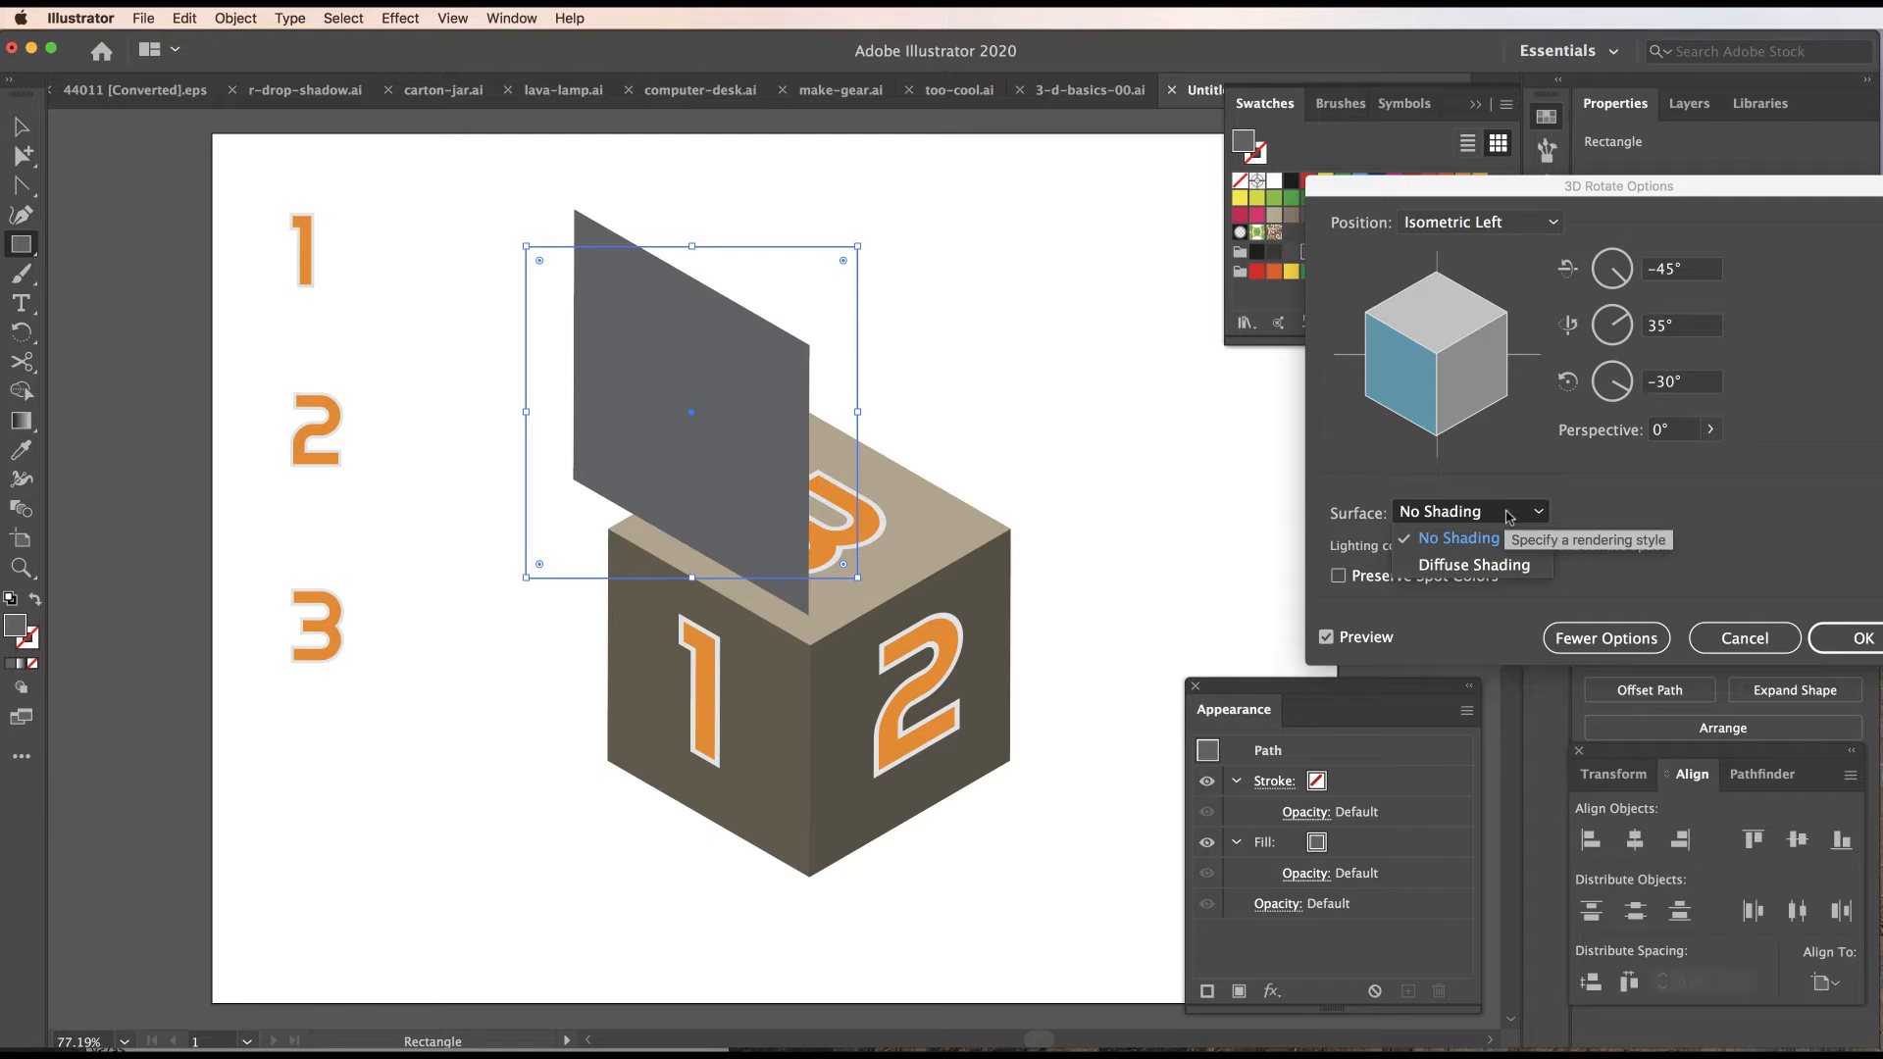
left_click(1514, 445)
left_click(1506, 224)
left_click(1485, 702)
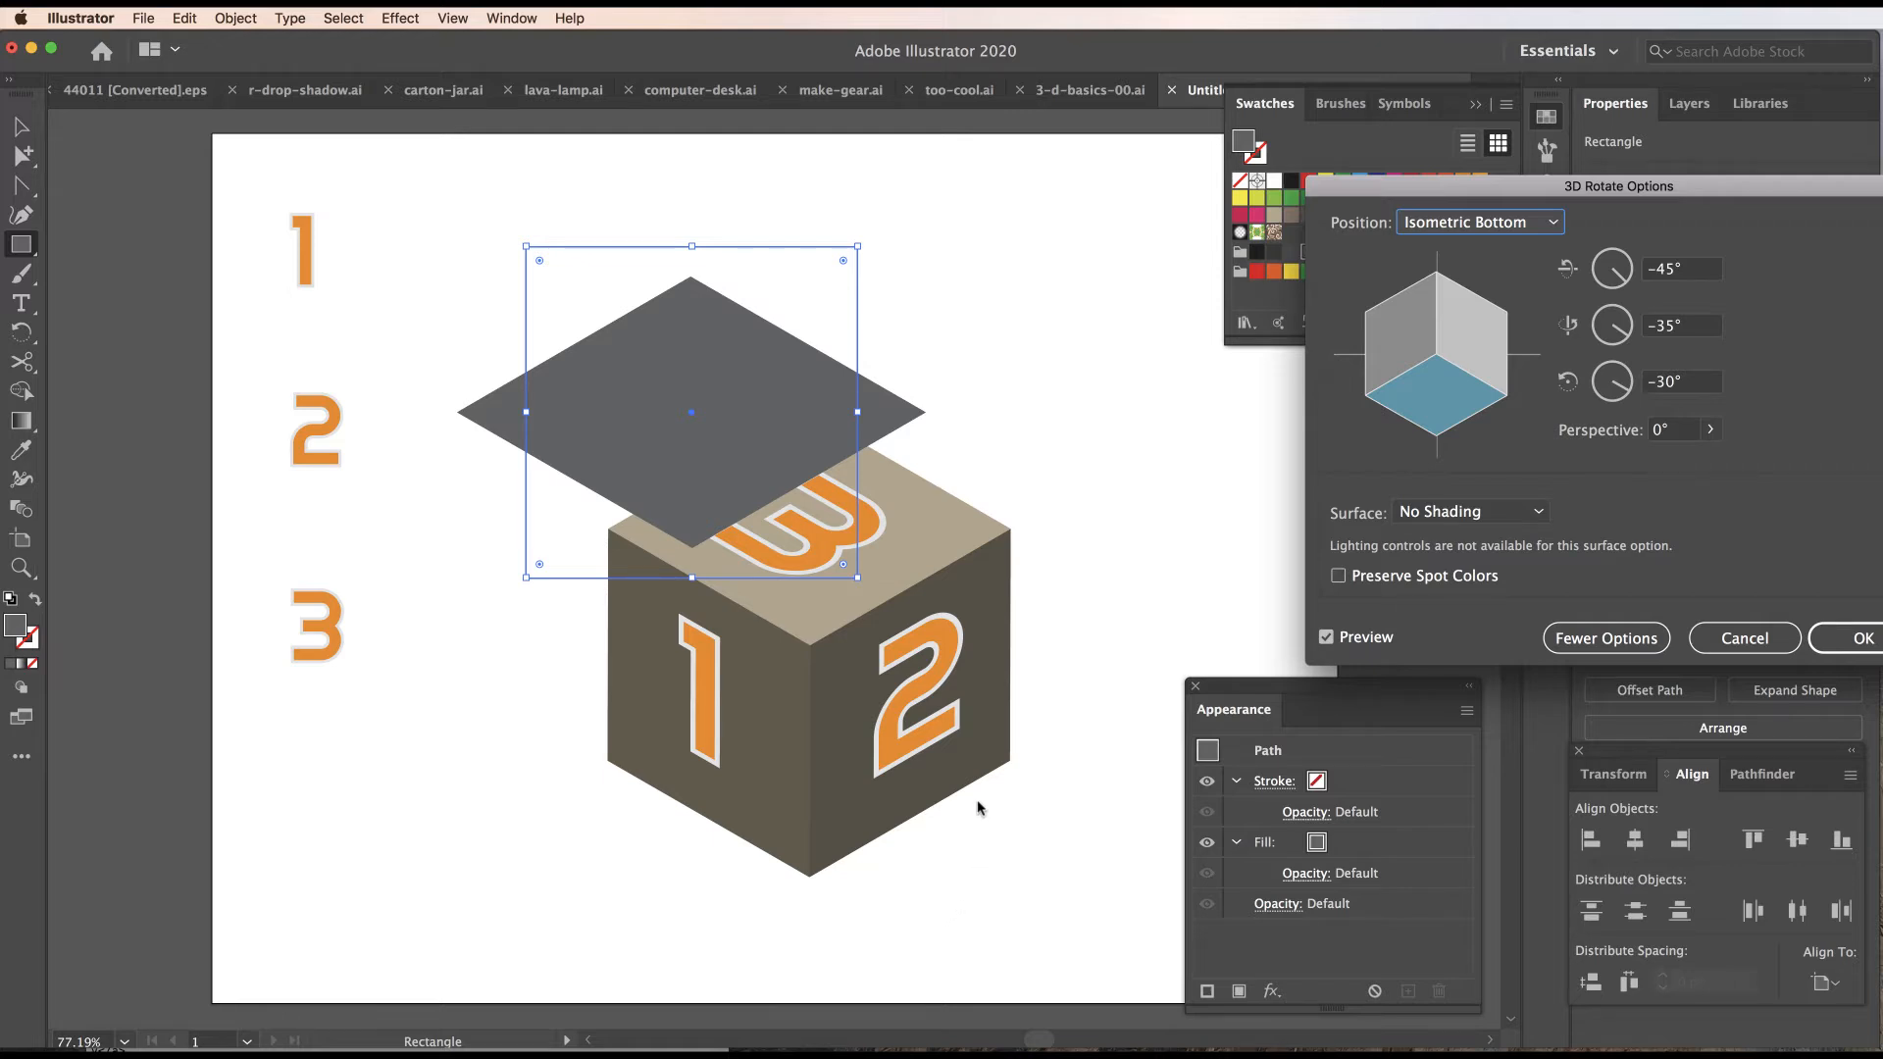
left_click(1853, 641)
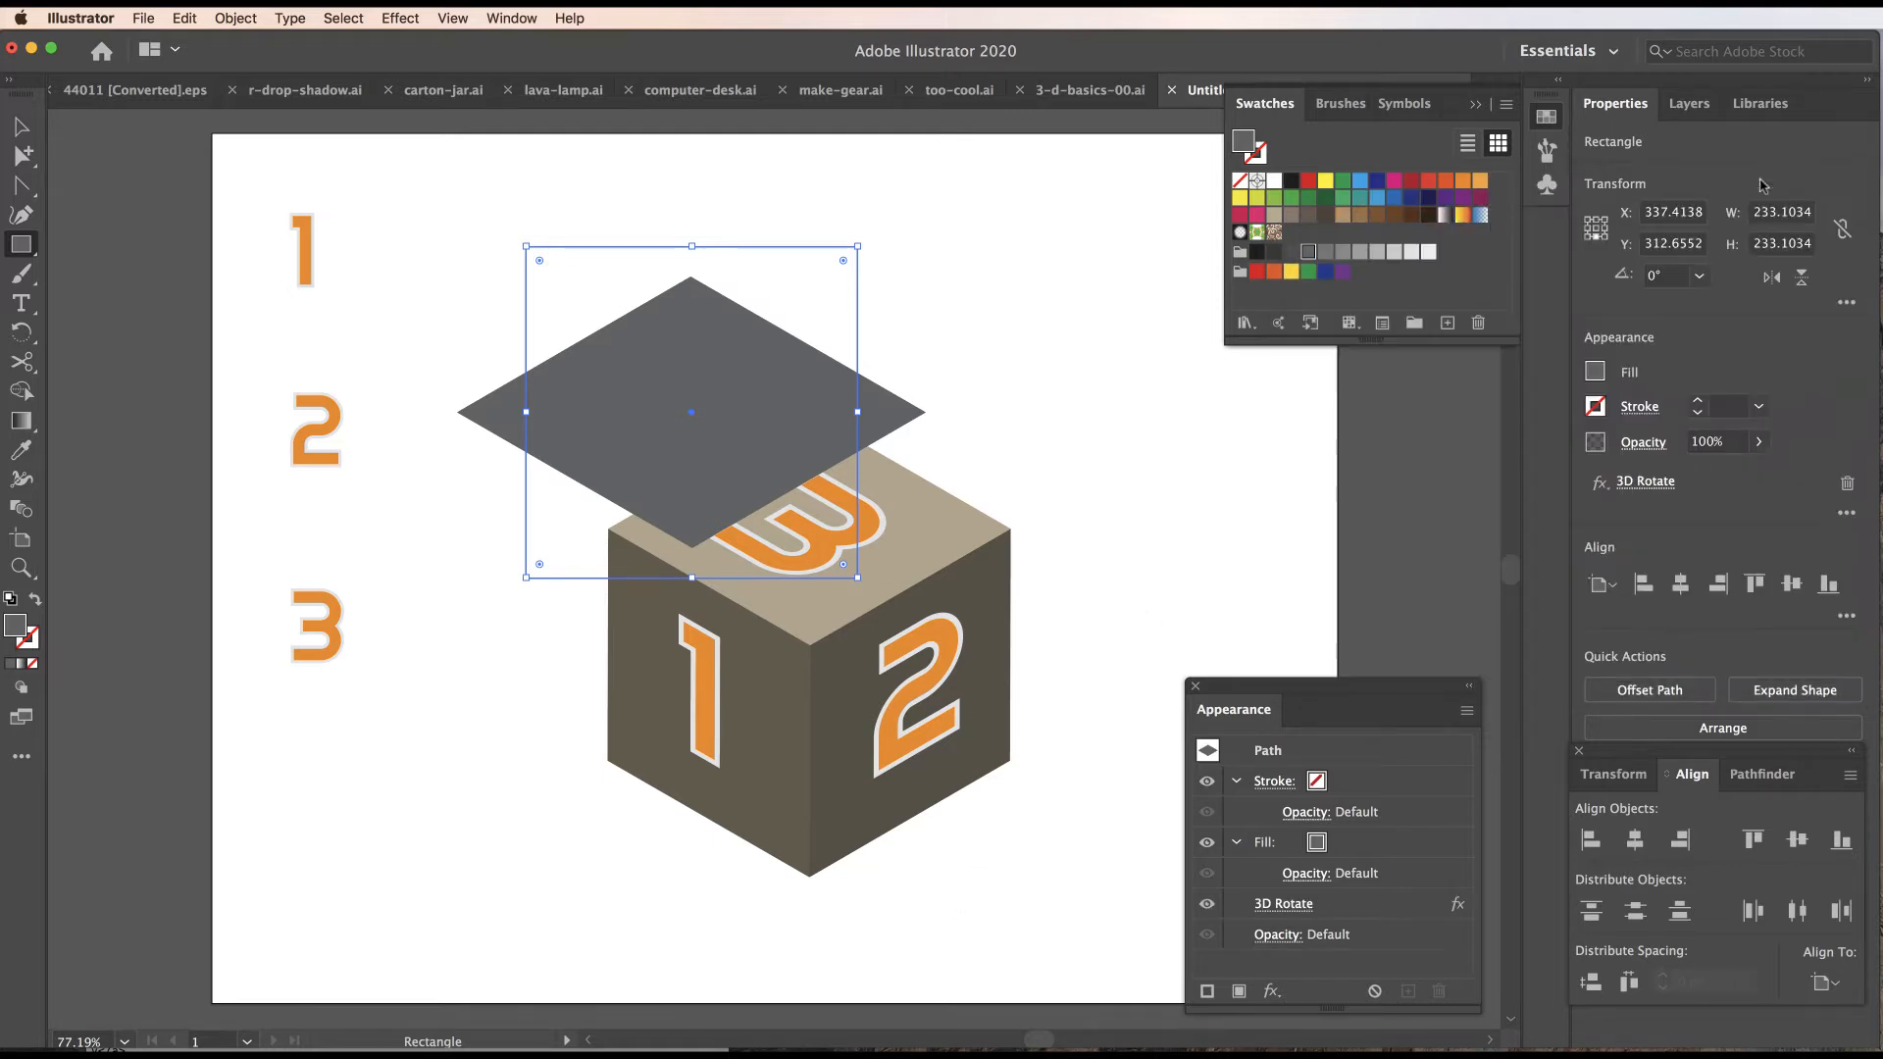
Rename the gray square's entry in Layer 1 to "shadow" and place it at the bottom of the stacking order.
left_click(1698, 104)
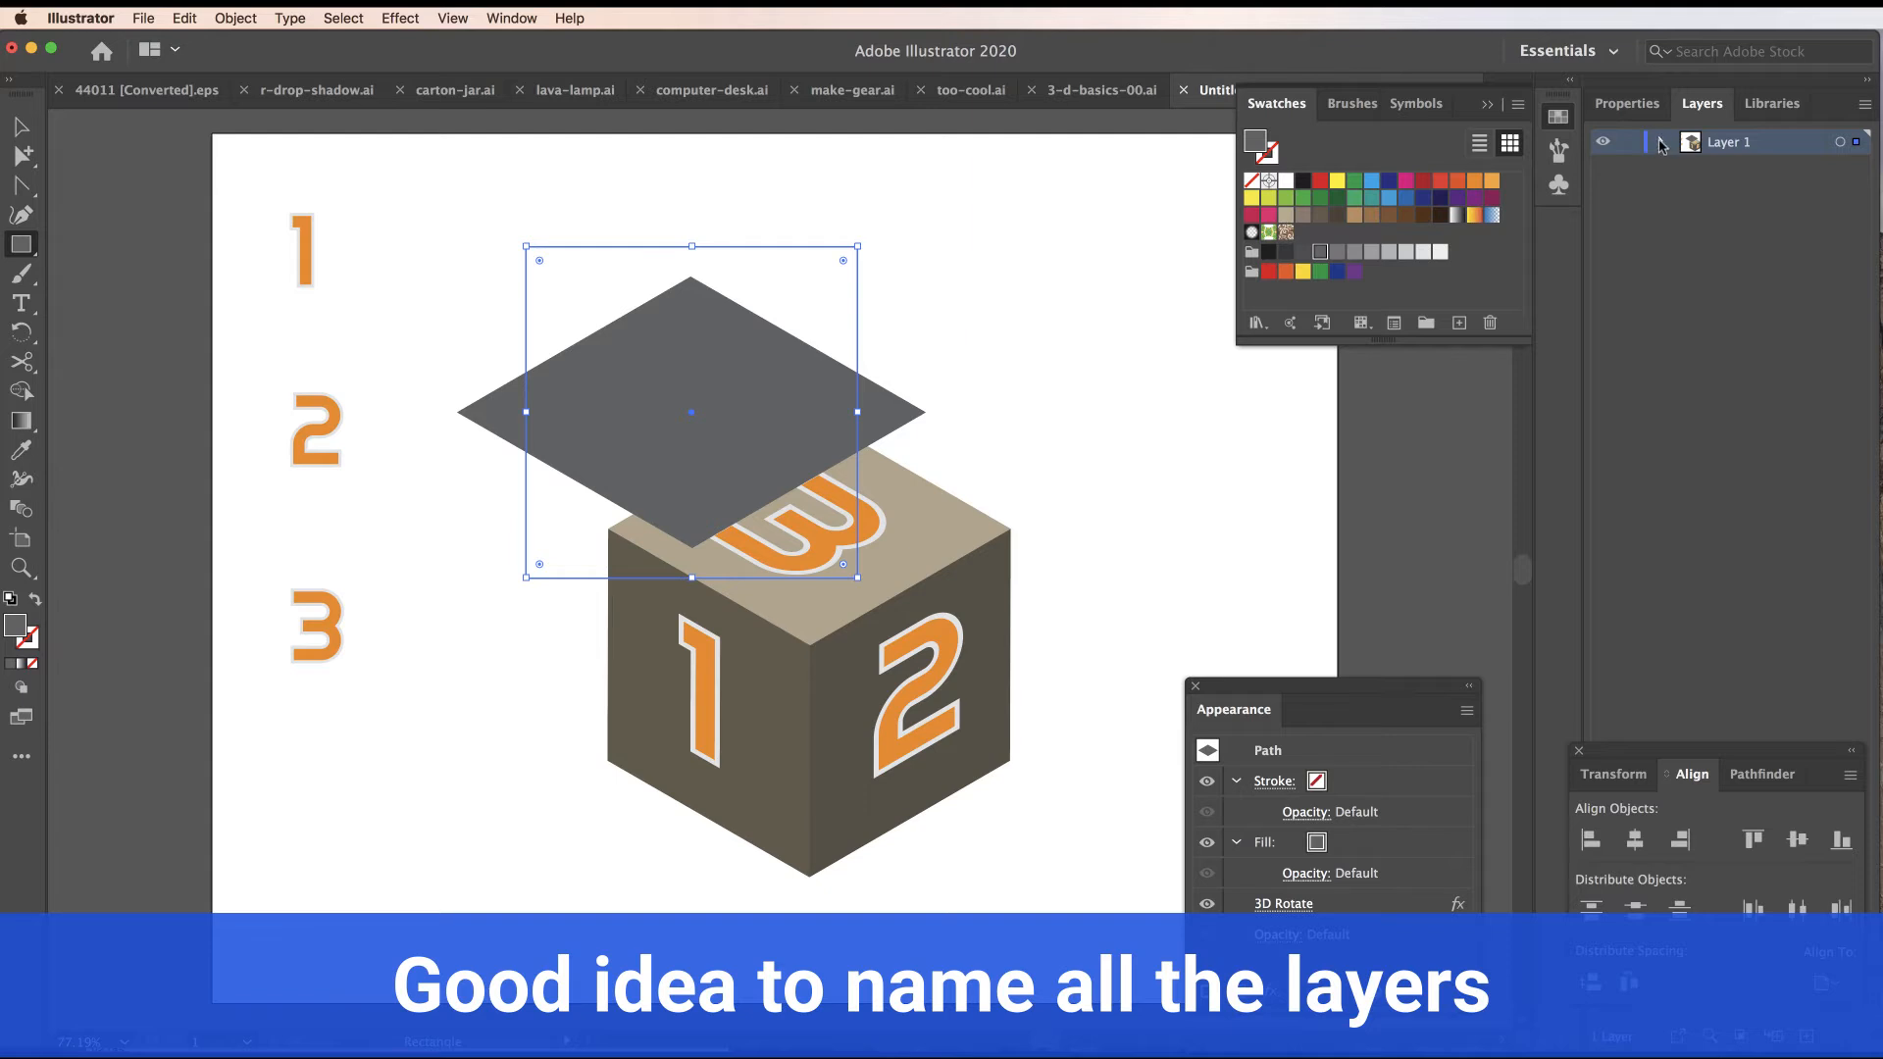
left_click(1660, 141)
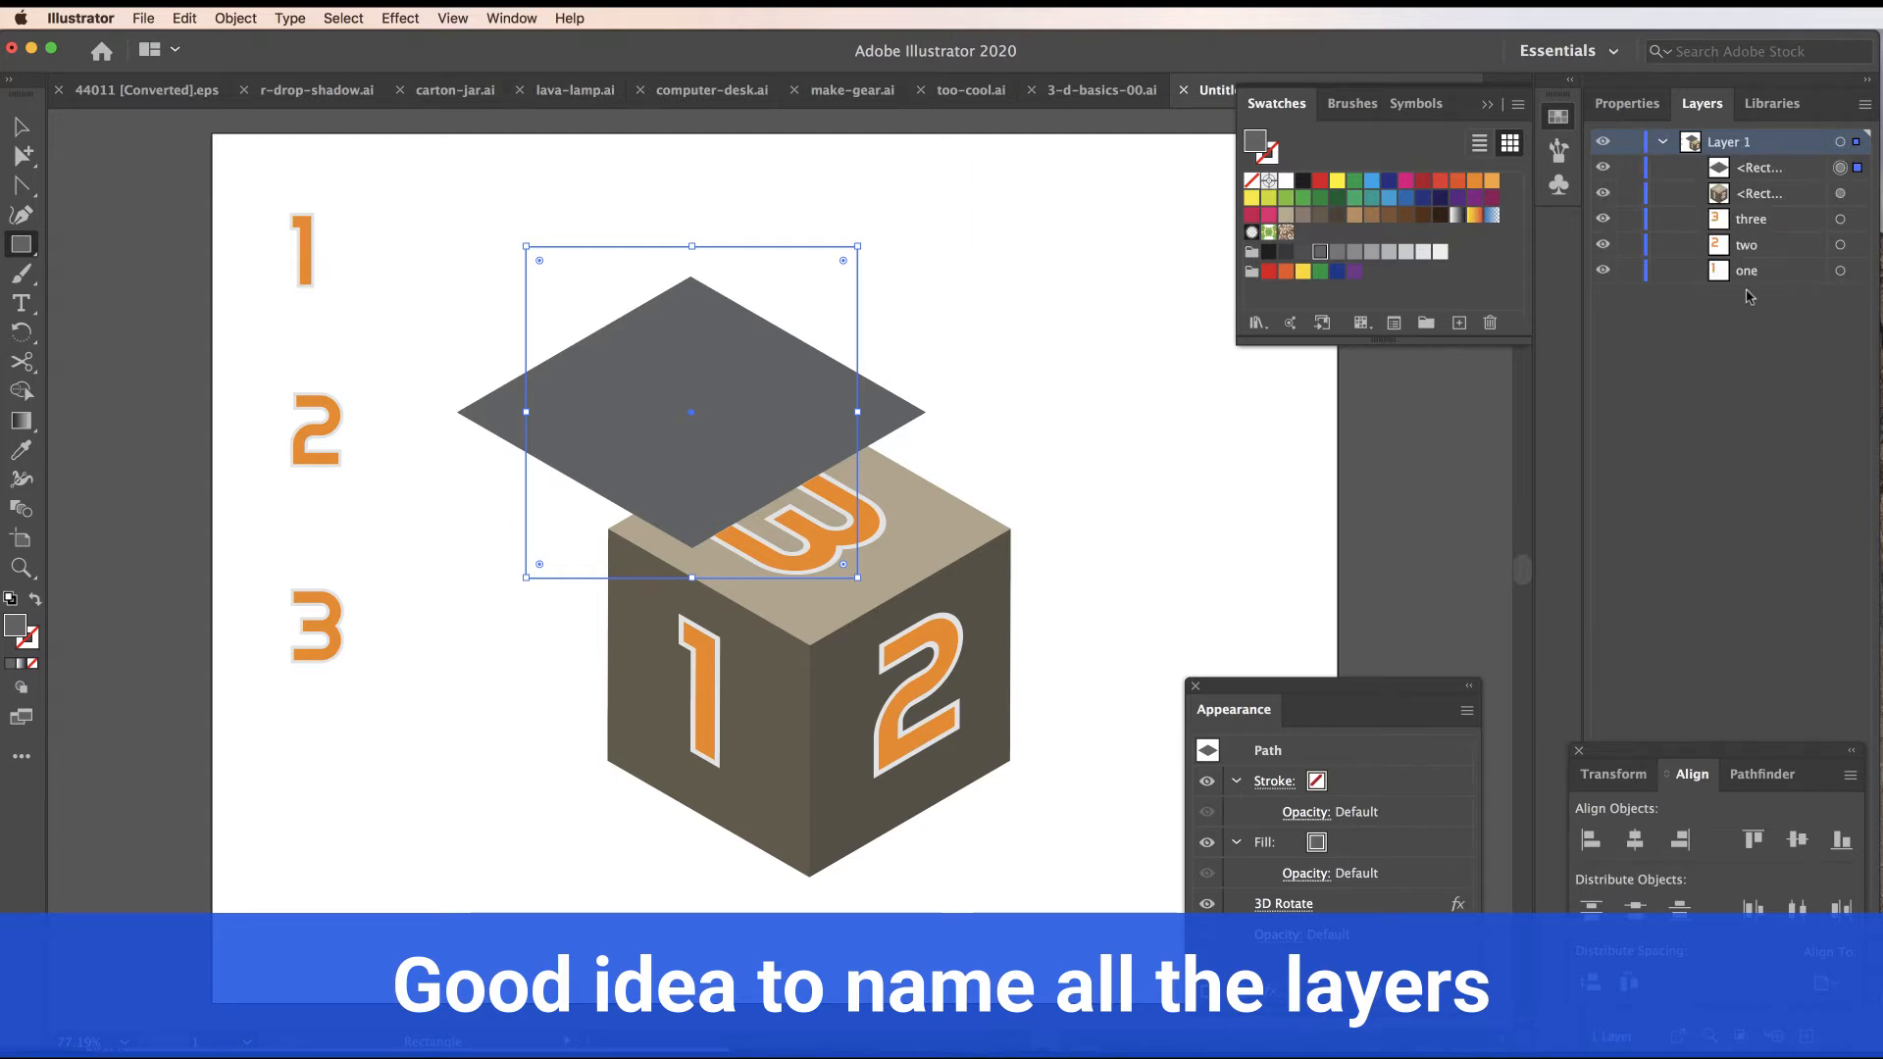
left_click(1763, 170)
double_click(1763, 168)
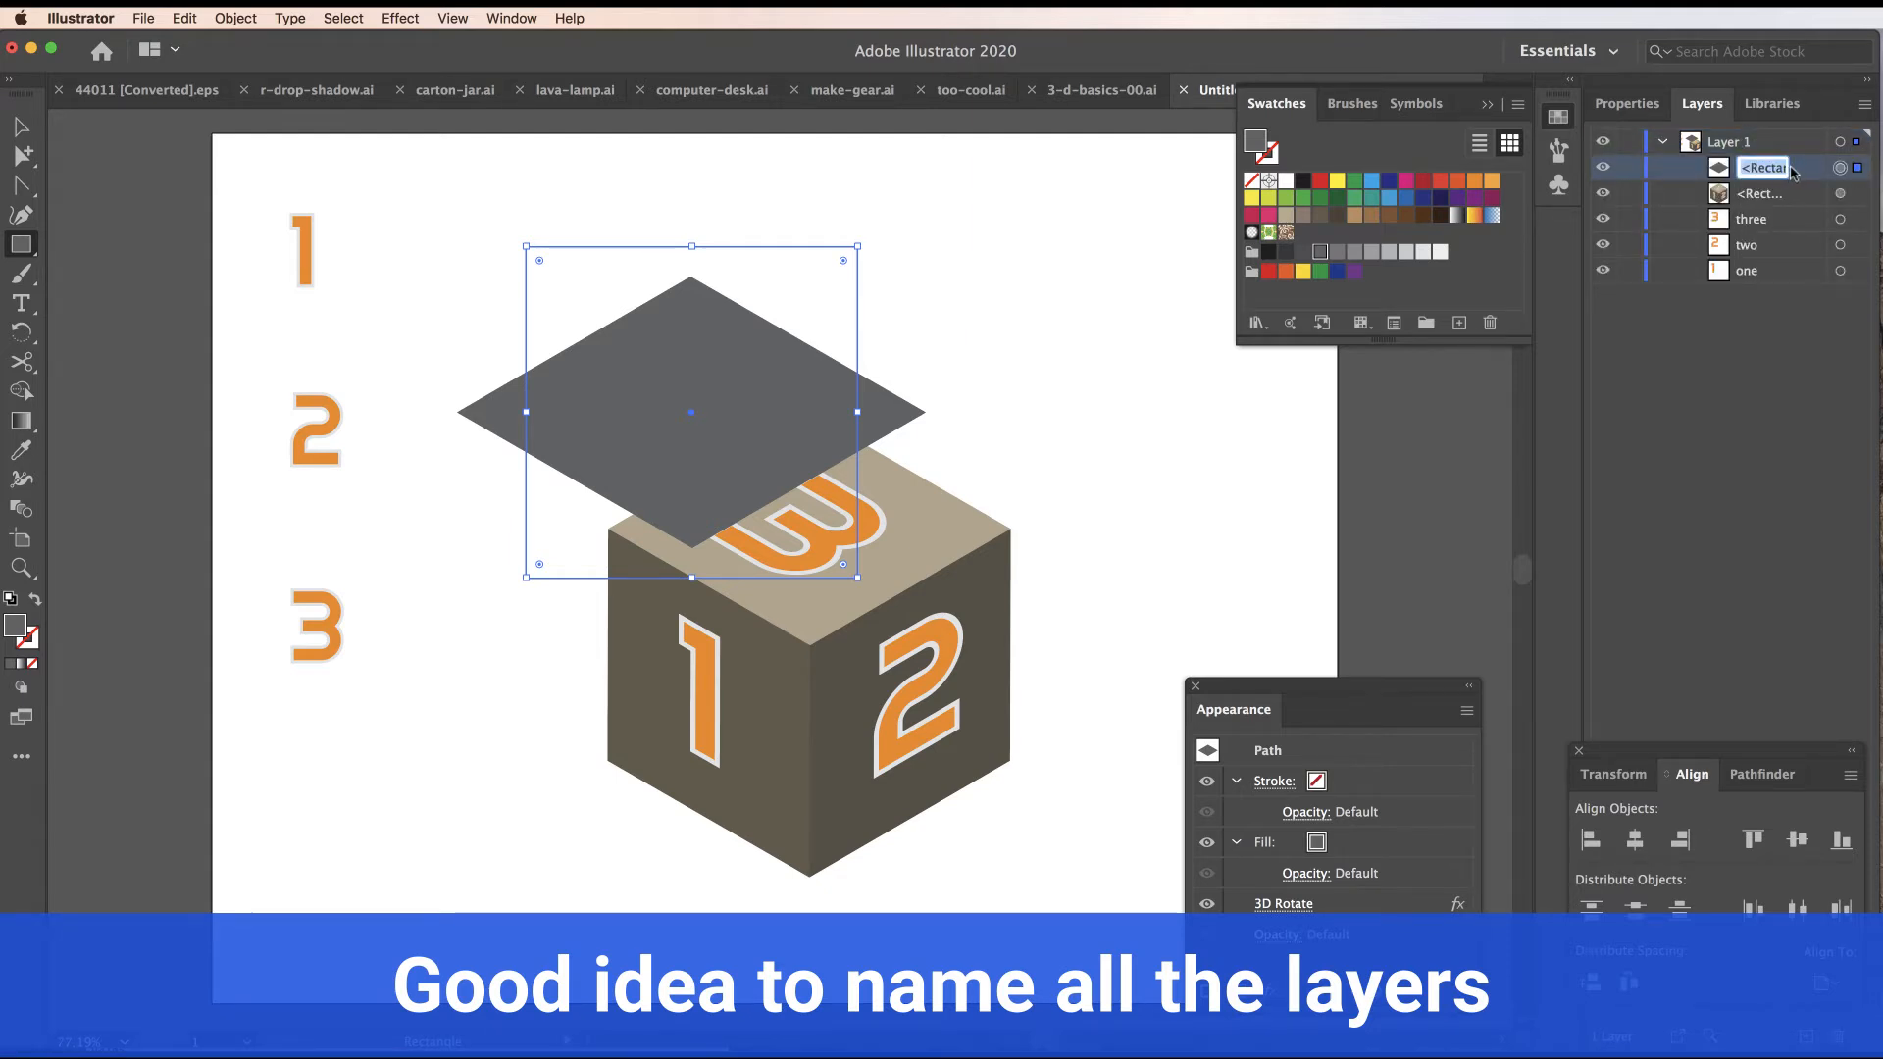
type("shad")
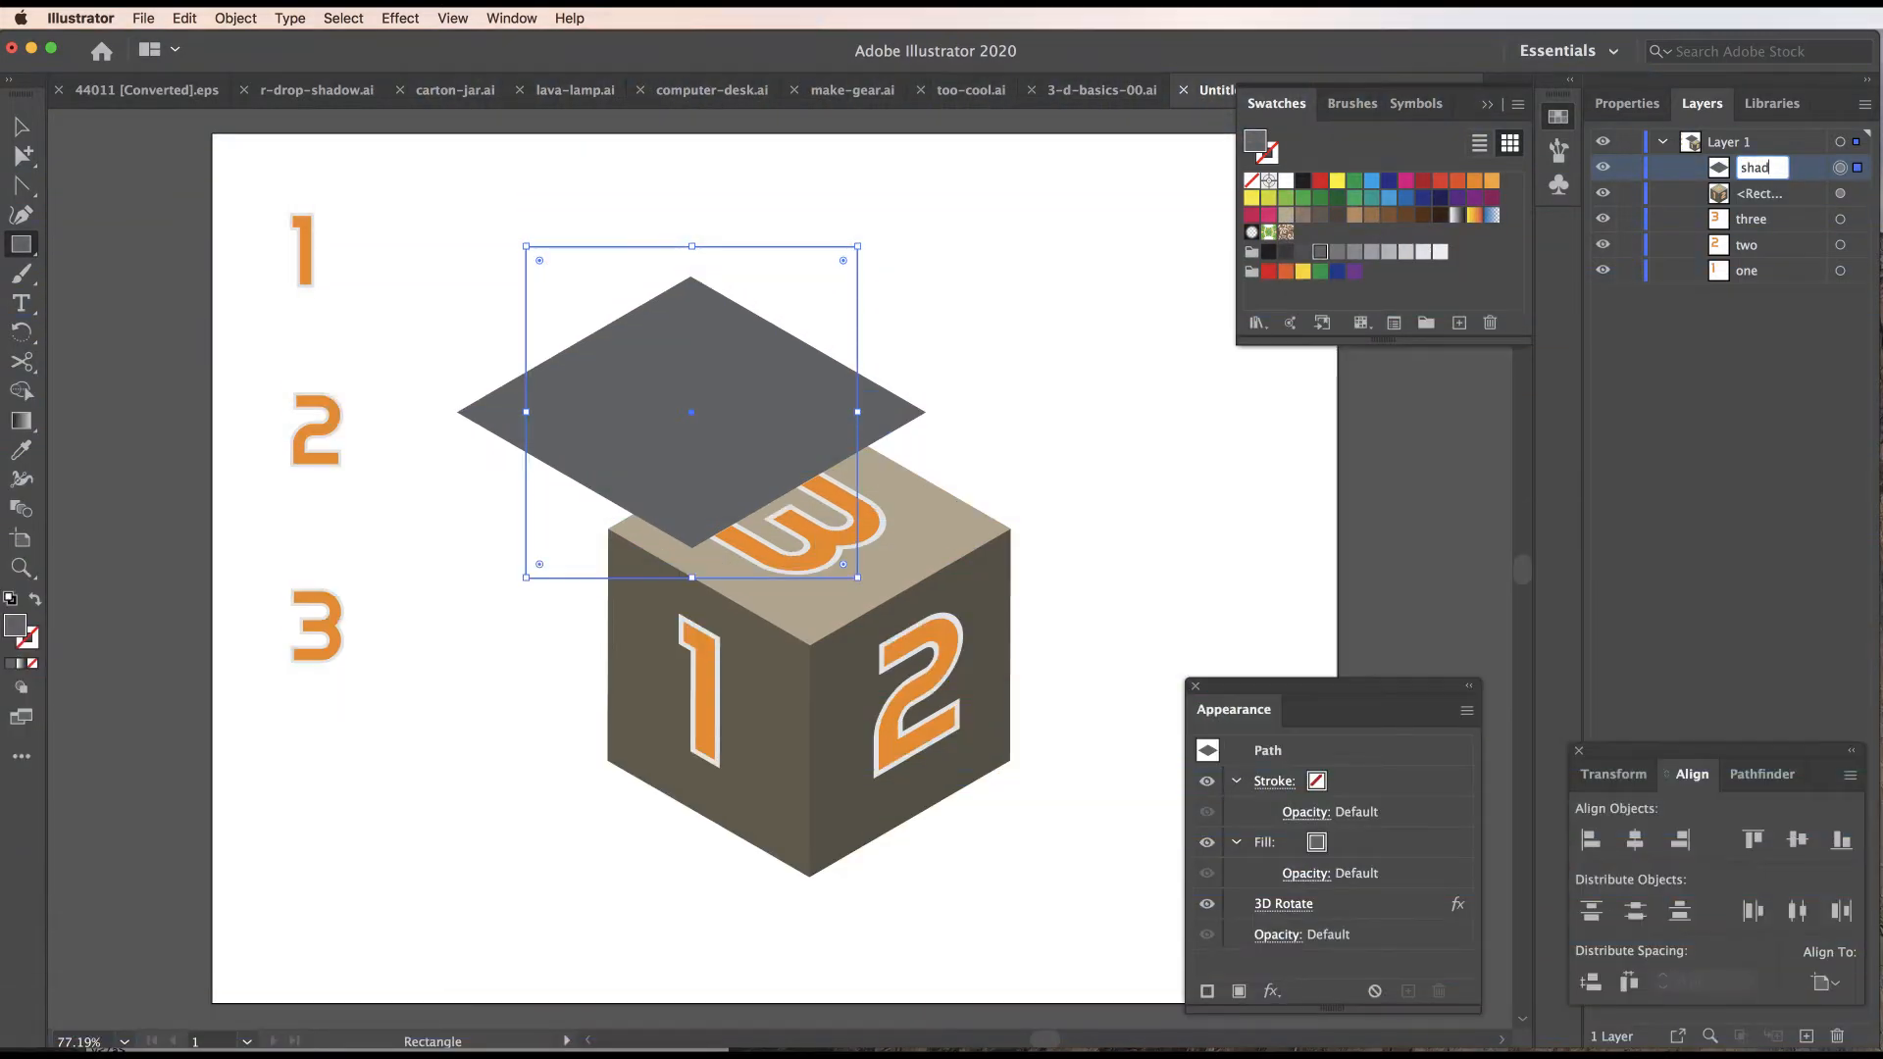
type("ow")
key("Return")
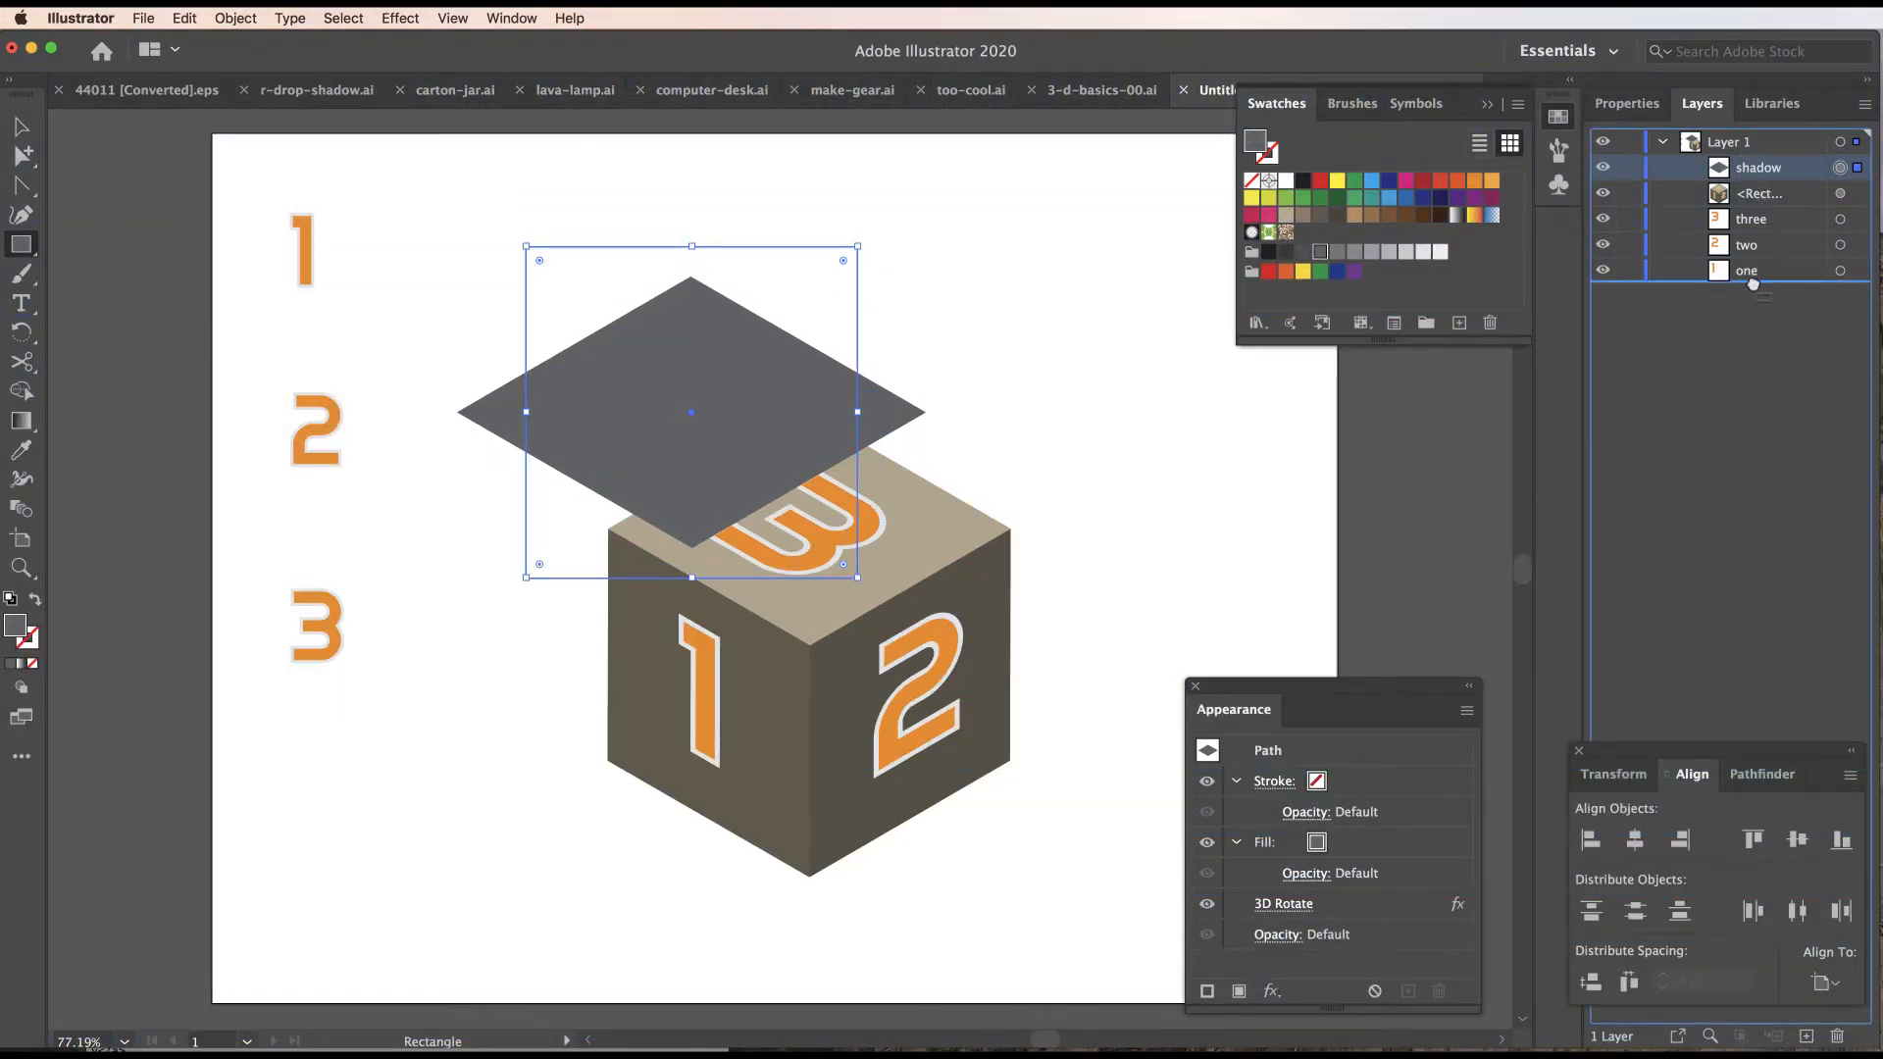
left_click_drag(1755, 201, 1754, 282)
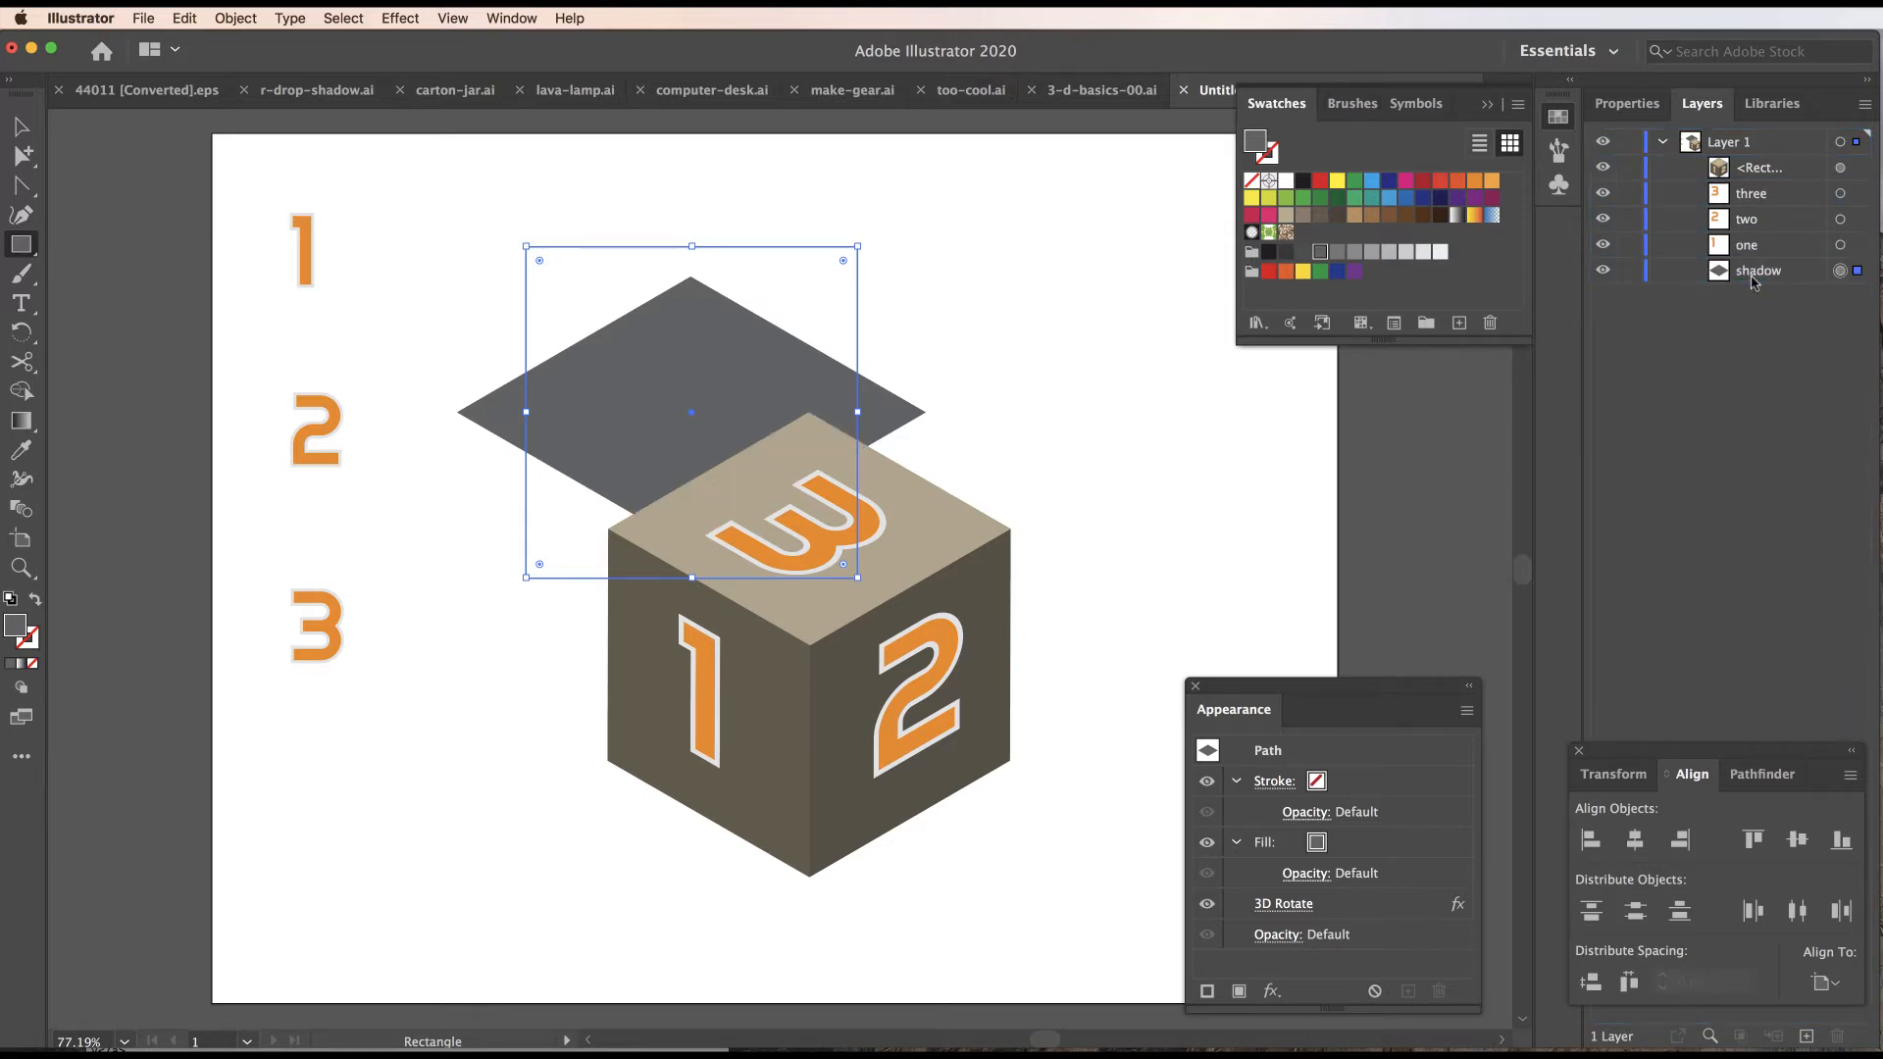
Move the shadow shape behind the cube, roughly centred on it horizontally.
key("Down")
key("Down")
key("Down")
key("Down")
key("Down")
key("Down")
key("Down")
key("Down")
key("Down")
key("Down")
key("Down")
key("Down")
key("Down")
key("Down")
key("v")
left_click_drag(655, 376, 769, 615)
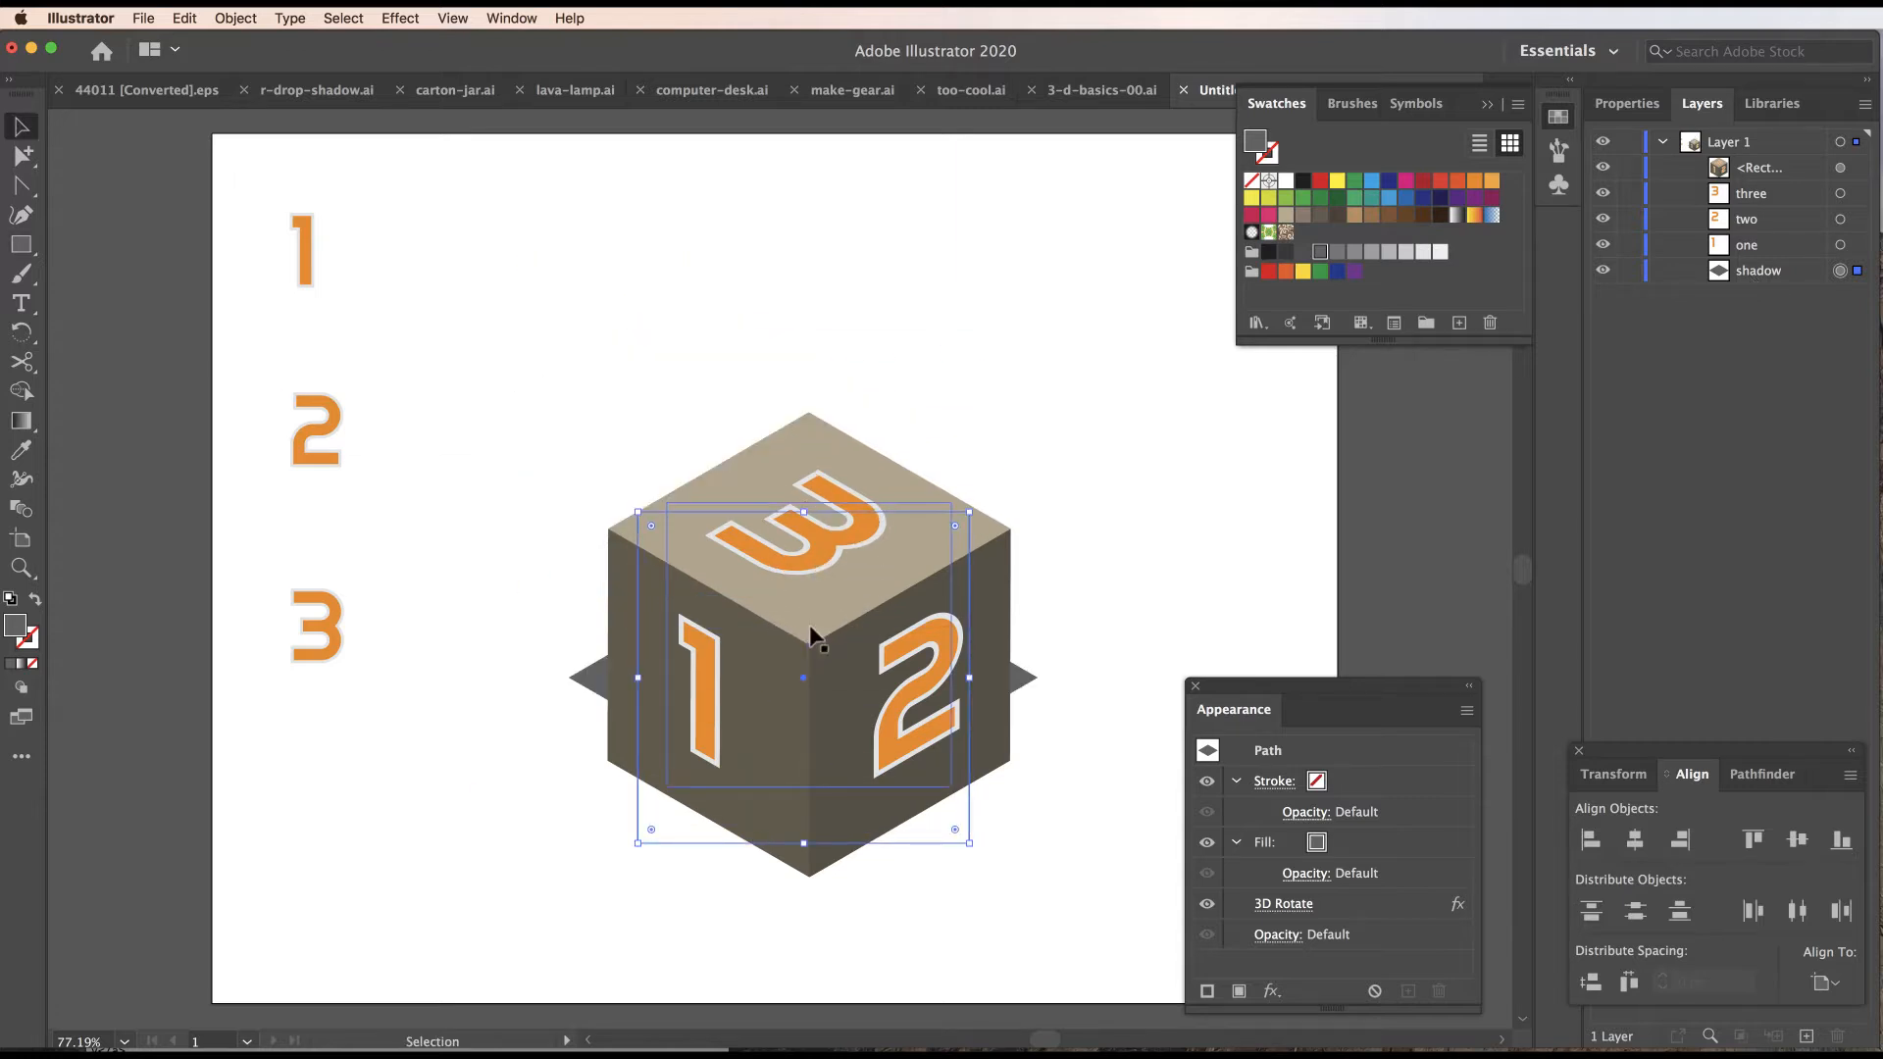
Nudge the shadow down to the cube's base and slightly right so it extends evenly beyond the cube's lower edges.
key("Down")
key("Down")
key("Down")
key("Down")
key("Down")
key("Down")
key("Down")
key("Down")
key("Down")
key("Down")
key("Down")
key("Down")
key("Down")
key("Down")
key("Down")
key("Down")
key("Down")
key("Down")
key("Down")
key("Down")
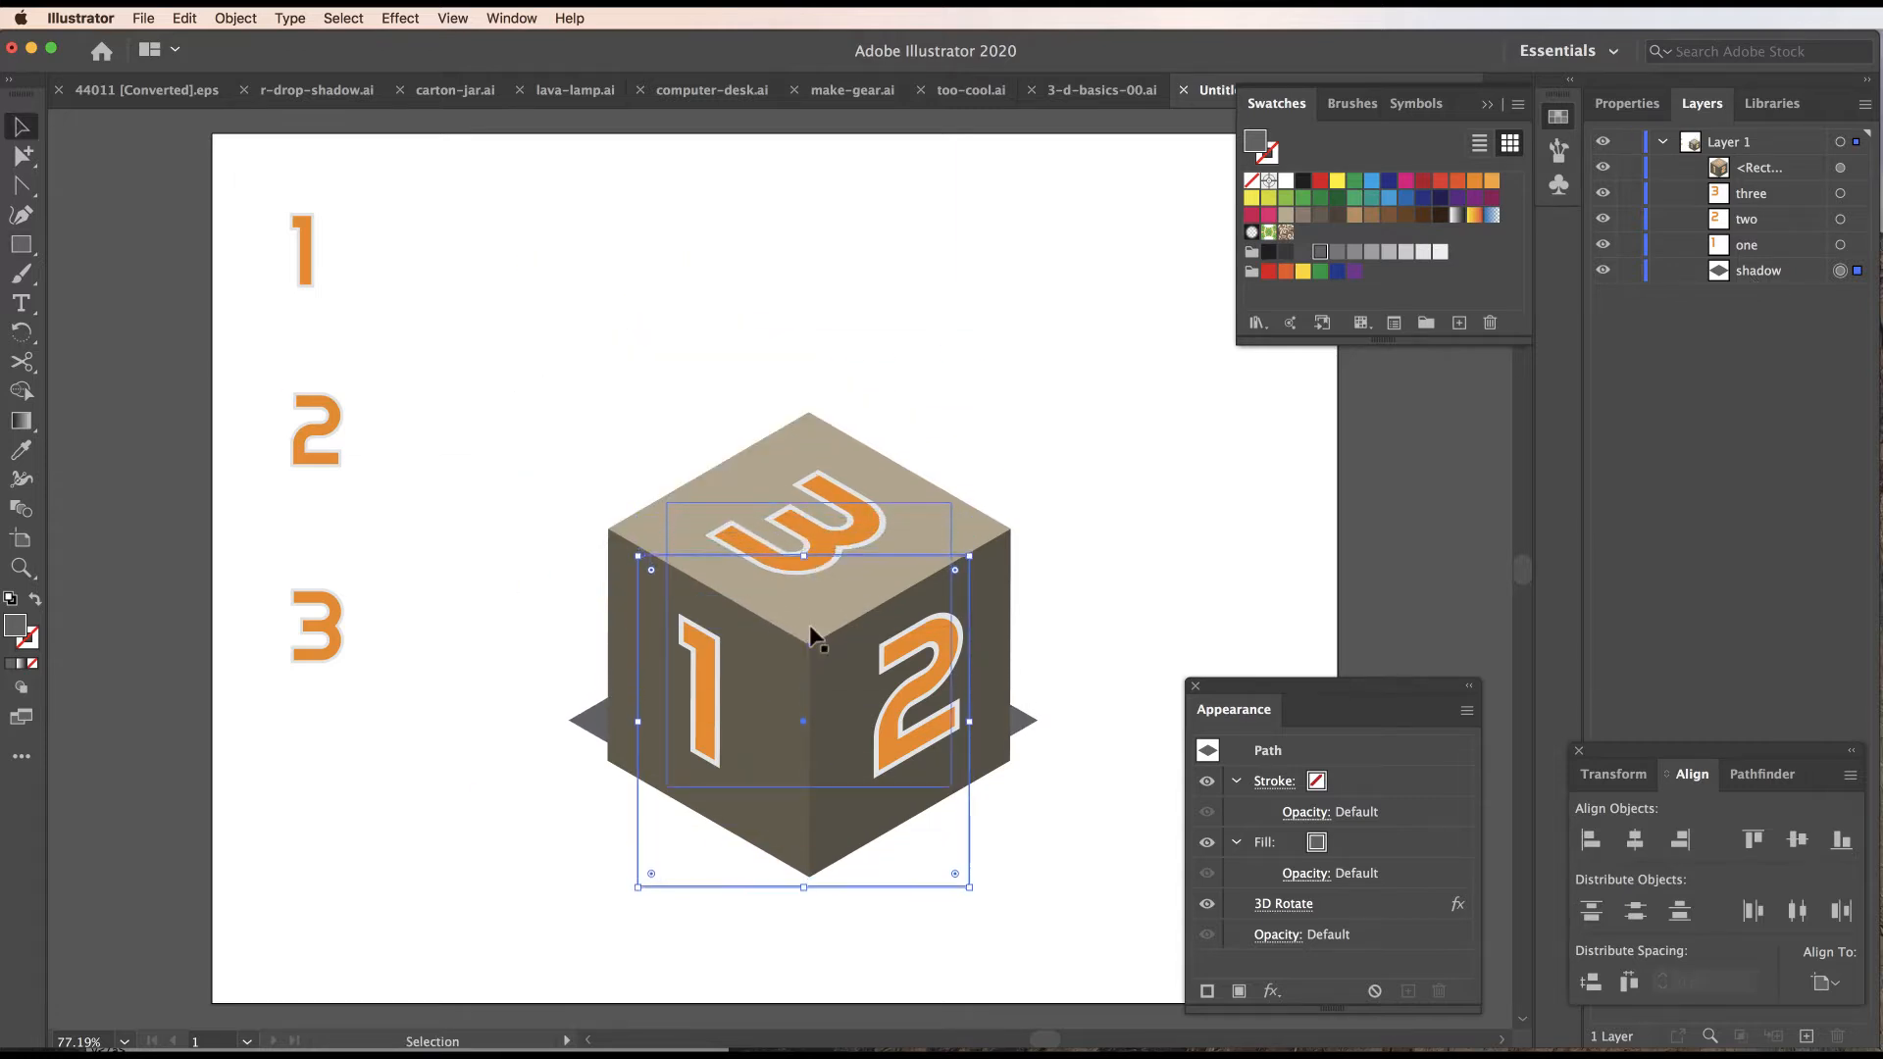
key("Down")
key("Down")
key("Down")
key("Down")
key("Down")
key("Down")
key("Down")
key("Down")
key("Down")
key("Down")
key("Down")
key("Down")
key("Down")
key("Down")
key("Down")
key("Down")
key("Down")
key("Down")
key("Down")
key("Down")
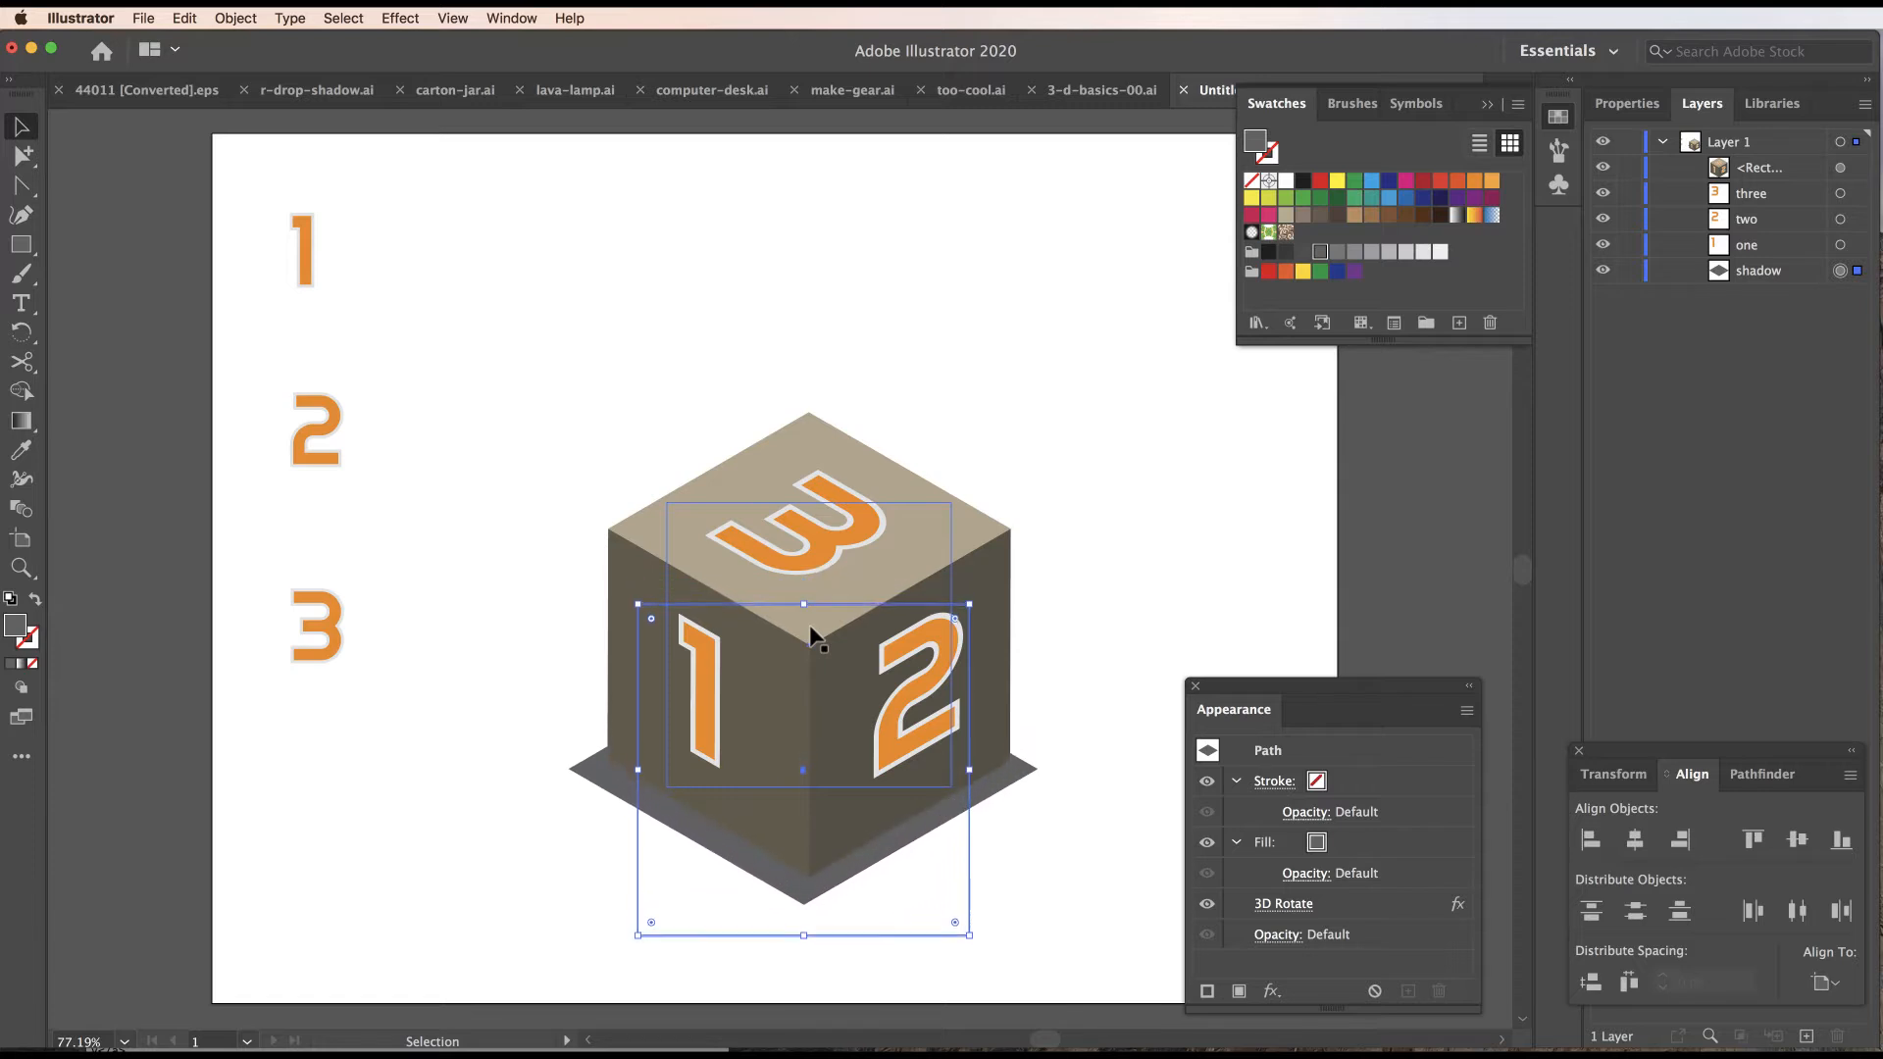
key("Right")
key("Right")
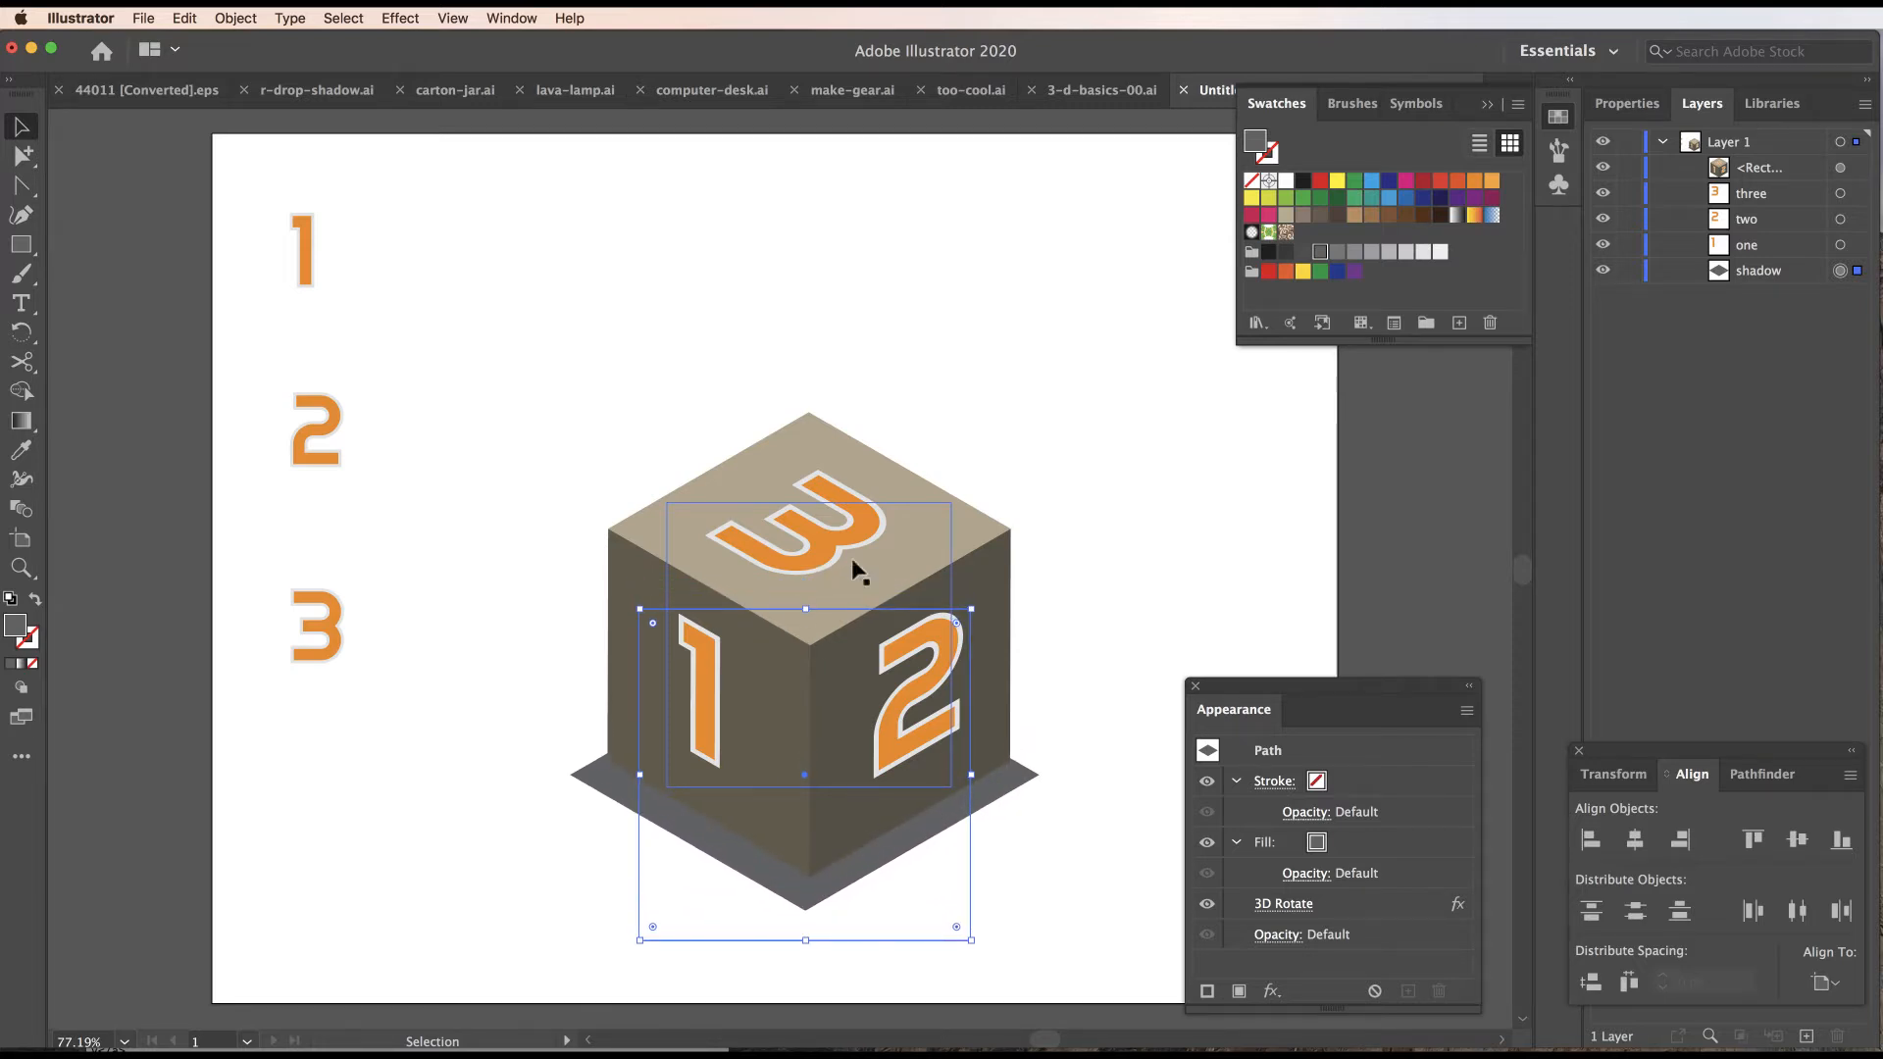
Enlarge the shadow shape proportionally to about 291 pt square so it spreads out around the cube's base.
key("space")
left_click_drag(1029, 498, 1009, 233)
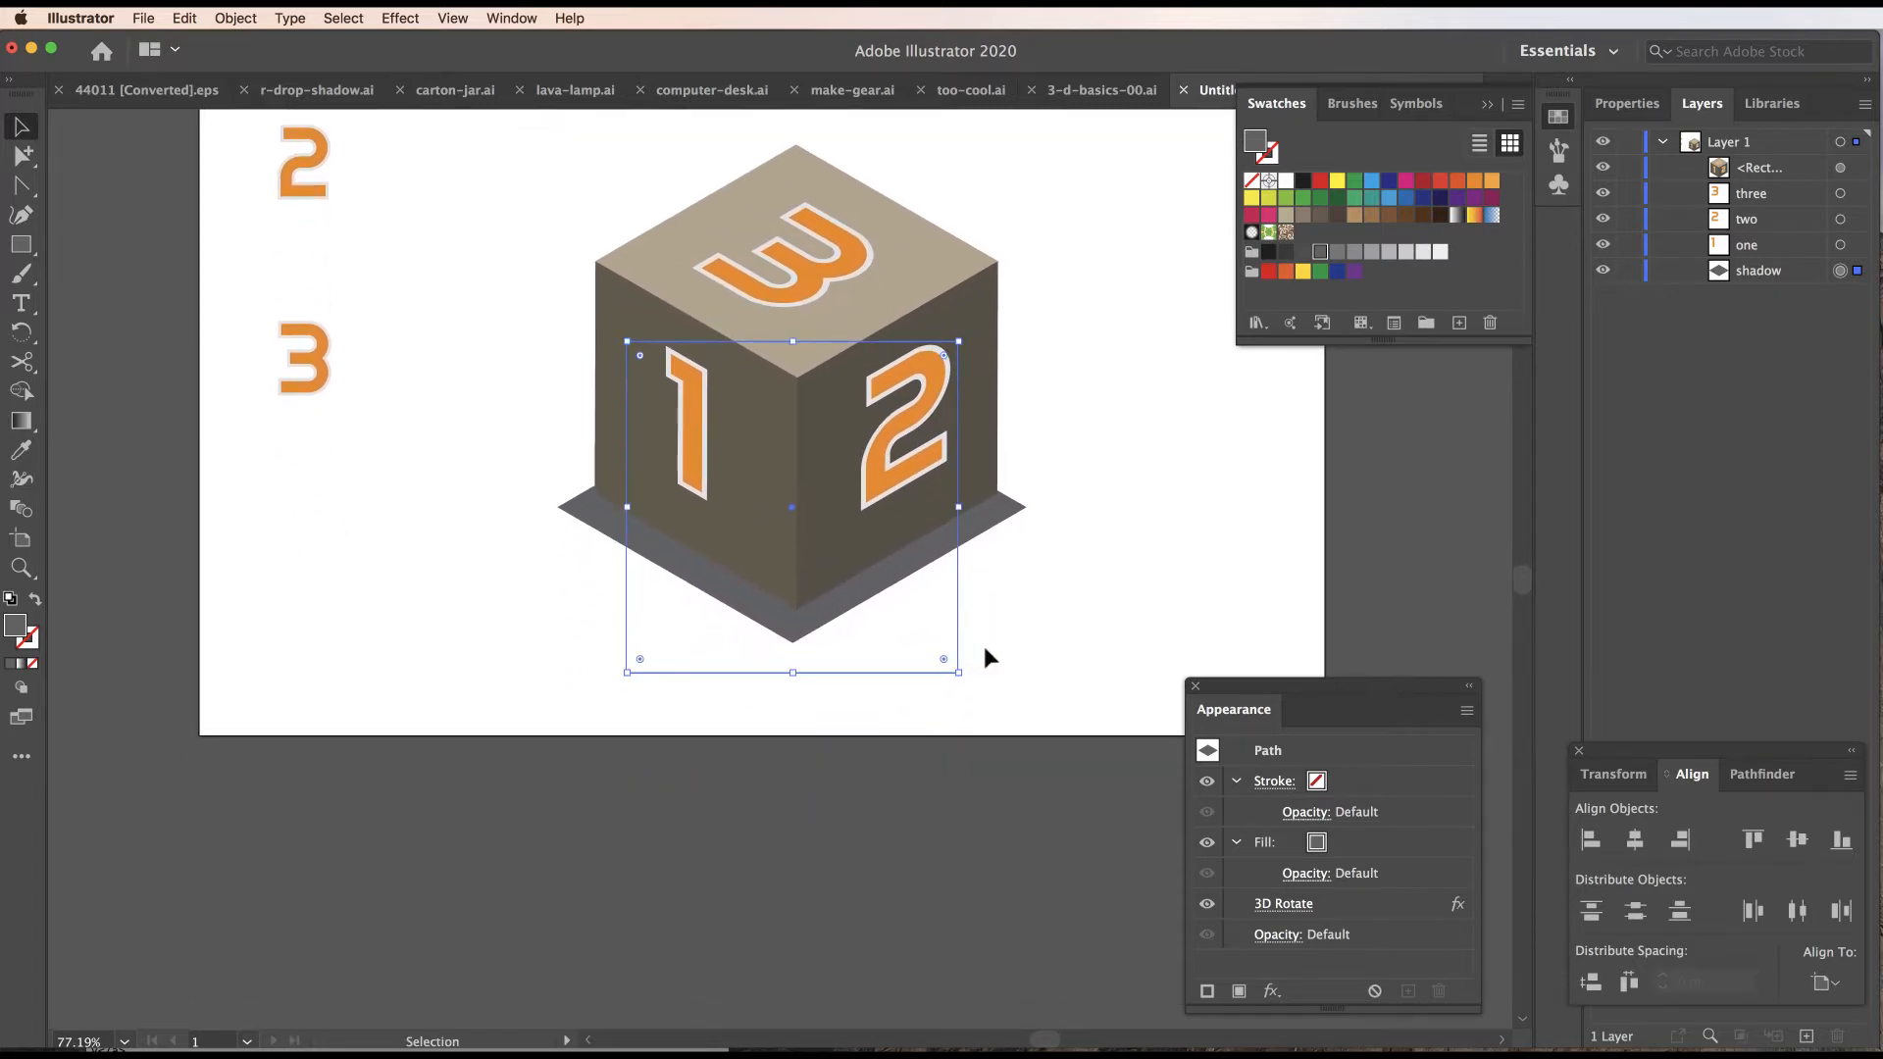
left_click_drag(959, 675, 1044, 785)
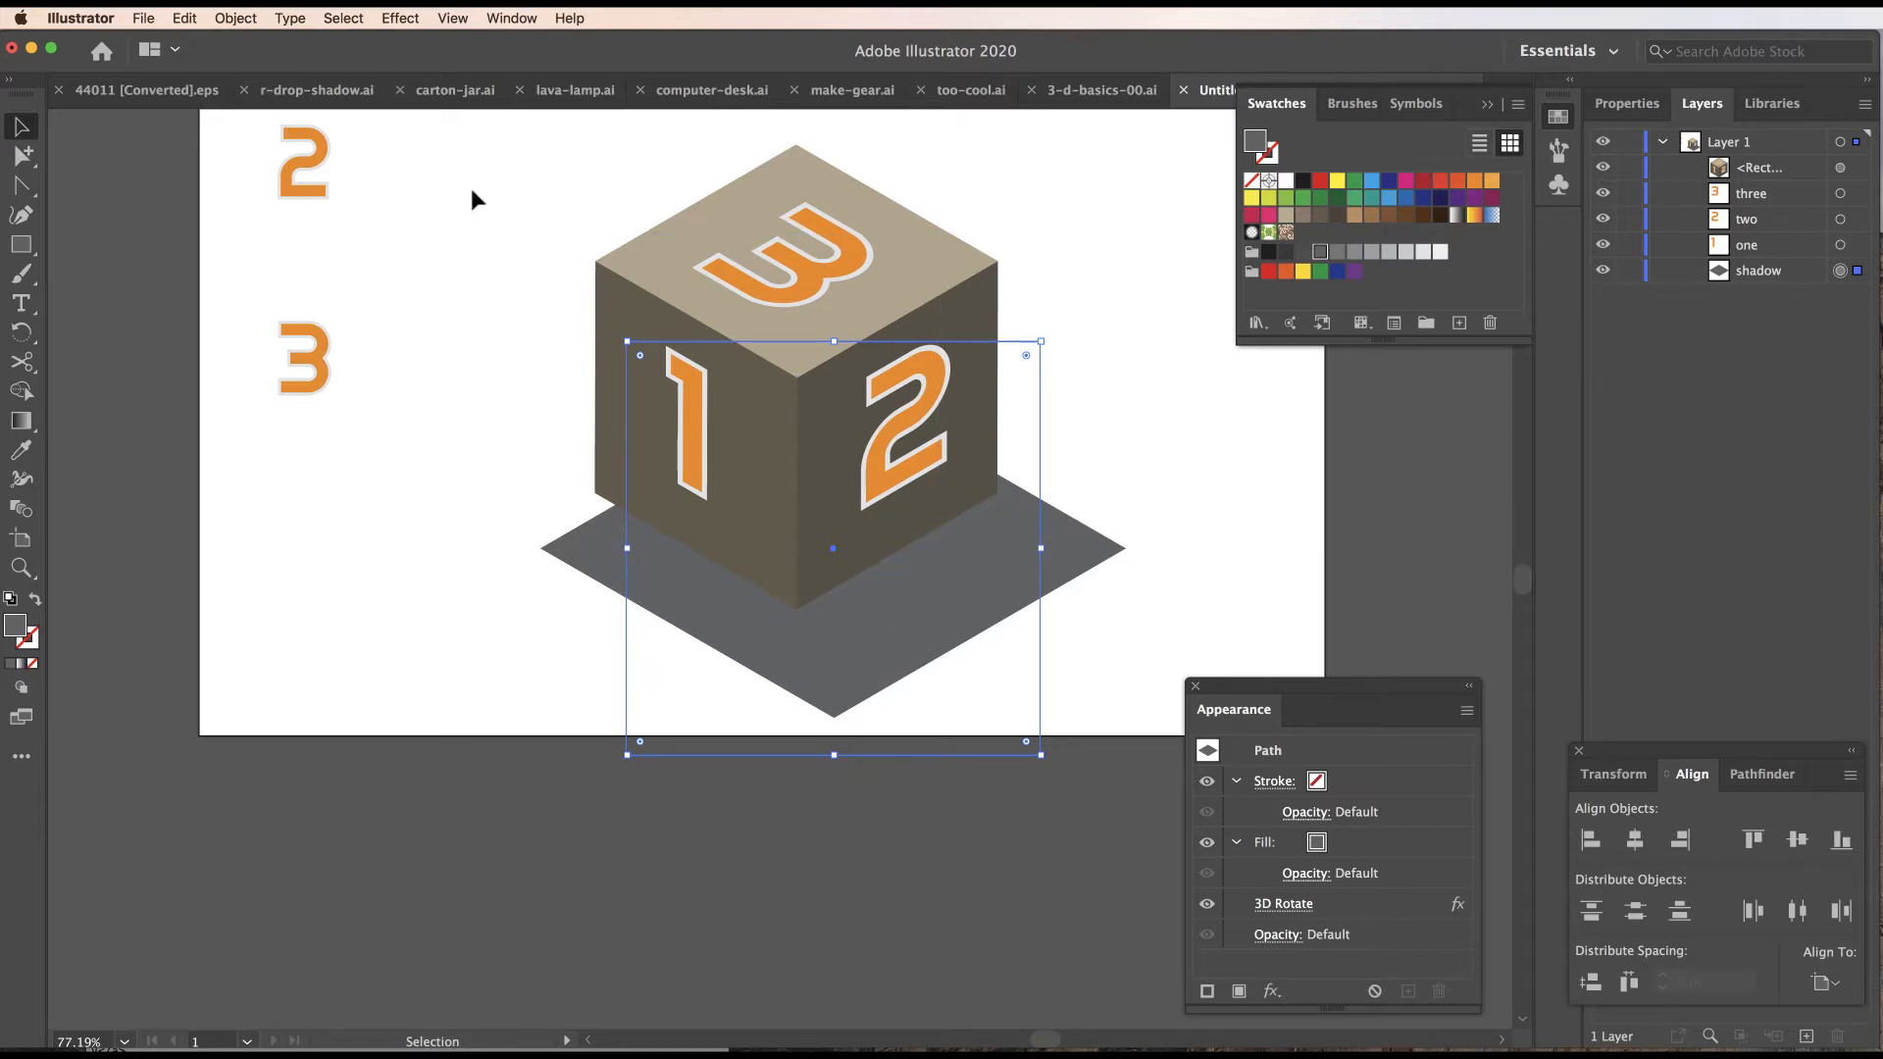
Apply a Gaussian Blur effect with a 45-pixel radius to the shadow shape.
left_click(396, 18)
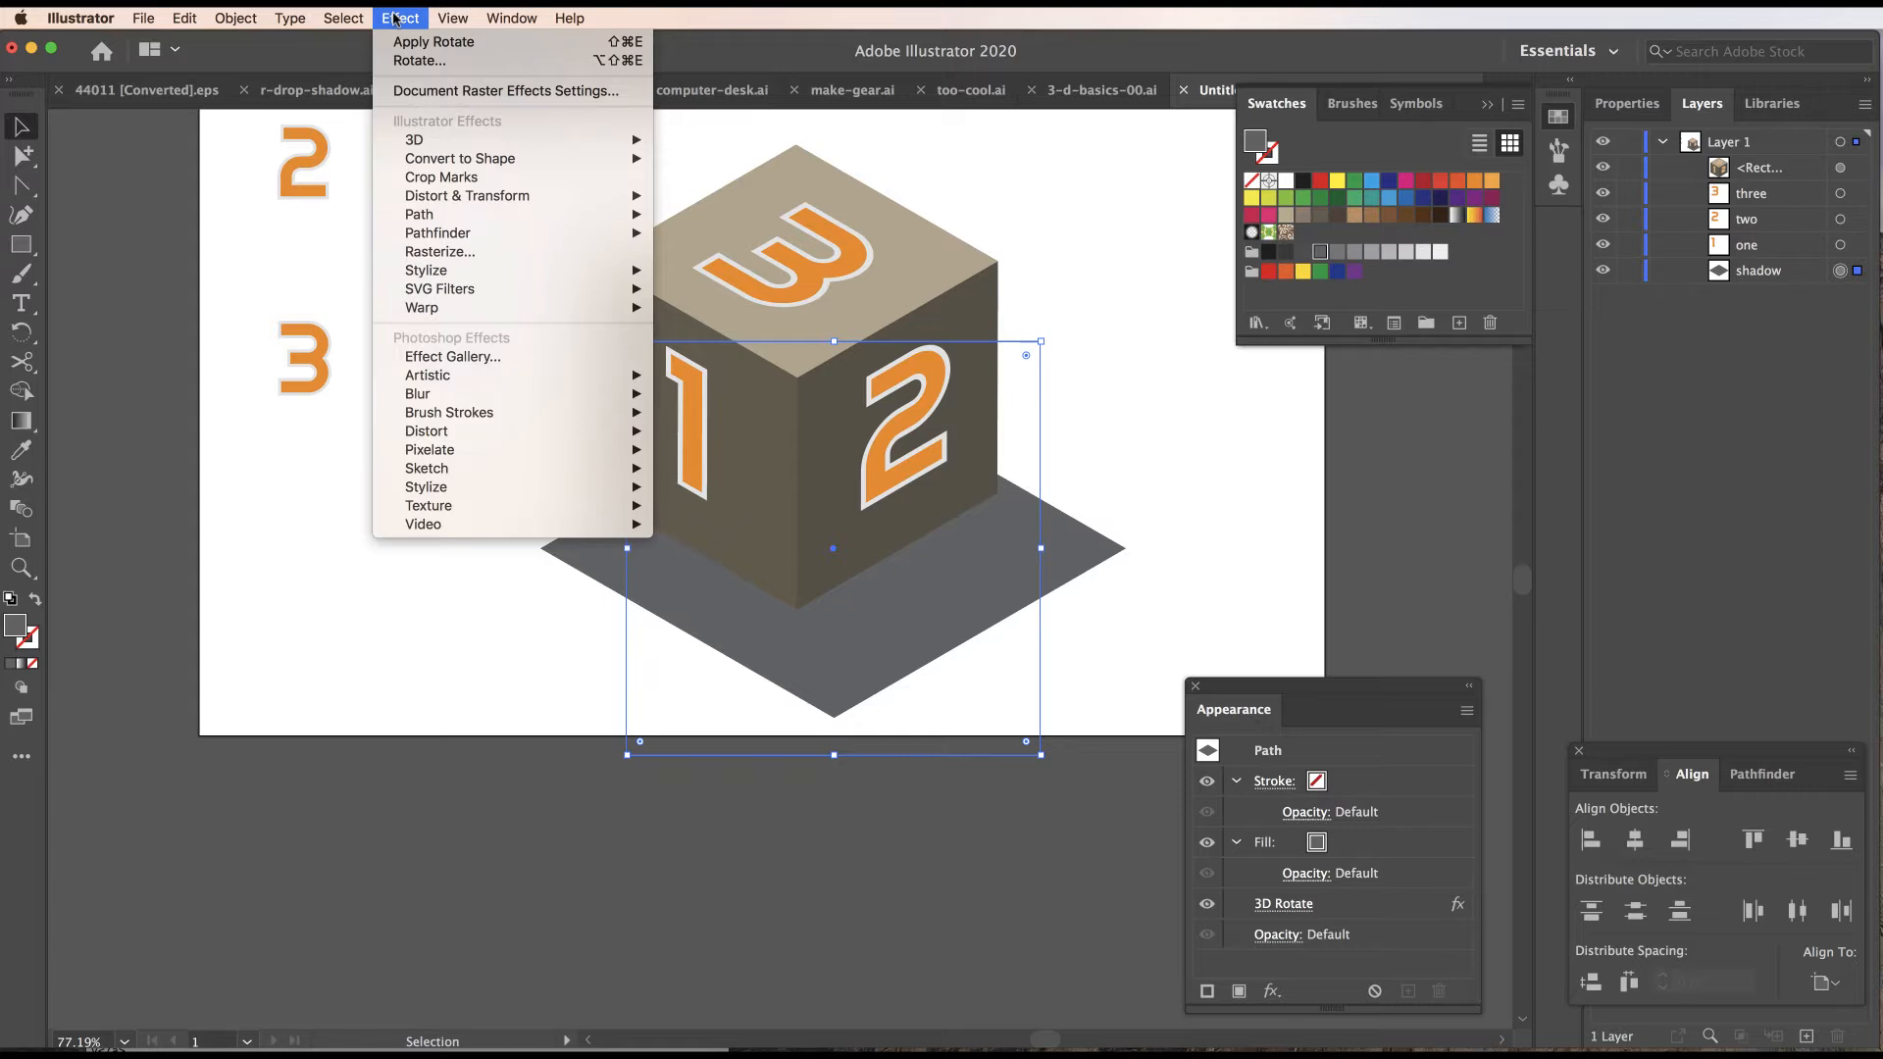
mouse_move(424, 395)
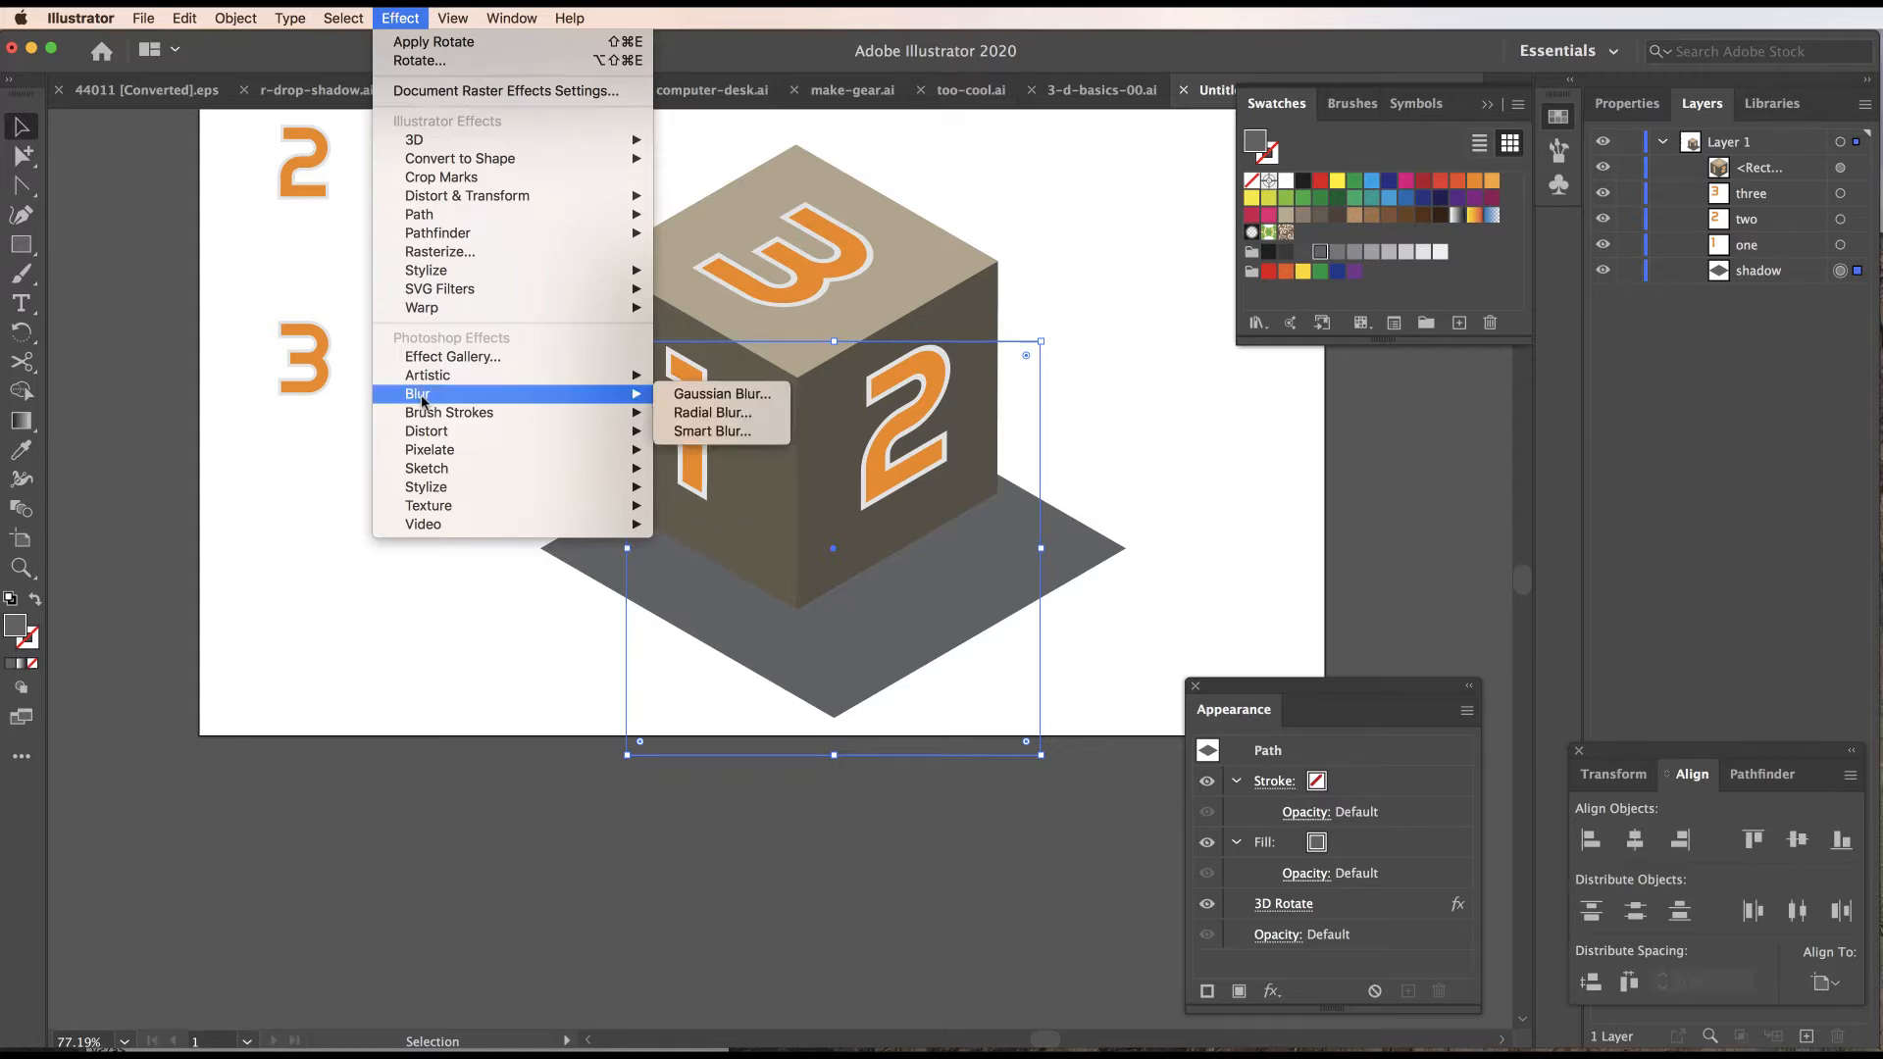
left_click(693, 394)
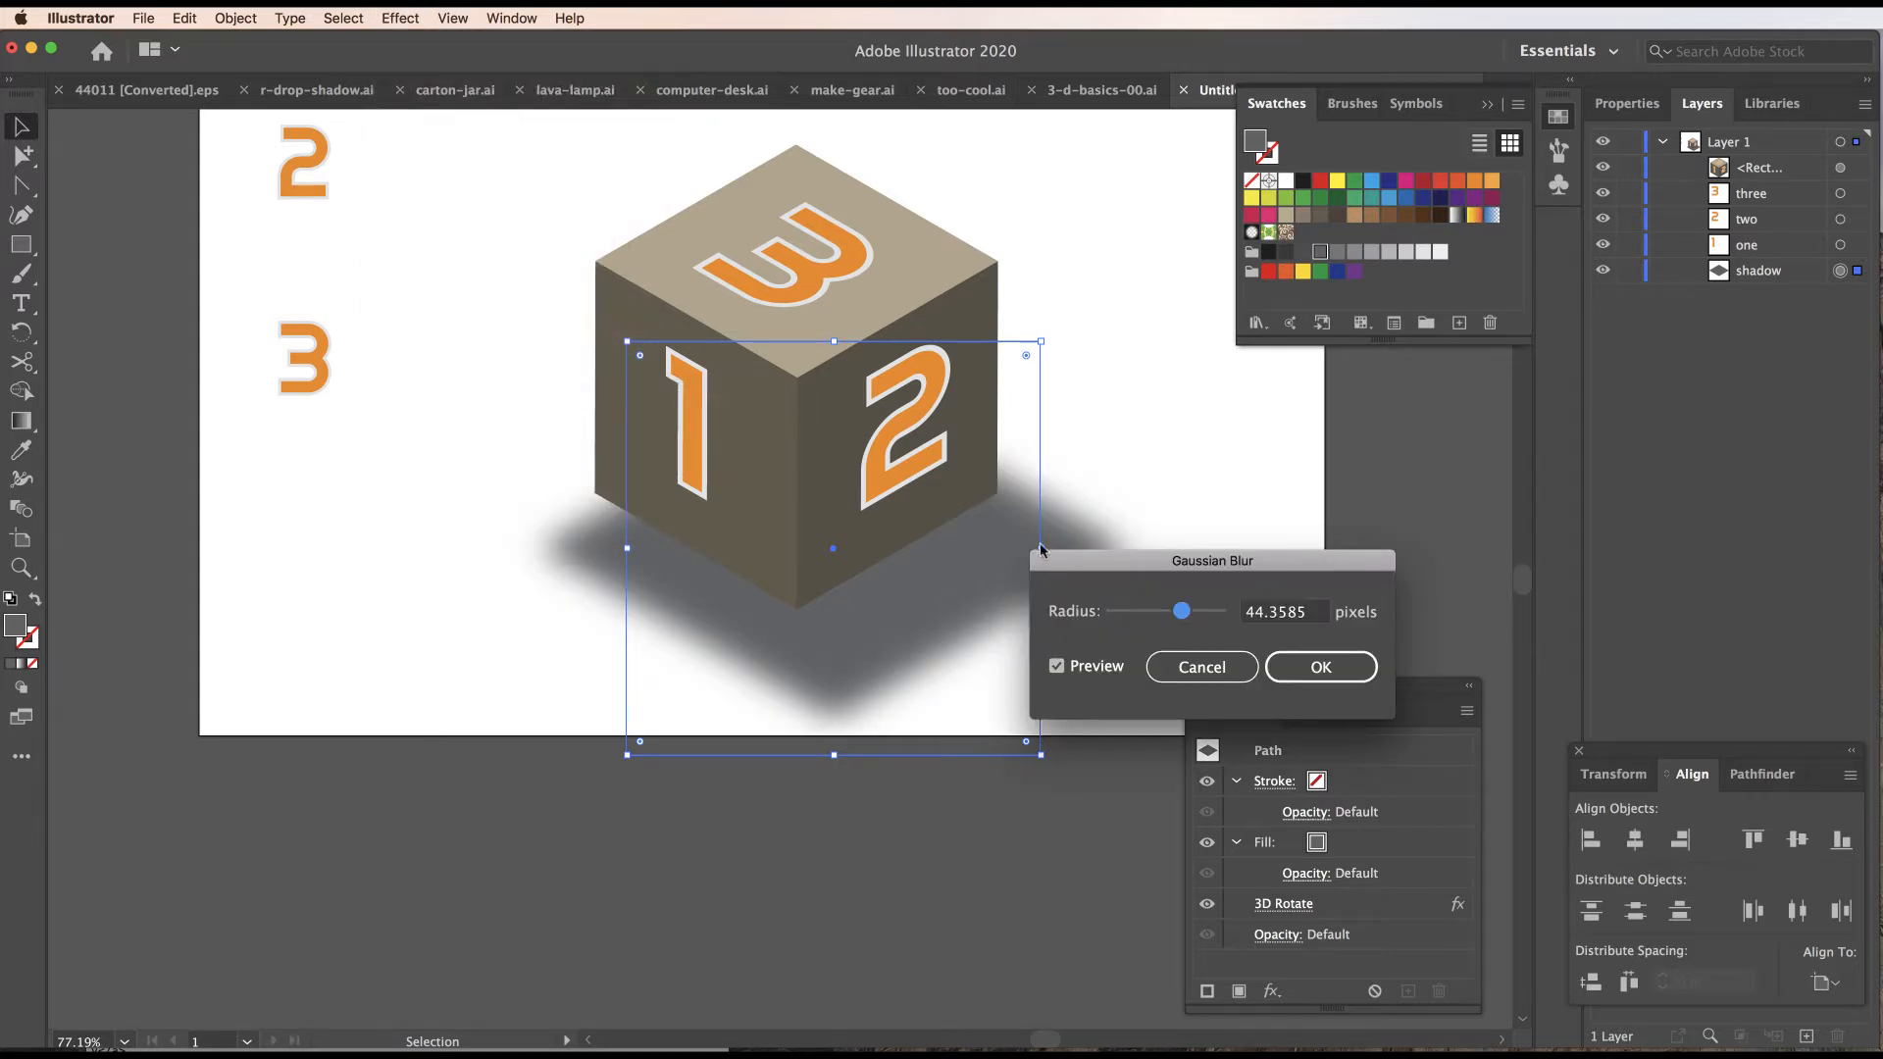
left_click(1246, 620)
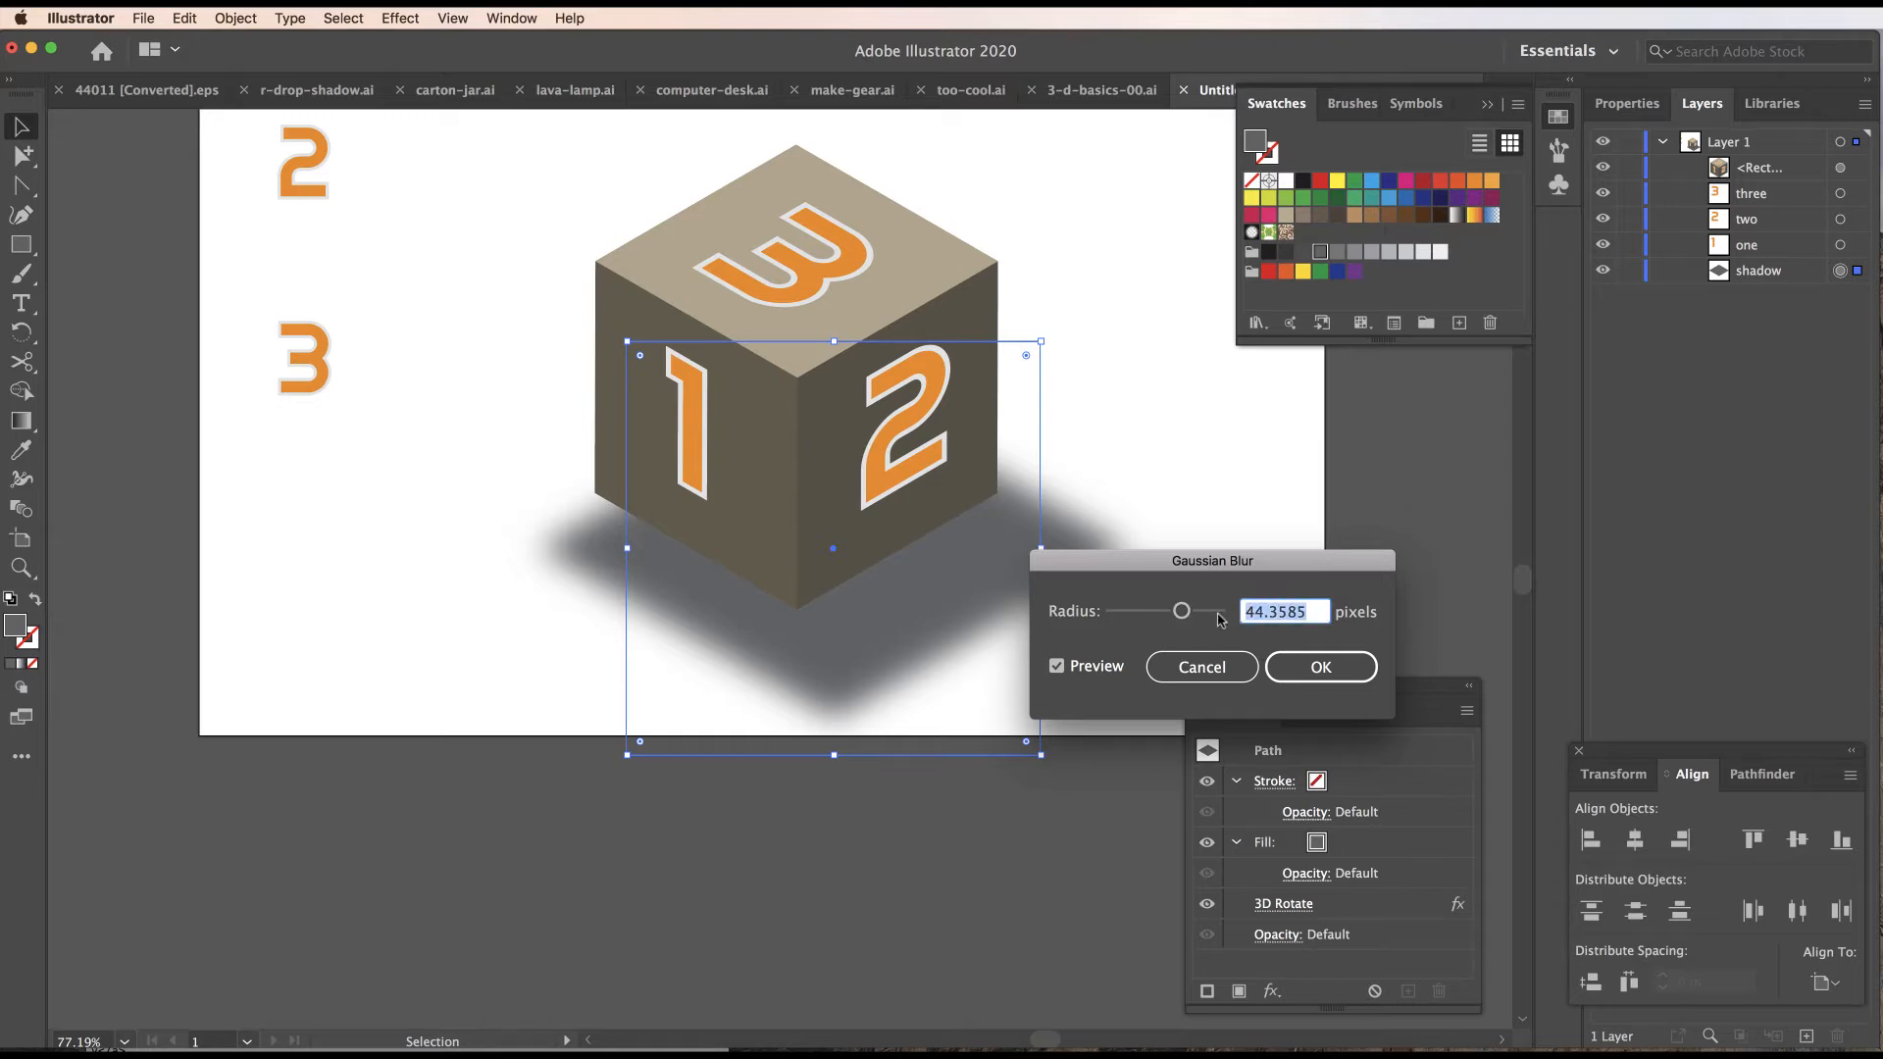
type("45")
key("Tab")
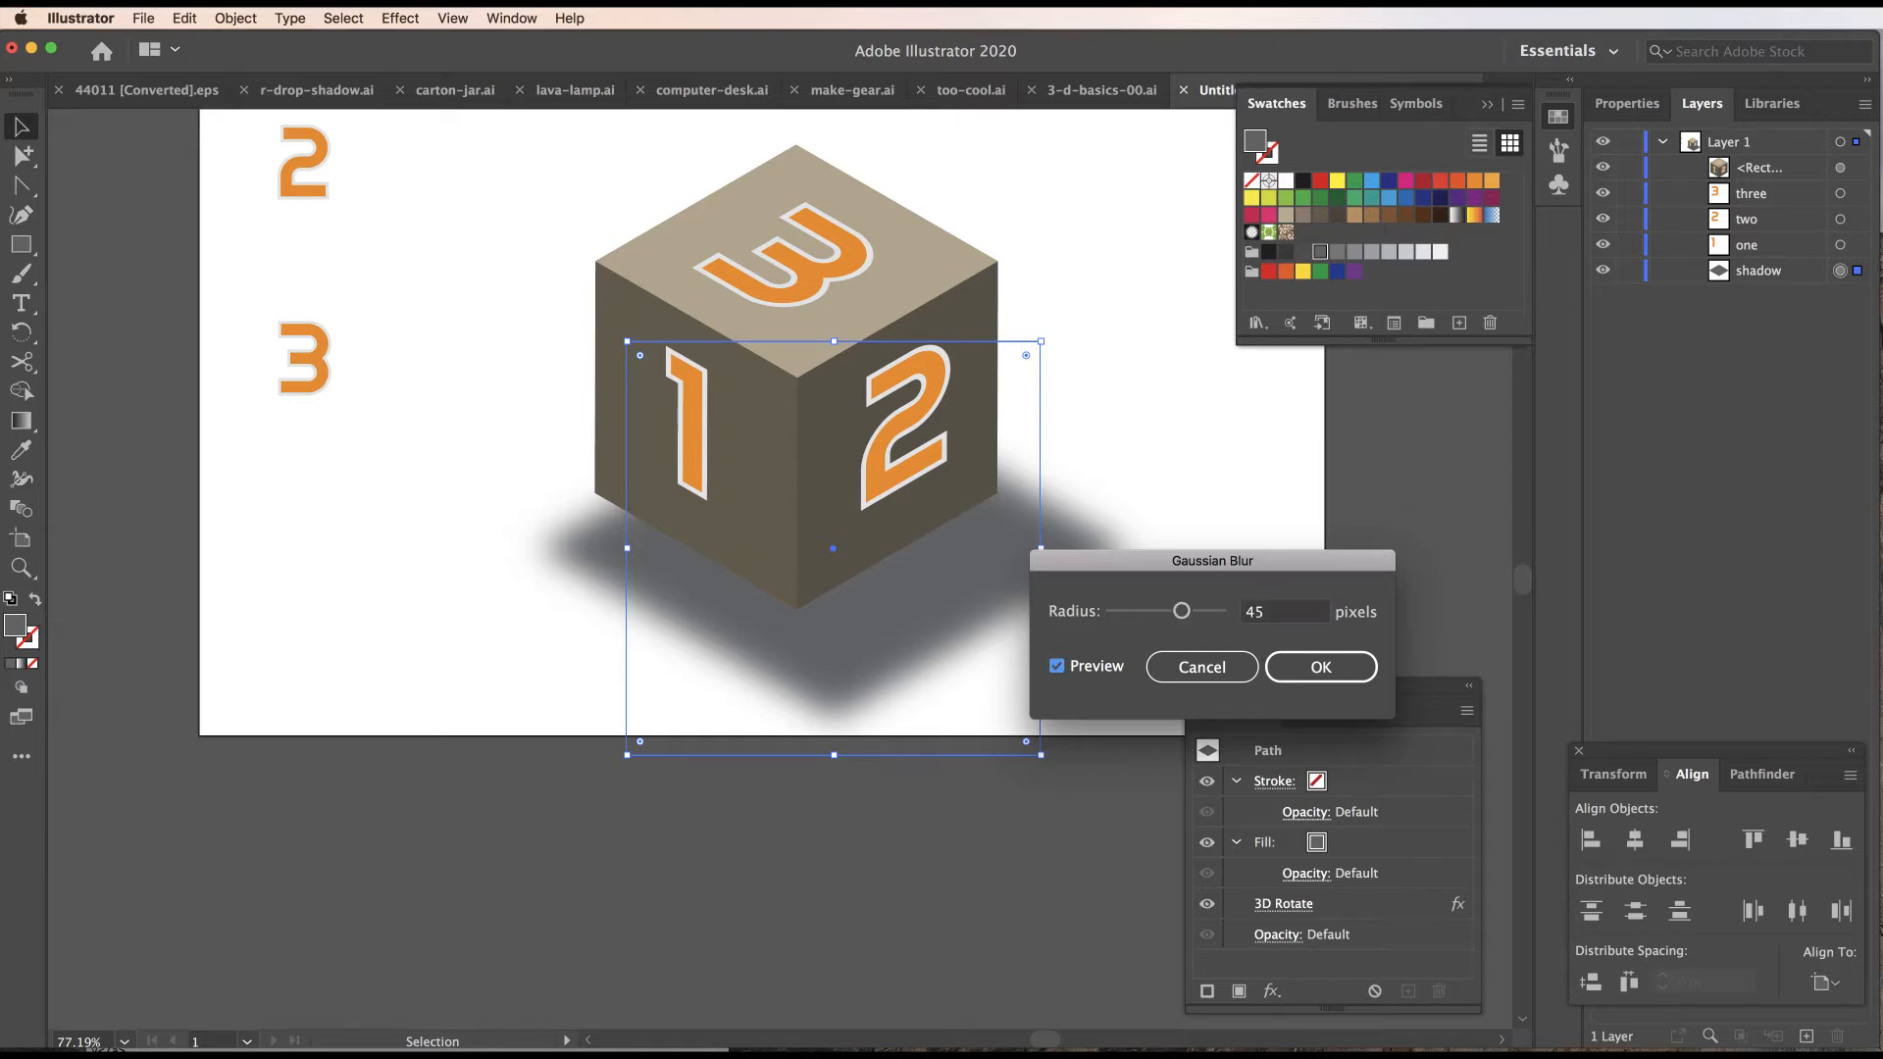
key("Return")
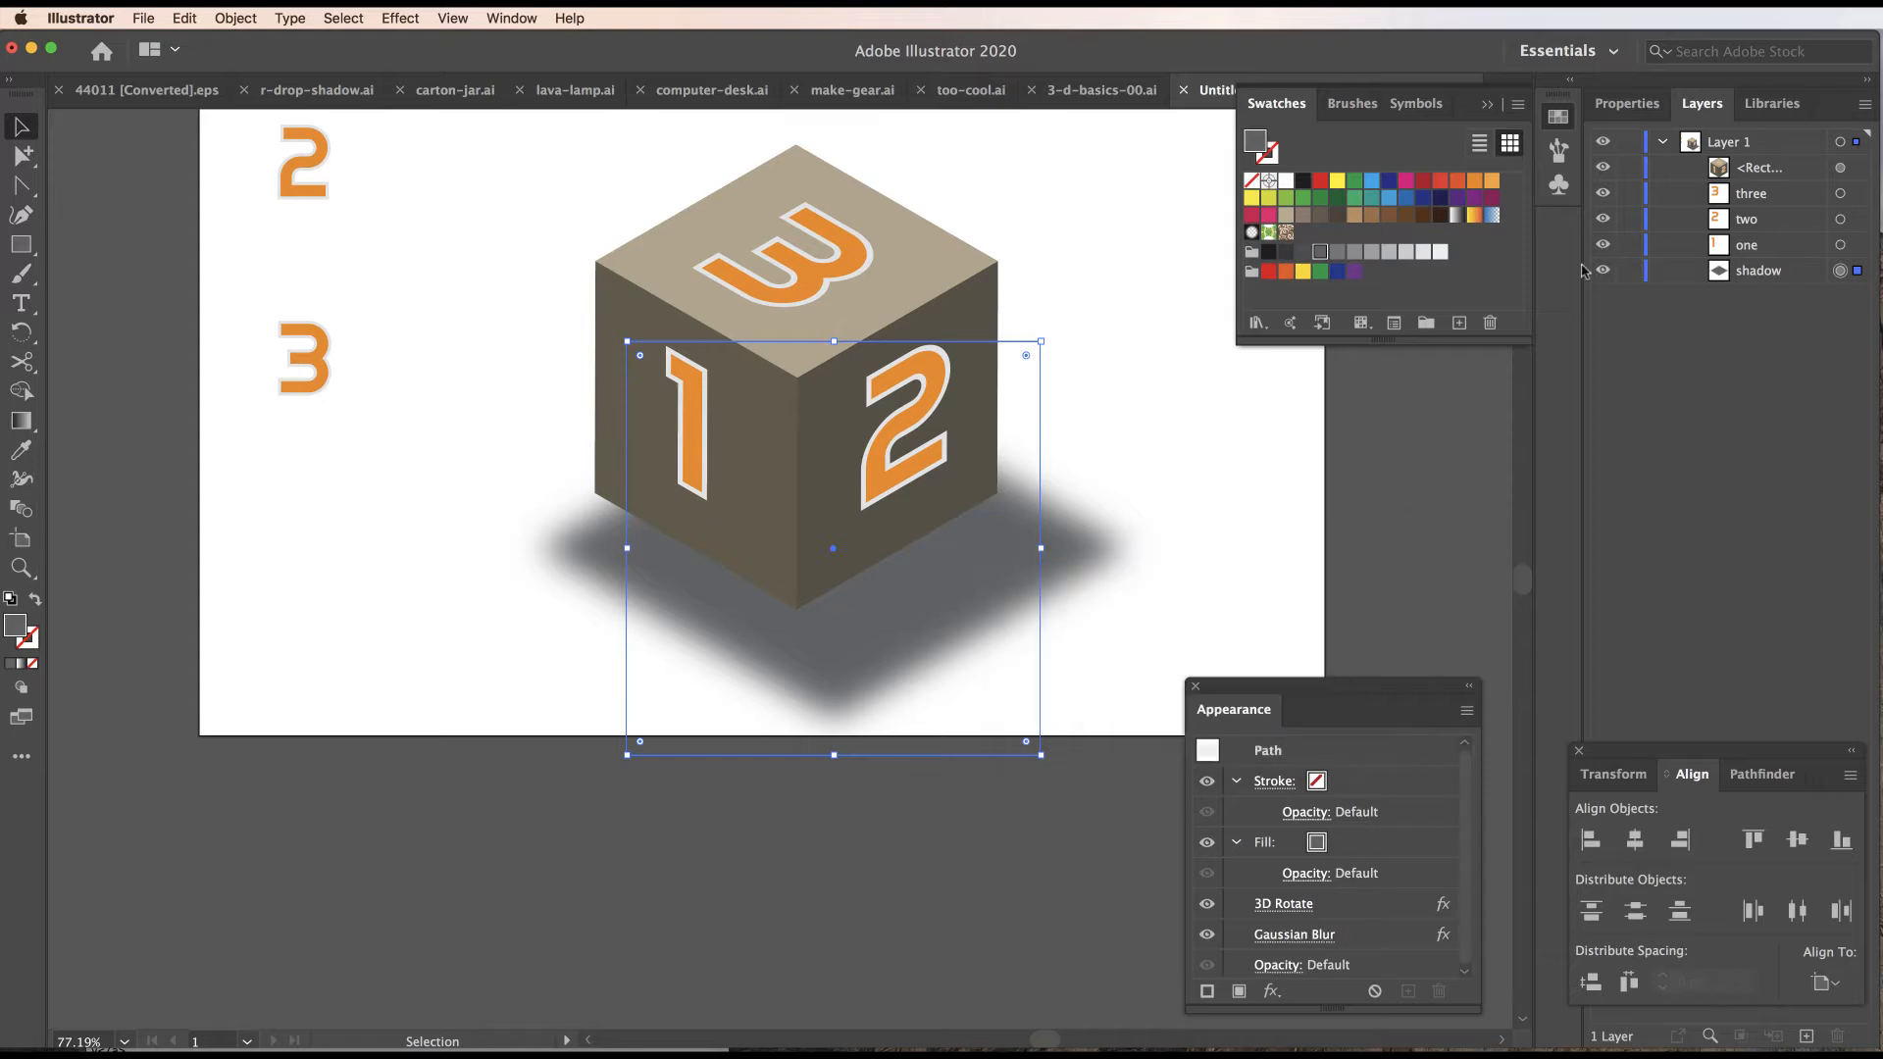
Set the shadow's opacity to 65%.
left_click(1628, 104)
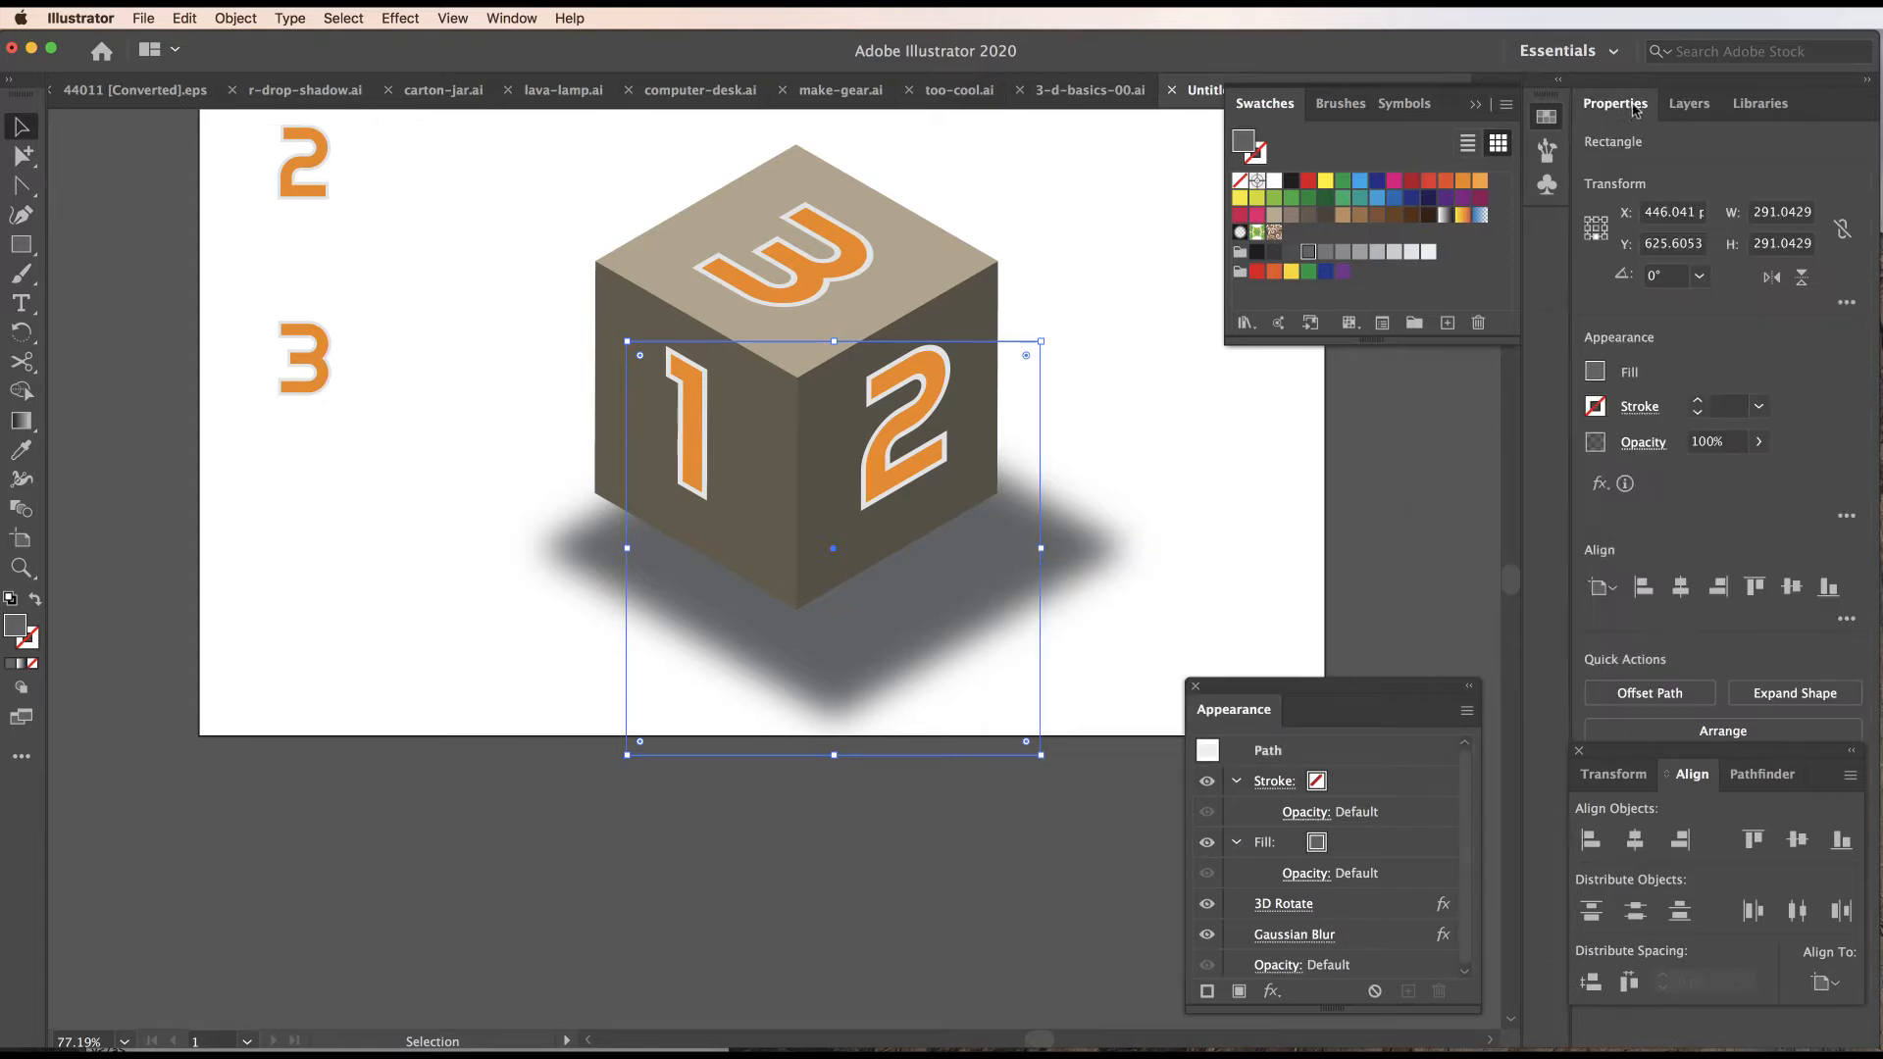
left_click(1758, 442)
left_click_drag(1757, 474, 1723, 475)
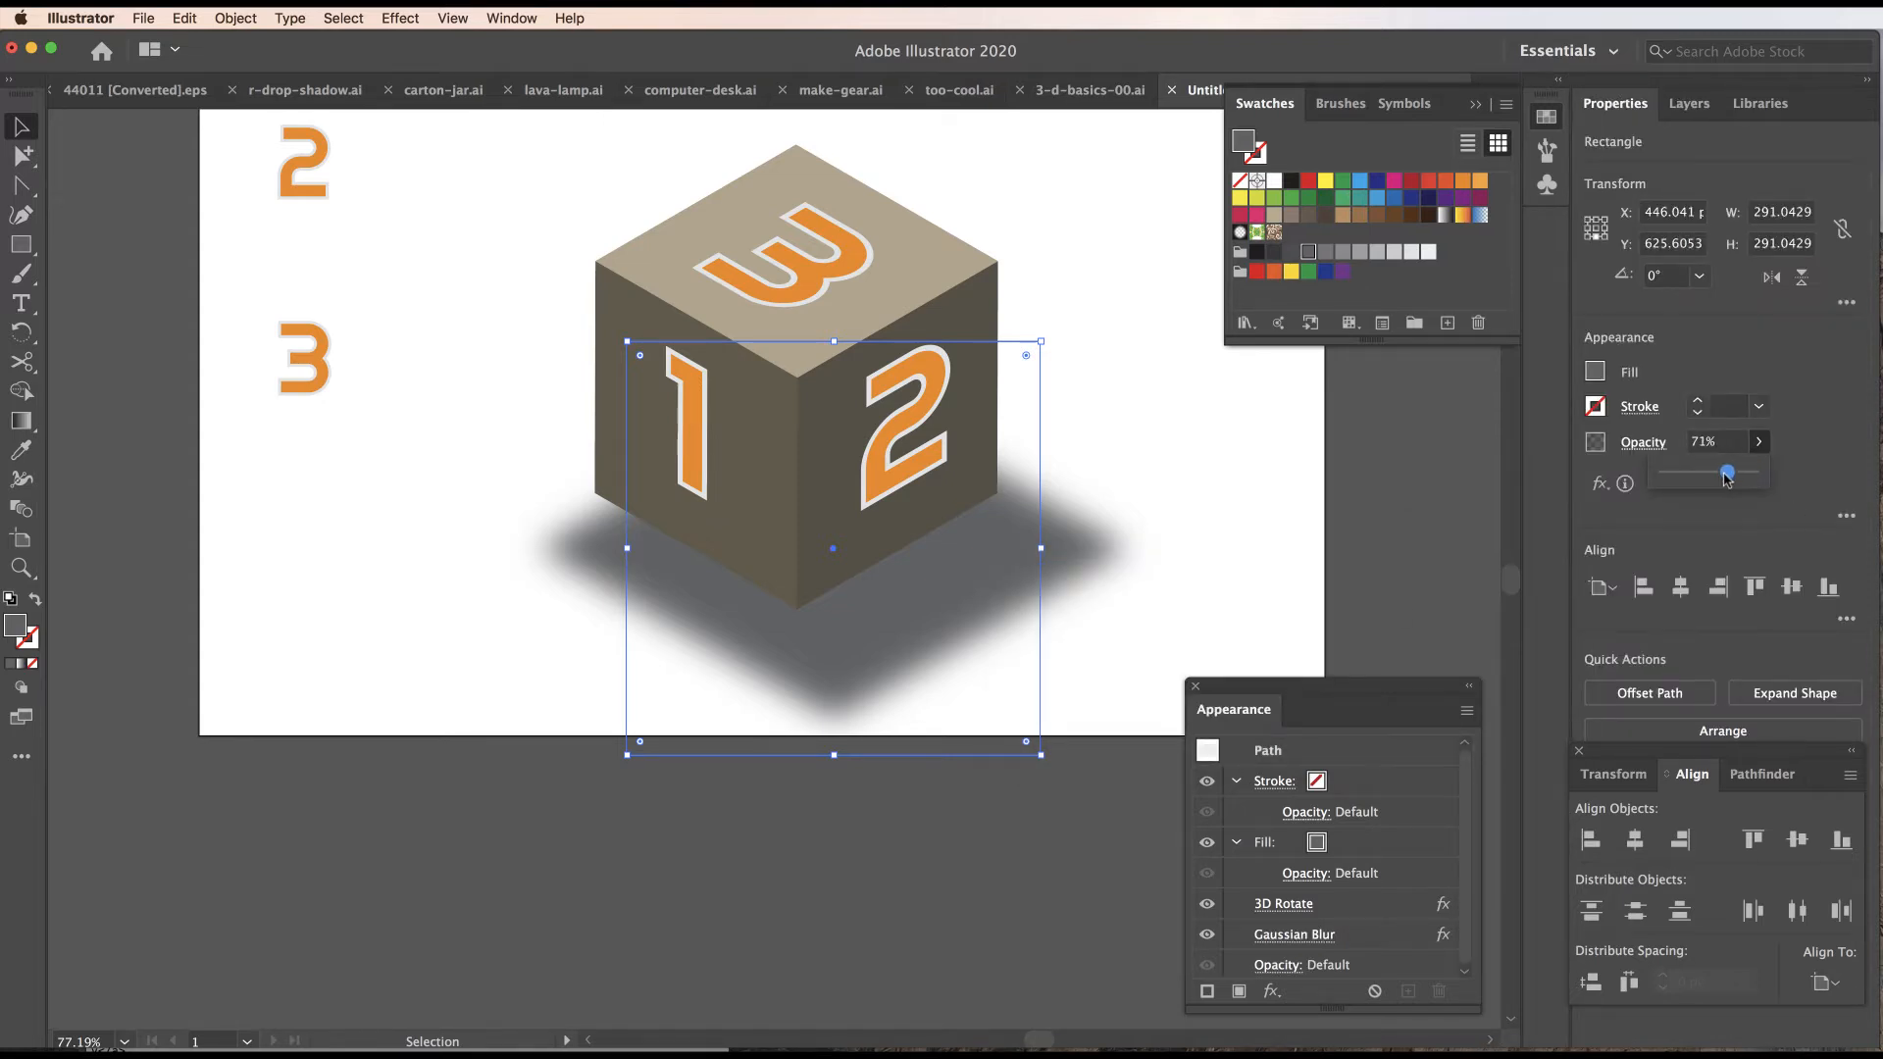
left_click(1726, 451)
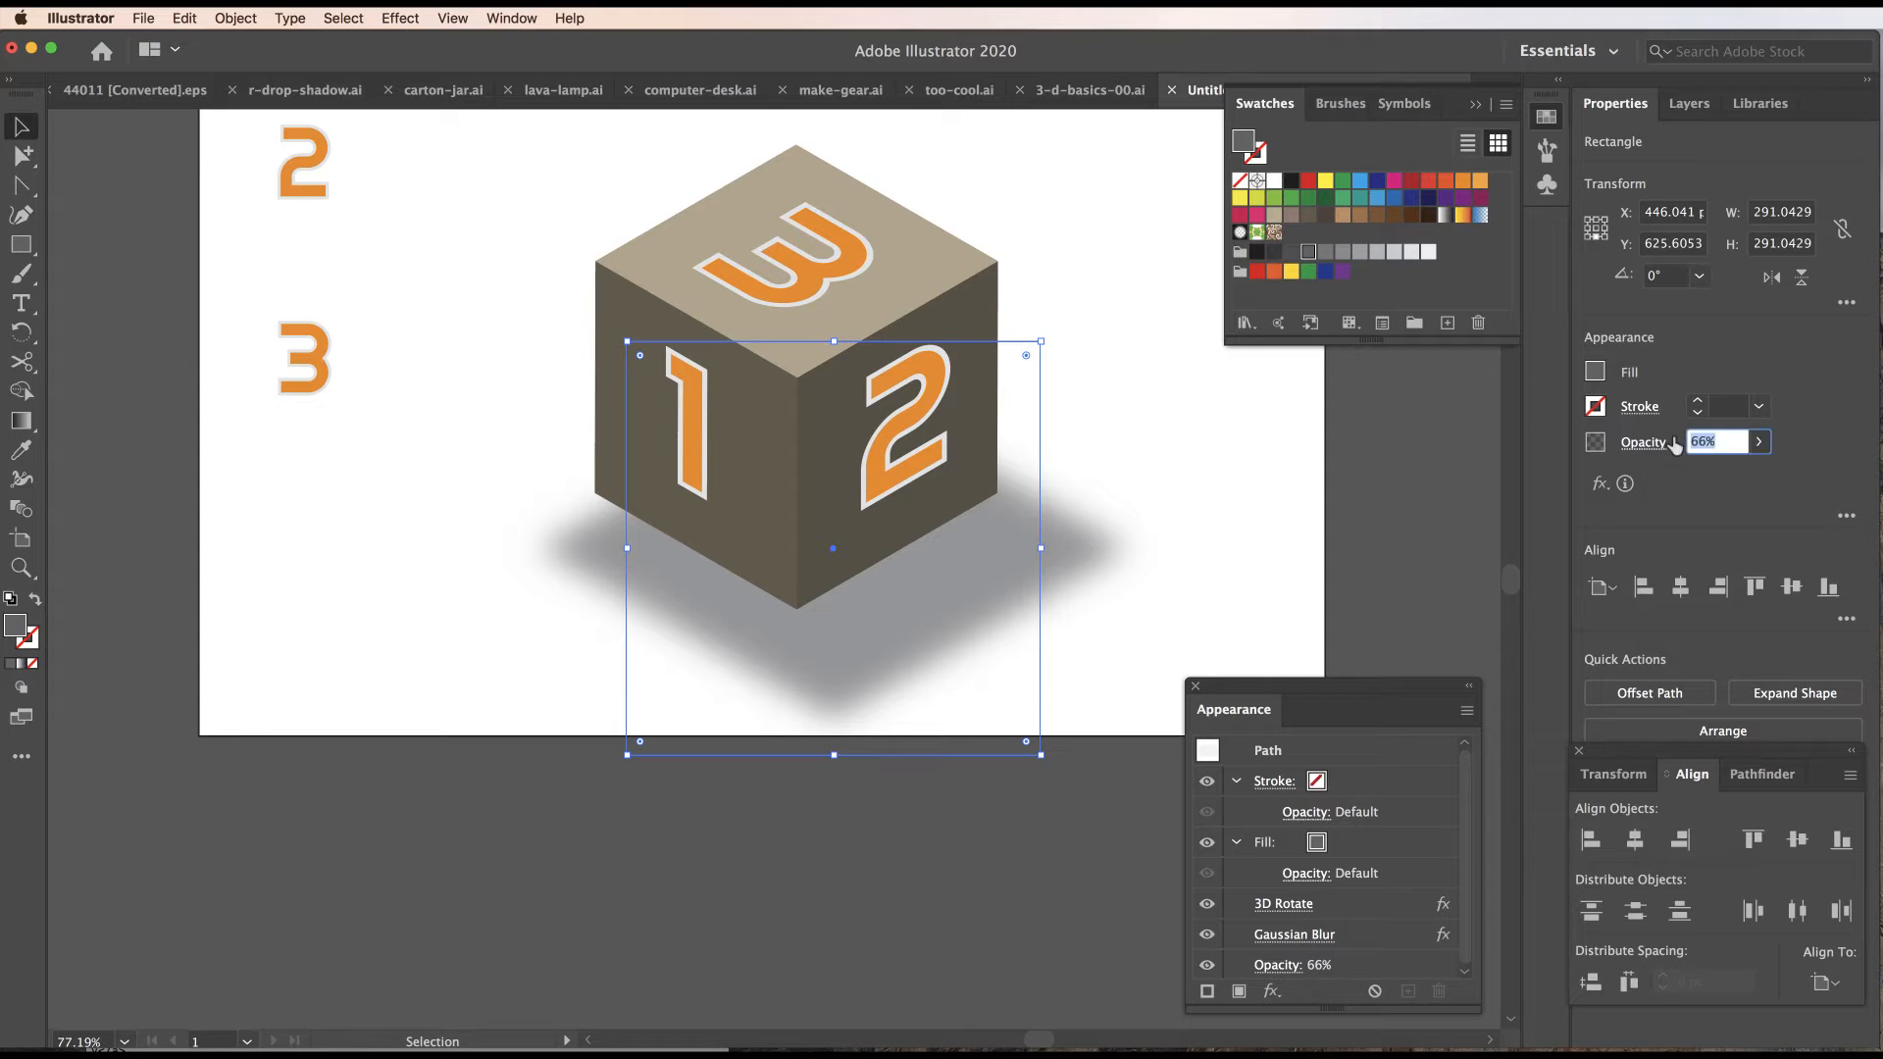
key("Down")
key("Tab")
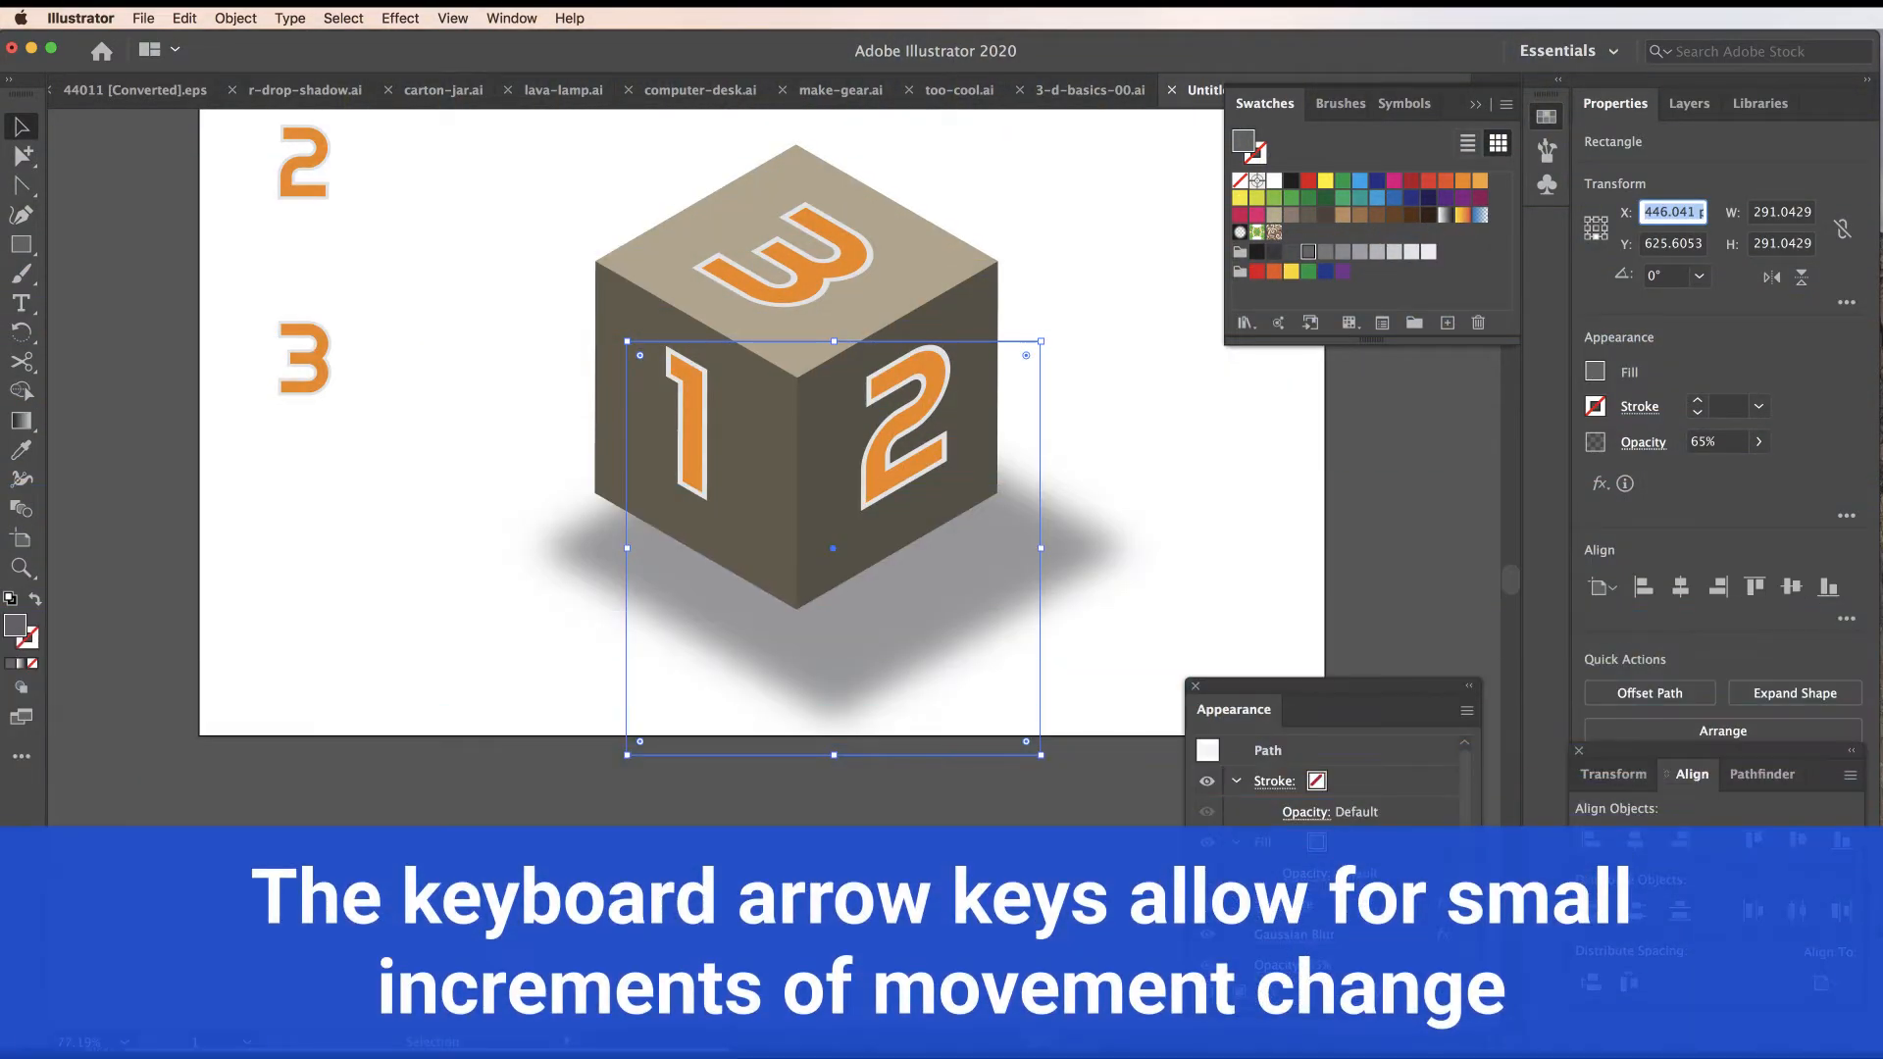
key("Escape")
Nudge the blurred shadow left and fine-tune its height so it sits centred beneath the cube, and deselect it.
key("Left")
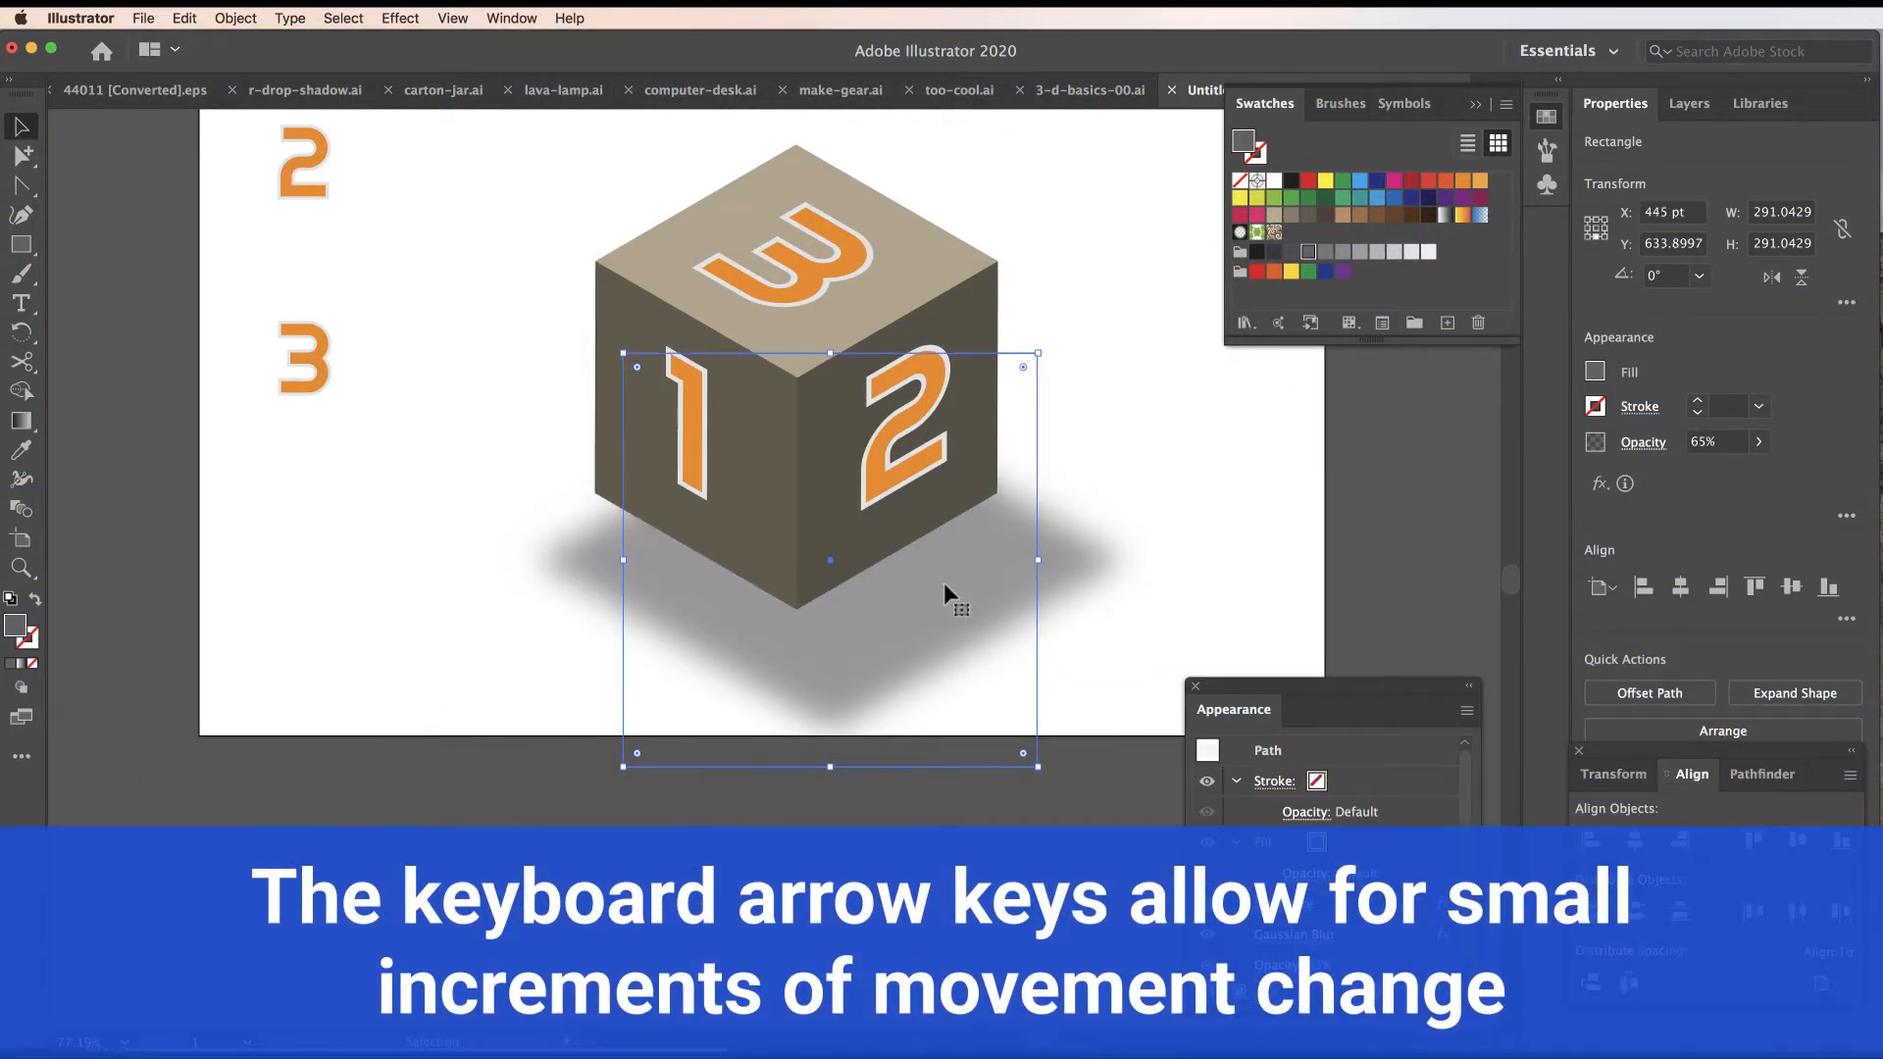
key("Down")
key("Down")
key("Left")
key("Left")
key("Left")
key("Left")
key("Up")
key("Up")
key("Up")
key("Up")
key("Up")
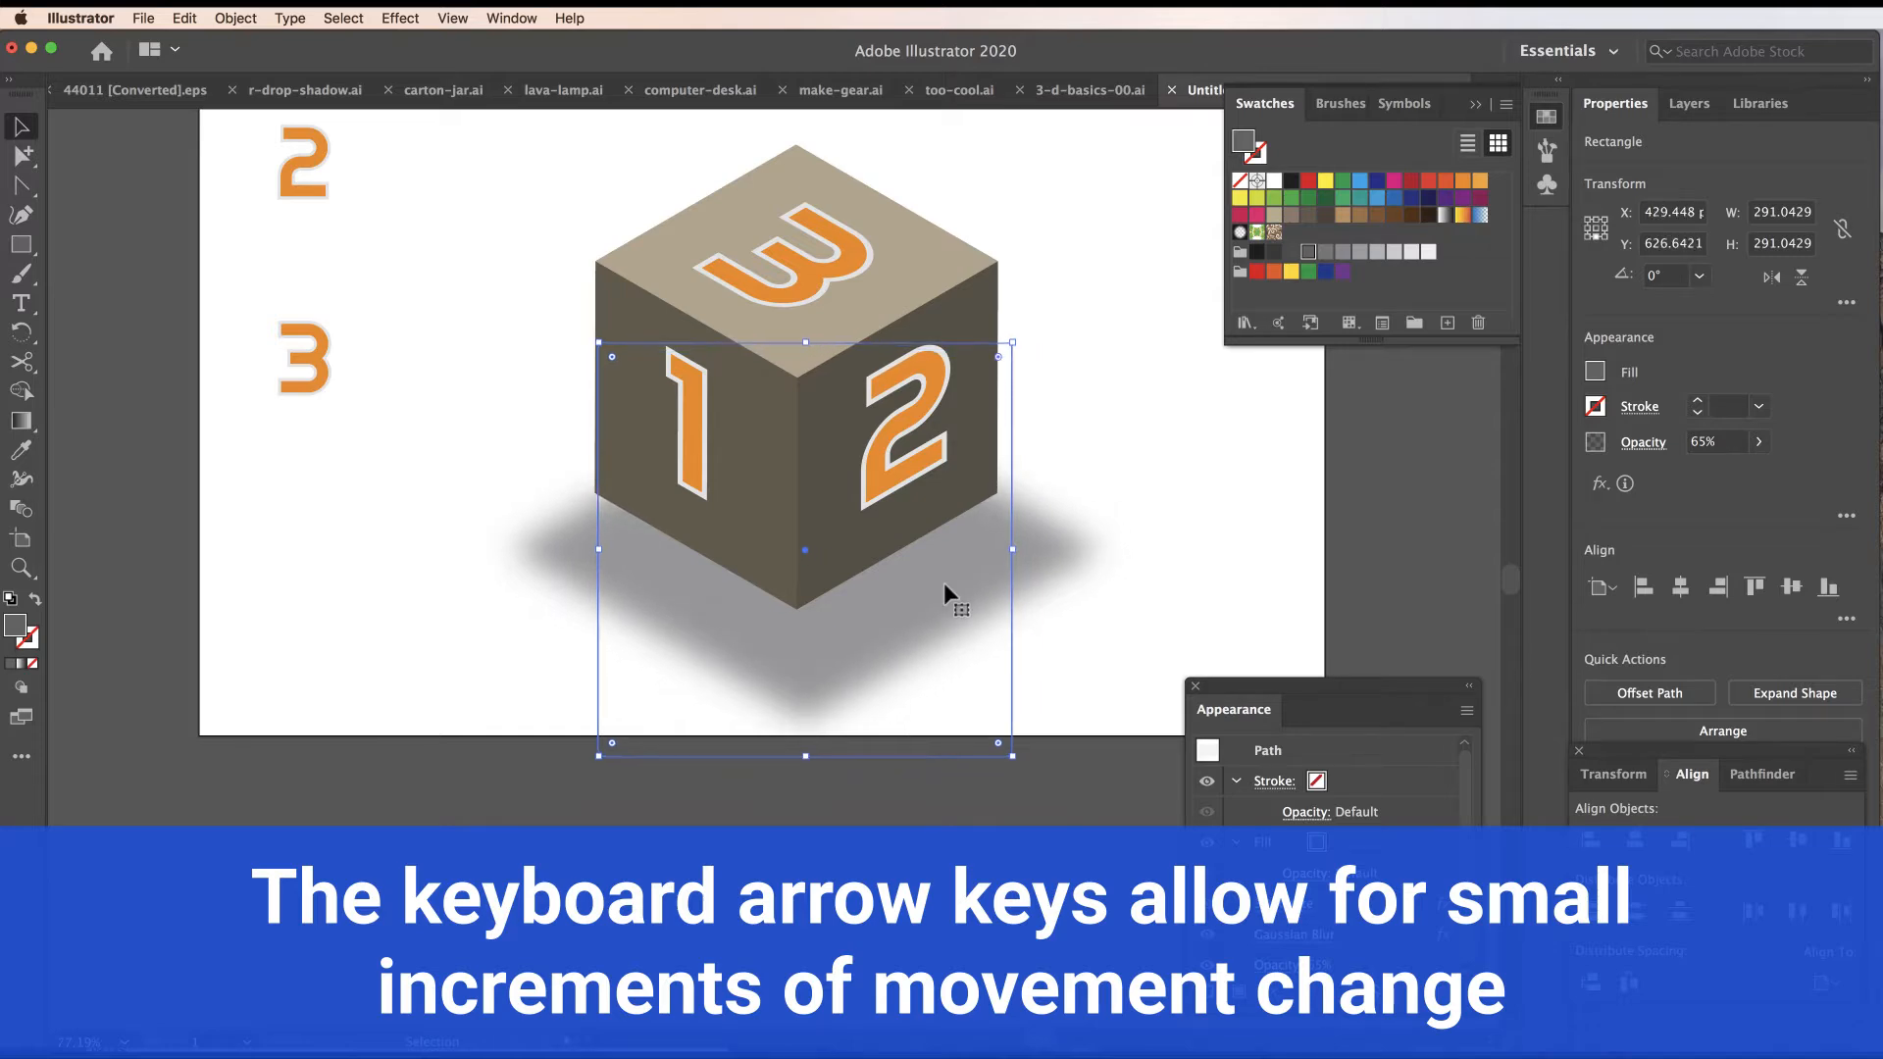
key("Left")
key("Left")
key("Left")
key("Left")
key("Left")
left_click(440, 238)
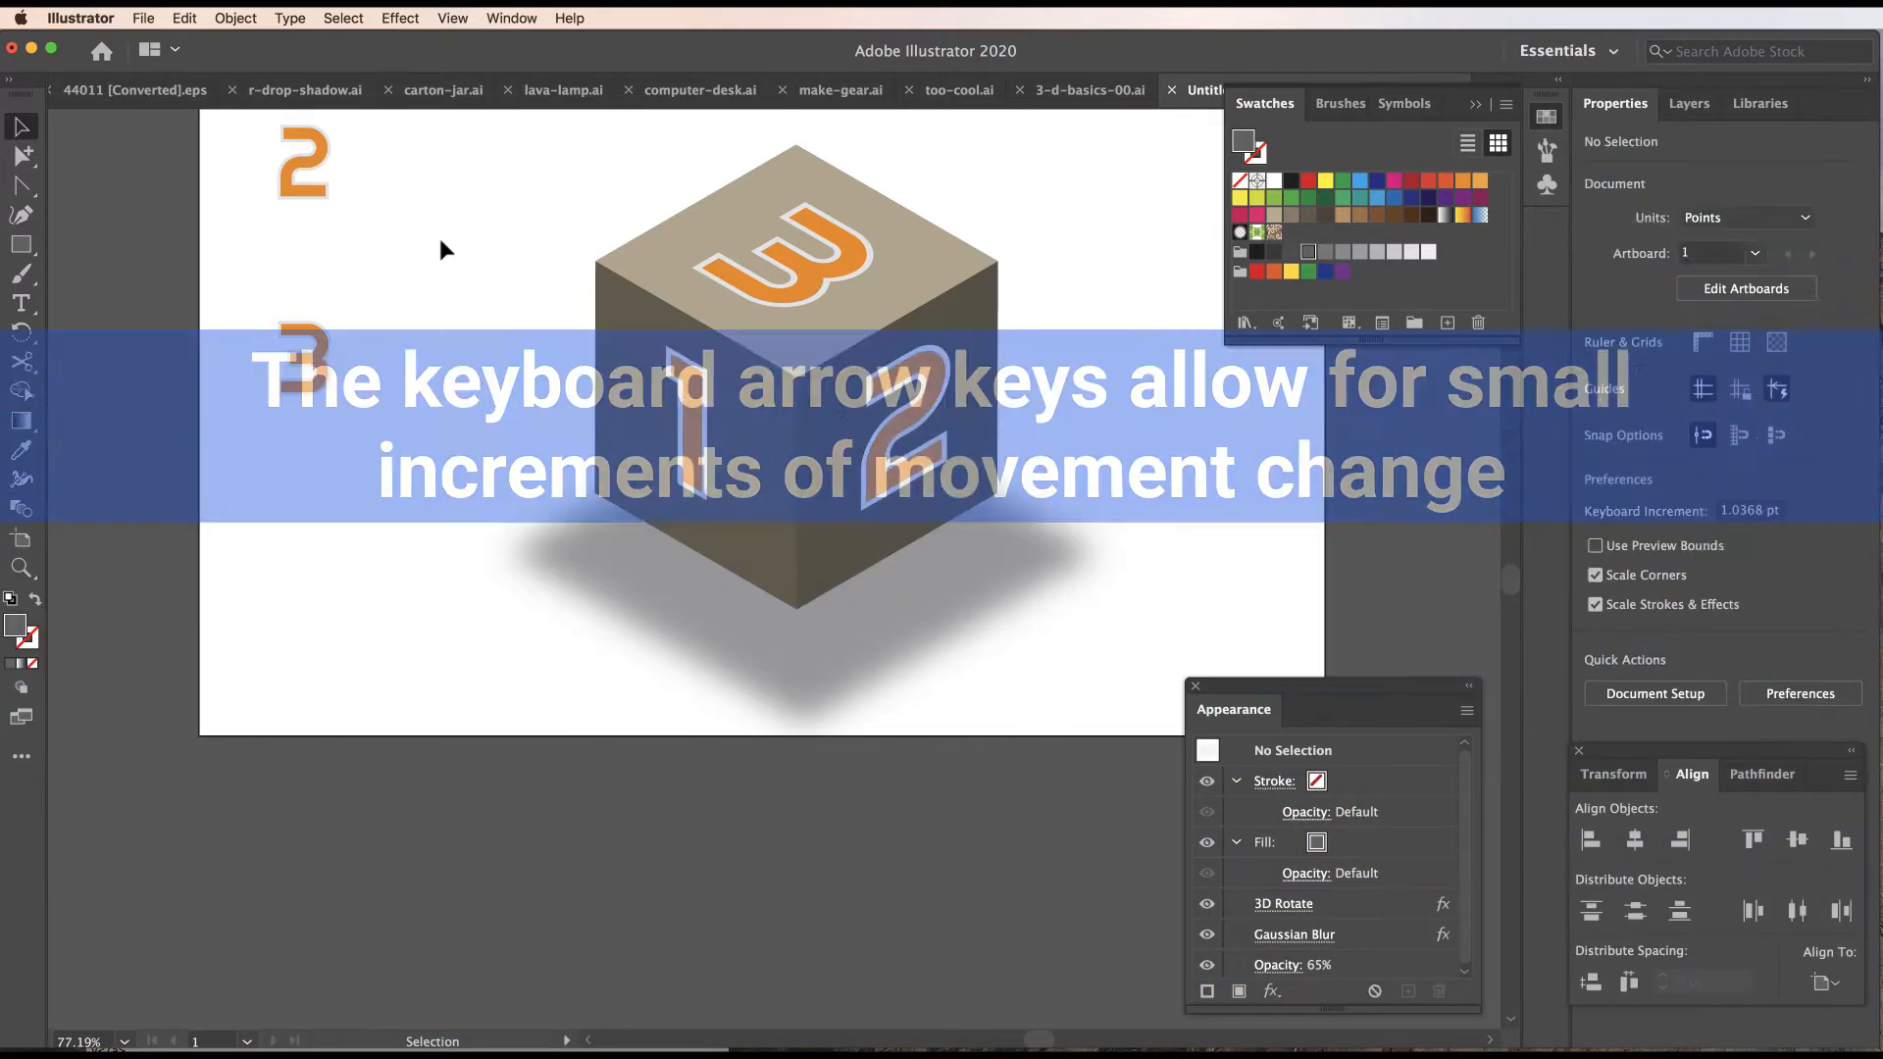
Open the cube's existing 3D Extrude & Bevel options for review and cancel them.
left_click_drag(592, 348, 572, 624)
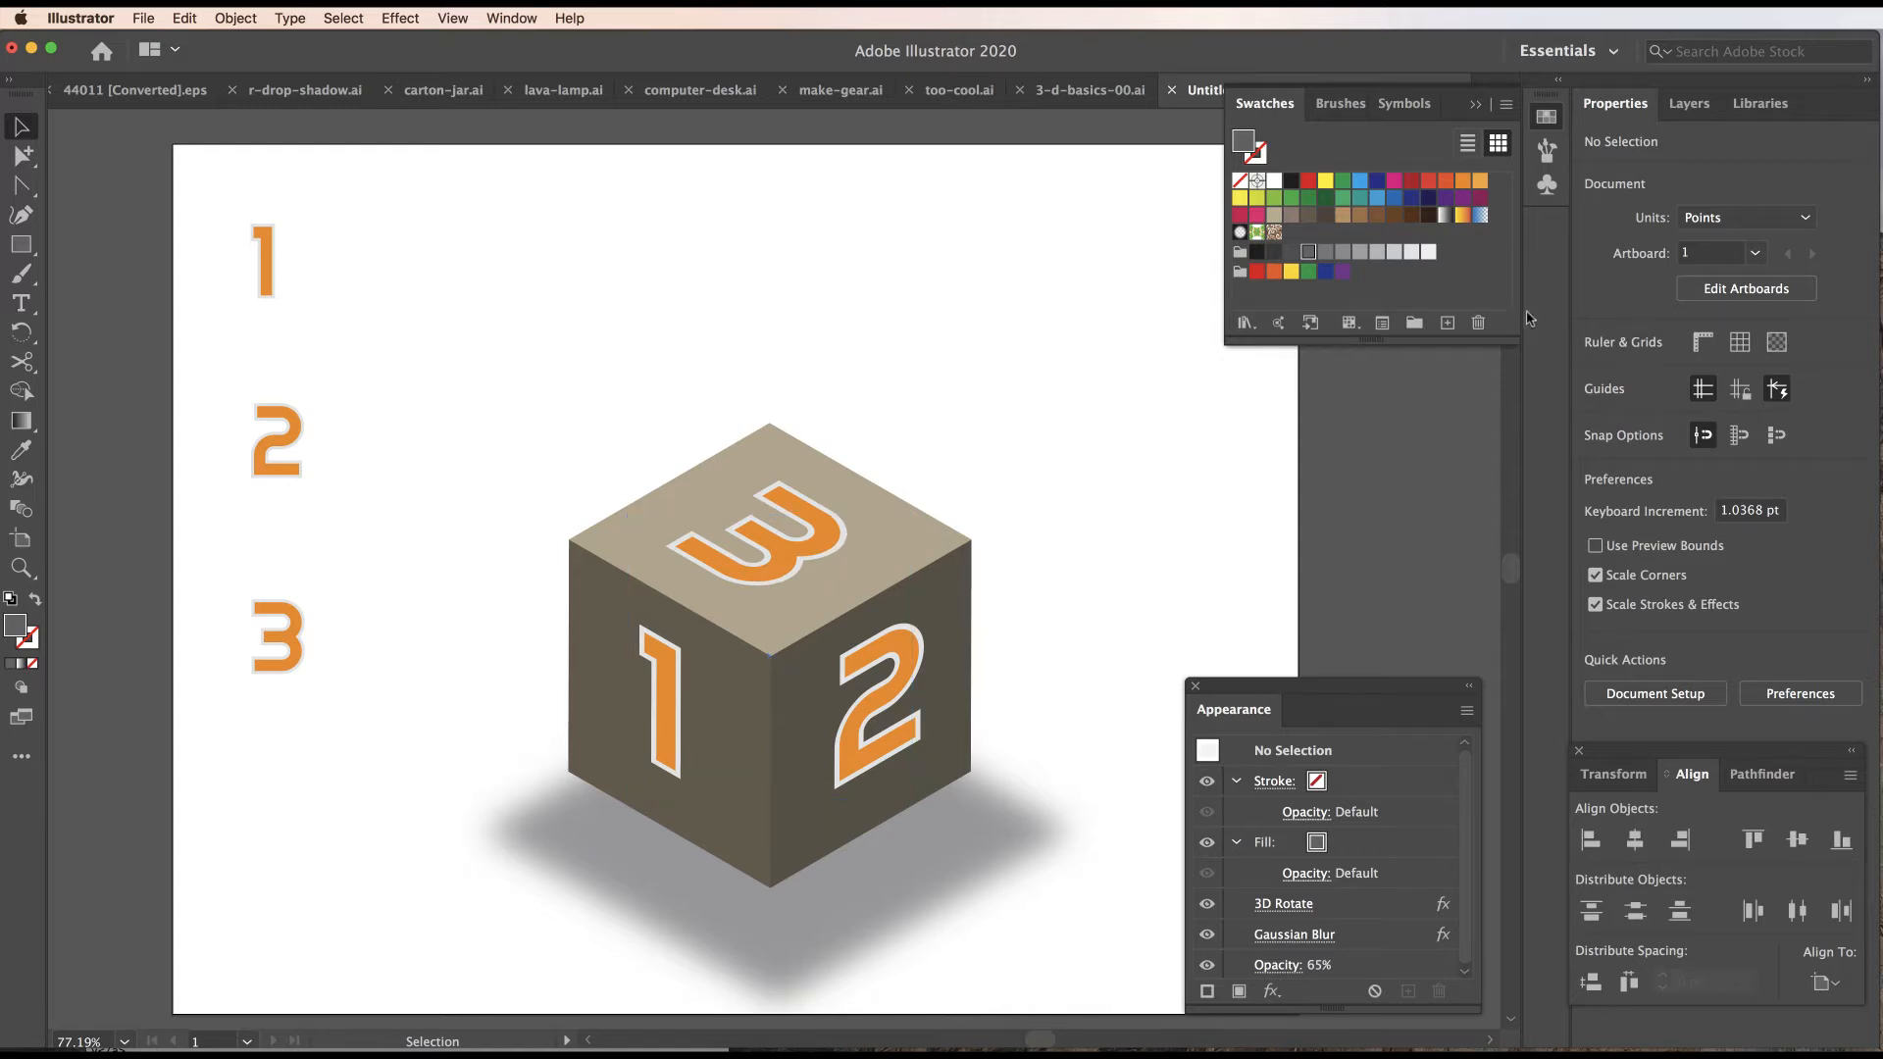
left_click(818, 485)
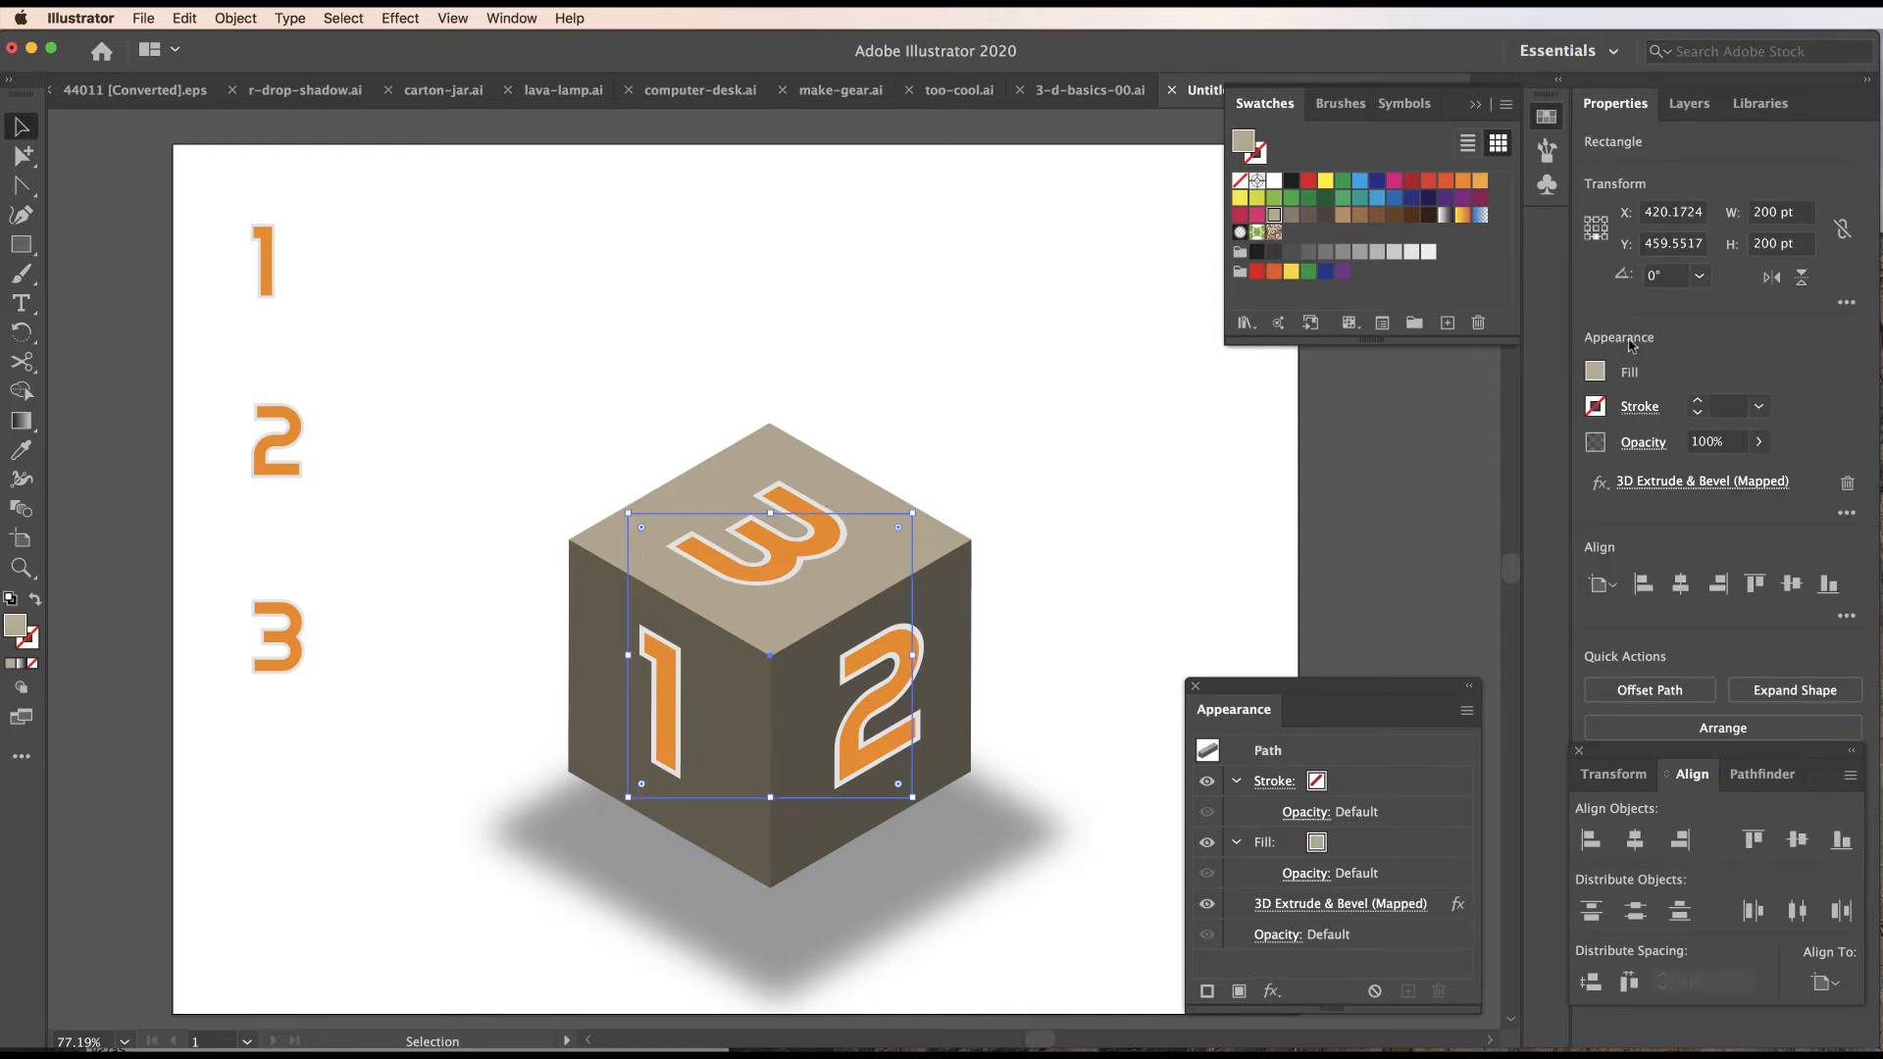
left_click(1656, 486)
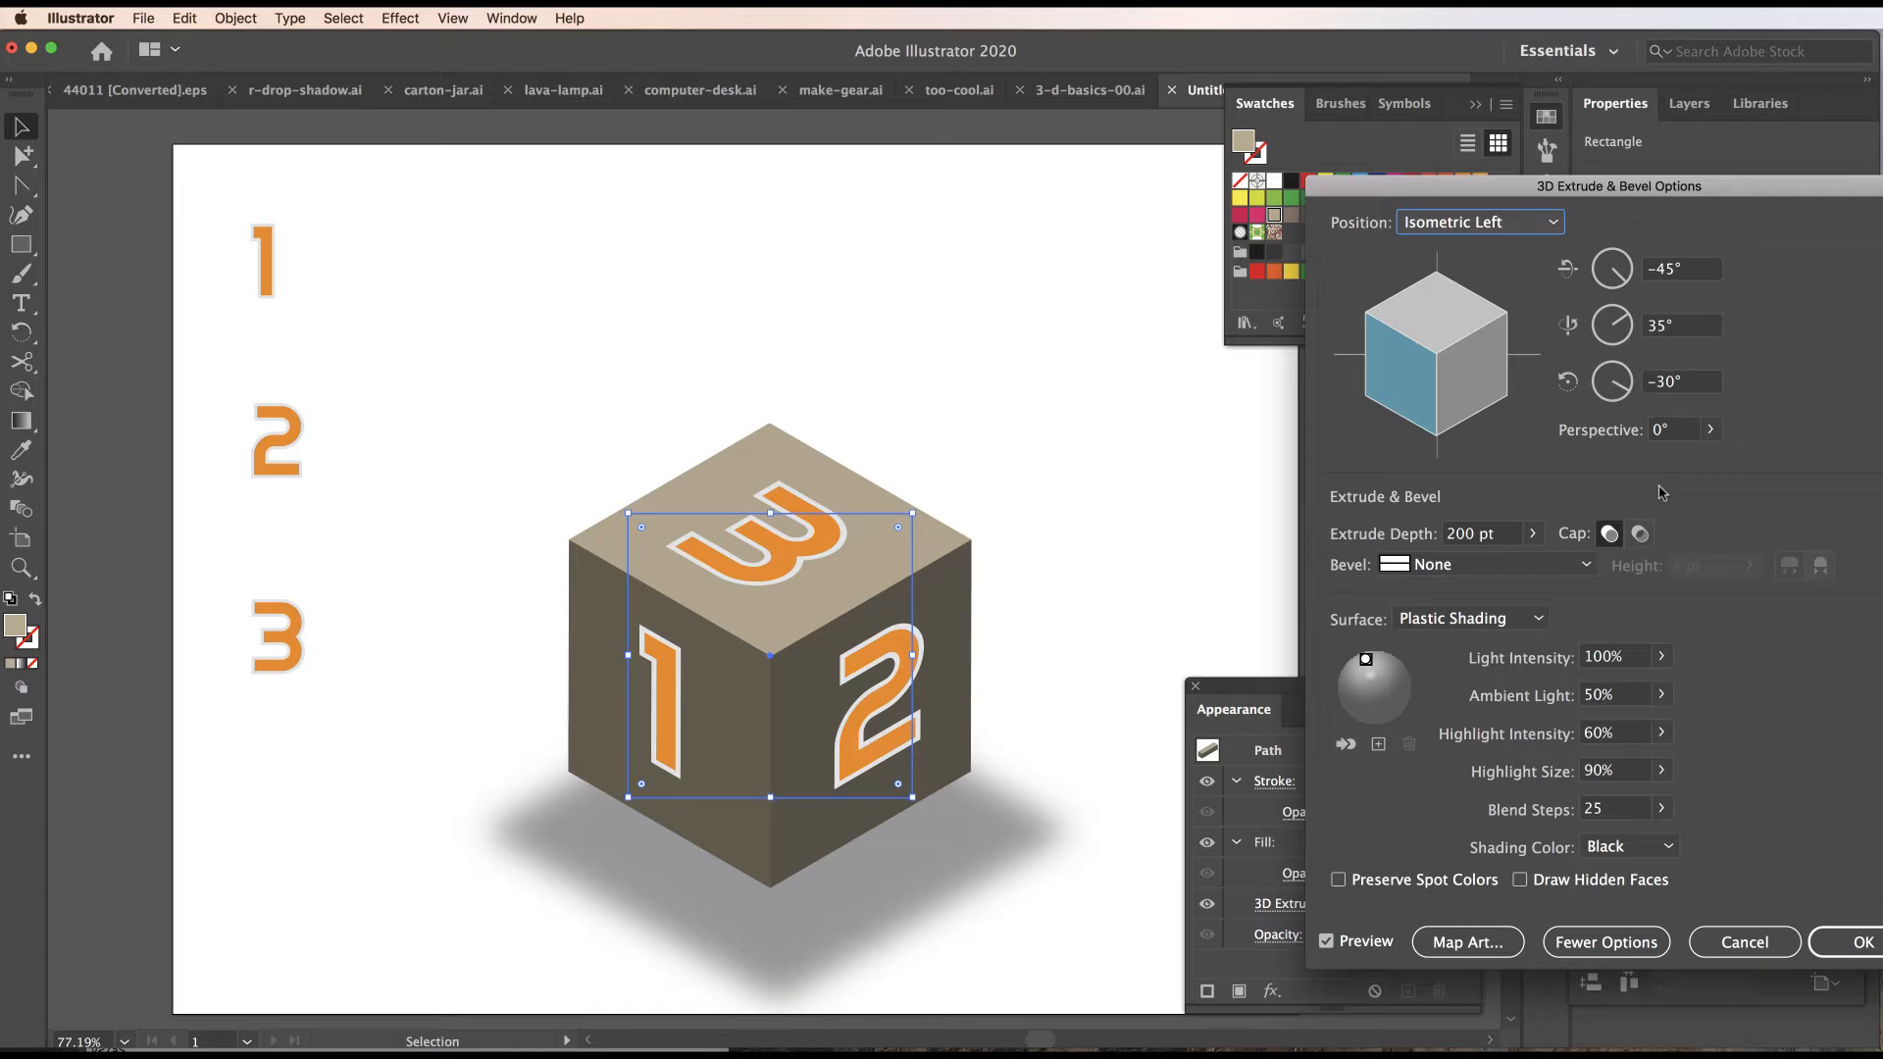
left_click(1745, 943)
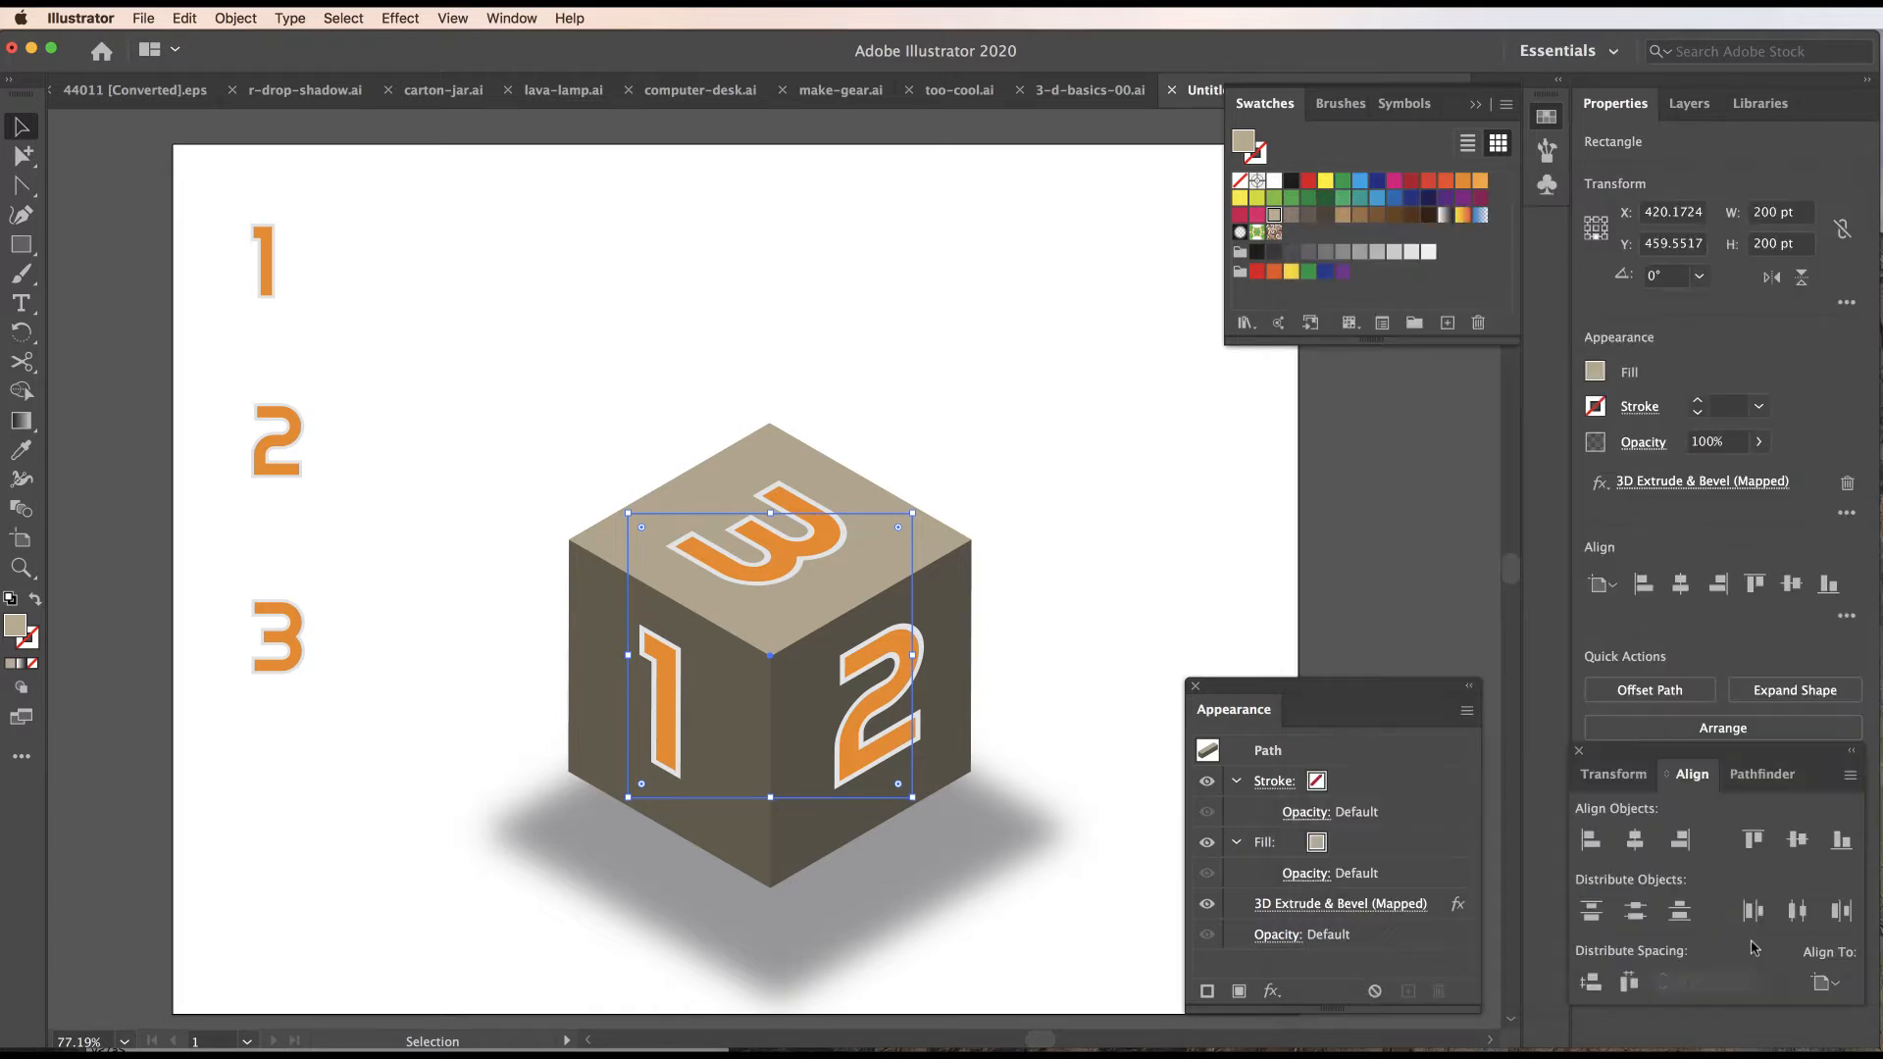
Reopen the cube's 3D Extrude & Bevel options and try a Rounded bevel, followed by a Jaggy bevel 34 pt high.
left_click_drag(1337, 684, 1332, 585)
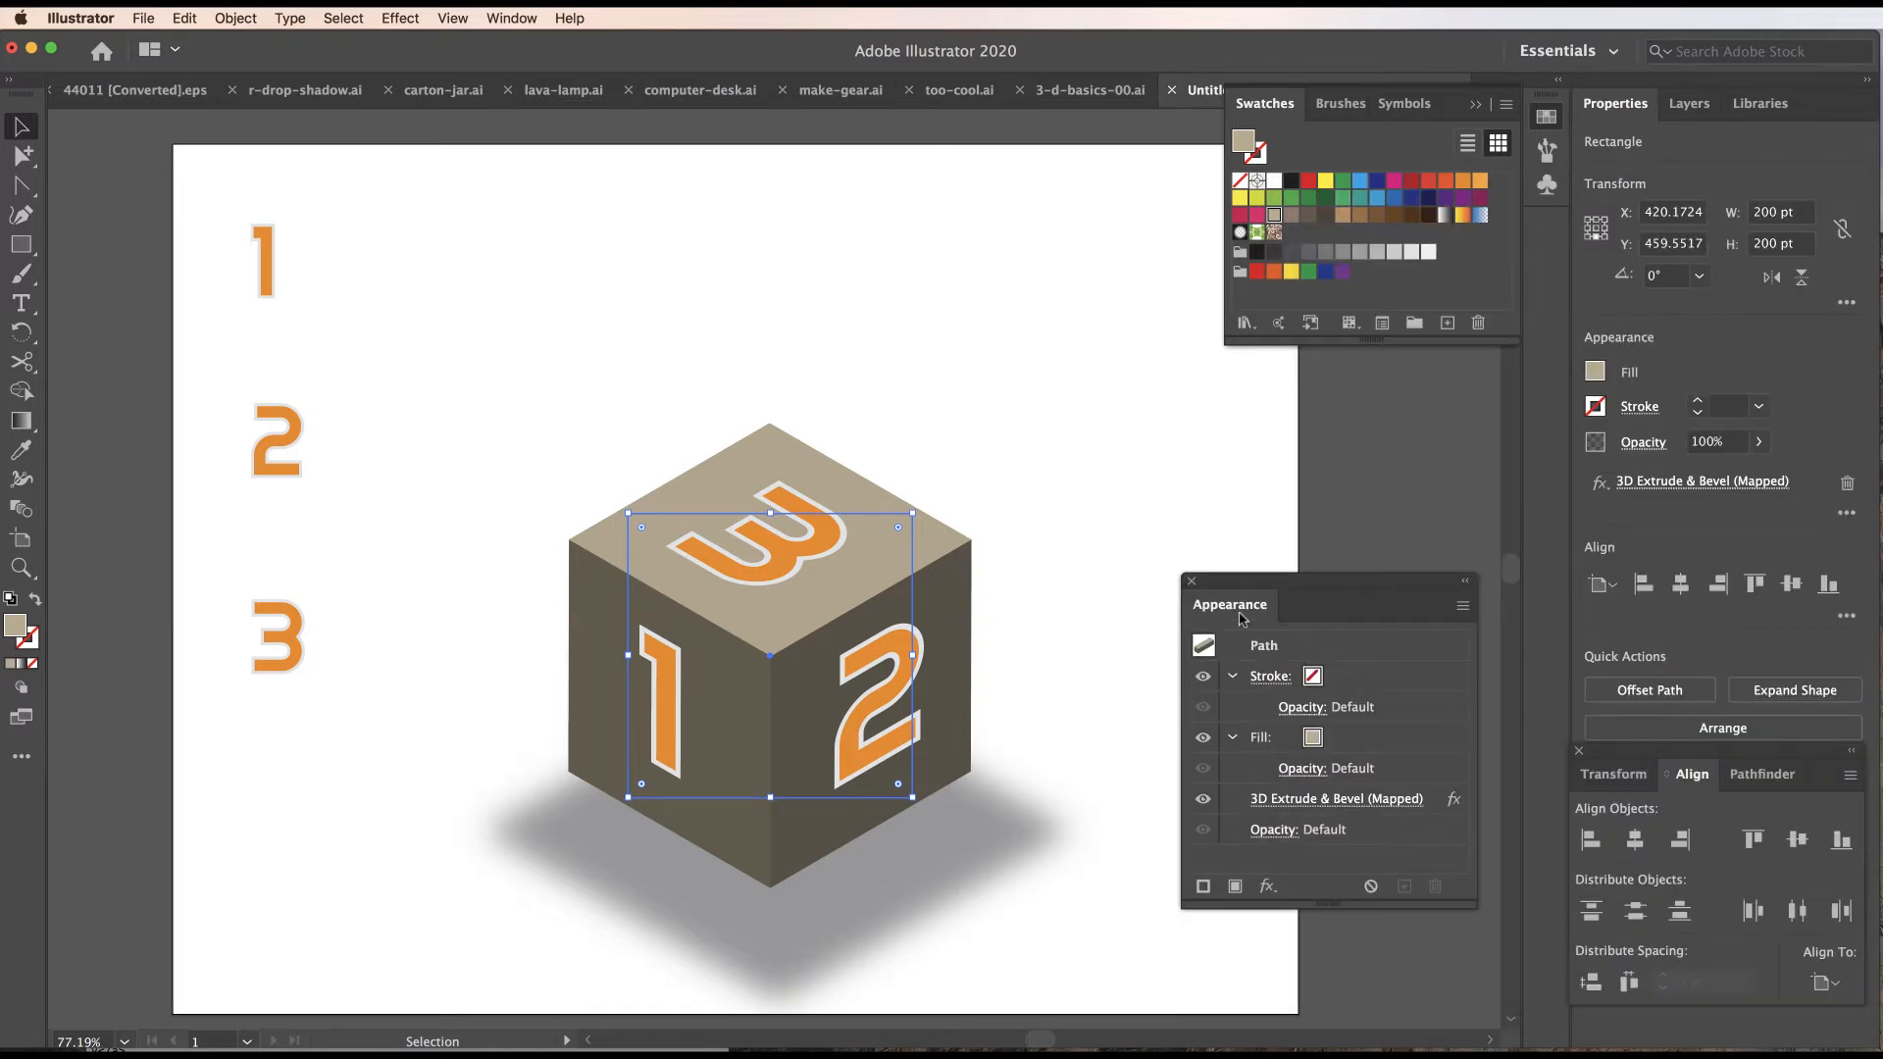
left_click(1285, 800)
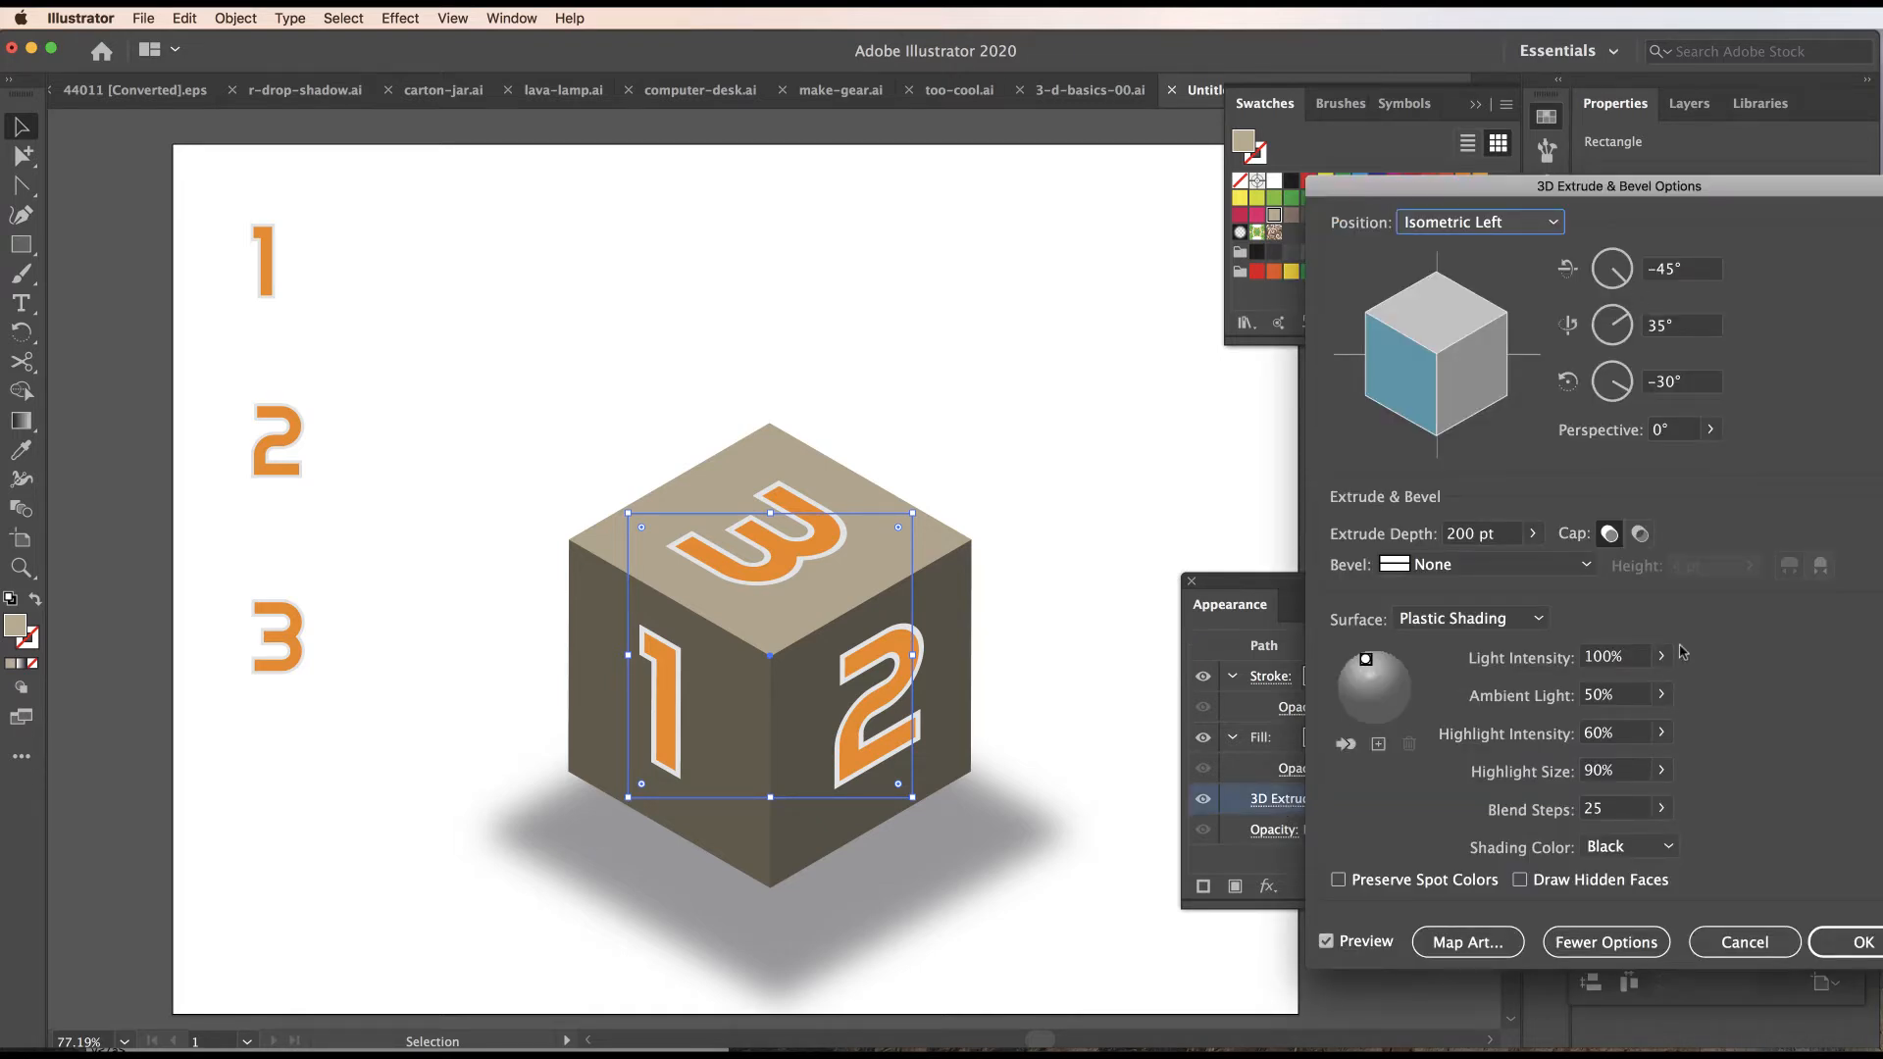
left_click(1584, 565)
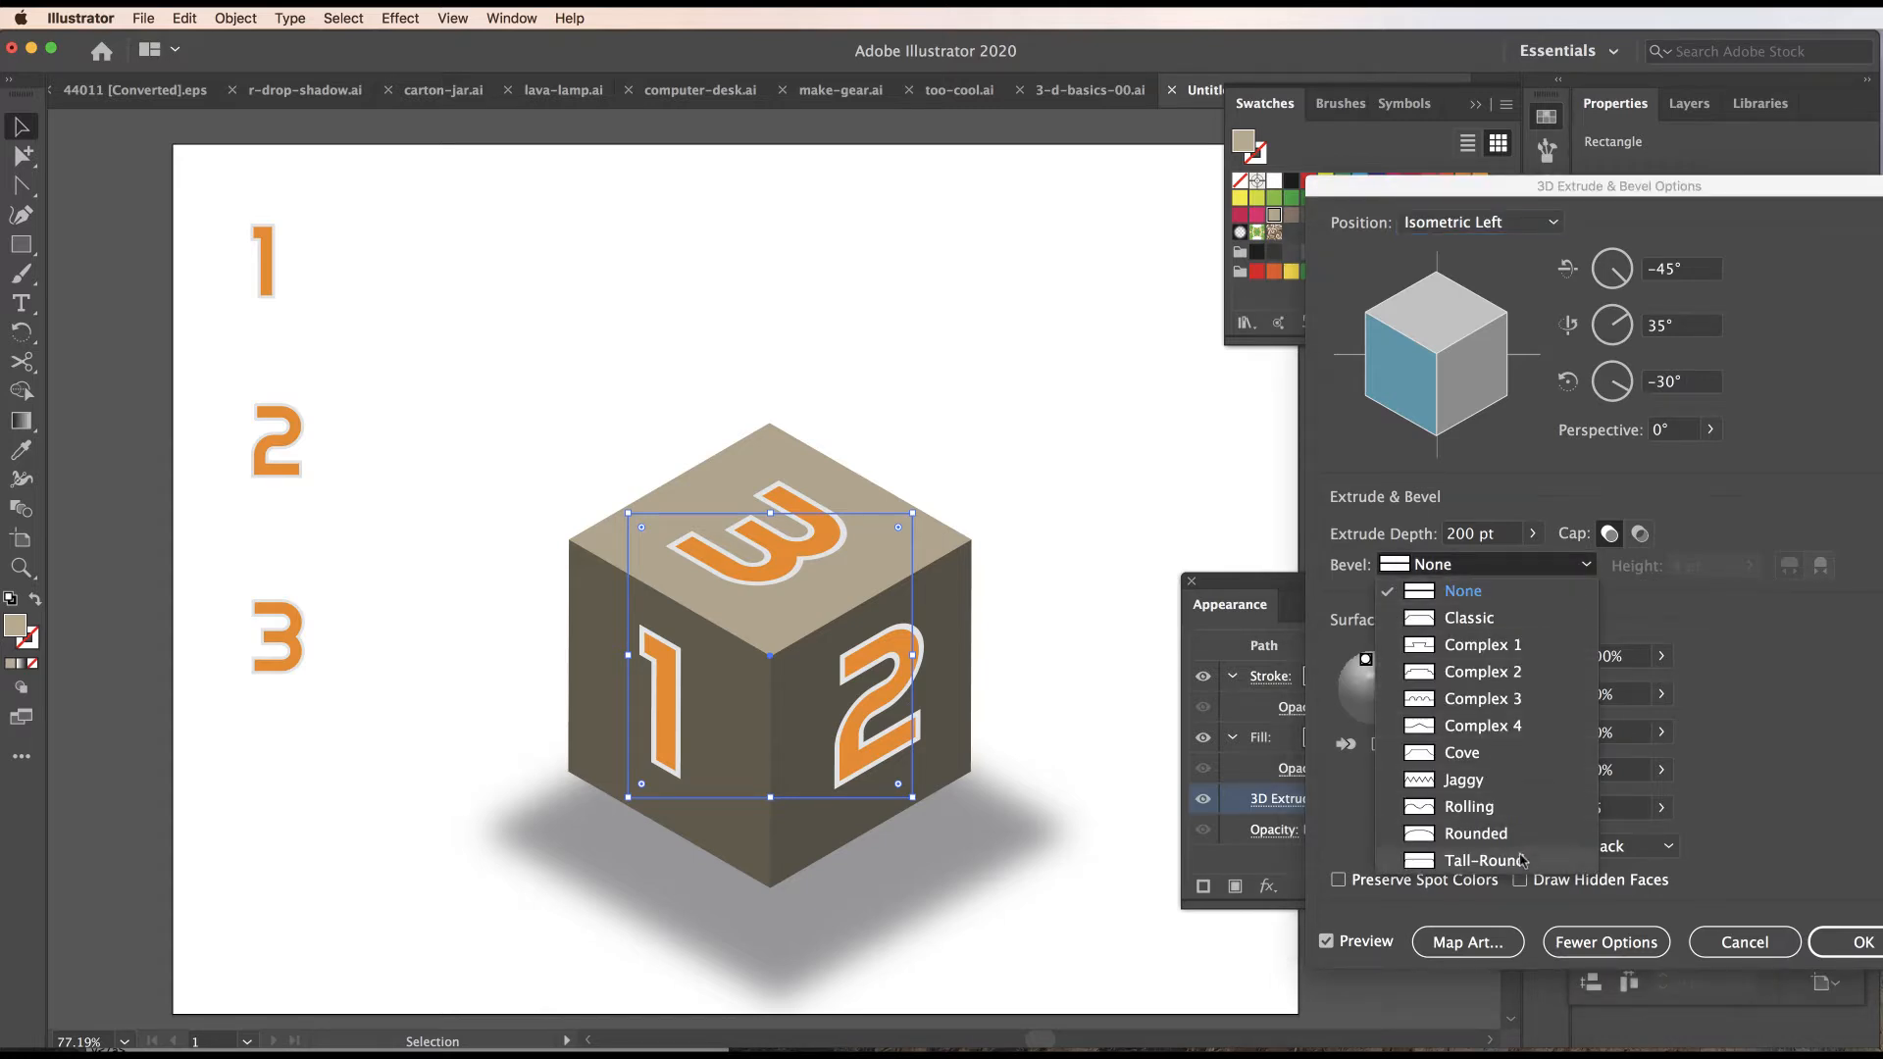
left_click(1476, 835)
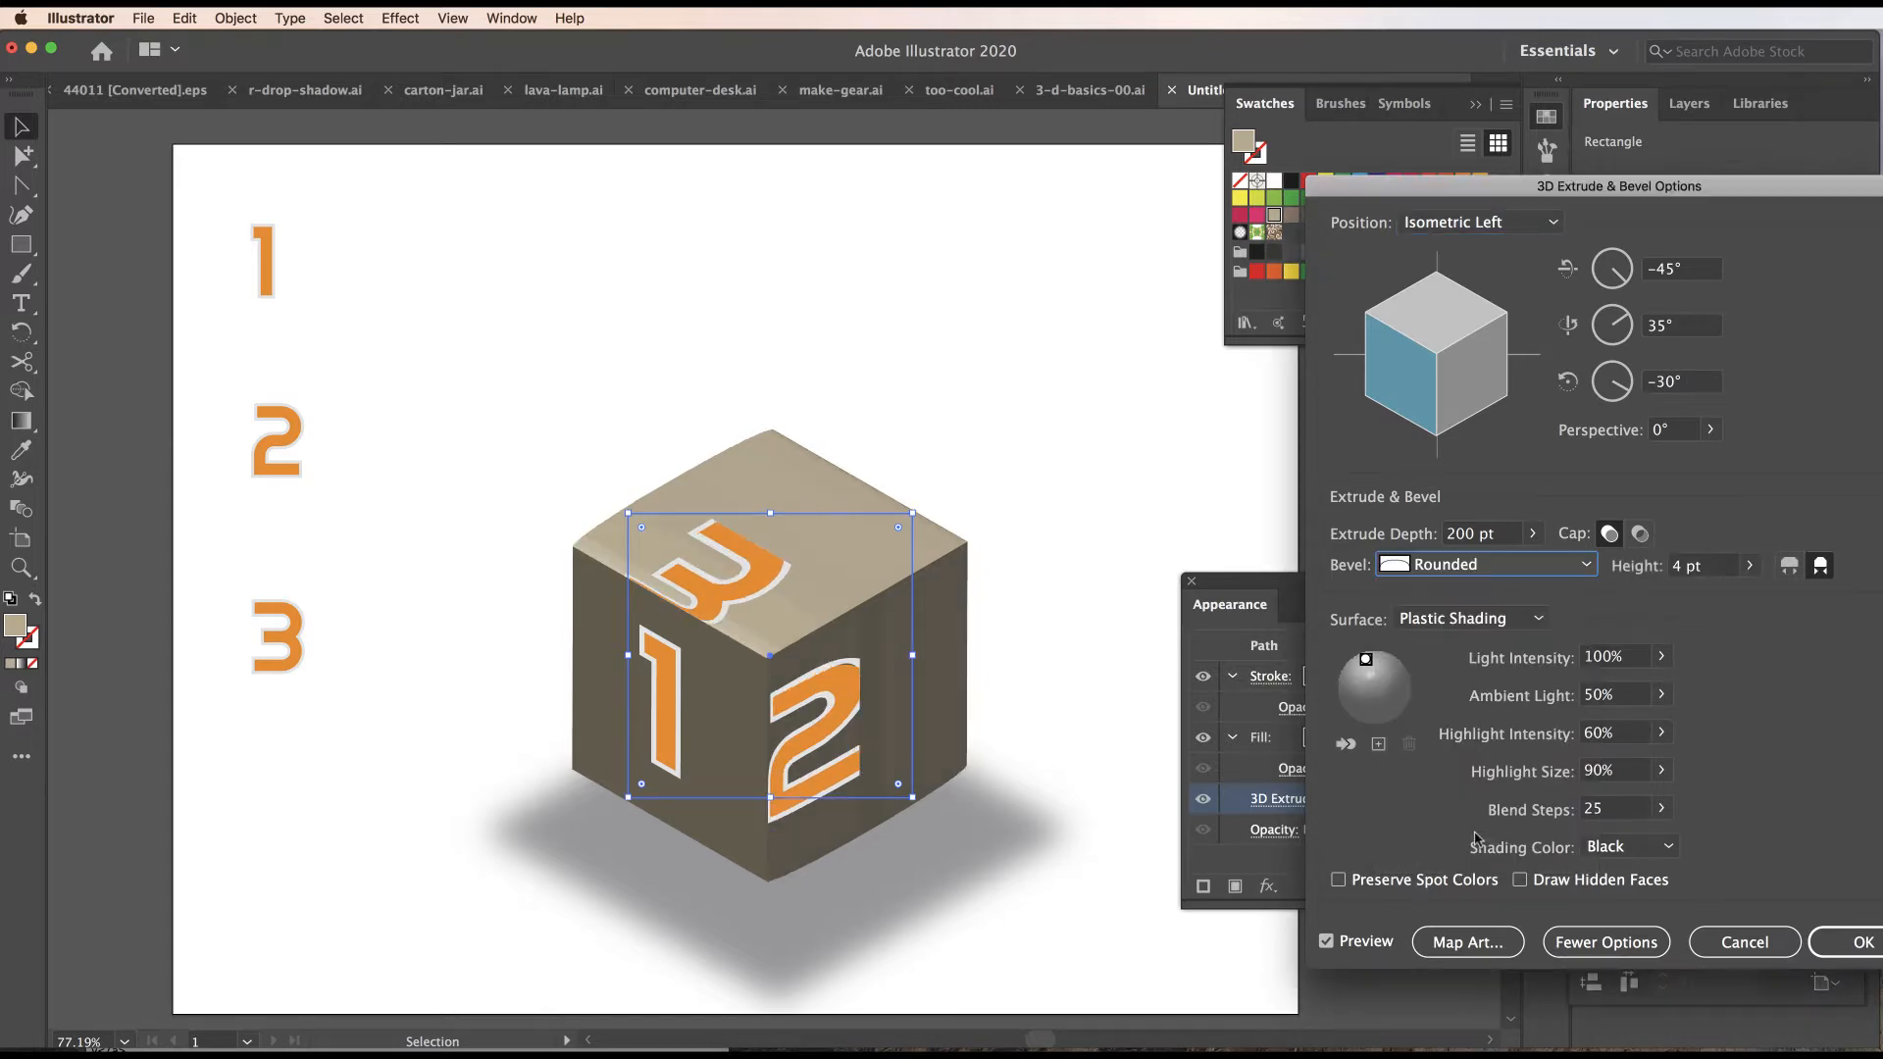
left_click(1586, 569)
left_click(1540, 783)
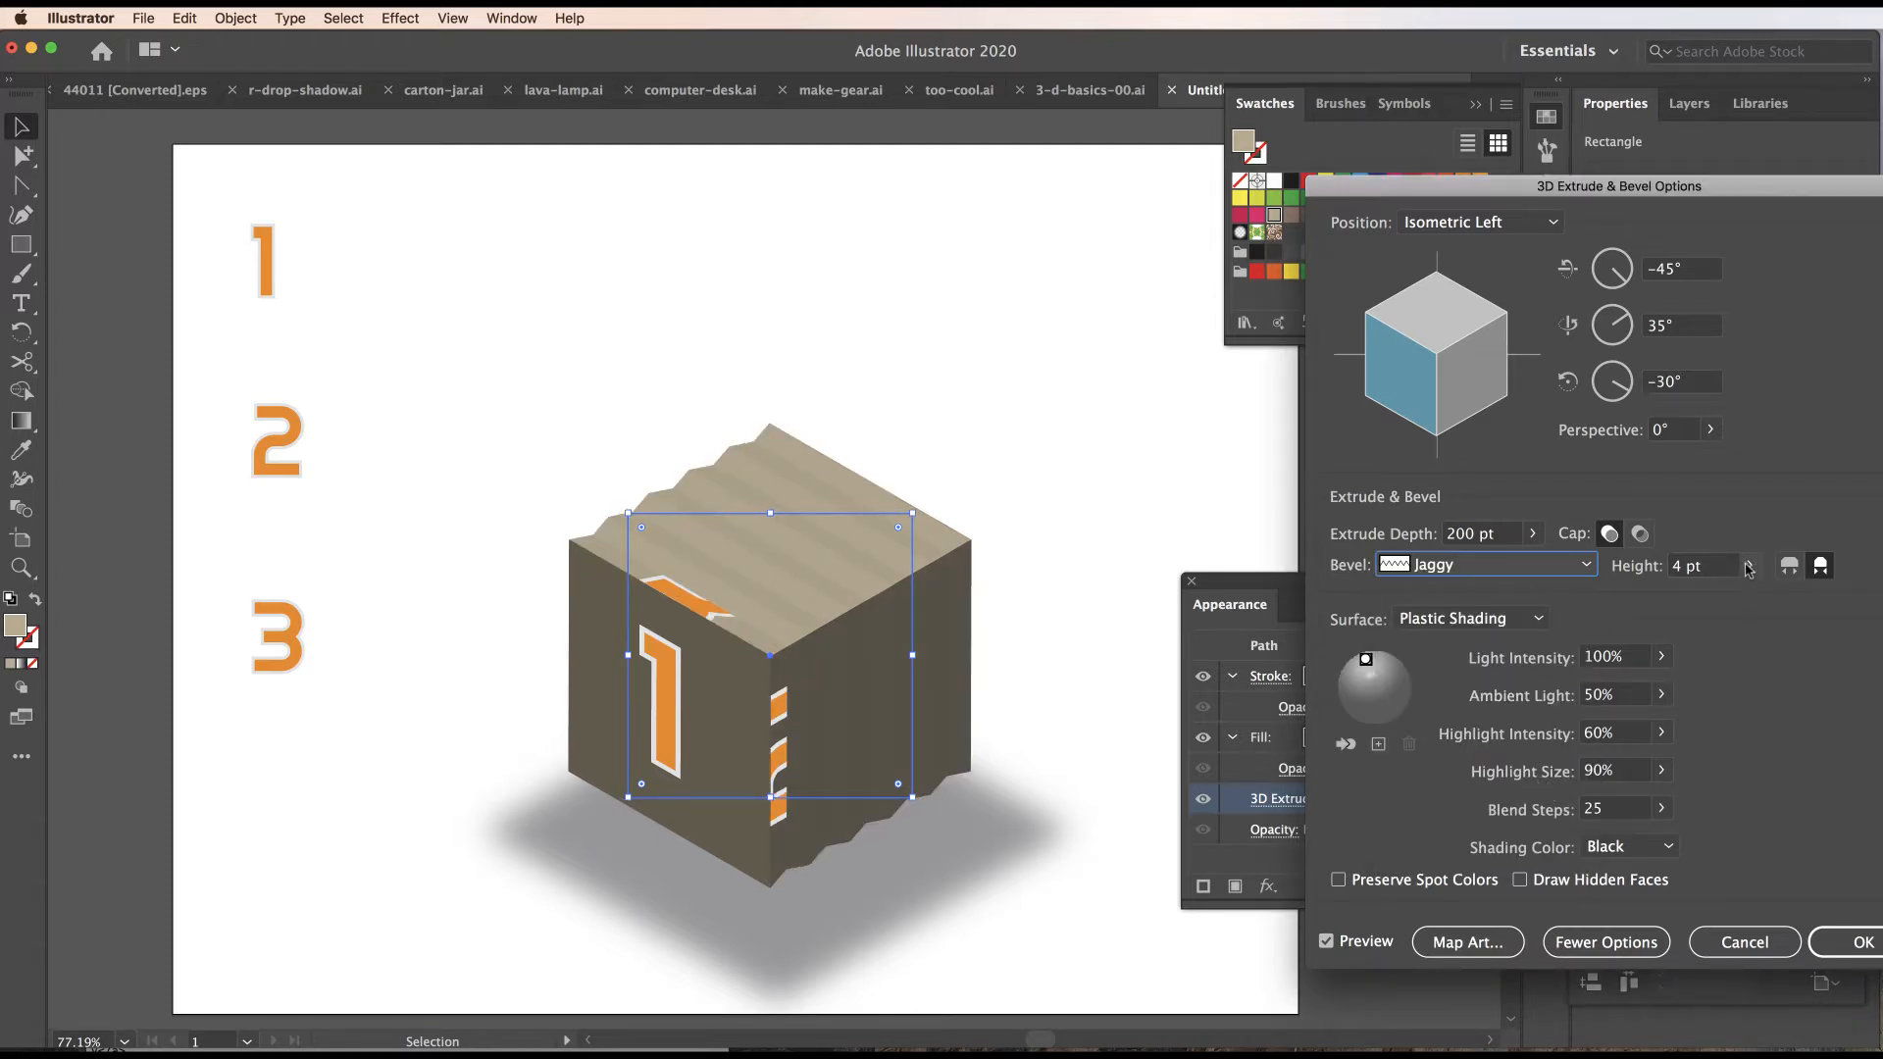
left_click(1750, 566)
left_click_drag(1657, 596, 1685, 595)
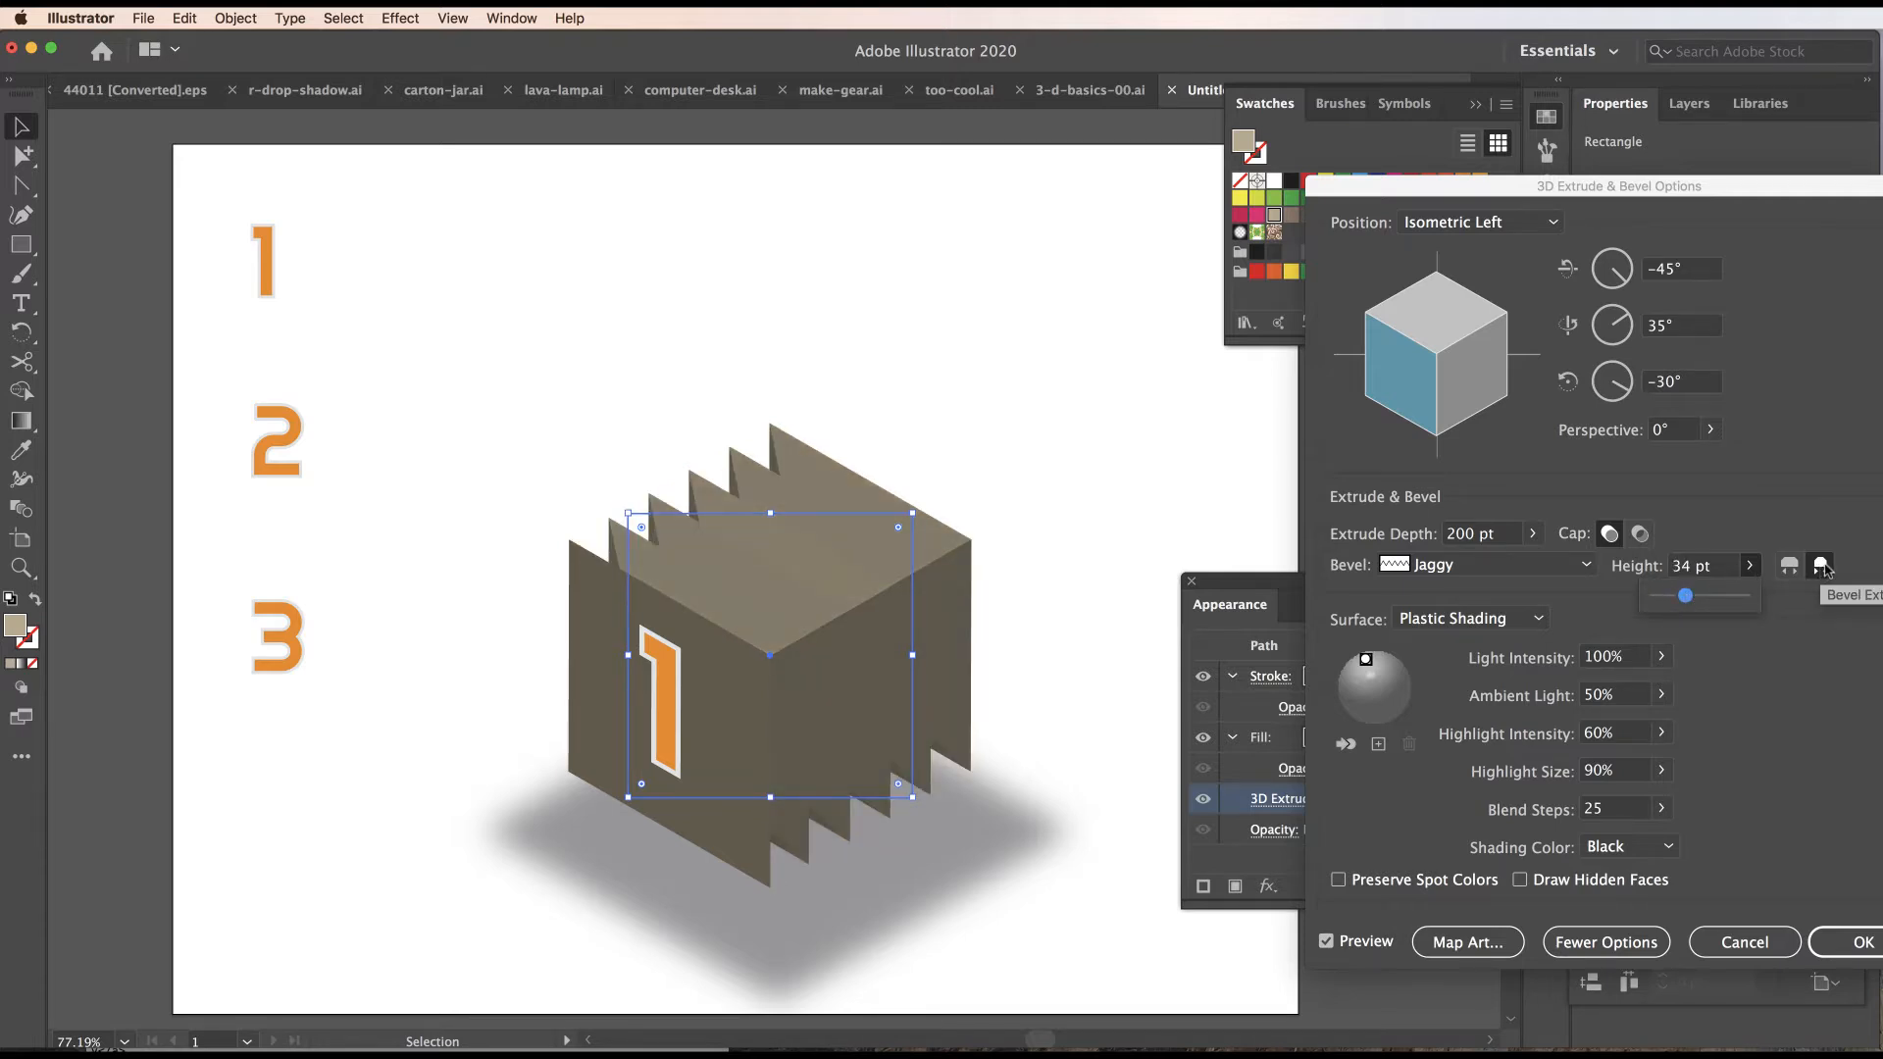
Try extending the Jaggy bevel outward from the cube, restore the bevel to None, and accept the options.
left_click(1791, 566)
left_click(1820, 566)
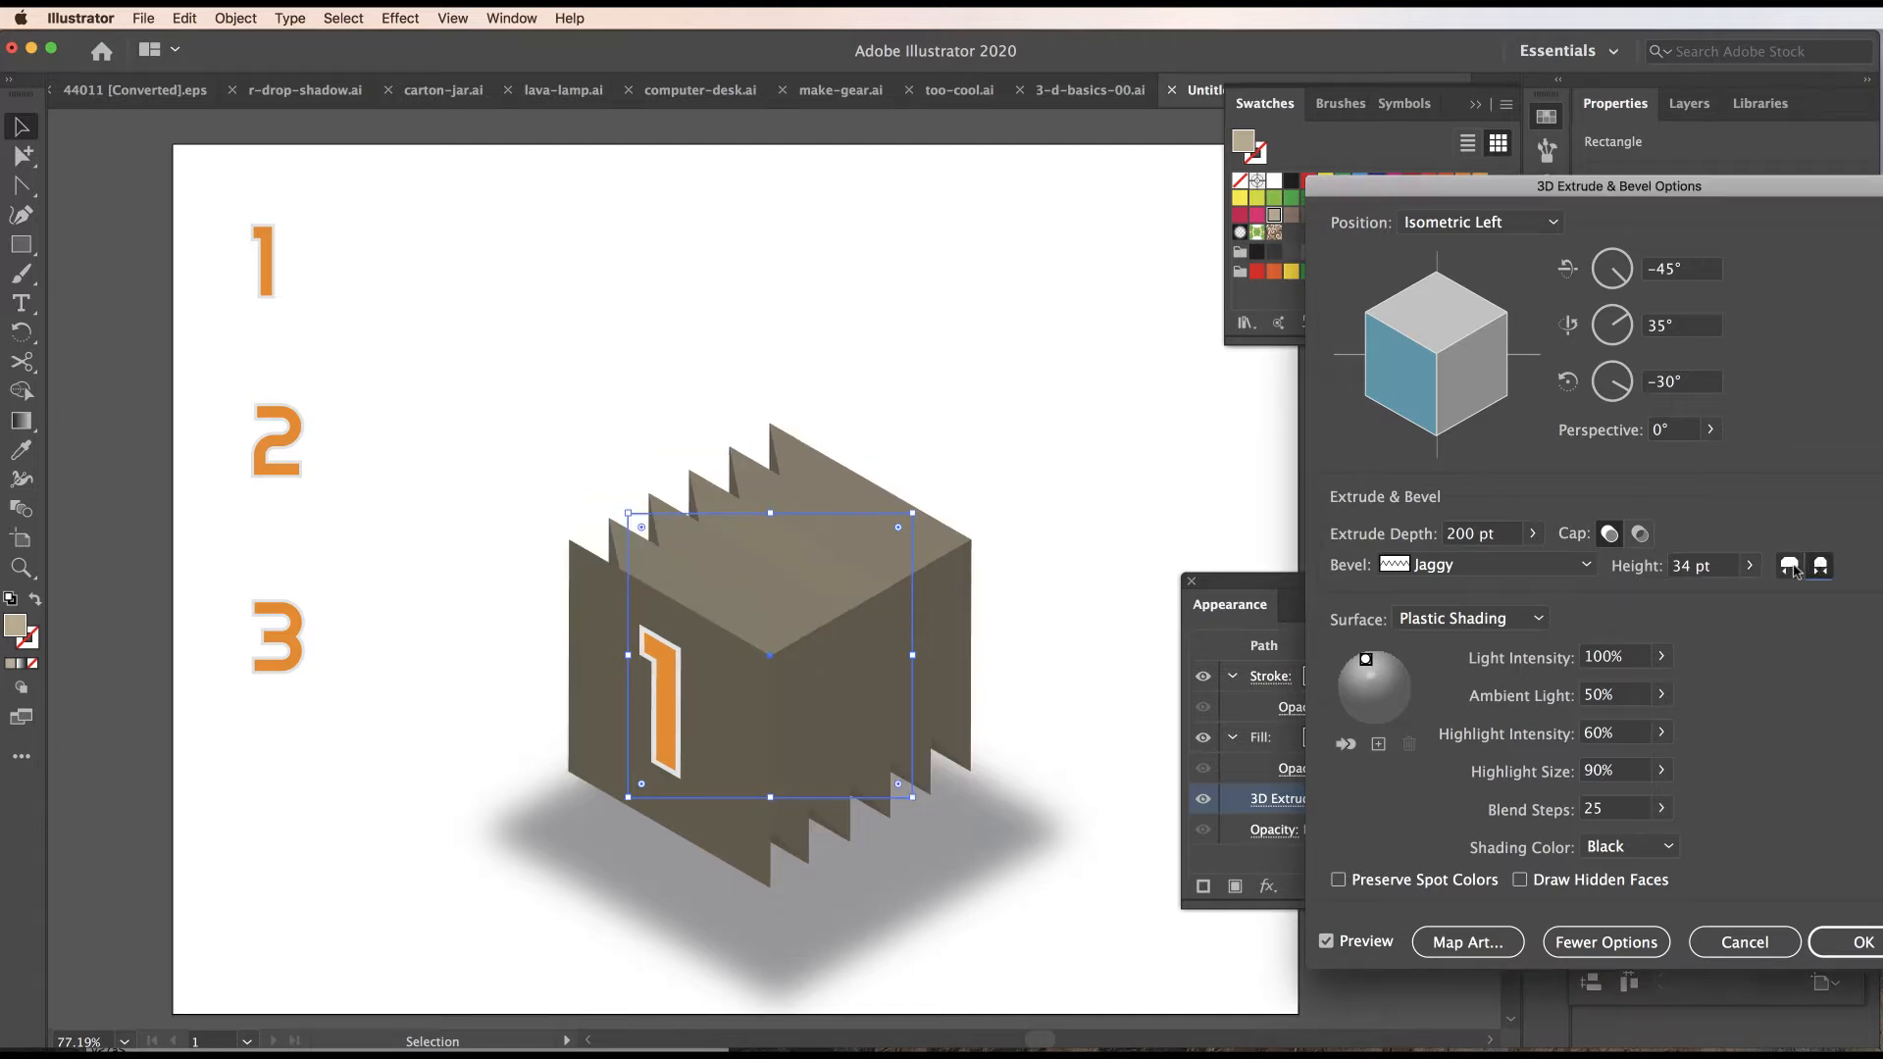
left_click(1791, 566)
left_click(1586, 567)
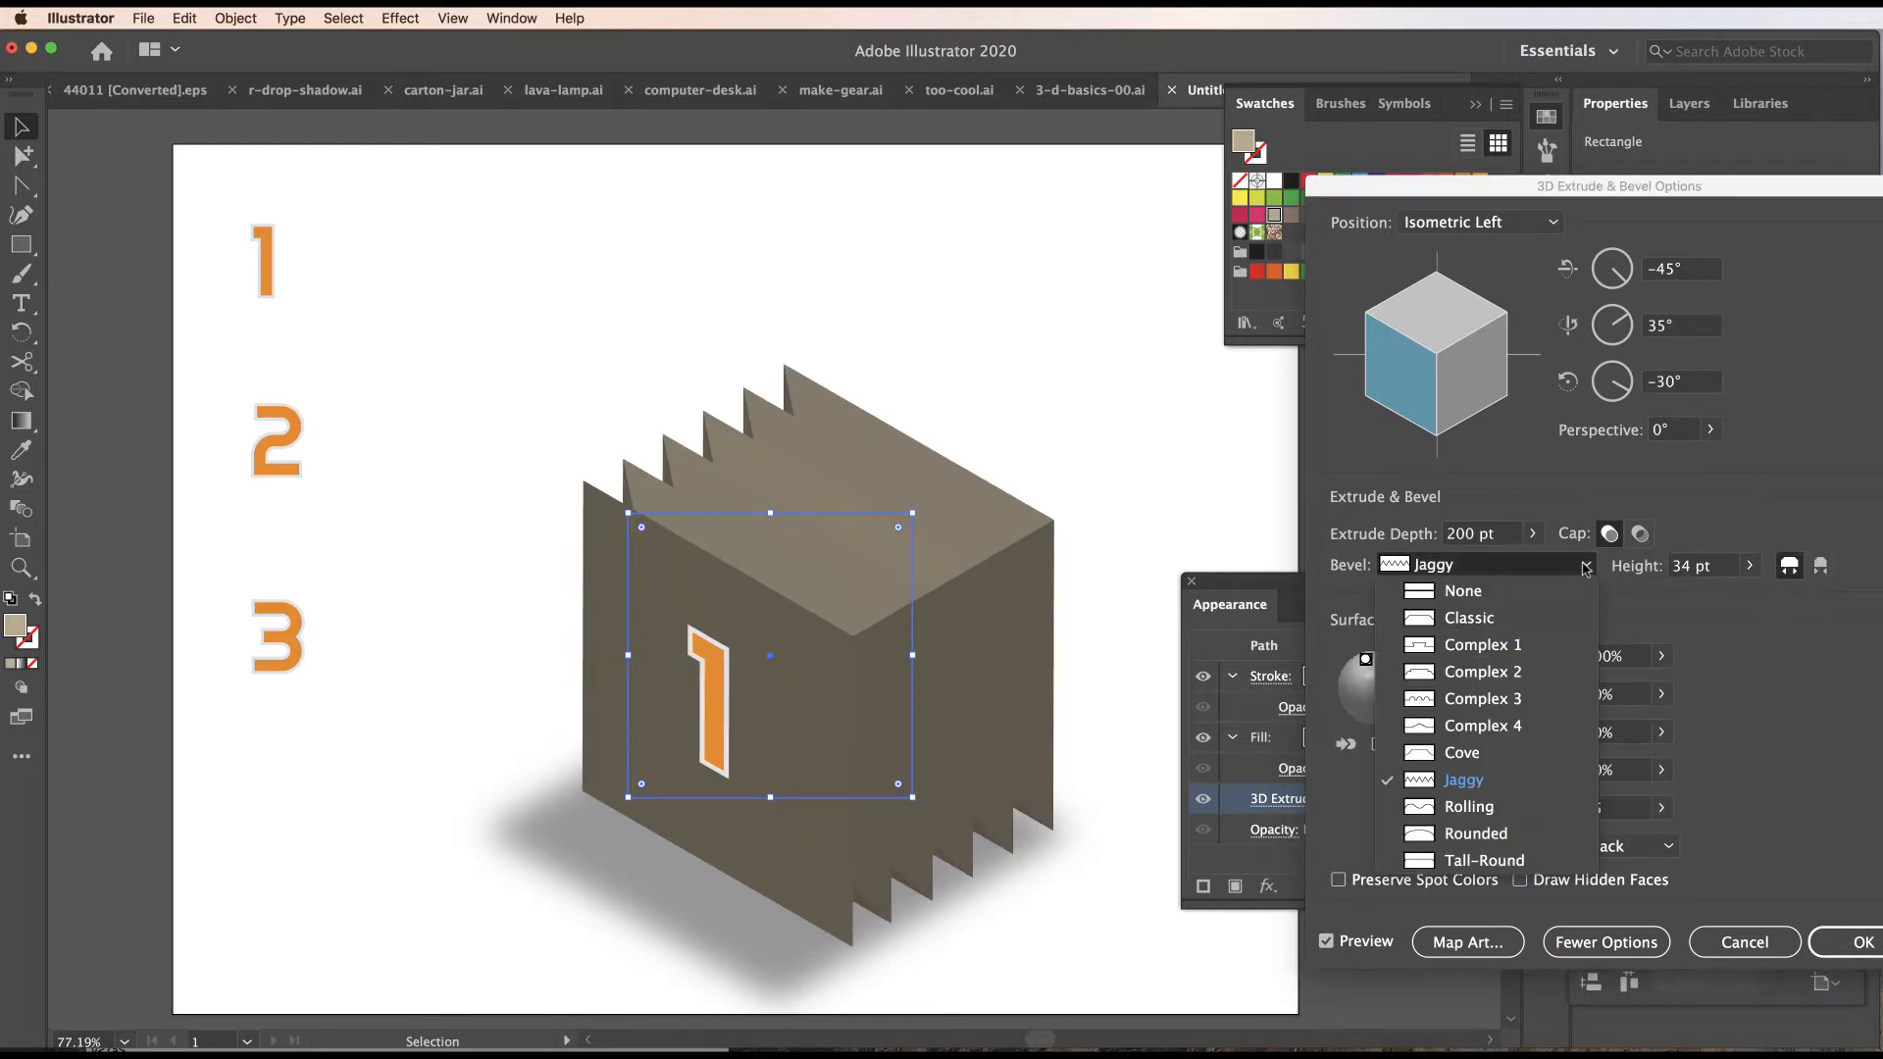
left_click(1477, 595)
key("Return")
left_click(1124, 392)
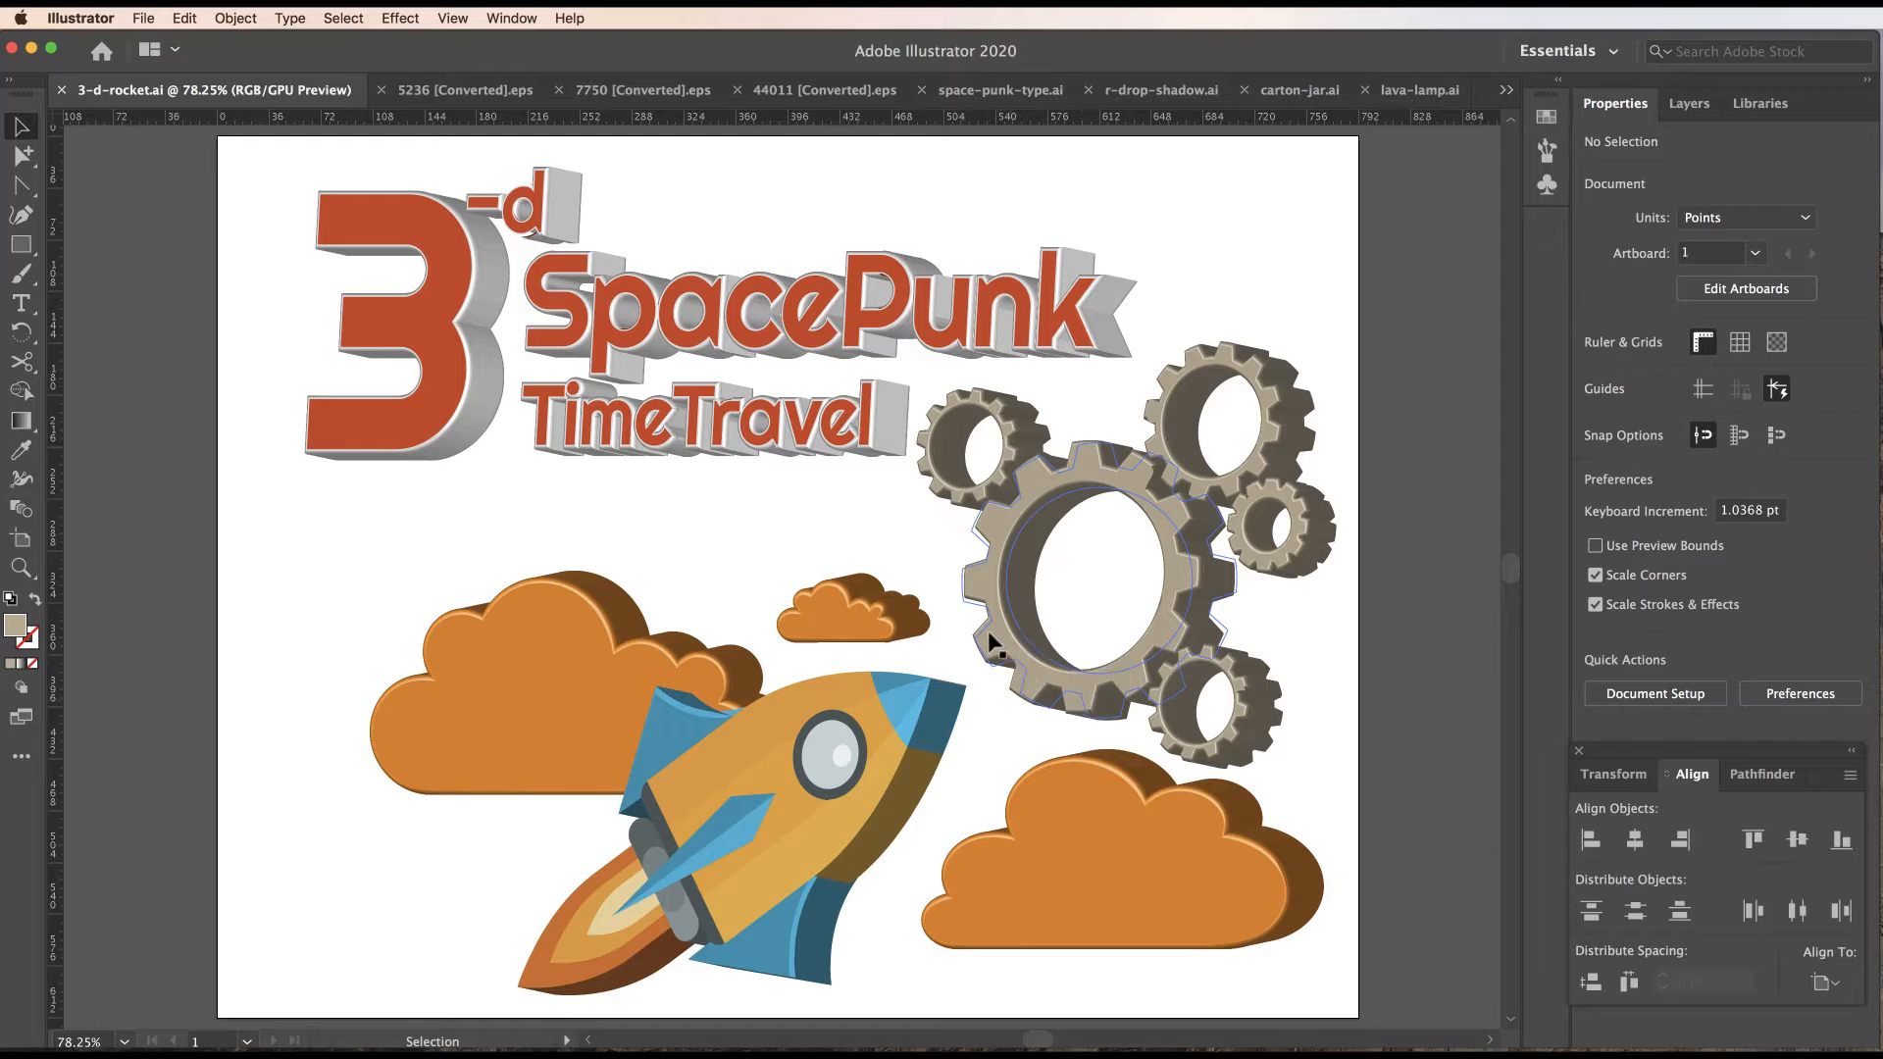
Create a landscape Letter document of 792 x 612 pt and set its document color mode to RGB.
left_click(143, 17)
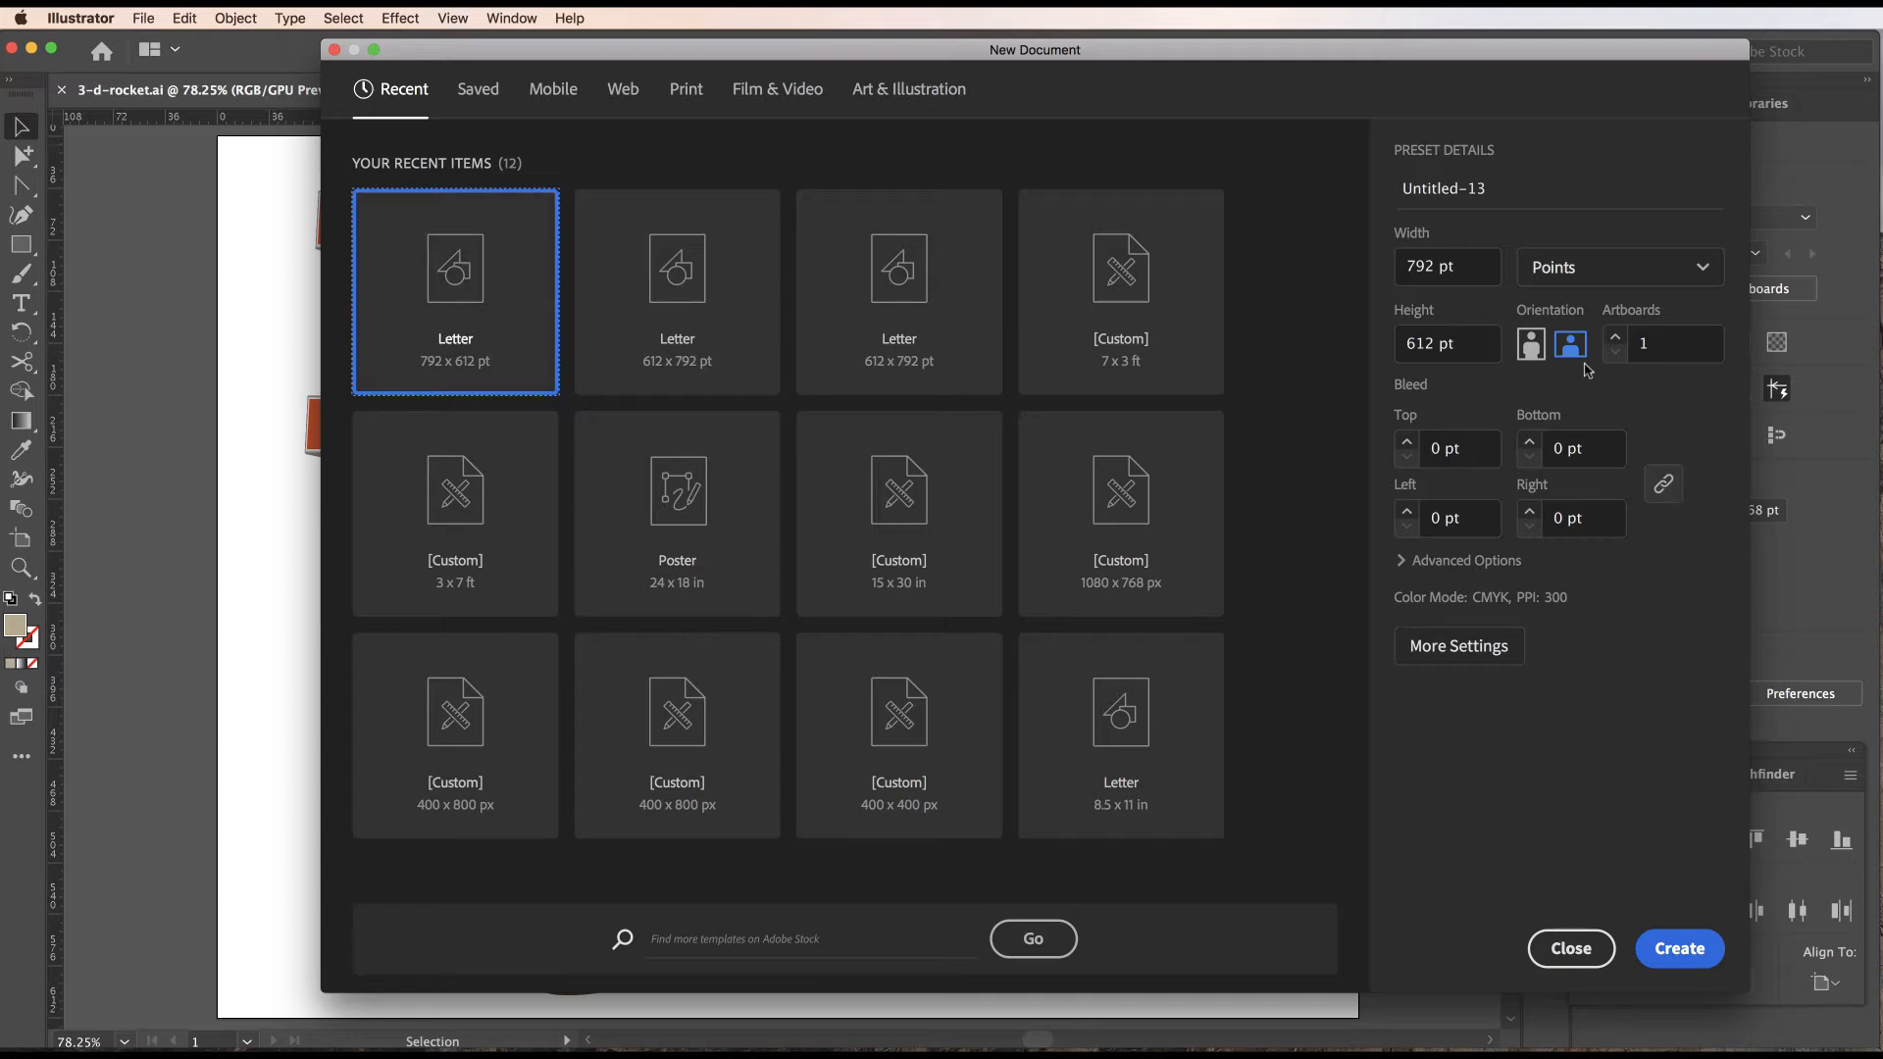
left_click(1679, 949)
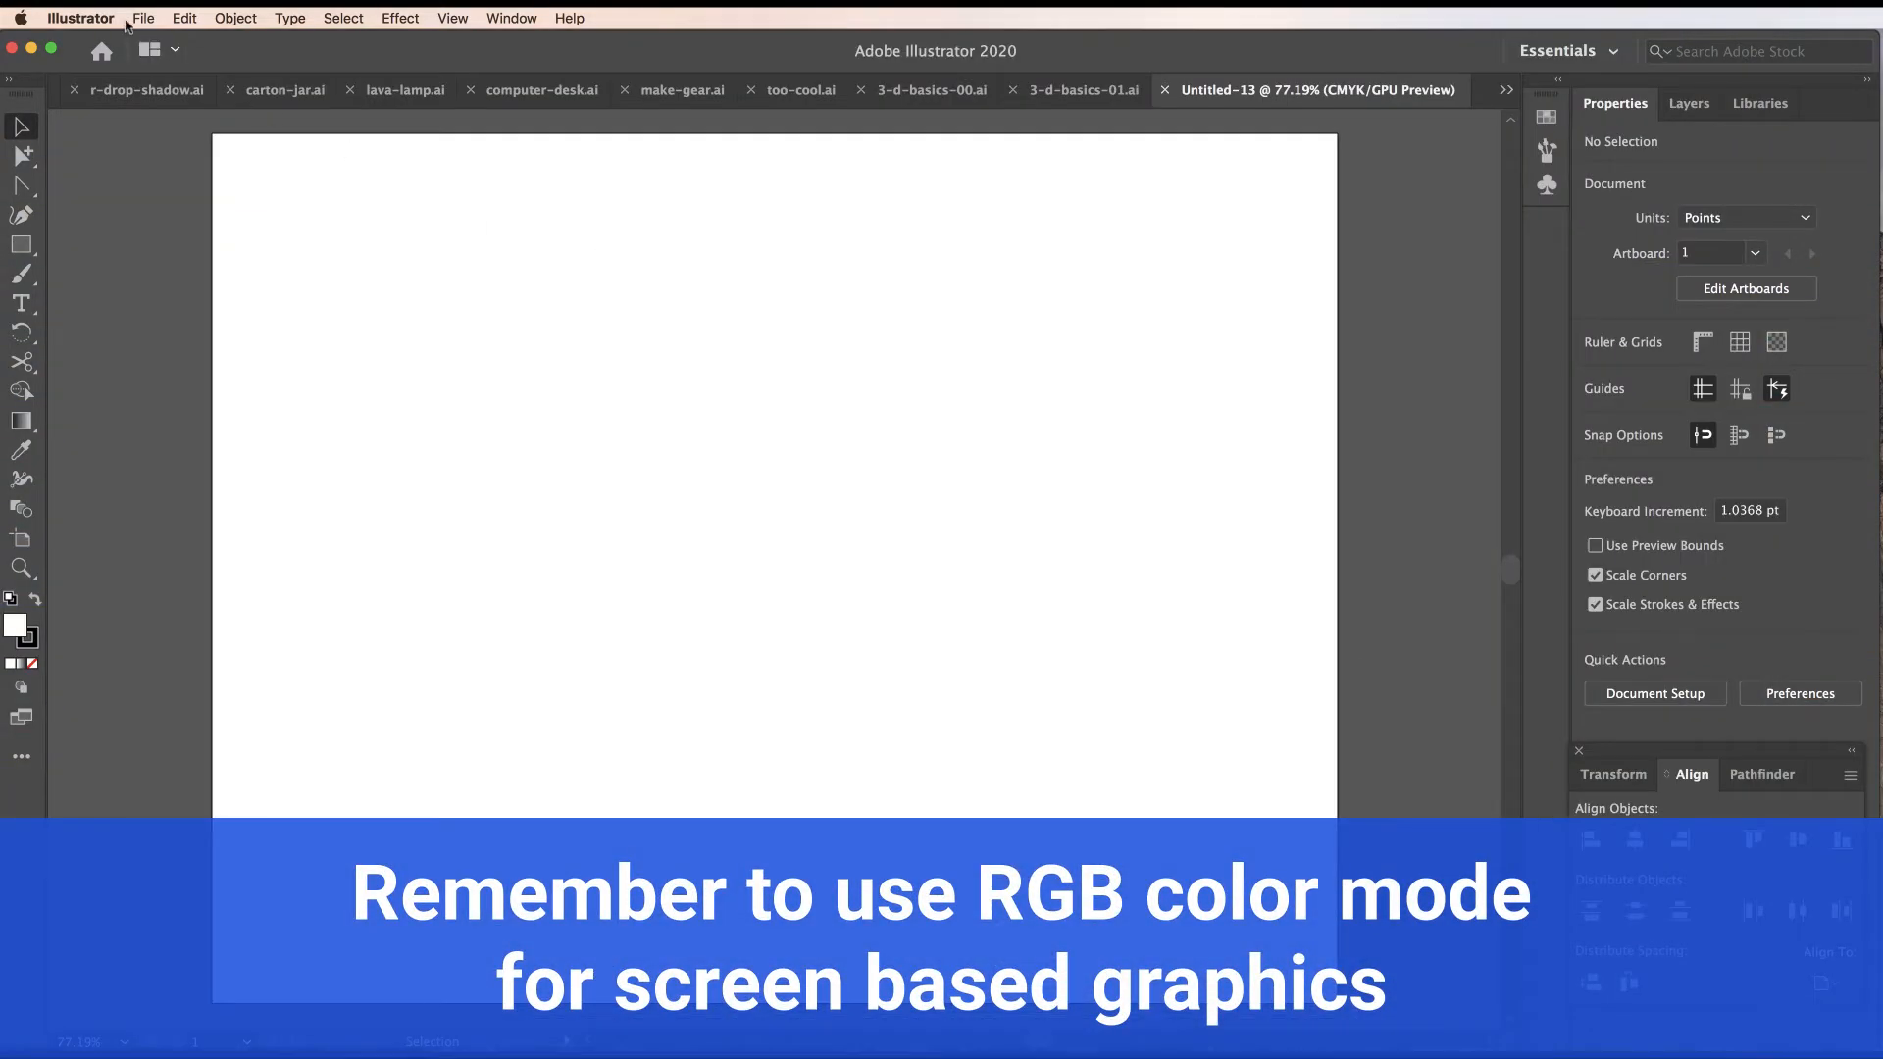
left_click(138, 19)
mouse_move(231, 476)
left_click(405, 492)
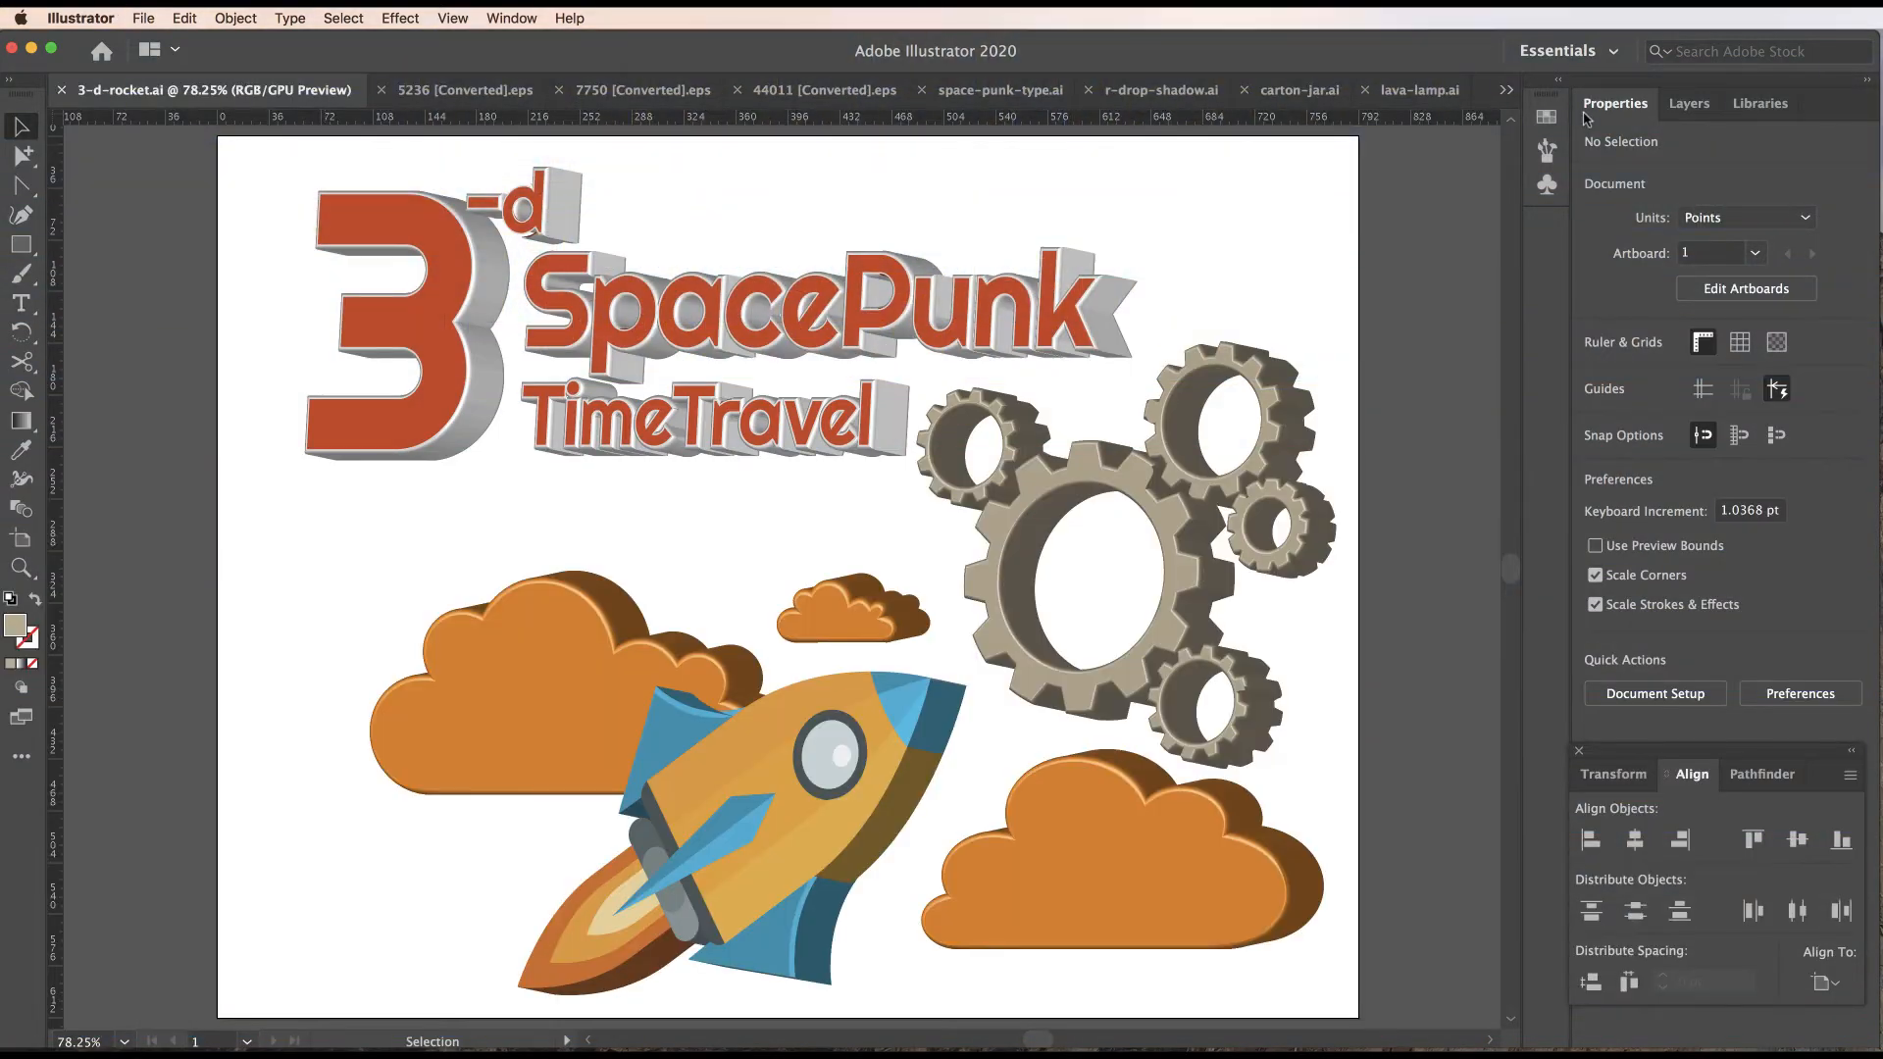
Look through the open source files for the cloud, gear and SpacePunk lettering artwork, and return to the gear file 44011.
left_click(437, 91)
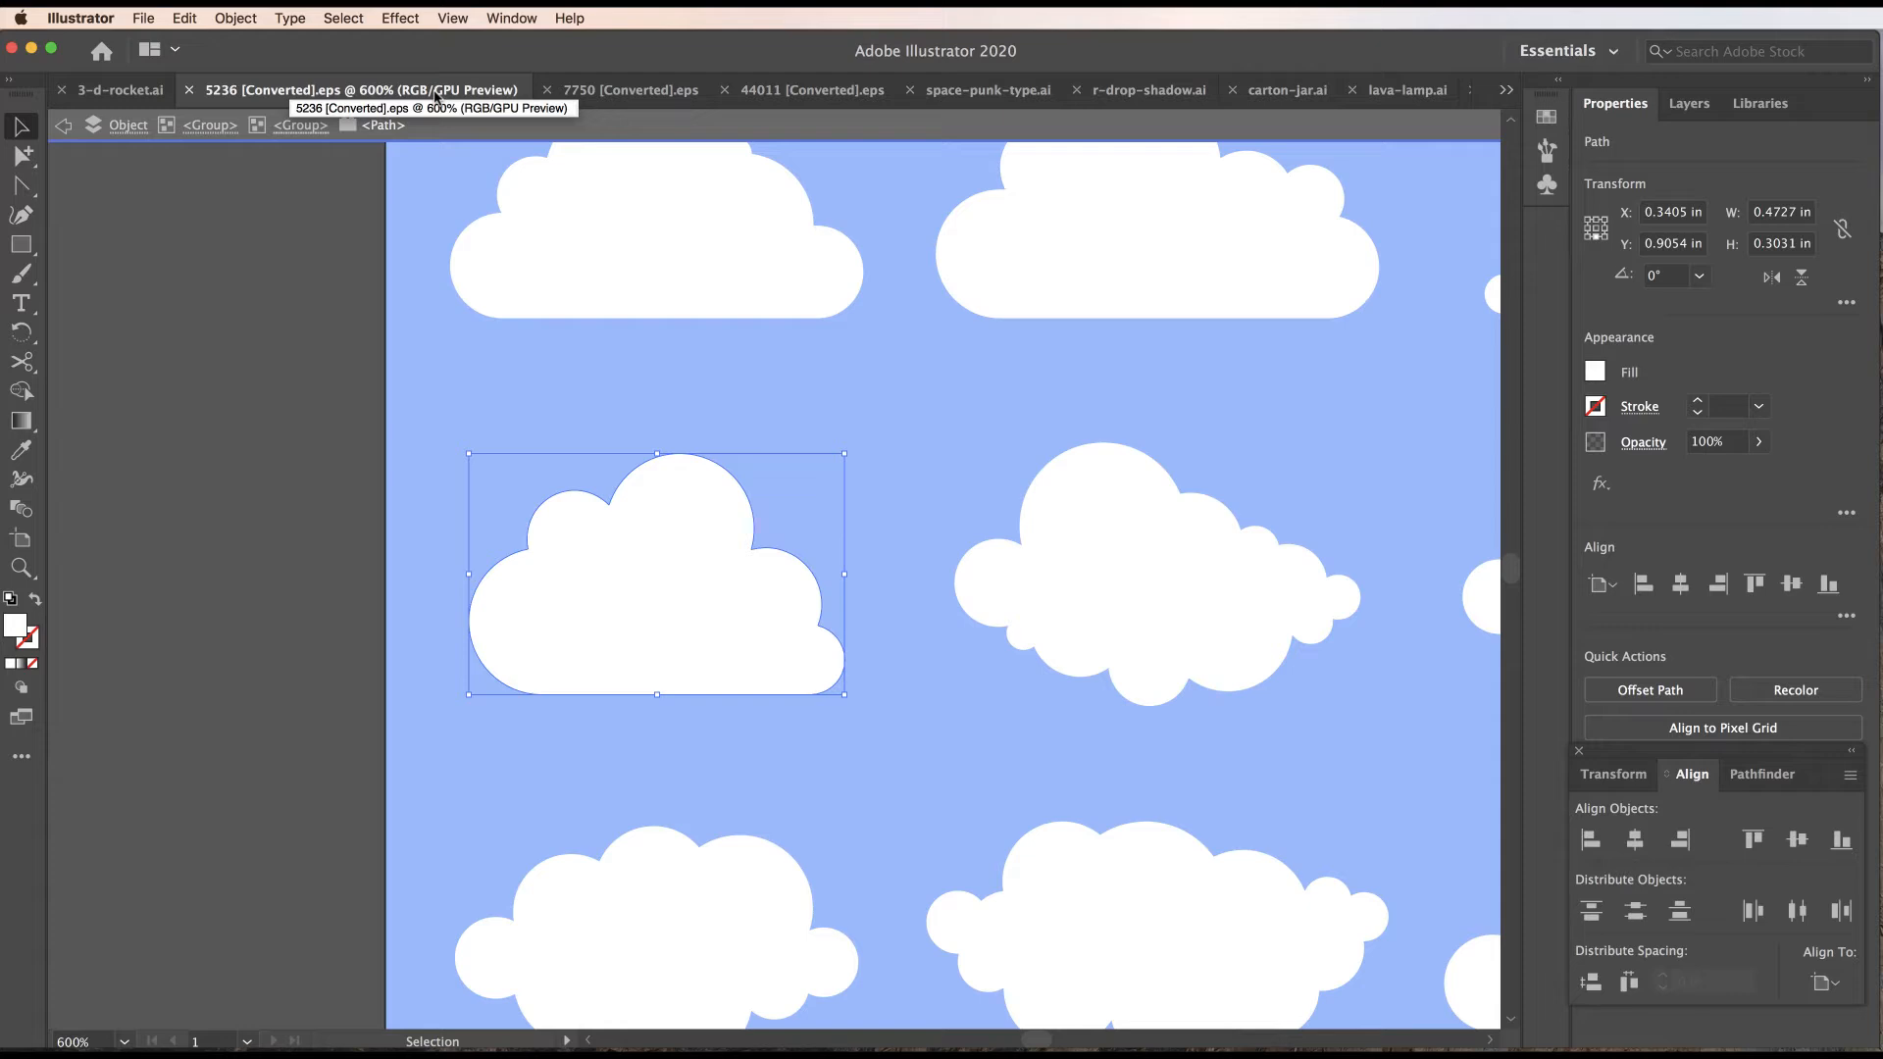
left_click(628, 90)
left_click(789, 92)
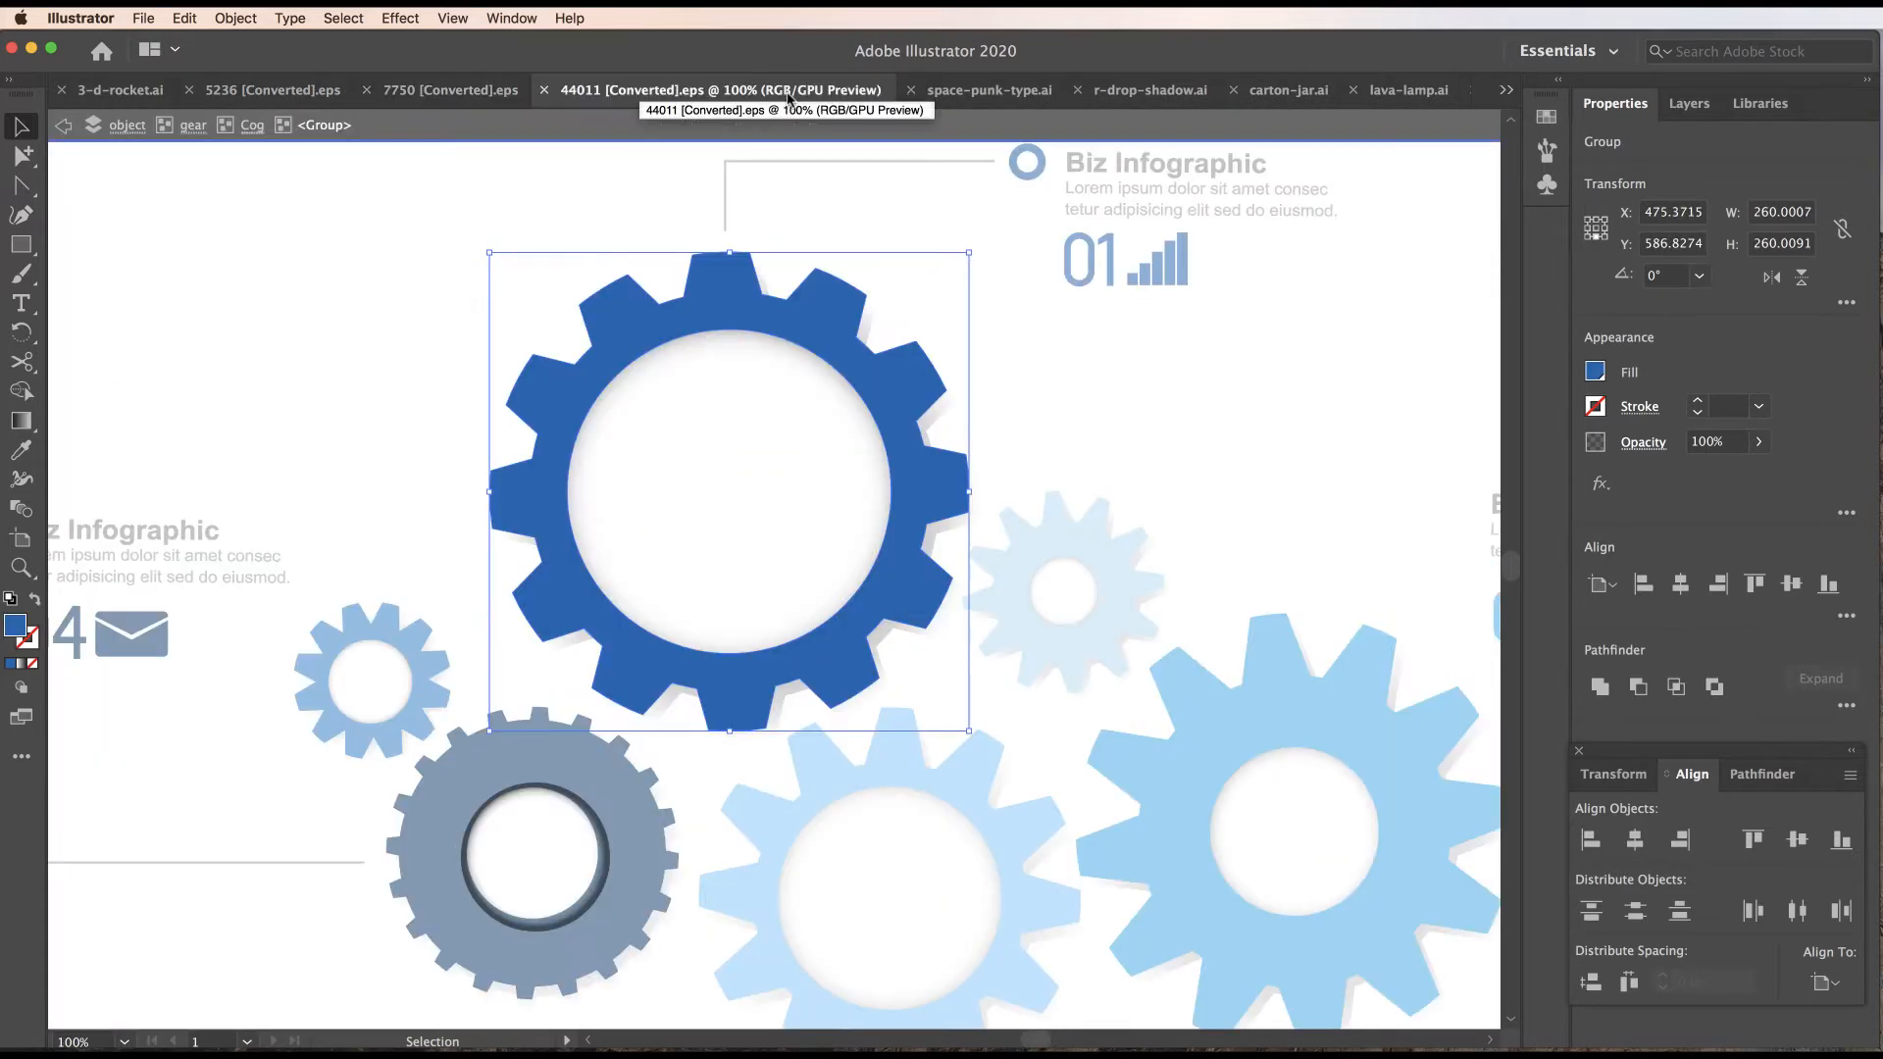
left_click(977, 92)
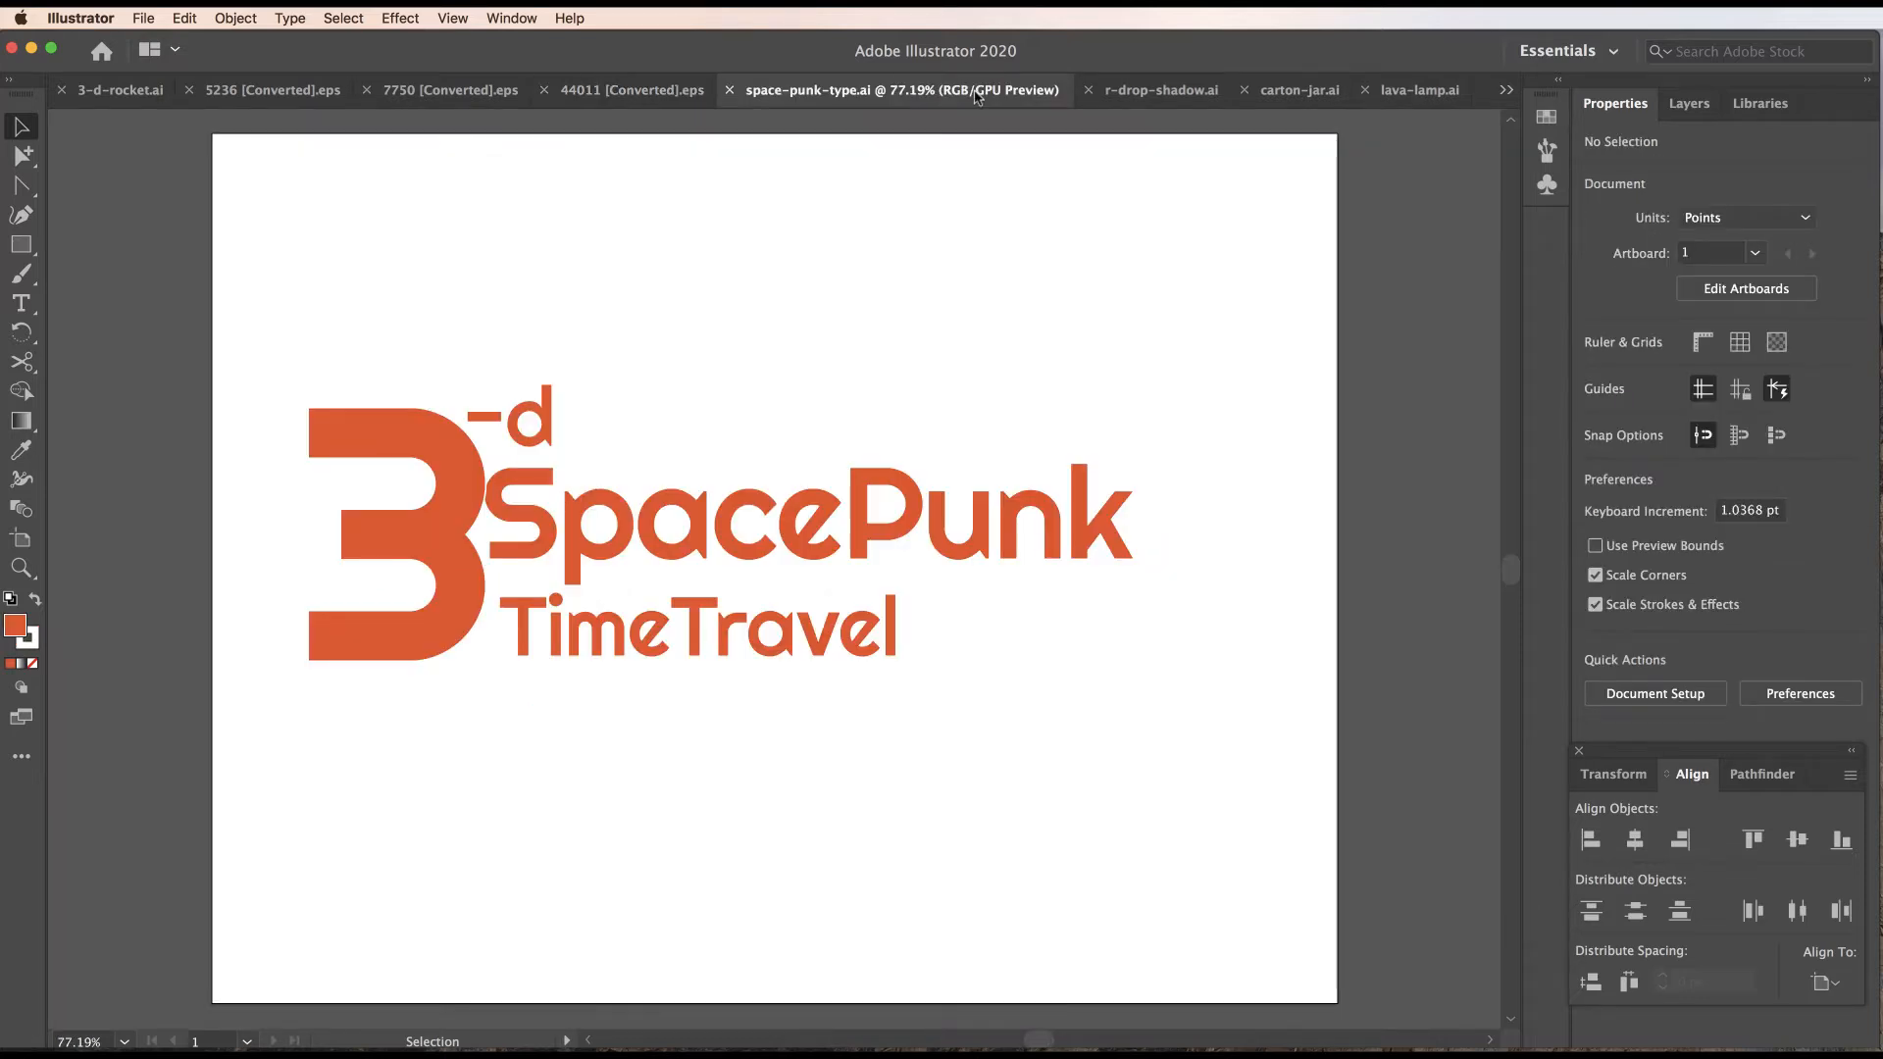
left_click(633, 90)
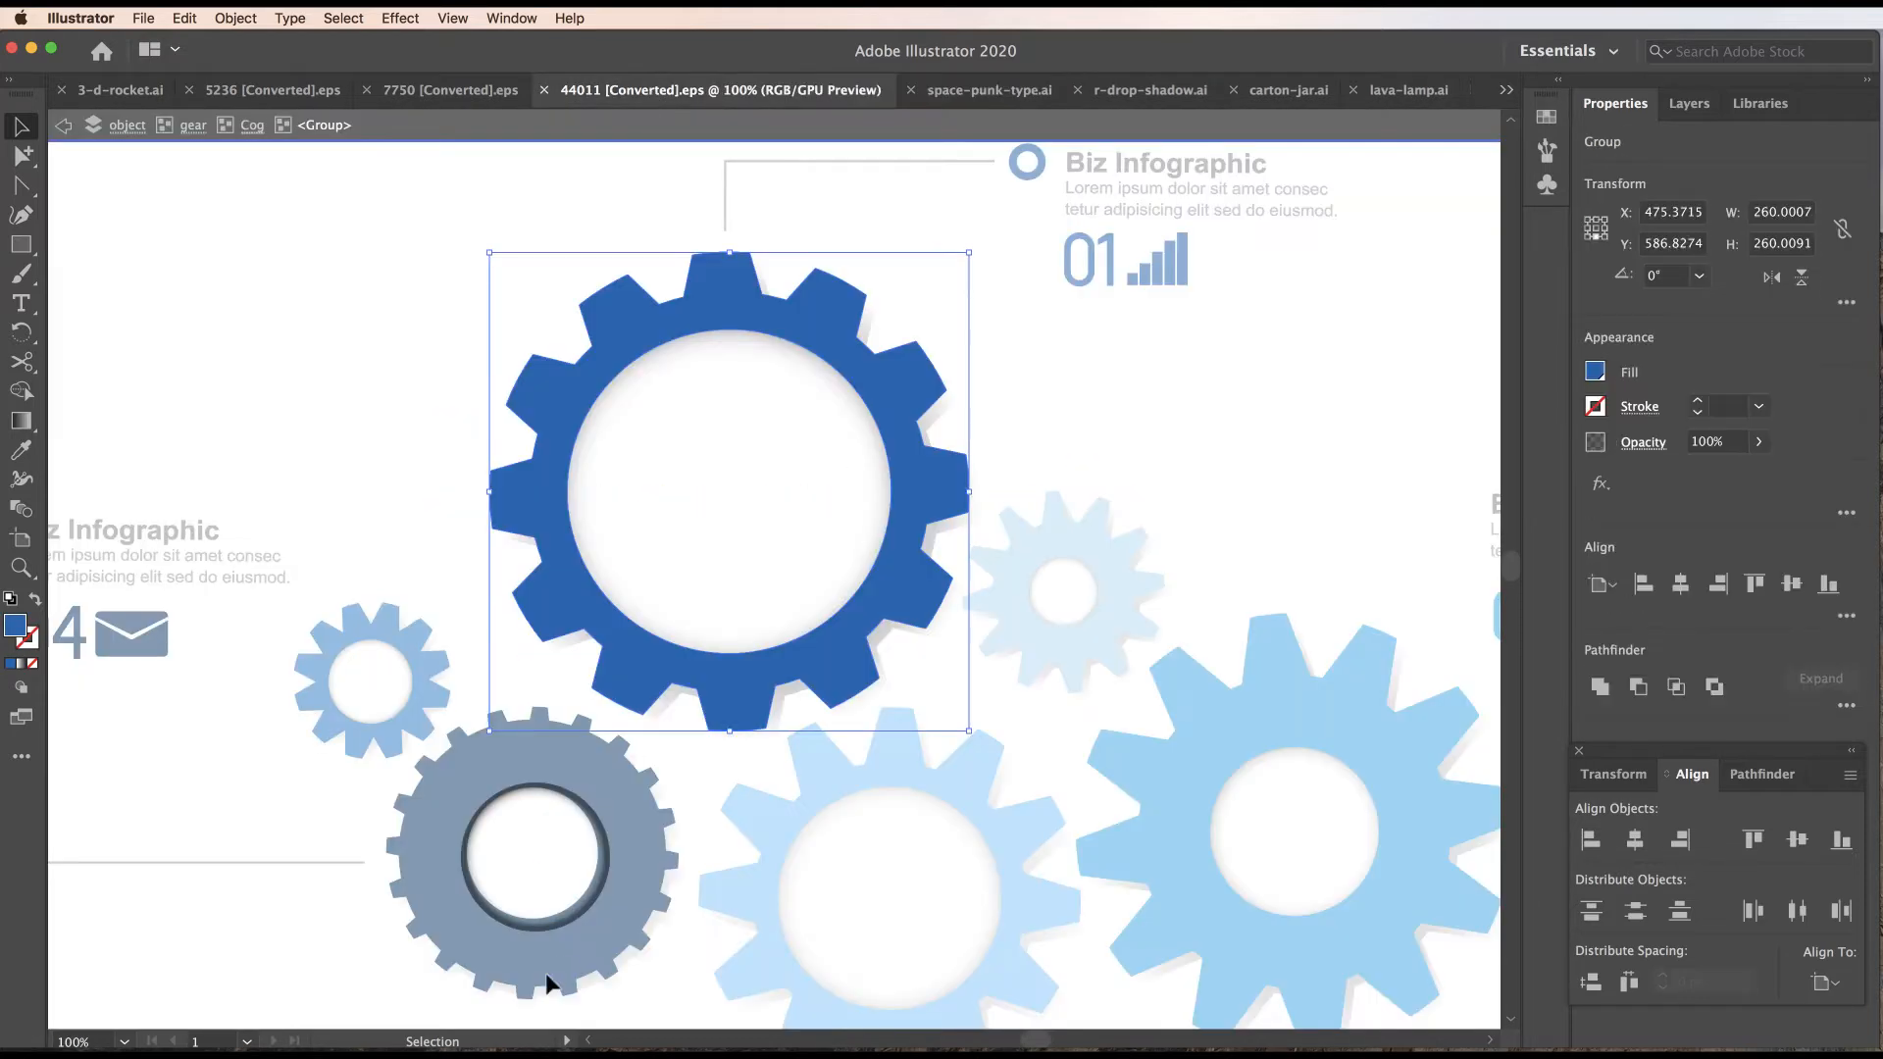
Bring the rocket-credit.txt note with the vector art credit into view, and put it away again.
left_click_drag(586, 1057, 611, 830)
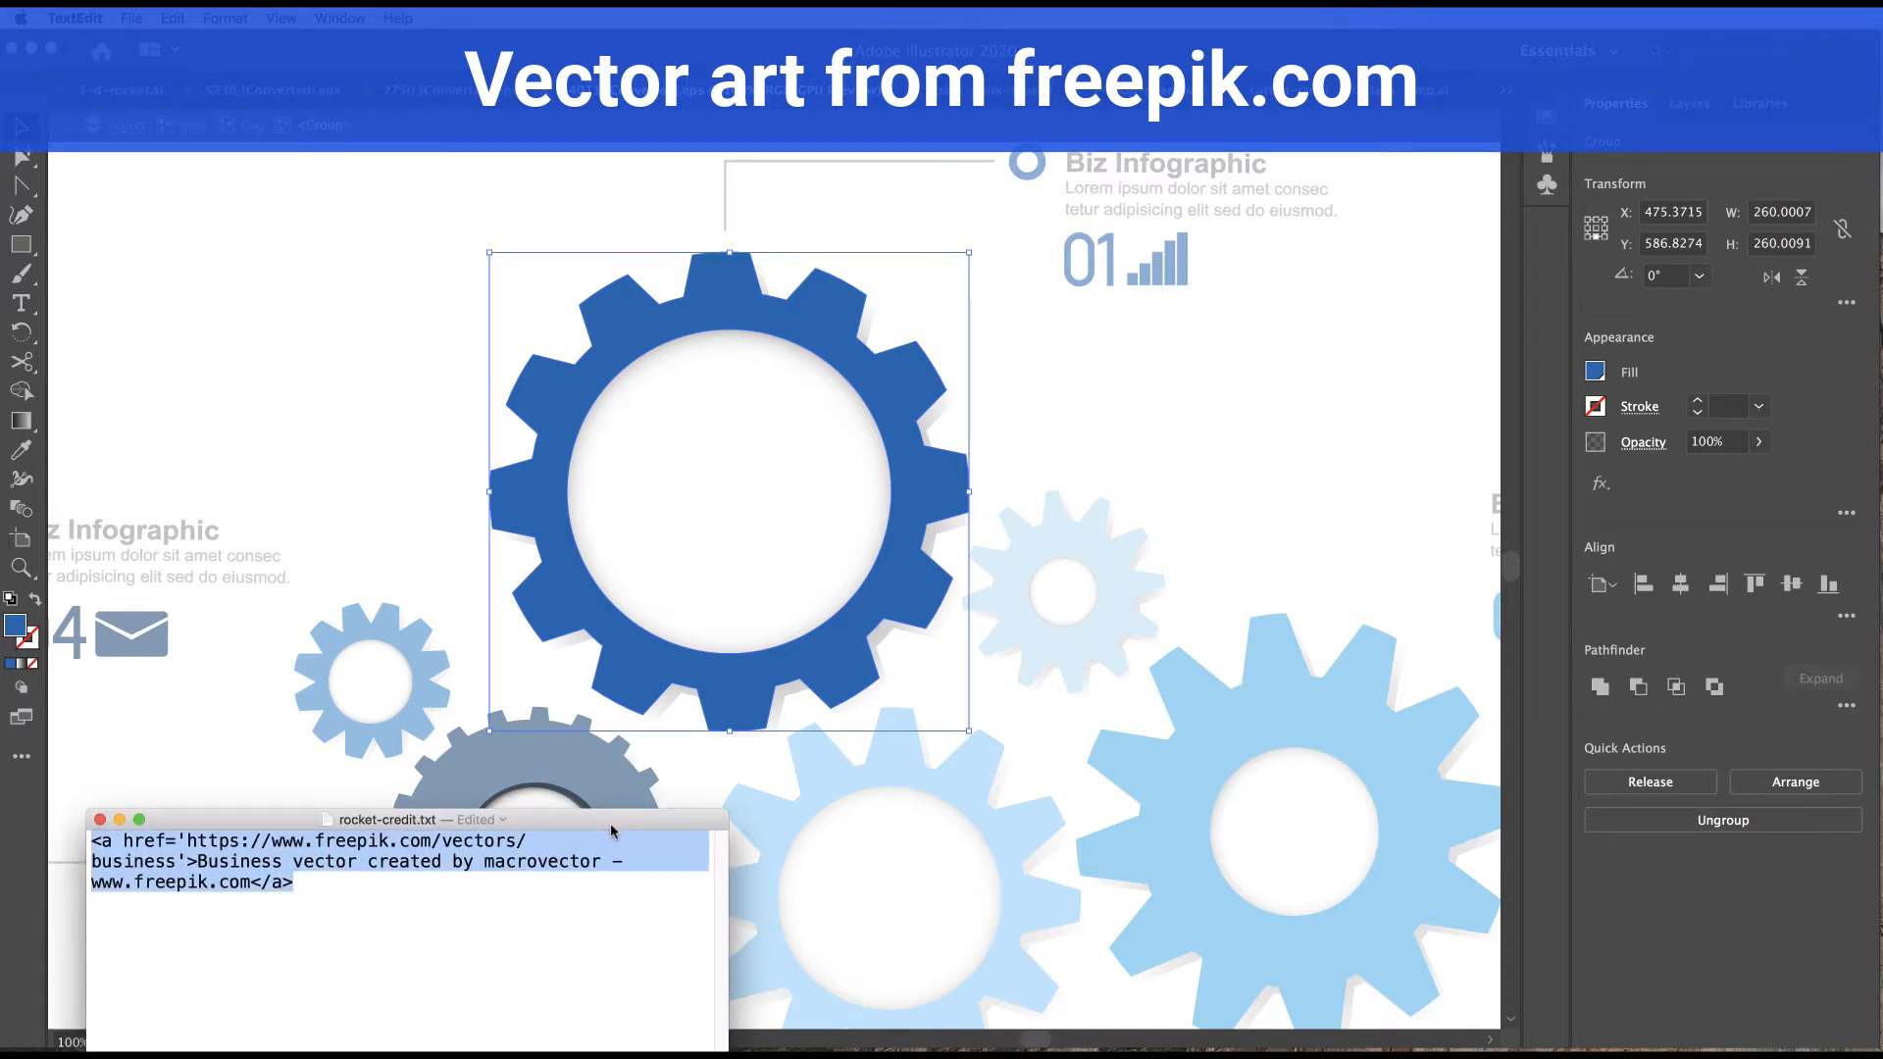
left_click_drag(610, 824, 590, 1057)
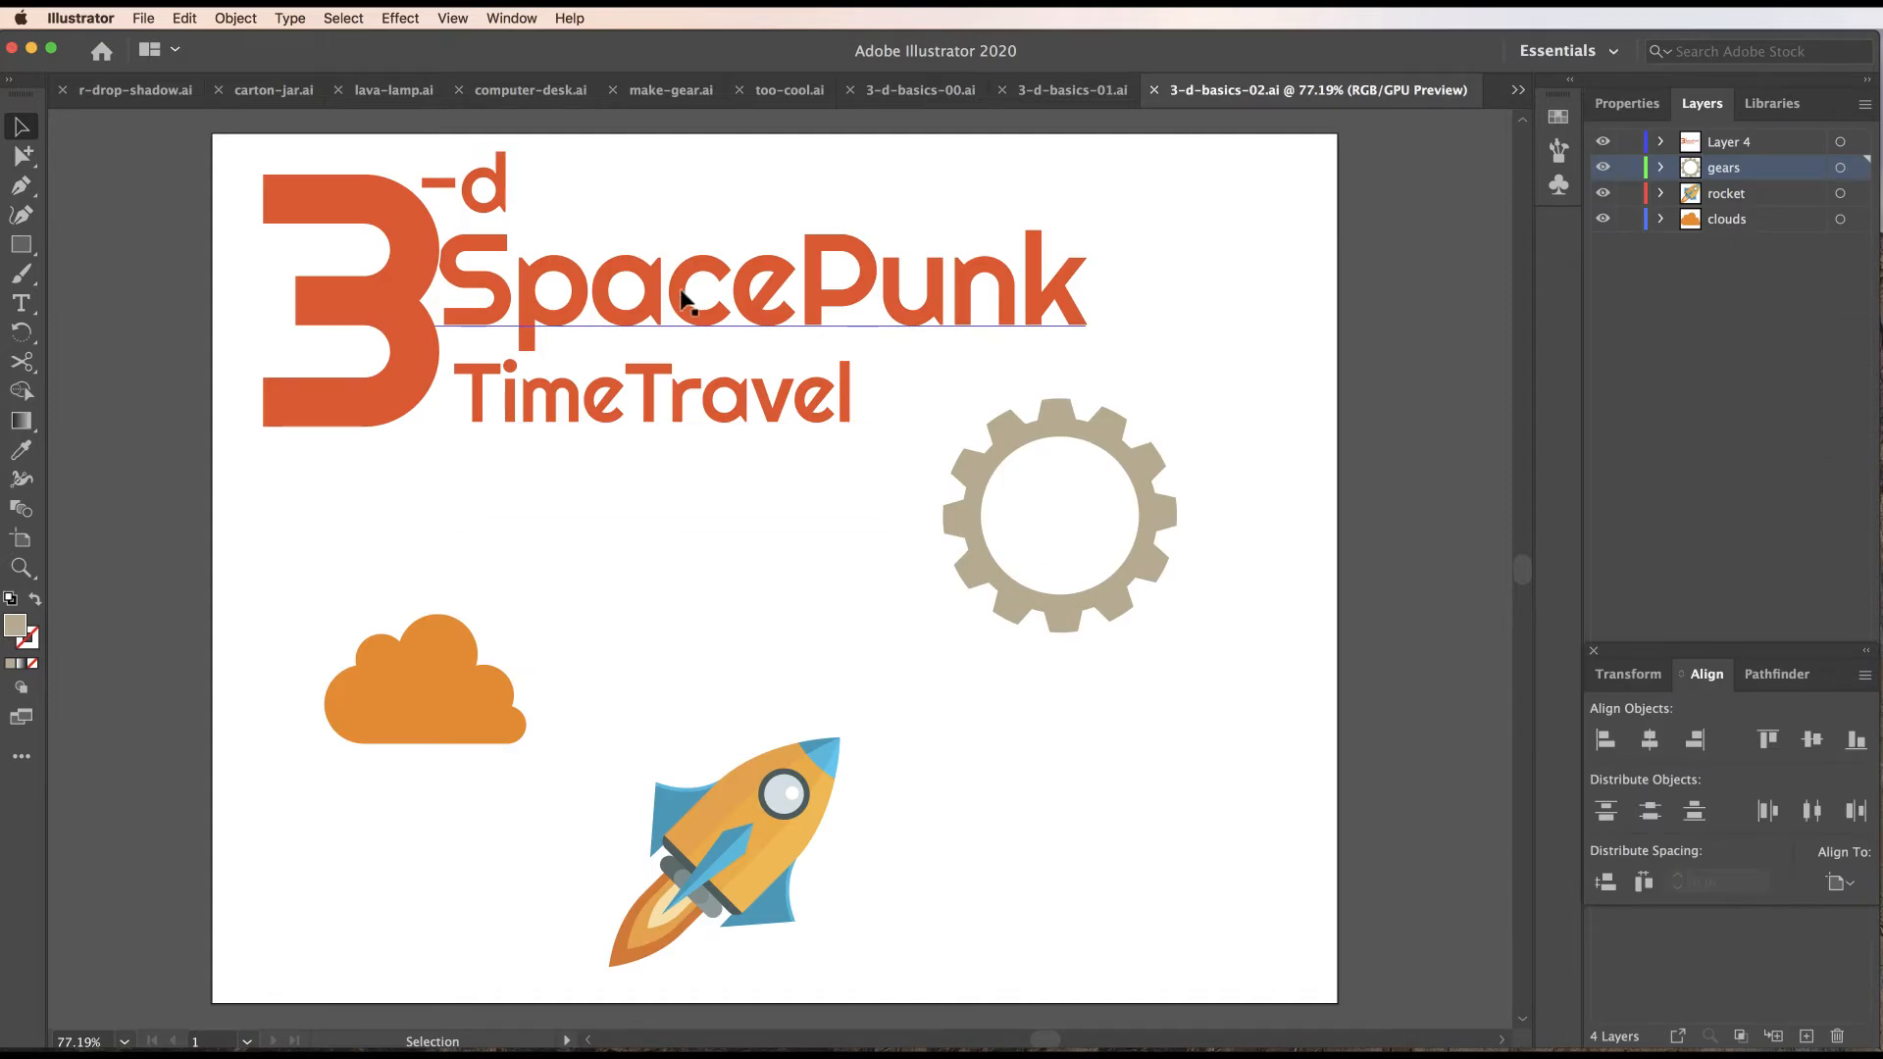
Check which layers hold the gear, cloud and rocket artwork, and rename Layer 4 as type.
left_click(818, 331)
left_click(1038, 422)
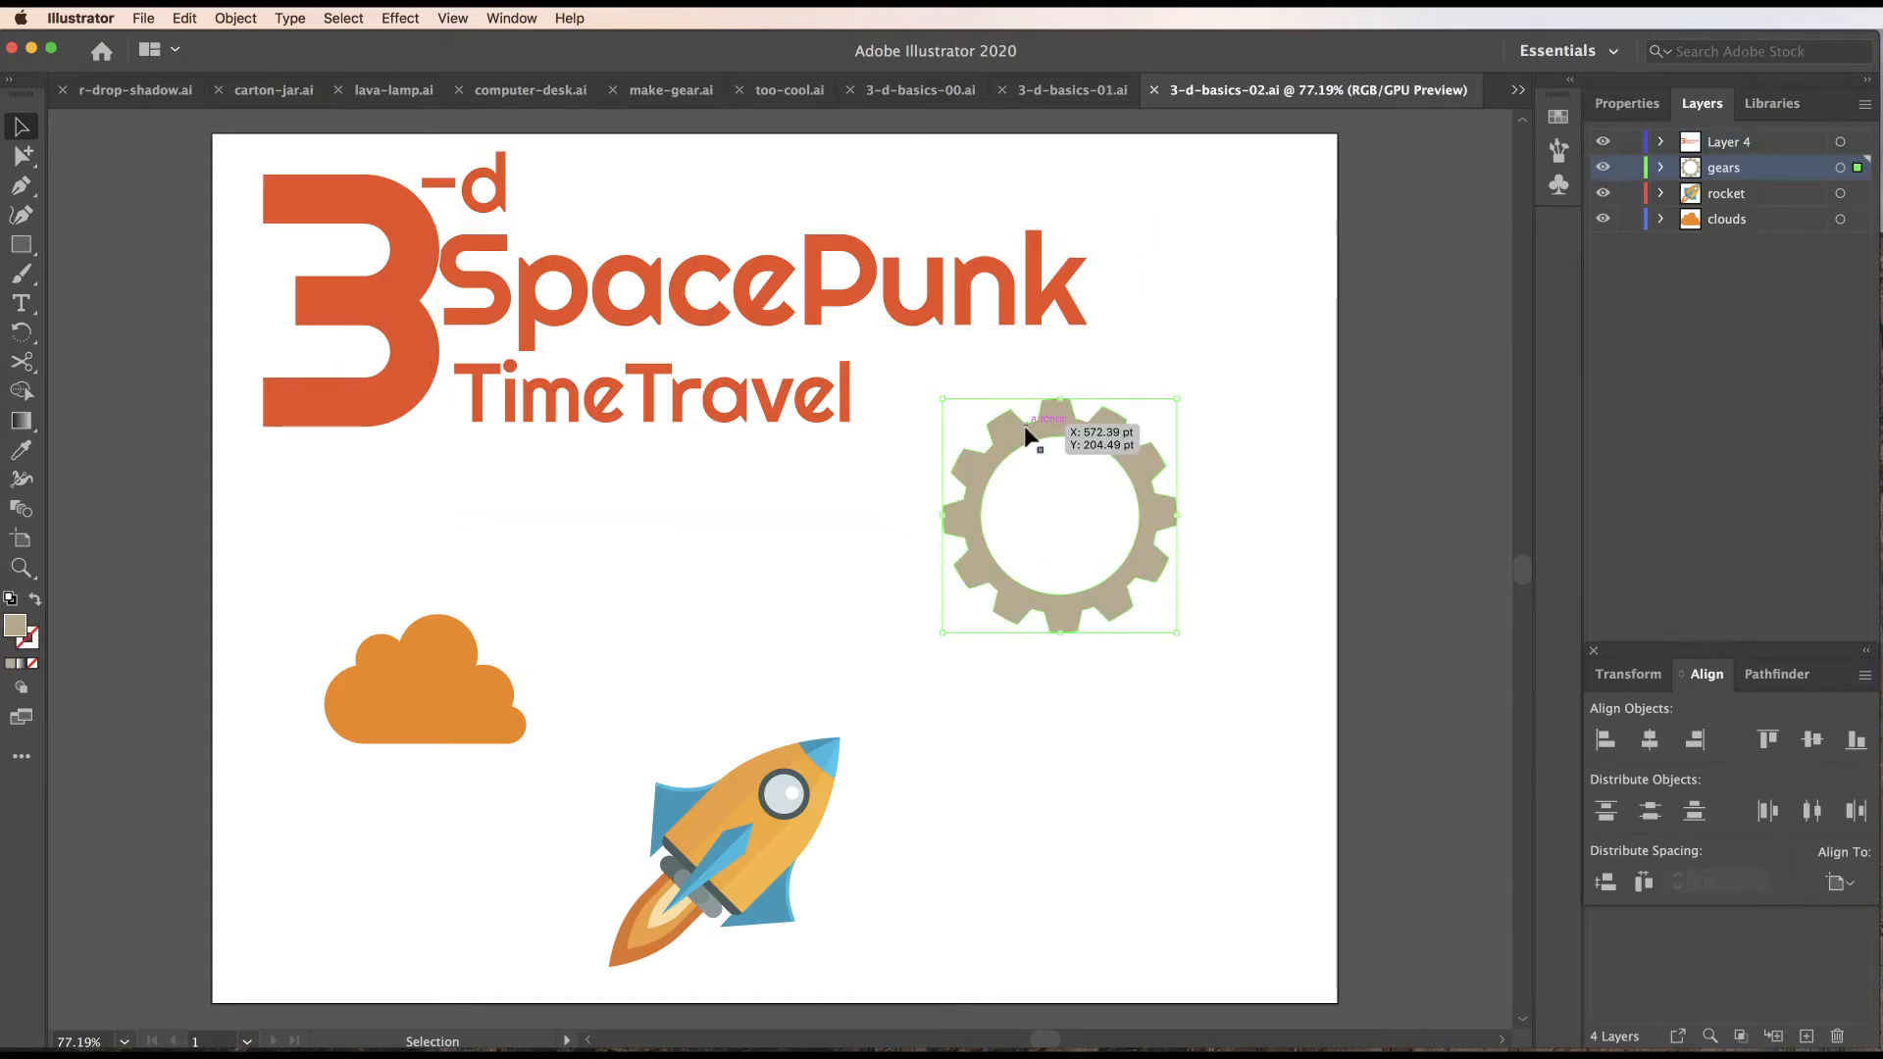
left_click(479, 662)
left_click(745, 819)
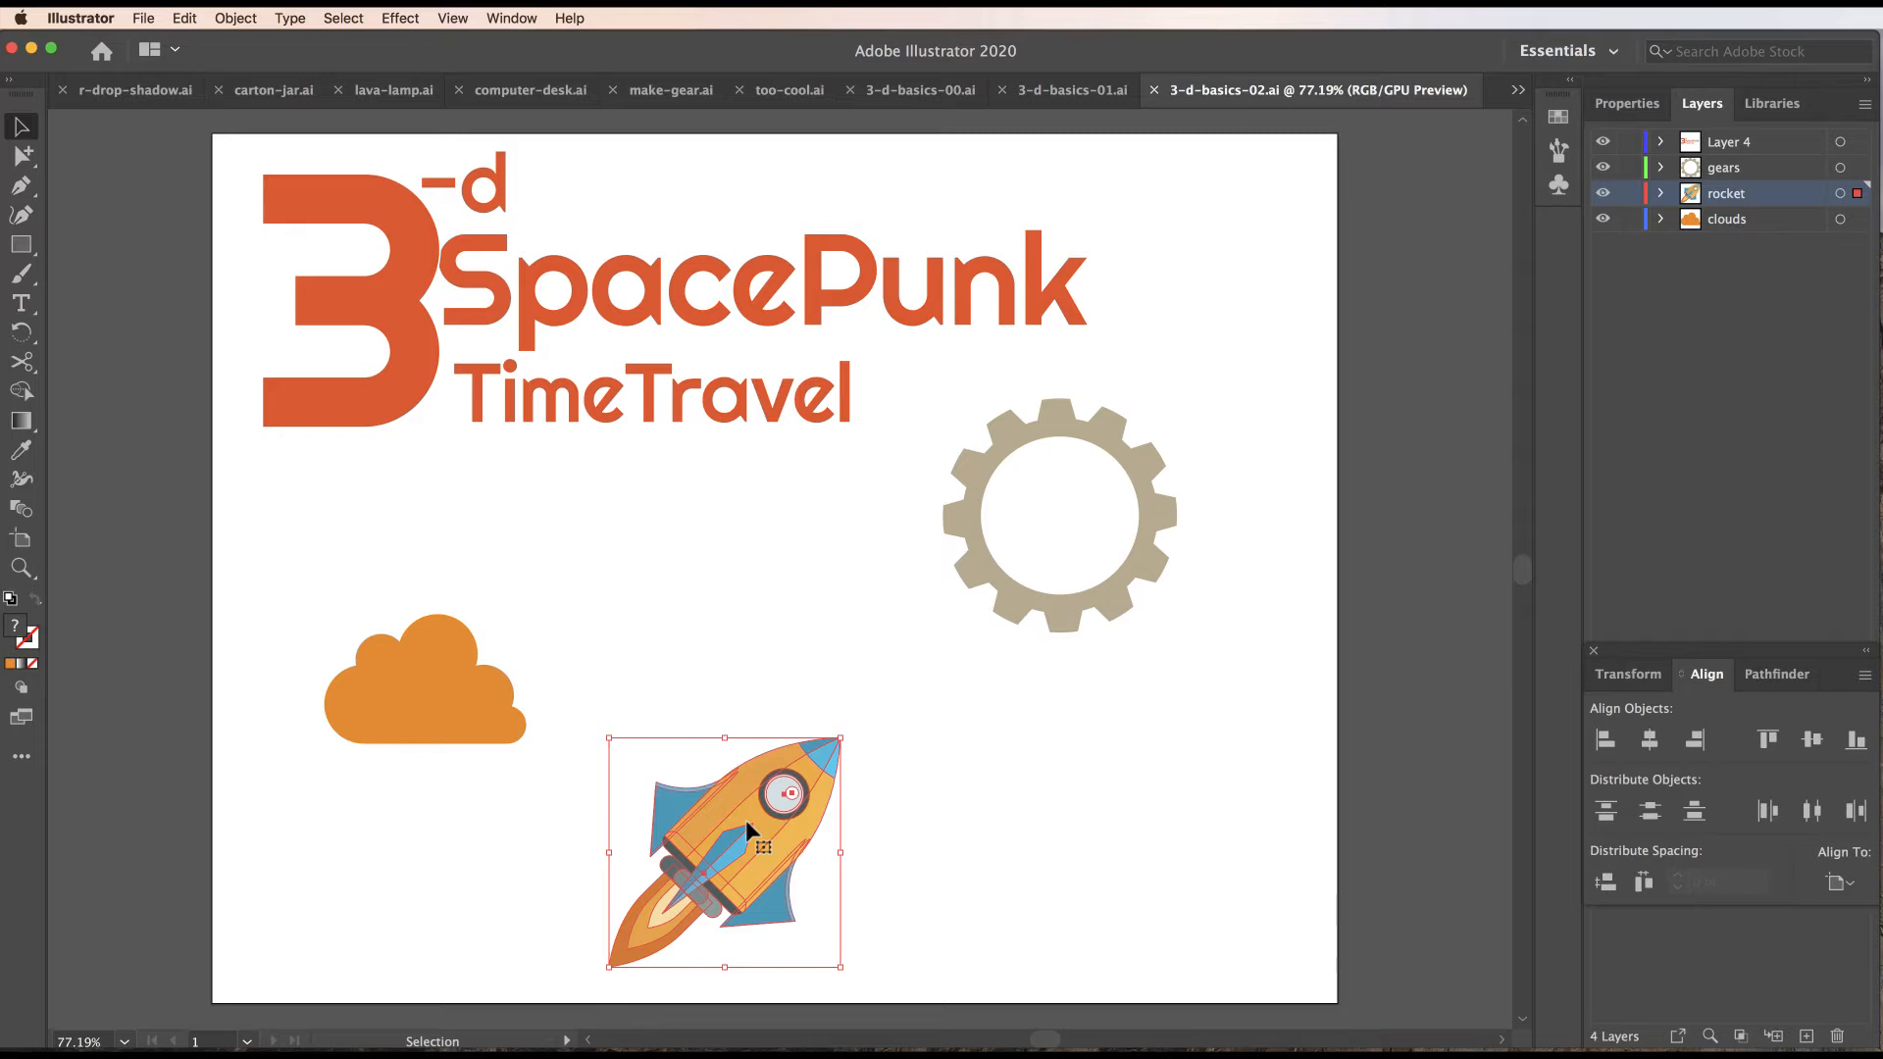
double_click(1736, 145)
type("typ")
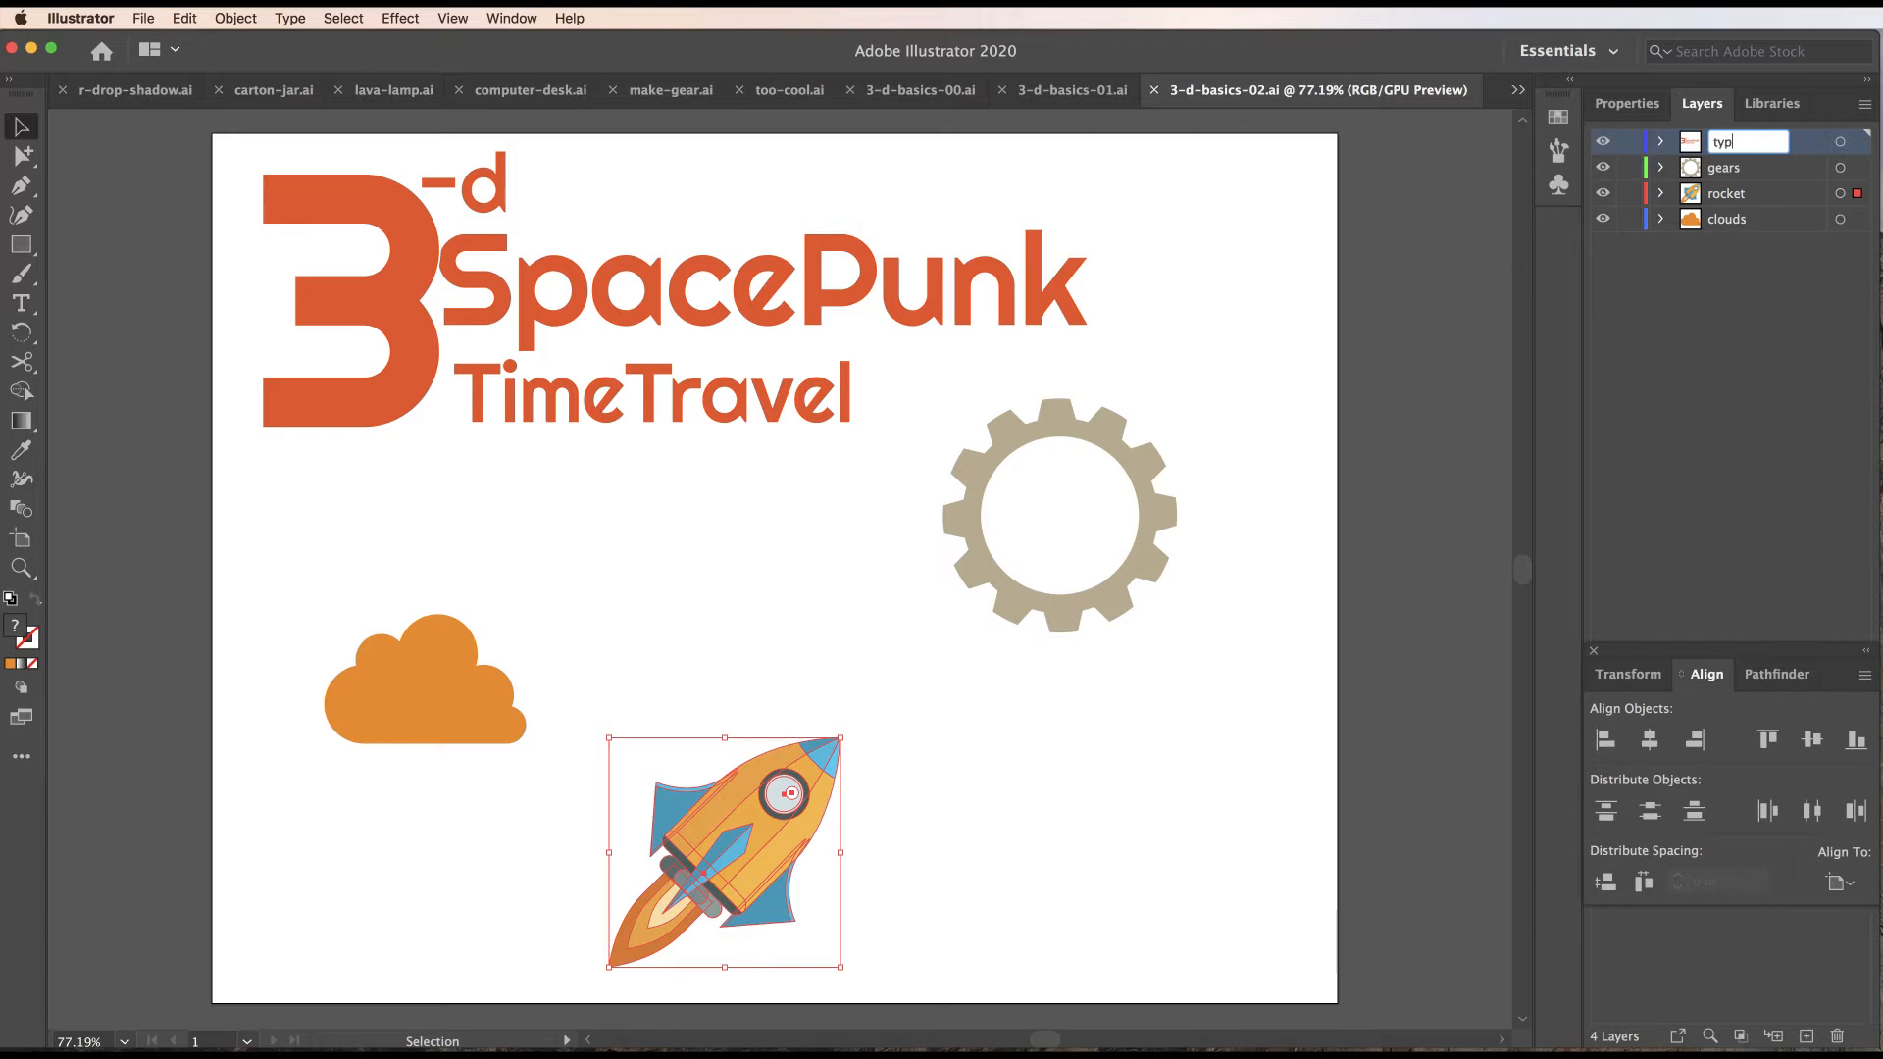
type("e")
key("Return")
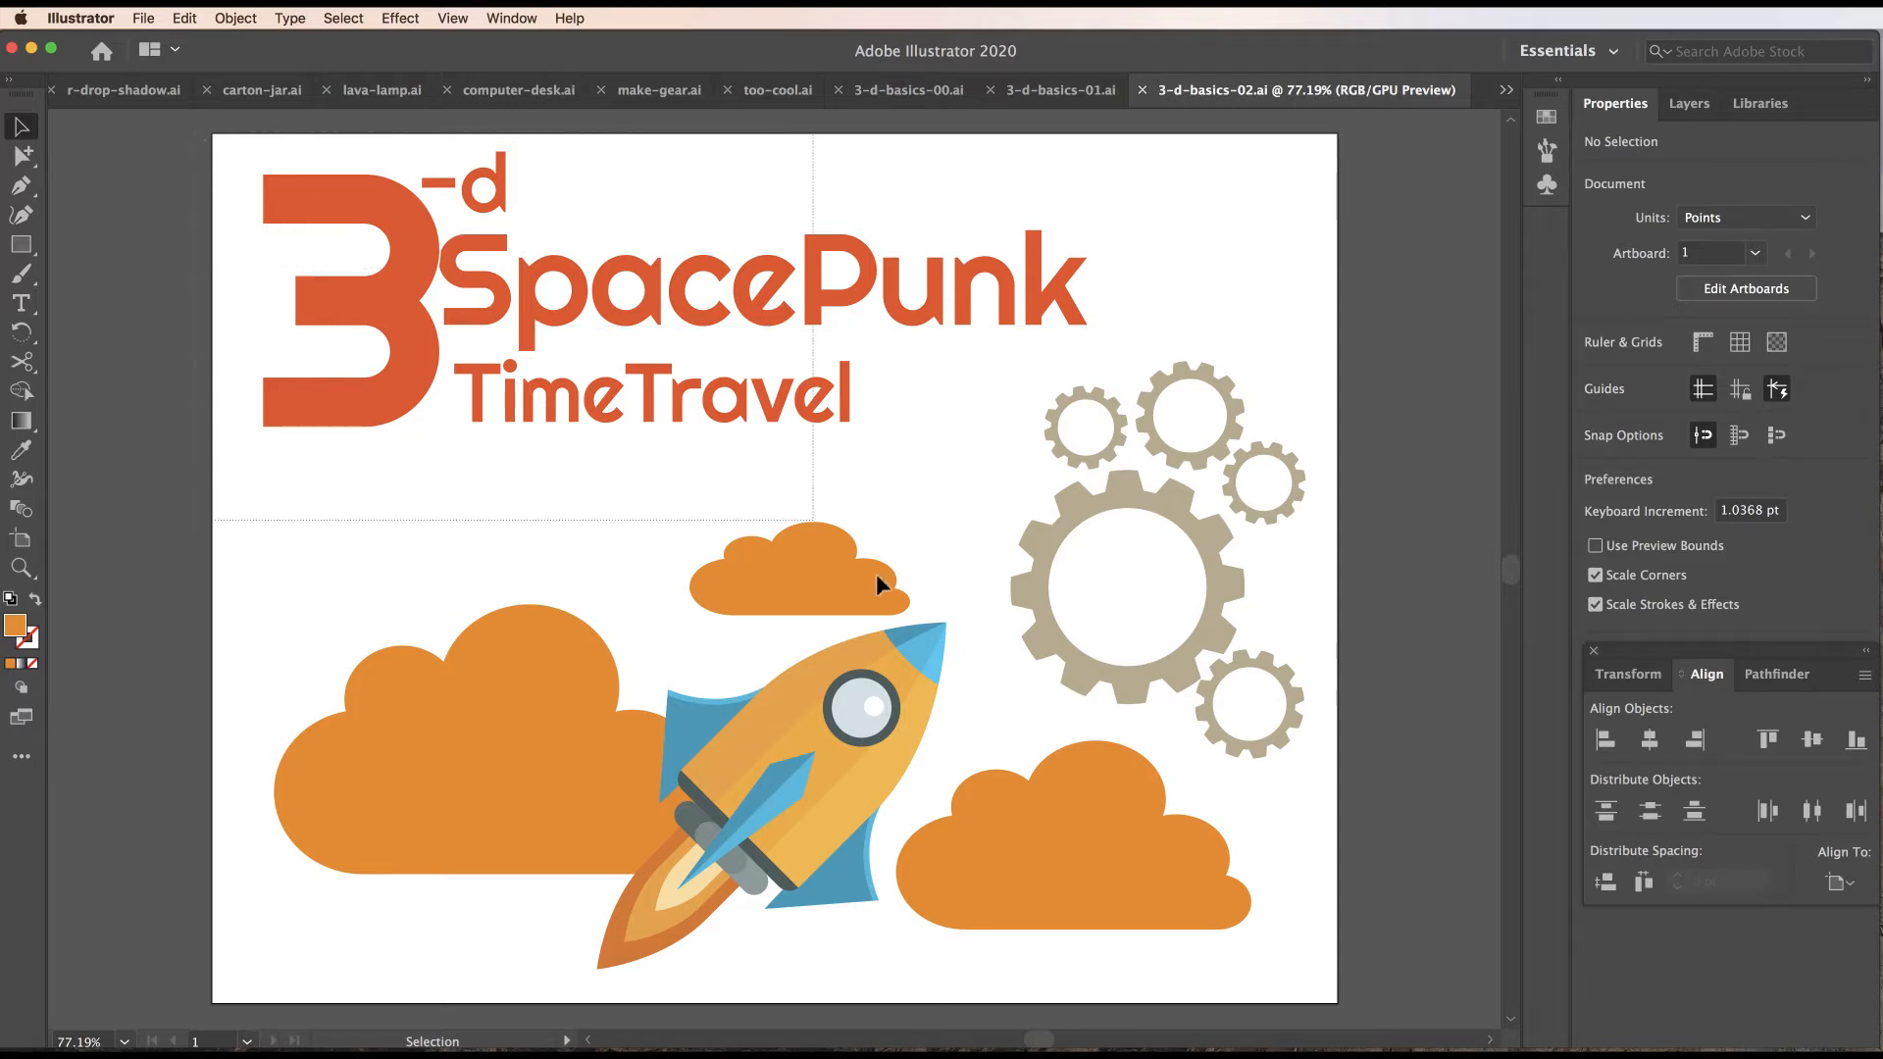
Select all the artwork, start a 3D Extrude & Bevel effect on it, and look over the position presets.
key("super+a")
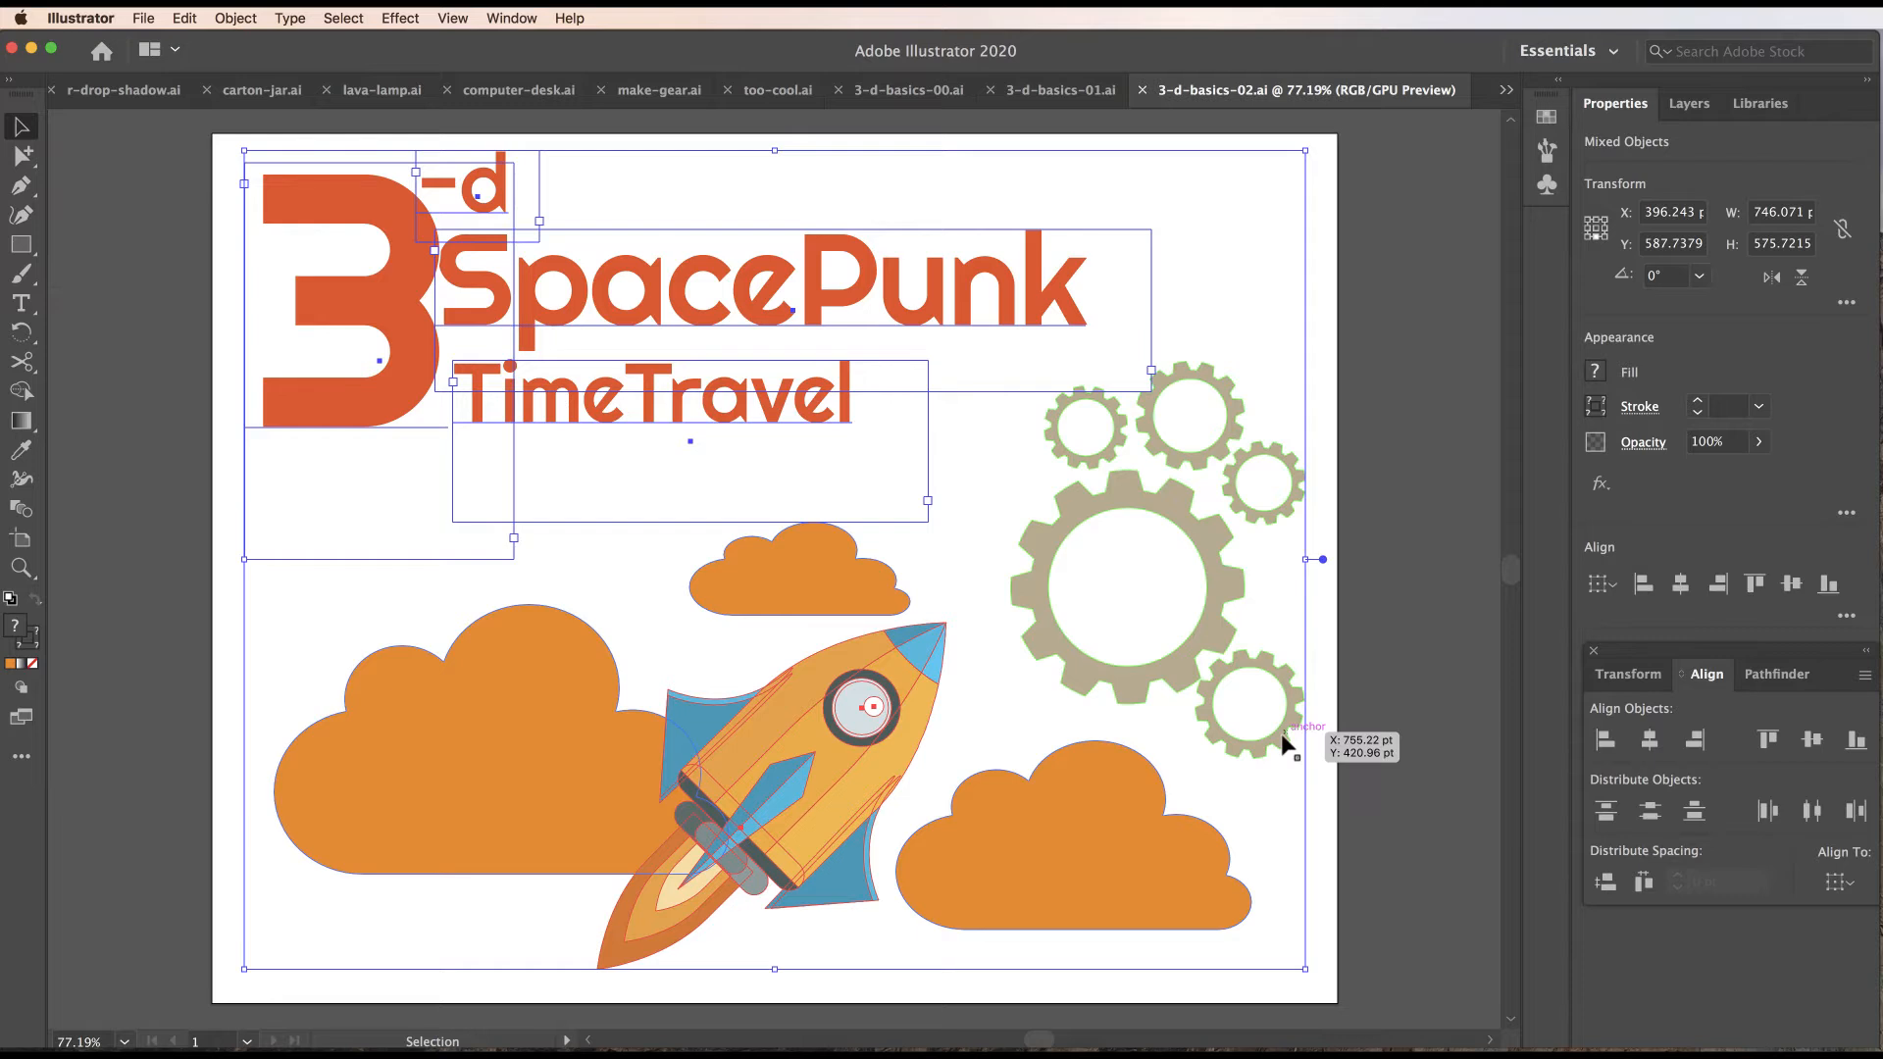
left_click(400, 18)
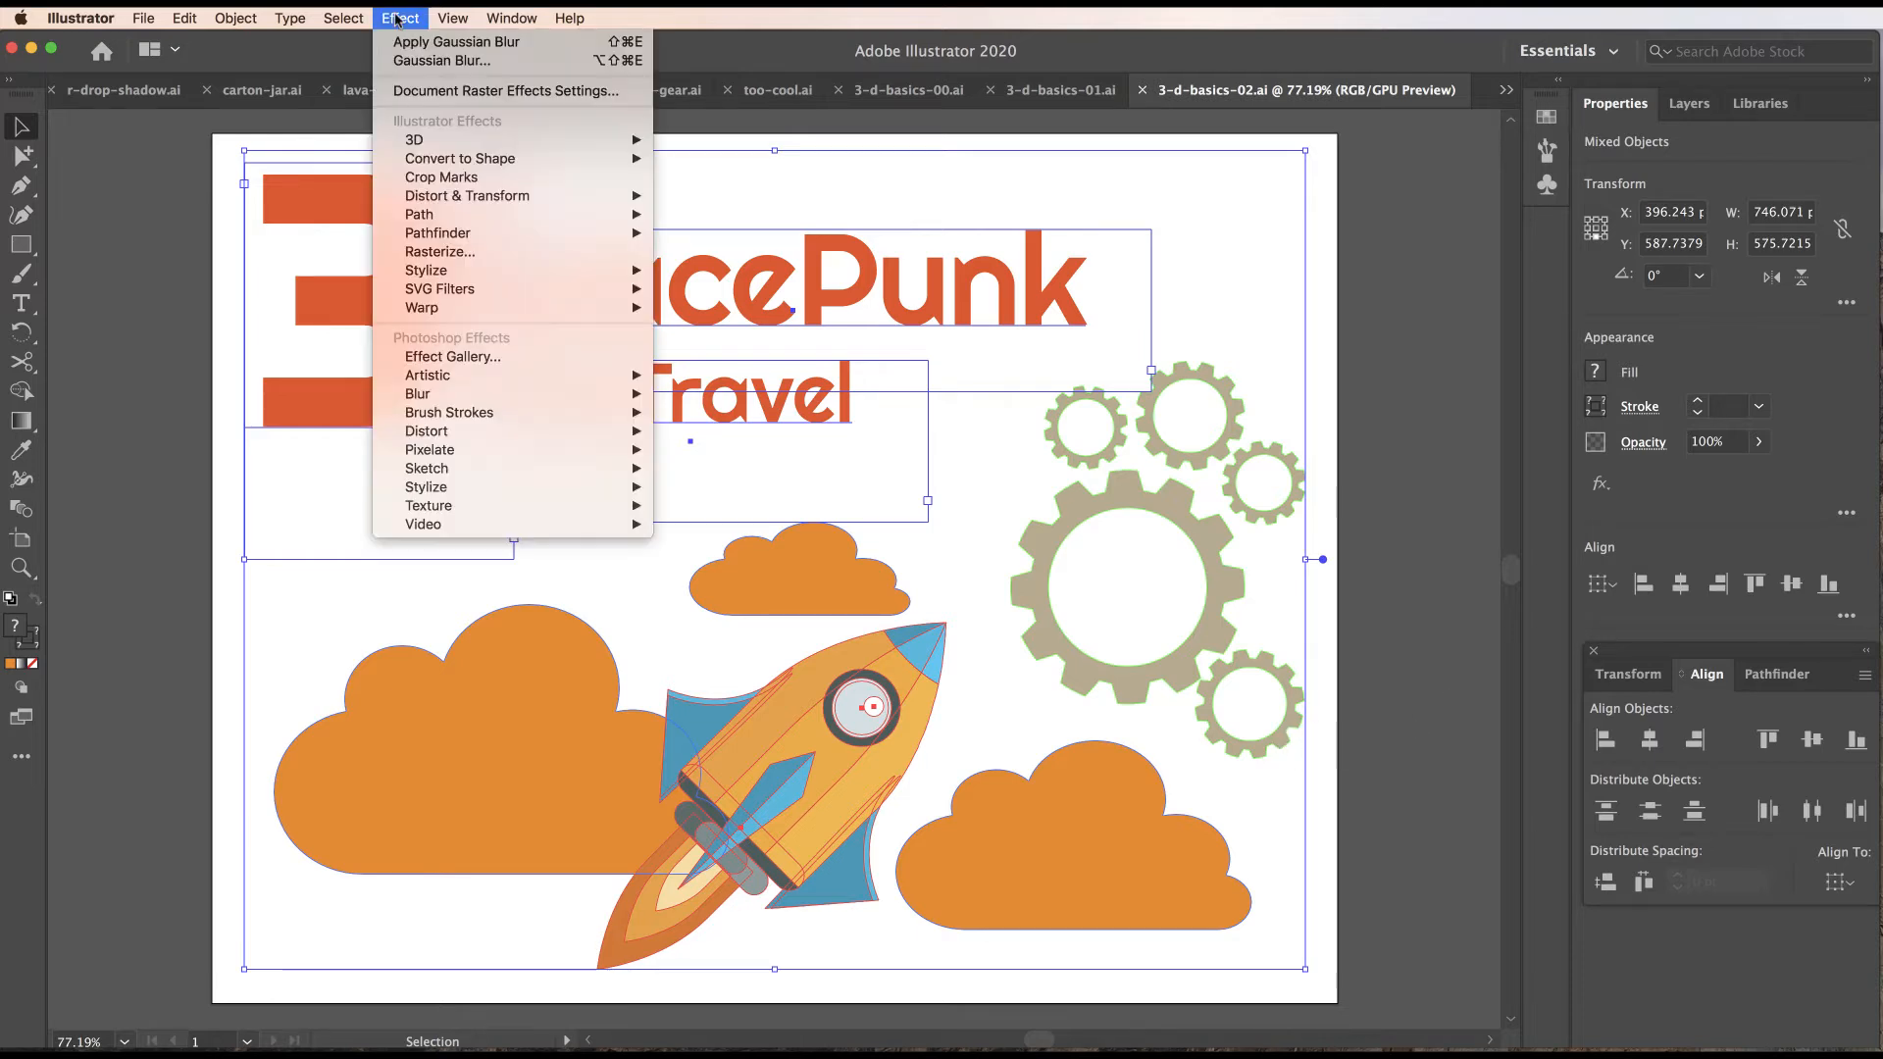
mouse_move(415, 142)
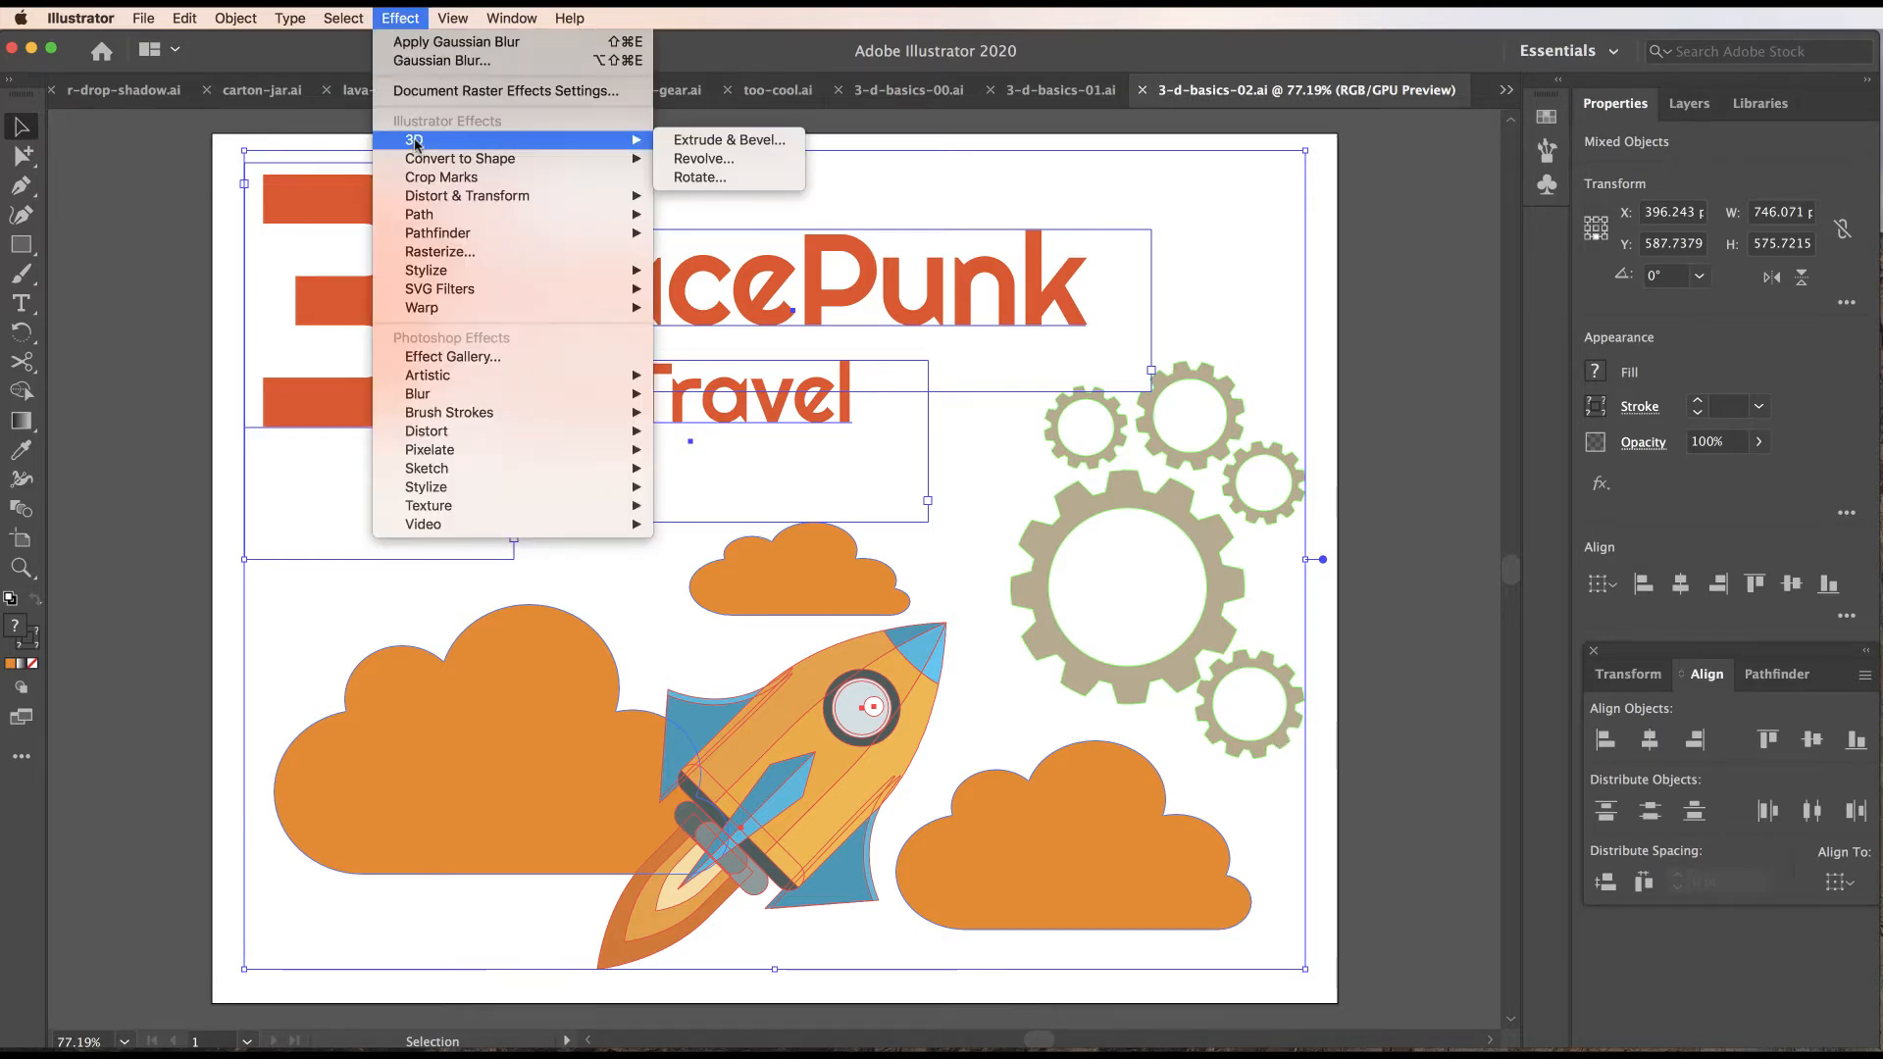
left_click(717, 140)
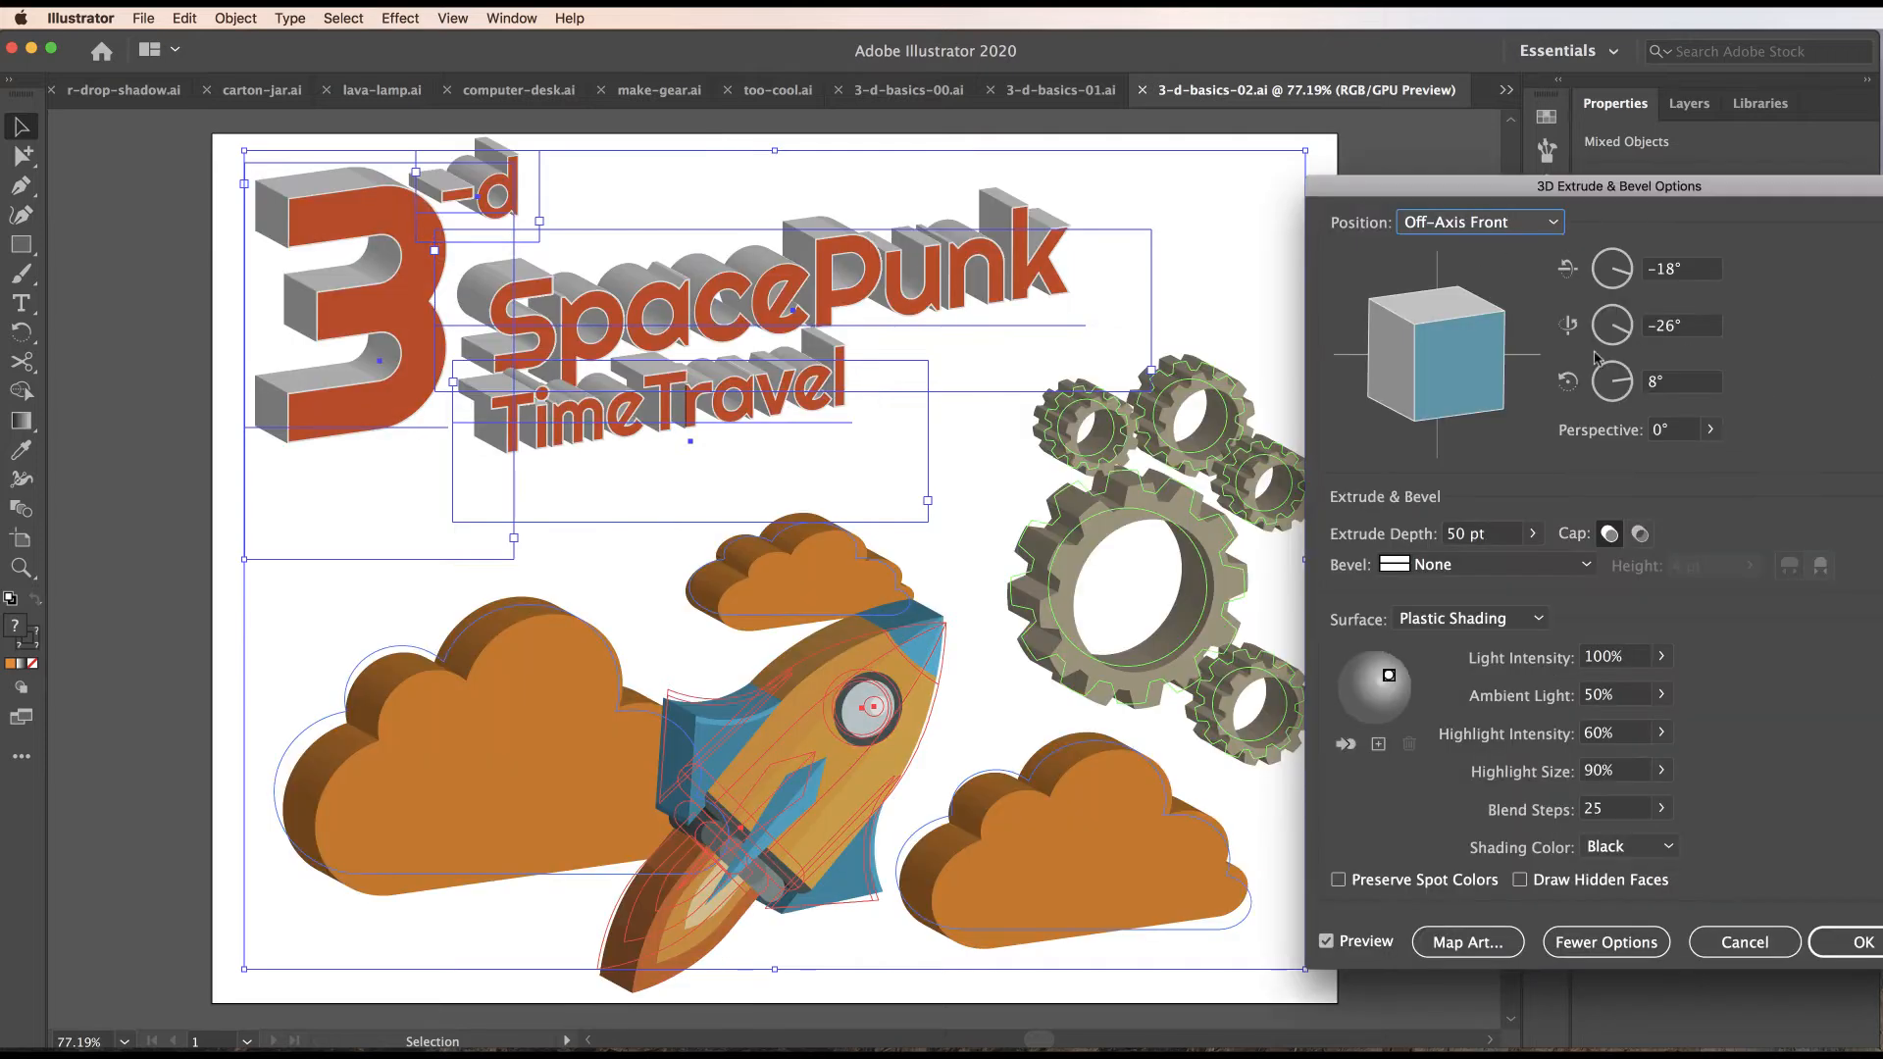
left_click(1501, 230)
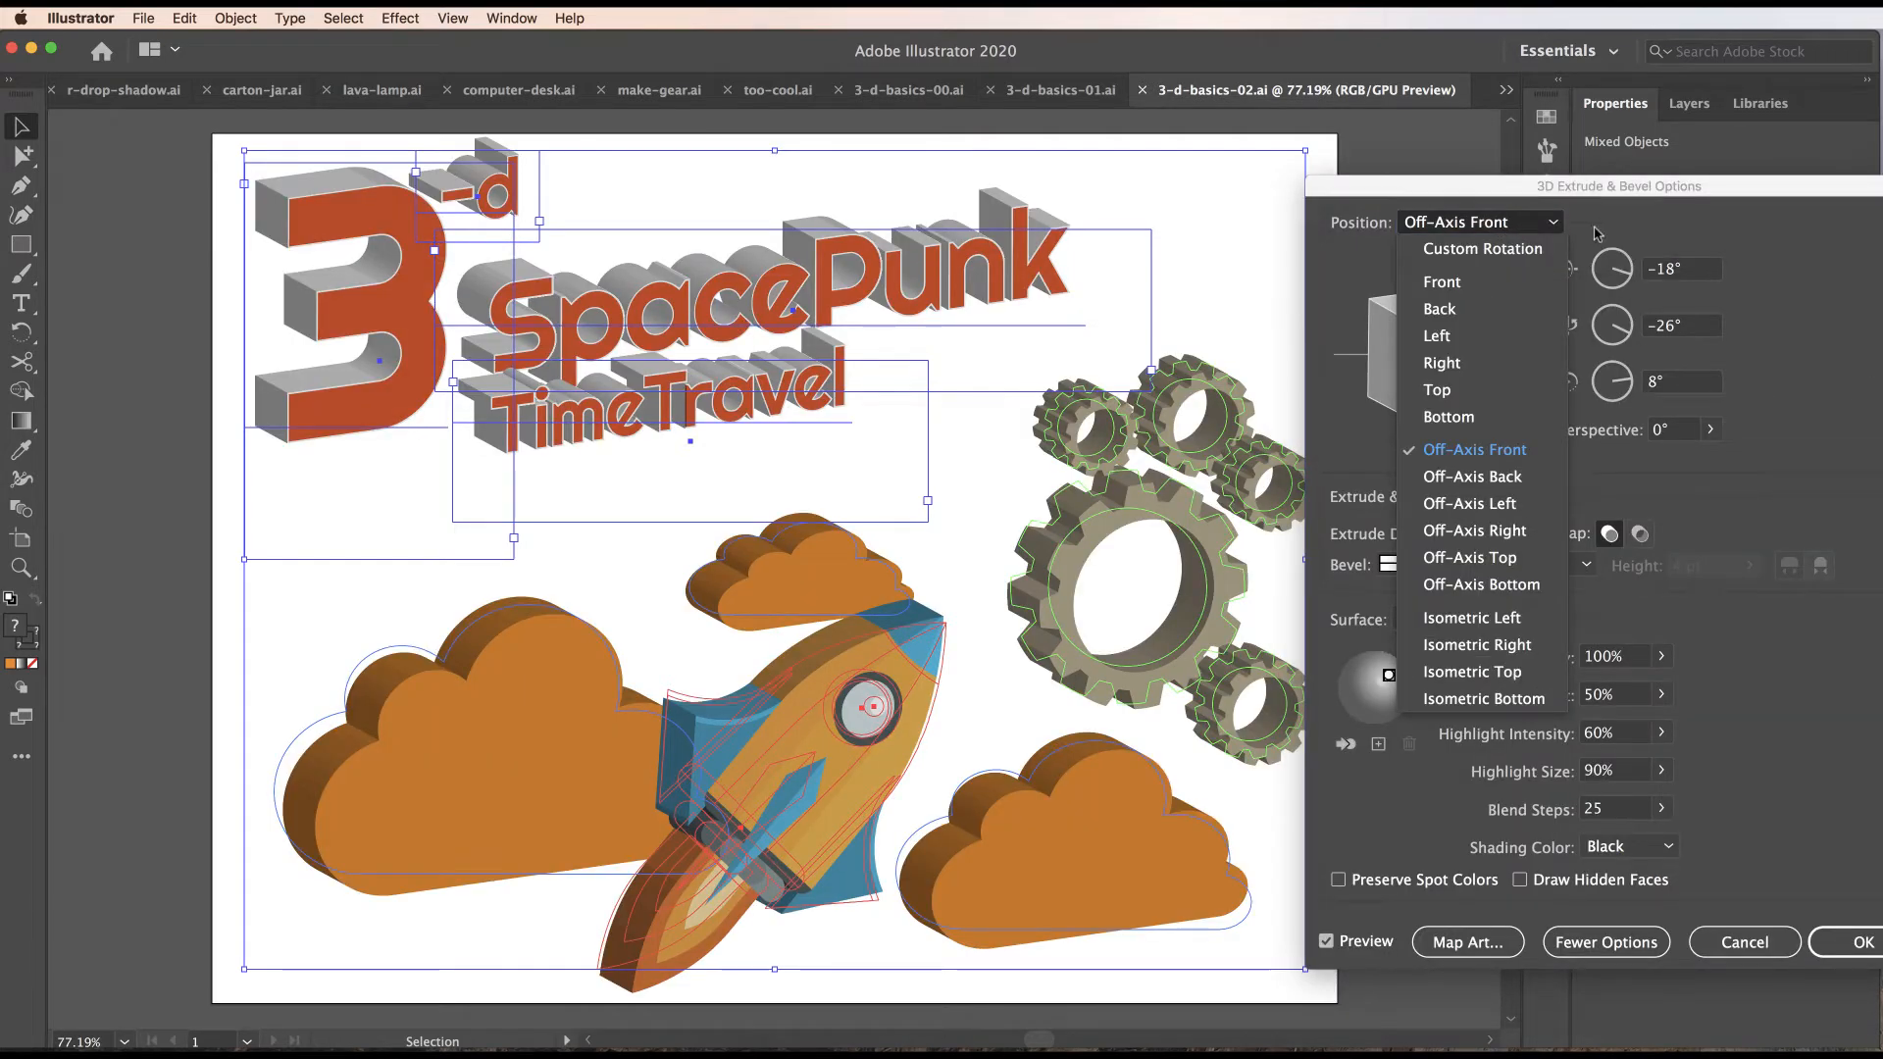
Set the extrusion's rotation to 6° around X, 30° around Y and 0° around Z.
left_click(1707, 272)
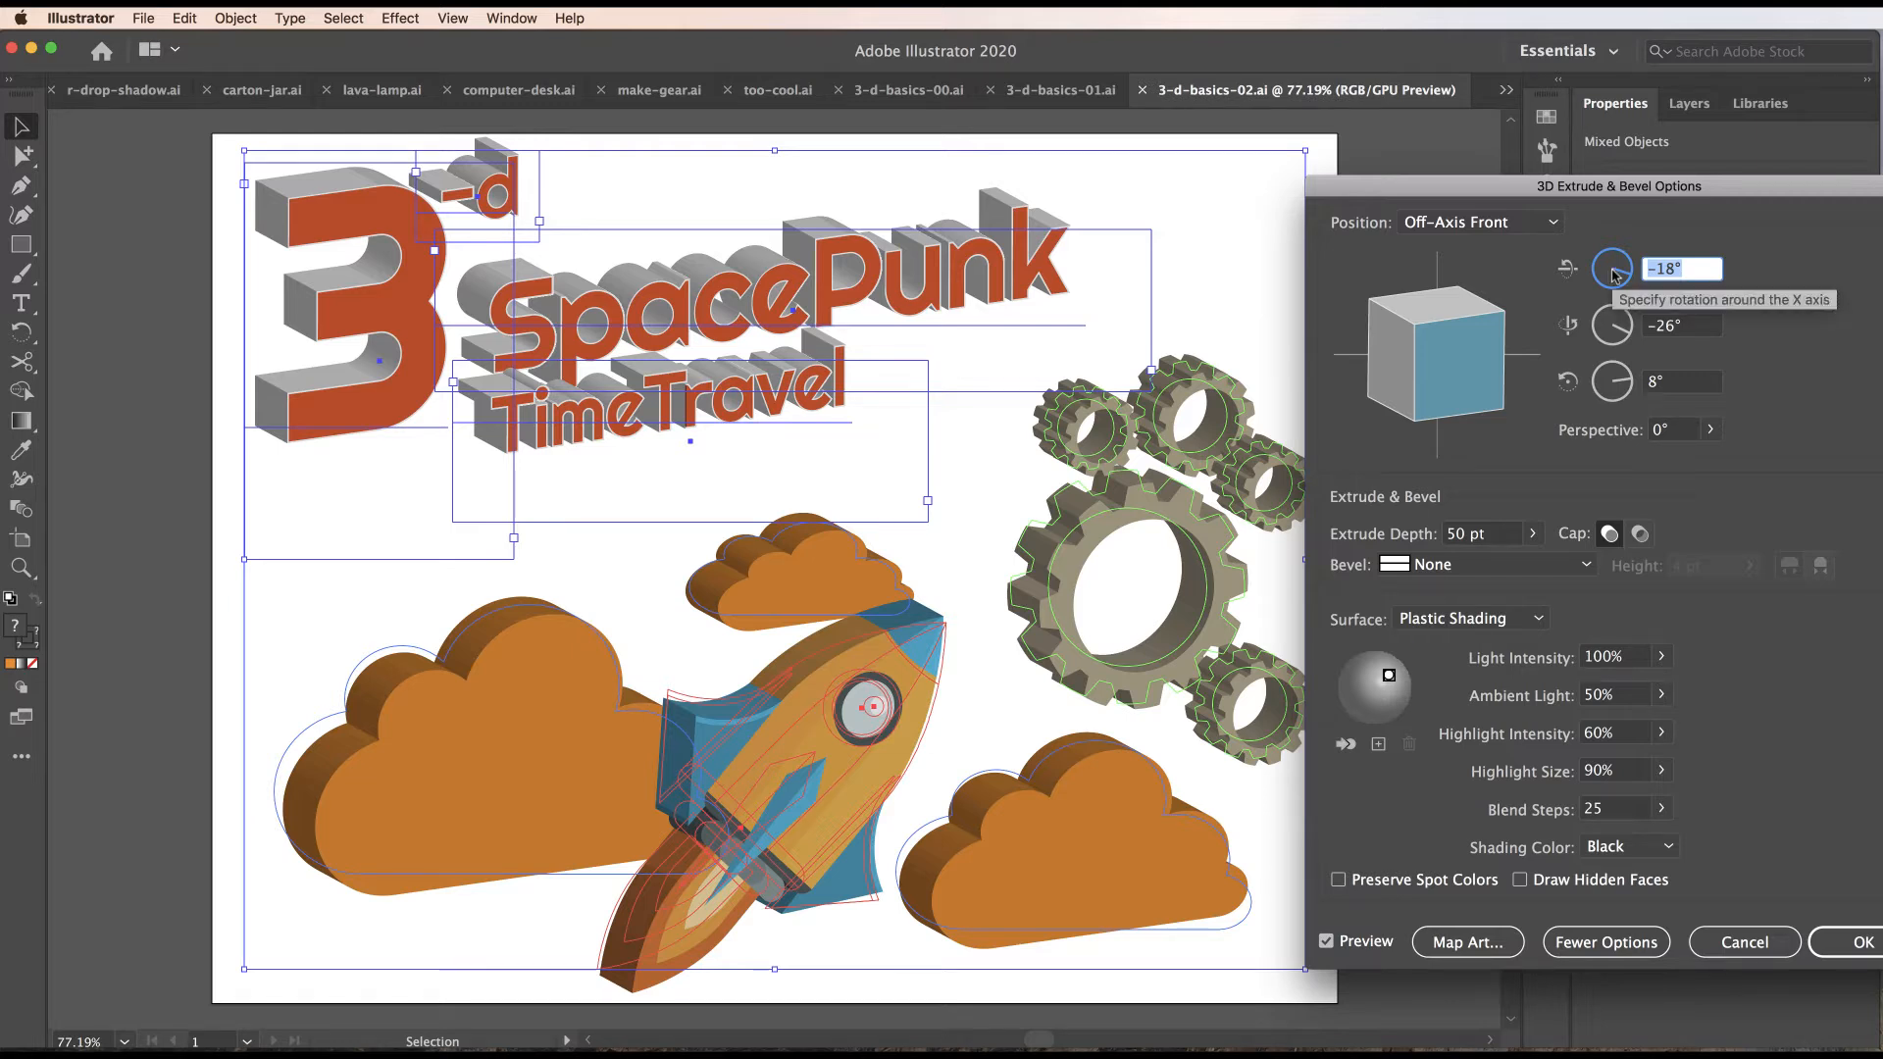
type("6")
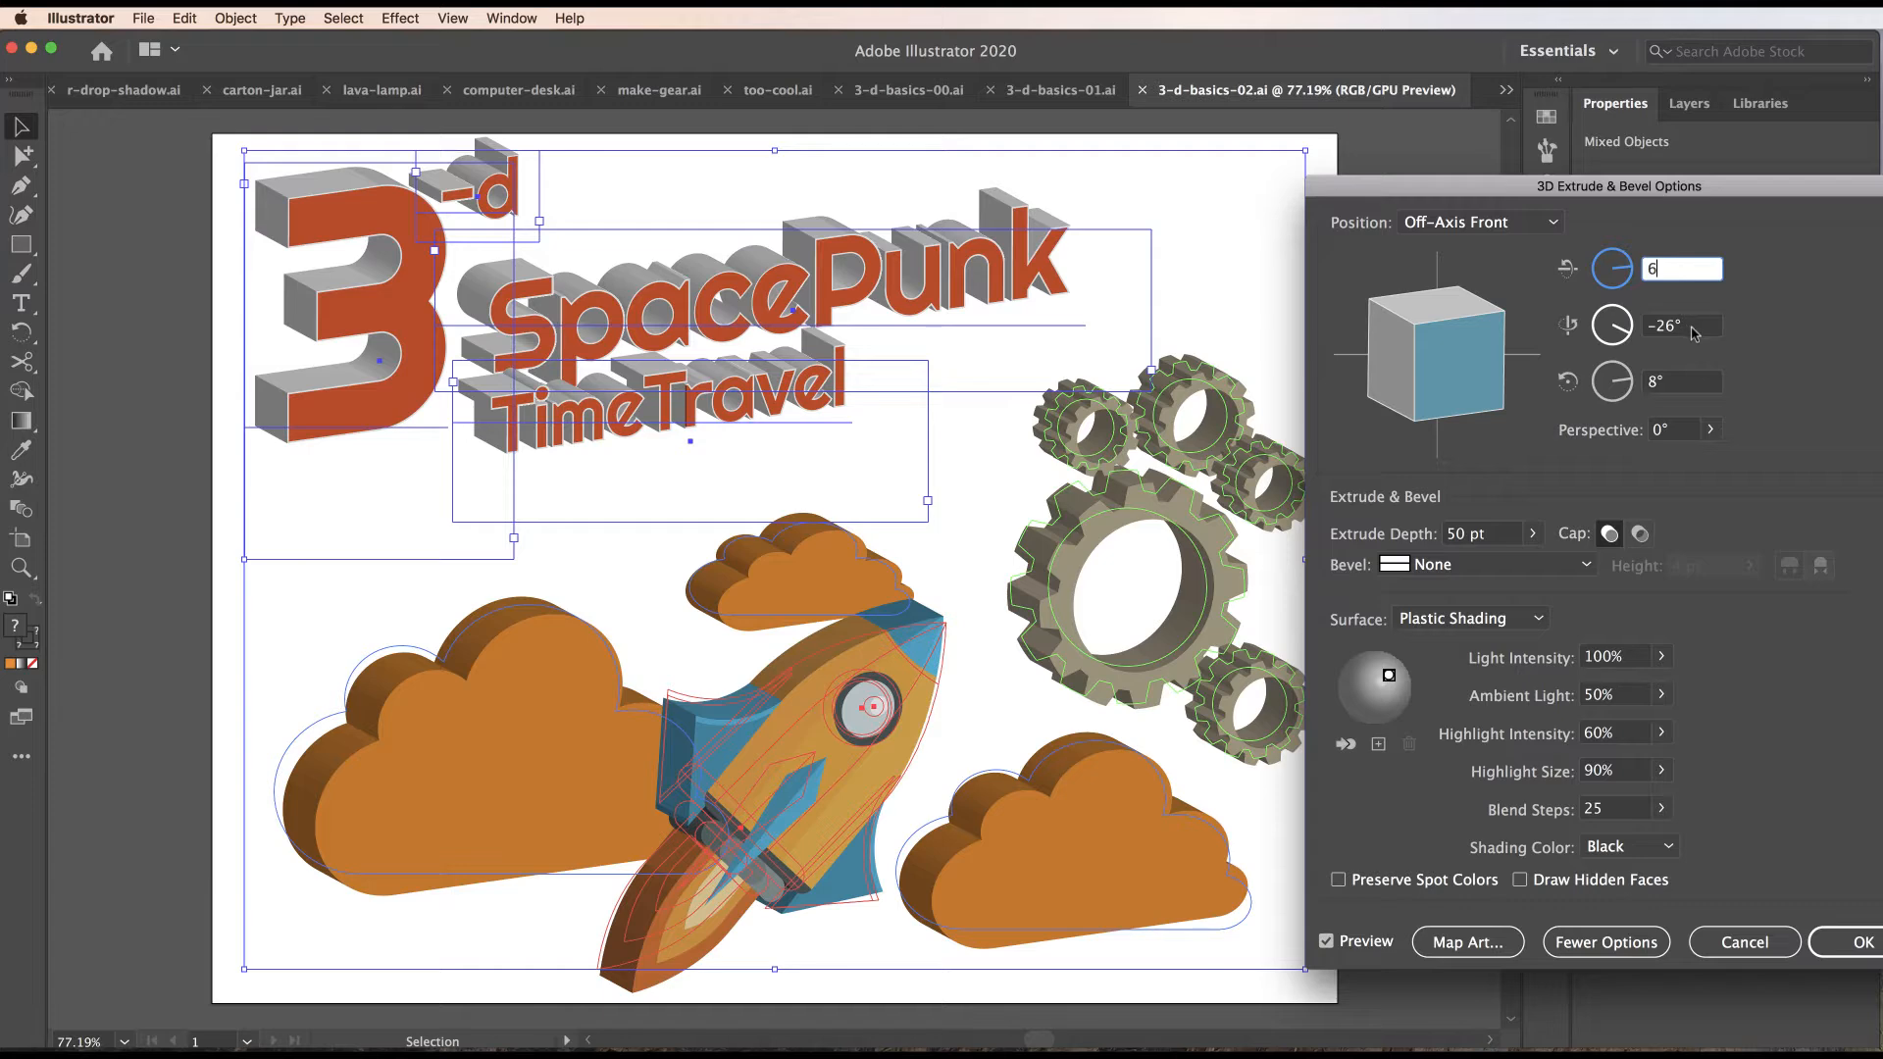
key("Tab")
type("30")
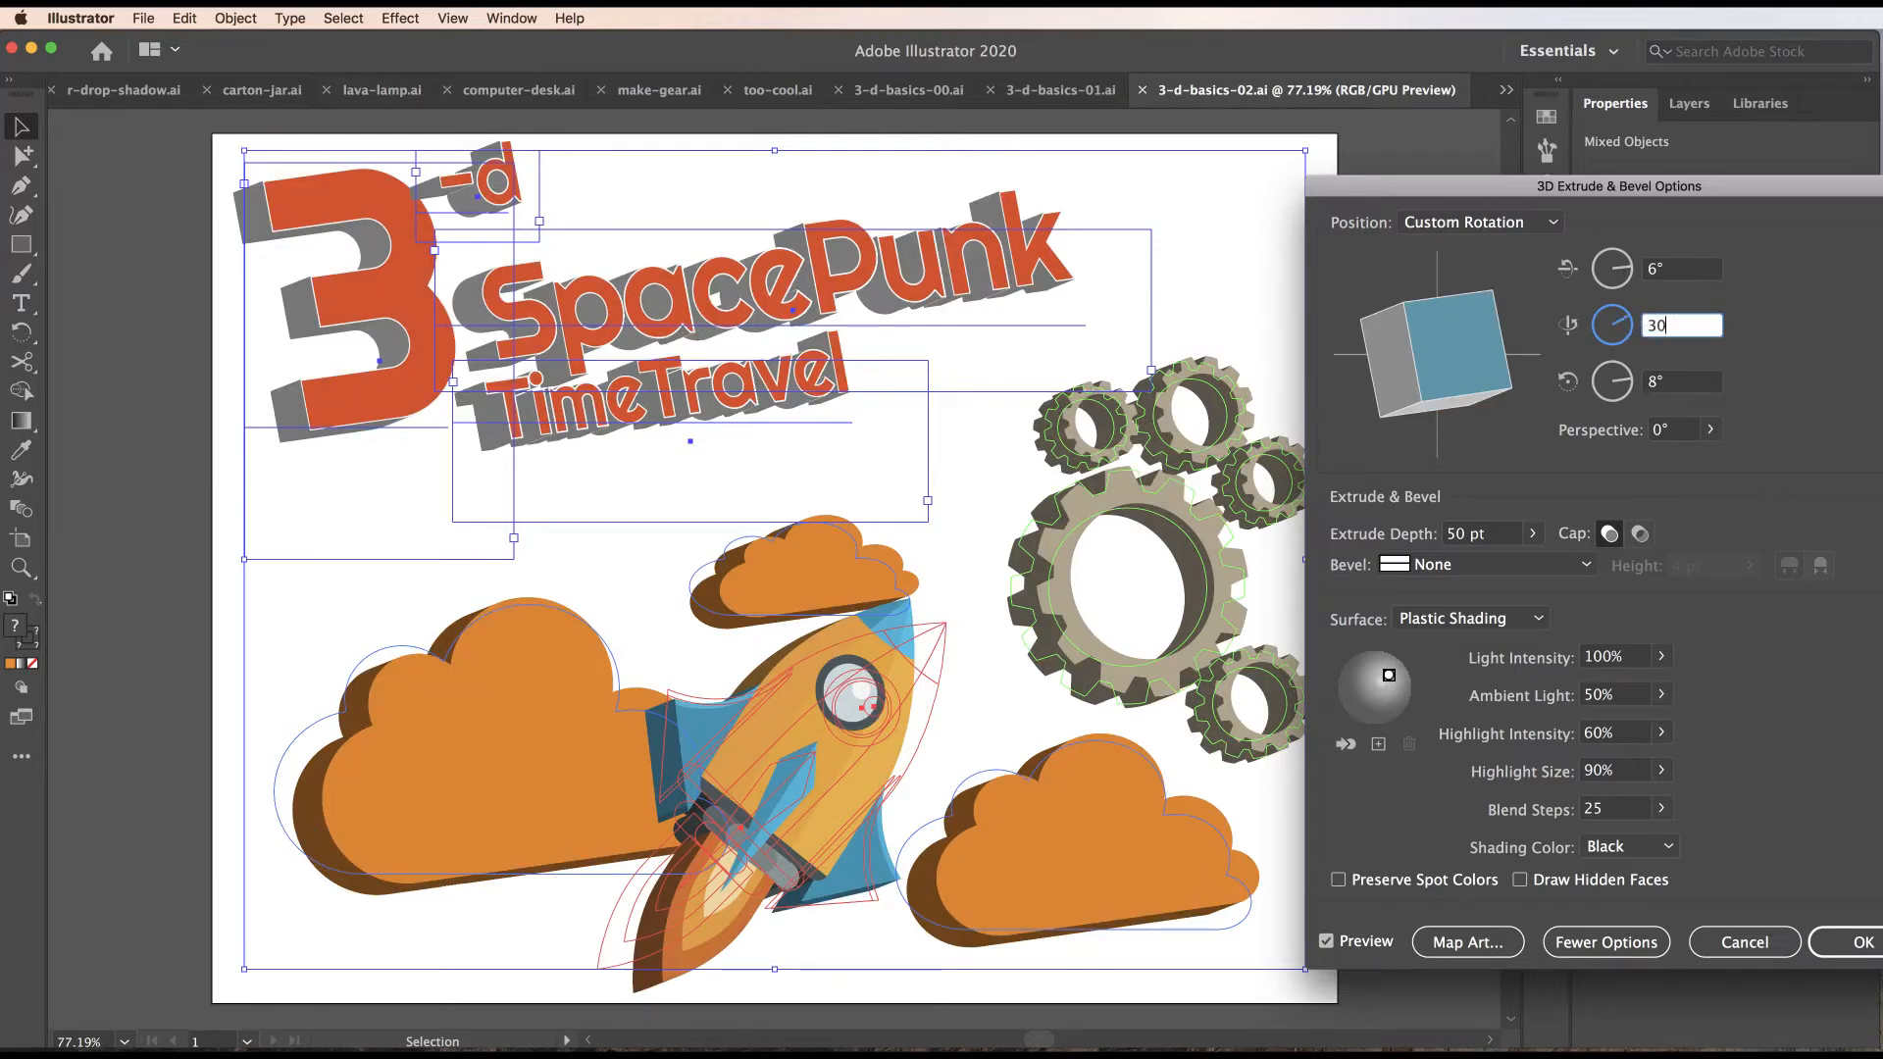
left_click(1709, 383)
left_click_drag(1692, 384, 1581, 379)
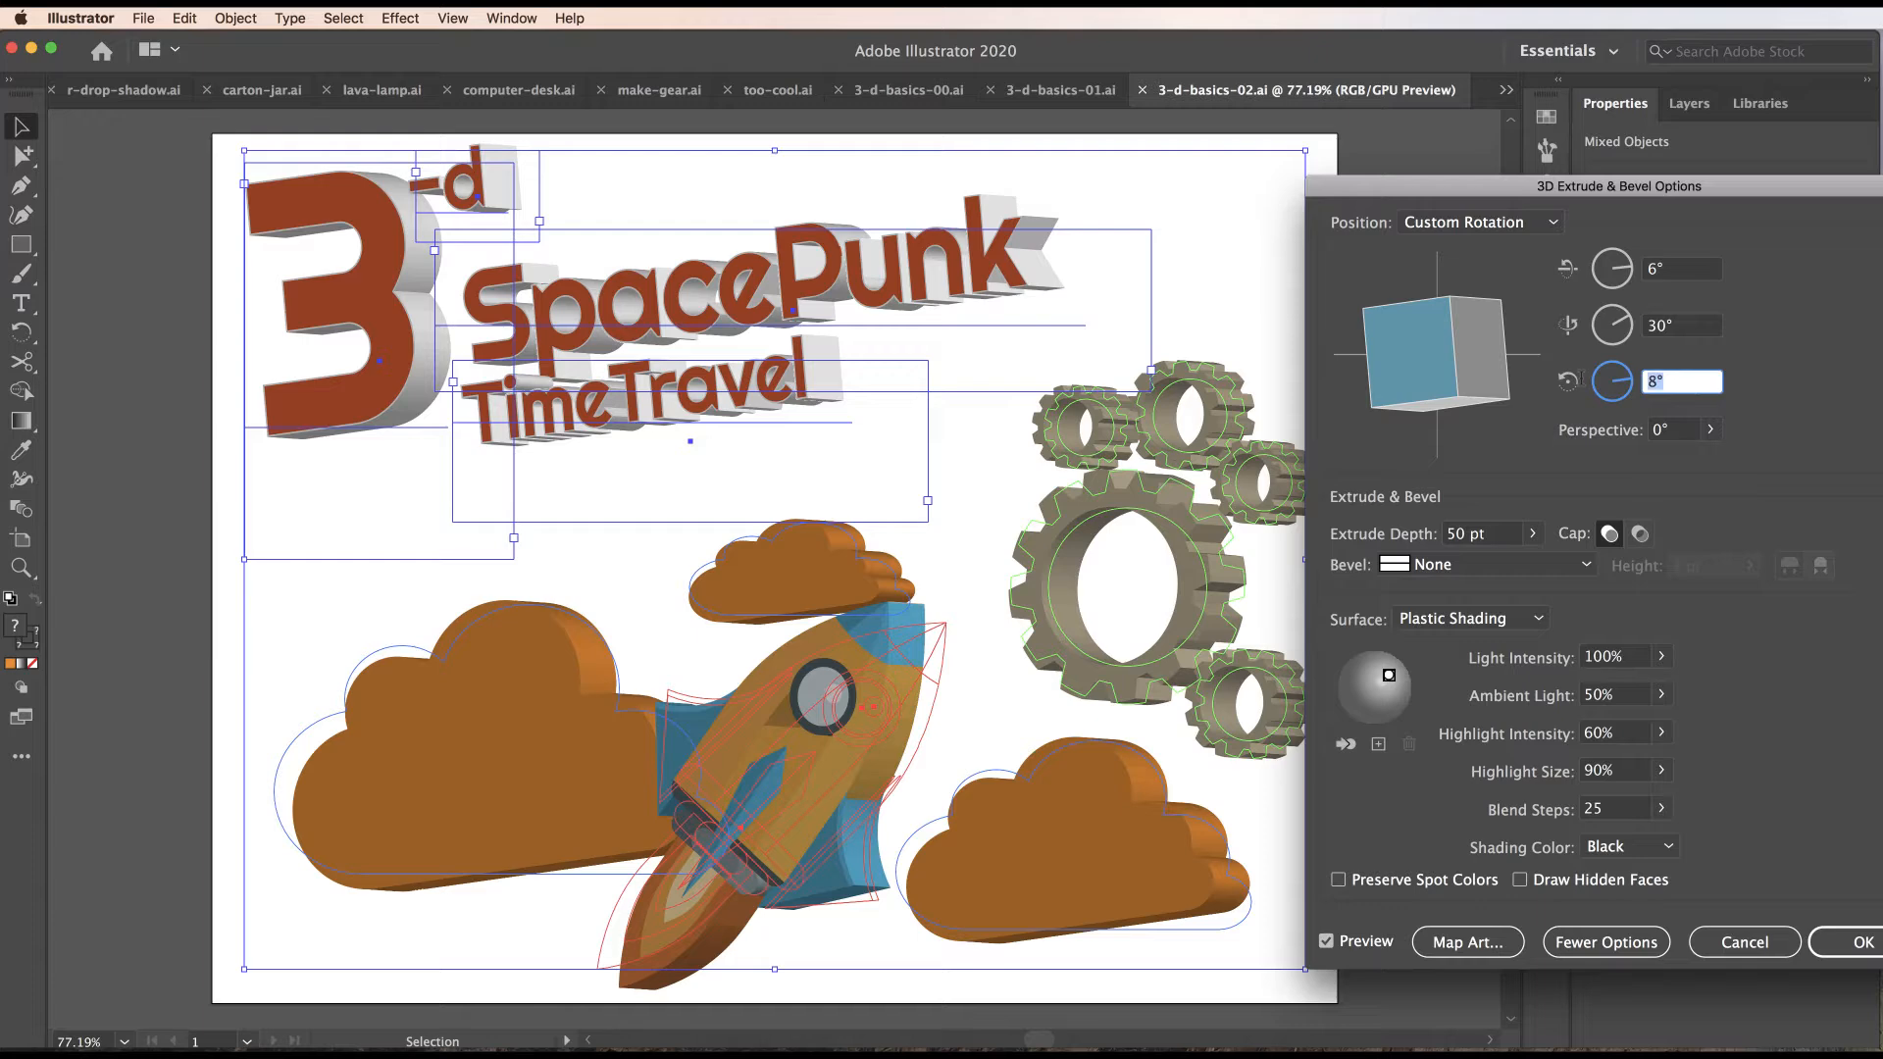
type("0")
key("Tab")
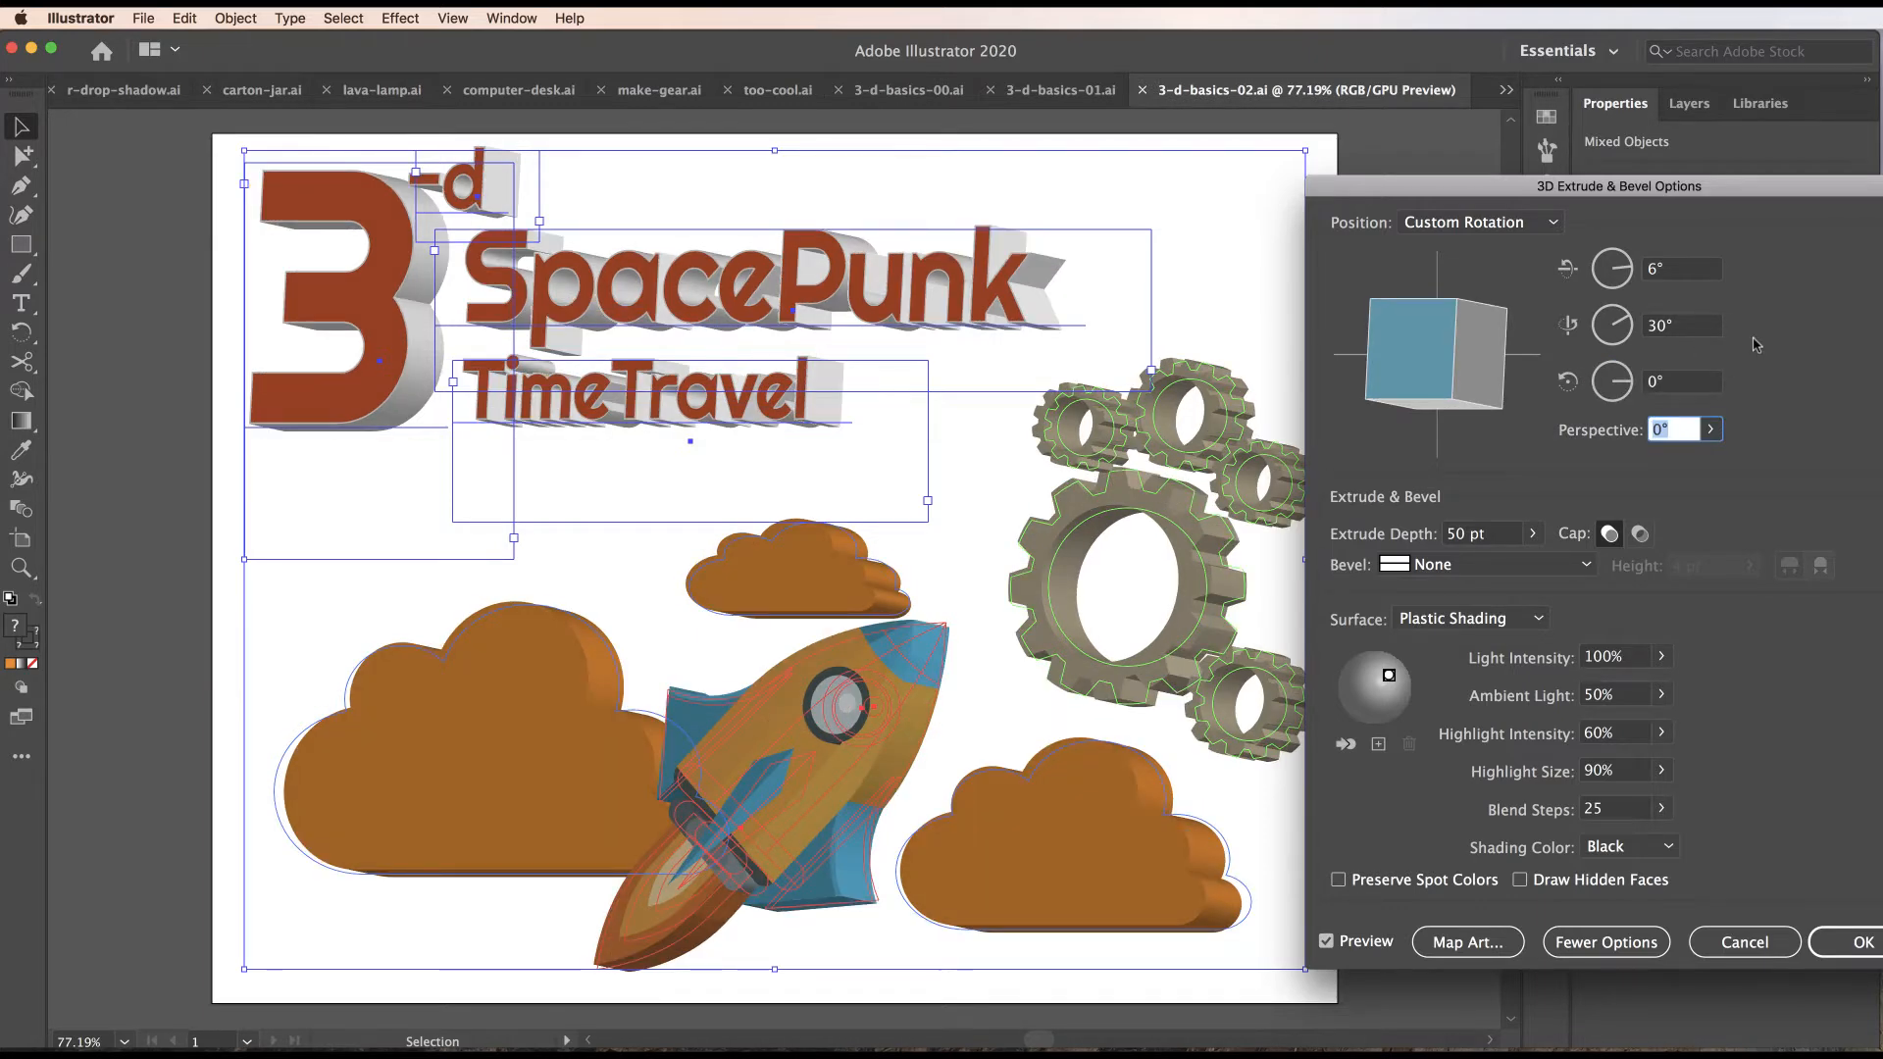
Set the extrude depth to 40 pt, accept the 3D options, and deselect the artwork.
left_click(1447, 534)
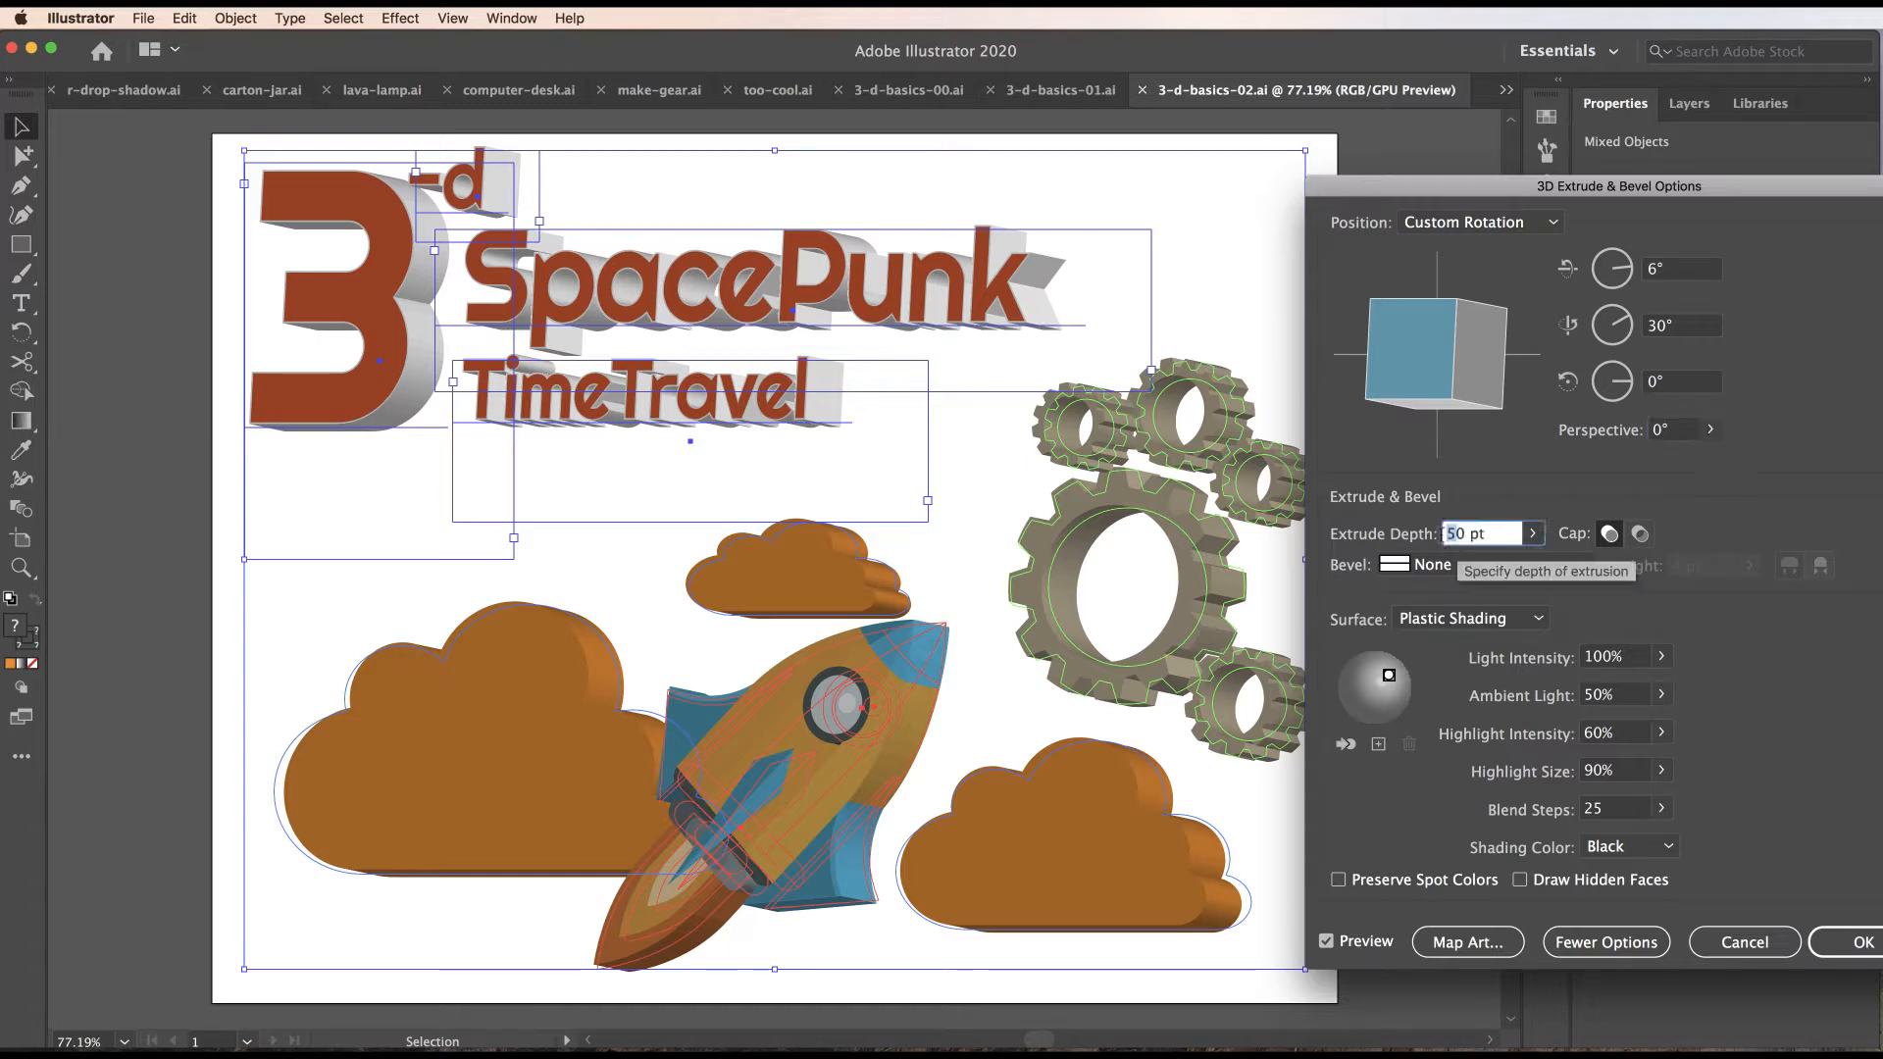
type("4")
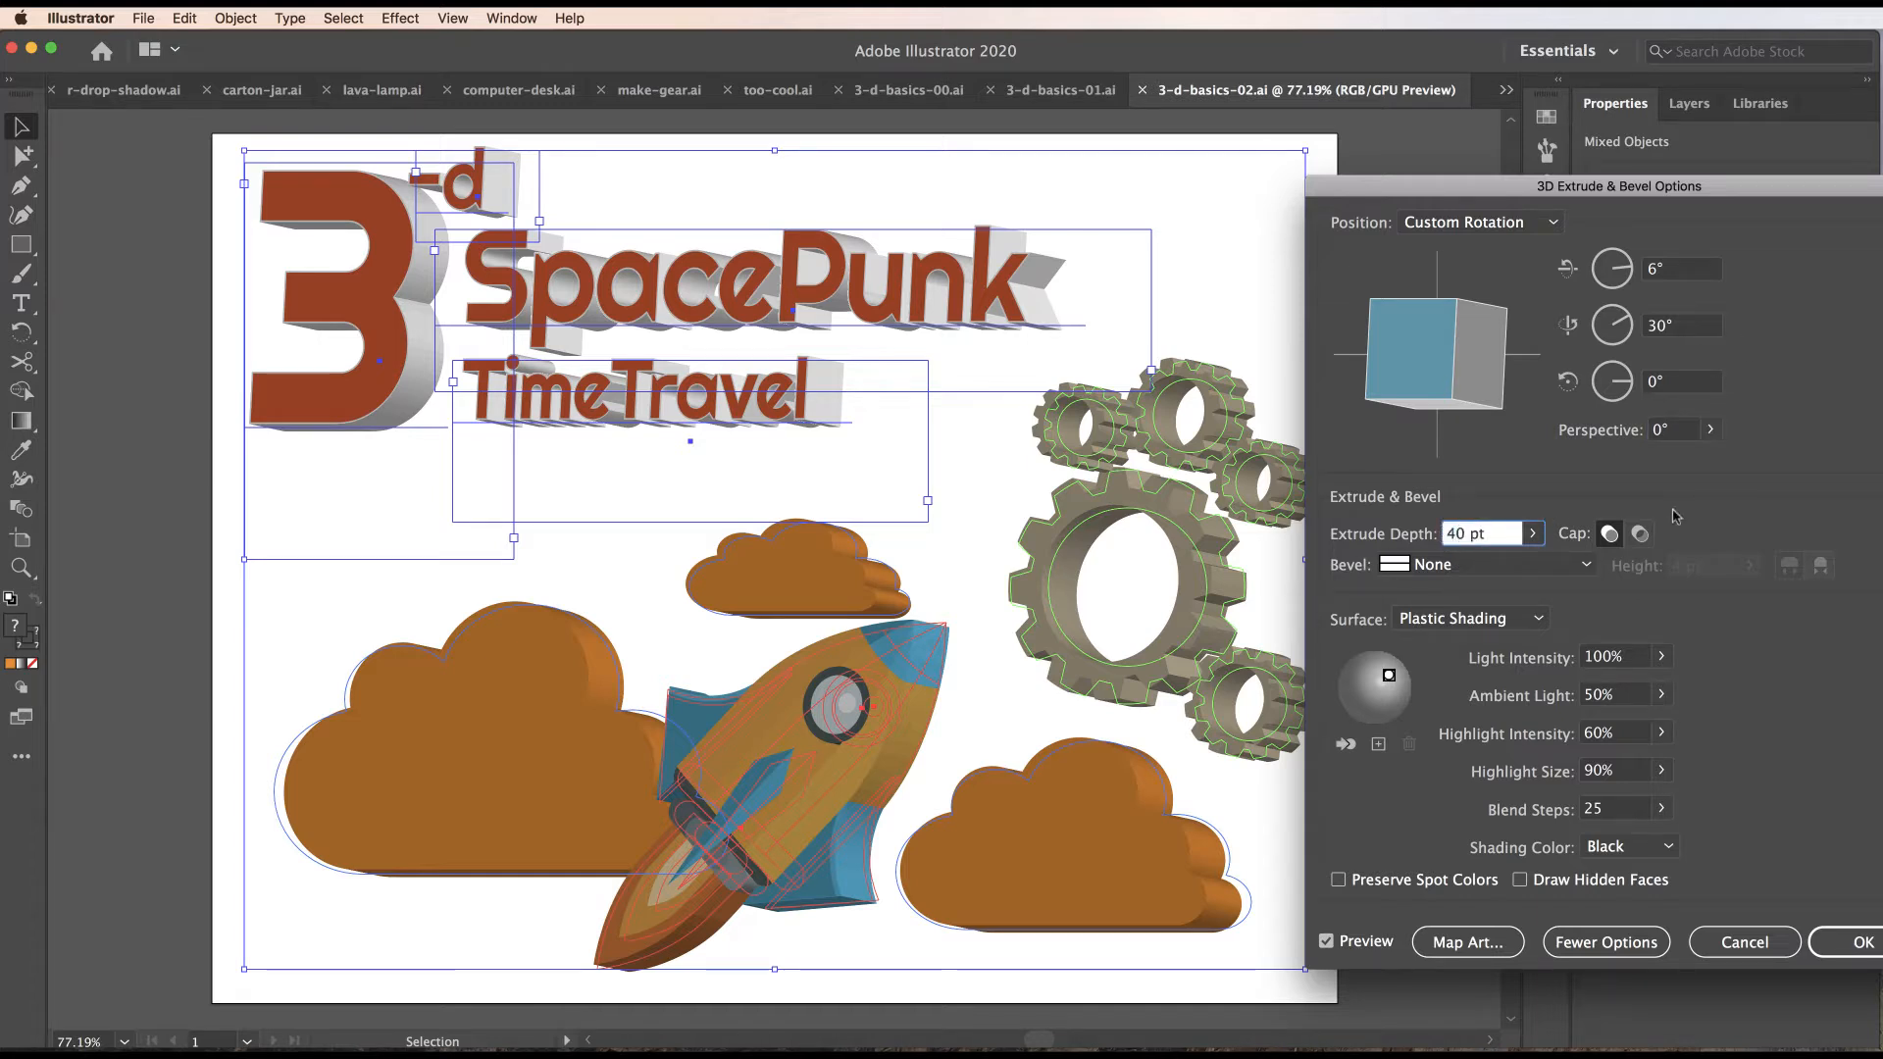
key("Tab")
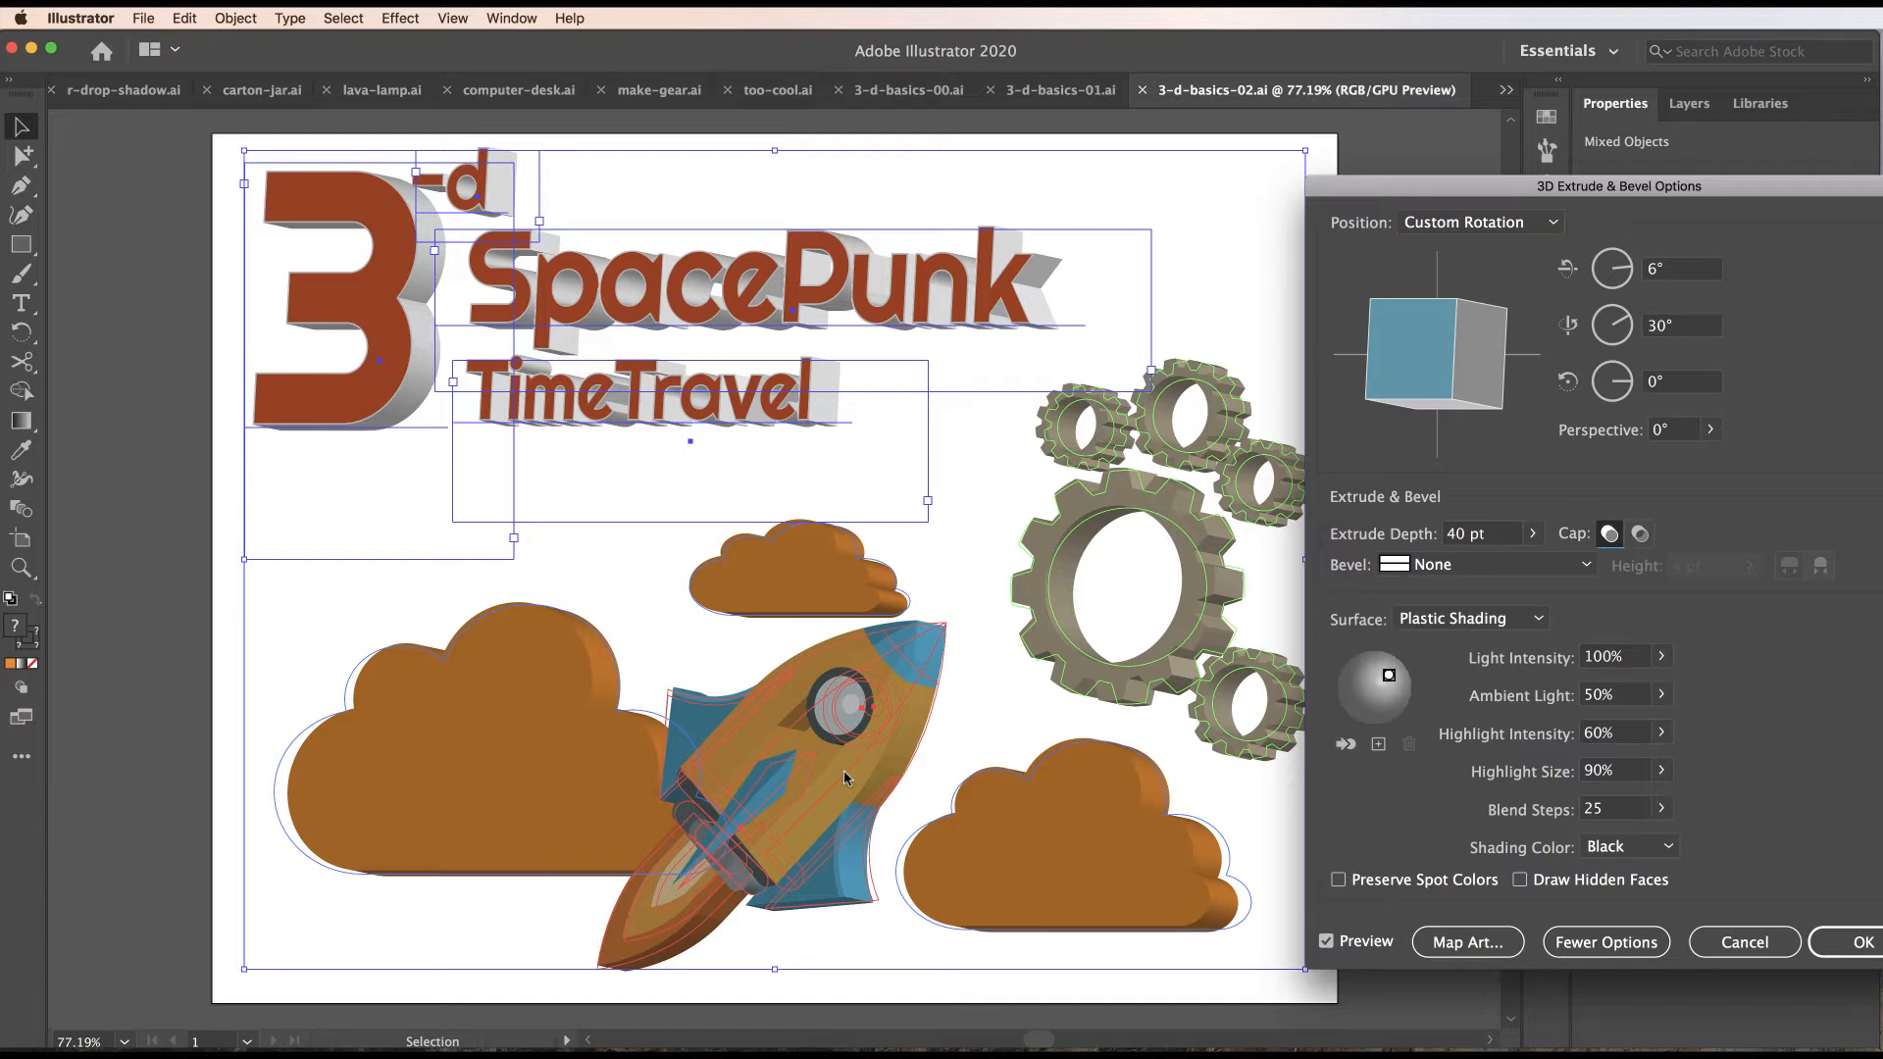
left_click(1849, 944)
left_click(1411, 280)
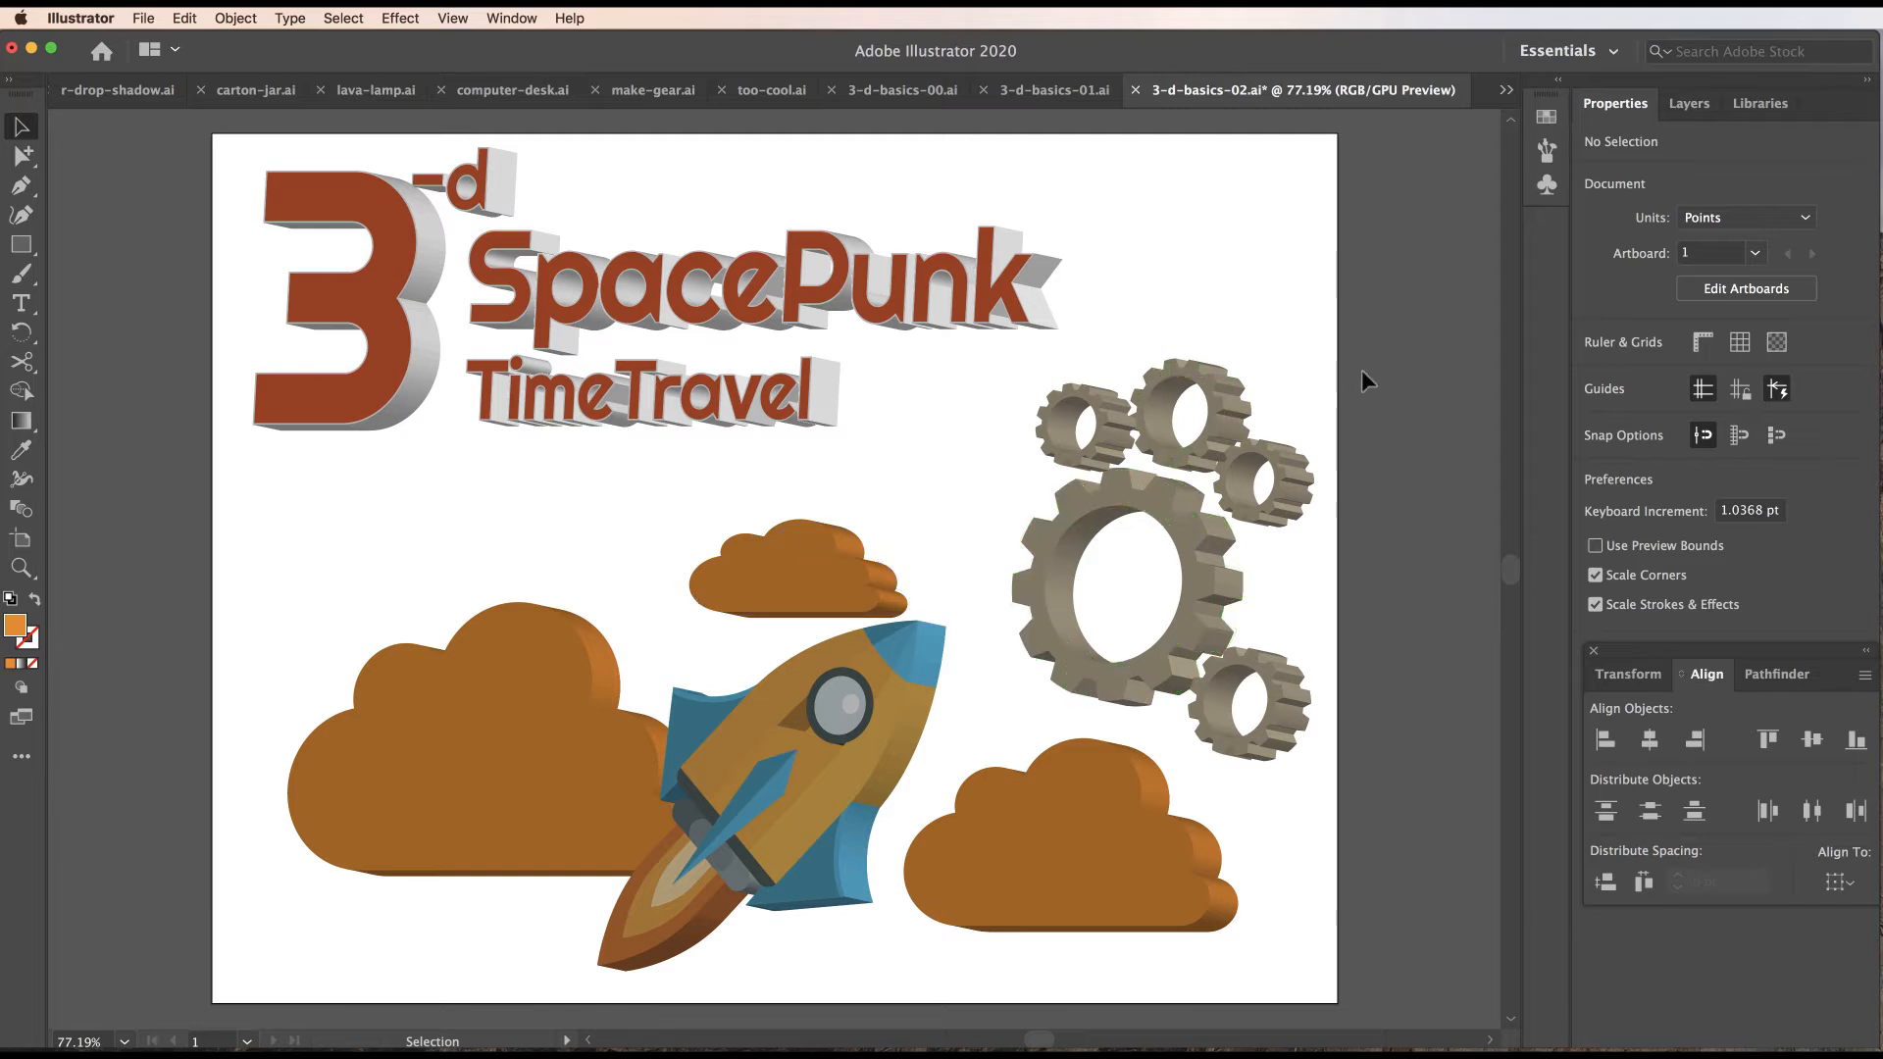
Select the gears and all three clouds together, and reopen their 3D Extrude & Bevel options.
left_click(1060, 690)
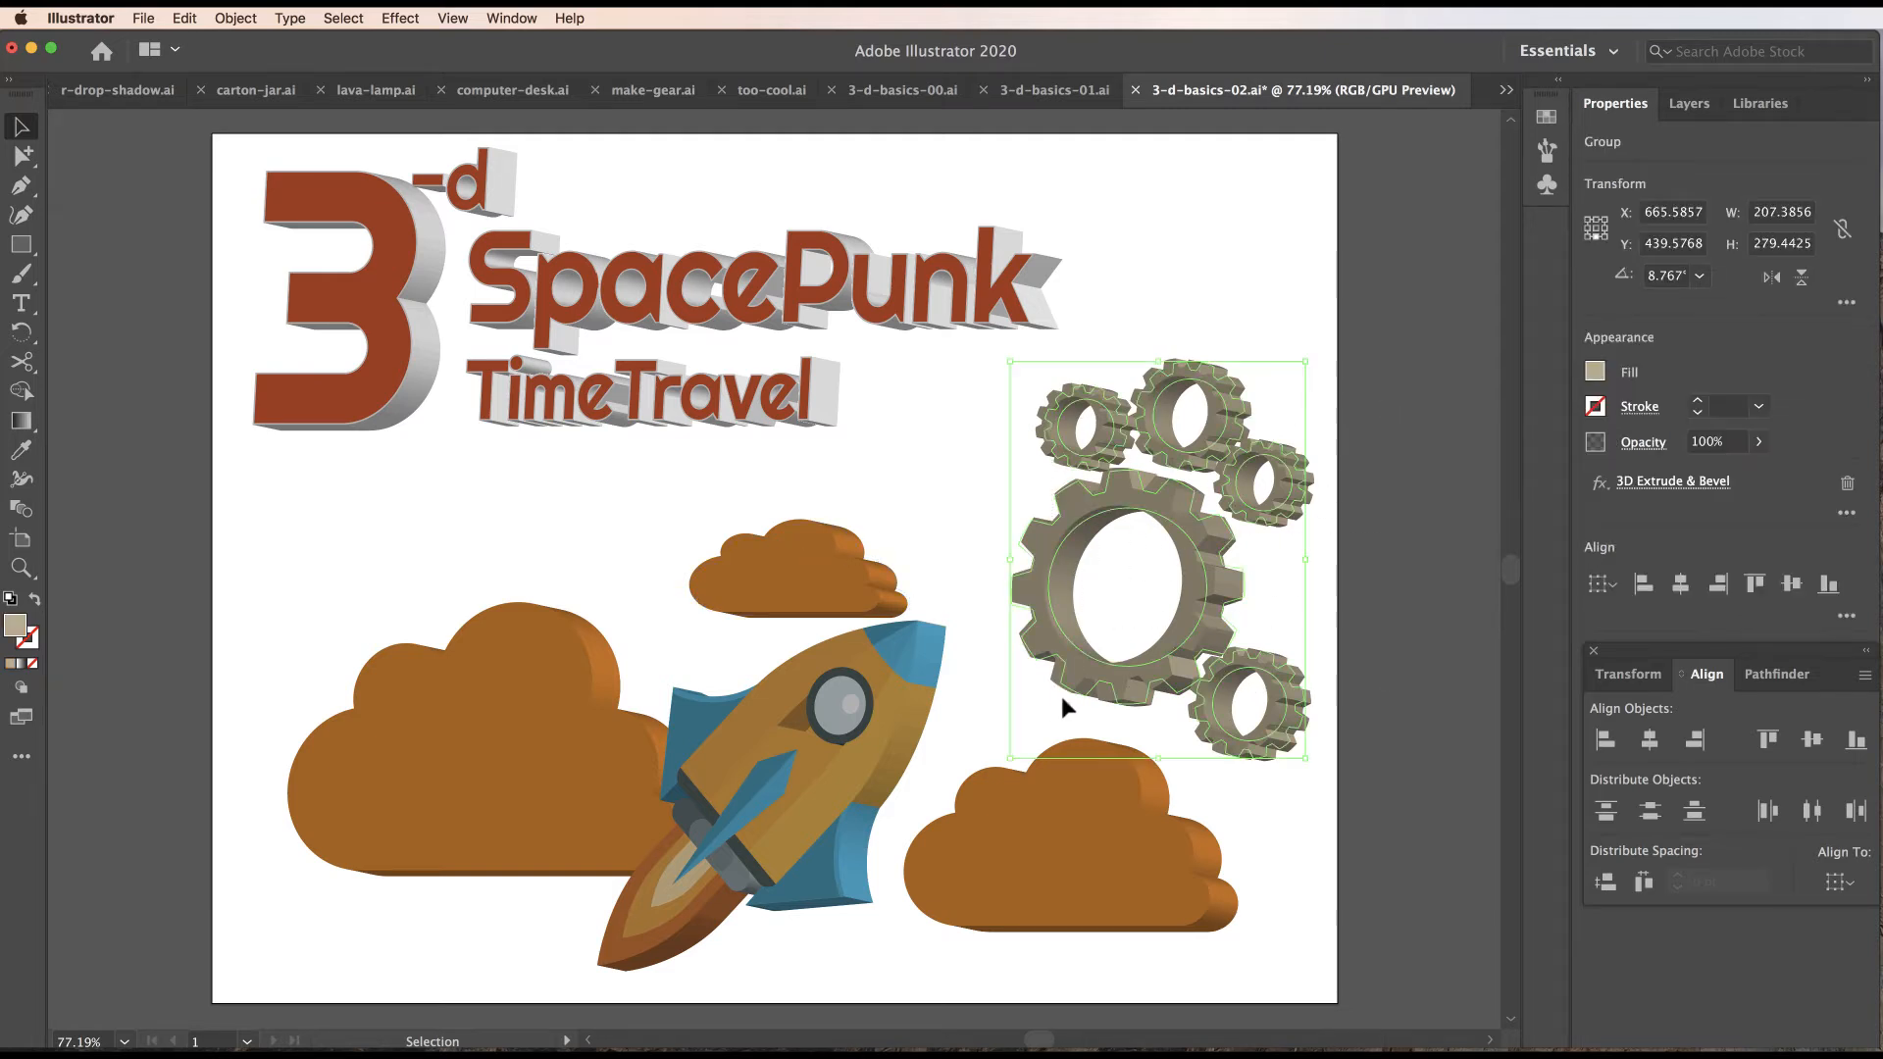
left_click(1047, 857, "shift")
left_click(795, 573, "shift")
left_click(451, 727, "shift")
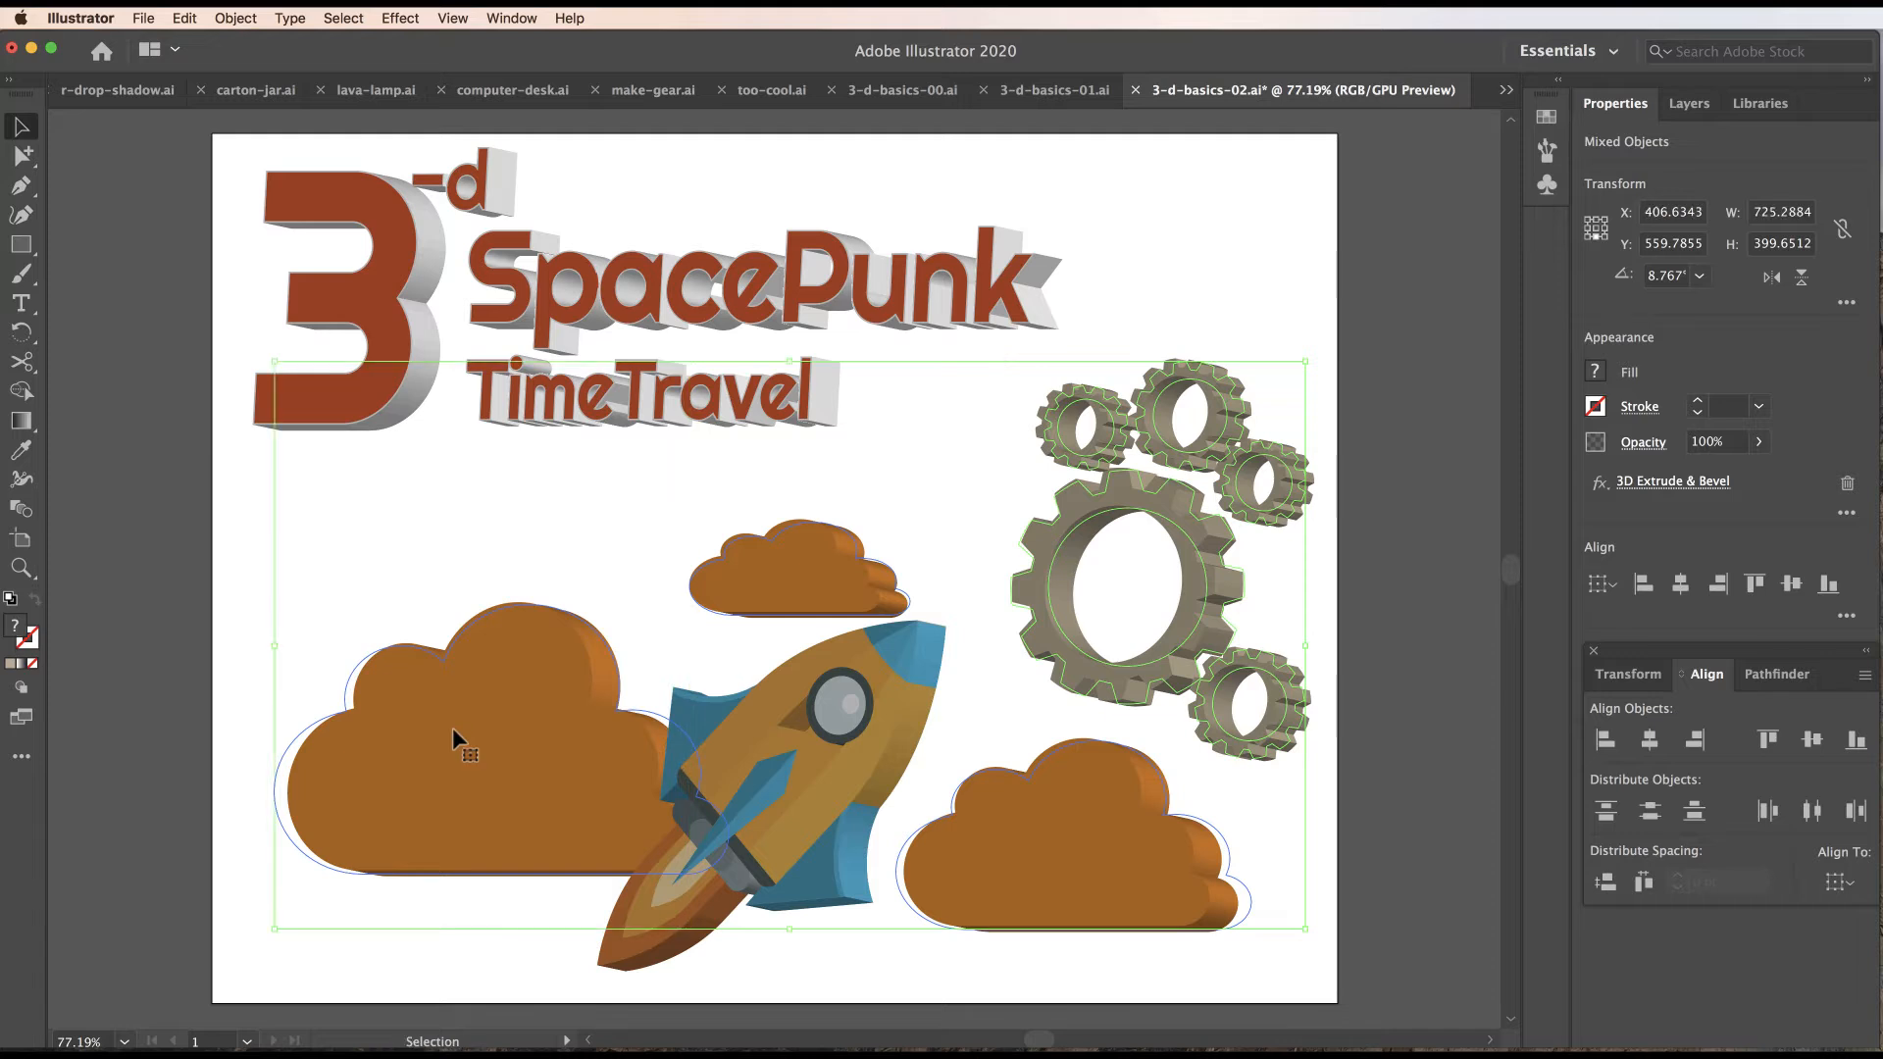
left_click(1651, 482)
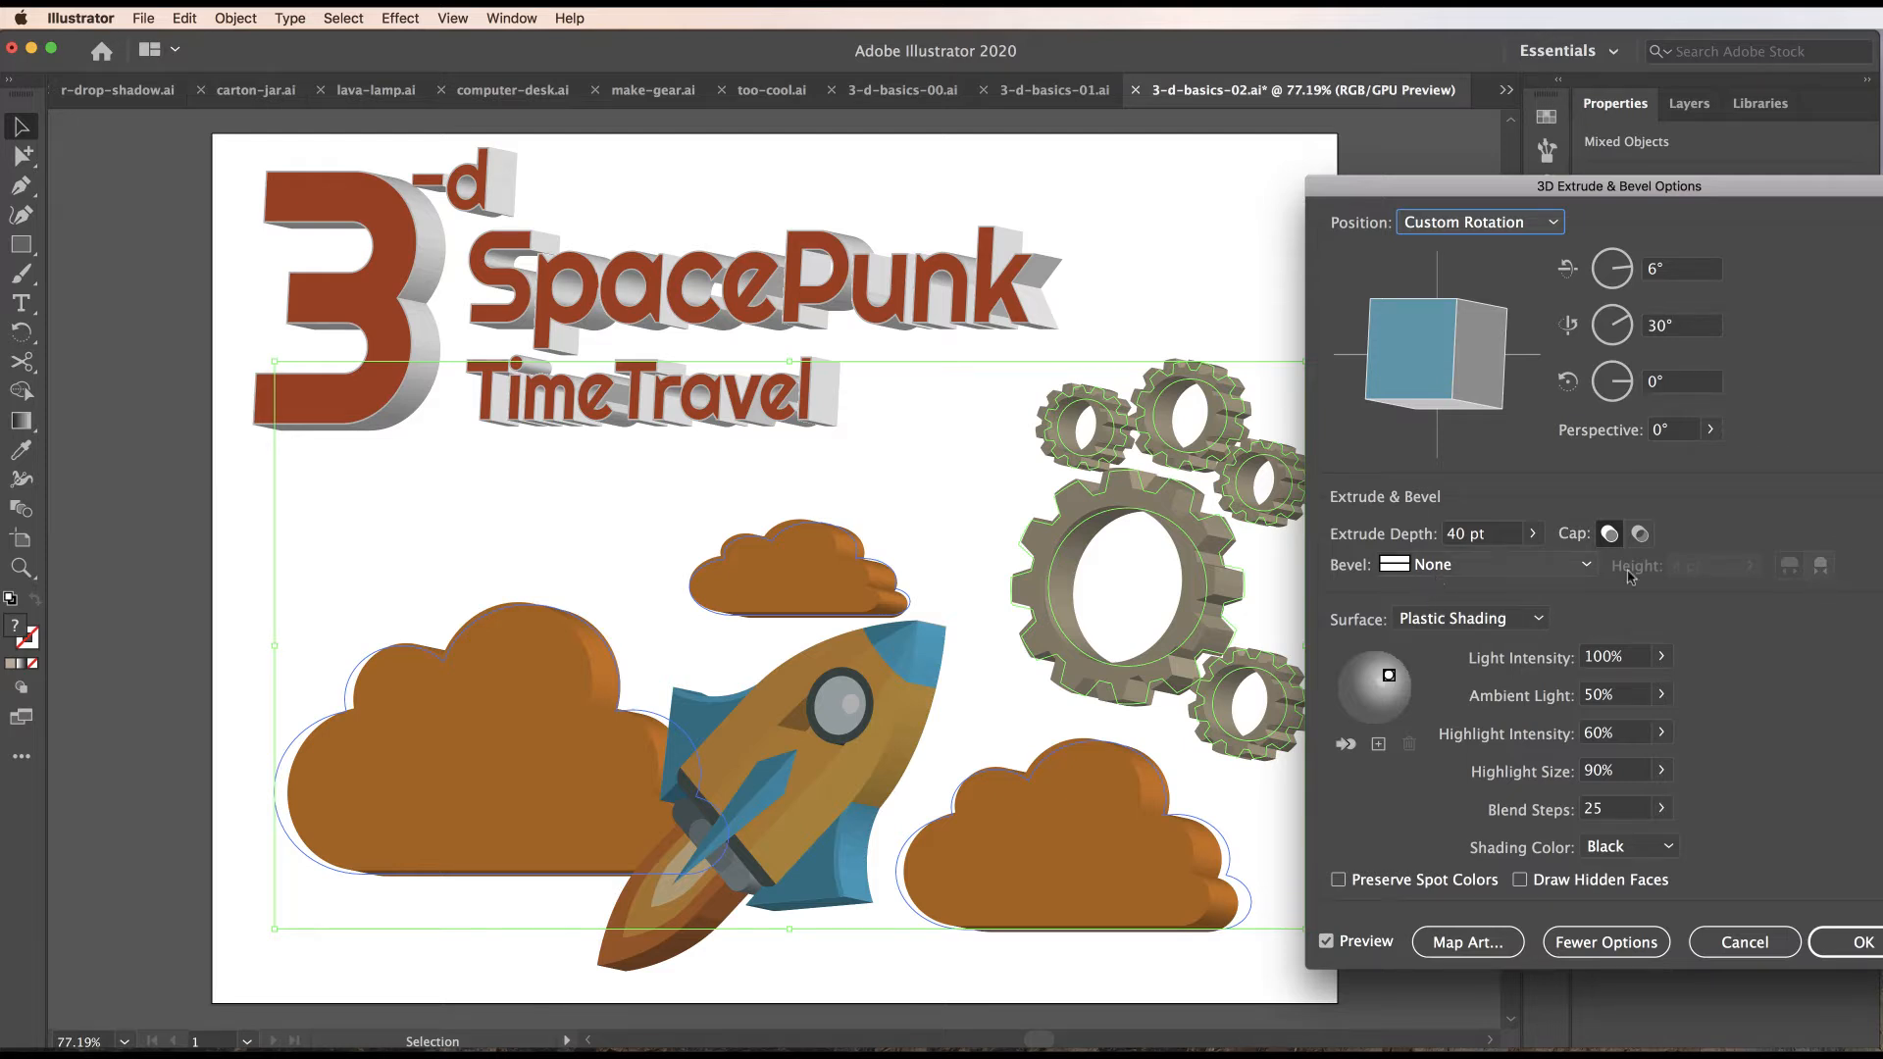
Give the gears and clouds a Tall-Round bevel 3 pt high extending outward, accept the options, and deselect.
left_click(1587, 567)
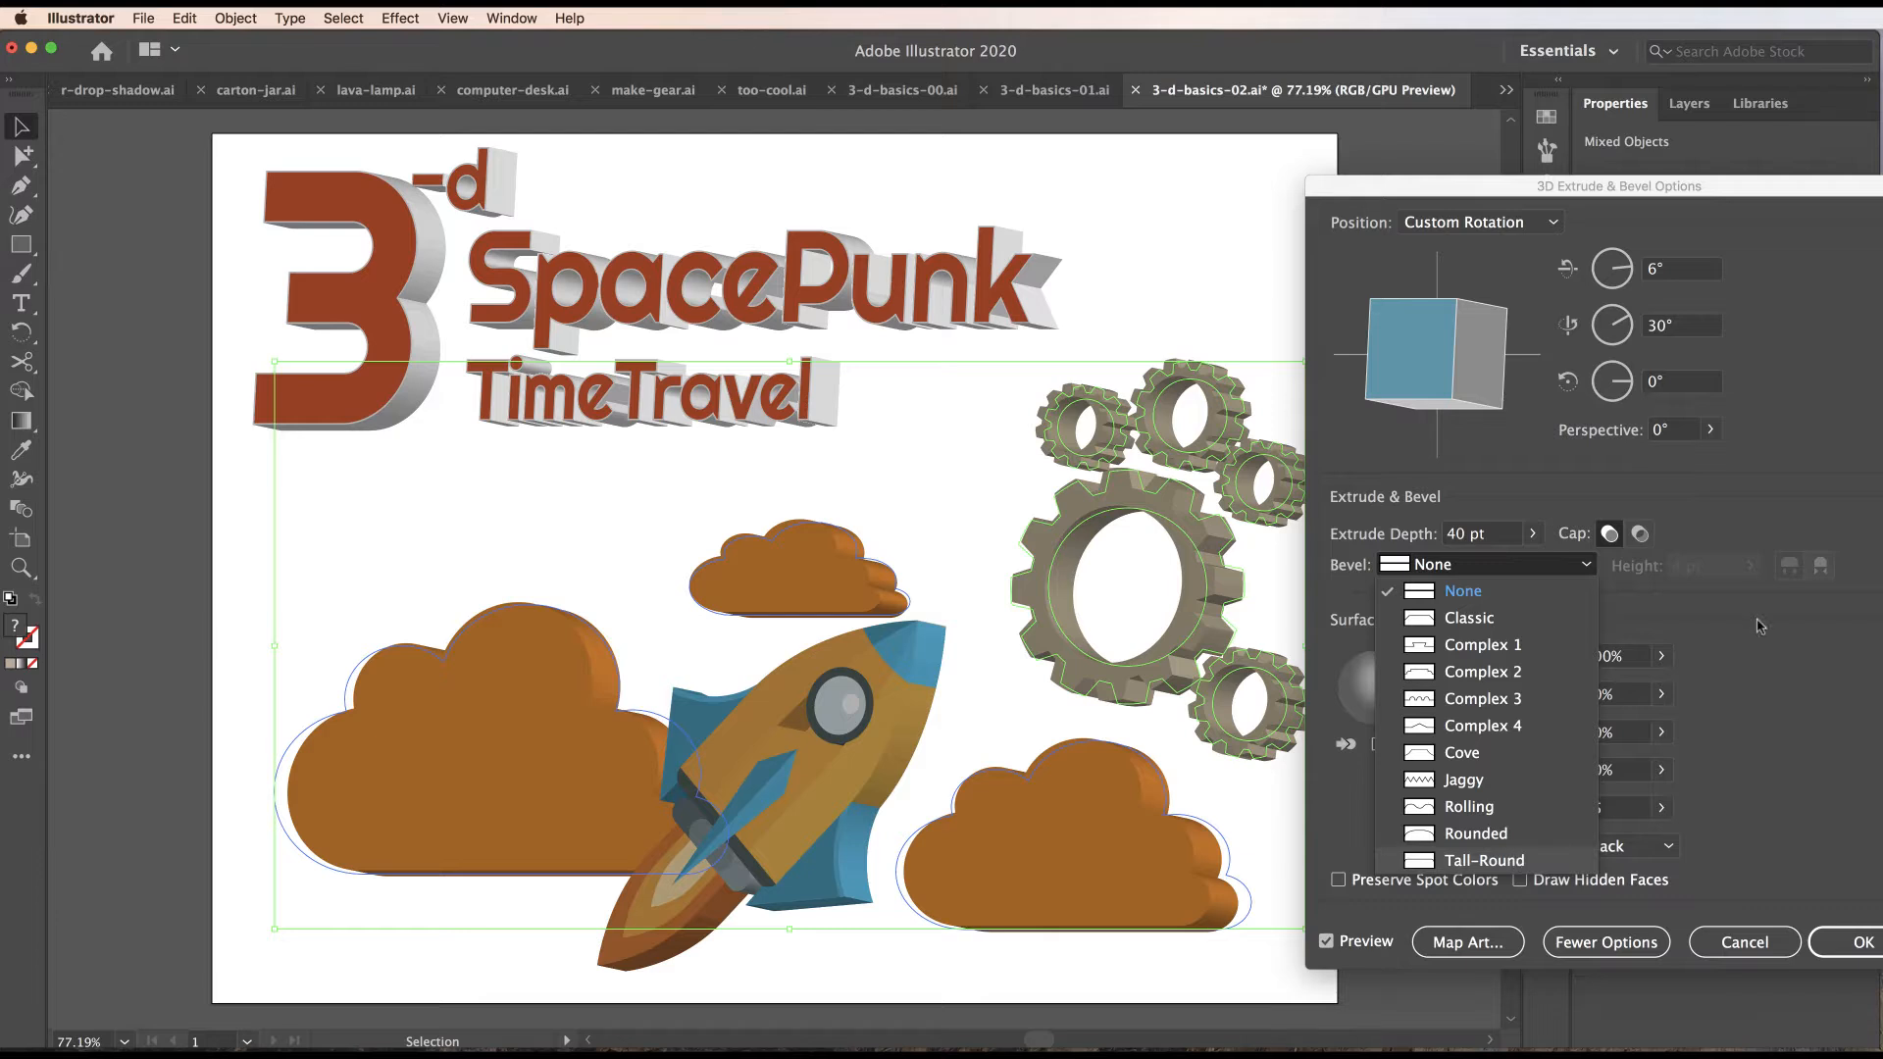
key("Return")
left_click(1683, 569)
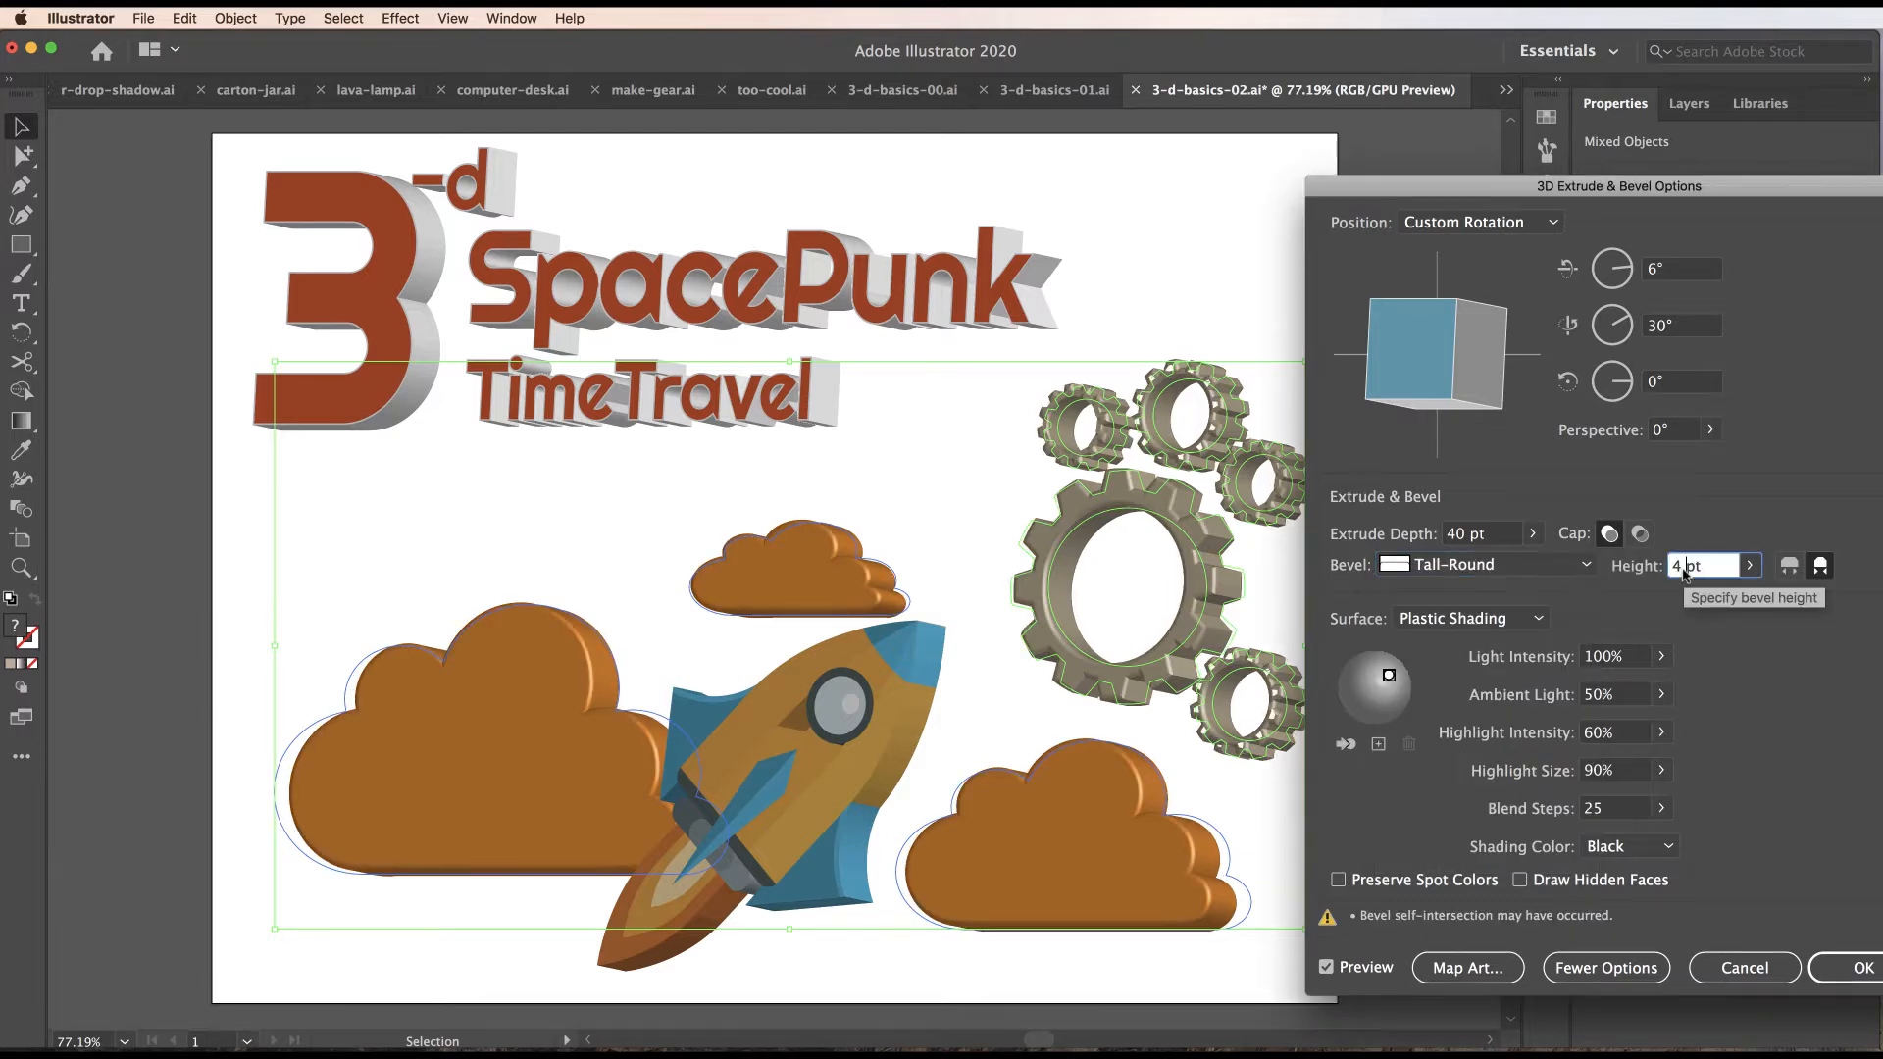
left_click_drag(1683, 568, 1666, 567)
type("3")
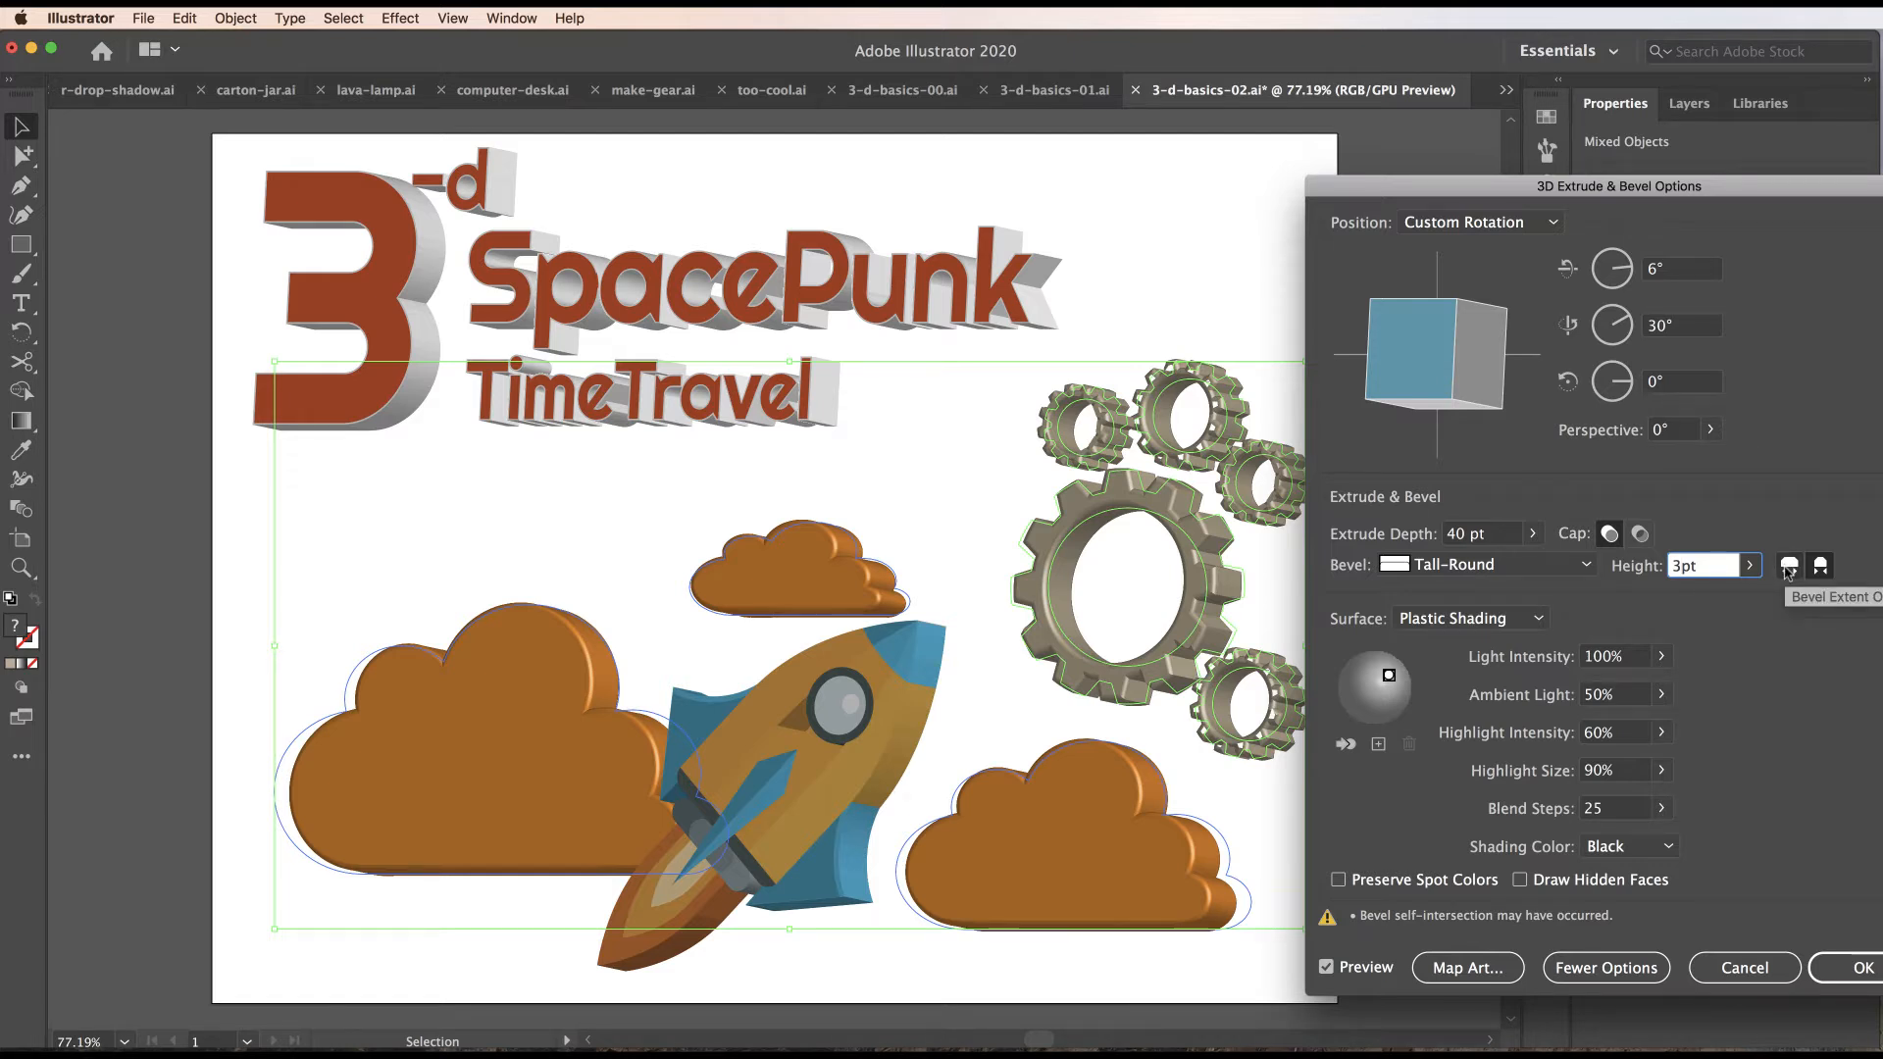
left_click(1787, 572)
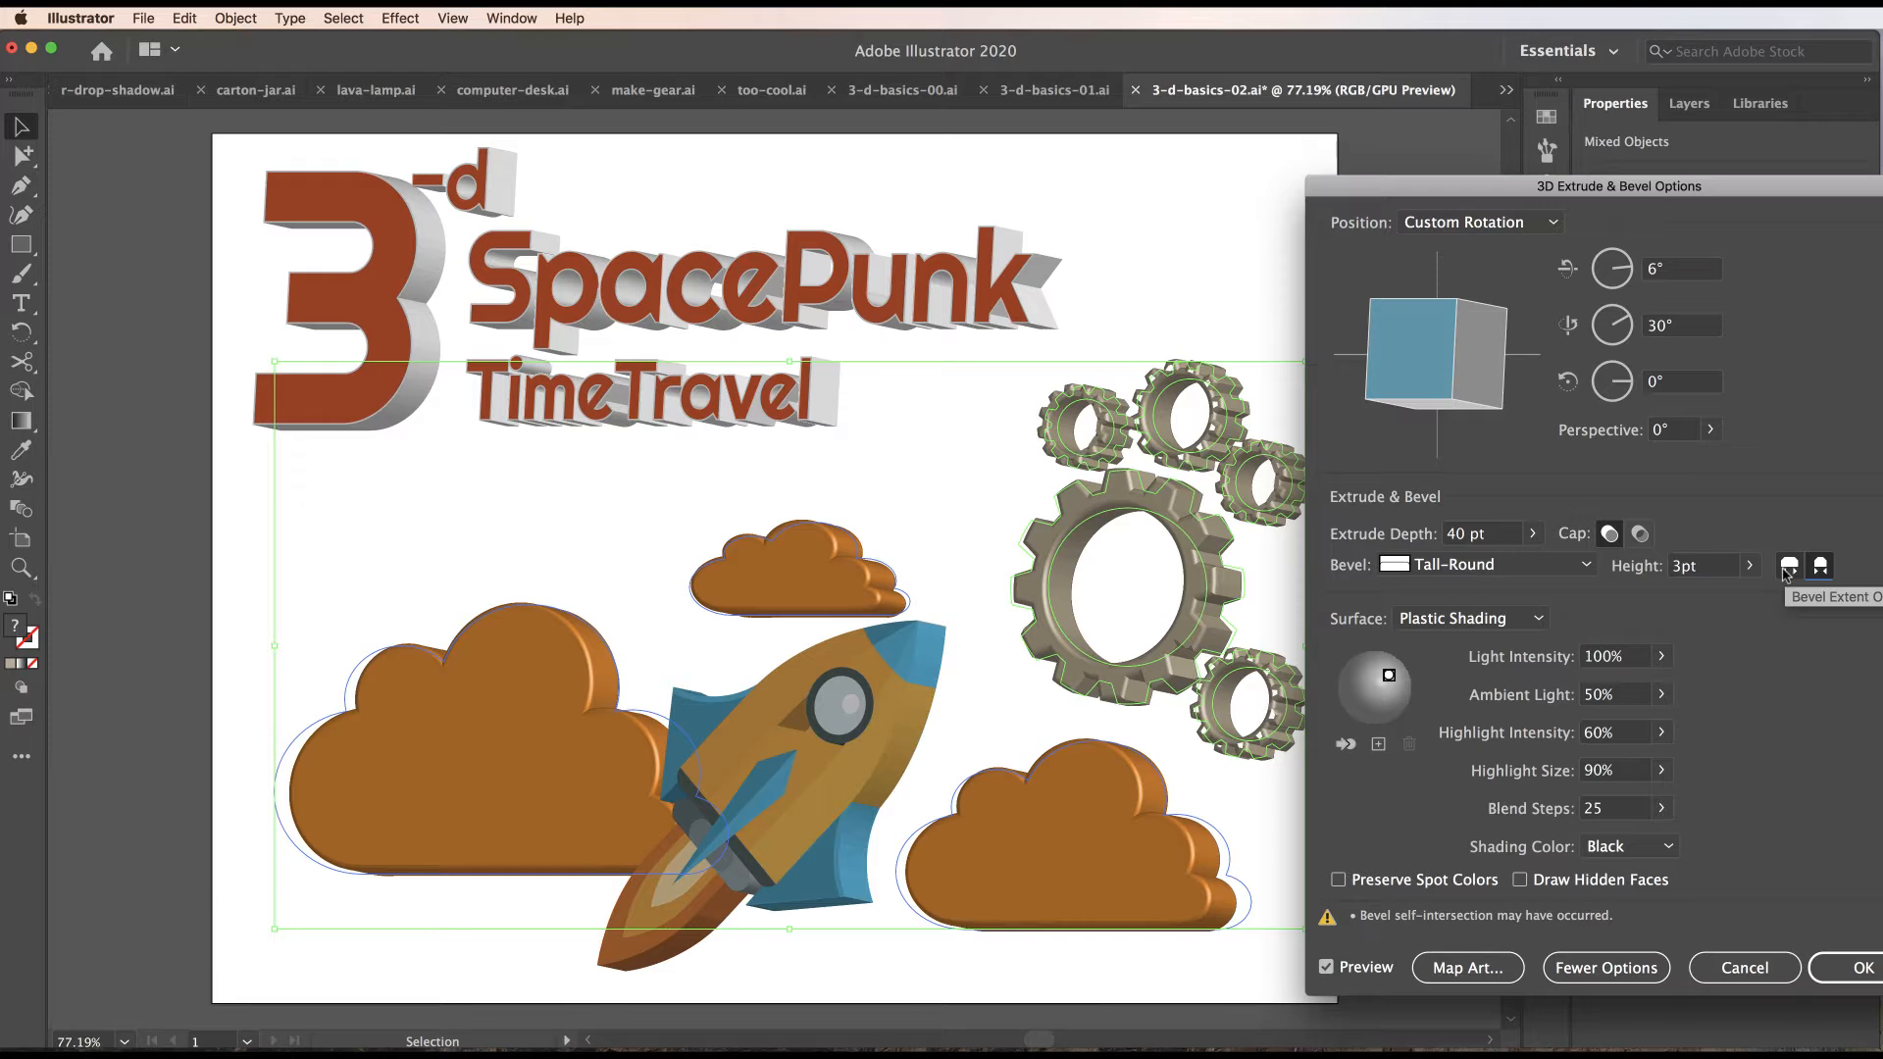
left_click(1837, 971)
left_click(1445, 478)
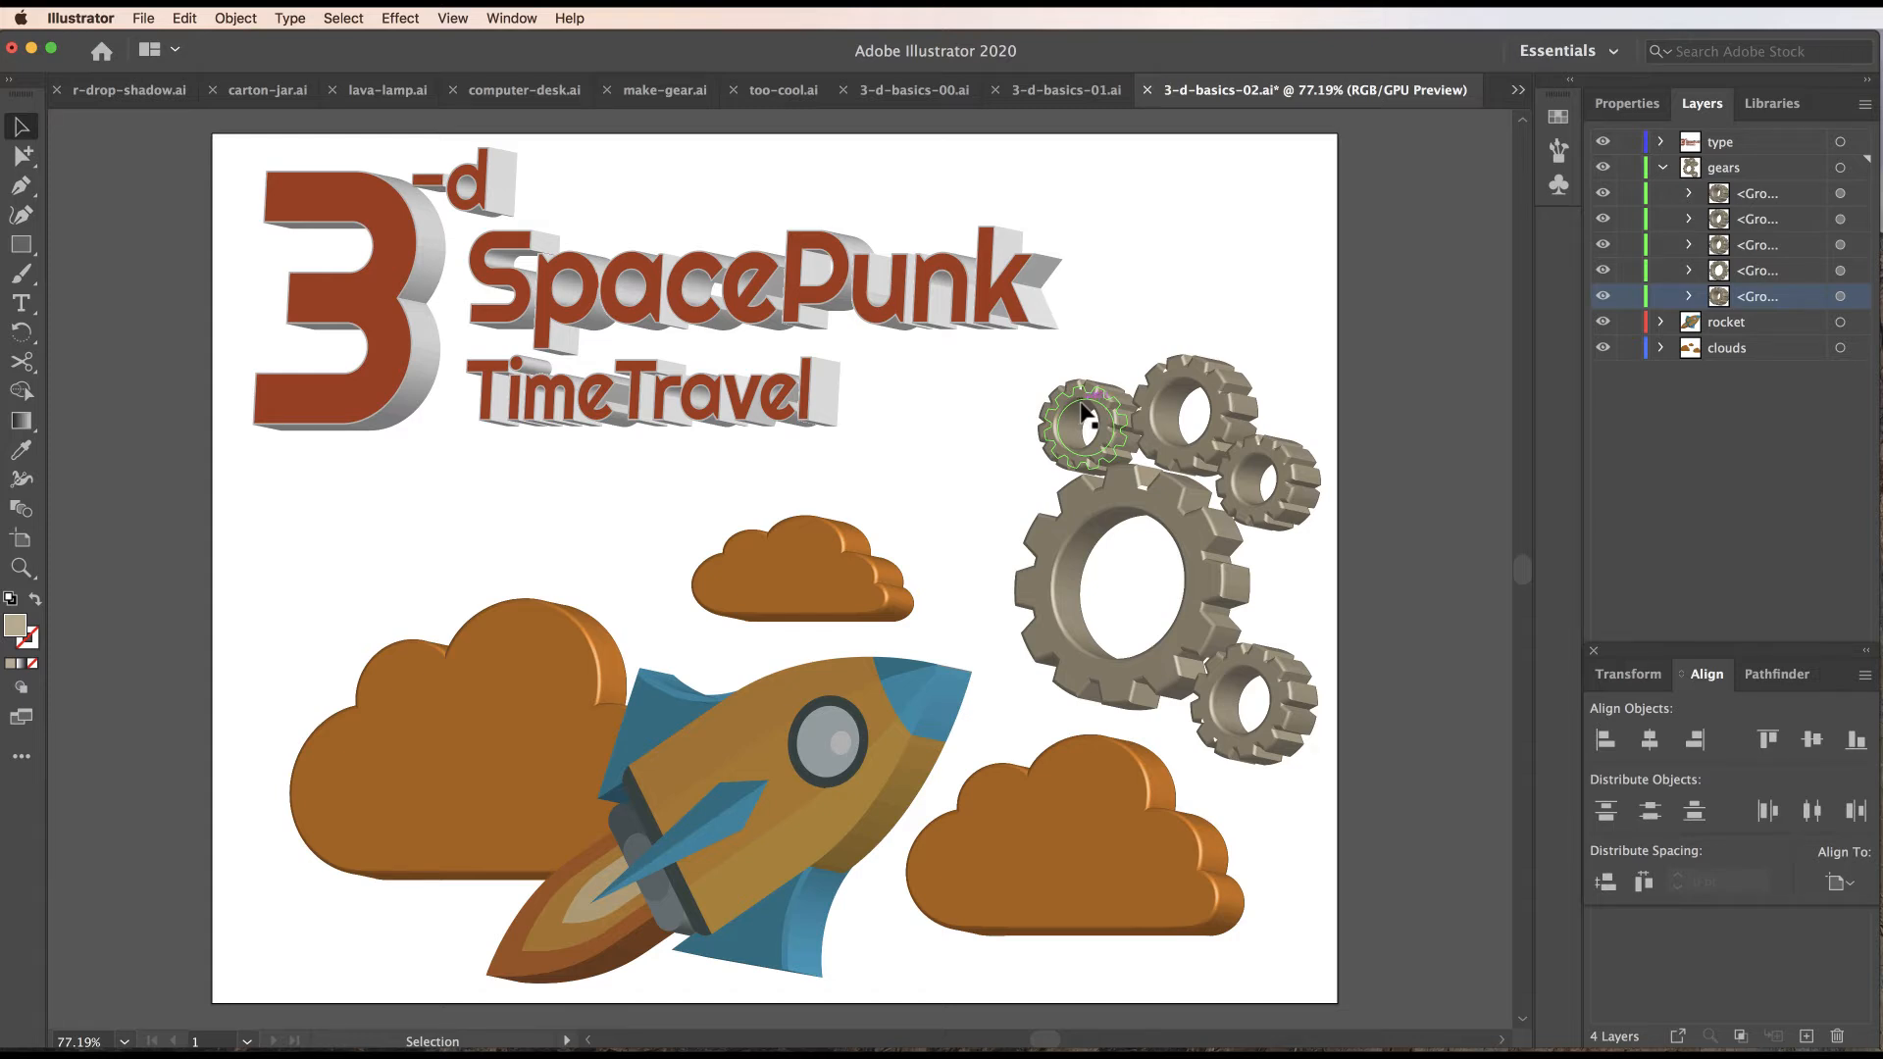
Select all the artwork to check its appearance for shared effects, and deselect it.
left_click_drag(208, 125, 1296, 953)
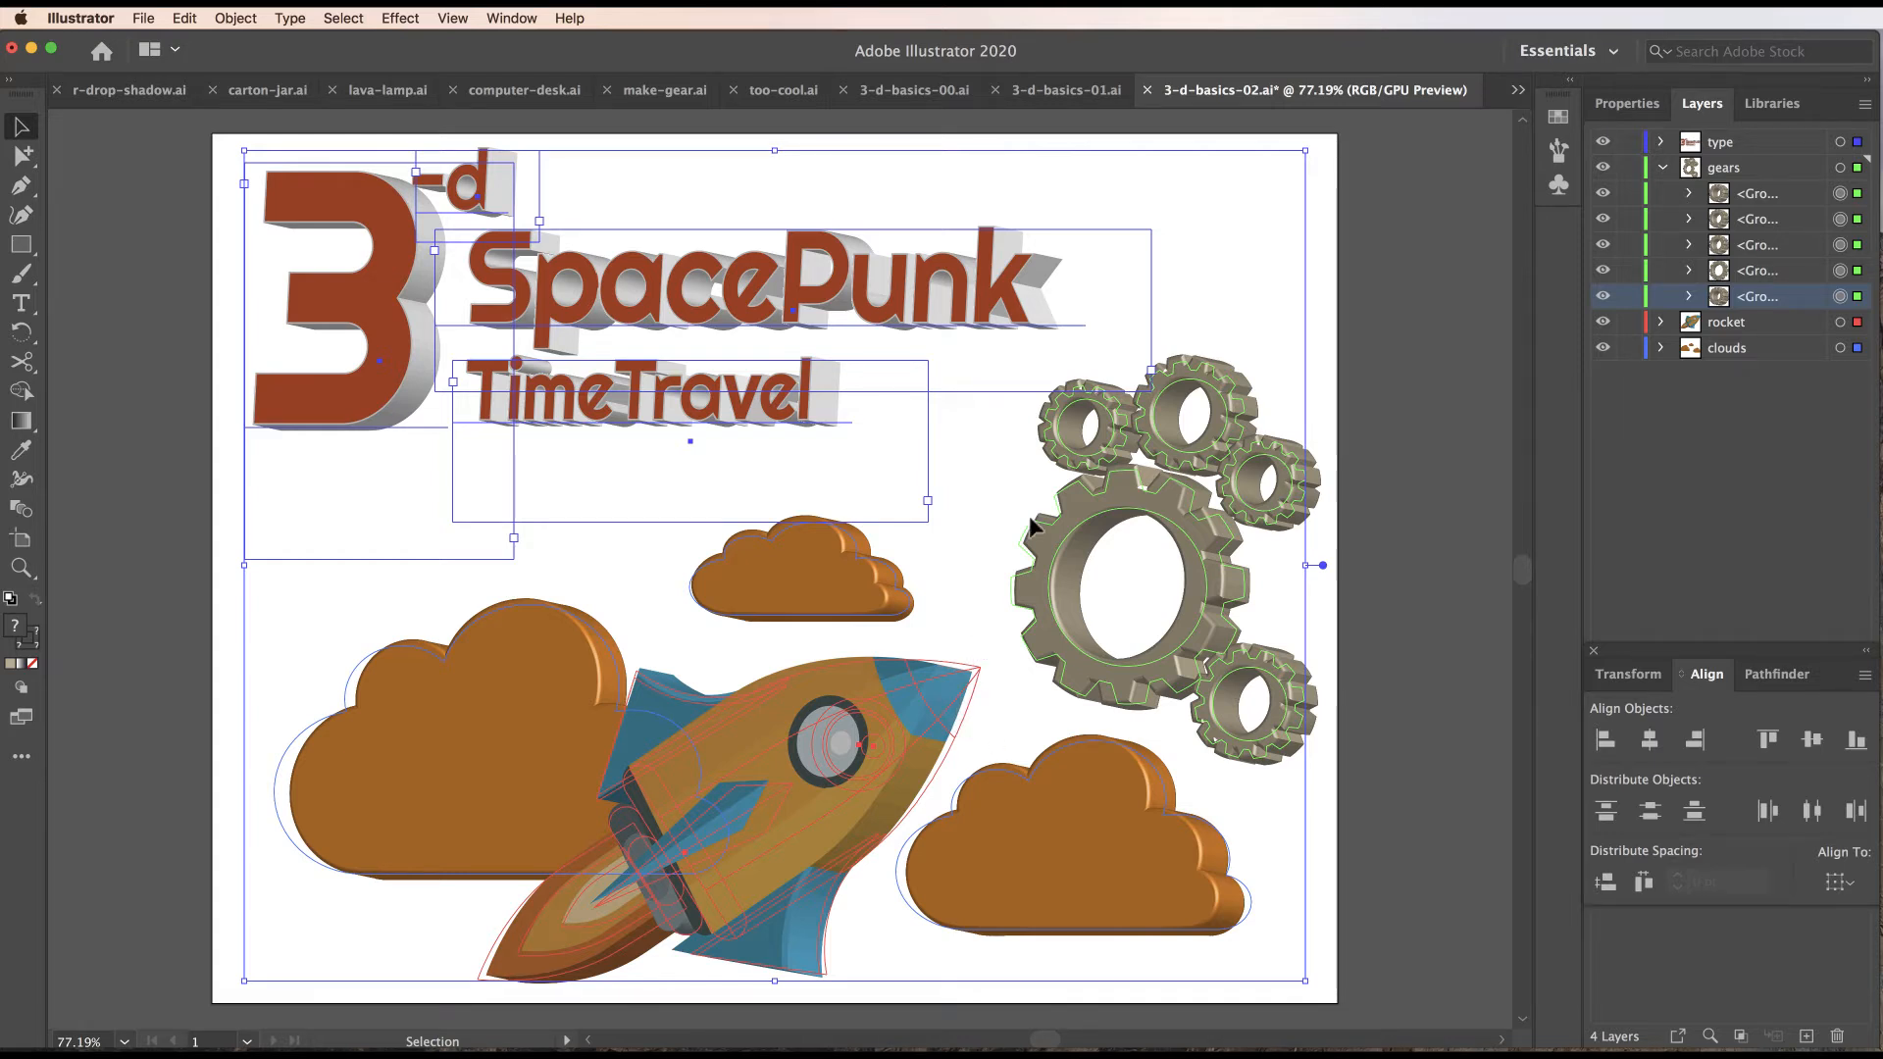
left_click(1628, 104)
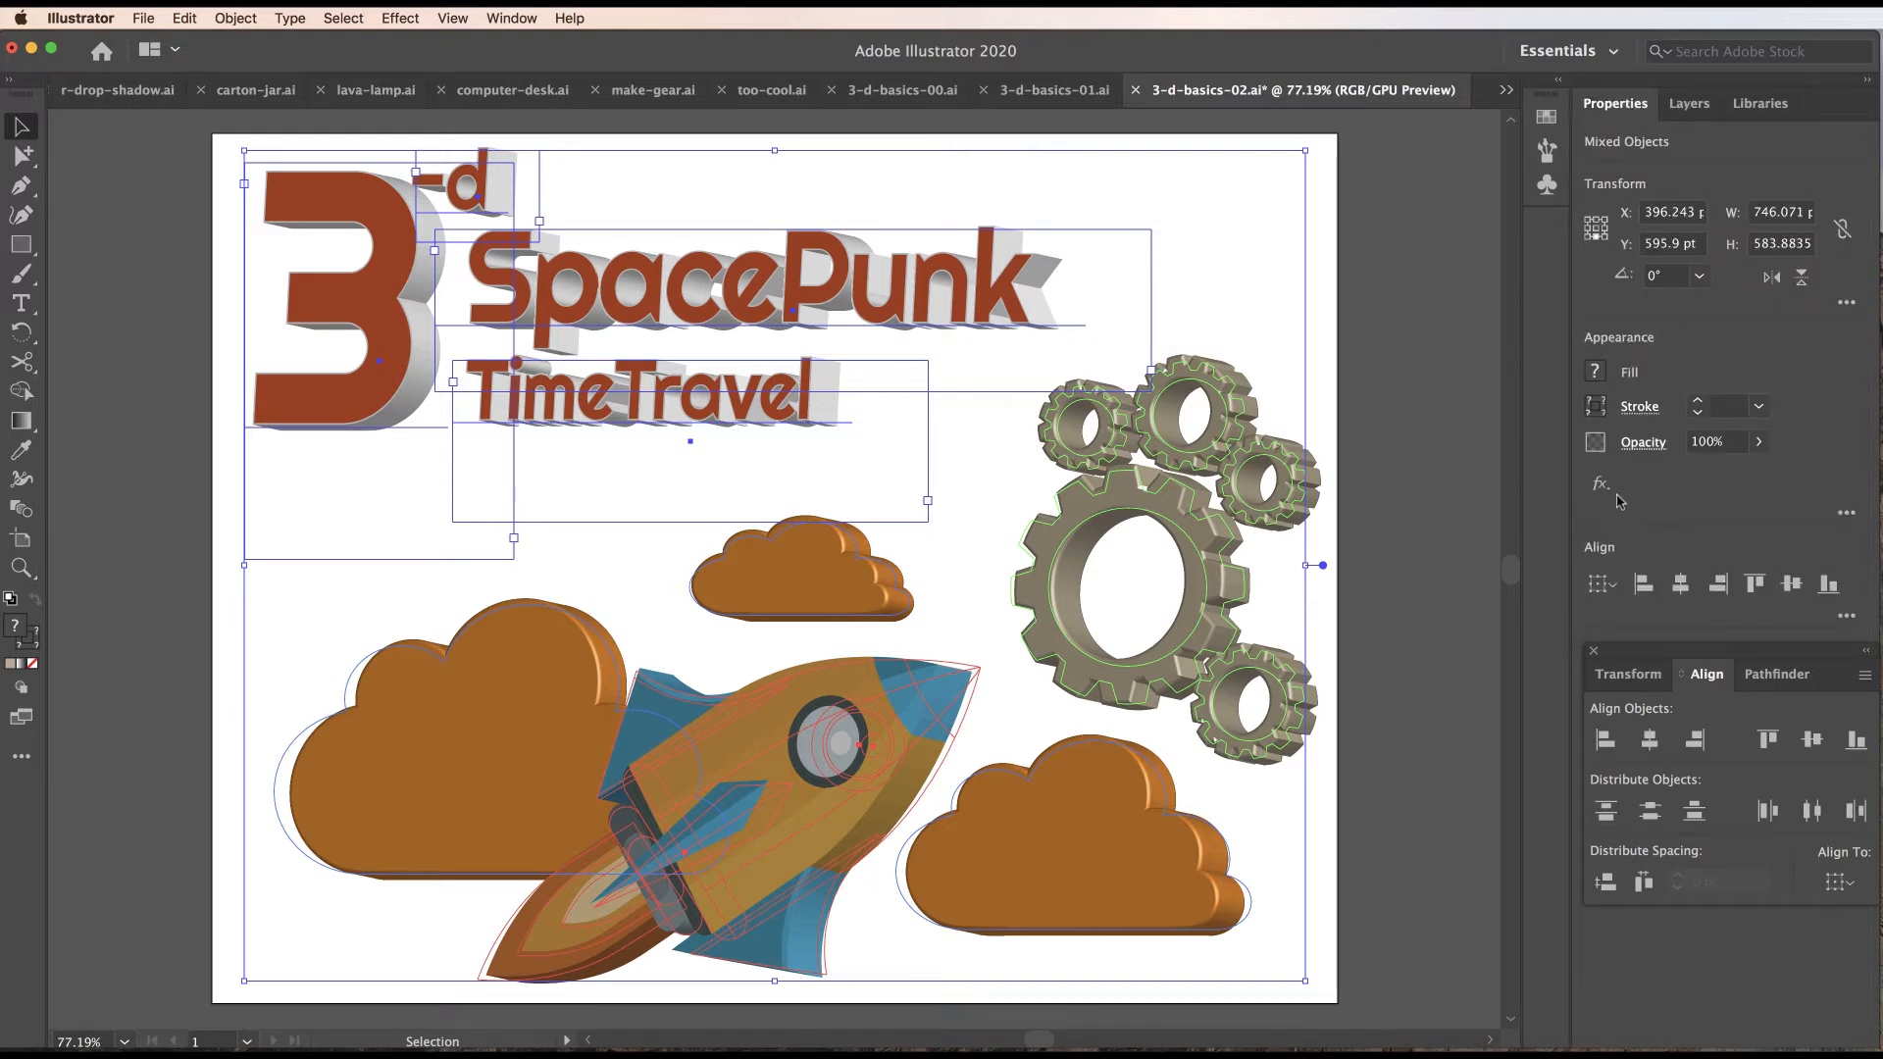
key("super+shift+a")
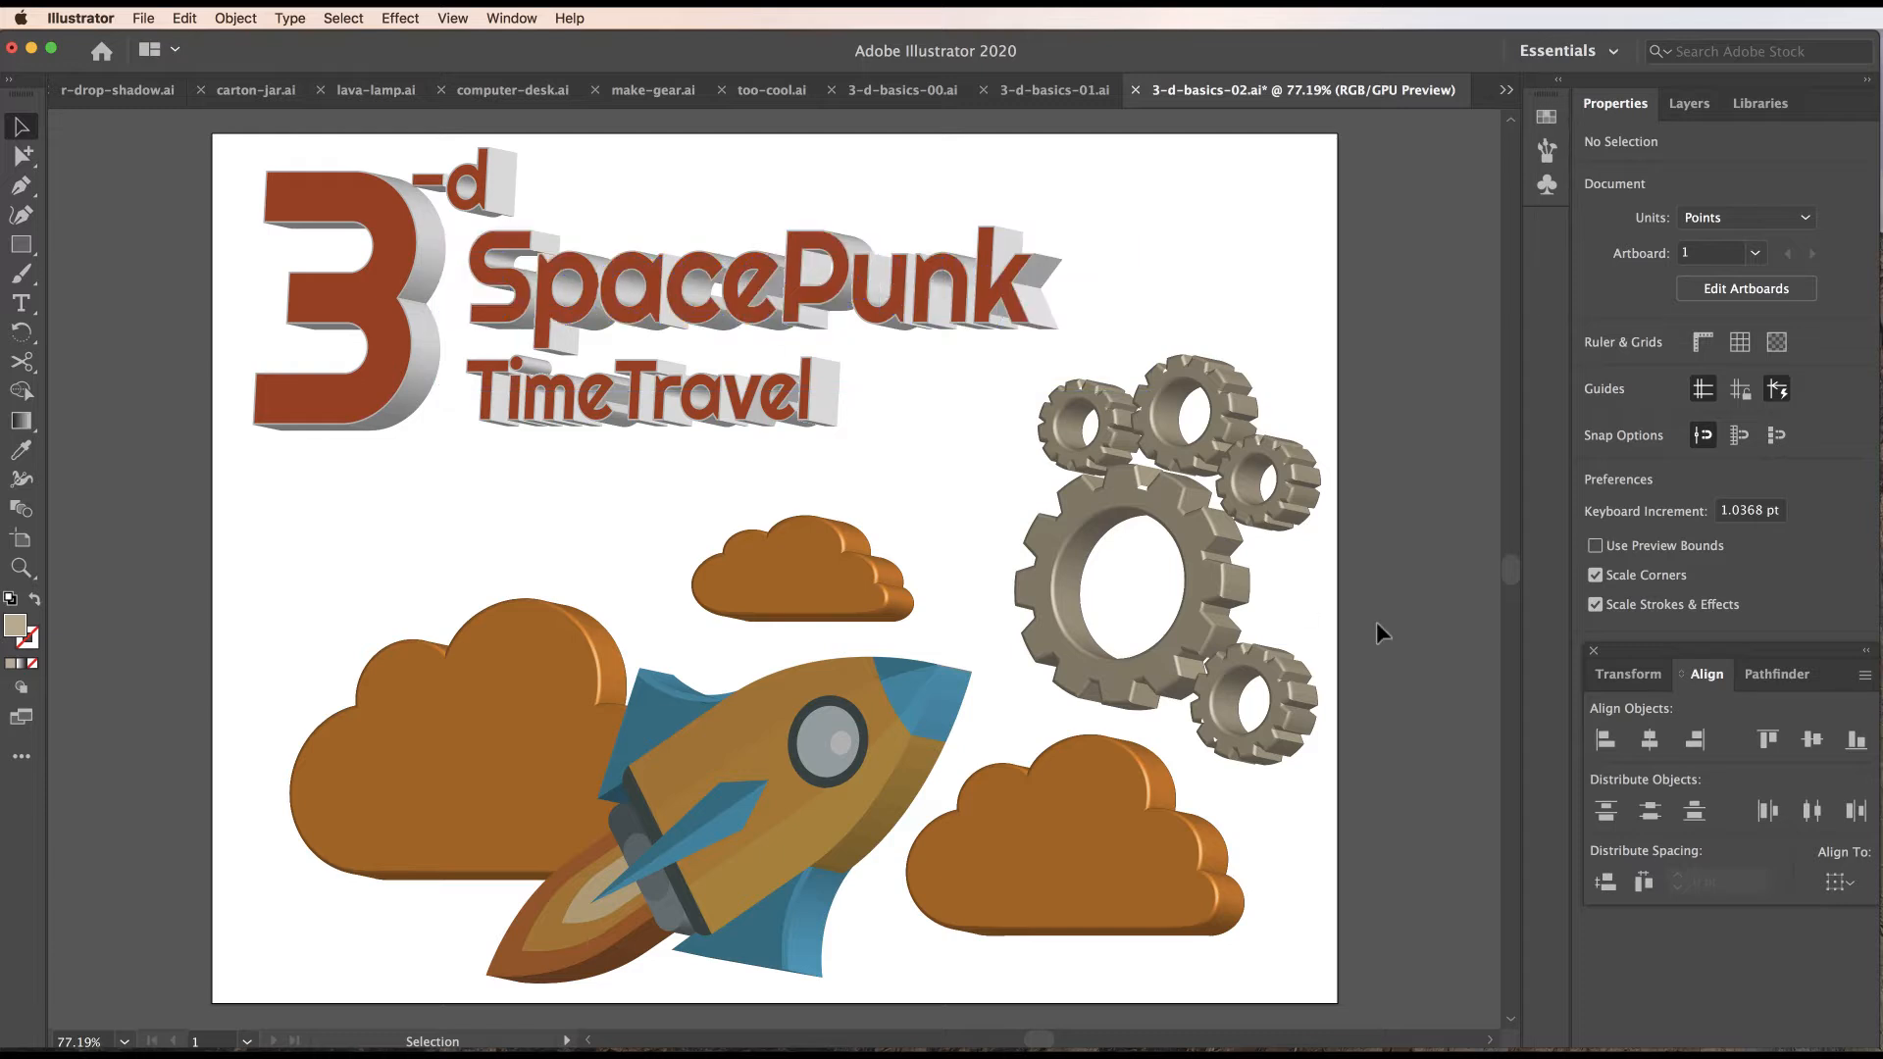
Try selecting the gears and clouds directly on the artboard with marquees and added selections.
left_click_drag(1354, 504, 997, 732)
left_click(1398, 453)
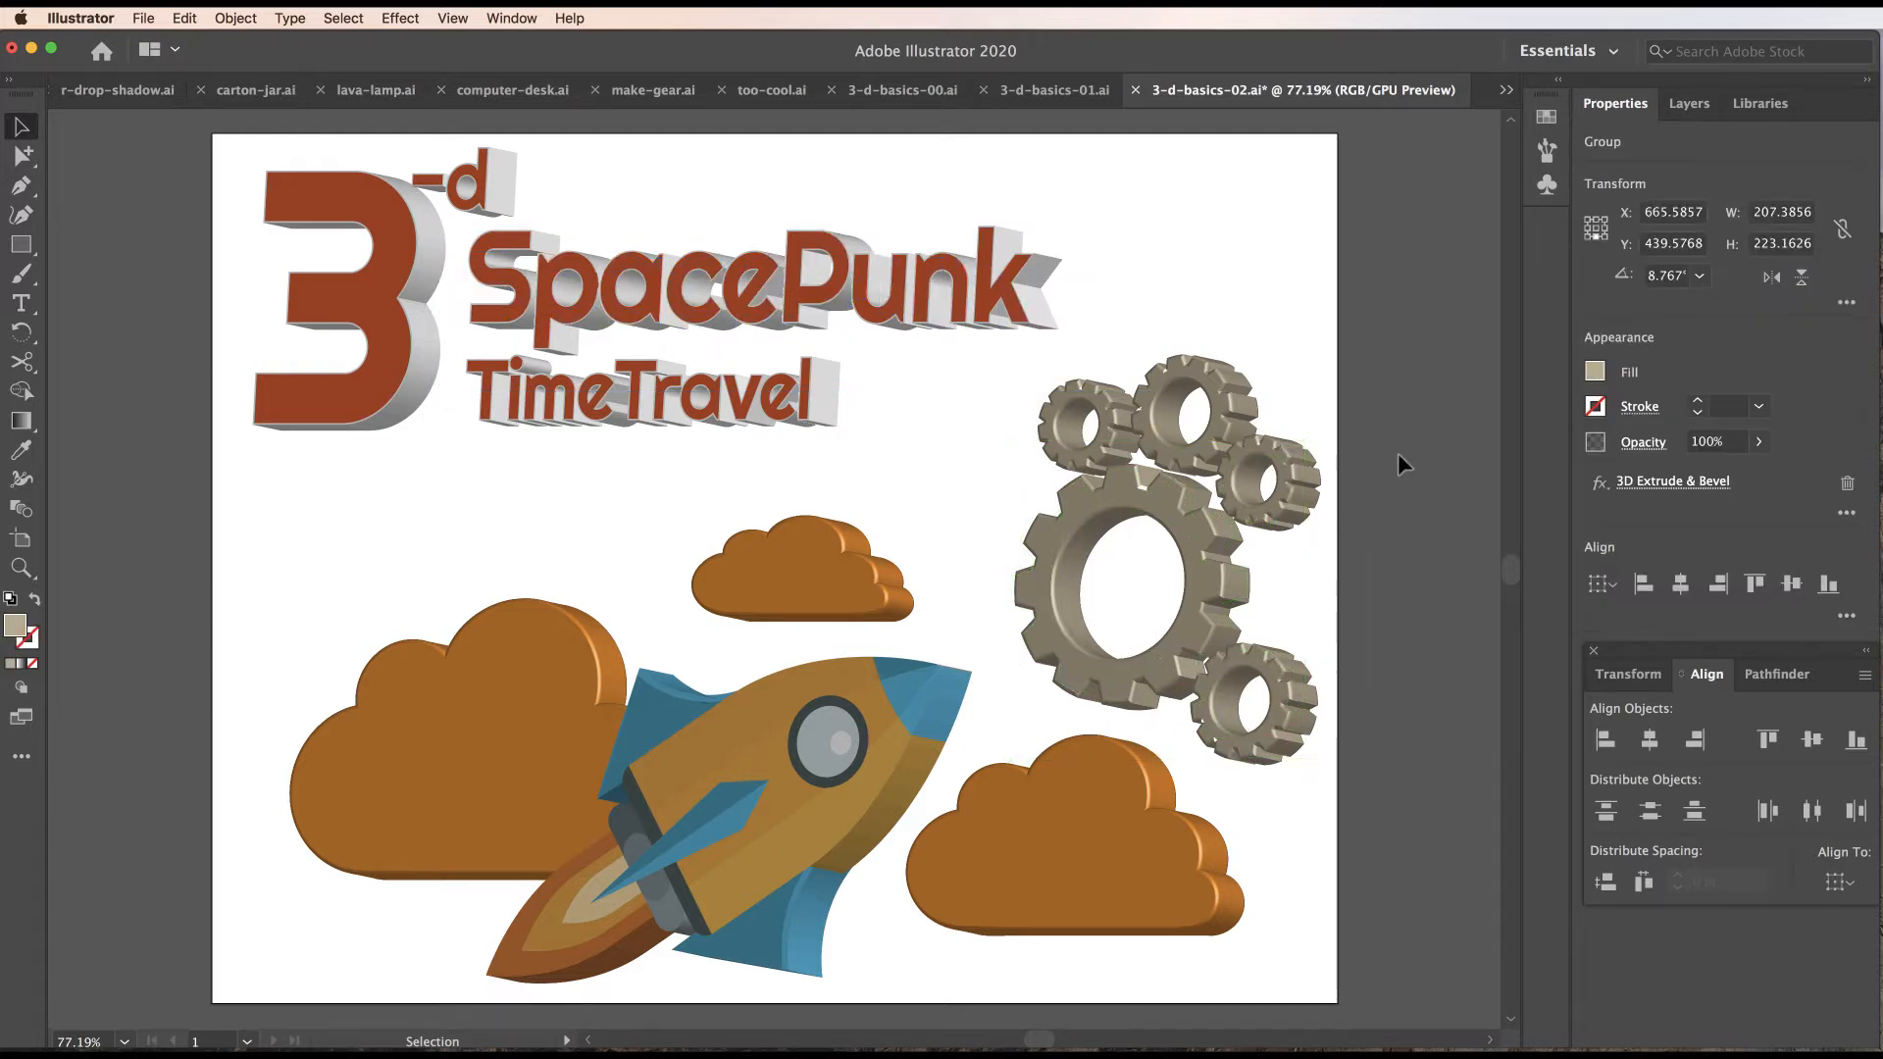
left_click_drag(1004, 720, 998, 810)
left_click(873, 599, "shift")
left_click(779, 815, "shift")
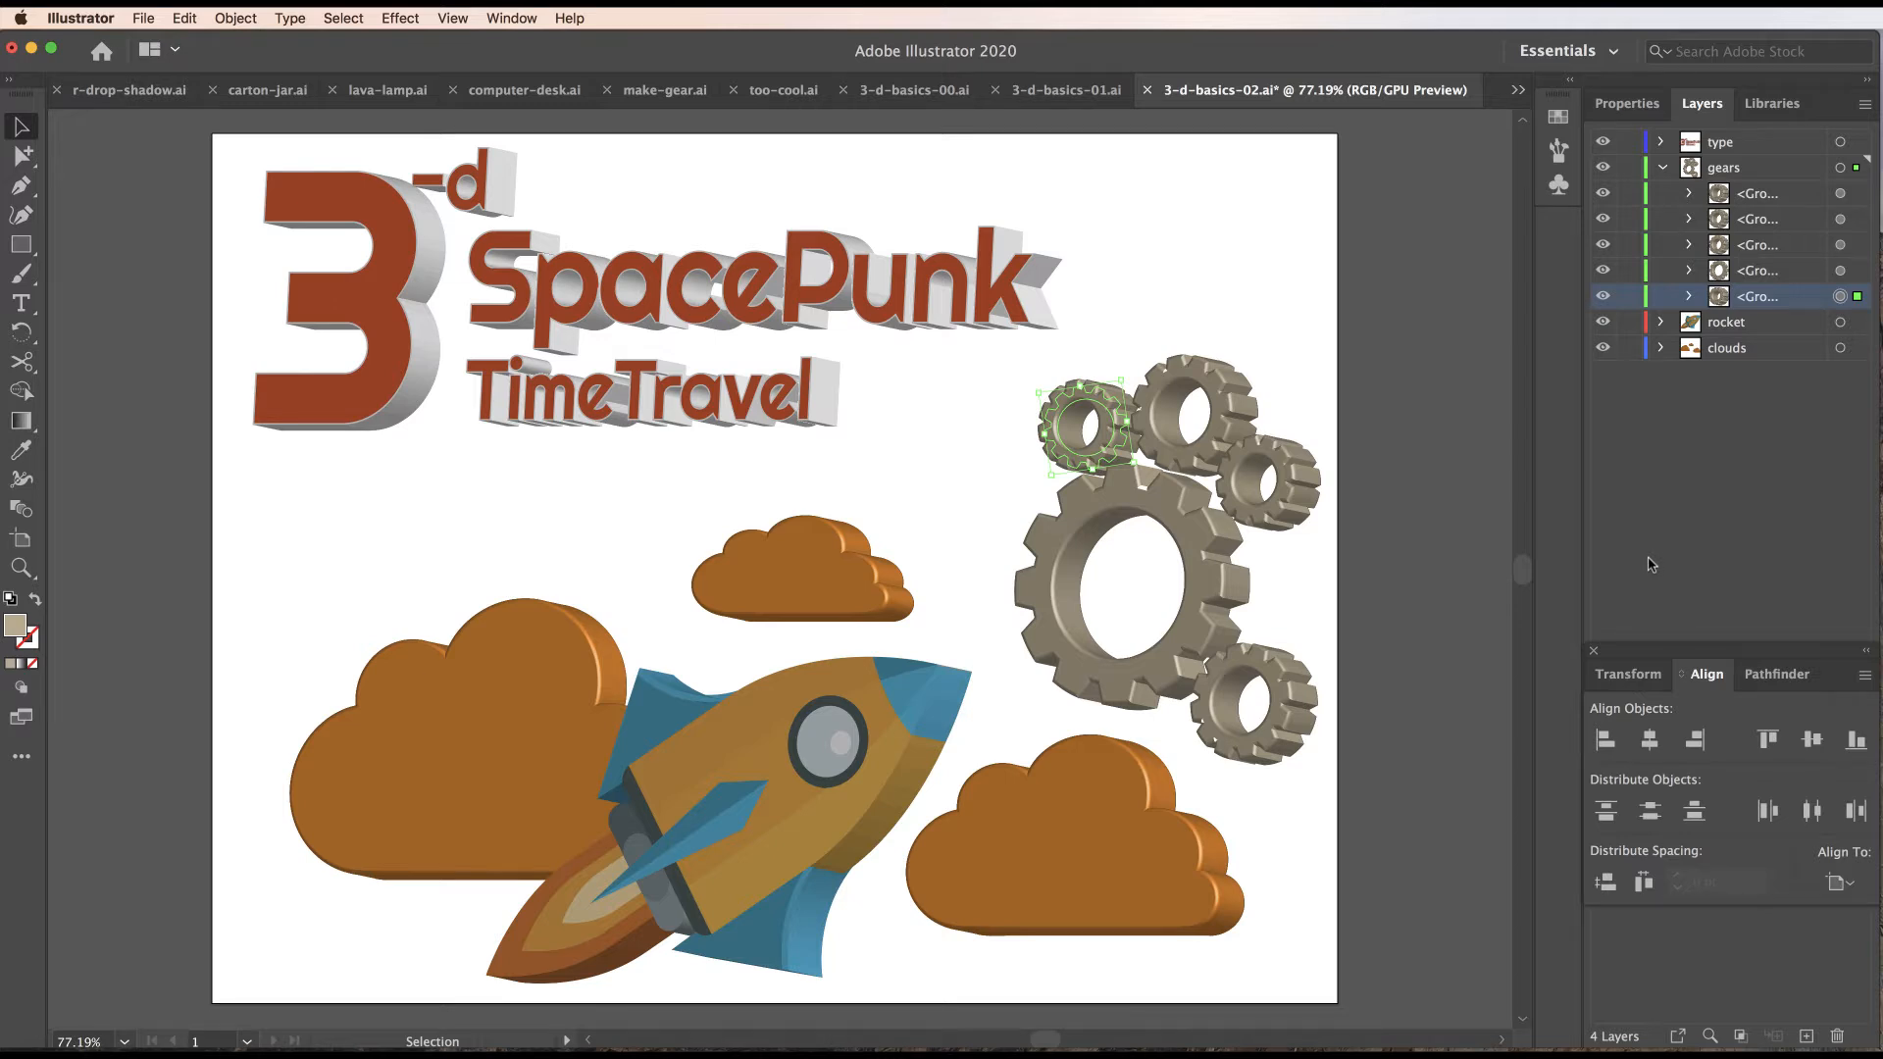
Target the gears and clouds layers together, and show the properties of the layer selection.
left_click(1841, 169)
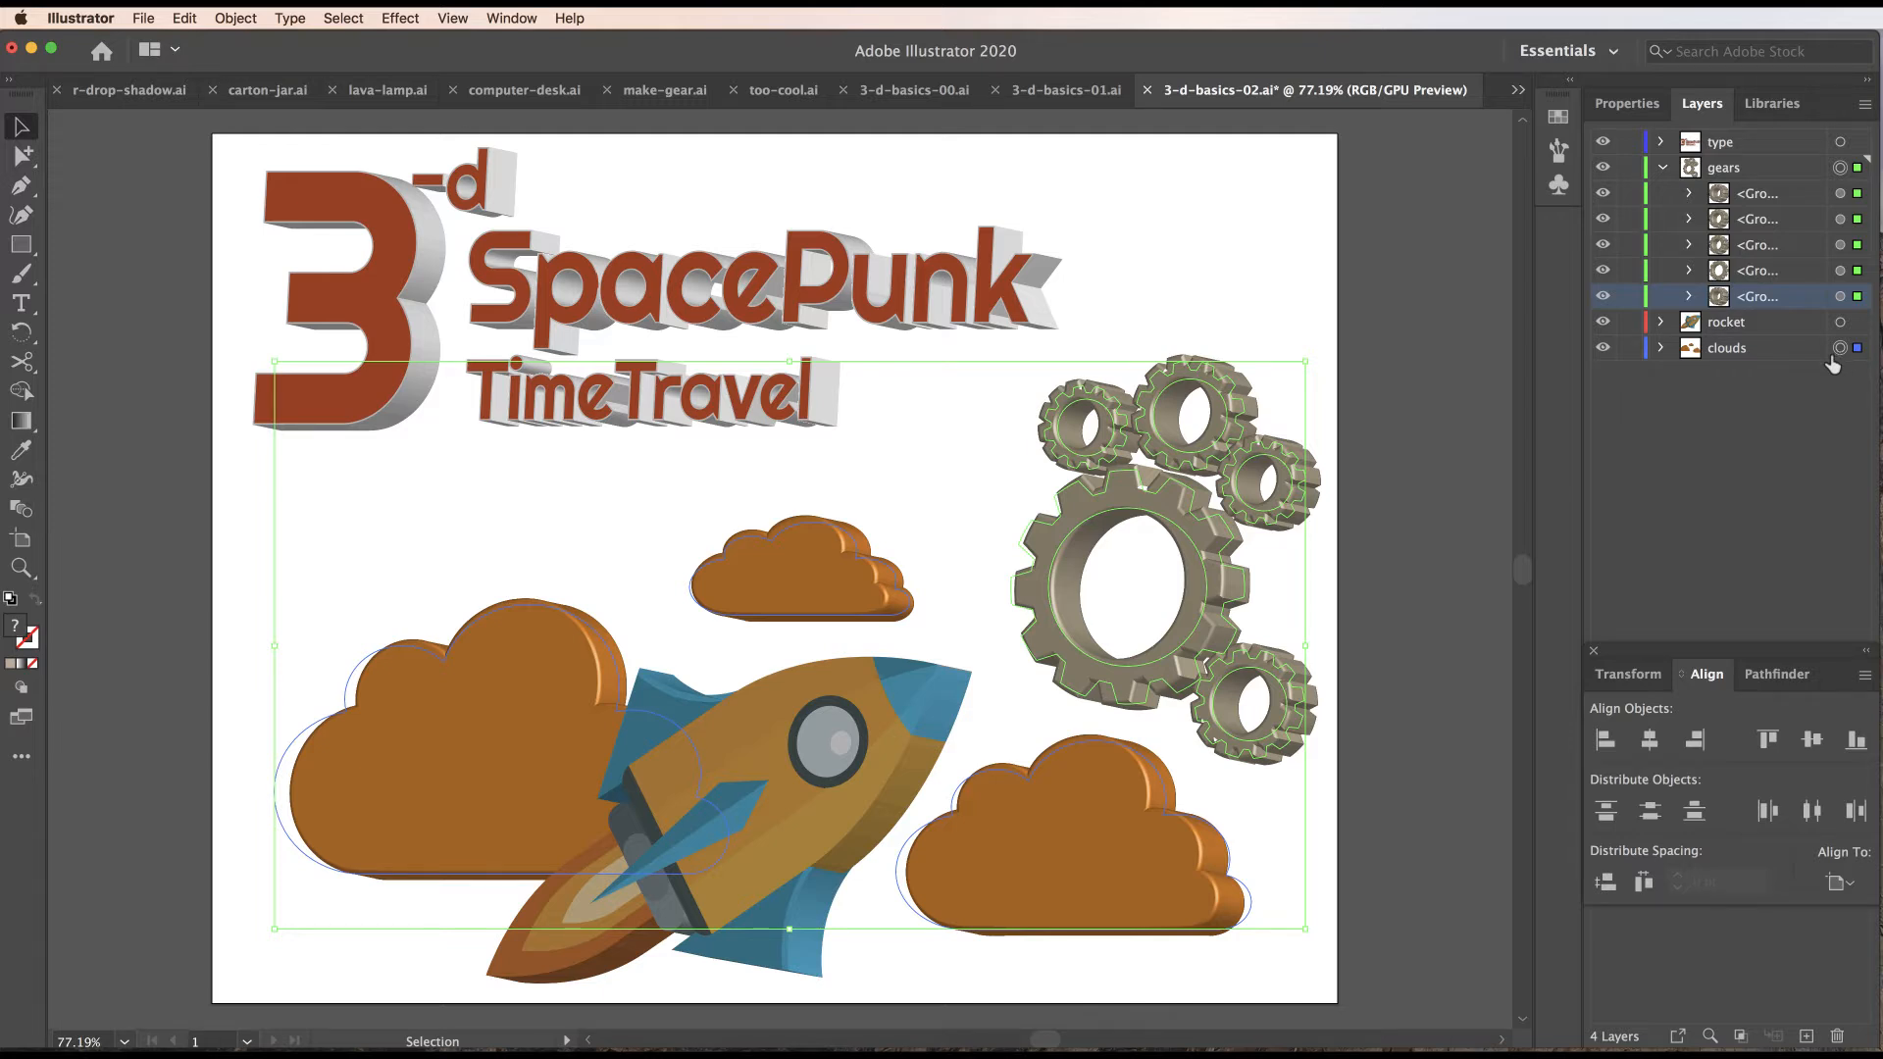
left_click(1630, 104)
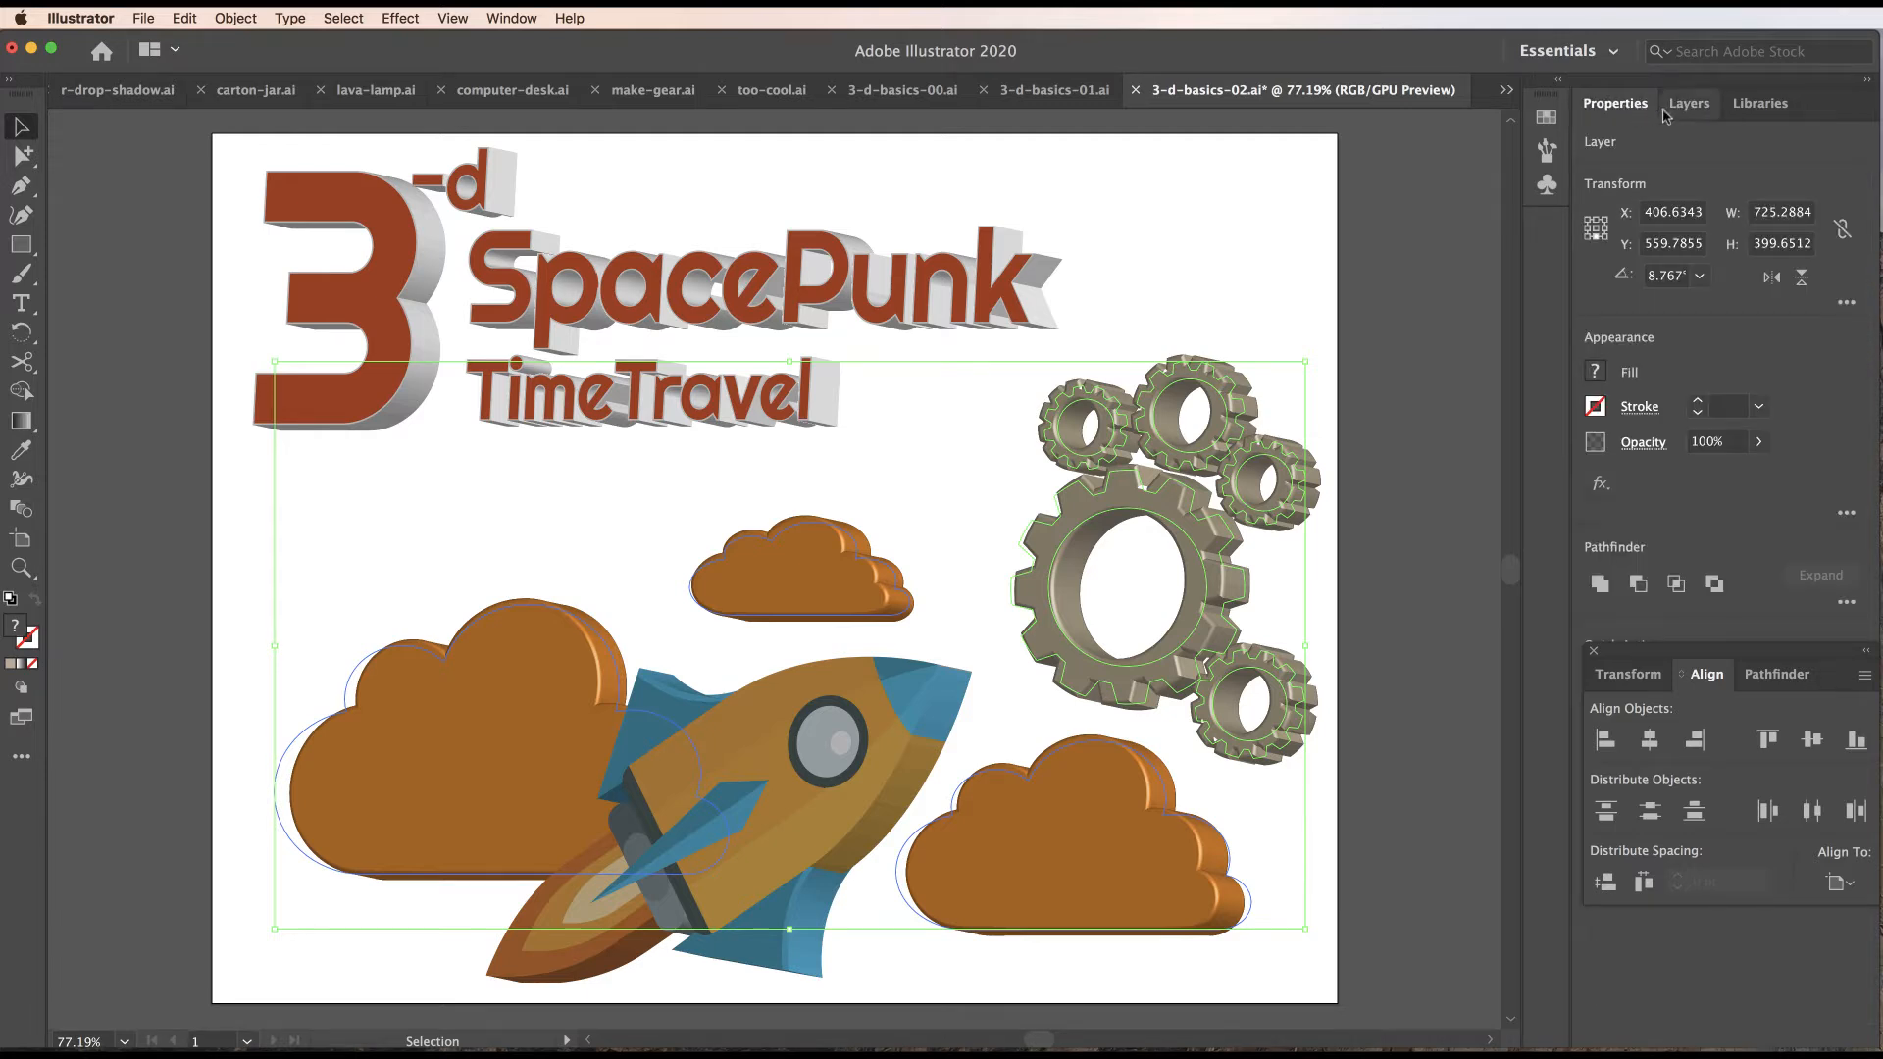
Select the gears and all three clouds, and move their 3D light to the upper-left of the shading sphere.
left_click(1421, 594)
left_click_drag(1403, 392, 1056, 694)
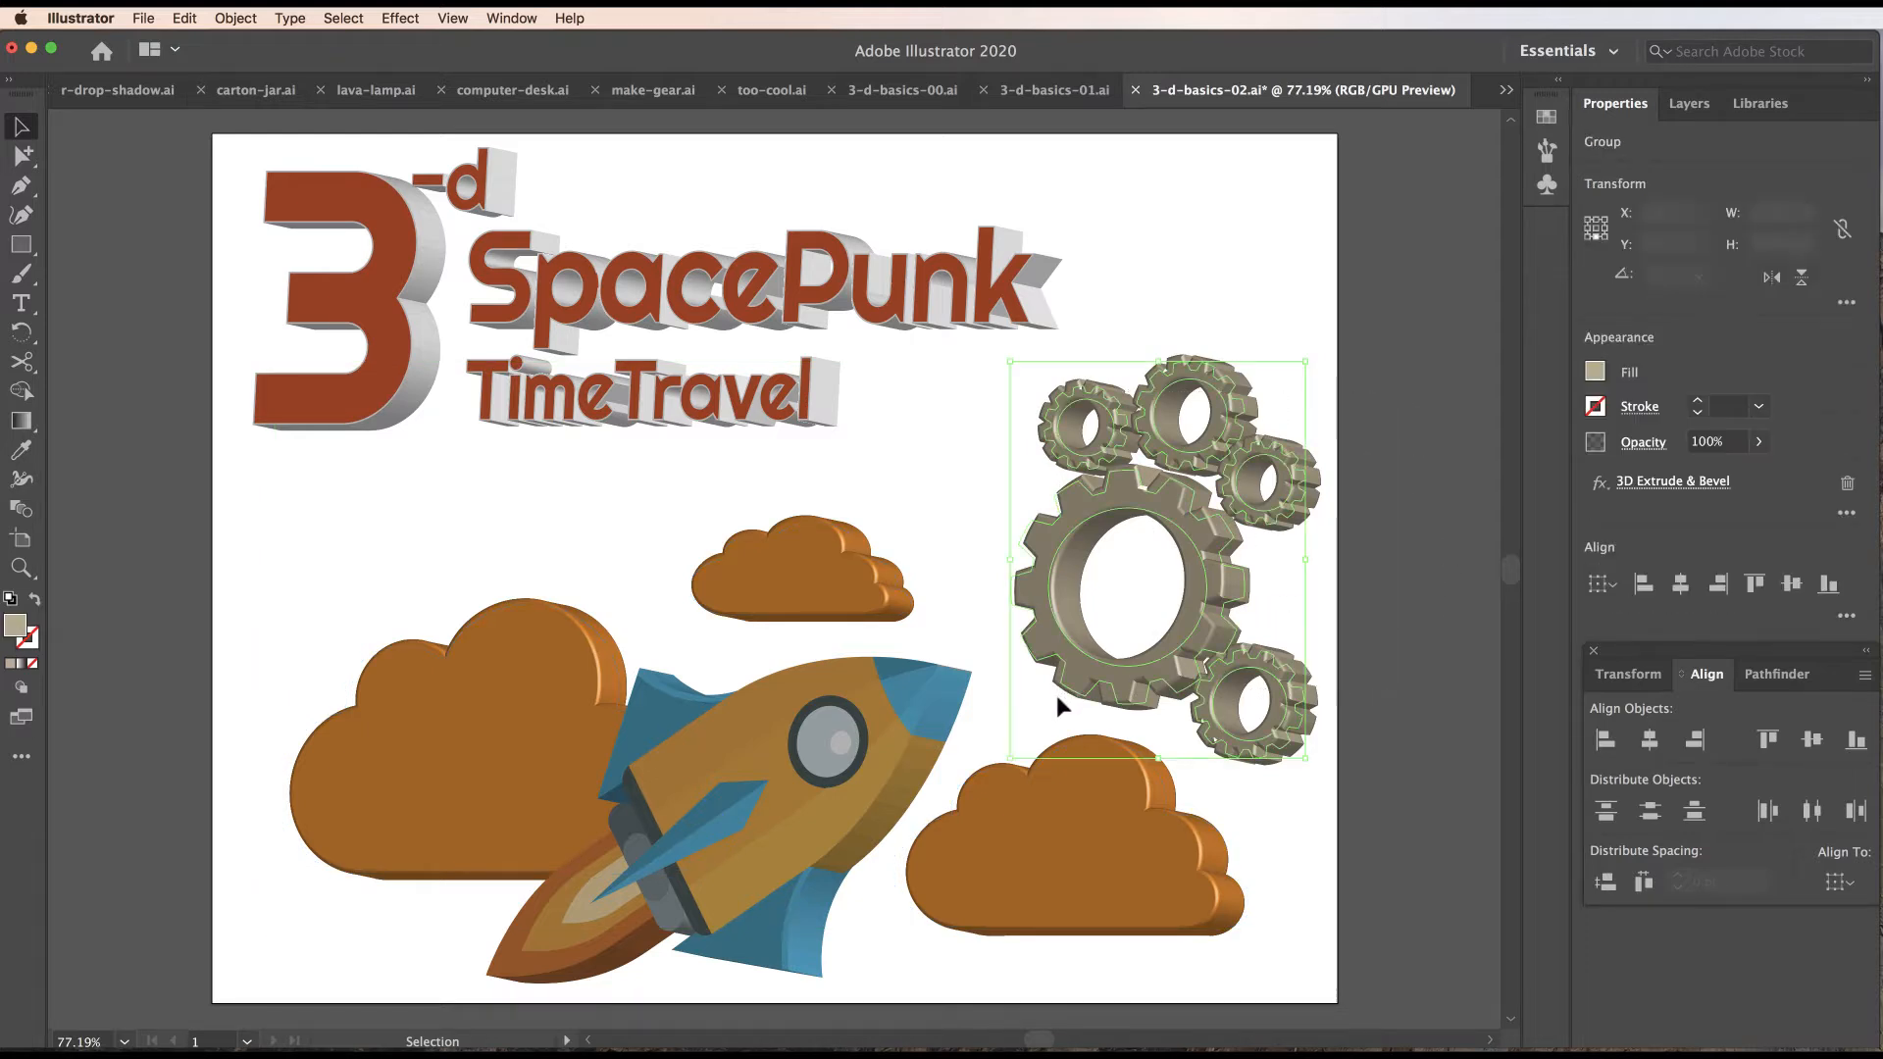
left_click(1047, 854, "shift")
left_click(806, 580, "shift")
left_click(498, 686, "shift")
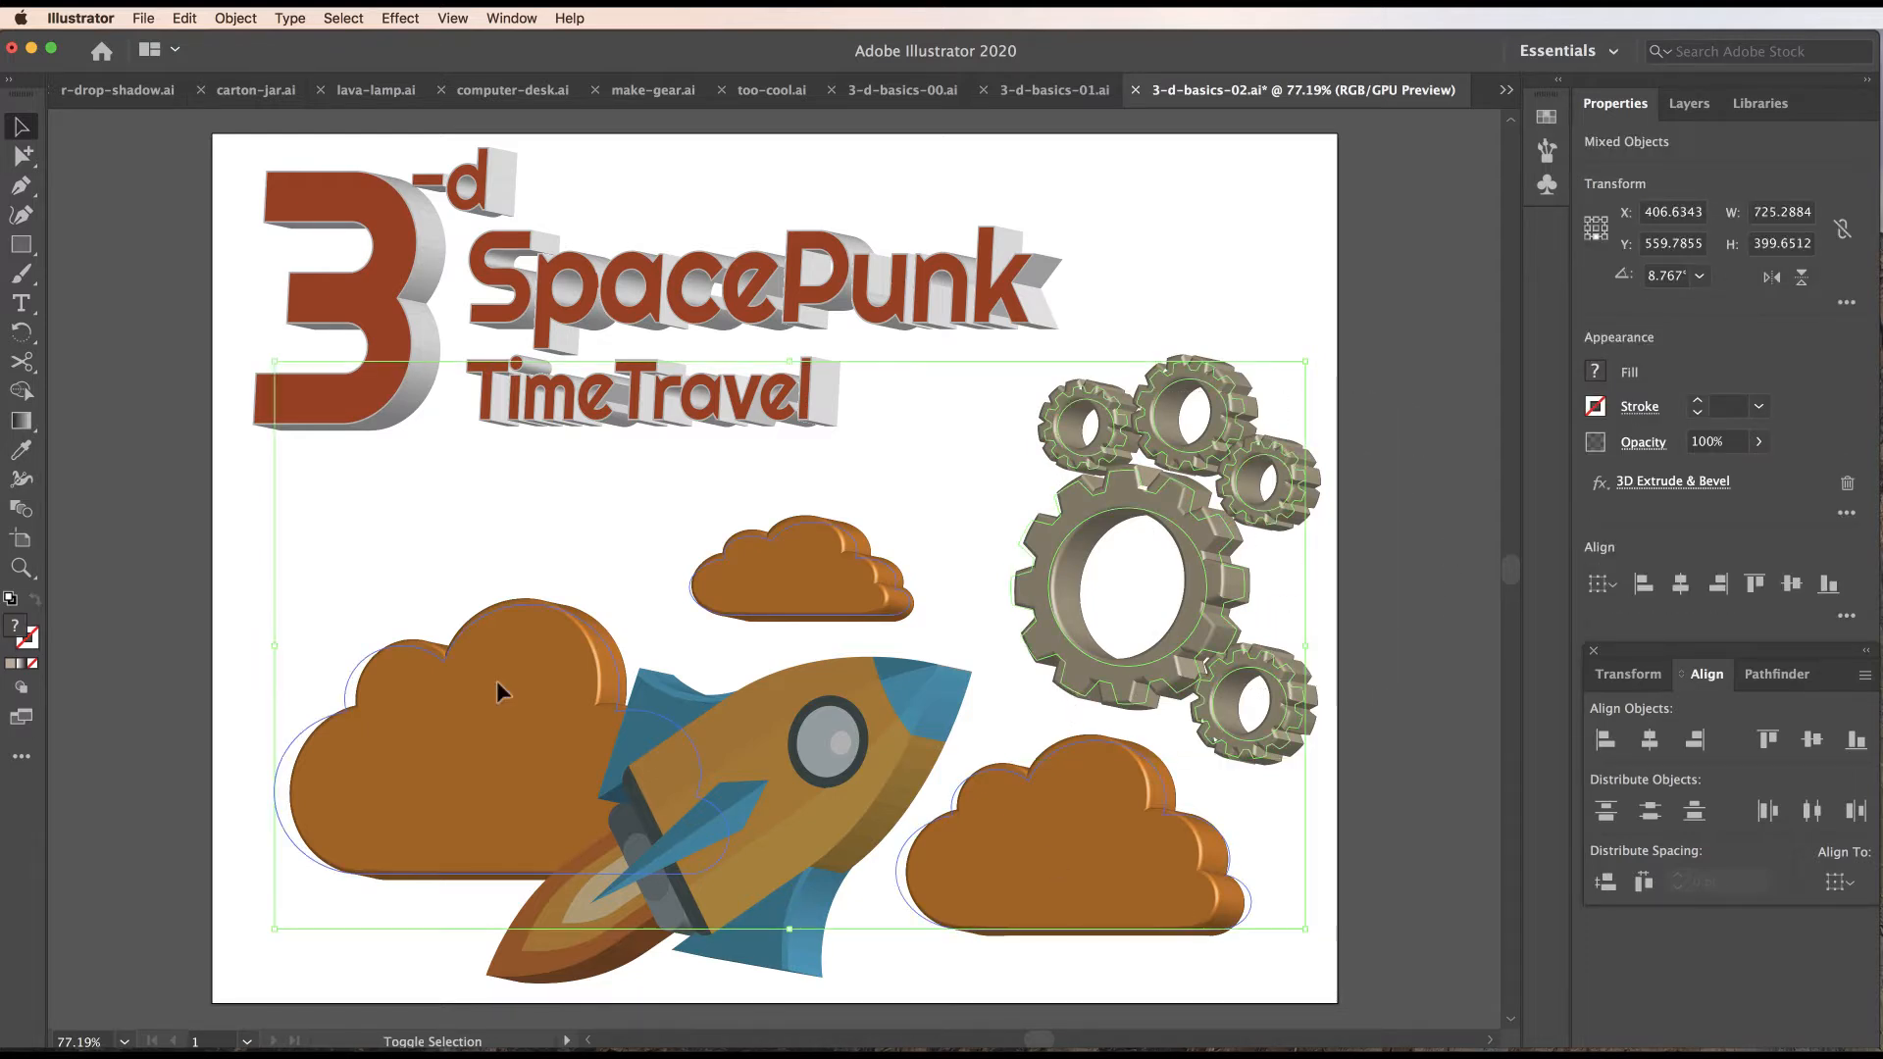
left_click(1654, 490)
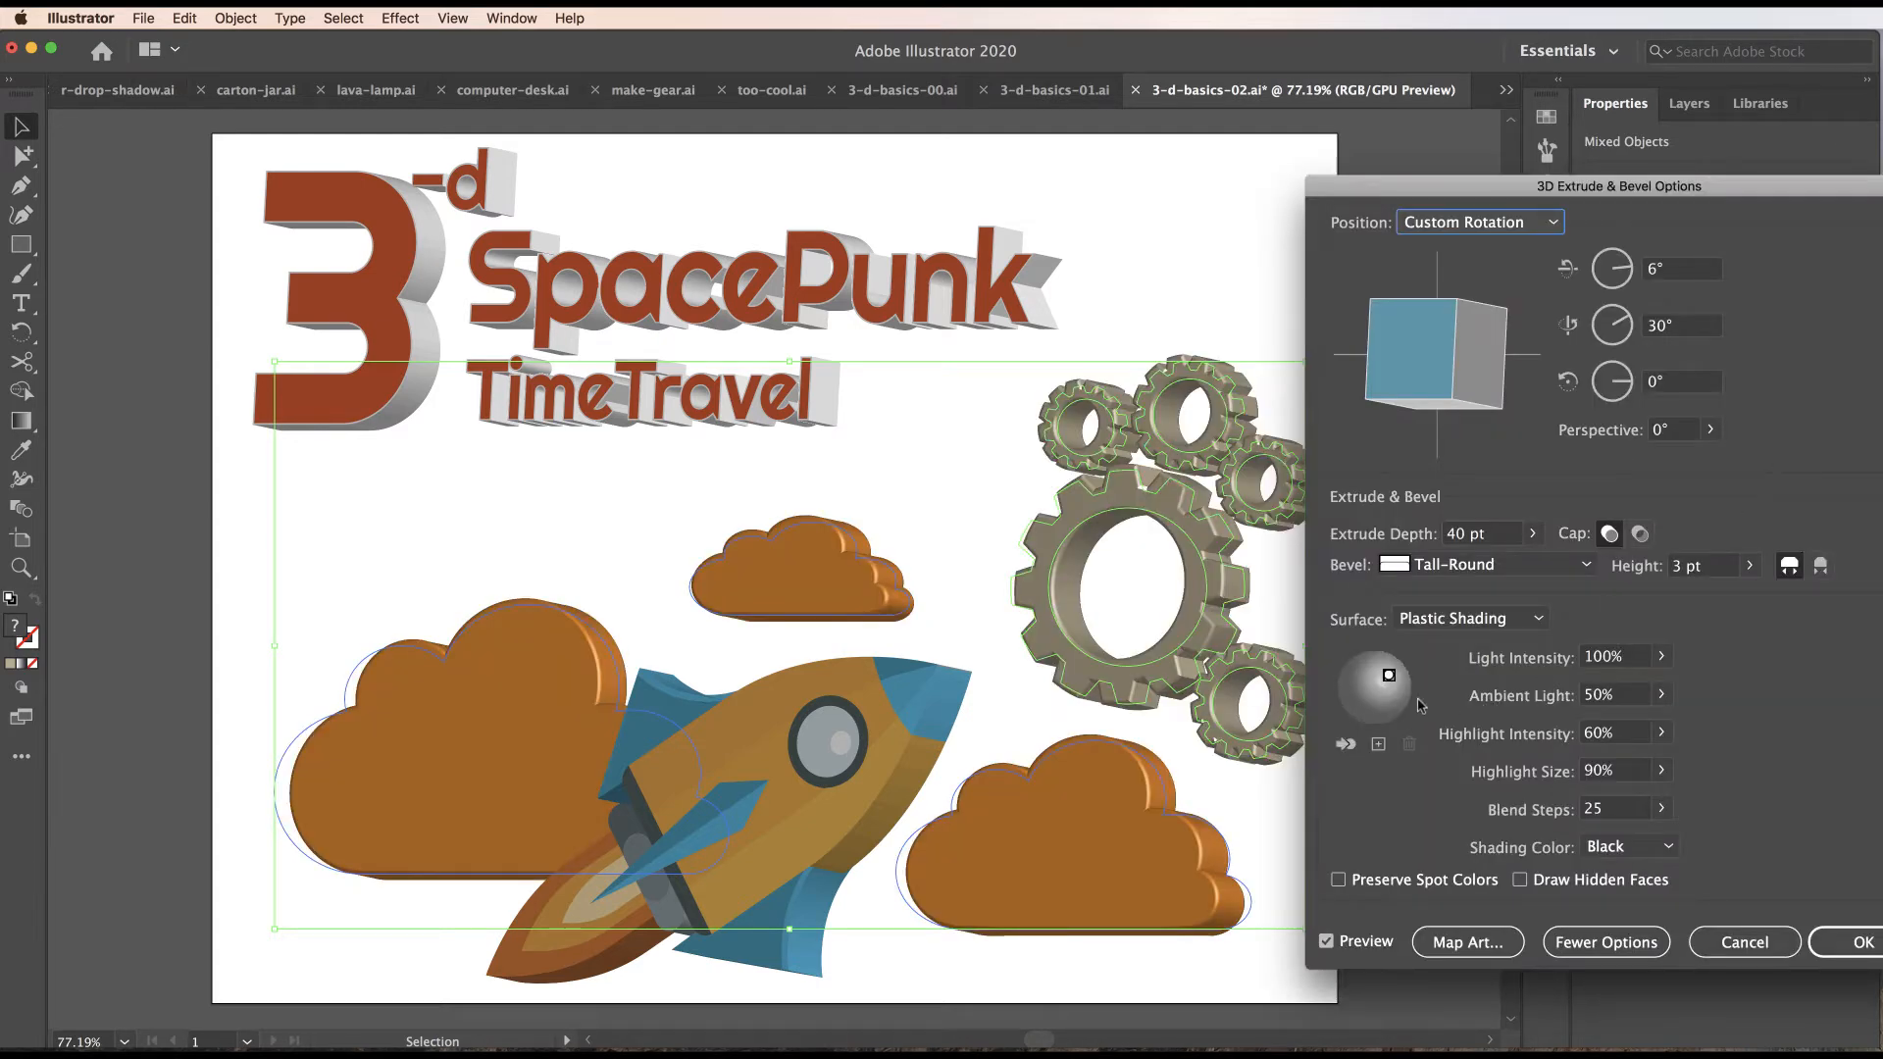
left_click_drag(1387, 679, 1357, 675)
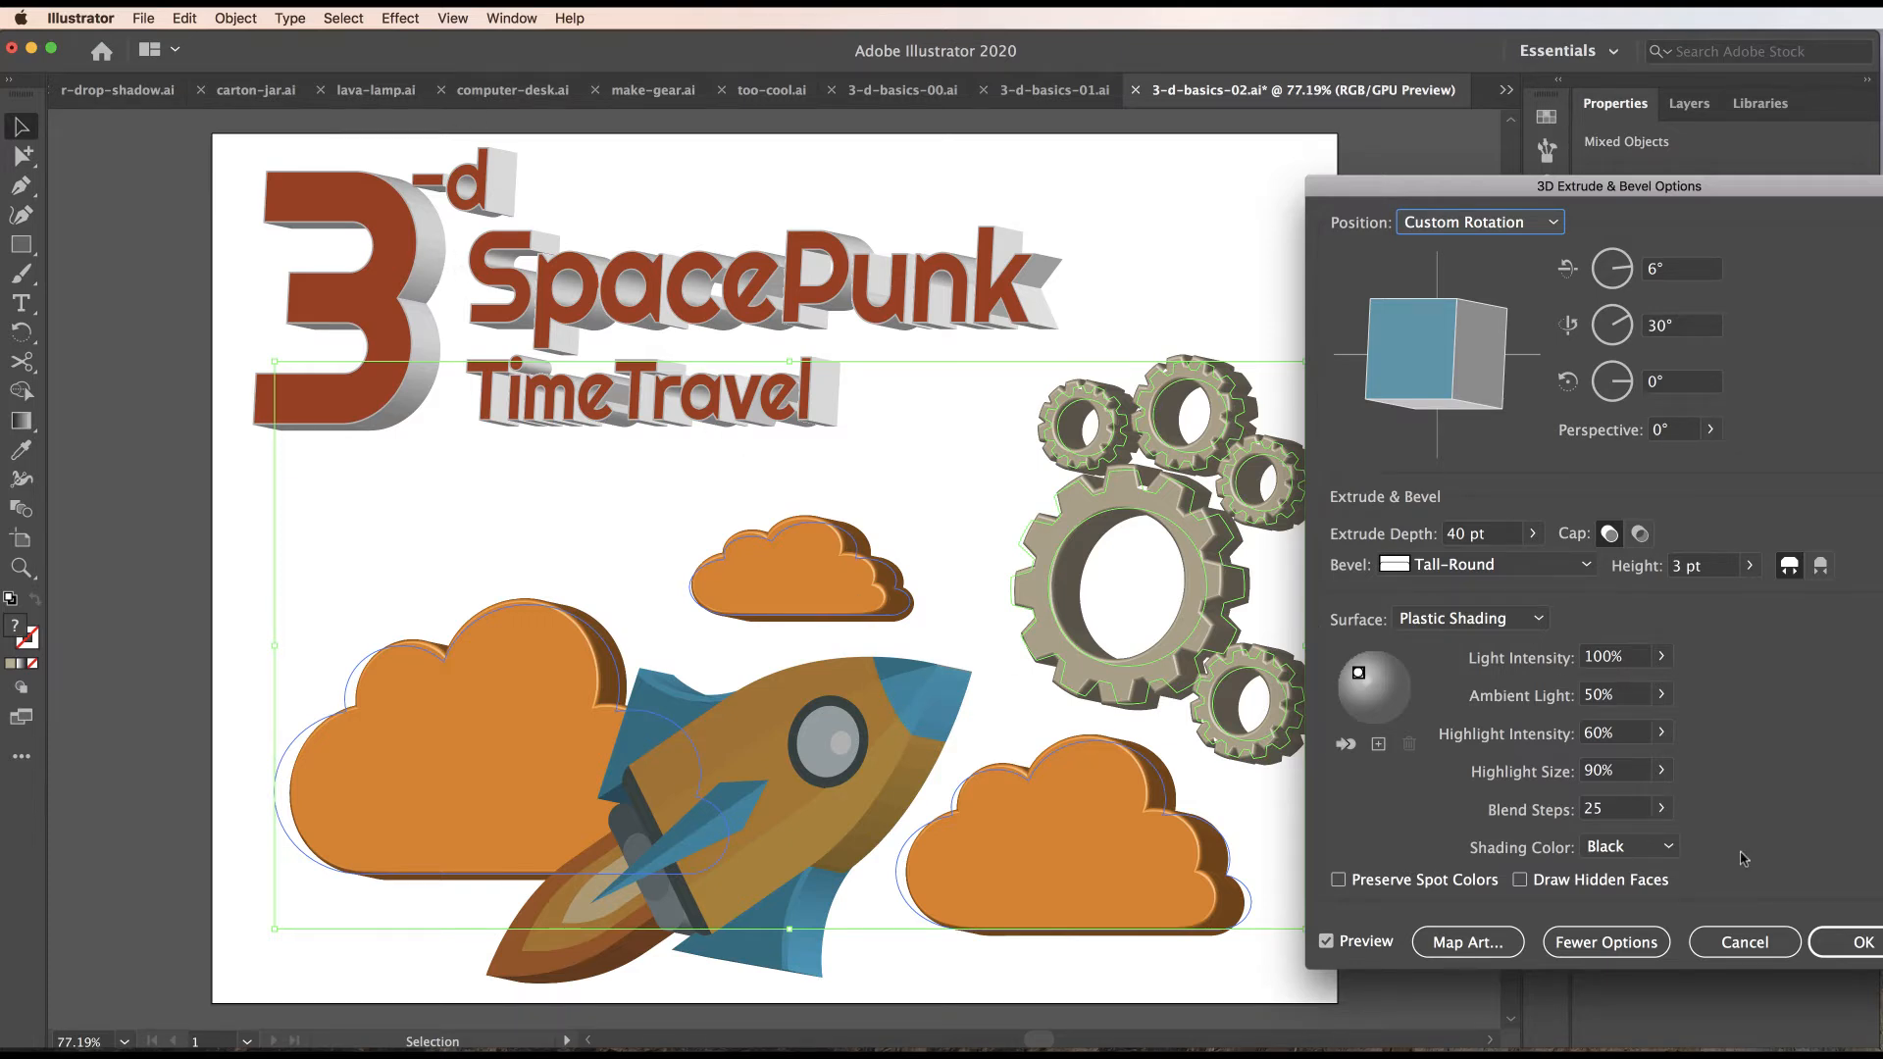
left_click(1836, 945)
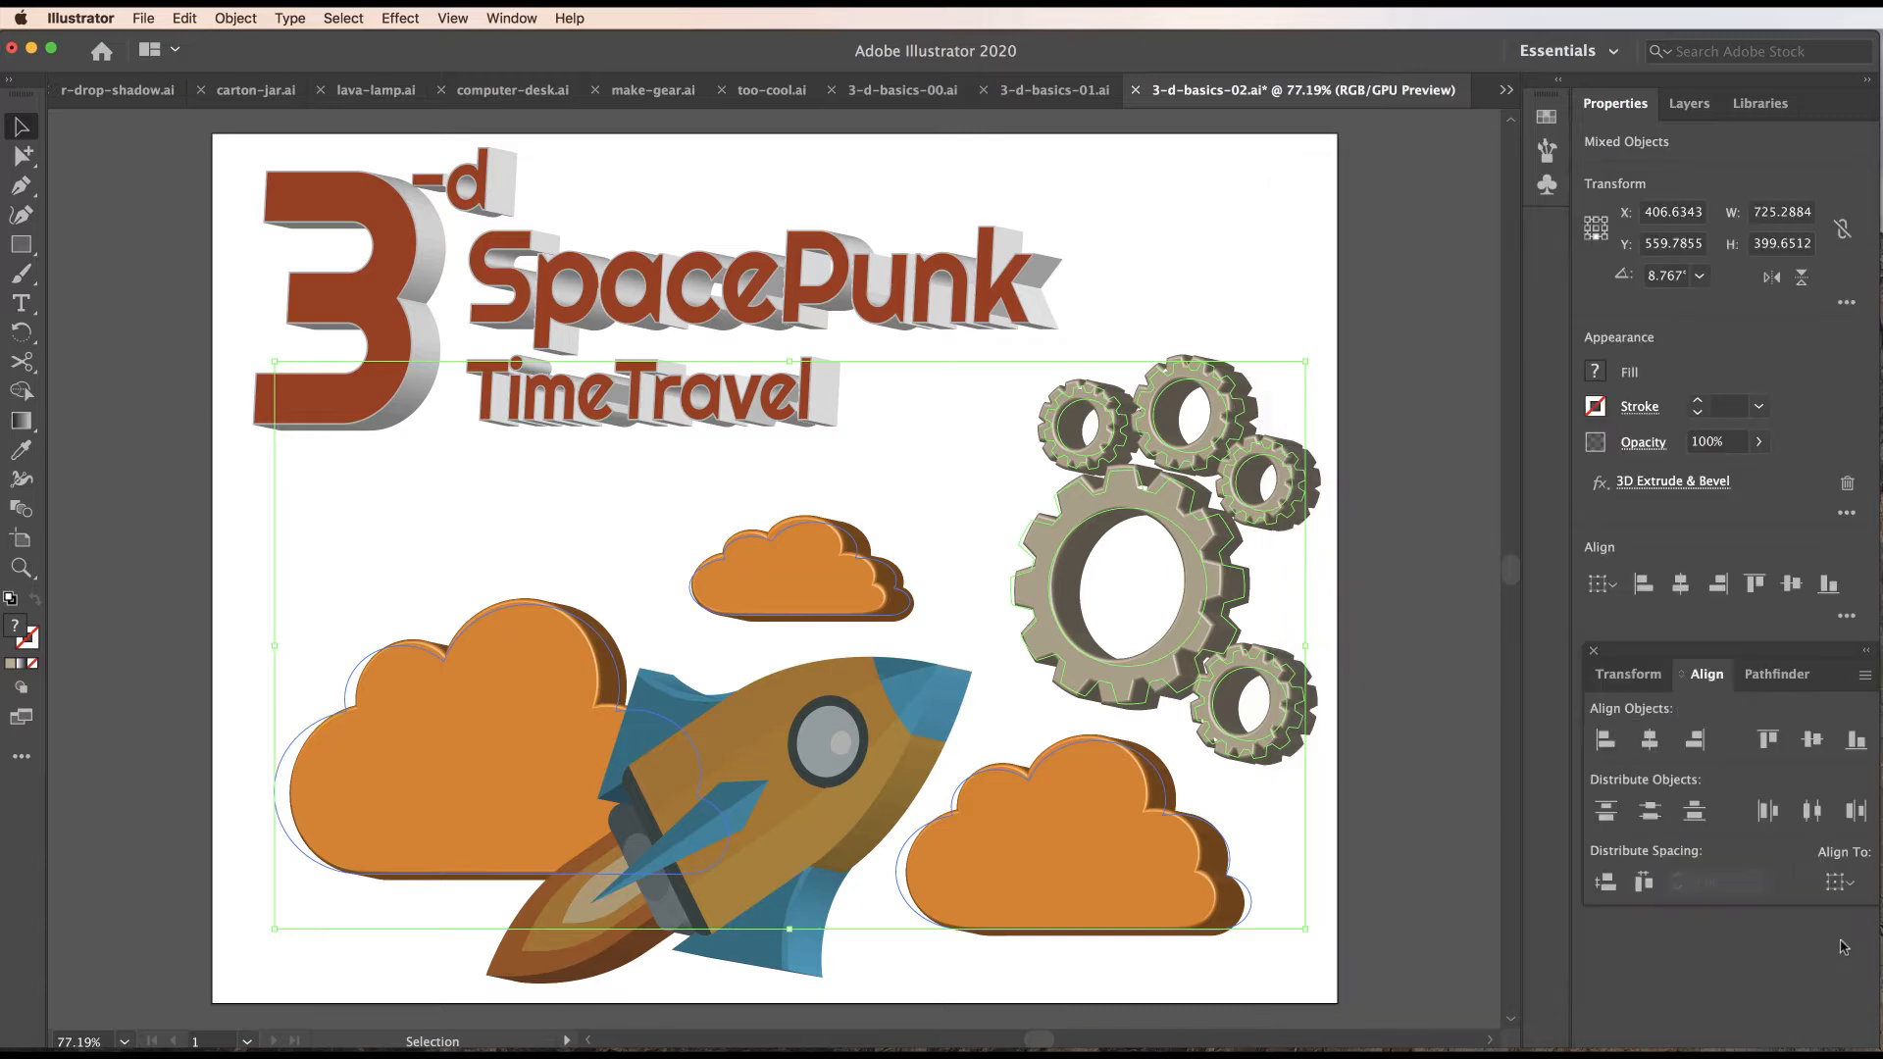
Move the light of the rocket's 3D Extrude & Bevel effect to the upper-left of the shading sphere.
left_click(867, 790)
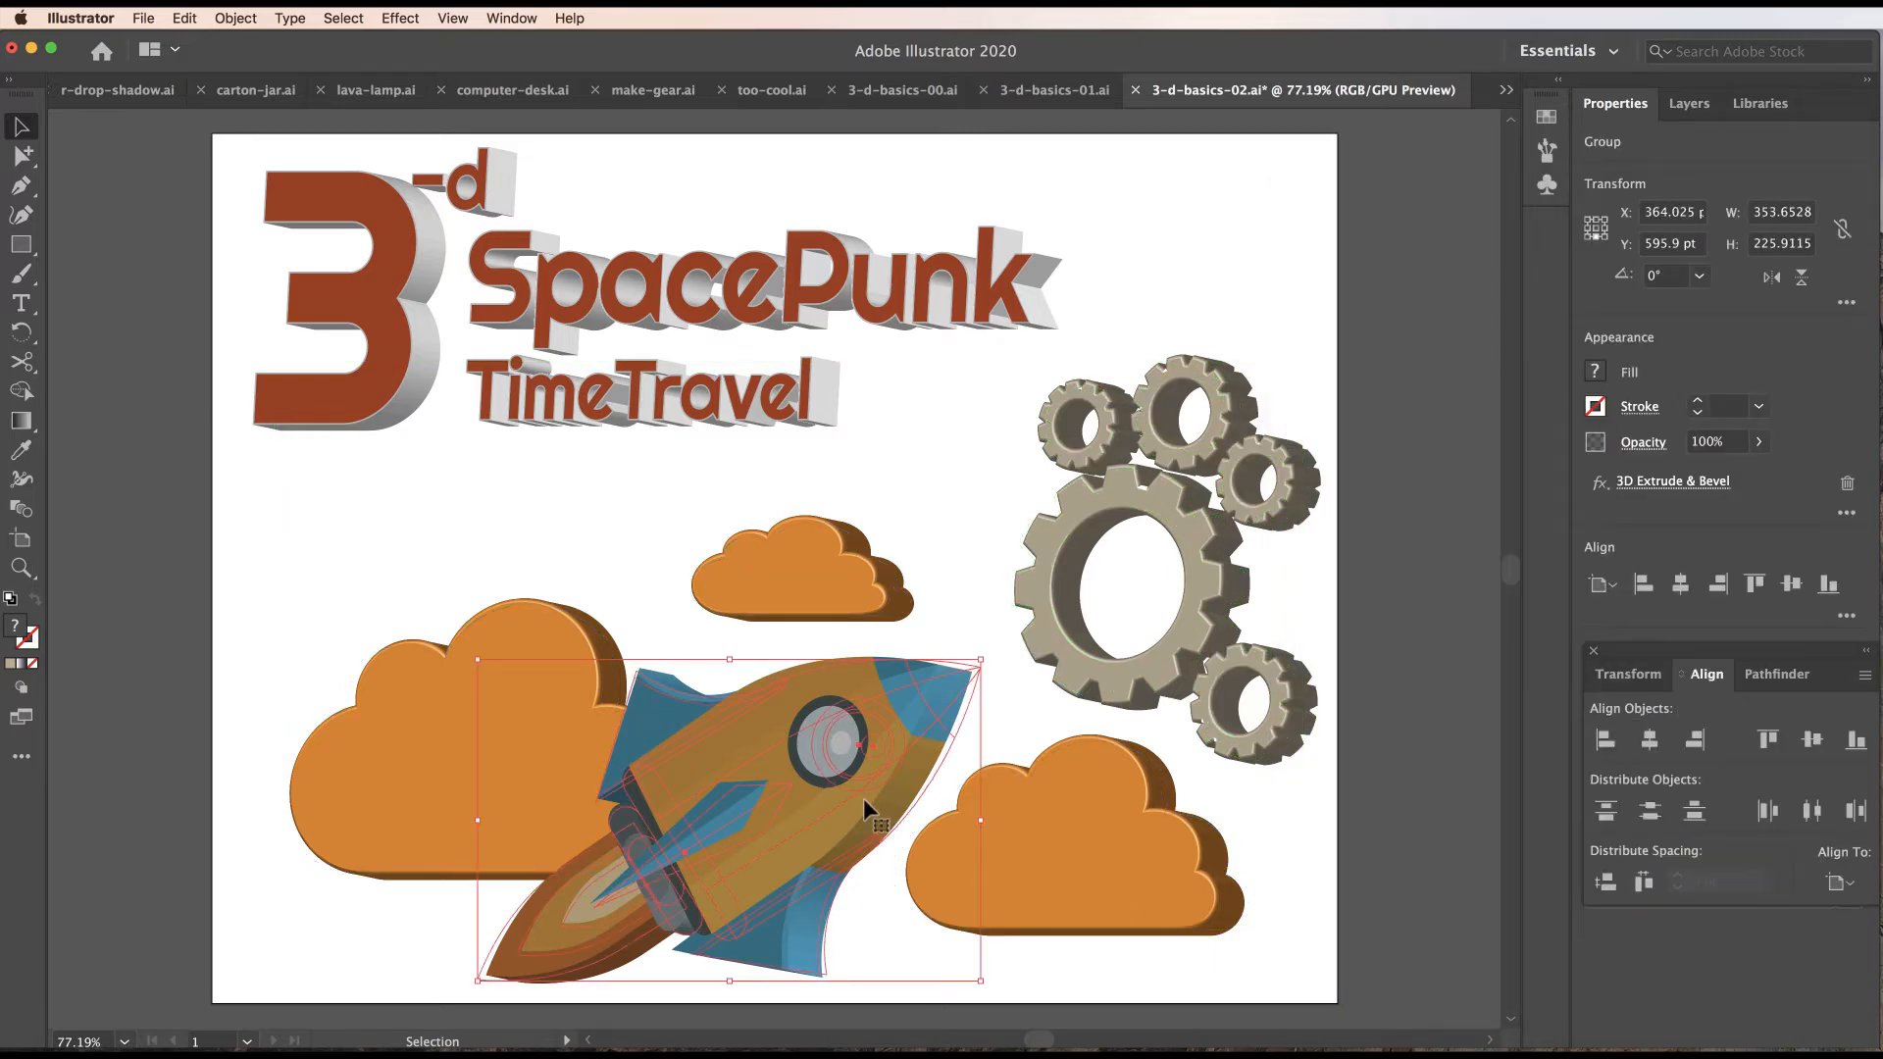
left_click(1673, 480)
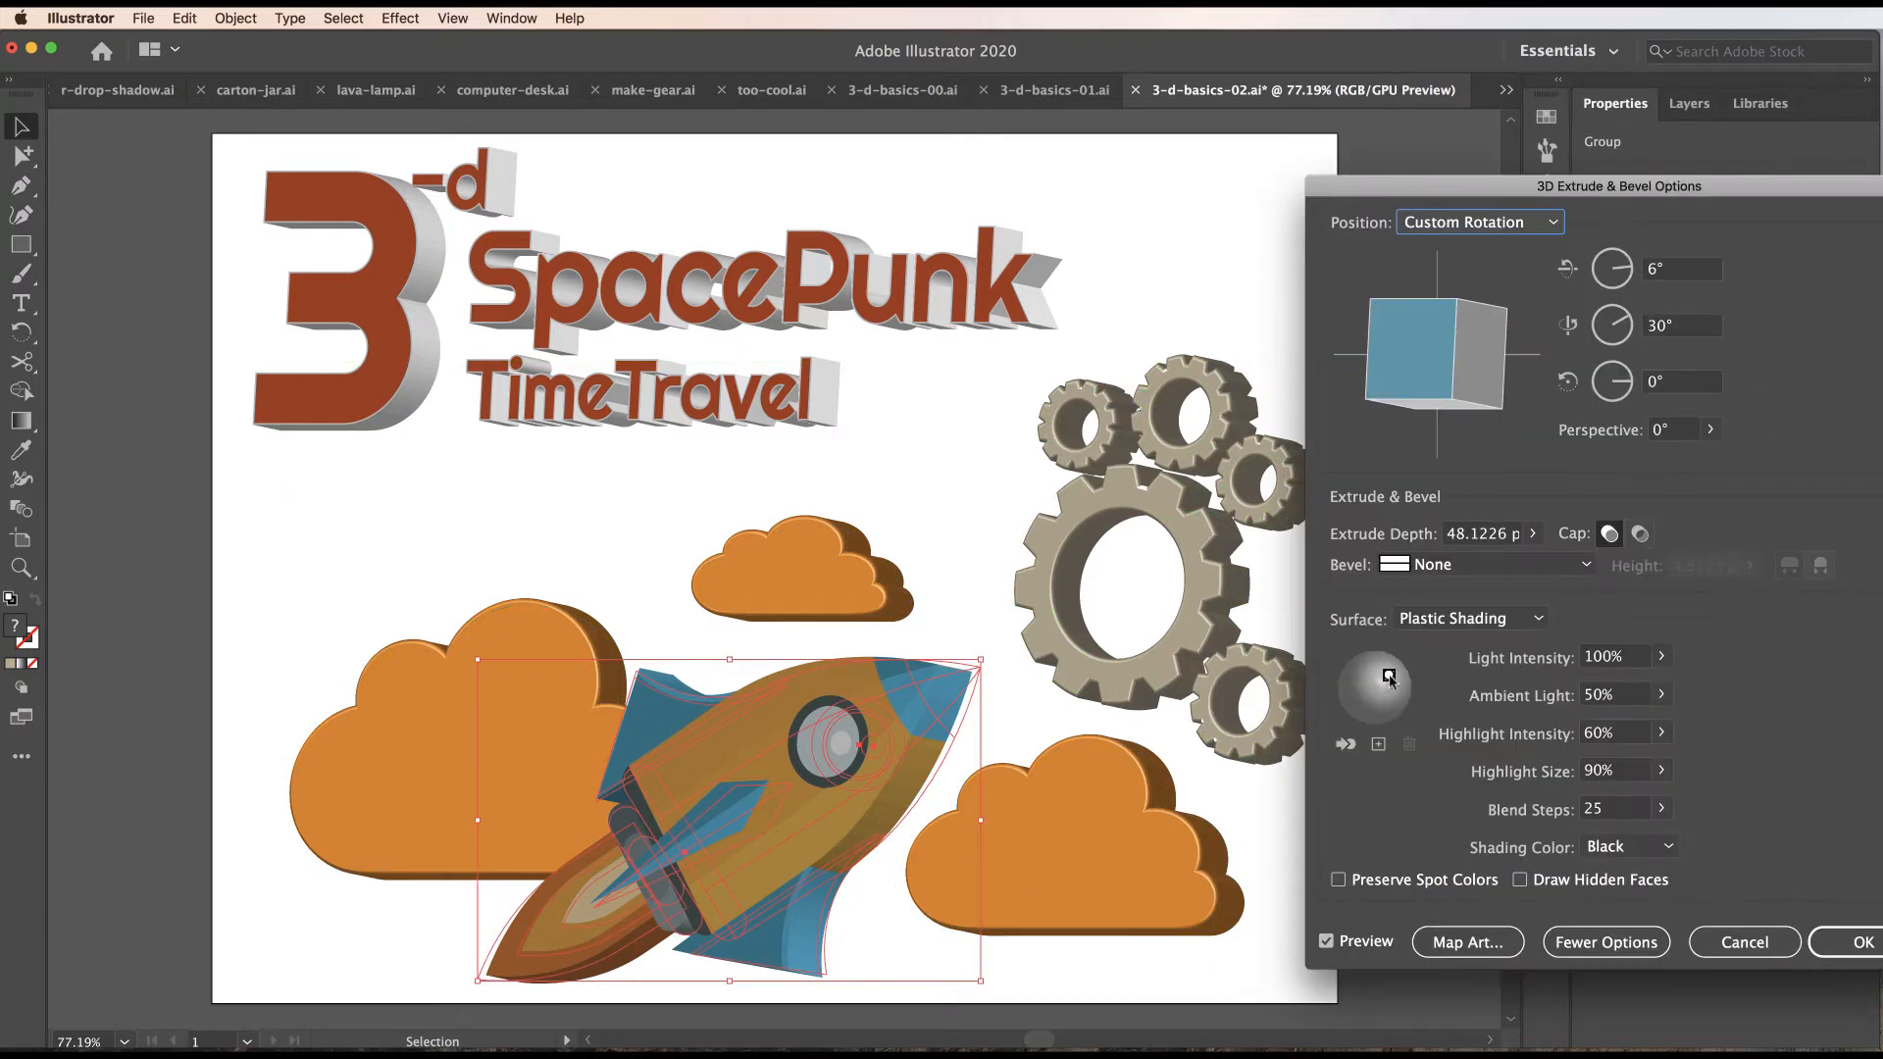
left_click_drag(1388, 675, 1354, 679)
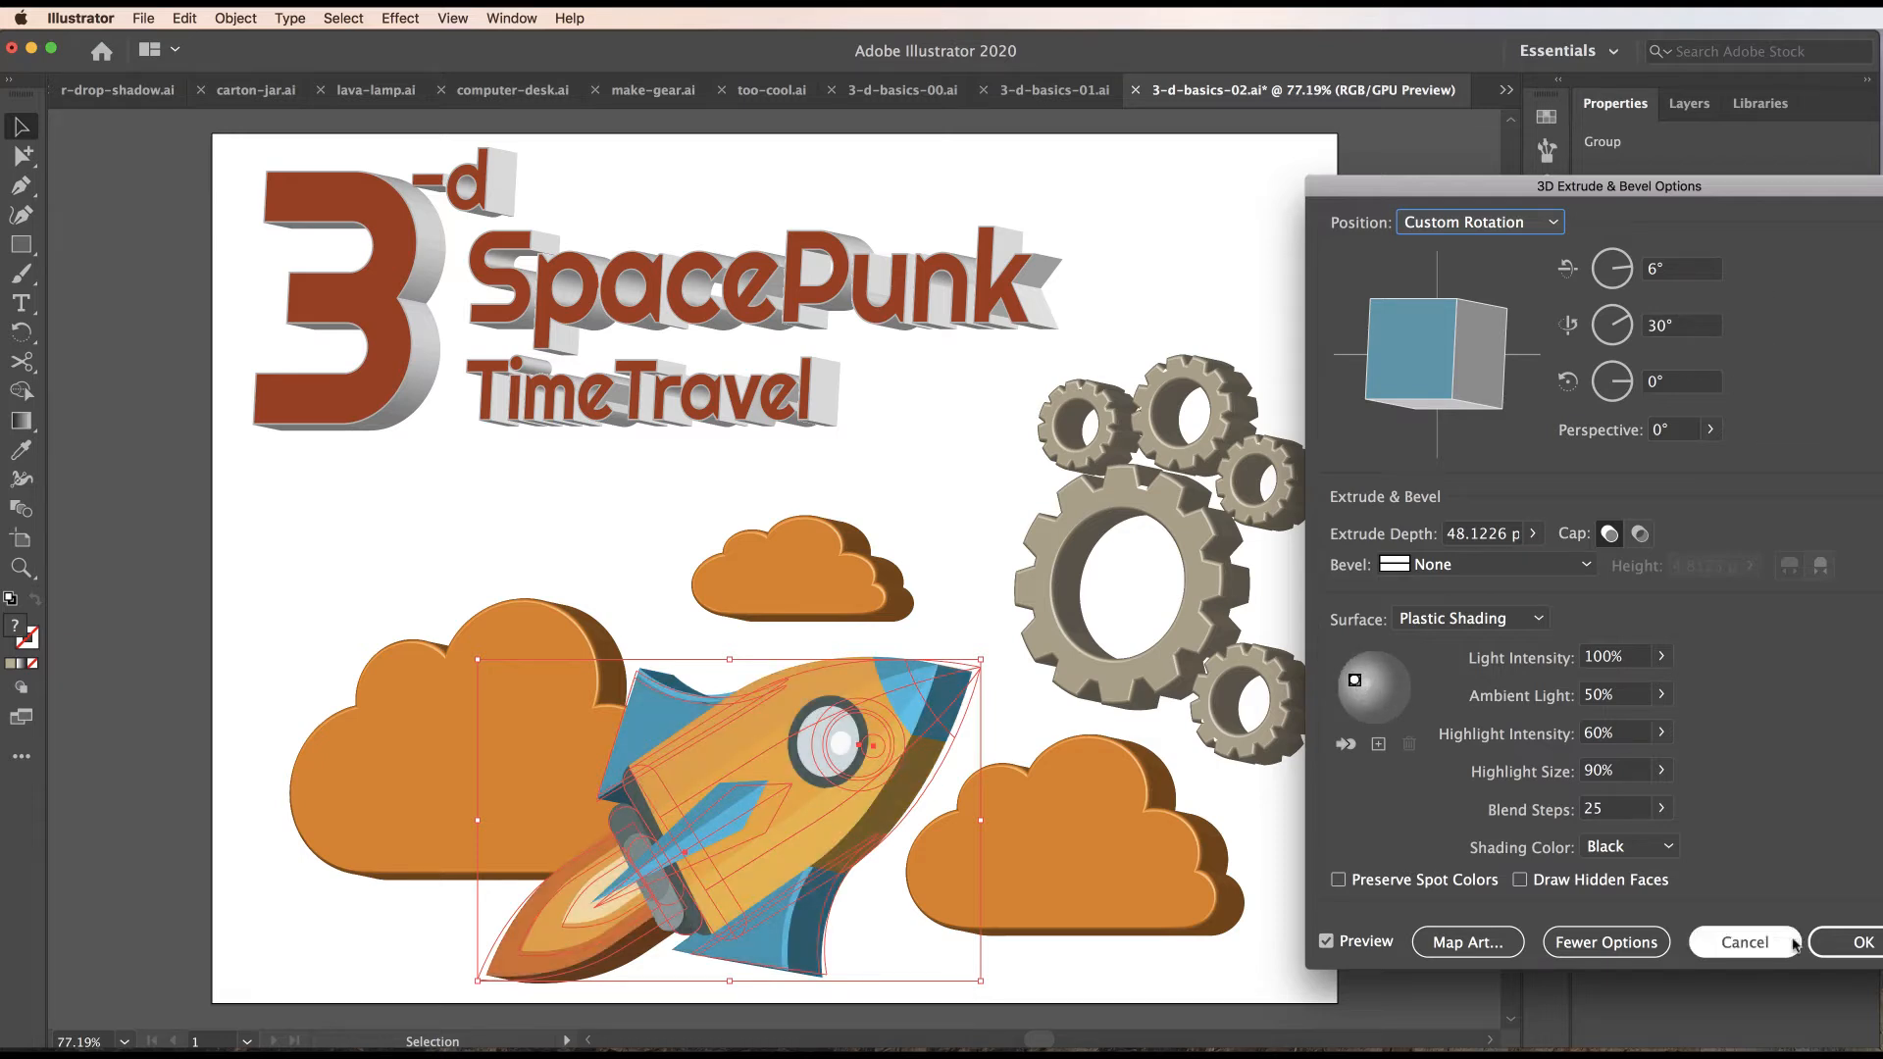
left_click(1856, 942)
Shift the 3D light on all the lettering to the sphere's upper-left, accept the options, and deselect.
left_click_drag(232, 131, 727, 409)
left_click(1673, 482)
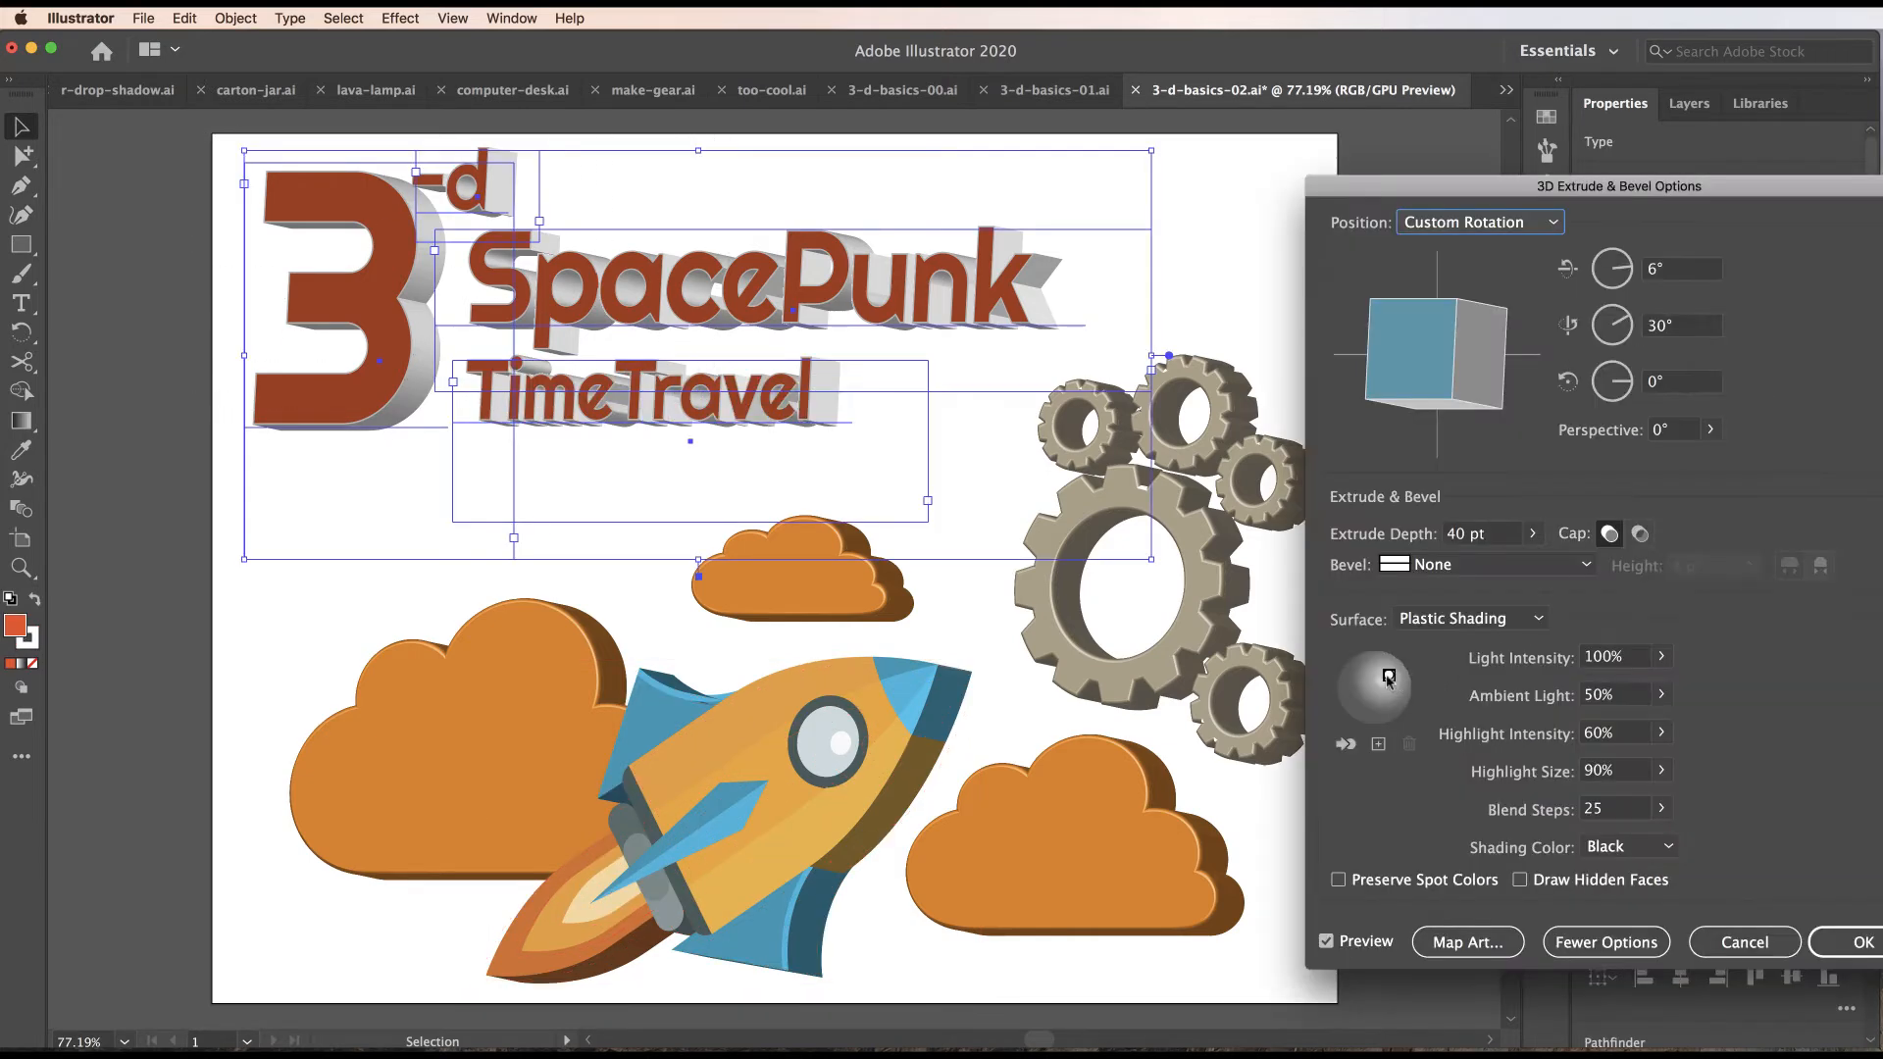
left_click_drag(1389, 674, 1350, 677)
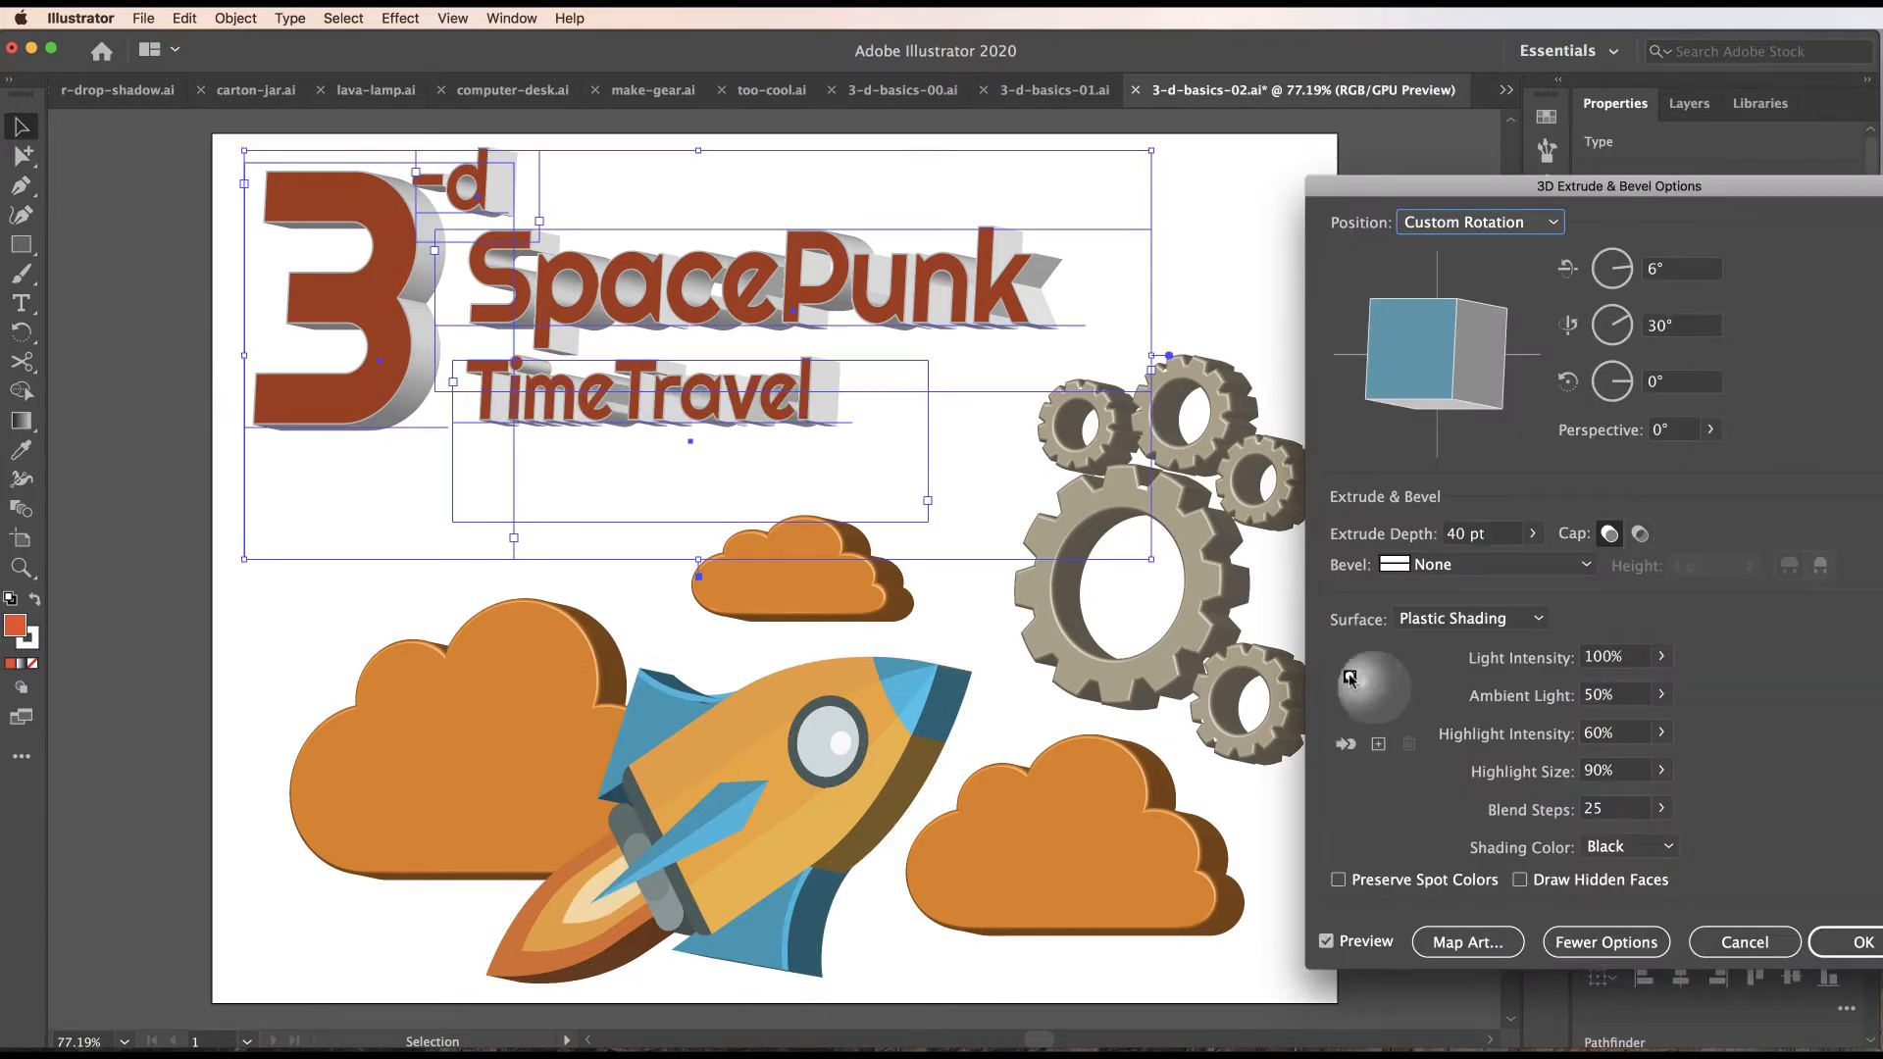
left_click(1844, 942)
left_click(1449, 449)
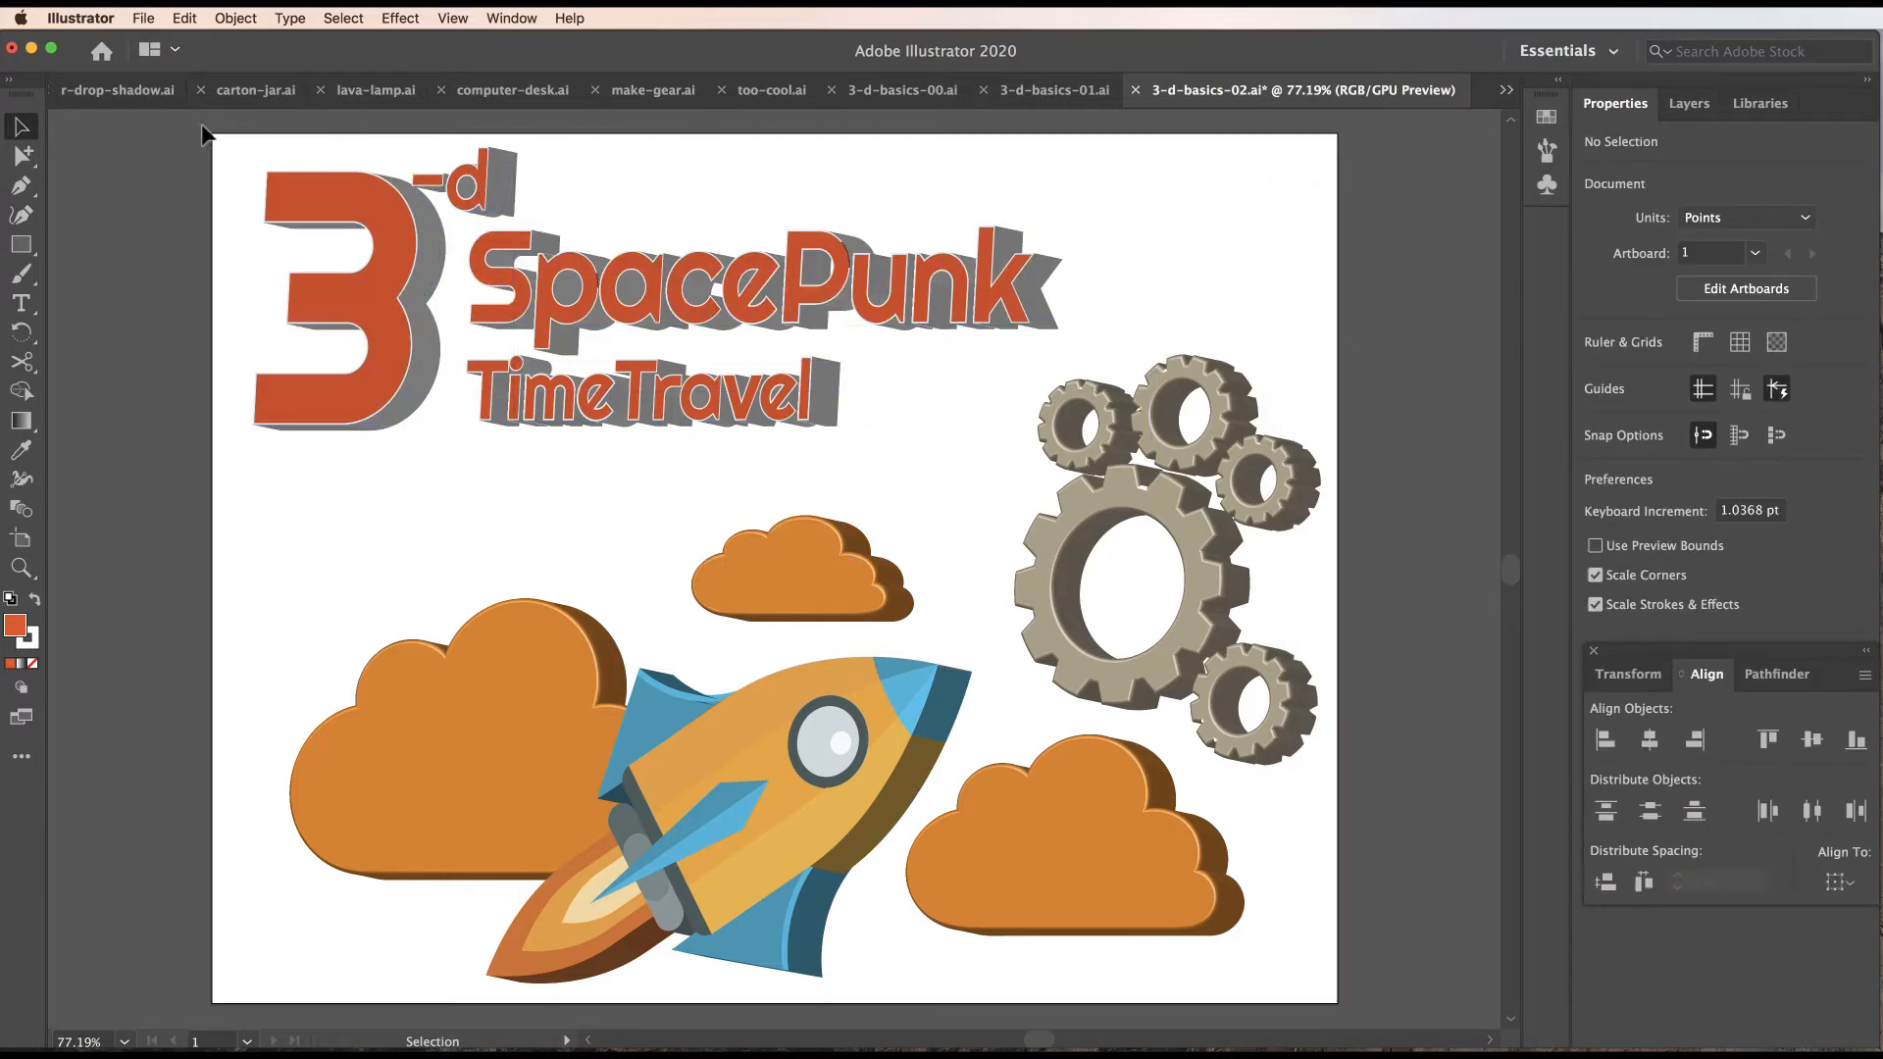
Give all the lettering a Tall-Round bevel 3 pt high with Bevel Extent Out.
left_click_drag(202, 125, 775, 424)
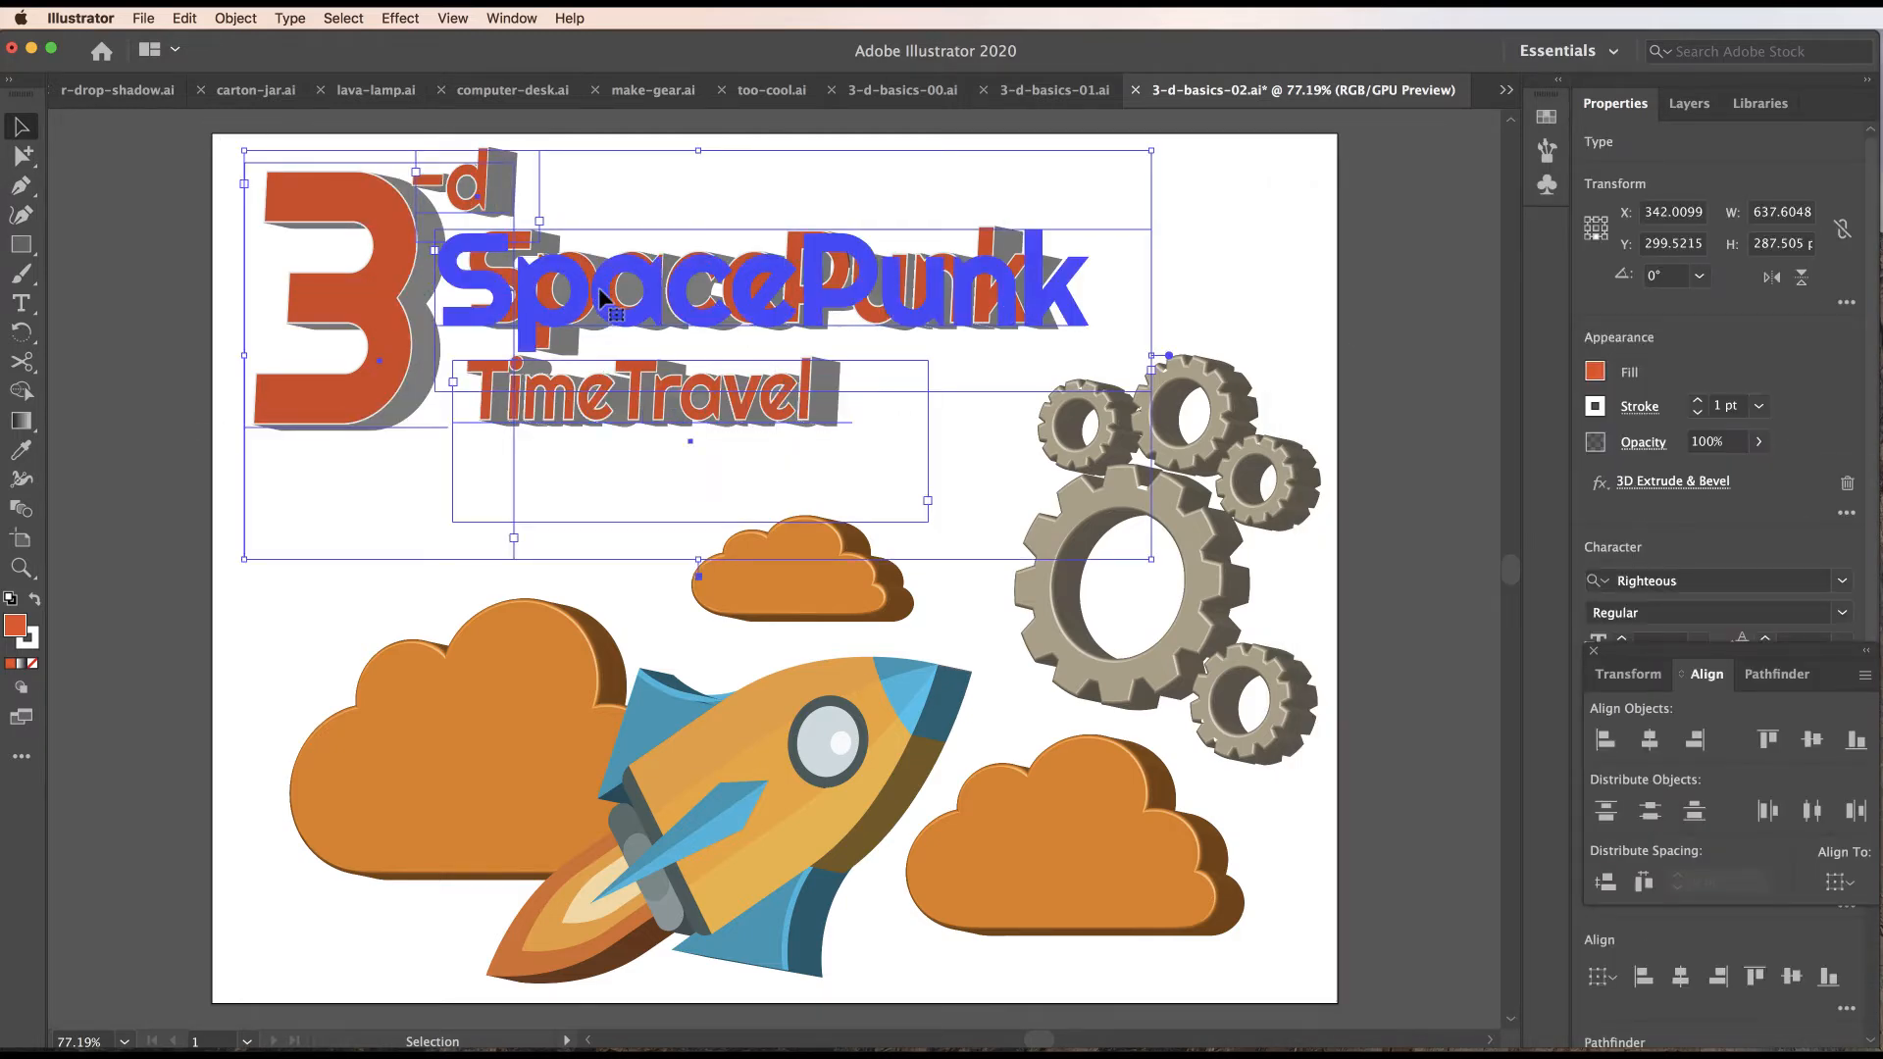
left_click(1673, 481)
left_click(1586, 565)
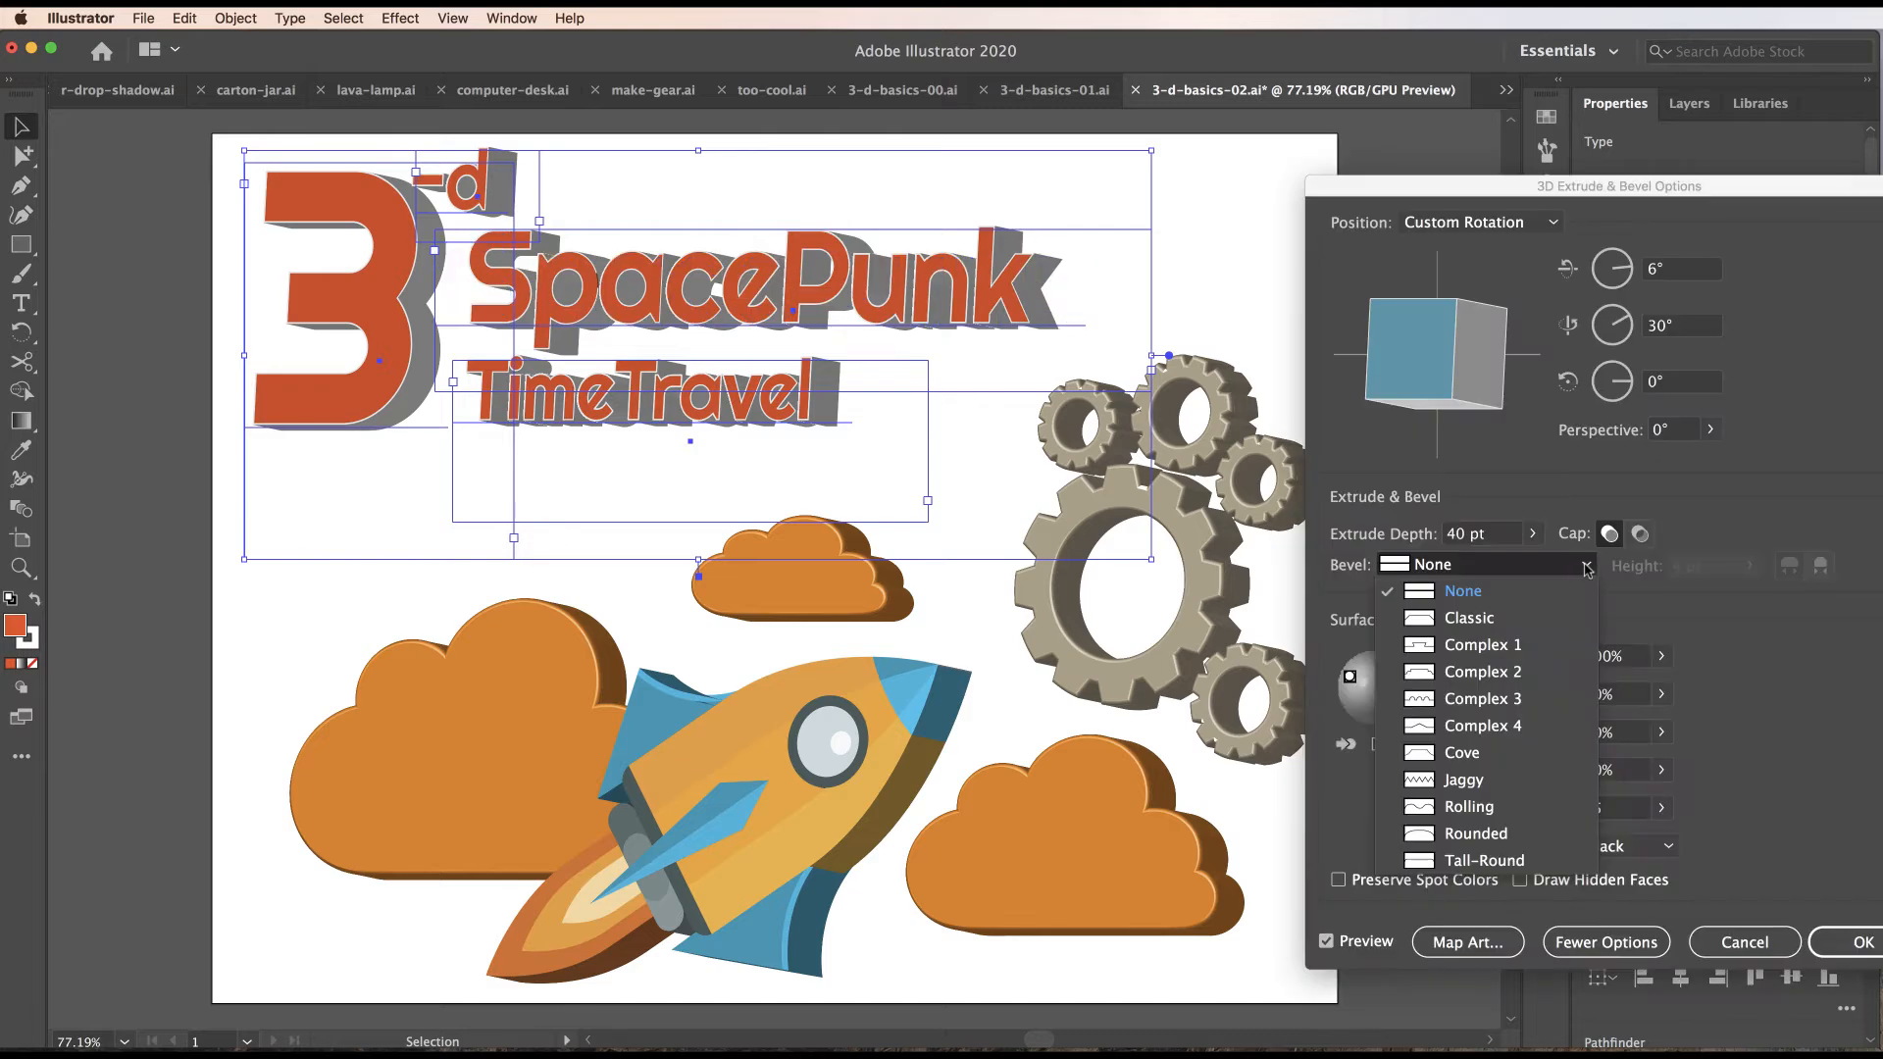
left_click(1548, 861)
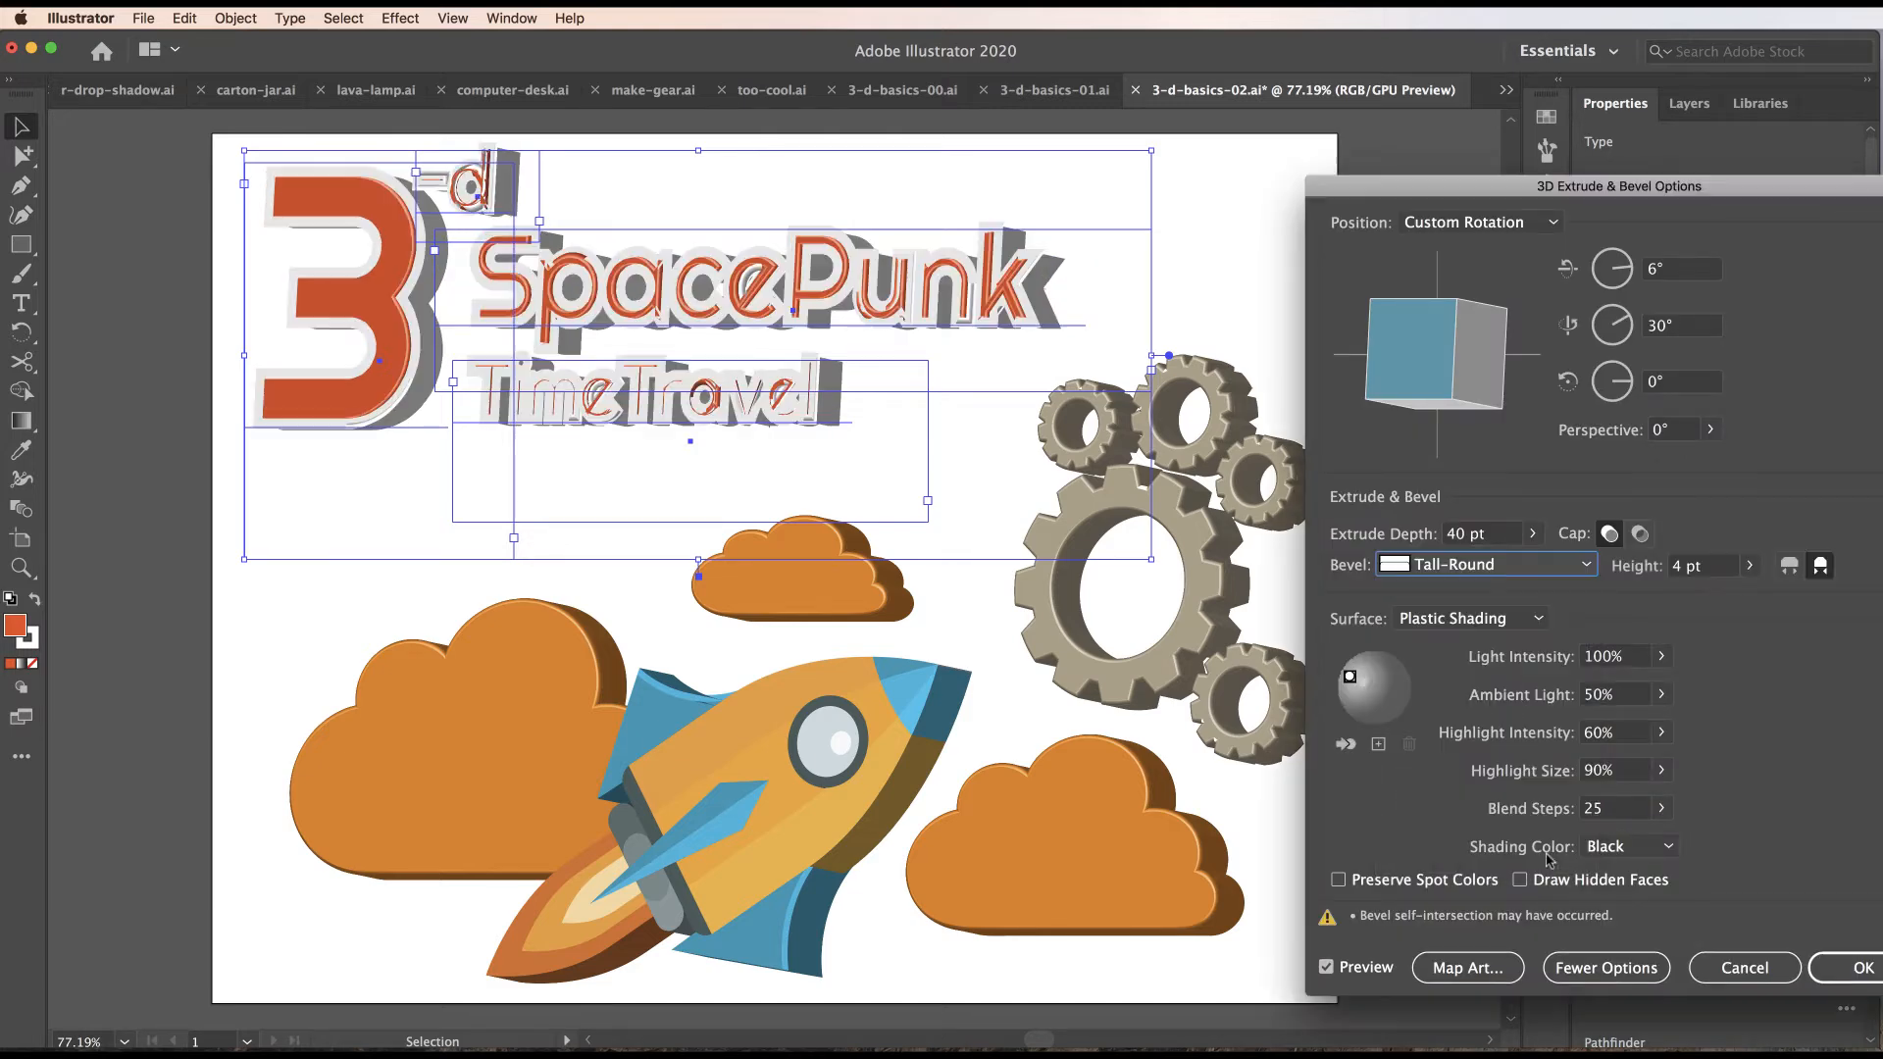
left_click(1674, 567)
type("3")
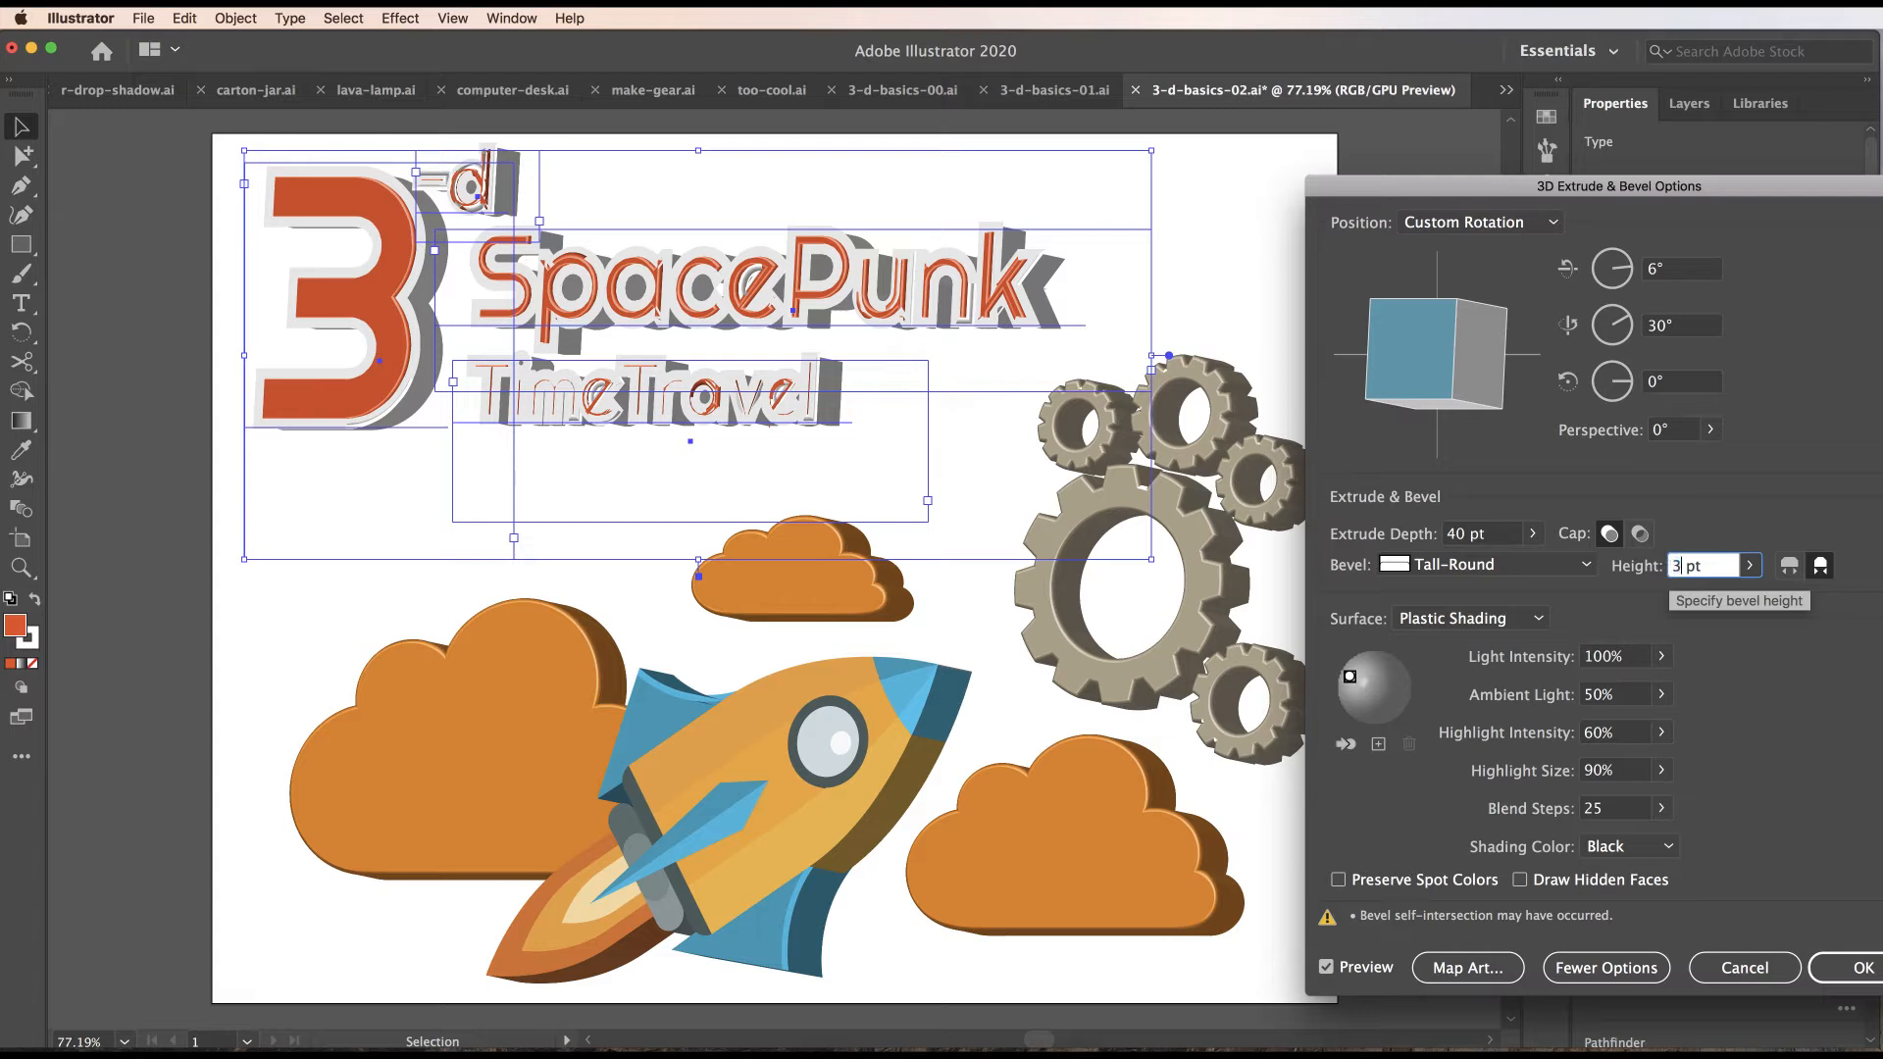
left_click(1789, 570)
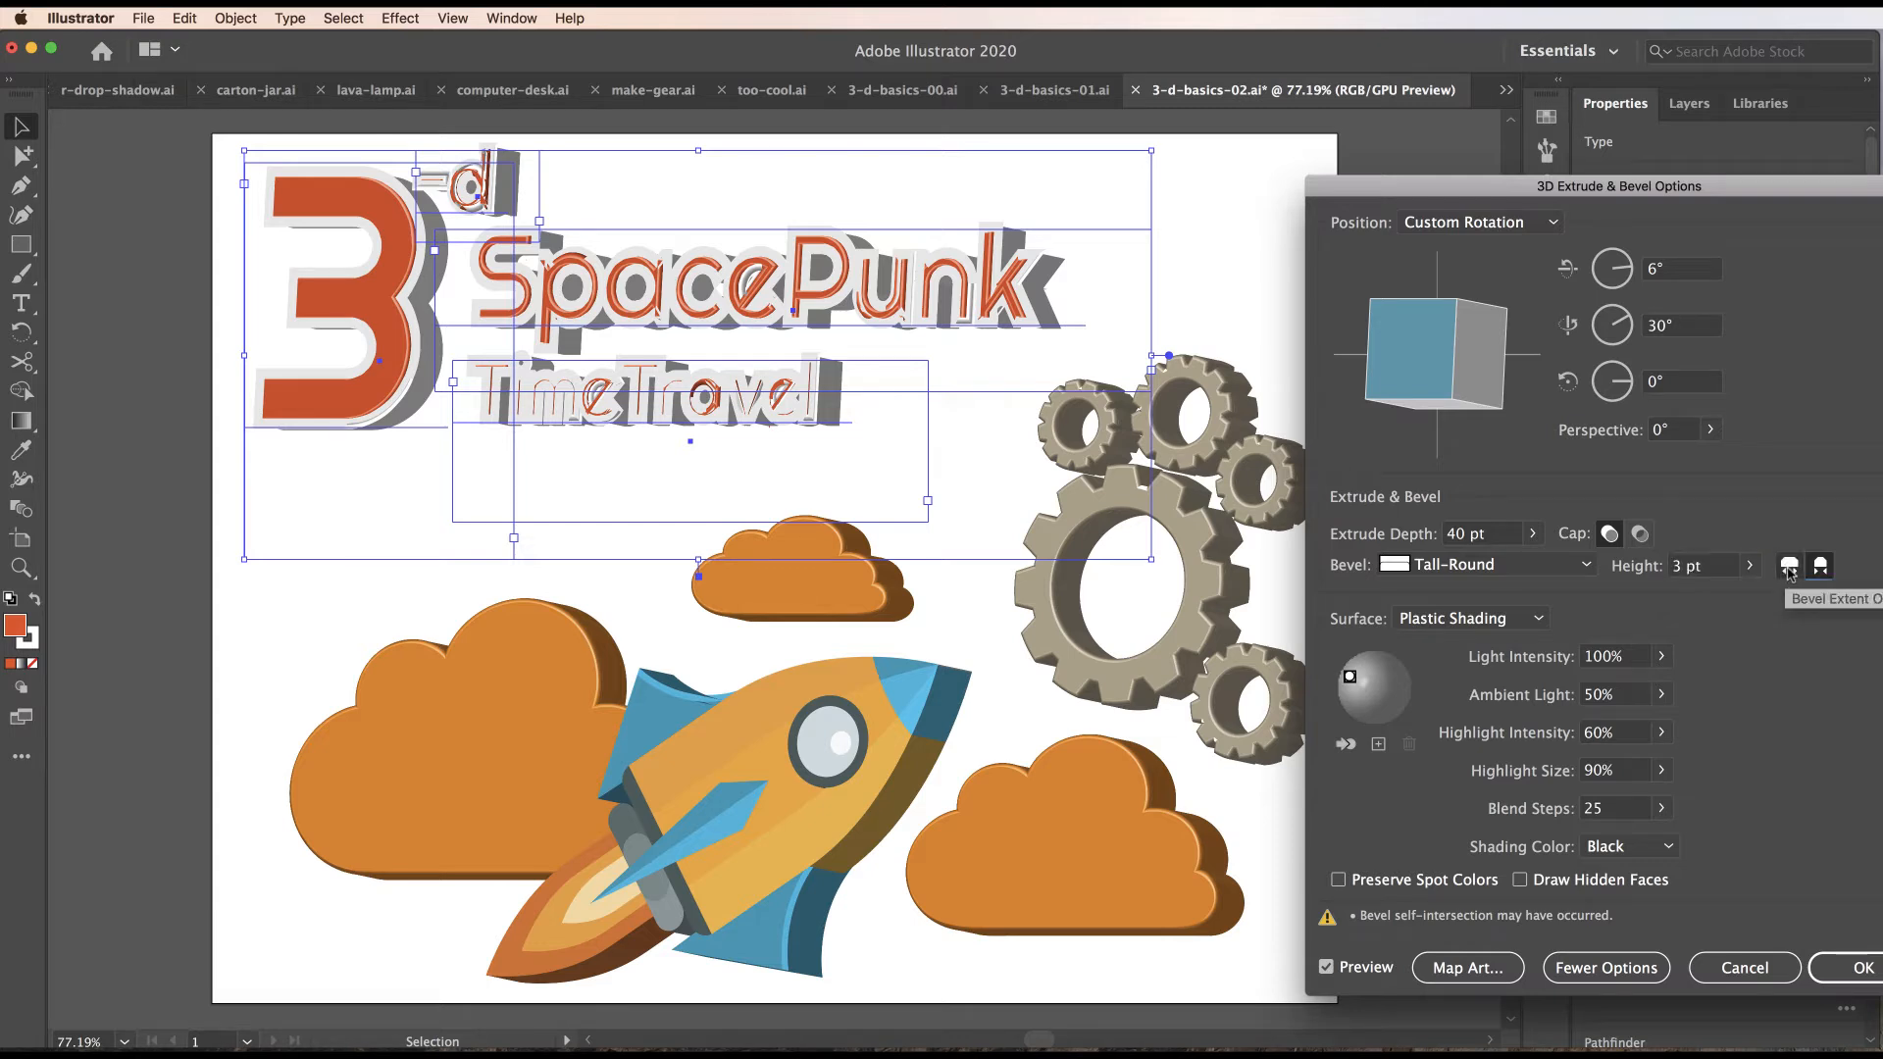
left_click(1789, 570)
left_click(1789, 570)
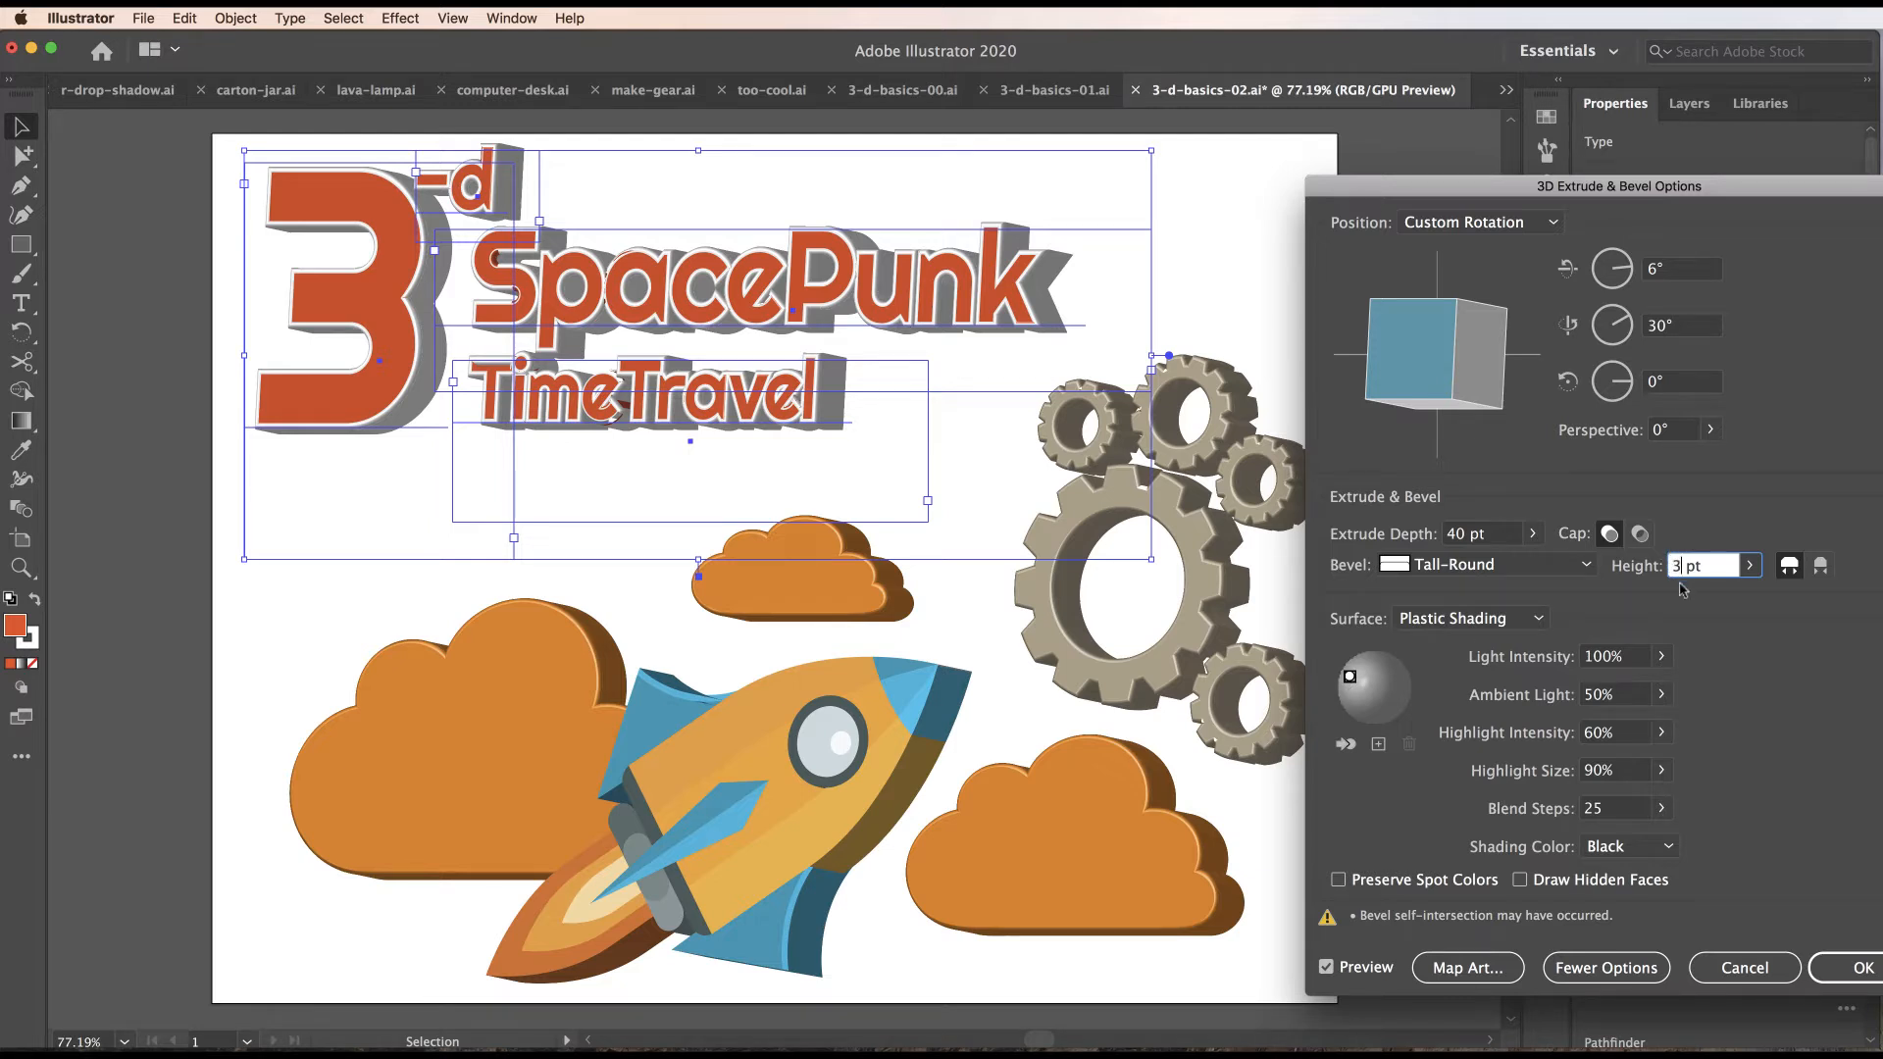
Set the lettering's bevel height to 2 pt, accept the options, and deselect the lettering.
left_click_drag(1680, 568, 1671, 568)
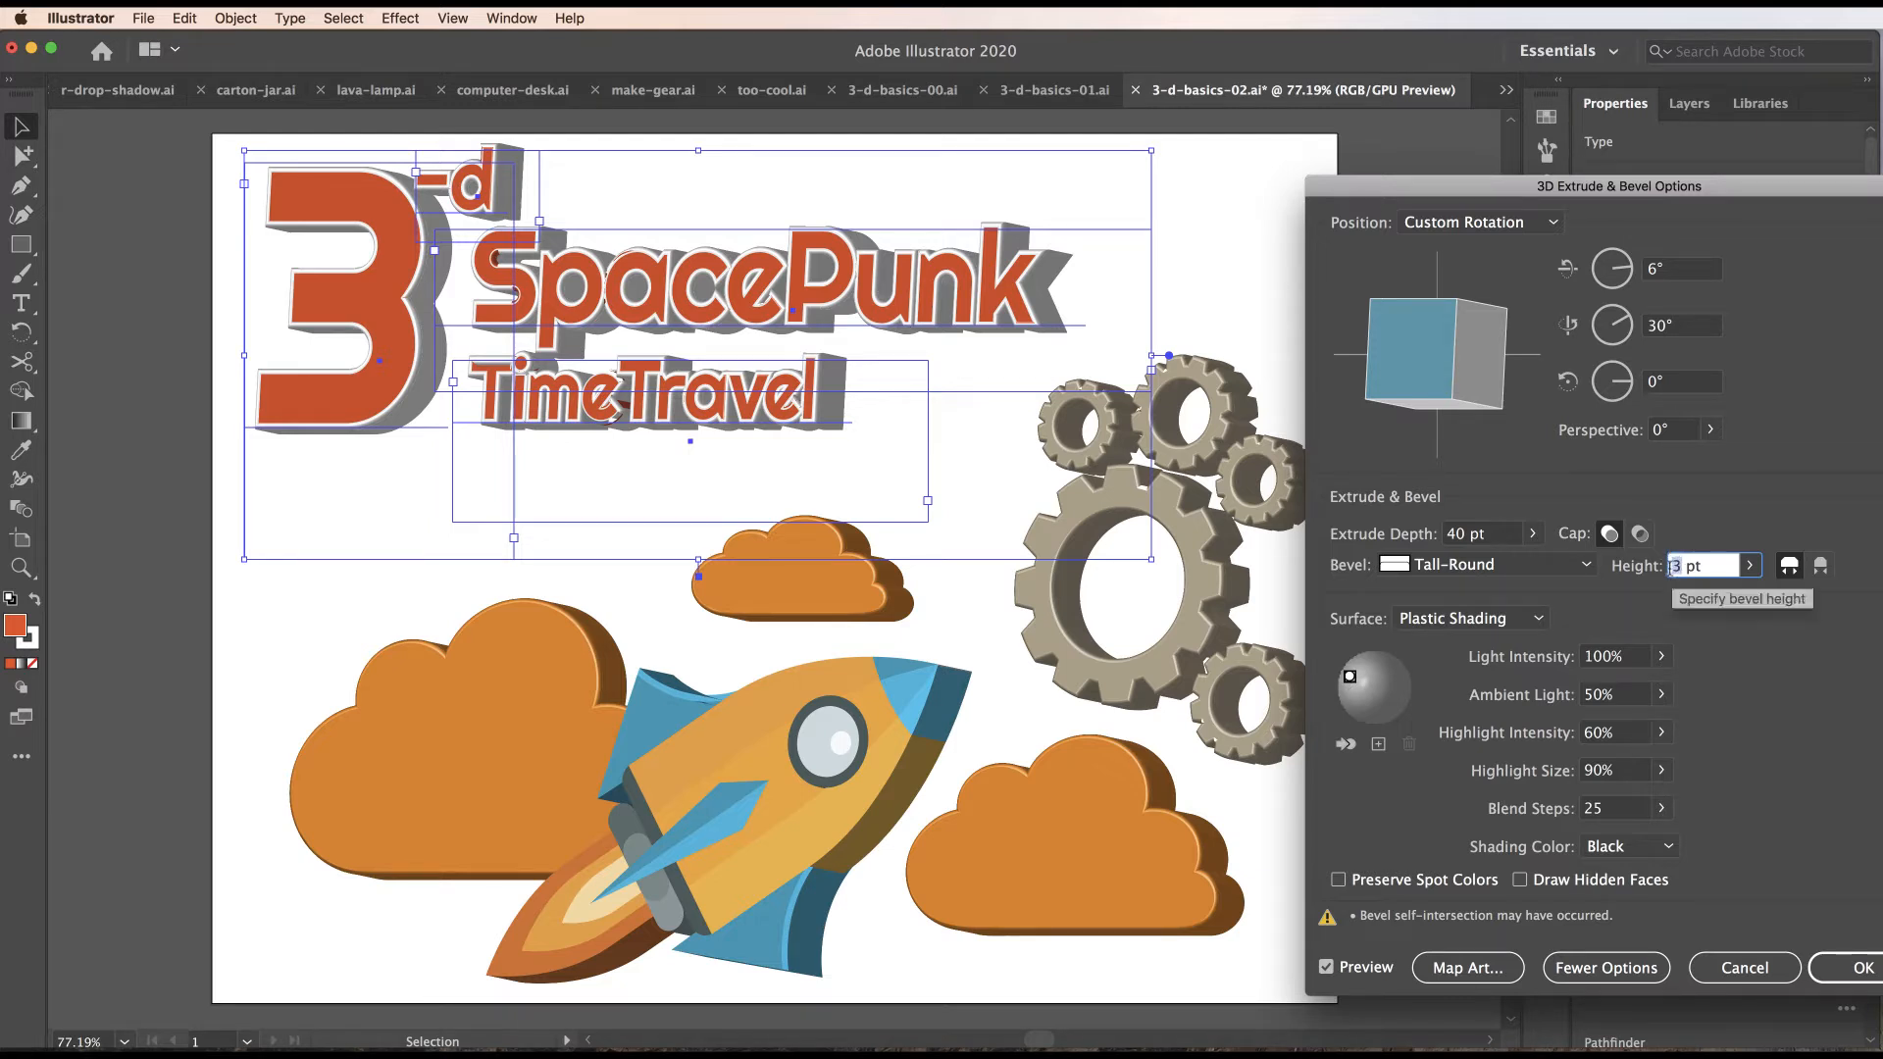
type("2")
key("Tab")
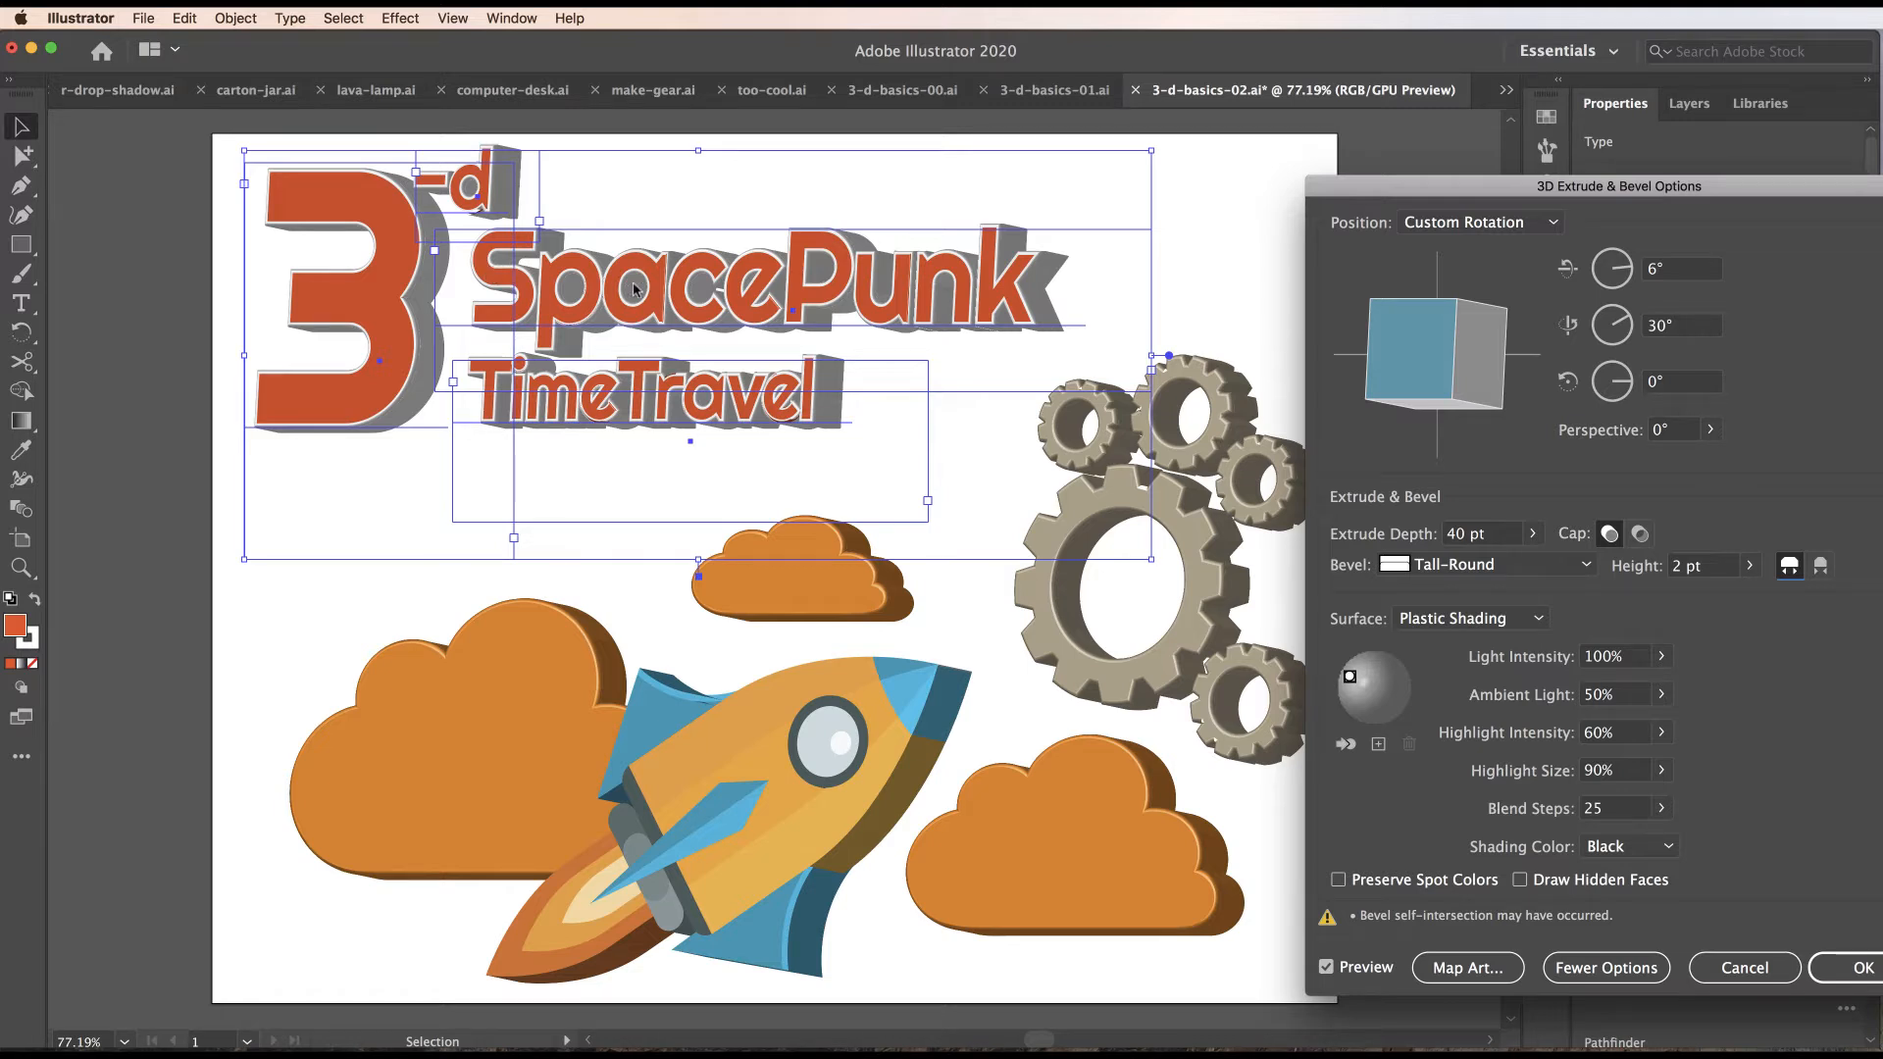
left_click(1835, 974)
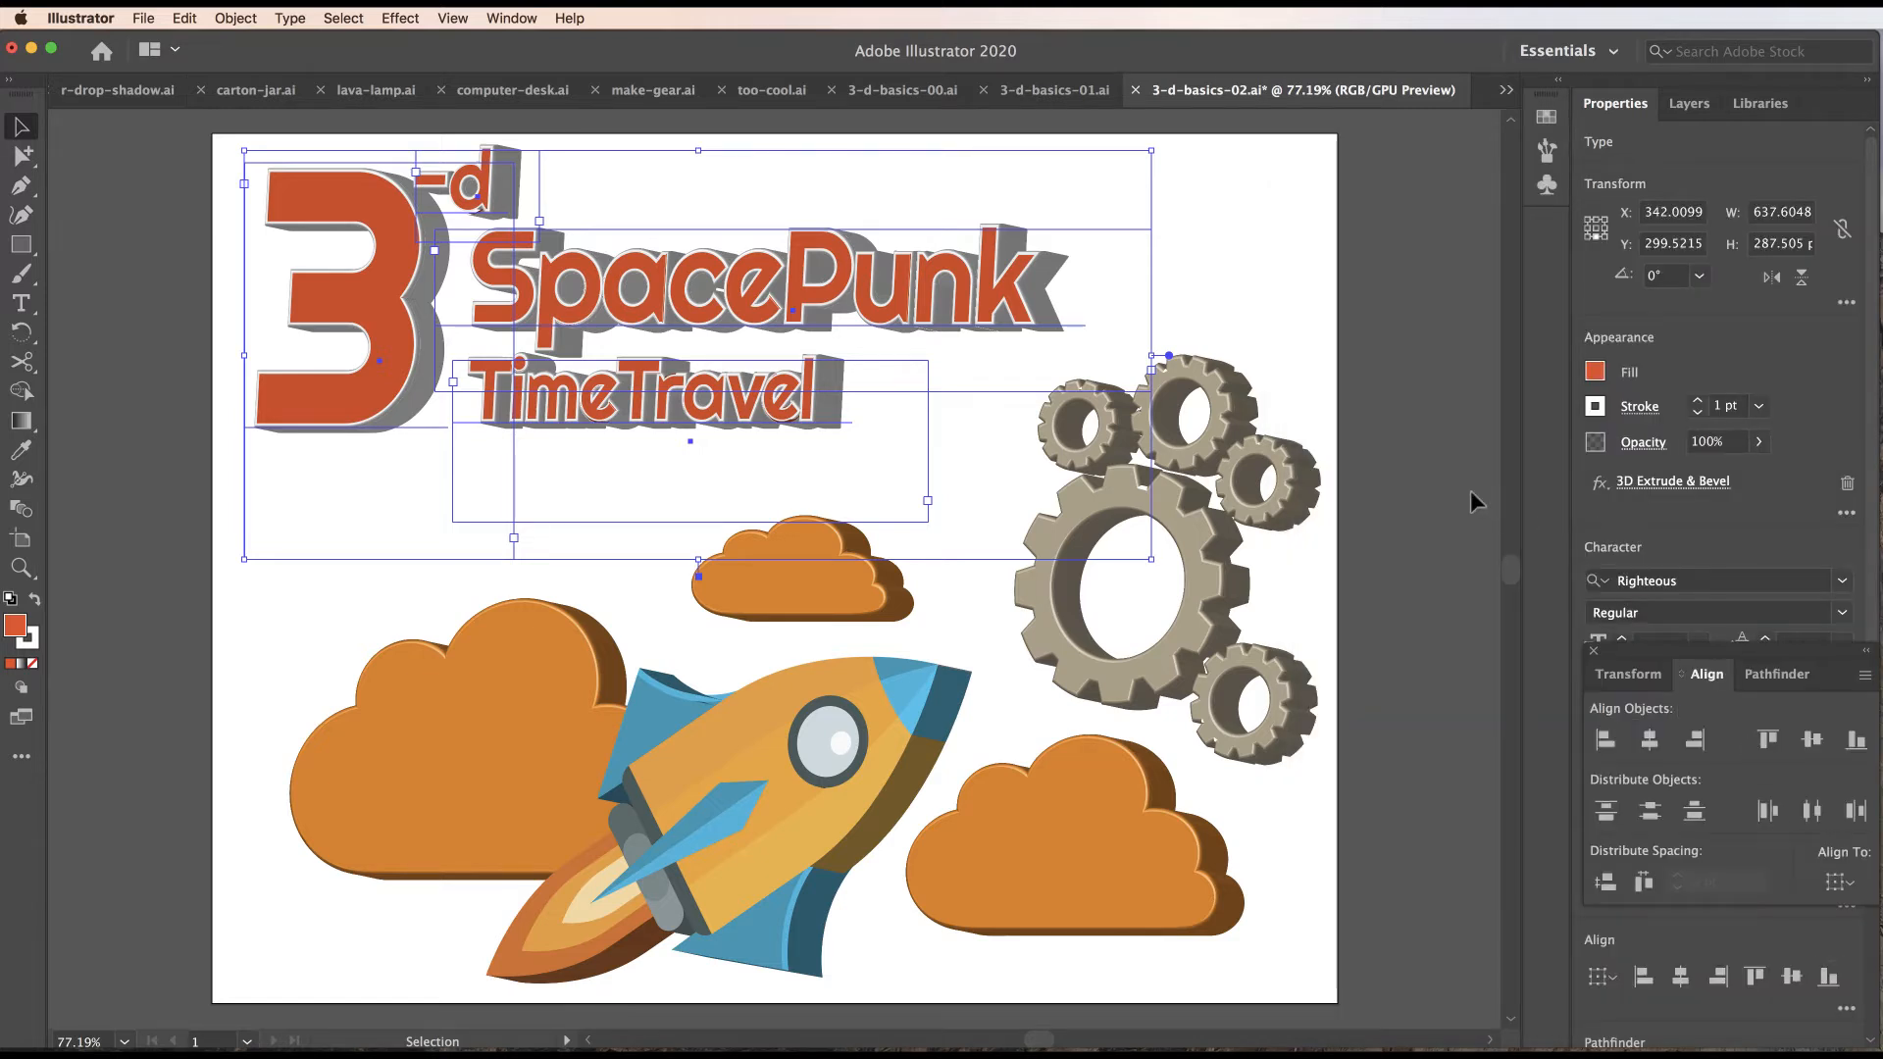
left_click(1449, 446)
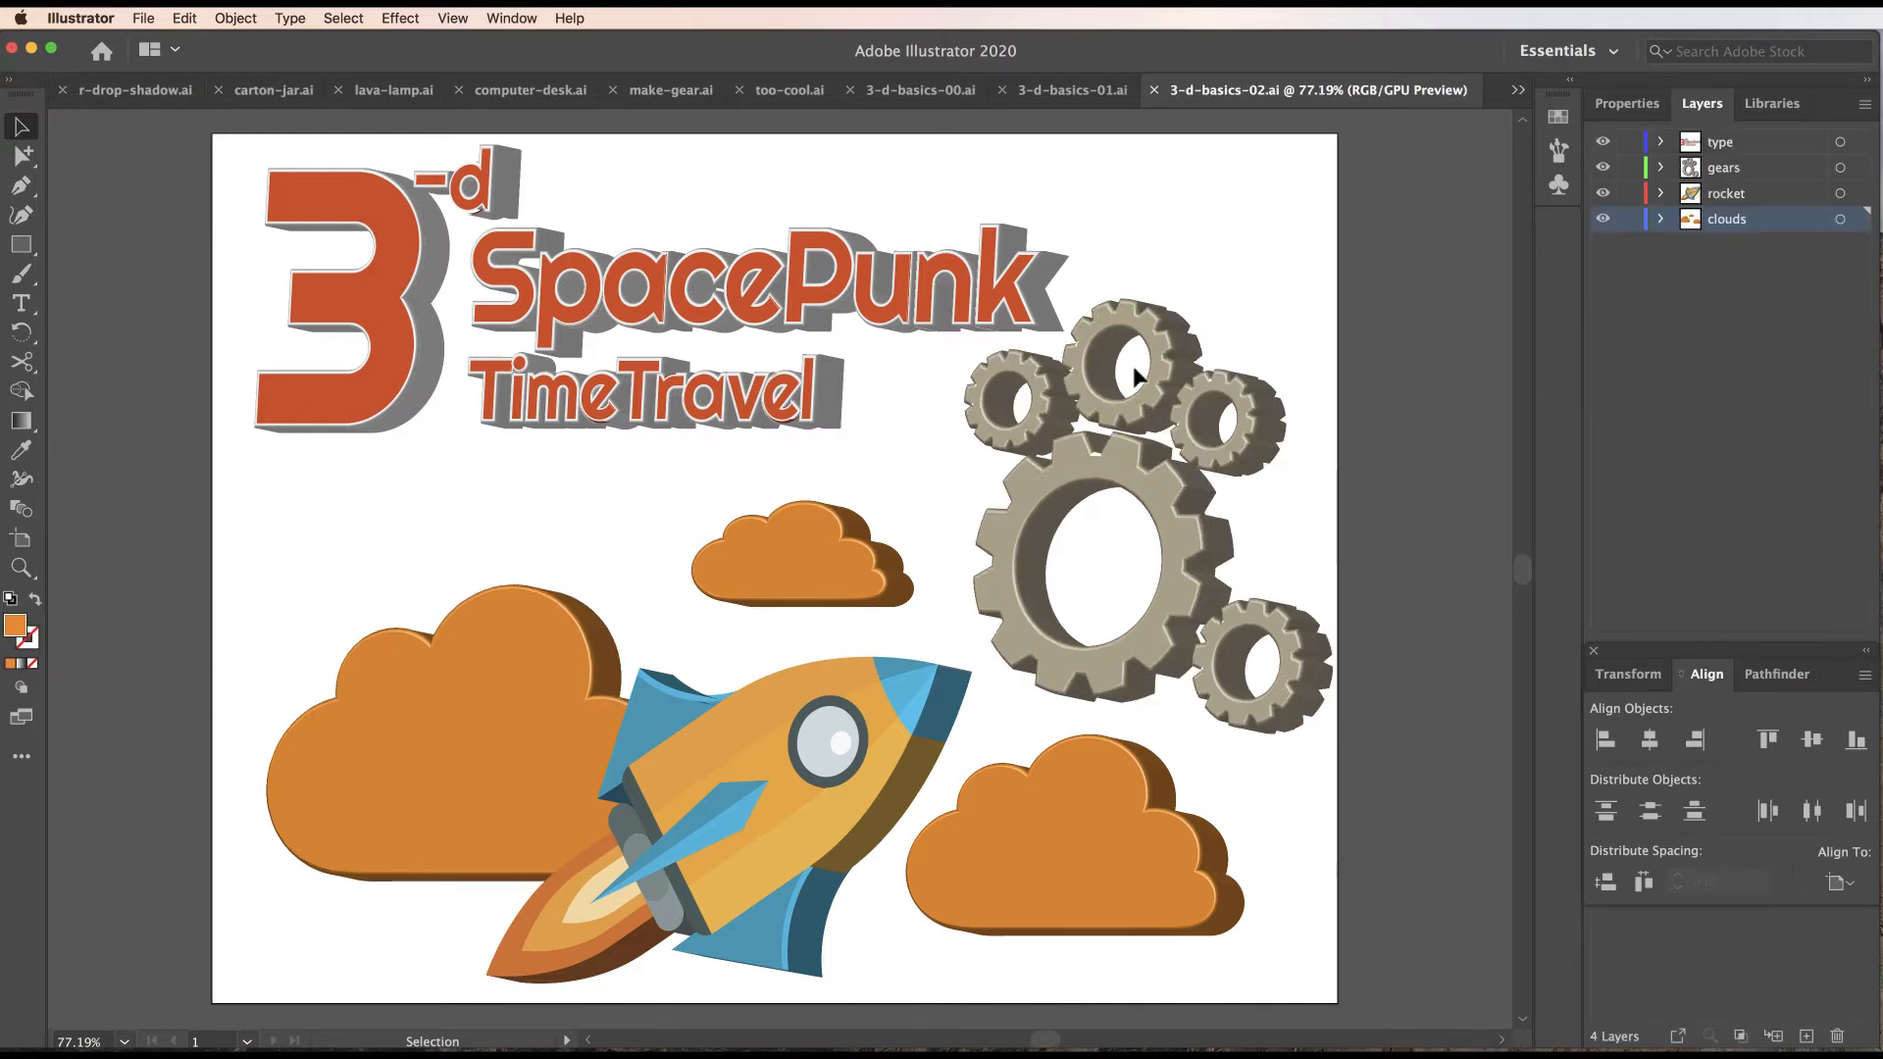
left_click(1233, 461)
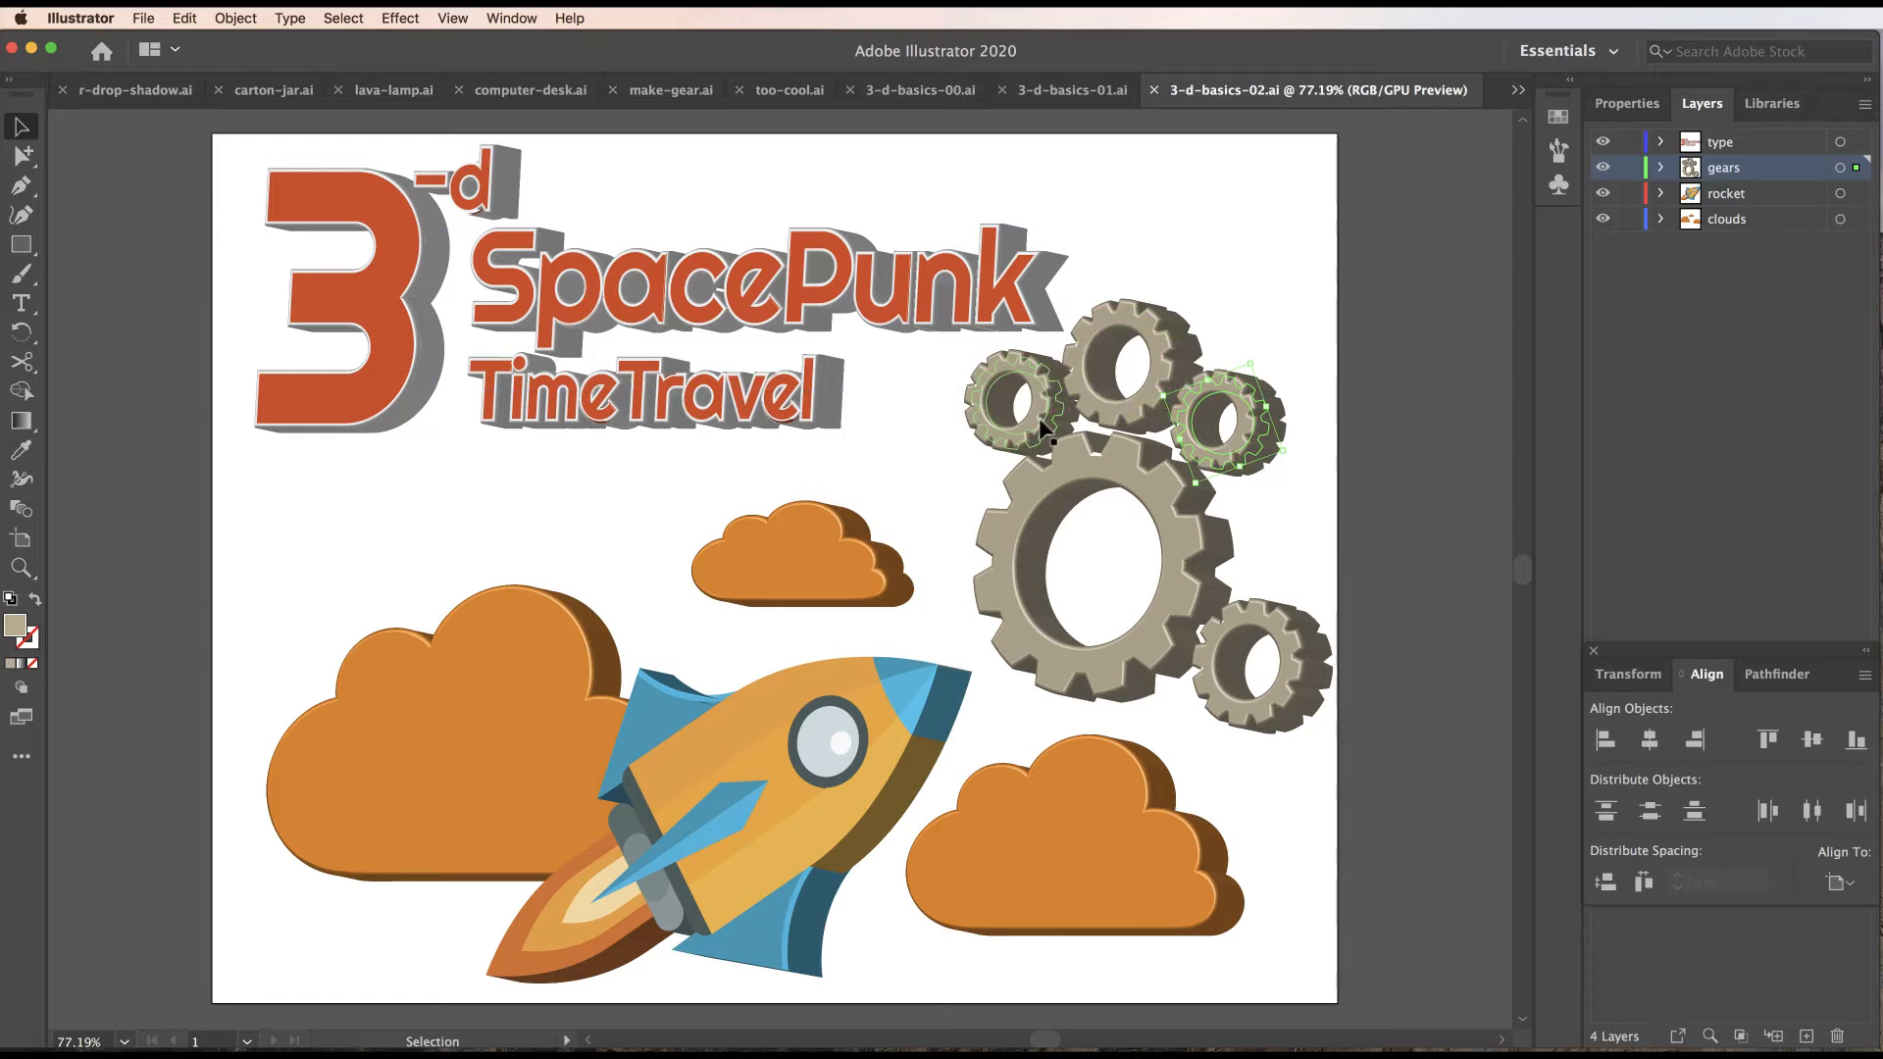
left_click(827, 531)
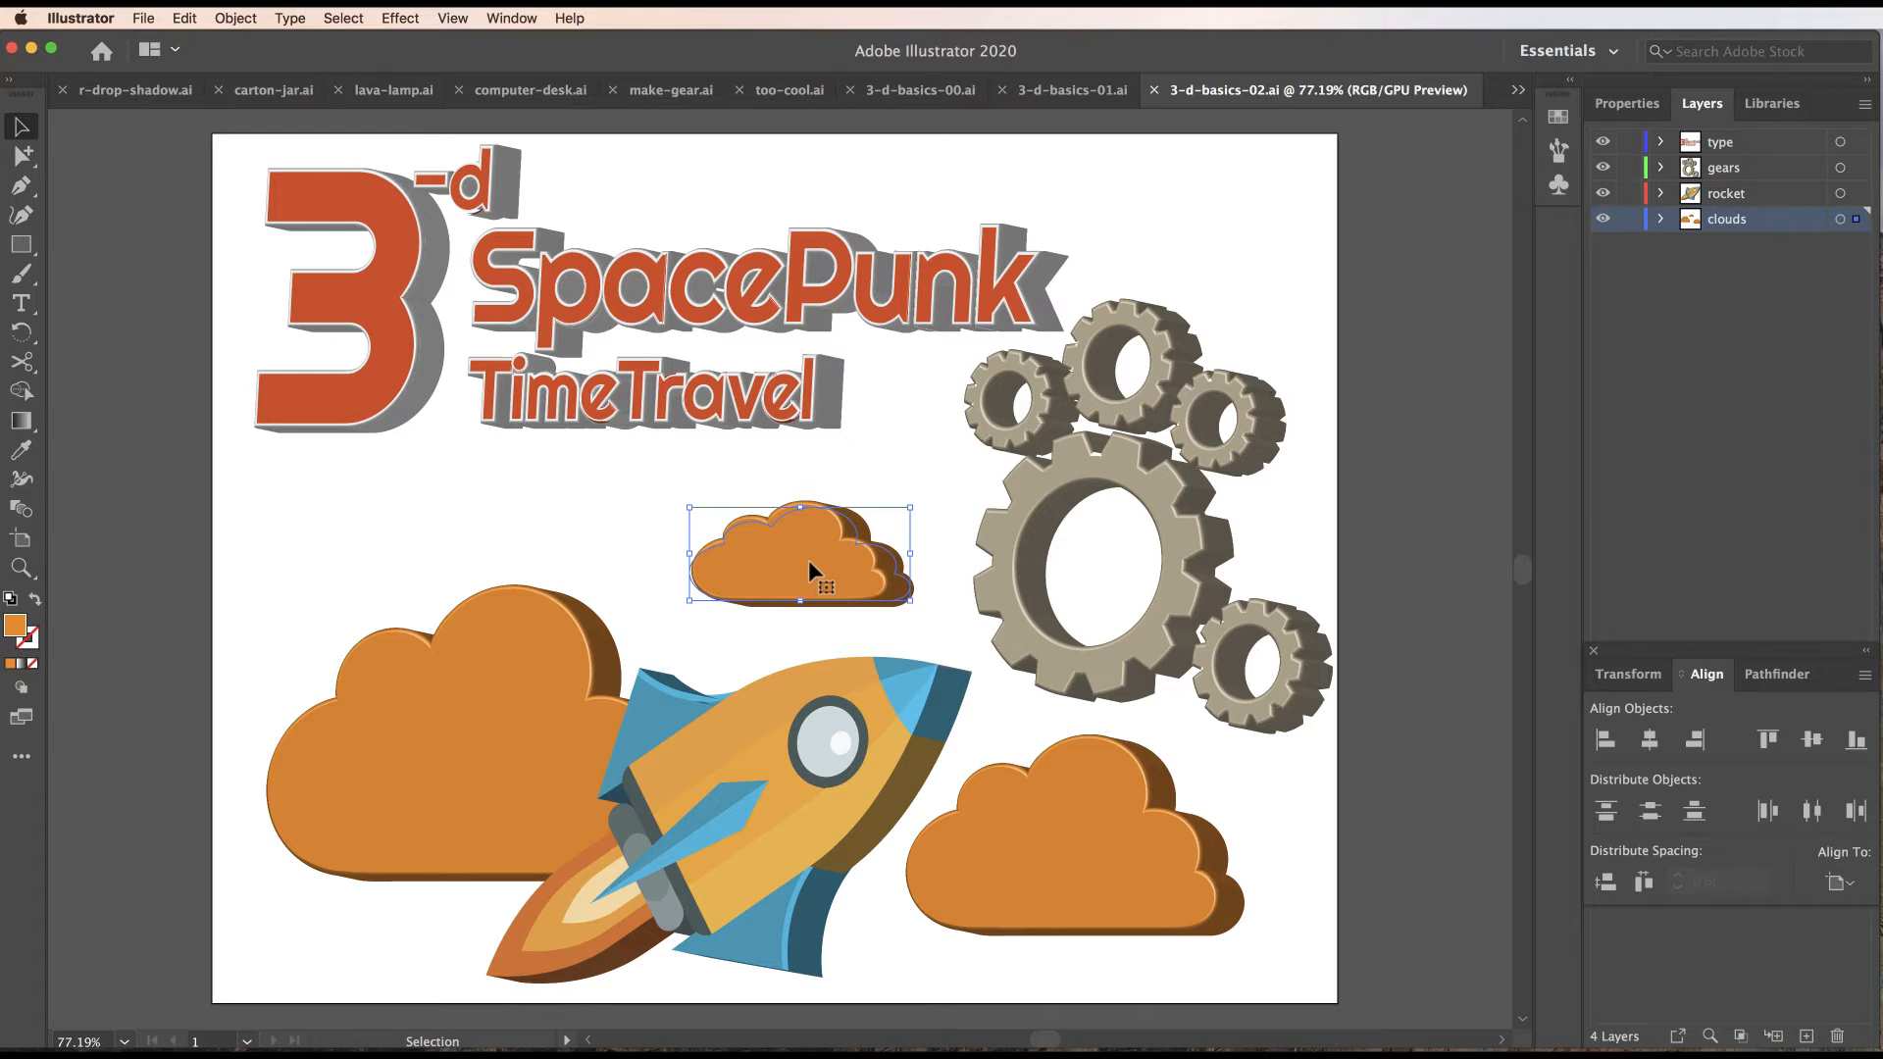
left_click(510, 665)
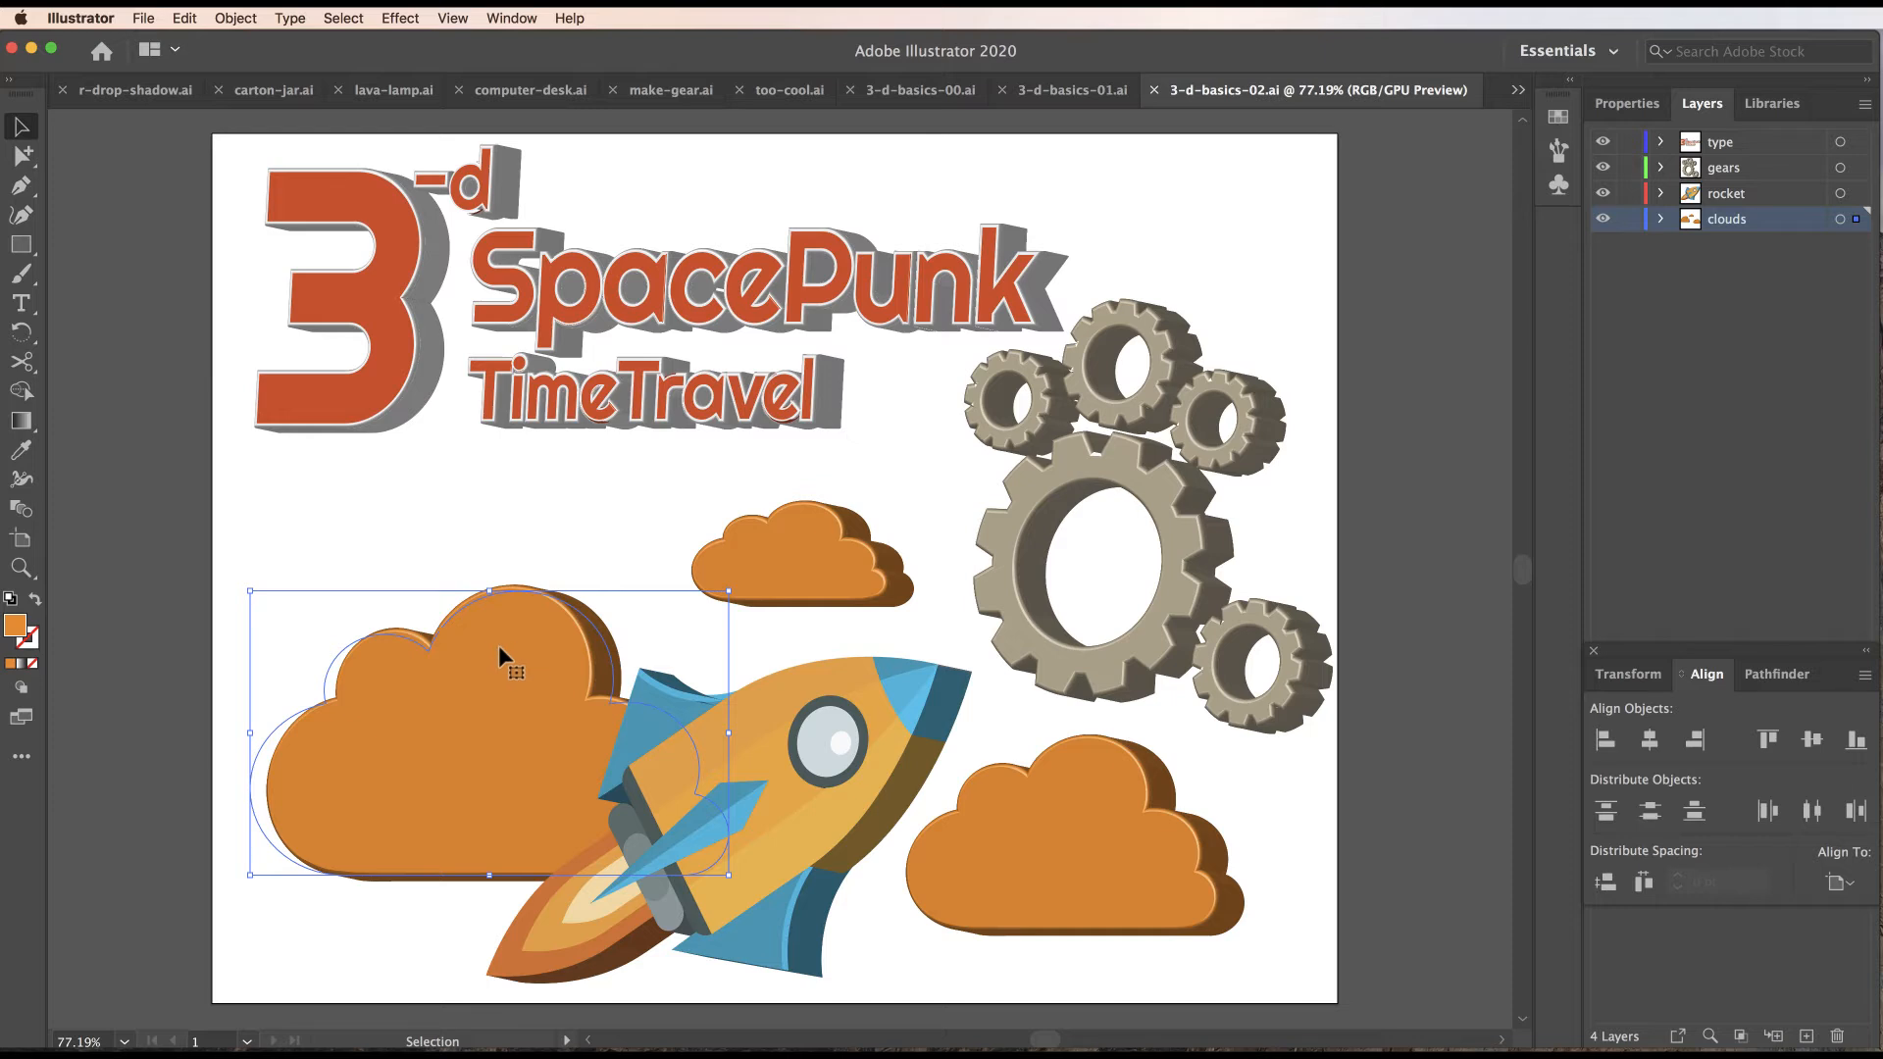
left_click(1416, 377)
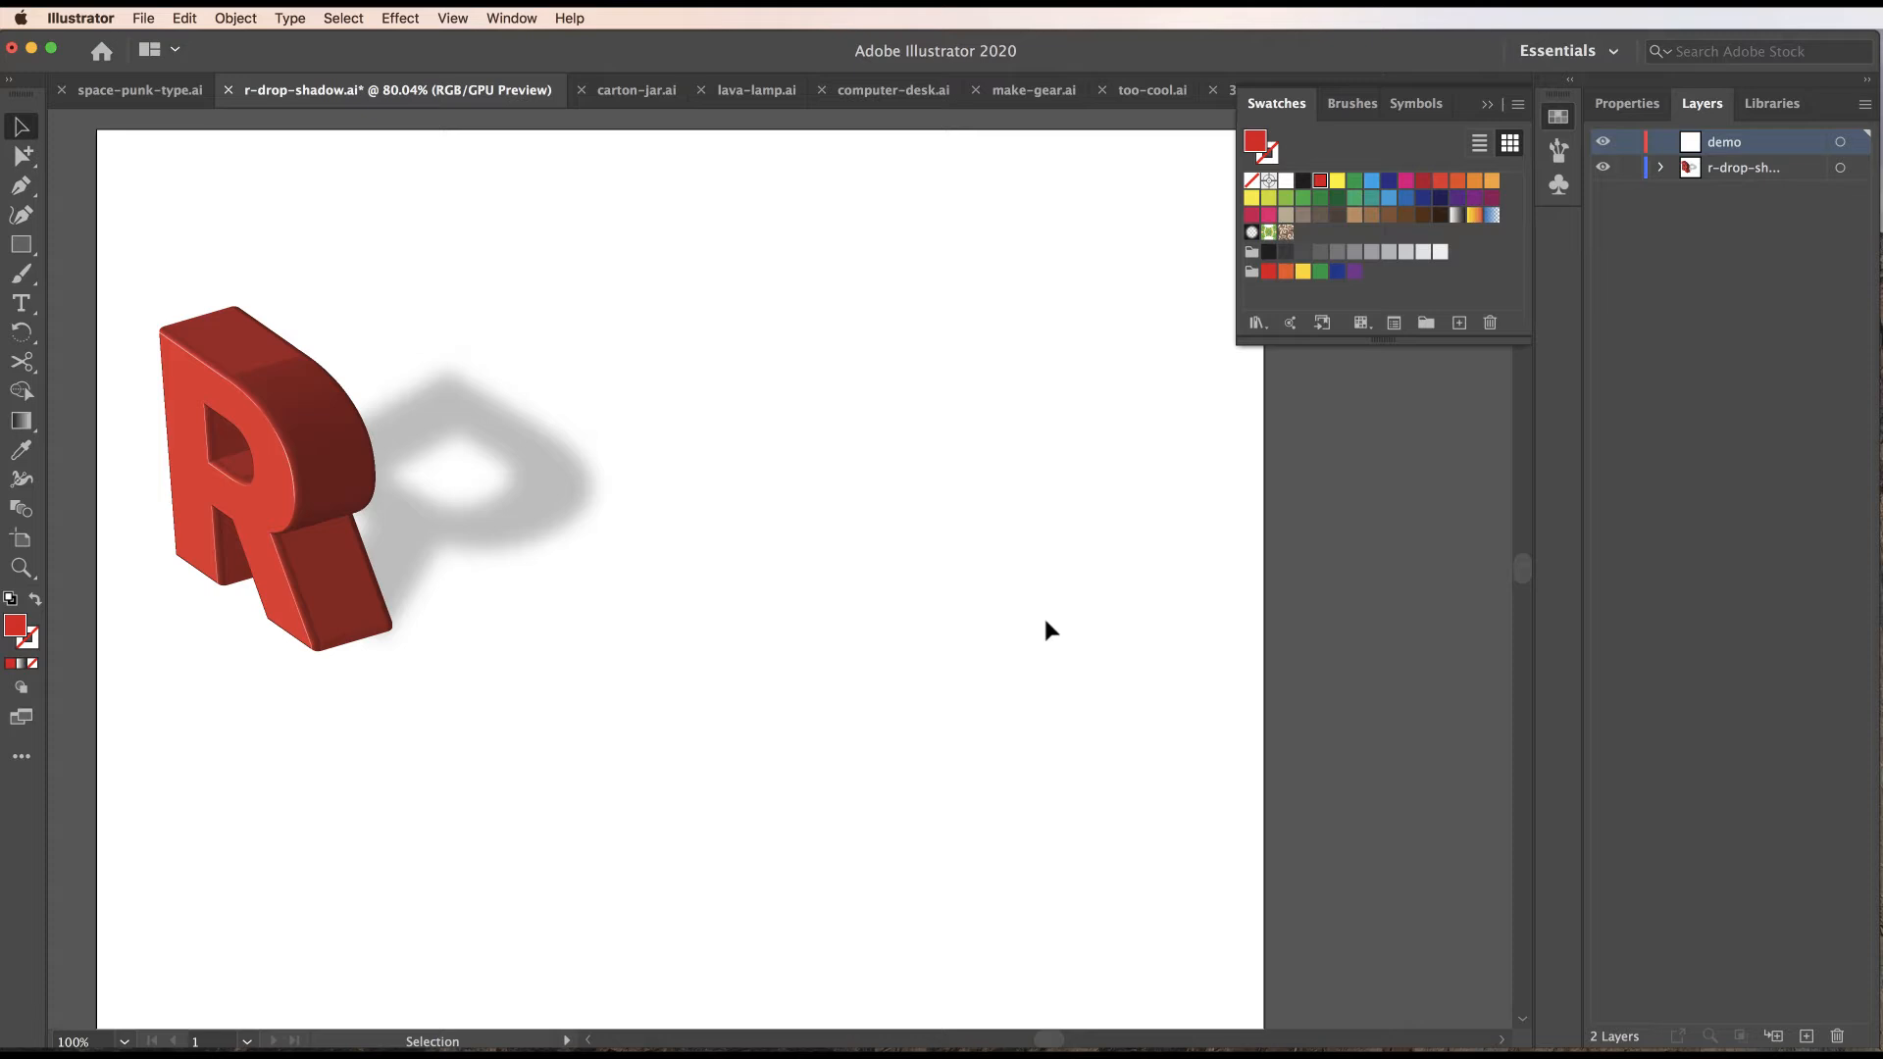
Create an area type frame beside the finished 3D letter in r-drop-shadow.ai and enter the letter R.
left_click(21, 304)
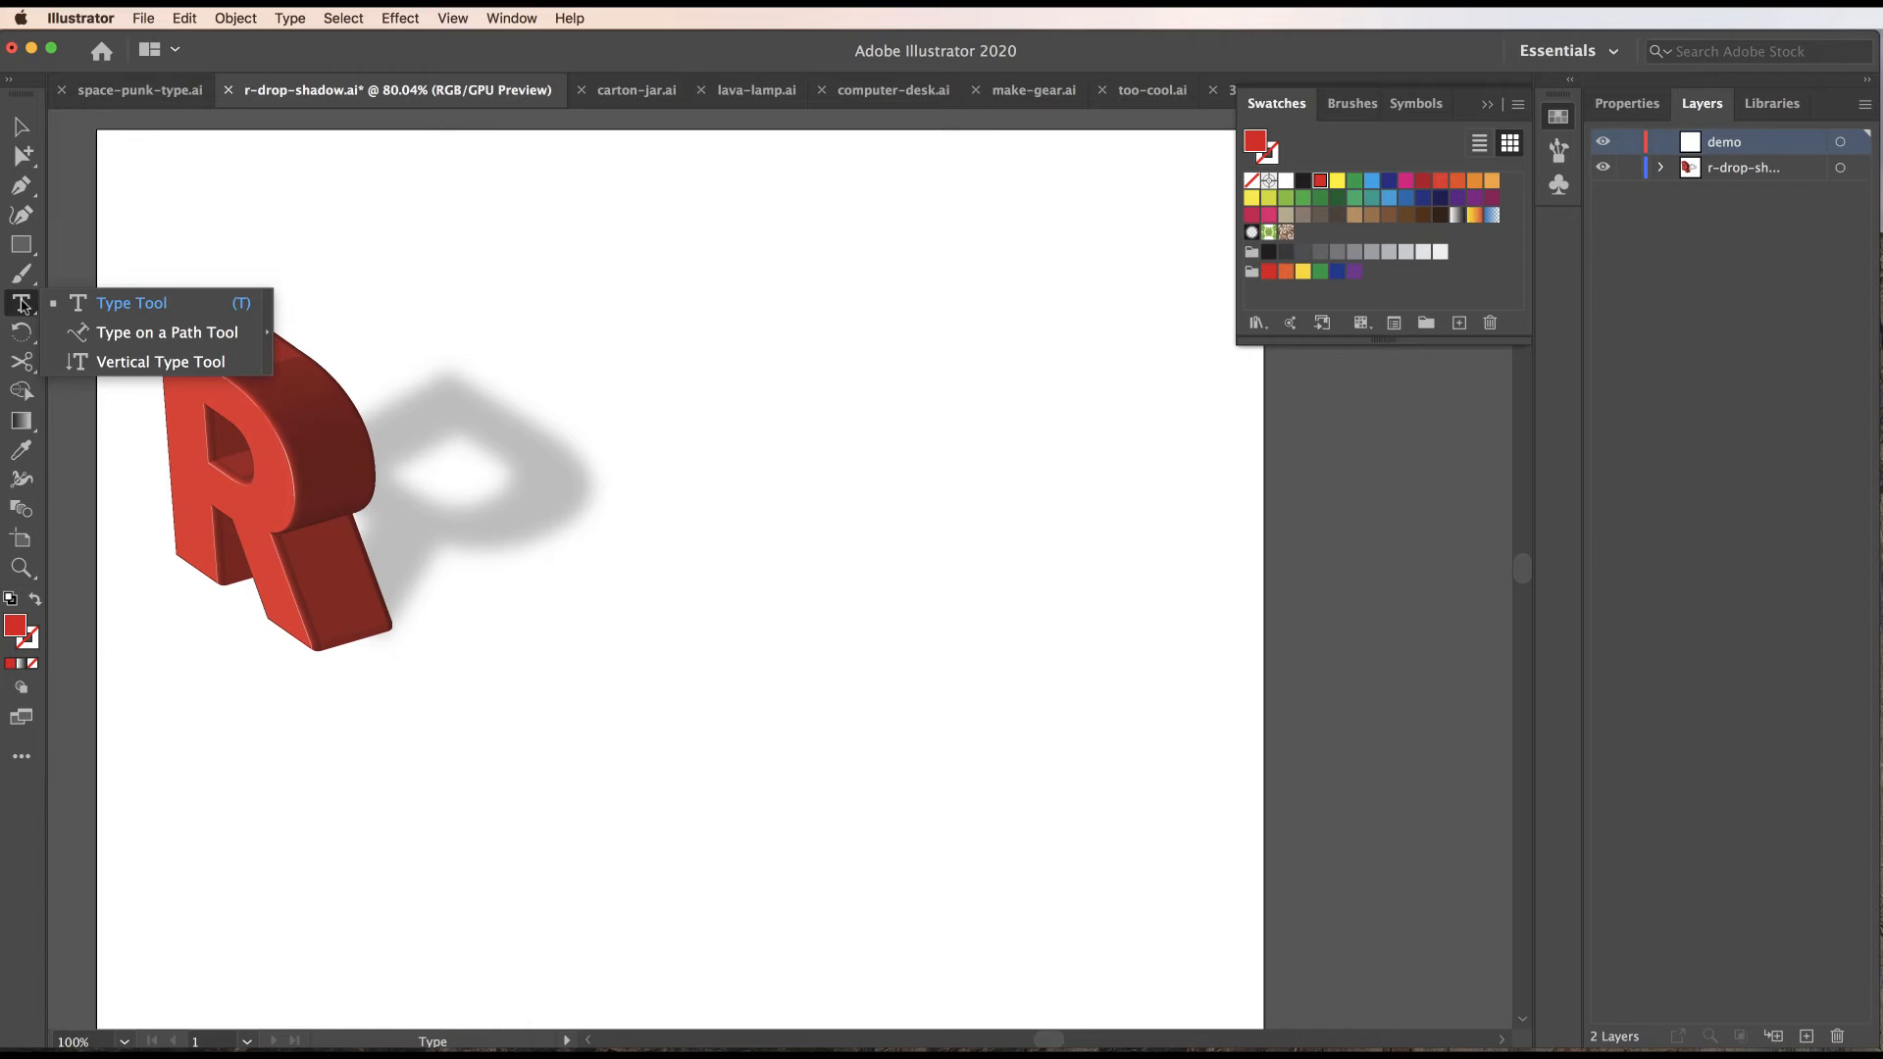
left_click_drag(690, 298, 1126, 785)
type("R")
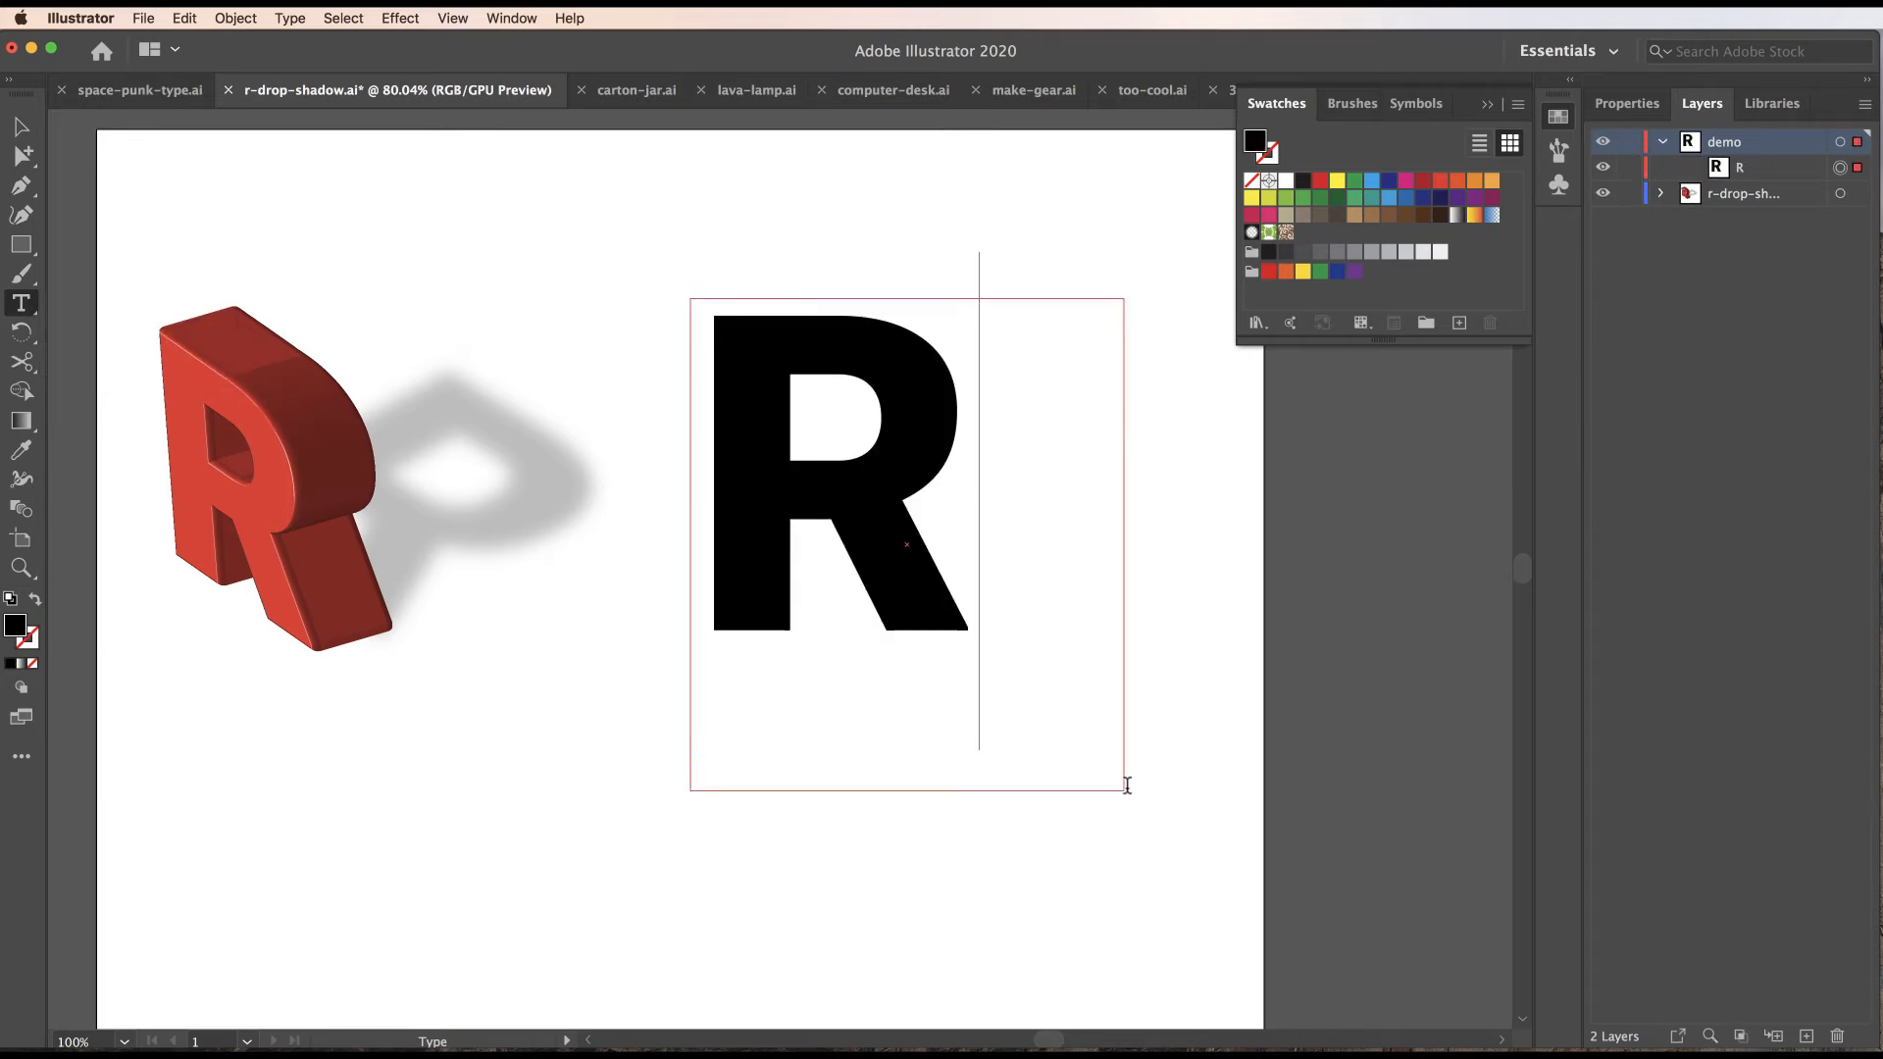
Fill the new letter R with CMYK Red and move its type frame slightly down and to the right.
left_click(1627, 103)
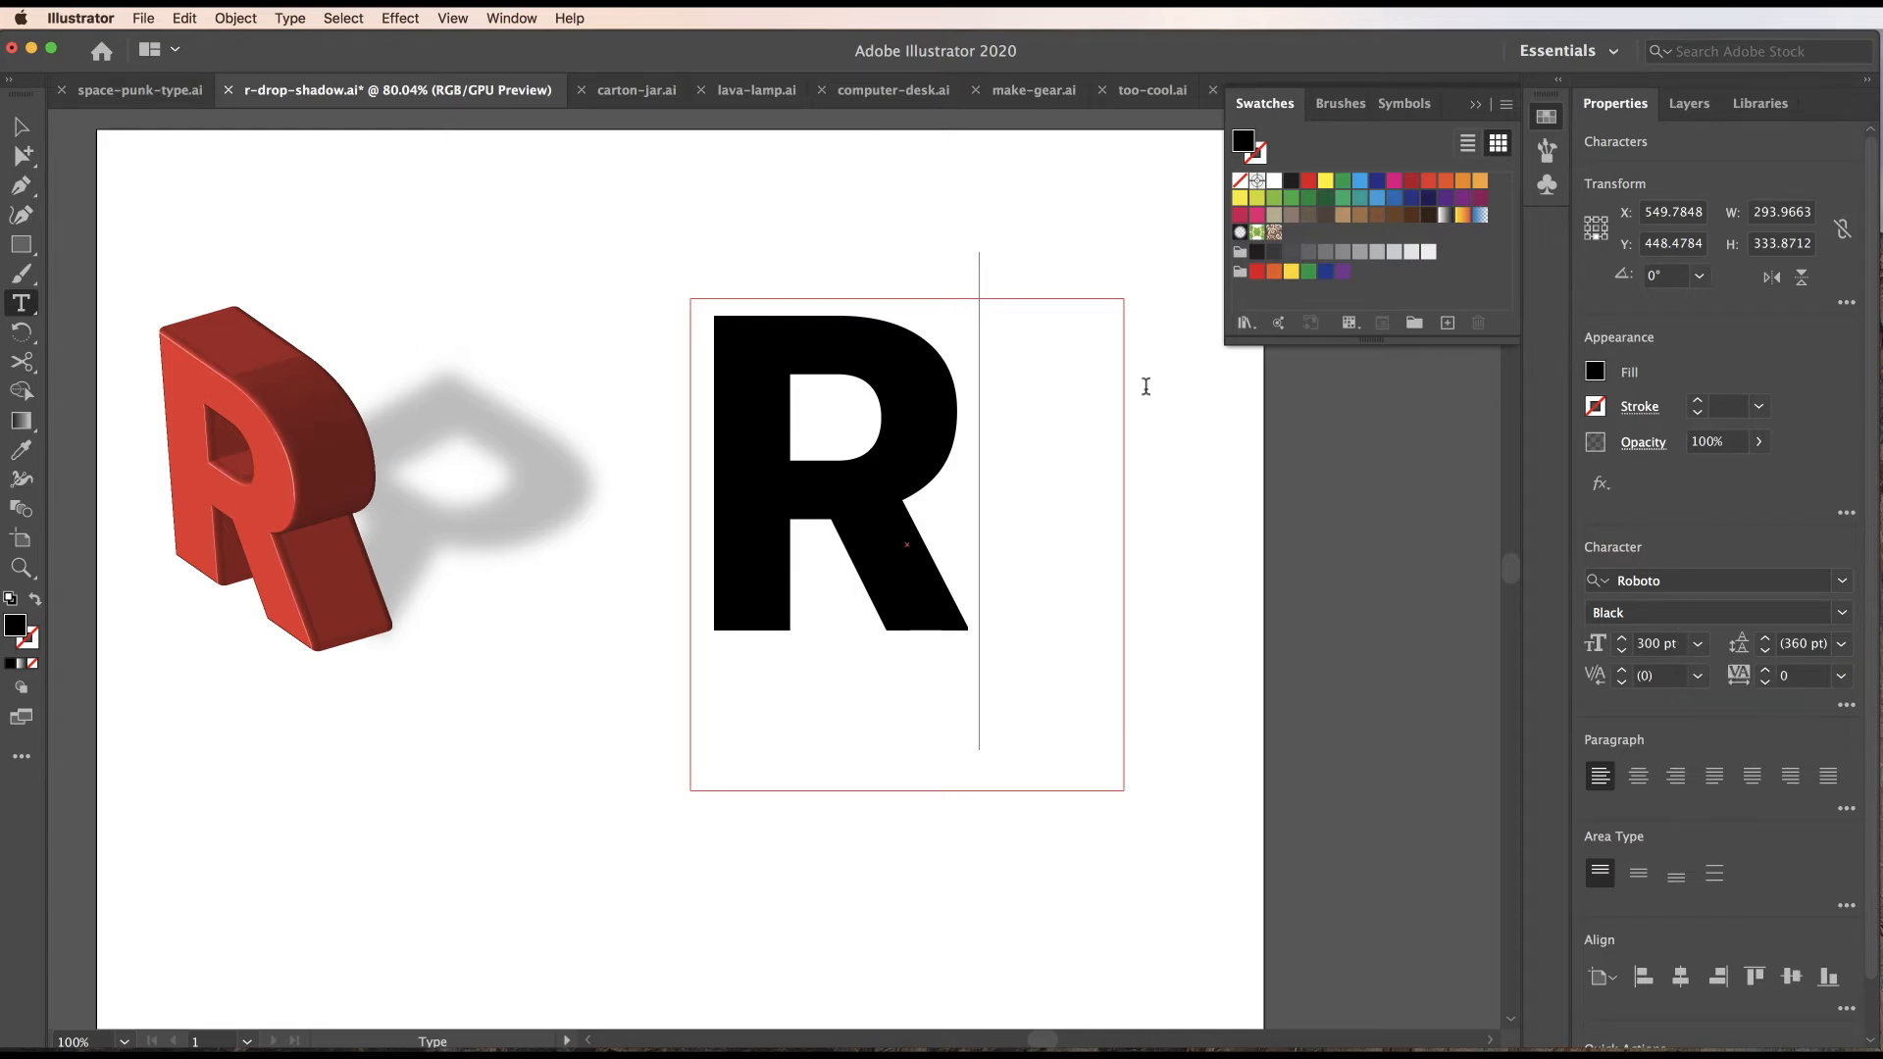
left_click(1309, 182)
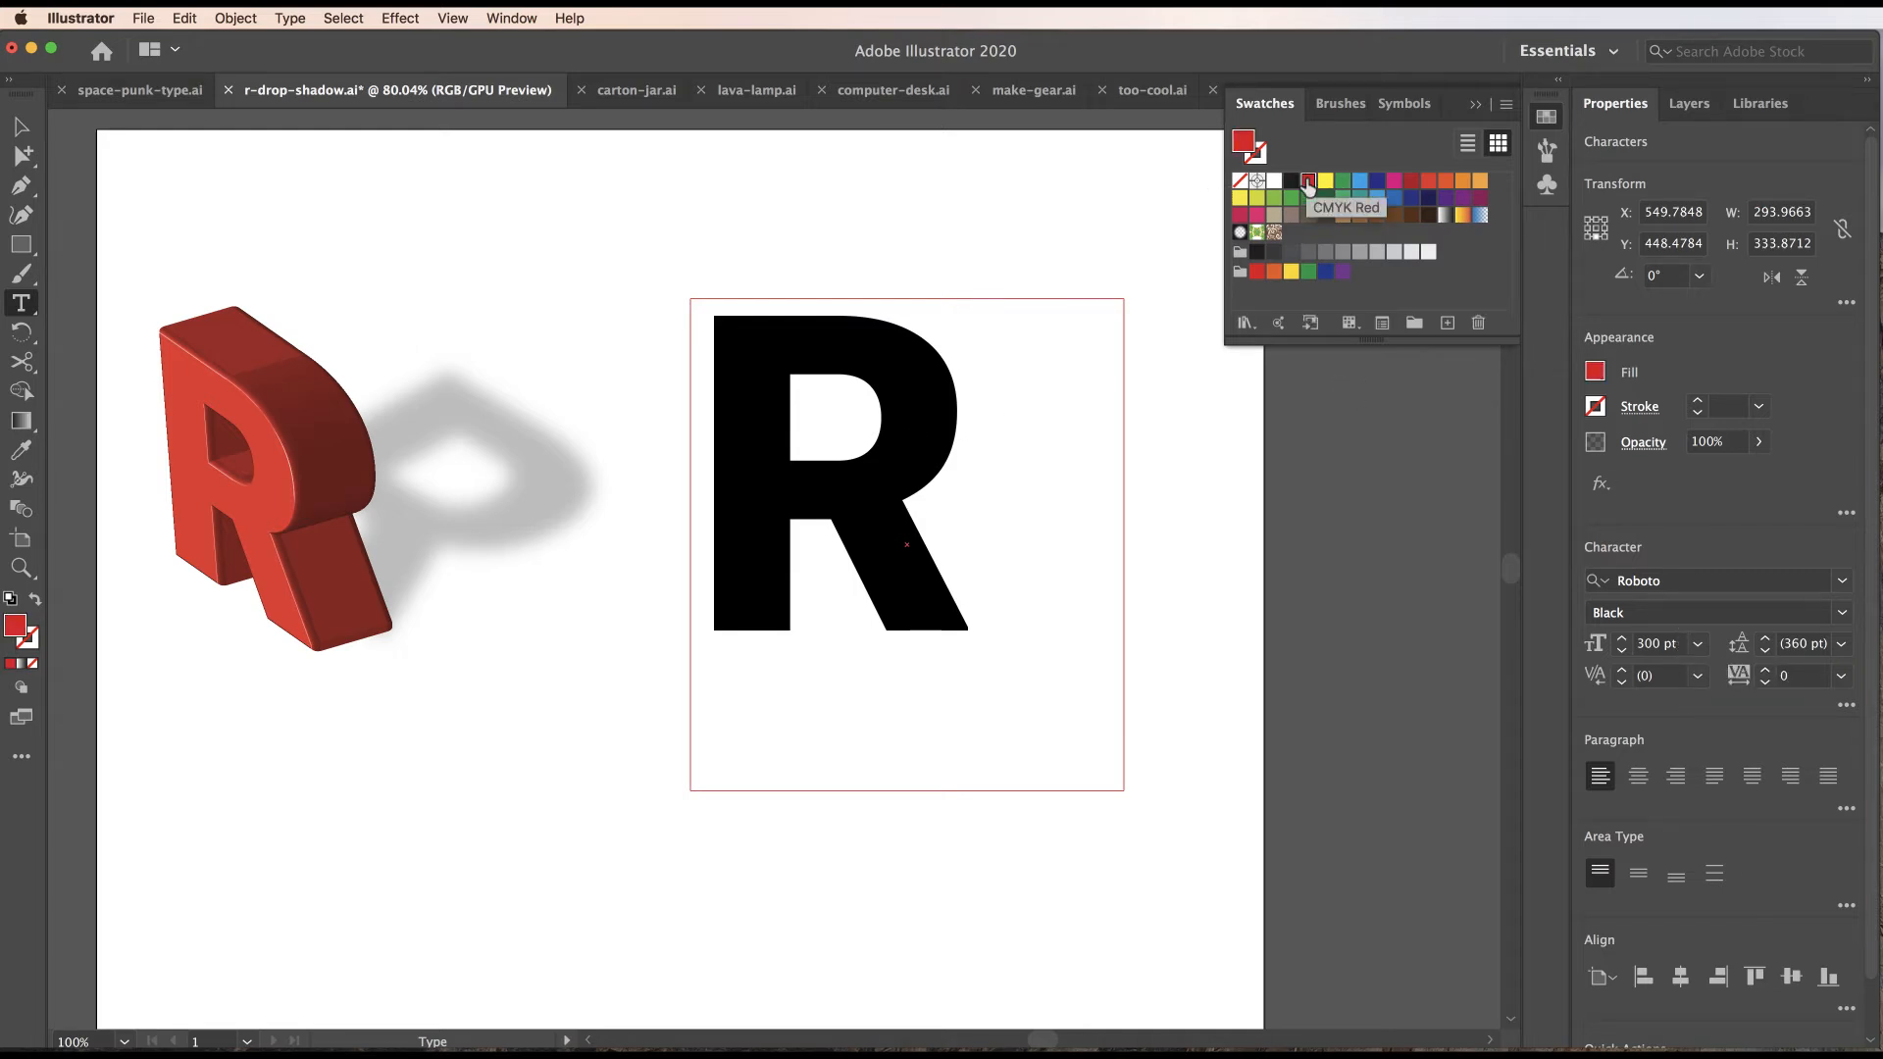
double_click(806, 489)
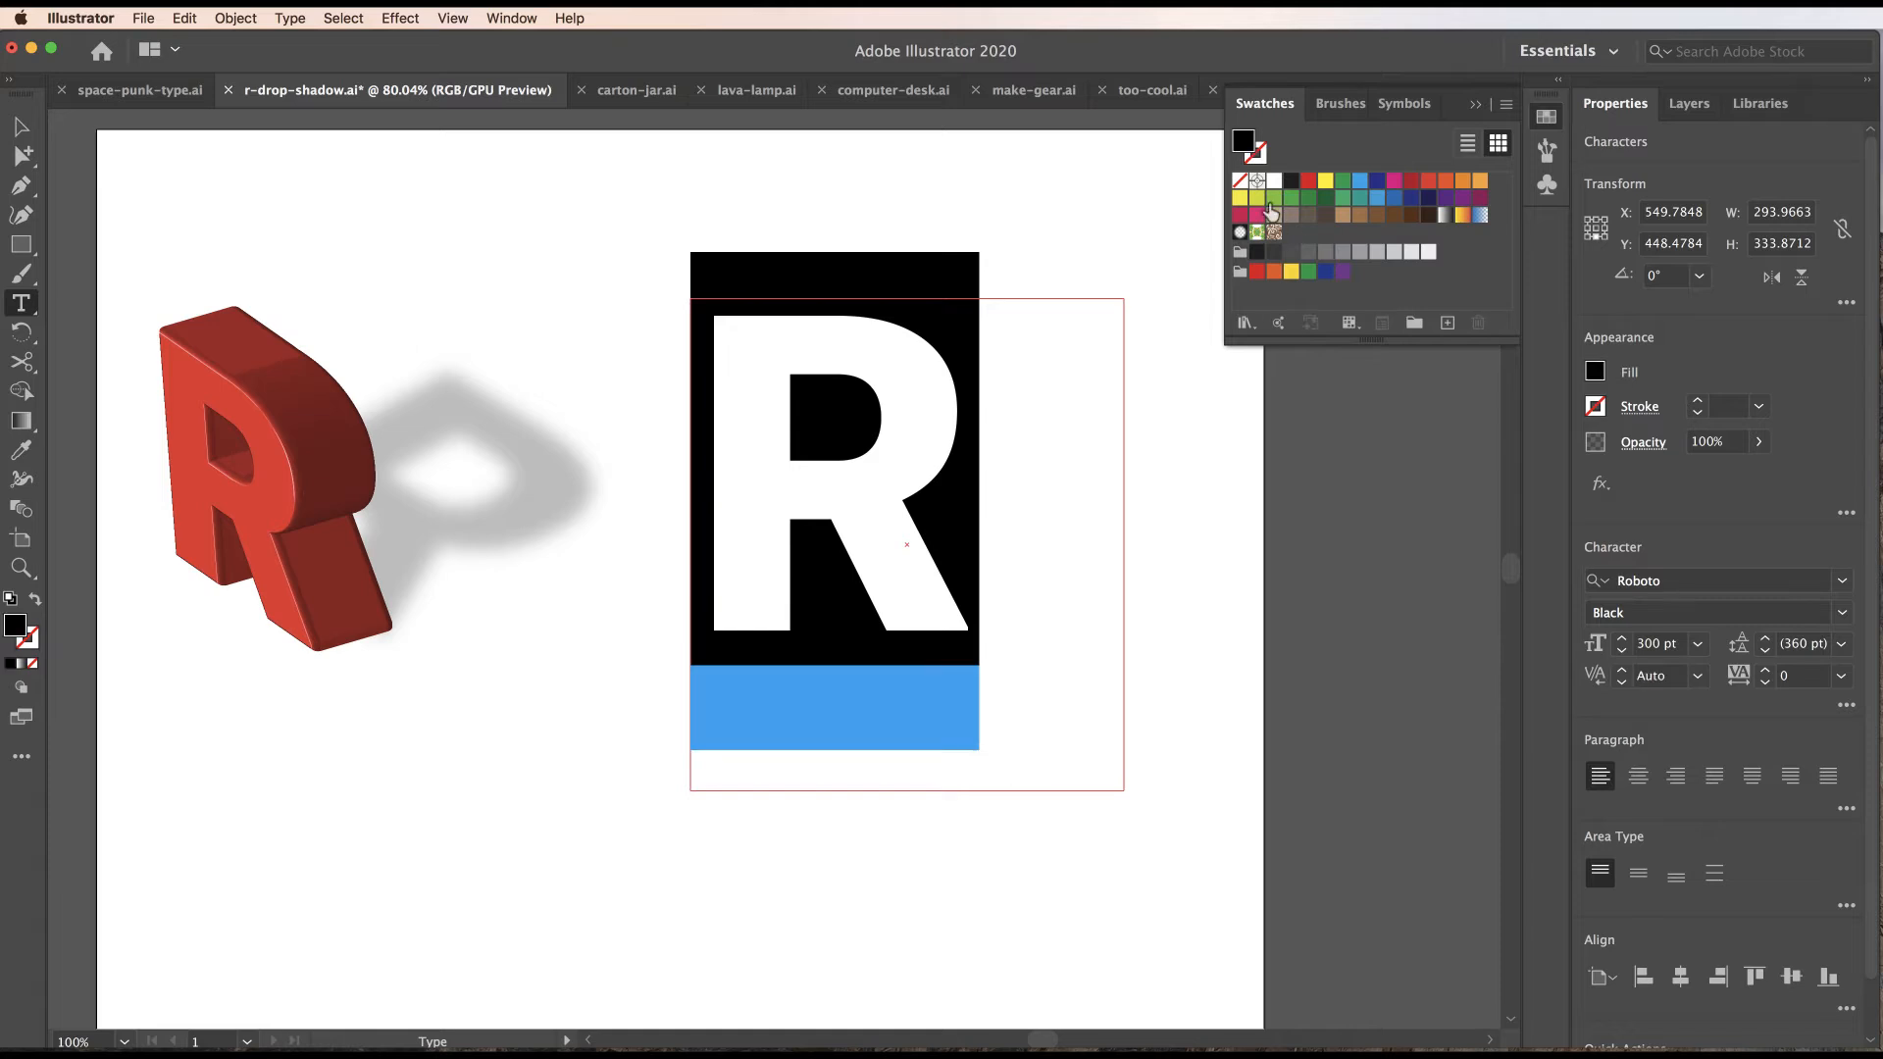
left_click(1308, 182)
left_click(22, 127)
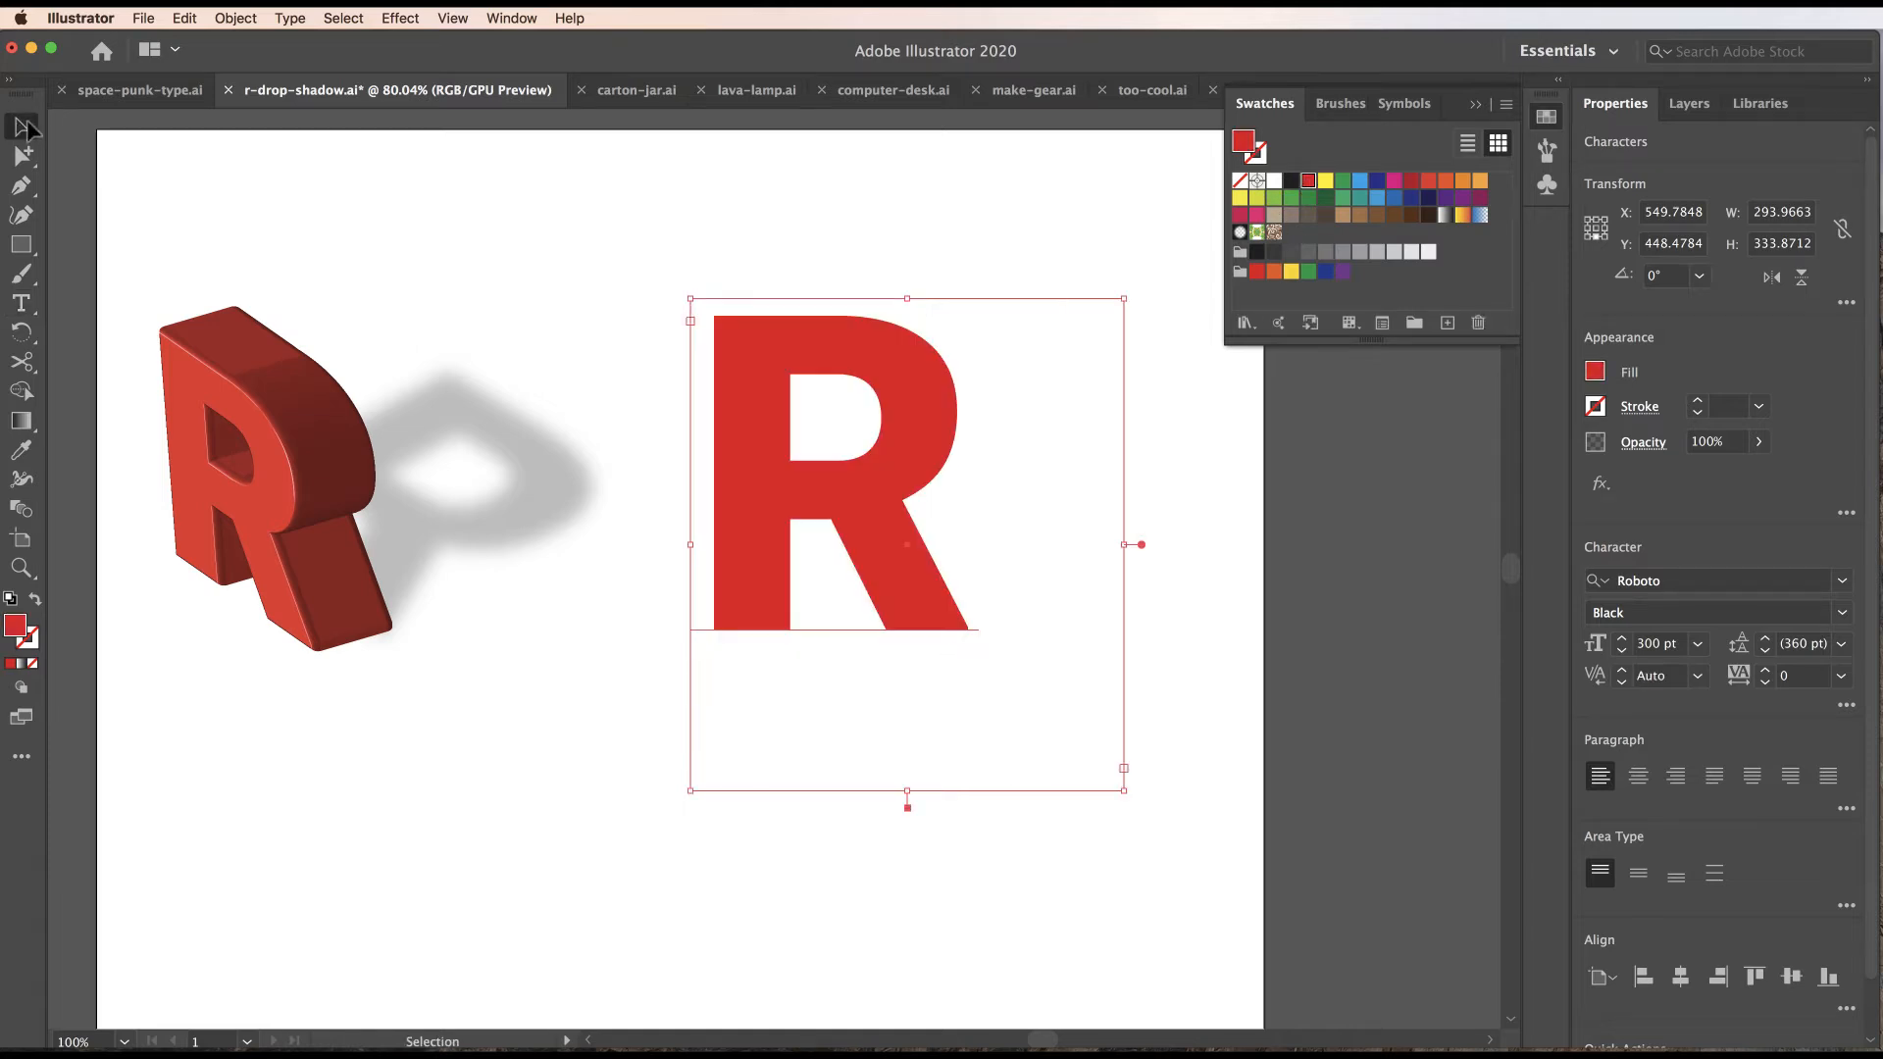
left_click(447, 165)
left_click_drag(921, 444, 940, 483)
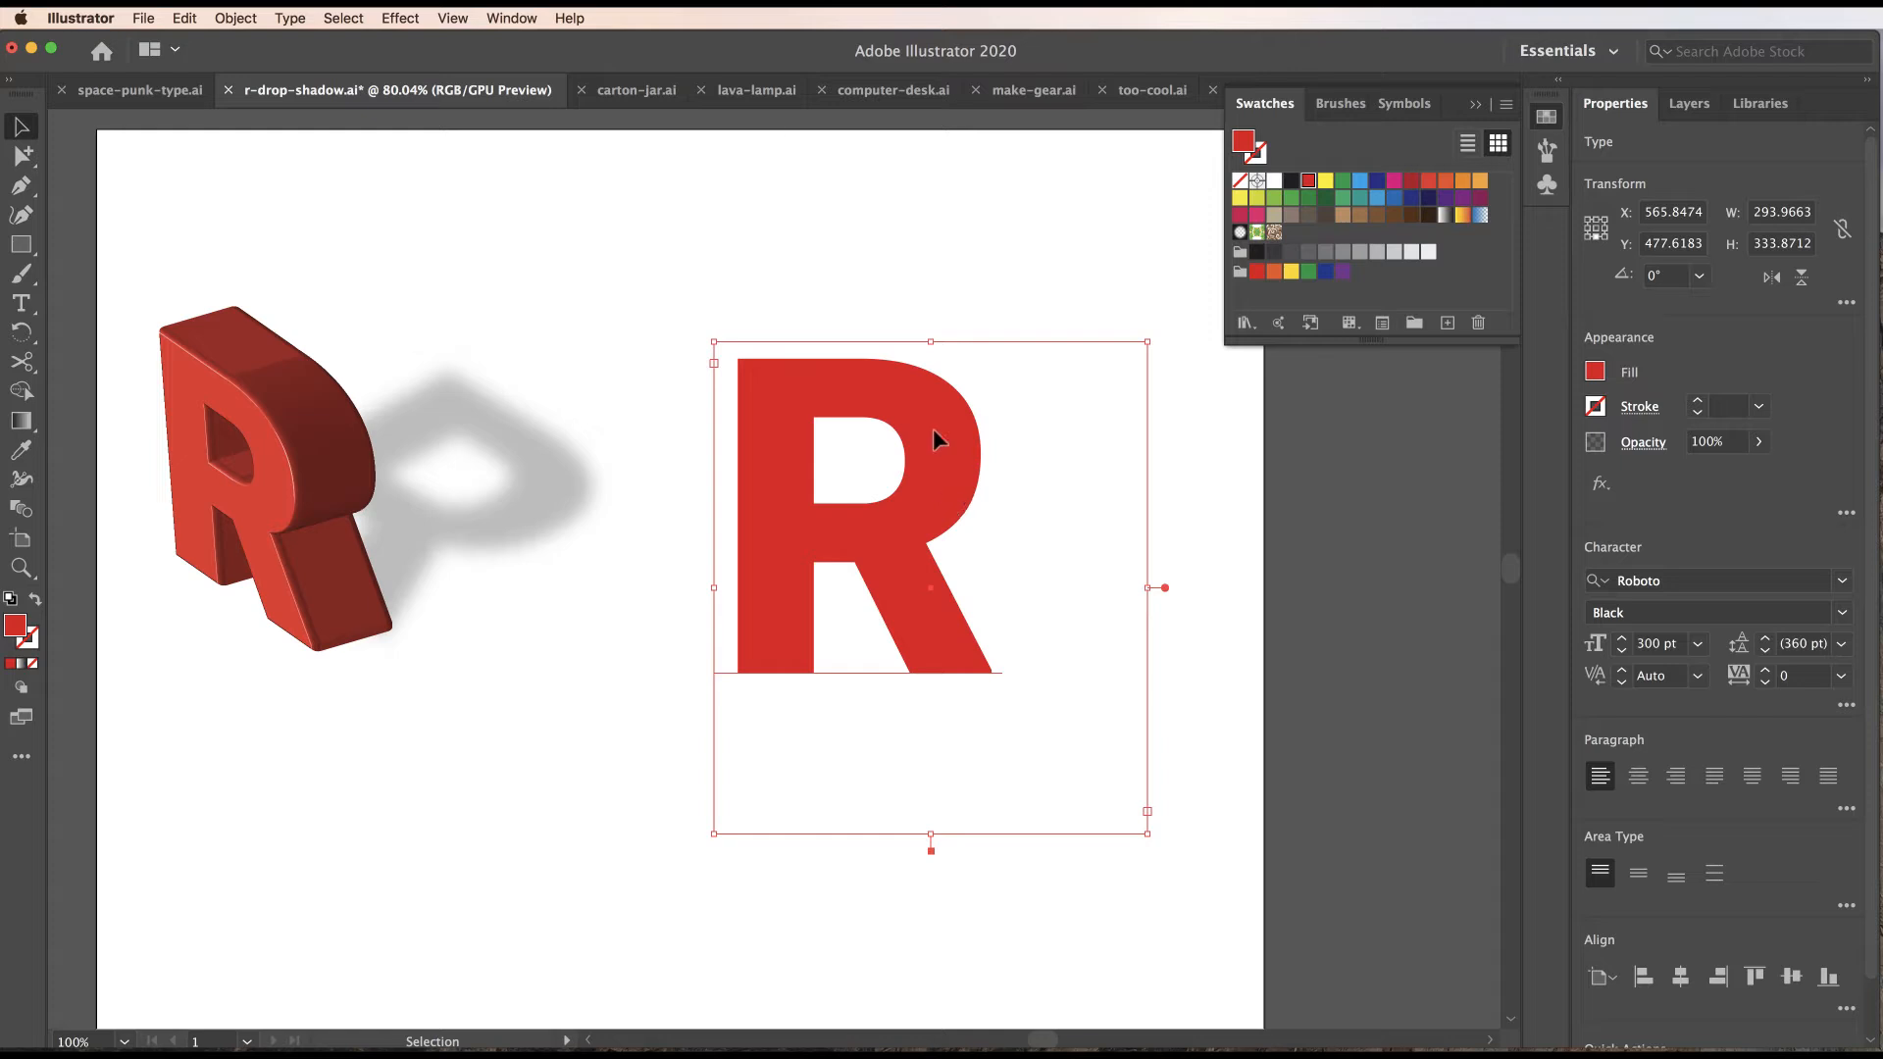
Apply 3D Extrude & Bevel to the new letter R with the Isometric Left position and an extrude depth of 70 pt.
left_click(400, 18)
mouse_move(437, 144)
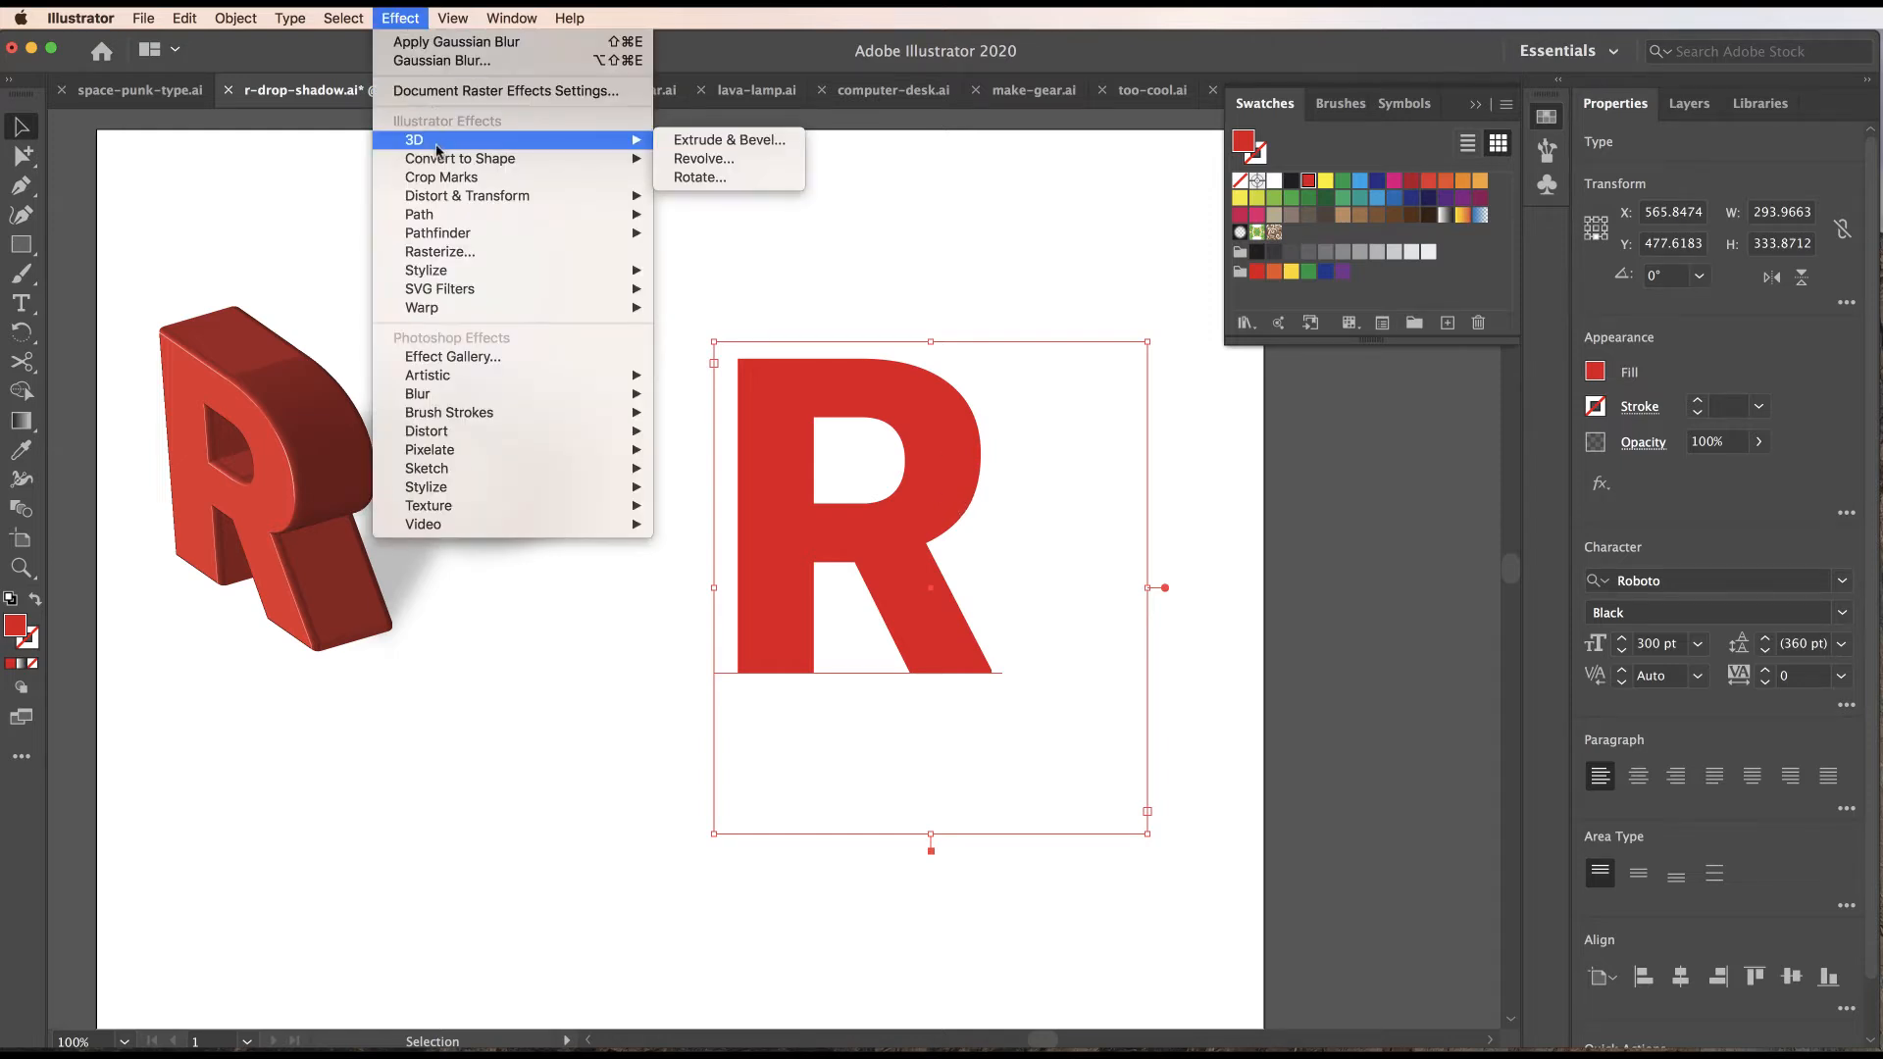
left_click(687, 139)
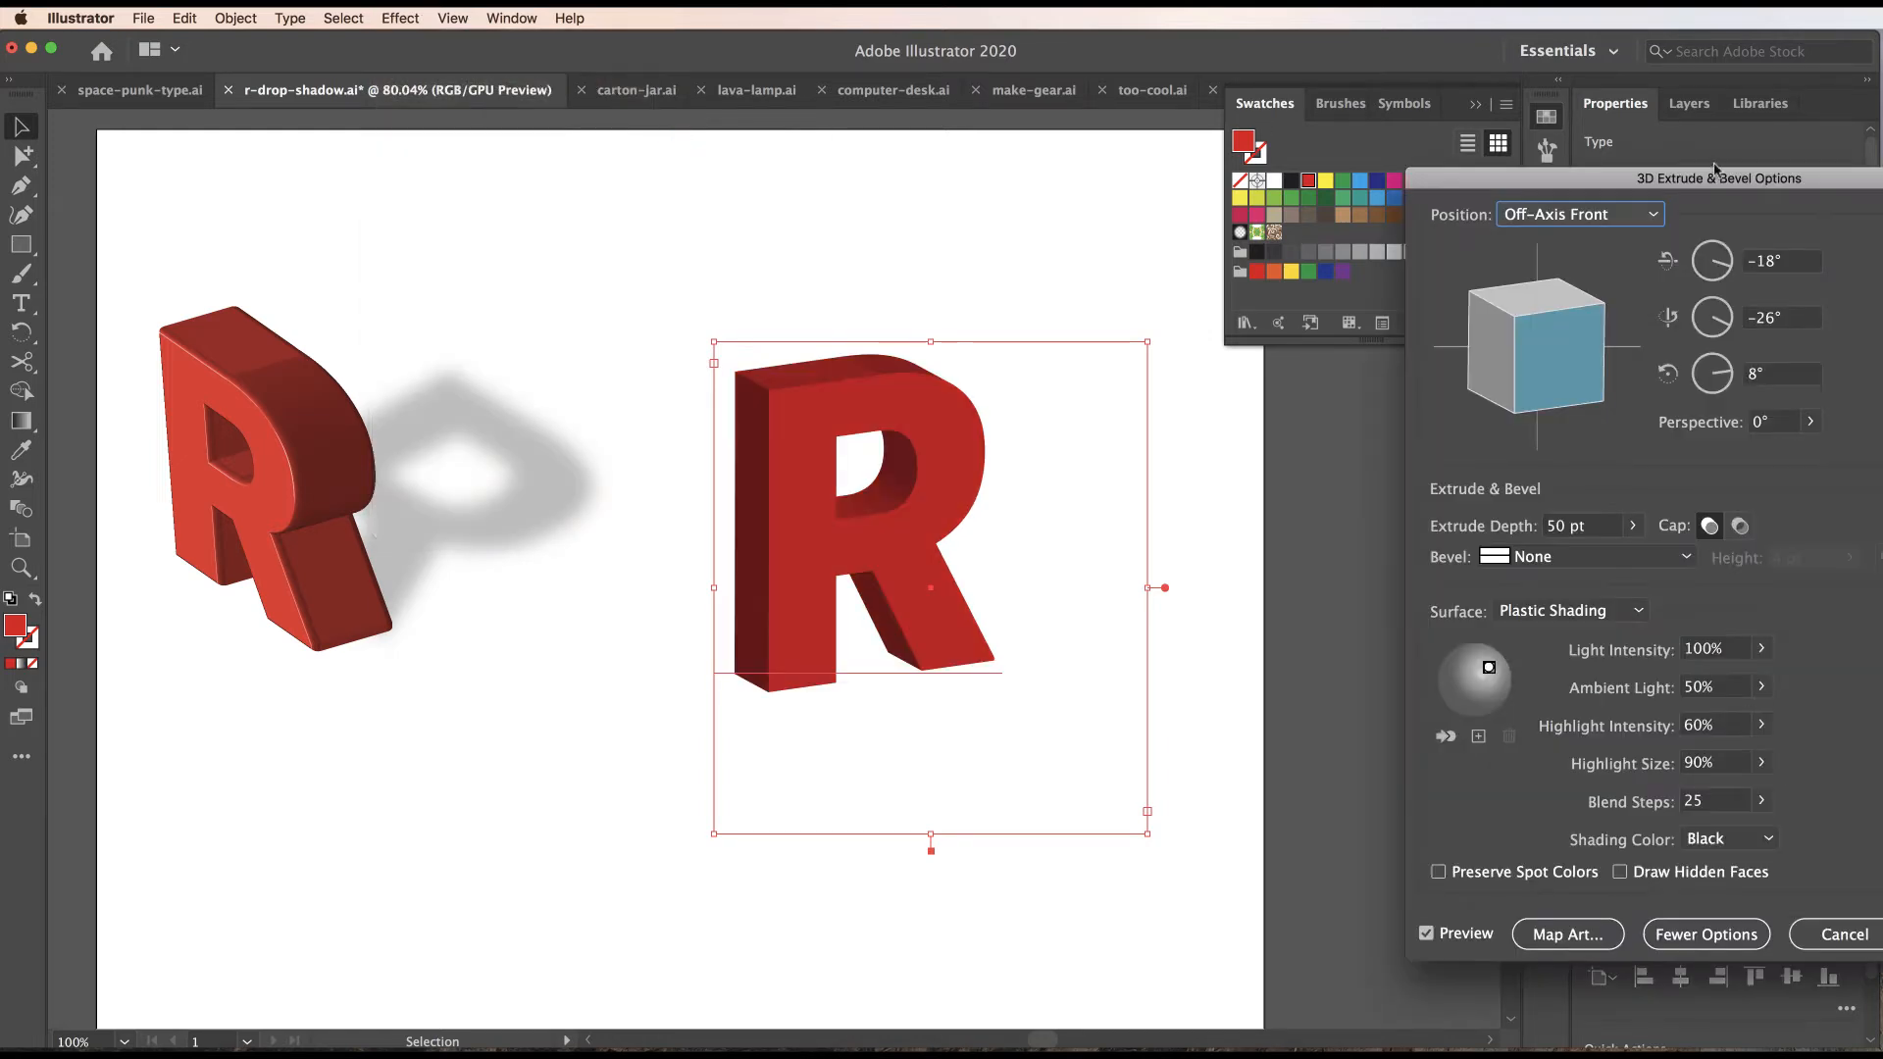
left_click(1630, 213)
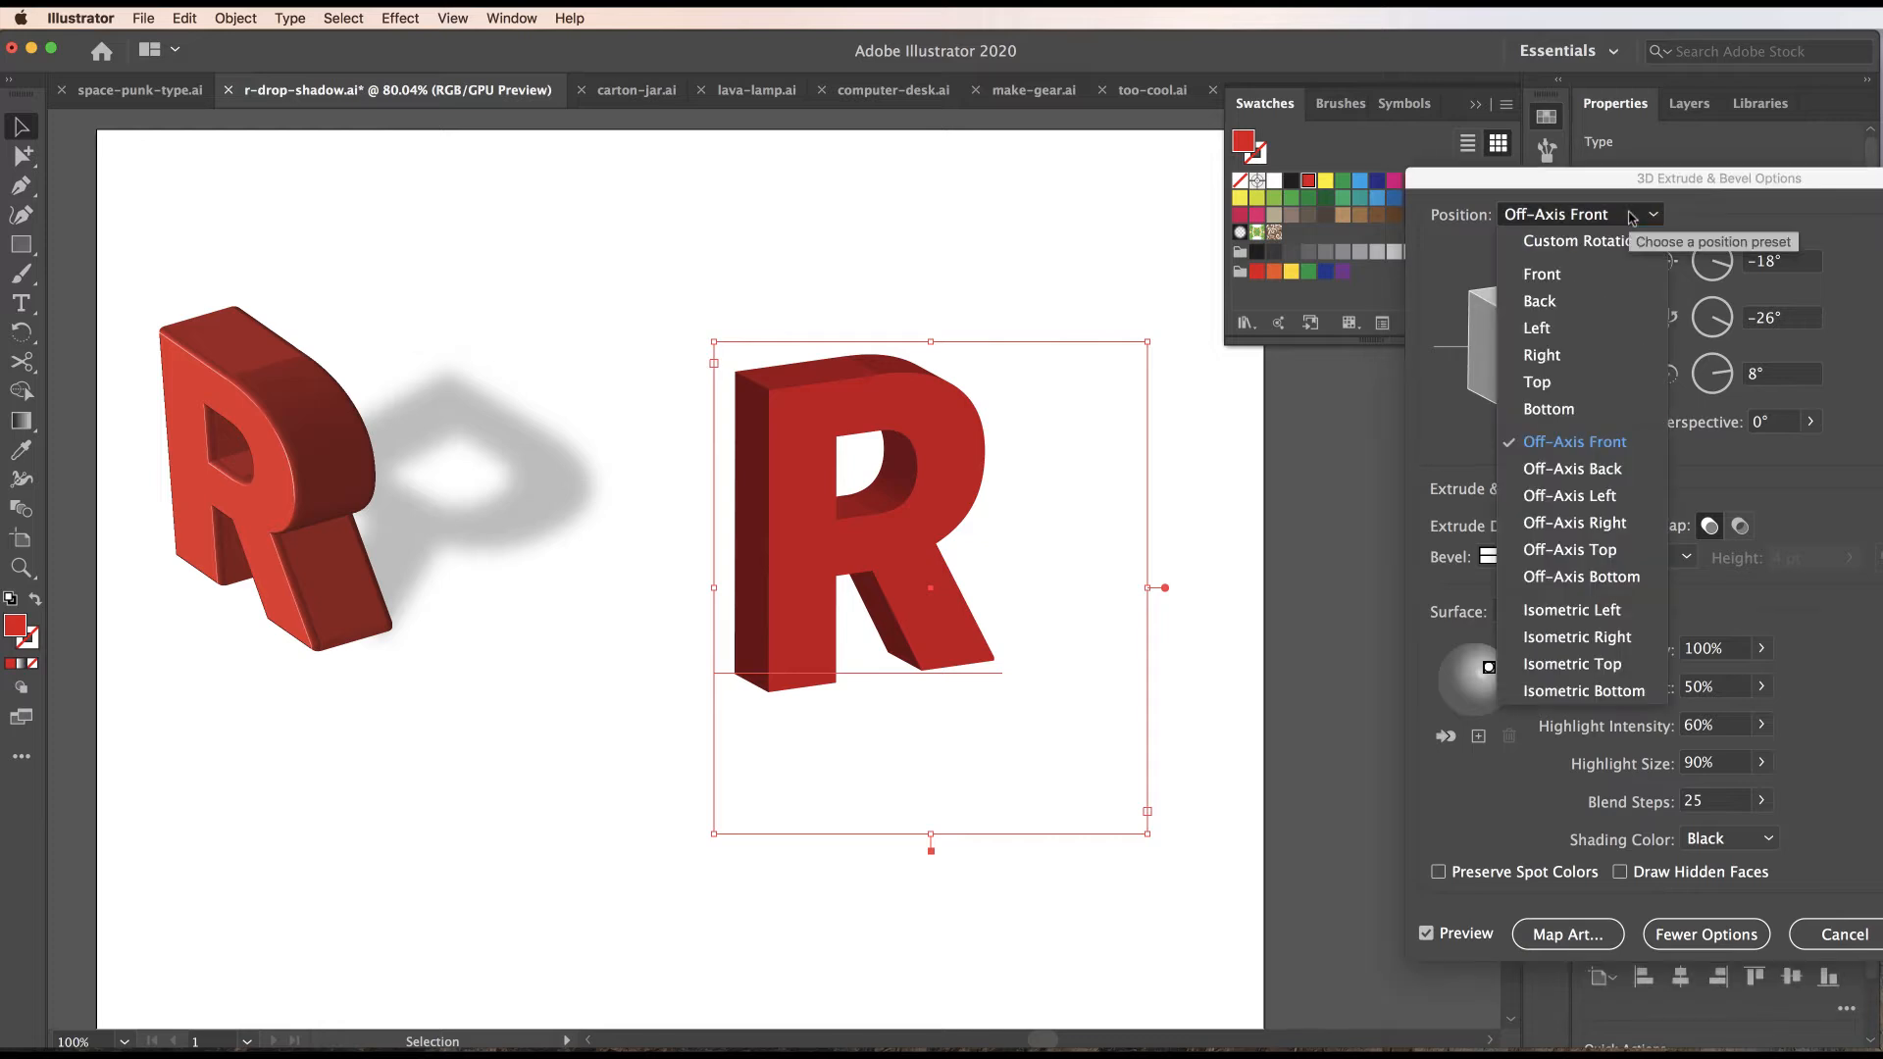
left_click(1579, 610)
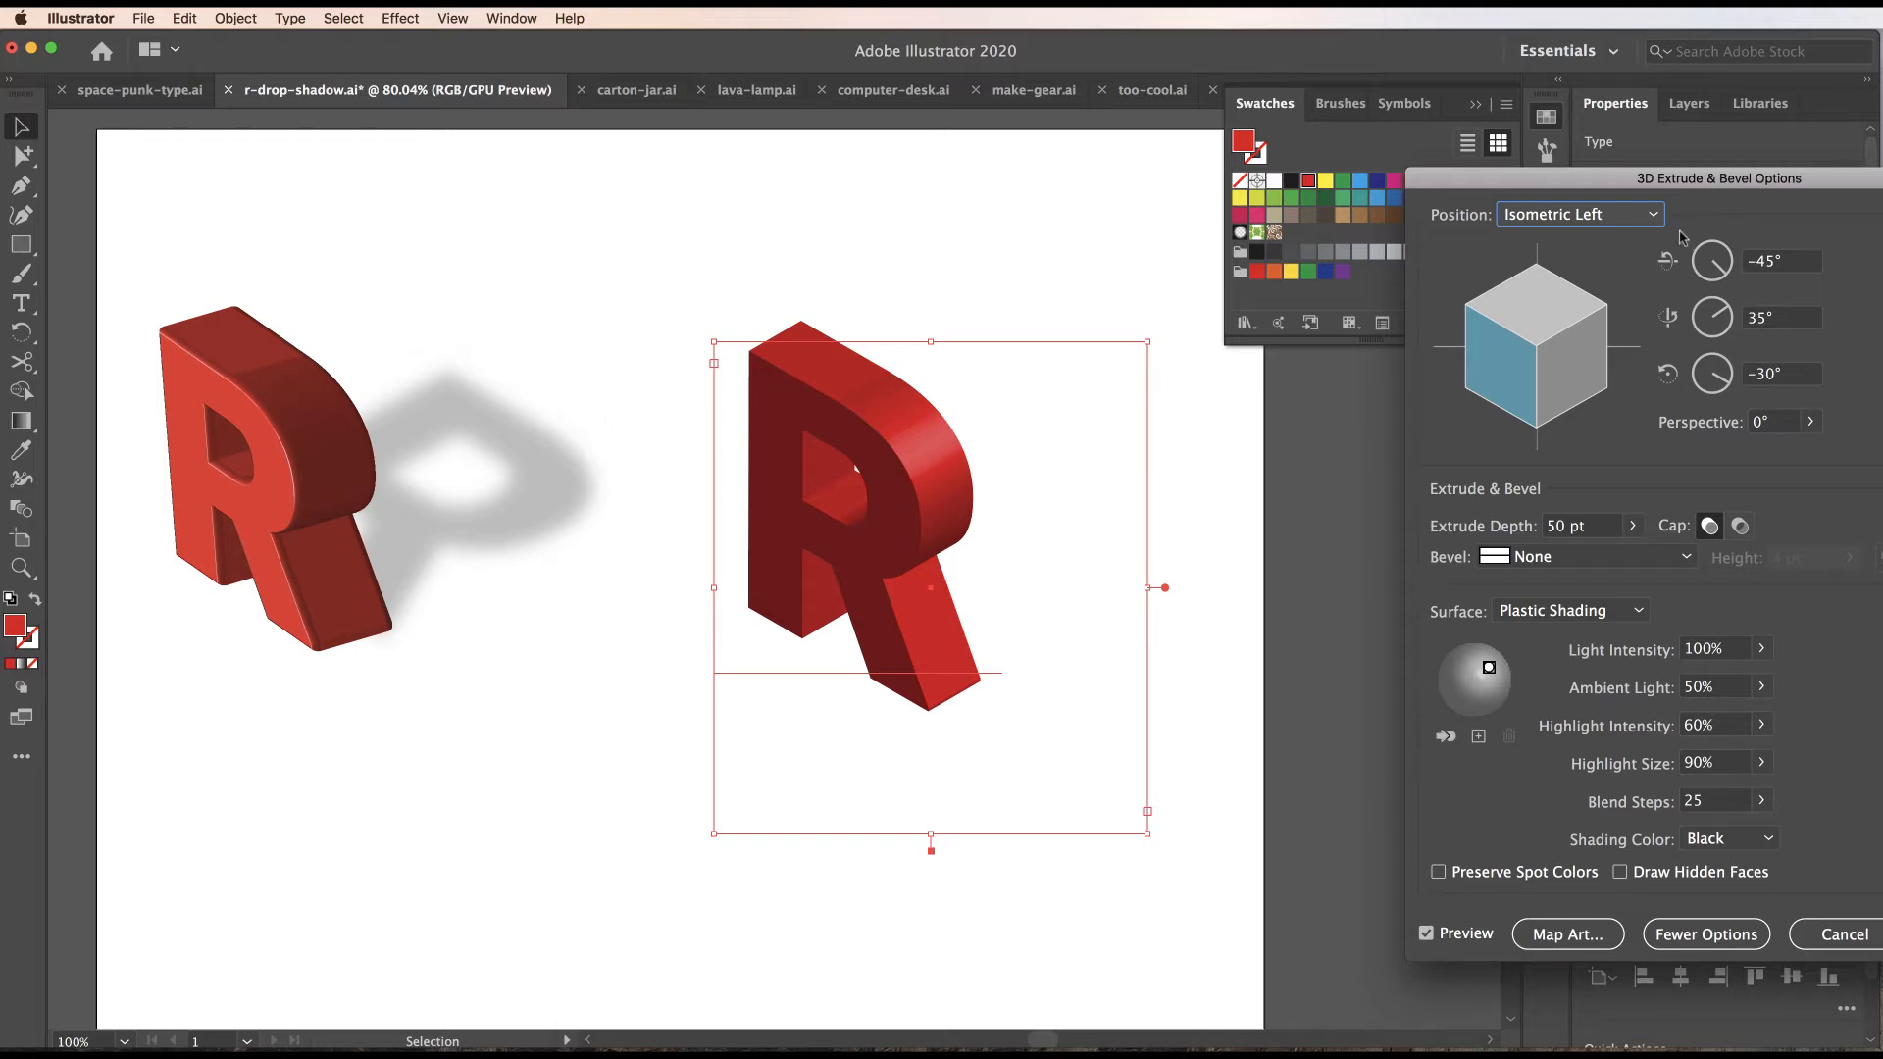
left_click(1637, 216)
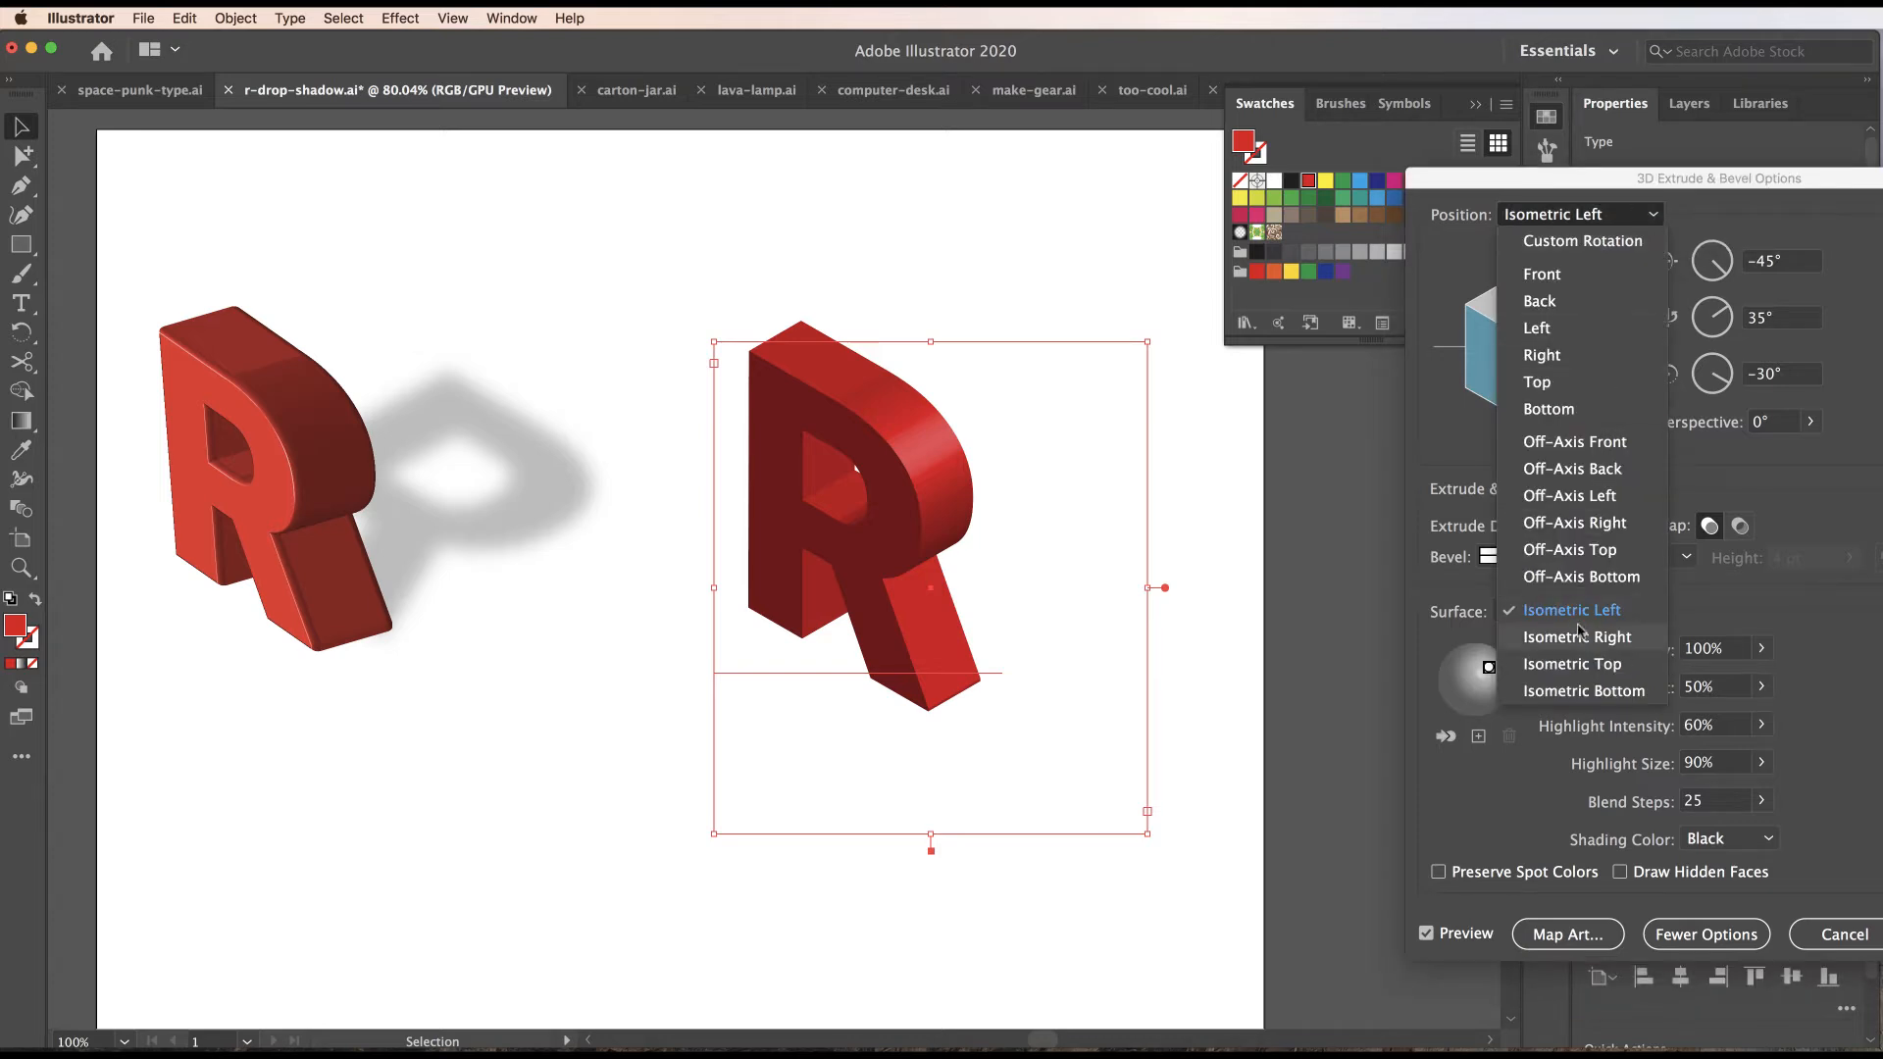
left_click(1594, 185)
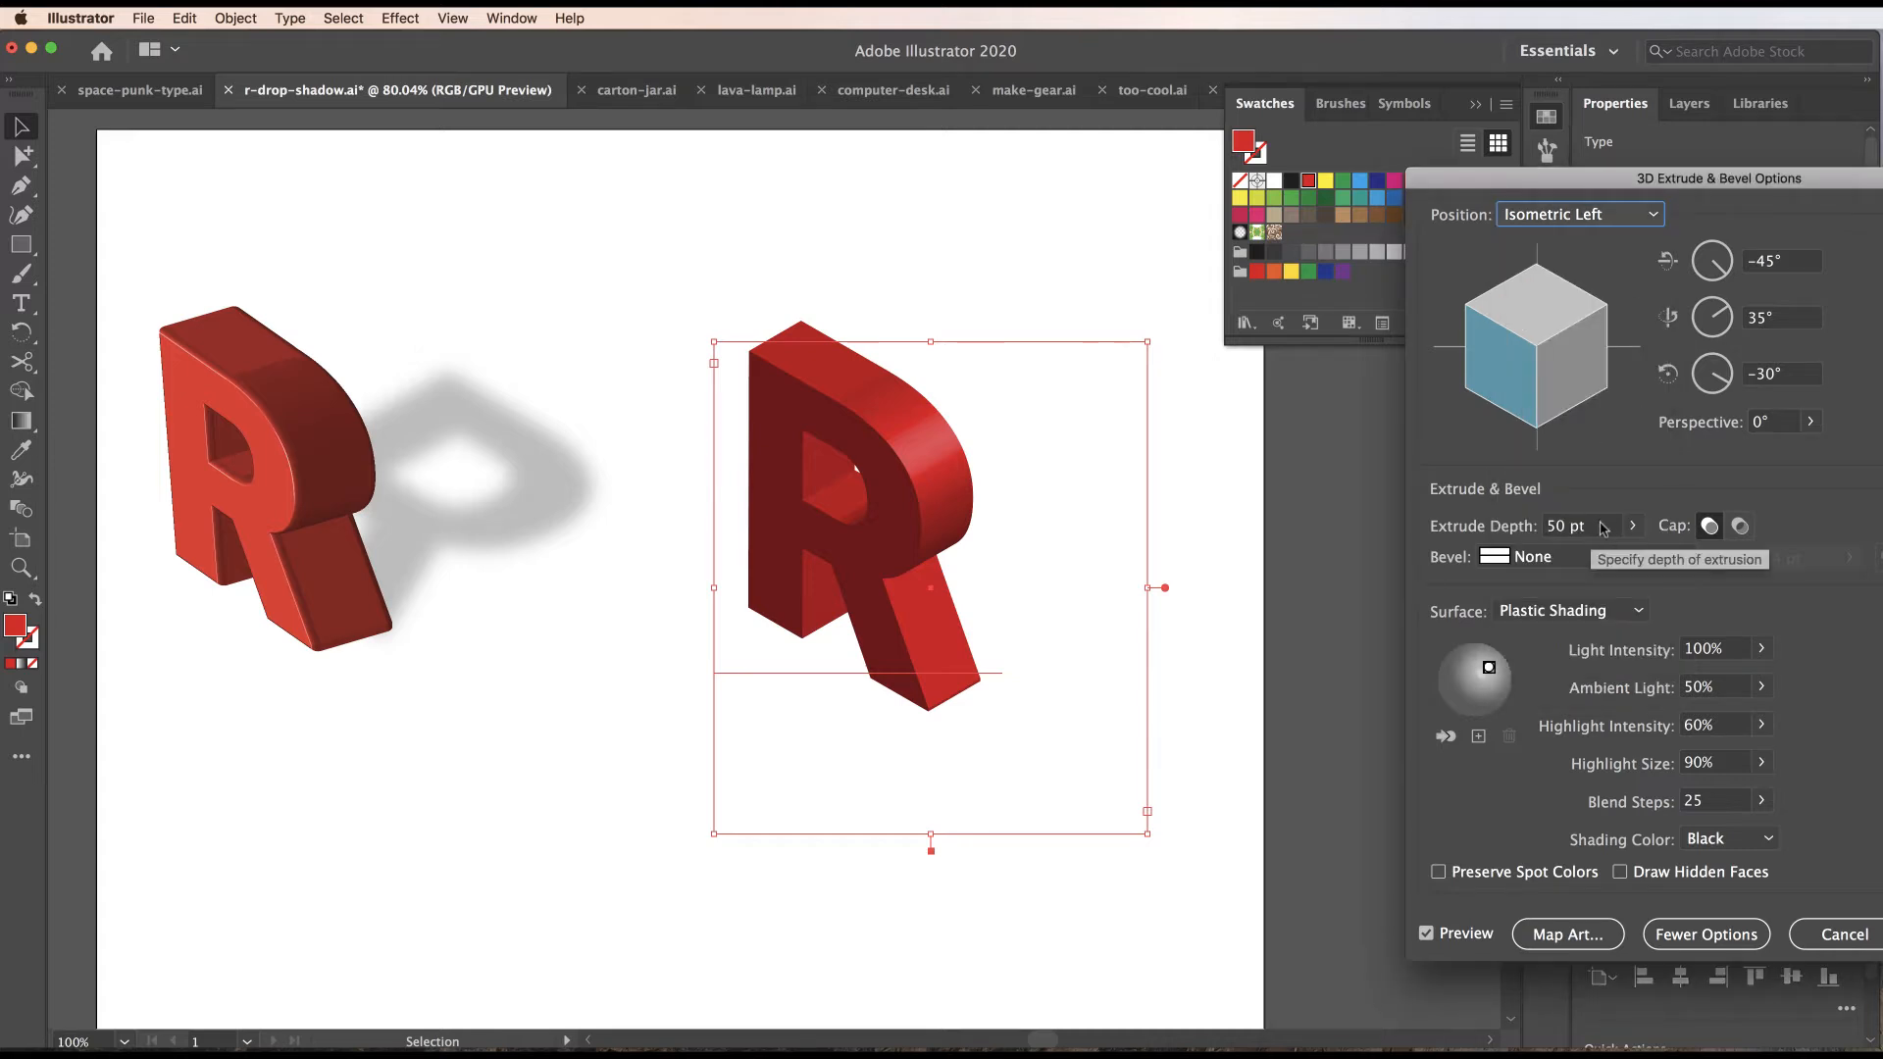
left_click_drag(1560, 529, 1538, 532)
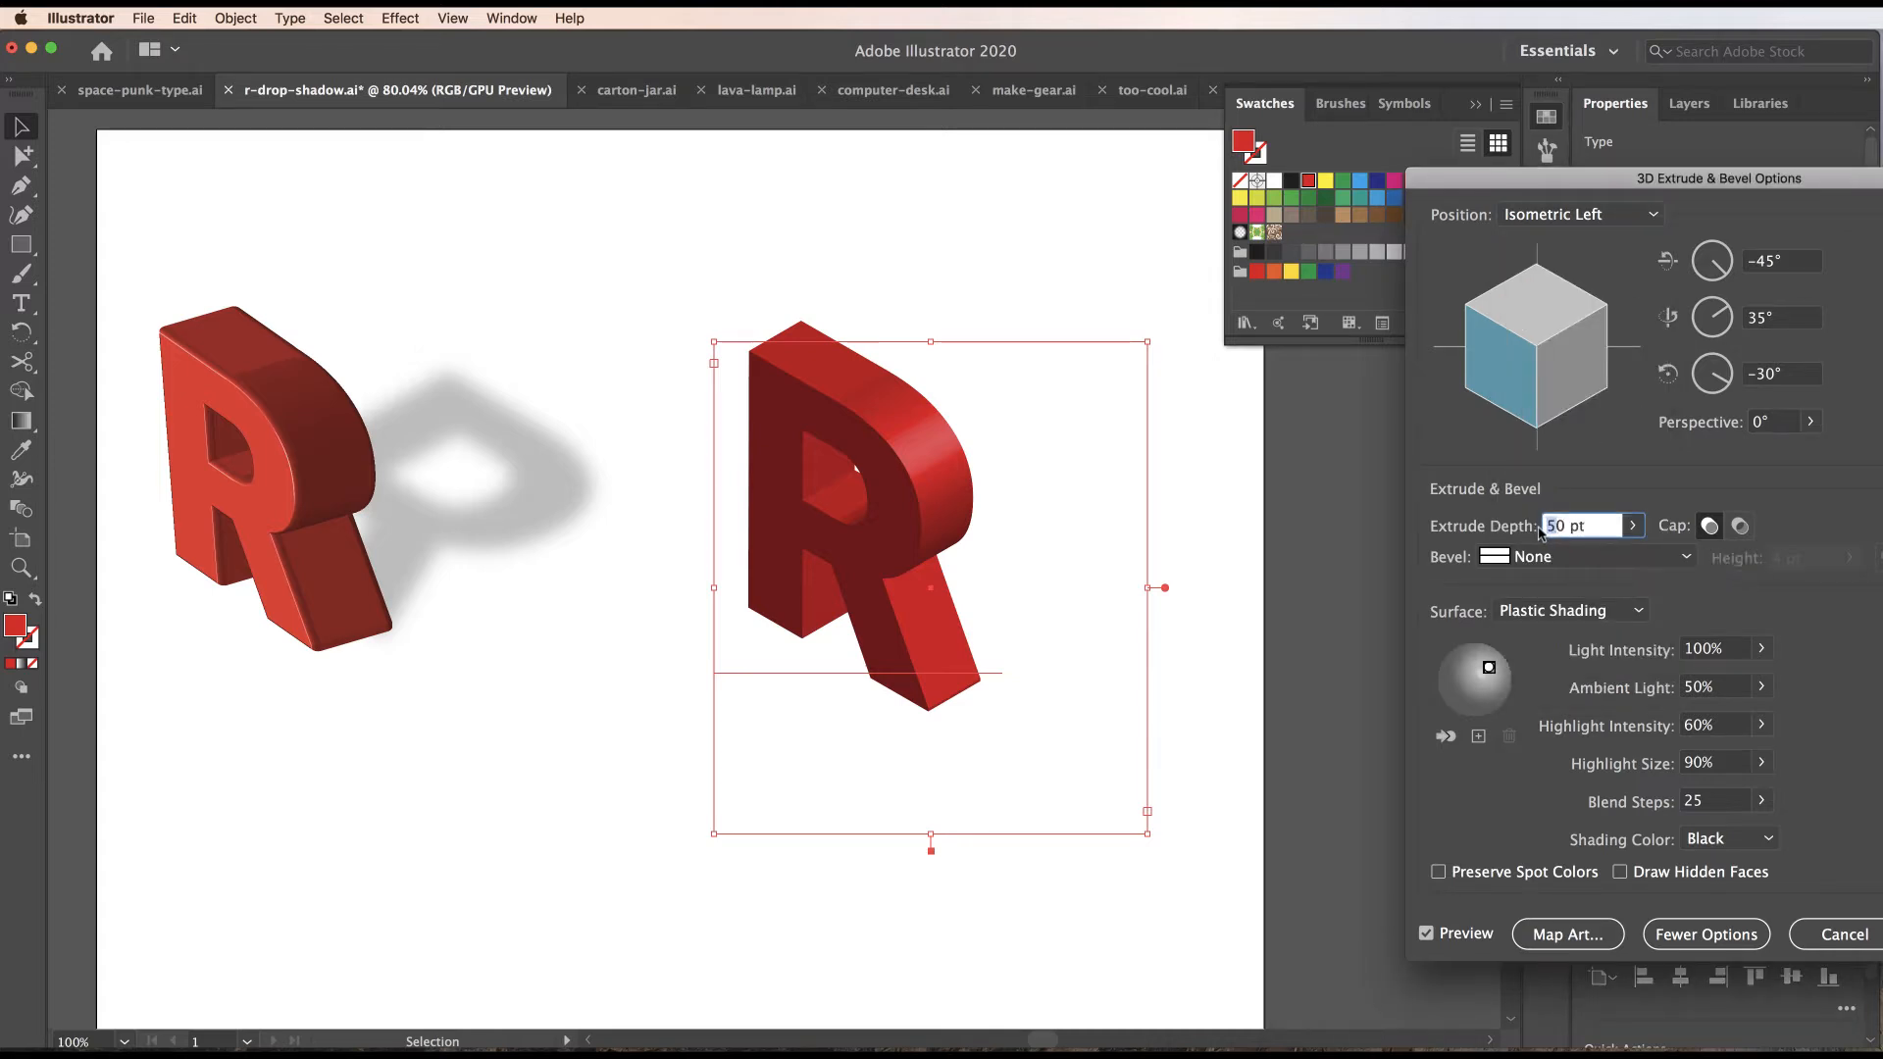
type("7")
Give the letter R a Tall-Round bevel 2 pt high with Bevel Extent Out, keeping the cap on for a solid appearance.
left_click(1608, 559)
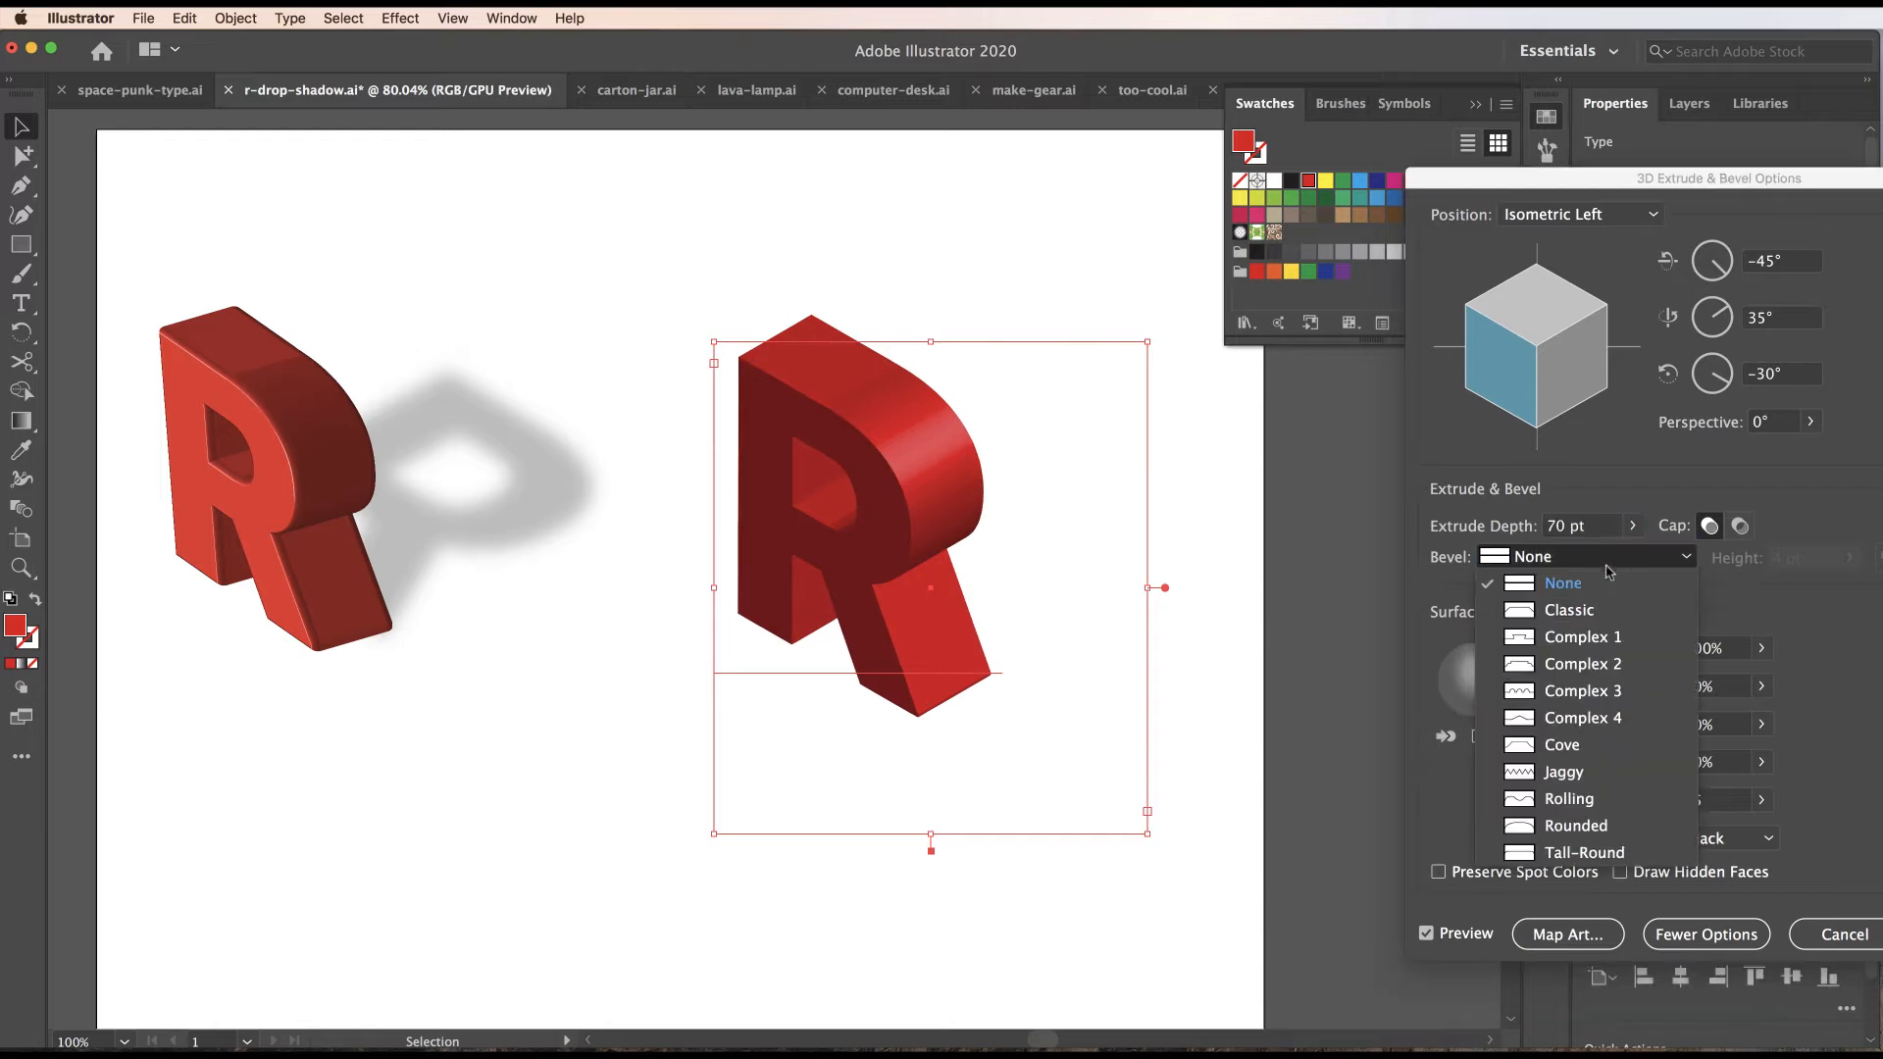
left_click(1585, 852)
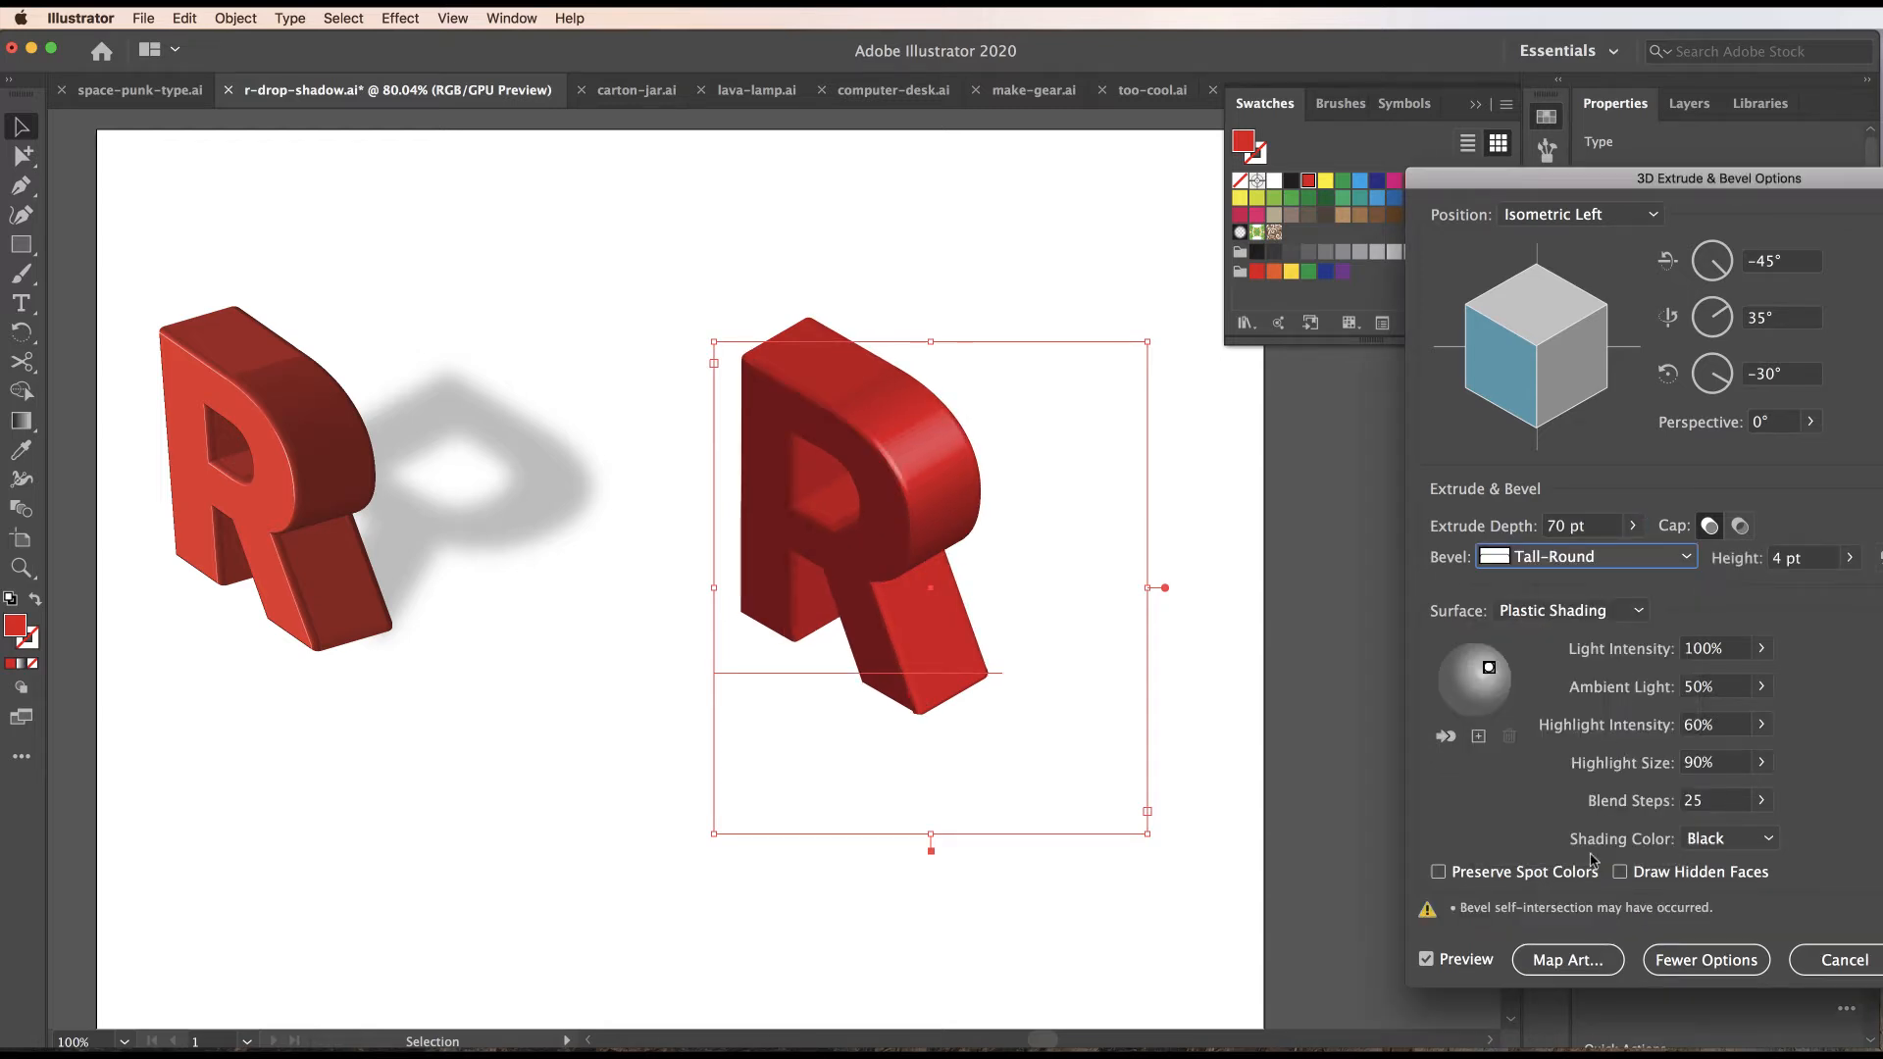
left_click_drag(1787, 558, 1774, 558)
type("2")
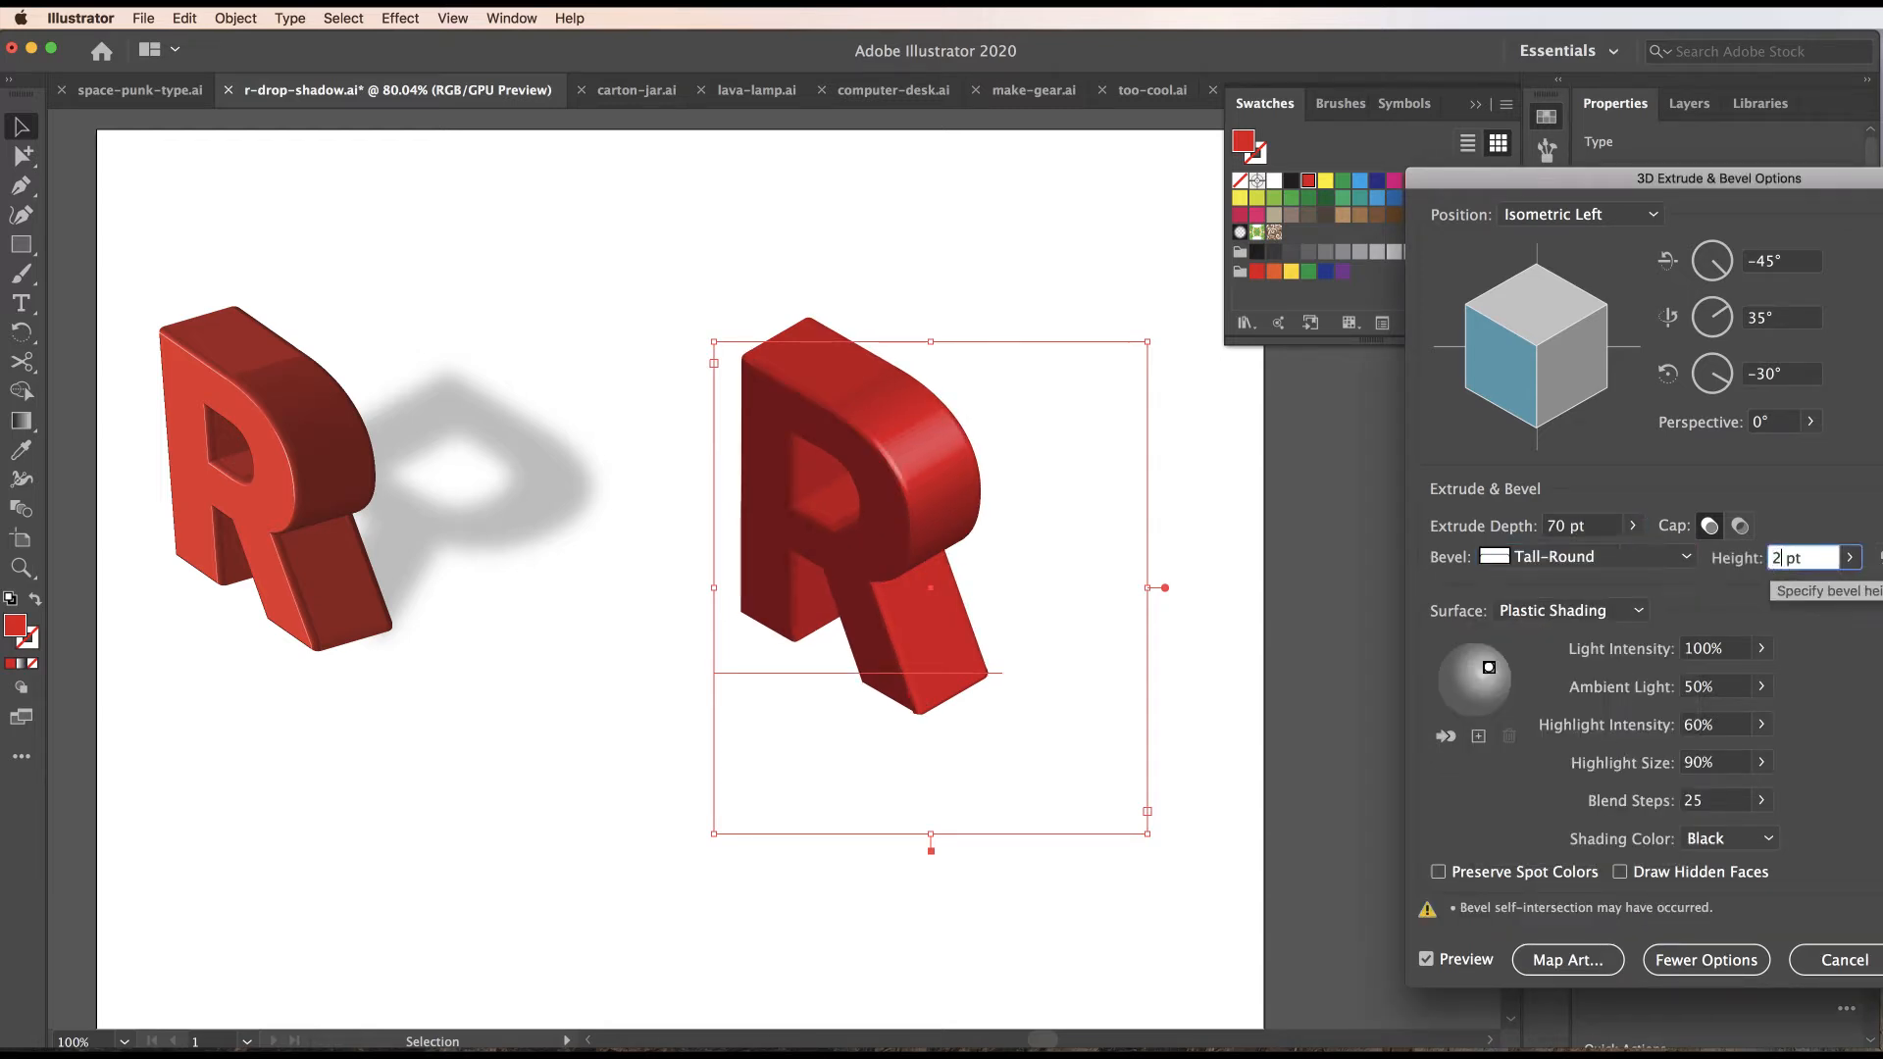
left_click_drag(1820, 180, 1651, 160)
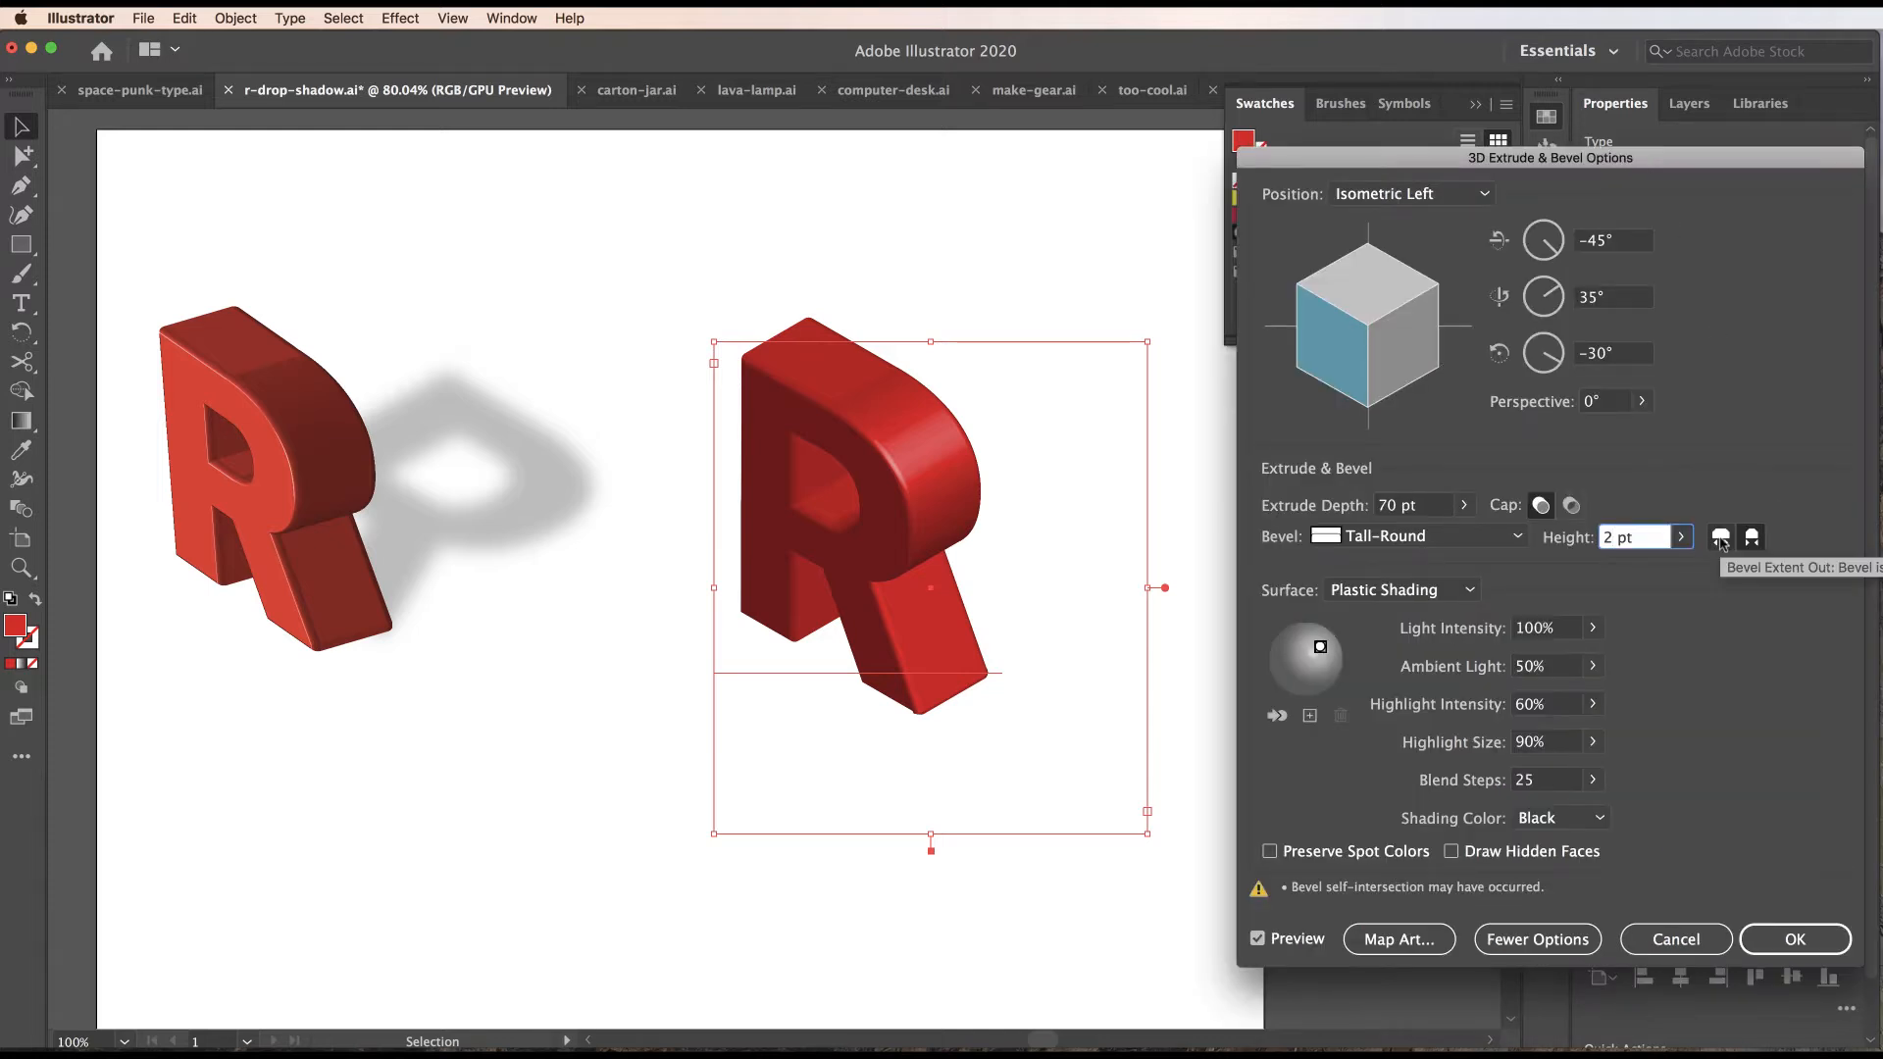
left_click(1721, 538)
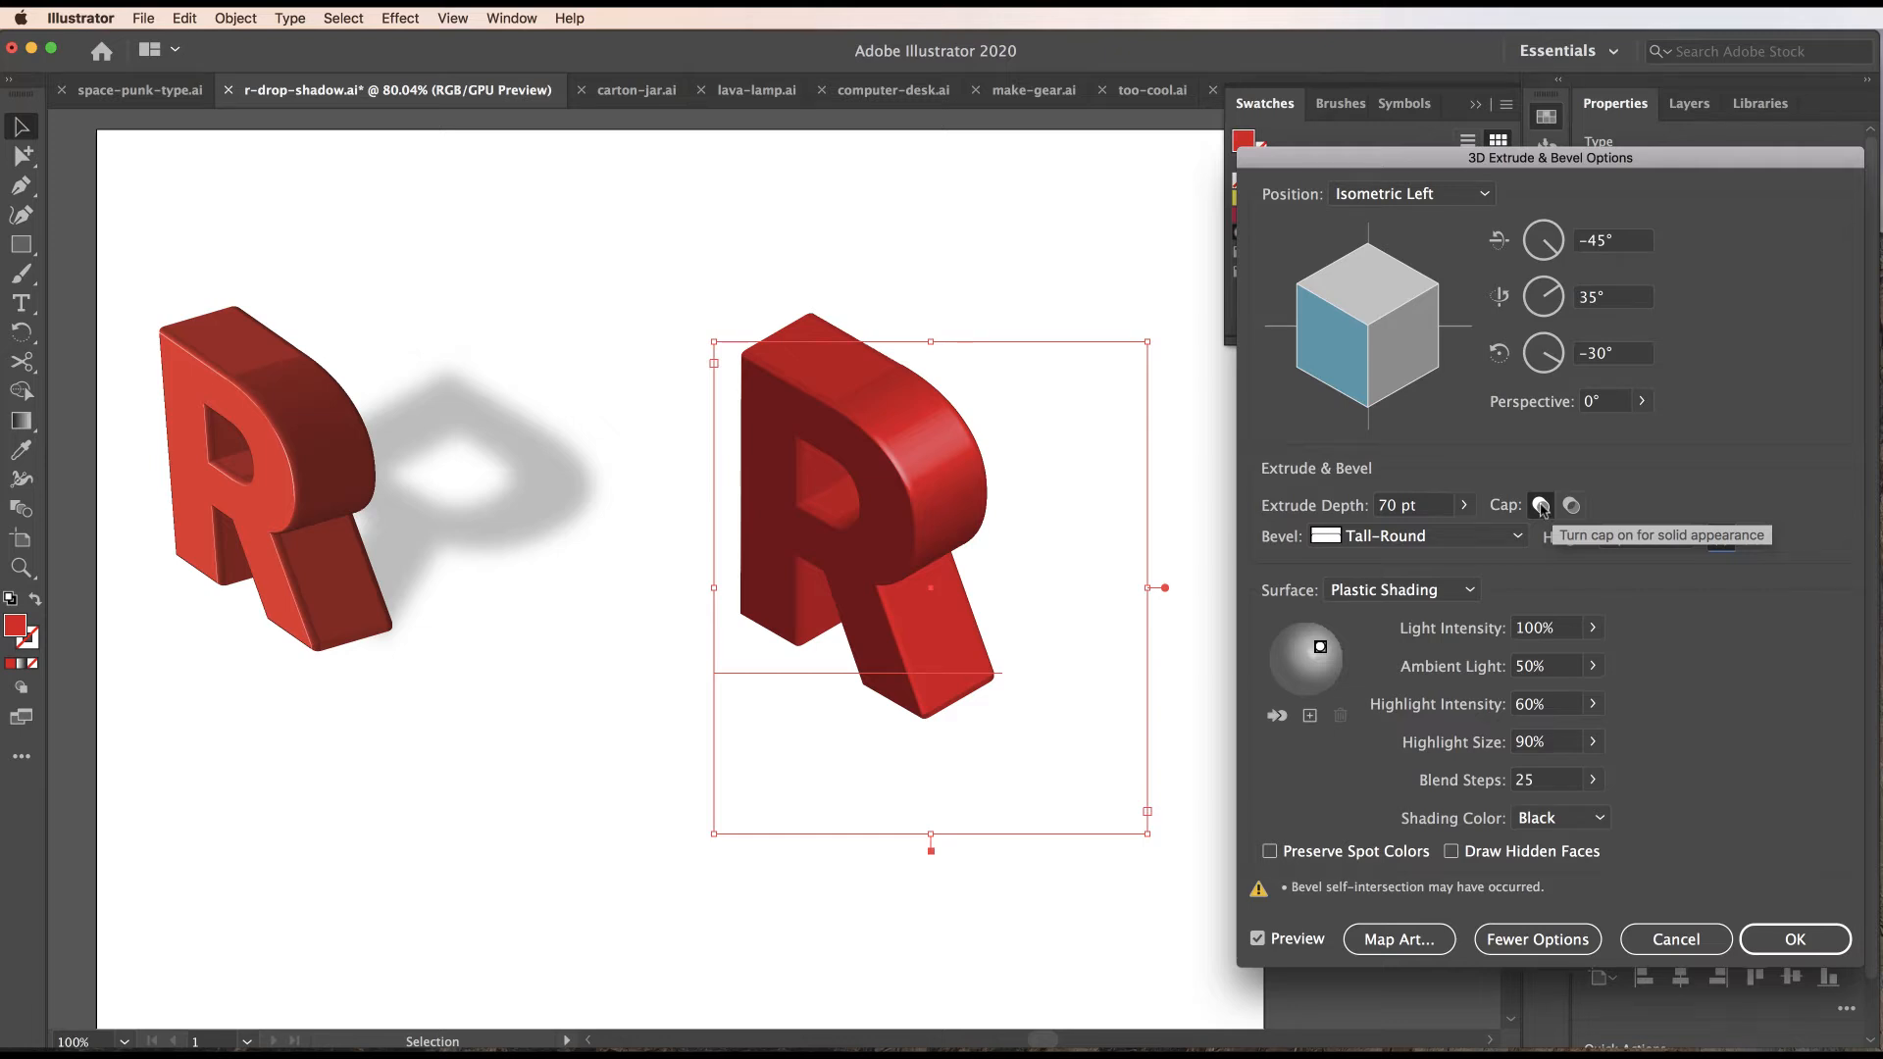
left_click(1572, 506)
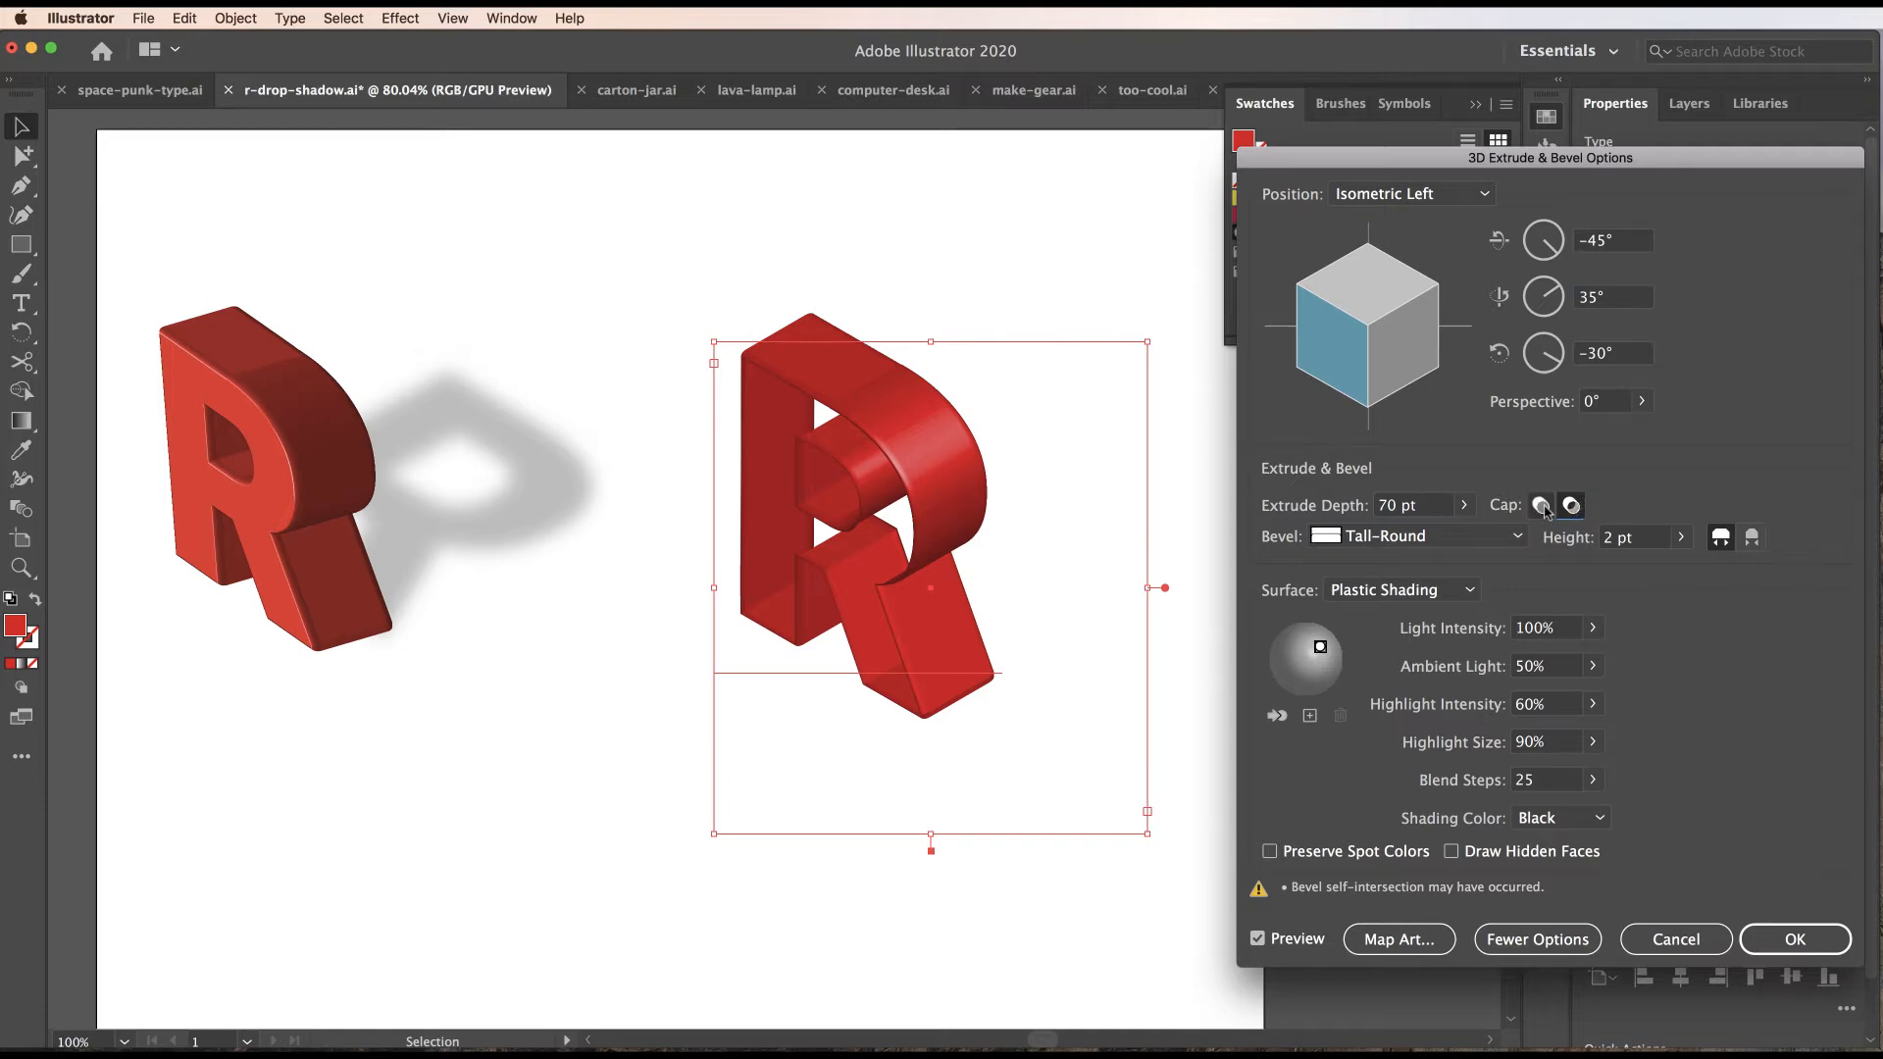
left_click(1543, 506)
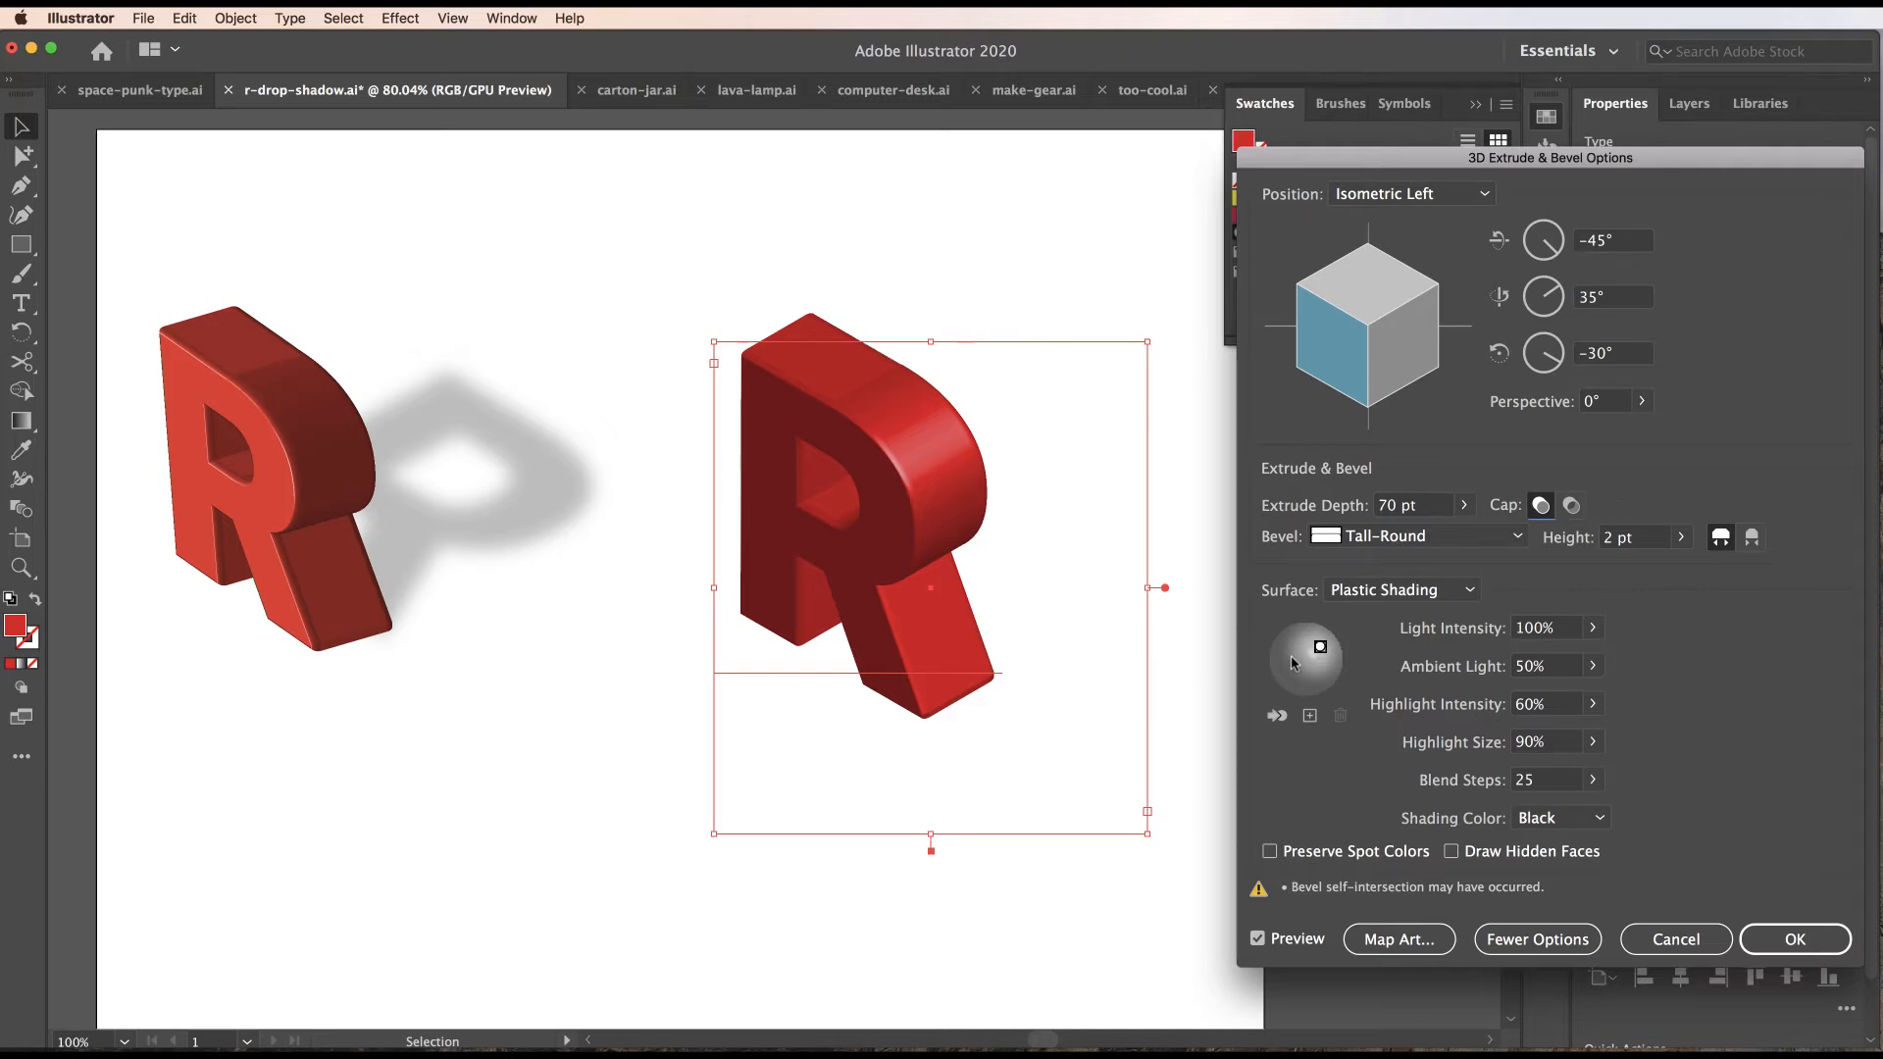
Move the light to the left side of the shading sphere and add a second light just below and left of its centre.
left_click_drag(1317, 650, 1282, 662)
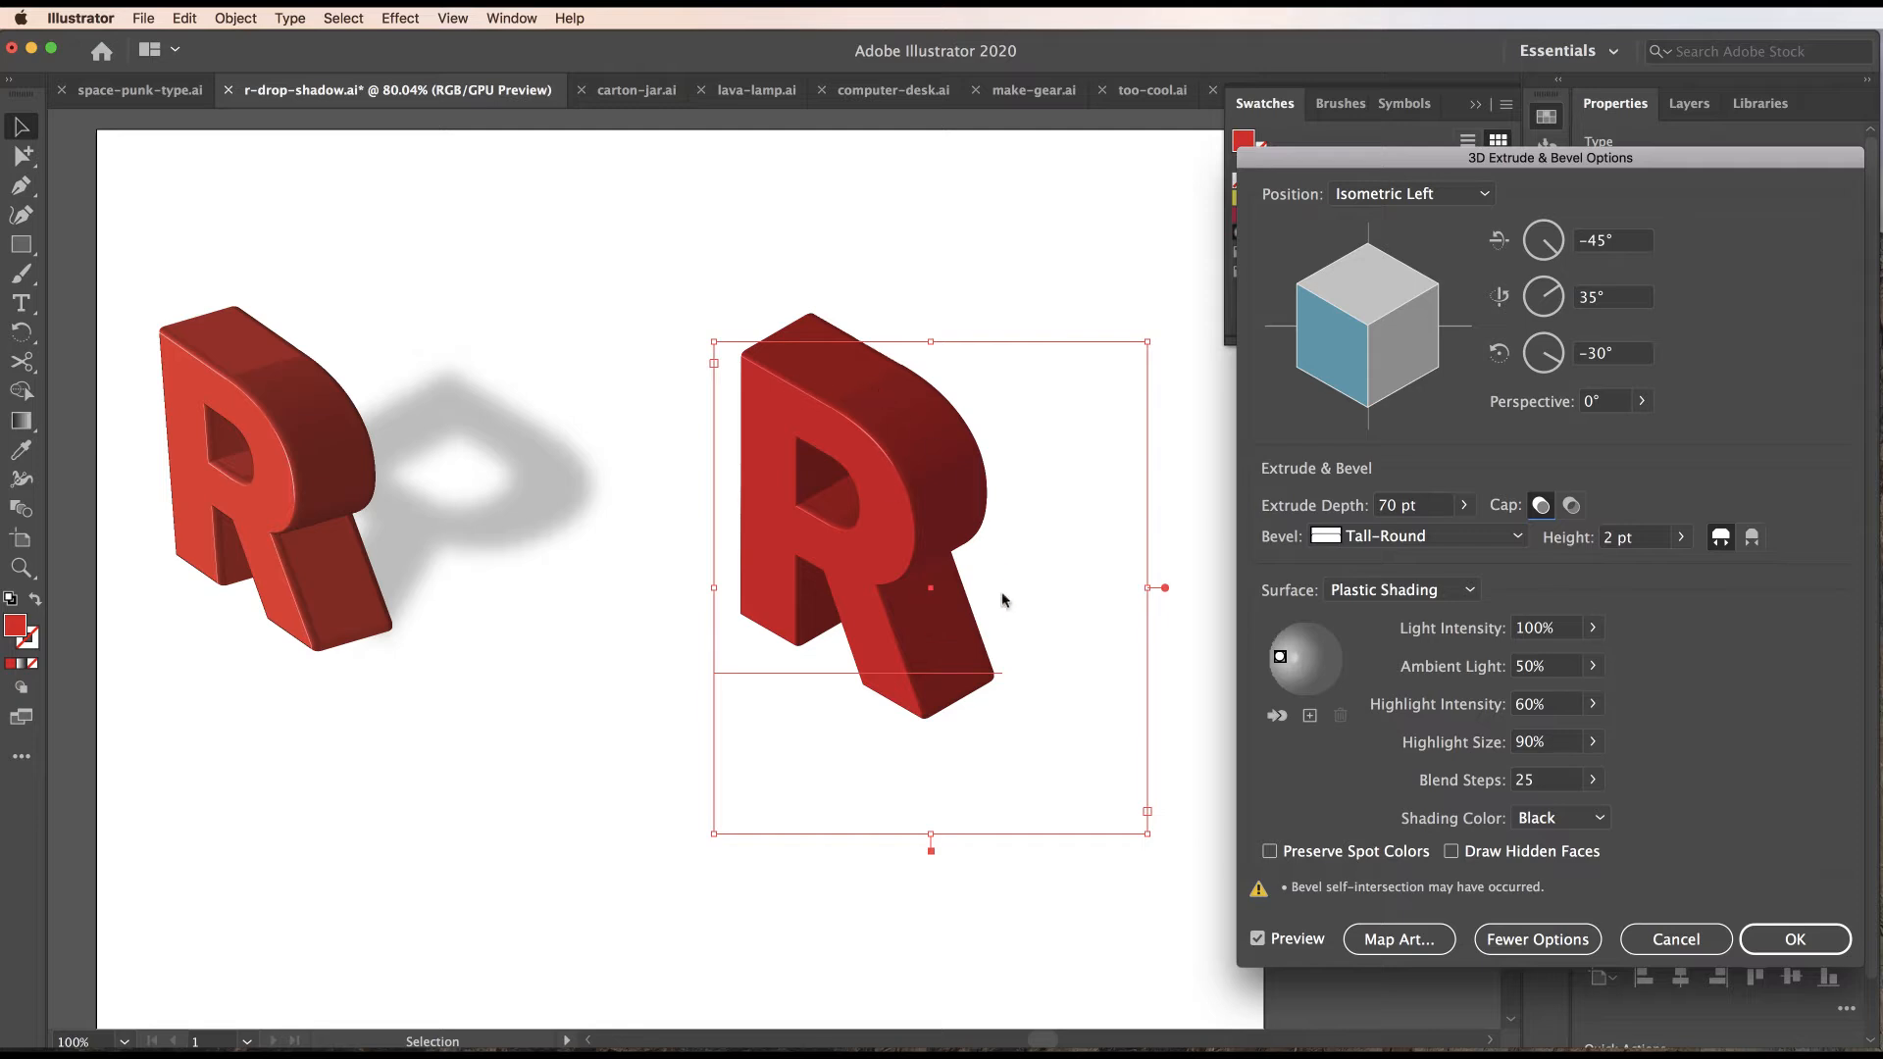
left_click(1309, 715)
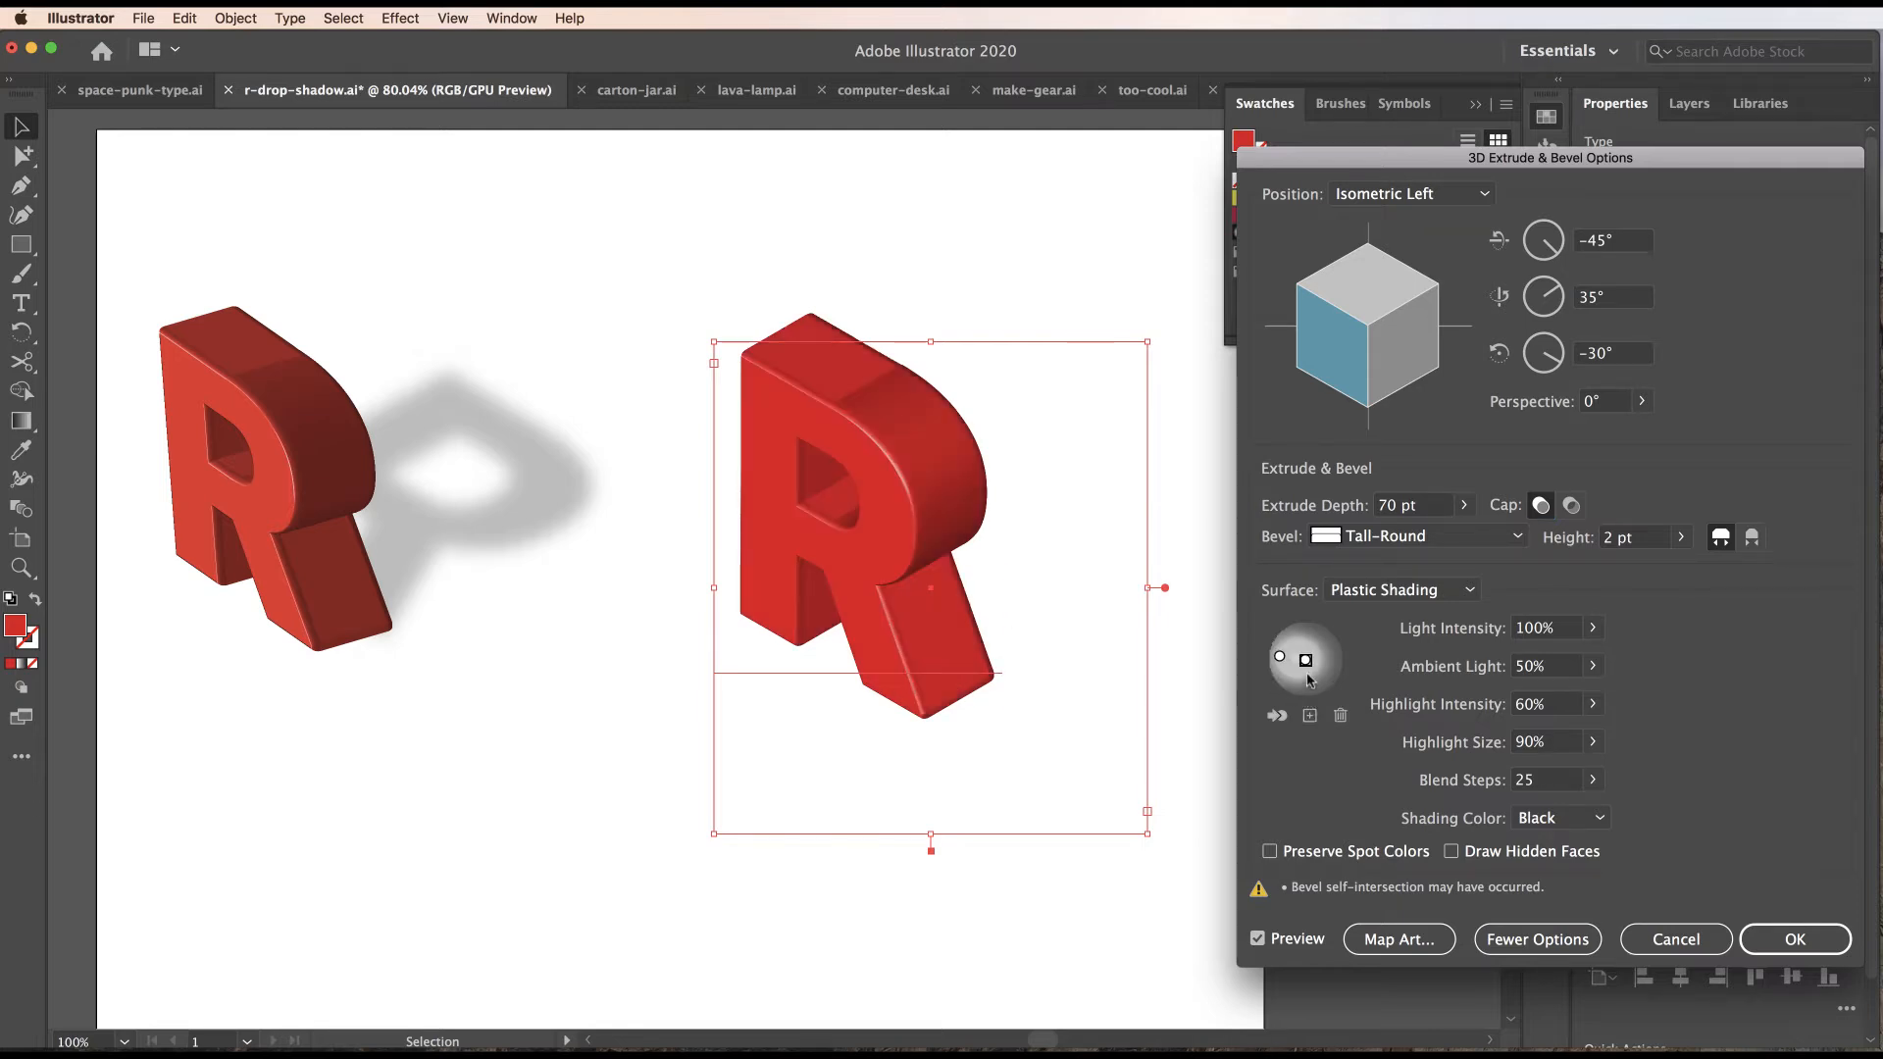
left_click_drag(1306, 664, 1297, 677)
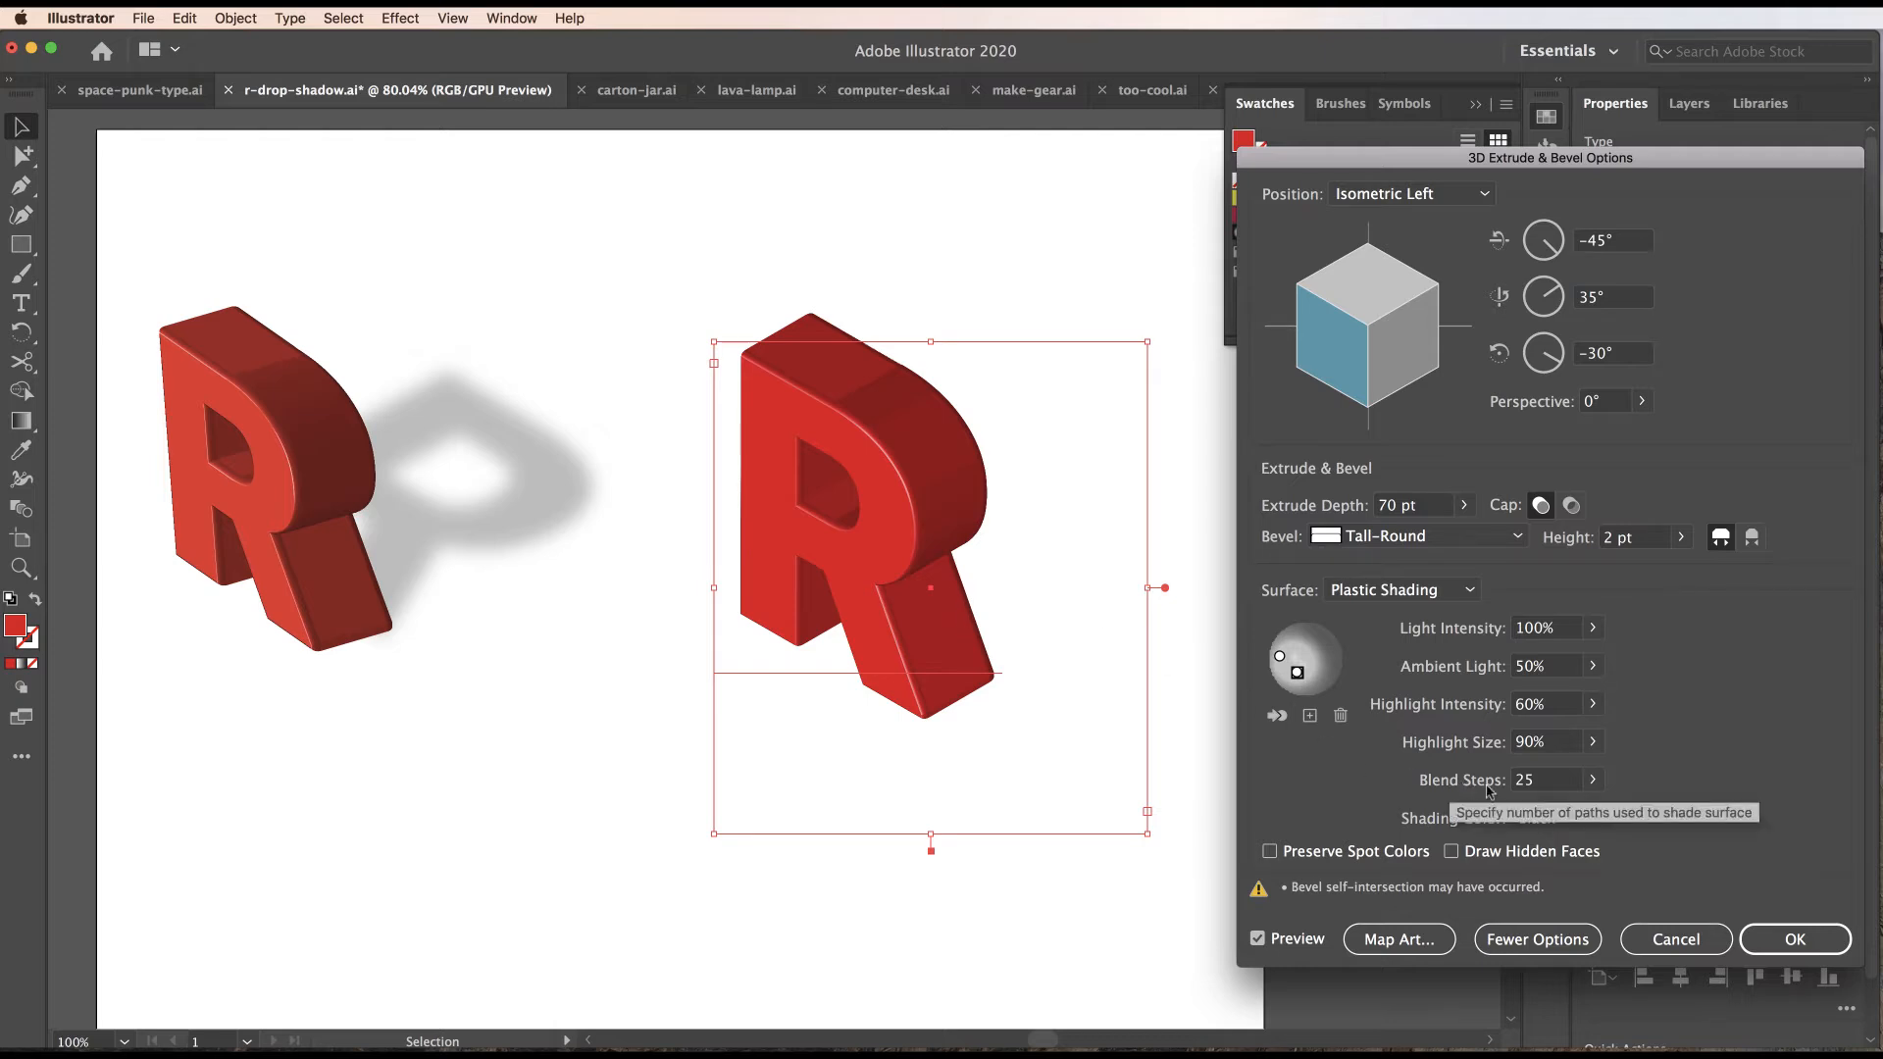
Raise the blend steps to the maximum and accept the 3D Extrude & Bevel options.
left_click(1593, 780)
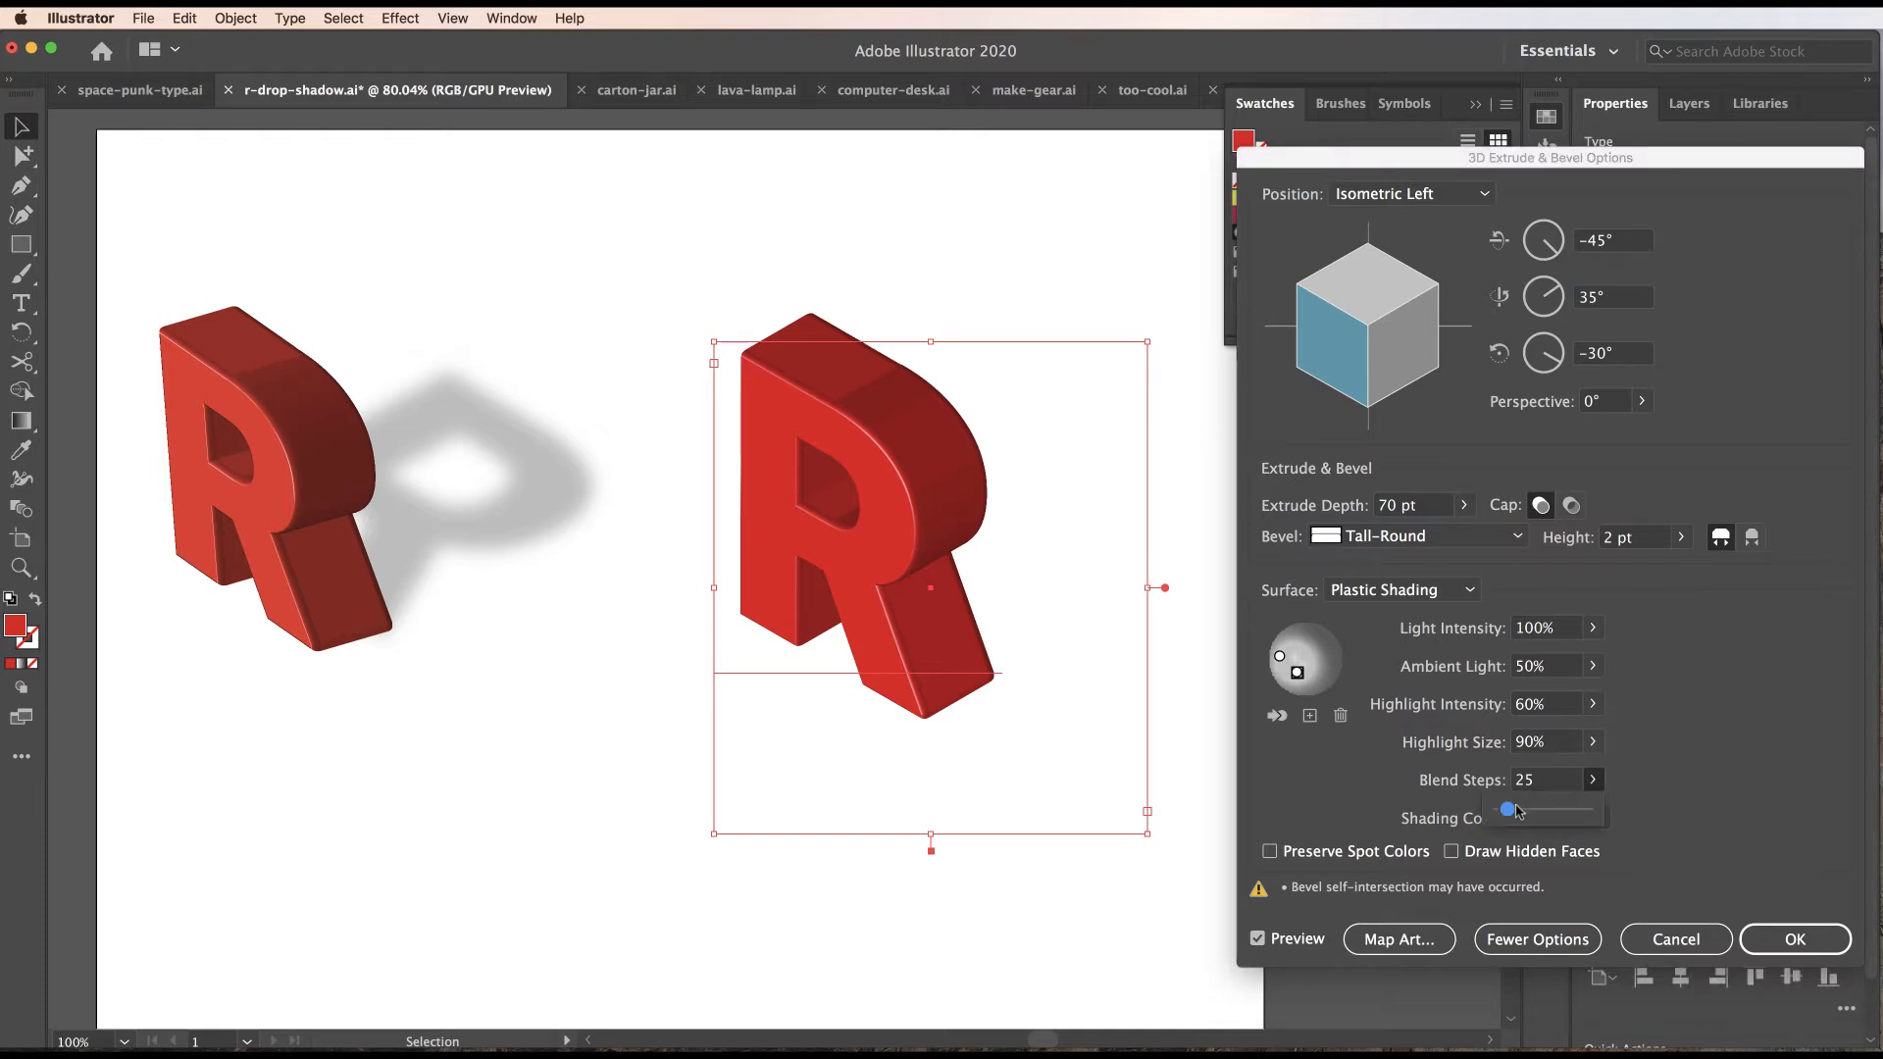
left_click_drag(1518, 812, 1610, 822)
left_click(1795, 939)
left_click(1795, 940)
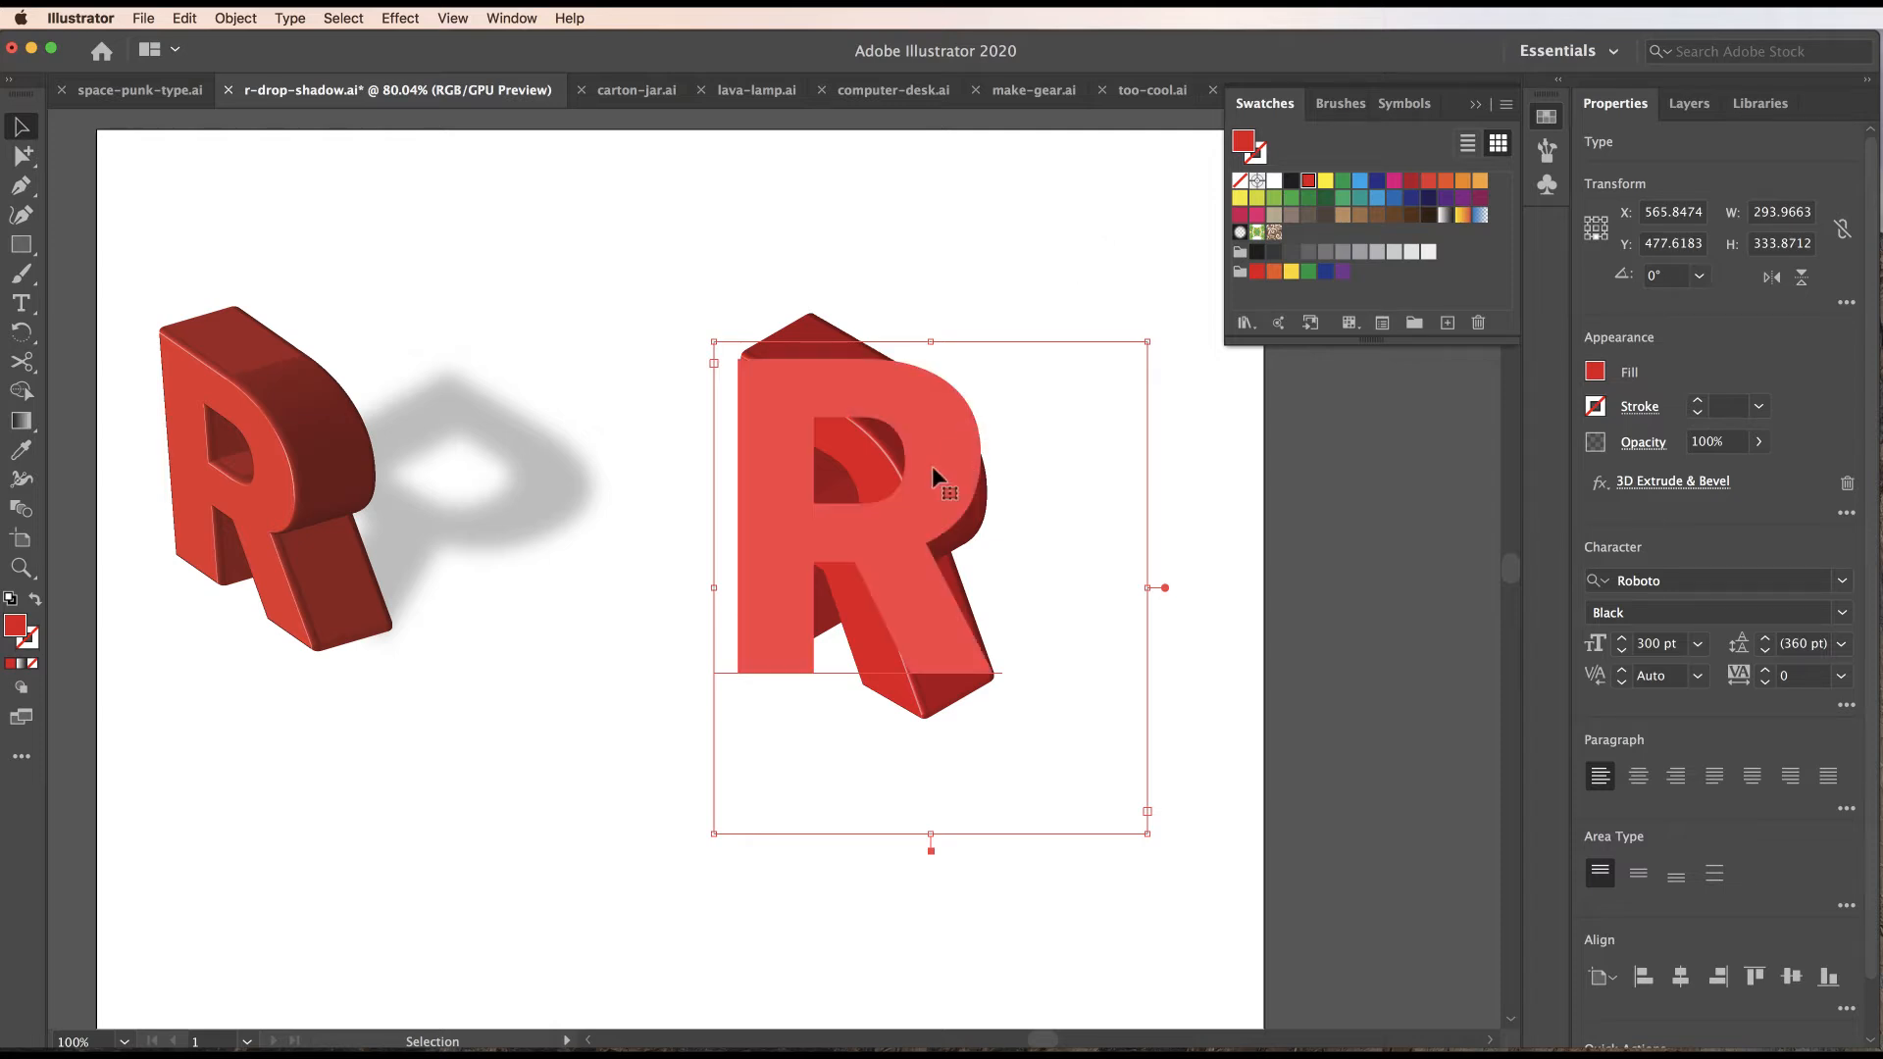
Duplicate the extruded letter R up and to the left of the original and check the copy in the demo layer.
left_click_drag(932, 468, 764, 300)
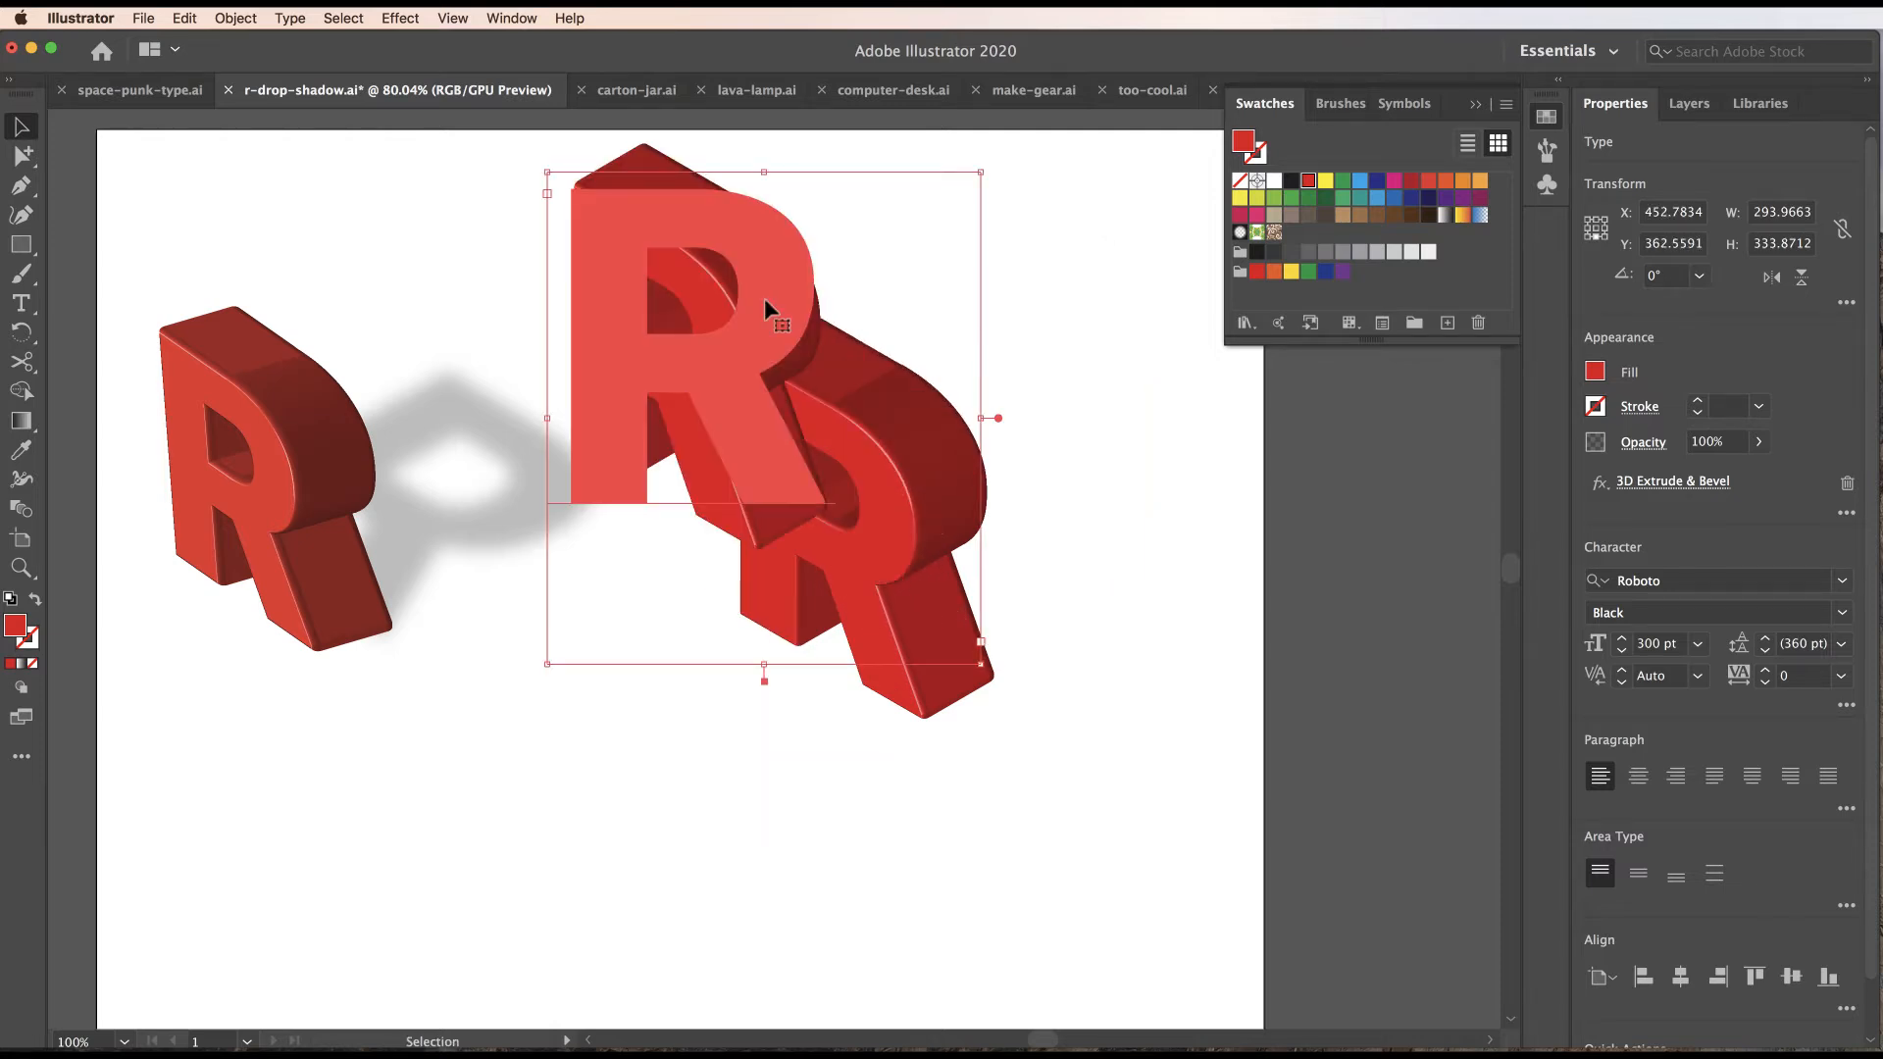
left_click(1693, 106)
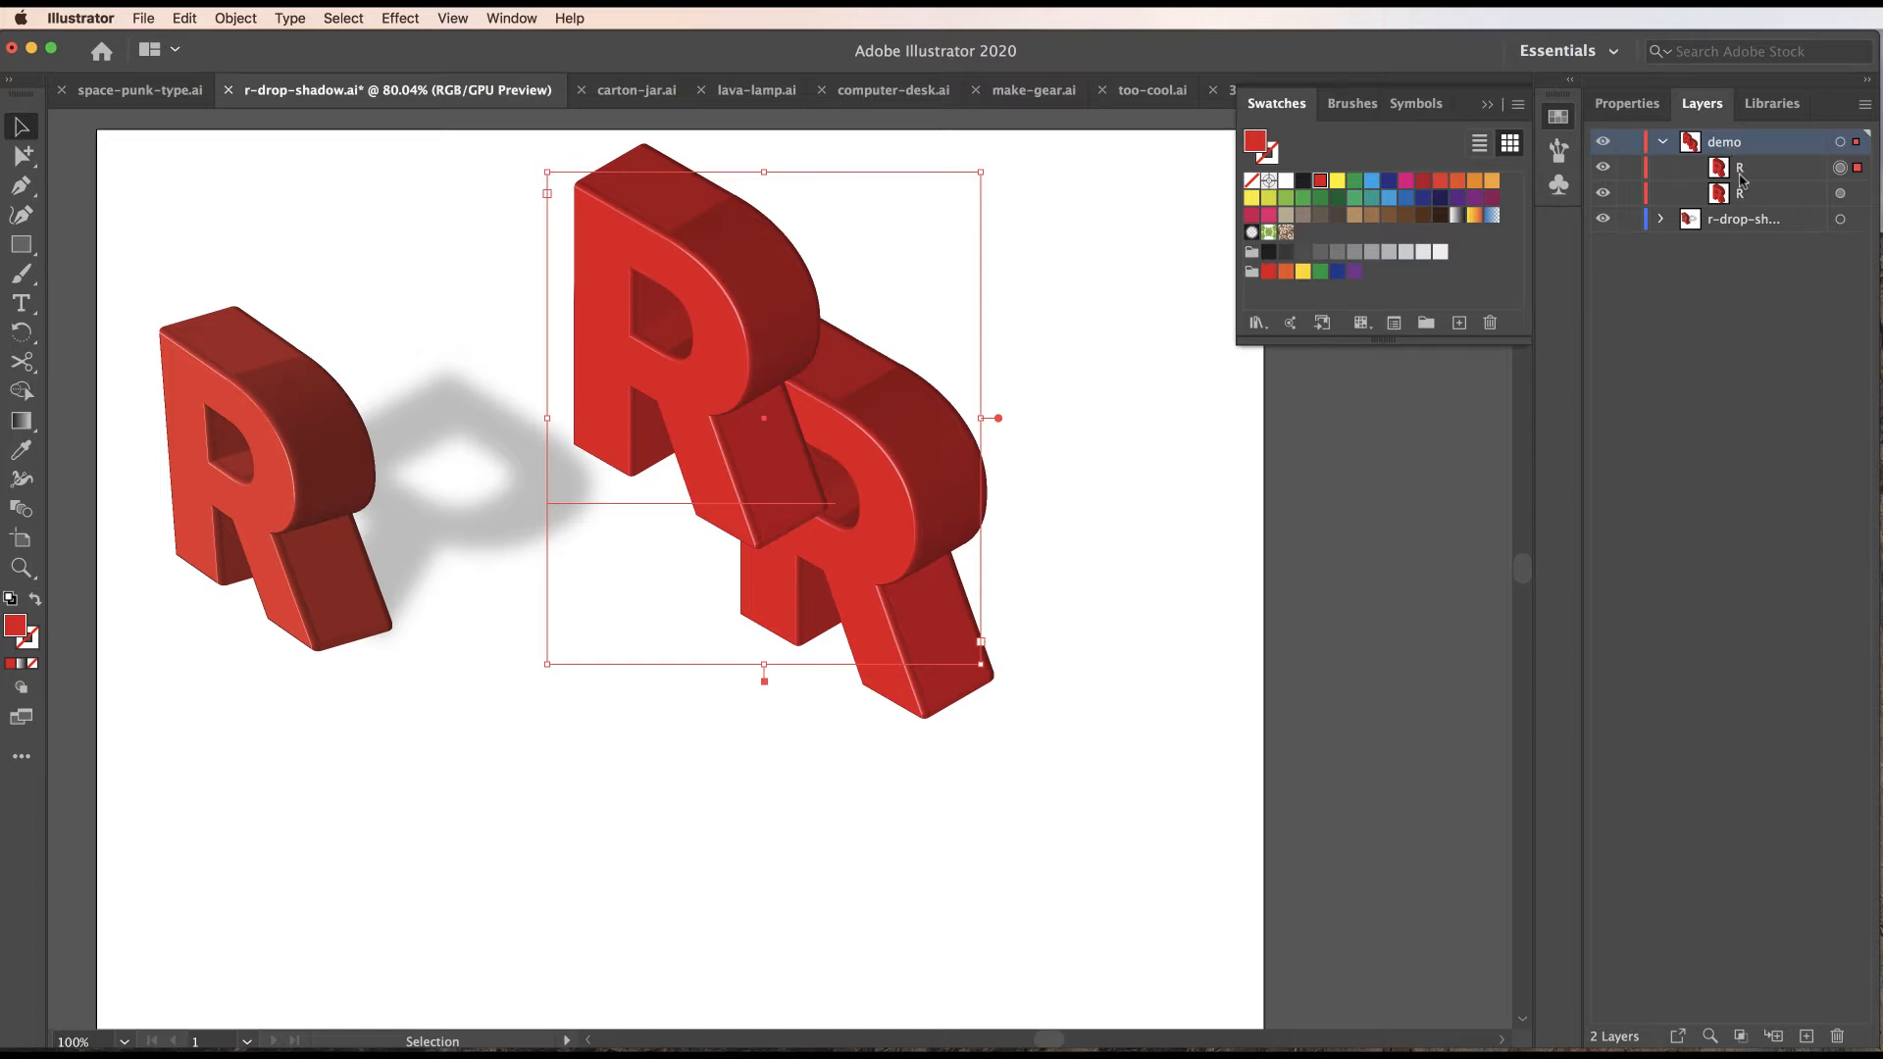
left_click_drag(798, 191, 799, 191)
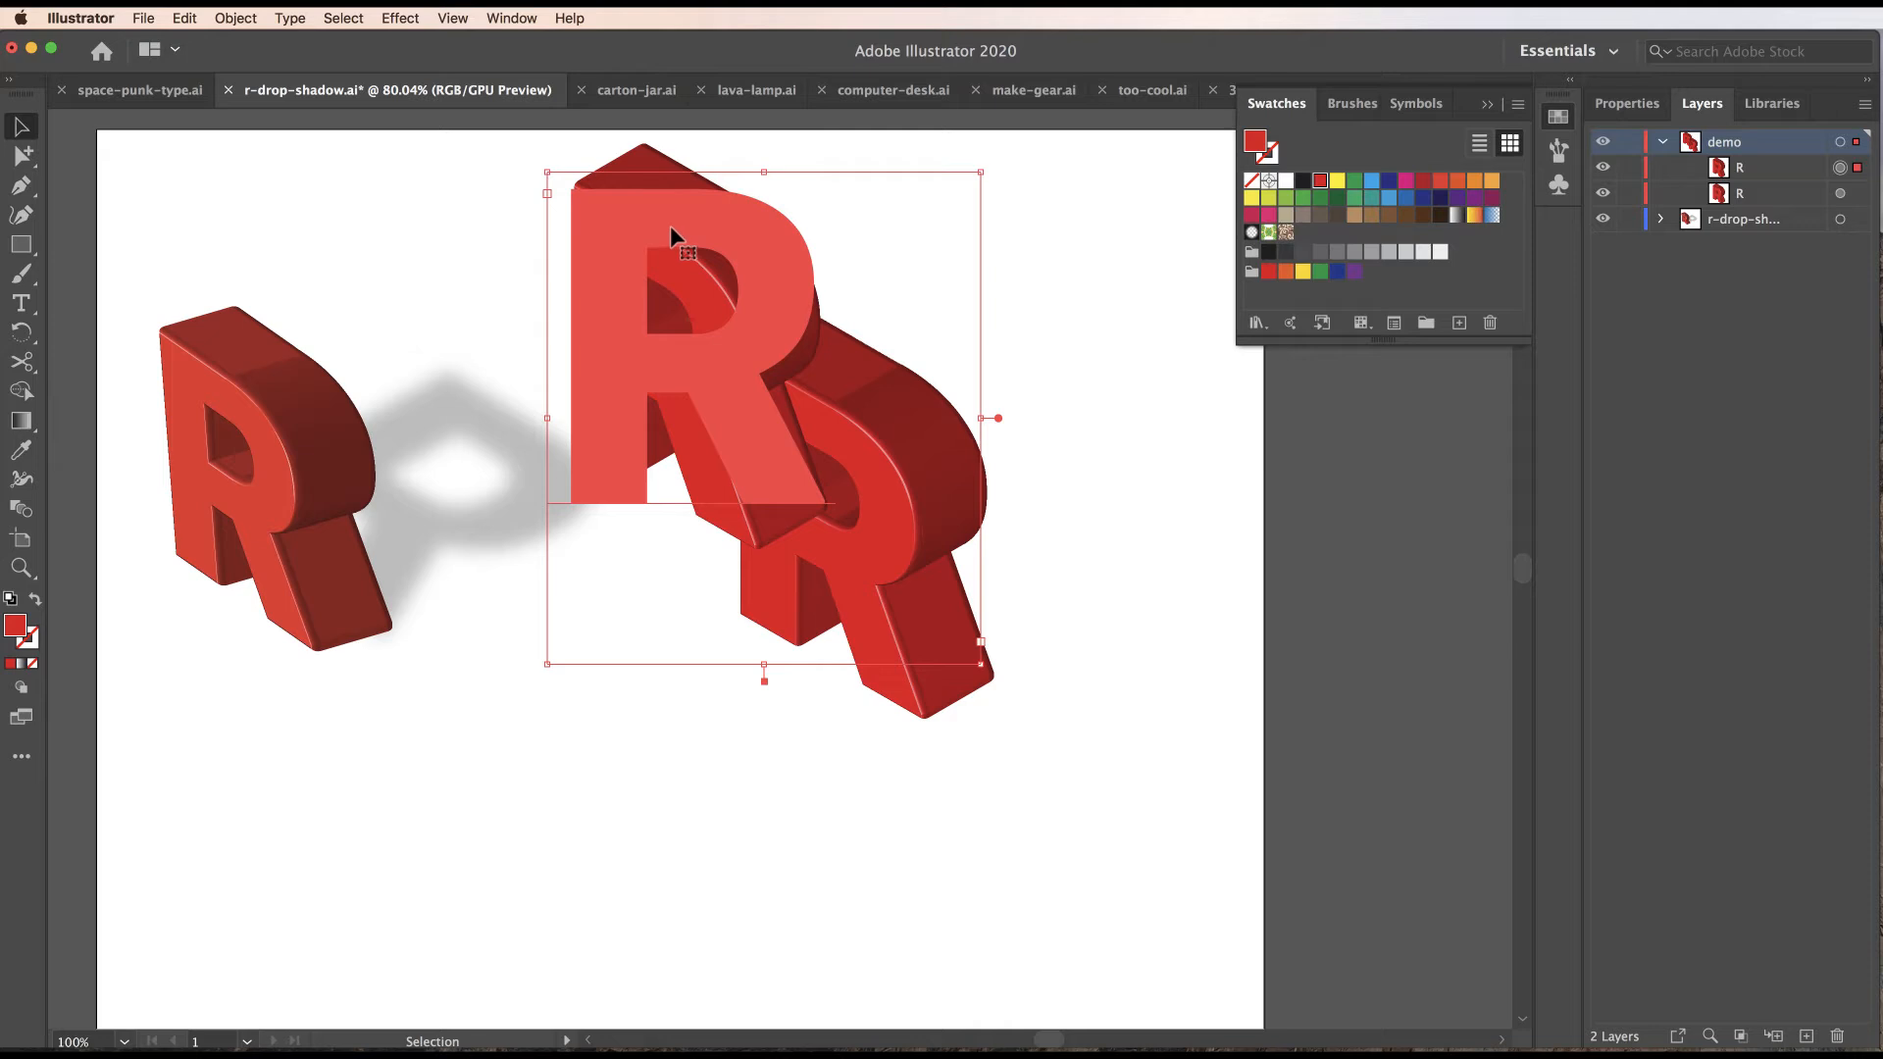
left_click_drag(668, 226, 668, 226)
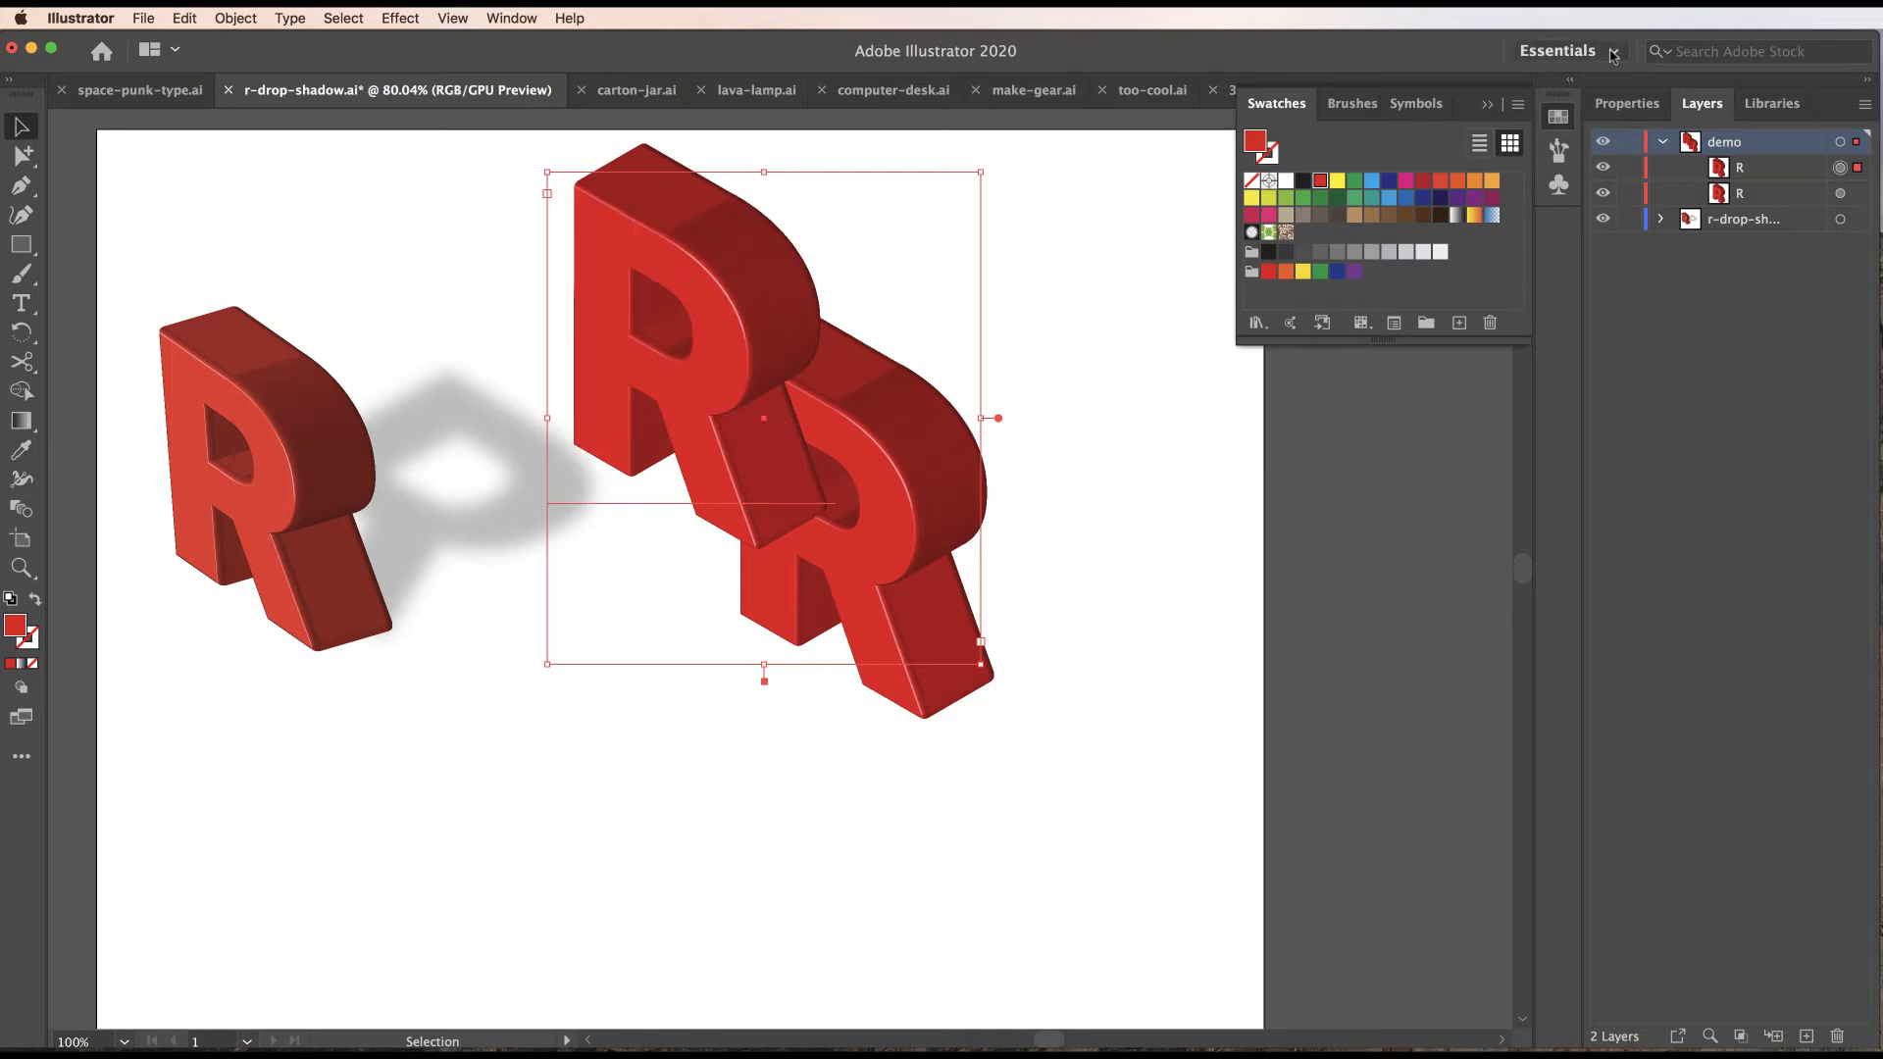
Remove the 3D Extrude & Bevel effect from the duplicate R and fill it with dark gray.
left_click(1634, 110)
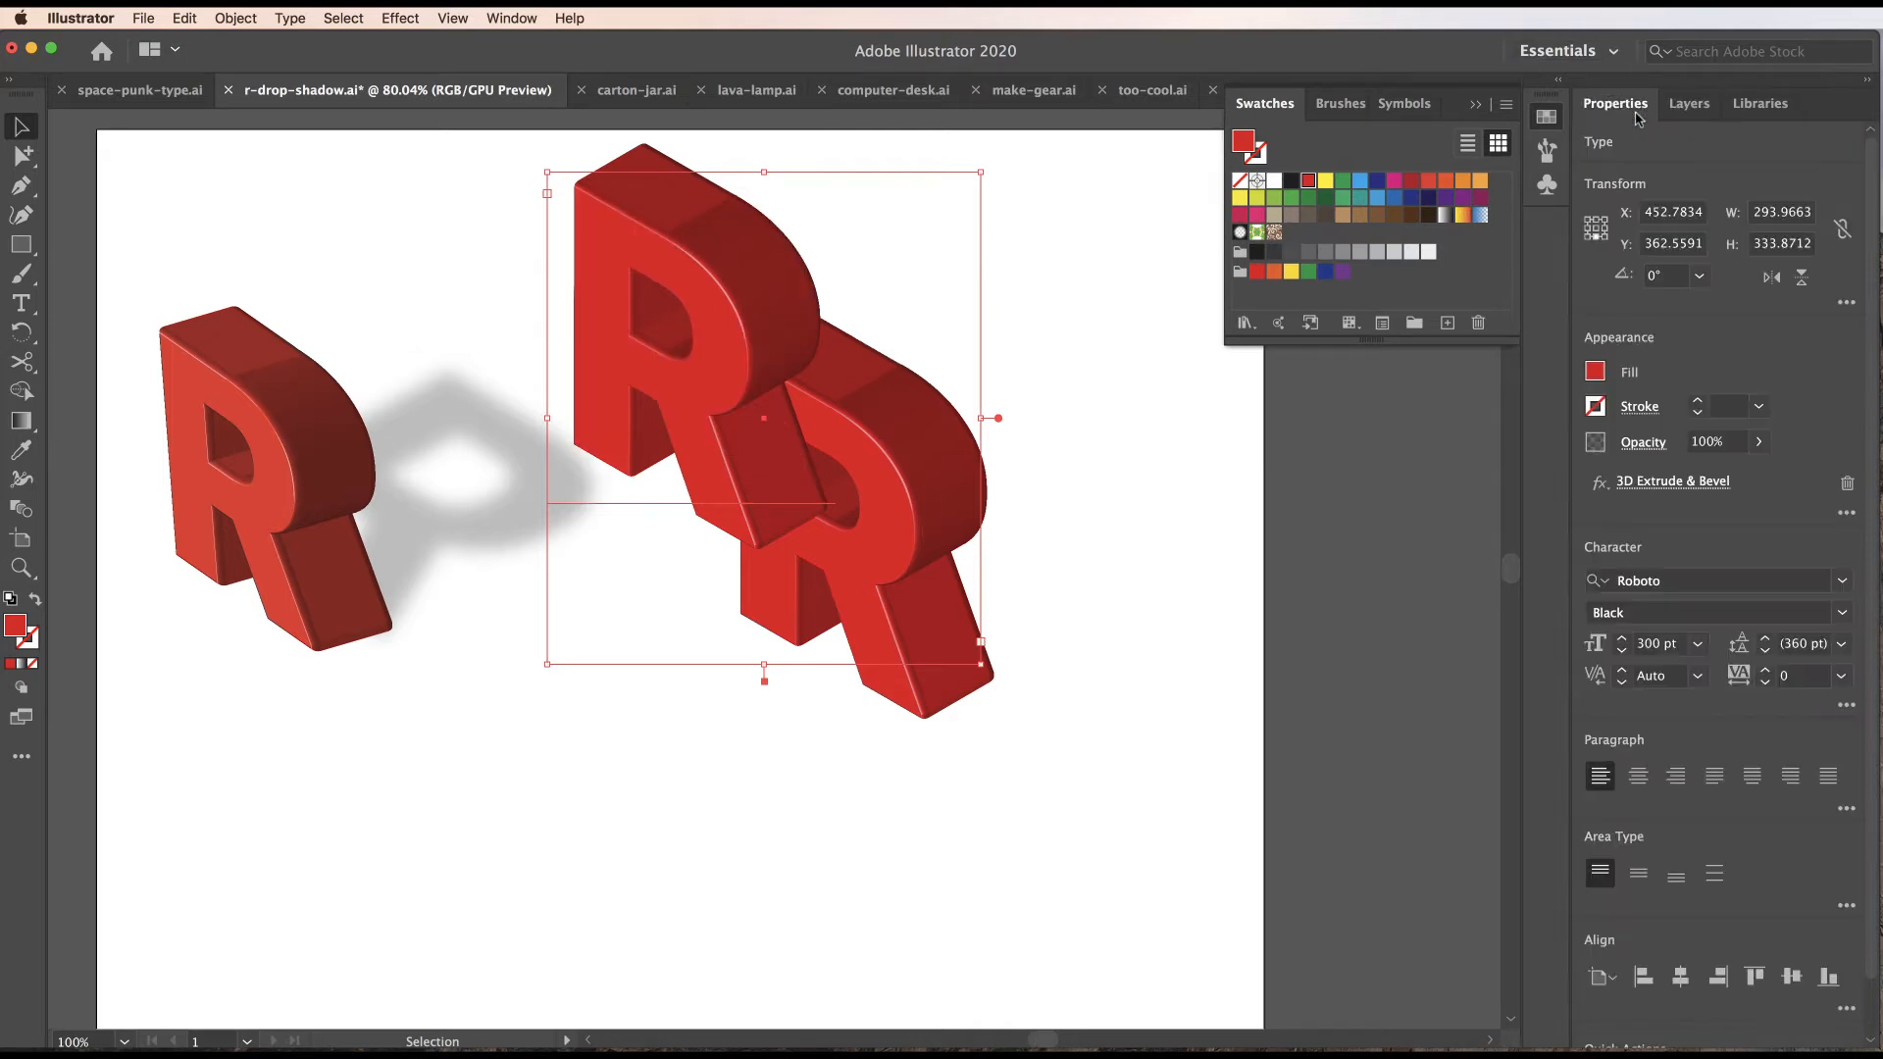
left_click(1847, 485)
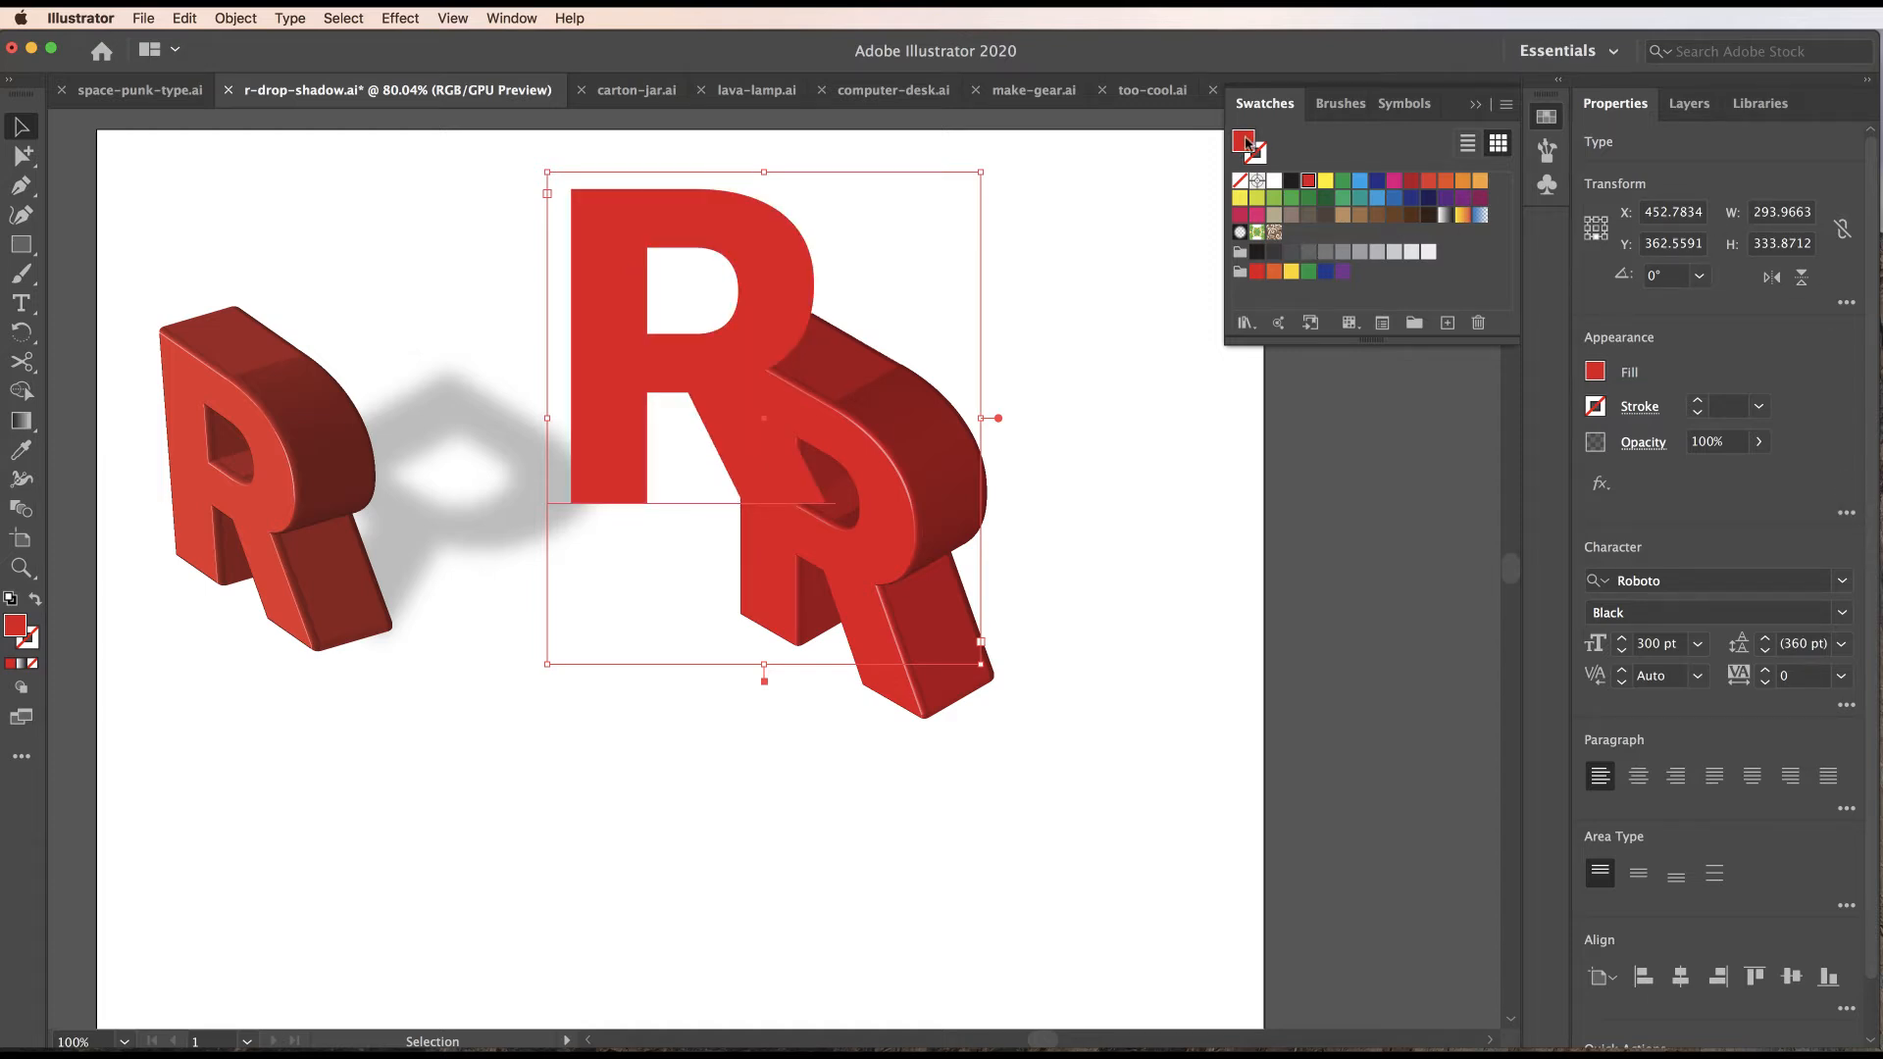
left_click(1308, 252)
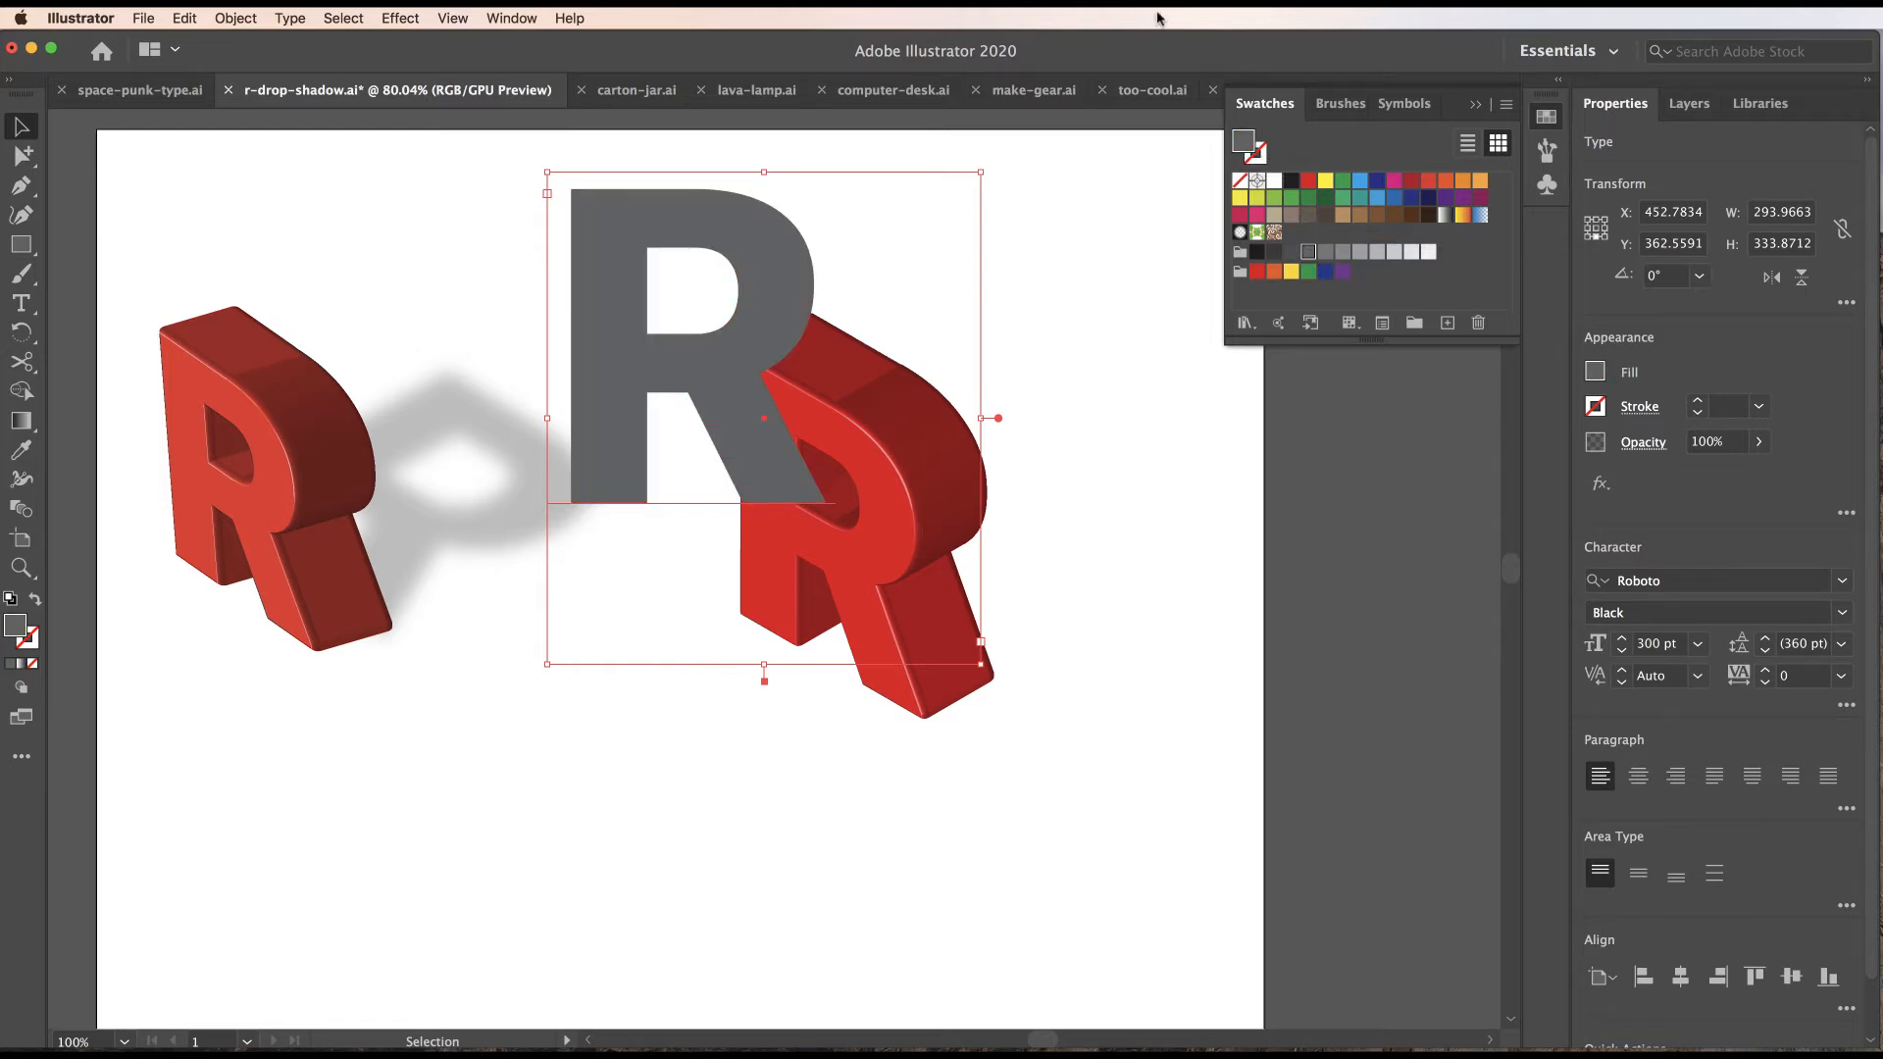
Apply a 3D Rotate effect to the gray R with the Isometric Bottom position.
left_click(394, 20)
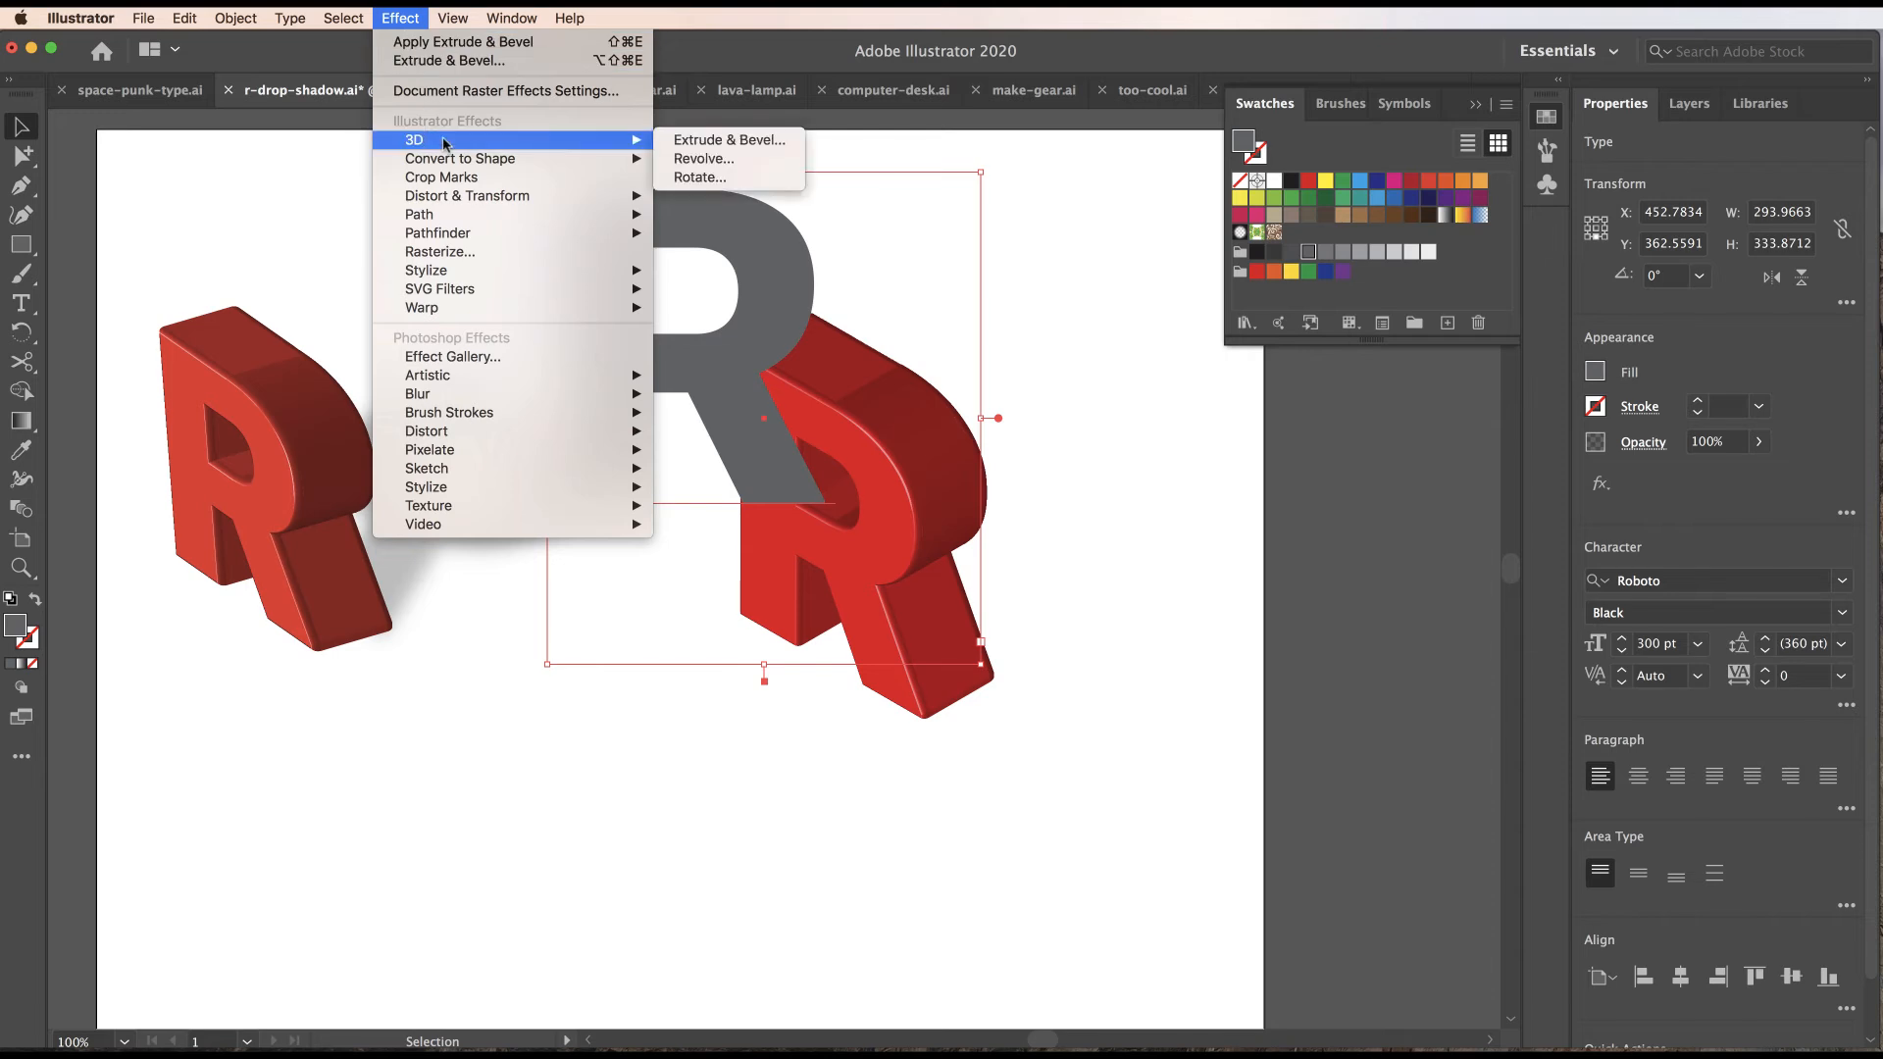
mouse_move(646, 144)
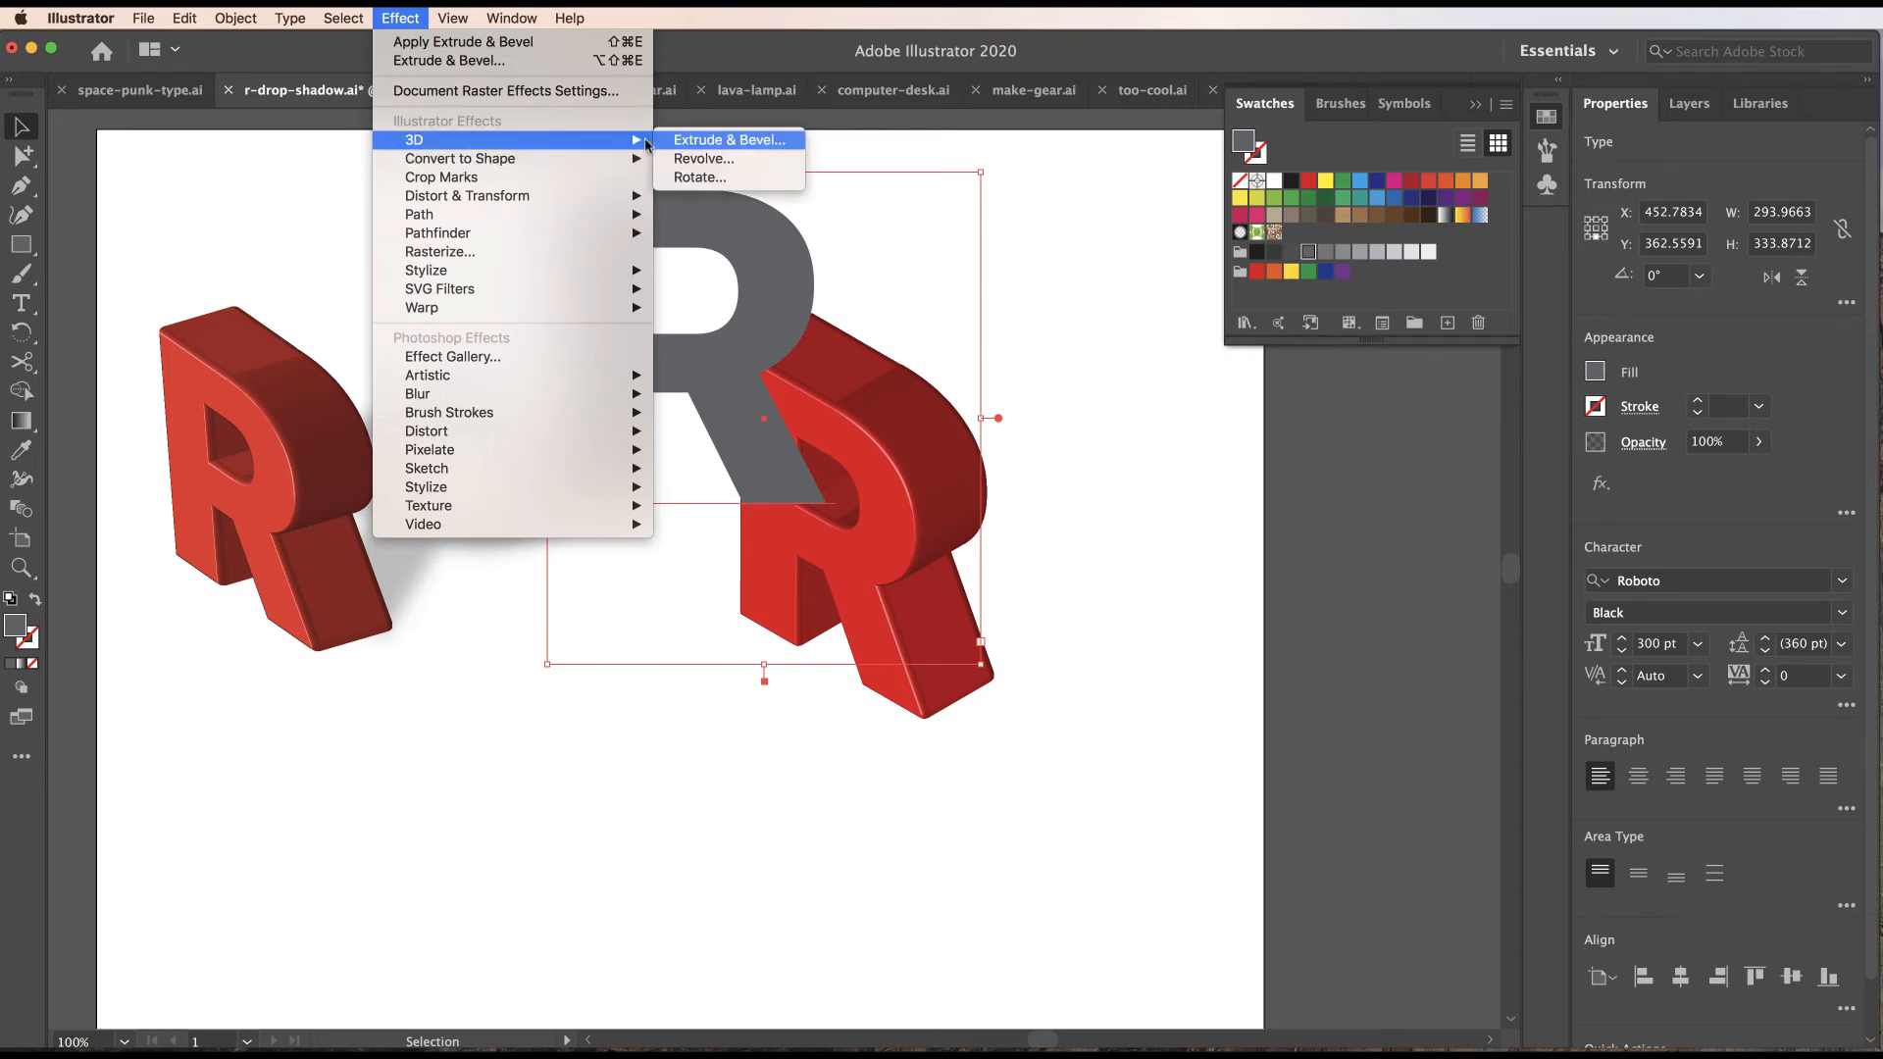
left_click(700, 177)
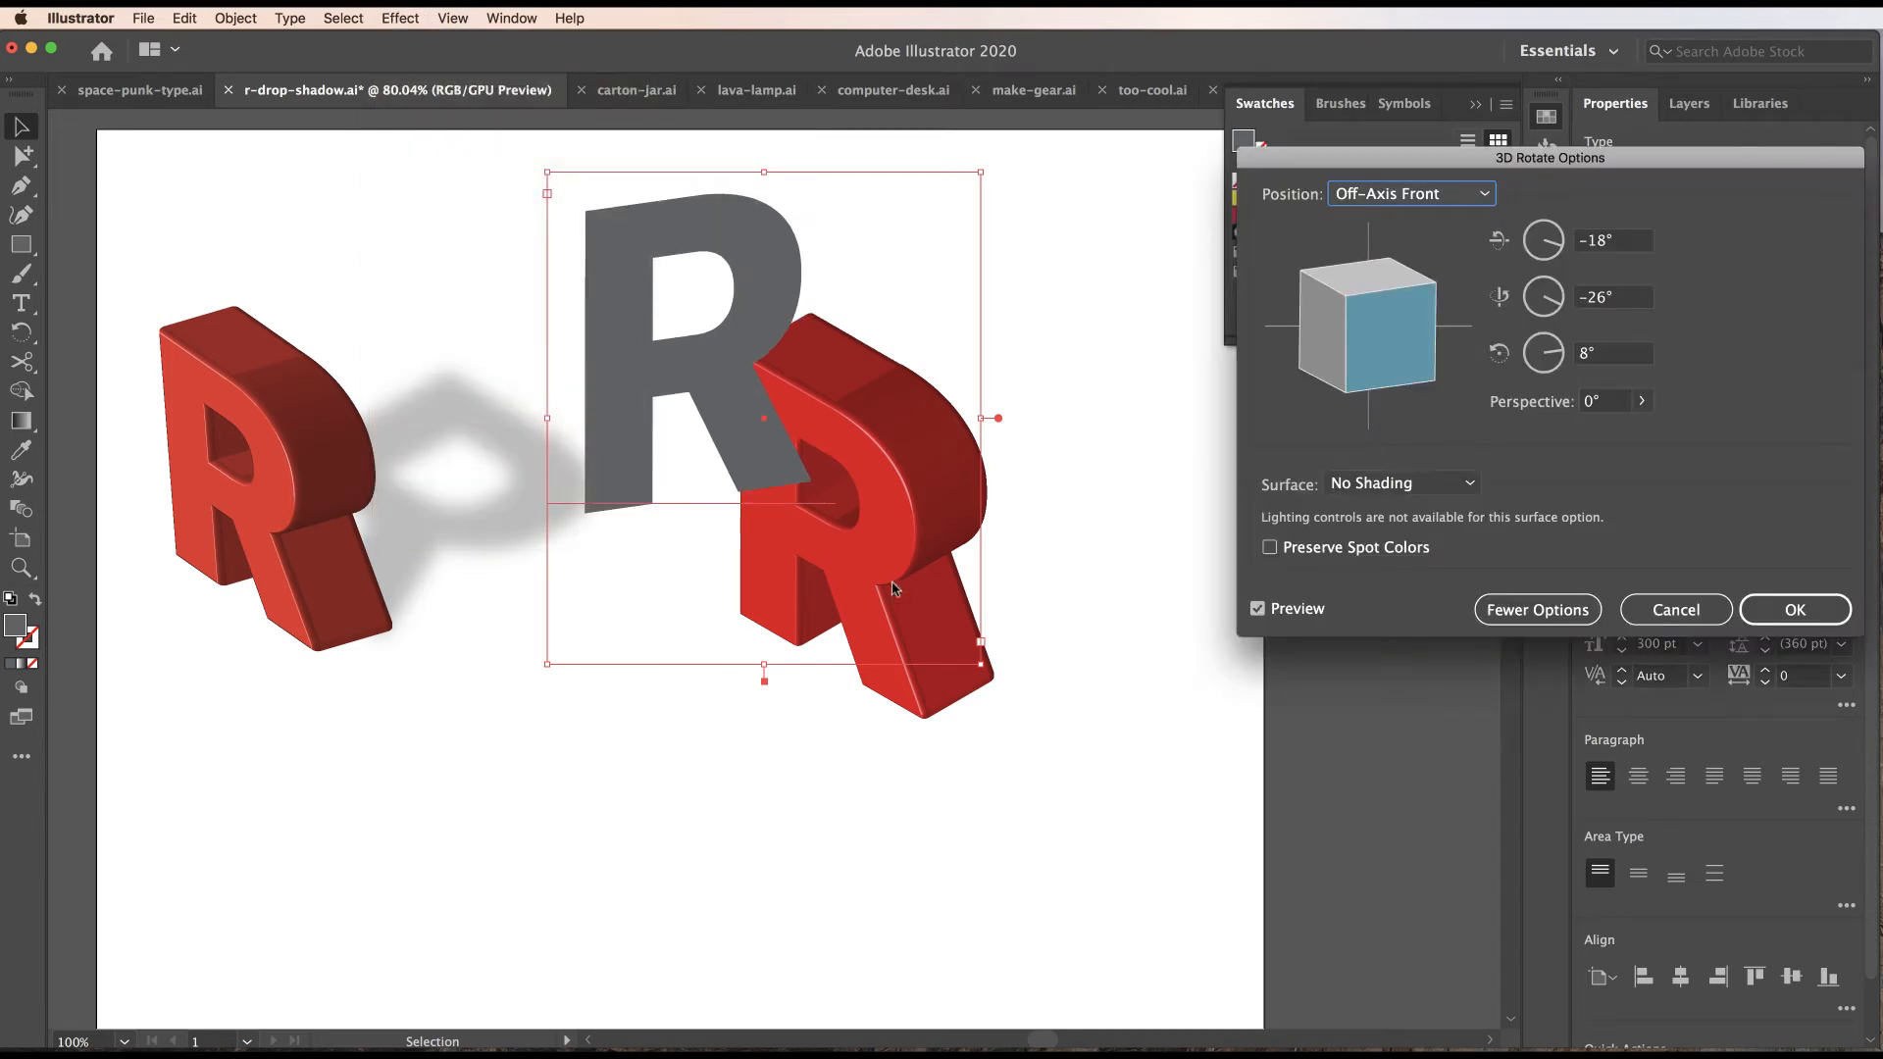
left_click(1448, 196)
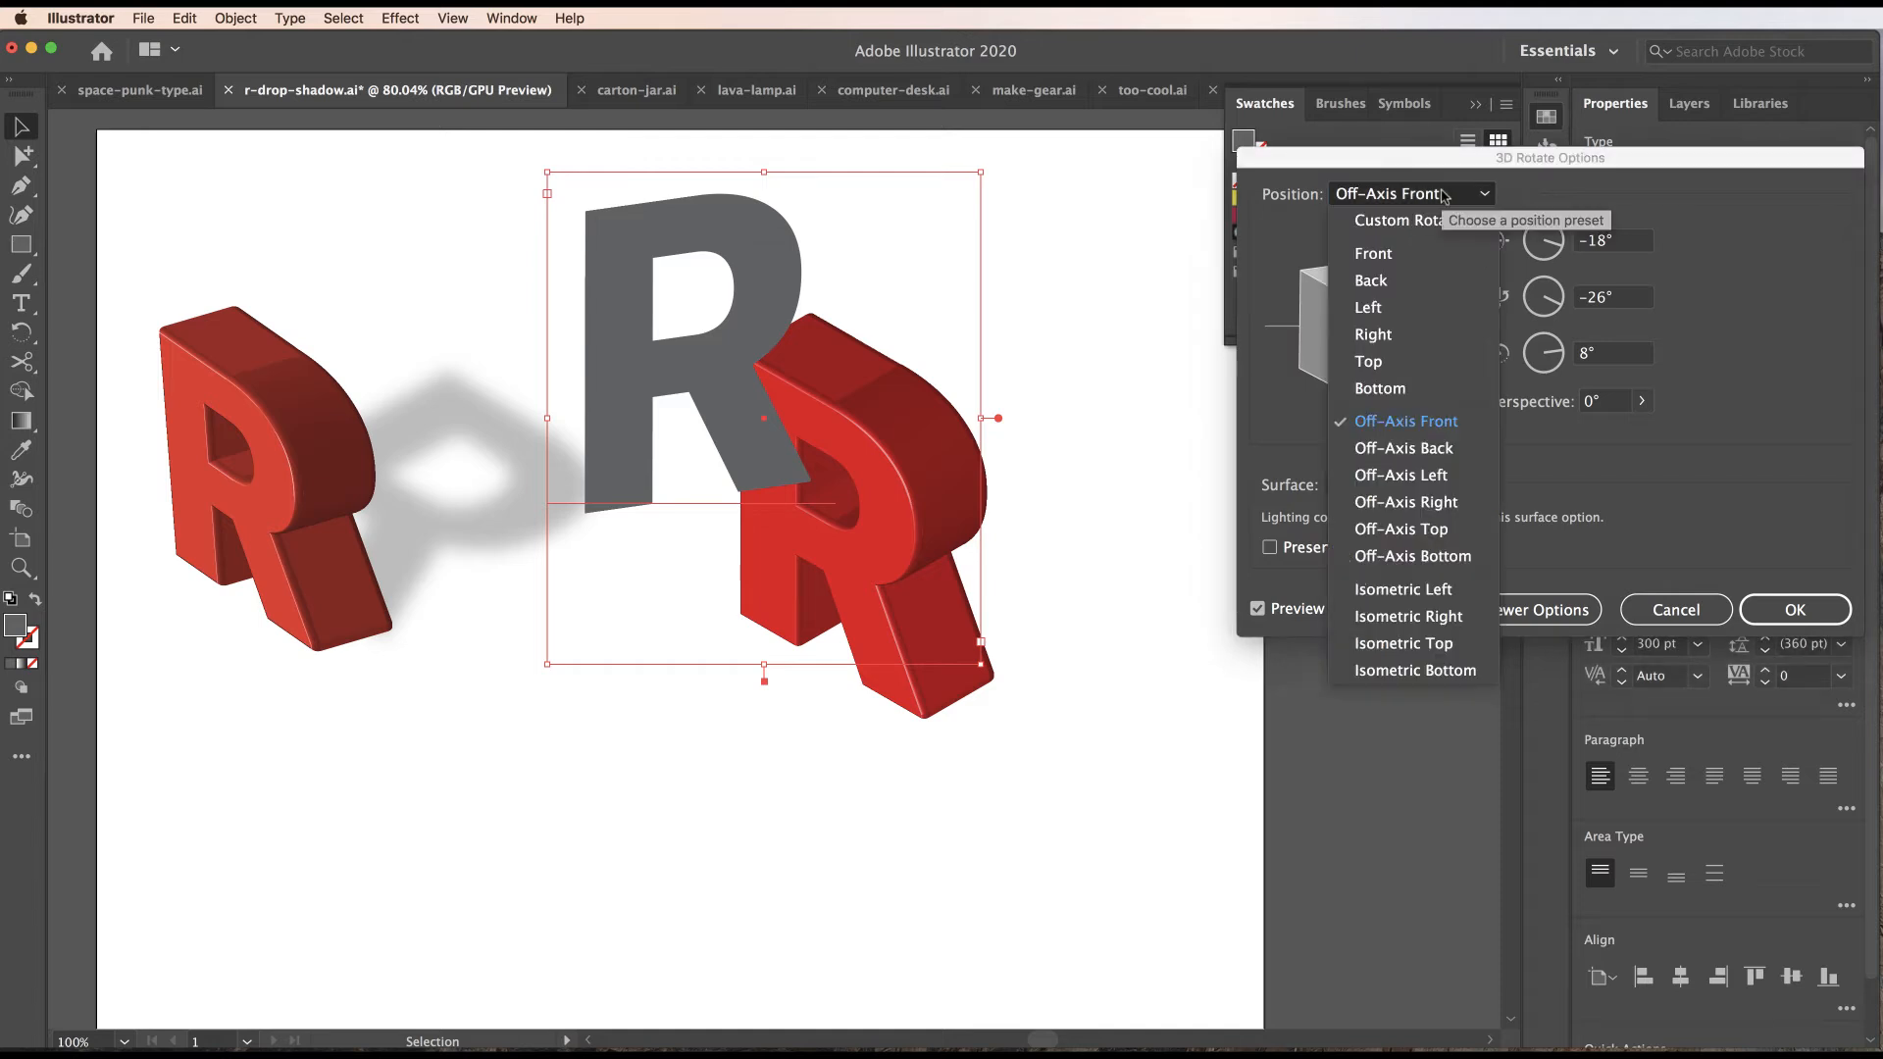
left_click(1419, 671)
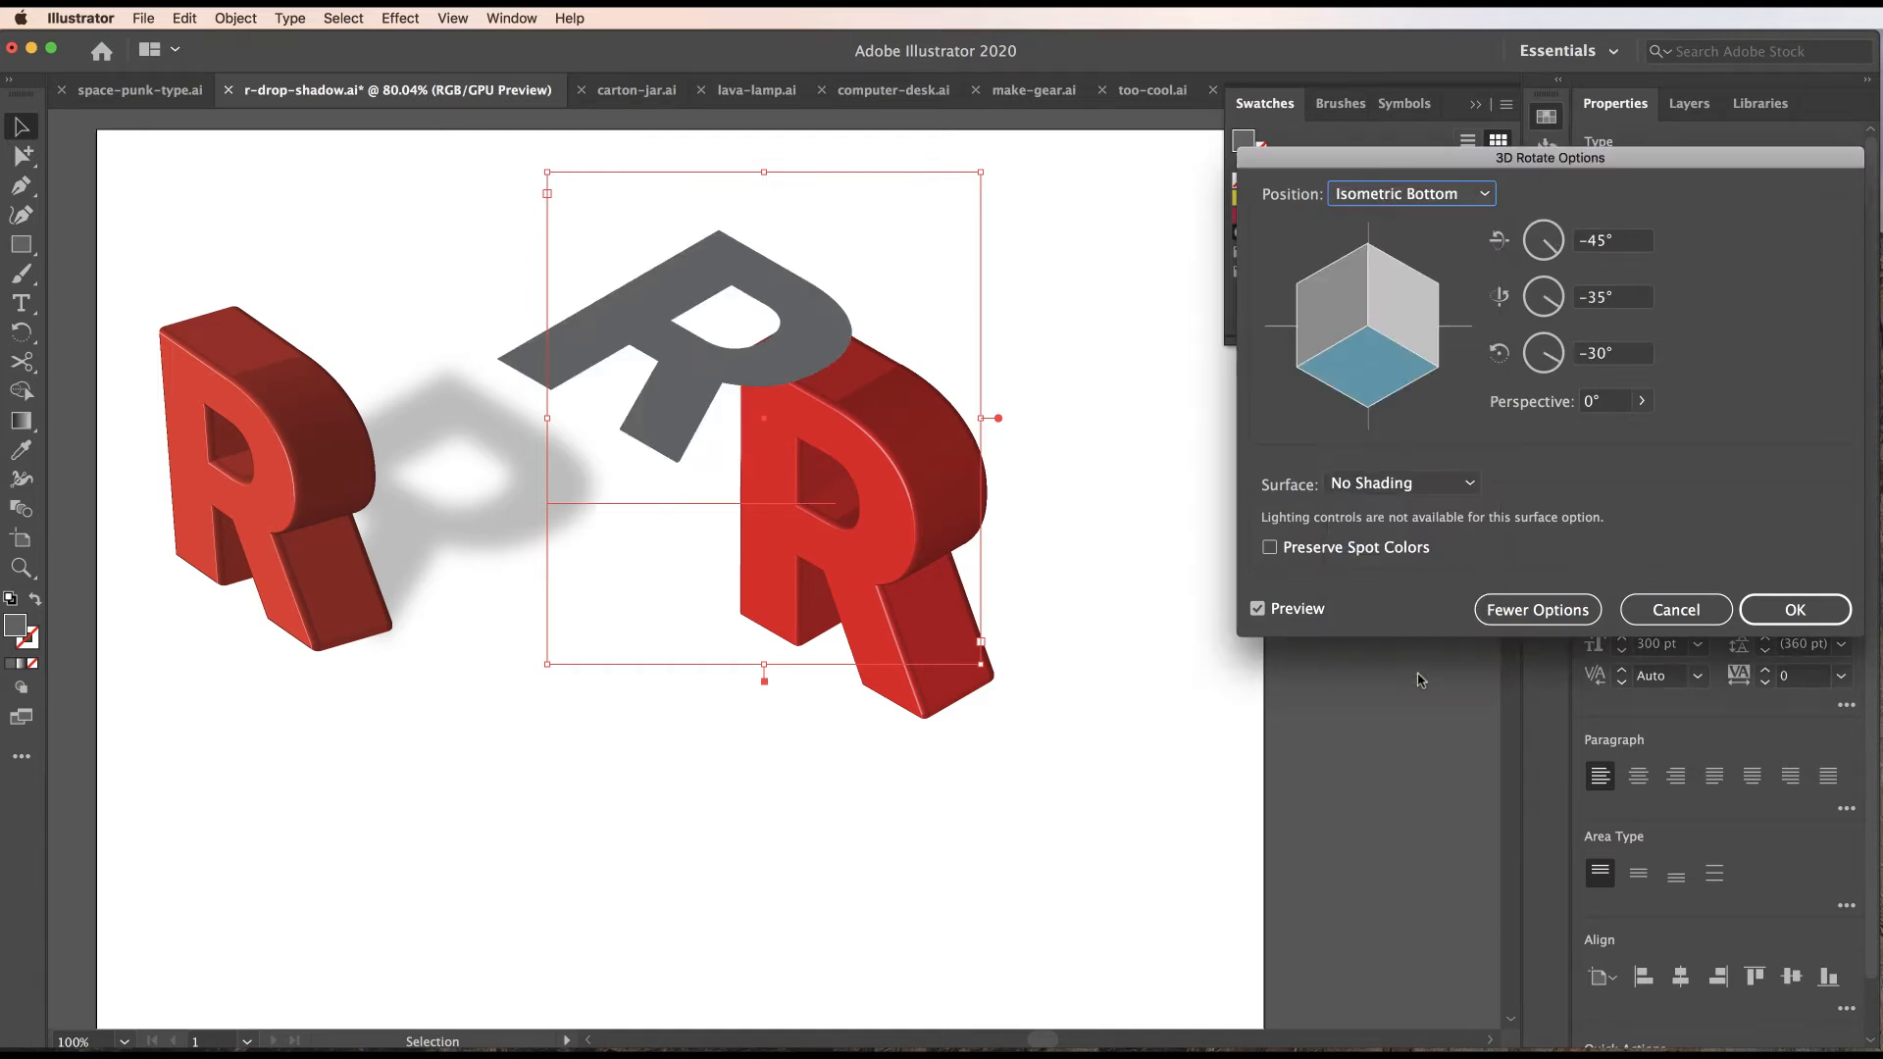
left_click(1805, 612)
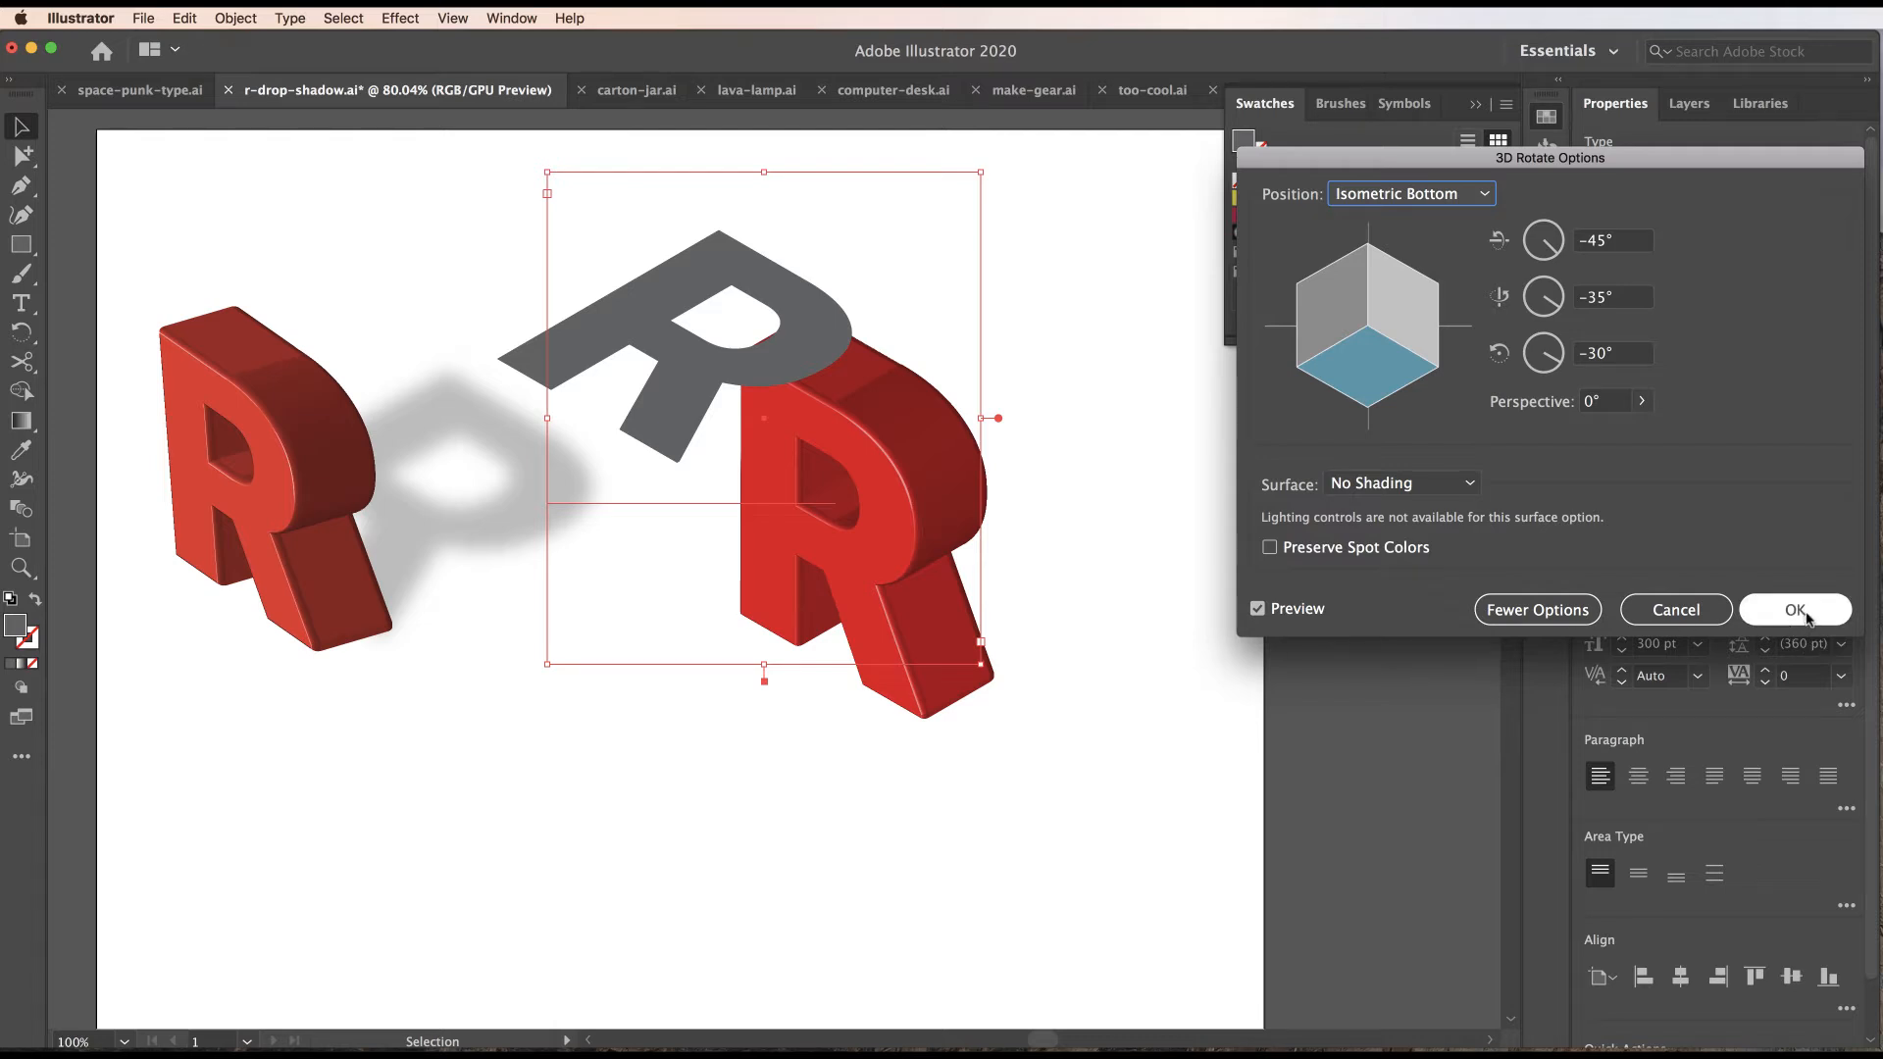
left_click(1808, 618)
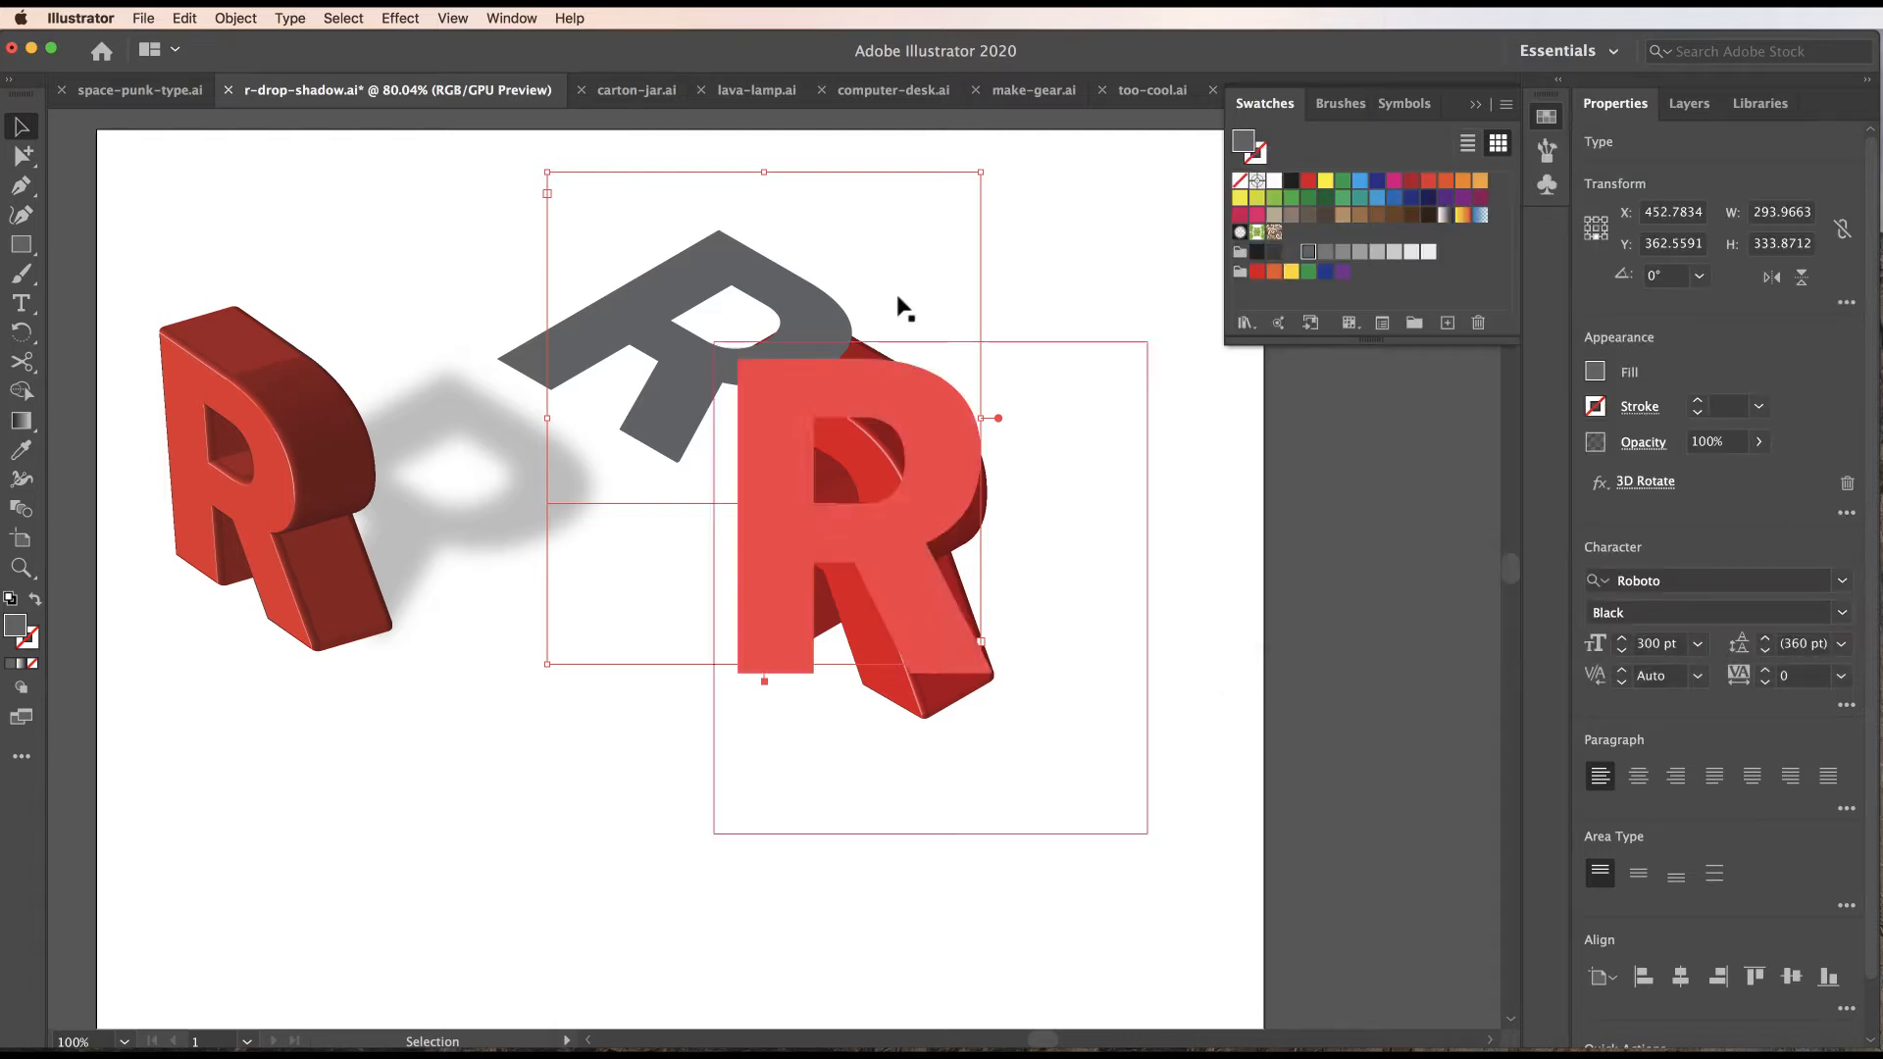
Move the flattened gray R down to the right of the red R and stack it beneath the red R in the demo layer.
left_click_drag(810, 352, 1169, 541)
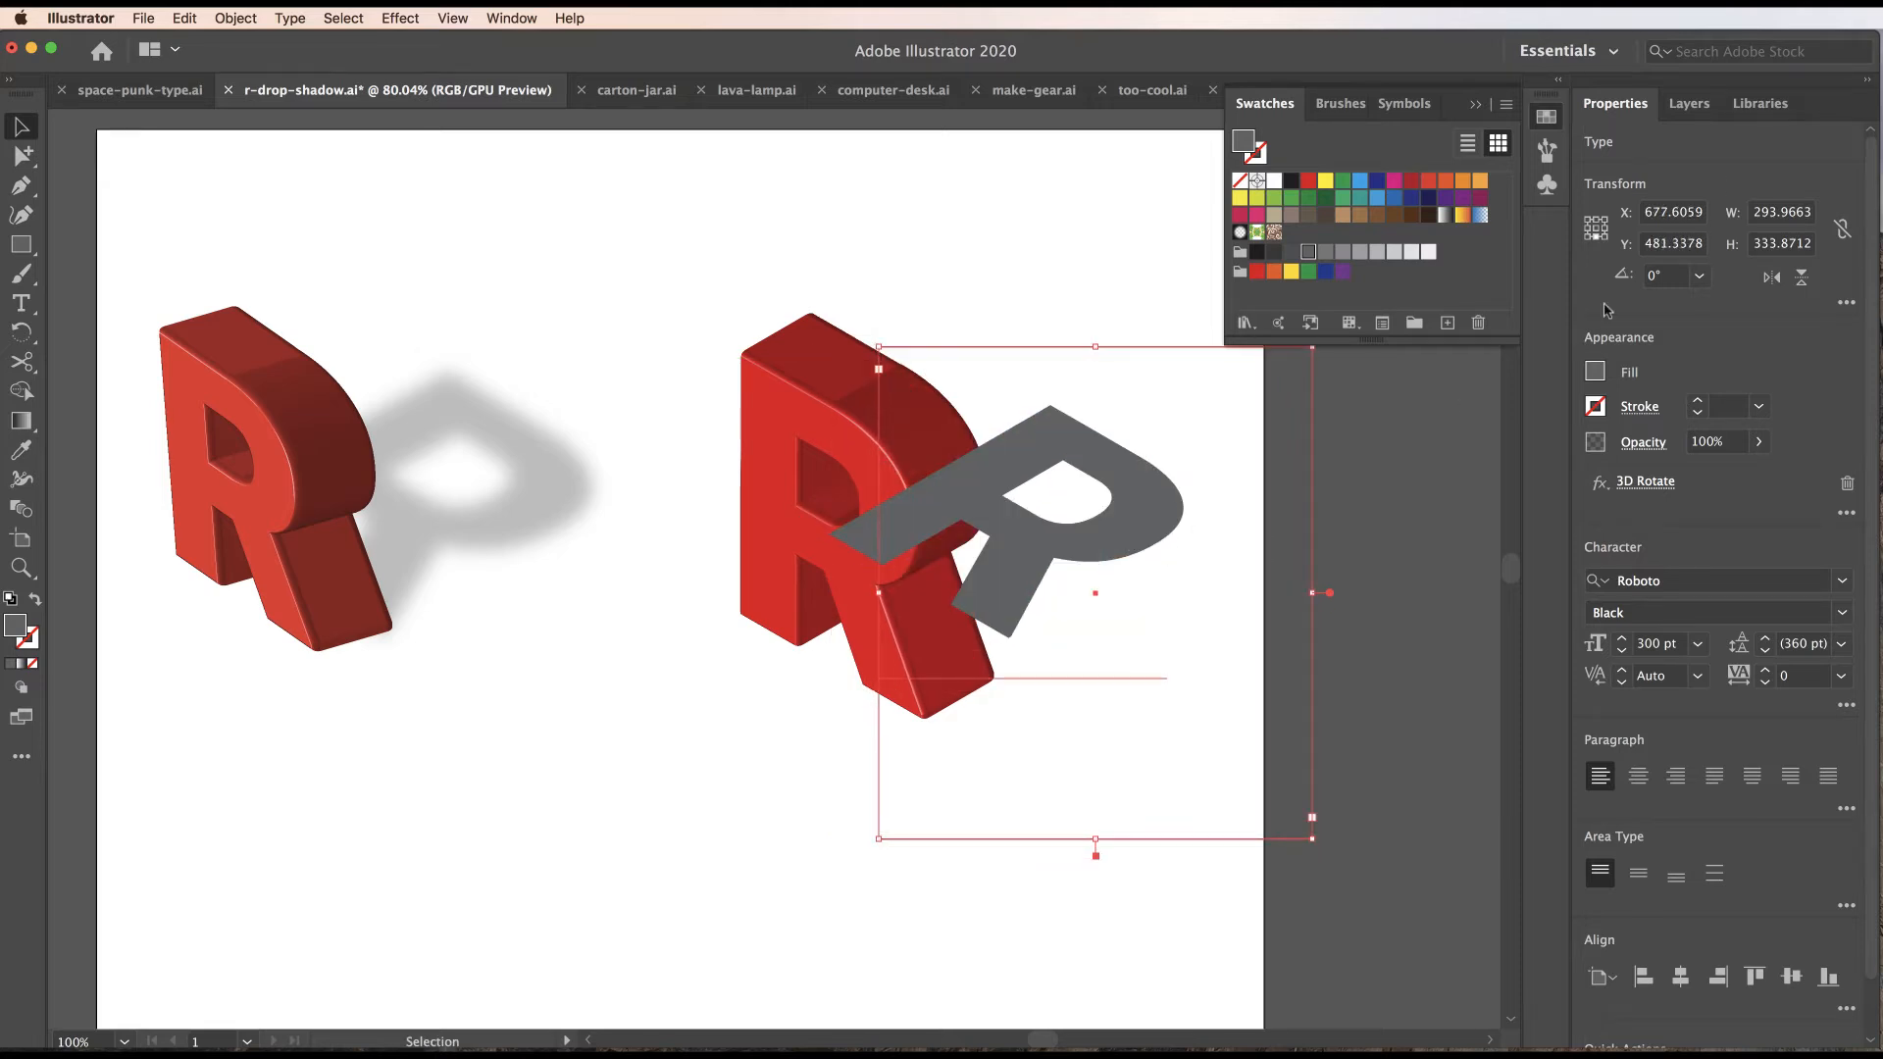
left_click(1704, 106)
left_click_drag(1751, 172, 1746, 213)
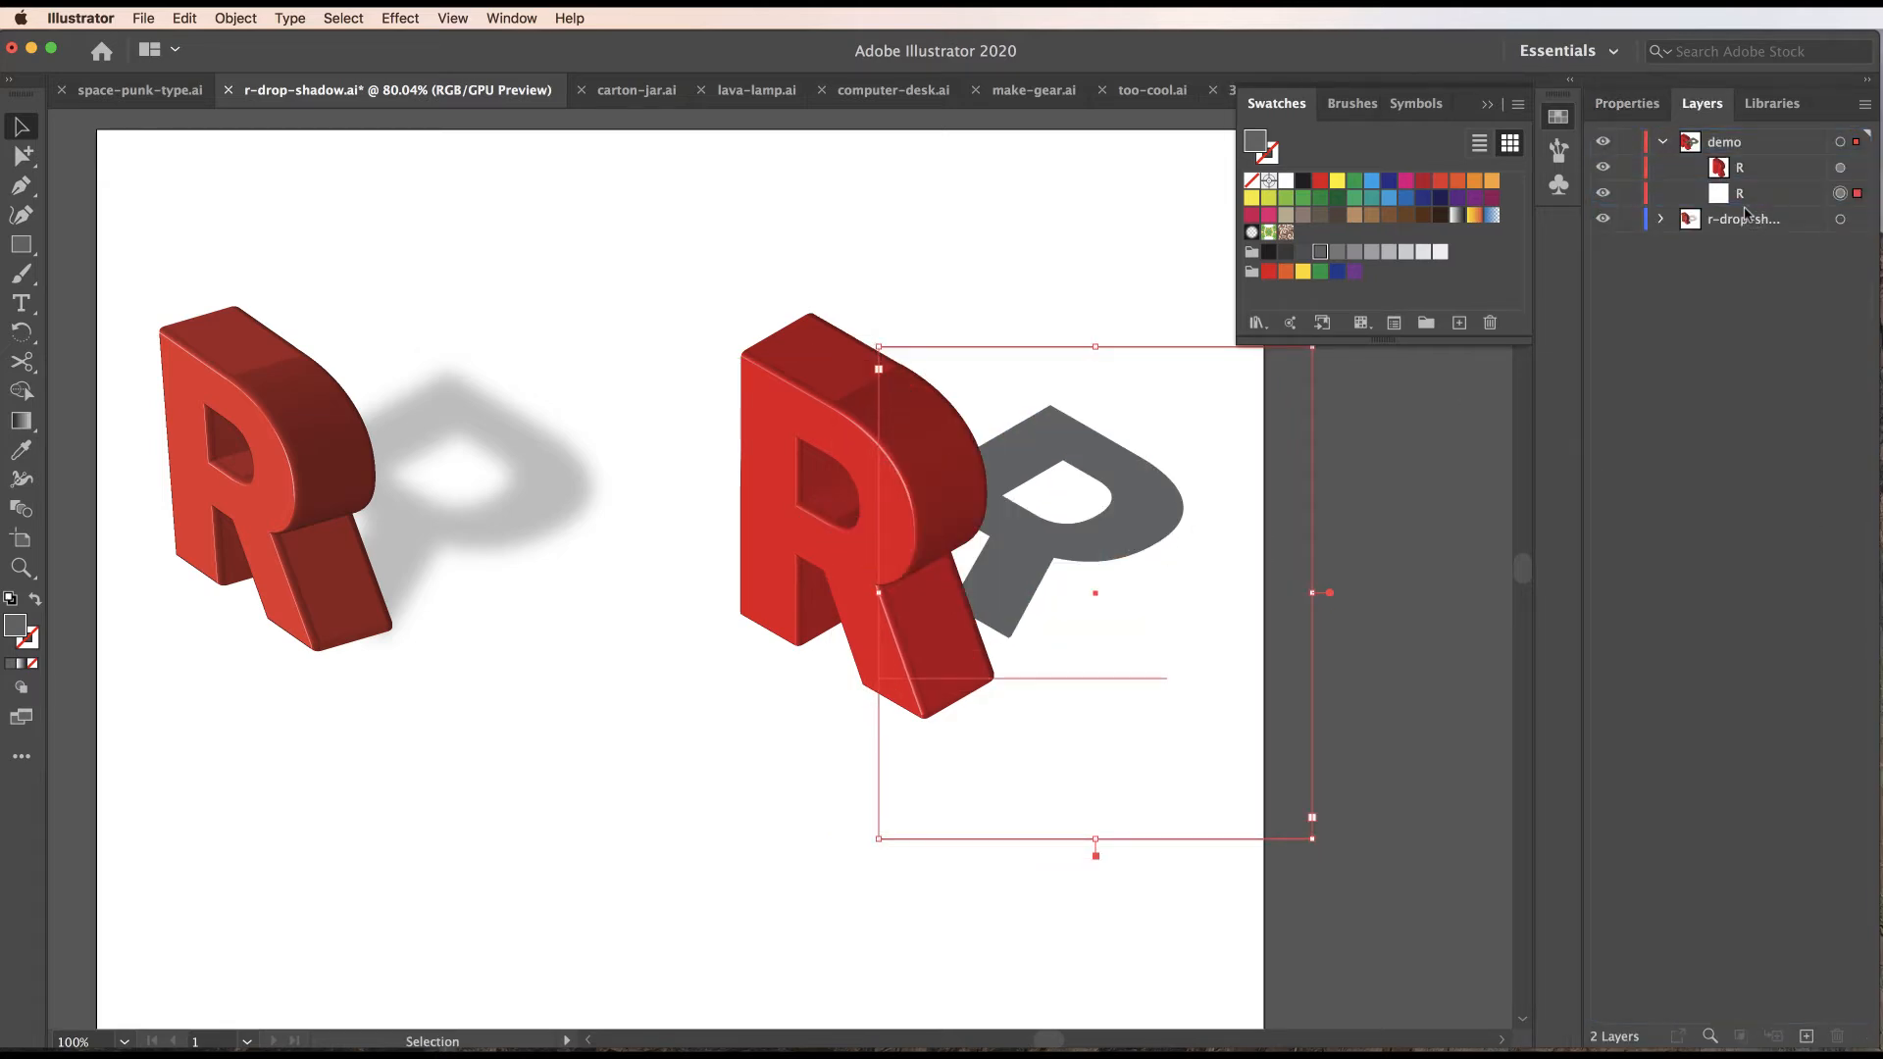
Apply a Gaussian Blur effect with a 25-pixel radius to the flattened gray R.
left_click_drag(1143, 520, 1143, 512)
left_click(389, 22)
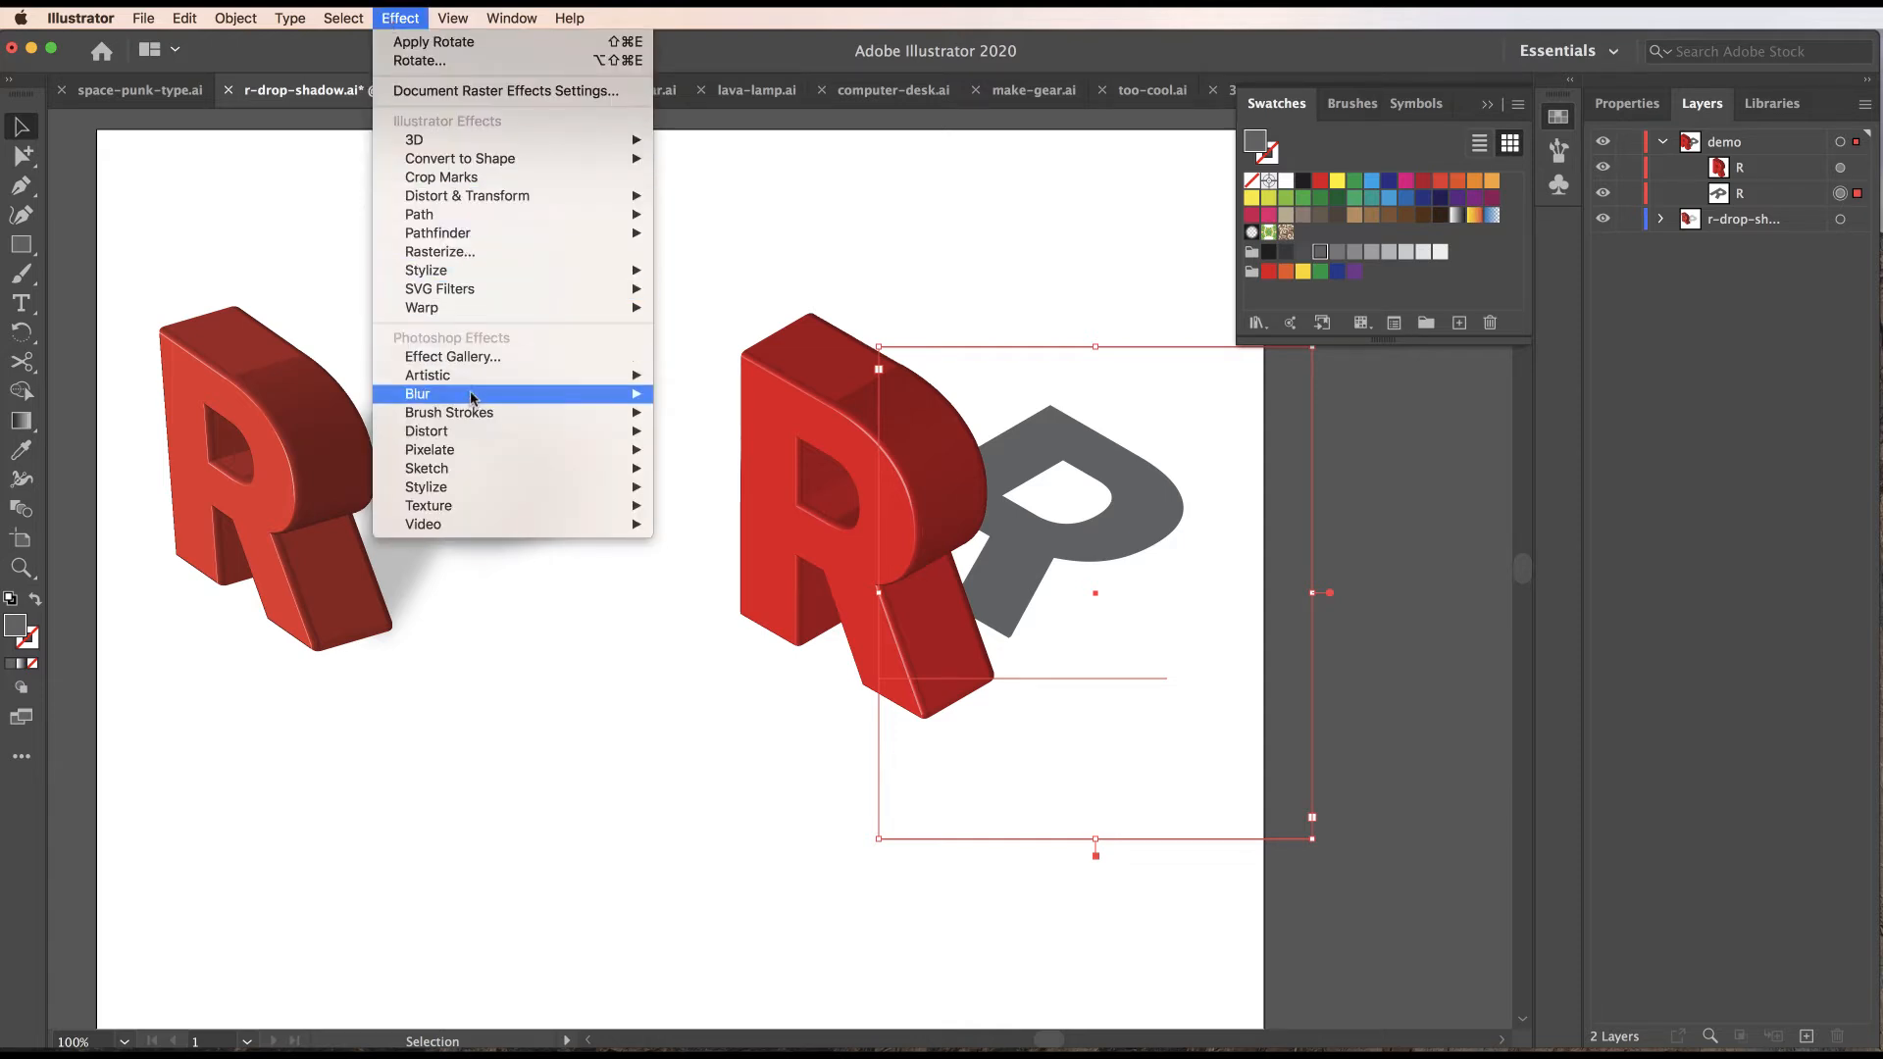
mouse_move(473, 397)
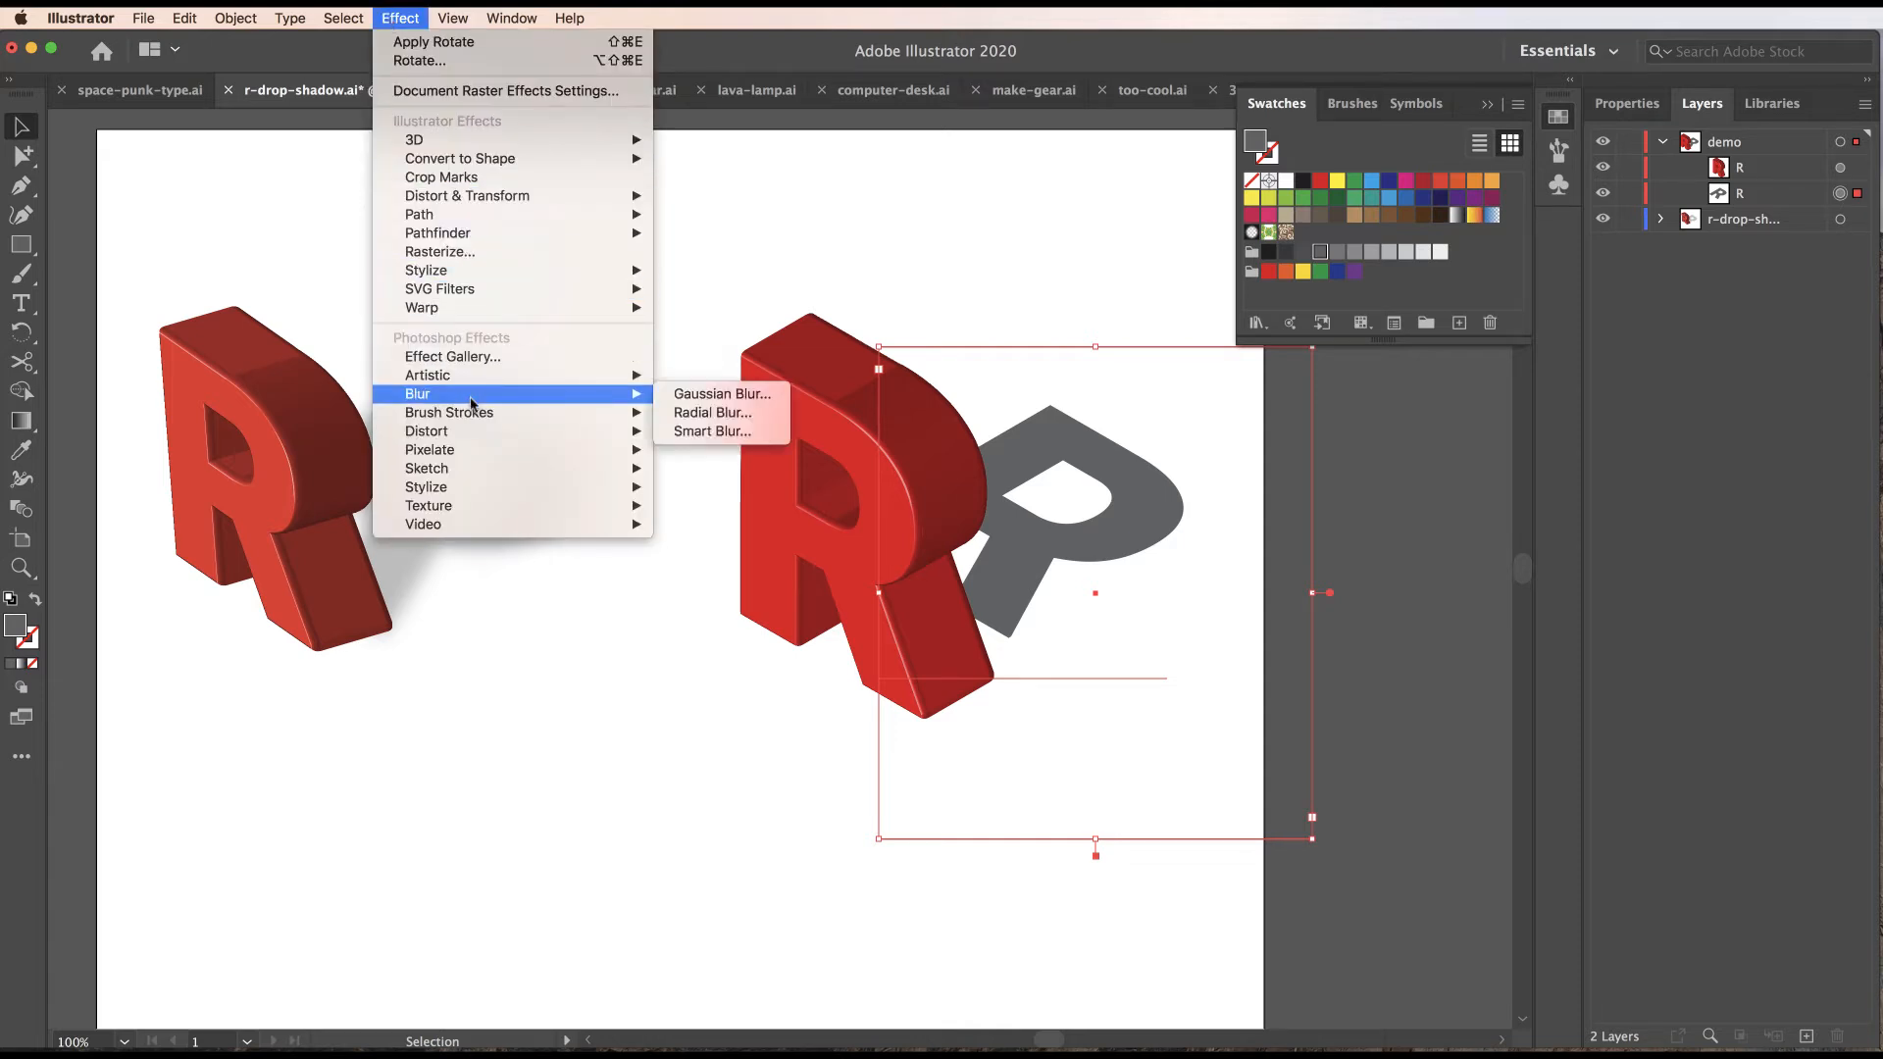
left_click(693, 398)
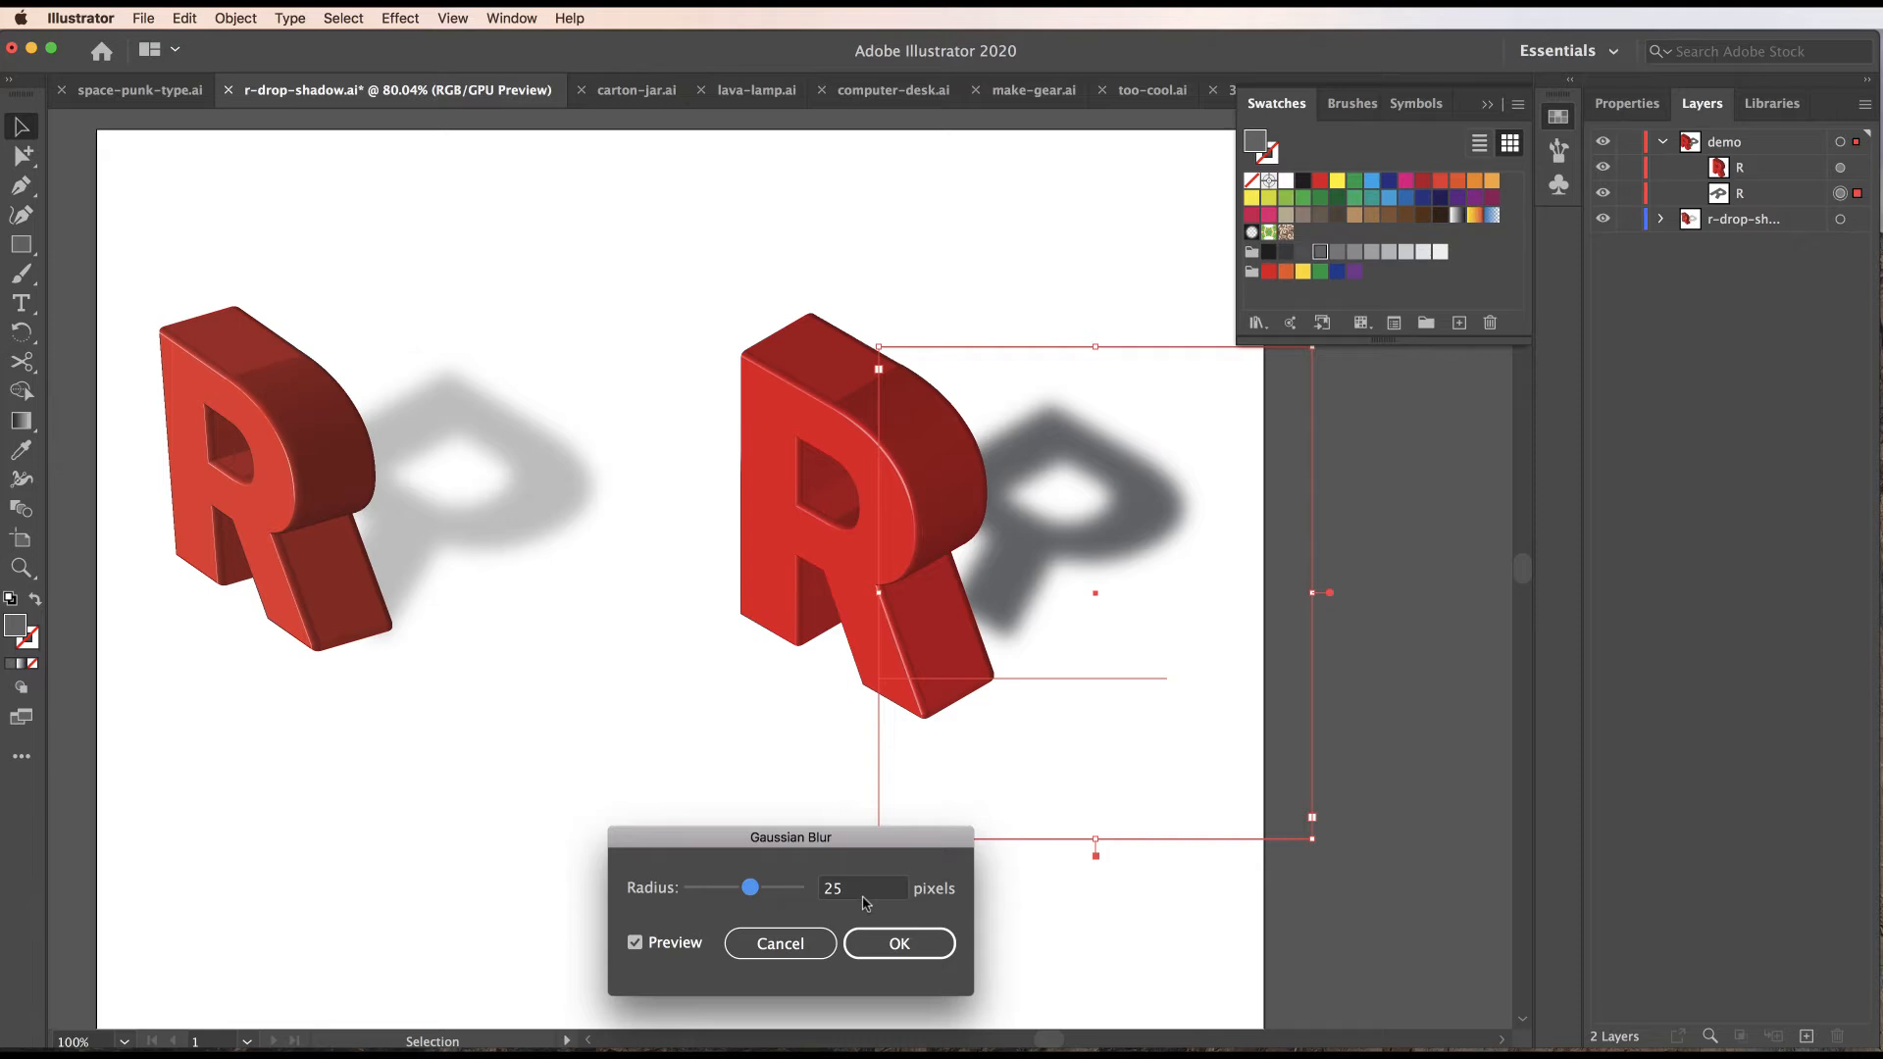
left_click(896, 945)
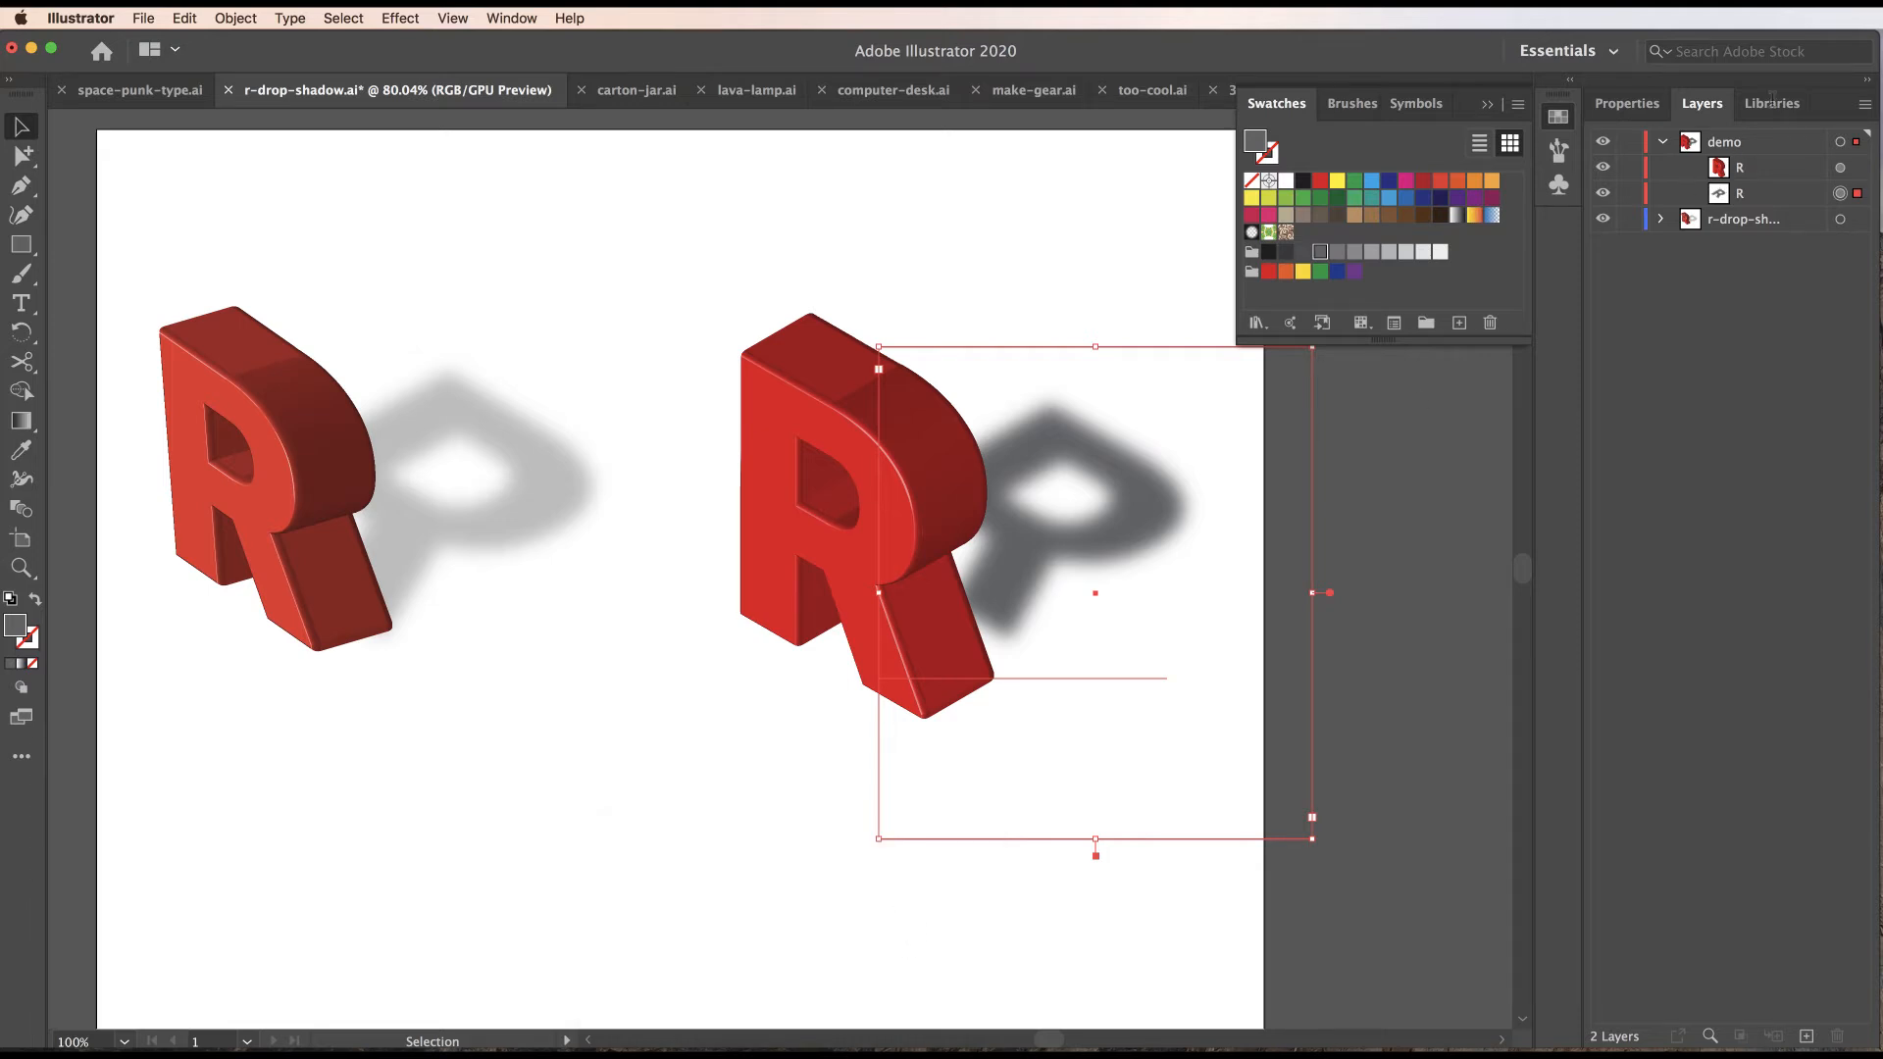
Set the opacity of the blurred gray R to 60%.
left_click(1656, 103)
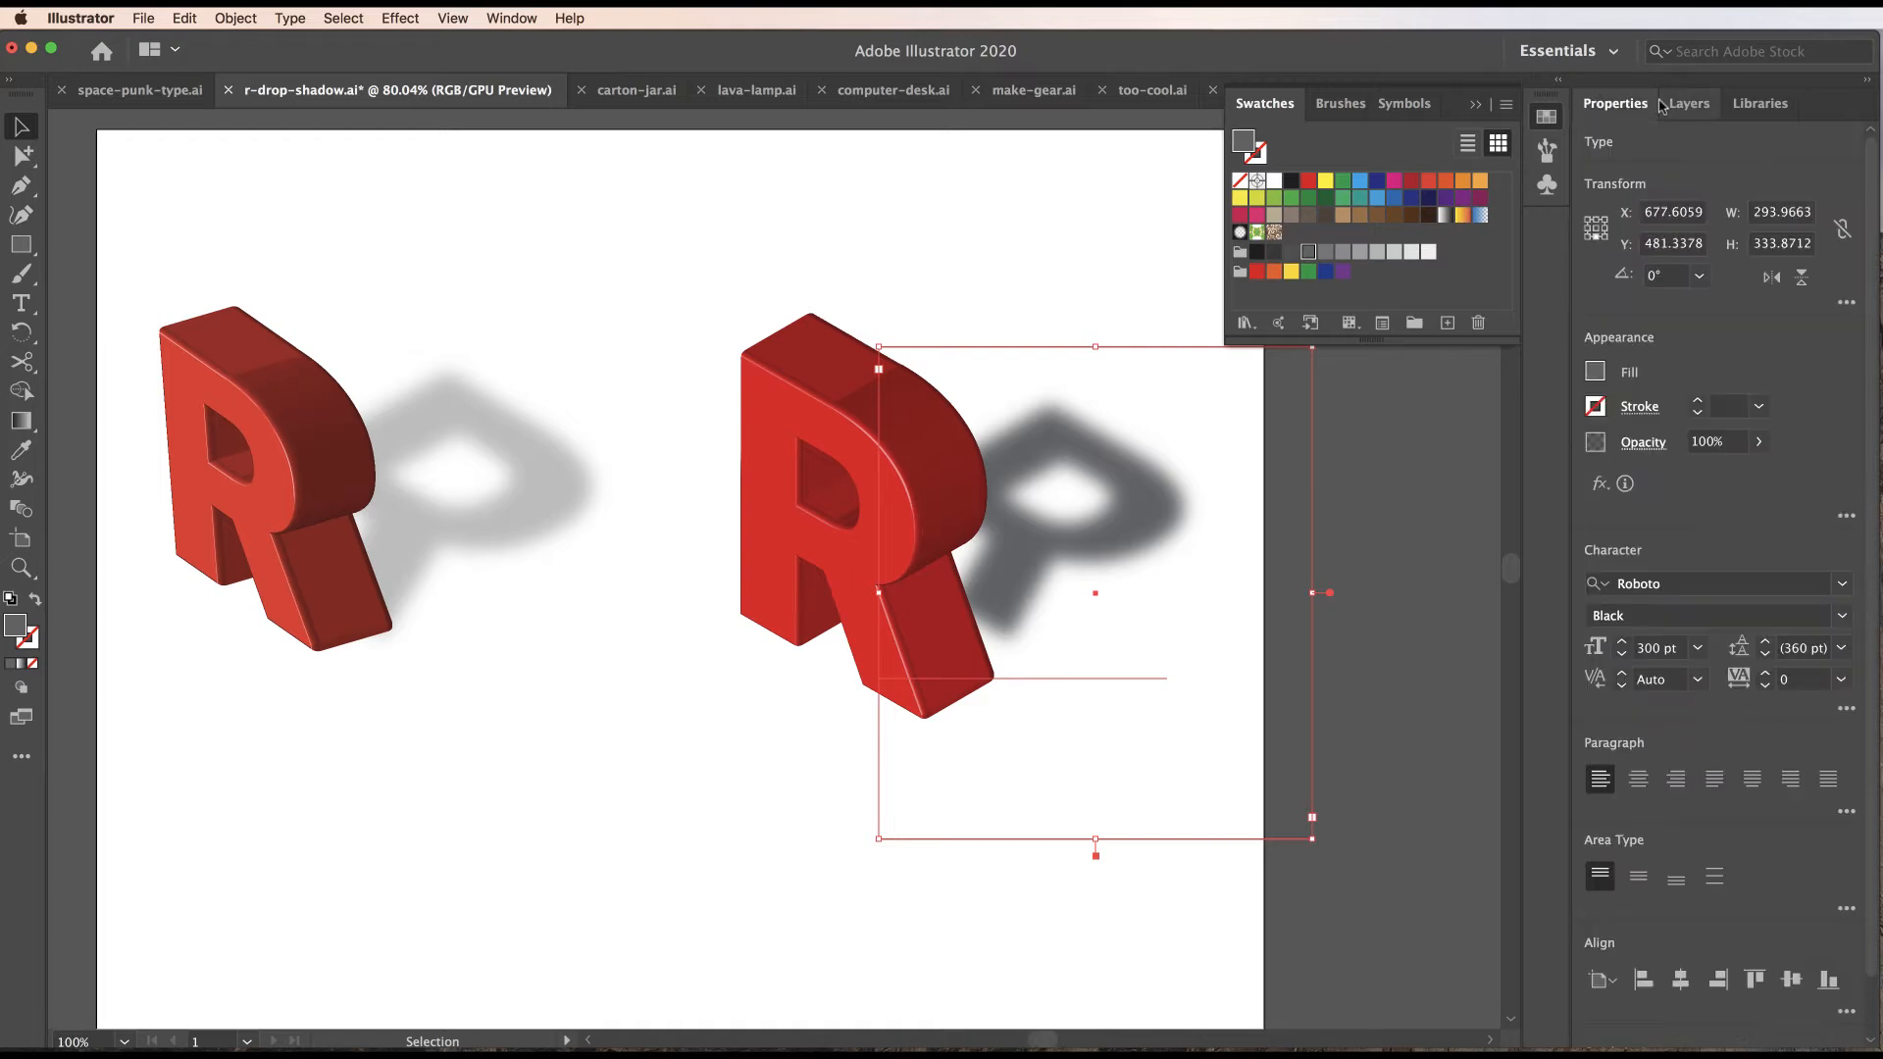
left_click(1733, 448)
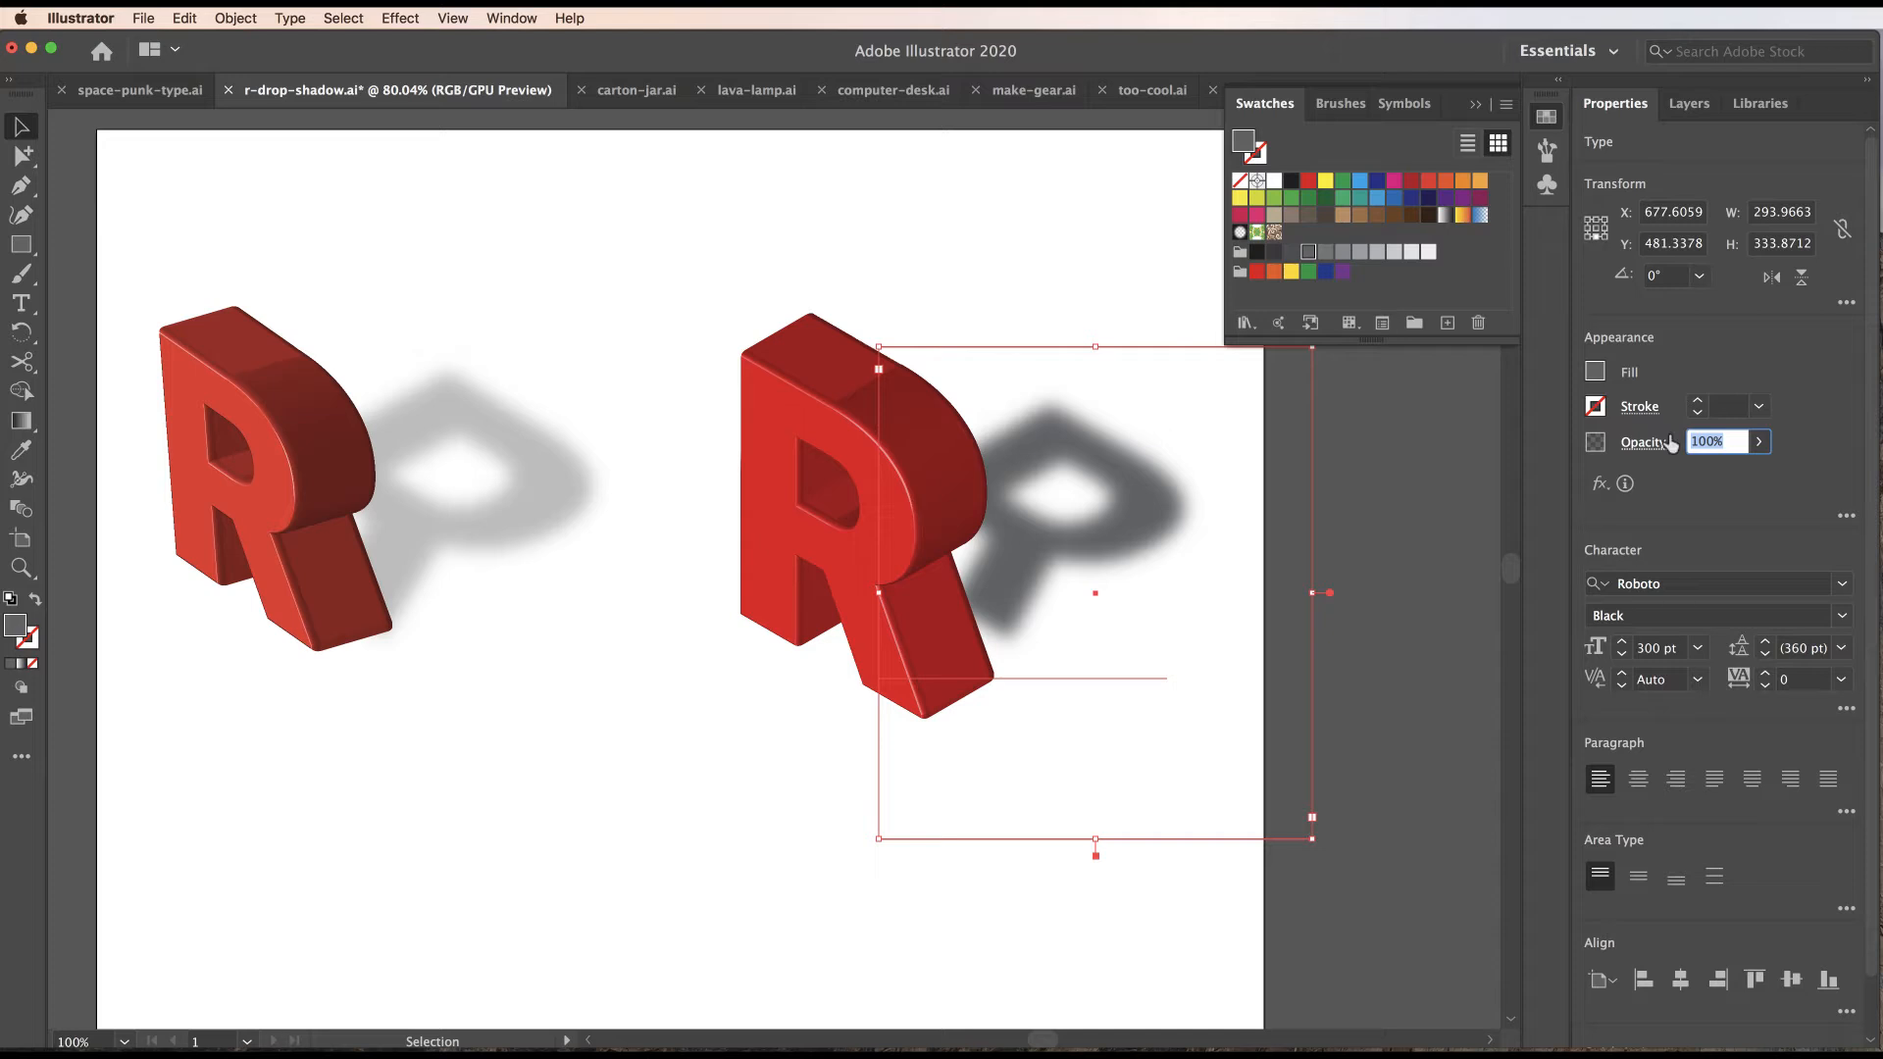
type("60")
key("Tab")
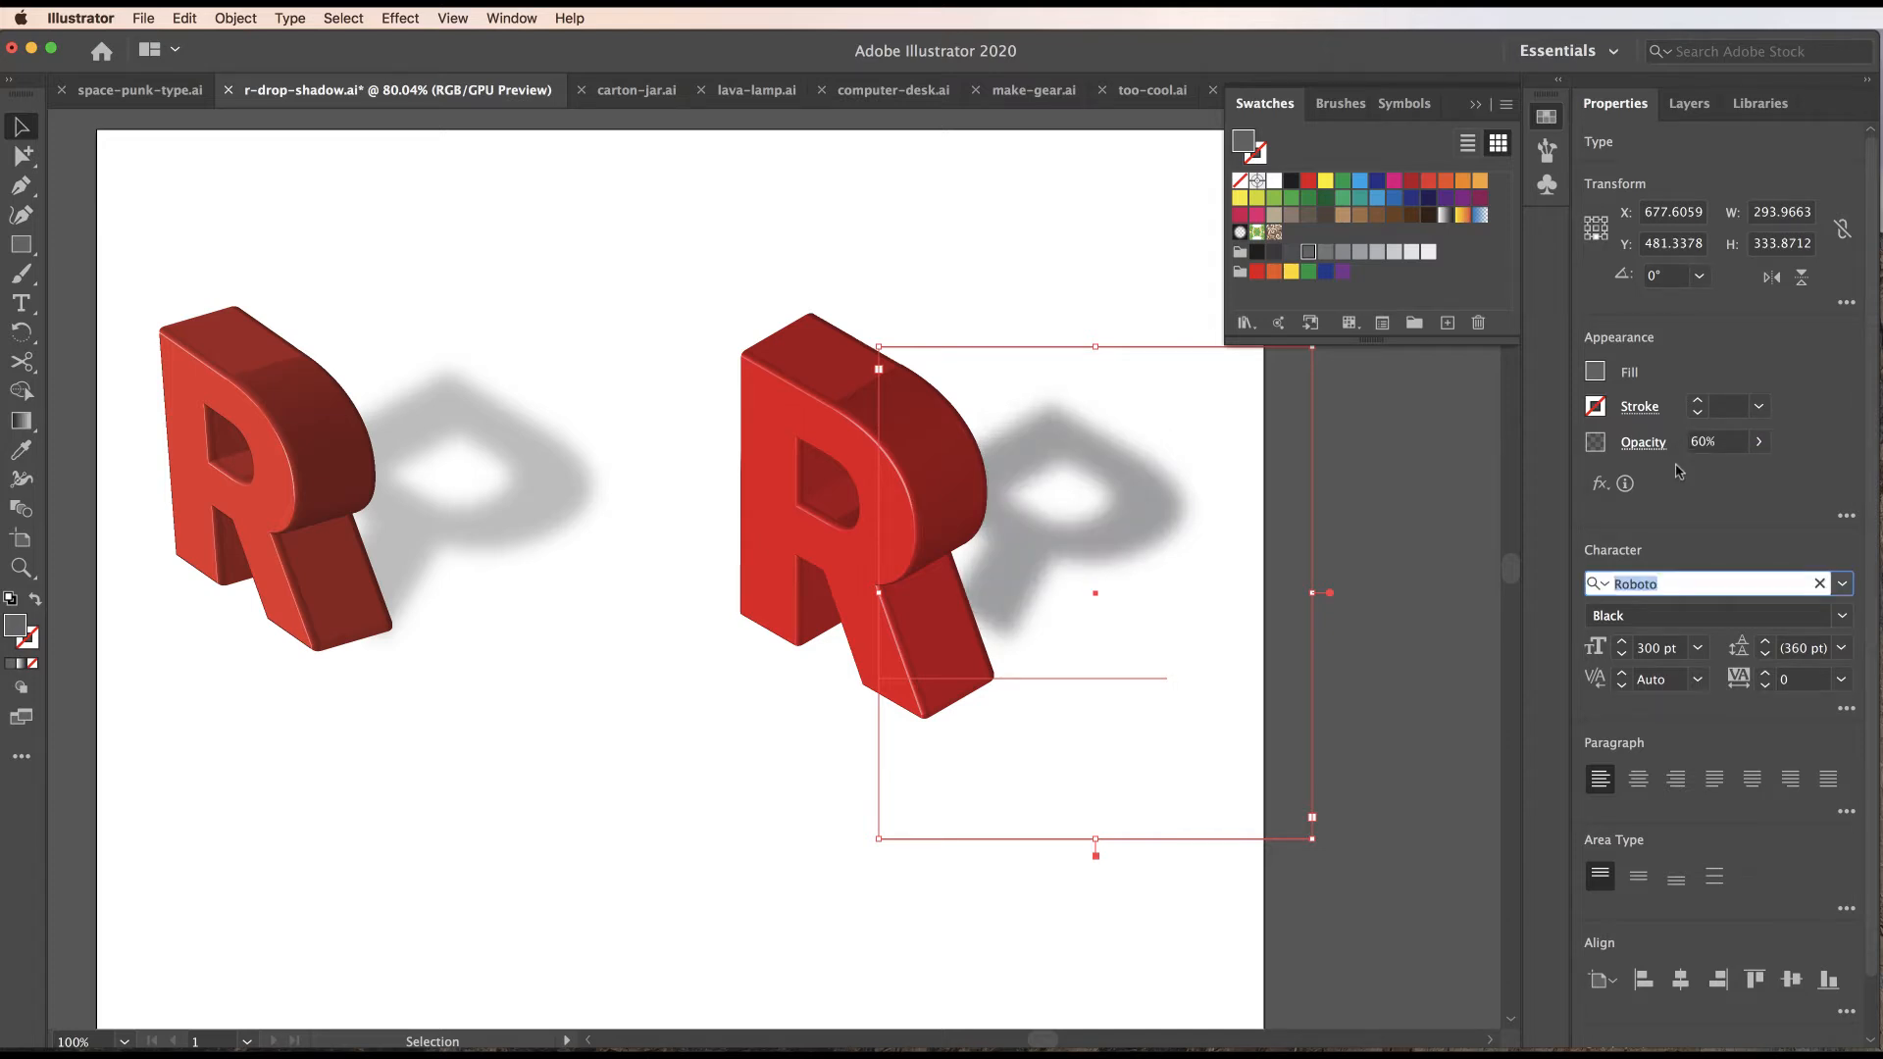
Nudge the extruded red R down by about 4 pt.
left_click(1088, 262)
left_click(1139, 516)
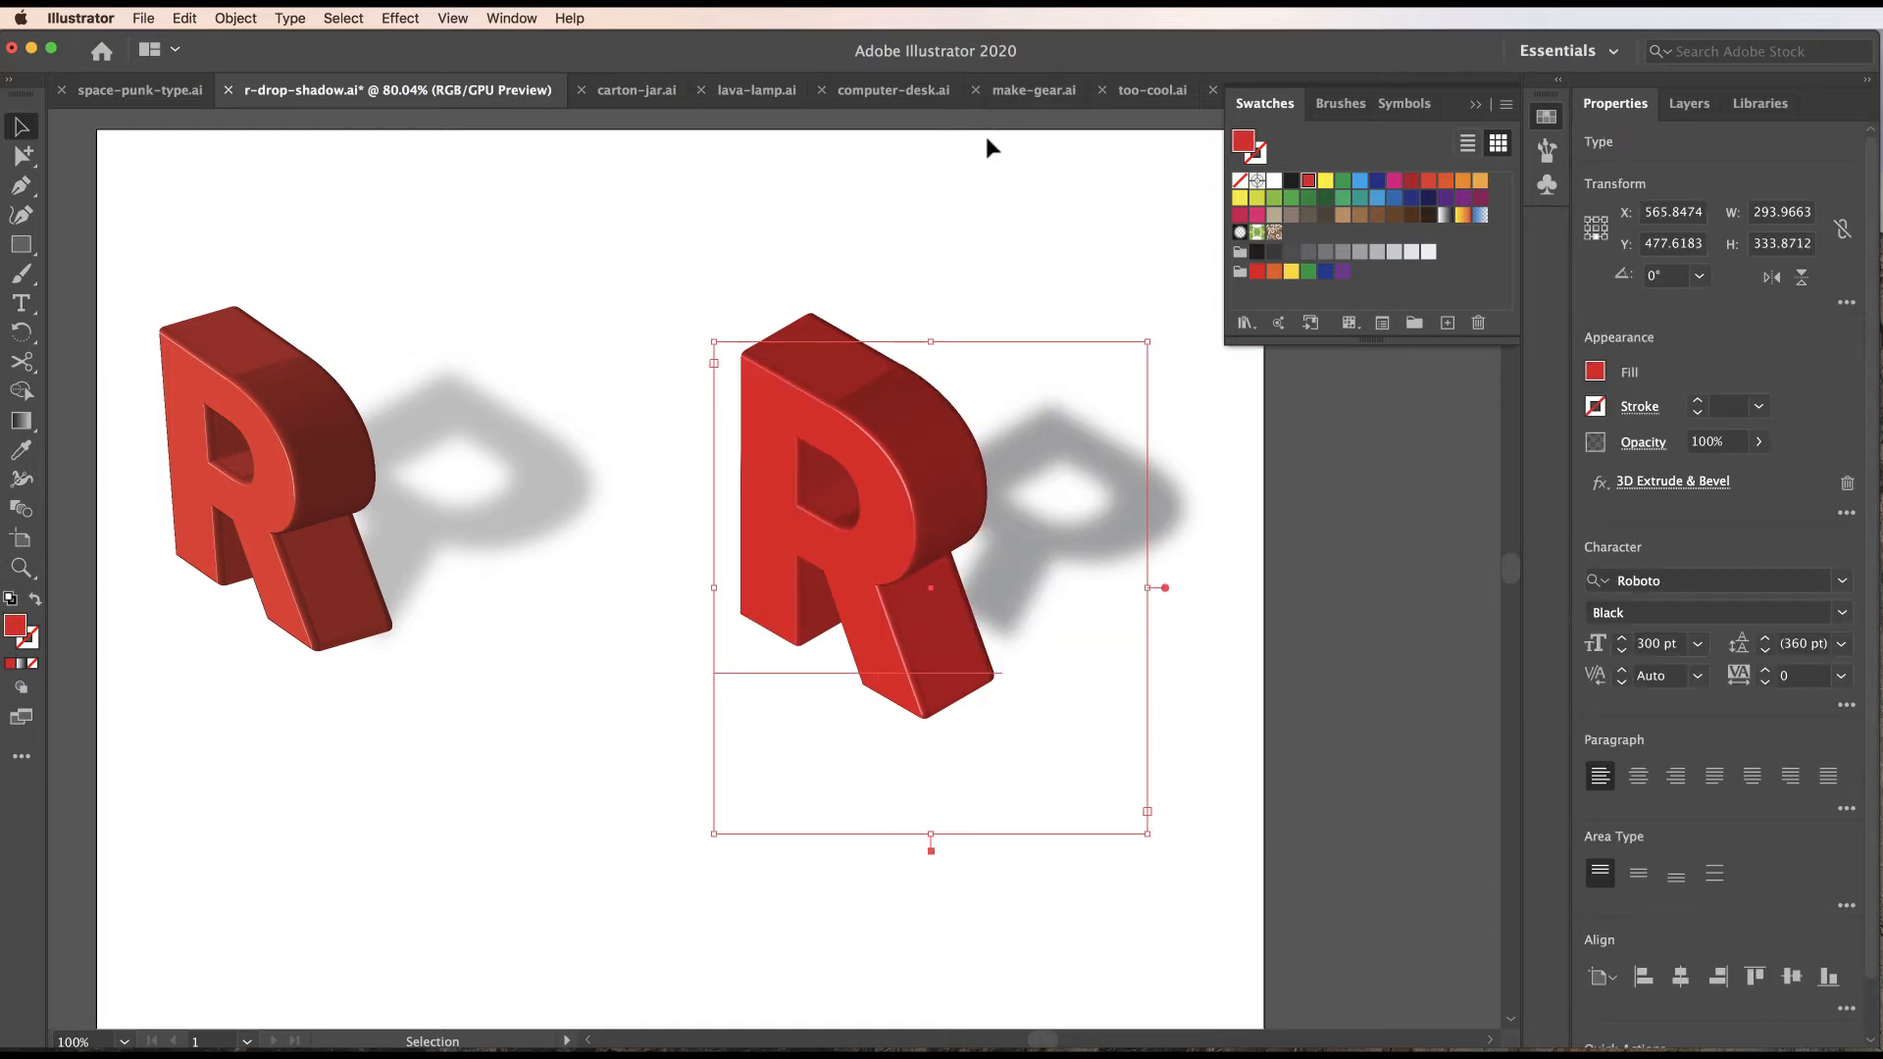
key("Down")
key("Down")
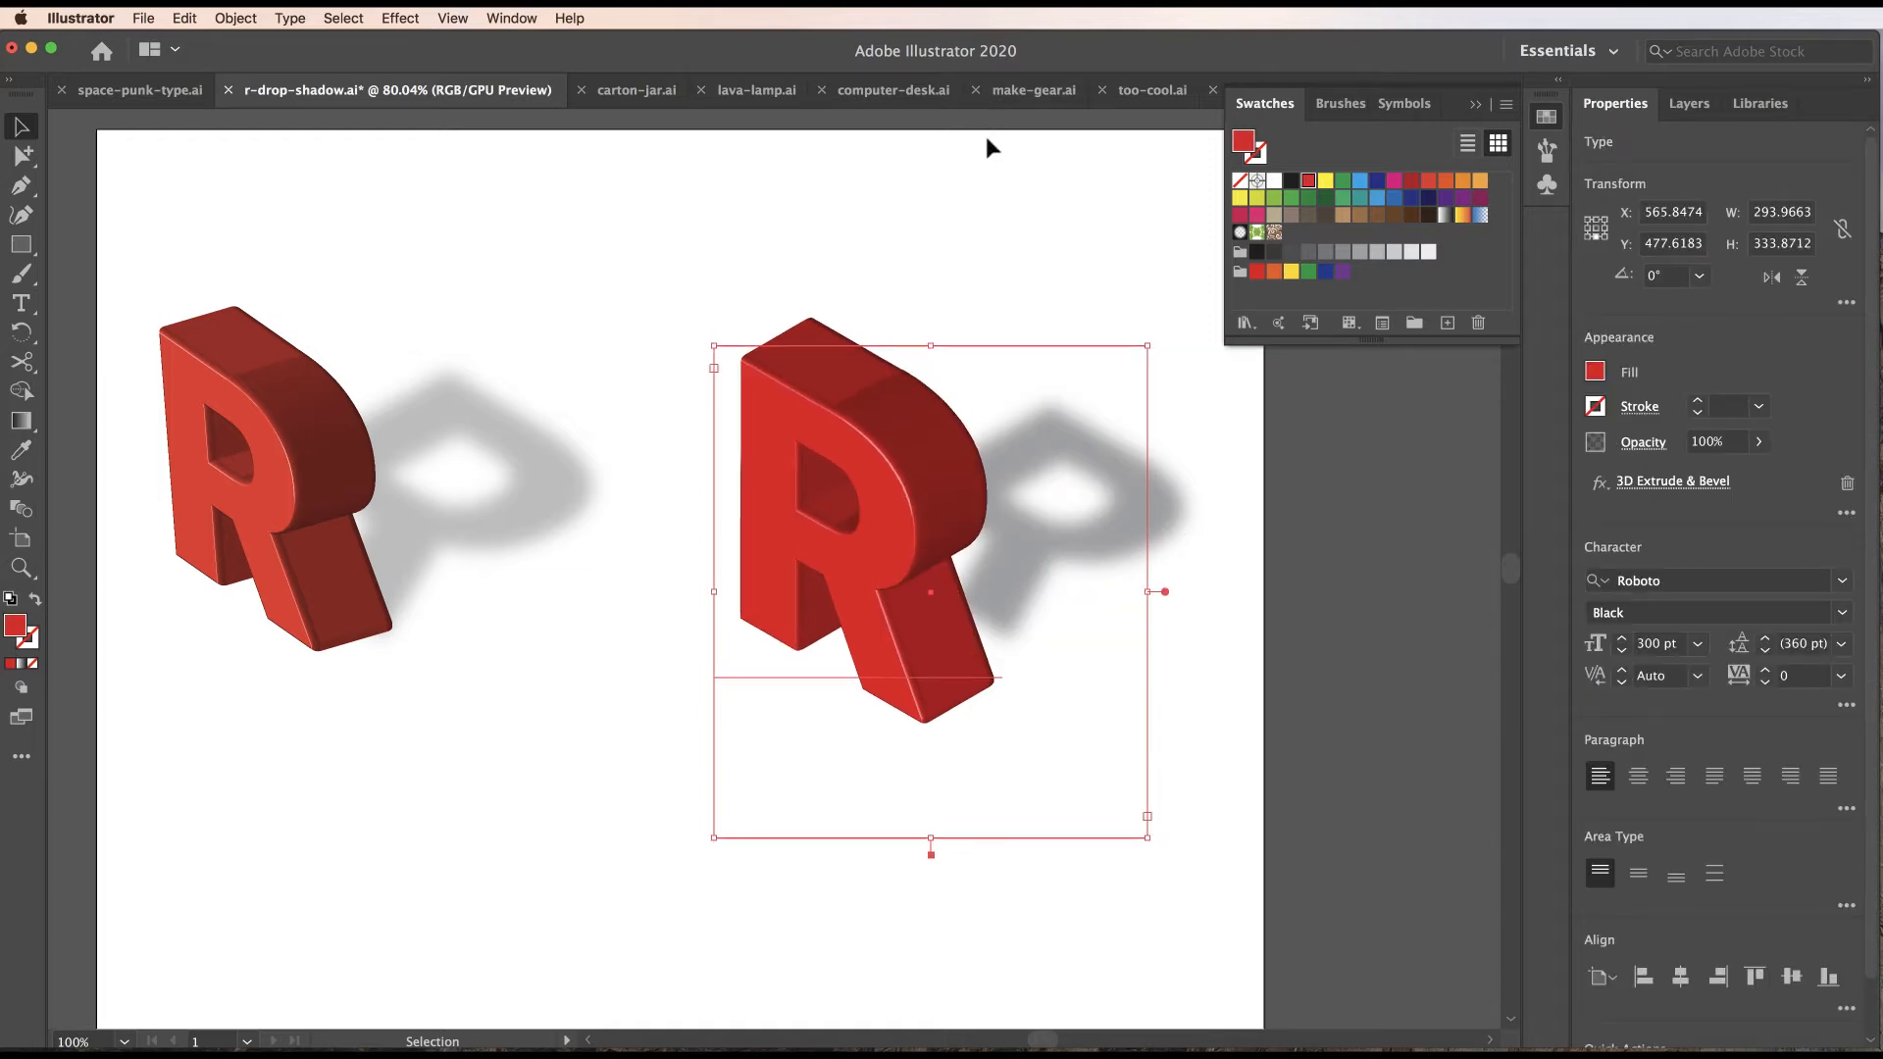
Nudge the blurred gray shadow about 29 pt down and 7 pt to the left, closer to the foot of the red R.
left_click(1047, 509)
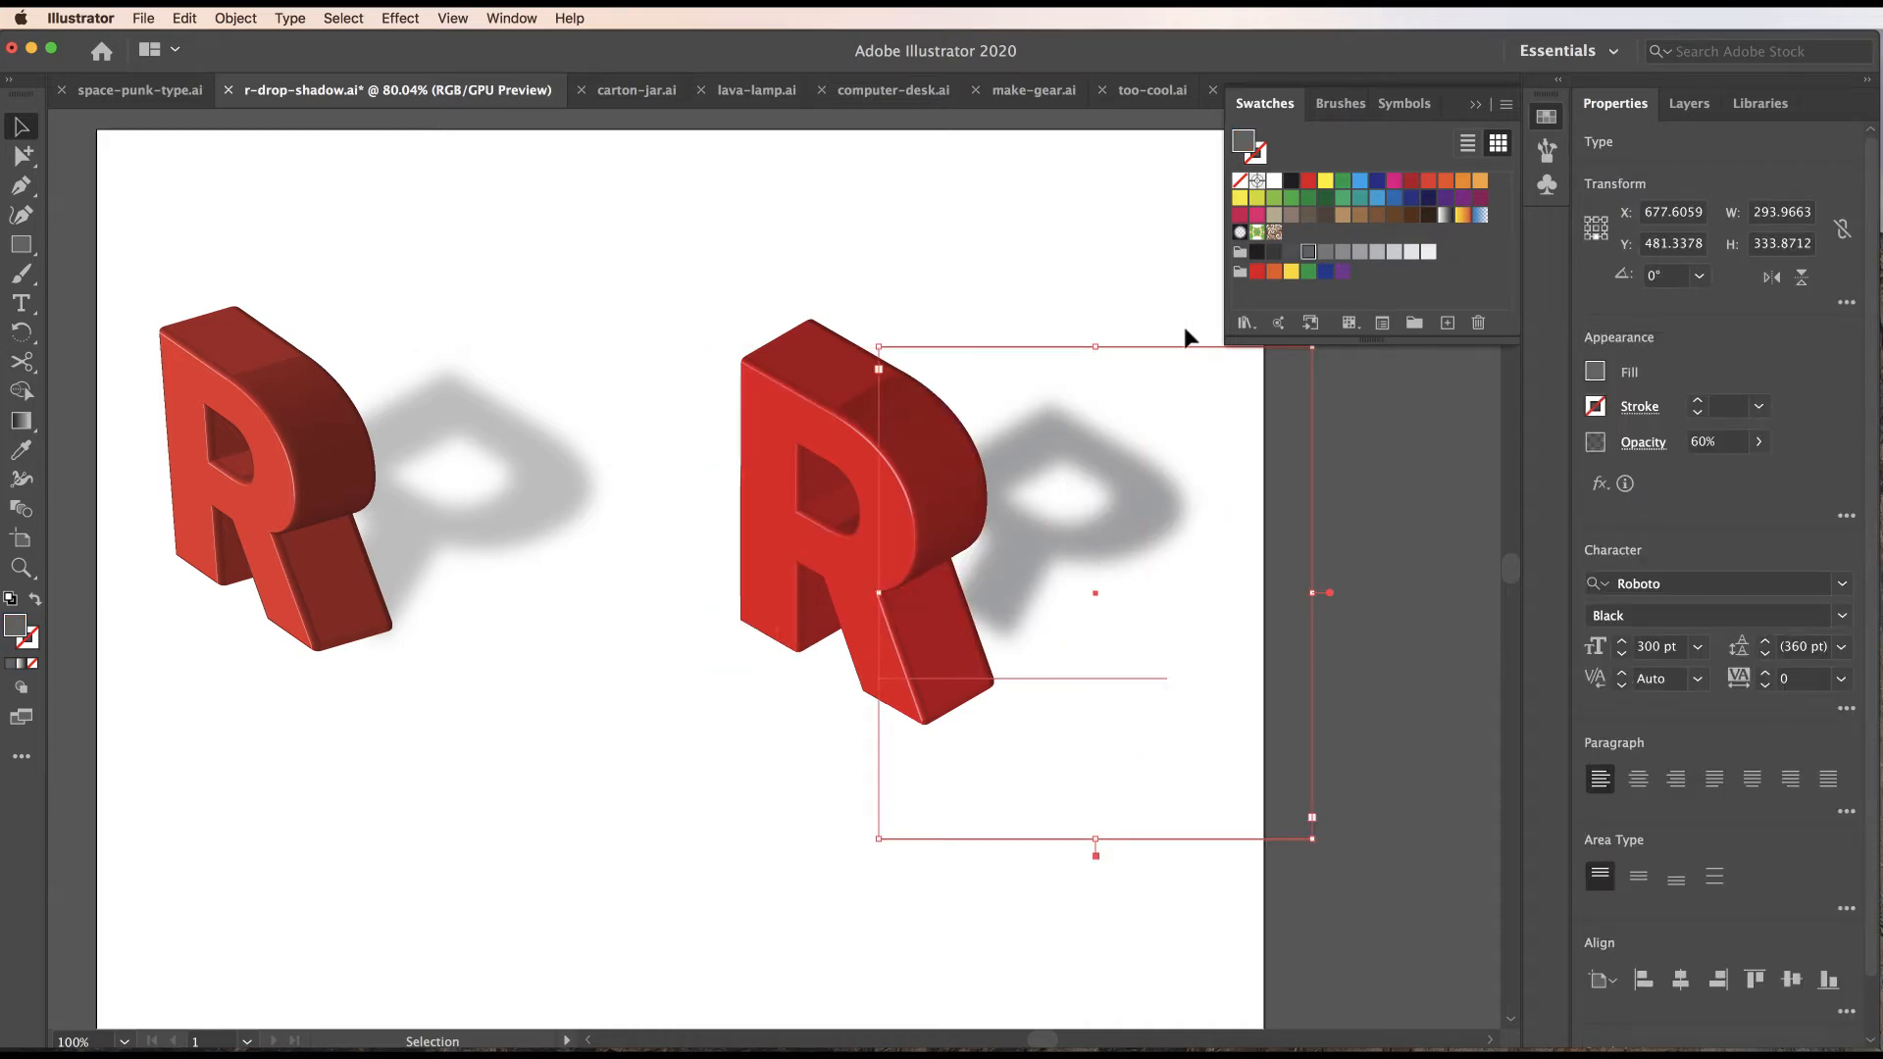
key("shift+Down")
key("shift+Down")
key("shift+Down")
key("shift+Down")
key("shift+Down")
key("Left")
key("Left")
key("Left")
key("Left")
key("Left")
key("Left")
key("Left")
key("Left")
key("Left")
key("Left")
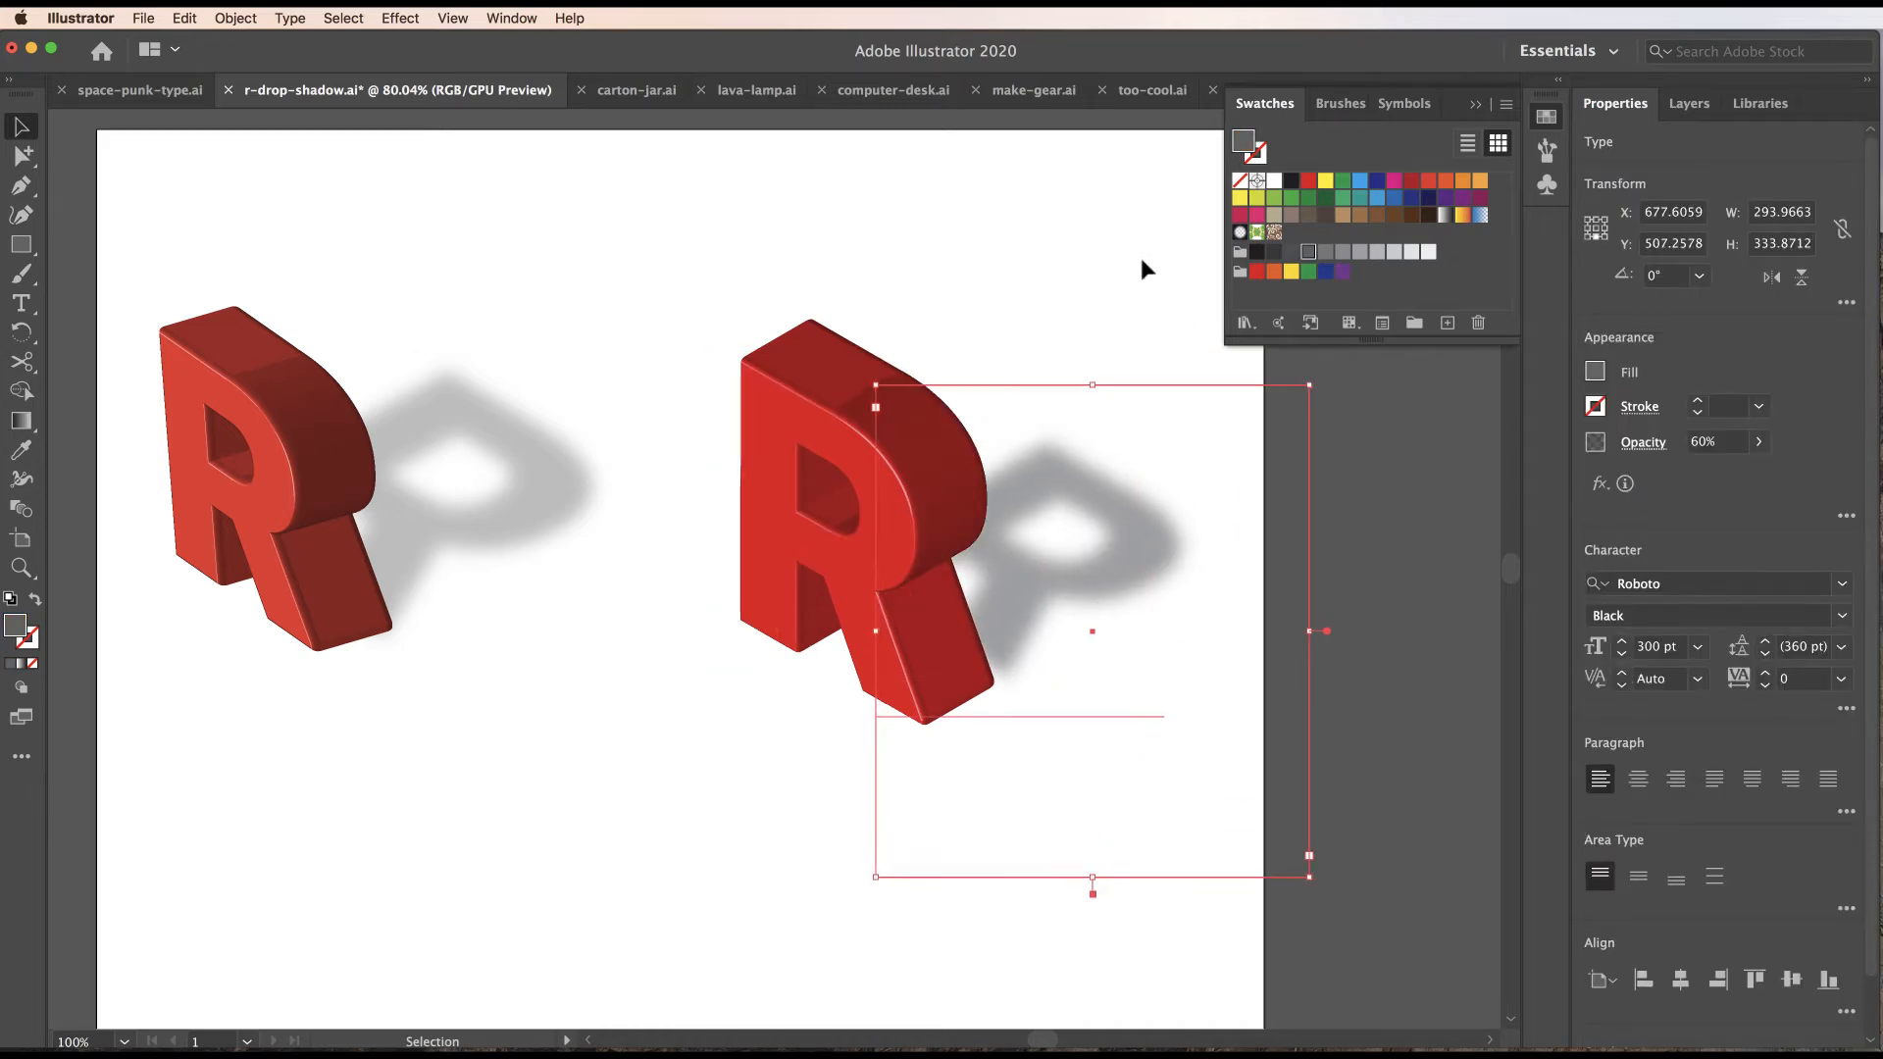
key("Left")
key("Left")
key("Left")
key("Left")
key("Left")
key("Left")
key("Left")
key("Left")
key("Left")
key("Left")
key("Down")
key("Down")
key("Down")
key("Down")
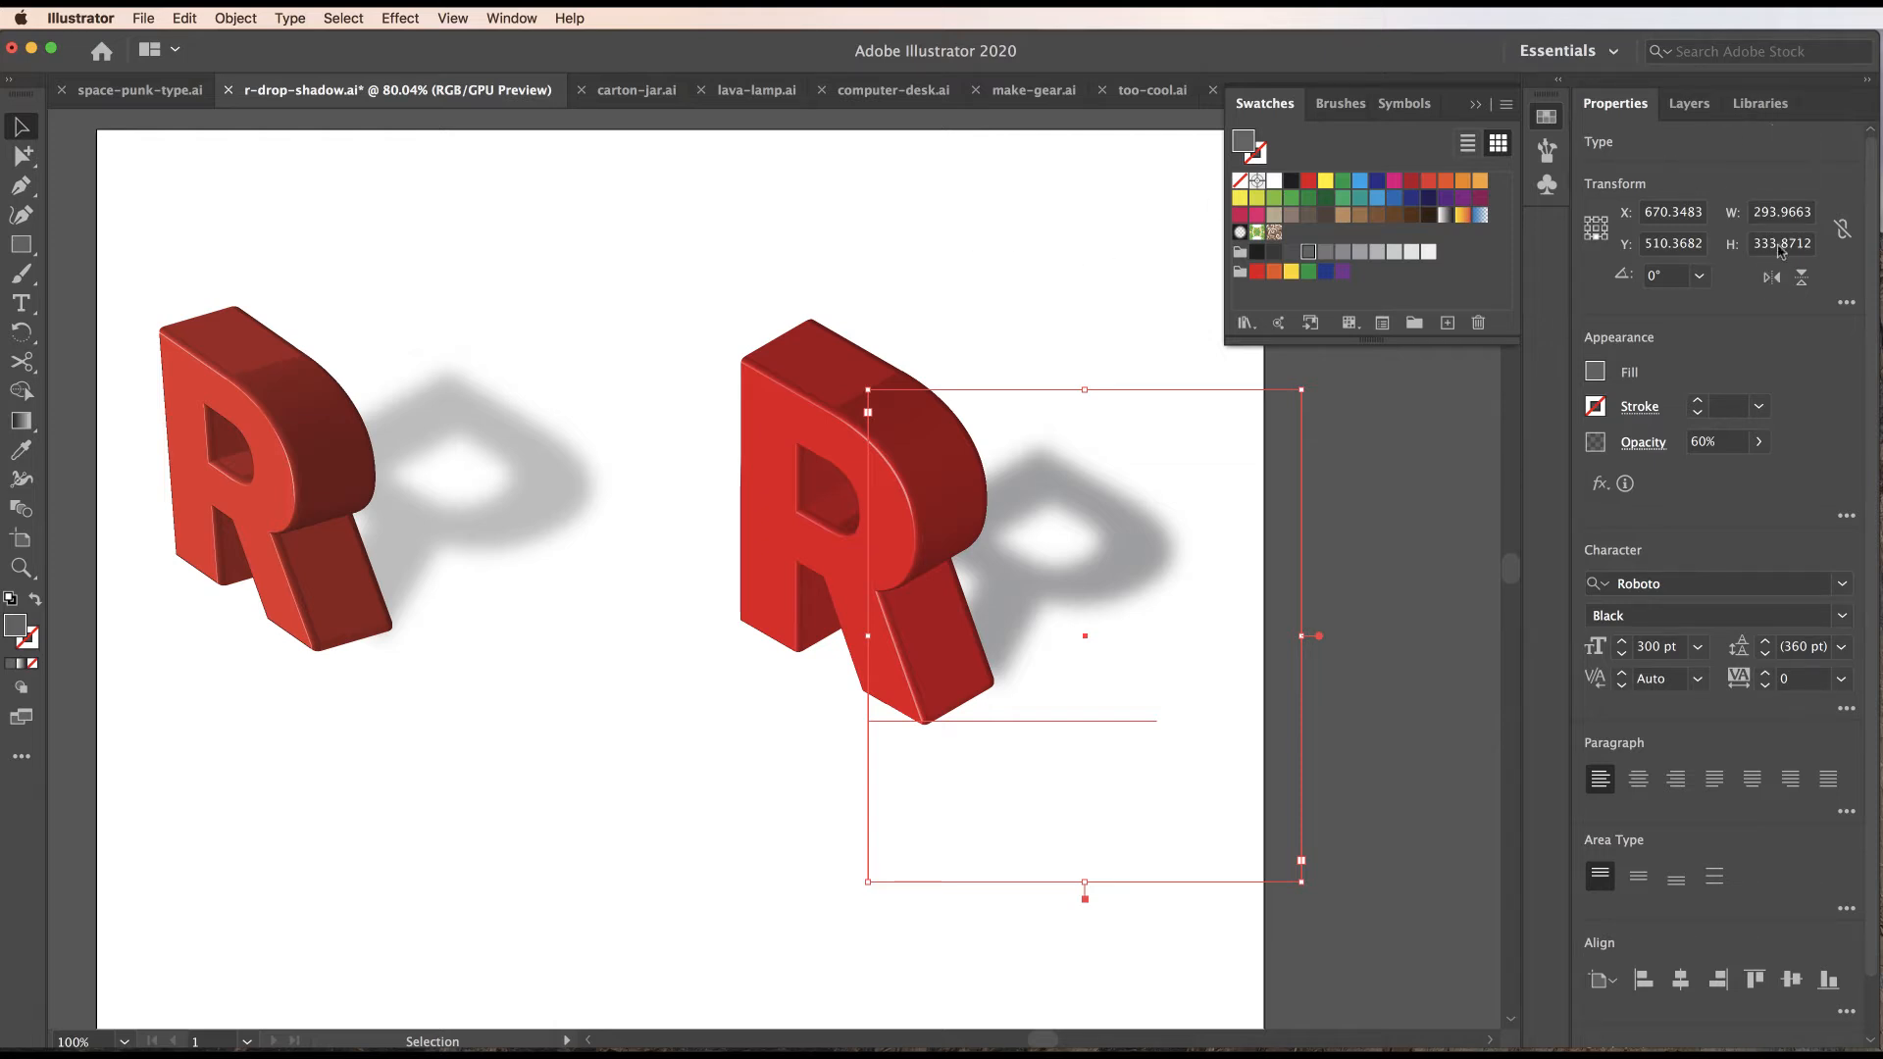
Scale the gray shadow R proportionally to a height of 400 pt.
left_click_drag(1765, 244, 1830, 257)
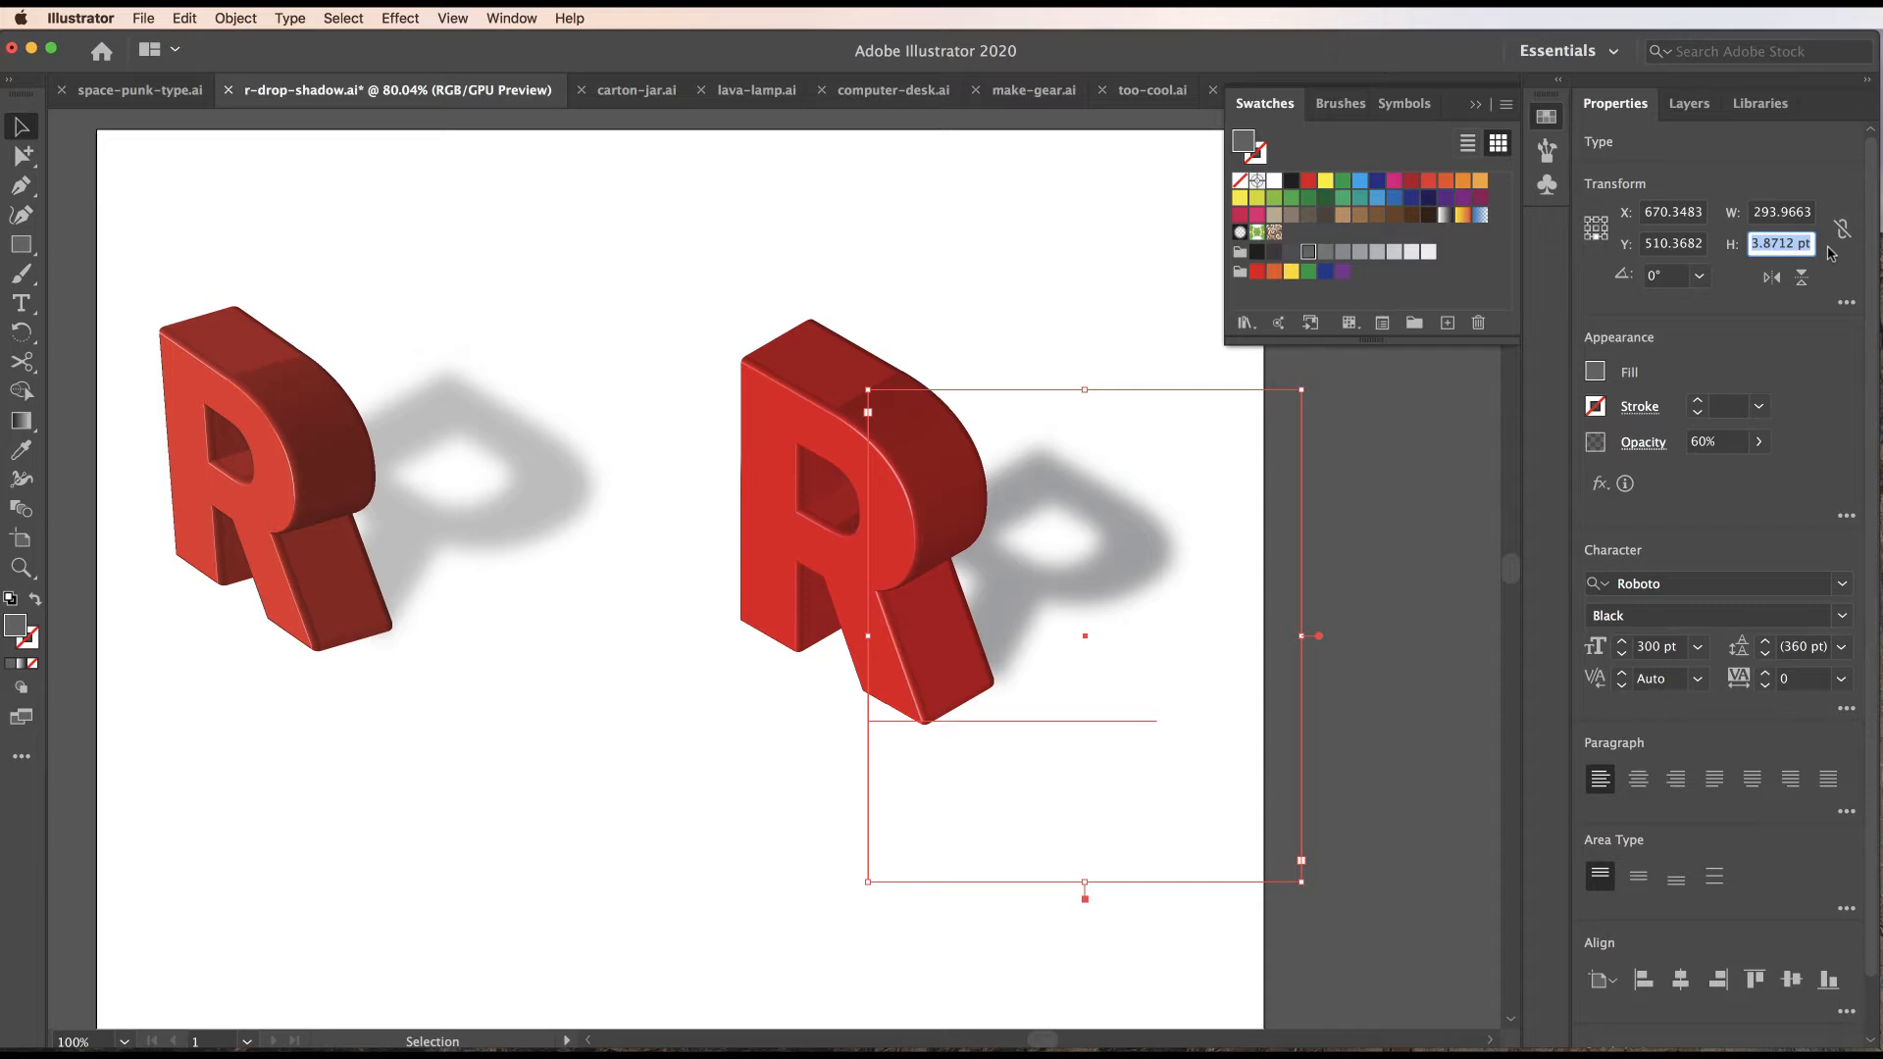
type("400")
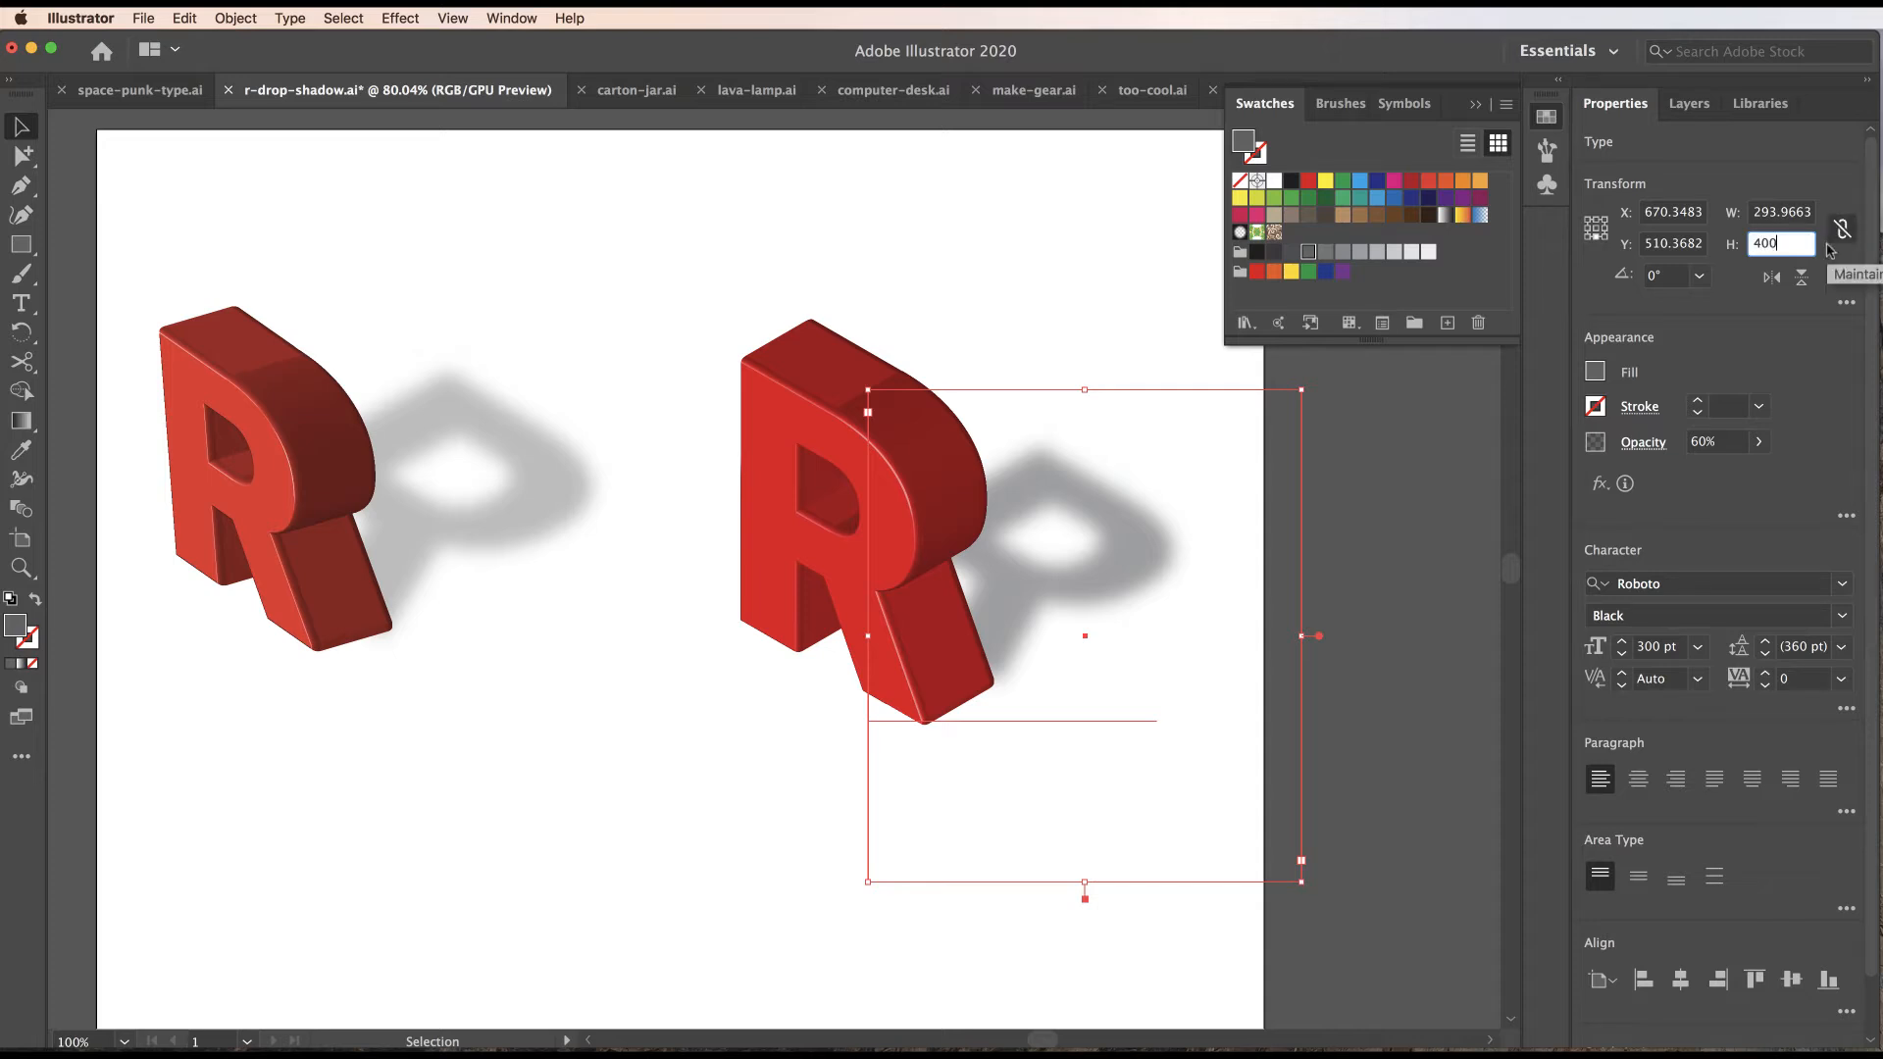
key("Return")
left_click(1022, 208)
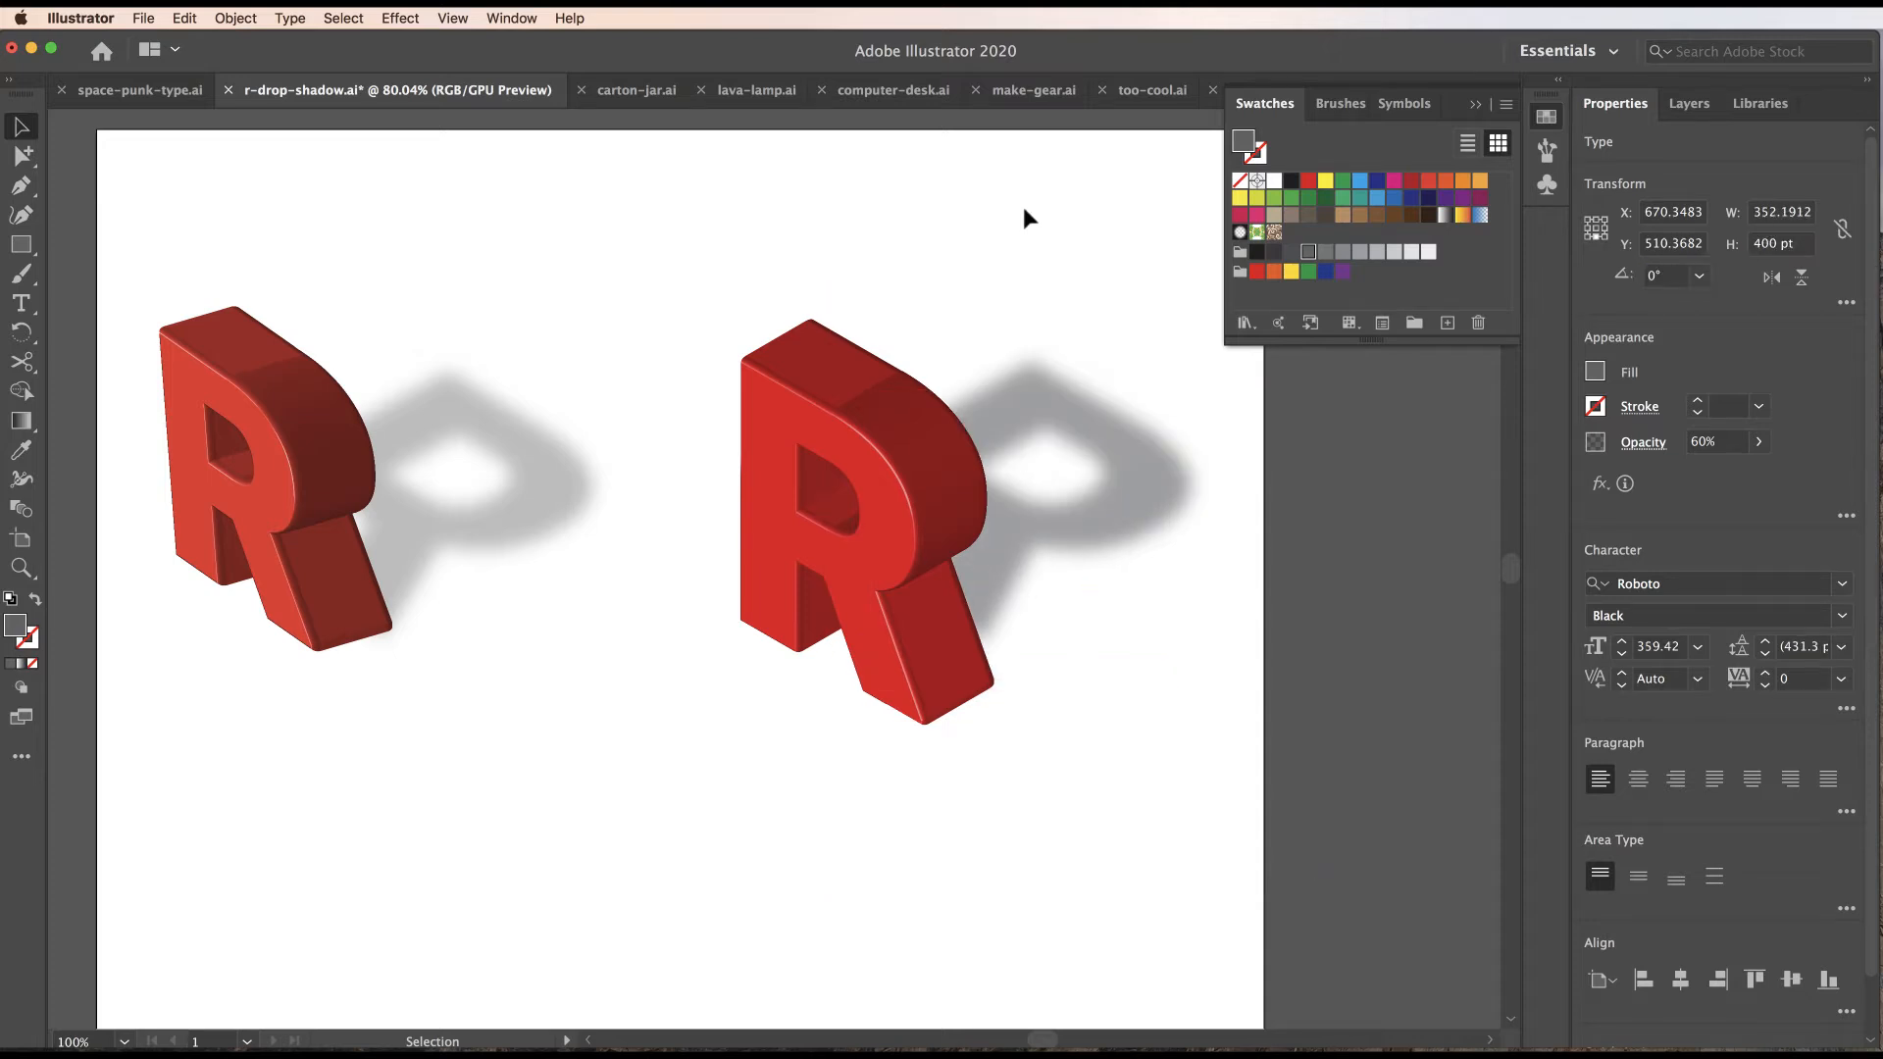
left_click(1138, 474)
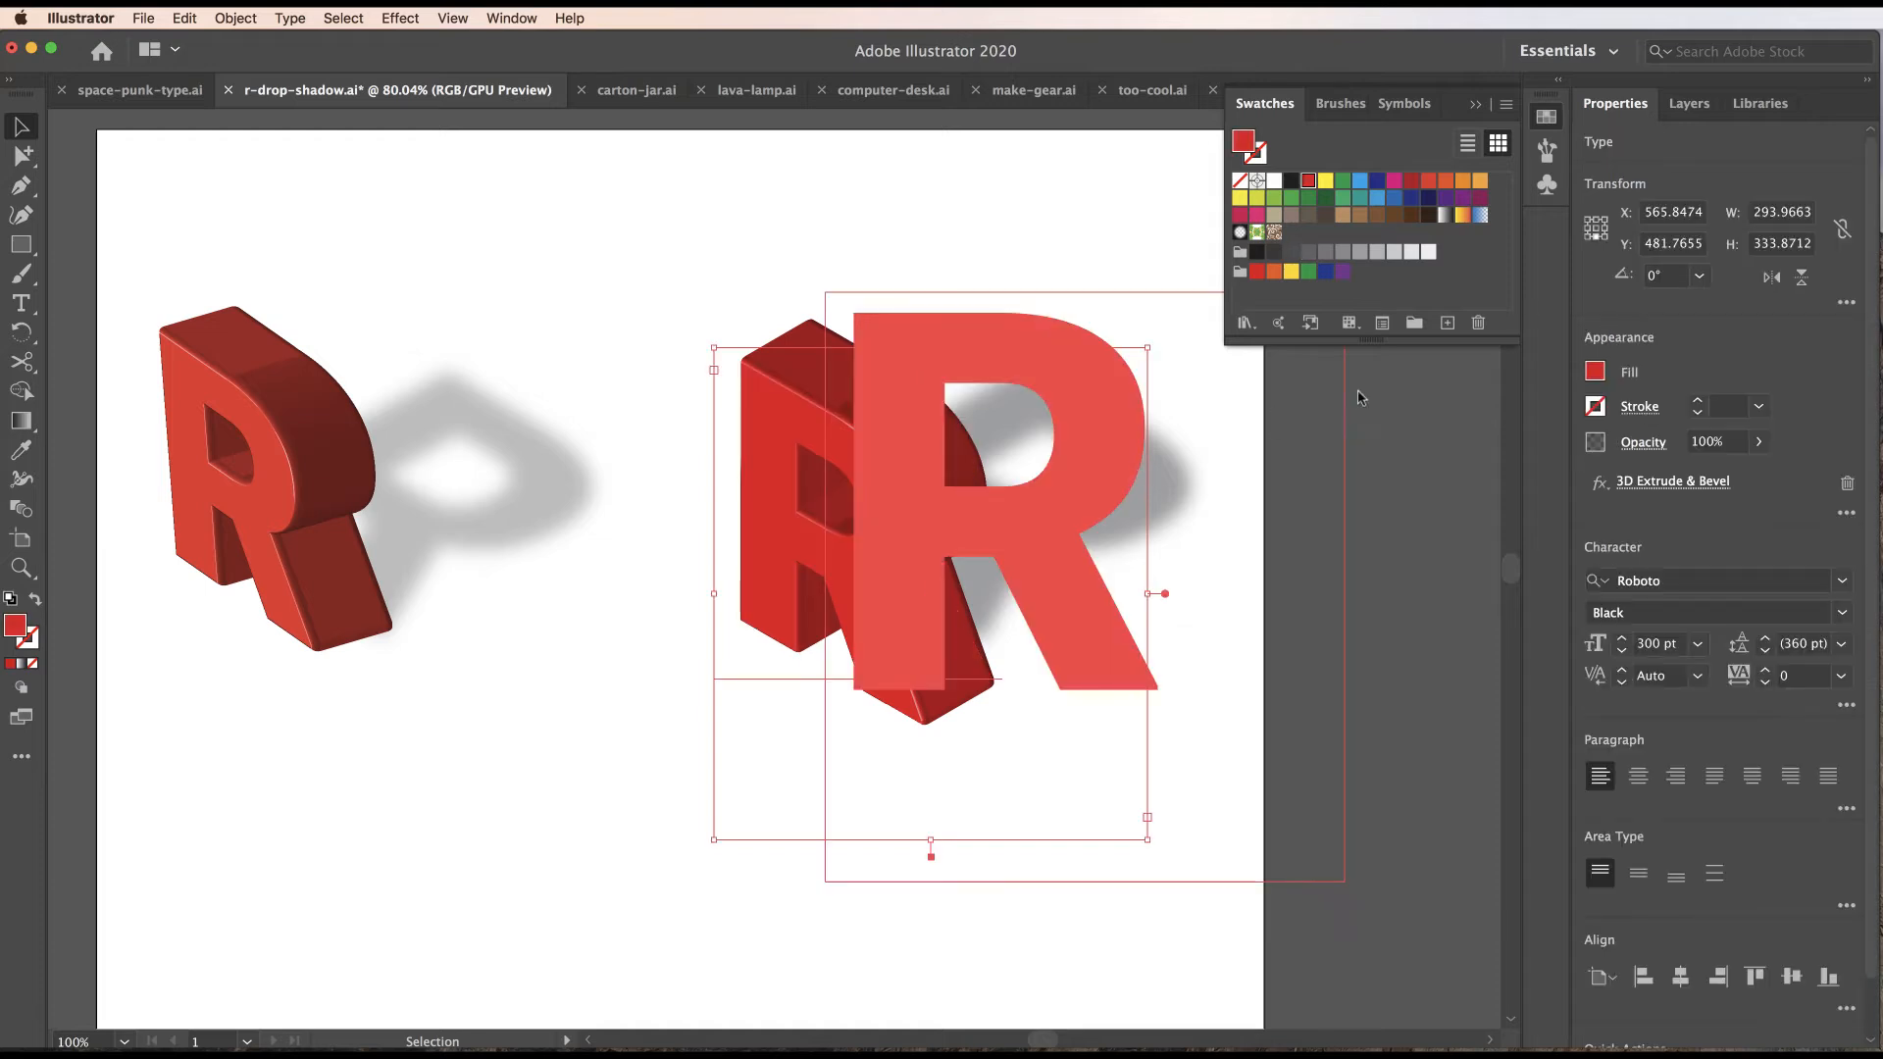
left_click(1780, 245)
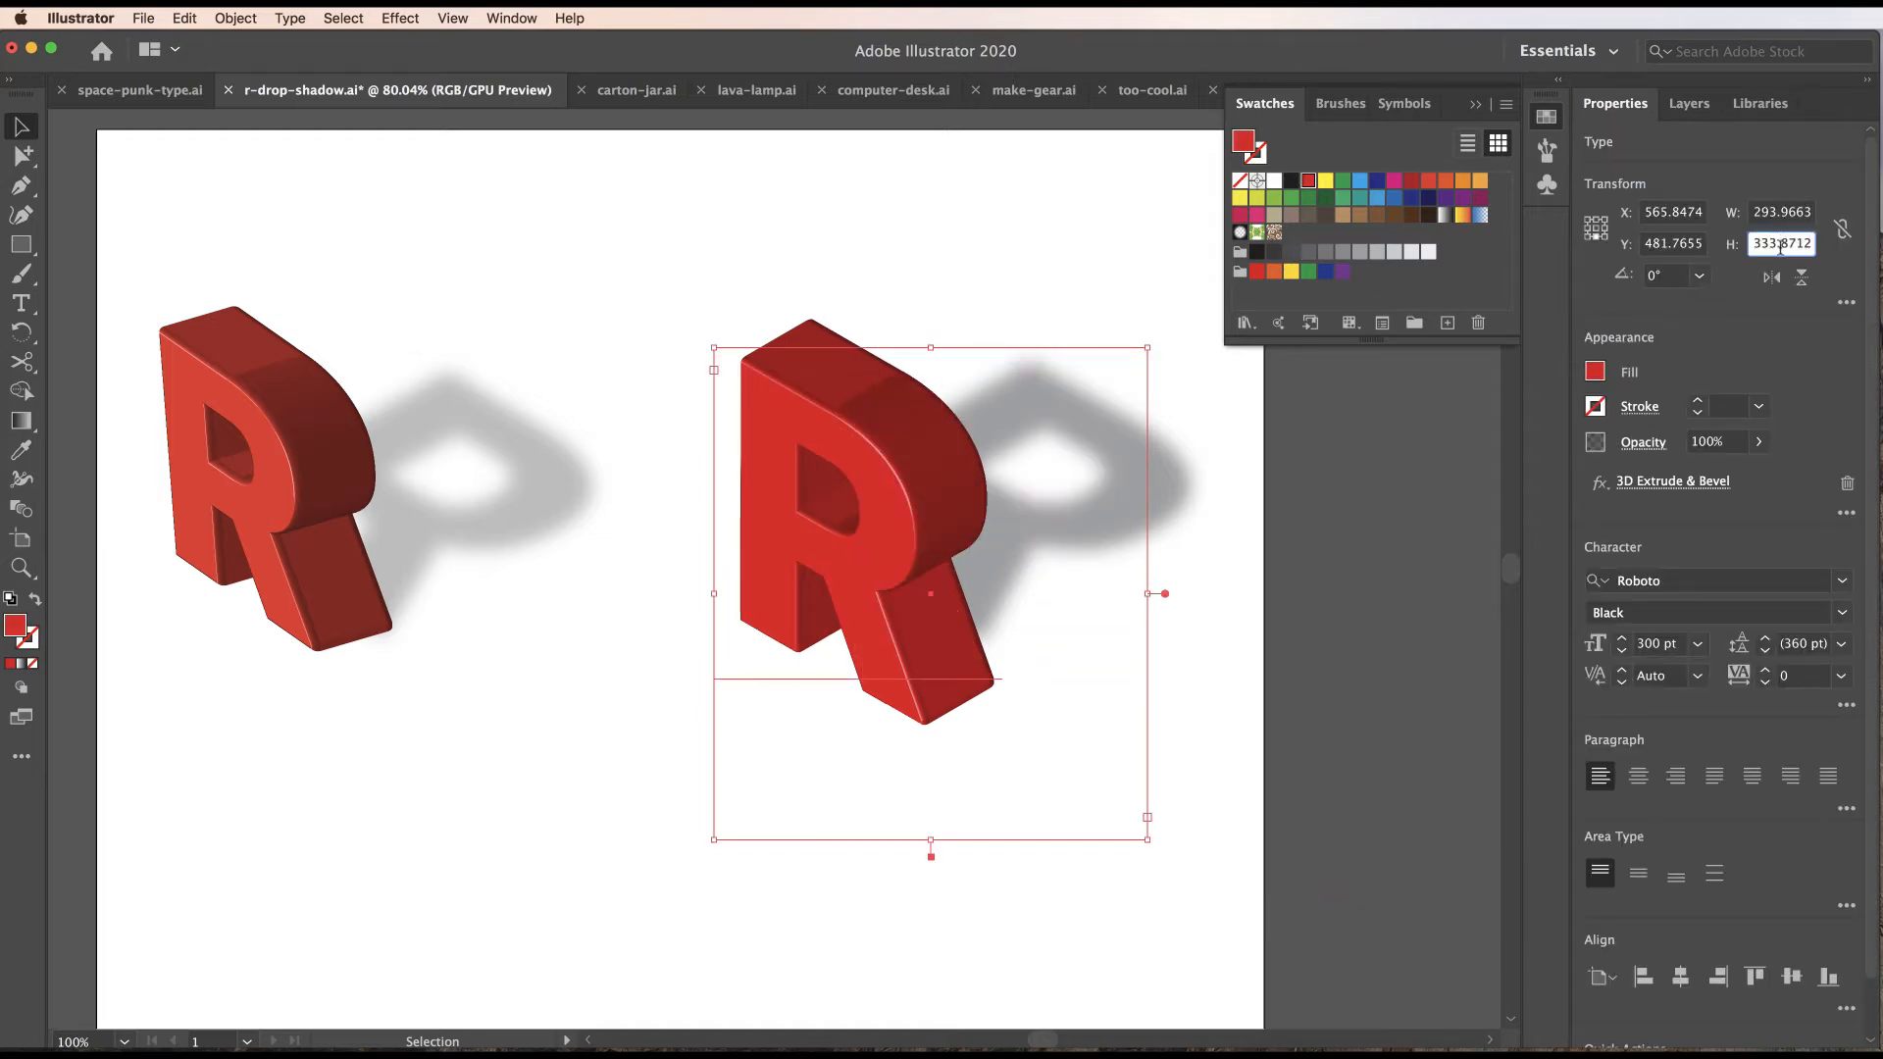
key("Tab")
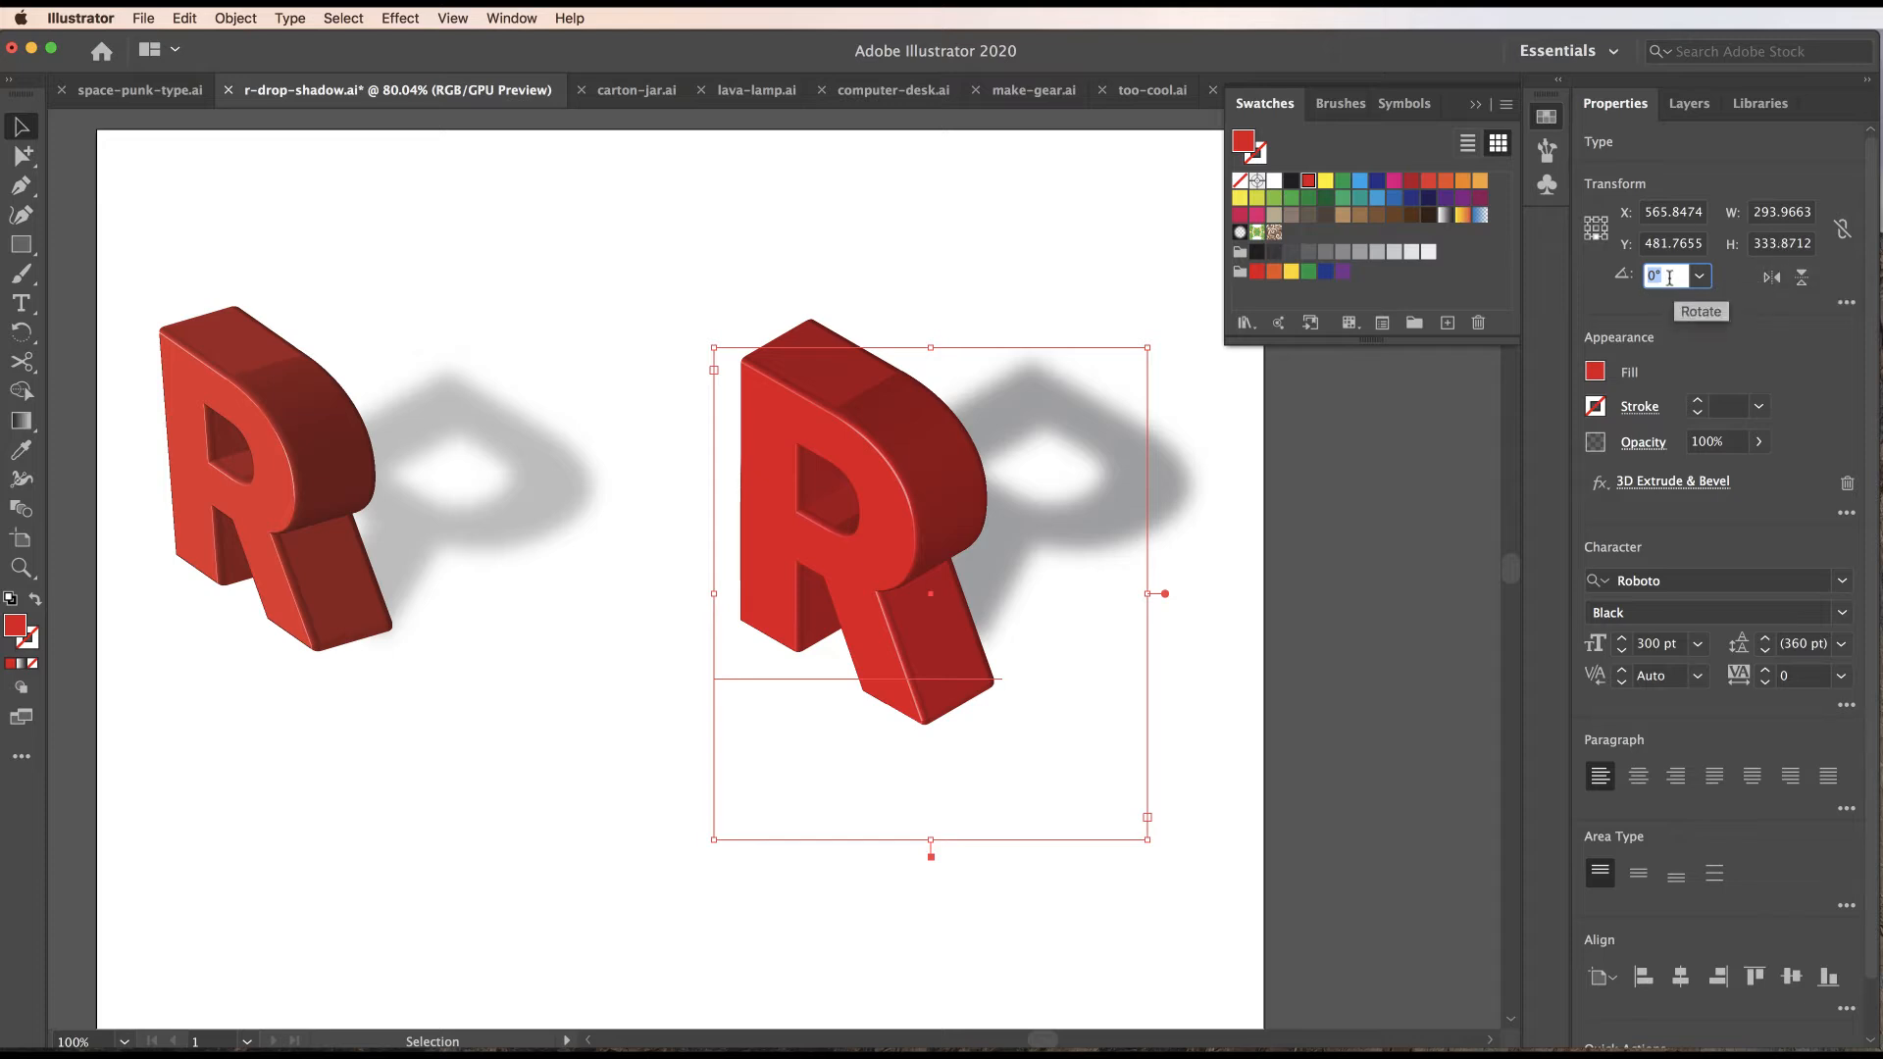
type("0")
key("Return")
left_click(1128, 182)
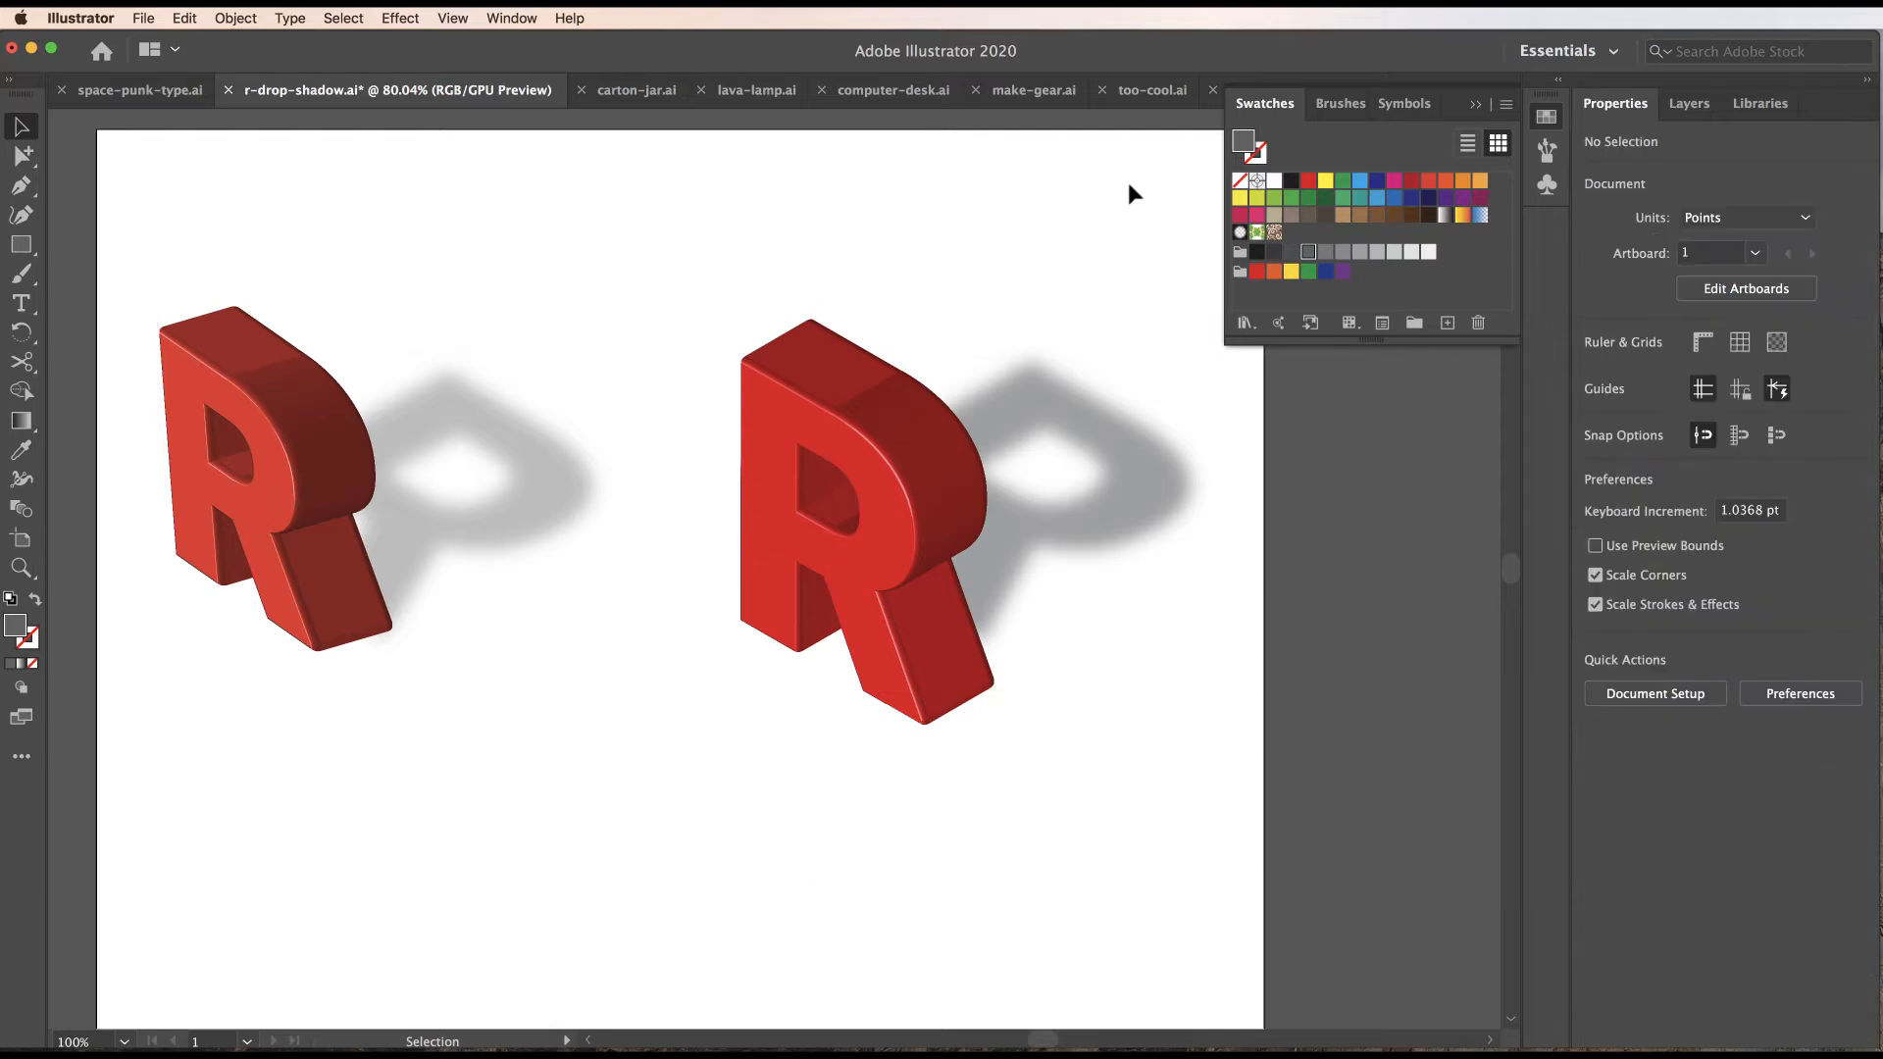
Shift the enlarged shadow about 31 pt down and slightly to the right so it meets the base of the red R.
left_click(1165, 500)
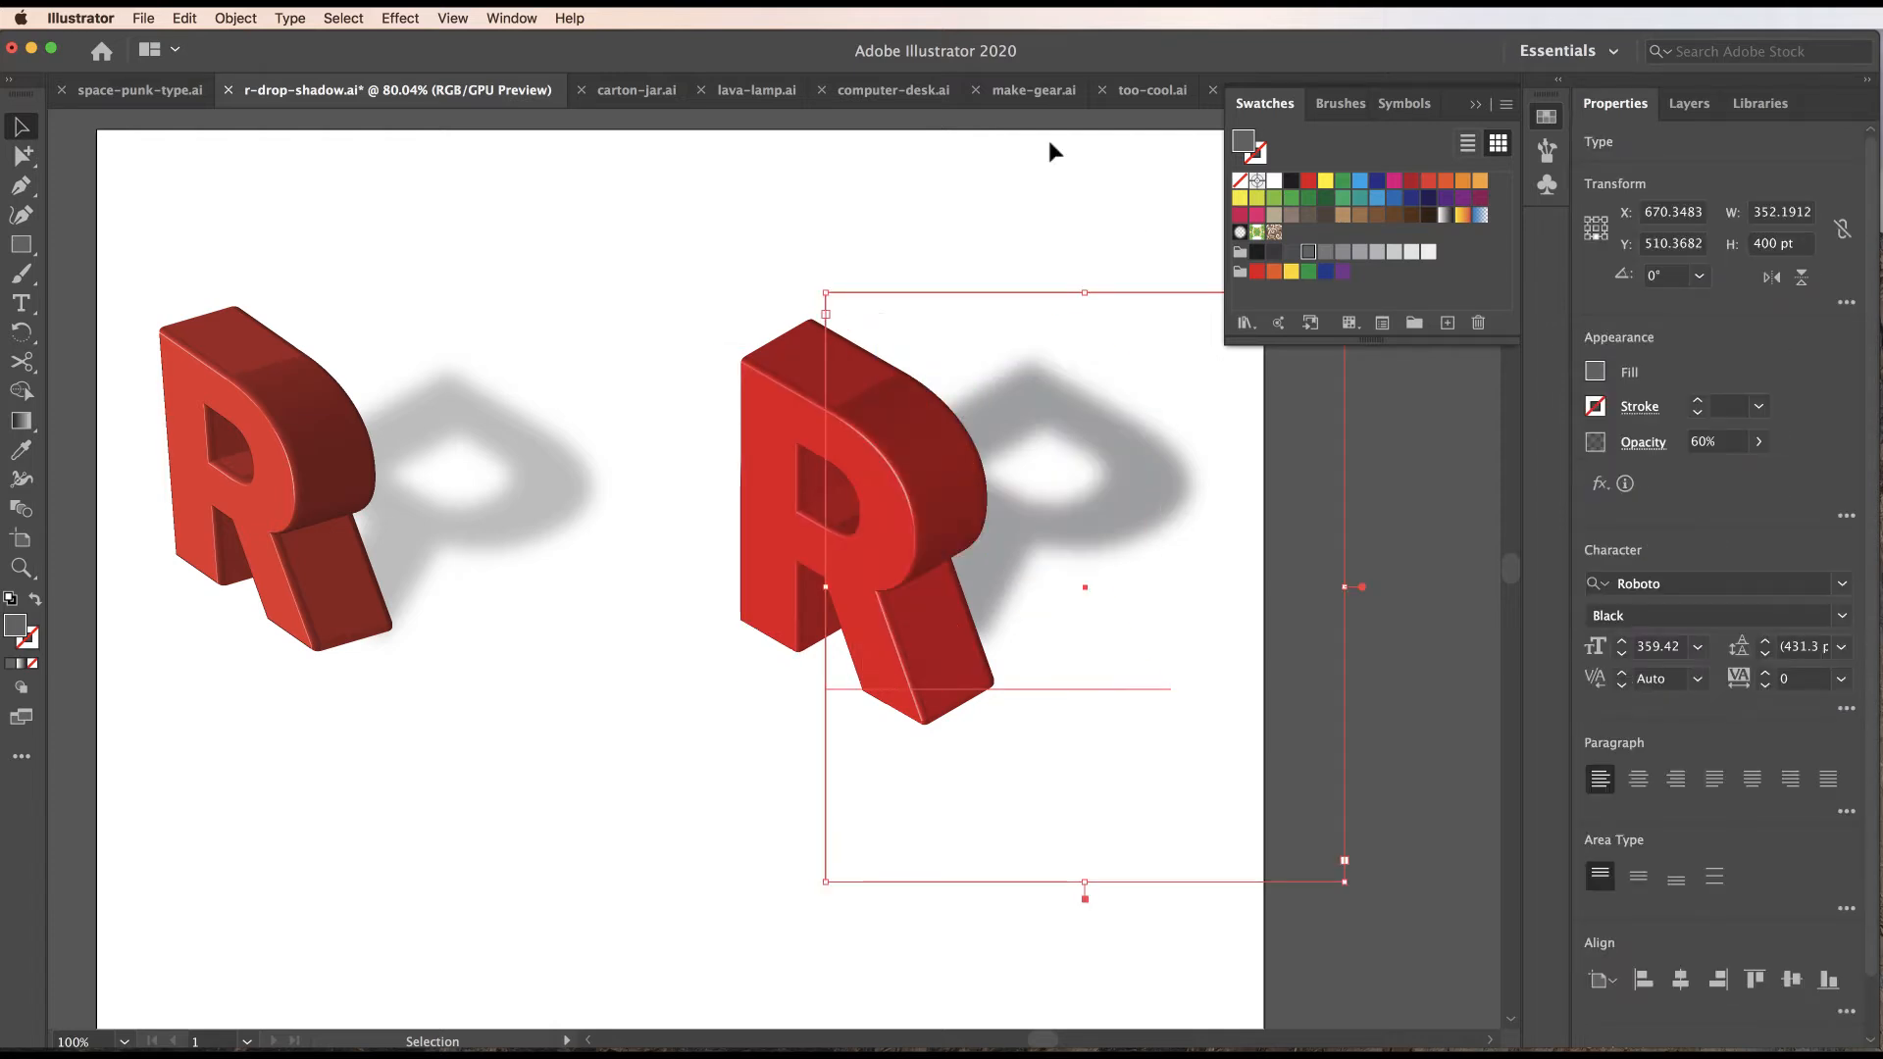
key("shift+Down")
key("shift+Down")
key("shift+Down")
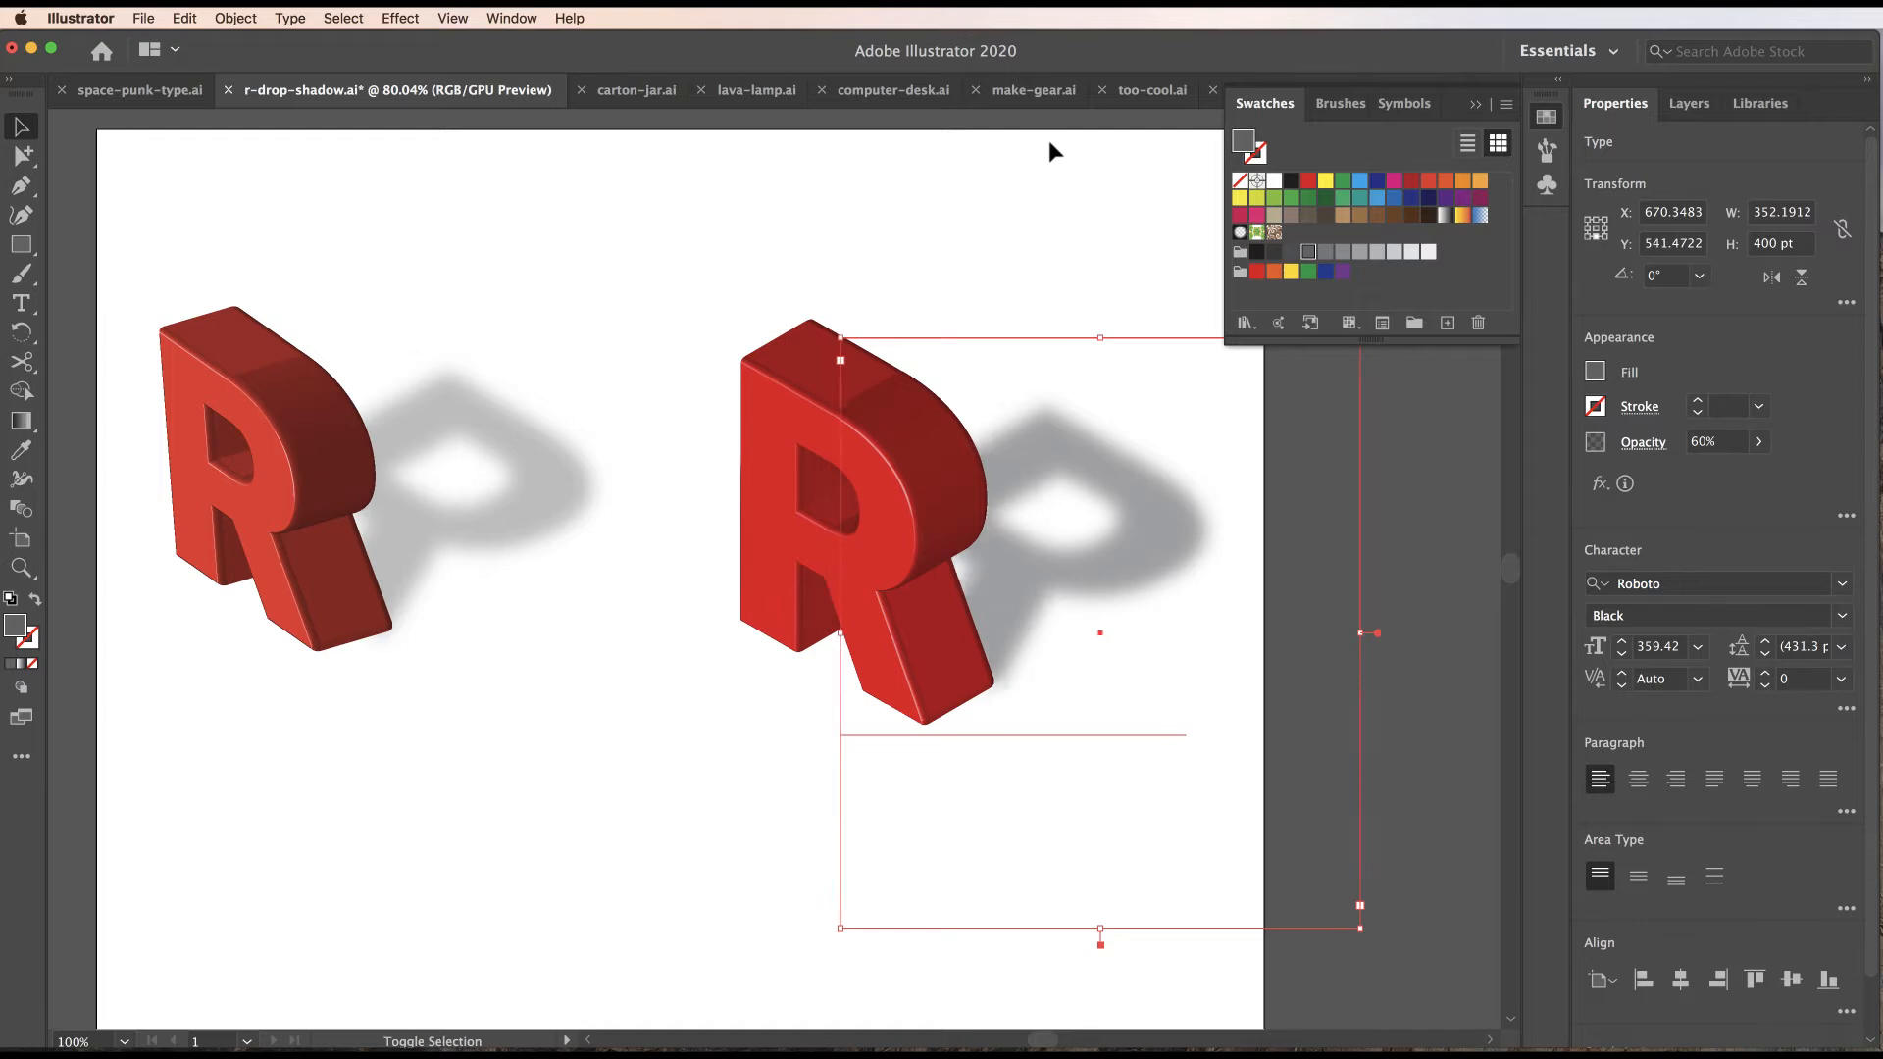
left_click(931, 236)
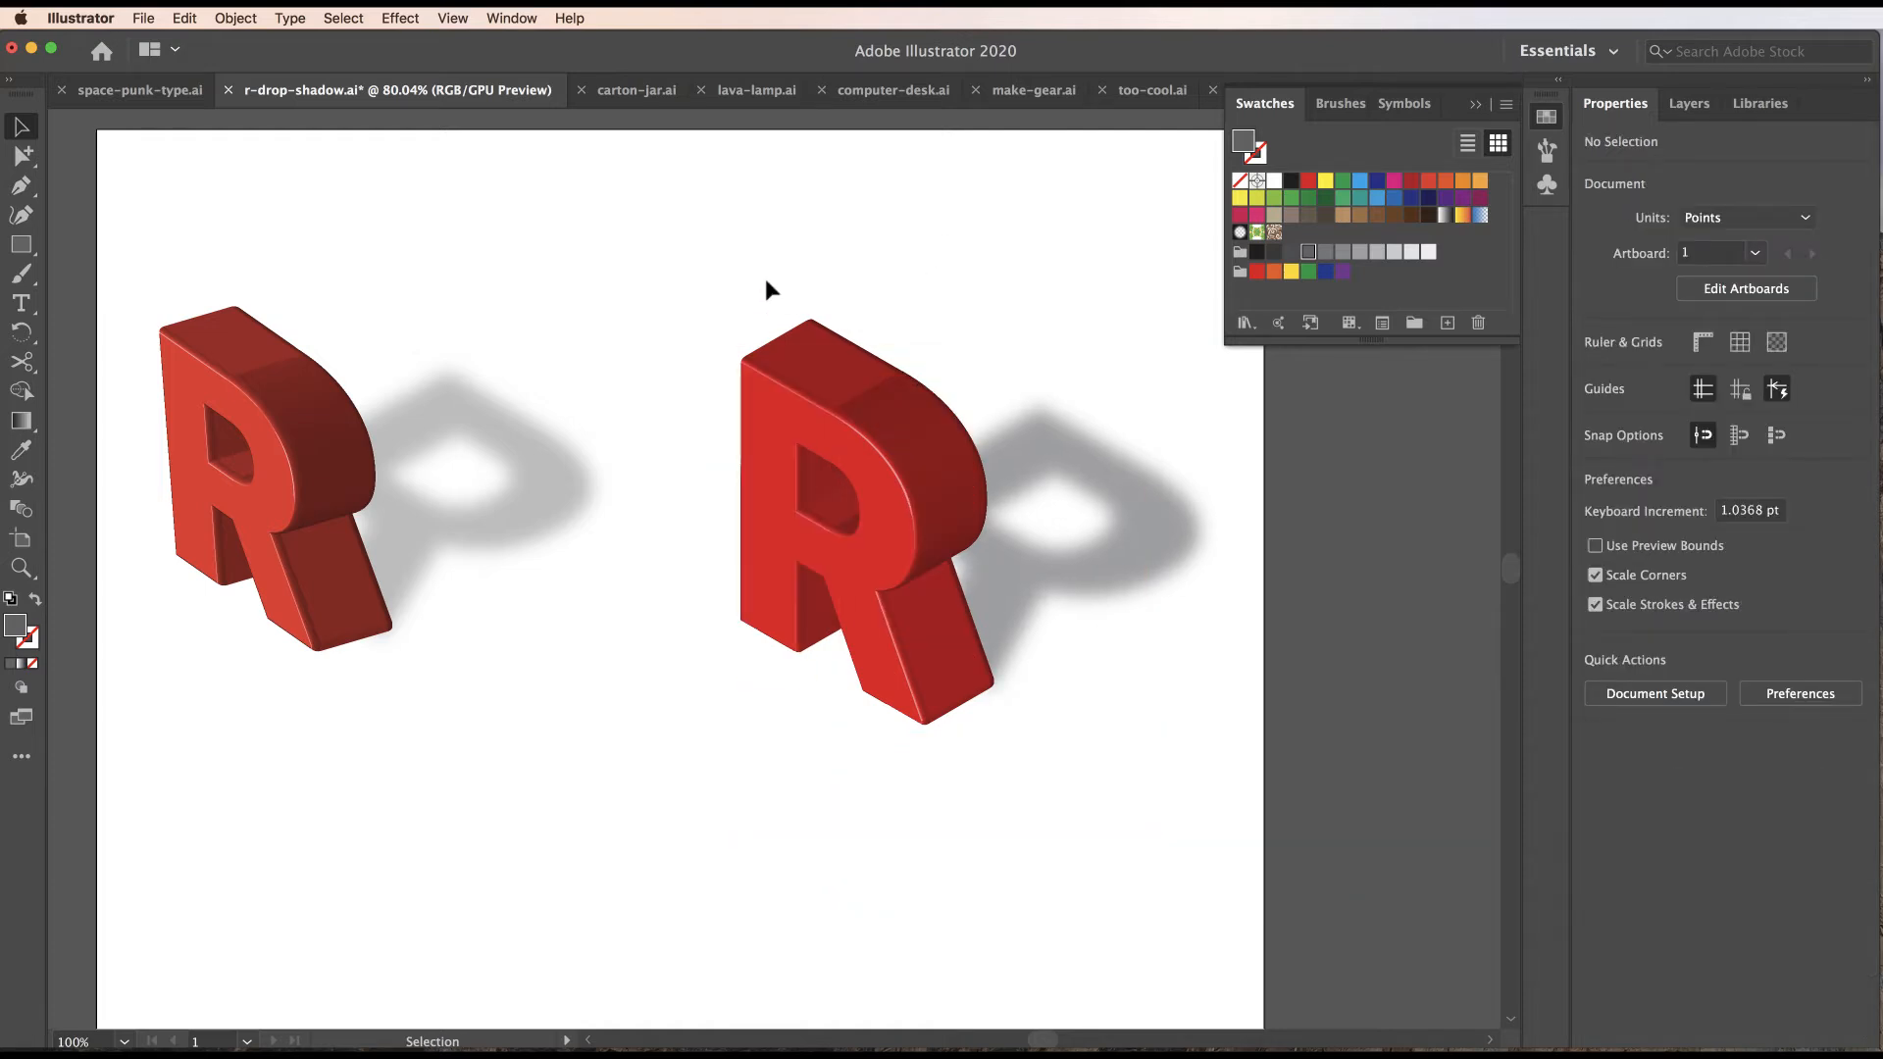
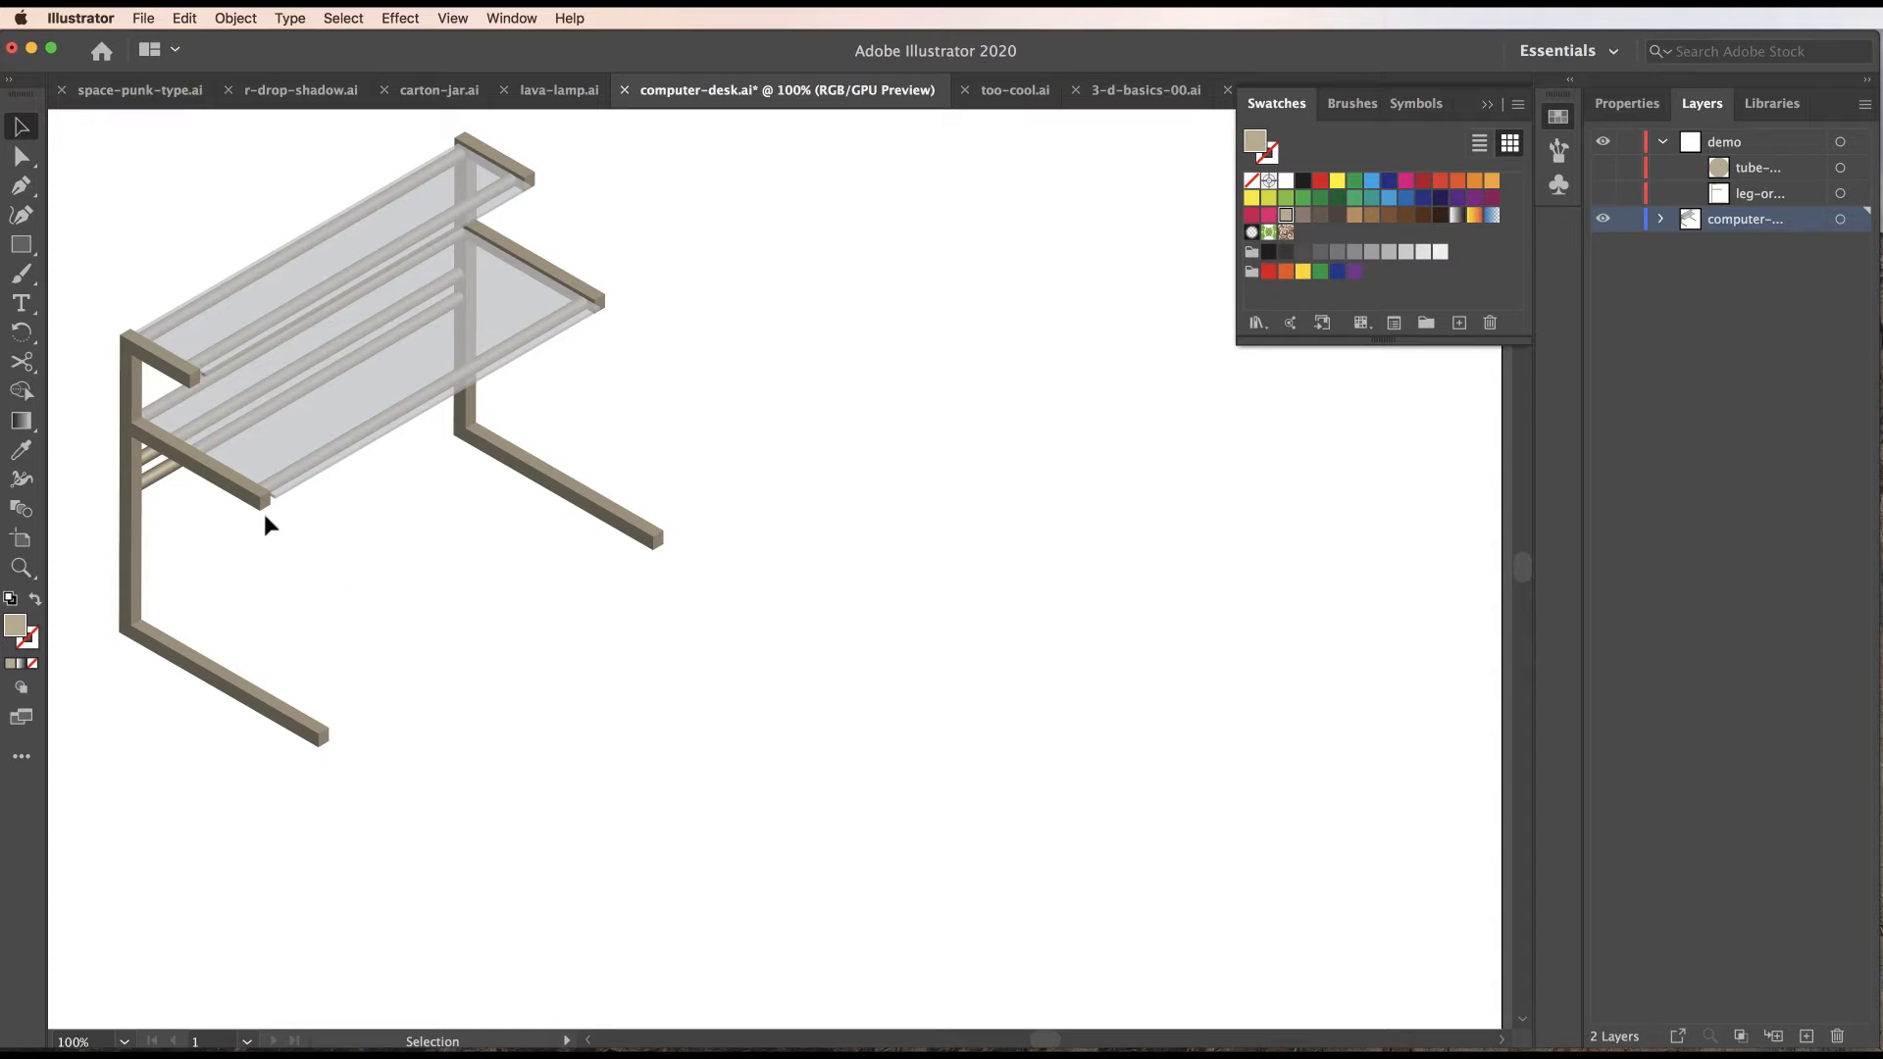
Draw a thin tan horizontal bar and an equally long upright rising from its left end in the demo layer of computer-desk.ai.
left_click_drag(22, 244, 138, 245)
left_click(1746, 143)
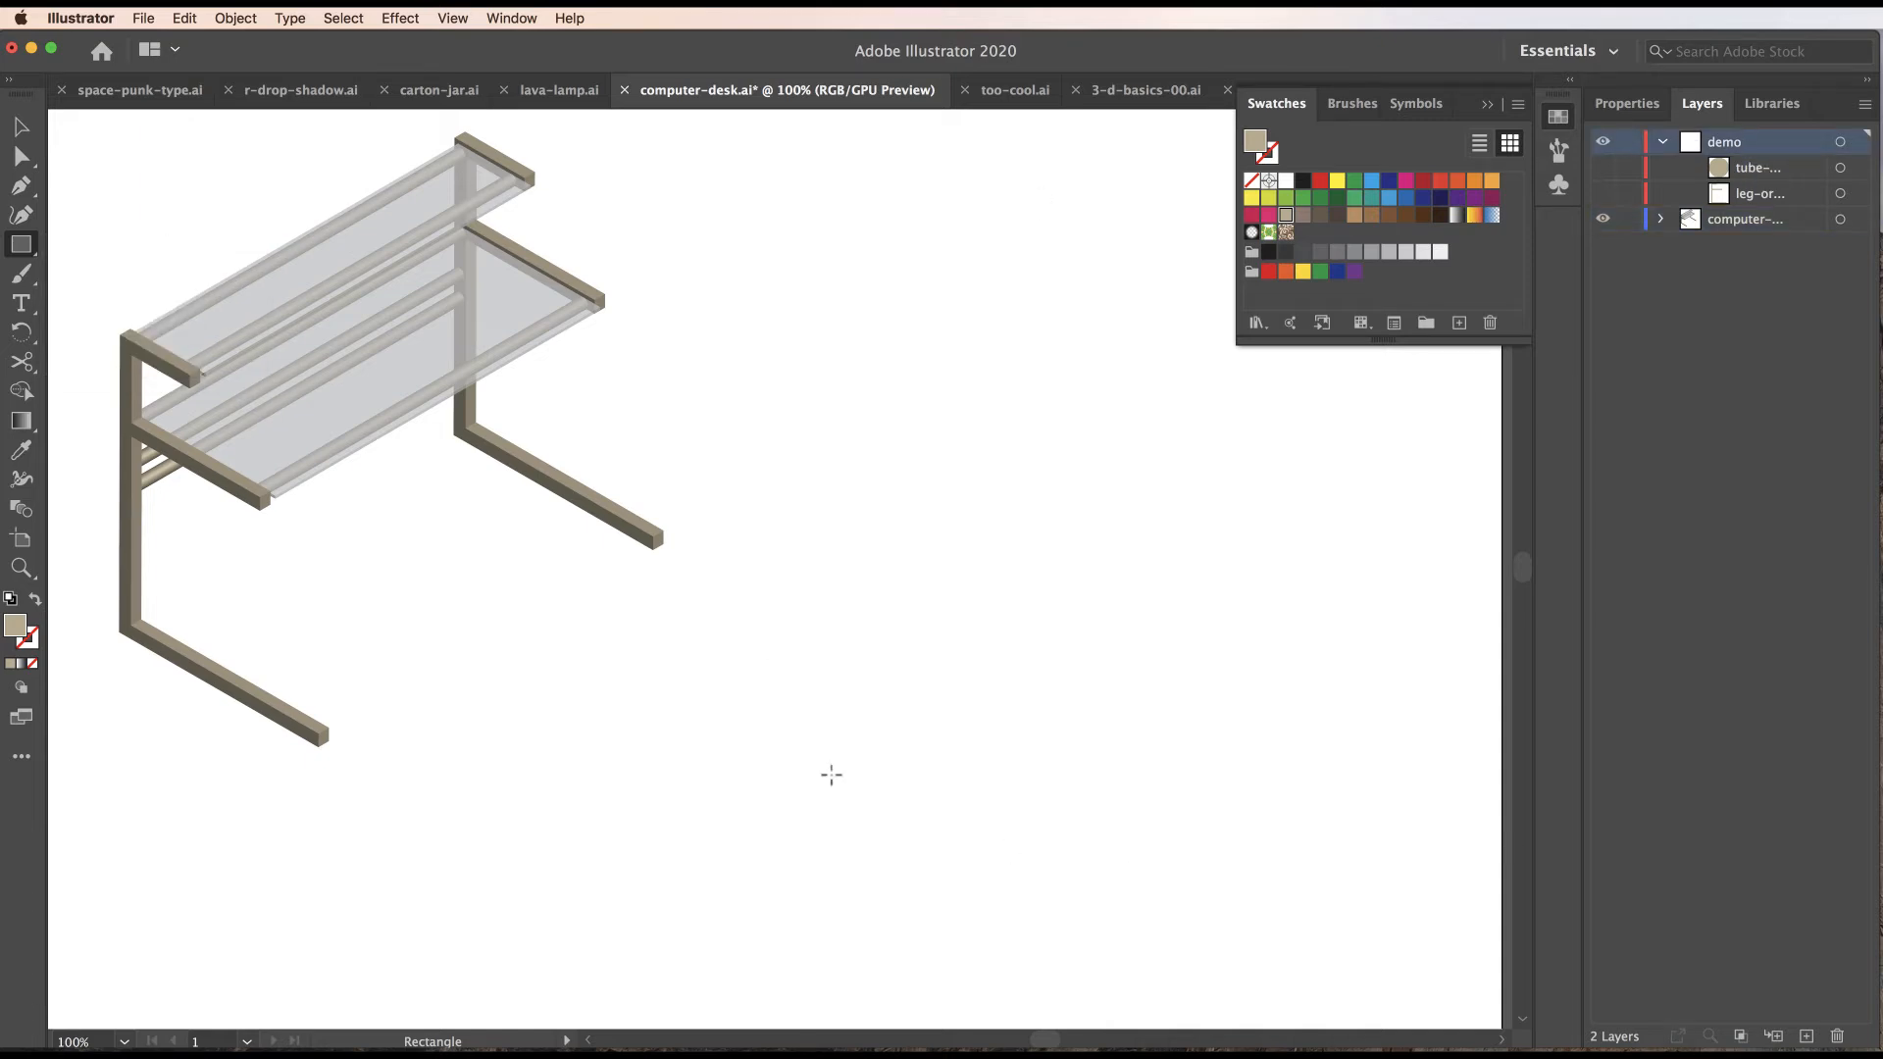
left_click_drag(934, 813, 944, 618)
key("v")
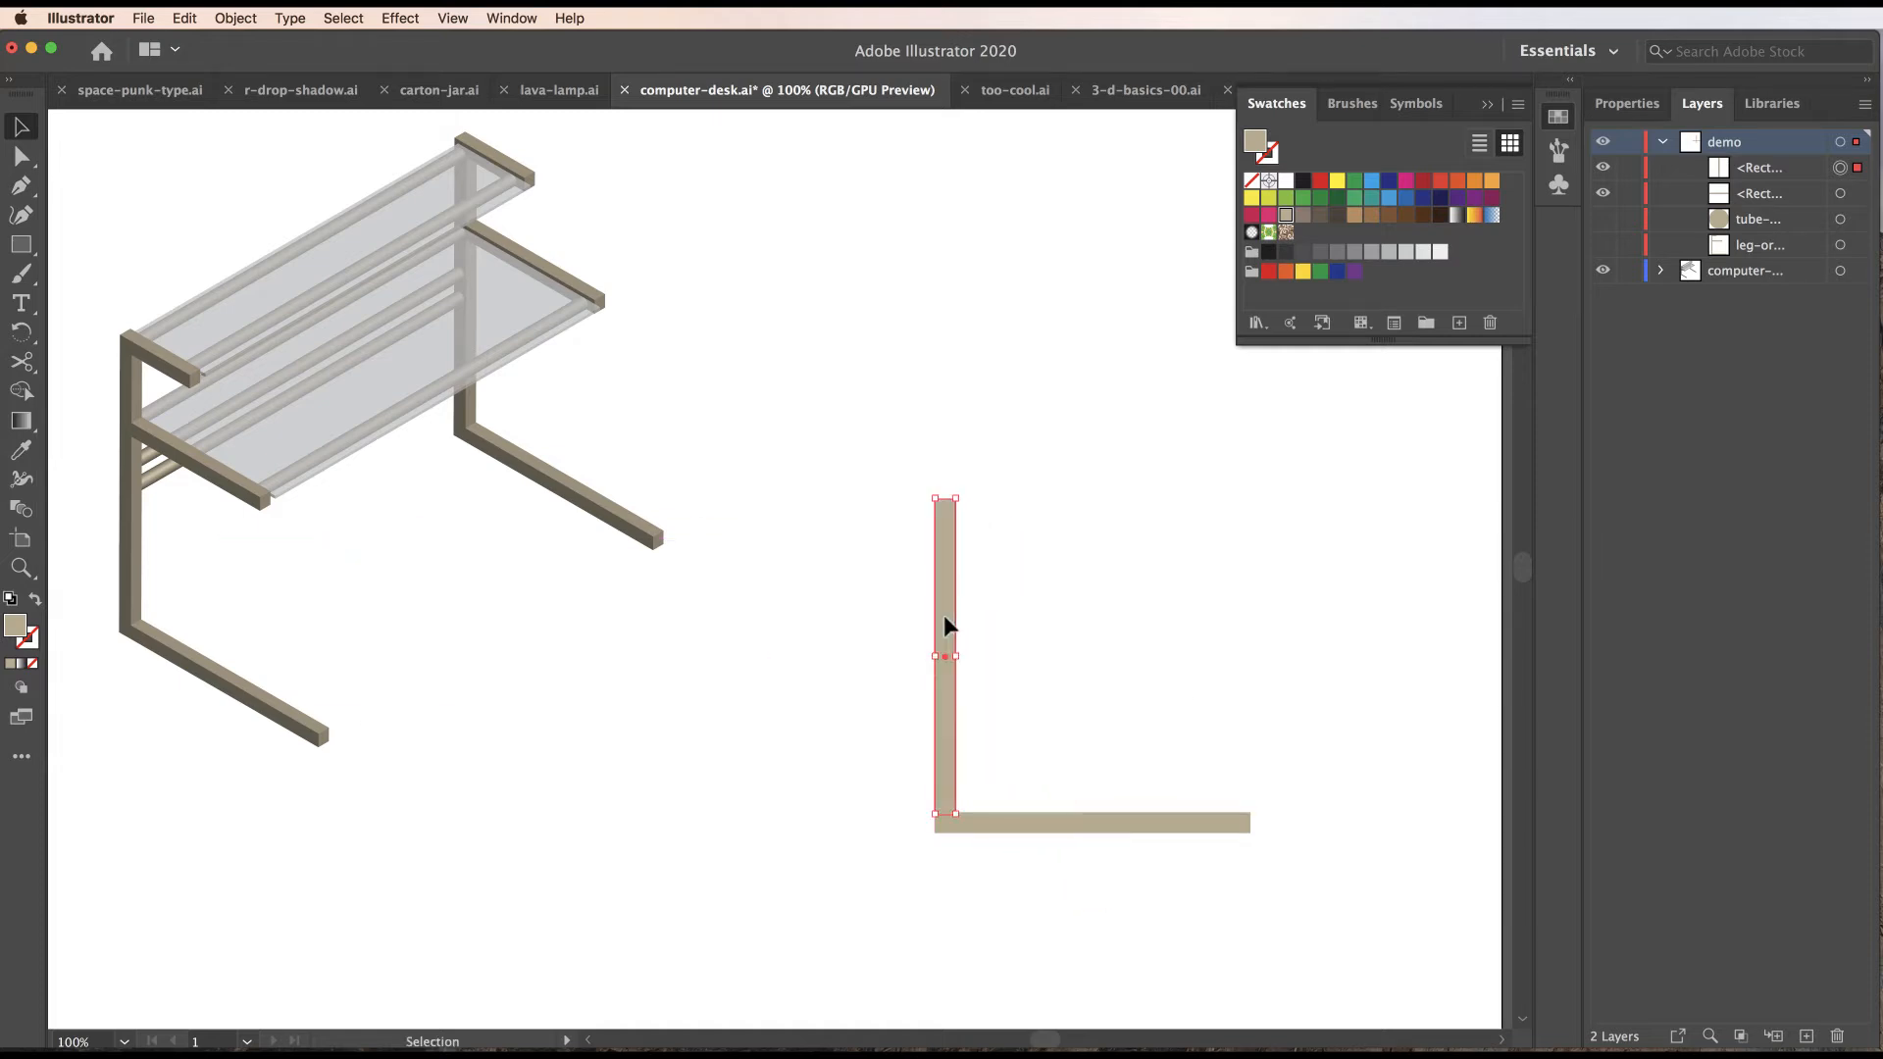
Duplicate the horizontal bar to the middle and top of the upright, and shorten the top copy to about a third of its length.
left_click(1045, 824)
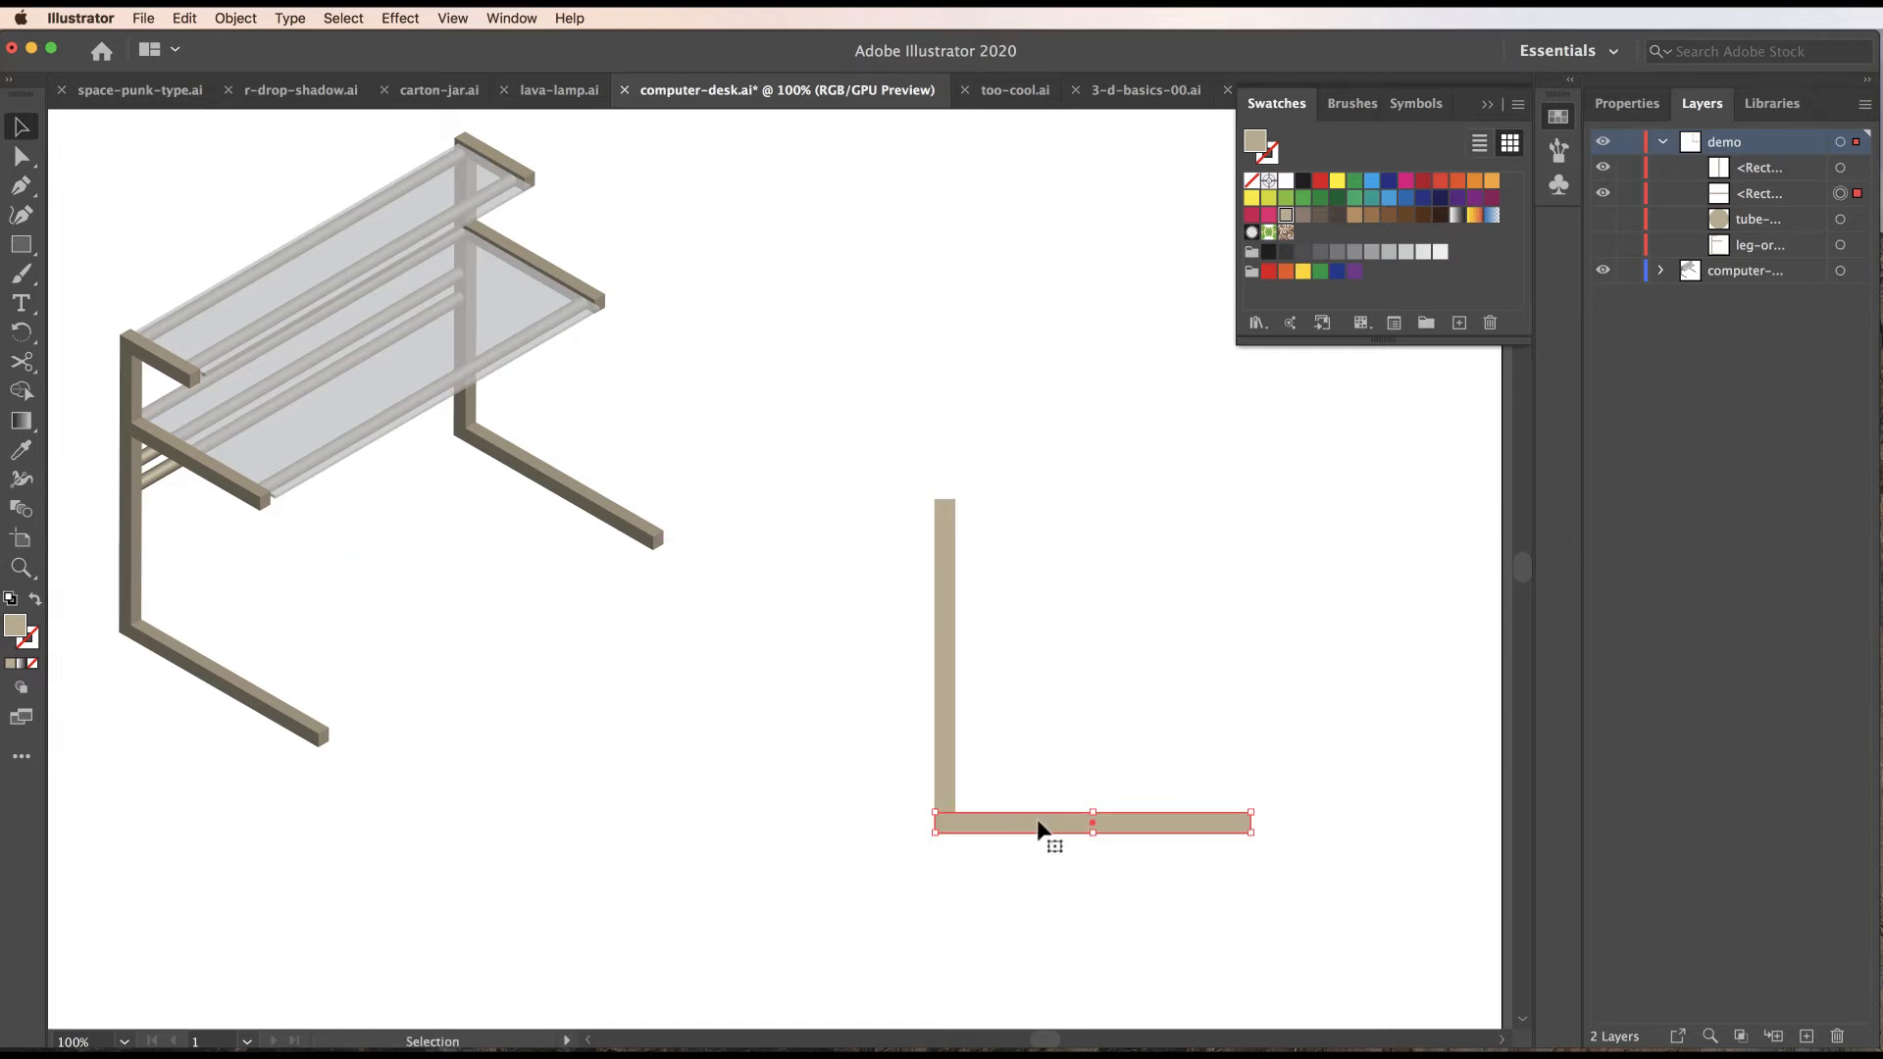
left_click_drag(1049, 829, 1056, 510)
key("a")
left_click_drag(1307, 462, 1250, 562)
key("shift+Left")
key("shift+Left")
key("shift+Left")
key("shift+Left")
key("shift+Left")
key("shift+Left")
key("shift+Left")
key("shift+Left")
key("shift+Left")
key("shift+Left")
key("shift+Left")
key("shift+Left")
key("shift+Left")
key("shift+Left")
key("shift+Left")
key("shift+Left")
key("shift+Left")
key("shift+Left")
key("shift+Left")
key("shift+Left")
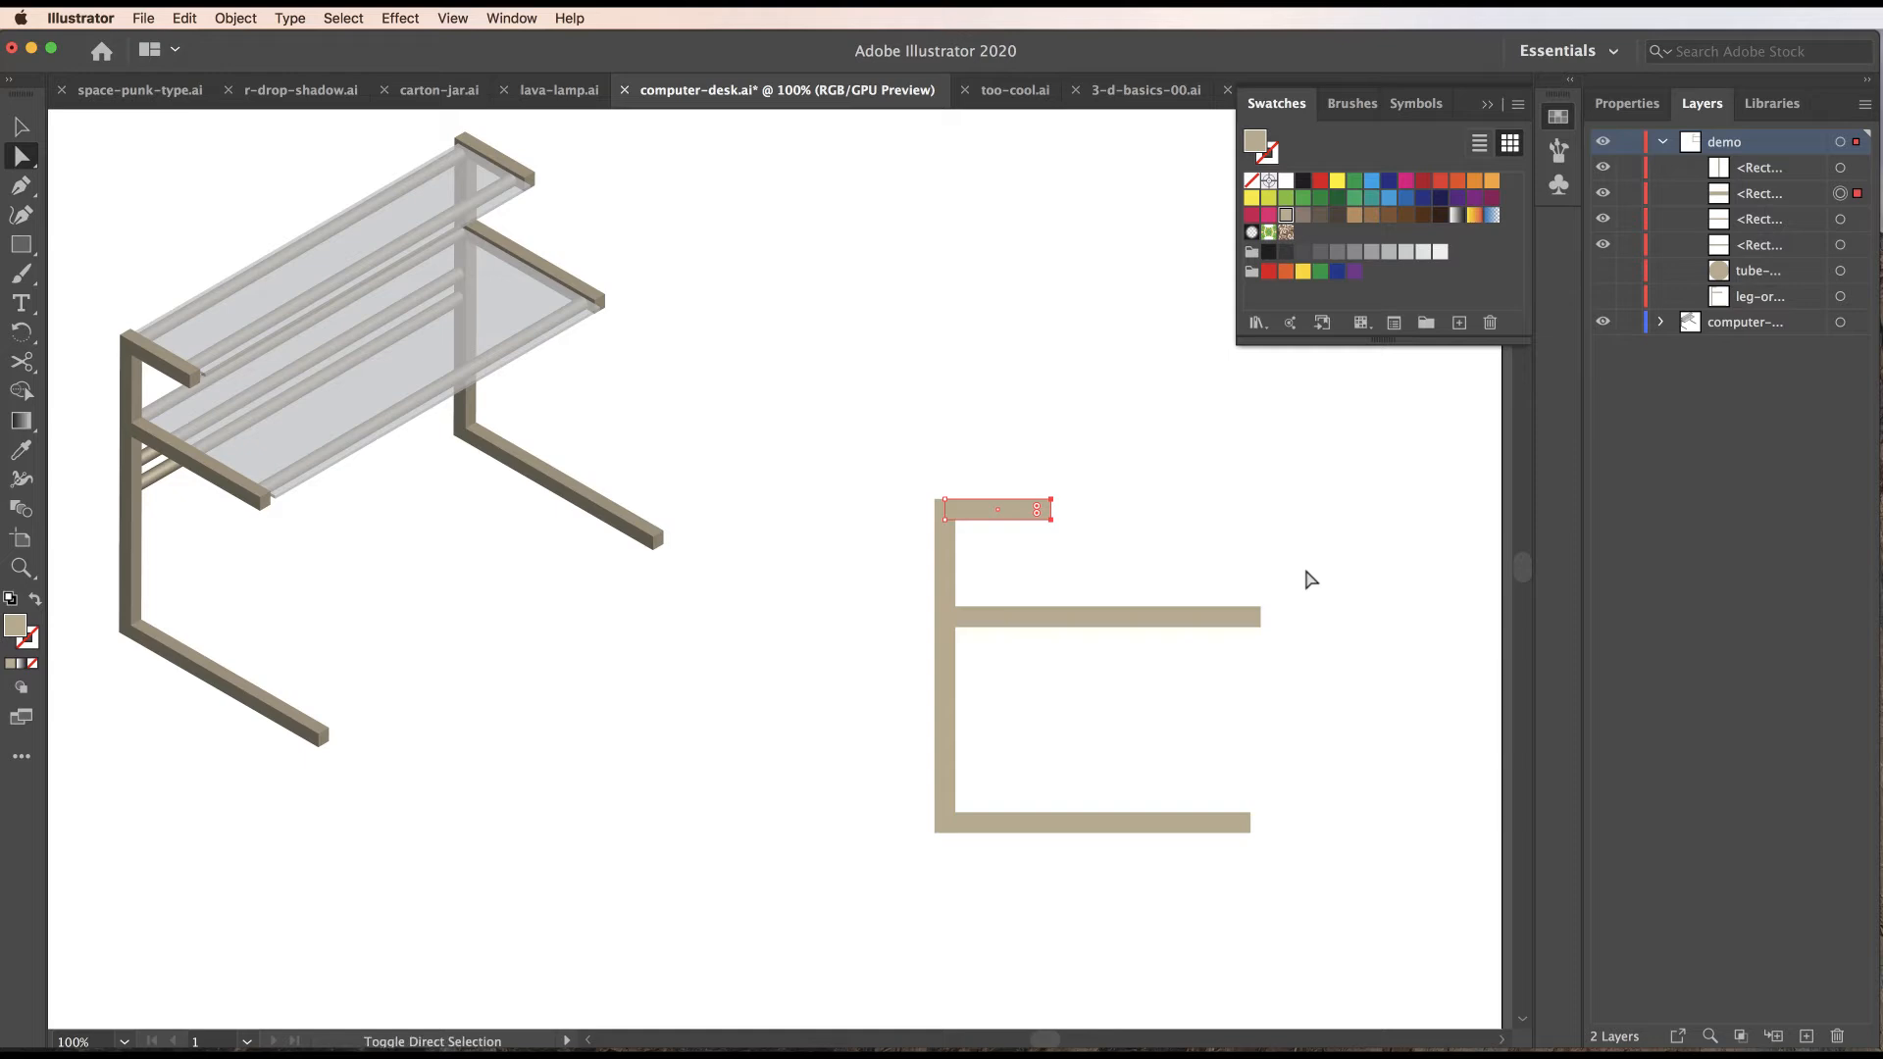
key("shift+Left")
key("shift+Left")
Shorten the middle bar from its free end to about half its length.
left_click_drag(1309, 567, 1246, 684)
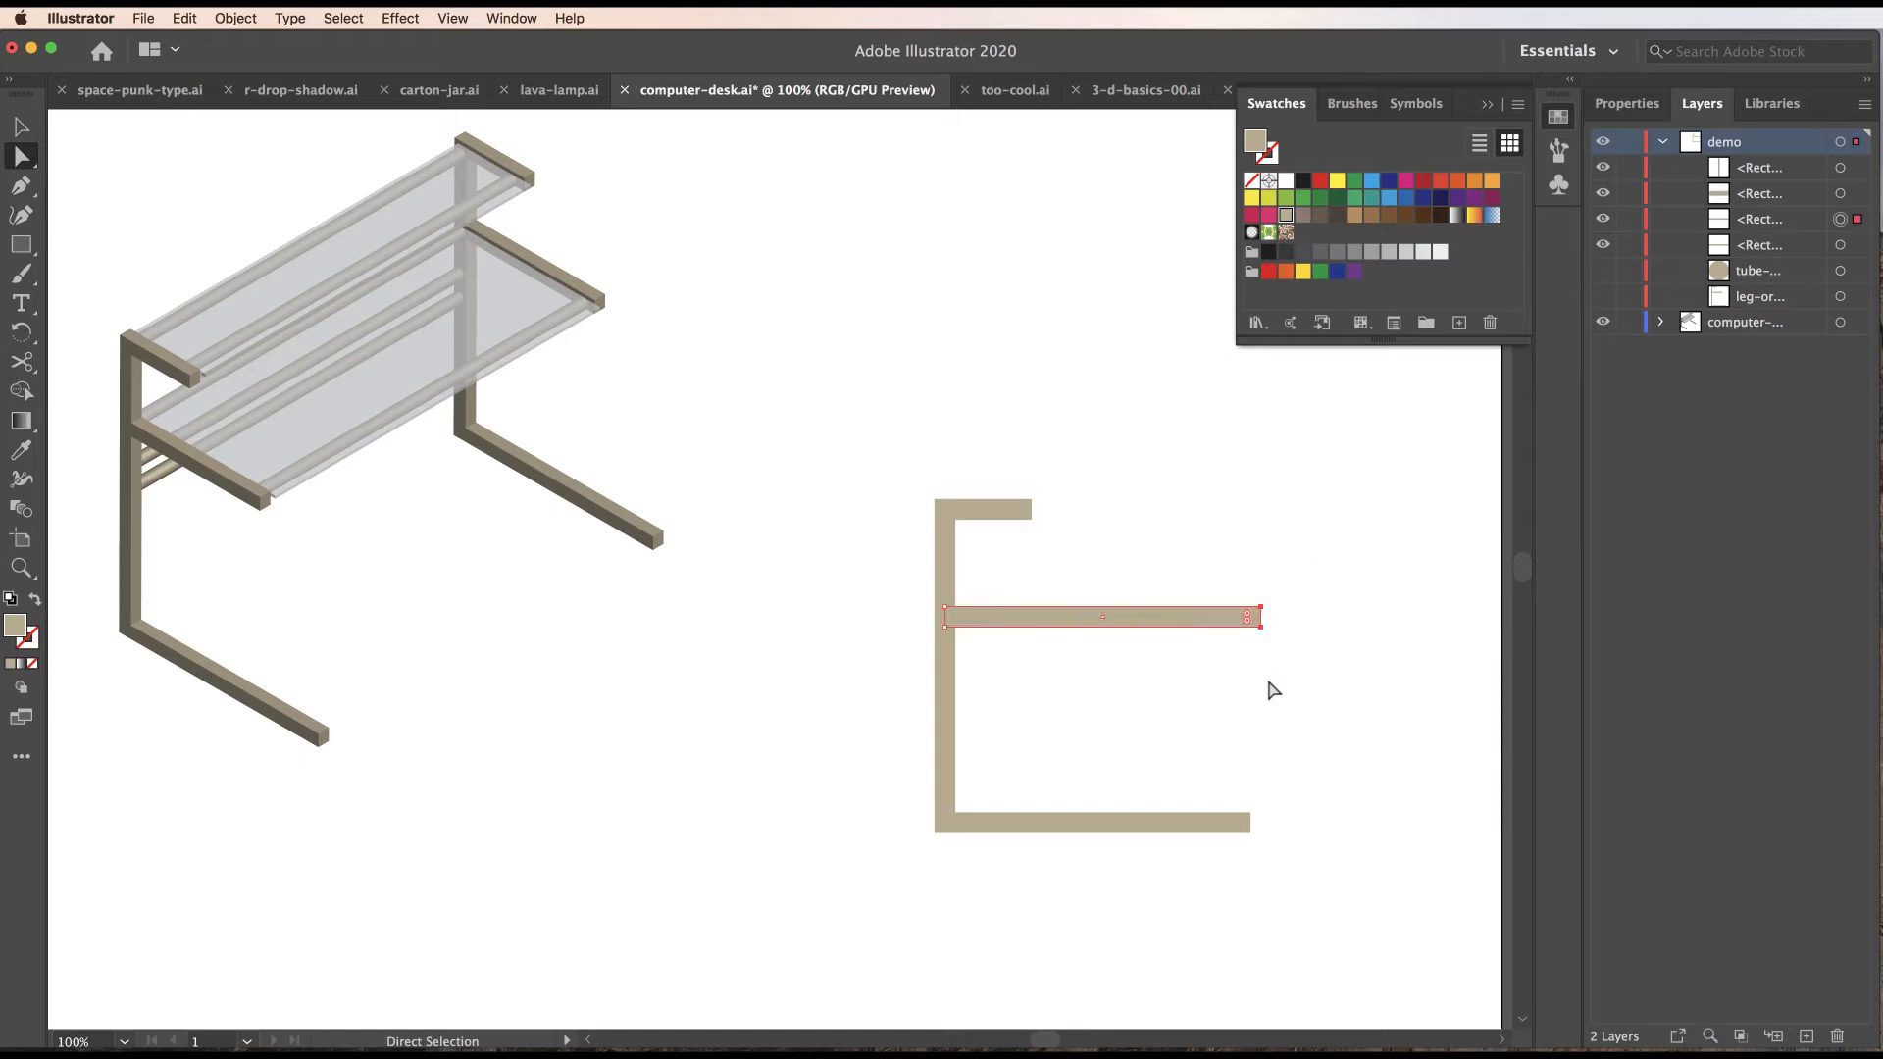
key("shift+Left")
key("shift+Left")
key("shift+Left")
key("shift+Left")
key("shift+Left")
key("shift+Left")
key("shift+Left")
key("shift+Left")
key("shift+Left")
key("shift+Left")
key("shift+Left")
key("shift+Left")
key("shift+Left")
key("shift+Left")
key("shift+Left")
key("shift+Left")
left_click(1371, 696)
Unite the upright and the three horizontal bars into a single desk-leg shape with Pathfinder.
left_click(22, 128)
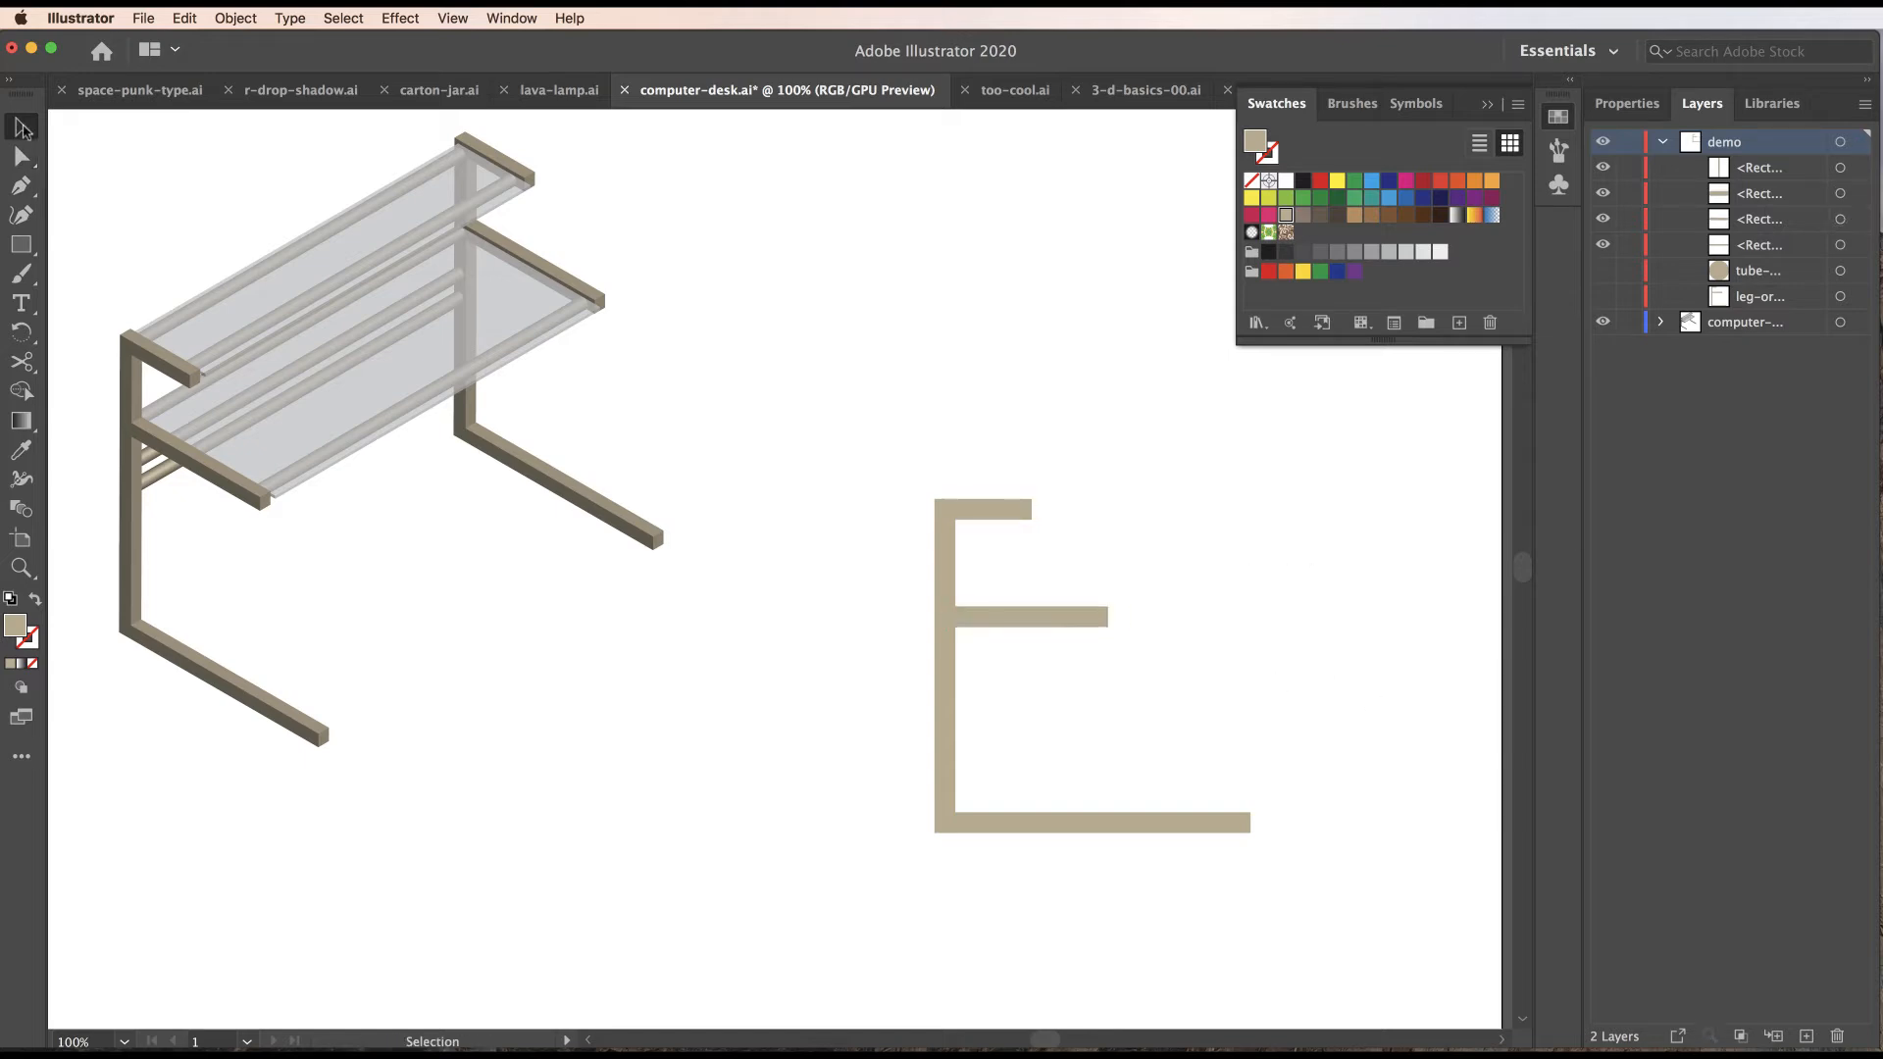
left_click_drag(907, 449, 1171, 886)
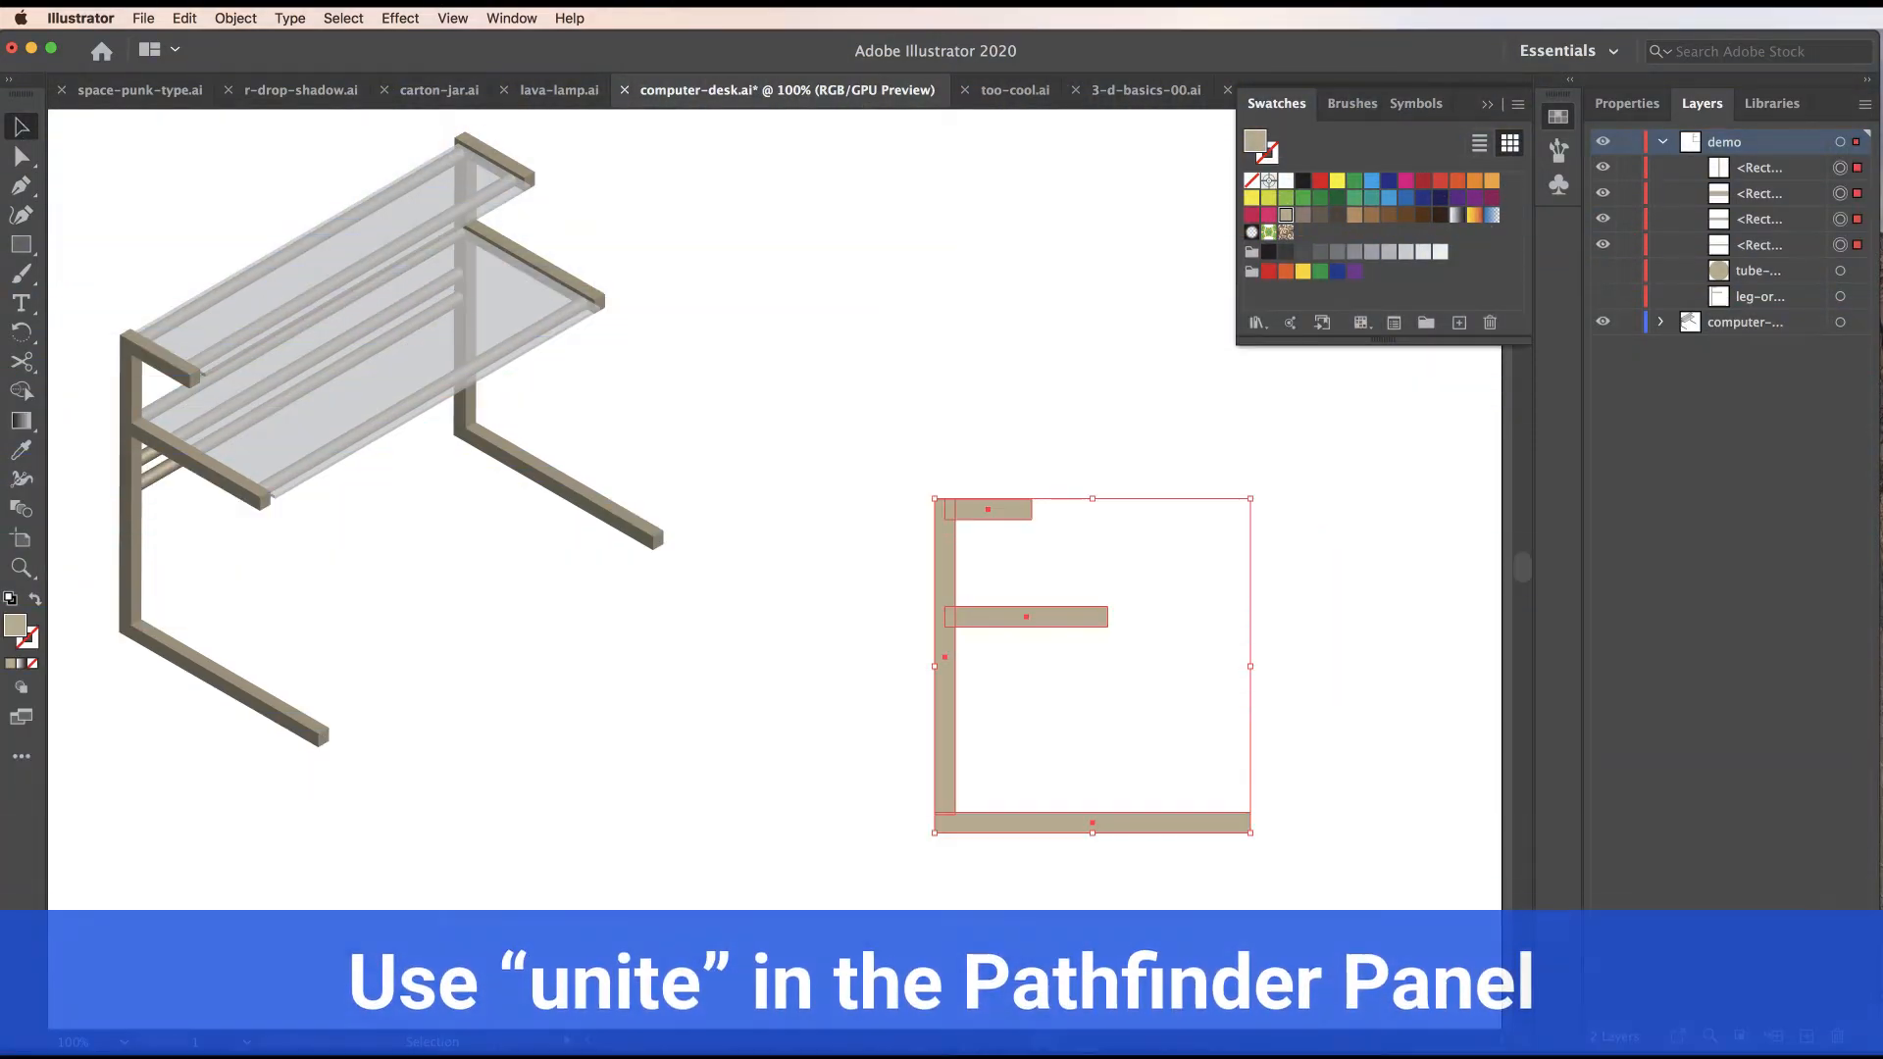
key("shift+super+F9")
left_click_drag(1486, 888, 1418, 704)
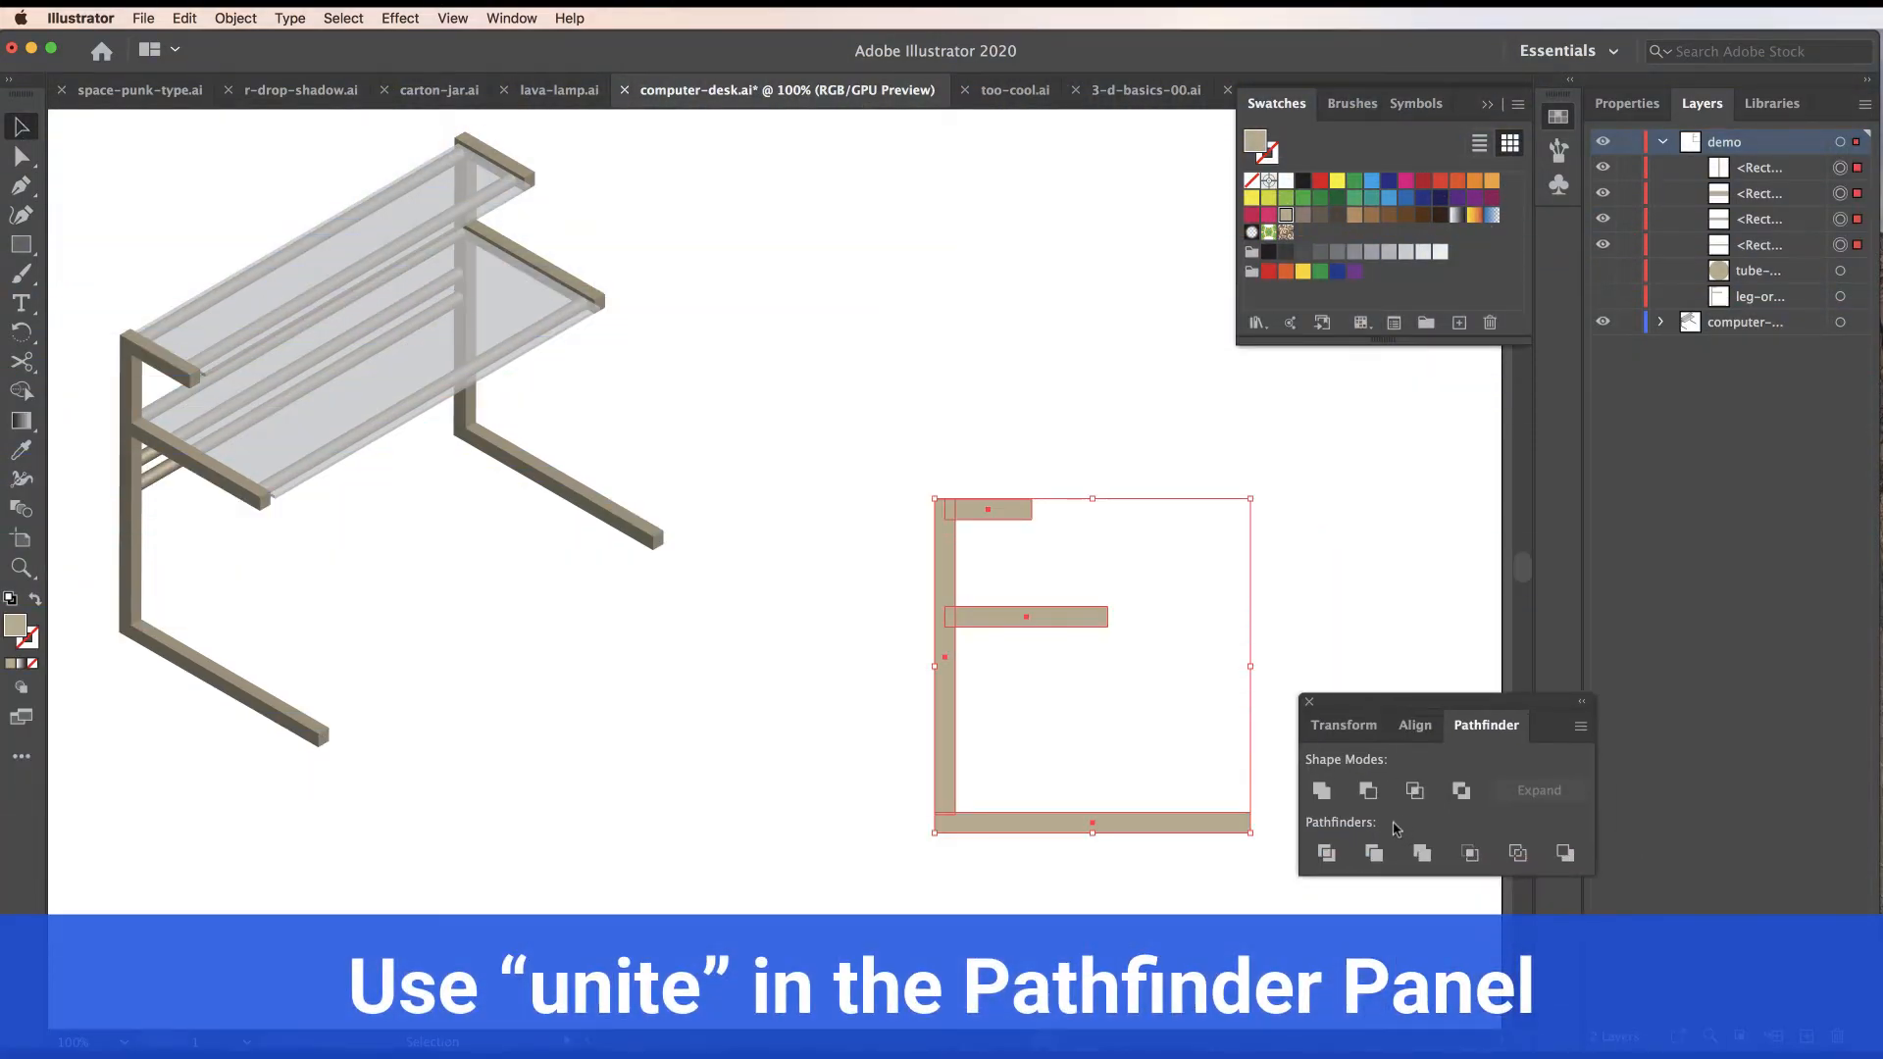
left_click(1322, 793)
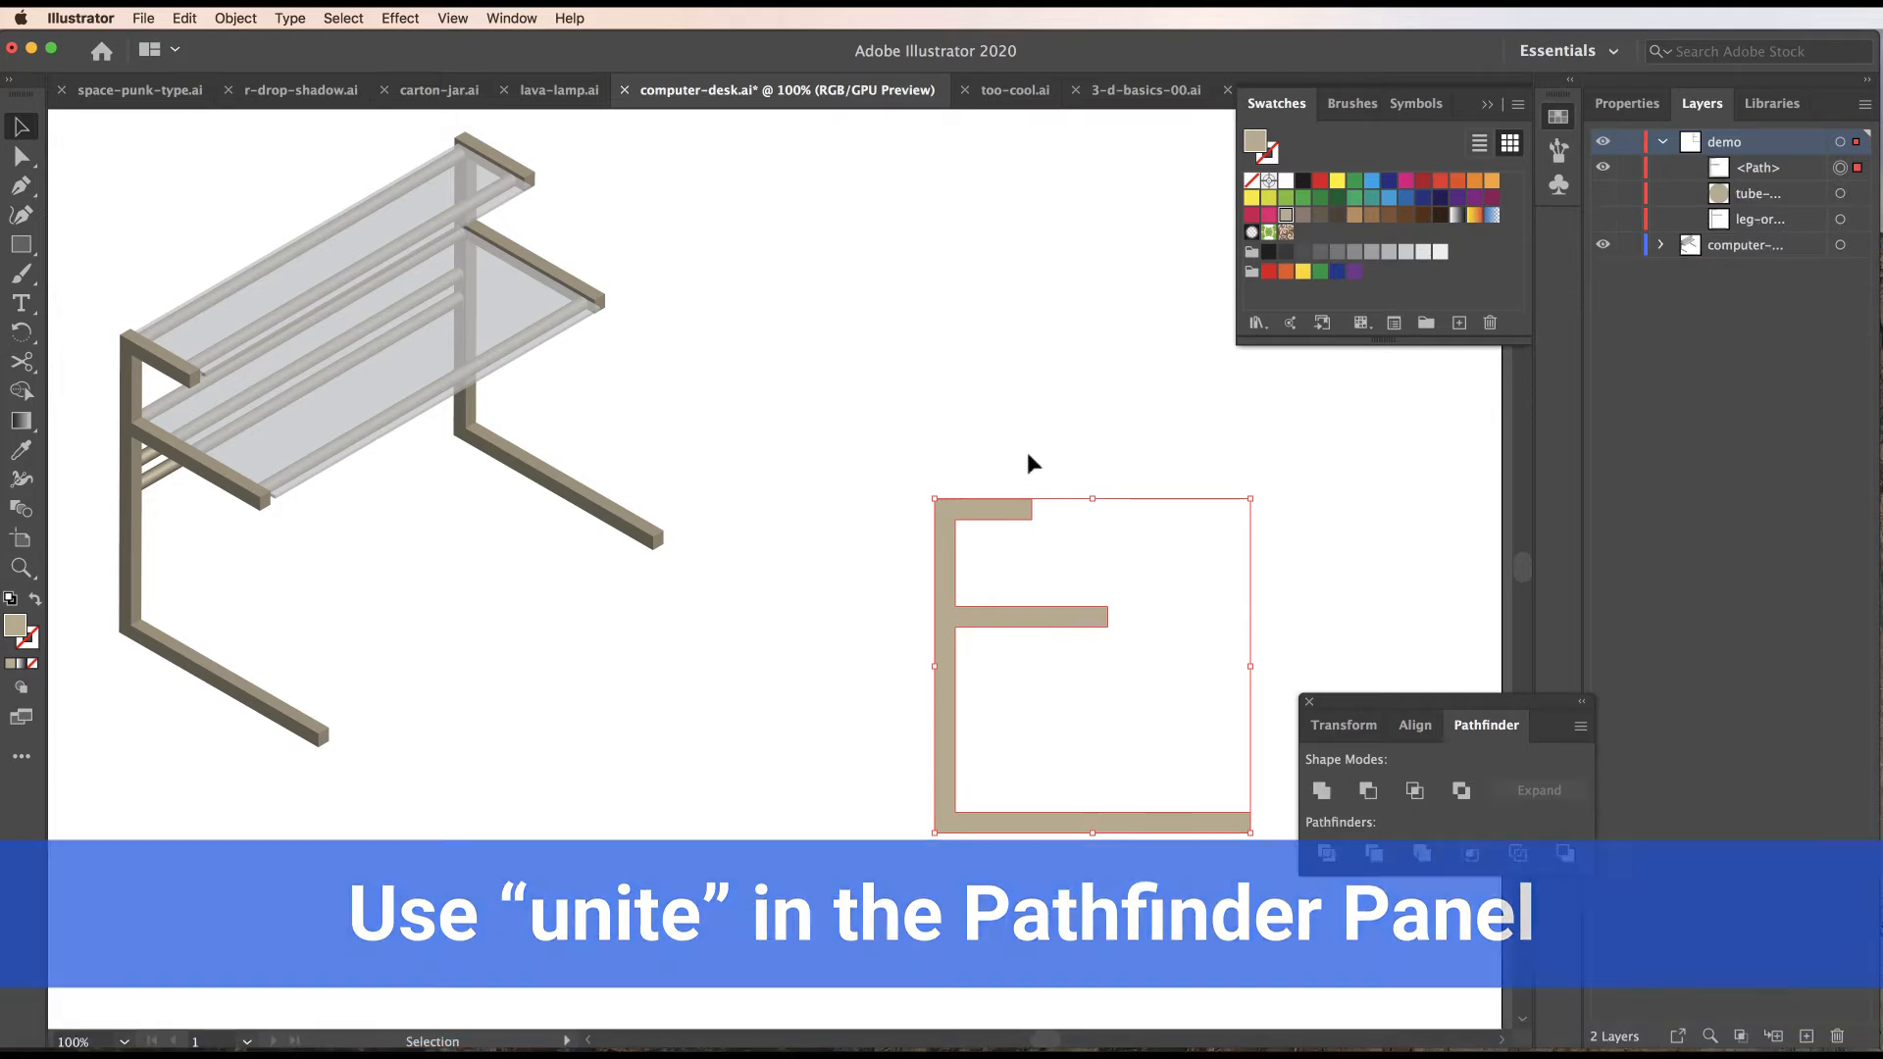
left_click_drag(1381, 705, 1562, 1058)
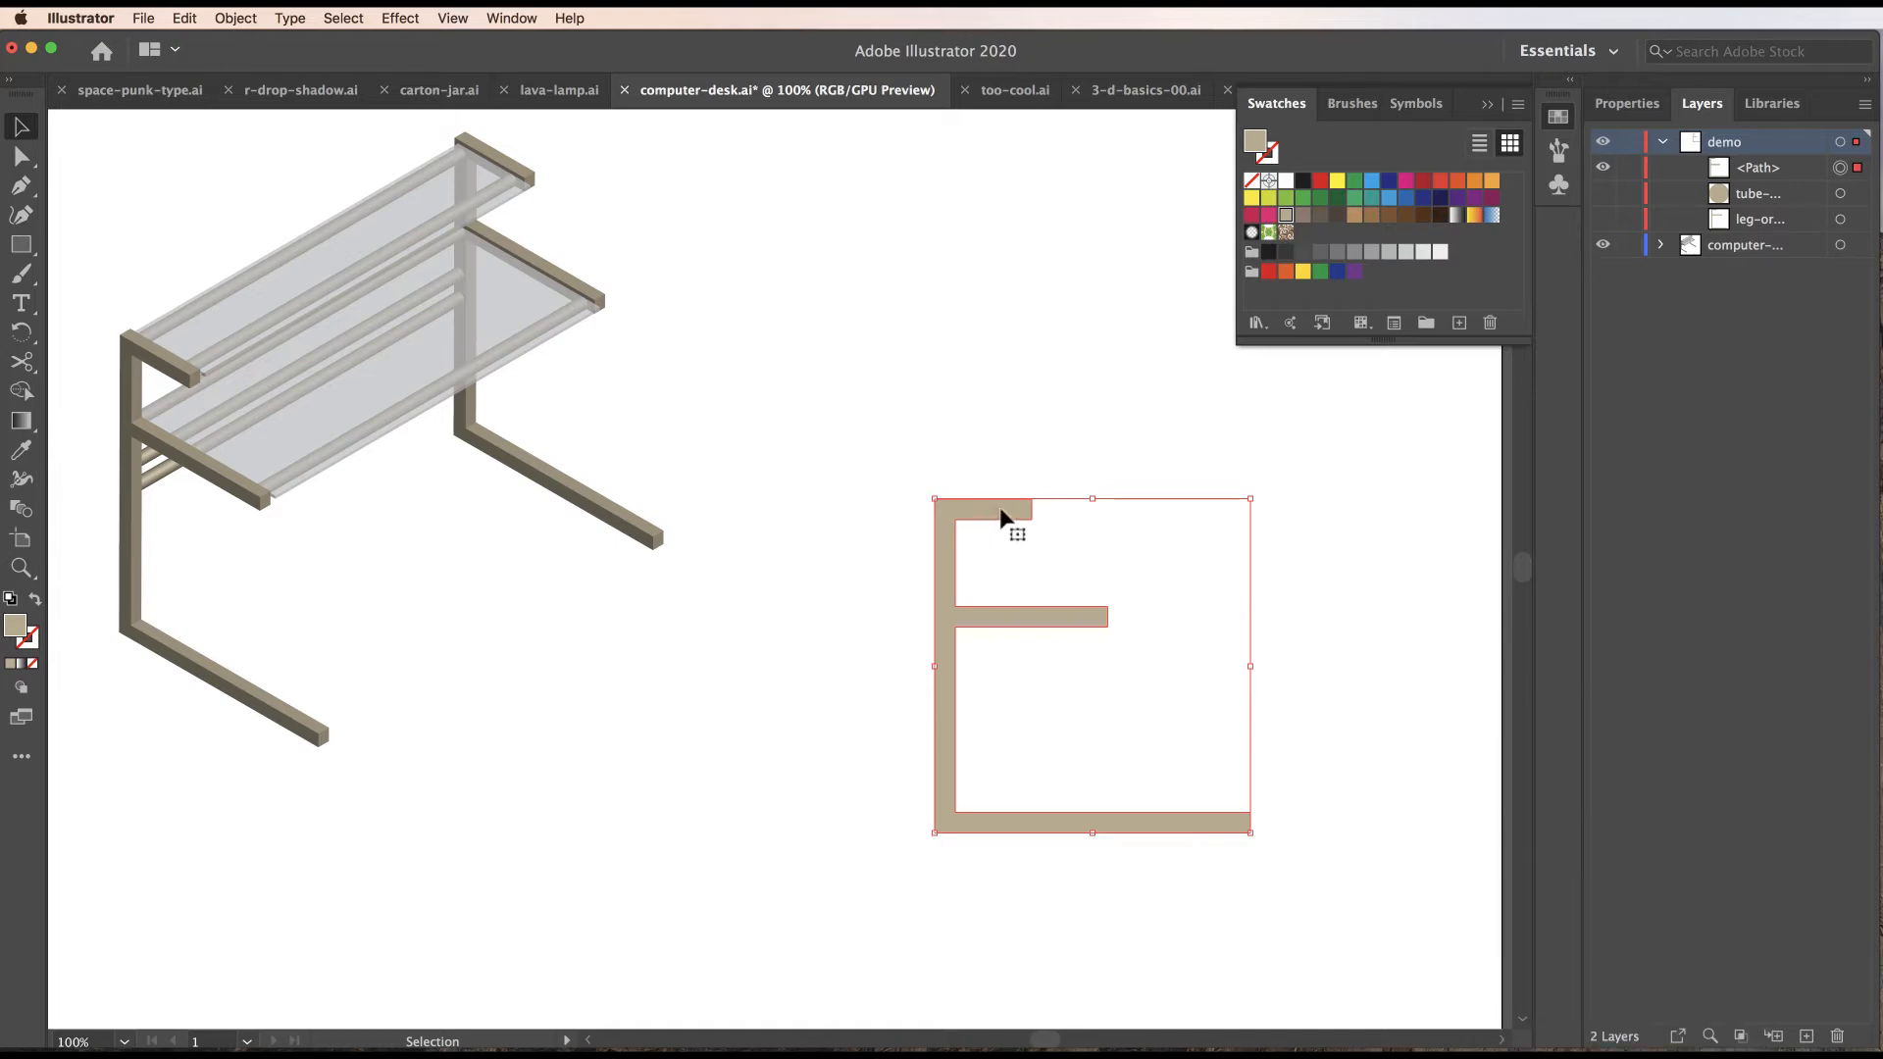
Delete the united desk-leg shape and show the hidden "leg-or..." object in the demo layer.
key("Delete")
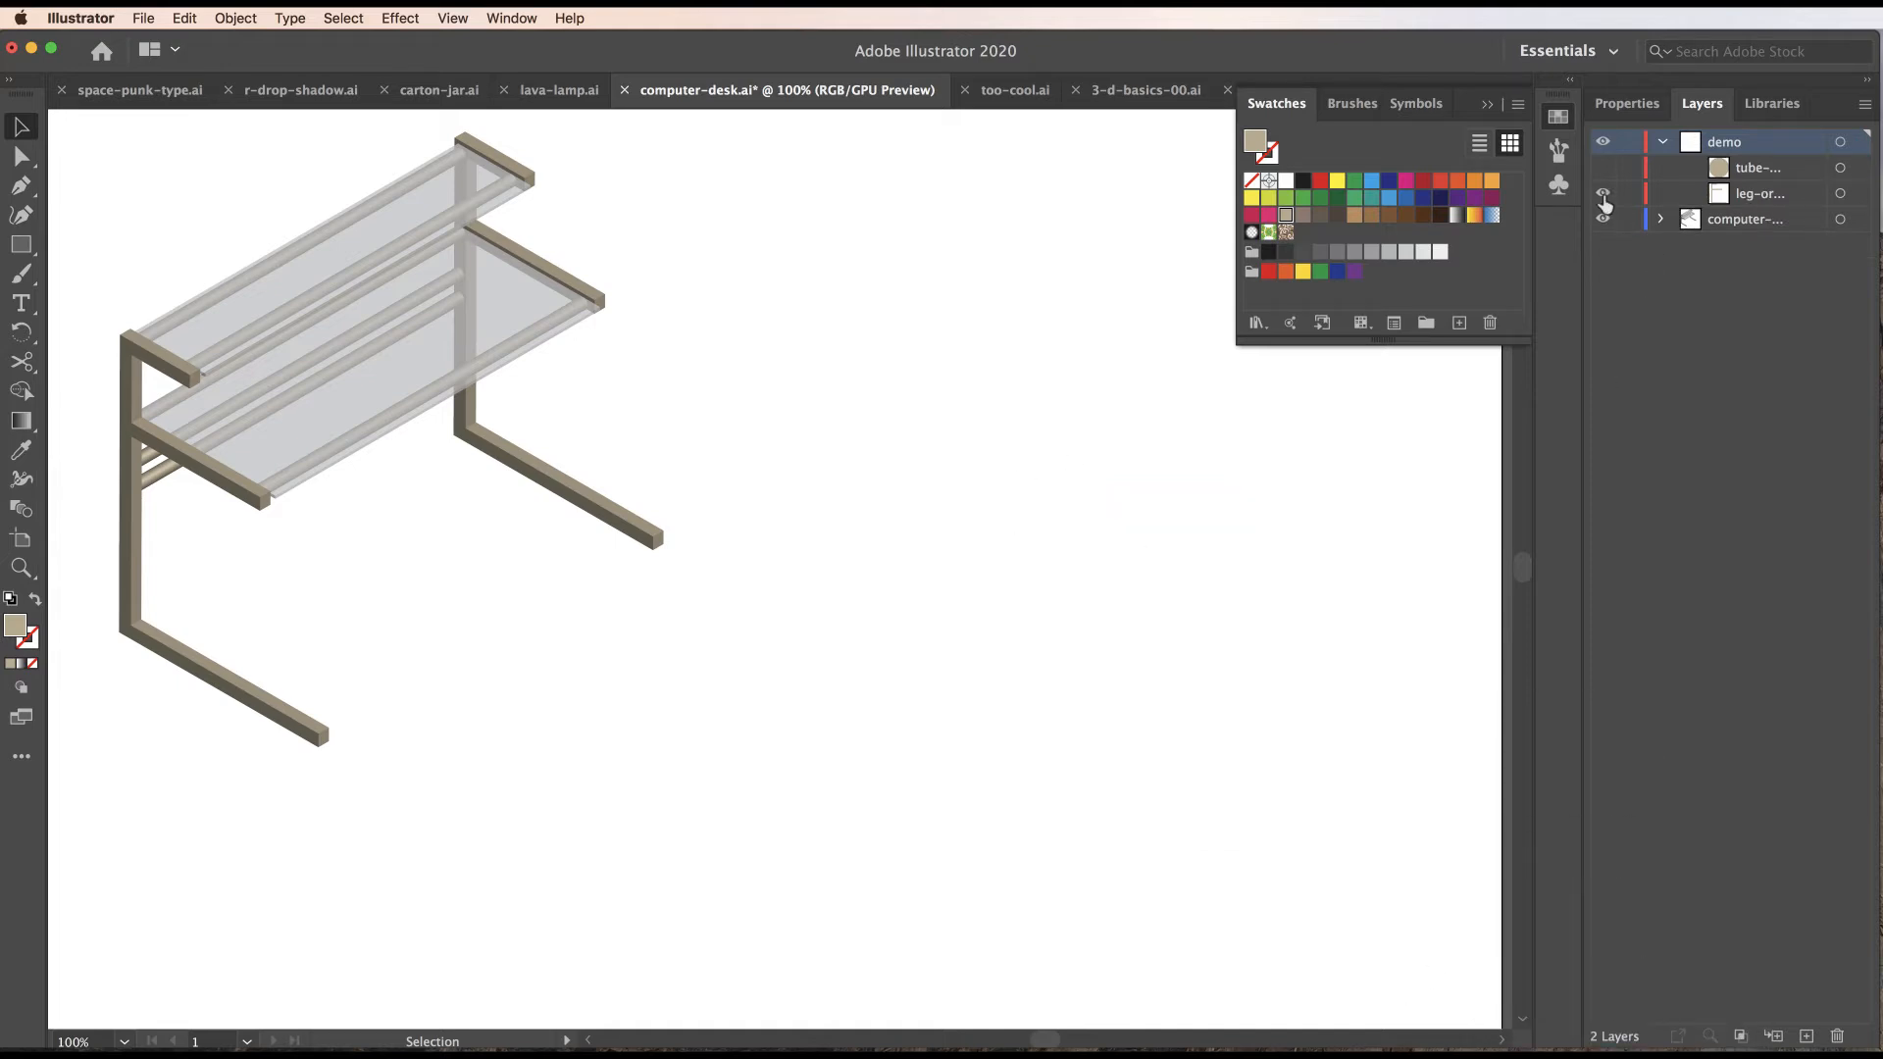
left_click(1603, 195)
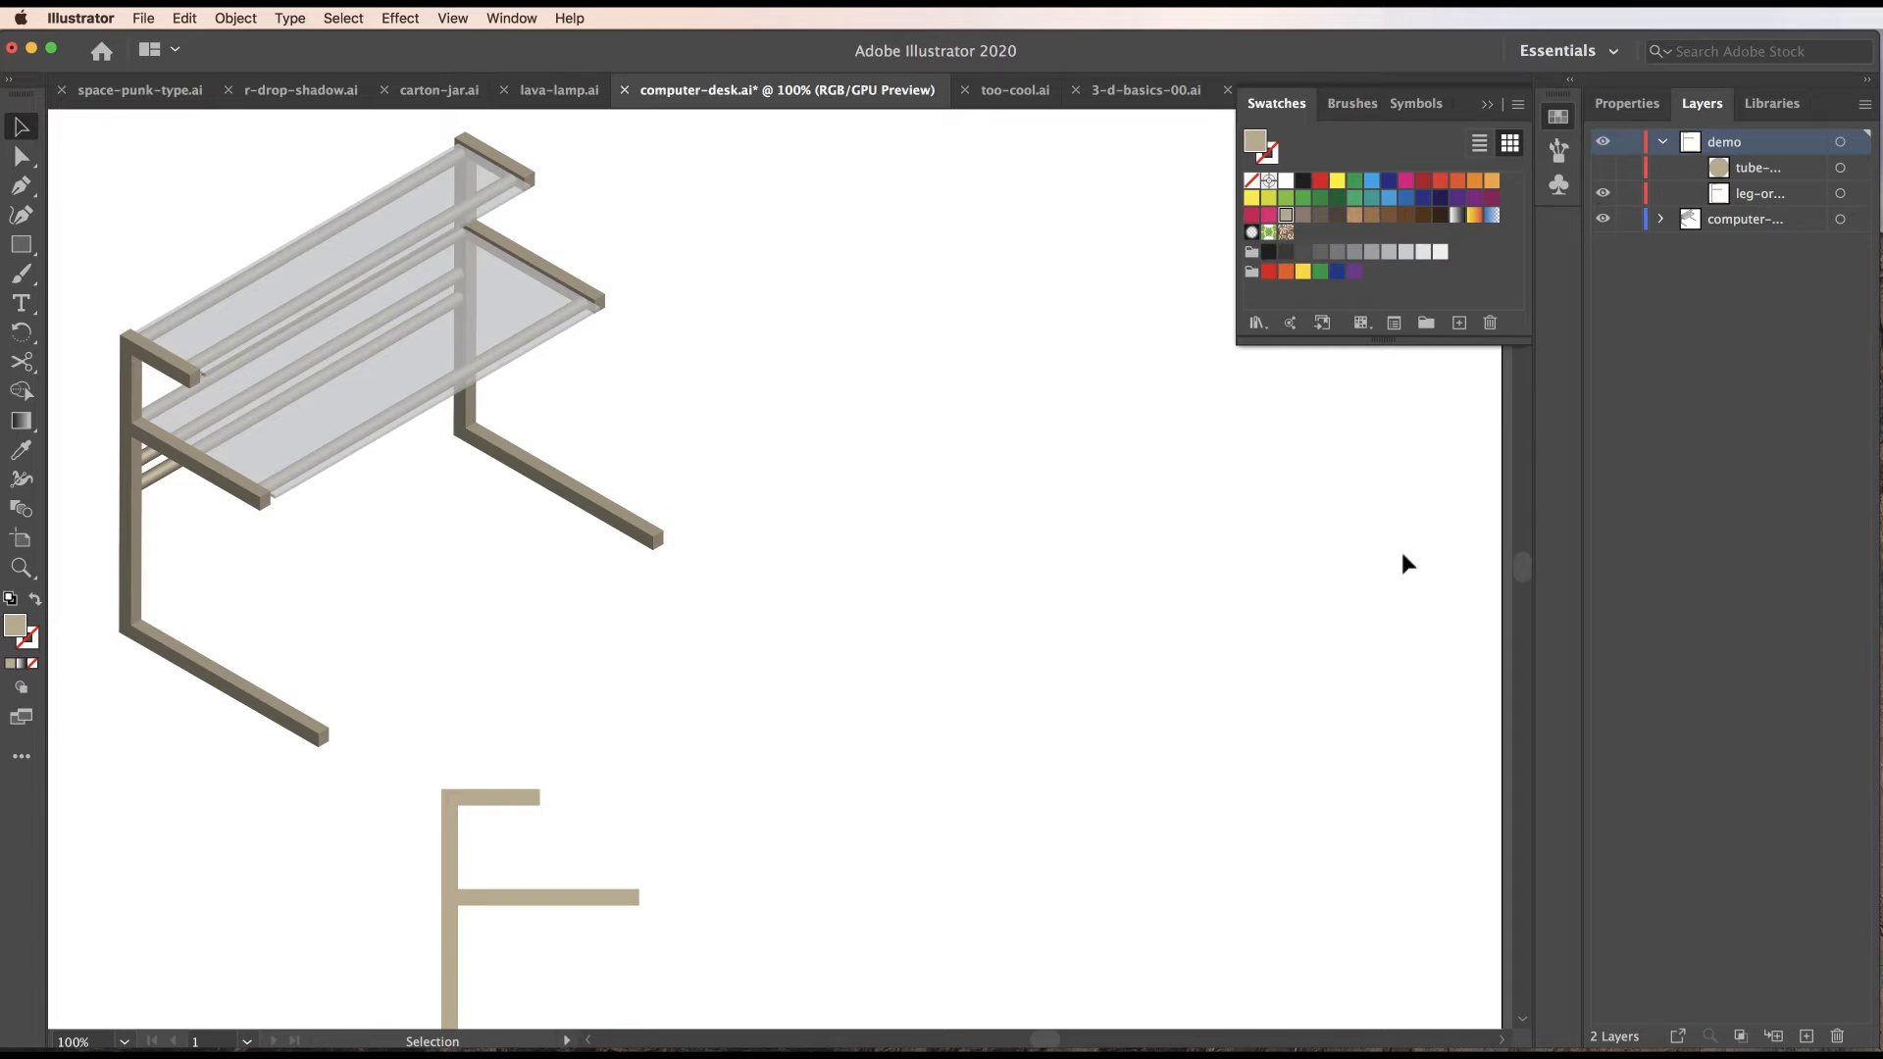
Show the hidden "tube-..." object together with the leg profile in the demo layer.
left_click_drag(1073, 893, 959, 727)
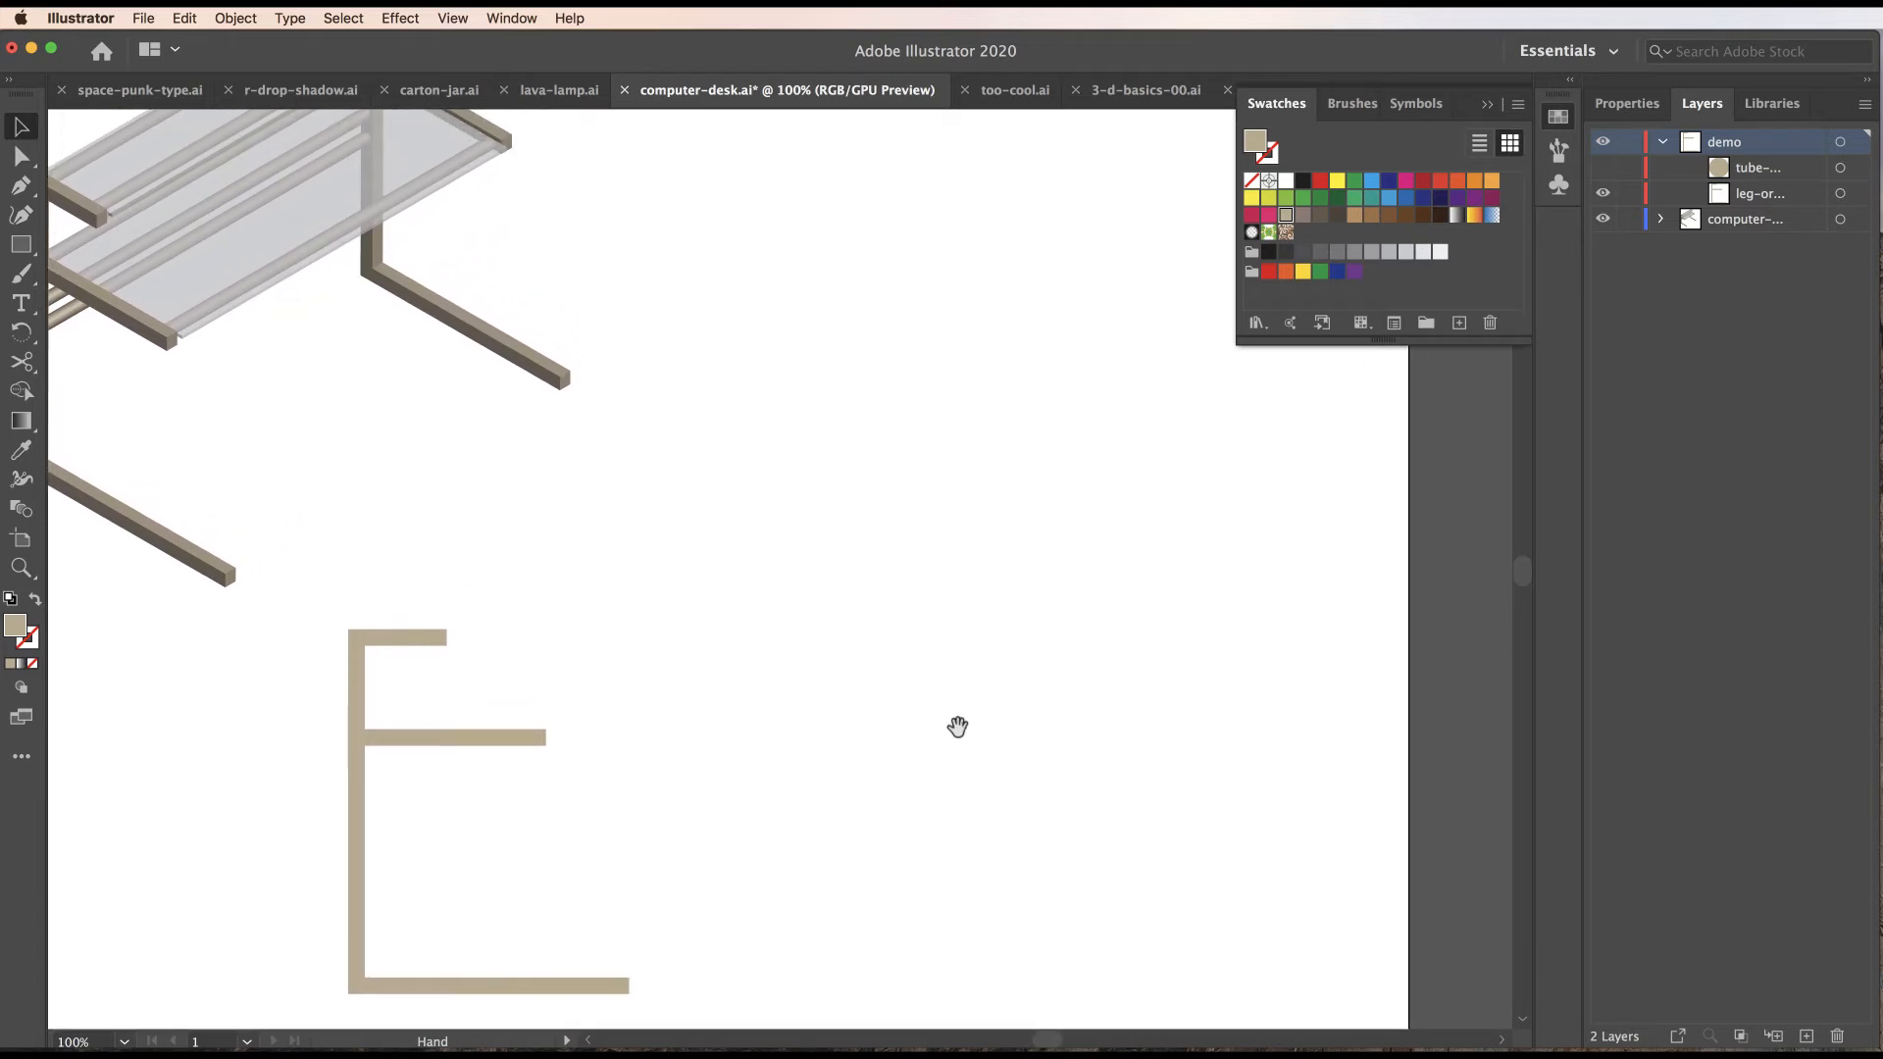
left_click(1603, 194)
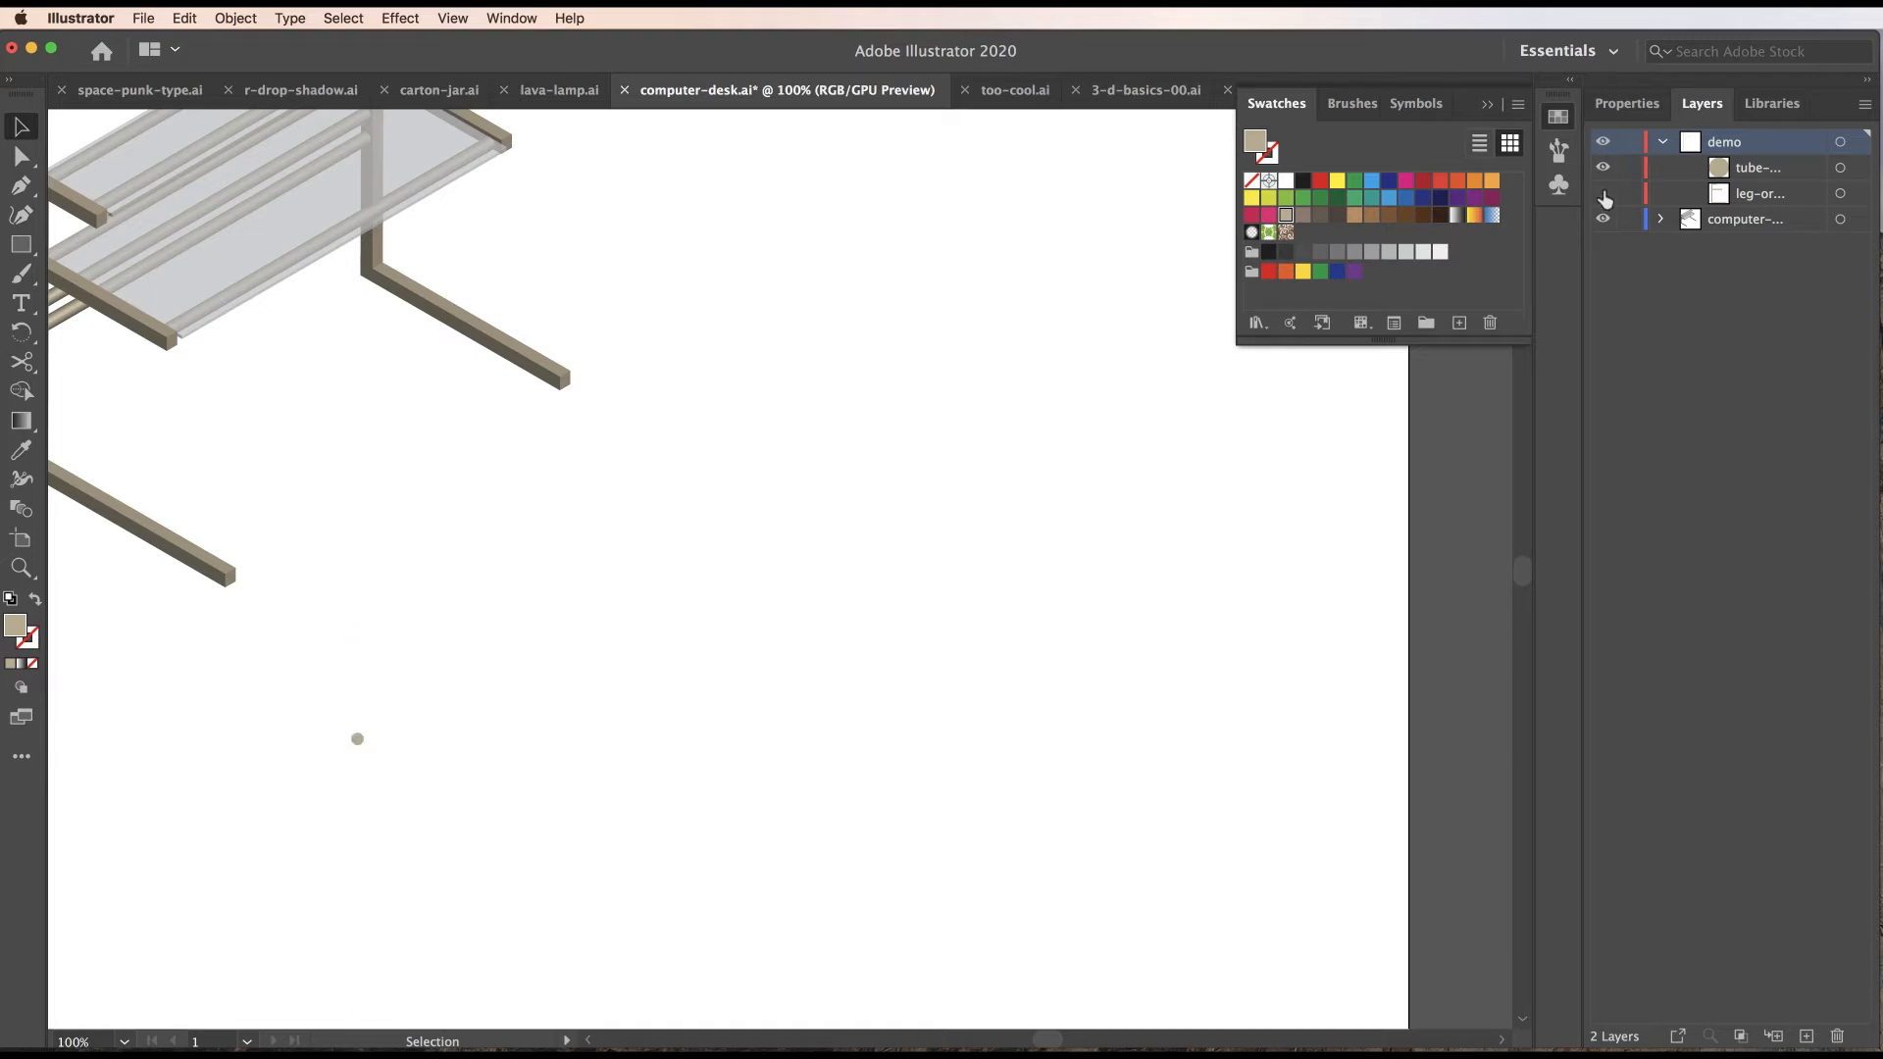
left_click(1604, 196)
Move the tube circle and the leg profile together to the lower middle of the artboard, clear of the sample desk.
left_click(1841, 169)
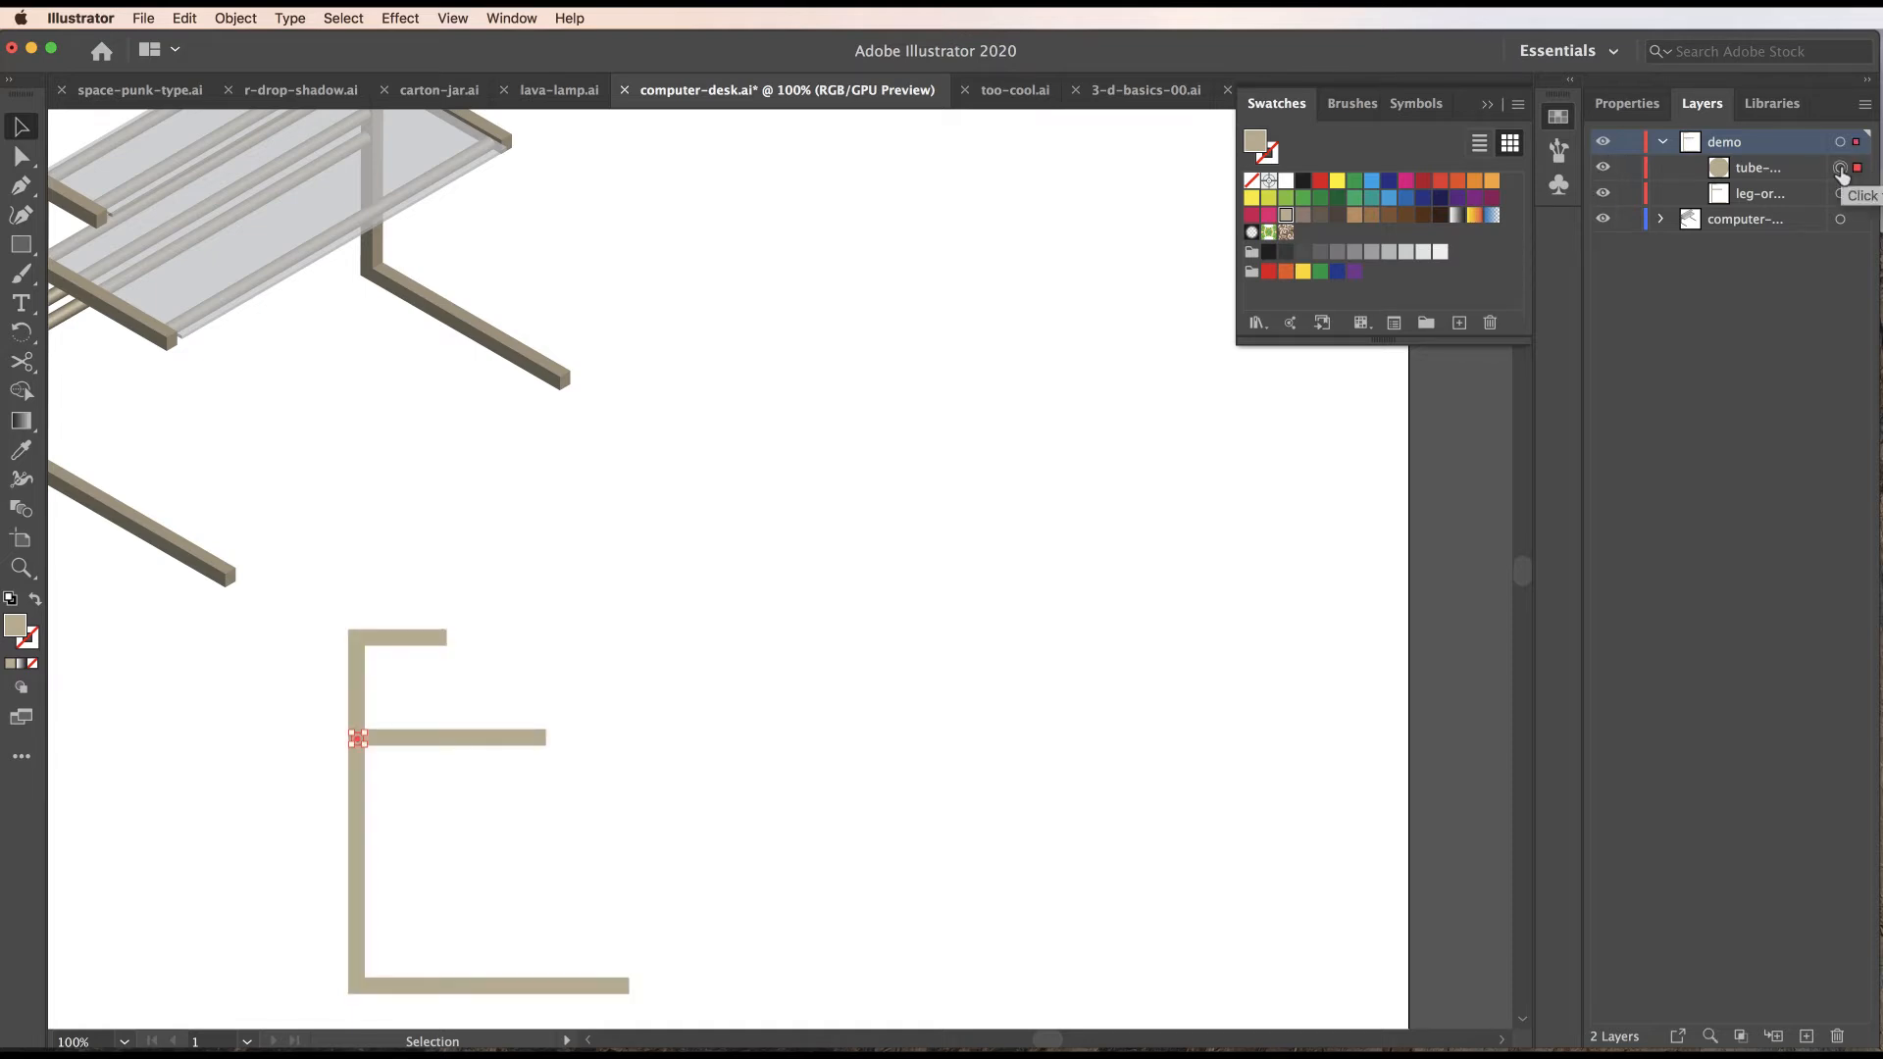
left_click(1841, 193, "shift")
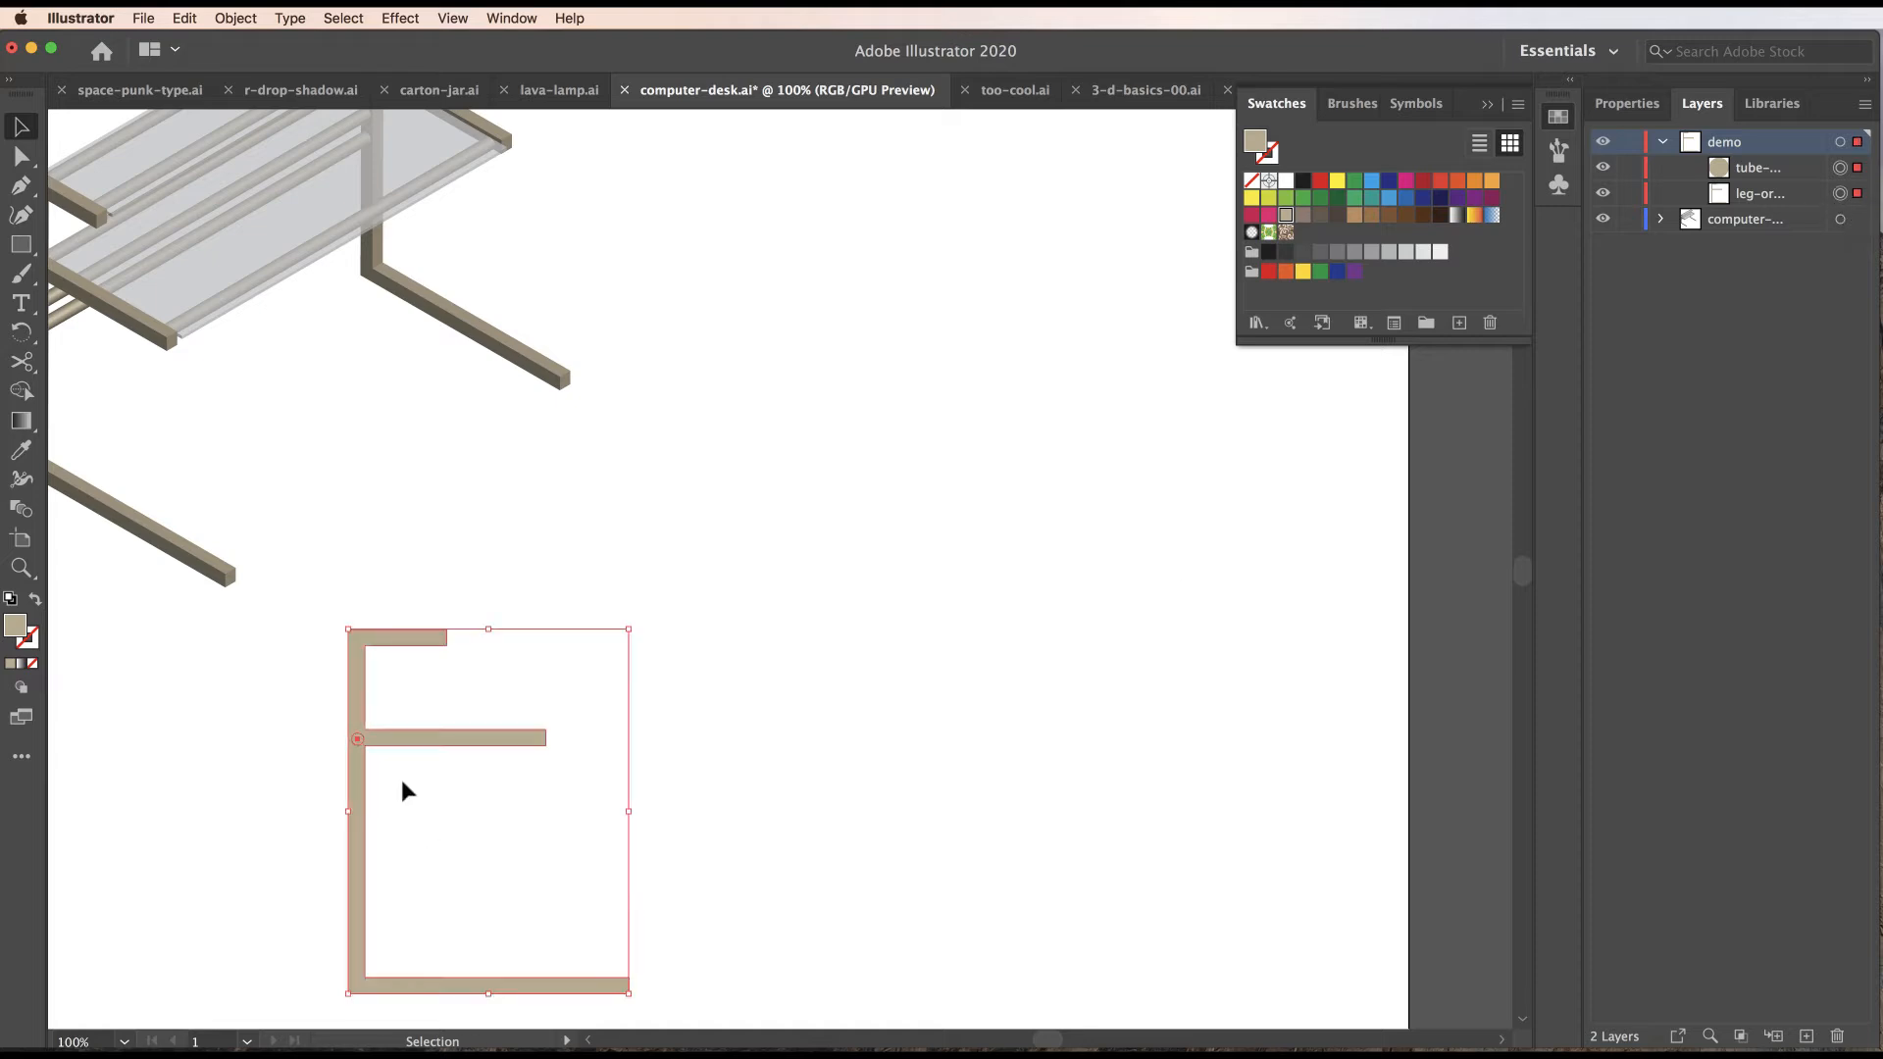
left_click_drag(359, 802, 633, 797)
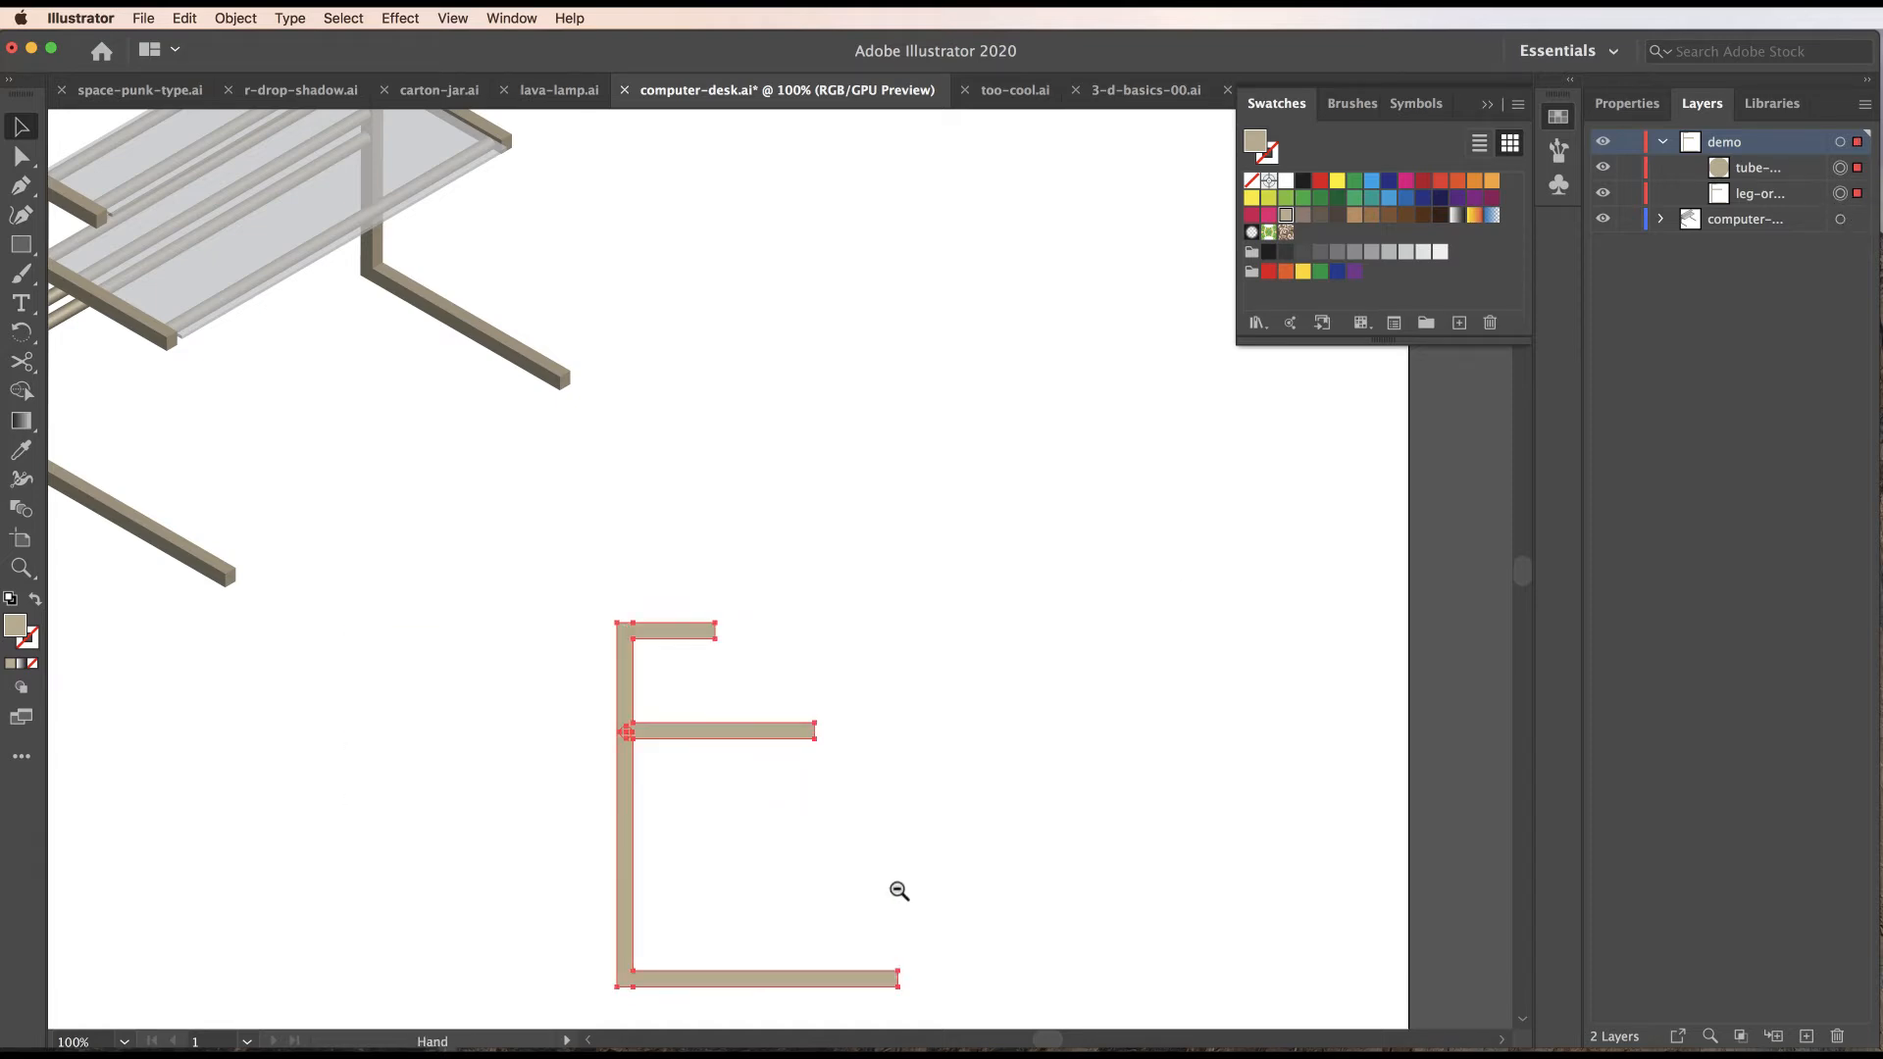
left_click(844, 841, "alt+super")
scroll(843, 840, "up", 4)
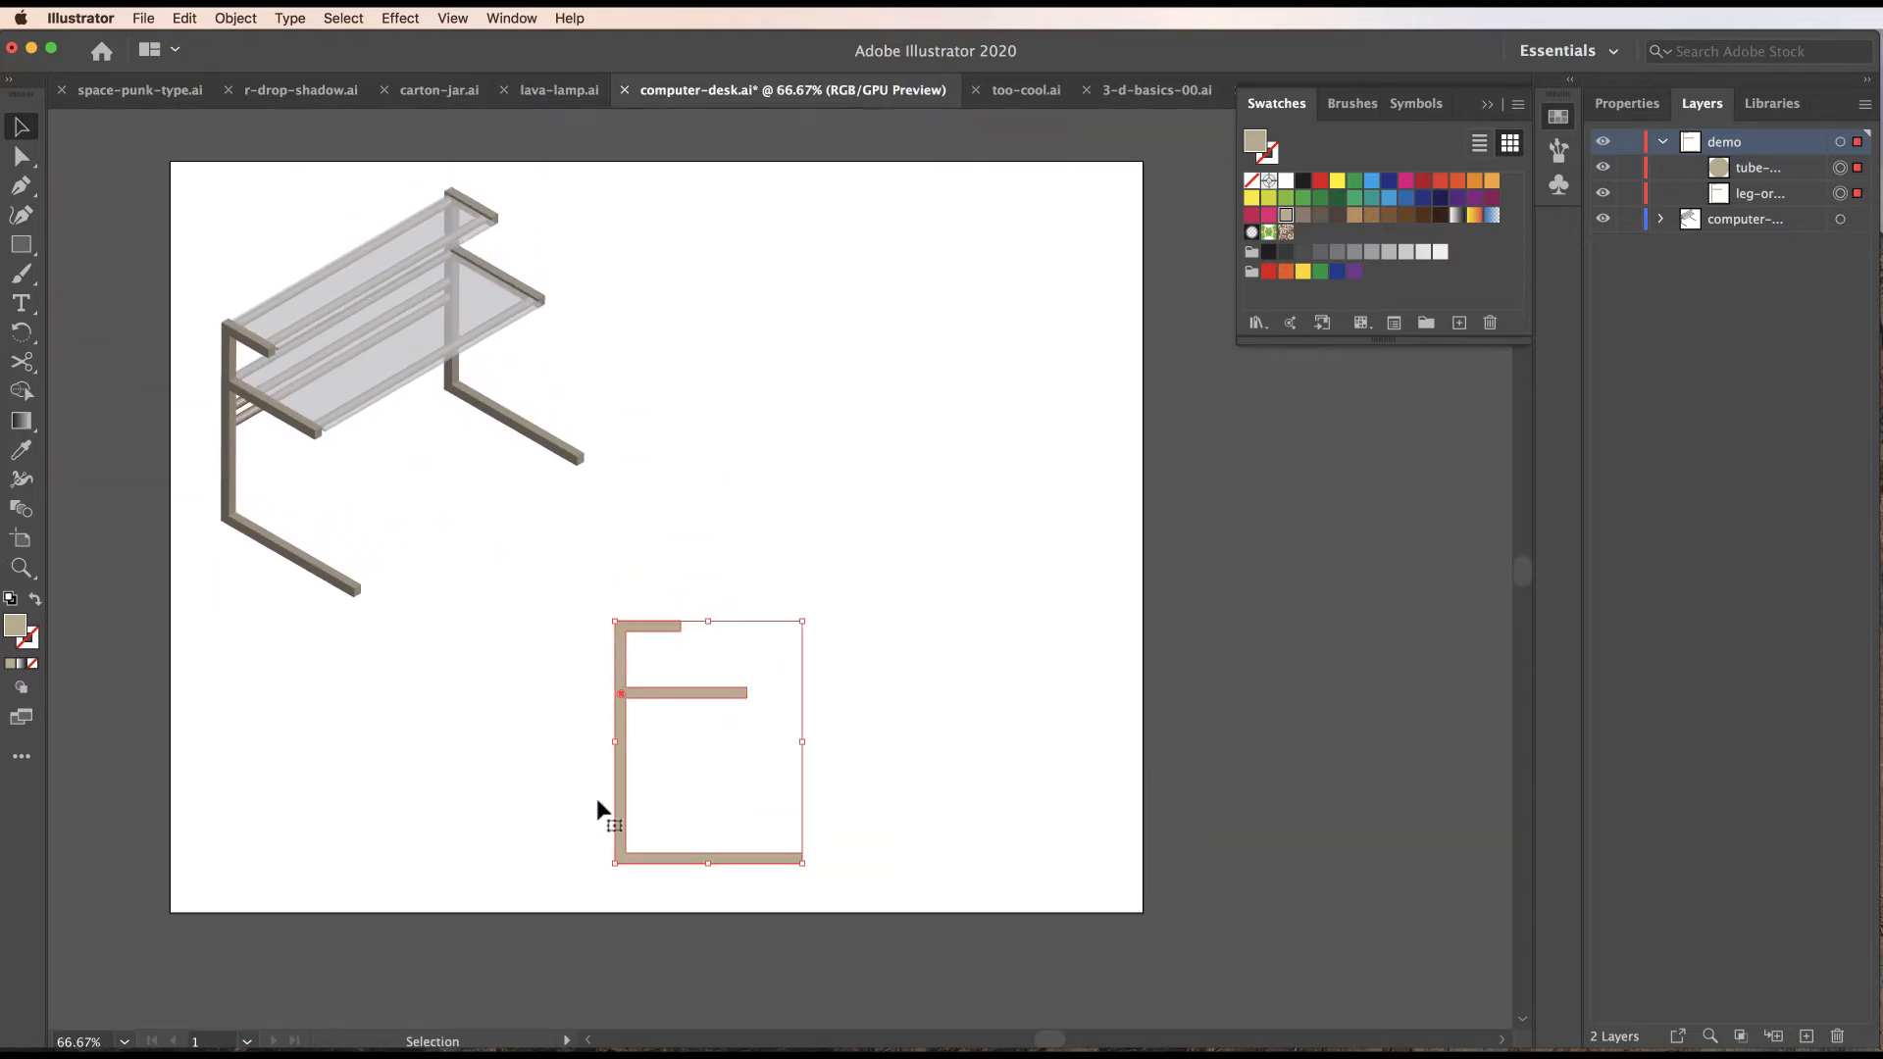
left_click_drag(616, 790, 609, 769)
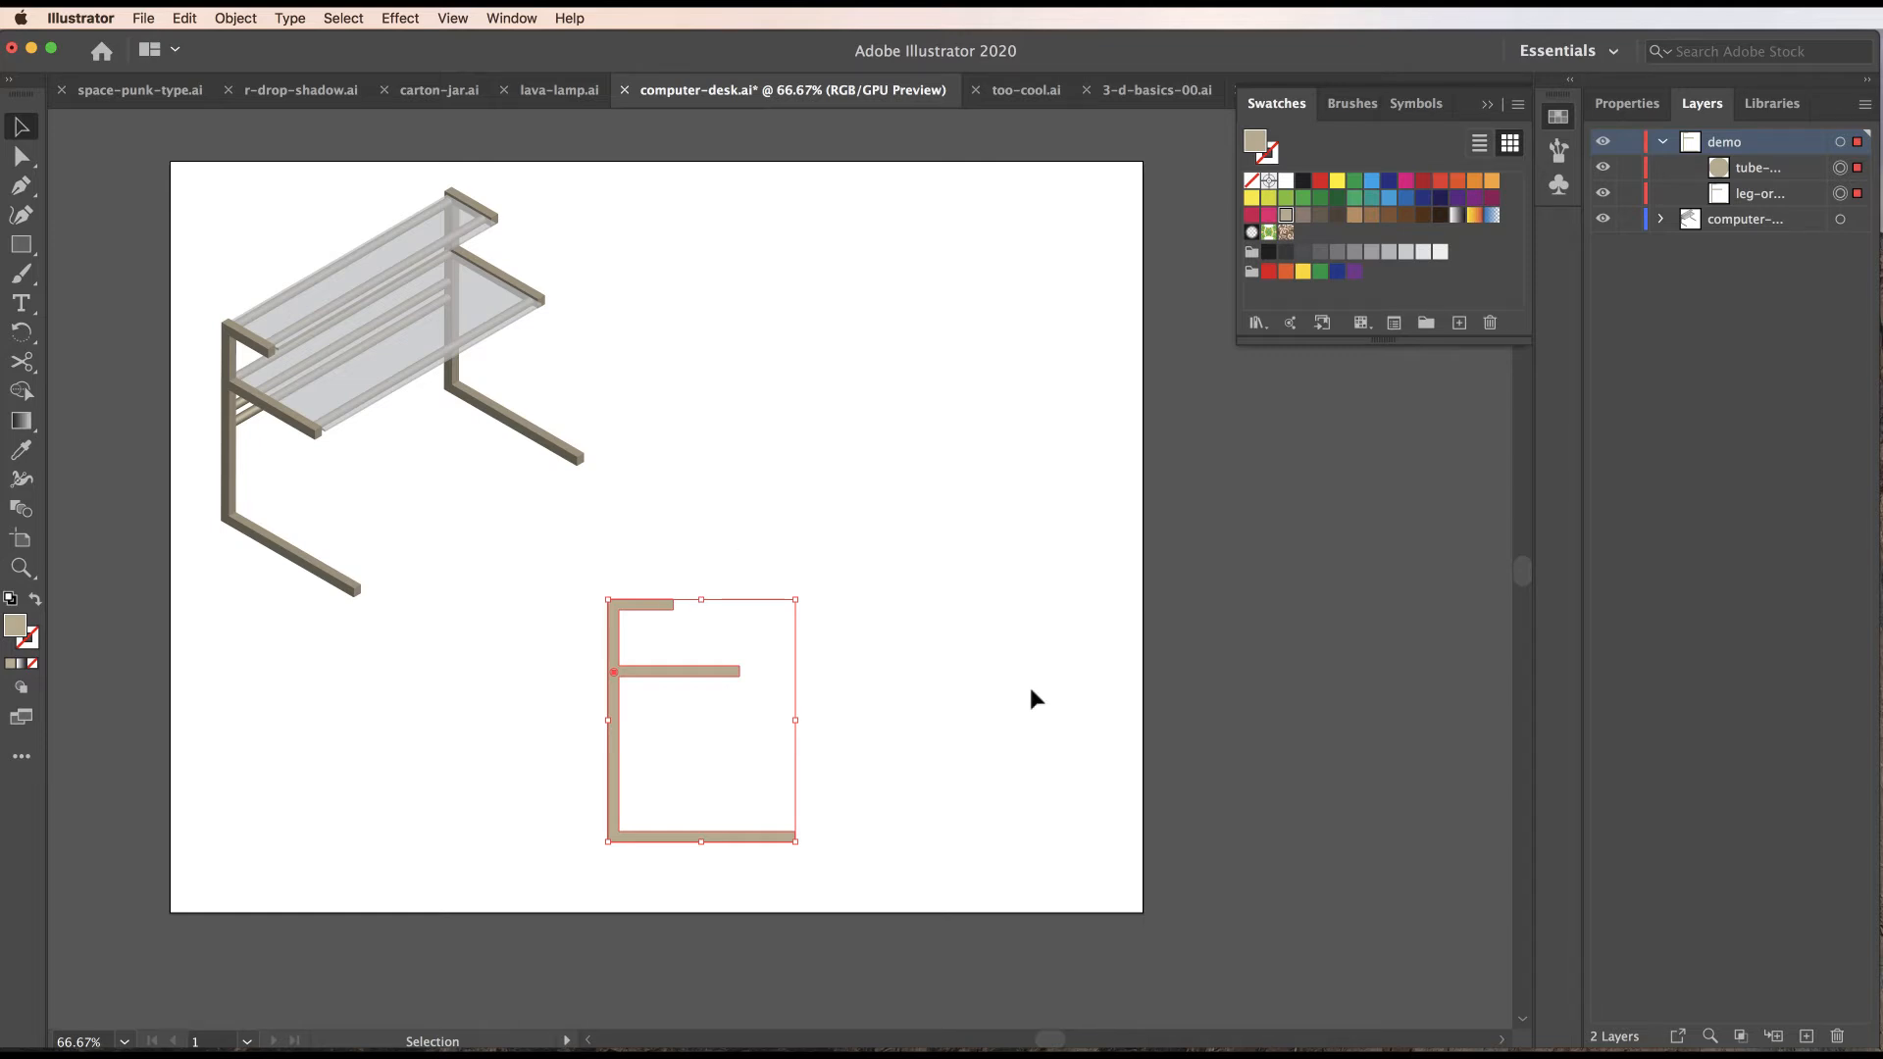
left_click(983, 727)
Duplicate the leg profile within the demo layer and rename the upper copy leg-one.
key("z")
left_click(658, 712, "super")
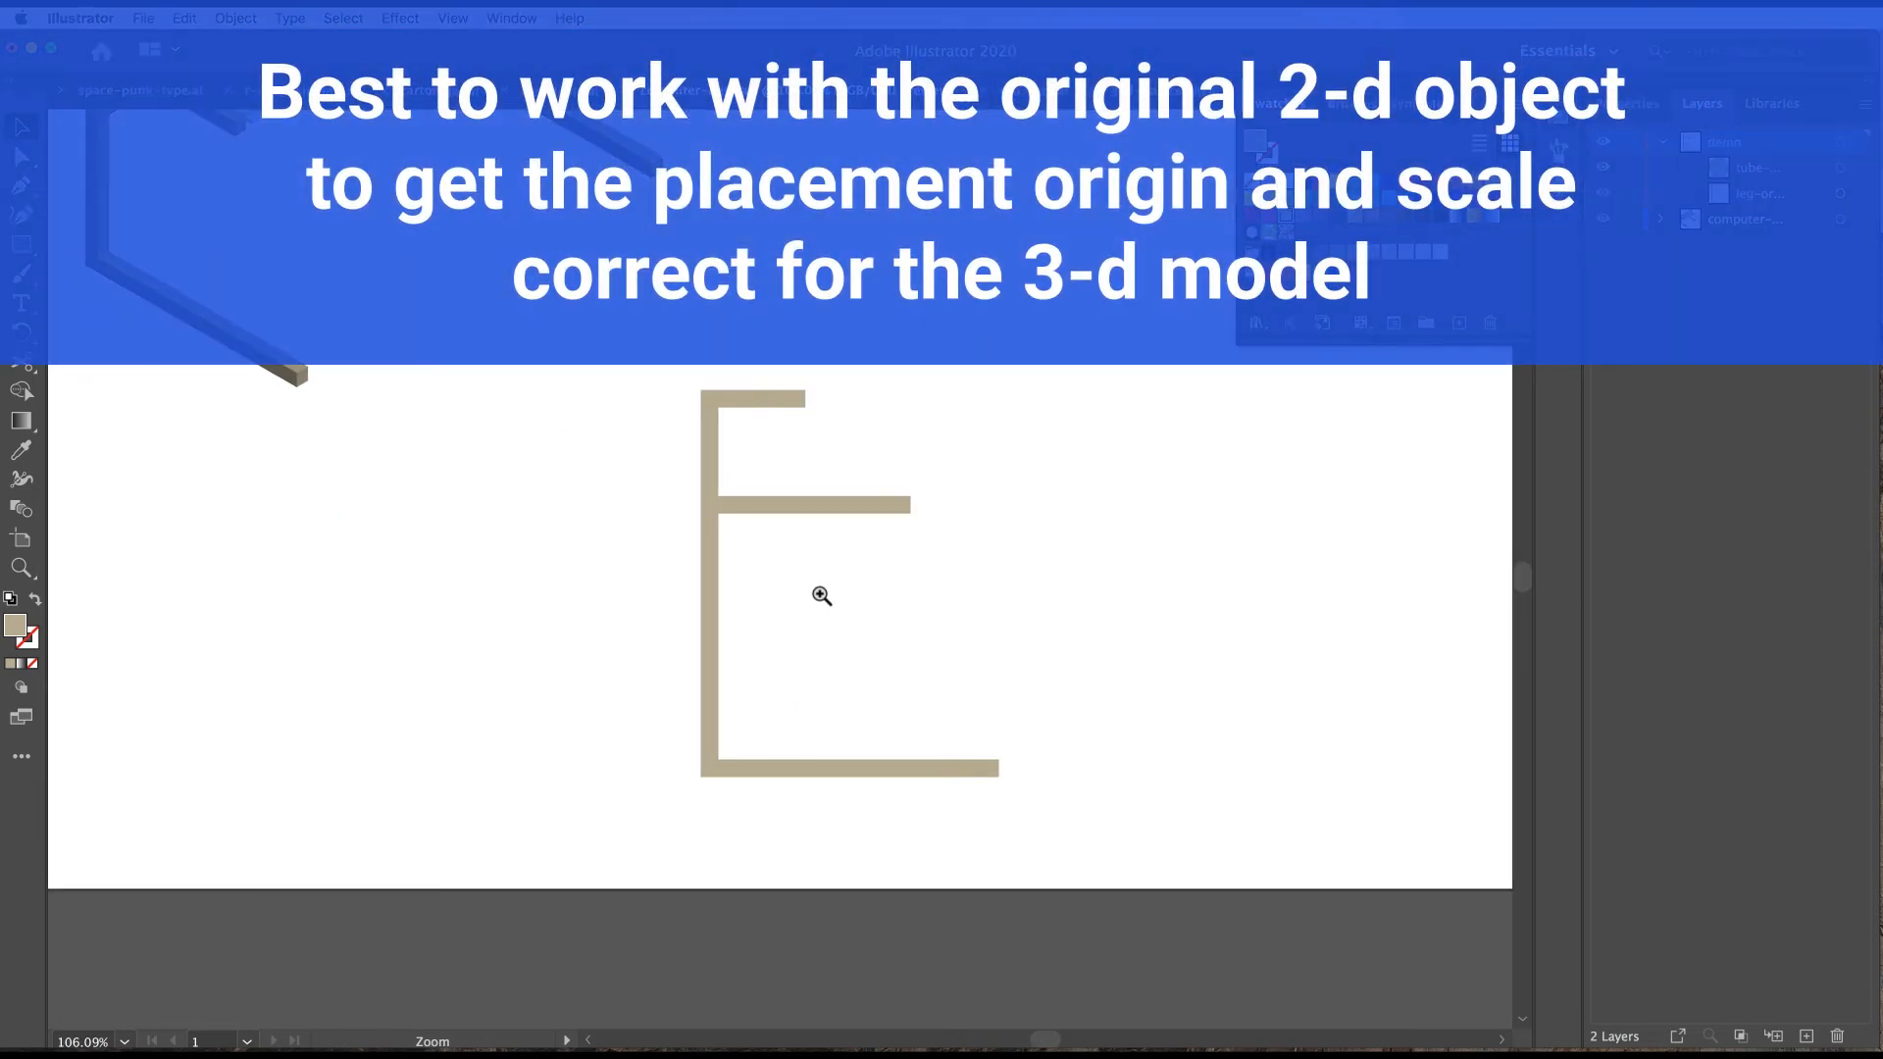
left_click(820, 595, "super")
left_click_drag(849, 580, 832, 699)
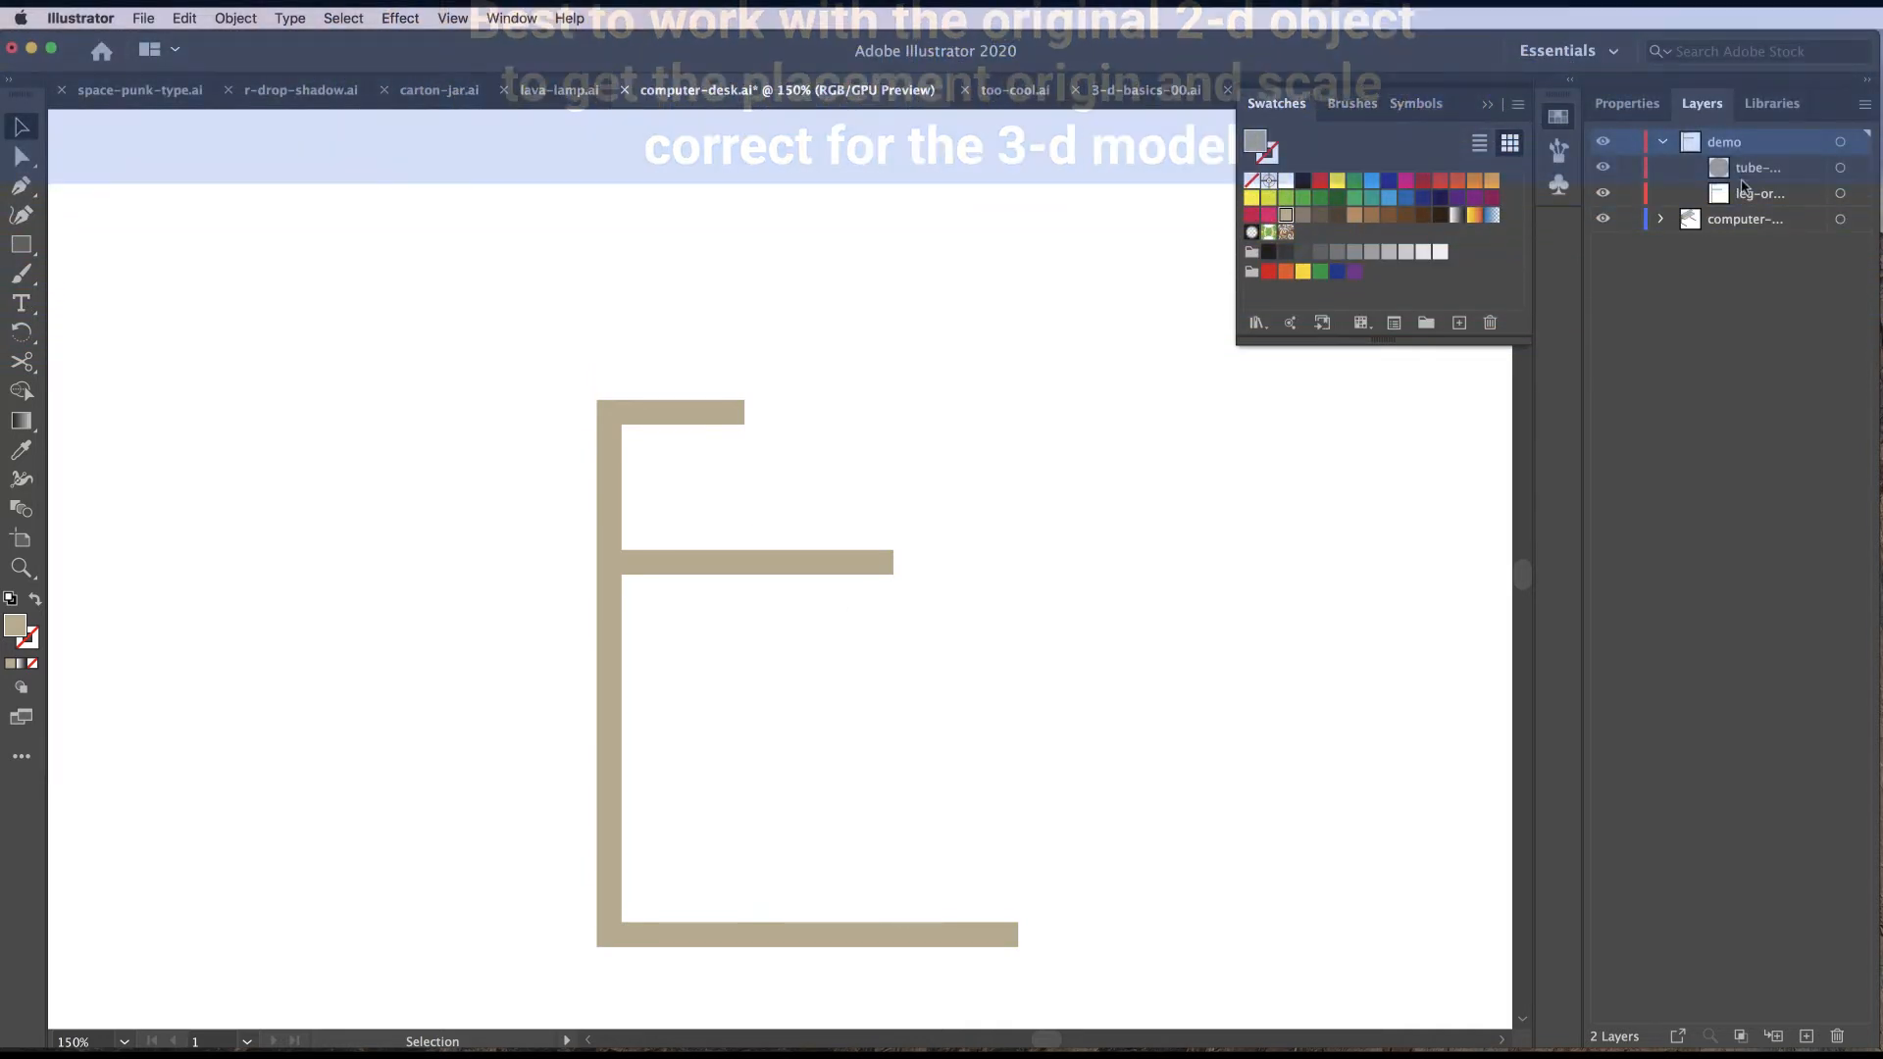
left_click_drag(1753, 211, 1811, 1038)
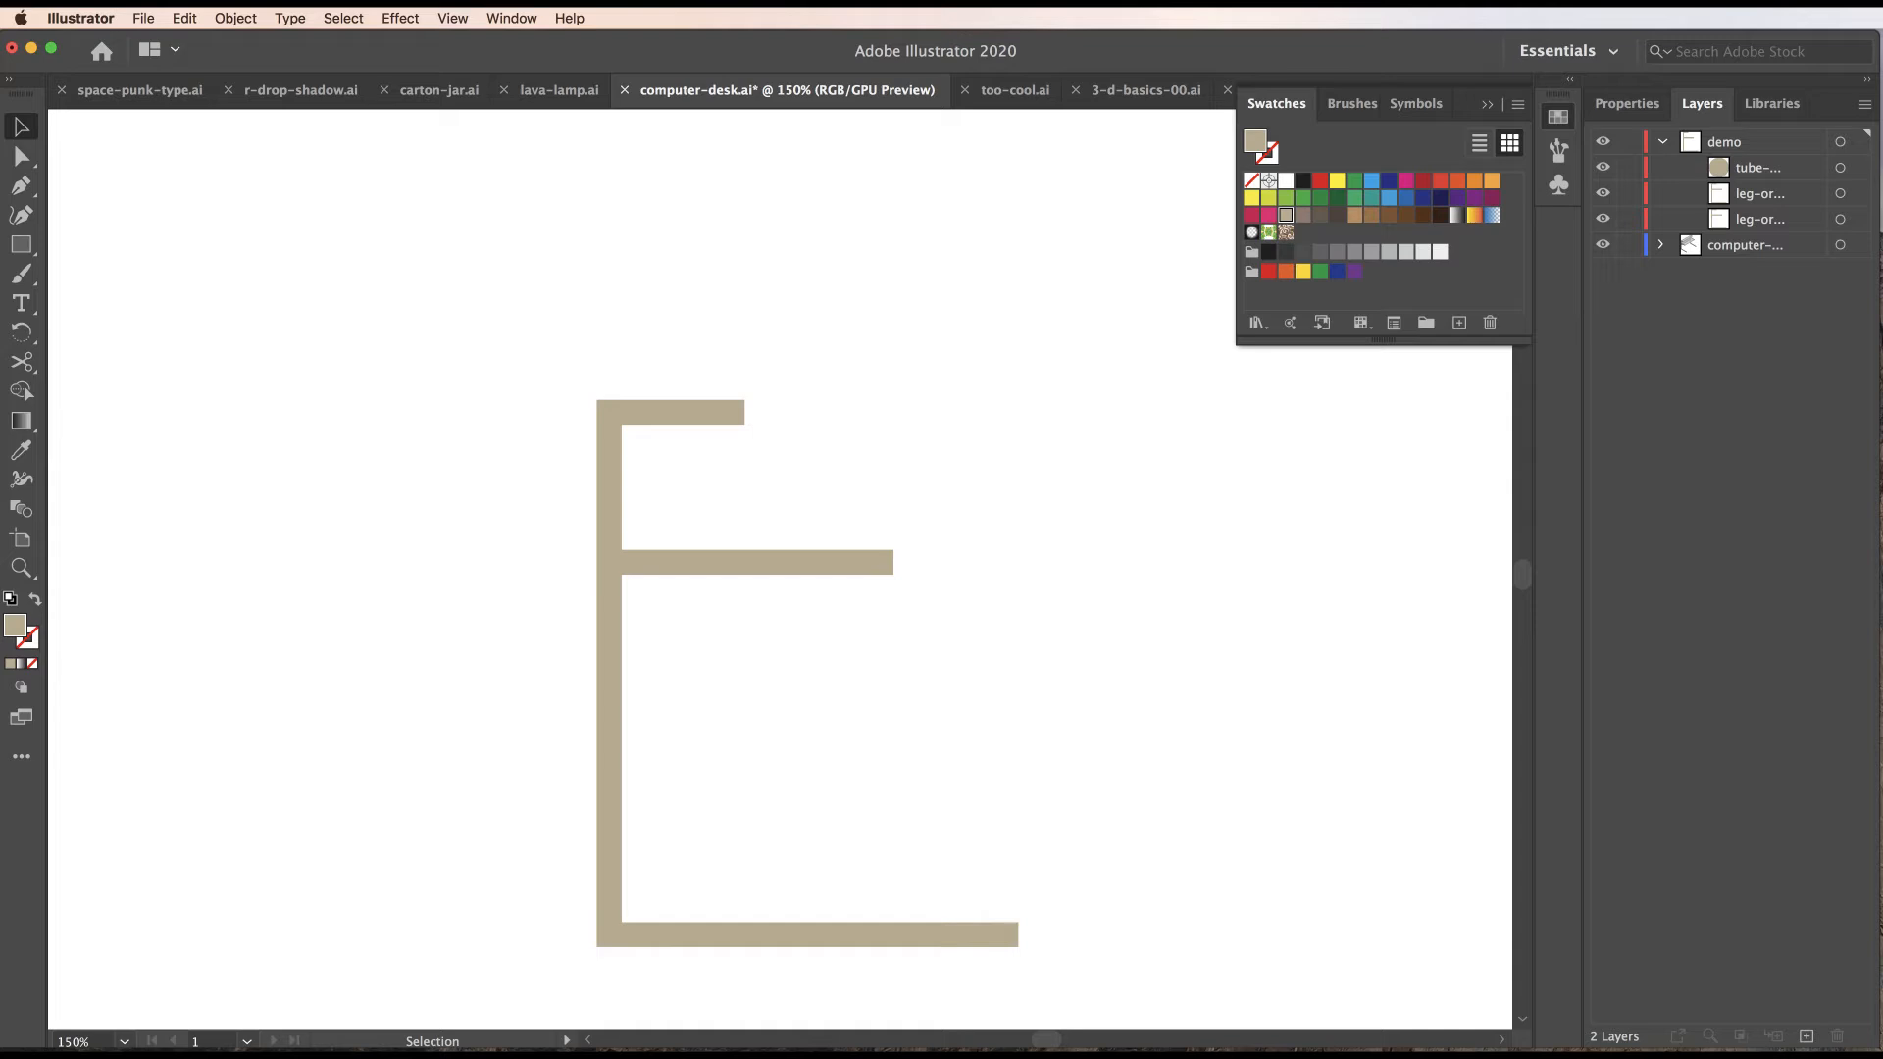
double_click(1760, 193)
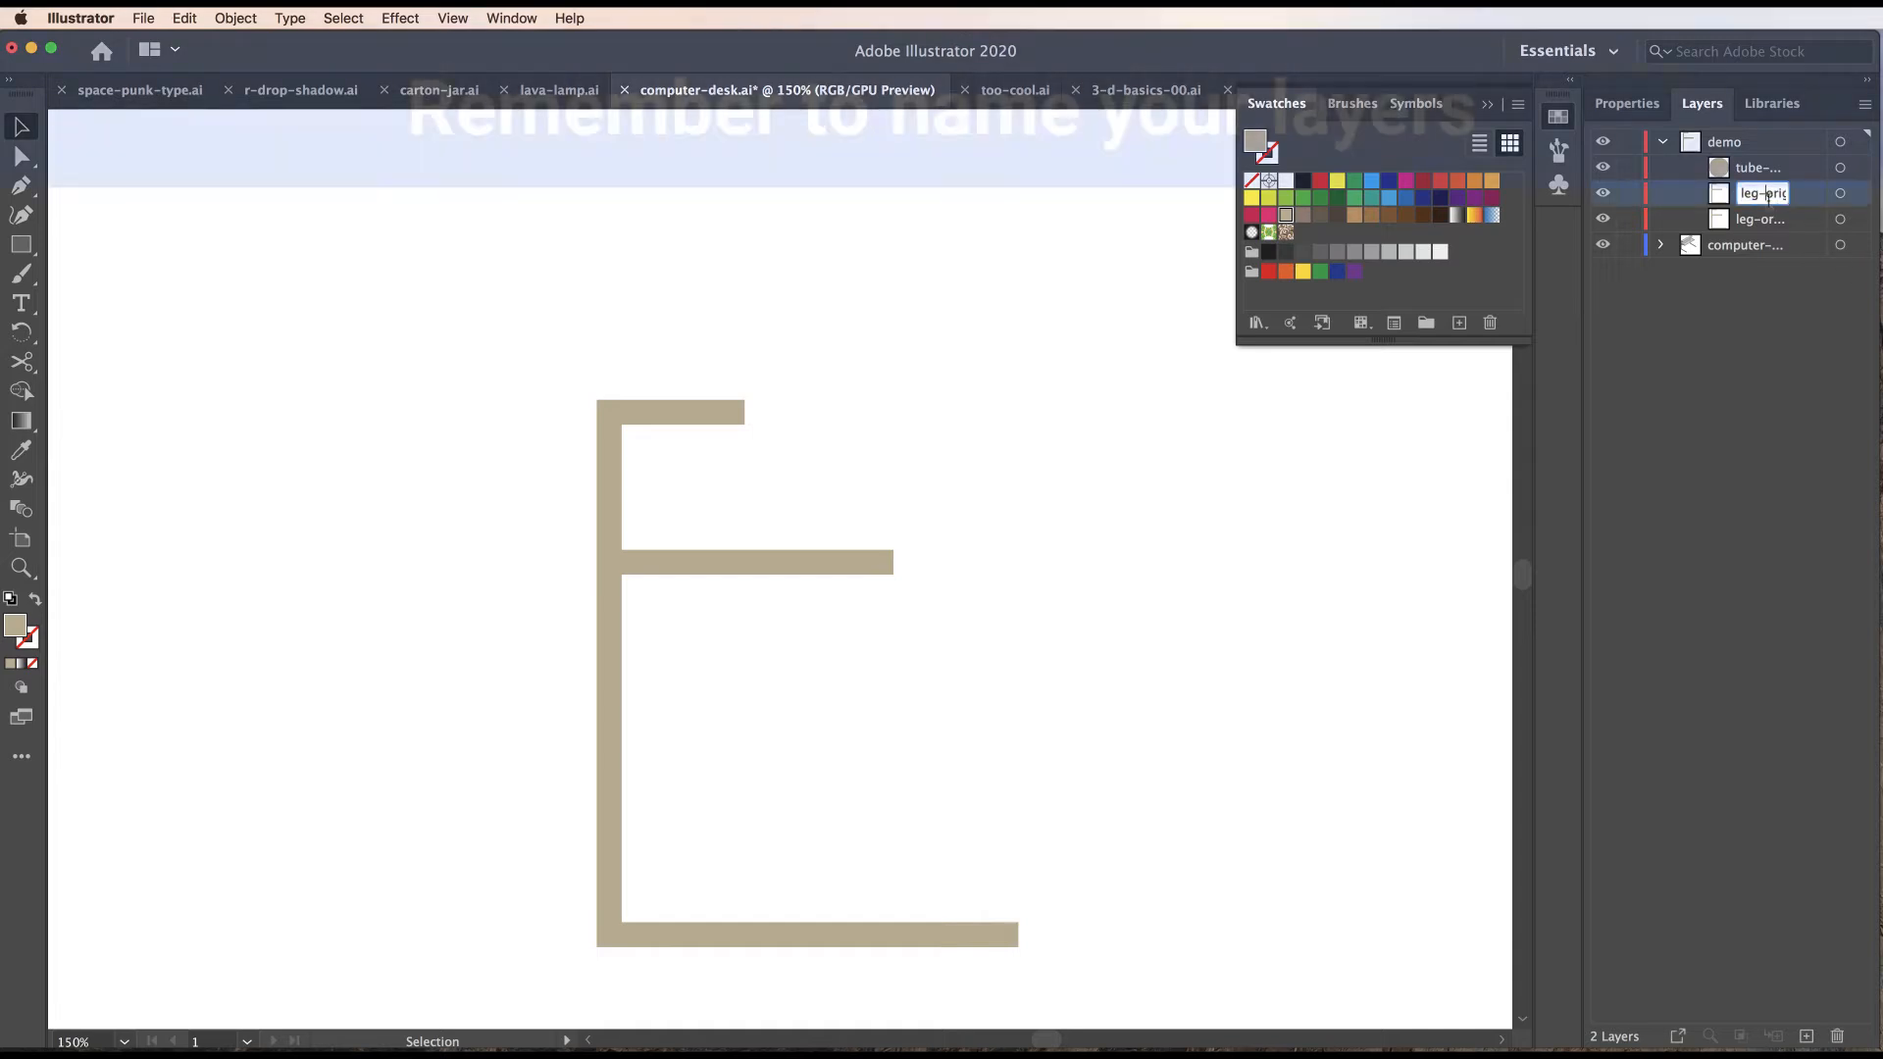
type("leg-one")
key("Return")
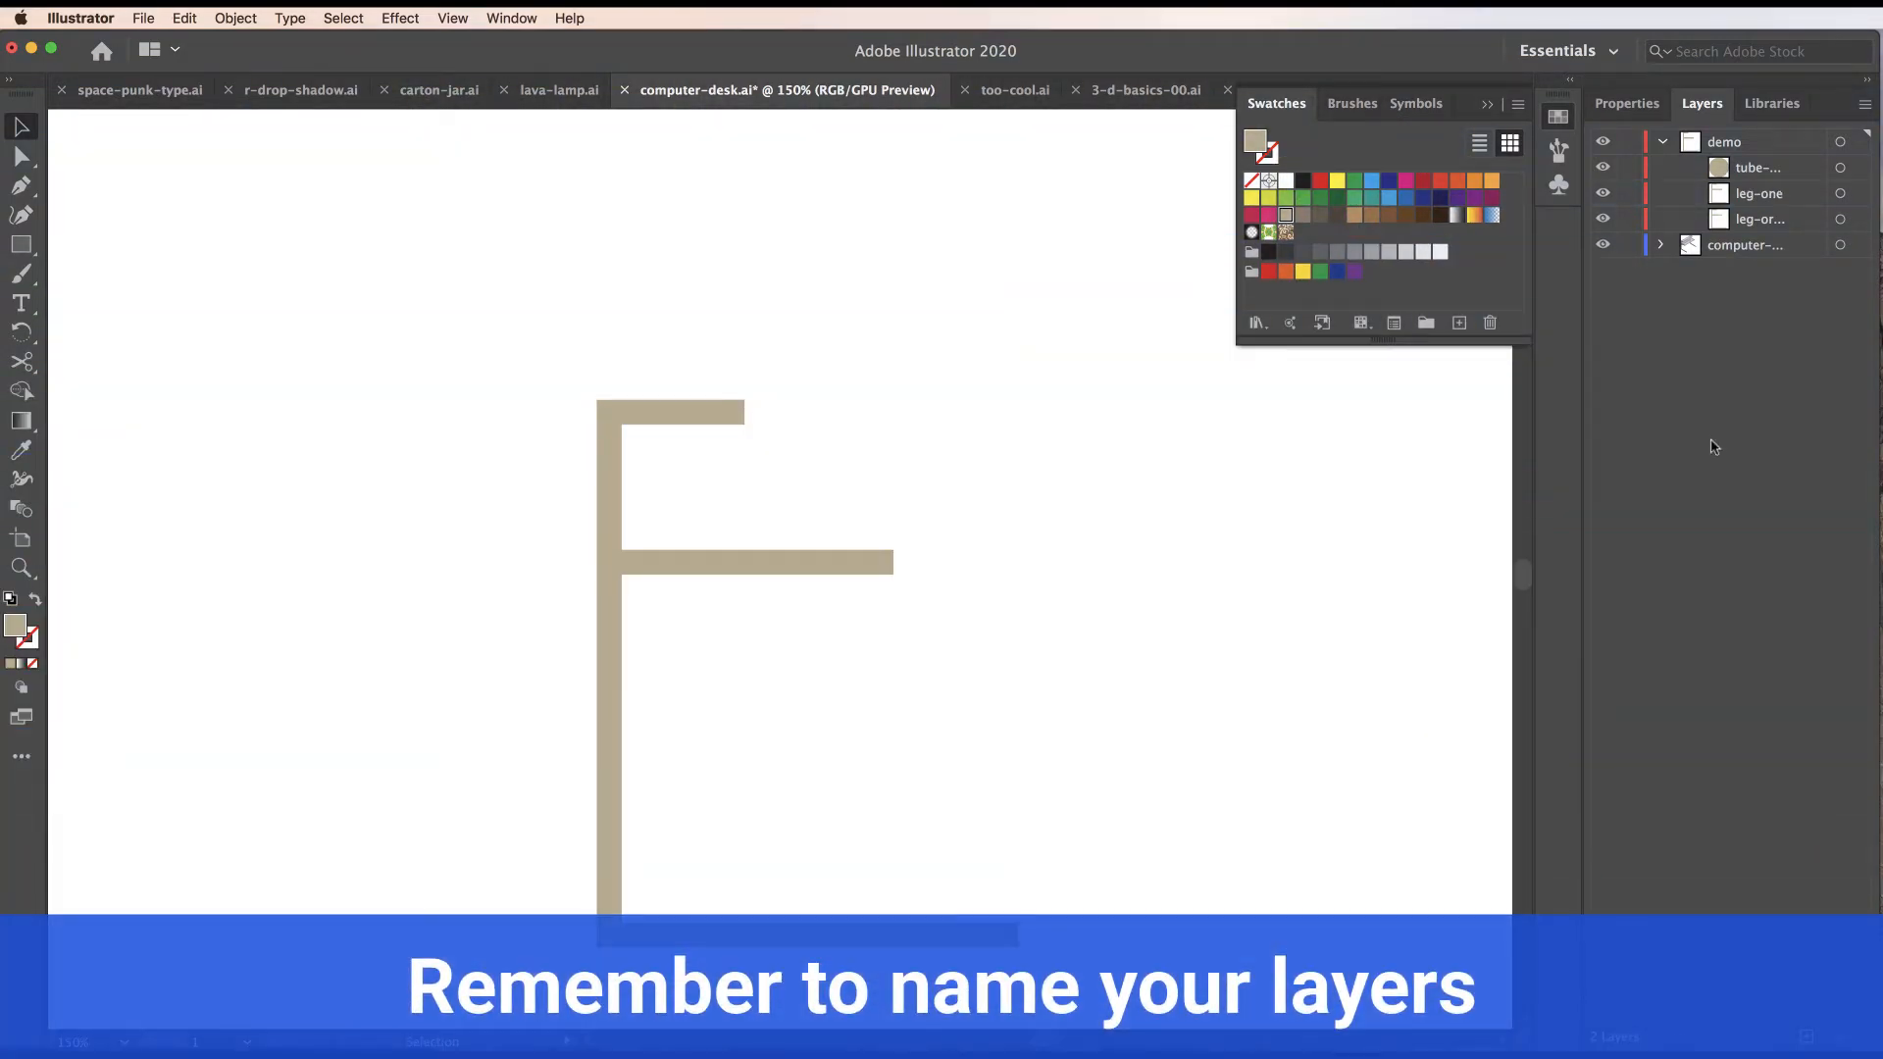
Duplicate the tube object within the demo layer and rename the upper copy tube-one.
left_click(1751, 201)
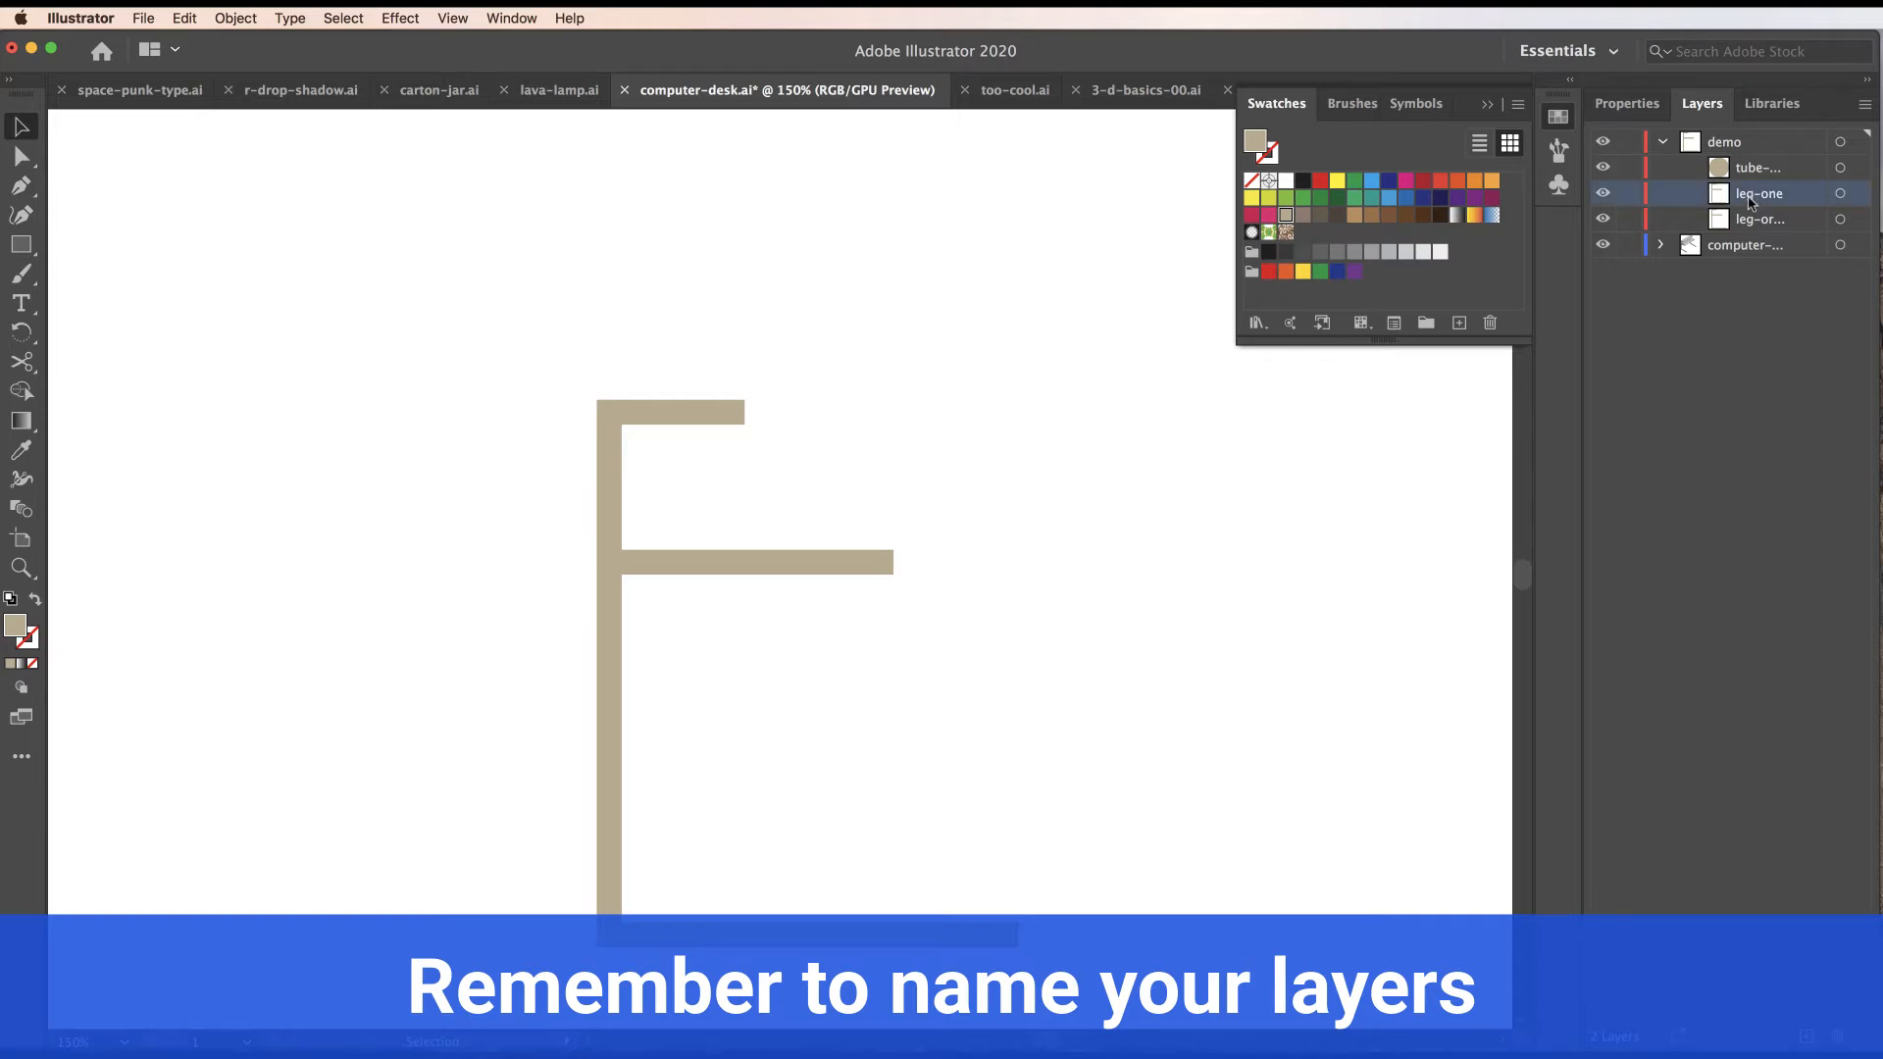
left_click(1748, 171)
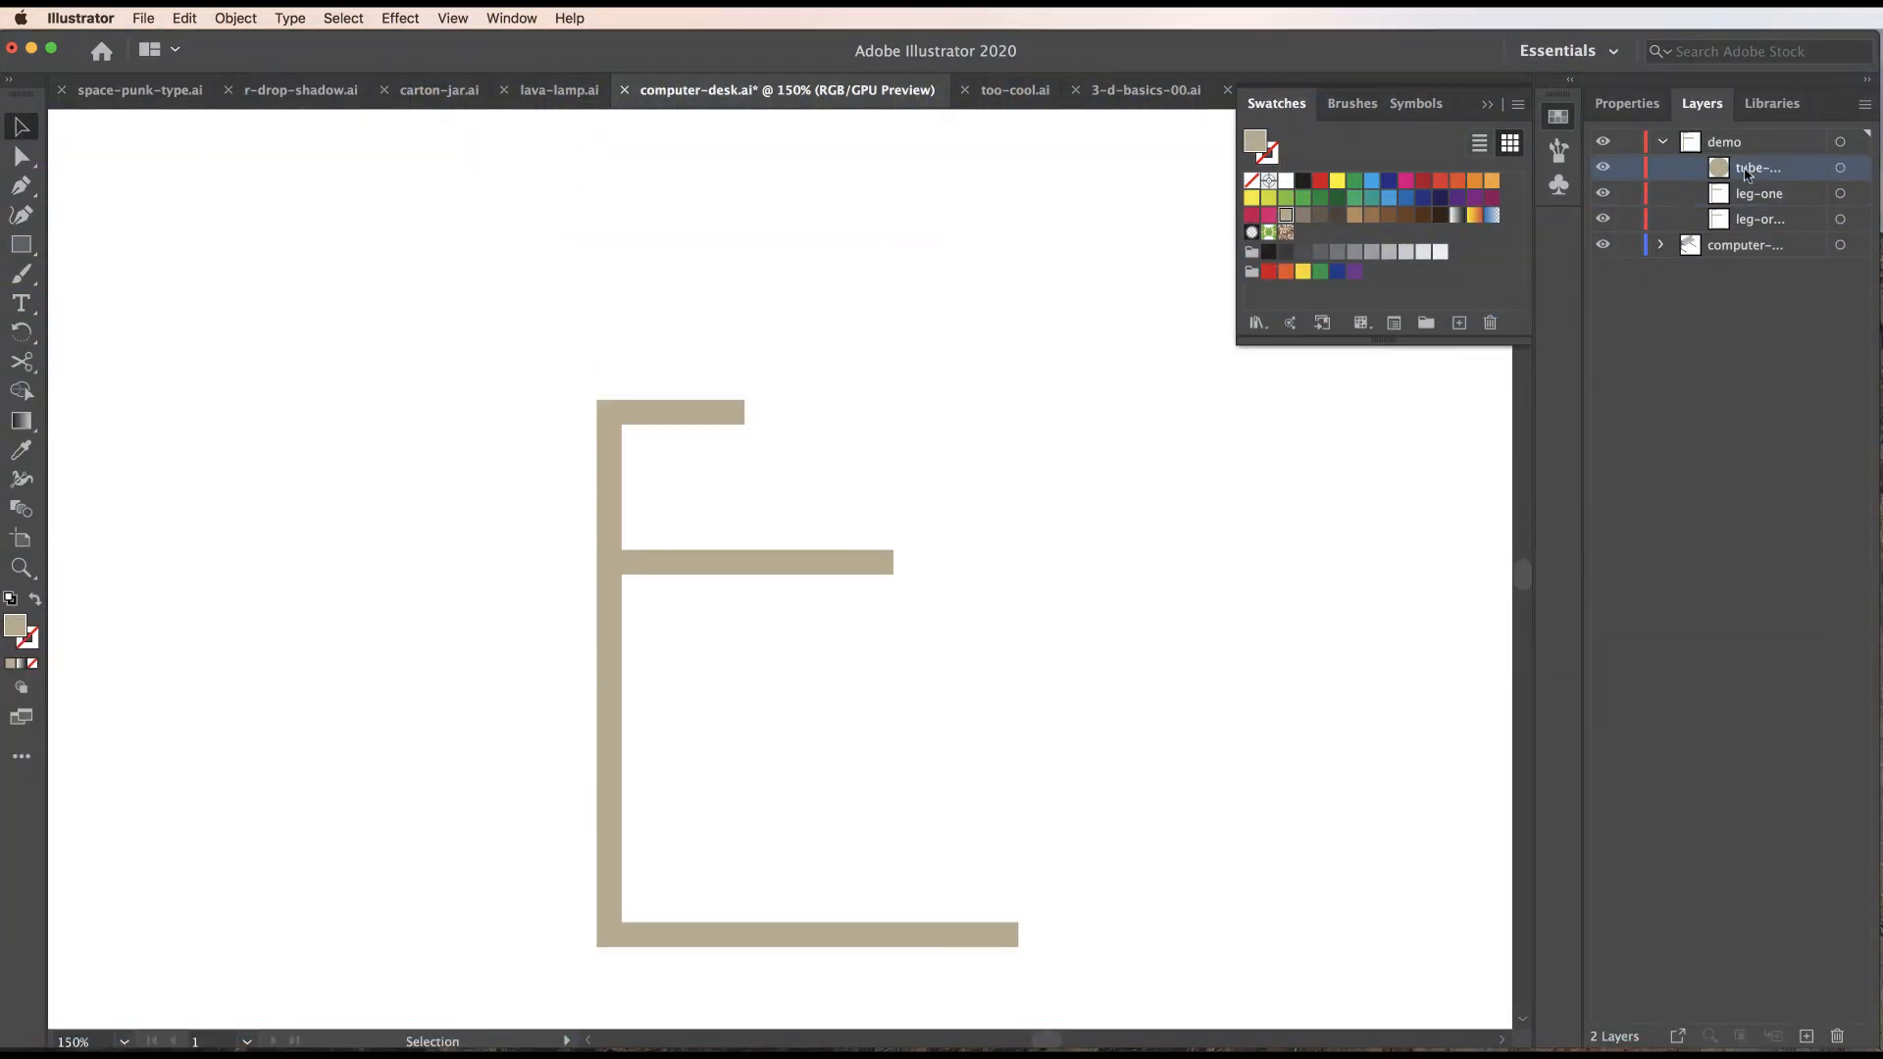
left_click_drag(1748, 171, 1805, 1040)
left_click(1760, 199)
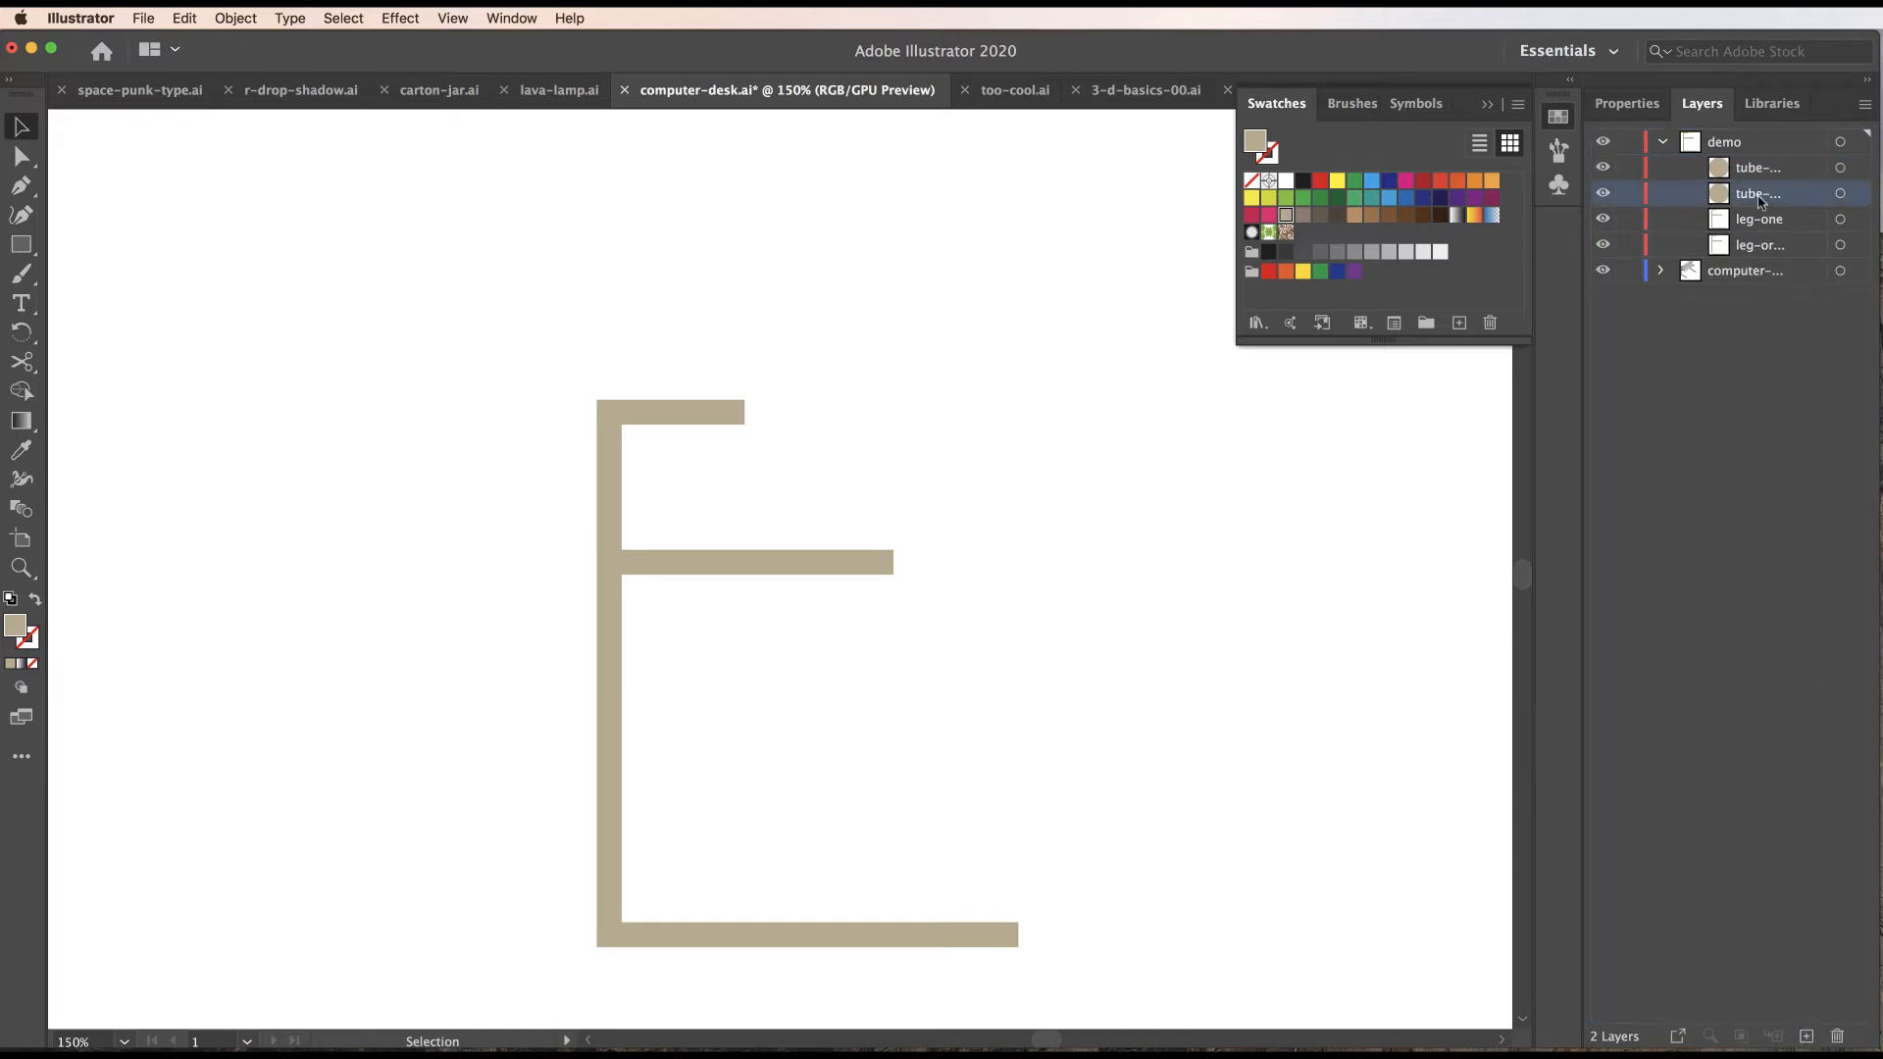
double_click(1765, 168)
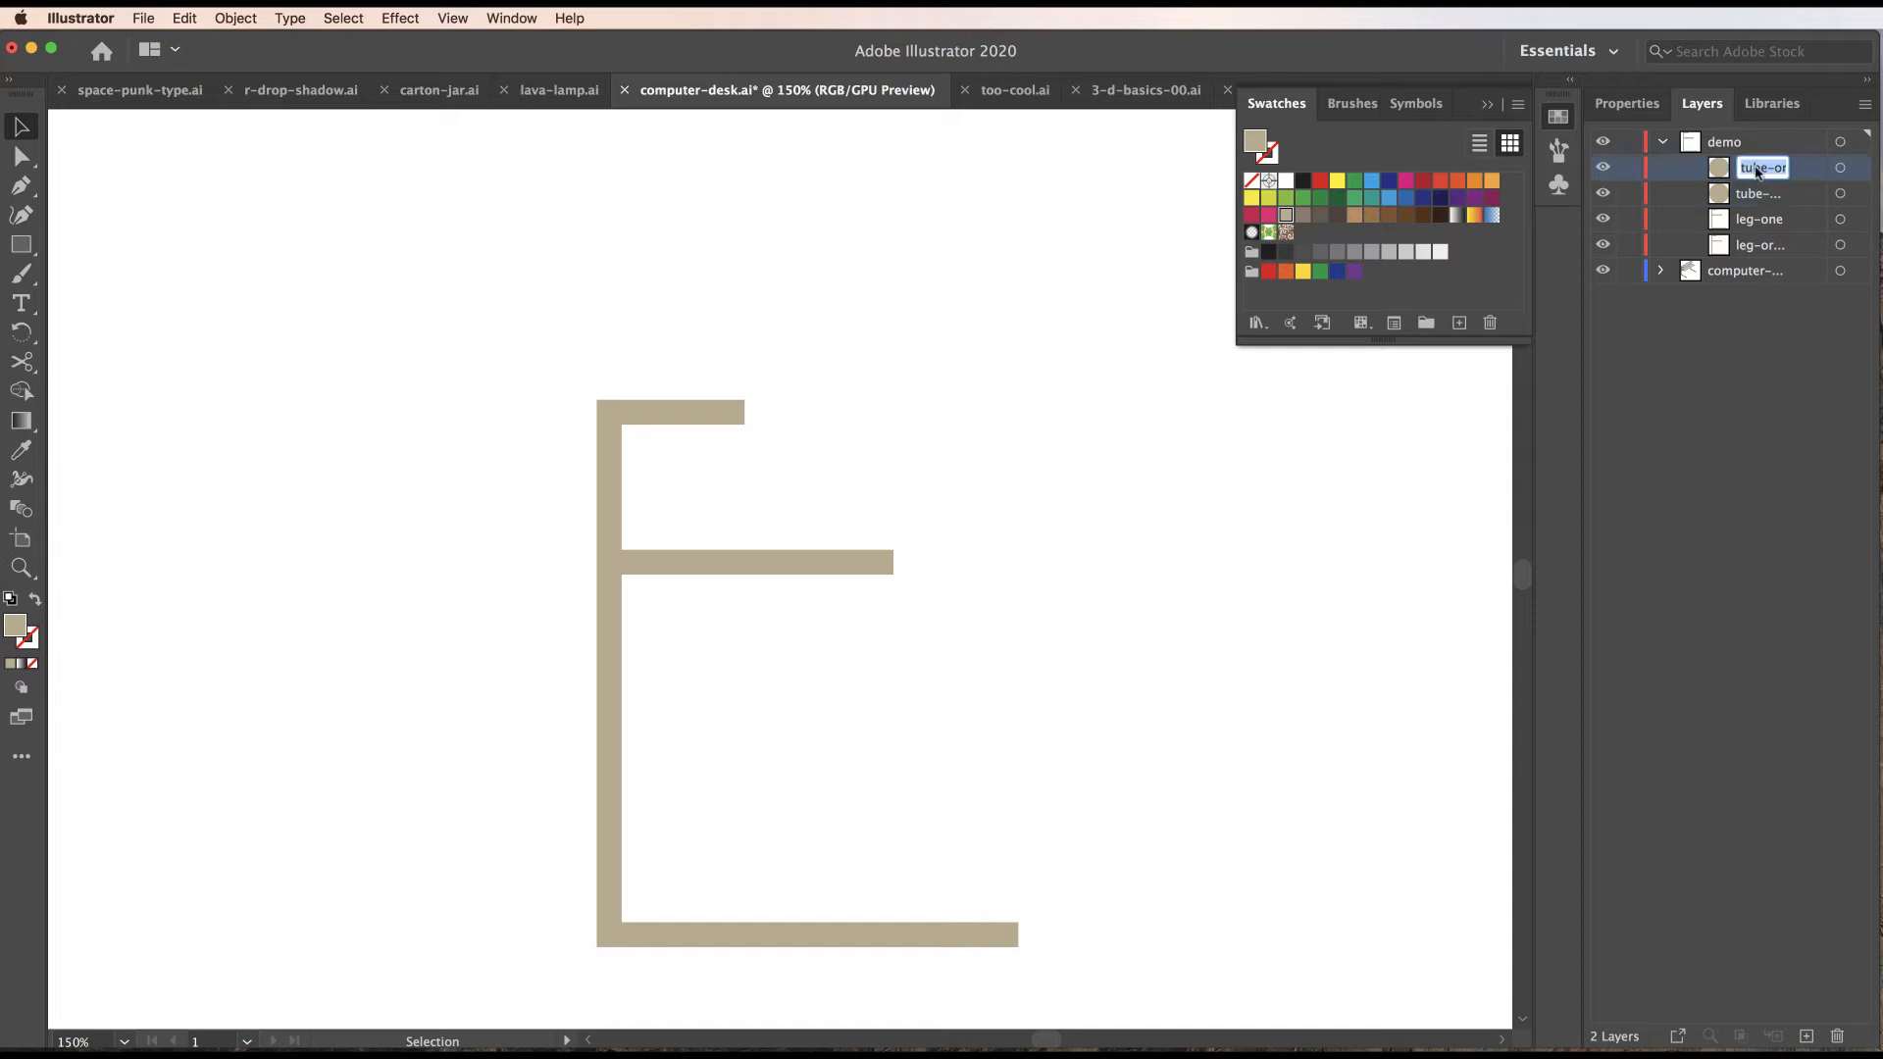
double_click(1770, 167)
type("one")
left_click(1725, 410)
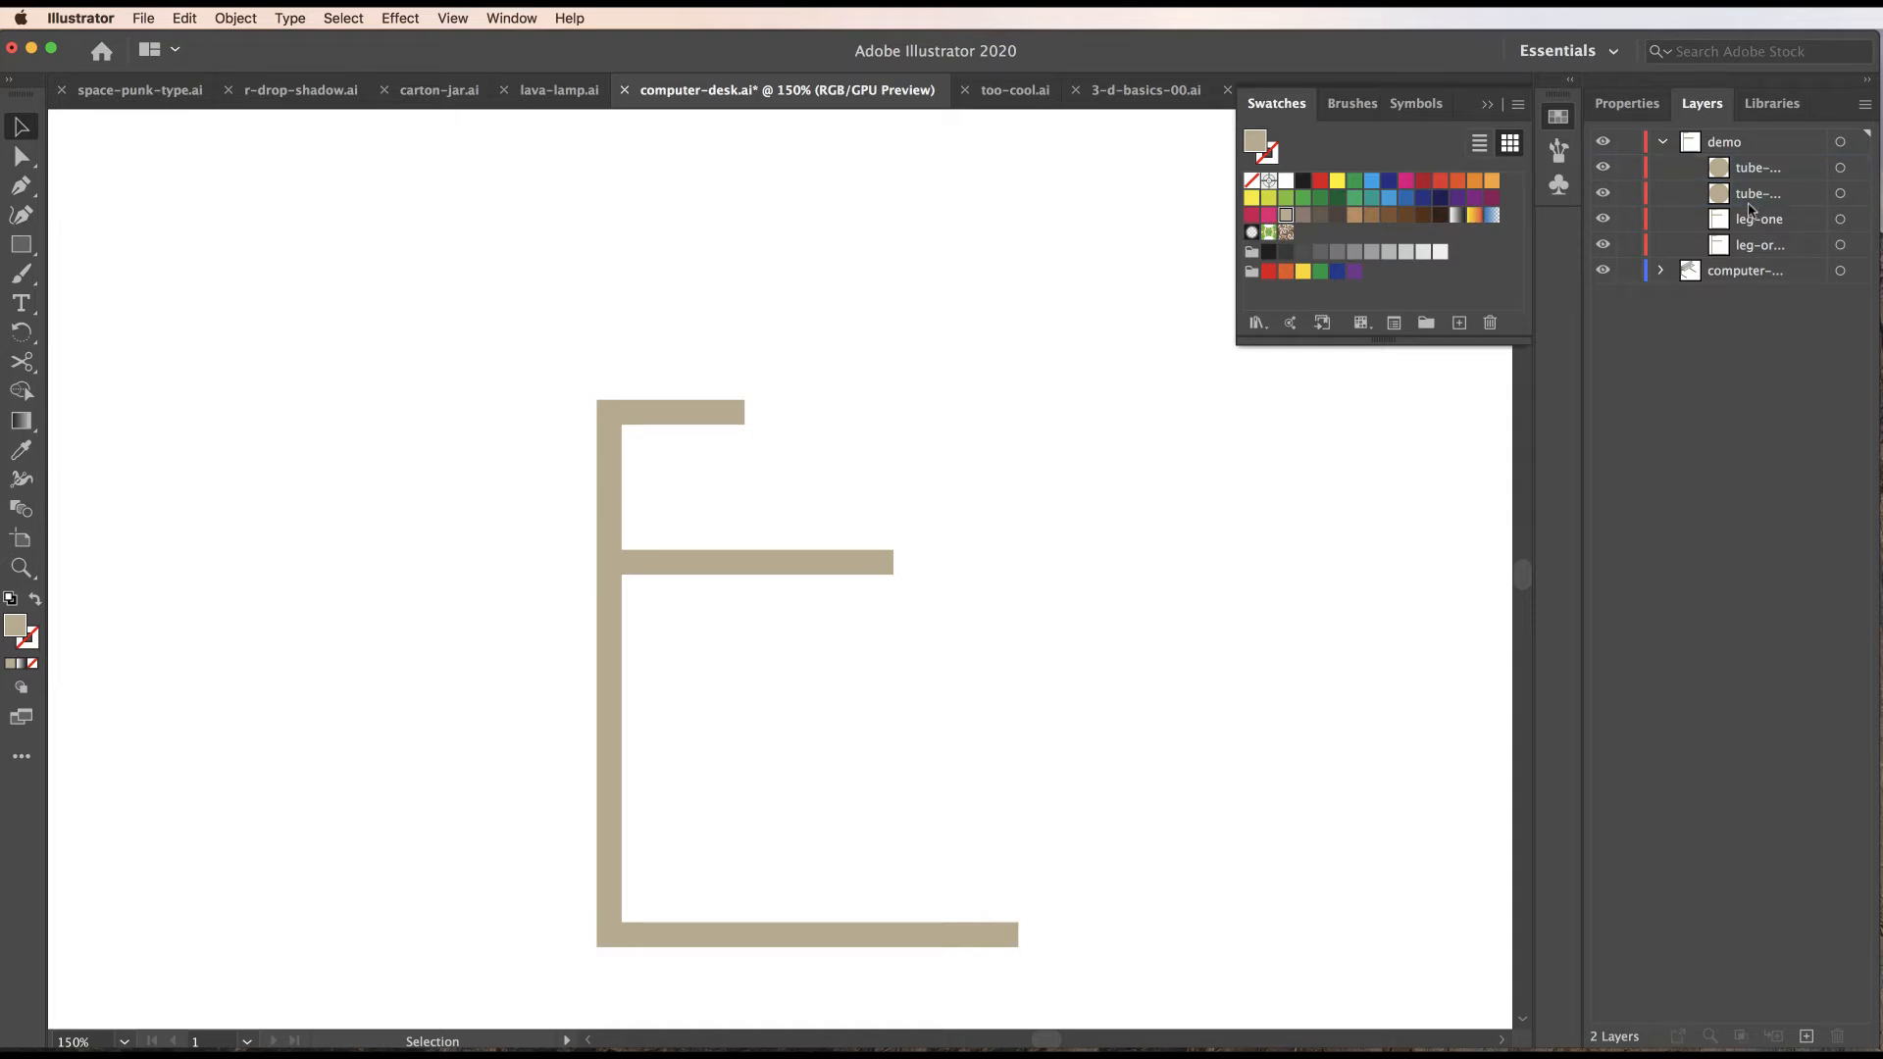
Move the original tube below leg-one in the demo layer, and hide tube-one and leg-one.
left_click_drag(1752, 194, 1754, 233)
left_click_drag(1606, 175, 1604, 201)
Select the original leg profile in the demo layer.
left_click(1840, 219)
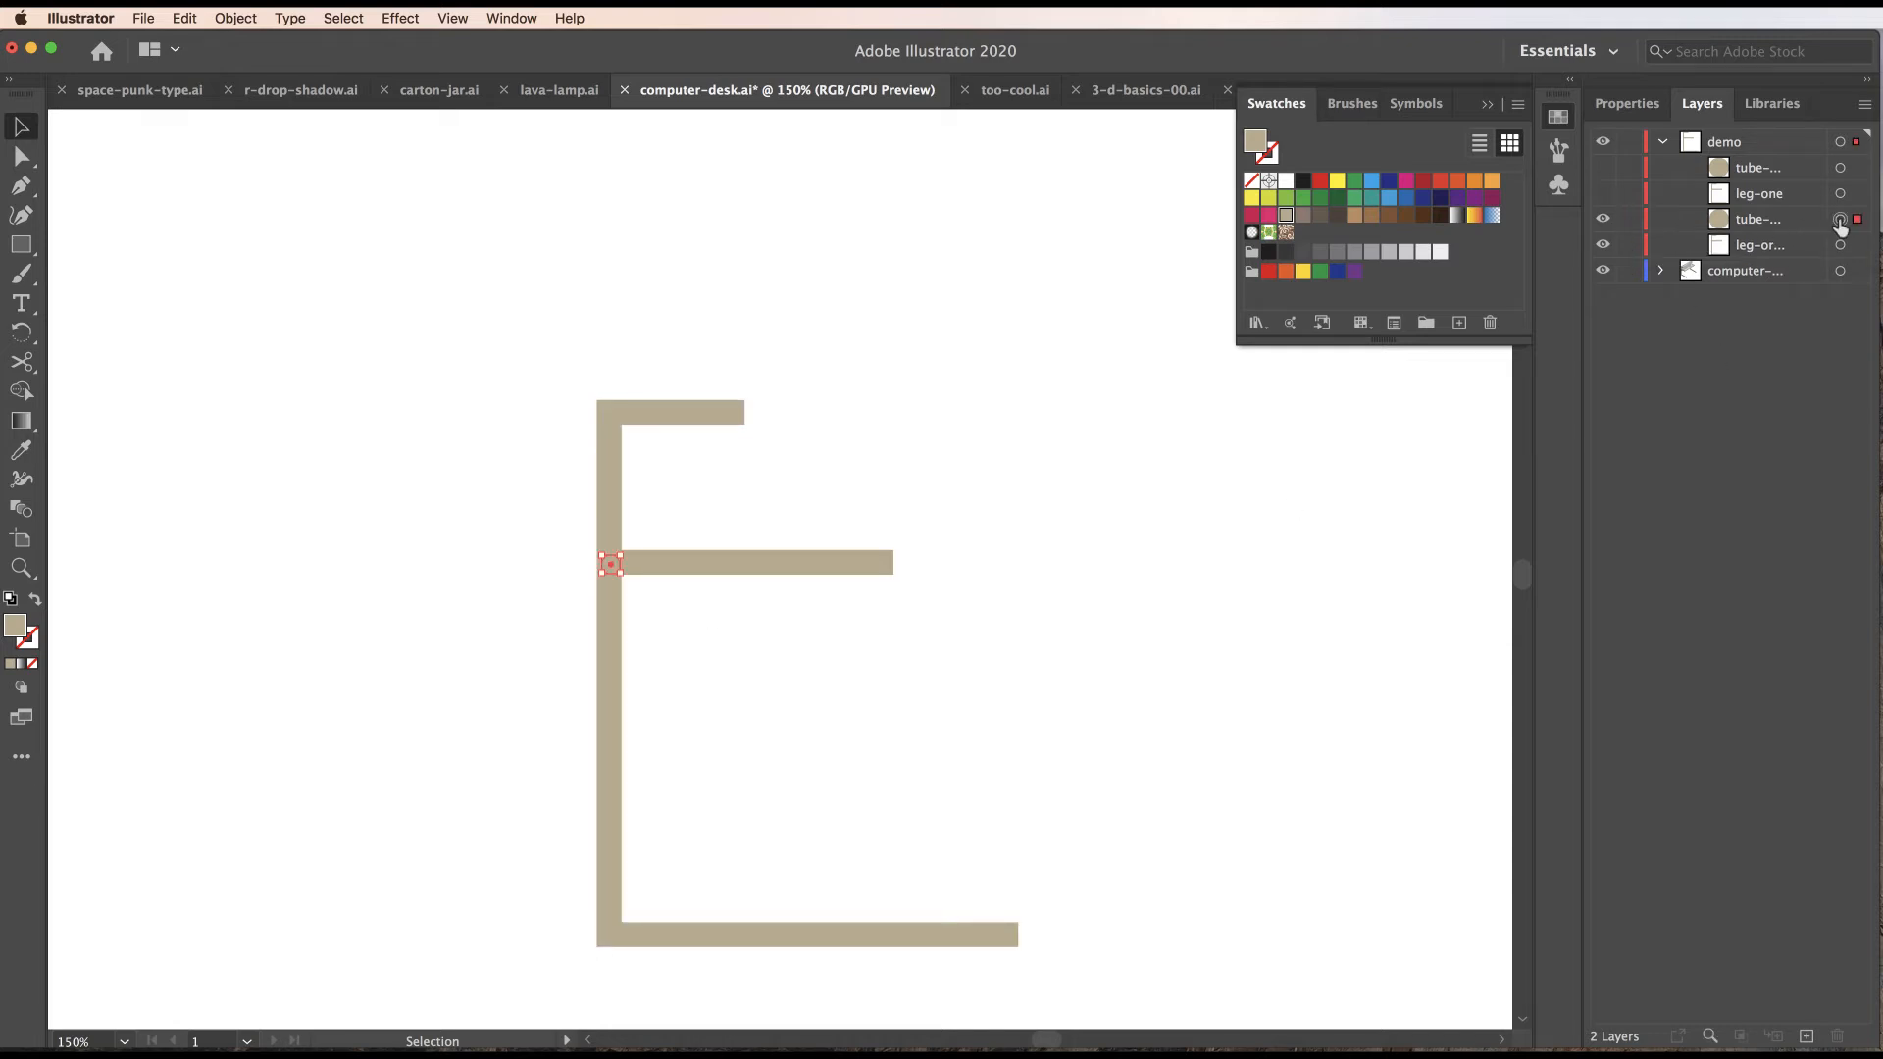
left_click(1840, 245)
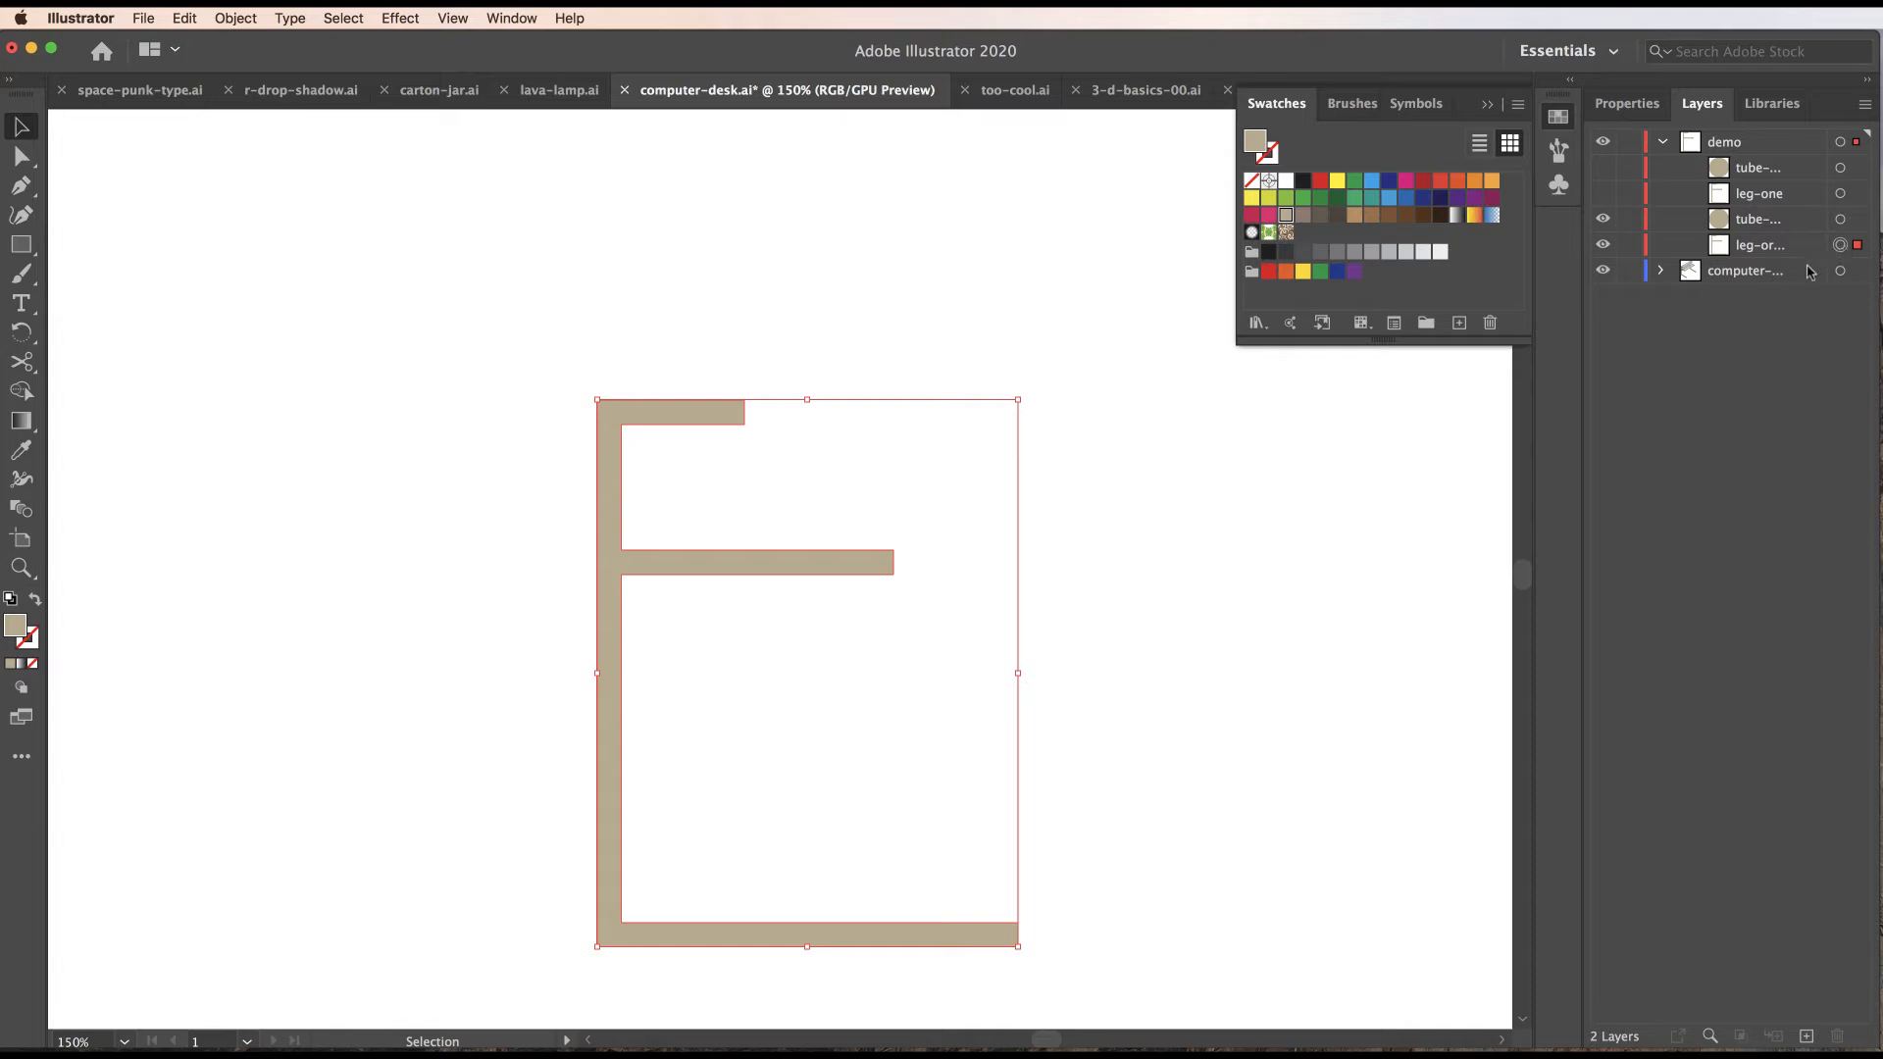
Hide the original leg and tube, and show and select the leg-one copy.
left_click(1603, 245)
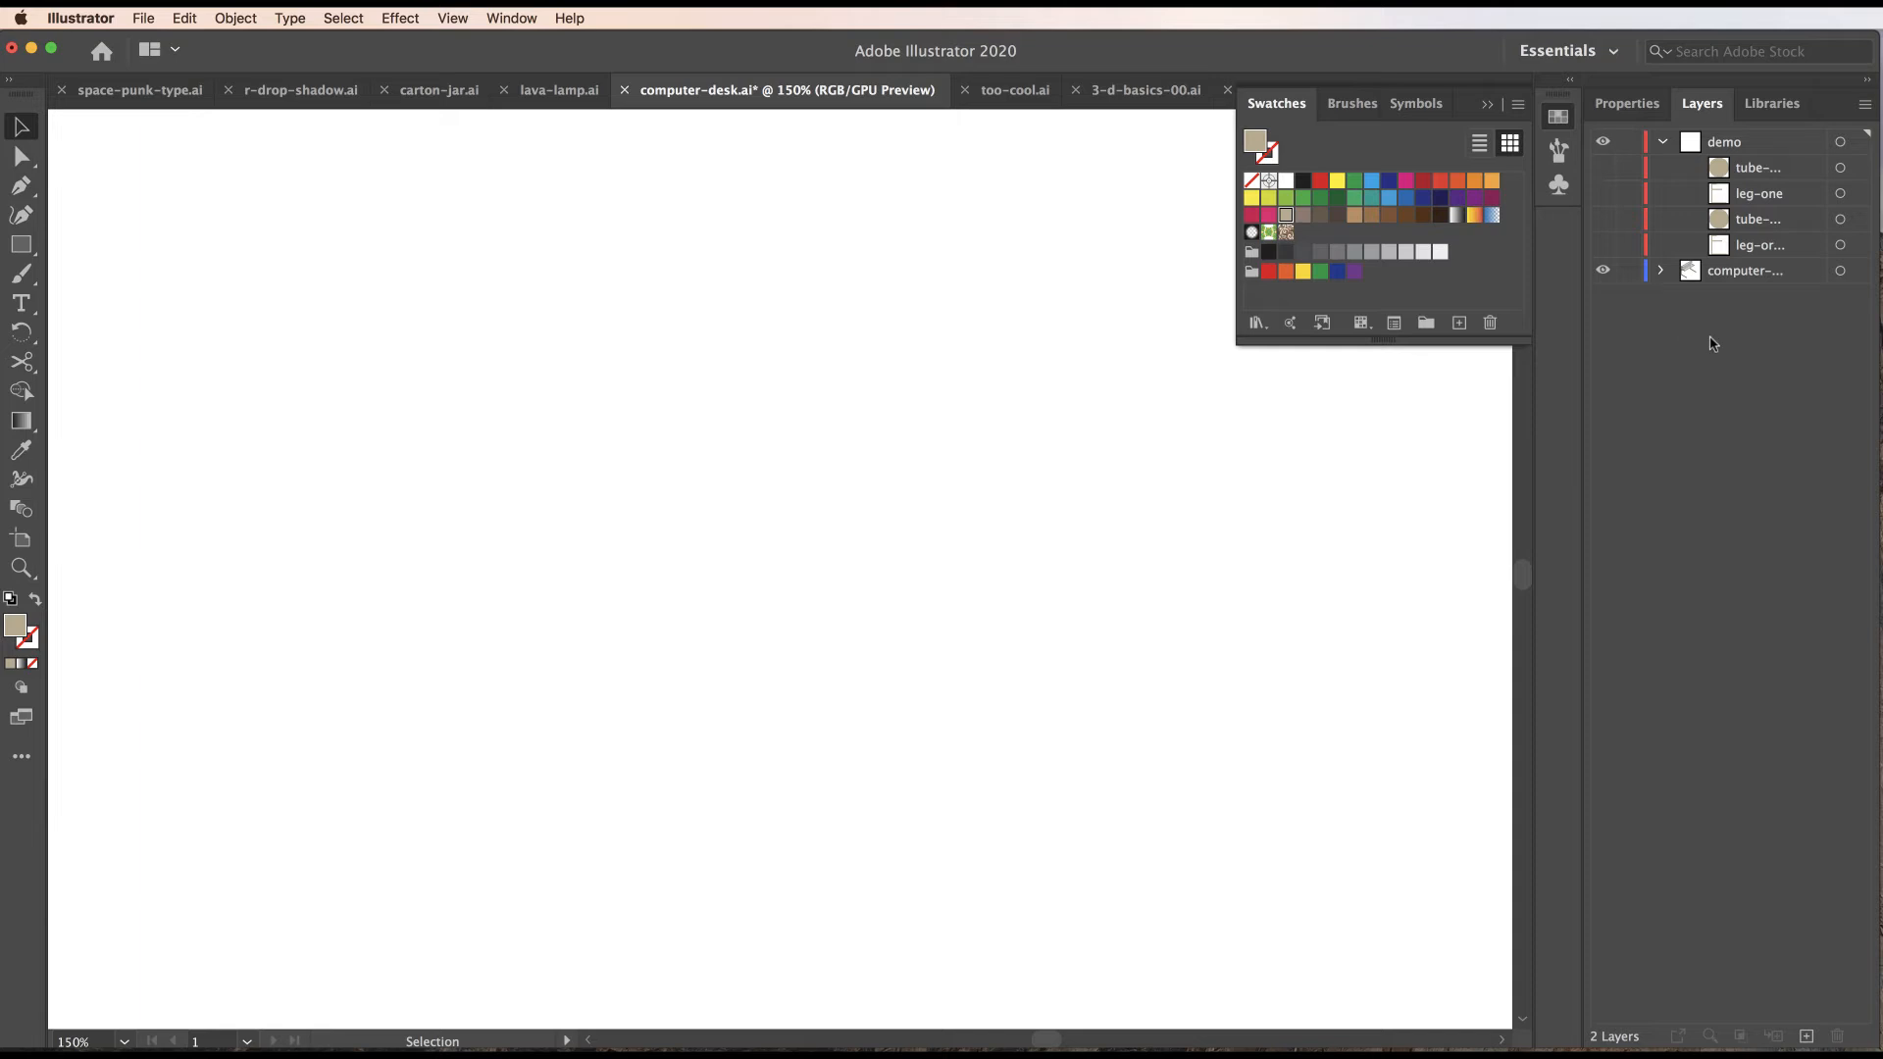
left_click(1602, 195)
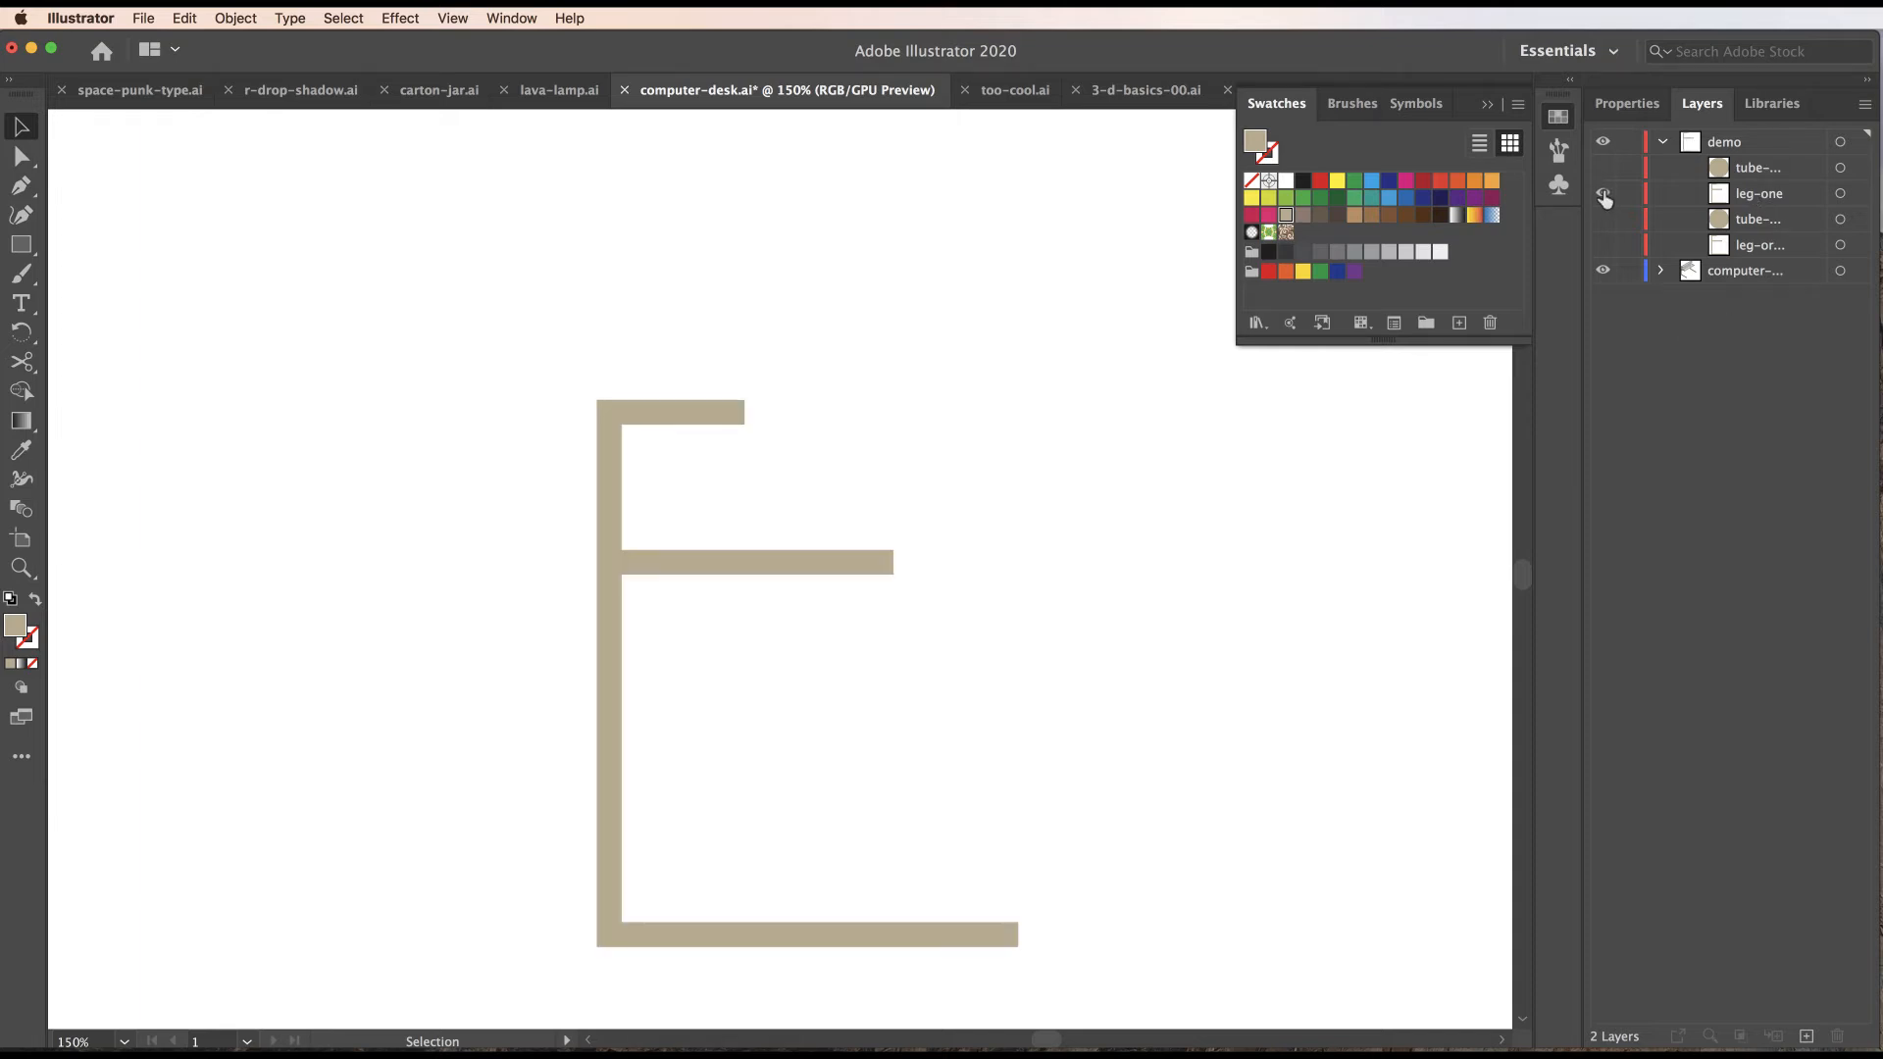
left_click(1840, 194)
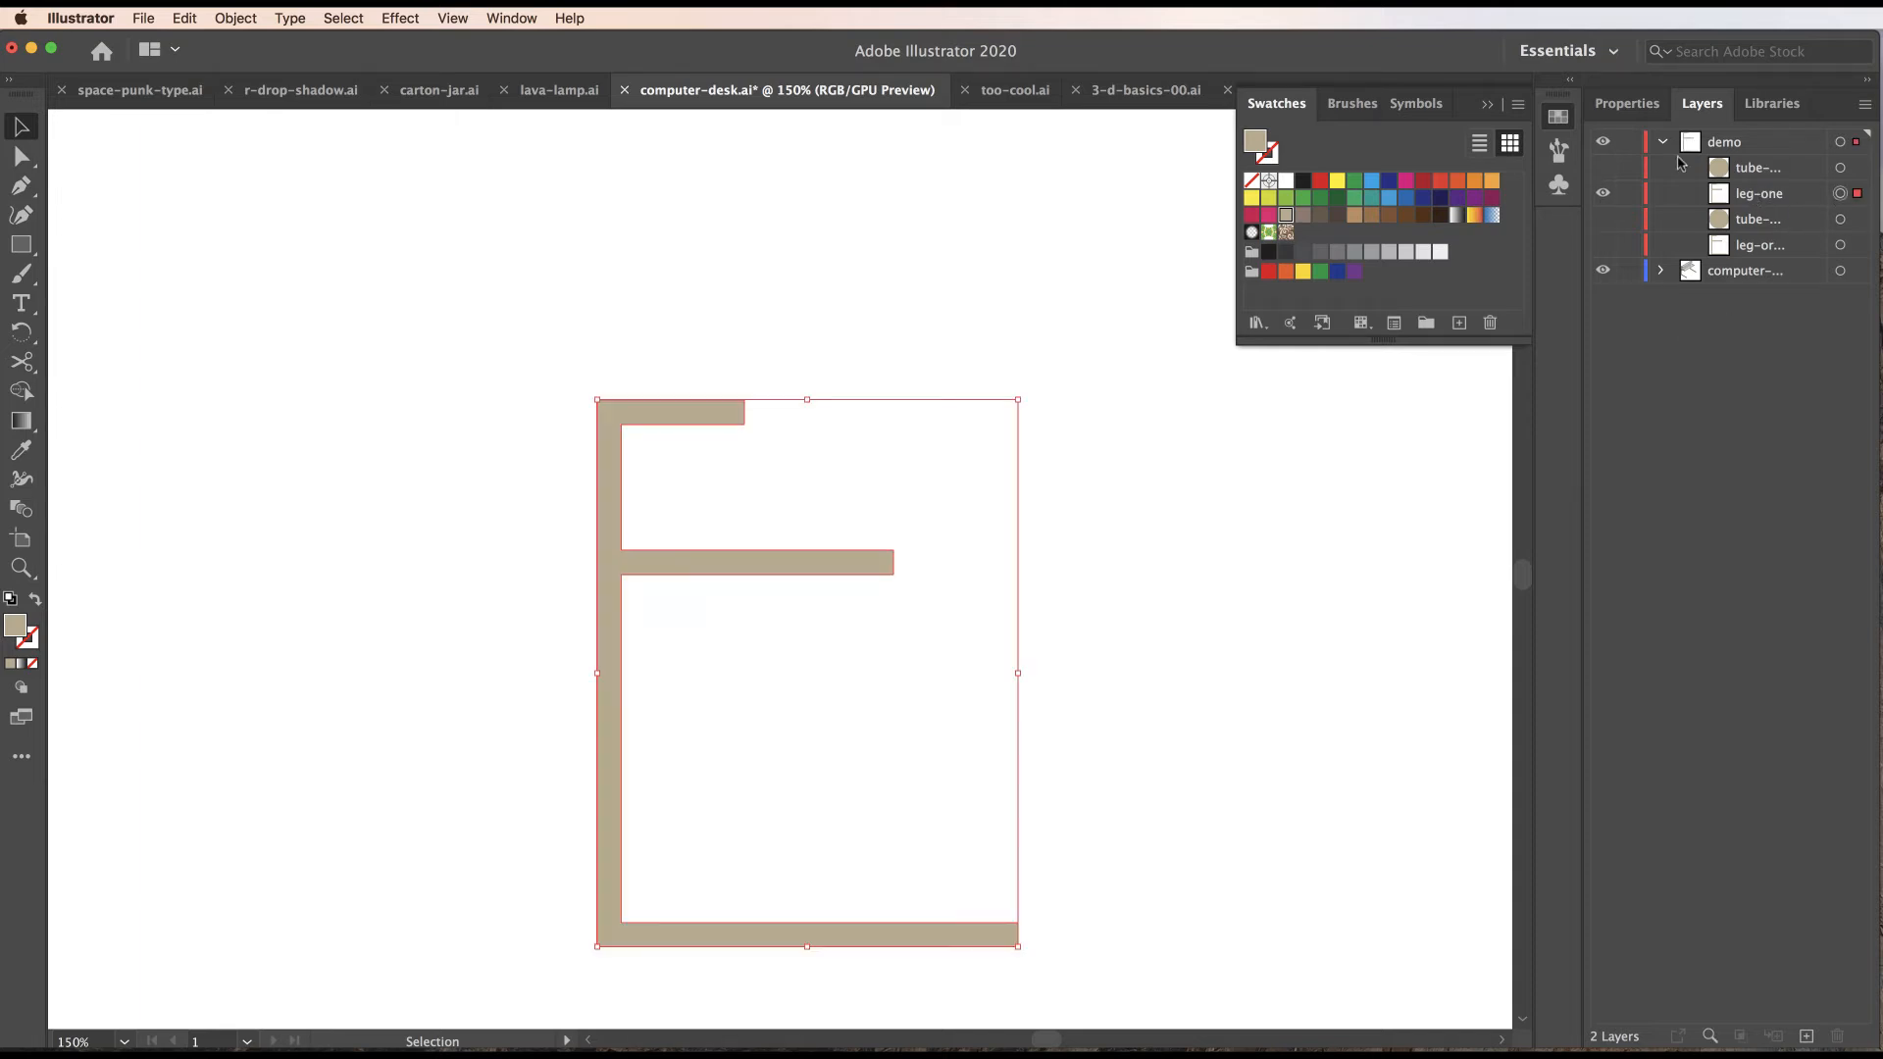
Add a 3D Extrude & Bevel effect to leg-one using the Isometric Left position.
left_click(392, 20)
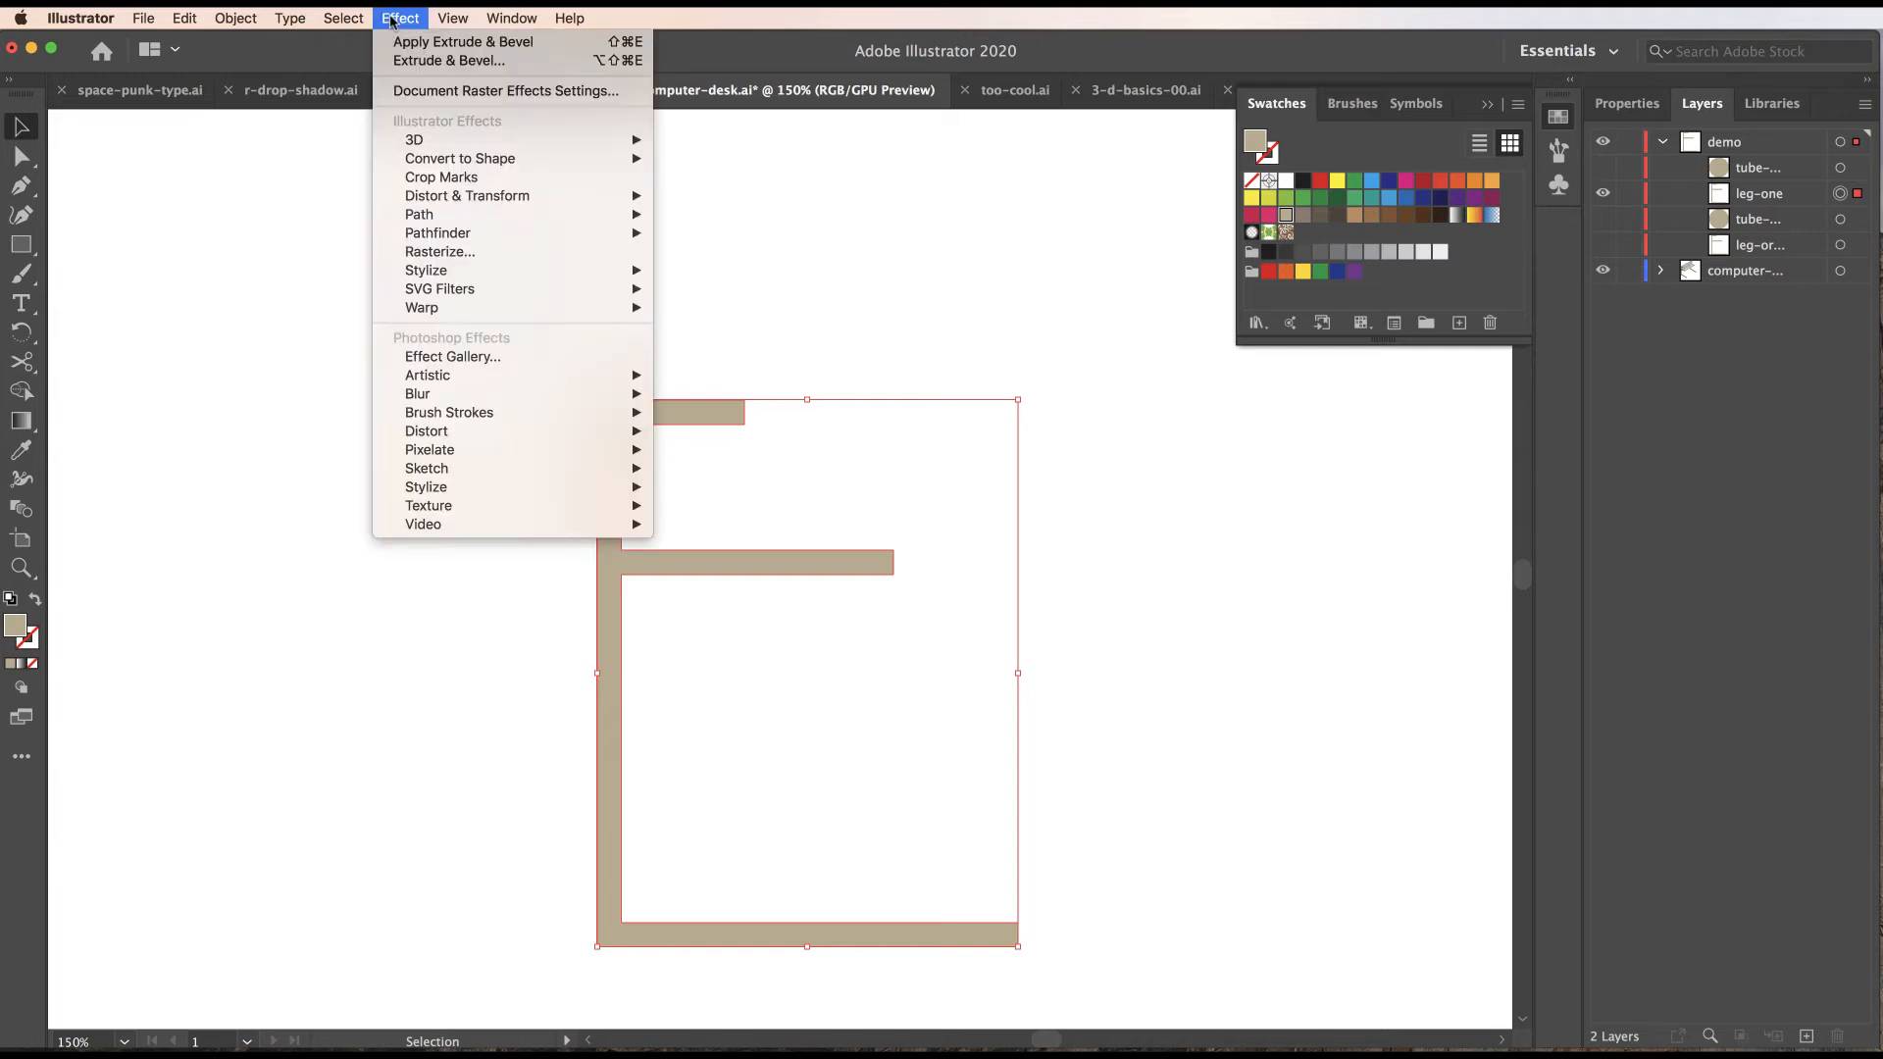
mouse_move(417, 143)
left_click(726, 147)
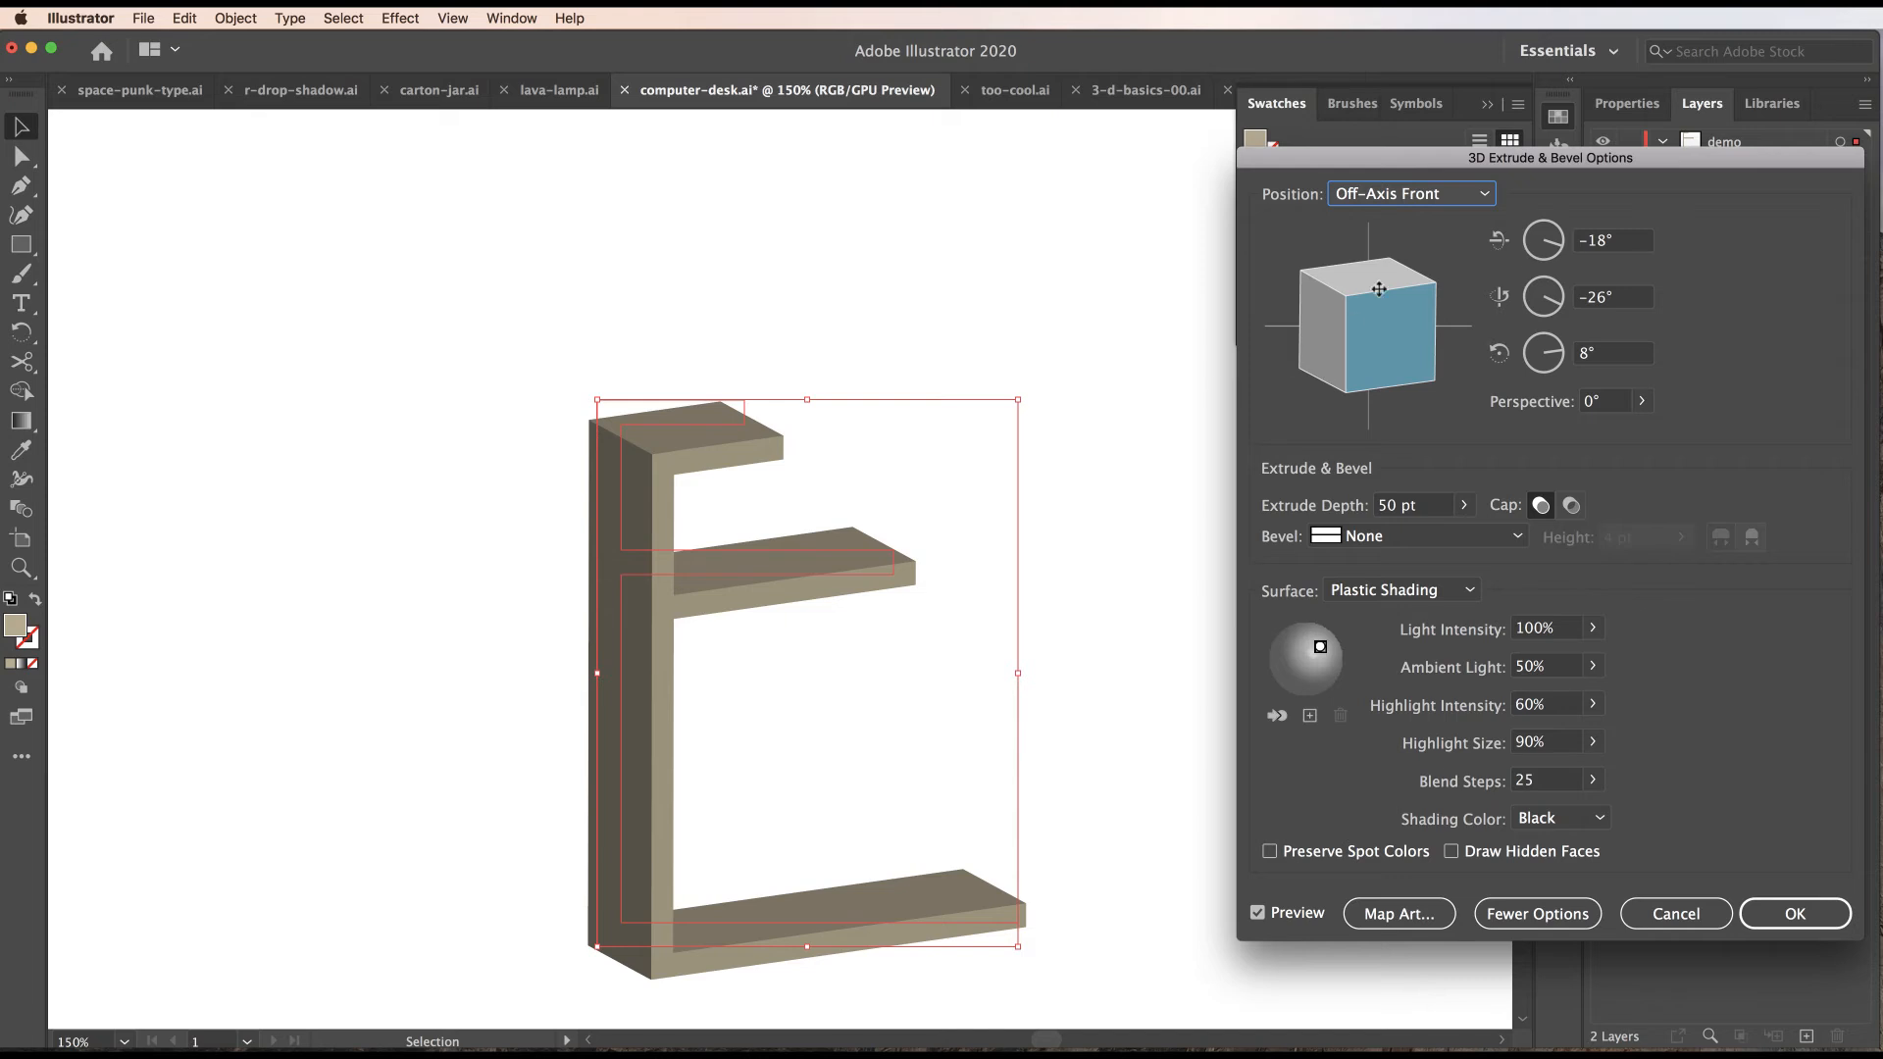
left_click(1410, 193)
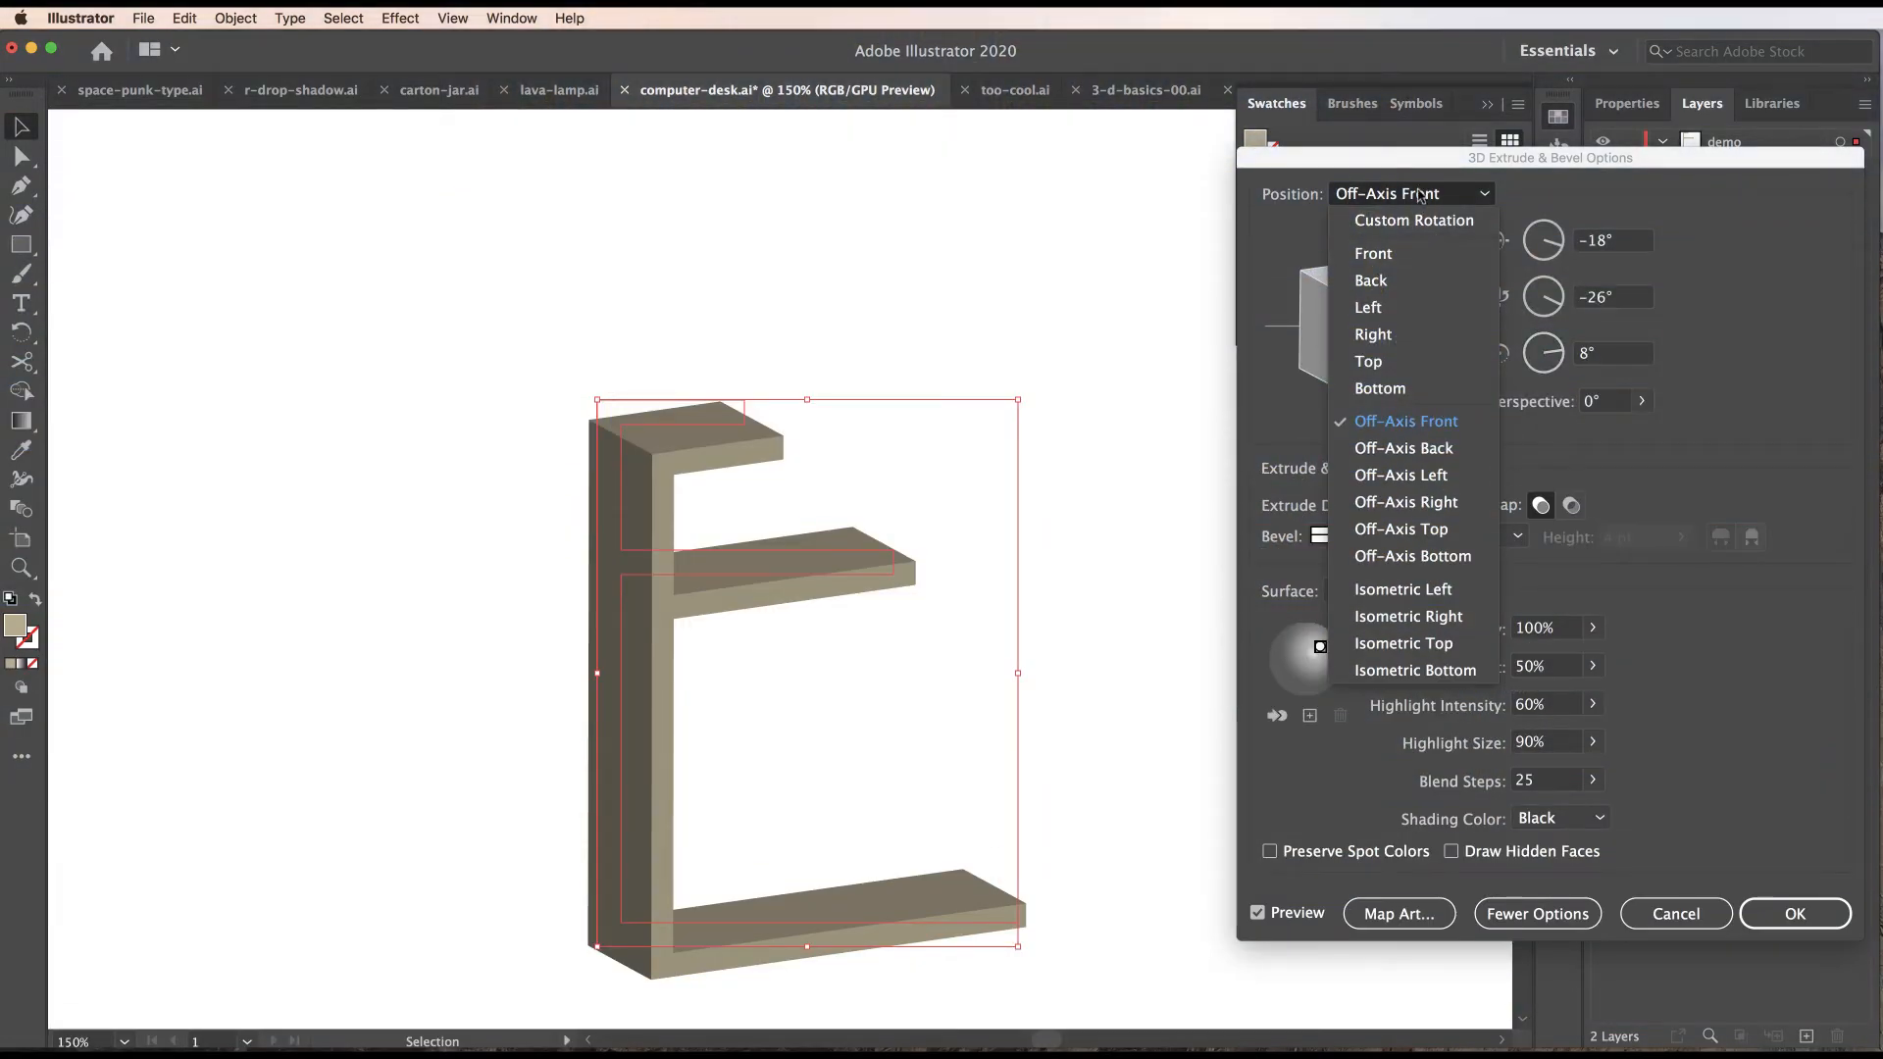
left_click(1417, 595)
Set leg-one's extrude depth to 10 pt, apply the effect and deselect the leg.
left_click(1371, 505)
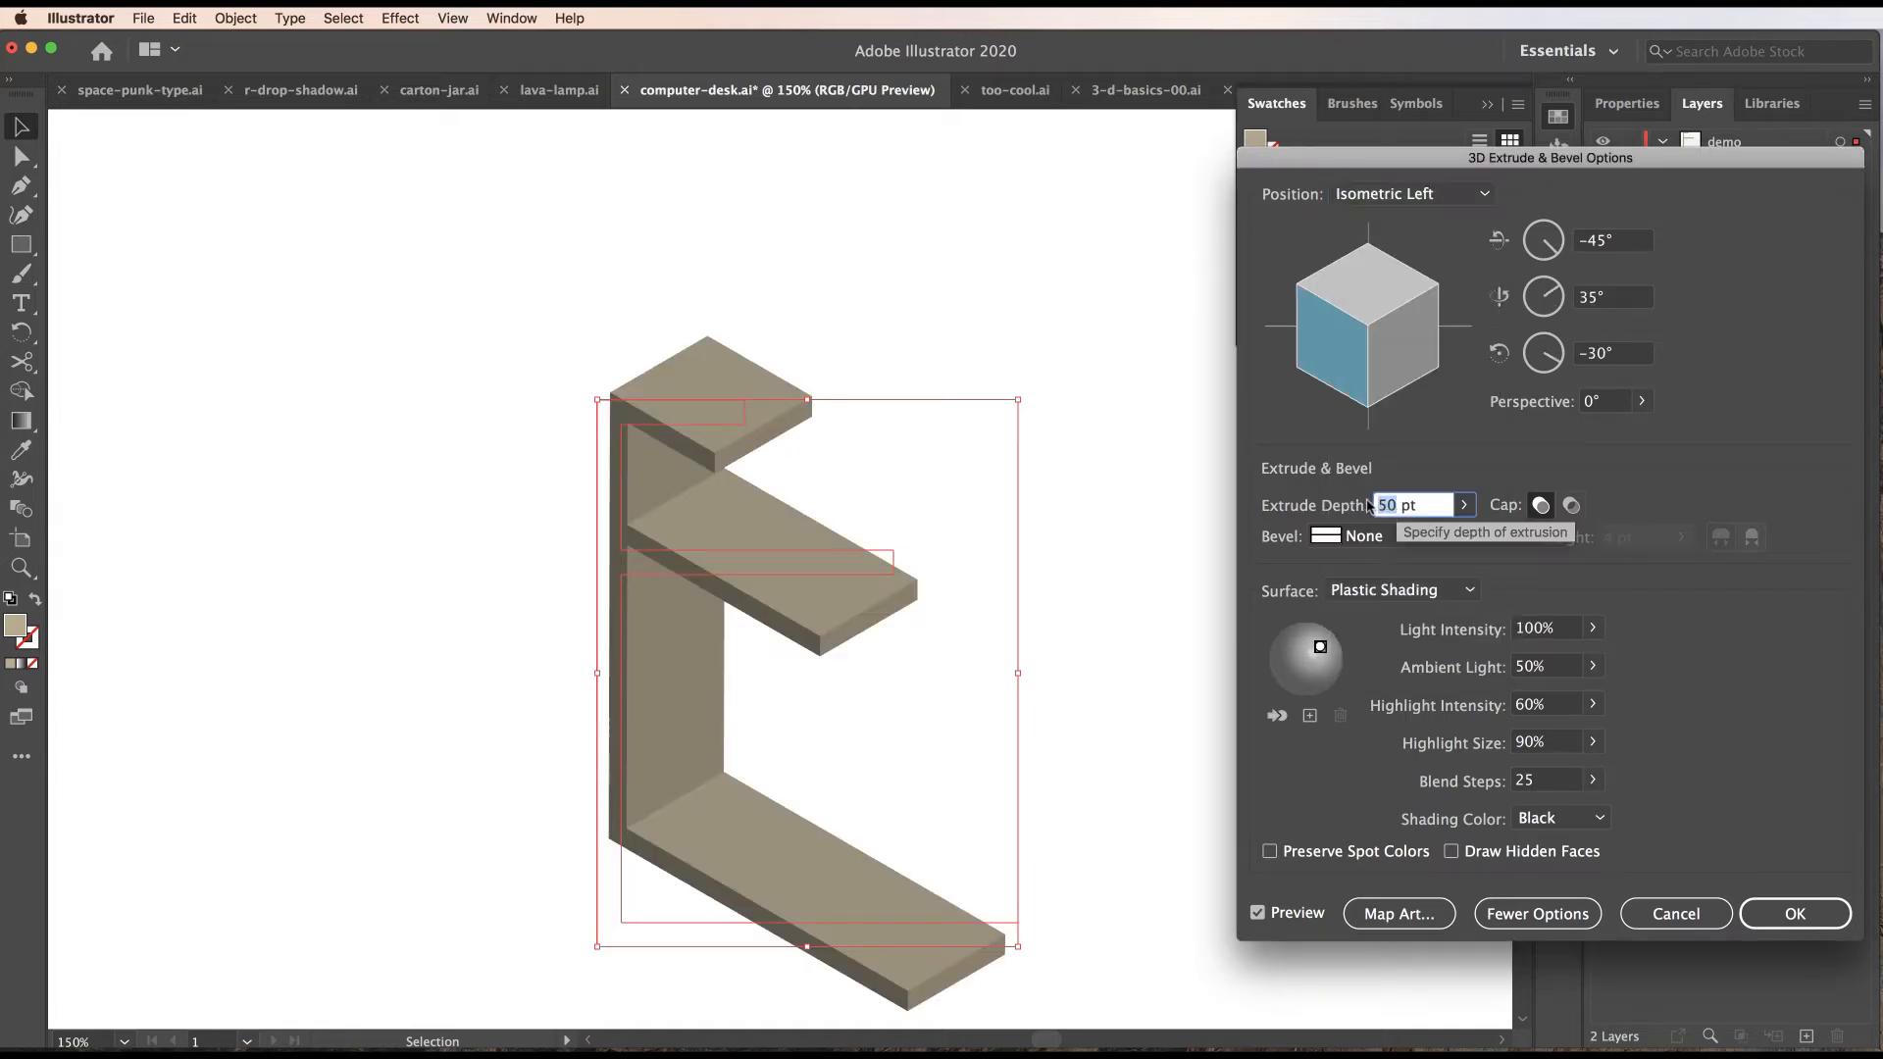
type("10")
key("Tab")
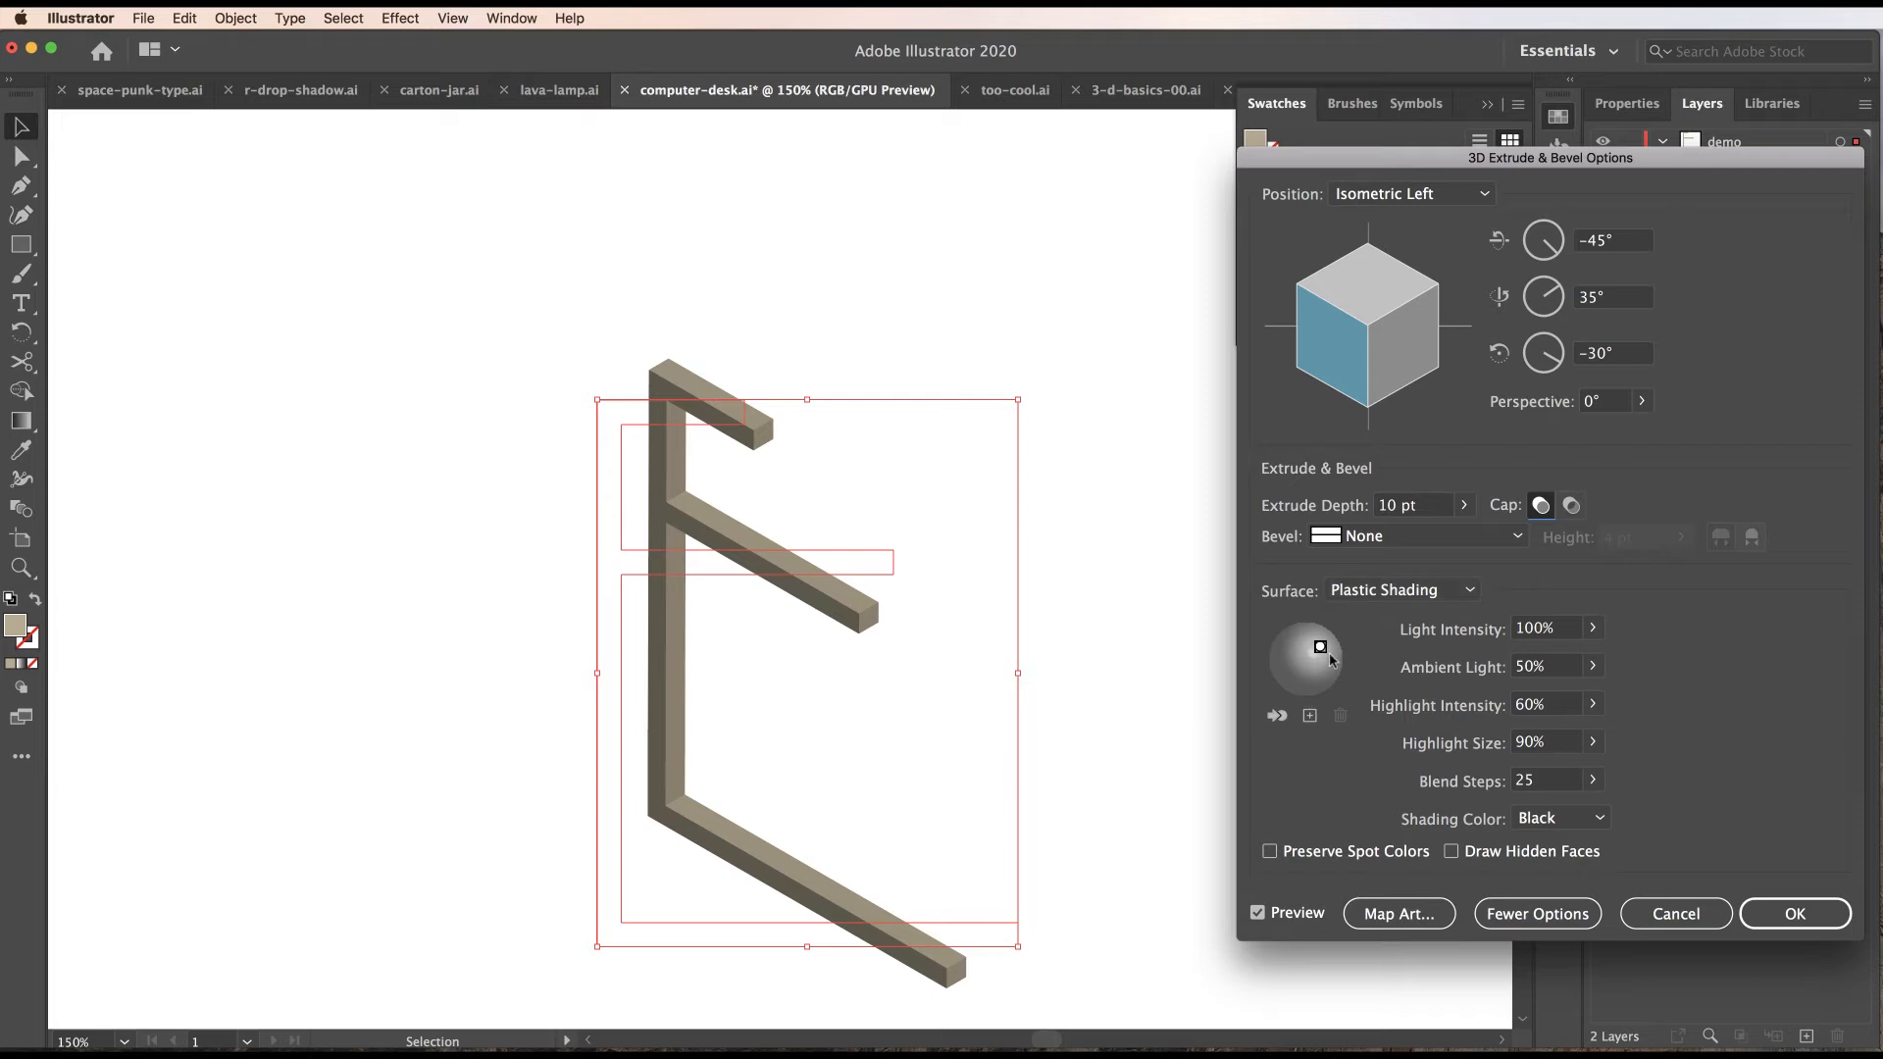
left_click(1795, 914)
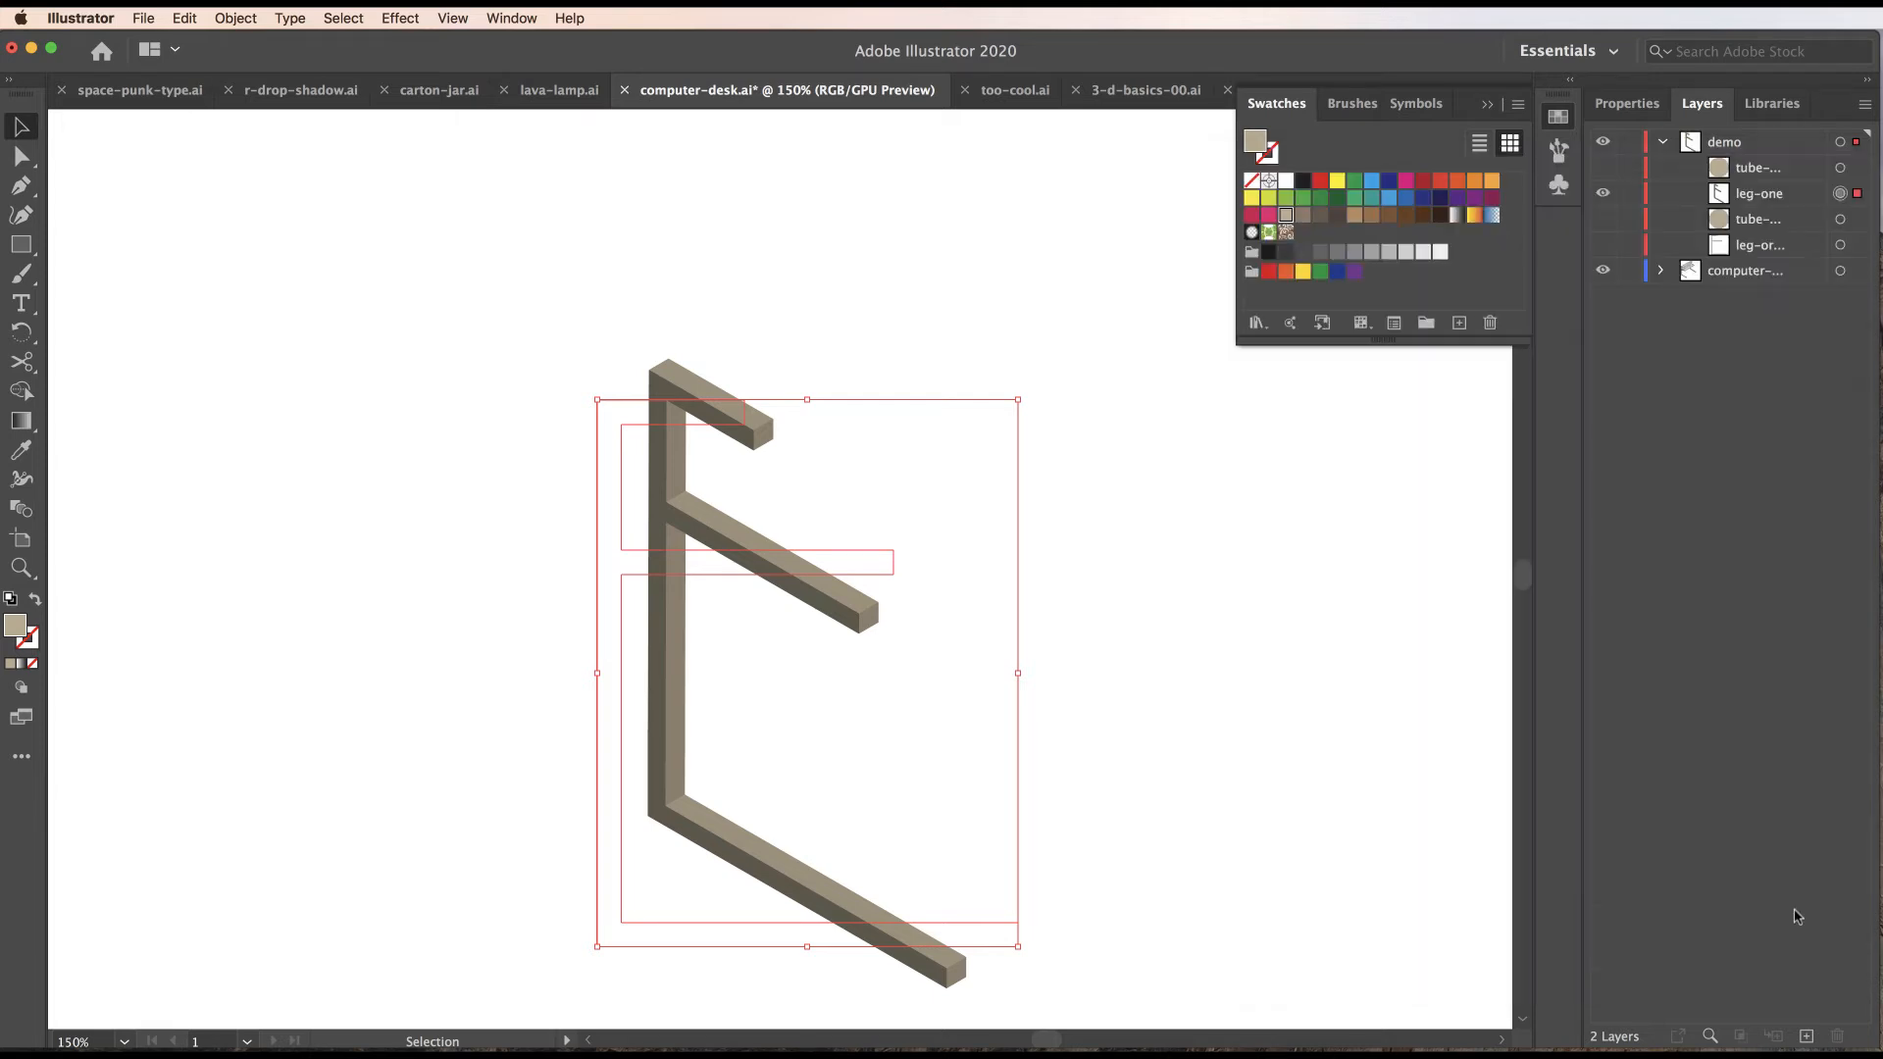
left_click(1095, 272)
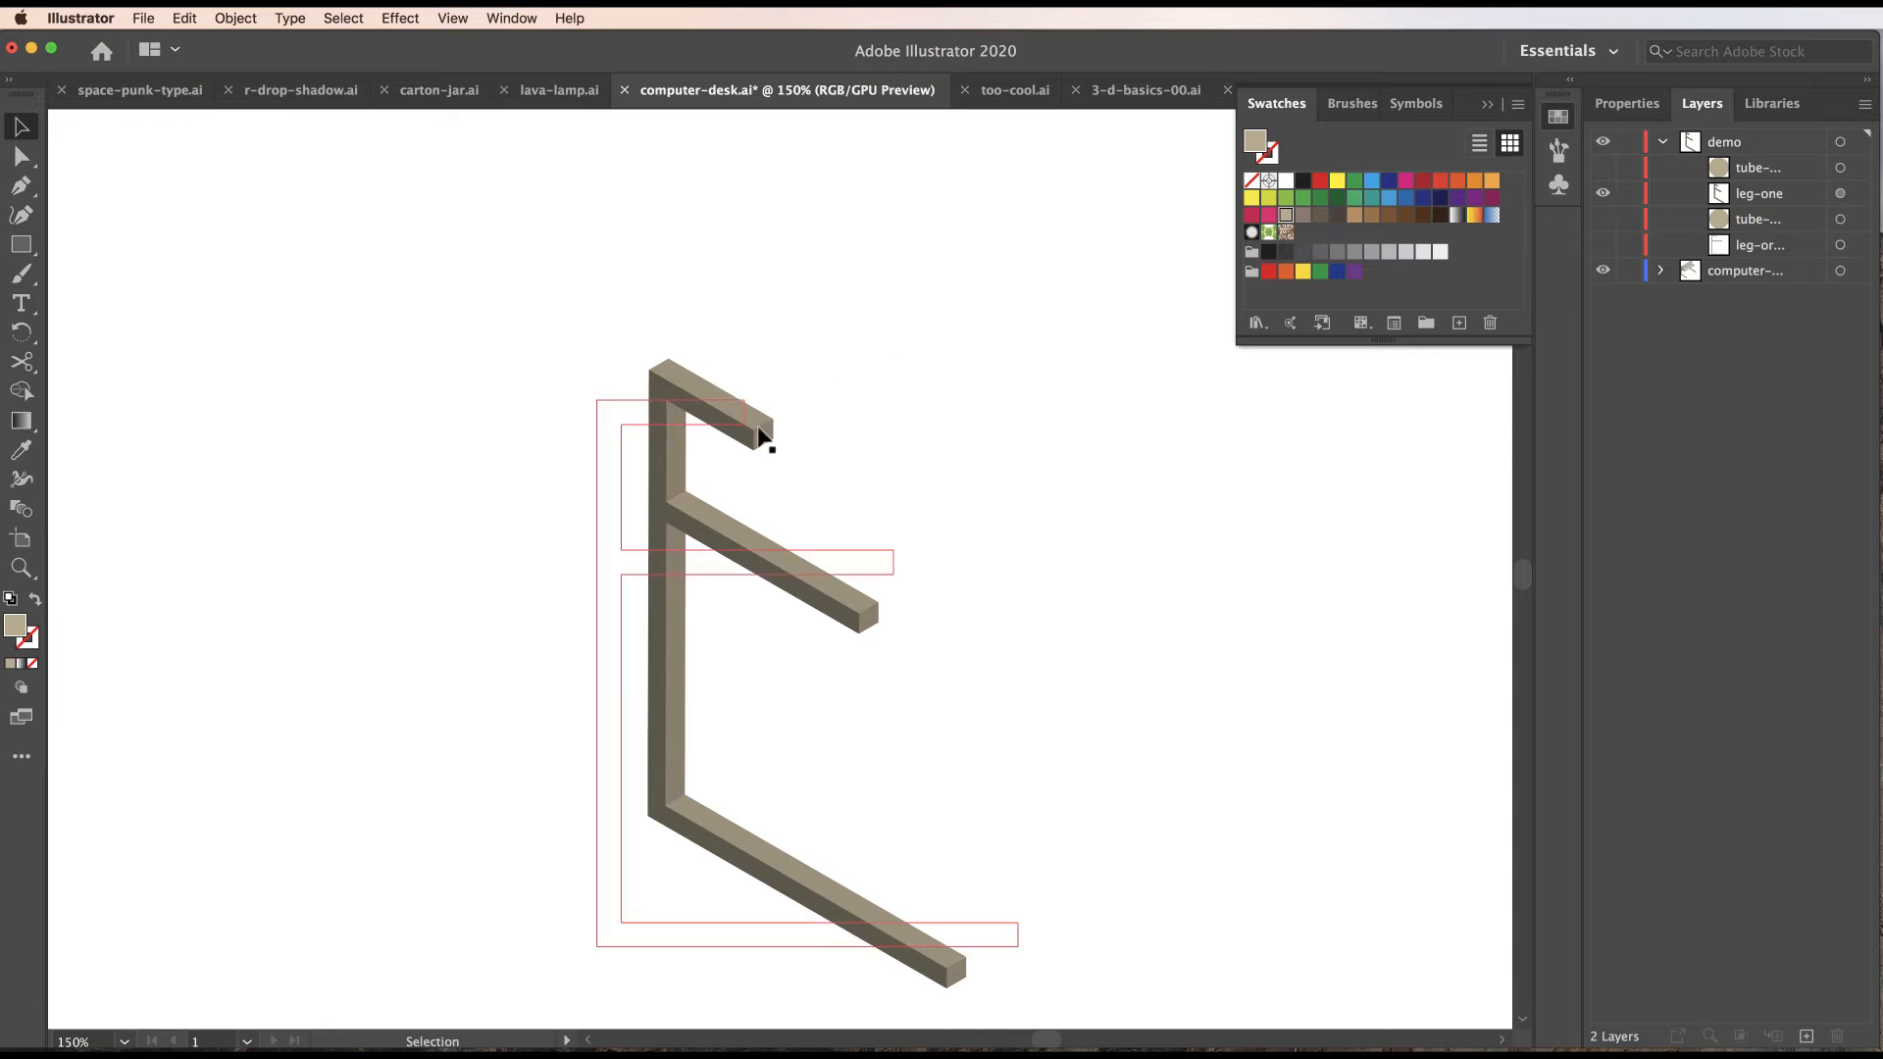
Hide the extruded leg-one, and show the tube copy together with the flat original leg.
left_click(1603, 194)
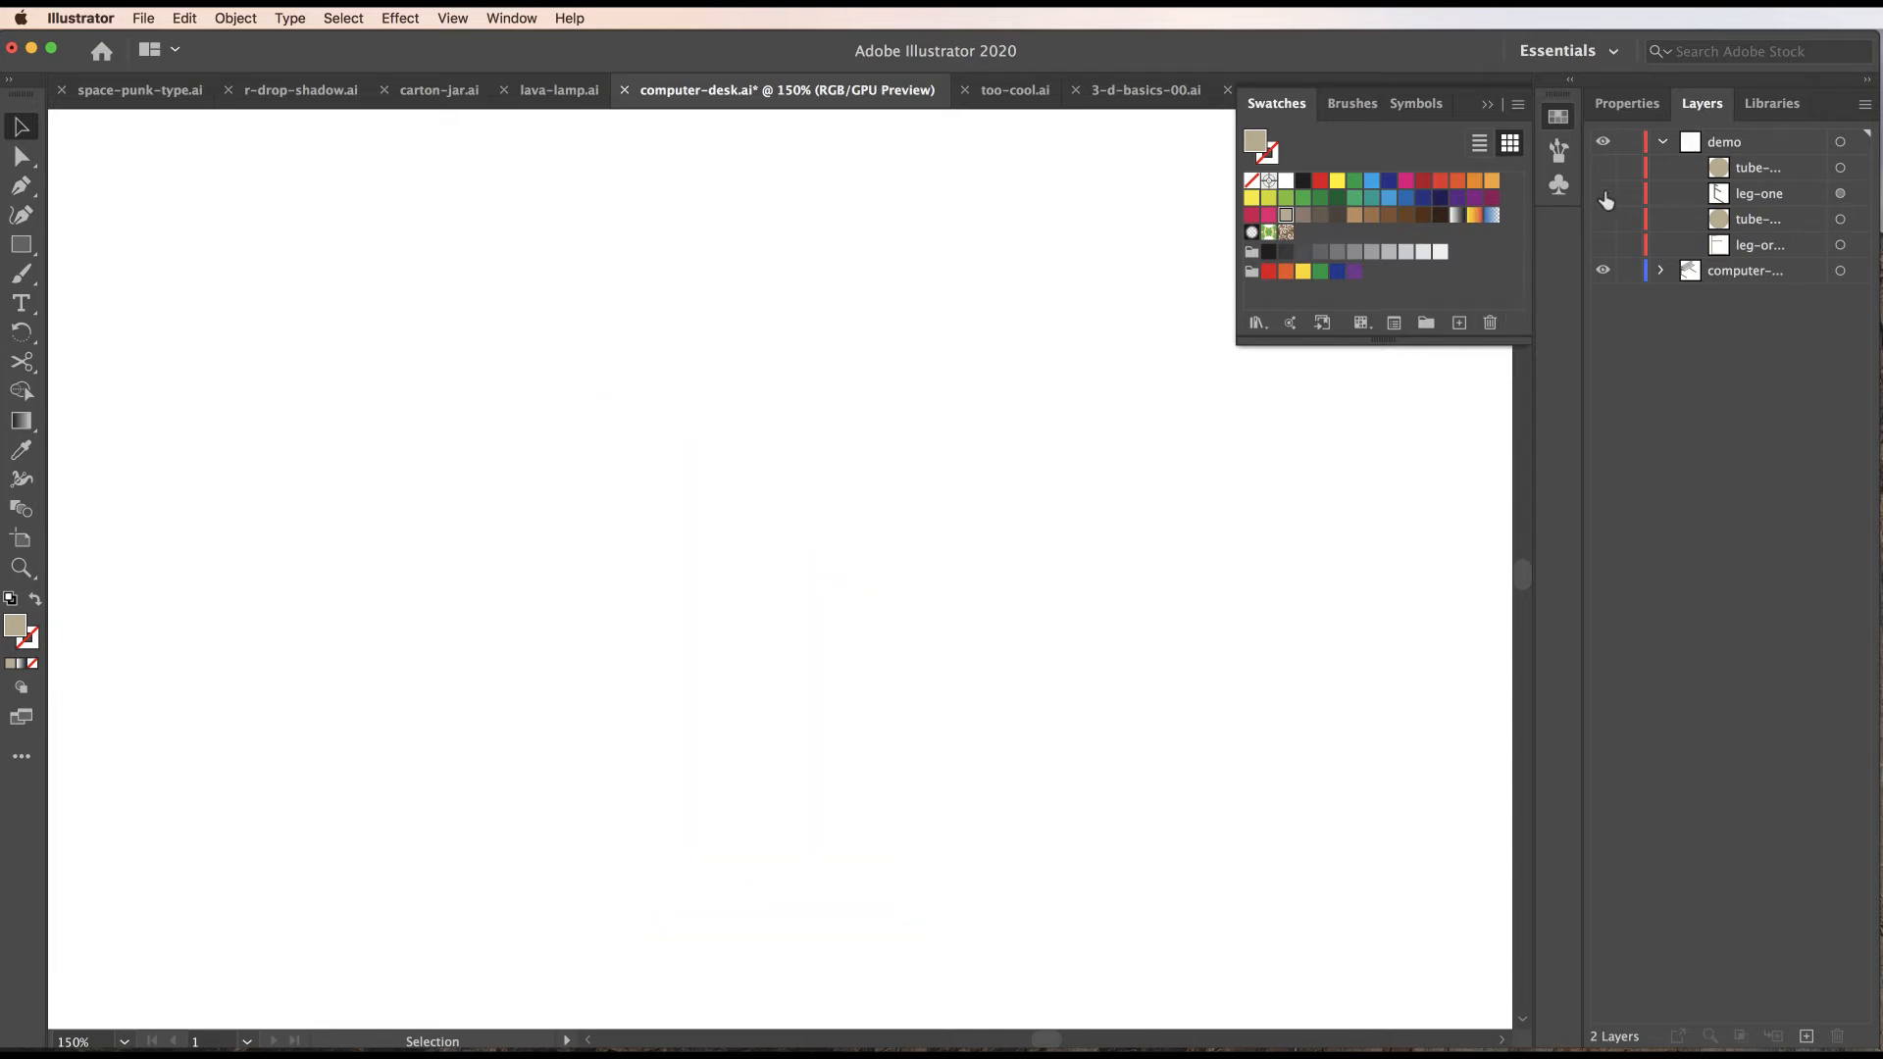
left_click(1602, 172)
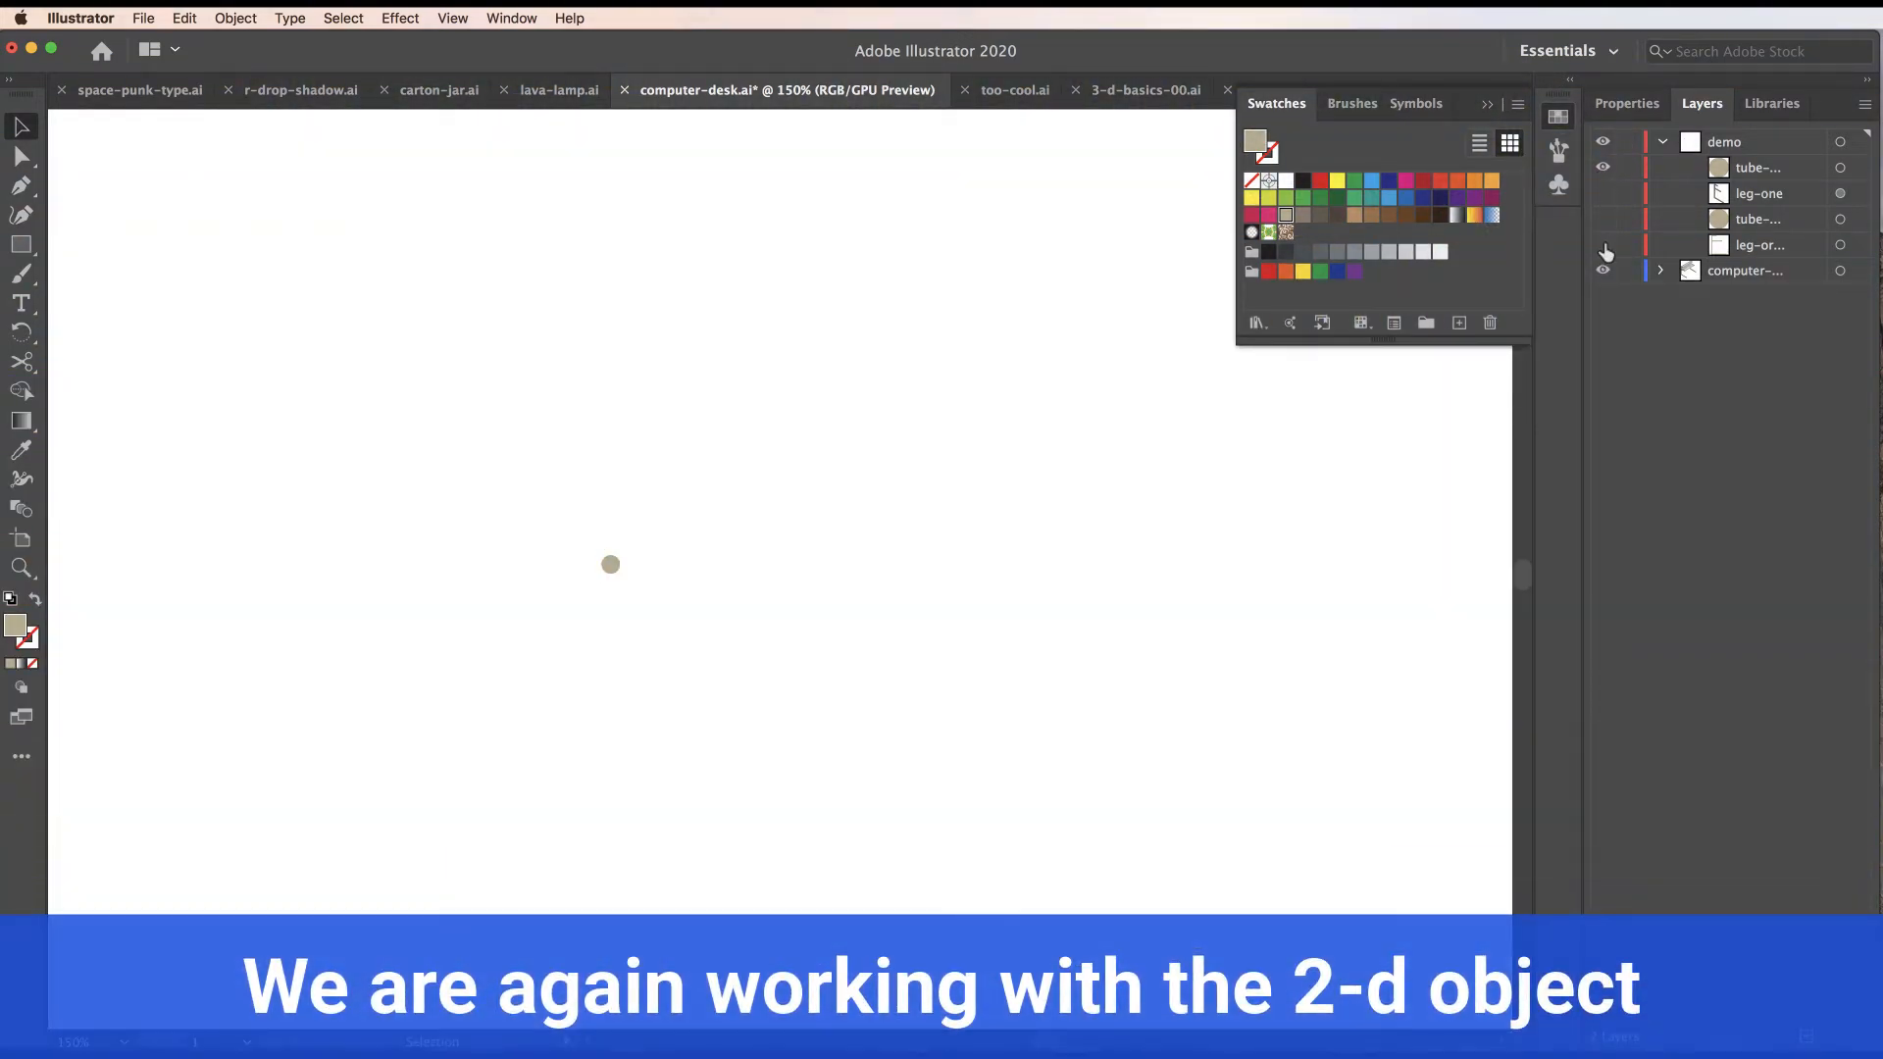
left_click(1603, 246)
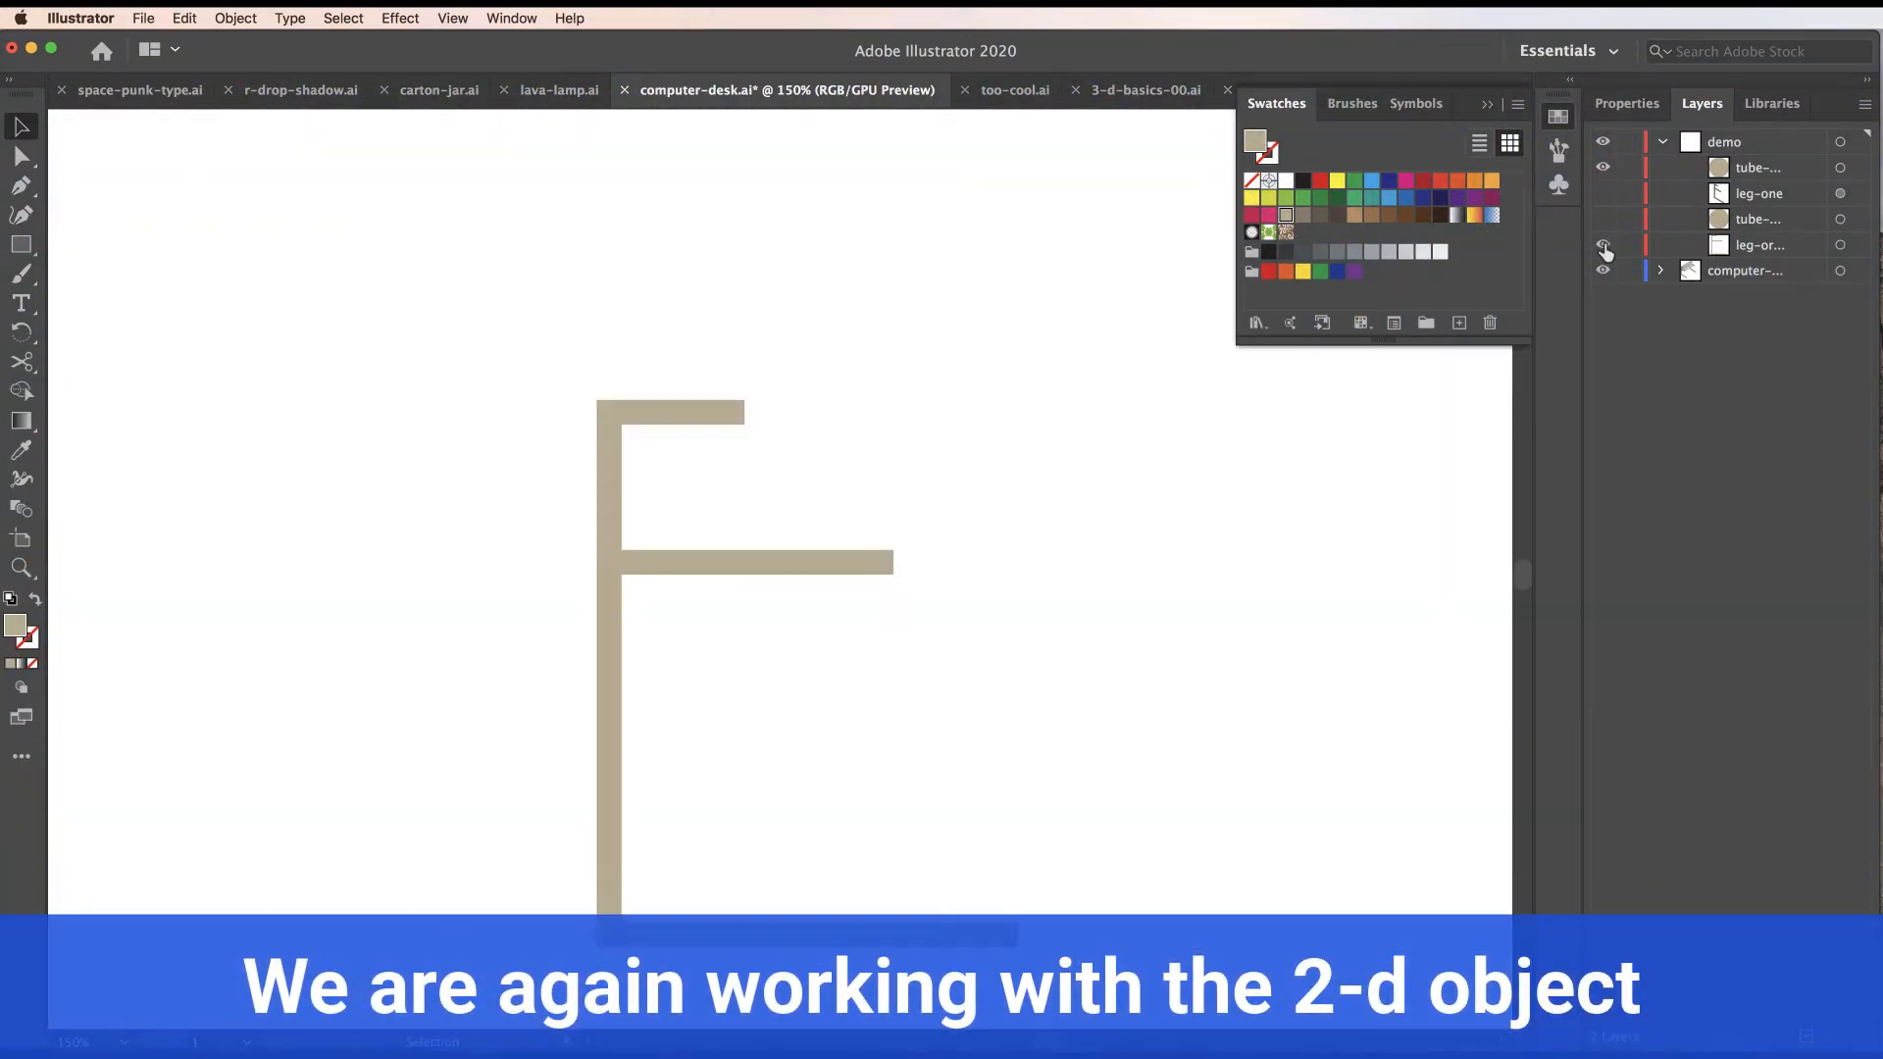
Duplicate the tube circle straight up from the middle bar junction to the leg's top corner.
left_click(1841, 168)
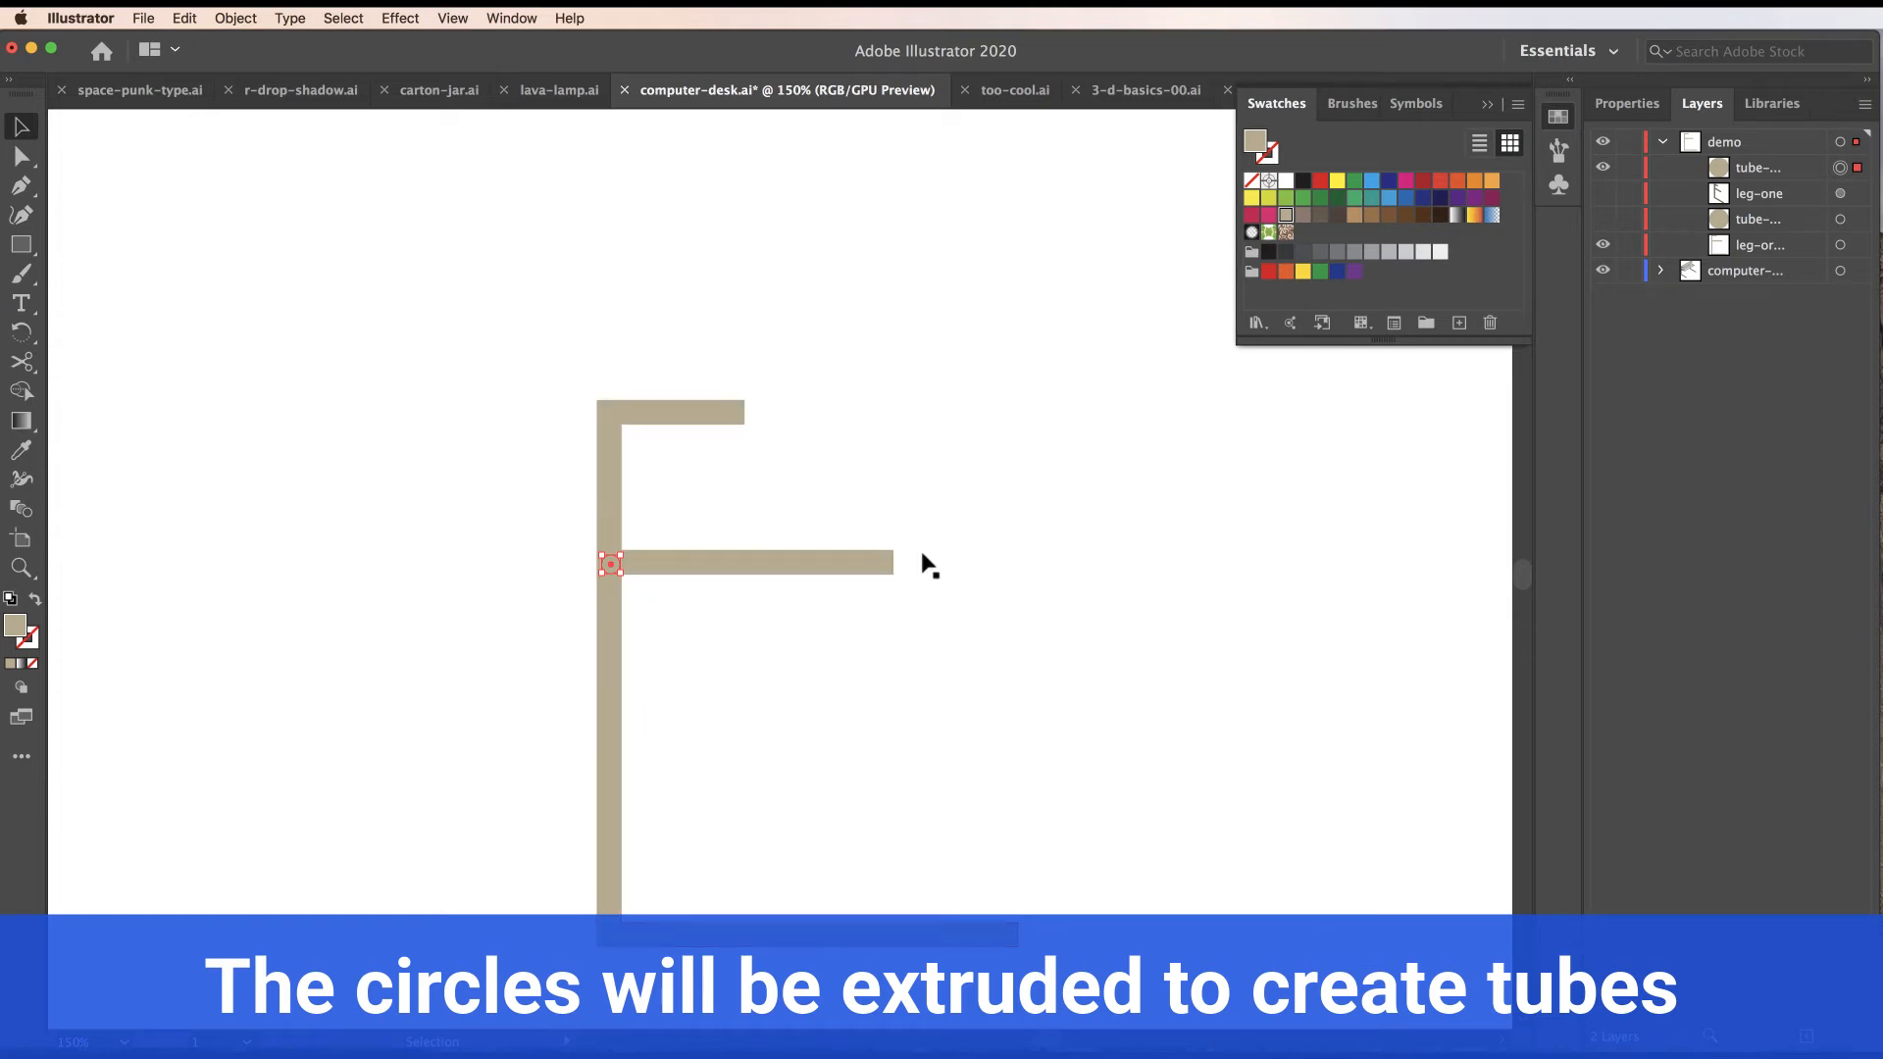
left_click(639, 579)
left_click(798, 605)
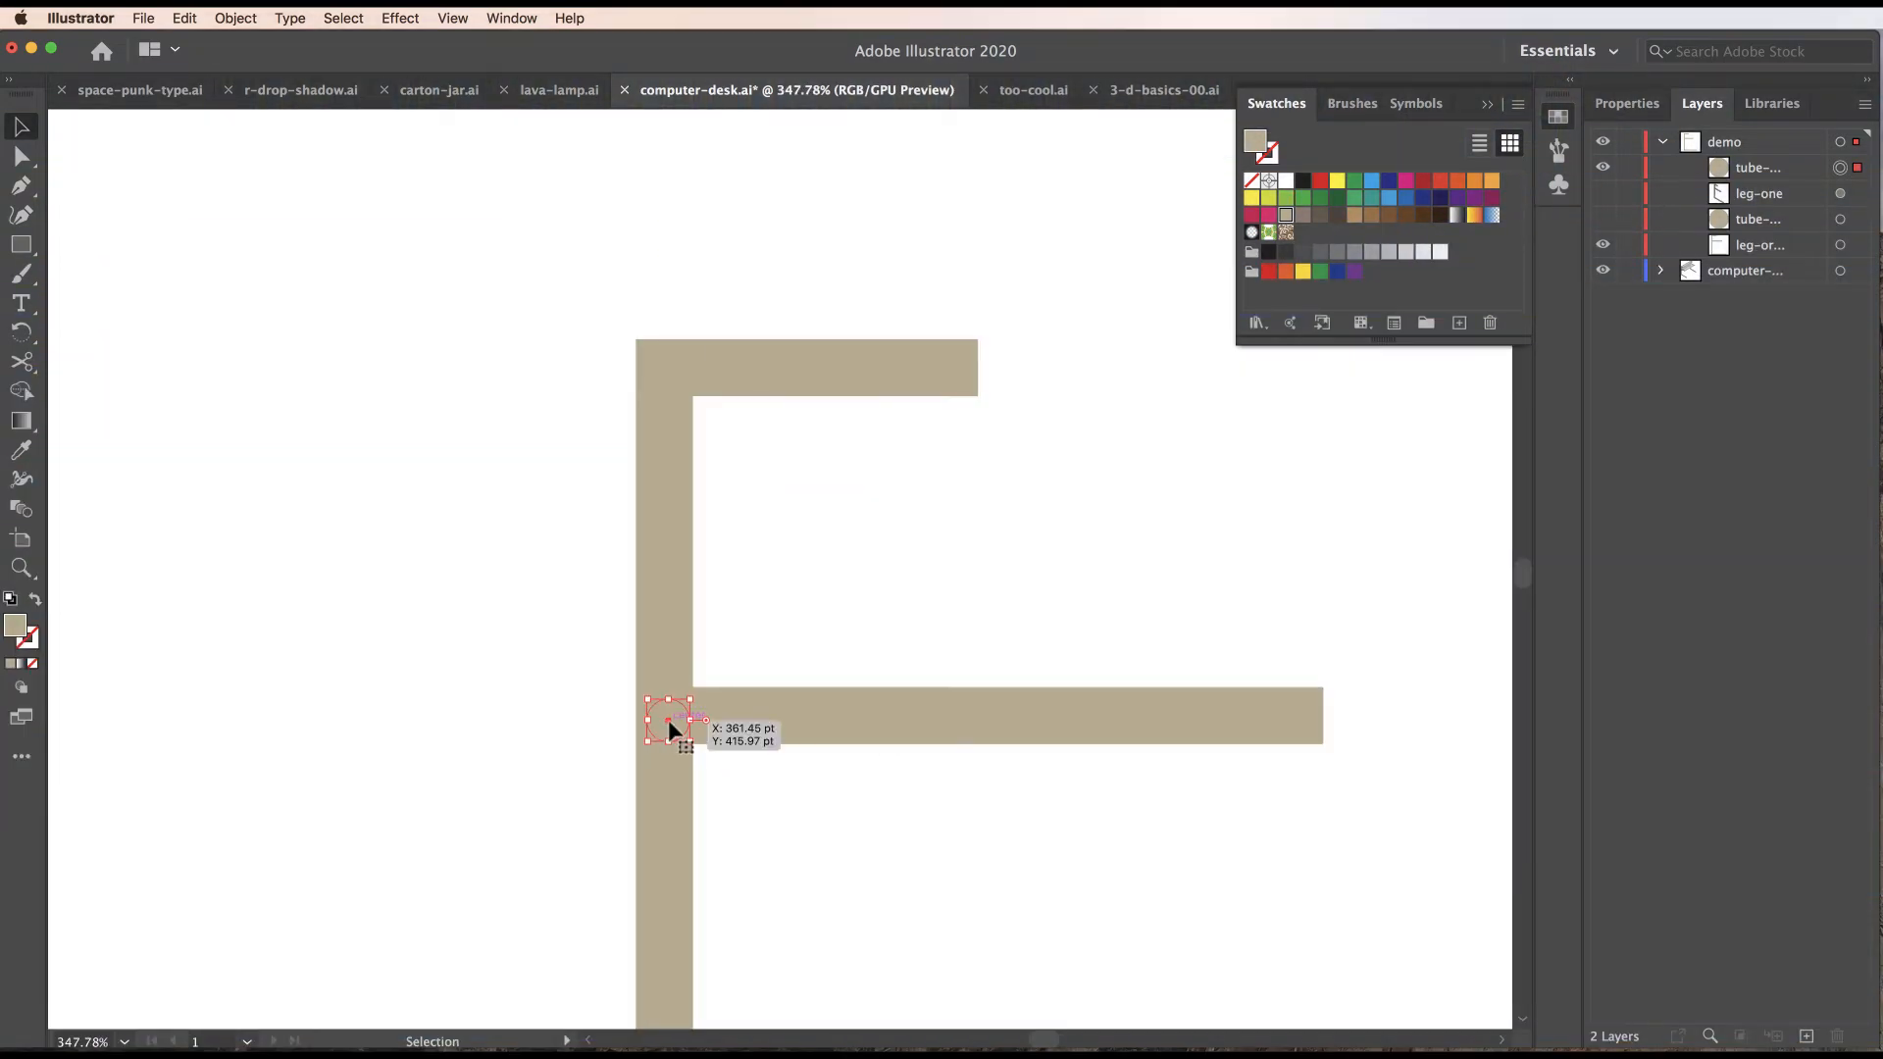
left_click_drag(668, 723, 668, 376)
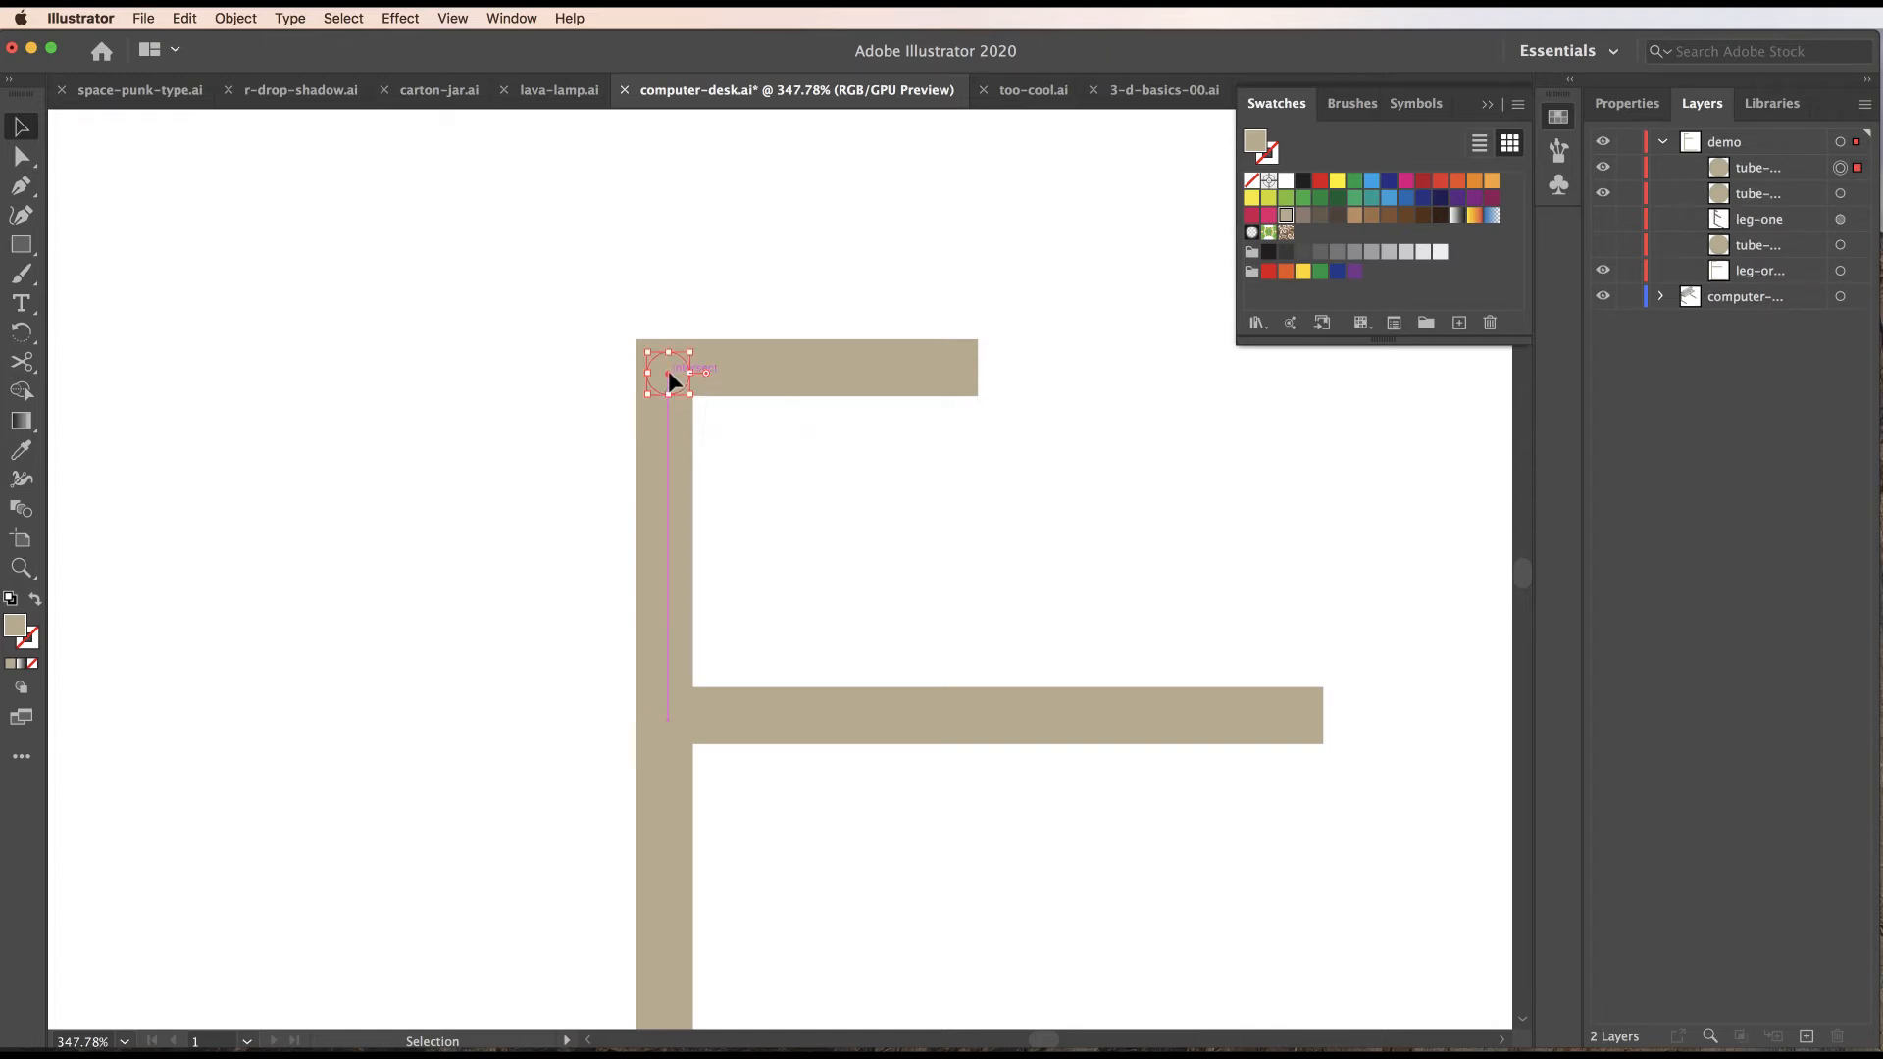
Make two more copies of the middle junction's circle, spaced below it along the leg's upright.
left_click(797, 784)
left_click(667, 722)
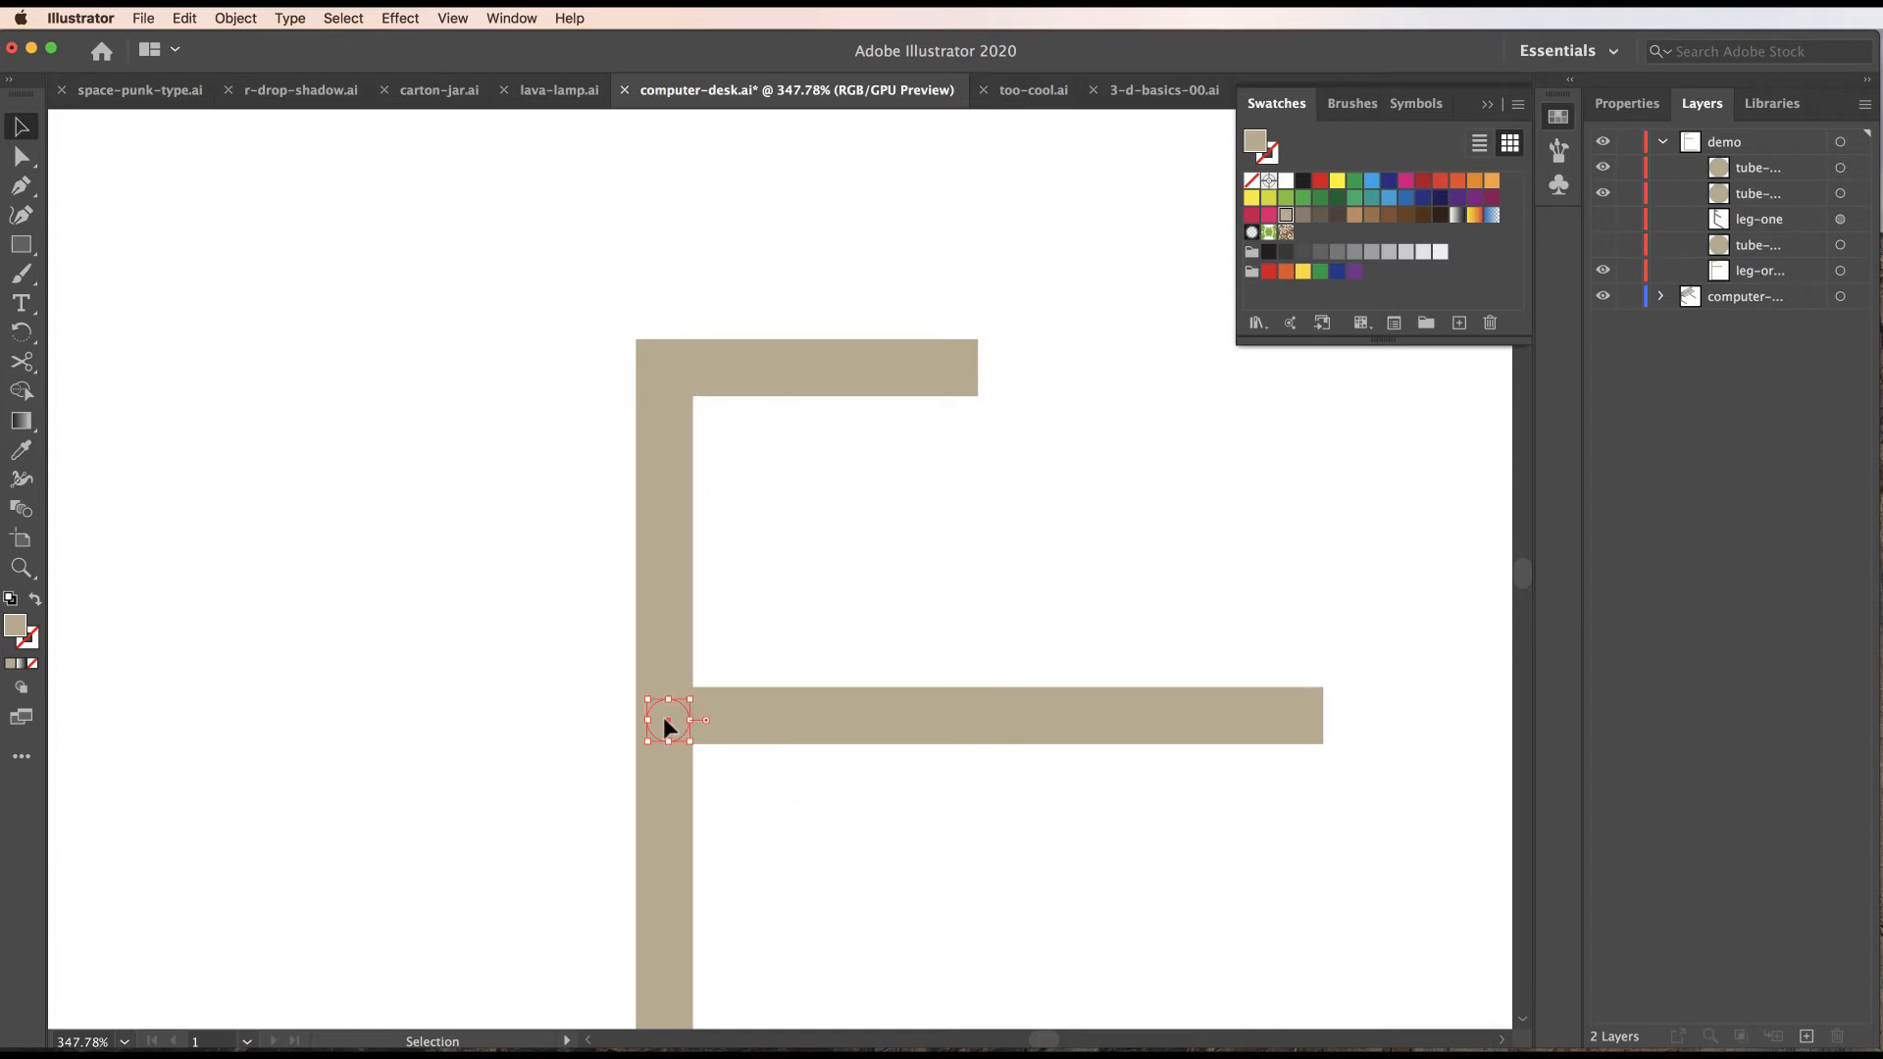
left_click_drag(912, 971, 853, 572)
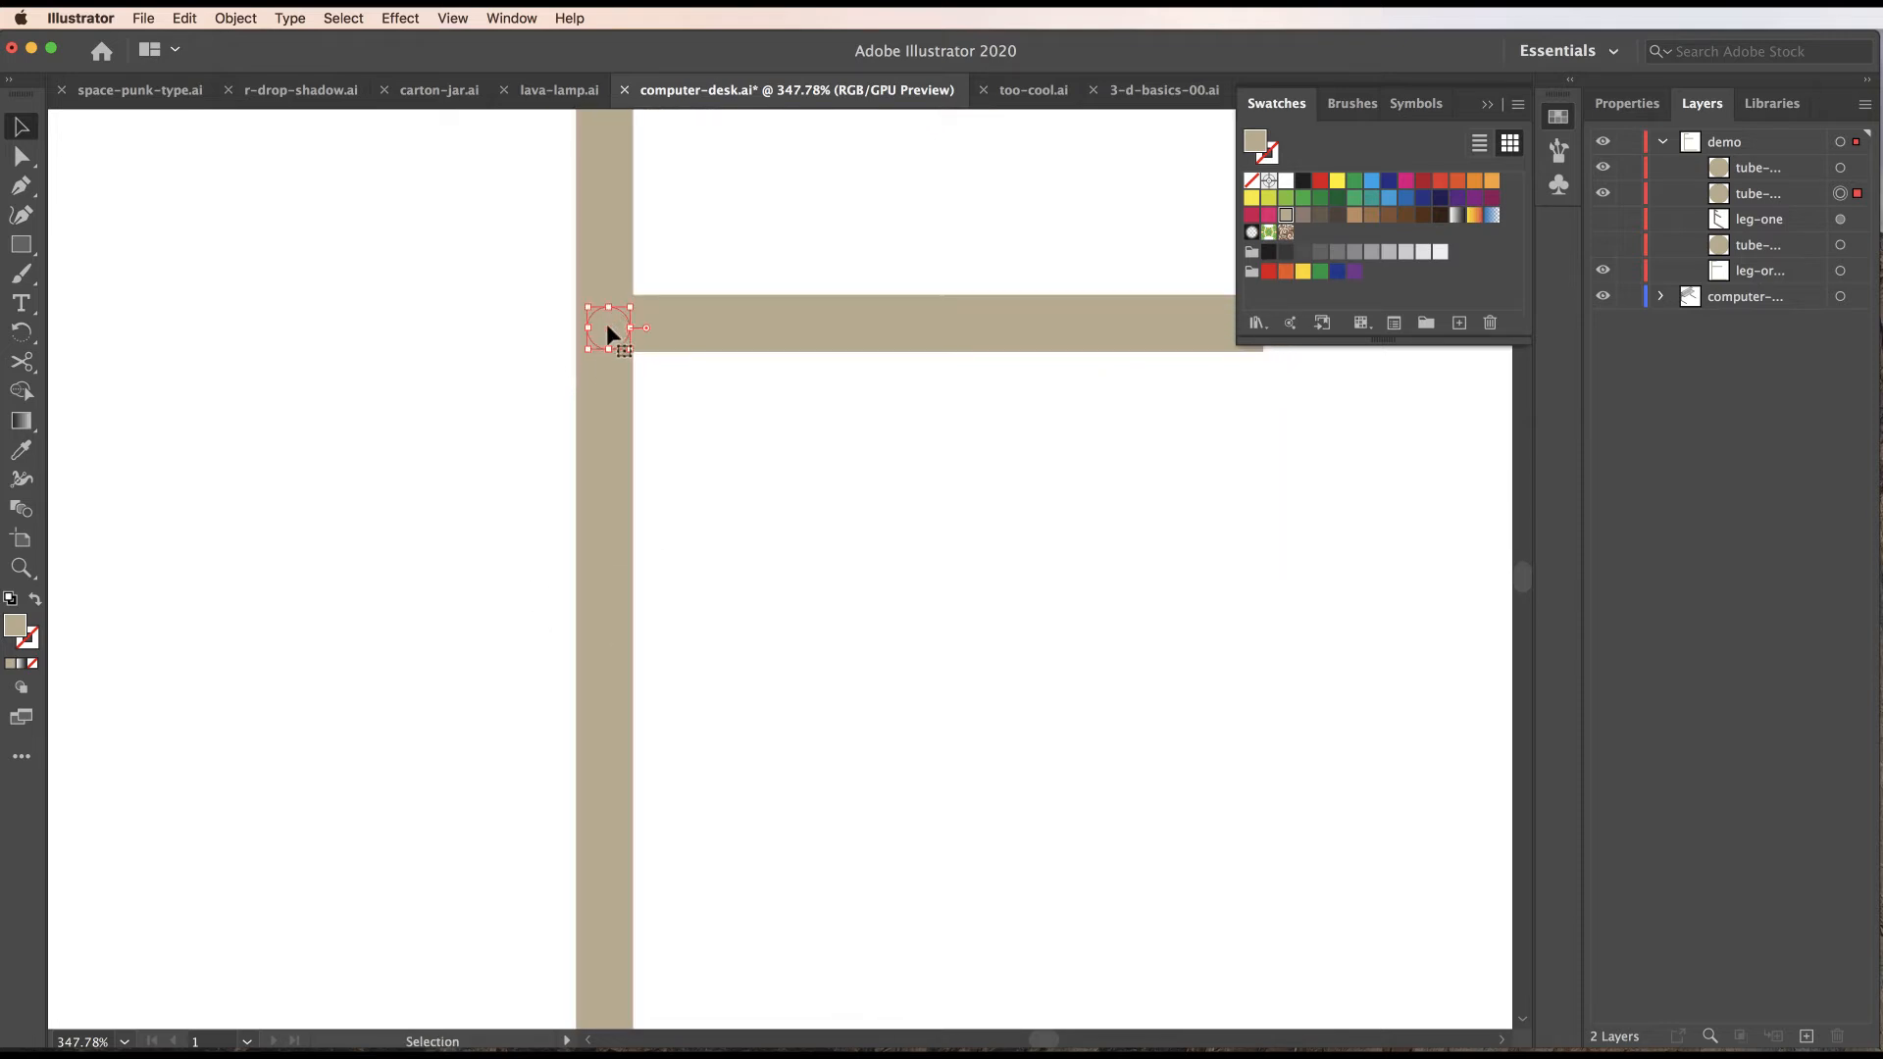
left_click_drag(608, 328, 618, 722)
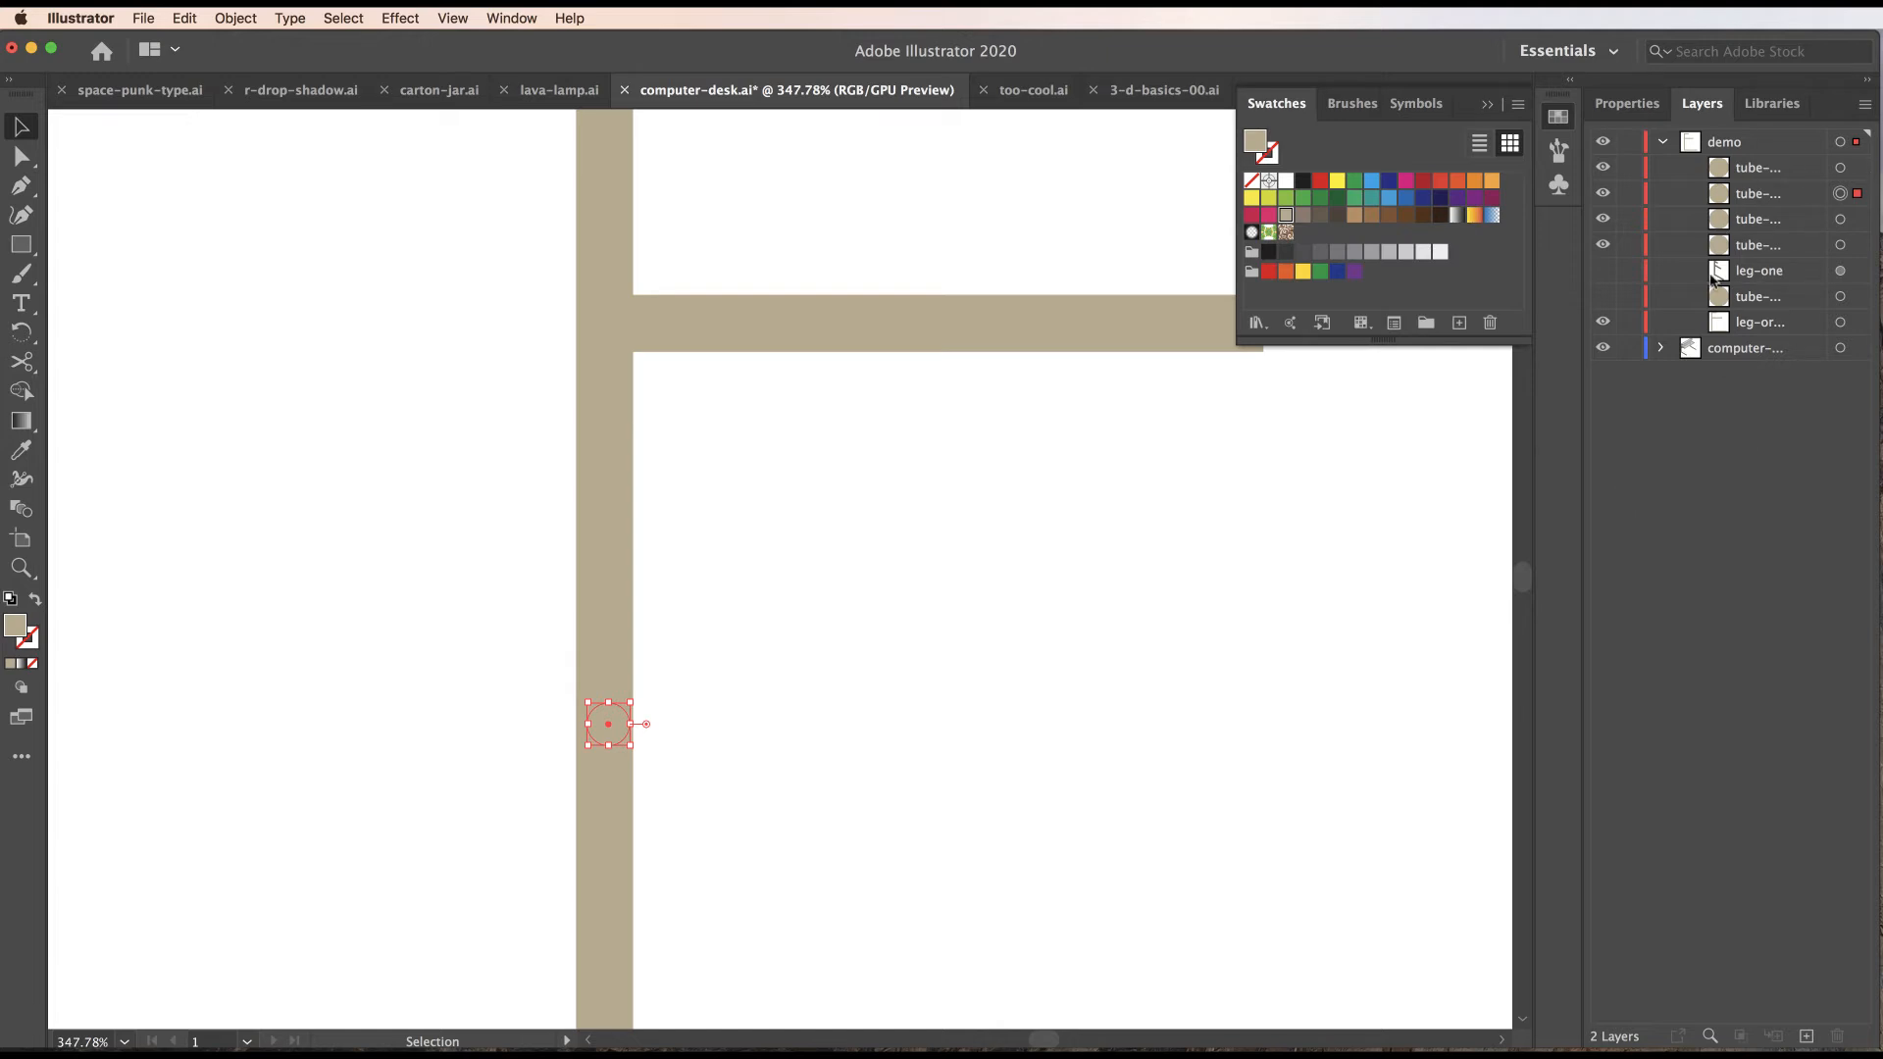
Hide the flat original leg and select all four tube circles.
left_click(1601, 323)
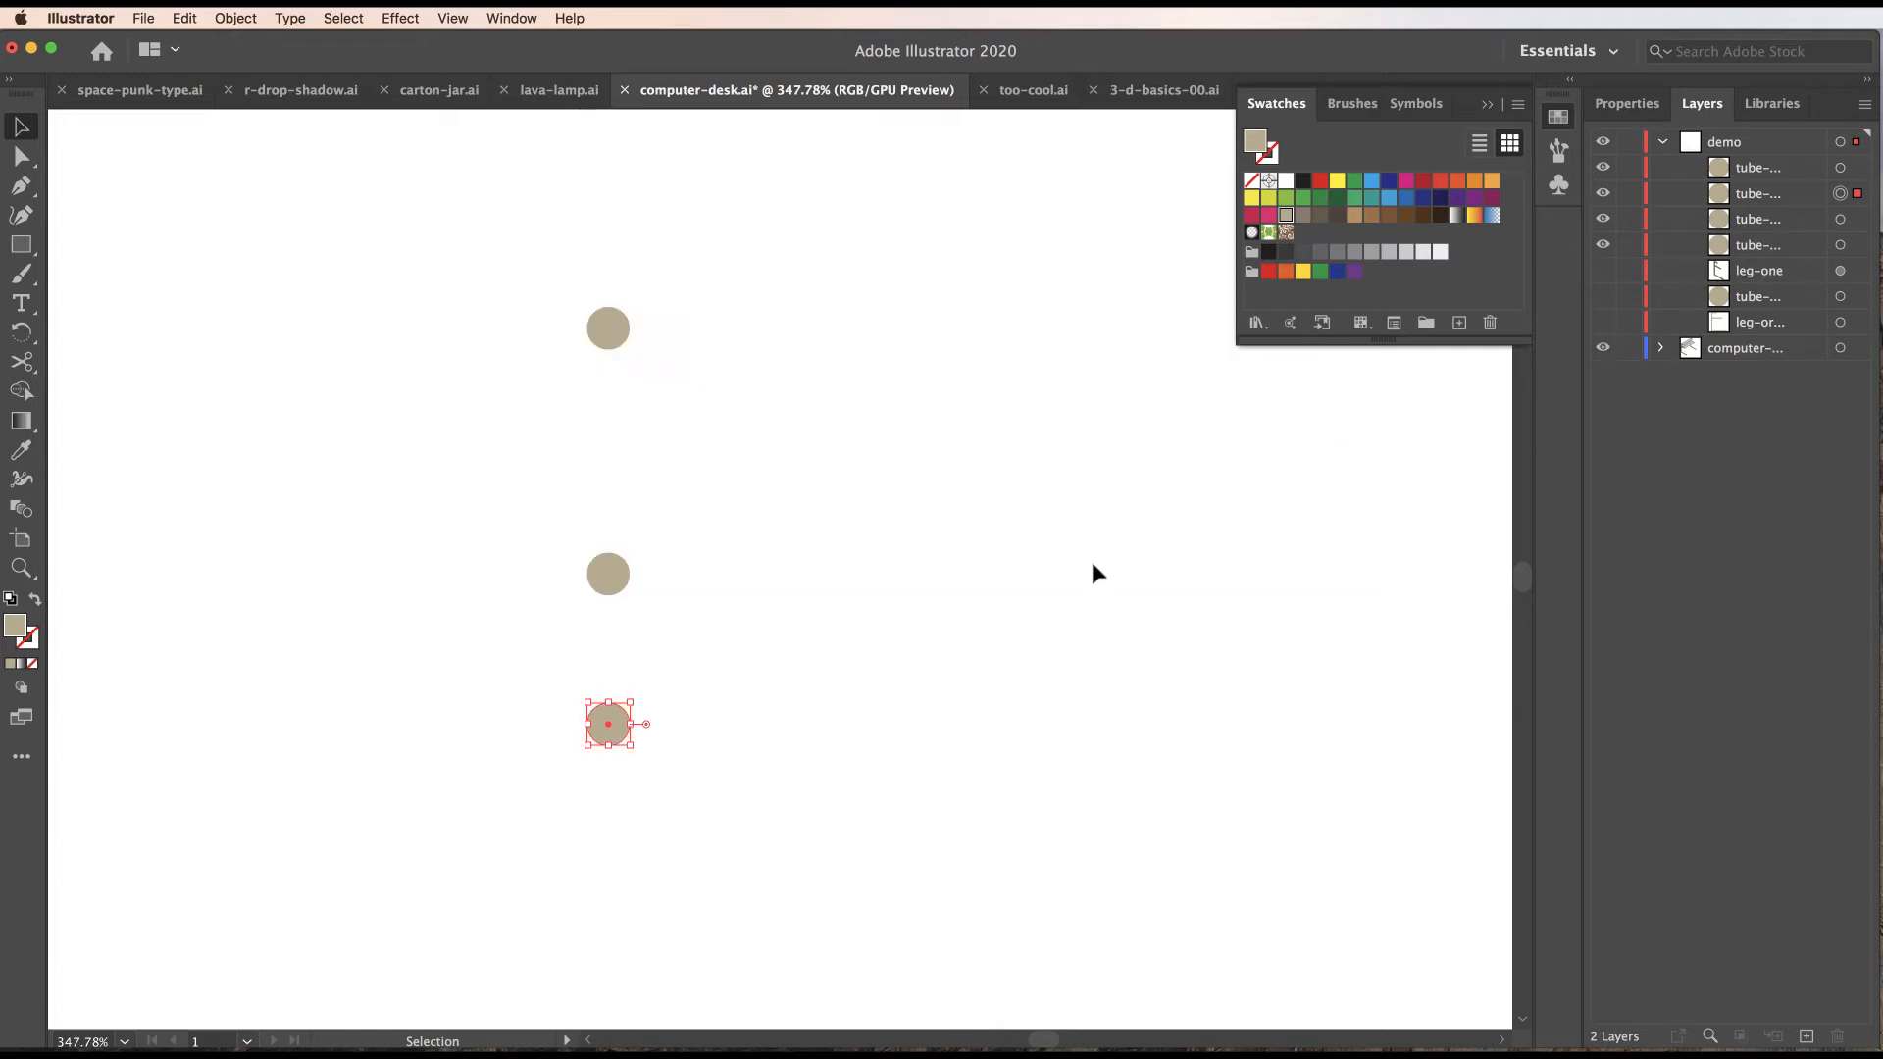
key("space")
left_click_drag(1008, 535, 1008, 714)
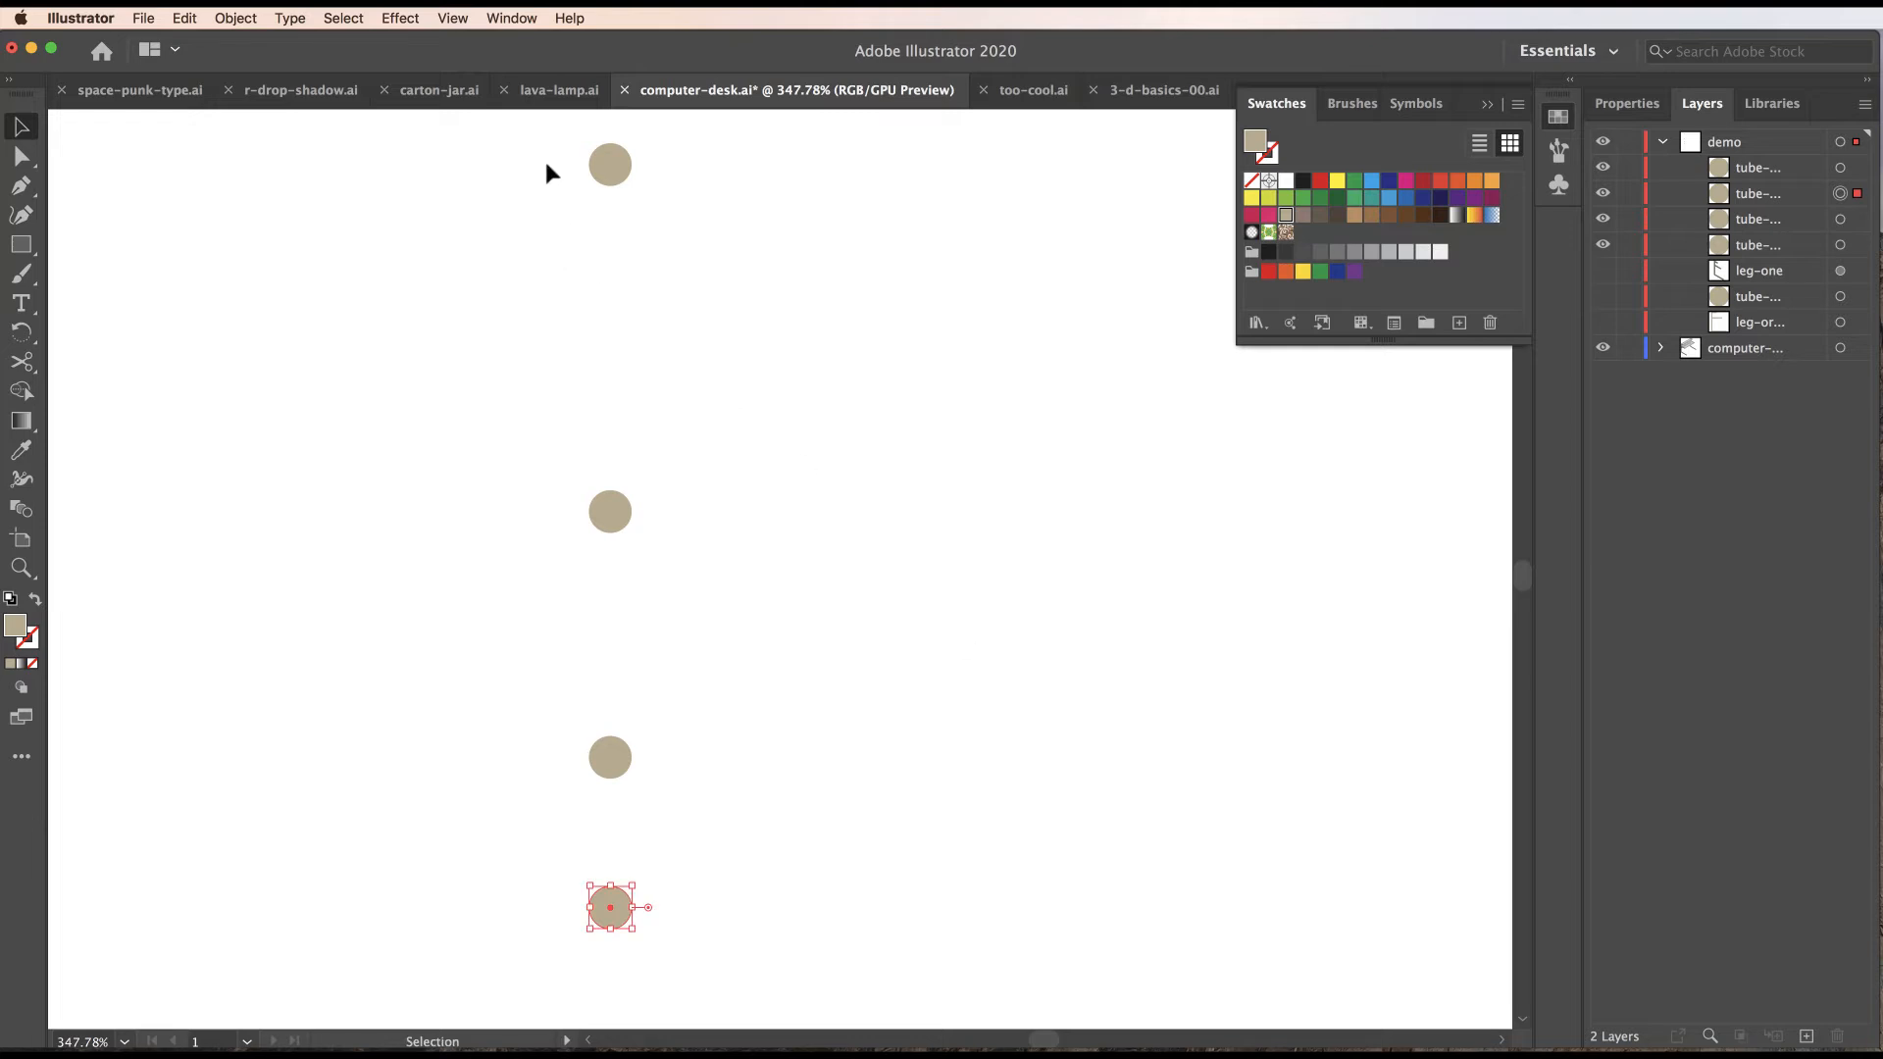
left_click_drag(626, 203, 709, 948)
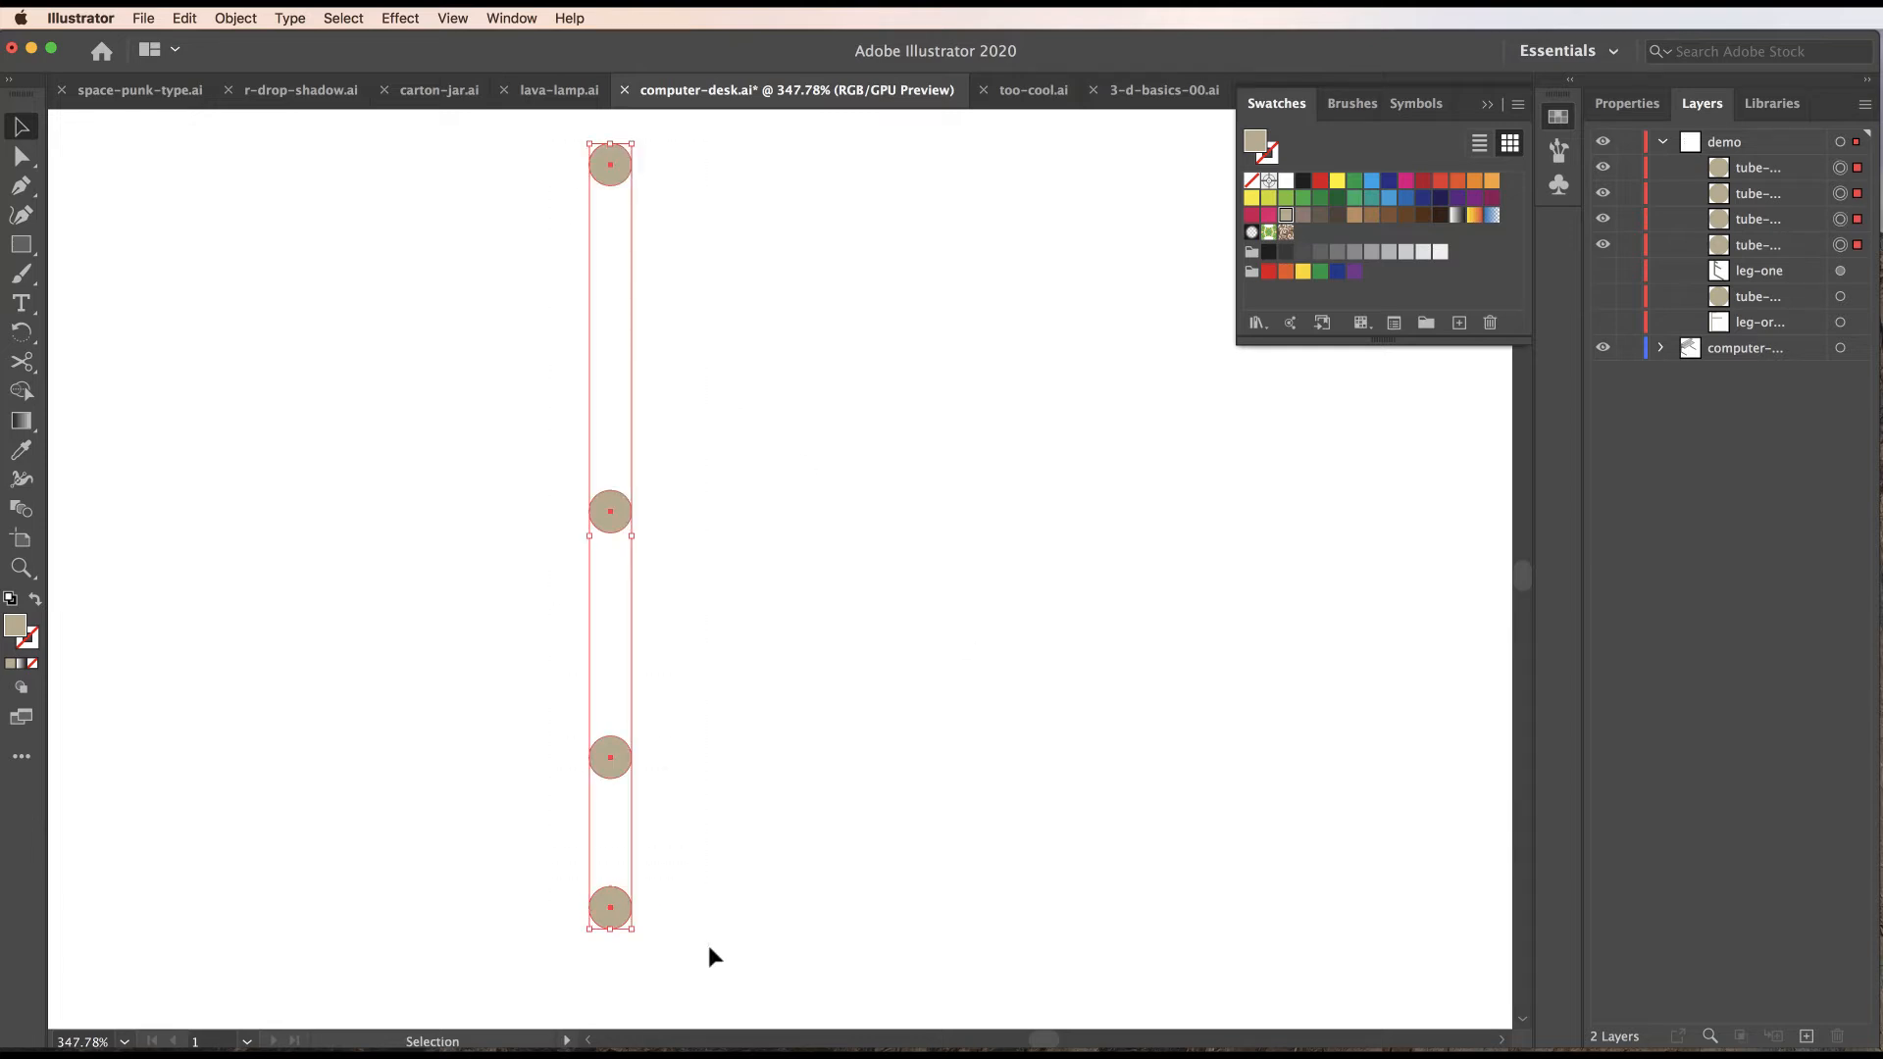
left_click(822, 616, "alt+super")
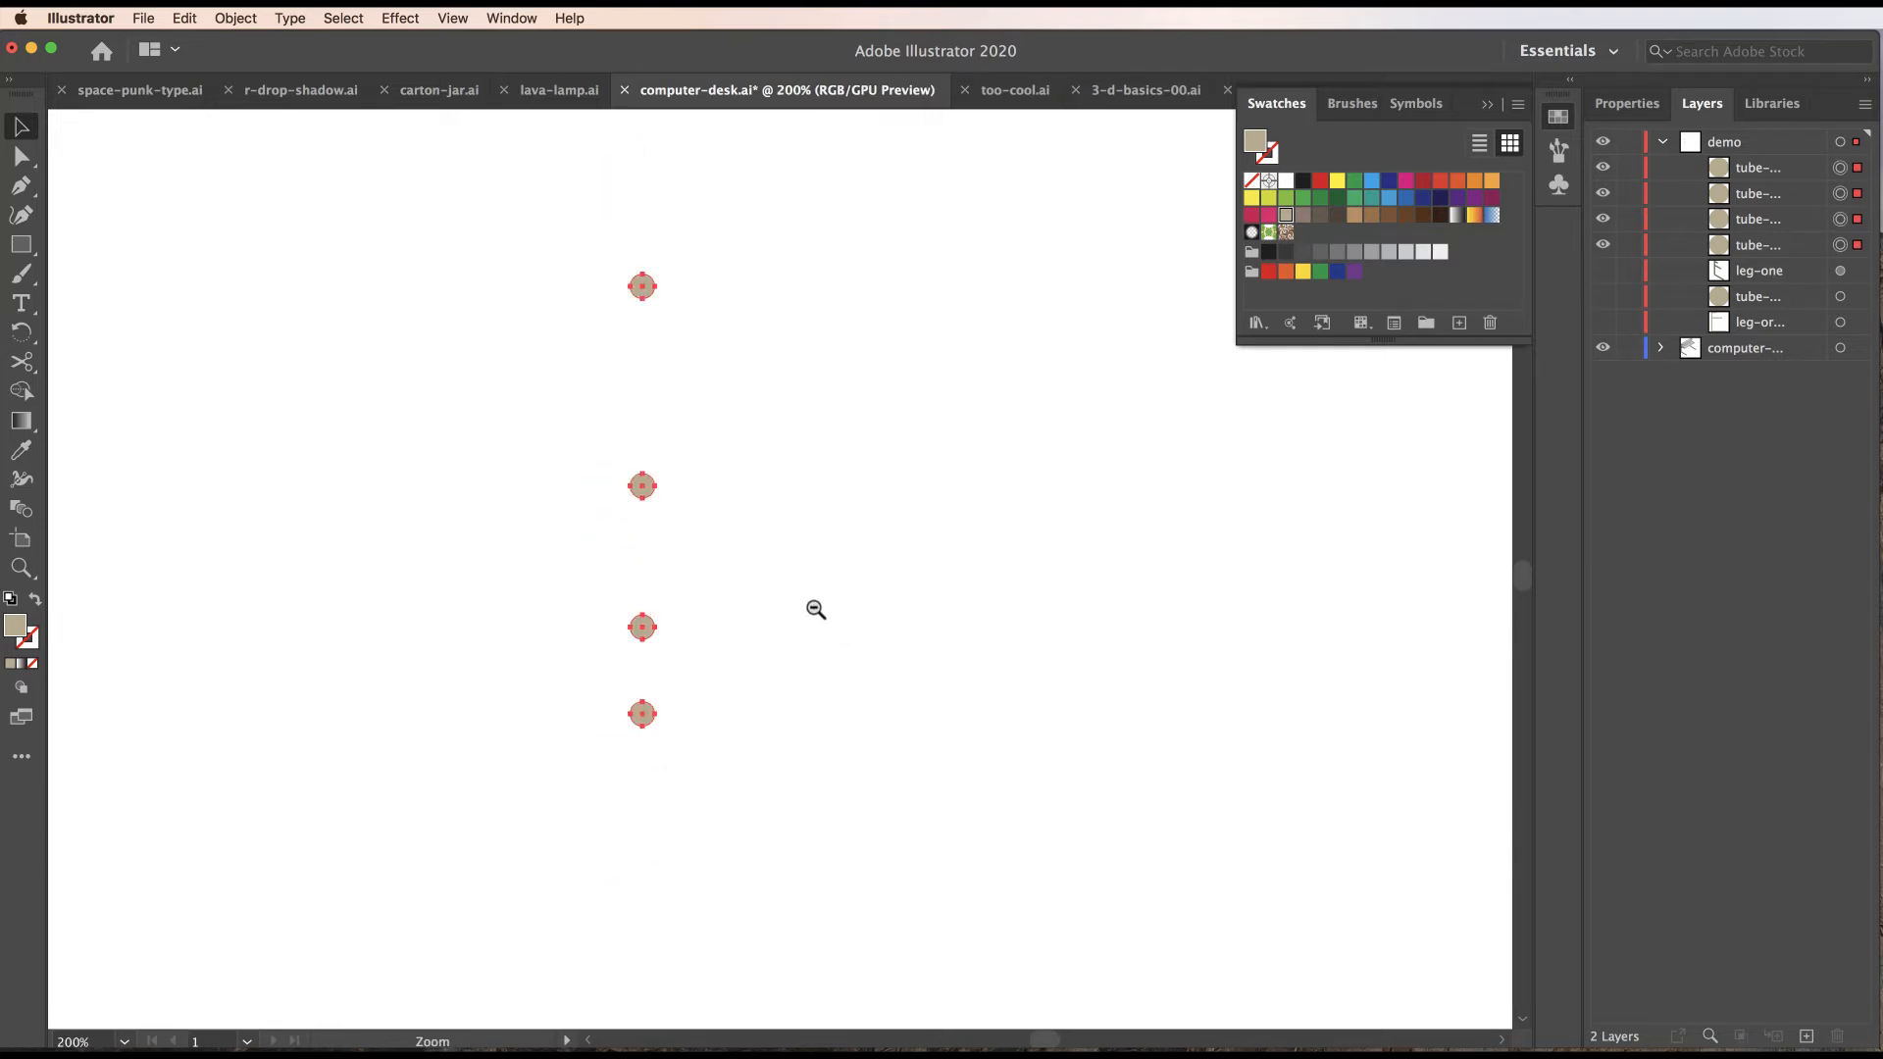
left_click(853, 585, "alt+super")
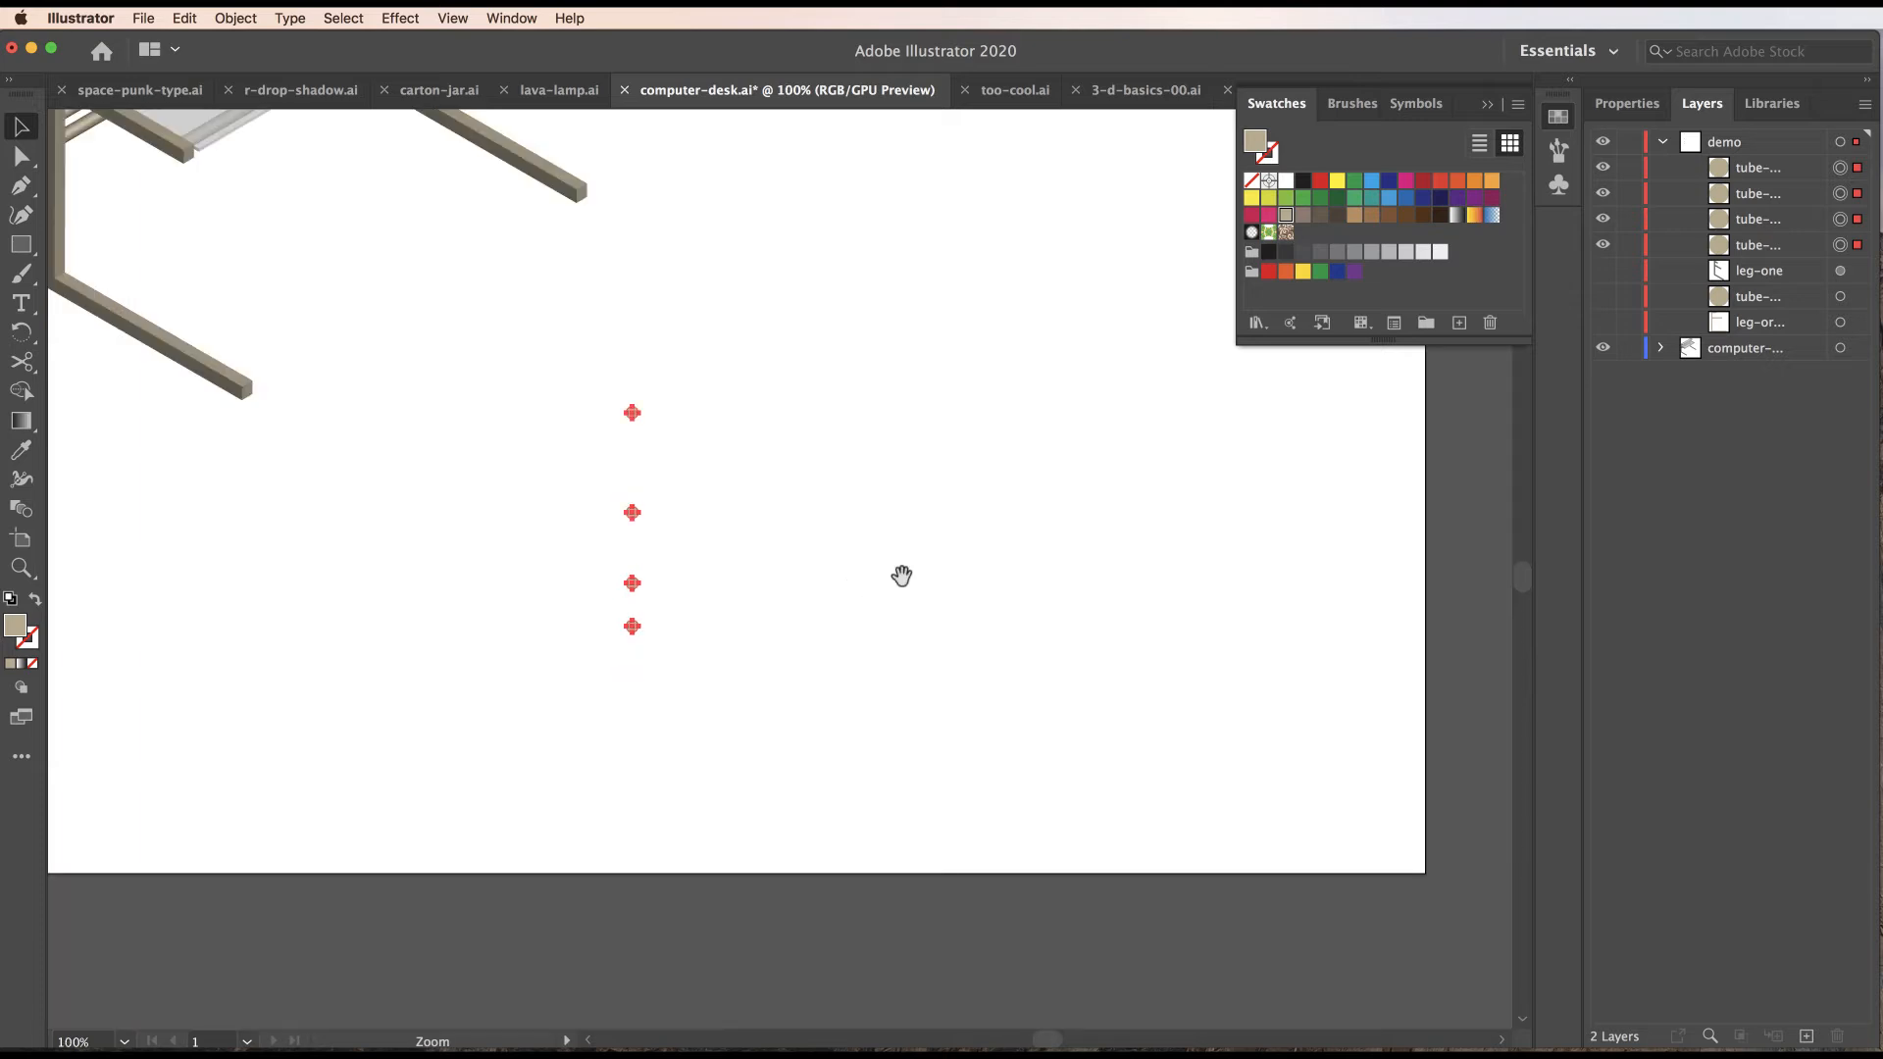
left_click_drag(903, 576, 773, 745)
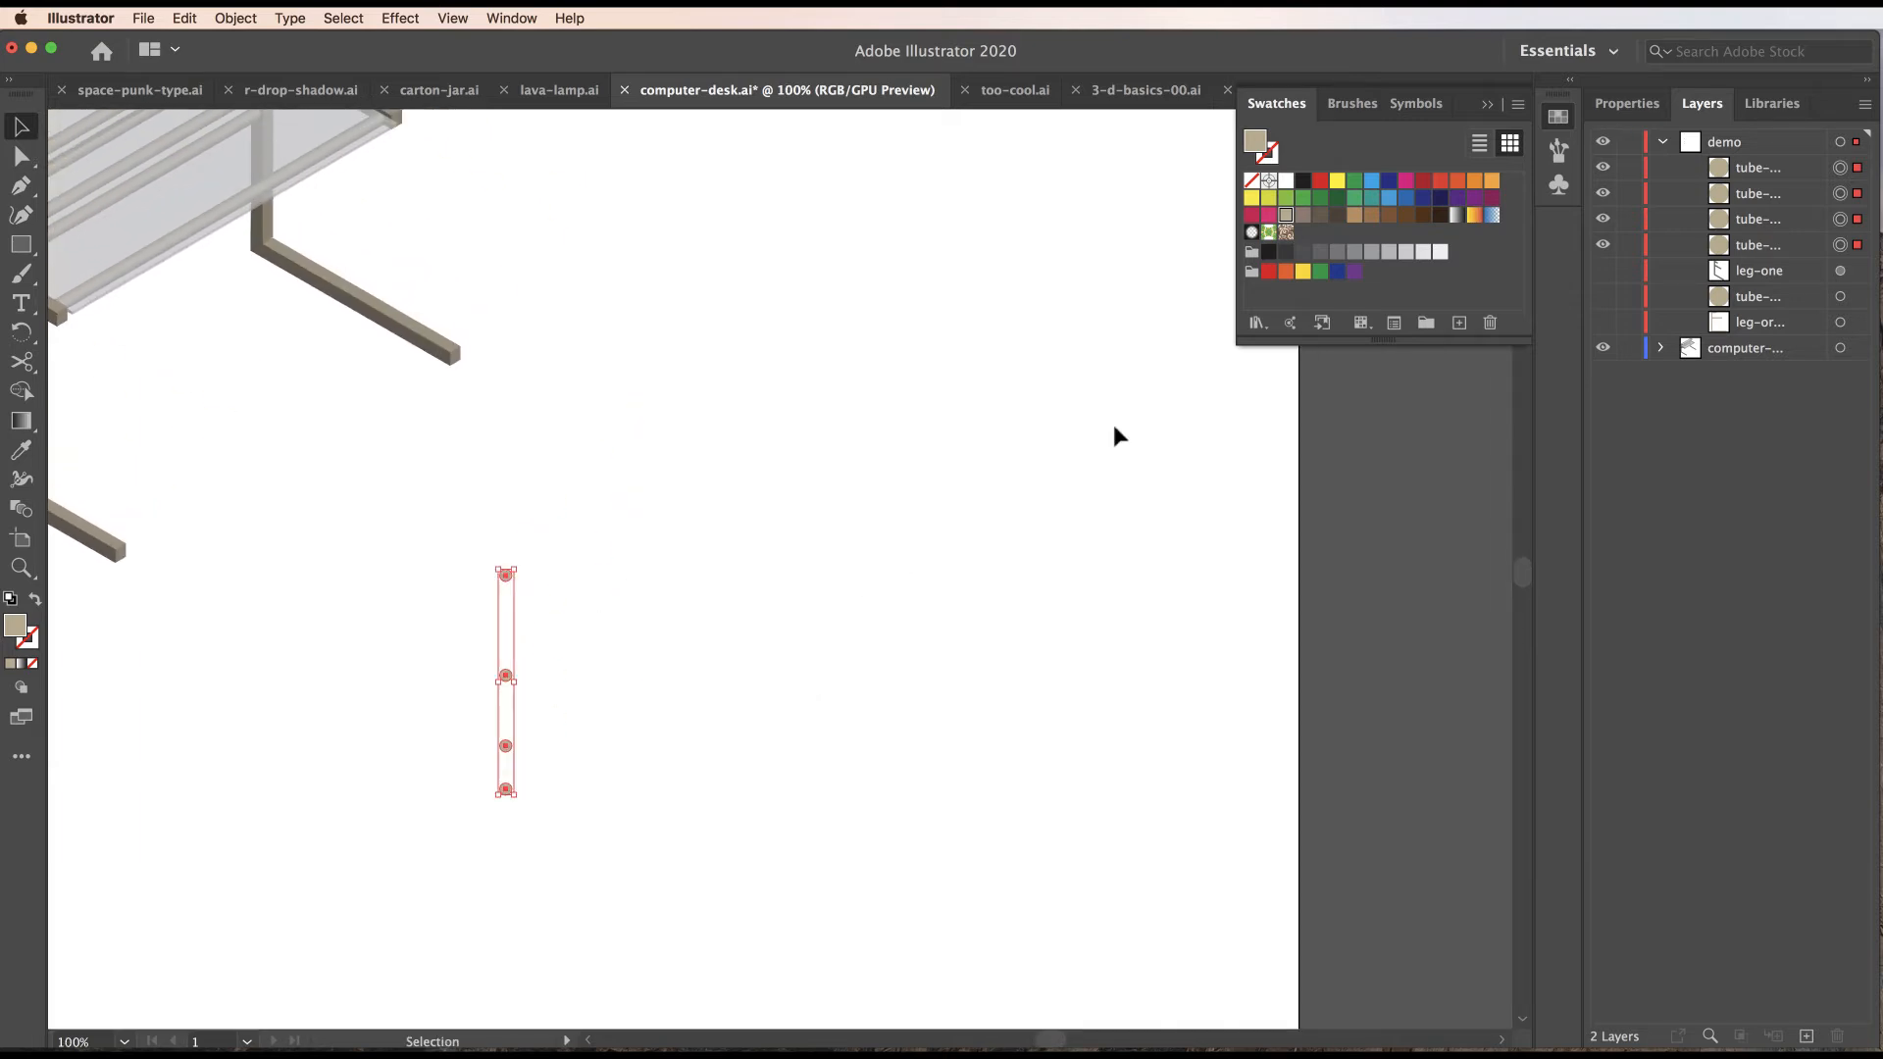
Add a 3D Extrude & Bevel effect to the four circles using the Isometric Left position.
left_click(400, 18)
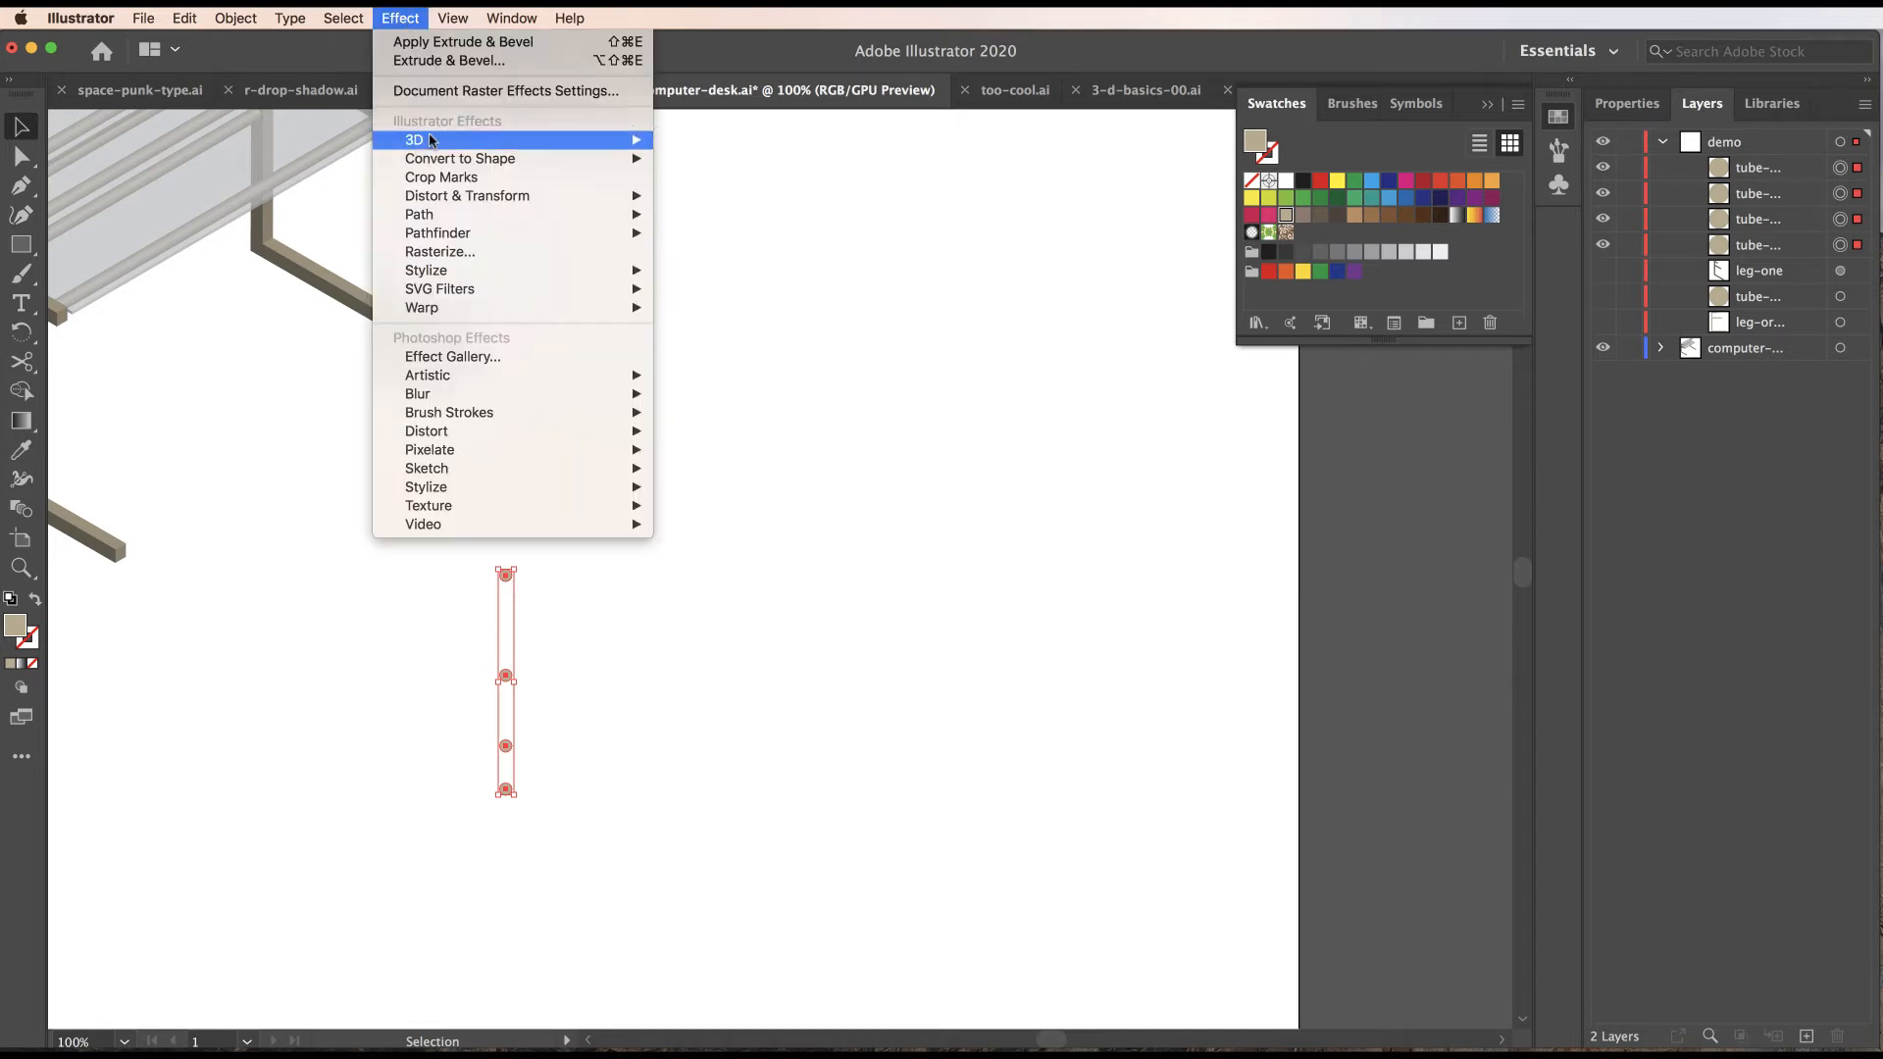
mouse_move(436, 140)
left_click(732, 141)
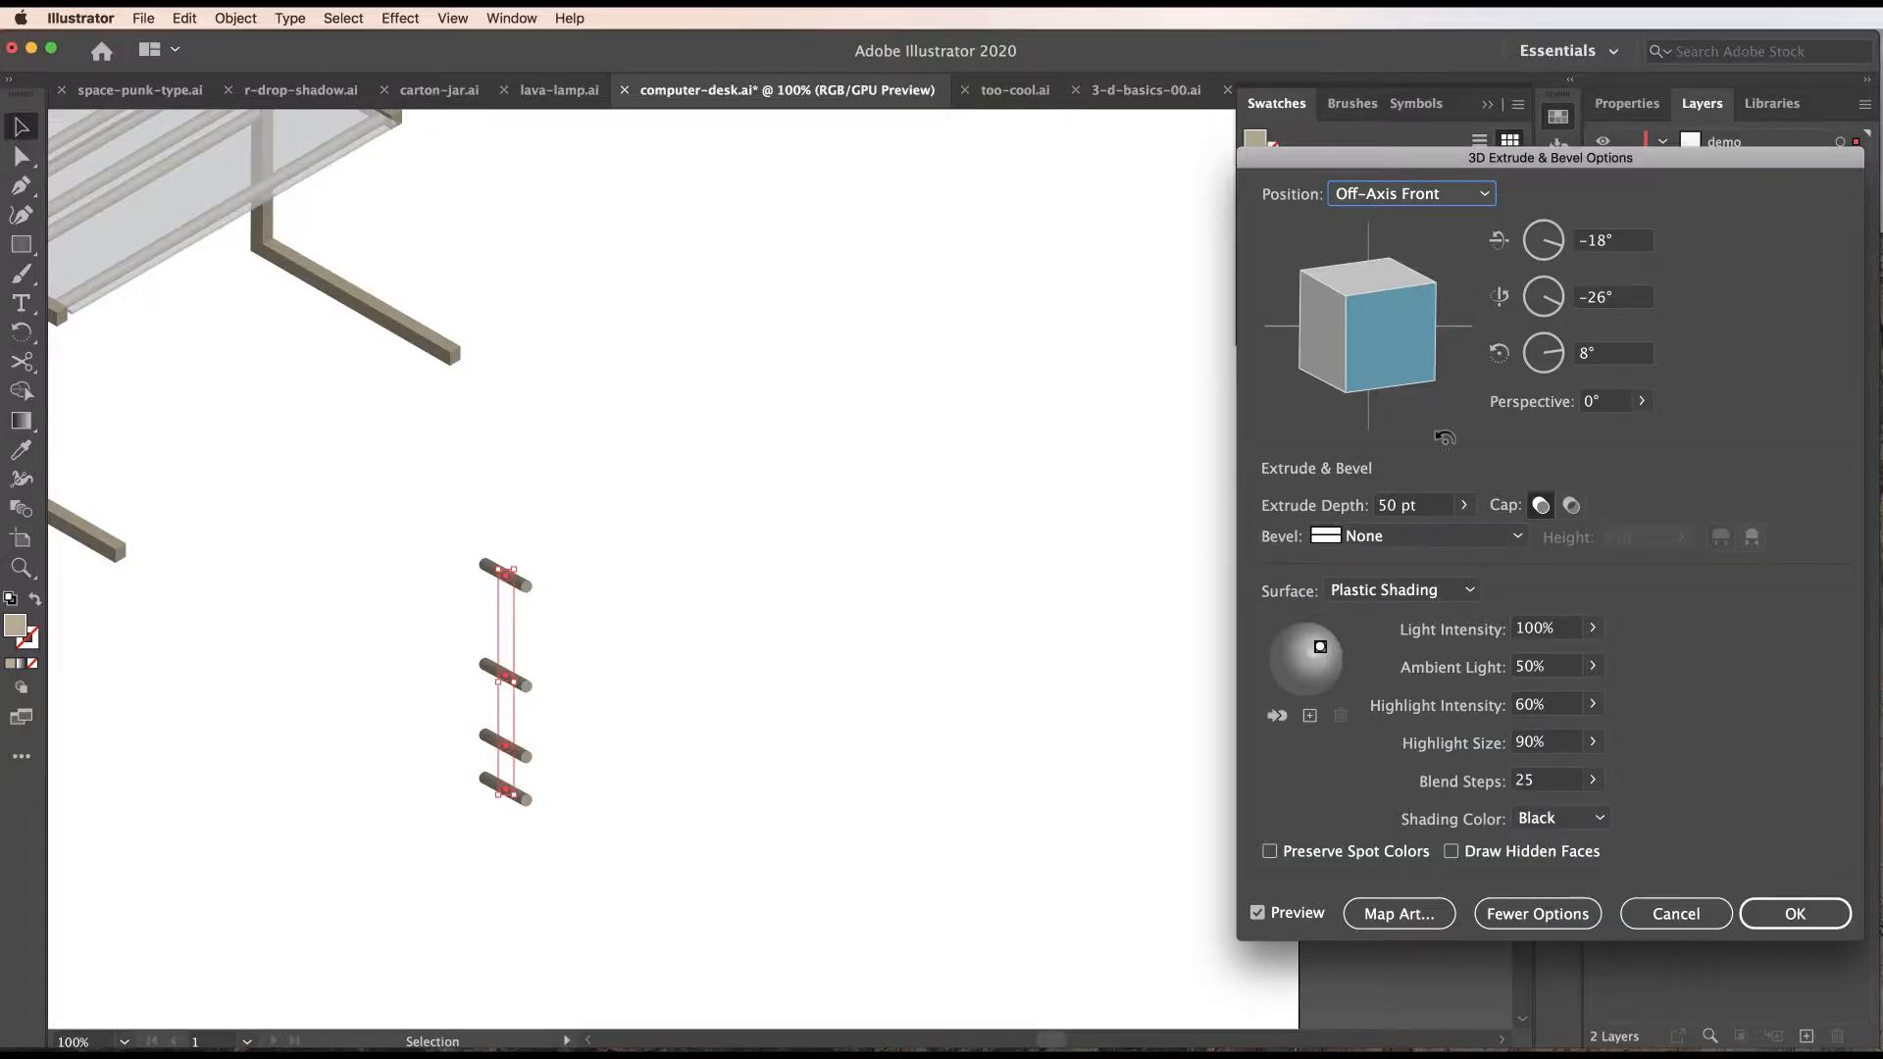
left_click(1430, 193)
left_click(1439, 593)
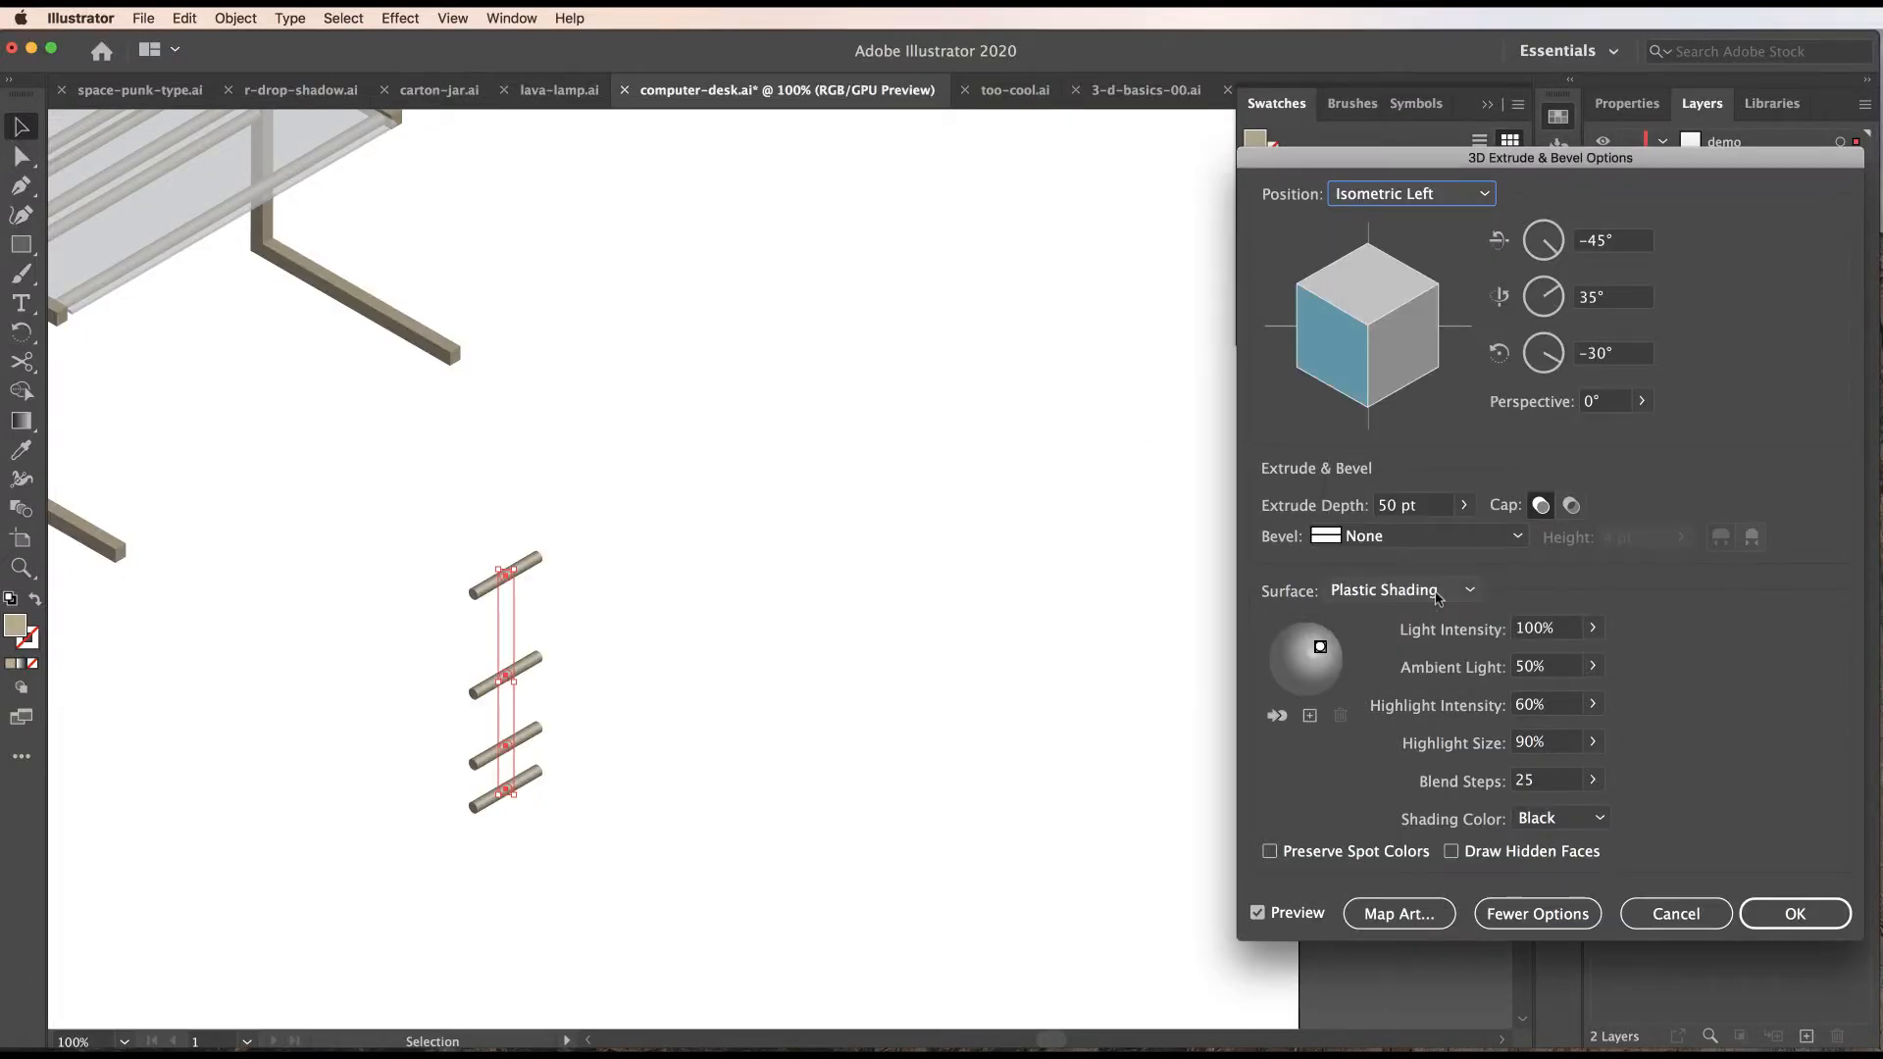
Set the four tubes' extrude depth to 250 pt and apply the effect.
left_click(1378, 506)
type("2")
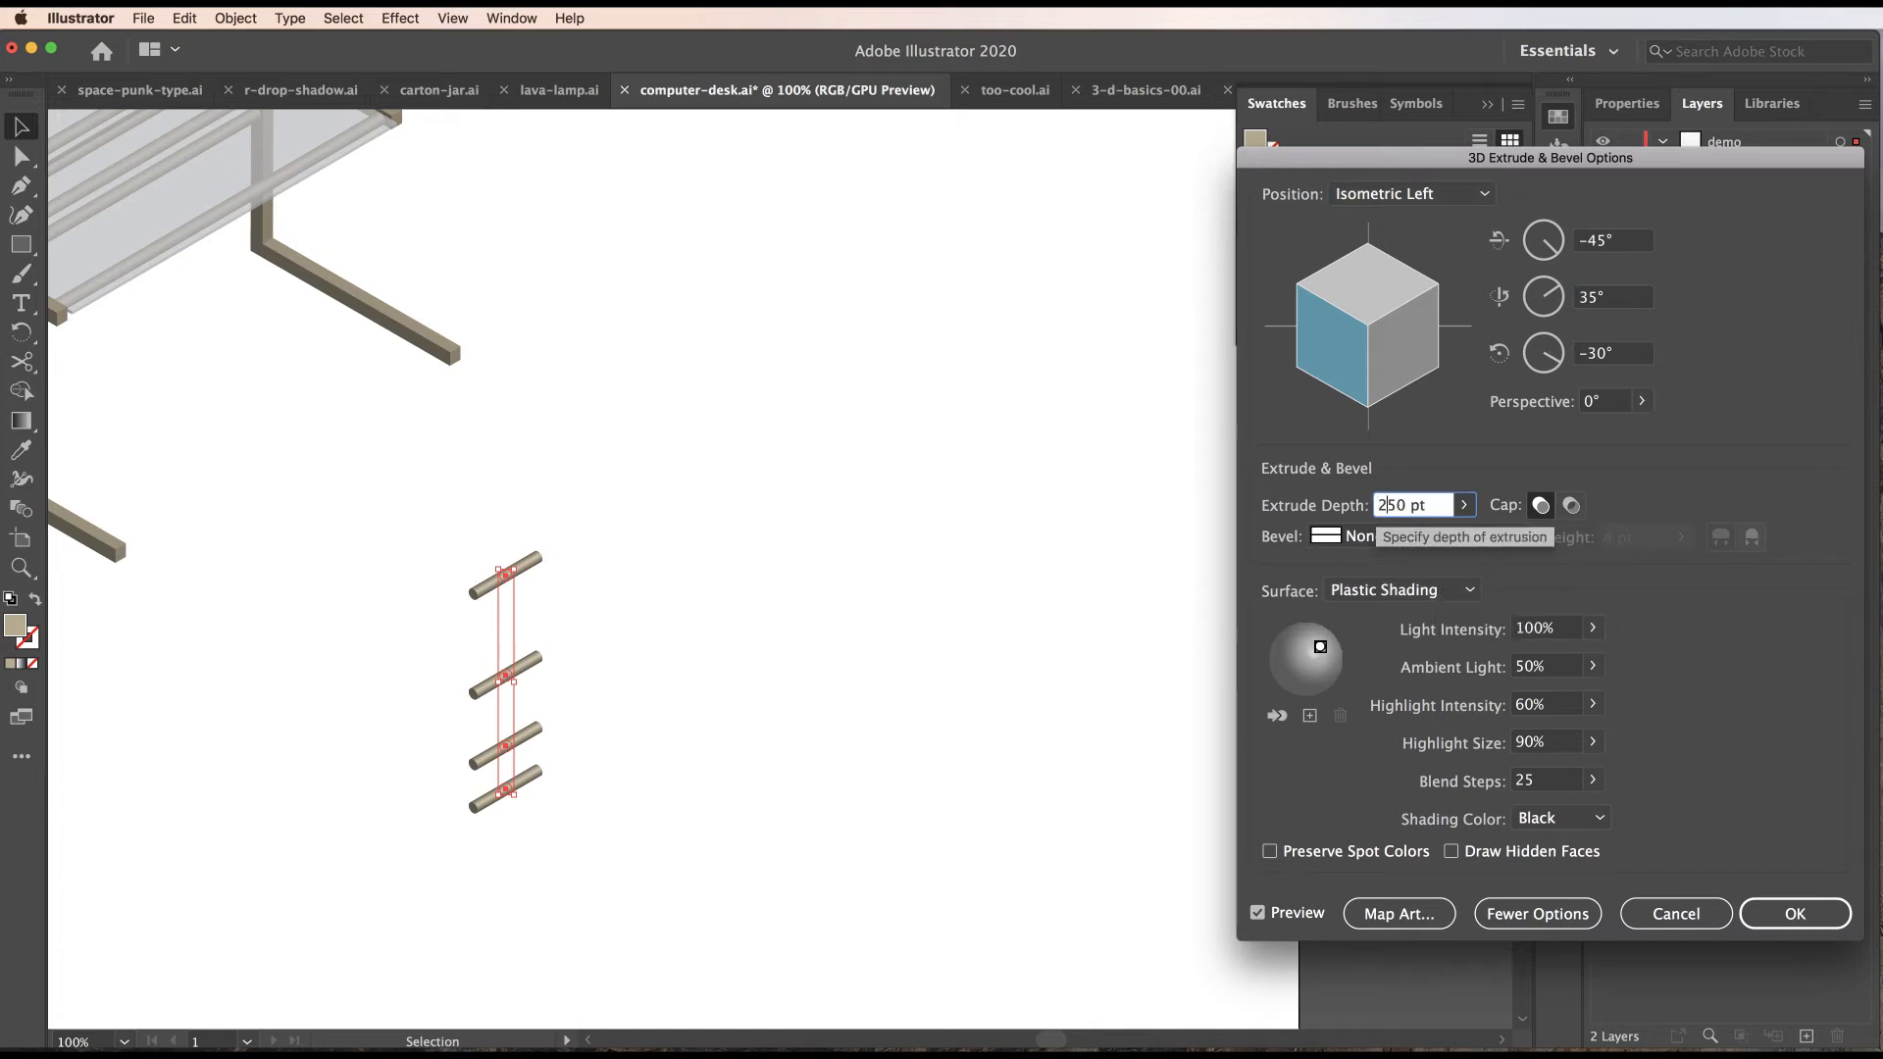
key("Tab")
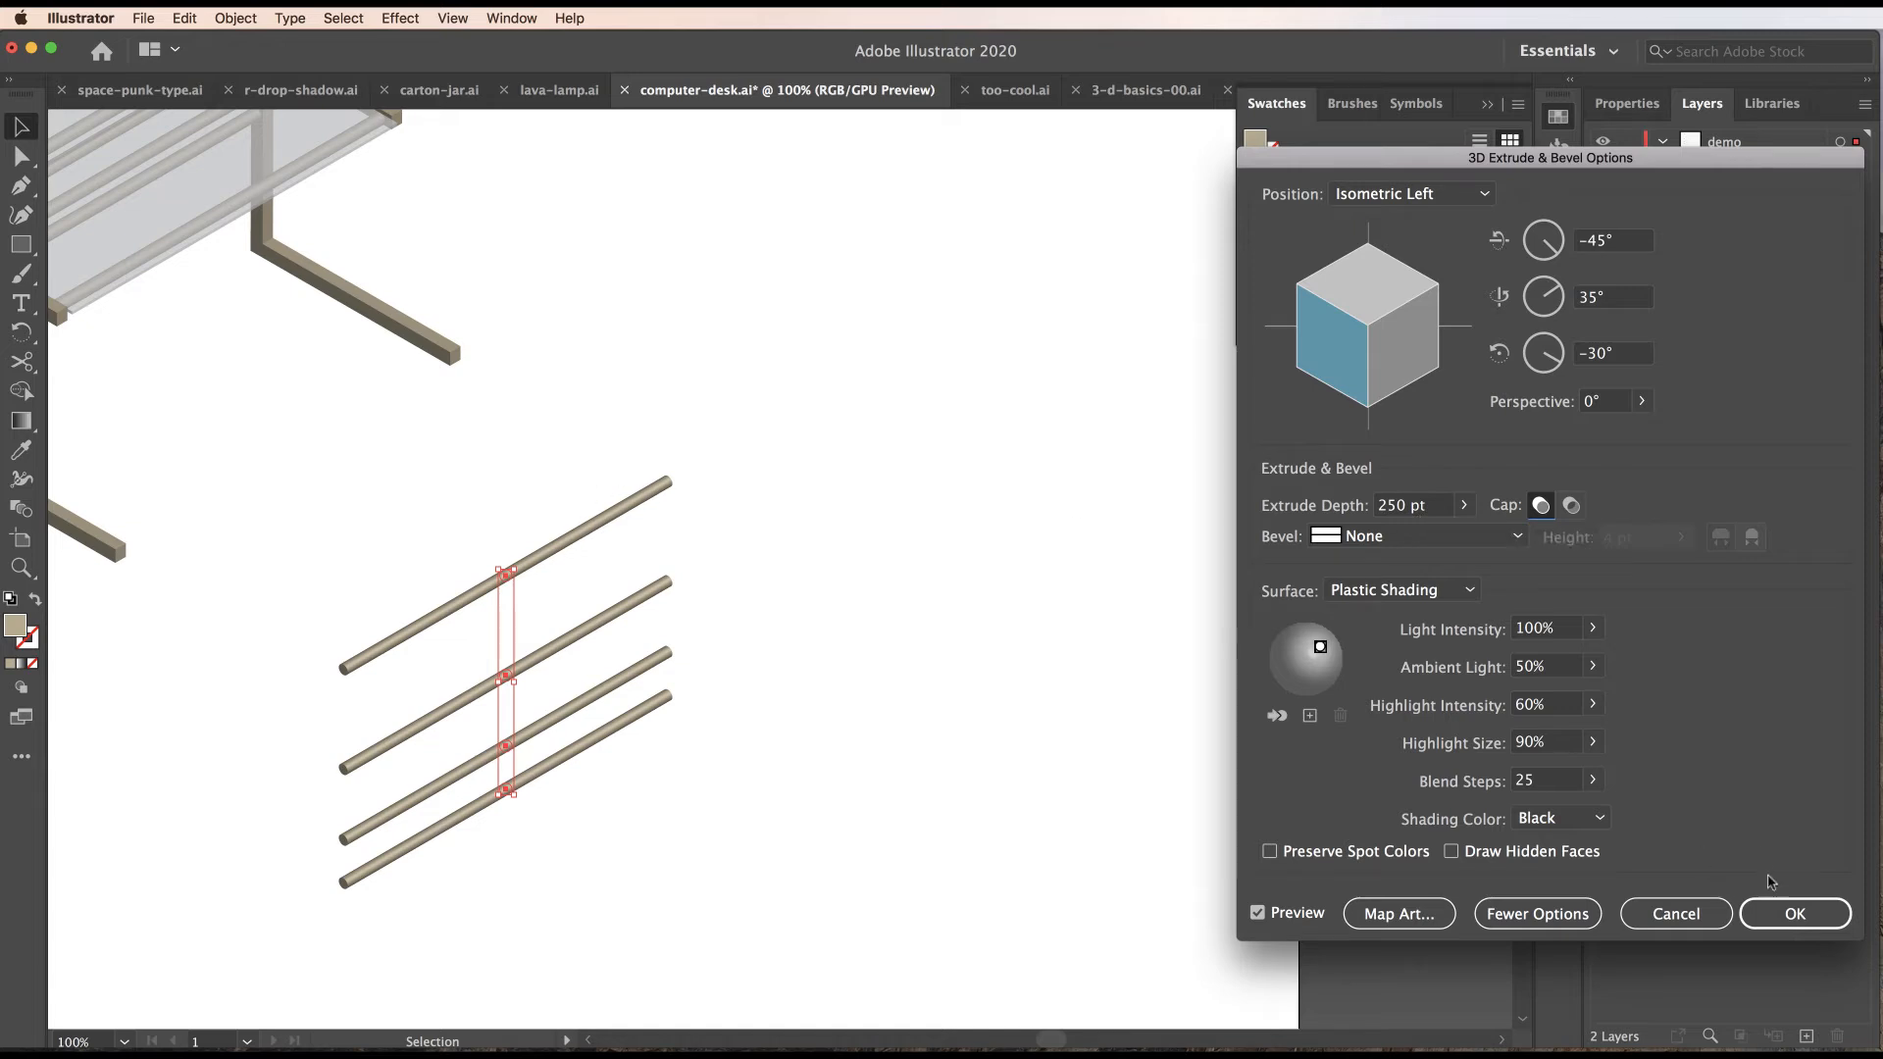
left_click(1795, 913)
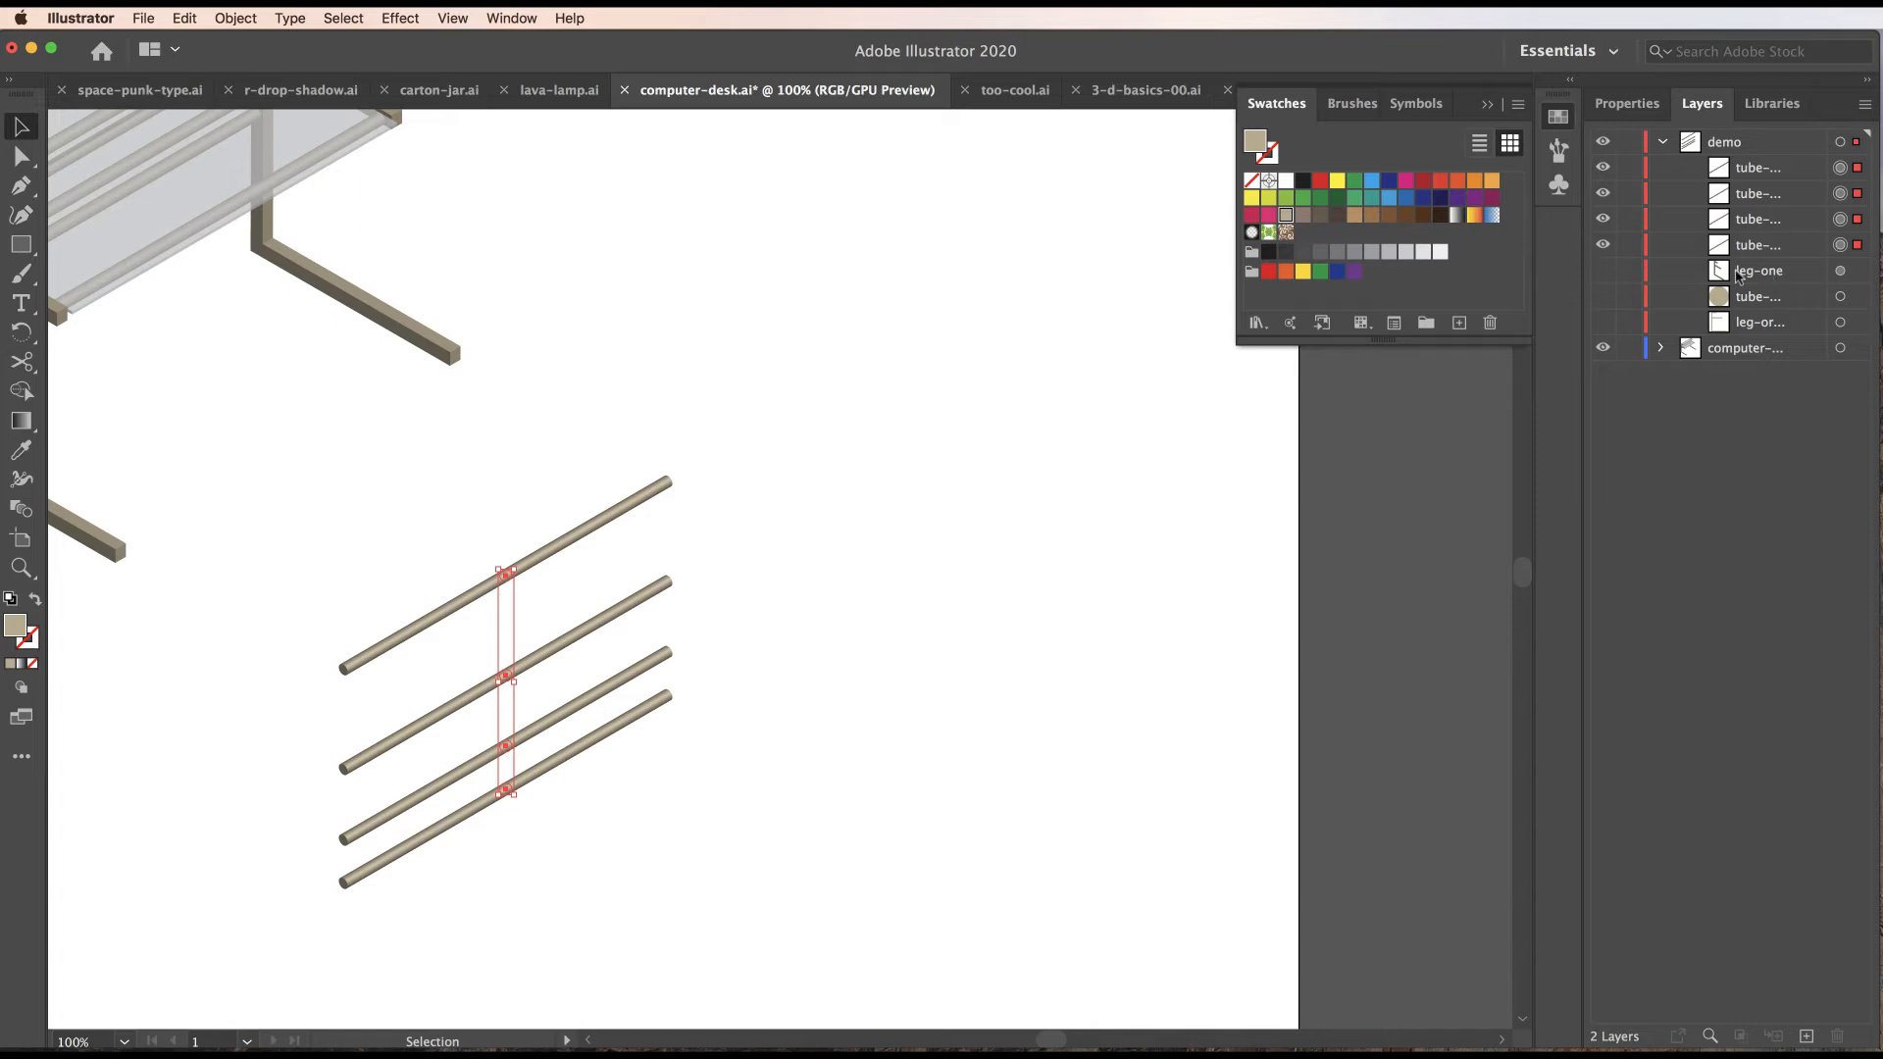
Show the extruded leg-one and move the four tubes so their near ends meet its upright, nudging them slightly down and left.
left_click(1604, 275)
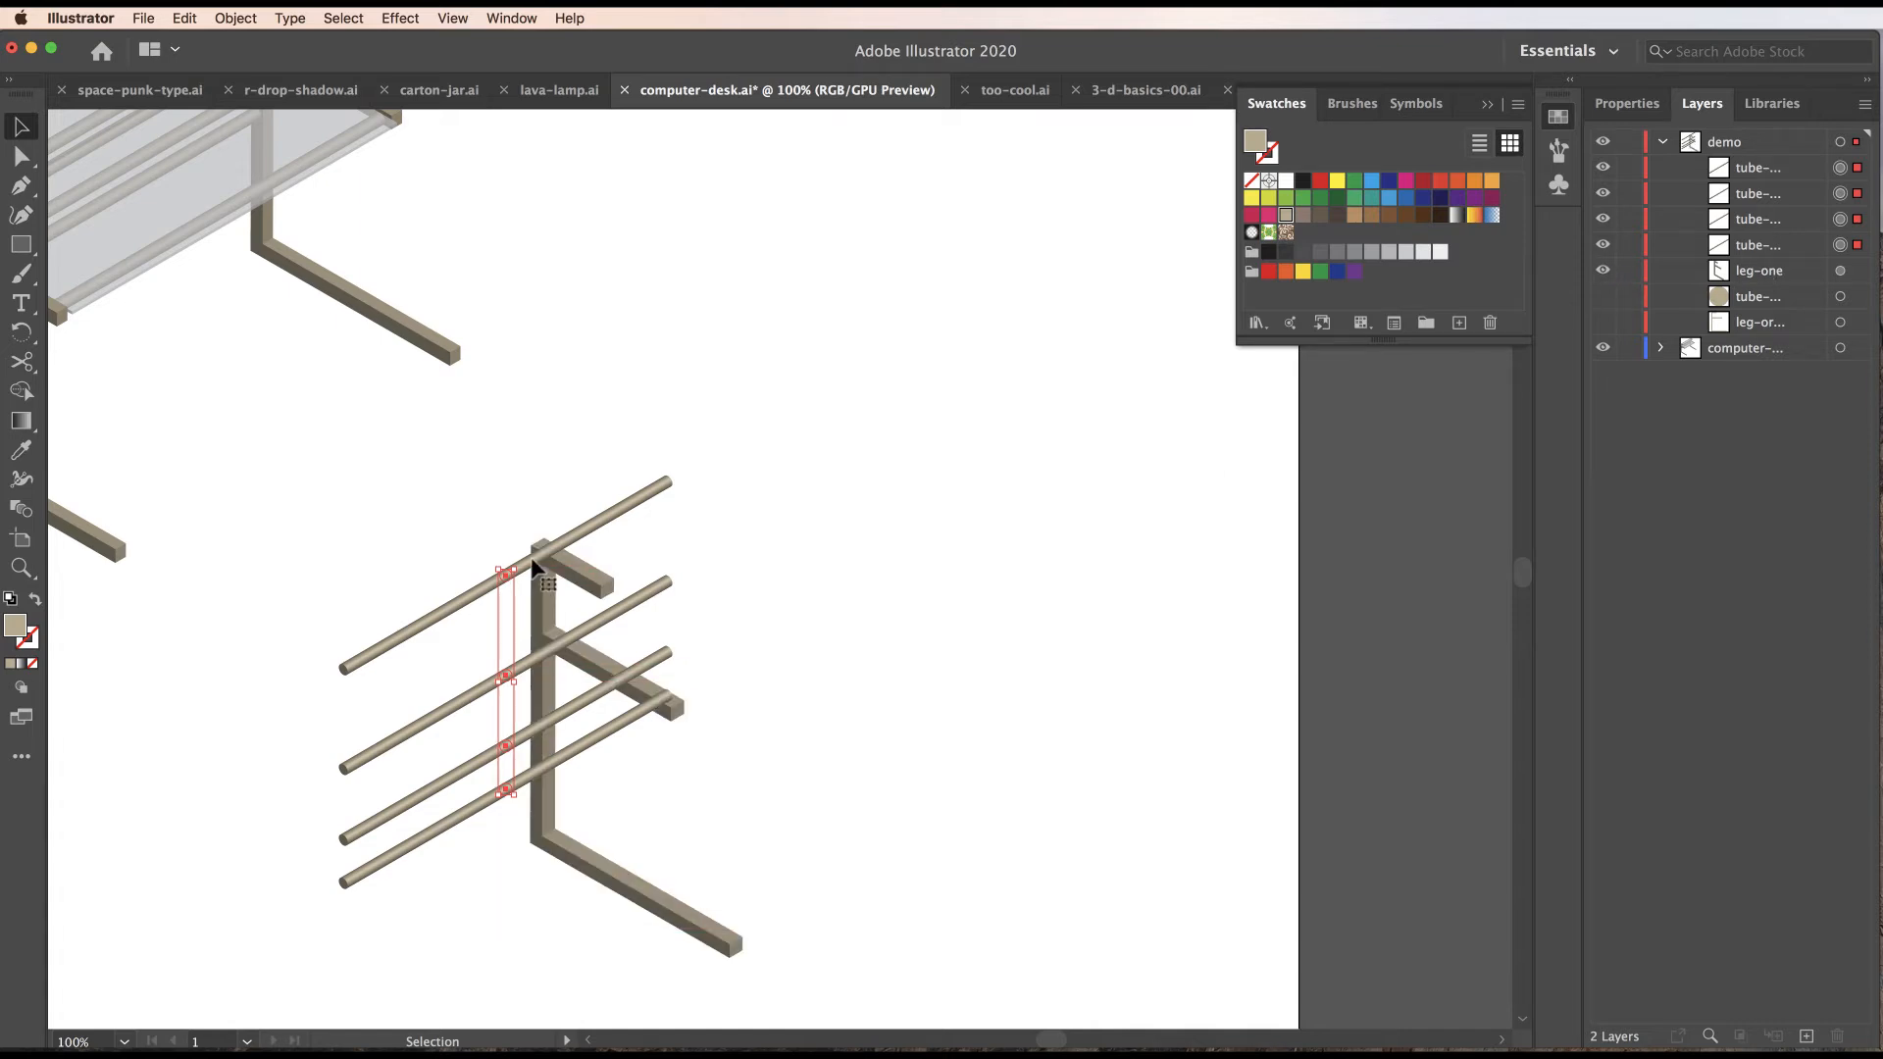
left_click_drag(429, 628, 642, 511)
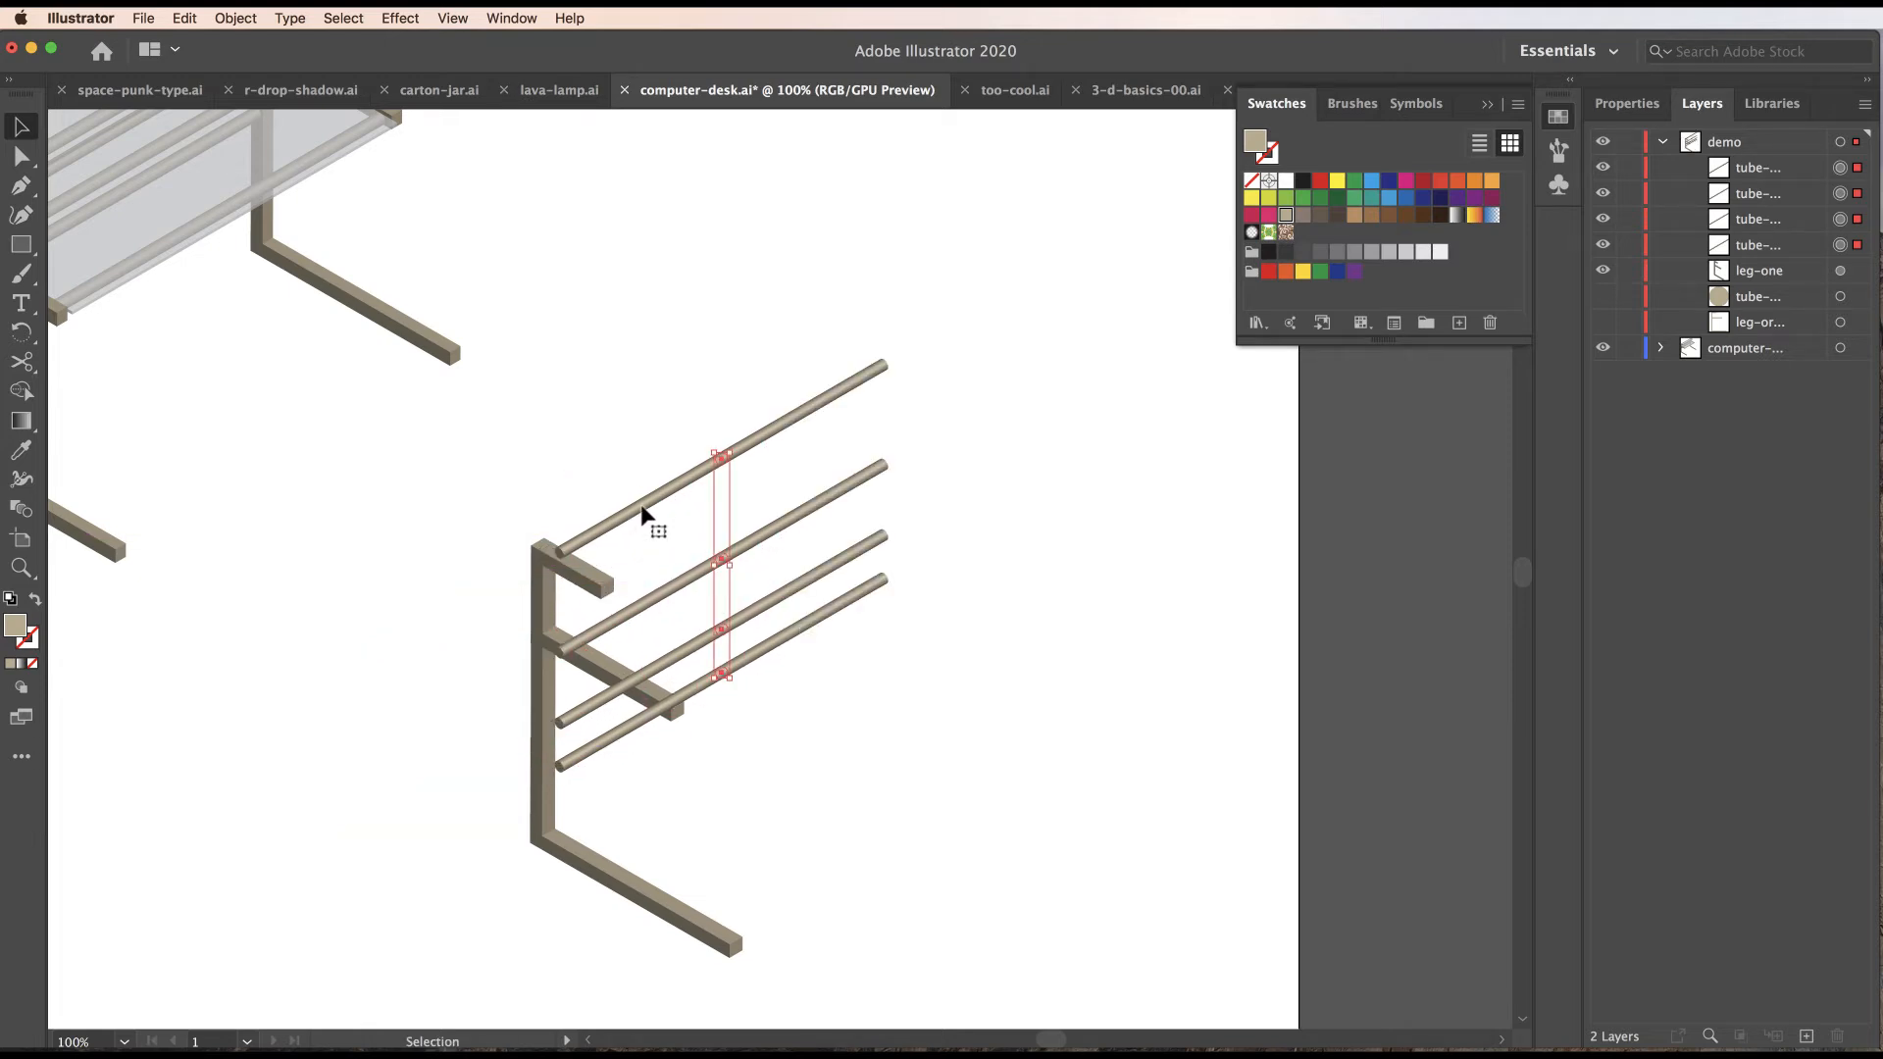
key("Down")
key("Down")
key("Down")
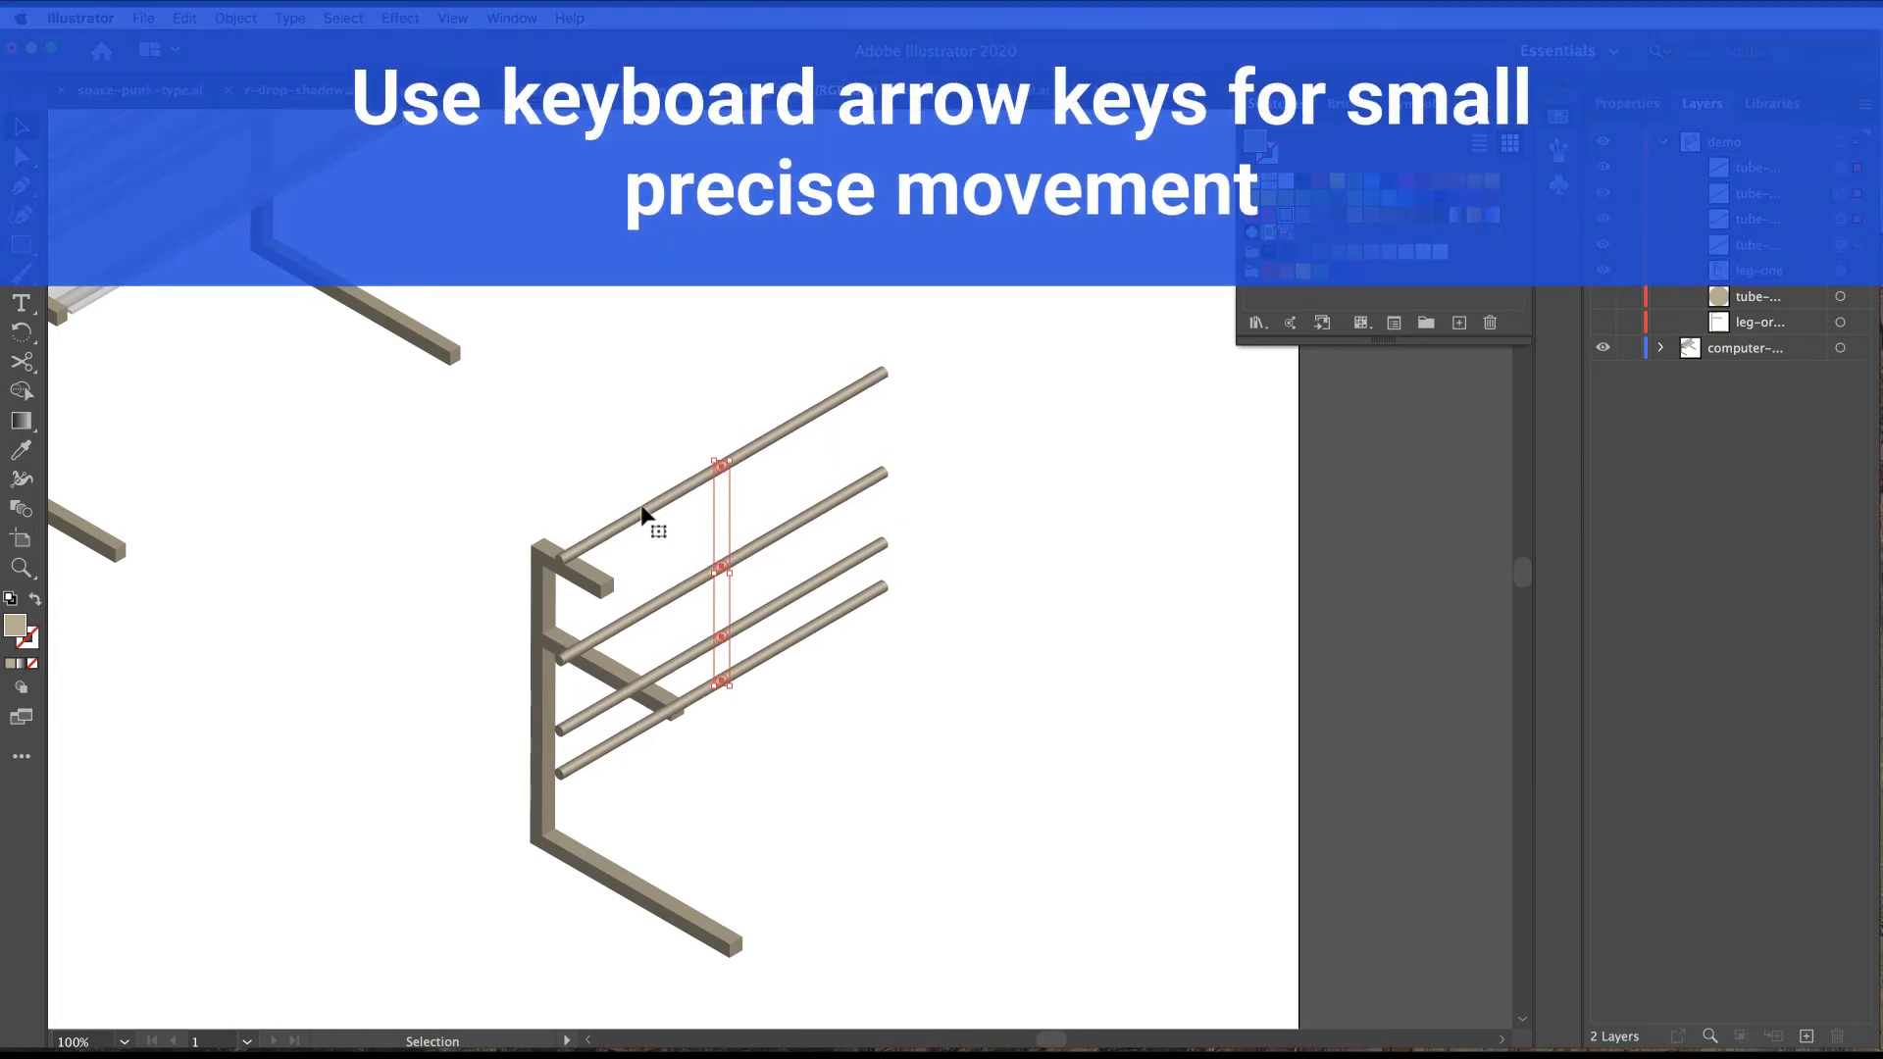
key("shift+Left")
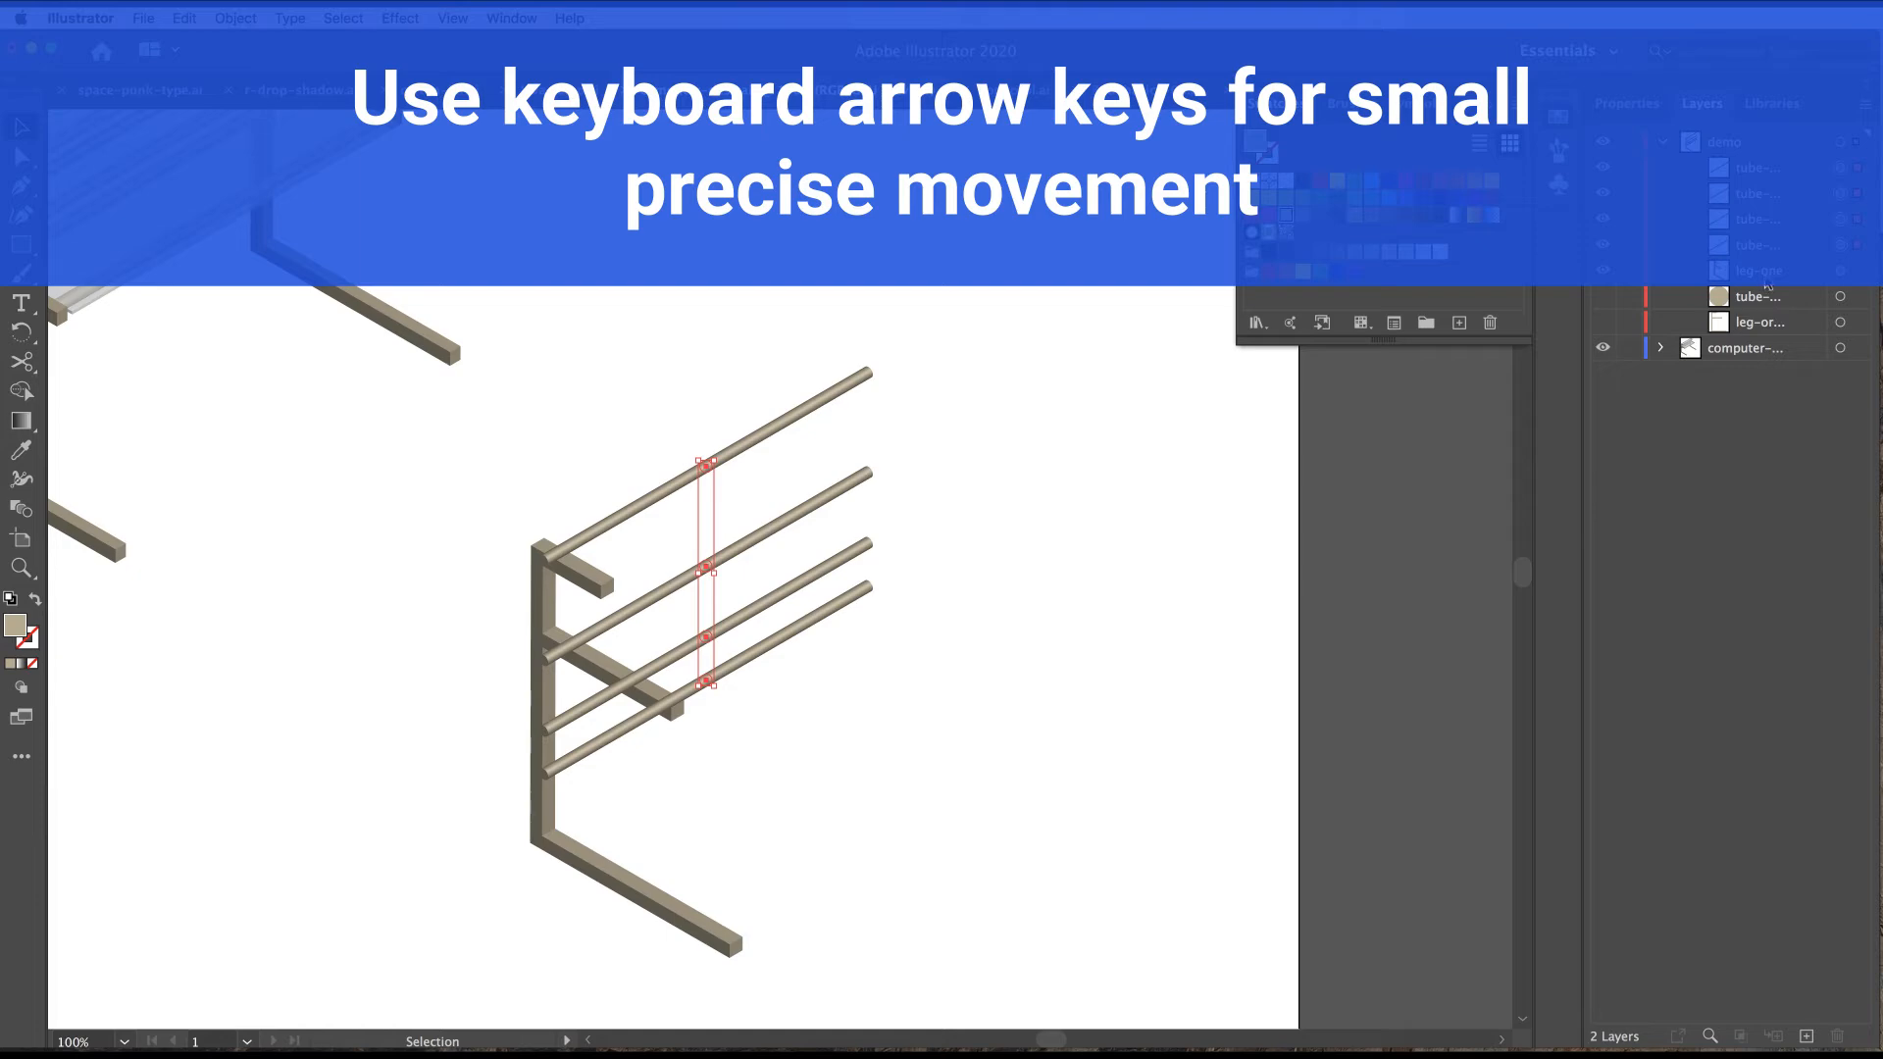
Bring leg-one to the front of the demo layer, above the four extruded tubes.
left_click(1212, 613)
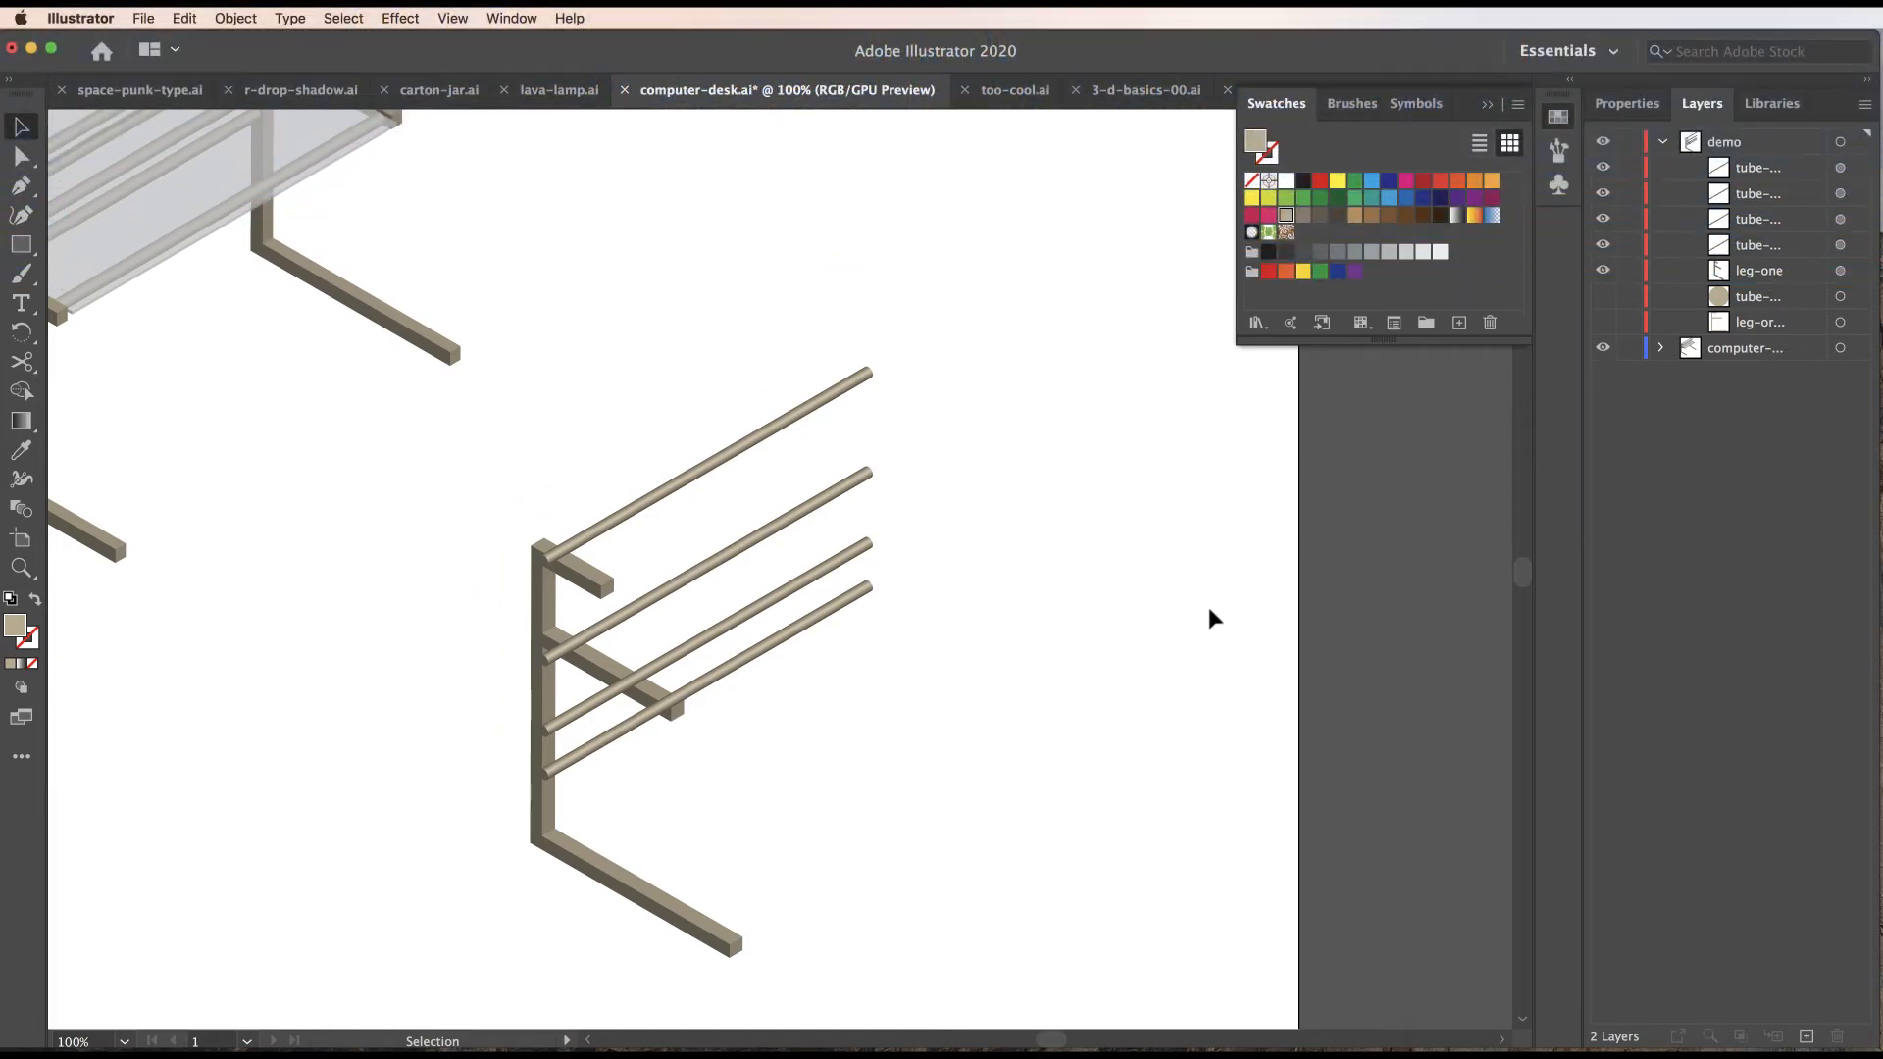
left_click_drag(1760, 281, 1756, 165)
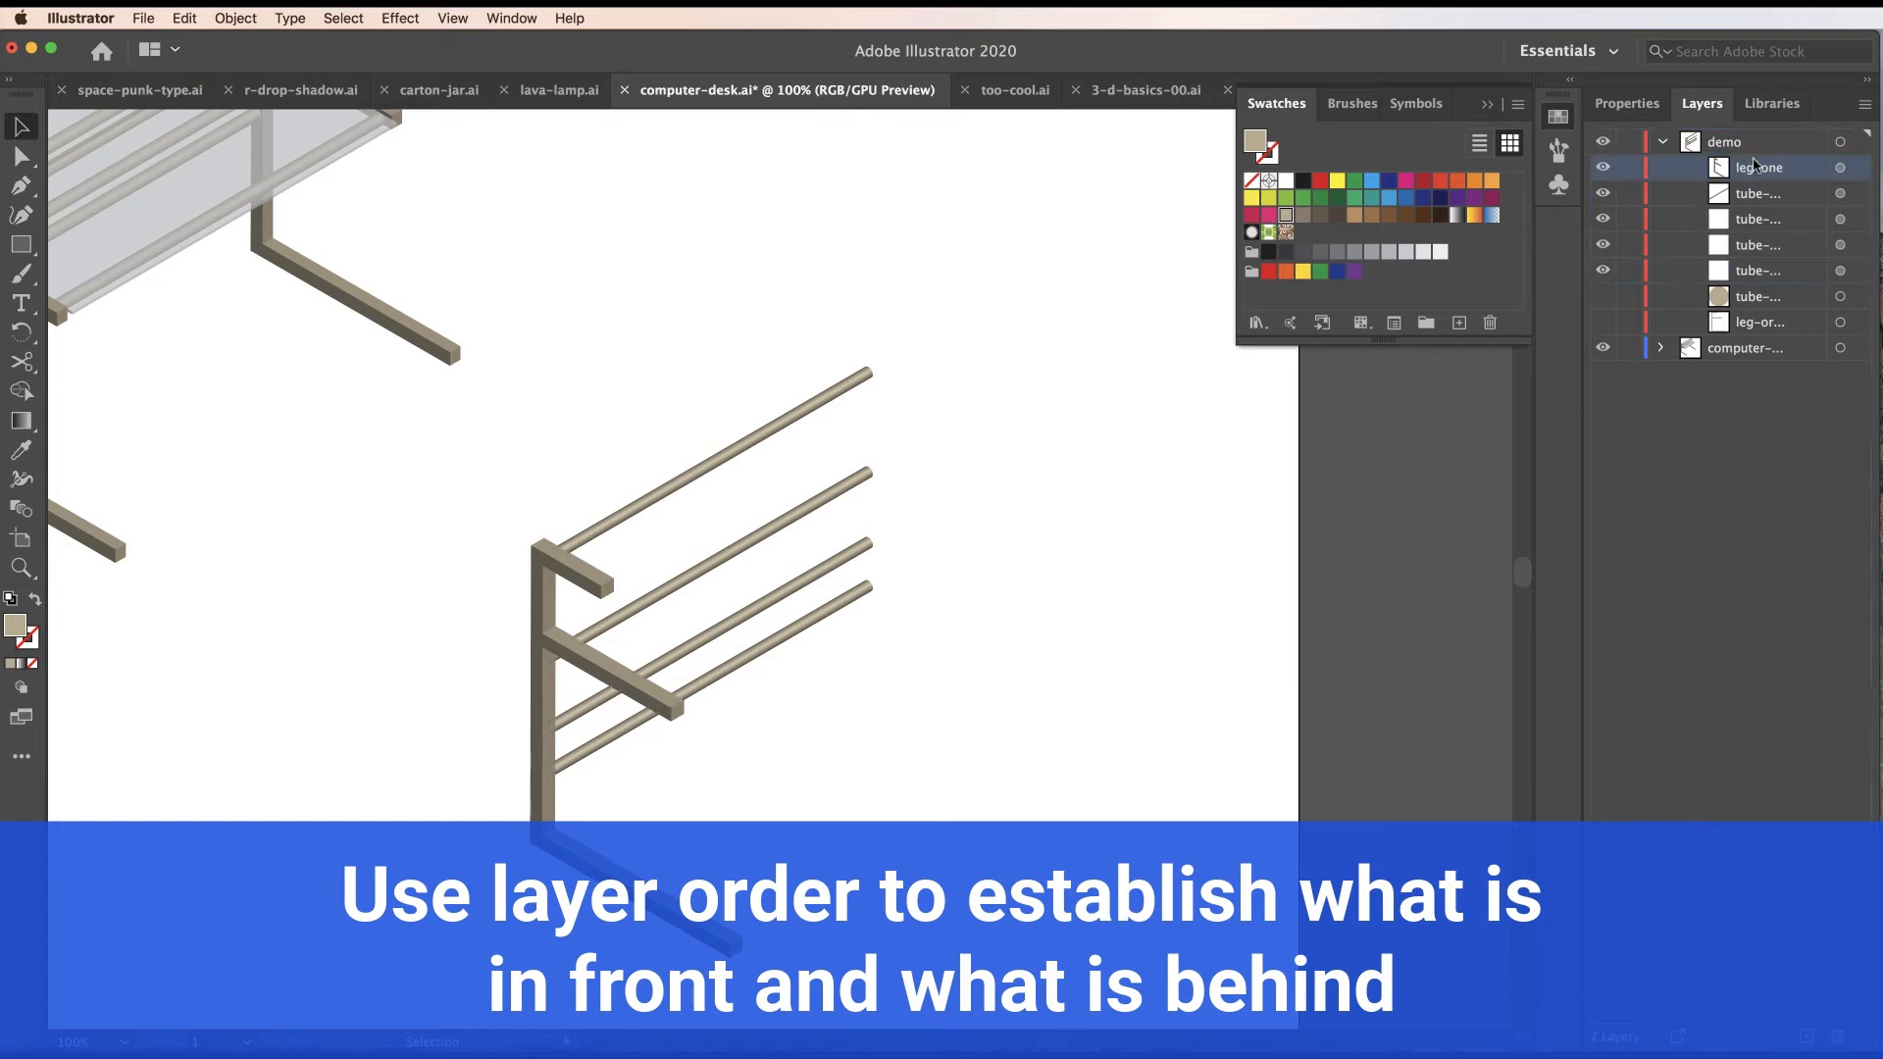
Nudge the four extruded tubes up and slightly right so their near ends line up behind leg-one's upright and arms.
left_click_drag(905, 351, 835, 696)
left_click(832, 398)
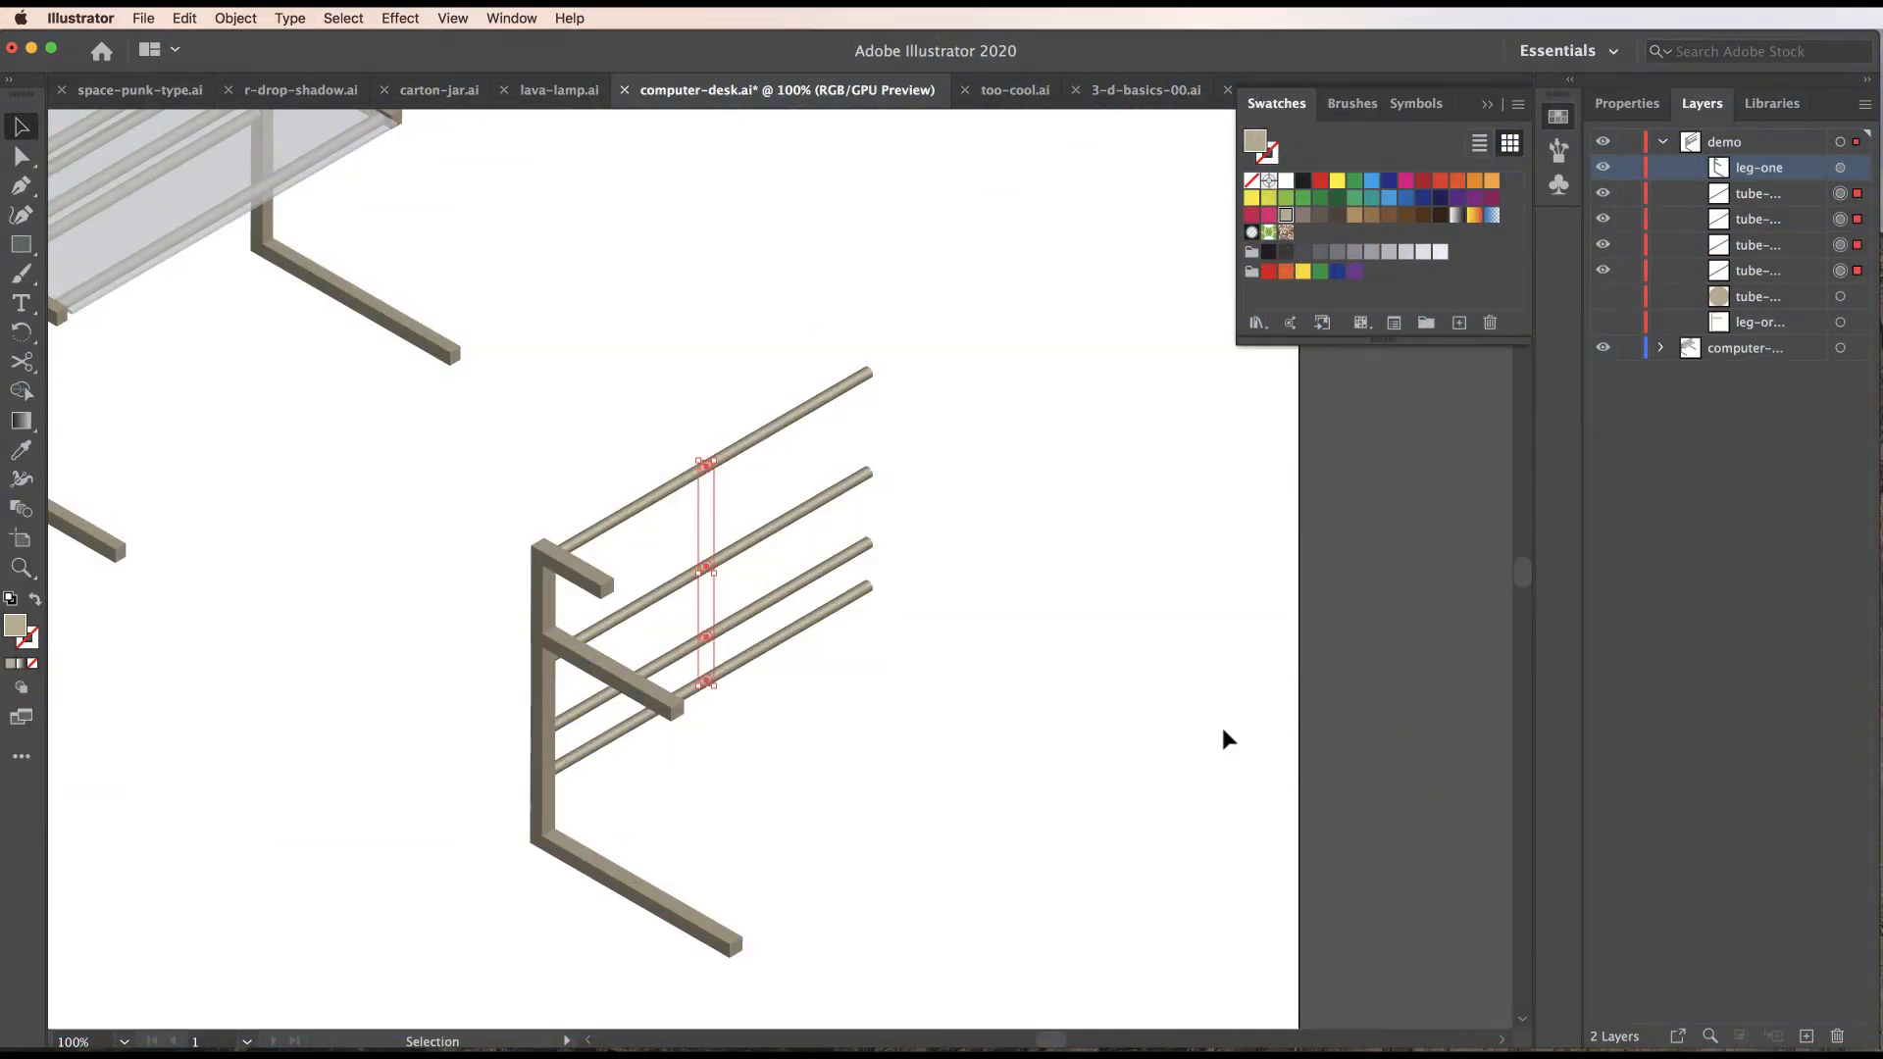
key("Right")
key("Right")
key("Right")
key("Right")
key("Right")
key("Right")
key("Right")
key("Right")
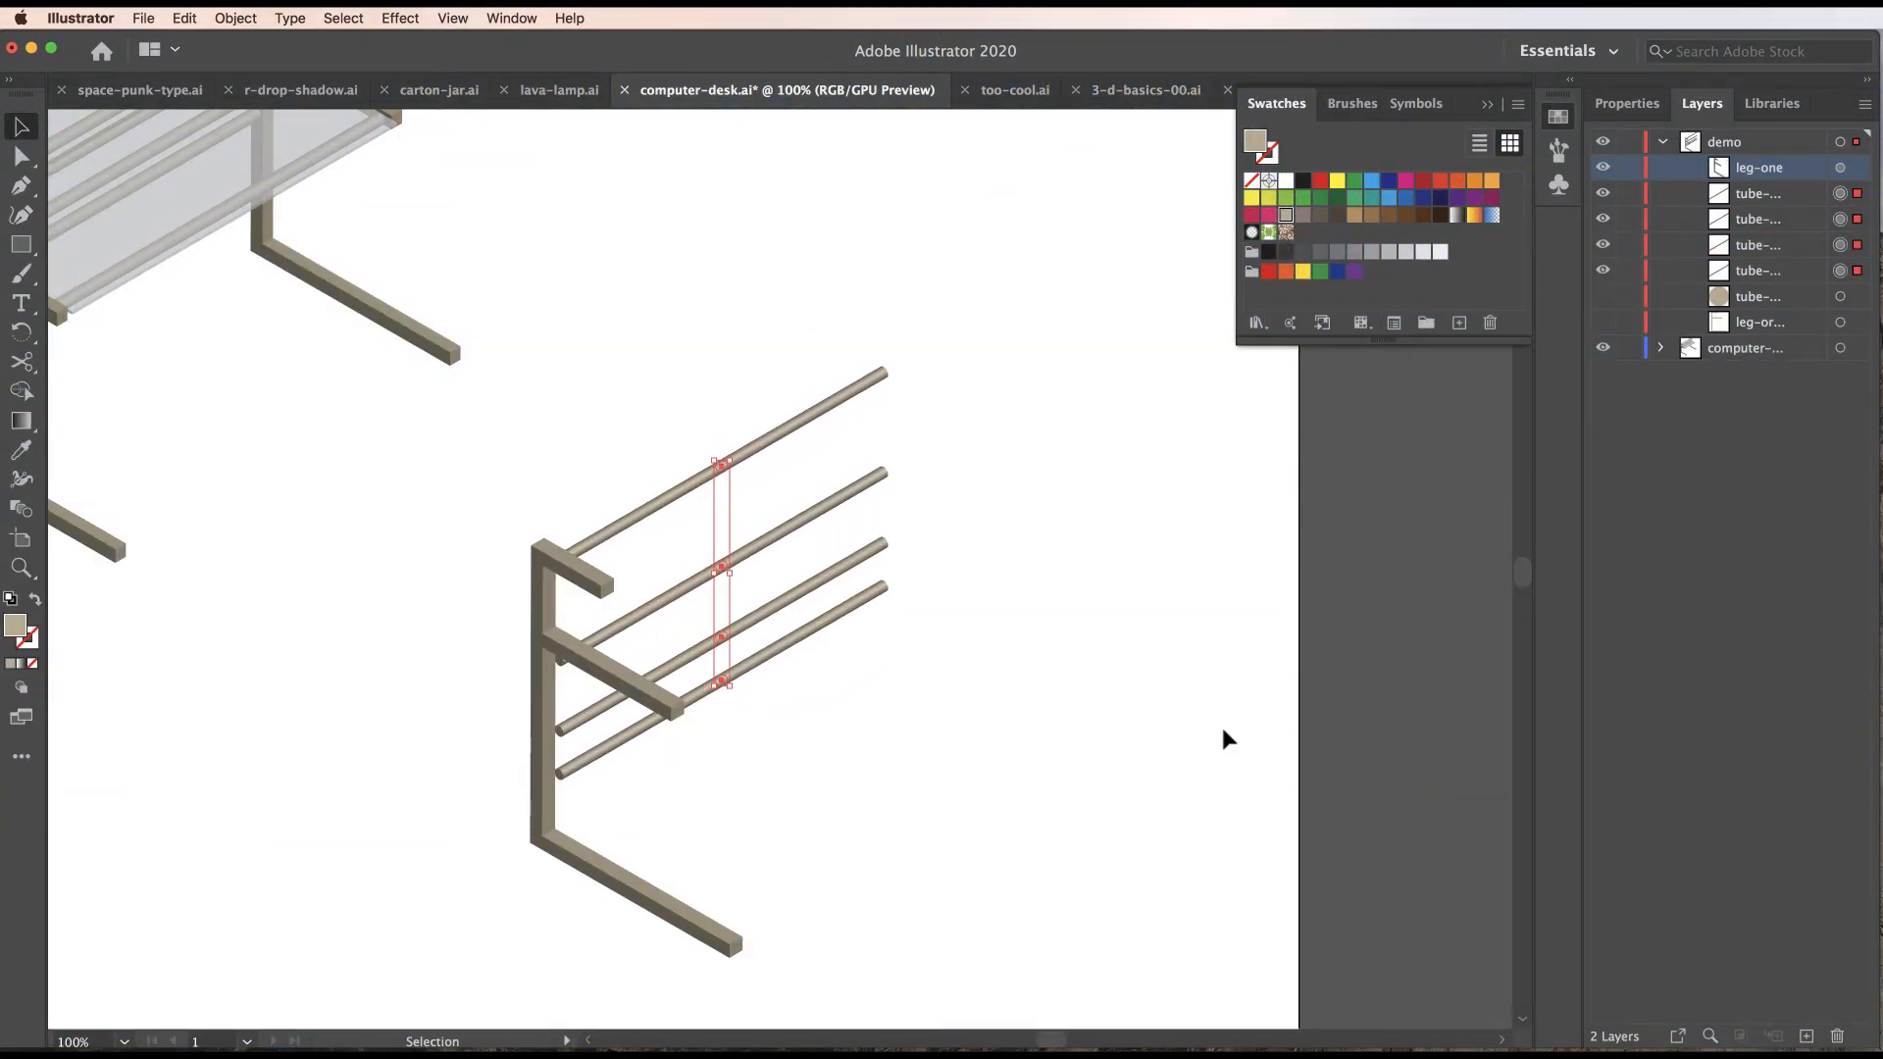
key("Down")
key("shift+Up")
key("Left")
key("Left")
key("Left")
key("Left")
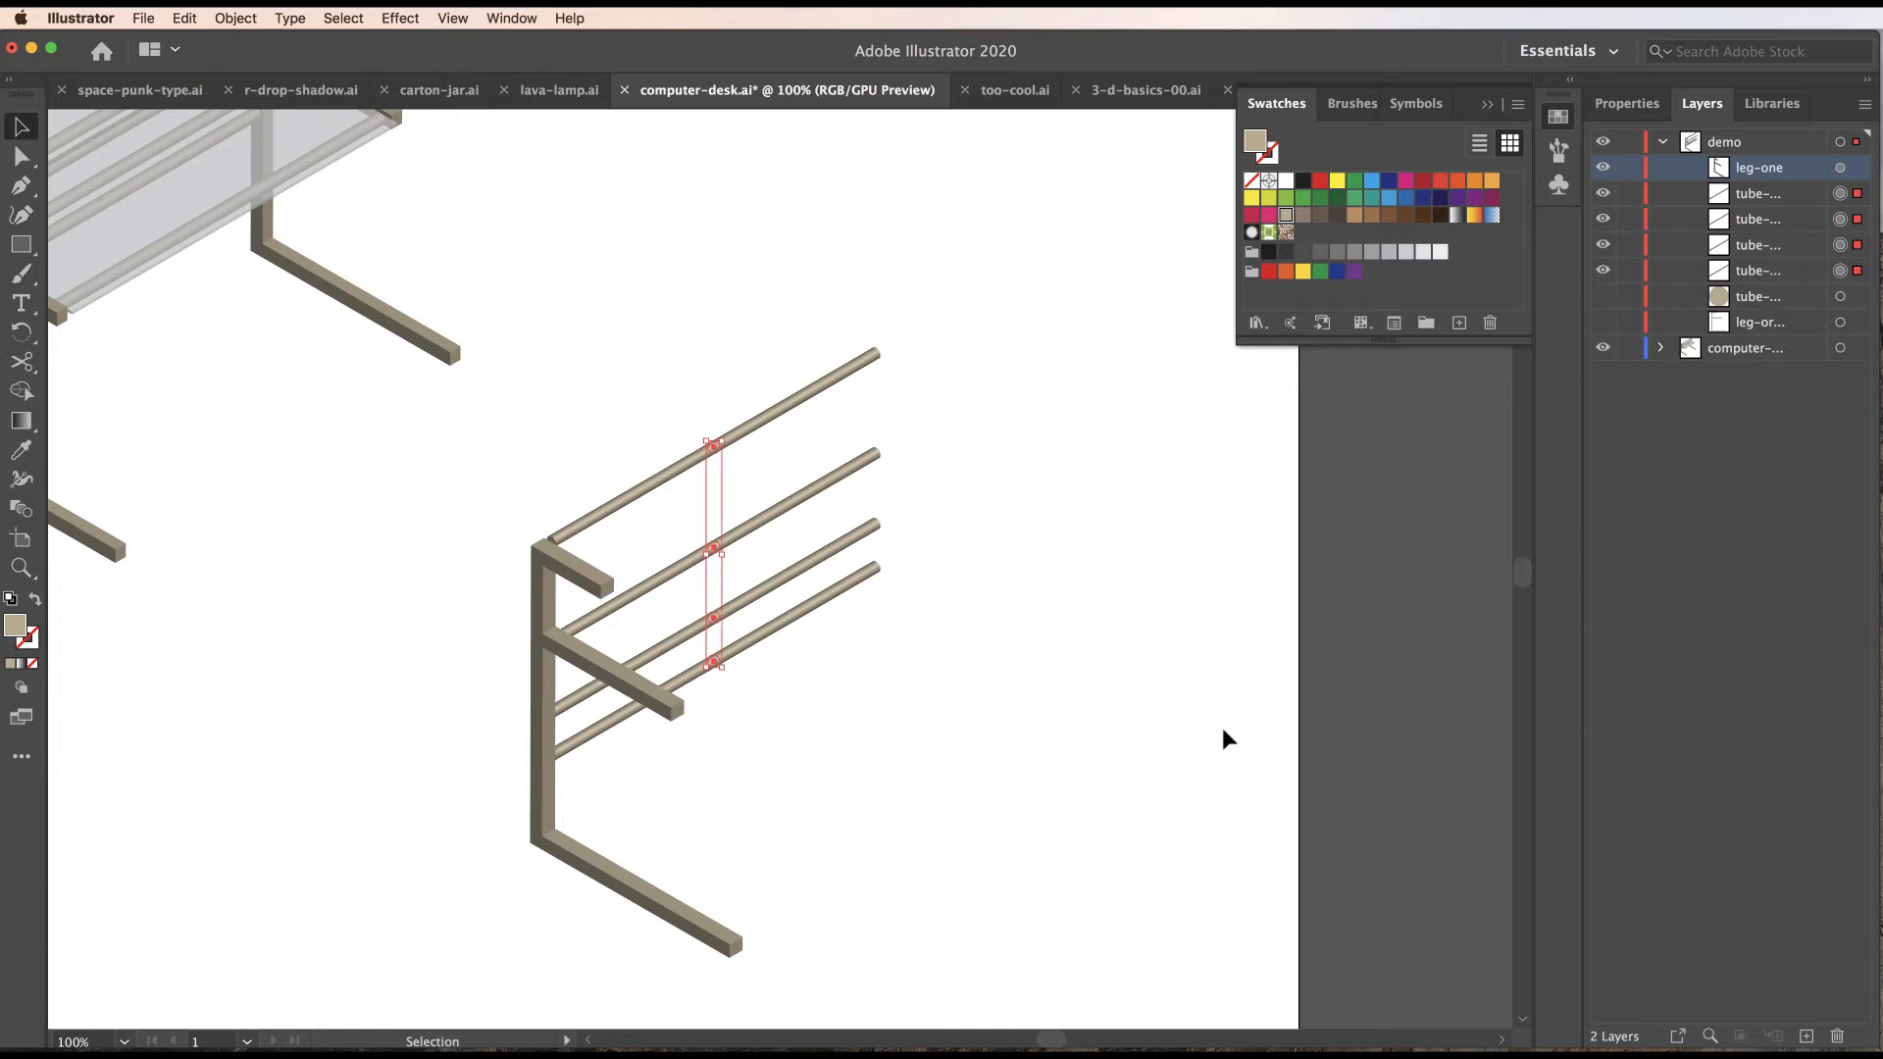
key("Left")
key("Left")
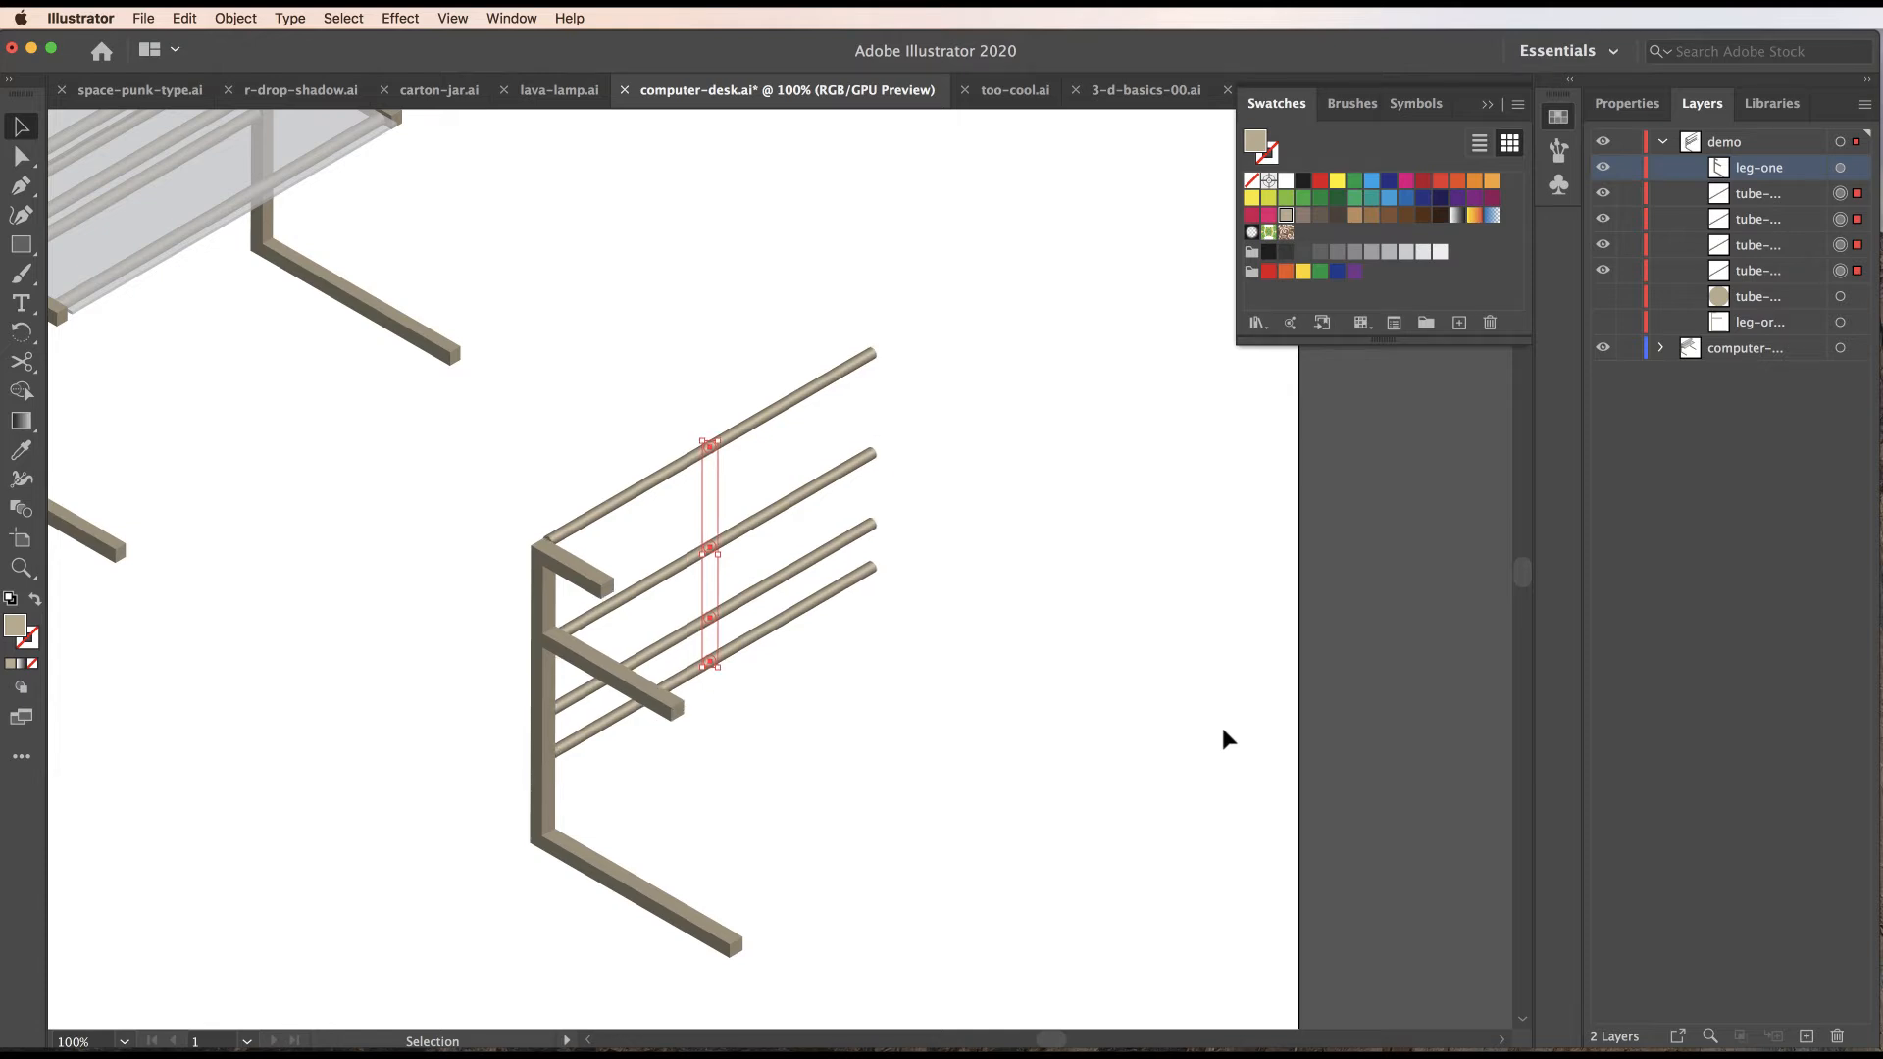
key("Right")
key("Down")
key("Down")
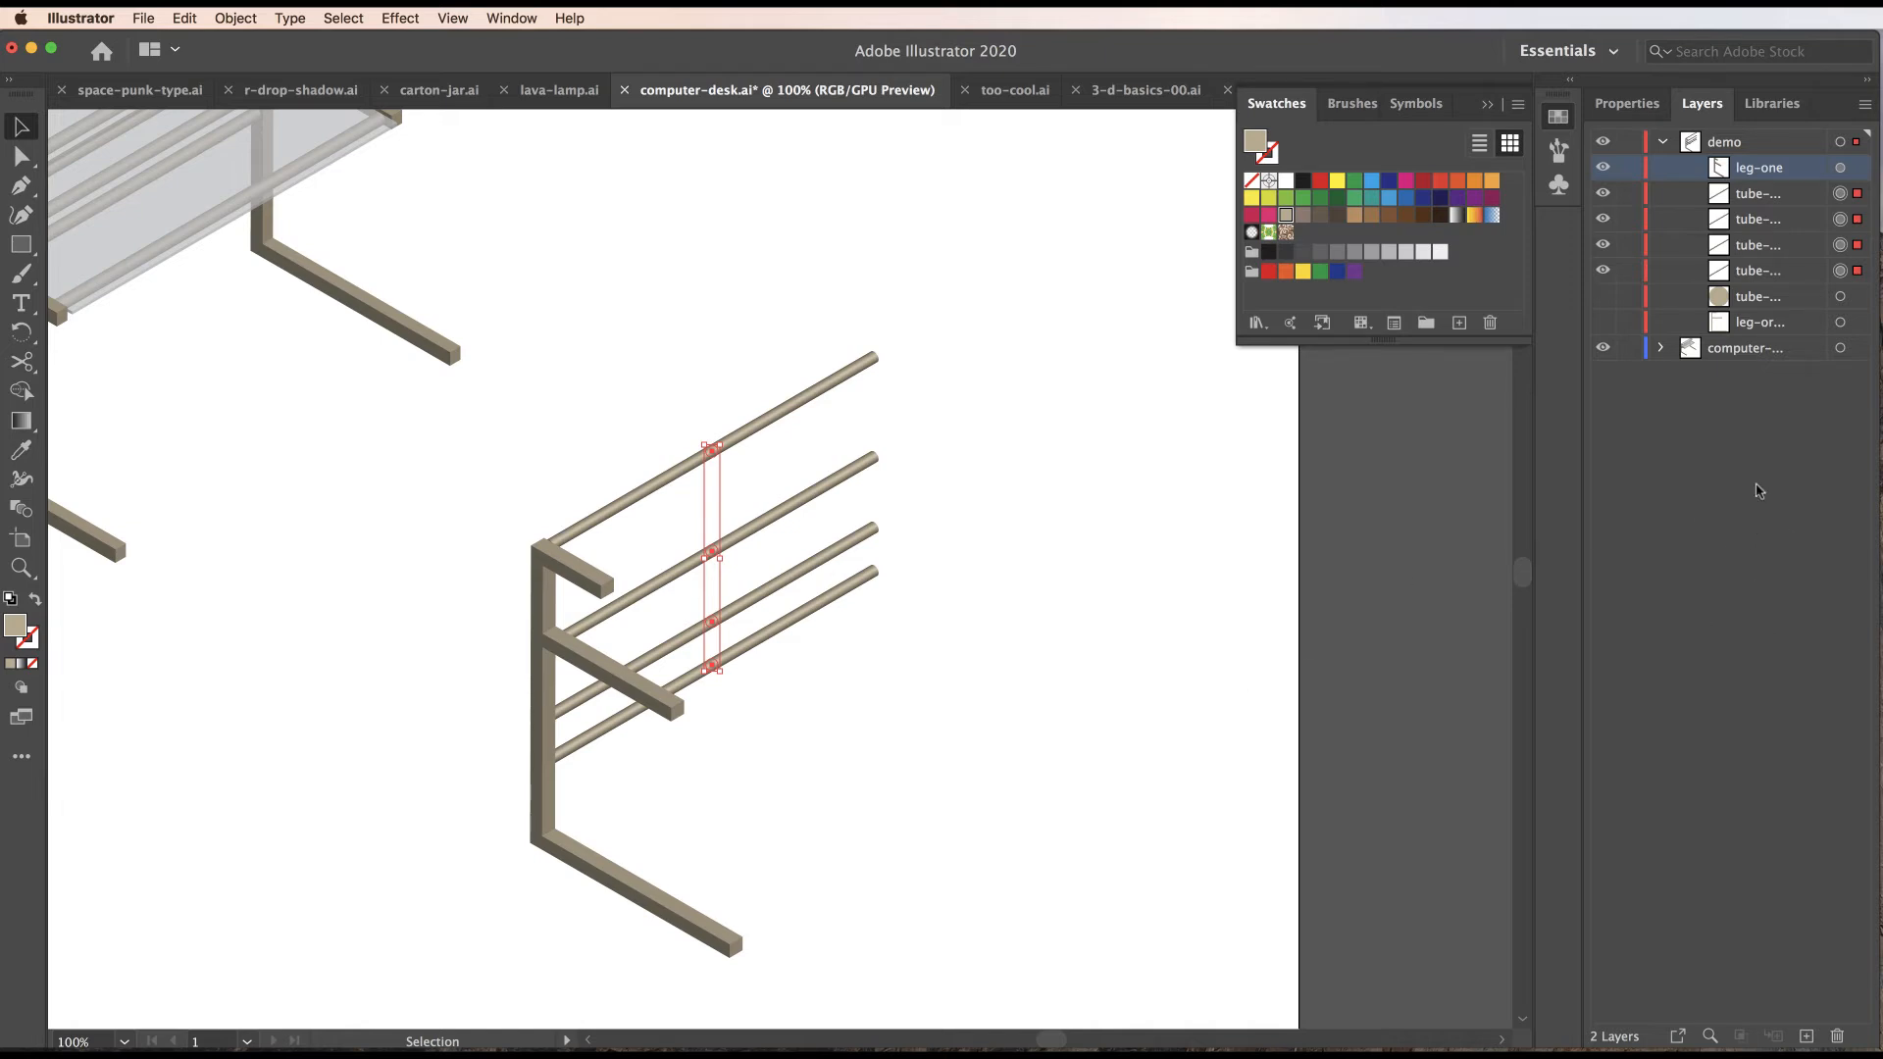
left_click_drag(1746, 171, 1840, 1038)
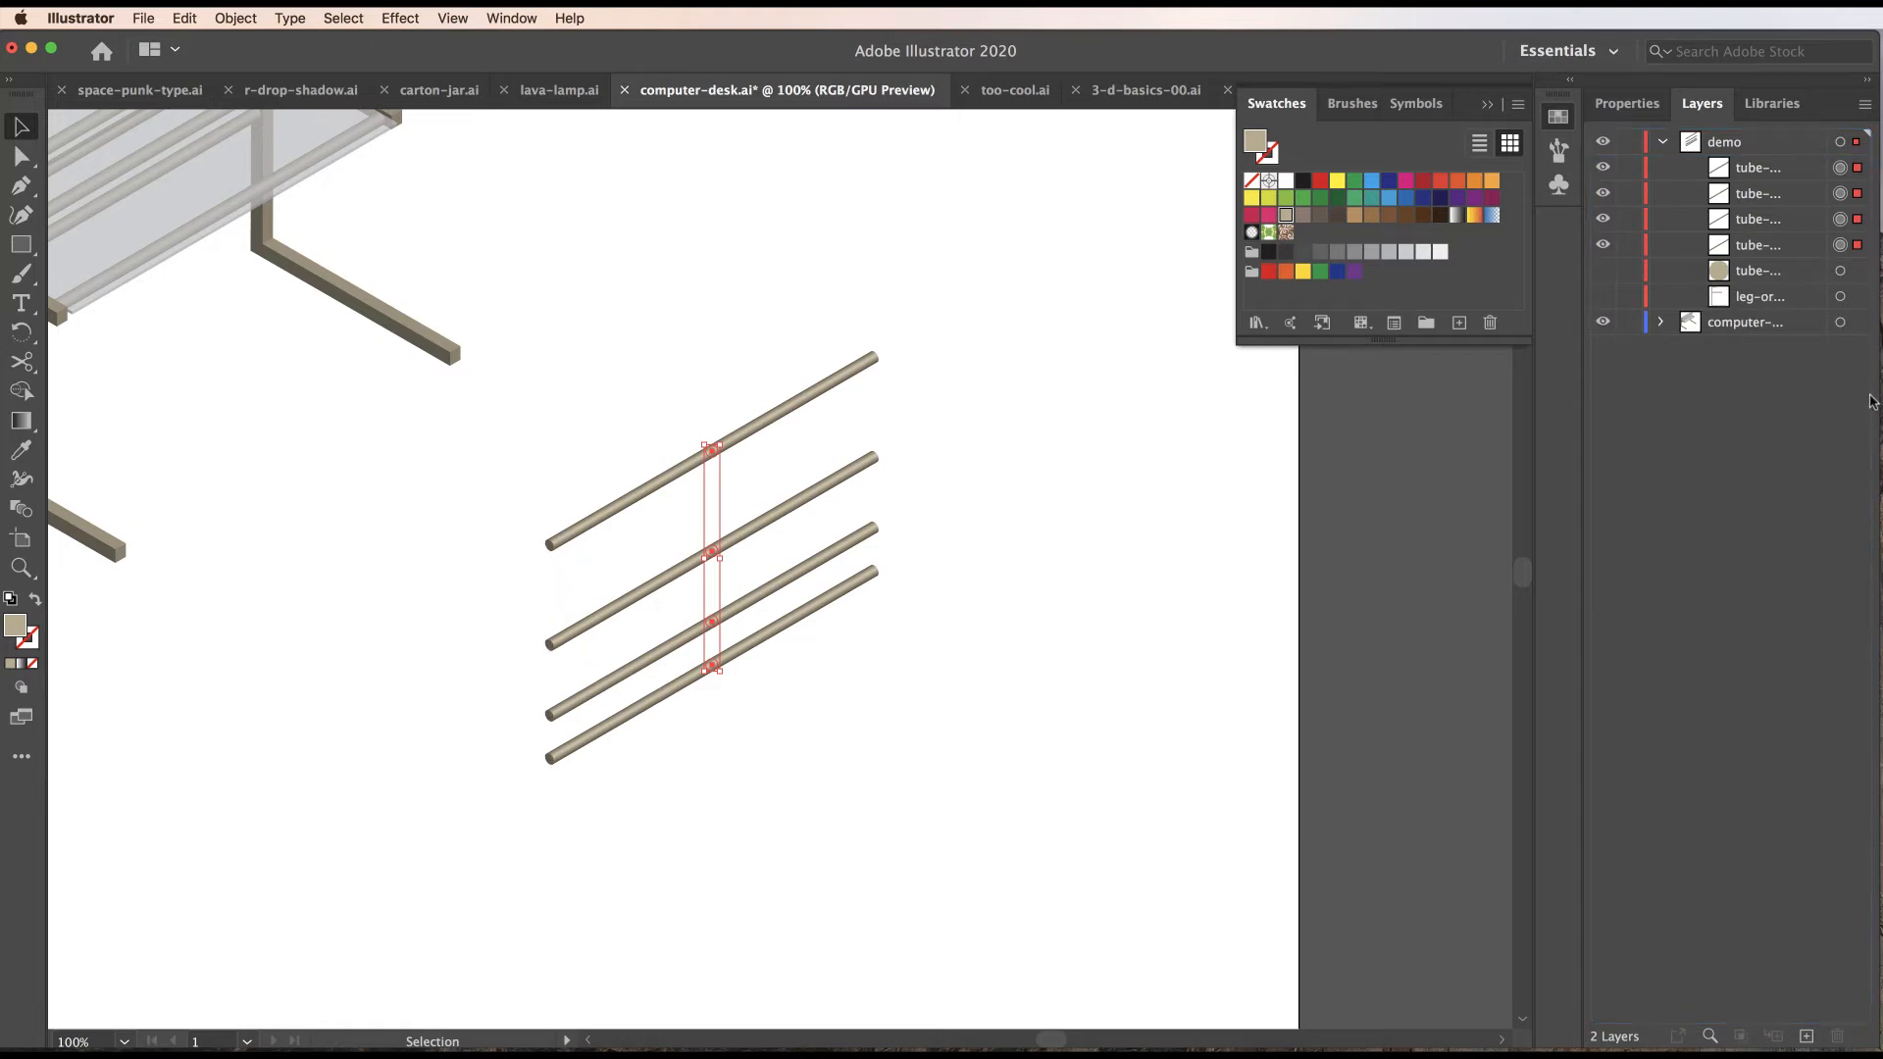
left_click(186, 18)
left_click(200, 44)
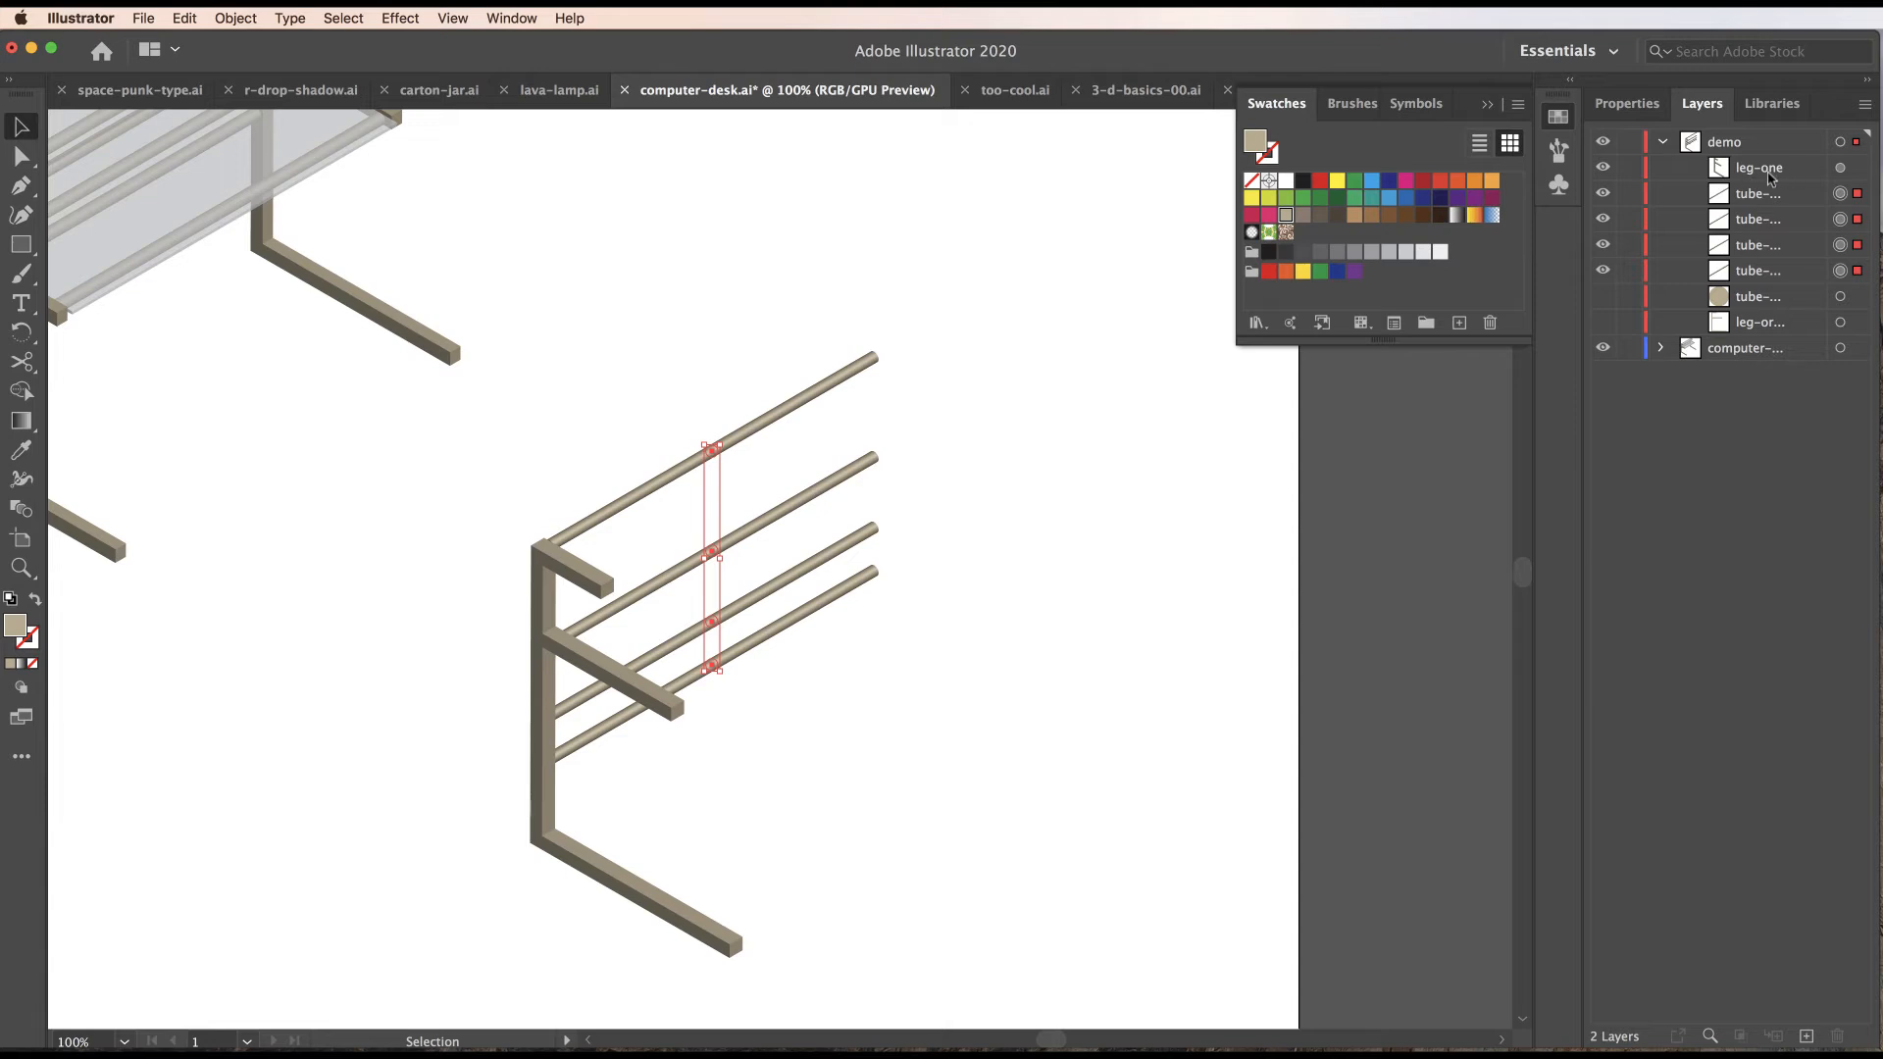
Duplicate leg-one within the demo layer and rename the copy leg-two.
left_click(1748, 175)
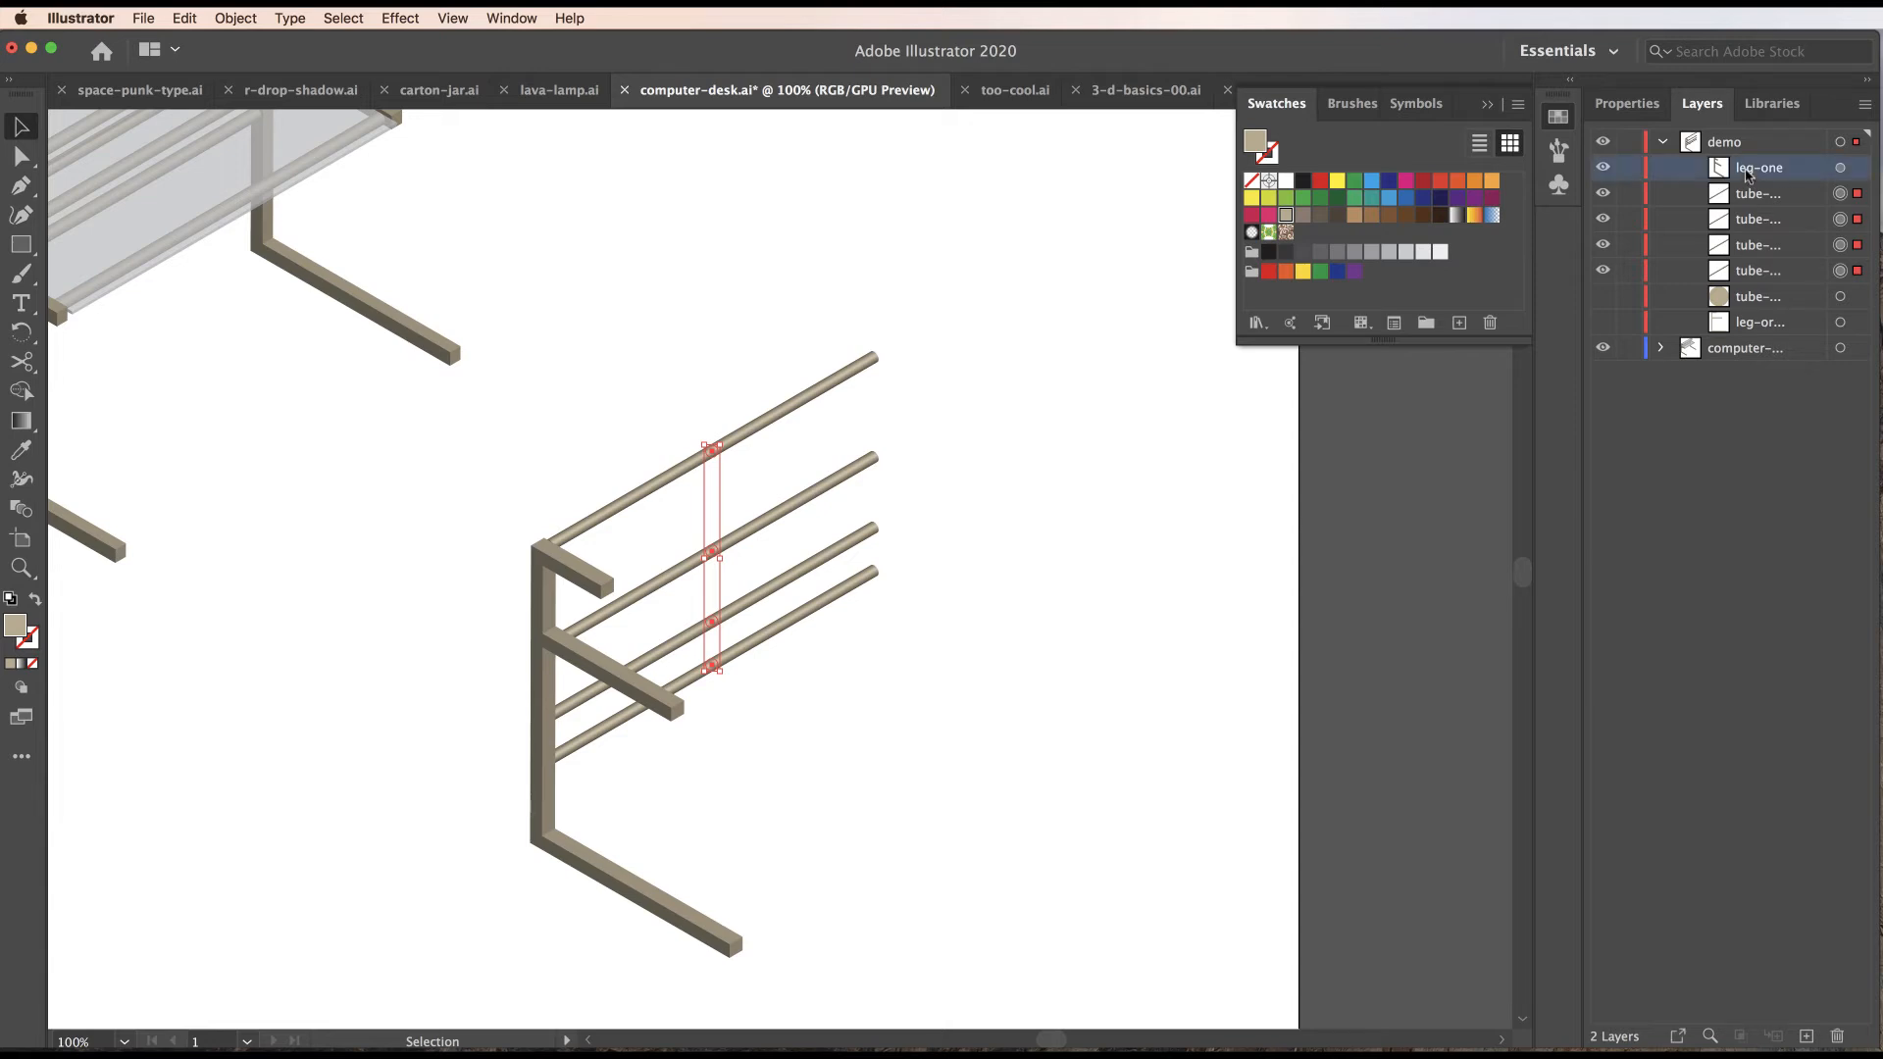
left_click_drag(1748, 175, 1807, 1036)
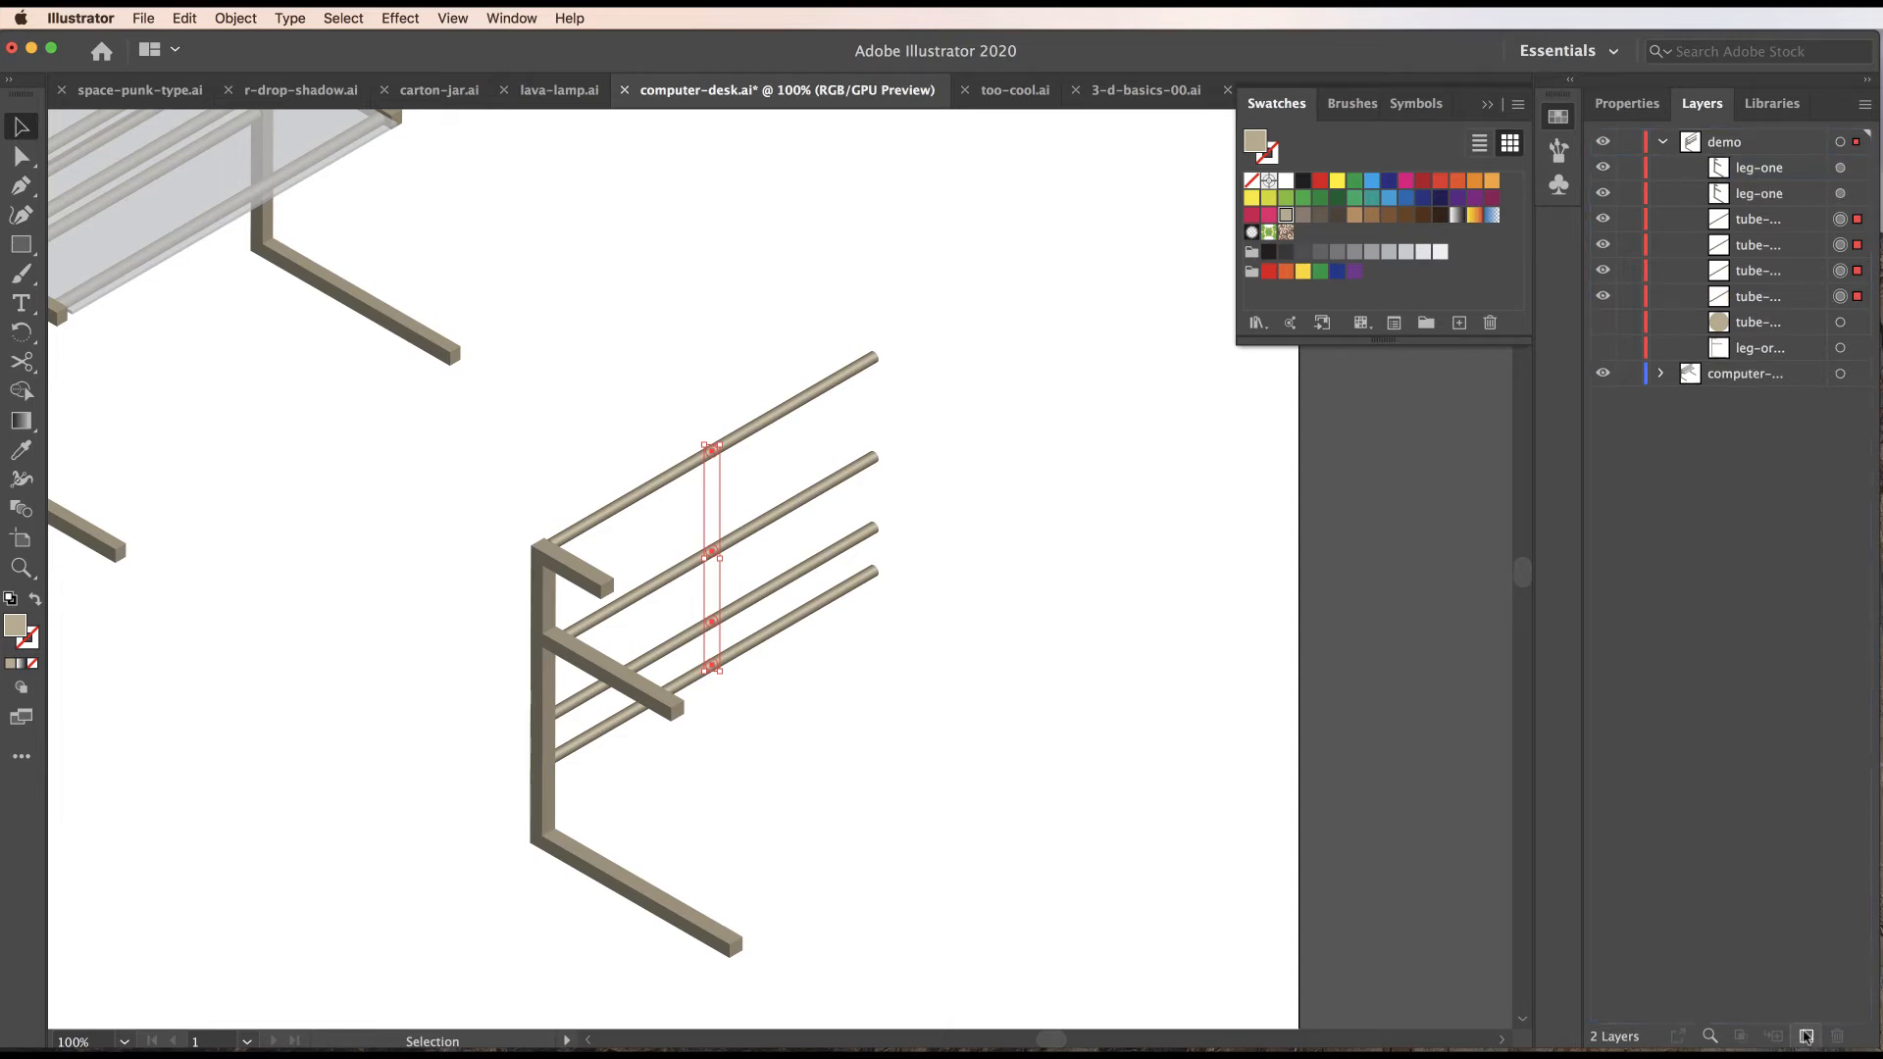
double_click(1765, 172)
type("leg-t")
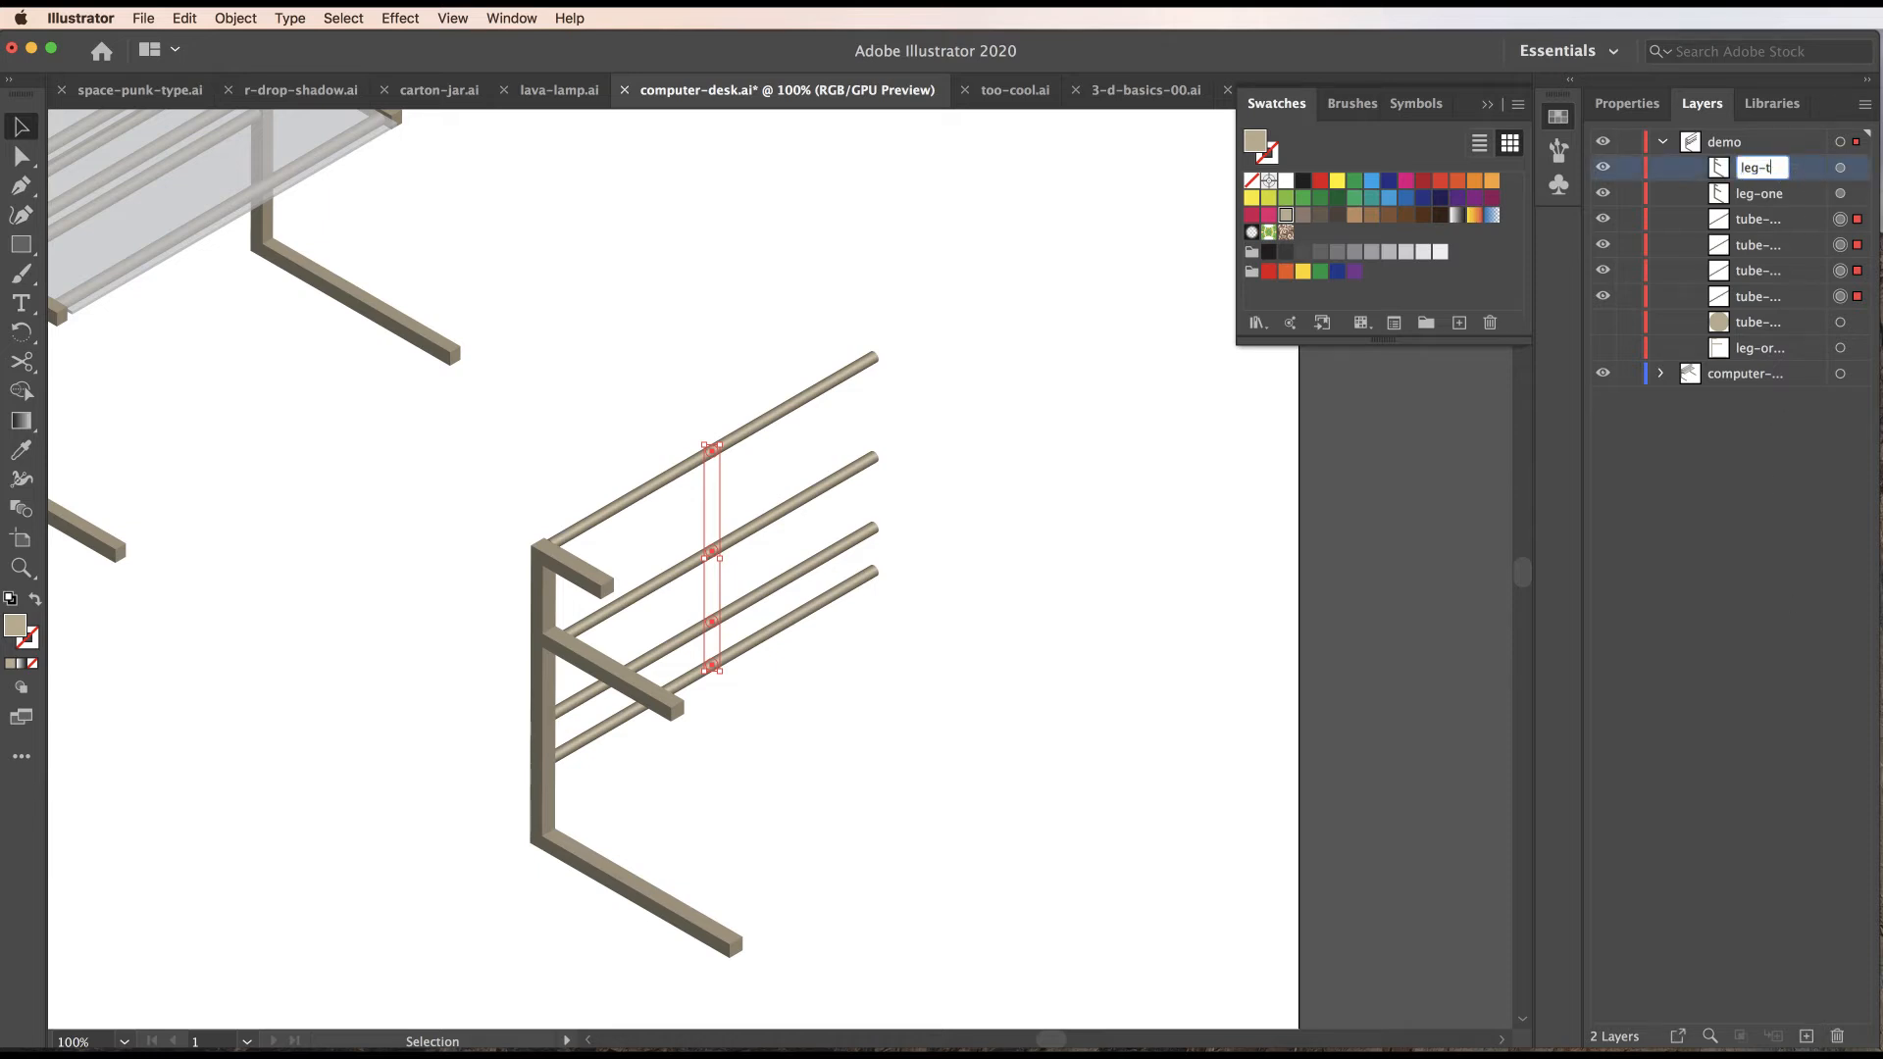
type("wo")
key("Return")
Move leg-two to the far ends of the four tubes, nudging it left and down until its upright meets them.
left_click(1840, 168)
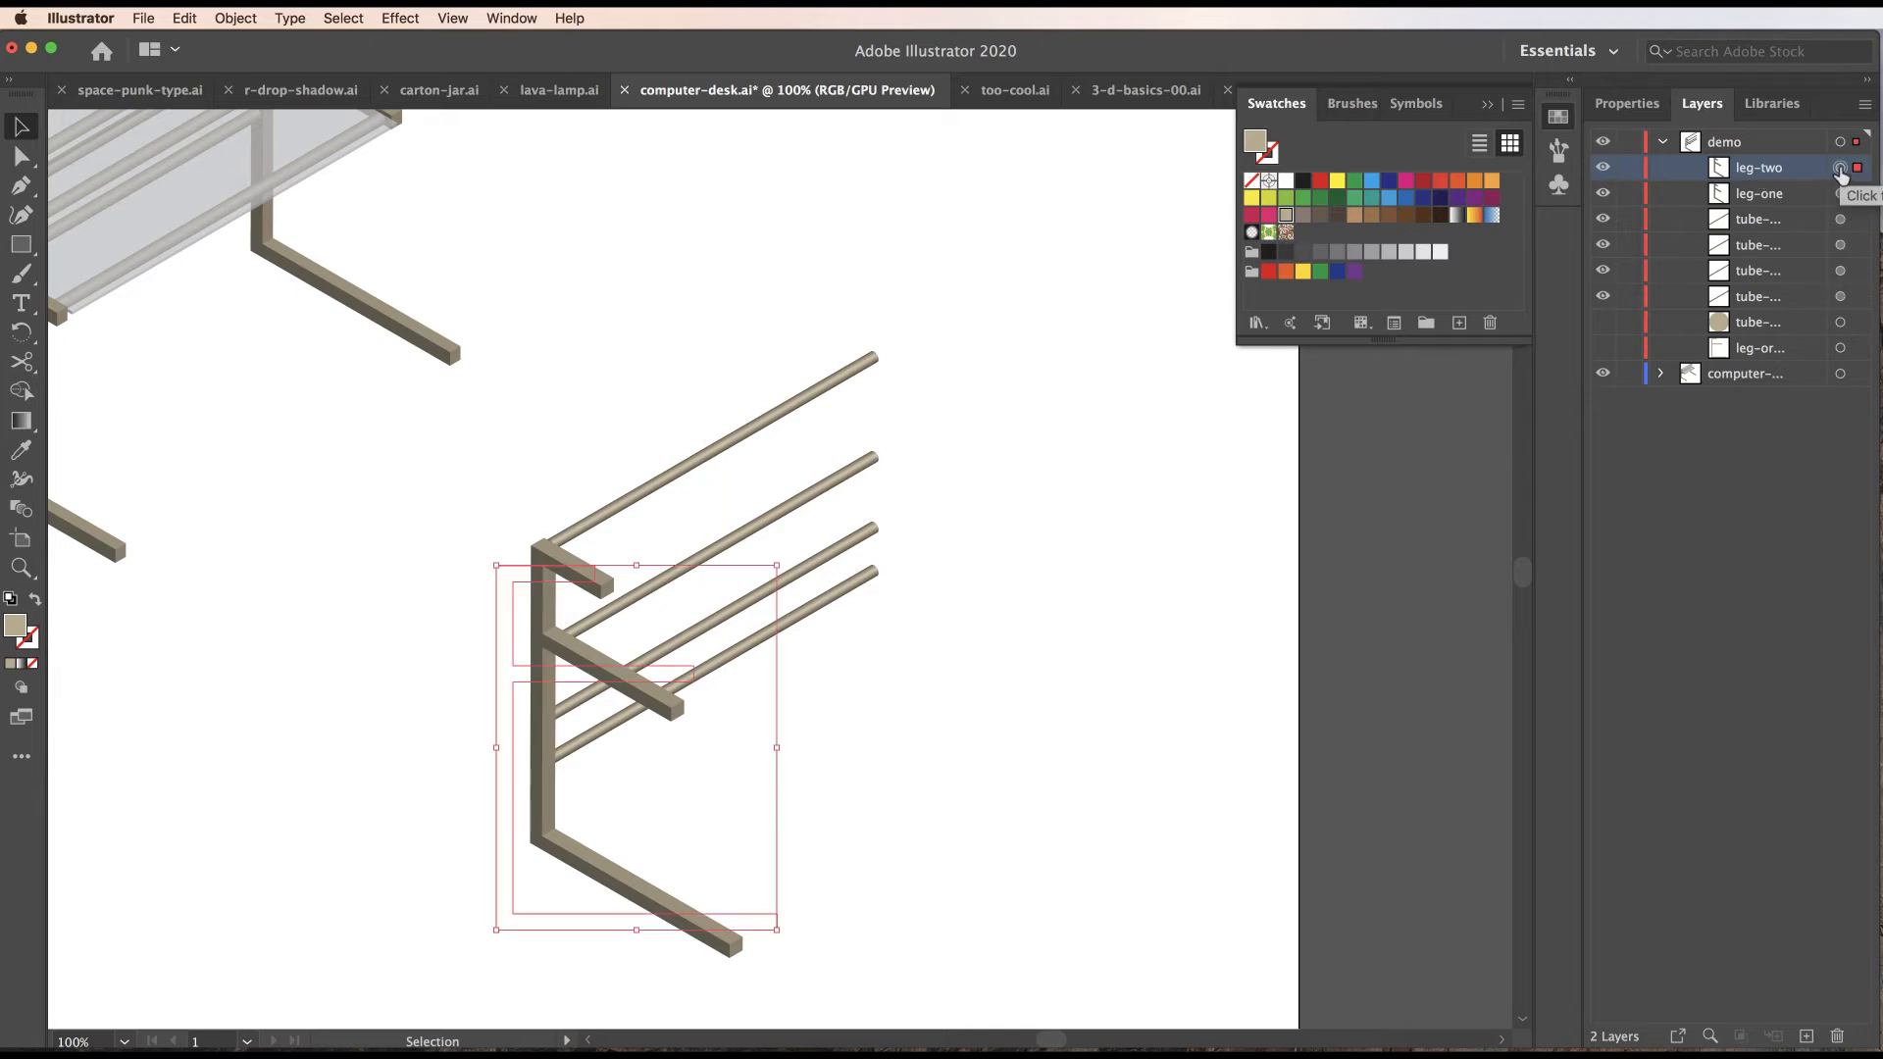
left_click_drag(661, 698, 1007, 483)
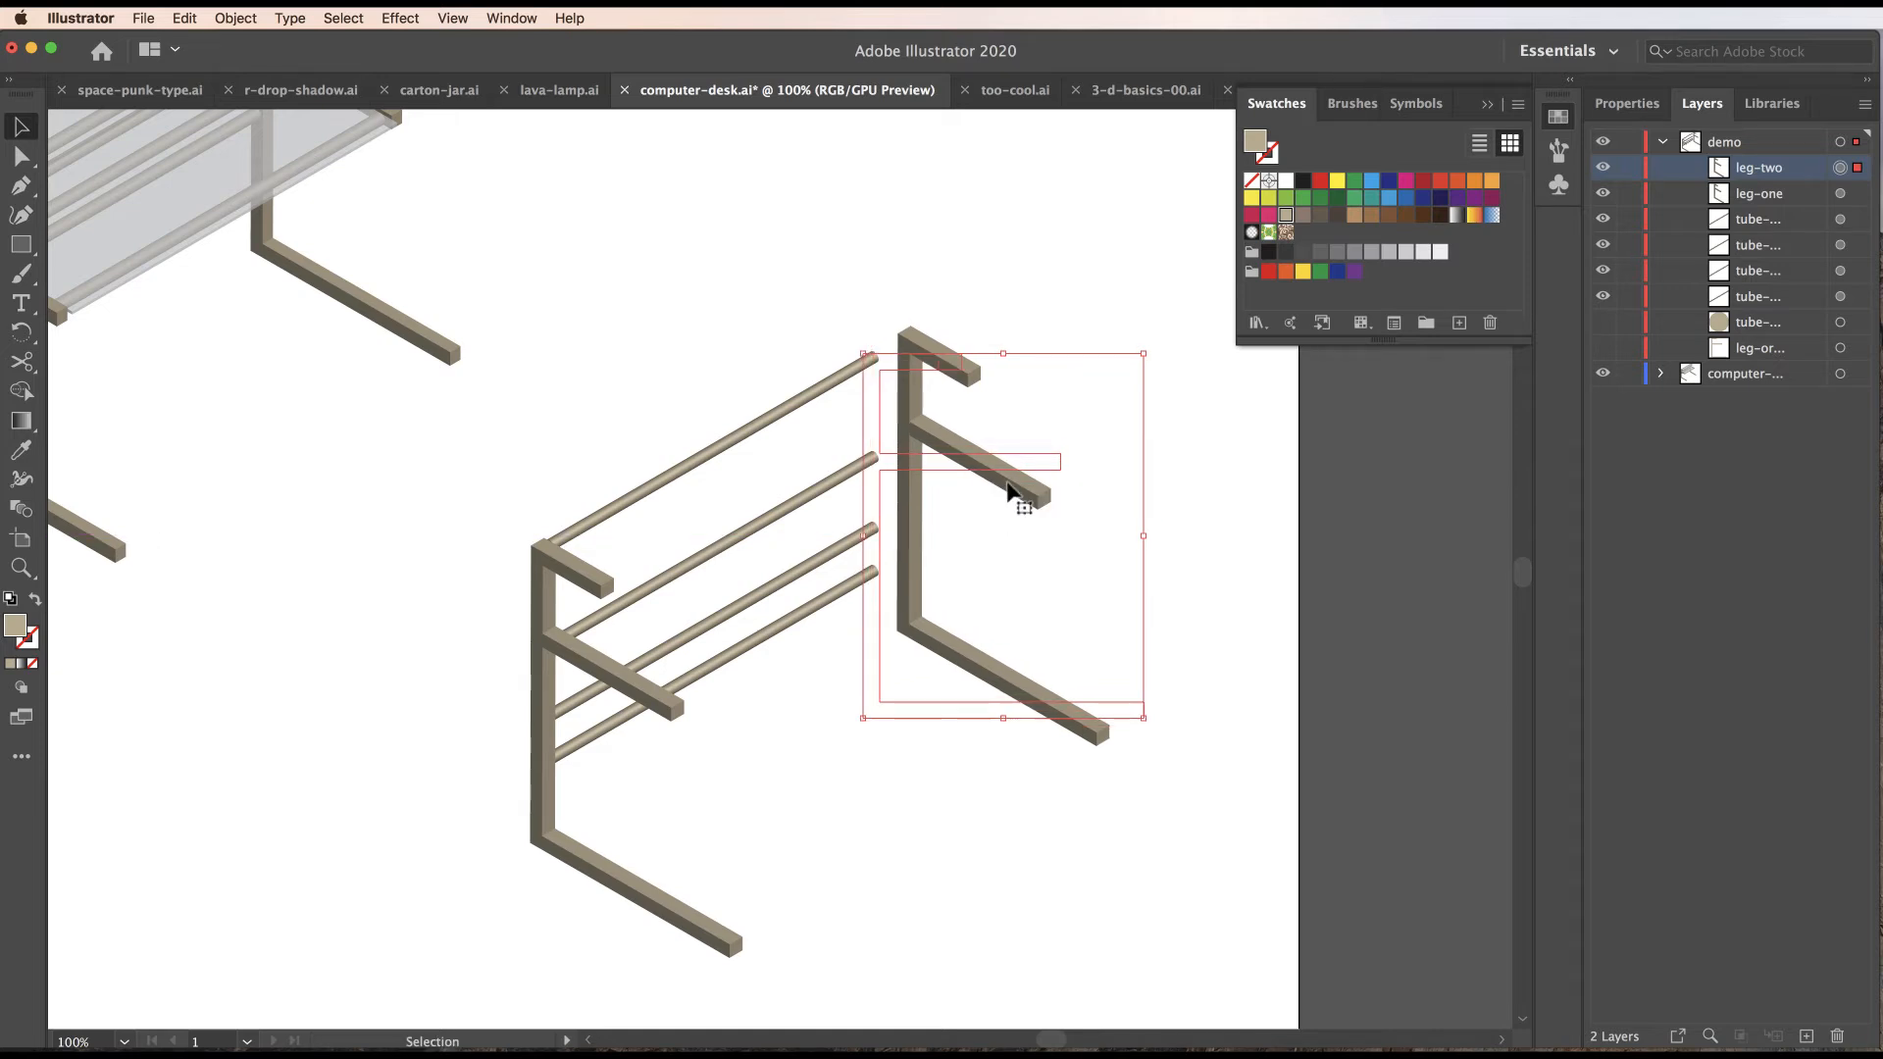
key("Left")
key("Left")
key("Down")
key("Down")
key("Left")
key("Left")
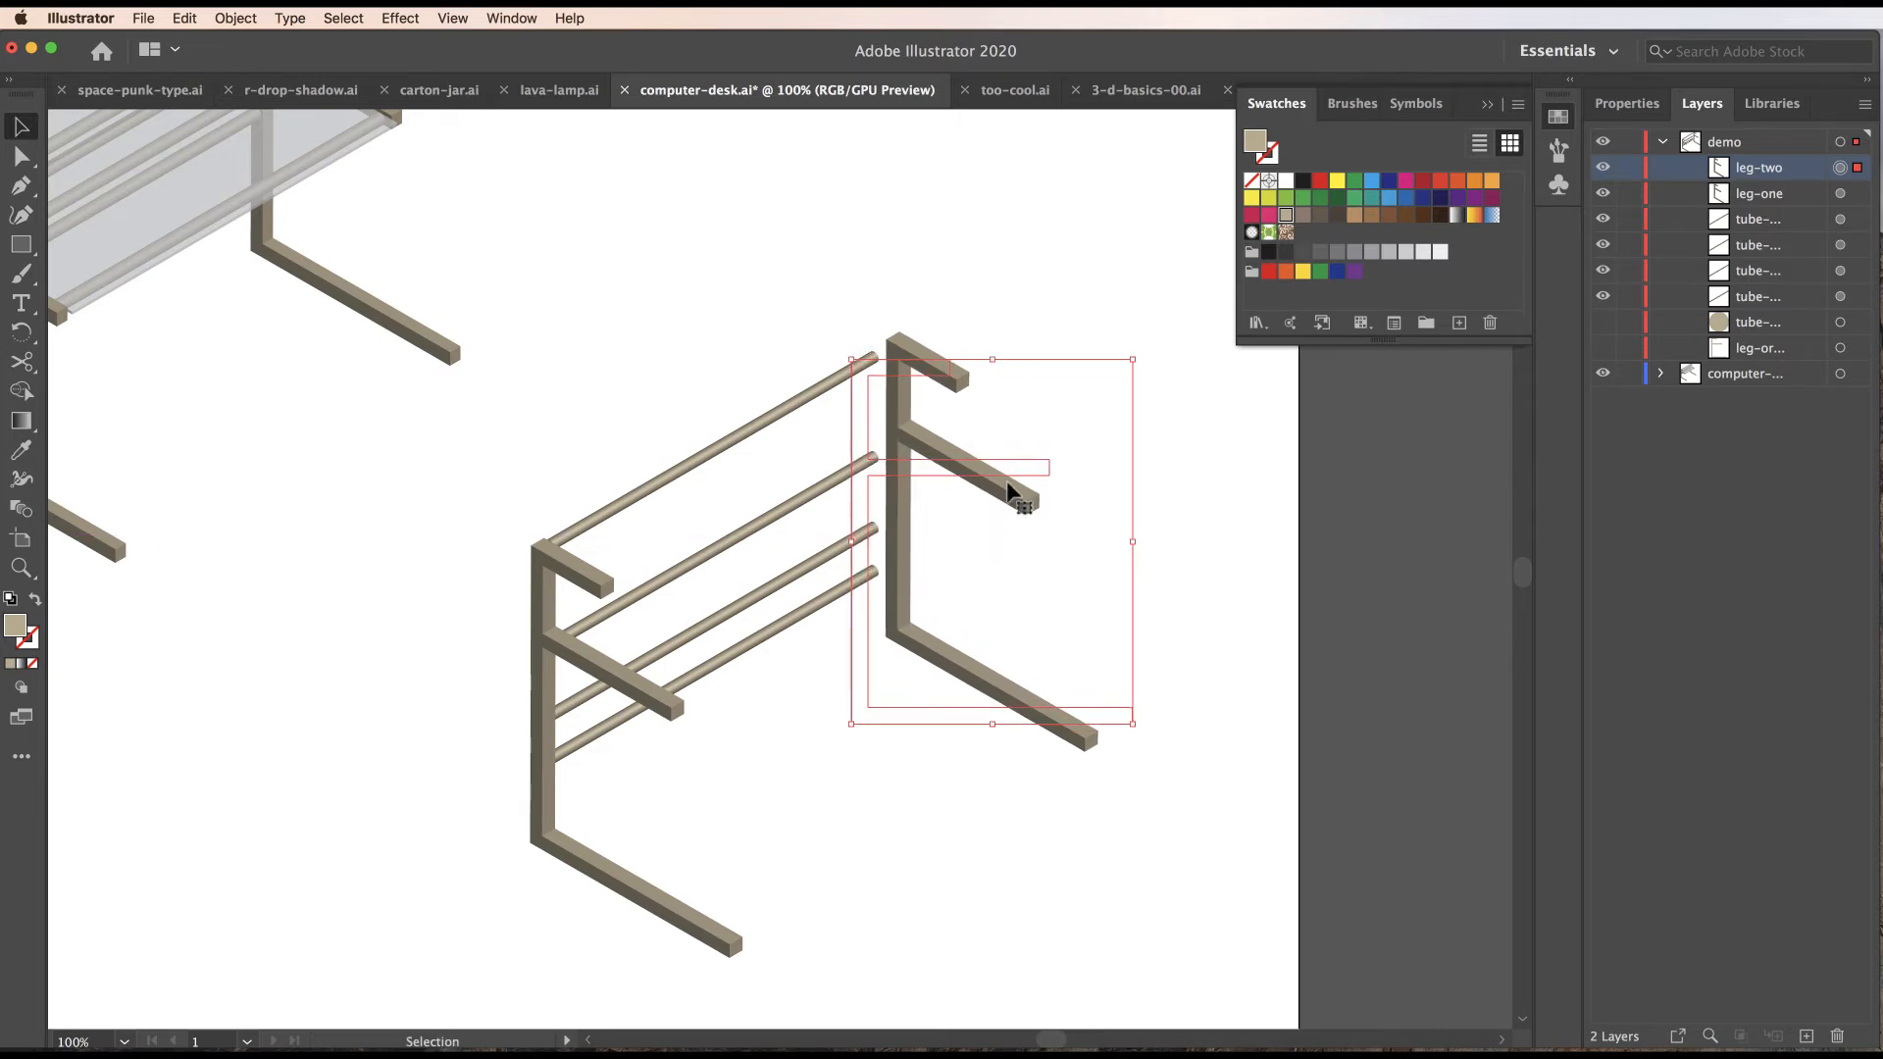
key("Down")
key("Left")
key("Down")
key("Left")
key("Left")
key("Left")
Place leg-two behind the four tubes in the stacking order and nudge it slightly up.
left_click_drag(1745, 170, 1742, 310)
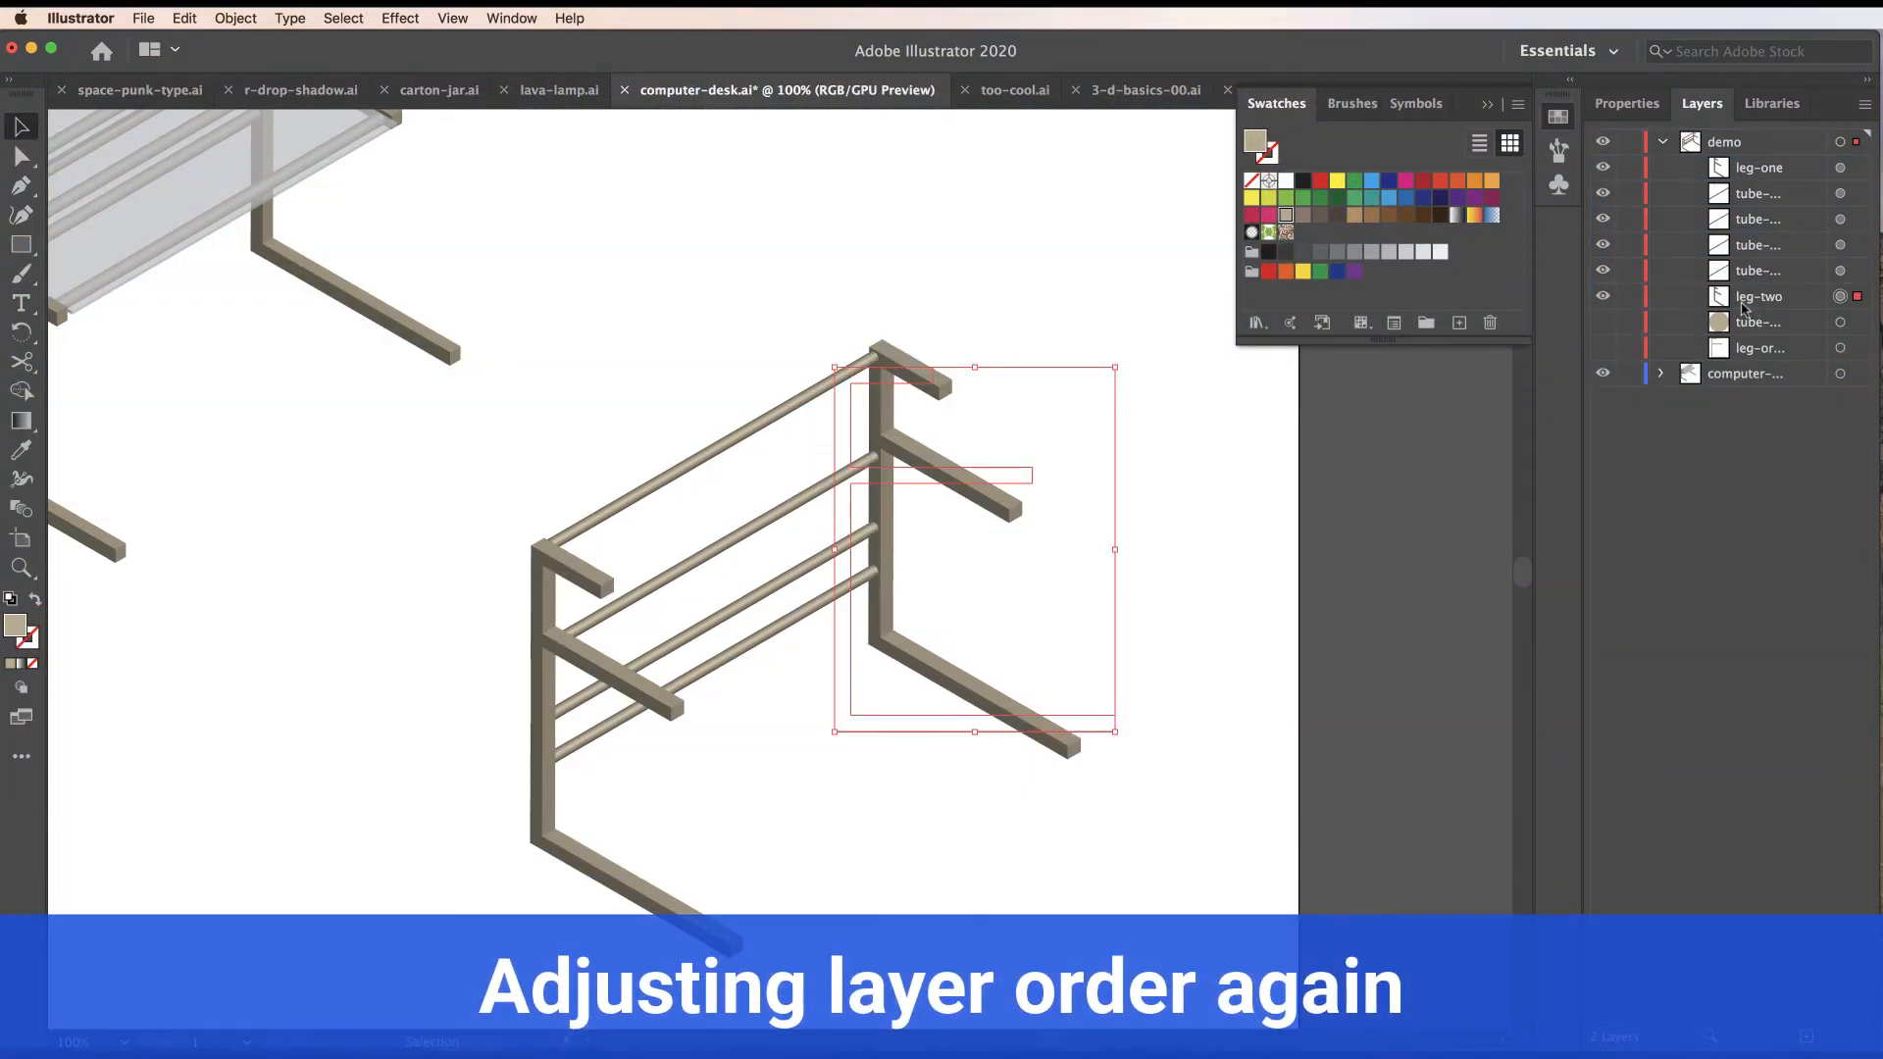
key("Up")
key("Up")
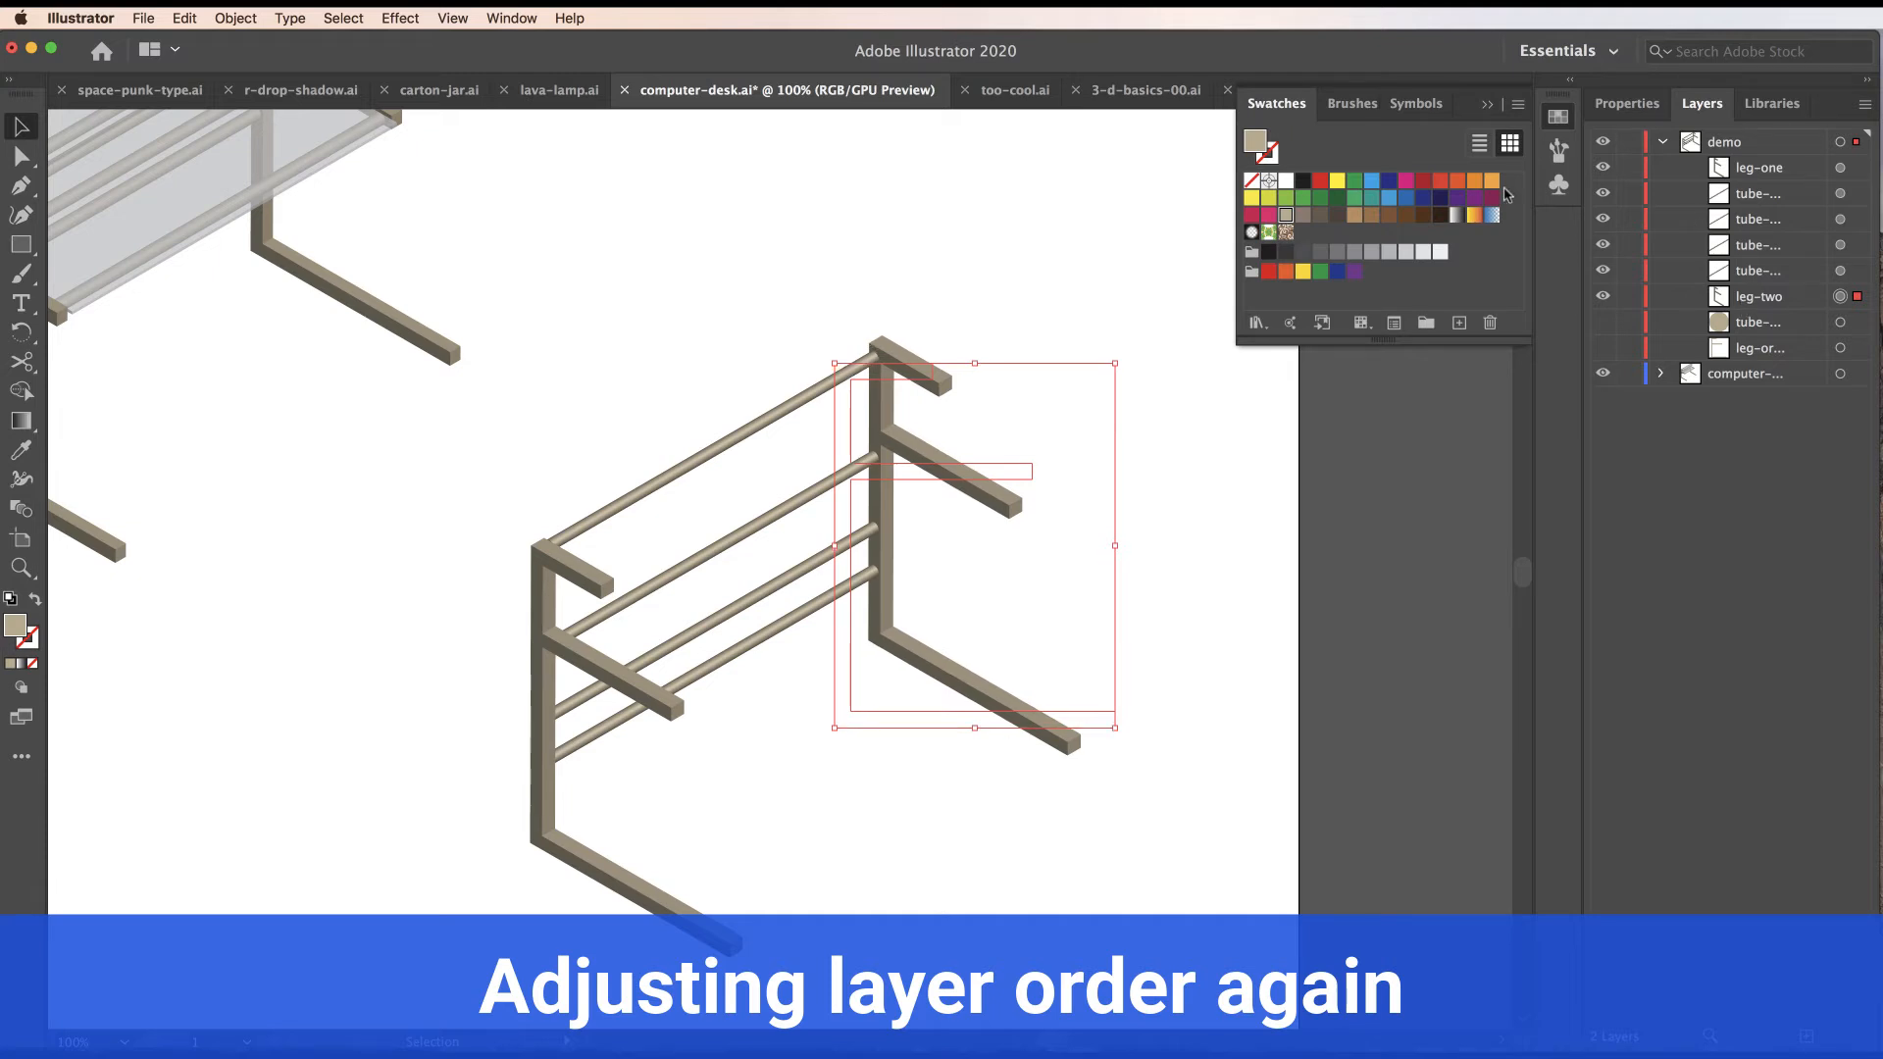
left_click(534, 579)
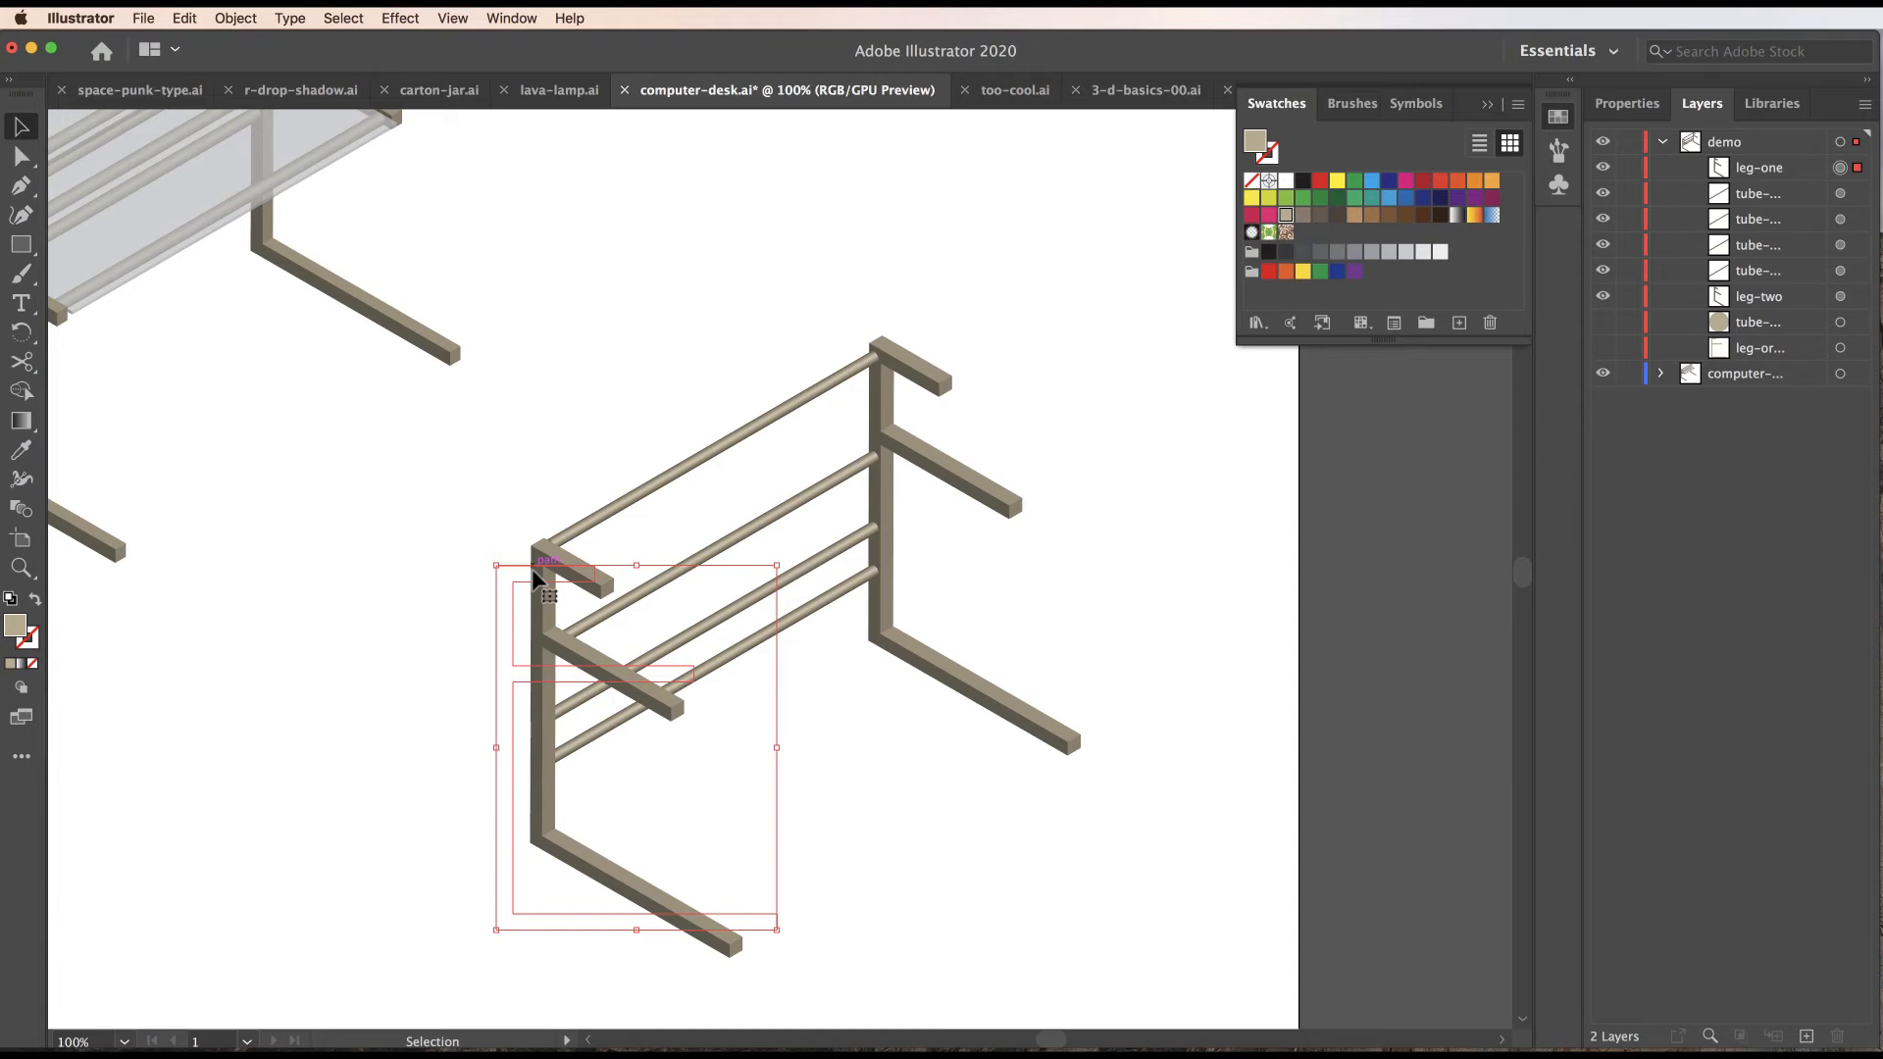
left_click(860, 253)
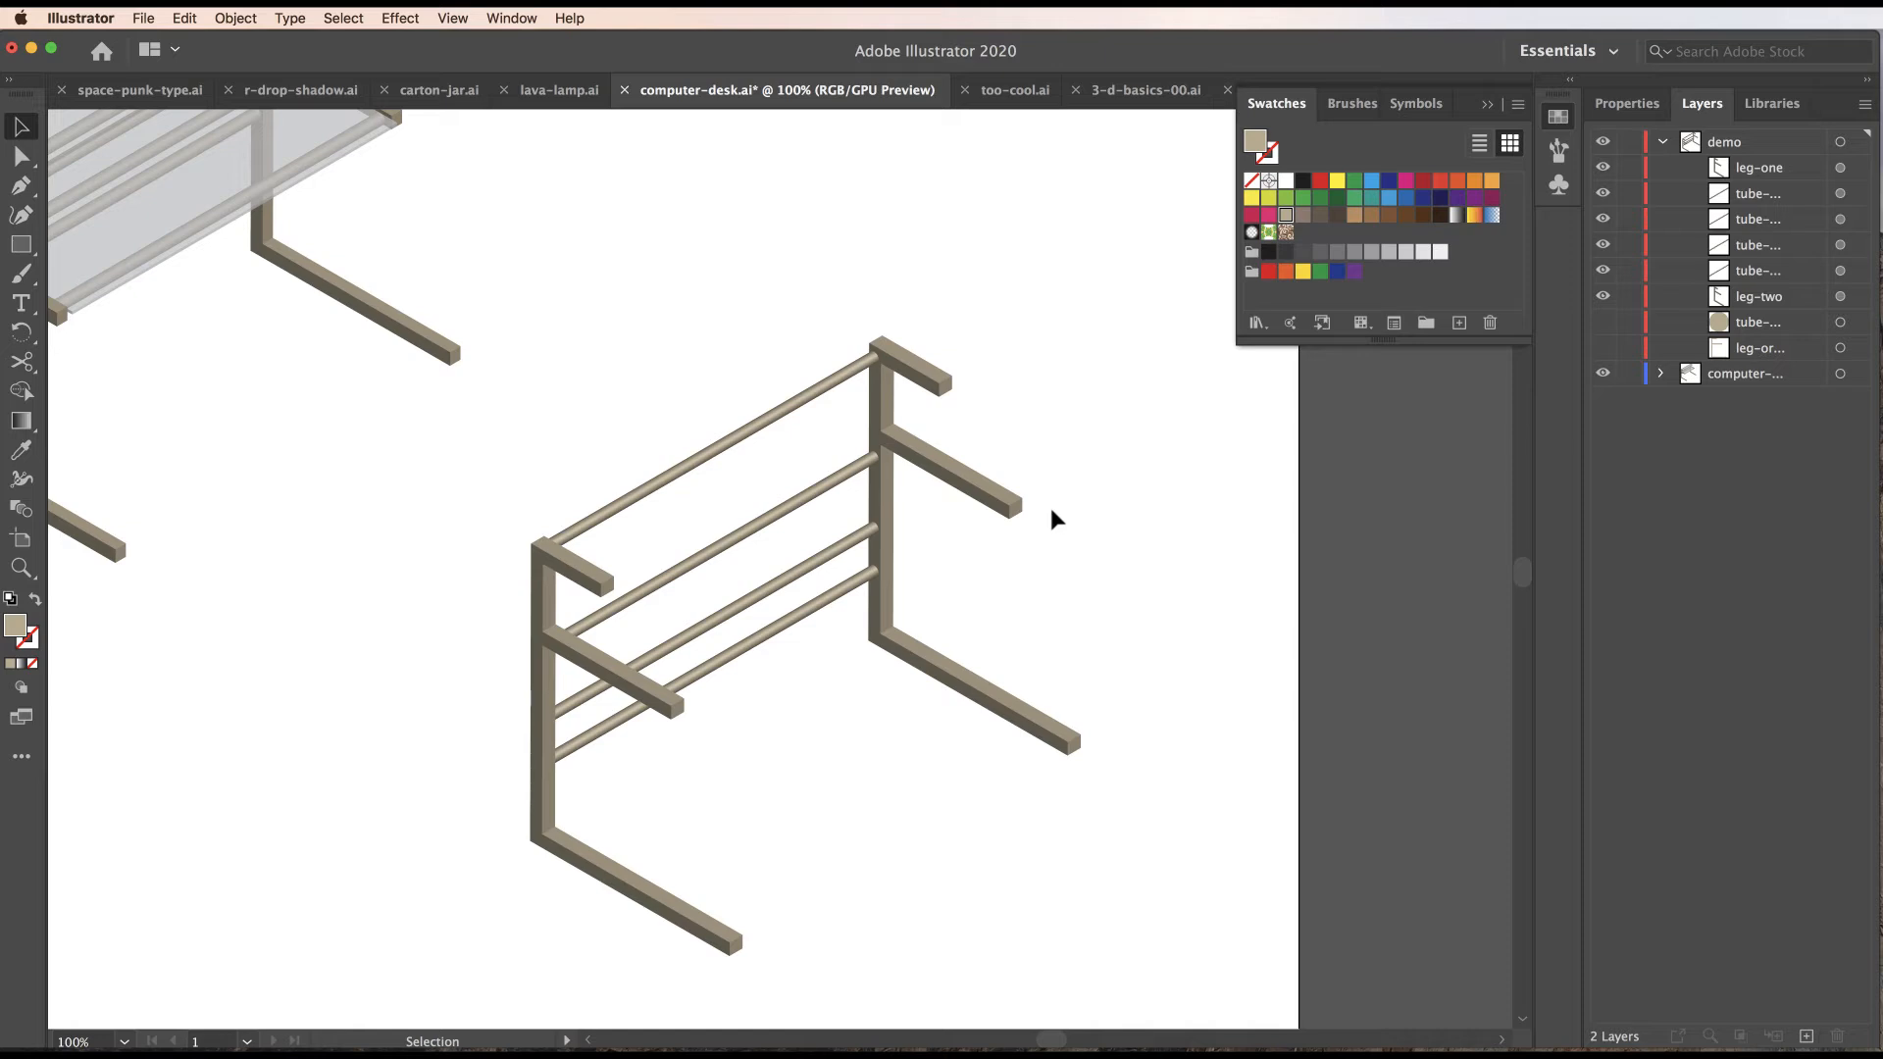
Hide both extruded legs and the four tubes, and show the flat original leg and original tube circle.
left_click_drag(1603, 168, 1606, 302)
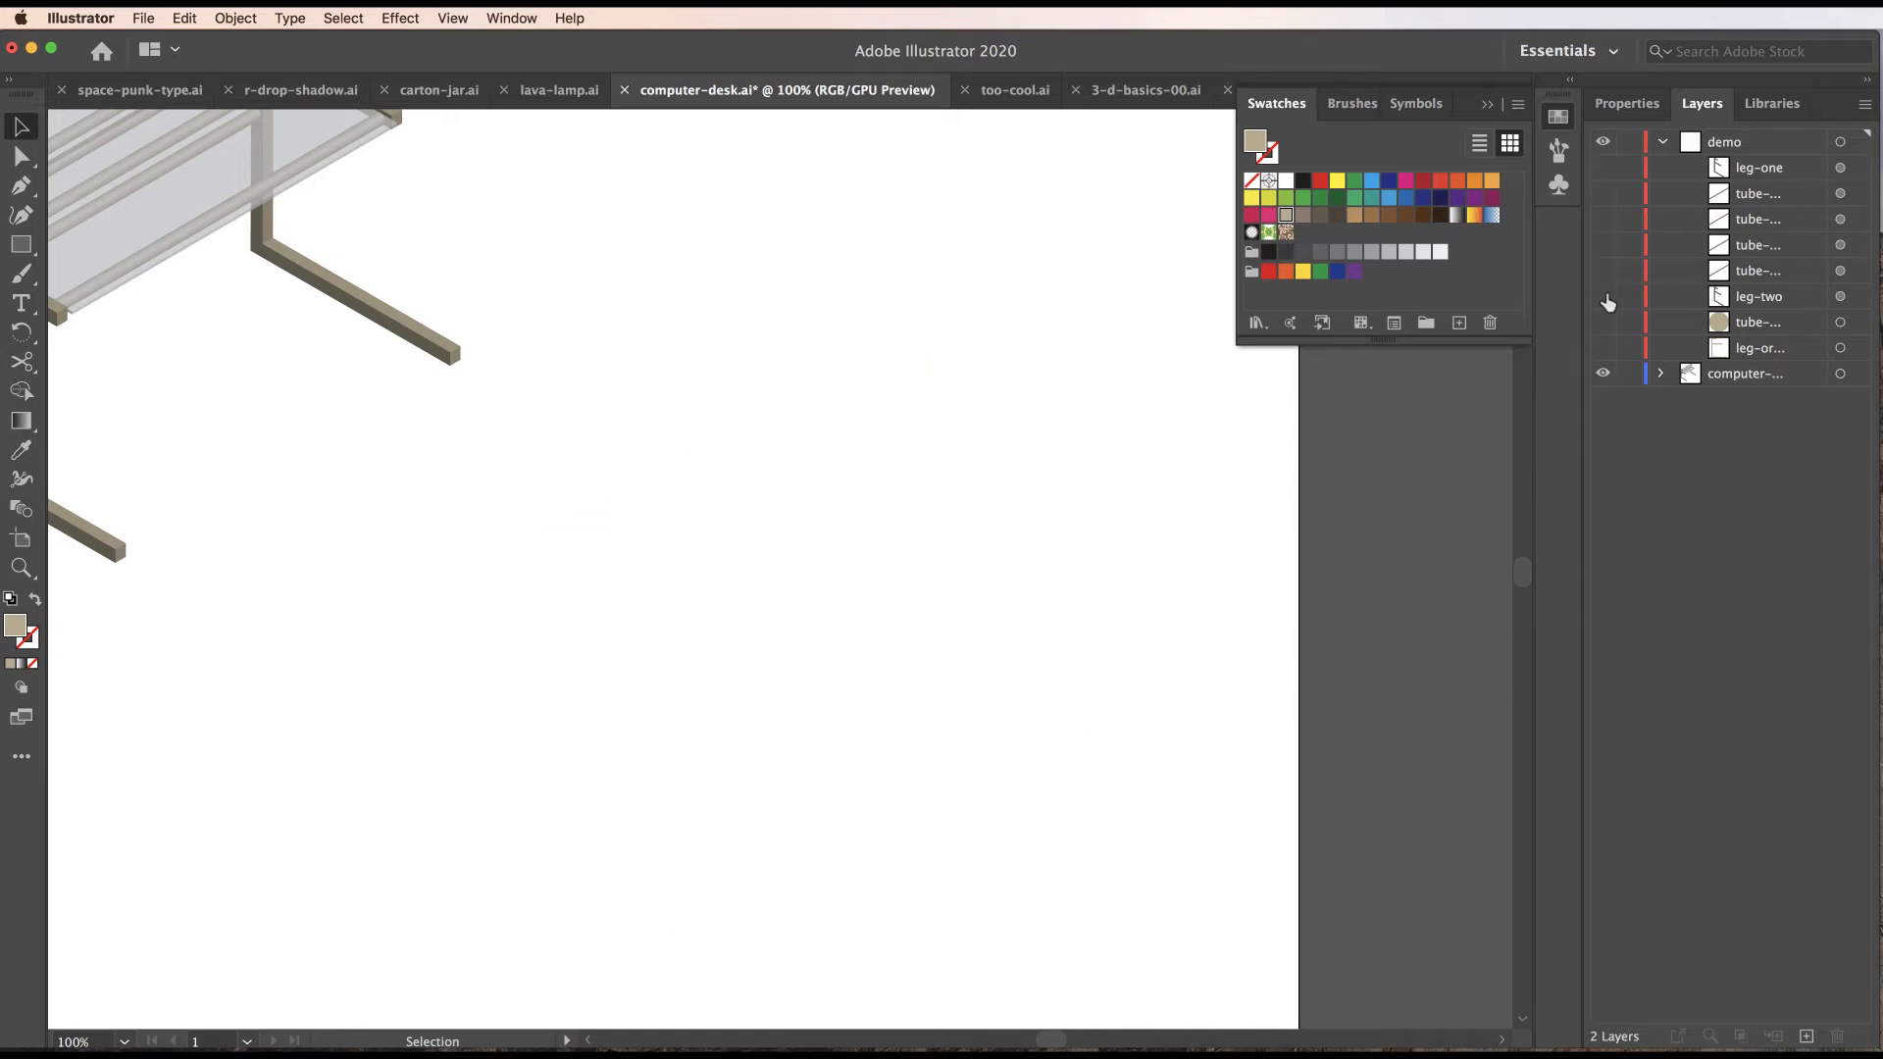
left_click(1603, 349)
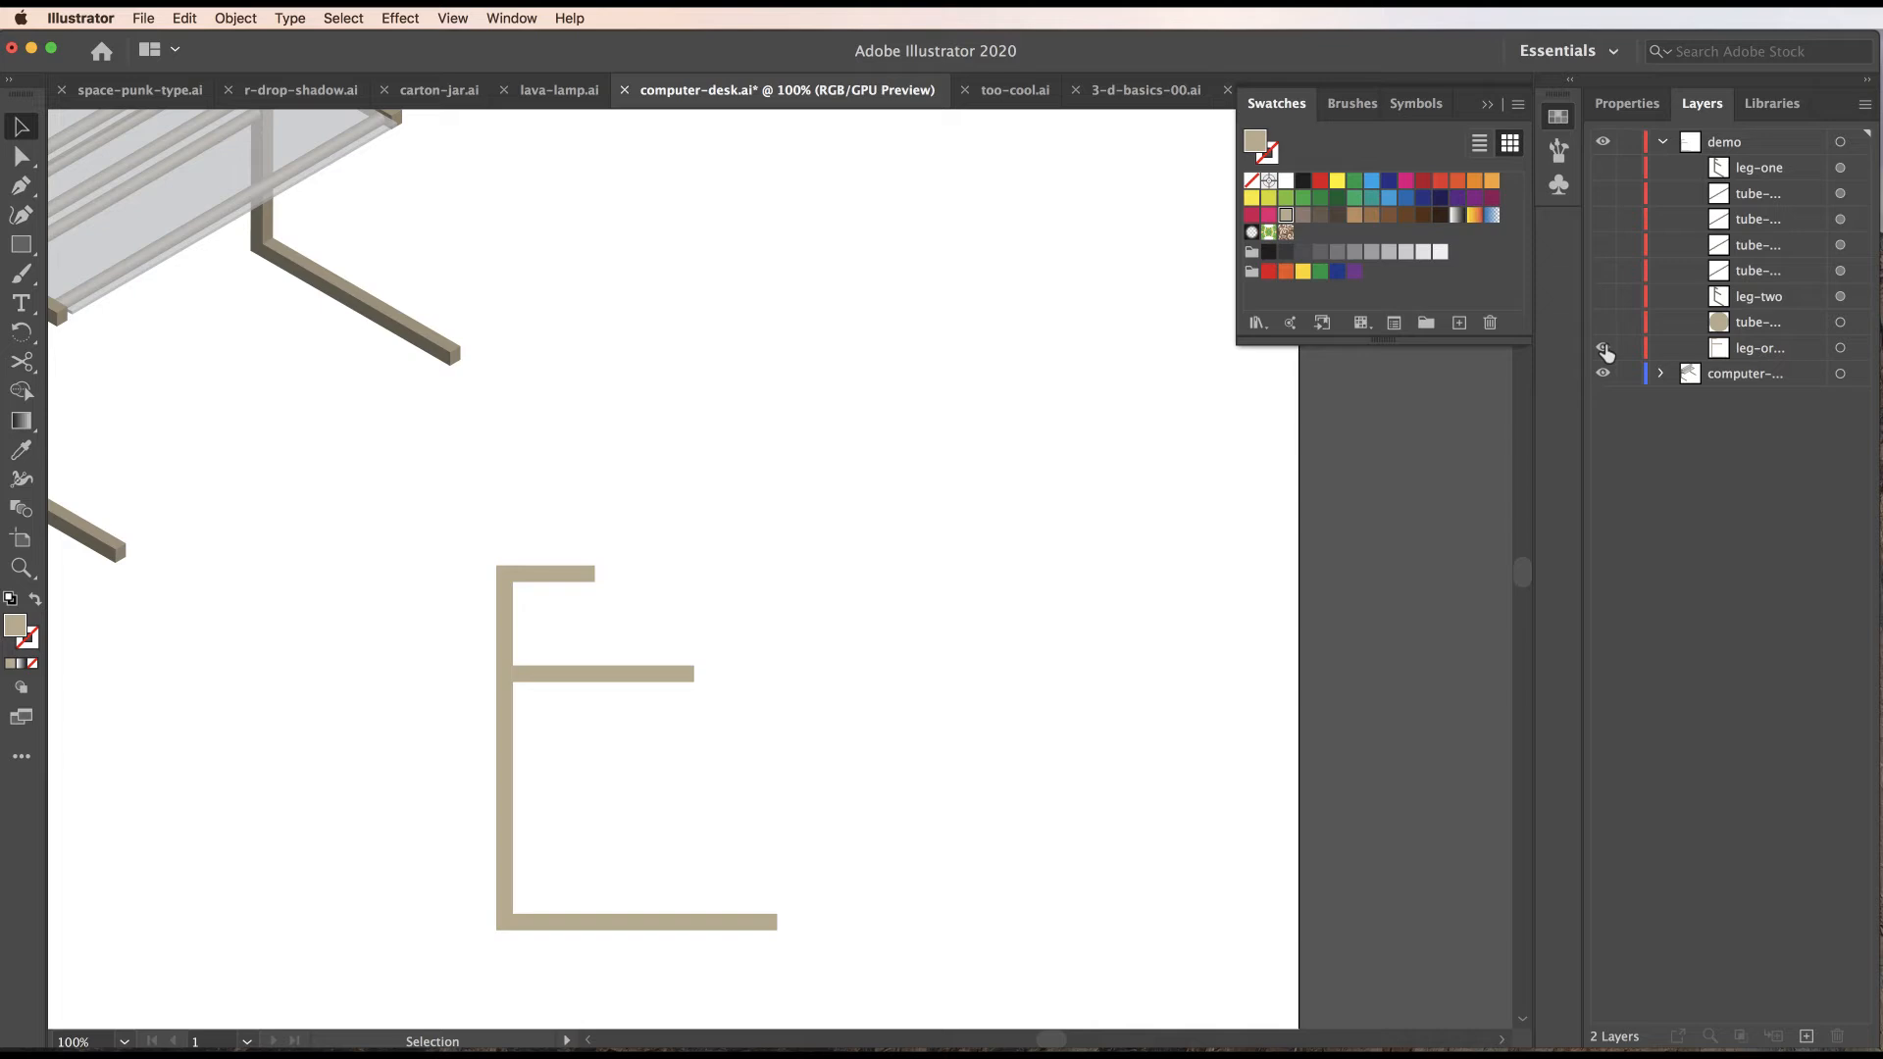
left_click(1602, 322)
Copy the original tube circle to the outer end of the middle arm and the outer end of the top arm.
left_click(1840, 321)
key("space")
left_click(509, 677, "super")
left_click(824, 569, "super")
left_click(823, 569, "super")
left_click(824, 569, "super")
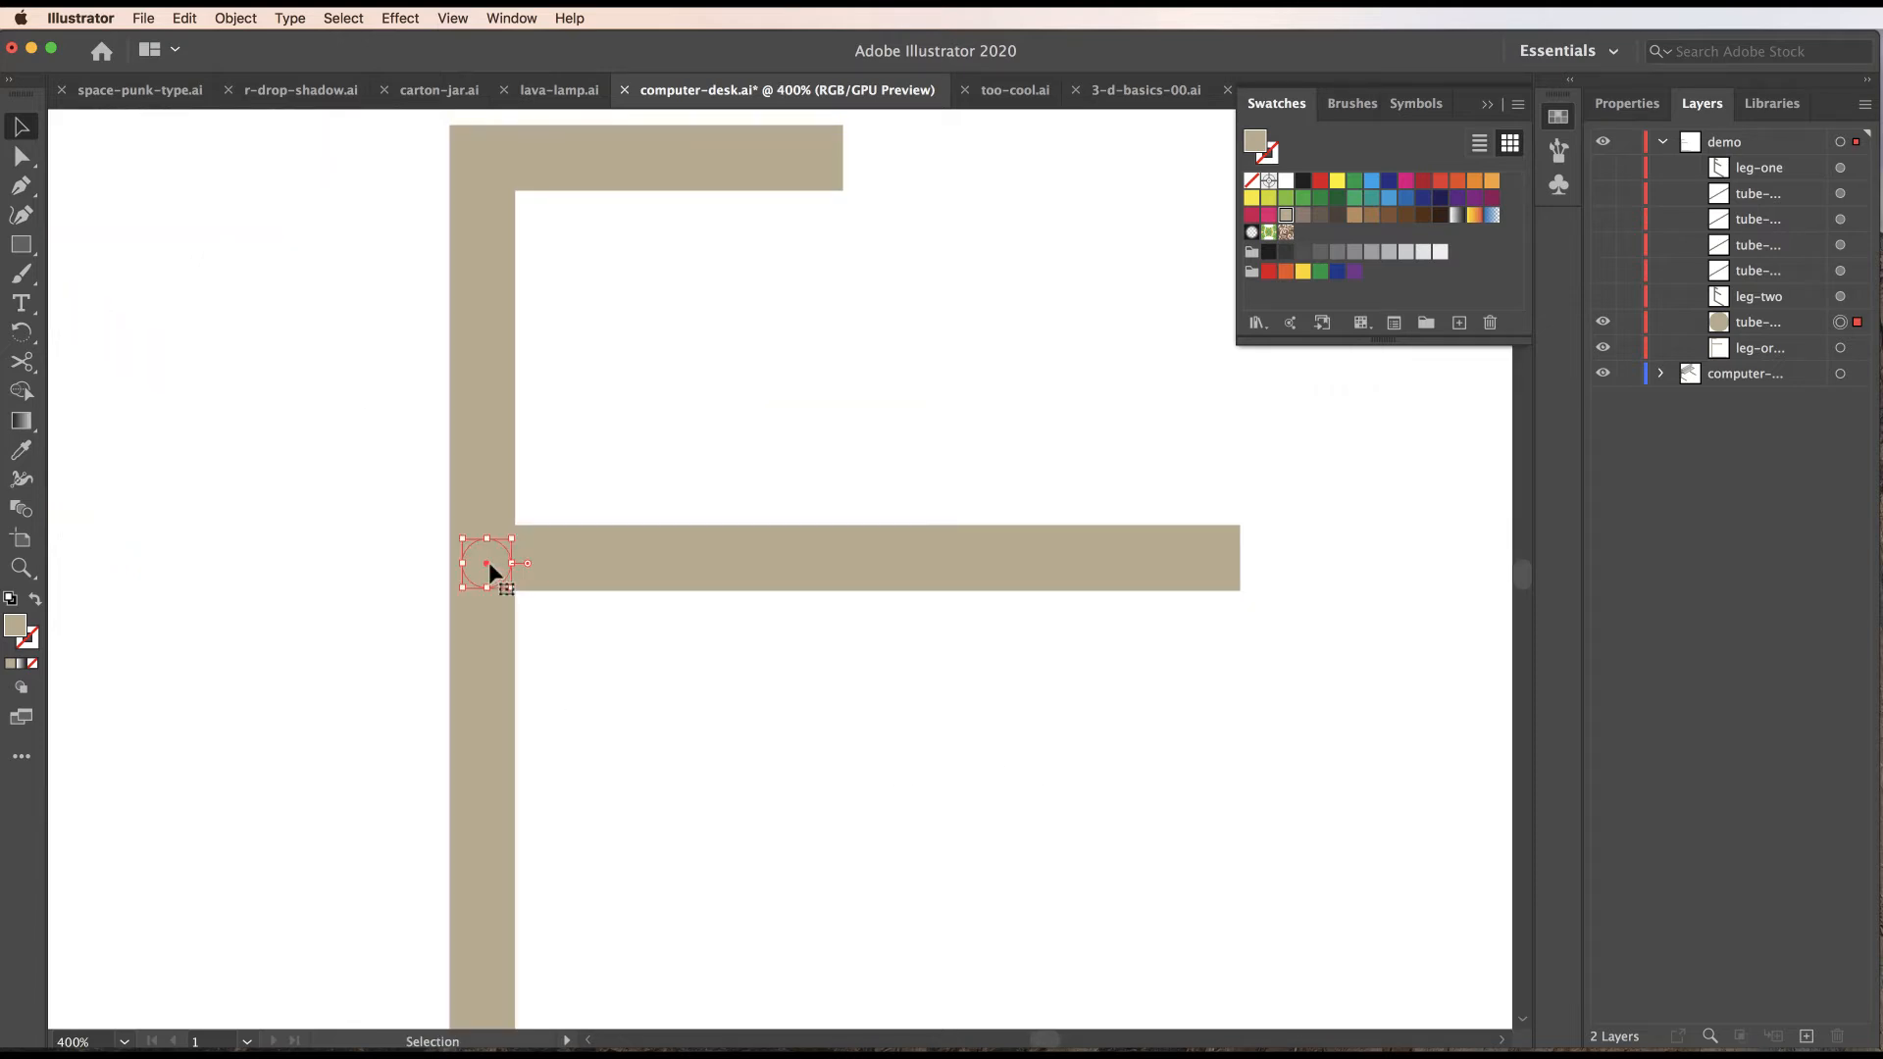
left_click_drag(486, 563, 1199, 599)
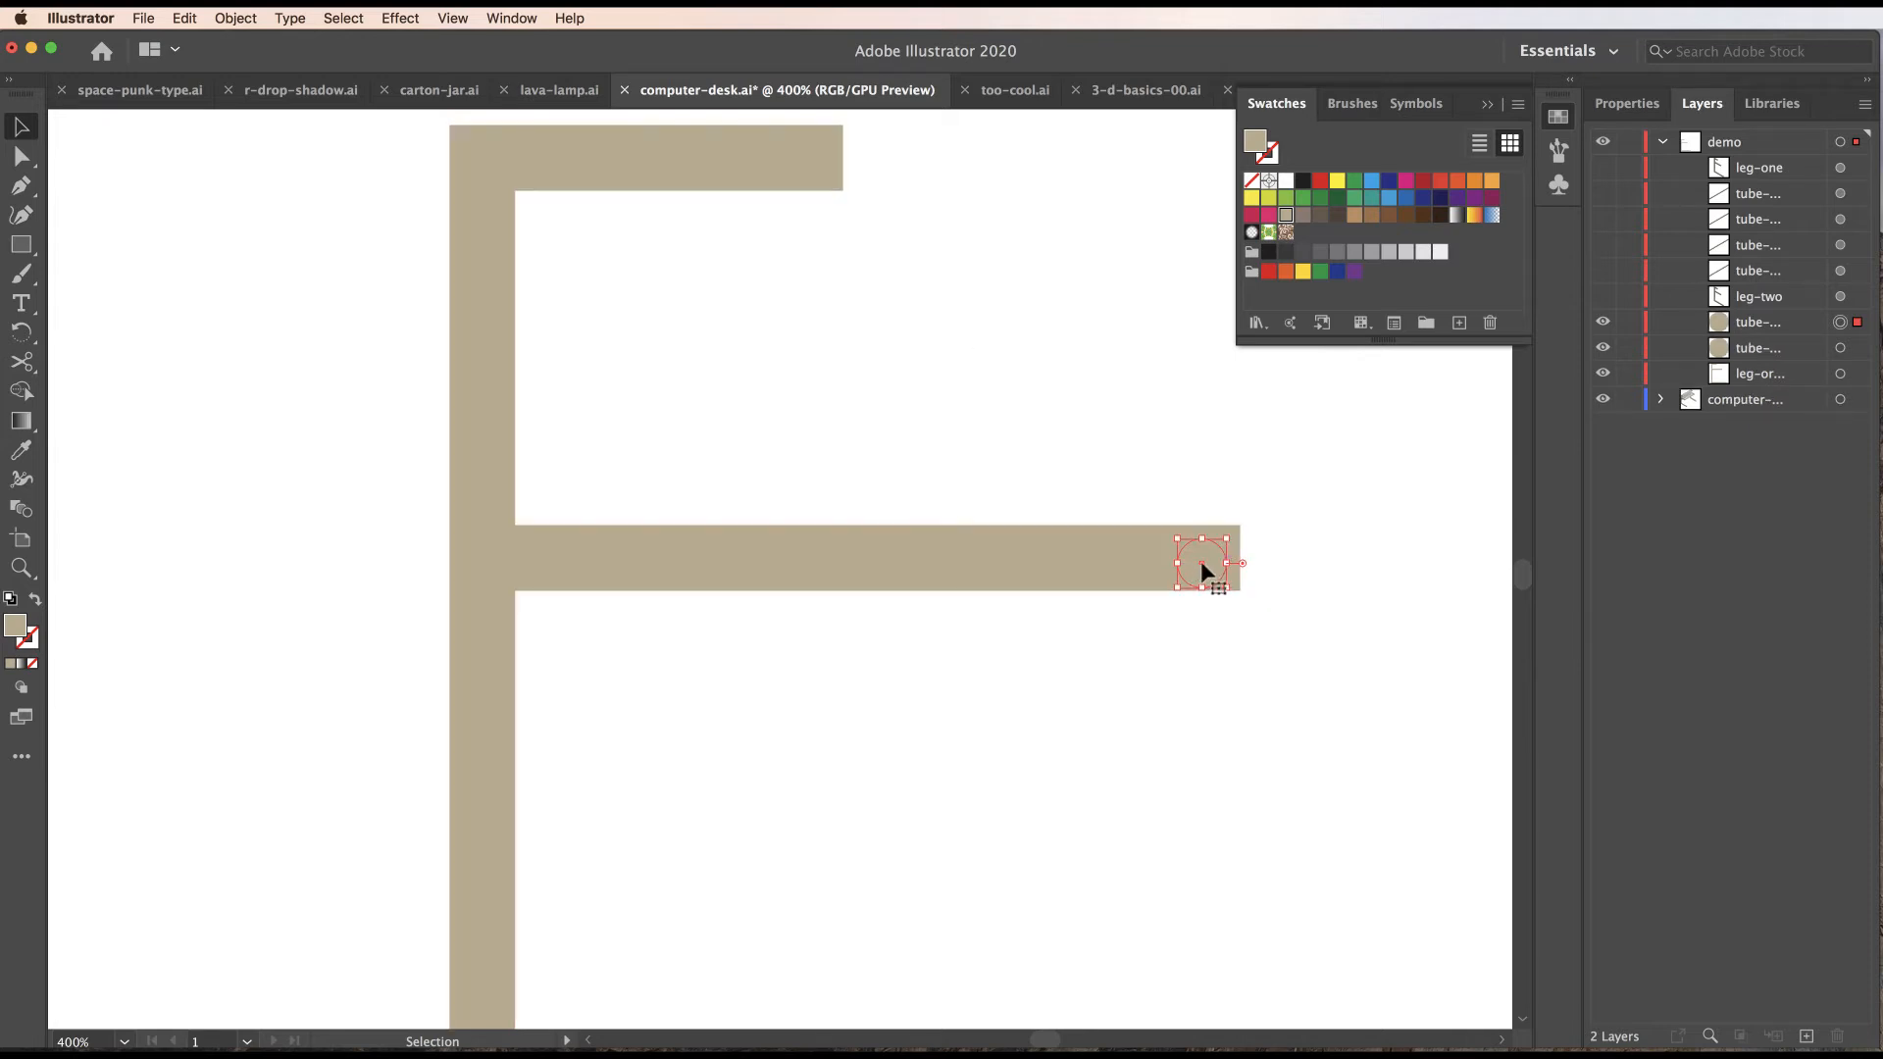
left_click_drag(1202, 565, 804, 159)
left_click(1040, 226)
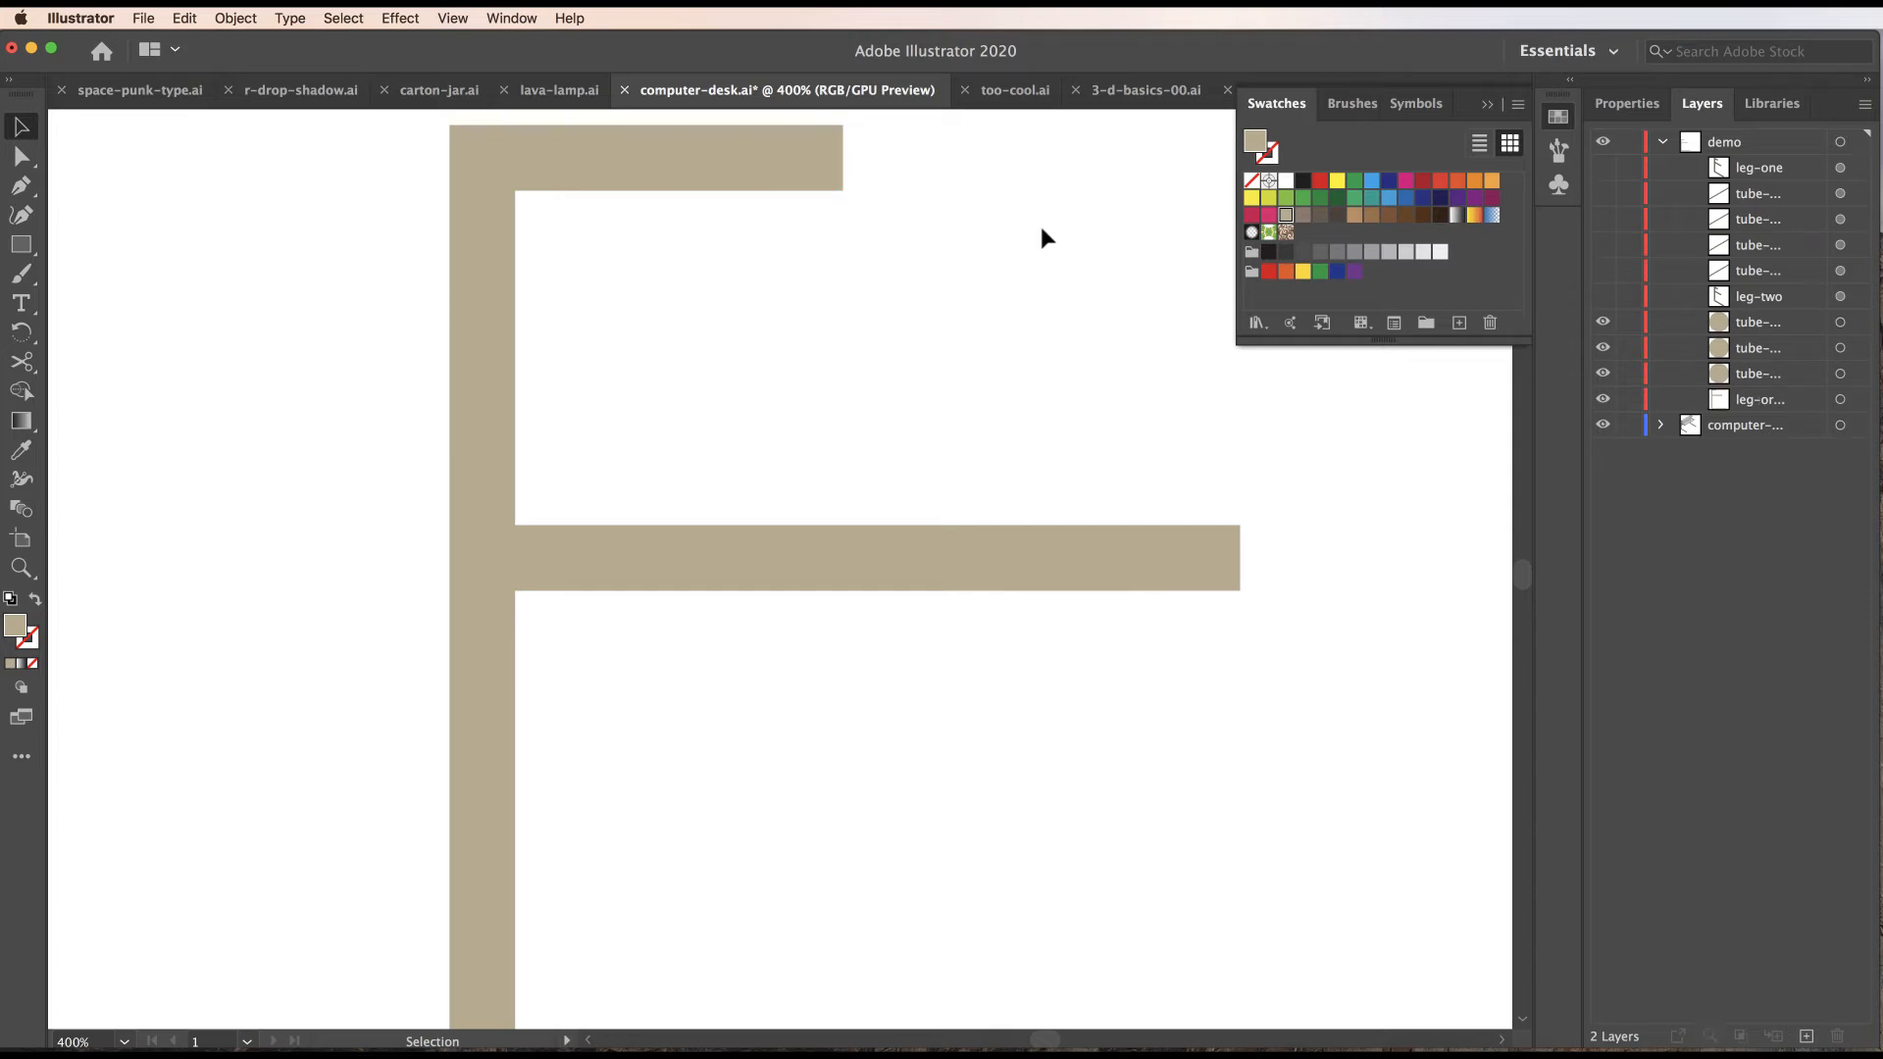
Select the two new tube circles and hide the flat original leg and the original circle.
left_click(804, 159)
left_click(1202, 562, "shift")
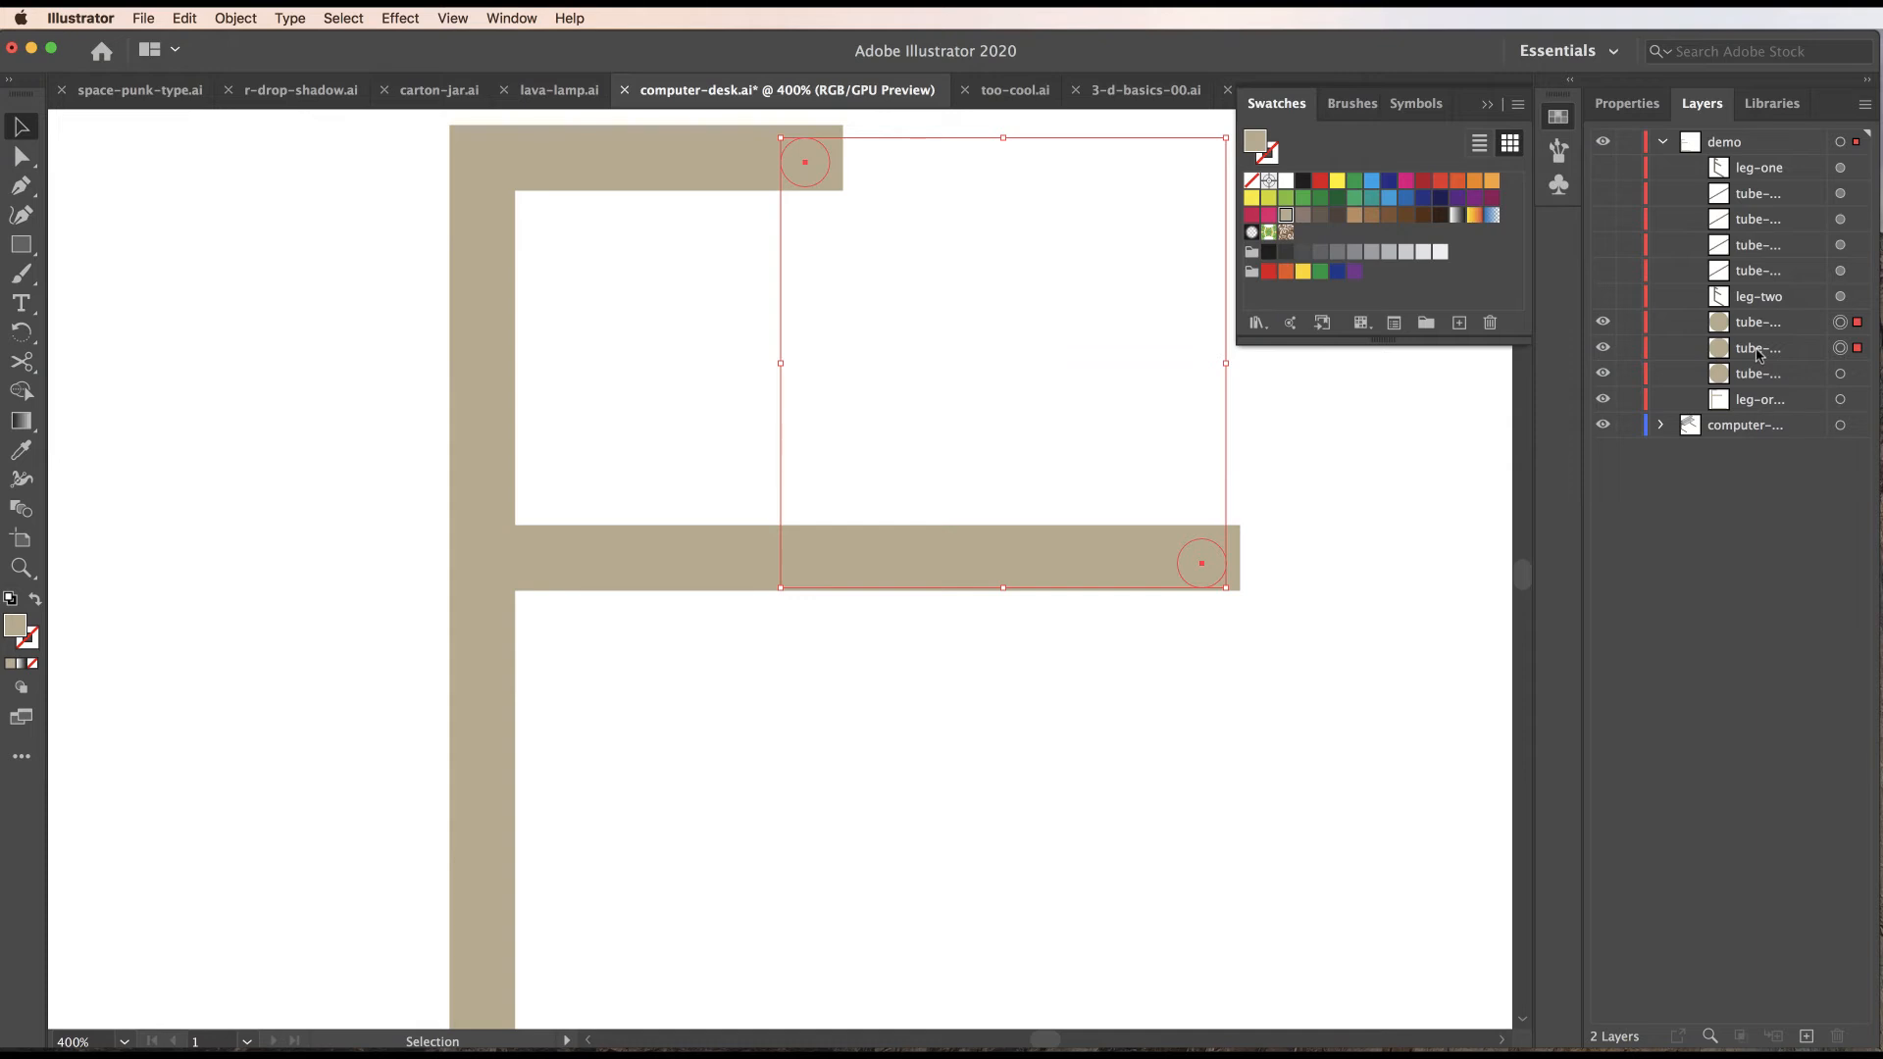
left_click(1603, 399)
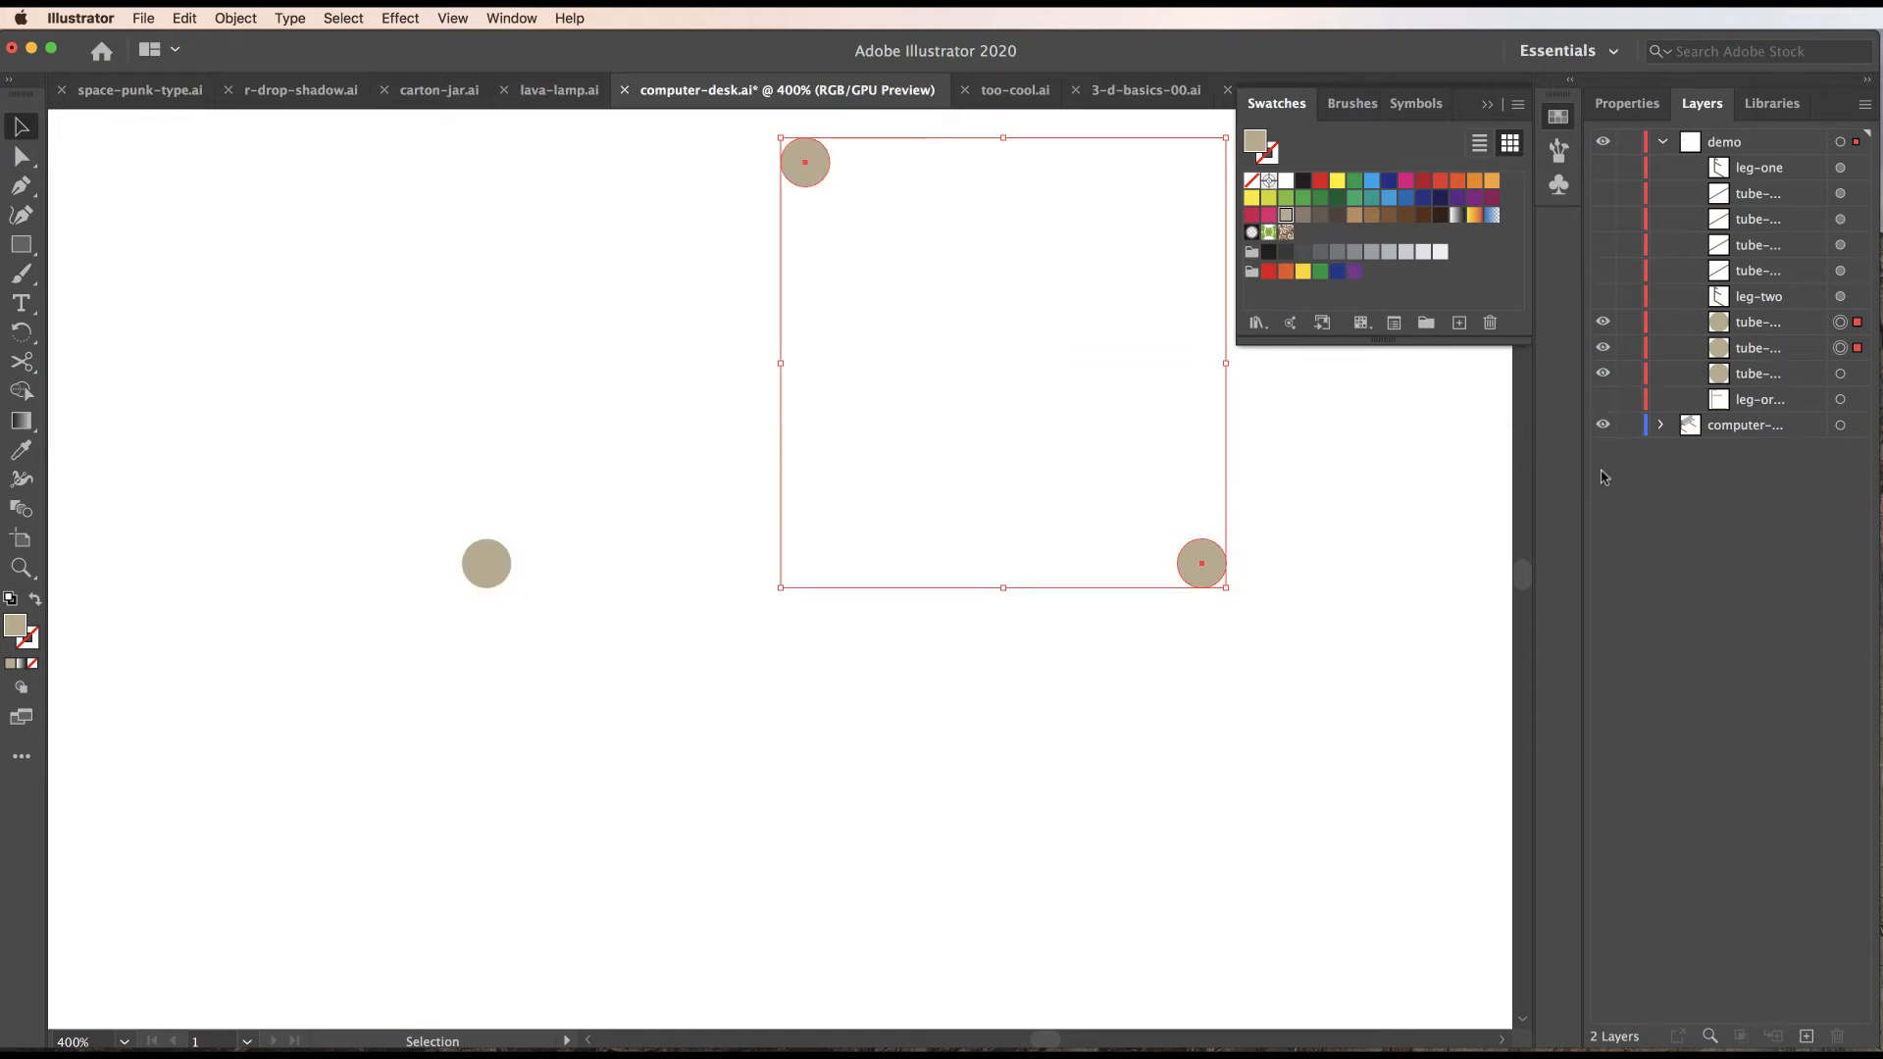
left_click(1602, 374)
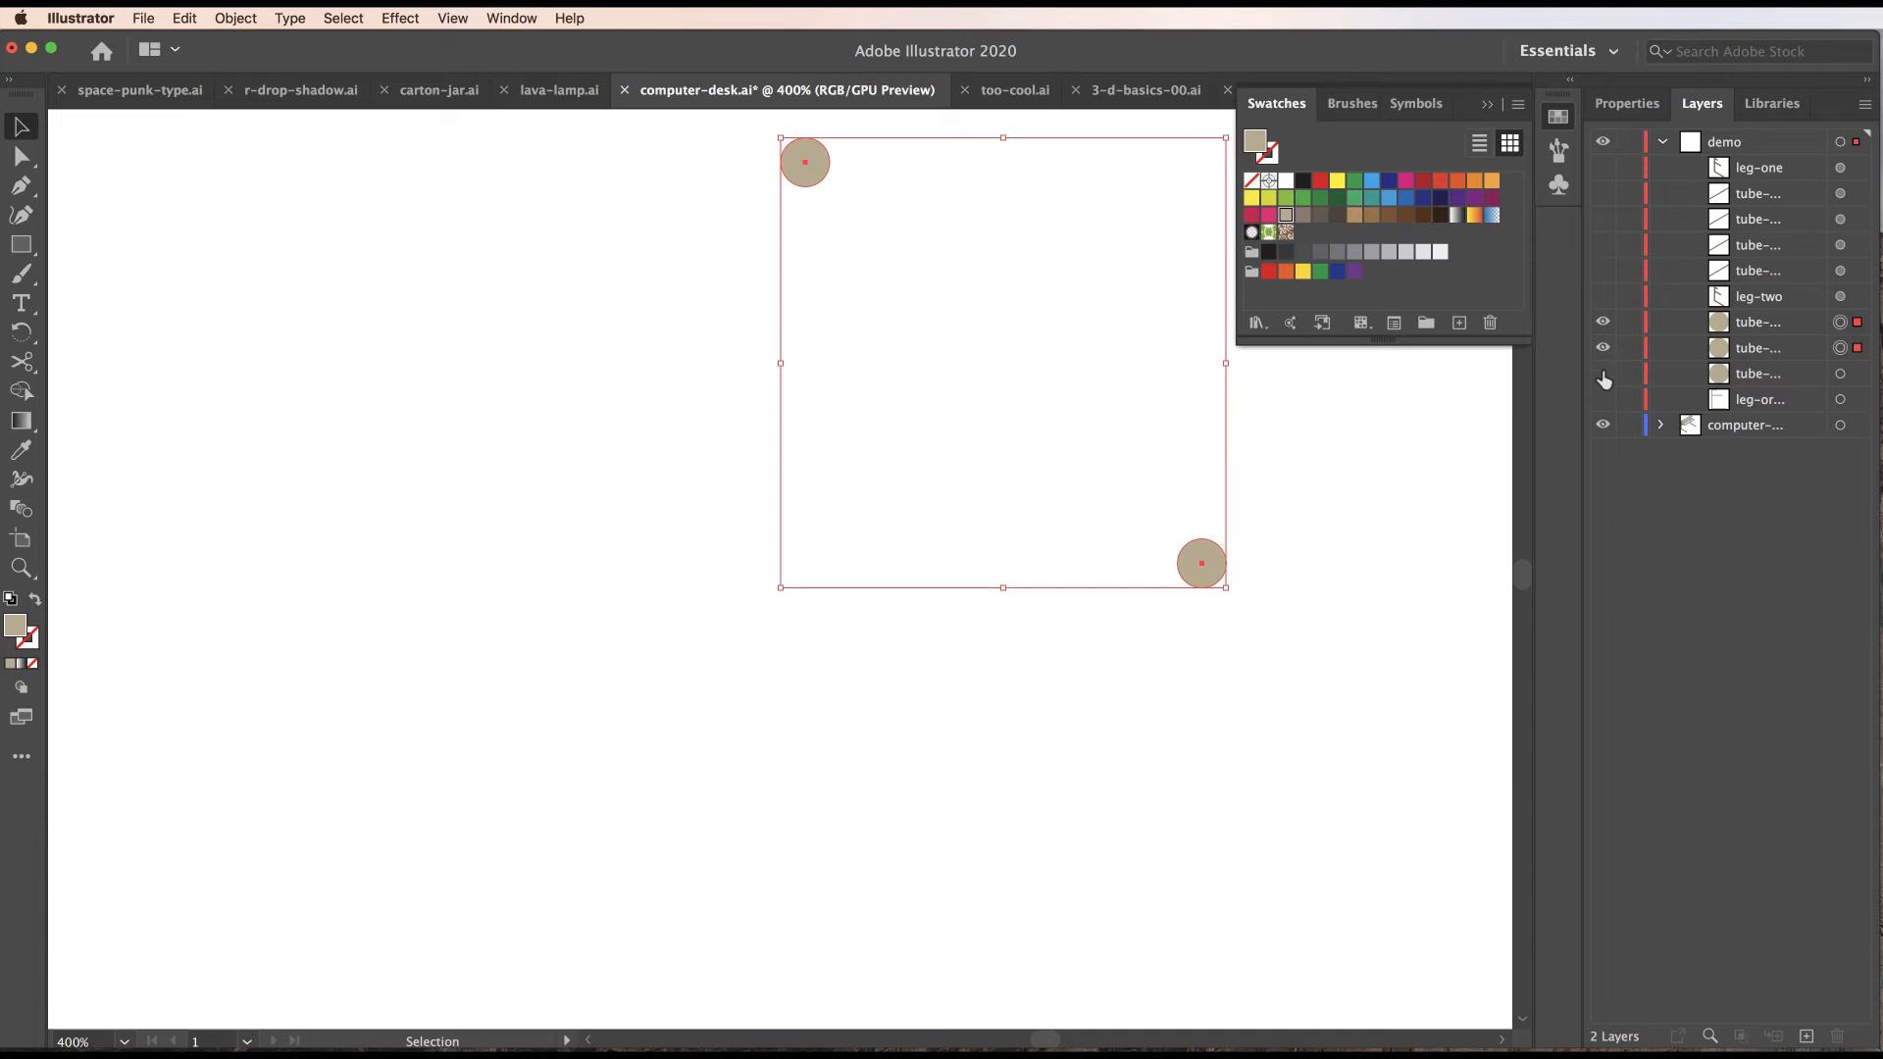
Apply 3D Extrude & Bevel to the two new tube circles with a 250 pt depth and the Isometric Left position.
key("z")
left_click(962, 837, "alt")
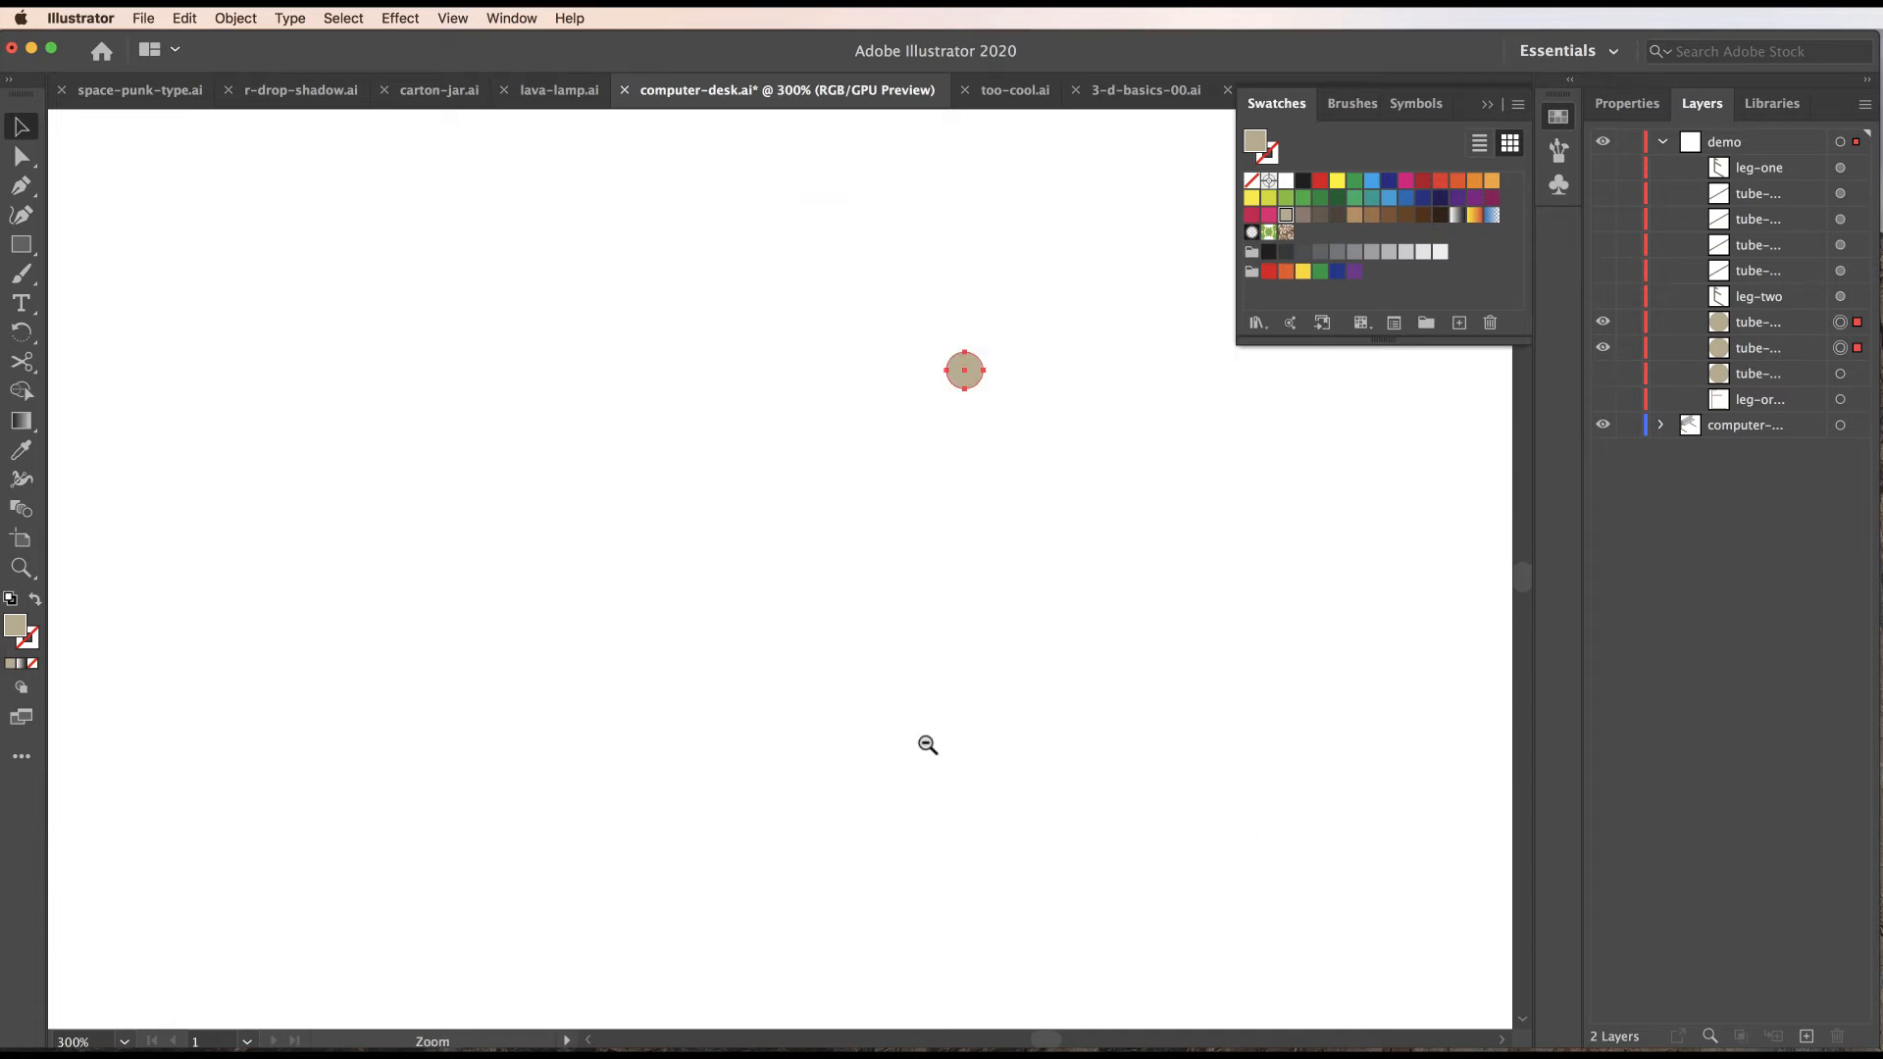
left_click(925, 740, "alt")
left_click(948, 610, "alt")
left_click(950, 612, "alt")
key("v")
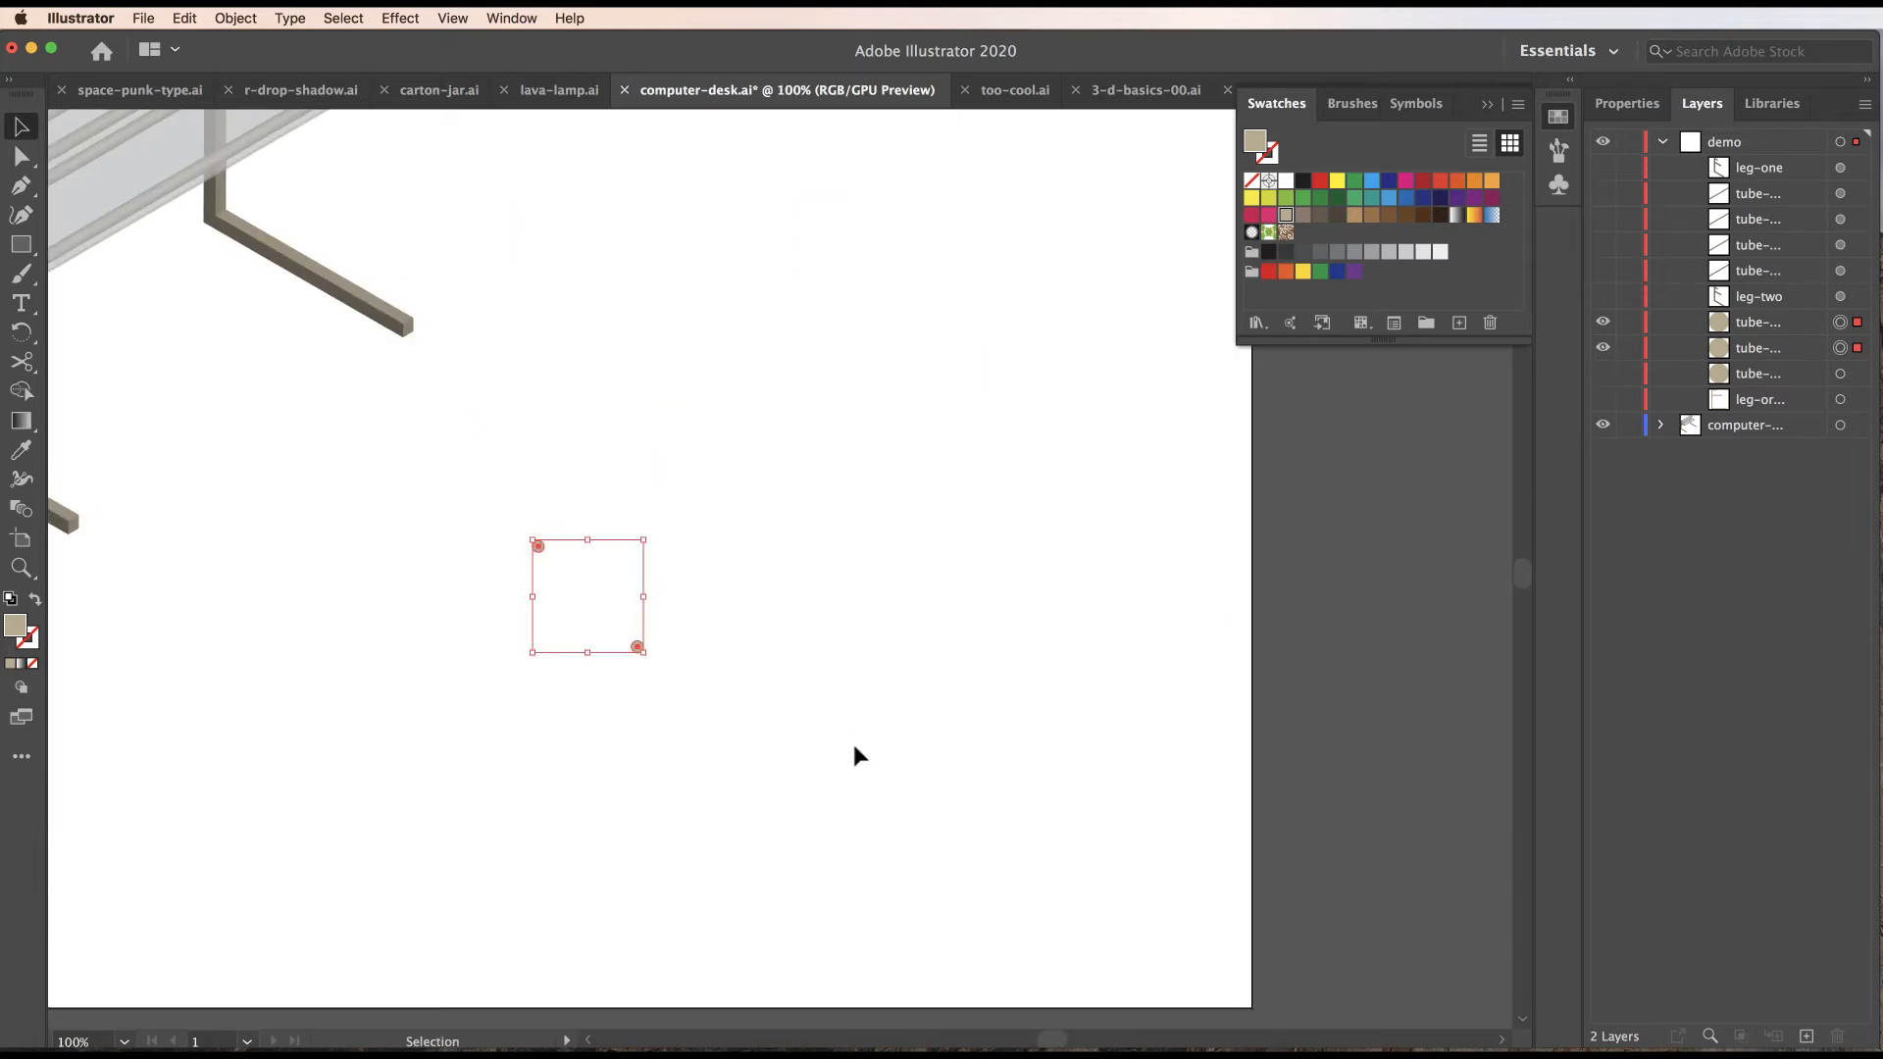
left_click(398, 22)
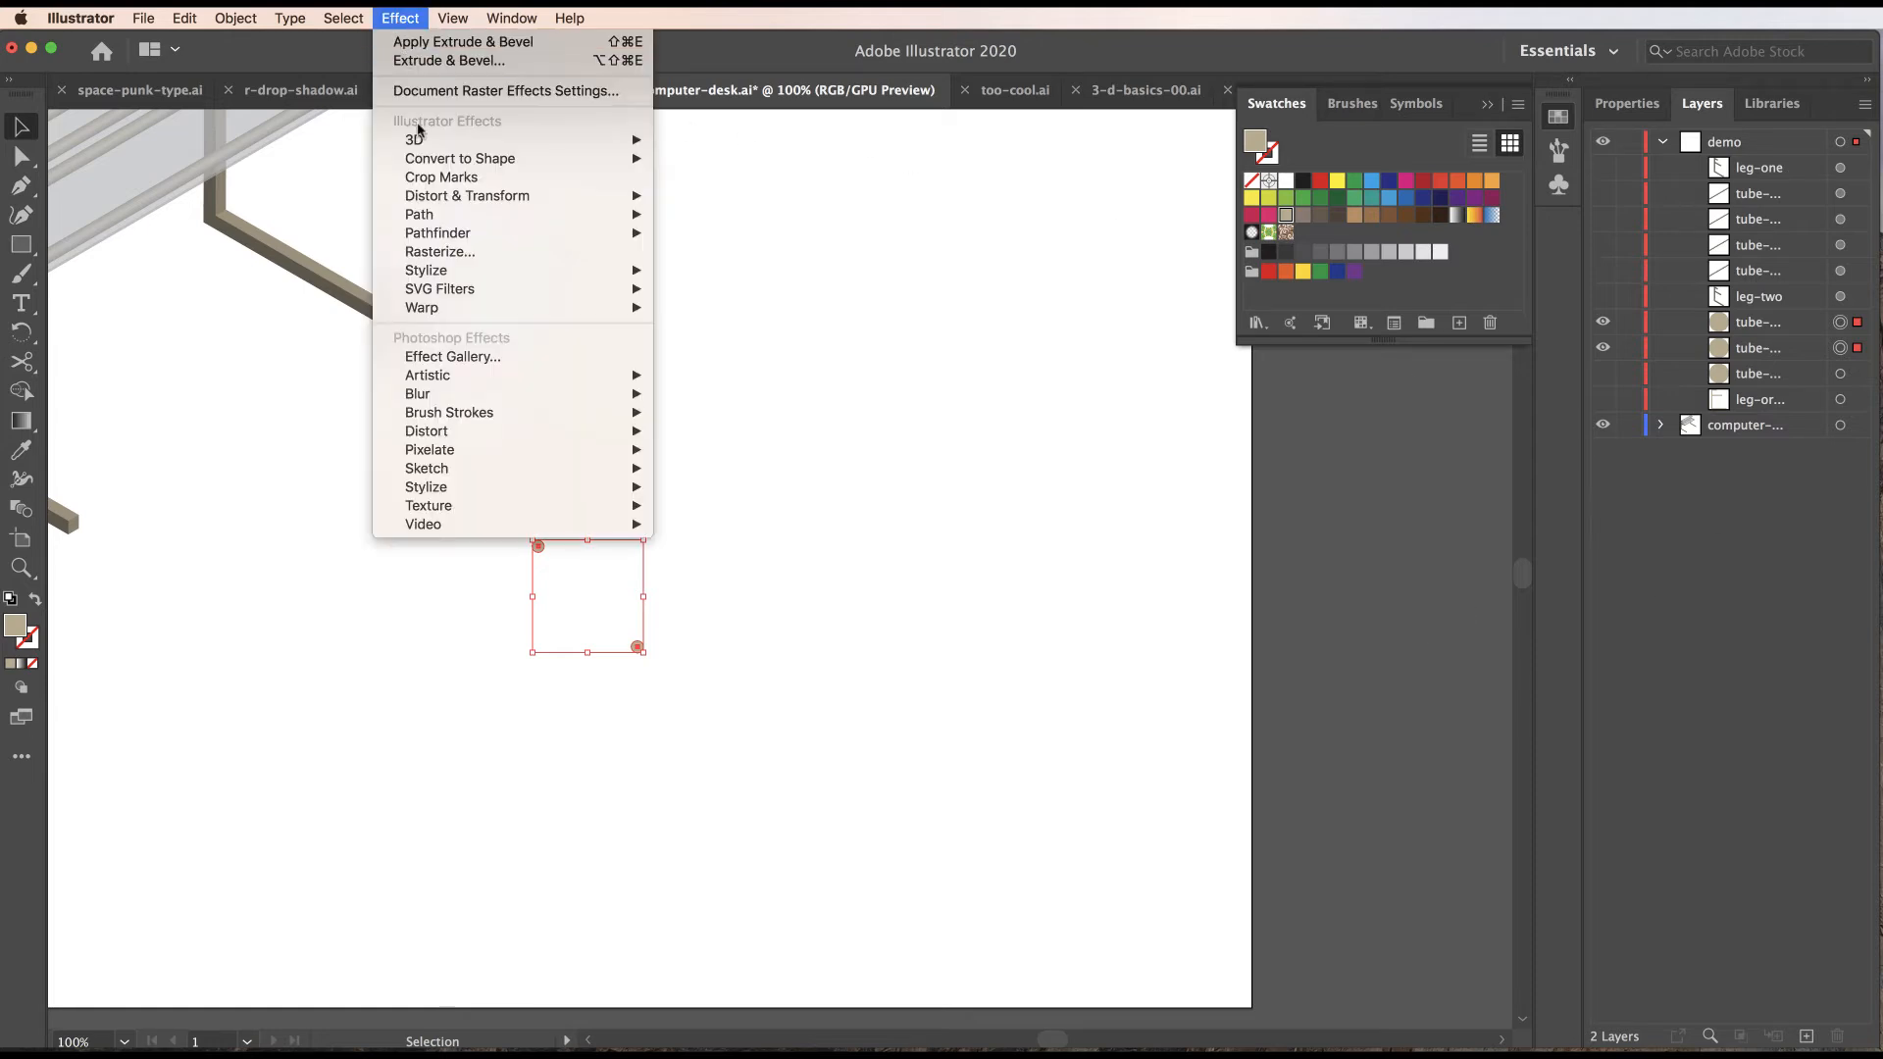
mouse_move(520, 143)
left_click(706, 146)
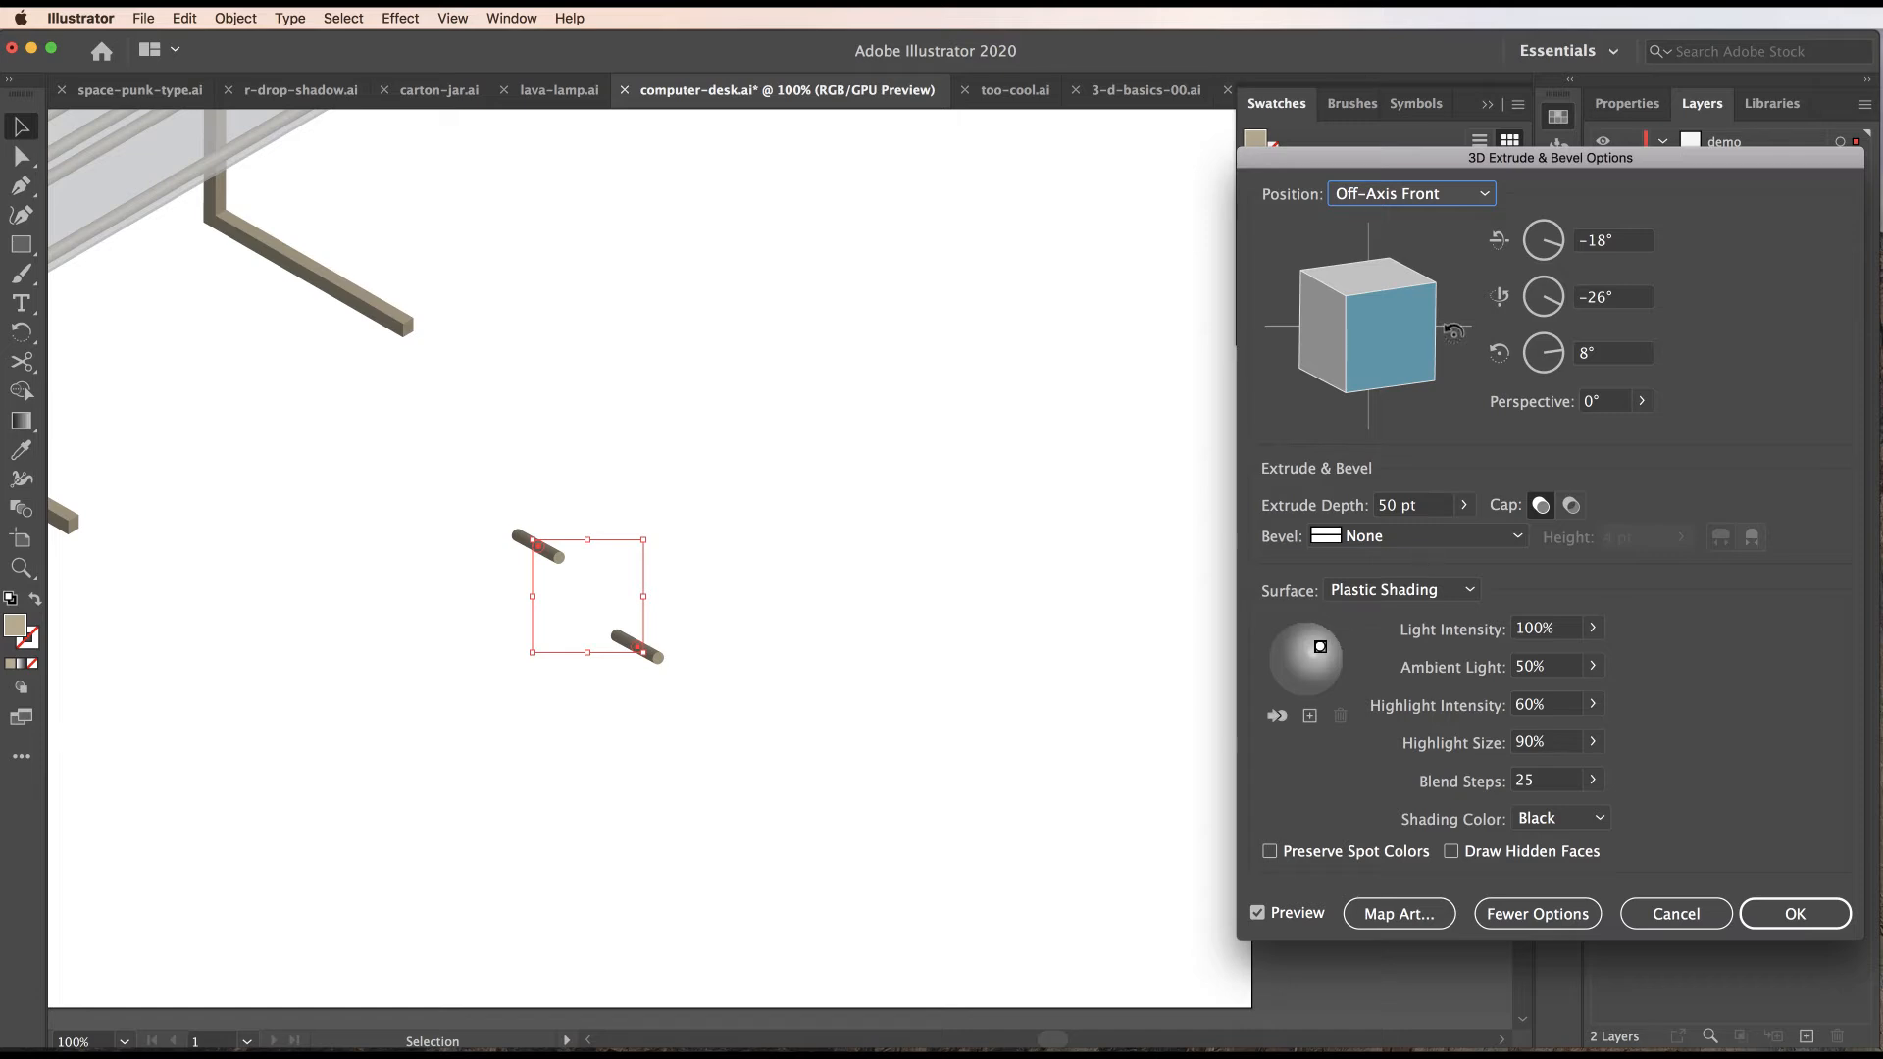
left_click(1413, 196)
left_click(1455, 427)
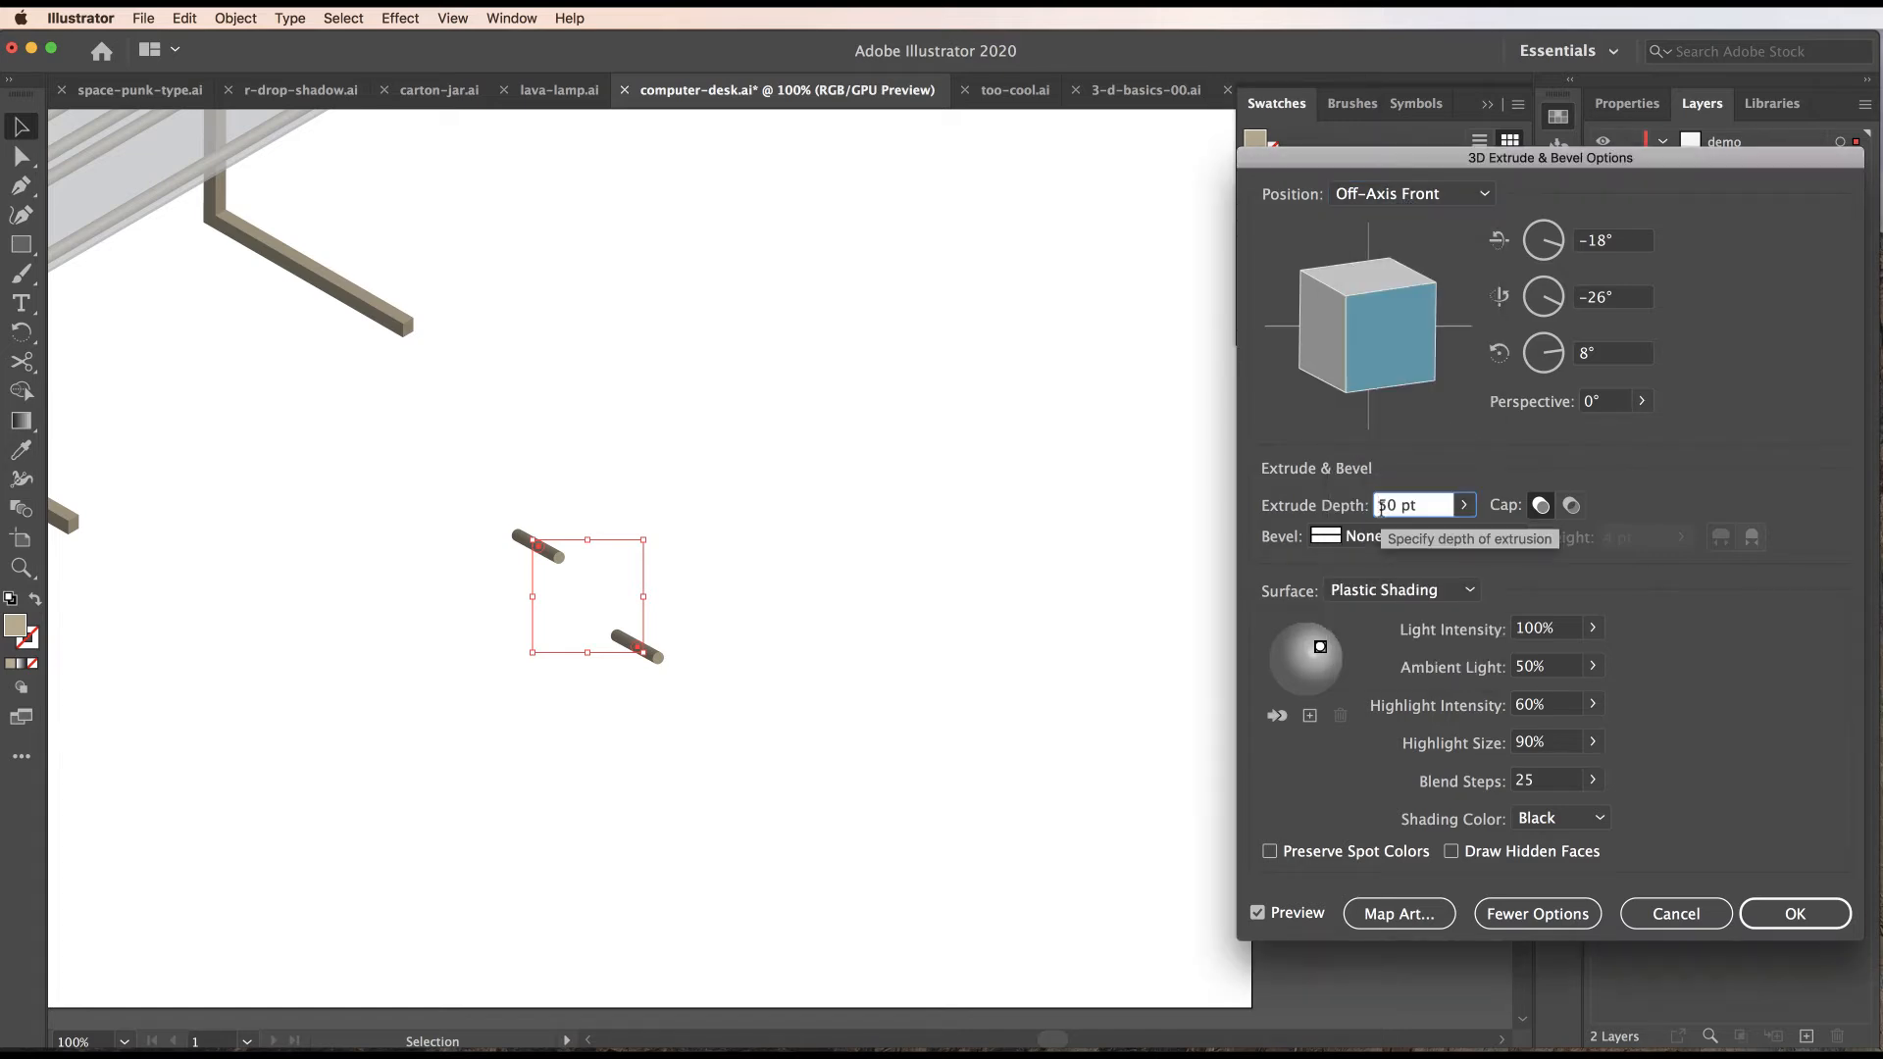
type("2")
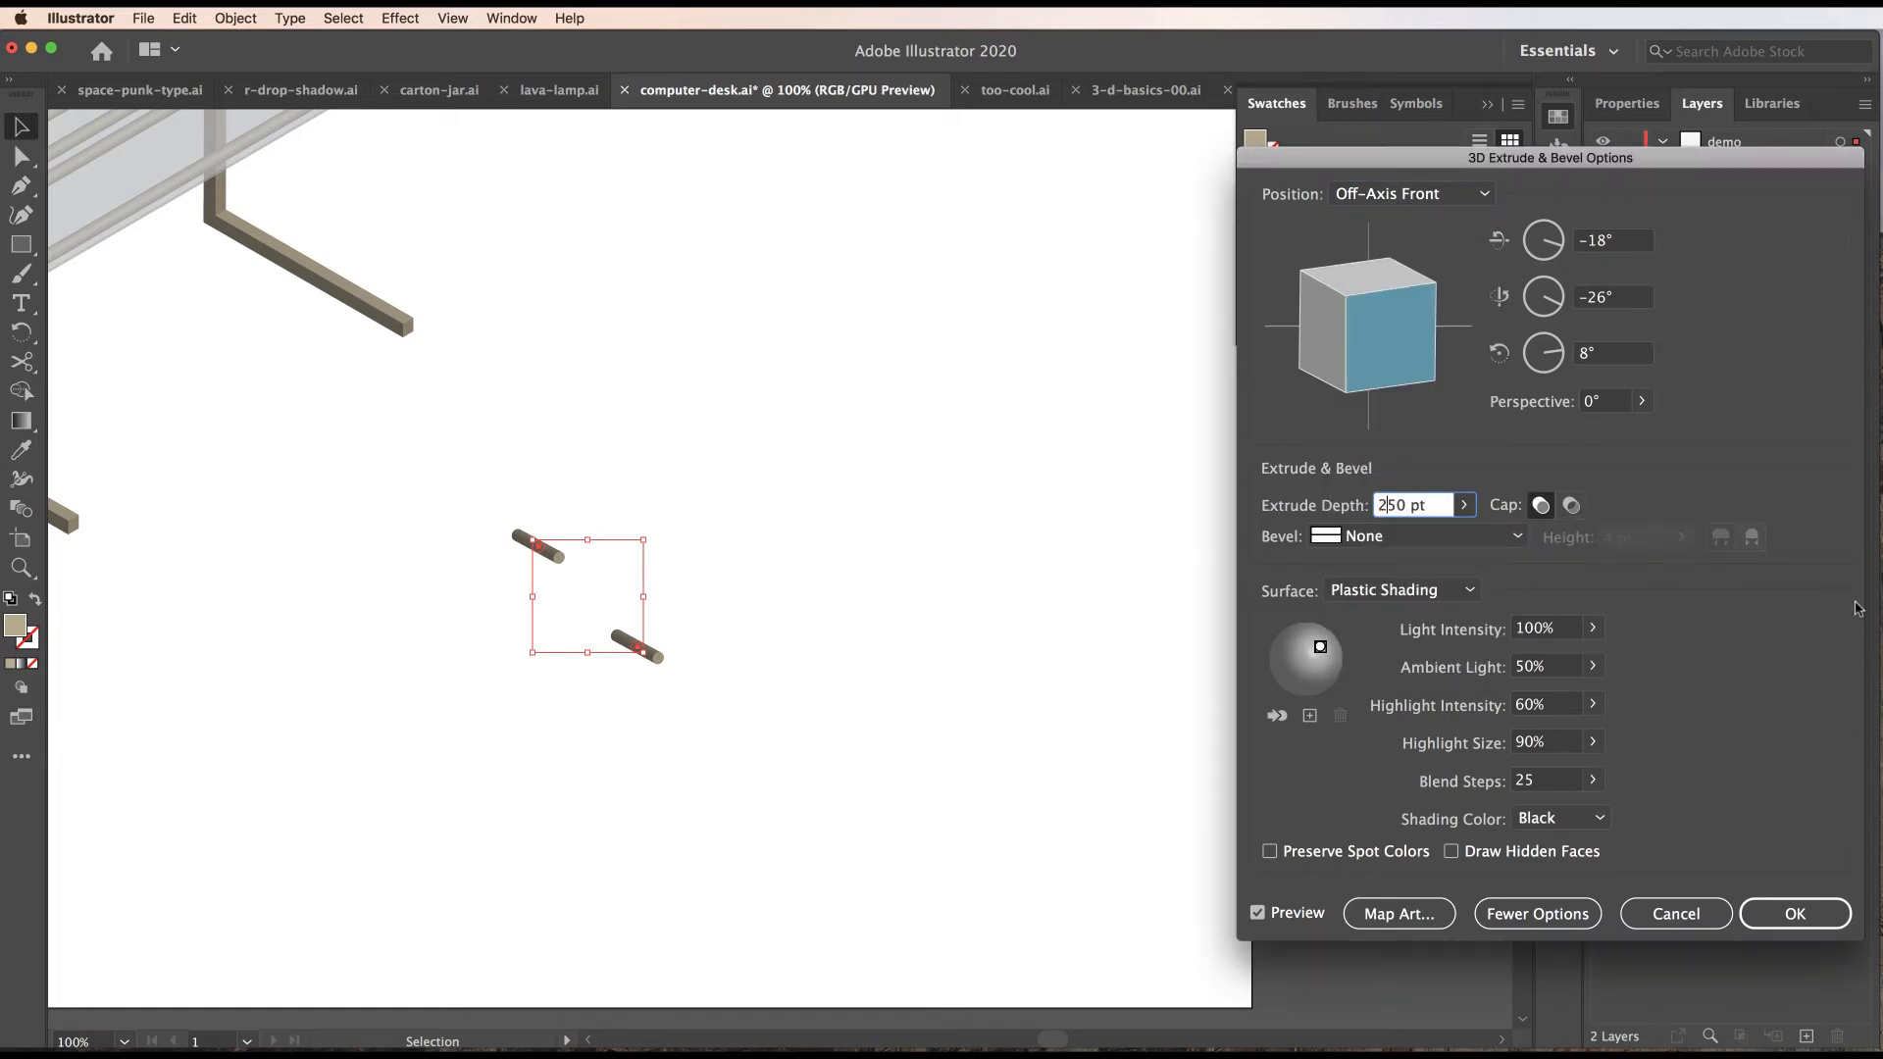
left_click(1413, 194)
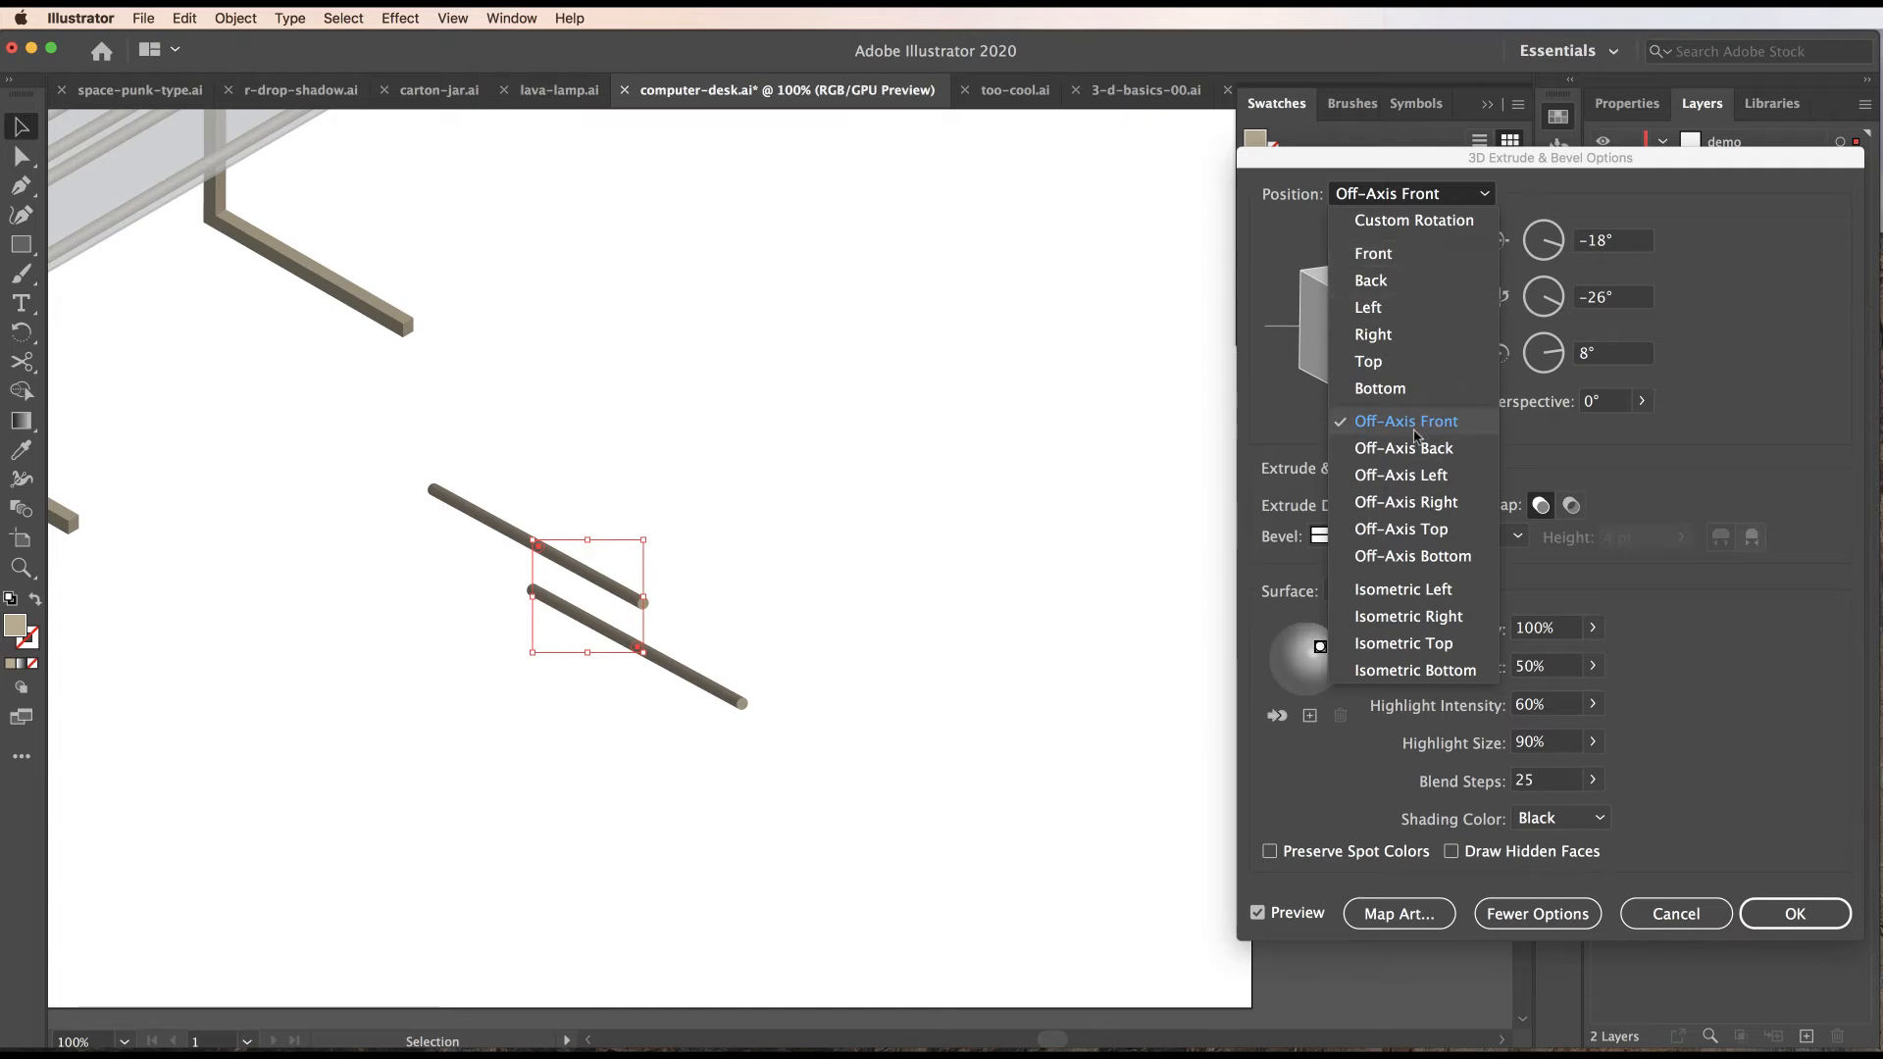
left_click(1428, 591)
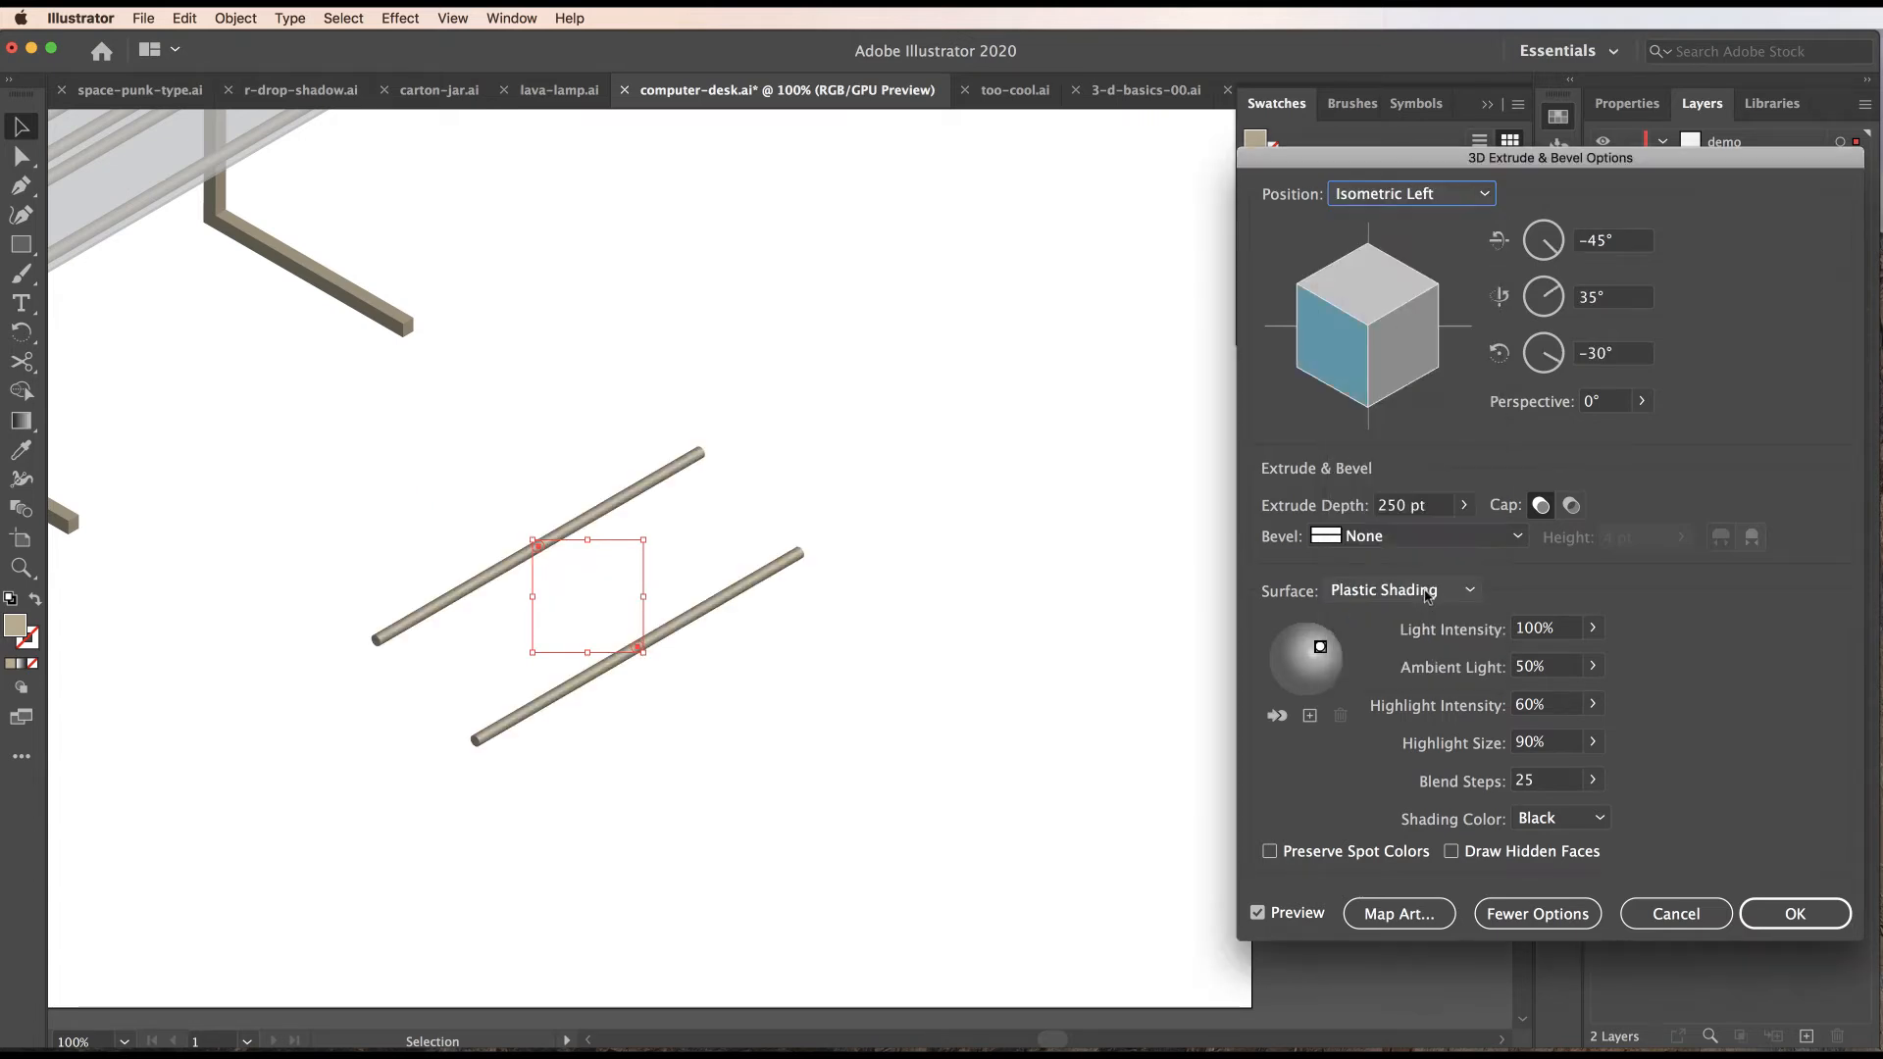
left_click(1809, 915)
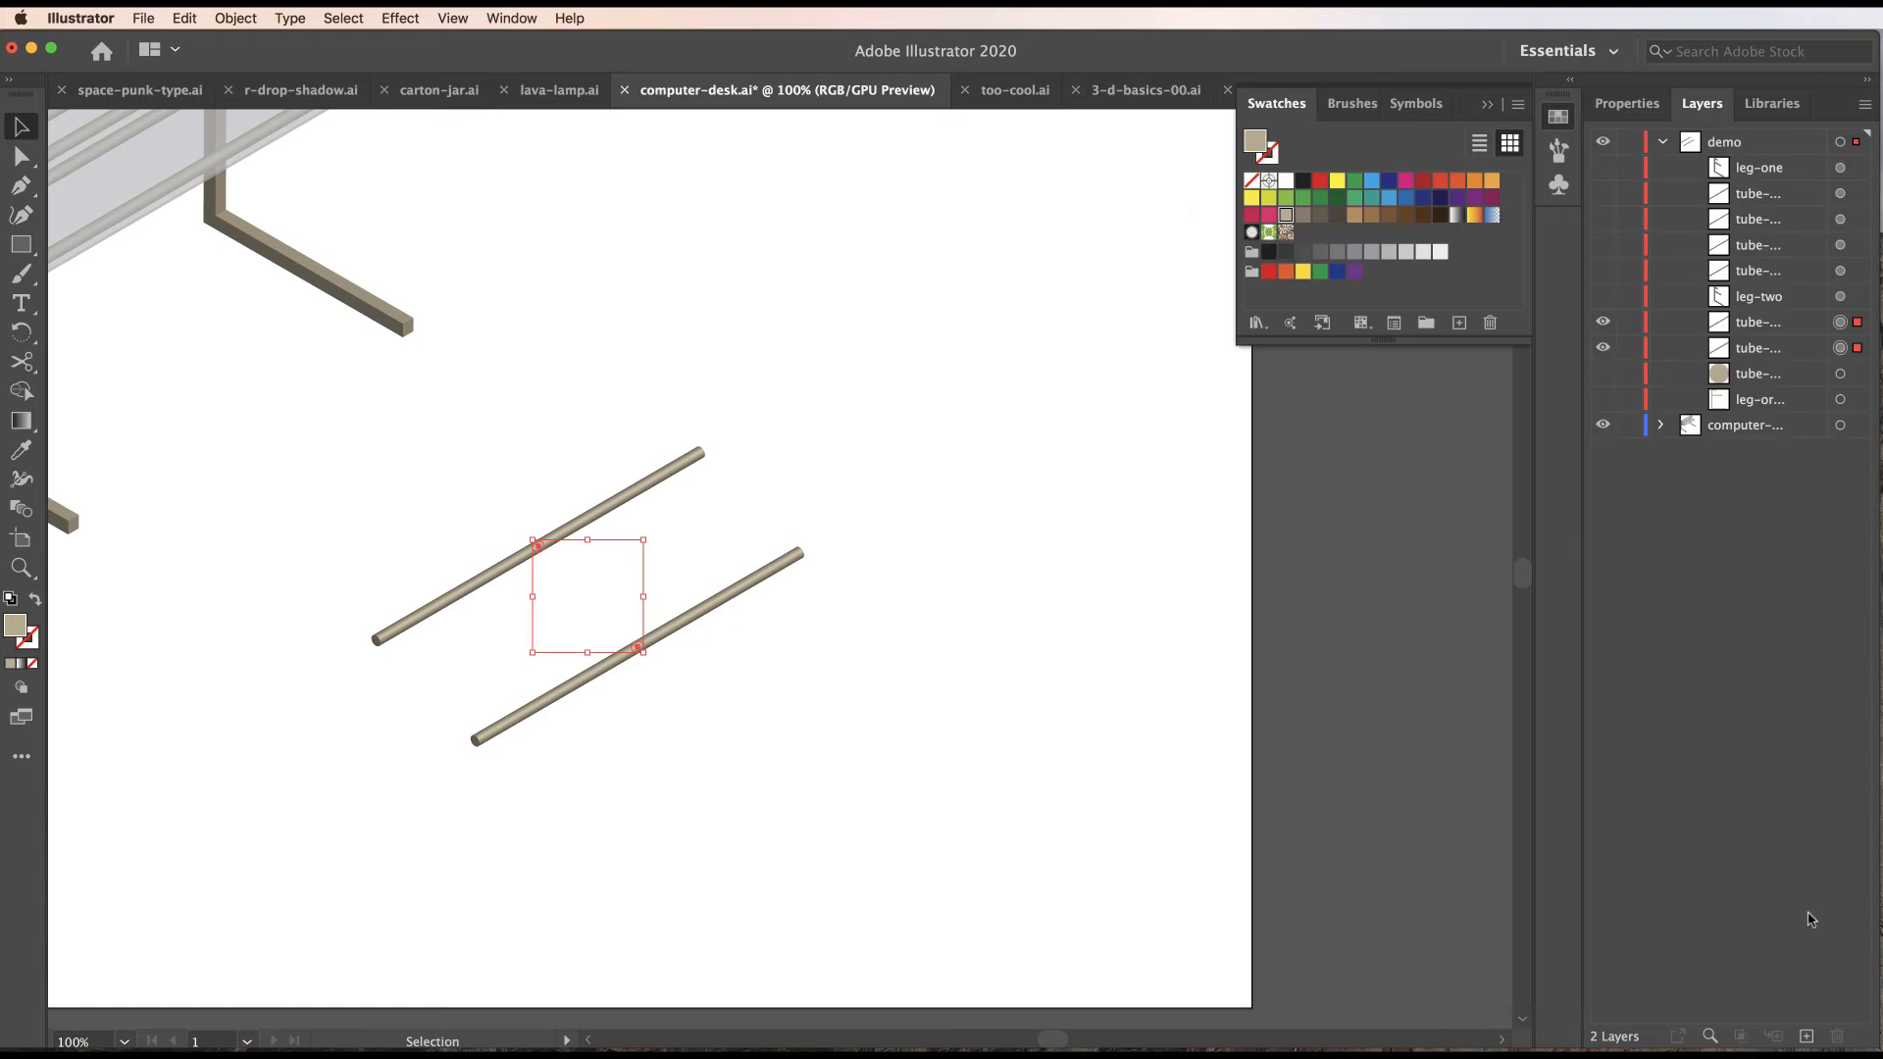
Show both extruded legs and the four original tubes, and place the first new tube above leg-two in the stacking order.
left_click(1602, 171)
left_click_drag(1605, 179, 1604, 297)
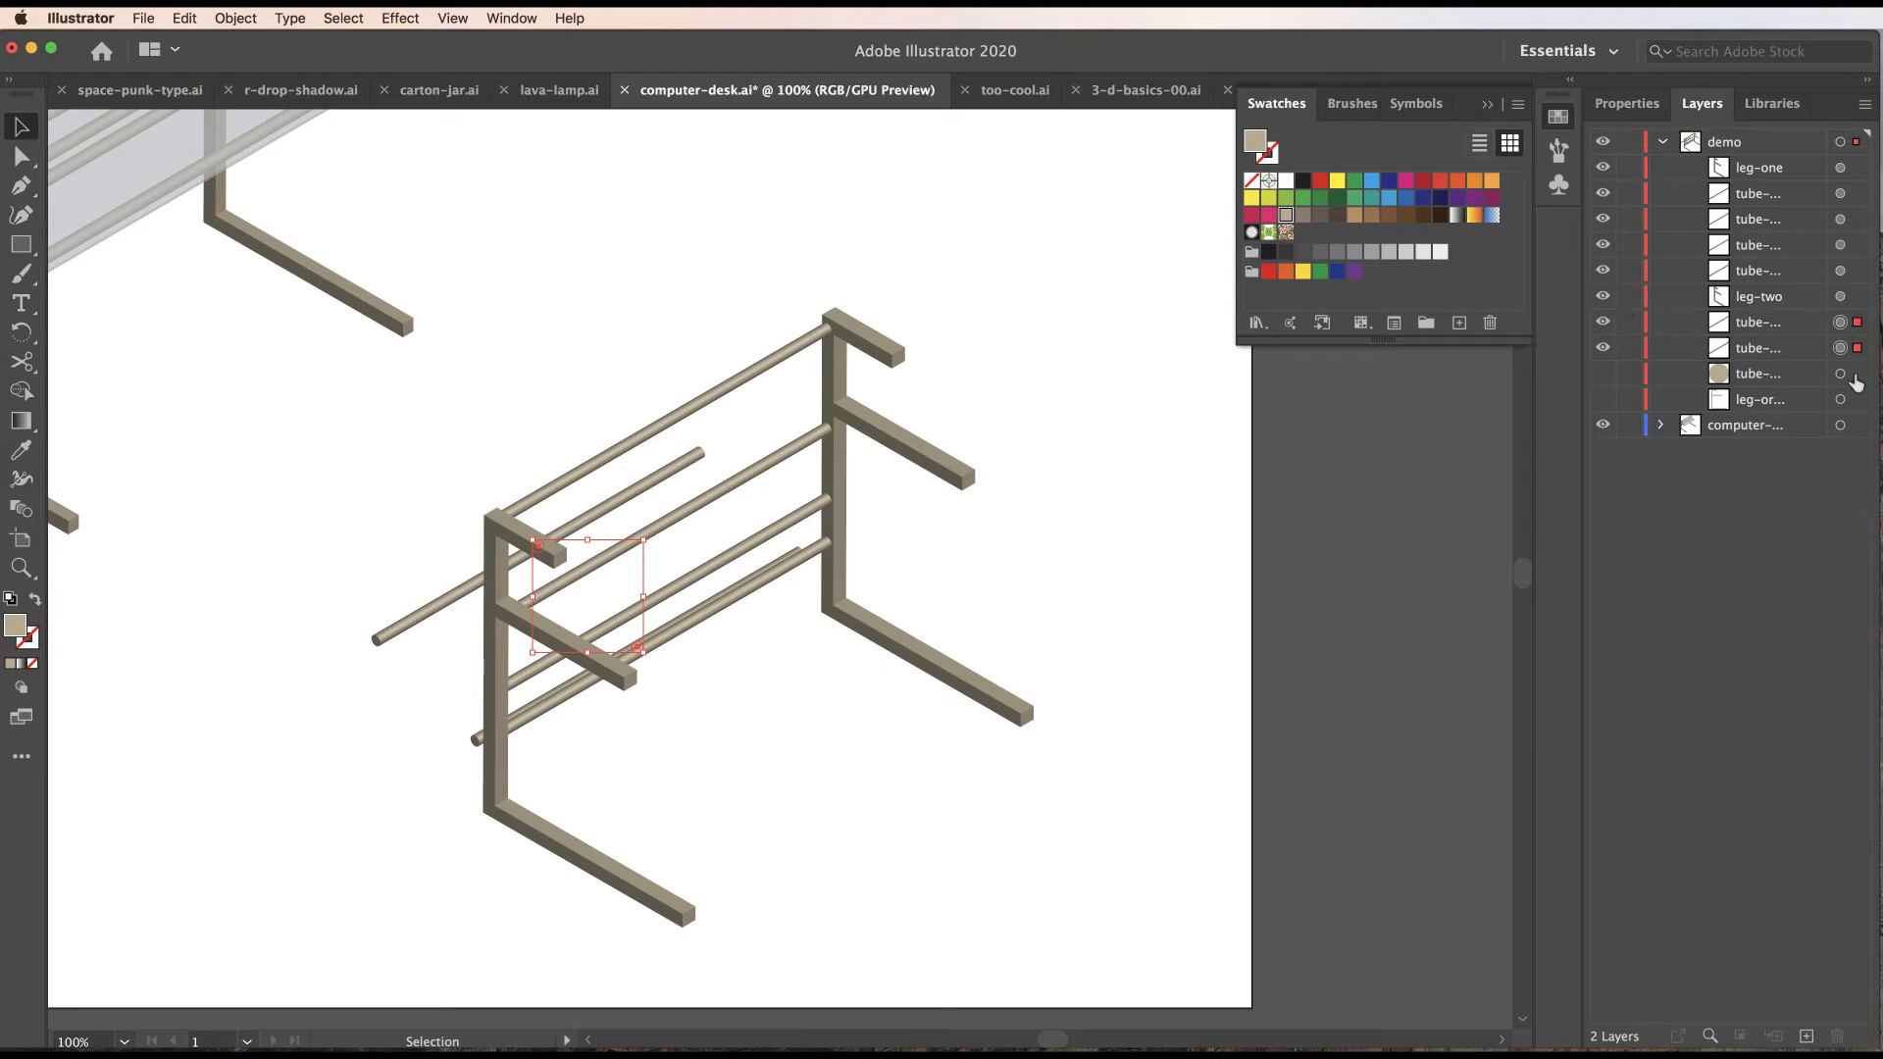
left_click(1748, 328)
left_click_drag(1748, 328, 1747, 287)
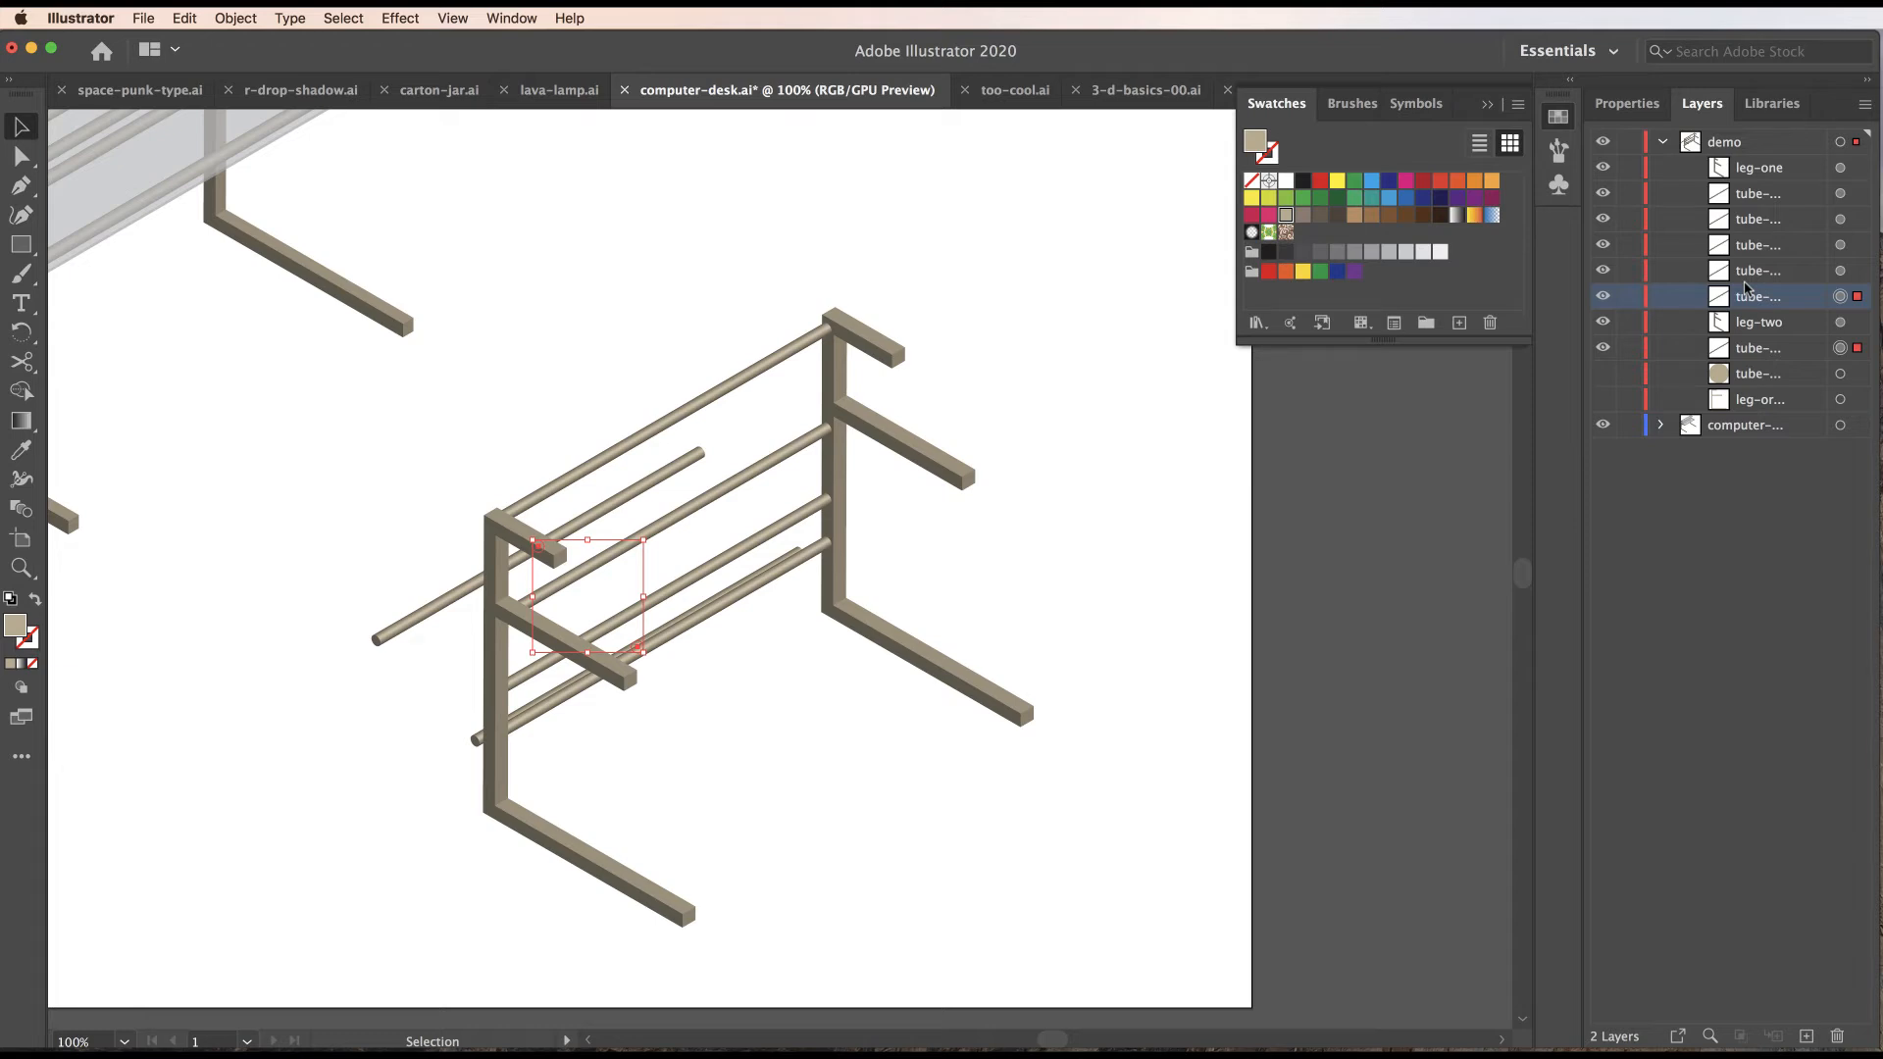
Move both new tubes together to the right and up until the upper one spans the outer ends of the two top arms.
key("shift+Right")
key("shift+Right")
key("shift+Right")
key("shift+Right")
key("shift+Right")
key("shift+Right")
key("shift+Right")
key("shift+Right")
key("shift+Right")
key("shift+Right")
key("shift+Right")
key("shift+Right")
key("shift+Right")
key("shift+Right")
key("shift+Right")
key("shift+Right")
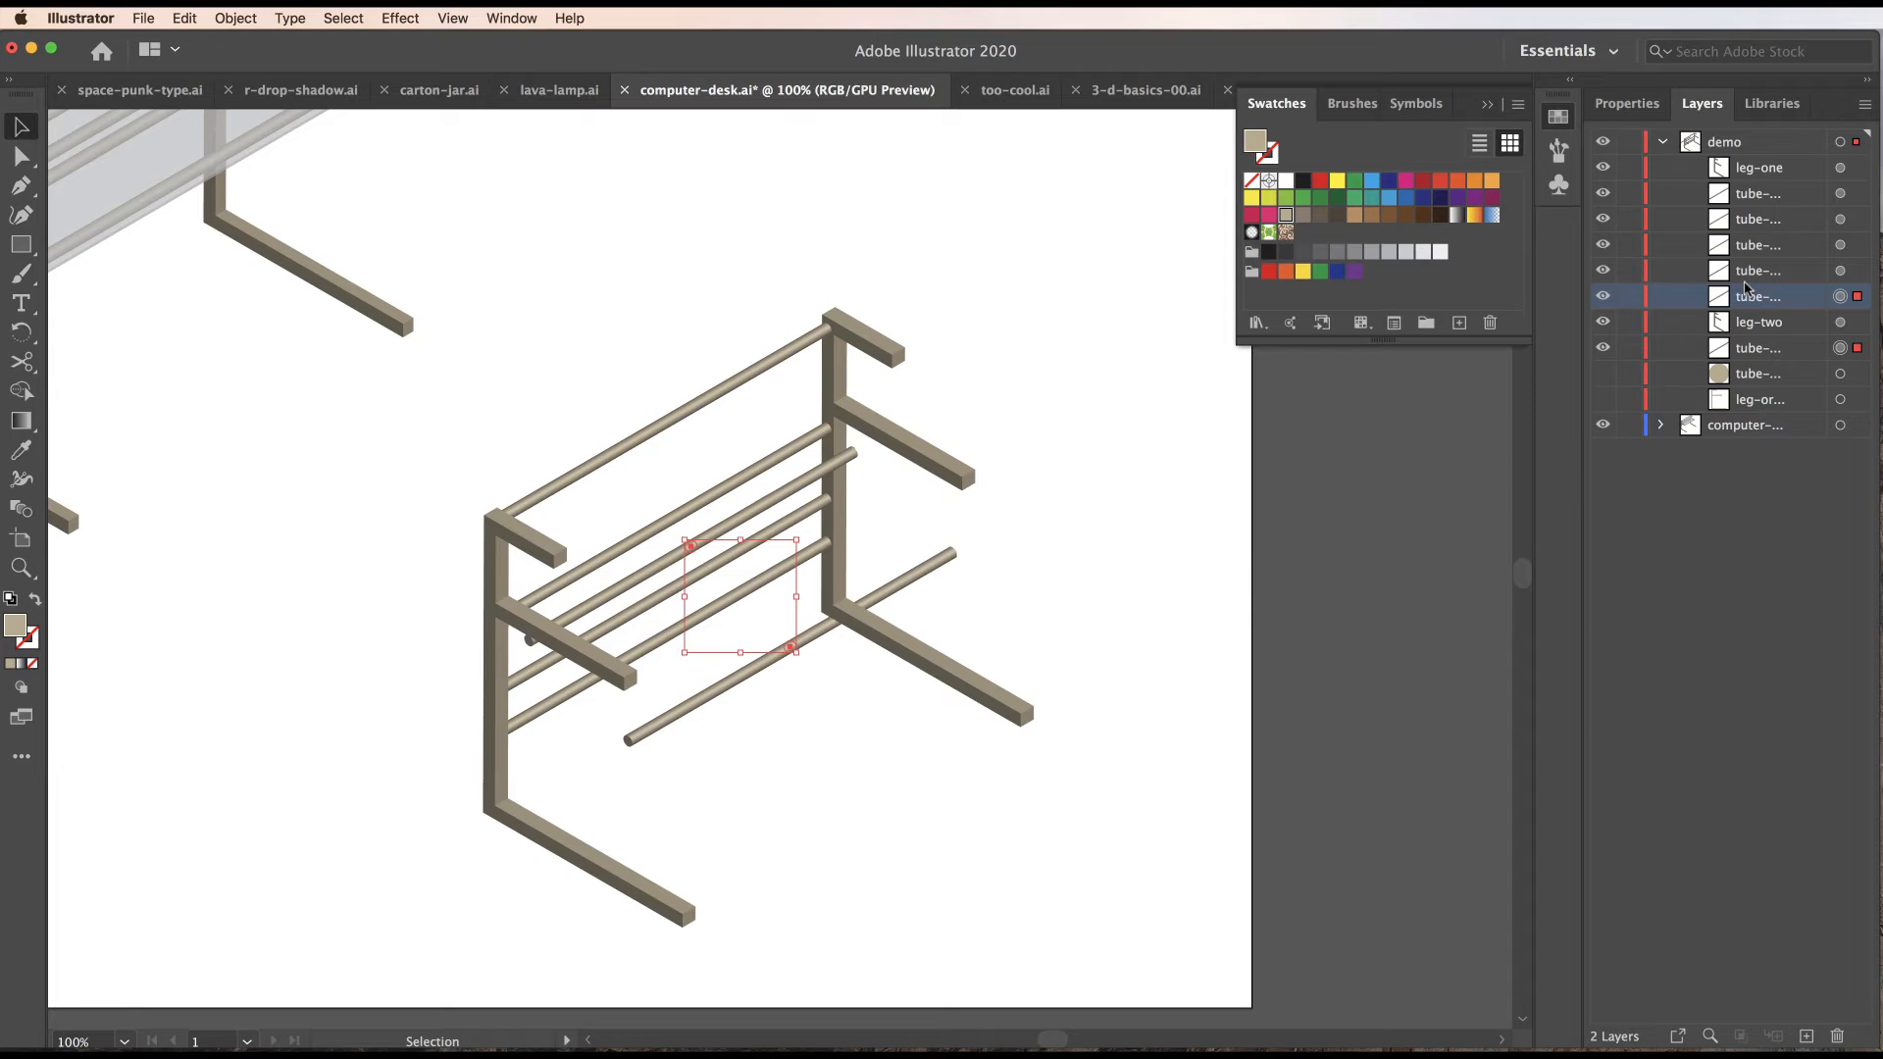
key("shift+Up")
key("shift+Up")
key("shift+Up")
key("shift+Up")
key("shift+Up")
key("shift+Up")
key("shift+Up")
key("shift+Up")
key("shift+Up")
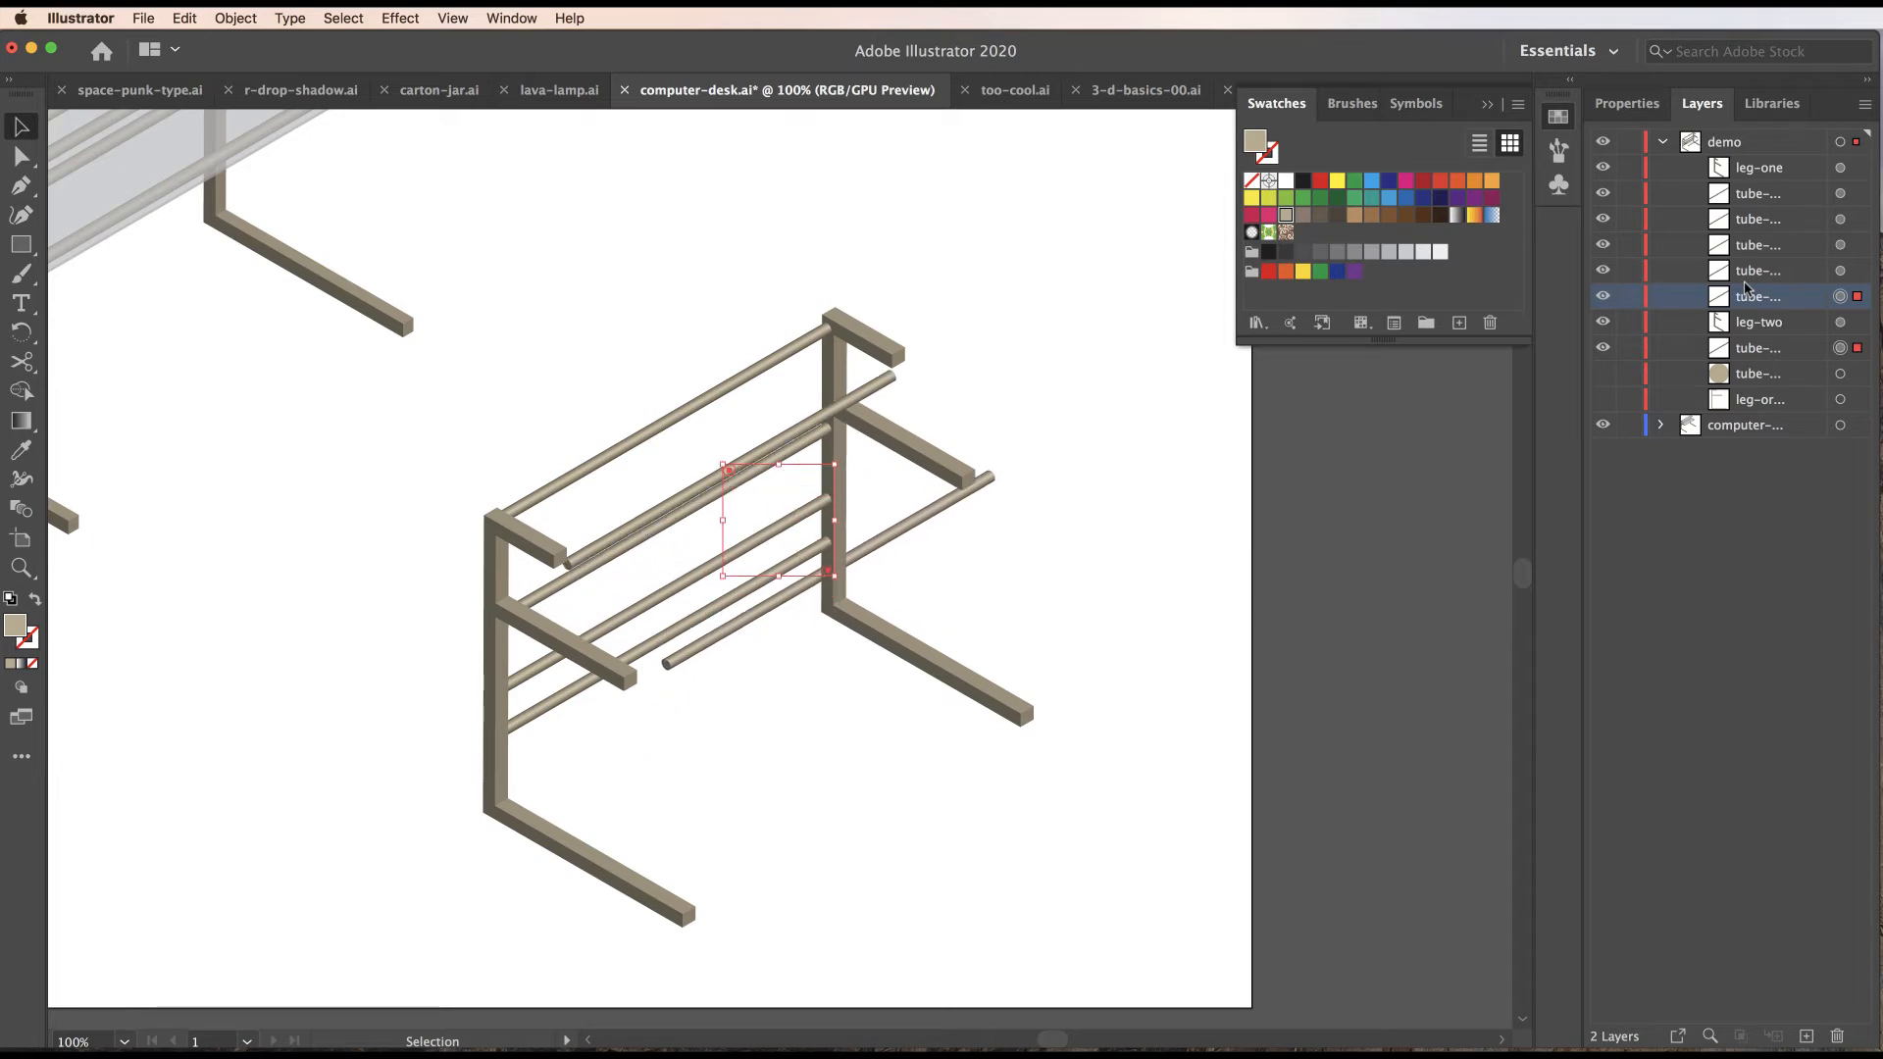
key("Up")
key("Up")
key("Up")
key("Up")
key("Up")
key("Up")
key("Up")
key("Up")
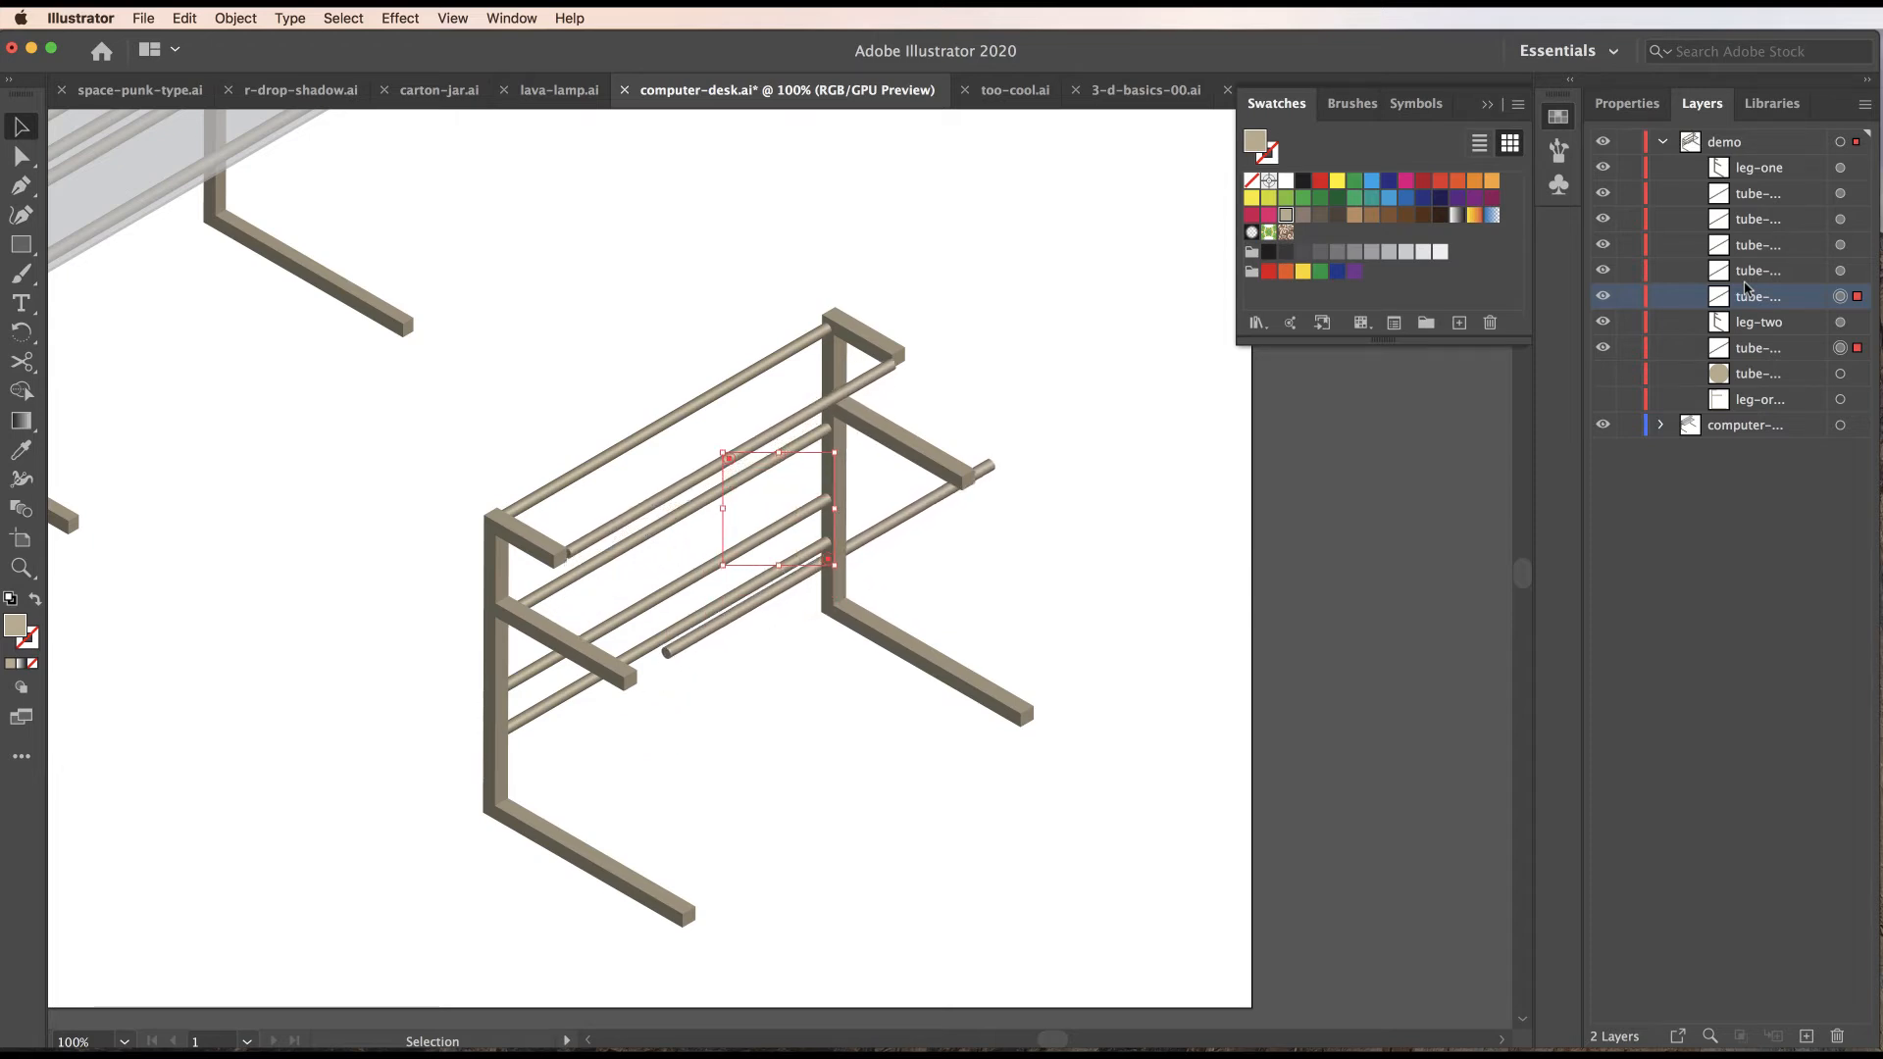
key("Left")
key("Left")
key("Left")
key("Left")
key("Left")
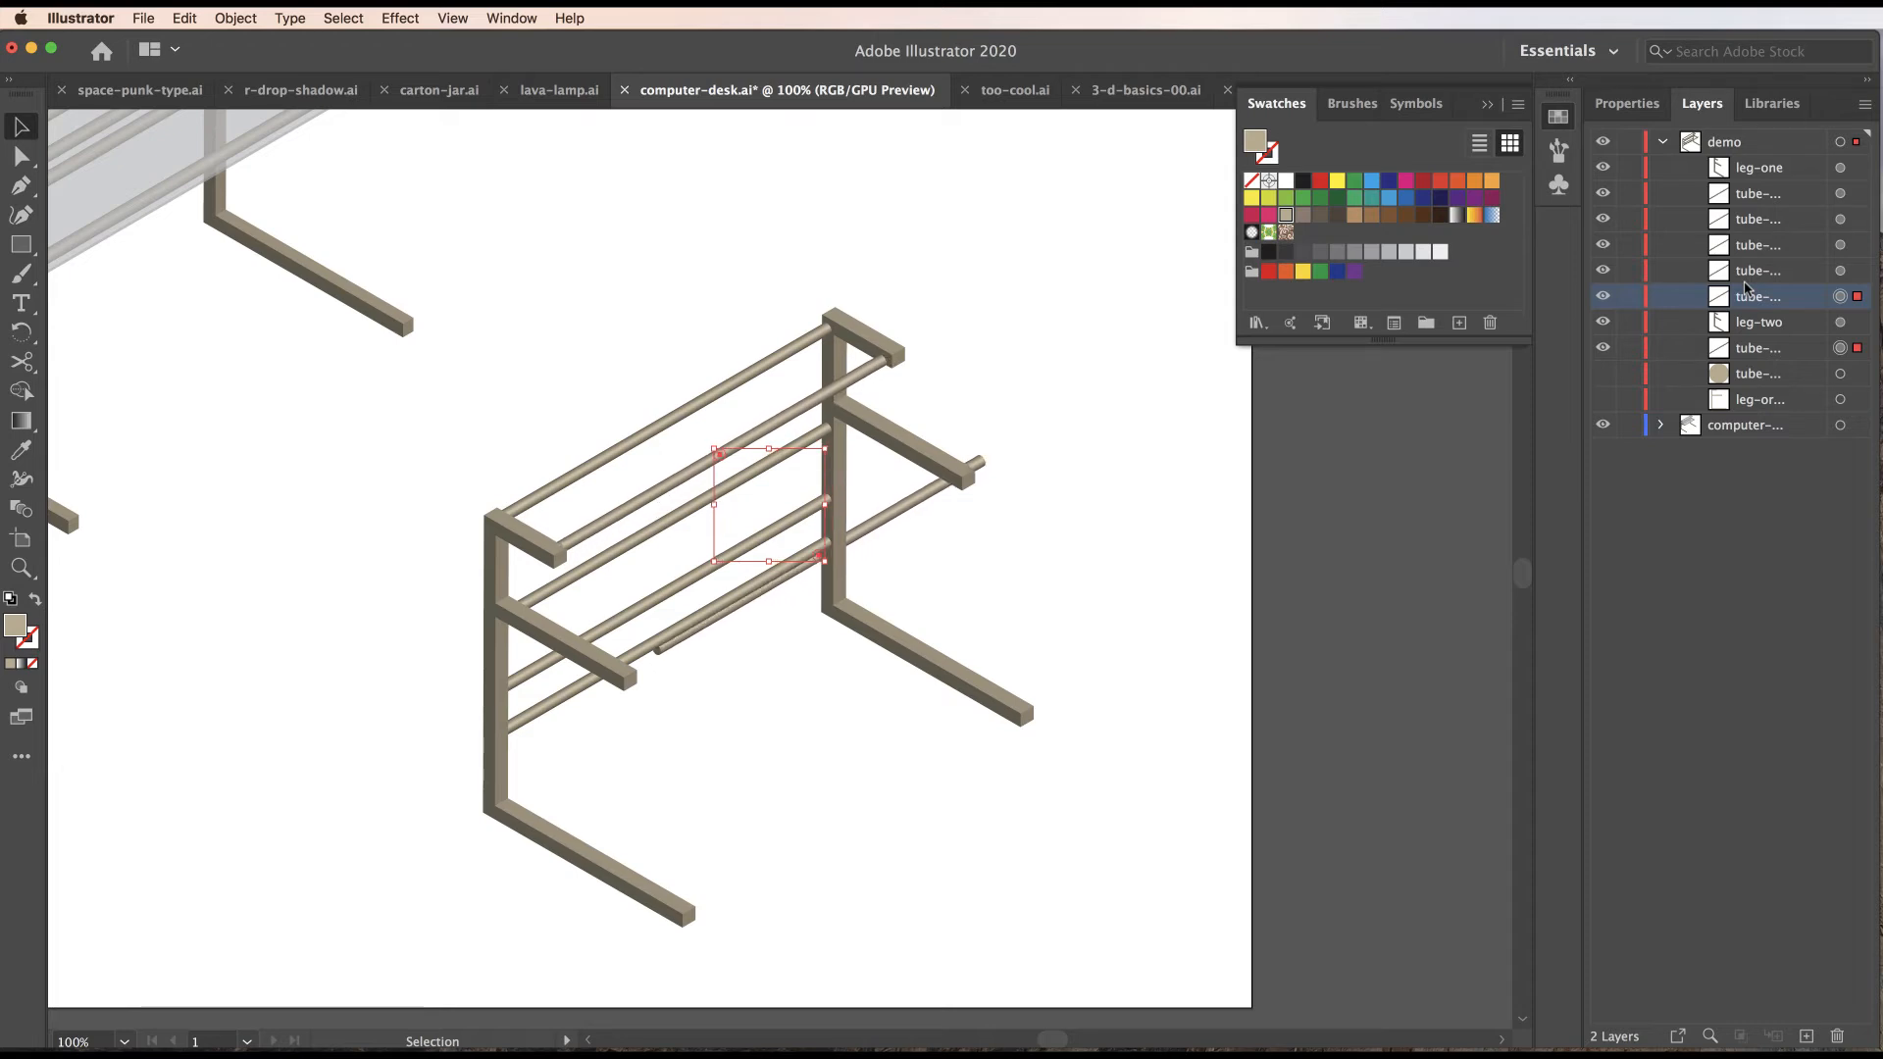
key("Right")
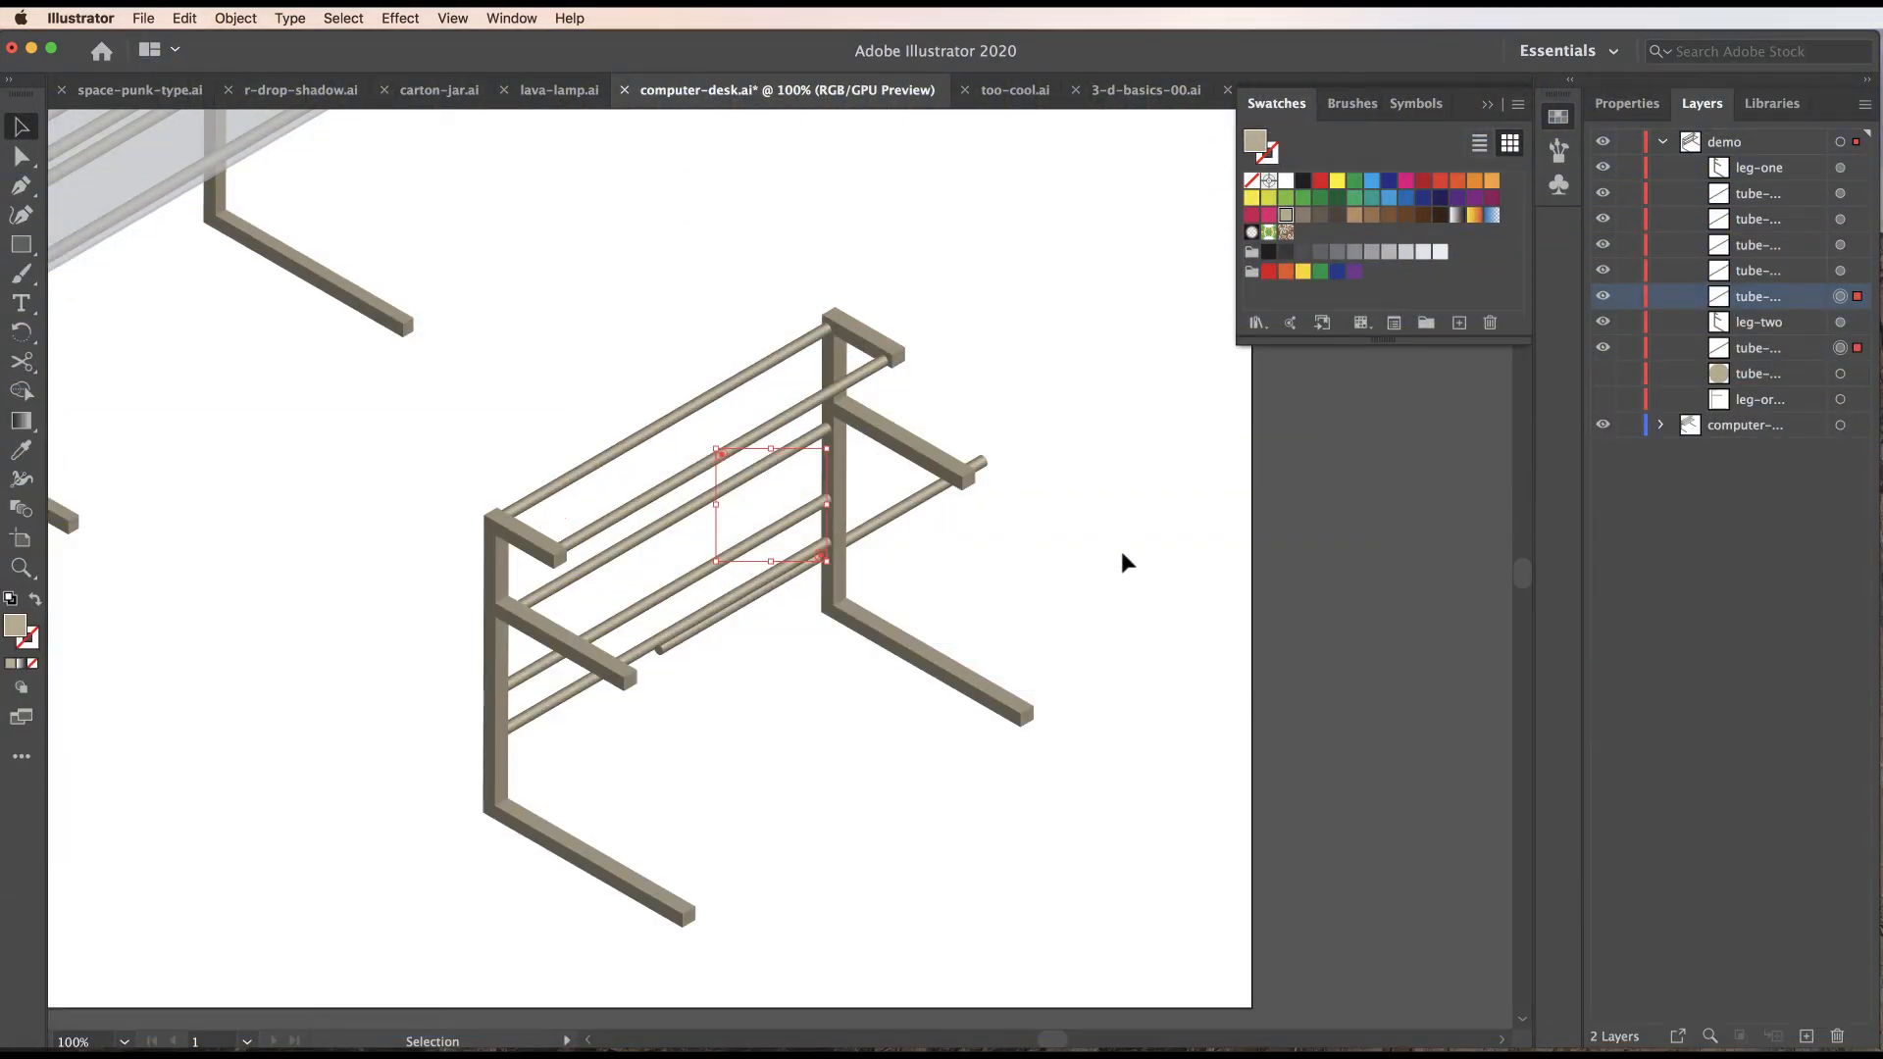
Place the remaining new tube above leg-two in the stacking order and fit it between the outer ends of the two middle arms.
left_click(1121, 551)
left_click_drag(916, 502, 904, 570)
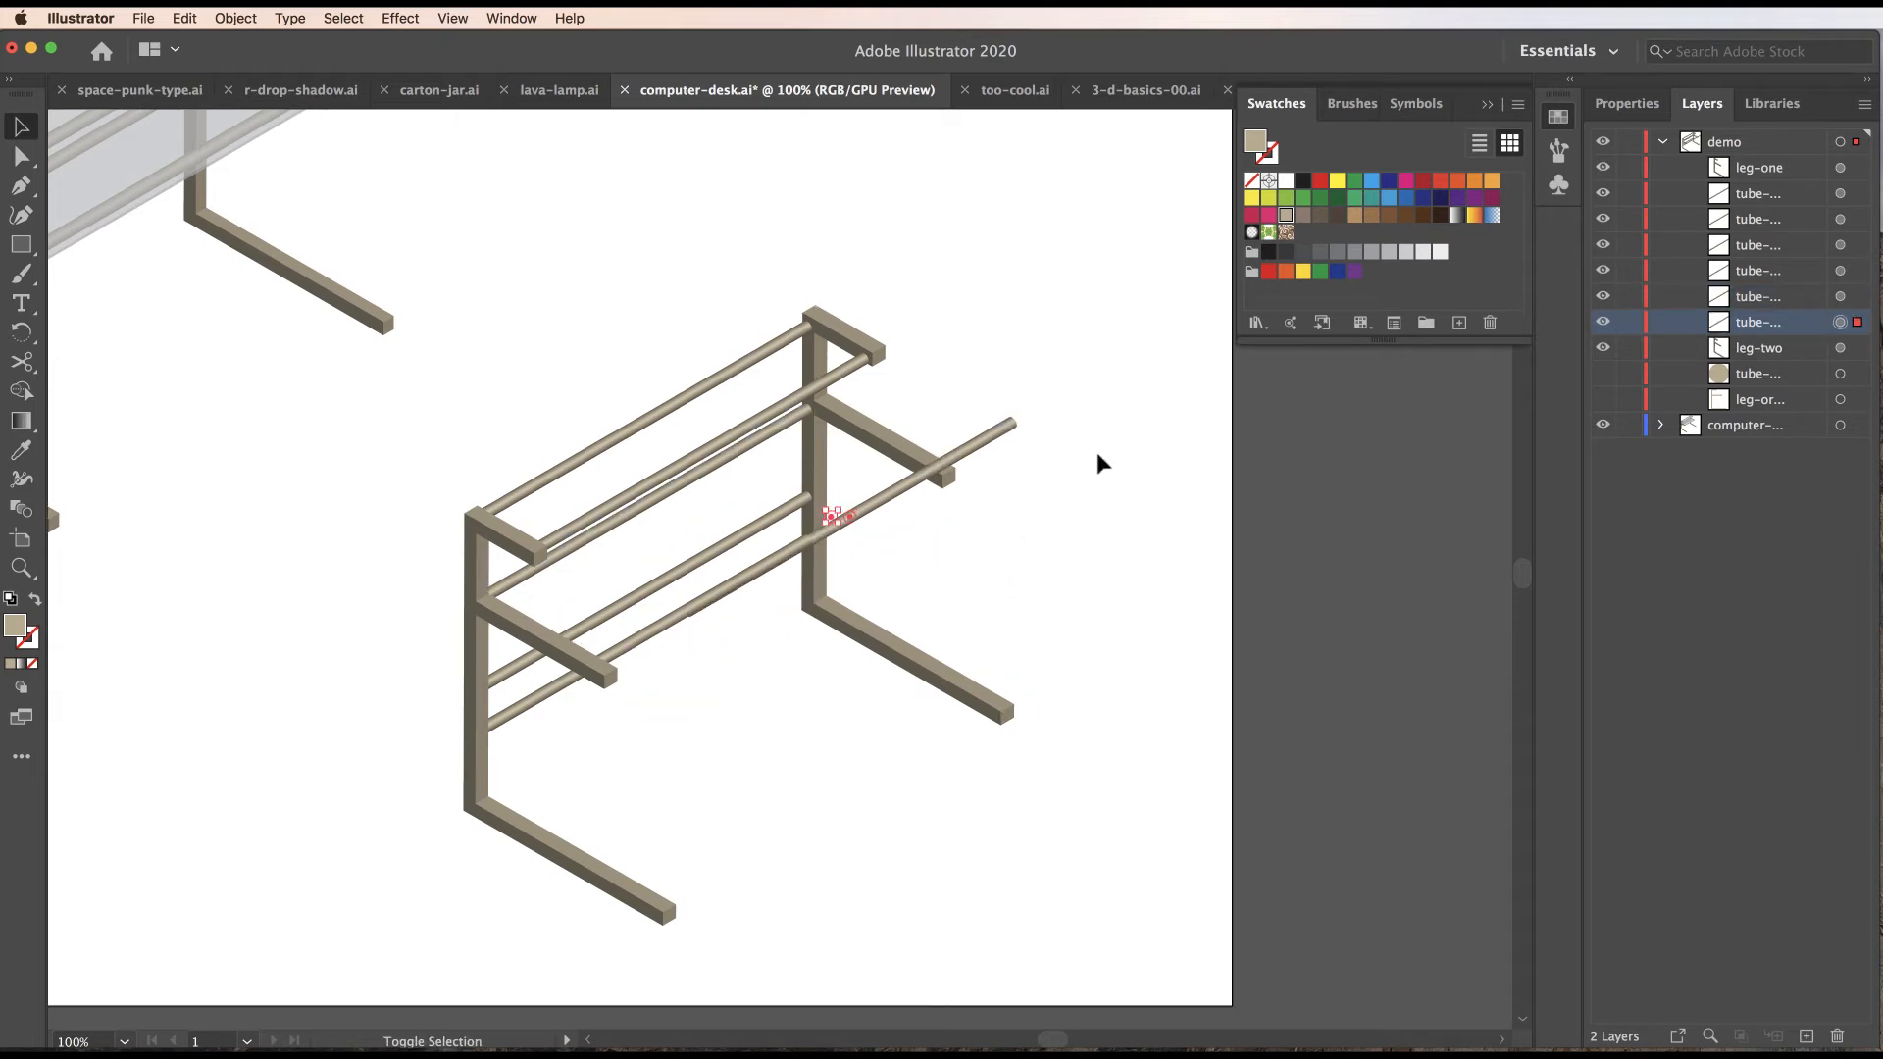
key("shift+Left")
key("shift+Down")
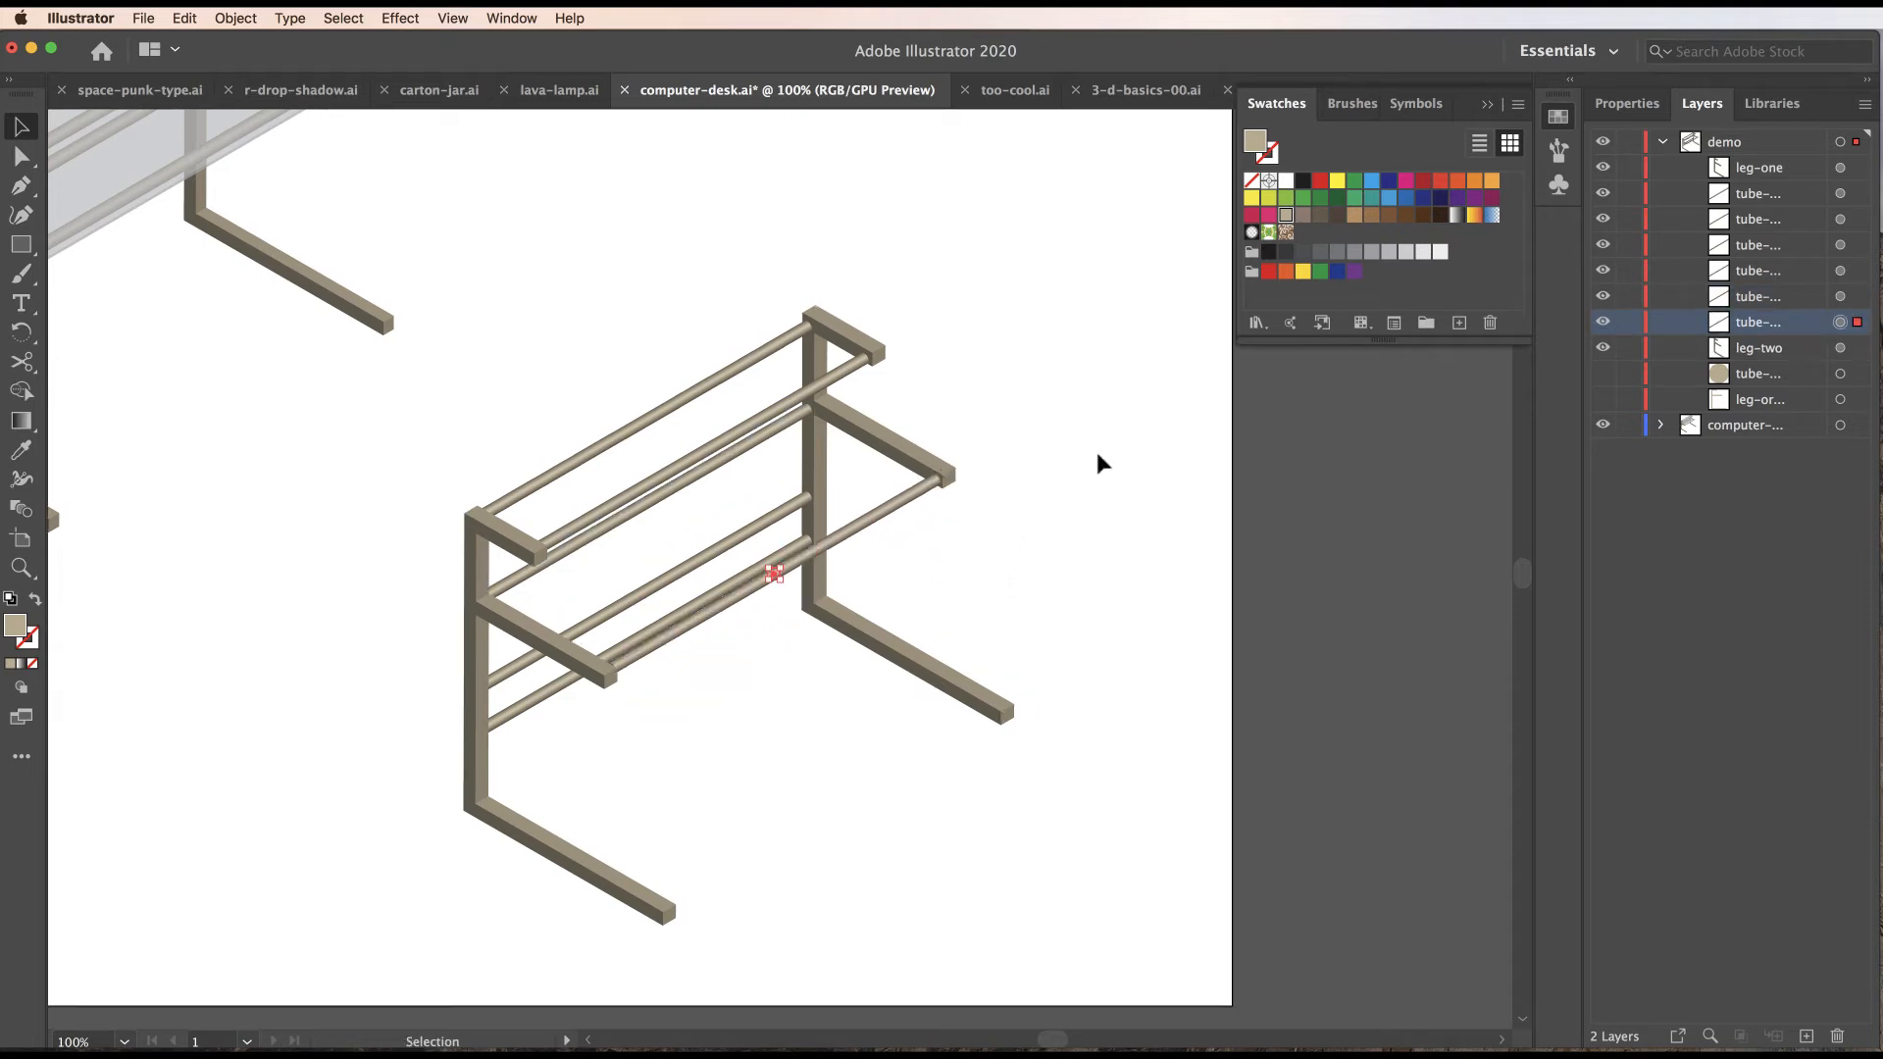
Nudge the tube at the outer ends of the middle arms slightly to the left.
key("super+shift+a")
left_click(853, 769, "super")
left_click_drag(859, 598, 905, 751)
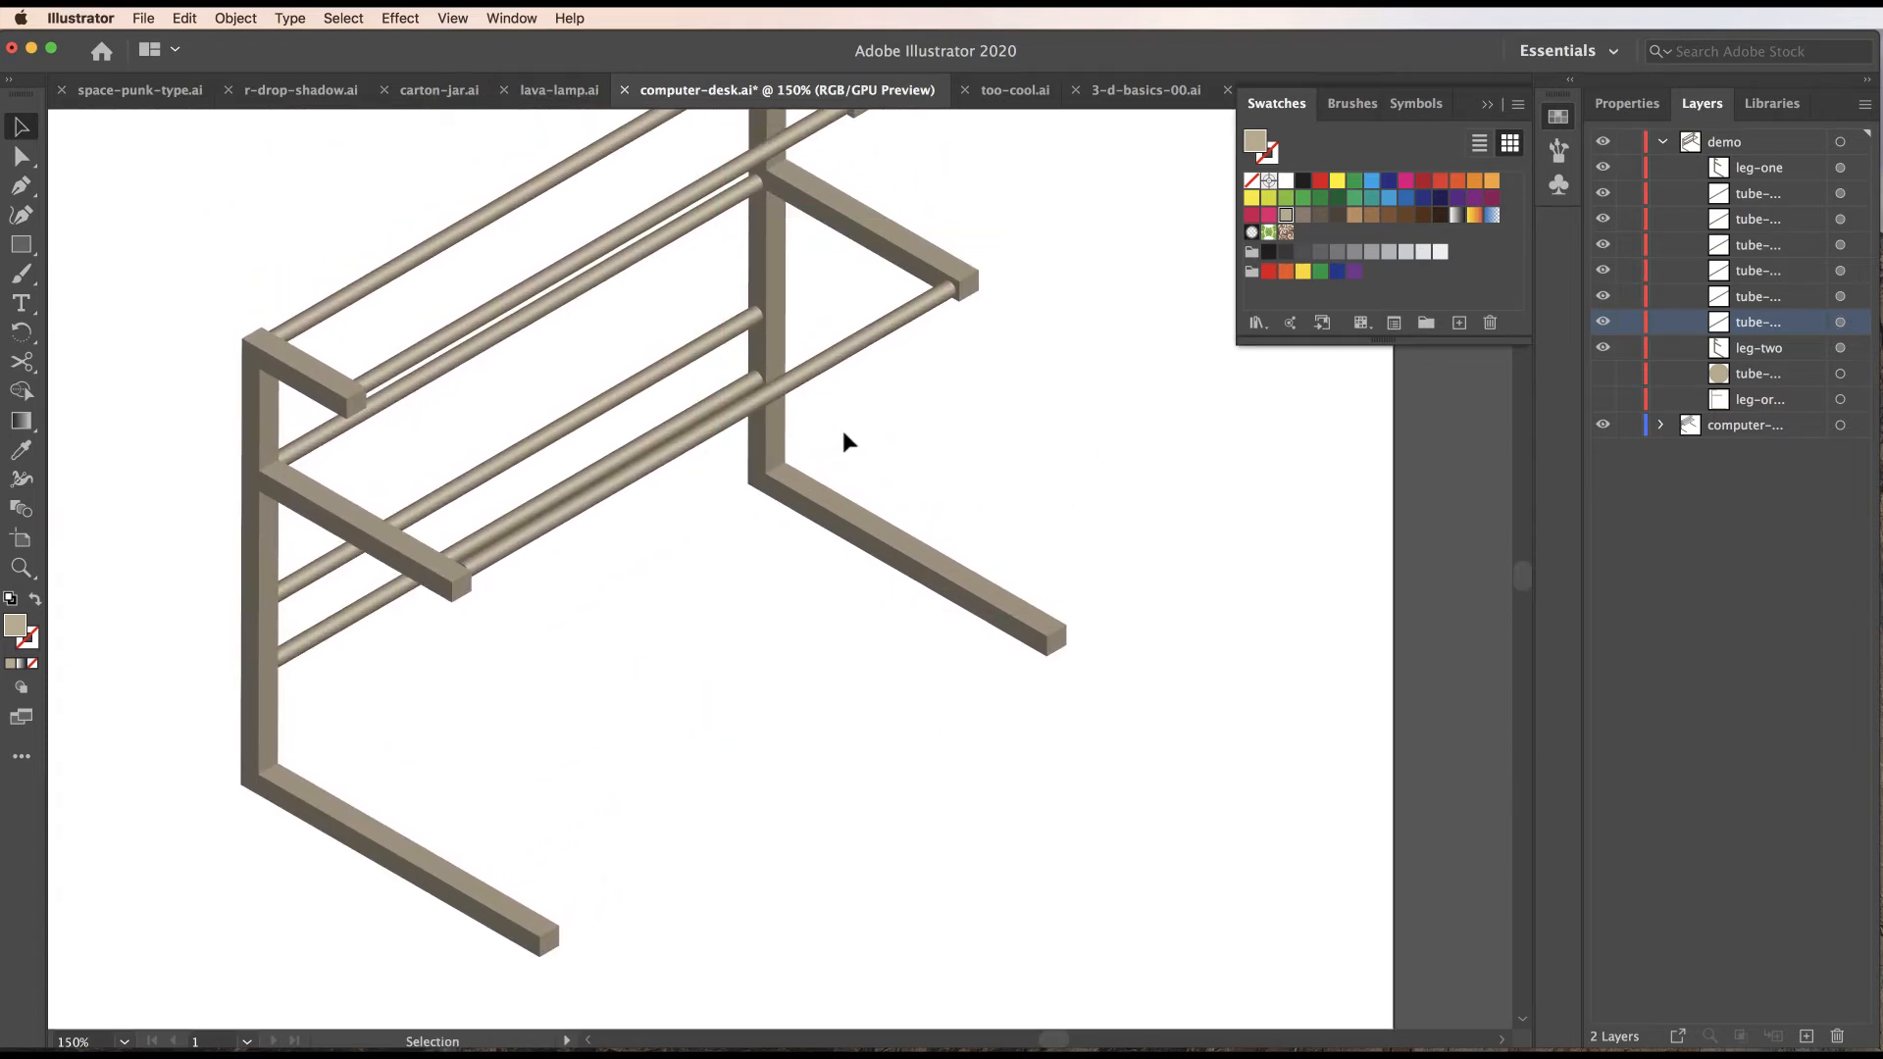
left_click(842, 355)
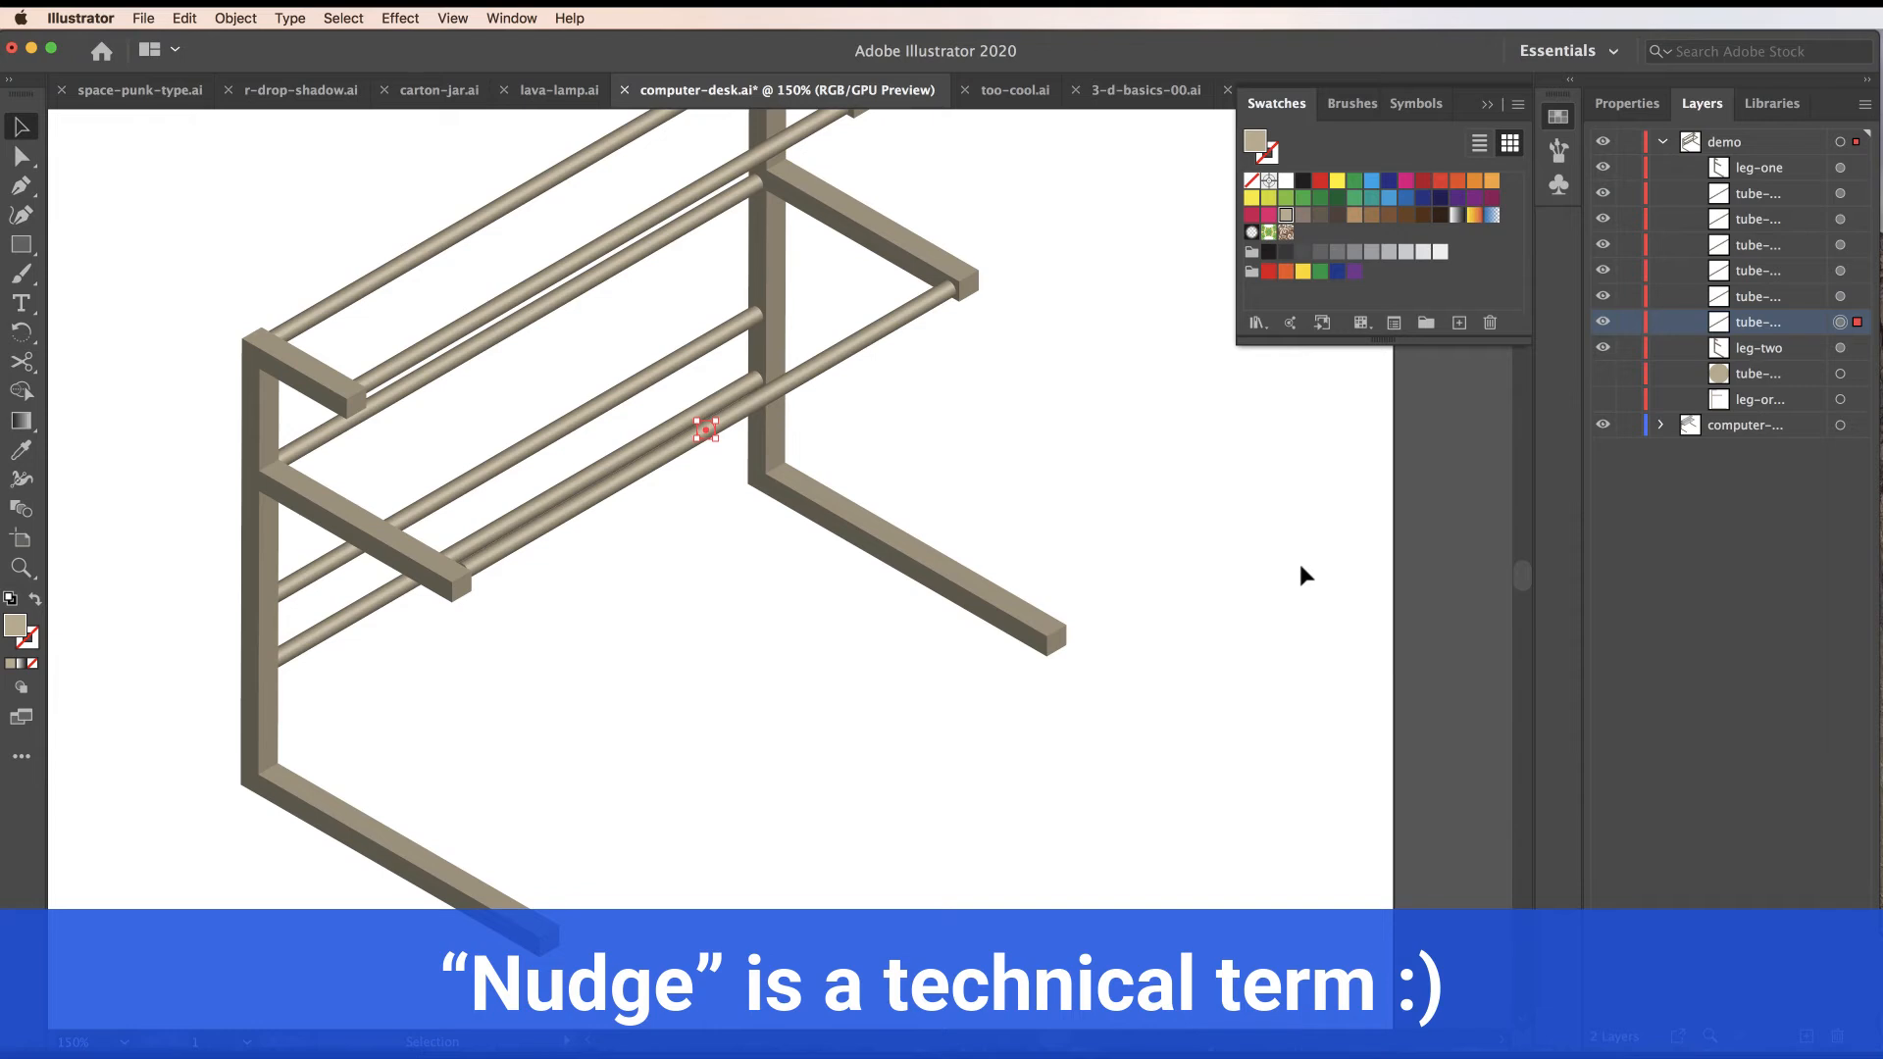
key("Left")
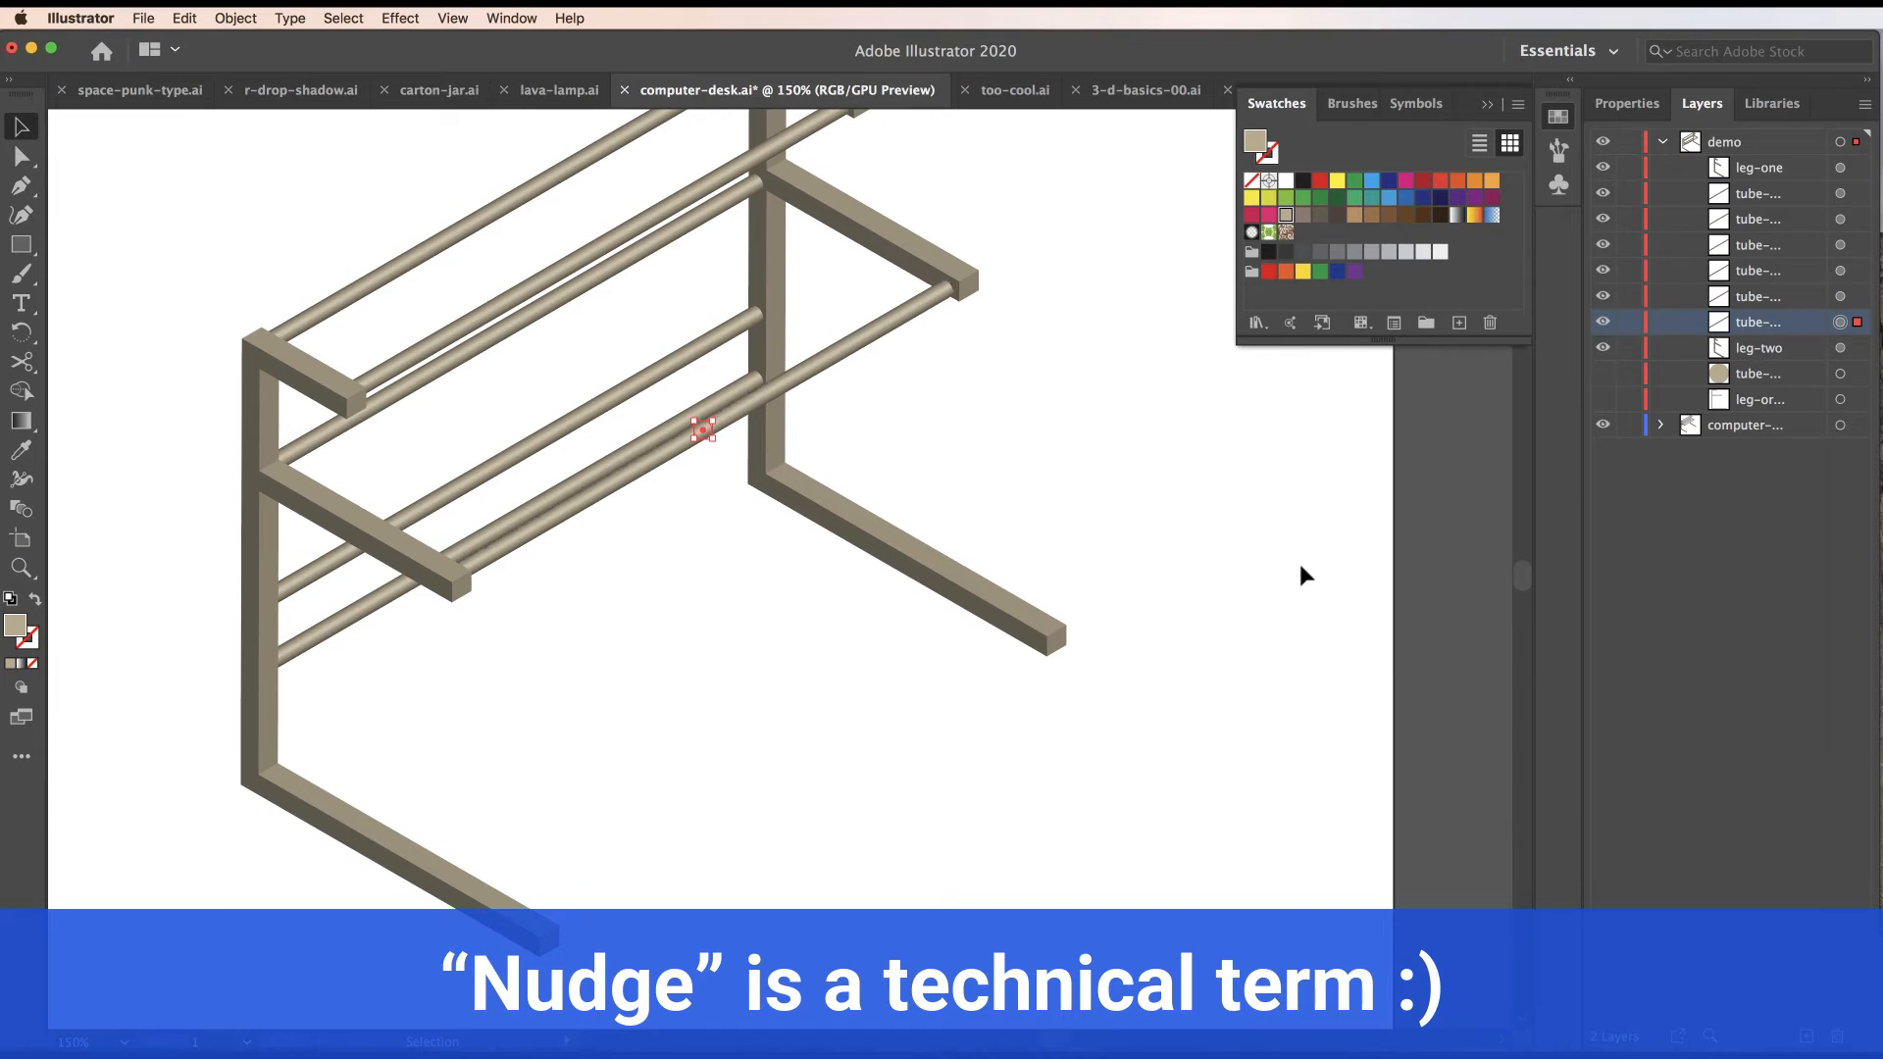
Group all six tubes together and clear the selection.
left_click_drag(1193, 681, 1169, 650)
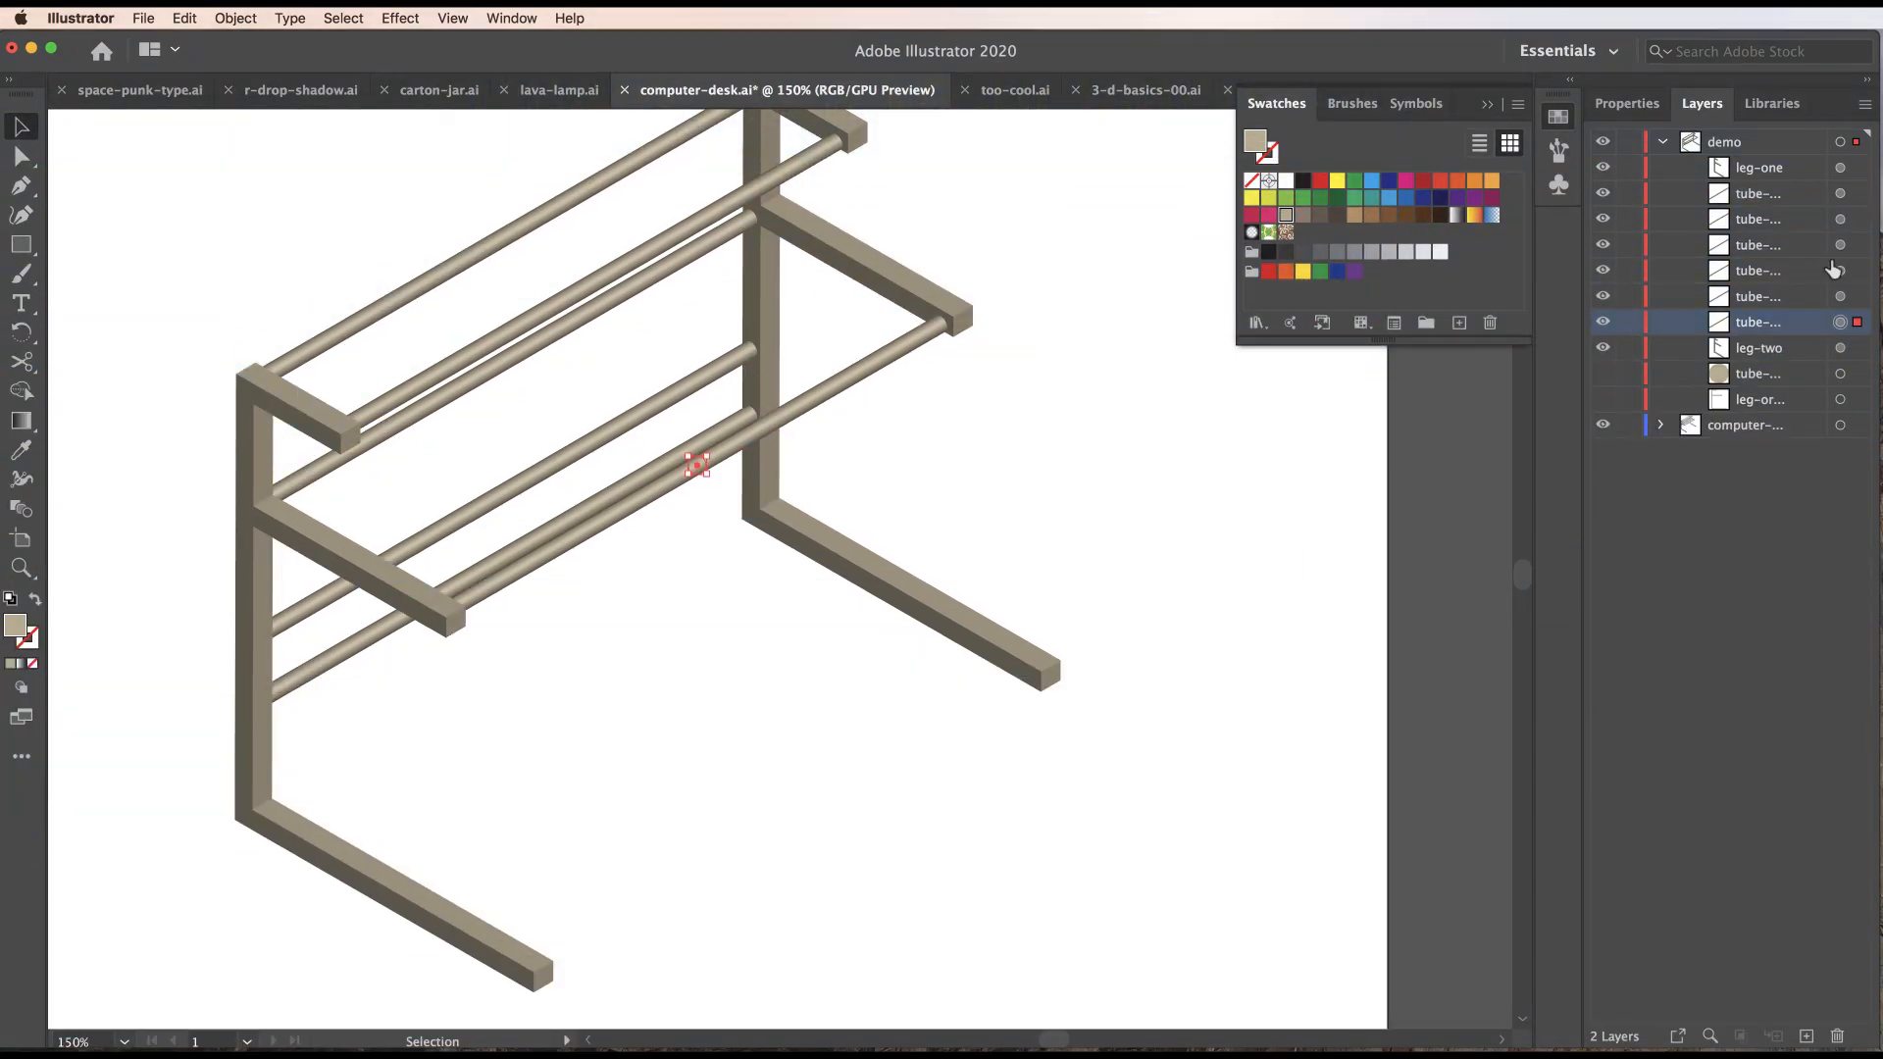
left_click(1840, 193)
left_click(1840, 219, "shift")
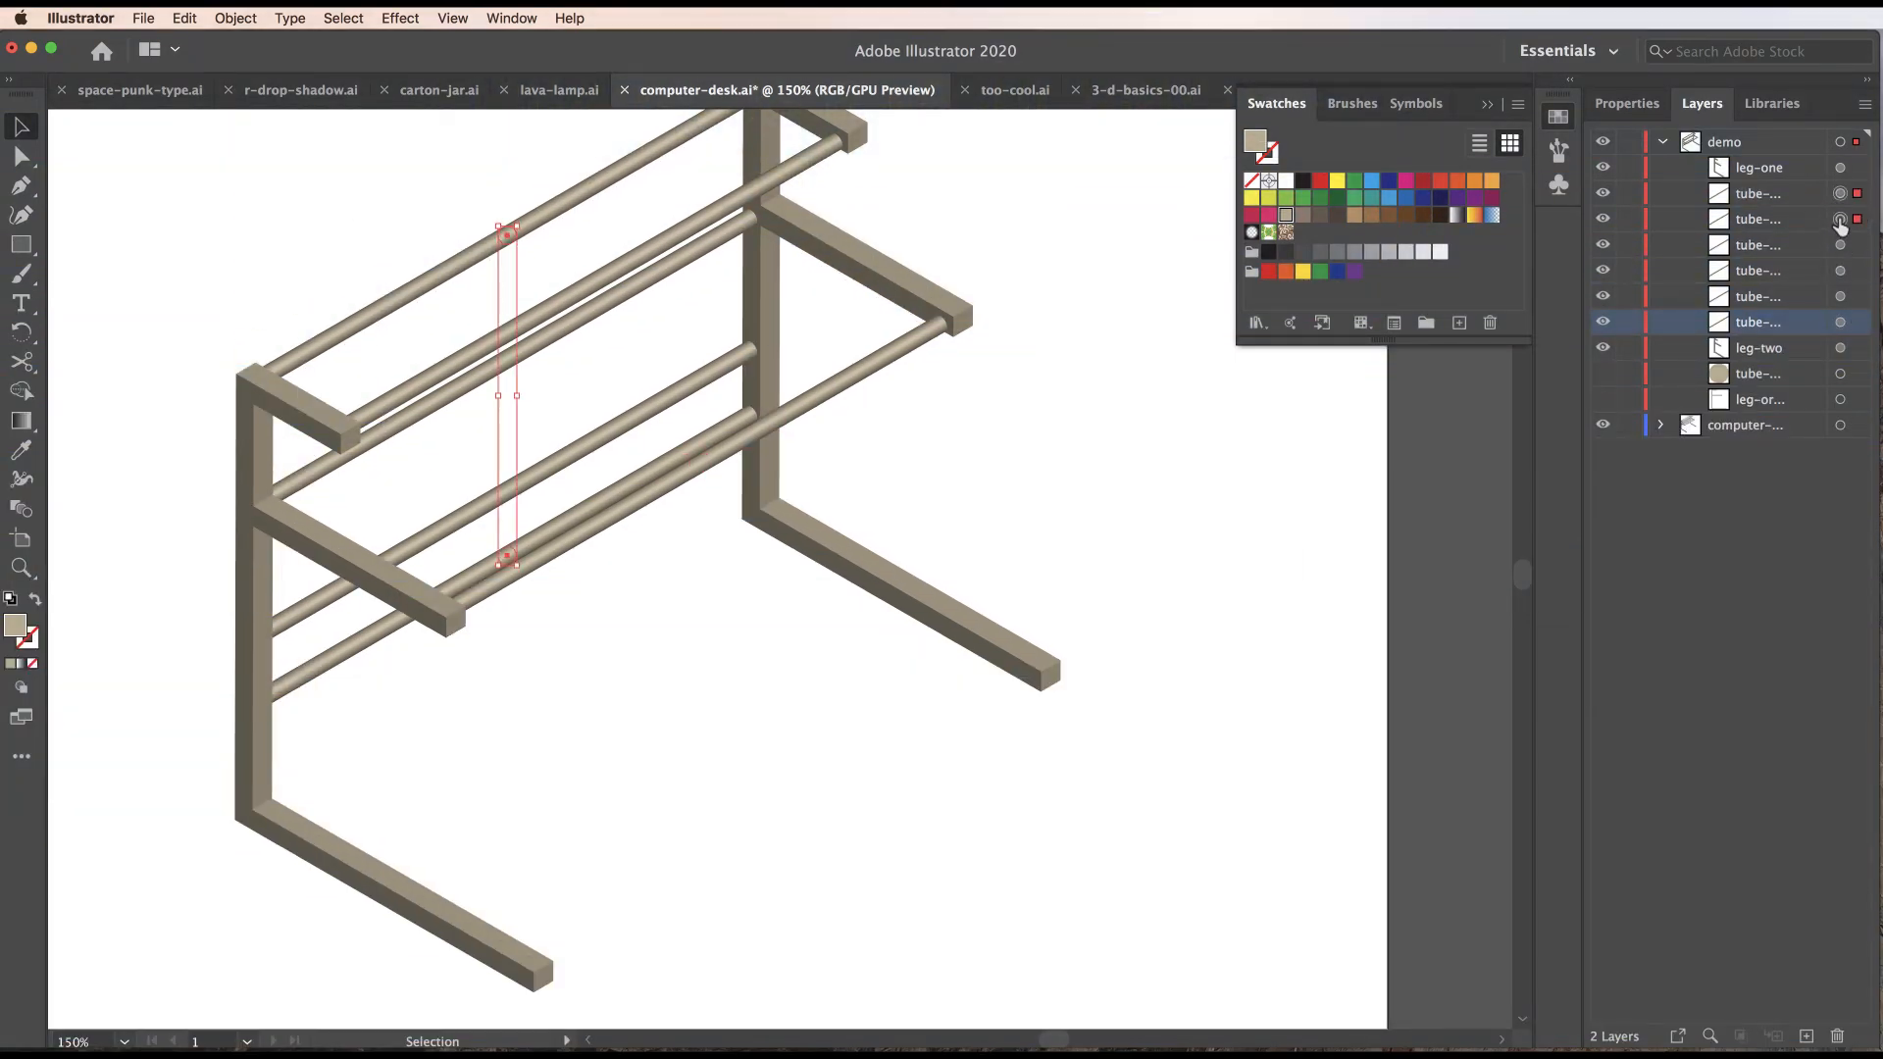
left_click(1840, 245, "shift")
left_click(1840, 270, "shift")
left_click(1840, 296, "shift")
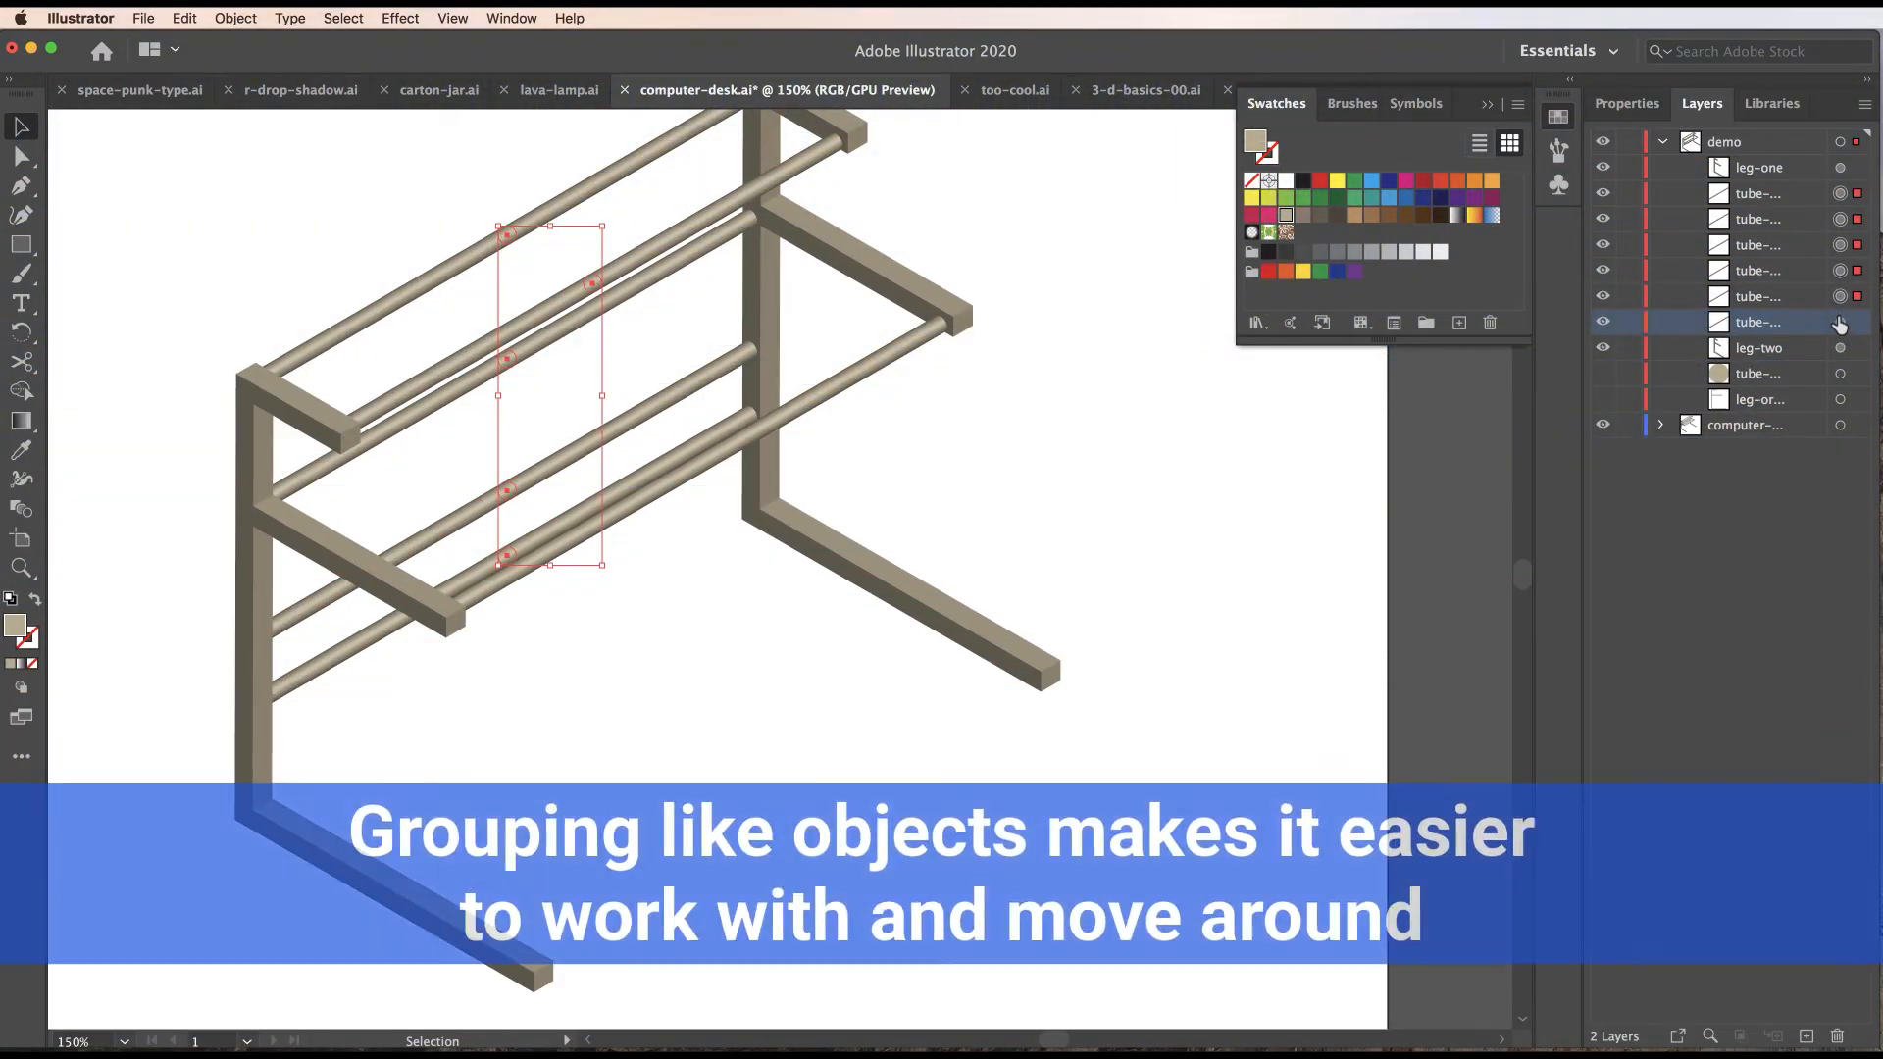
left_click(1840, 323, "shift")
left_click(235, 20)
left_click(245, 90)
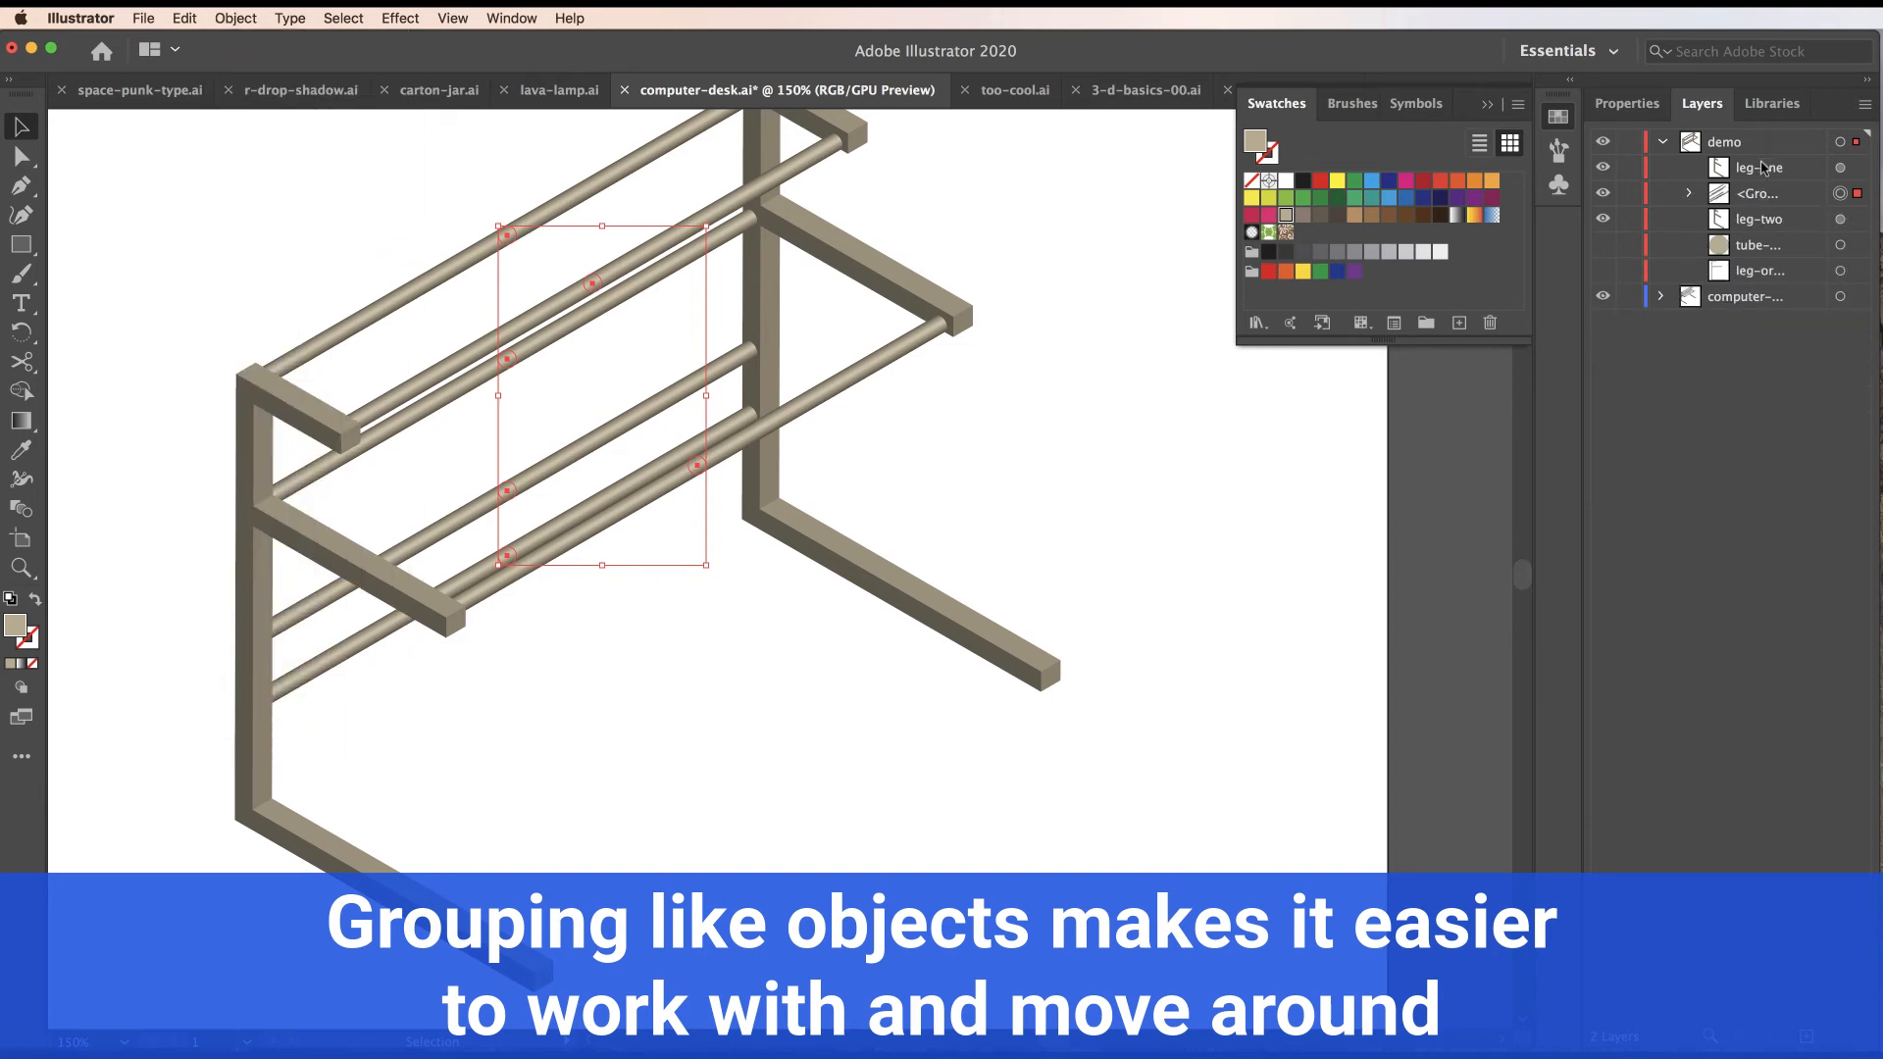
left_click(1151, 516)
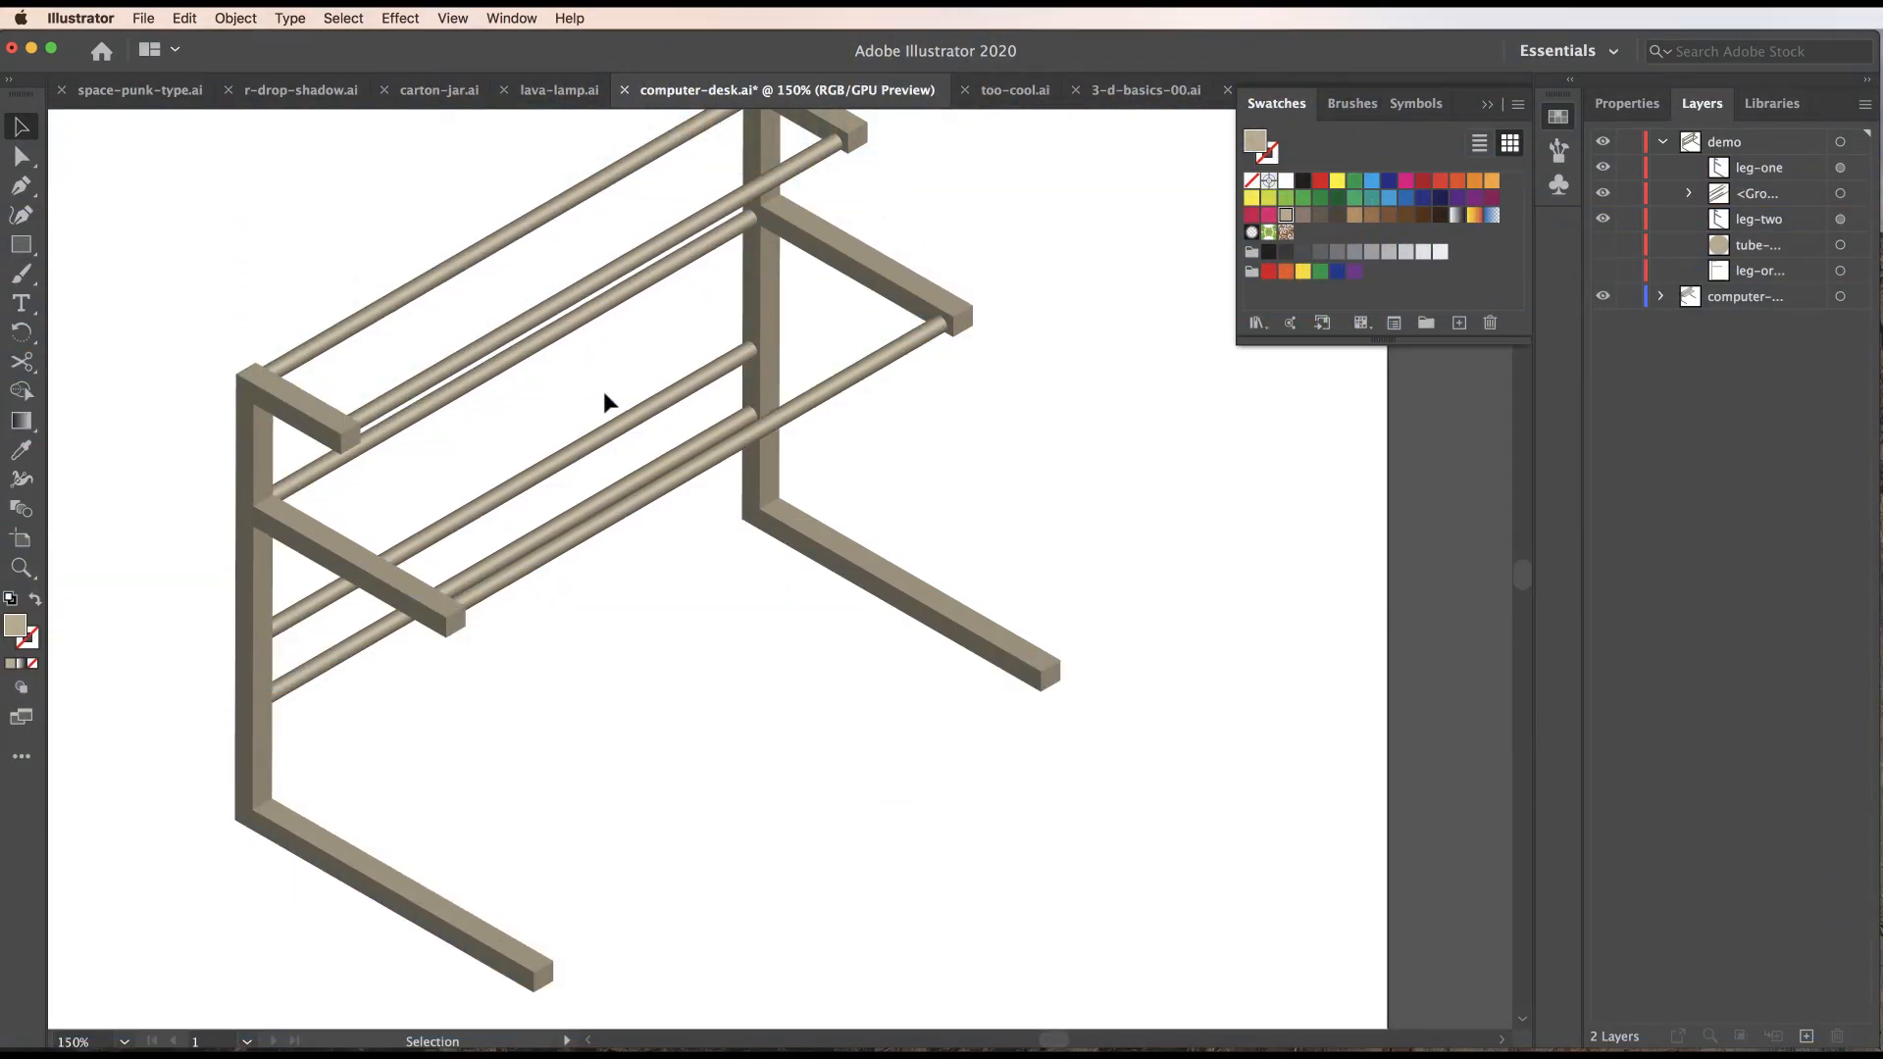
Hide both extruded legs and the tube group, and show the flat original leg.
left_click_drag(1601, 180, 1606, 225)
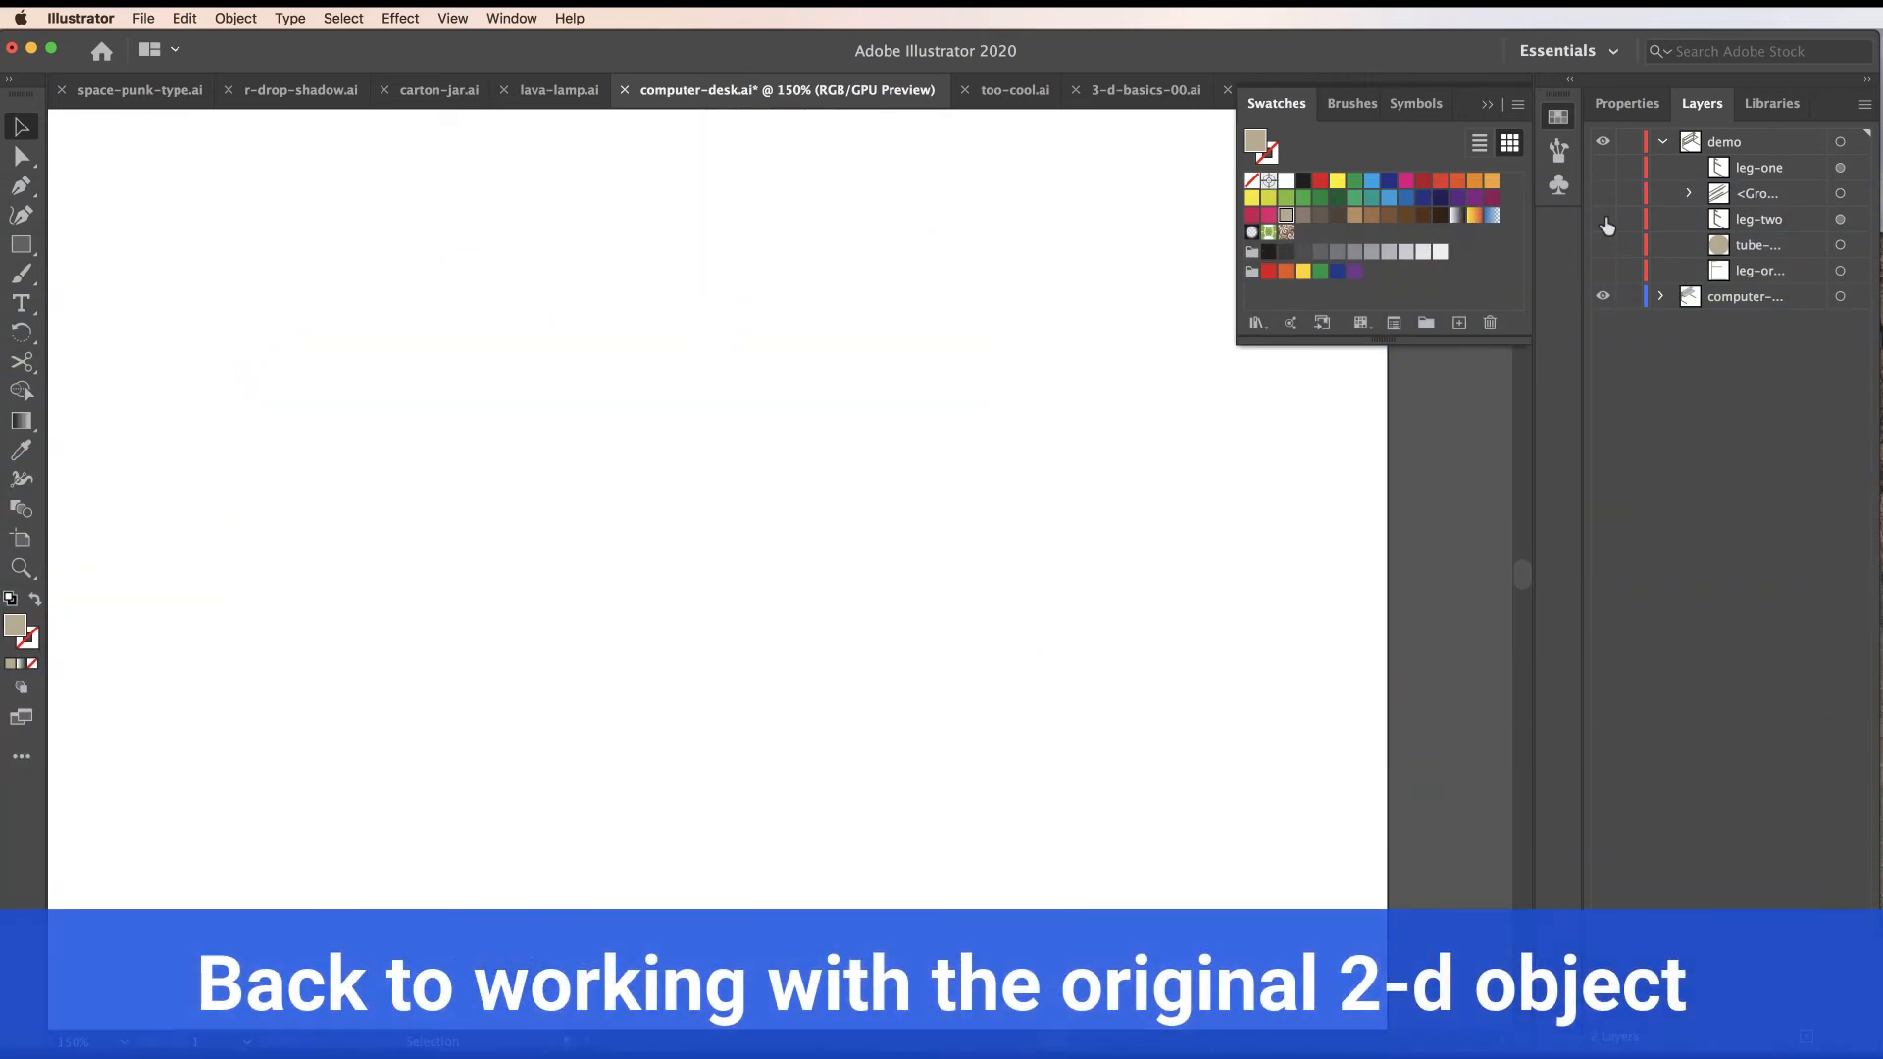
left_click(1604, 273)
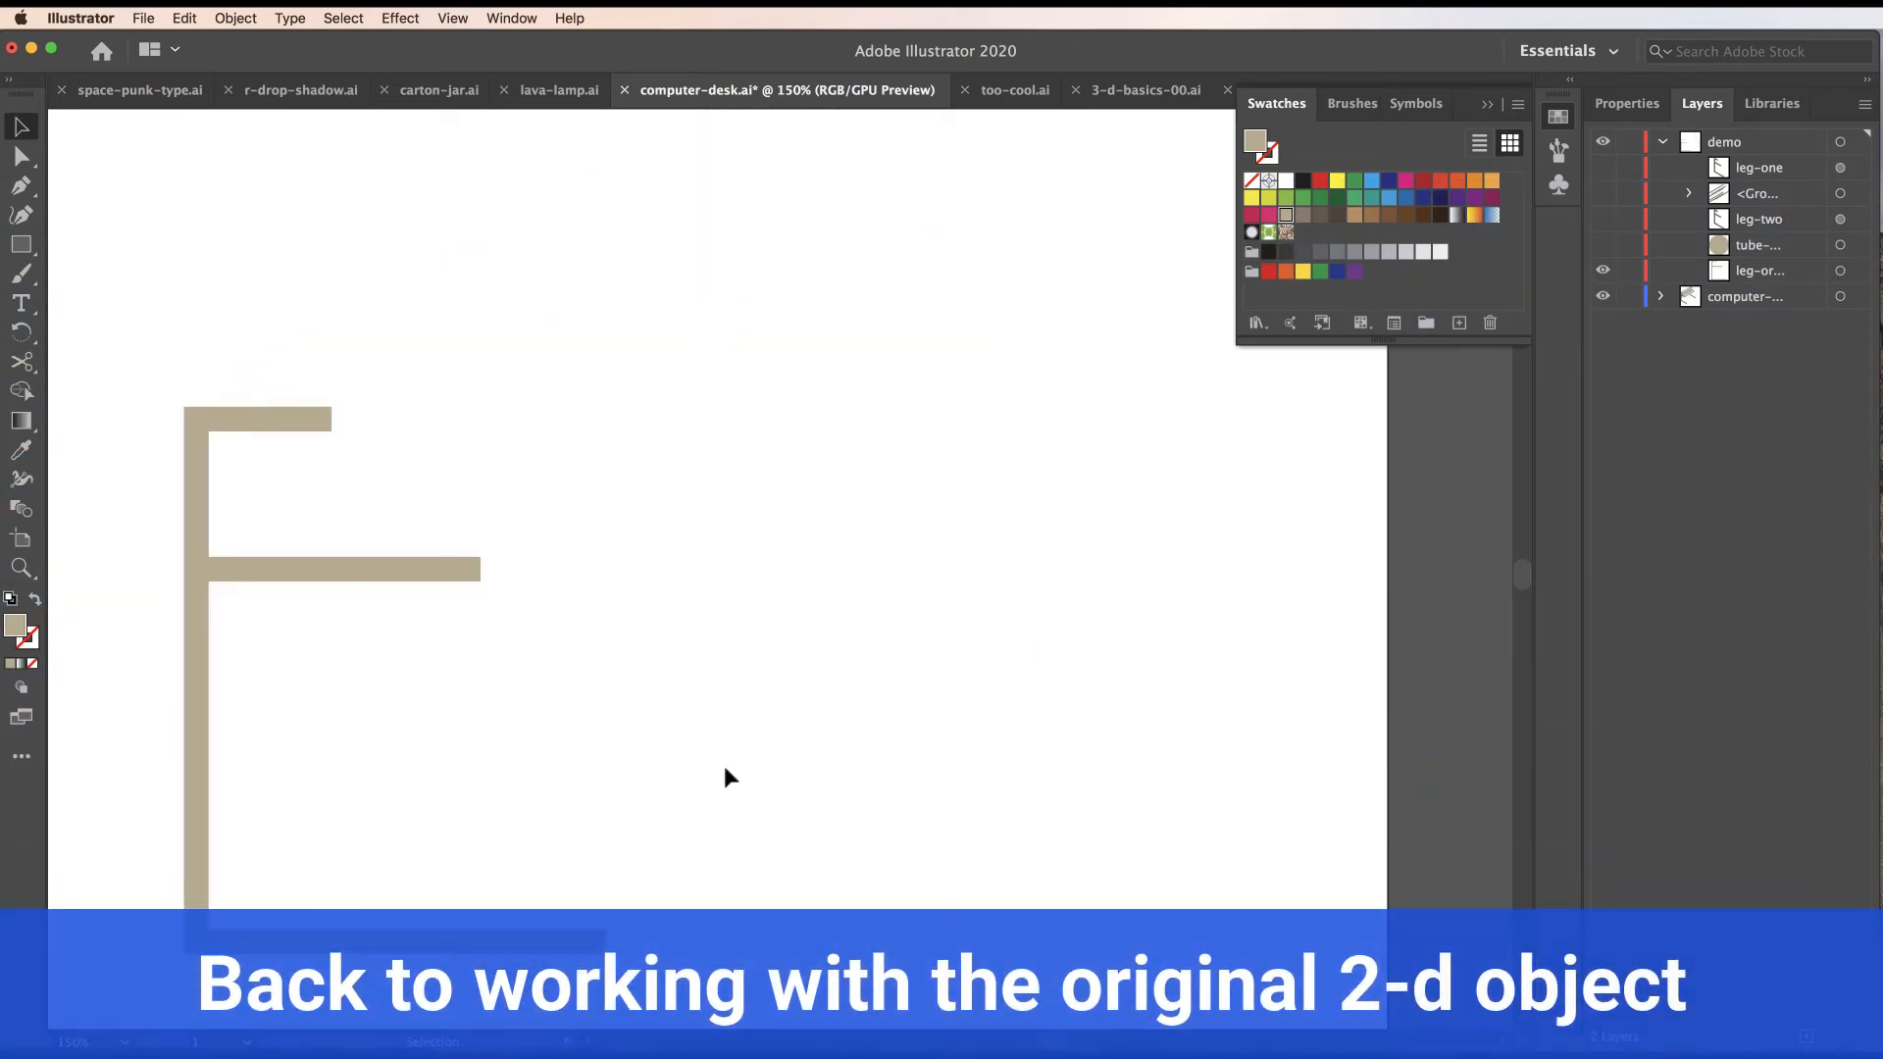
Examine how the glass panels sit on the top and middle arms of the finished reference desk.
left_click_drag(710, 769, 1127, 790)
left_click(769, 668, "alt+super")
left_click(761, 631, "alt+super")
left_click_drag(713, 572, 723, 727)
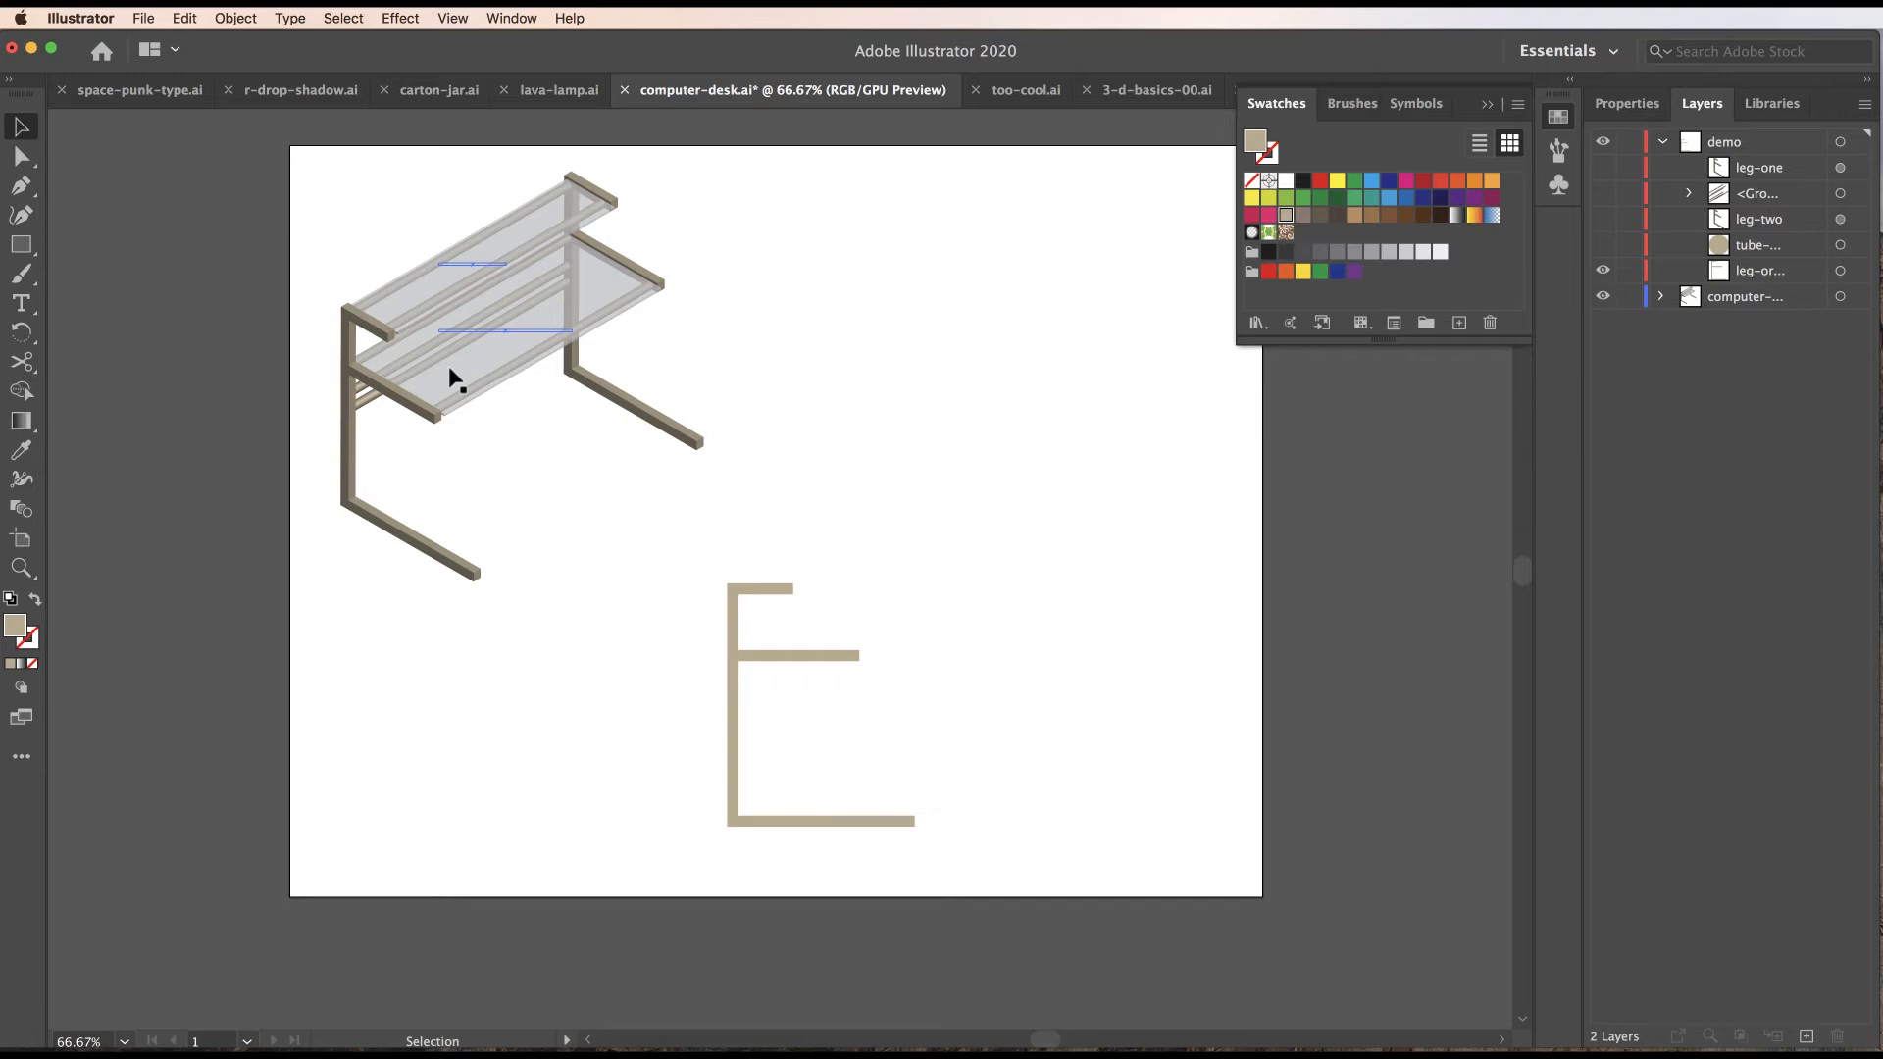
key("z")
left_click(398, 355)
left_click(729, 569)
left_click(841, 600)
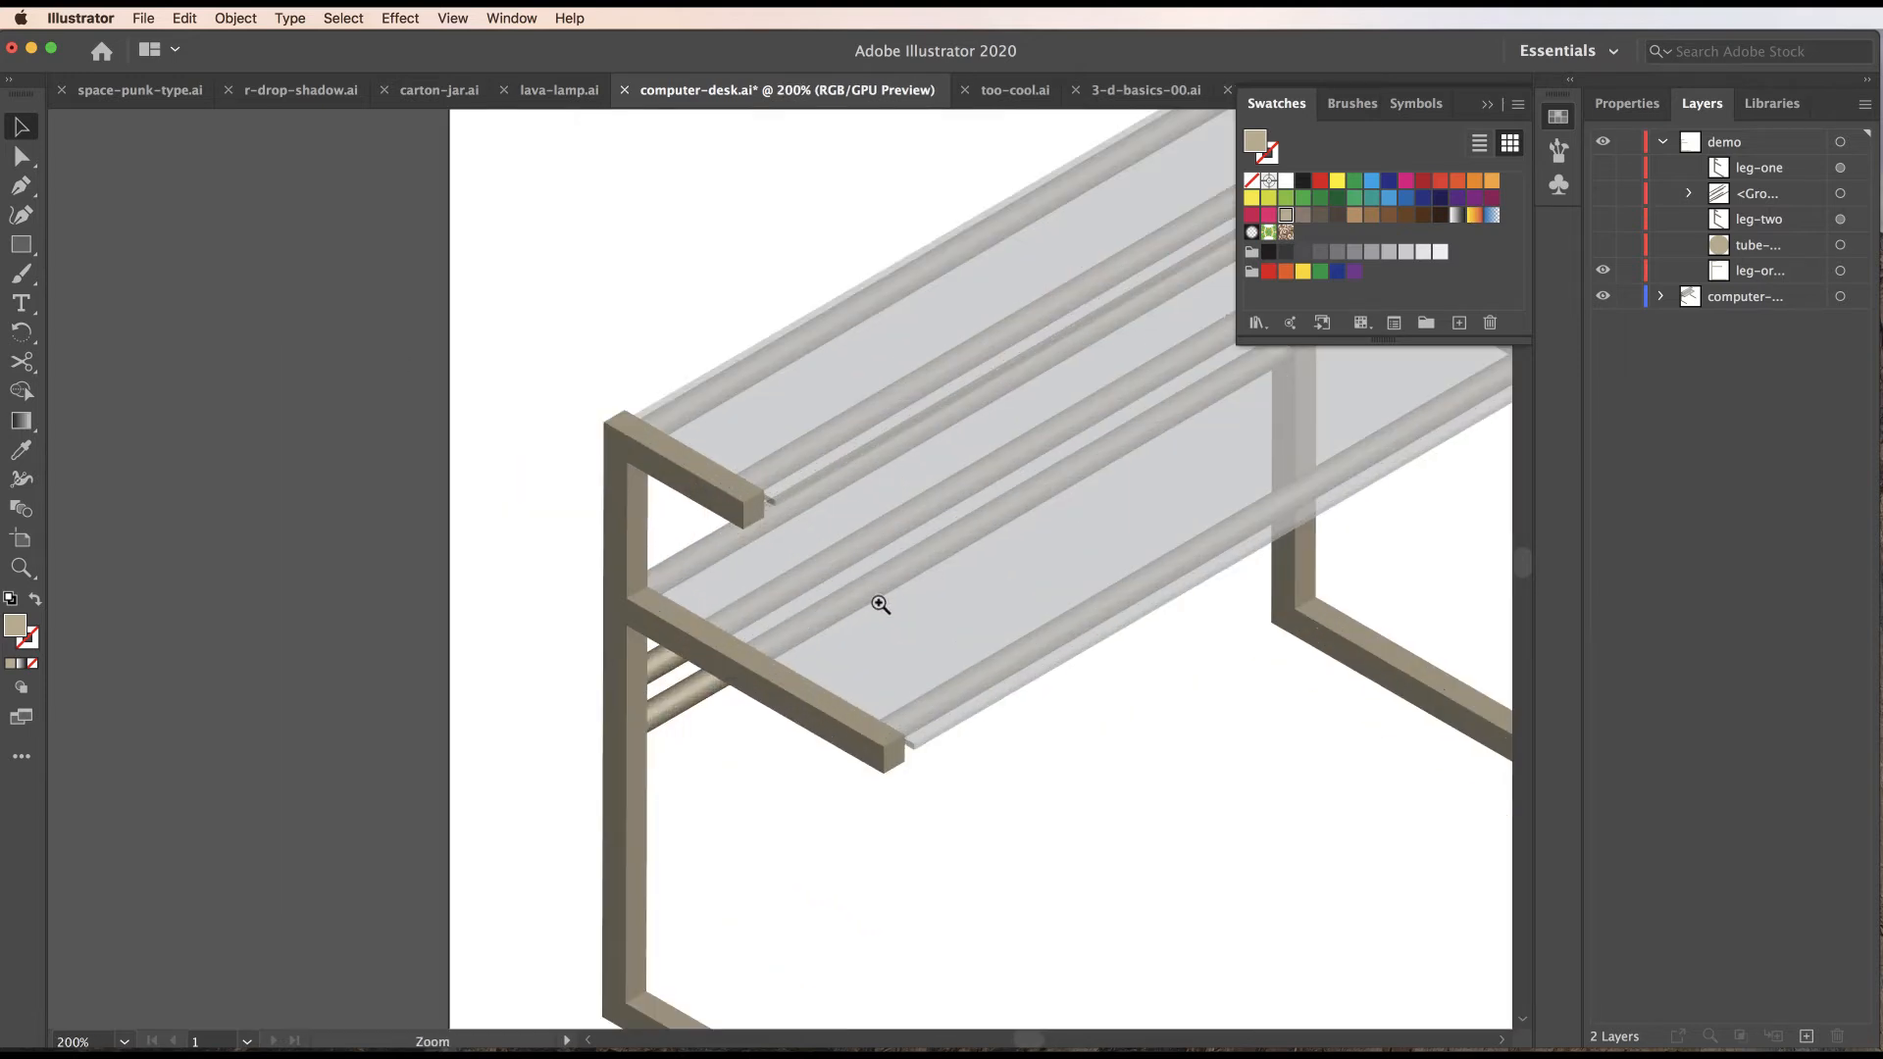
left_click(879, 601)
left_click_drag(820, 592, 625, 619)
key("v")
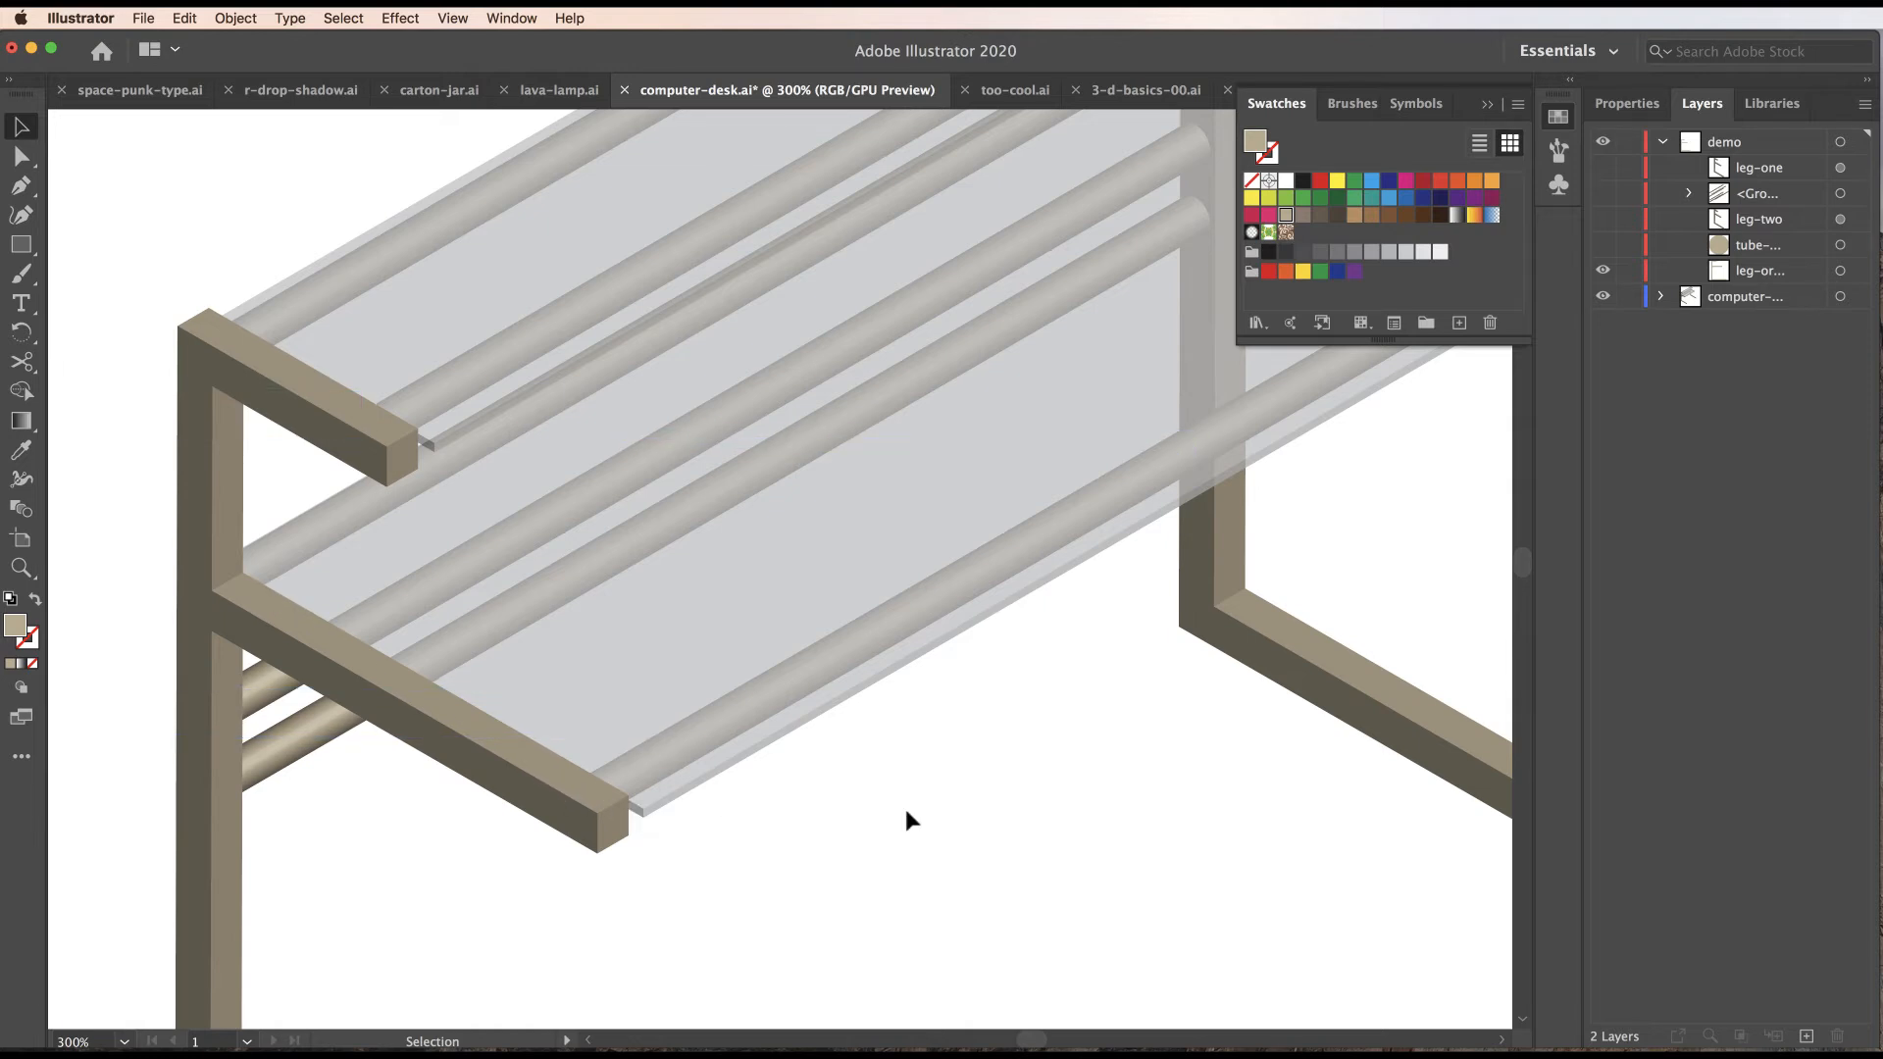
Return to the flat original leg and lock it.
key("space")
left_click_drag(855, 832, 315, 548)
left_click_drag(1198, 853, 446, 459)
left_click_drag(1166, 941, 1027, 358)
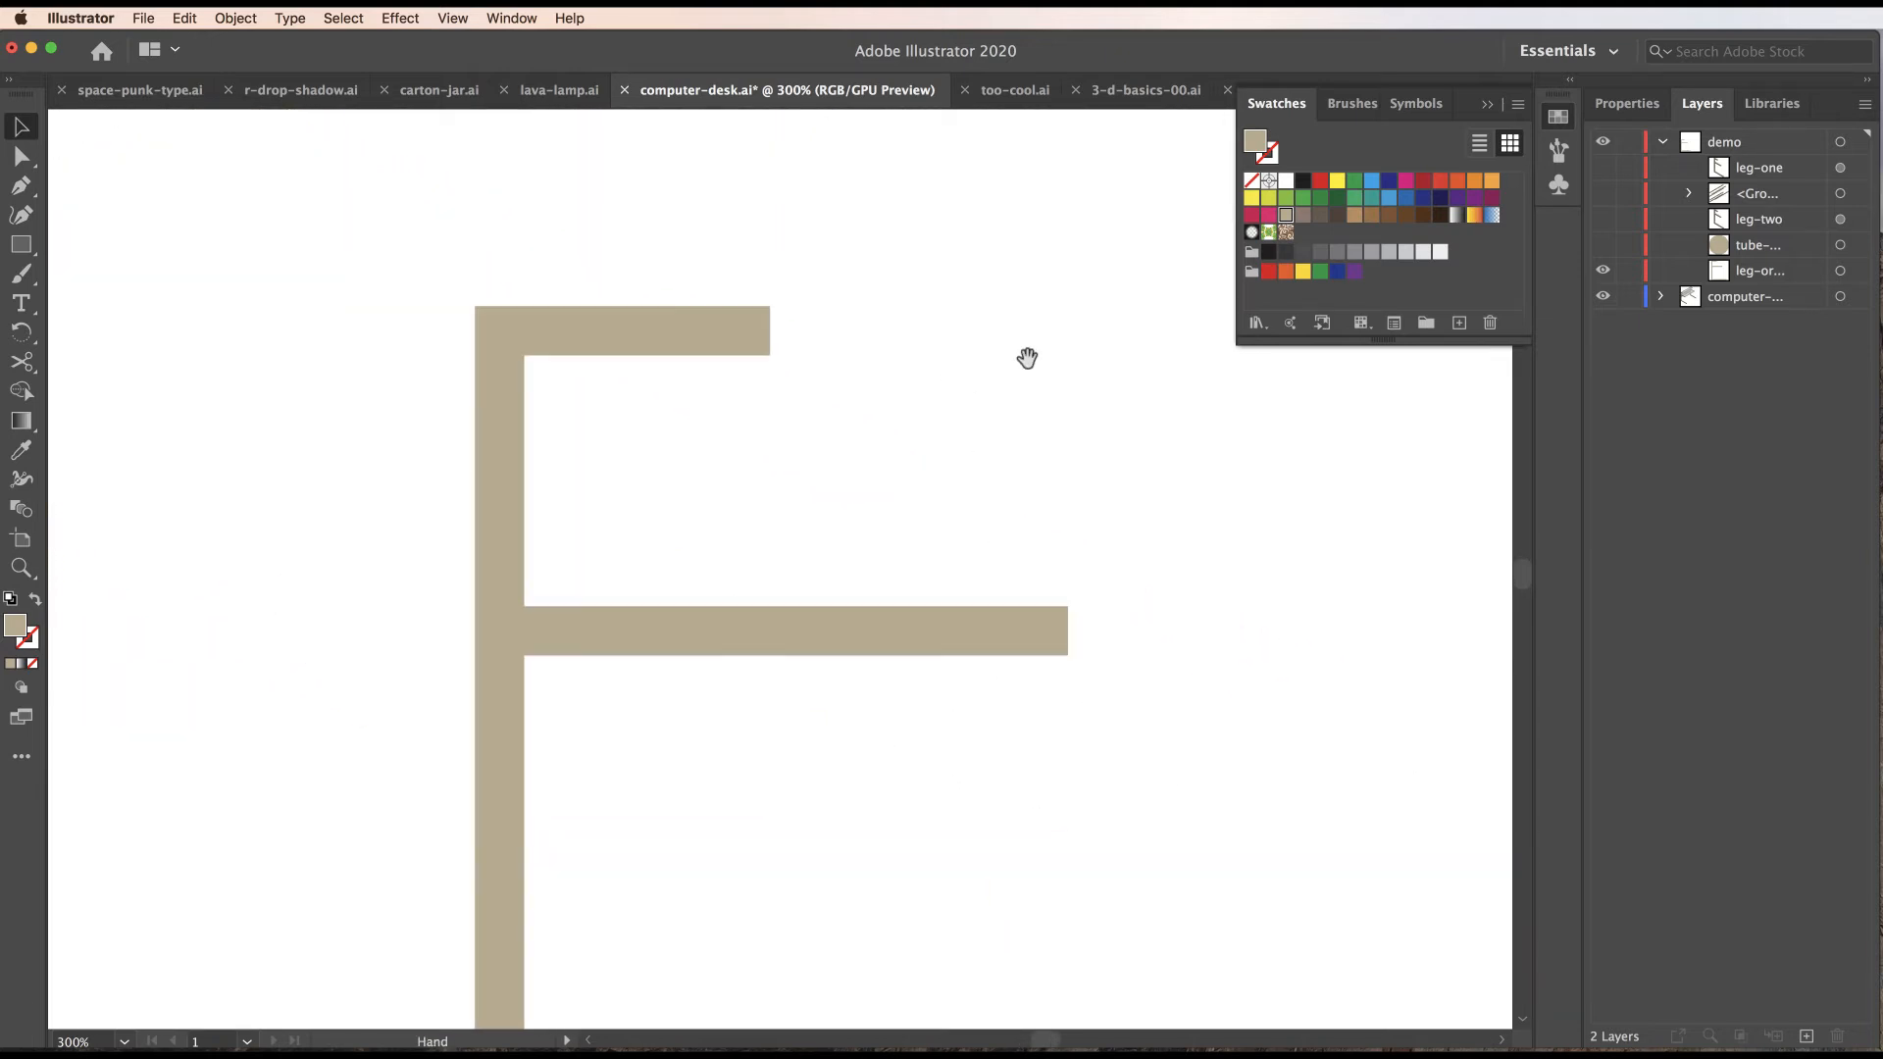
left_click(1628, 273)
Draw a thin rectangle along the upper edge of the flat leg's top arm, extending slightly past the arm's outer end.
left_click(21, 244)
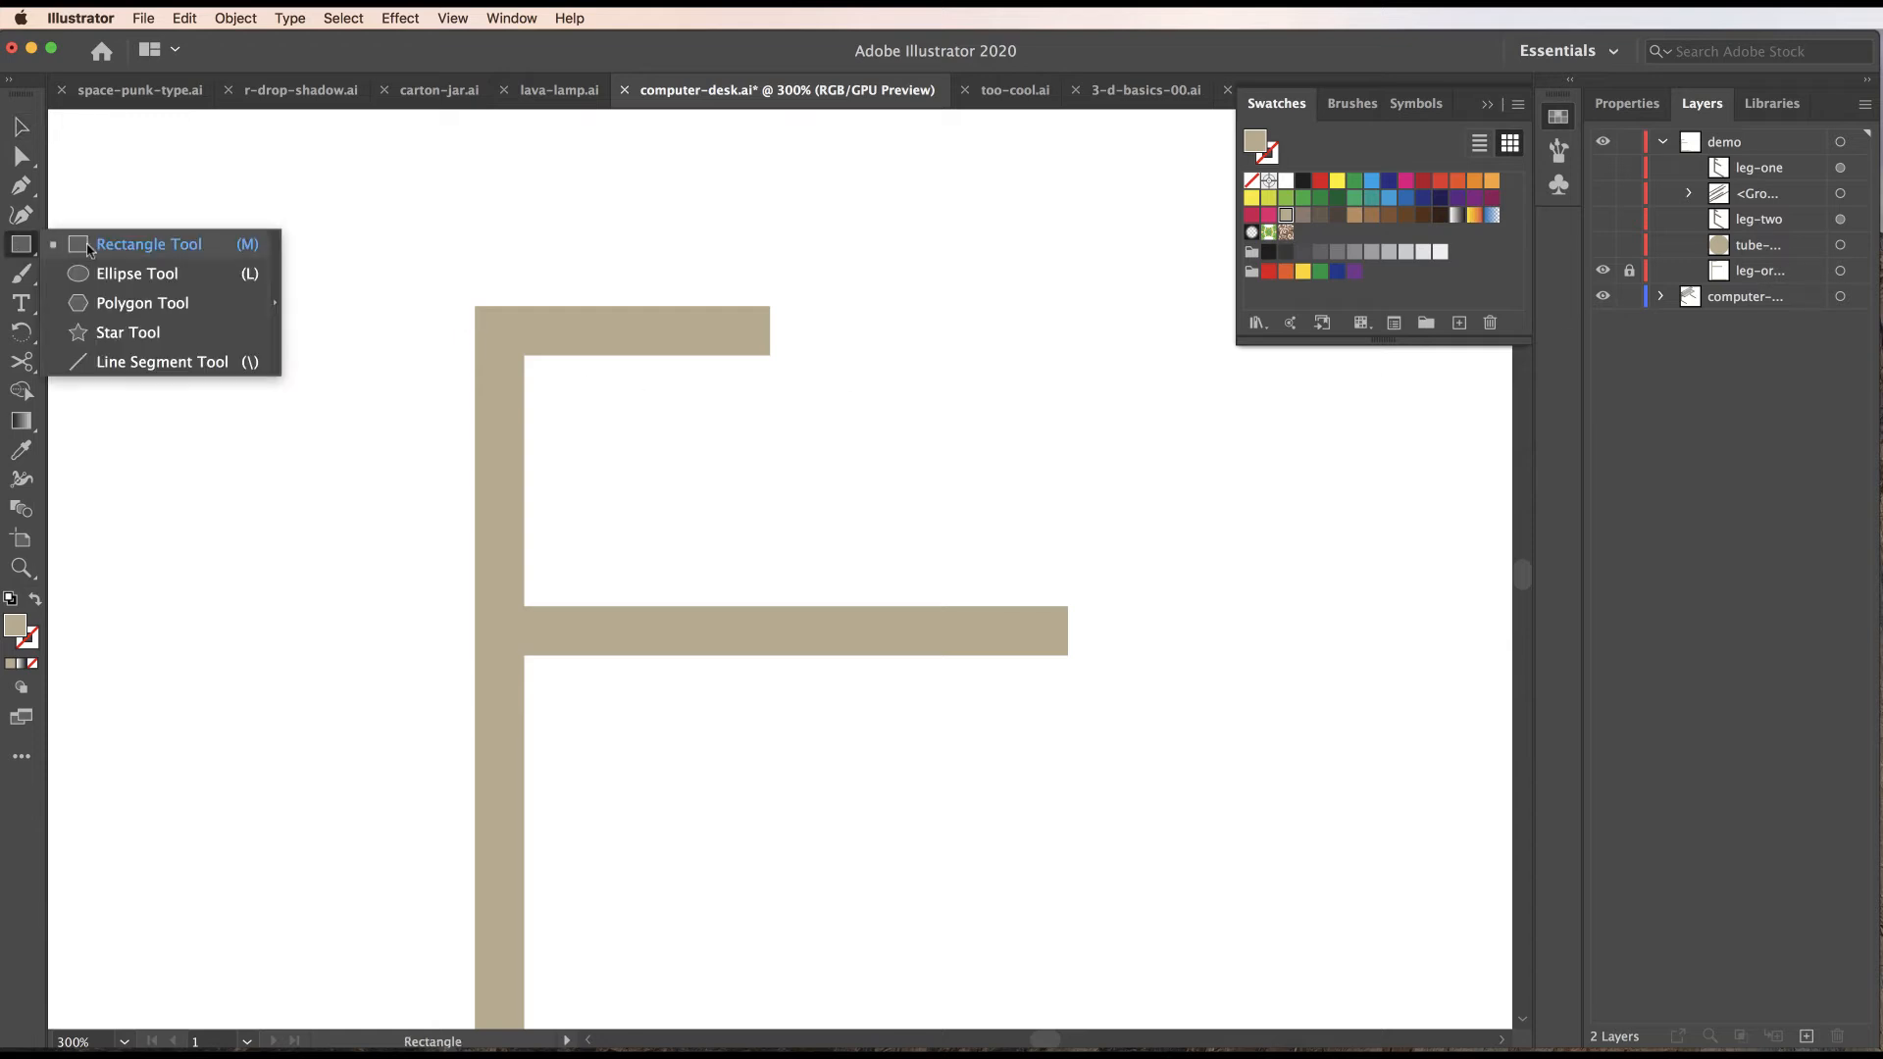
left_click(88, 248)
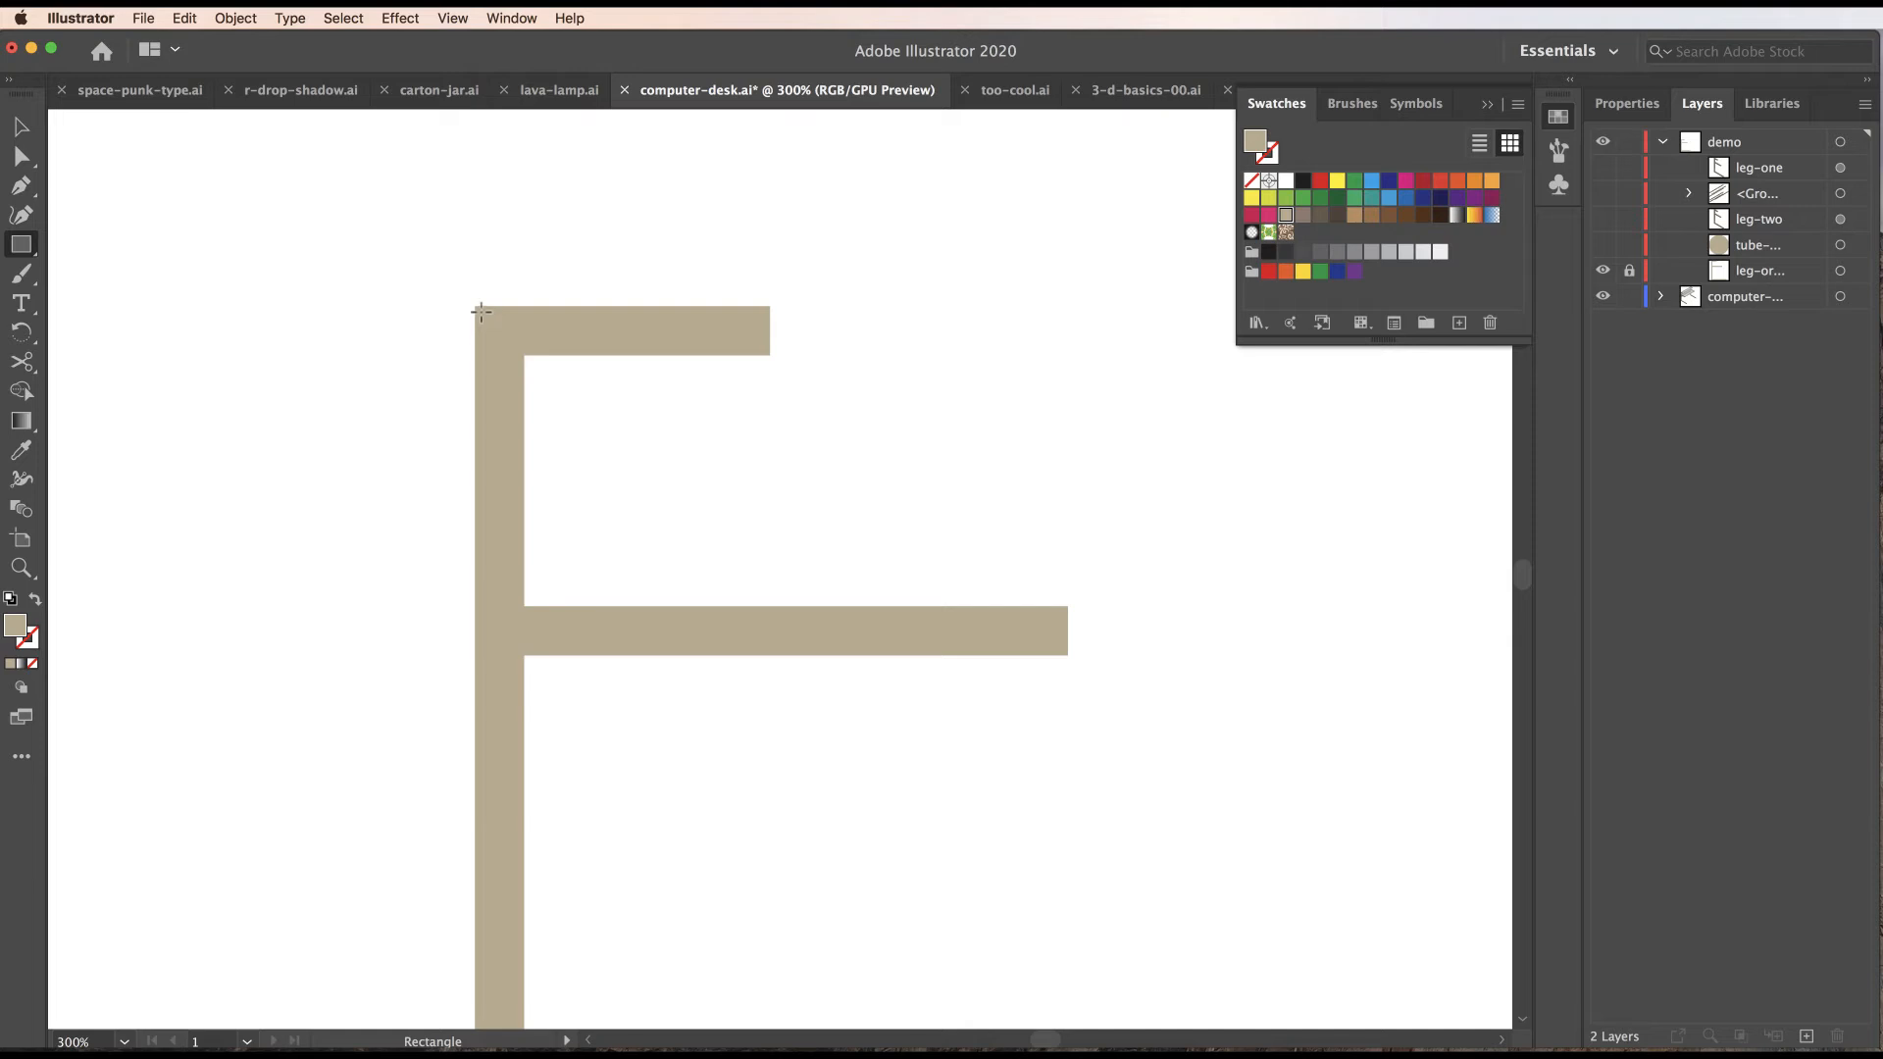
left_click_drag(480, 307, 799, 314)
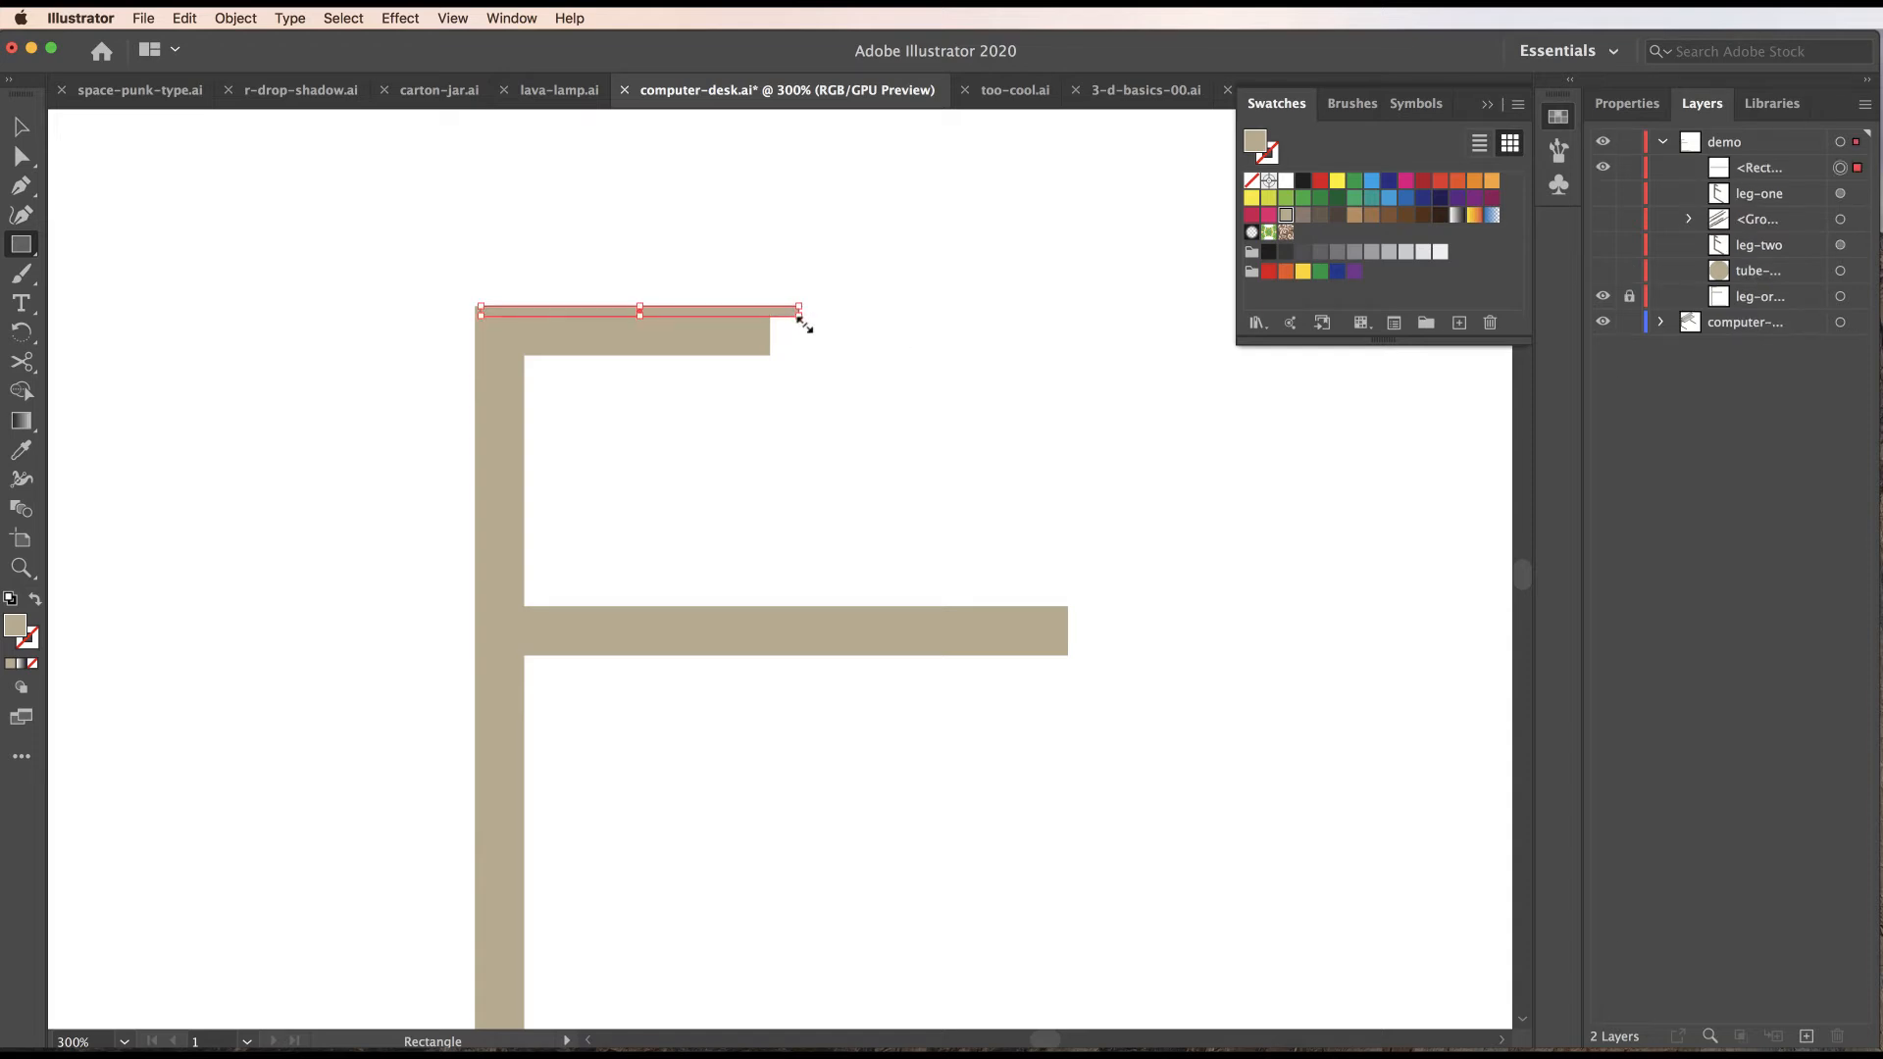
Fill the thin rectangle with dark gray and place a copy of it along the upper edge of the flat leg's middle arm.
left_click(1337, 253)
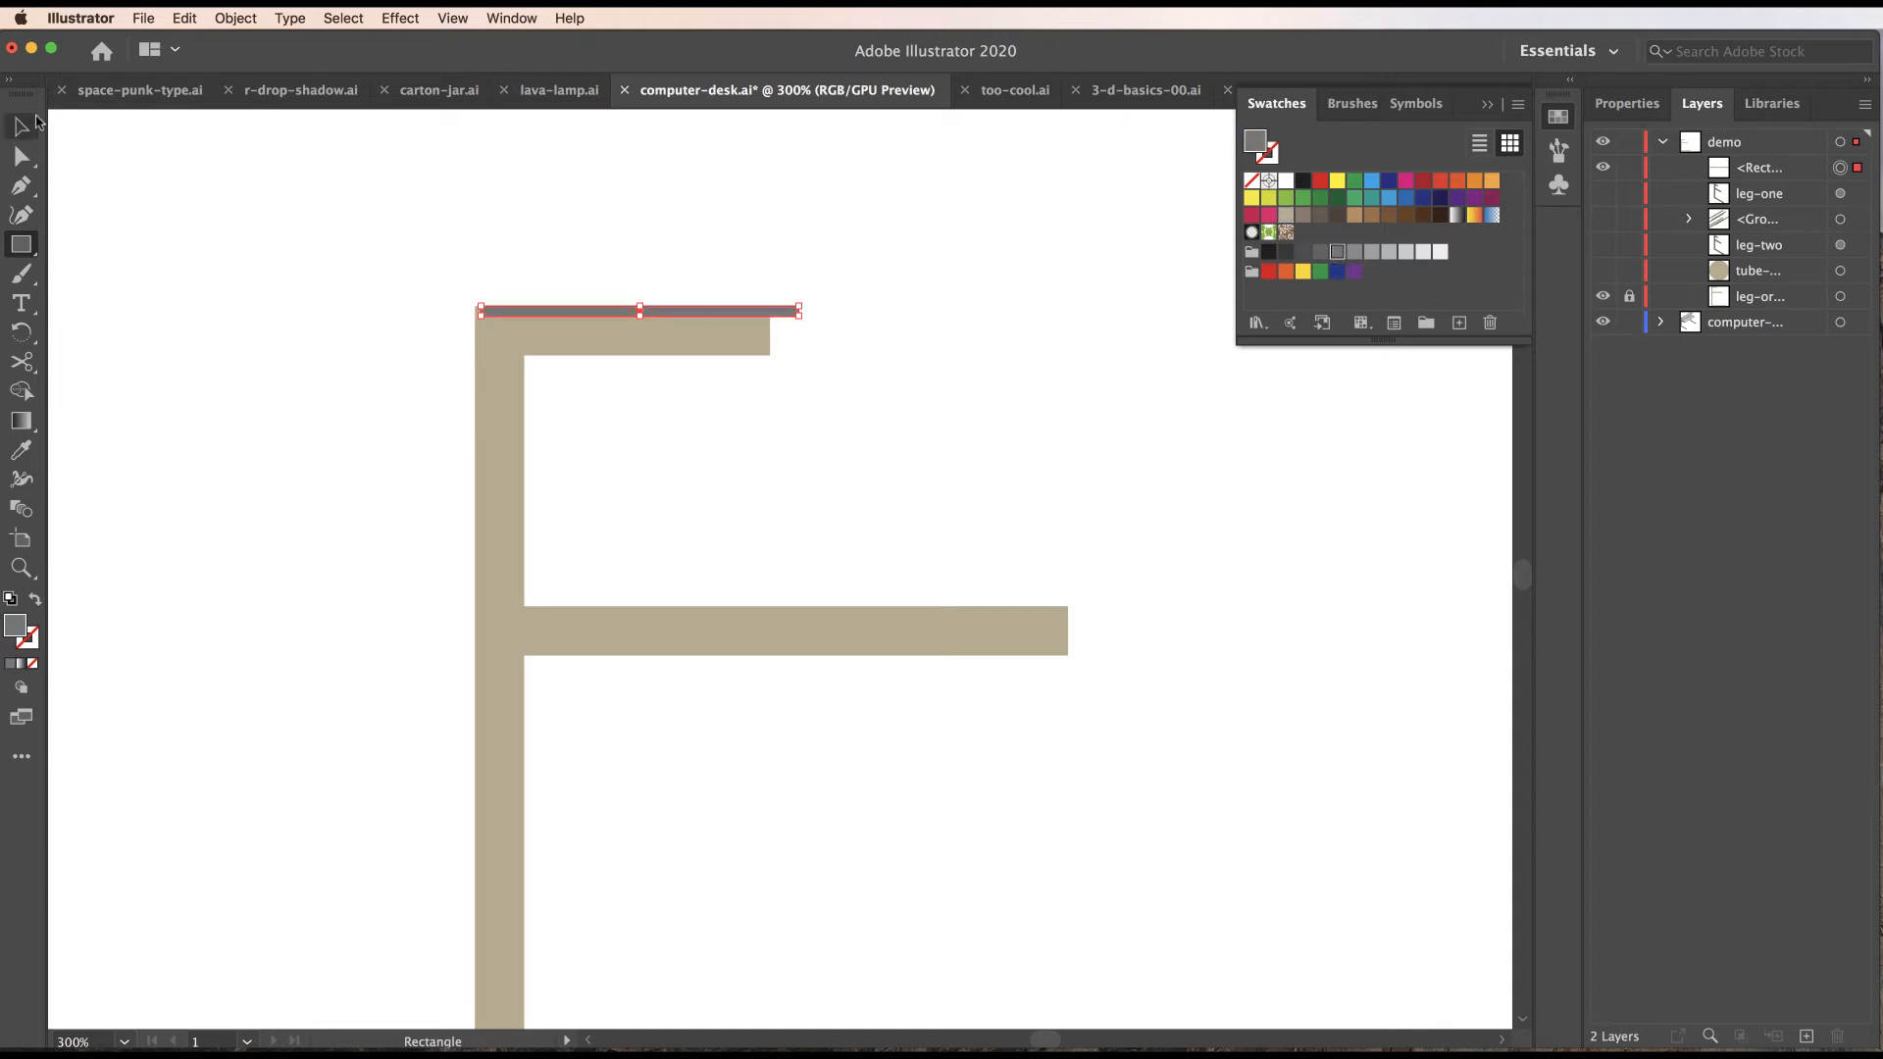
left_click(18, 130)
left_click_drag(579, 314, 575, 614)
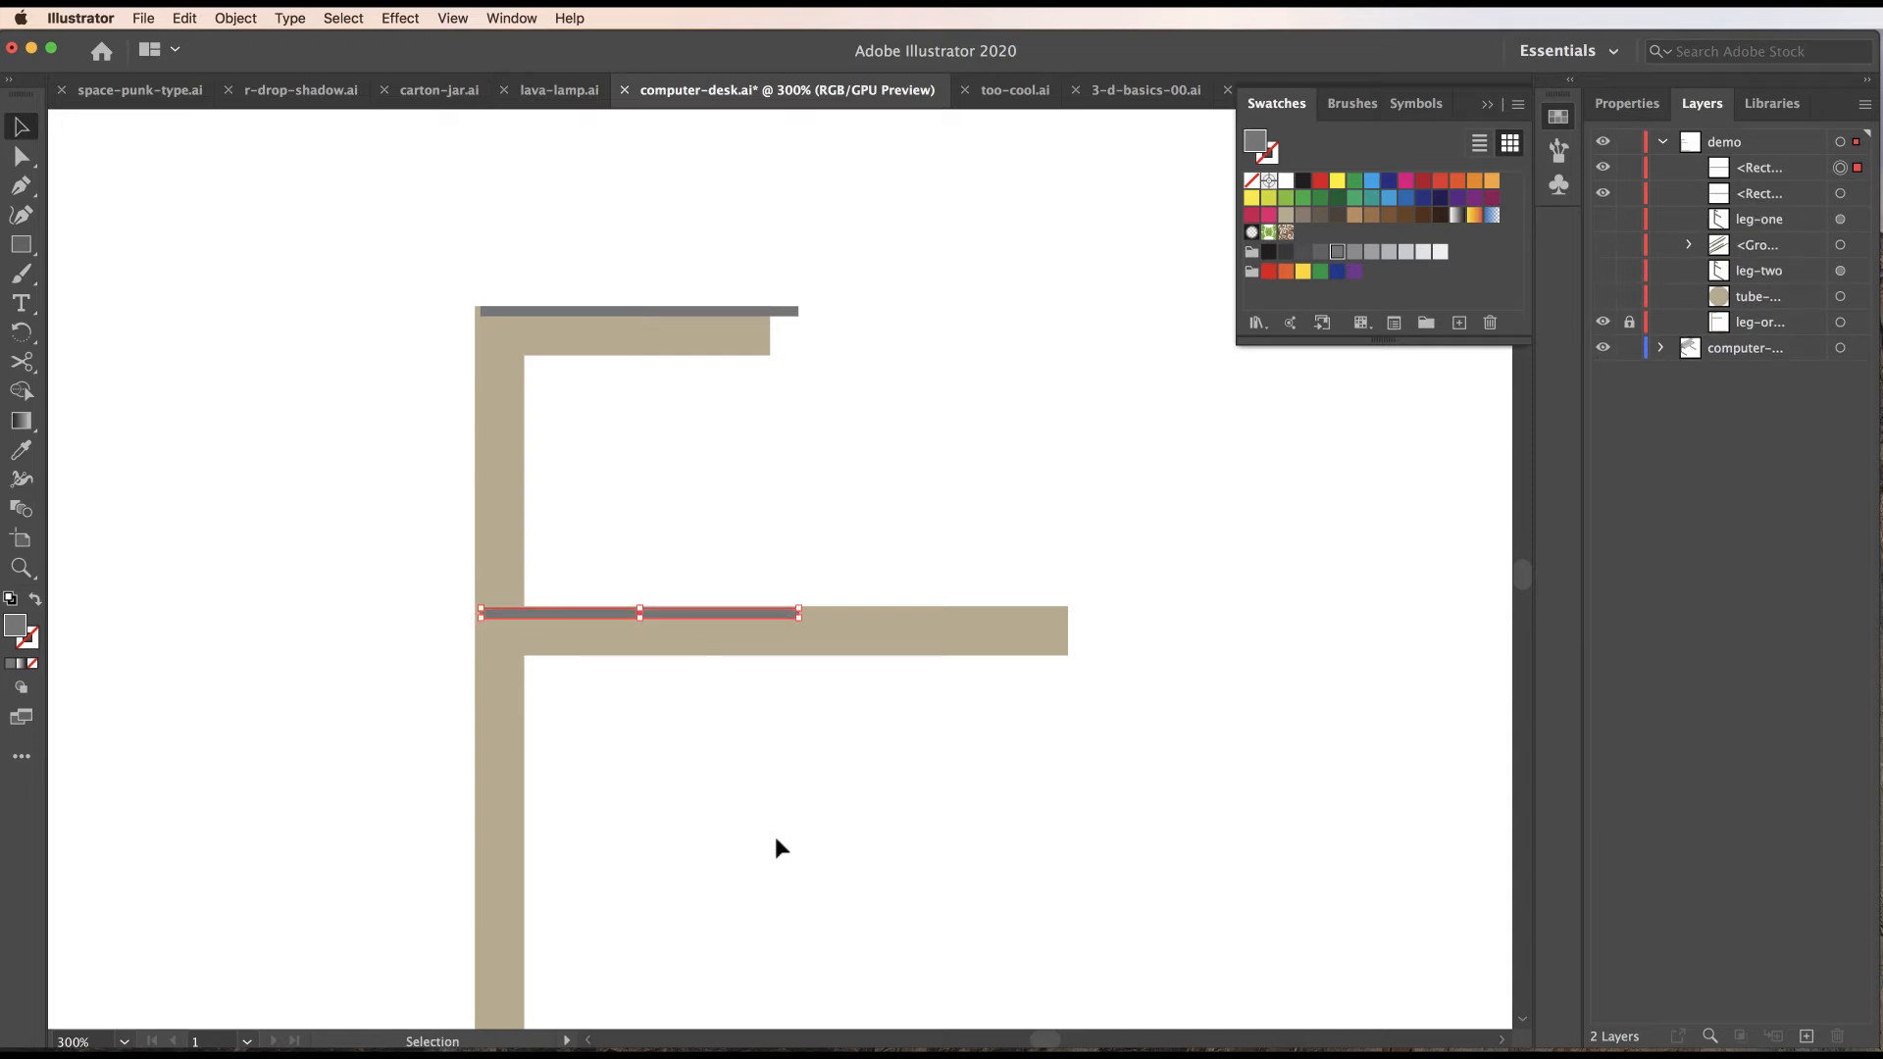
Lengthen the copied rectangle so it extends slightly past the middle arm's outer end.
left_click(662, 595)
left_click(790, 610)
left_click(783, 584)
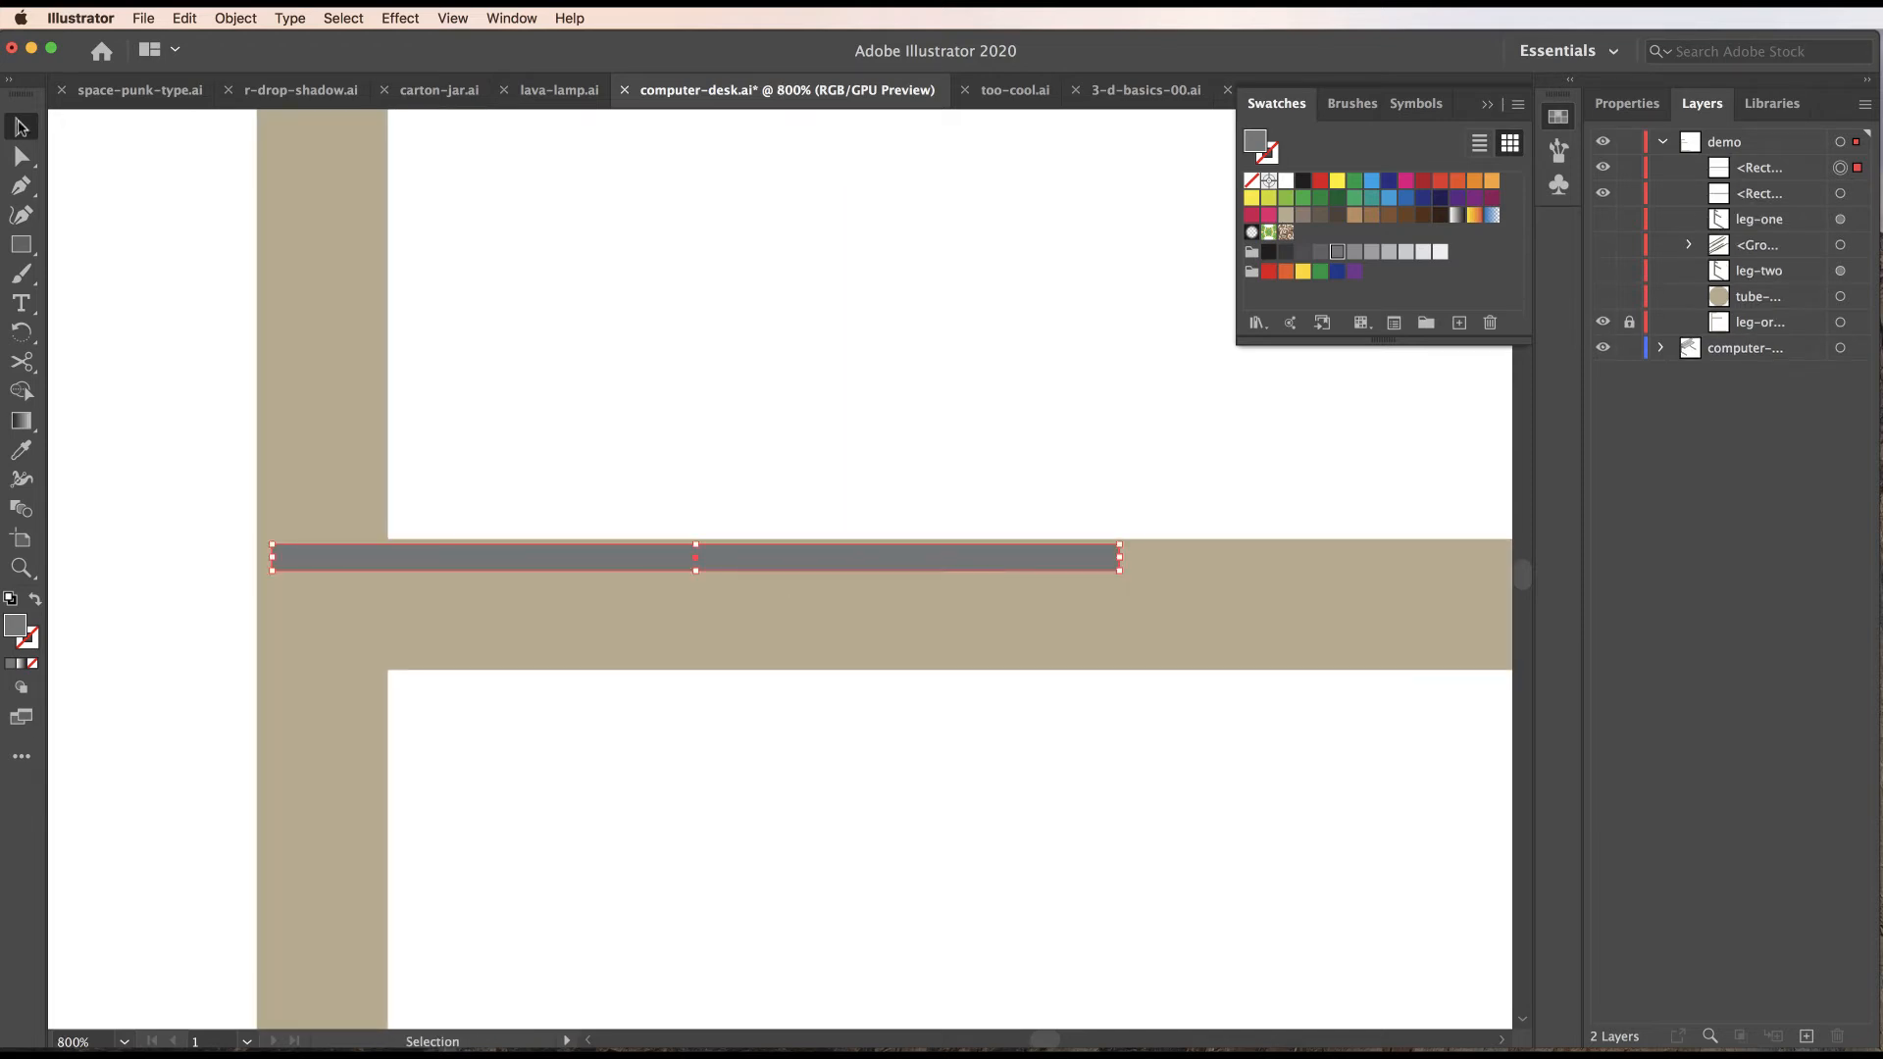
left_click_drag(1121, 558, 1412, 559)
left_click_drag(1432, 736, 708, 769)
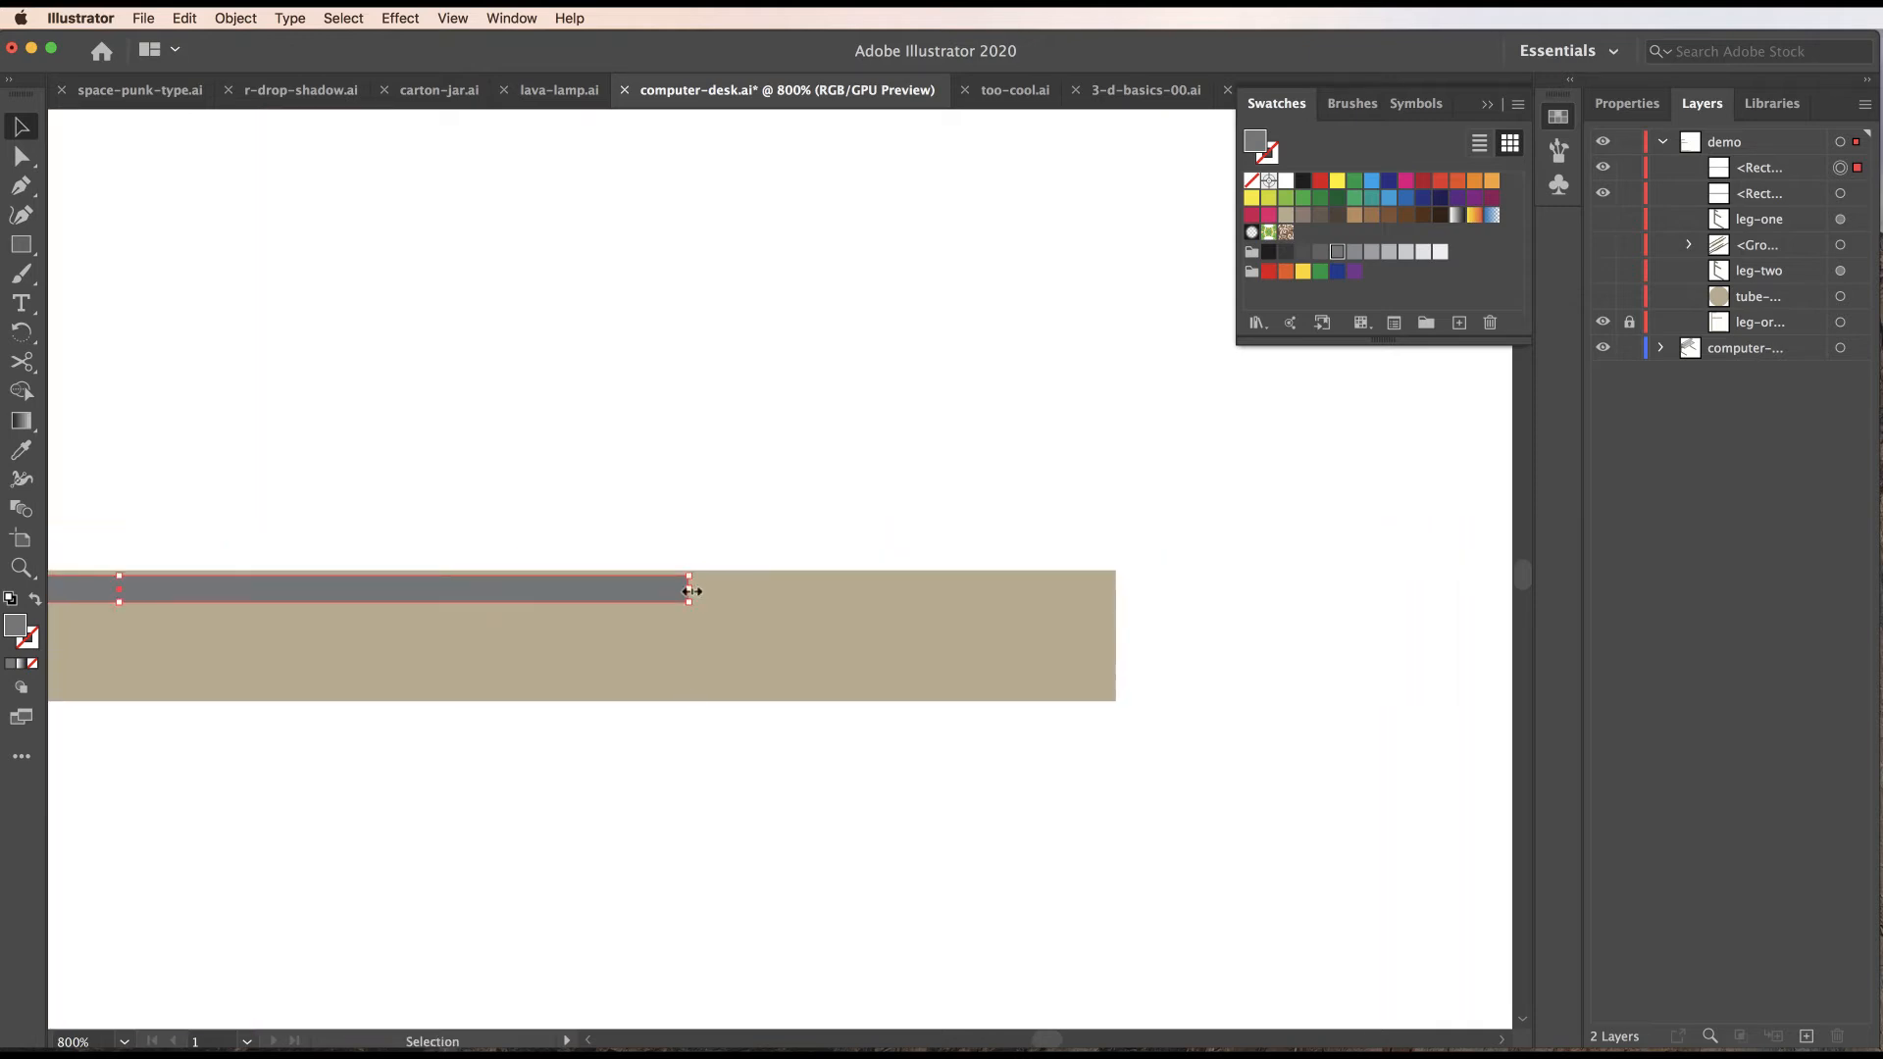
left_click_drag(692, 591, 1147, 596)
Shorten the top arm's gray rectangle to reduce its overhang past the arm's outer end.
left_click_drag(994, 447, 975, 879)
left_click(385, 236)
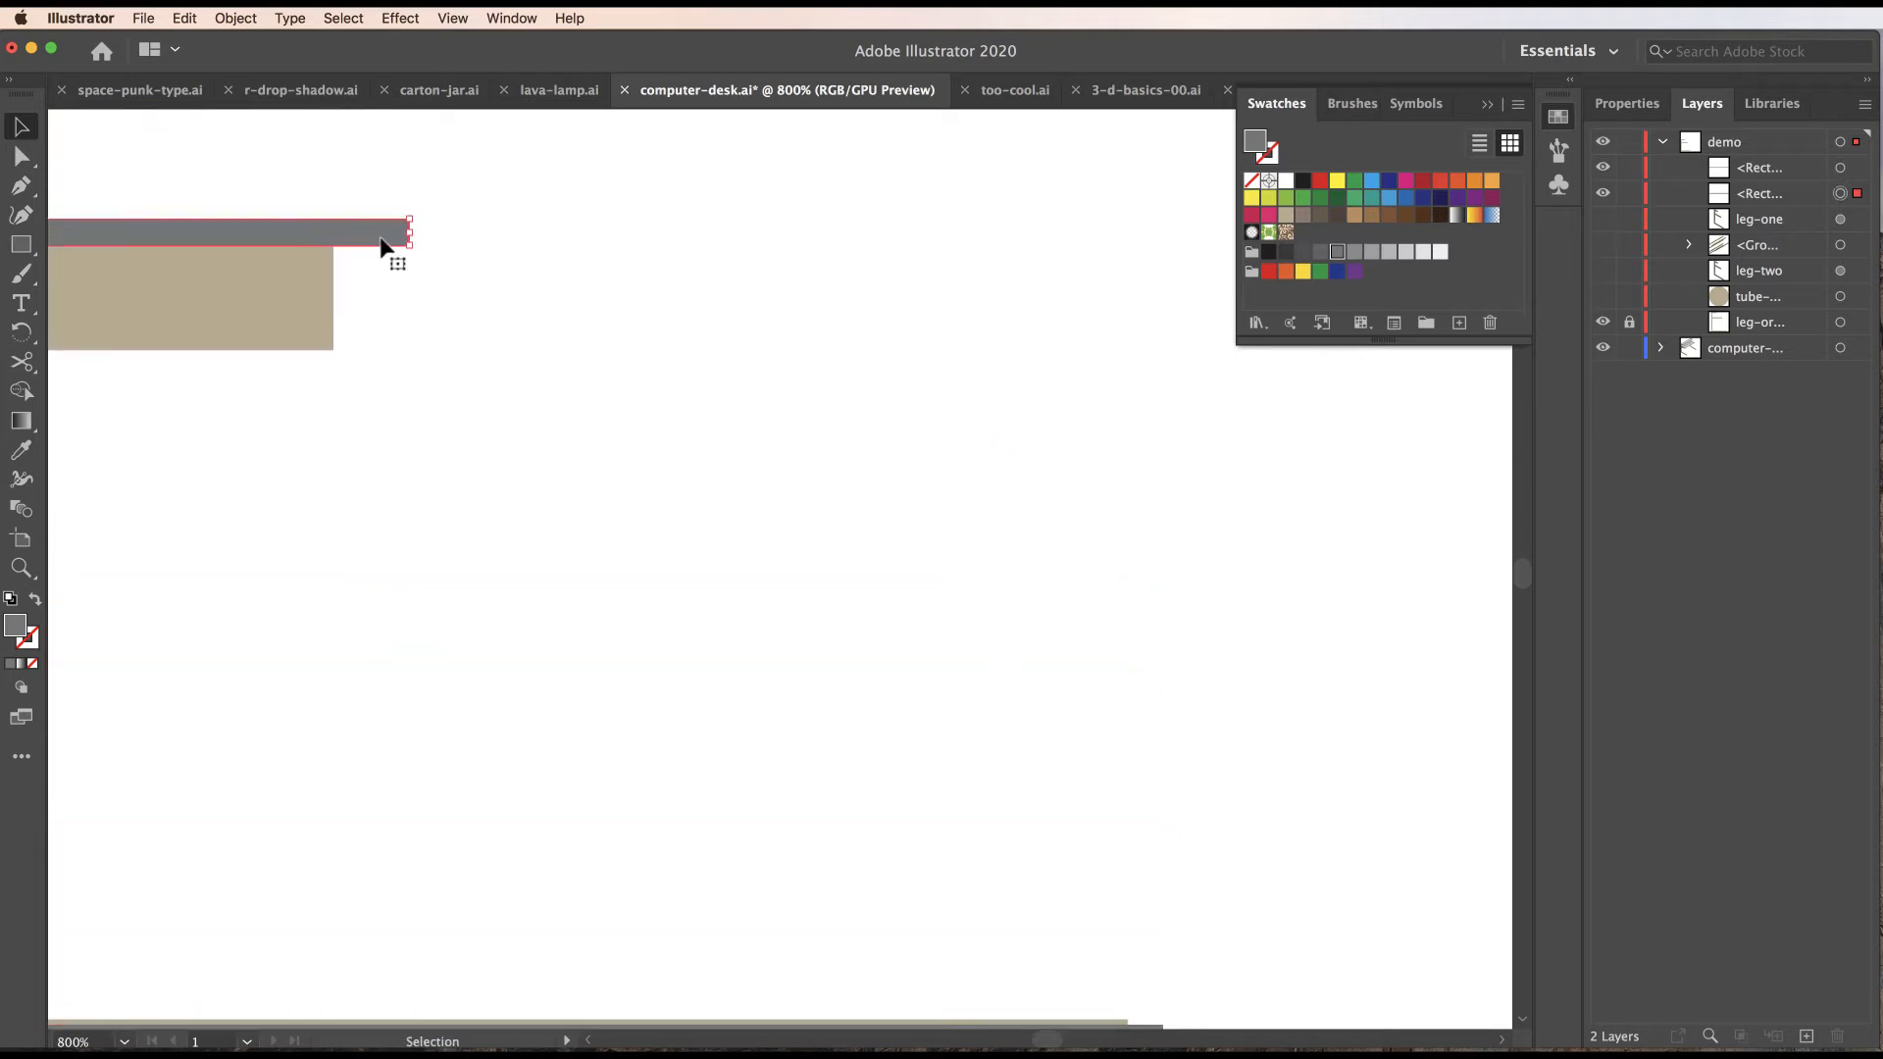
left_click_drag(414, 235, 381, 235)
left_click(609, 375)
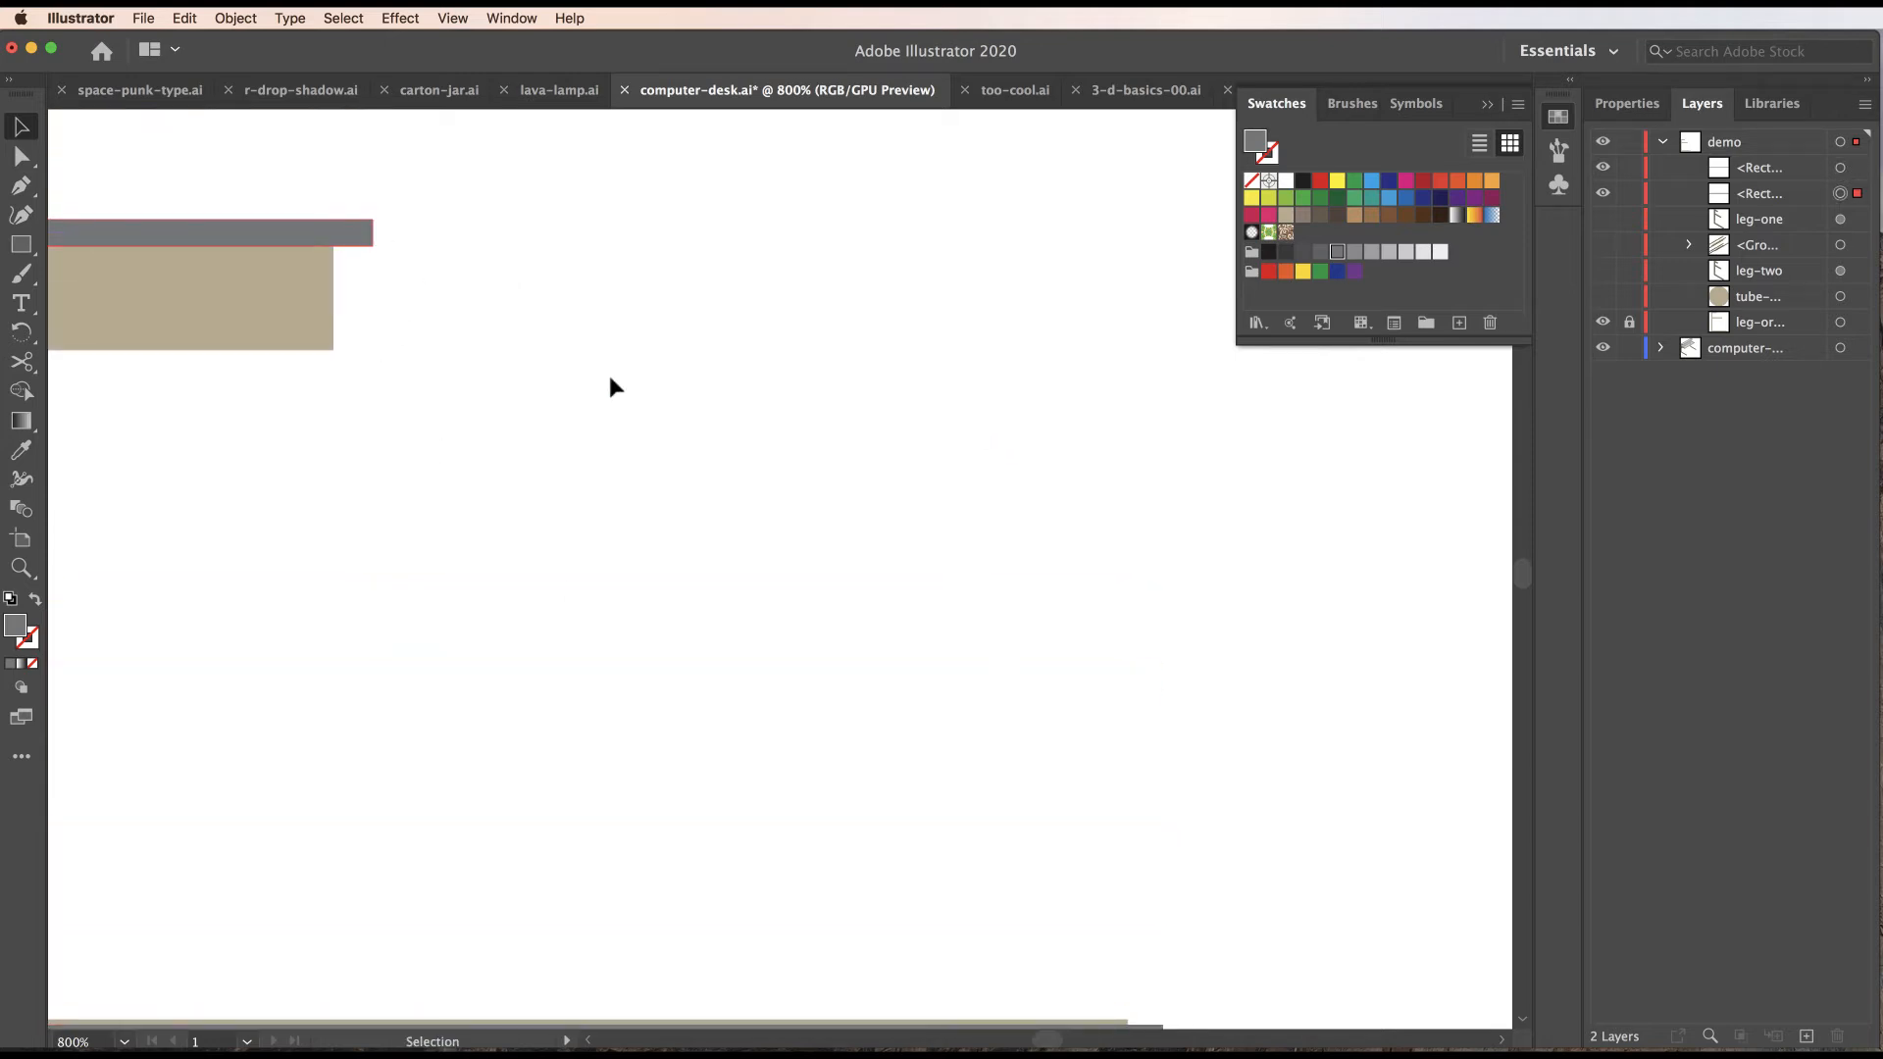
Shift the top arm's gray rectangle down slightly so it sits just below the arm's upper edge.
left_click_drag(1085, 702, 1156, 412)
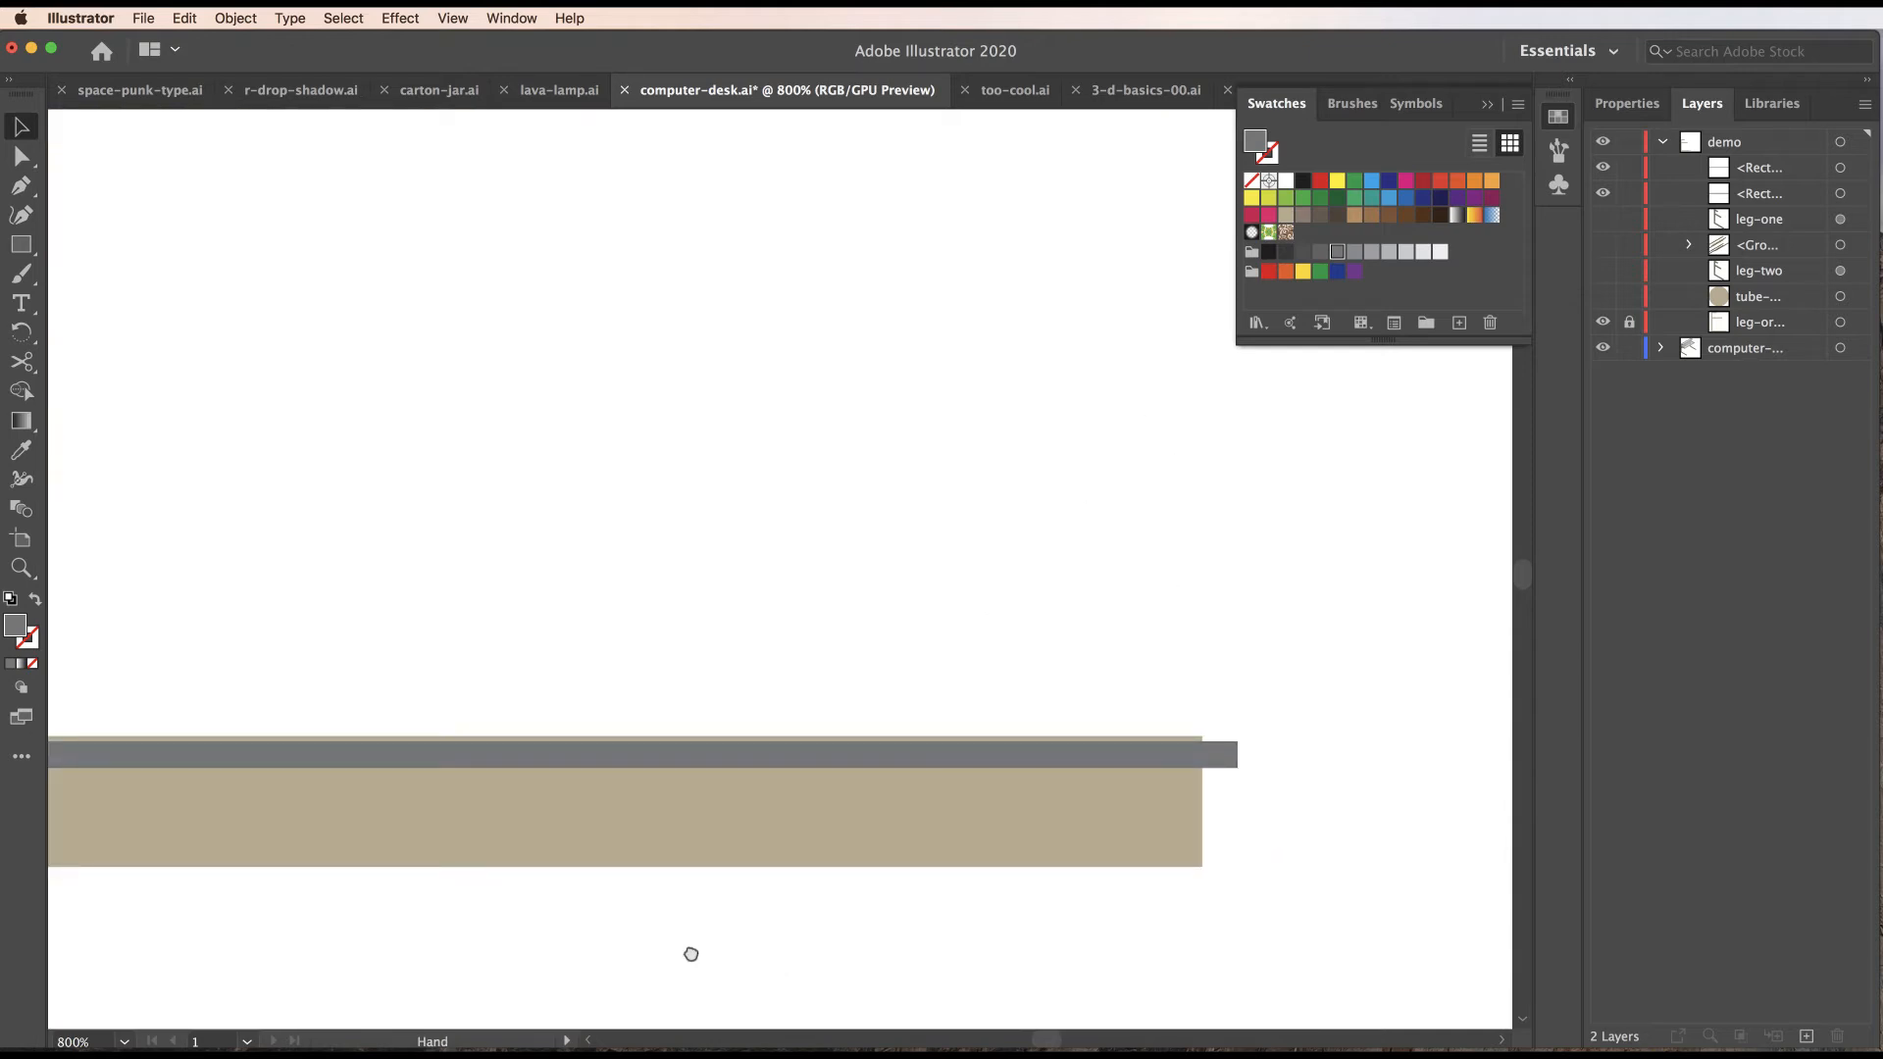
left_click_drag(689, 950, 914, 996)
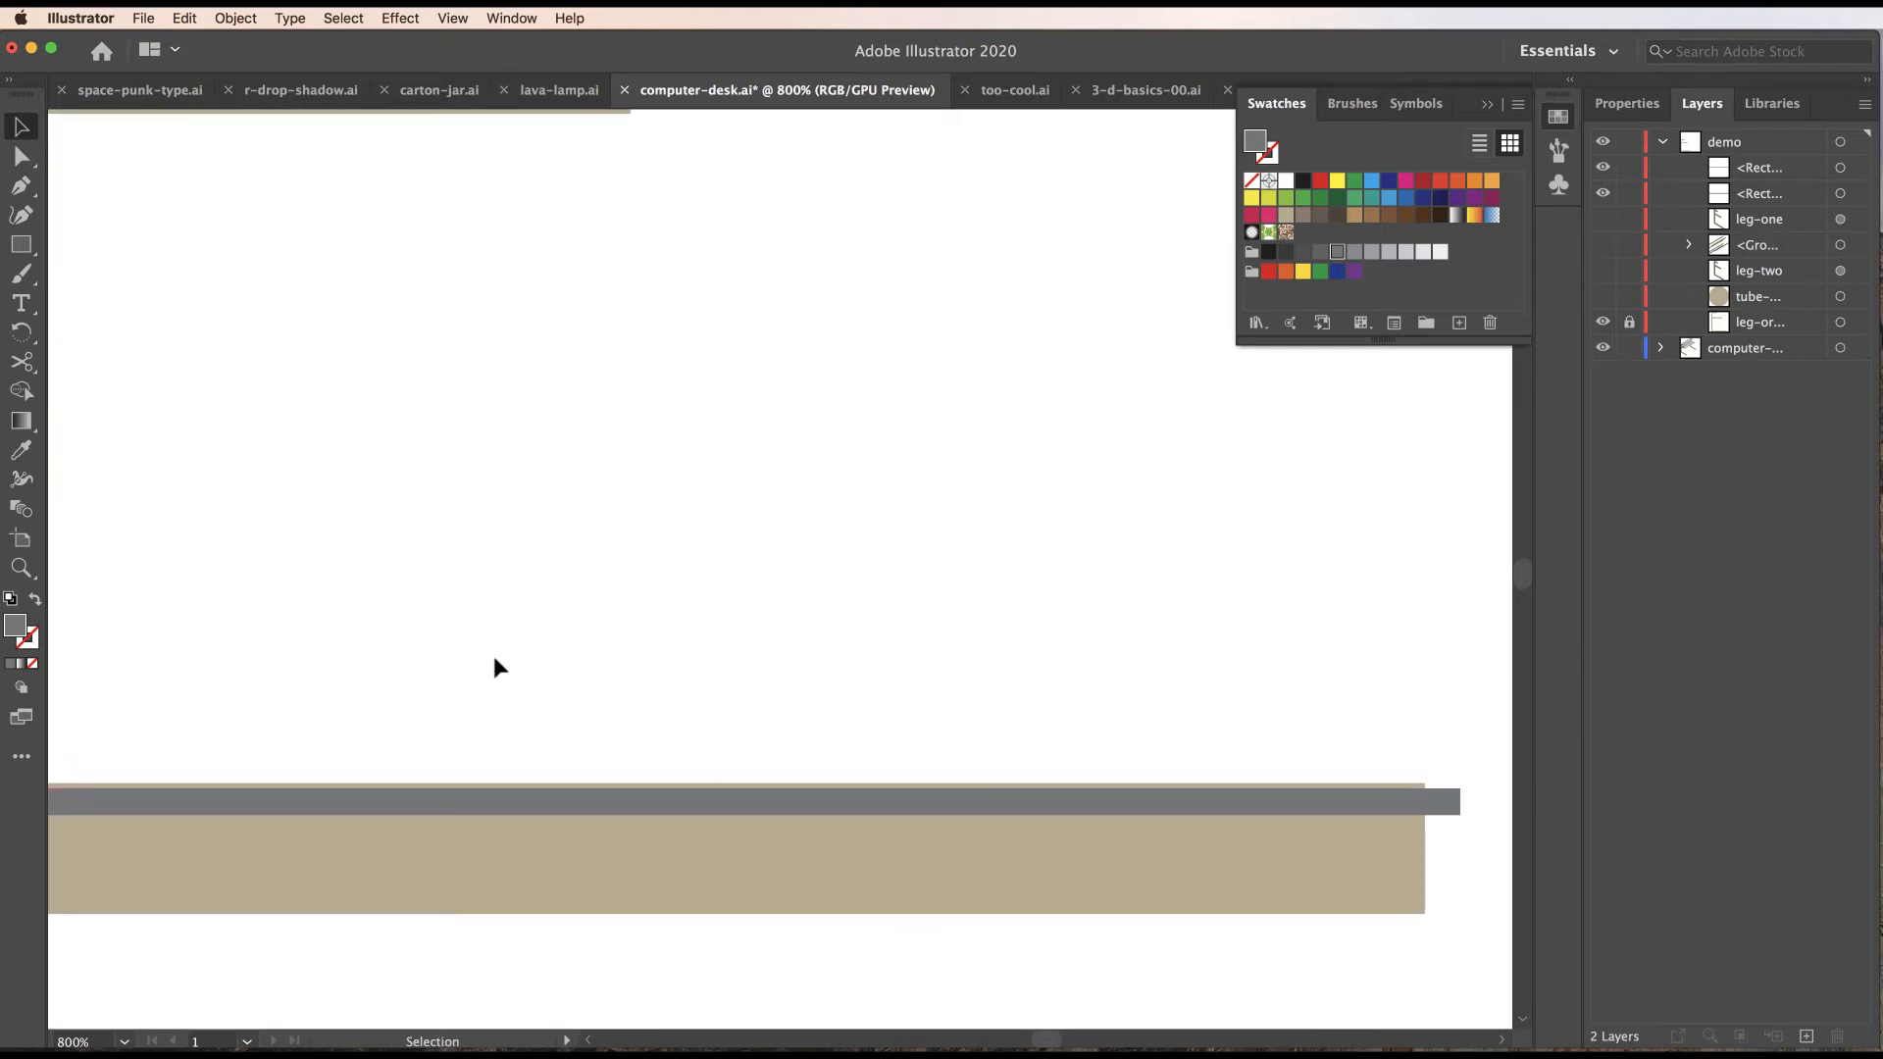
left_click_drag(496, 664, 570, 817)
left_click_drag(572, 458, 616, 708)
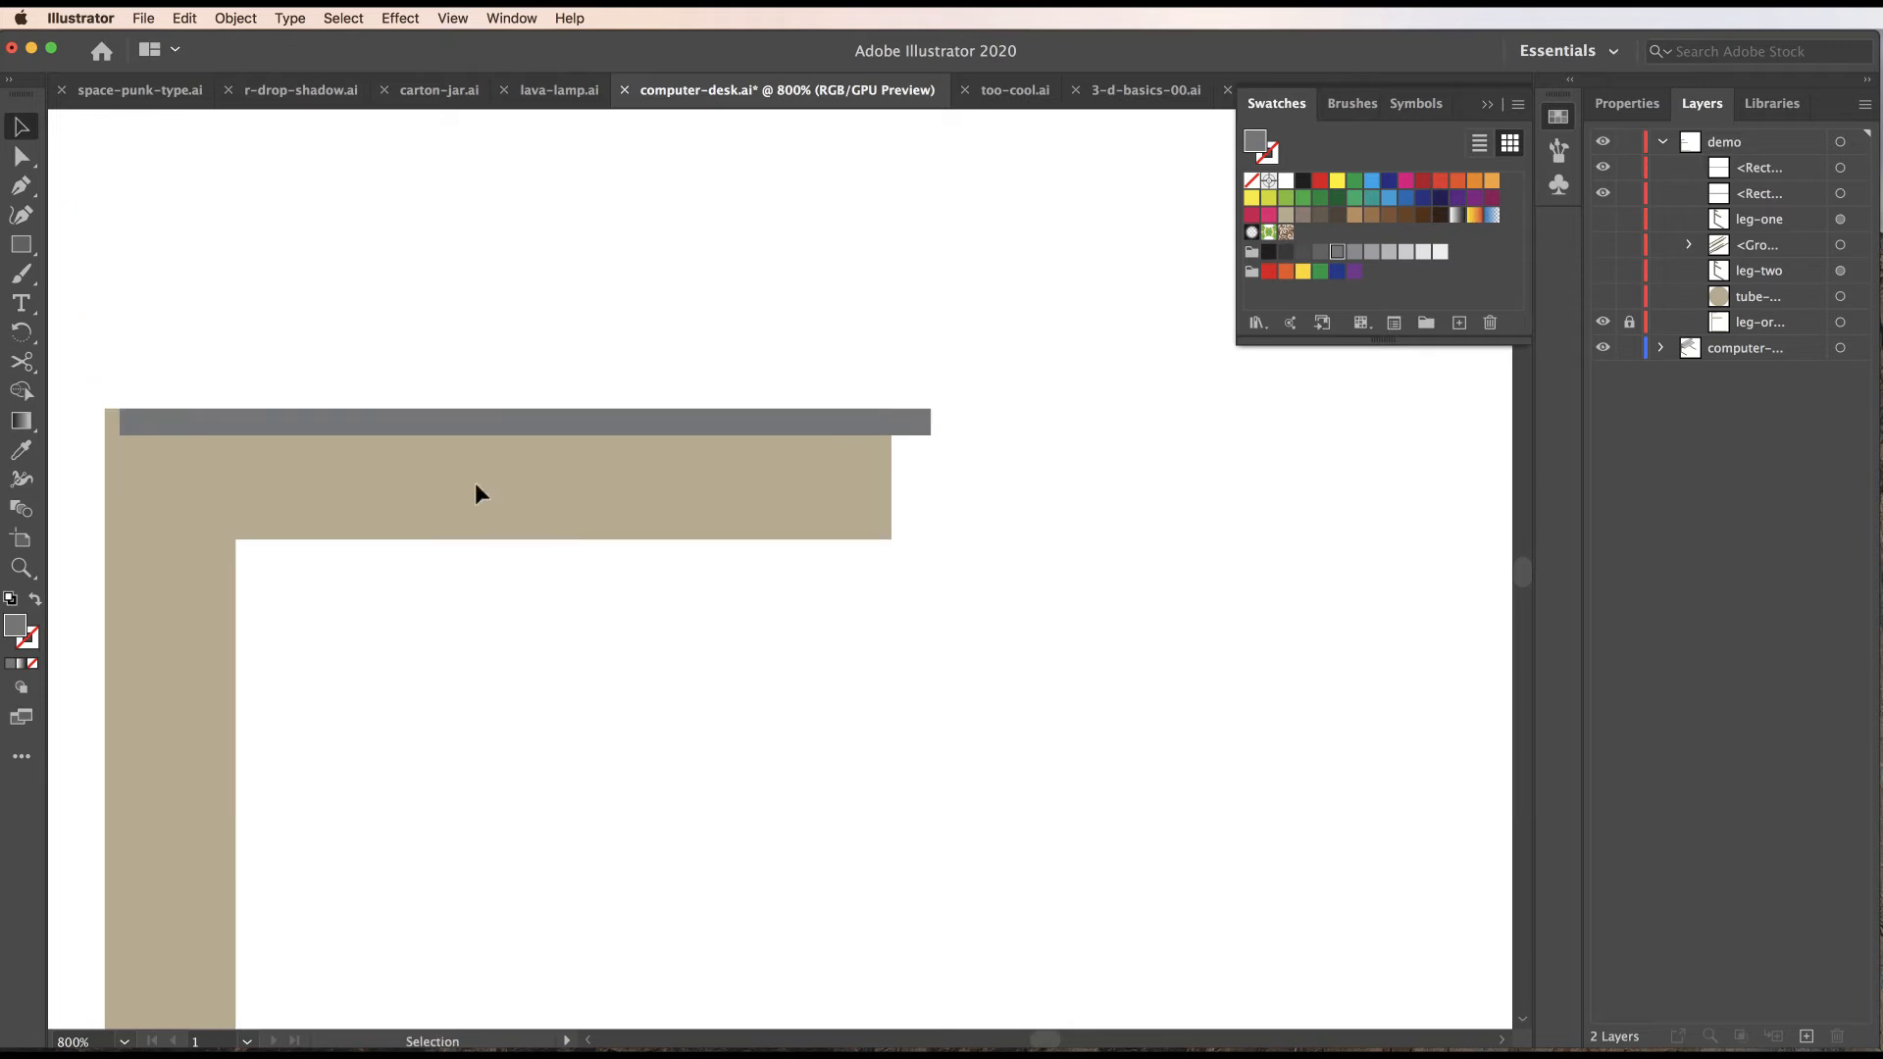
left_click(457, 422)
left_click(459, 424)
mouse_move(461, 425)
left_mouse_down()
mouse_move(459, 473)
mouse_move(459, 430)
left_mouse_up()
left_click(551, 332)
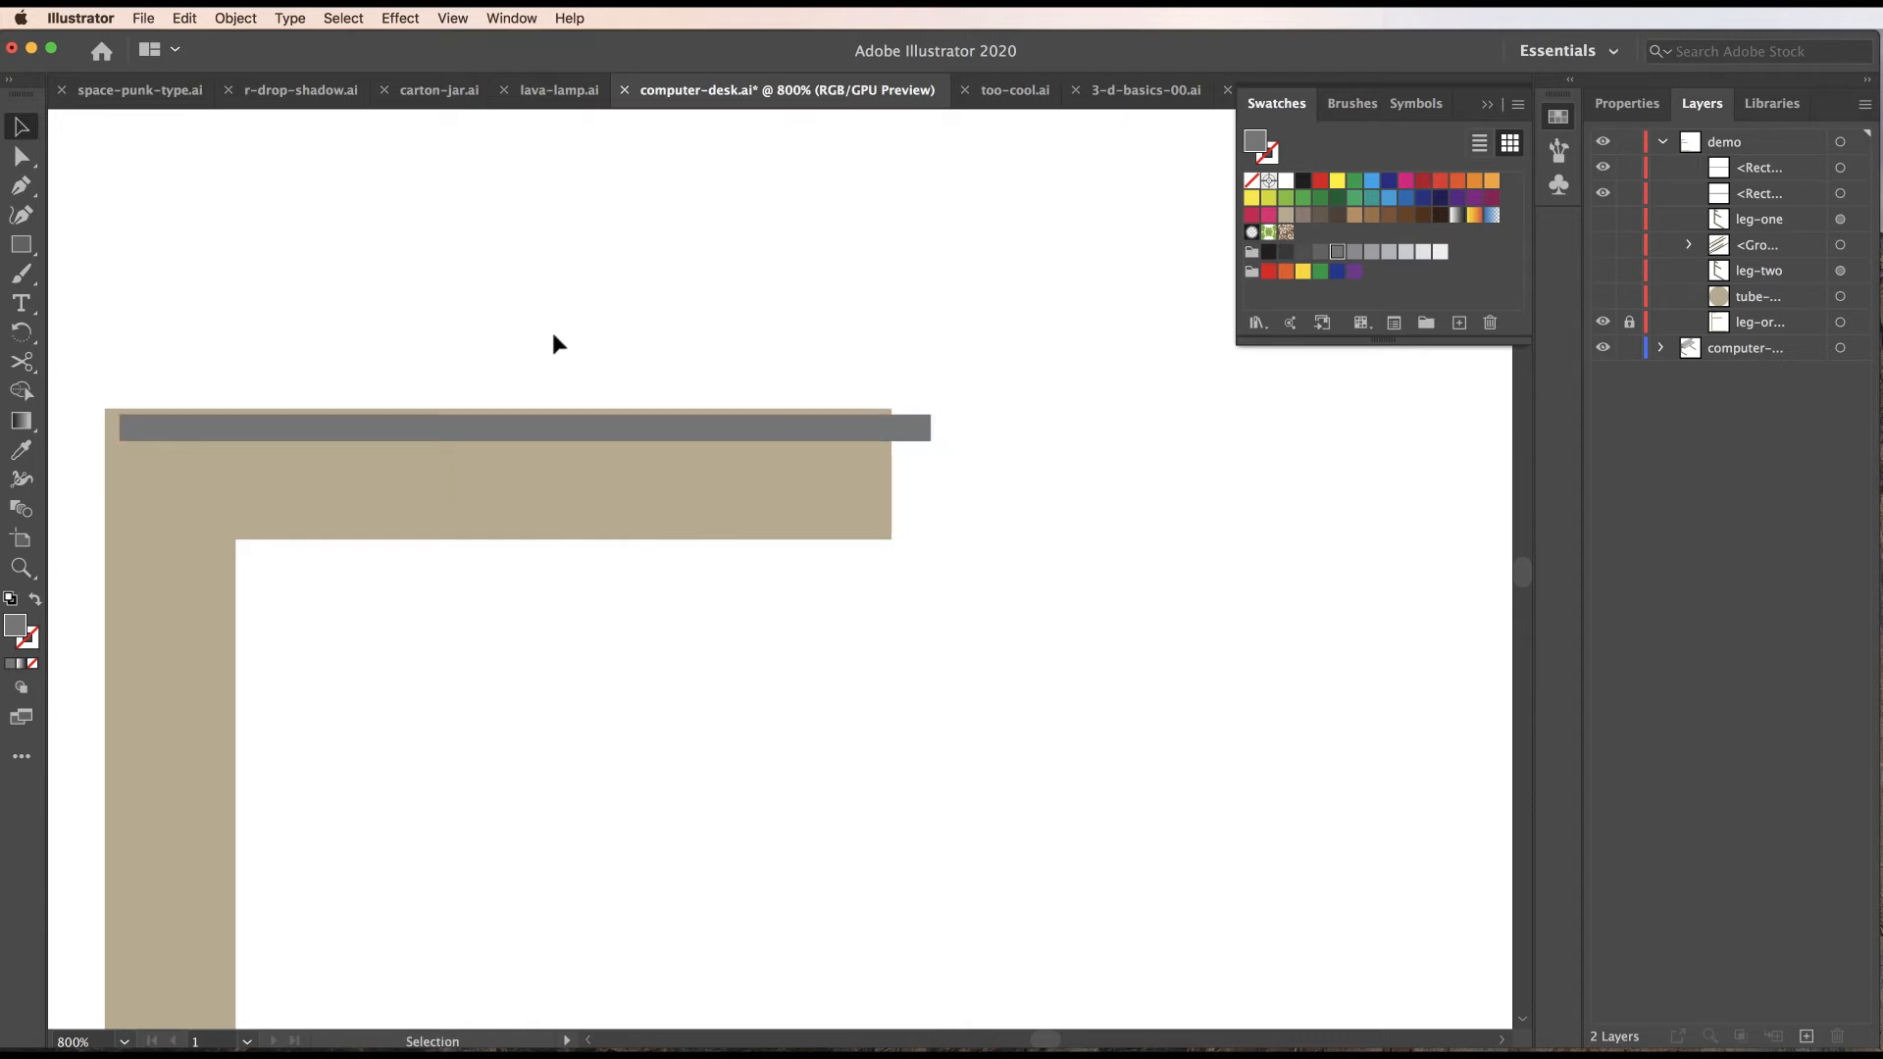
Reorder the two gray rectangles in the demo layer so the top arm's rectangle is first.
key("super+minus")
key("super+minus")
key("super+minus")
key("super+minus")
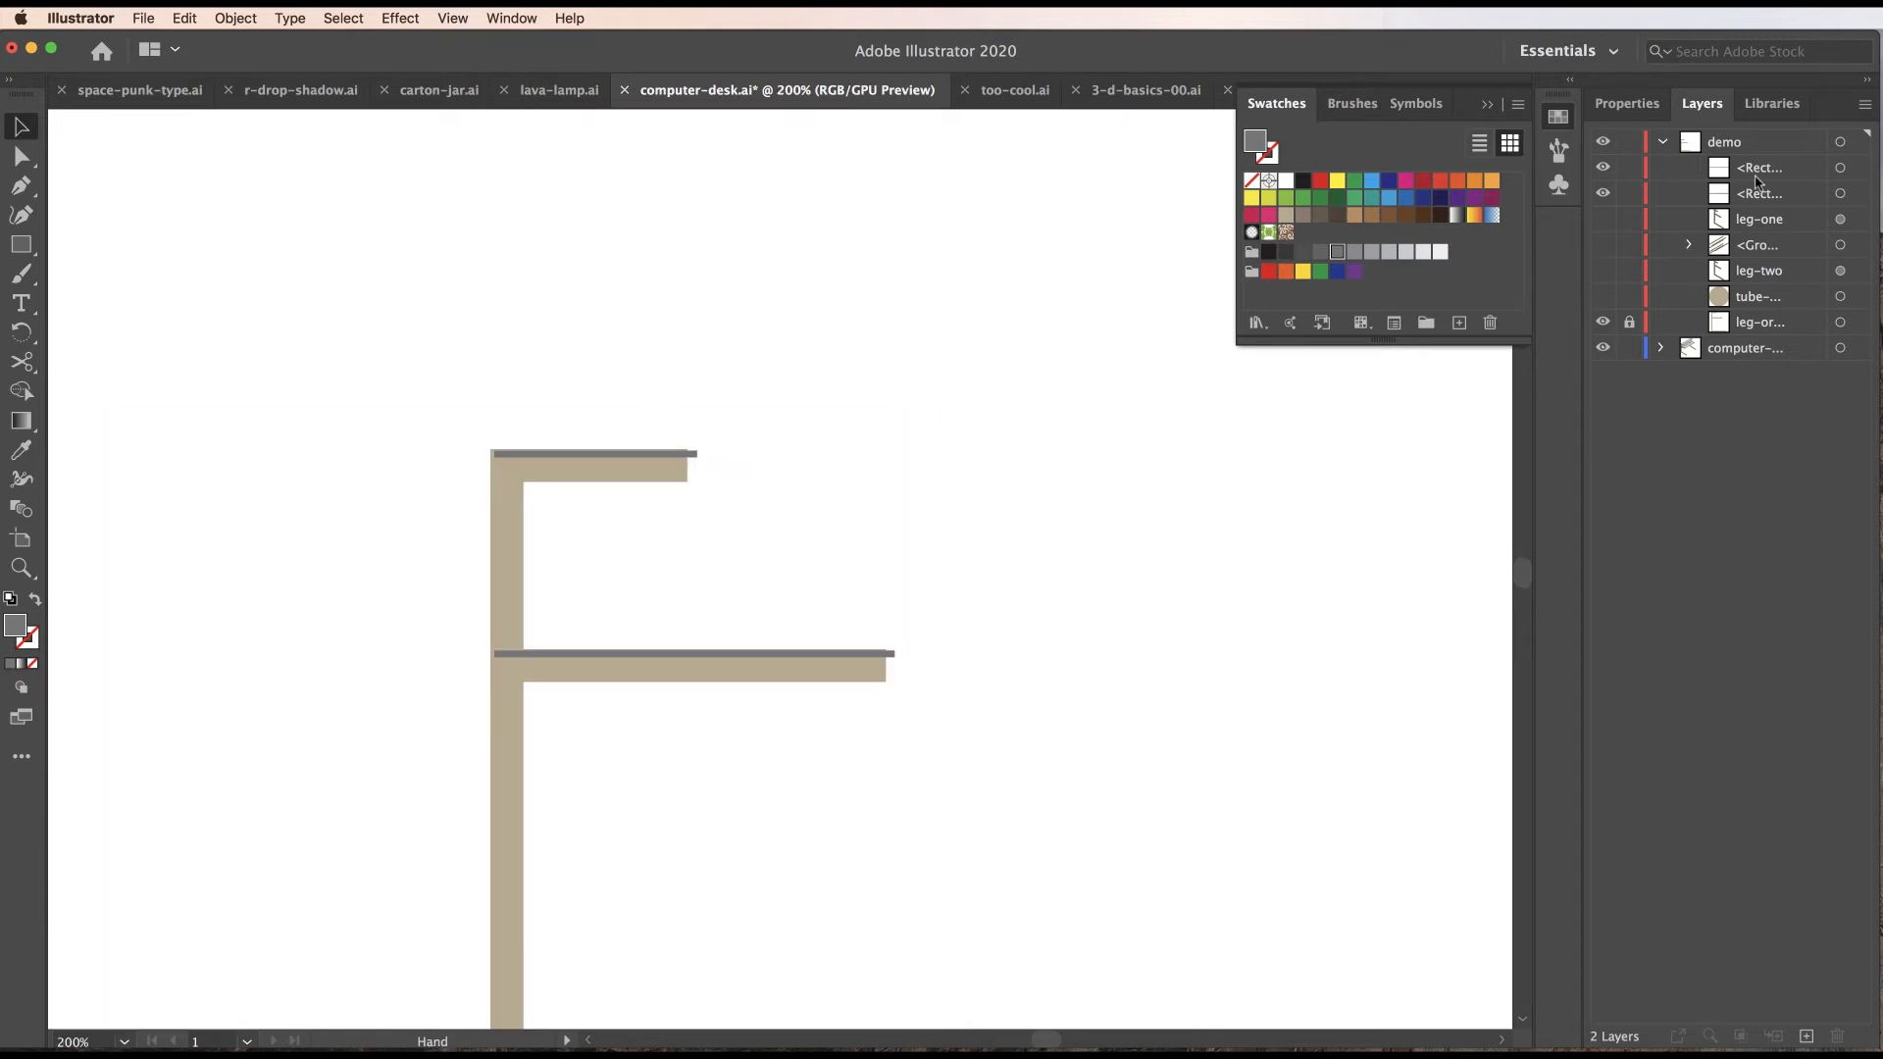
left_click(1840, 168)
left_click(1840, 193)
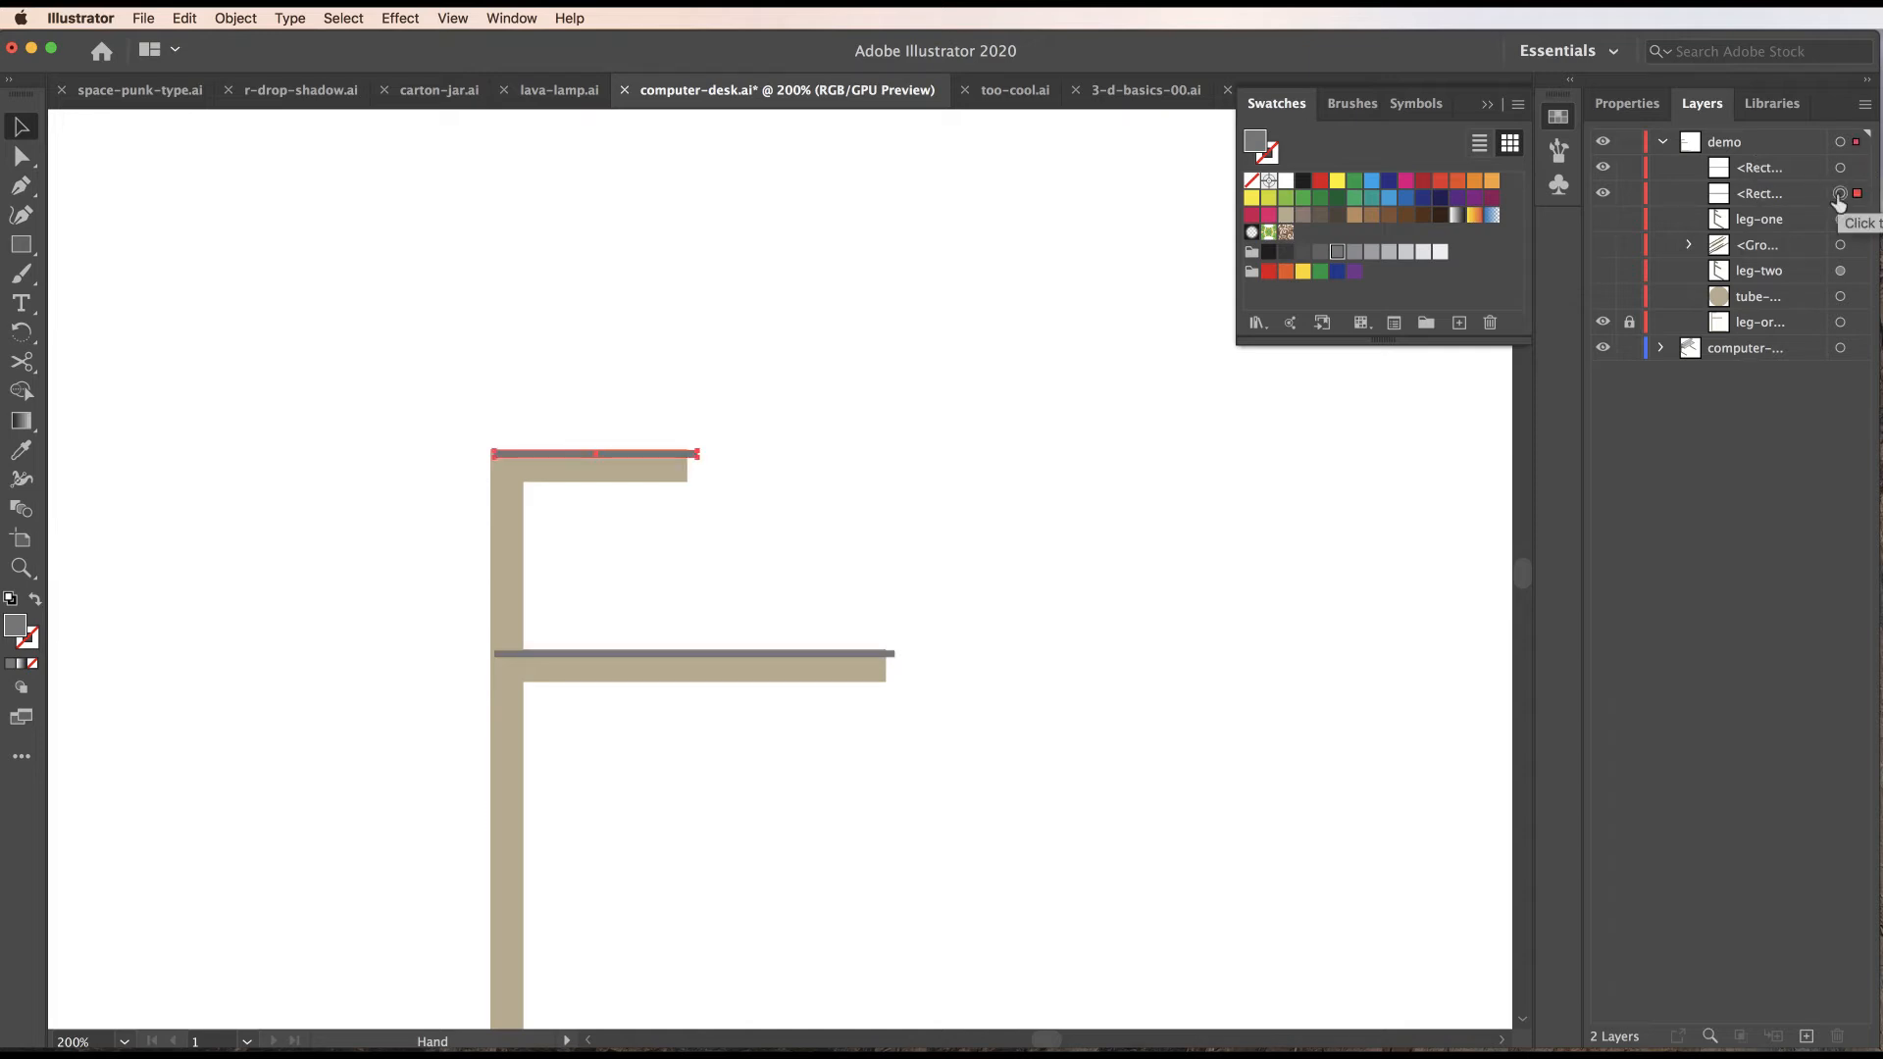
left_click_drag(1760, 195, 1758, 169)
Rename the top arm's rectangle top-glass and the middle arm's rectangle bottom-glass.
double_click(1757, 168)
type("top-glas")
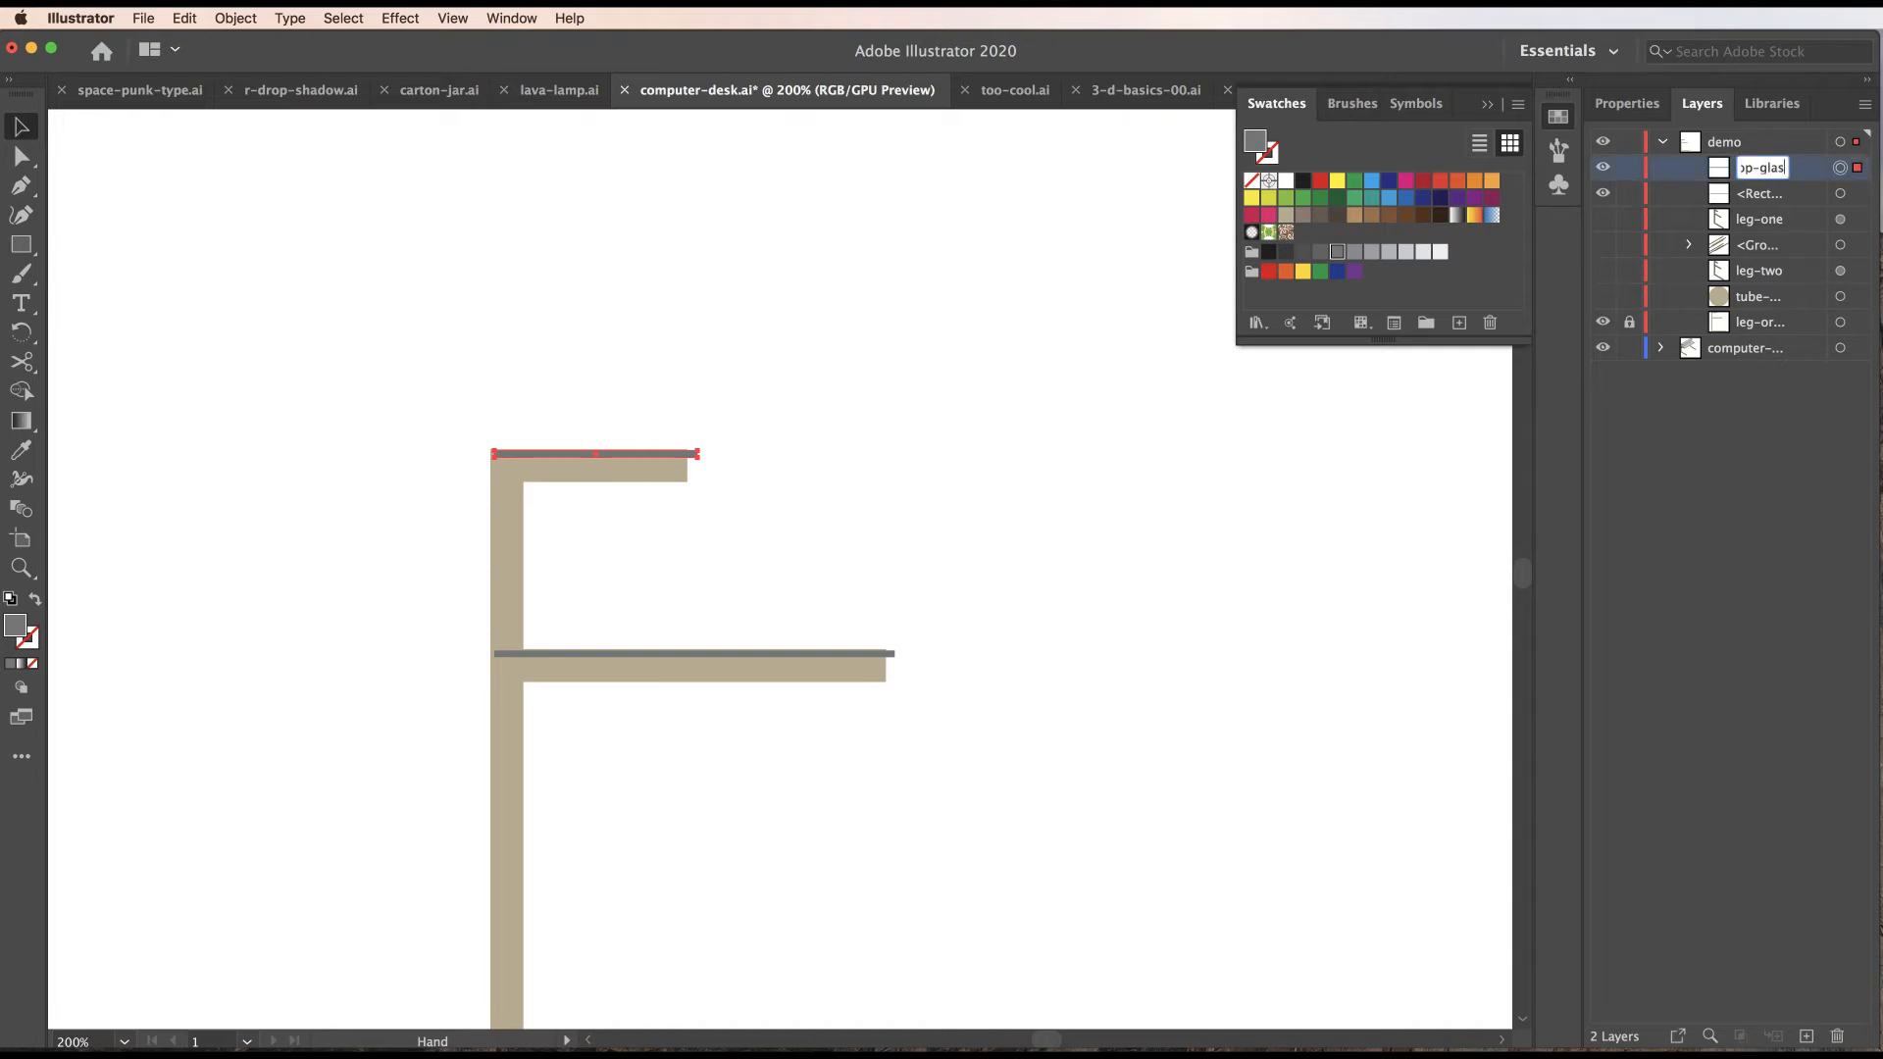
type("s")
double_click(1753, 195)
type("bottom-glass")
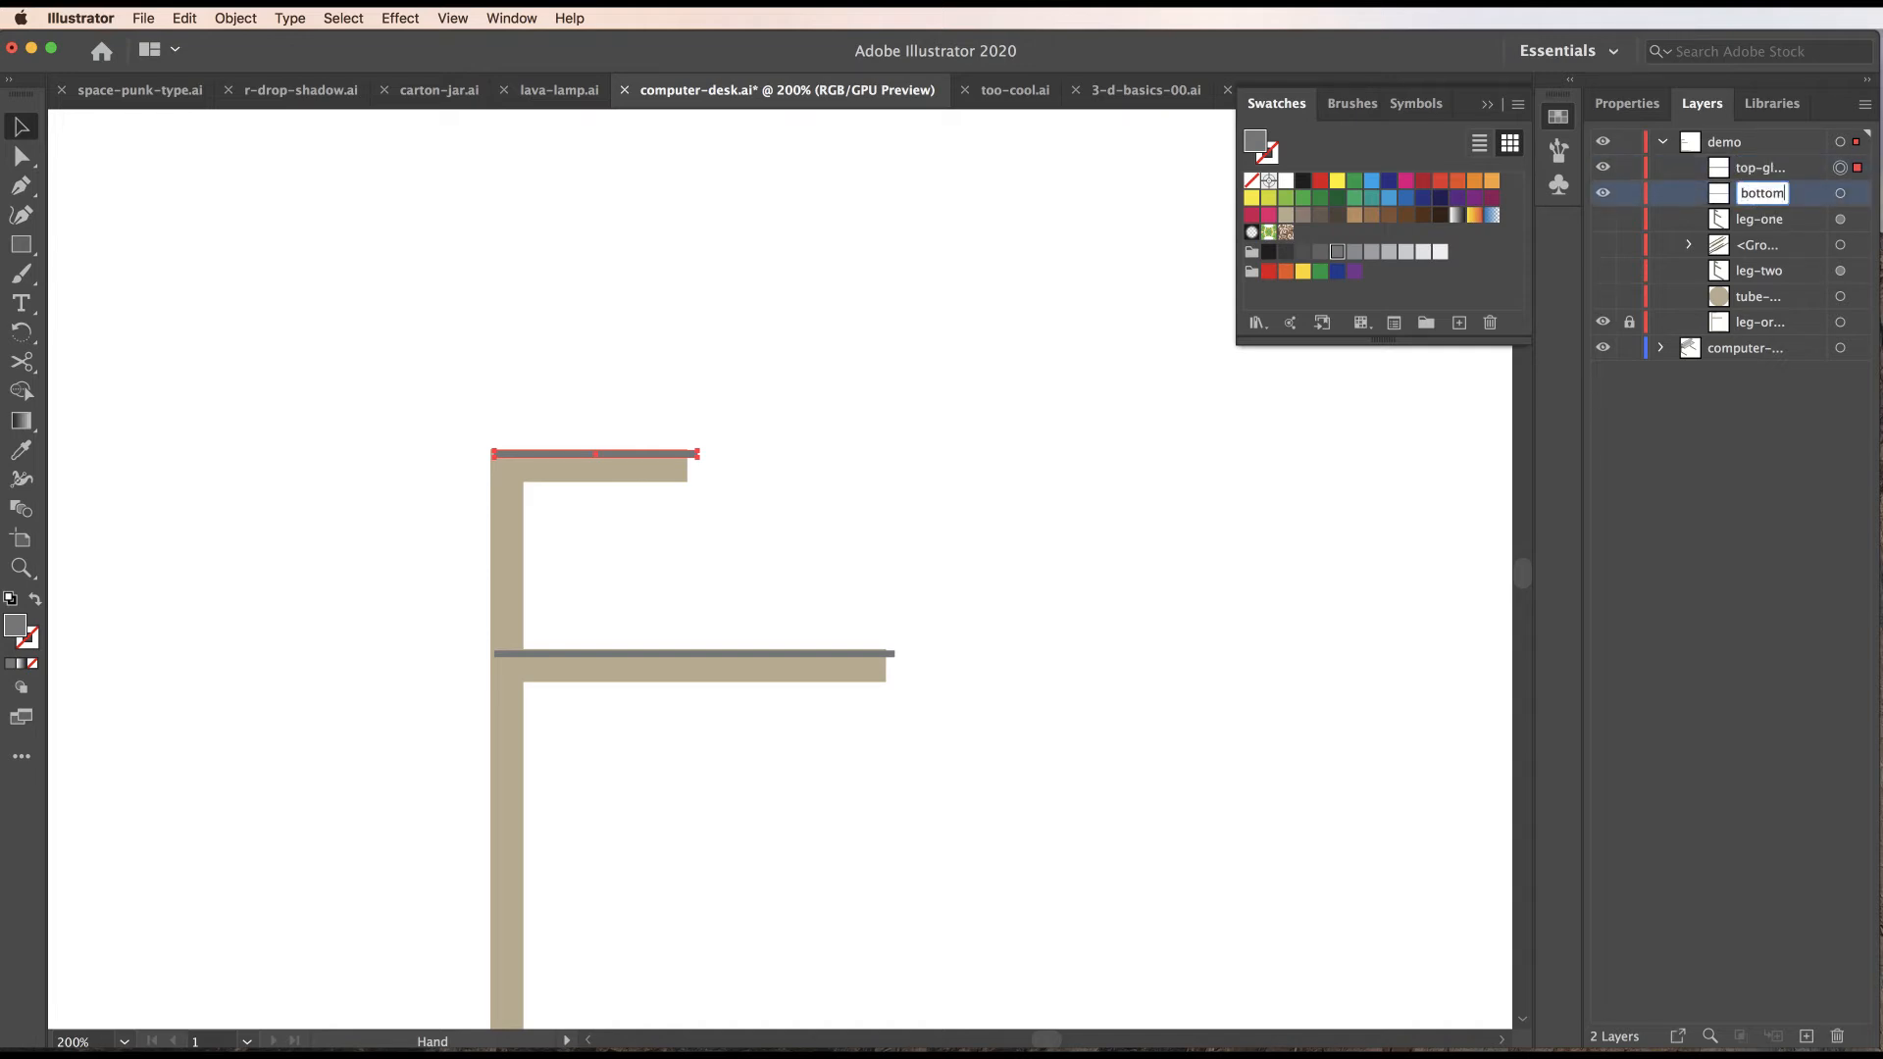
key("Return")
Hide the flat original leg and group the two glass rectangles.
left_click(1602, 324)
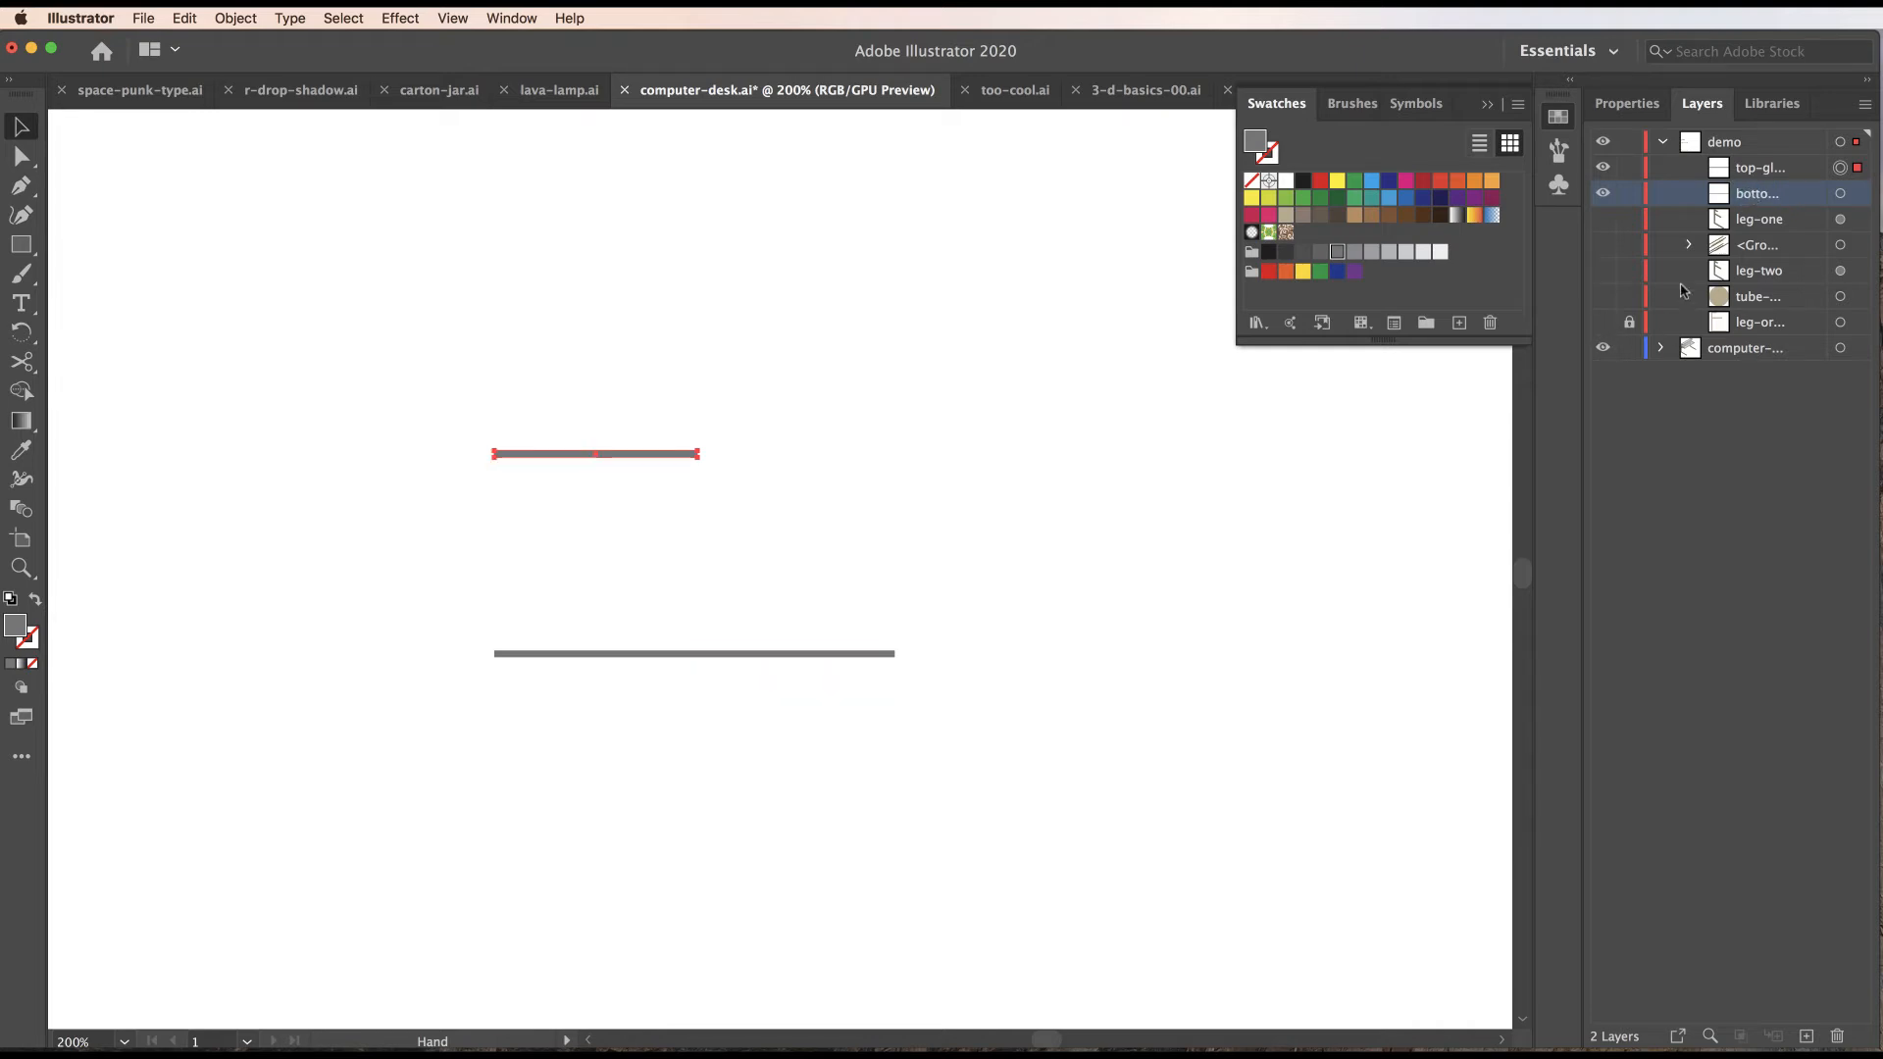
left_click_drag(433, 374, 696, 699)
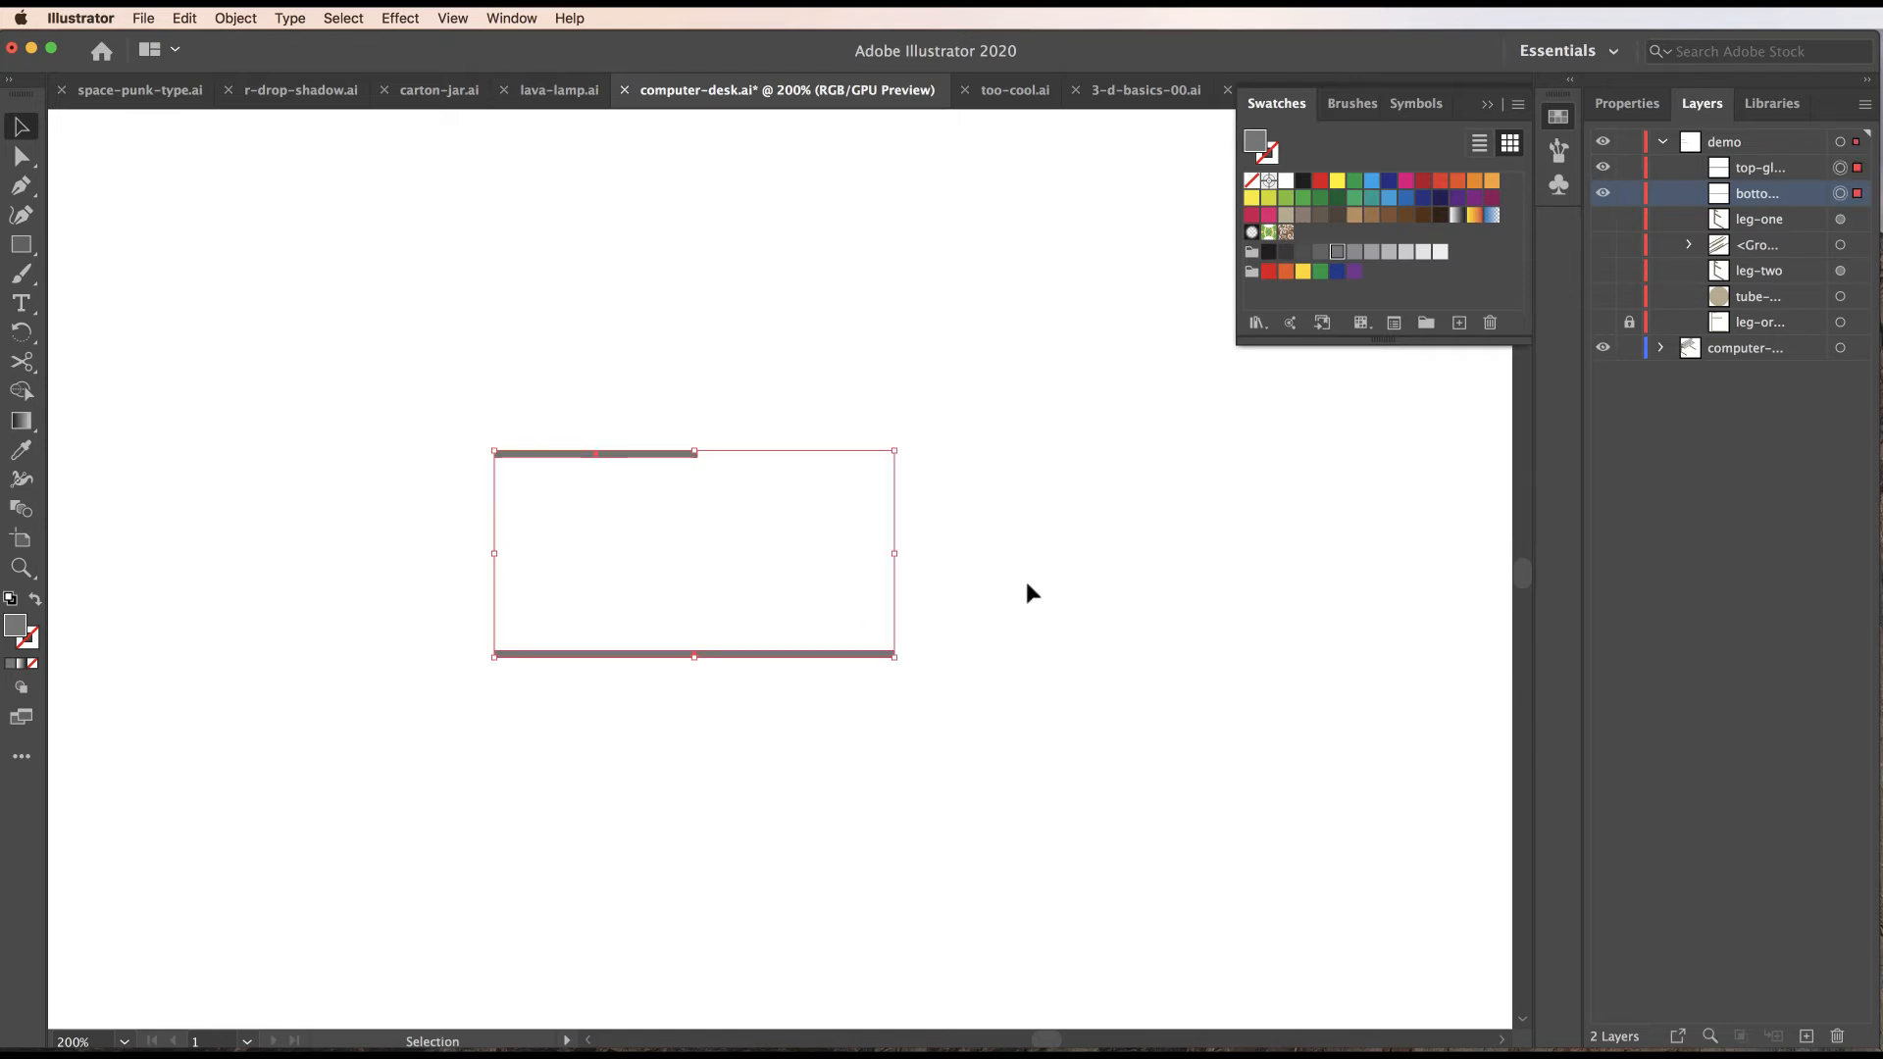
left_click(241, 19)
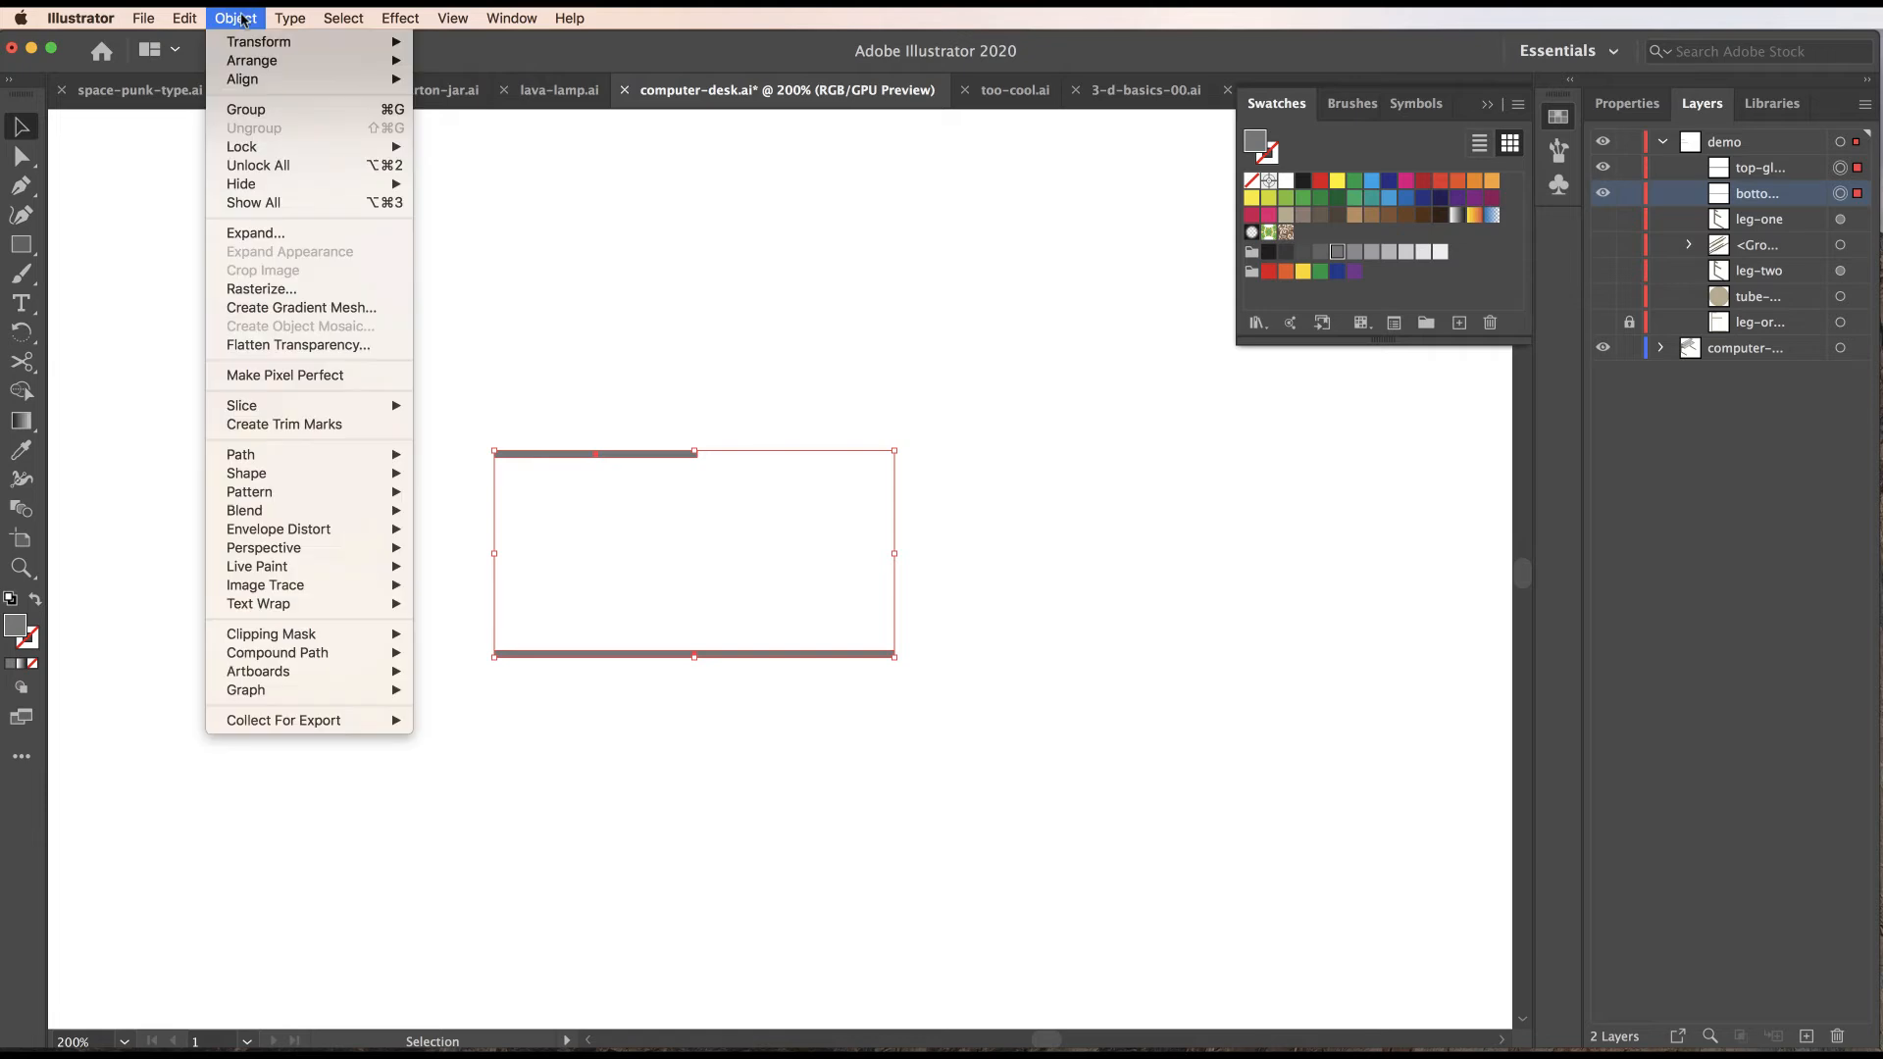
left_click(243, 109)
left_click(924, 353)
left_click(762, 586, "alt+super")
left_click(750, 586, "alt+super")
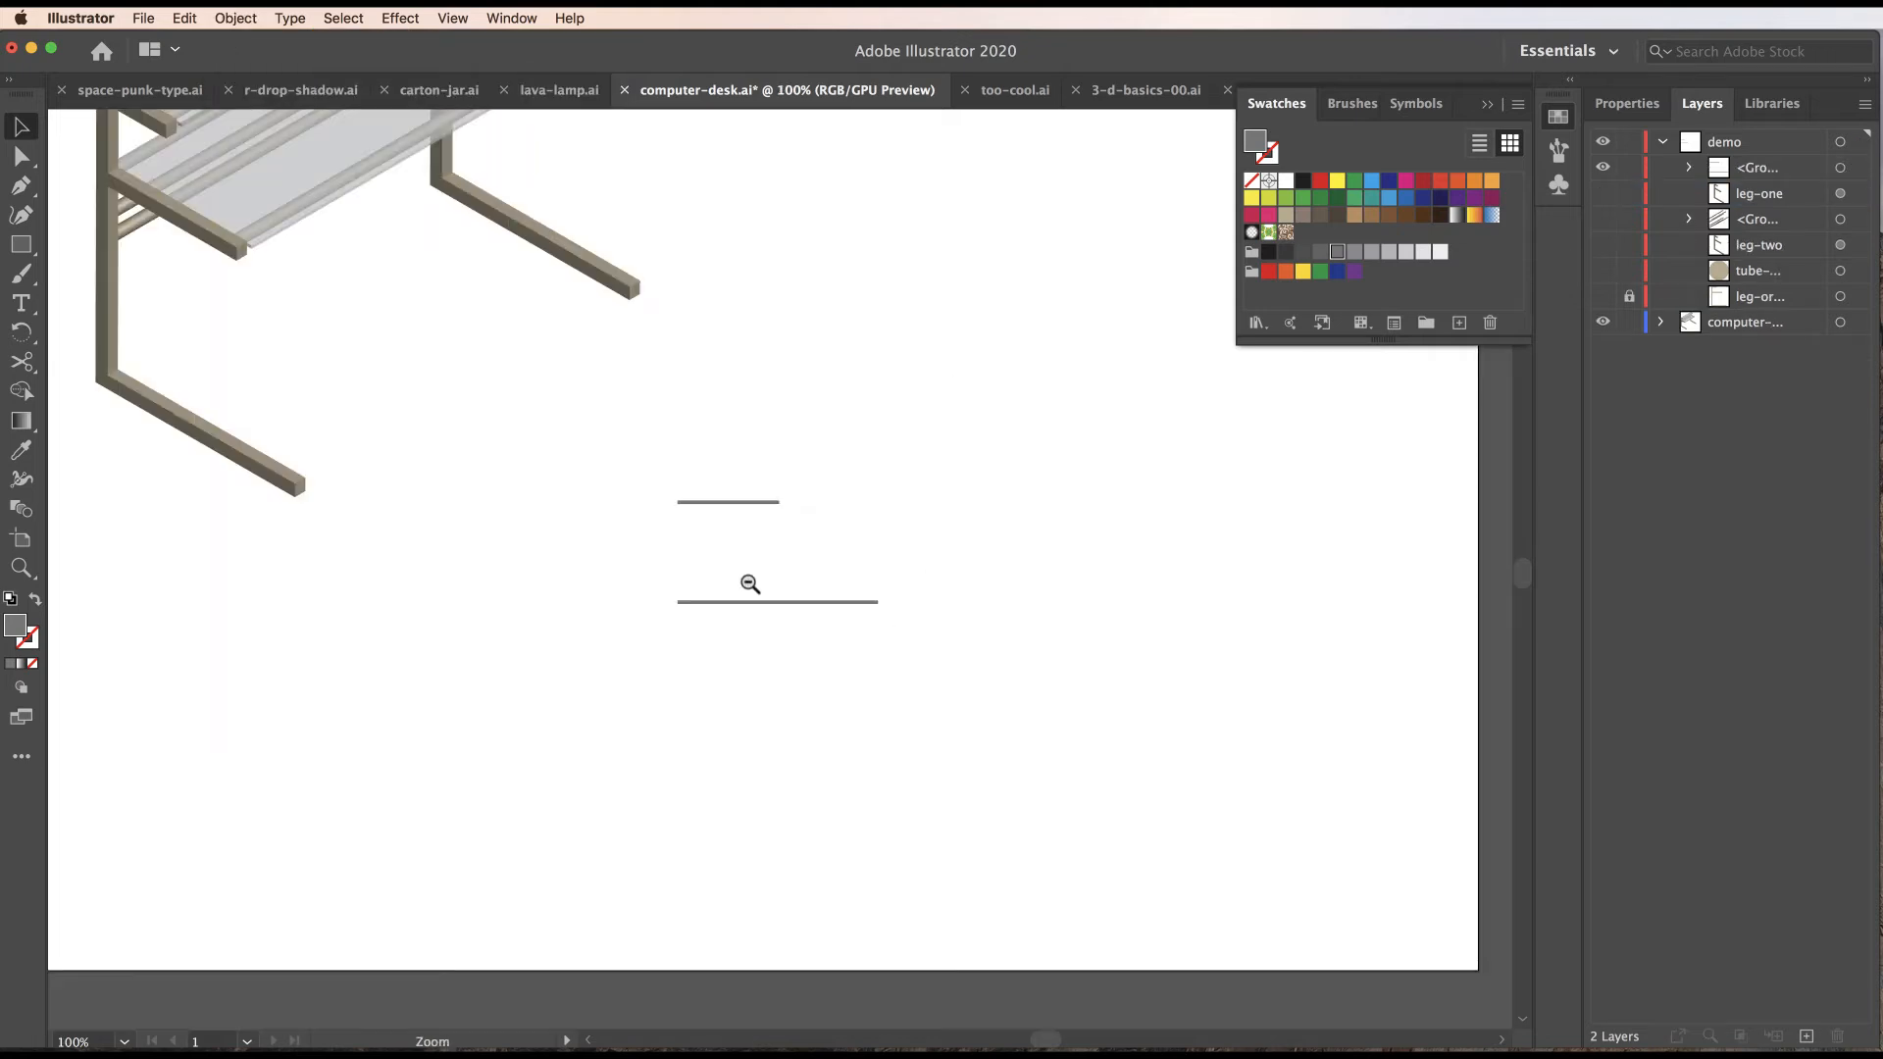
left_click(754, 586, "alt+super")
left_click_drag(840, 587, 754, 625)
left_click(708, 593, "super")
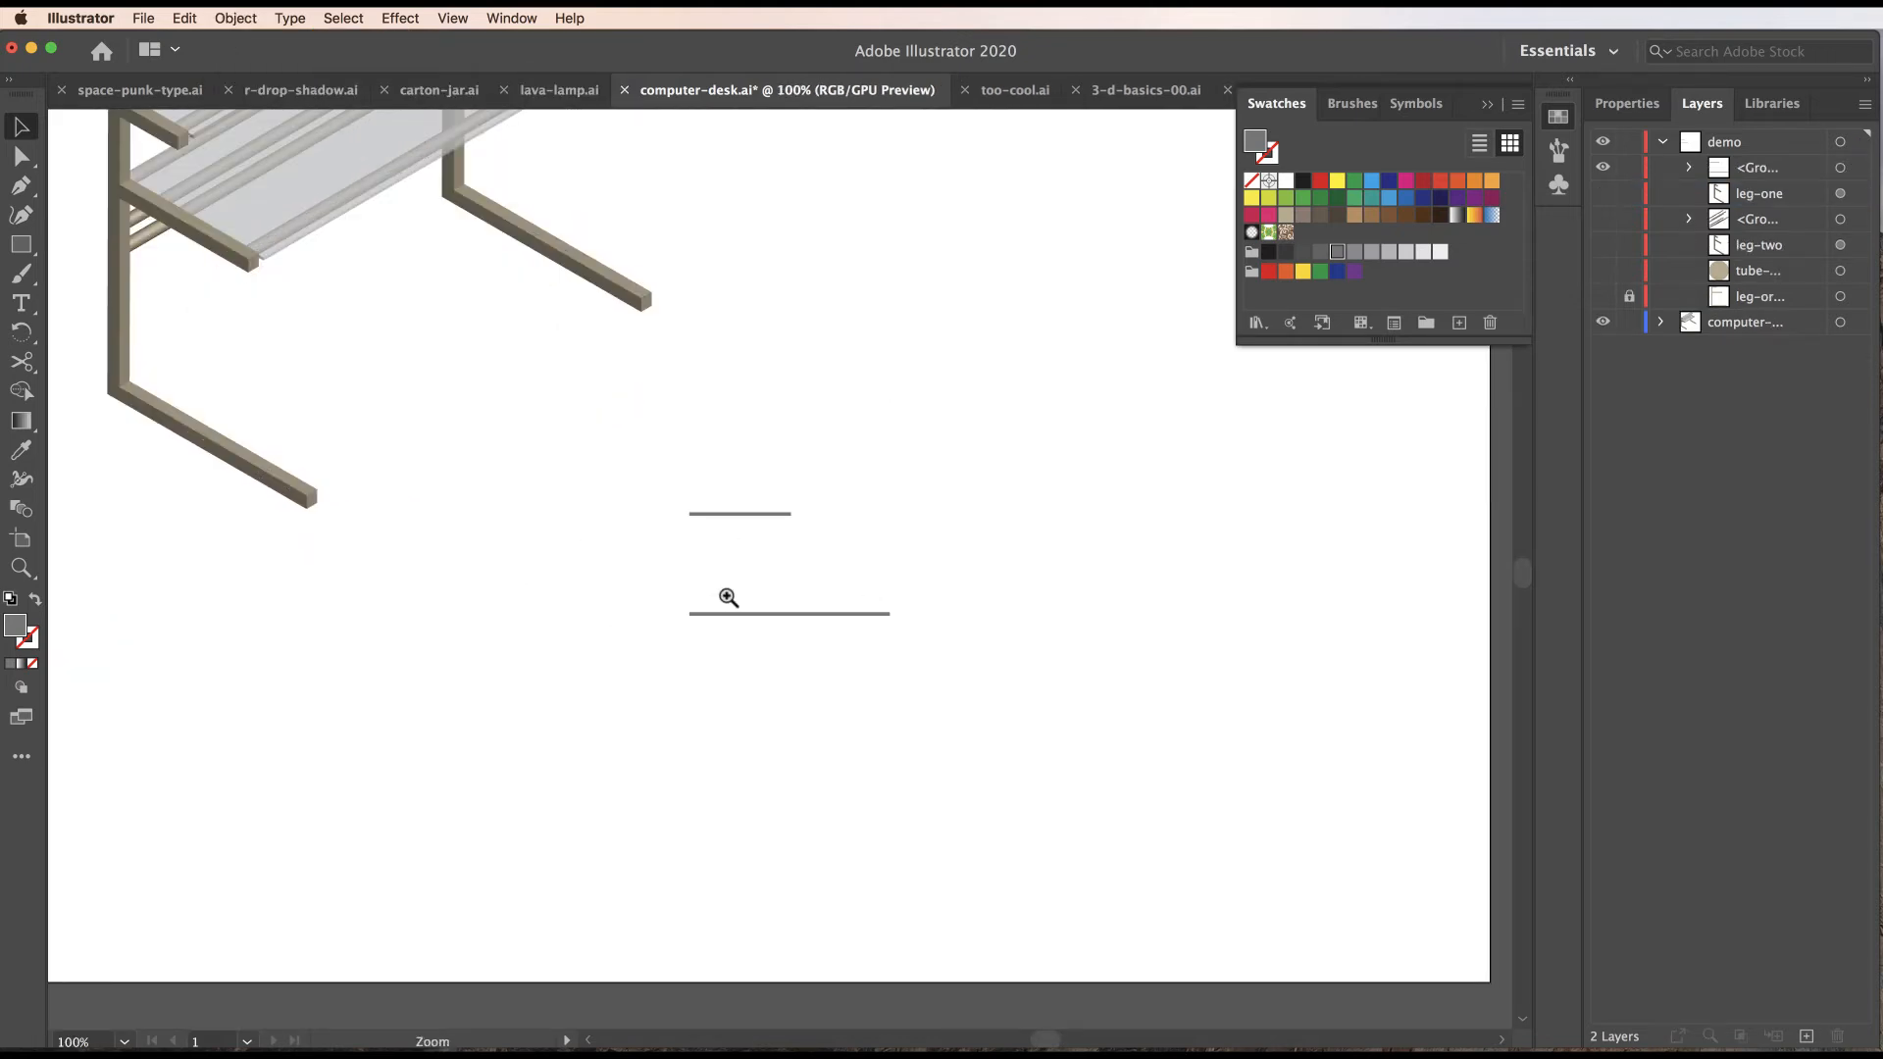
left_click(824, 565, "super")
left_click(396, 18)
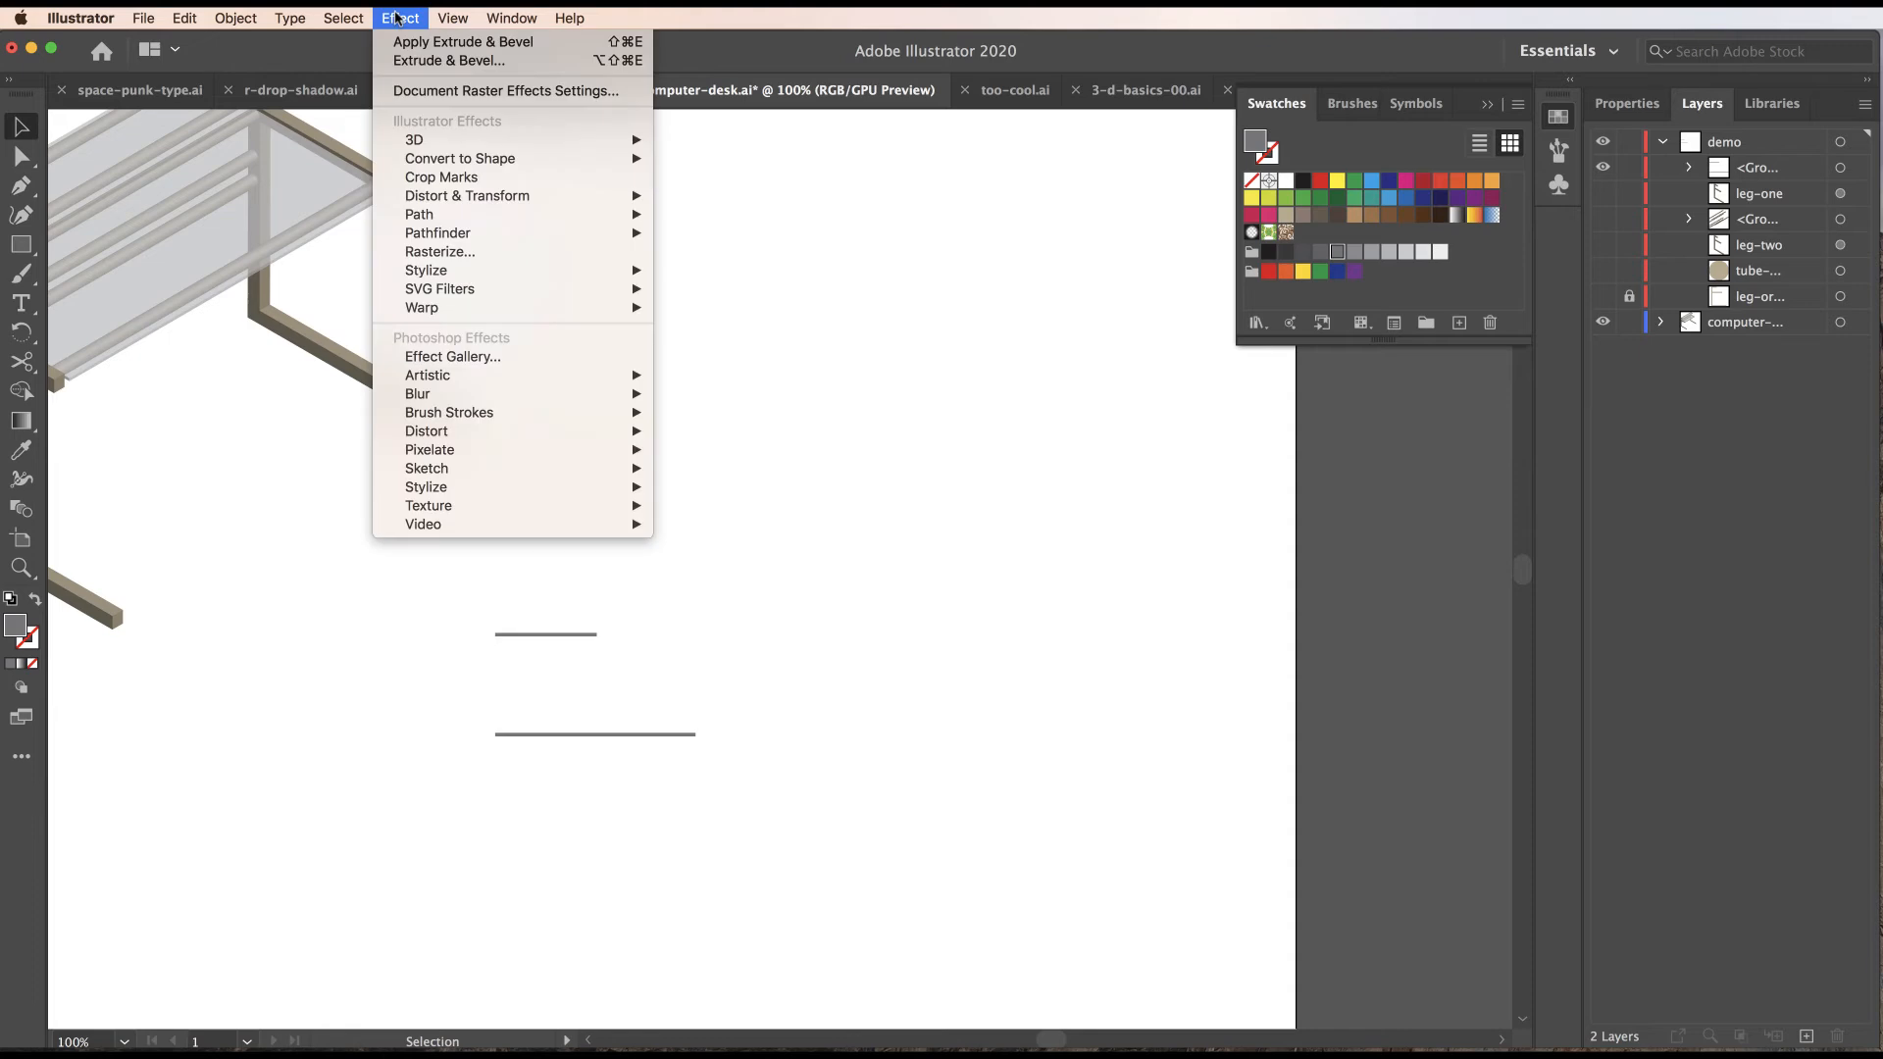
mouse_move(422, 139)
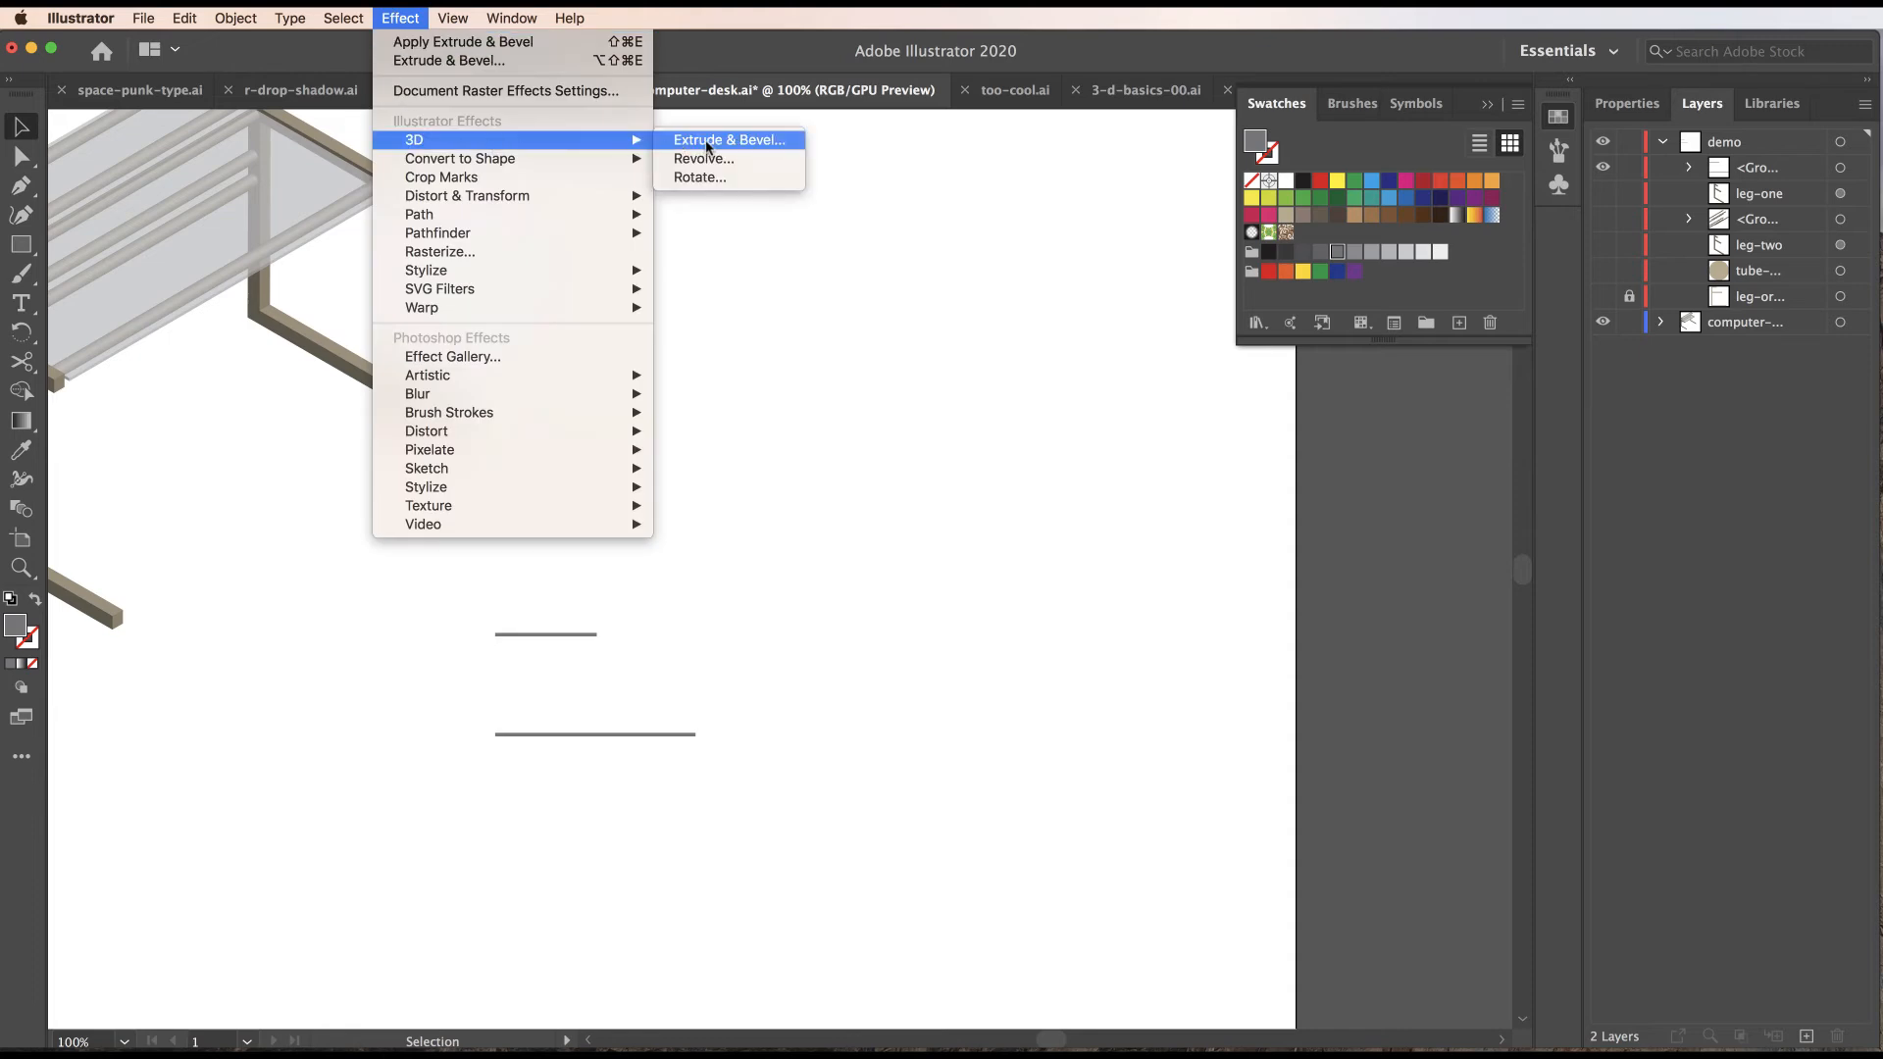
left_click(734, 144)
left_click(1380, 505)
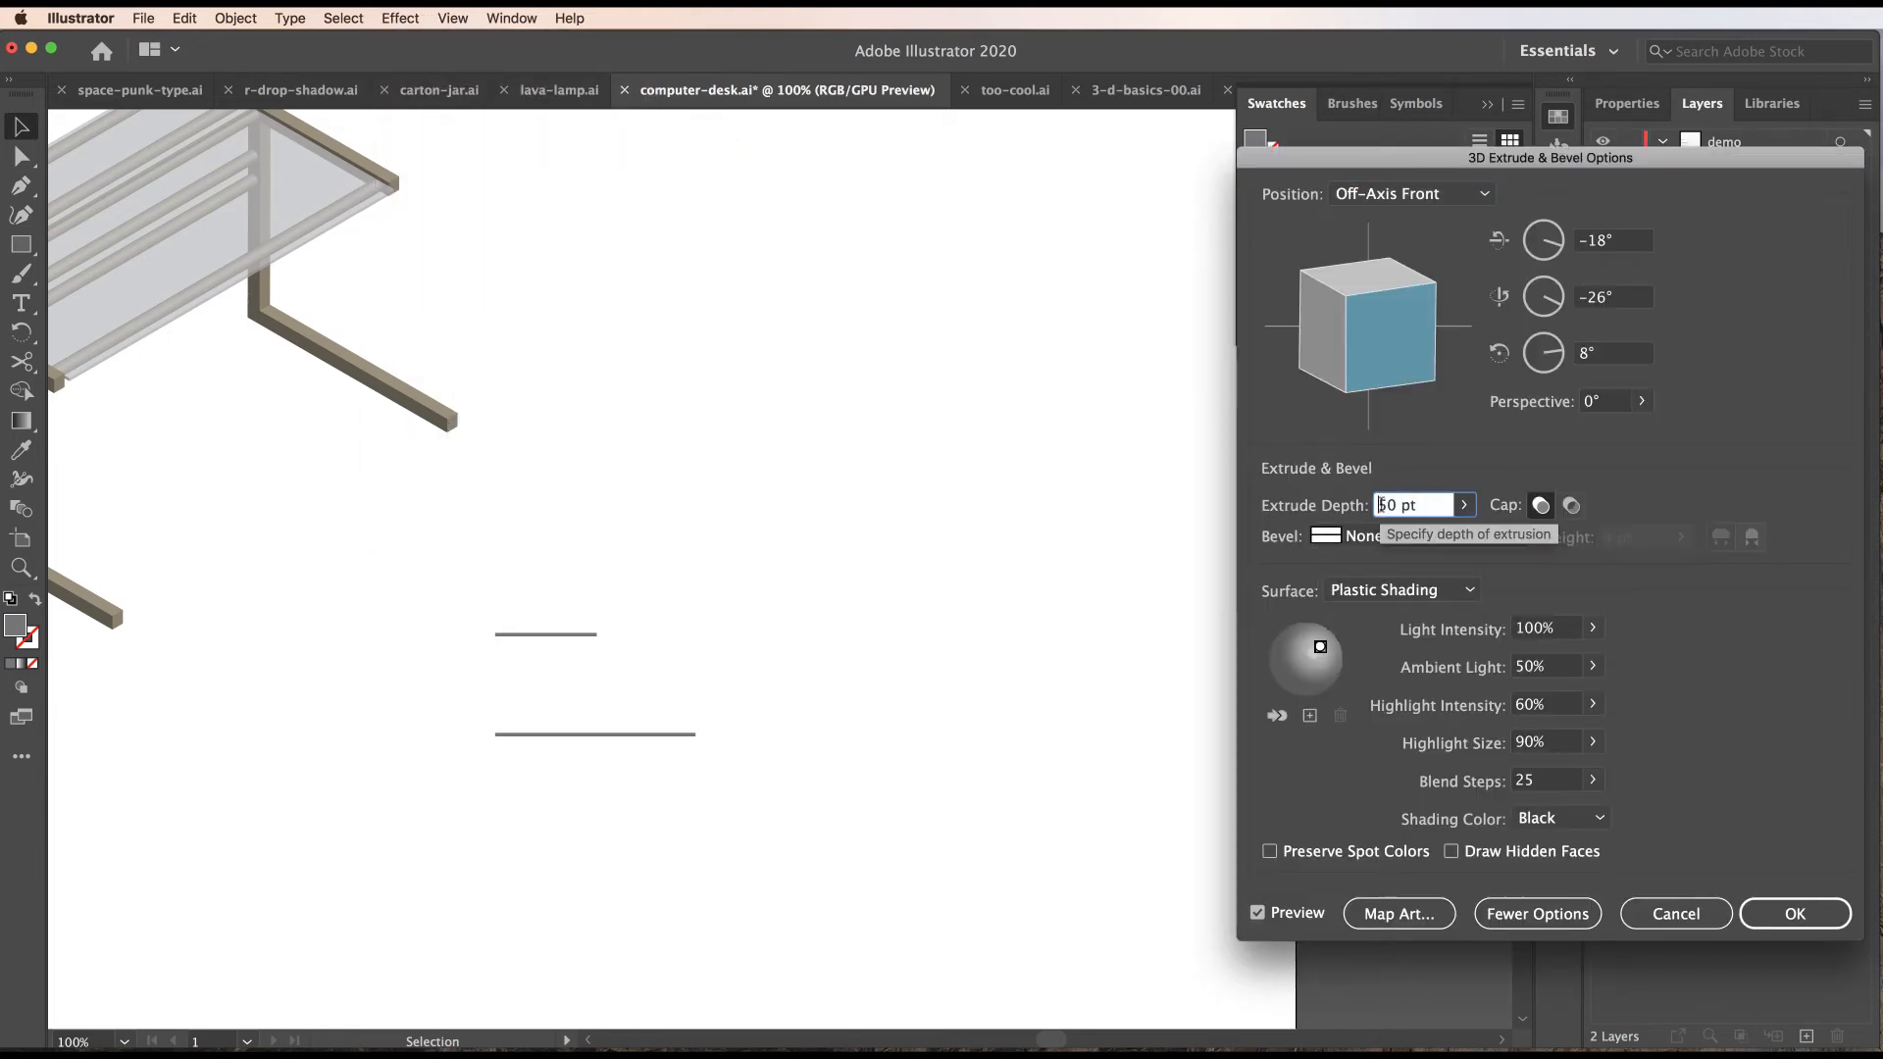
type("2")
left_click(1412, 193)
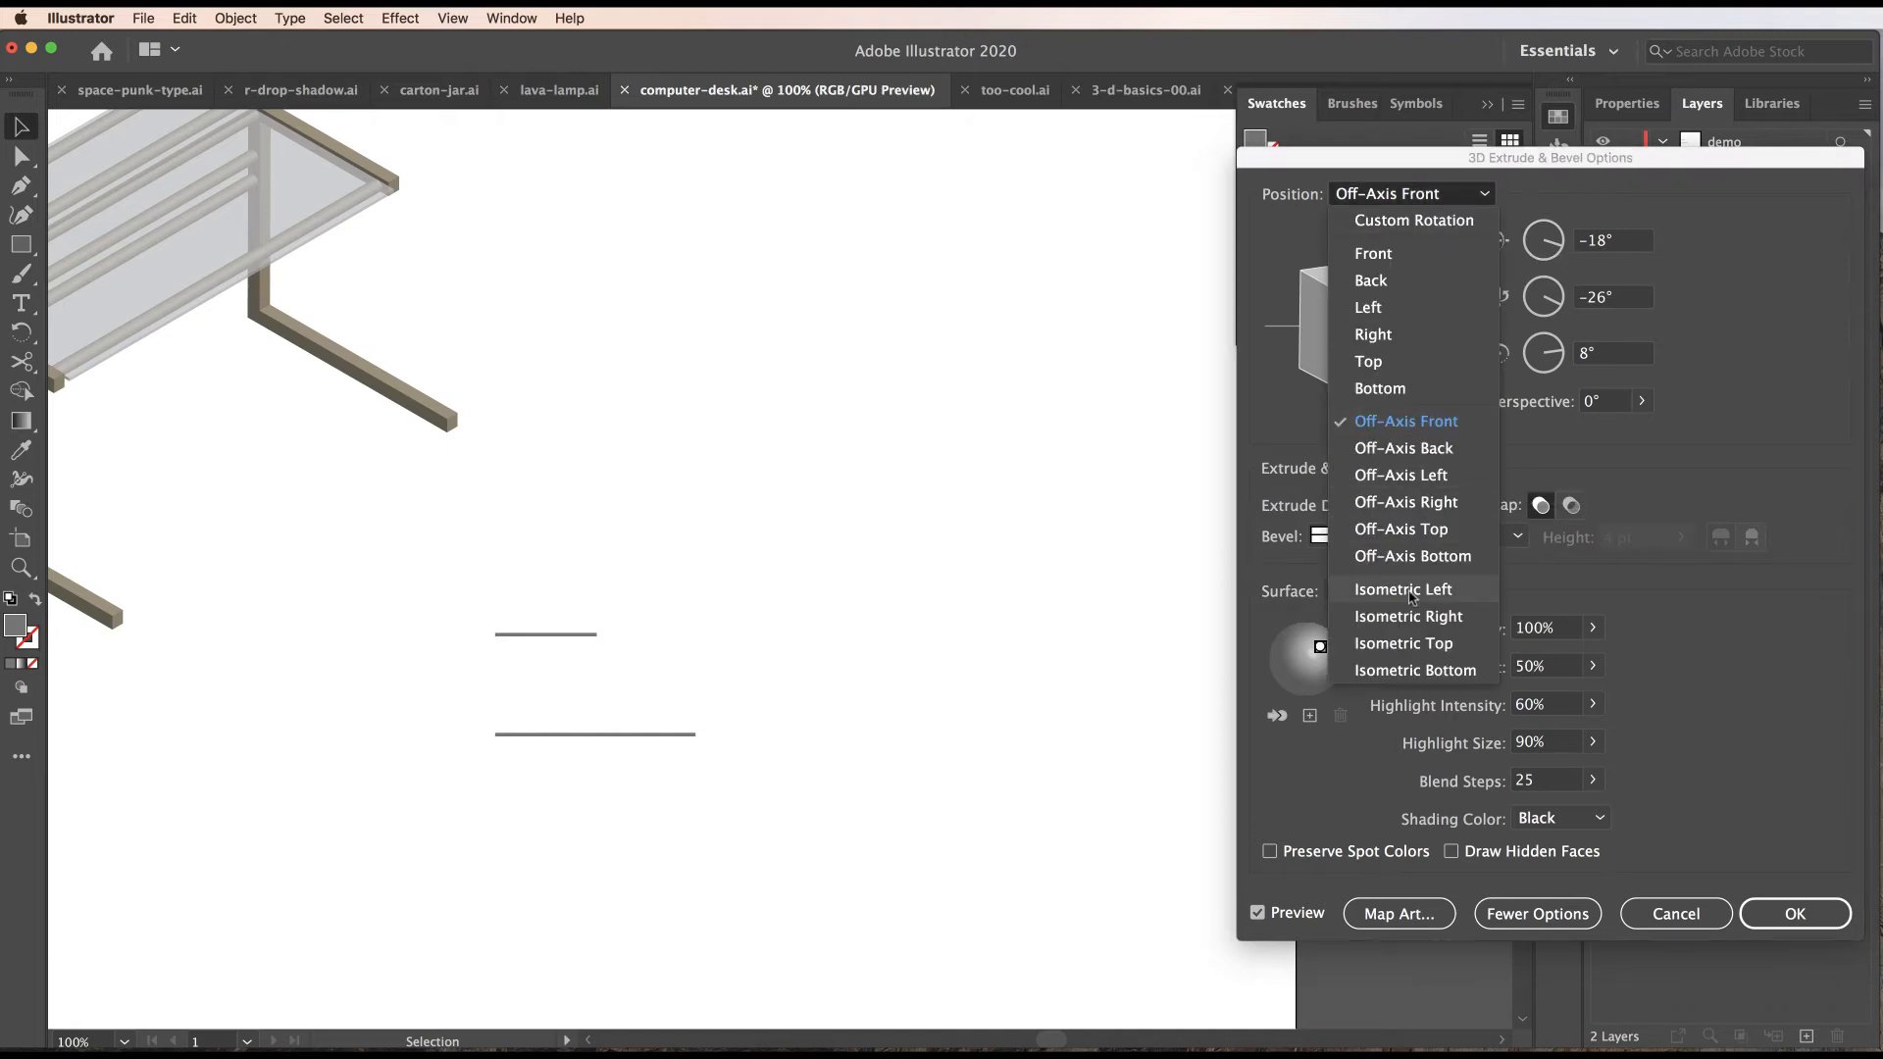
left_click(1411, 591)
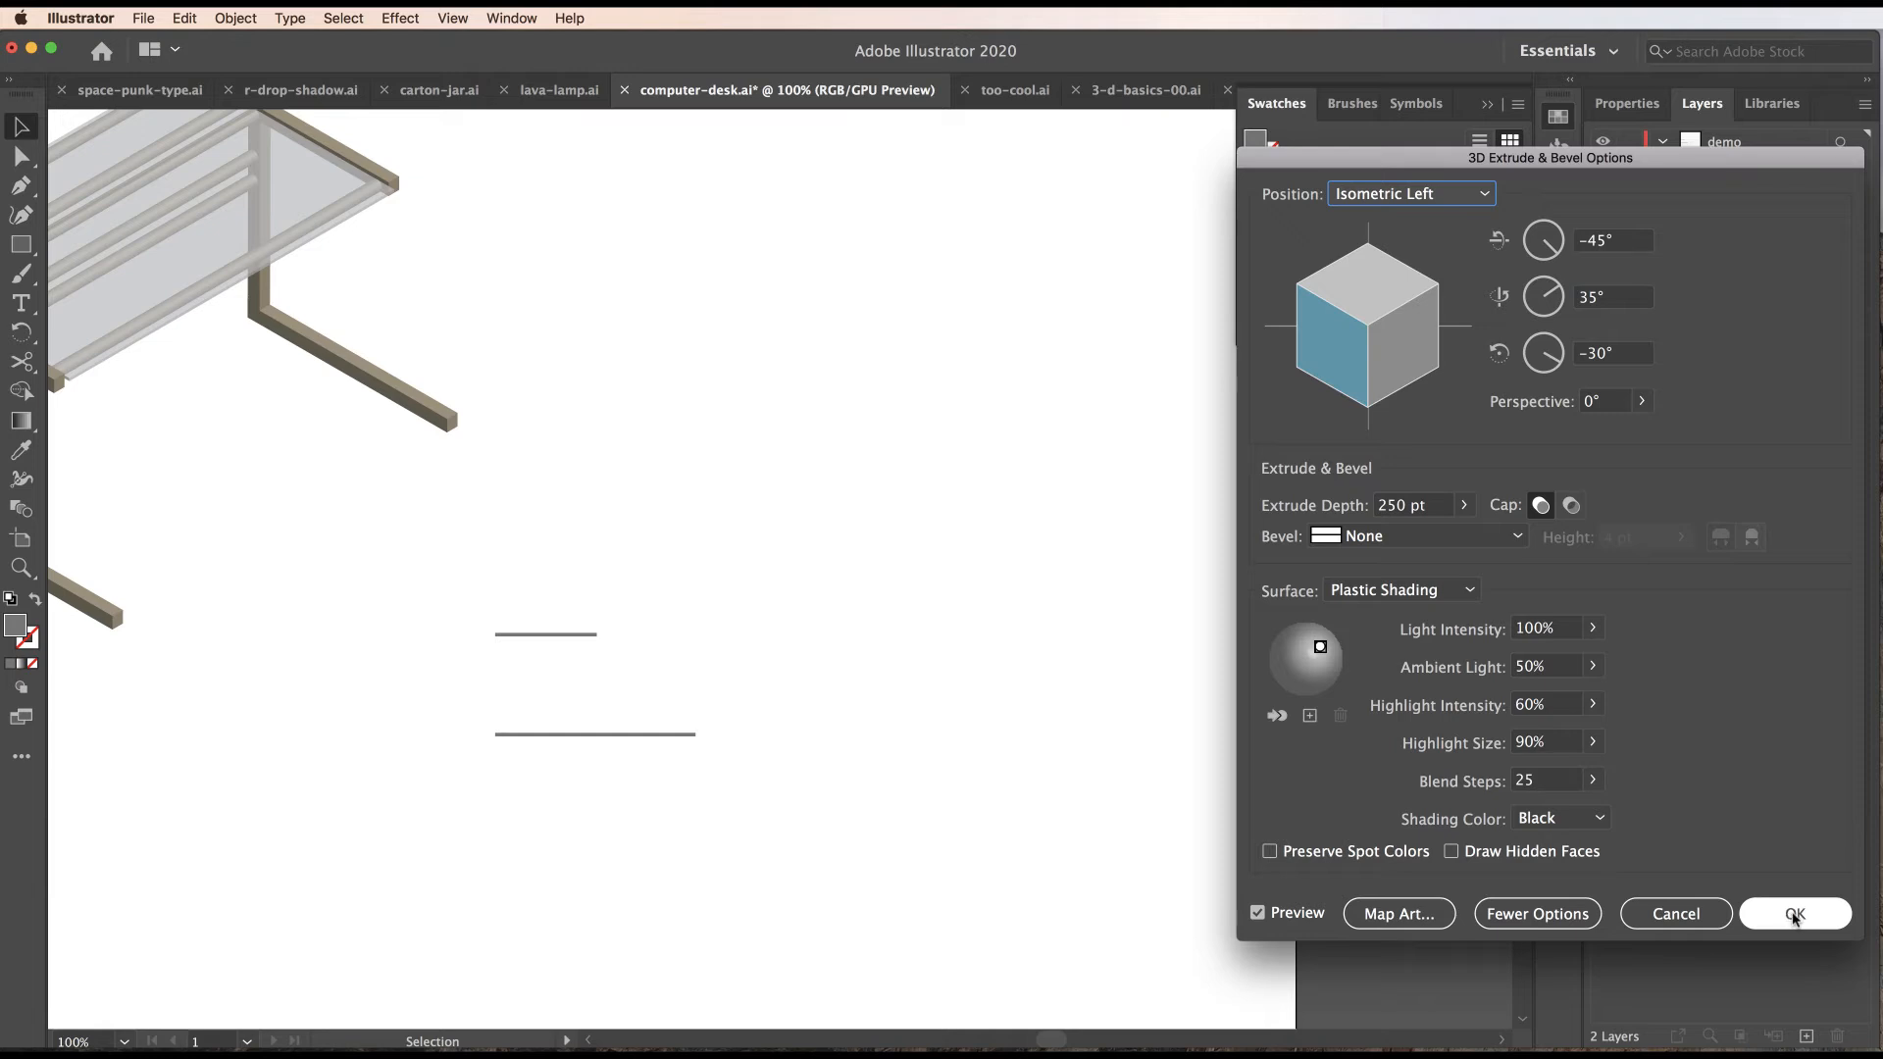
left_click(1689, 918)
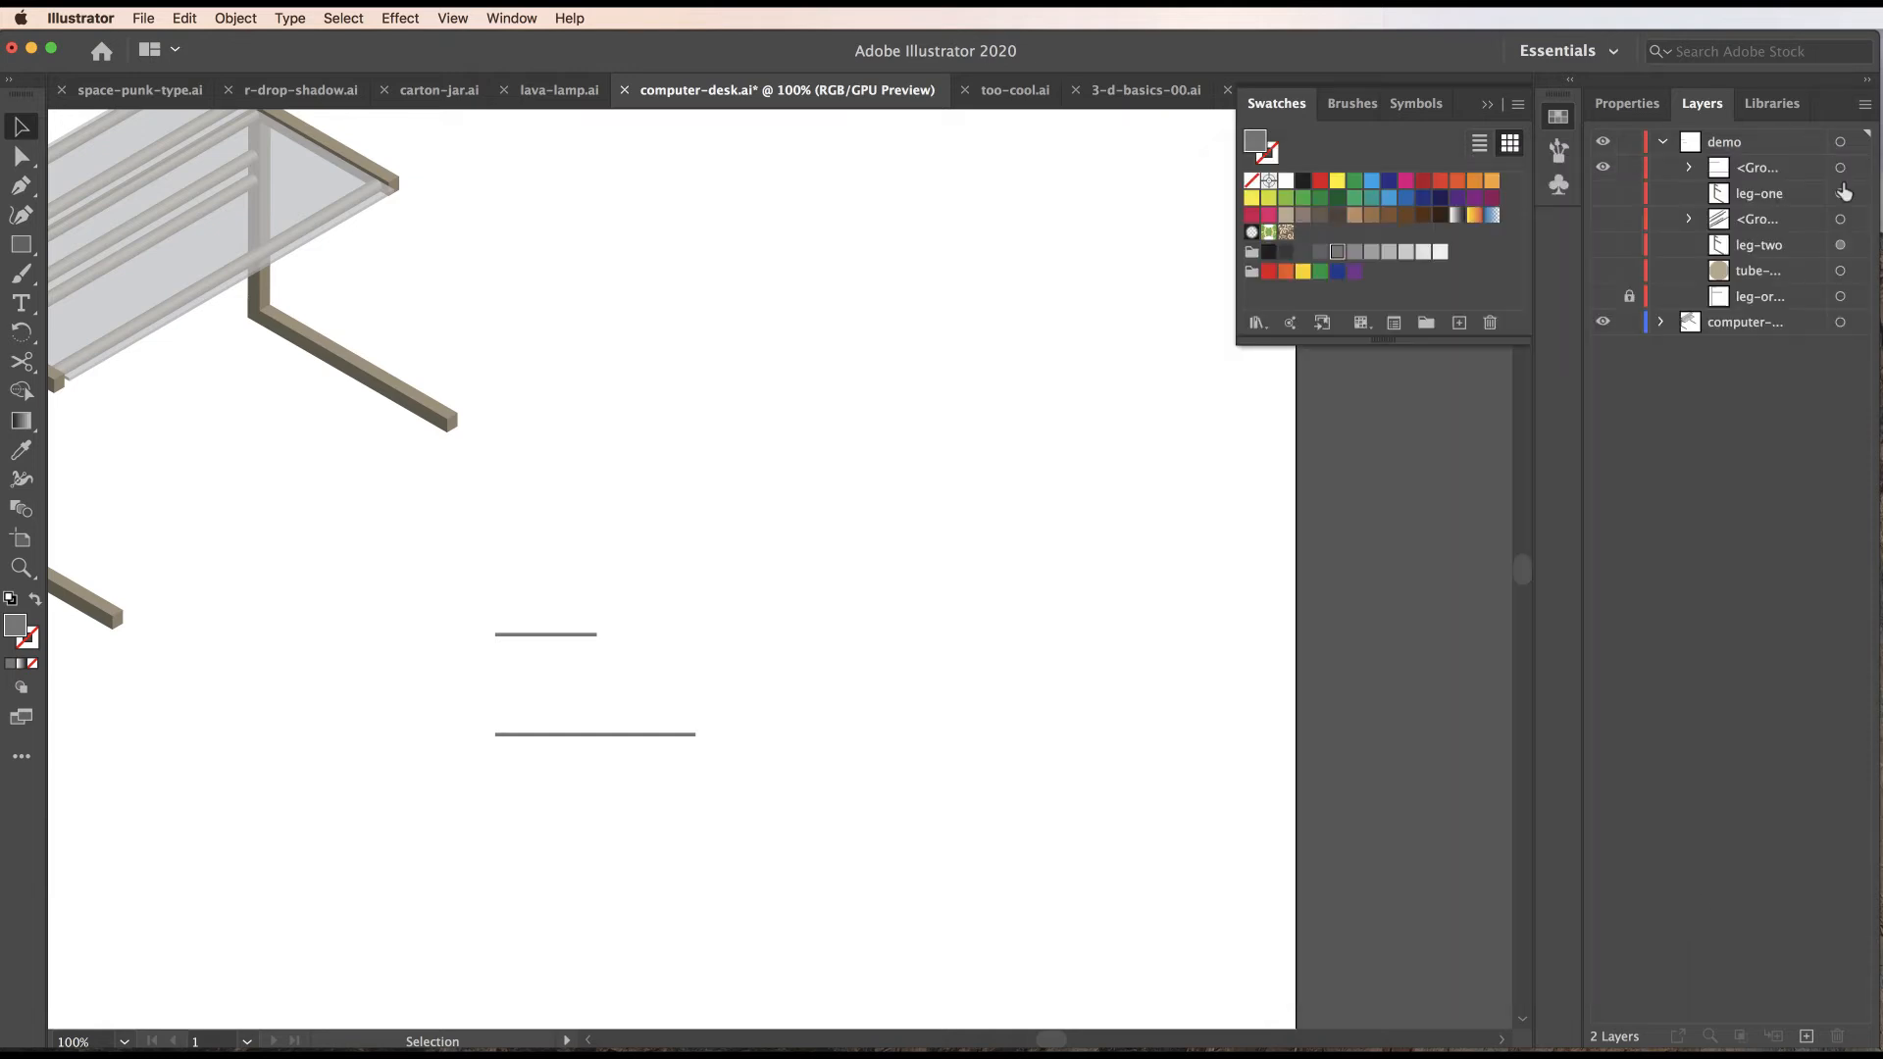
Apply 3D Extrude & Bevel to the glass group with Isometric Left position, 250 pt extrude depth and 256 blend steps.
left_click(1840, 167)
left_click(400, 18)
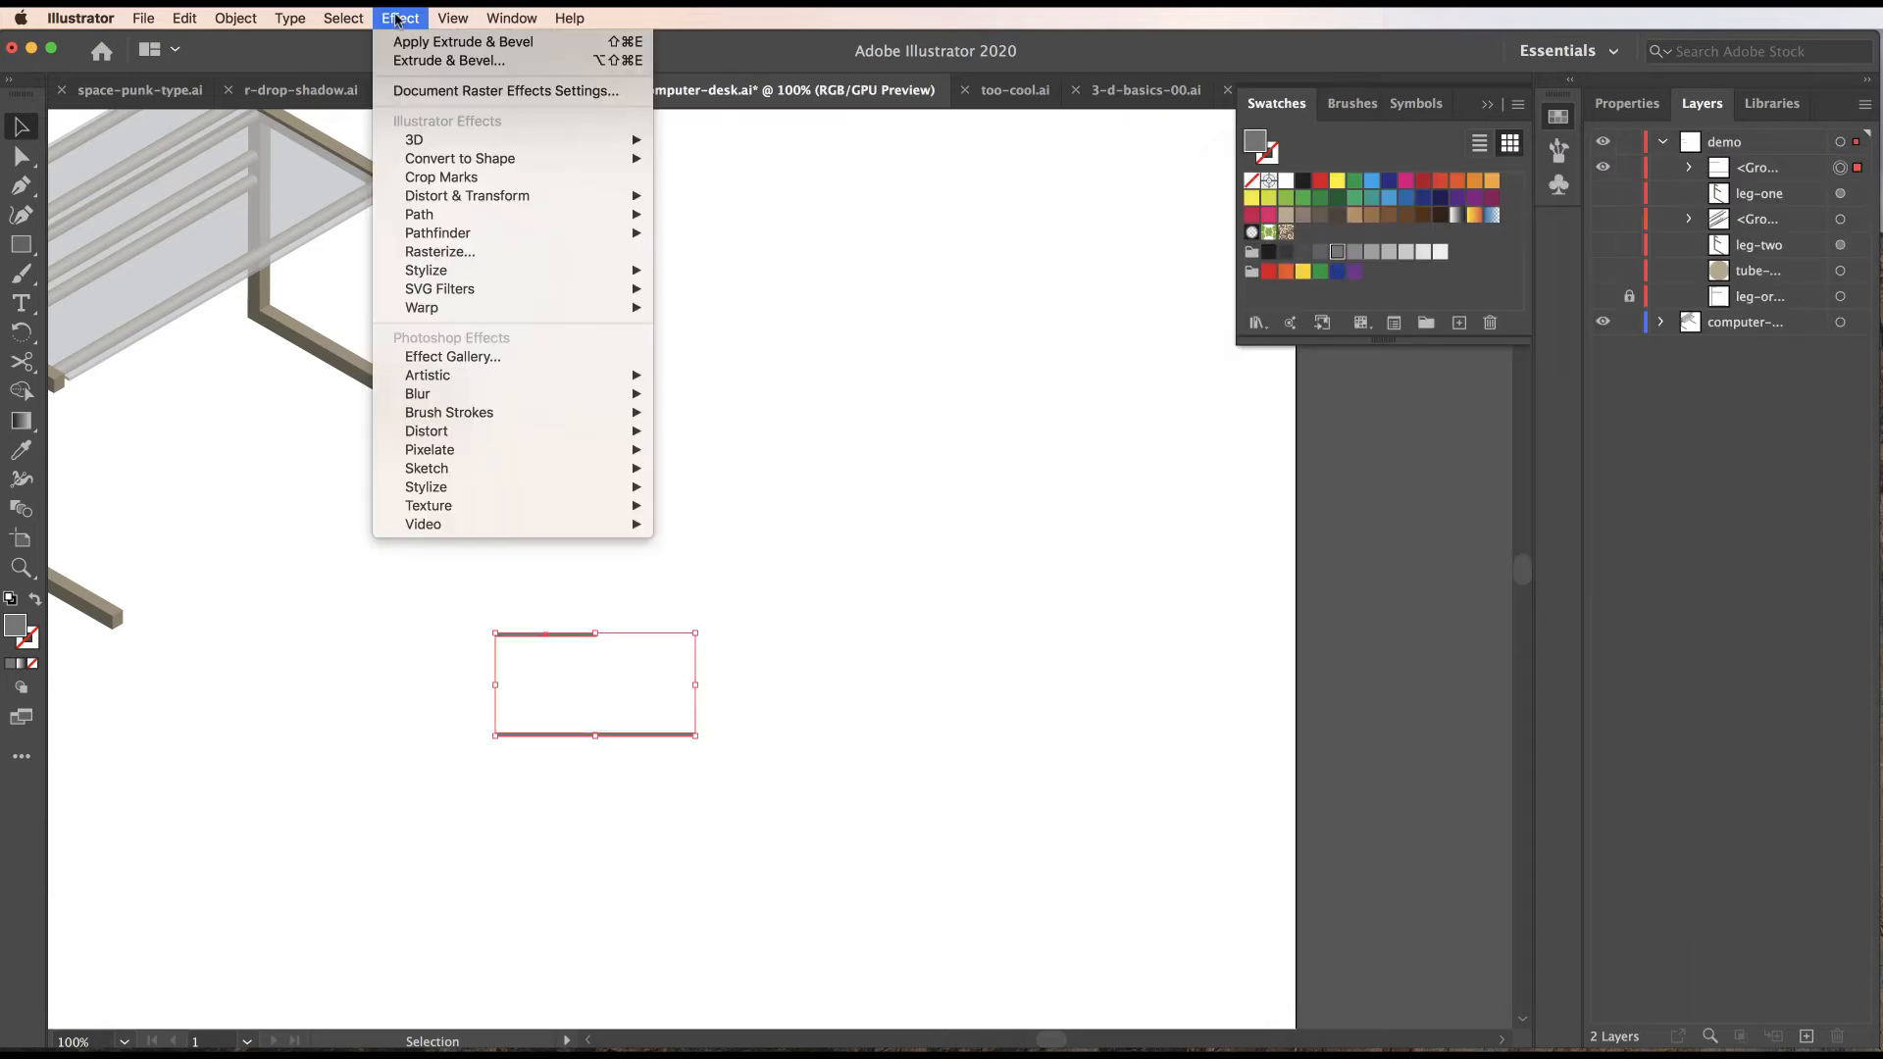
mouse_move(421, 131)
left_click(706, 132)
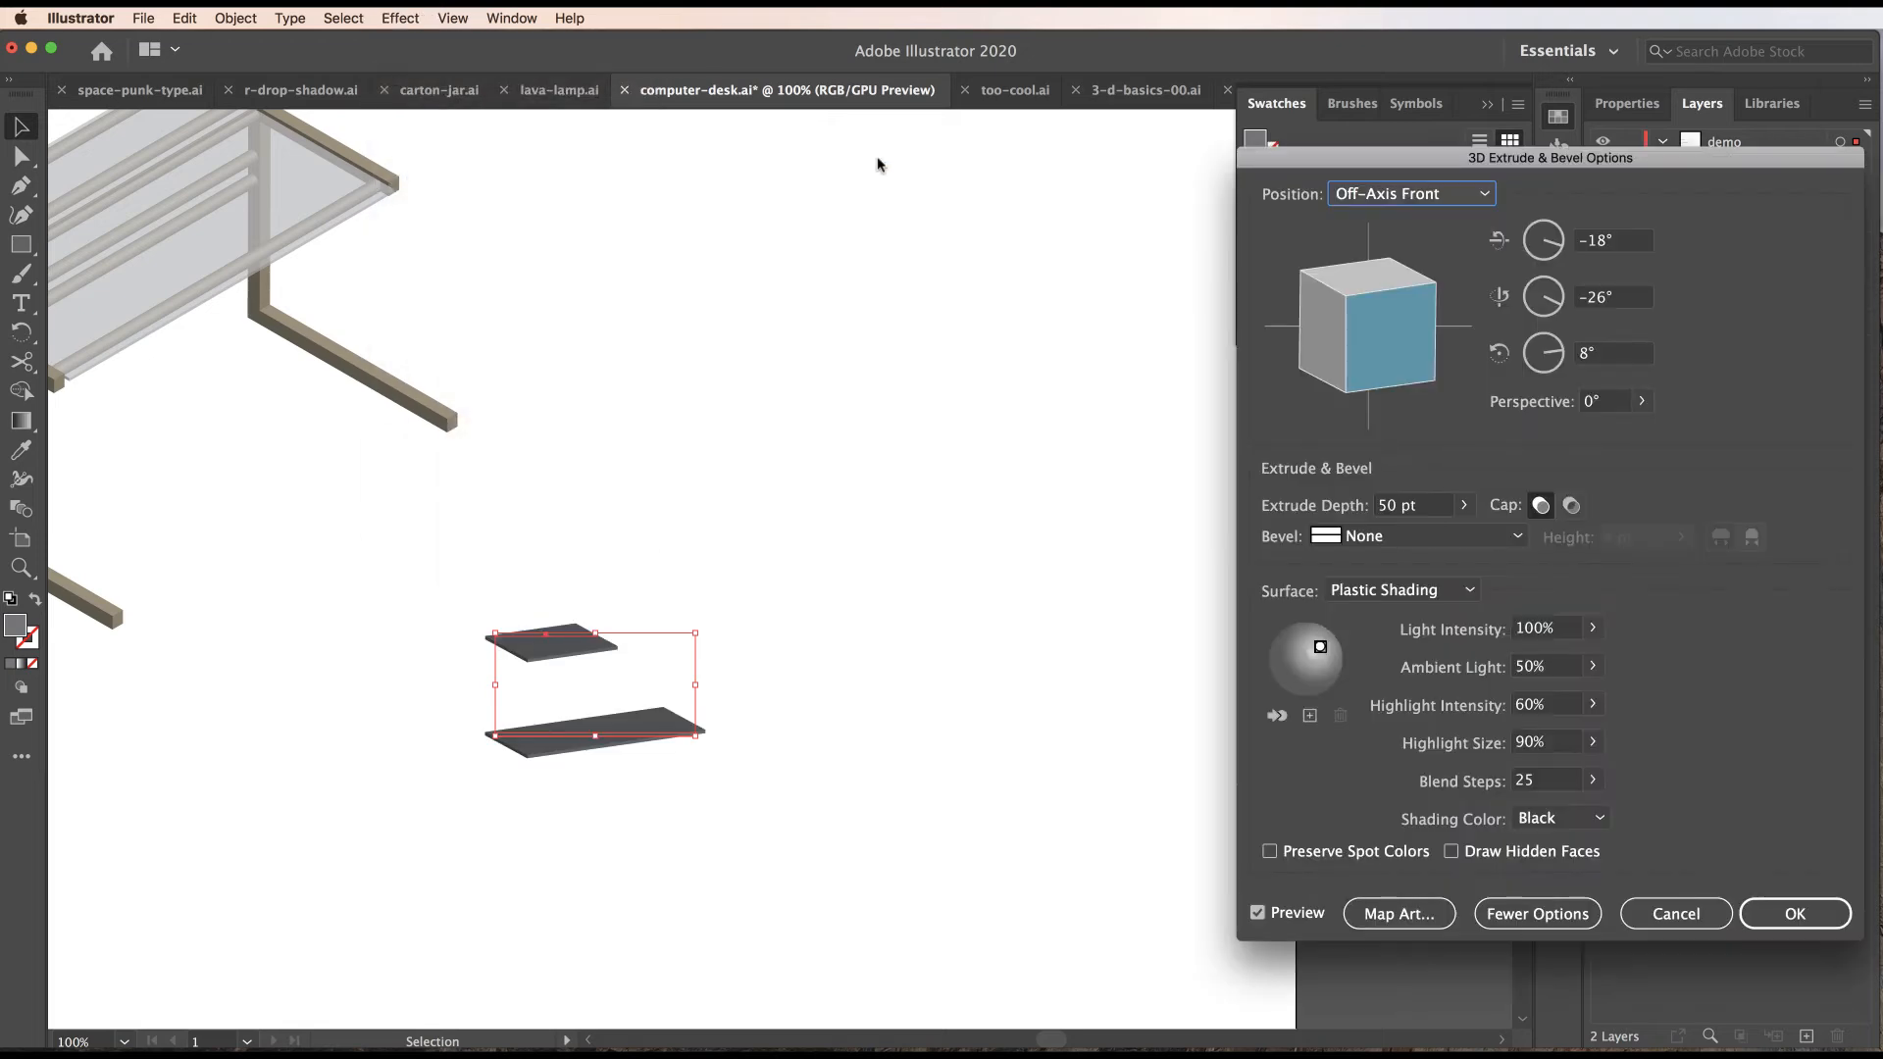
left_click(1412, 193)
left_click(1437, 594)
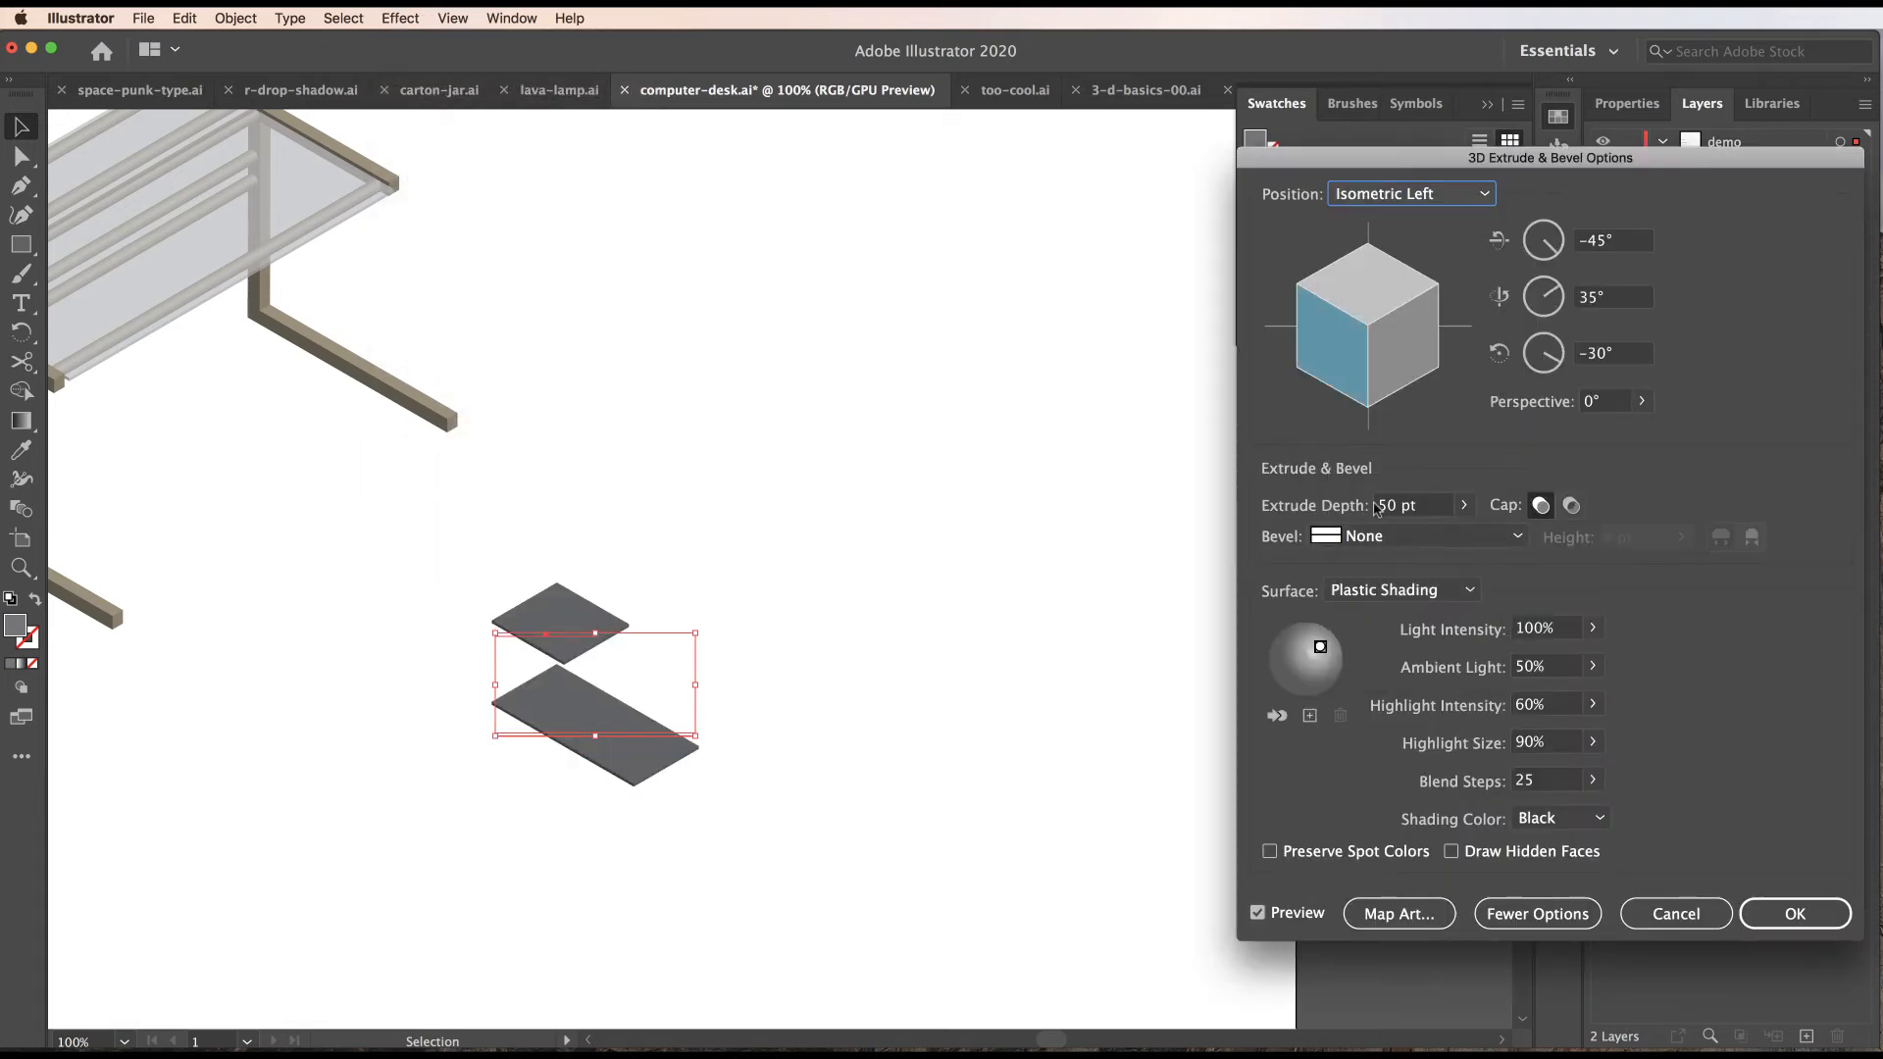
left_click(1379, 502)
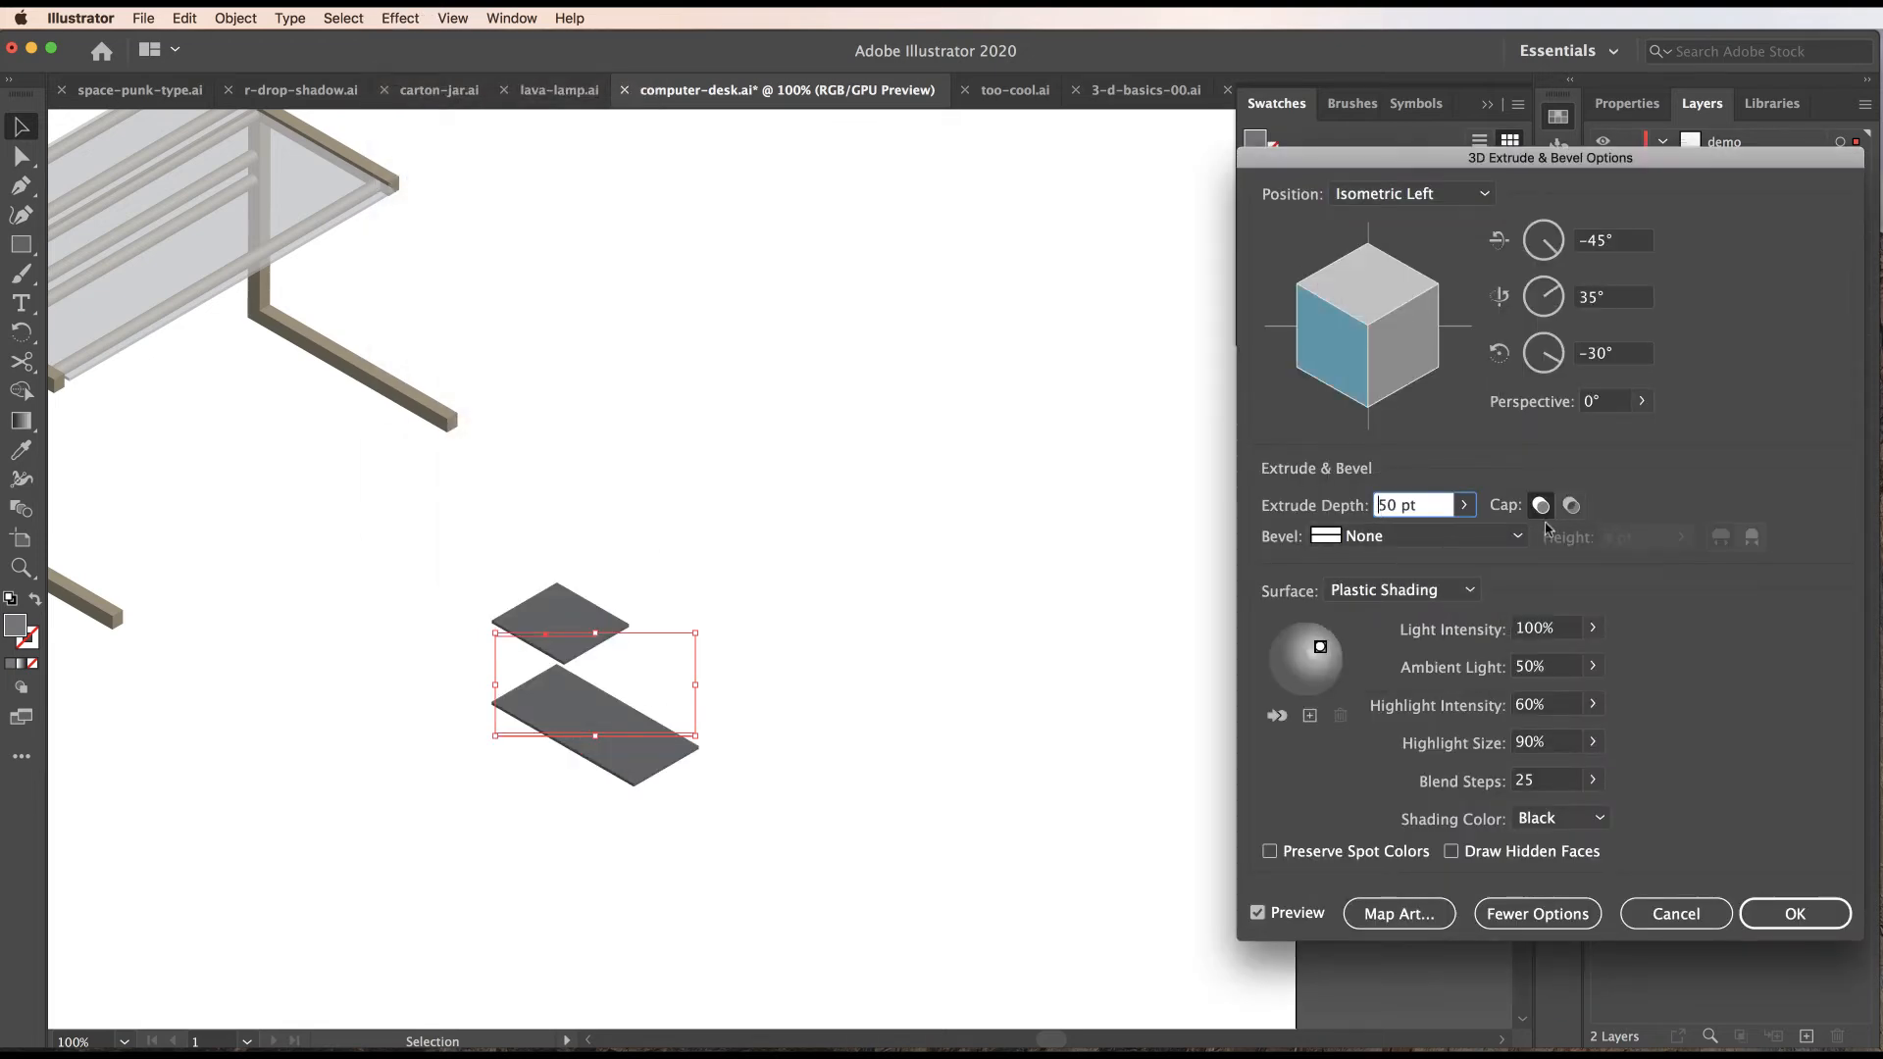
type("2")
key("Tab")
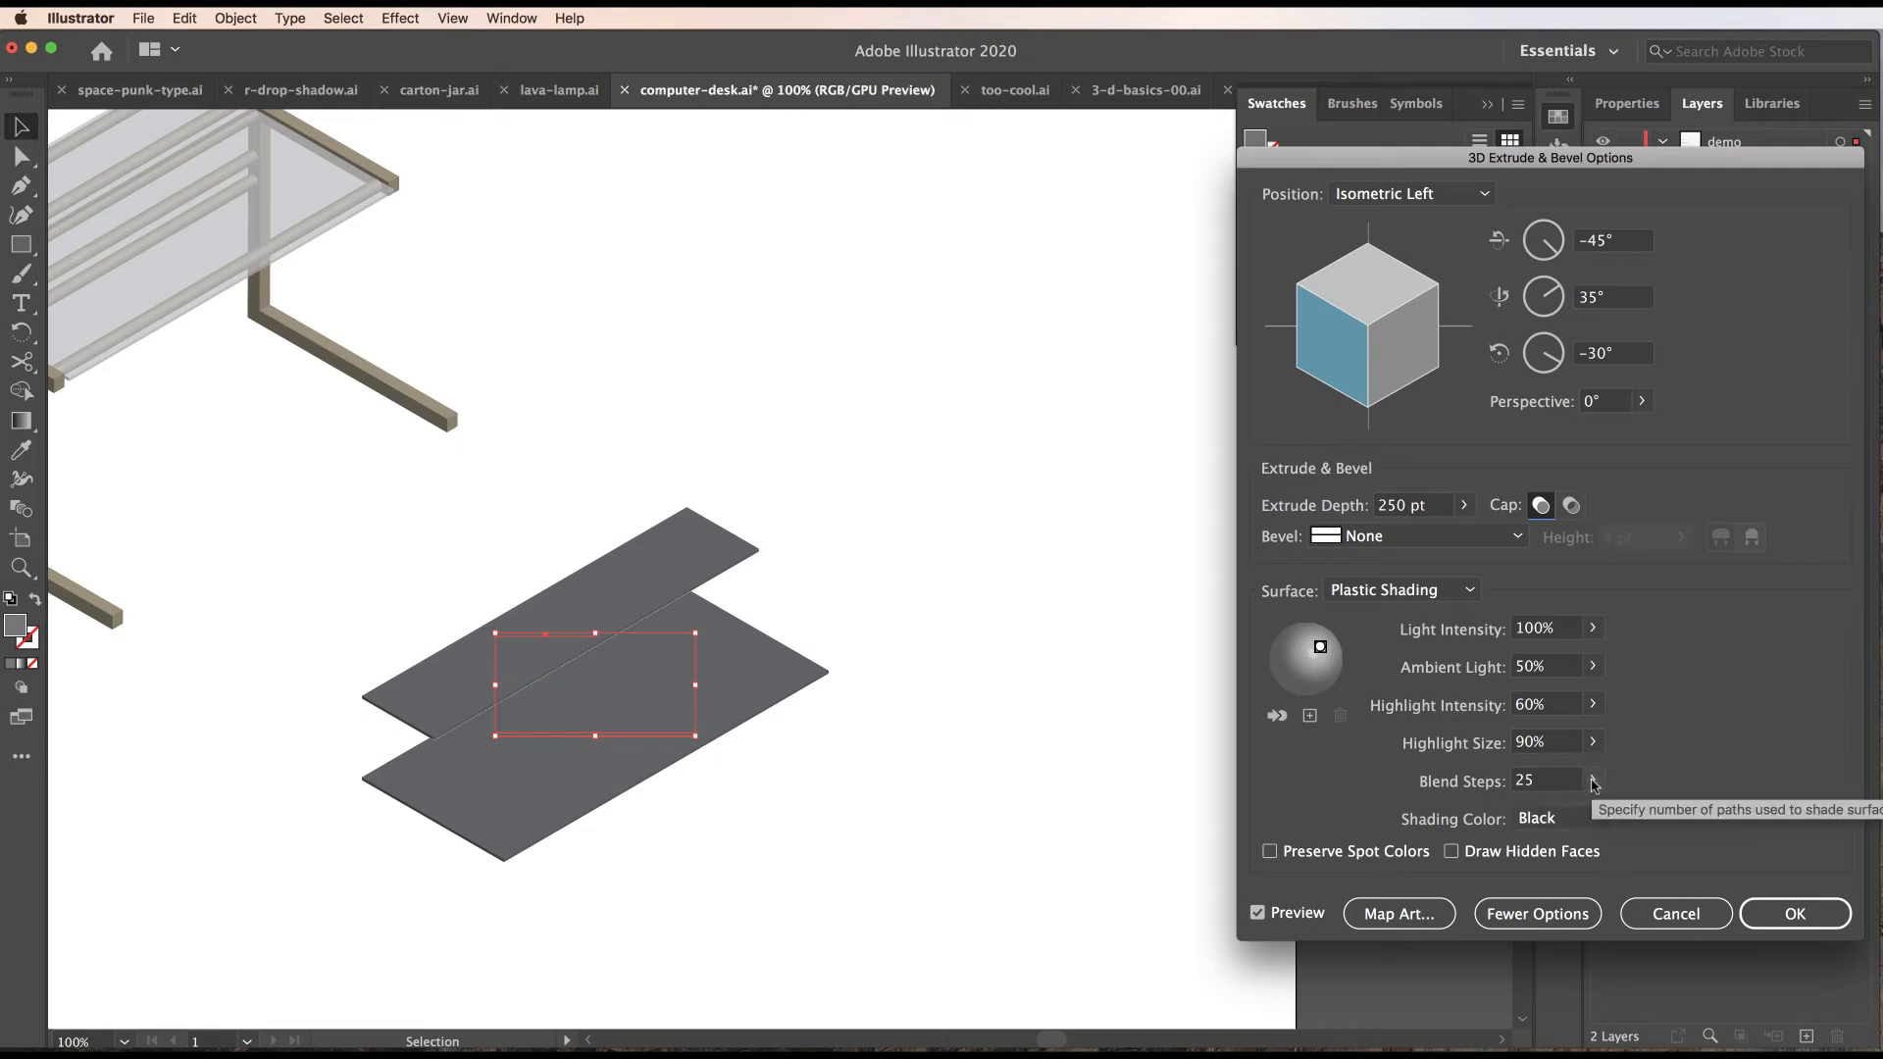
left_click(1592, 780)
left_click_drag(1507, 814, 1587, 809)
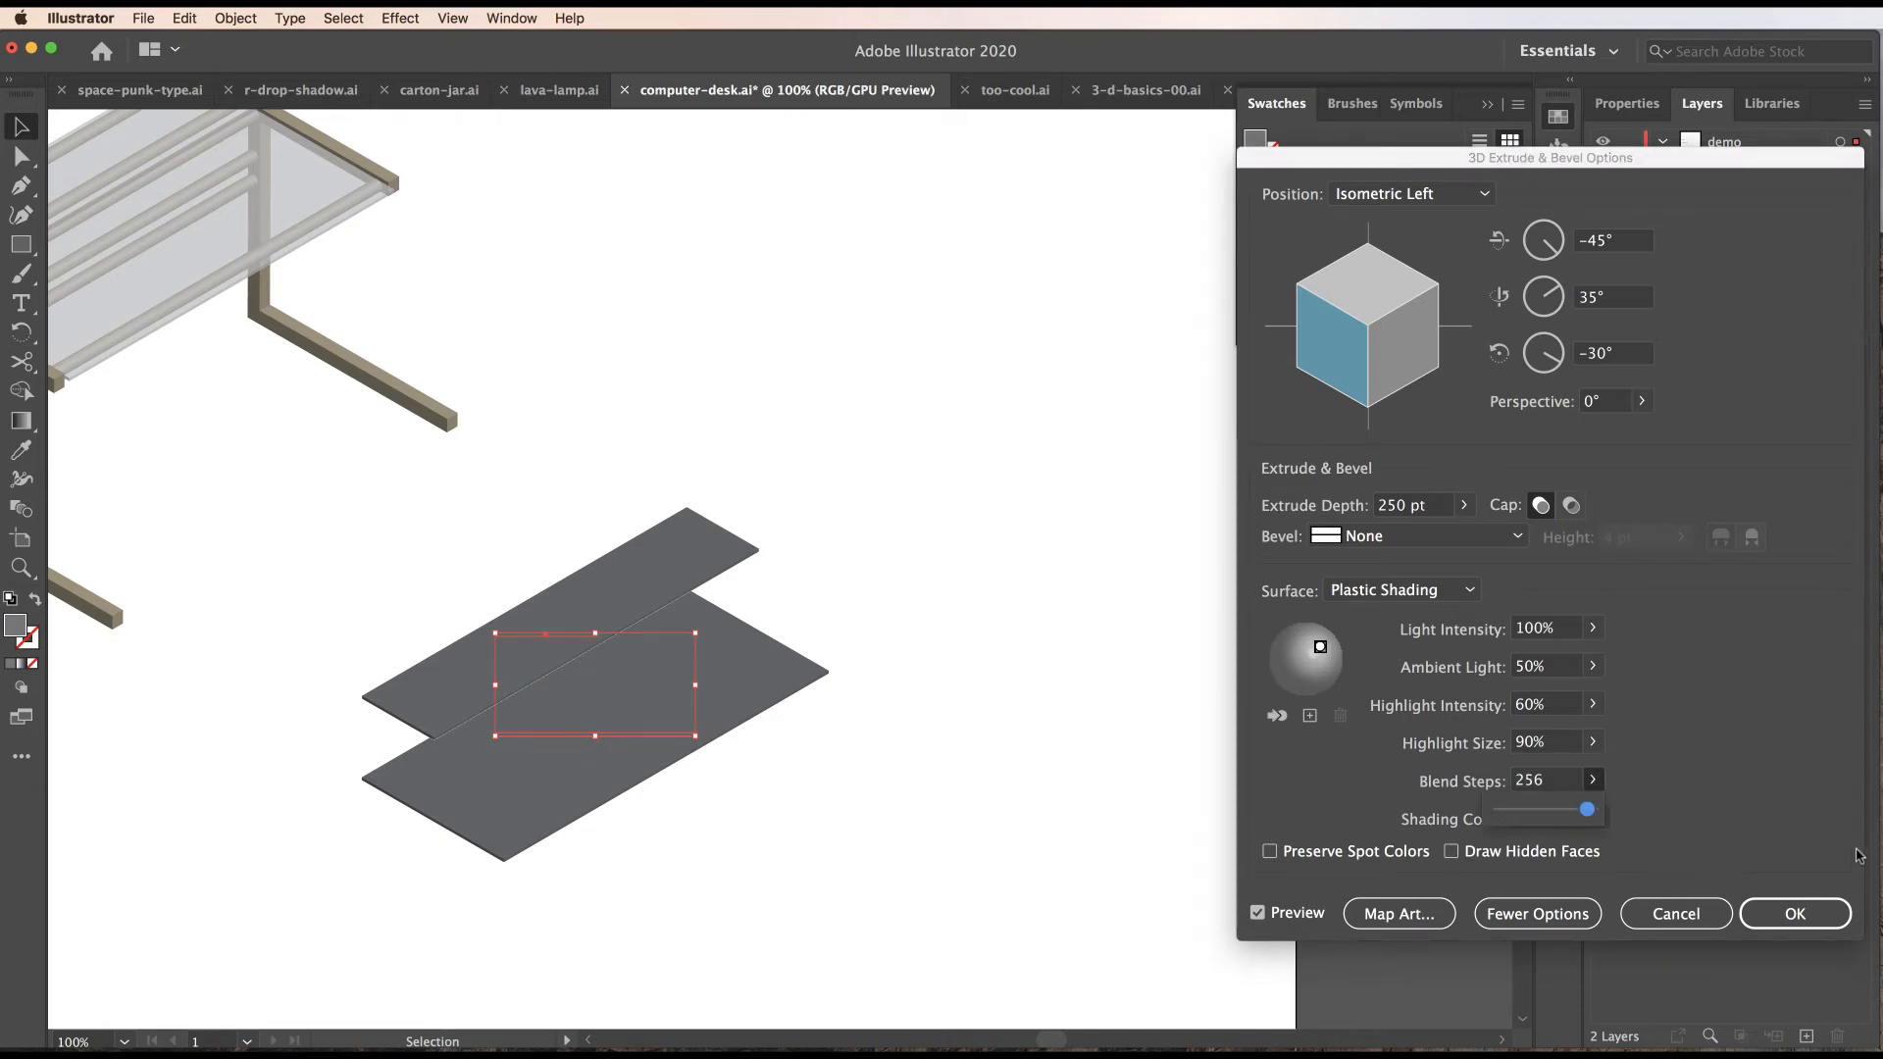
left_click(1798, 917)
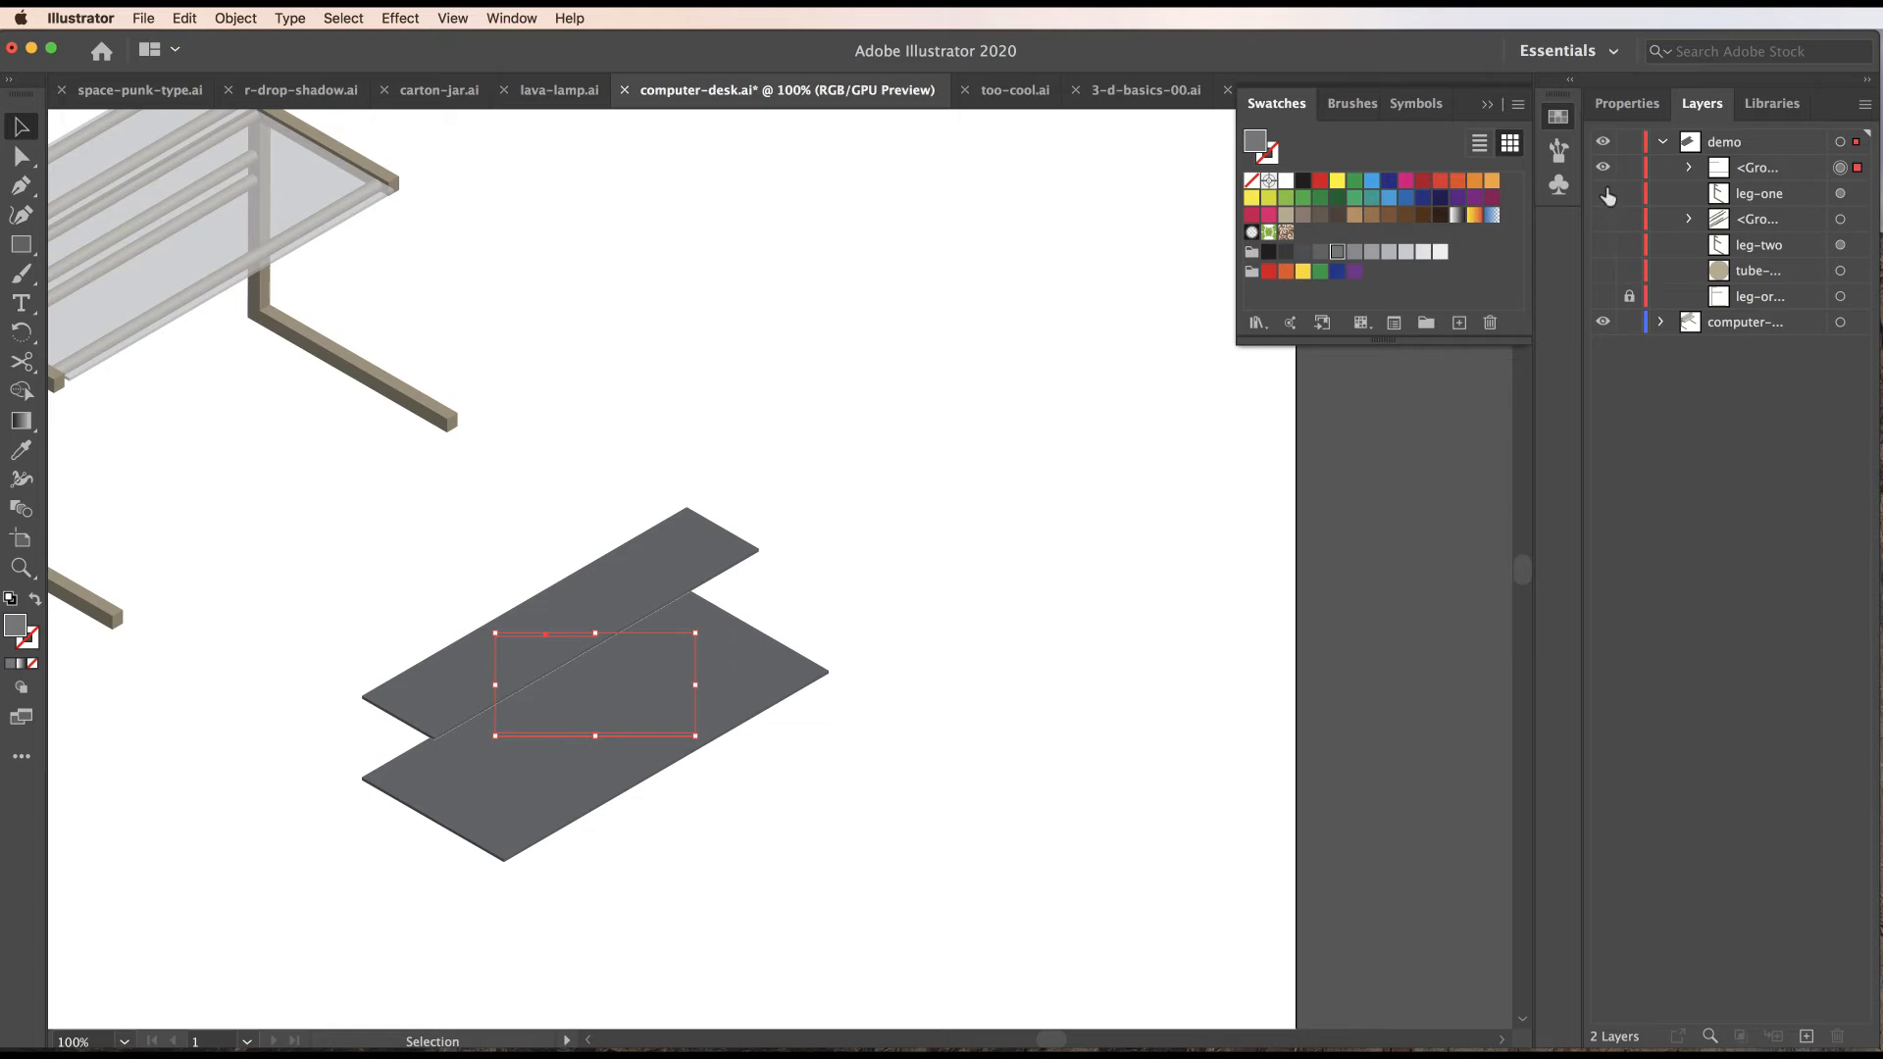
Show both extruded legs and the tube group, and move the extruded glass panels onto the desk frame's arms.
left_click_drag(1606, 196, 1604, 251)
left_click_drag(602, 576, 780, 508)
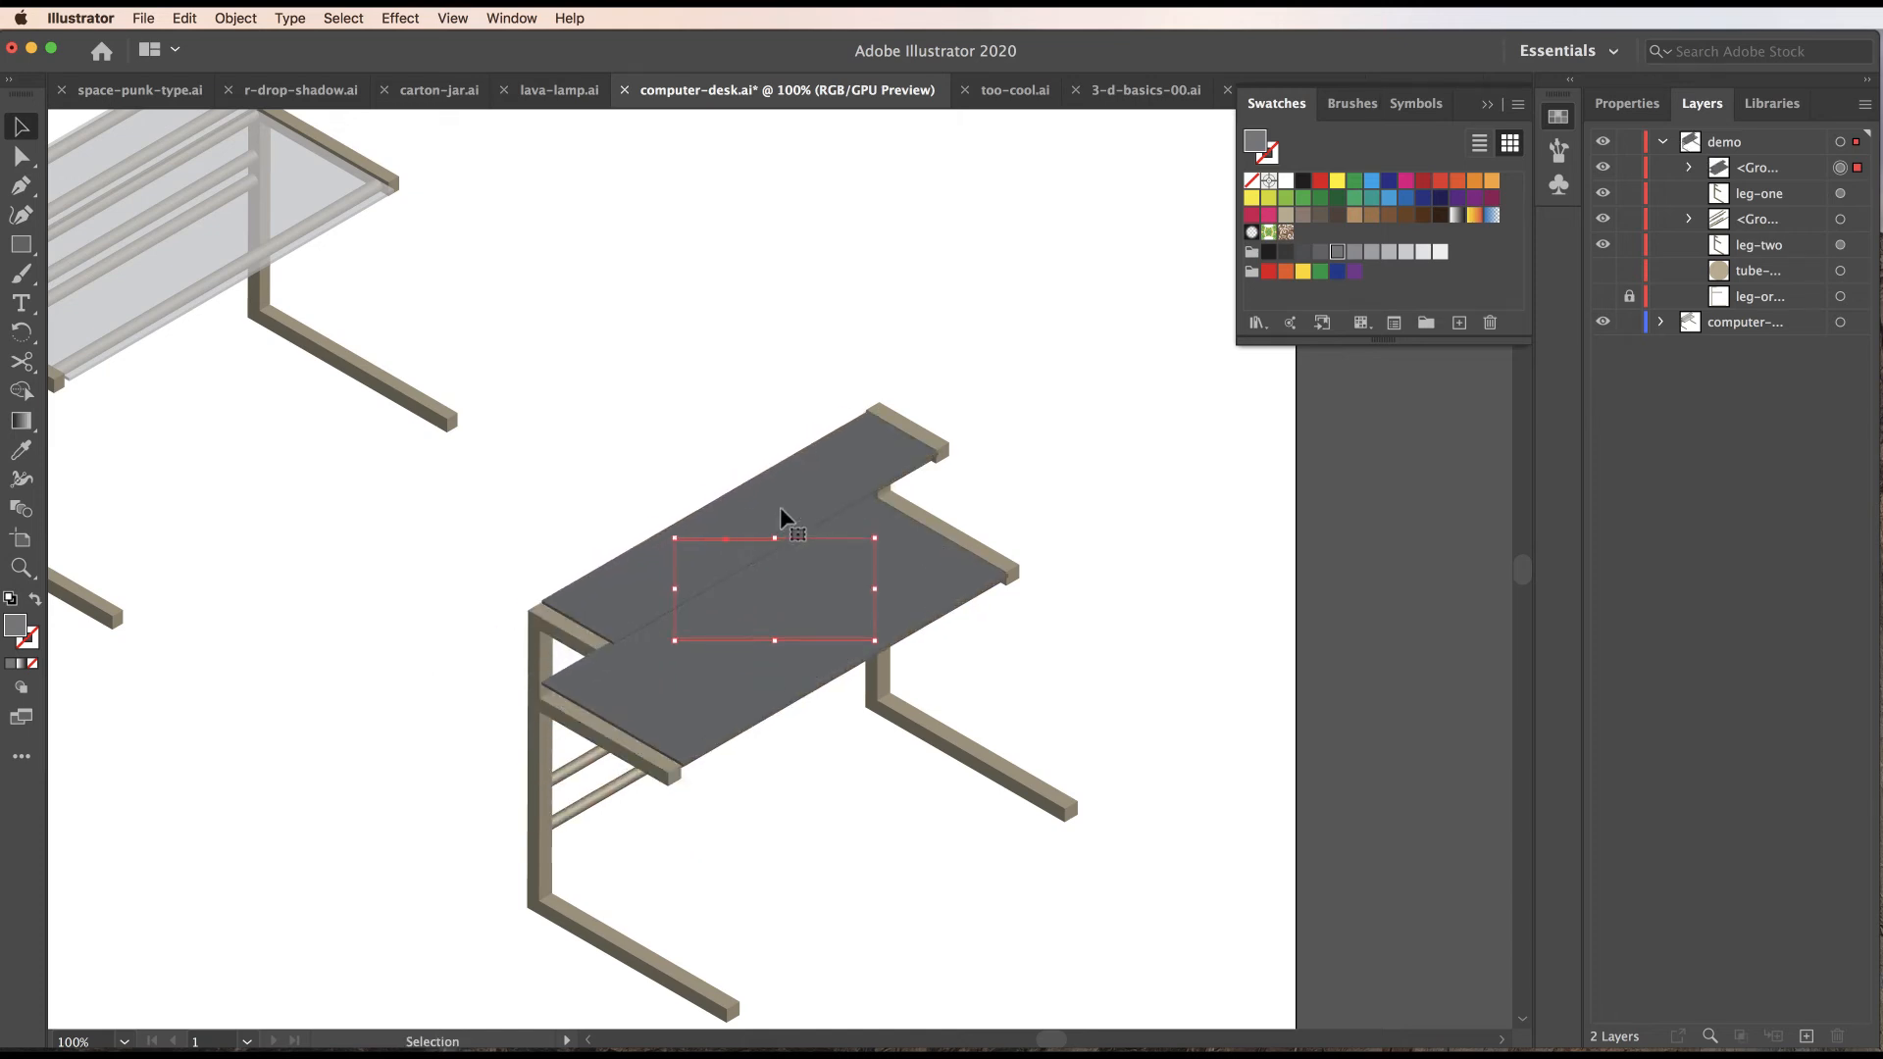
left_click(679, 302)
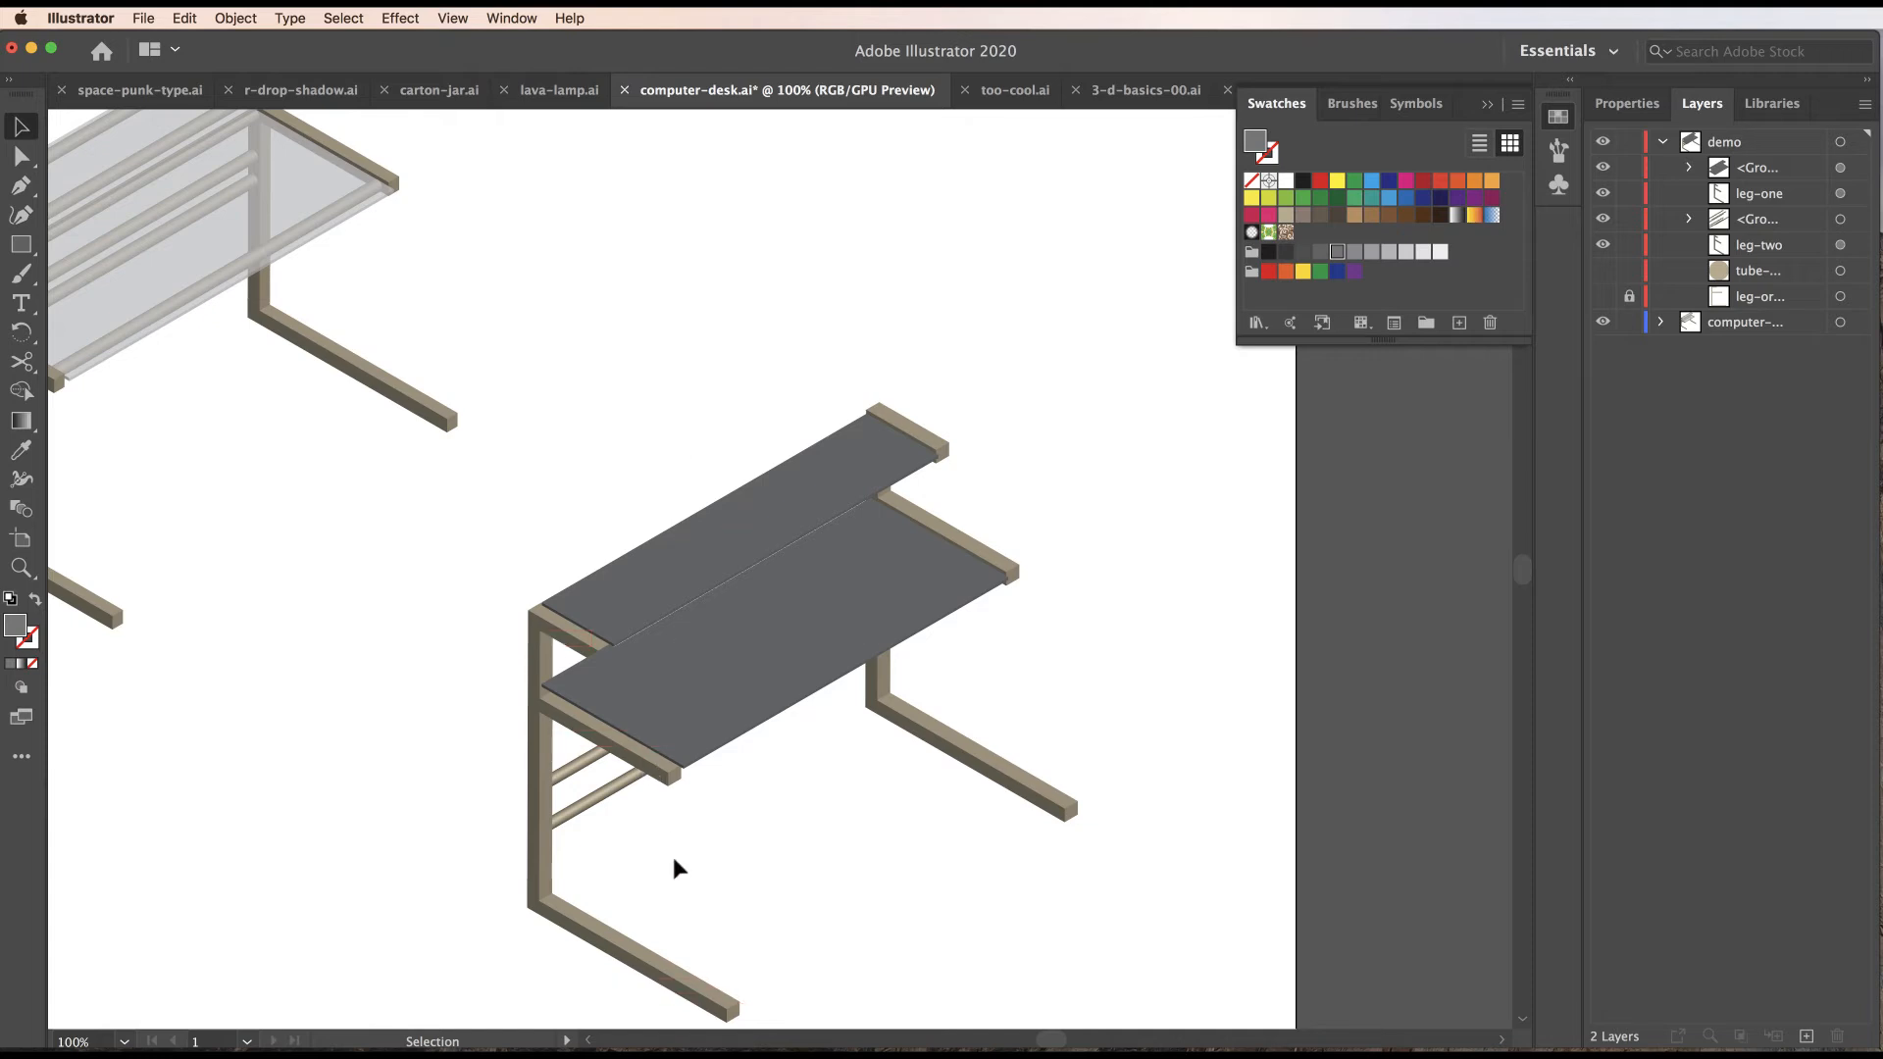
key("super+plus")
key("super+plus")
left_click_drag(531, 886, 525, 787)
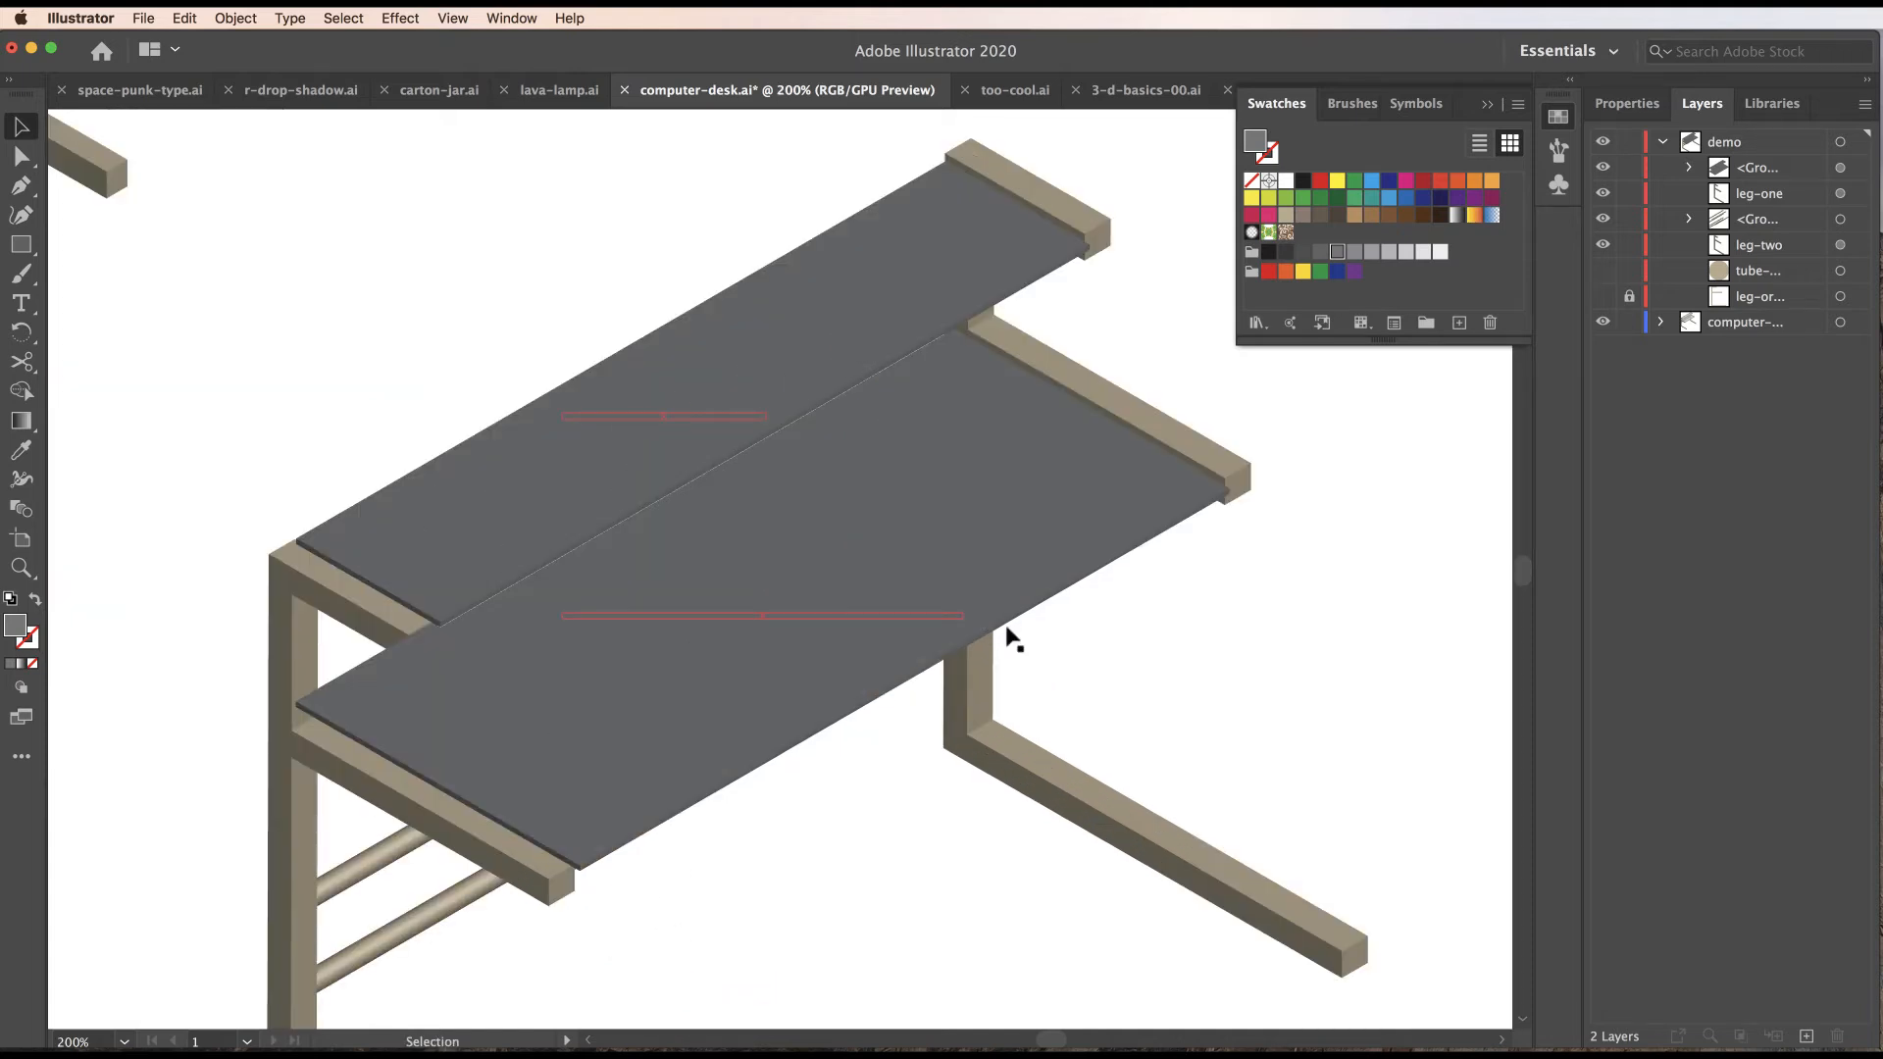
Nudge the glass group down and move it below leg-one in the demo layer's stacking order.
left_click(939, 565)
key("Down")
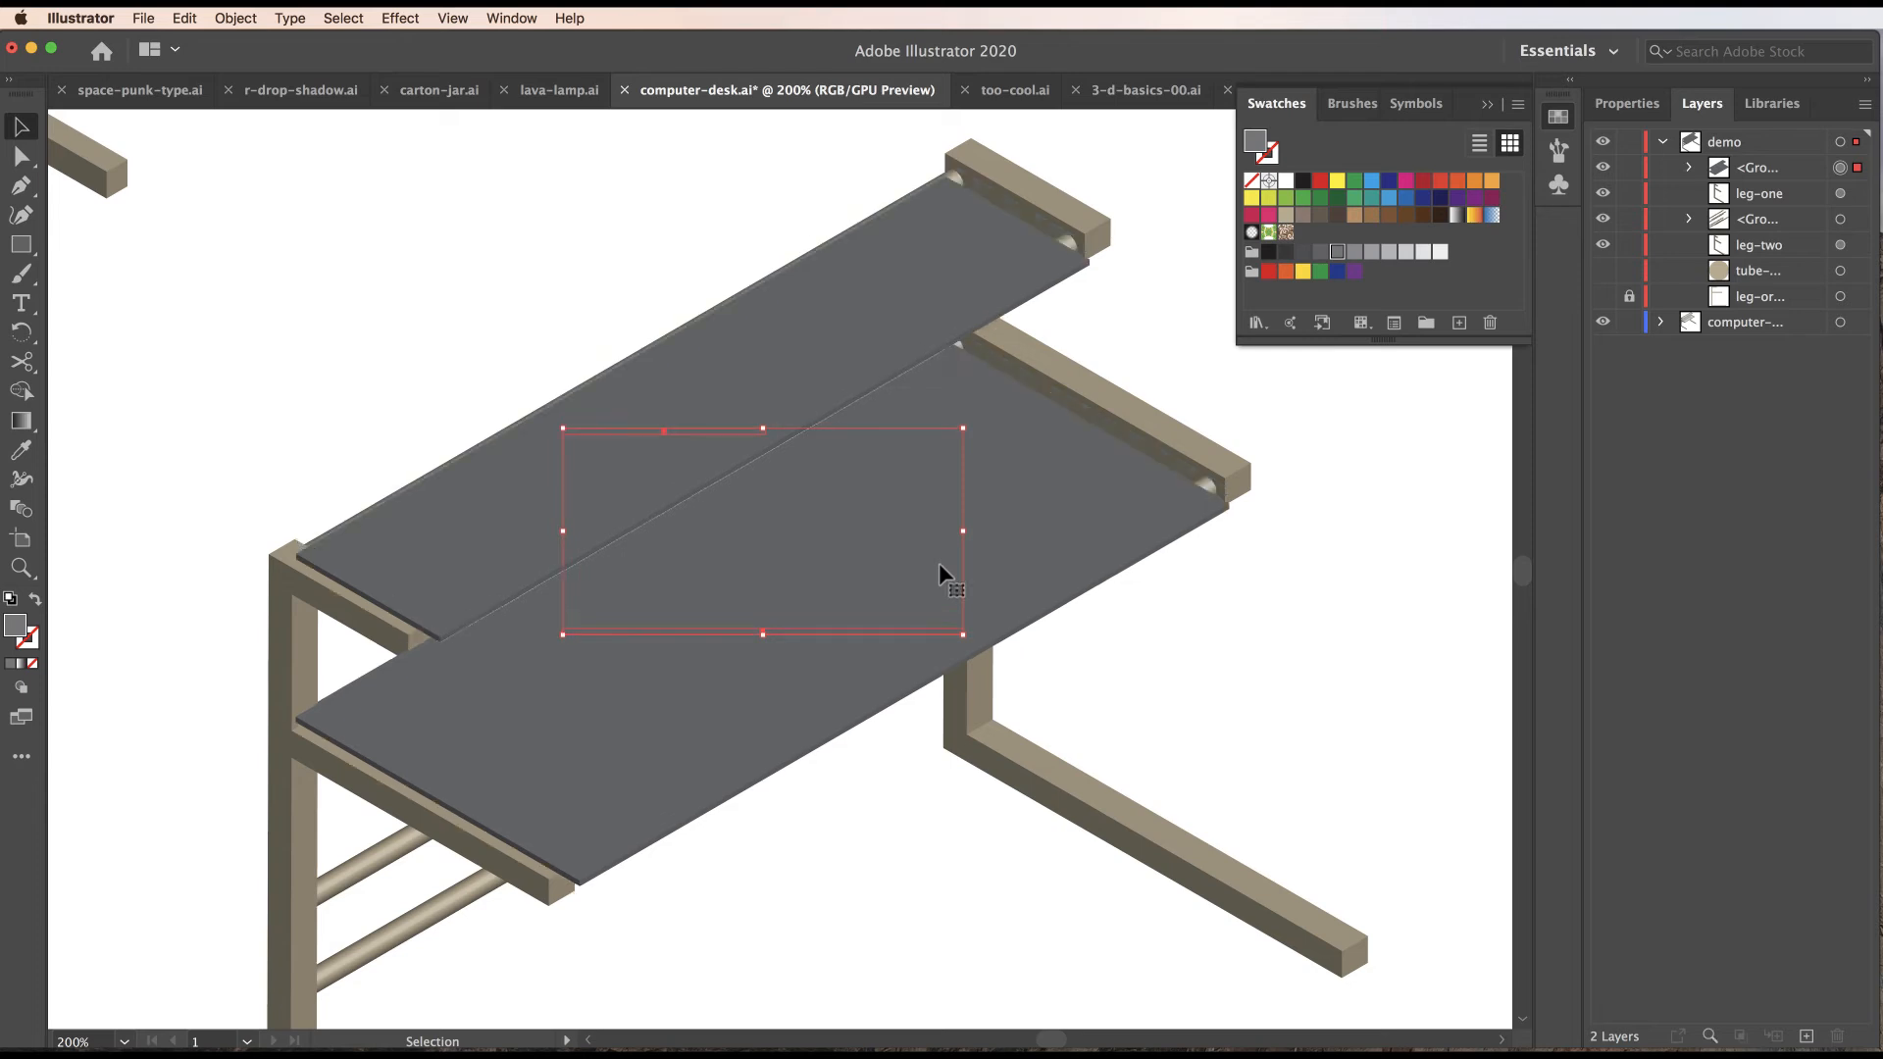
key("Down")
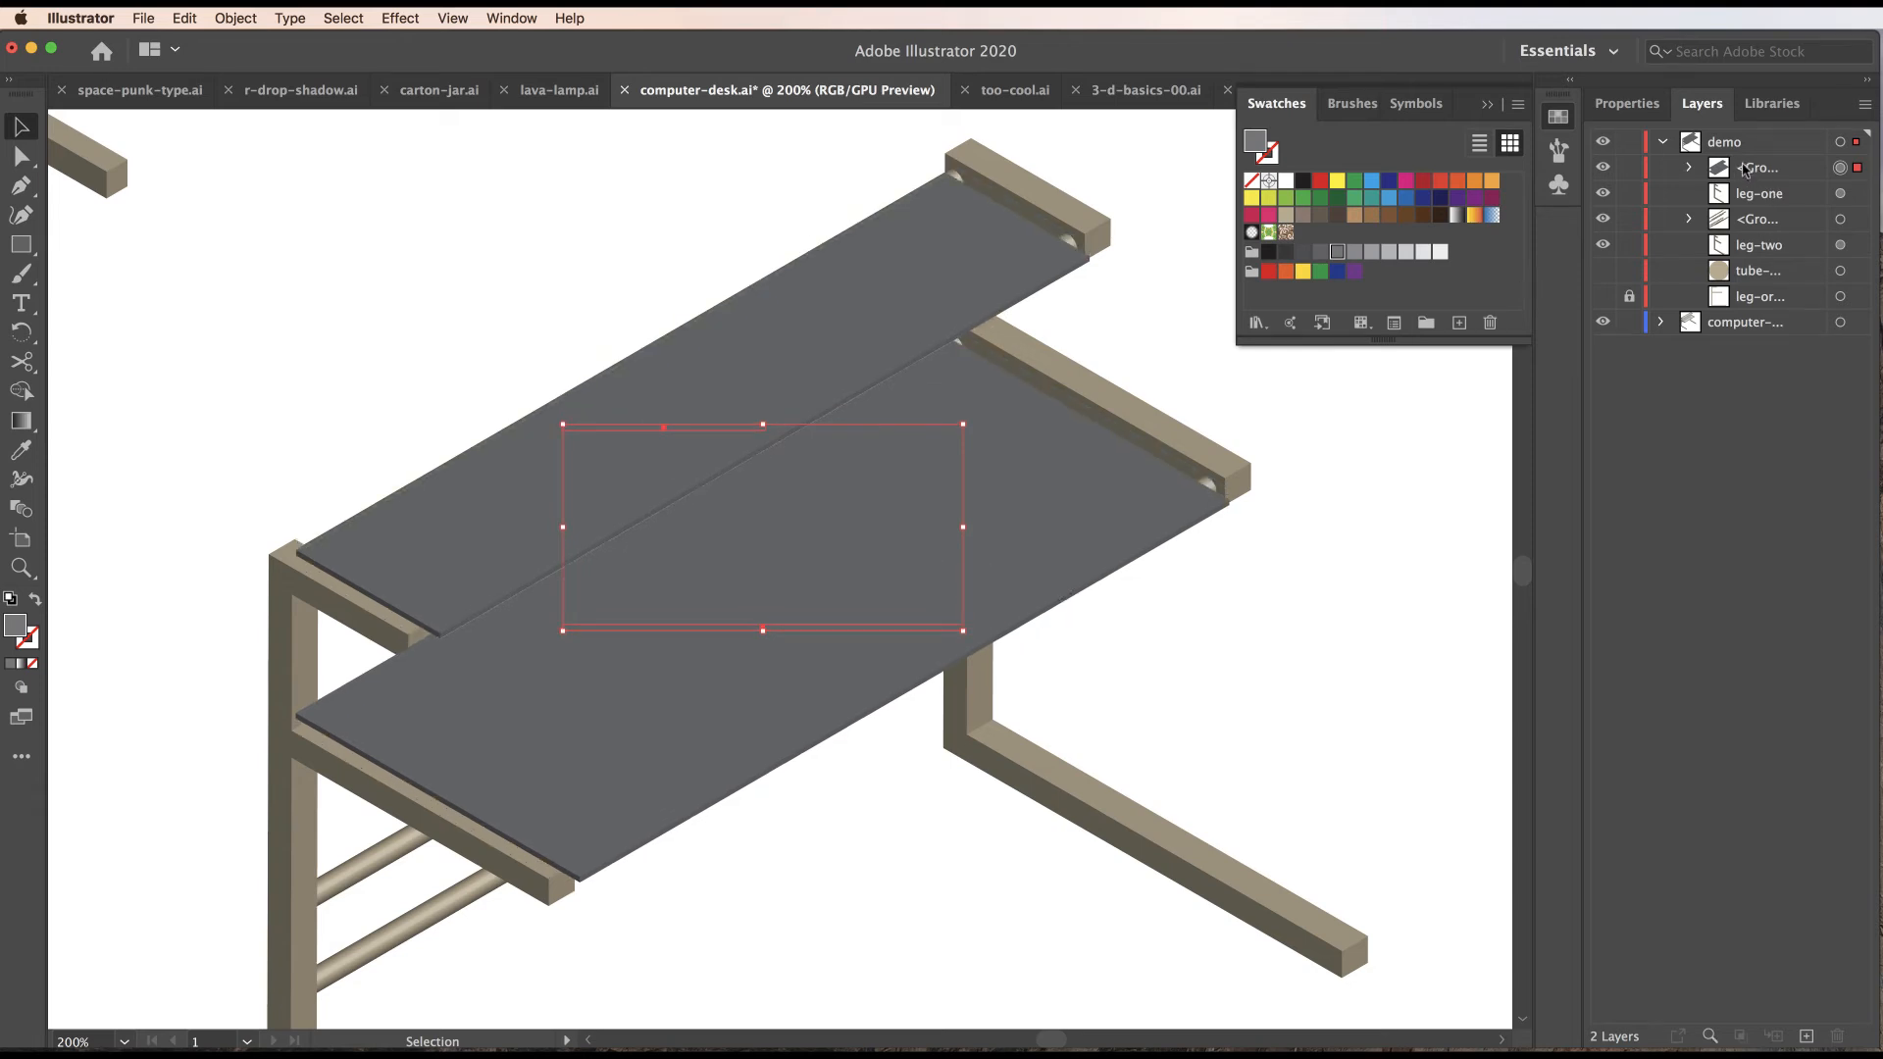
left_click_drag(1747, 169, 1743, 203)
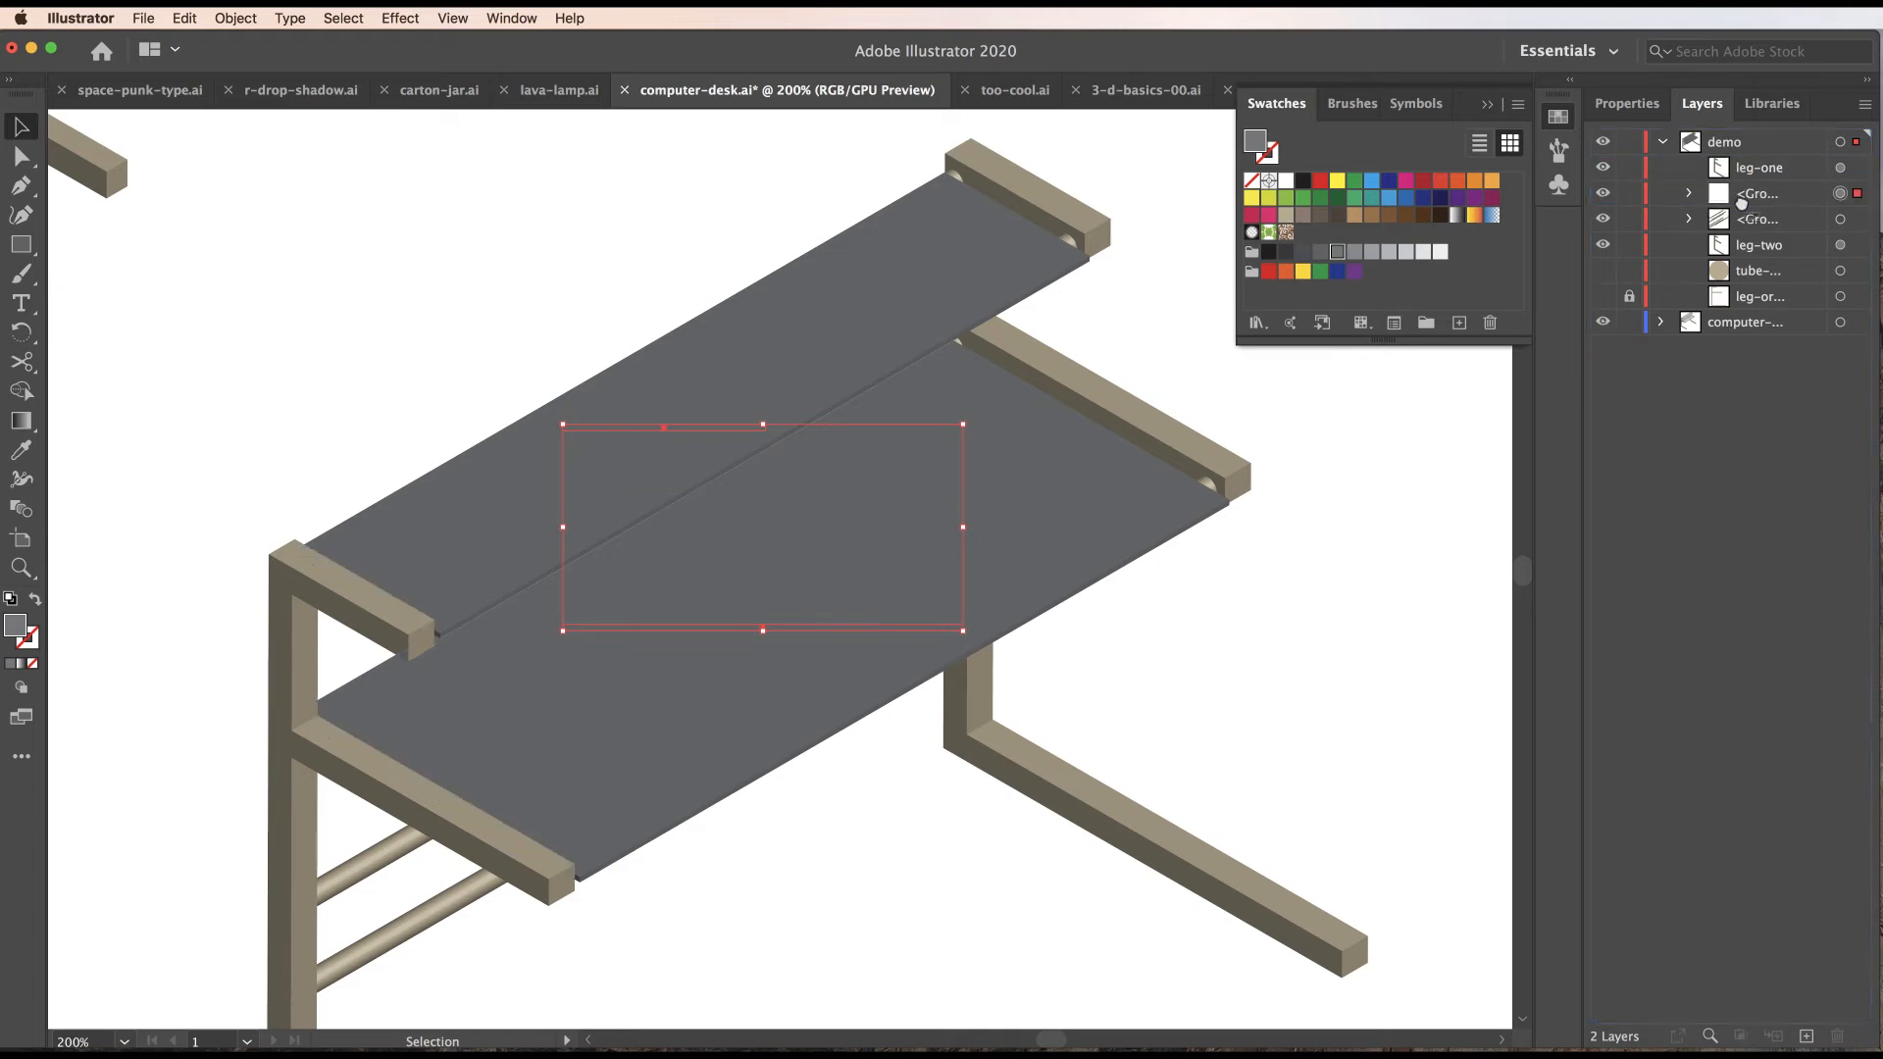
Nudge the glass panels up and slightly right so they rest against the frame's arms, and deselect them.
key("Up")
key("Up")
key("Up")
key("Up")
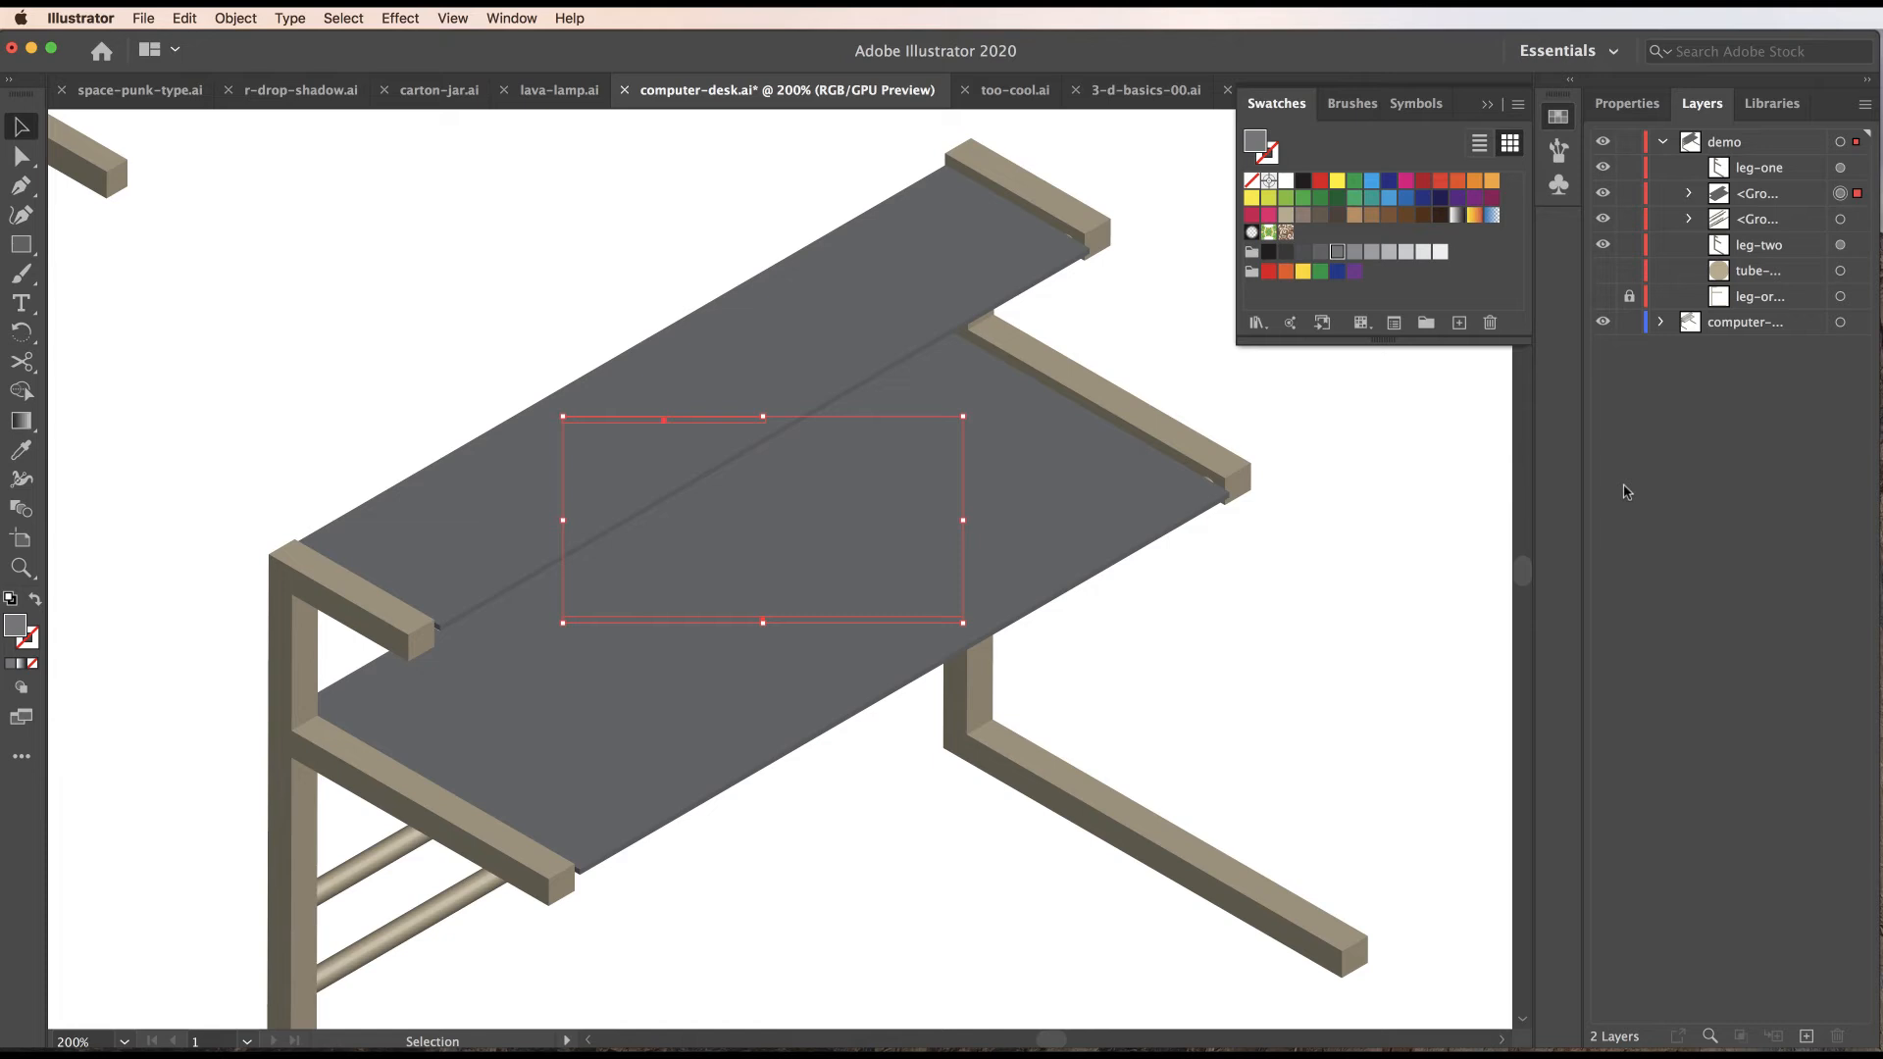
key("Right")
key("Right")
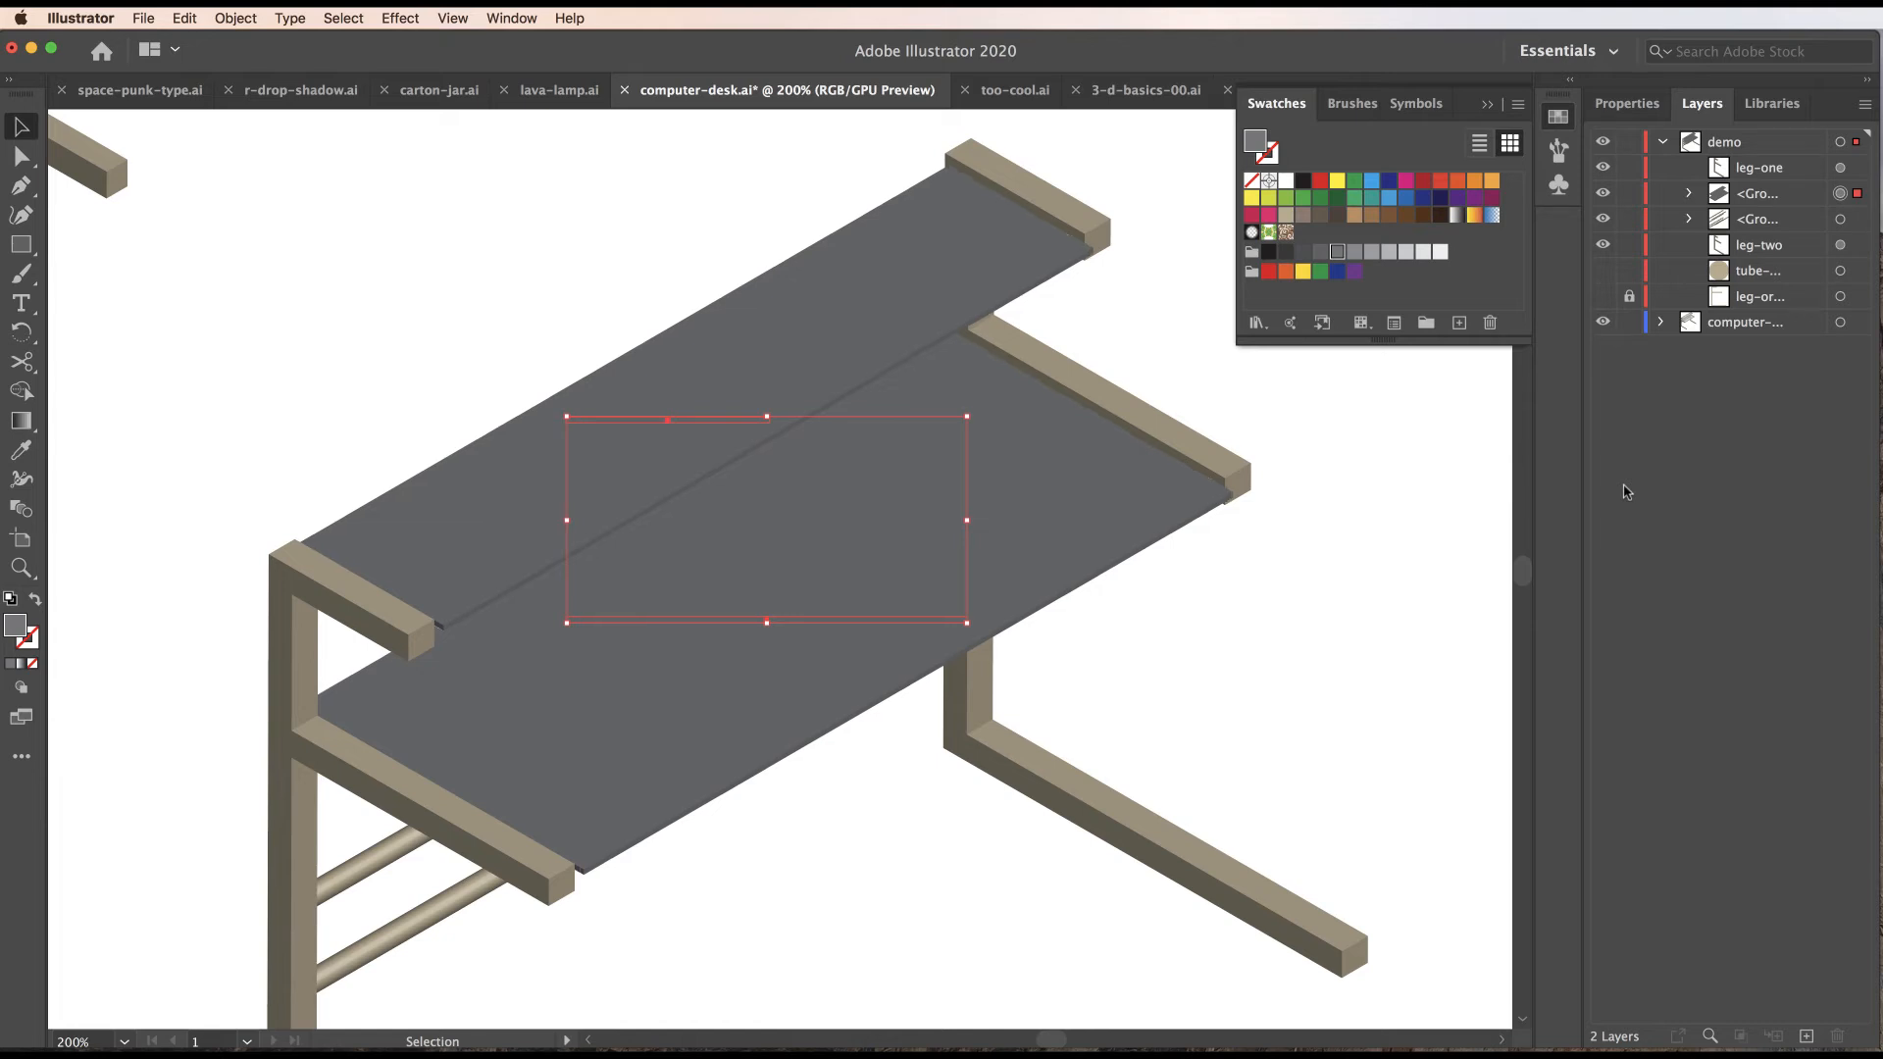
left_click(1329, 555)
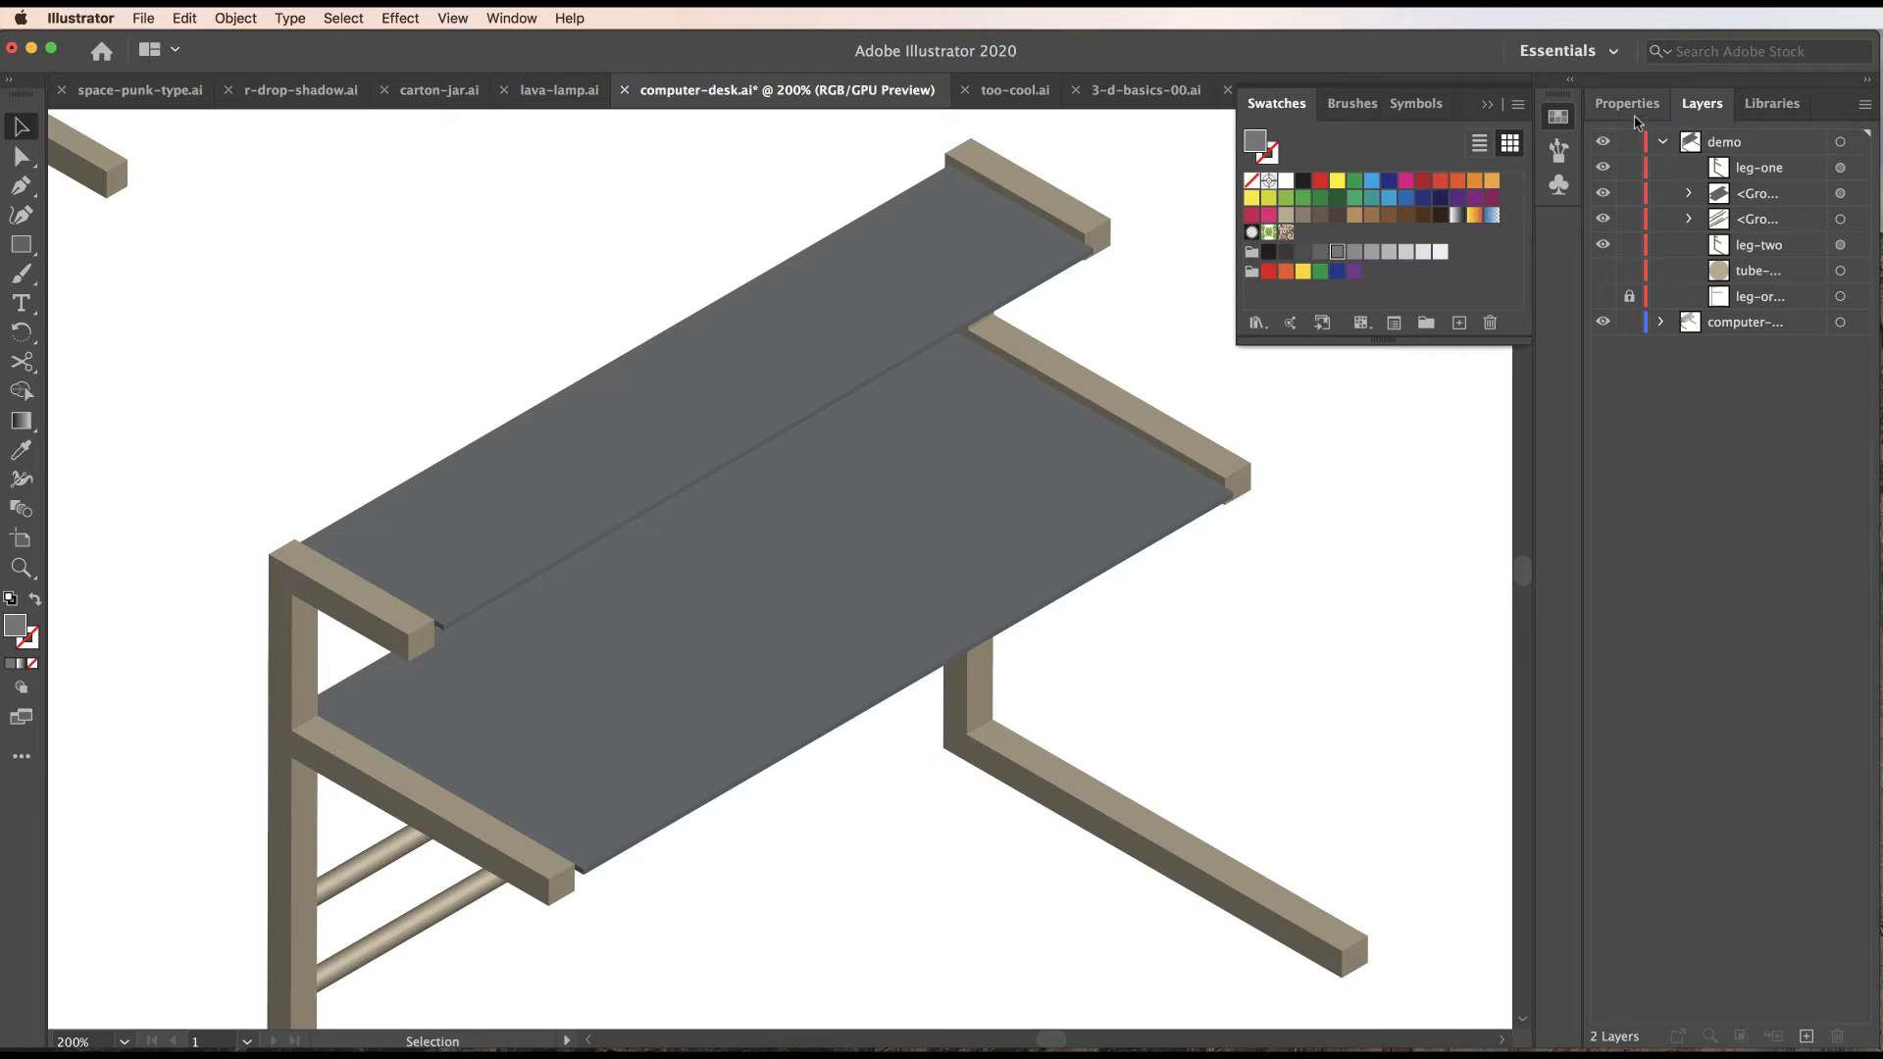
Set the opacity of the extruded glass group to 65%.
left_click(1050, 498)
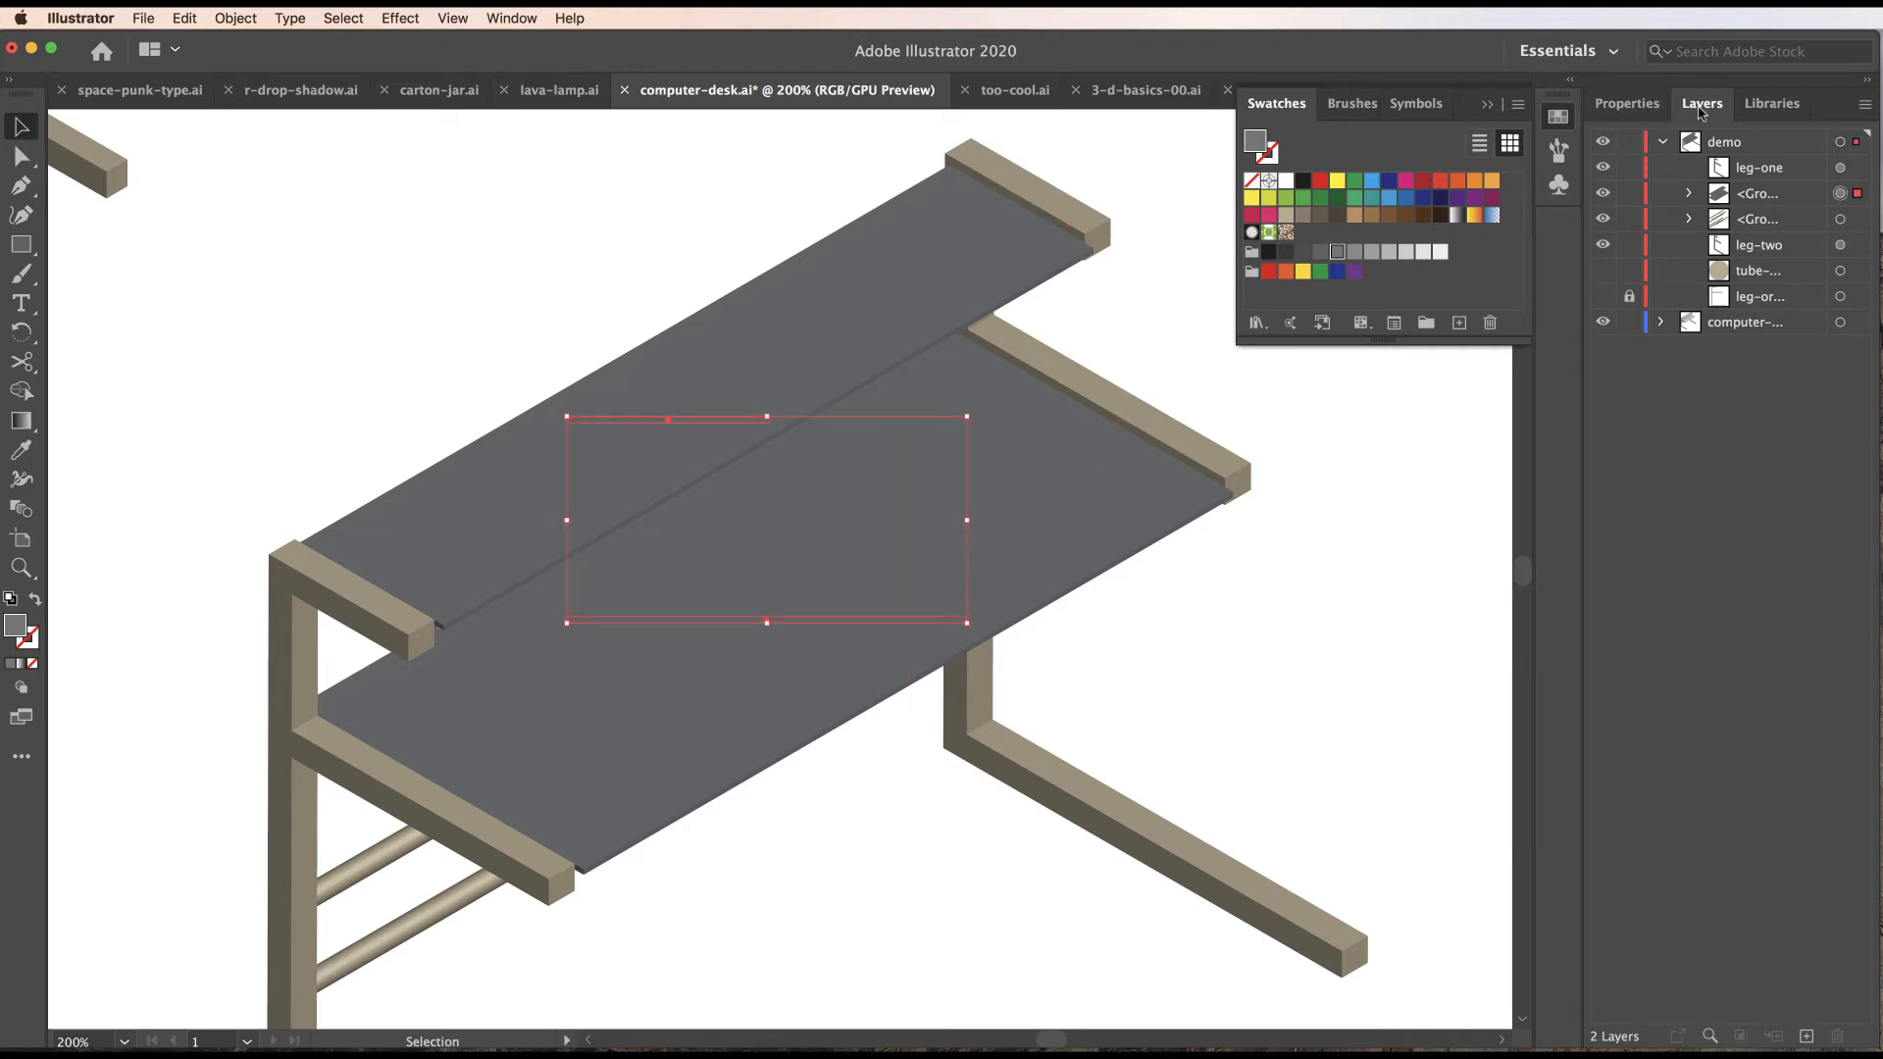
left_click(1636, 106)
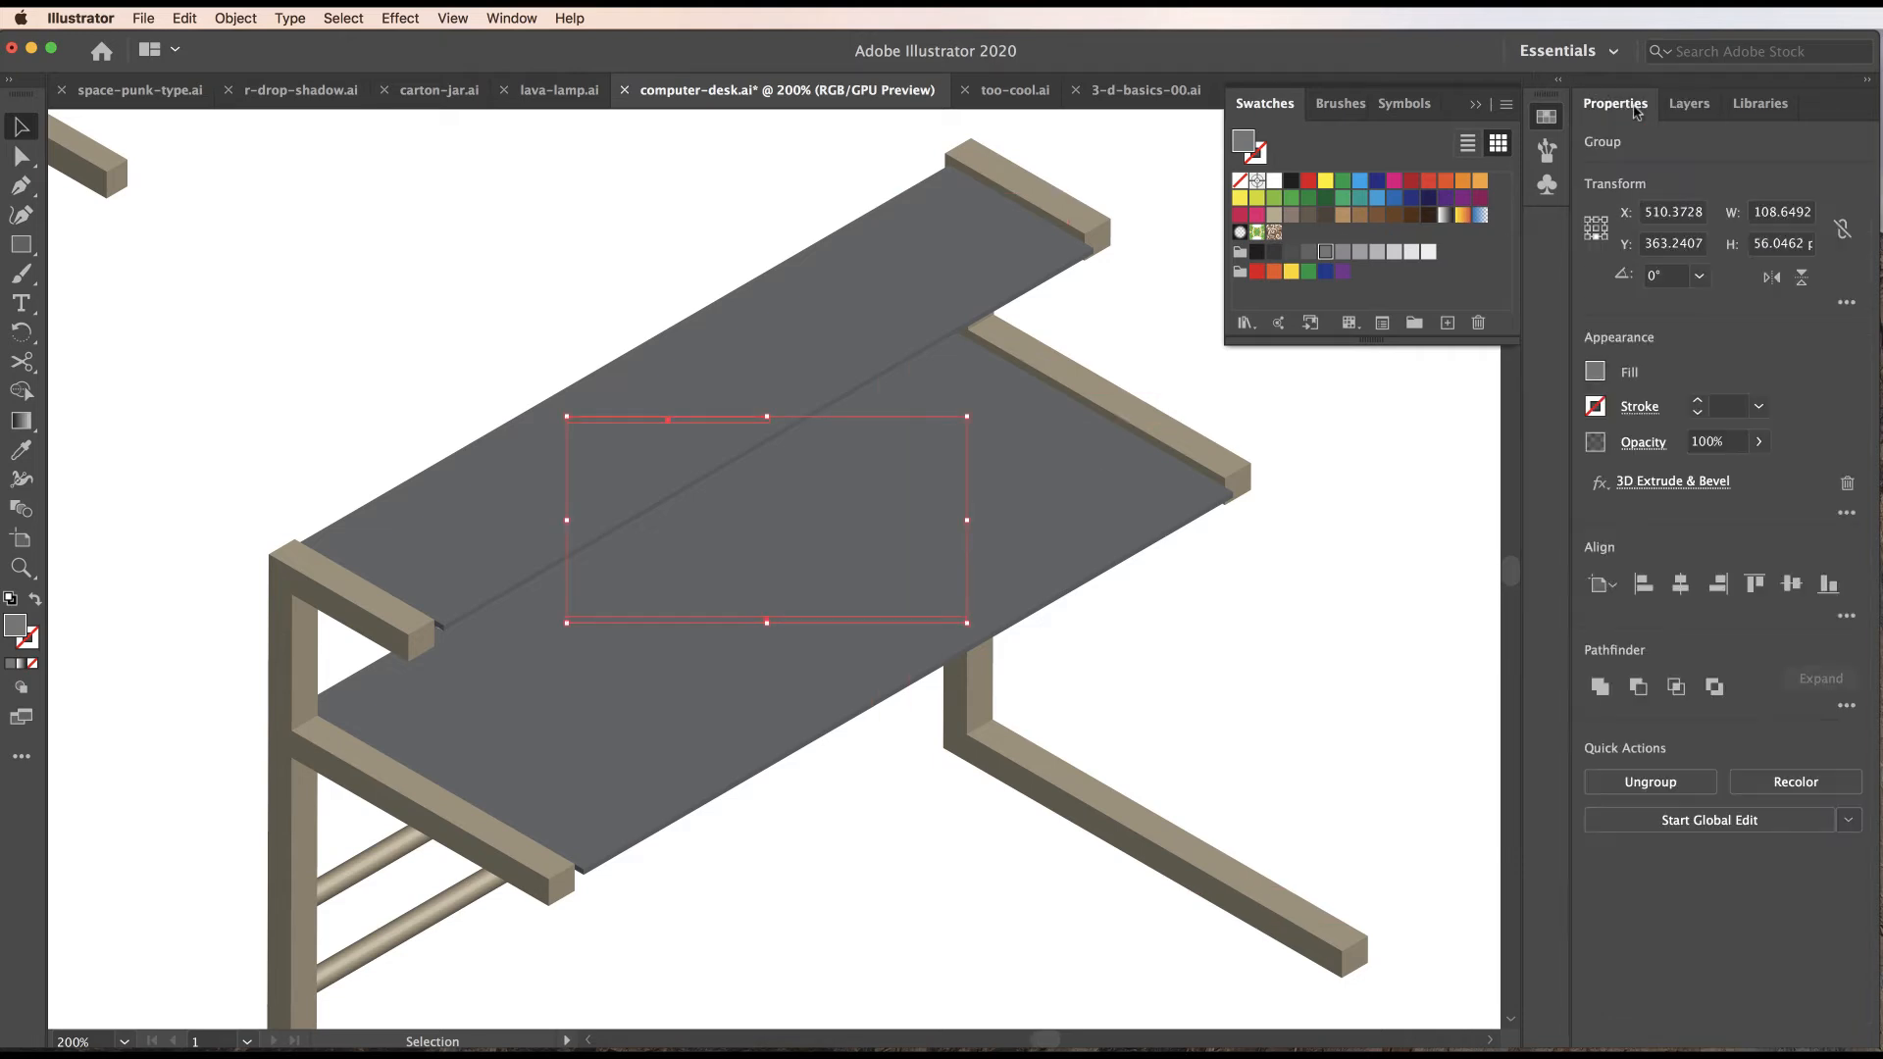
left_click(1758, 441)
left_click_drag(1754, 474, 1722, 480)
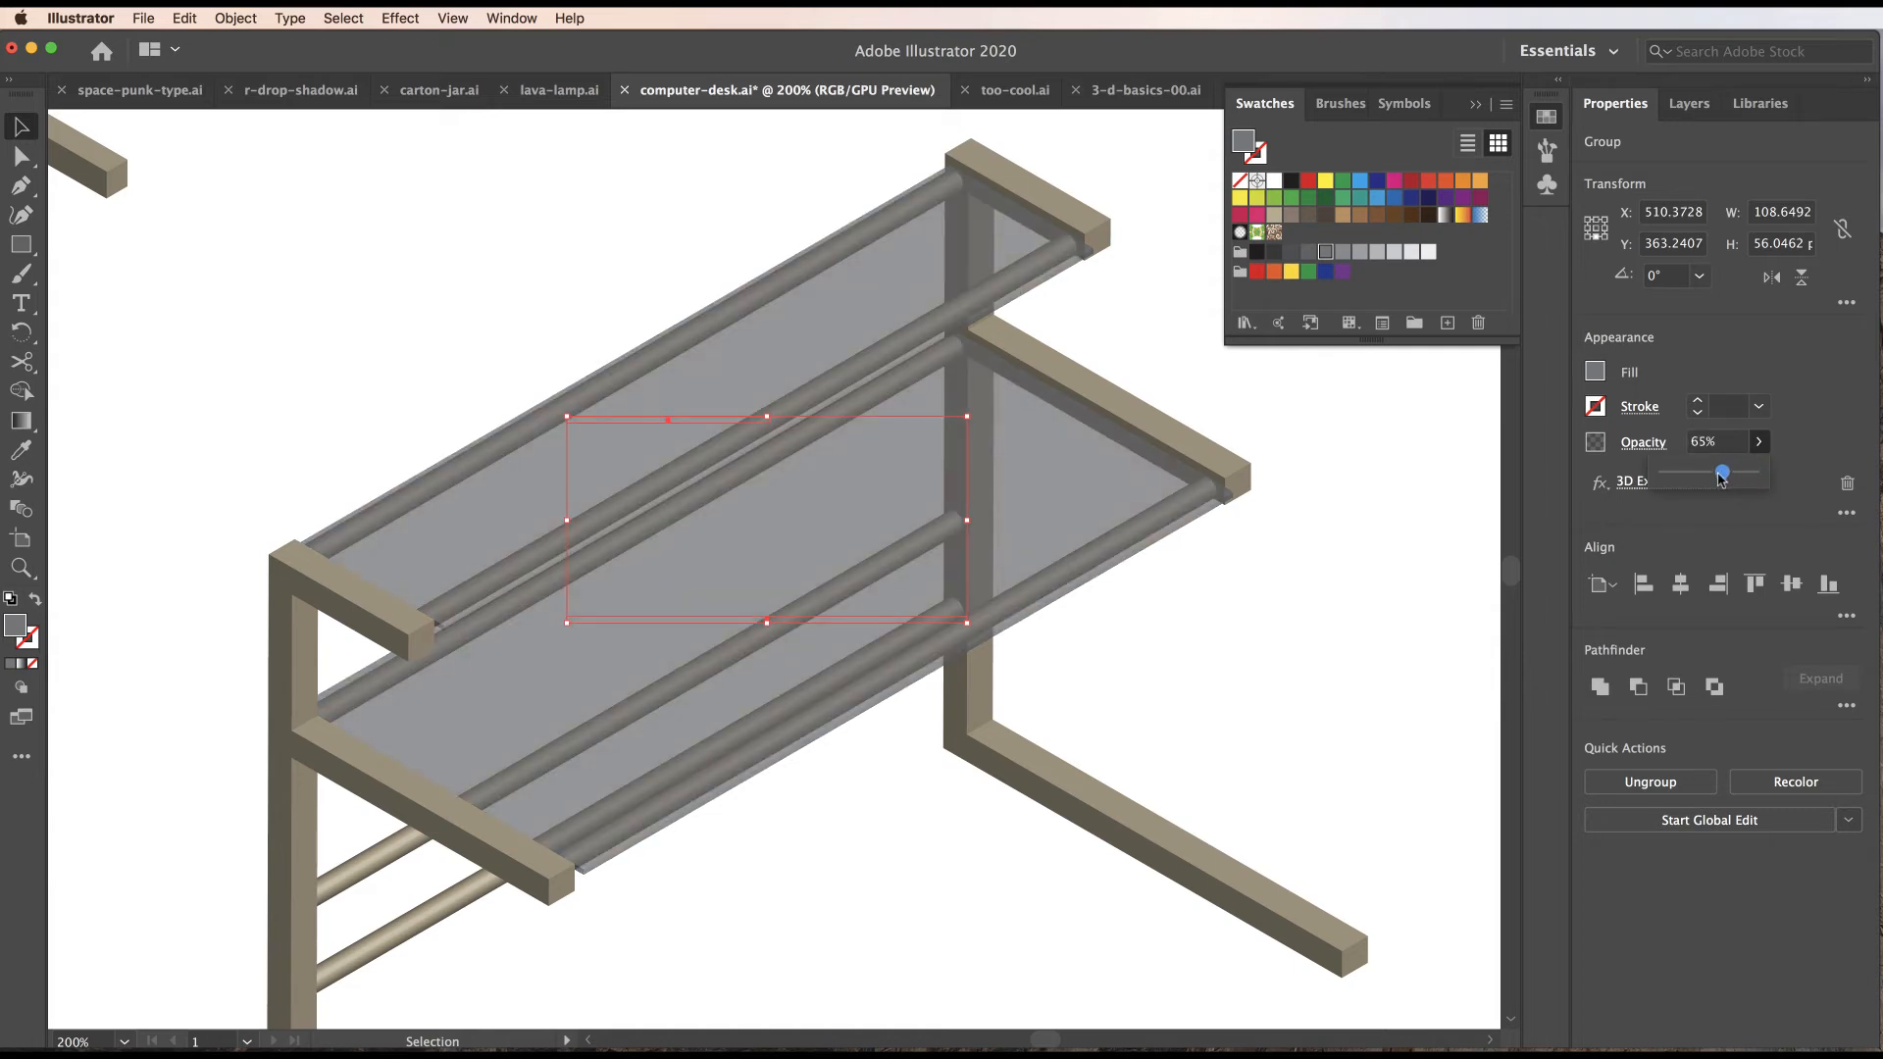
left_click(1385, 487)
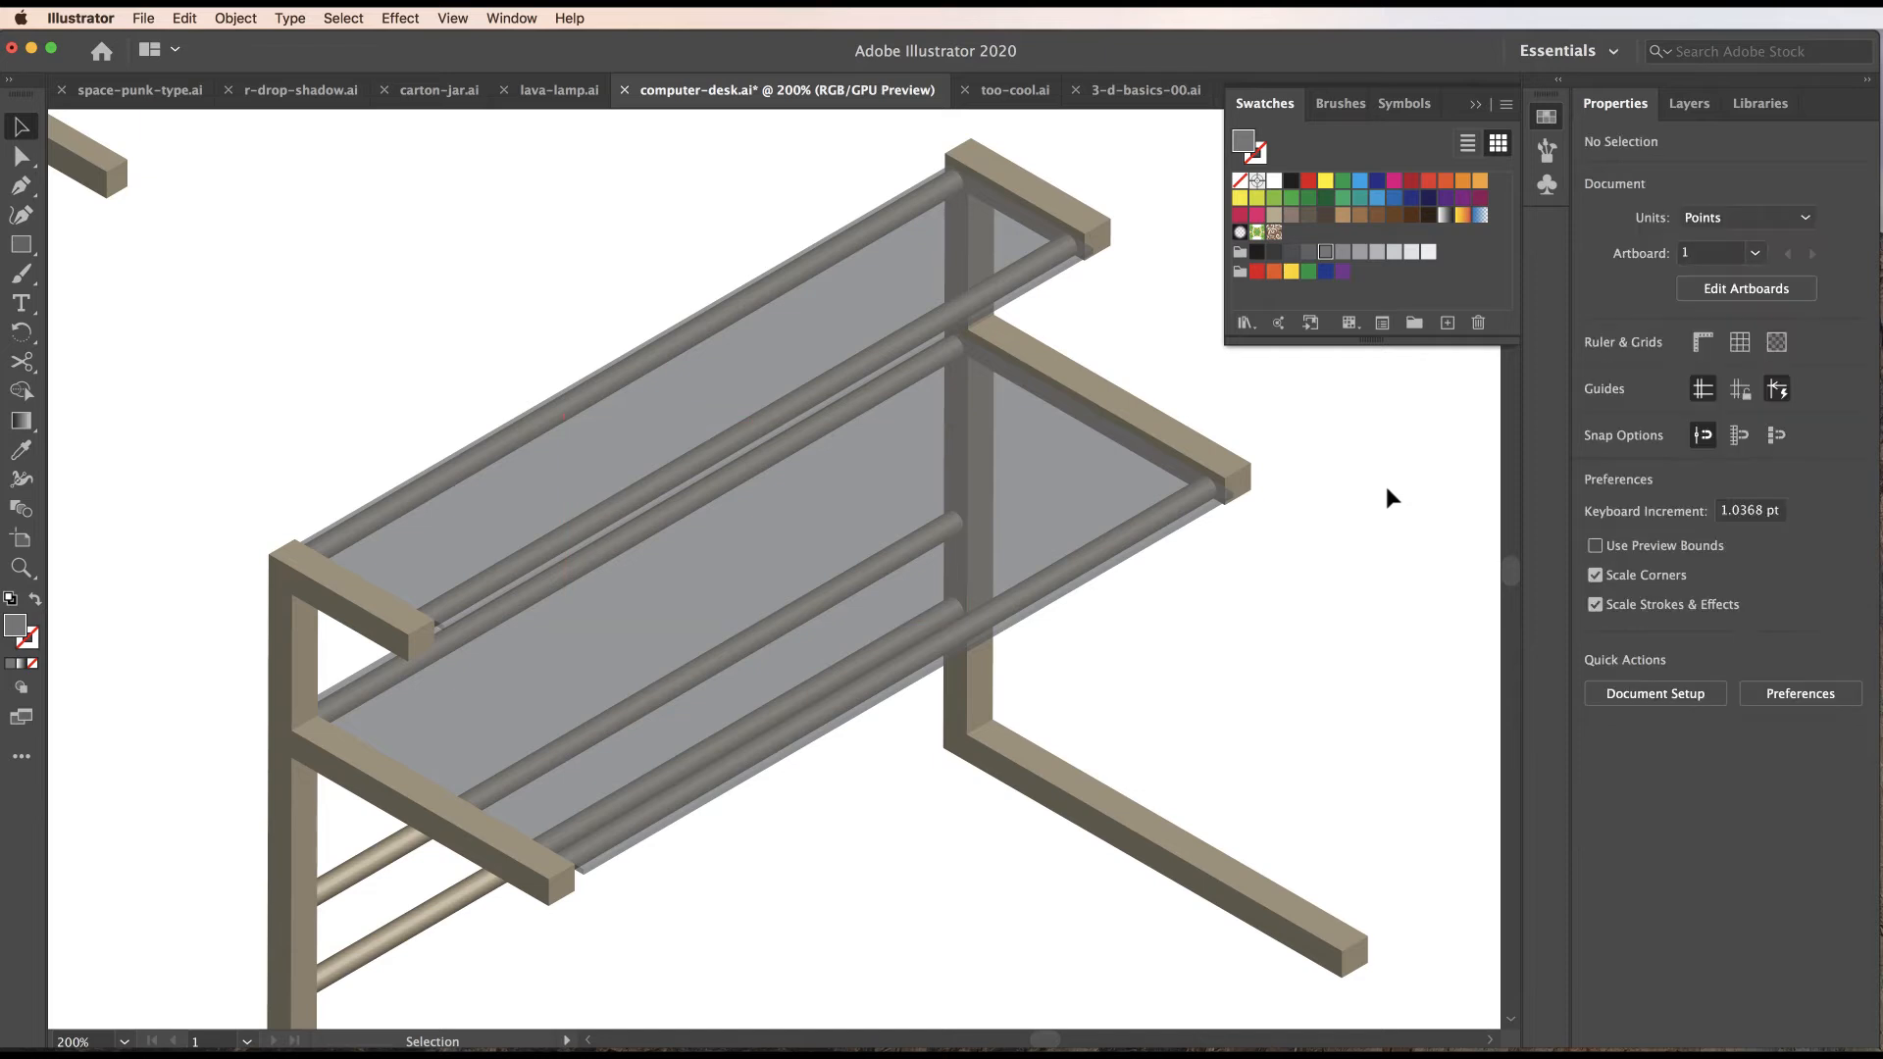
Recolor the glass group's fill with a swatch two shades lighter in the grey color group.
left_click_drag(561, 452, 609, 458)
left_click(1106, 508)
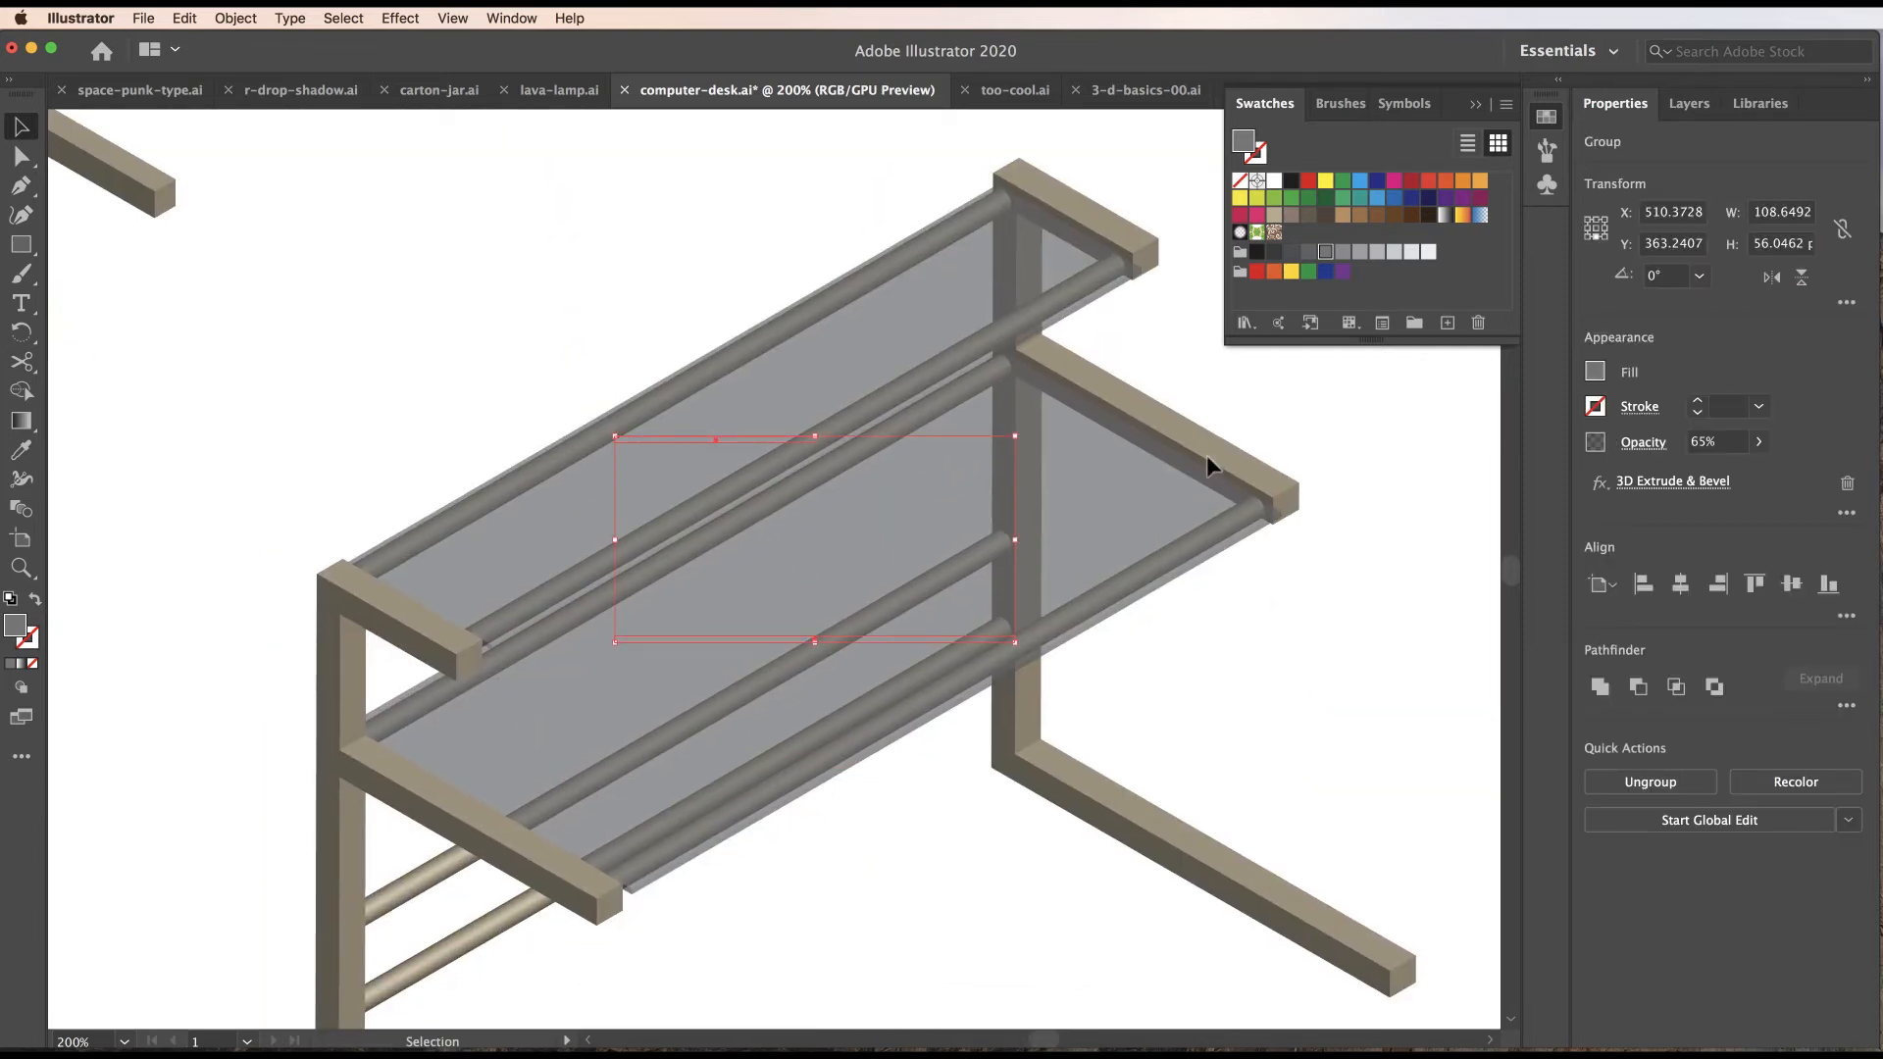
left_click(1344, 253)
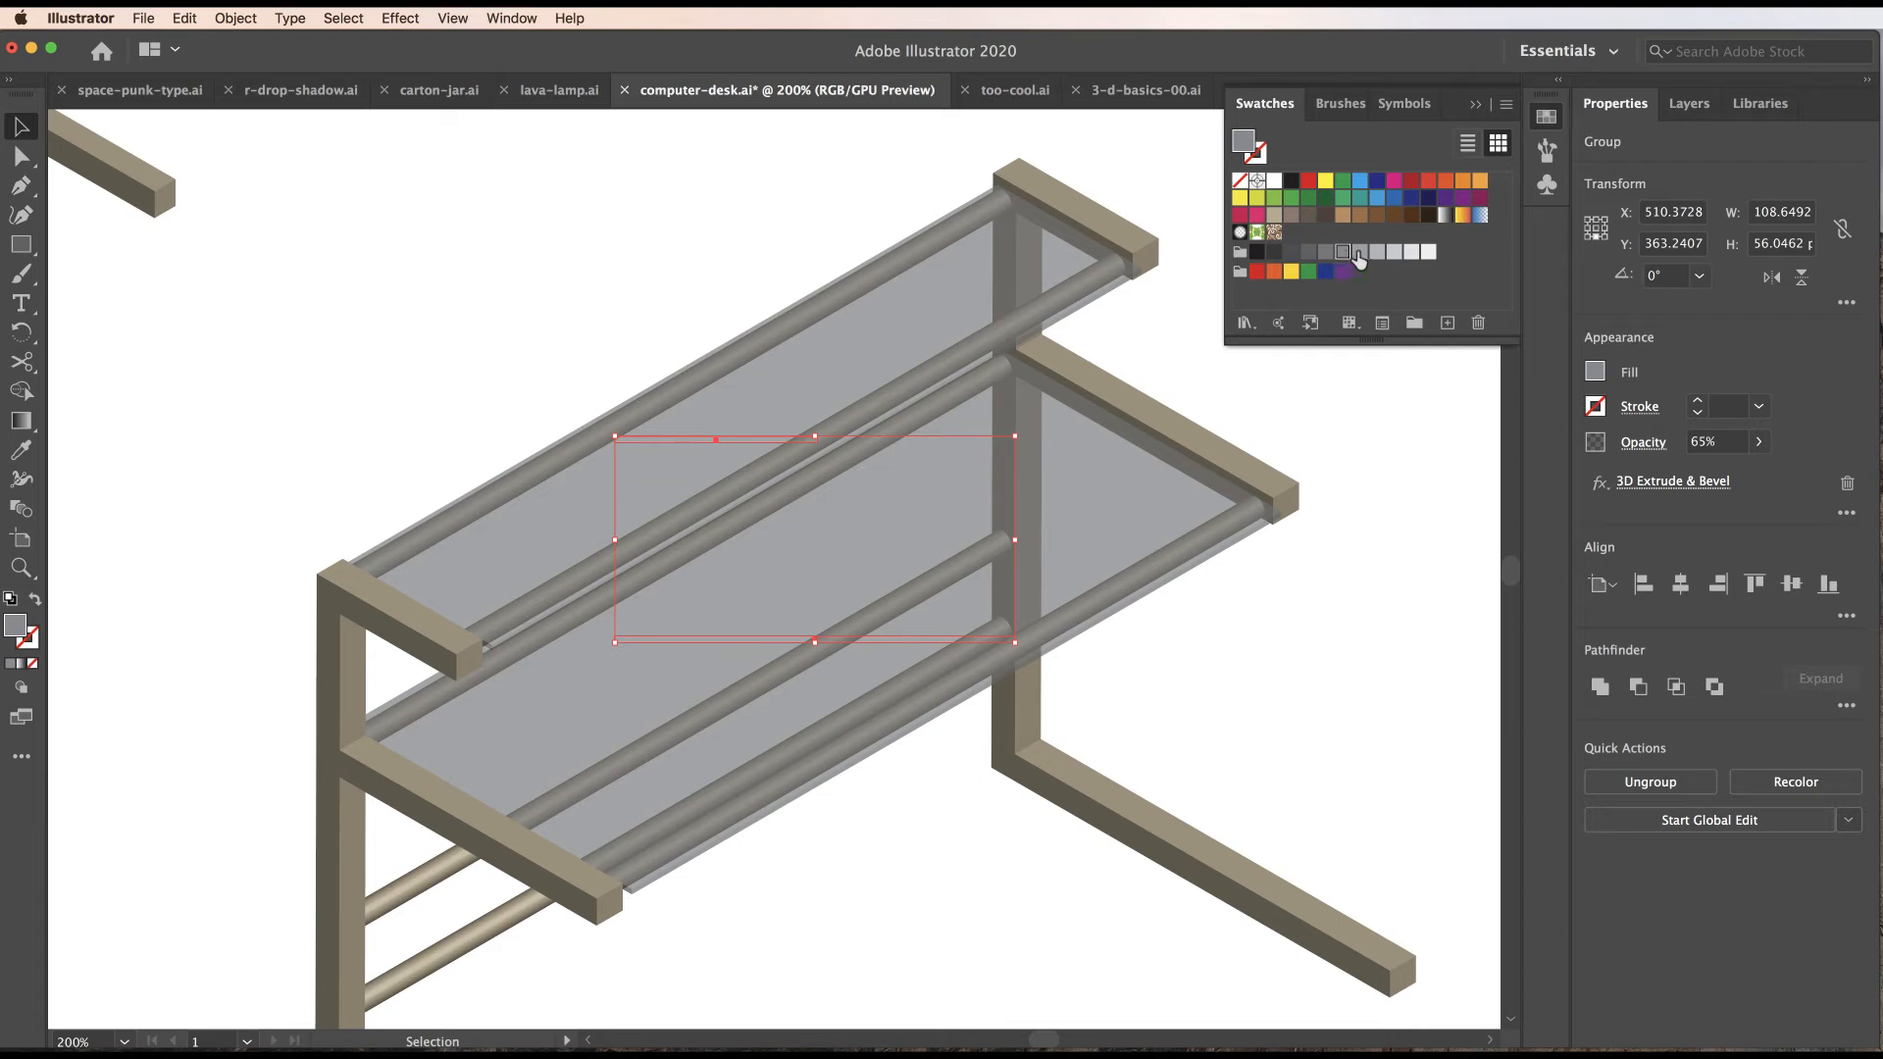
left_click(1357, 253)
left_click(1336, 477)
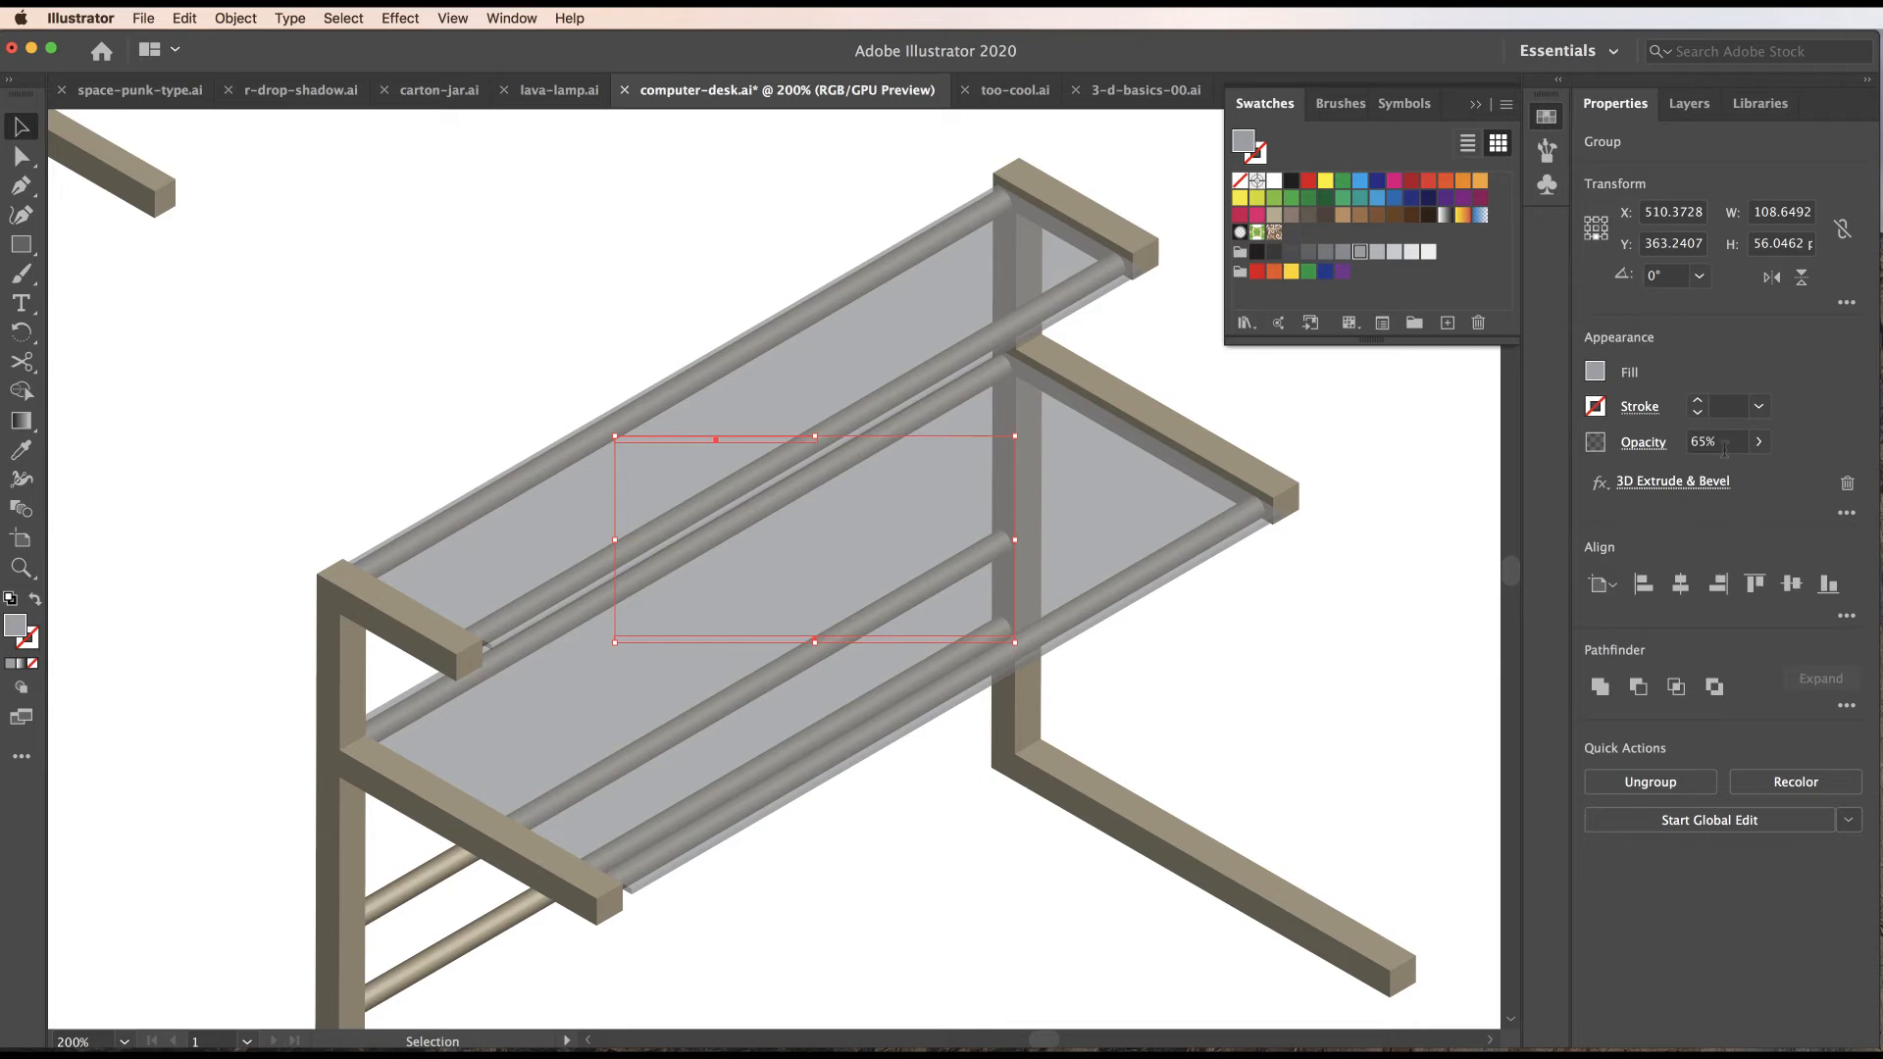
left_click(575, 237)
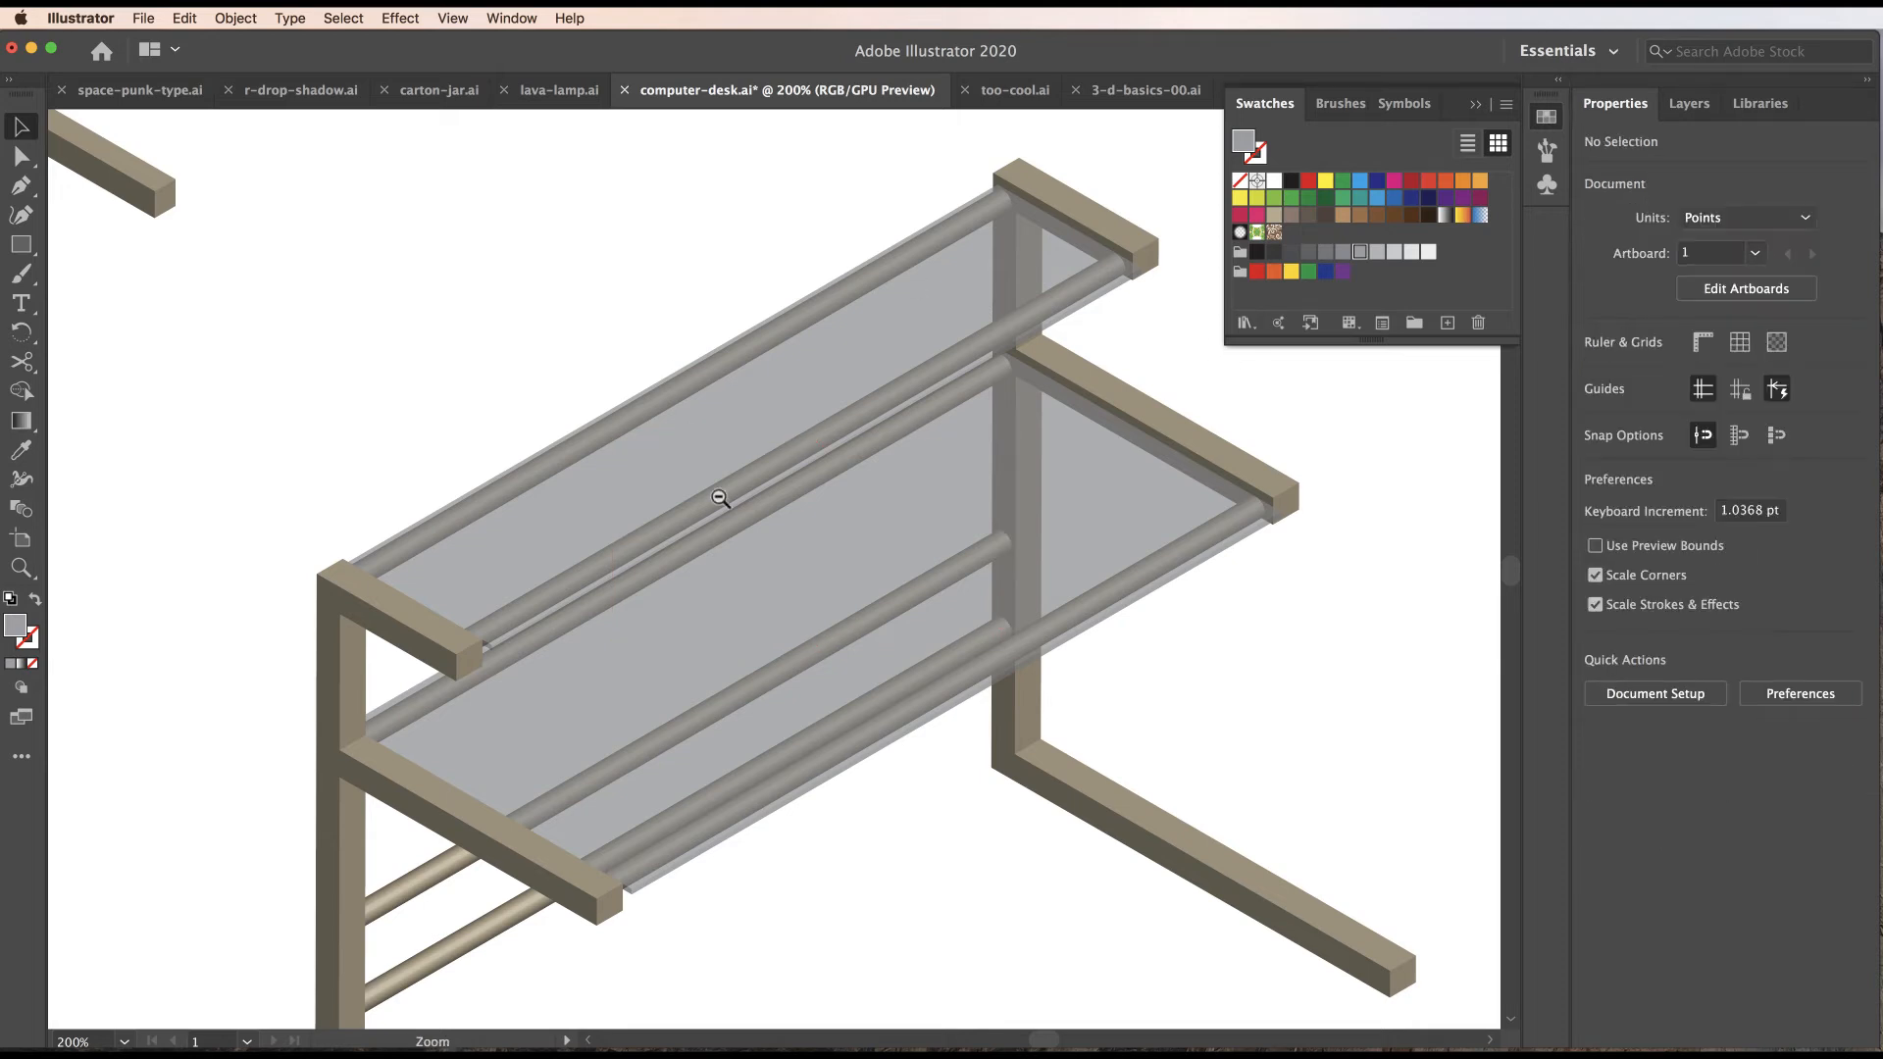
Review the whole desk, switch to the carton-jar.ai document, and inspect the revolved jar and the anchor points of its half-profile path.
left_click(726, 498, "alt+super")
left_click(790, 518, "alt+super")
left_click_drag(822, 662, 845, 434)
left_click(838, 441, "alt+super")
left_click_drag(848, 503, 864, 550)
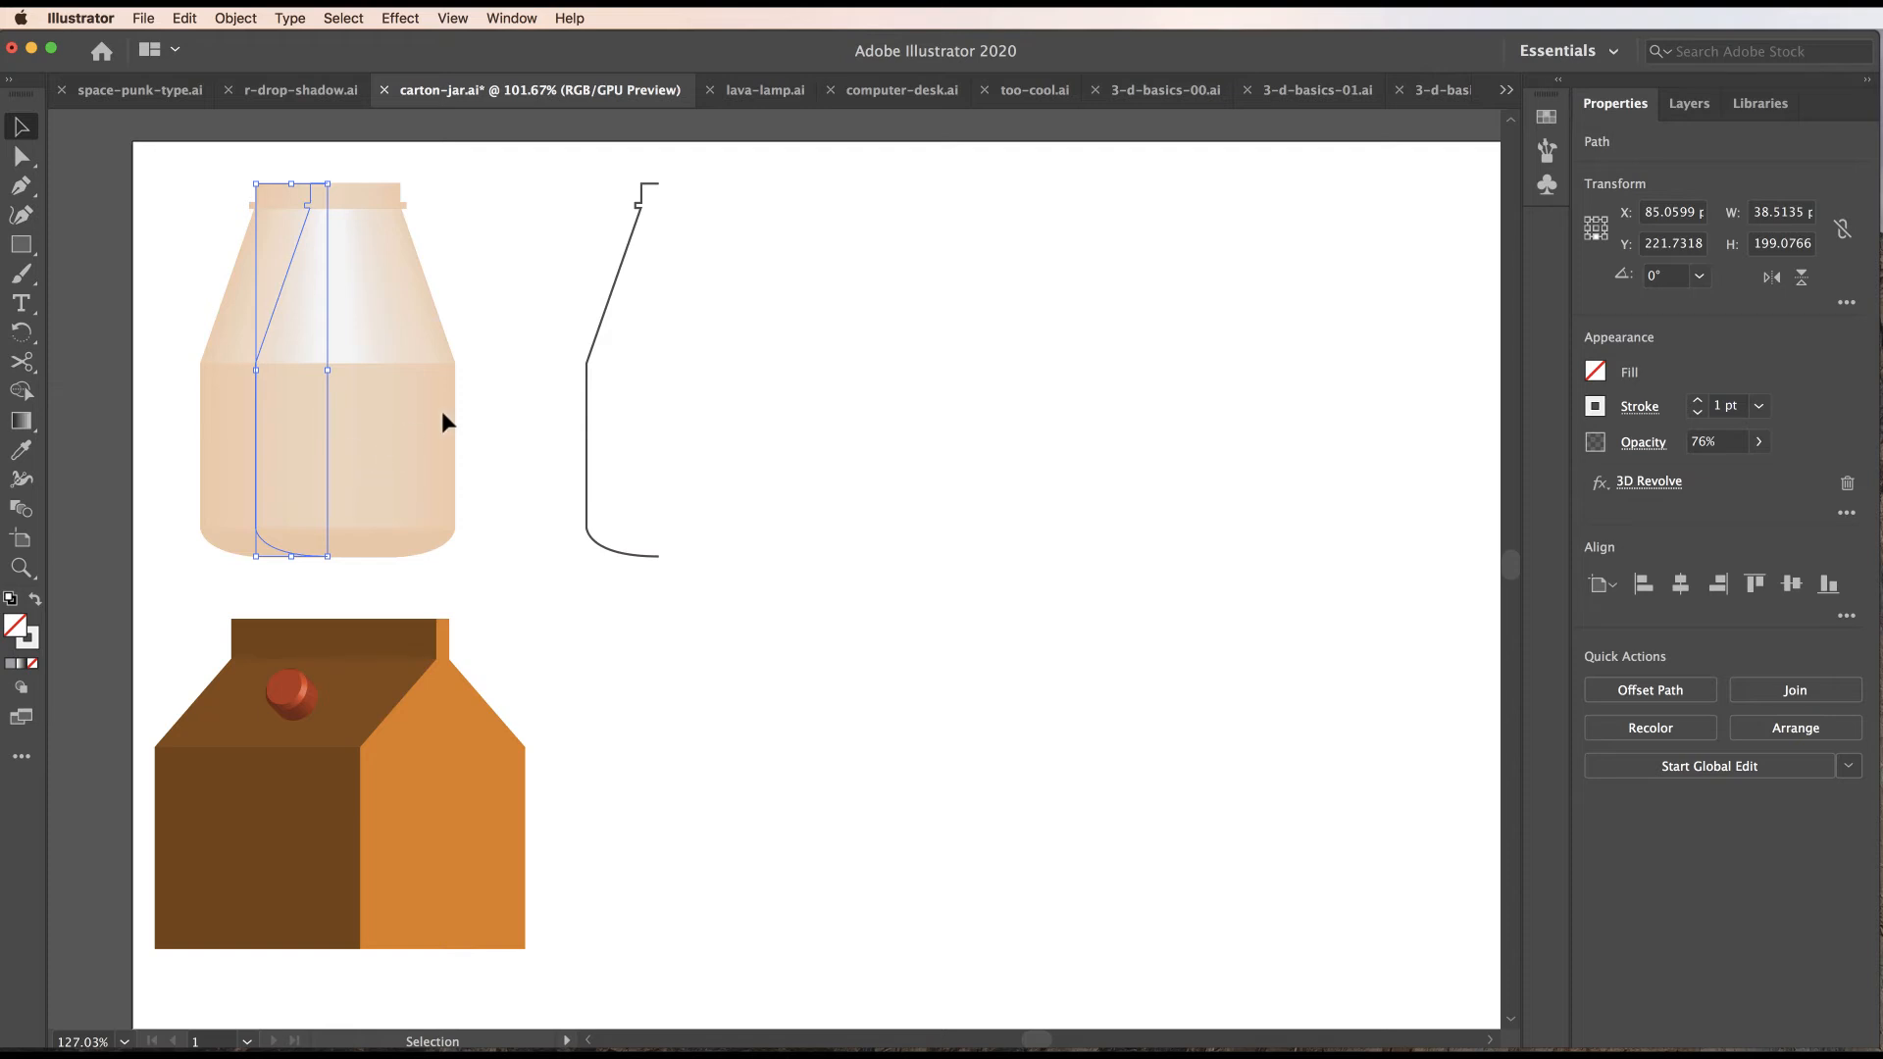
left_click(595, 341)
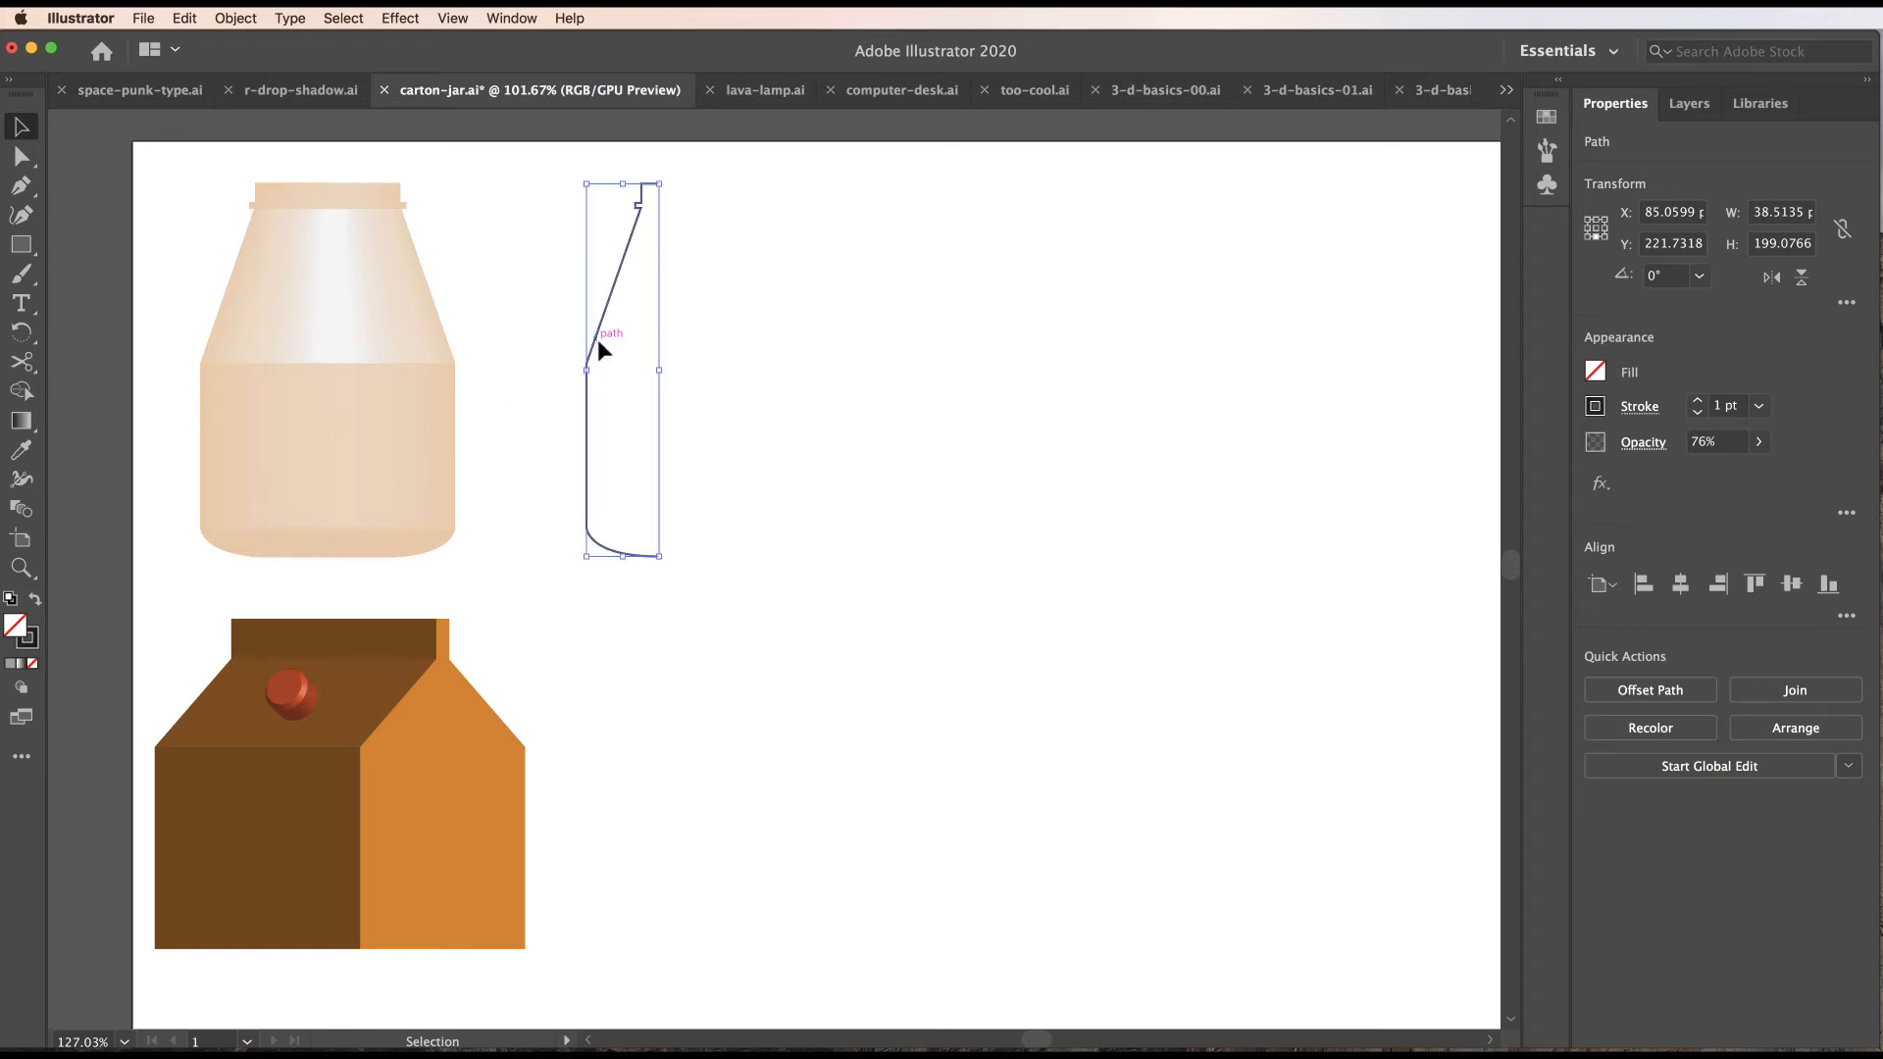
left_click(374, 330)
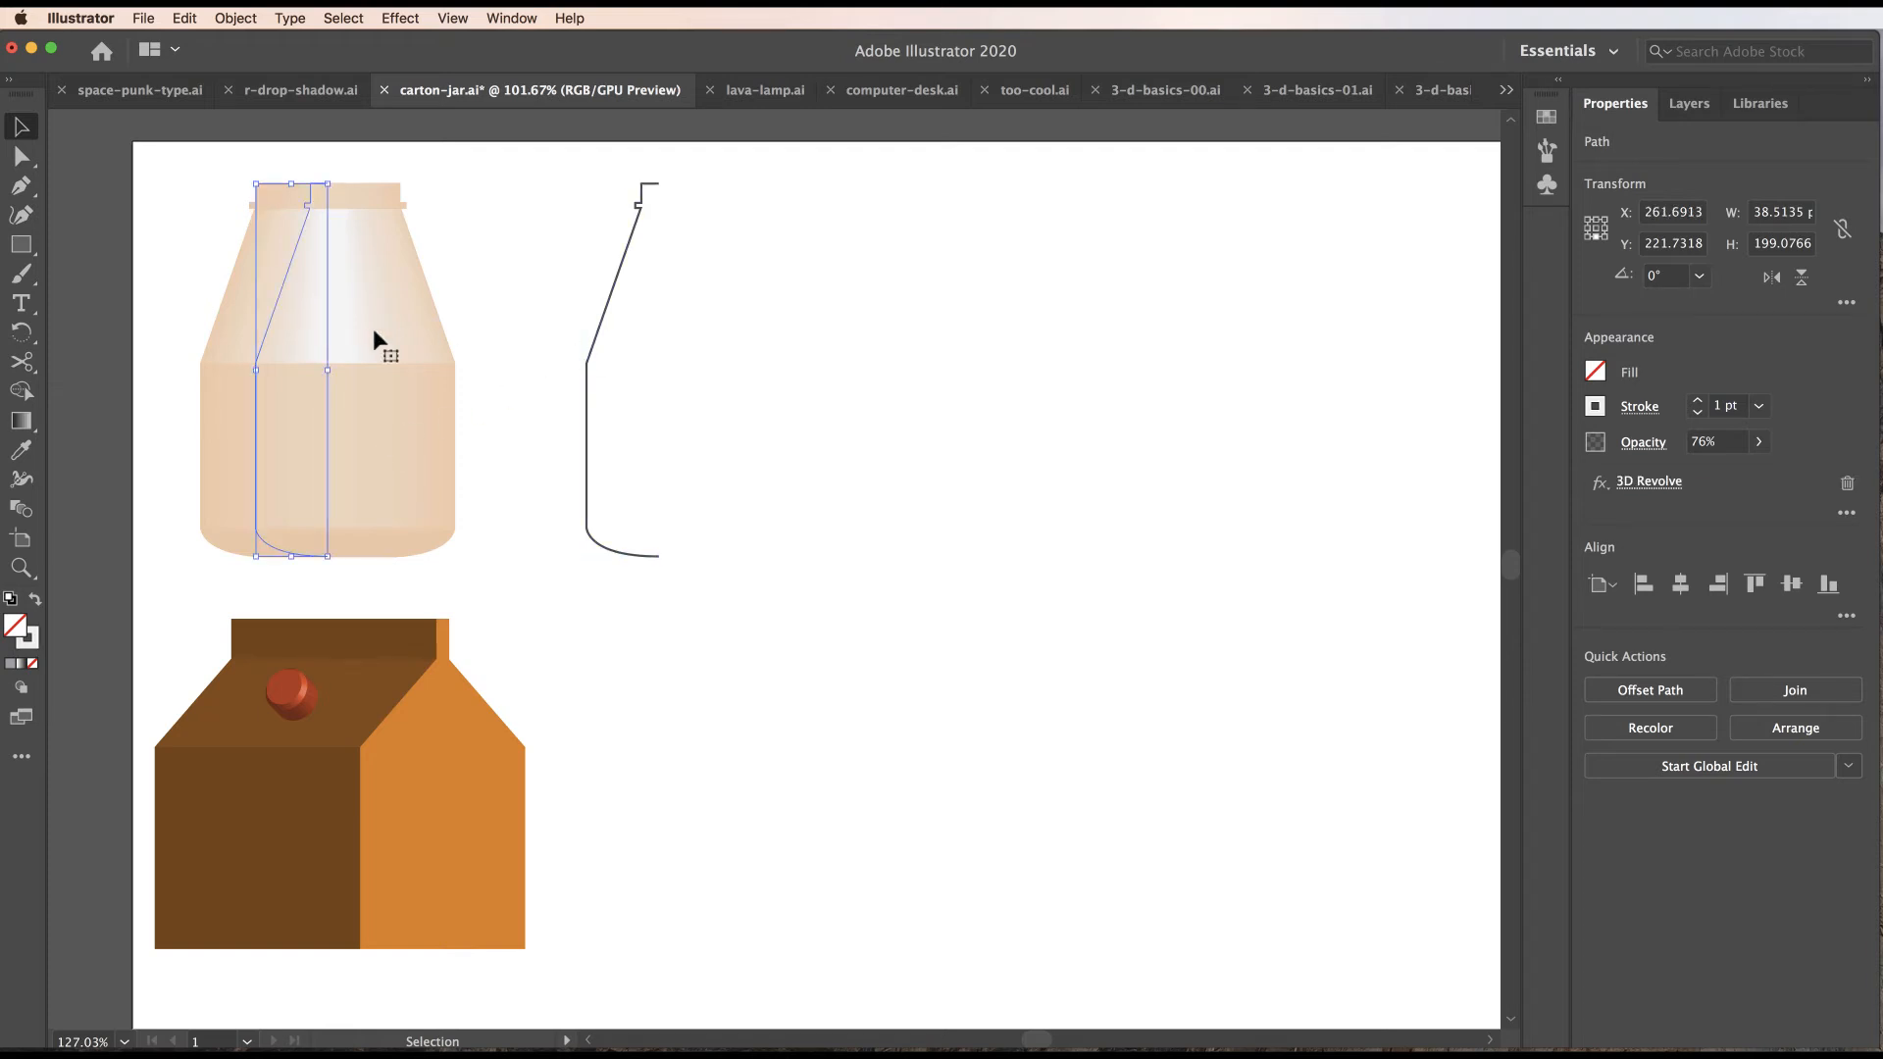
left_click(608, 312)
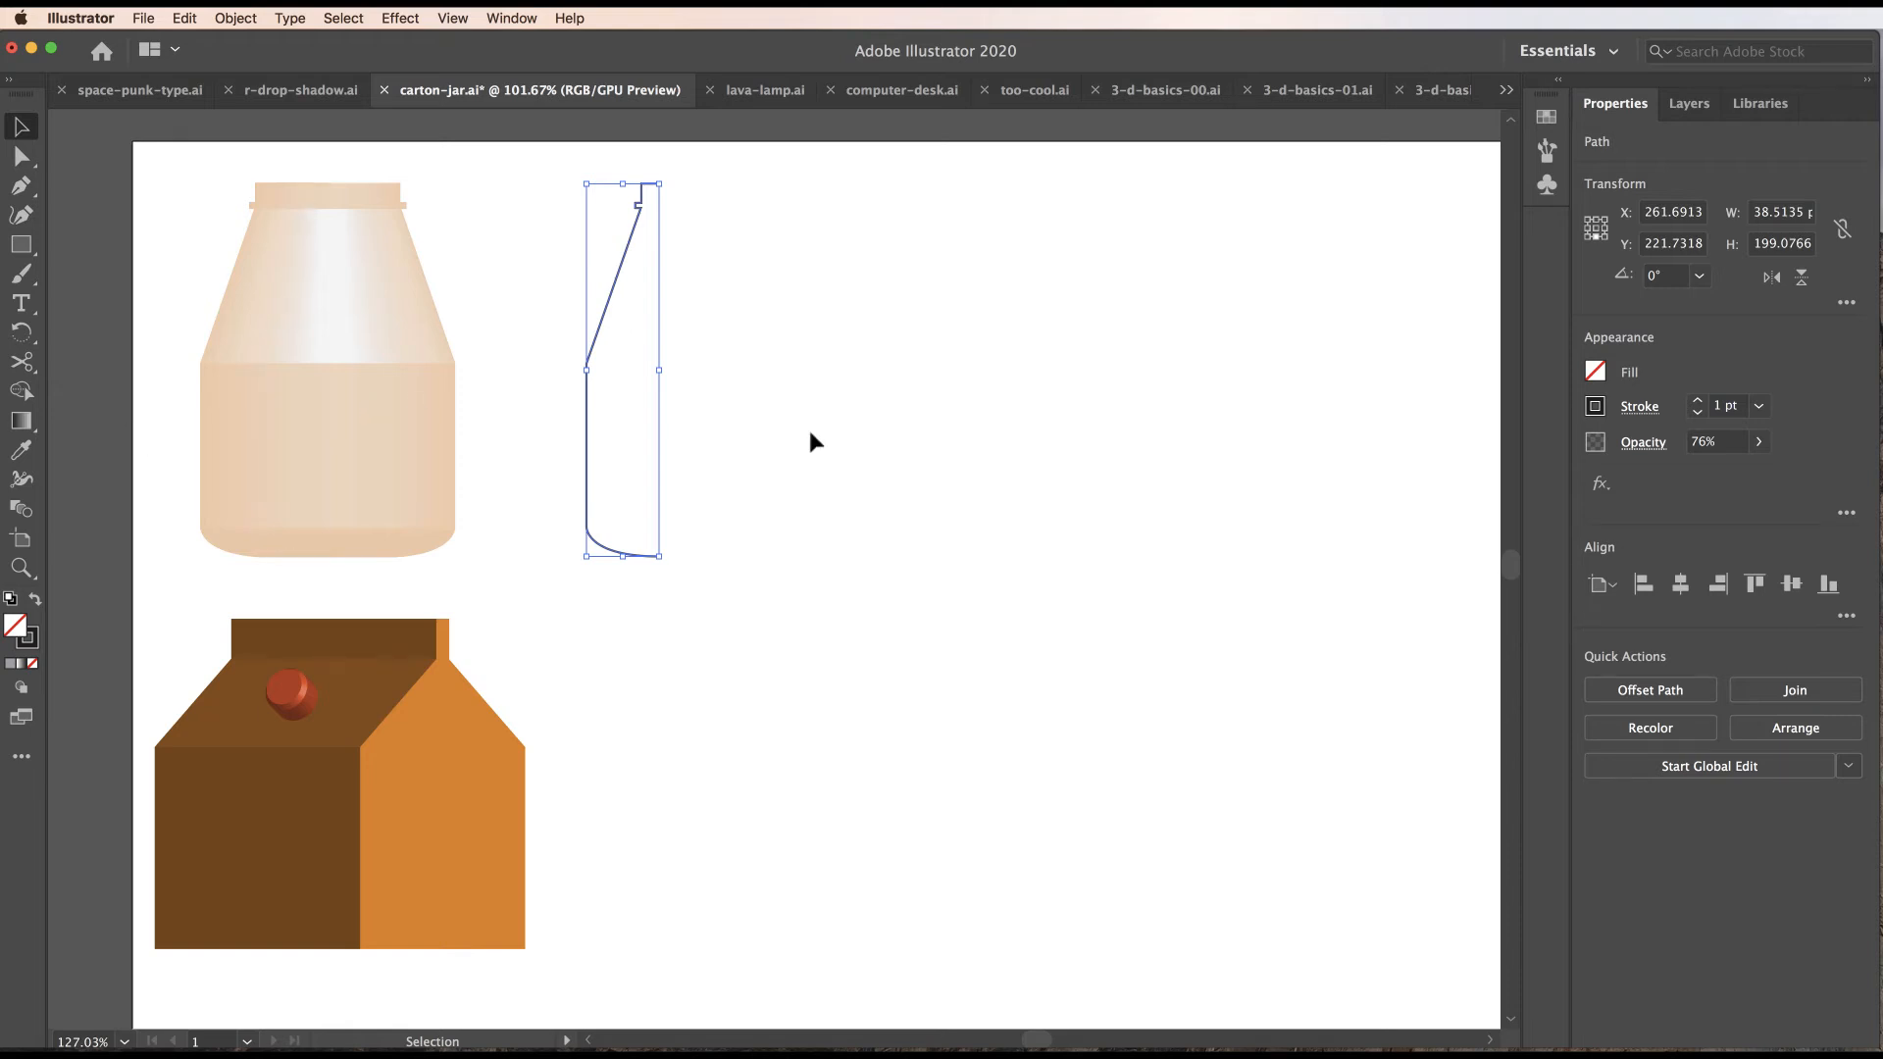
key("a")
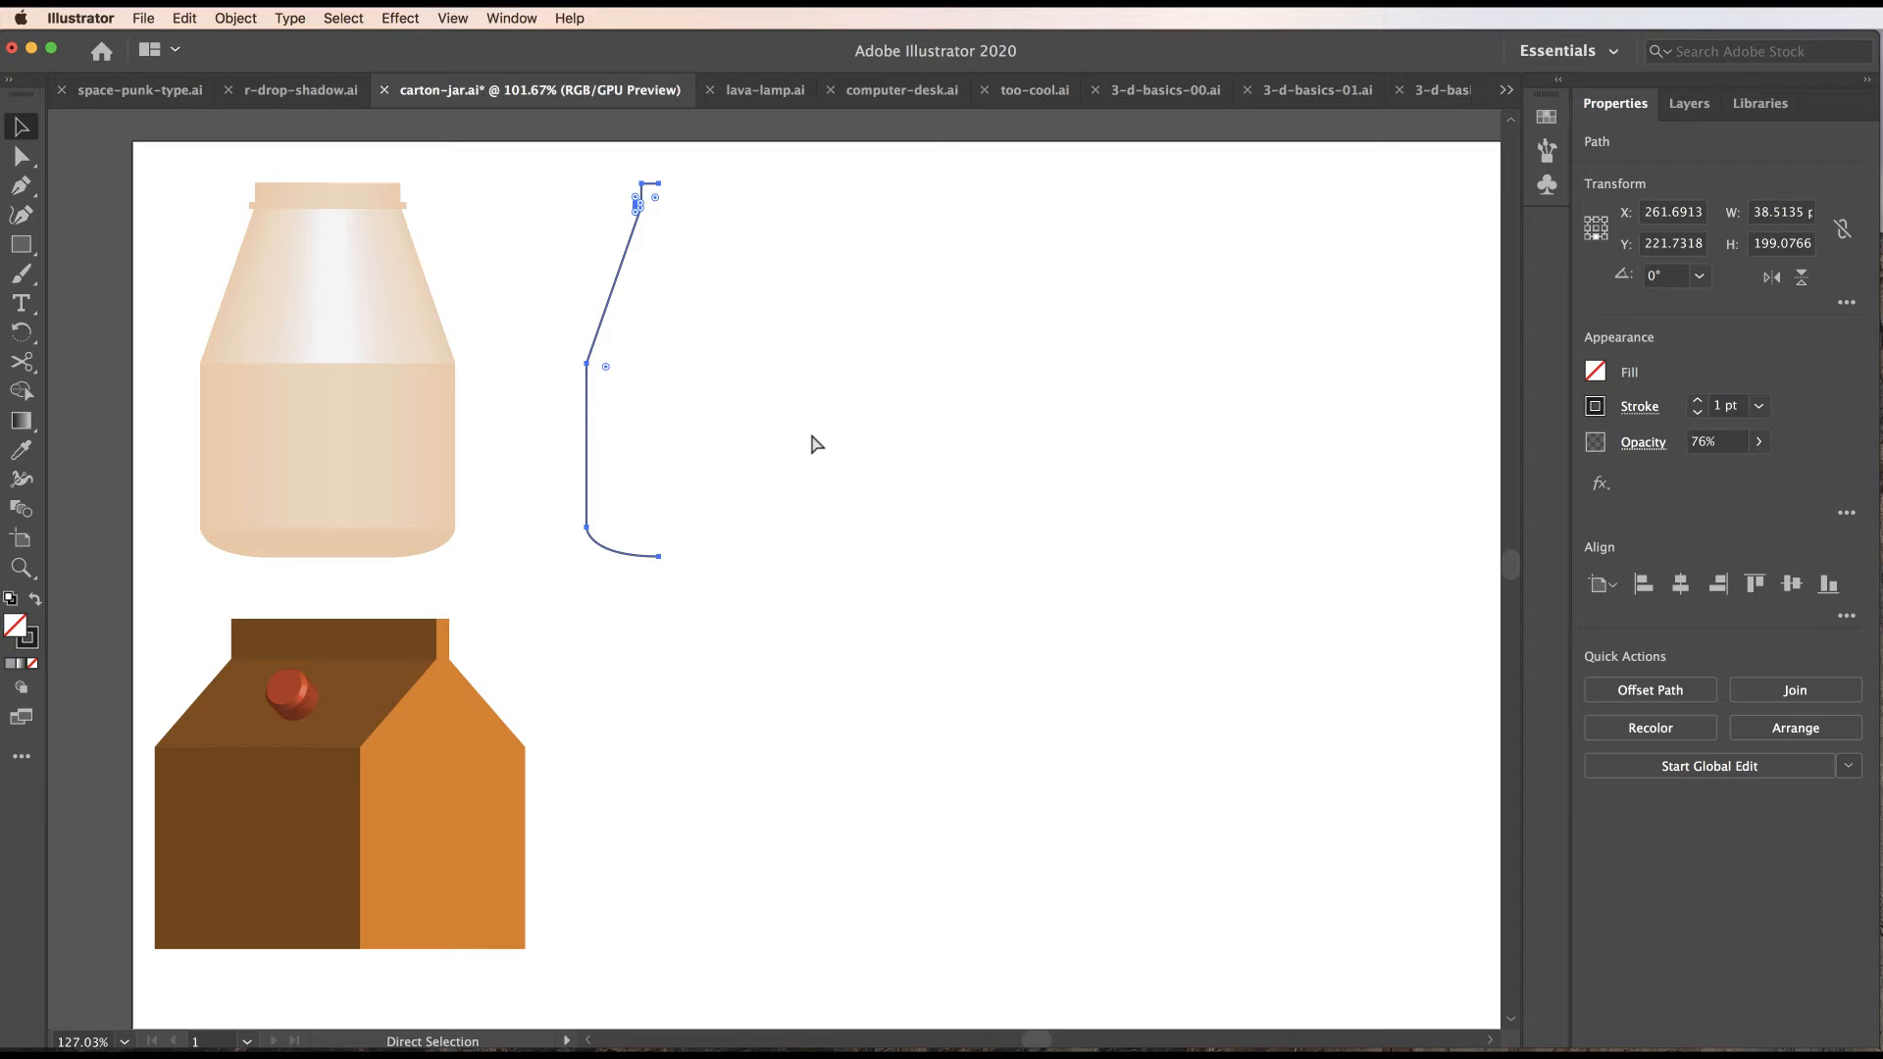
Show the rulers and add a vertical guide at about X 489 pt and horizontal guides along the jar profile's top and bottom ends.
key("ctrl+r")
key("v")
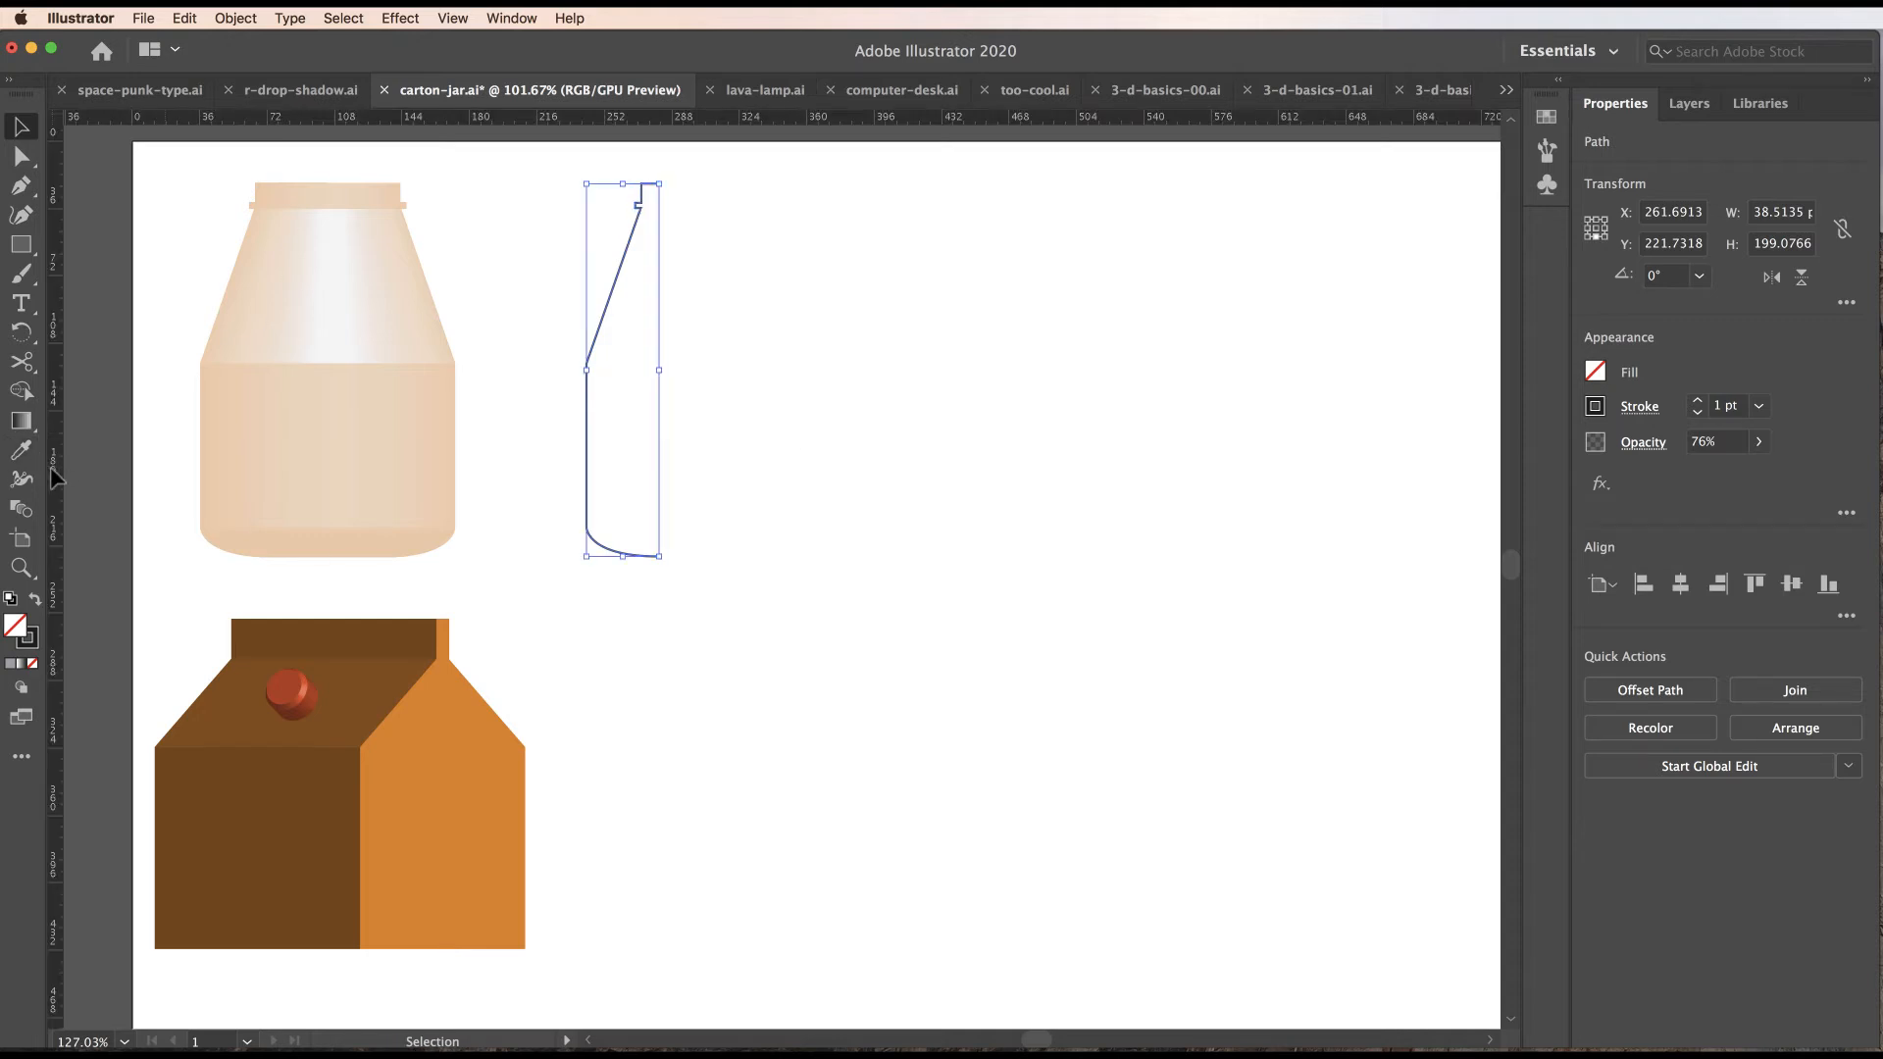
left_click_drag(61, 475, 1047, 451)
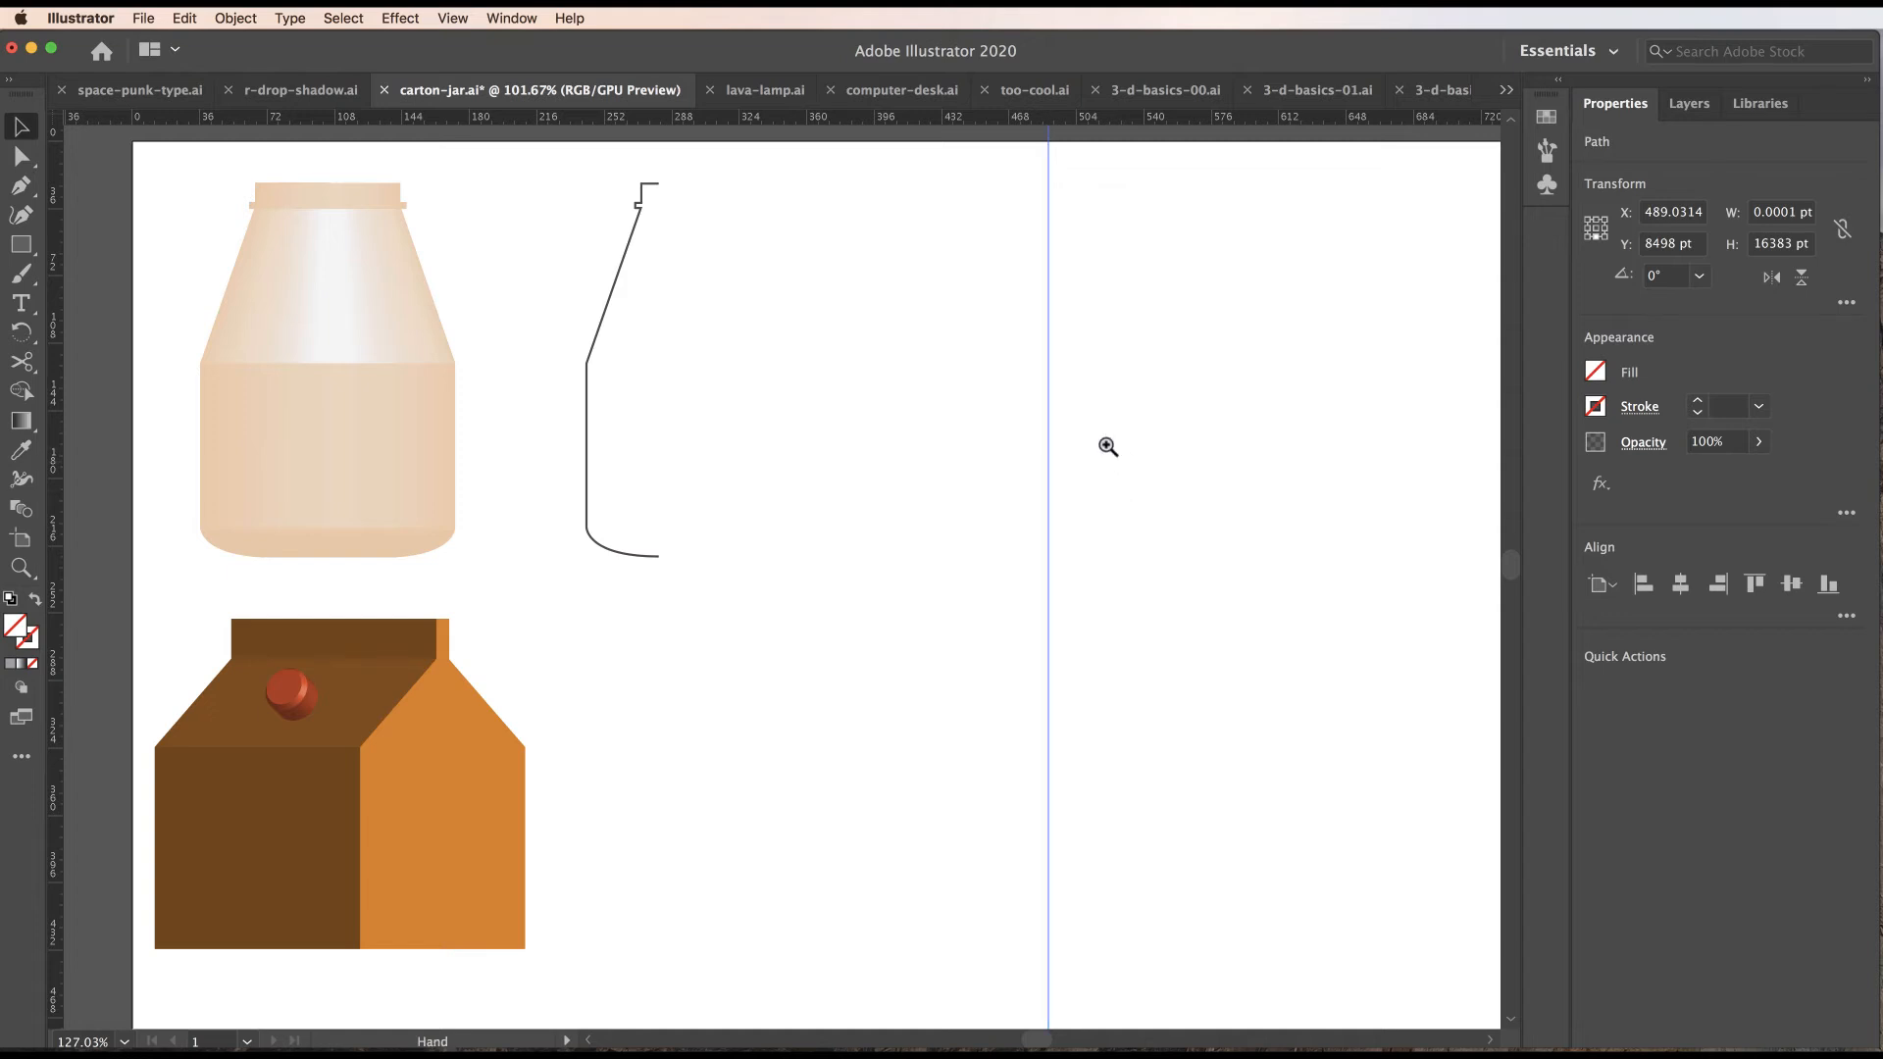
left_click(1027, 341, "super")
left_click(860, 555, "super")
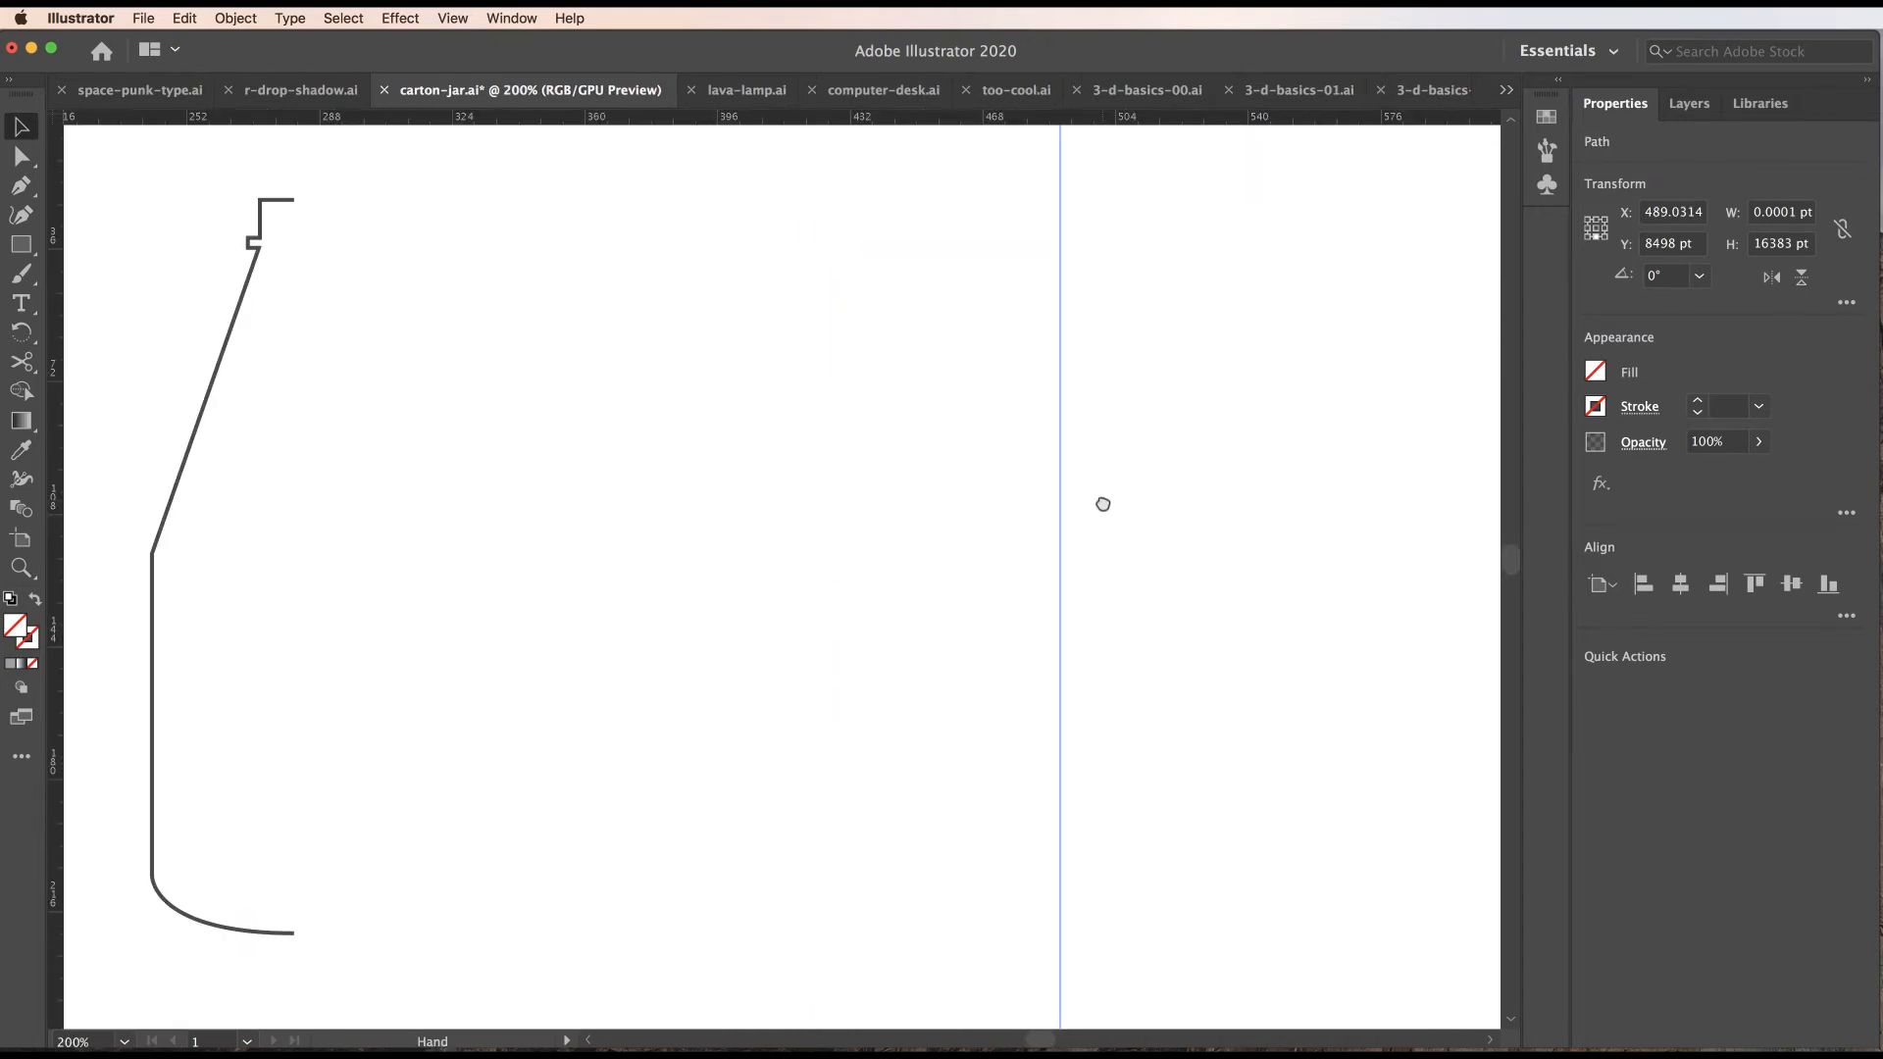
left_click_drag(773, 130, 768, 933)
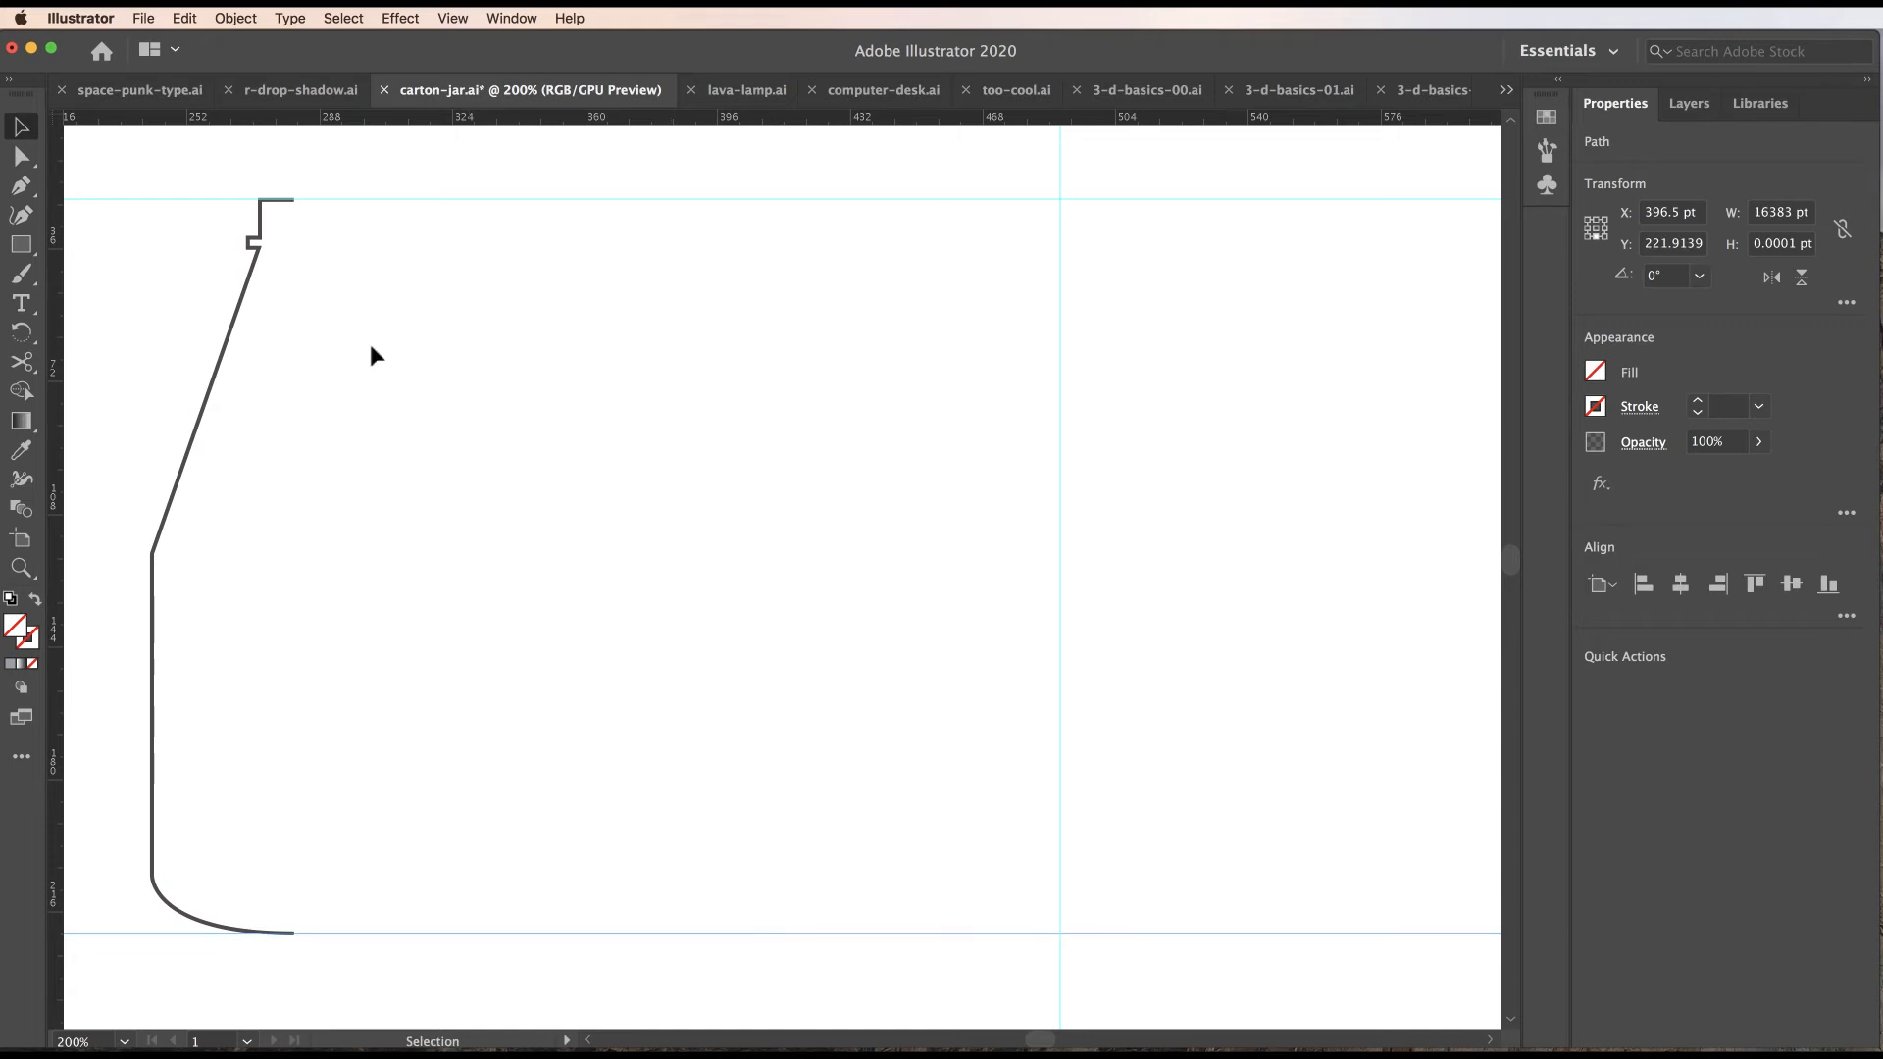
Set up the Pen tool with no fill and a 1 pt light orange stroke.
left_click(20, 185)
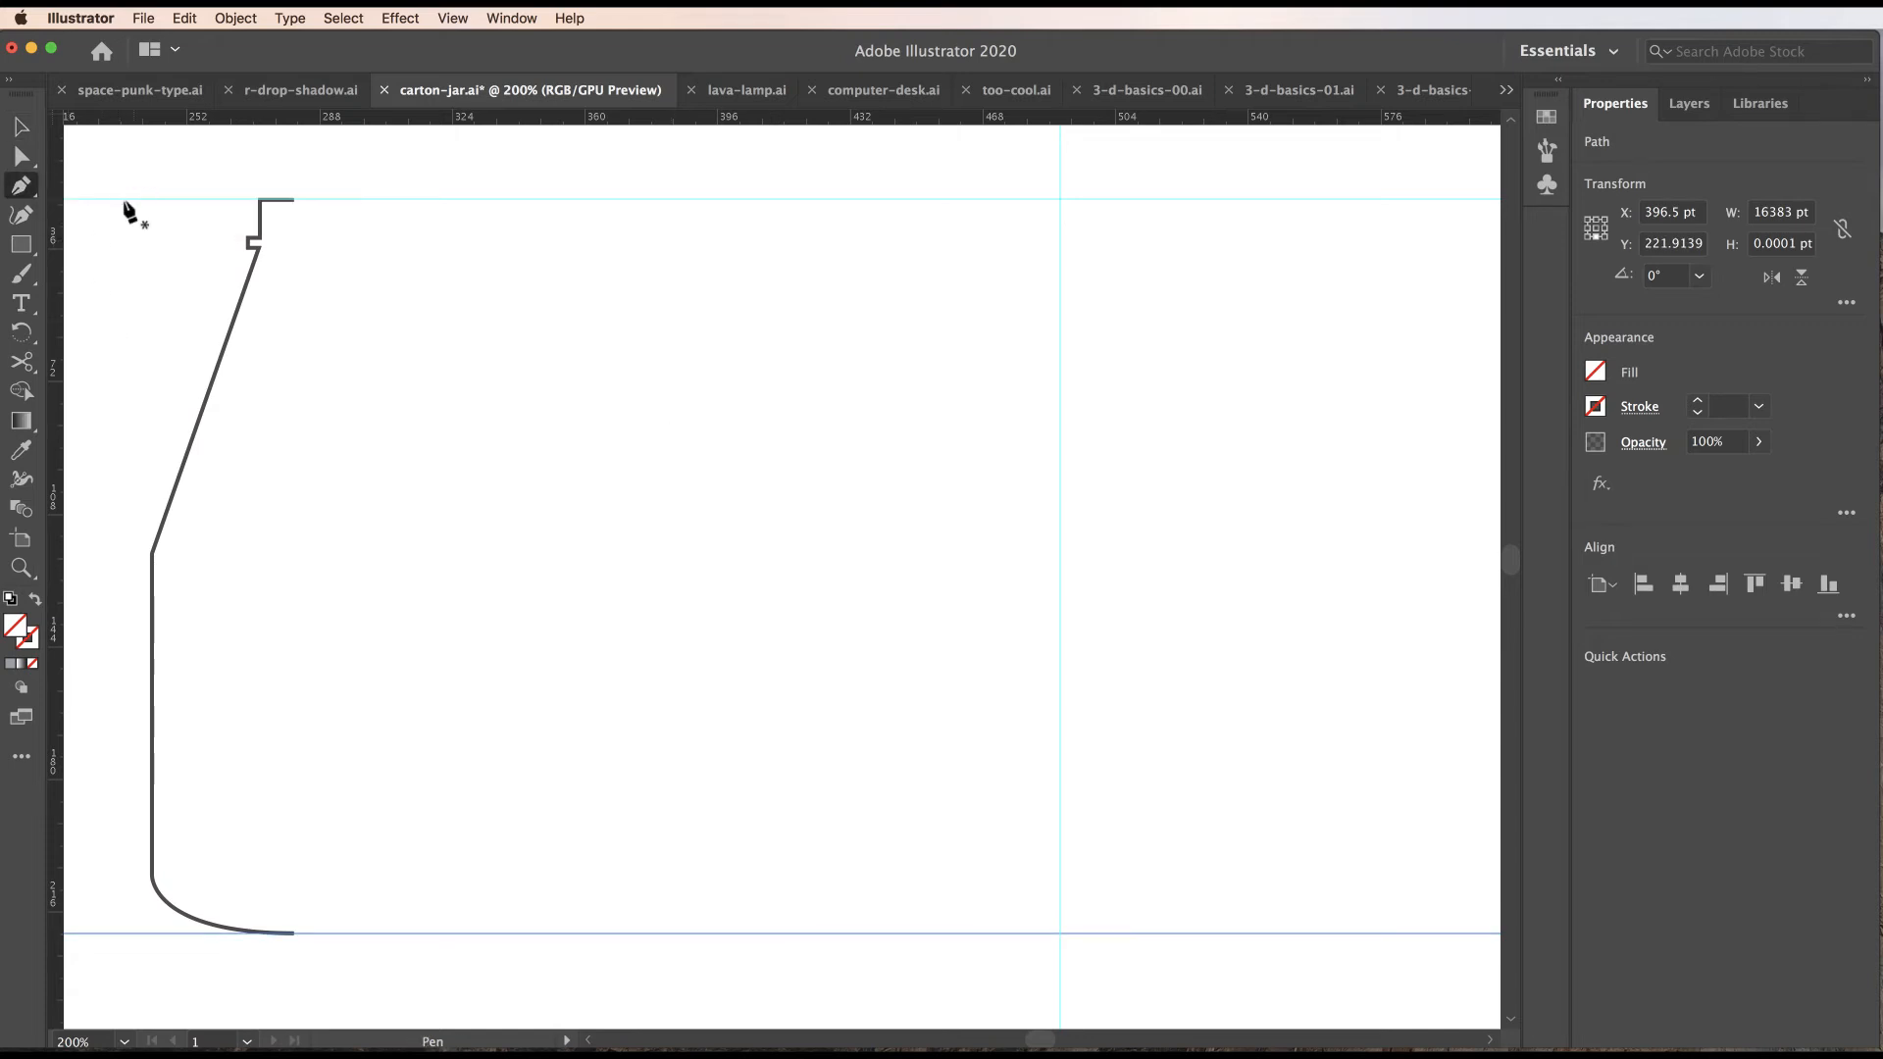
left_click(10, 598)
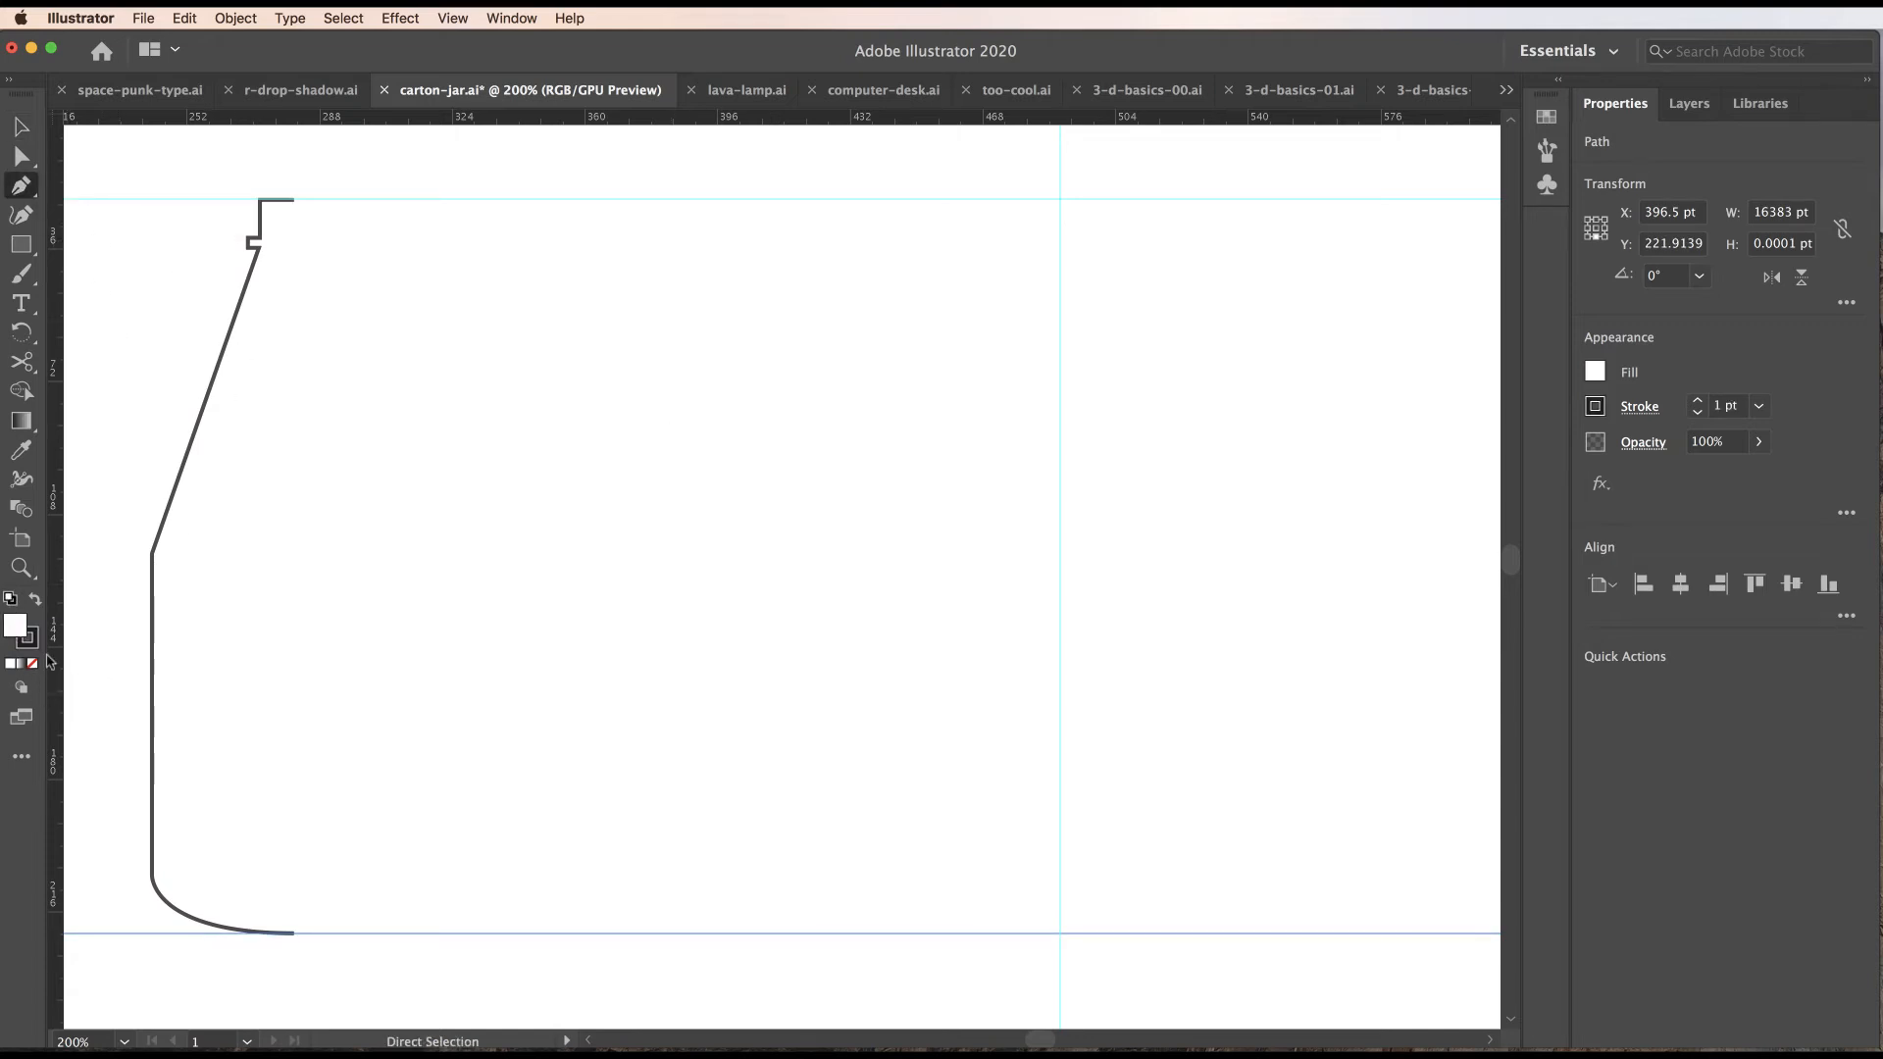
left_click(28, 664)
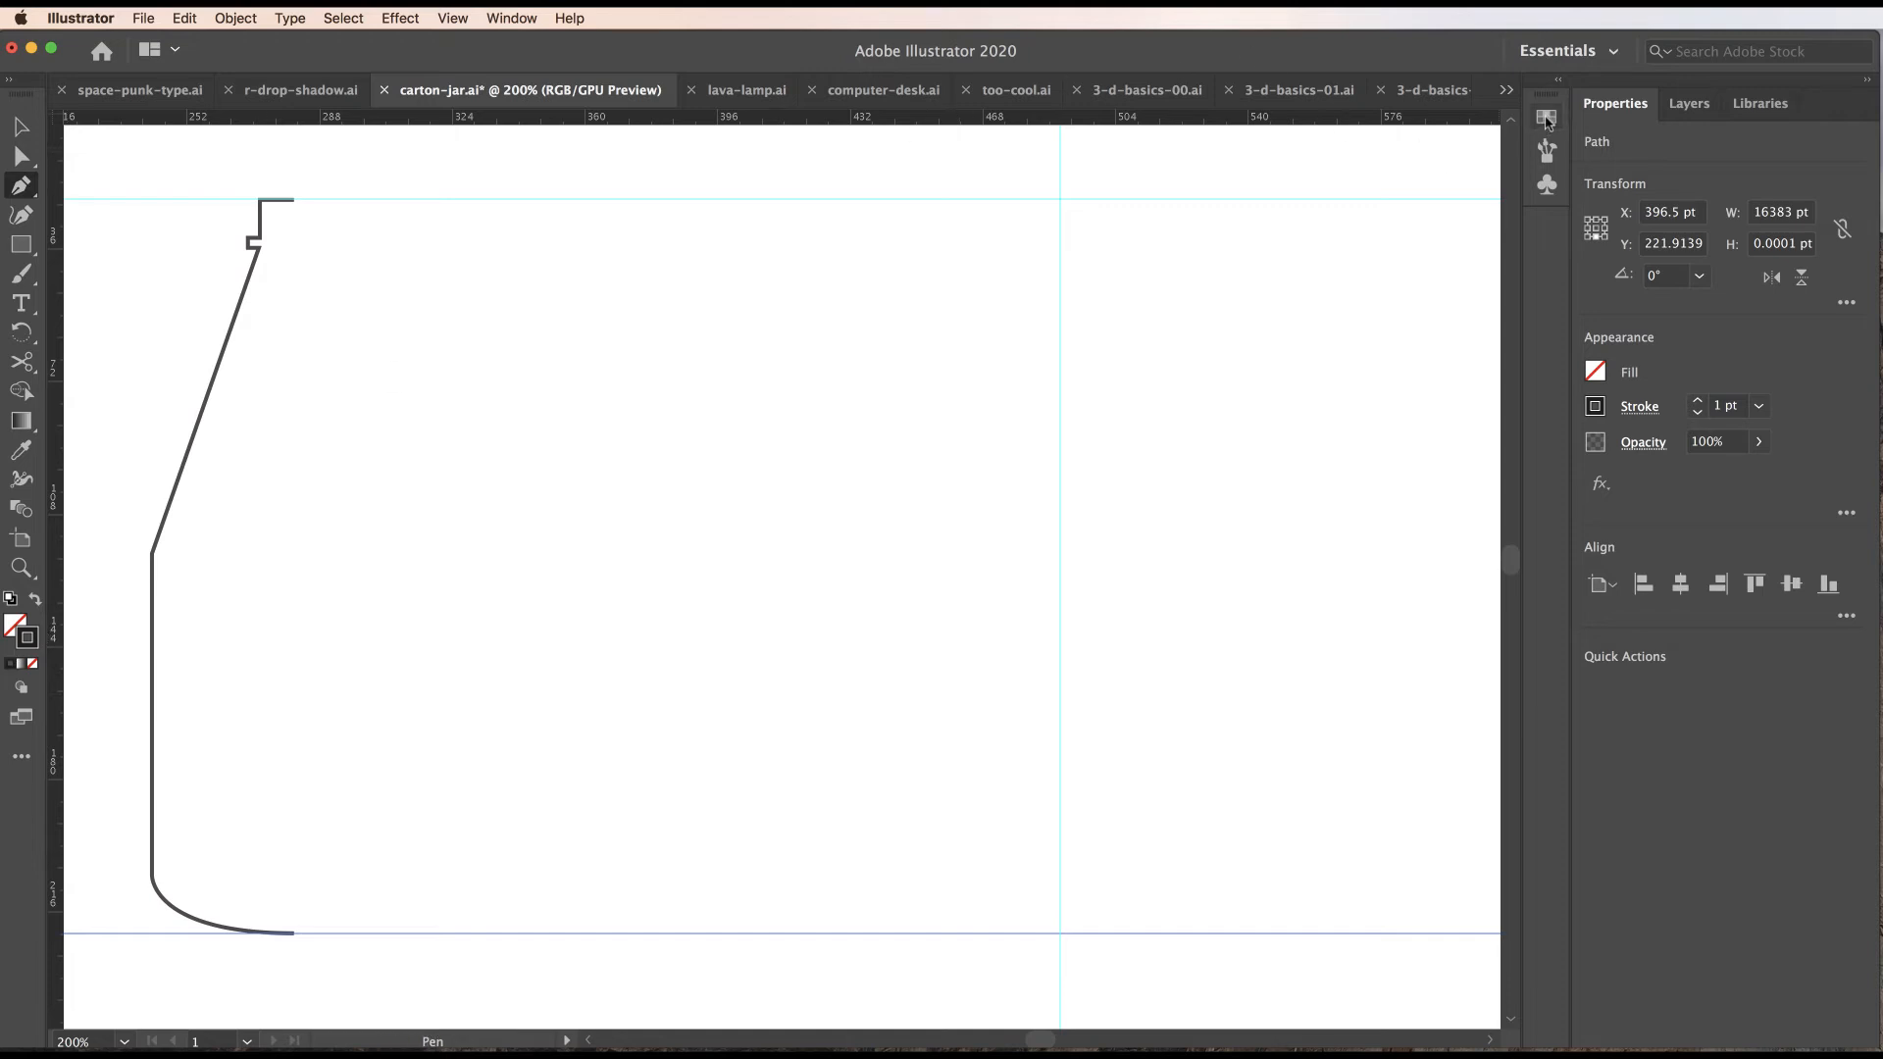
left_click(1546, 119)
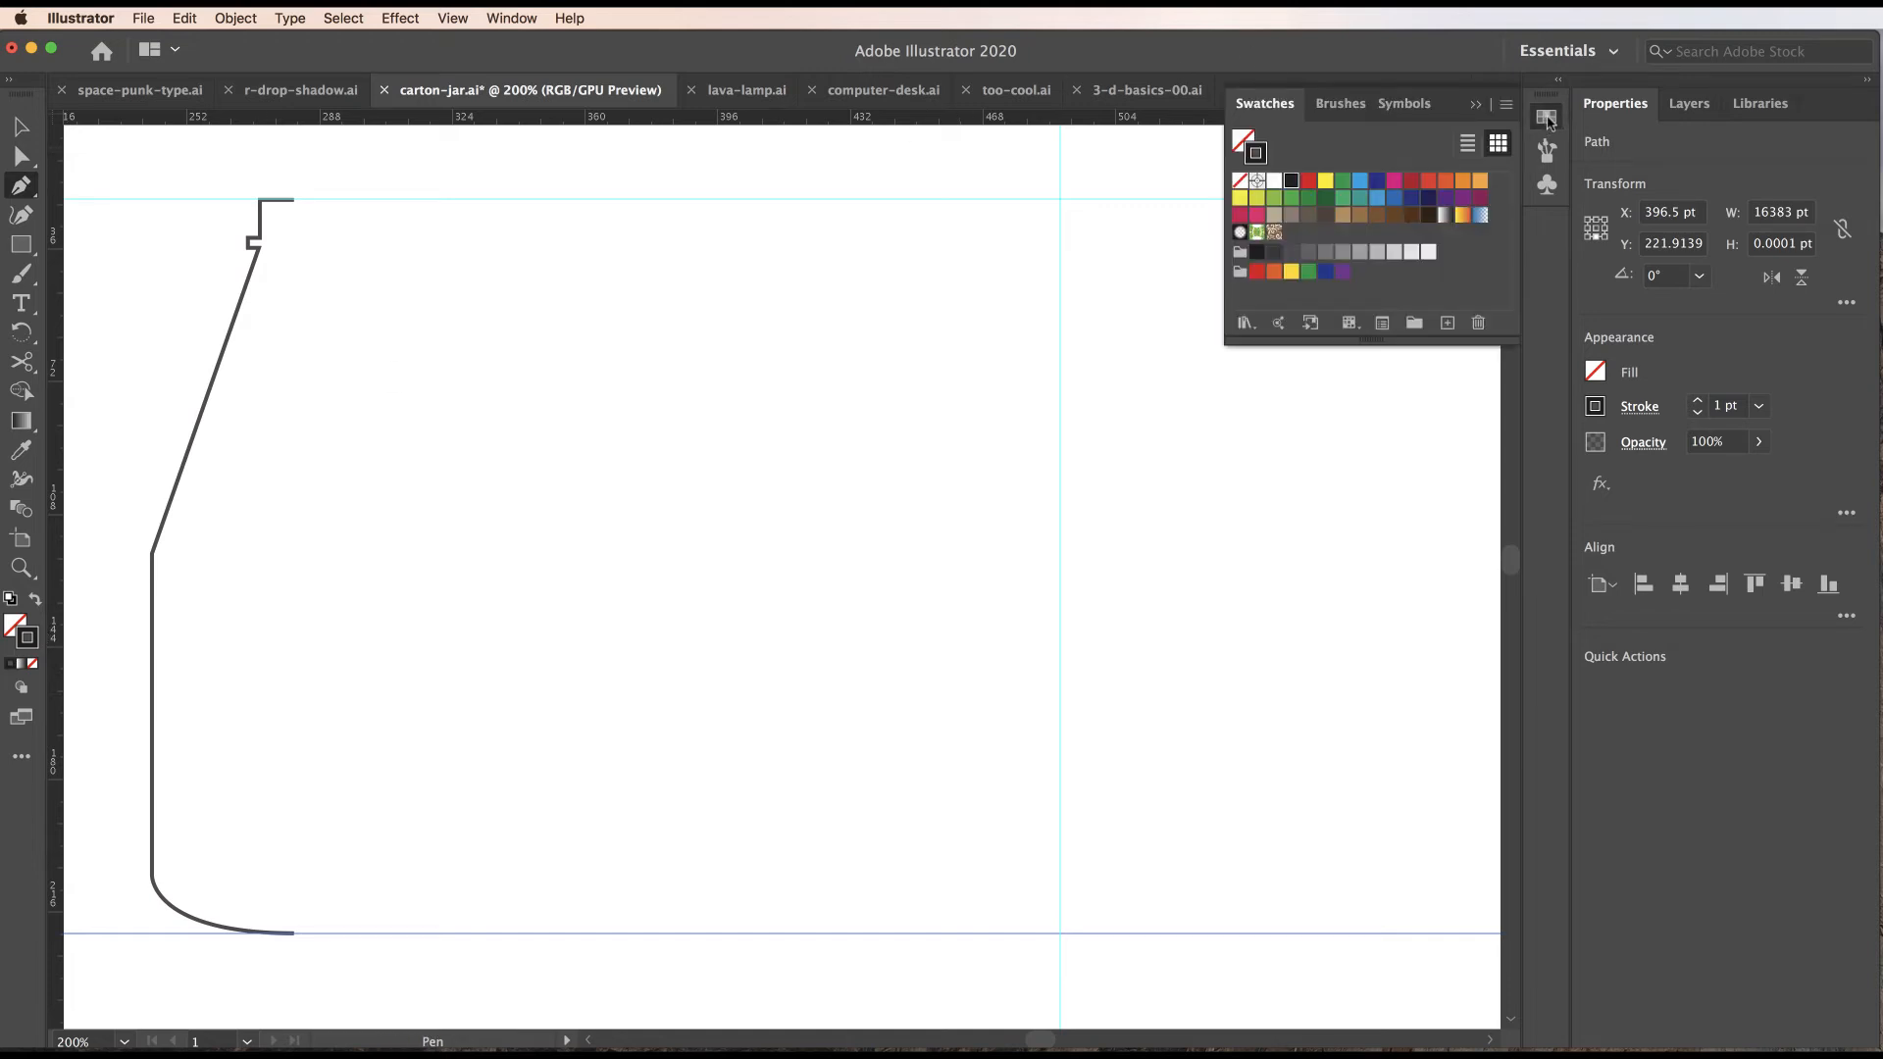
left_click(1463, 181)
left_click(1479, 101)
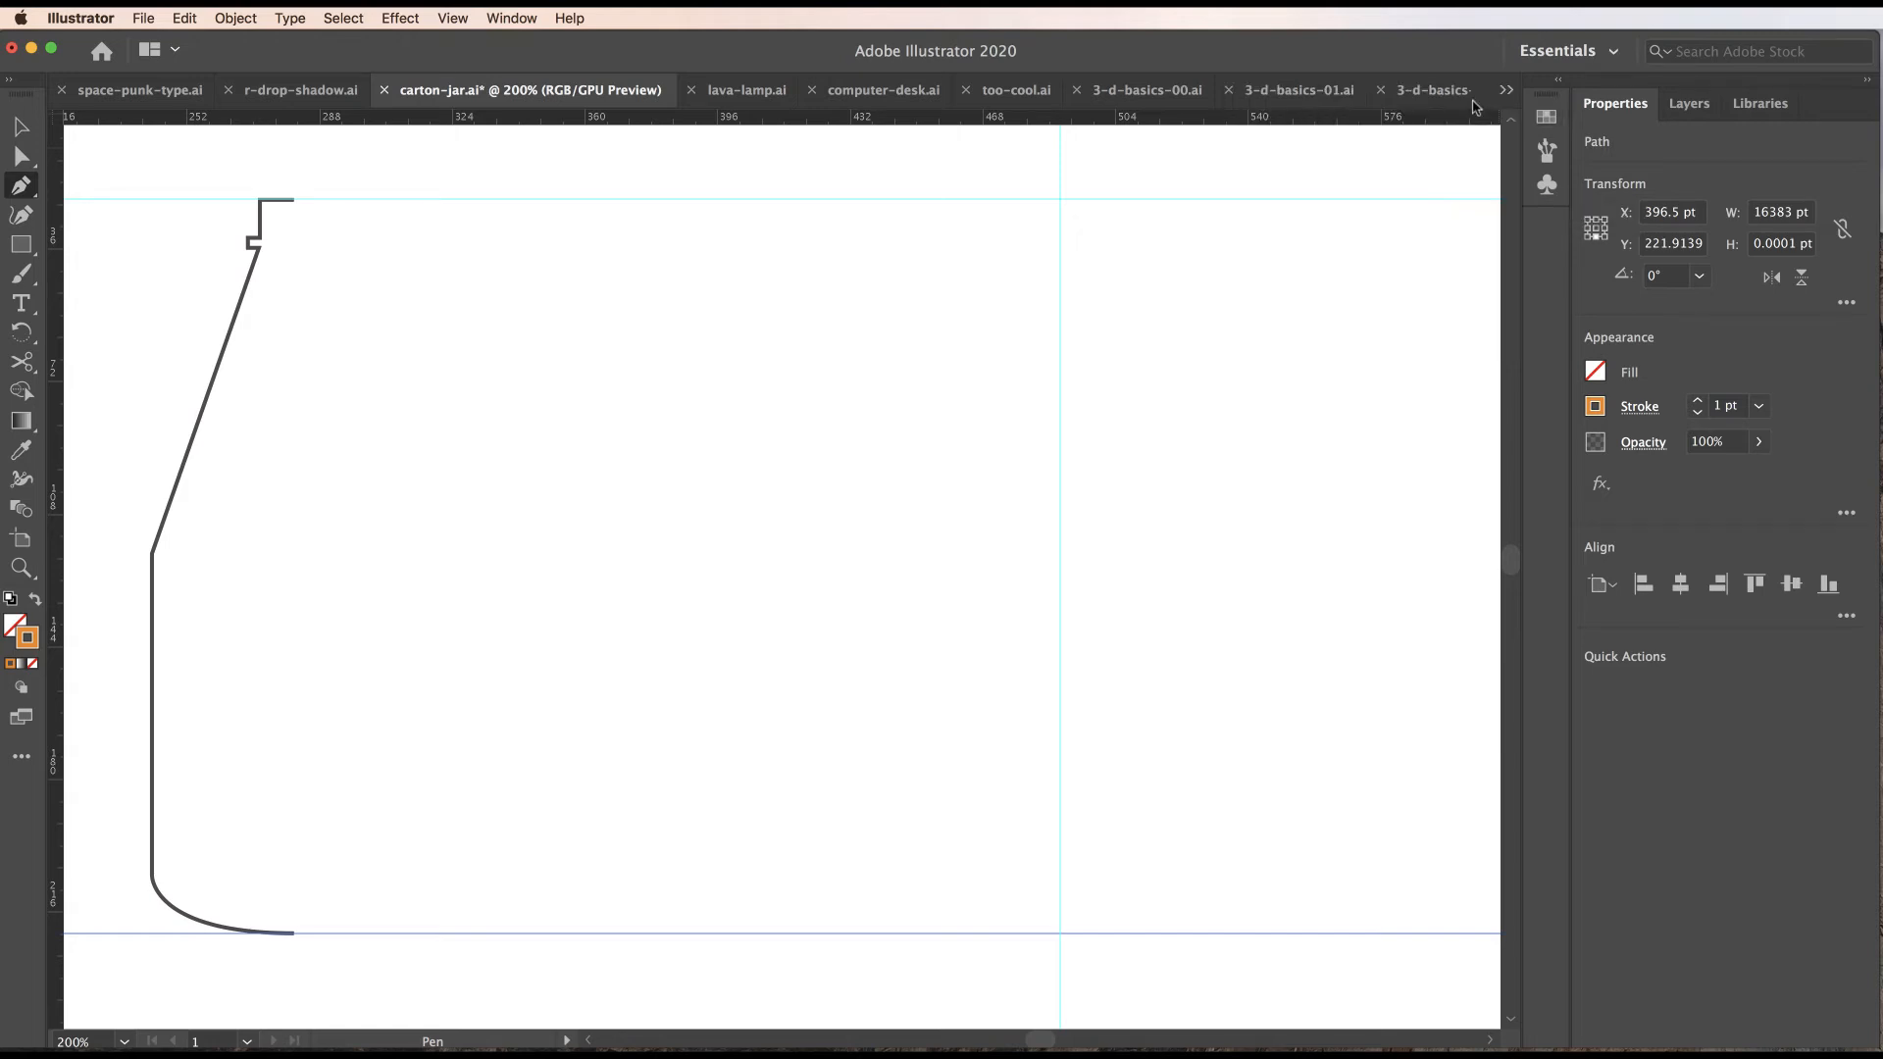
Draw the jar's neck from the guides' upper intersection, with a top edge about 12 pt wide and a lip jutting about 3.5 pt outward.
left_click(1059, 199)
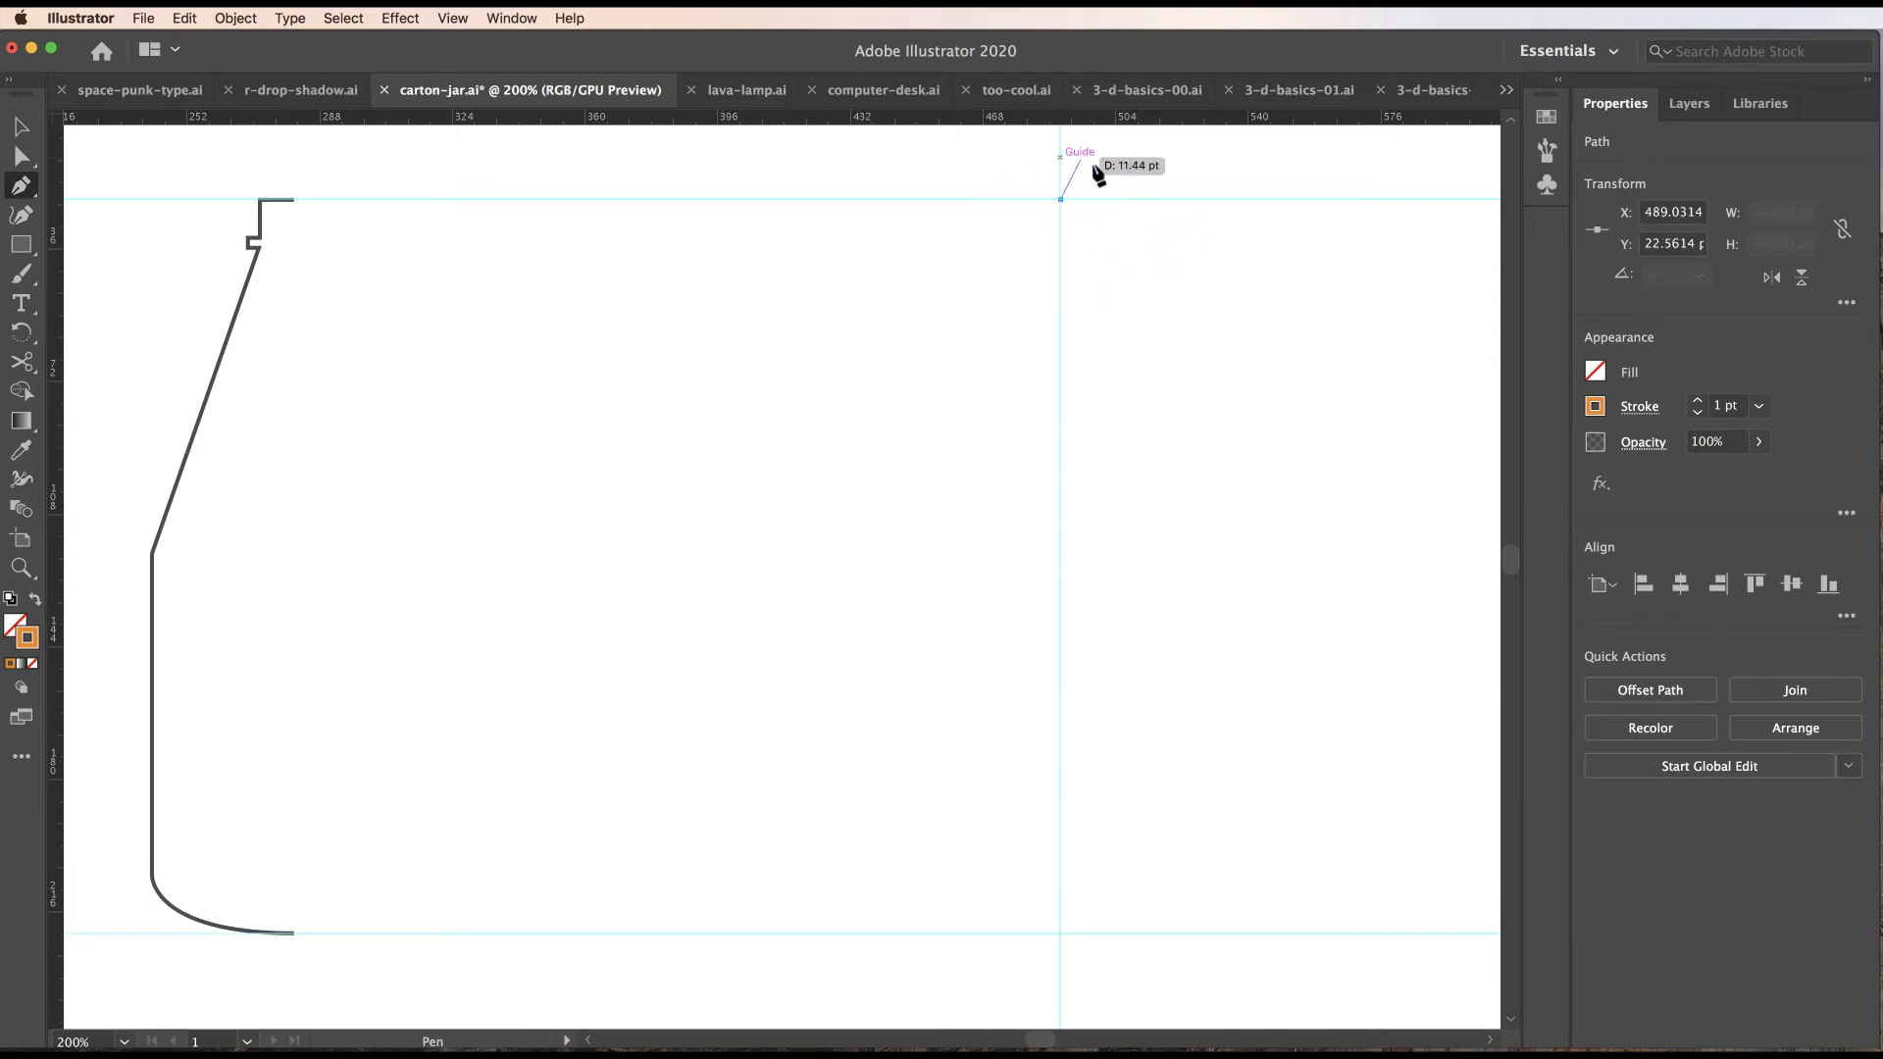
left_click(1017, 199)
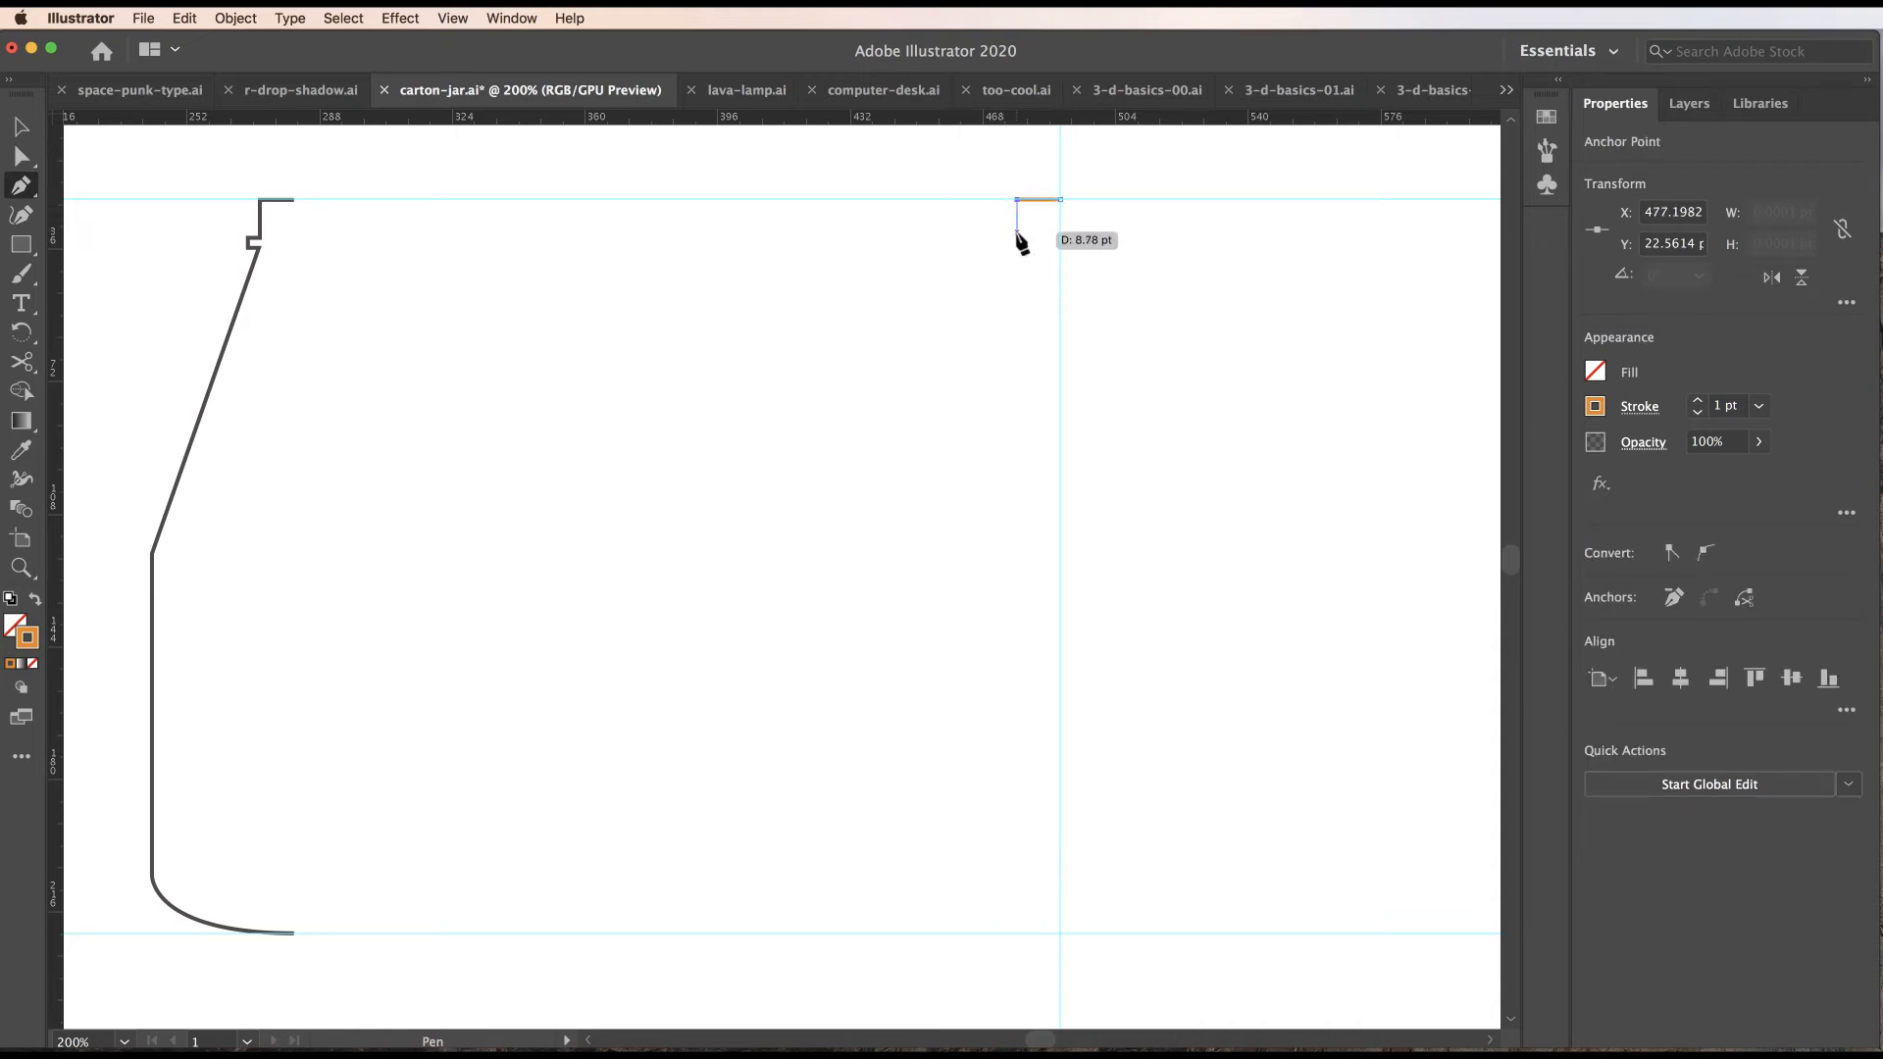
left_click(1017, 233)
left_click(1004, 232)
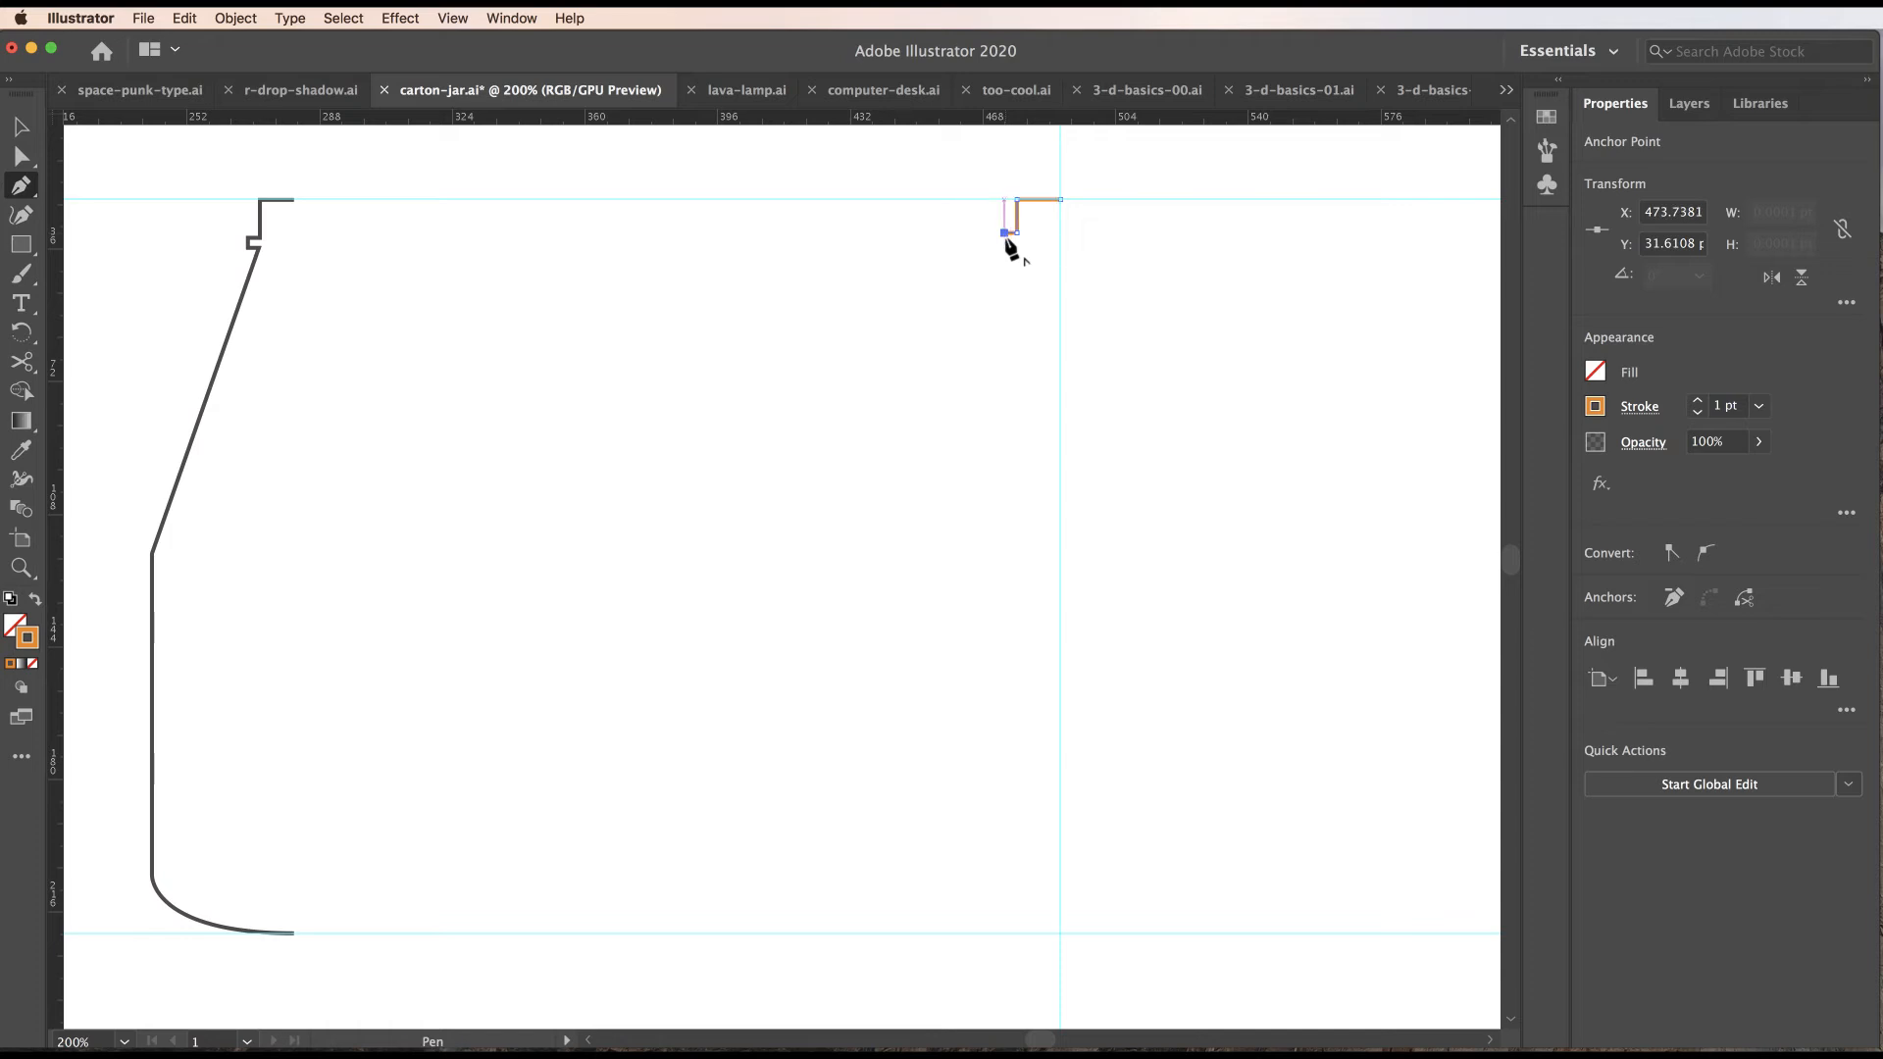
left_click(1005, 241)
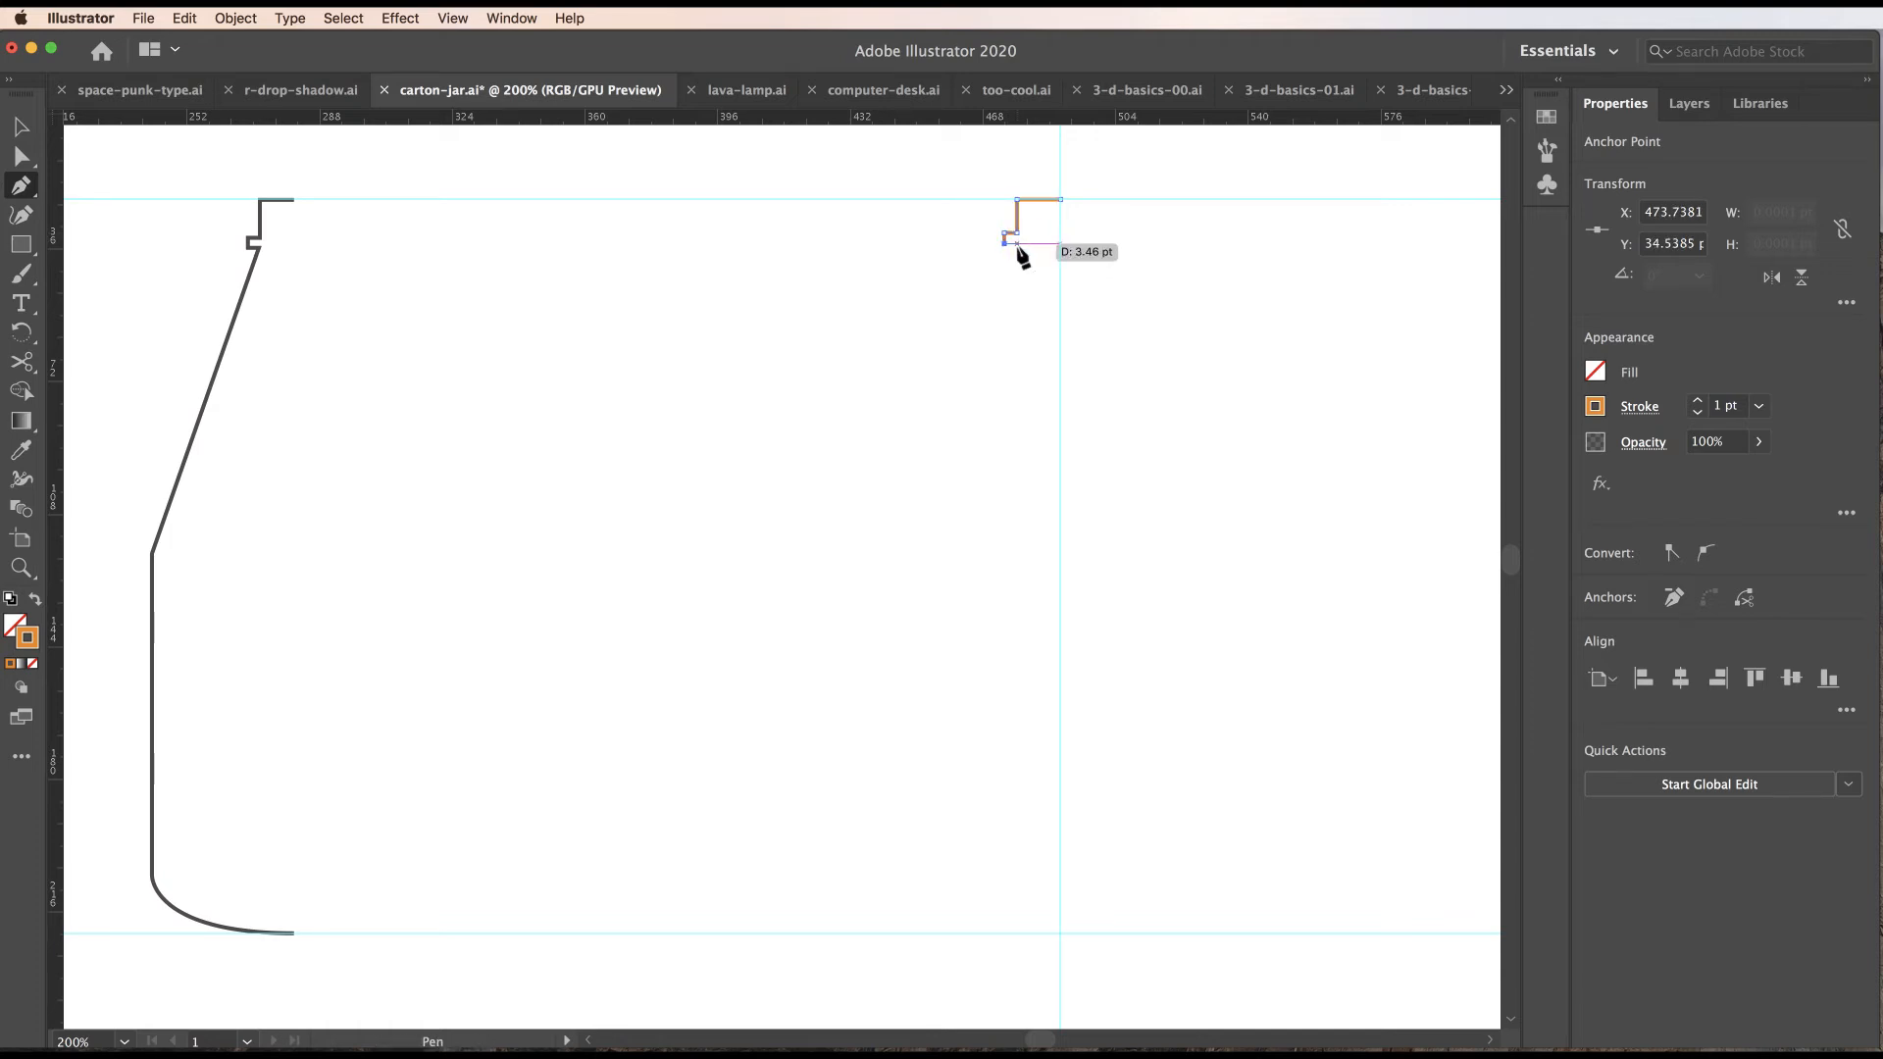
left_click(1017, 243)
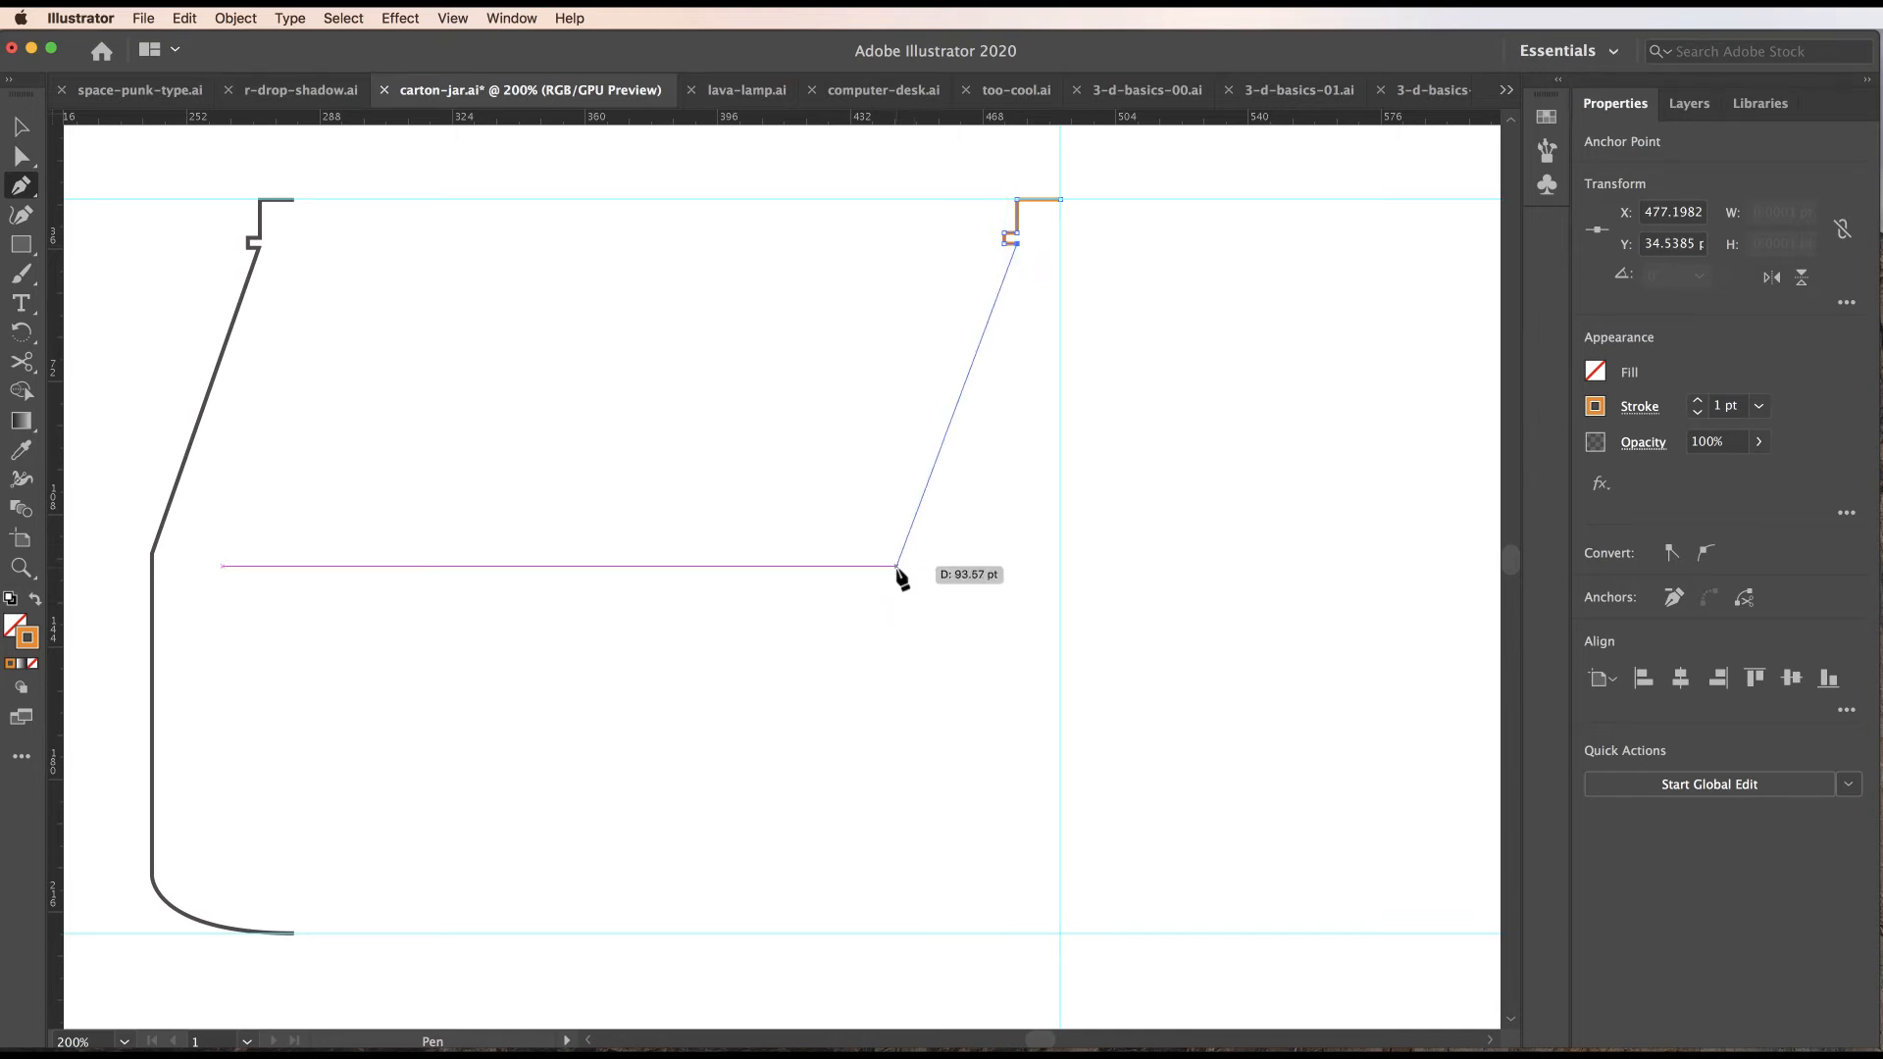
Continue the profile with a slanted shoulder about 94 pt long, a straight body side, and a base about 45 pt wide ending on the vertical guide.
left_click(897, 566)
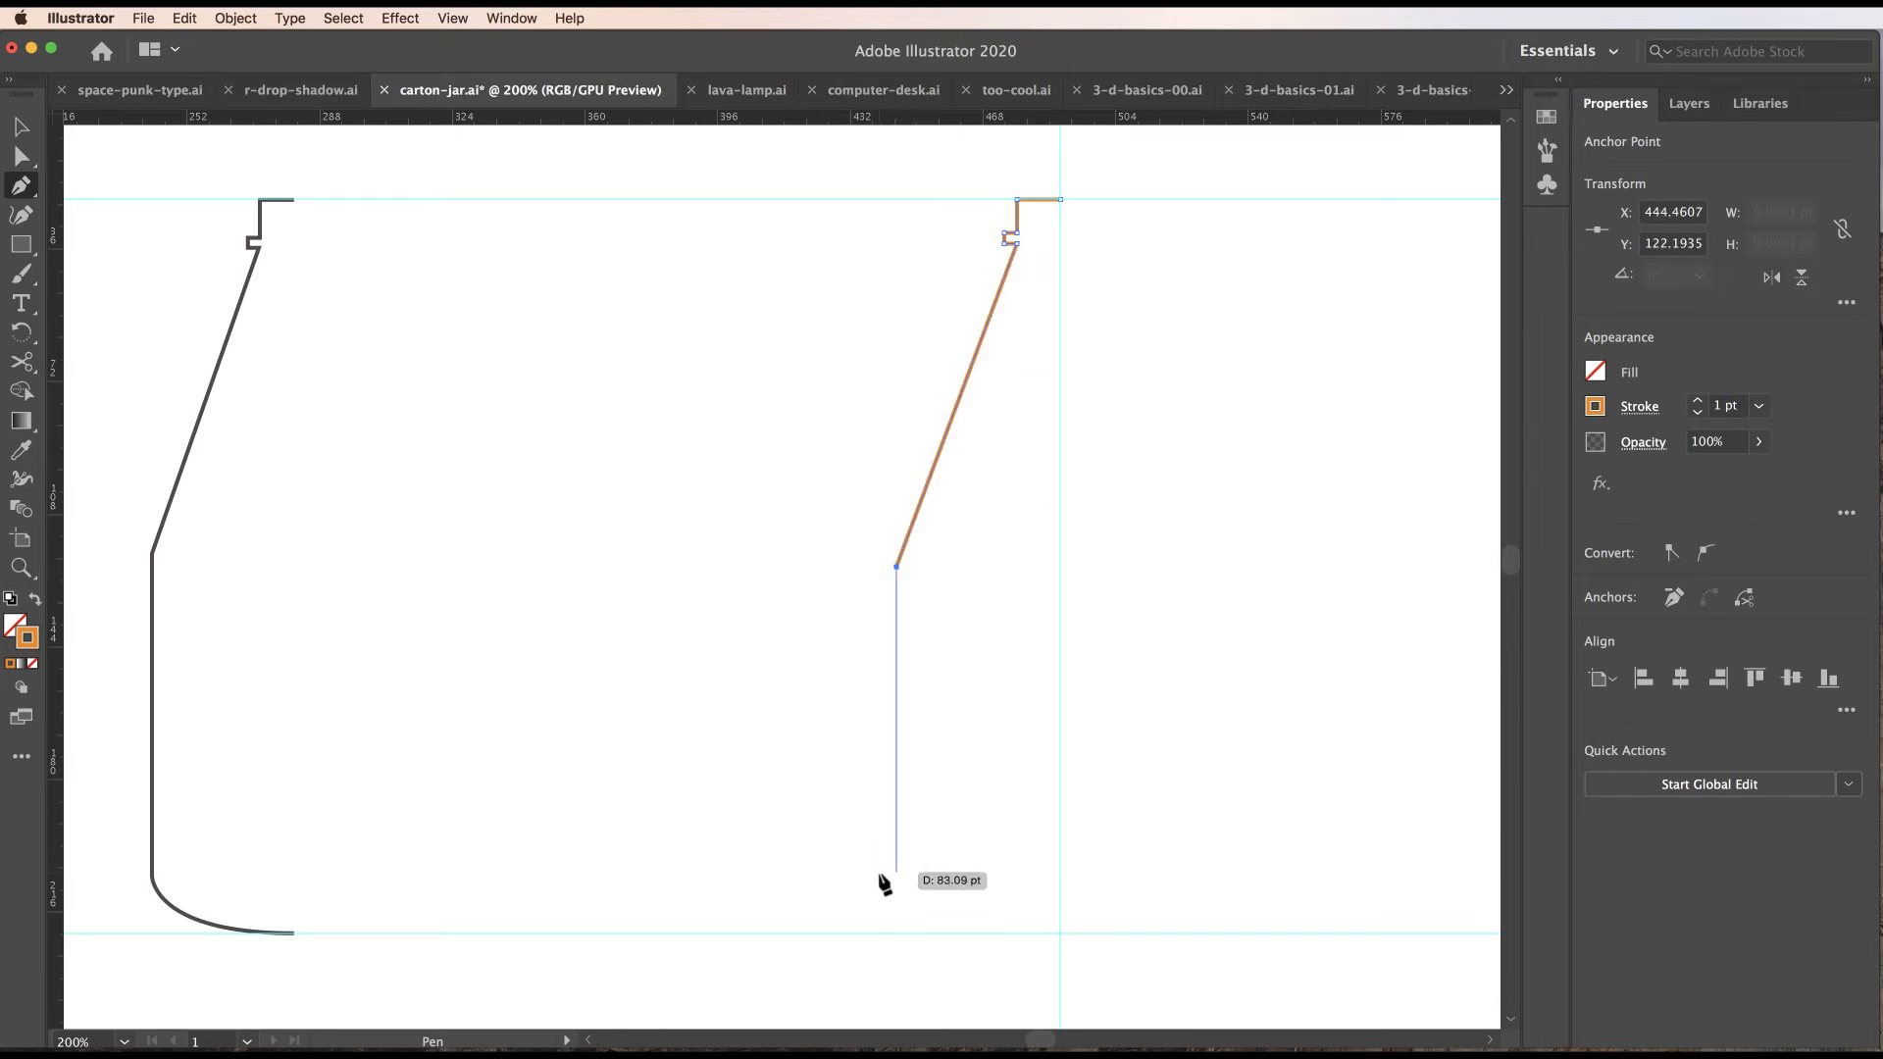
left_click(897, 933)
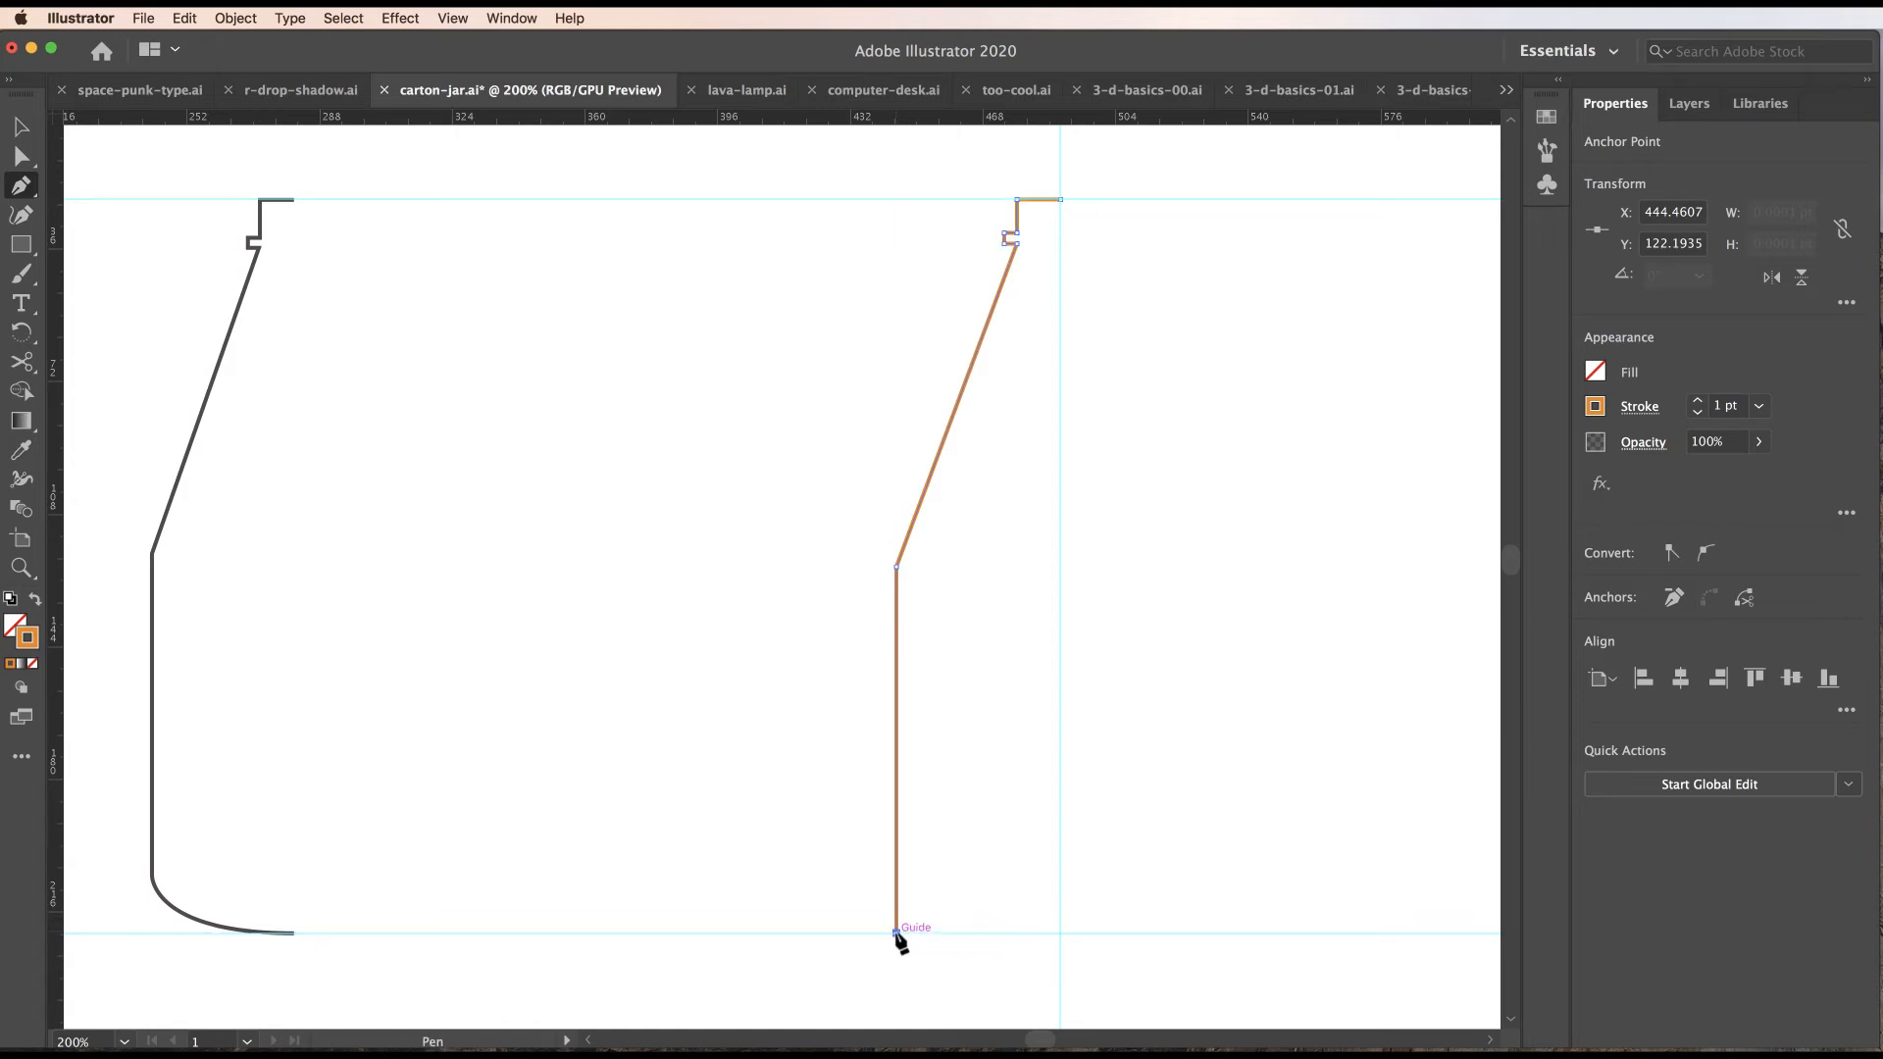
left_click(1060, 933)
left_click(1126, 956, "super")
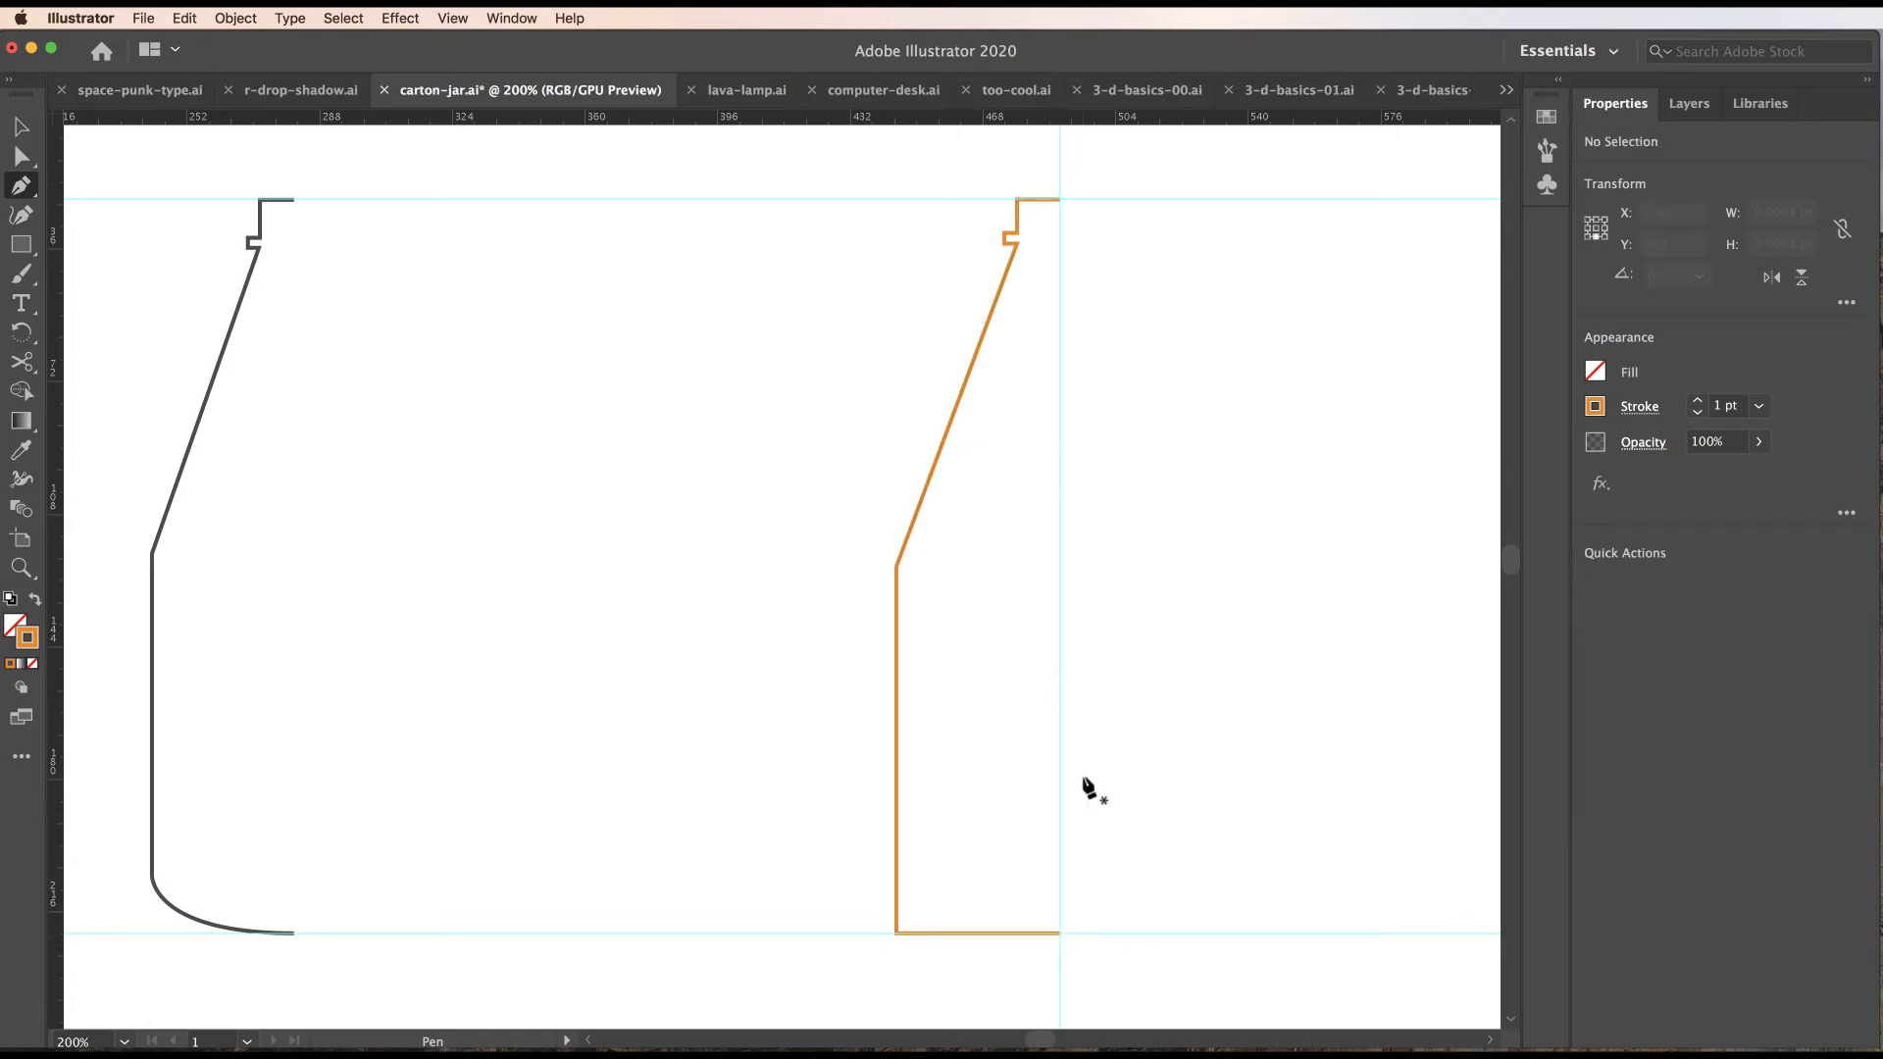
Round the orange profile's bottom corner generously and its shoulder corner slightly.
left_click(22, 127)
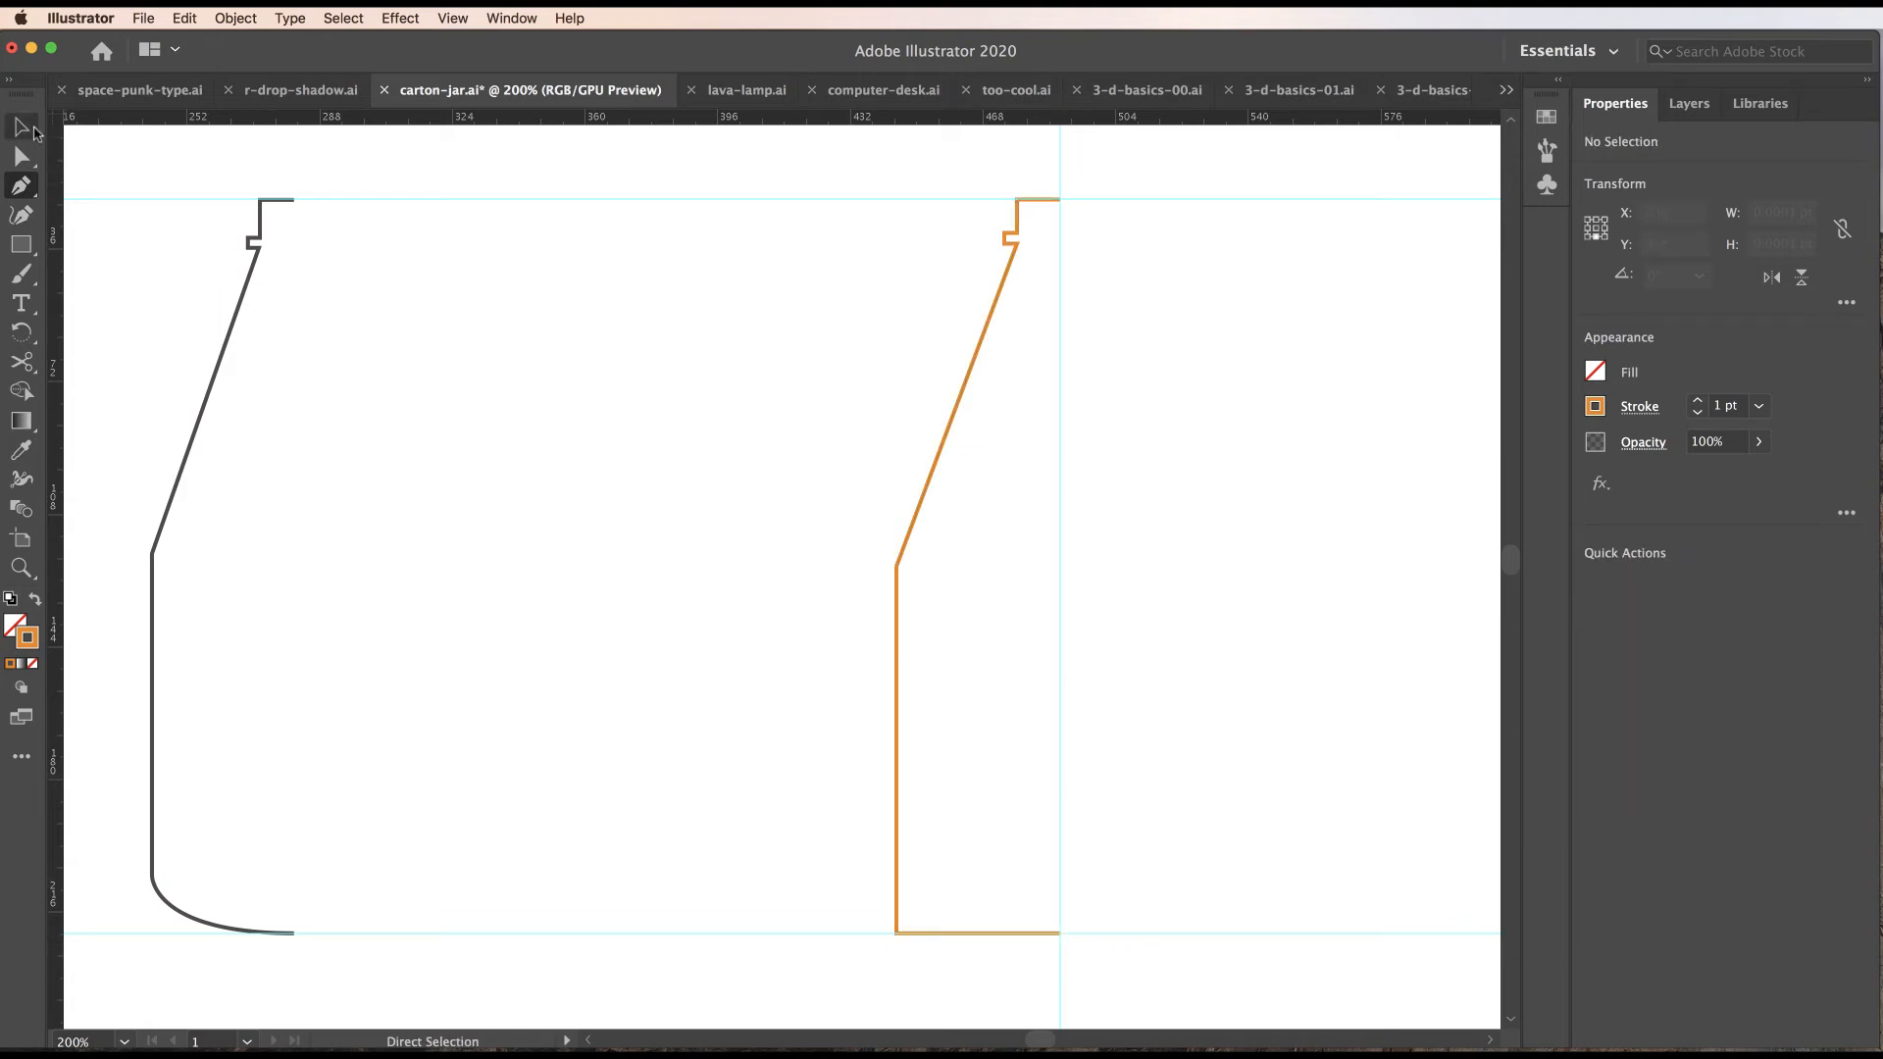
left_click(898, 765)
left_click(22, 162)
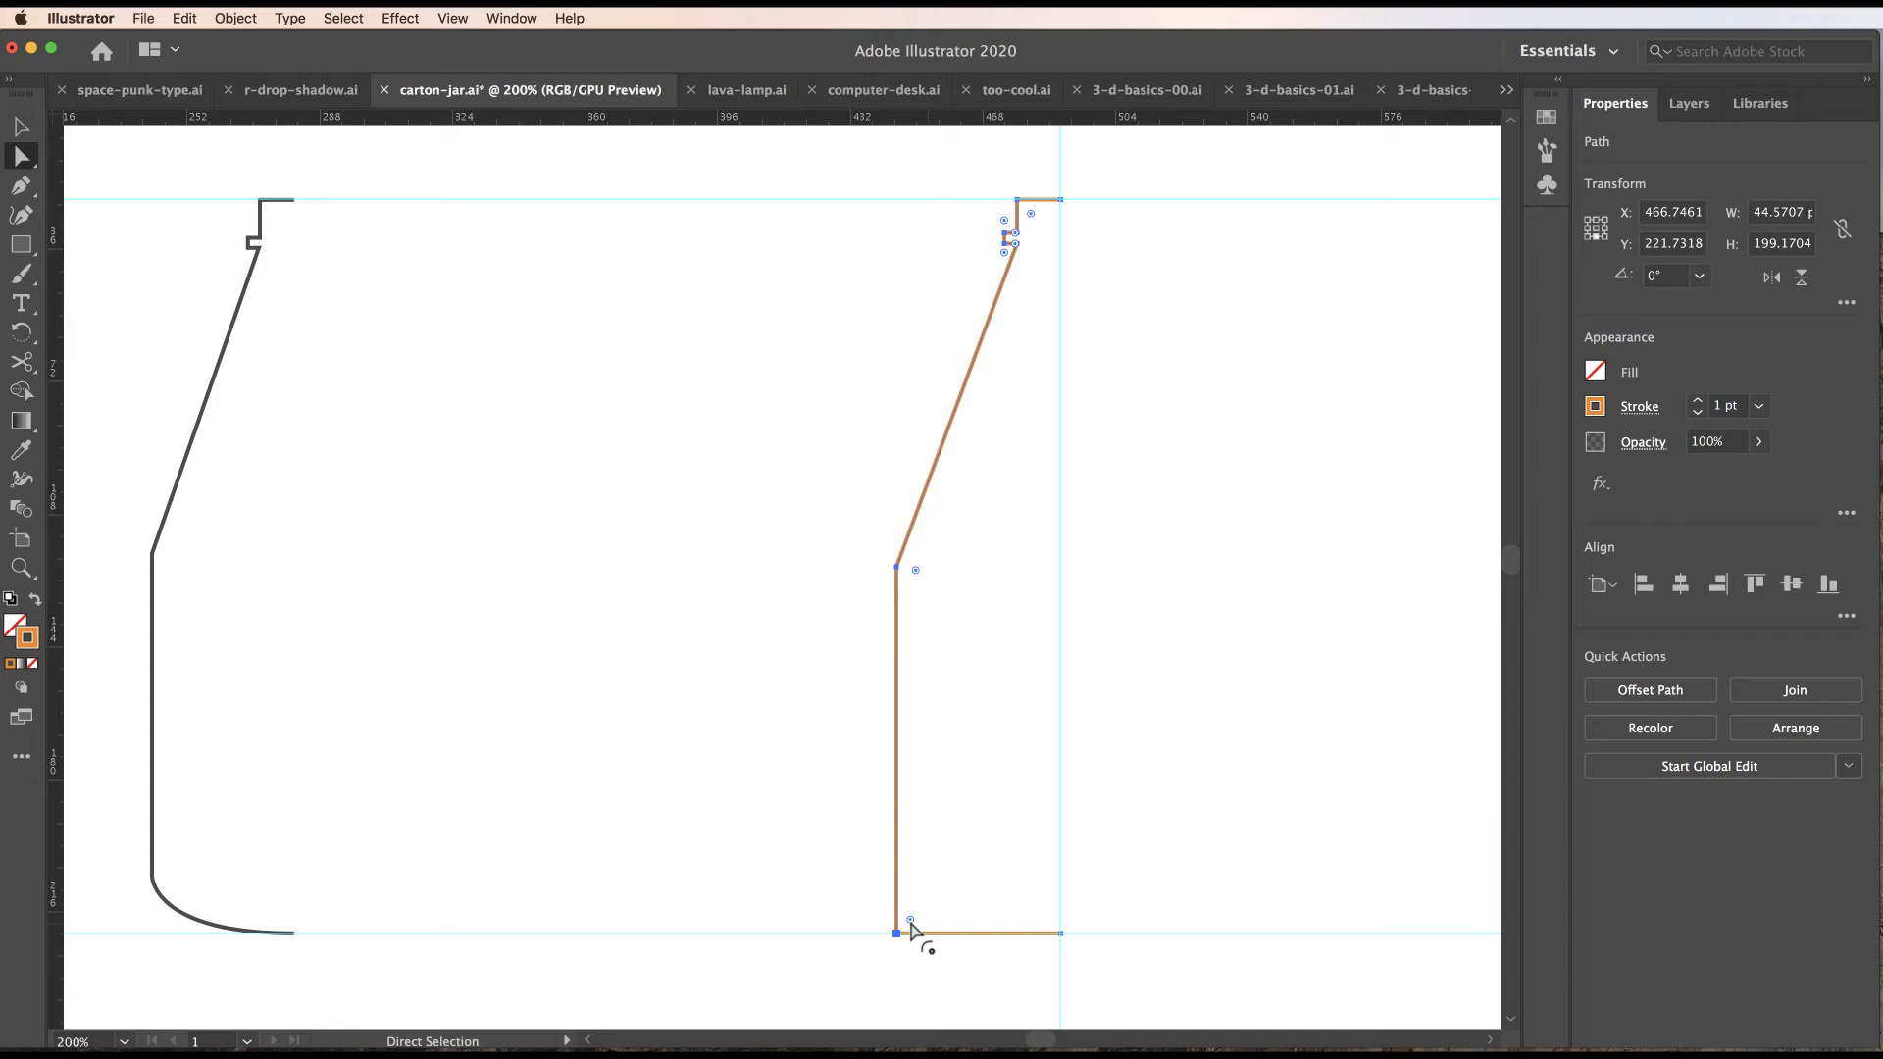
left_click_drag(910, 926, 944, 901)
left_click_drag(916, 571, 934, 576)
Round the neck's top corner and the two outer corners of the lip on the orange profile.
key("space")
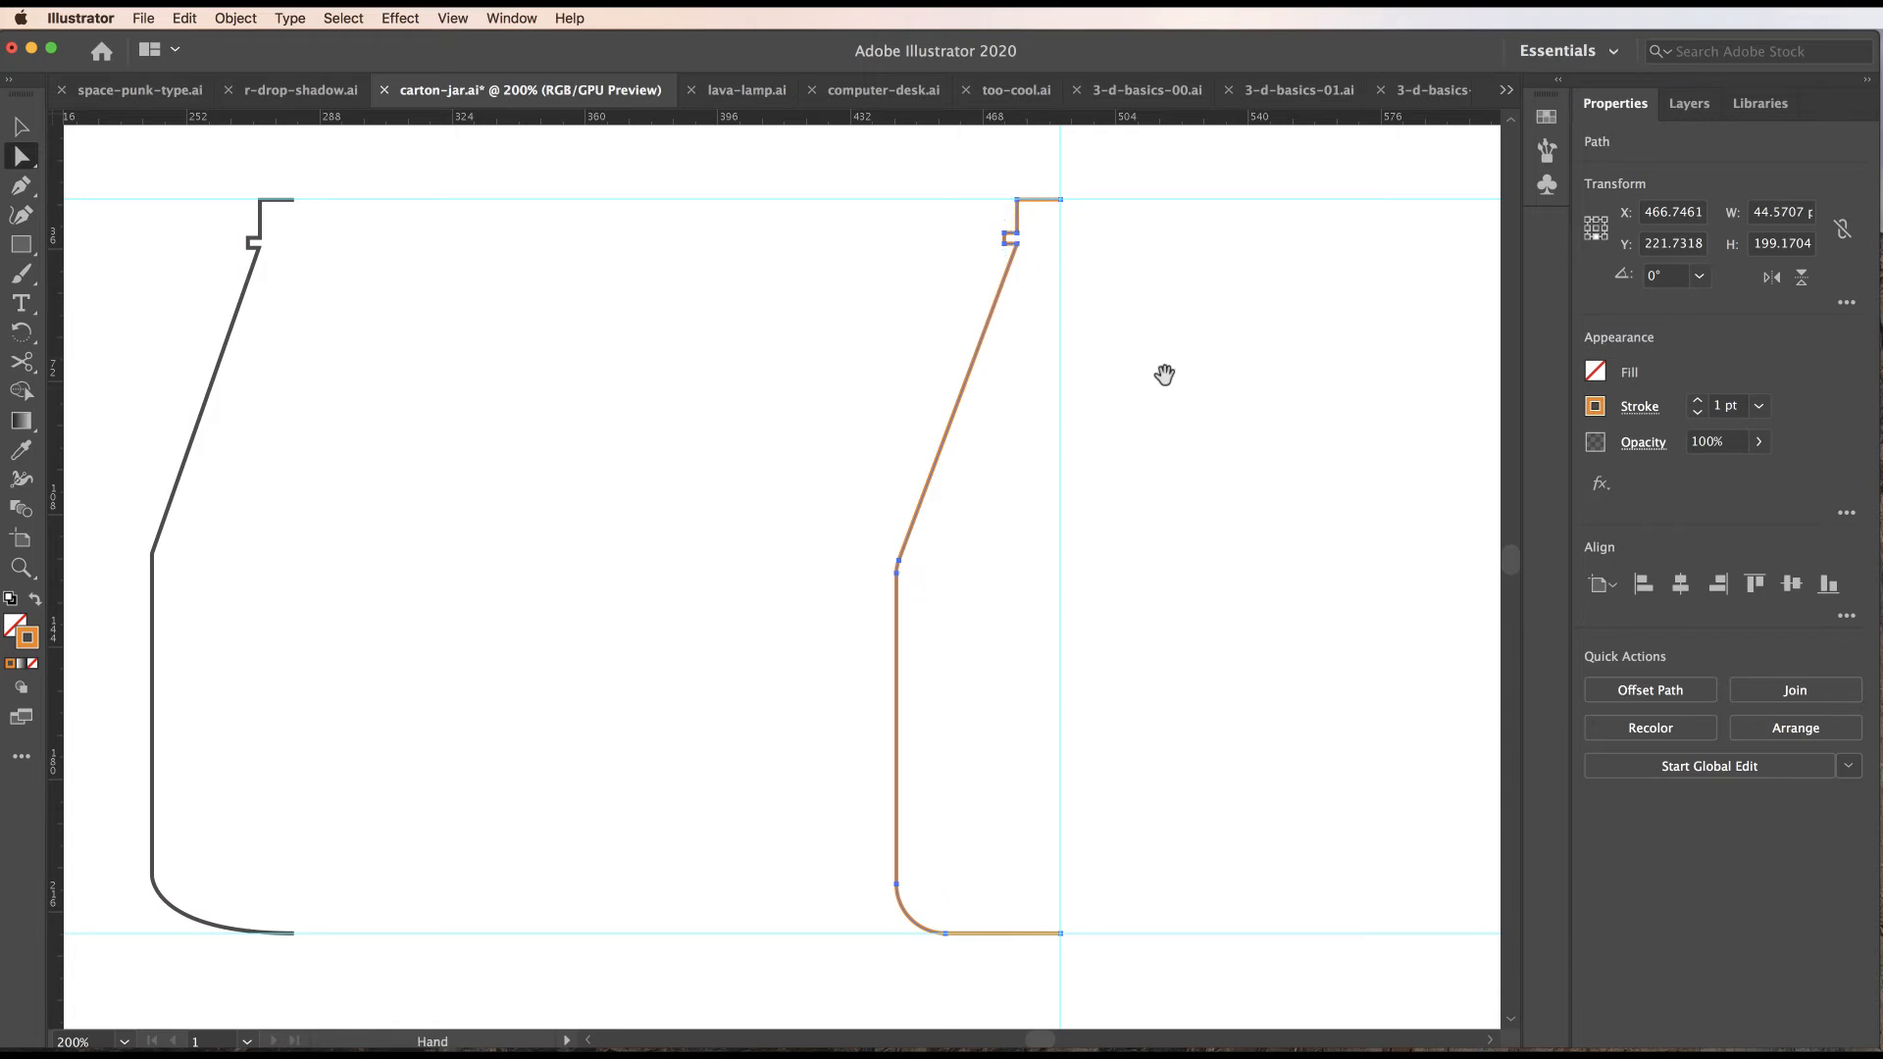
left_click(1035, 220, "super")
left_click(782, 618, "super")
left_click(783, 578, "super")
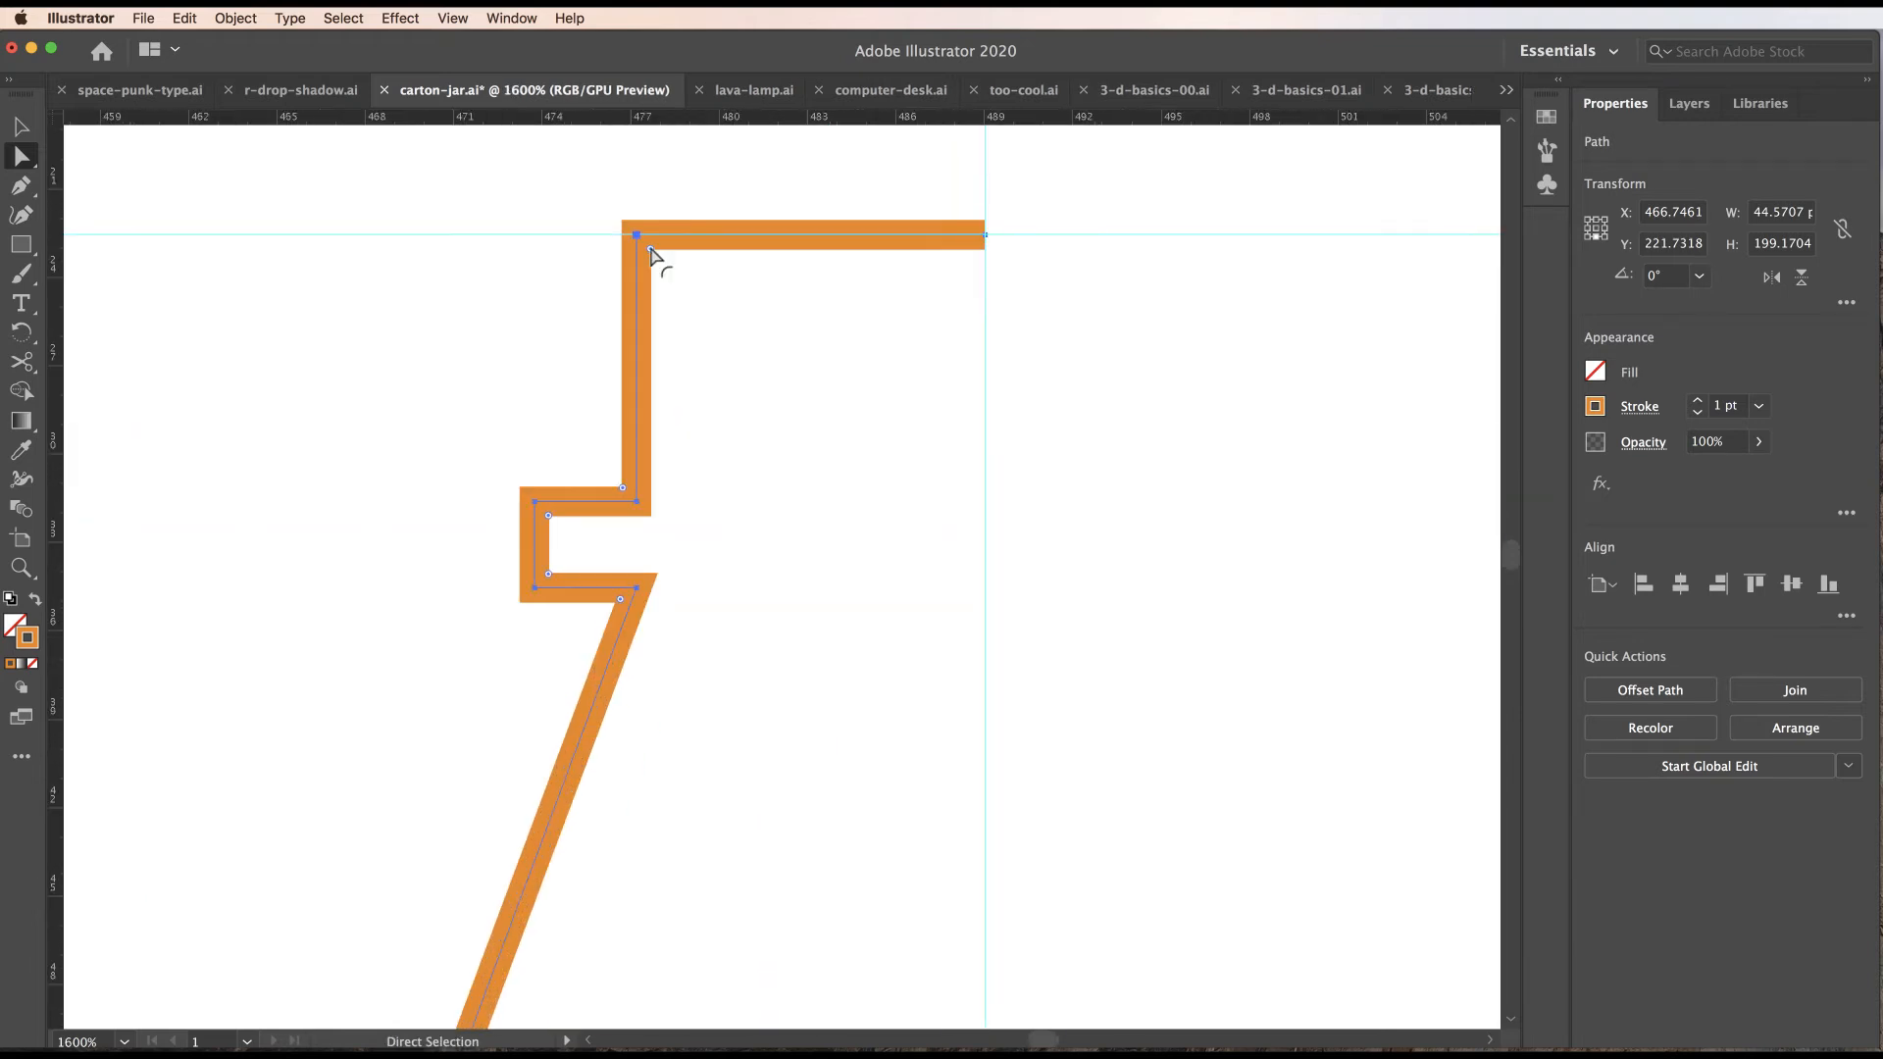
left_click_drag(653, 261, 699, 290)
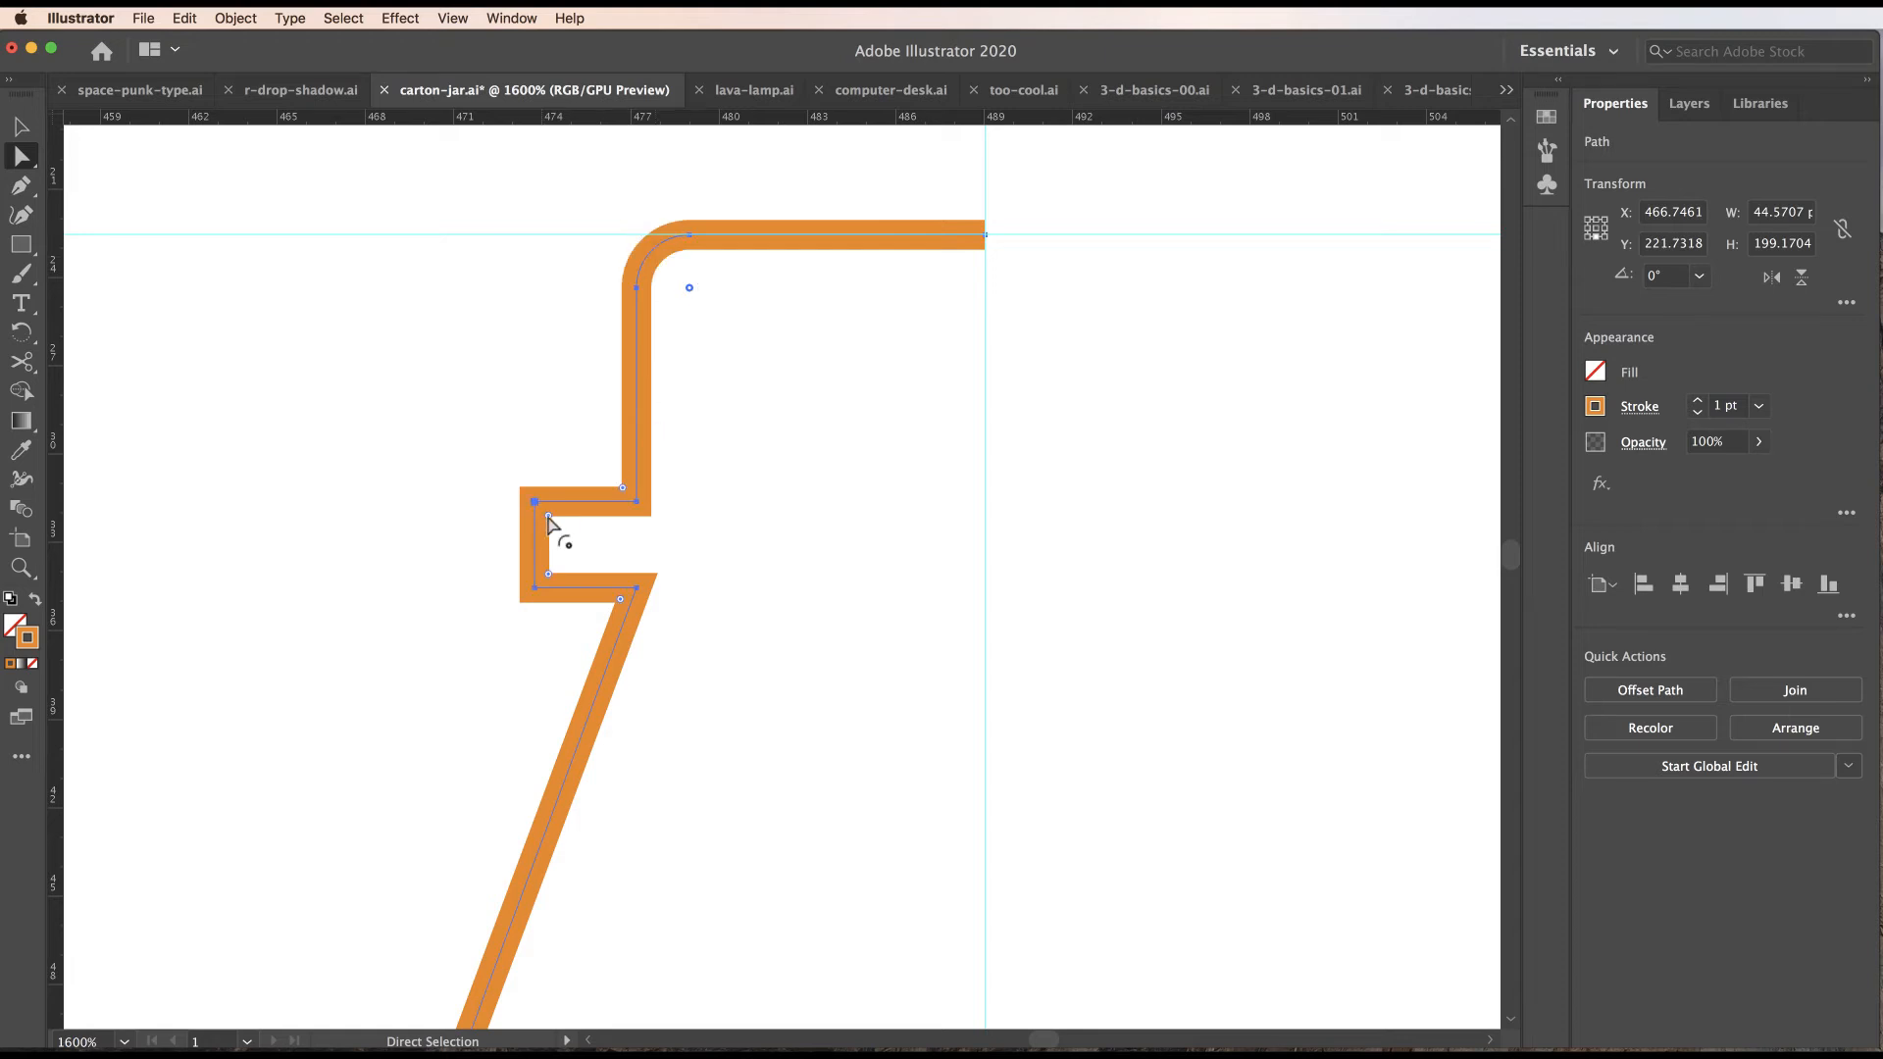
left_click_drag(549, 576, 564, 559)
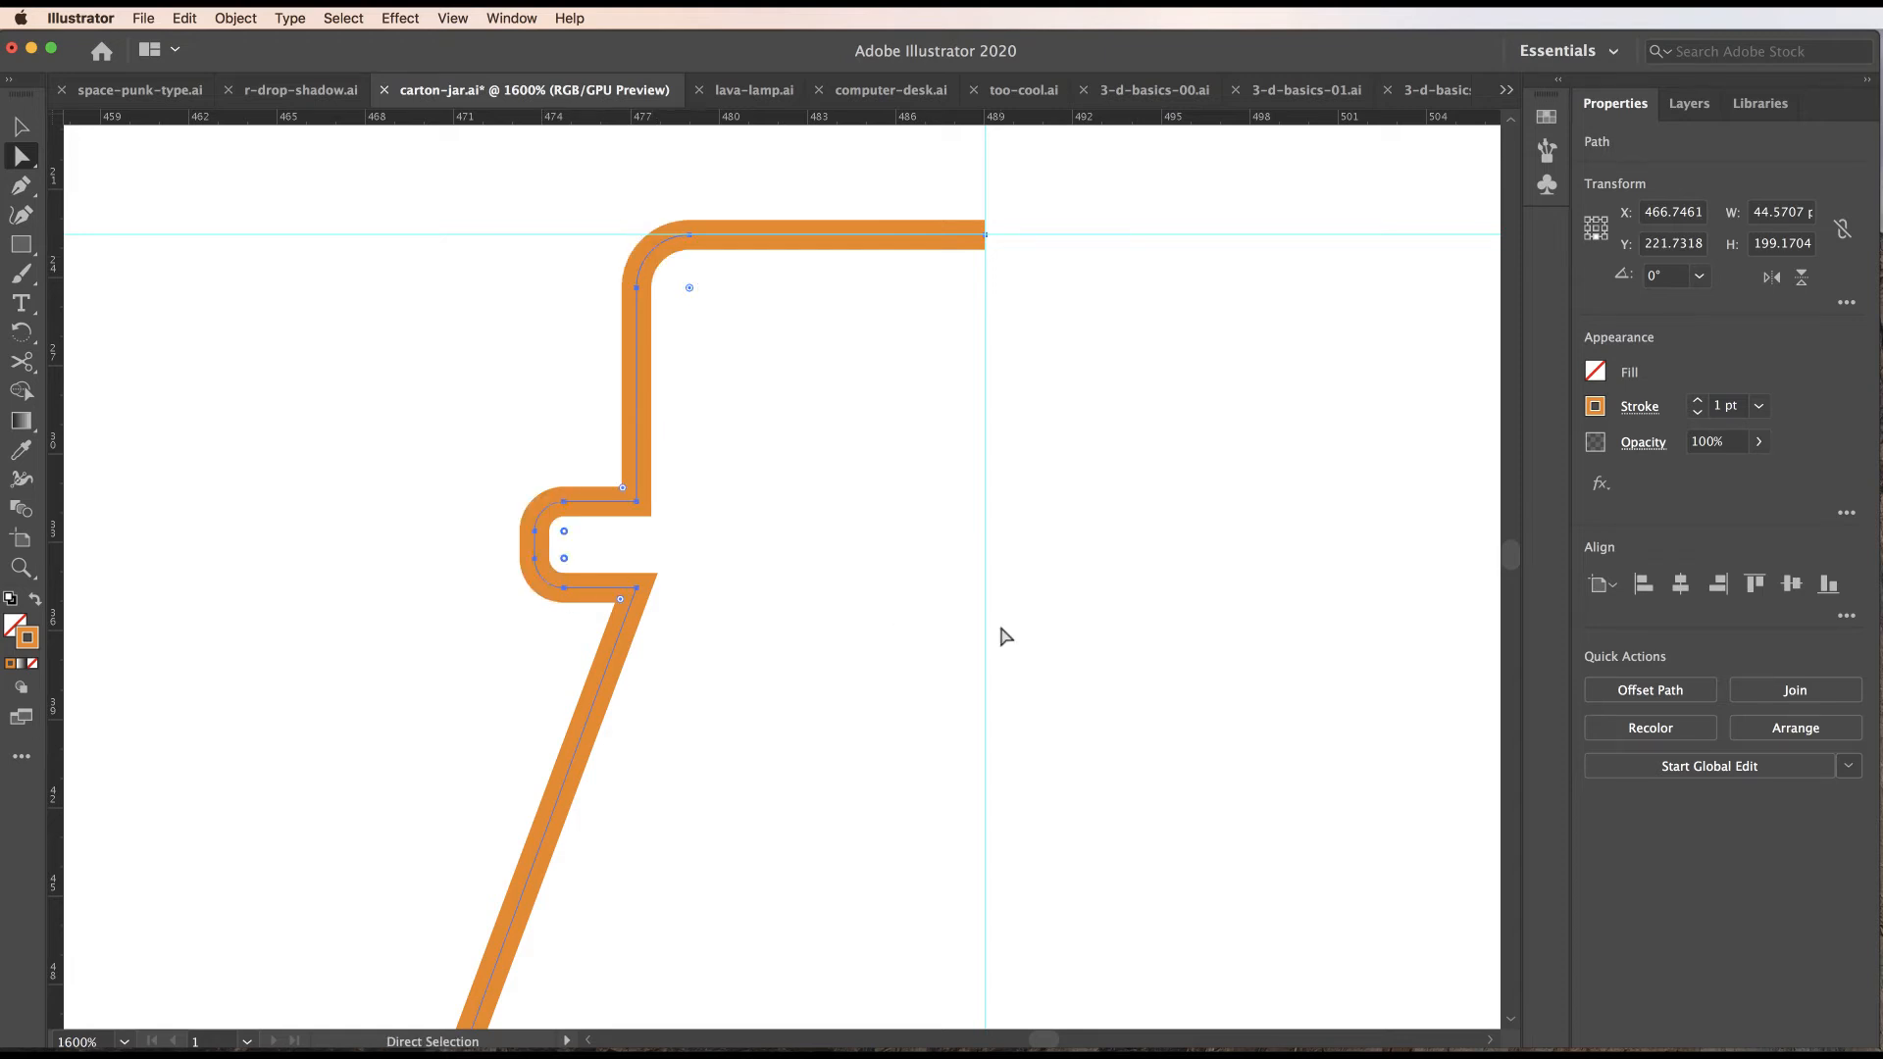
left_click(814, 541)
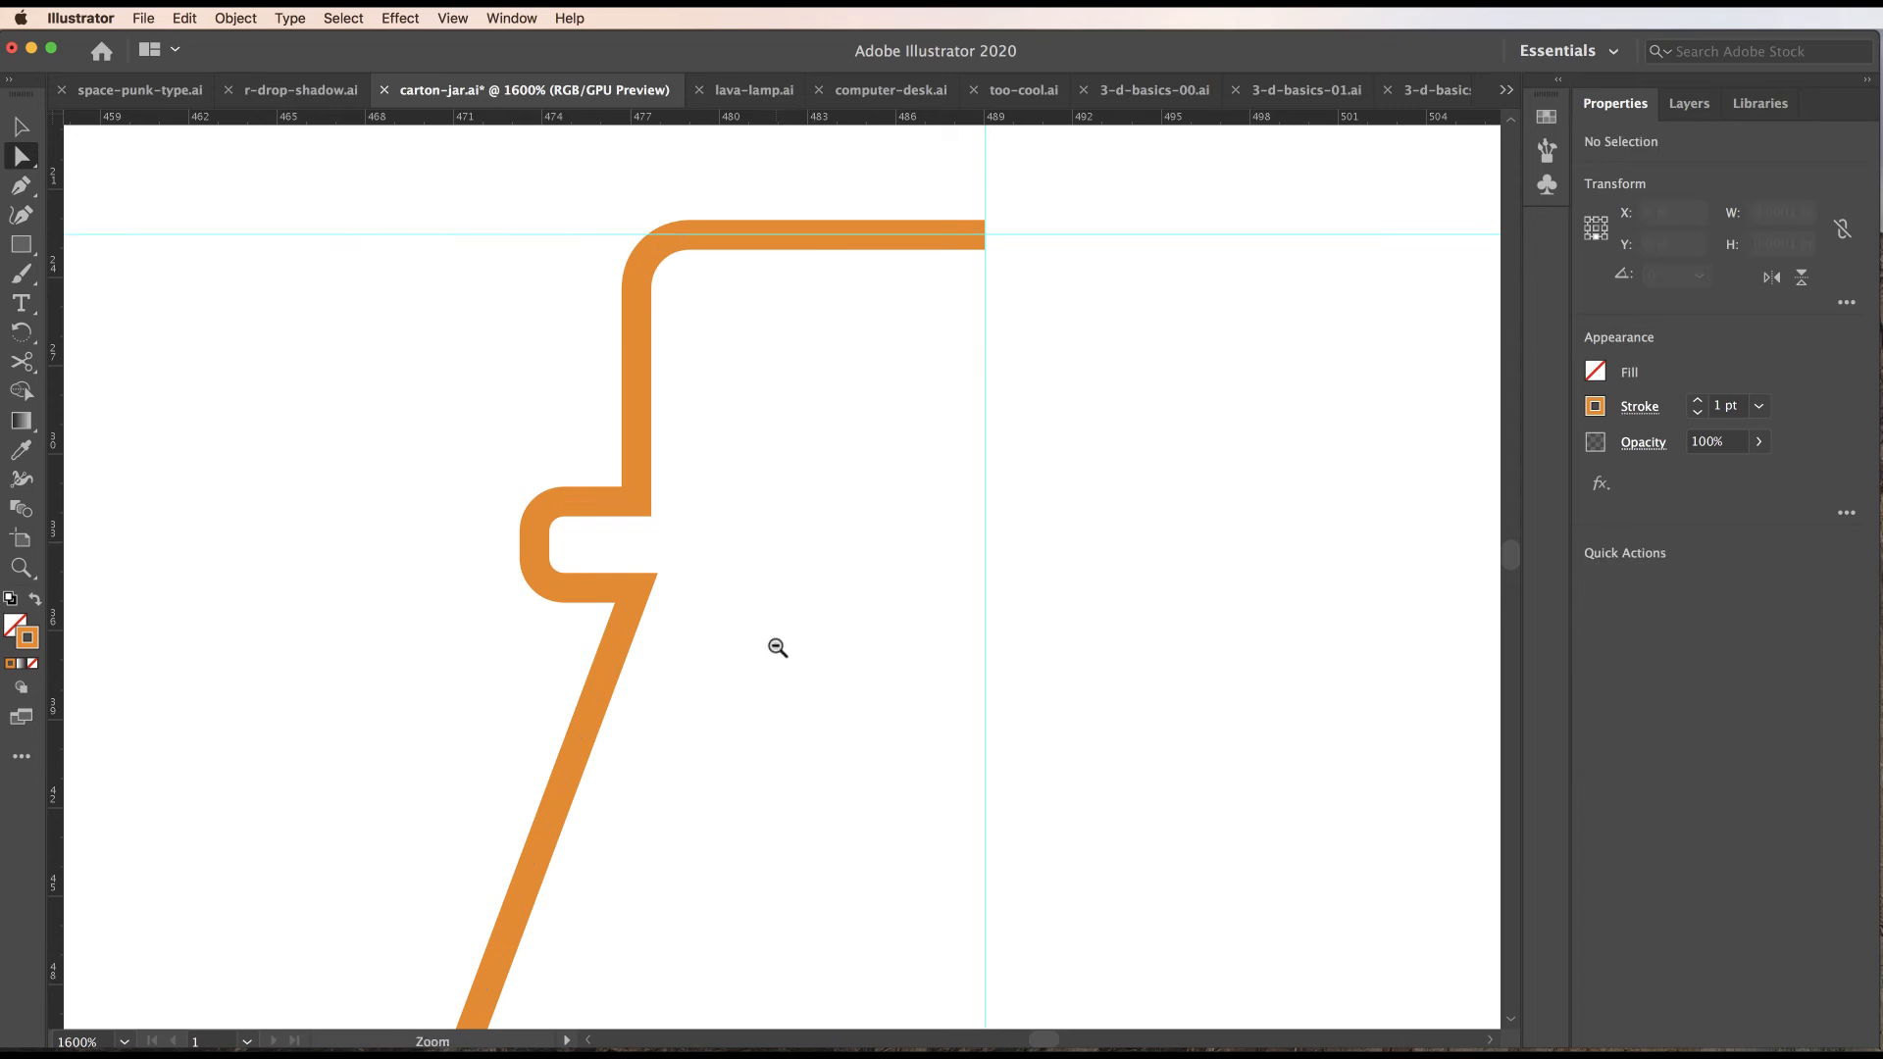
Hide the guides around the finished jar profile.
left_click(812, 636, "alt+super")
left_click(812, 637, "alt+super")
left_click(811, 643, "alt+super")
left_click(810, 645, "alt+super")
left_click(809, 646, "alt+super")
left_click(782, 682, "alt+super")
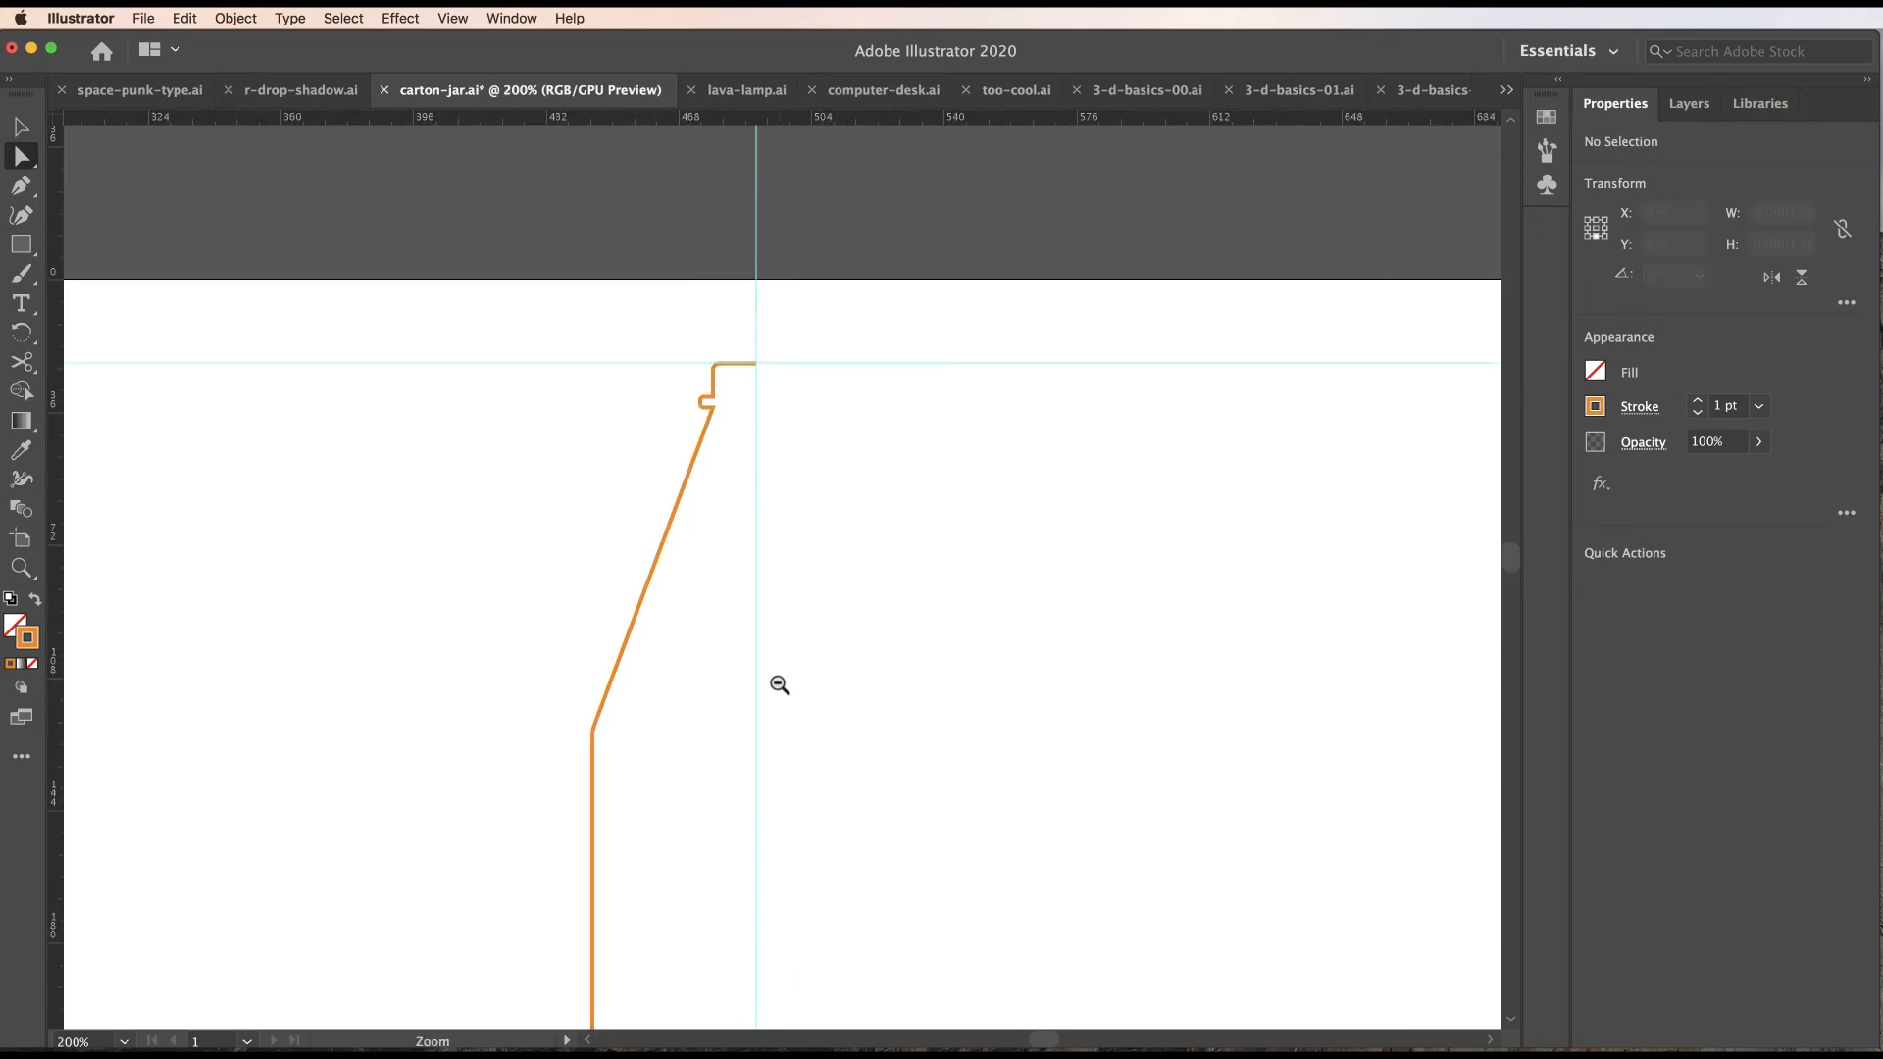
left_click(783, 725, "alt+super")
scroll(832, 736, "down", 2)
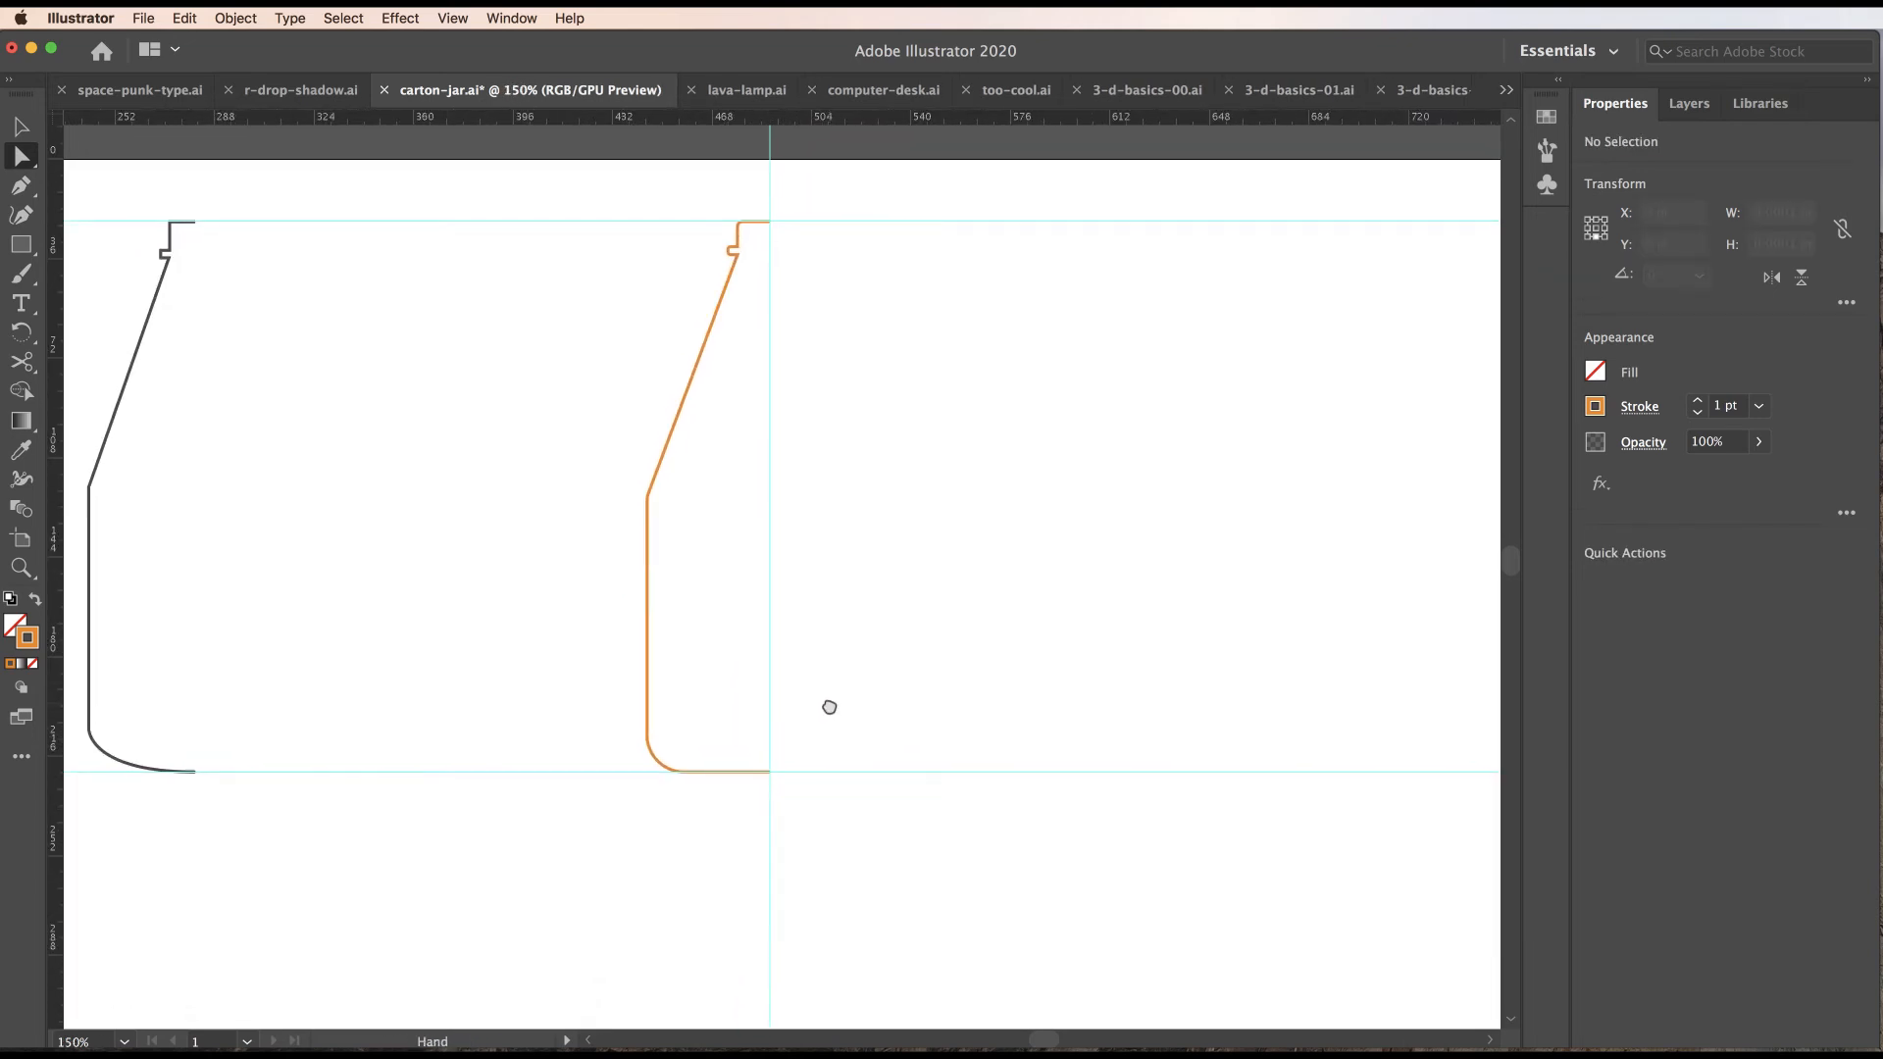
key("super+'")
key("super+'")
key("super+;")
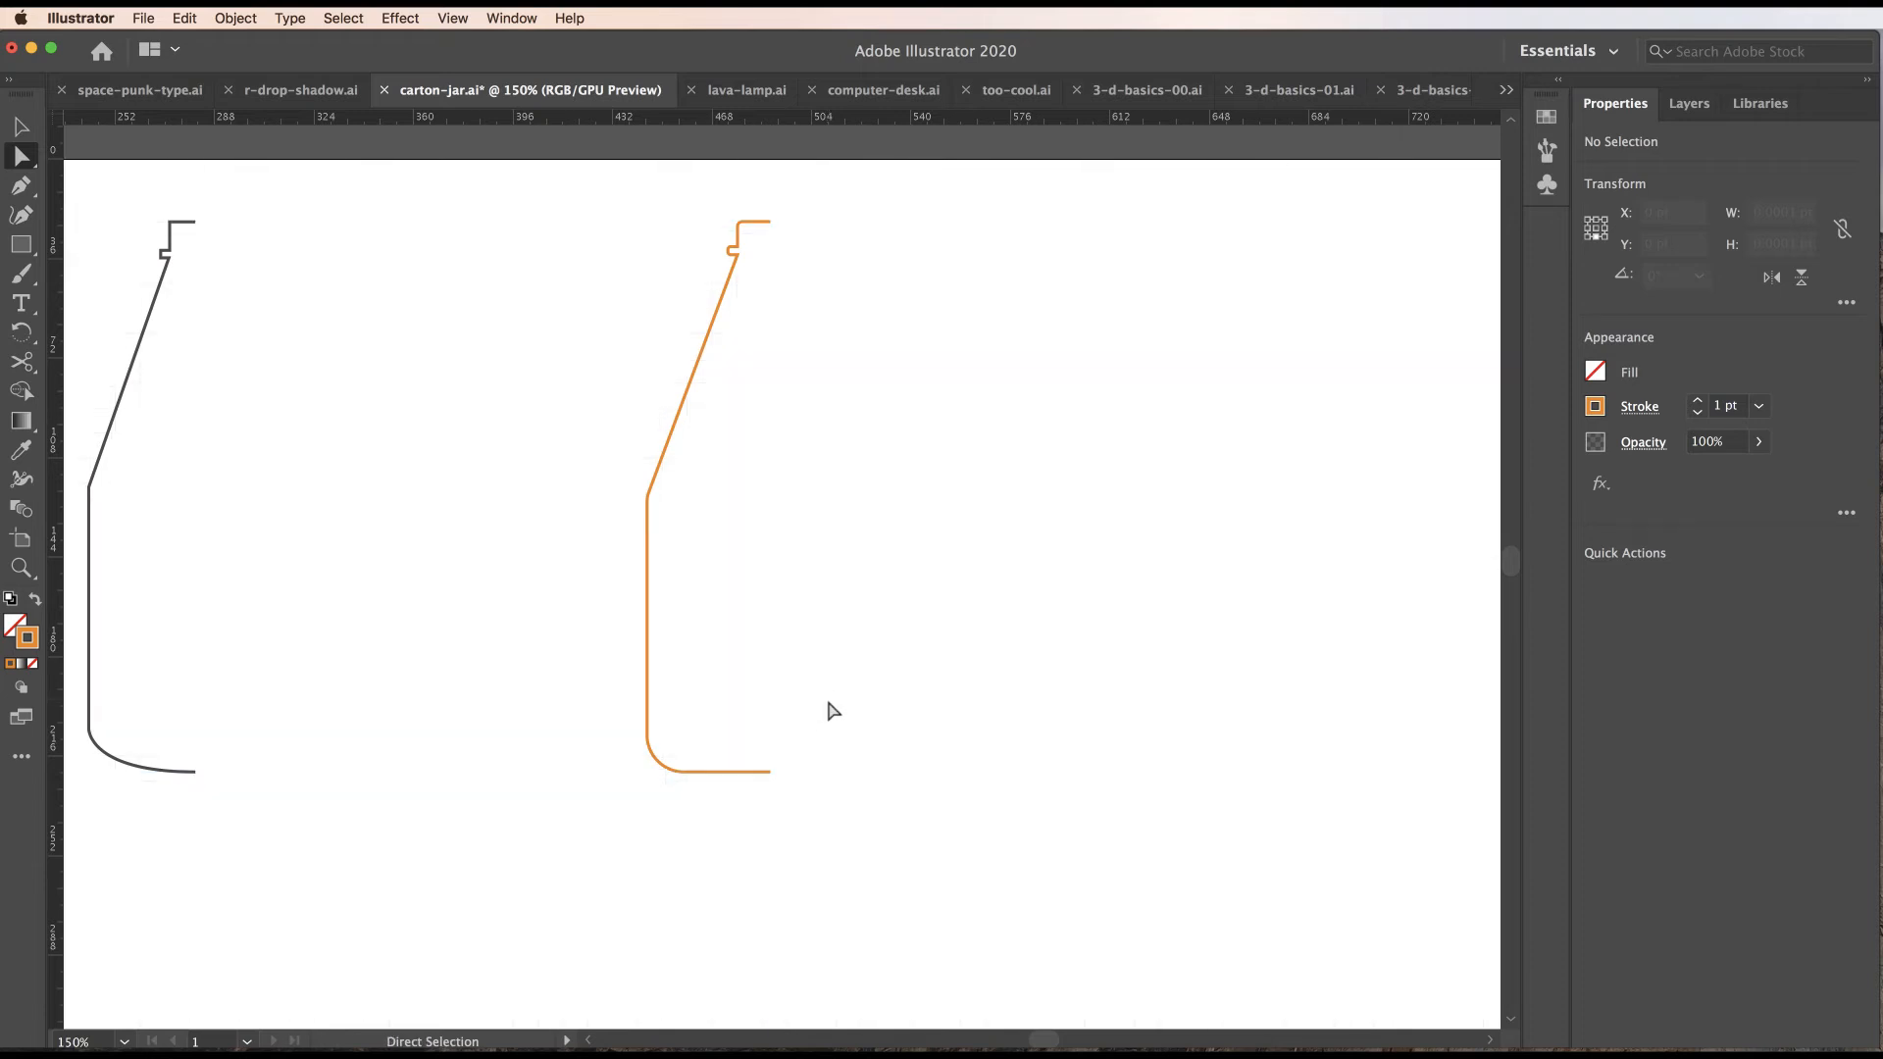
Open the 3D Revolve effect for the orange profile and revolve it from its Right Edge.
key("v")
left_click(717, 312)
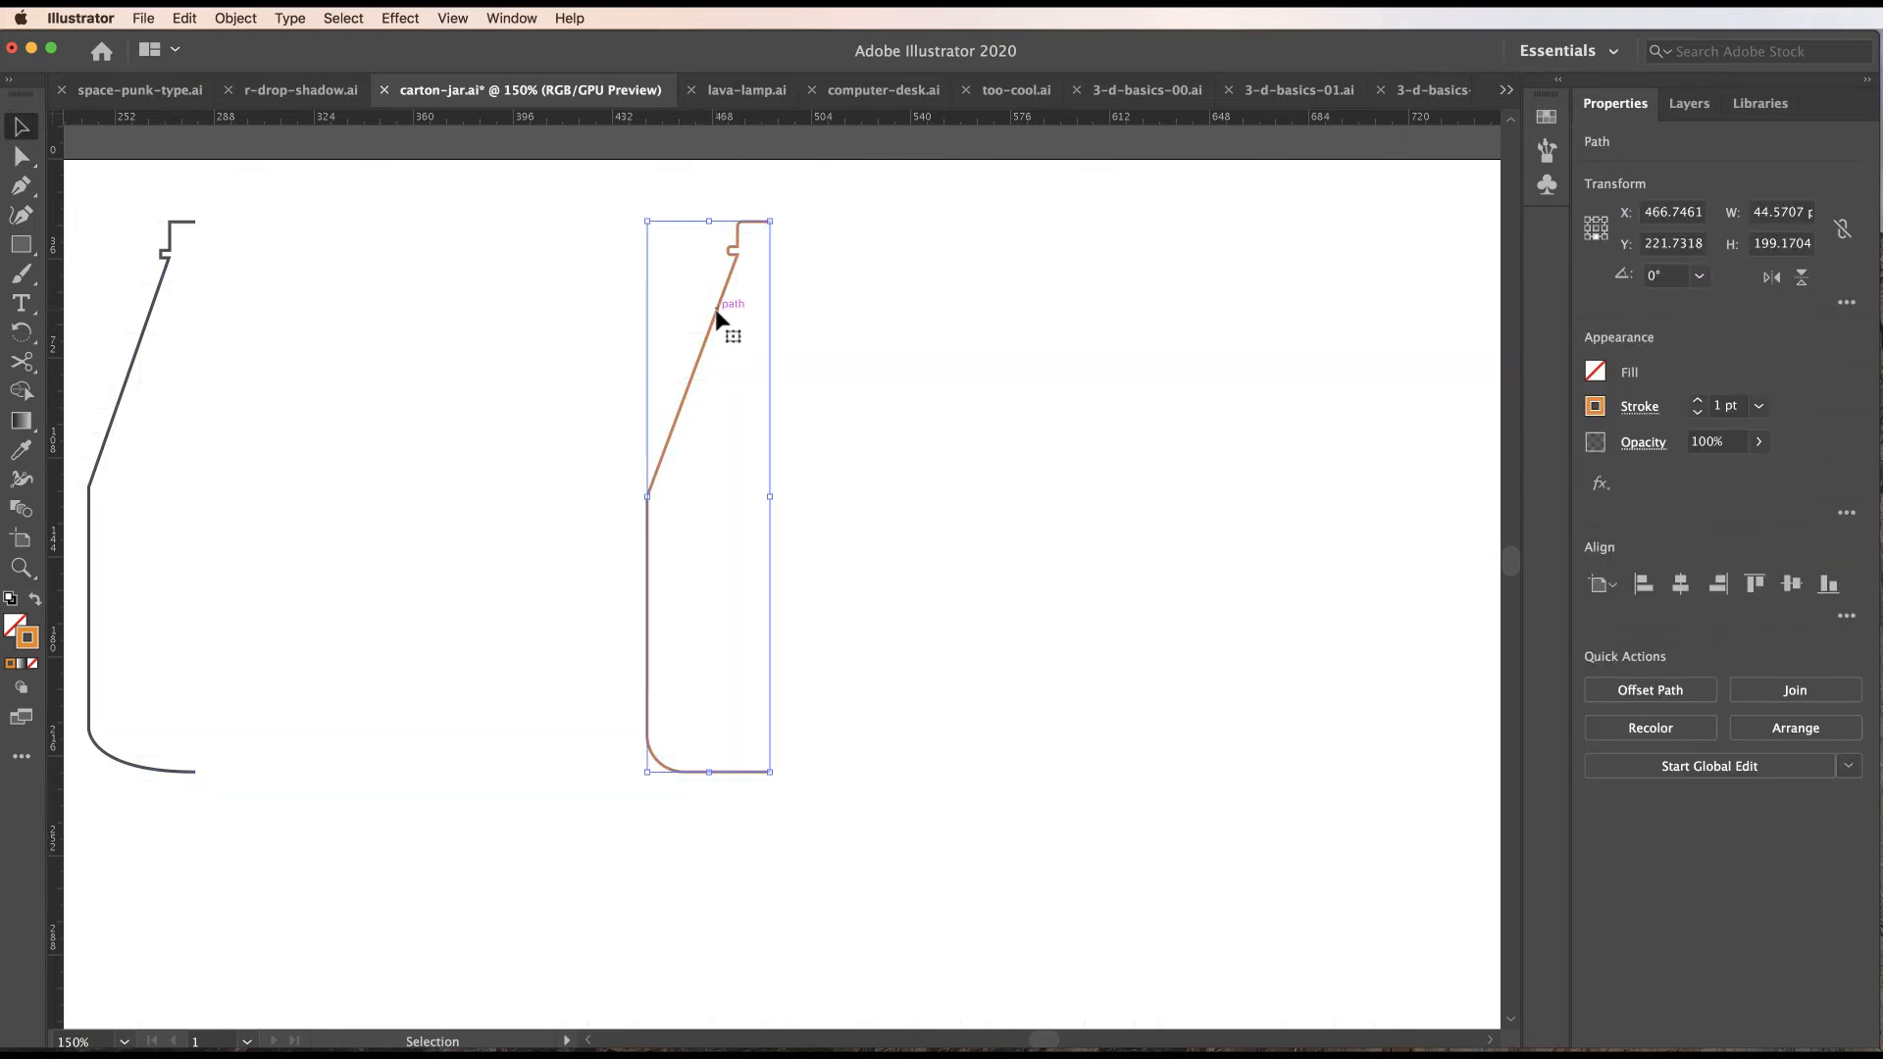
left_click(400, 18)
mouse_move(432, 139)
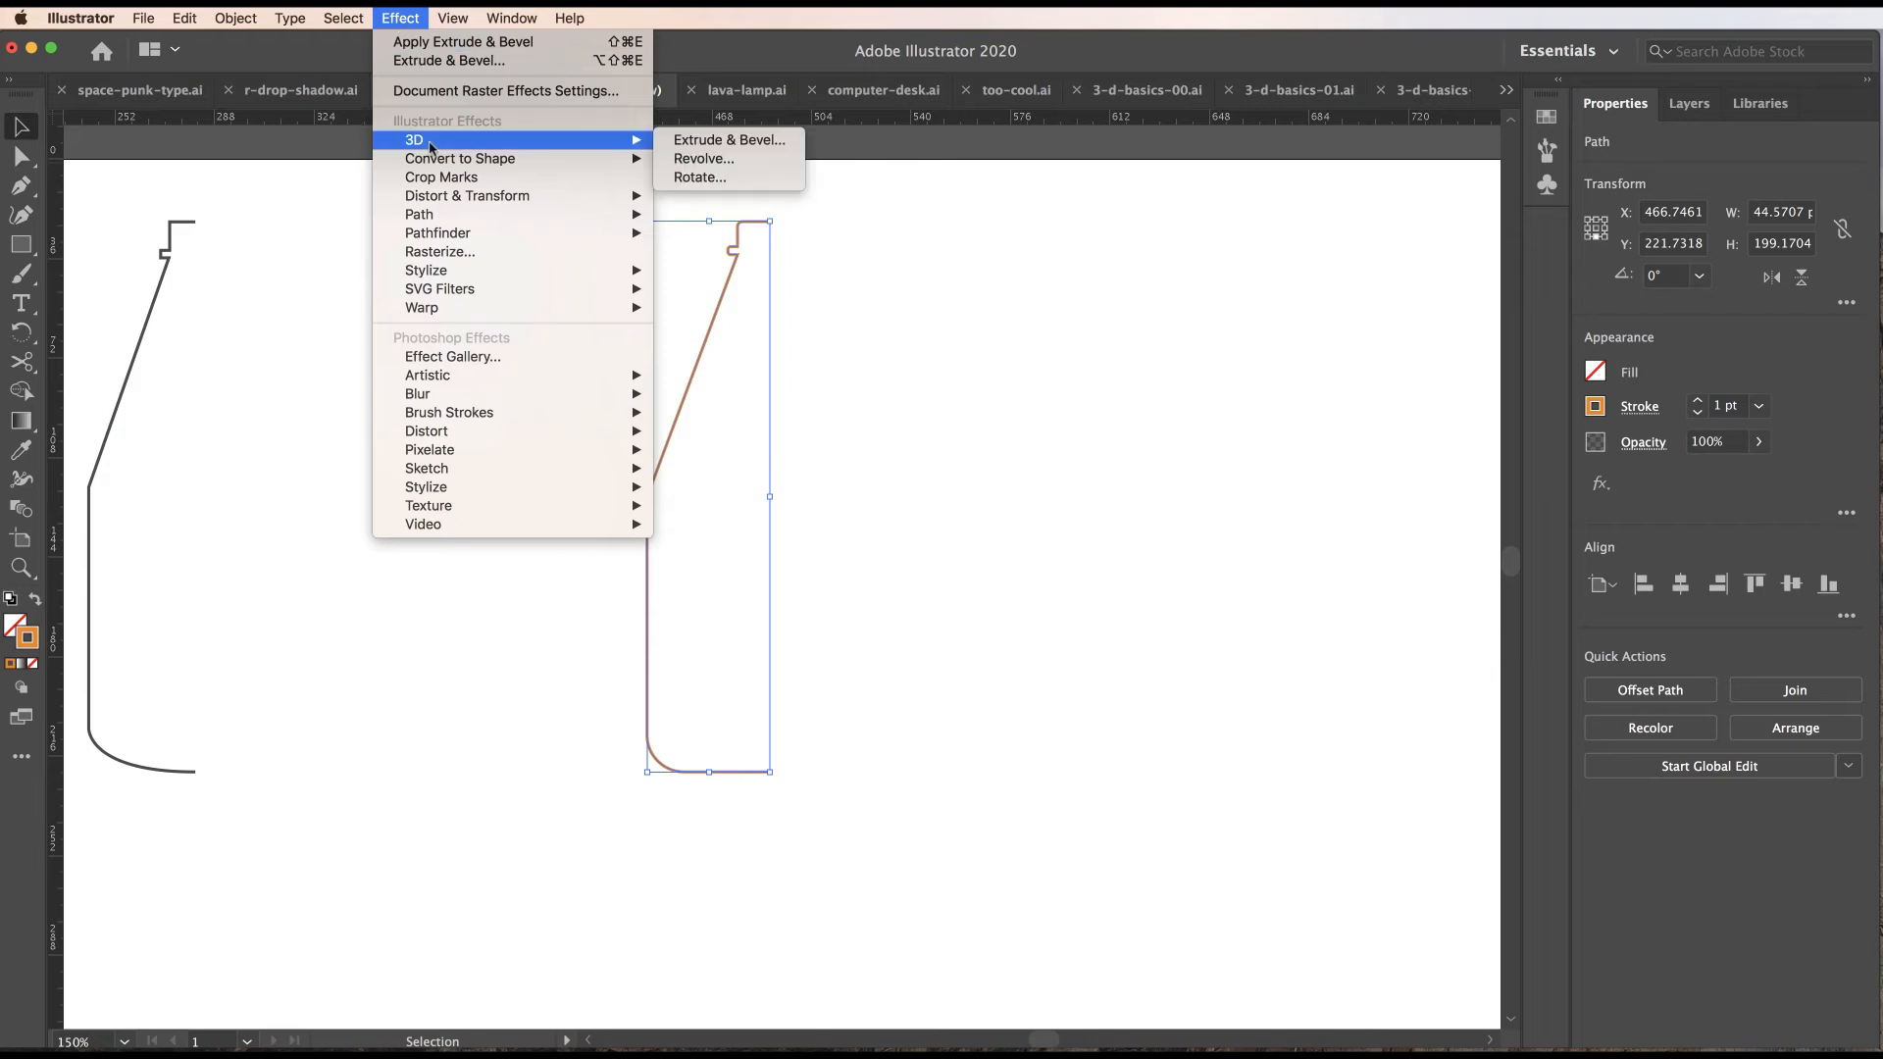
left_click(691, 140)
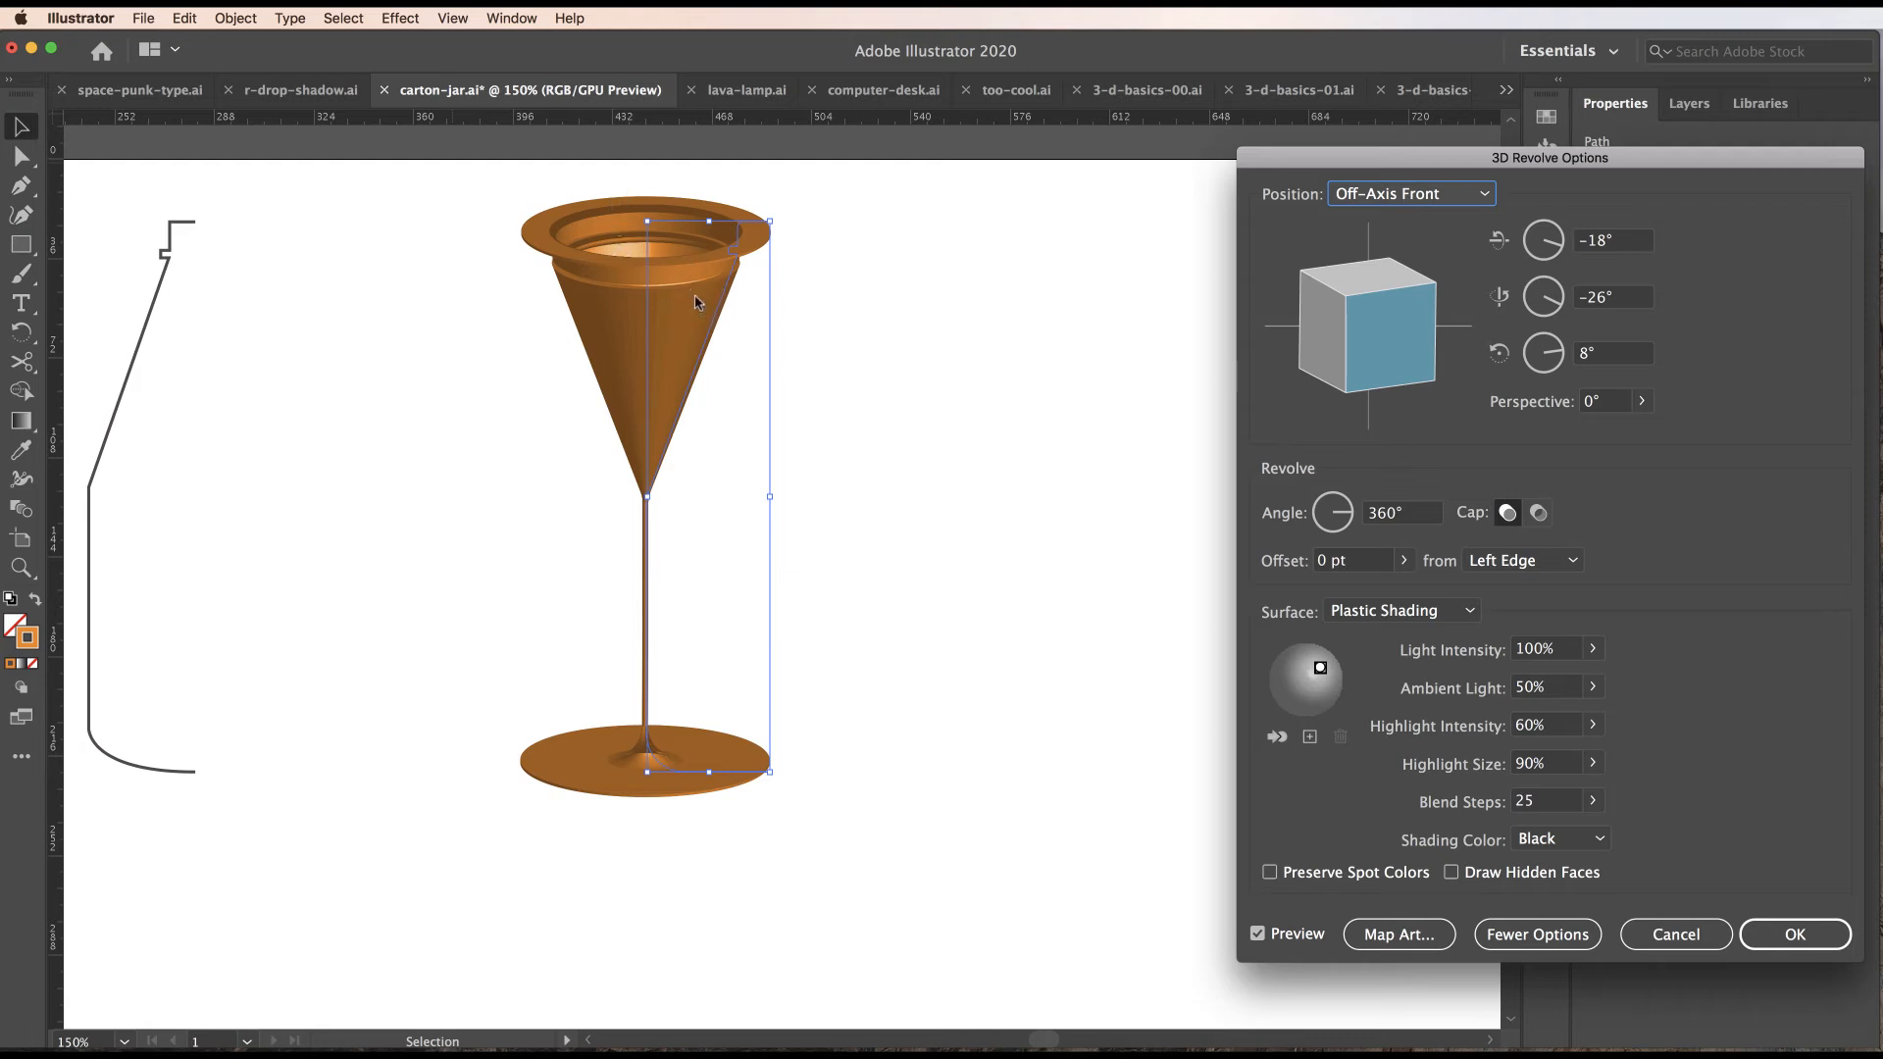
left_click(1567, 564)
left_click(1526, 614)
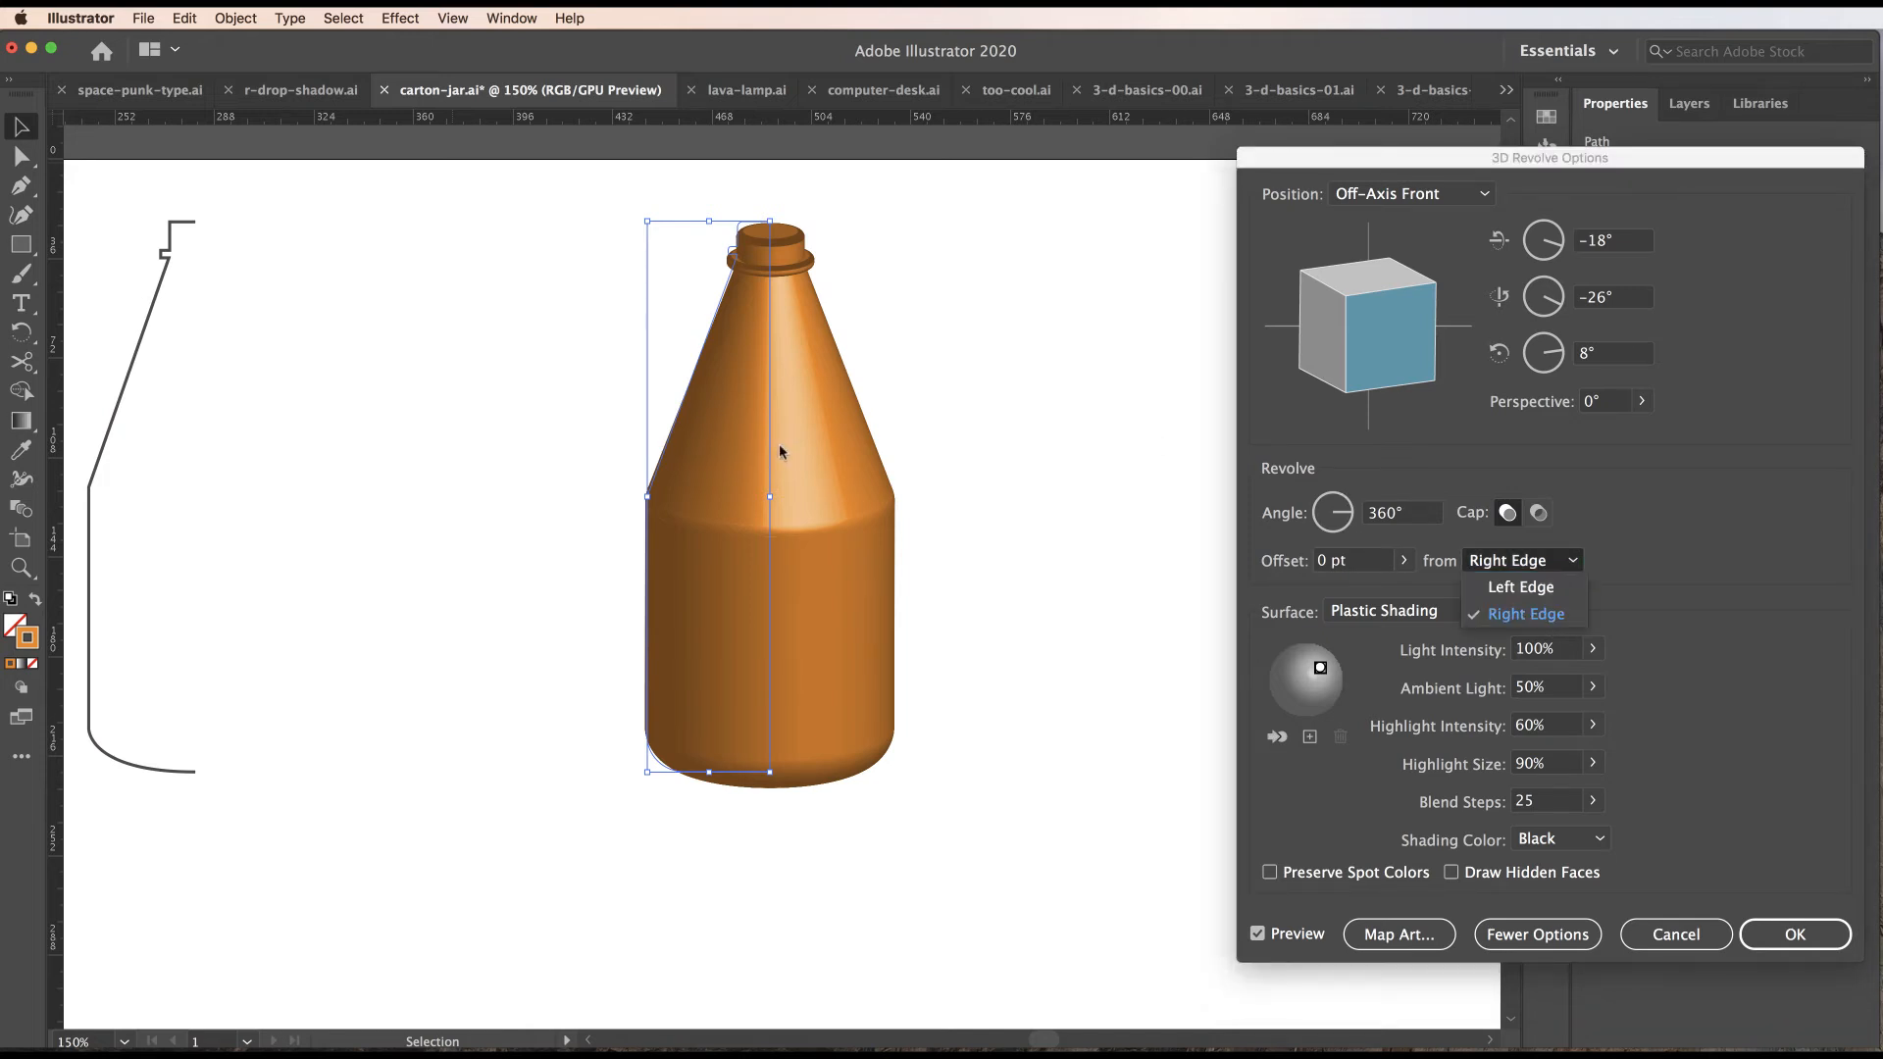
Set the revolve offset to 30 pt.
left_click(1349, 564)
left_click_drag(1330, 561, 1285, 555)
type("30")
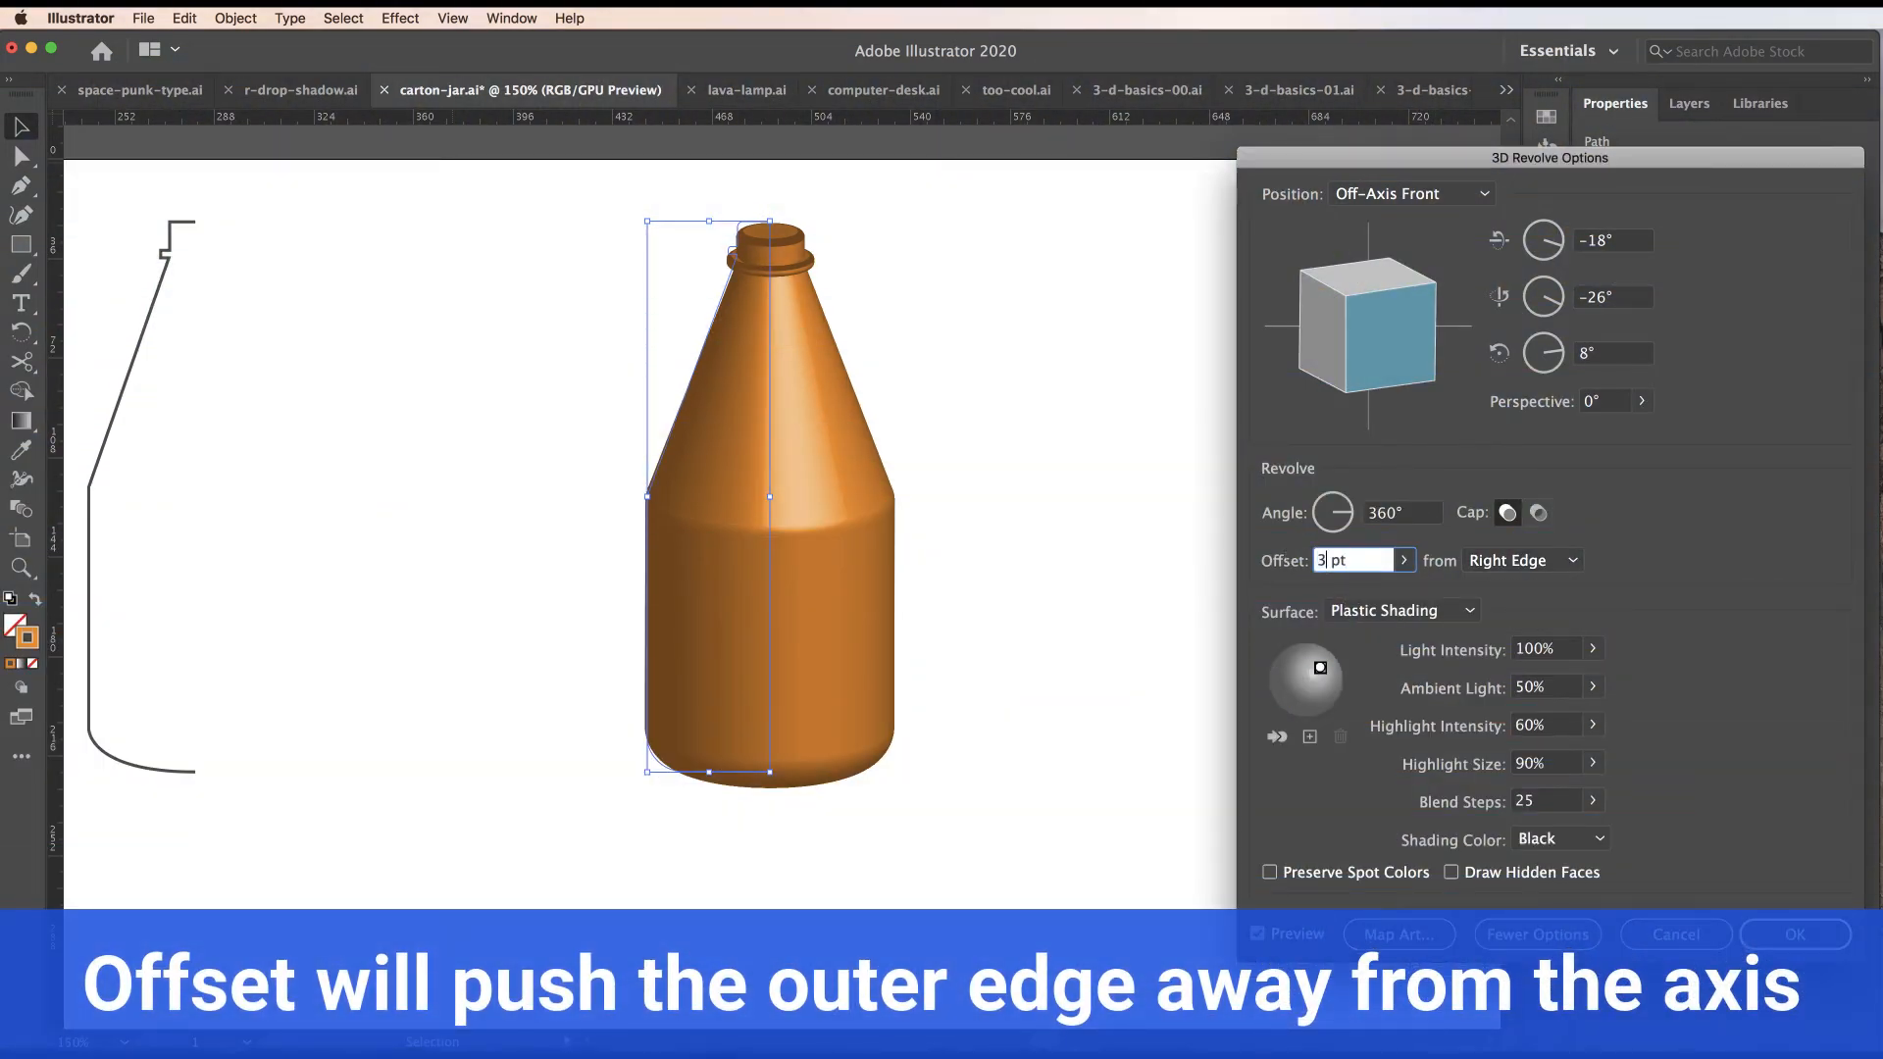
key("Tab")
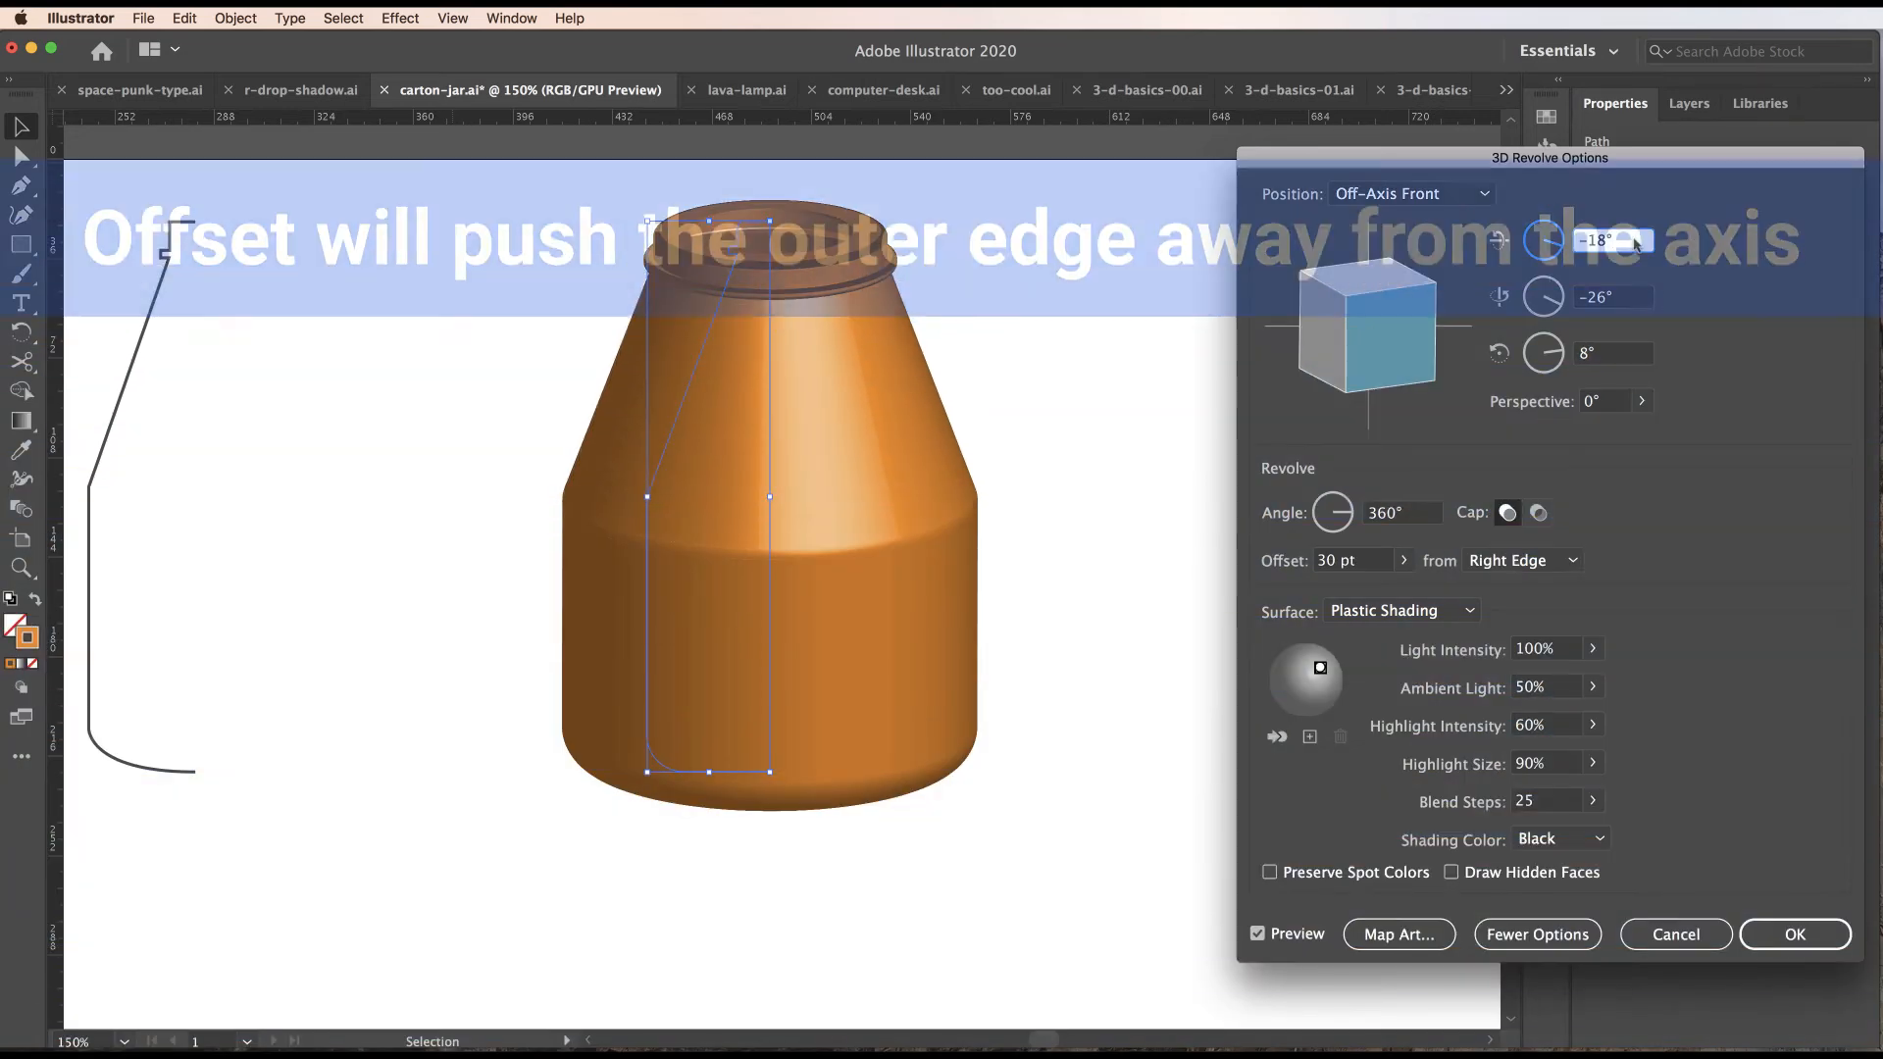
Set the revolved jar's X, Y and Z rotation to 0°.
left_click(1577, 242)
type("0")
key("Tab")
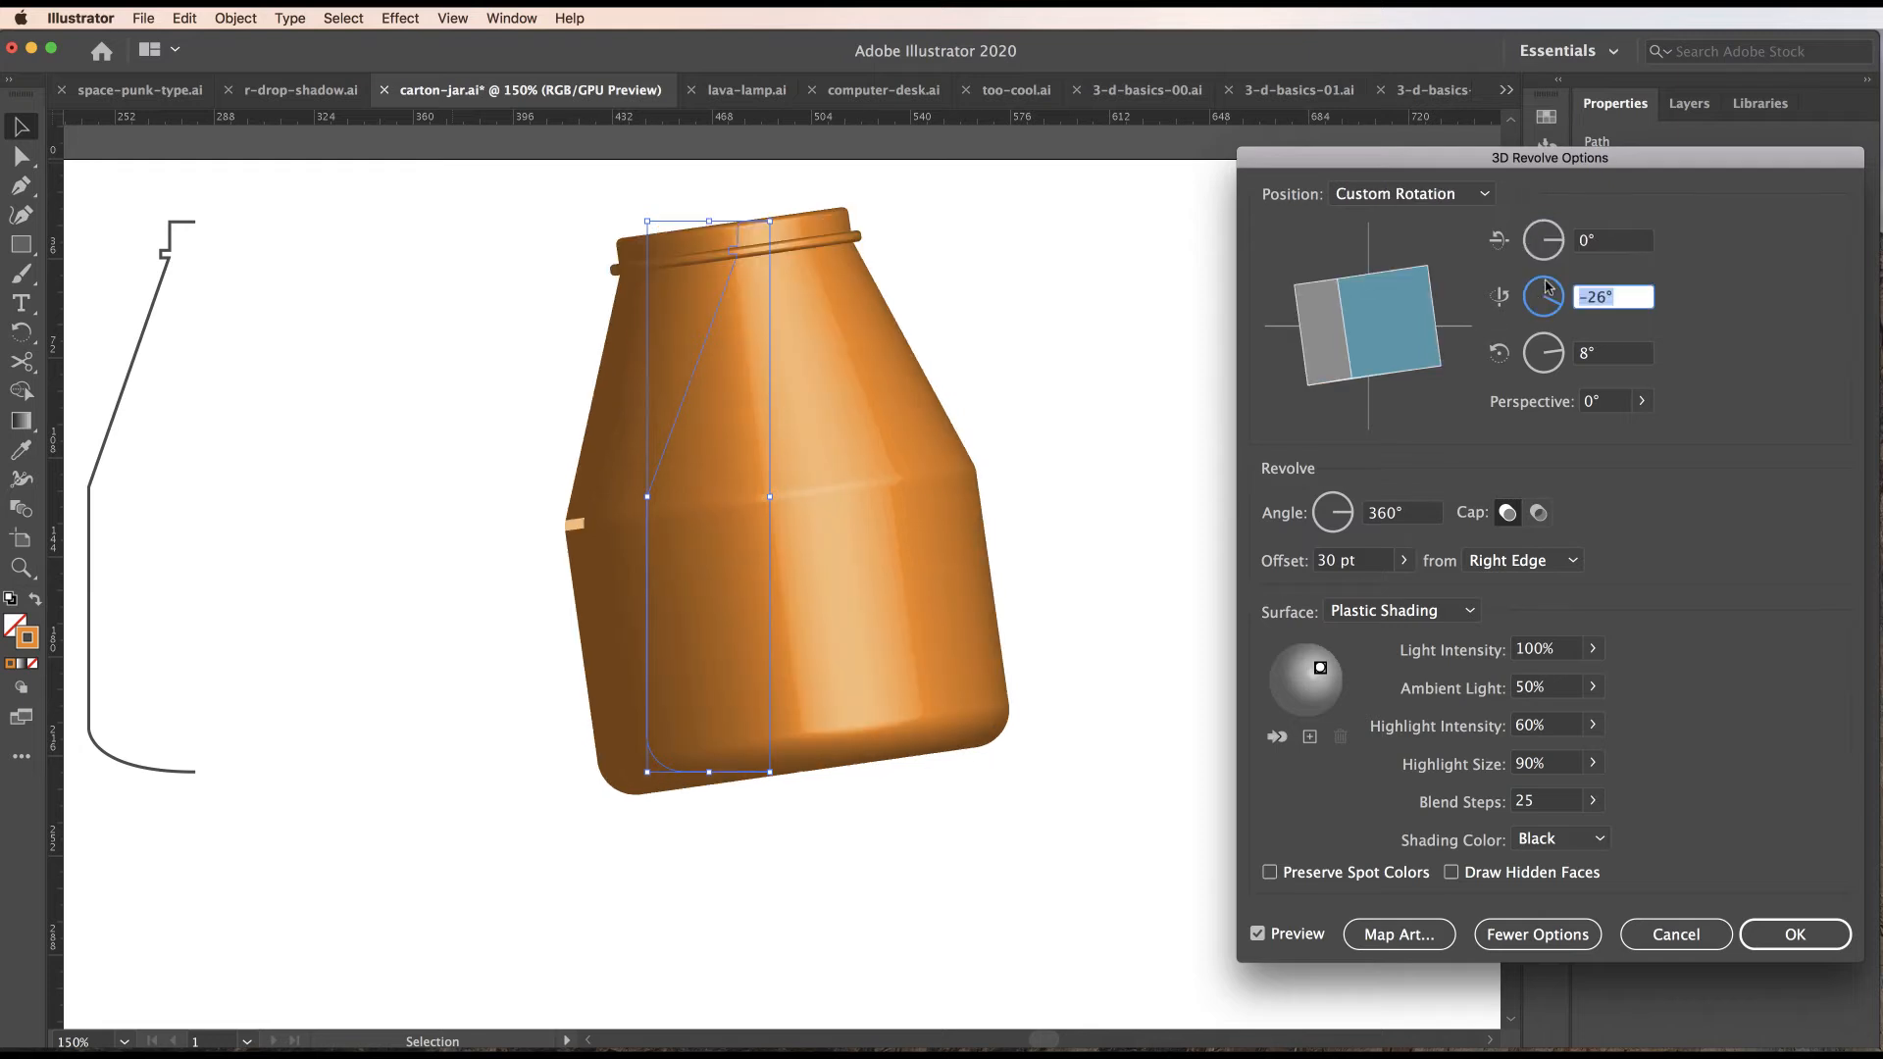
type("0")
key("Tab")
type("0")
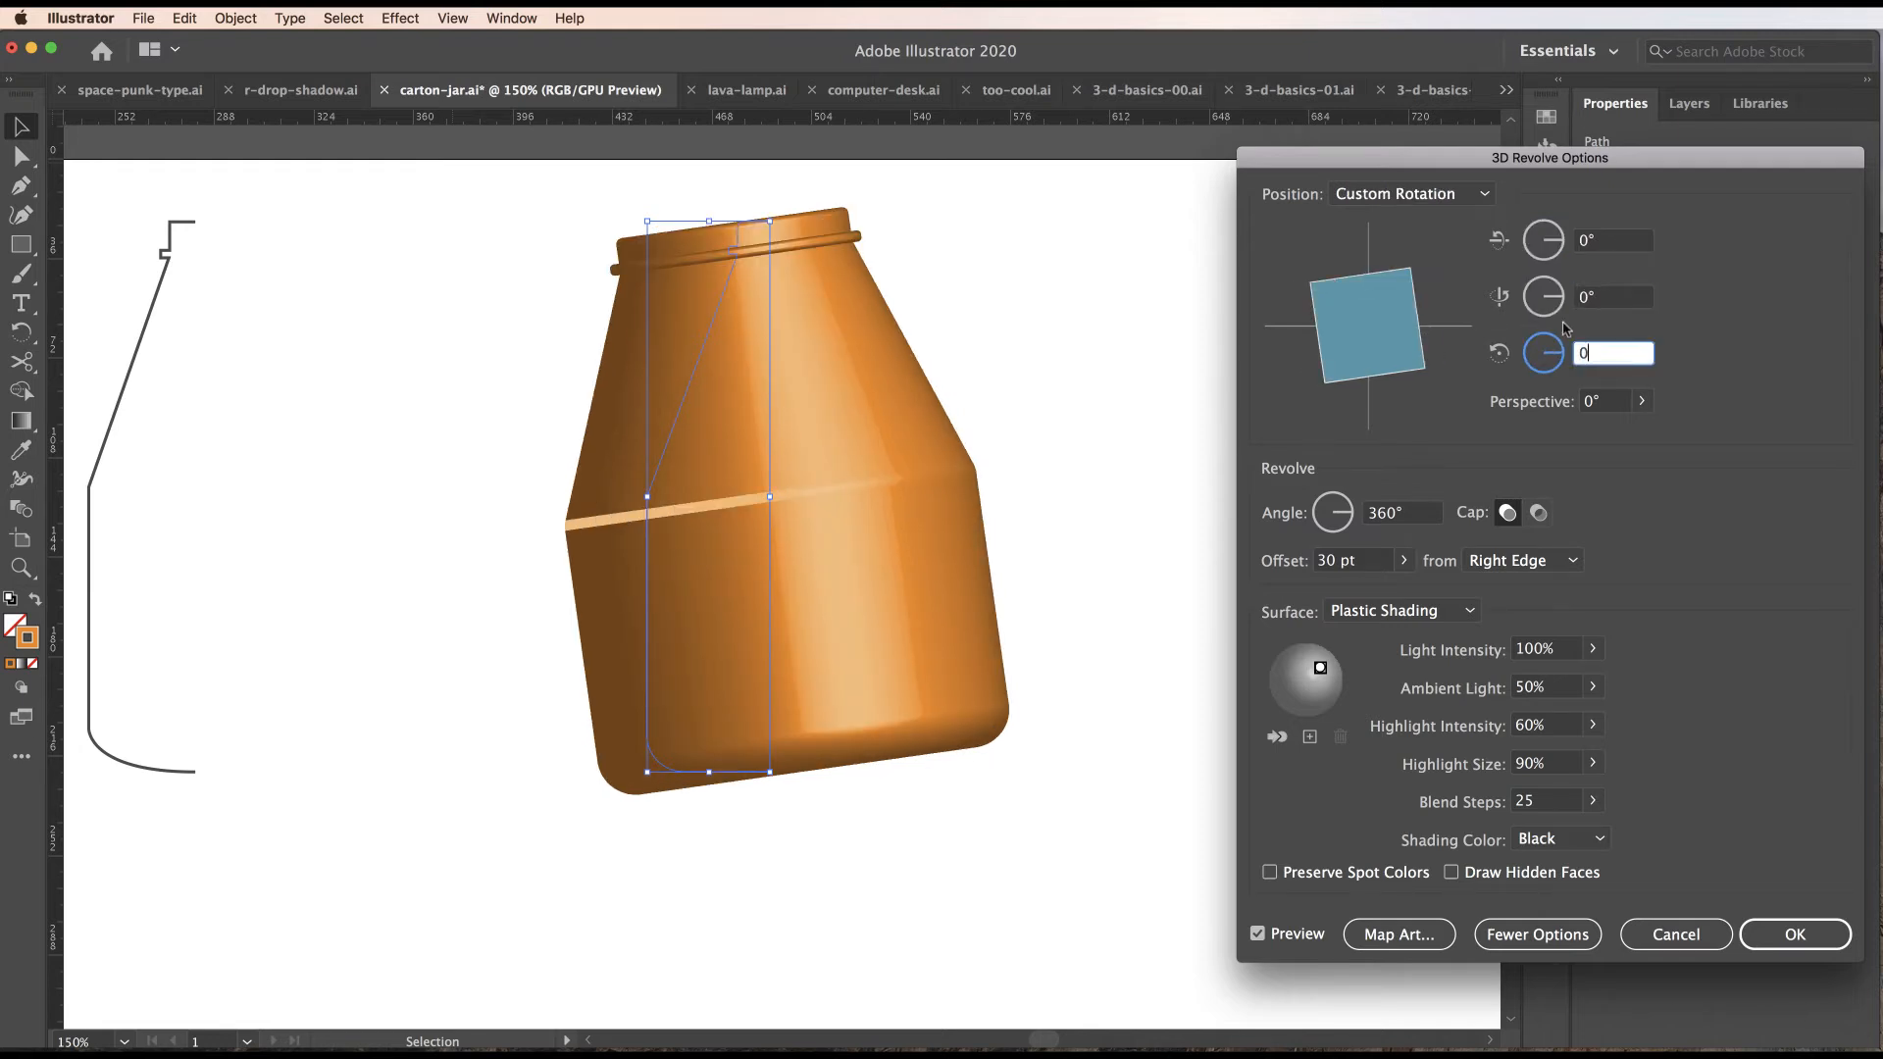
left_click(1606, 296)
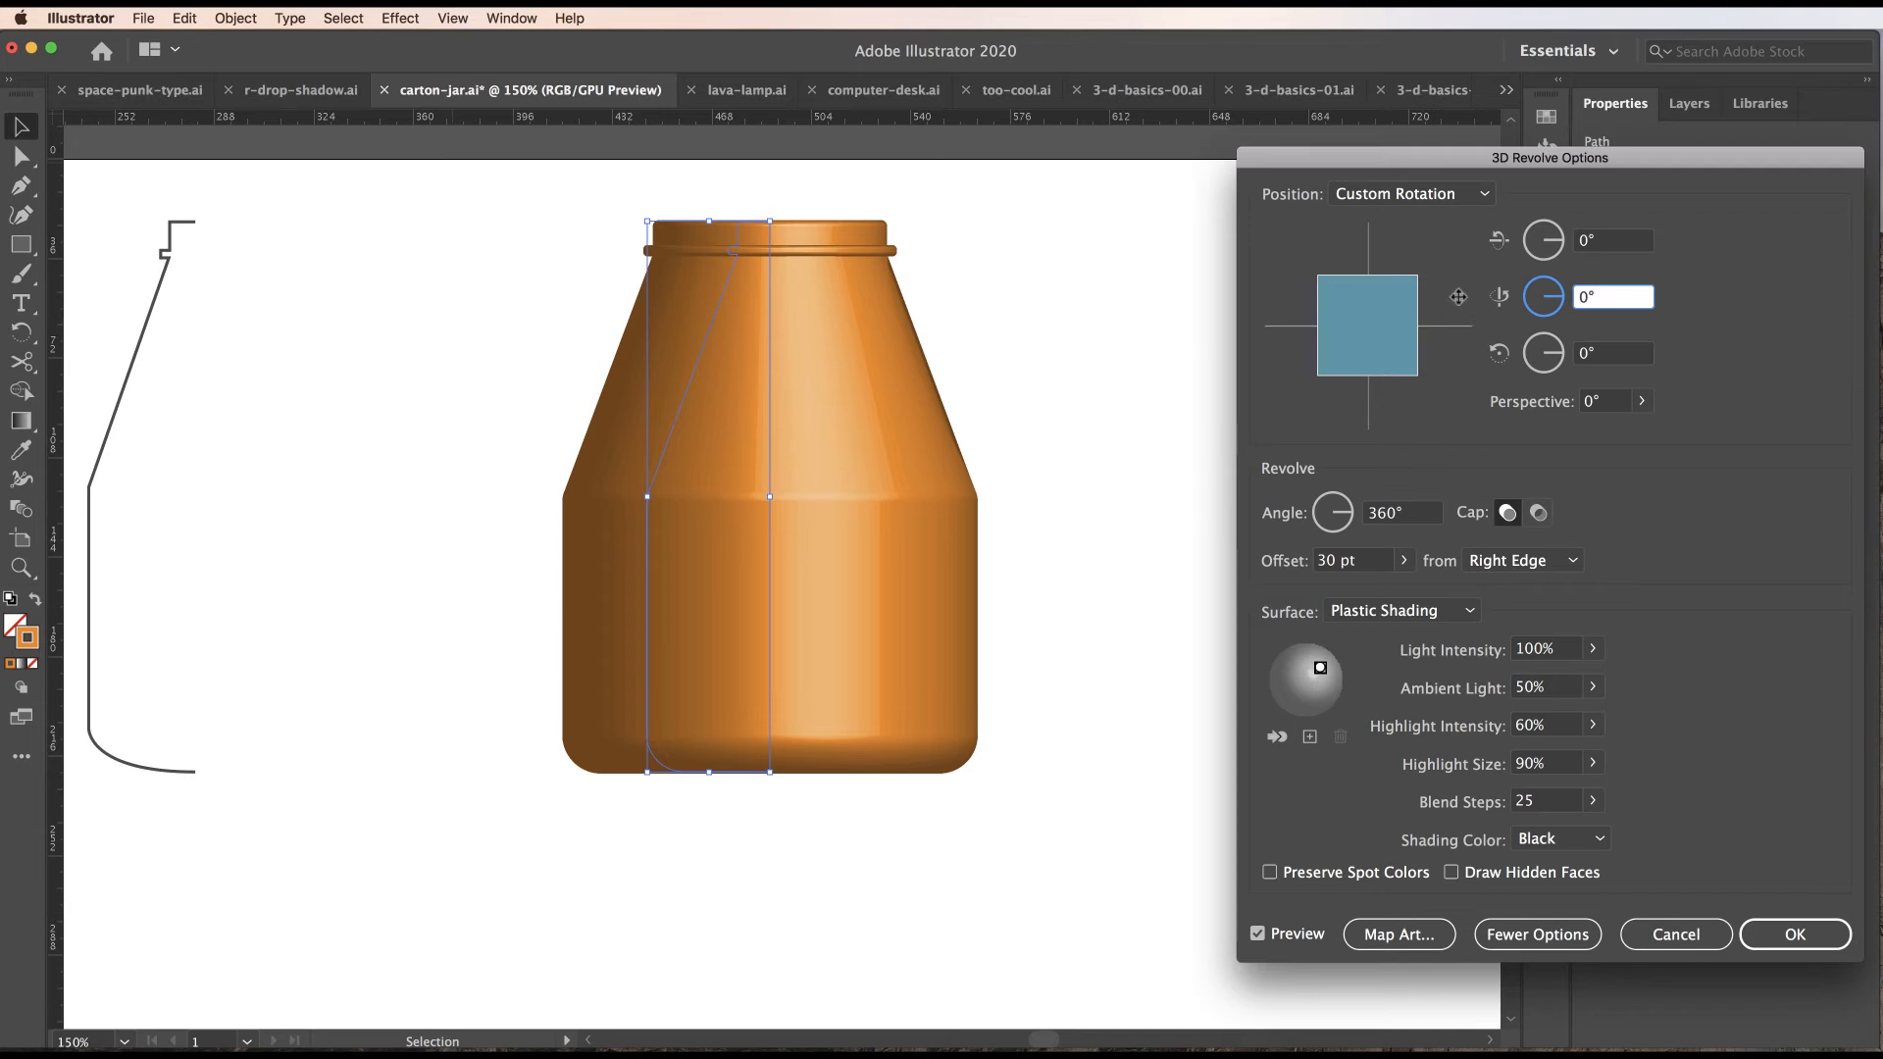
Tilt the jar to -78° around the X axis and compare the hollow and solid cap options.
left_click_drag(1358, 283, 1362, 367)
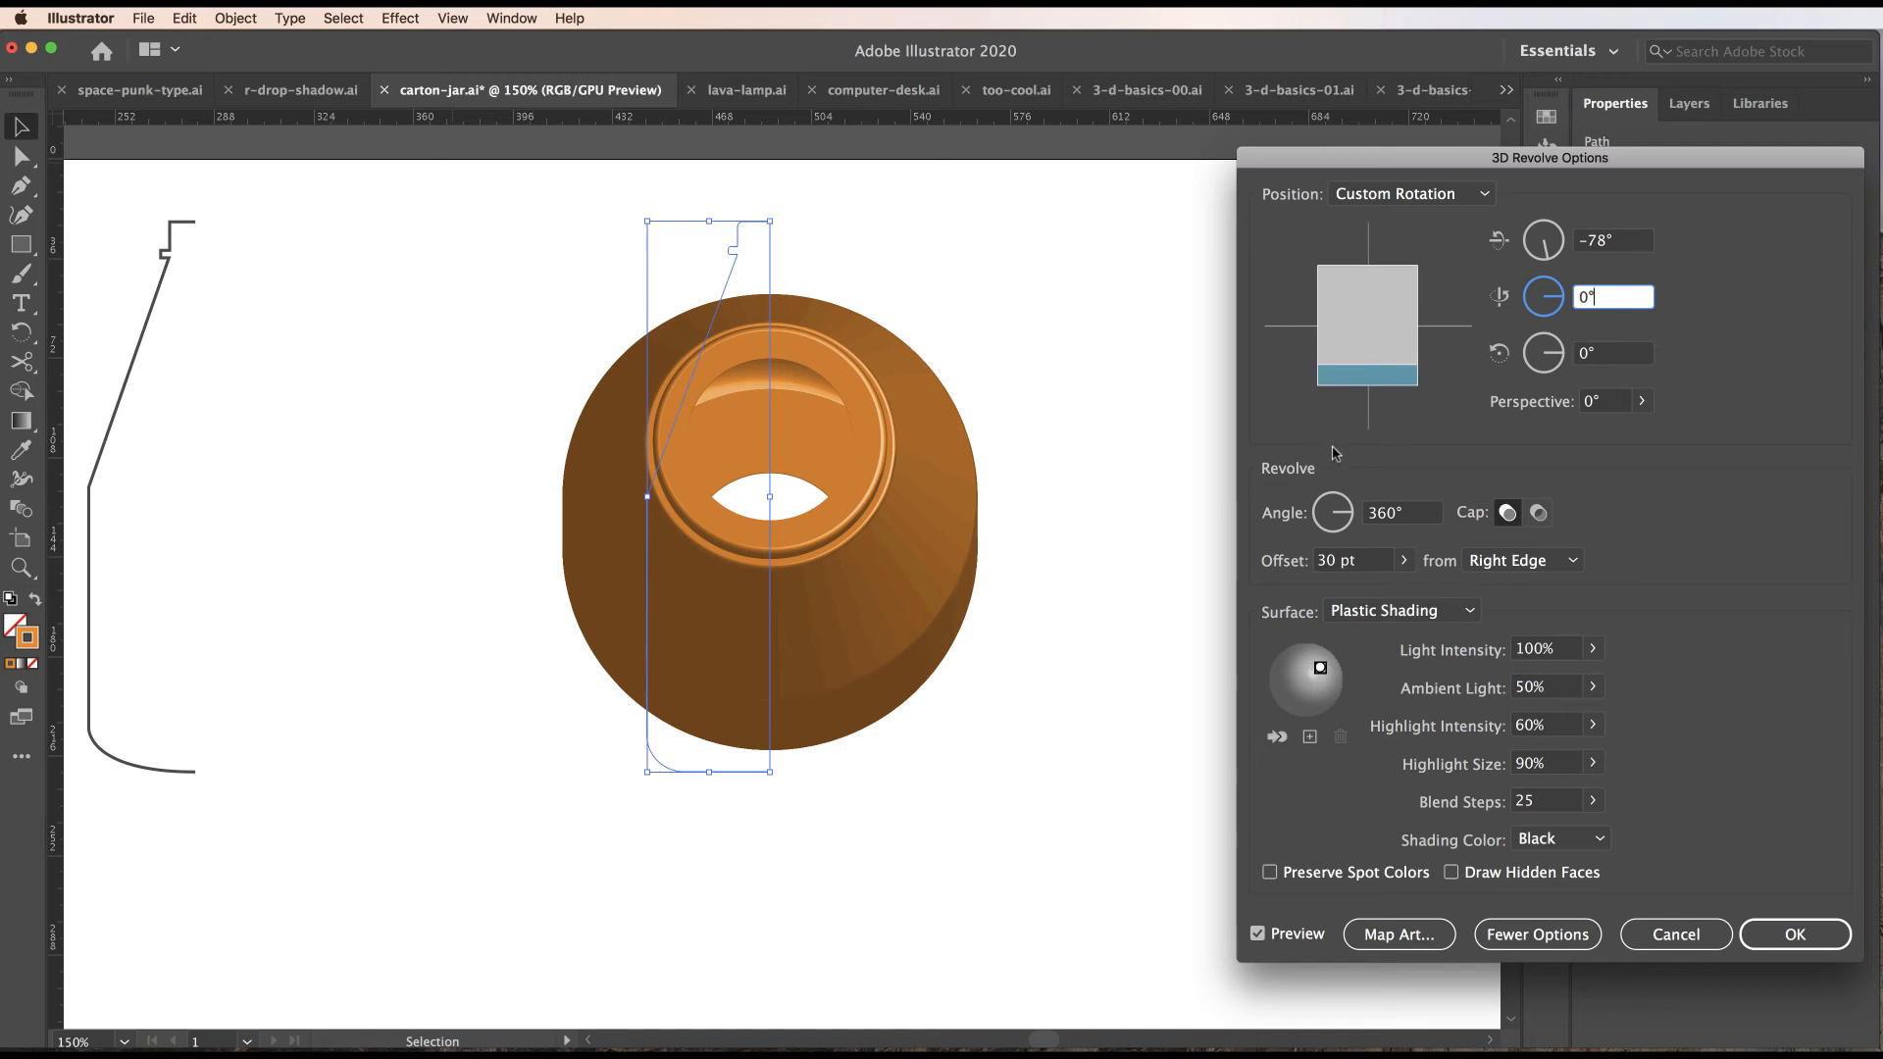
left_click(1539, 513)
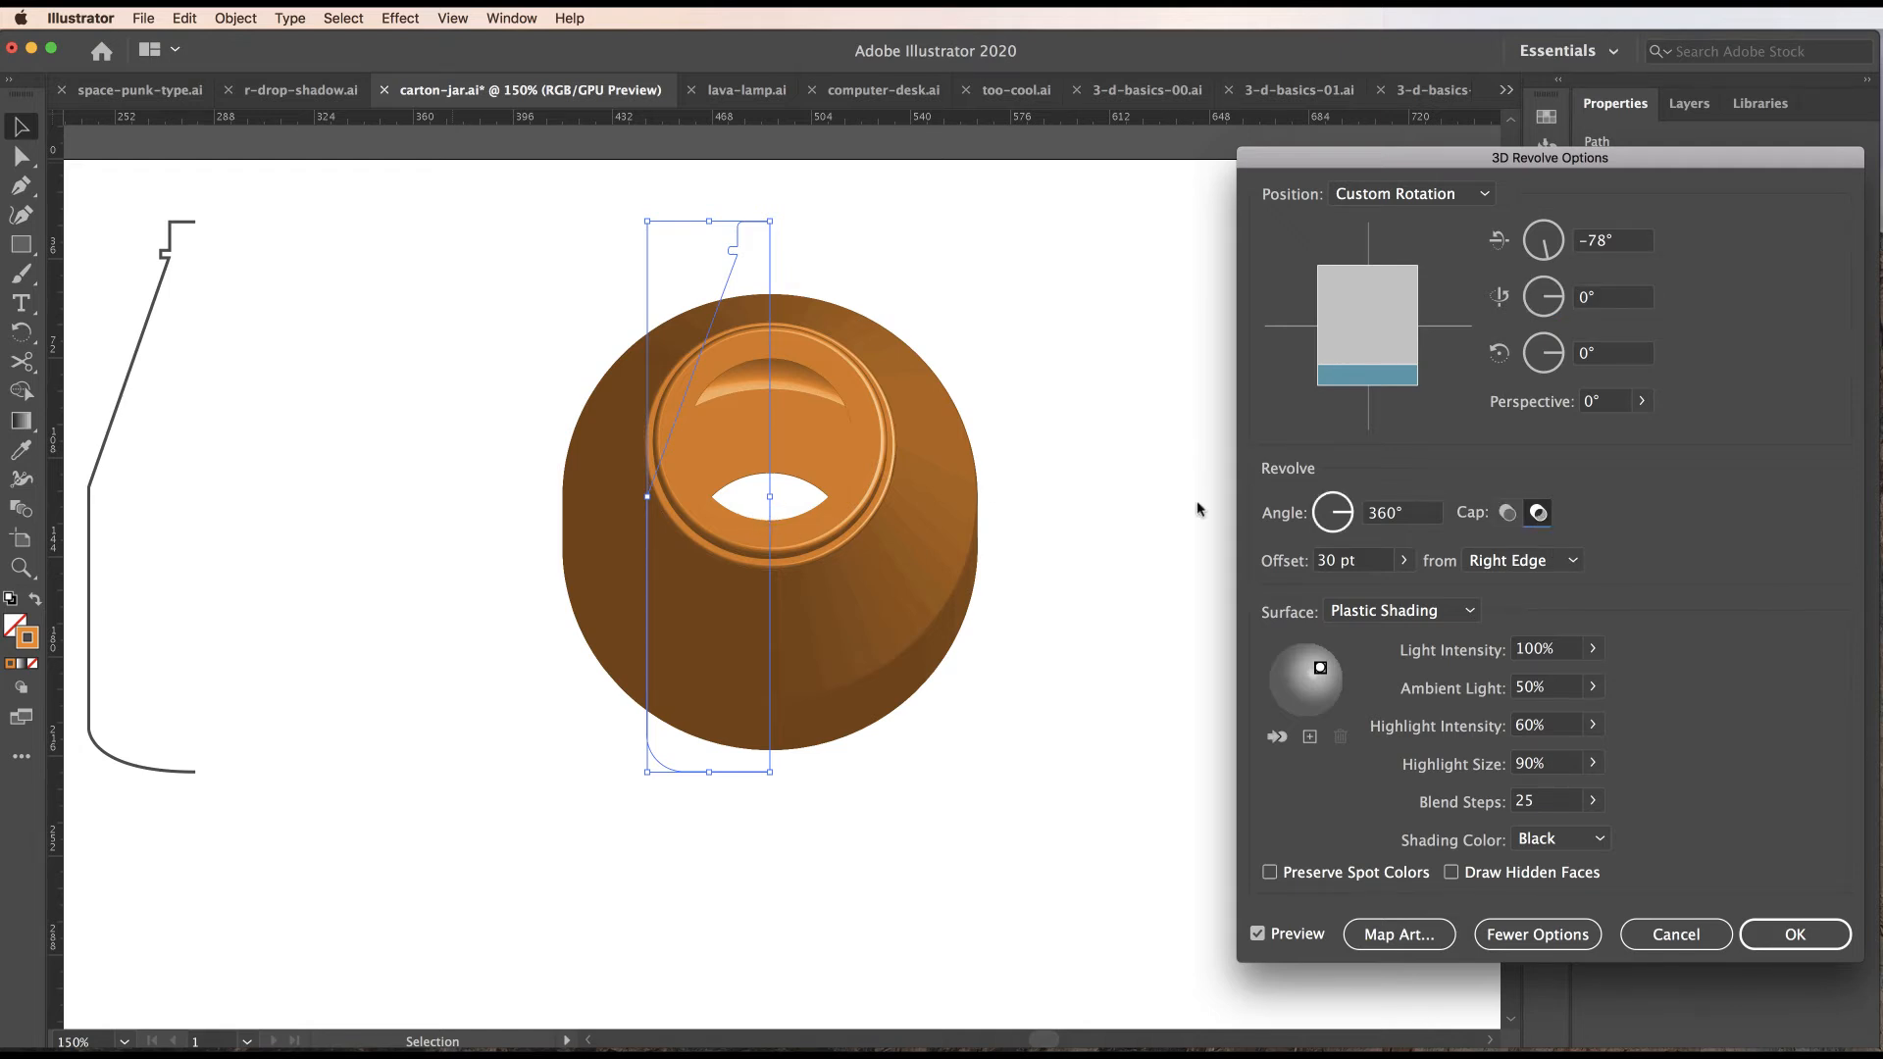
left_click(1509, 514)
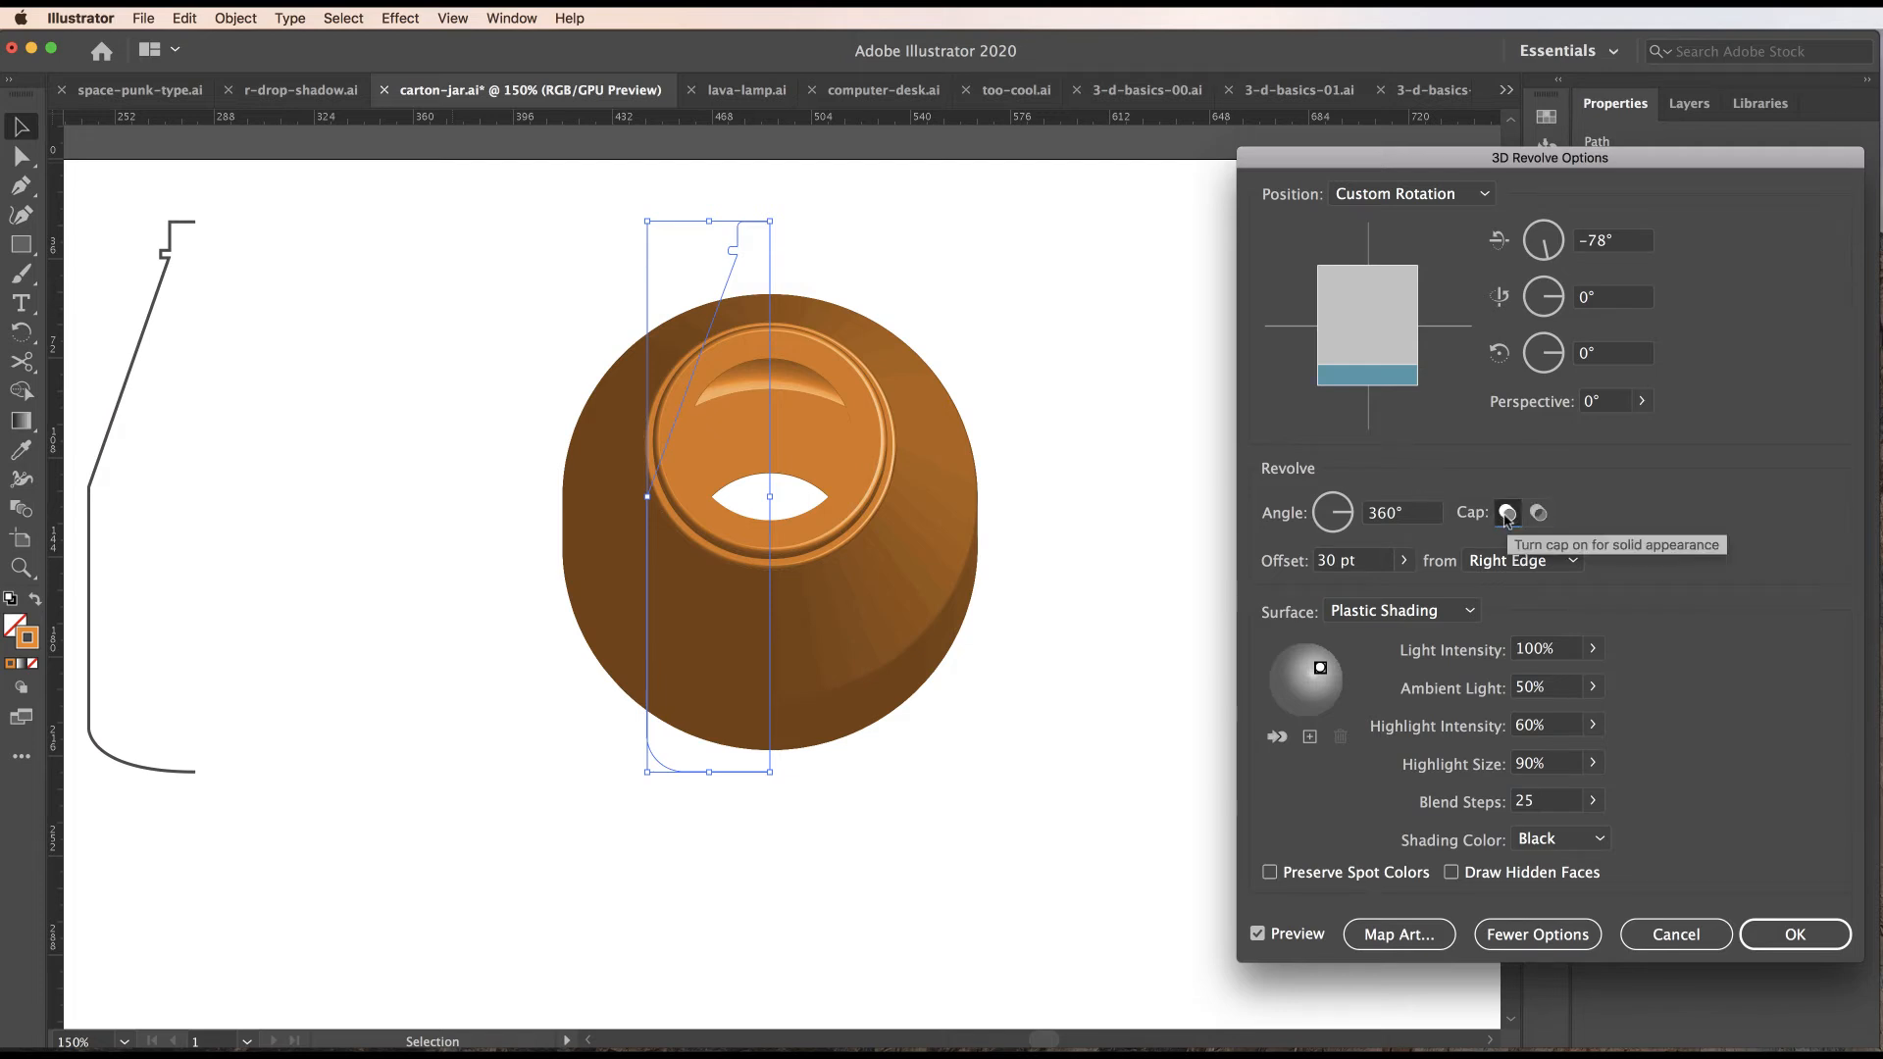
Reset the jar's rotation around the X axis to 0°.
left_click(1579, 239)
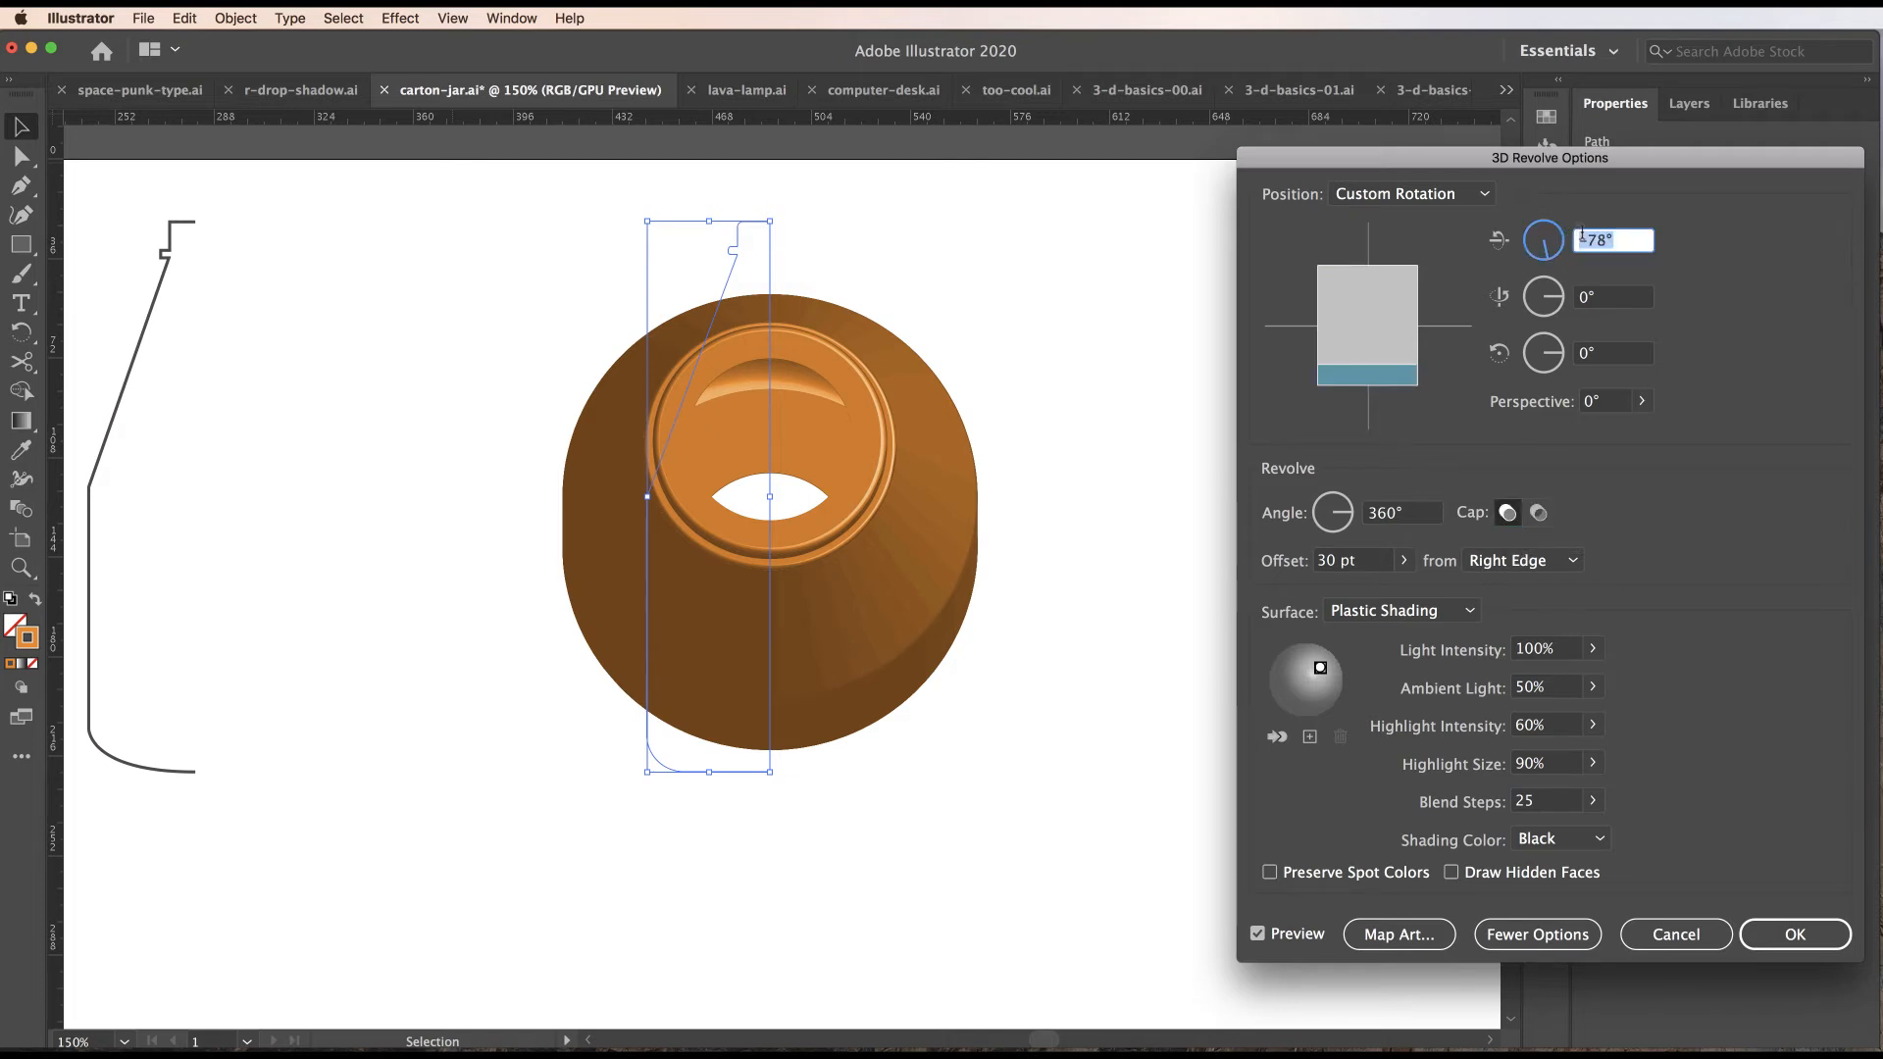
type("0")
key("Tab")
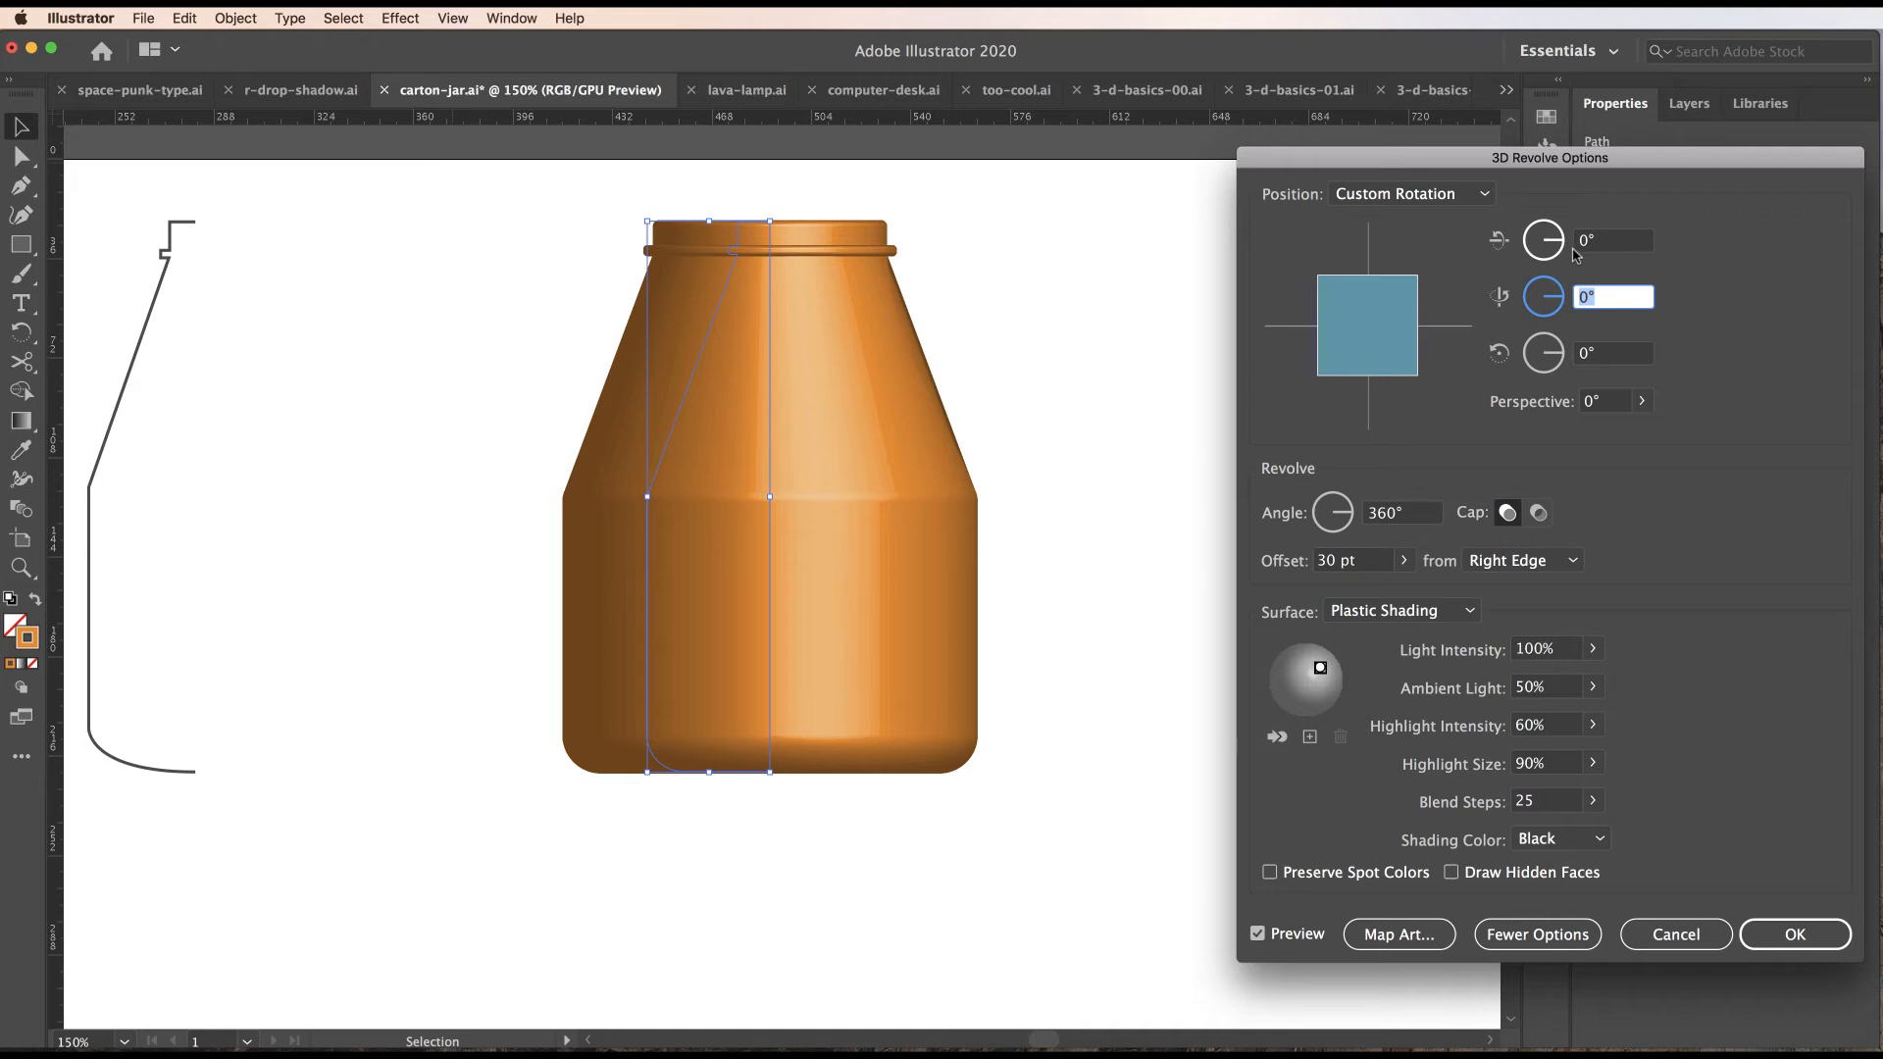
Try a 45° rotation of the jar around the Y axis, then reset it to 0°.
left_click(1417, 325)
left_click_drag(1419, 325, 1373, 321)
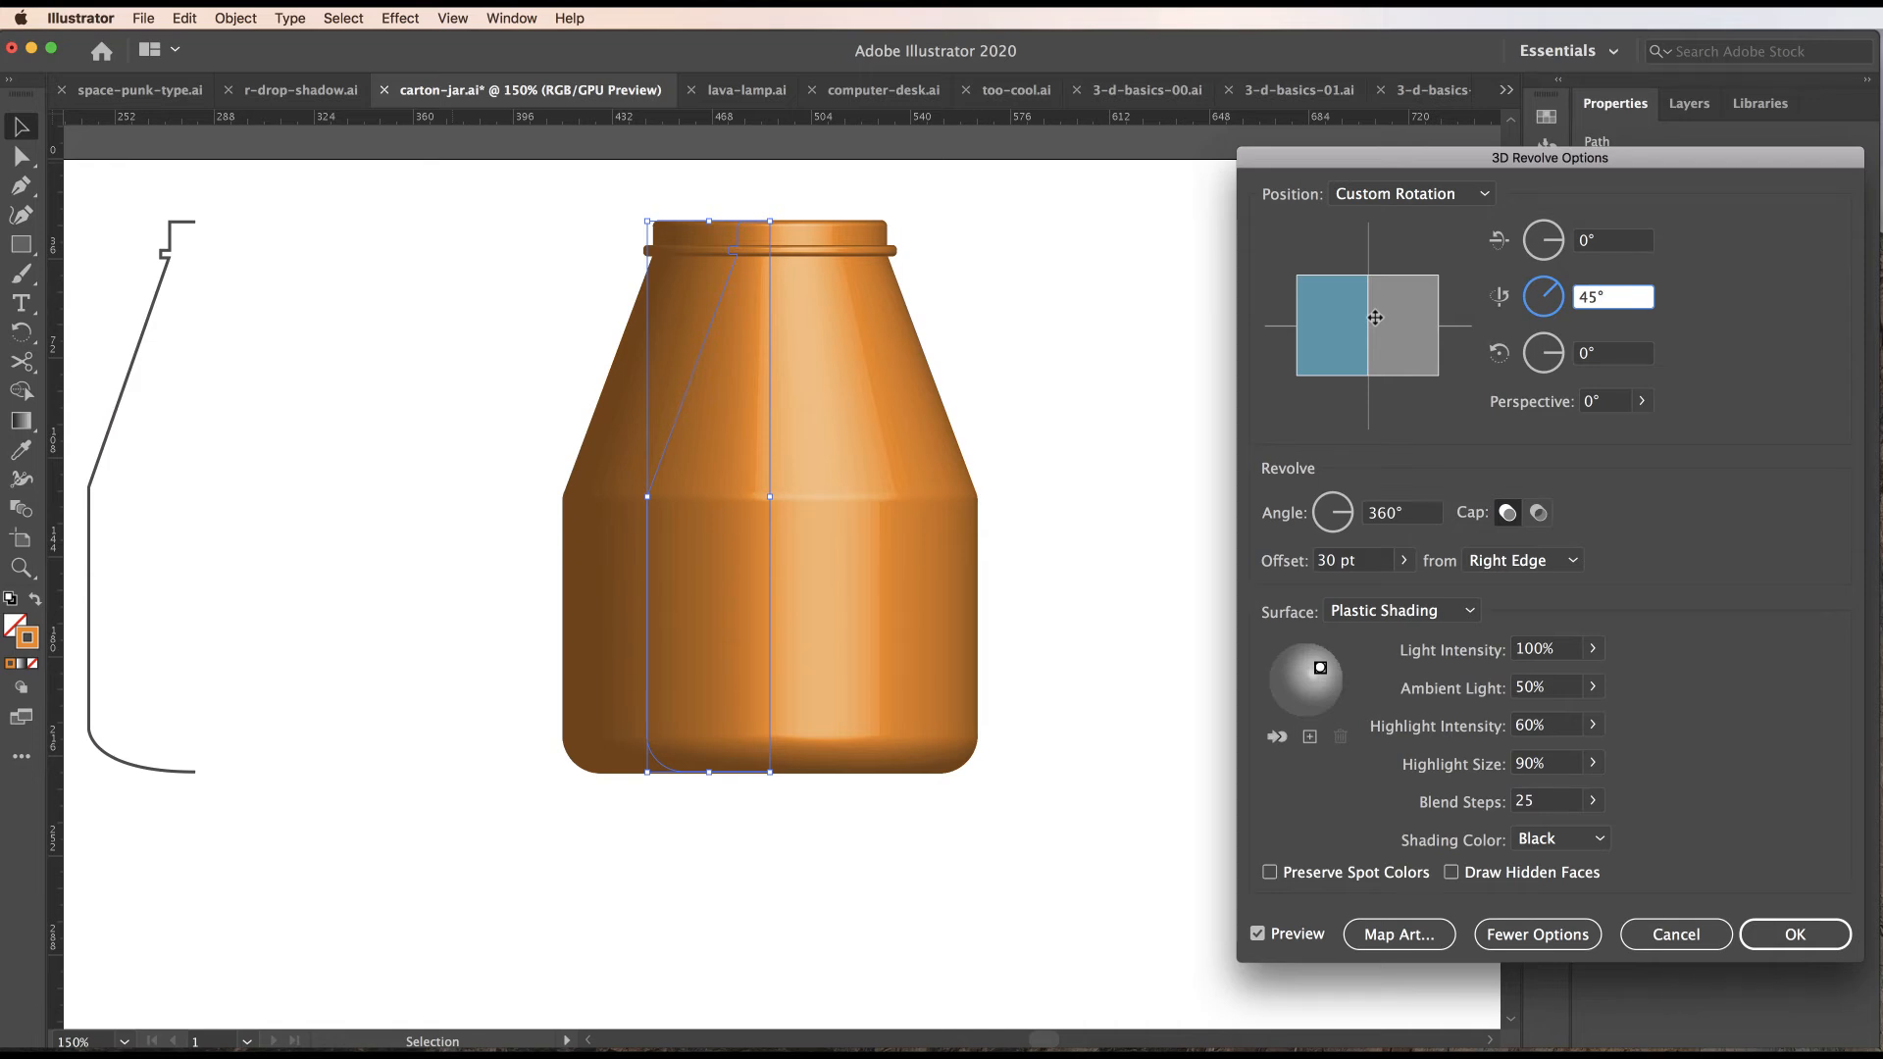
double_click(1613, 296)
type("0")
key("Tab")
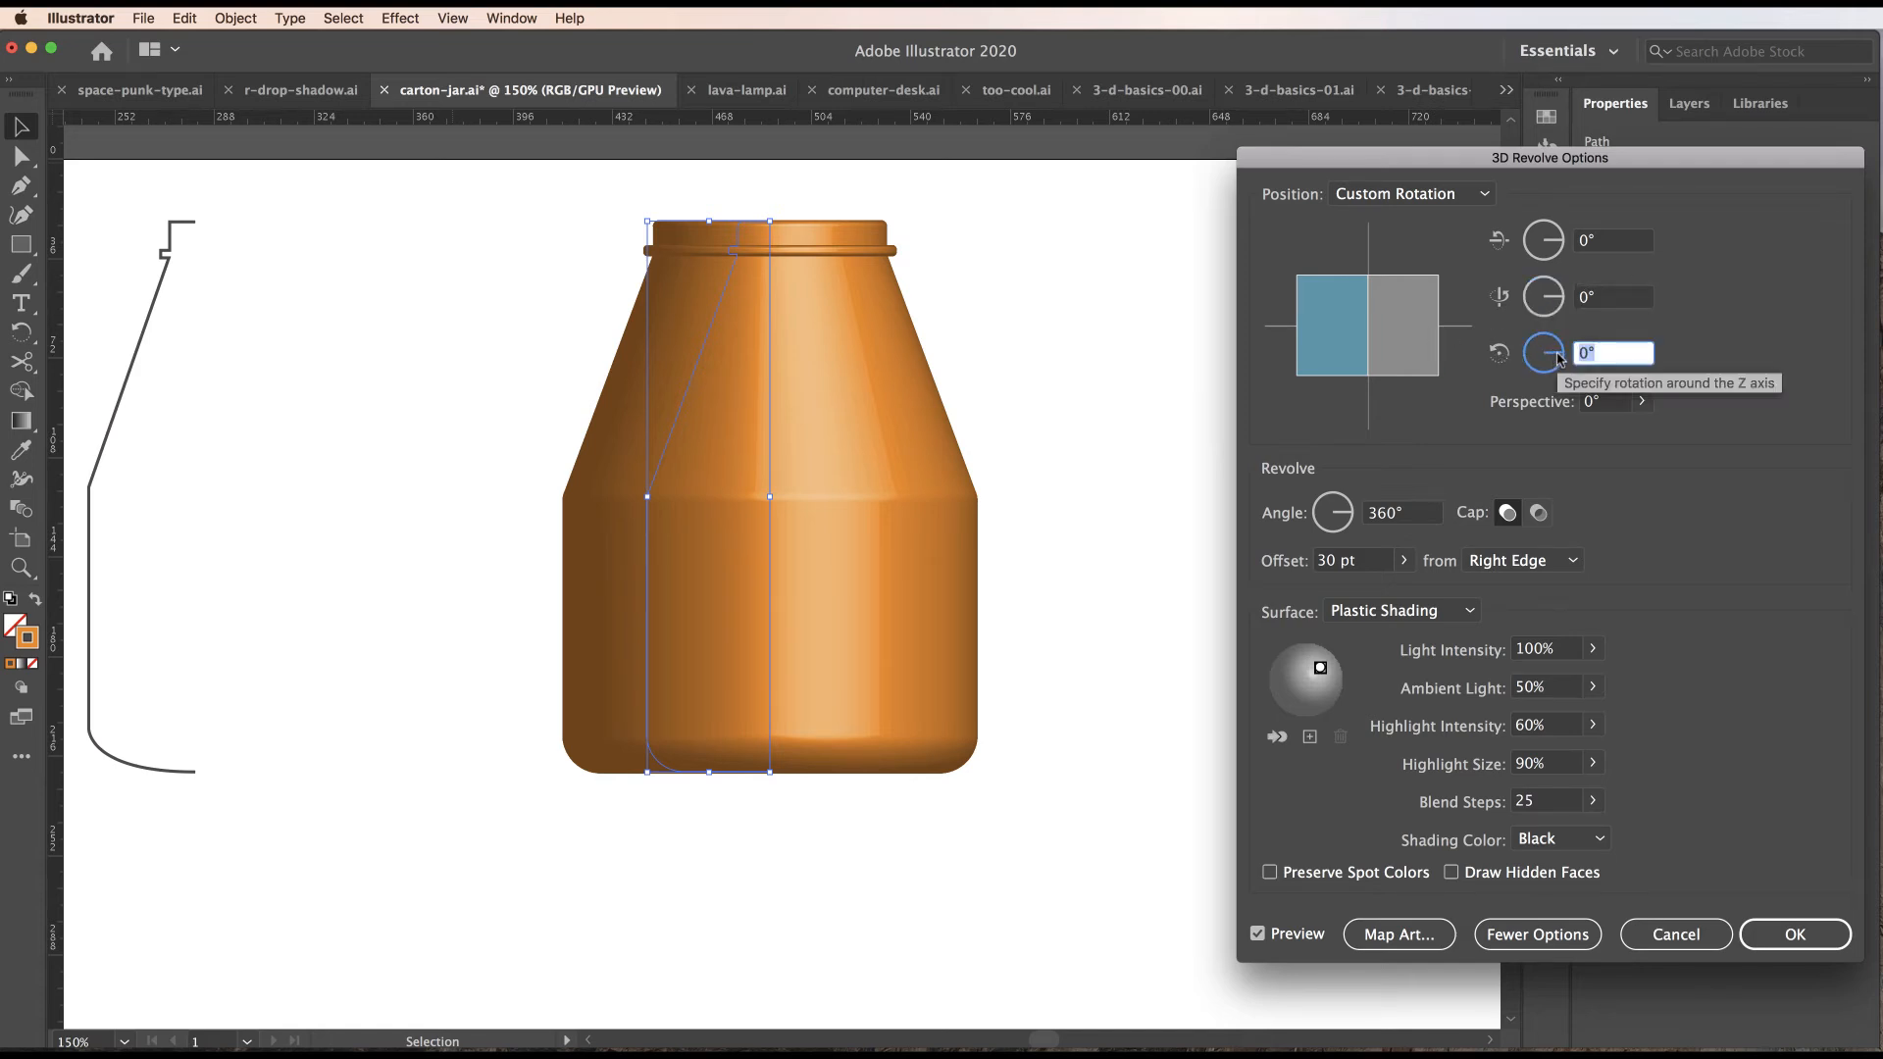
Try a -50° rotation of the jar around the Z axis, then reset it to 0°.
left_click_drag(1554, 355, 1556, 369)
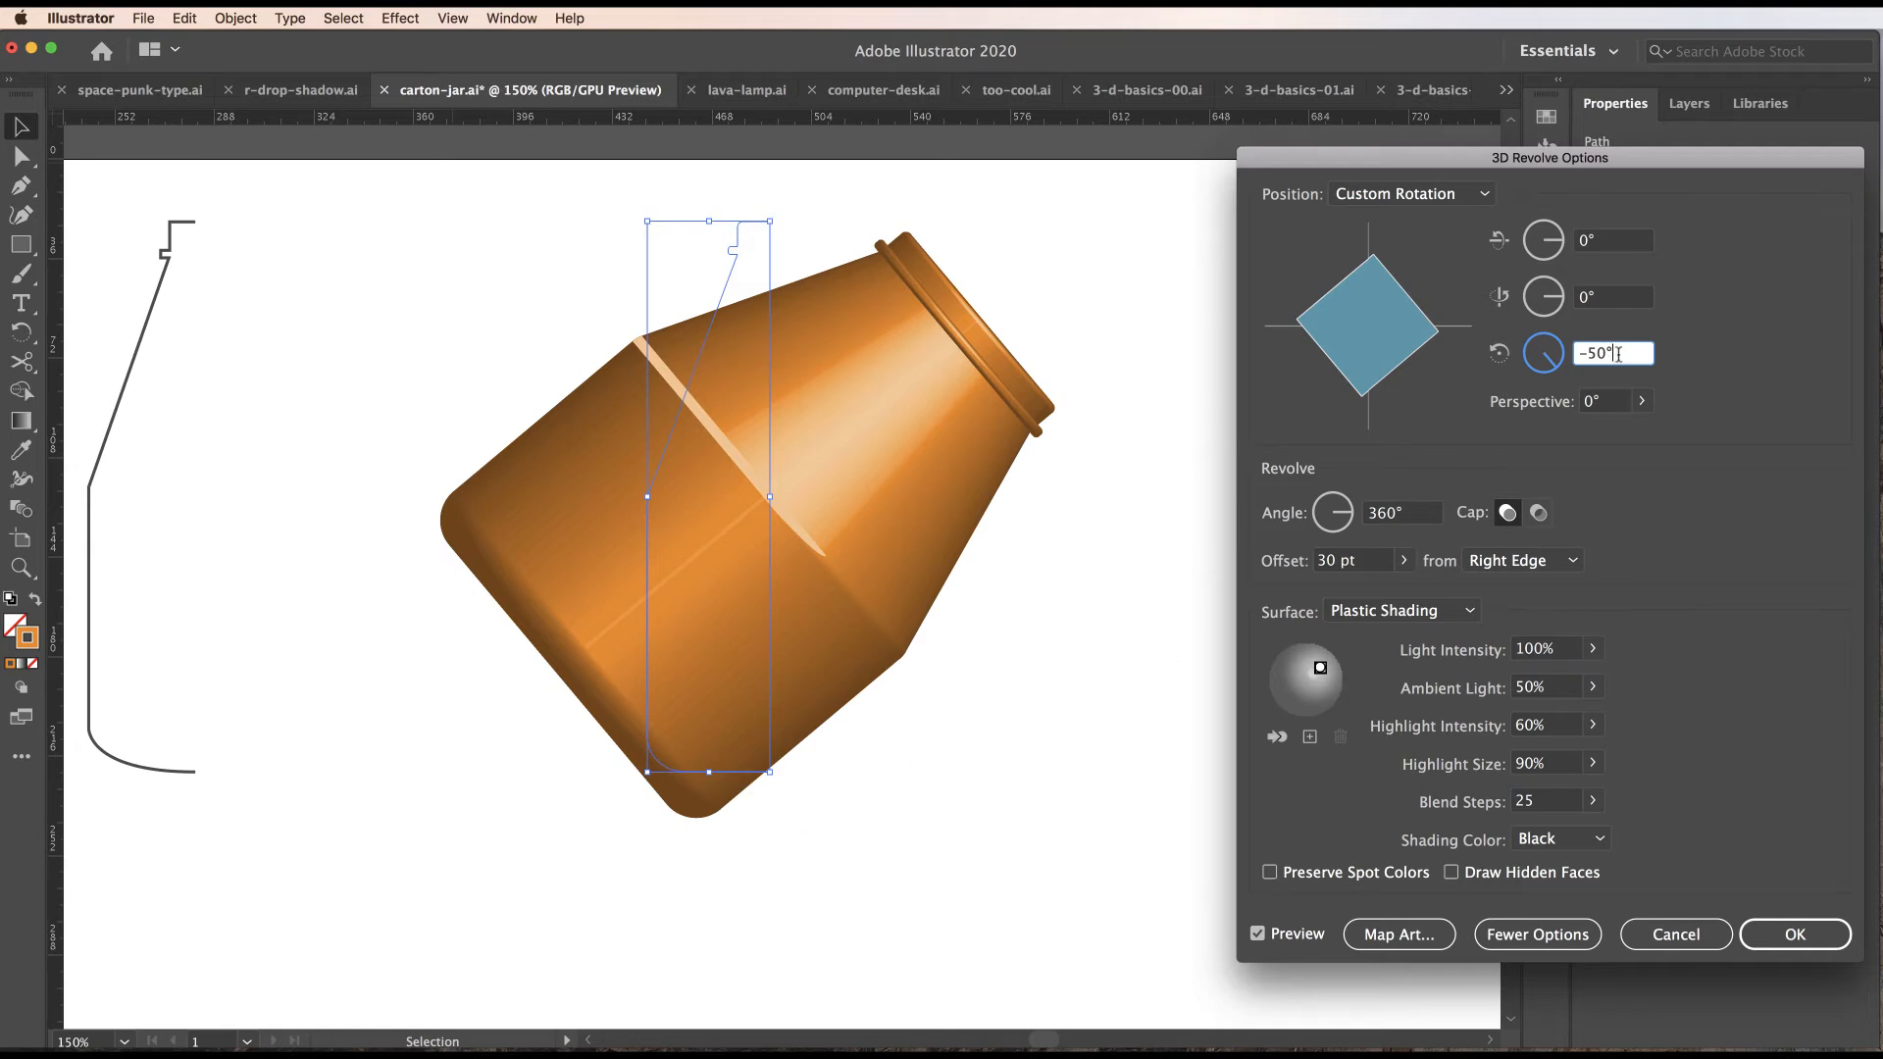
left_click_drag(1620, 352, 1576, 350)
type("0")
left_click(1618, 299)
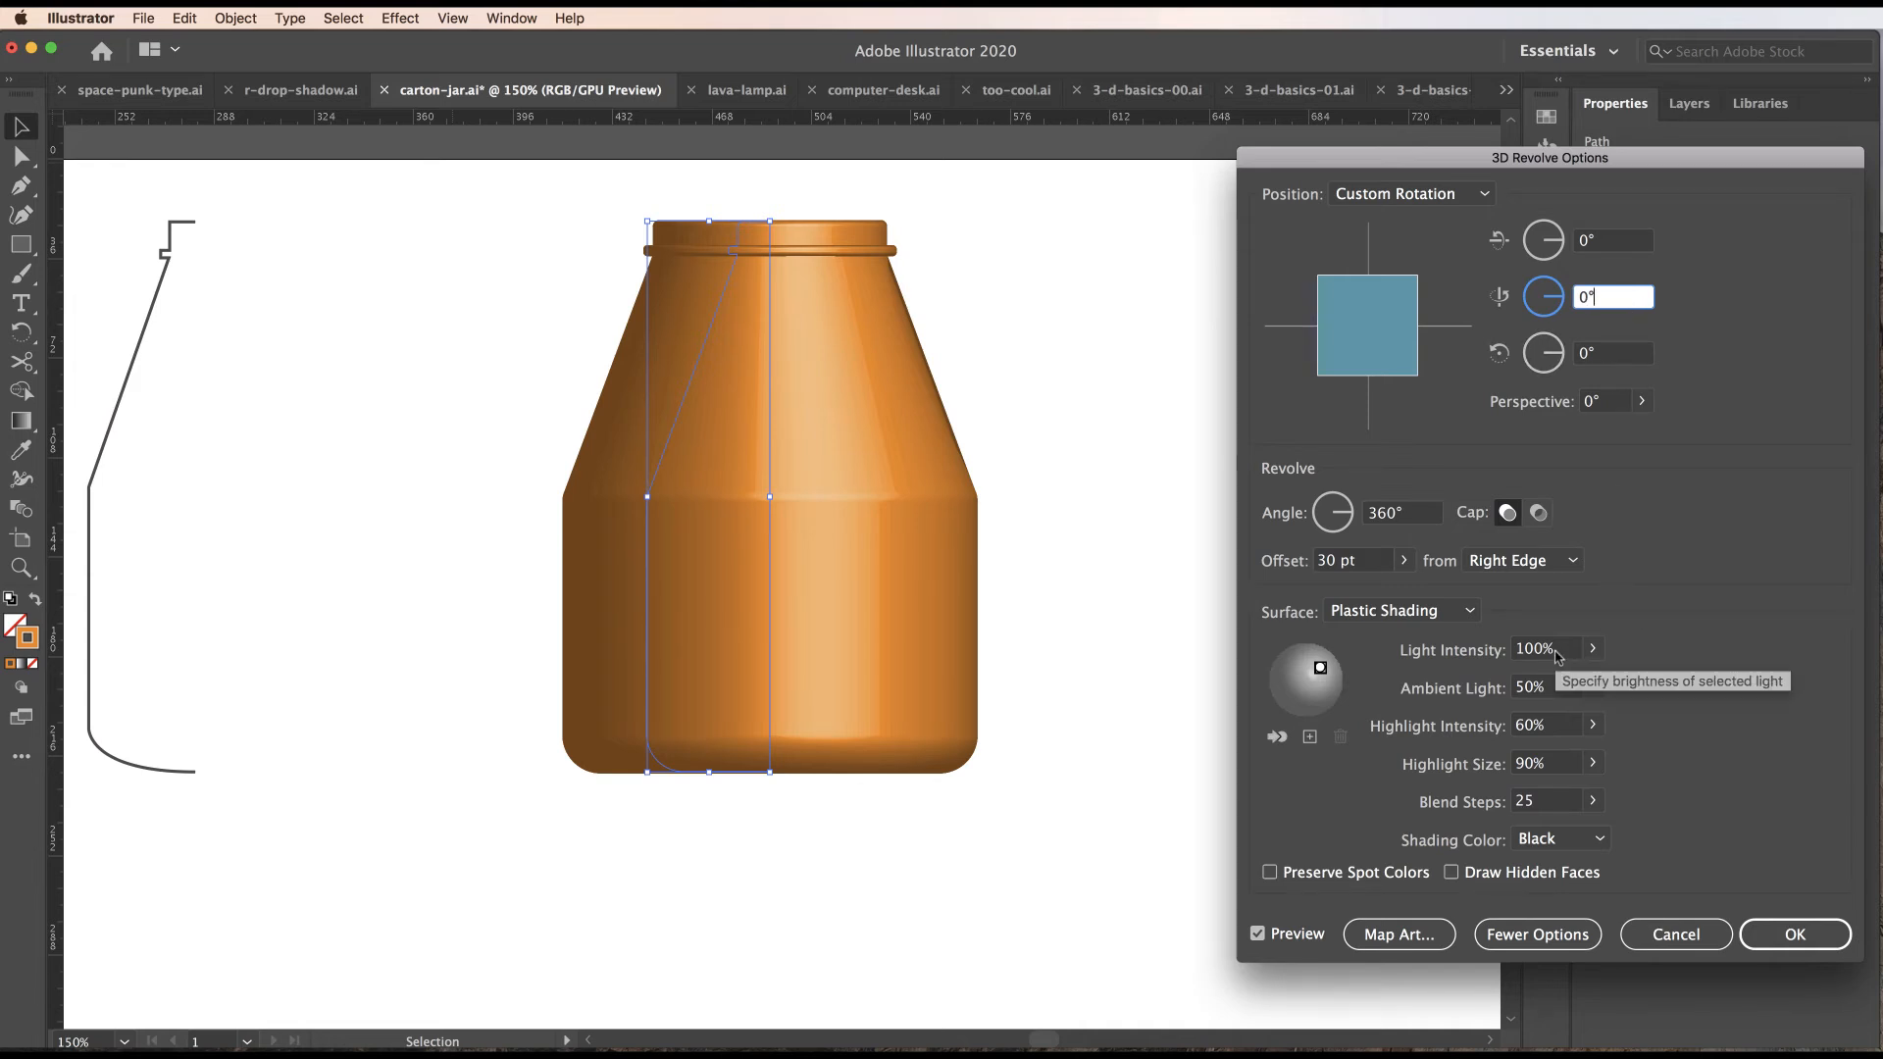
Set the jar's ambient light to 55% and blend steps to 256, and apply the Revolve settings.
left_click(1559, 687)
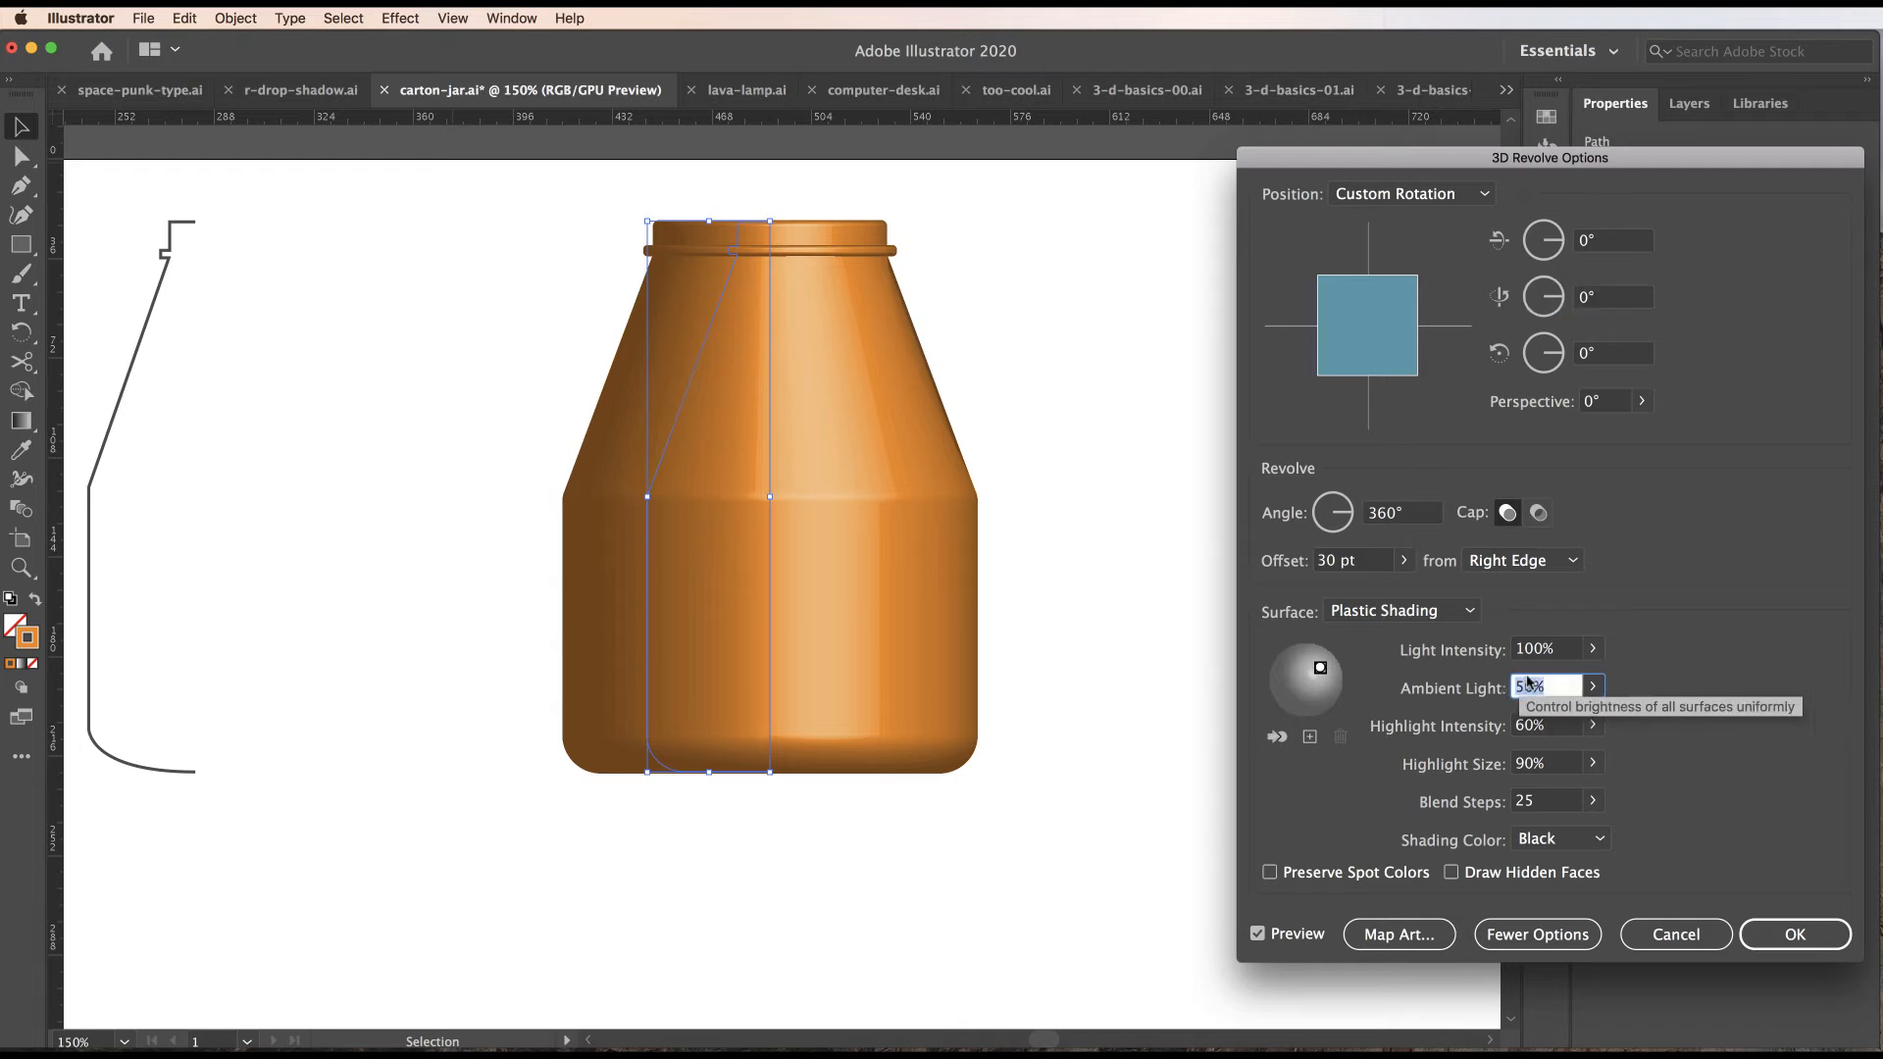
type("55")
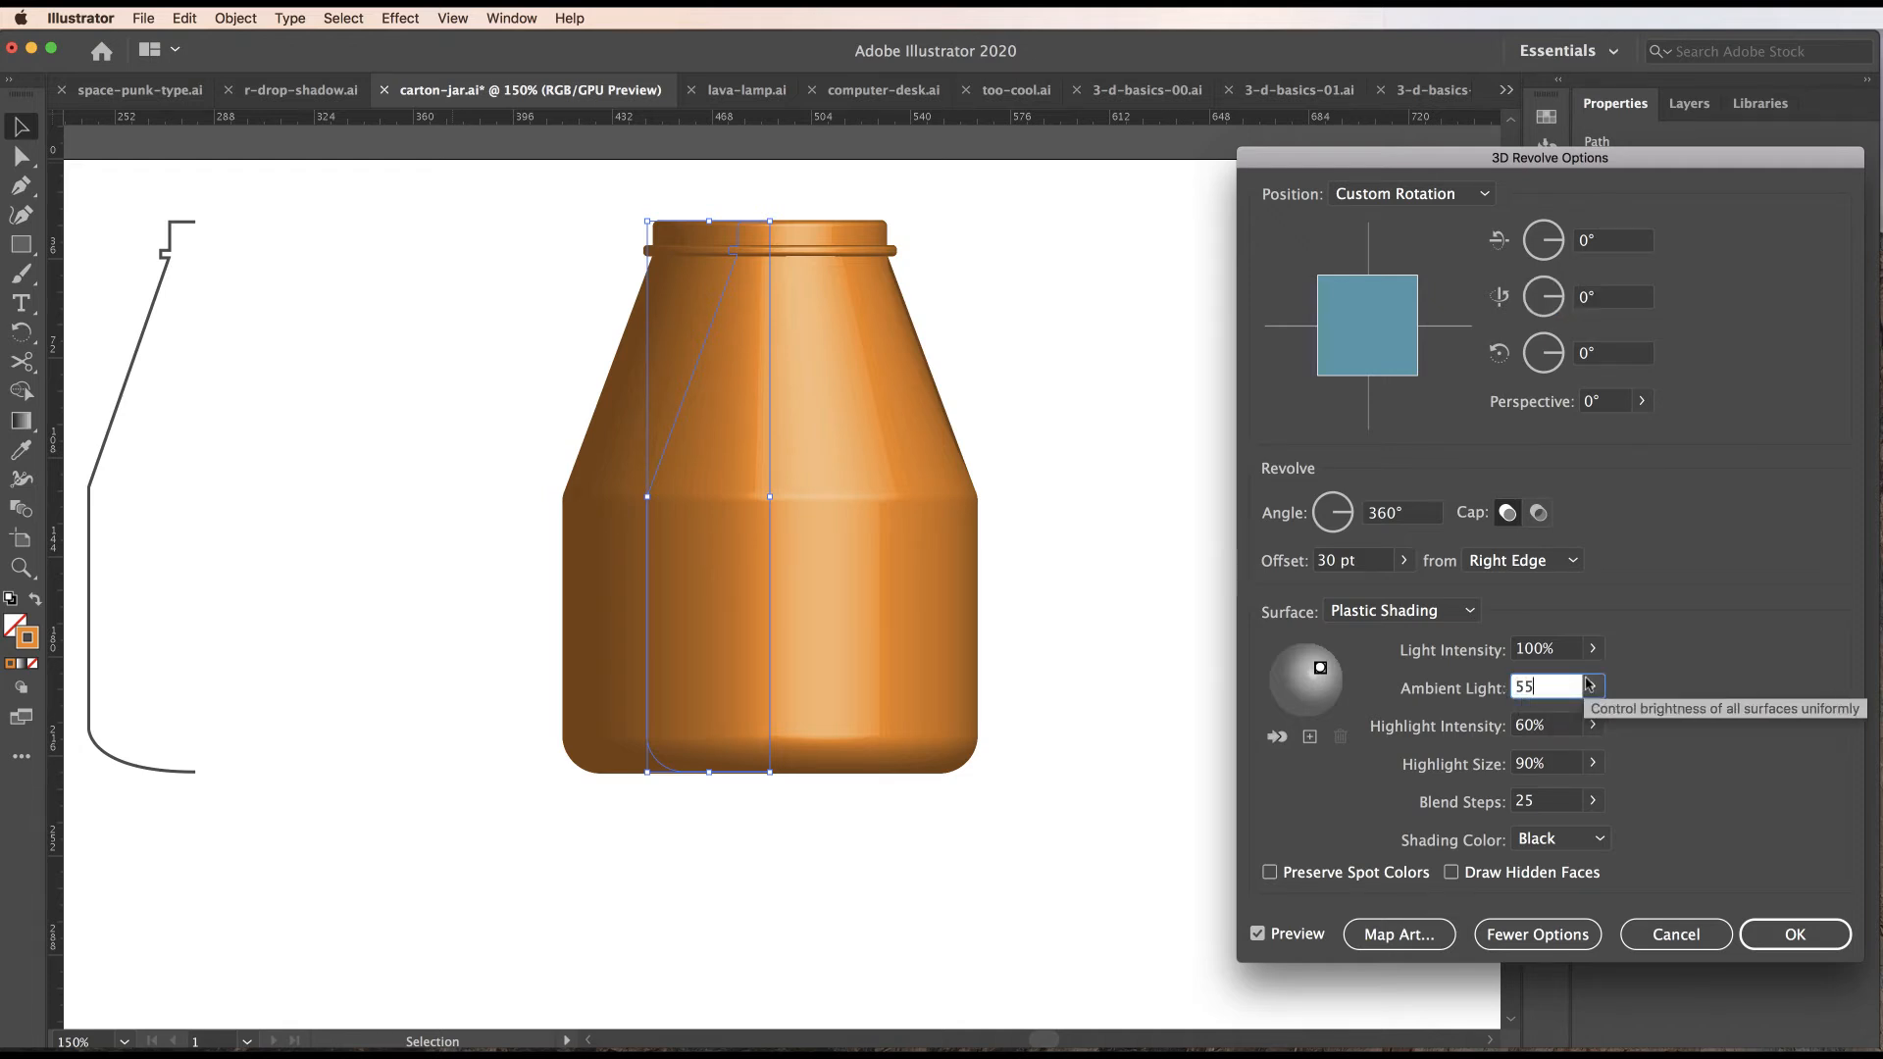
left_click(1593, 802)
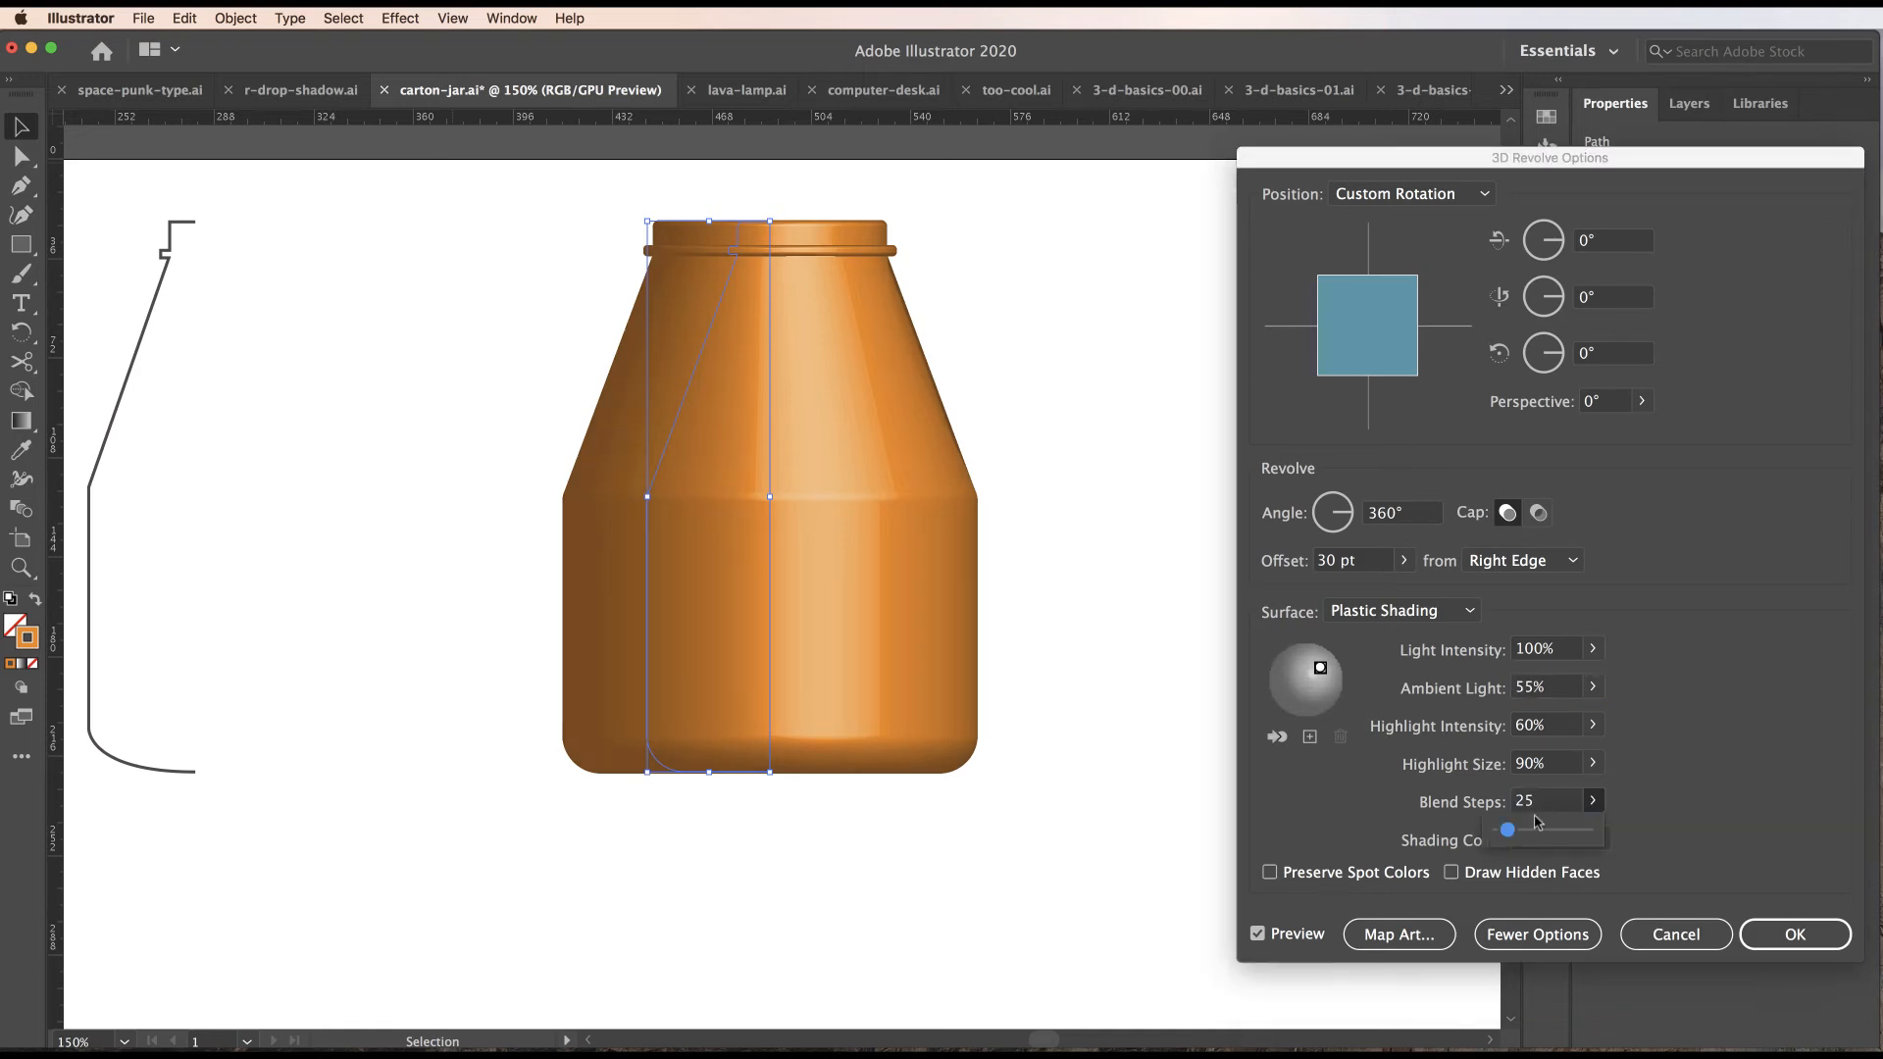
left_click_drag(1509, 833, 1589, 832)
left_click(1775, 933)
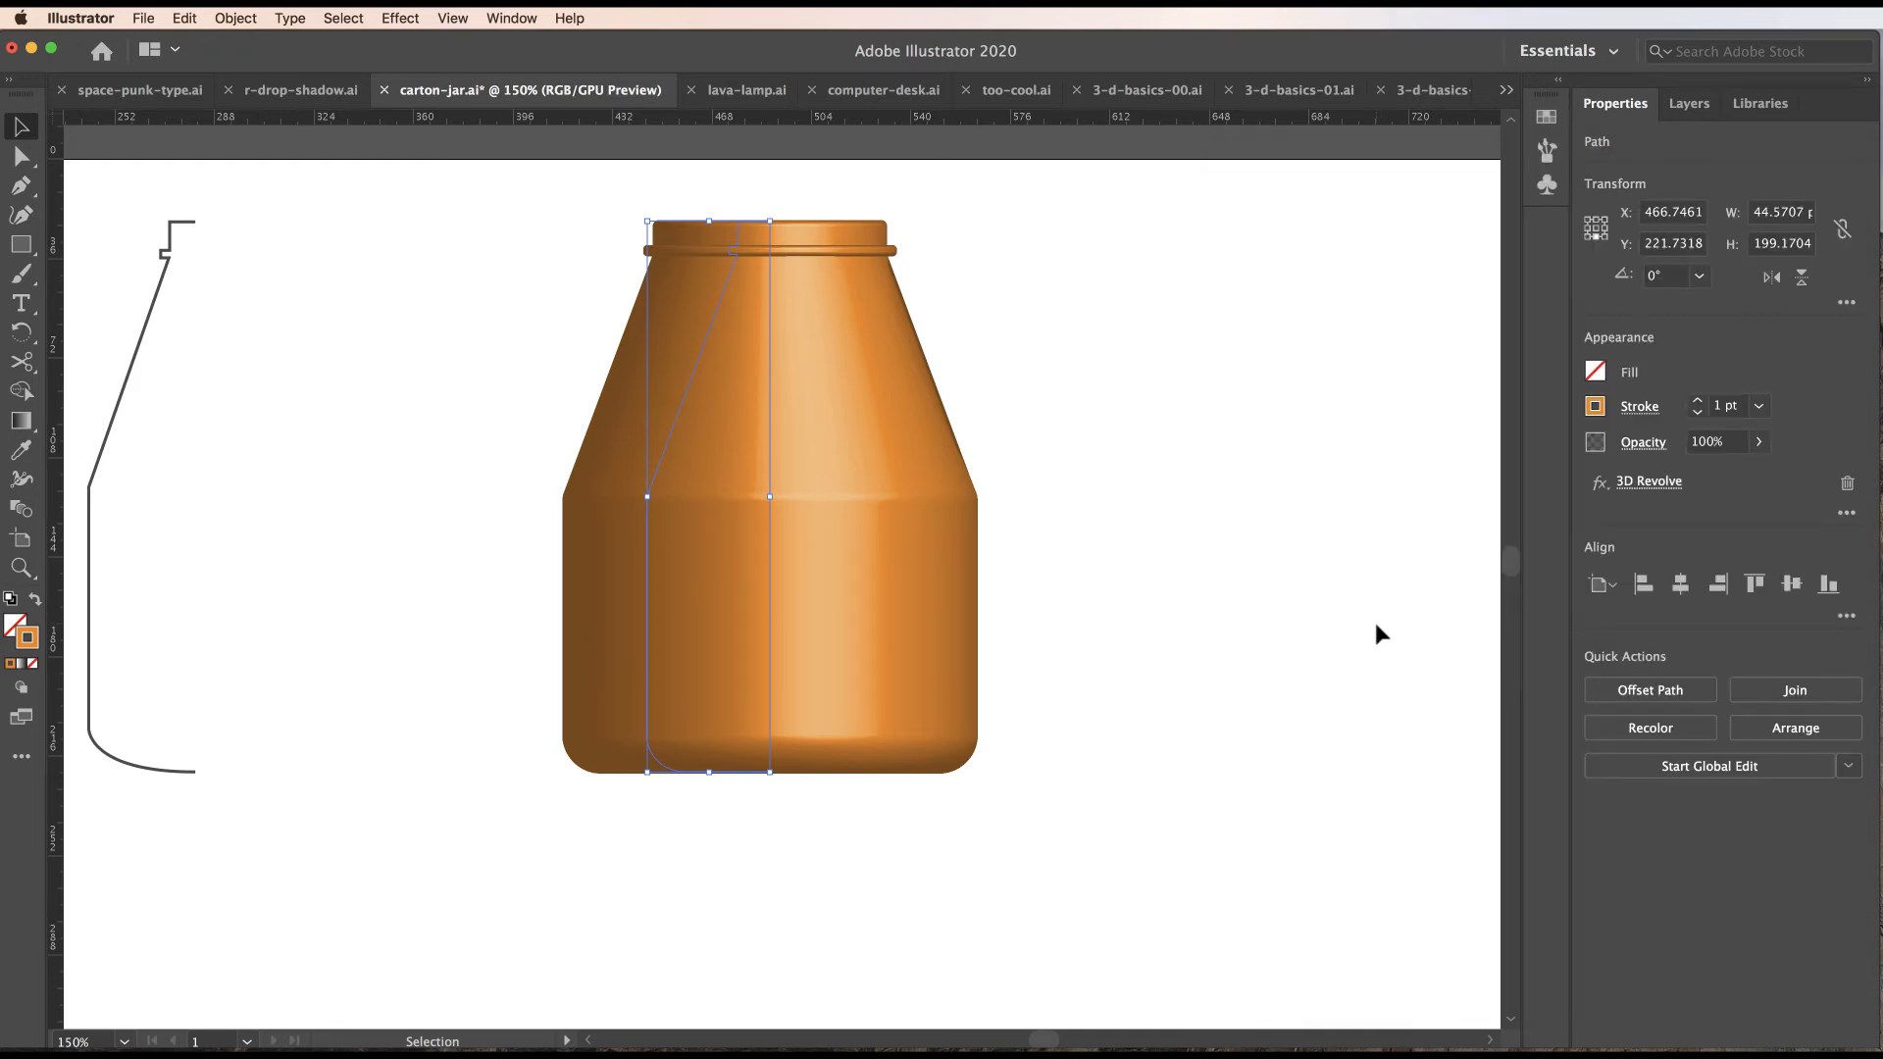
Reopen the jar's 3D Revolve effect for editing and set its revolve angle to 180°.
key("super+minus")
key("super+minus")
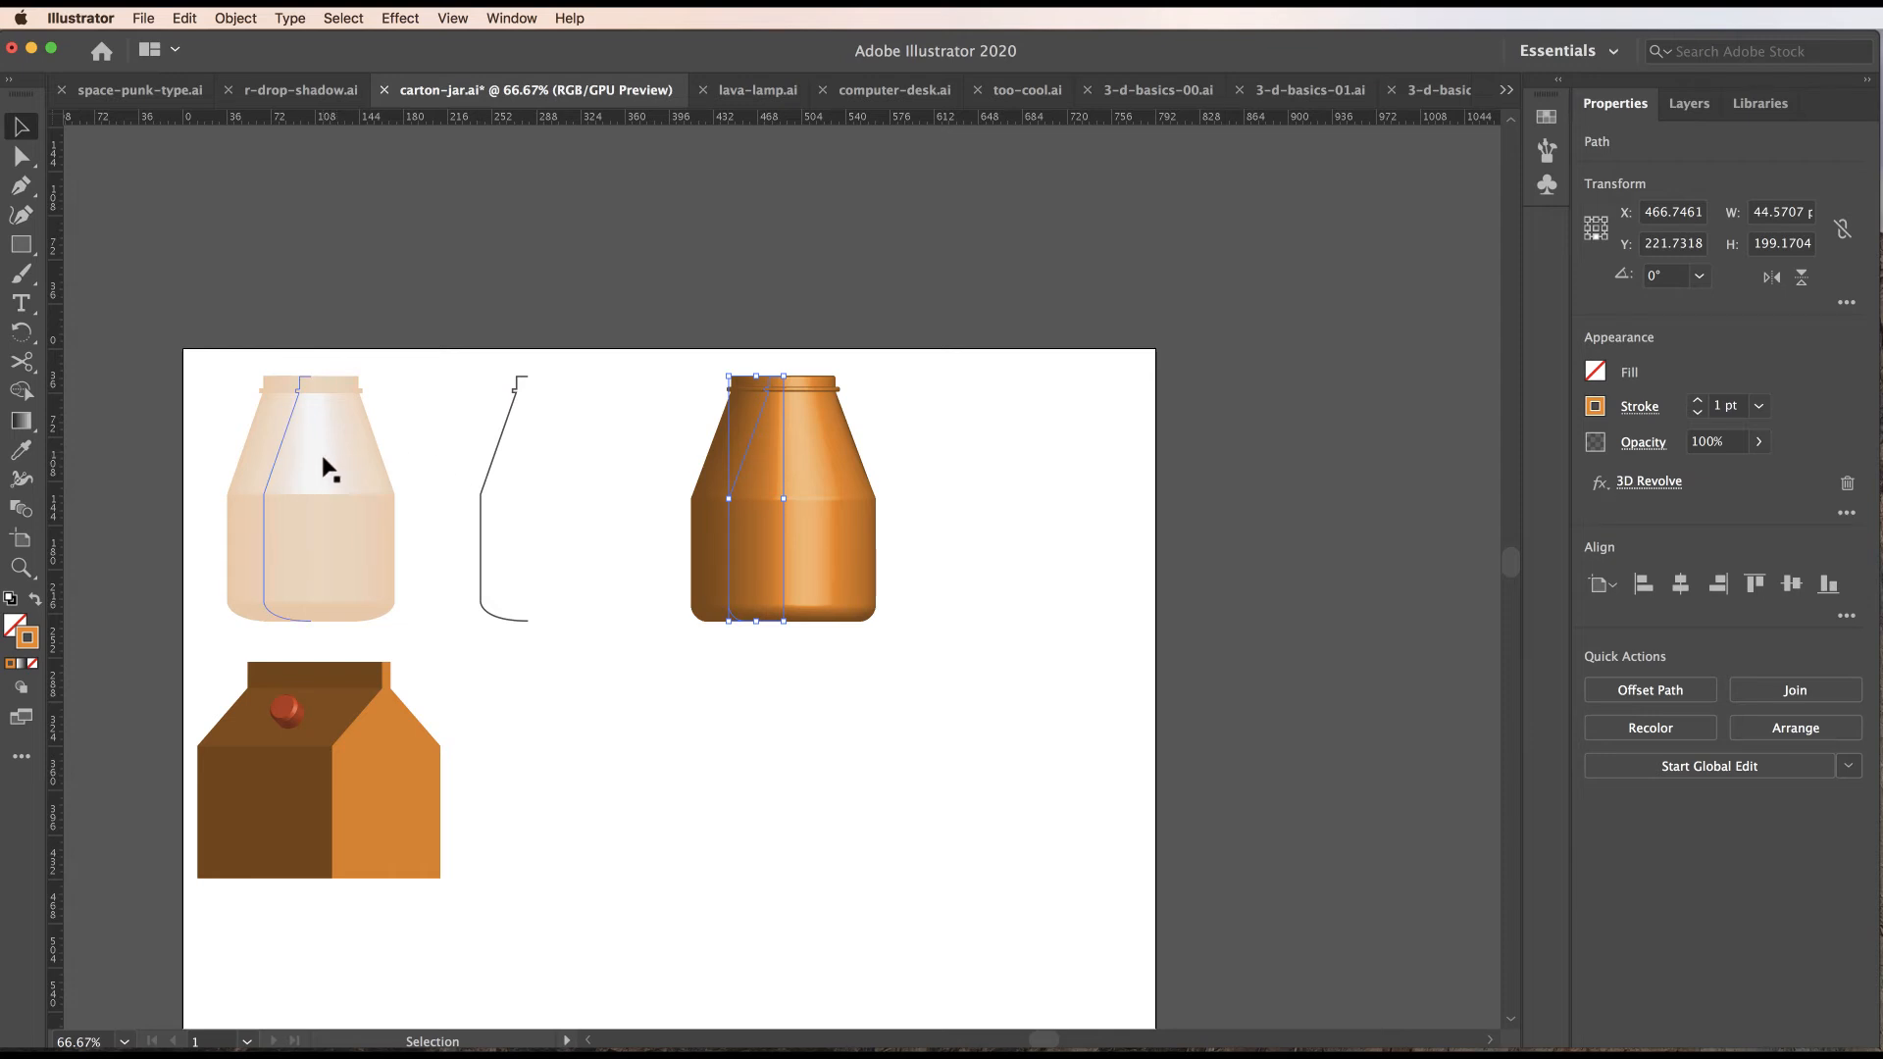
left_click(793, 525)
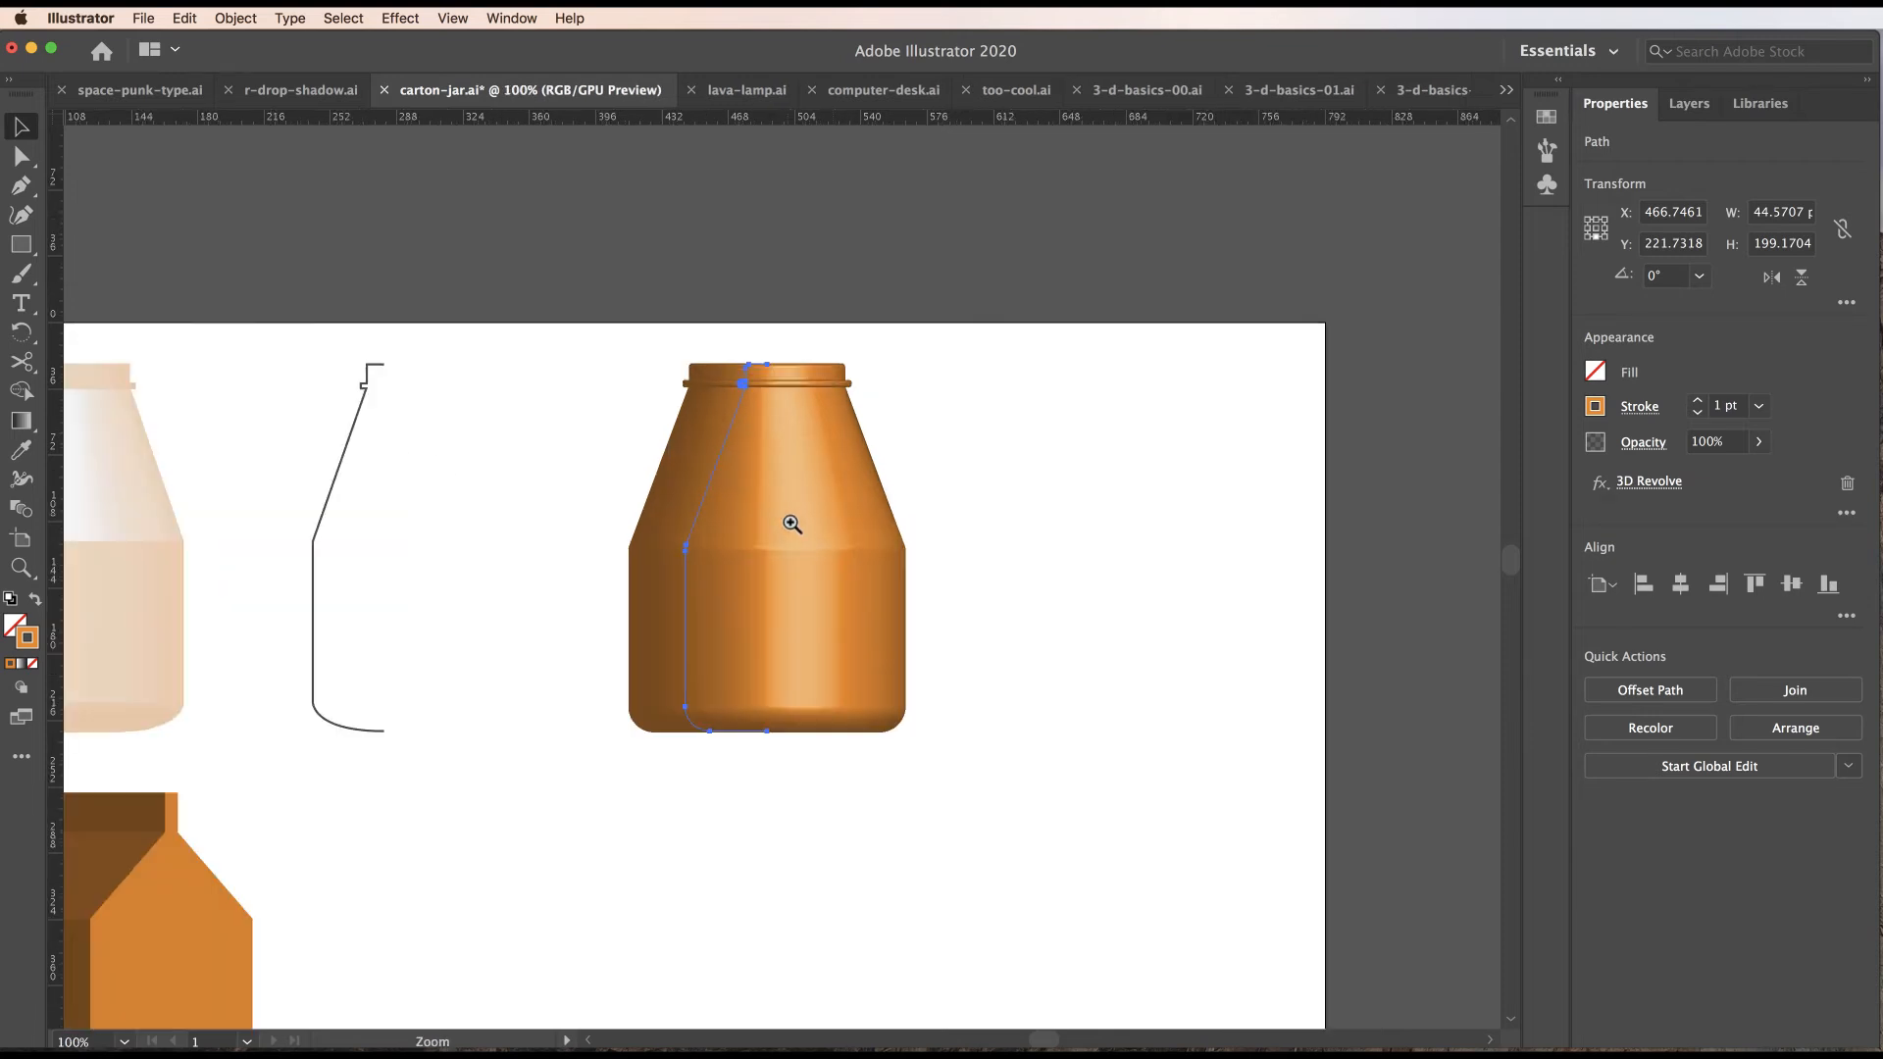
left_click(793, 524)
left_click(771, 569)
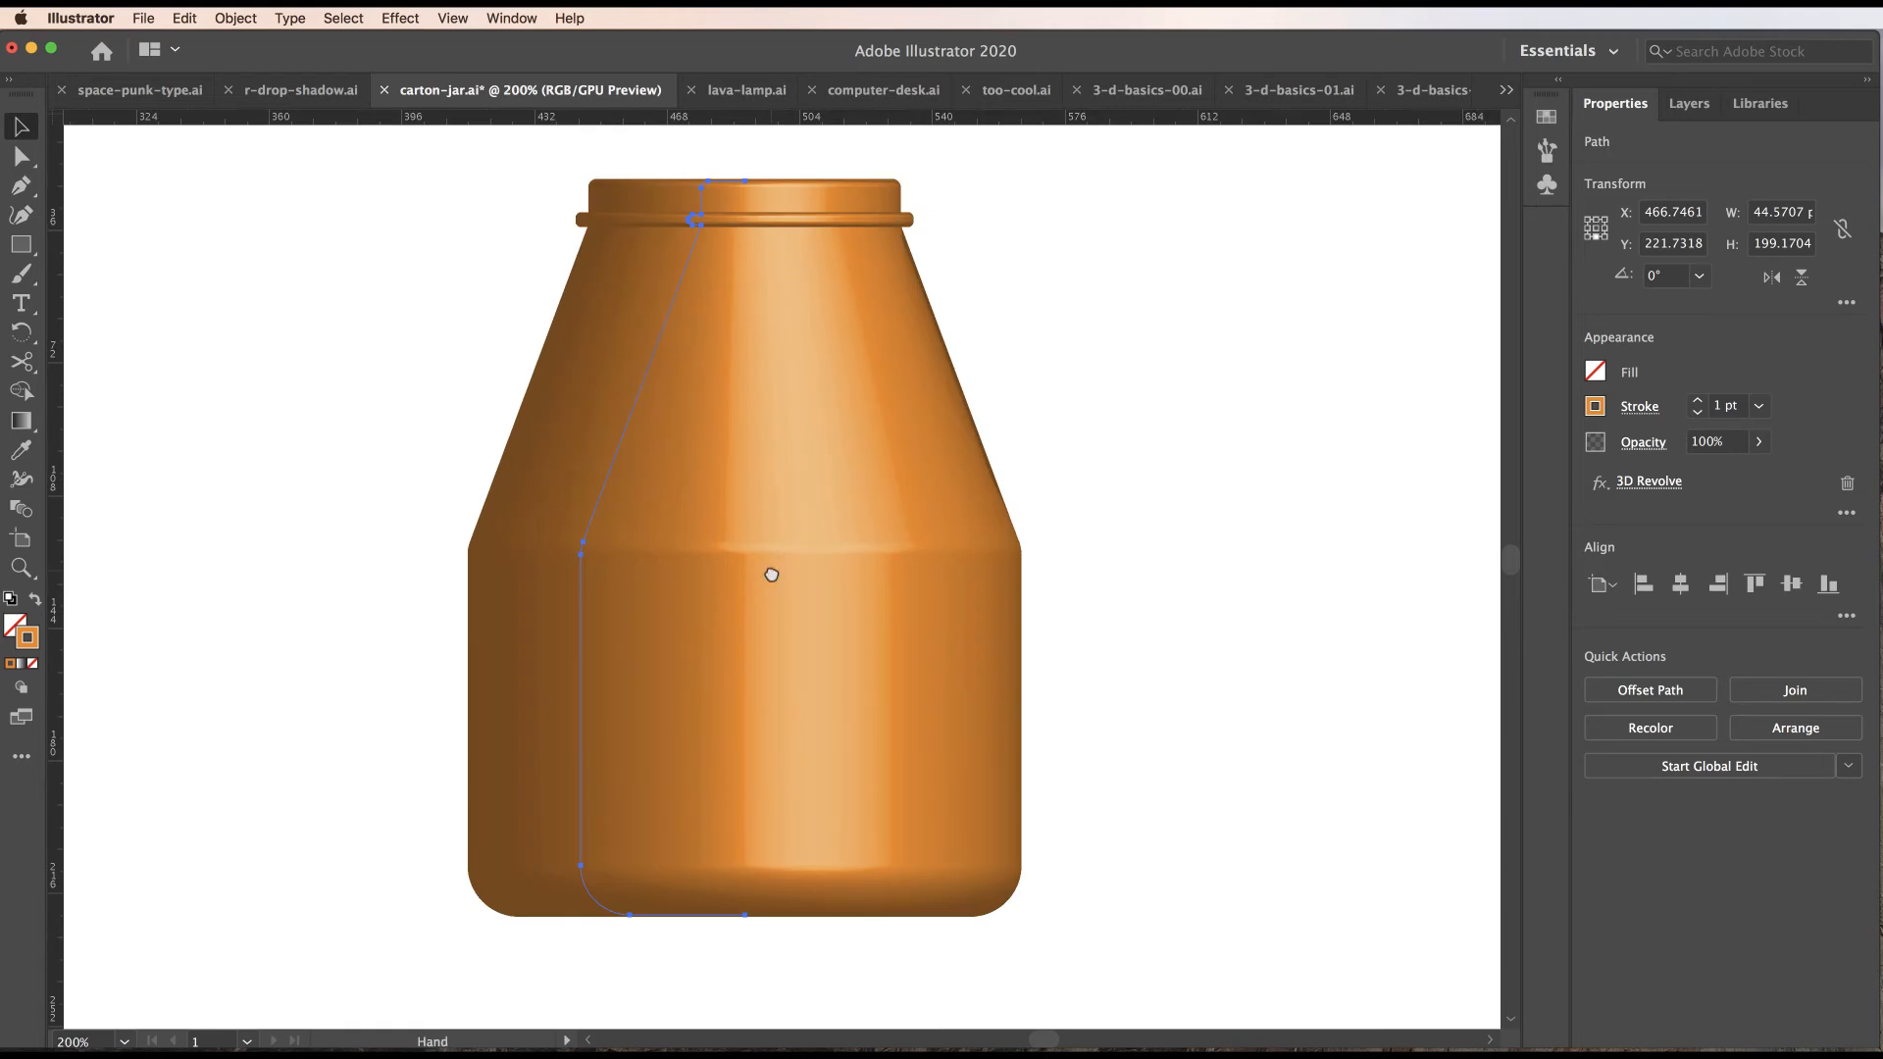
left_click_drag(772, 575, 850, 563)
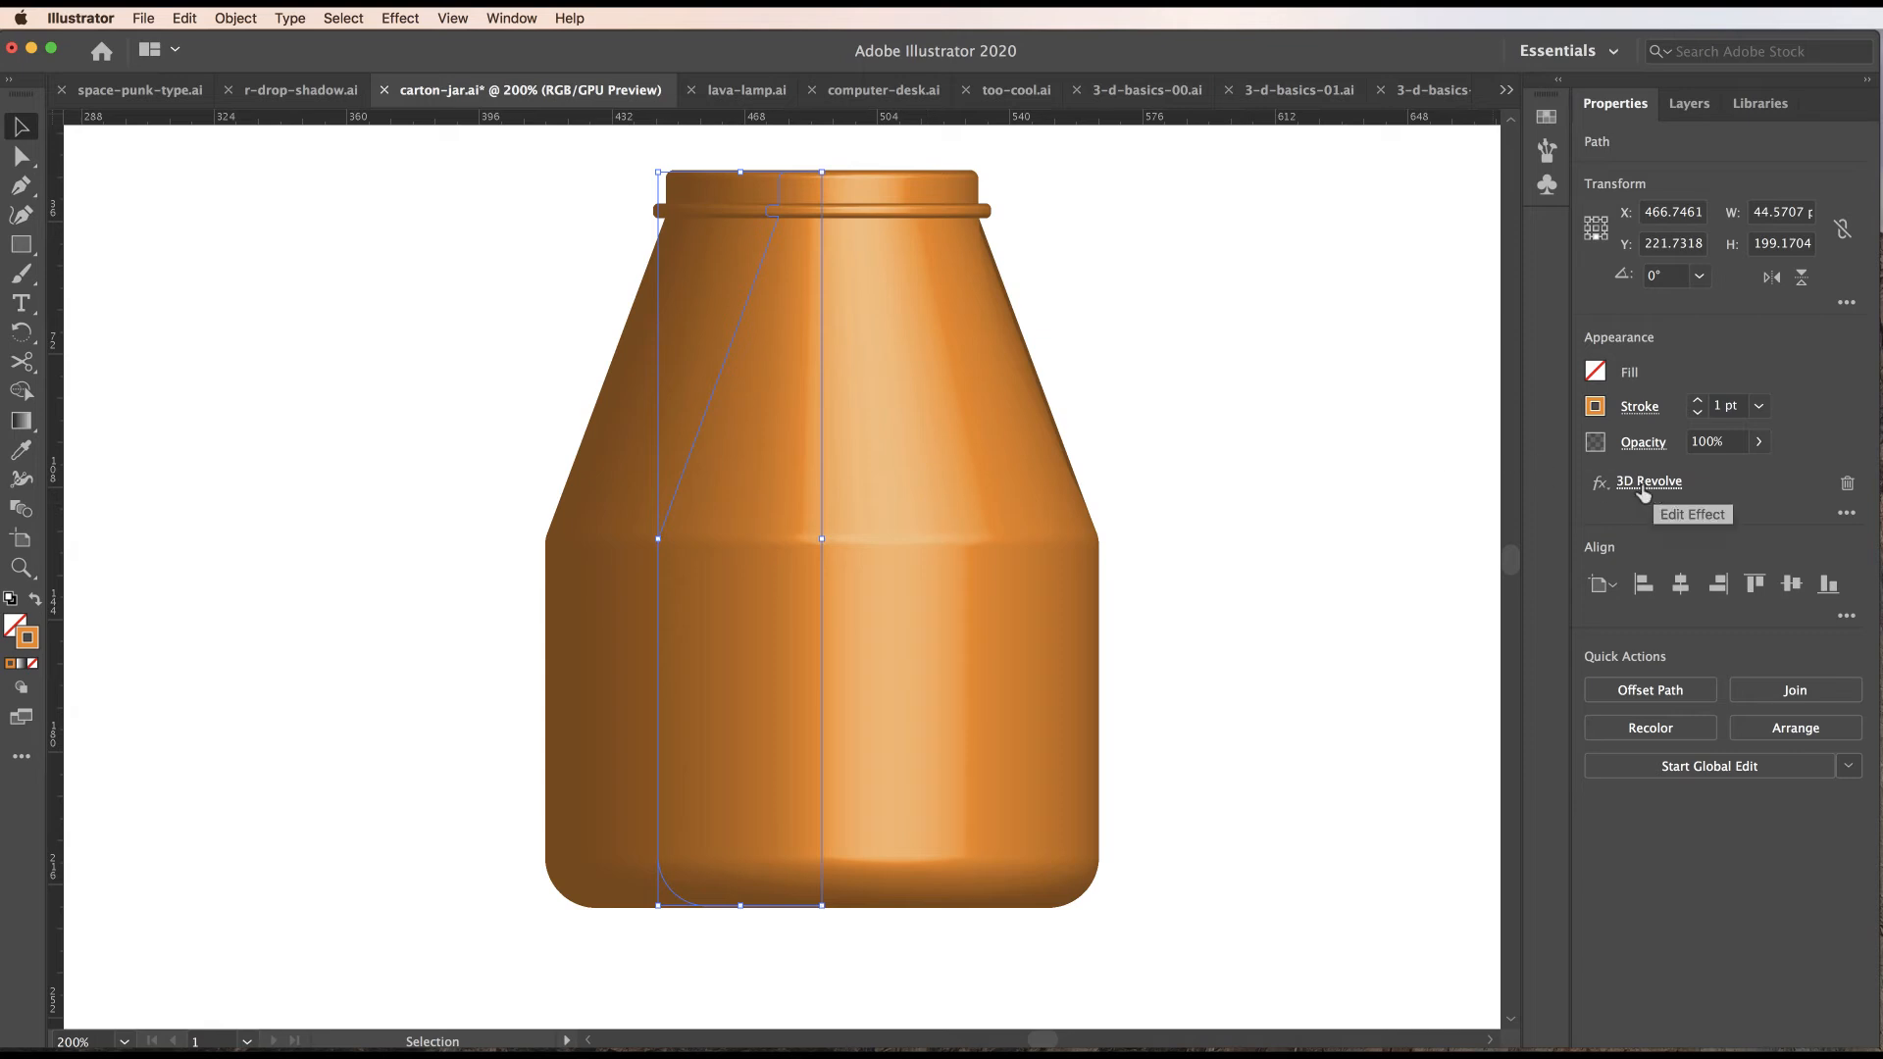
key("shift+F6")
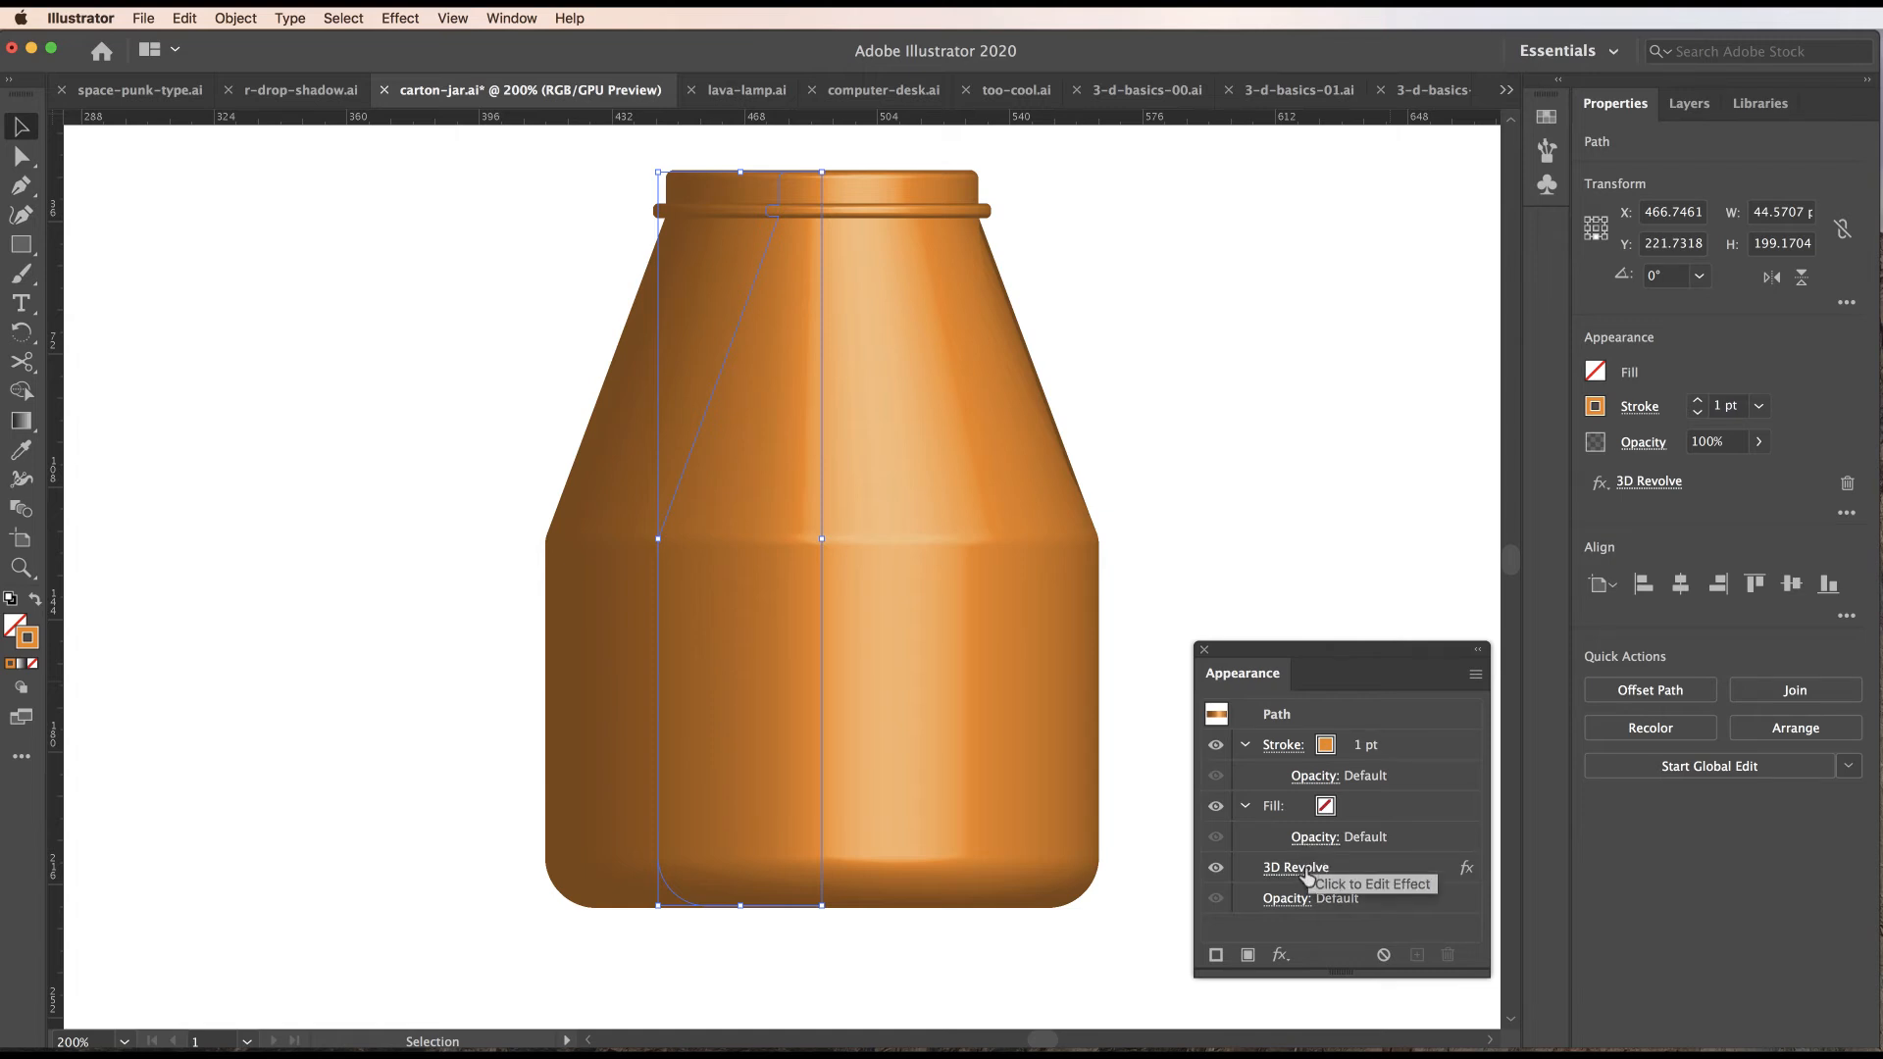
left_click(1304, 868)
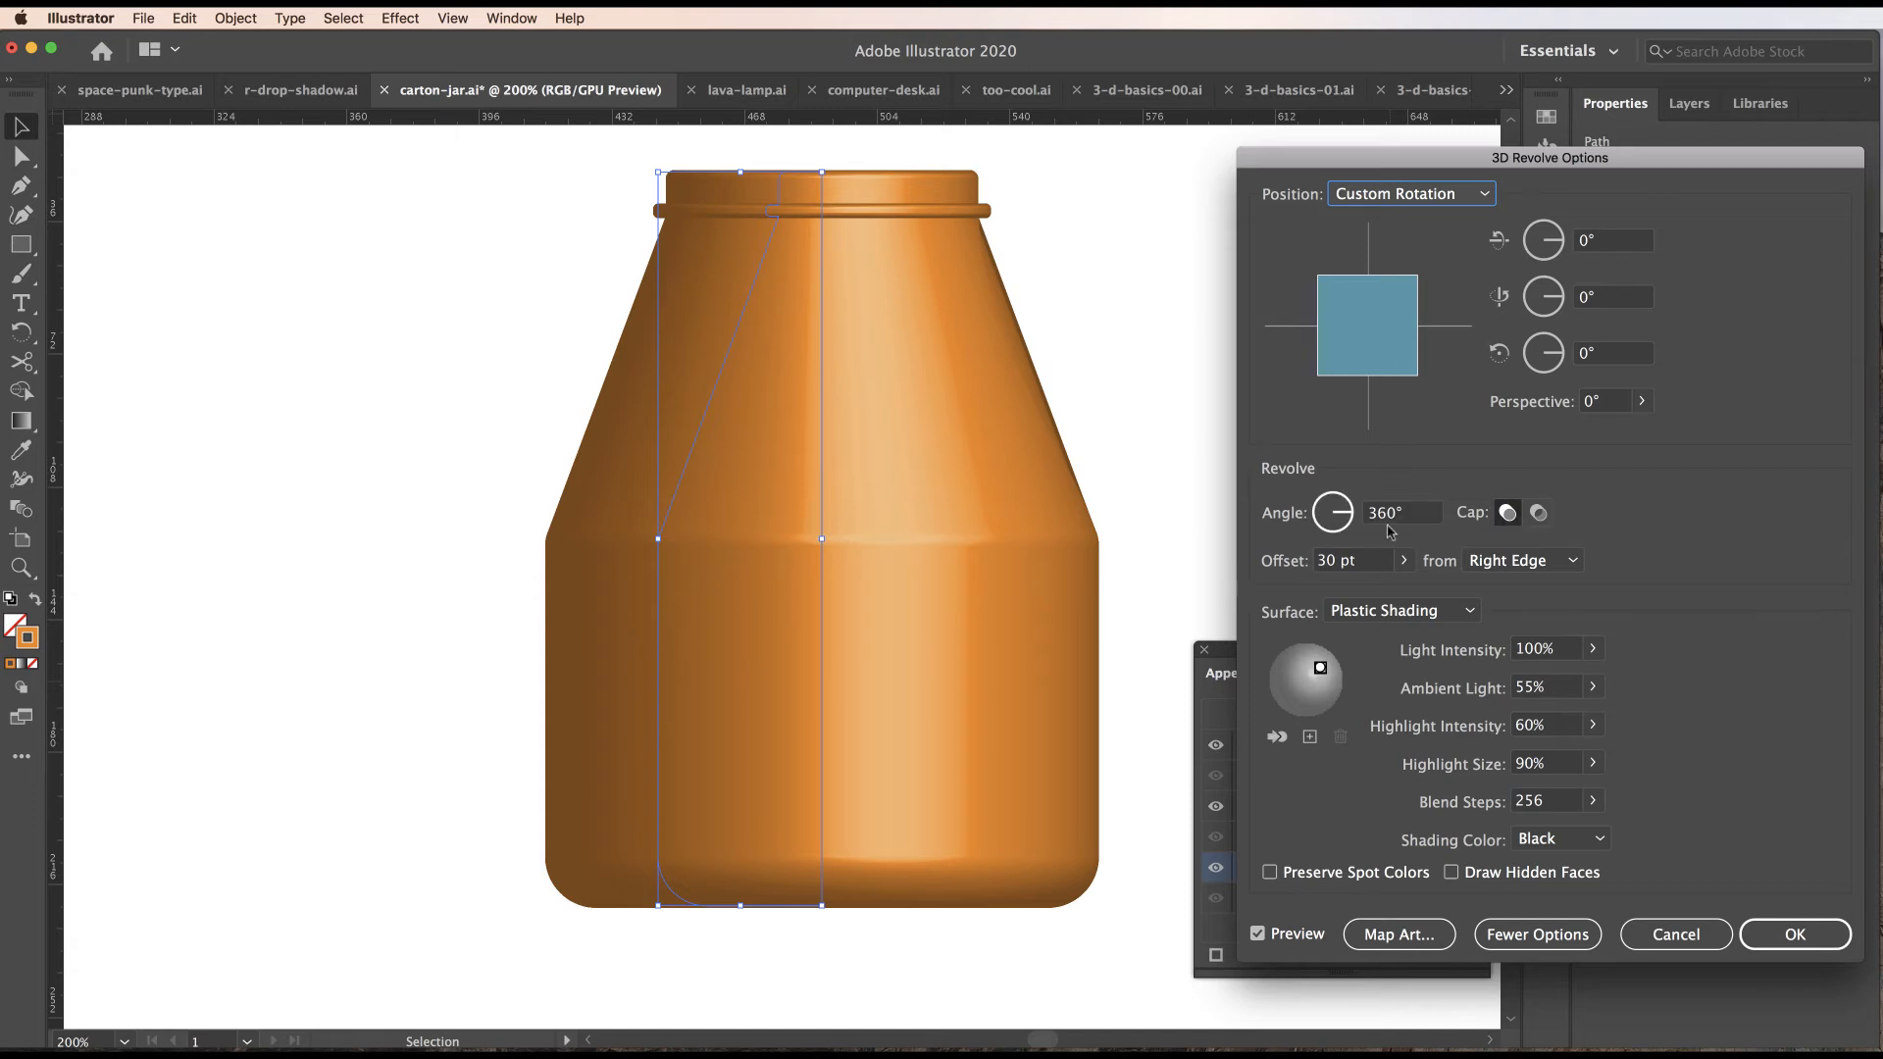
left_click(1378, 516)
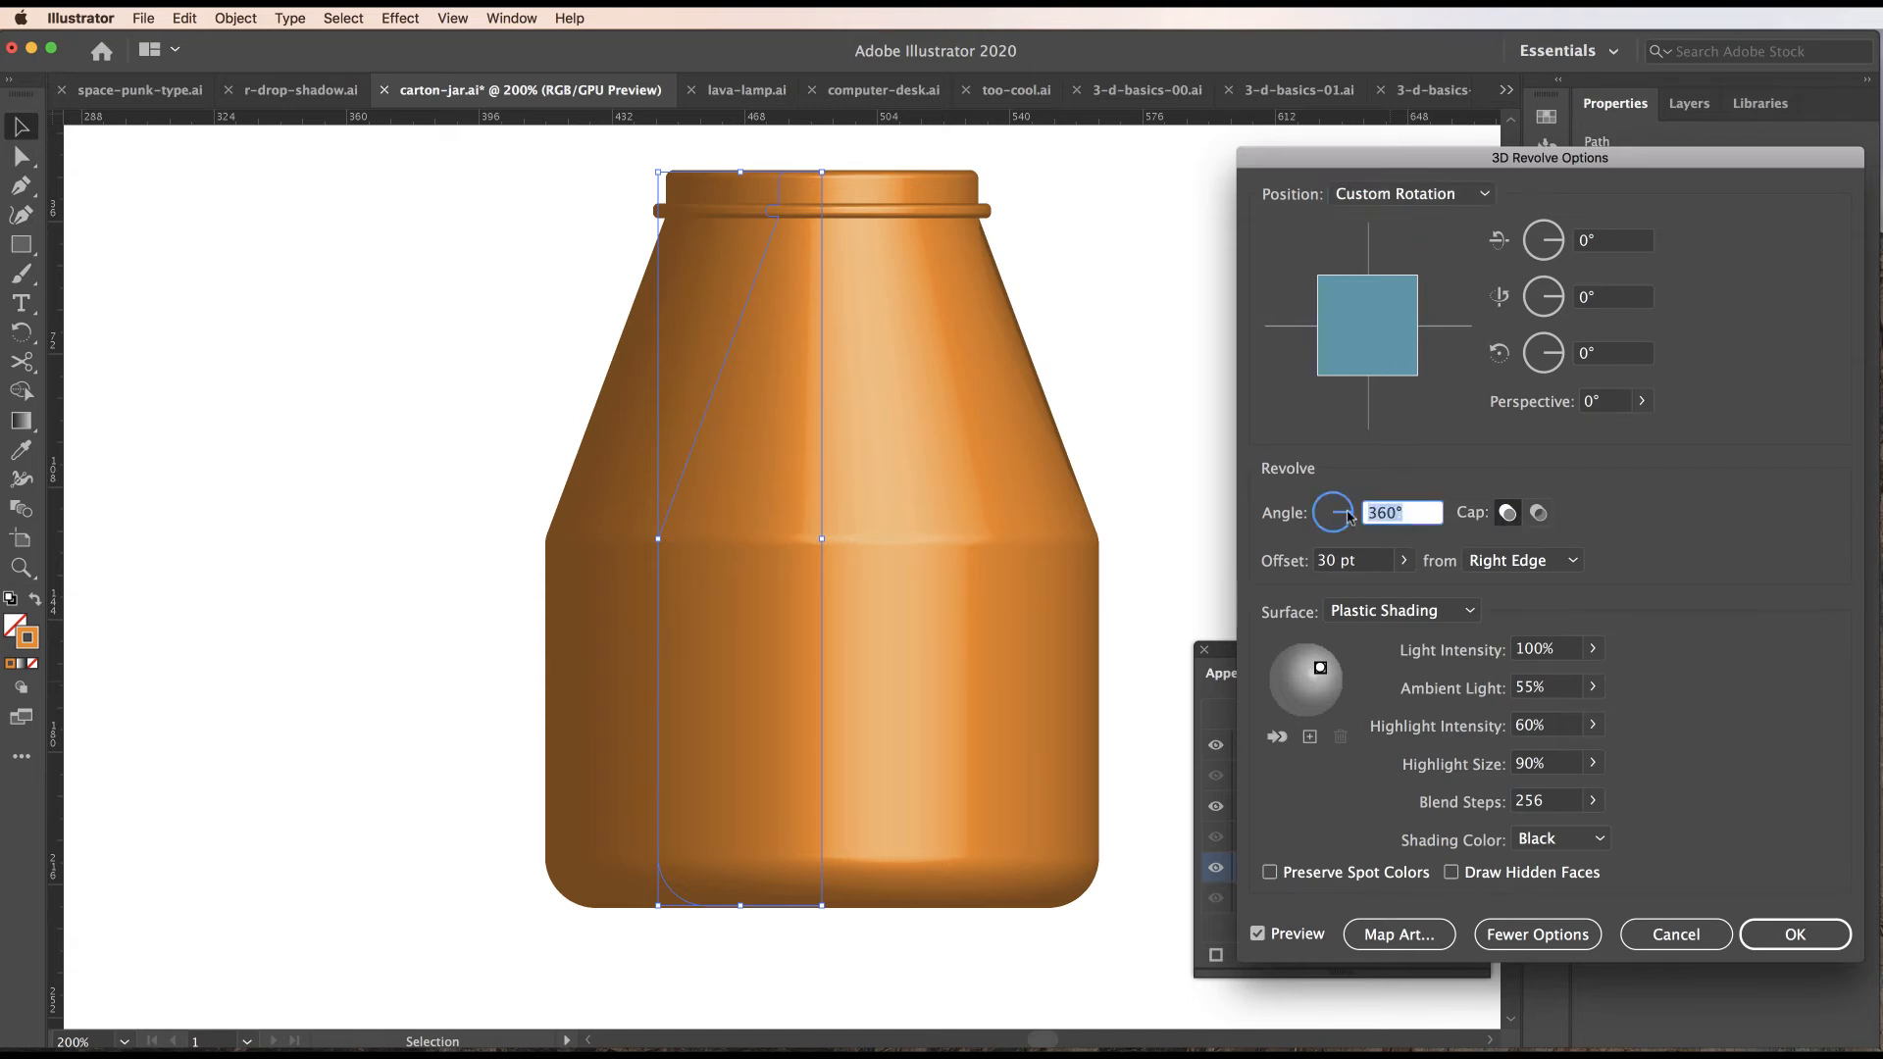
type("180")
key("Tab")
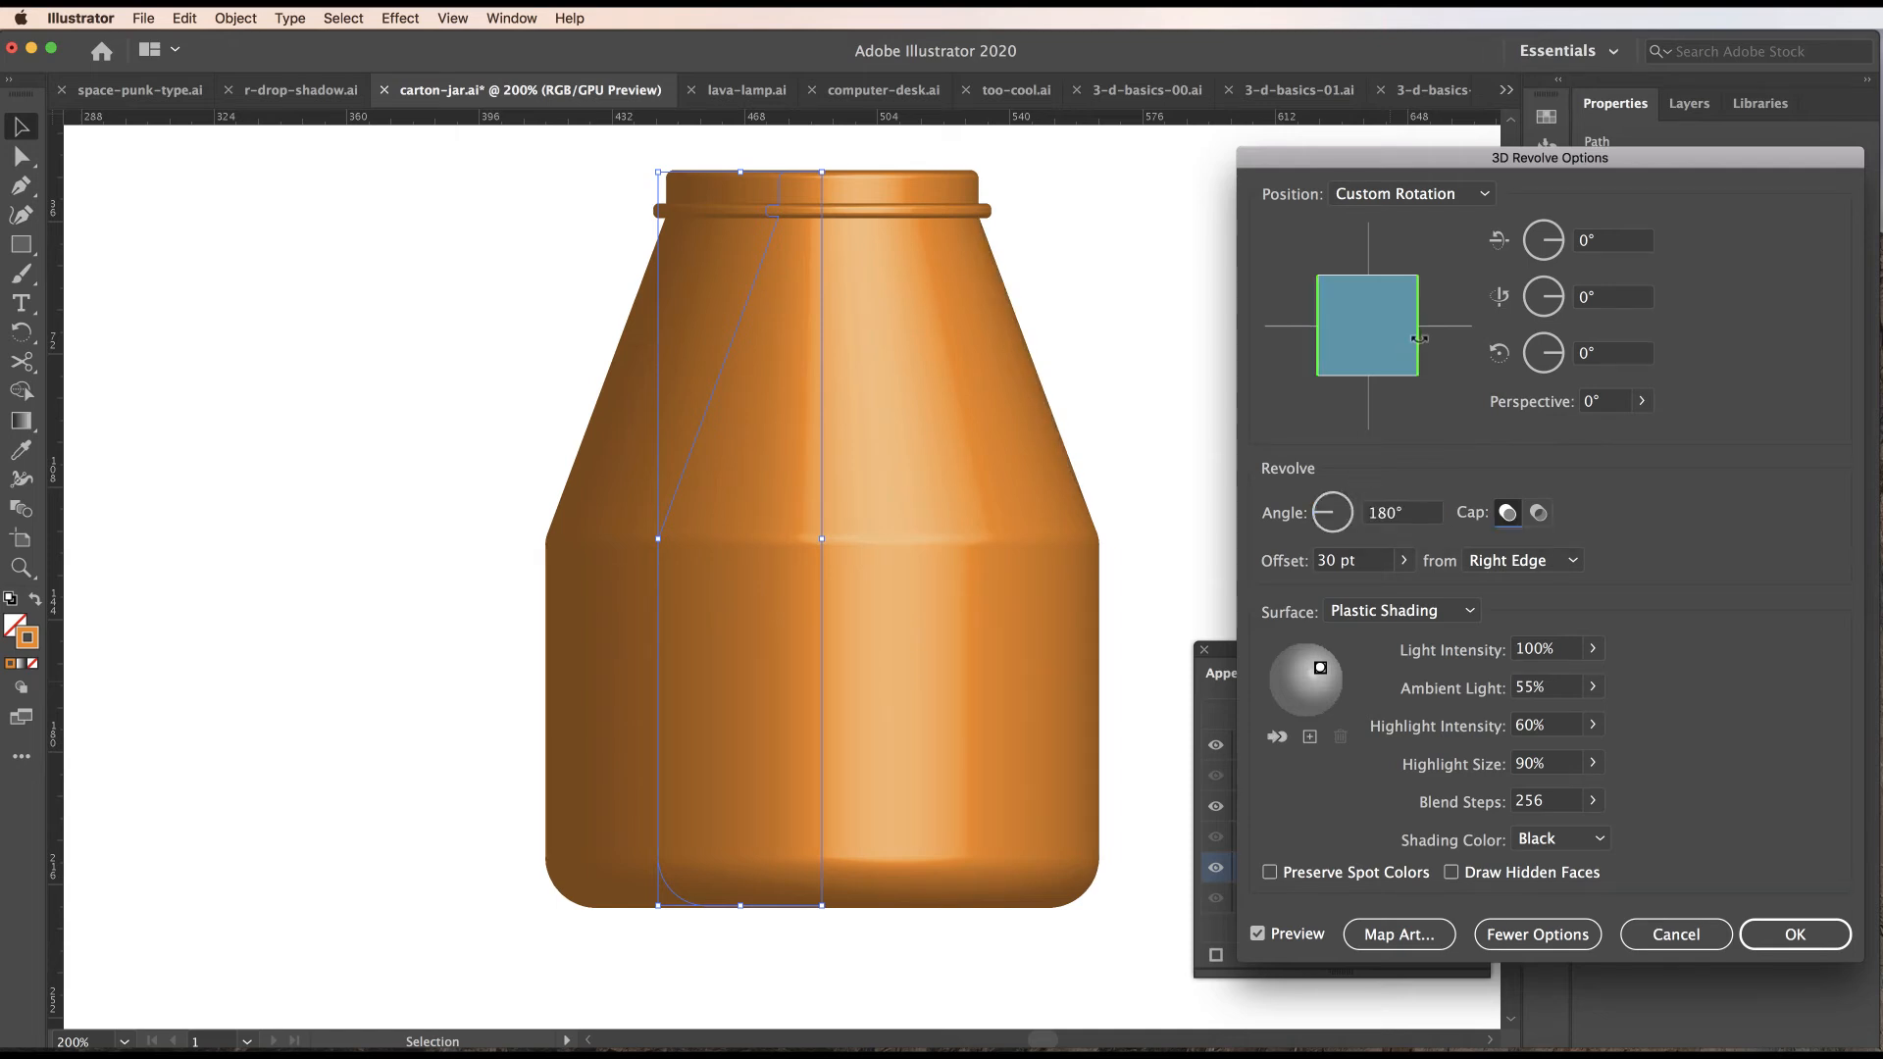
Freely rotate the half-revolved jar to 144° in X, 28° in Y and 123° in Z to examine its interior.
mouse_move(1420, 342)
left_mouse_down()
mouse_move(1370, 340)
mouse_move(1380, 328)
left_mouse_up()
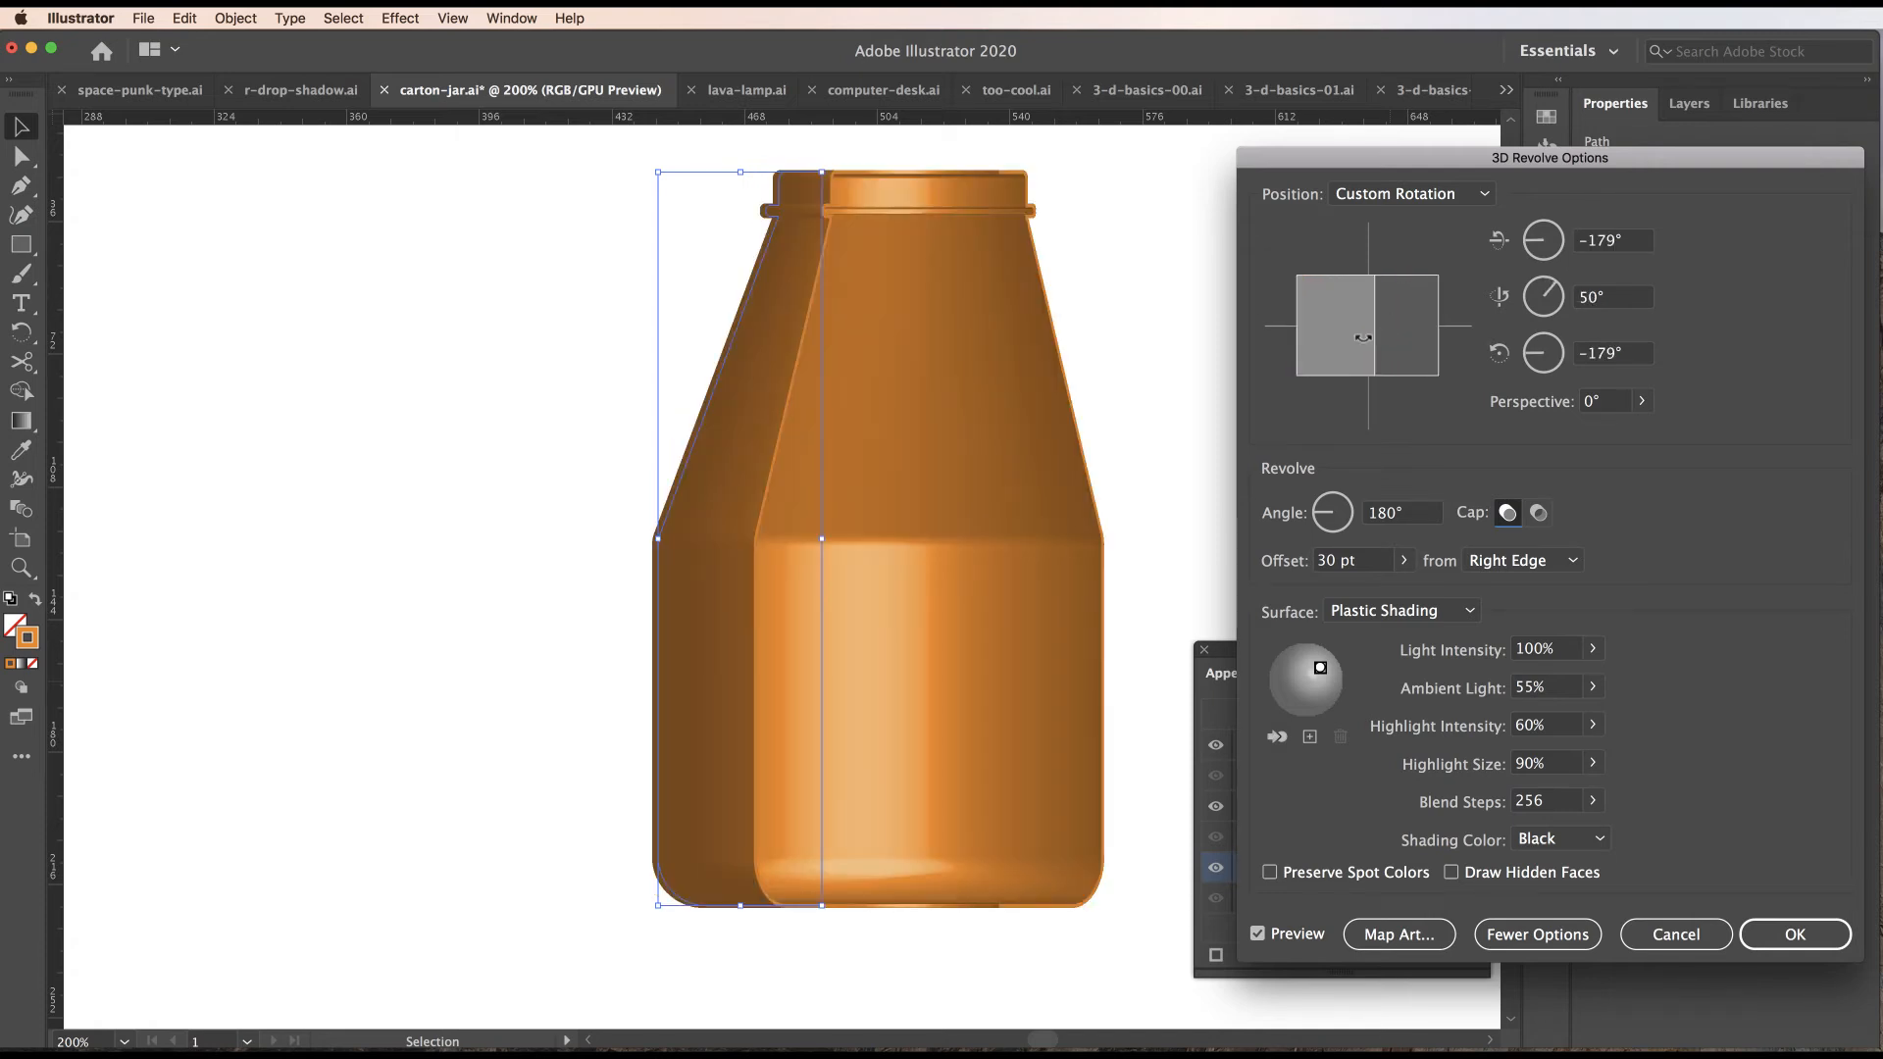
mouse_move(1350, 323)
left_mouse_down()
mouse_move(1285, 335)
mouse_move(1285, 353)
left_mouse_up()
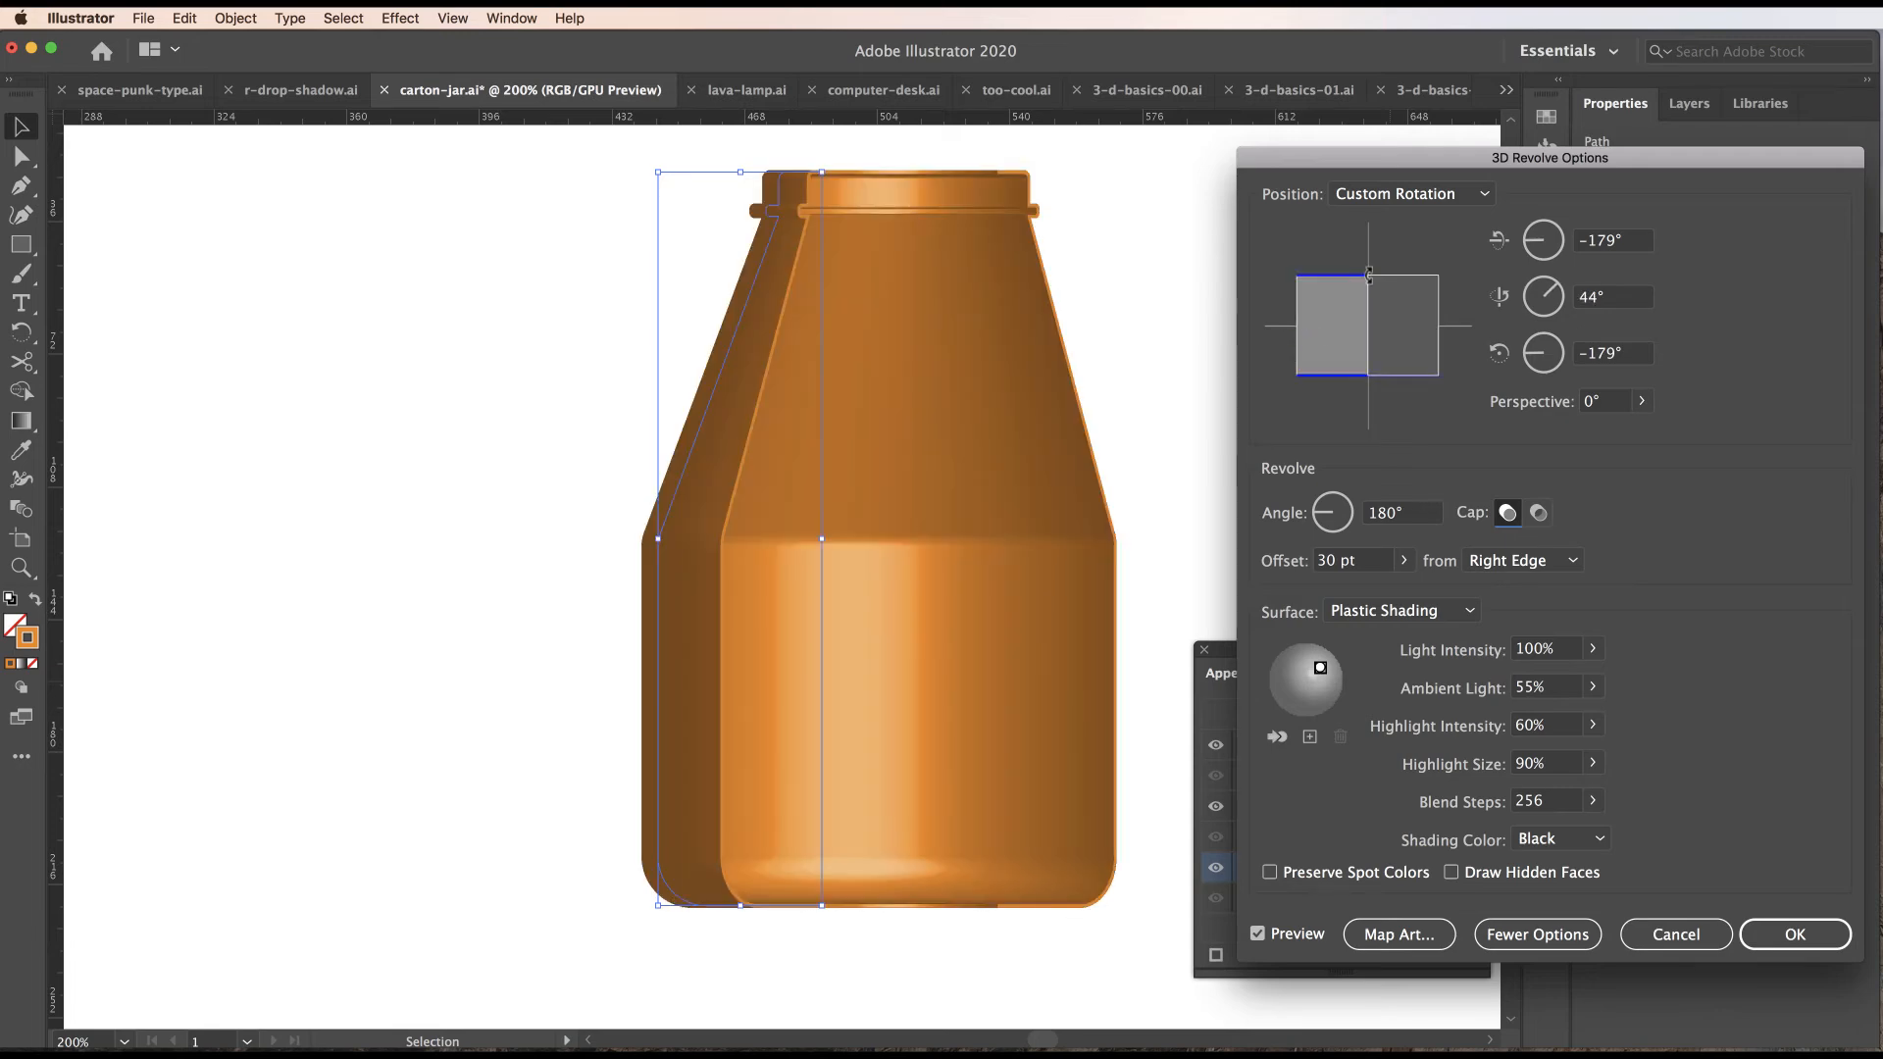
mouse_move(1370, 277)
left_mouse_down()
mouse_move(1363, 323)
mouse_move(1324, 334)
left_mouse_up()
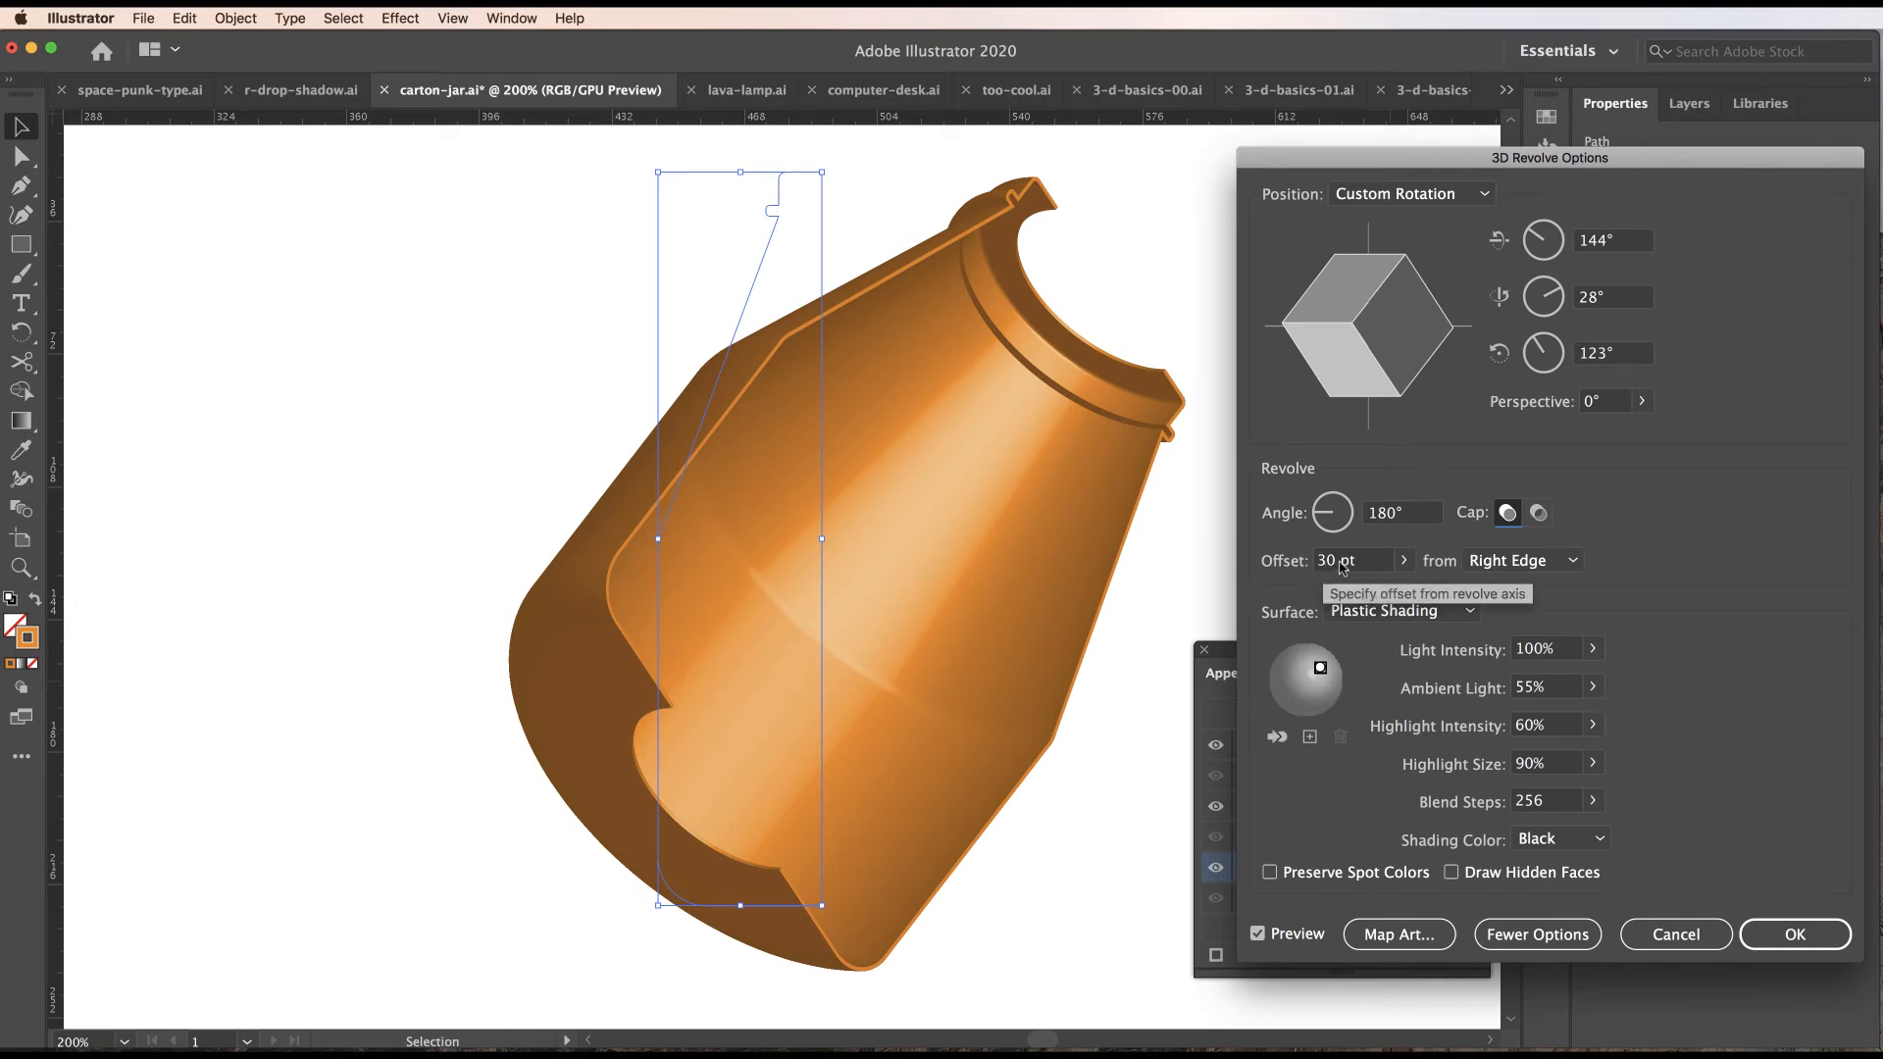
Set the revolve offset from the right edge to 0 pt.
double_click(1326, 561)
type("0")
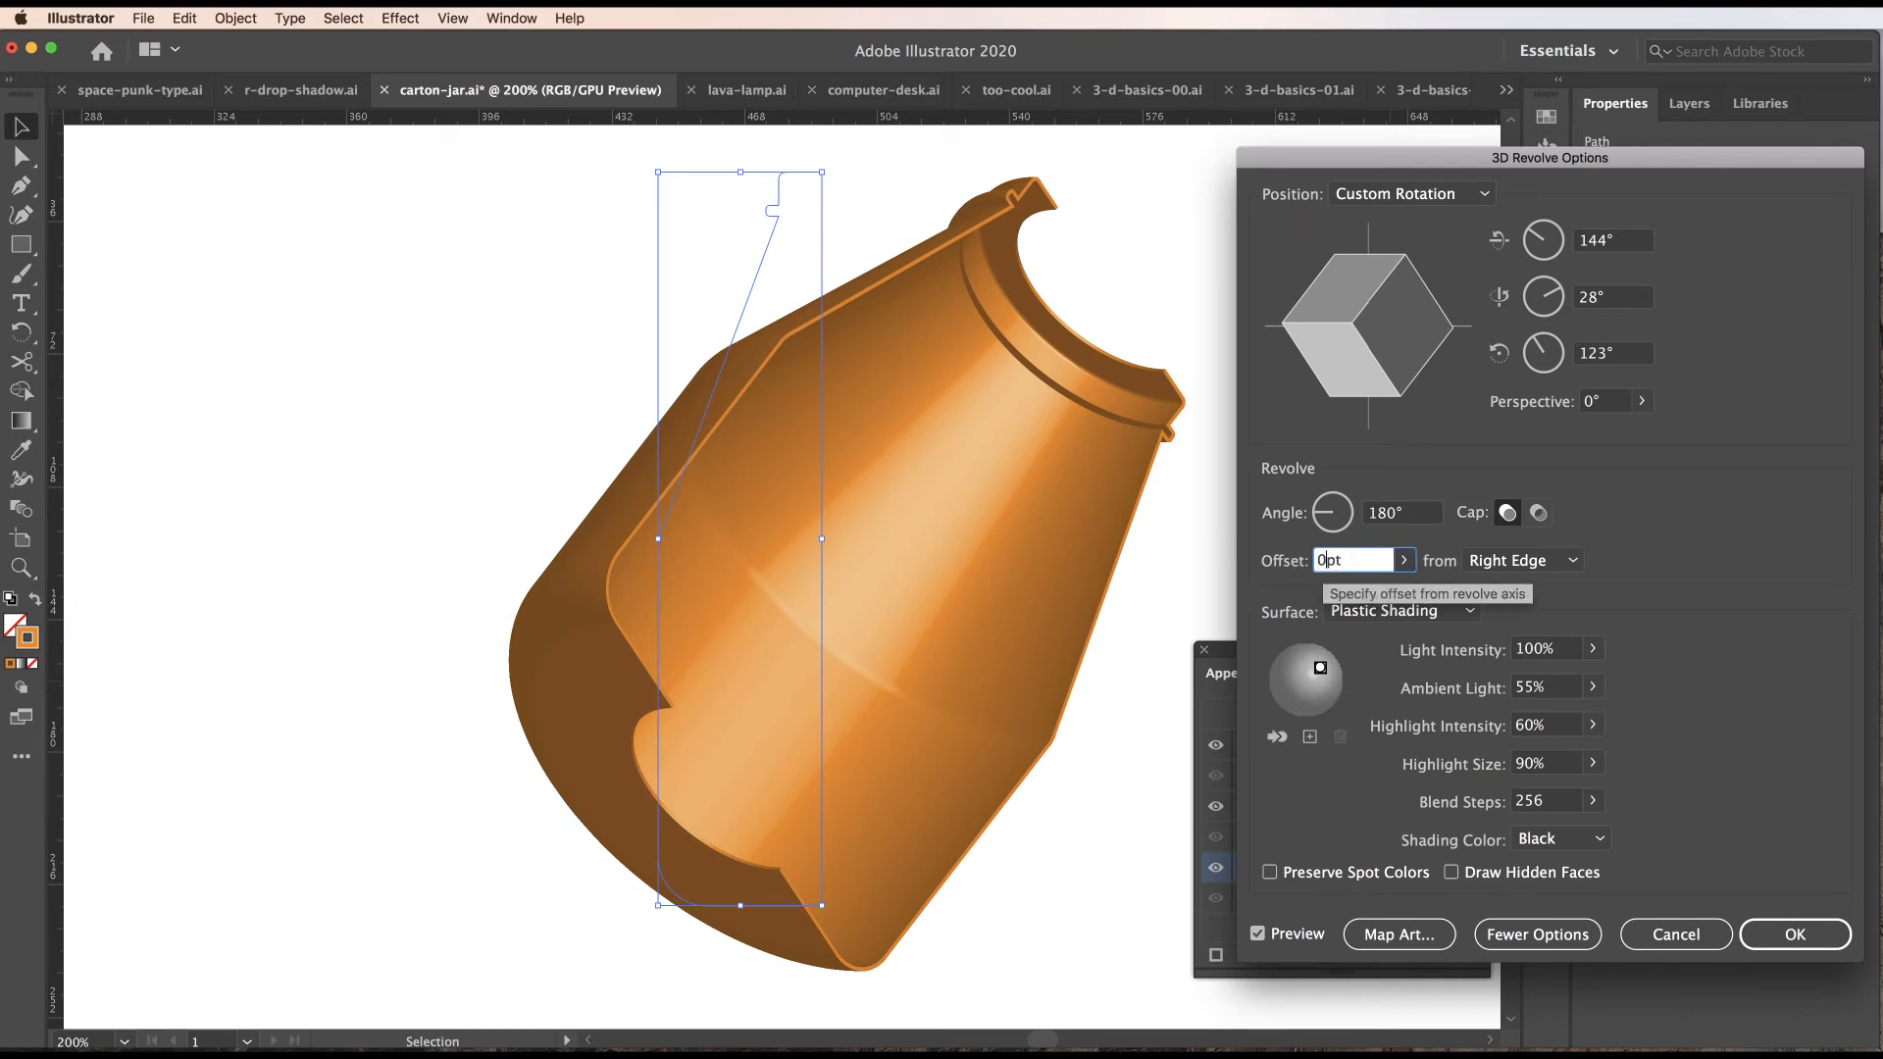
key("Tab")
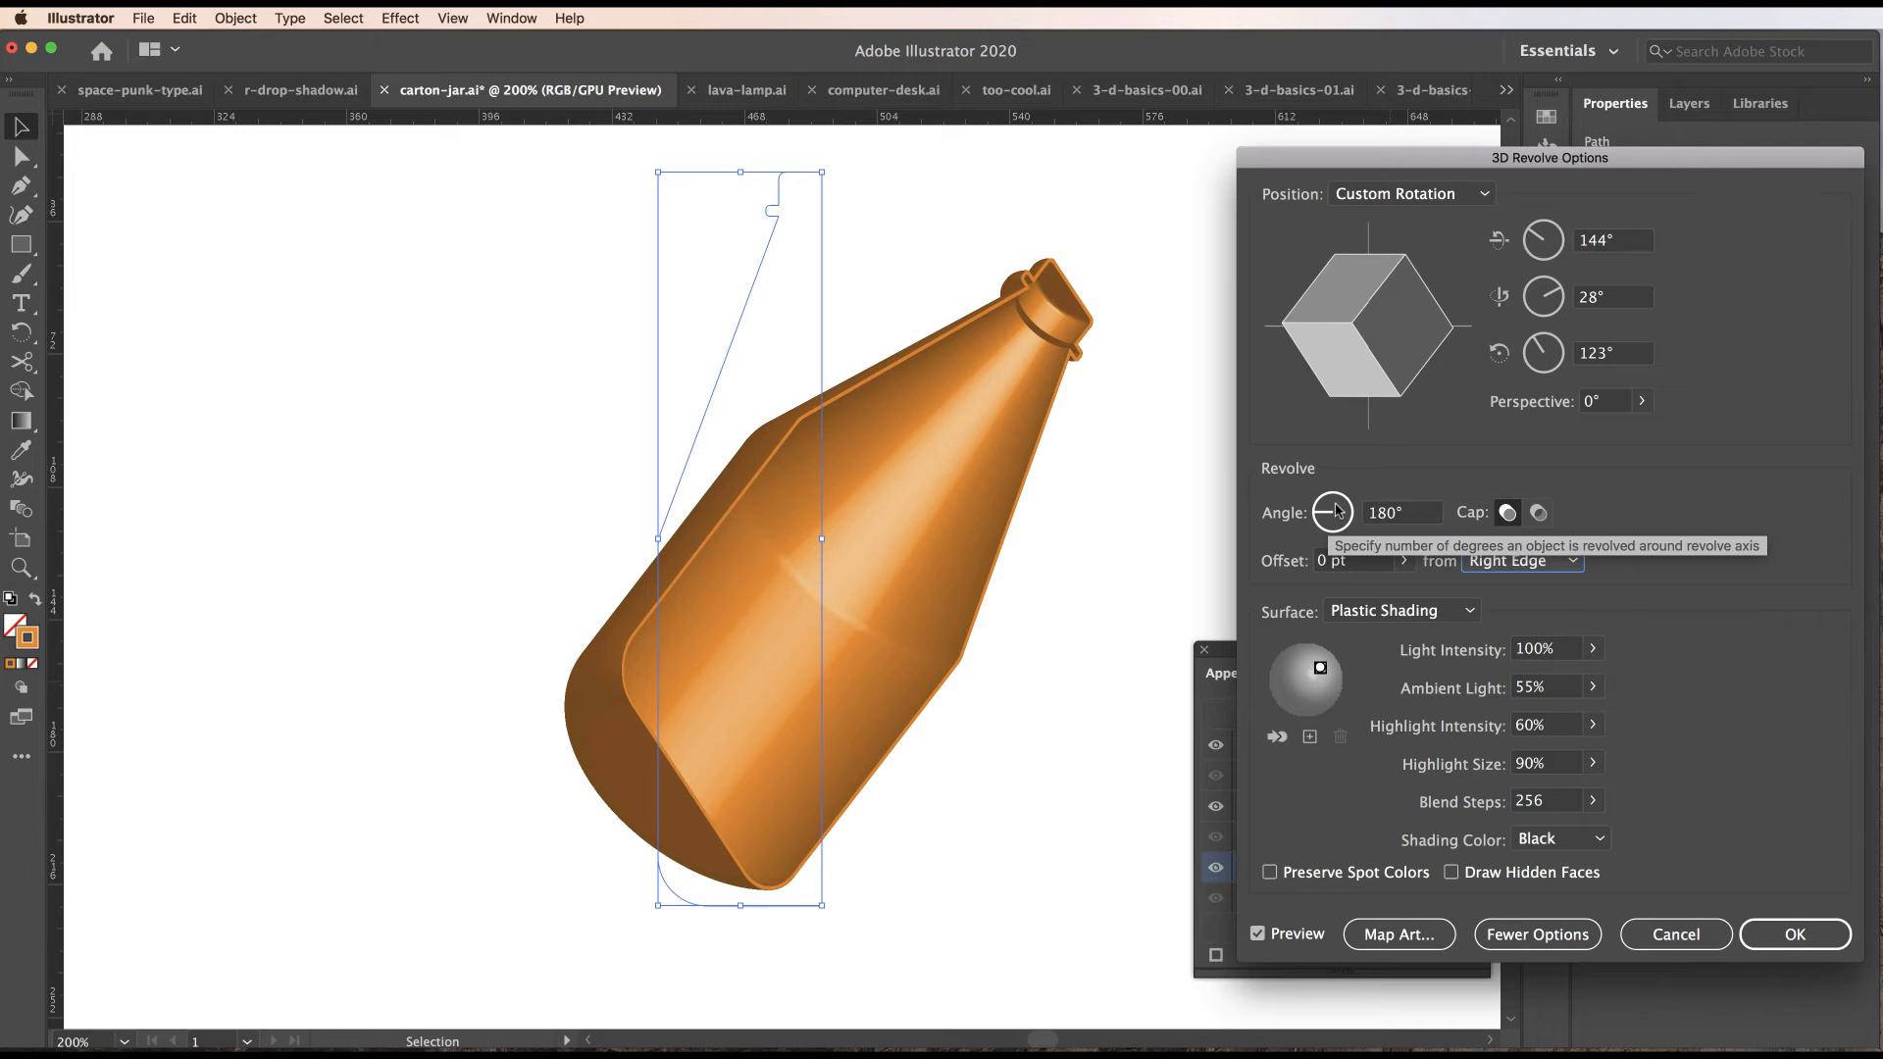
Freely turn the zero-offset shape to inspect it from several sides, ending at 0° in X, -1° in Y and -45° in Z.
left_click(1352, 284)
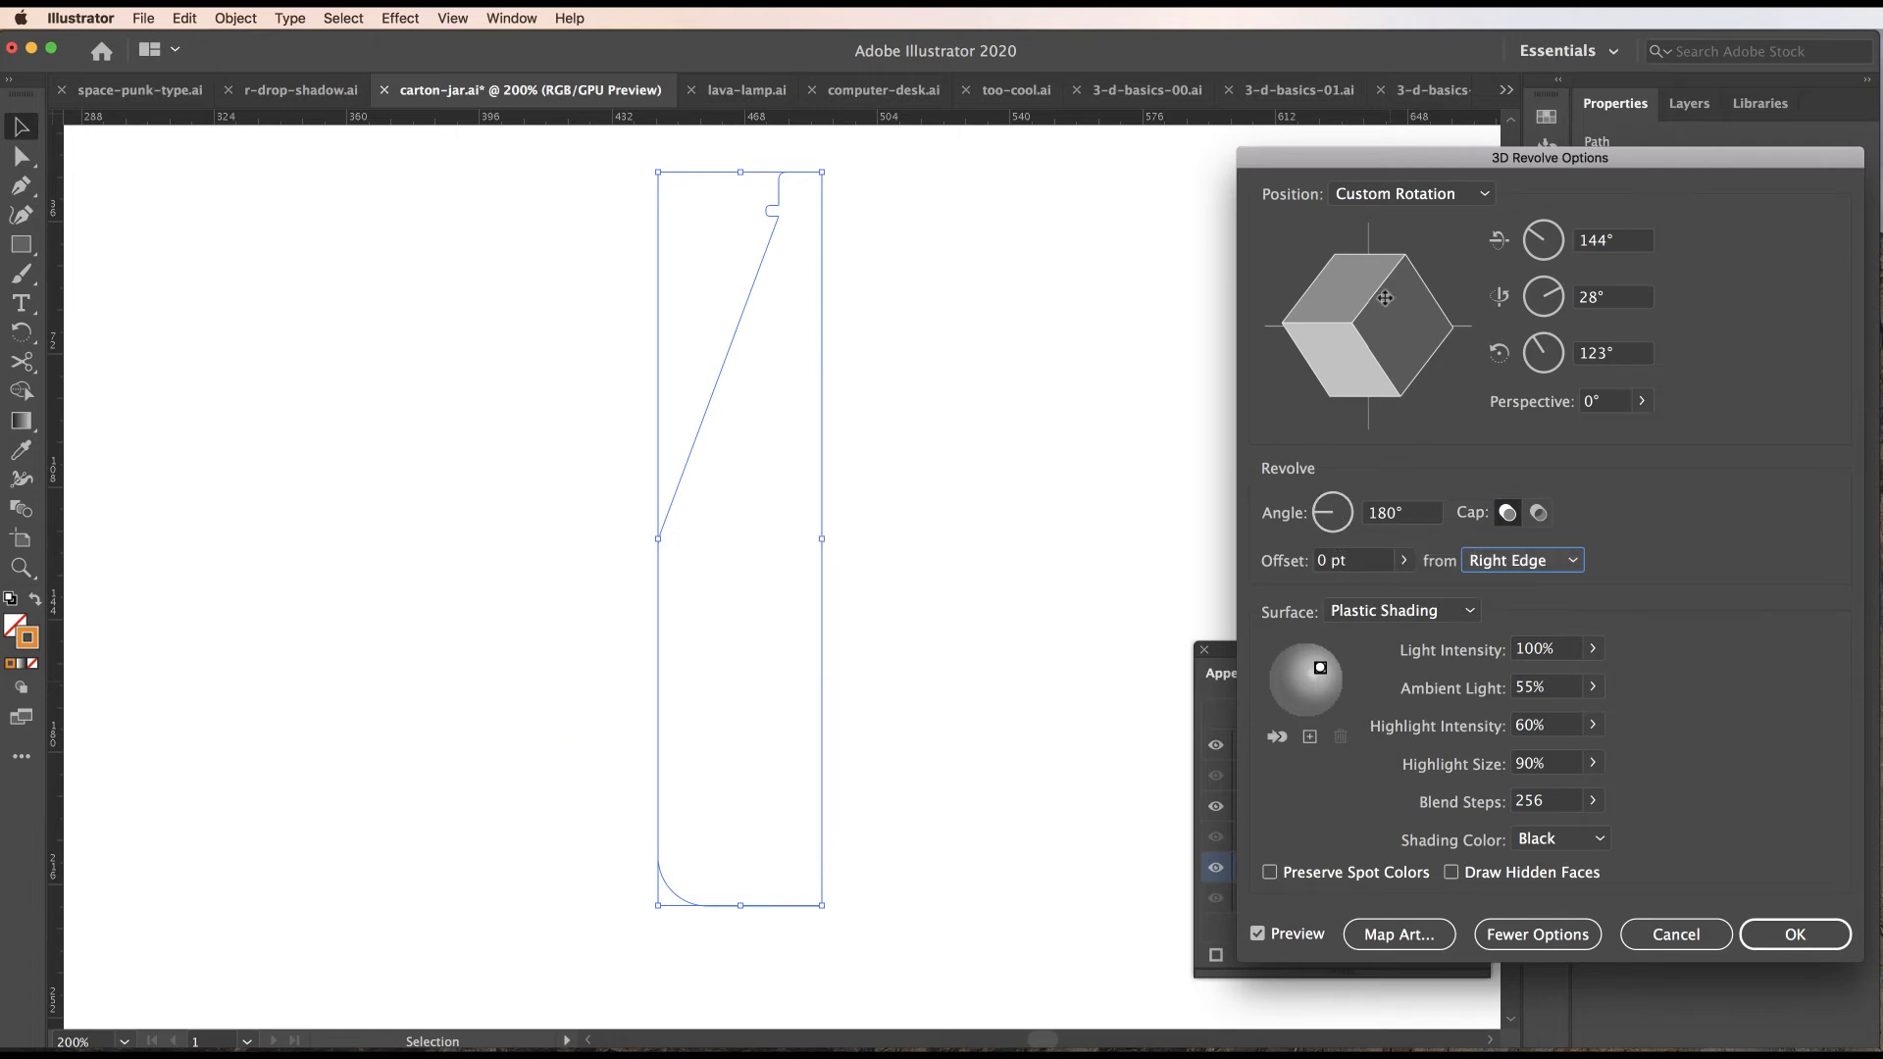
mouse_move(1351, 285)
left_mouse_down()
mouse_move(1390, 323)
mouse_move(1374, 335)
mouse_move(1339, 285)
mouse_move(1386, 283)
mouse_move(1405, 312)
left_mouse_up()
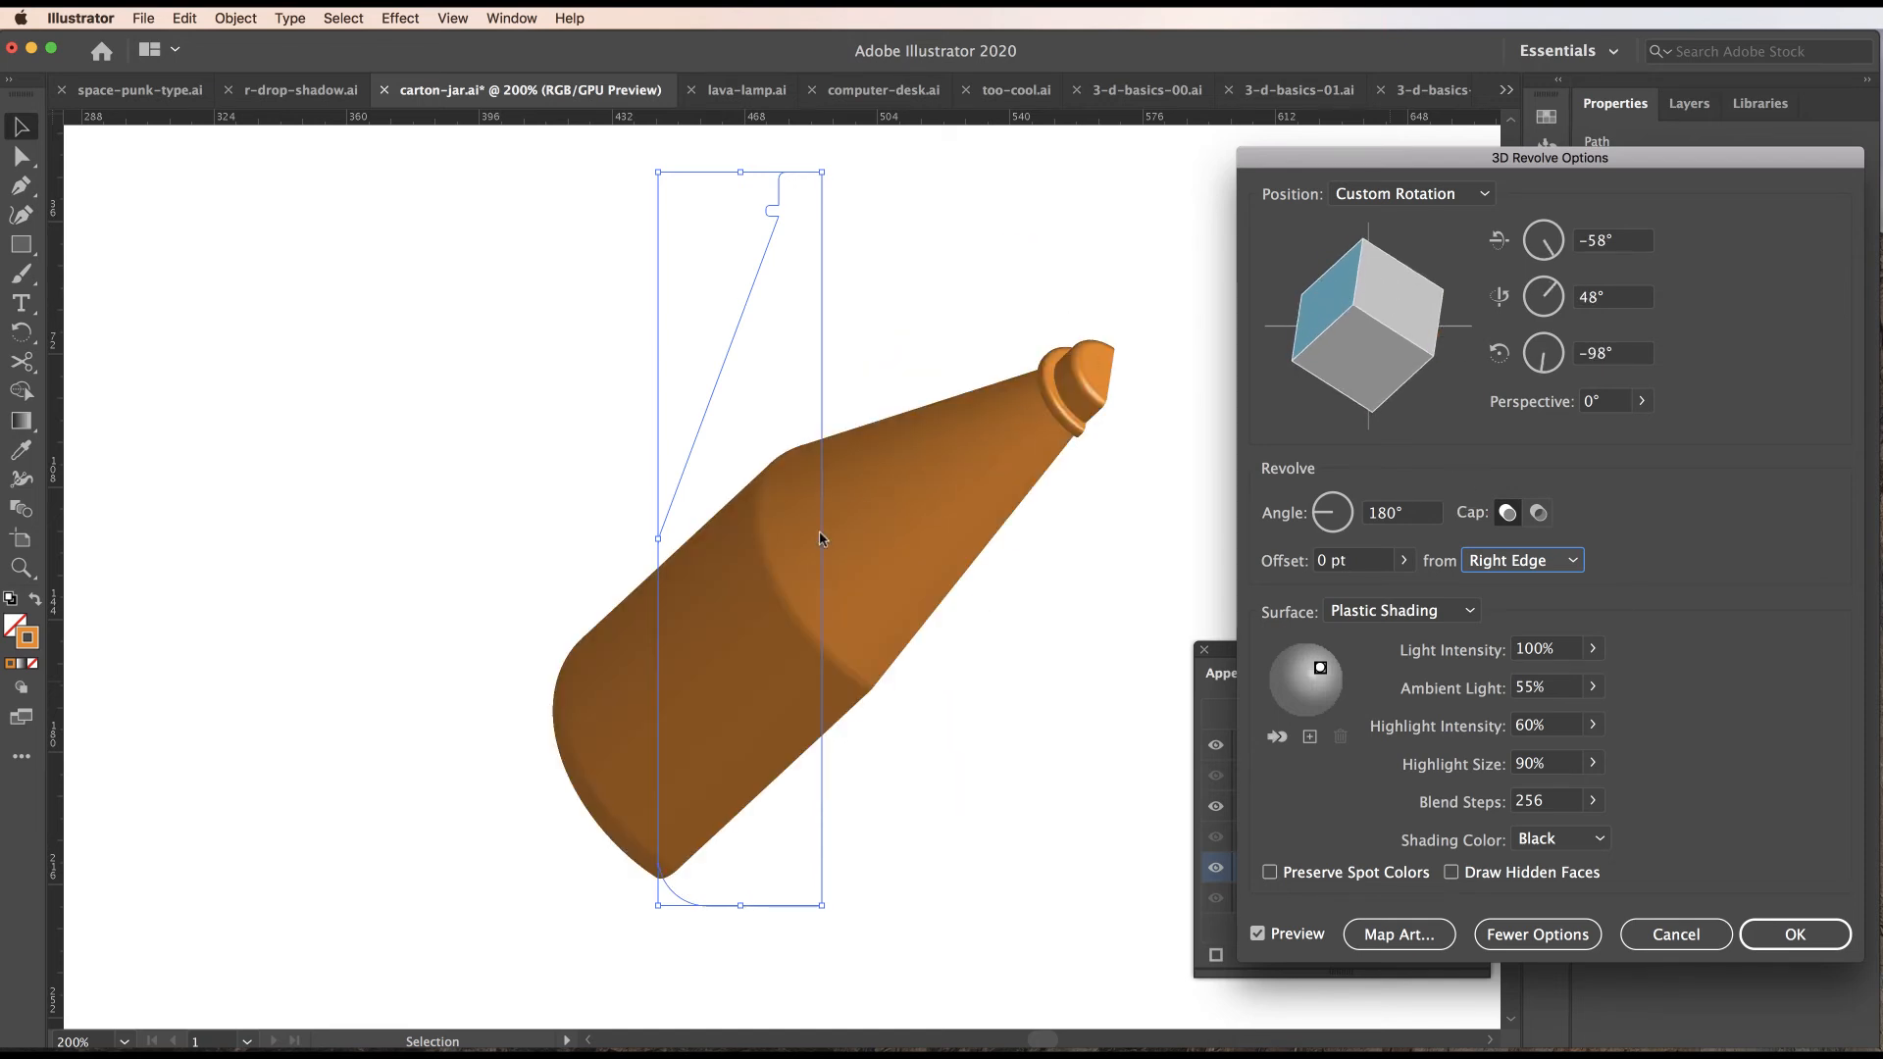
left_click_drag(1309, 323, 1382, 308)
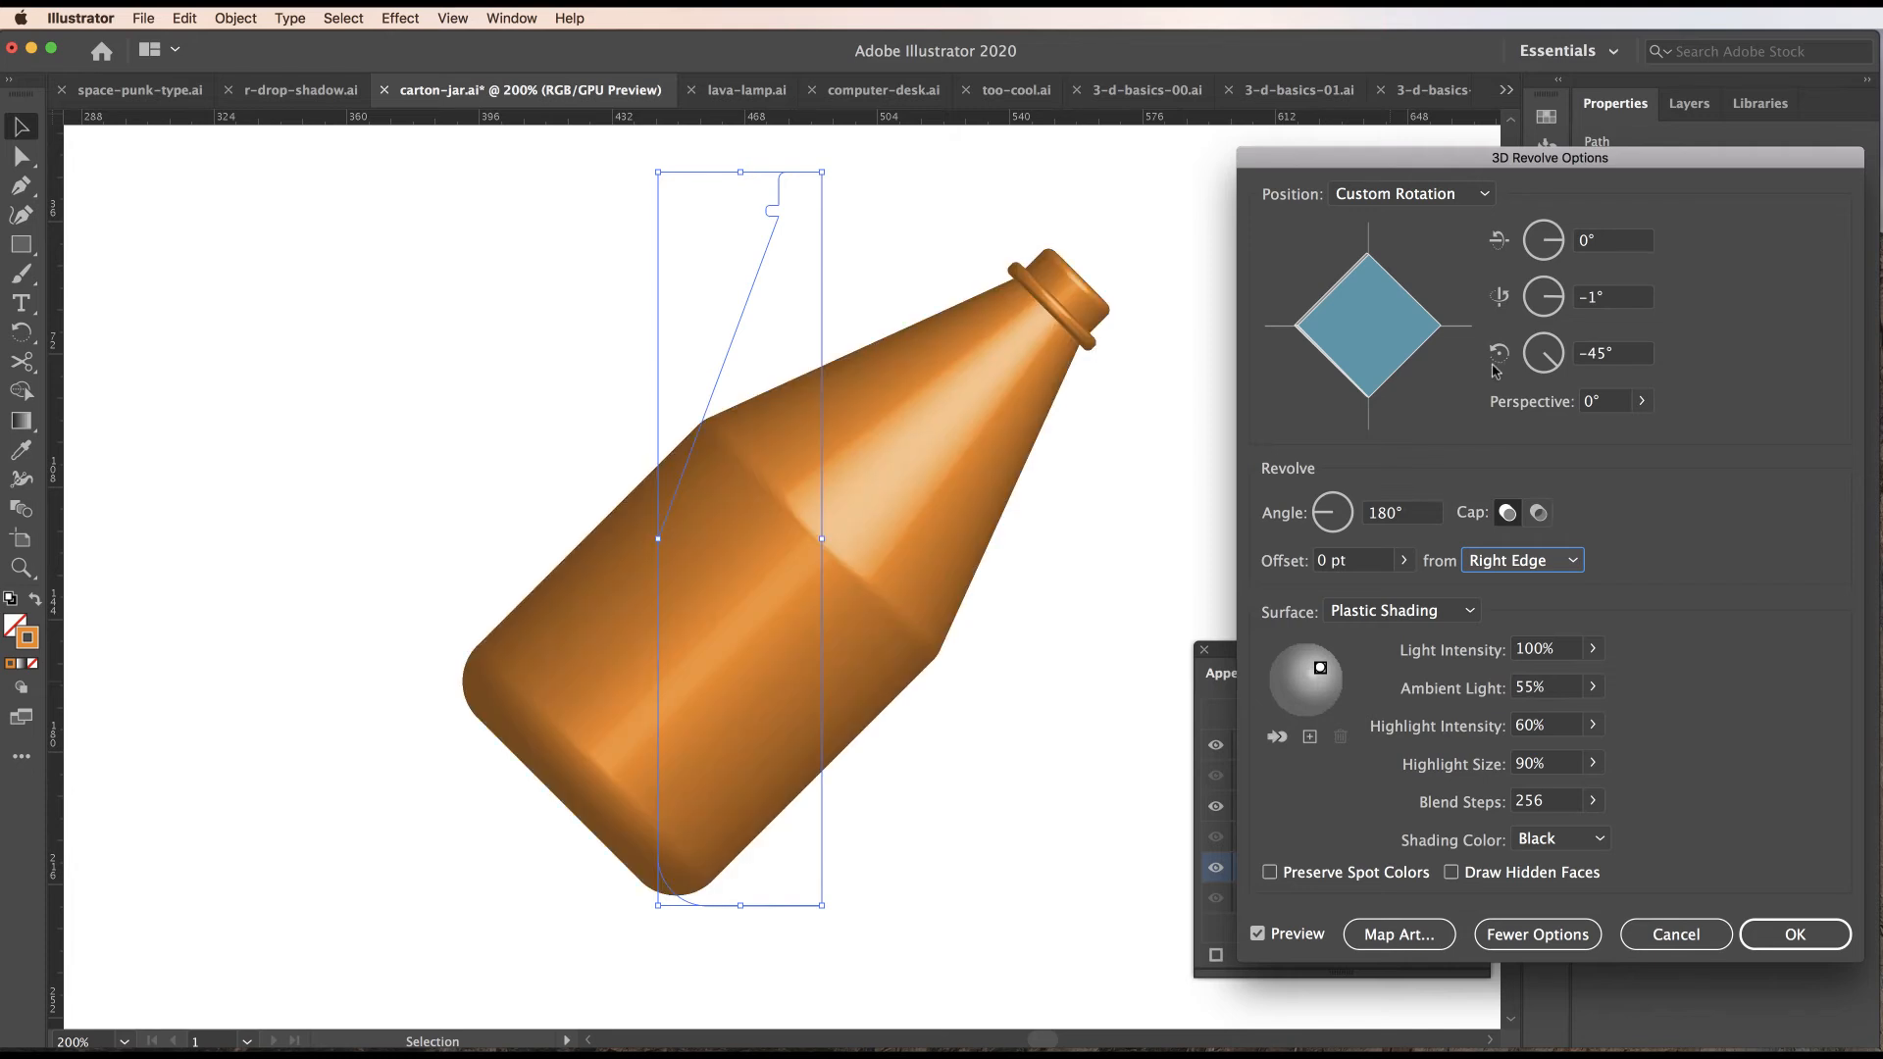
Try the Isometric Left, Front, Back, Right, Top and Bottom position presets on the revolved shape.
left_click(1482, 195)
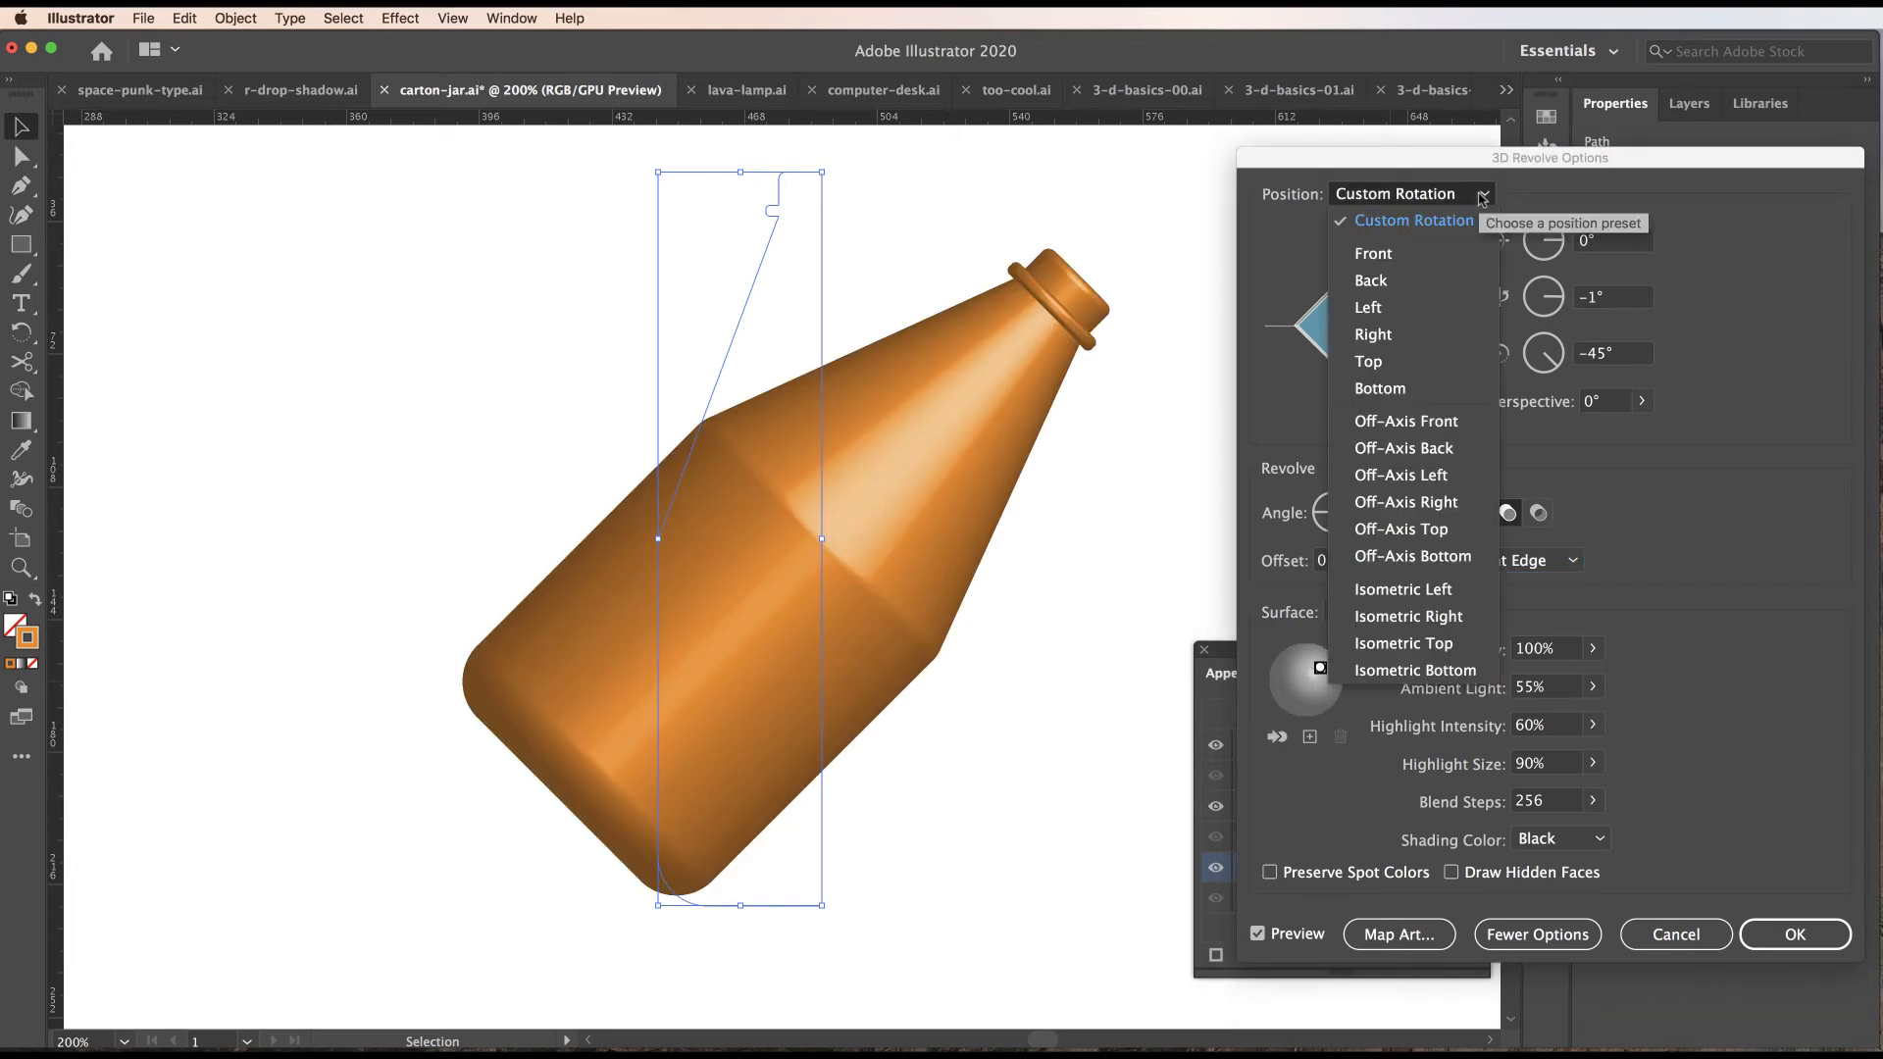
left_click(1431, 590)
left_click(1419, 195)
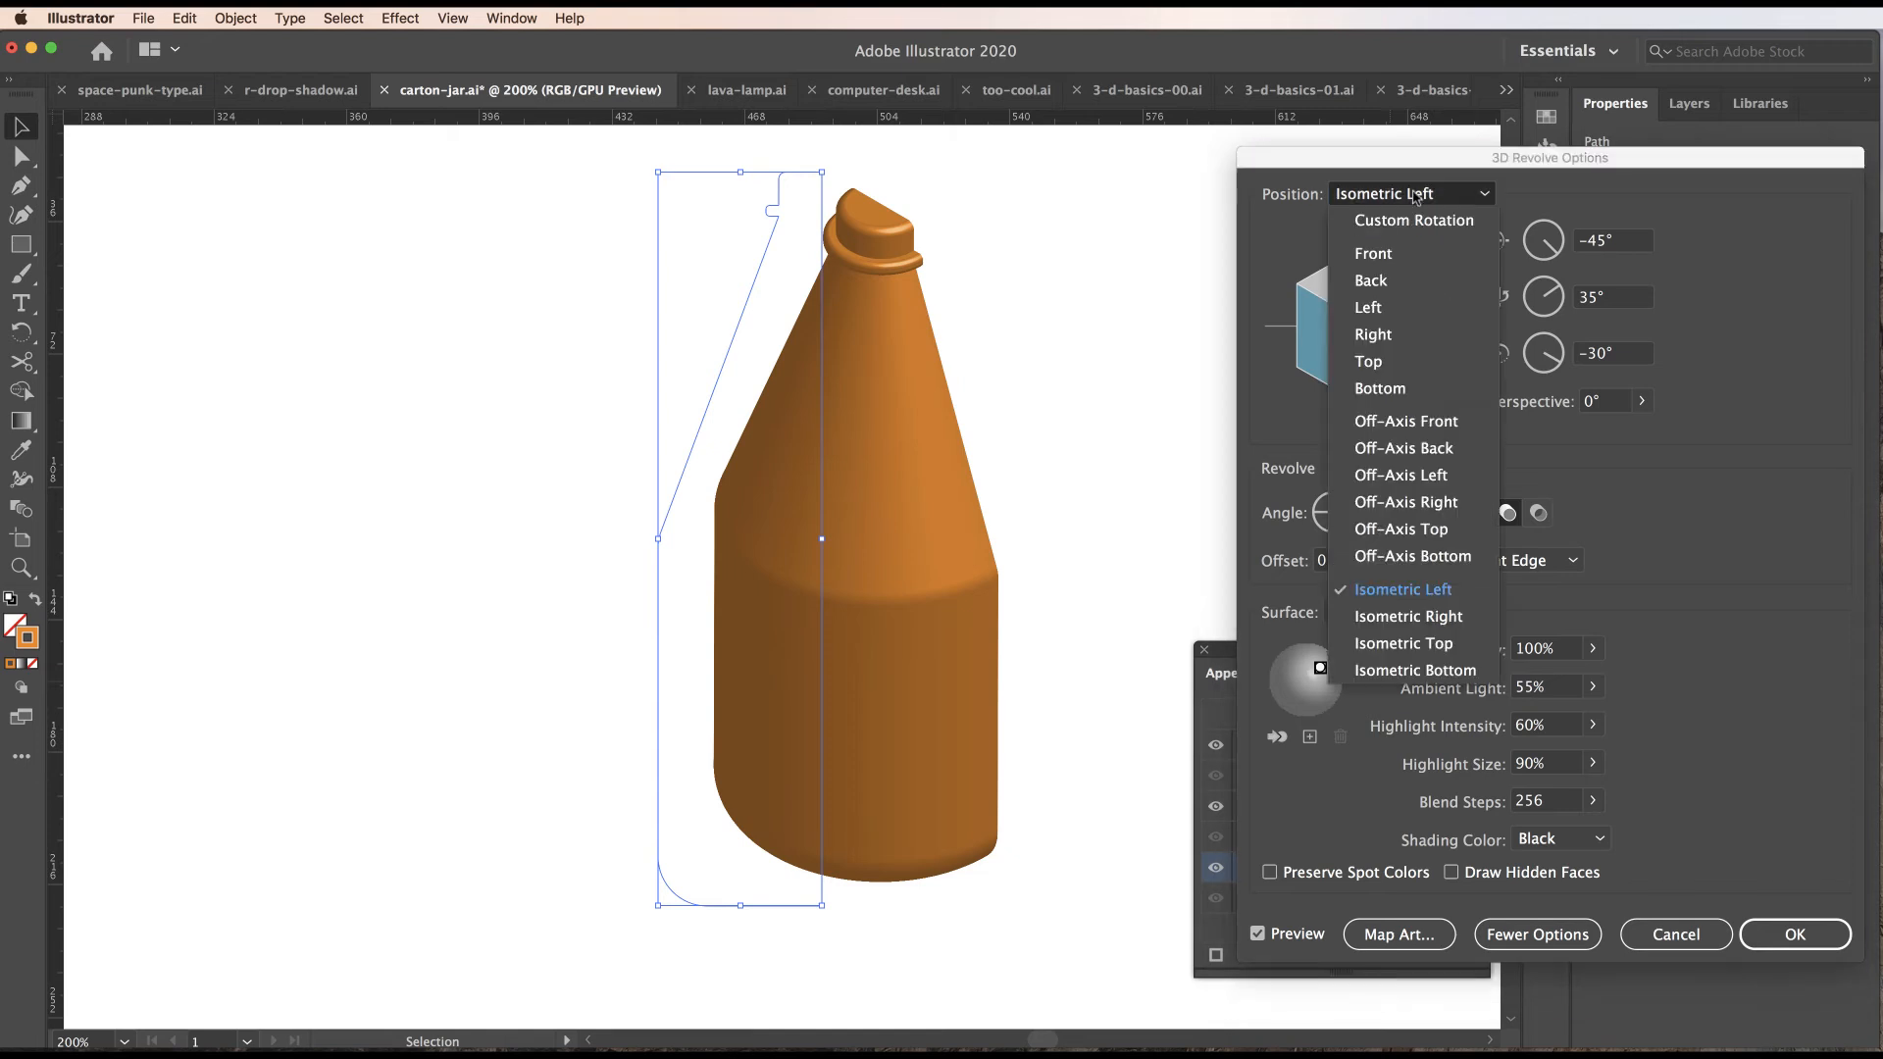
left_click(1409, 255)
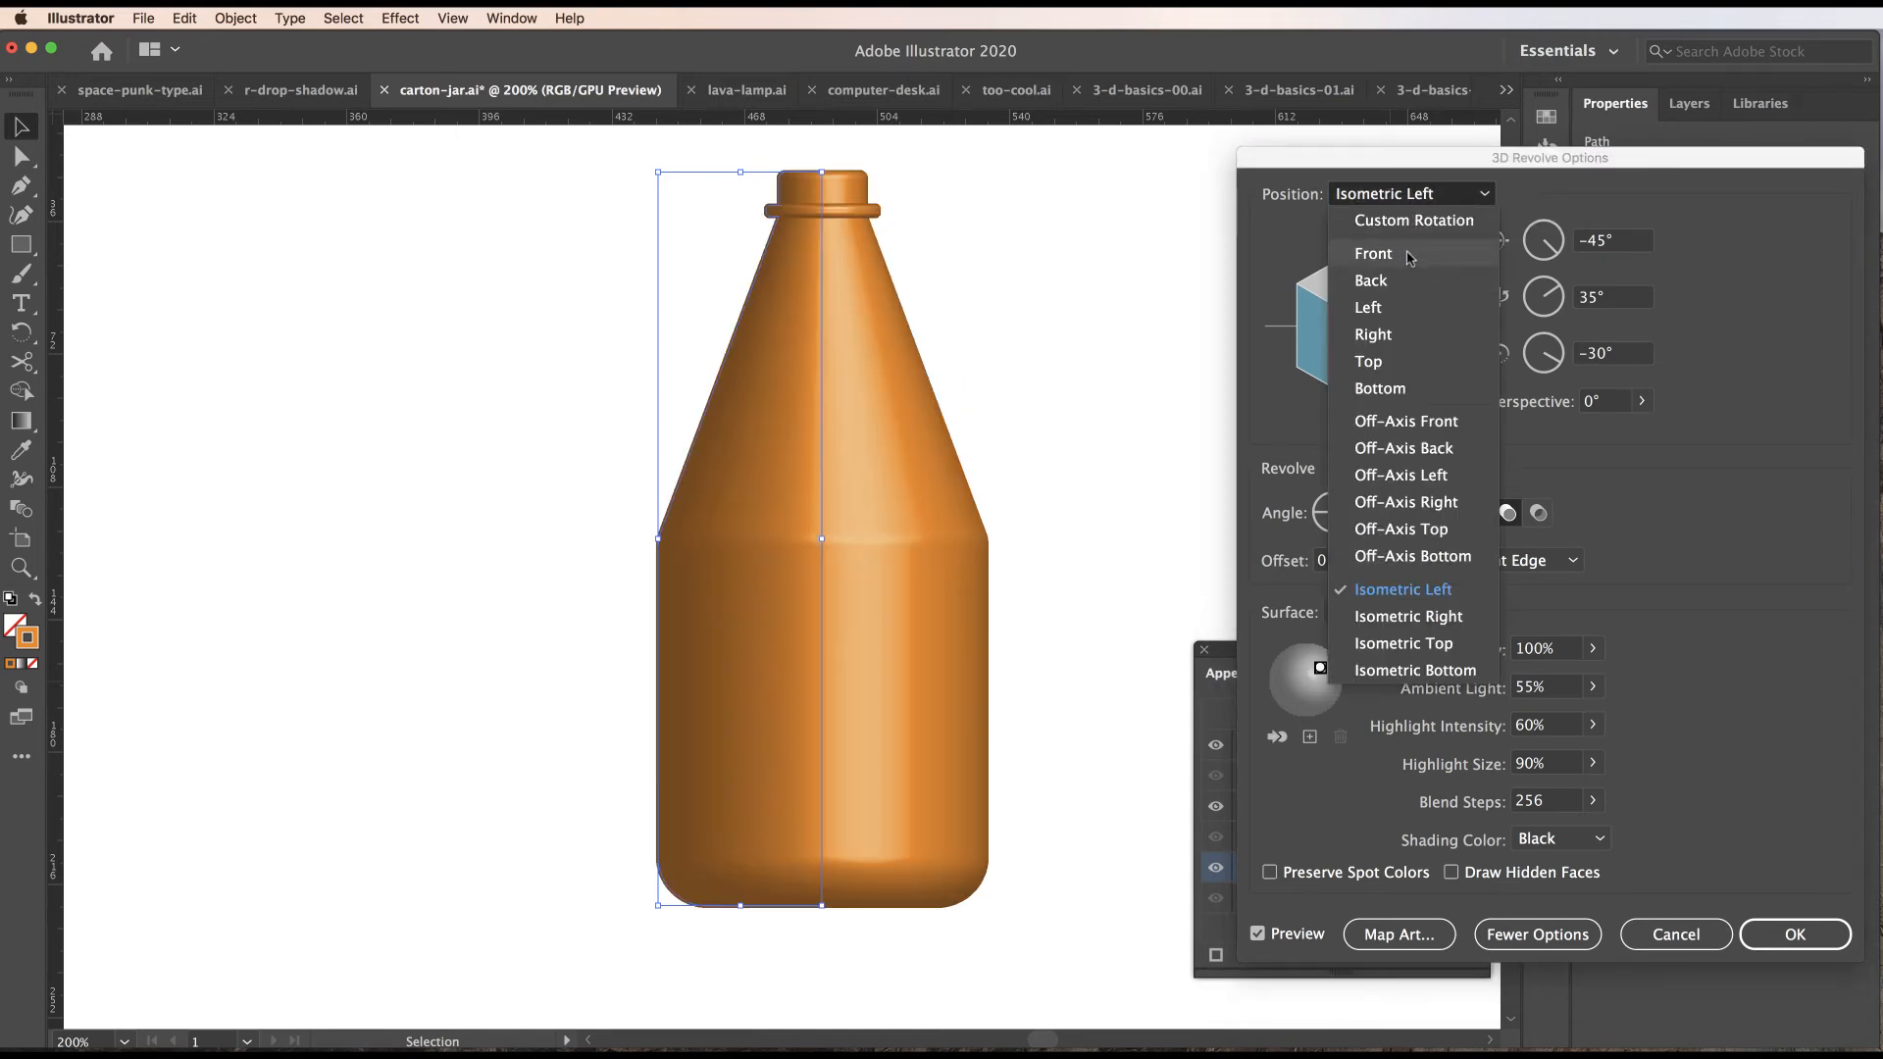
left_click(1408, 281)
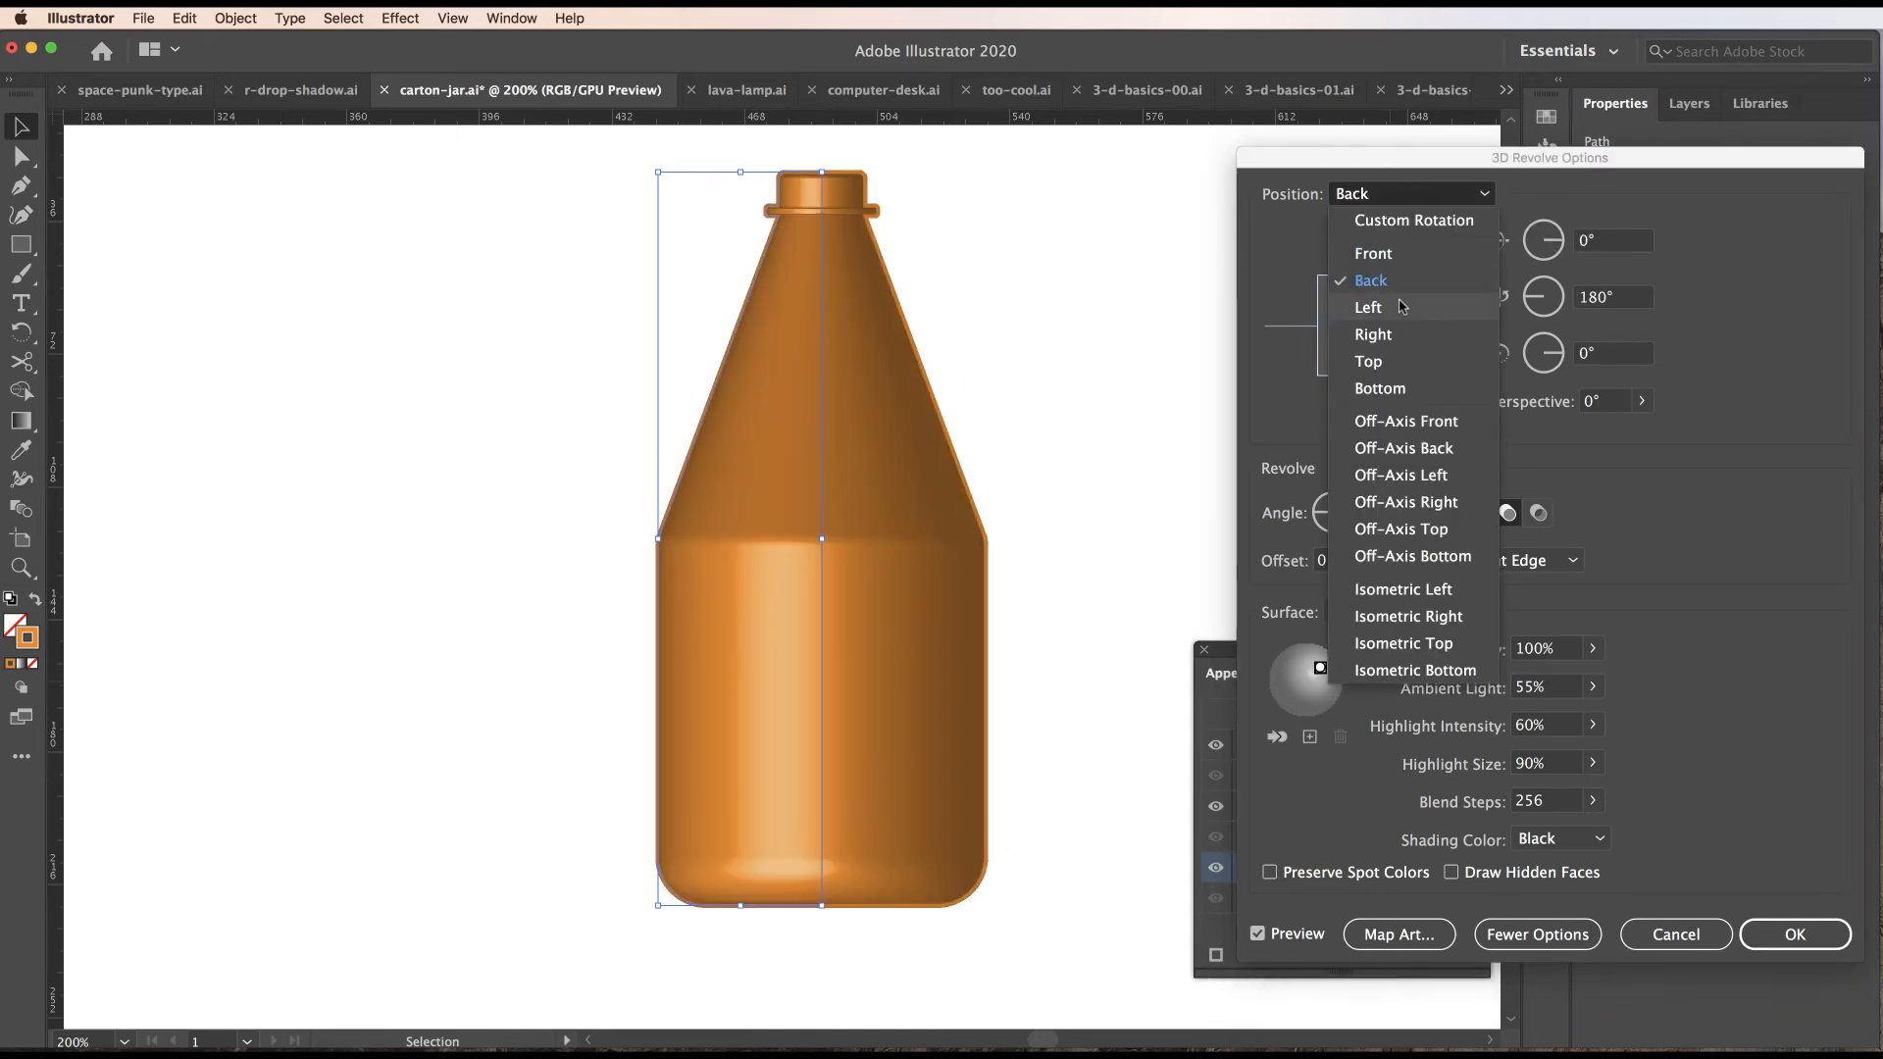
left_click(1373, 334)
left_click(1377, 202)
left_click(1390, 358)
left_click(1408, 194)
left_click(1426, 388)
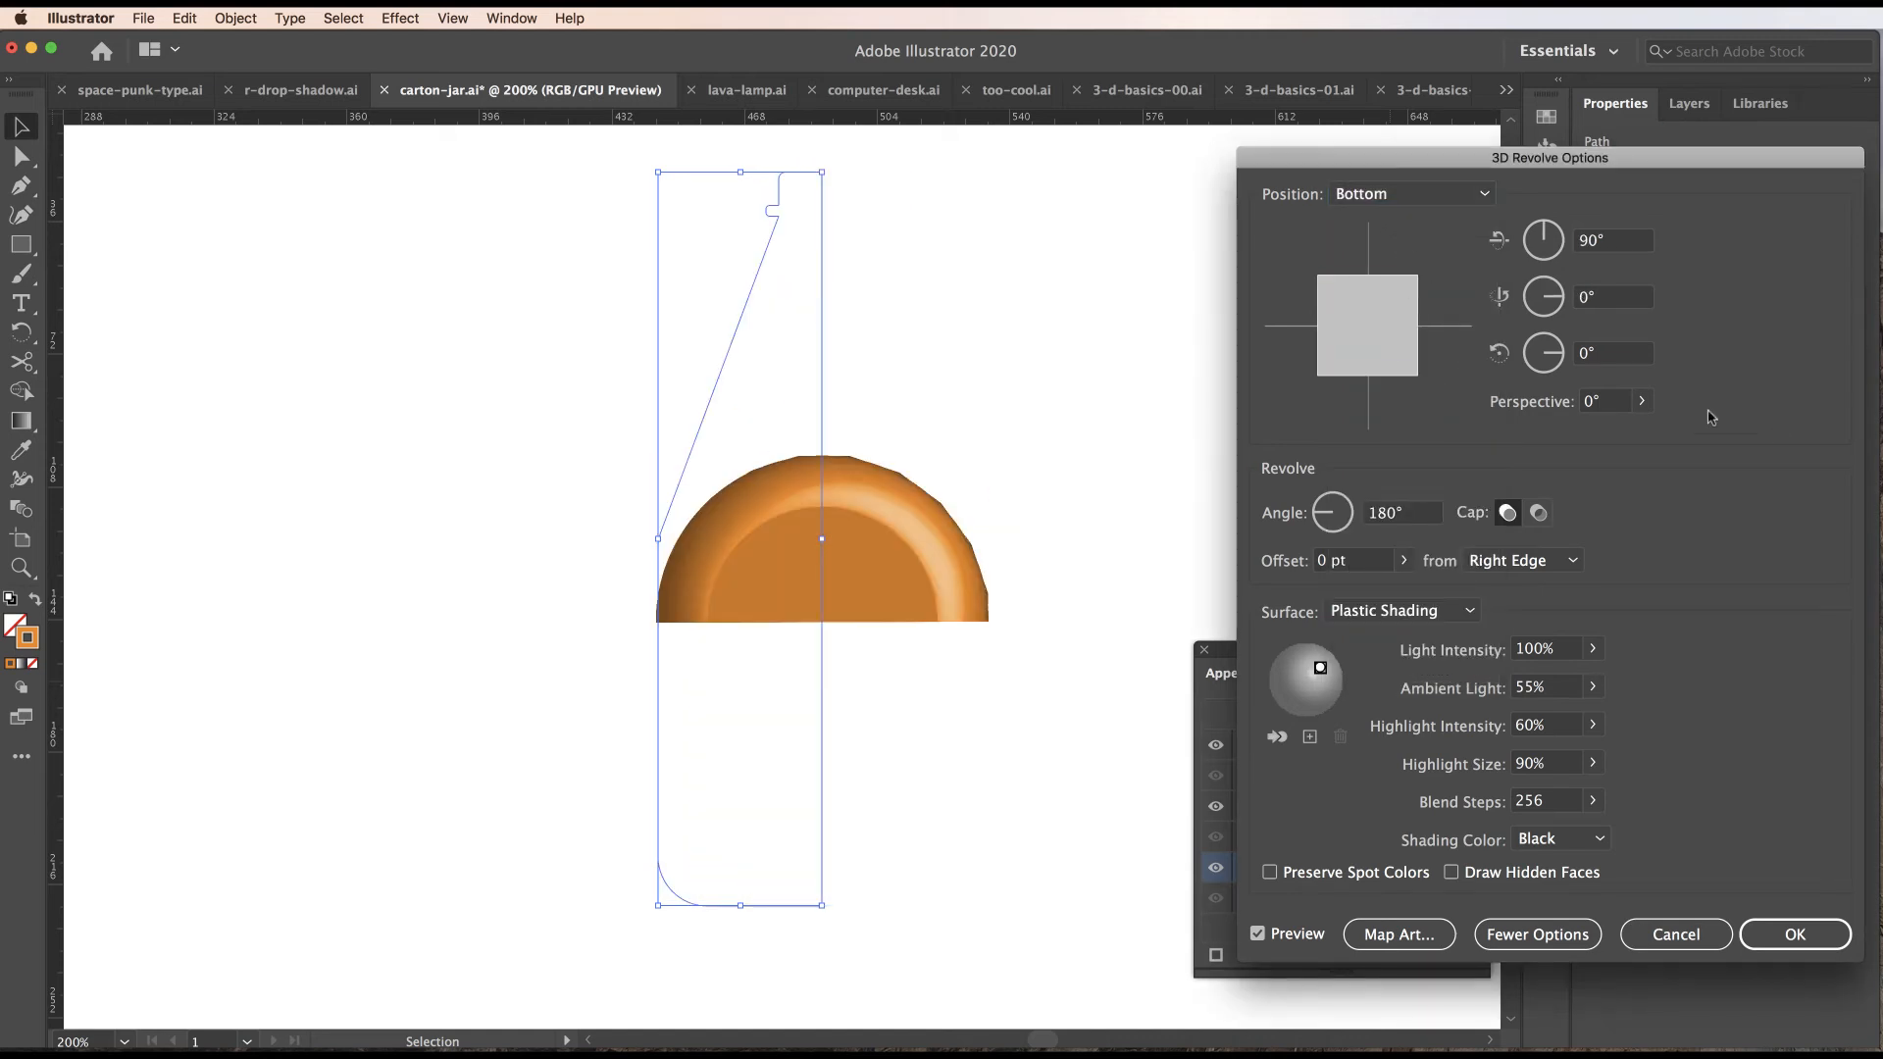
Set the revolved shape's position to the Isometric Left preset.
left_click(1484, 196)
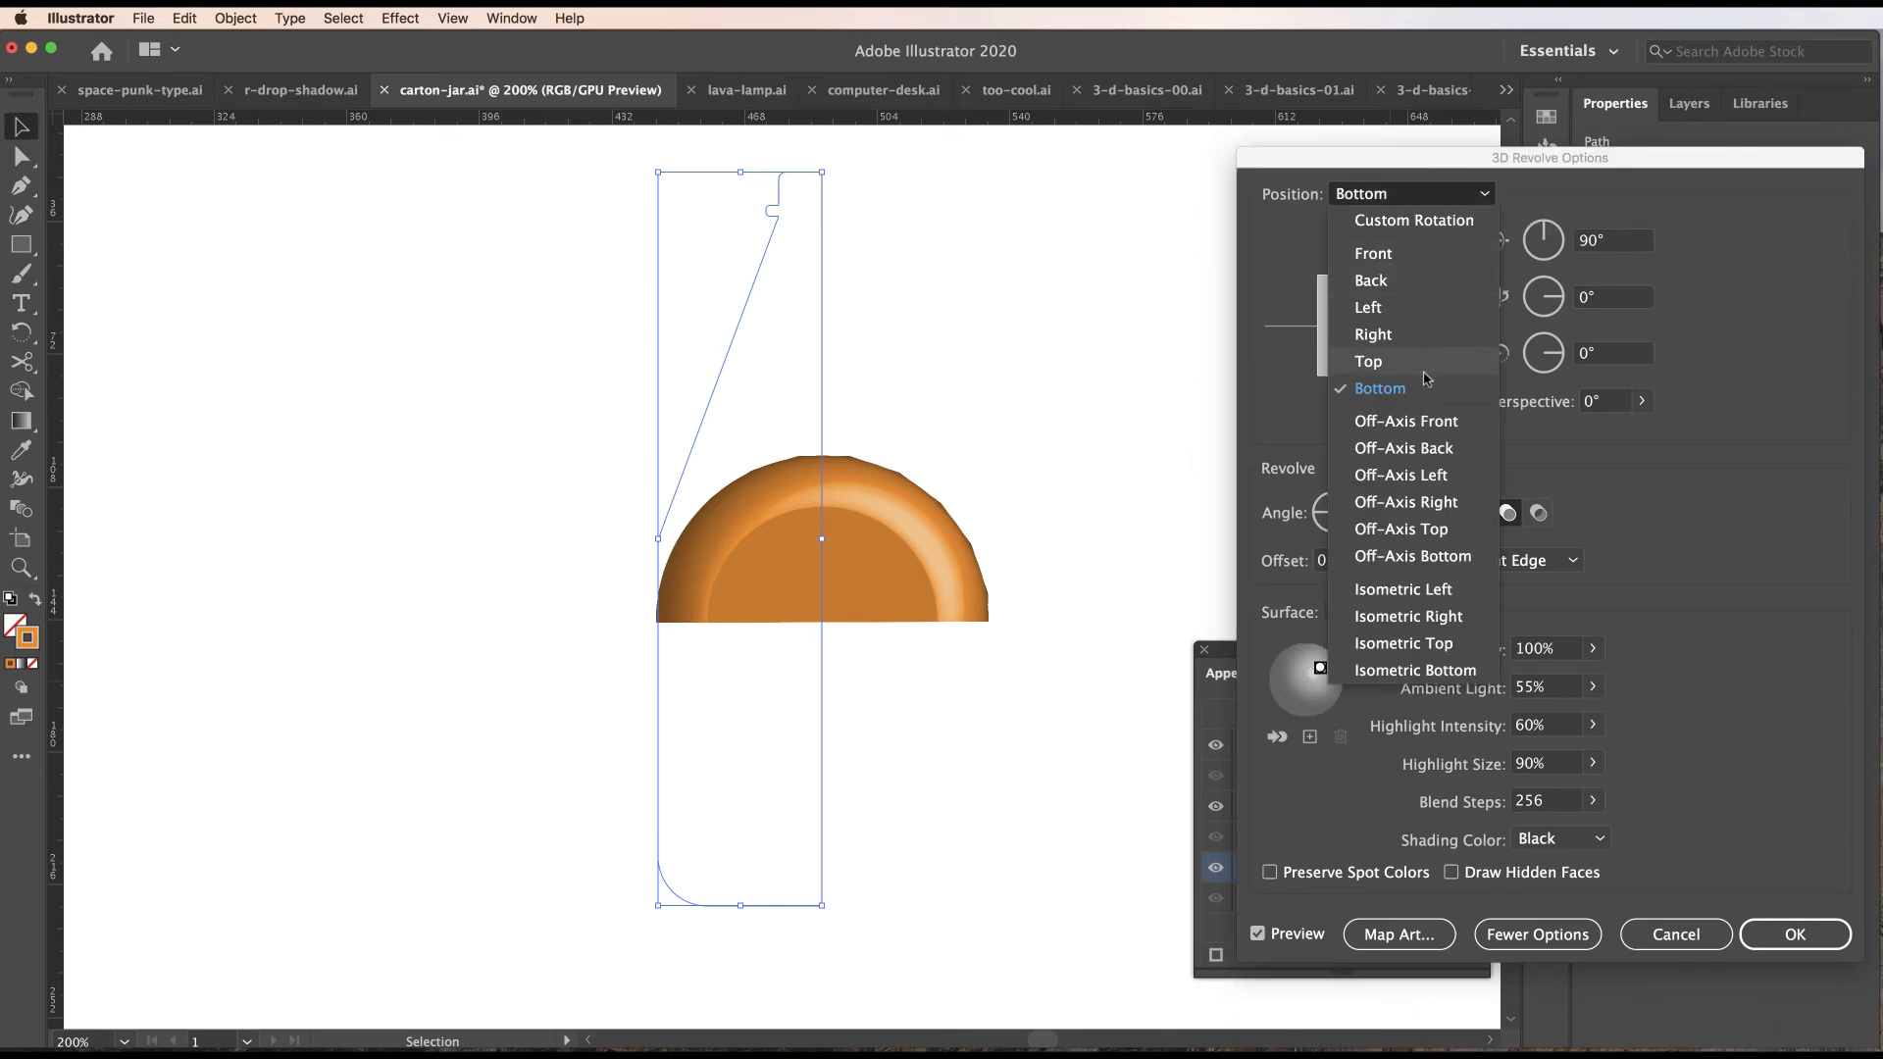
left_click(1440, 591)
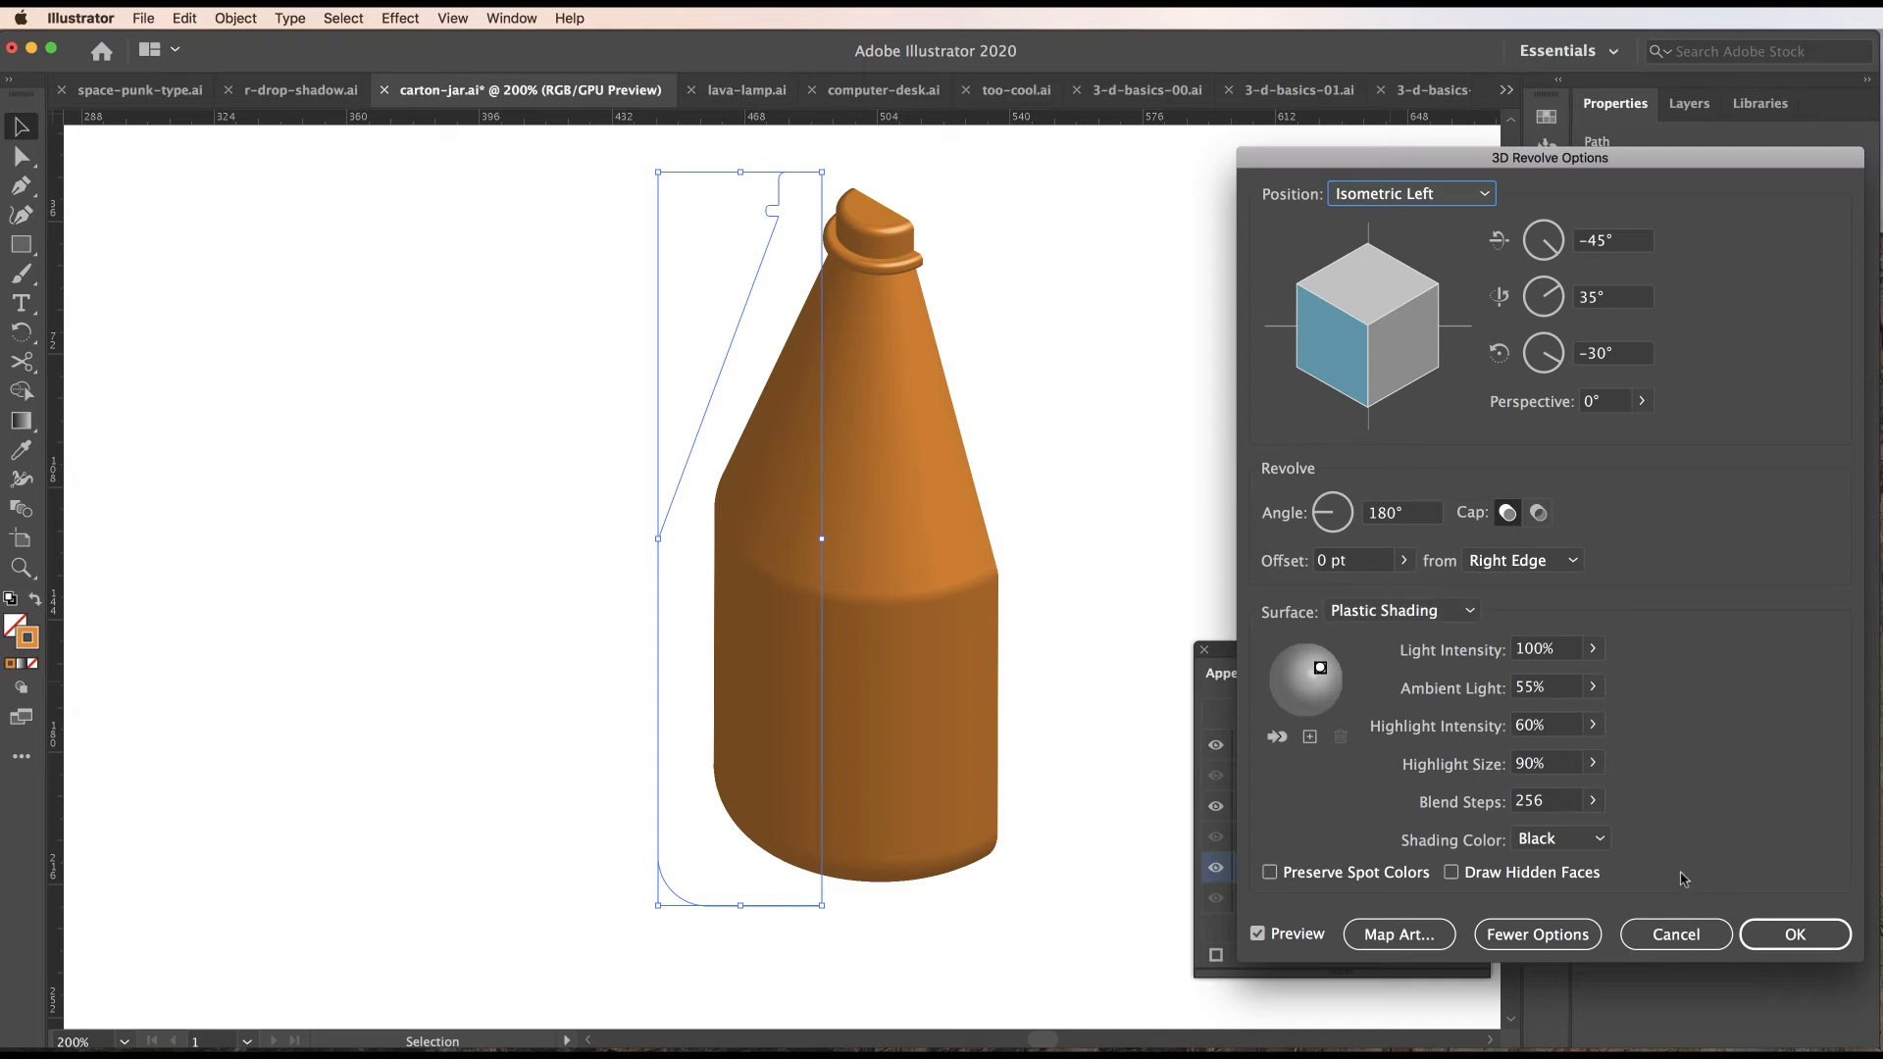
Change the shading color to a custom orange with RGB values 233, 132, 36.
left_click(1595, 841)
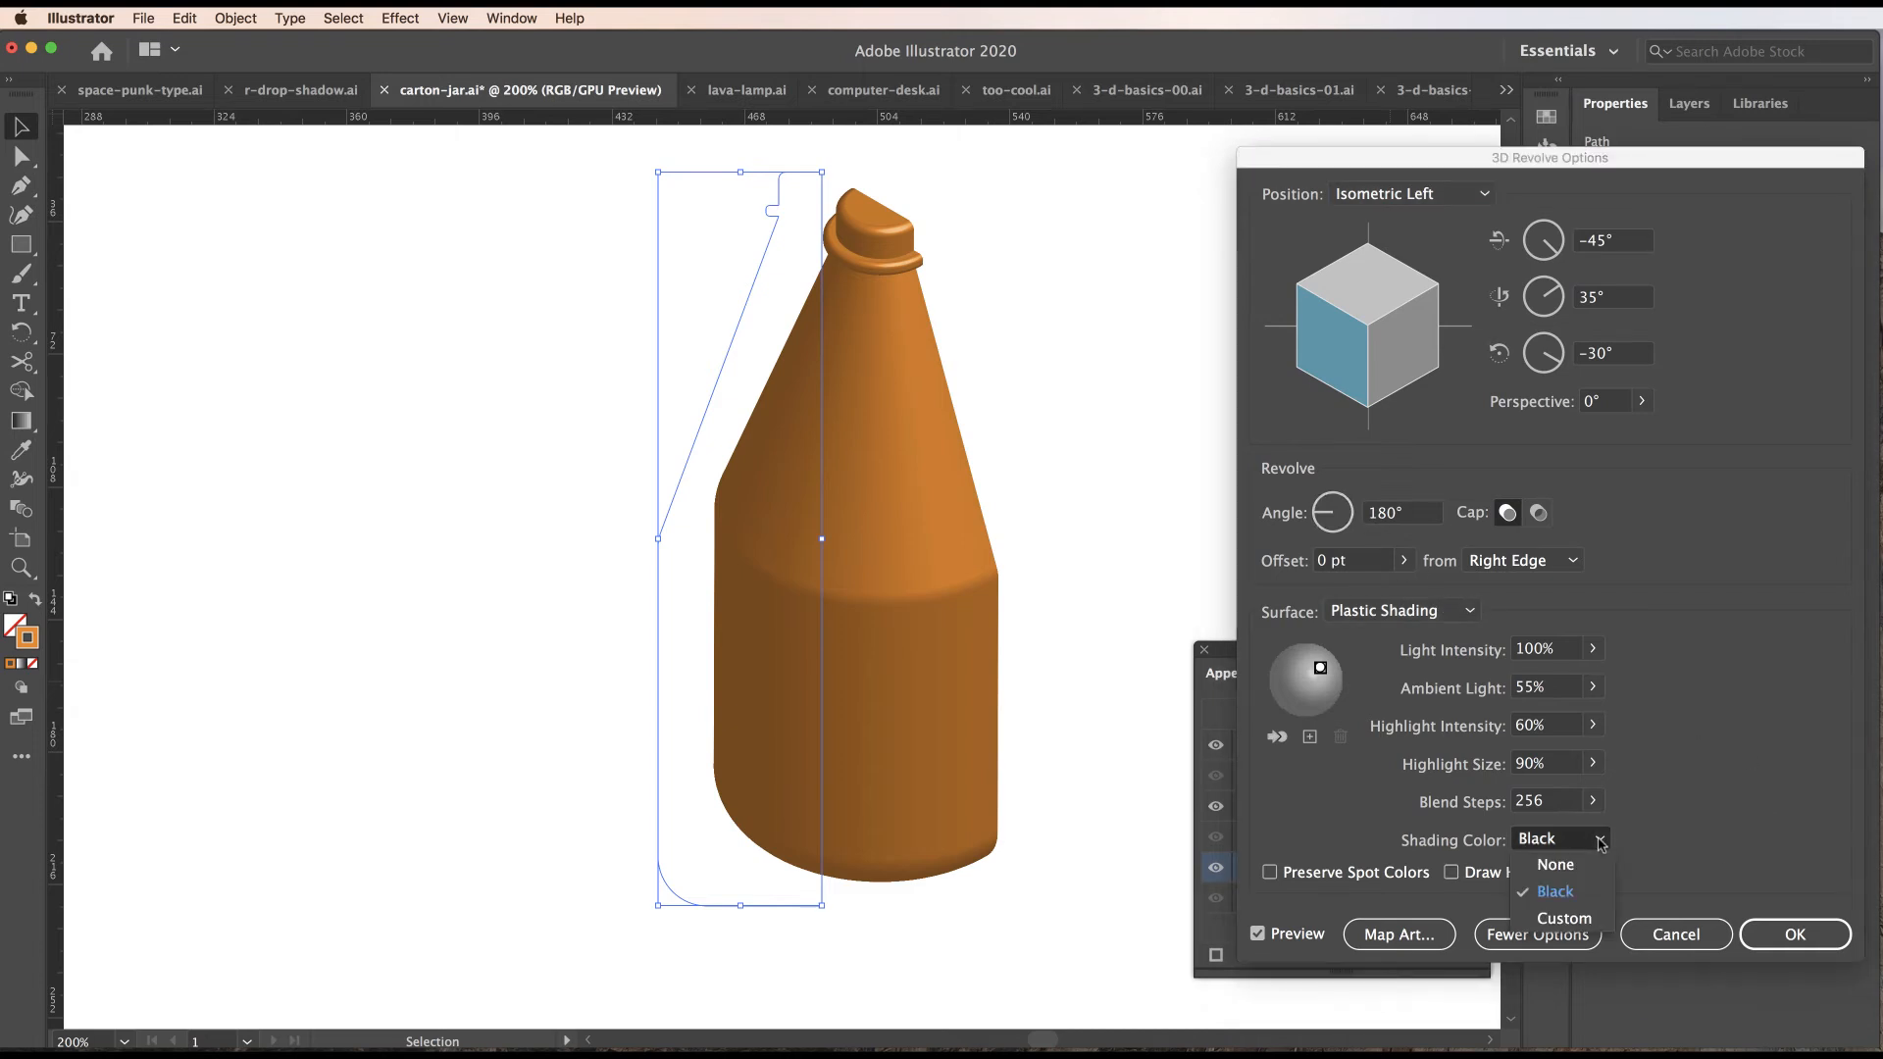
left_click(1580, 919)
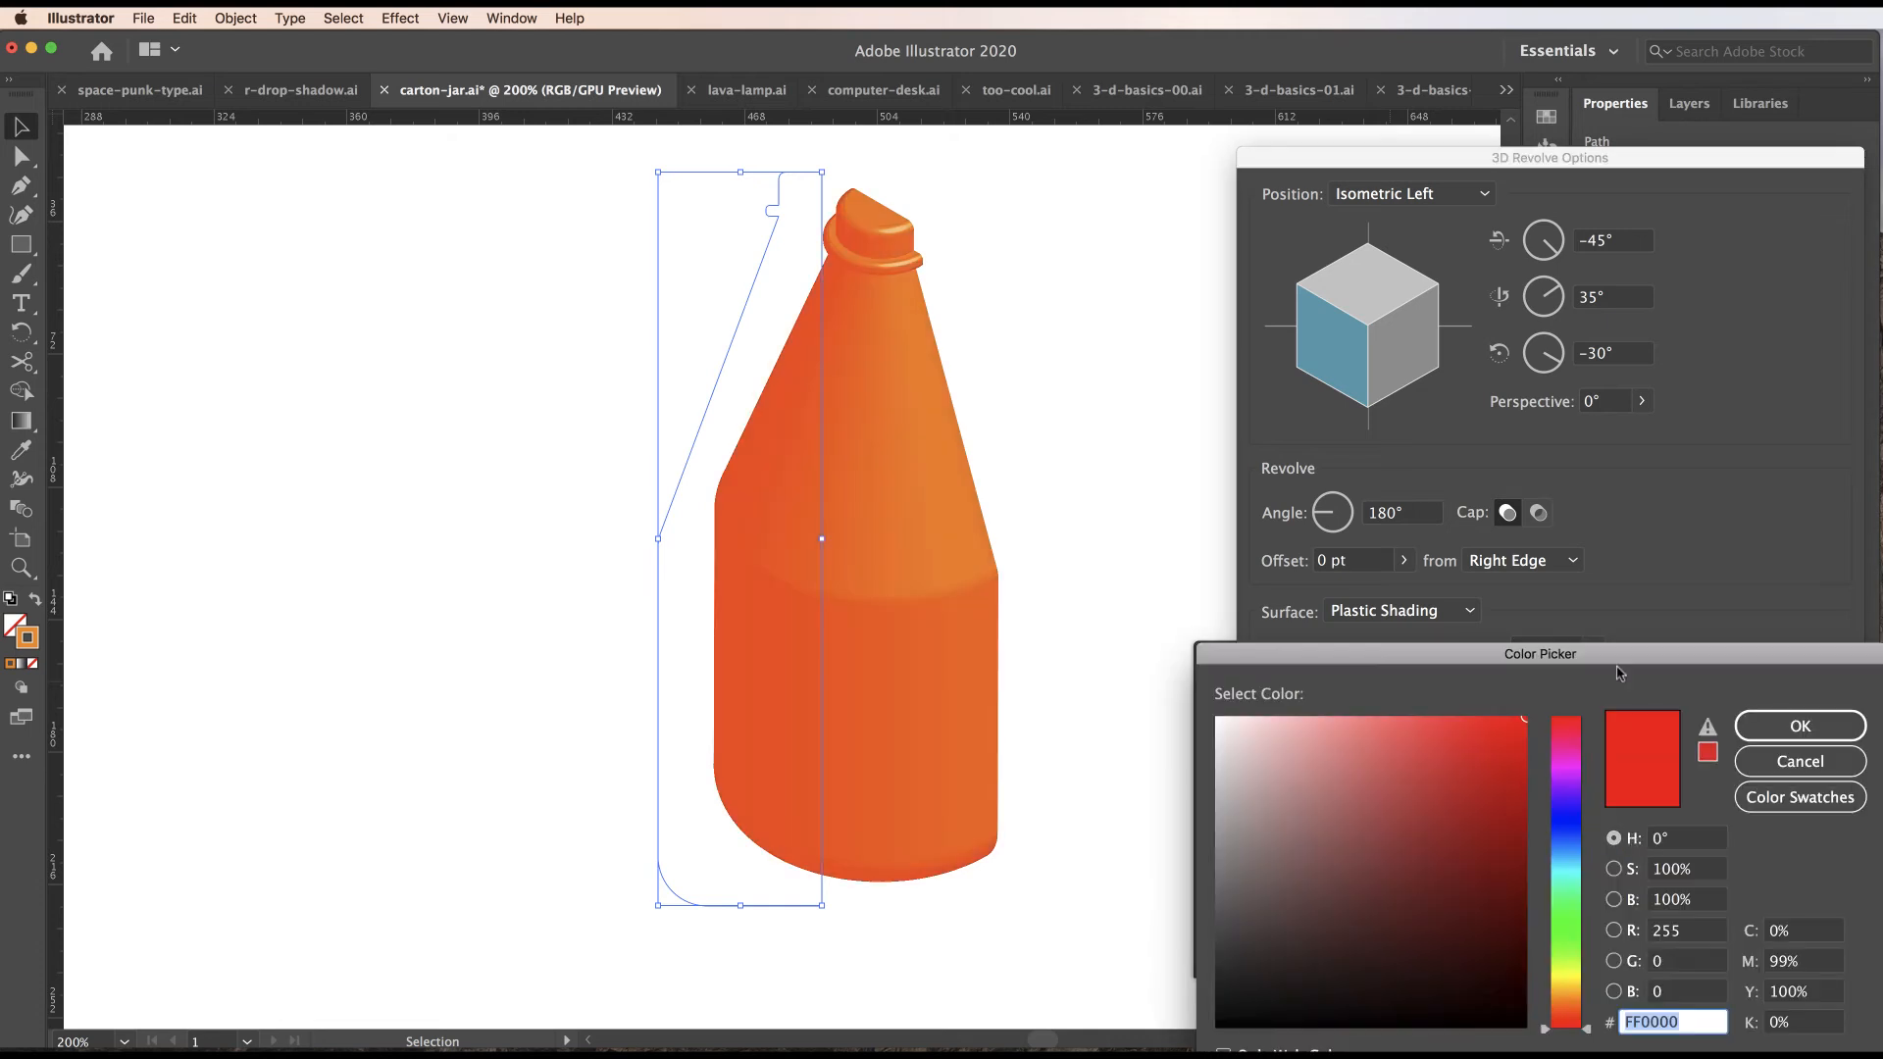
left_click_drag(1611, 665, 1589, 514)
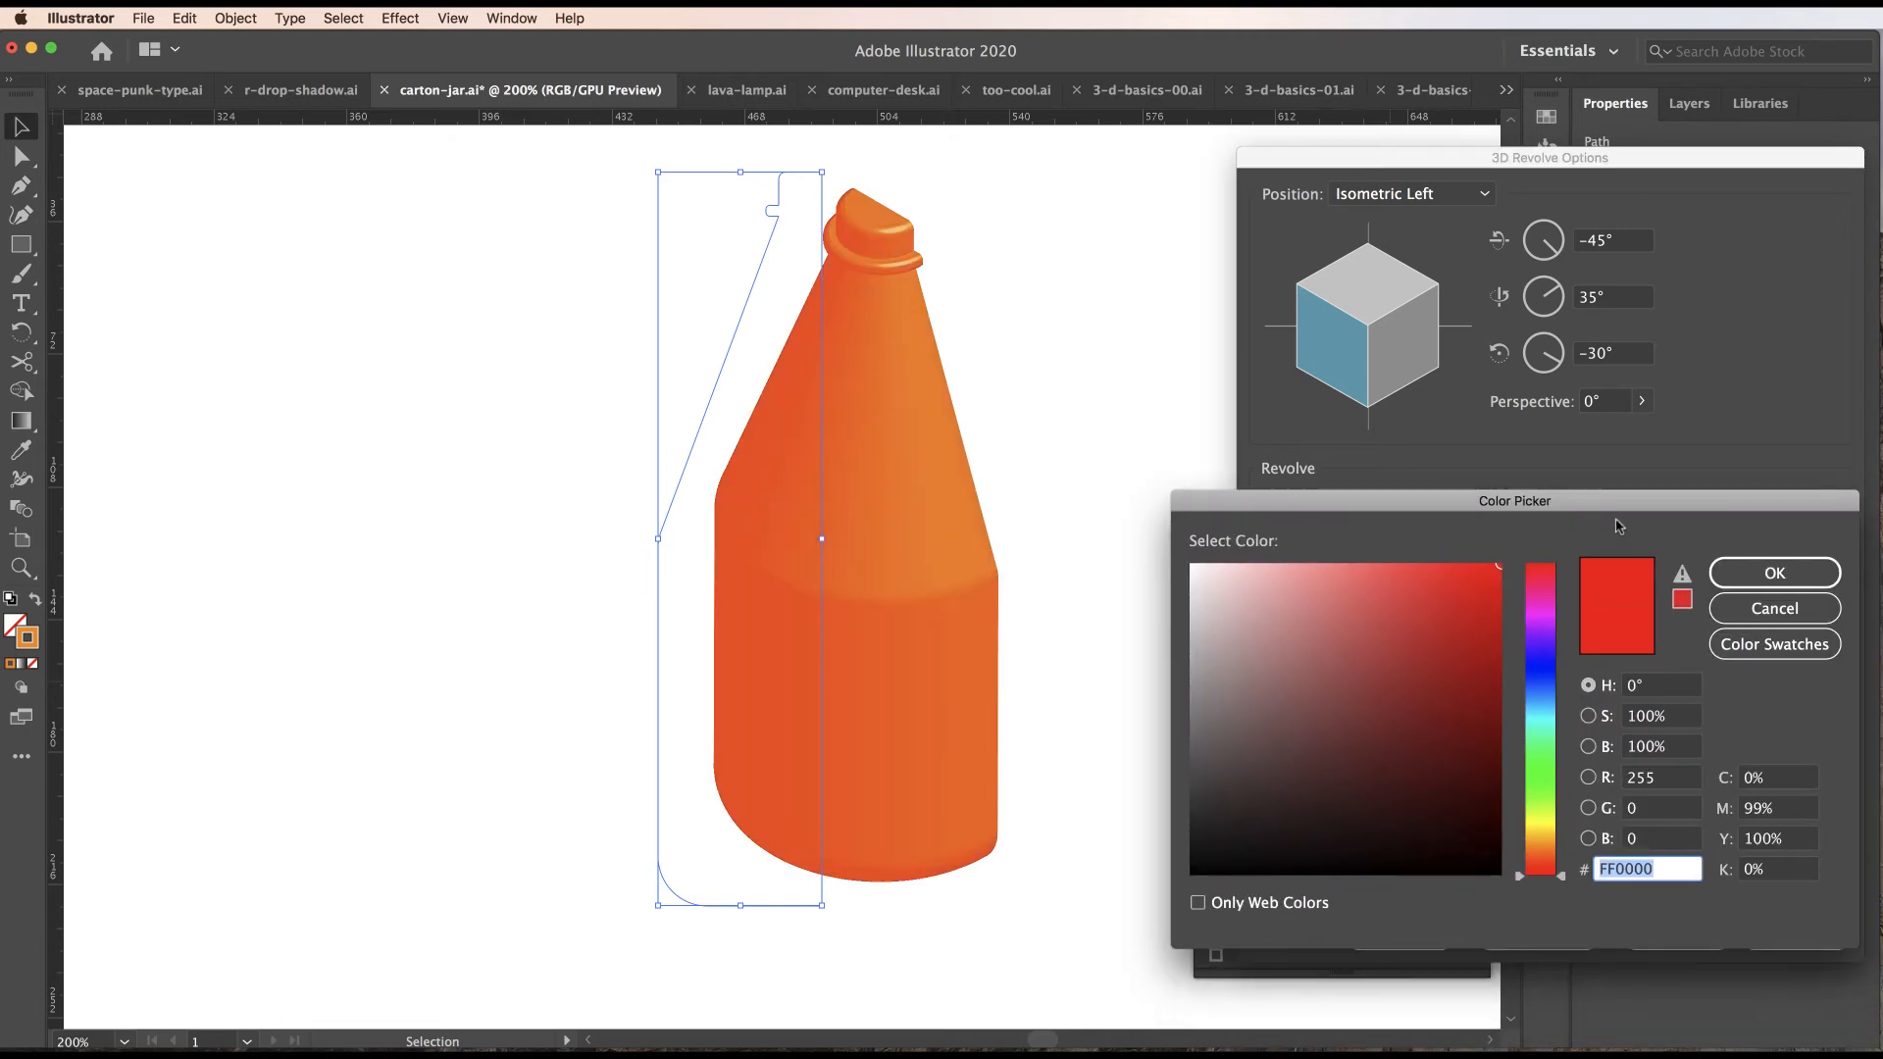
double_click(1665, 778)
type("233")
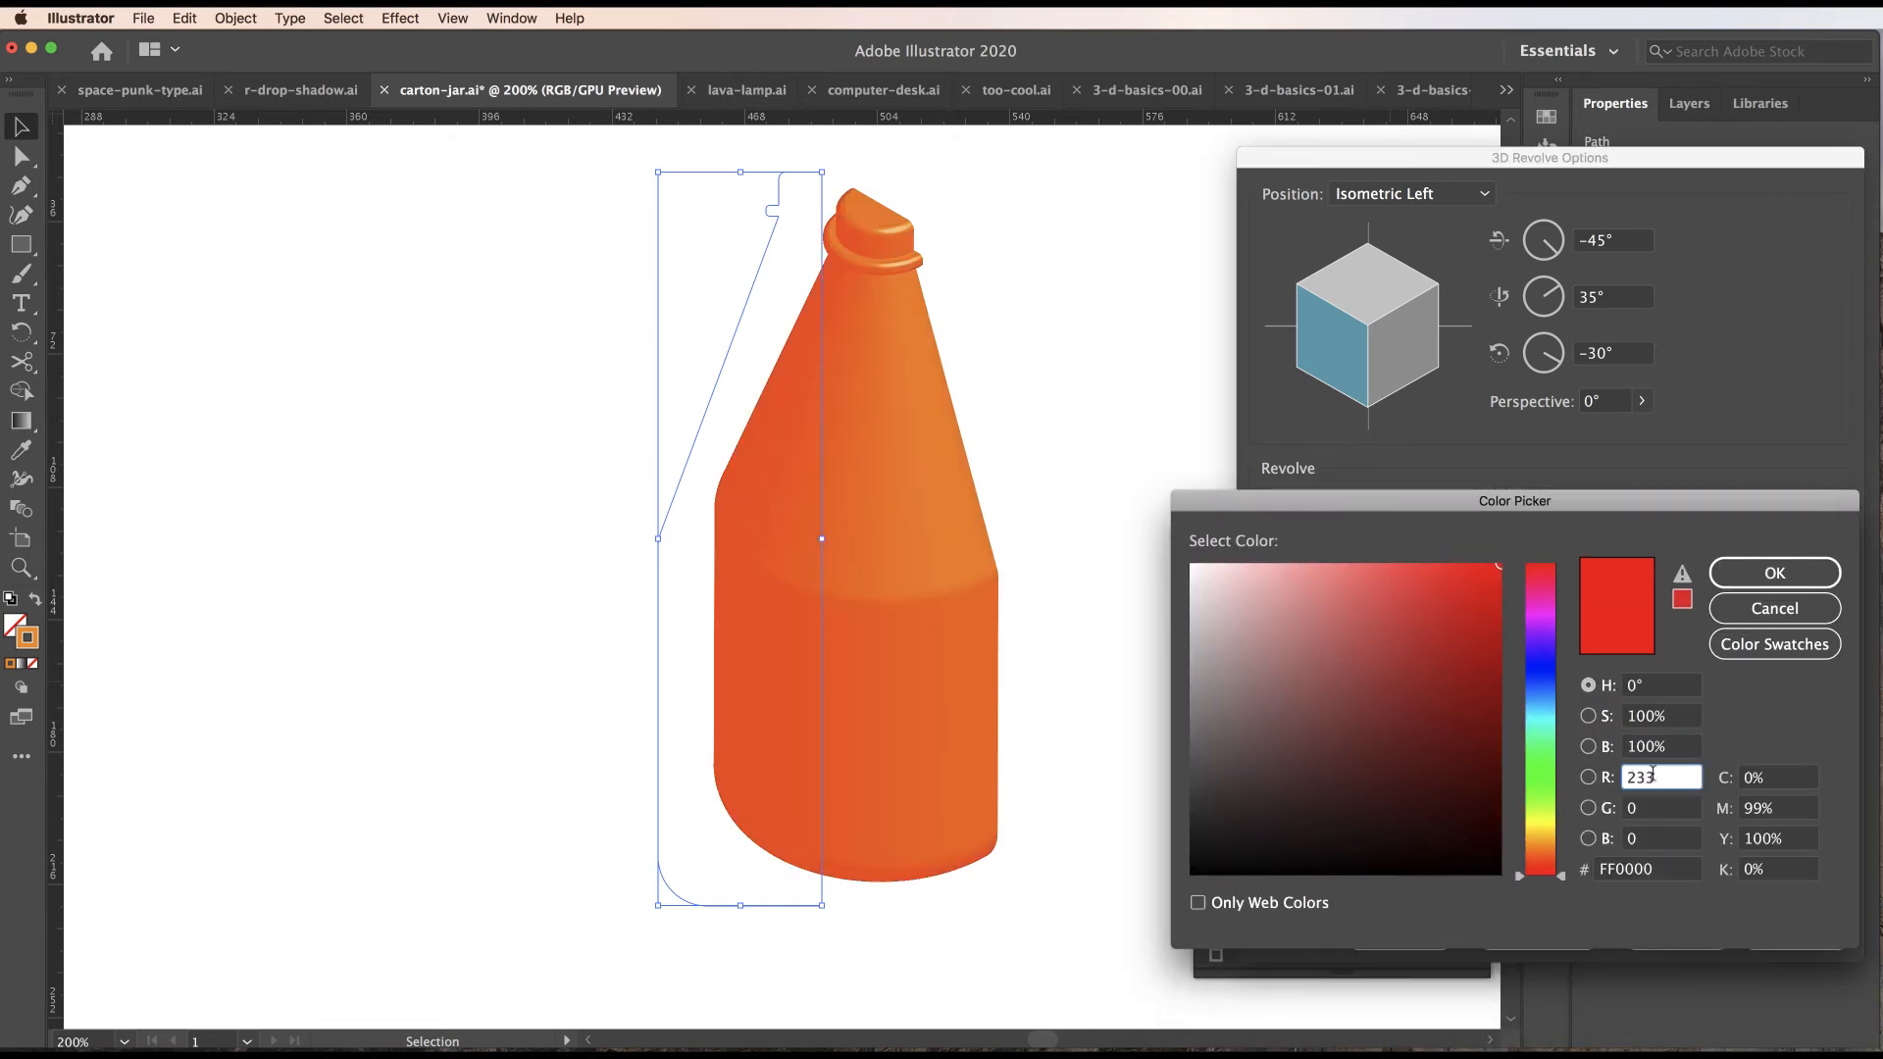
key("Tab")
type("132")
key("Tab")
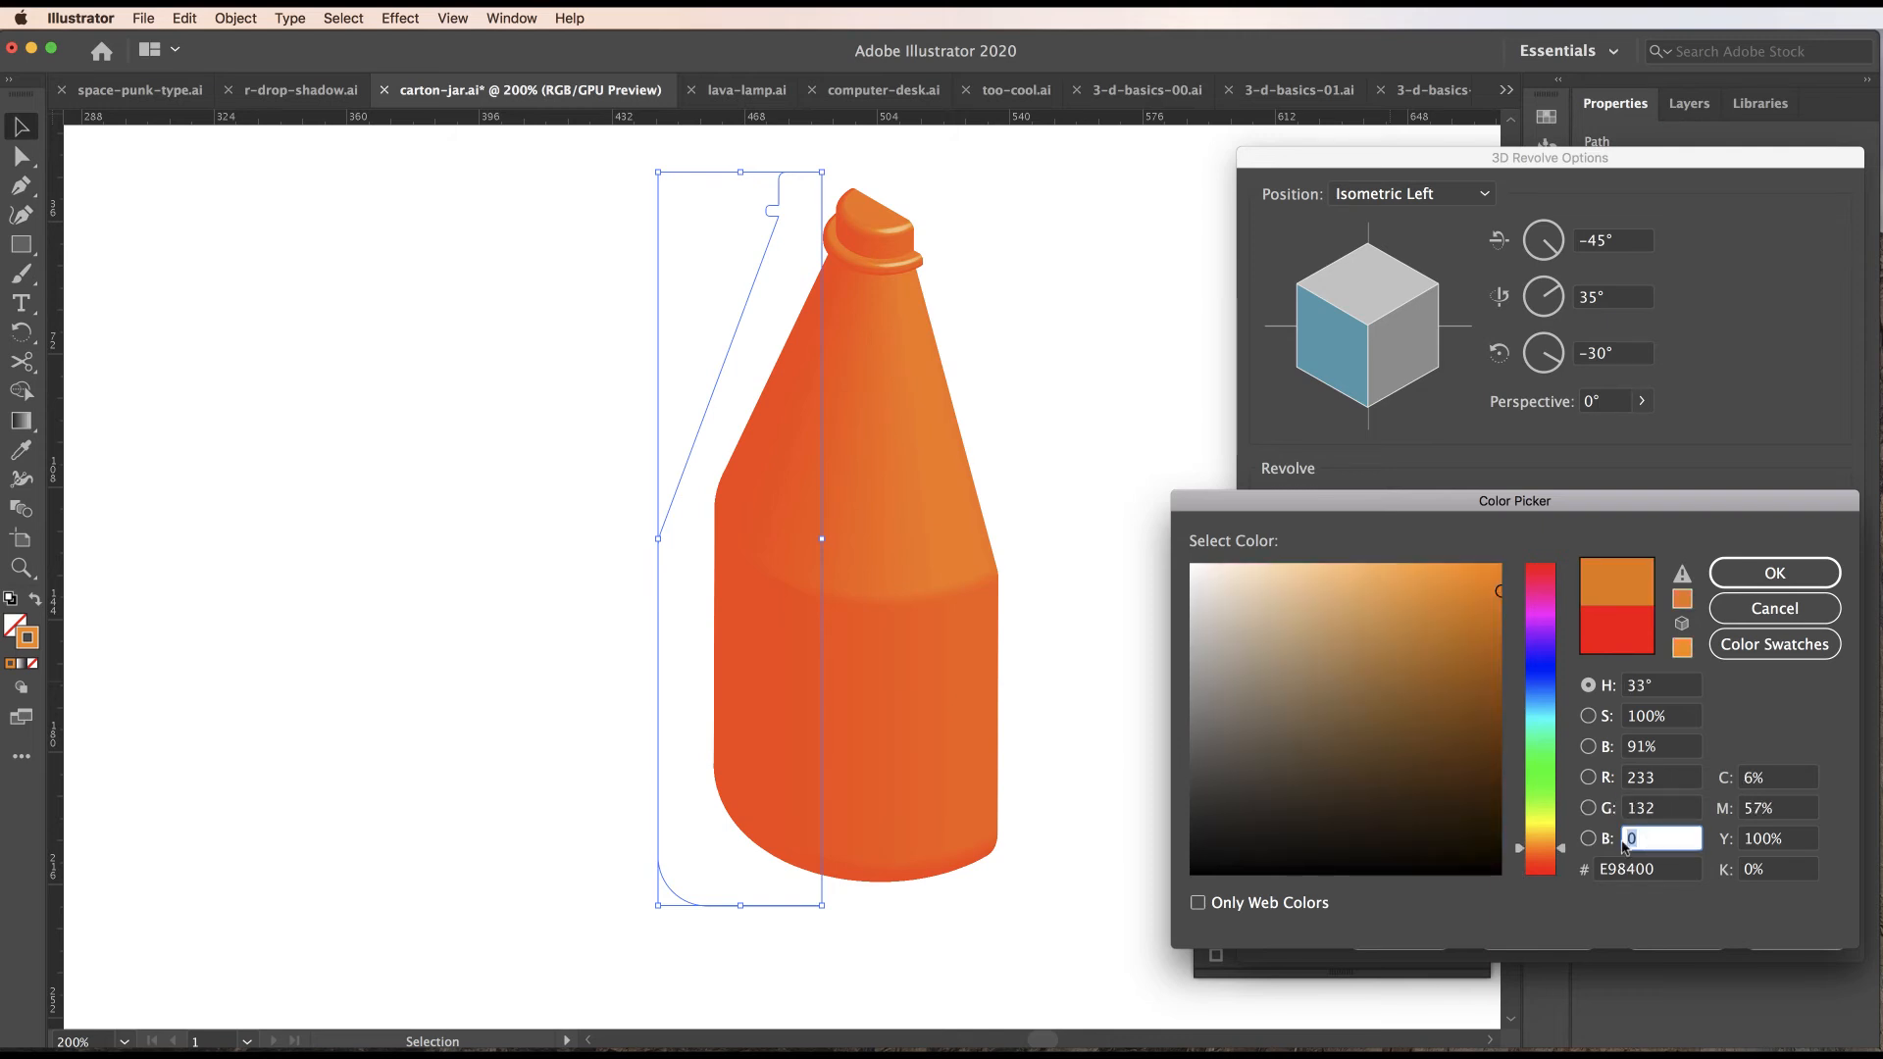
type("36")
left_click(1741, 576)
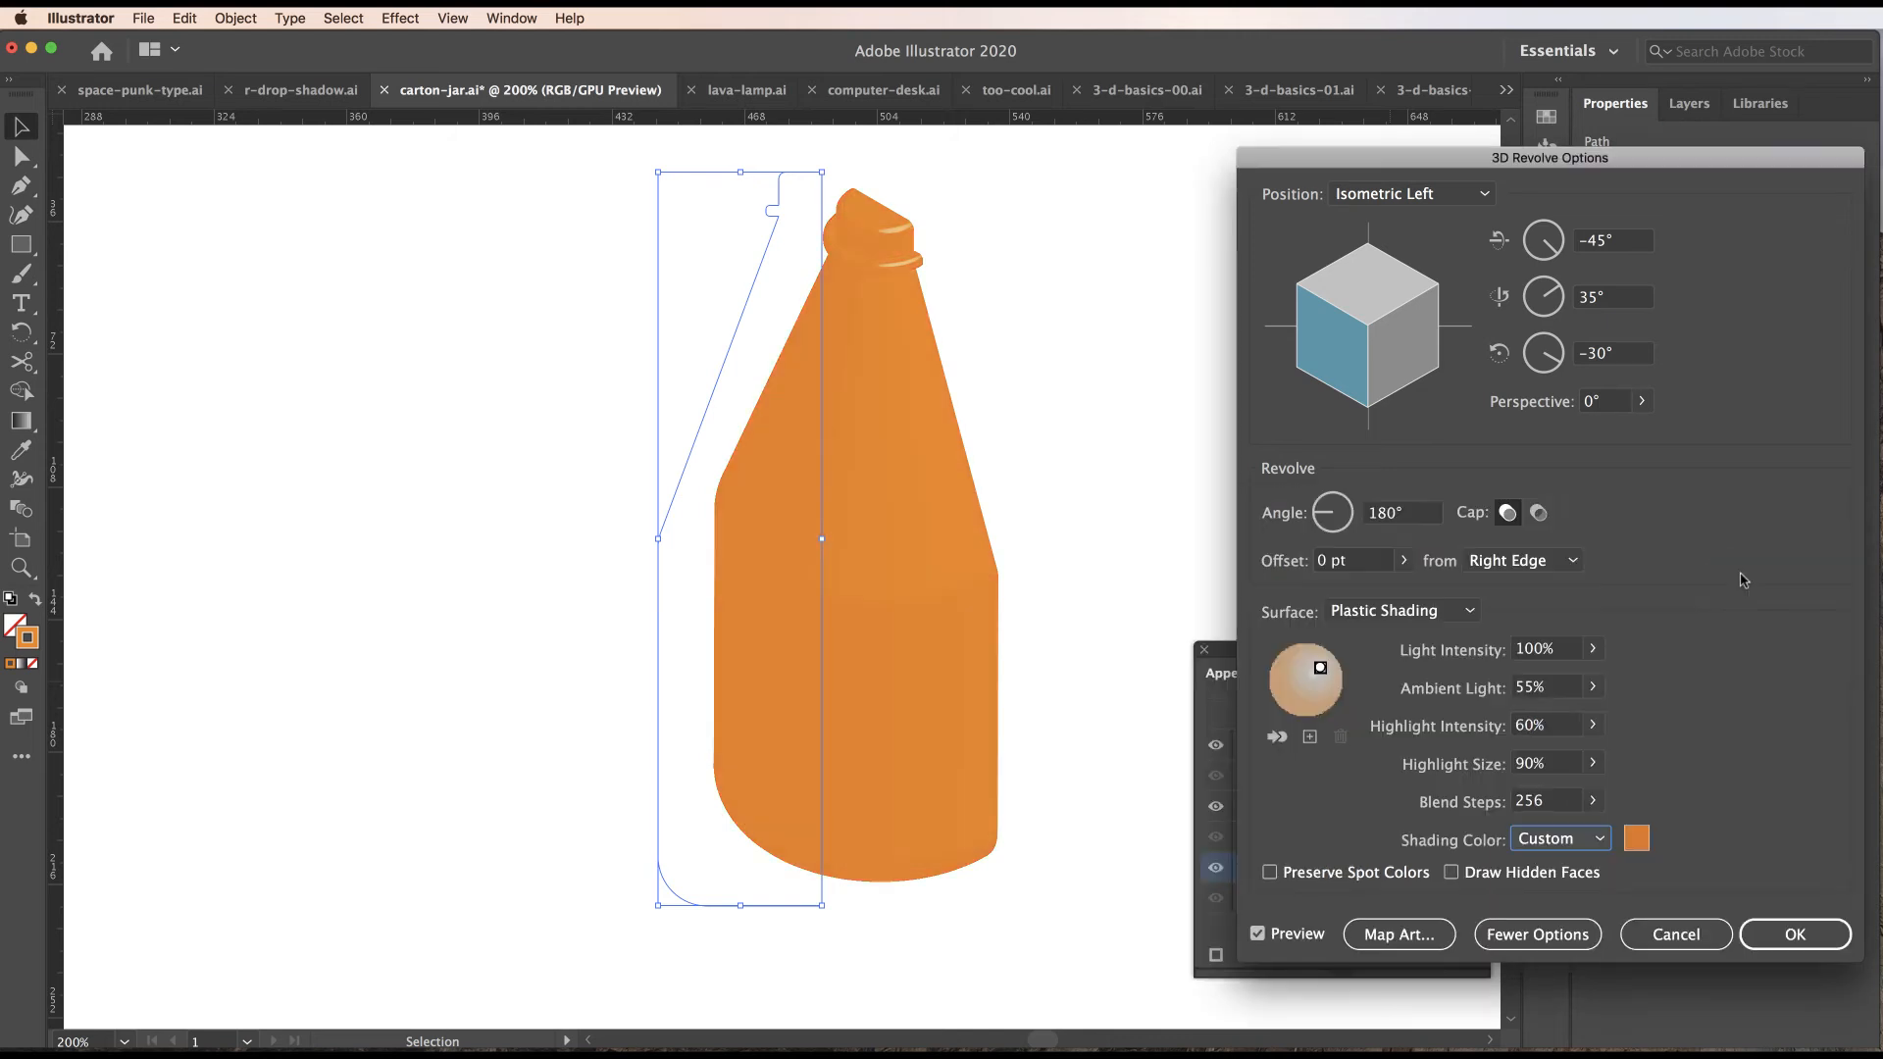
Move the light to the lower-left area of the shading sphere, apply the 3D Revolve effect and deselect the shape.
mouse_move(1320, 668)
left_mouse_down()
mouse_move(1285, 664)
mouse_move(1291, 703)
left_mouse_up()
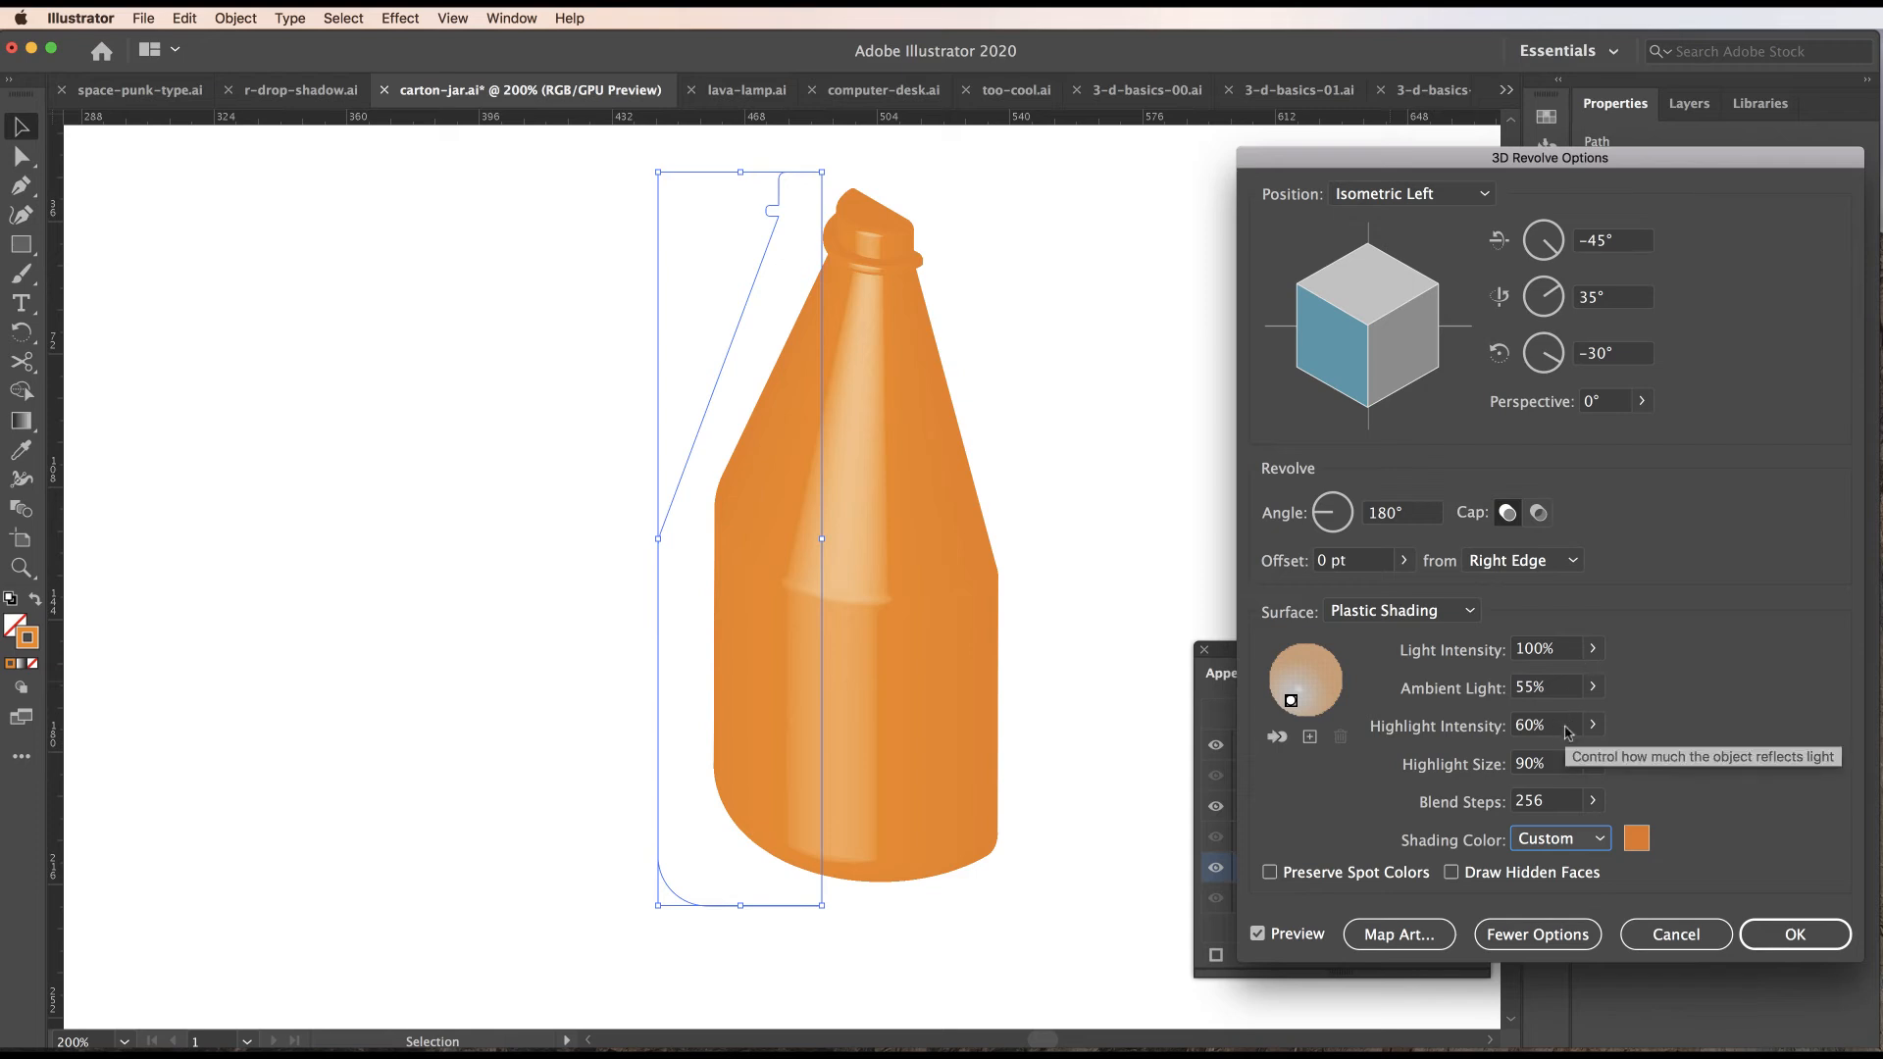
left_click(1795, 936)
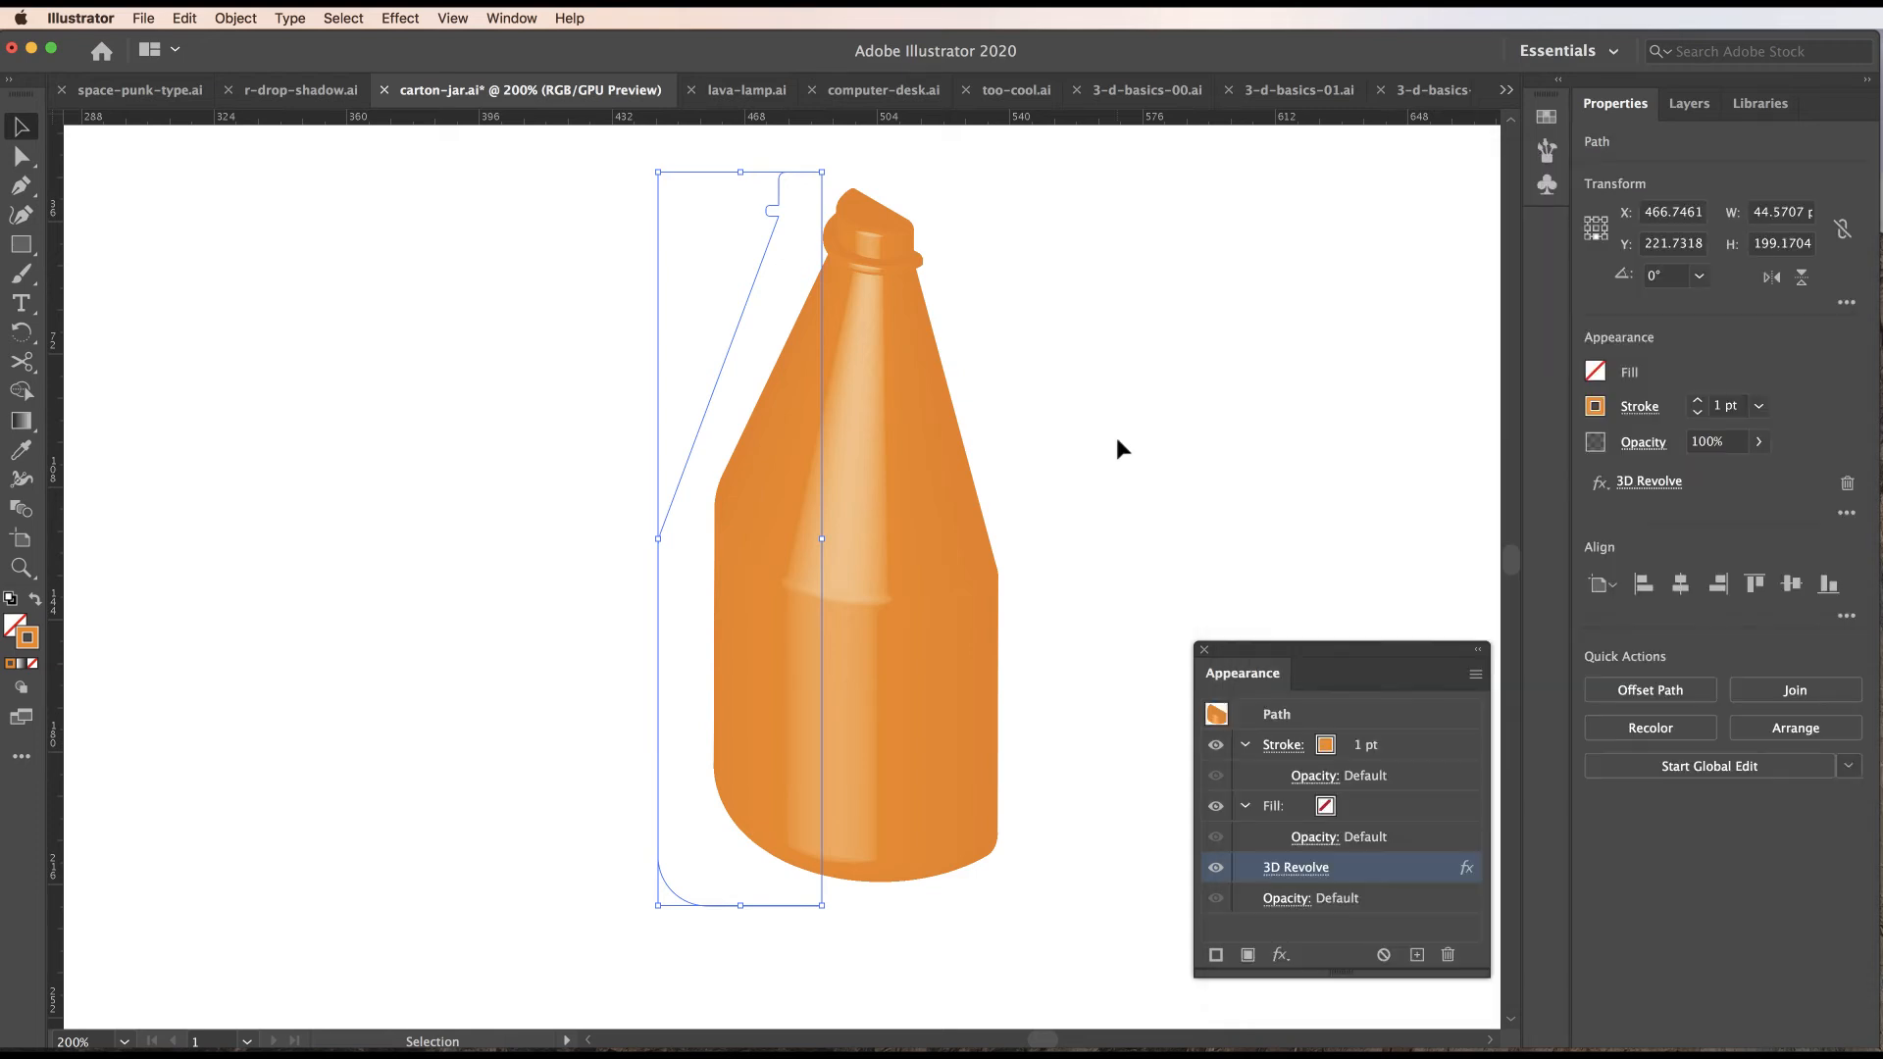
left_click(1118, 441)
left_click(933, 526, "alt+super")
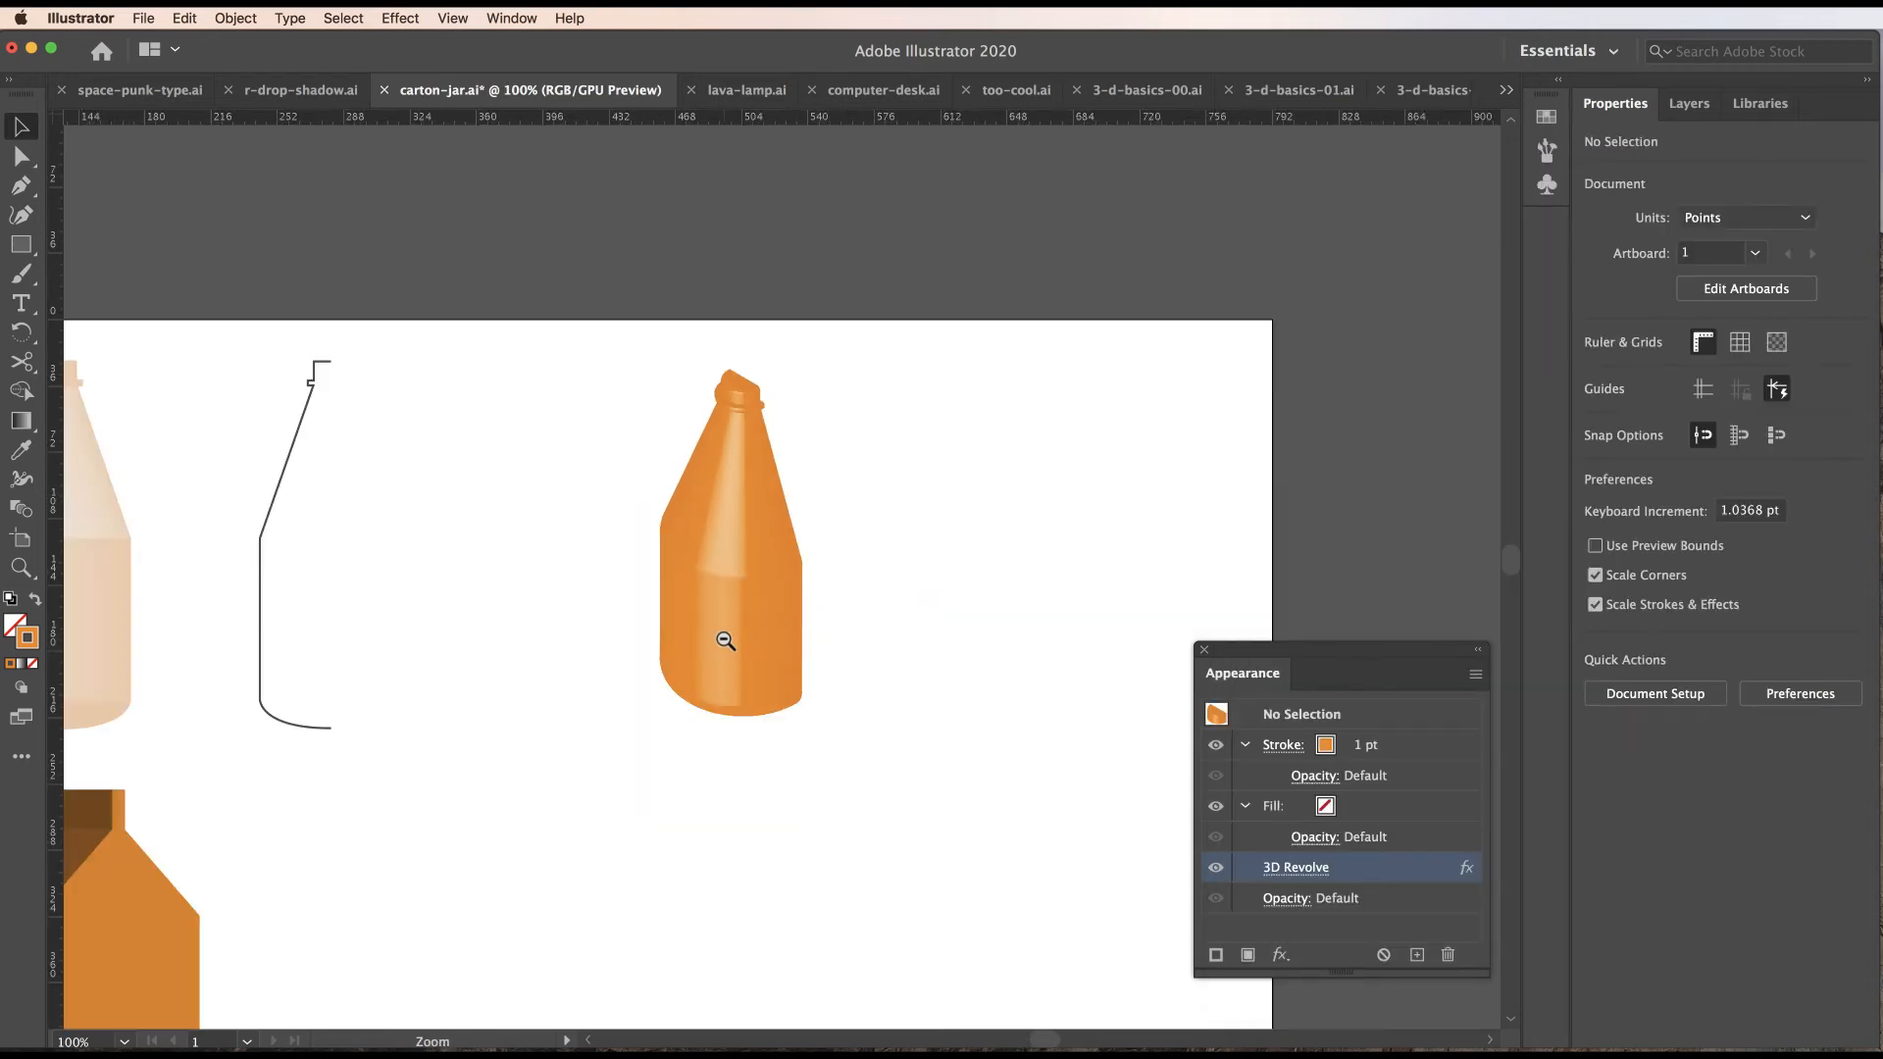
left_click_drag(722, 641, 959, 543)
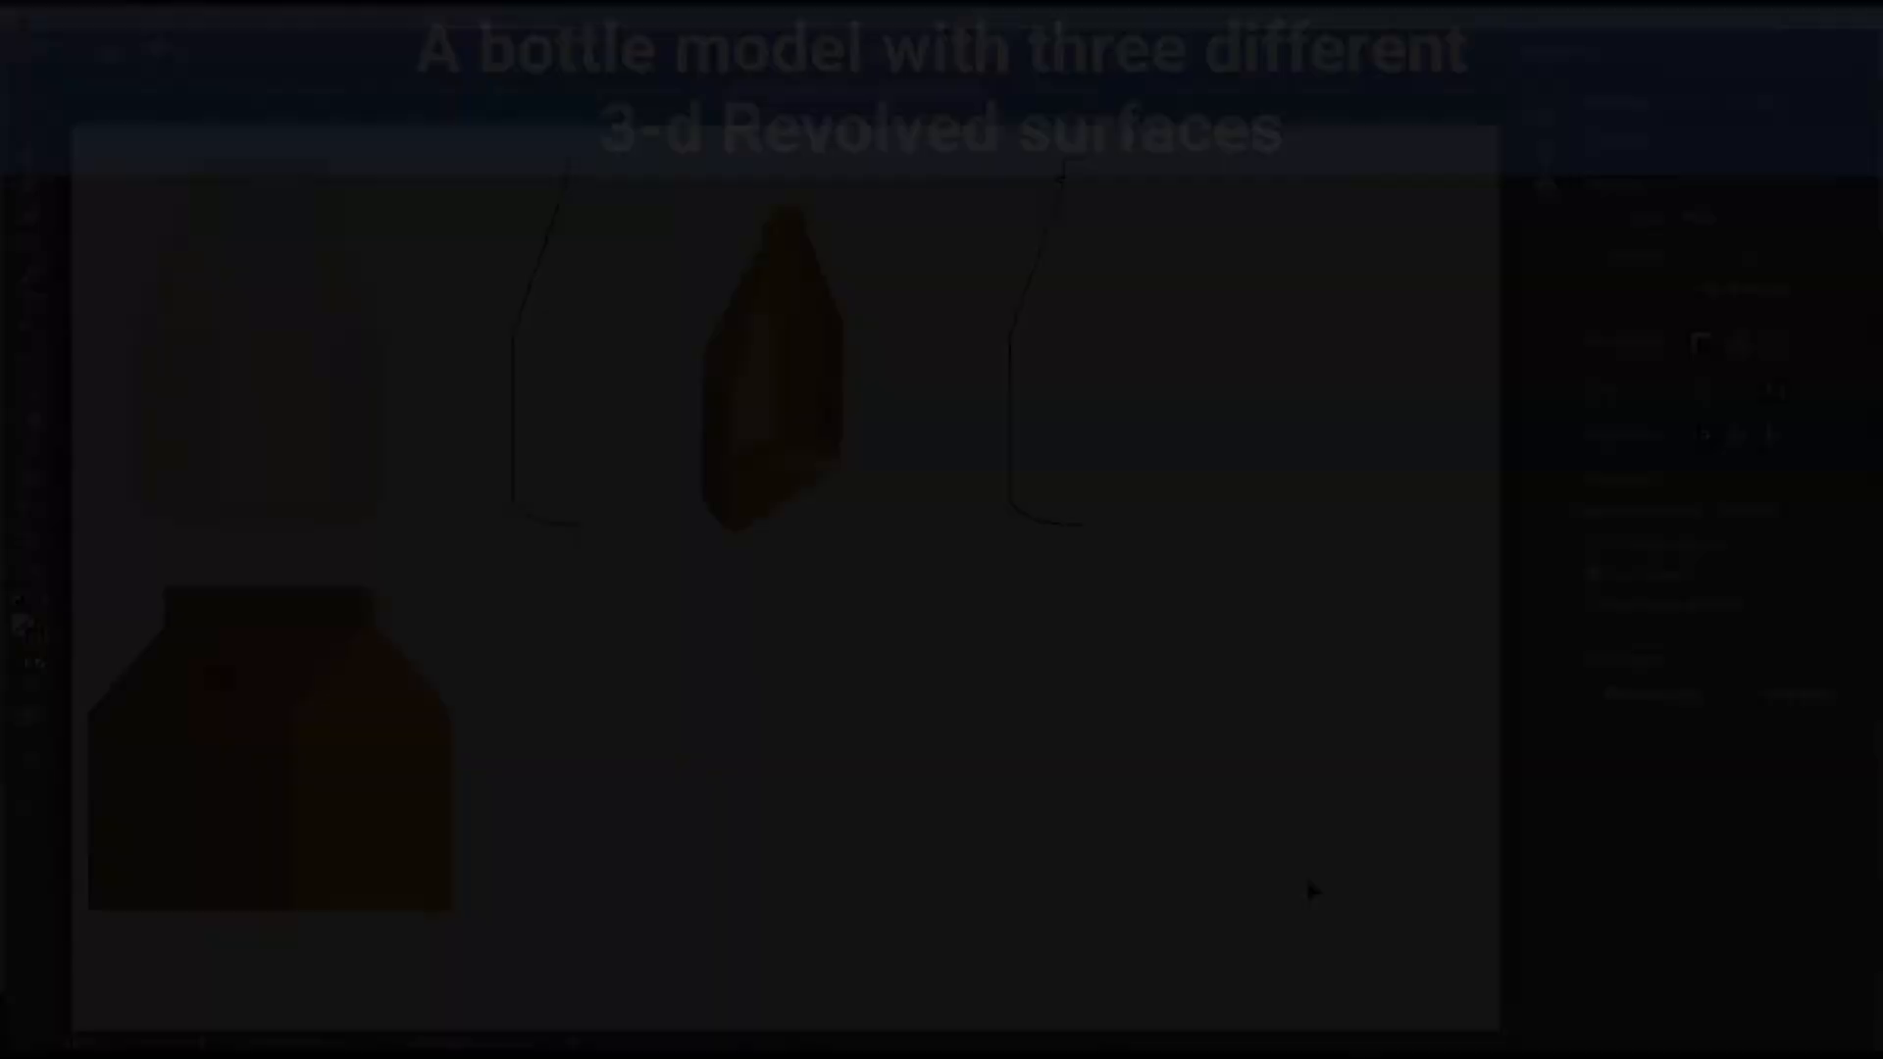
Show the guides and place a vertical axis guide at the open top end of the rightmost black bottle half-profile.
key("super+space")
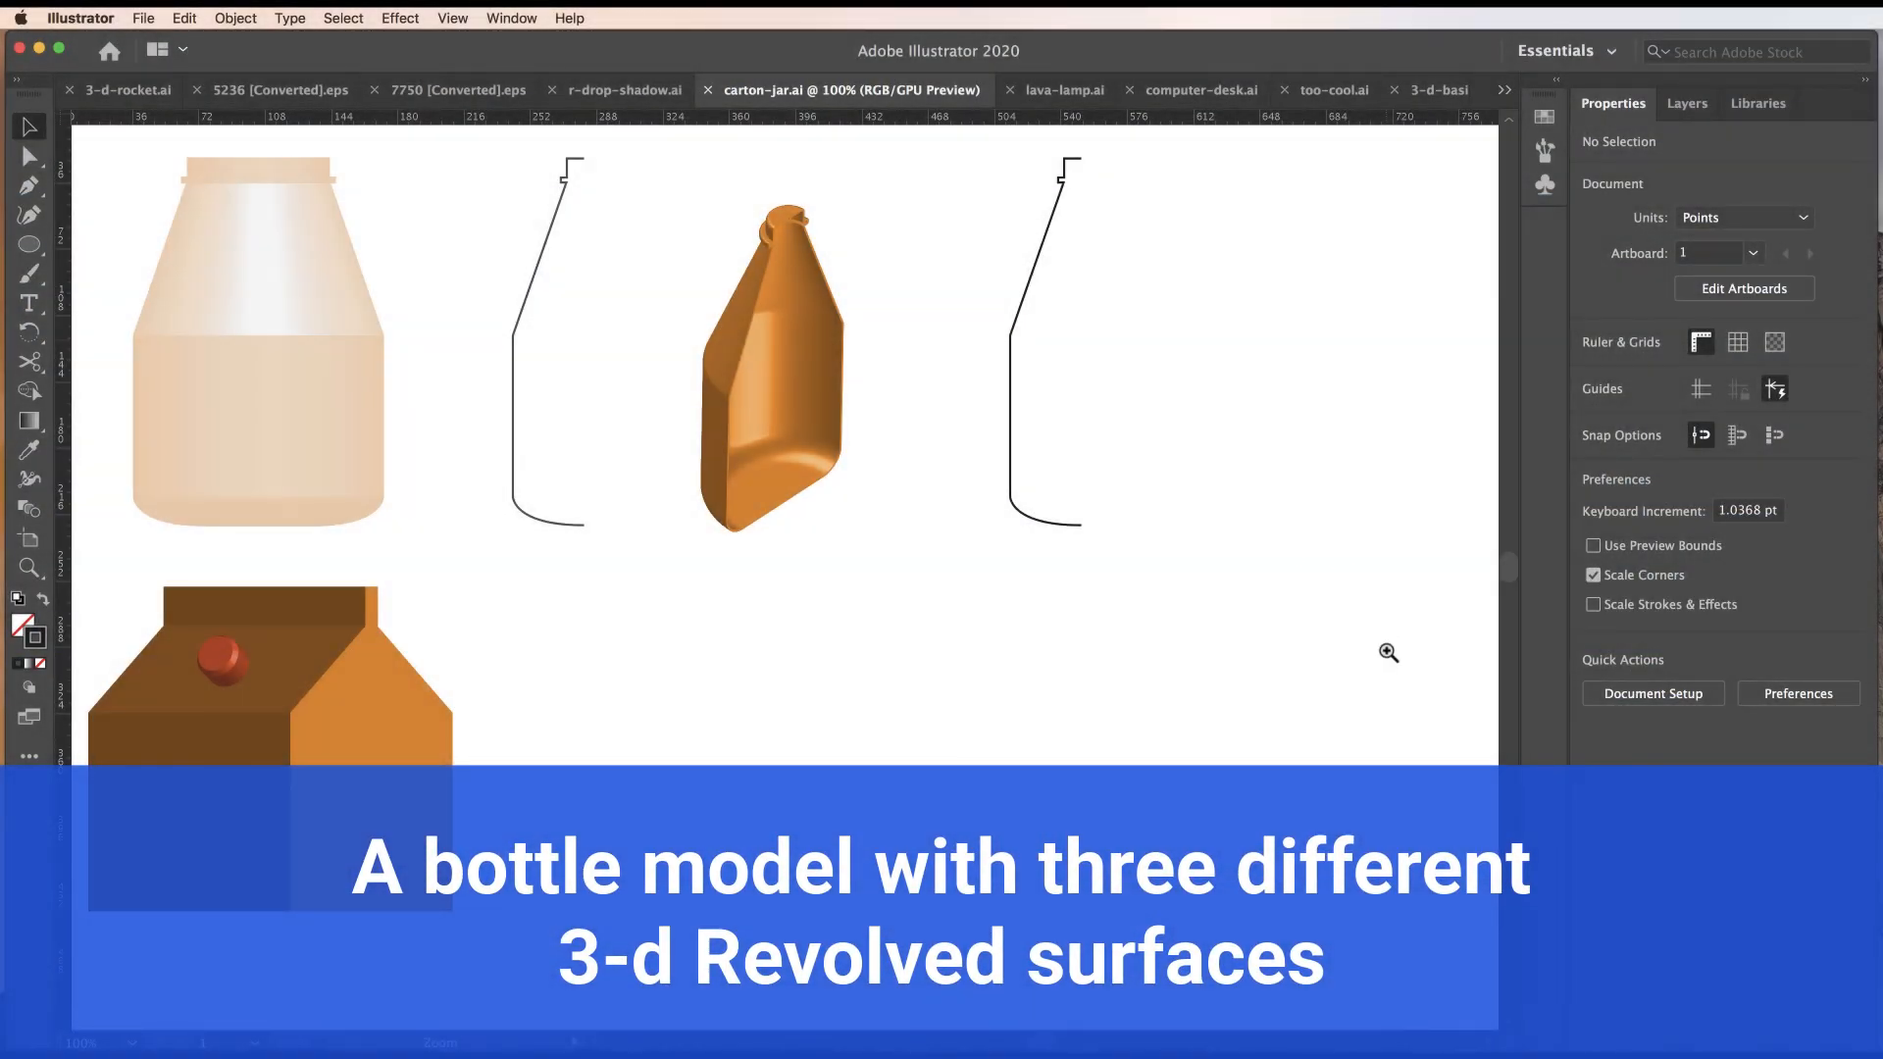
left_click(1119, 278)
left_click(788, 641)
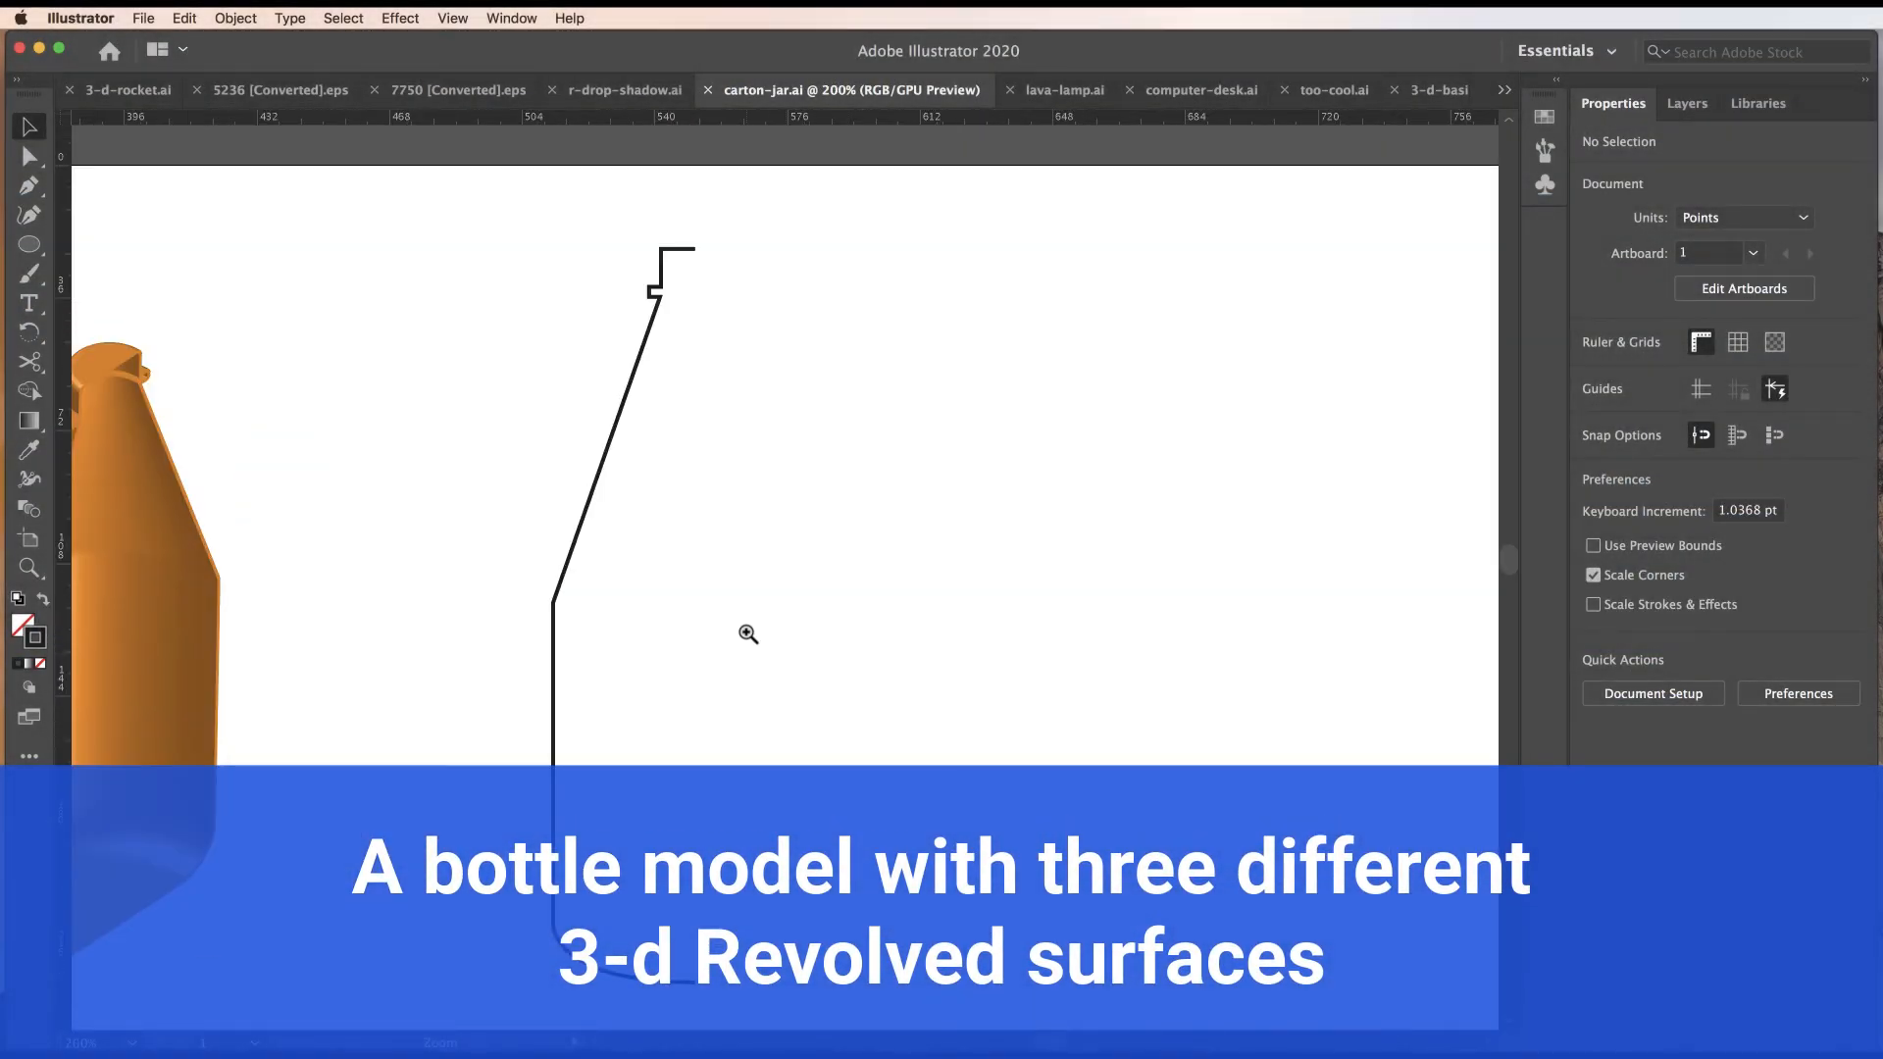
left_click_drag(730, 643, 844, 597)
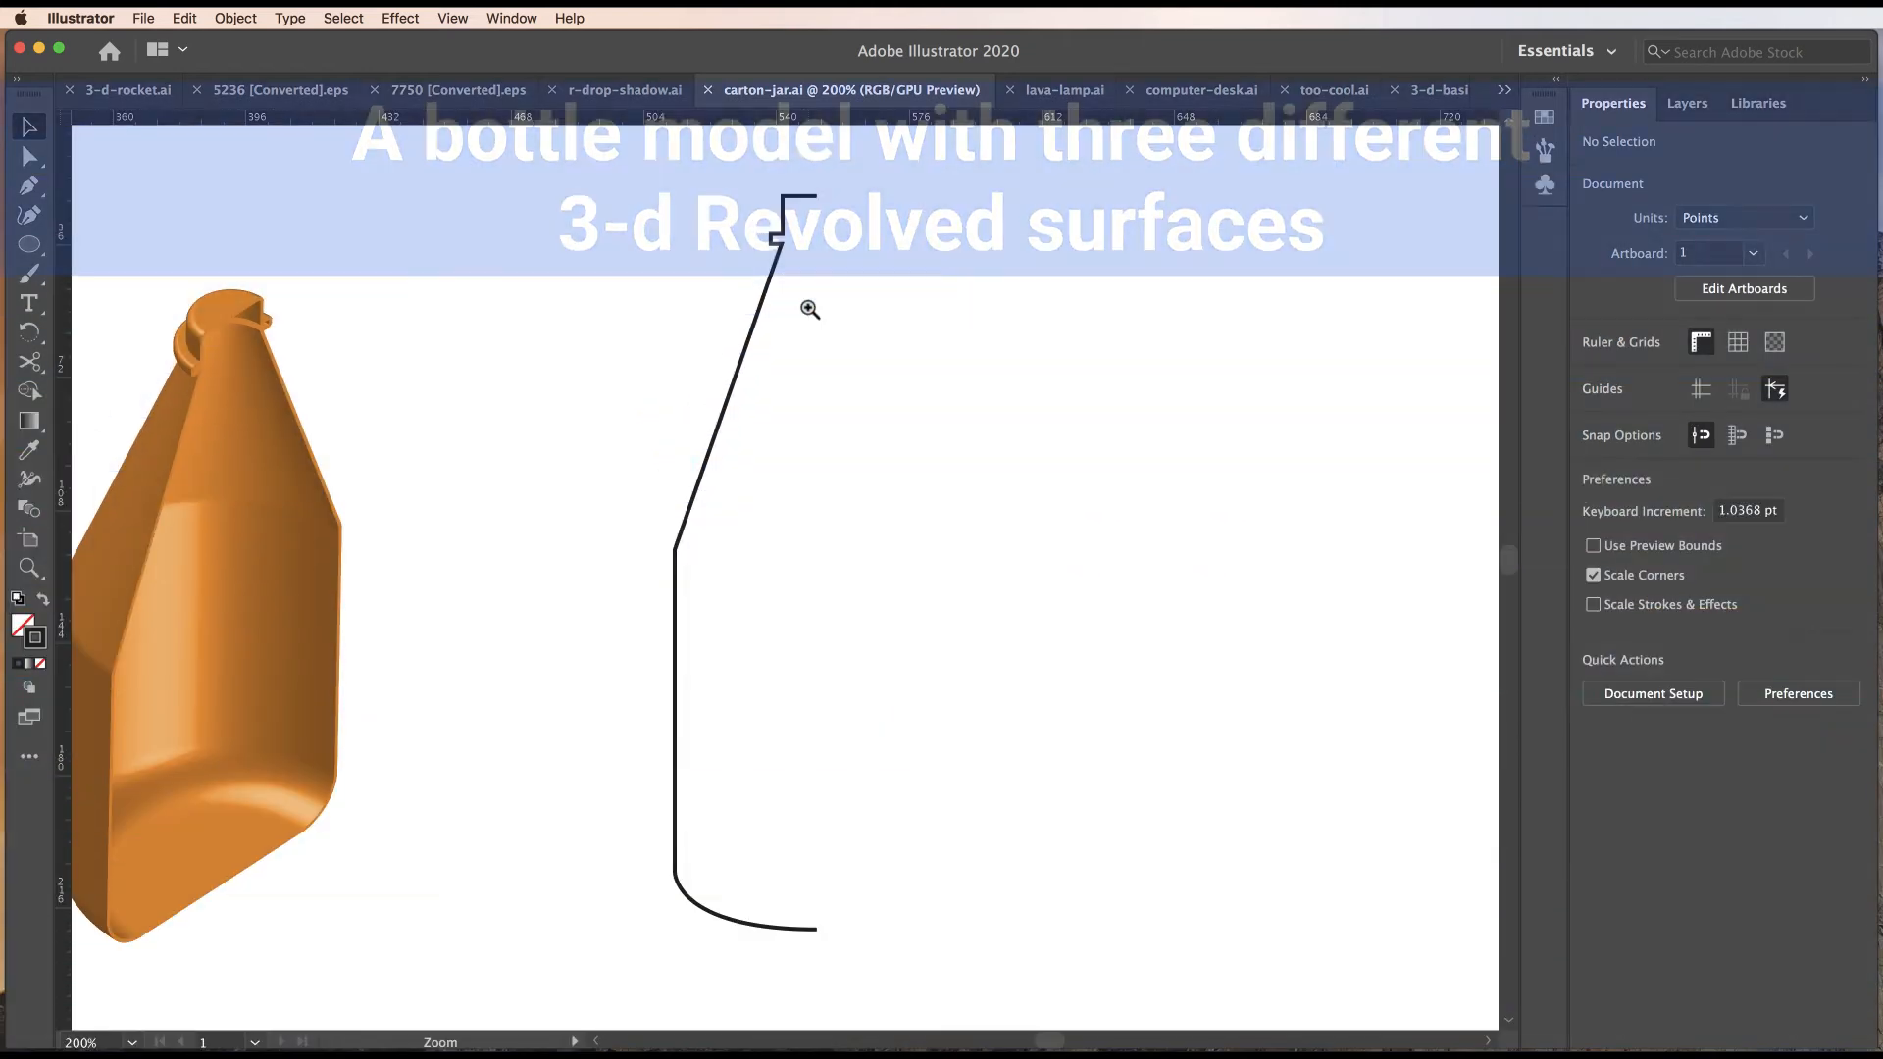
left_click_drag(807, 307, 833, 324)
left_click(780, 271)
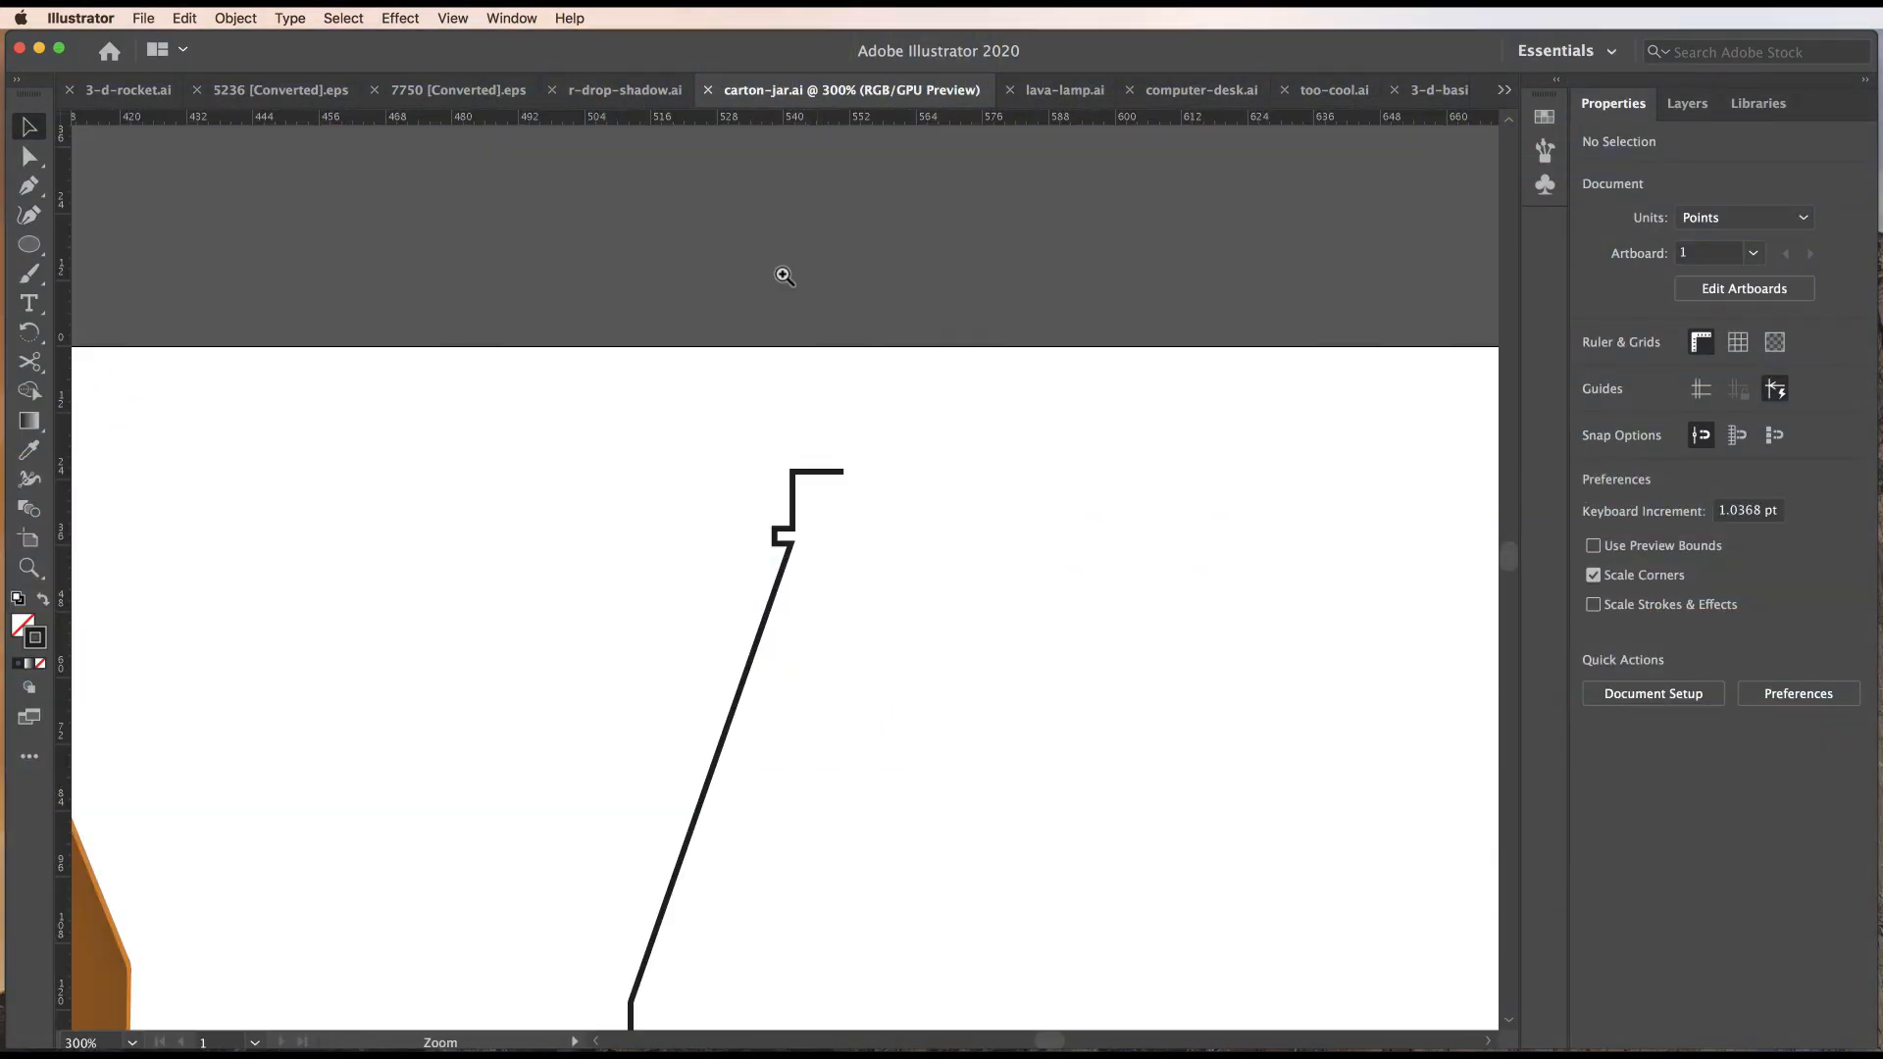
left_click(820, 573)
left_click(820, 573)
key("super+semicolon")
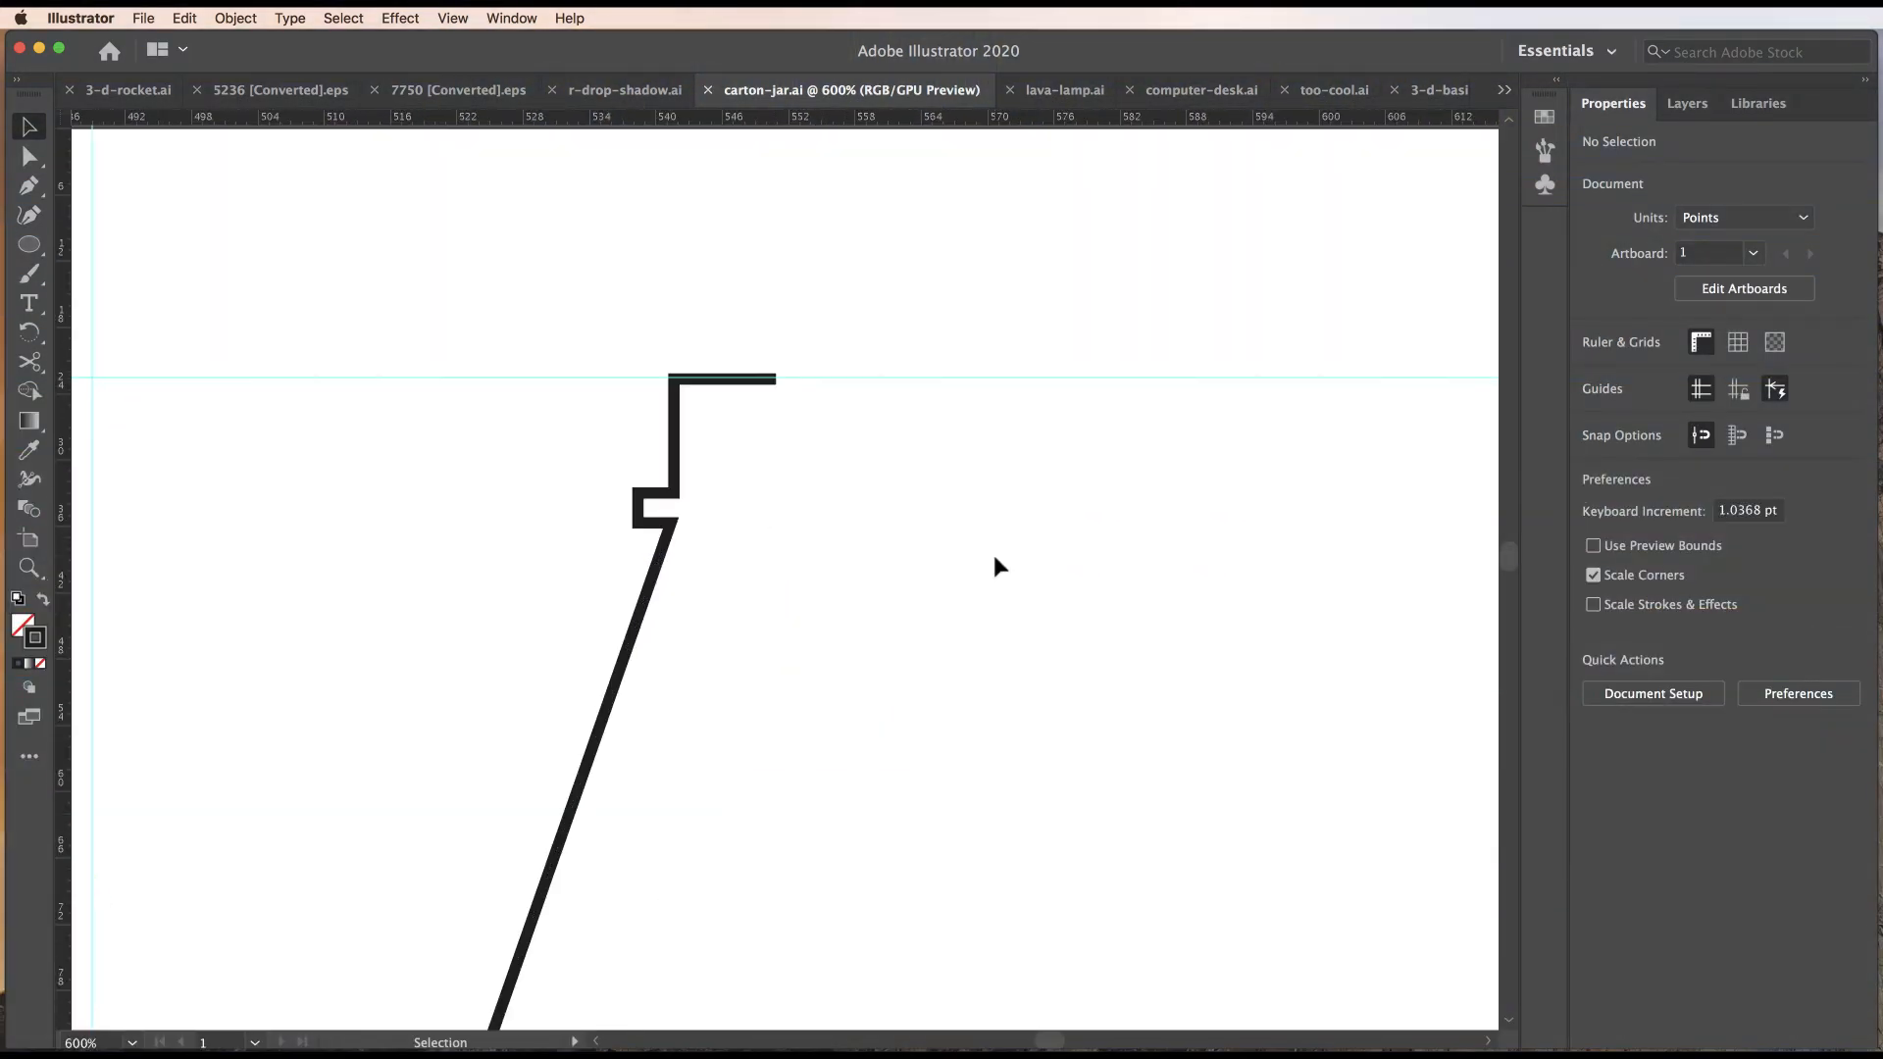
left_click_drag(63, 371, 778, 421)
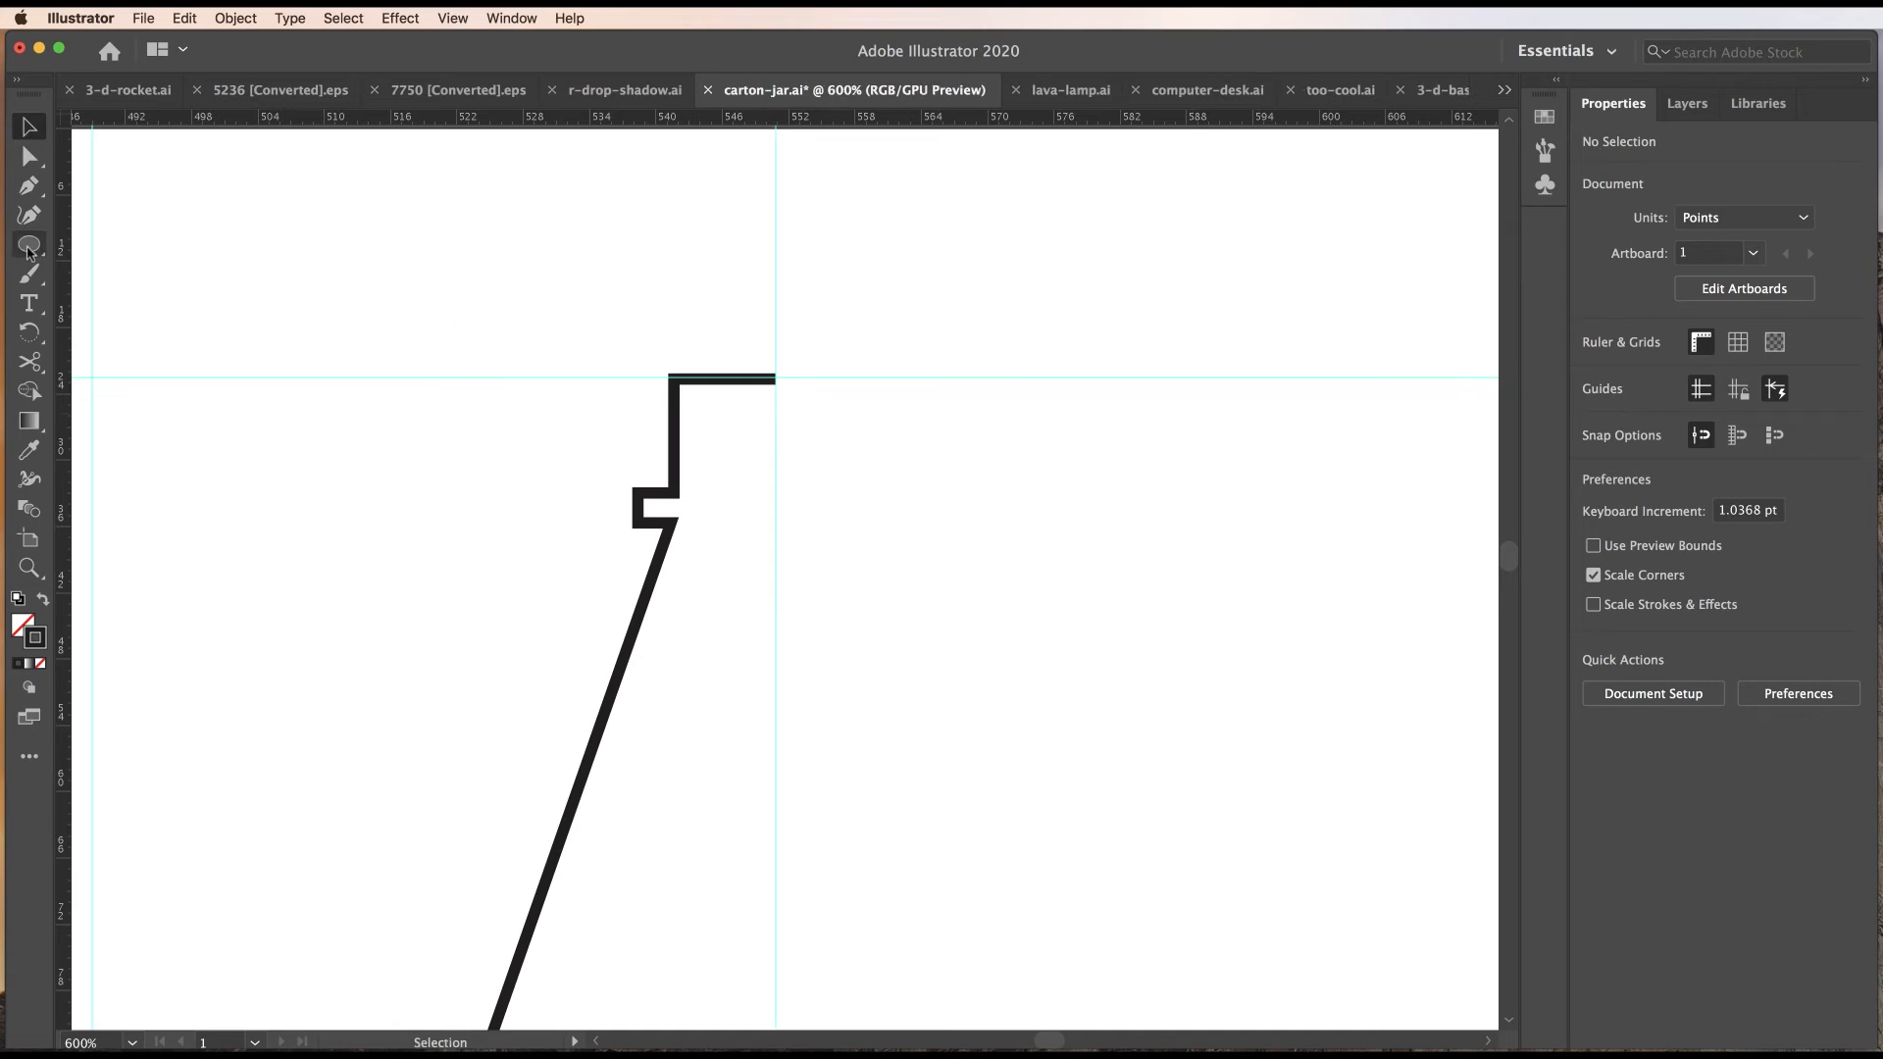
Cut the bottle profile with the Scissors tool on the vertical neck segment just above the rim, and select the upper cap piece.
left_click(30, 362)
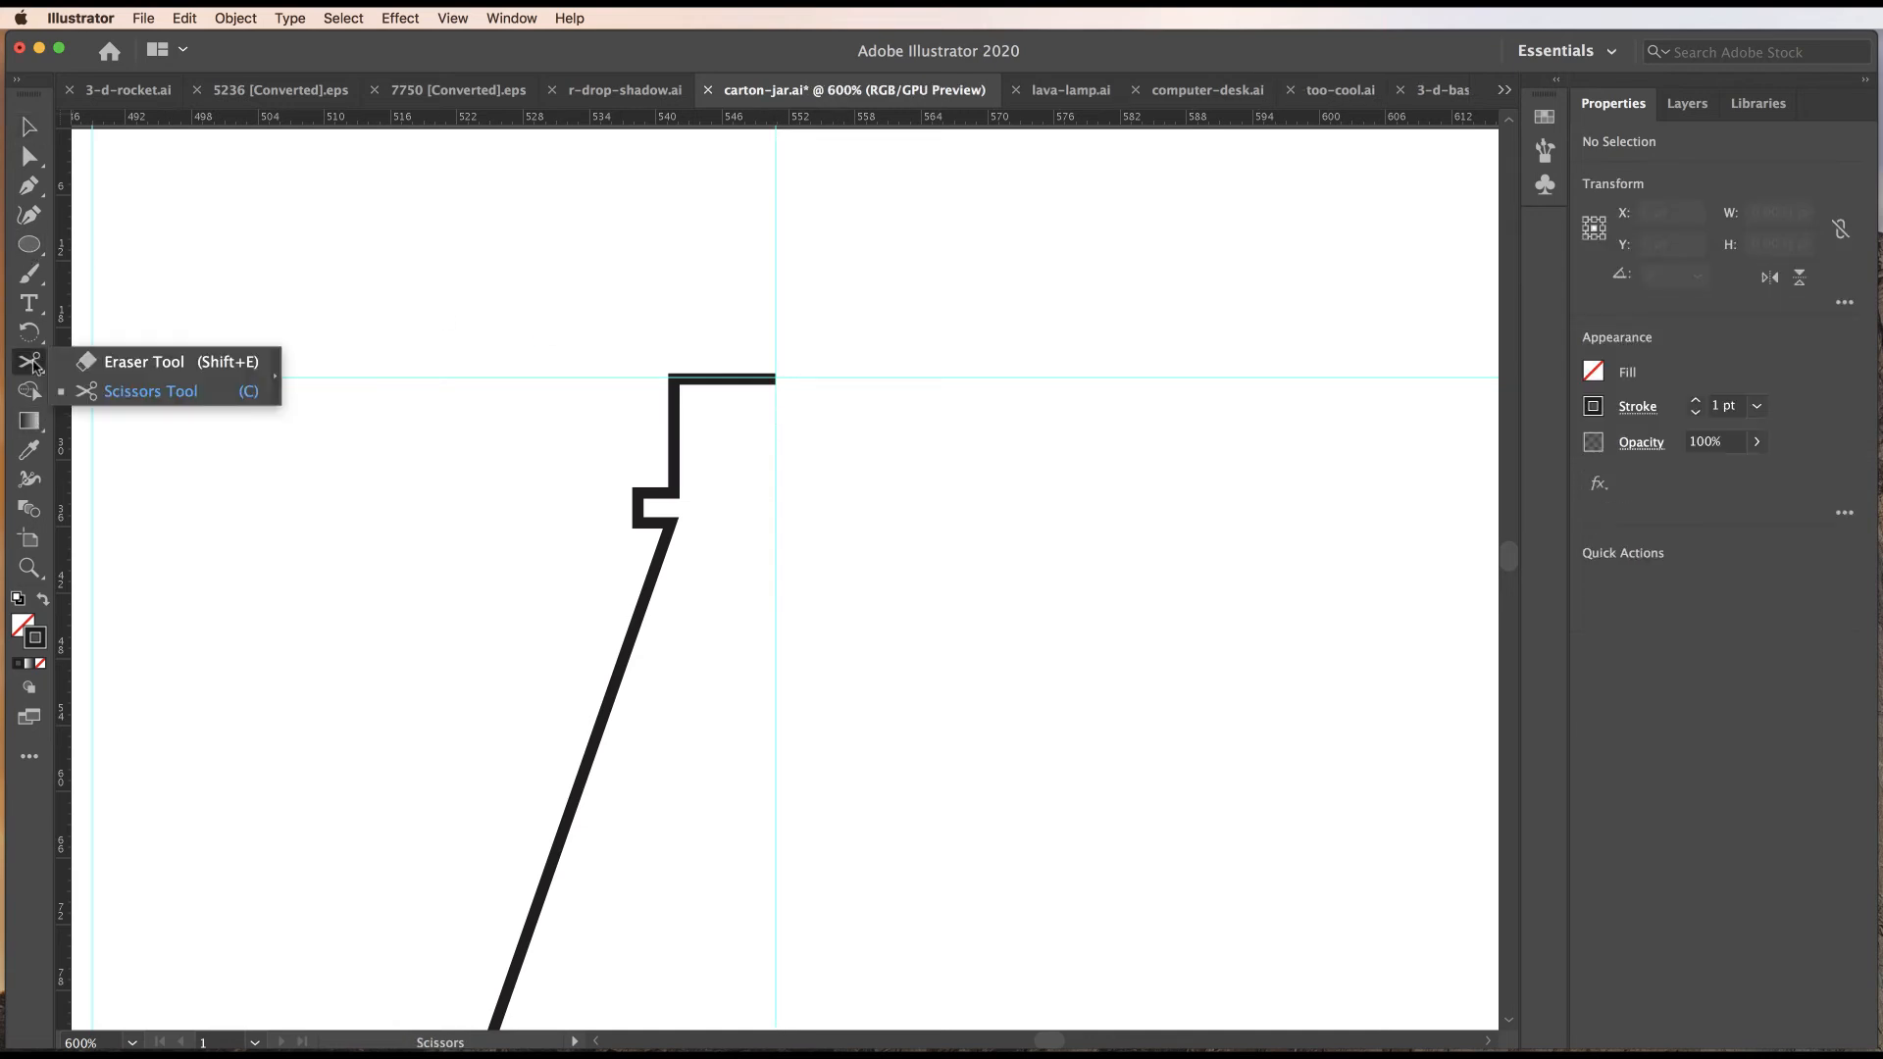
left_click(122, 394)
key("super+a")
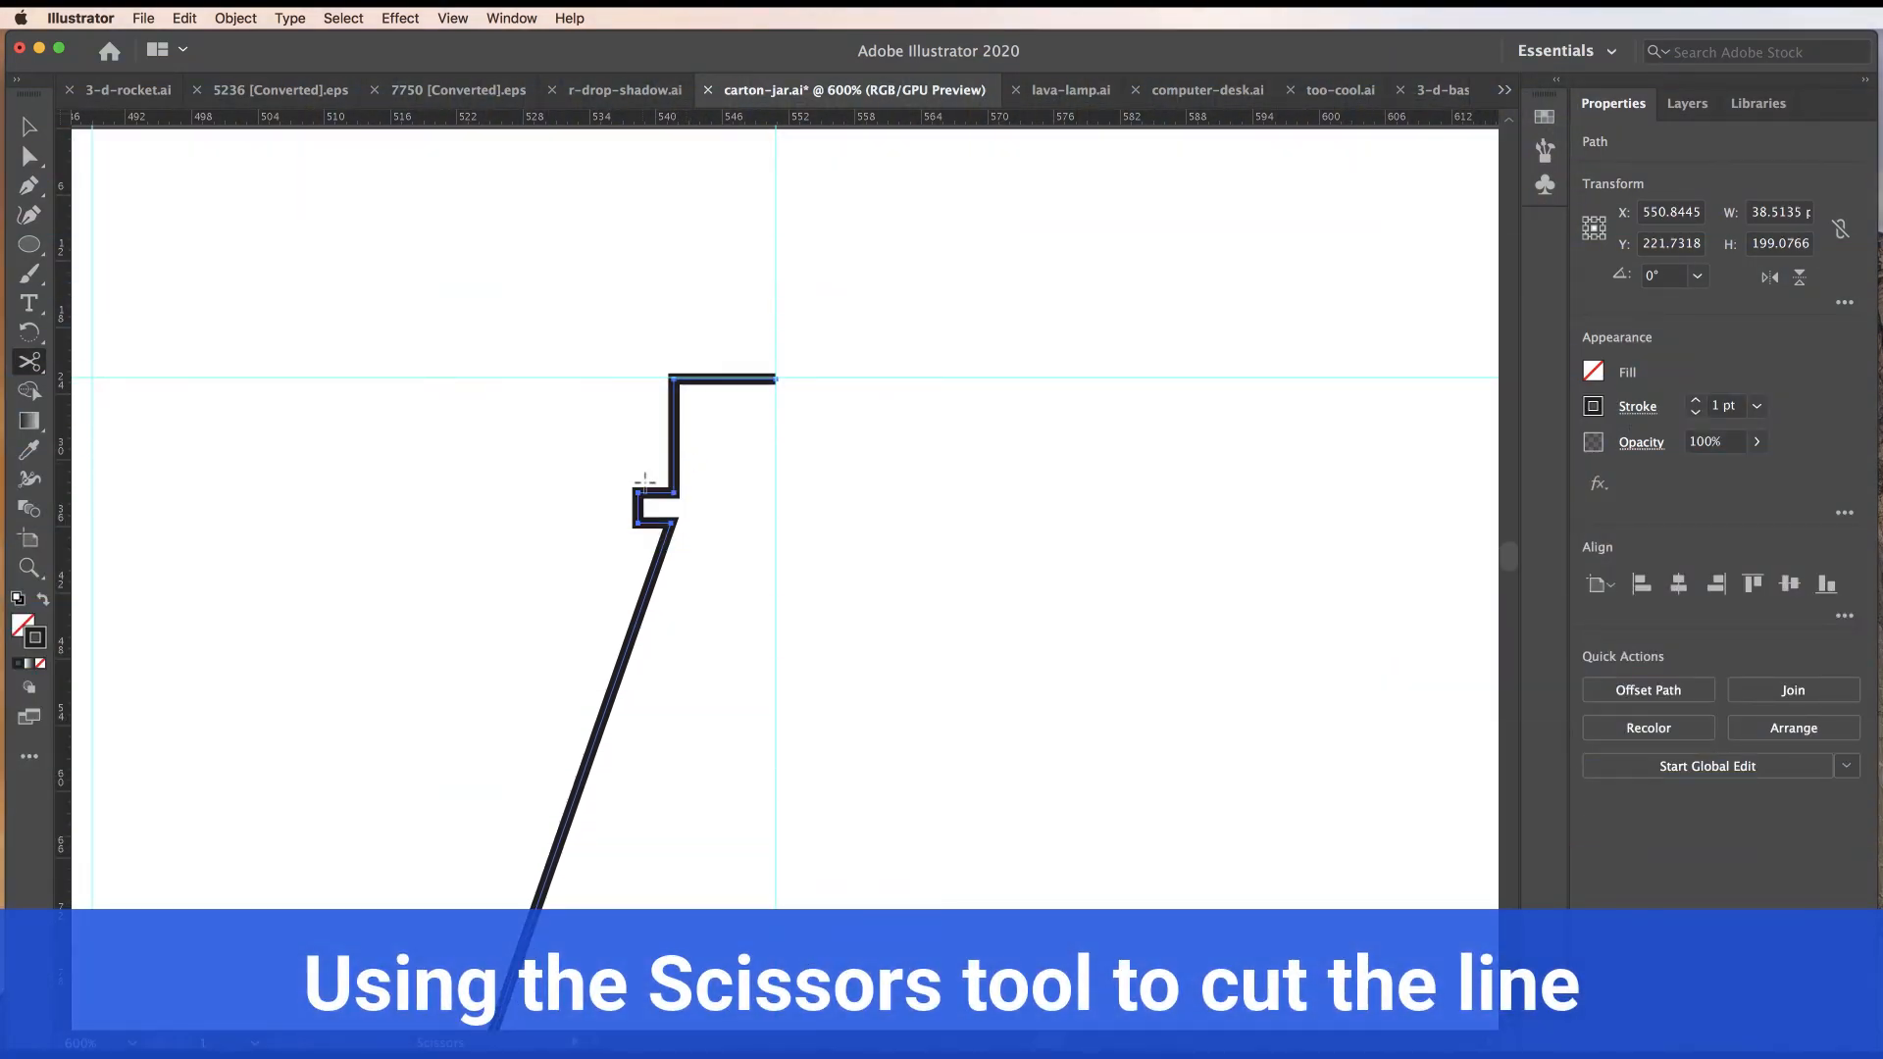
left_click(674, 472)
key("v")
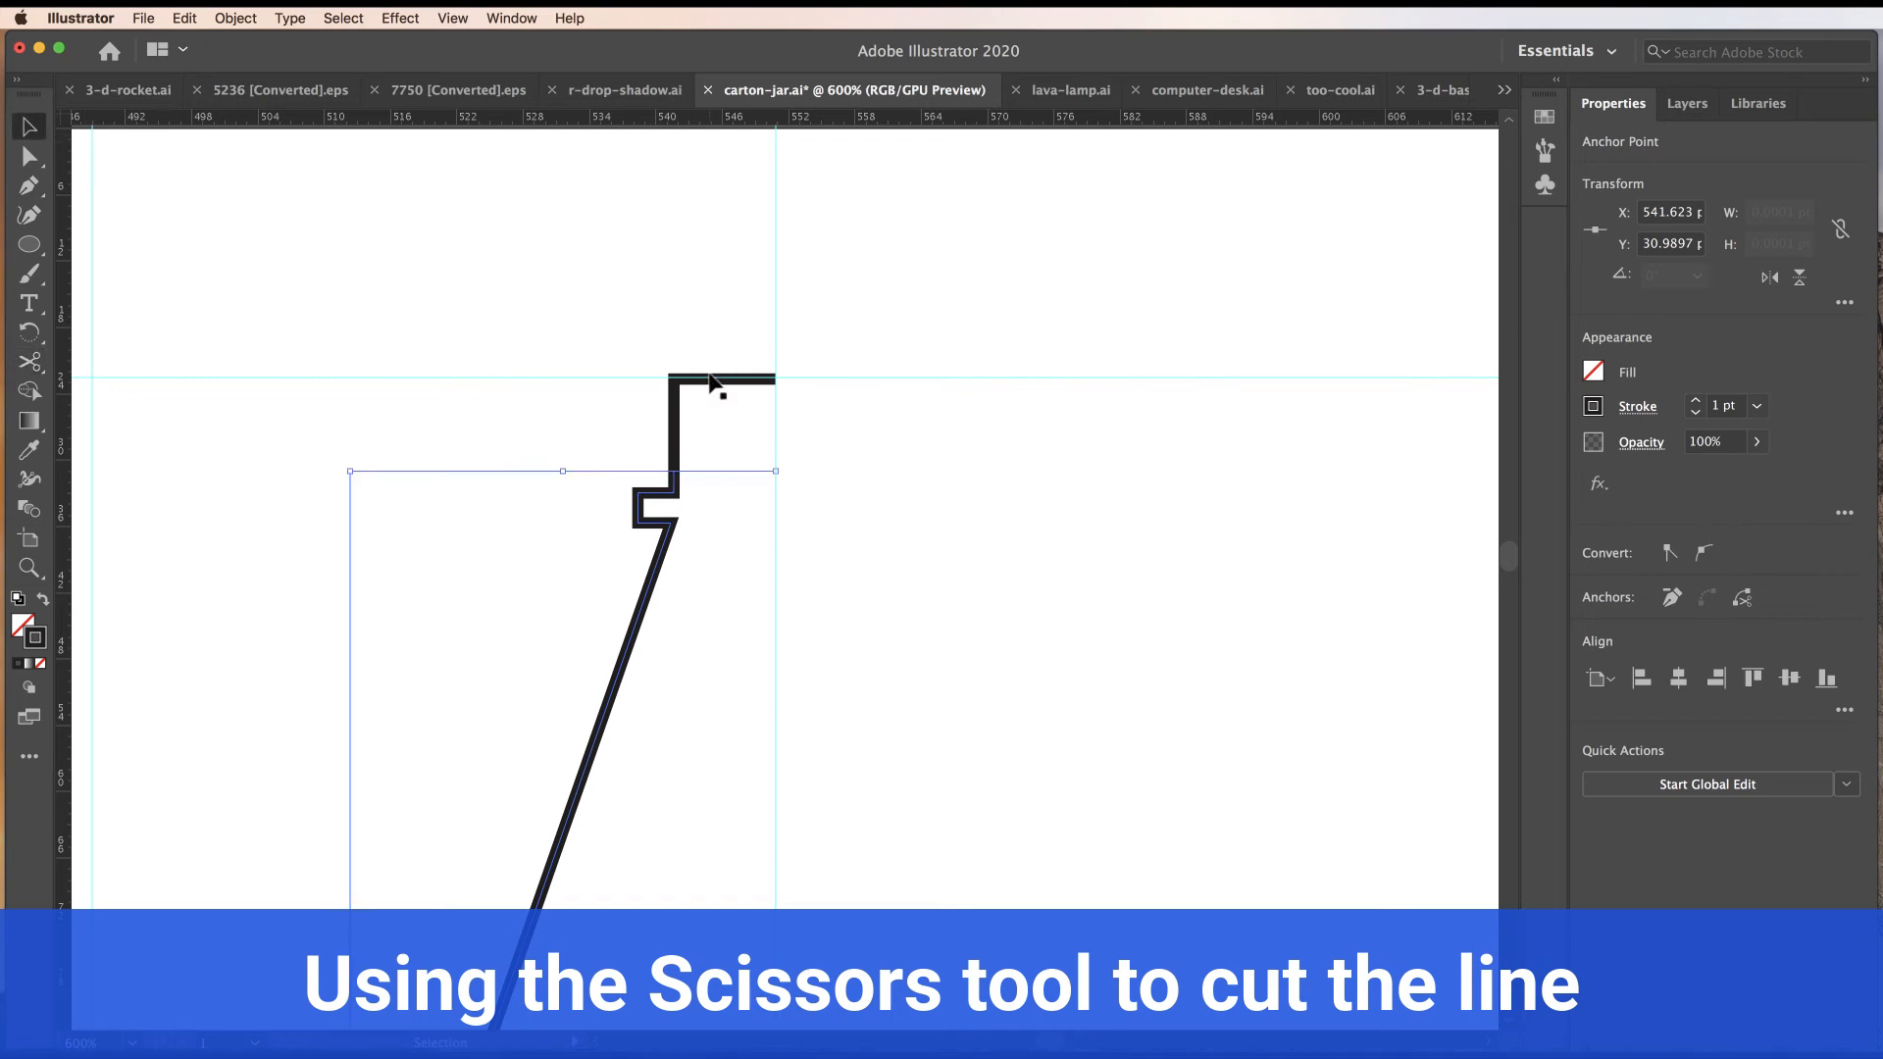
left_click(711, 380)
left_click(706, 528, "super")
left_click(756, 564, "super")
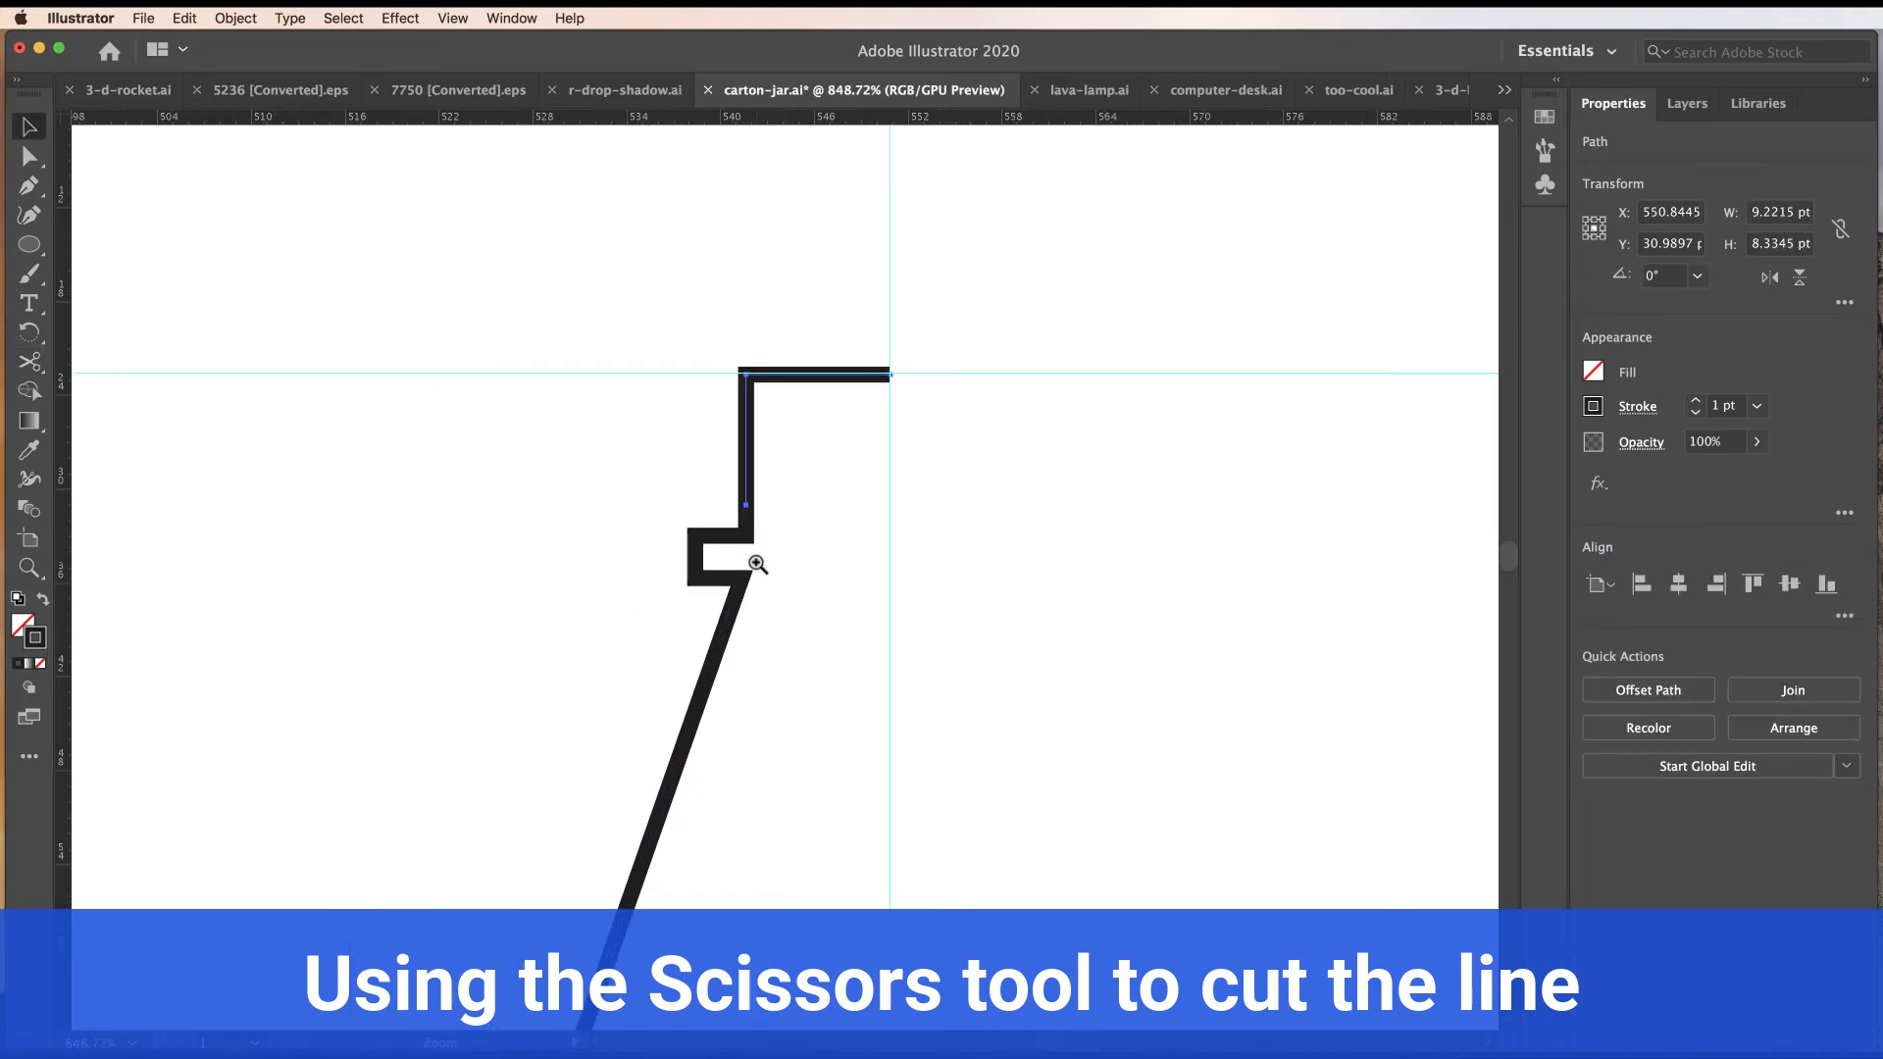
left_click(756, 564, "super")
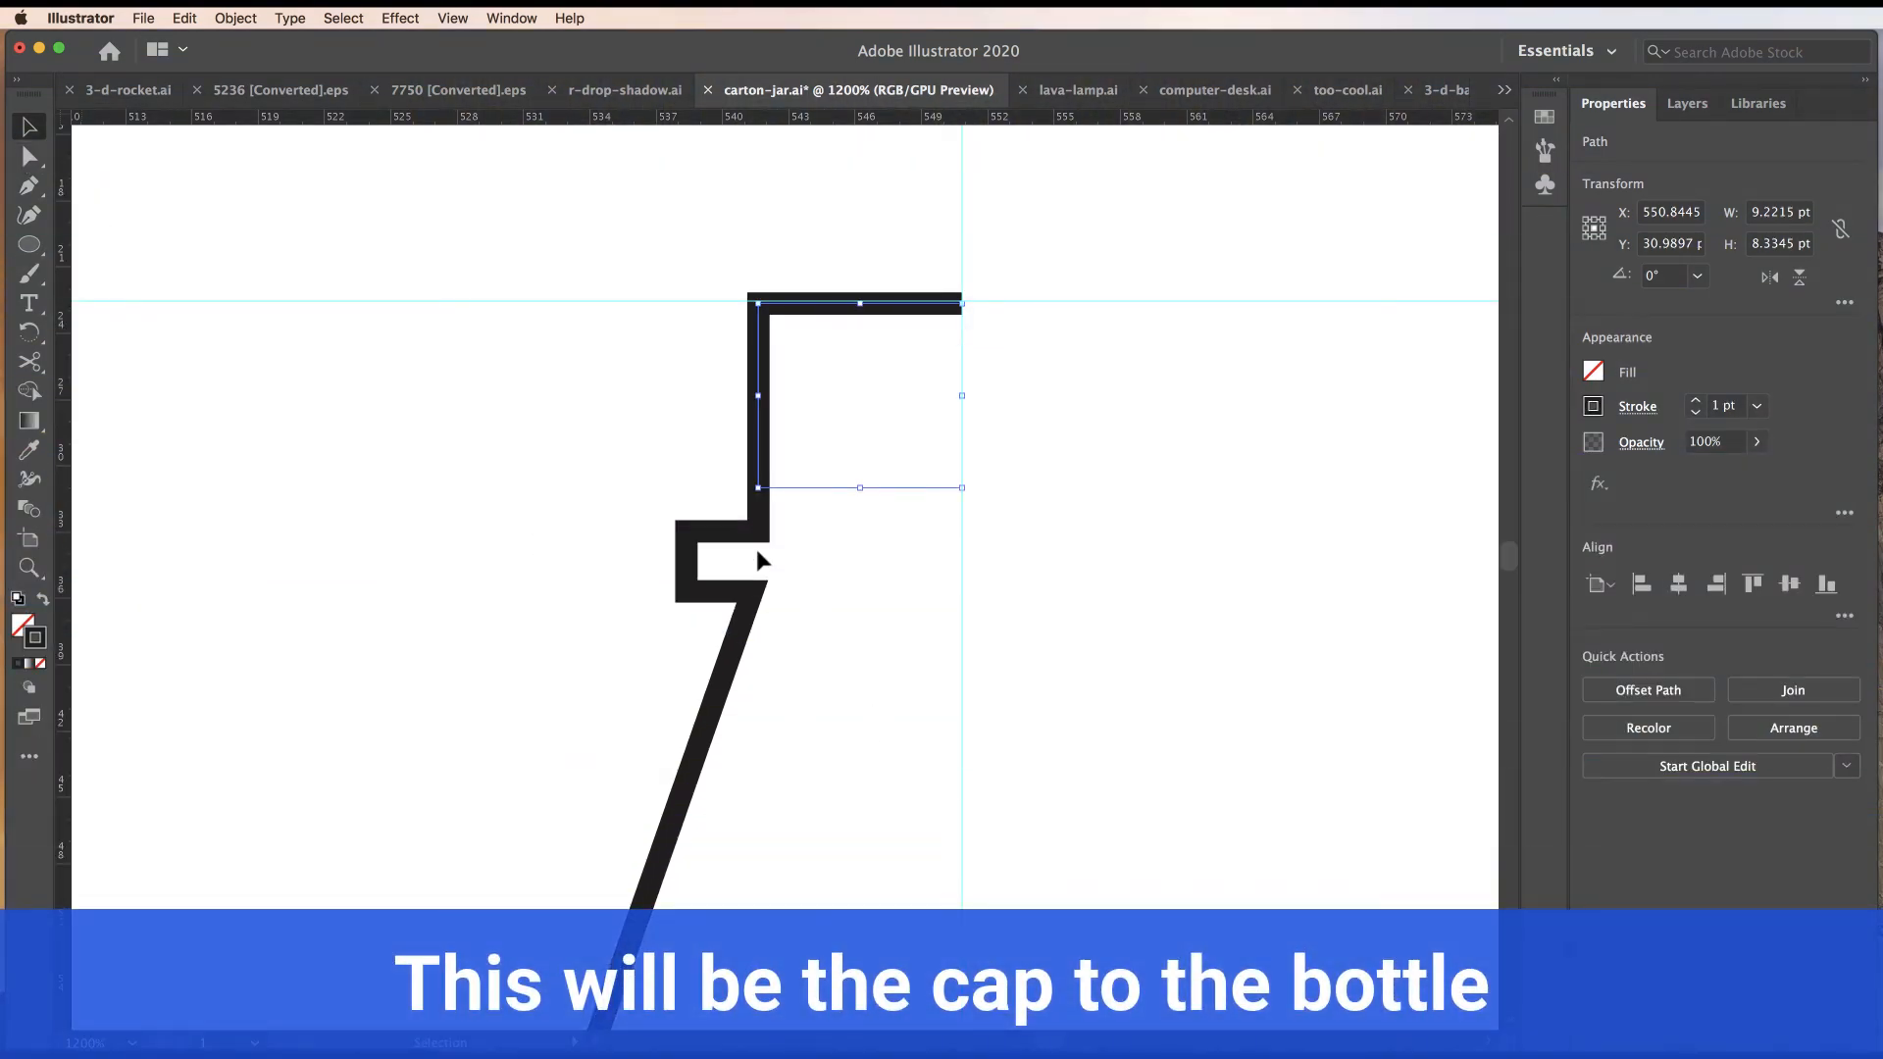
Try to connect the top of the lower bottle path to the axis guide with the Pen tool, and undo the added segment.
left_click(758, 555)
left_click(758, 538)
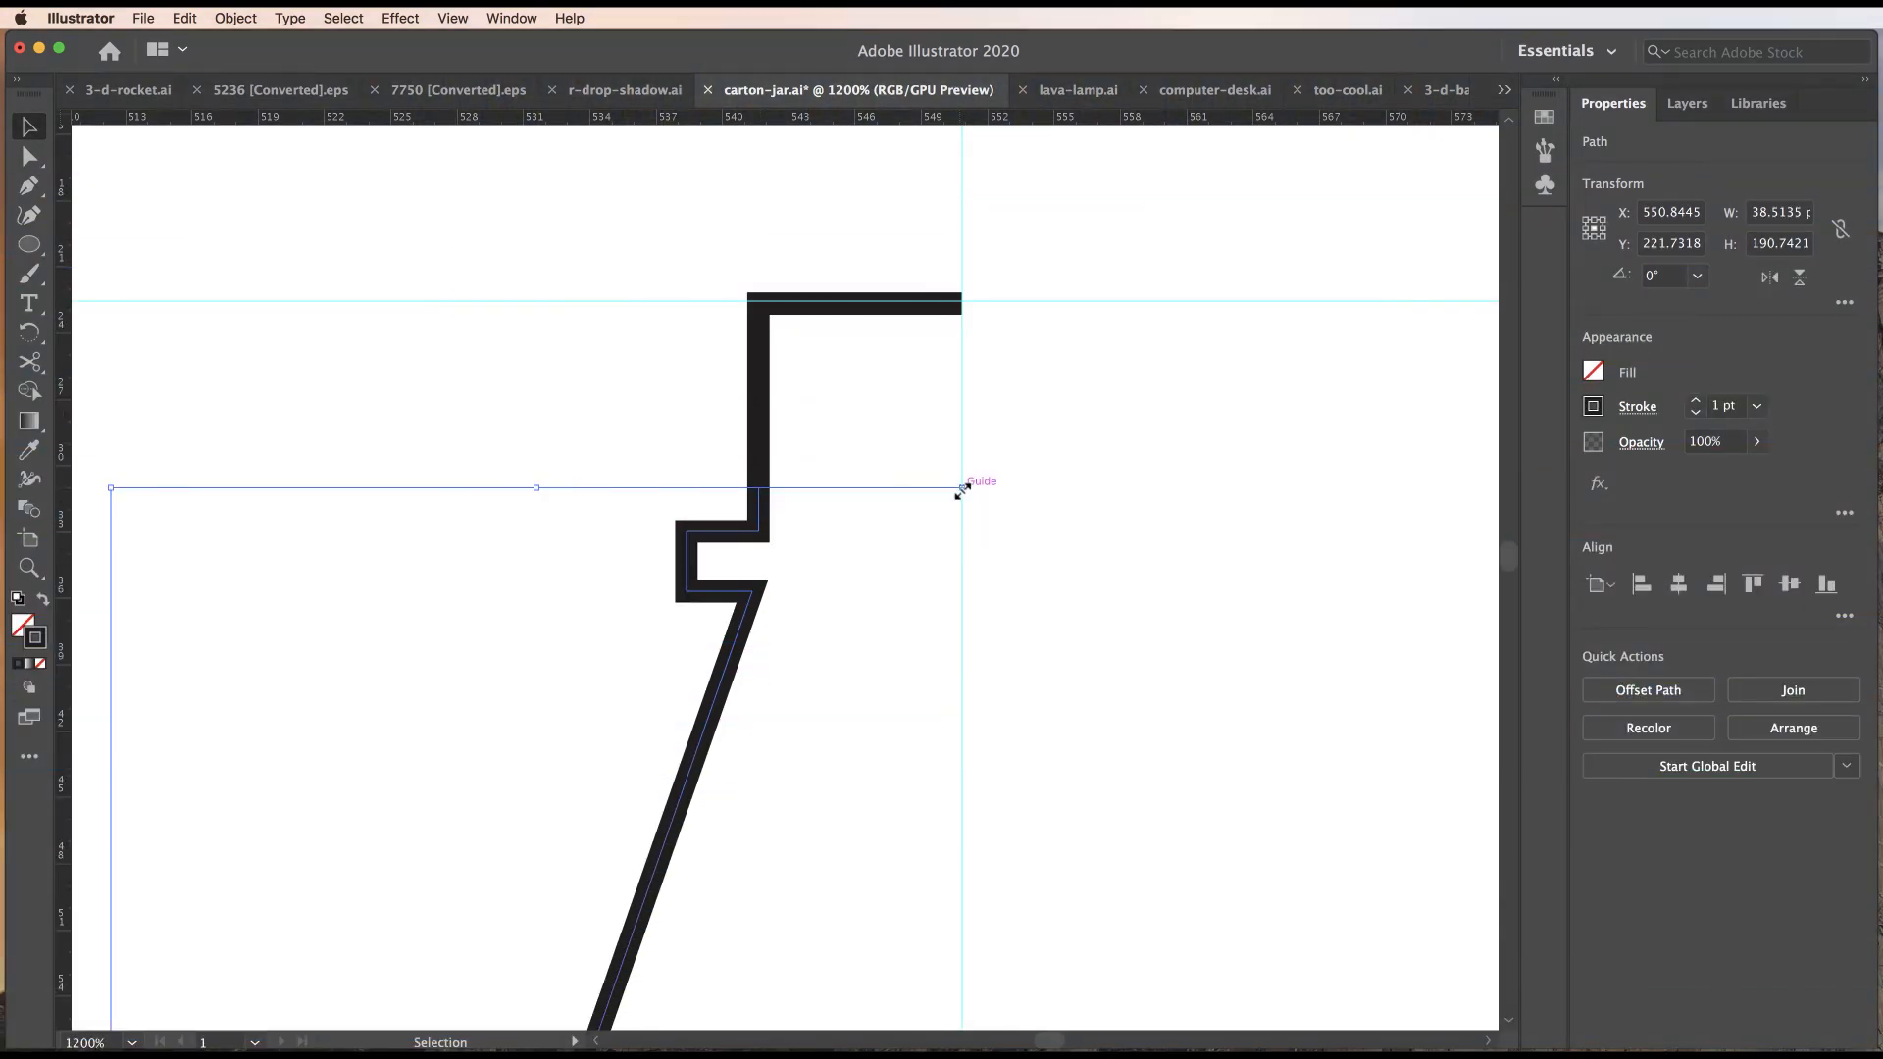
left_click(28, 217)
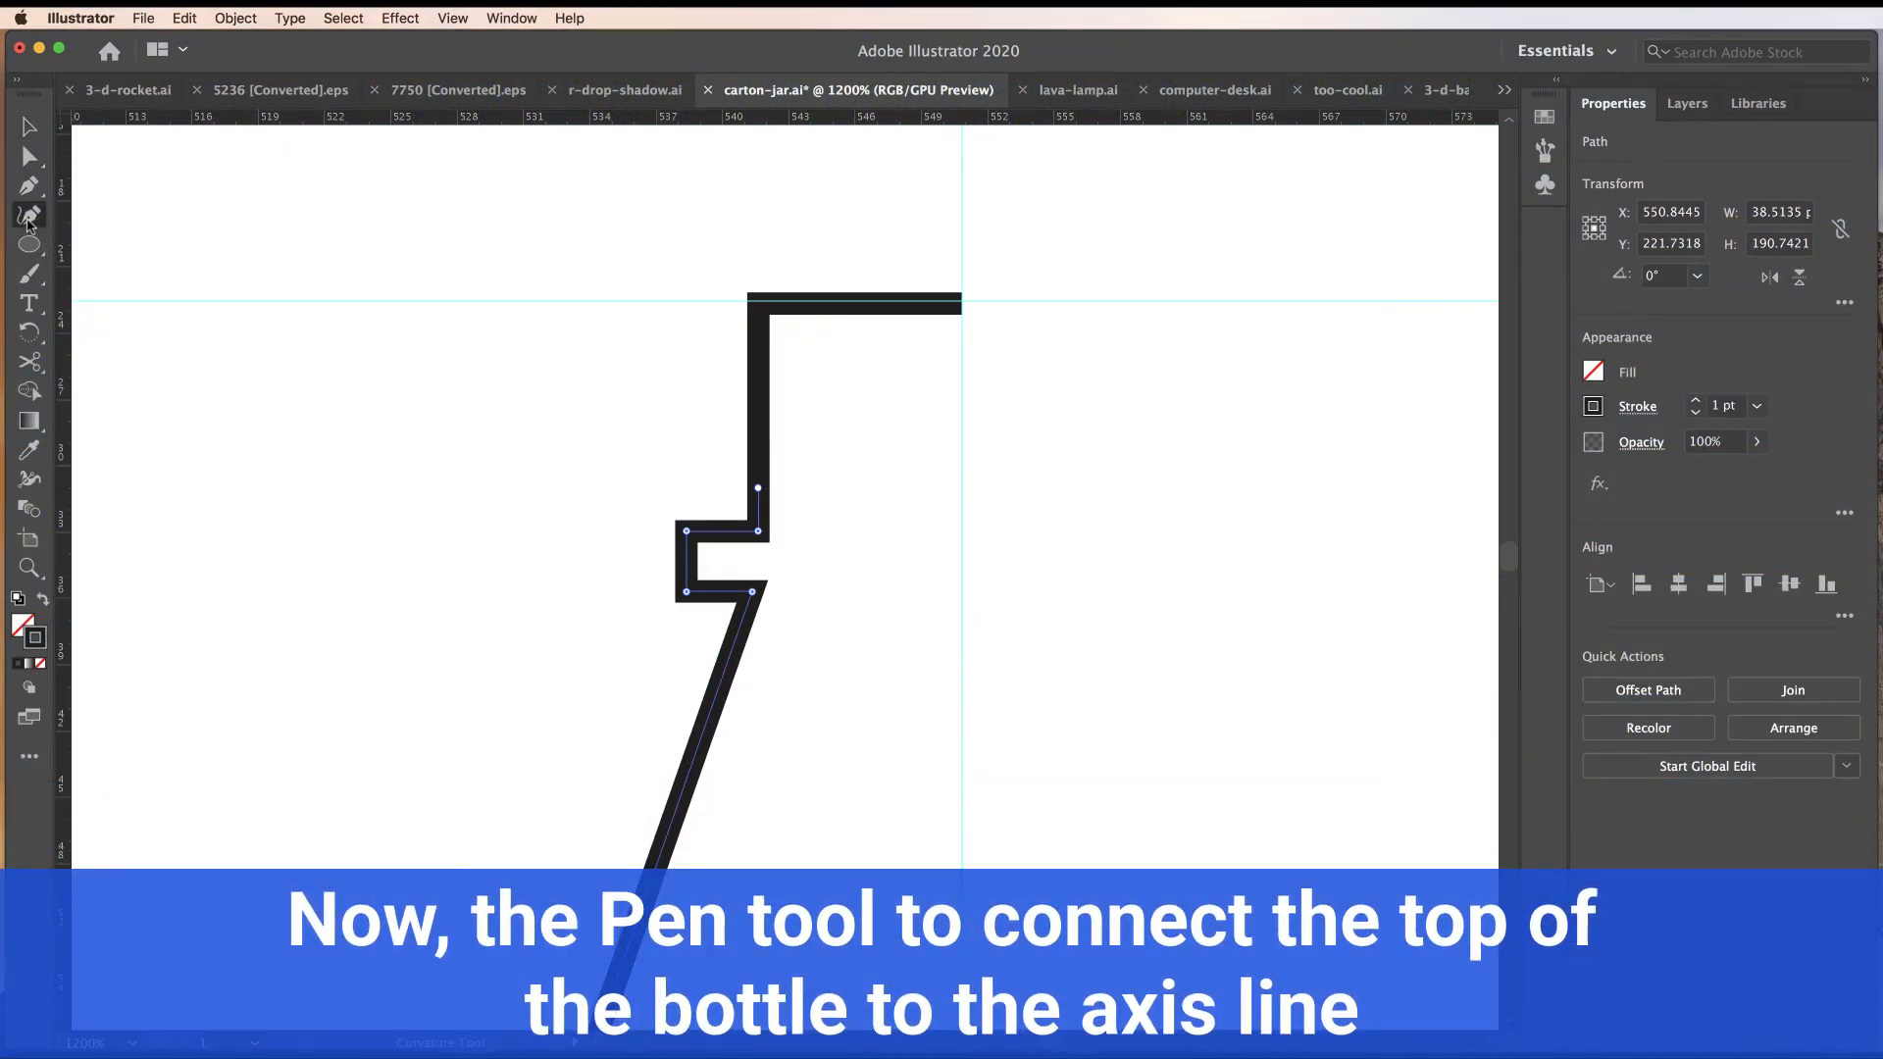
left_click(28, 186)
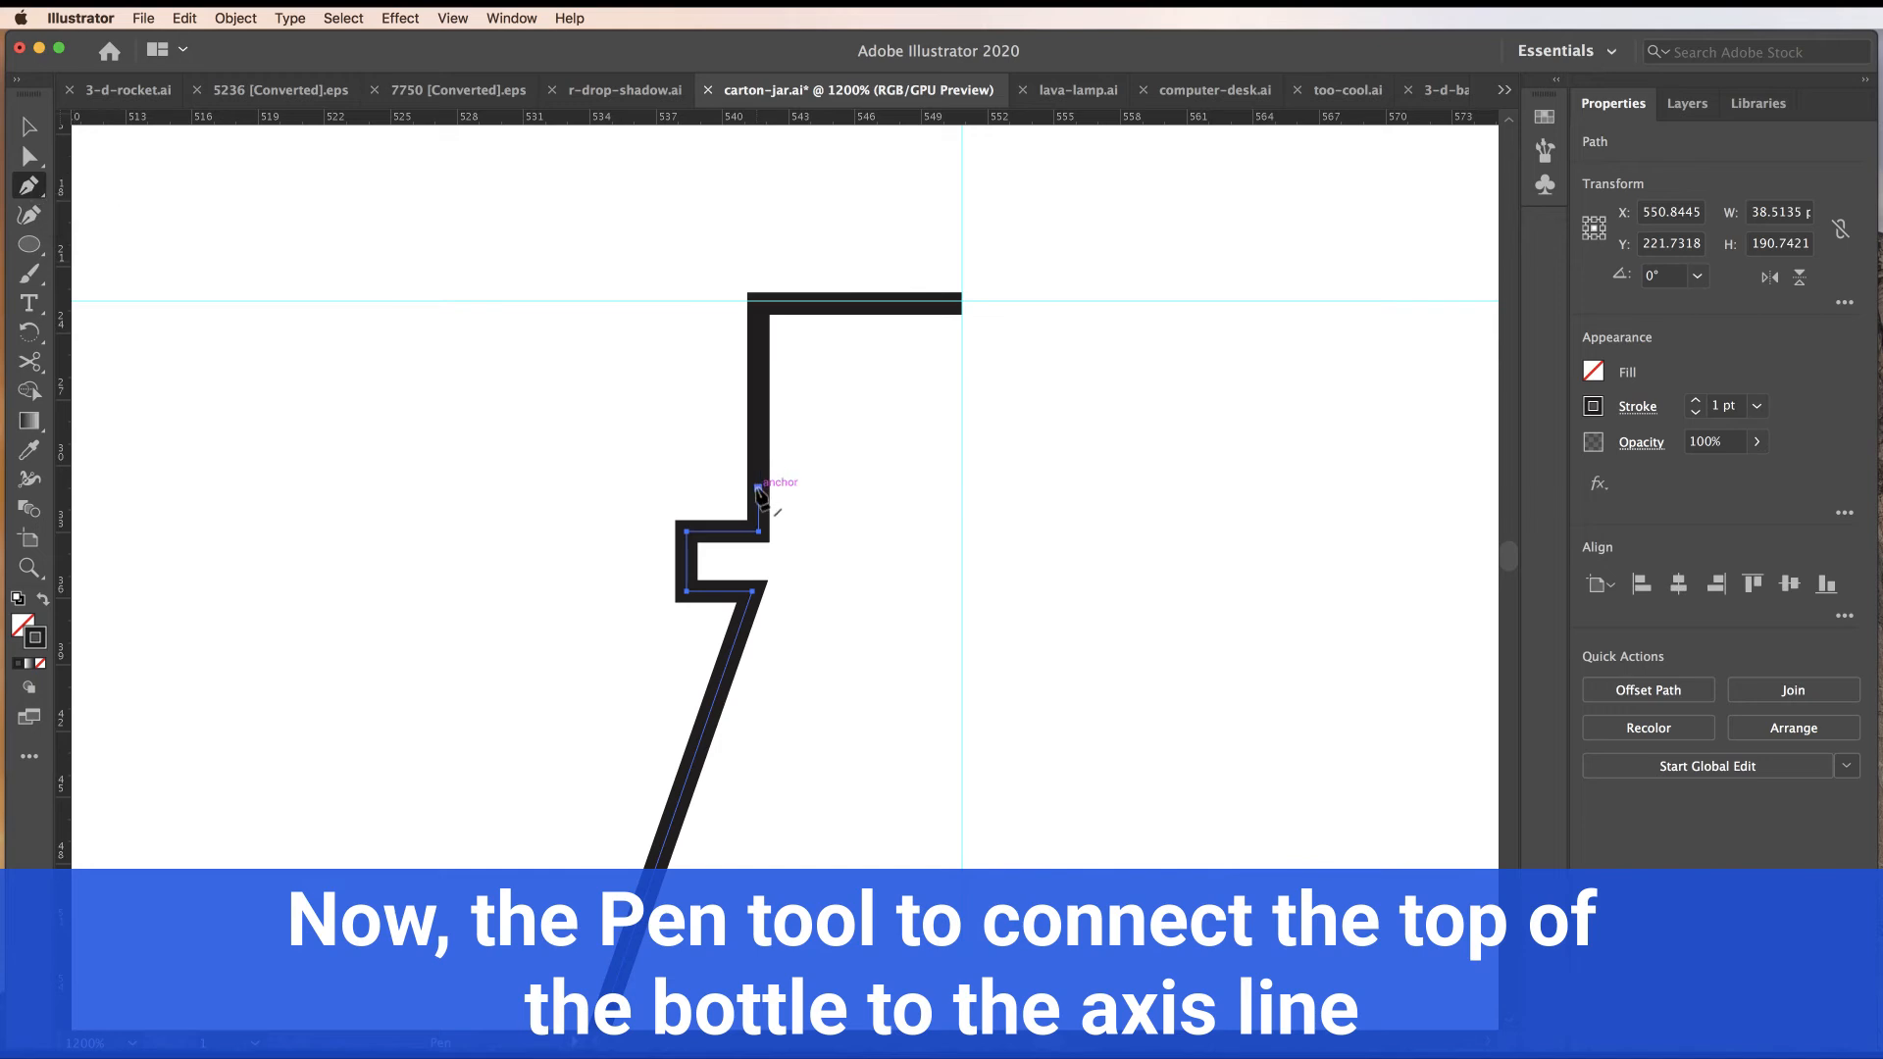
left_click(759, 486)
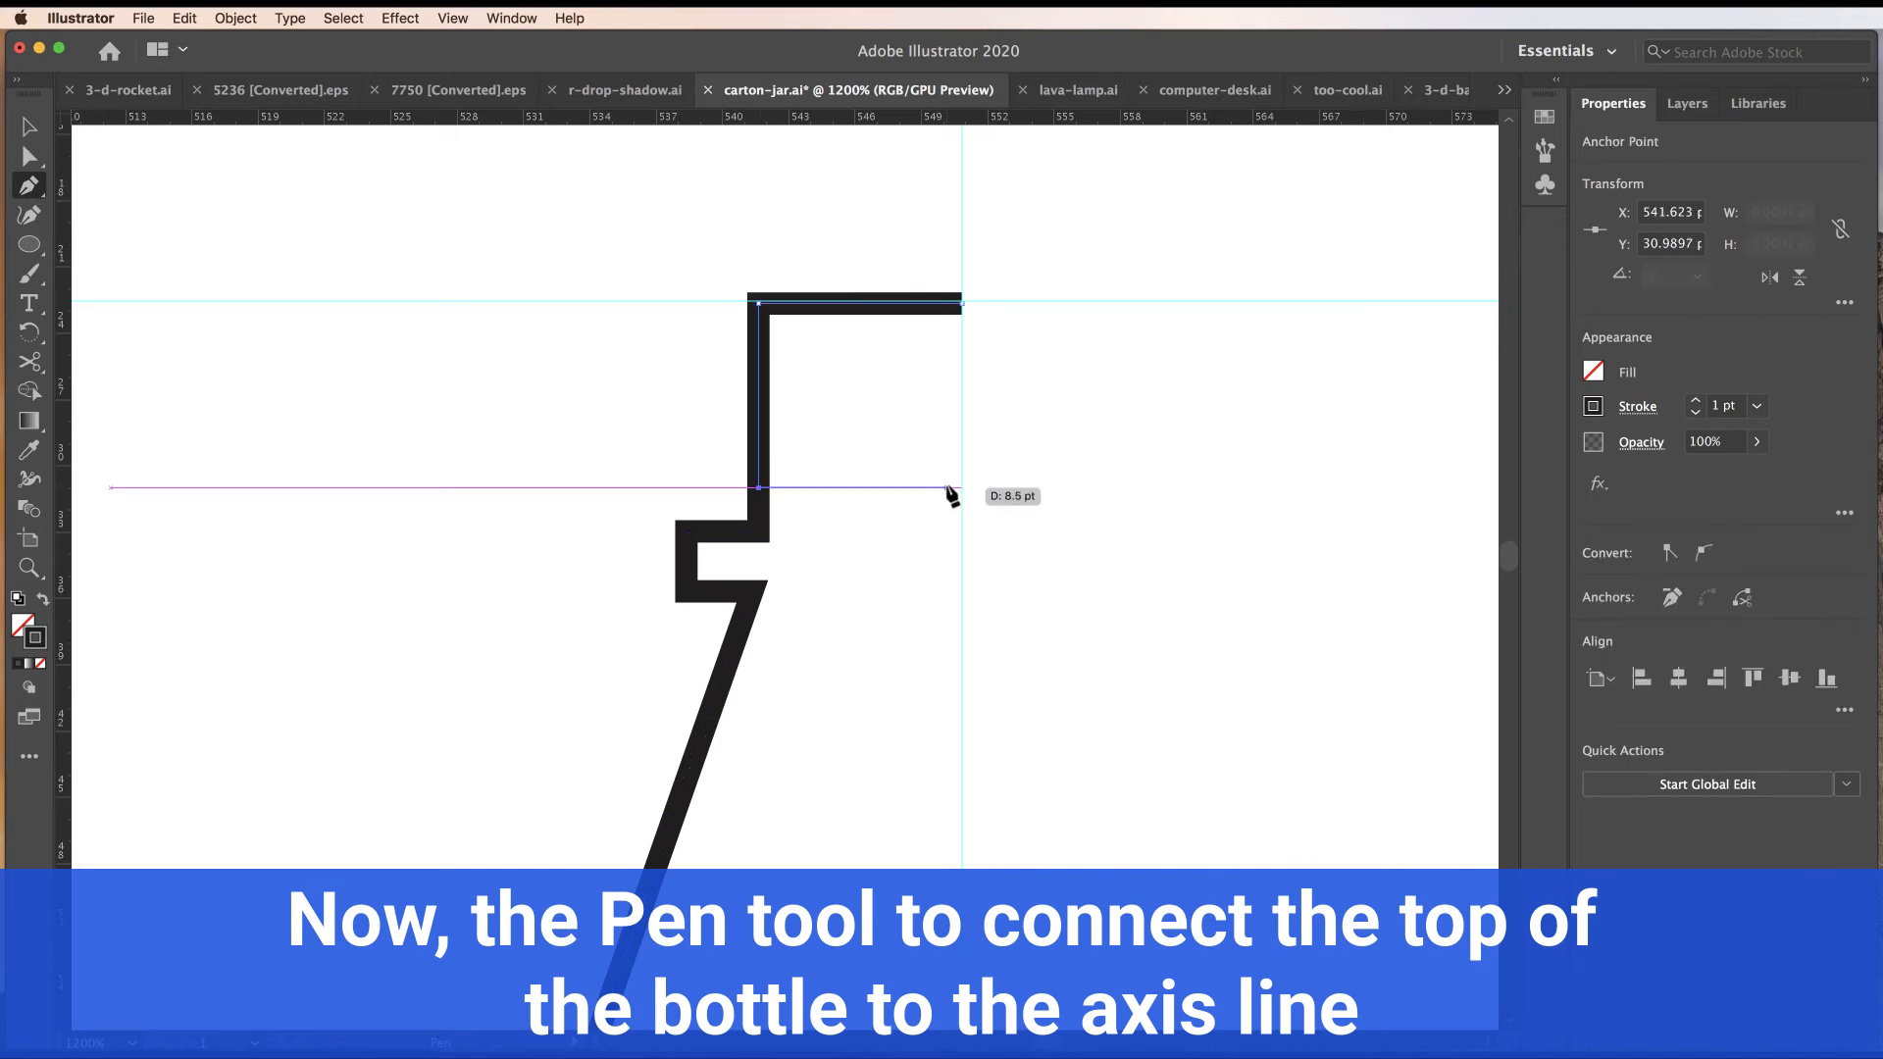
left_click(961, 488)
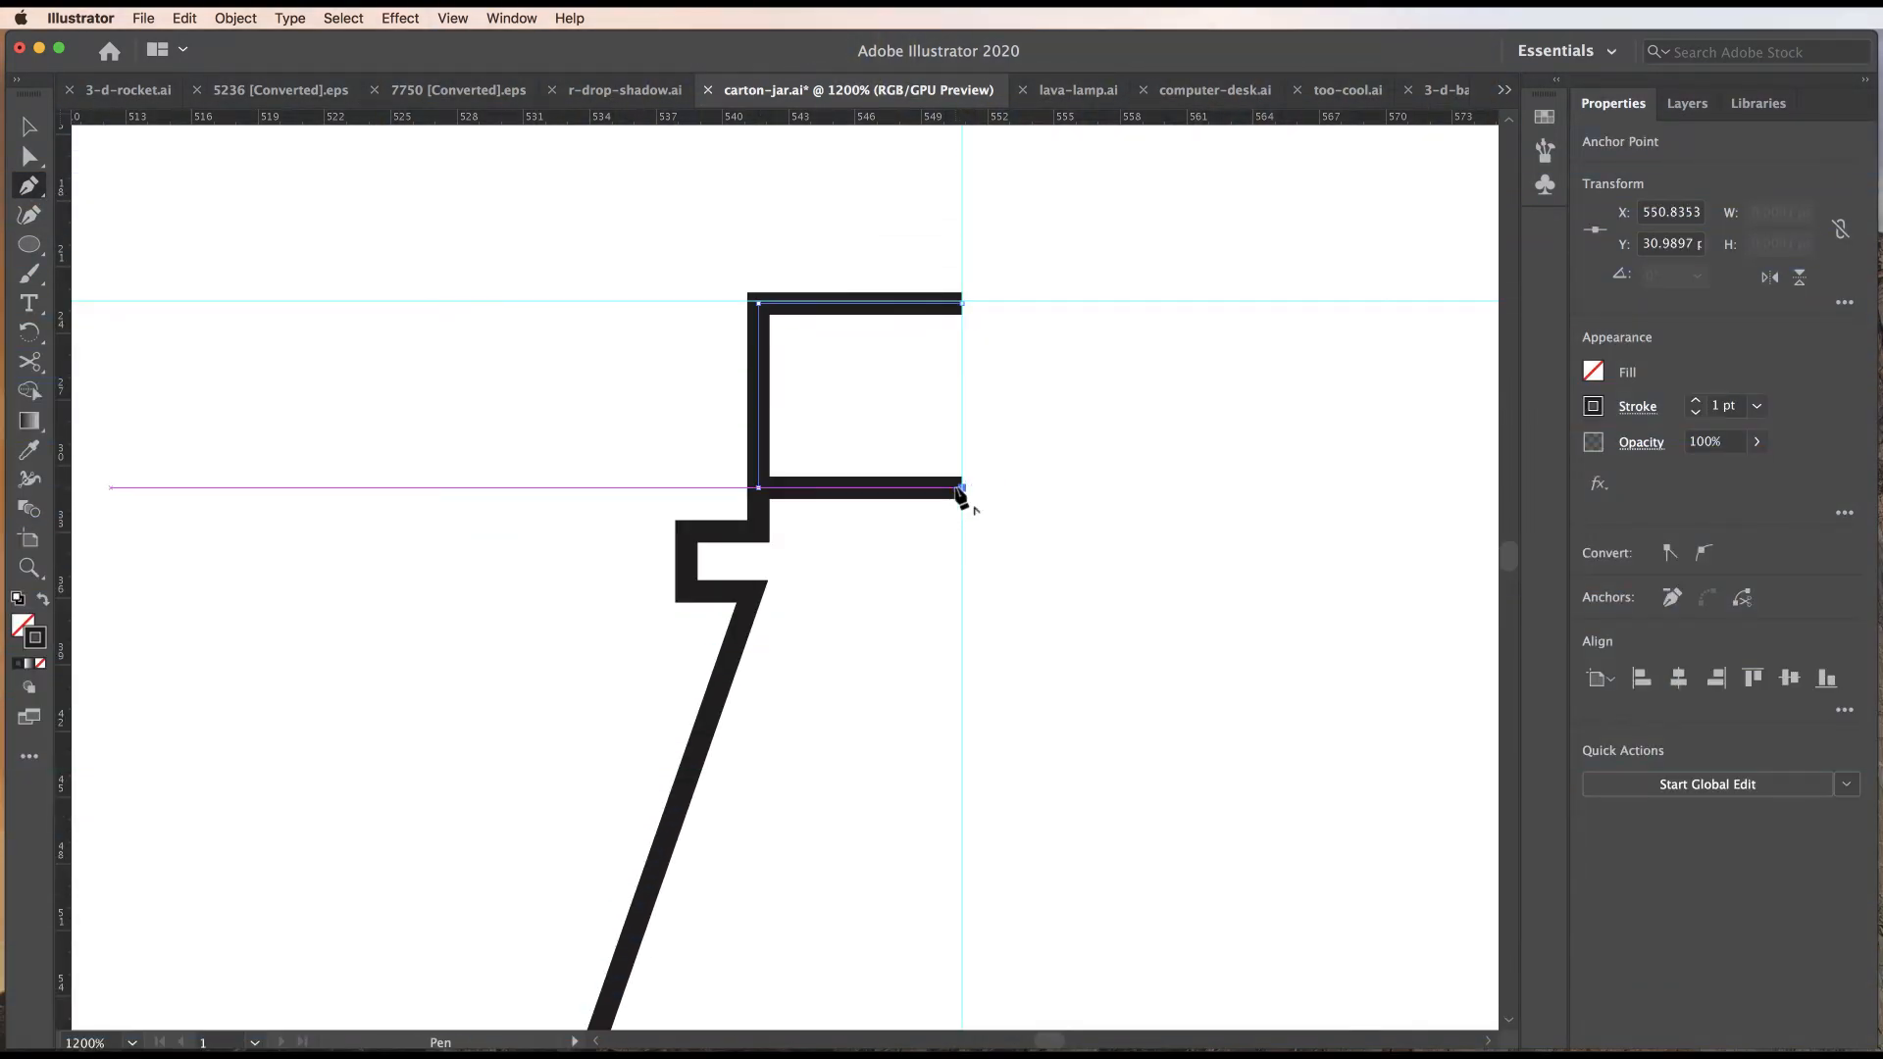
key("super+z")
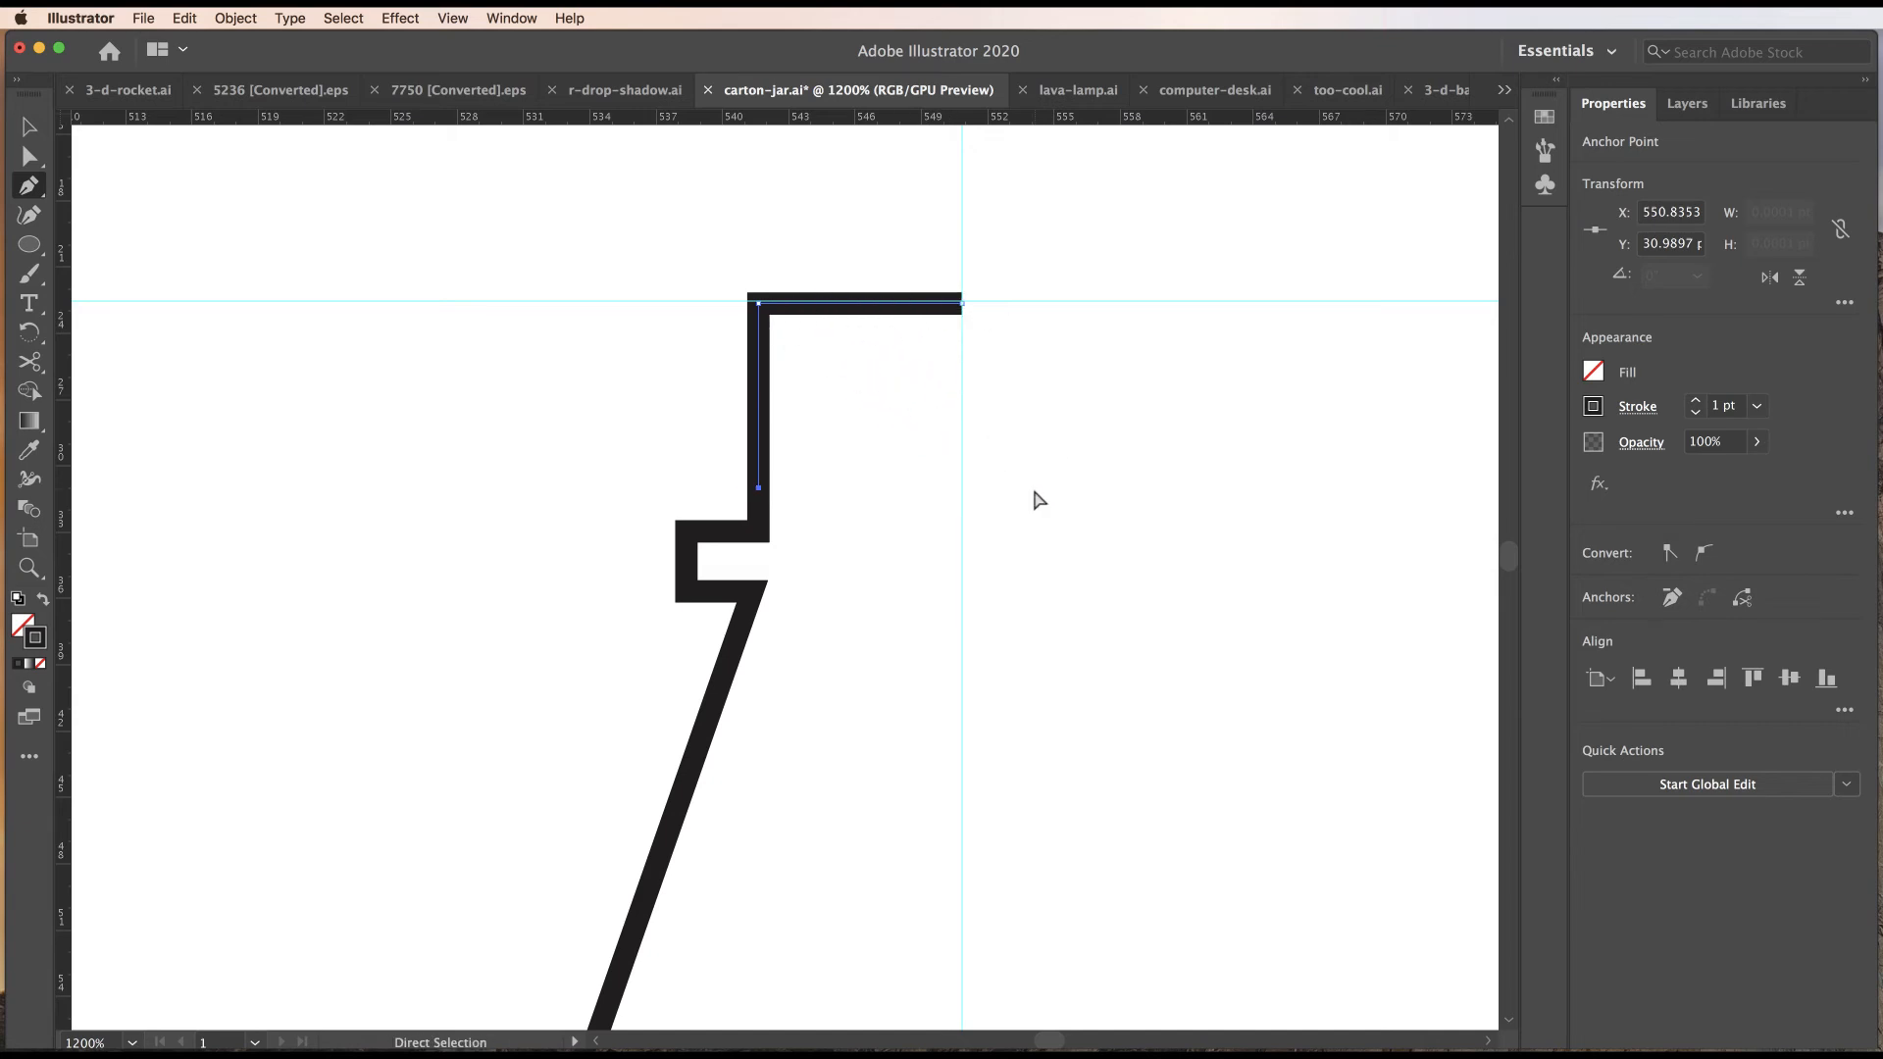
Rename the upper neck path as cap in the layer list and hide it.
left_click(28, 127)
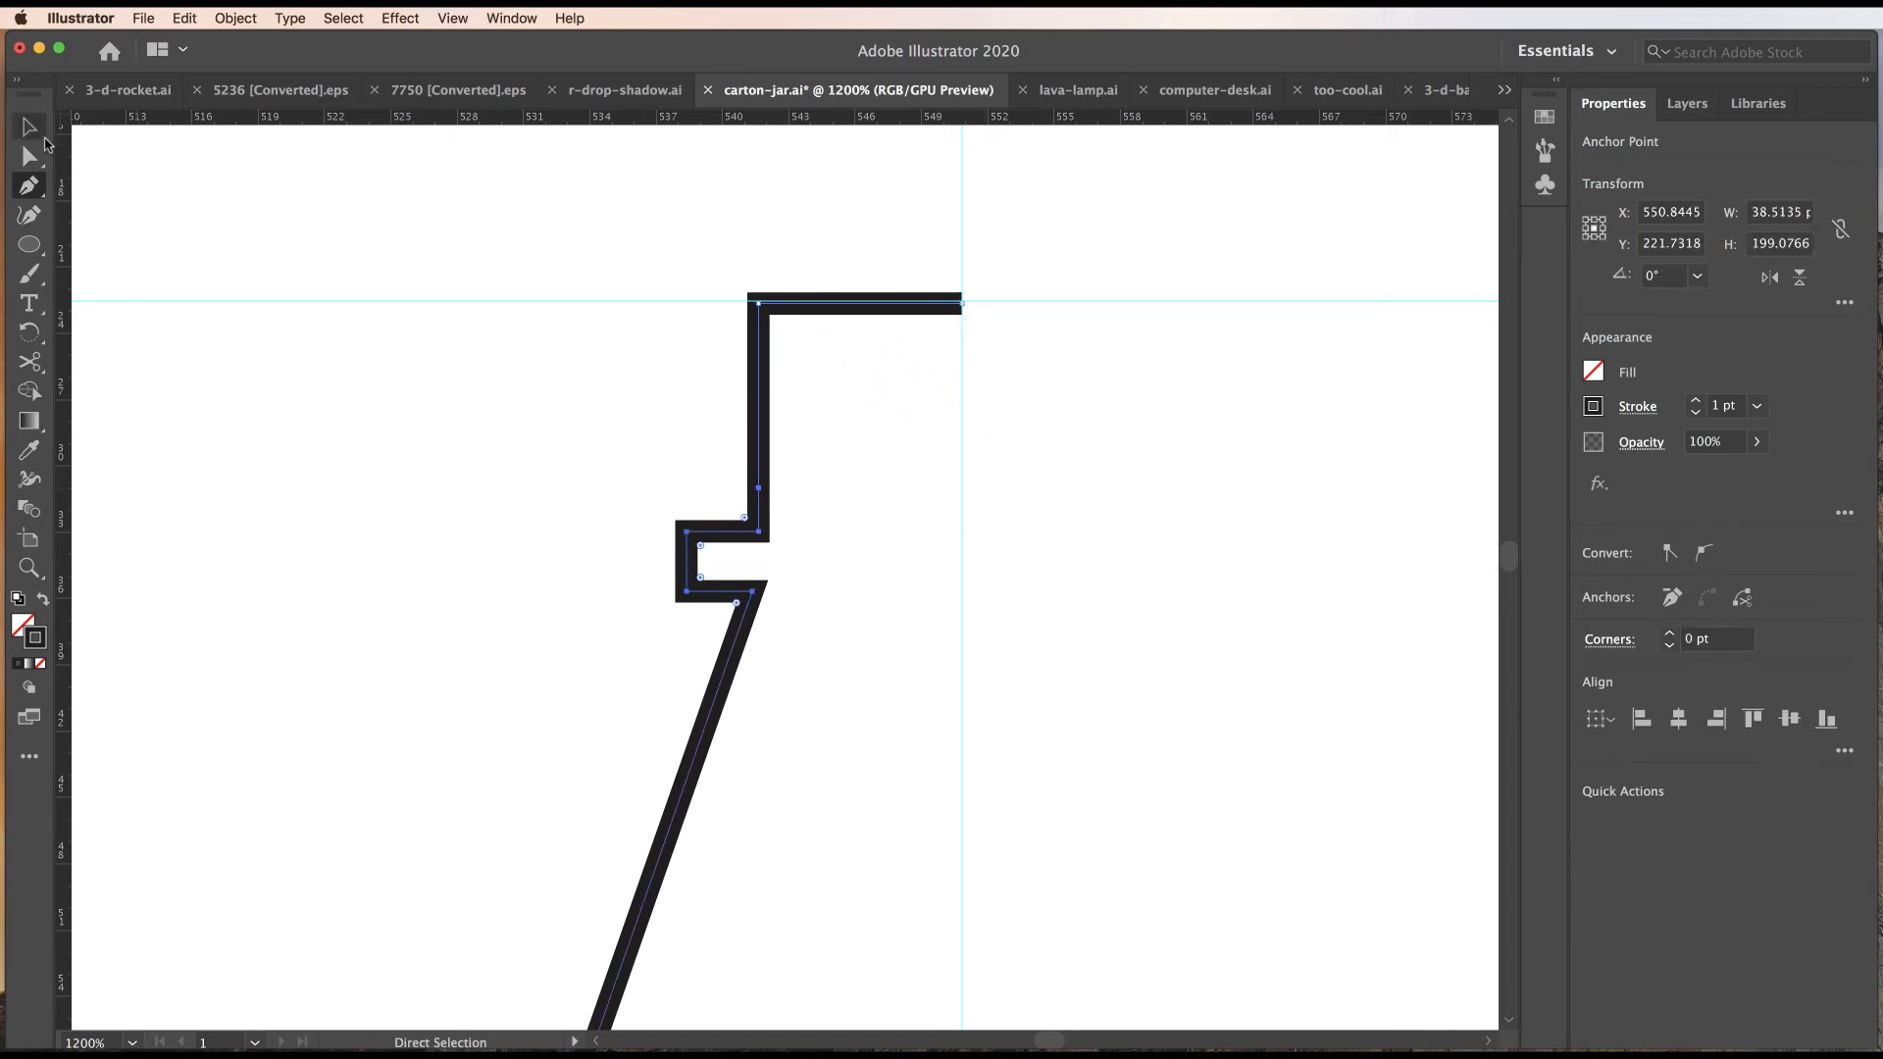
left_click(820, 308)
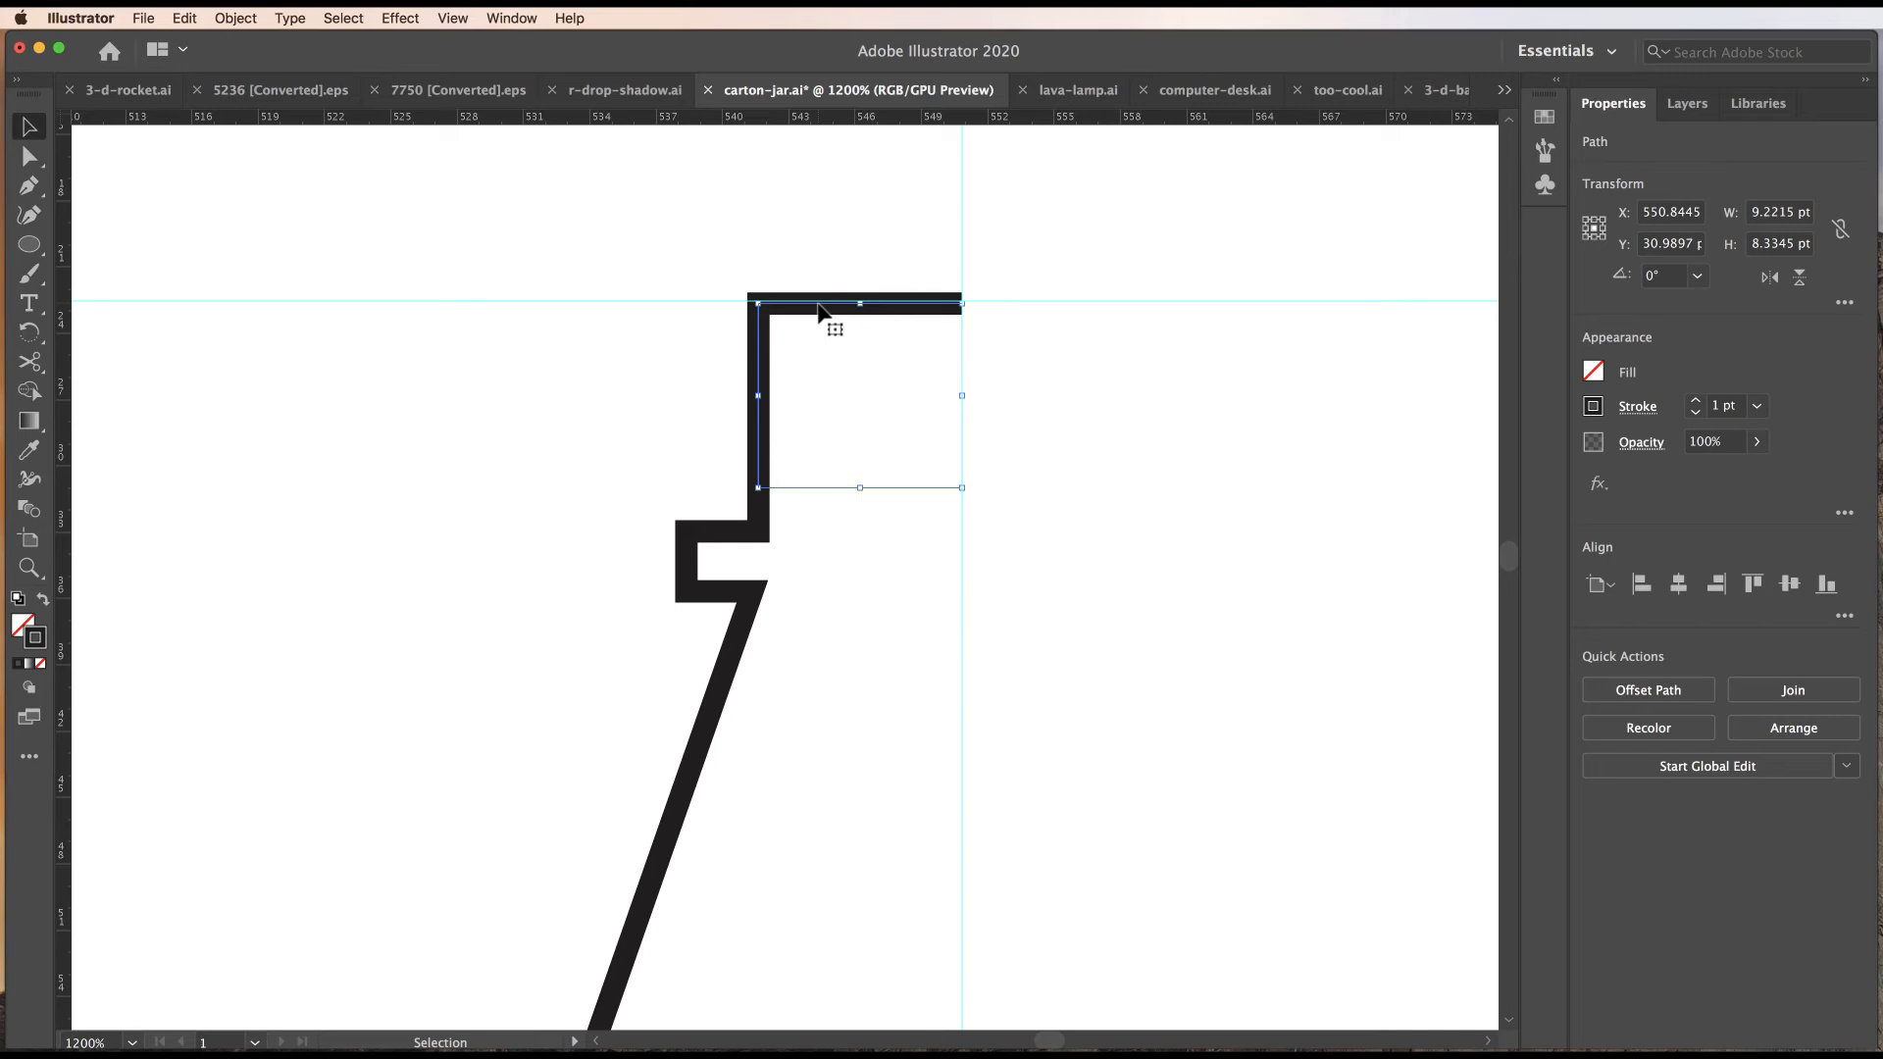
left_click(1687, 103)
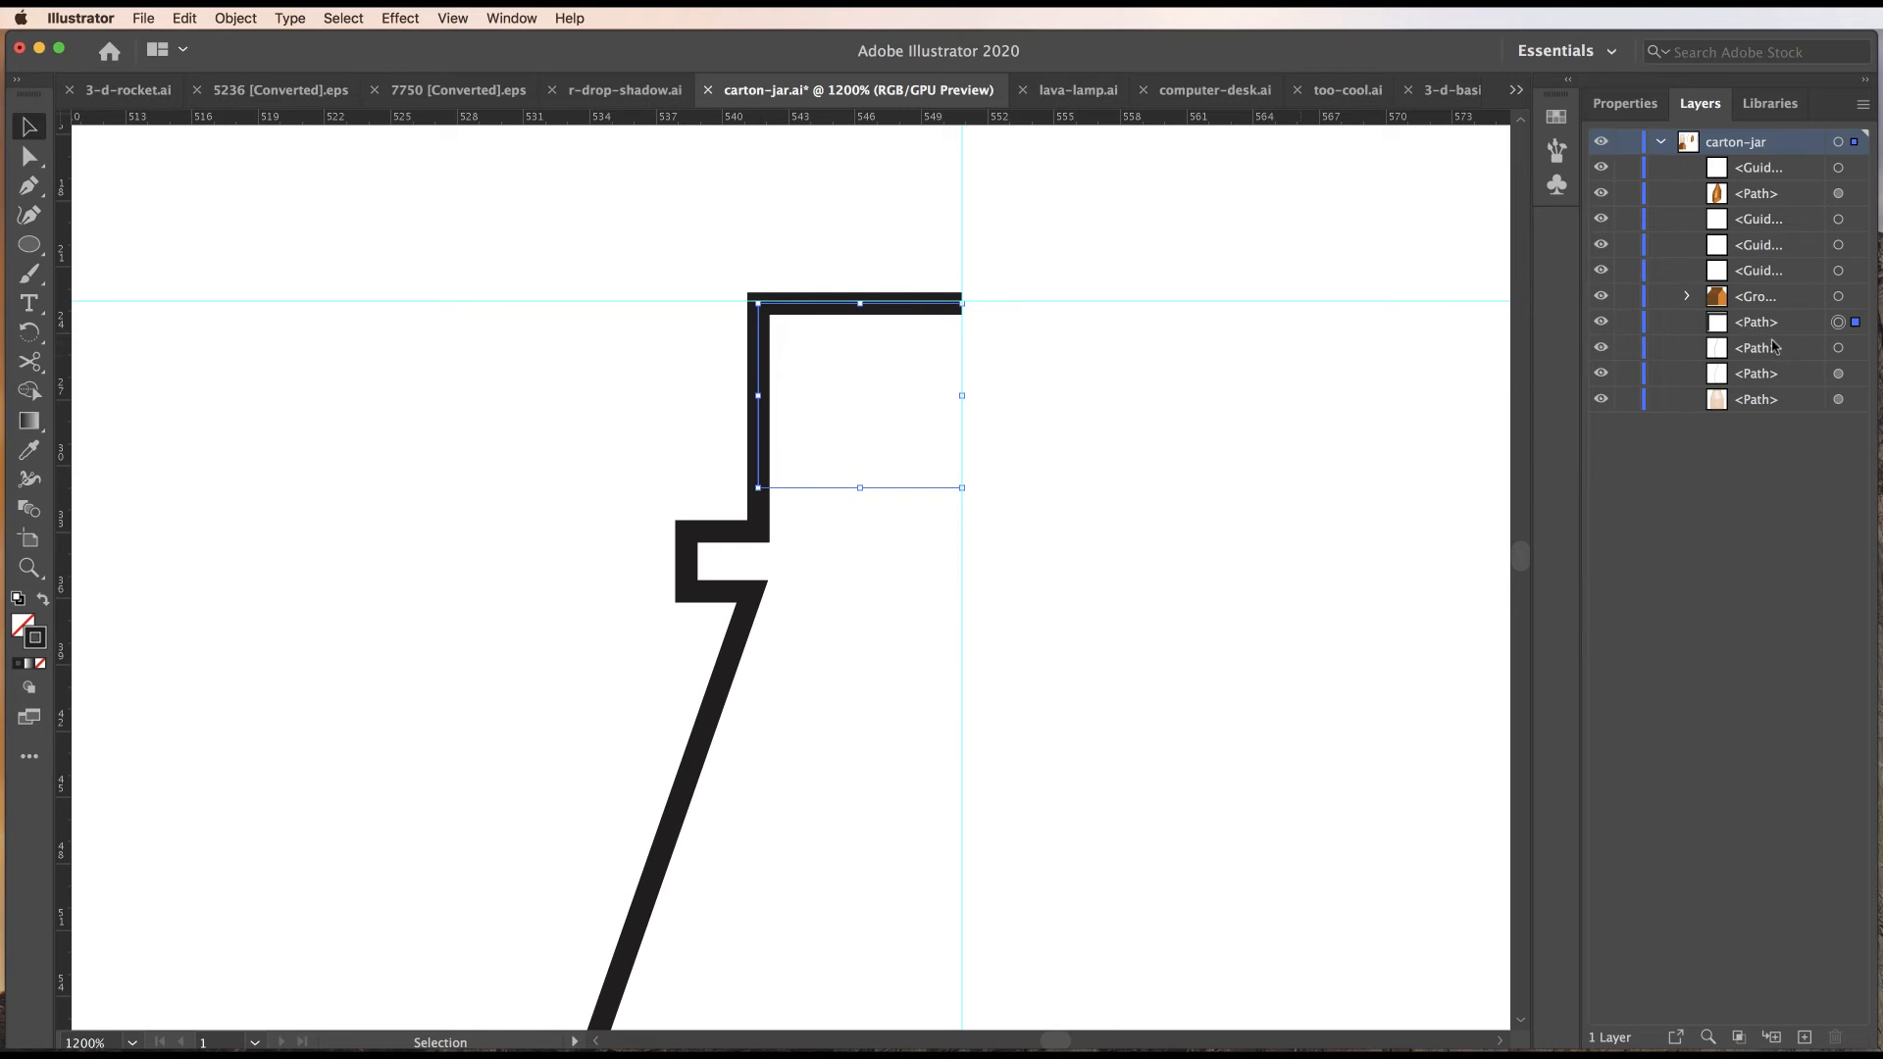
double_click(1755, 327)
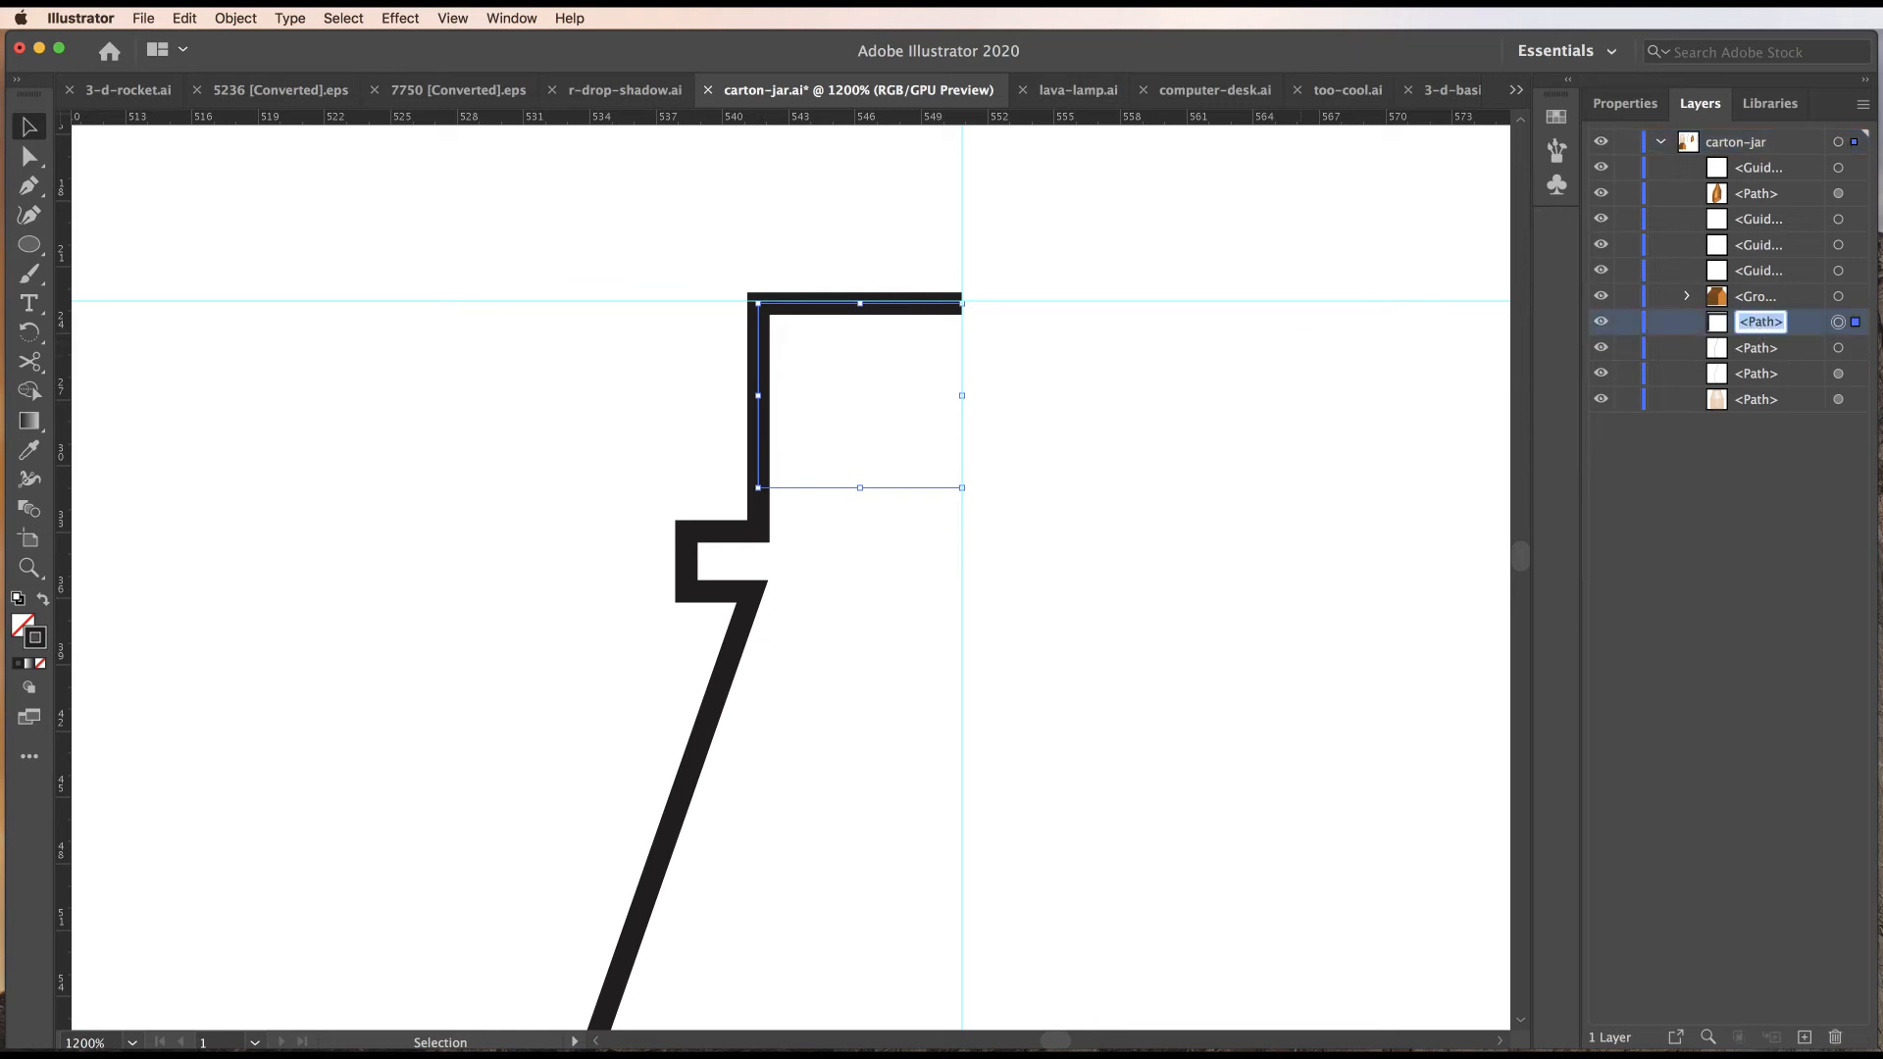
type("cap")
key("Return")
left_click(1601, 323)
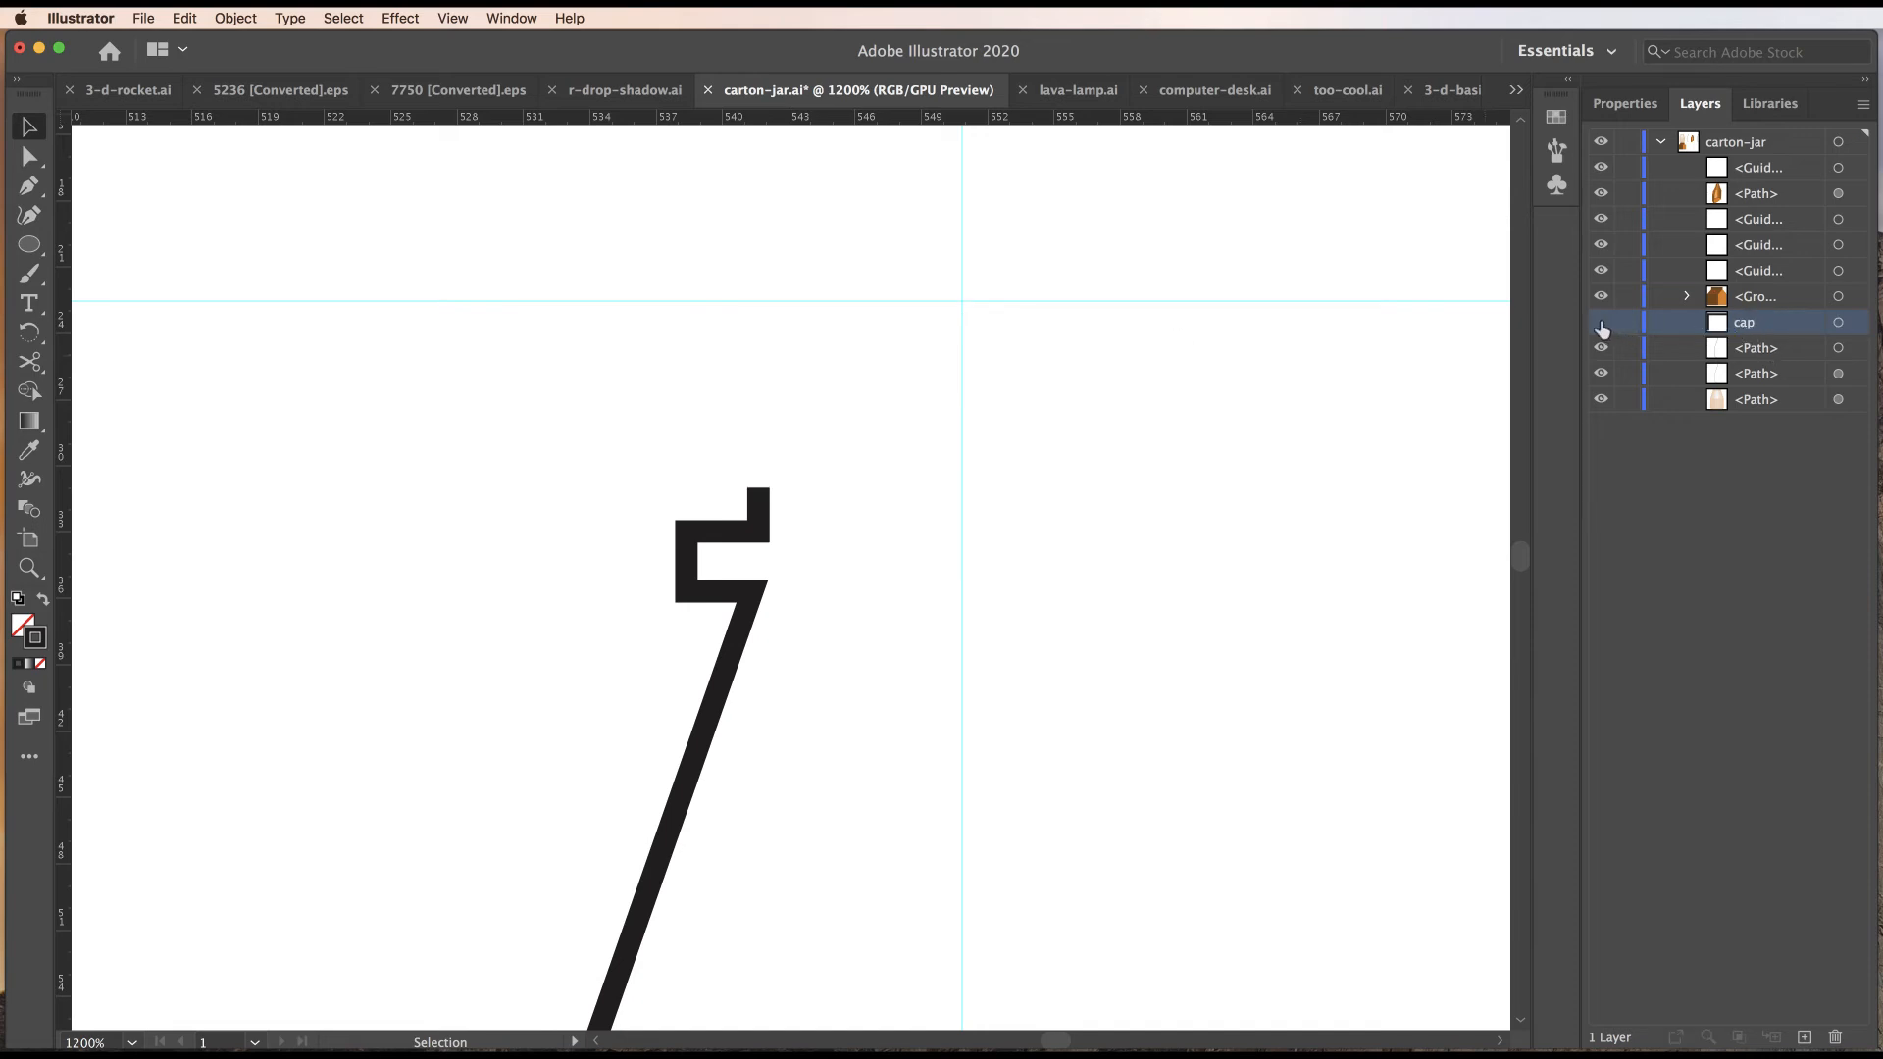
Extend the top end of the bottle path horizontally to the vertical axis guide with the Pen tool, and deselect it.
left_click(722, 684)
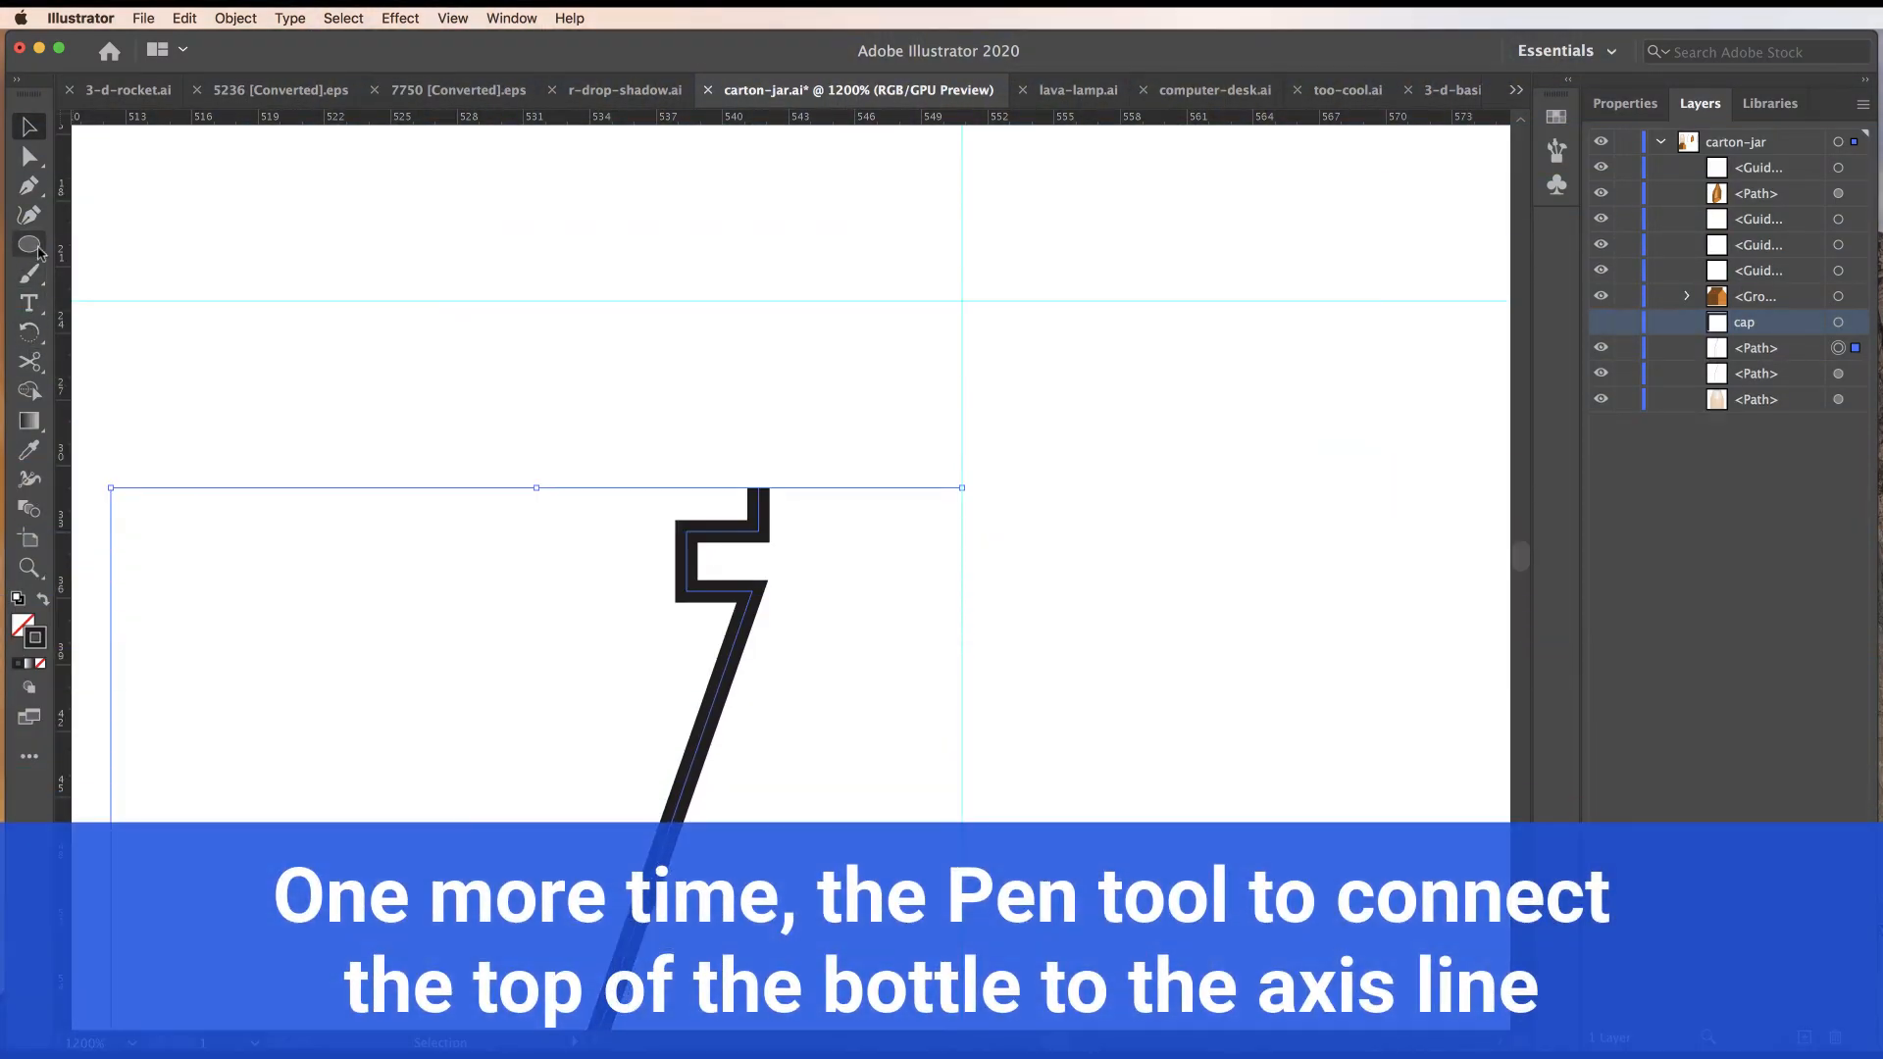
left_click_drag(28, 185, 98, 177)
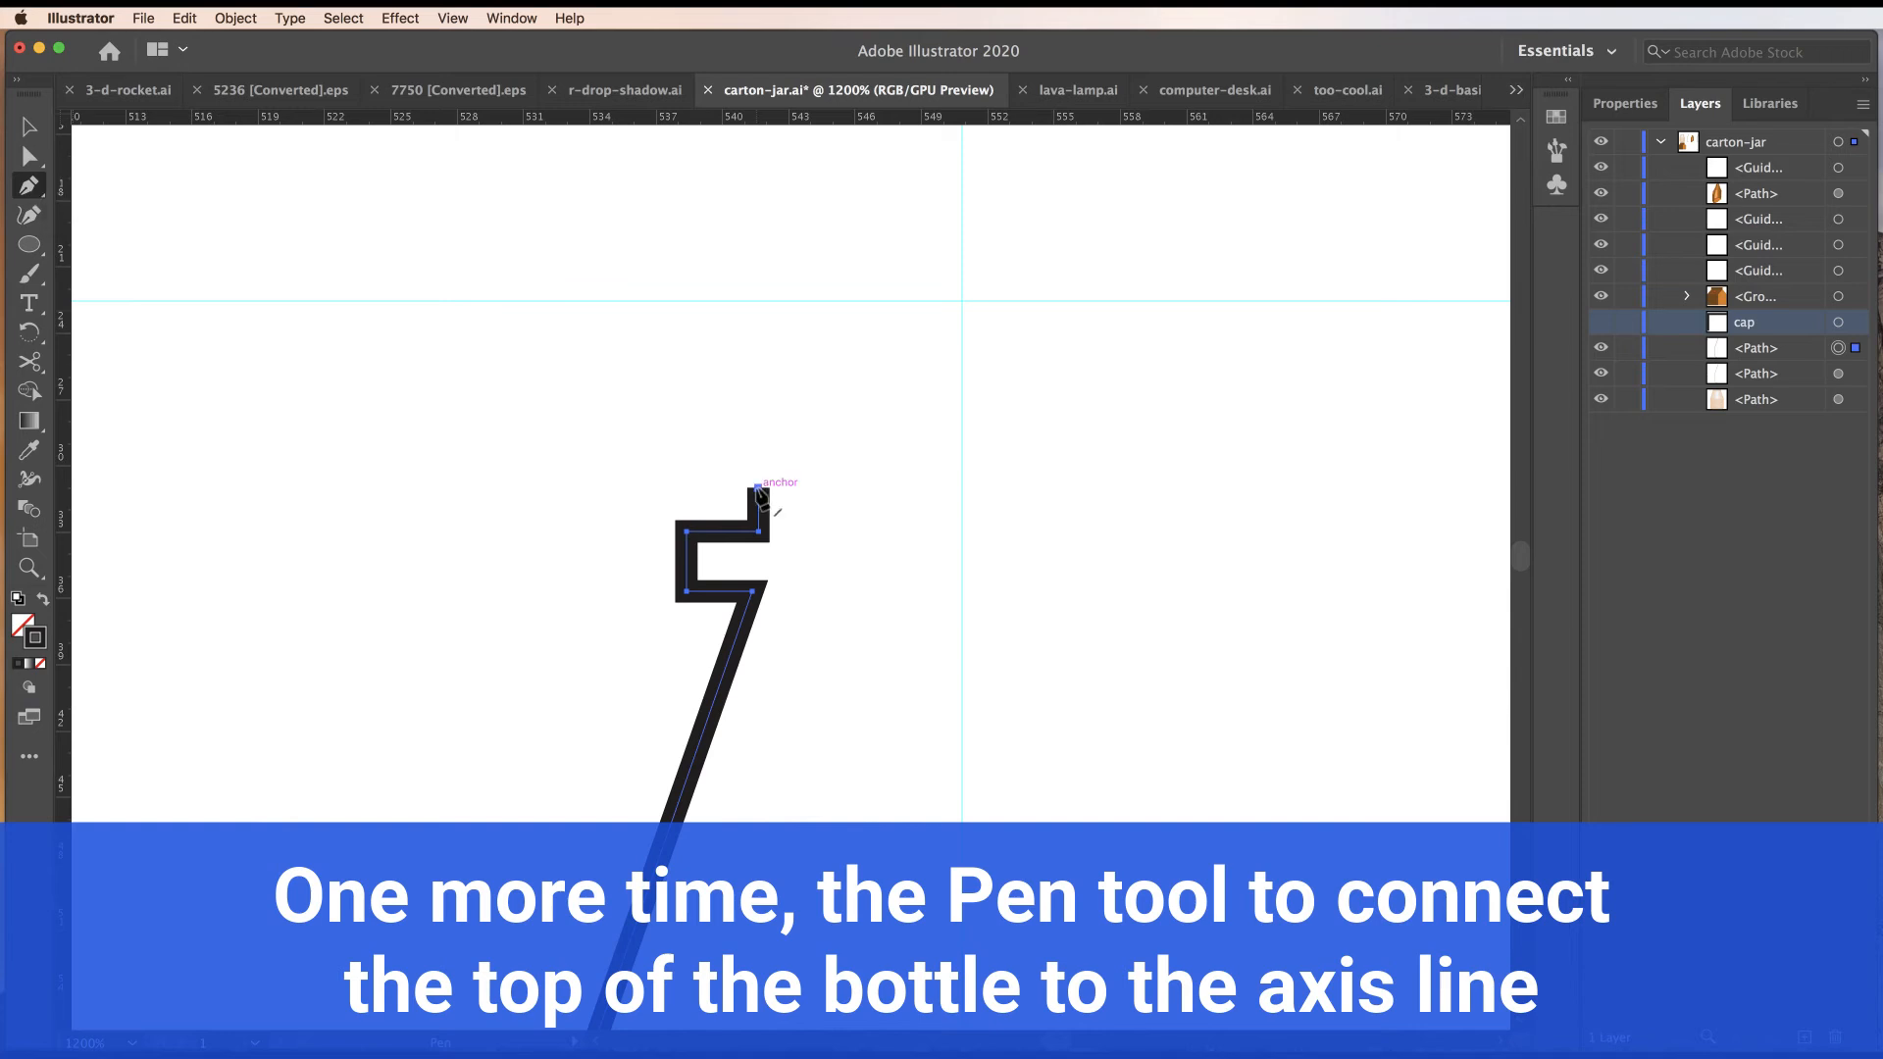
left_click(758, 487)
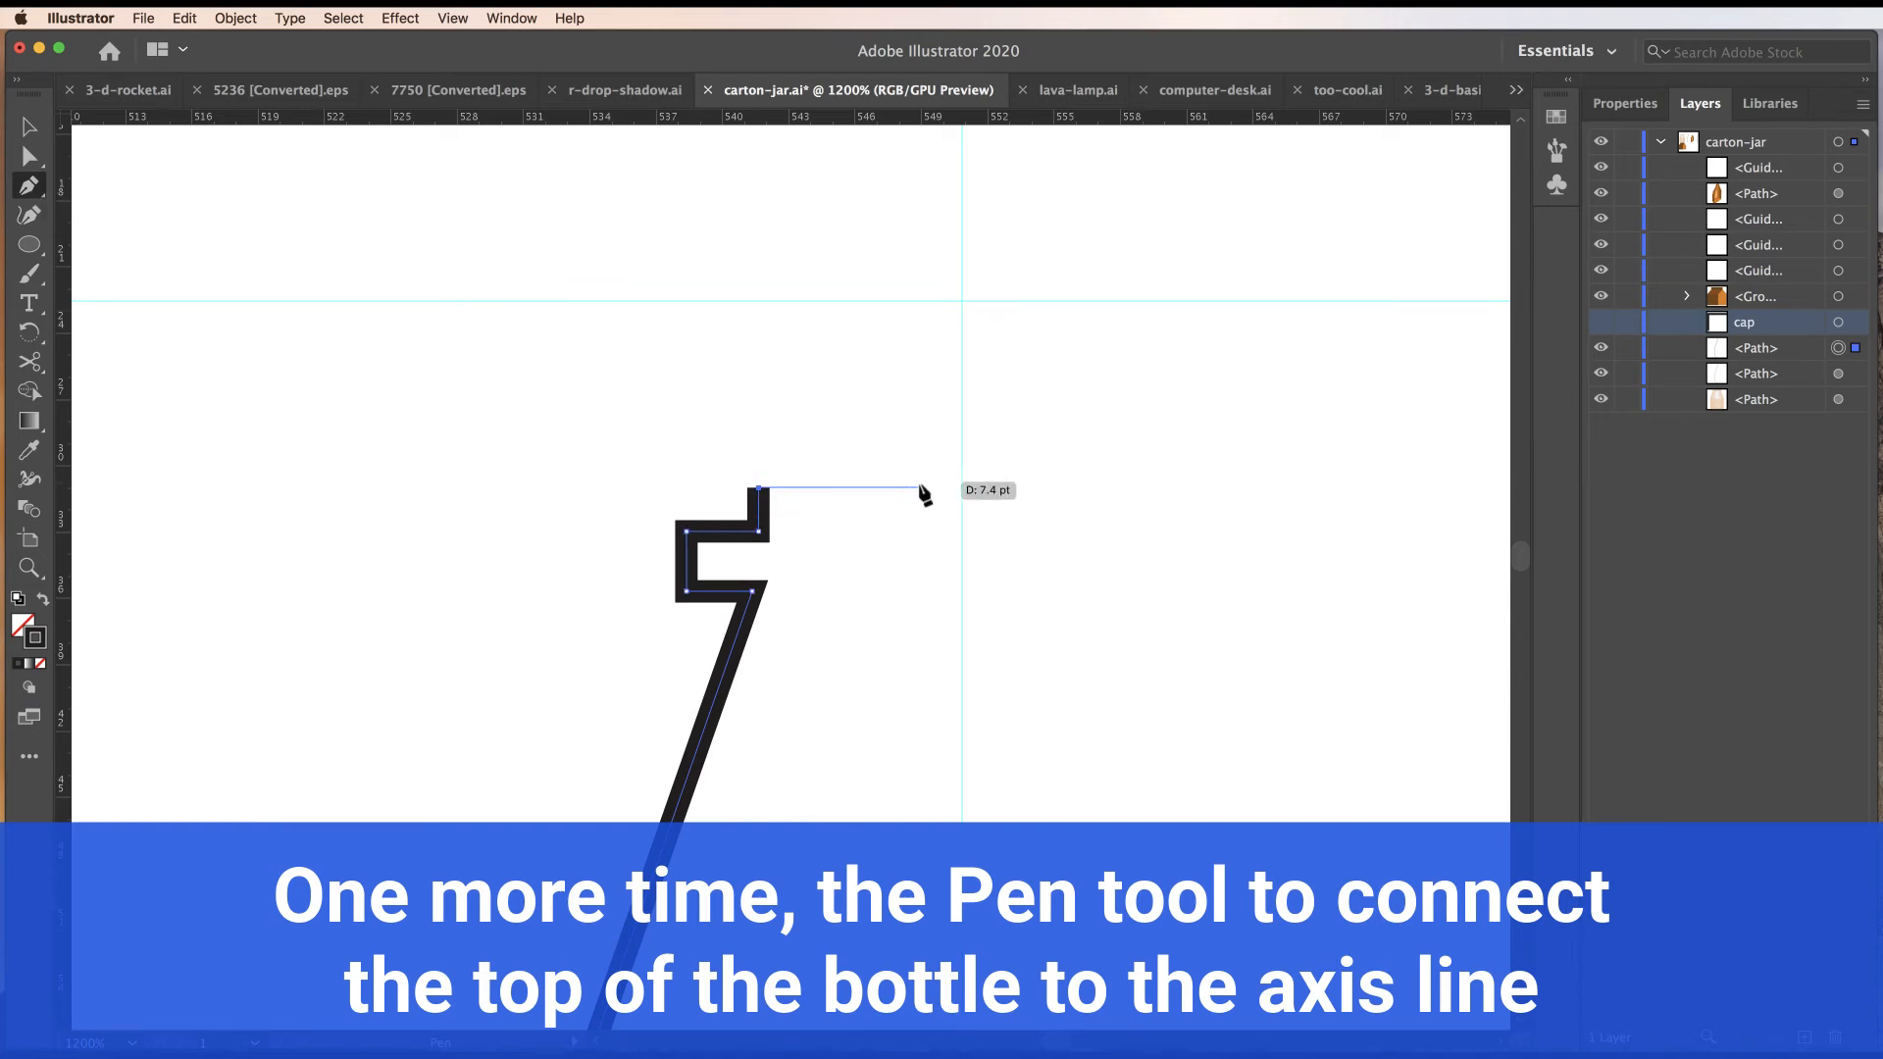
left_click(962, 487)
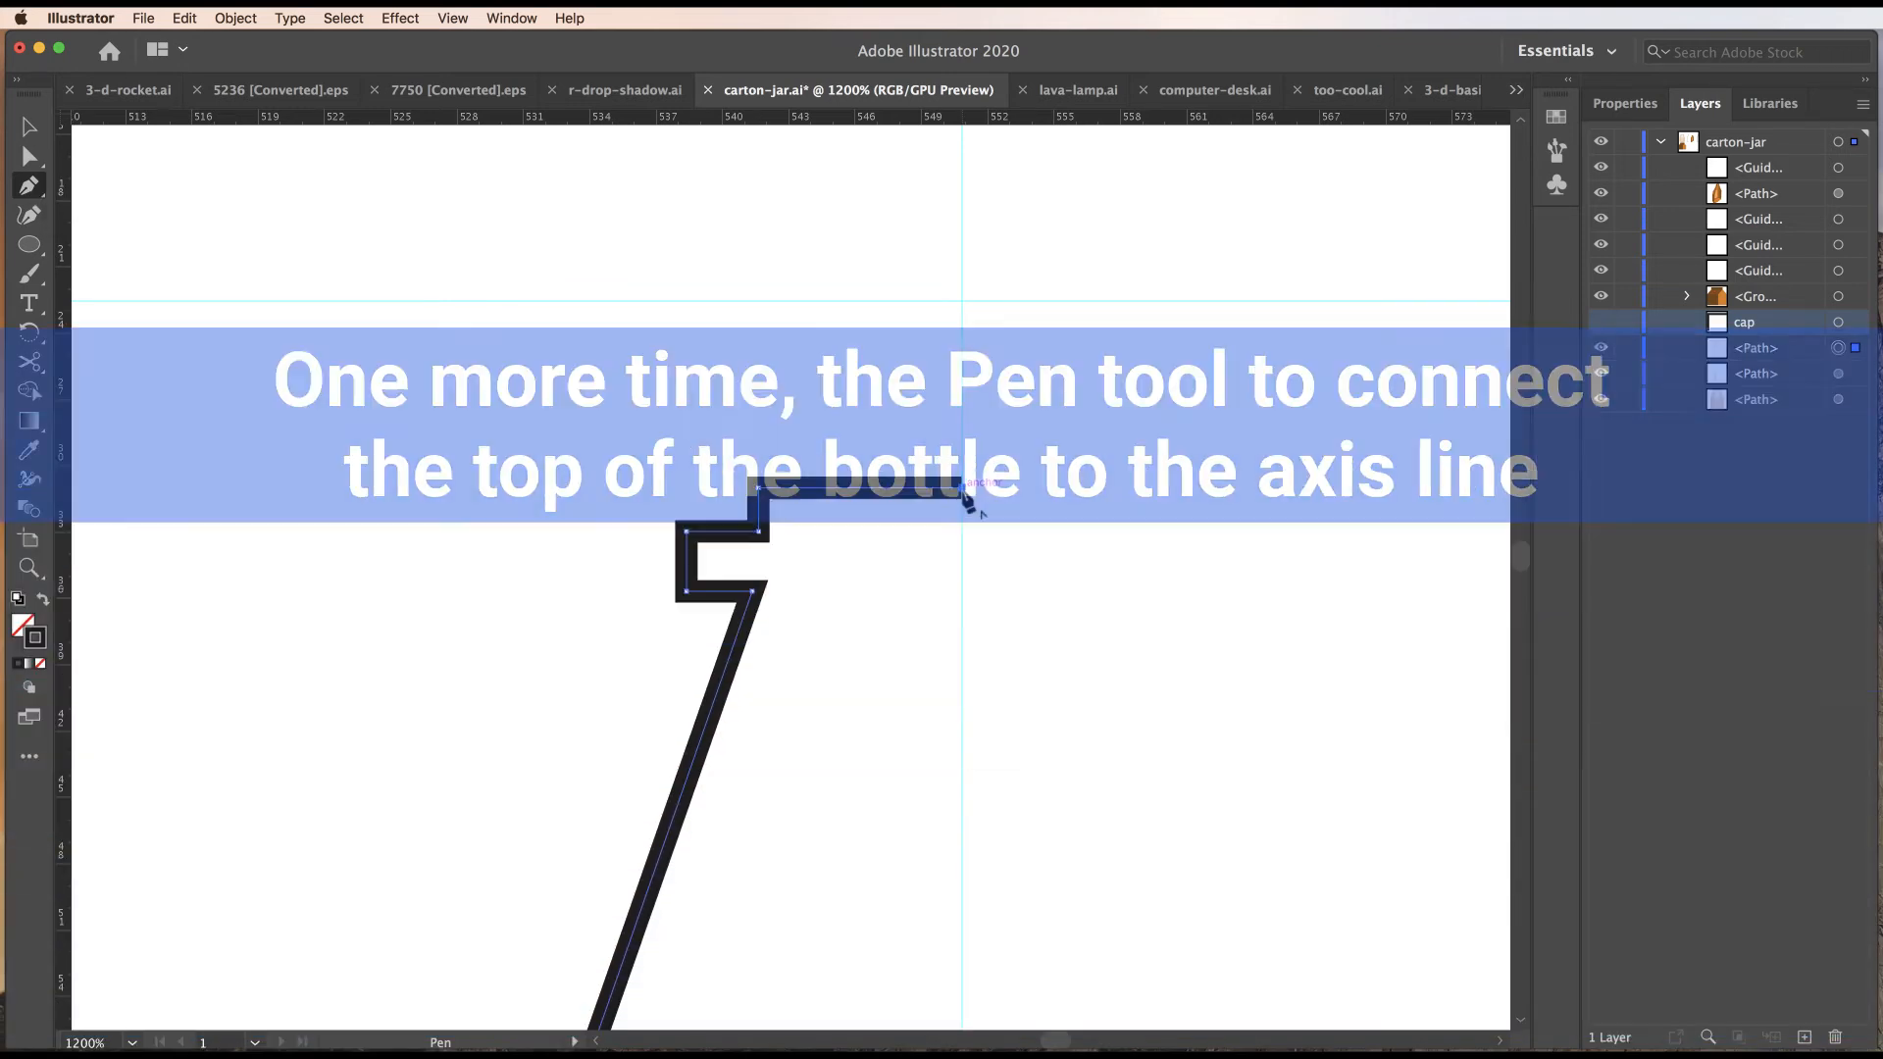
left_click(1023, 649, "super")
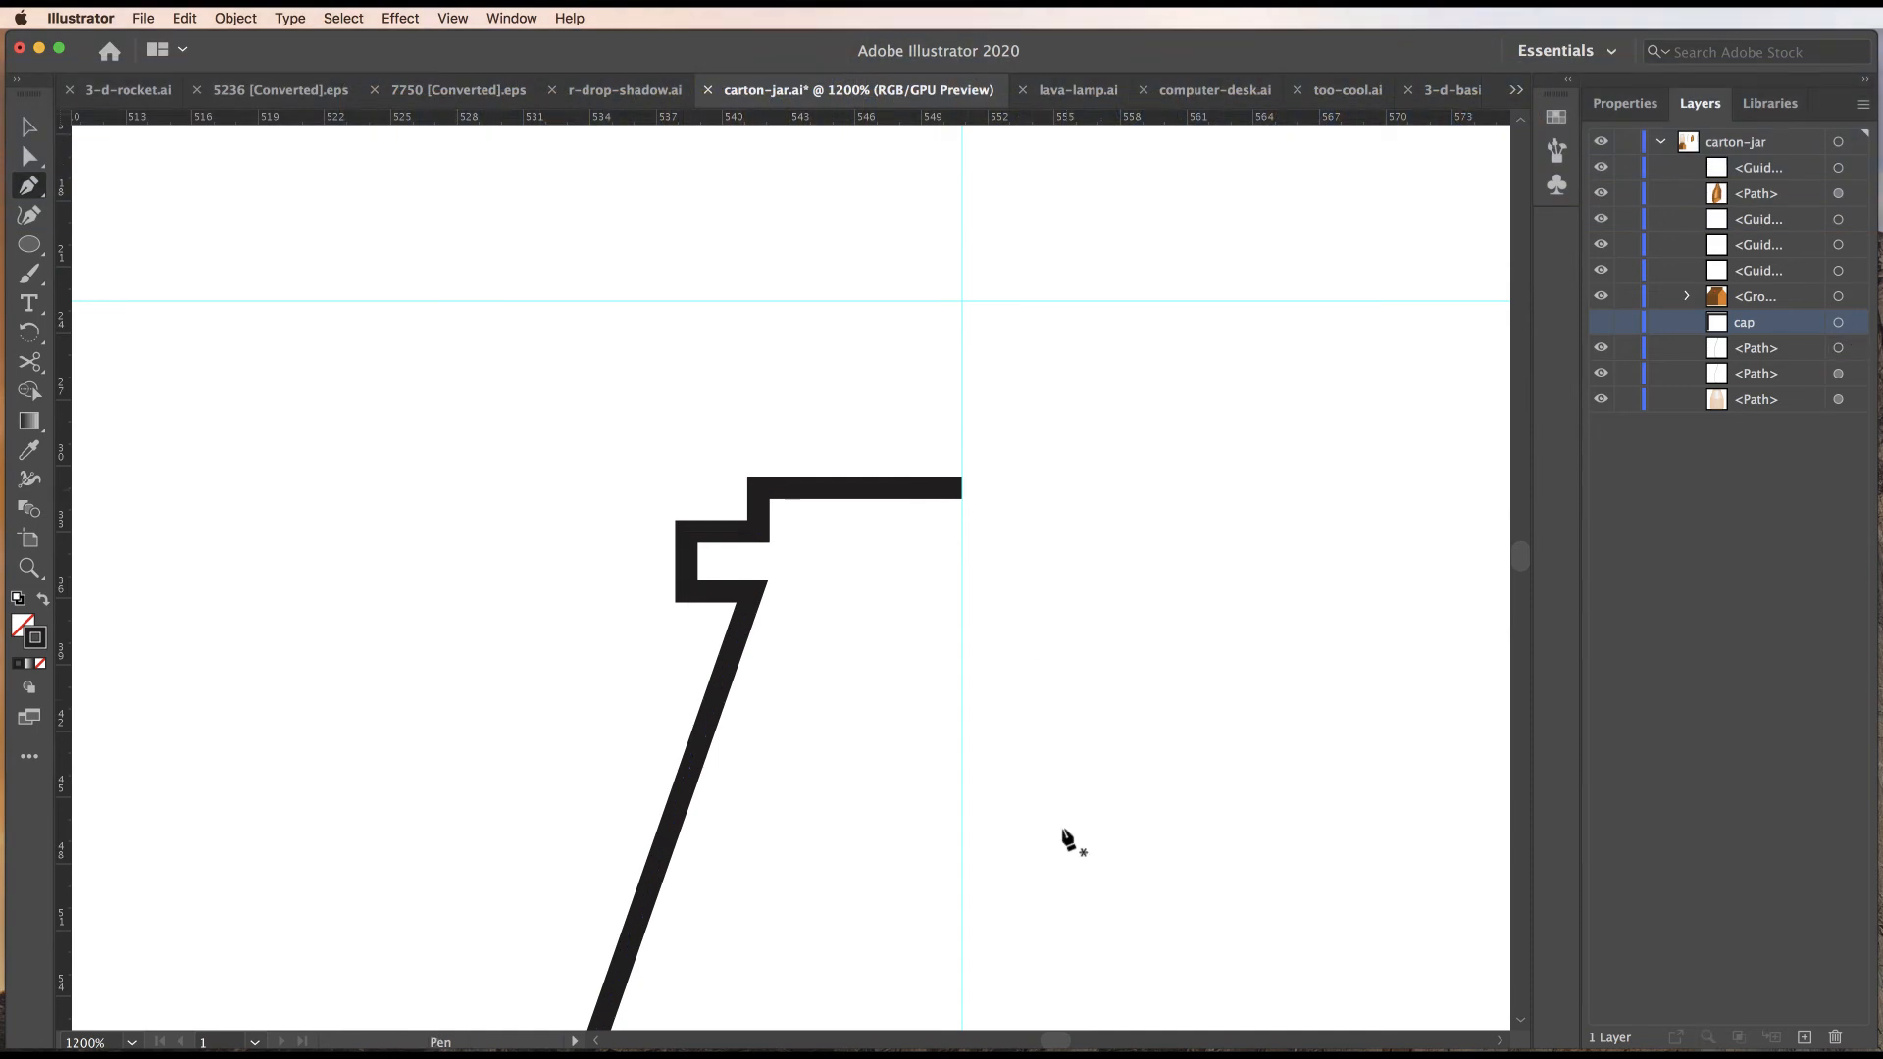
Cut the bottle profile with the Scissors tool just below the shoulder corner and select the sloped center piece.
left_click_drag(964, 993, 1065, 668)
left_click_drag(993, 1000, 1049, 604)
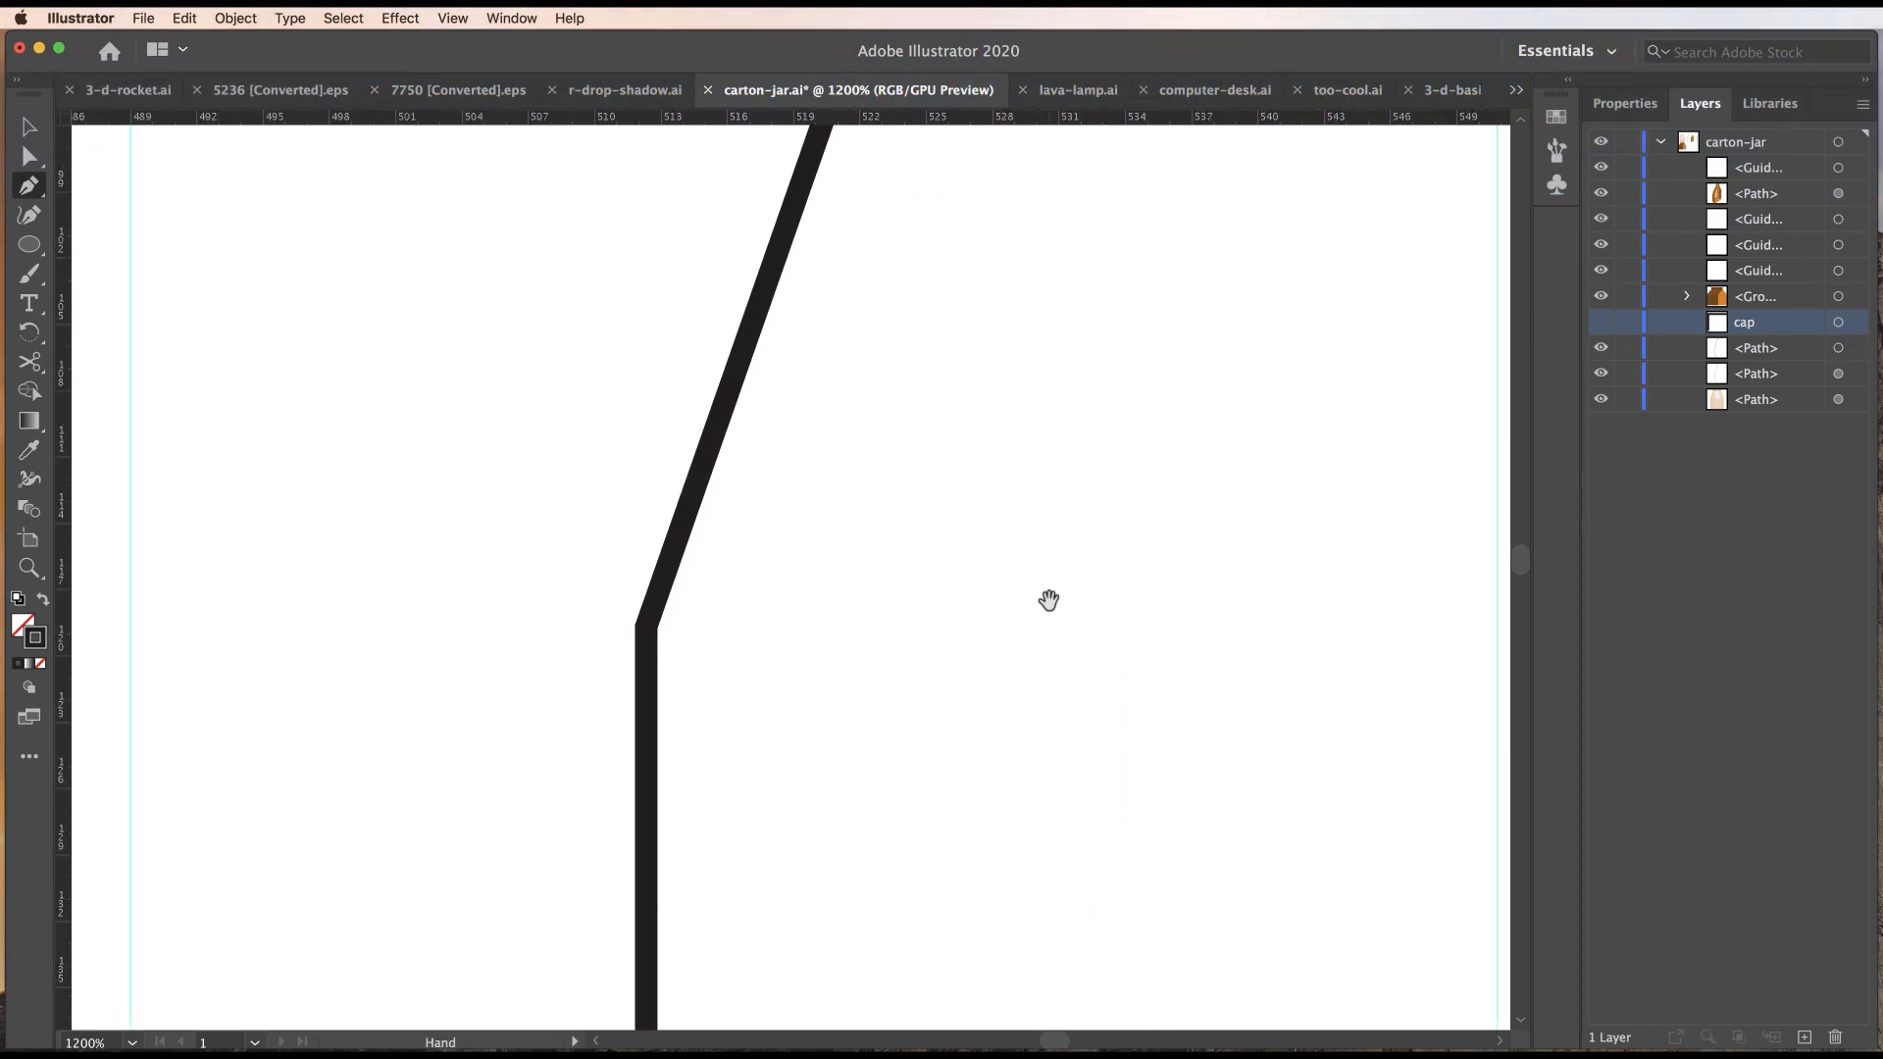
left_click(647, 669, "super")
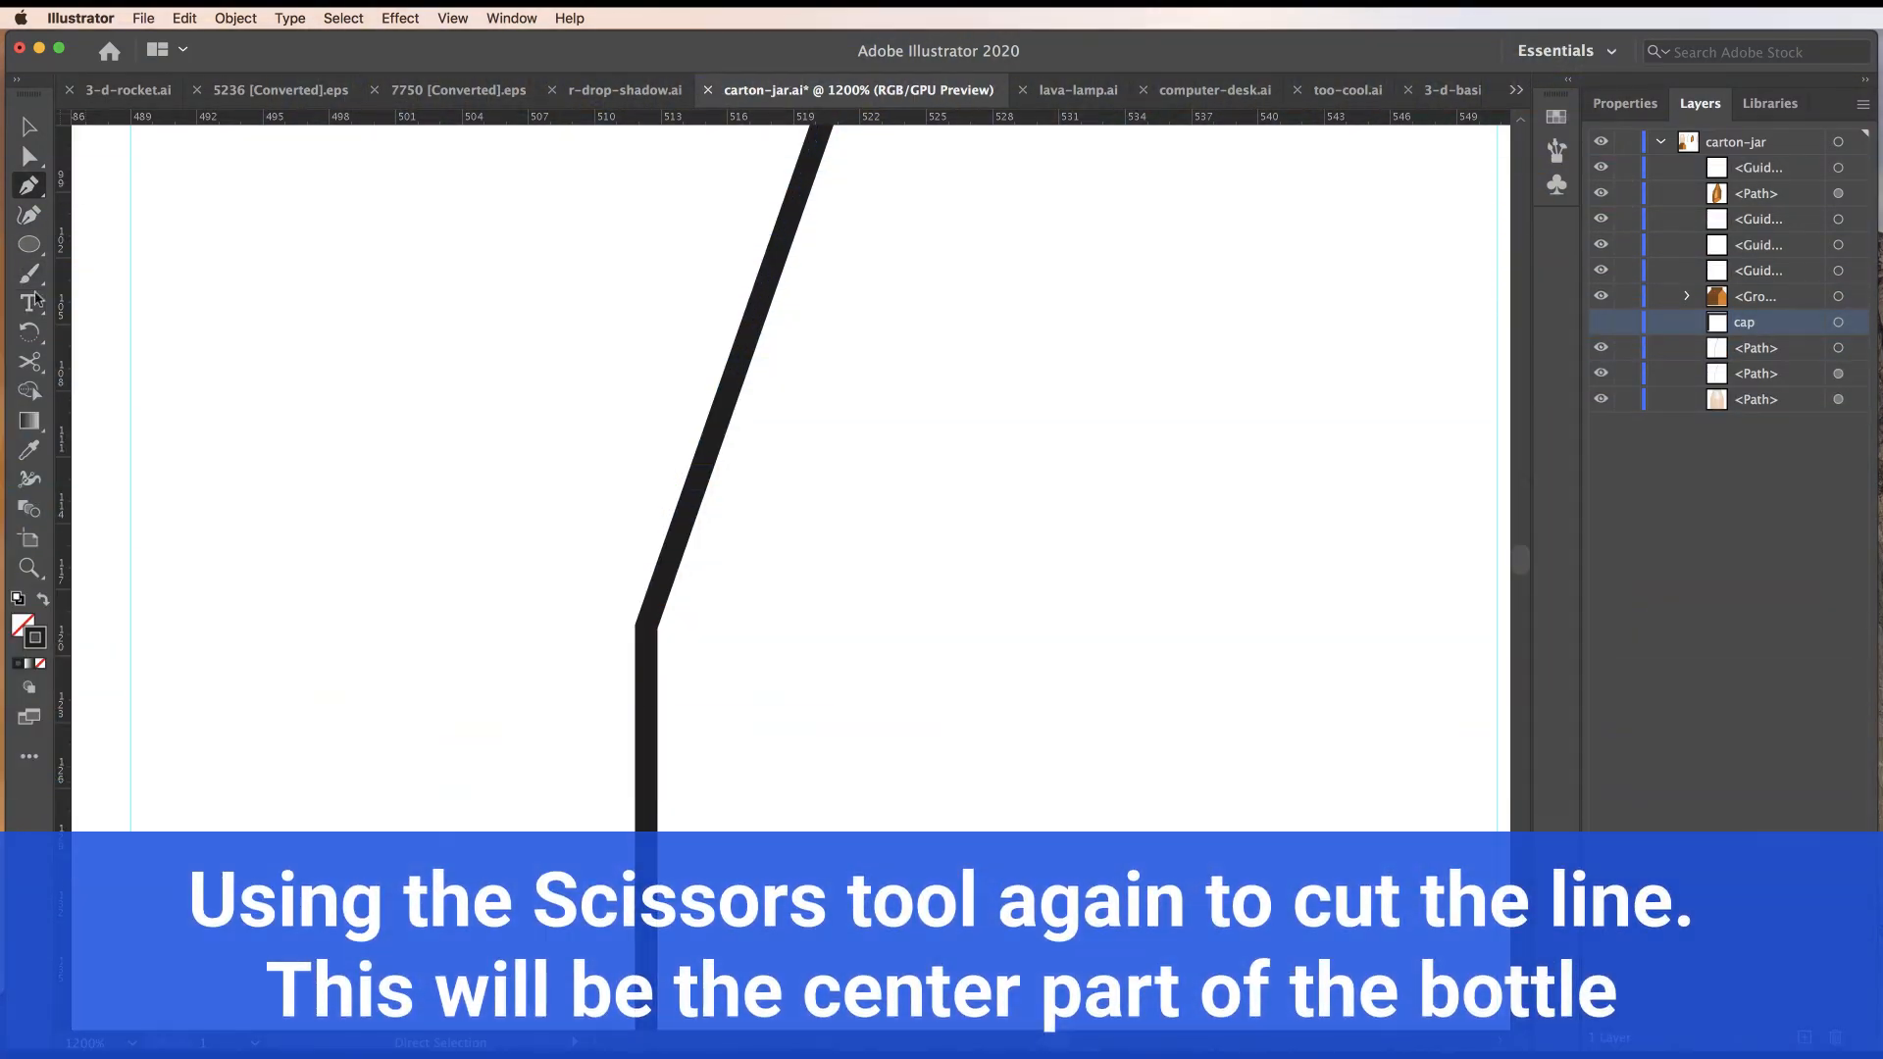
left_click(29, 362)
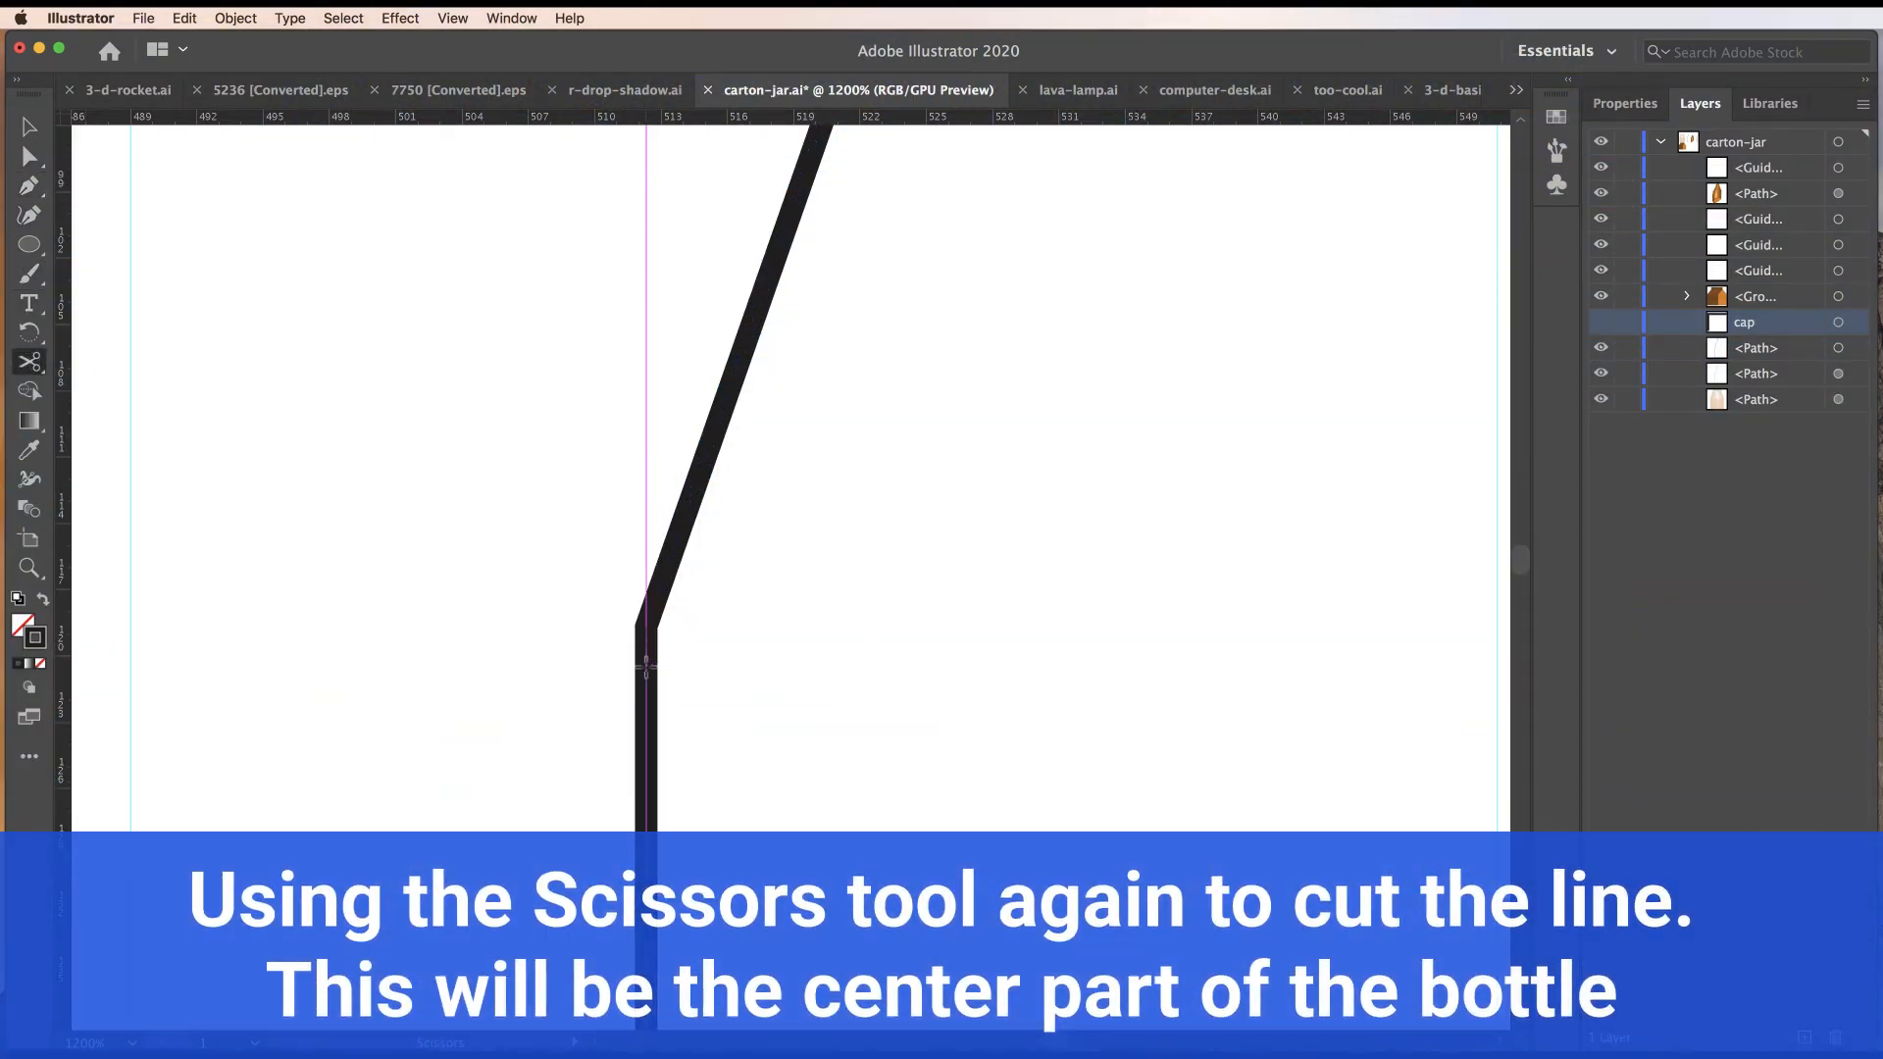
left_click(648, 667)
key("v")
left_click(705, 483)
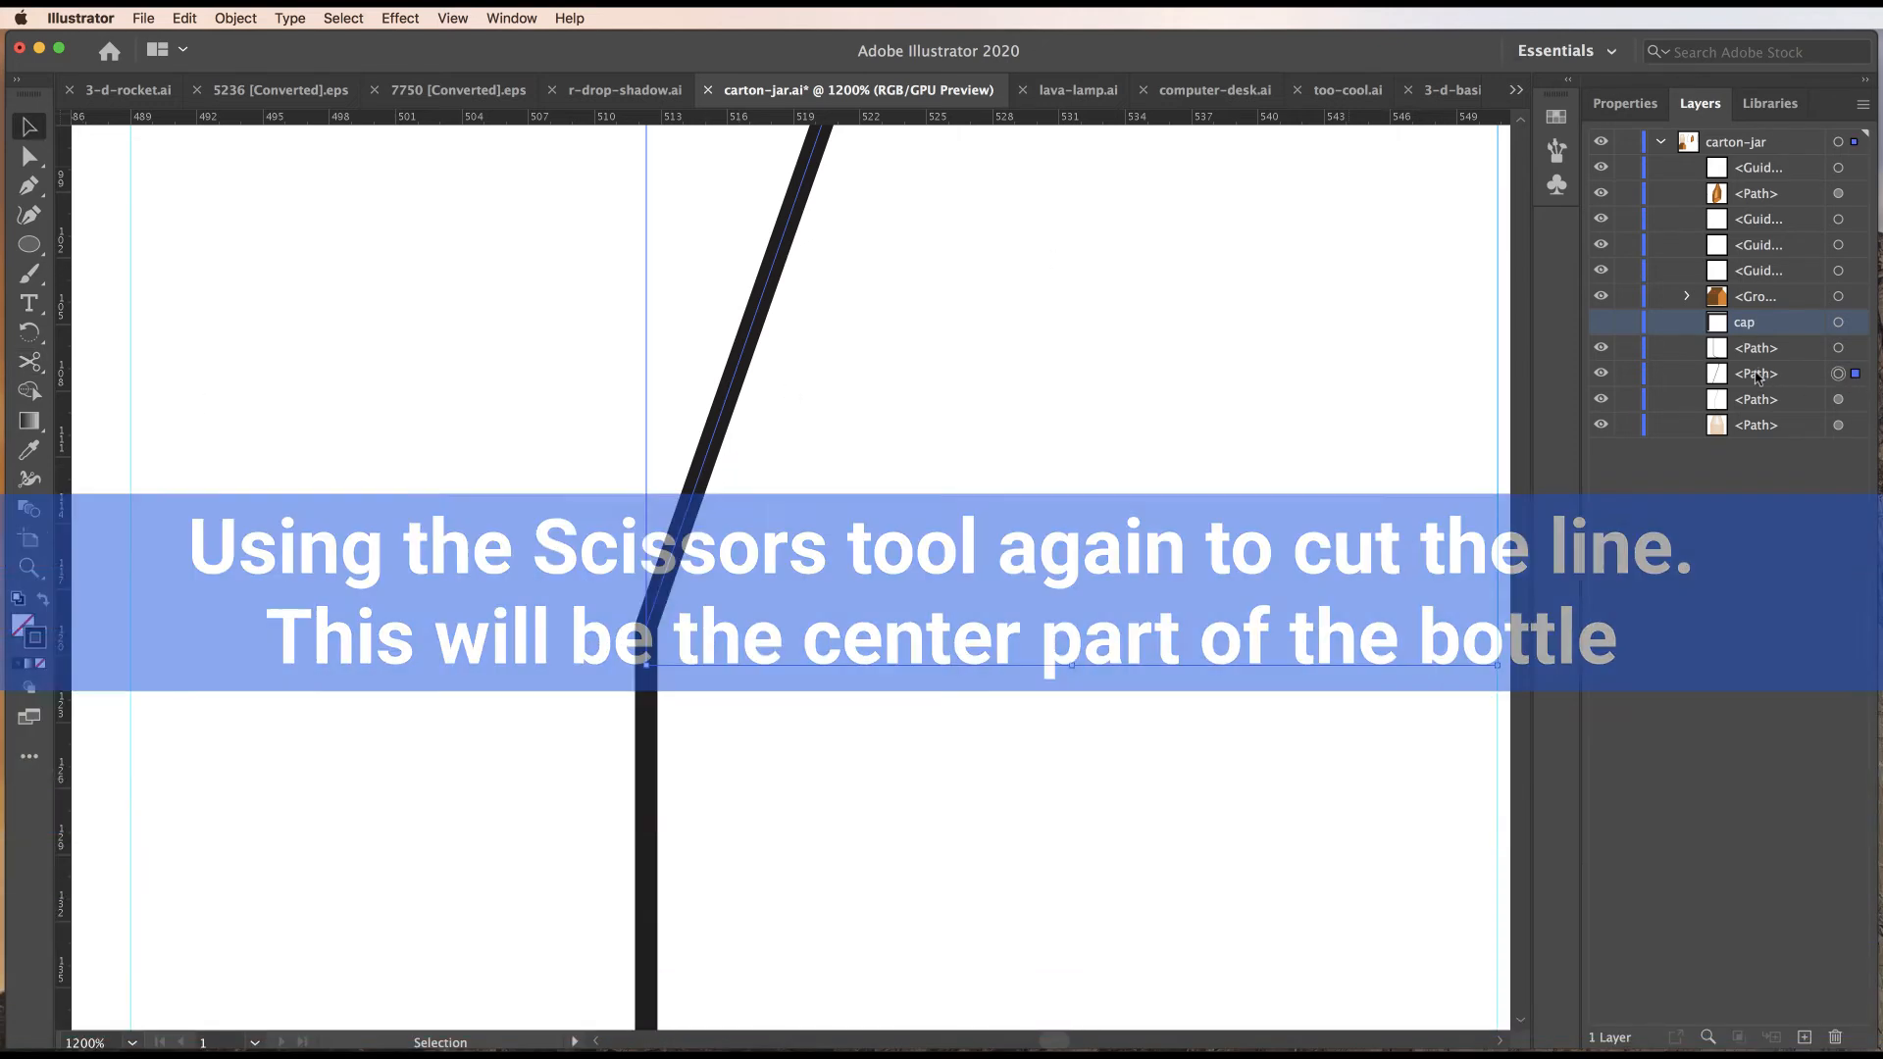
Rename the sloped center path in the layer list with a name starting with "bottle-".
double_click(1755, 374)
type("bottle-")
key("Return")
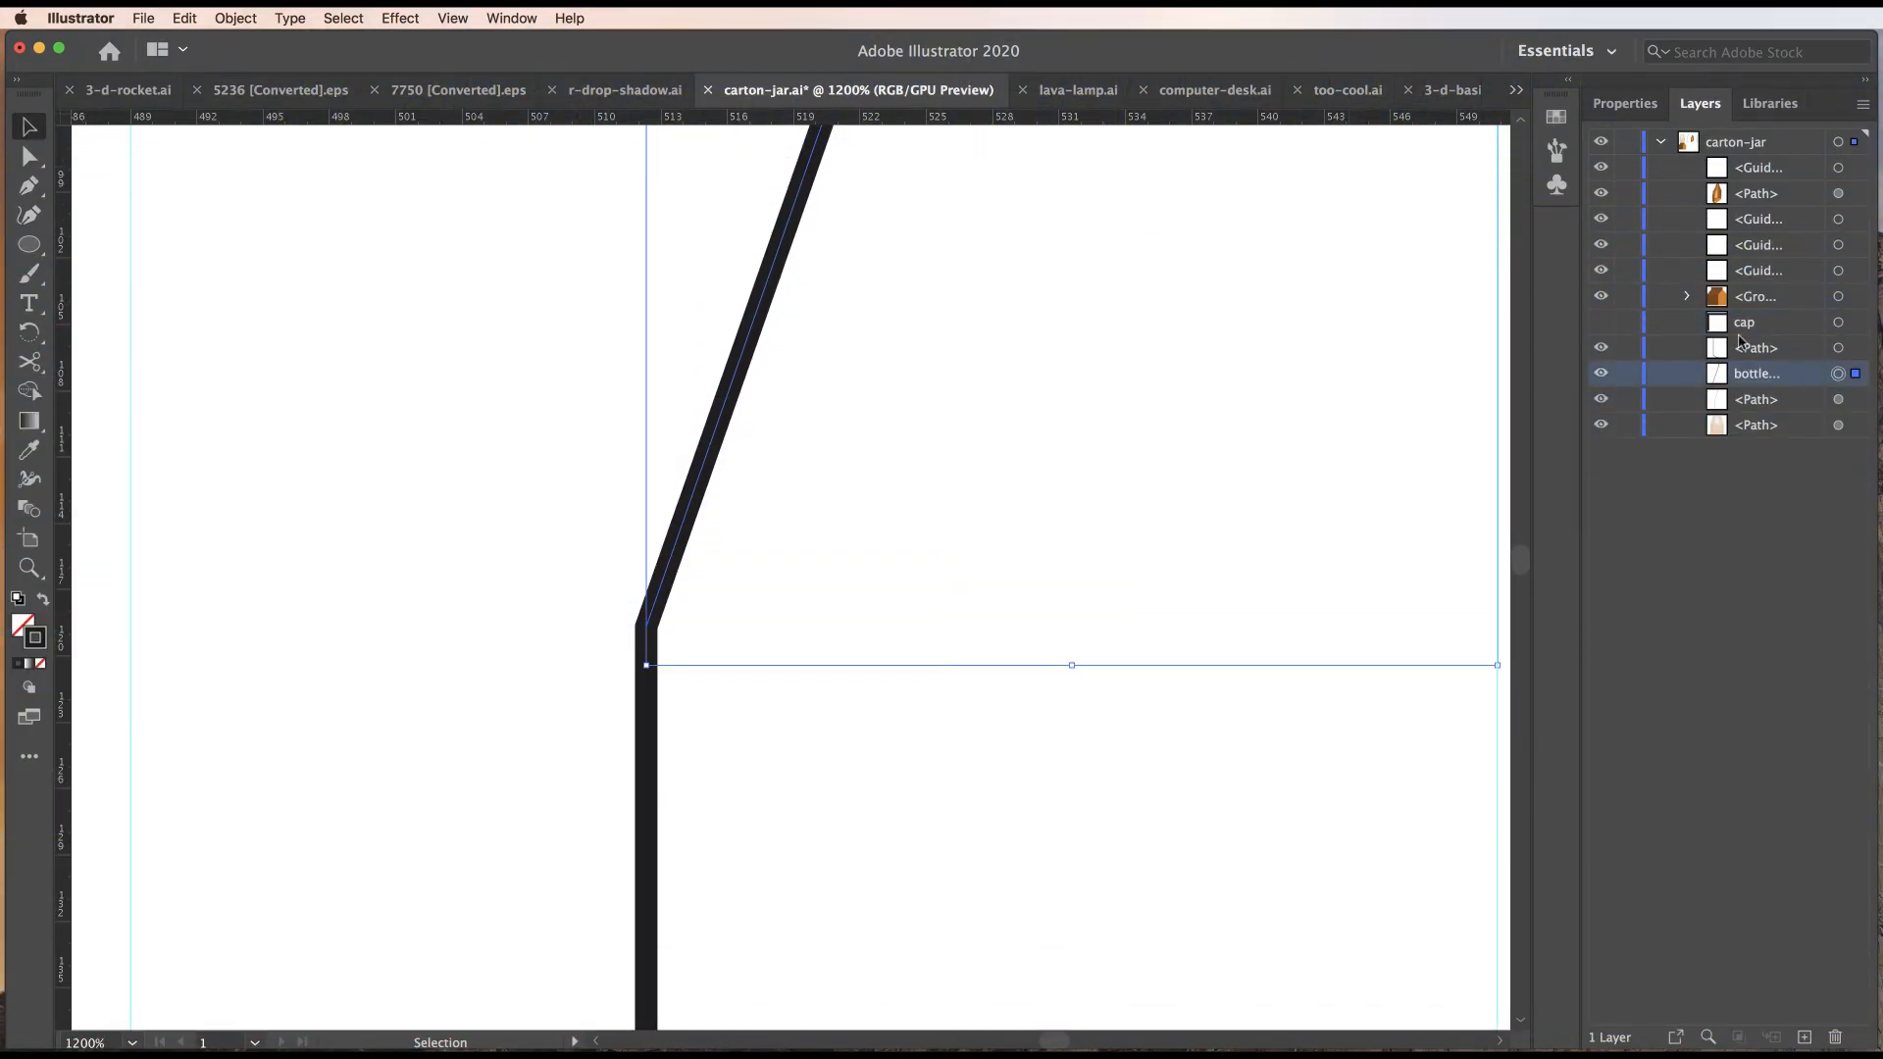
Try a white stroke on the sloped center path of the bottle.
left_click(1557, 116)
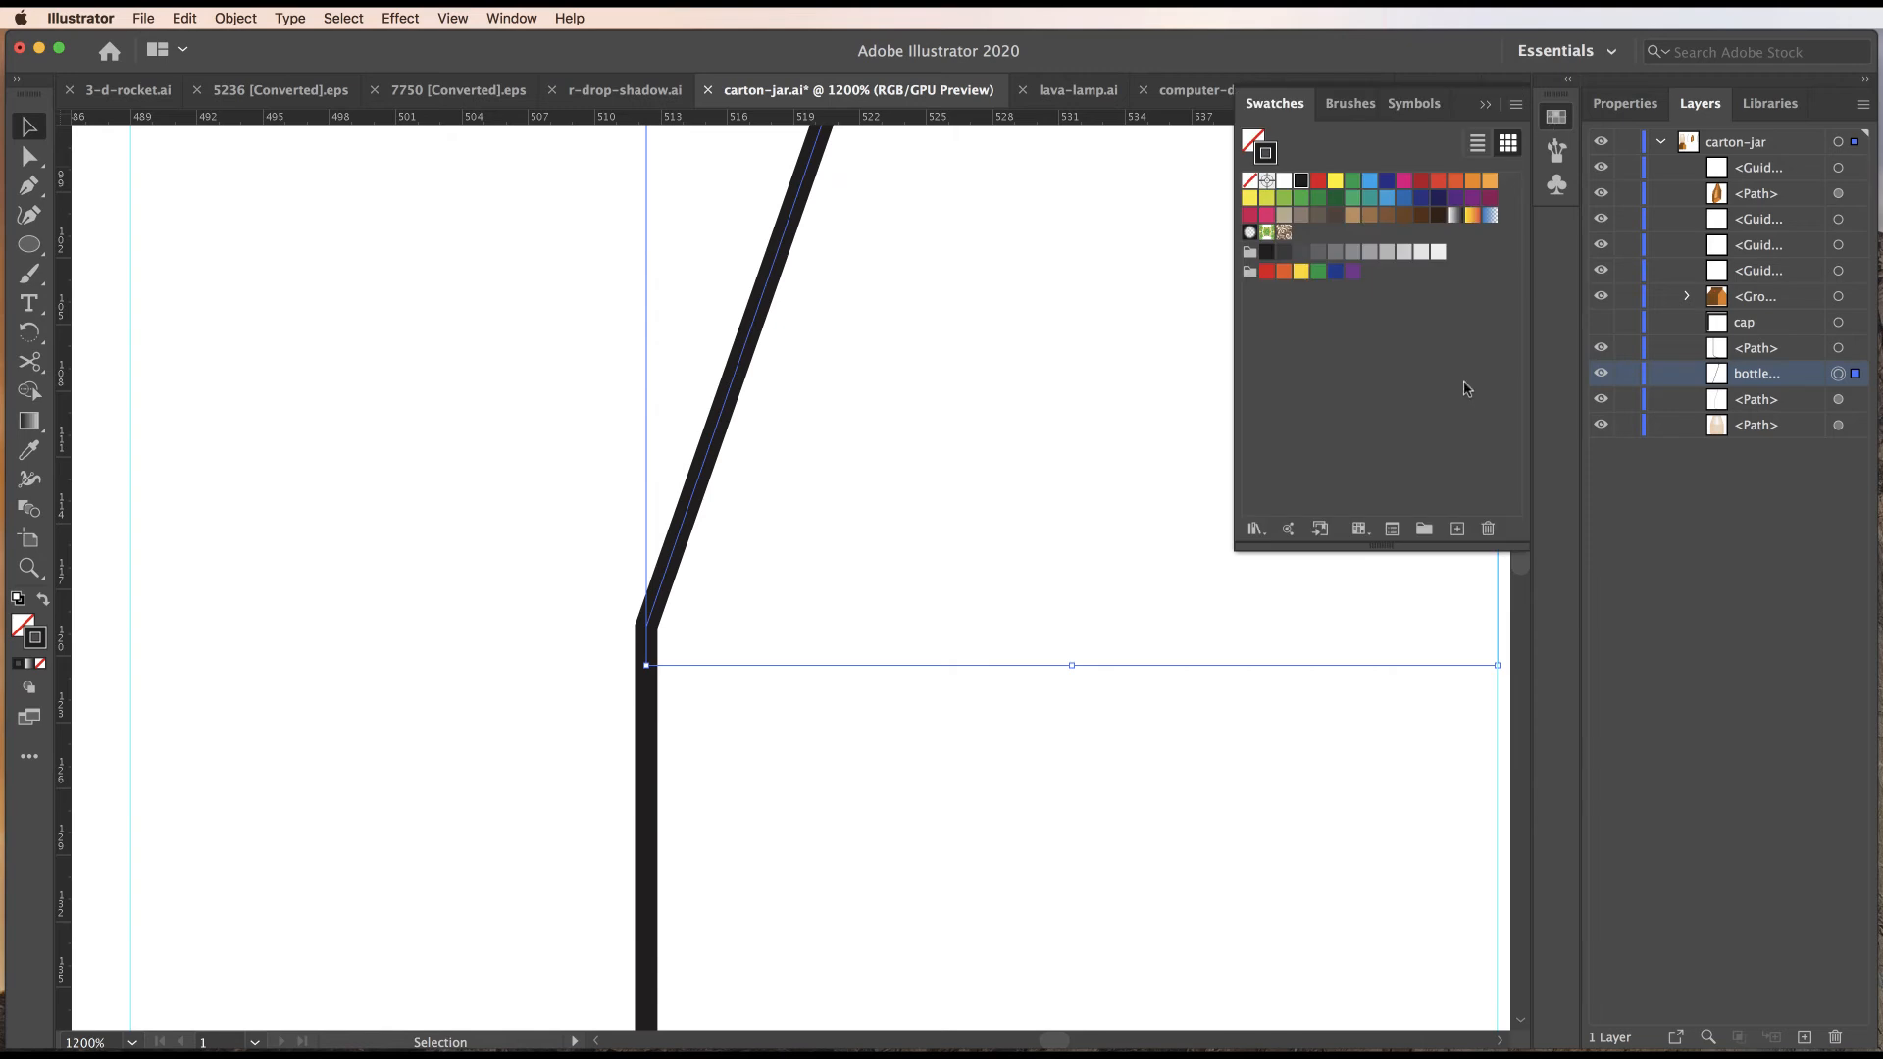
left_click(1282, 183)
left_click(1110, 148)
left_click_drag(1109, 148, 898, 936)
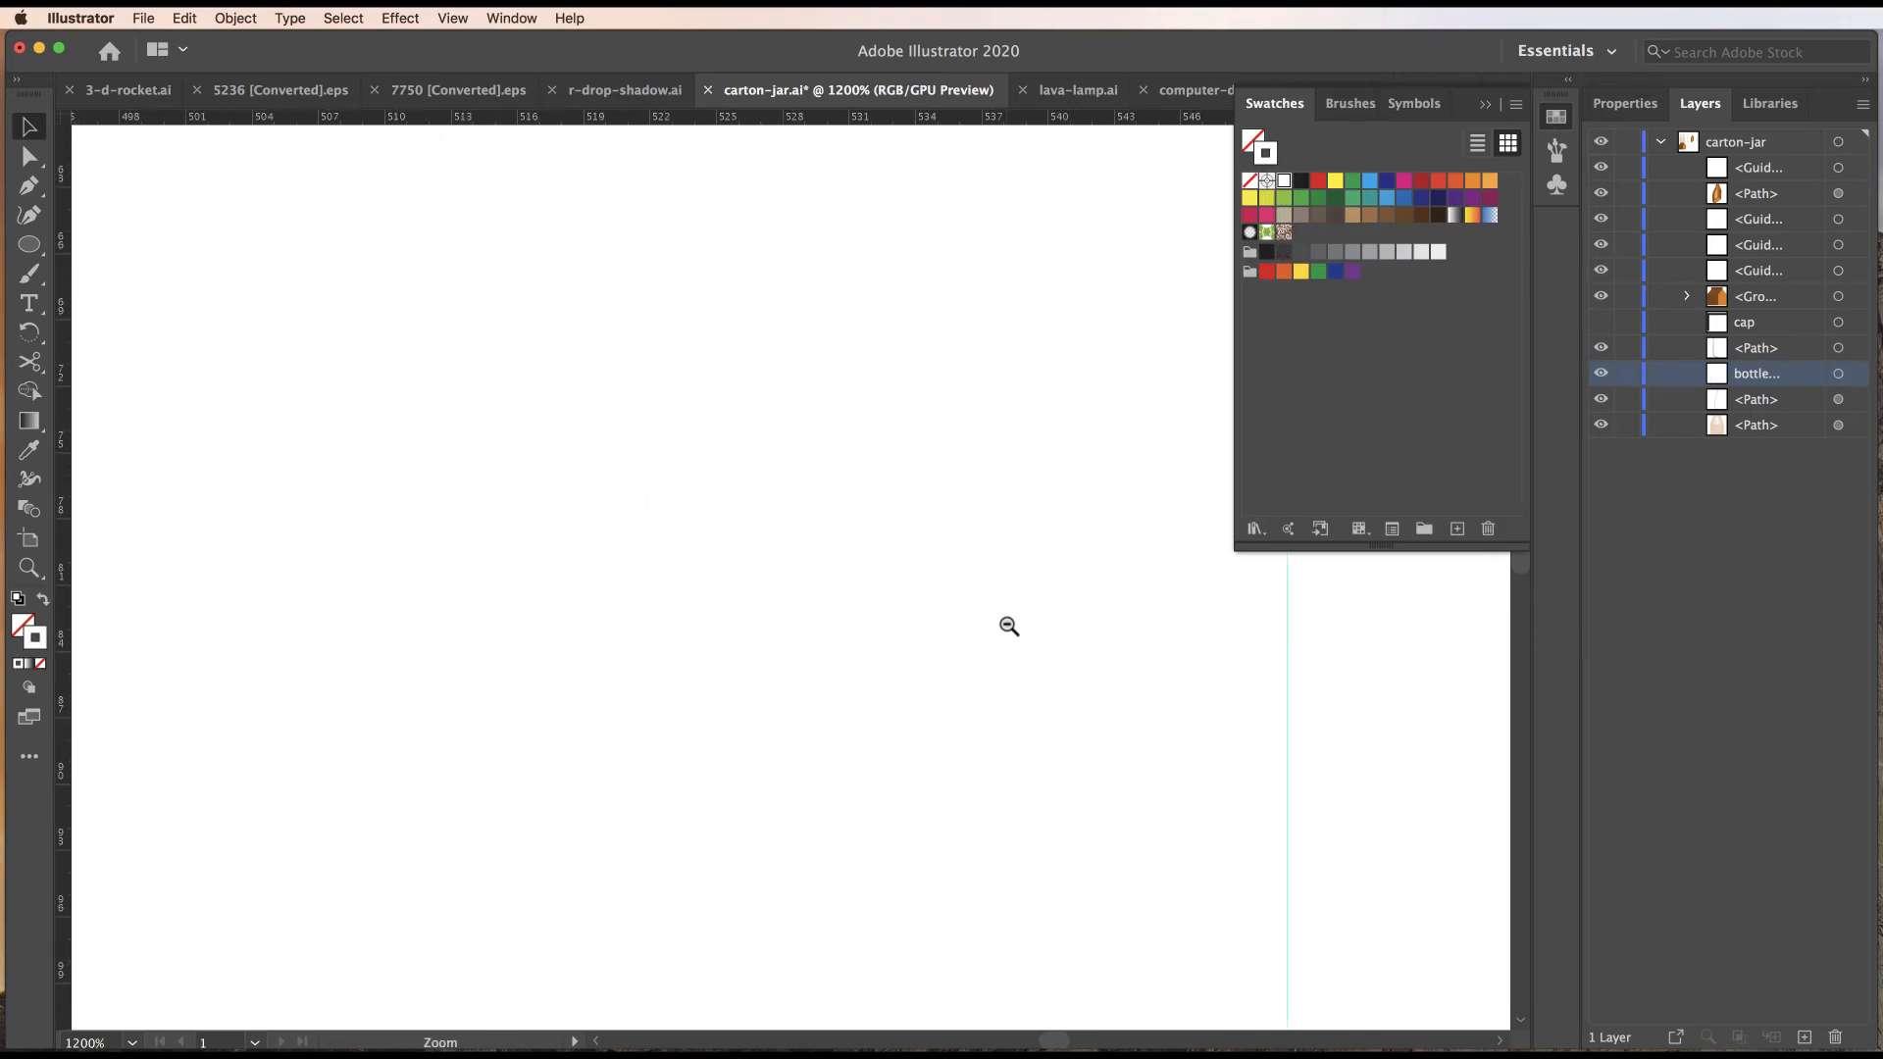
left_click(1008, 626, "alt+super")
left_click(1005, 627, "alt+super")
left_click(1012, 631, "alt+super")
left_click(693, 643)
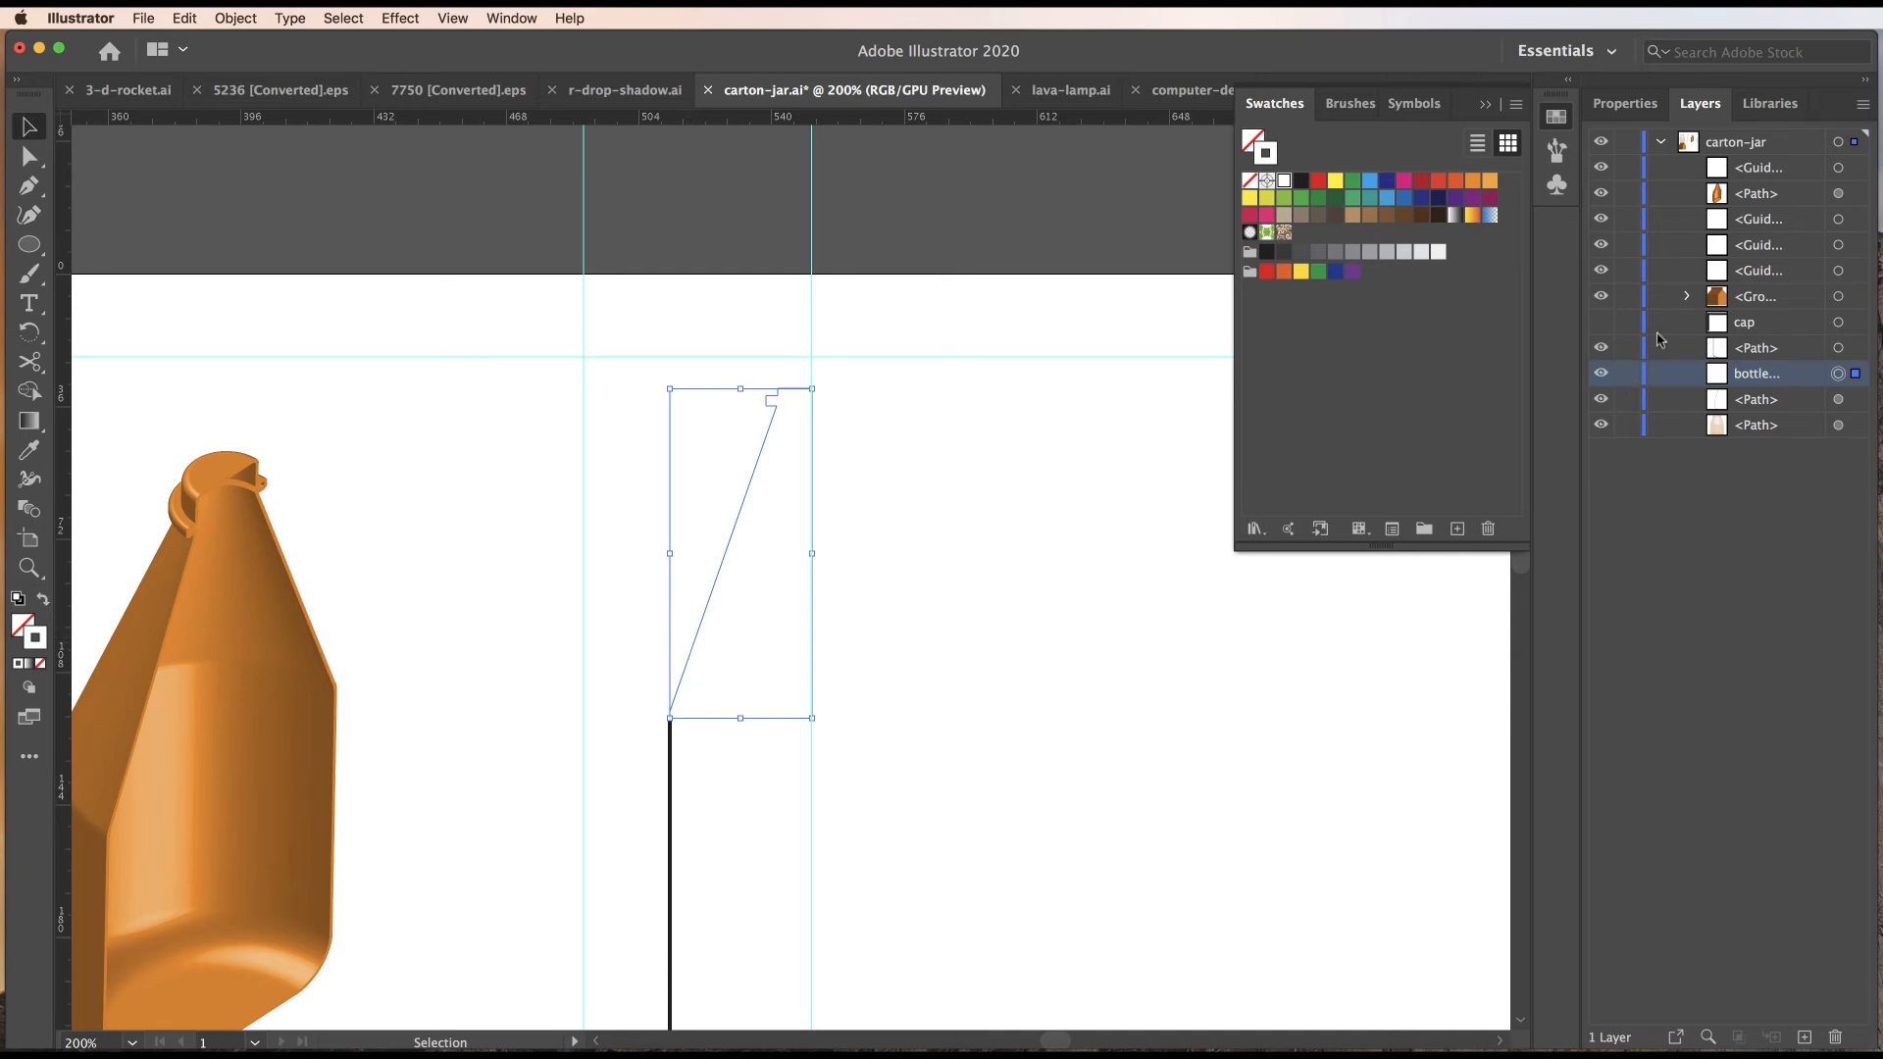
Show the hidden cap path and set its stroke to the light gray swatch C=0 M=0 Y=0 K=5.
left_click(1602, 324)
left_click(813, 375)
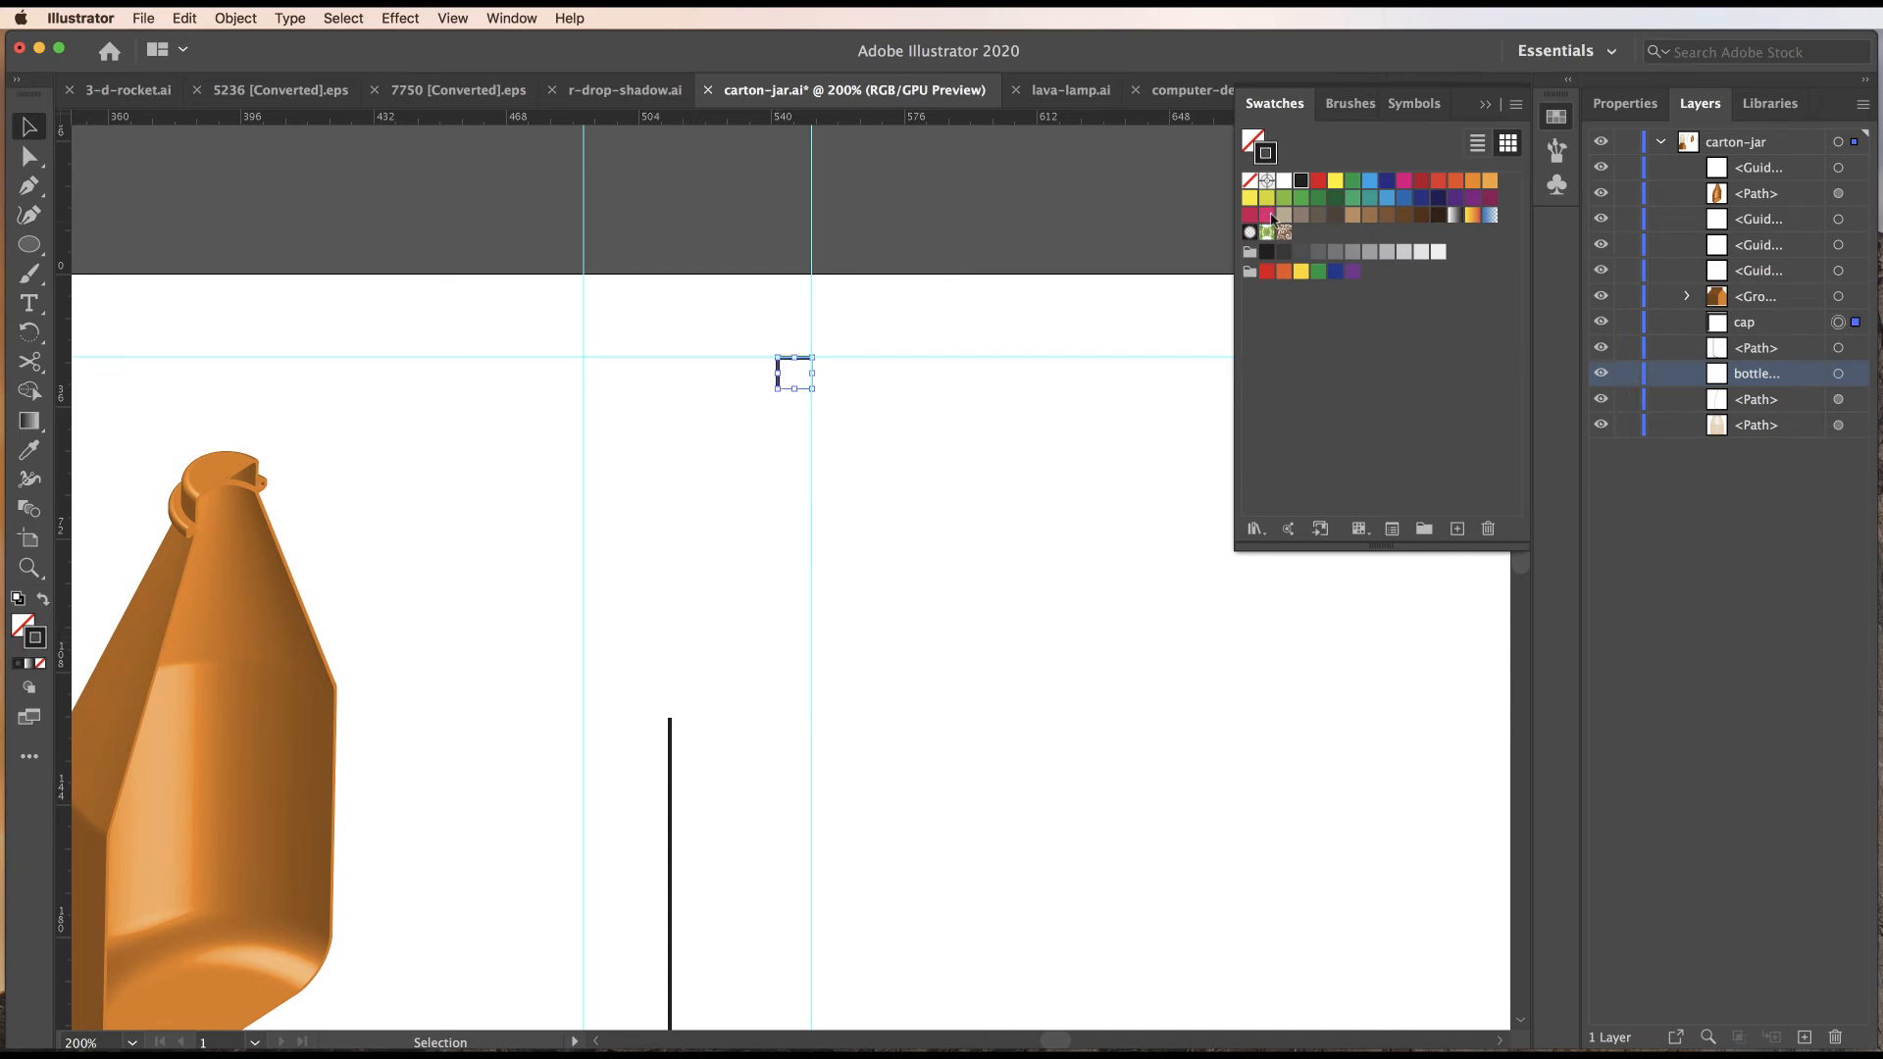
left_click(1437, 253)
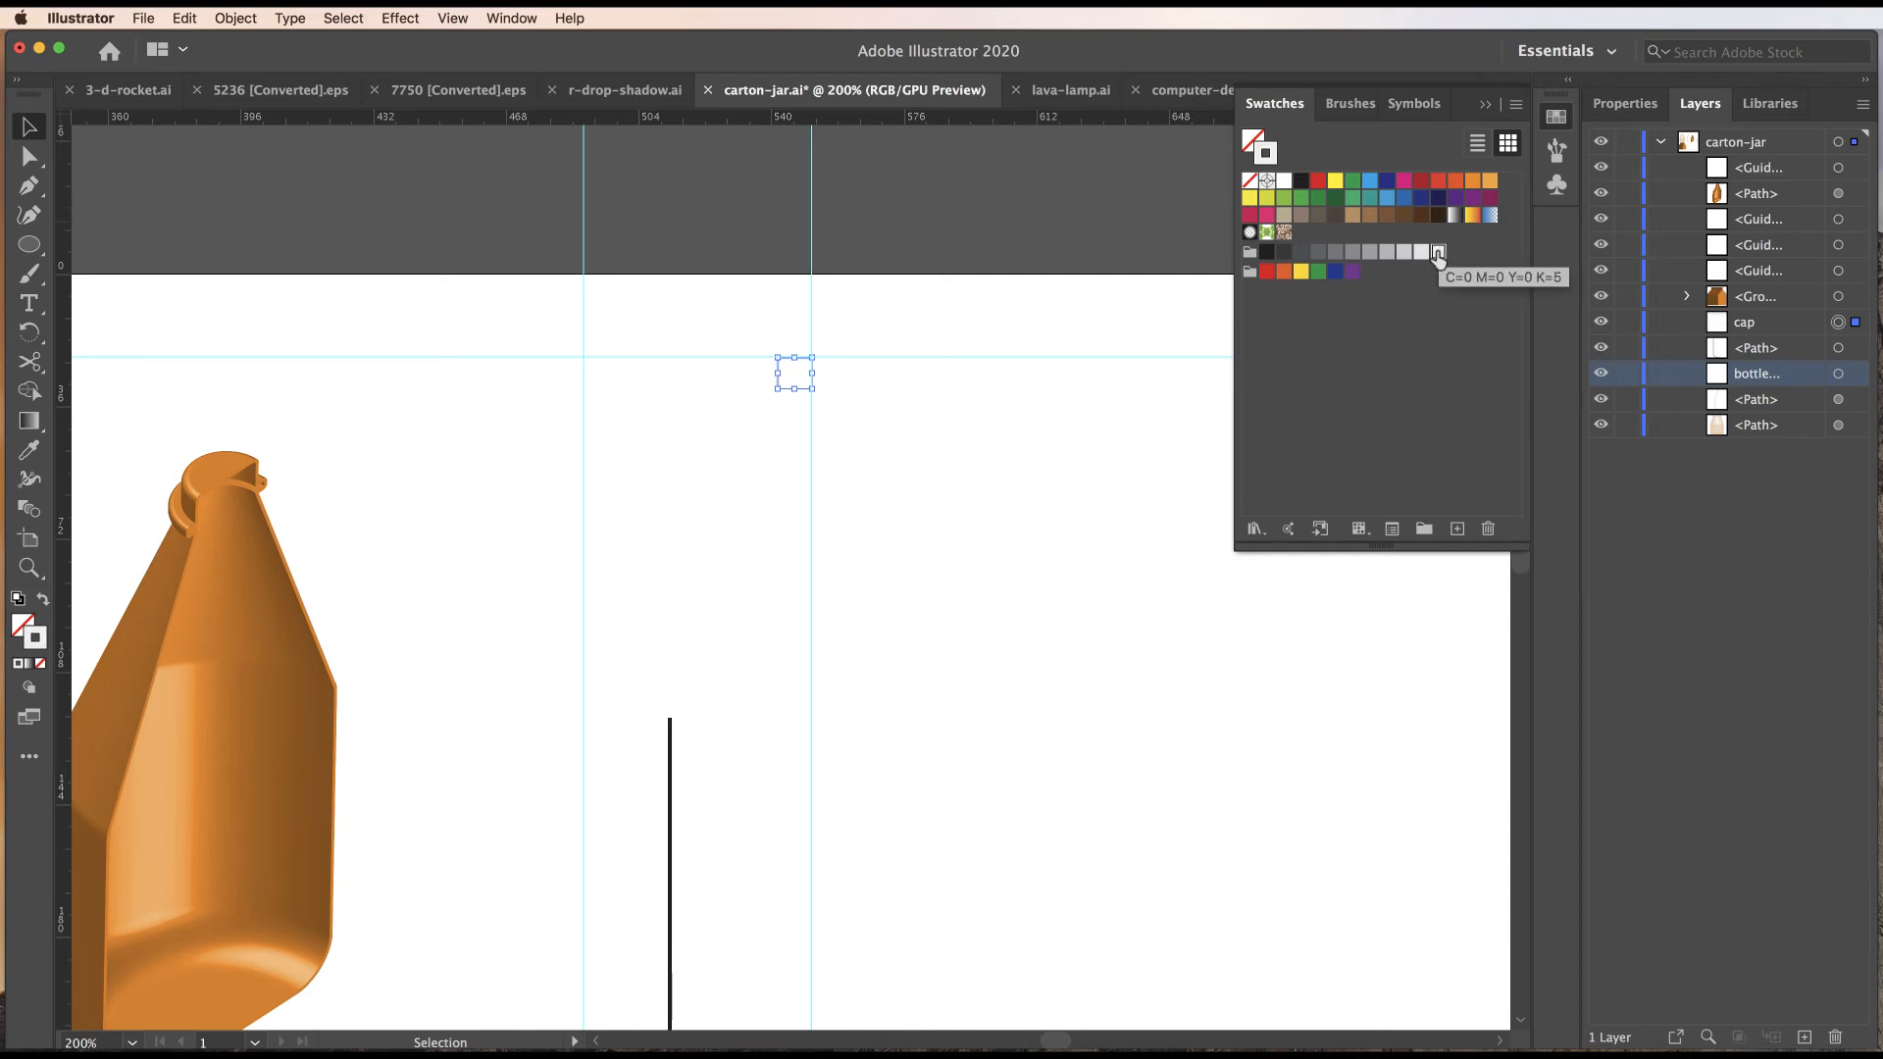
Set the center path's stroke to the C=0 M=0 Y=0 K=5 swatch and the cap's stroke to a darker gray.
left_click(702, 591)
left_click(713, 598)
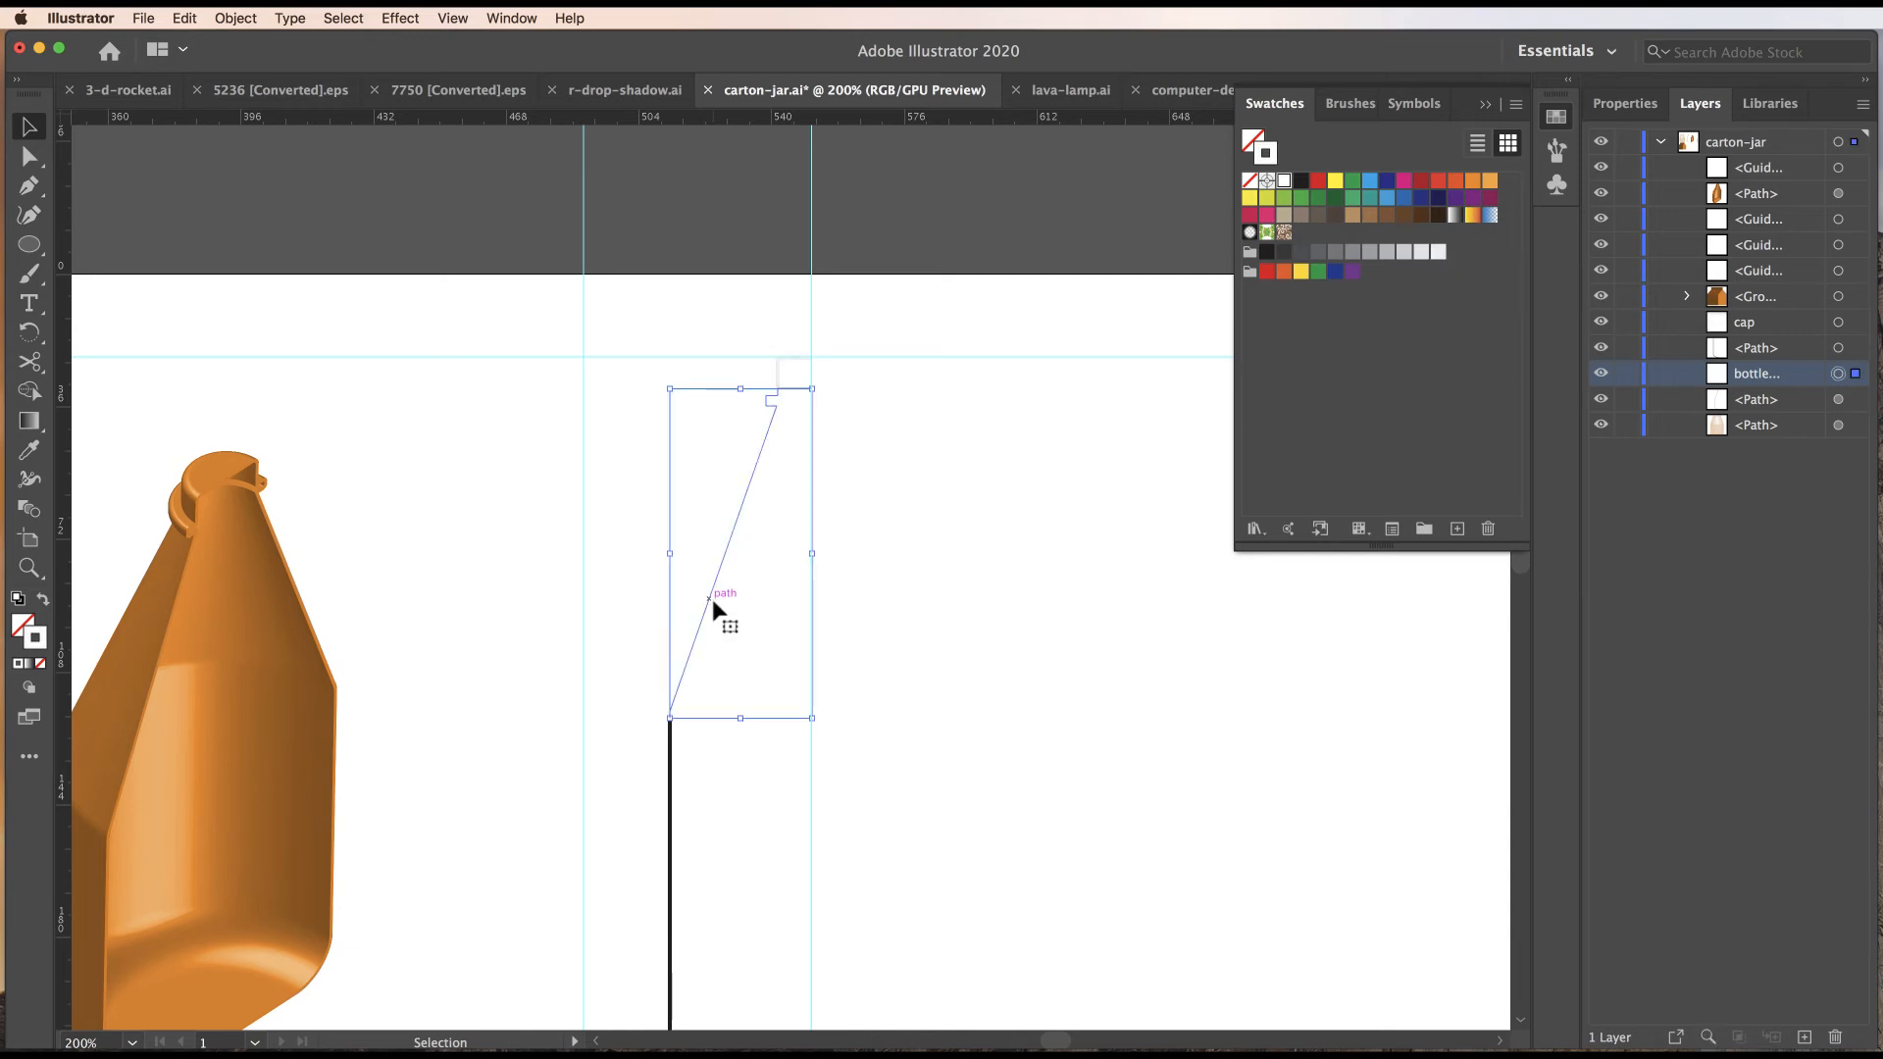
left_click(1438, 253)
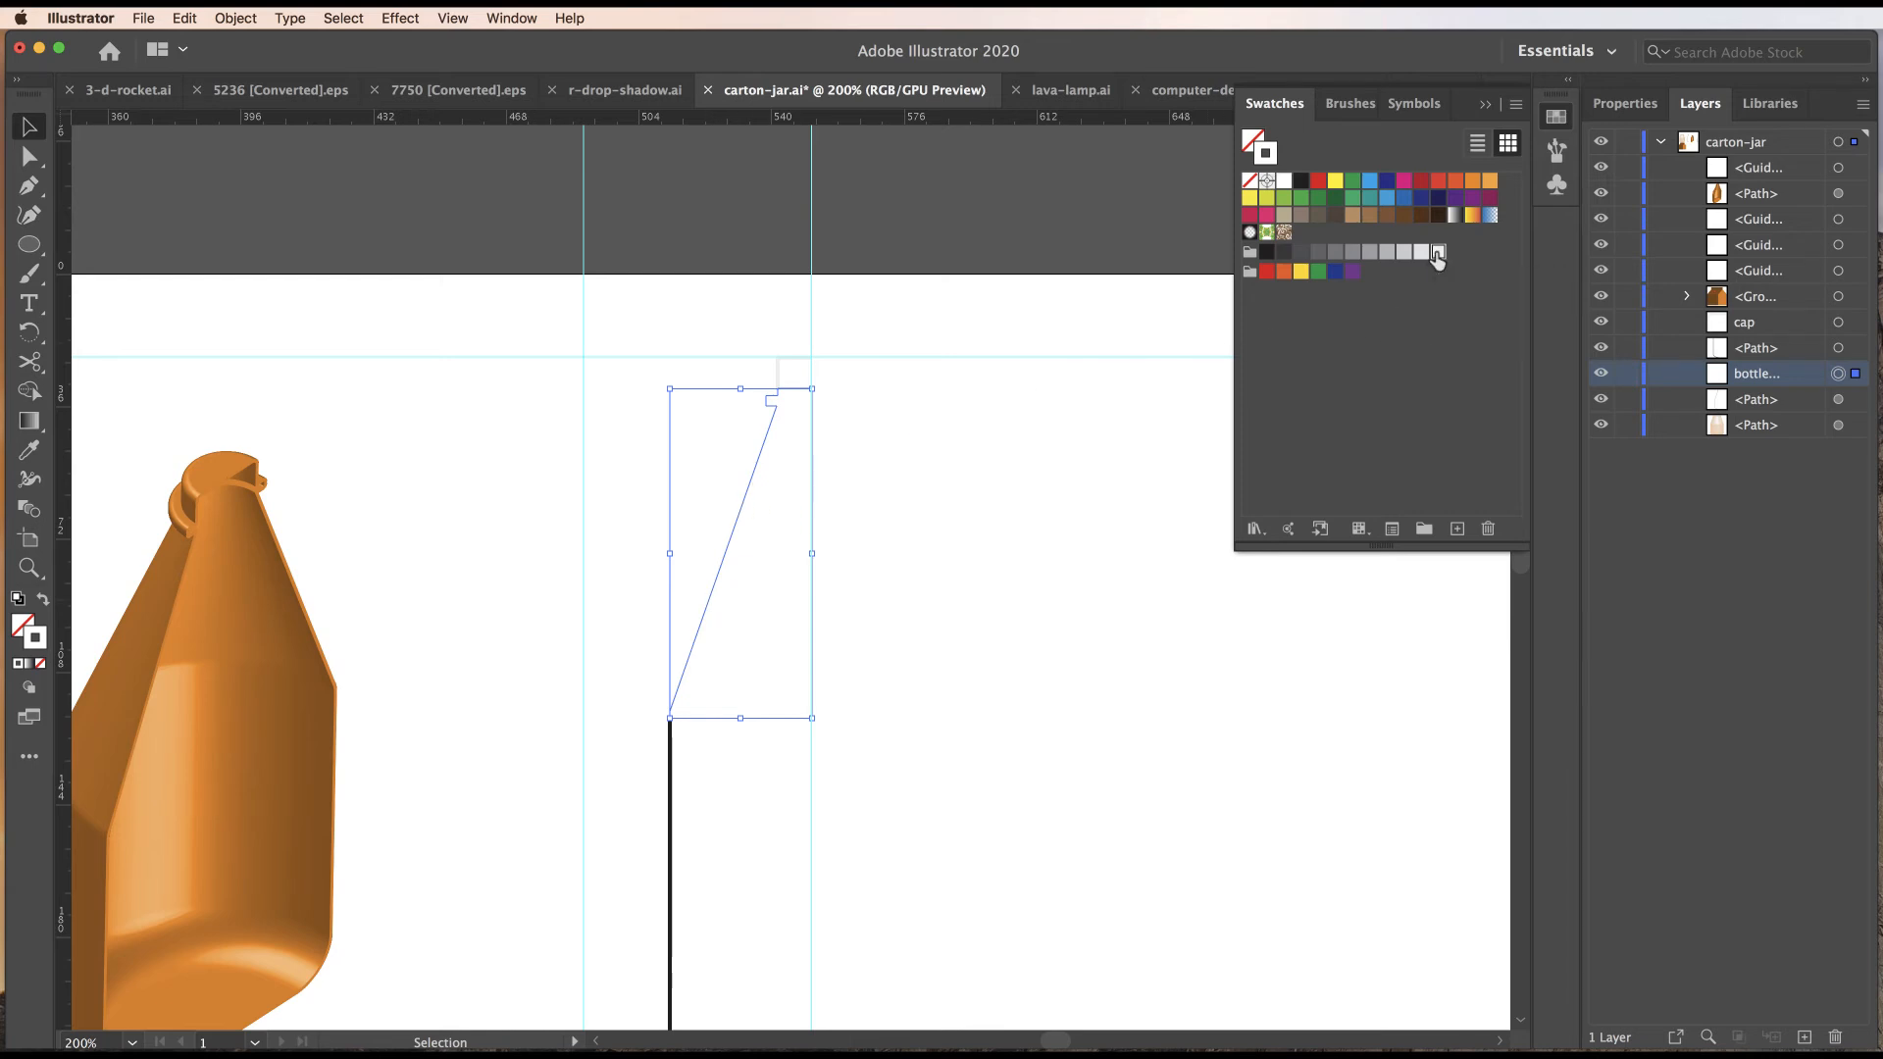
left_click(961, 425)
left_click(793, 371)
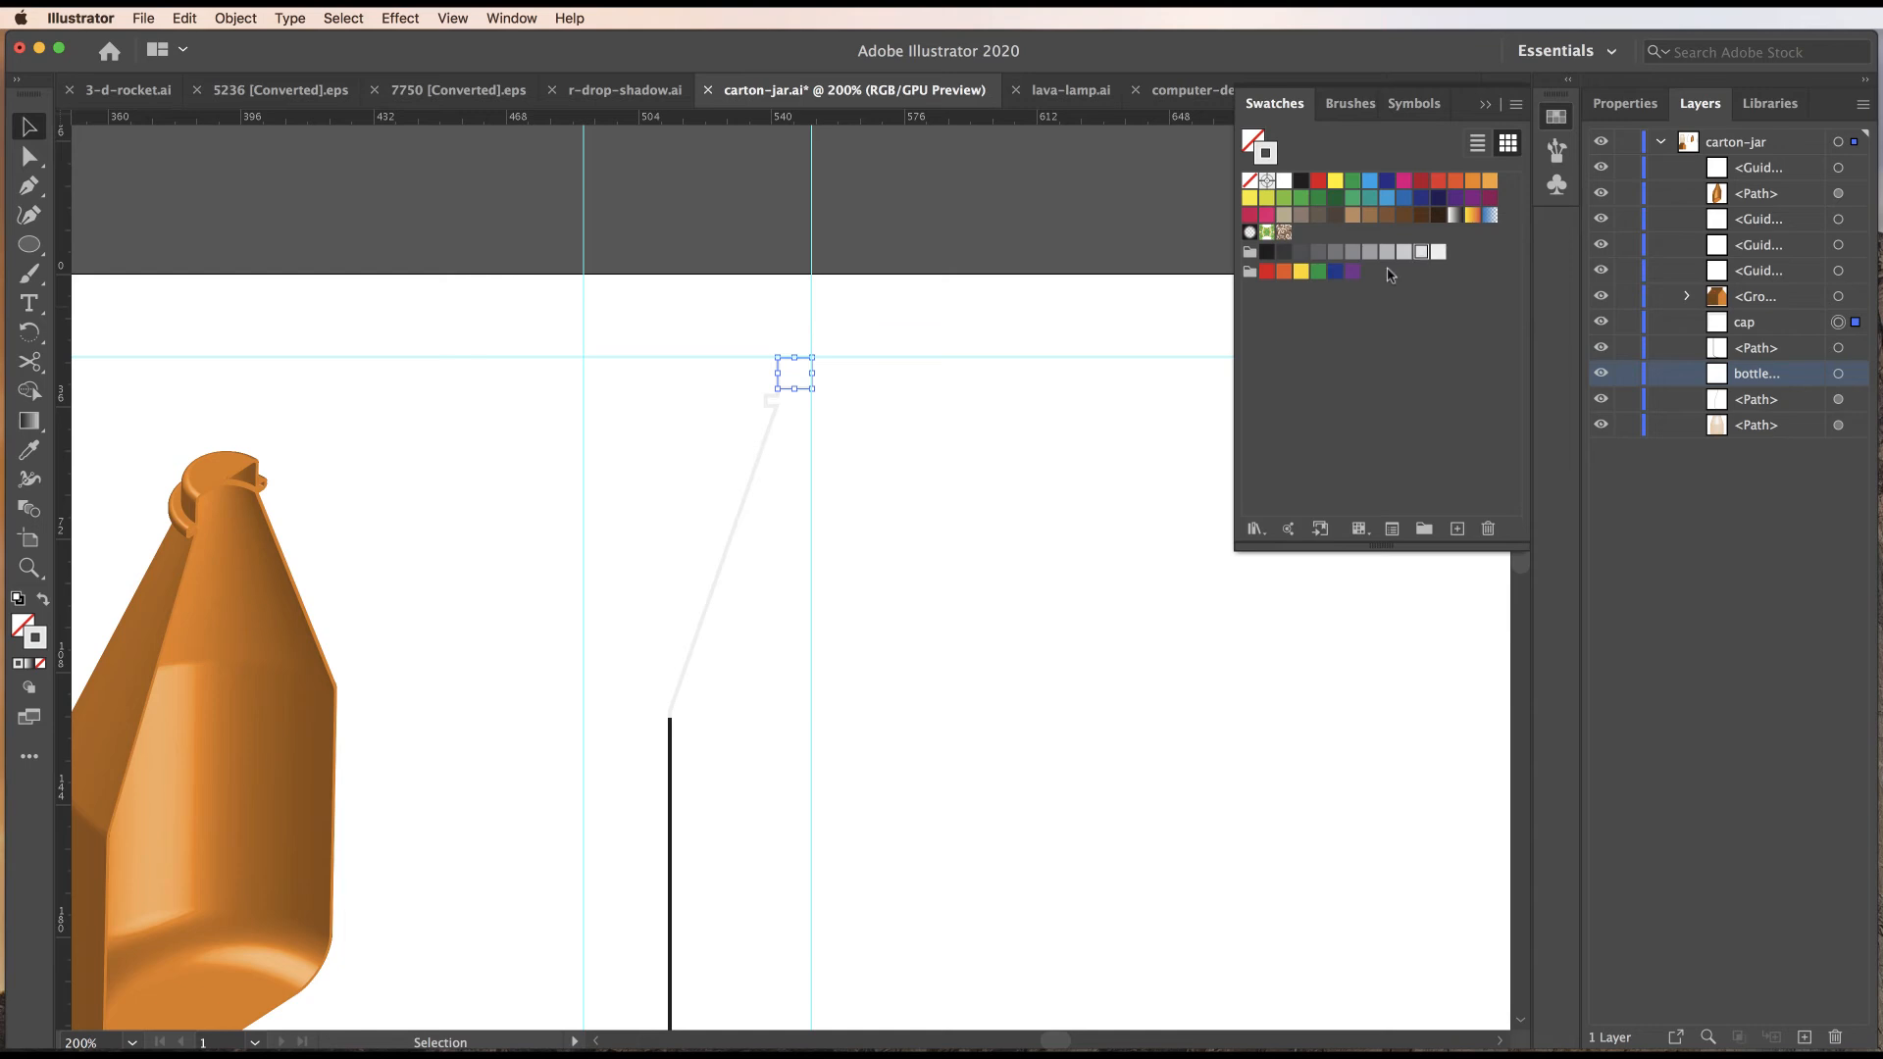
left_click(1020, 316)
Set the stroke of the lower bottle path to the orange-red swatch and deselect it.
scroll(887, 904, "down", 5)
scroll(886, 905, "left", 1)
left_click(736, 542)
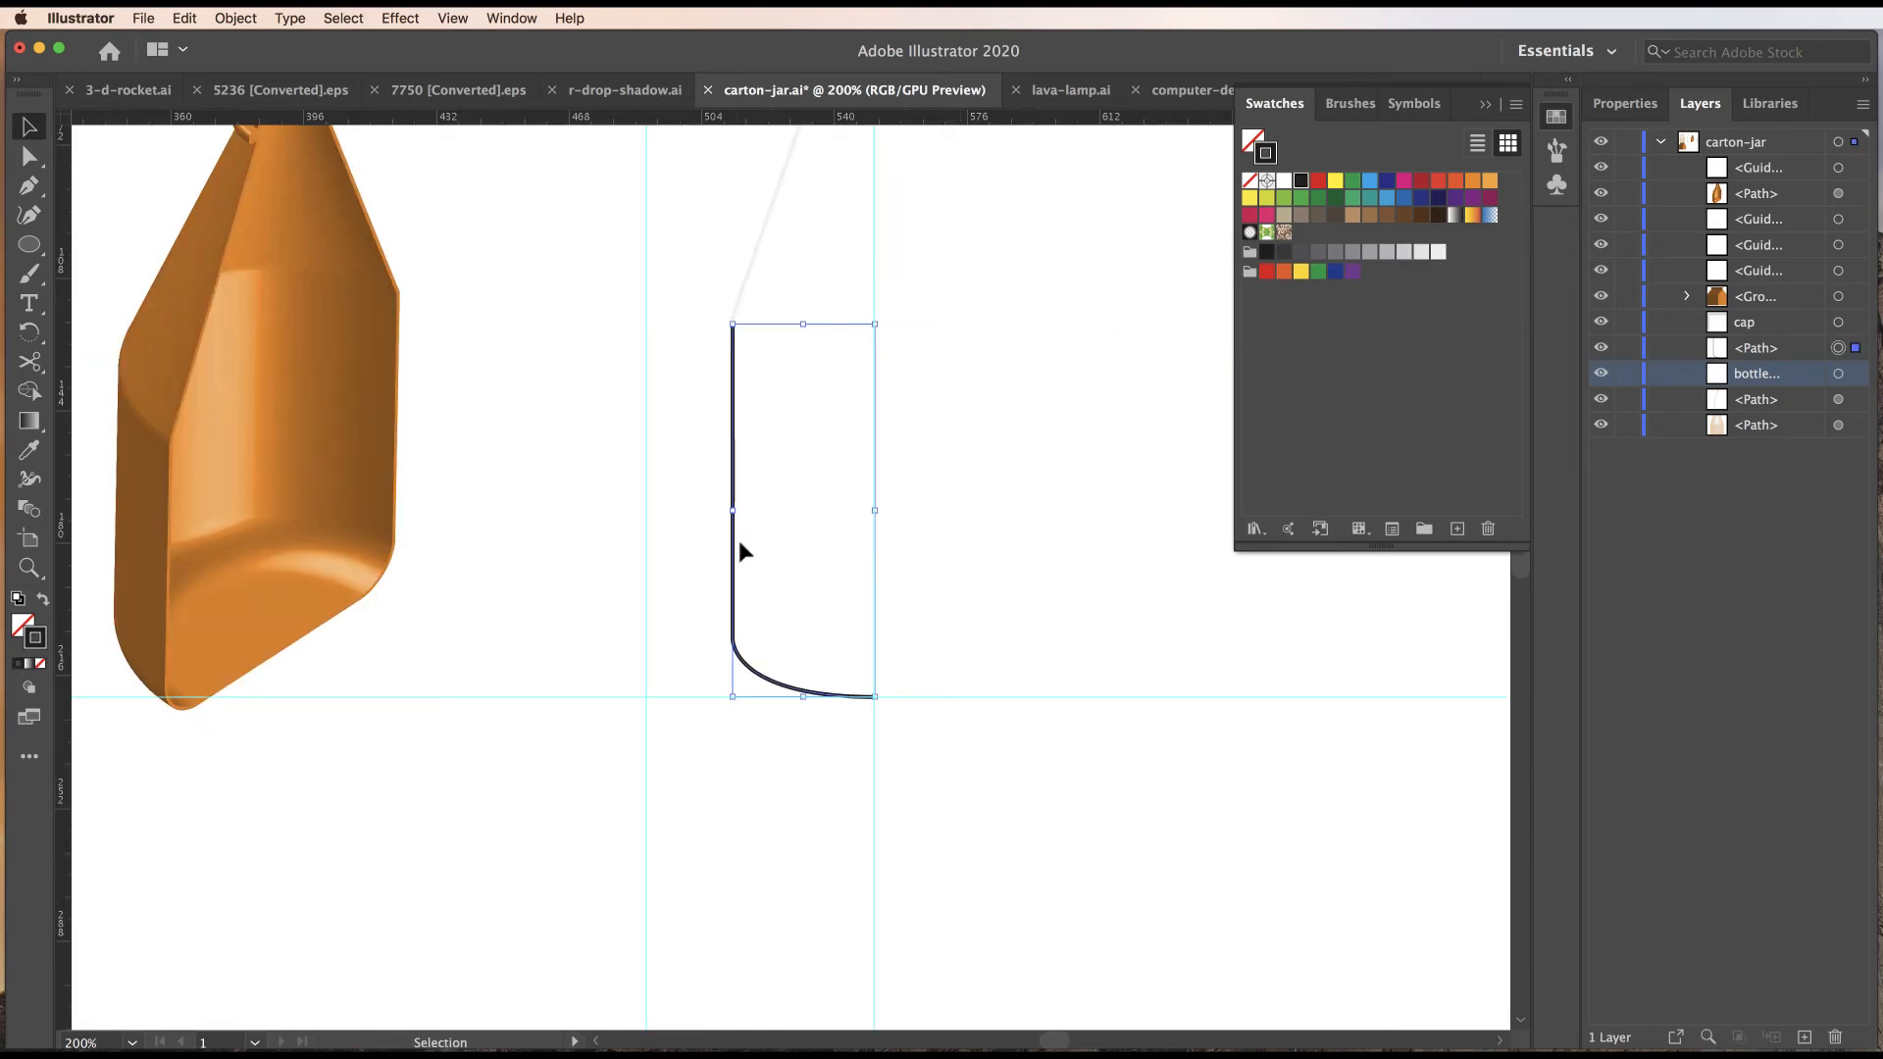
left_click(1456, 181)
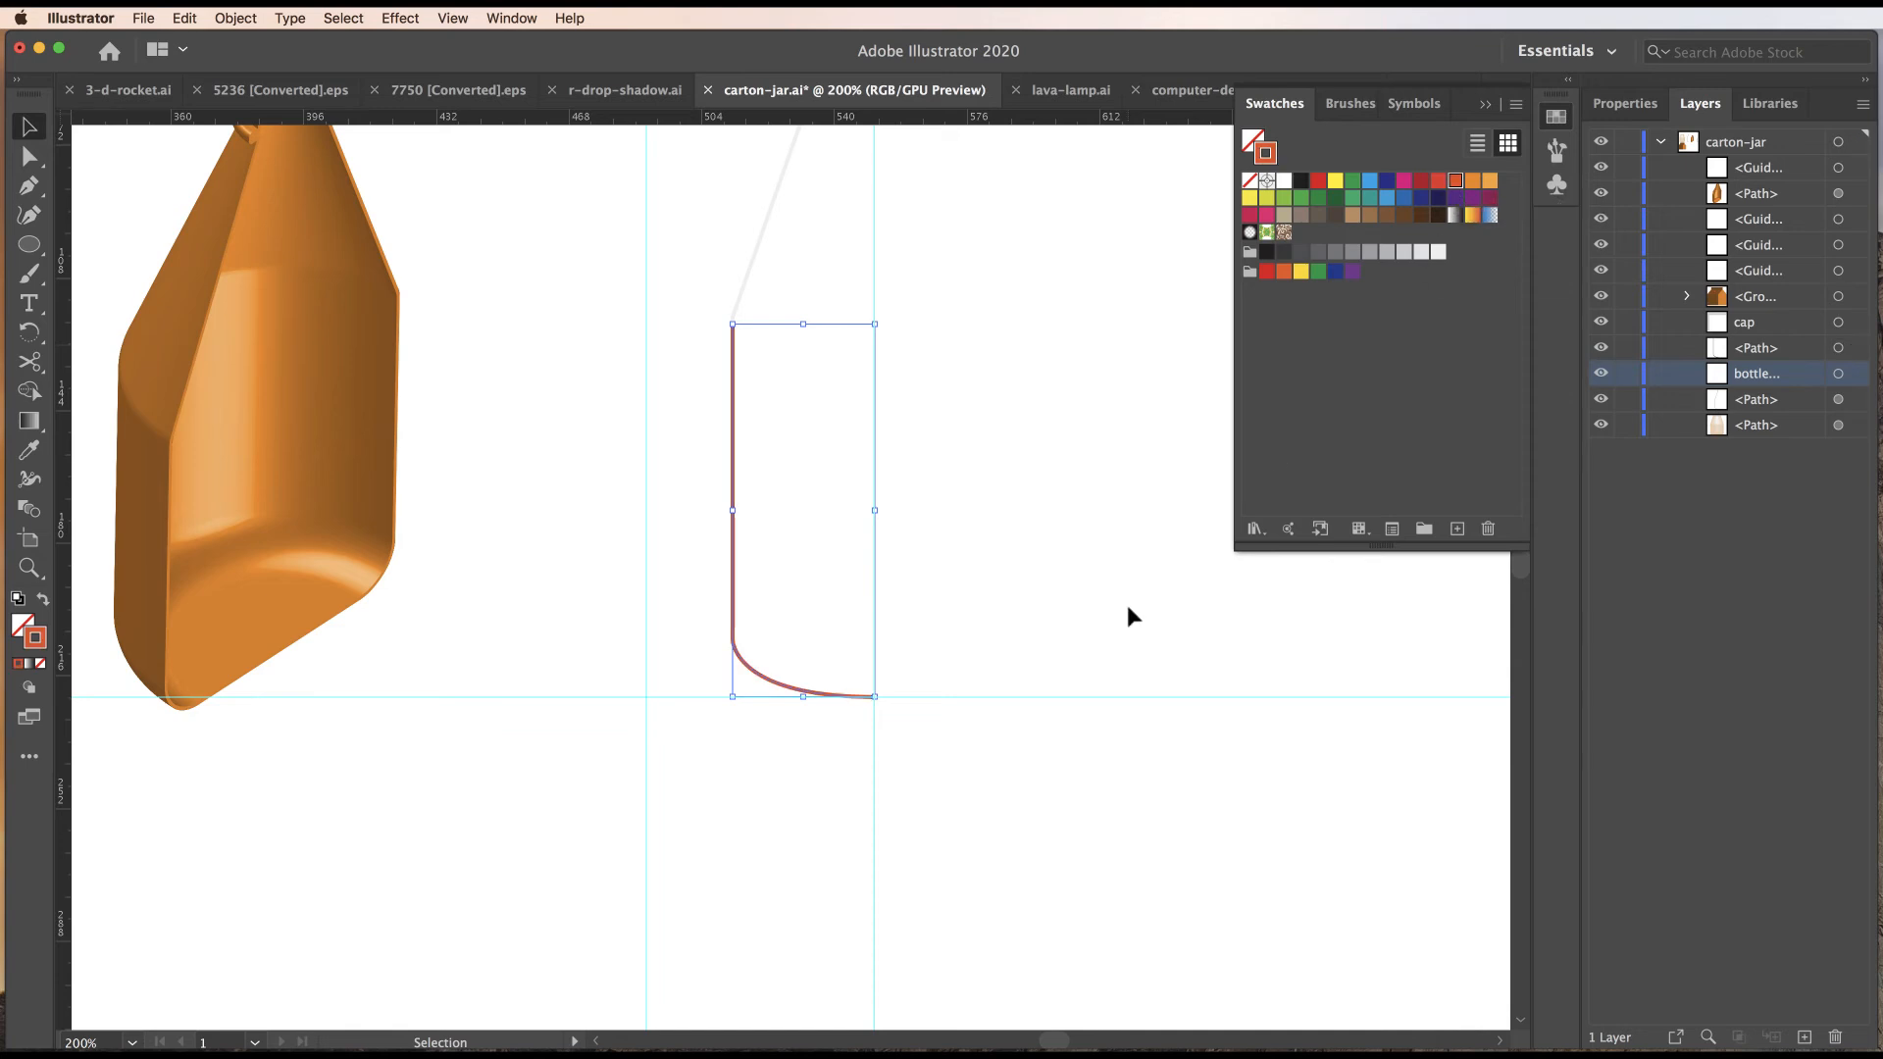
left_click_drag(1081, 601, 1071, 858)
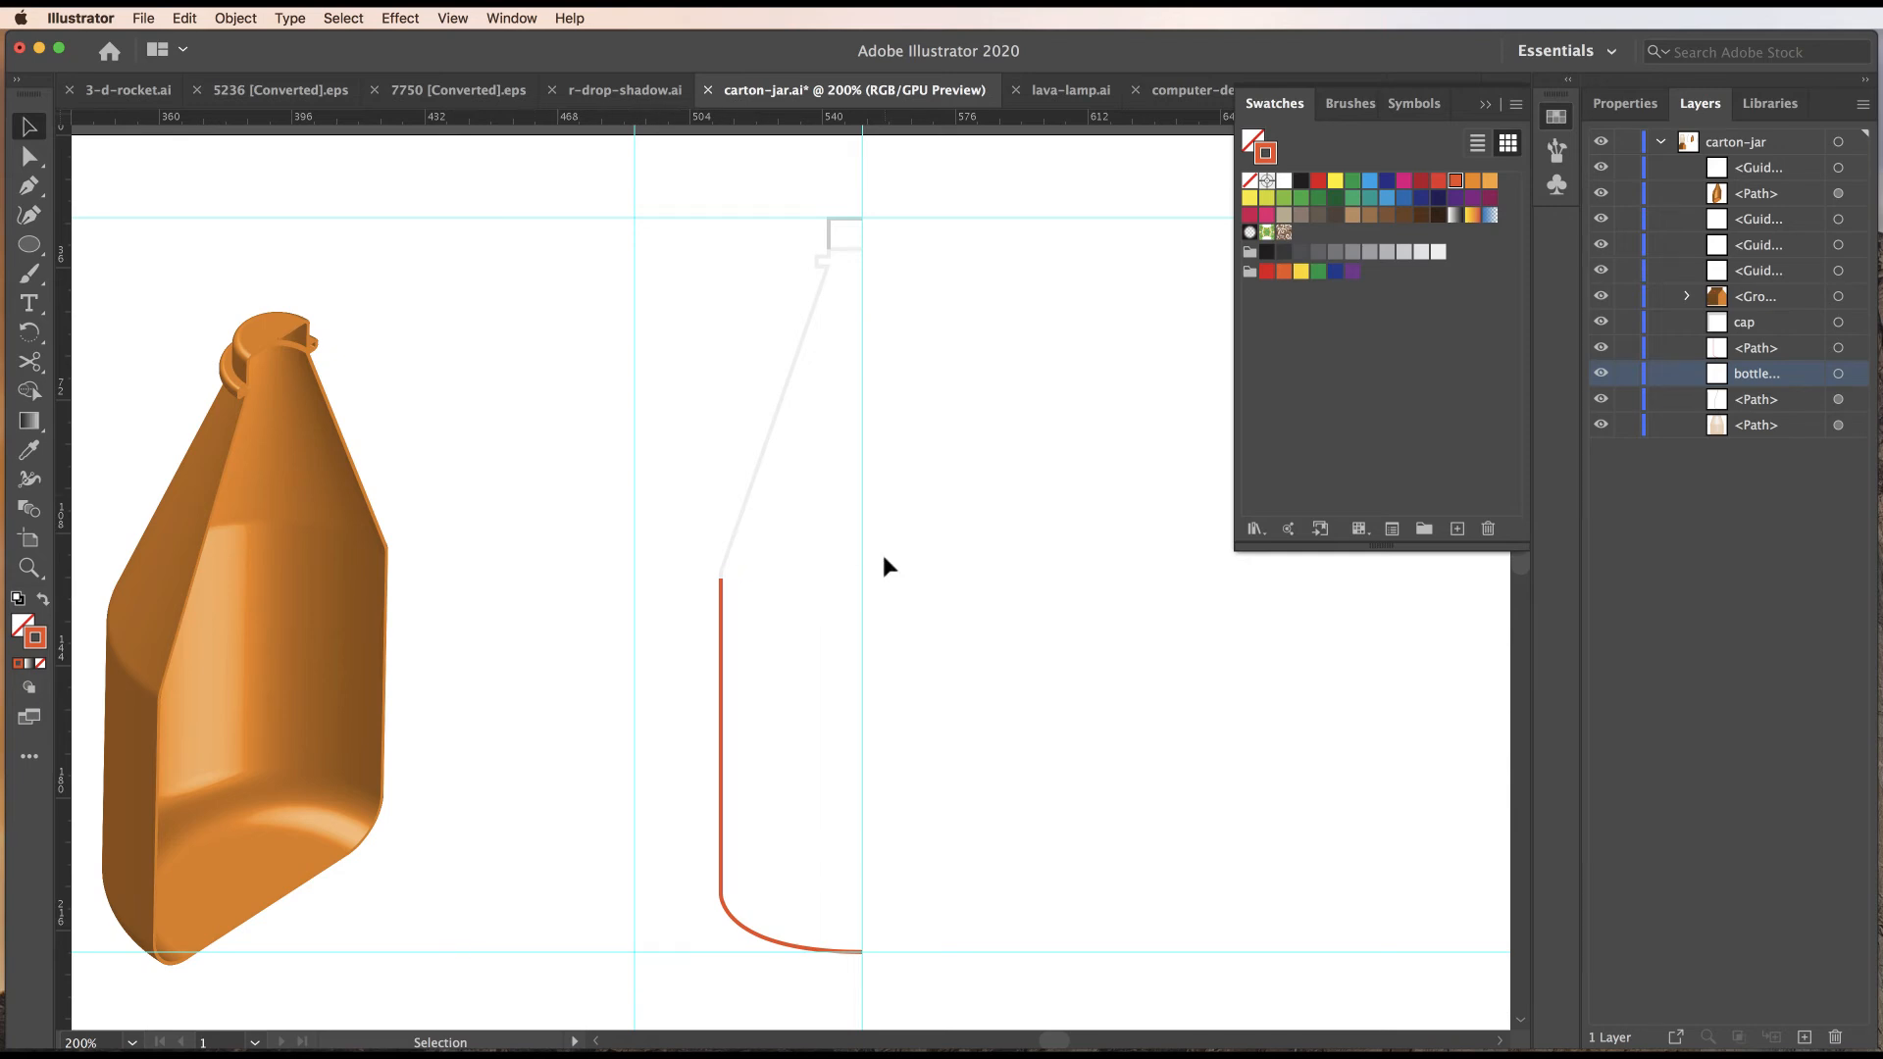
left_click(1557, 116)
Apply a 3D Revolve of 360° to the cap path with 0 pt offset from the Right Edge.
left_click(850, 216)
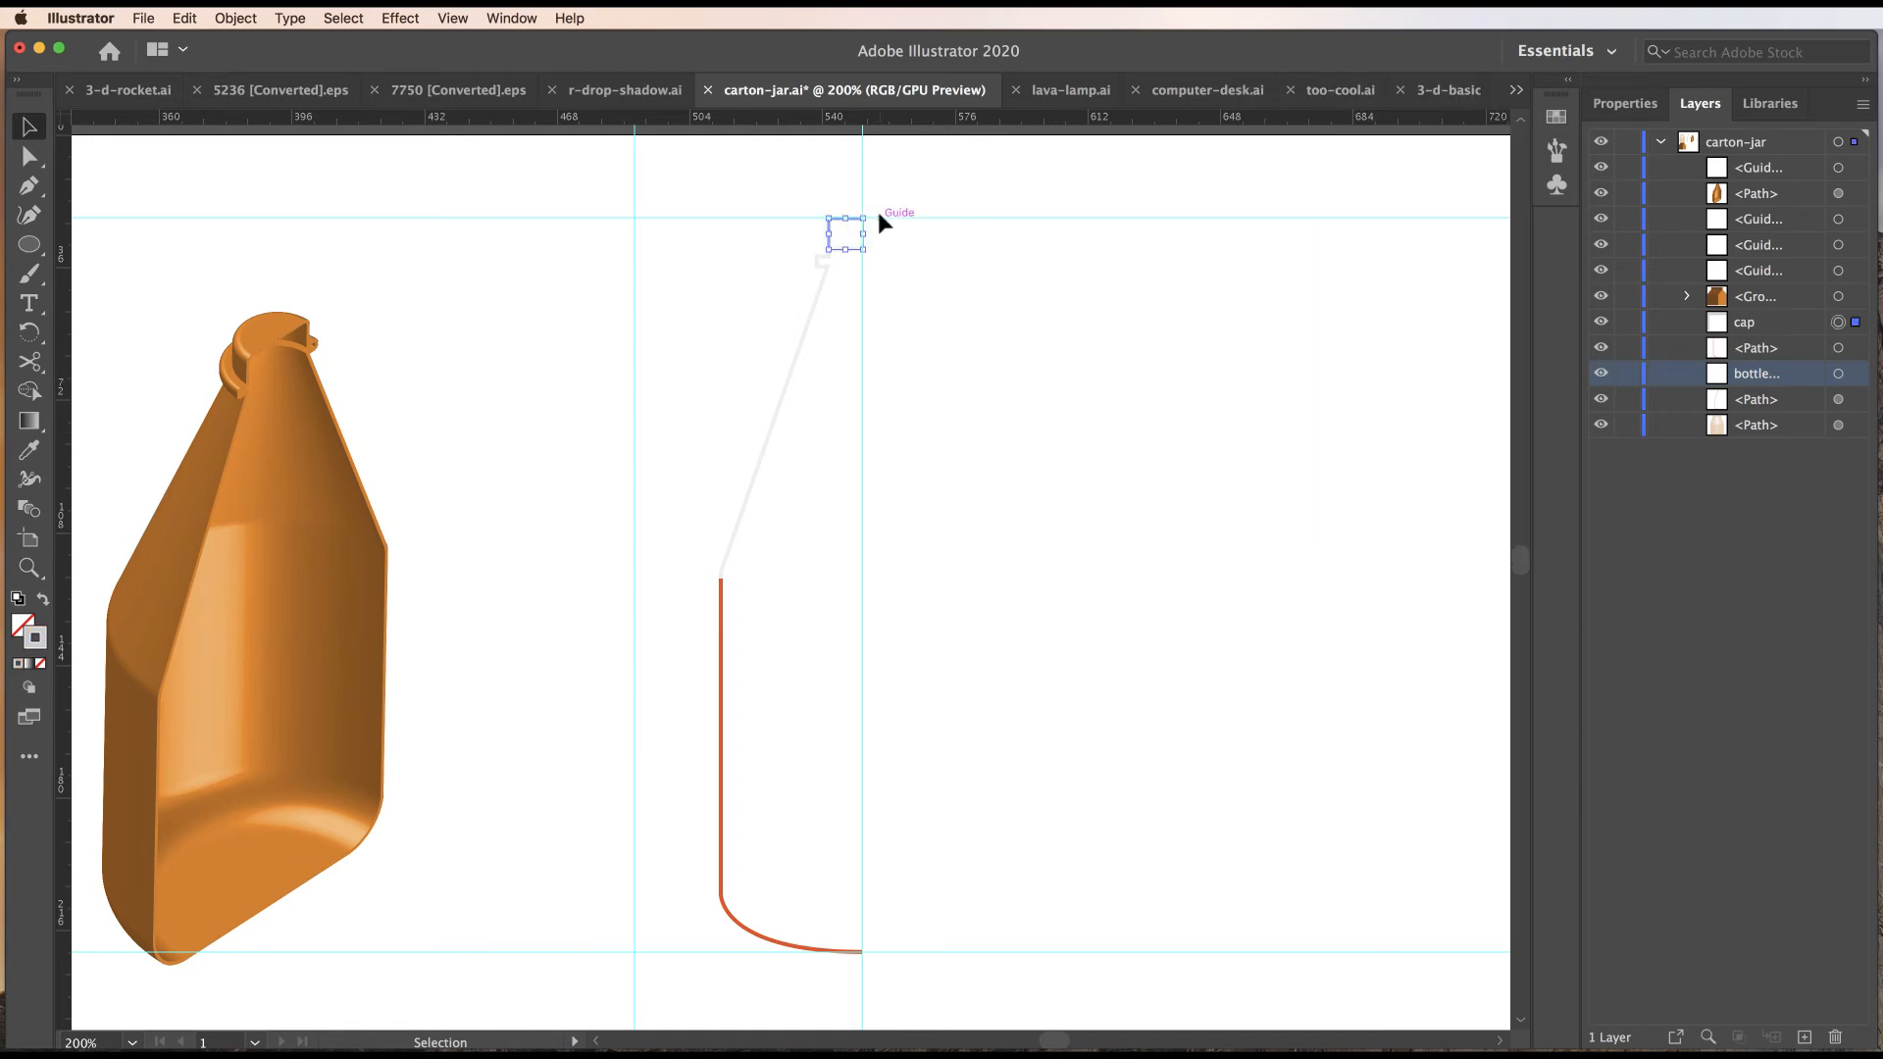
left_click(400, 18)
mouse_move(436, 148)
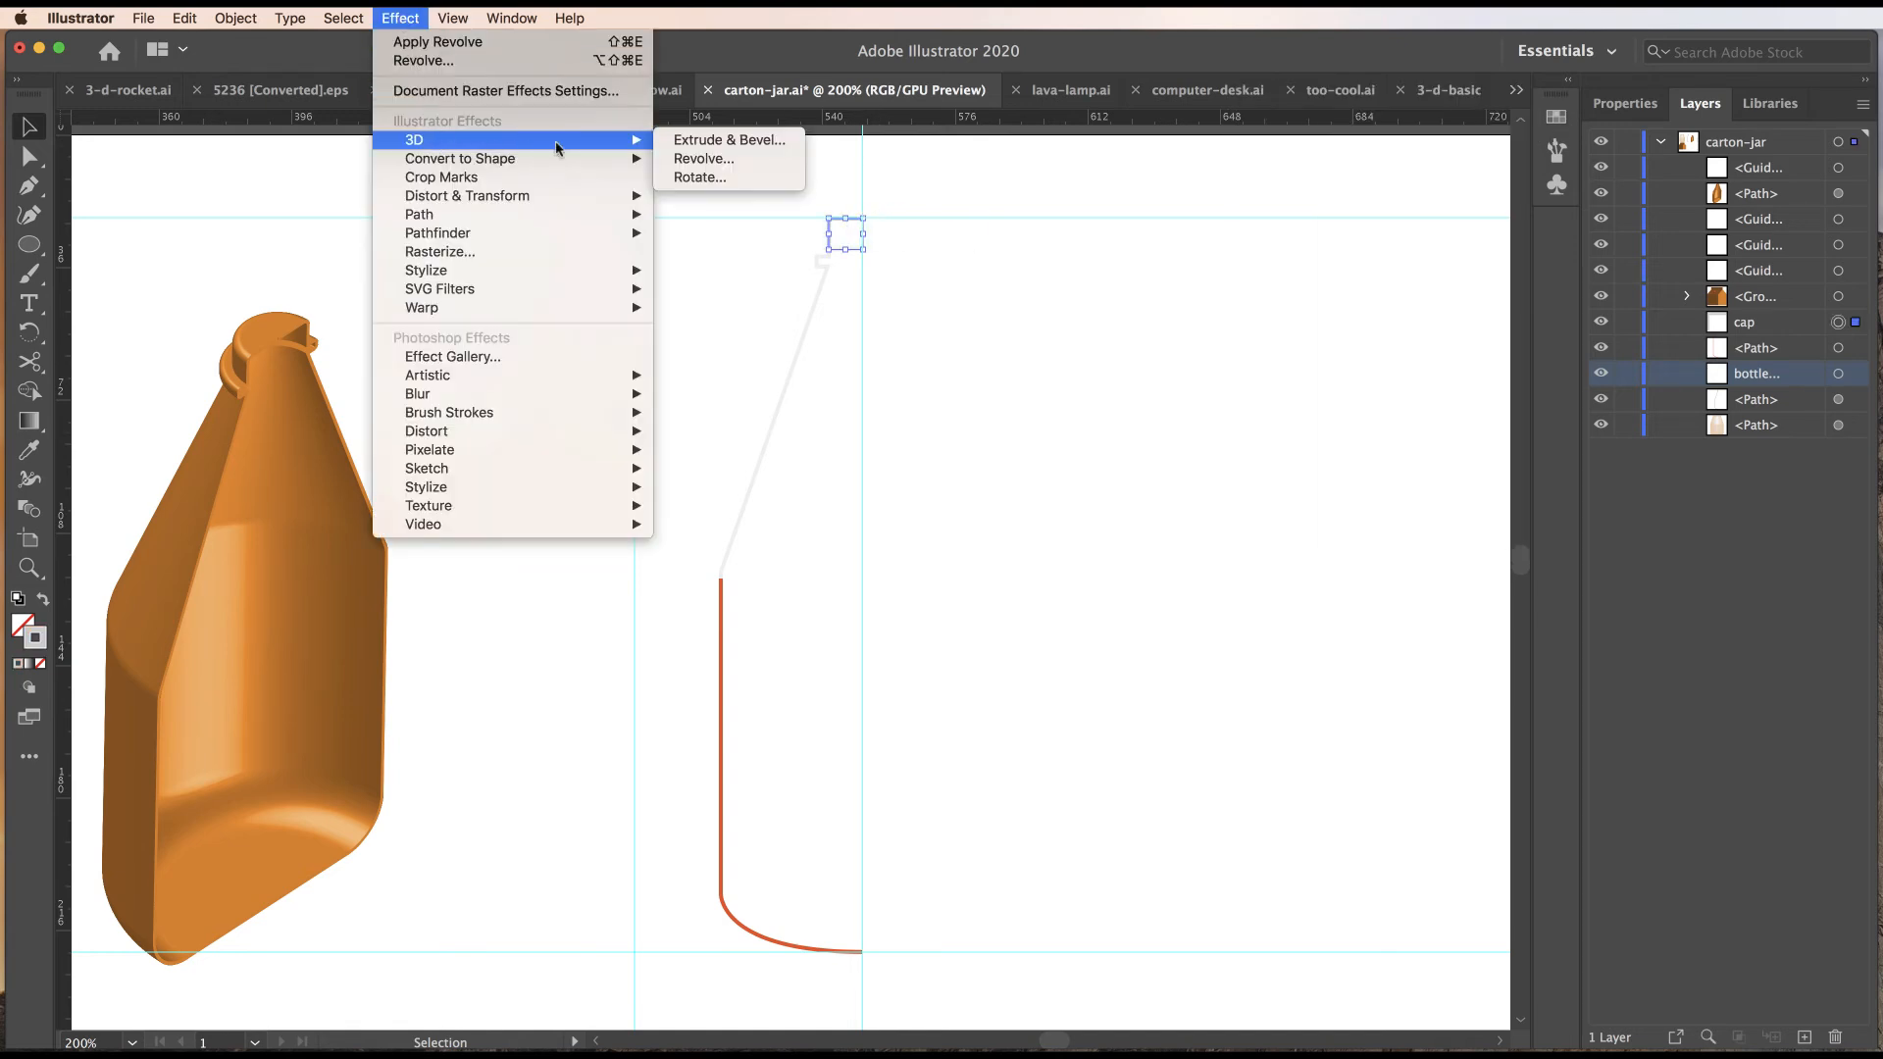
left_click(702, 158)
left_click(1598, 656)
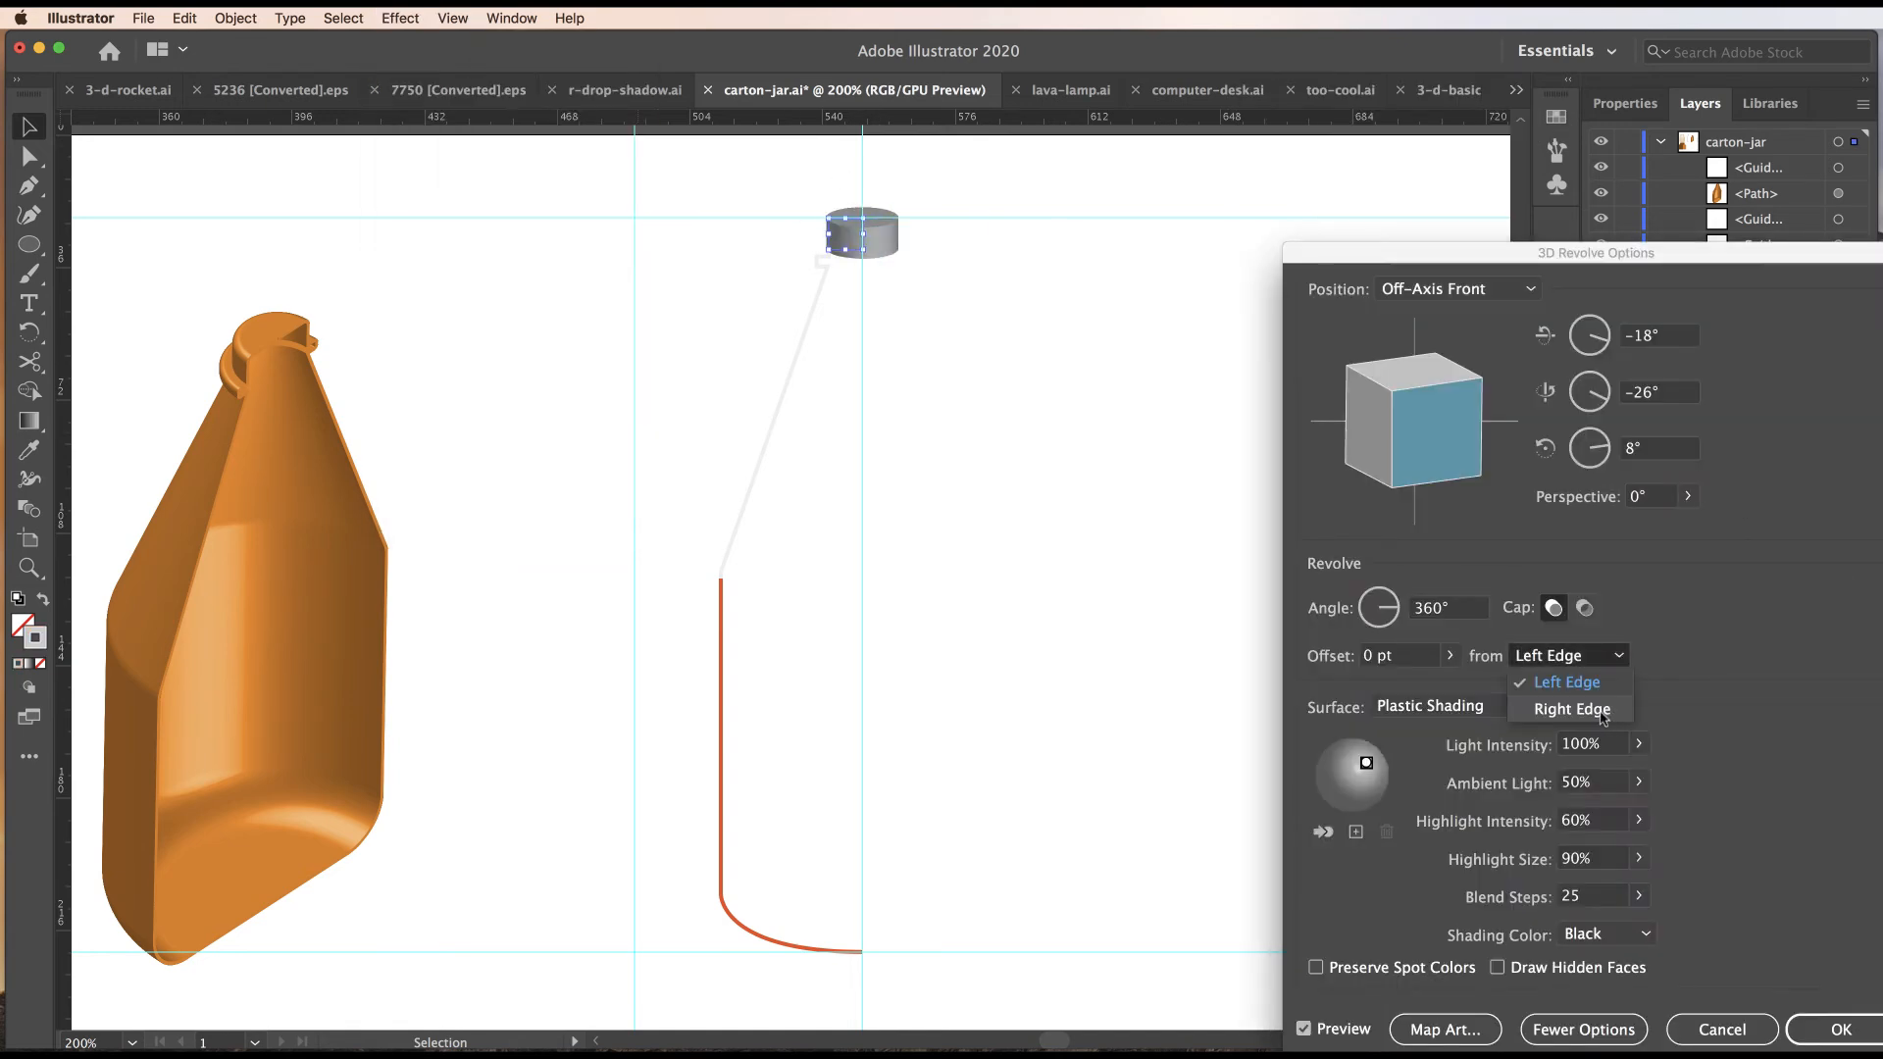
left_click(1602, 712)
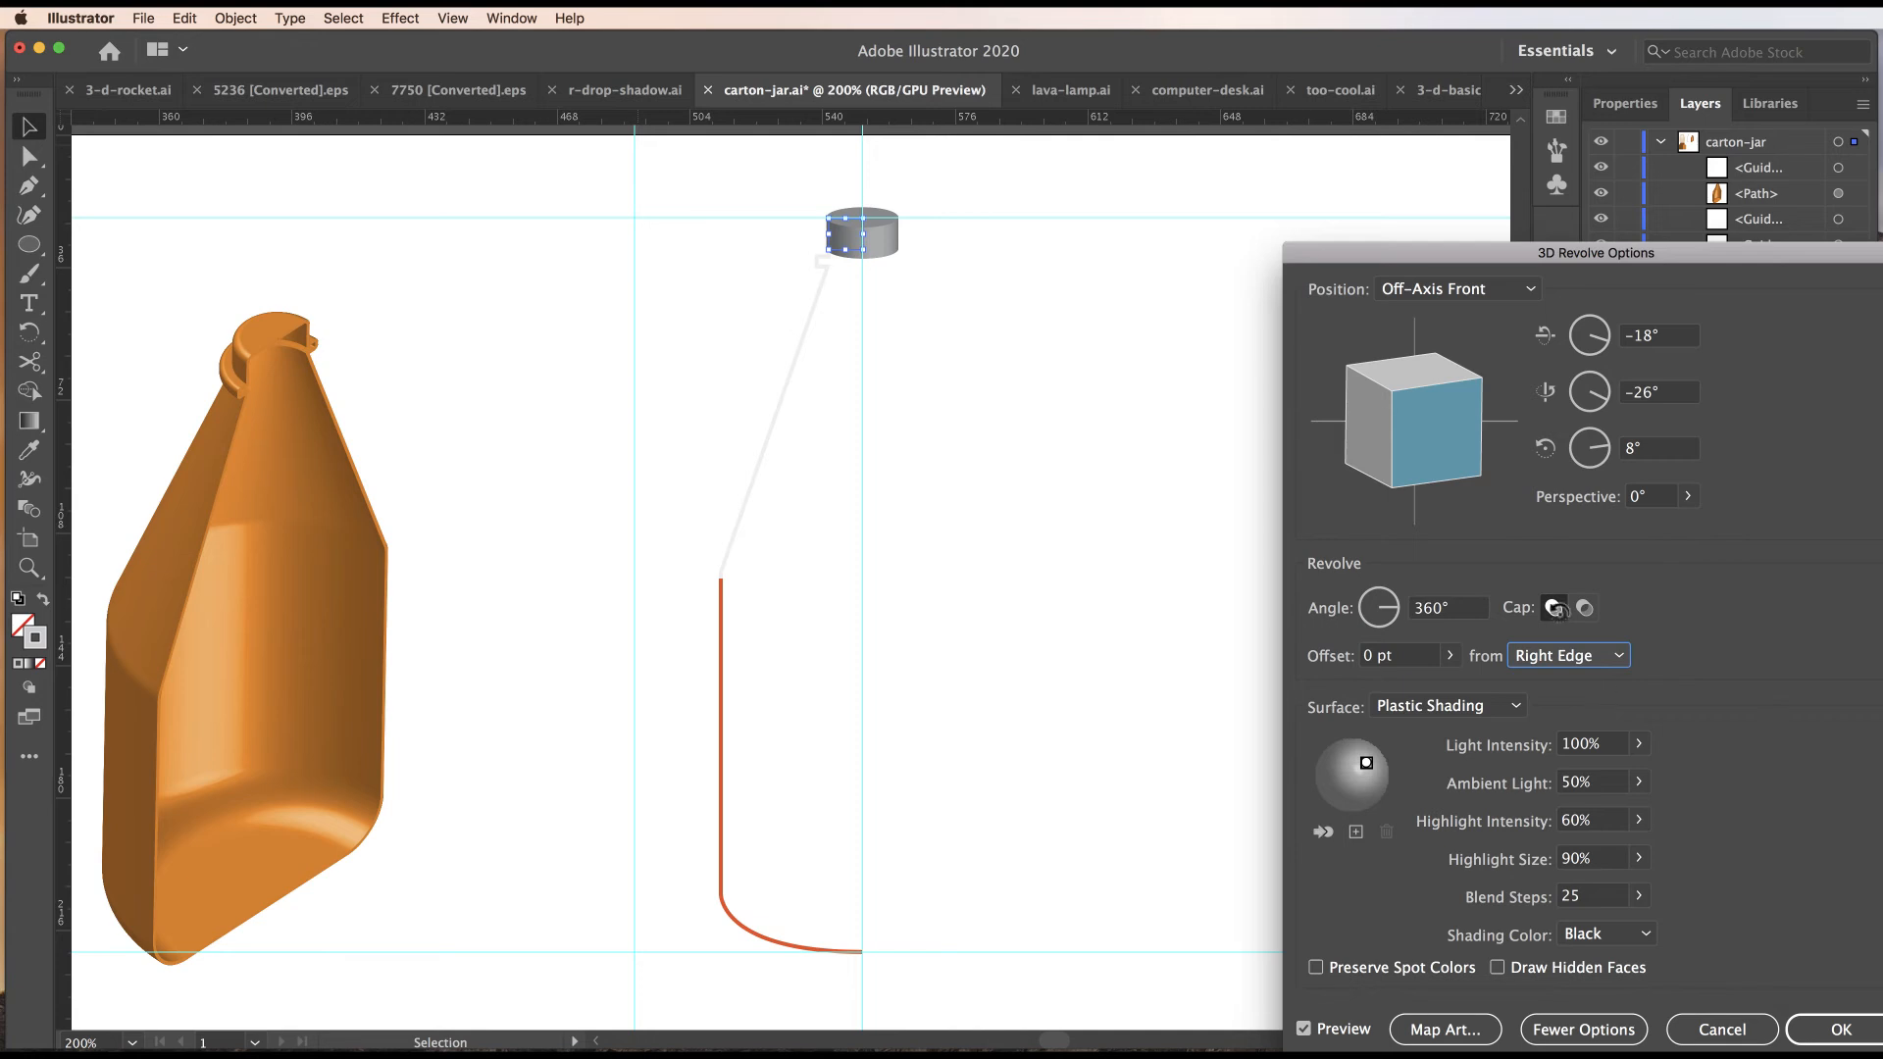
left_click(1844, 1029)
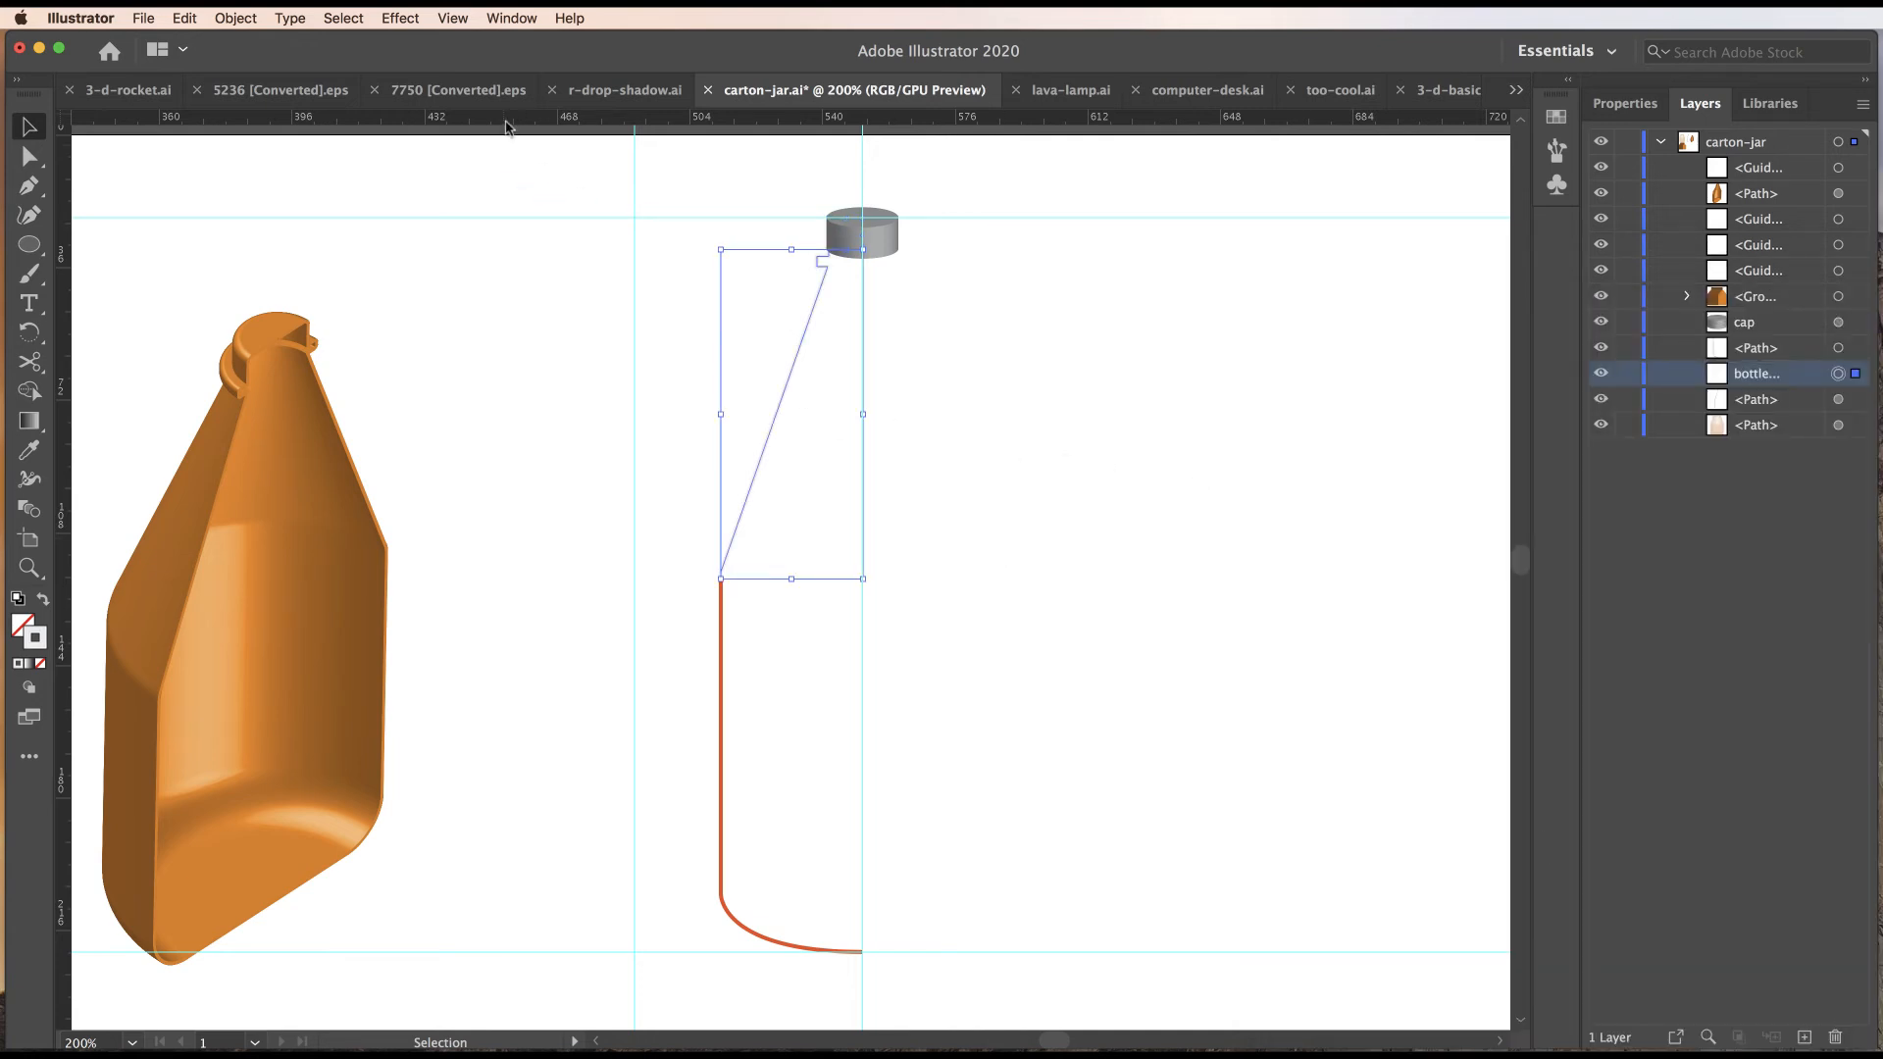
Apply a 3D Revolve of 360° to the sloped center path with 0 pt offset from the Right Edge.
key("alt+shift+super+e")
left_click(1618, 657)
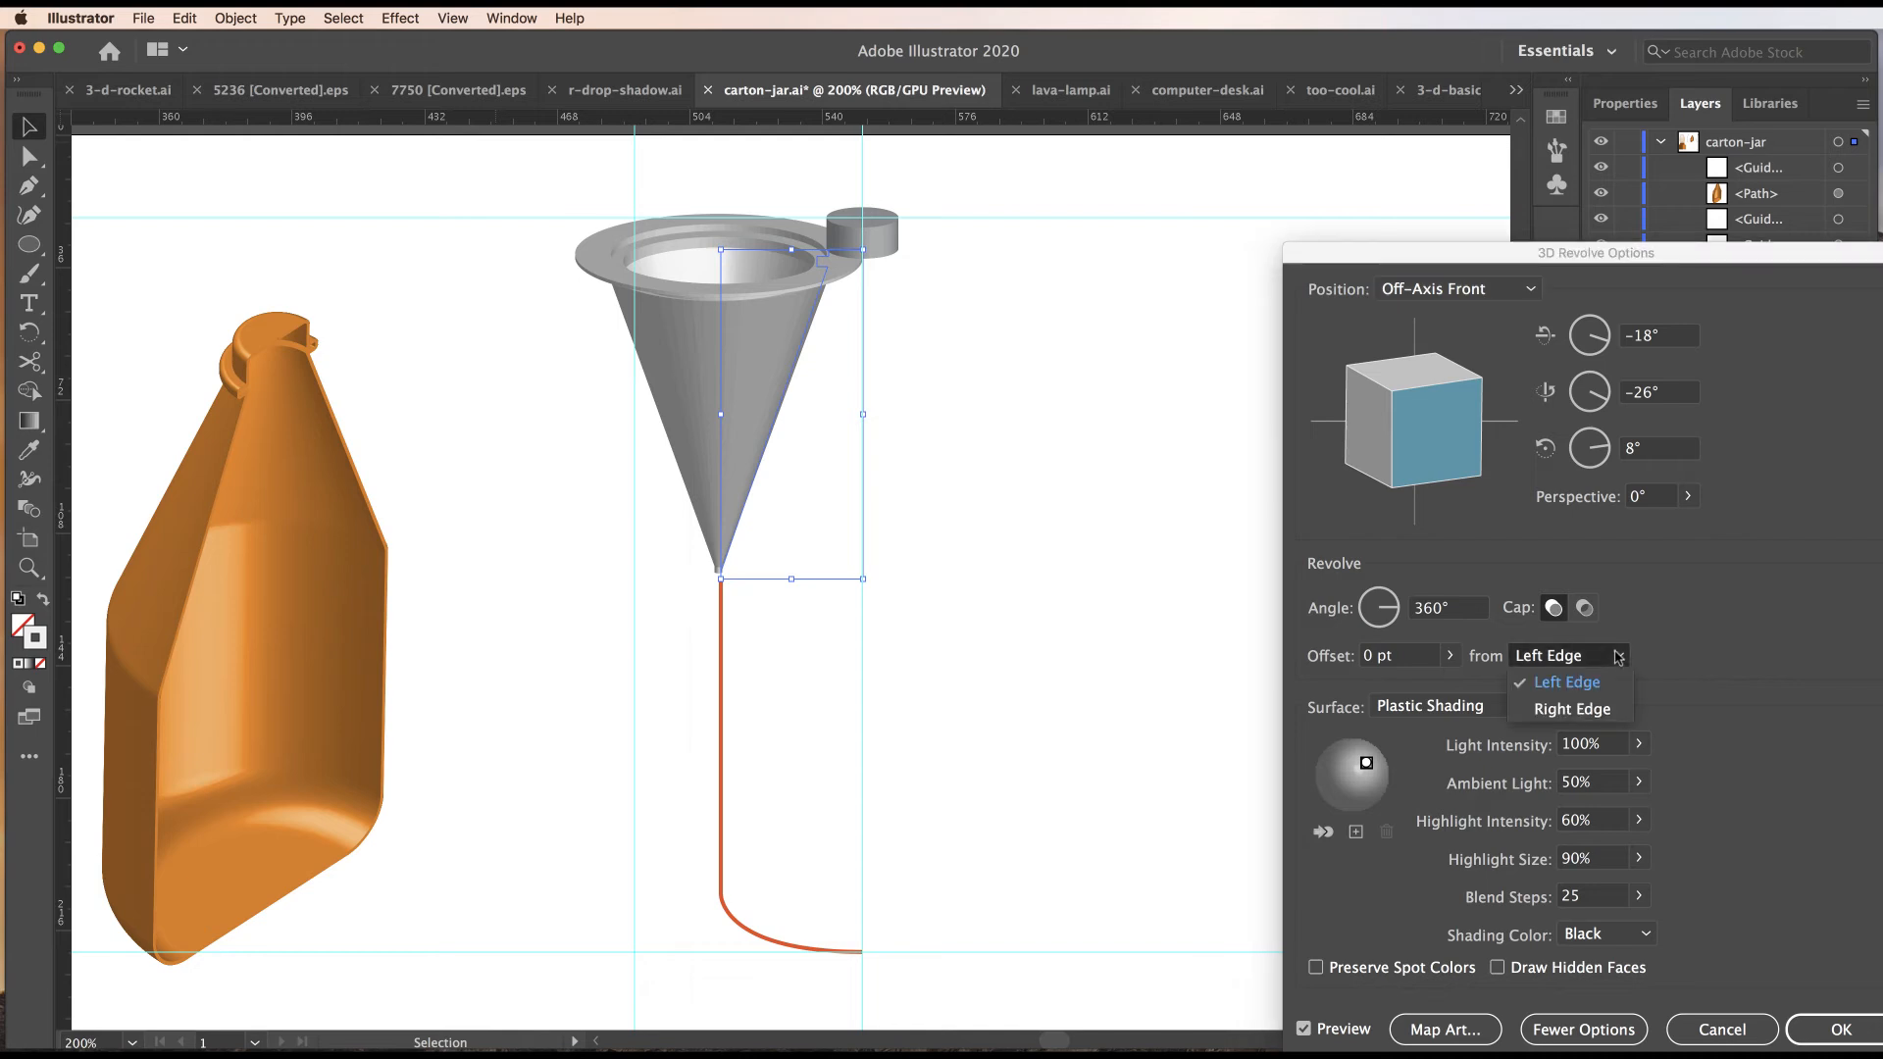
left_click(1604, 714)
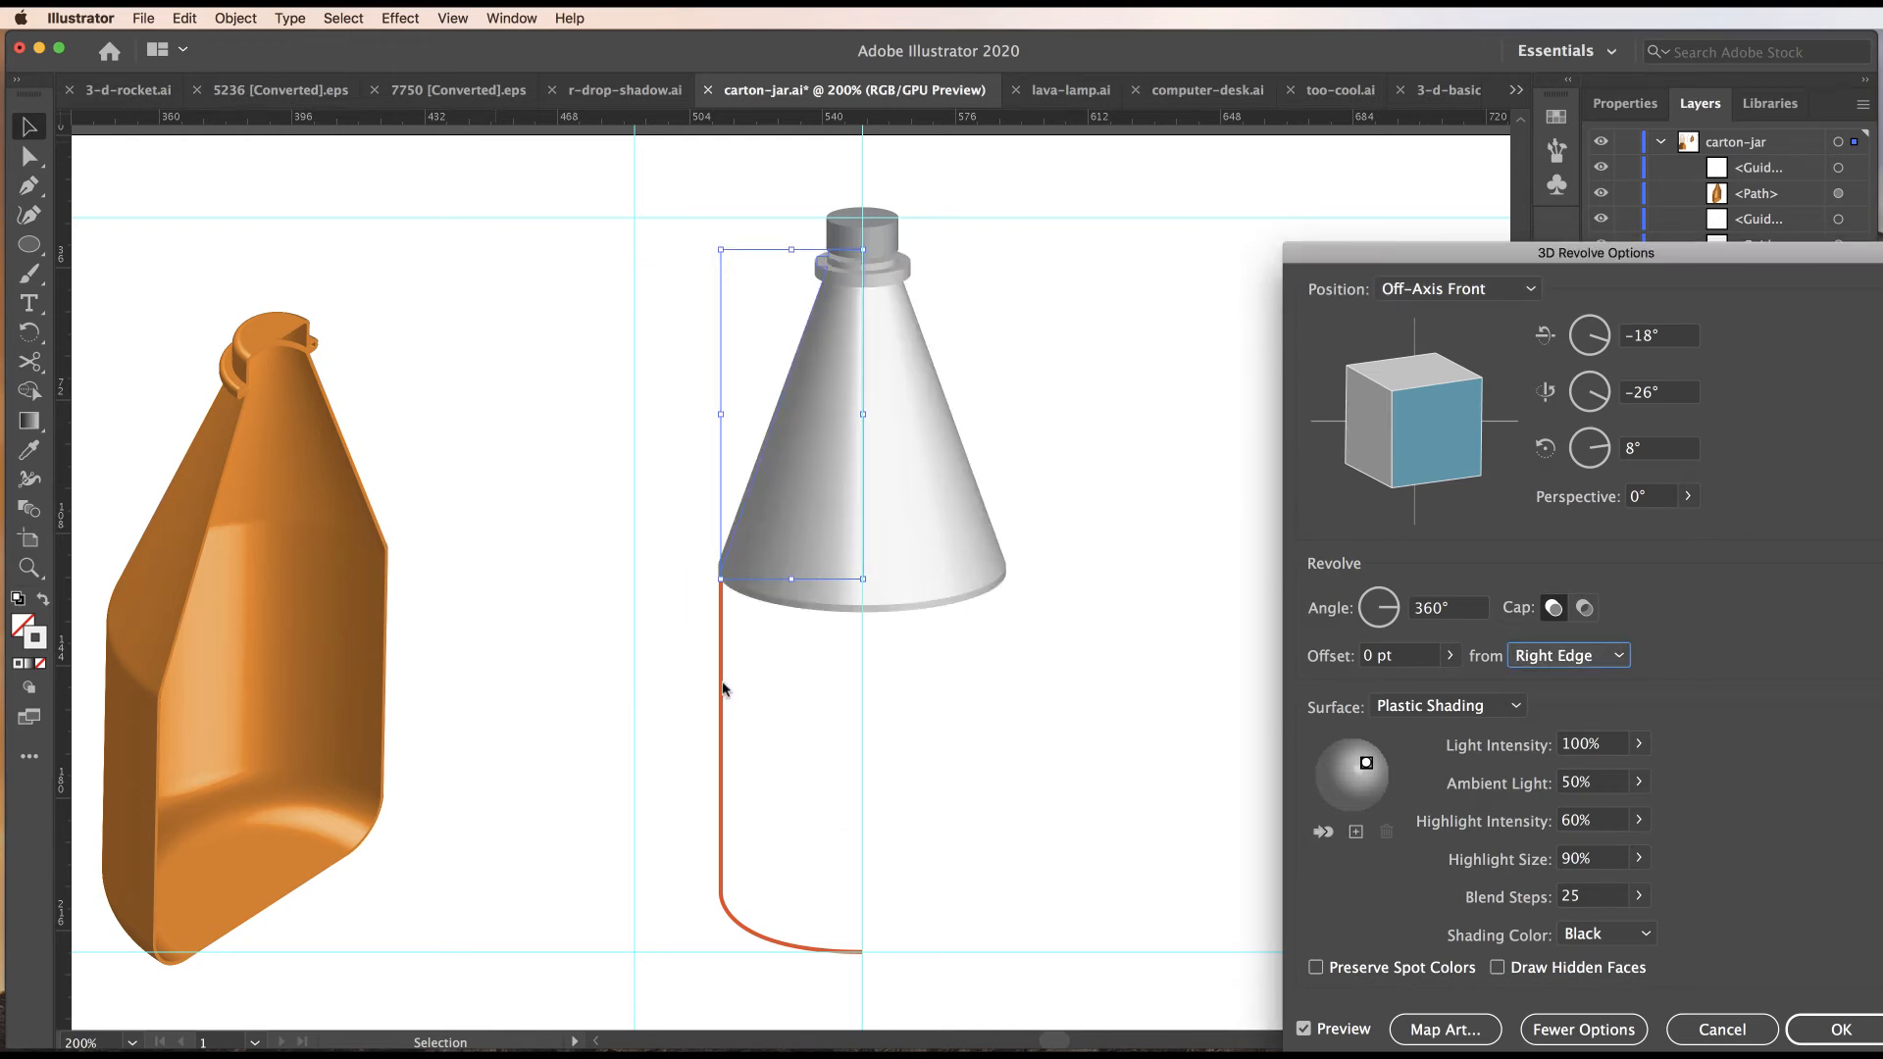
left_click(1831, 1043)
Apply a 3D Revolve of 360° to the orange-red lower path with 0 pt offset from the Right Edge.
left_click(722, 767)
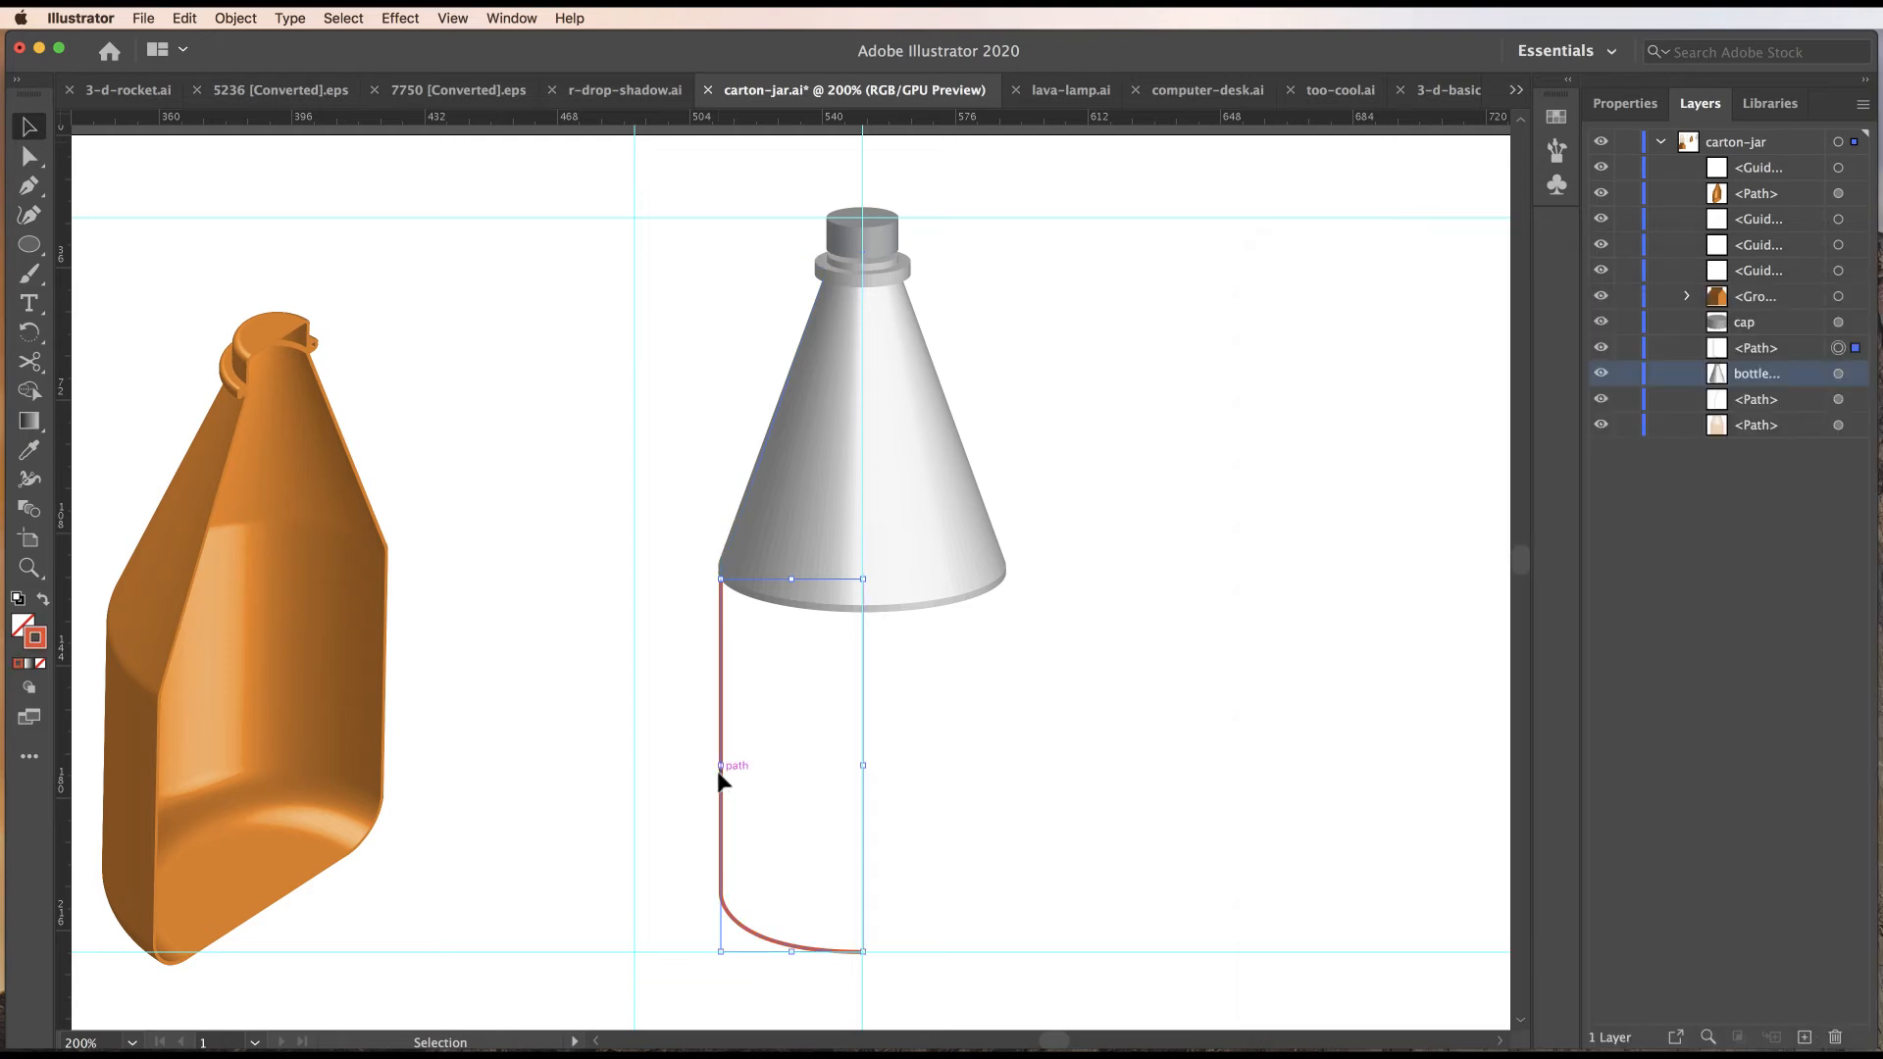
left_click(400, 18)
mouse_move(448, 142)
left_click(739, 164)
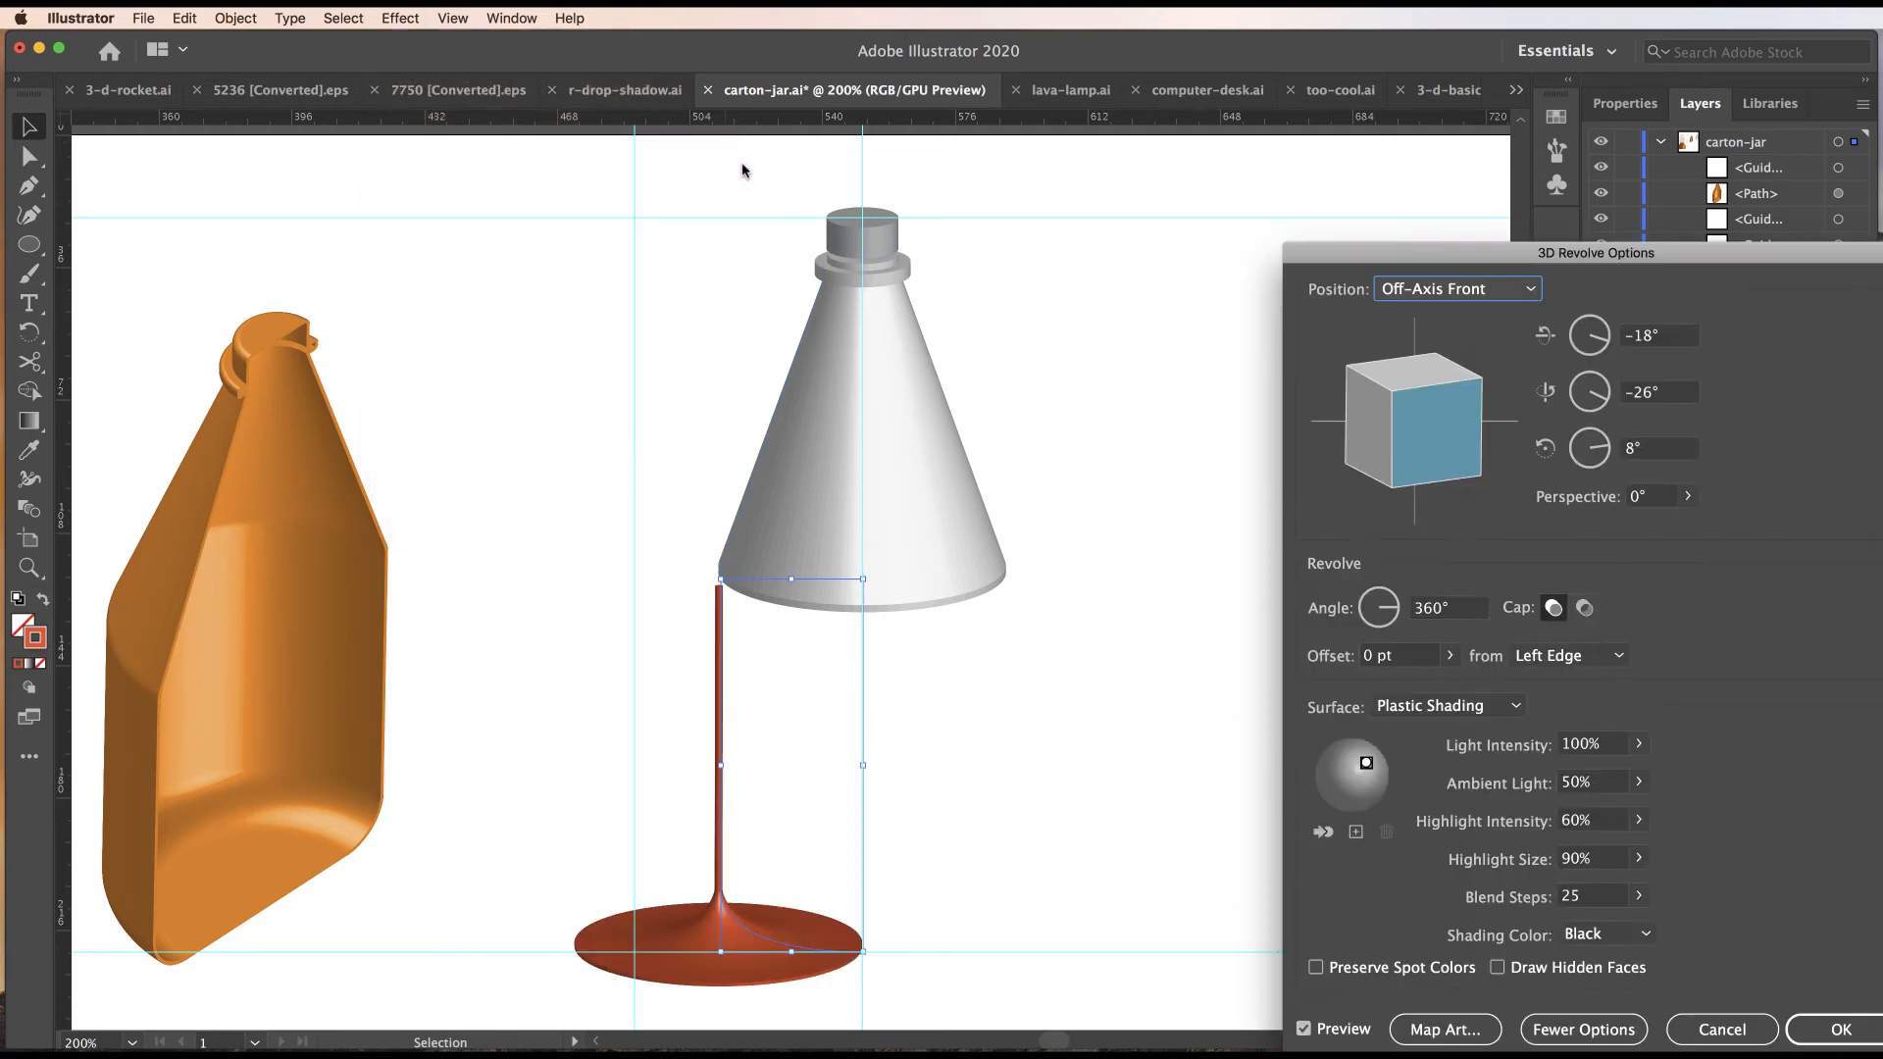
left_click(1594, 655)
left_click(1601, 710)
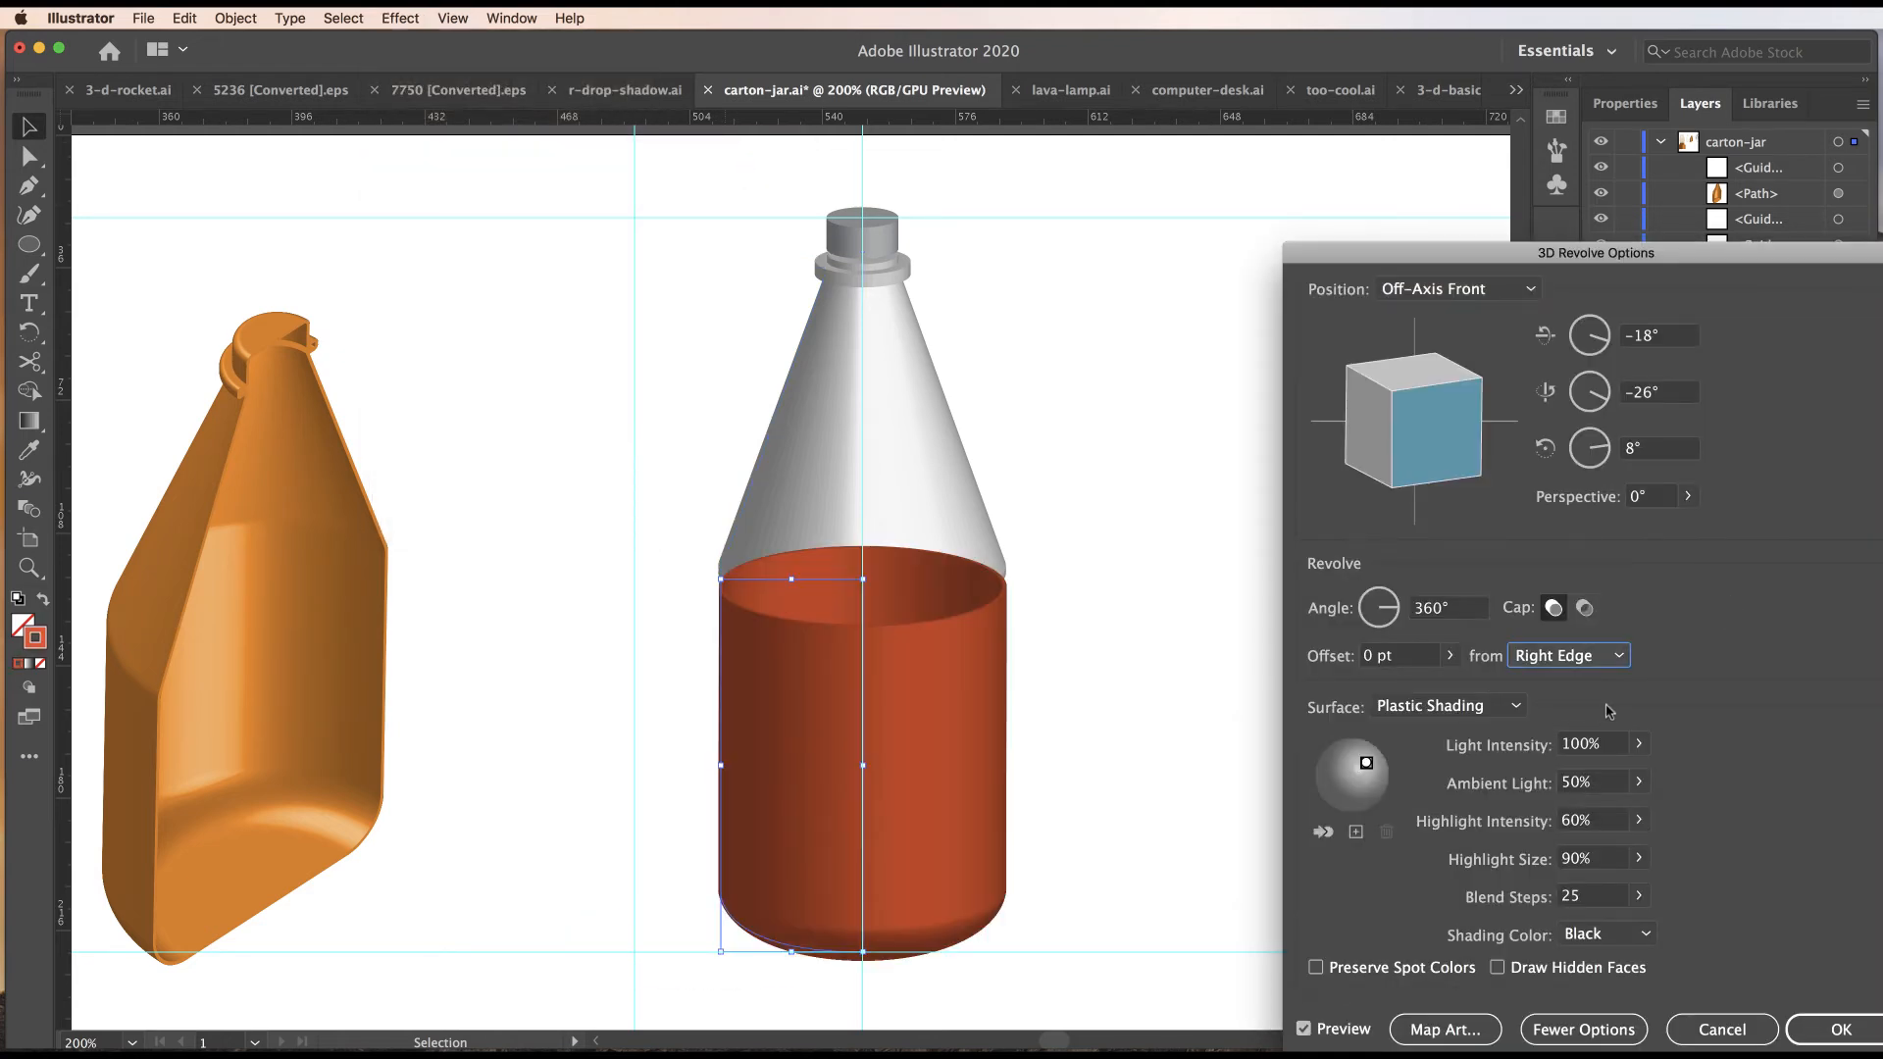
left_click(1841, 1029)
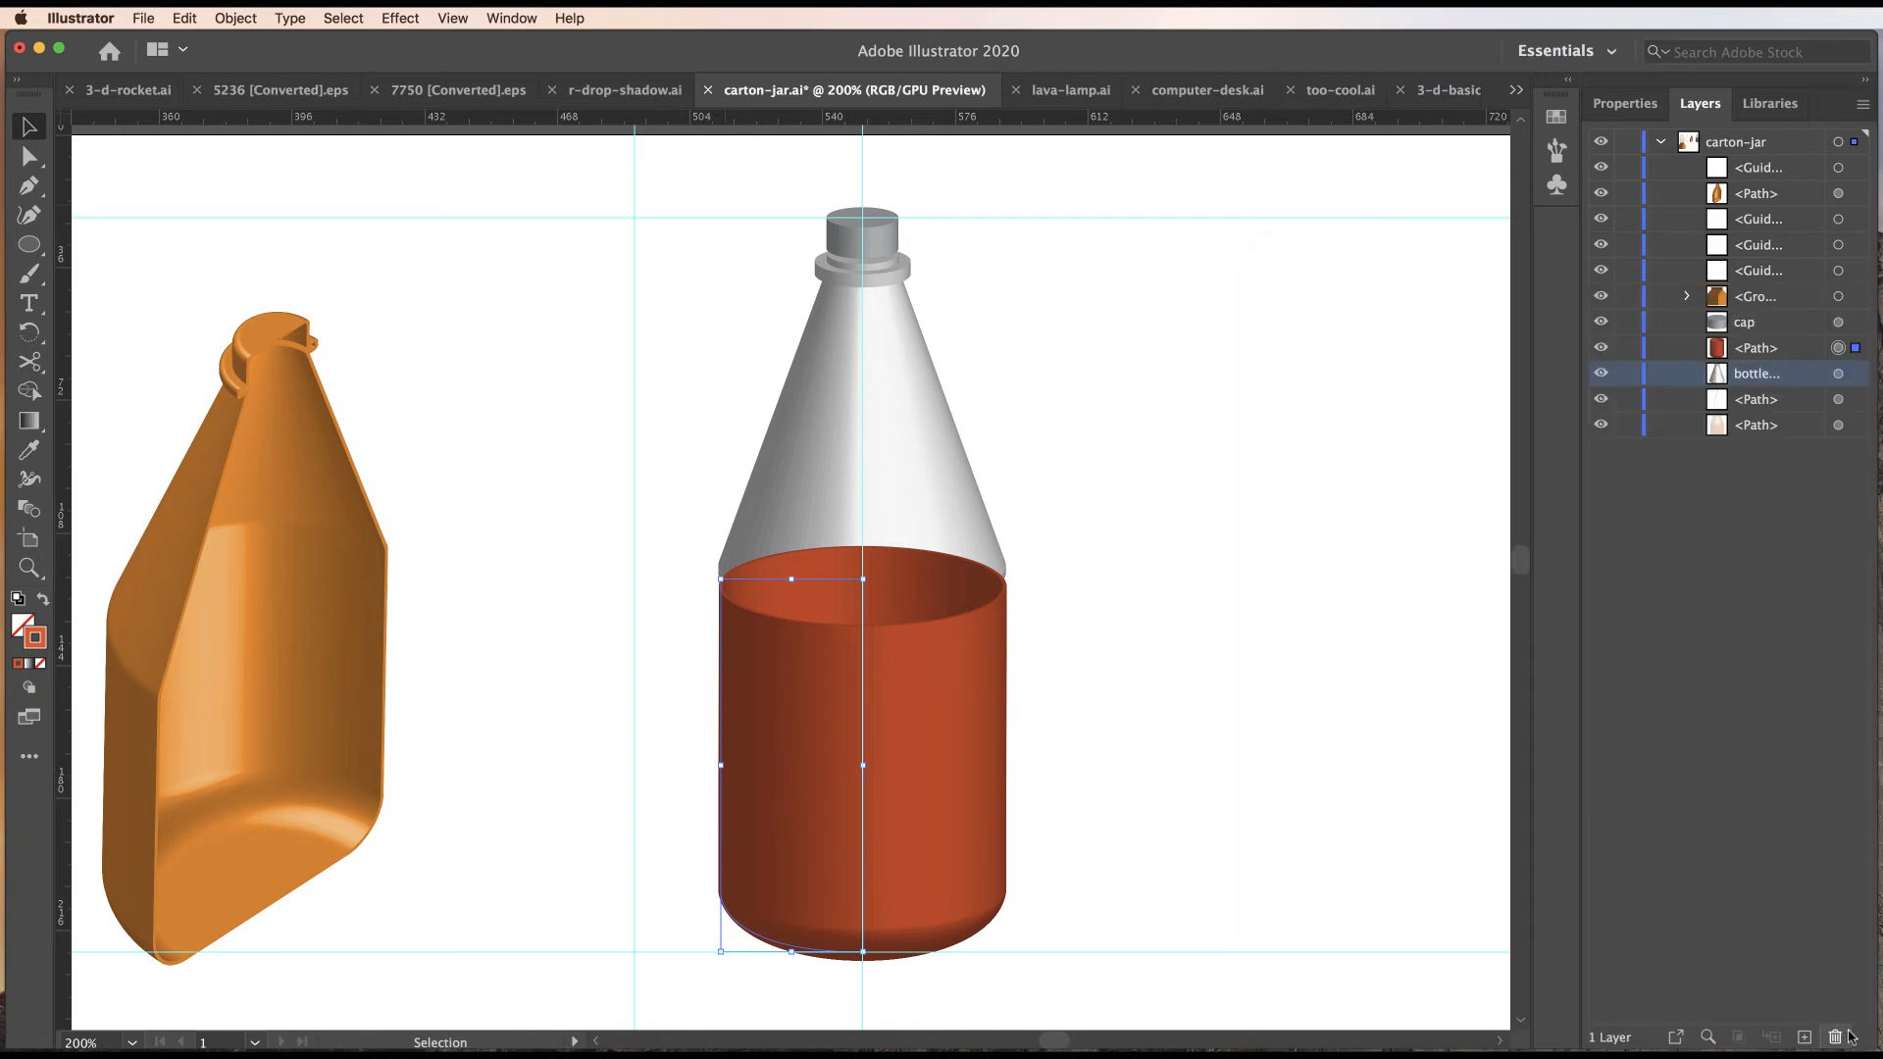
Rename the red lower path with a name starting with "bottle" and stack the center part above it in the layer list.
left_click(1760, 352)
double_click(1755, 351)
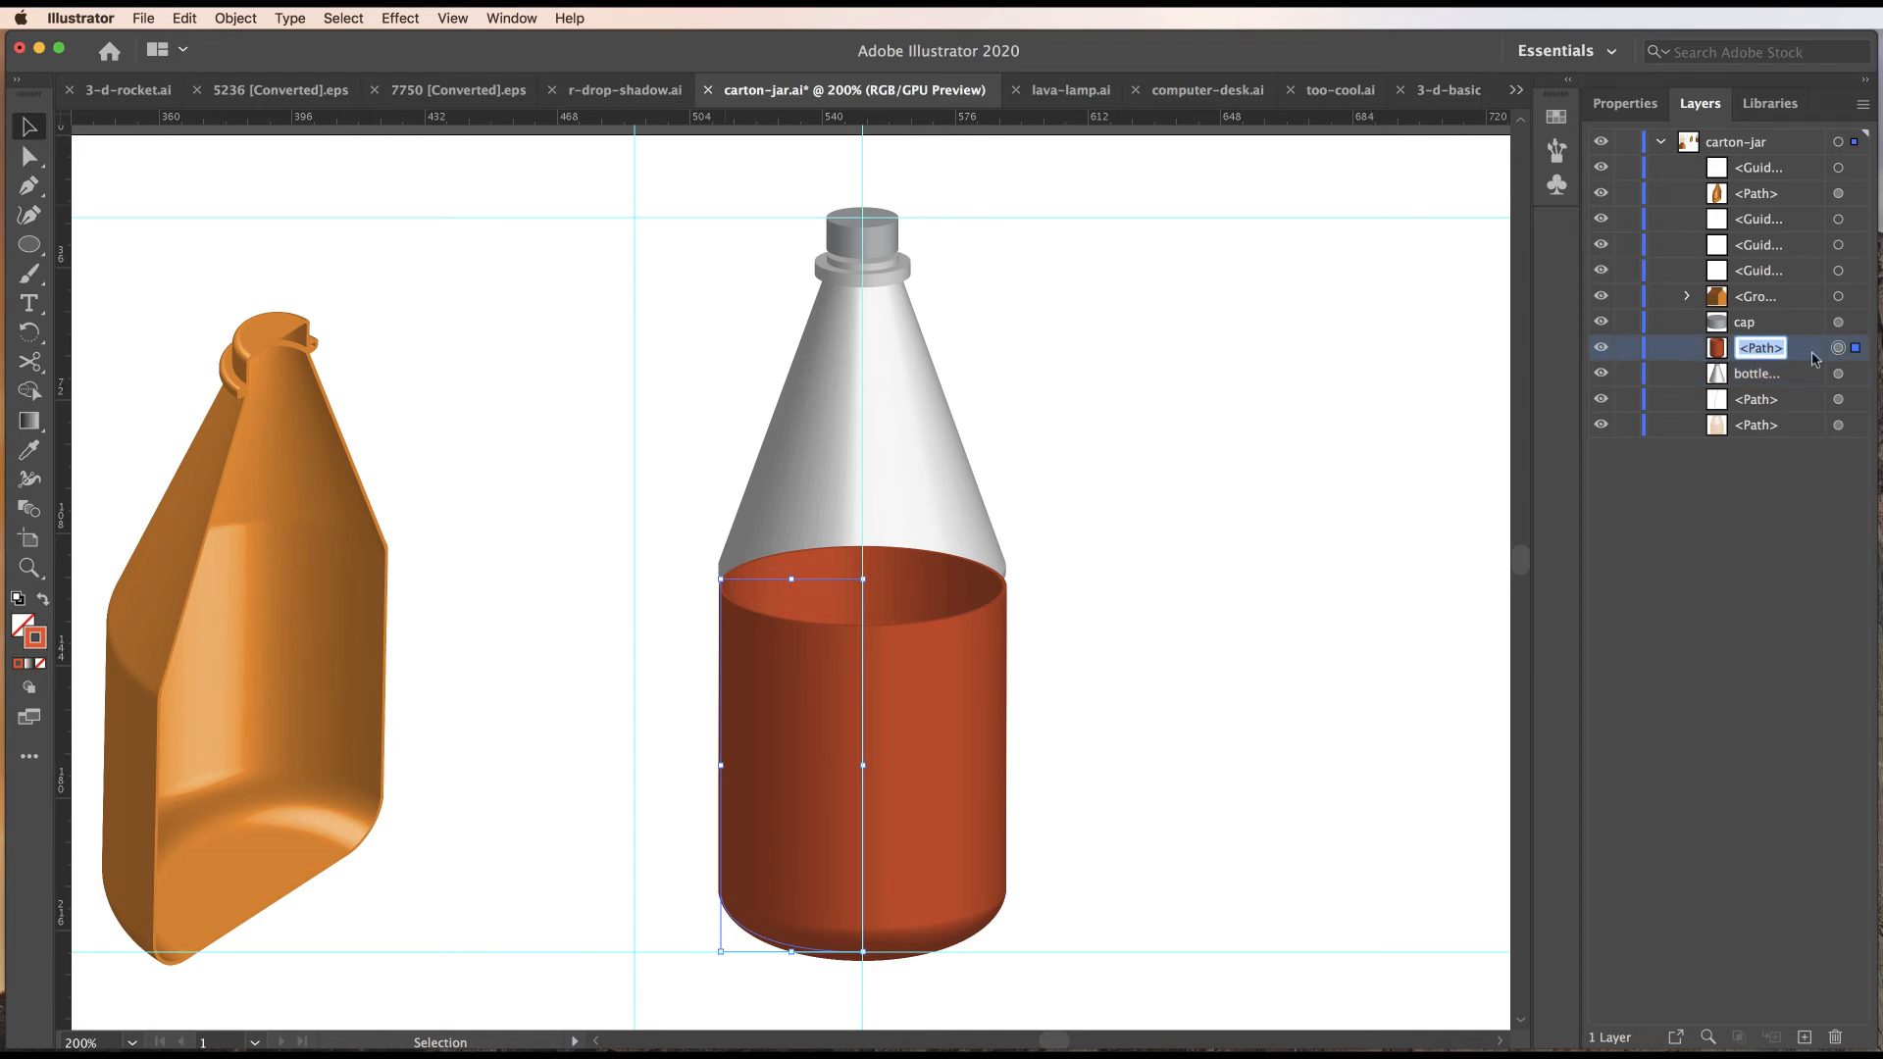
type("bottle")
key("Return")
left_click_drag(1761, 378, 1756, 343)
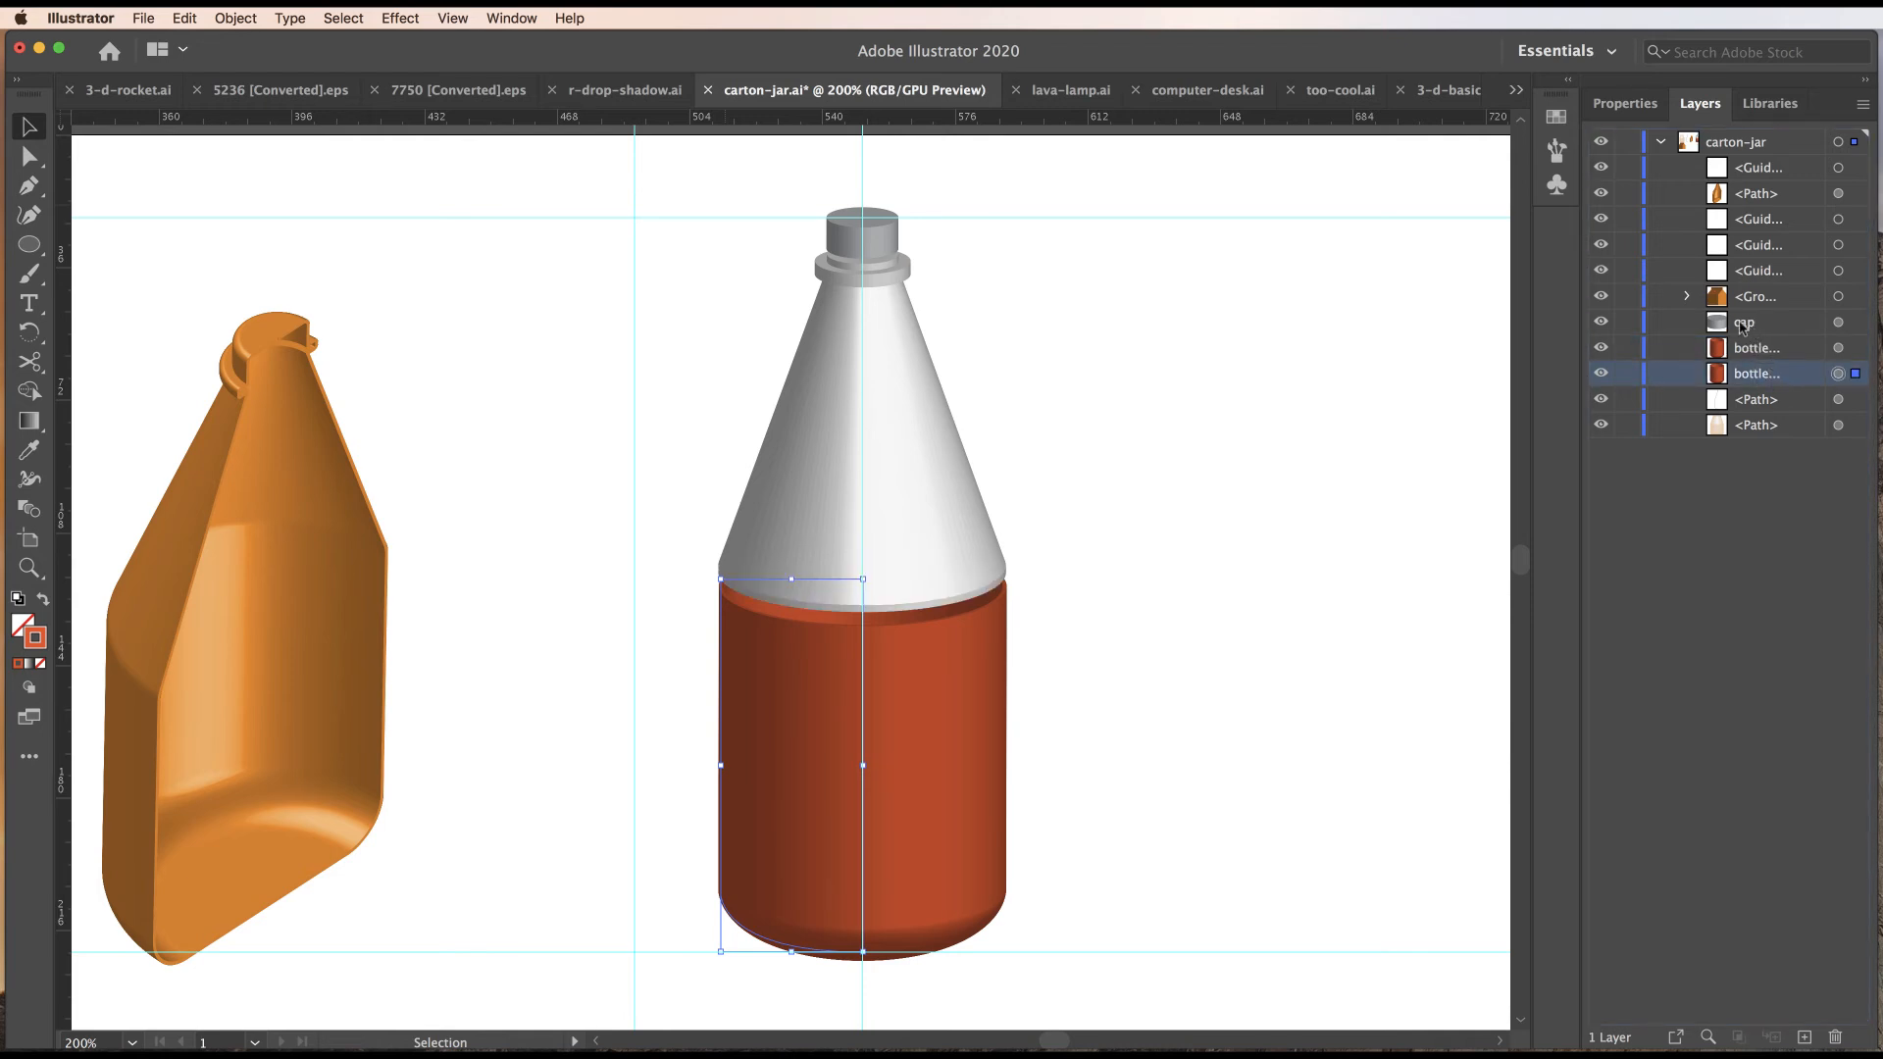
Toggle the visibility of the center, lower and cap parts one after another to check each piece.
left_click(1601, 348)
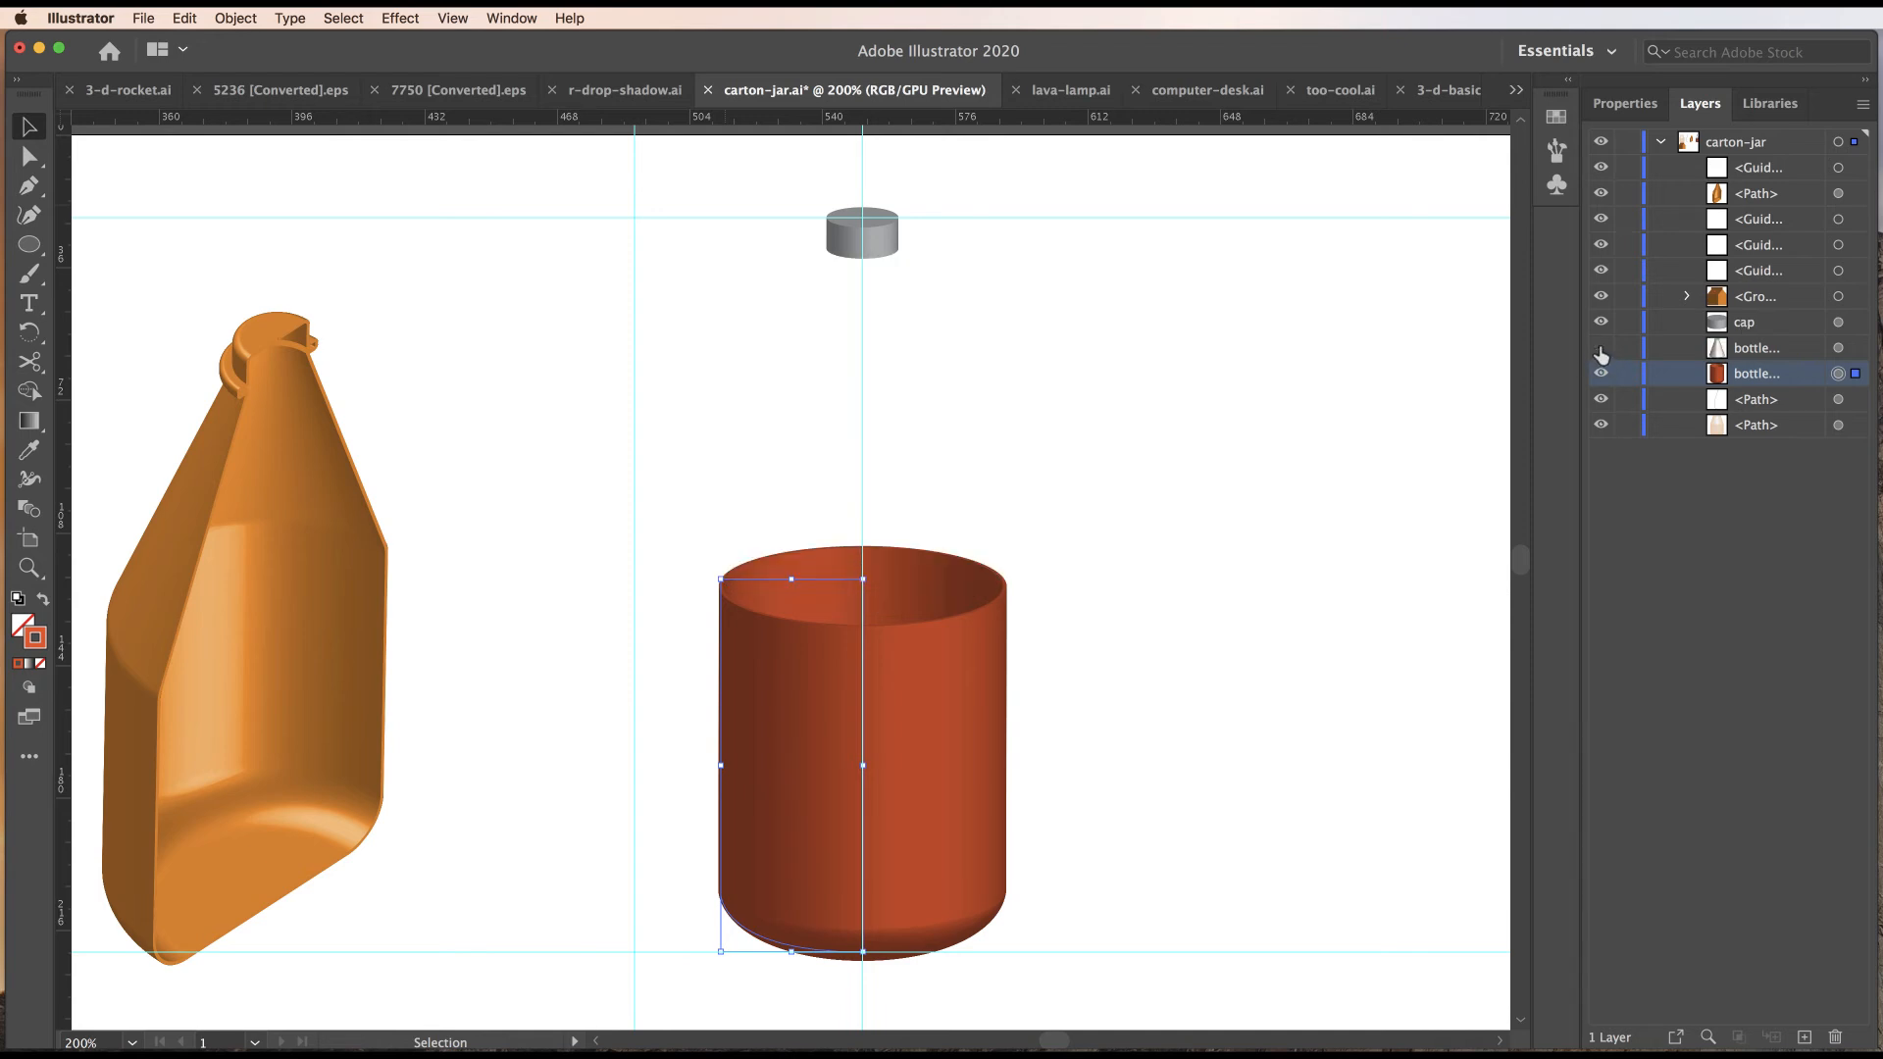
left_click(1601, 348)
left_click(1601, 373)
left_click(1601, 373)
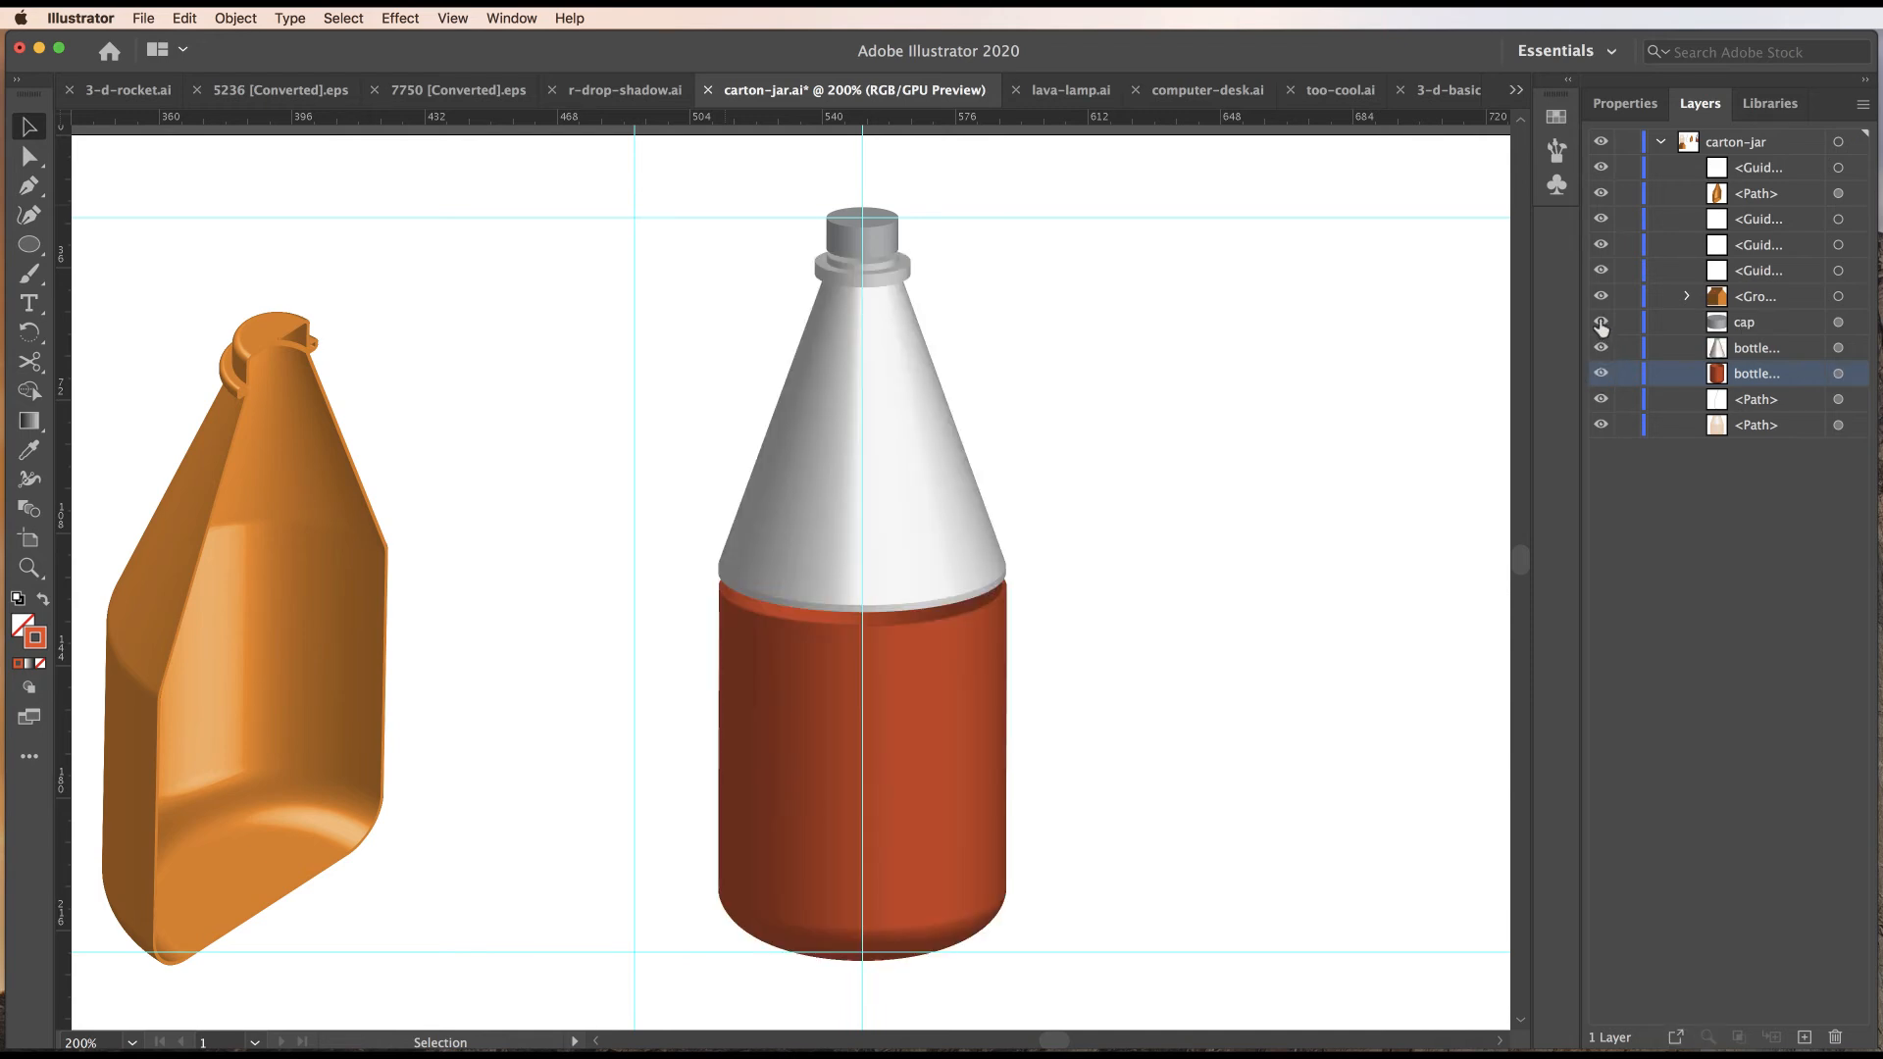
left_click(1601, 322)
left_click(1600, 323)
With the guides hidden, move the cap up and the lower part down by about 10 pt each to separate the three pieces.
key("super+semicolon")
left_click(851, 236)
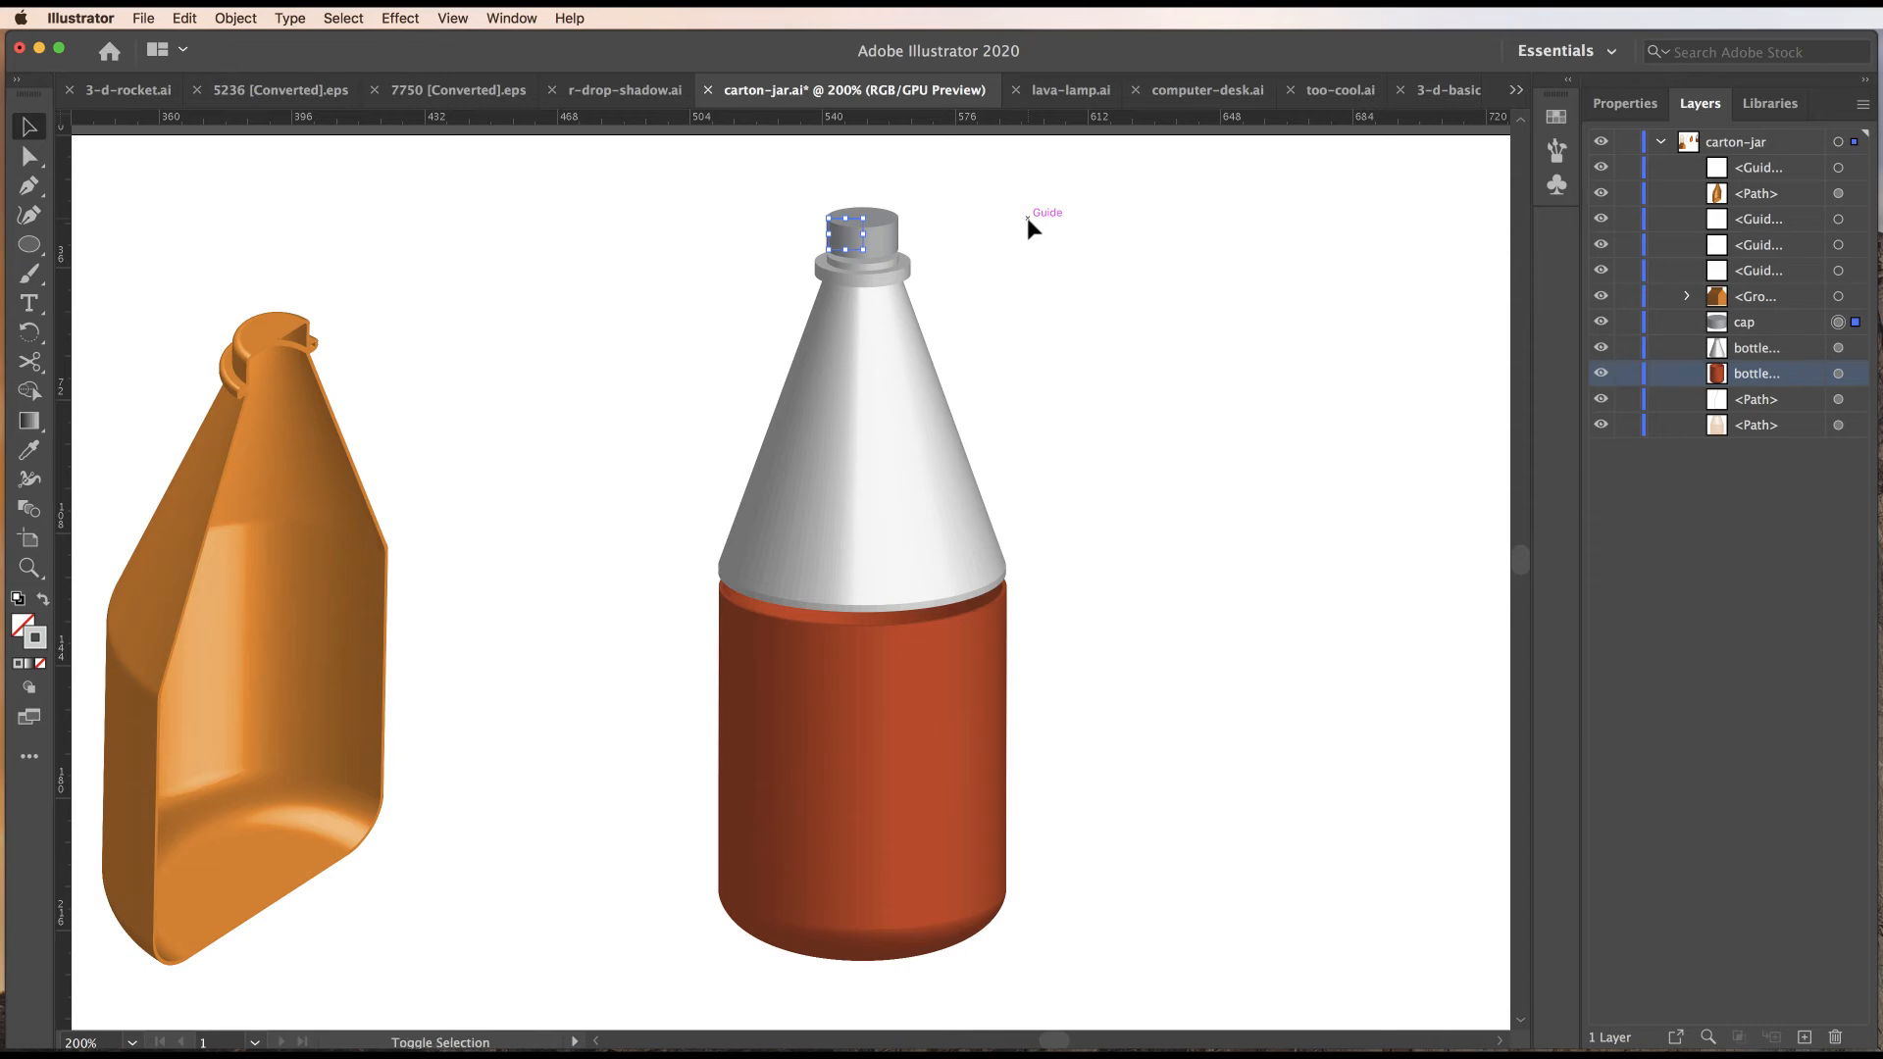
key("shift+Up")
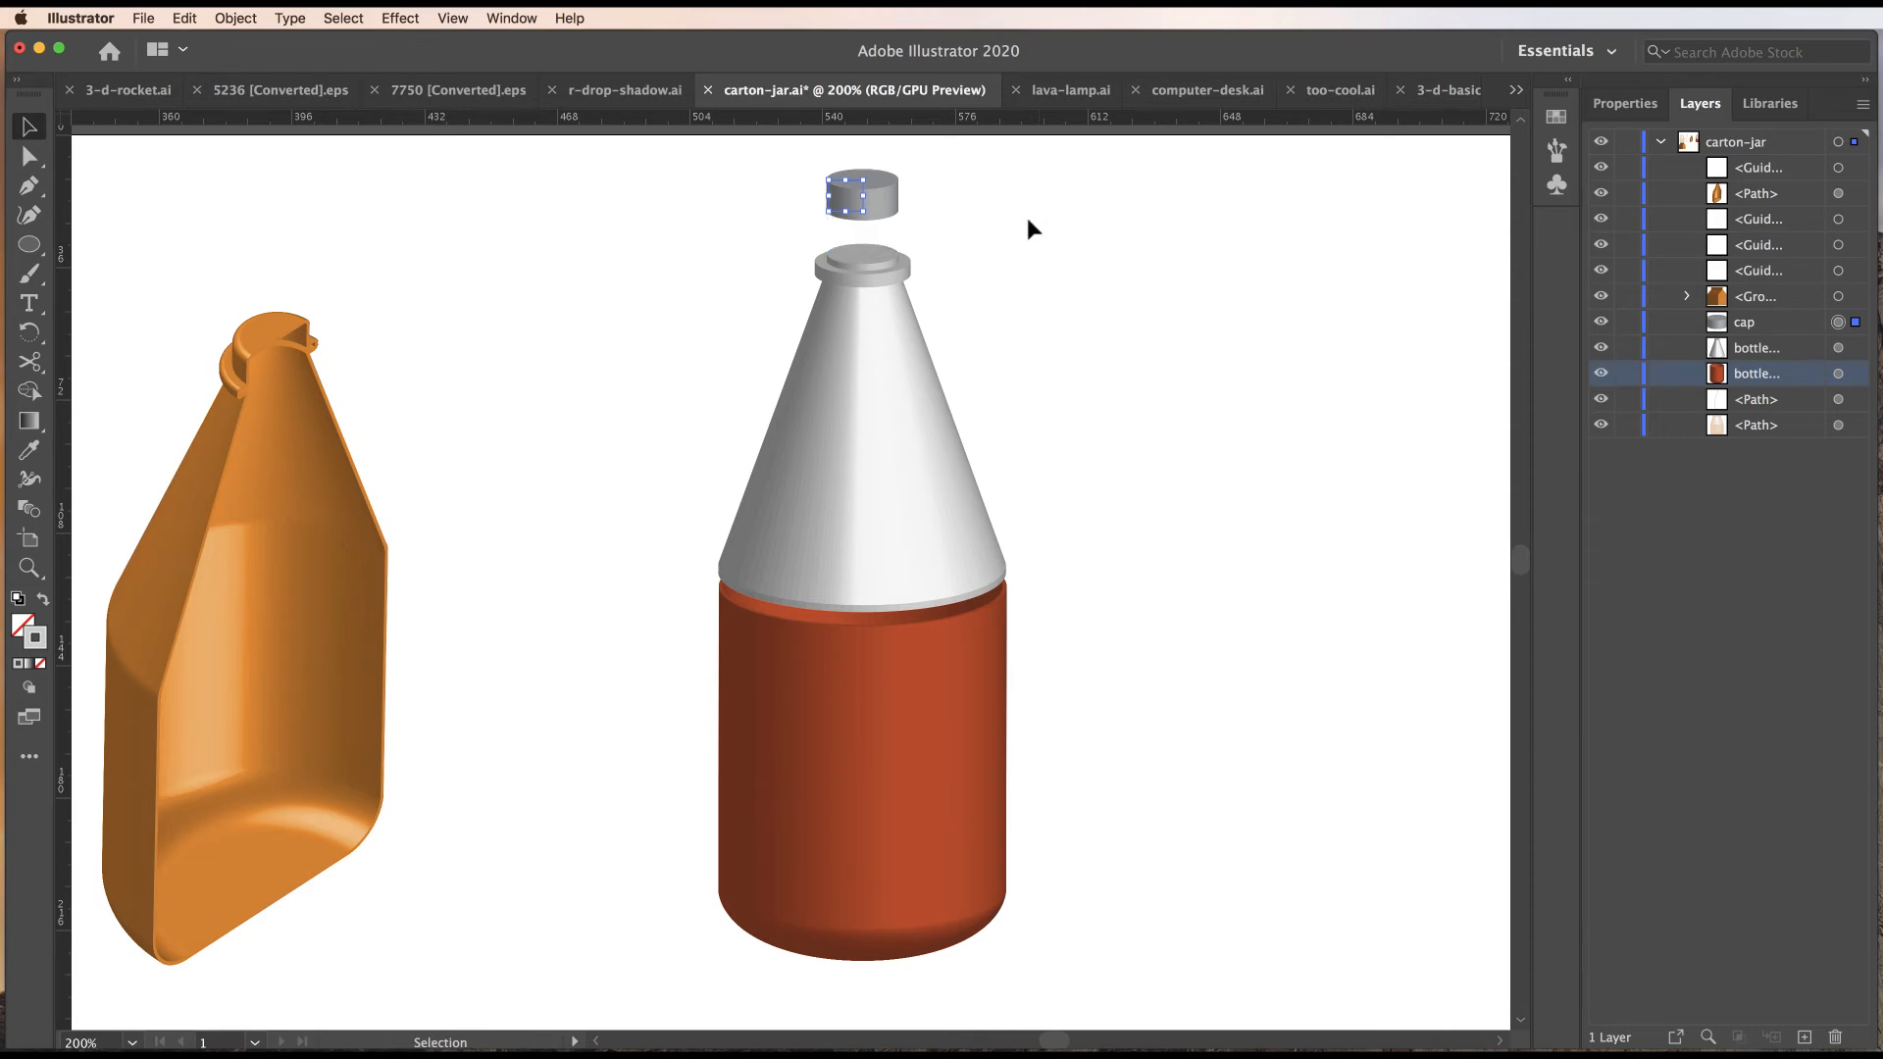
left_click(839, 761)
key("shift+Down")
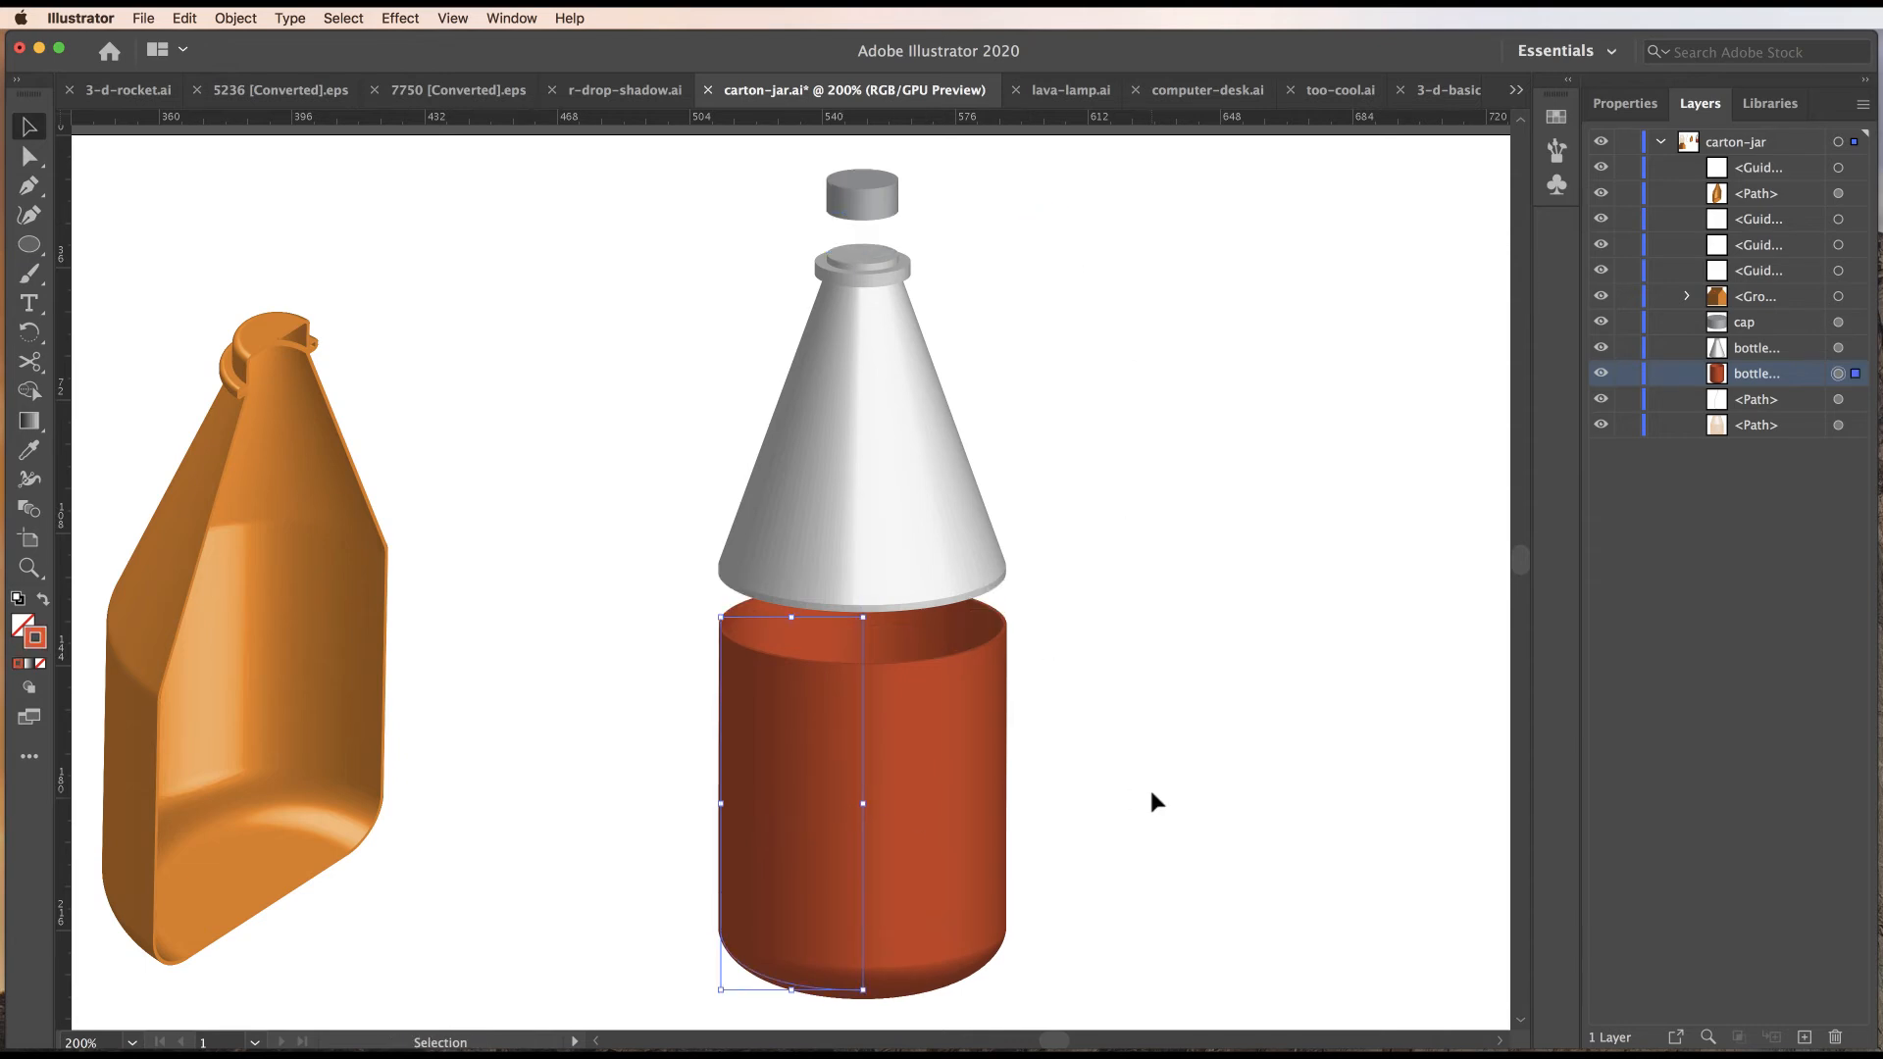
left_click(1098, 530)
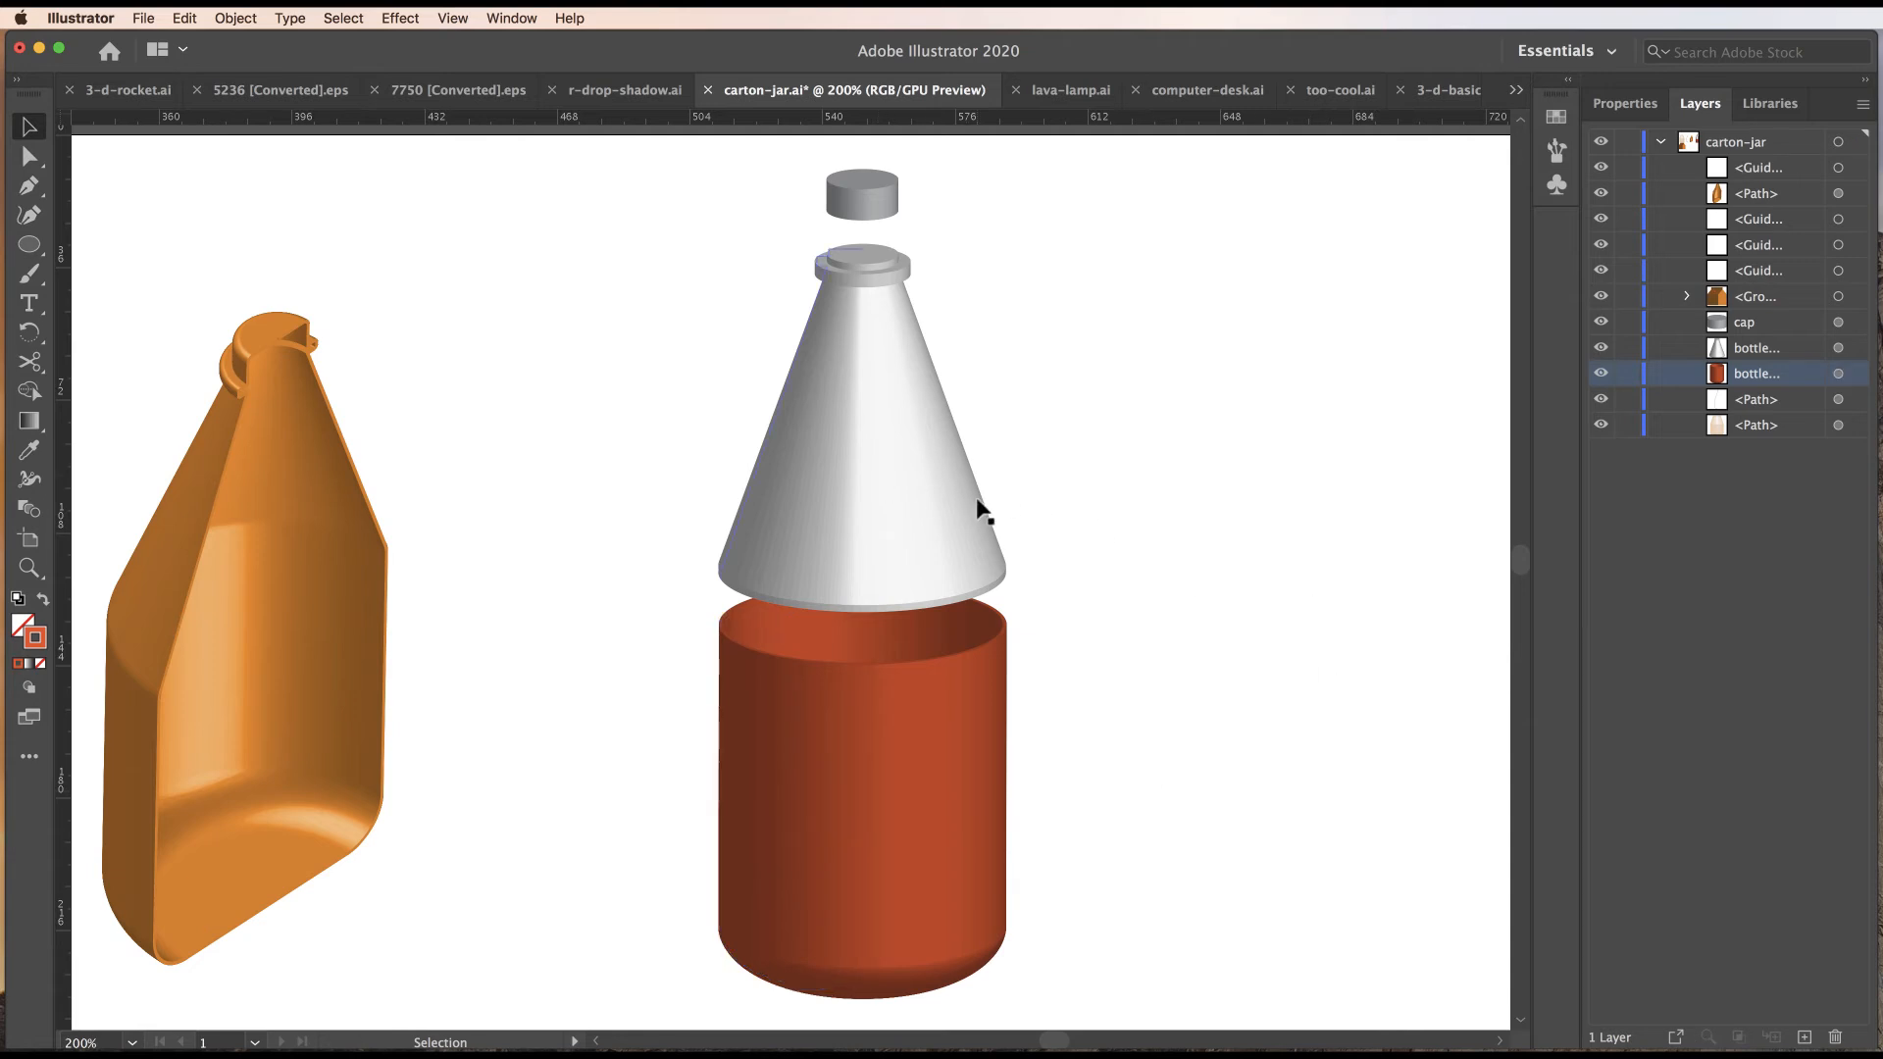
Select the revolved red lower part of the bottle.
left_click(769, 743)
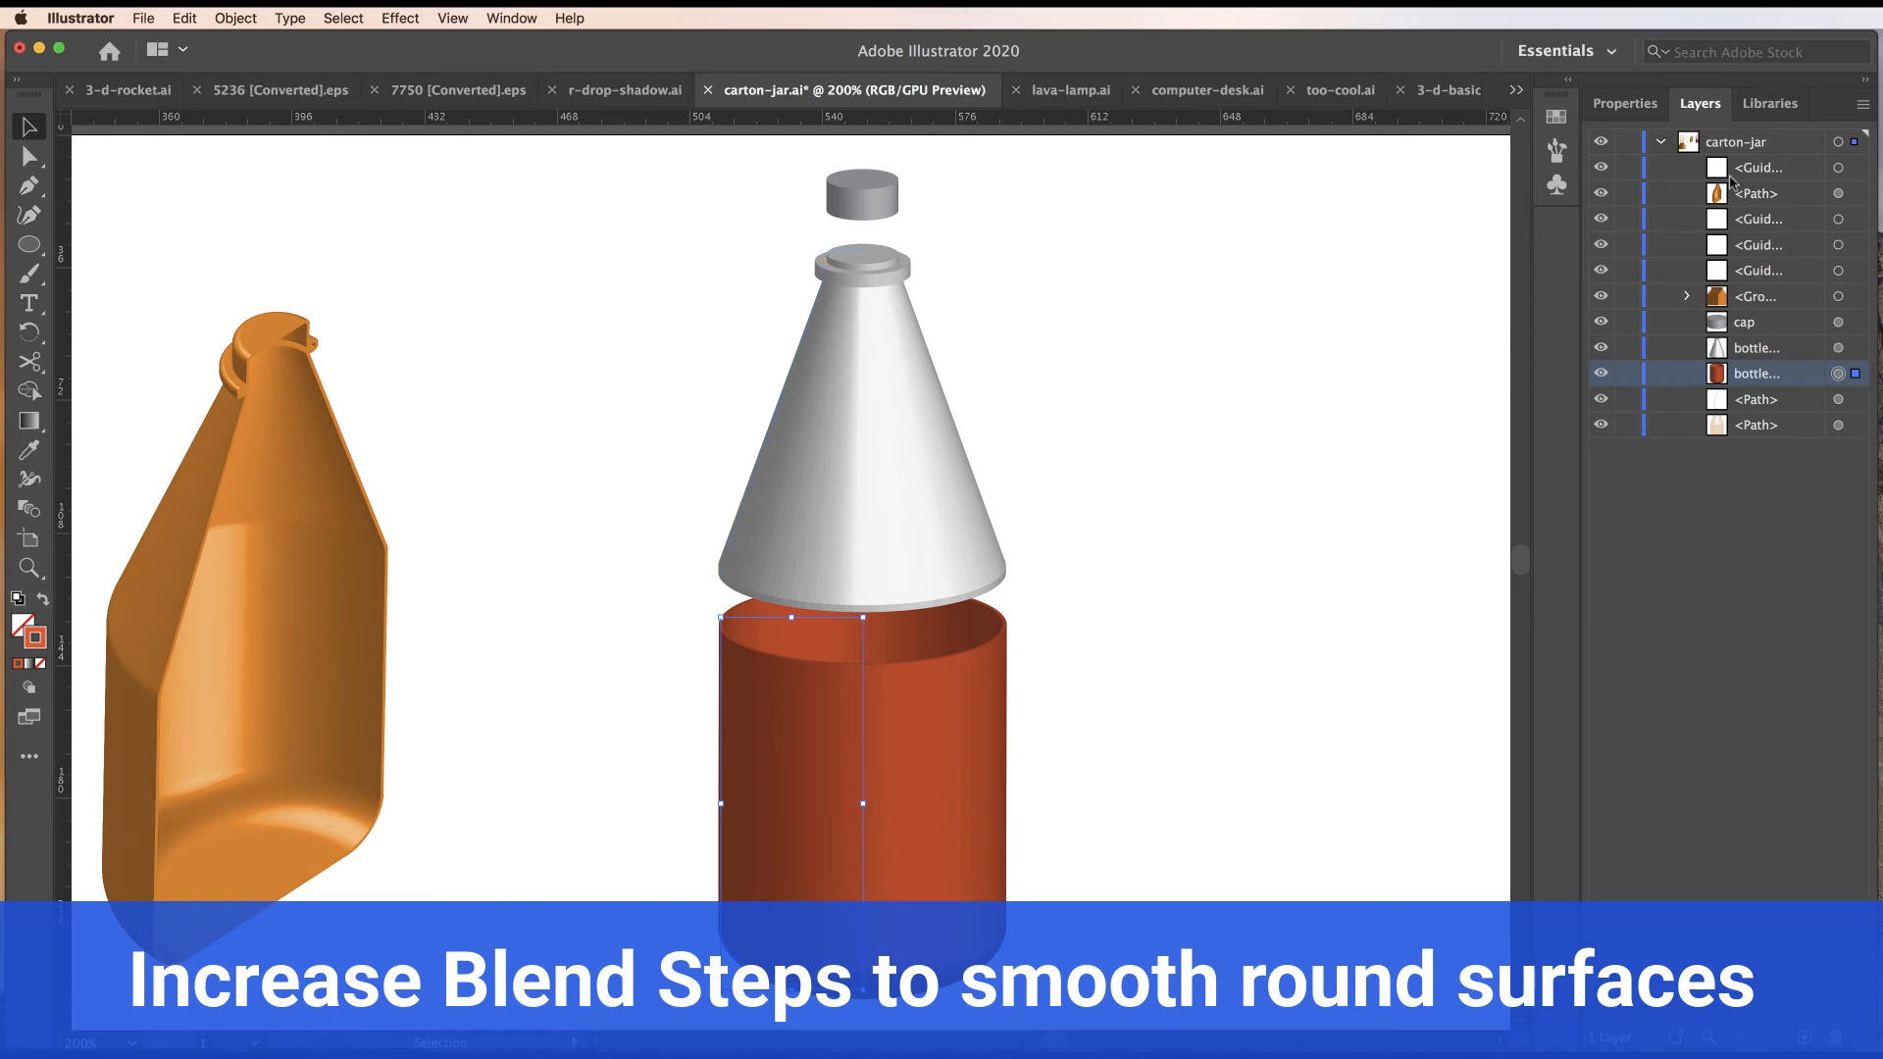
Increase the Blend Steps of the red bottle body's 3D Revolve effect to smooth its shading.
left_click(1638, 103)
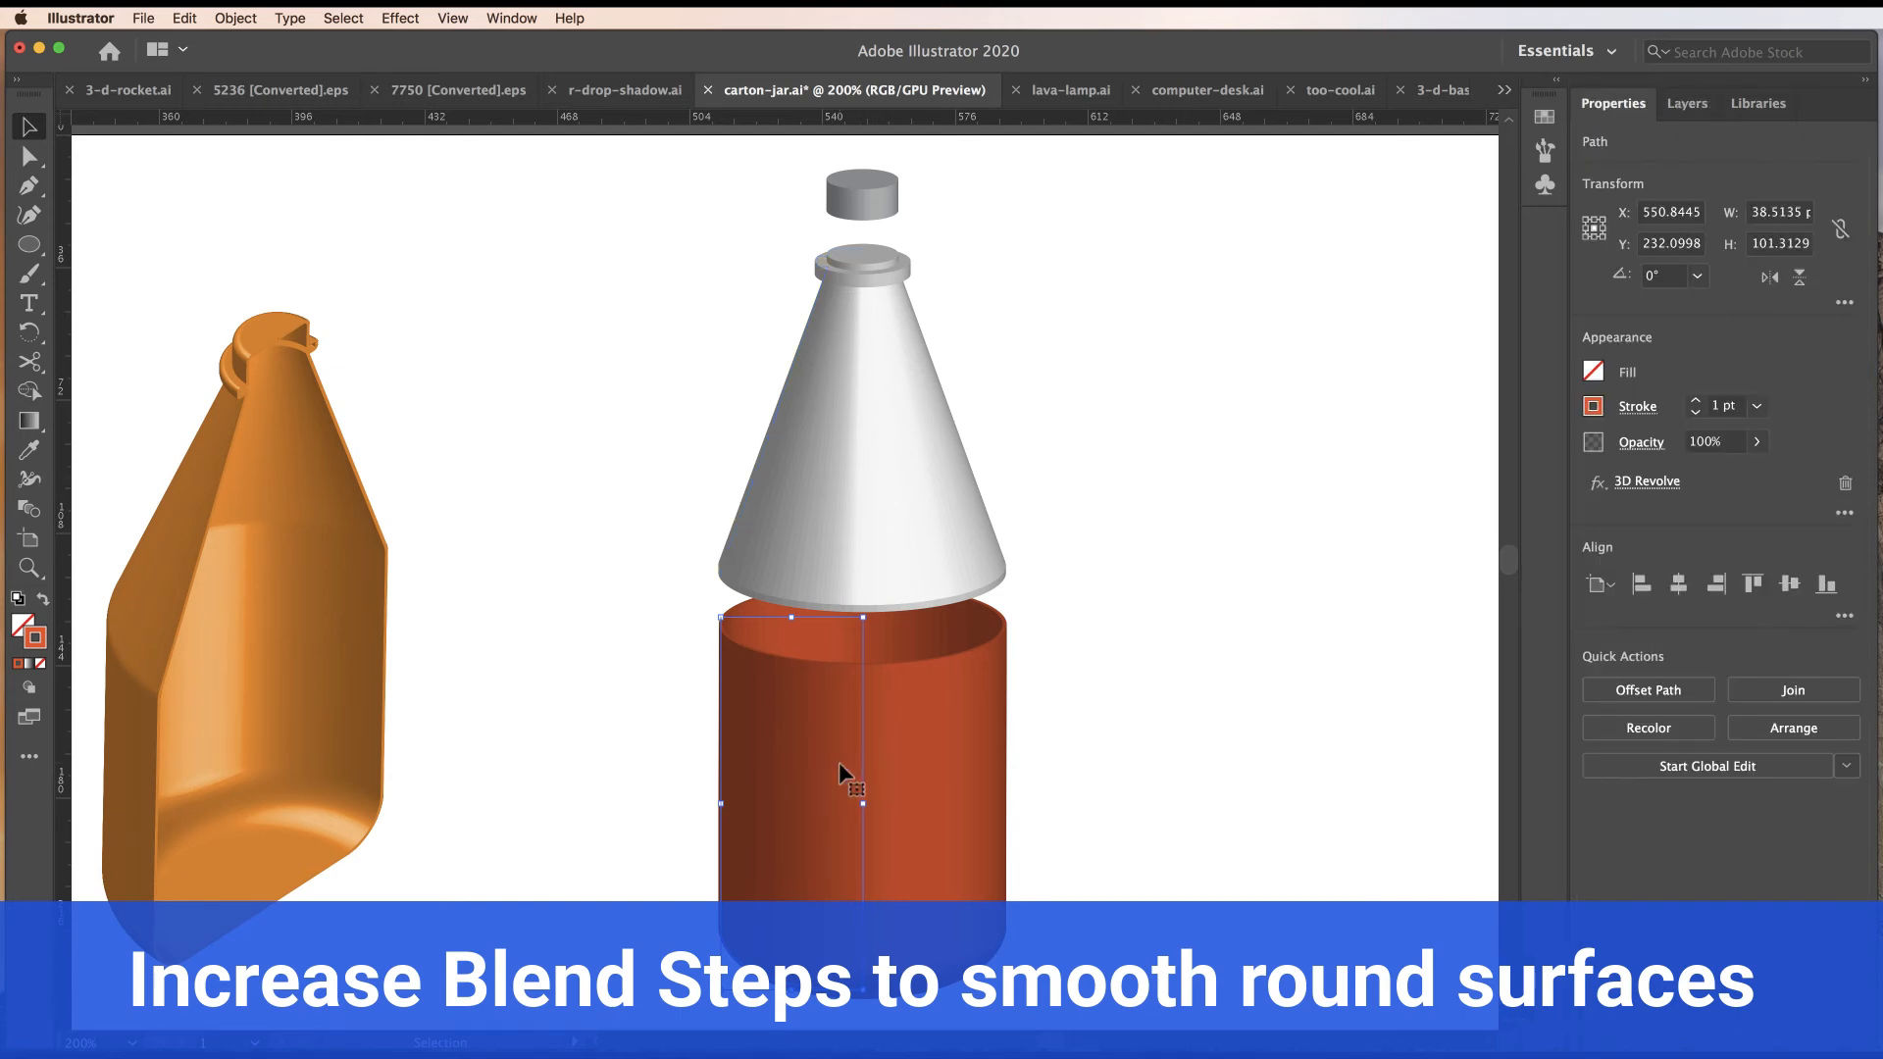
left_click(1647, 482)
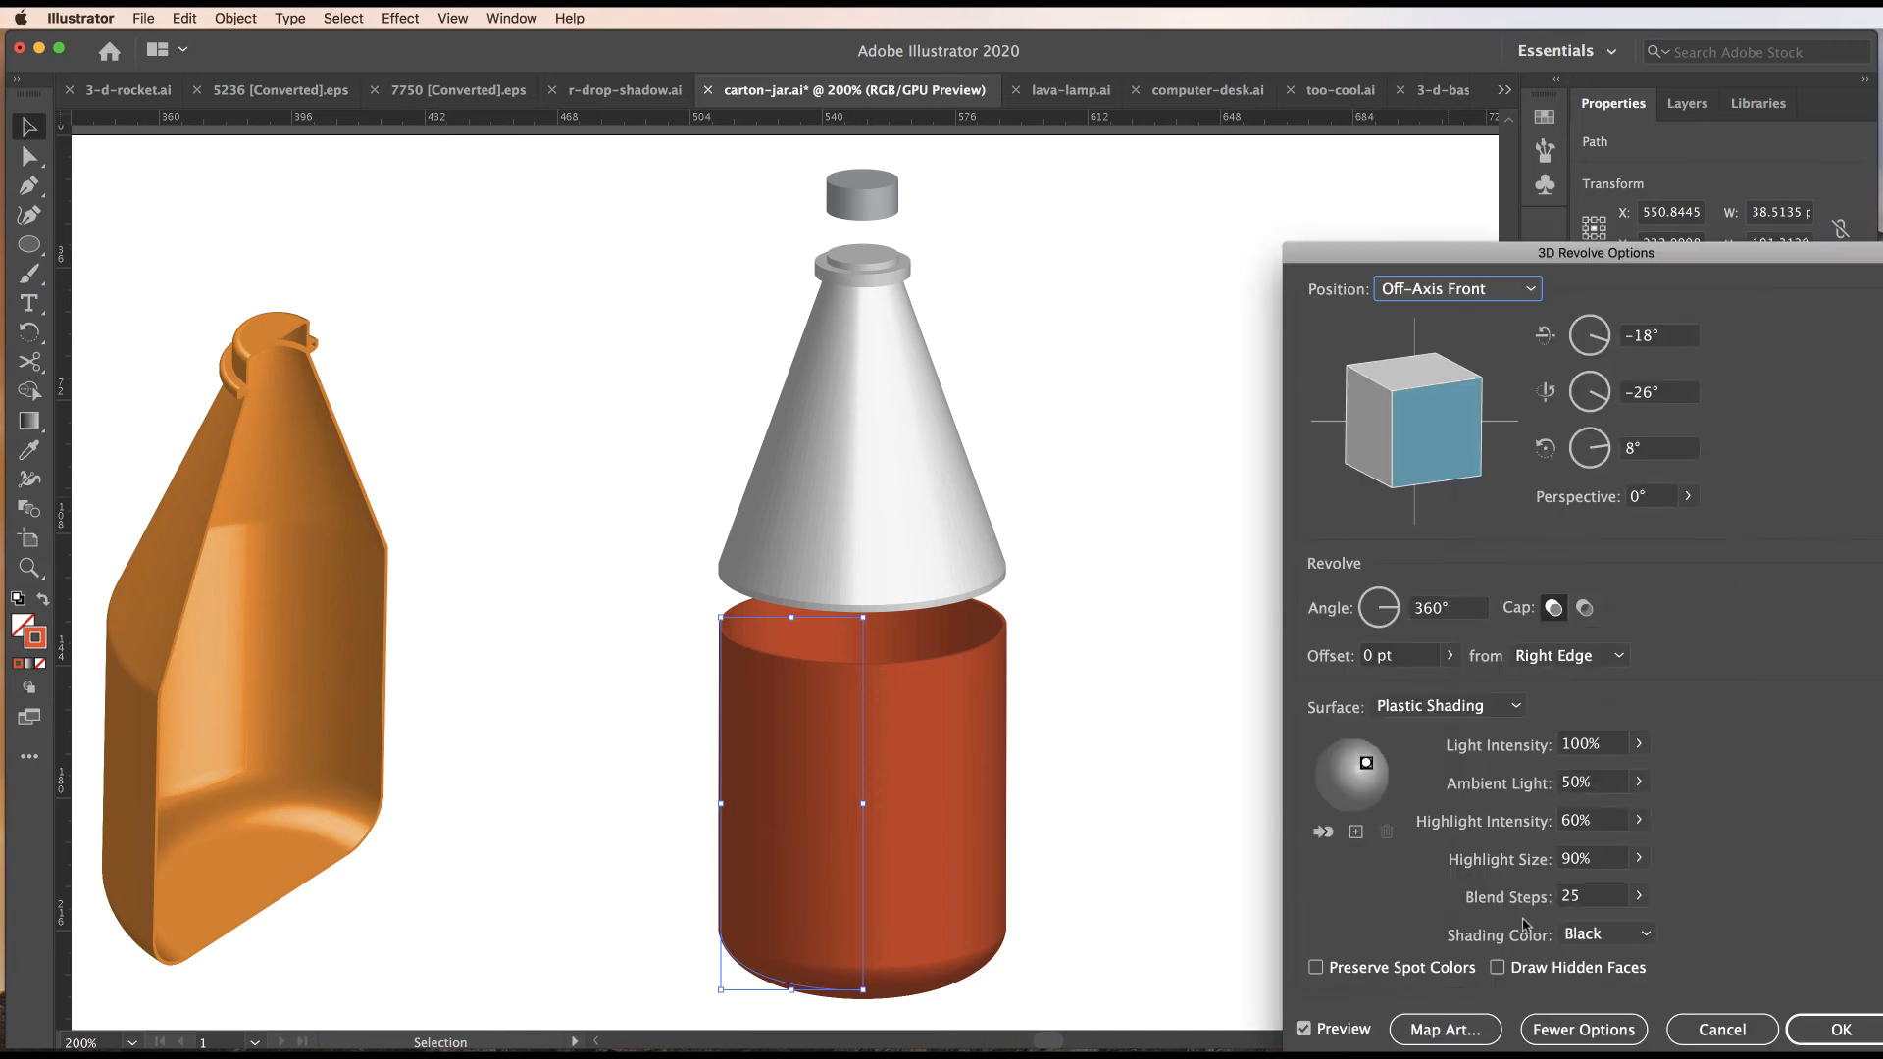
left_click(1638, 895)
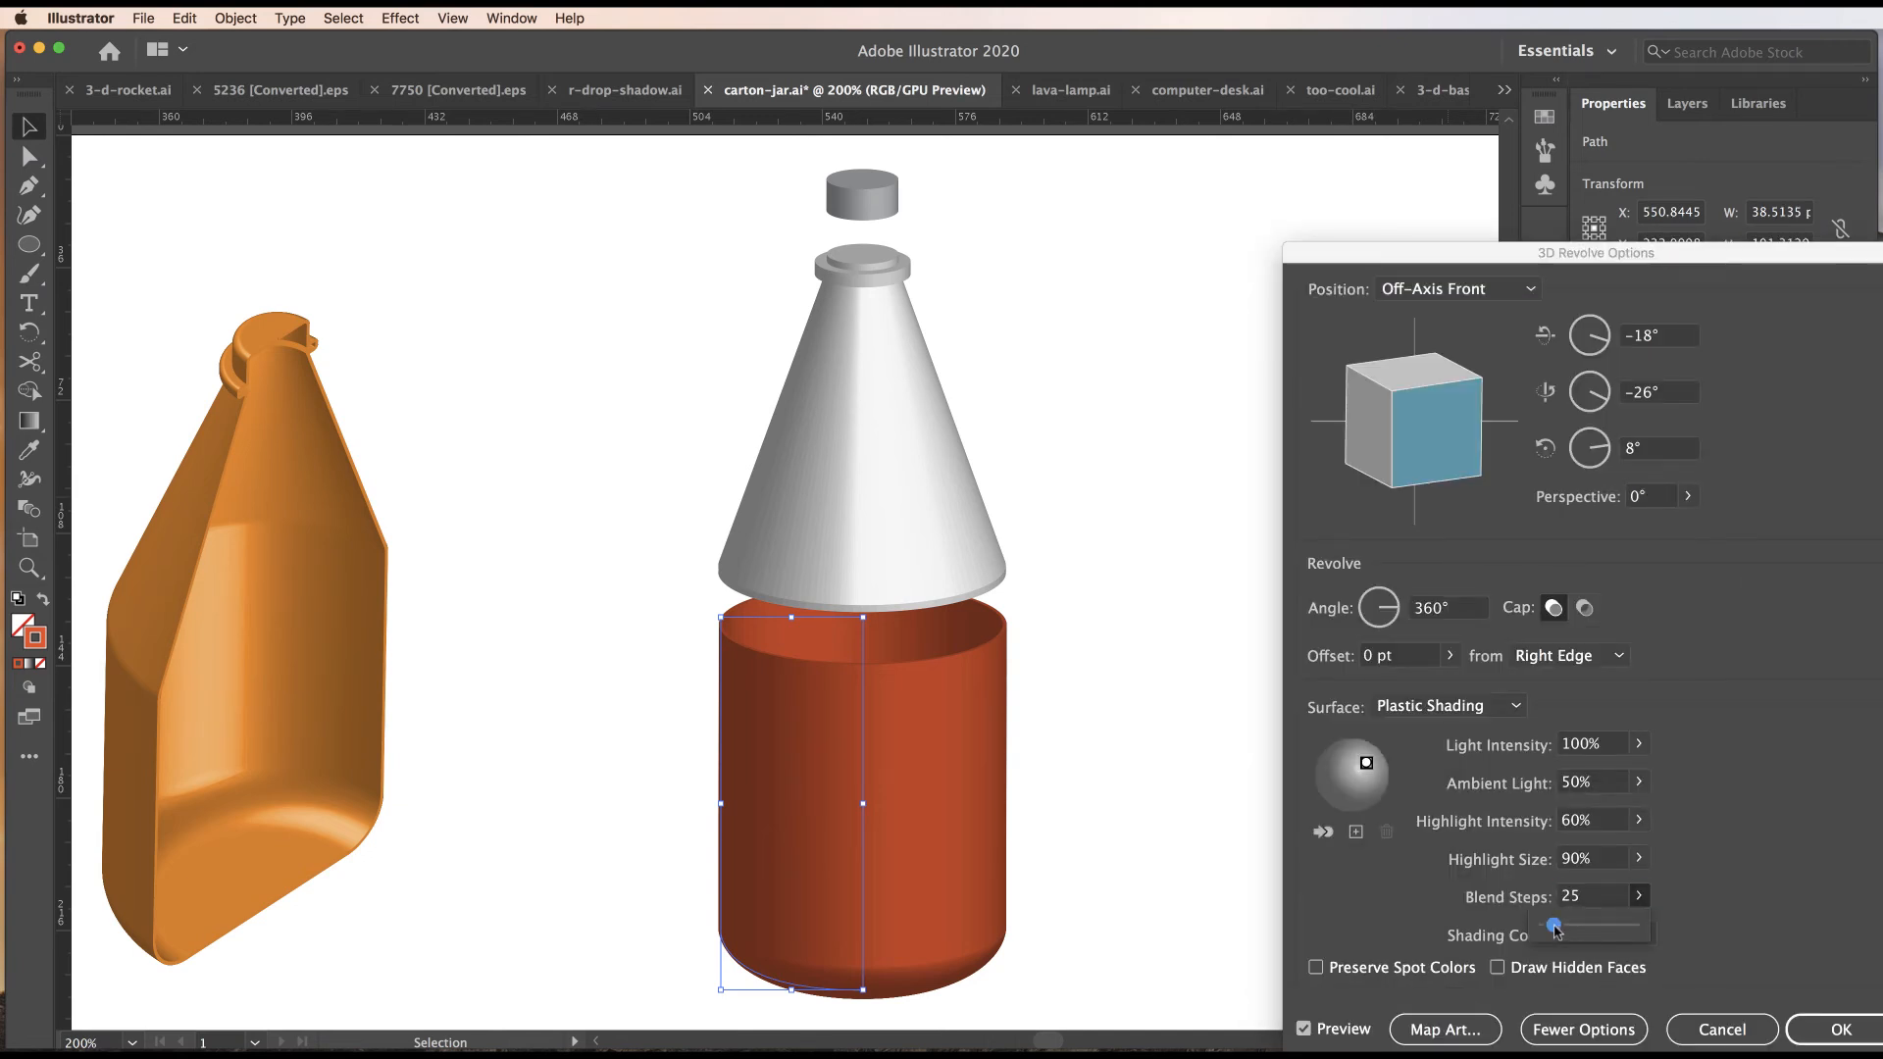
left_click_drag(1556, 928, 1633, 925)
left_click(1816, 1033)
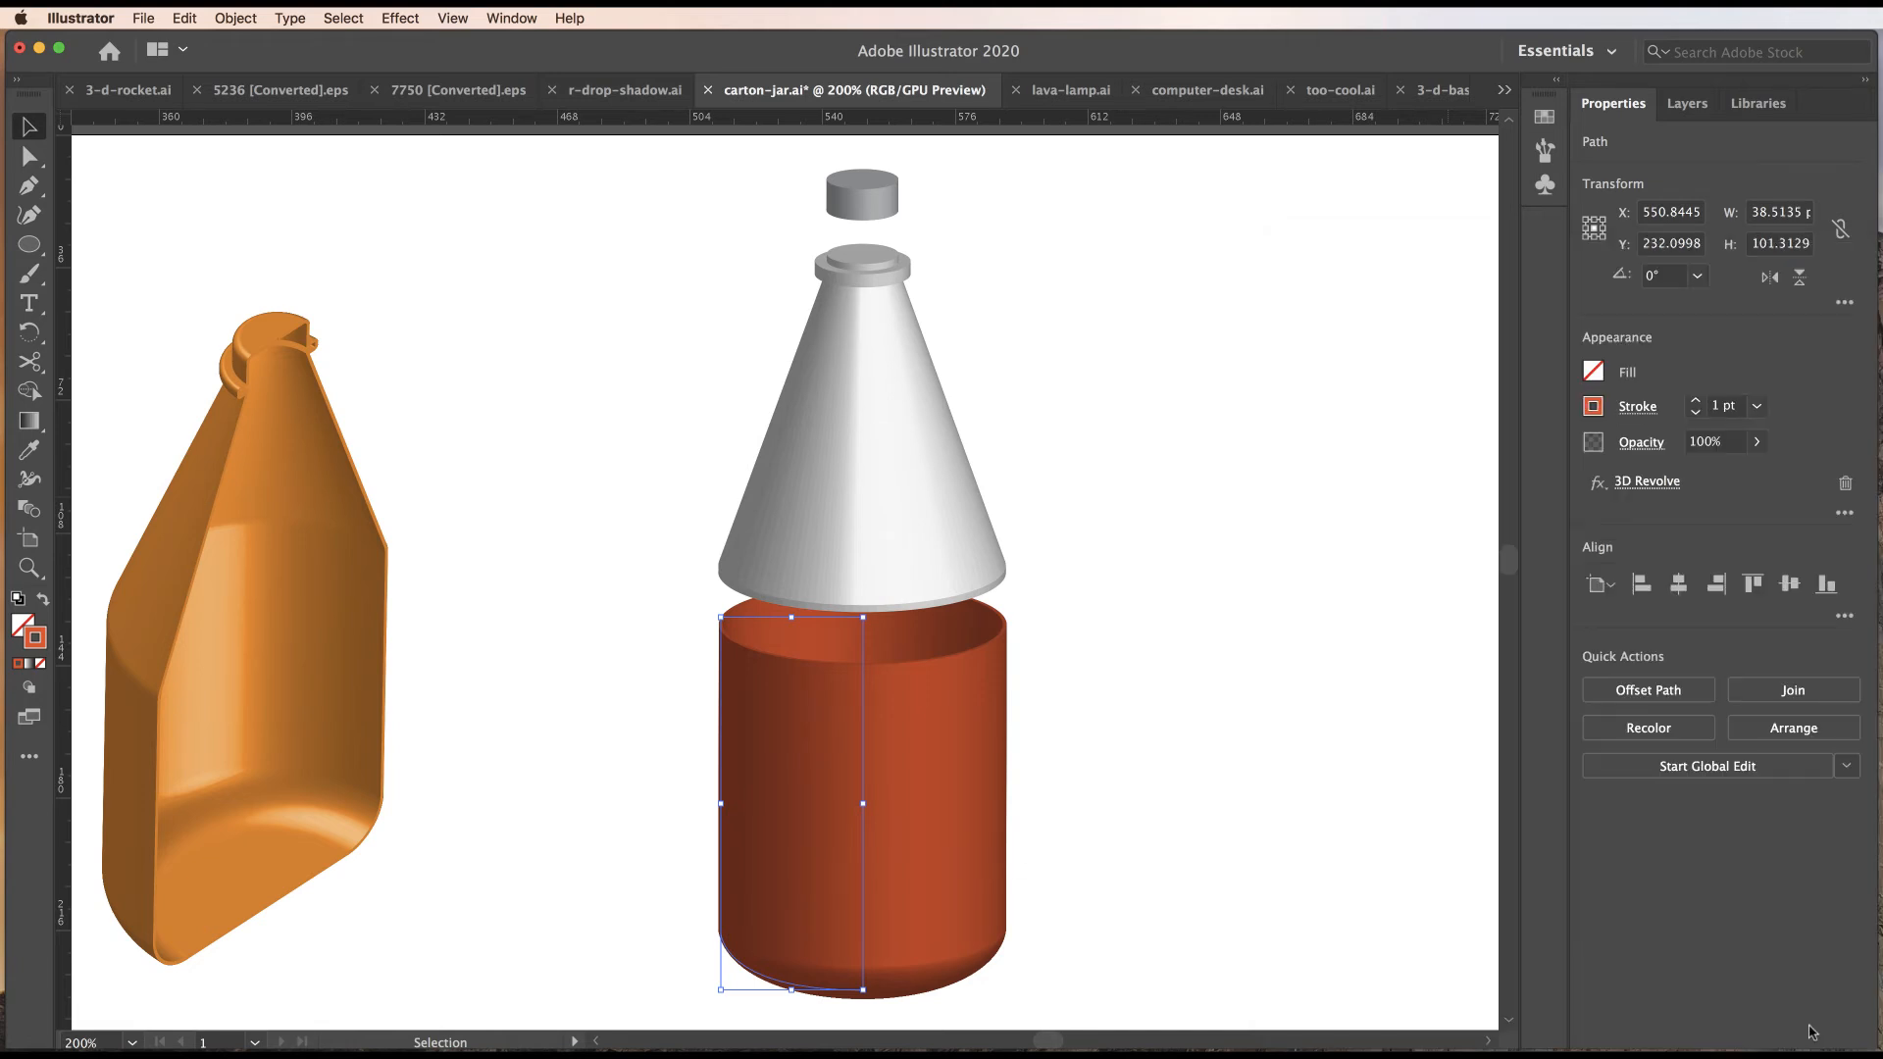
Raise the Blend Steps to the maximum in the 3D Revolve effect of the white conical bottle top.
left_click(934, 532)
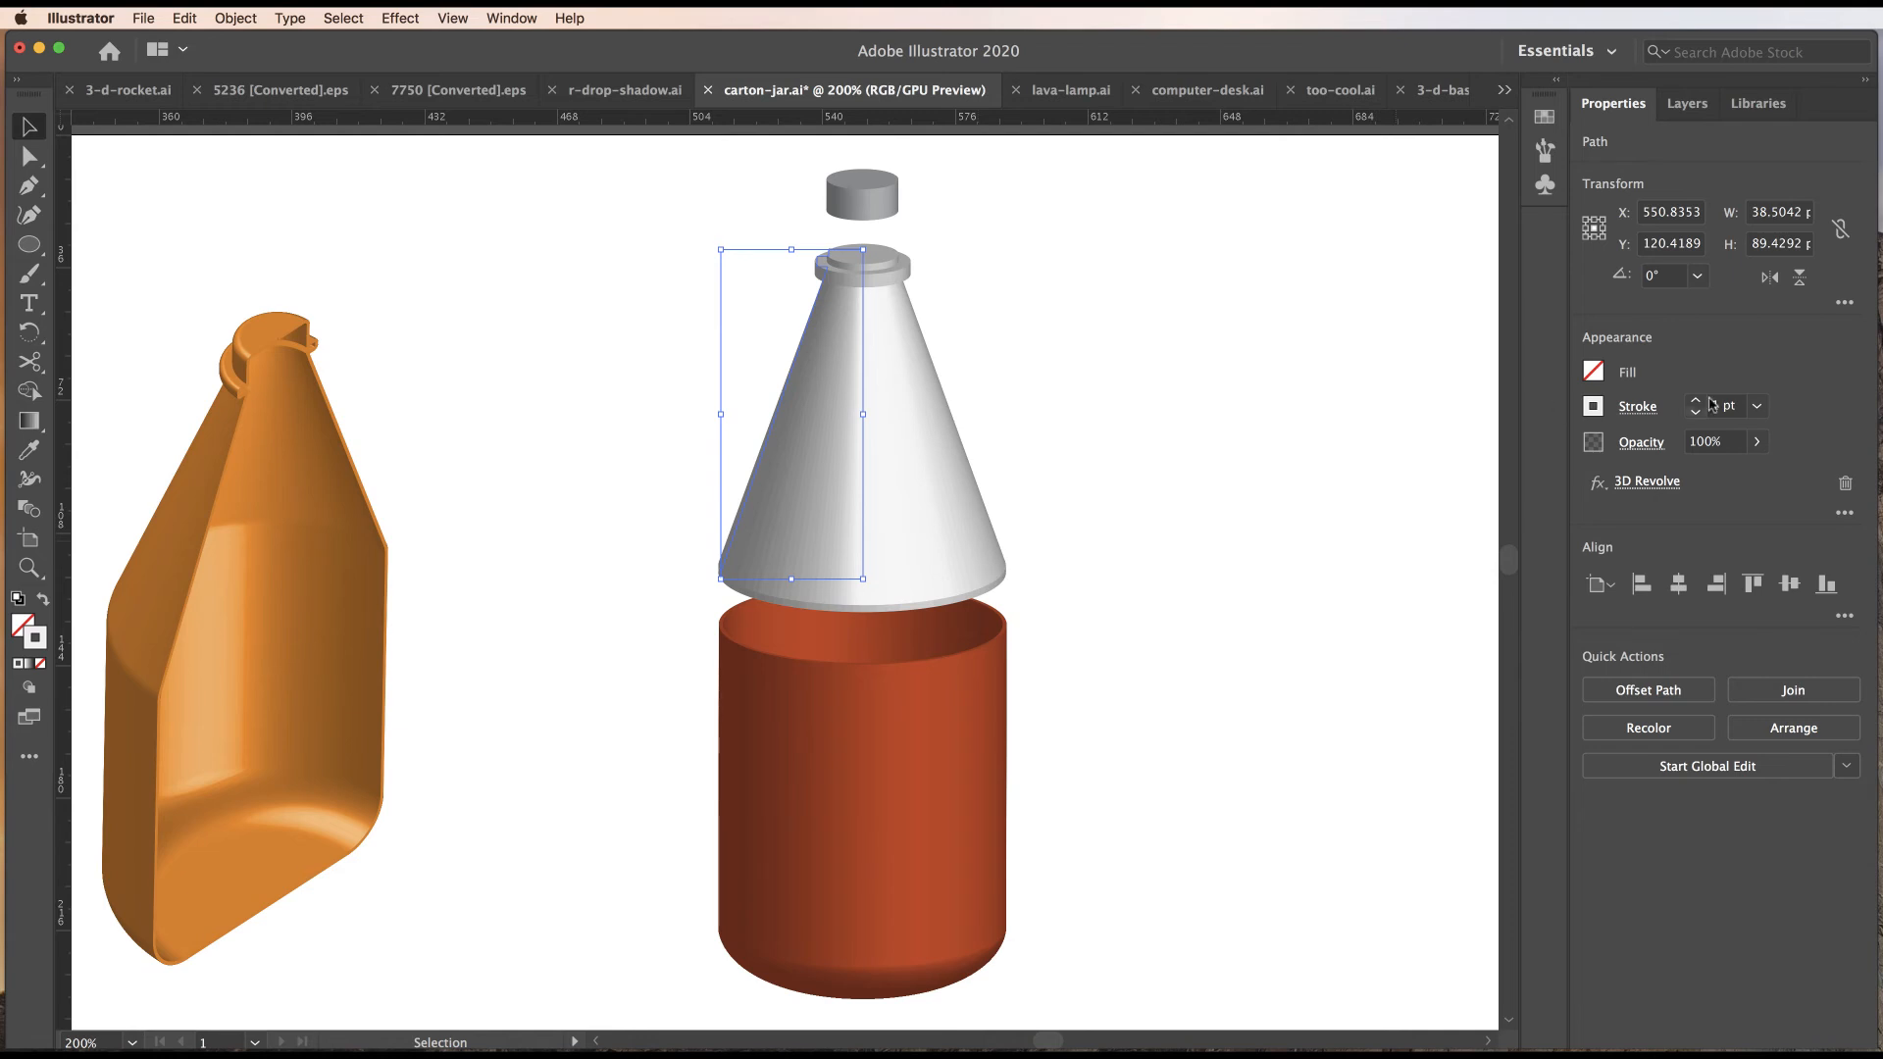
left_click(1647, 481)
left_click(1640, 897)
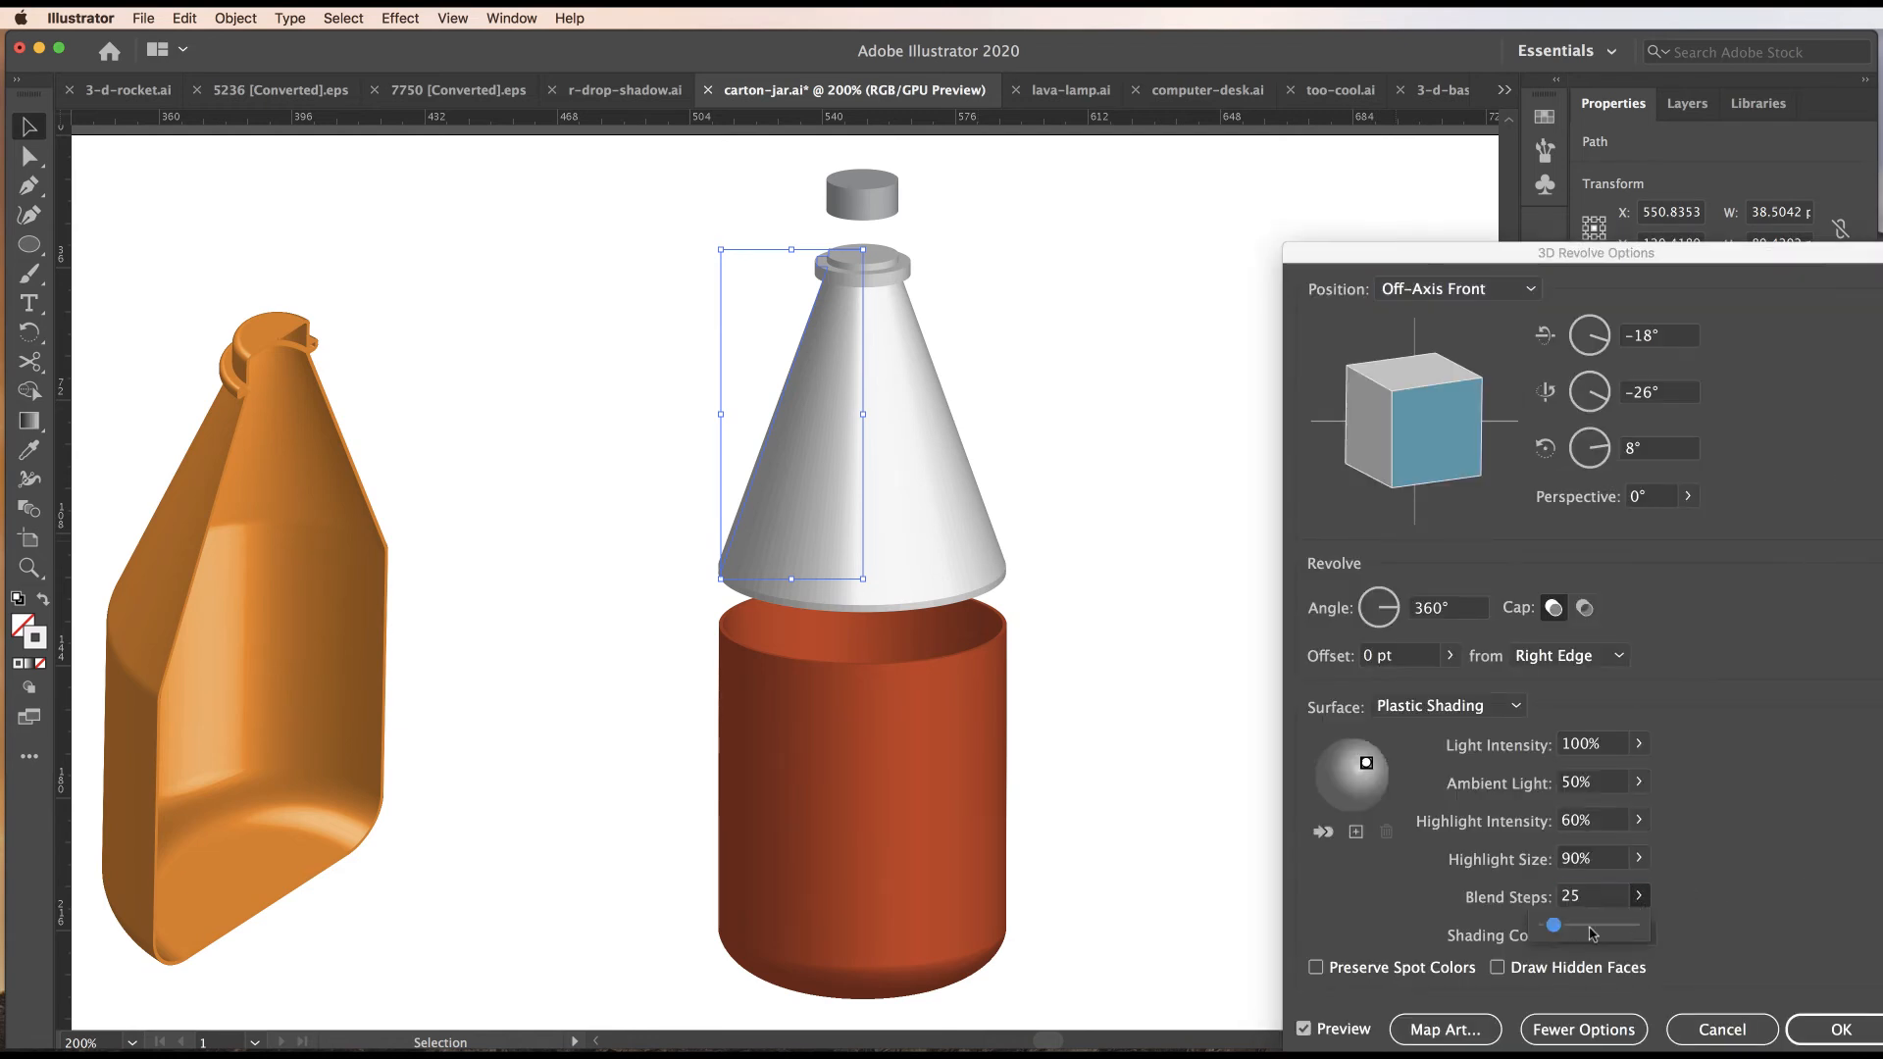
left_click_drag(1555, 929, 1734, 942)
left_click(1831, 1030)
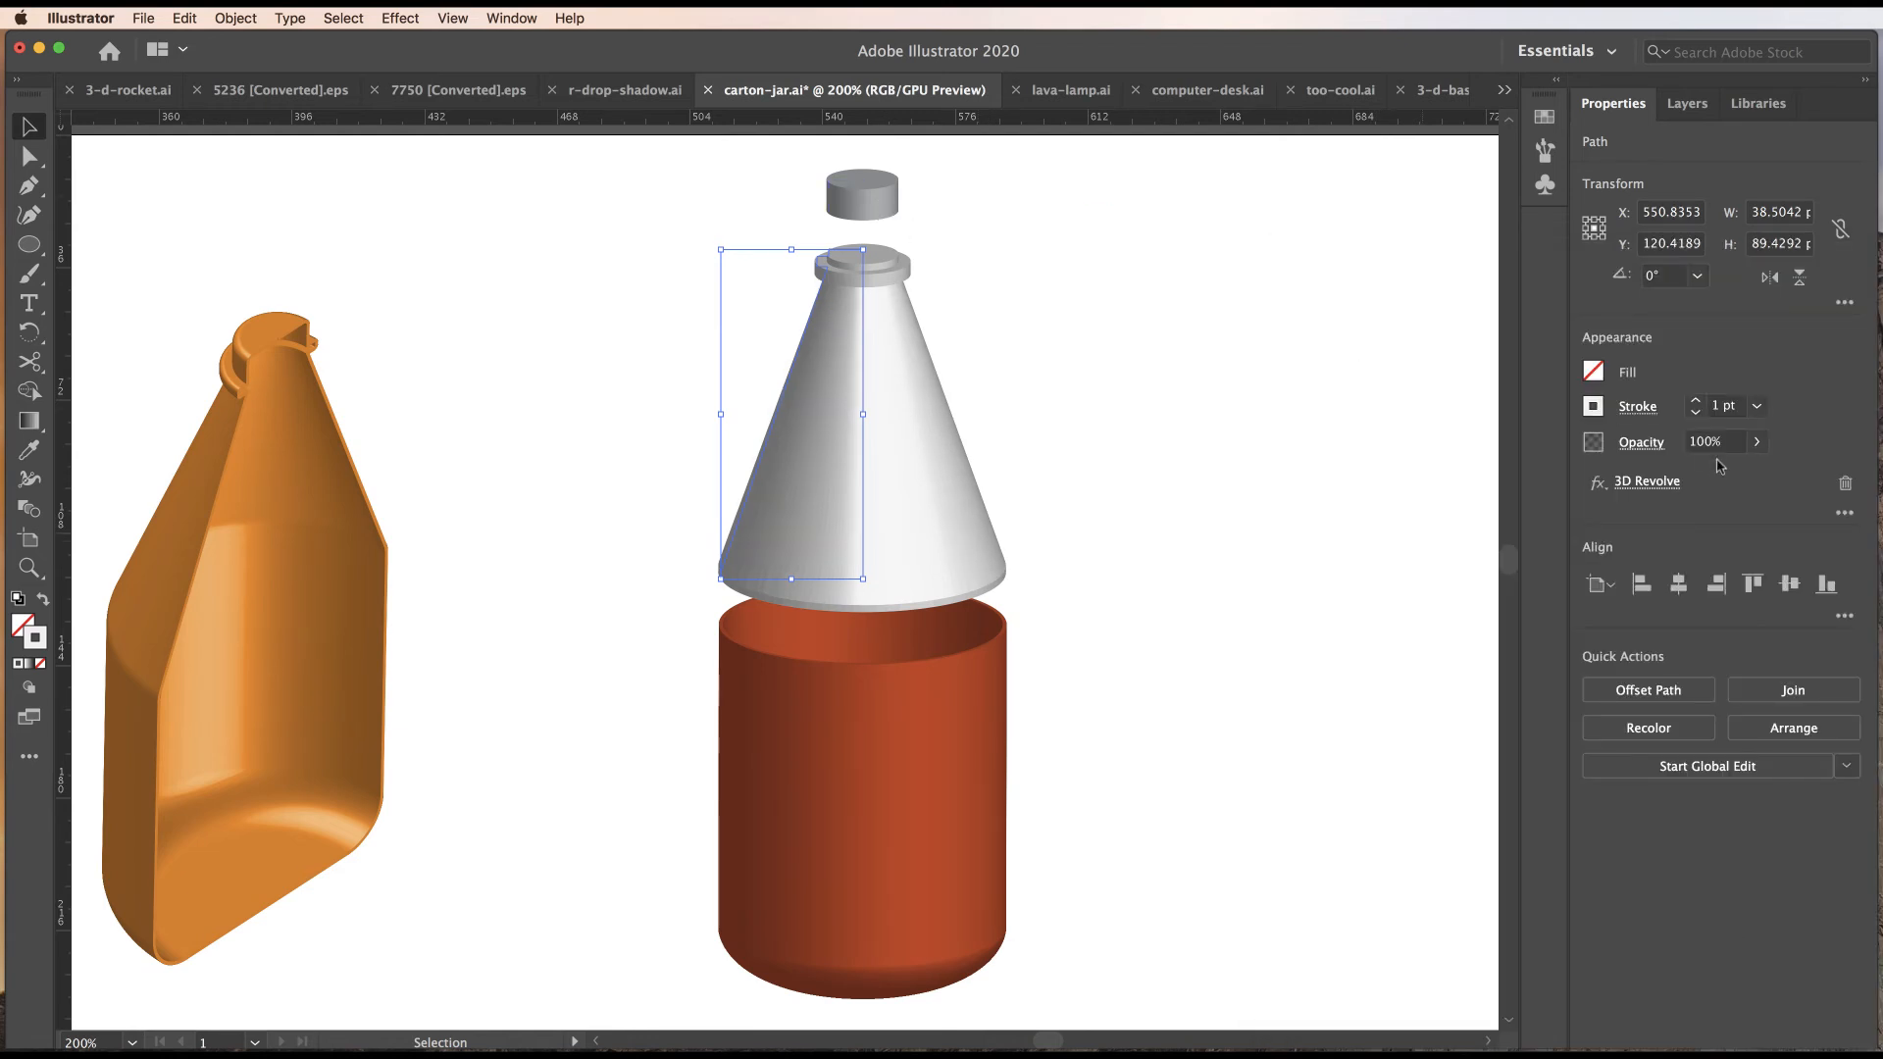
Raise the Blend Steps to the maximum in the grey cap's 3D Revolve effect, and deselect it.
left_click(861, 190)
left_click(1647, 480)
left_click(1636, 897)
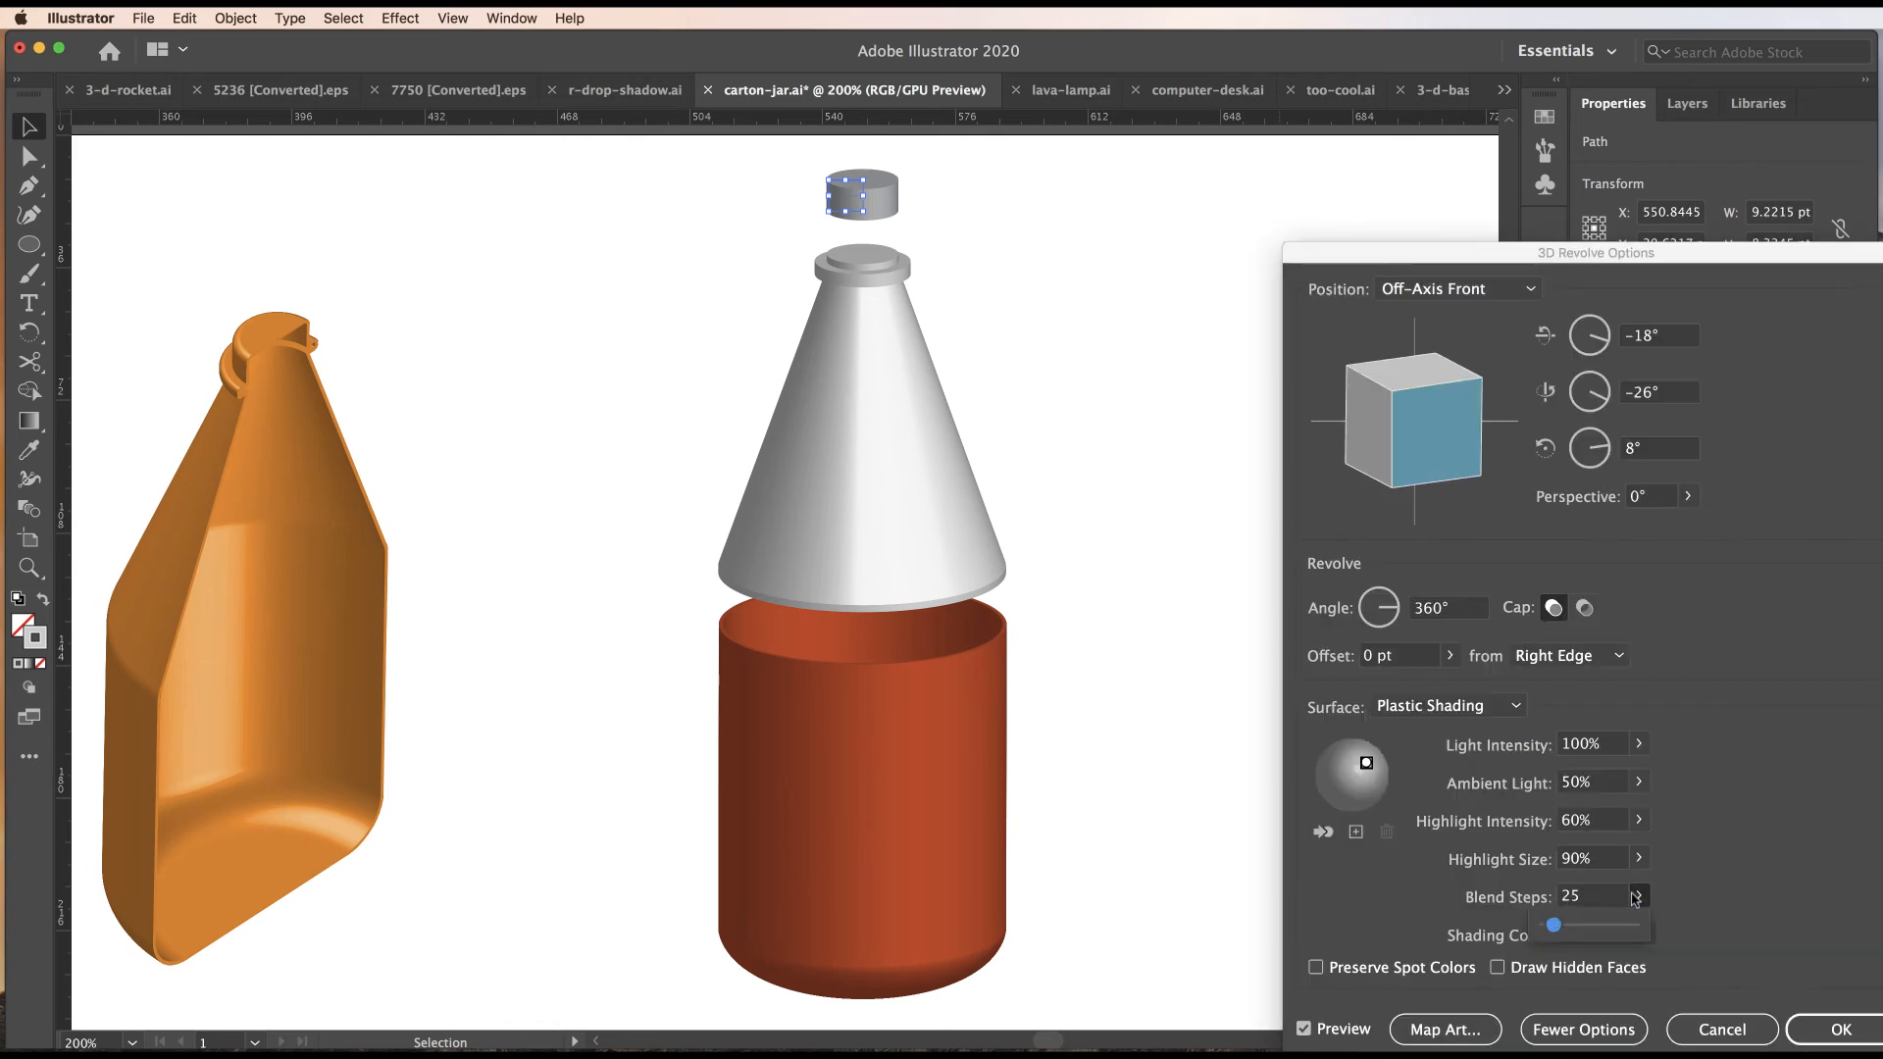
left_click_drag(1553, 925, 1658, 928)
left_click(1840, 1029)
left_click(1324, 499)
Nudge the white bottle top straight down until its rim sits on the red bottle body.
left_click(851, 530)
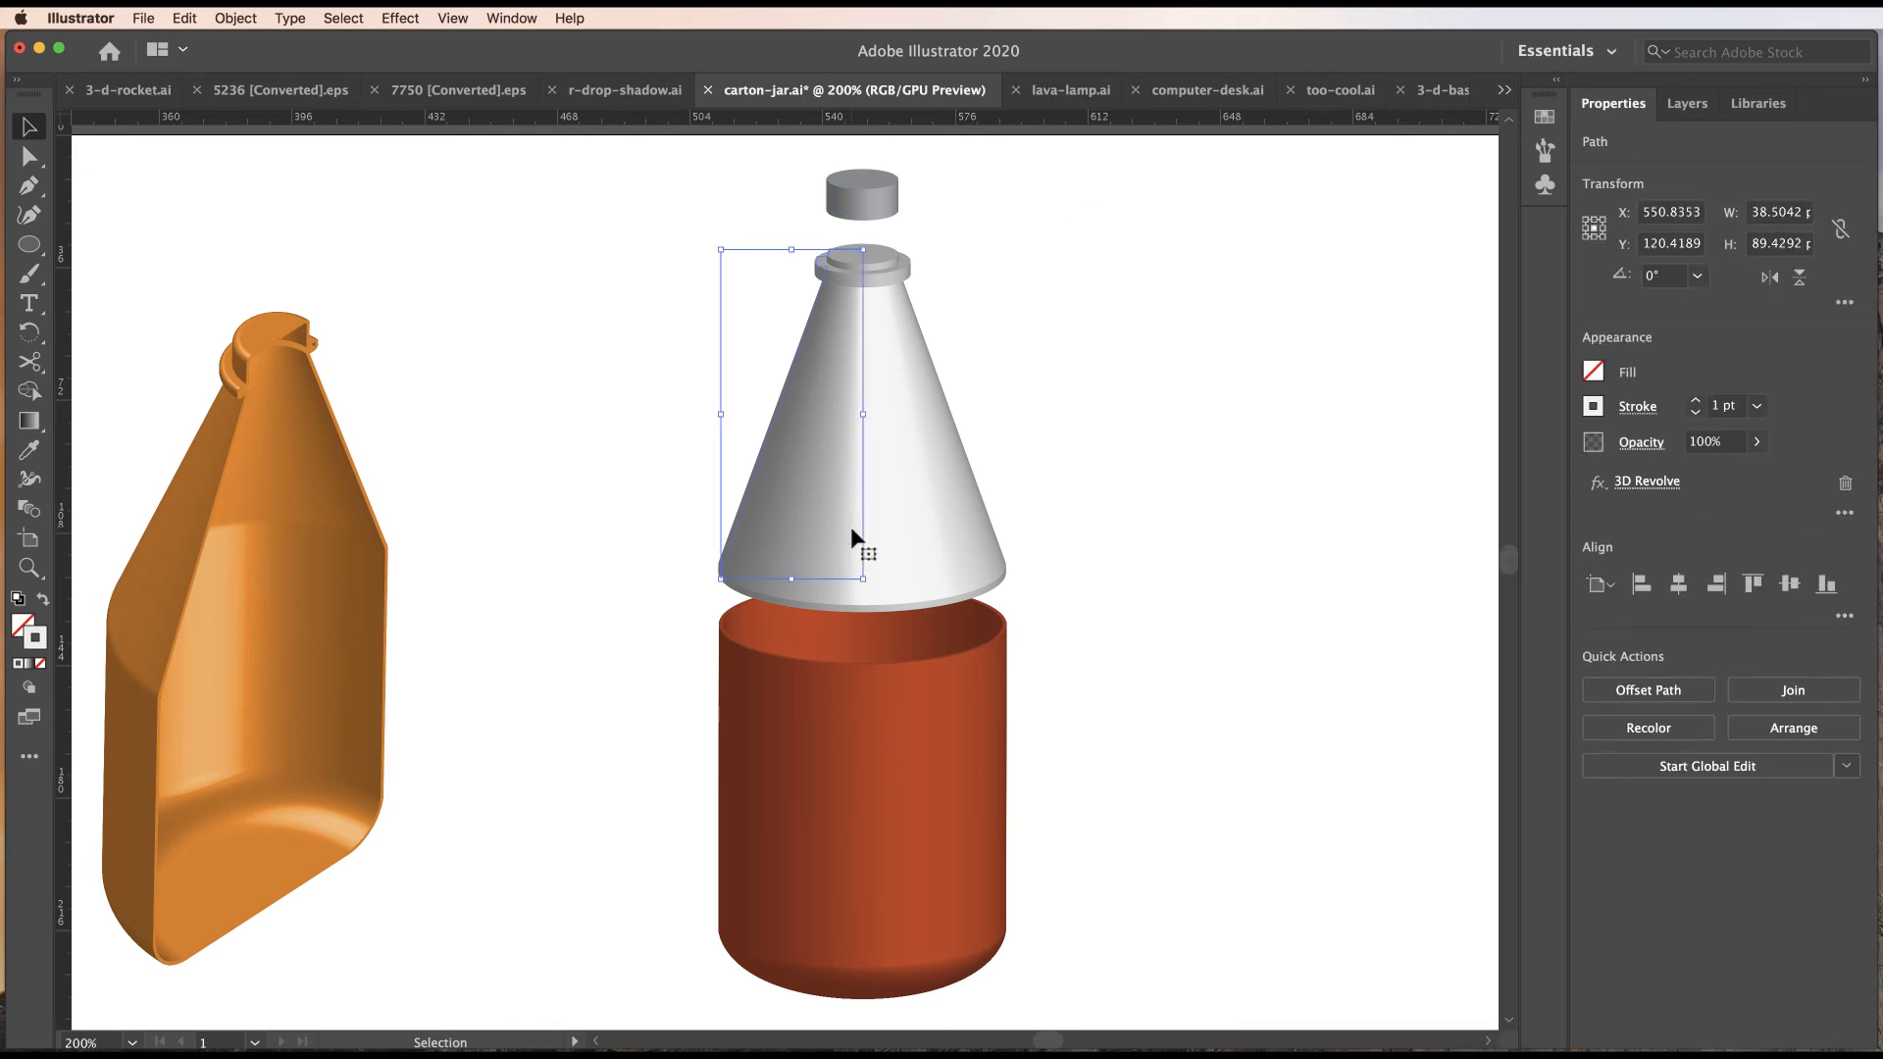
key("Down")
key("Down")
key("Down")
key("Down")
key("Down")
key("Down")
key("Down")
key("Down")
key("Down")
key("Down")
key("Down")
key("Down")
key("Down")
key("Down")
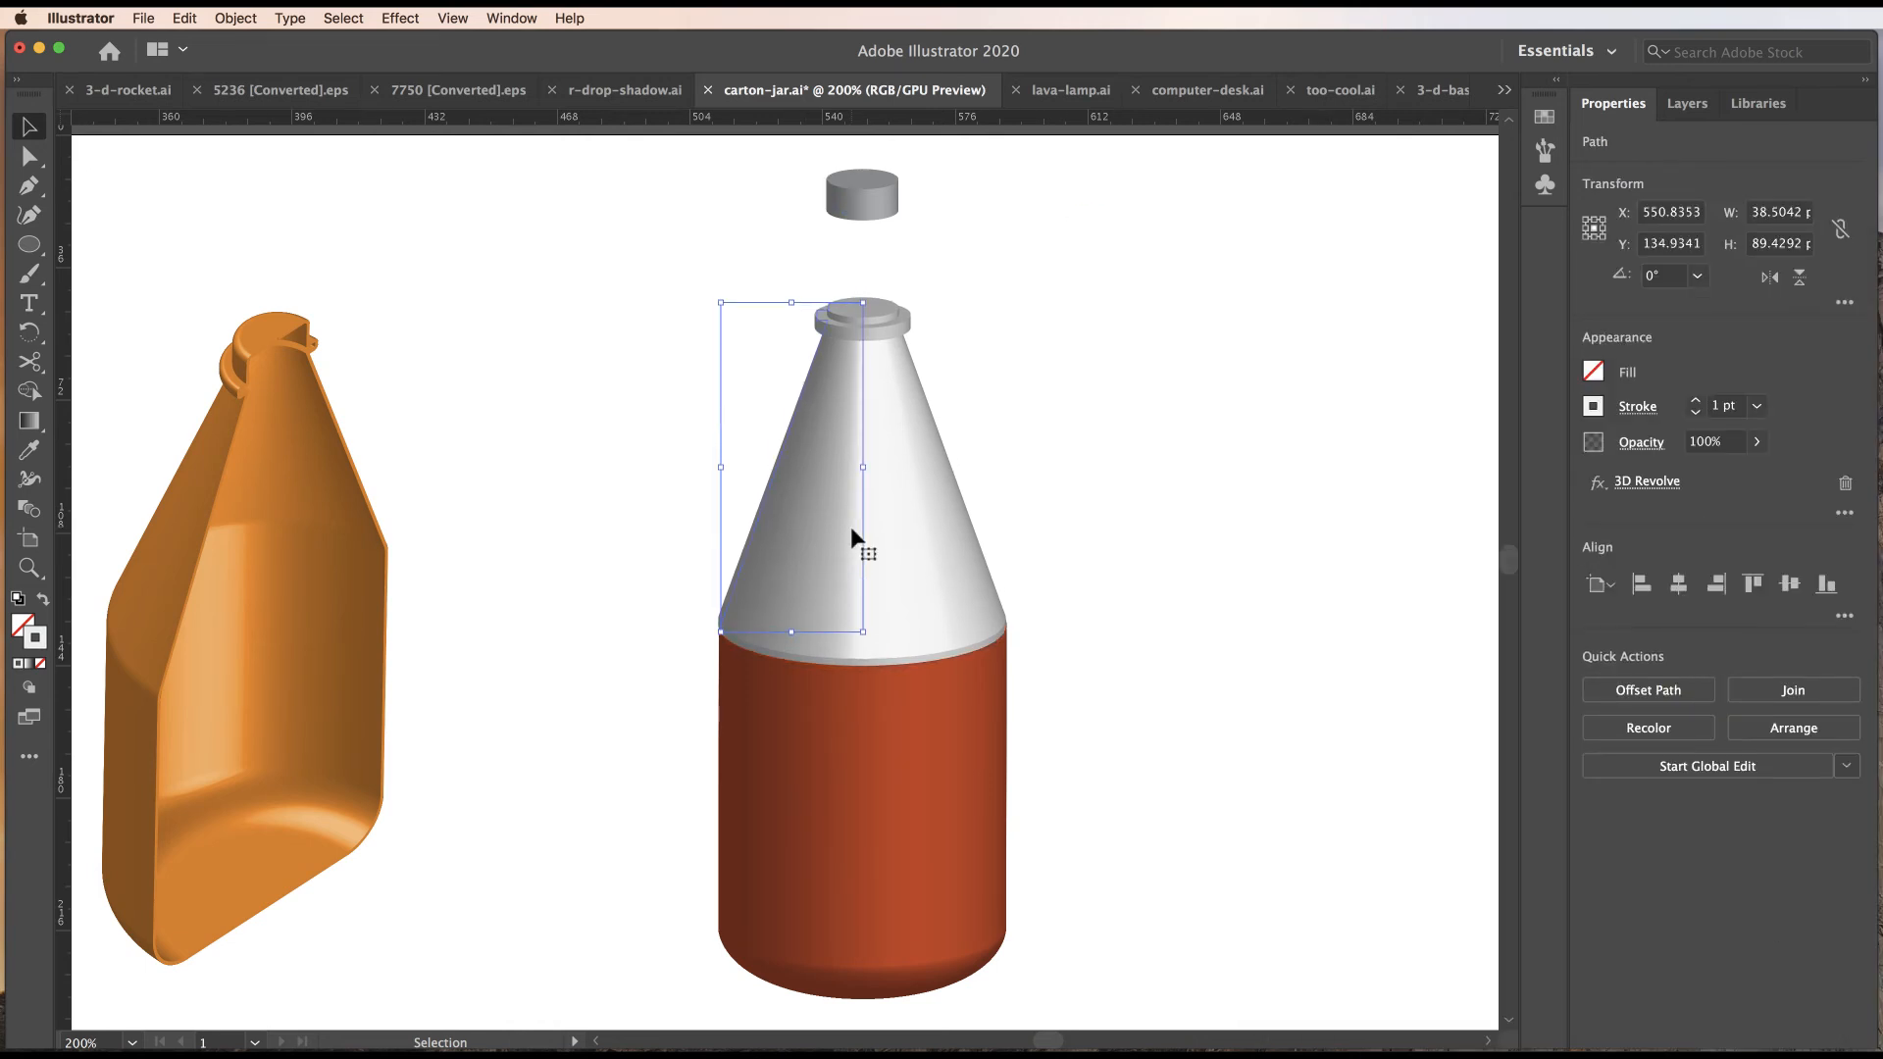
Nudge the grey cap down so it sits on the bottle's neck ring, and deselect it.
left_click(861, 194)
key("shift+Down")
key("shift+Down")
key("shift+Down")
key("Up")
key("Up")
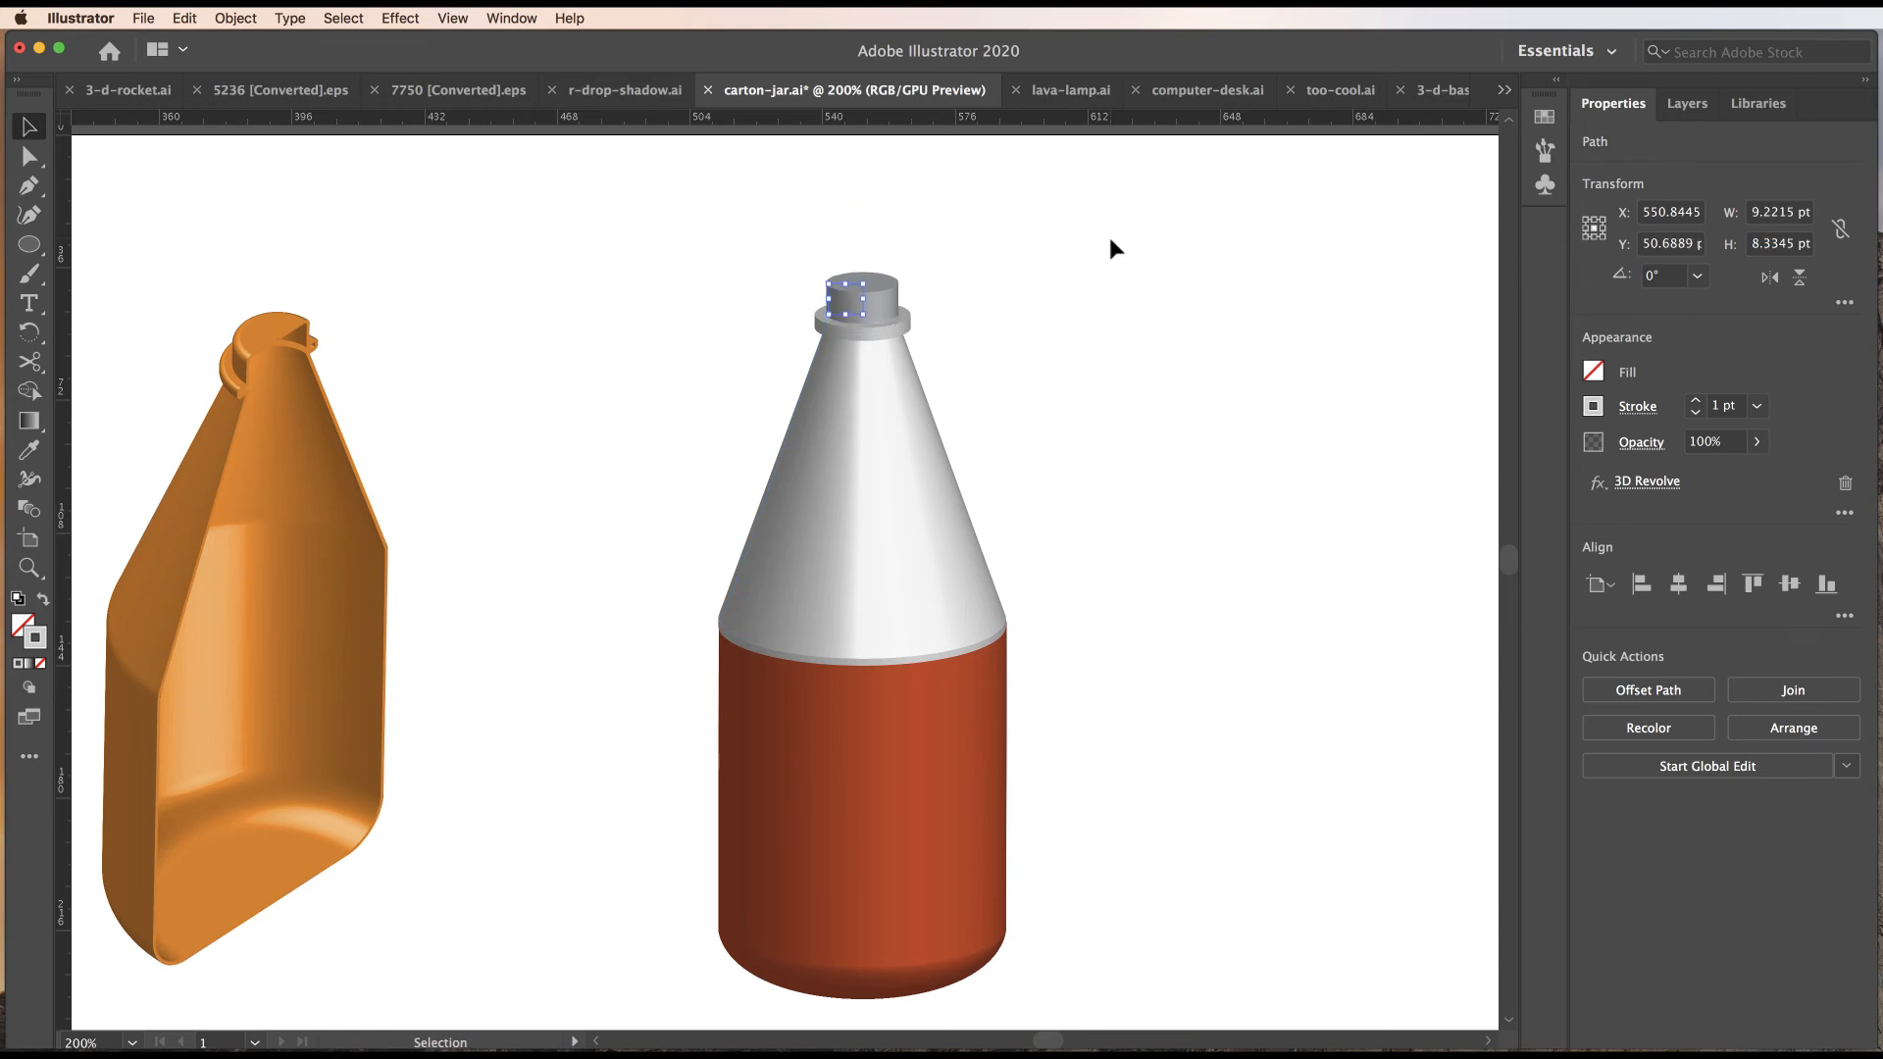
key("Up")
left_click(1212, 302)
Set the opacity of the white bottle top to 60% and deselect it.
left_click(836, 538)
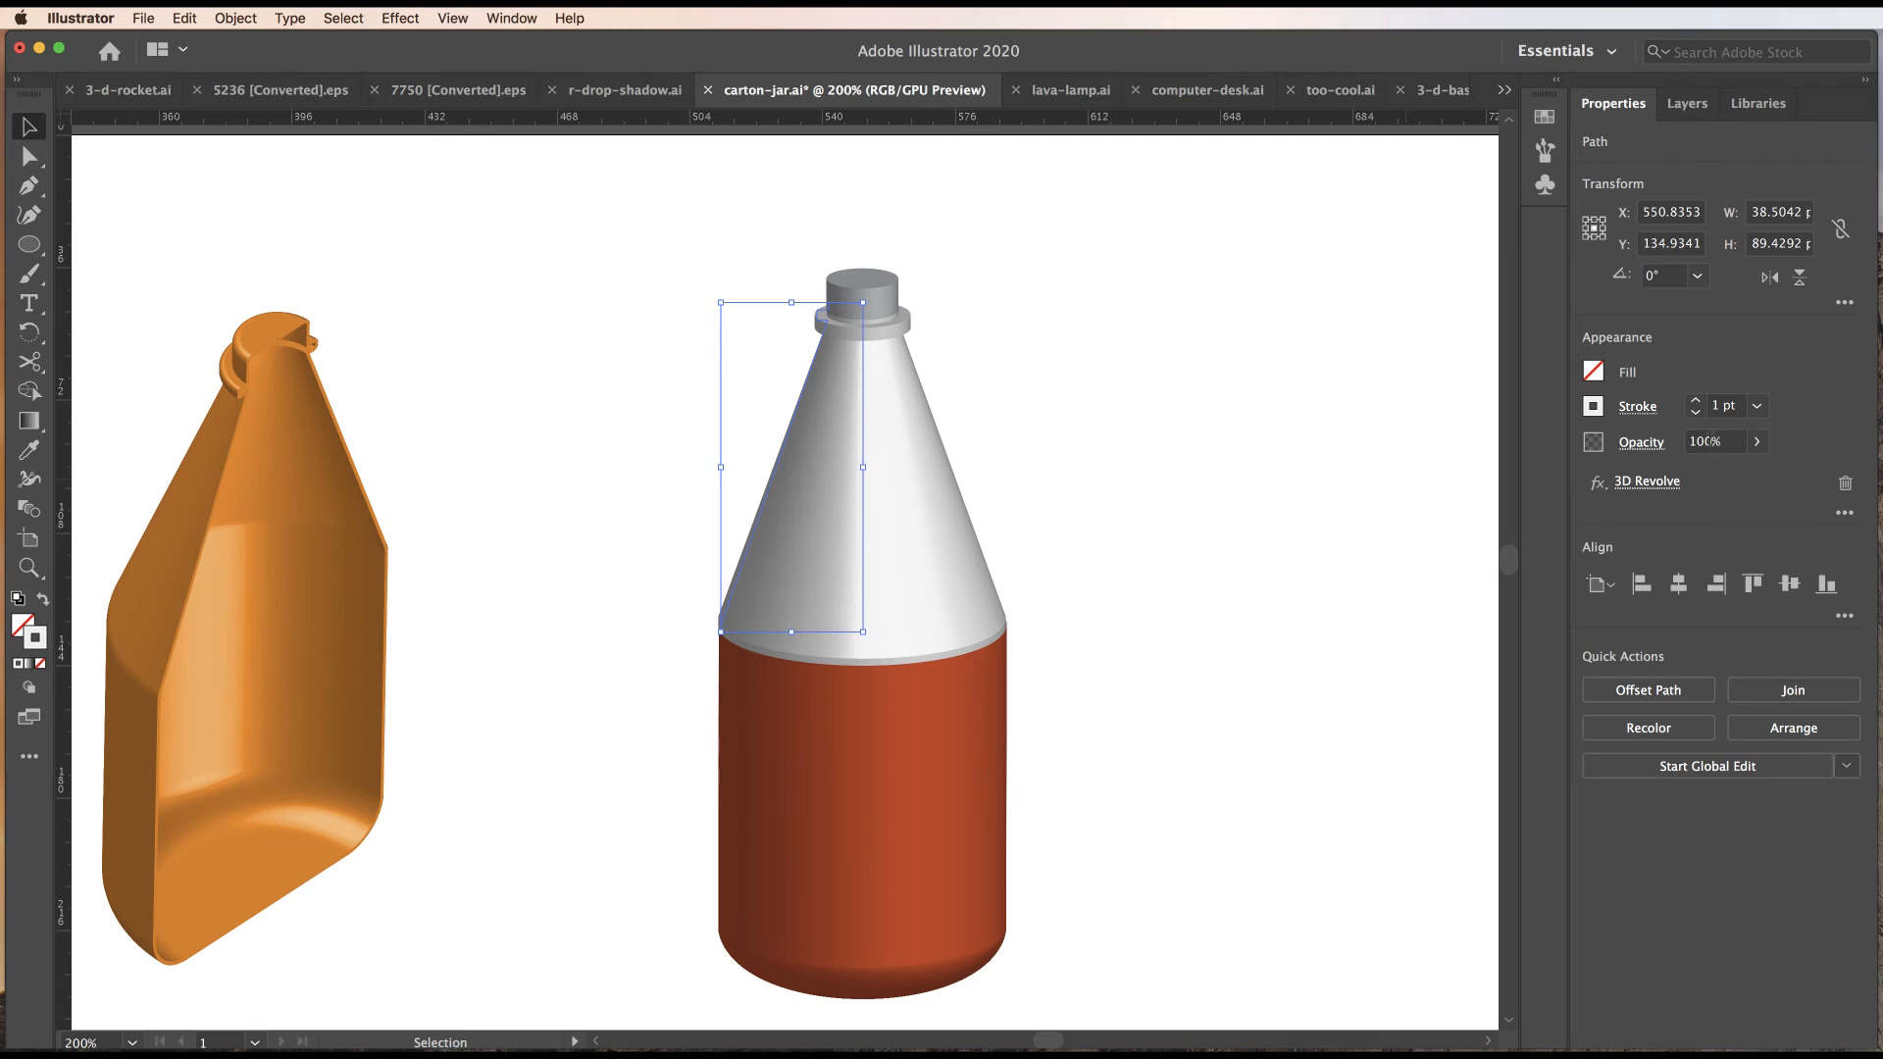
left_click(1687, 443)
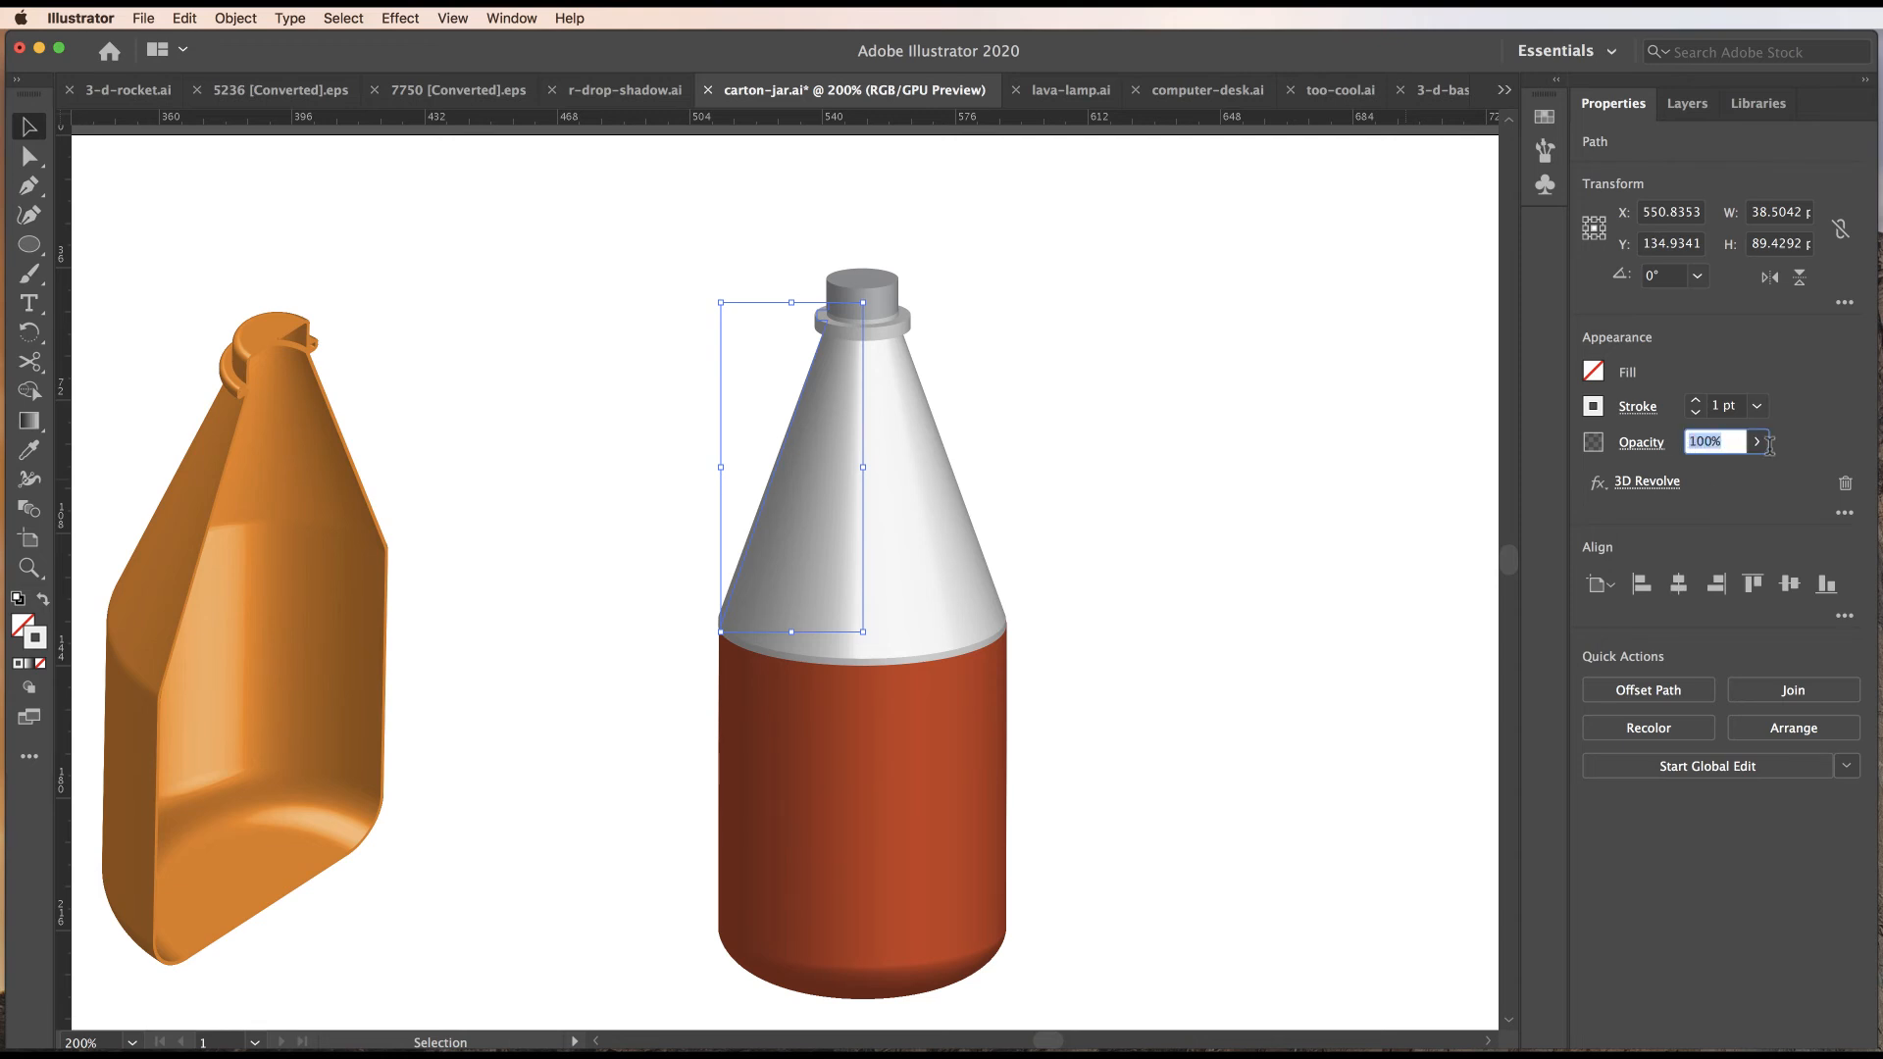
type("60")
key("Return")
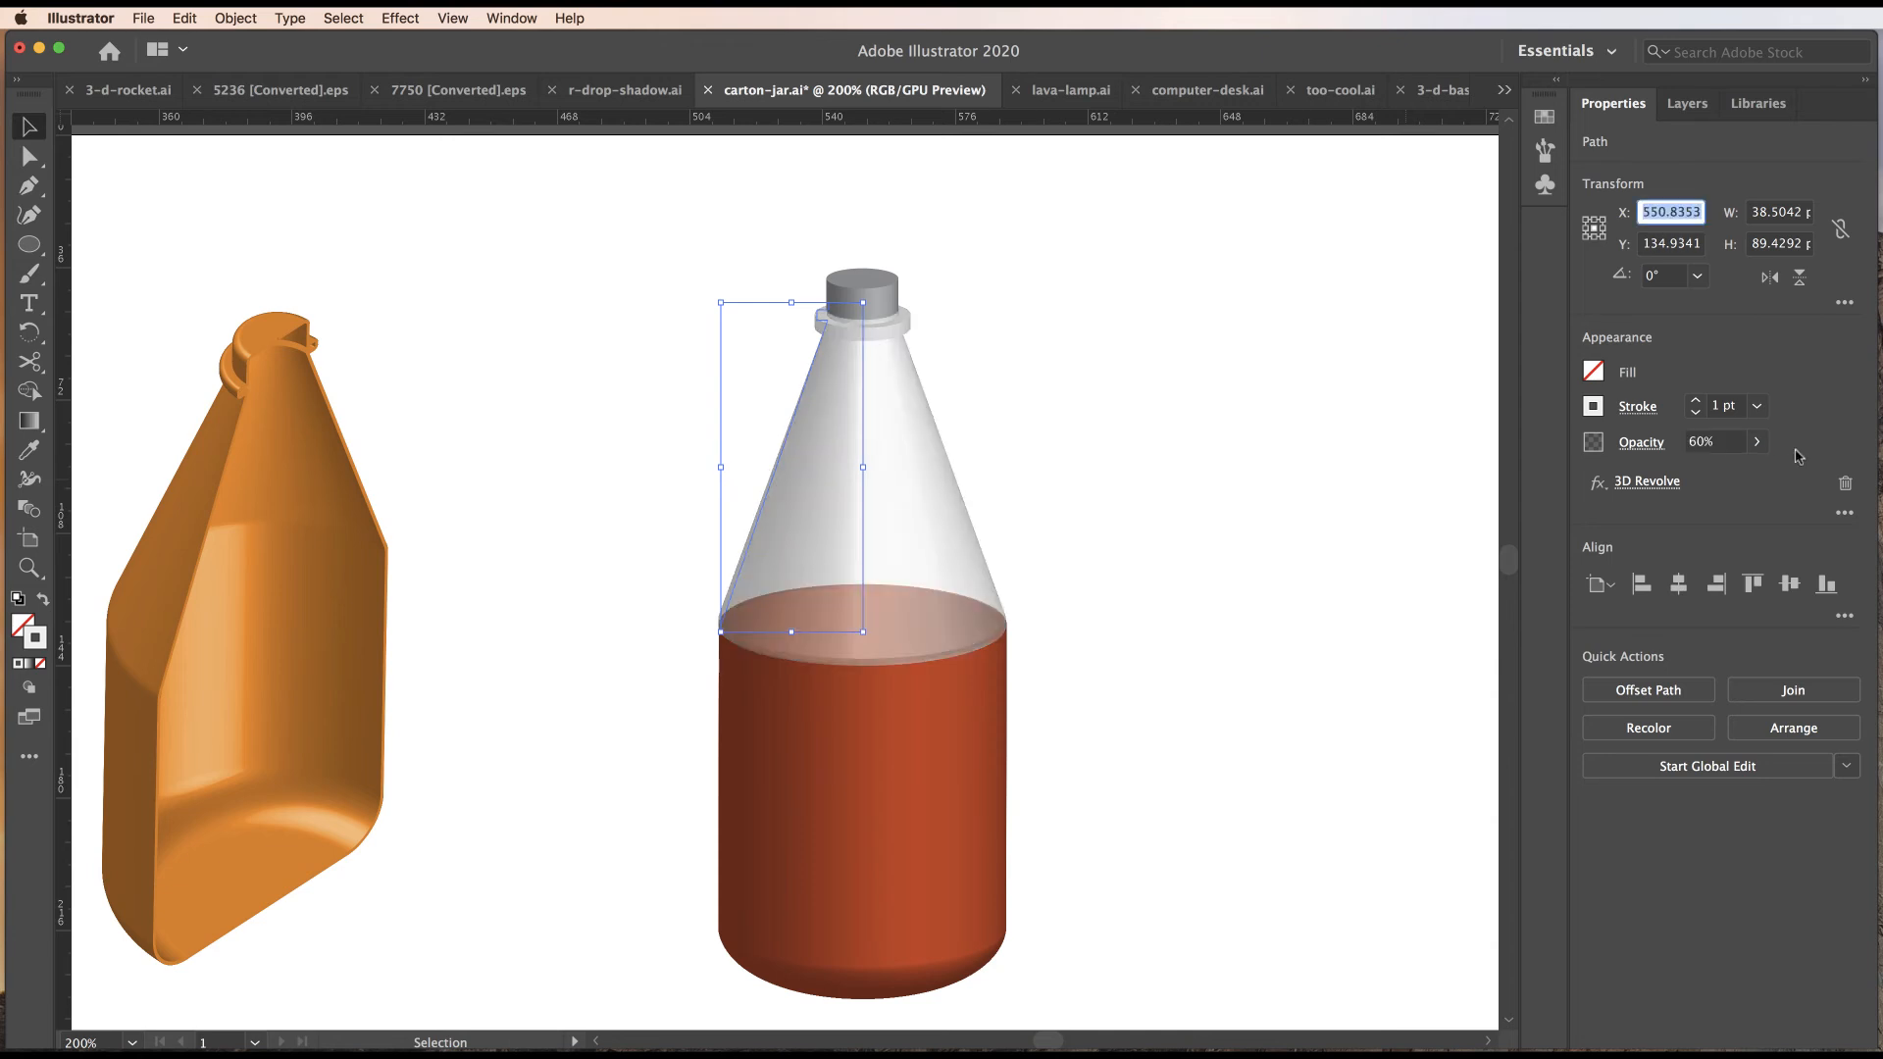
left_click(1385, 555)
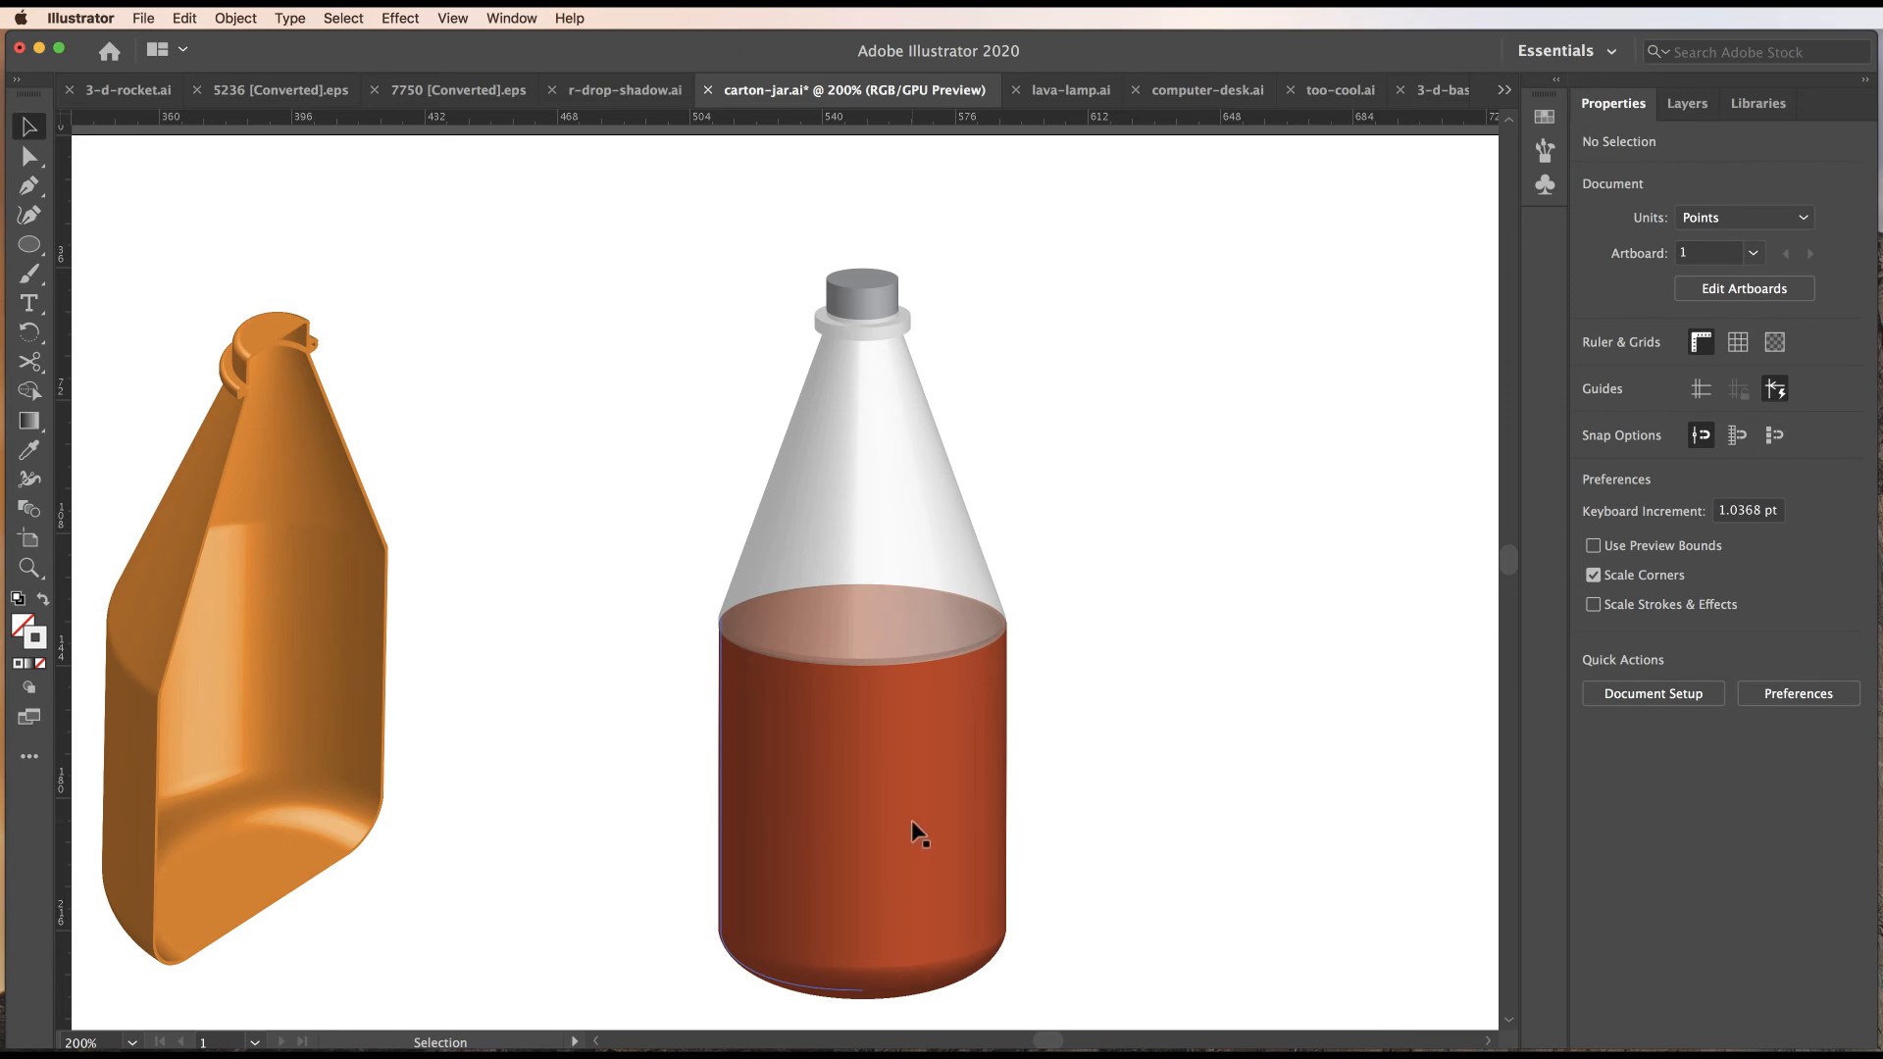
Recolour the bottle cap's stroke, trying yellow, blue and purple swatches before settling on CMYK Red.
left_click(869, 286)
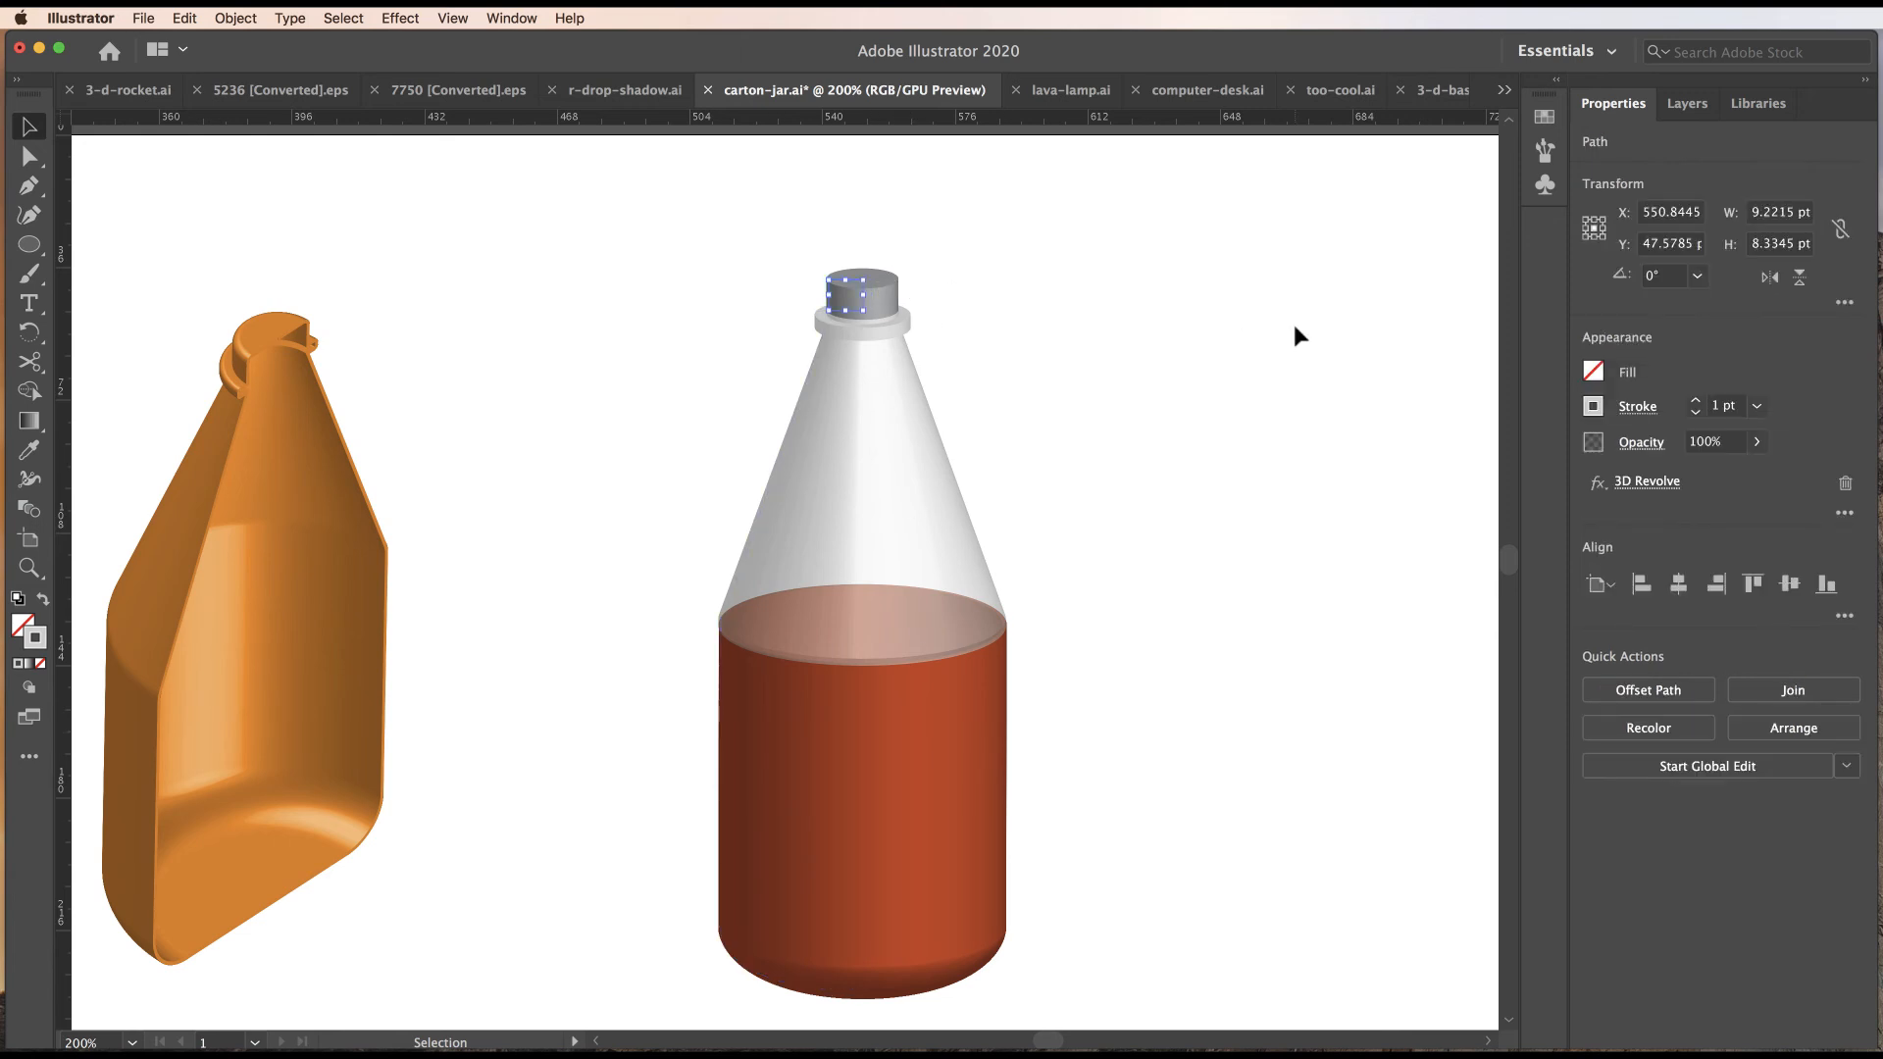
left_click(1545, 117)
left_click(1307, 182)
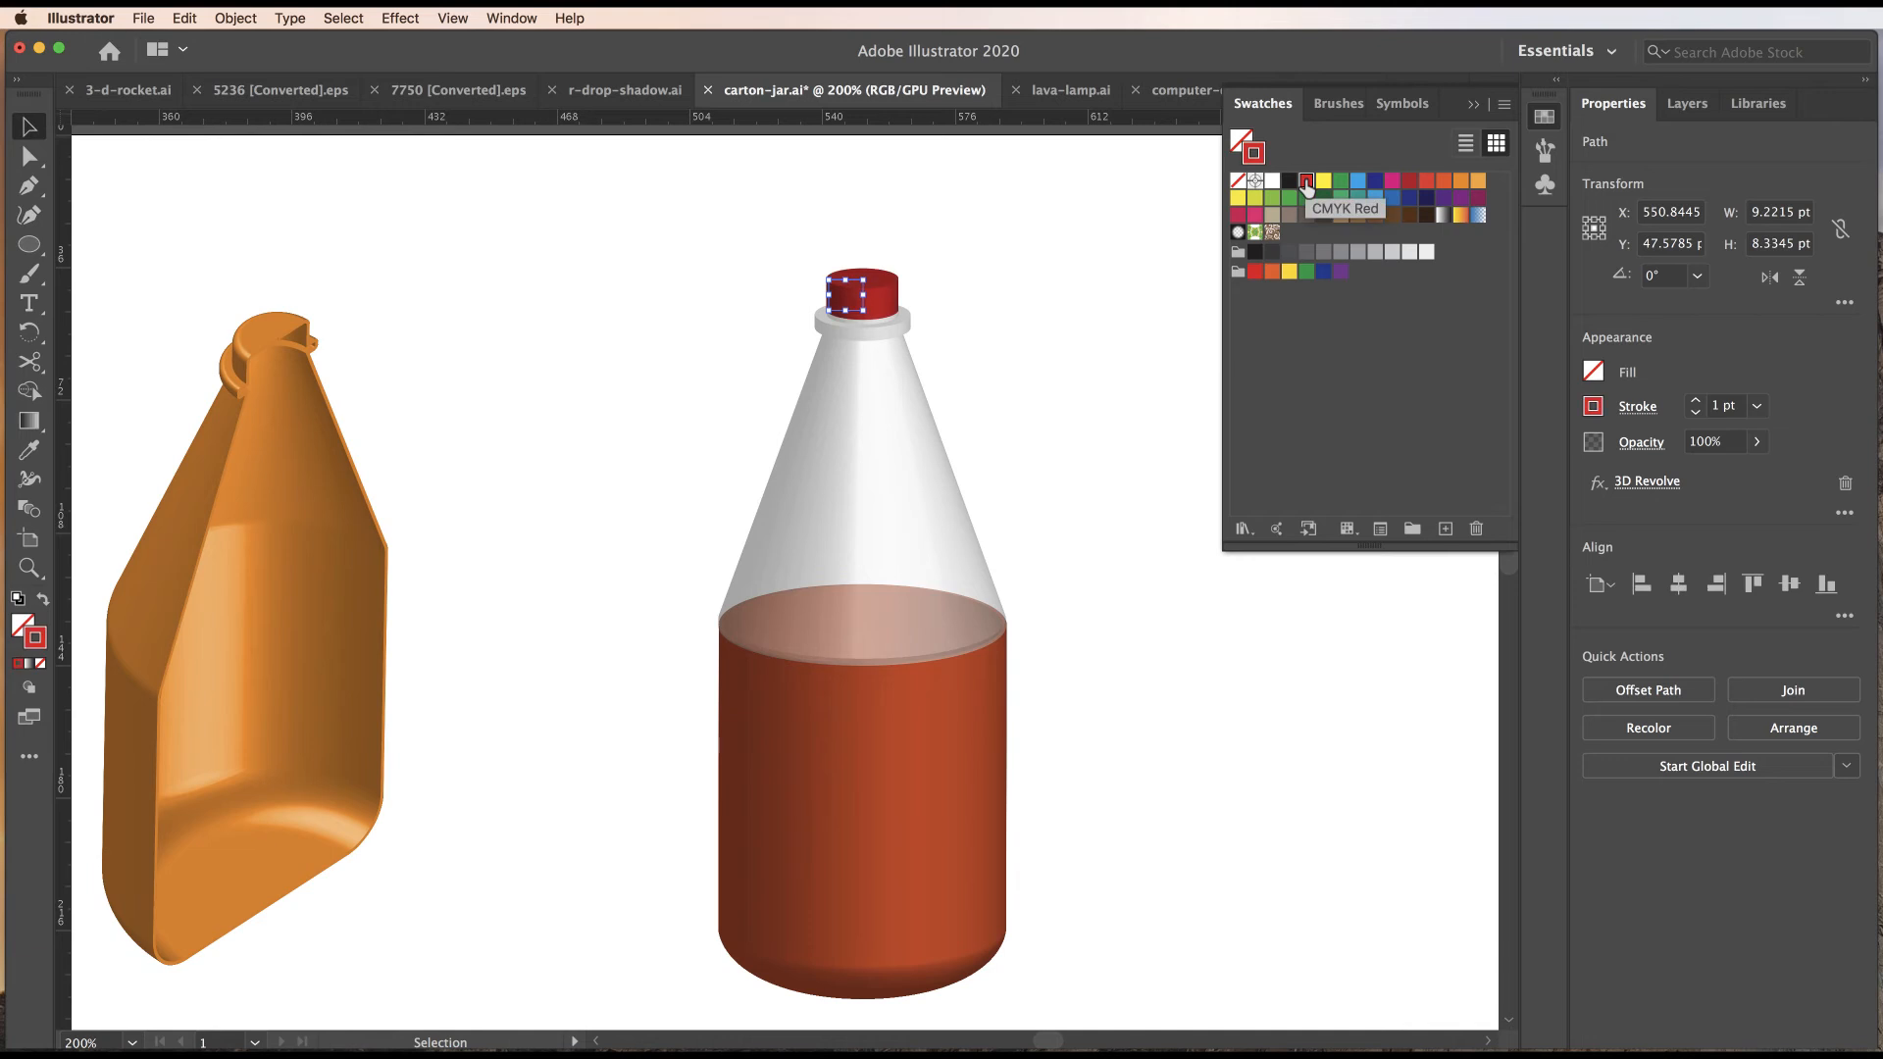
left_click(1290, 272)
left_click(1324, 271)
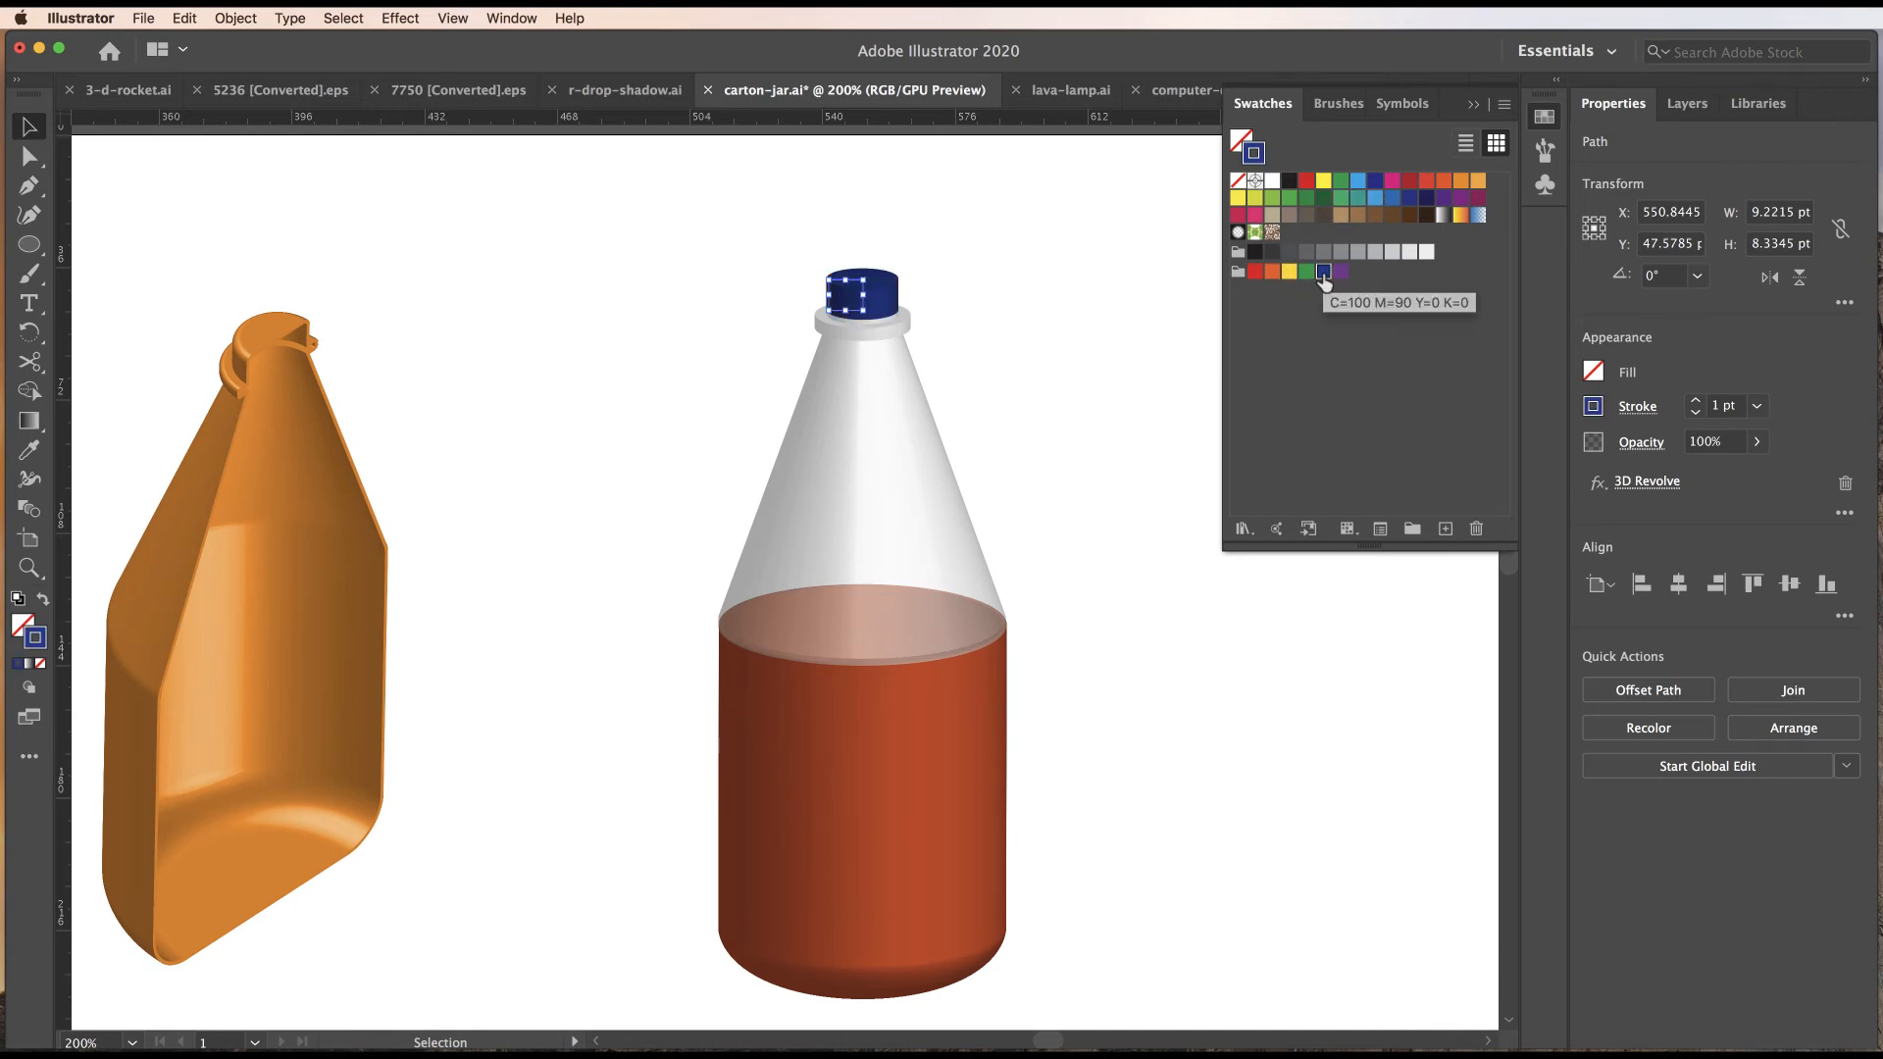
left_click(1341, 272)
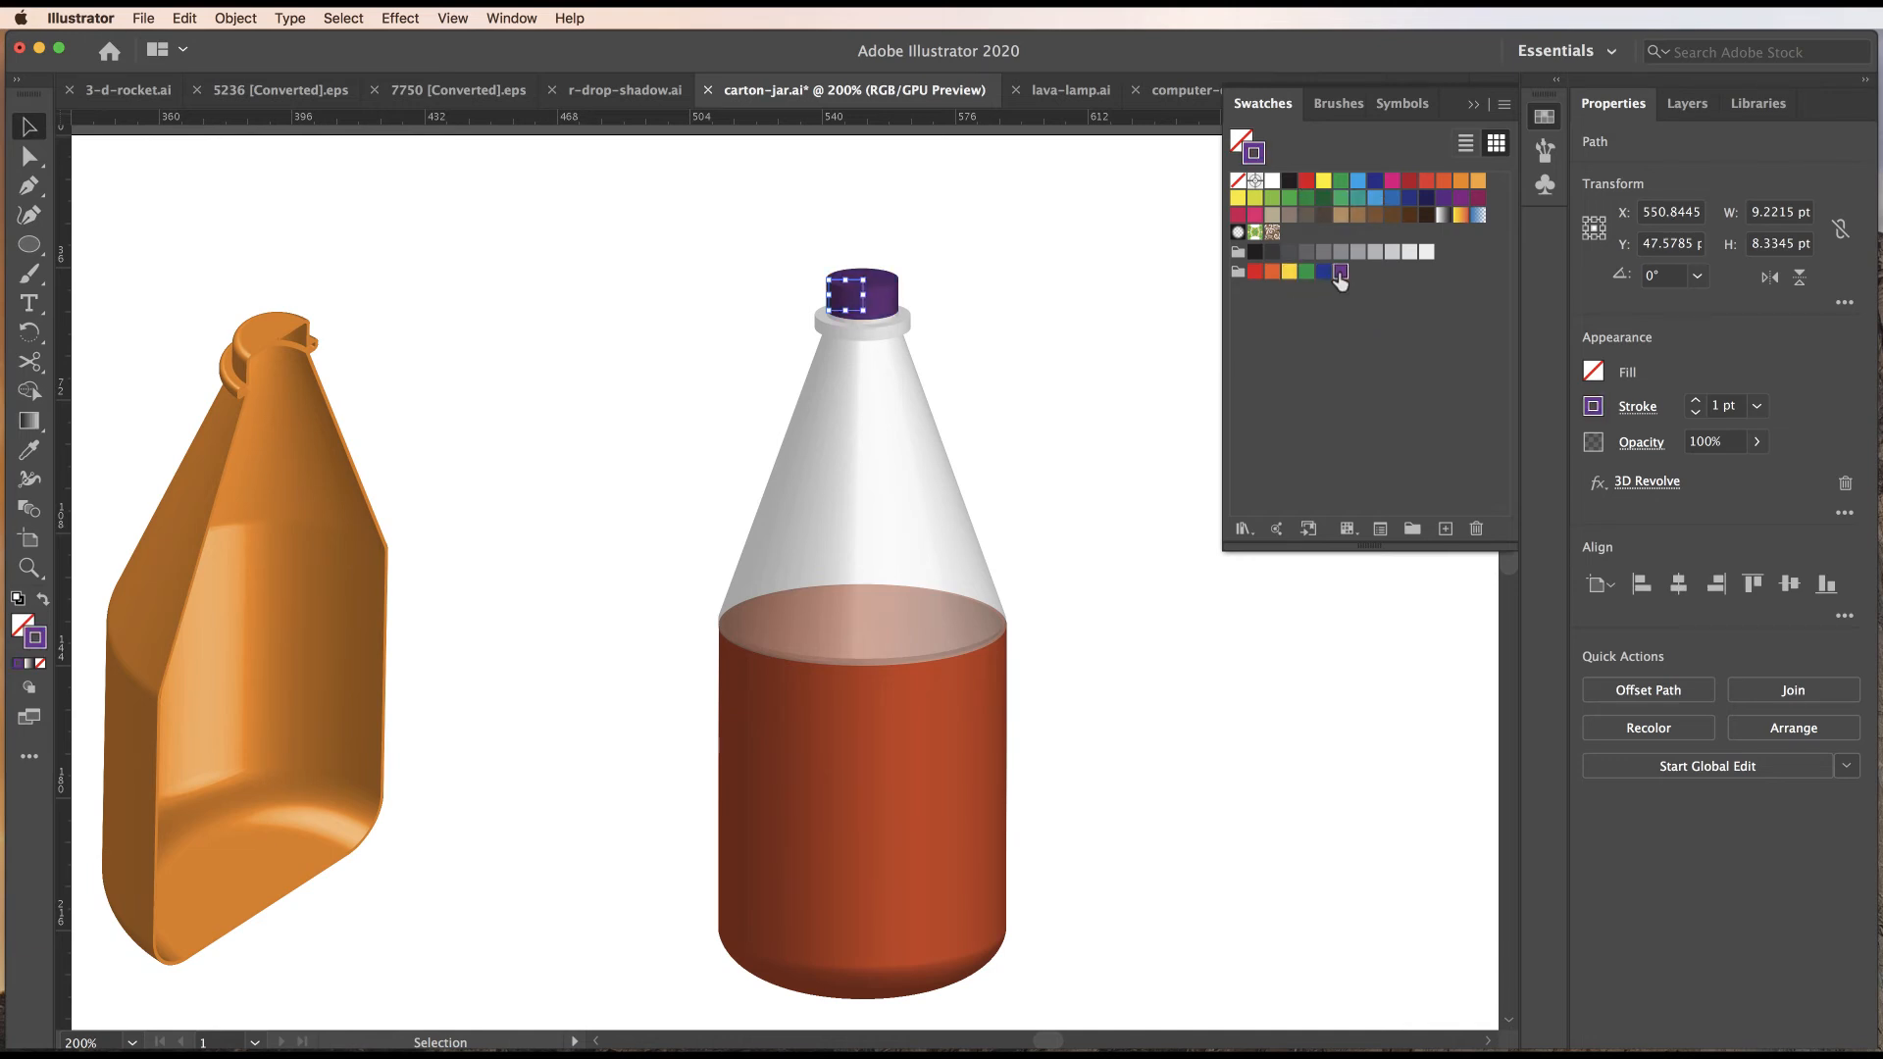
left_click(1306, 182)
left_click(1157, 304)
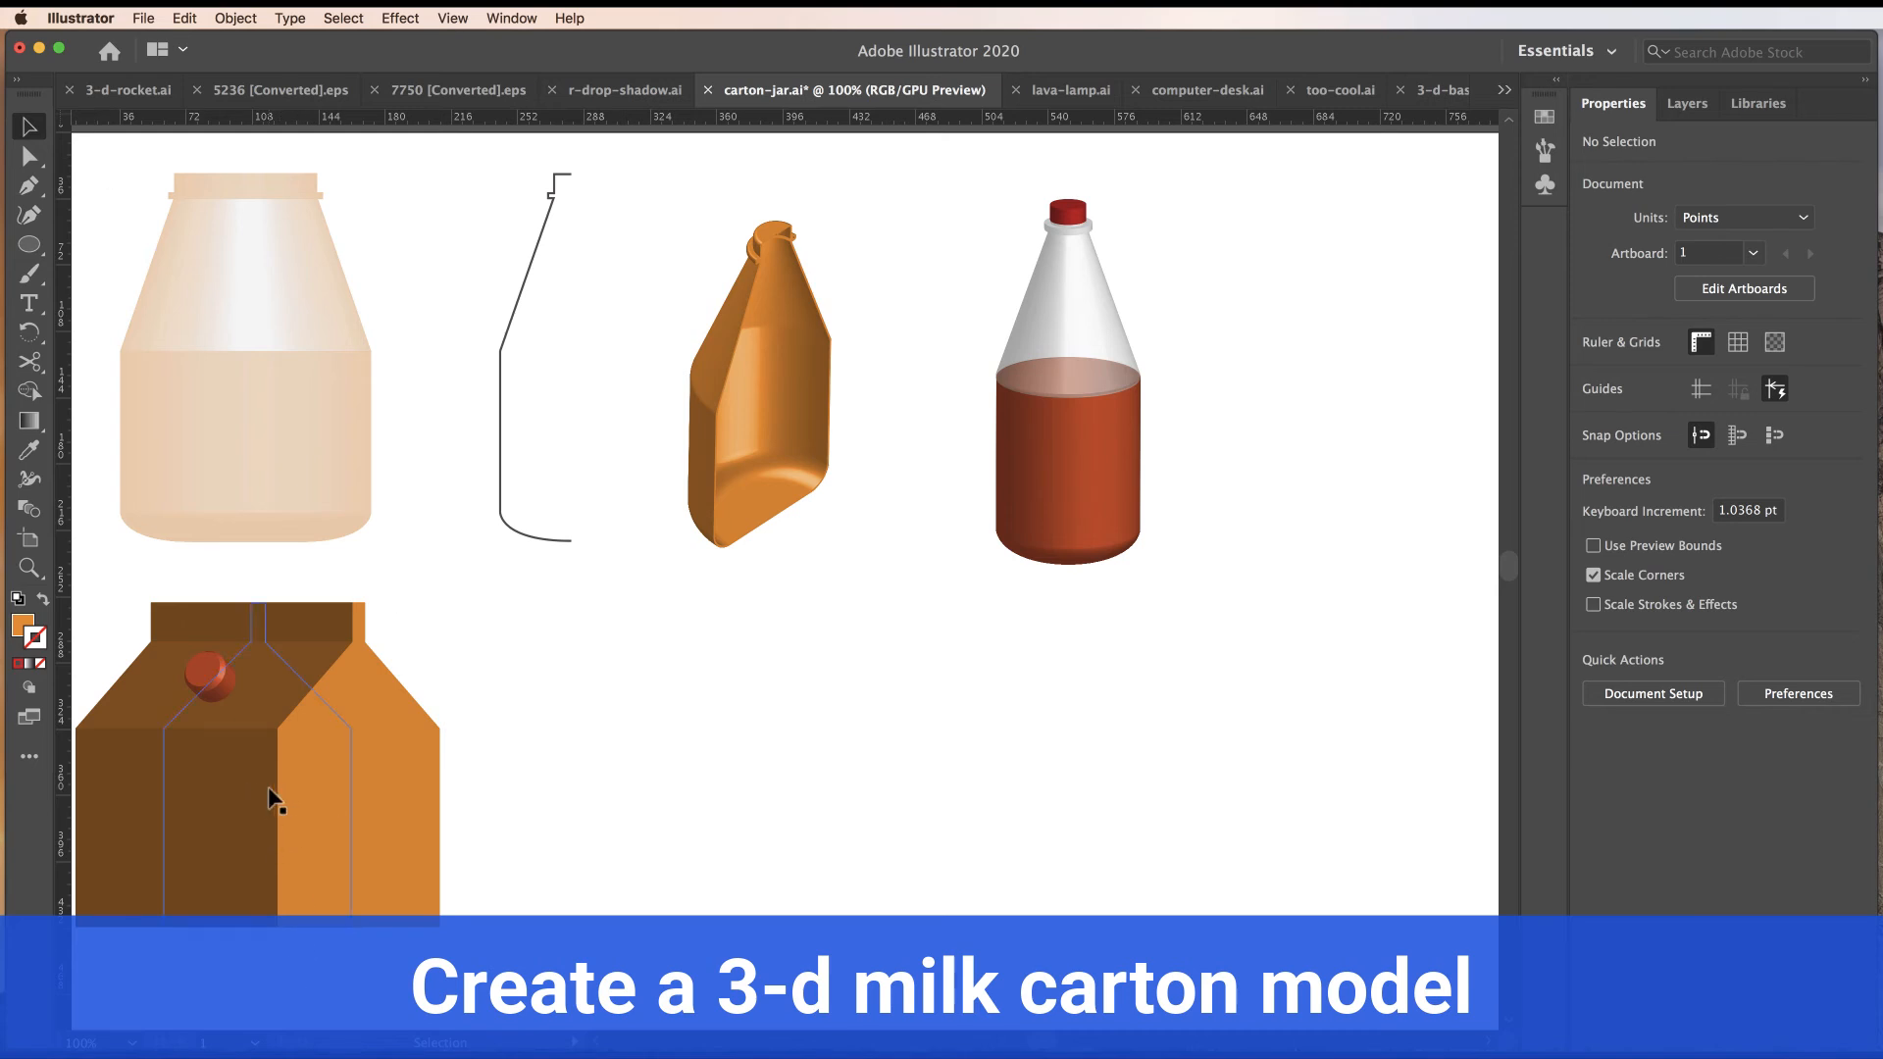
Show the guides and use the Pen tool to trace the milk carton's 4 pt wide tab, left roof slope, left side and about 117 pt base.
key("super+semicolon")
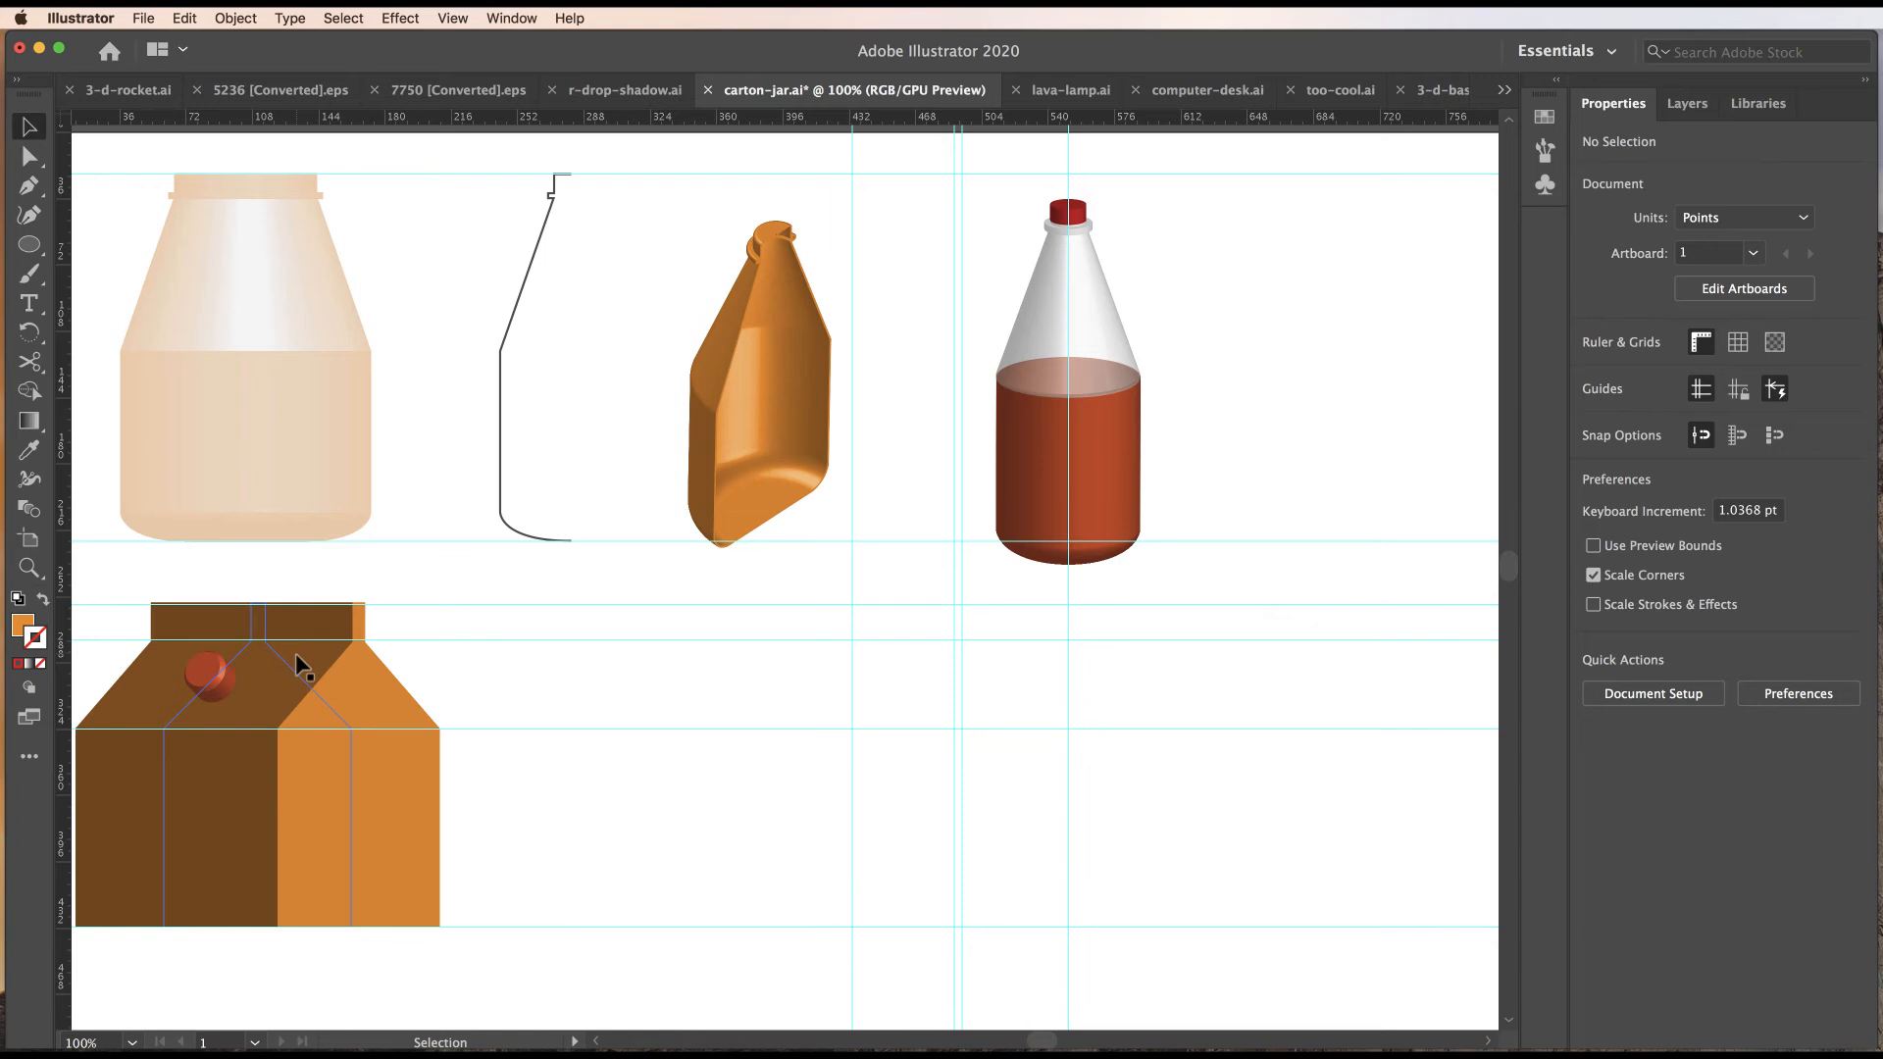
key("super+space")
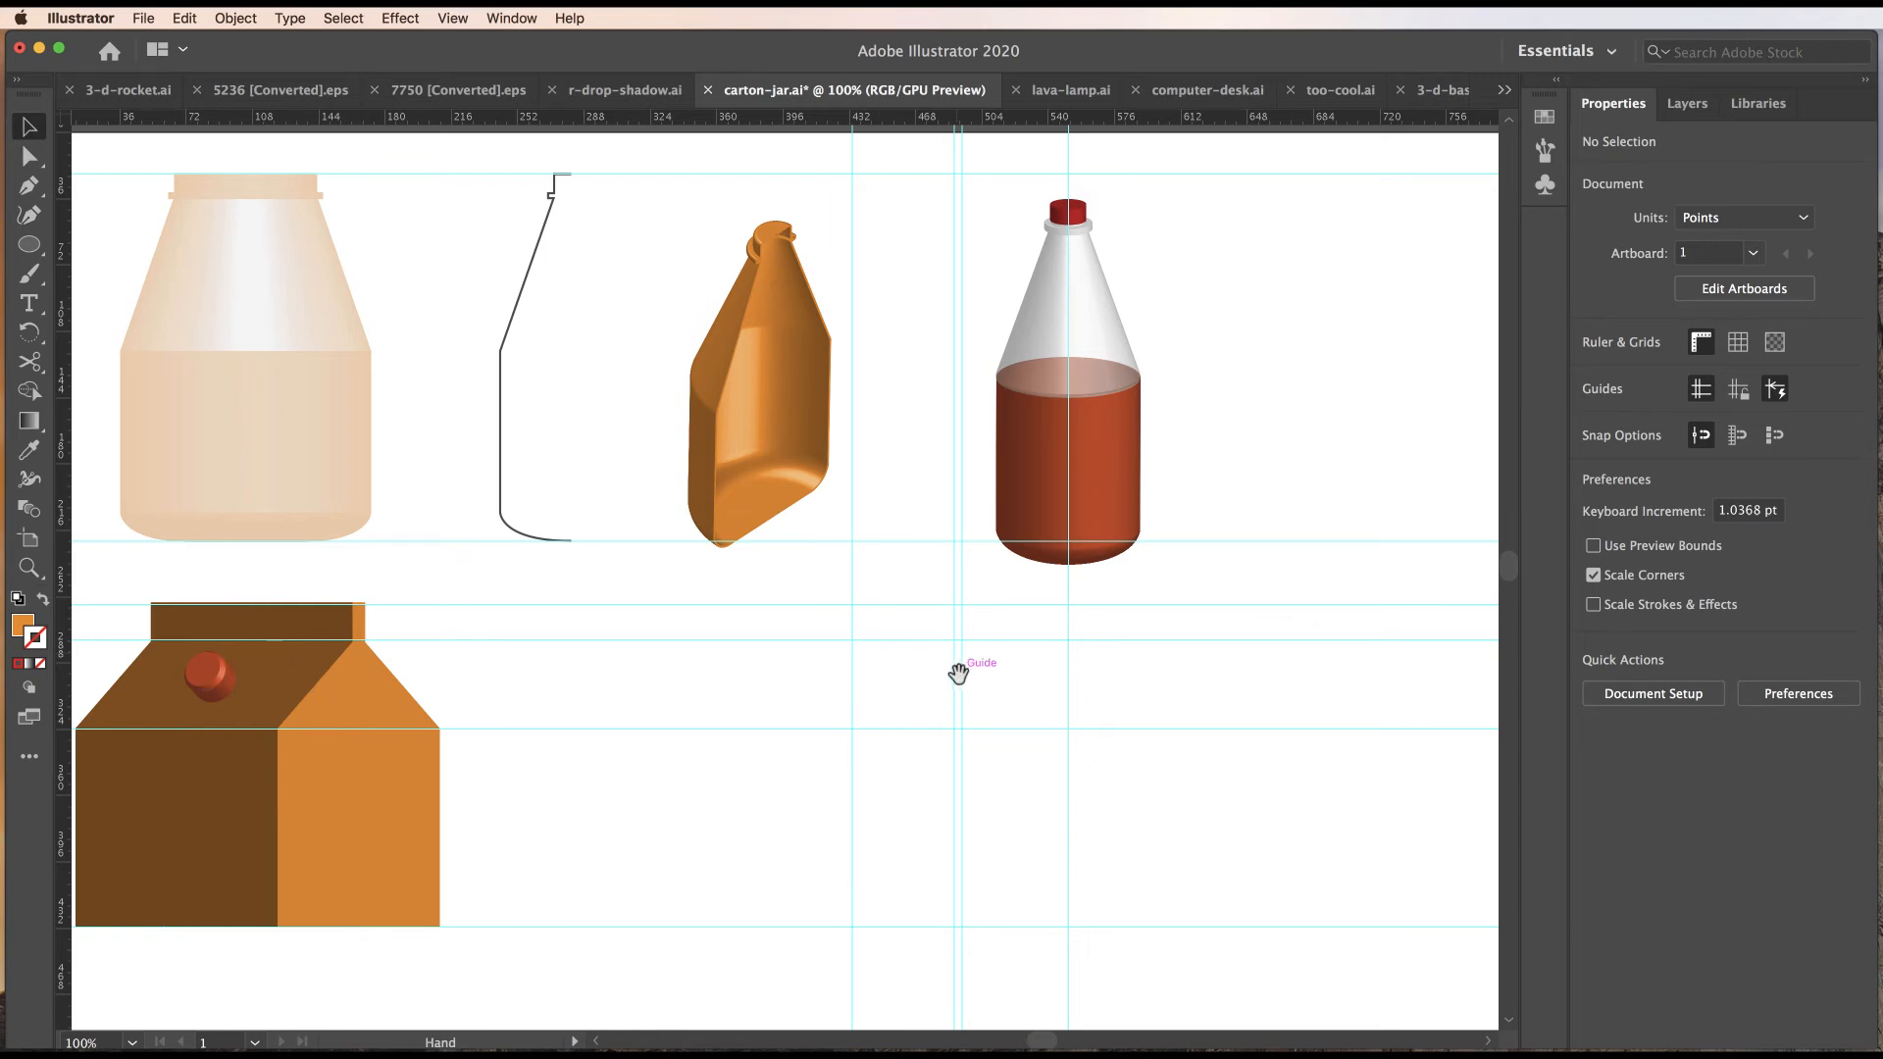
left_click(960, 676)
left_click_drag(933, 639, 698, 694)
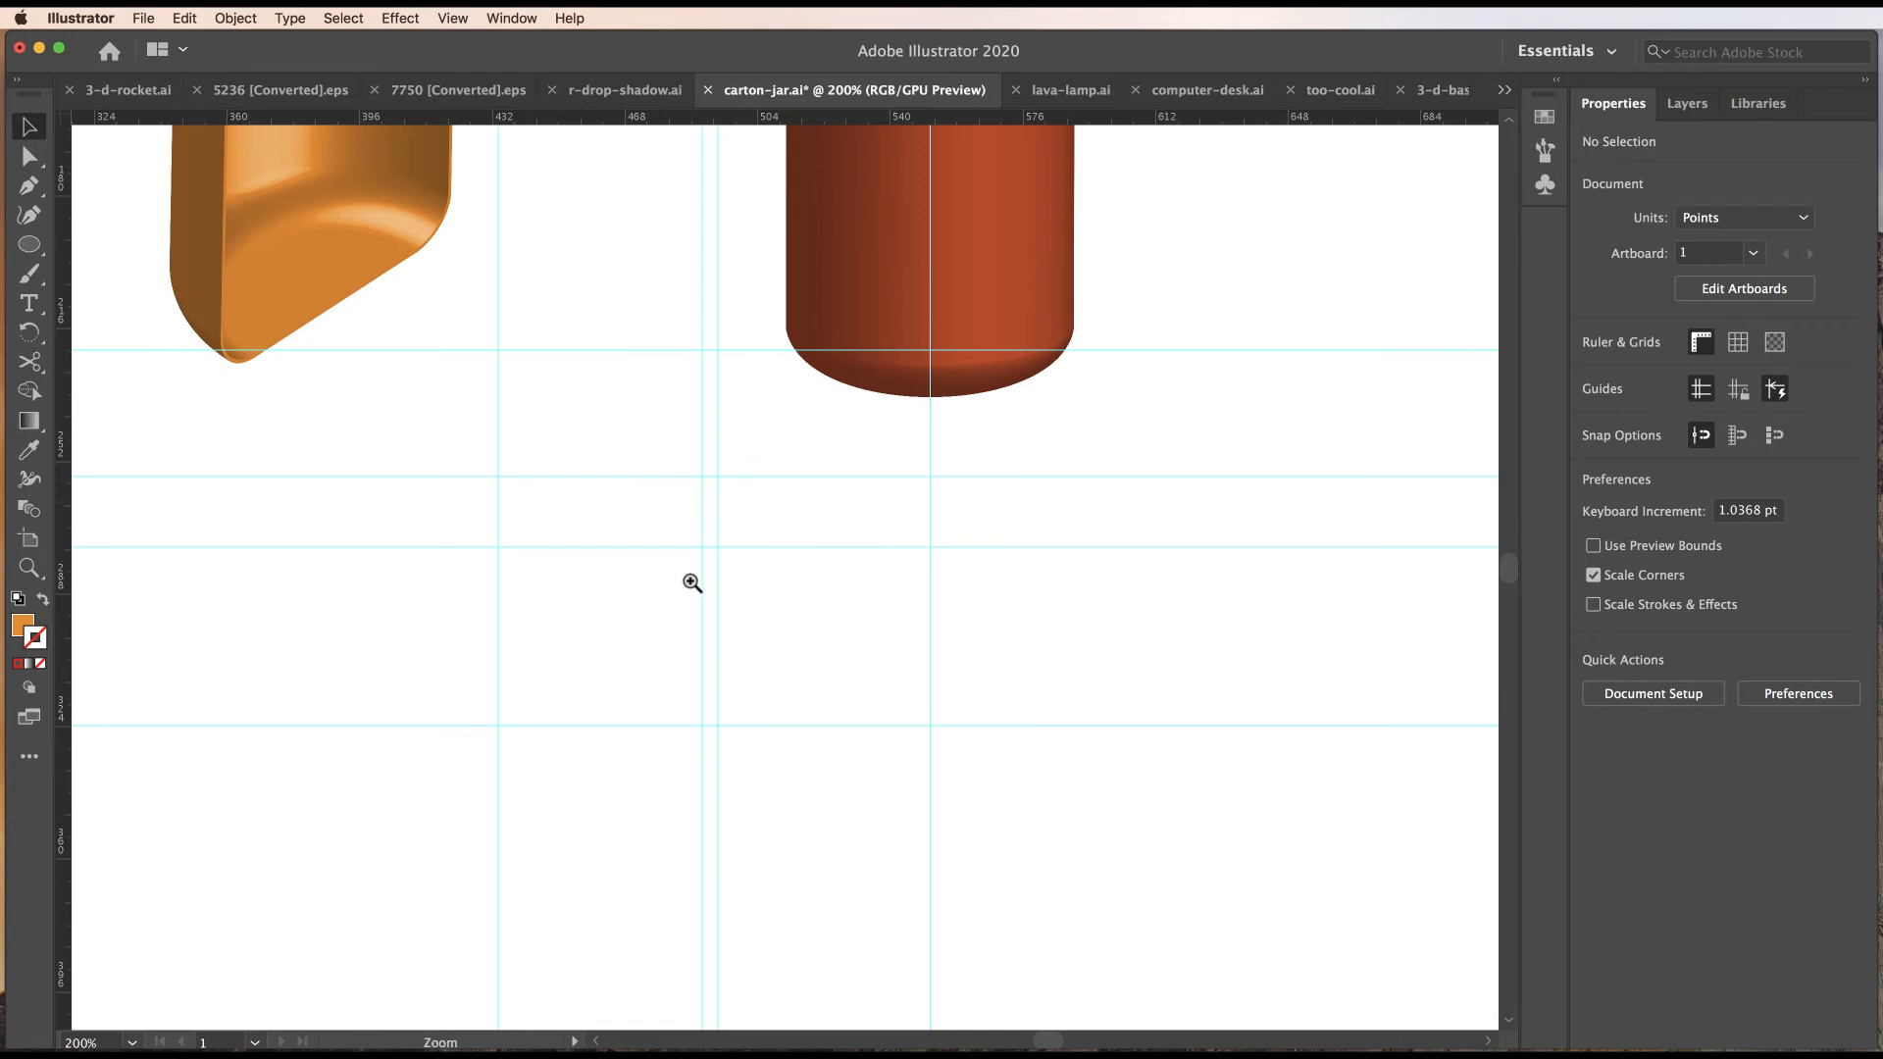
left_click(690, 580)
left_click(29, 184)
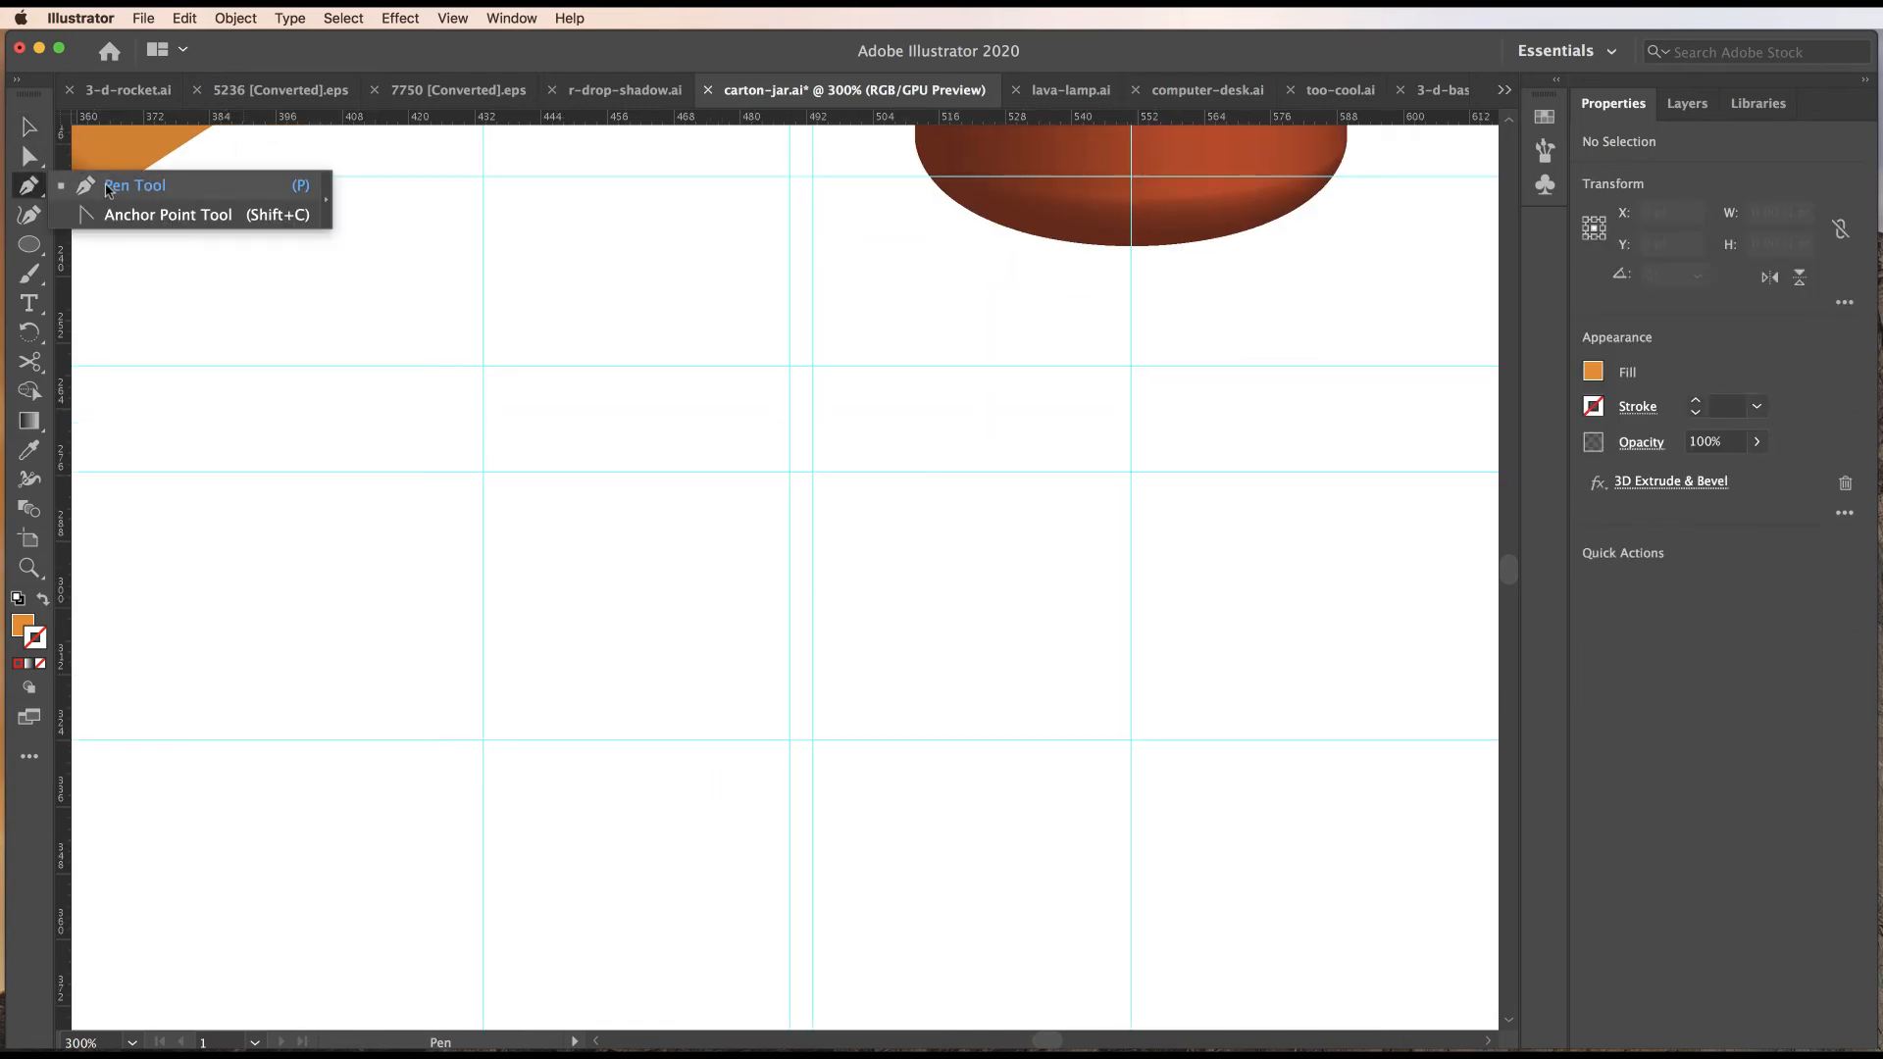
left_click(813, 365)
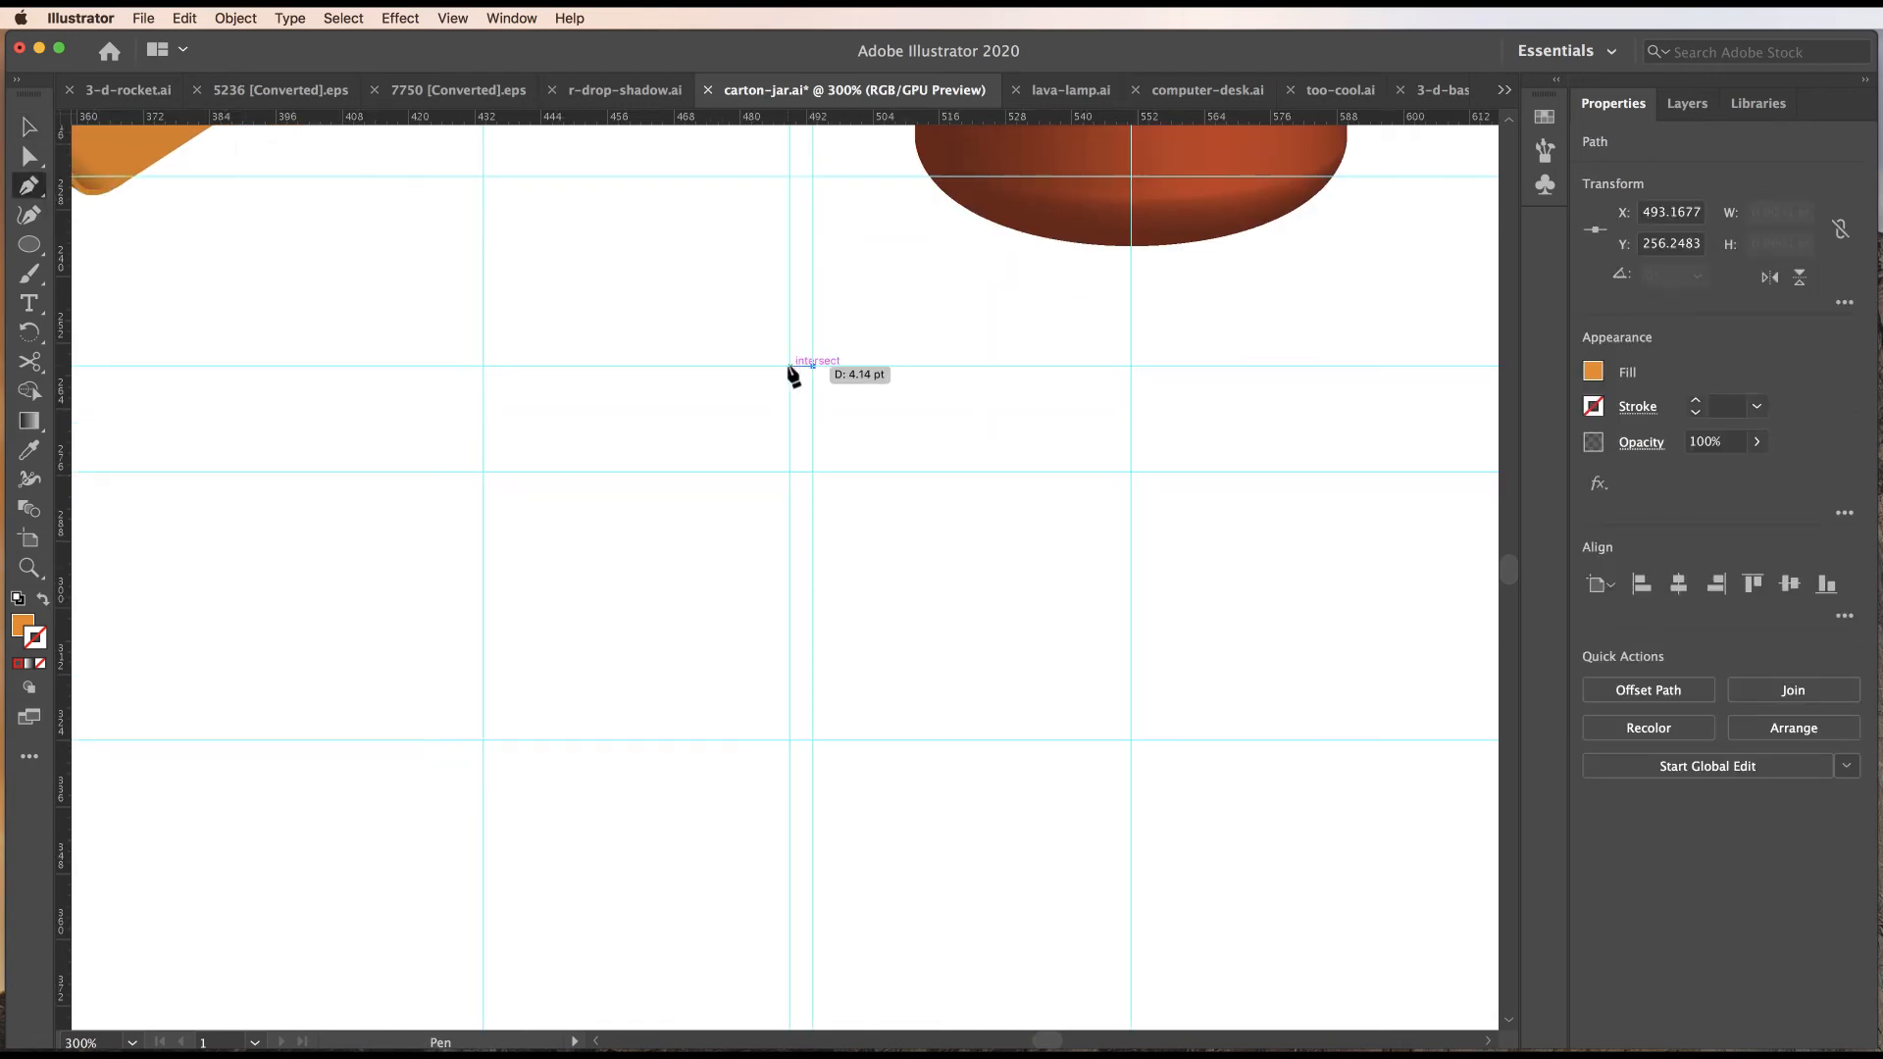
left_click(789, 366)
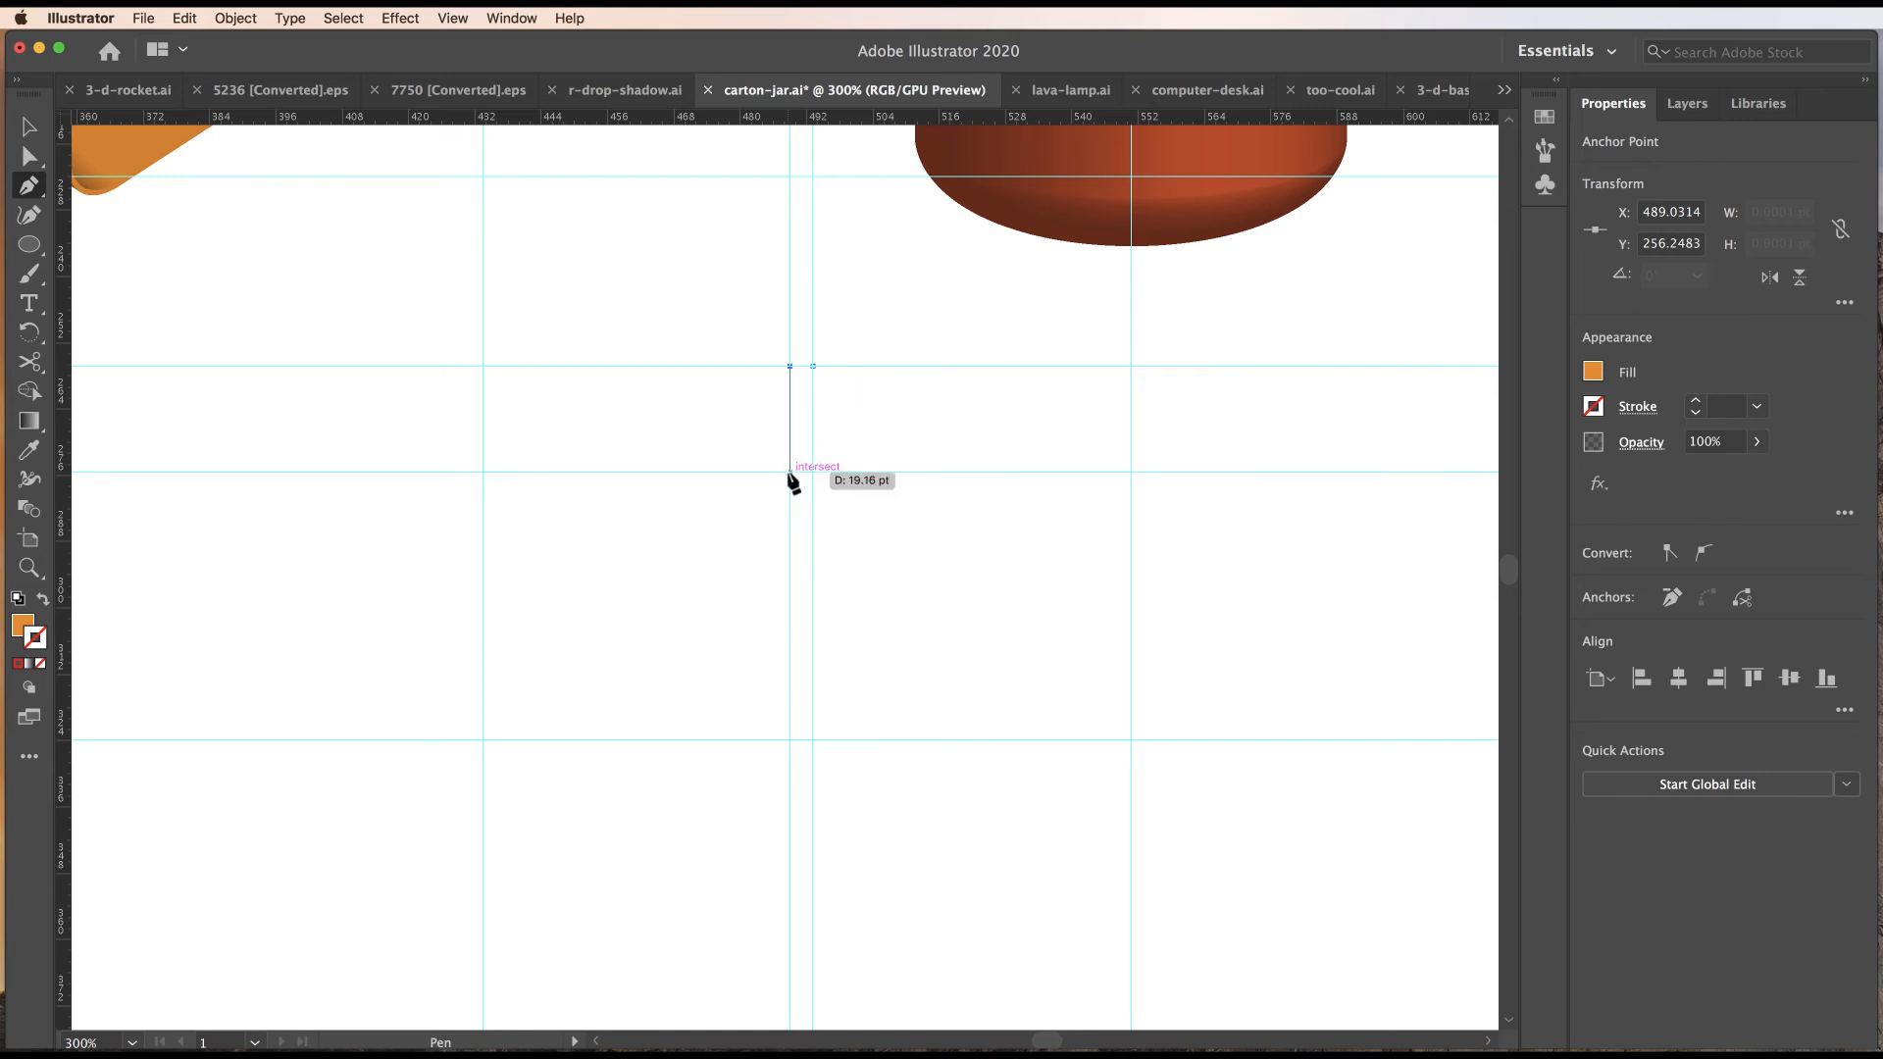
left_click(790, 472)
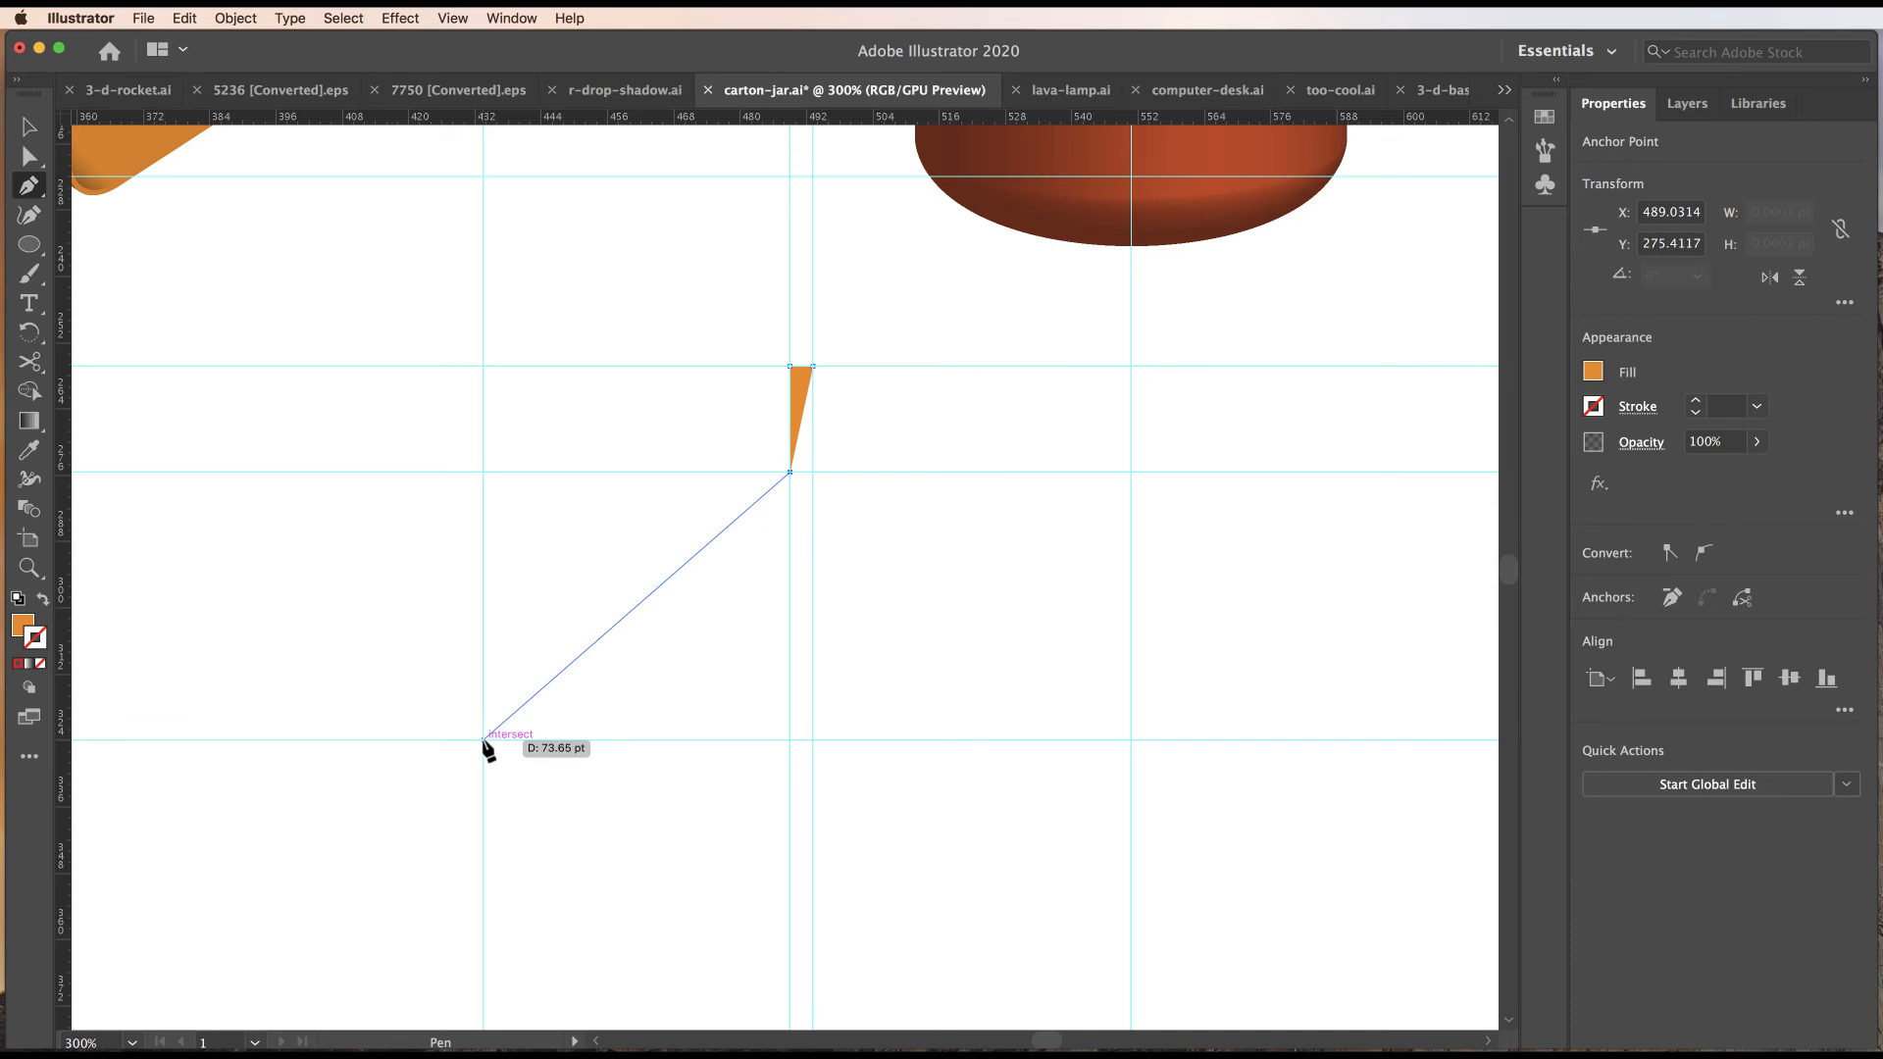
left_click(483, 743)
scroll(585, 533, "down", 5)
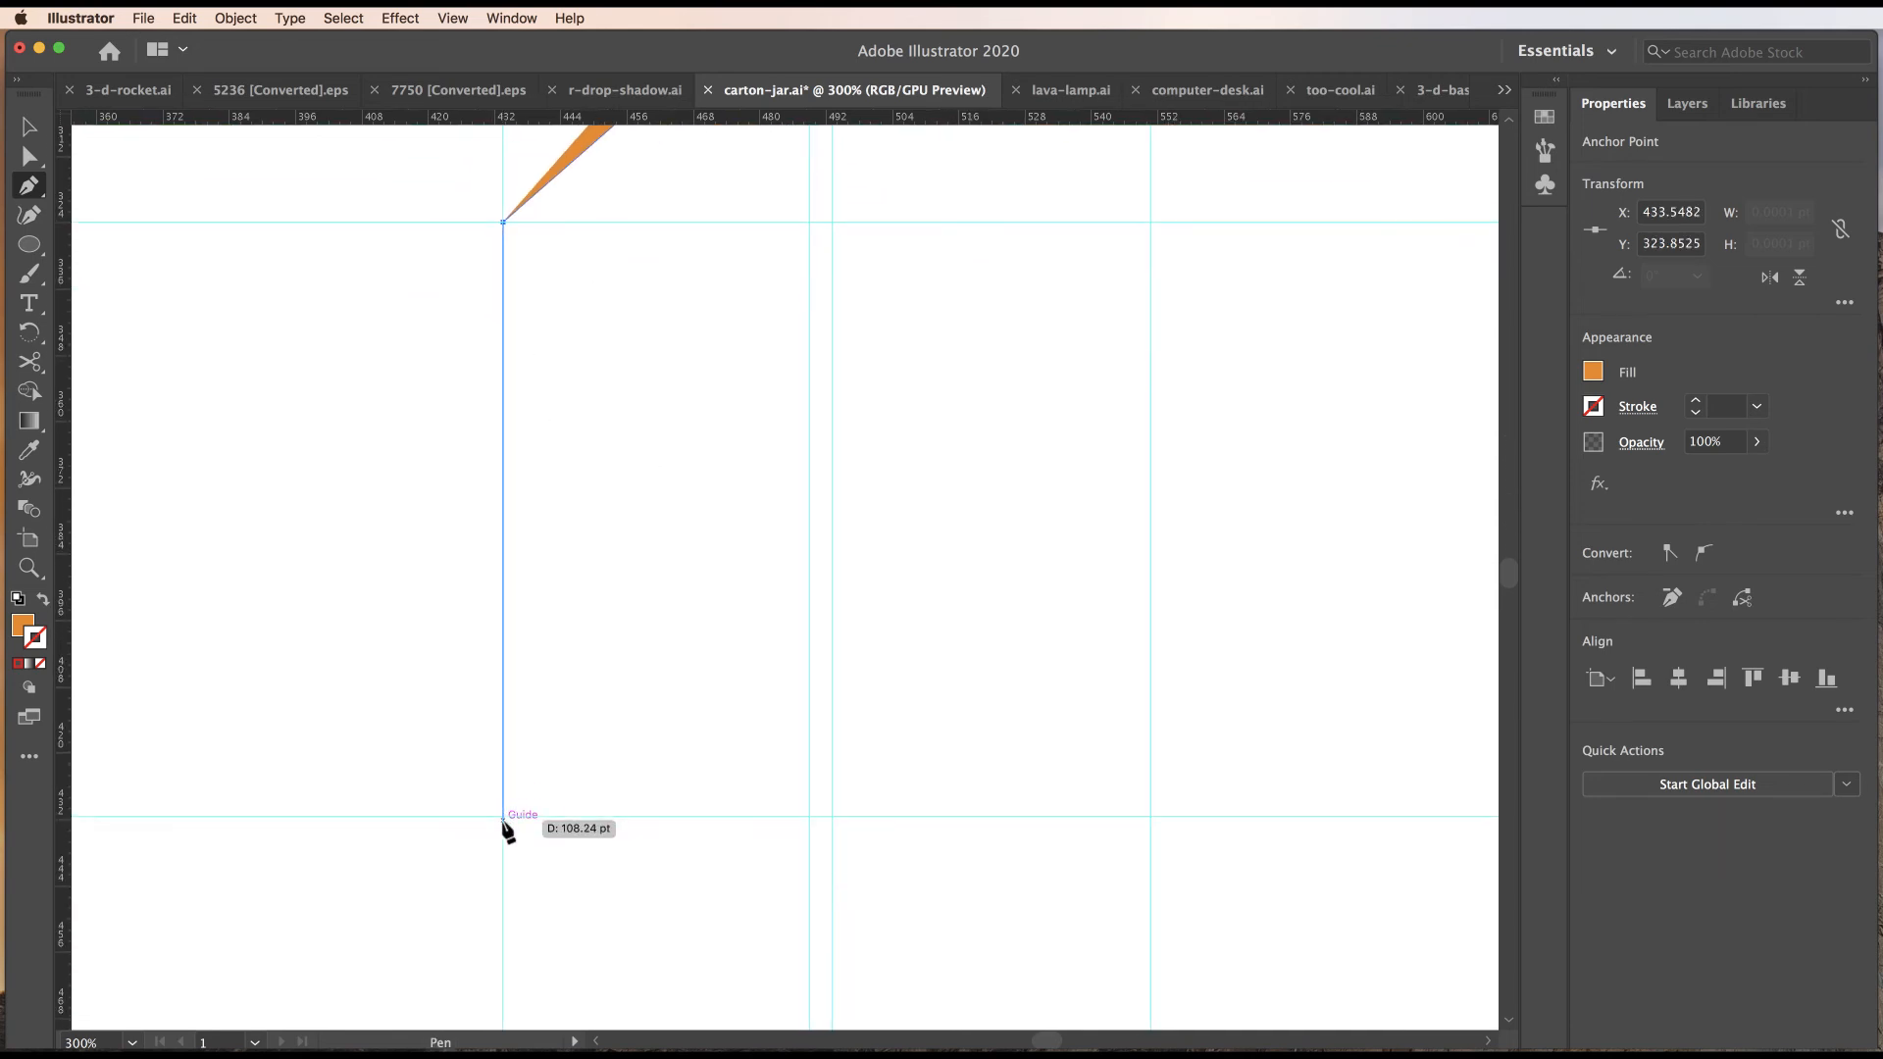
left_click(503, 816)
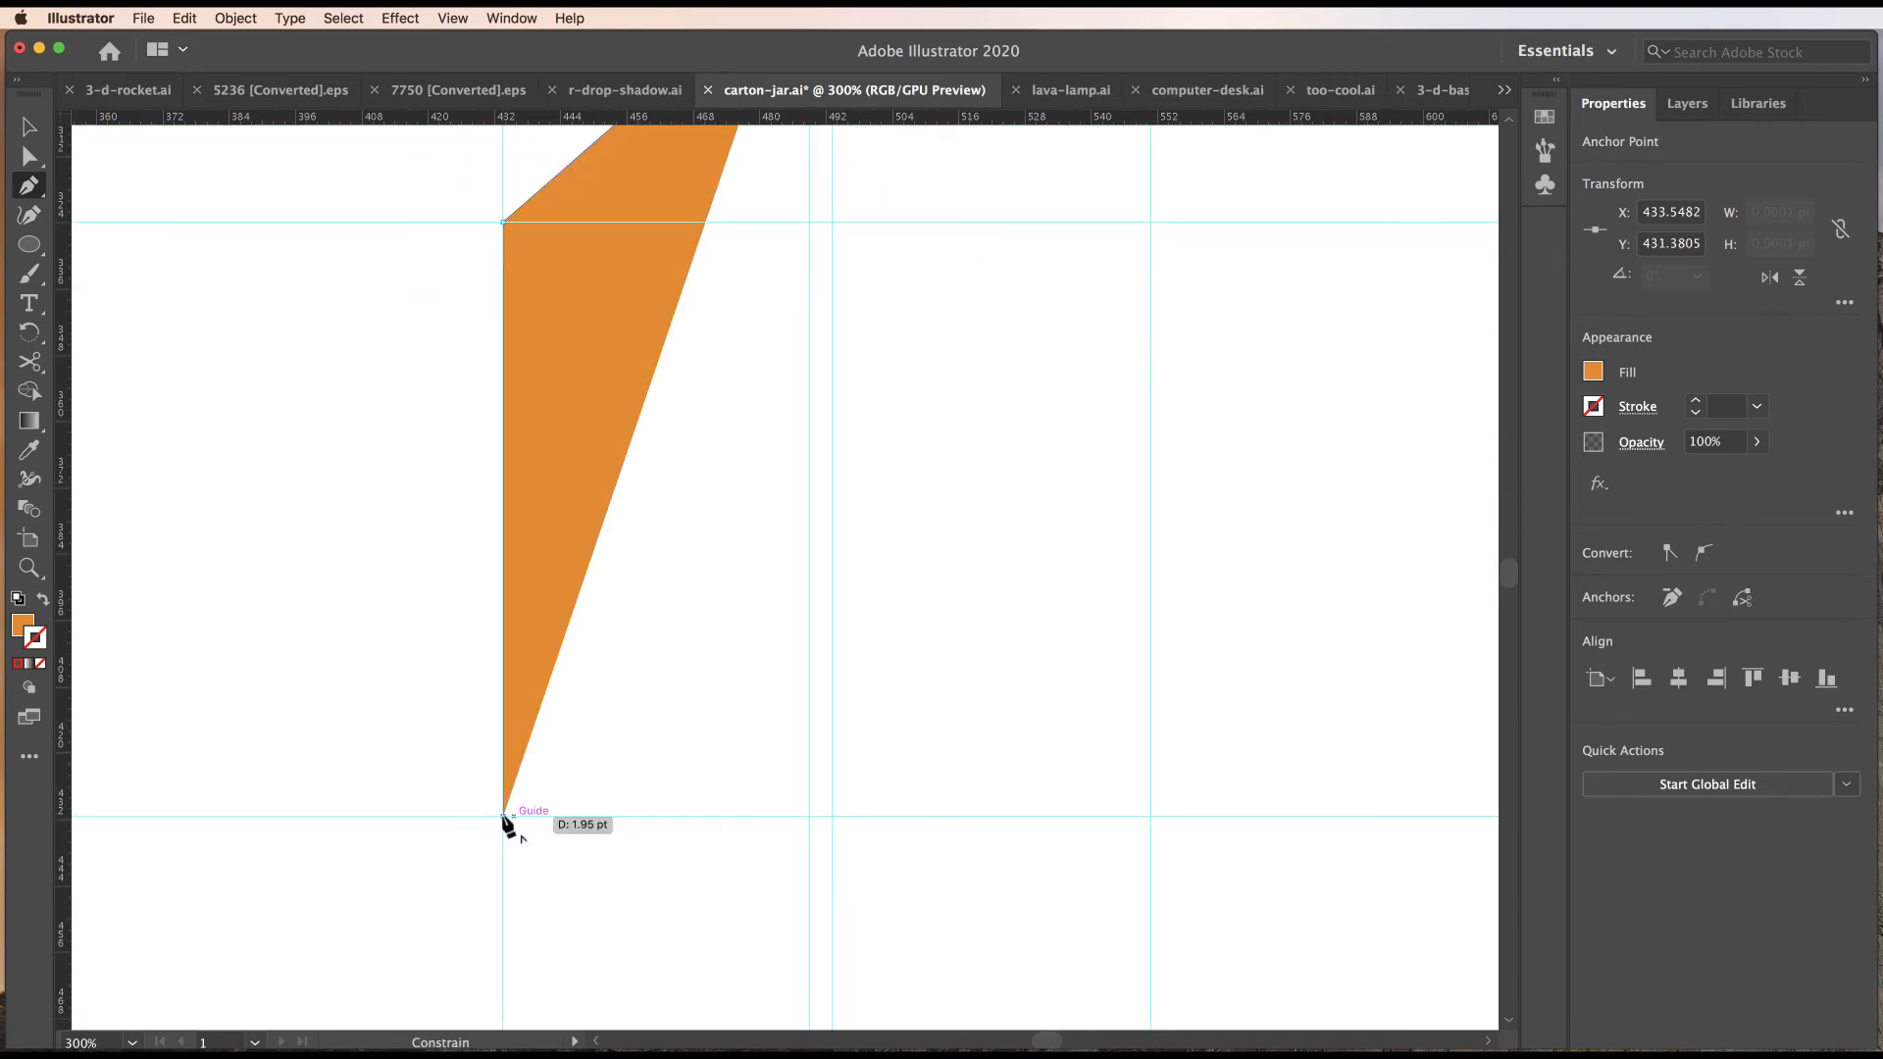
left_click(1152, 816)
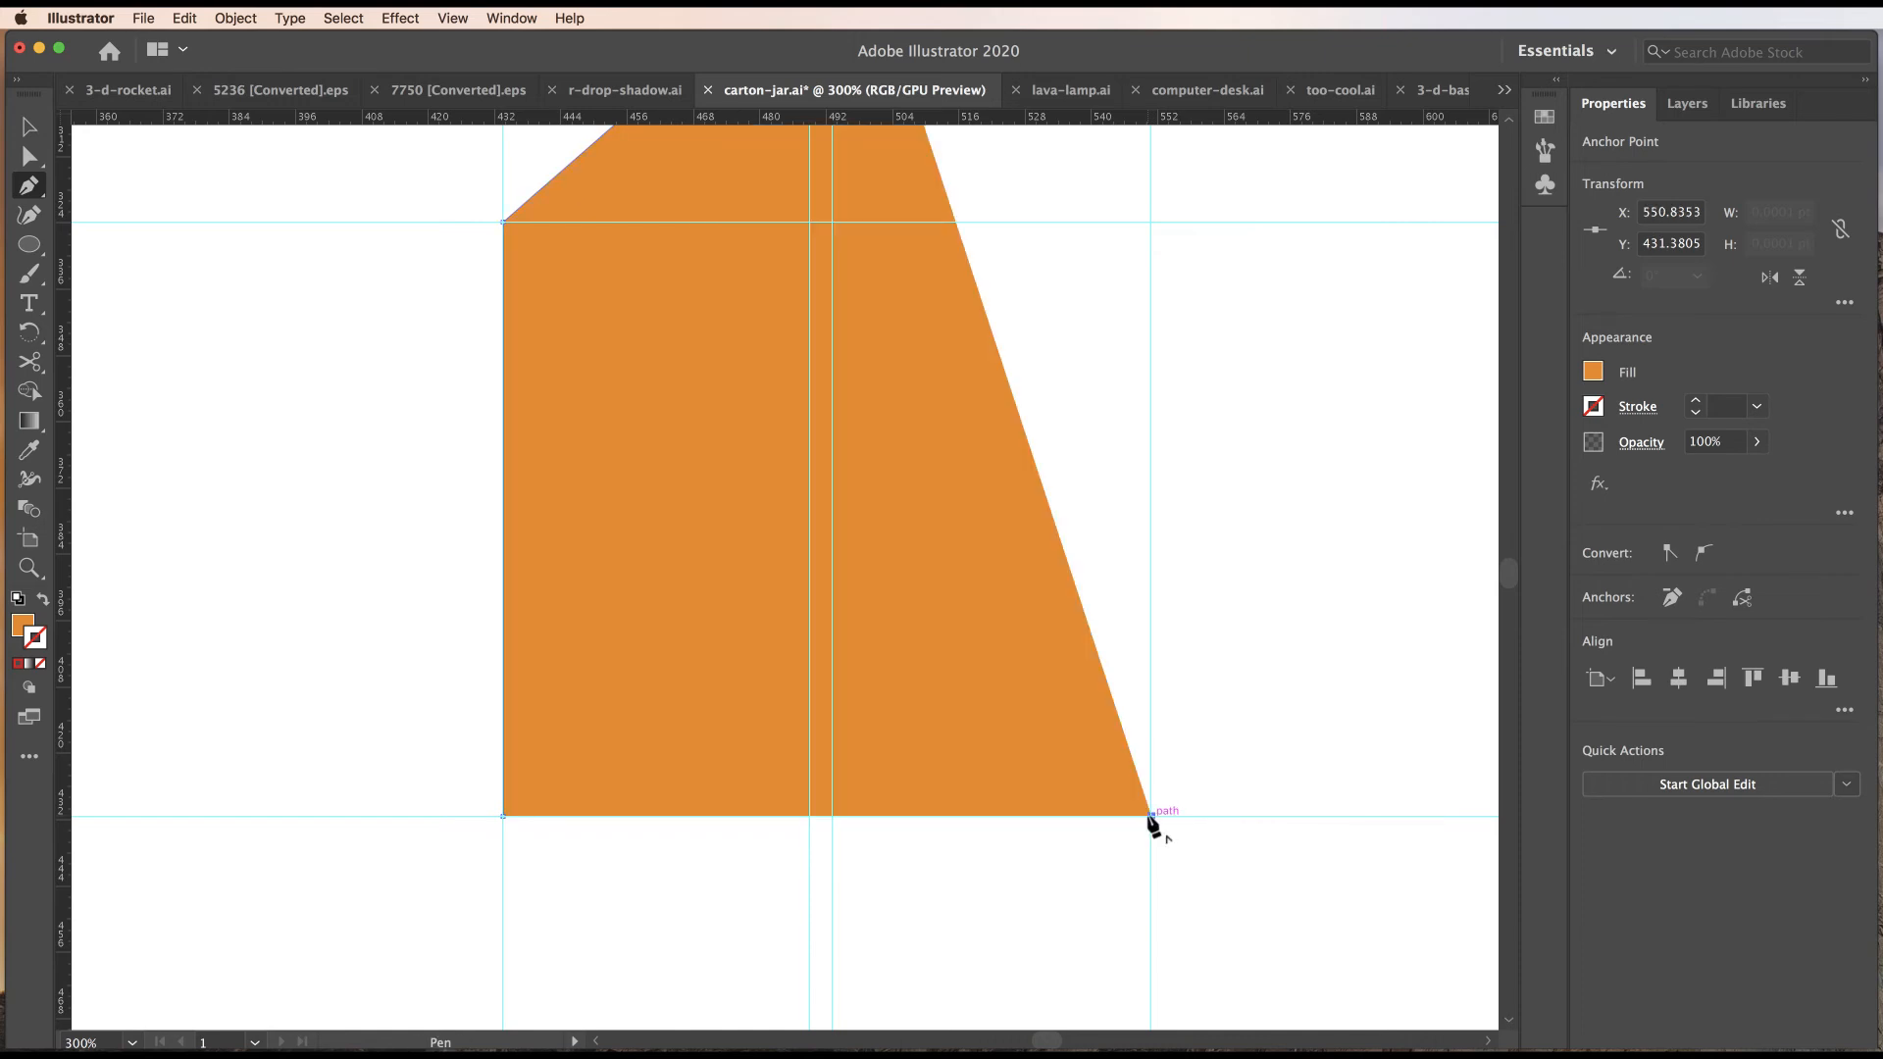
Complete the carton outline up its right side, roof slope and tab at the guide intersections, close the path and deselect it.
scroll(1220, 786, "up", 8)
scroll(1265, 649, "up", 3)
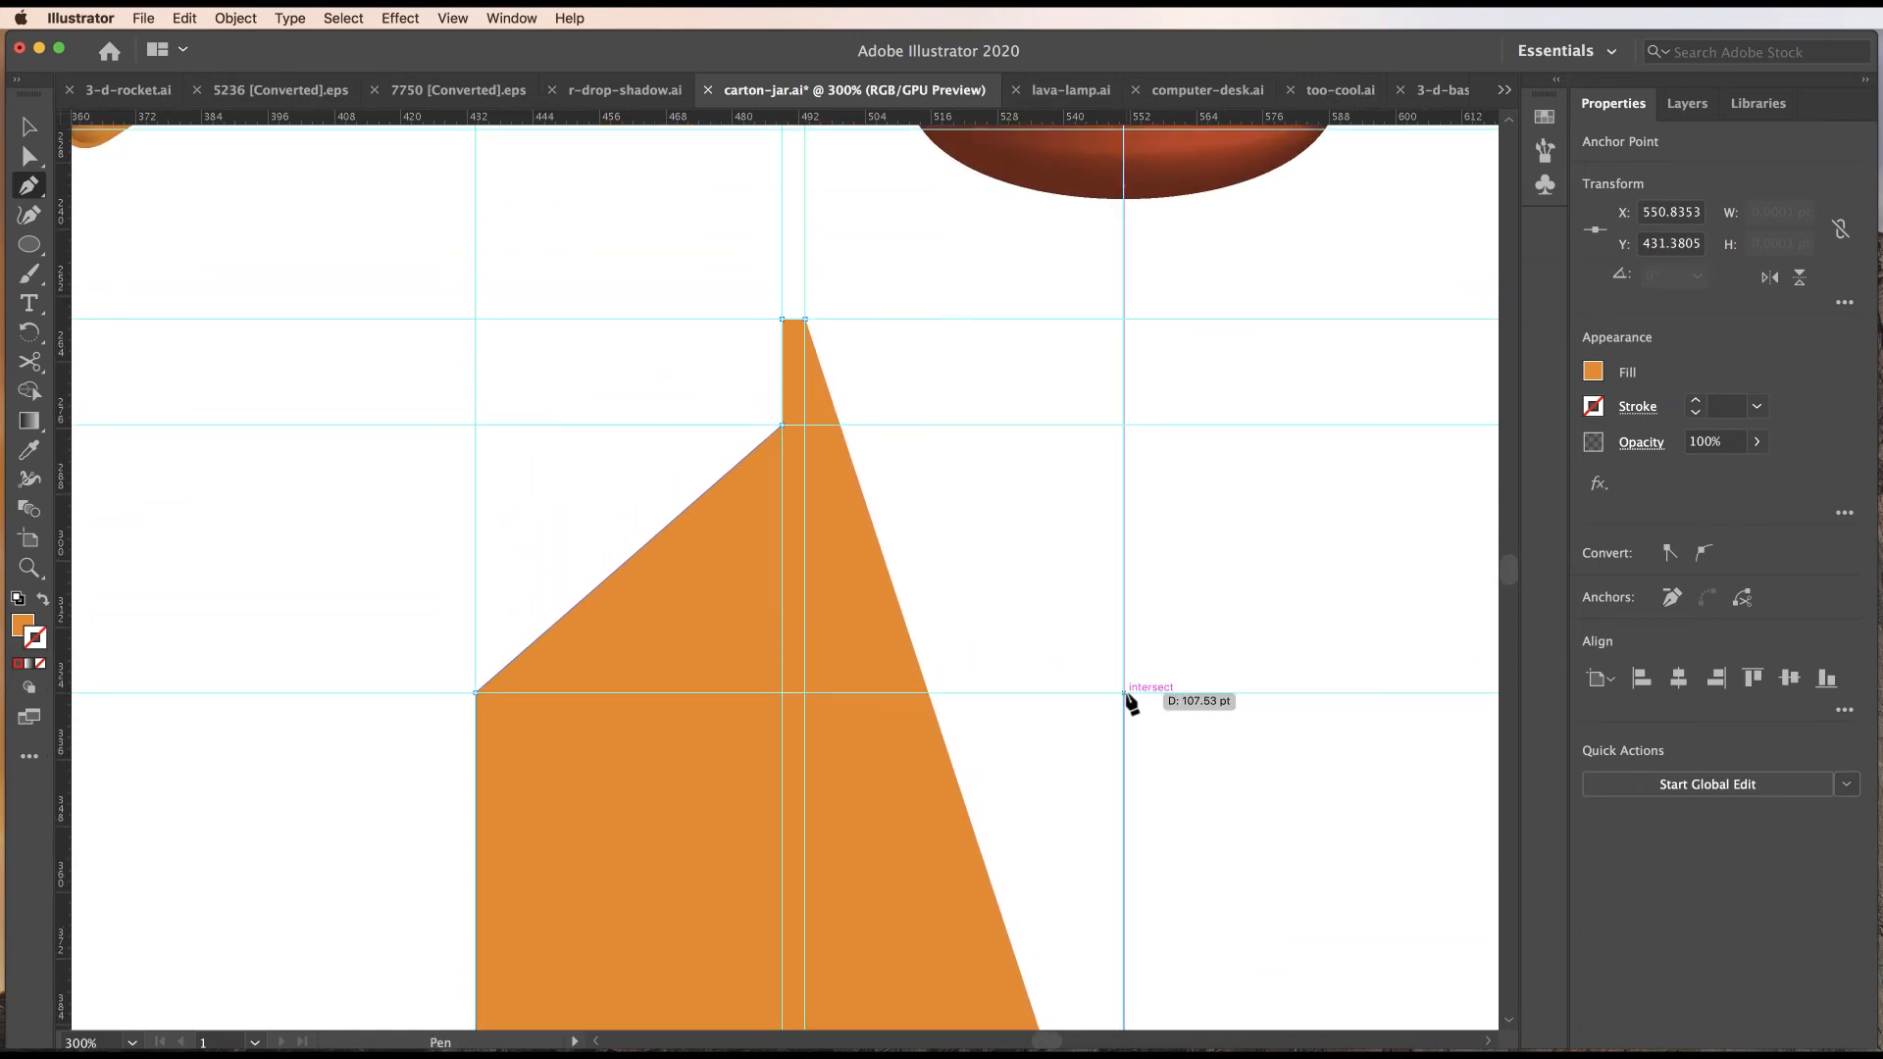
left_click(1124, 694)
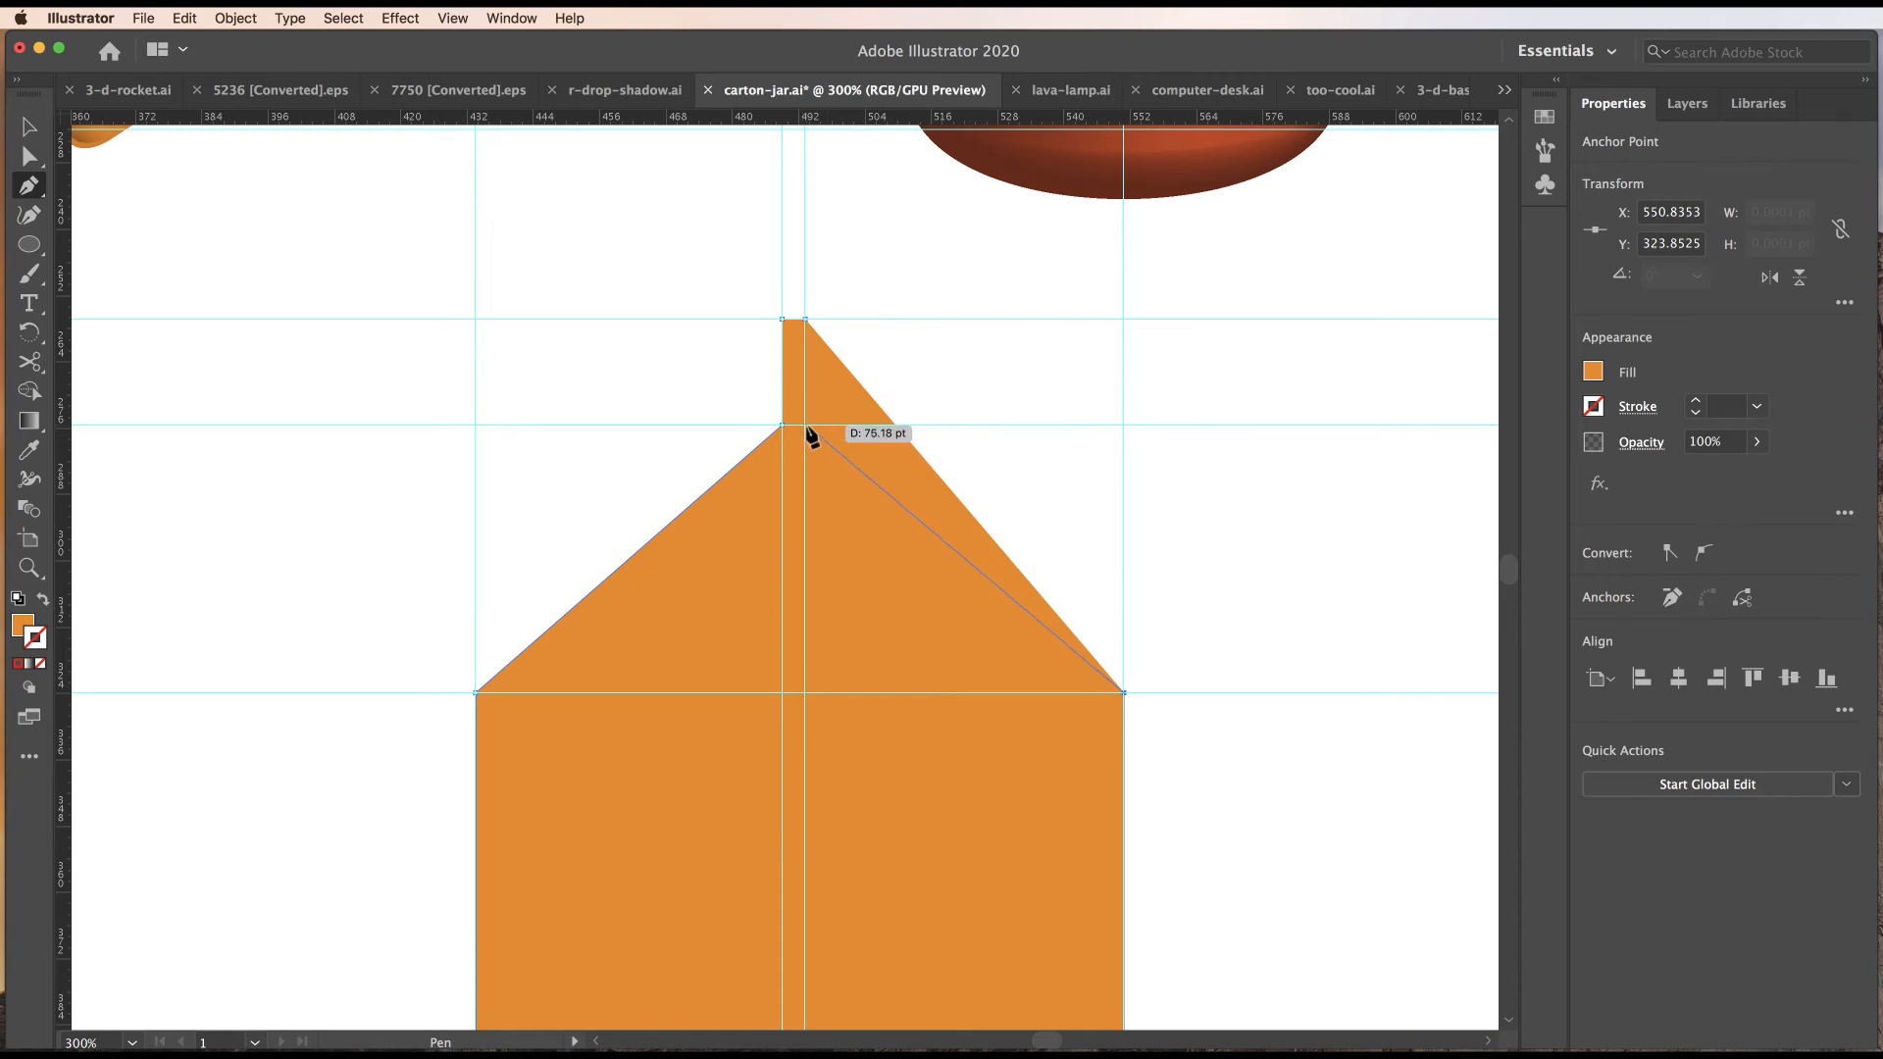
left_click(805, 426)
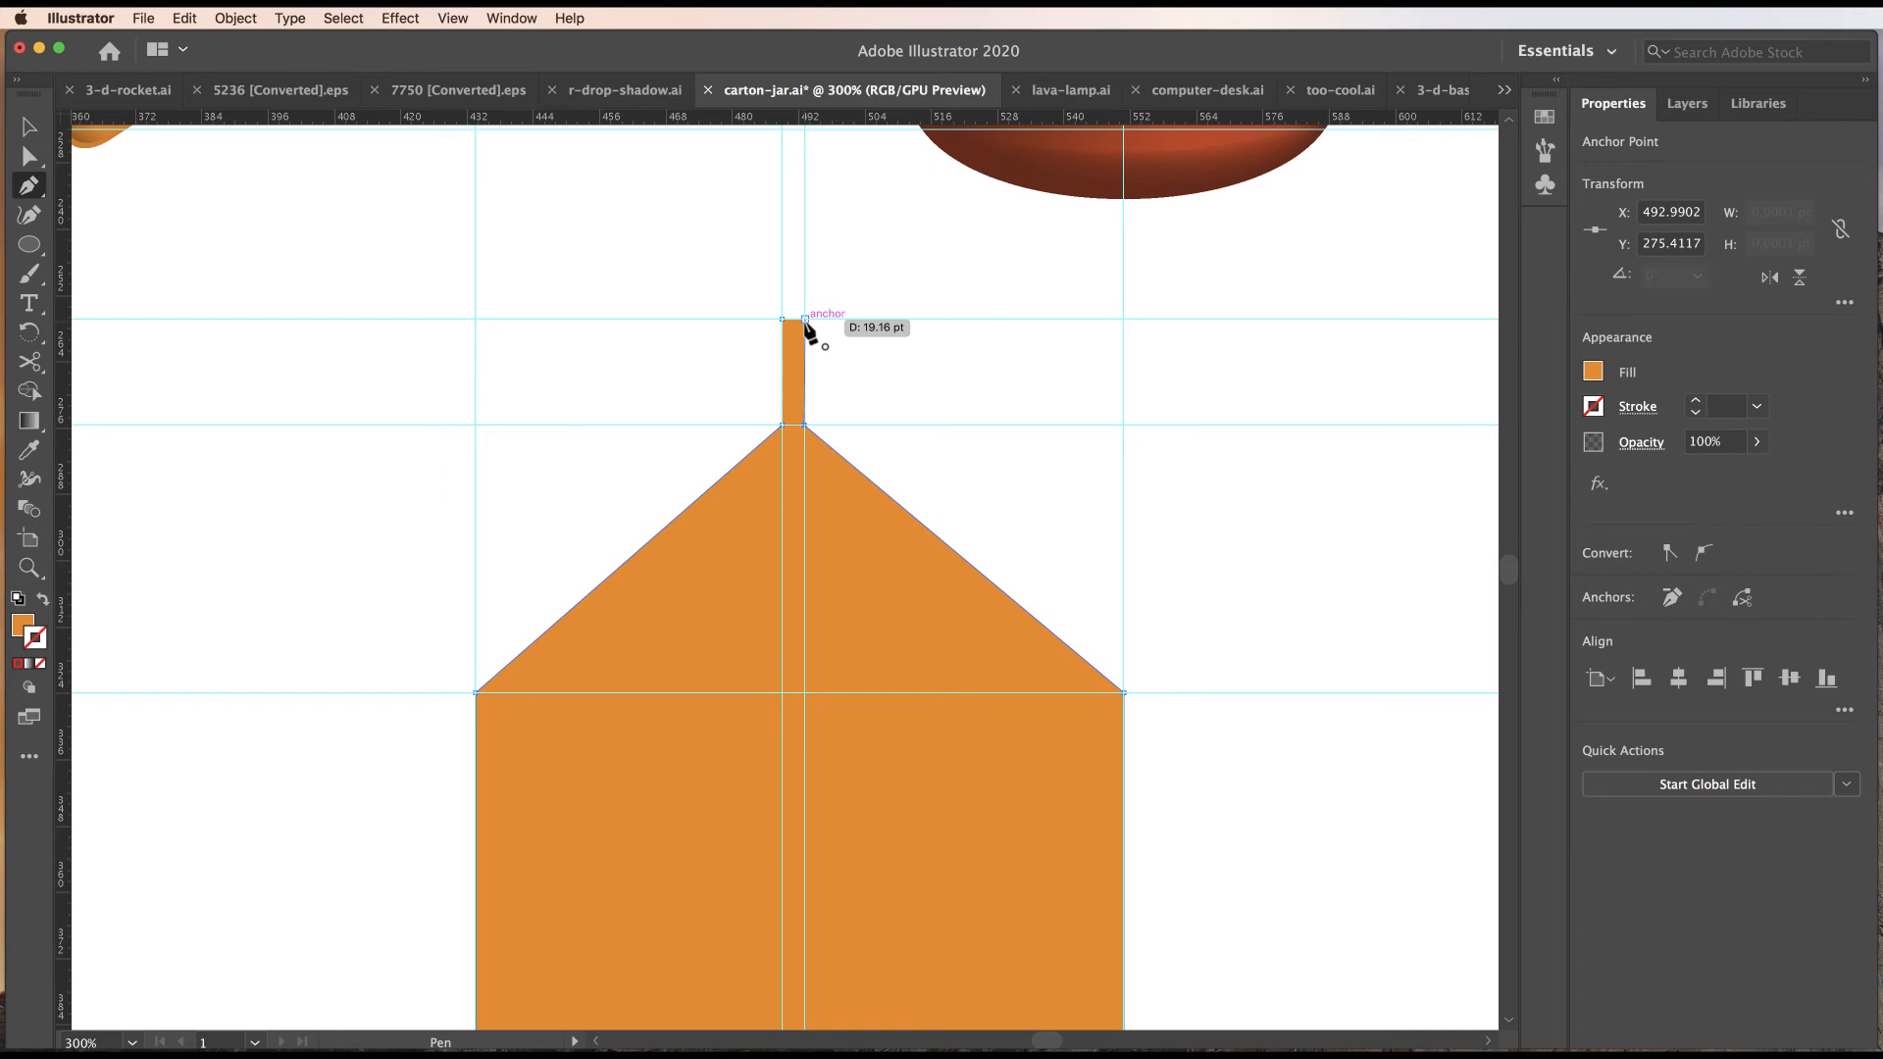
left_click(805, 320)
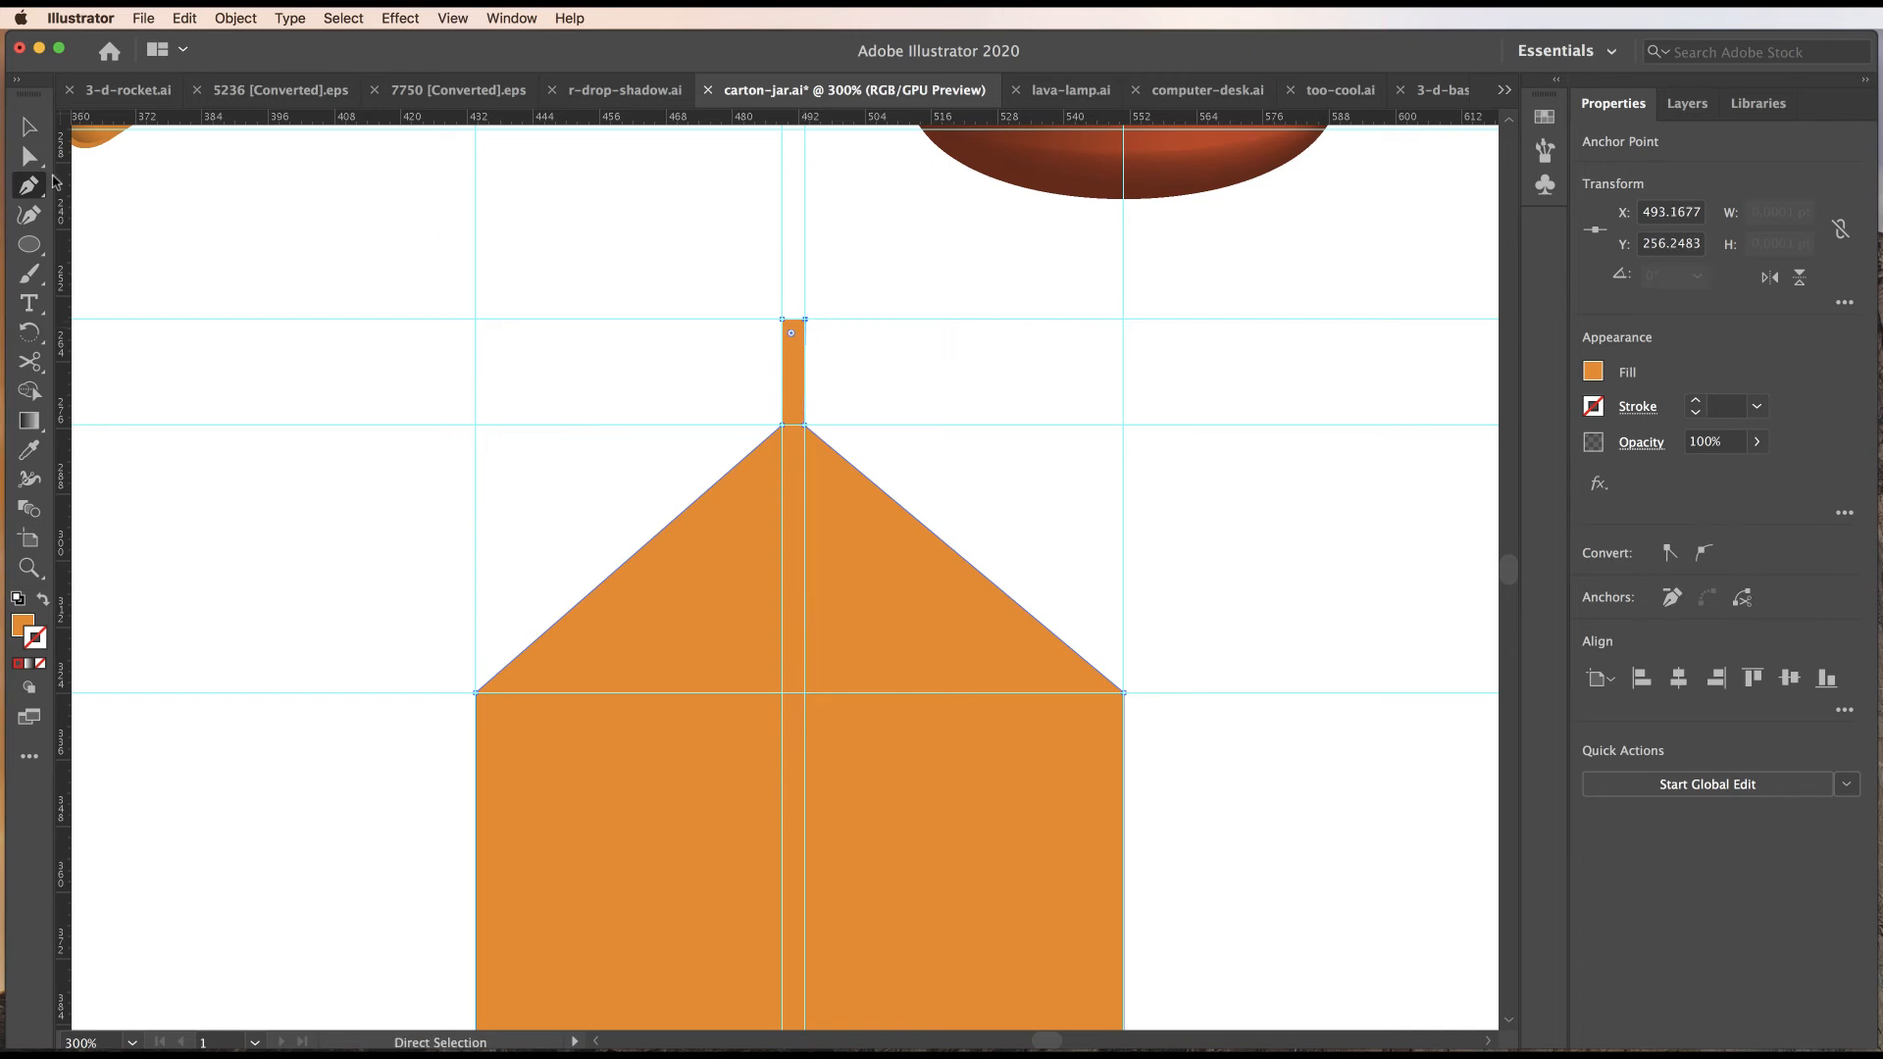
key("super+shift+a")
left_click(28, 127)
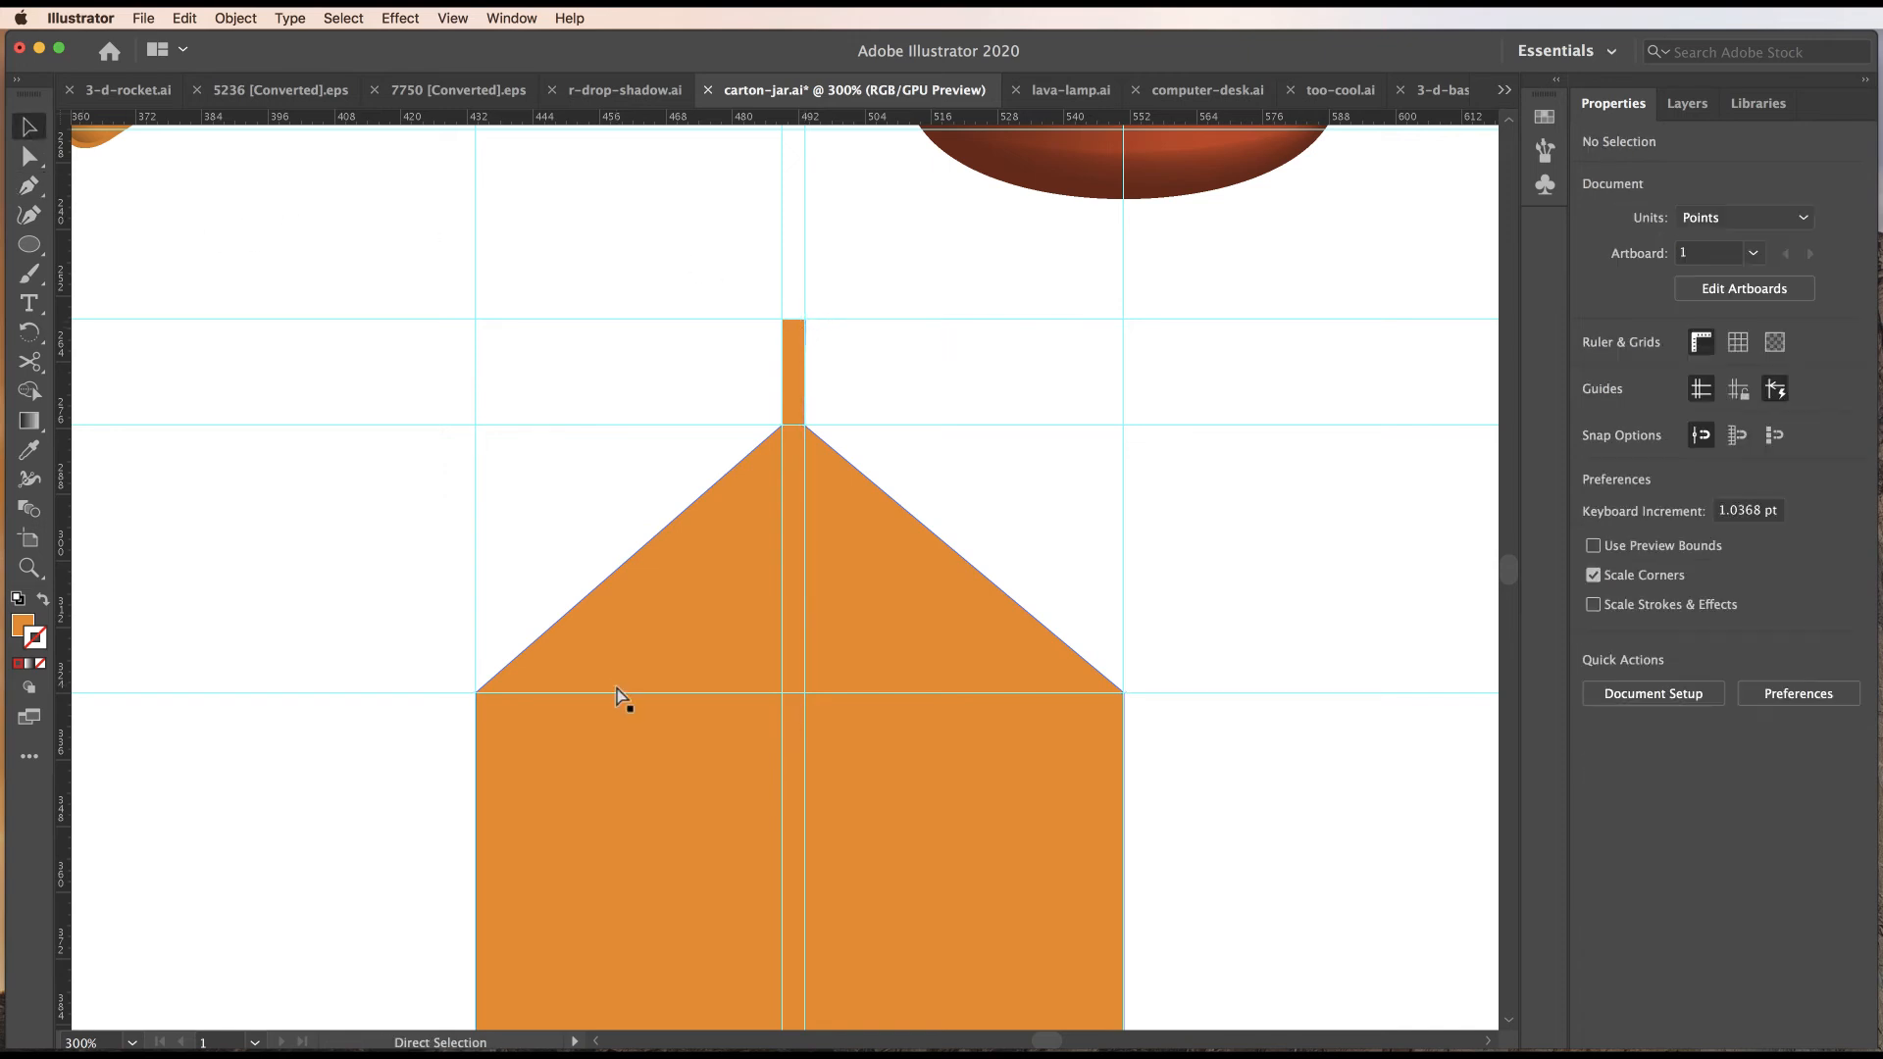
Hide the guides and select the orange milk carton profile.
key("super+semicolon")
key("super+1")
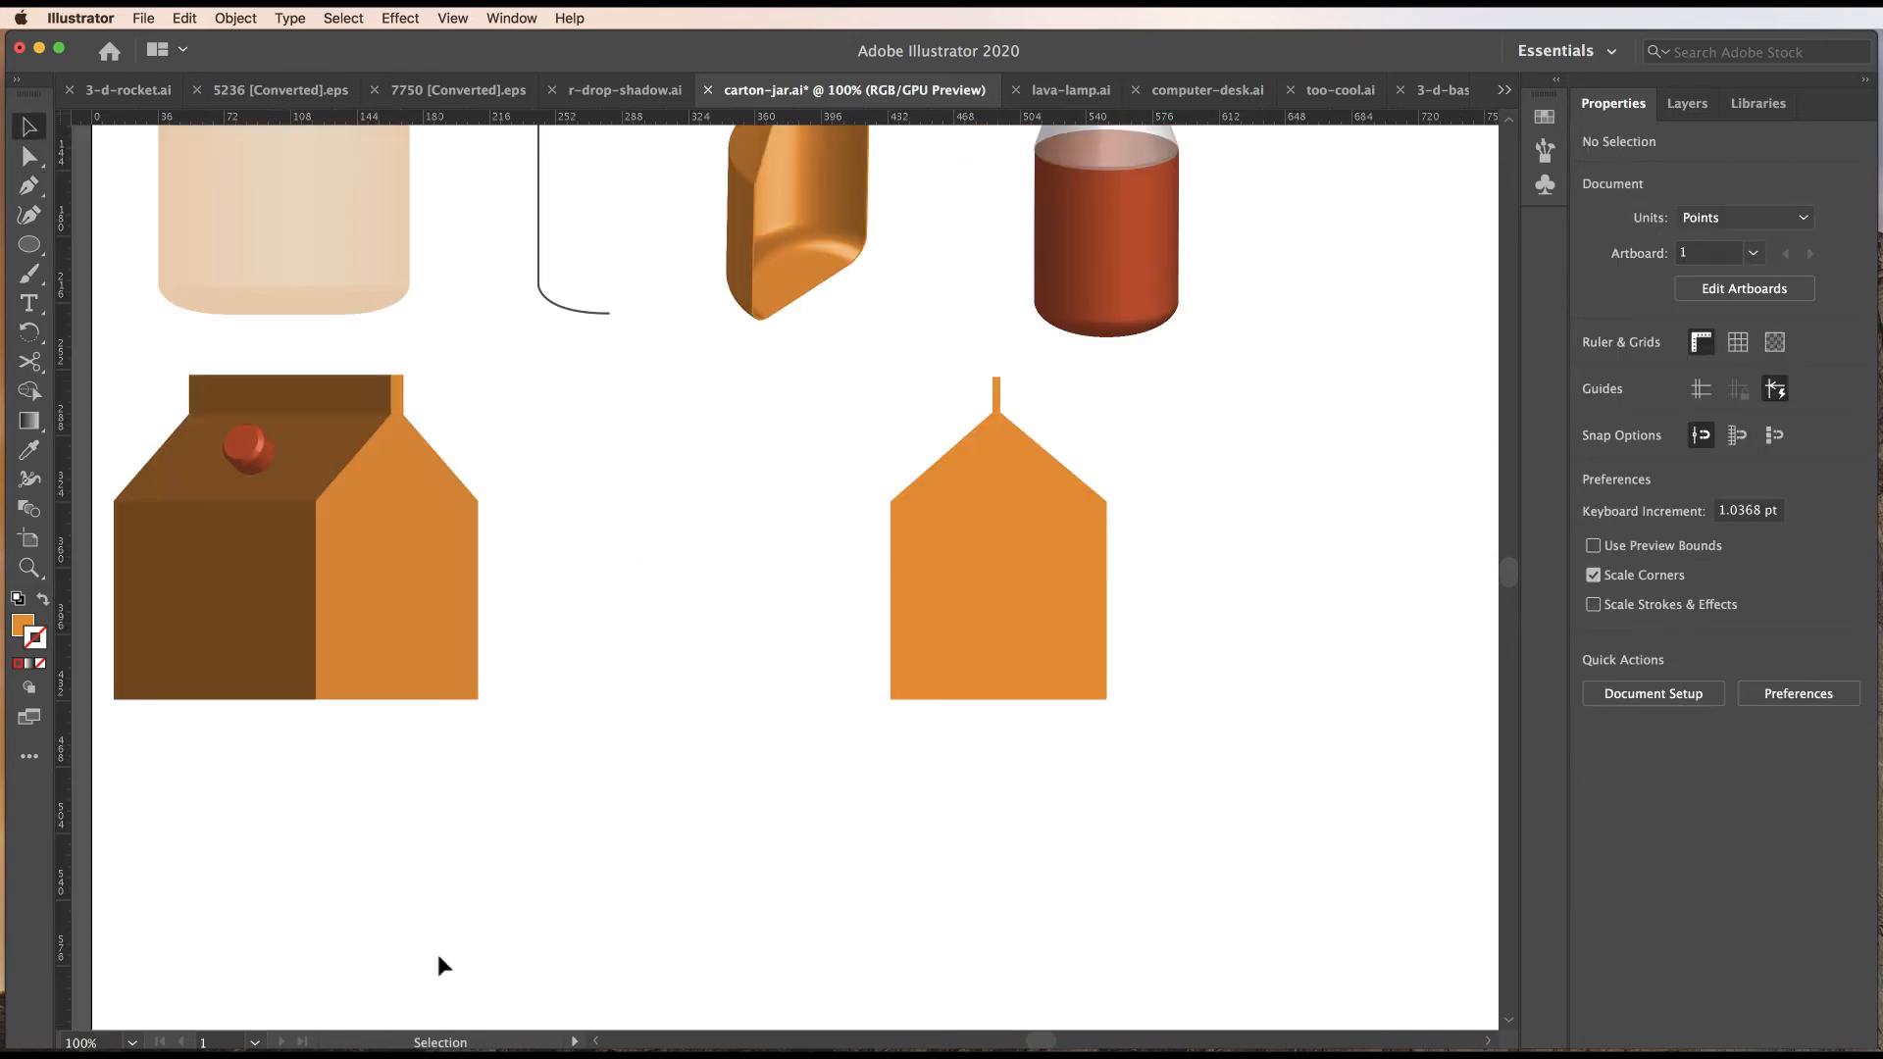
left_click(28, 156)
left_click(967, 612)
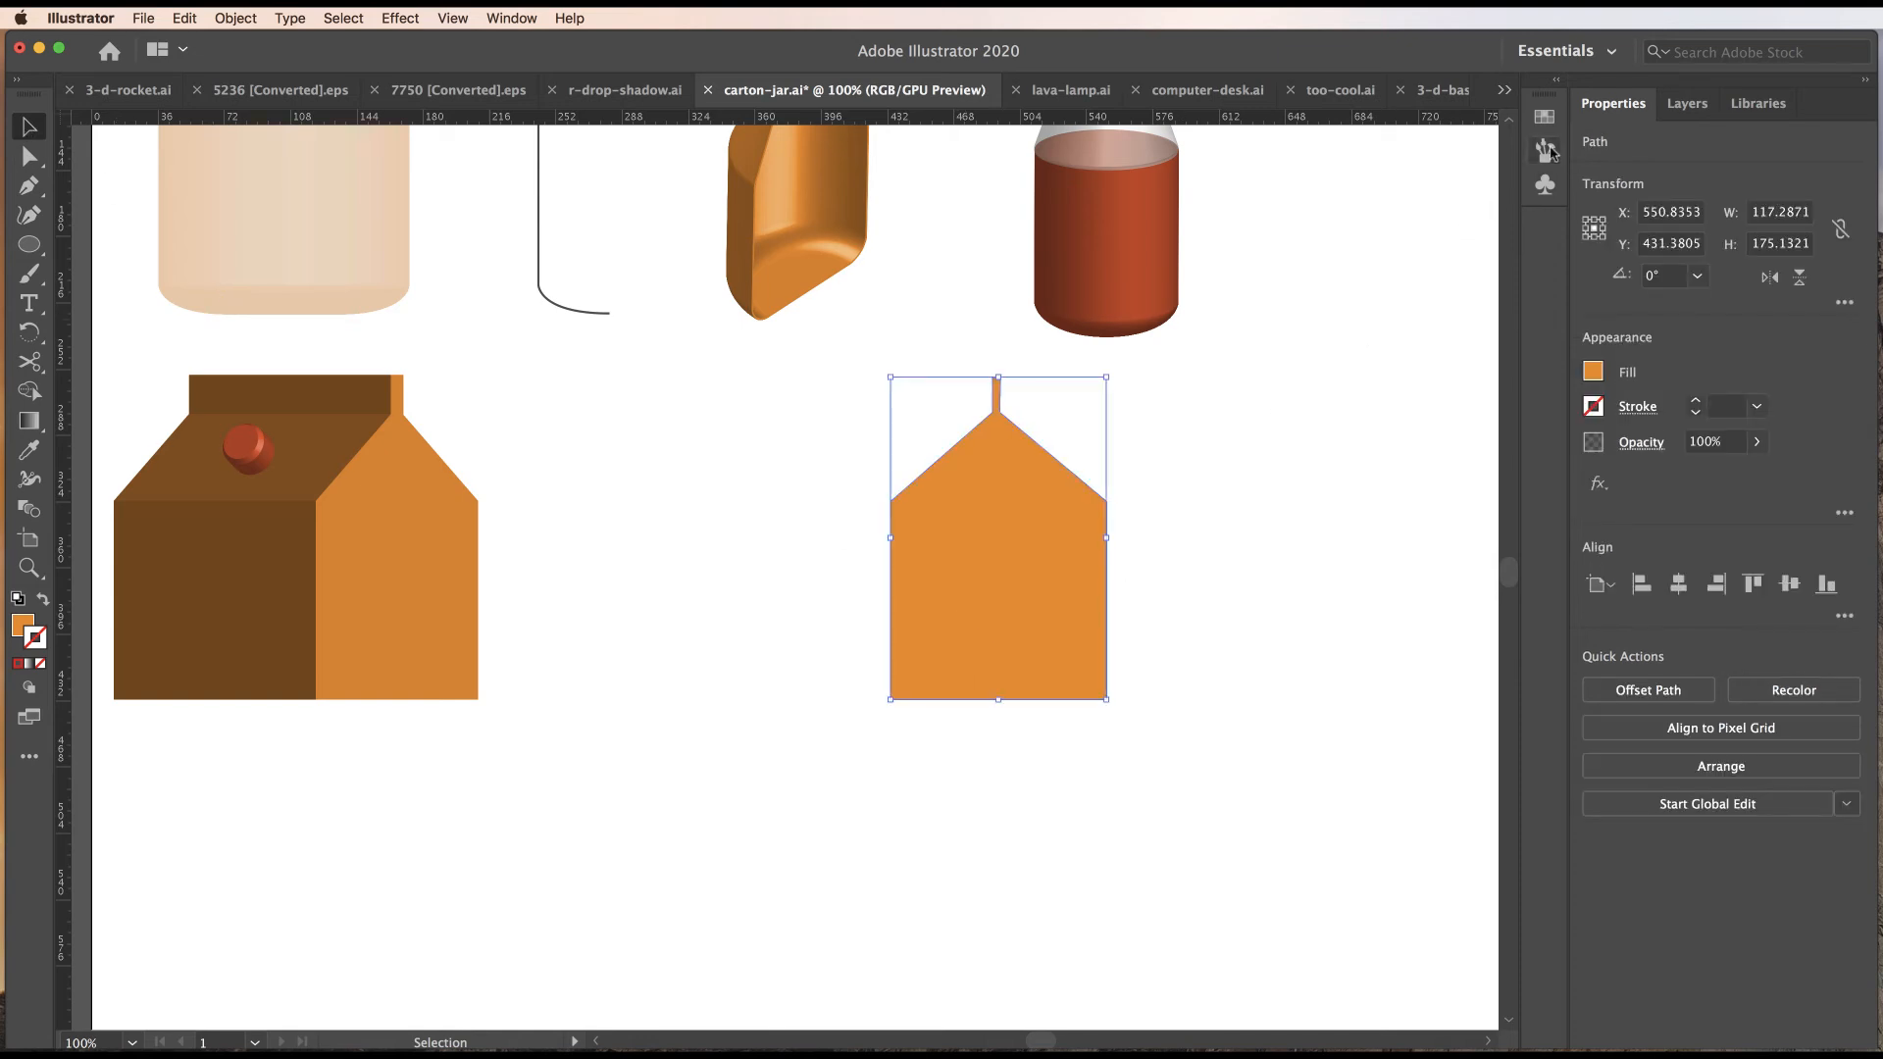
Fill the carton profile with the lighter orange swatch, leave it without a stroke, and move it about 94 pt down.
left_click(1544, 118)
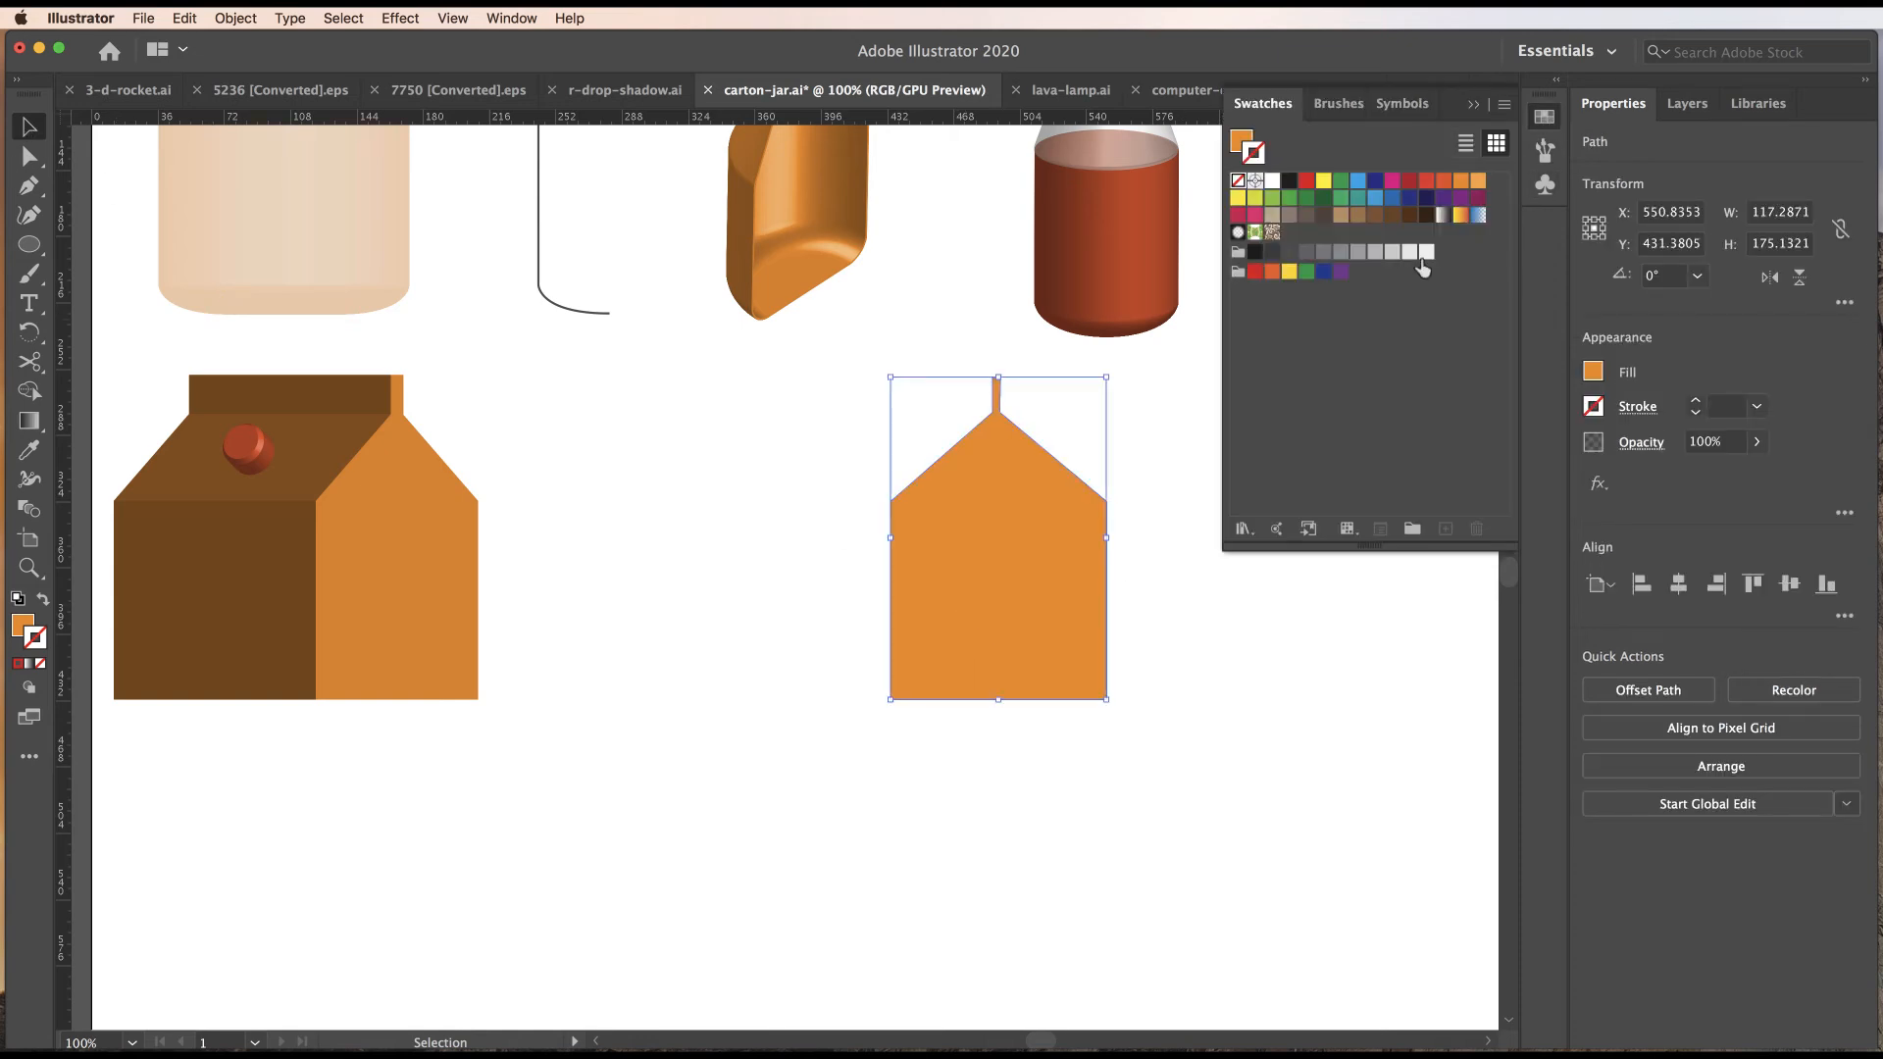
left_click_drag(1392, 253, 1254, 147)
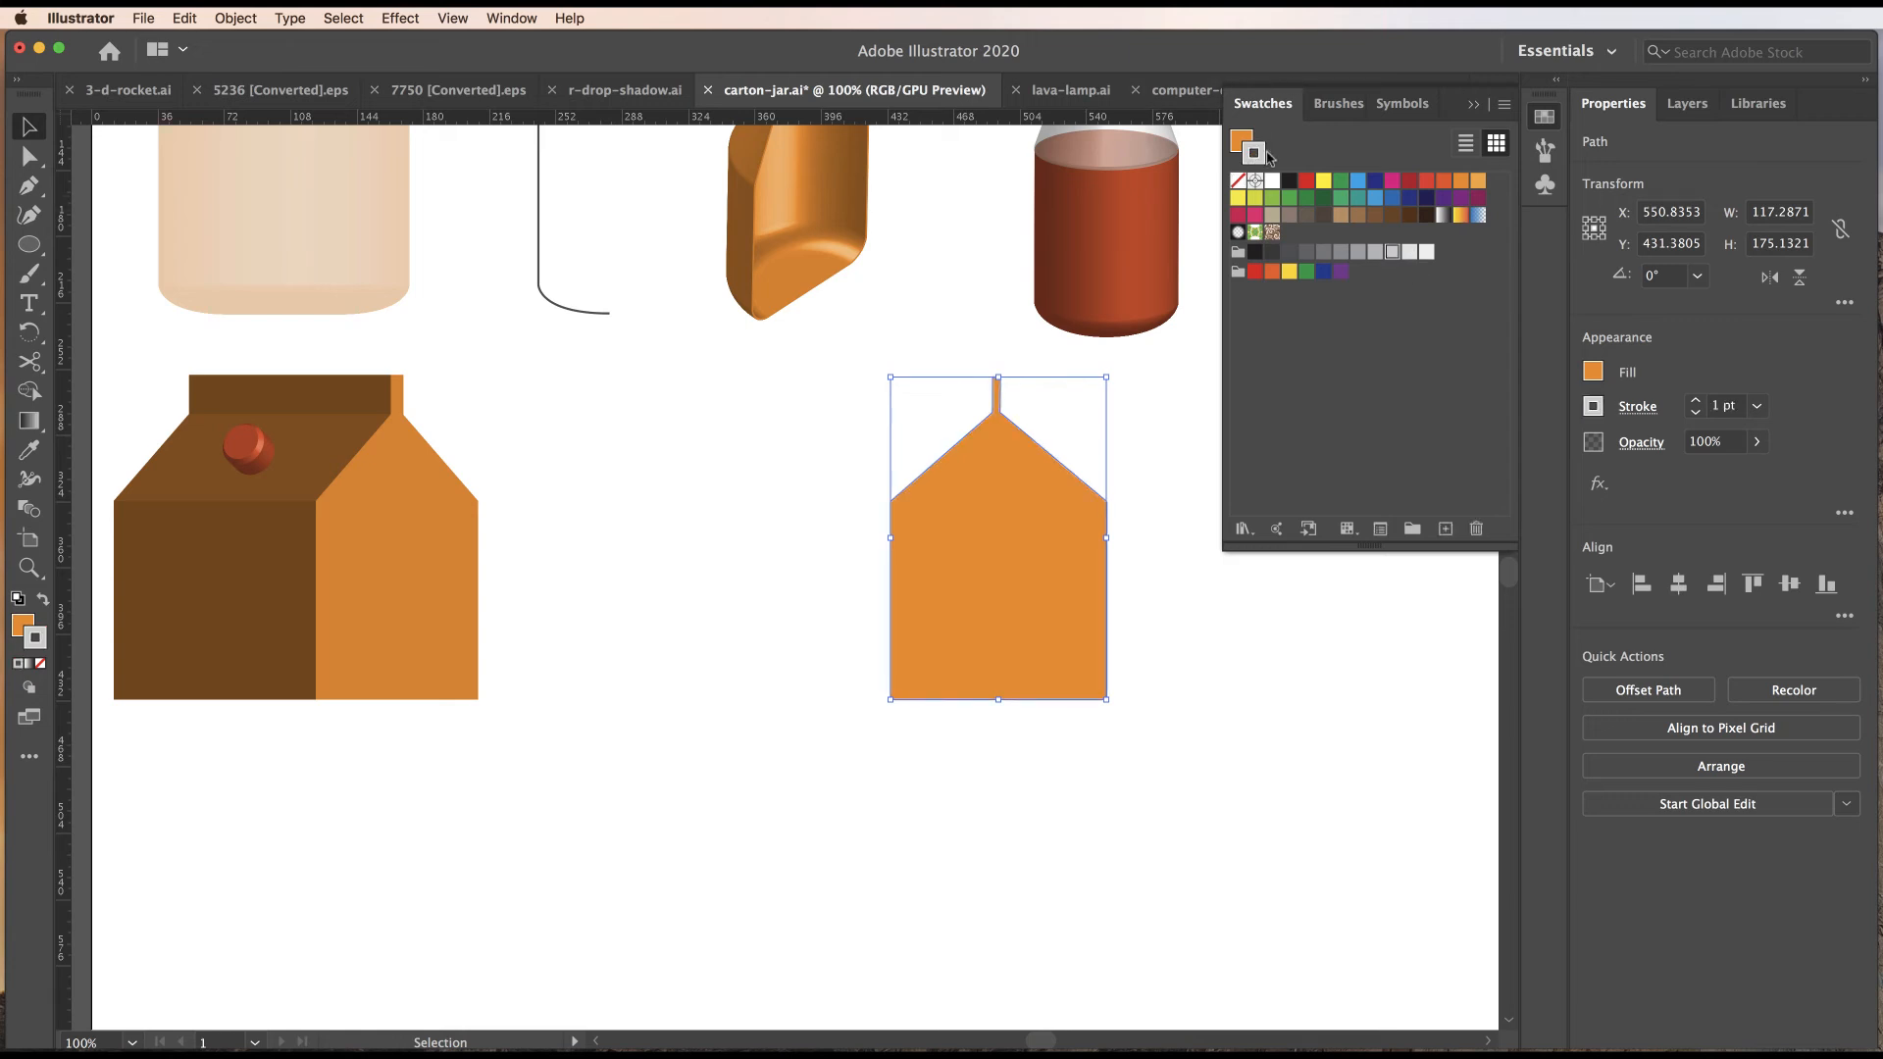
left_click(1238, 181)
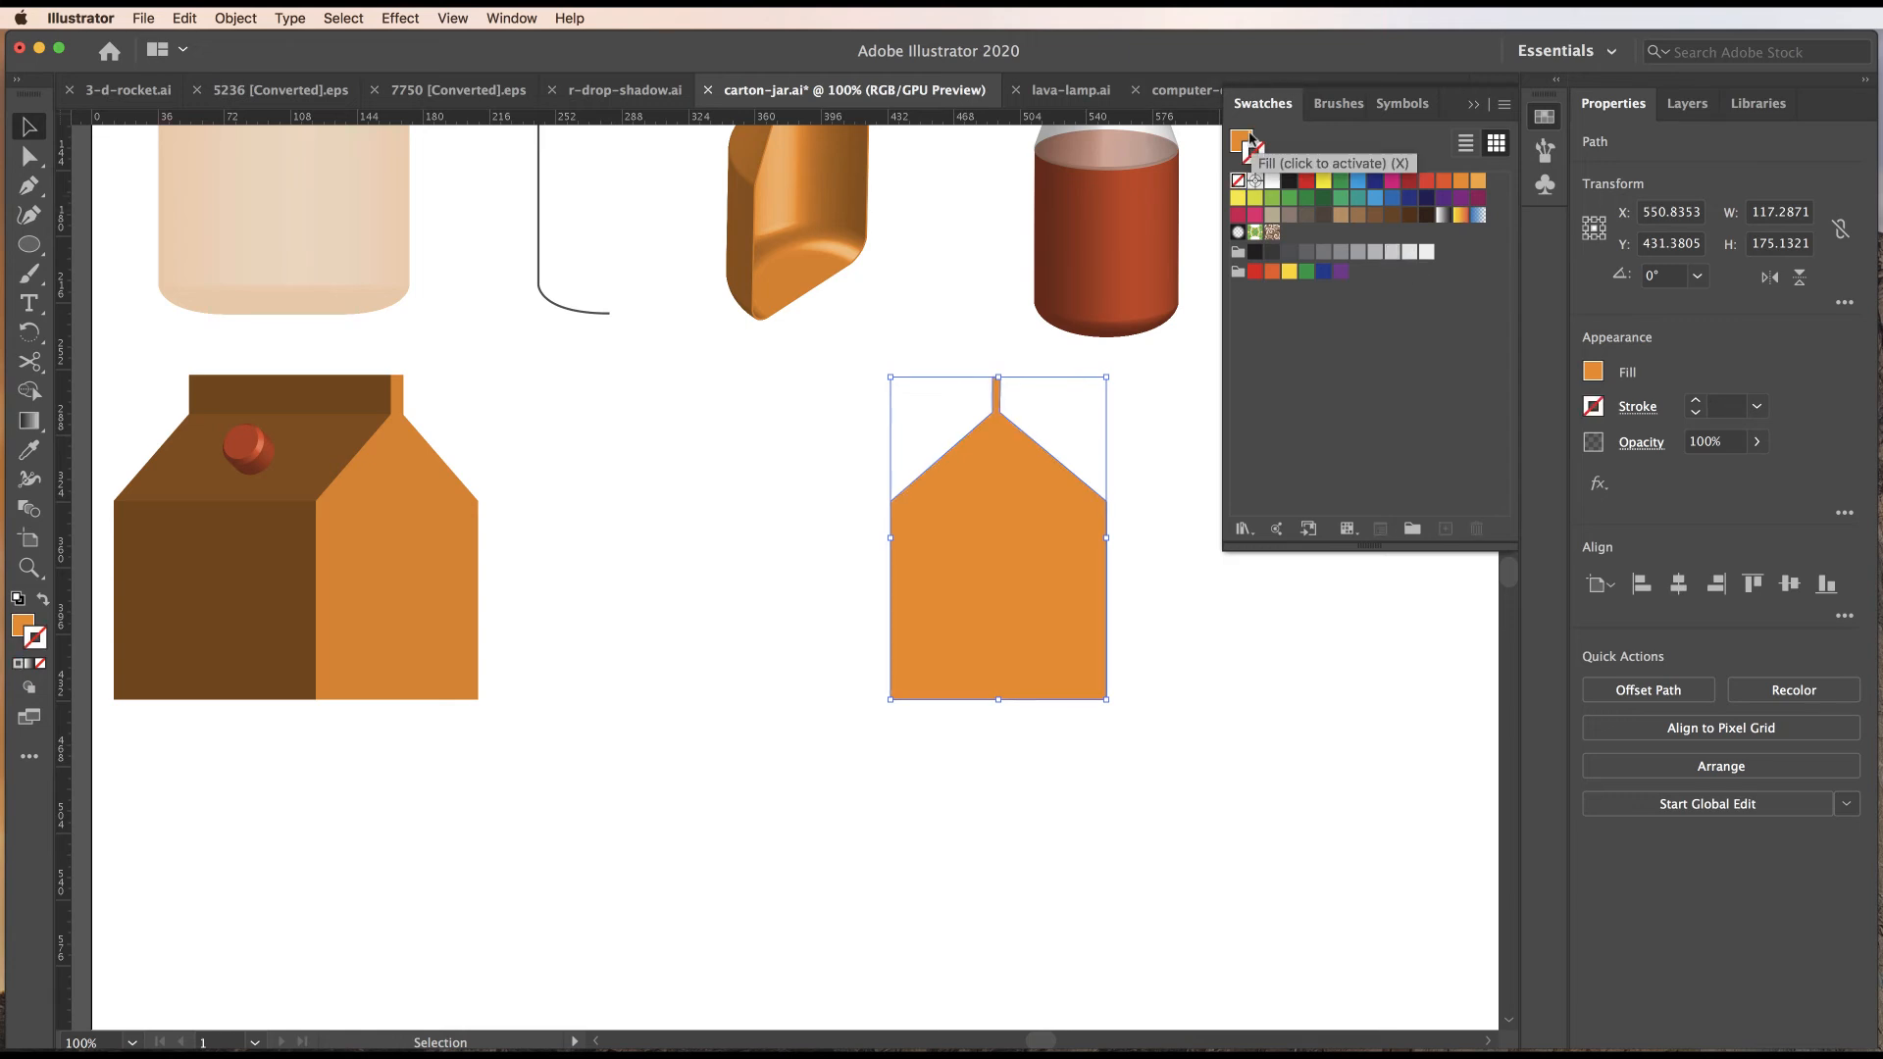
left_click(1241, 142)
left_click(1375, 252)
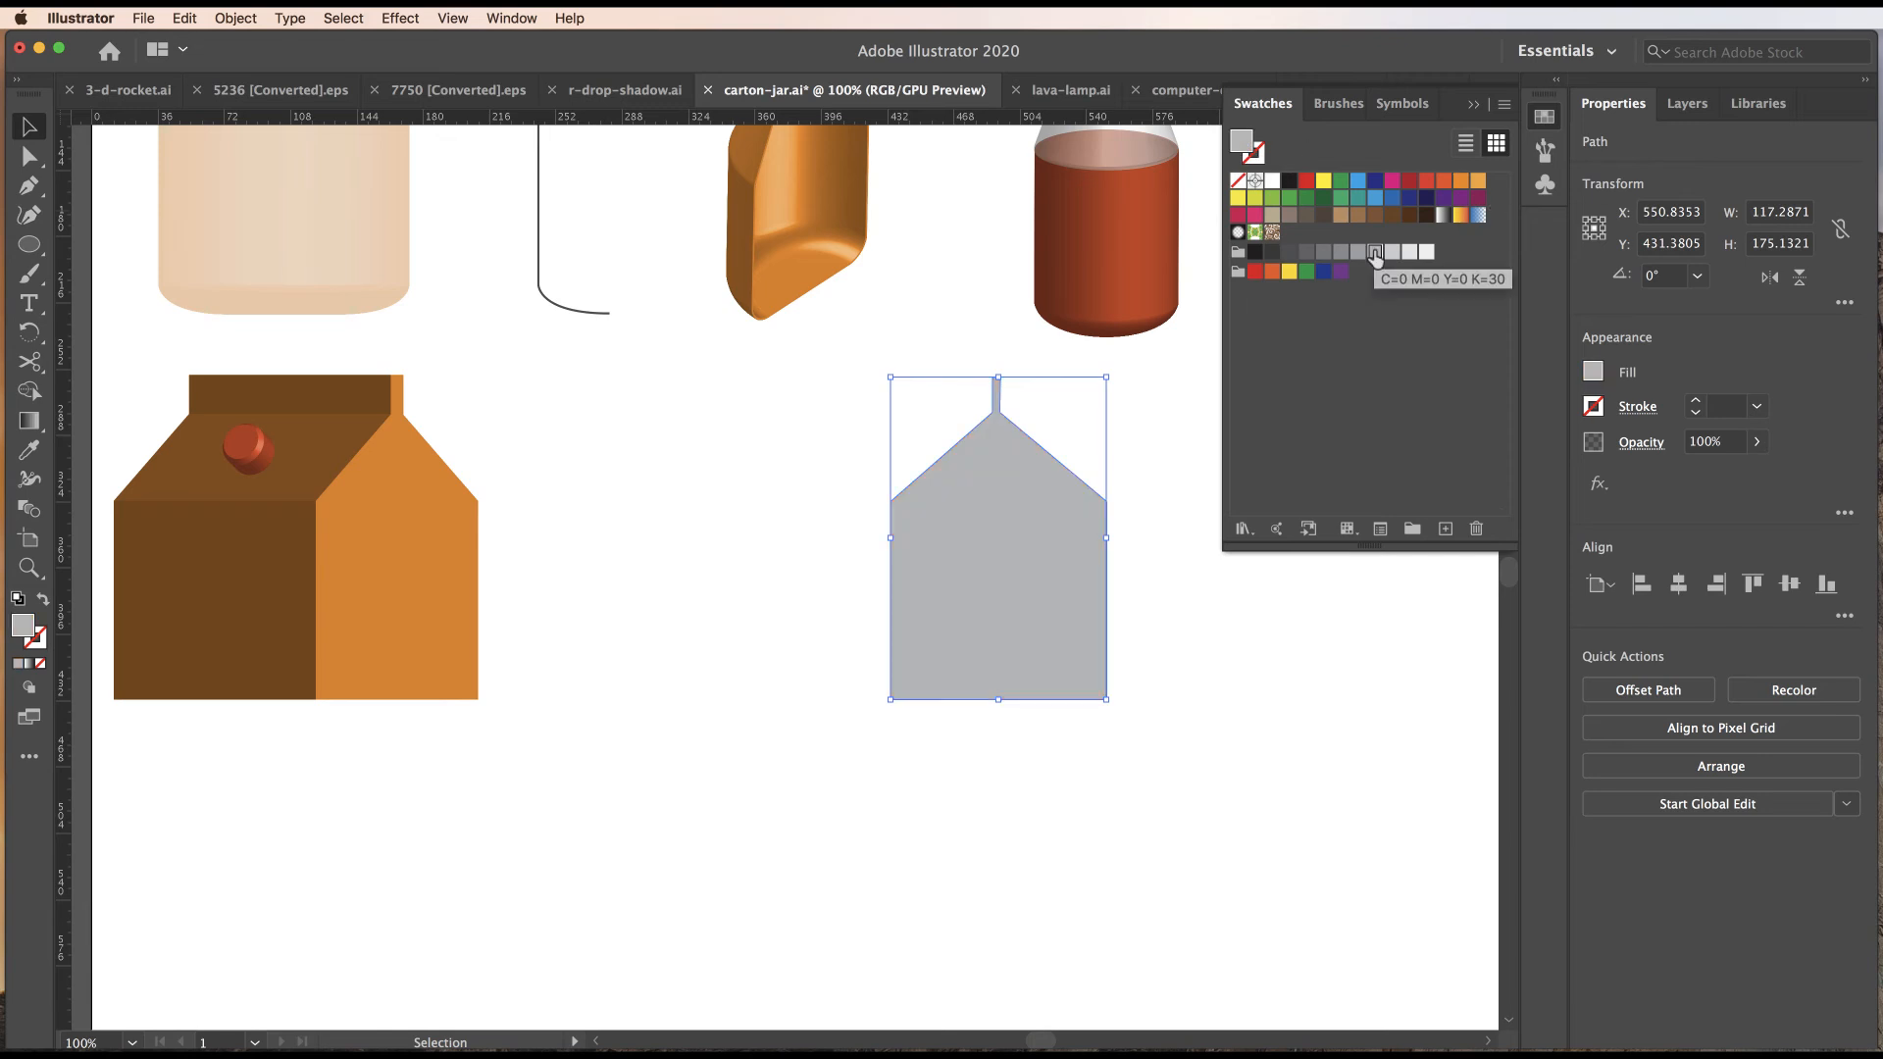
key("cmd+z")
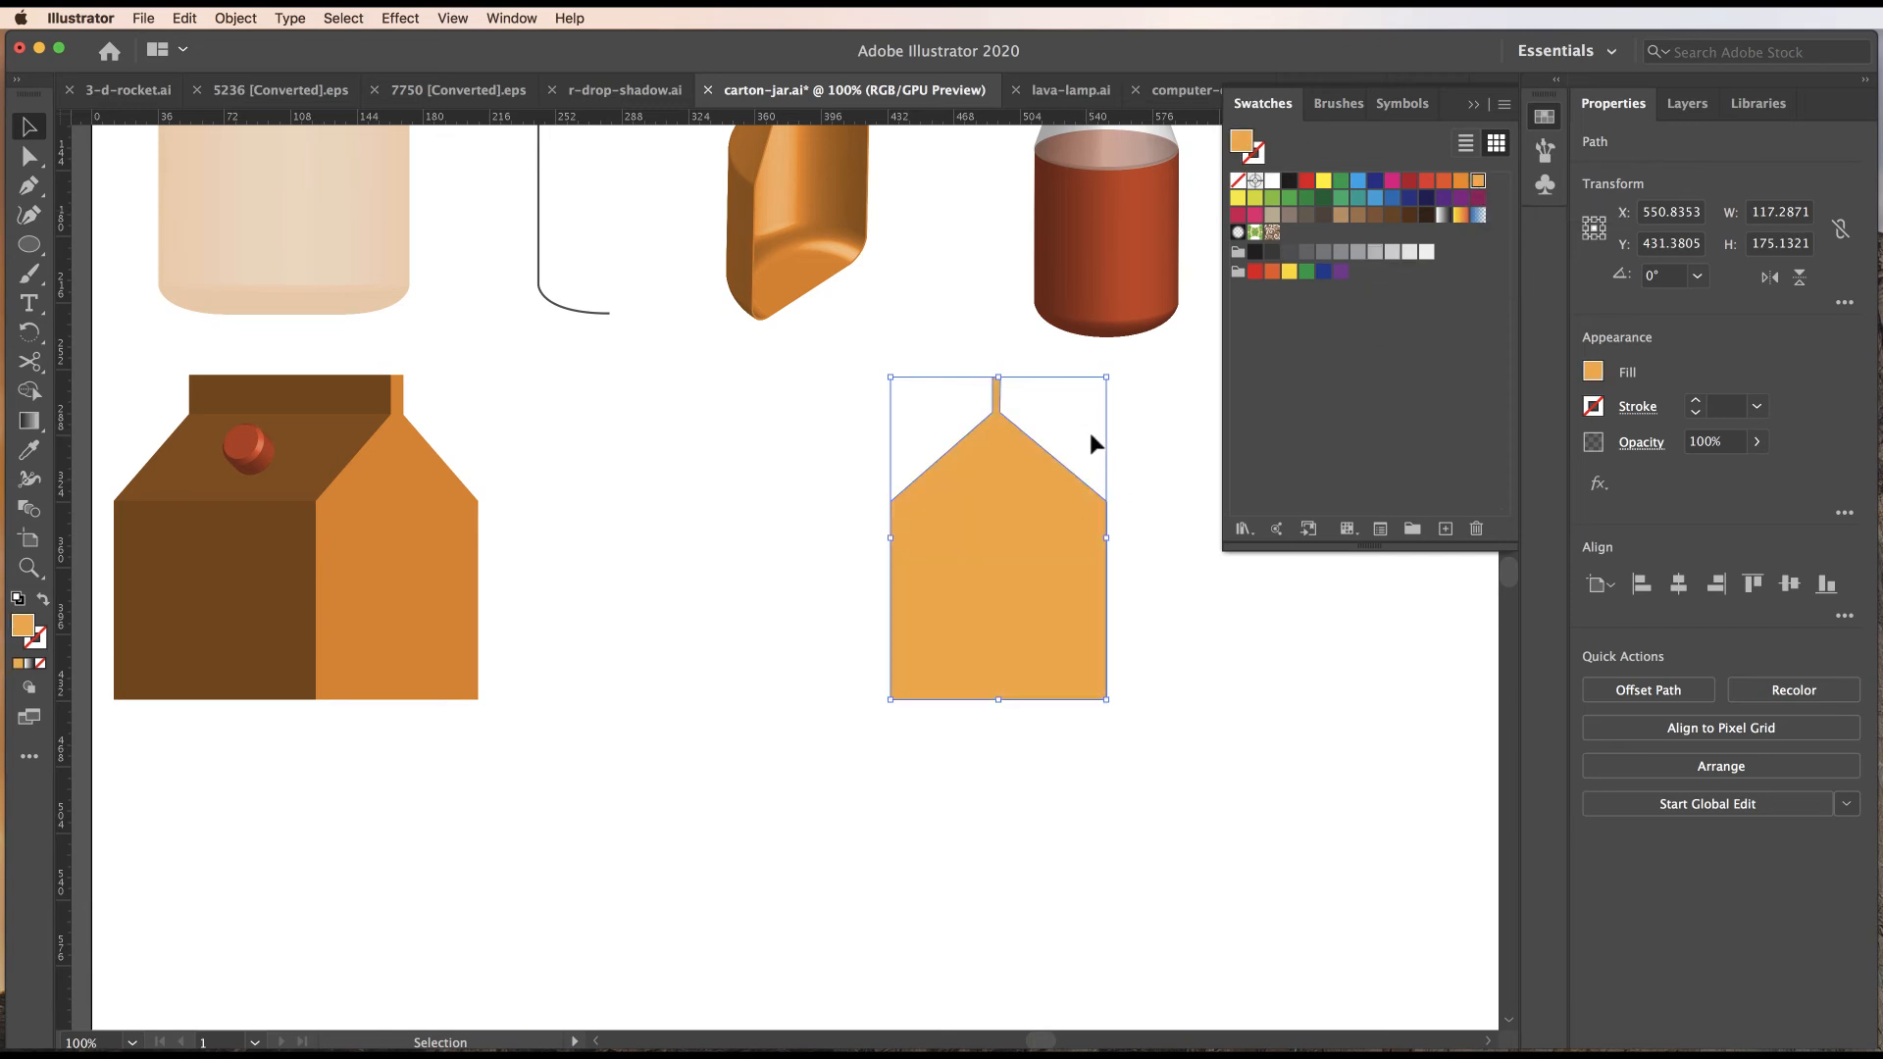
left_click_drag(976, 602, 1000, 775)
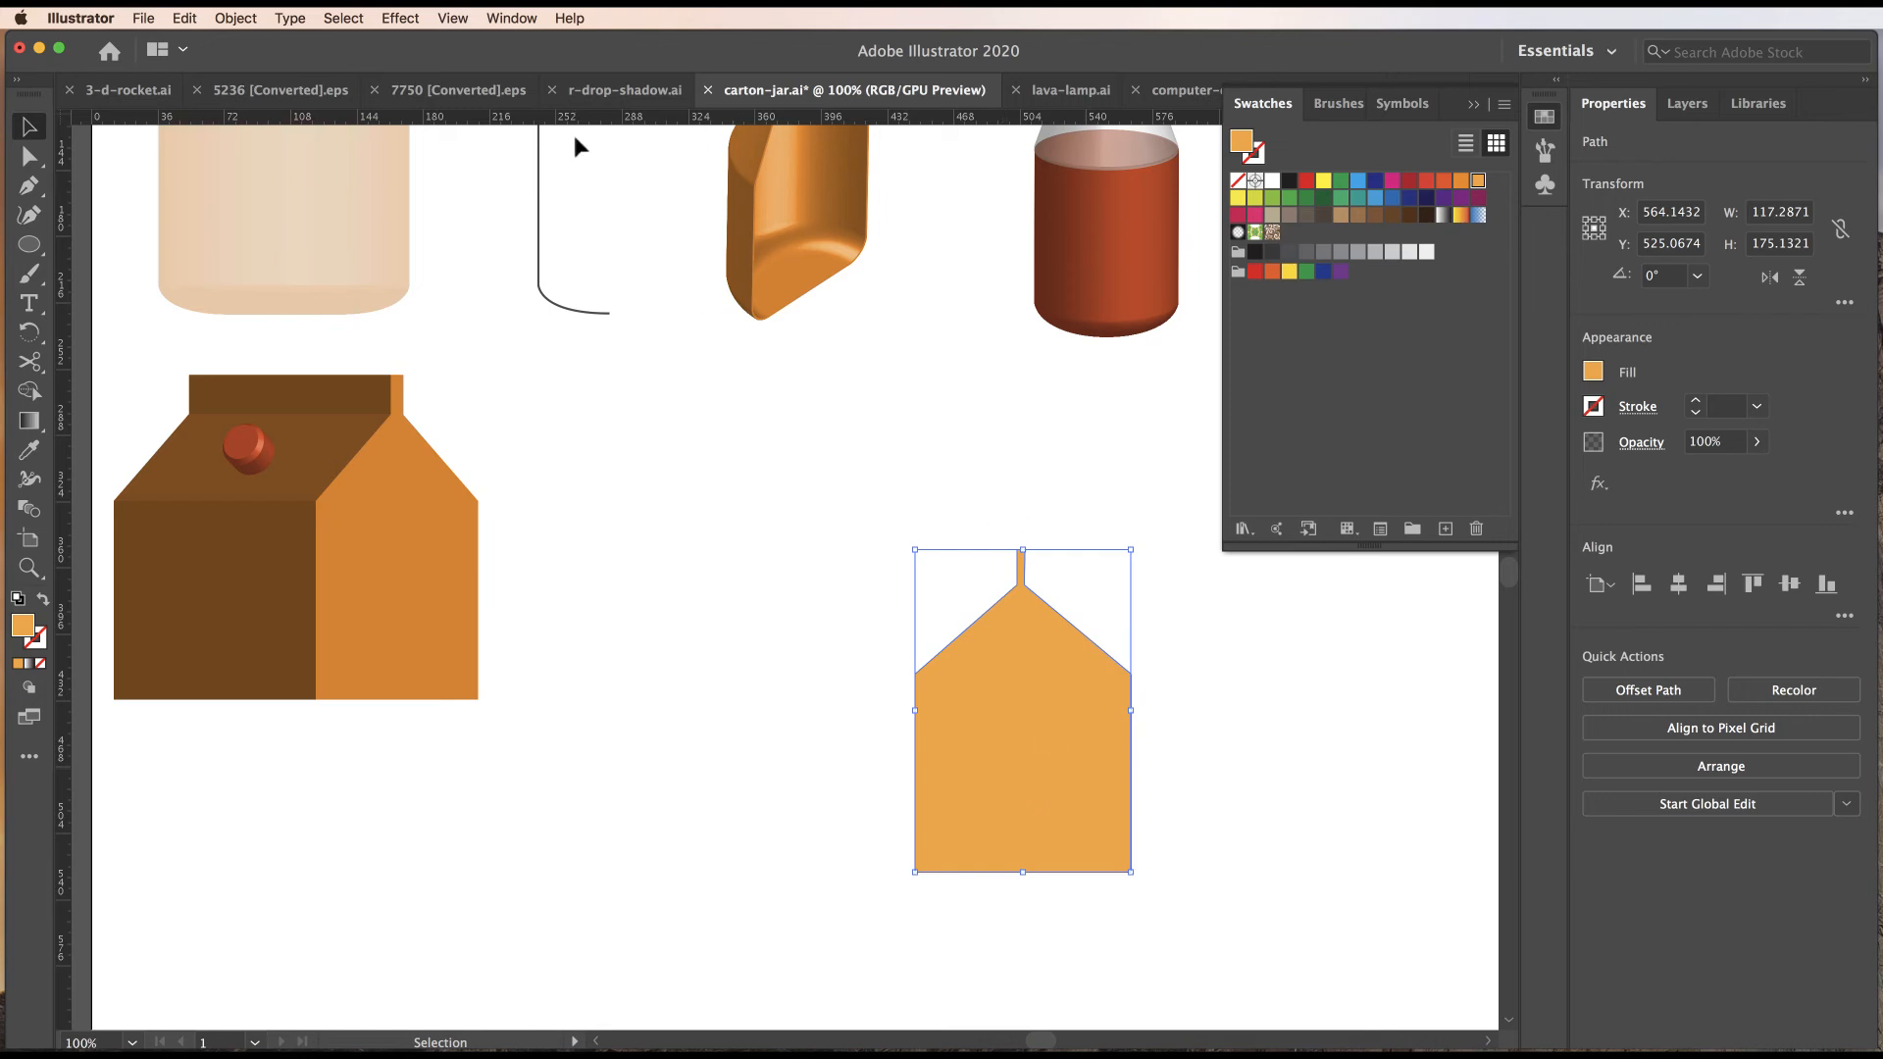
Apply a 3D Extrude & Bevel effect to the carton profile, trying a 220 pt depth before settling on 160 pt.
left_click(393, 19)
mouse_move(439, 145)
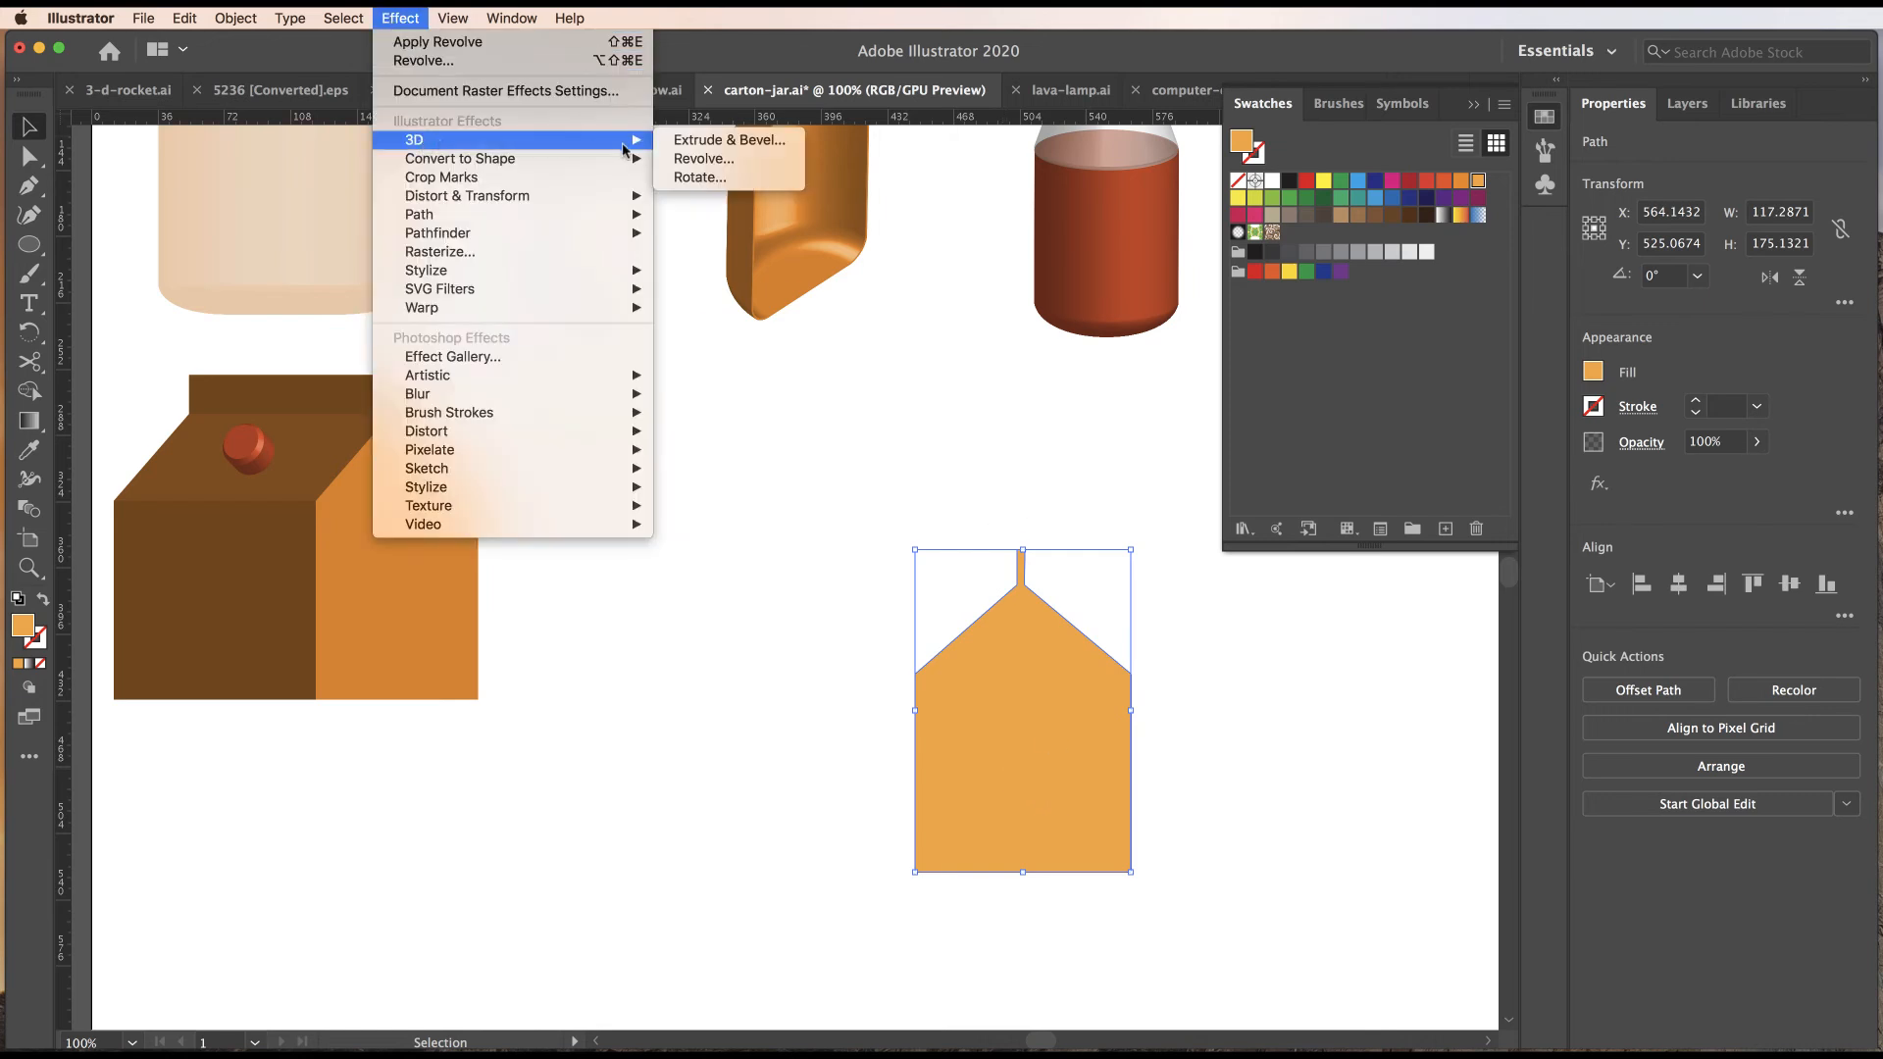
left_click(727, 140)
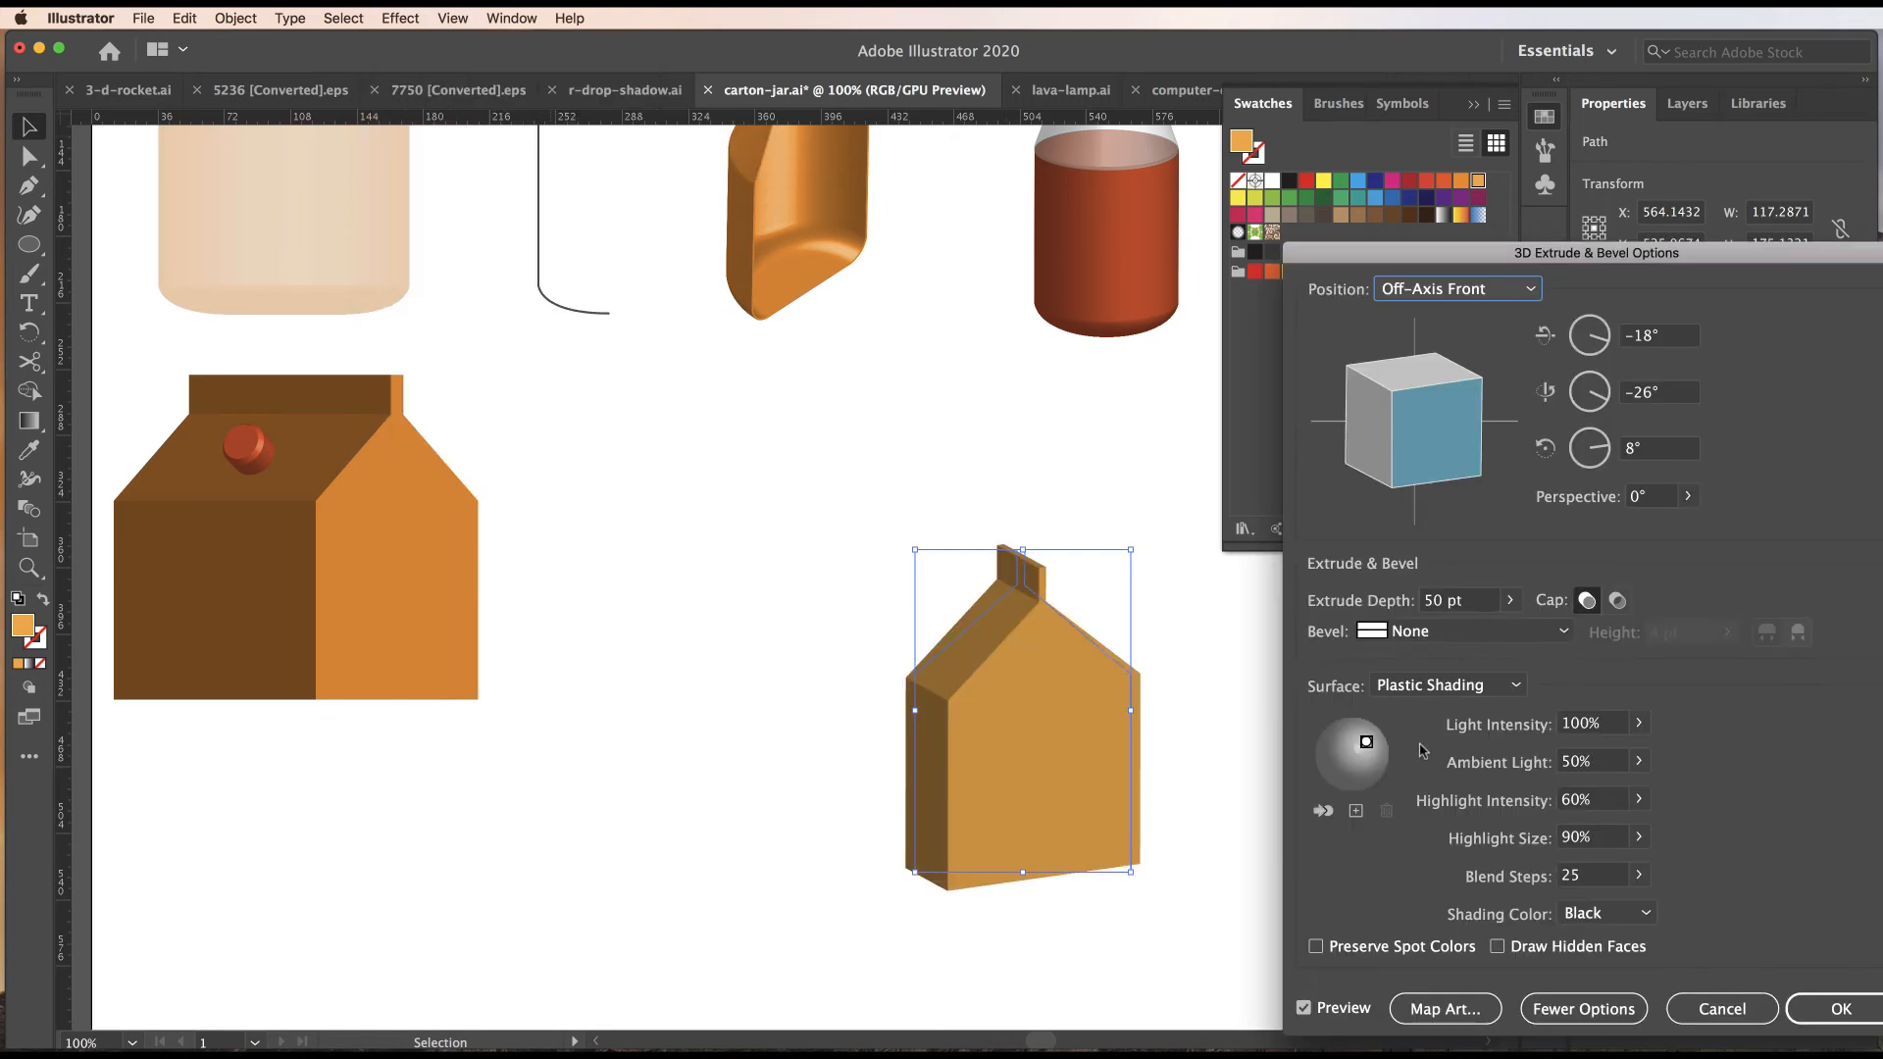
double_click(1442, 602)
type("220")
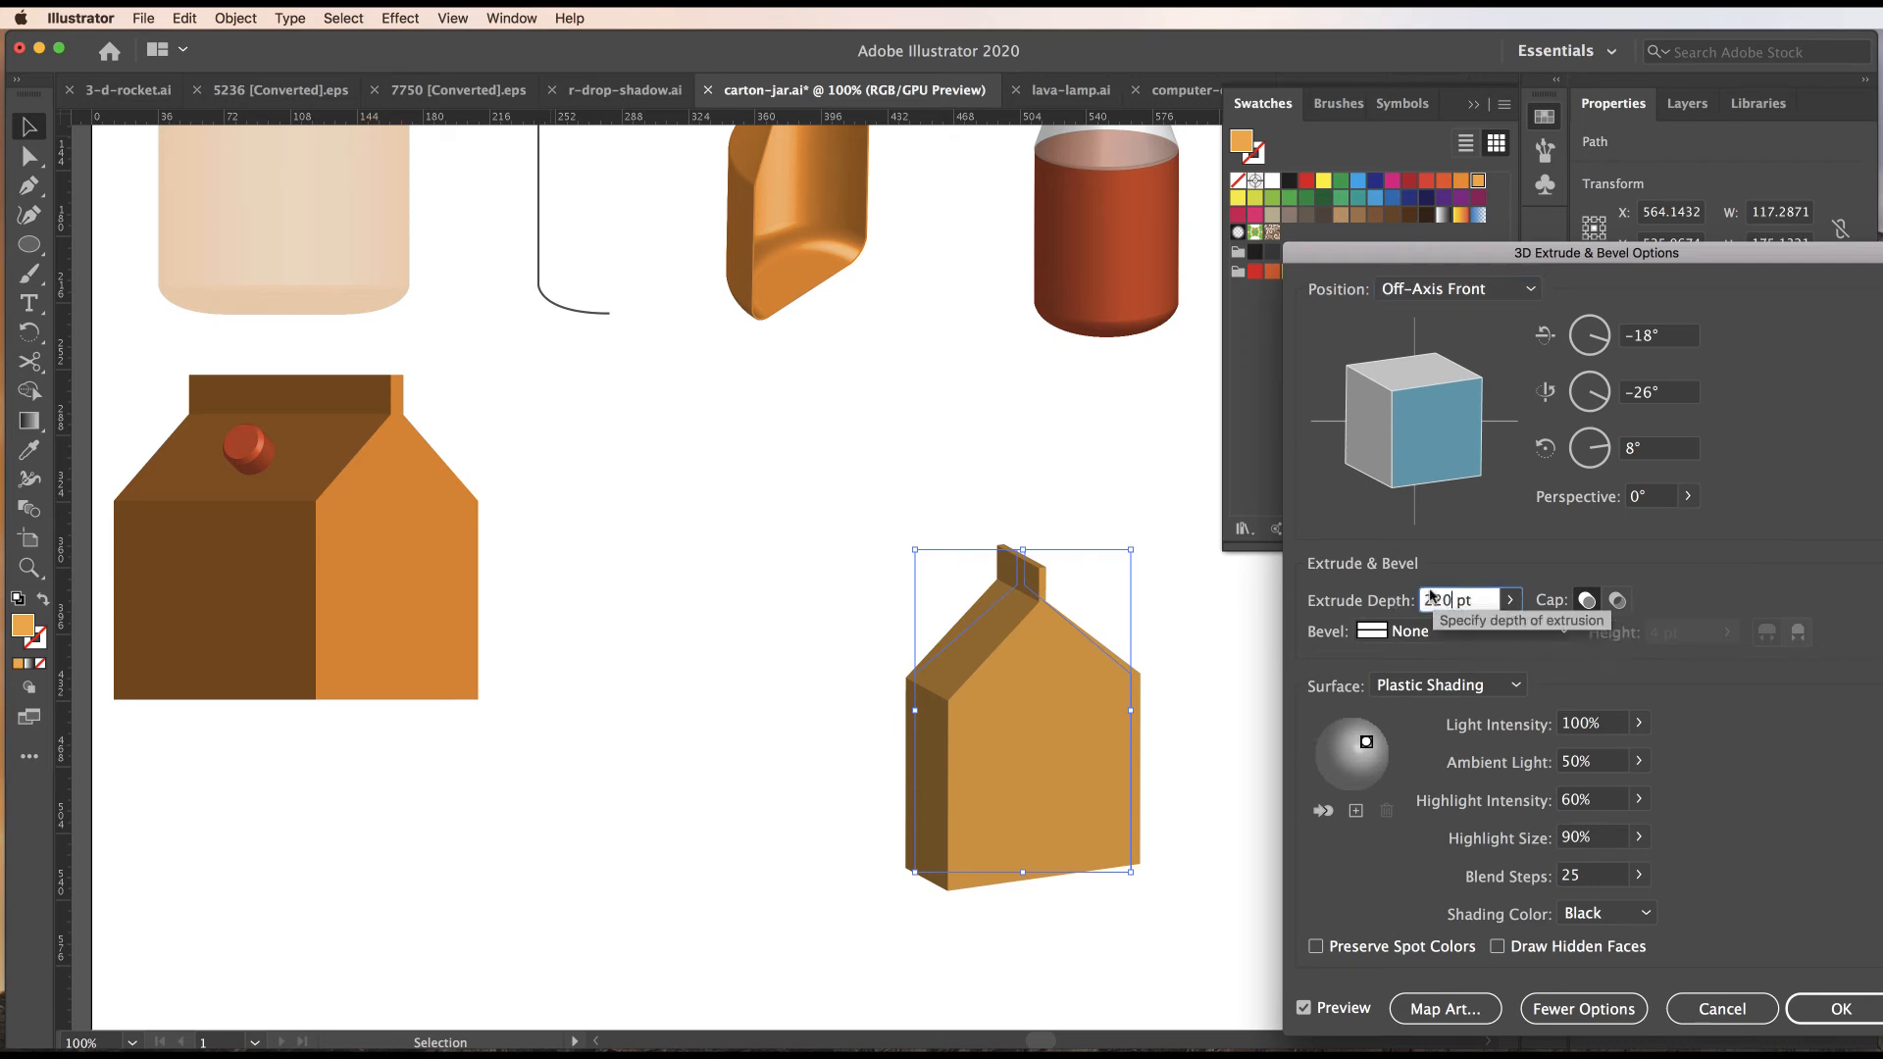
key("Tab")
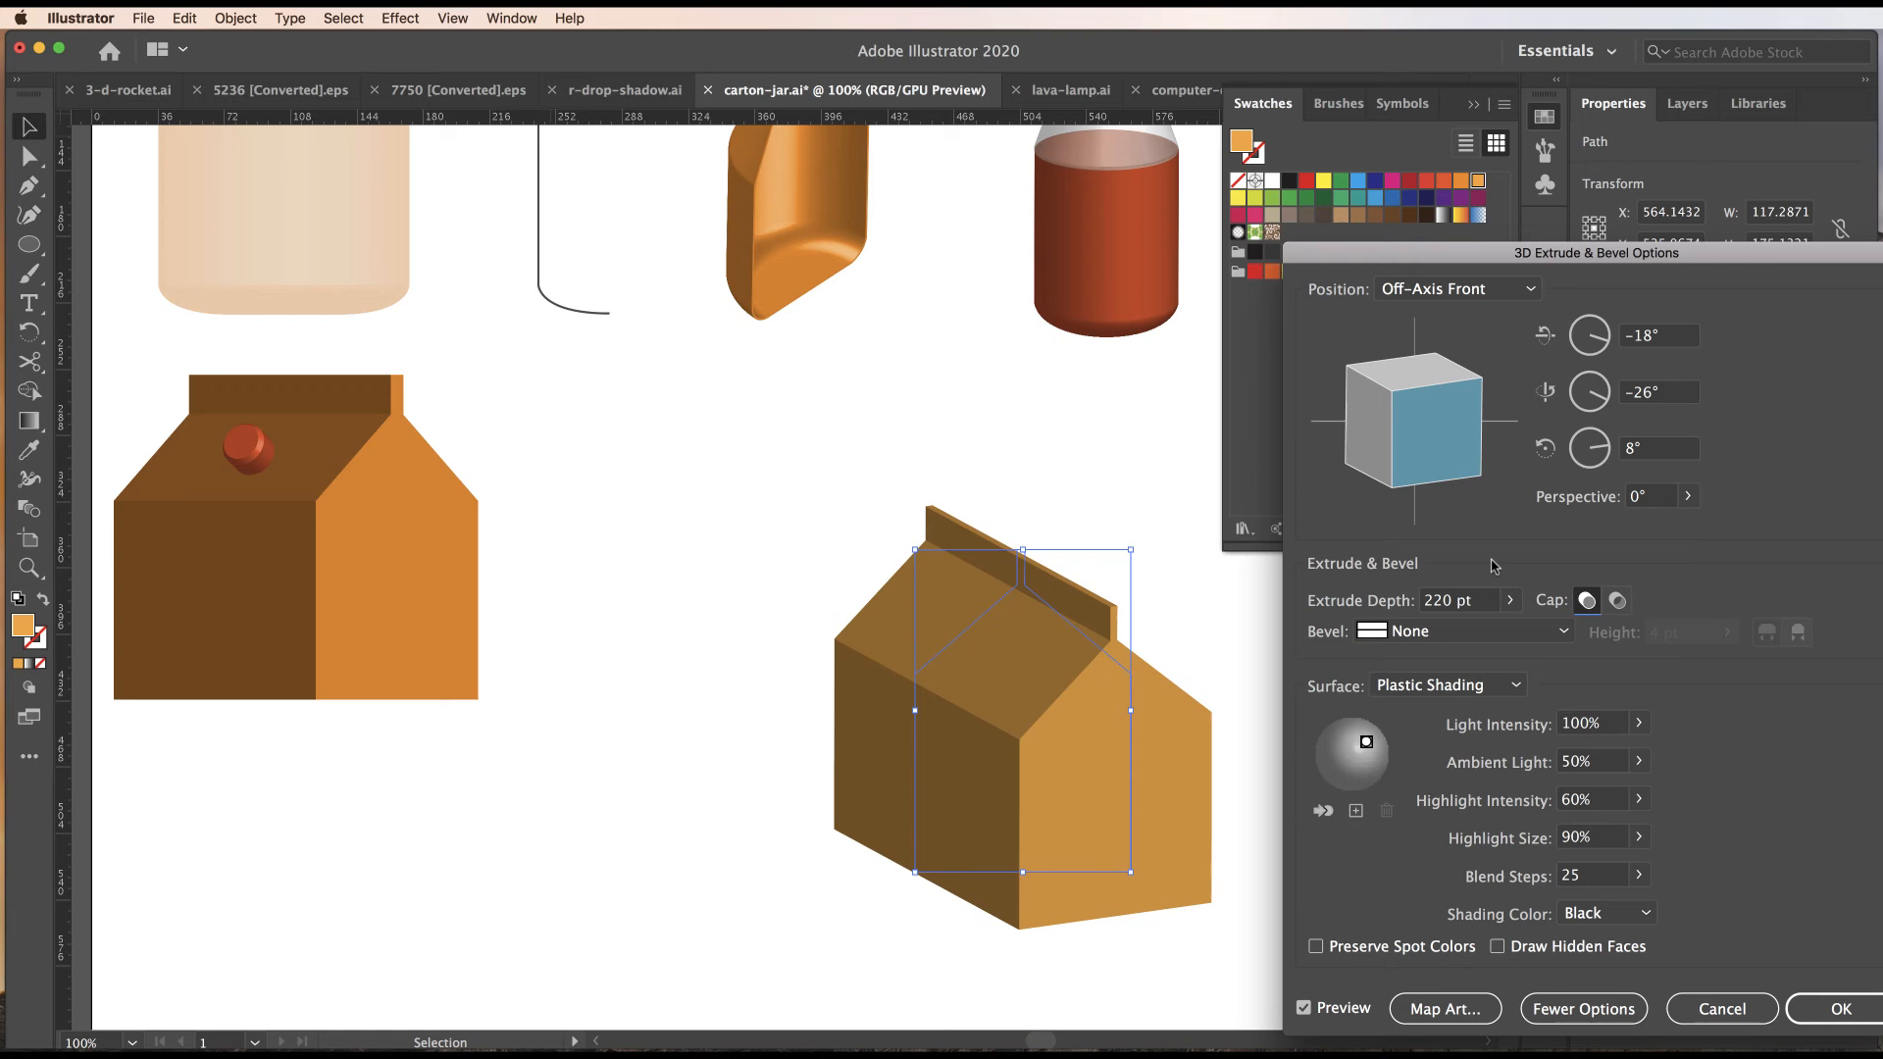
double_click(1447, 602)
type("160")
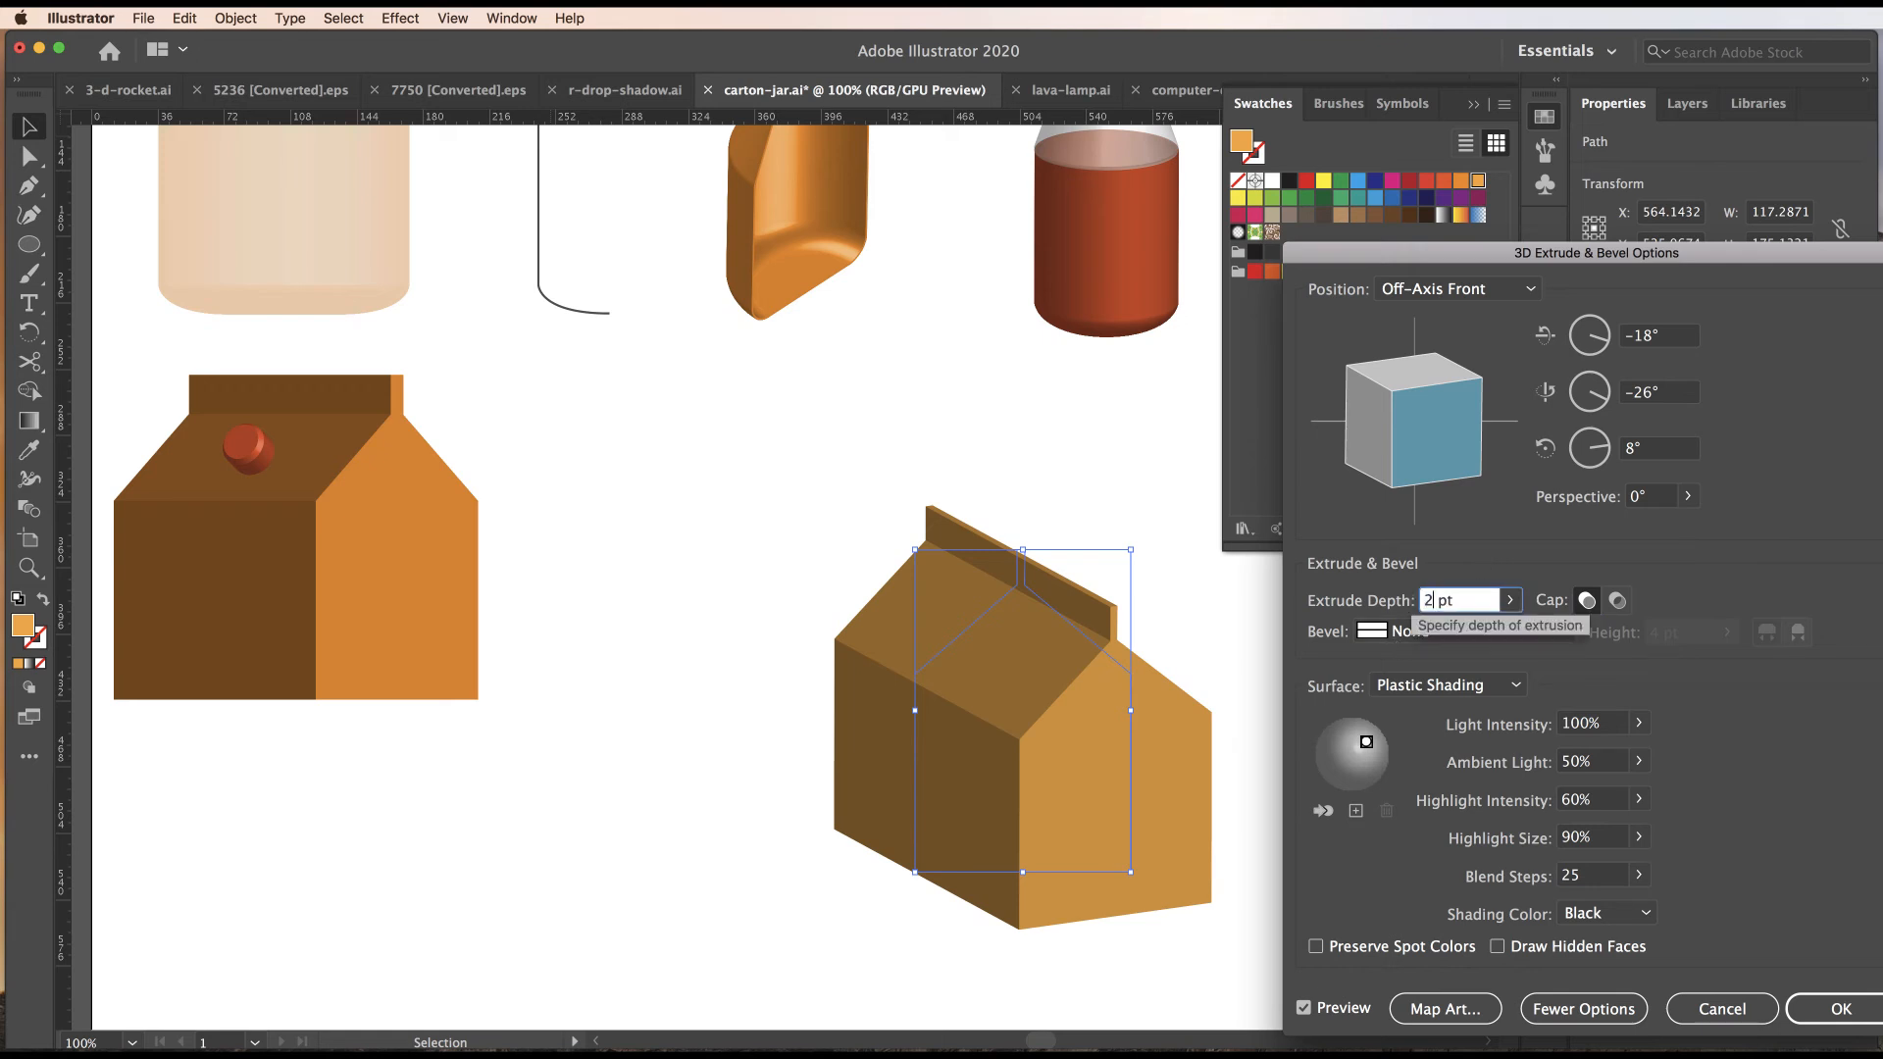
key("Tab")
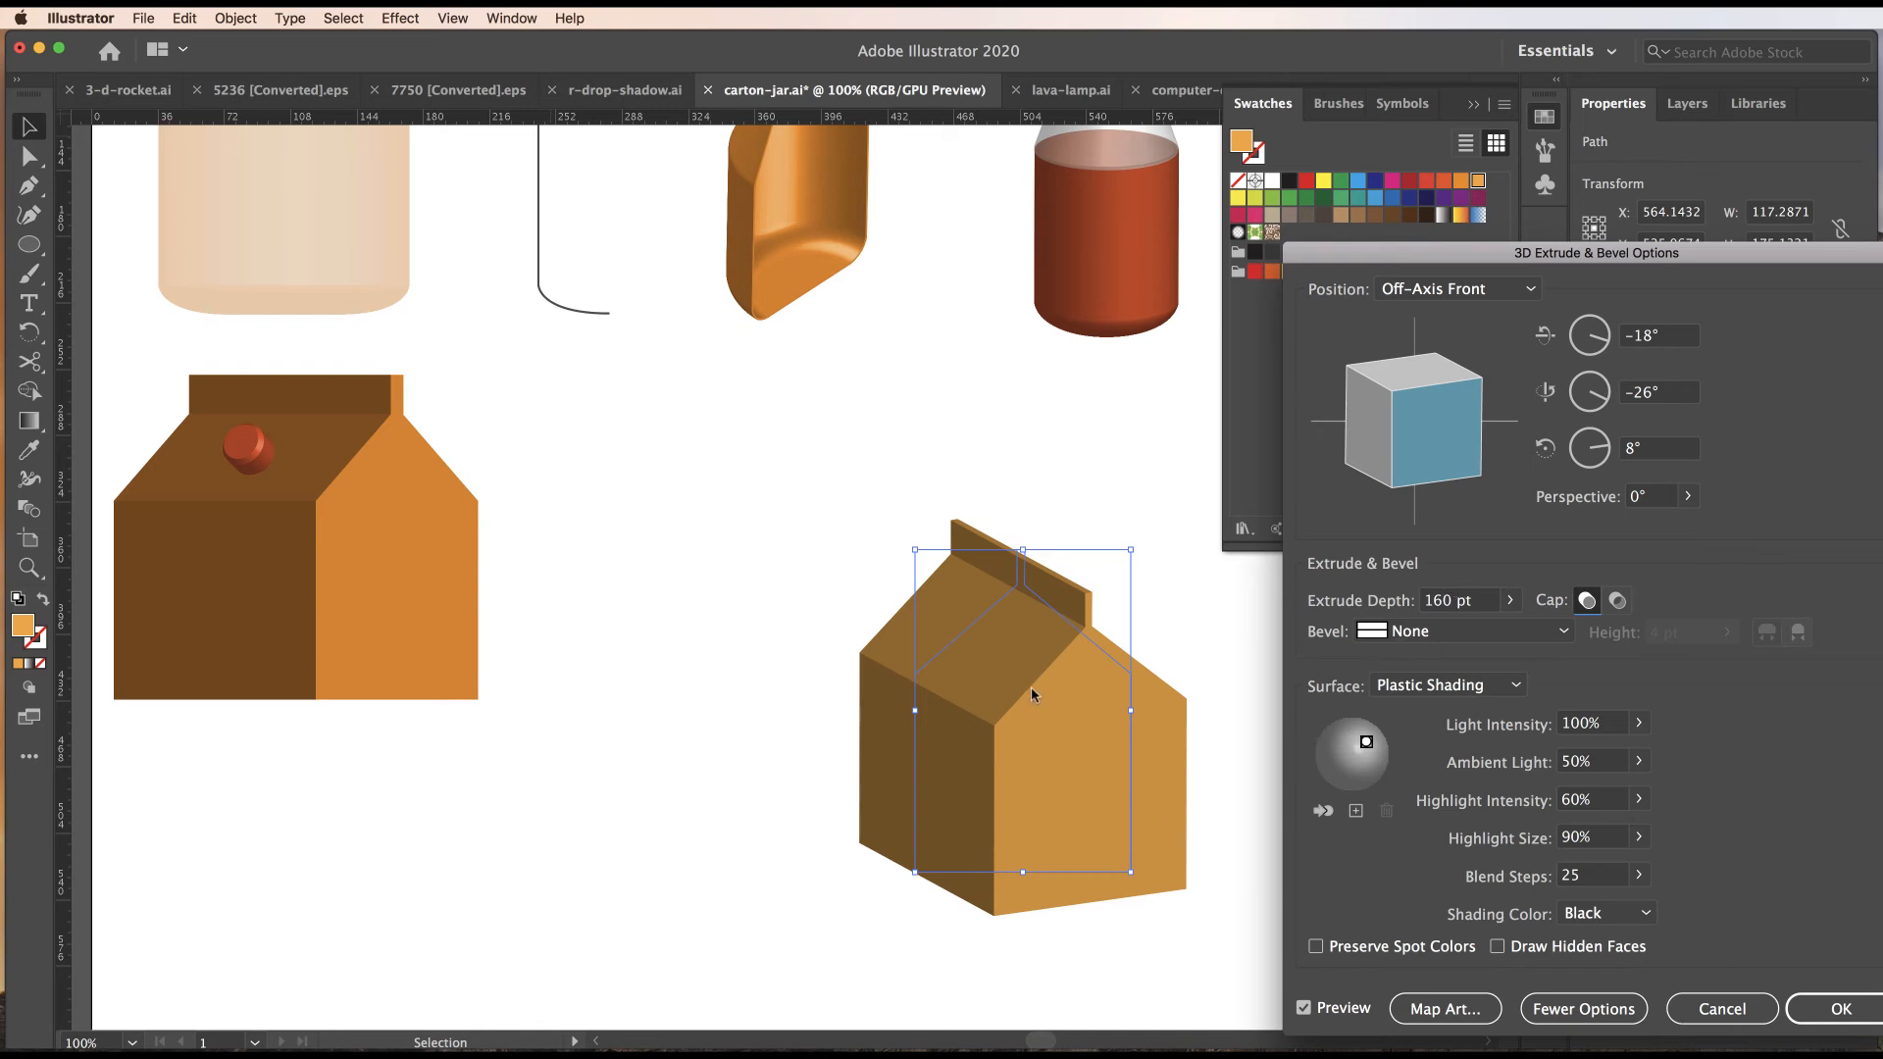
Set the carton's 3D rotation to 0° on X, -30° on Y and 0° on Z, apply the effect and deselect it.
left_click(1679, 337)
left_click_drag(1680, 336, 1576, 327)
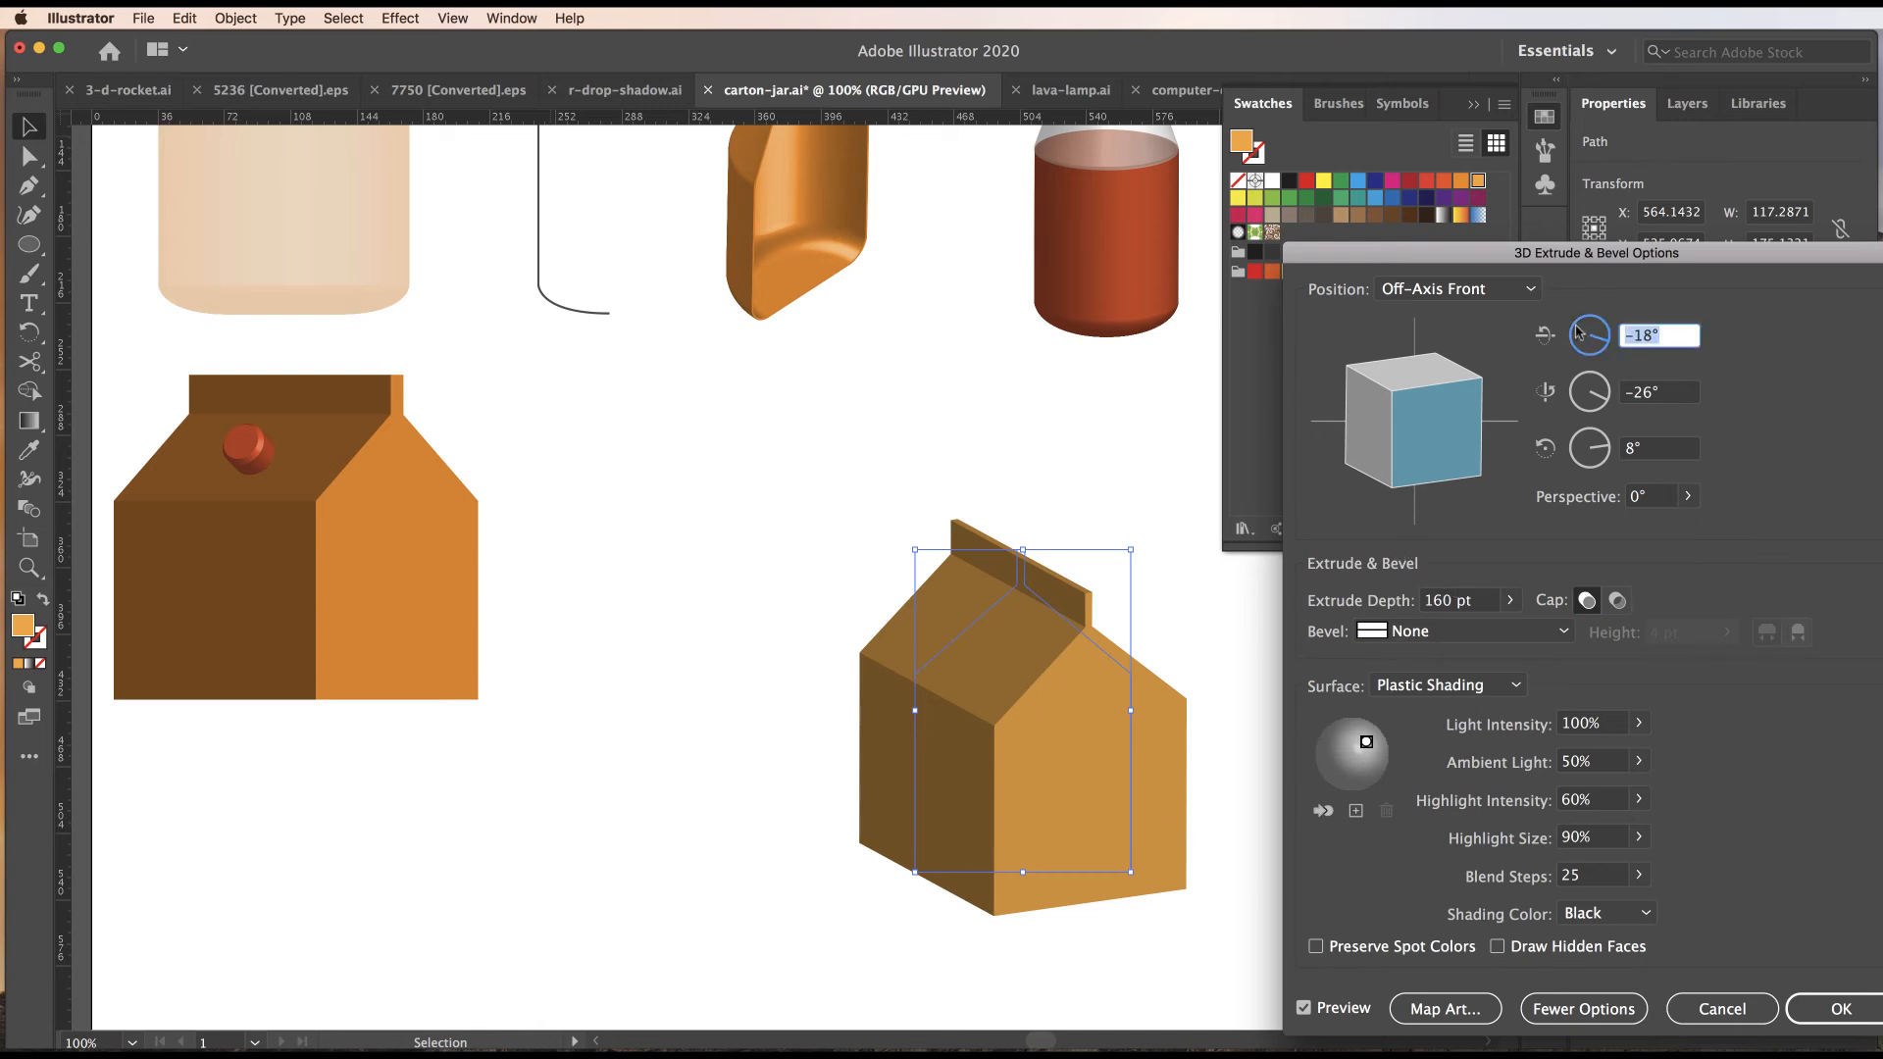
type("0")
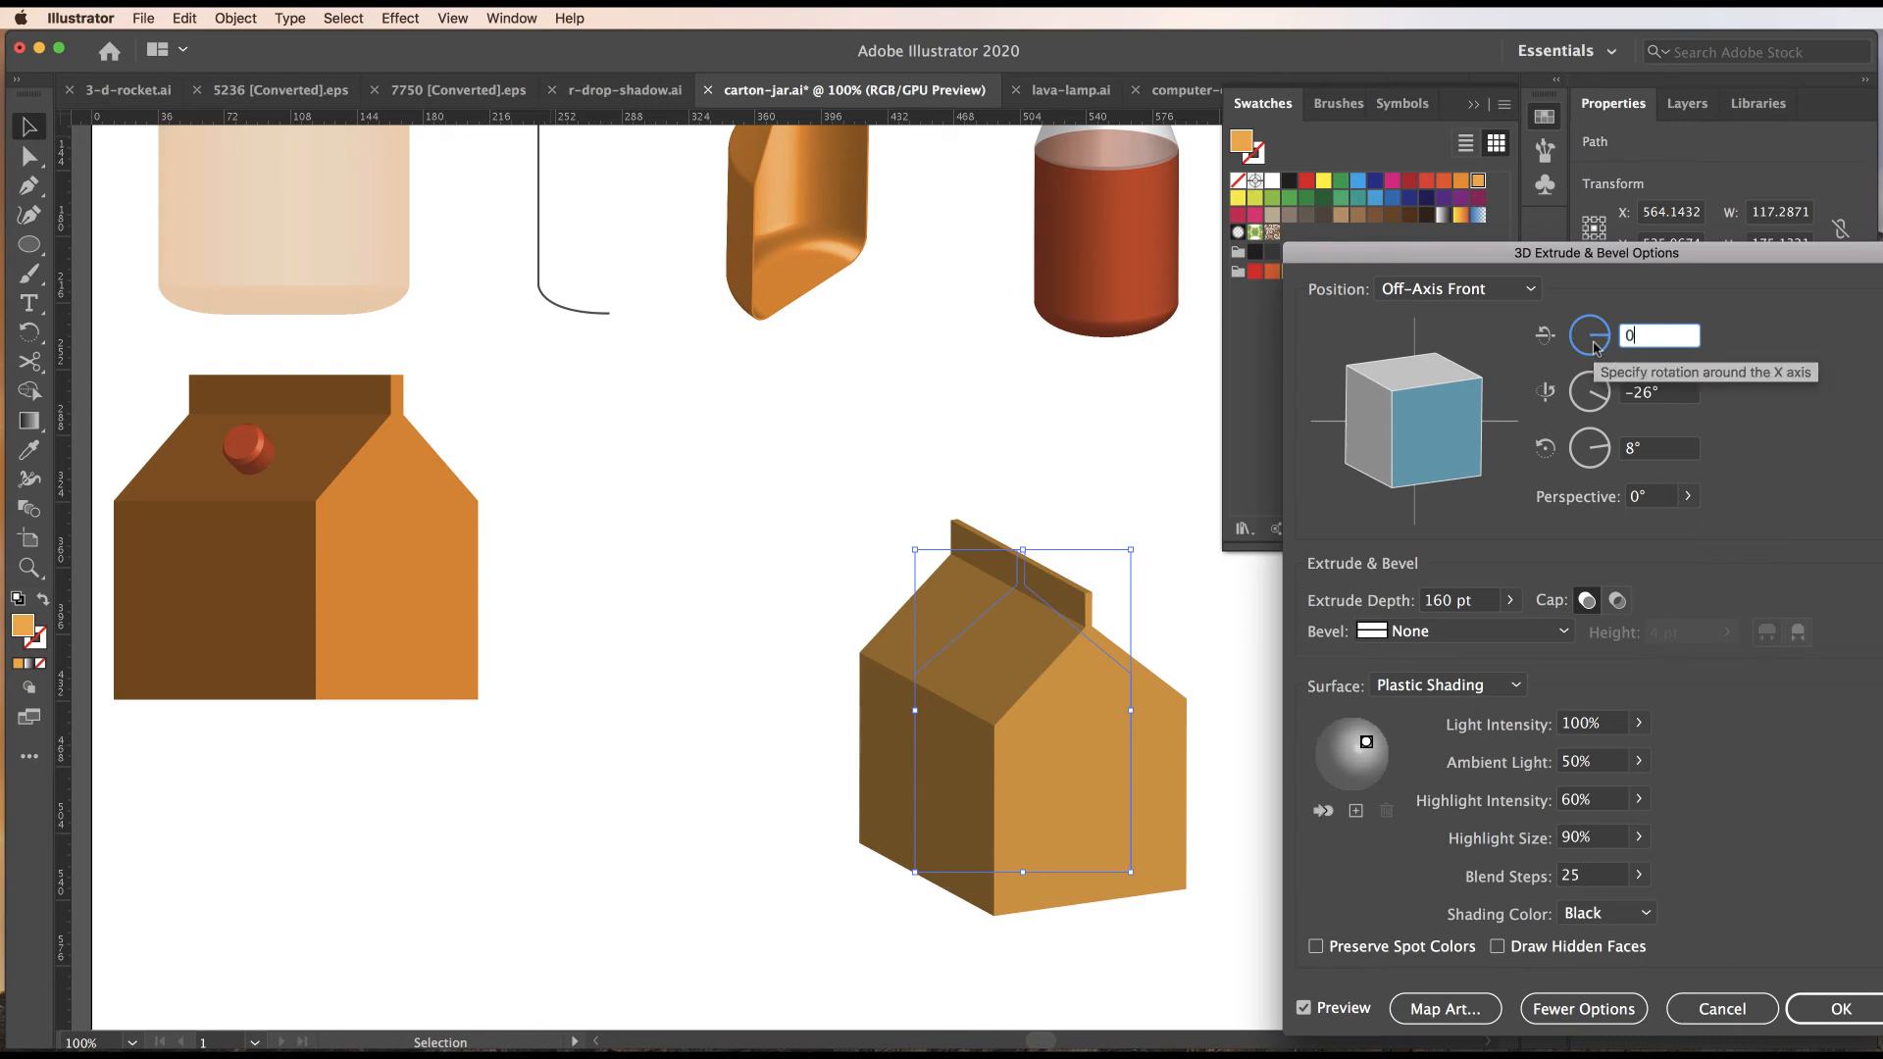
key("Tab")
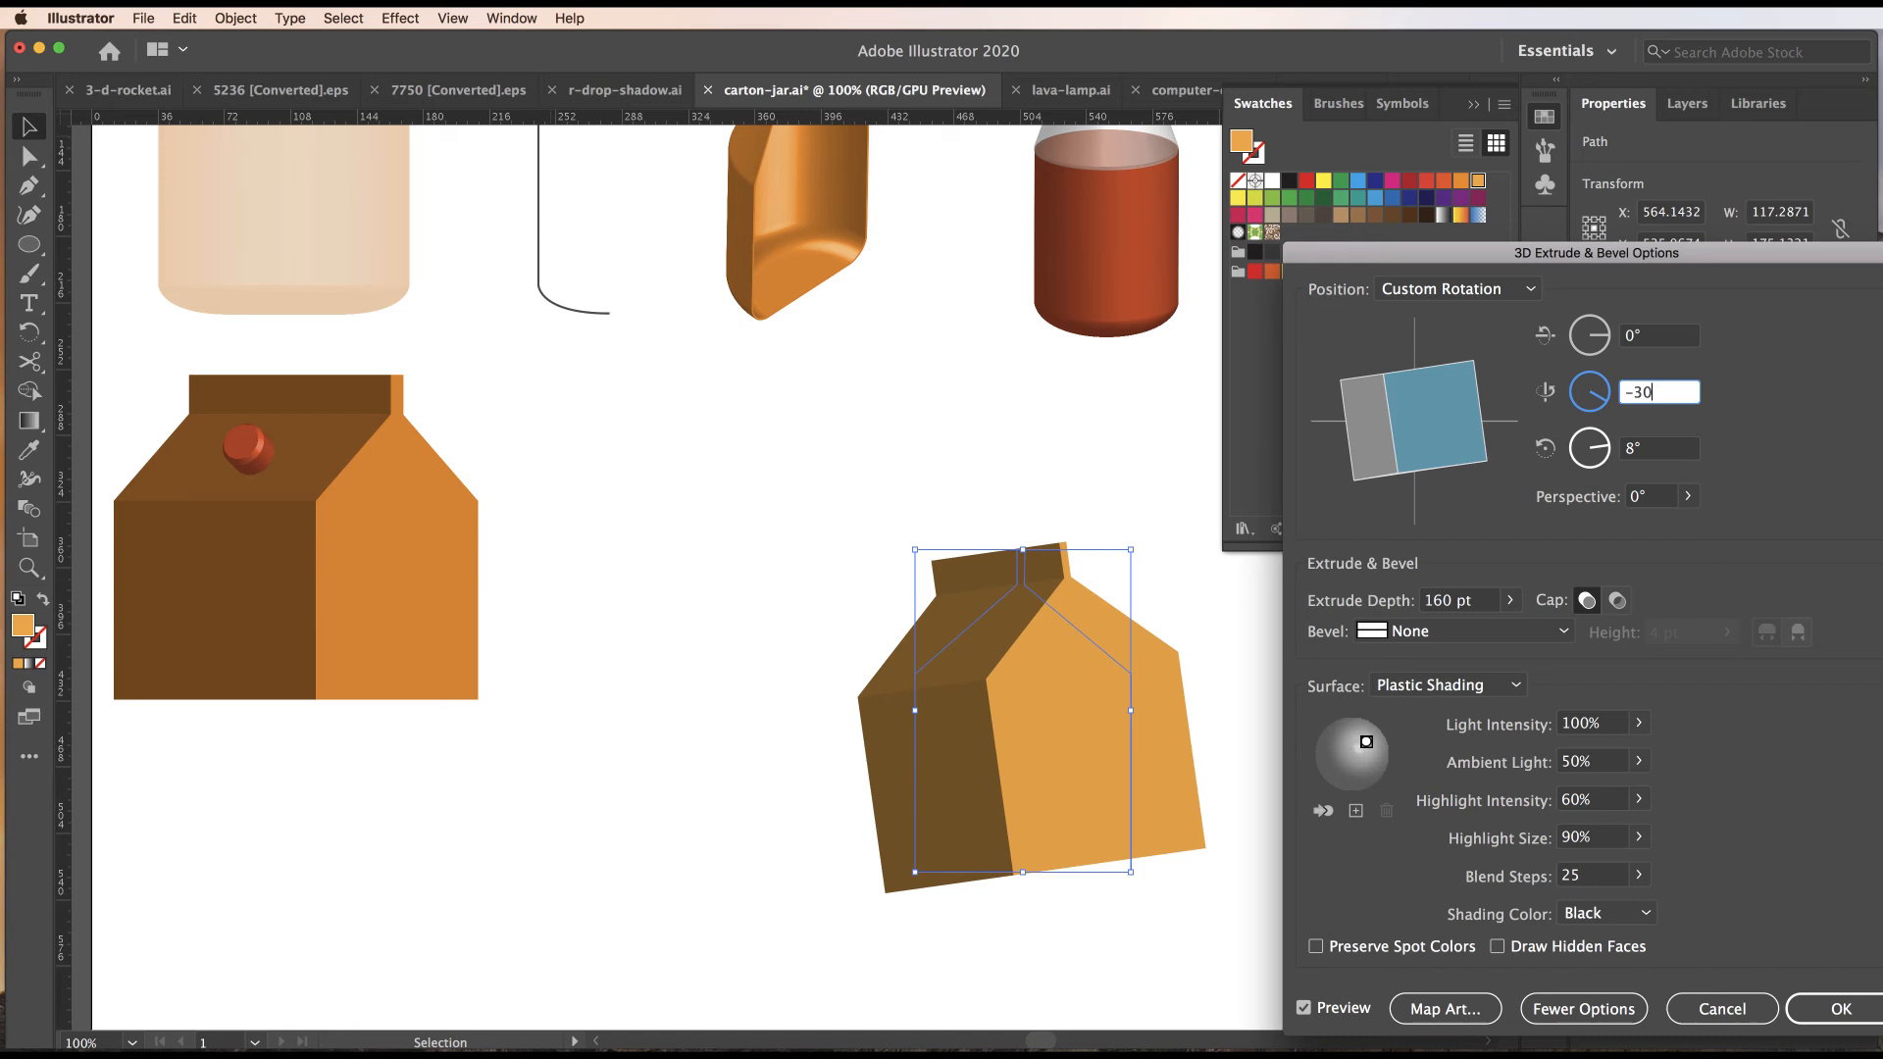
left_click(1667, 450)
double_click(1660, 449)
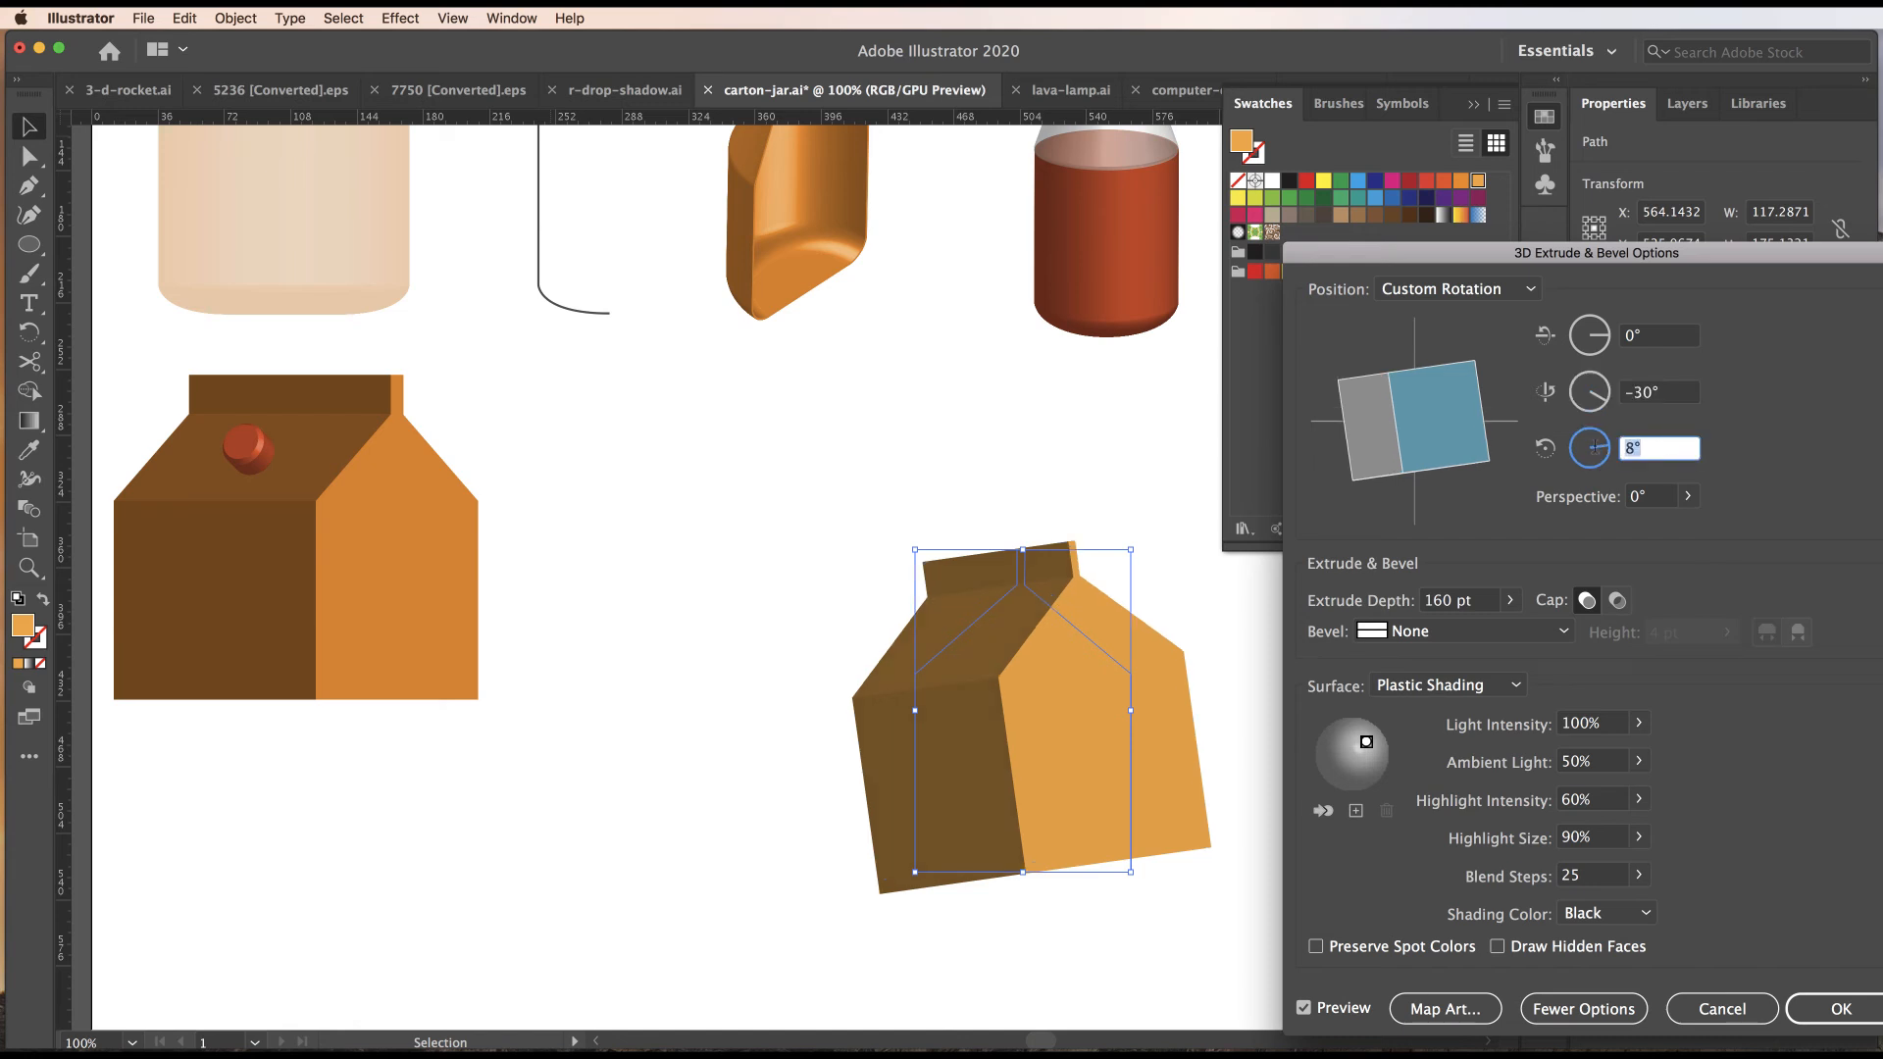
type("0")
key("Tab")
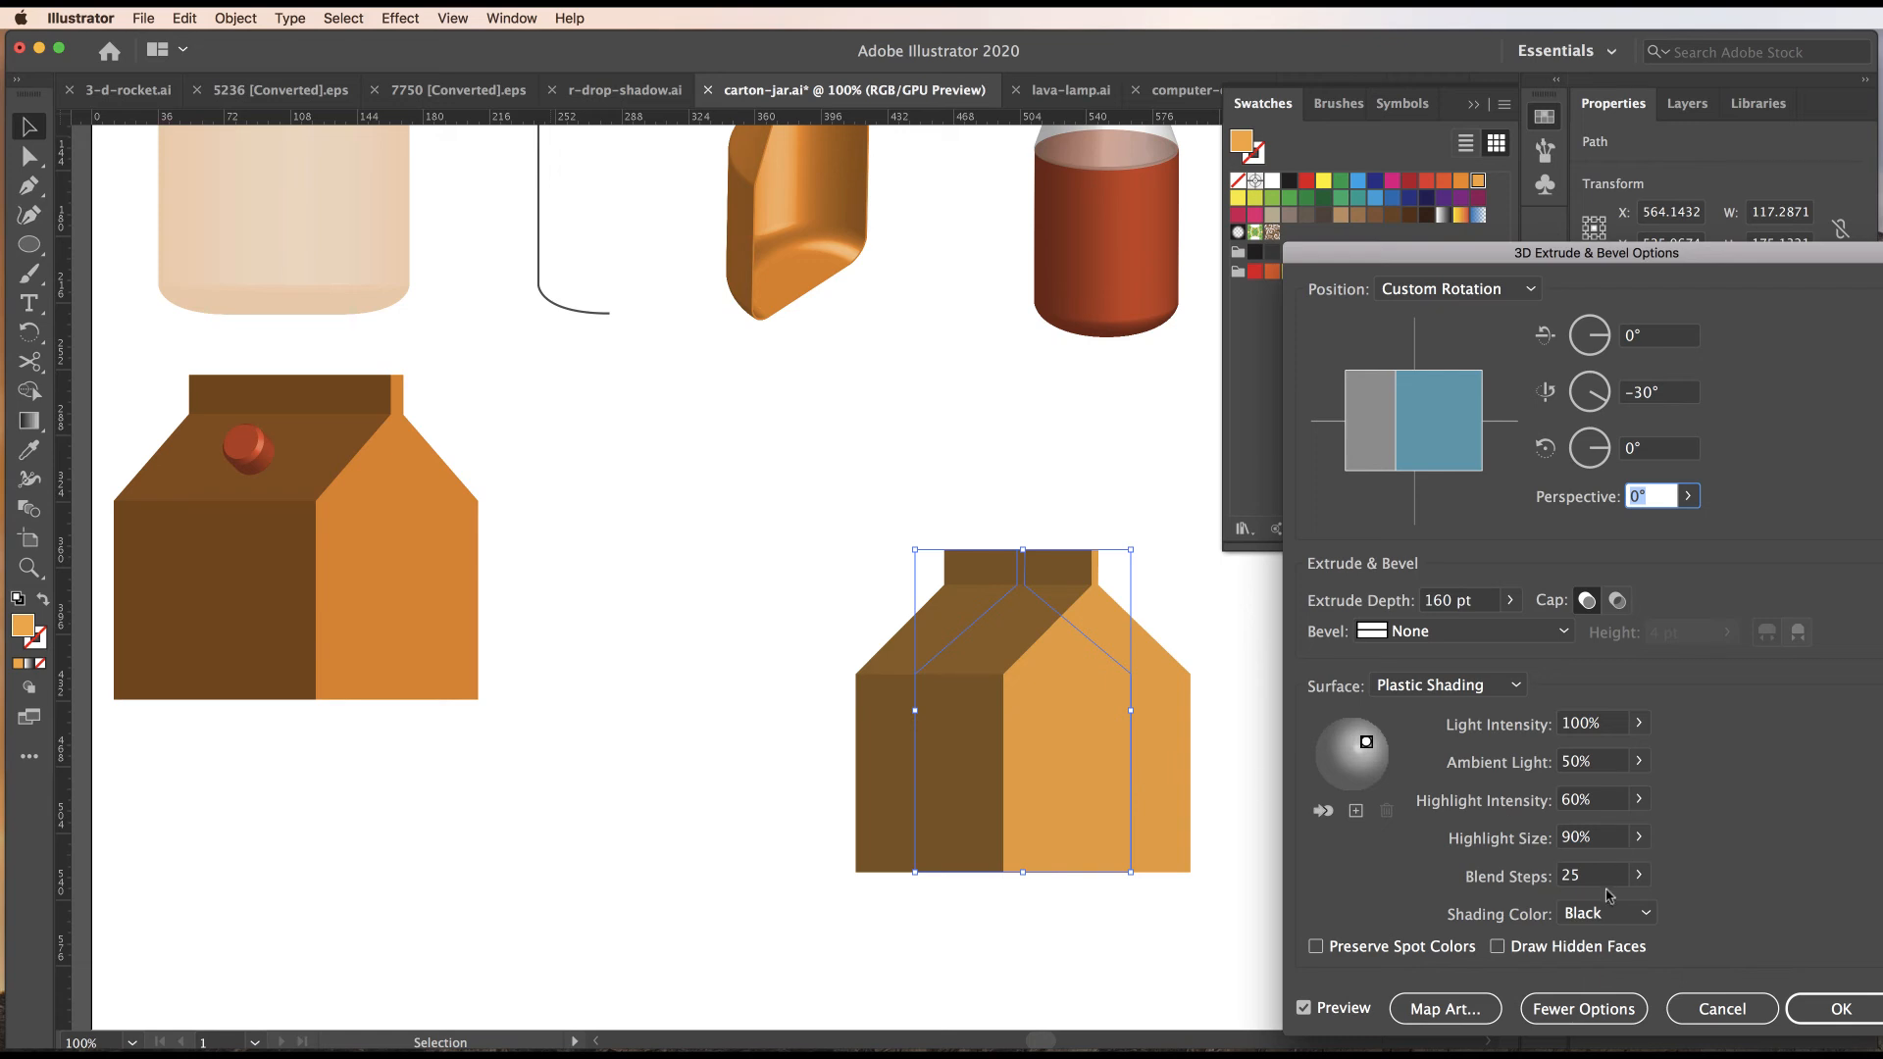
left_click(1834, 1008)
left_click(1444, 954)
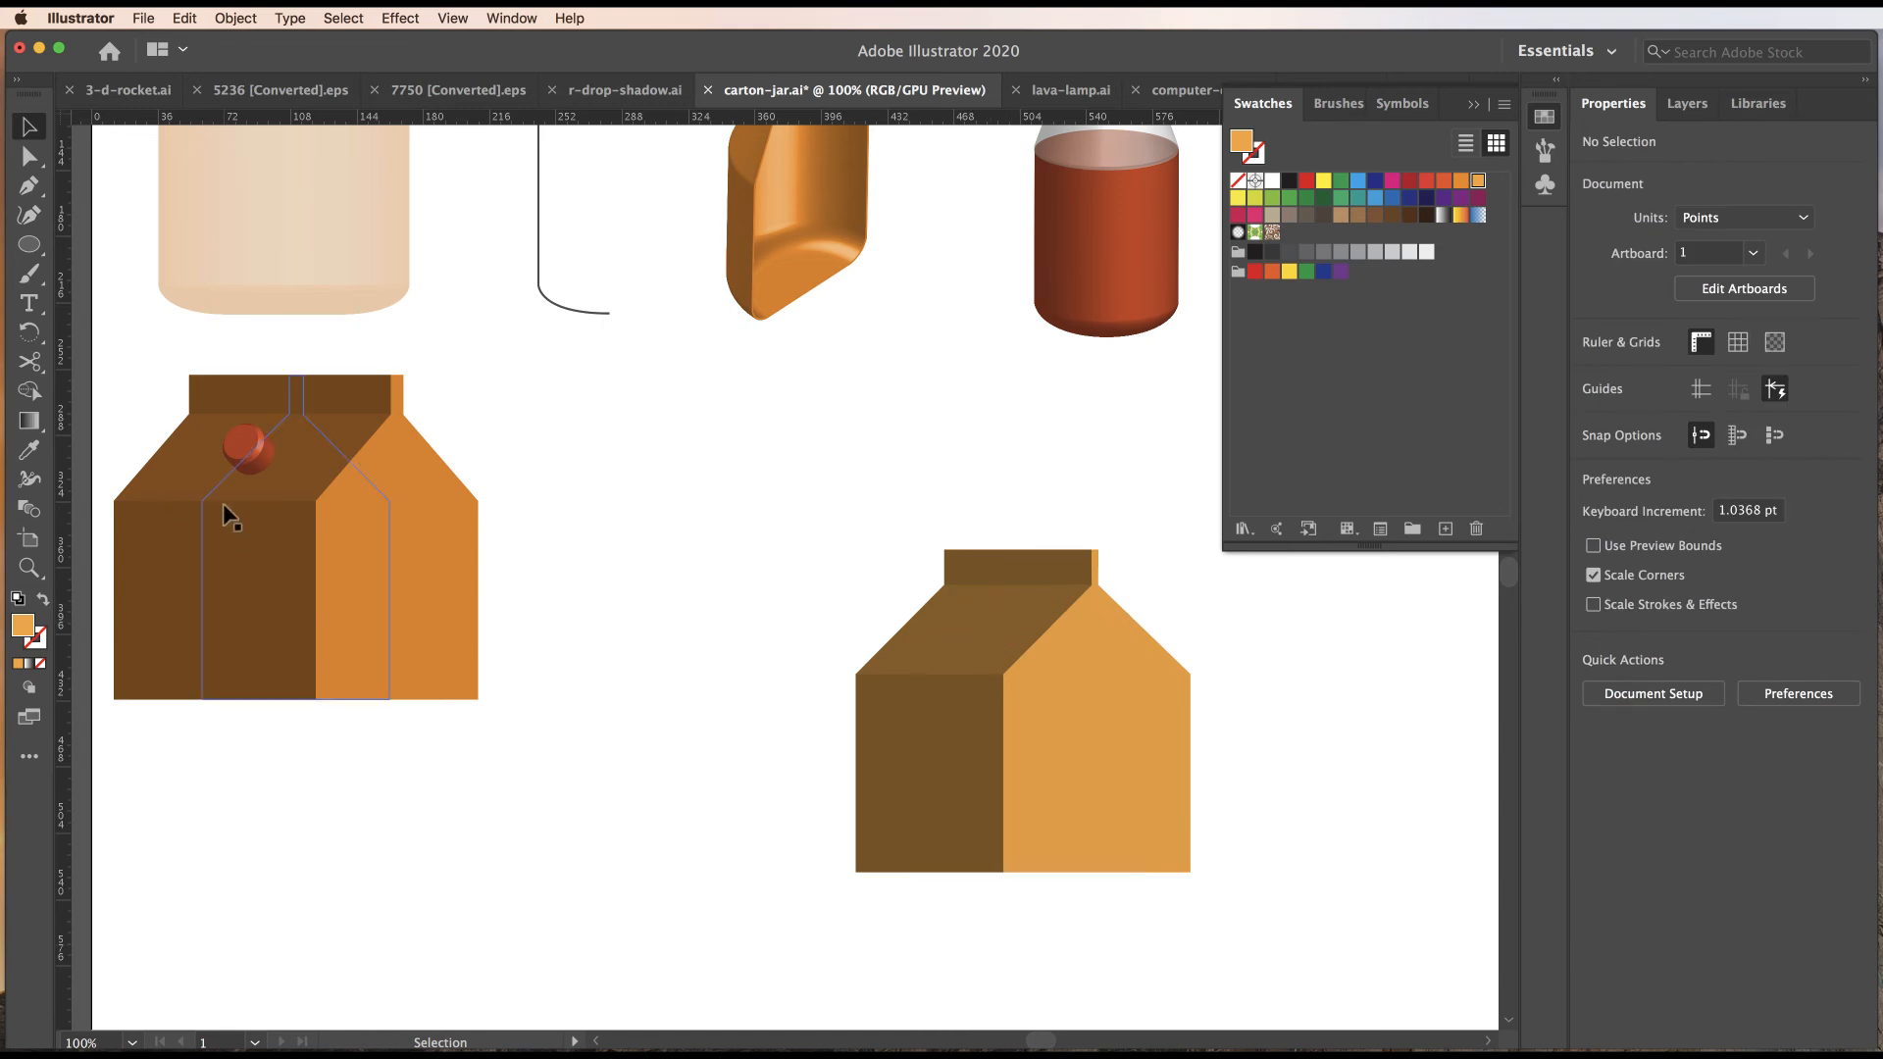
Draw a circle about 34 pt wide beside the new carton and fill it with the grey C=0 M=0 Y=0 K=40 swatch.
left_click_drag(31, 246, 152, 268)
left_click_drag(720, 549, 782, 592)
left_click(1358, 252)
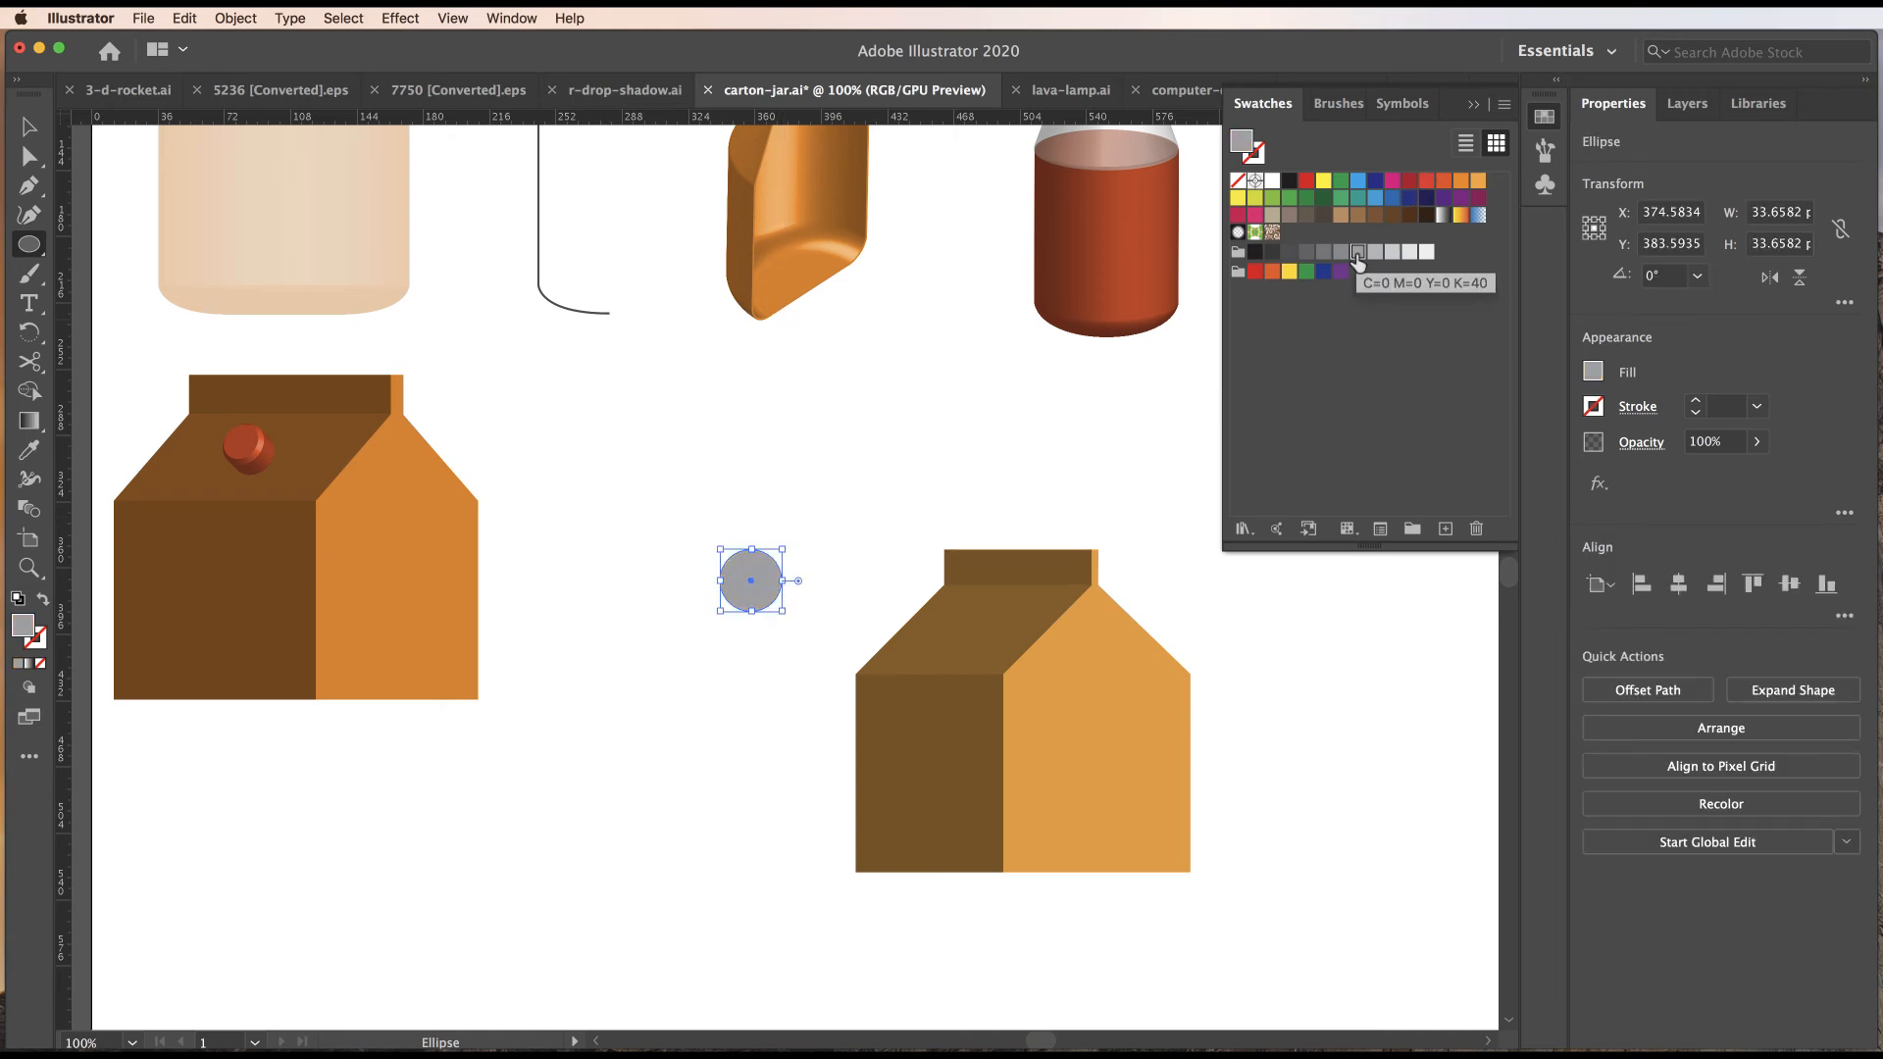
Add a 3D Extrude & Bevel effect to the grey circle with an extrude depth of 20 pt.
left_click(400, 17)
mouse_move(427, 141)
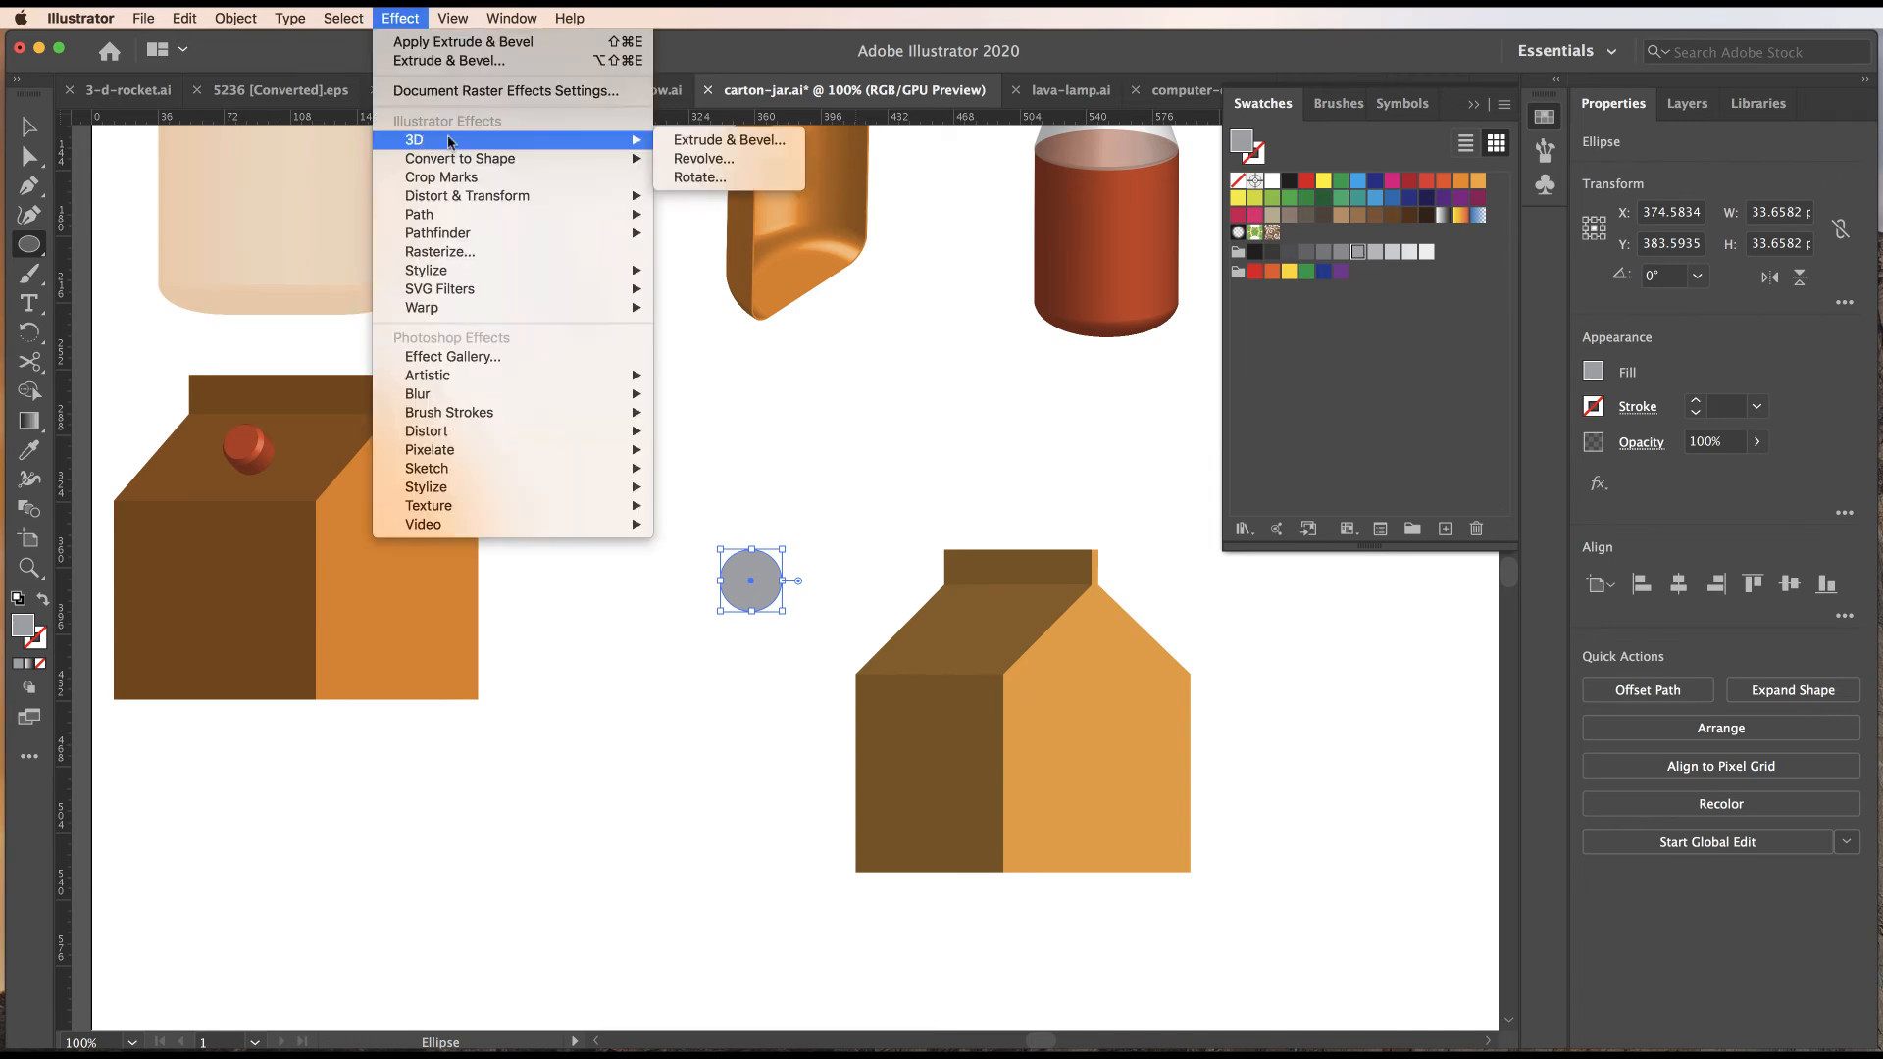
left_click(690, 140)
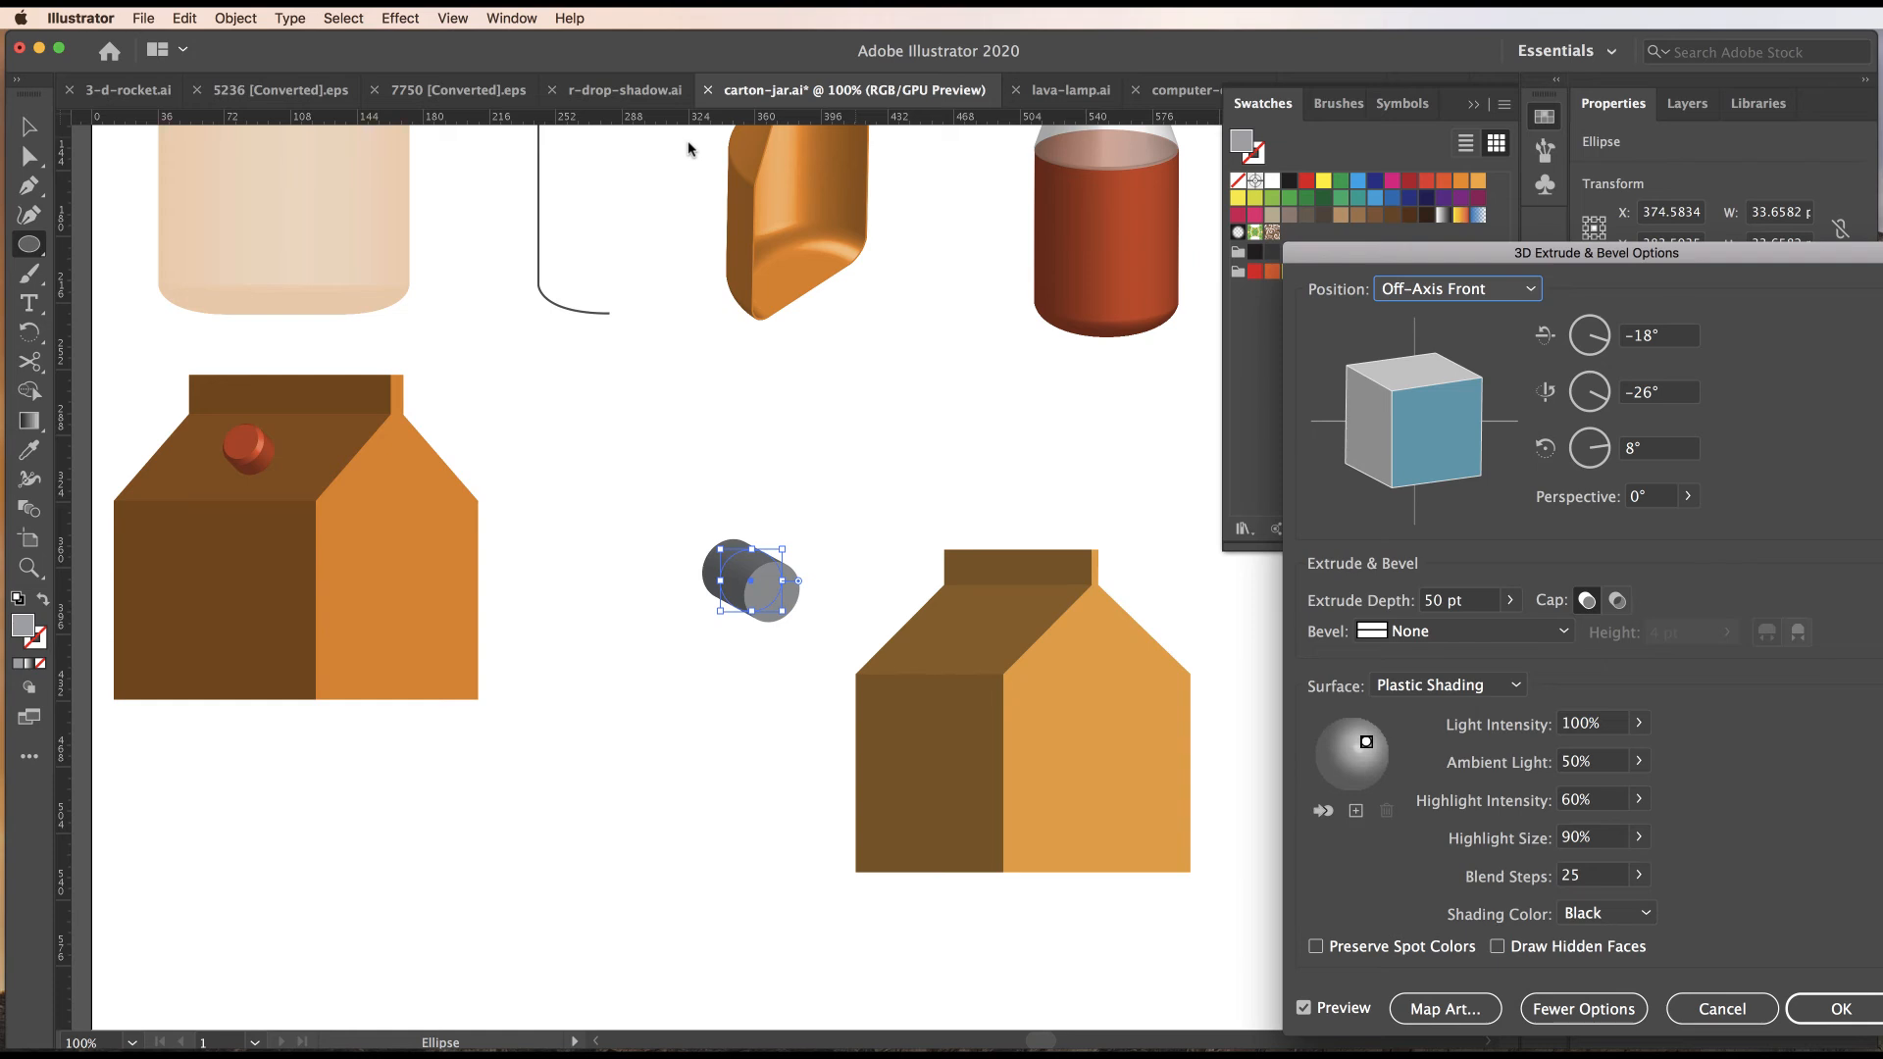
left_click(1444, 602)
type("20")
key("Tab")
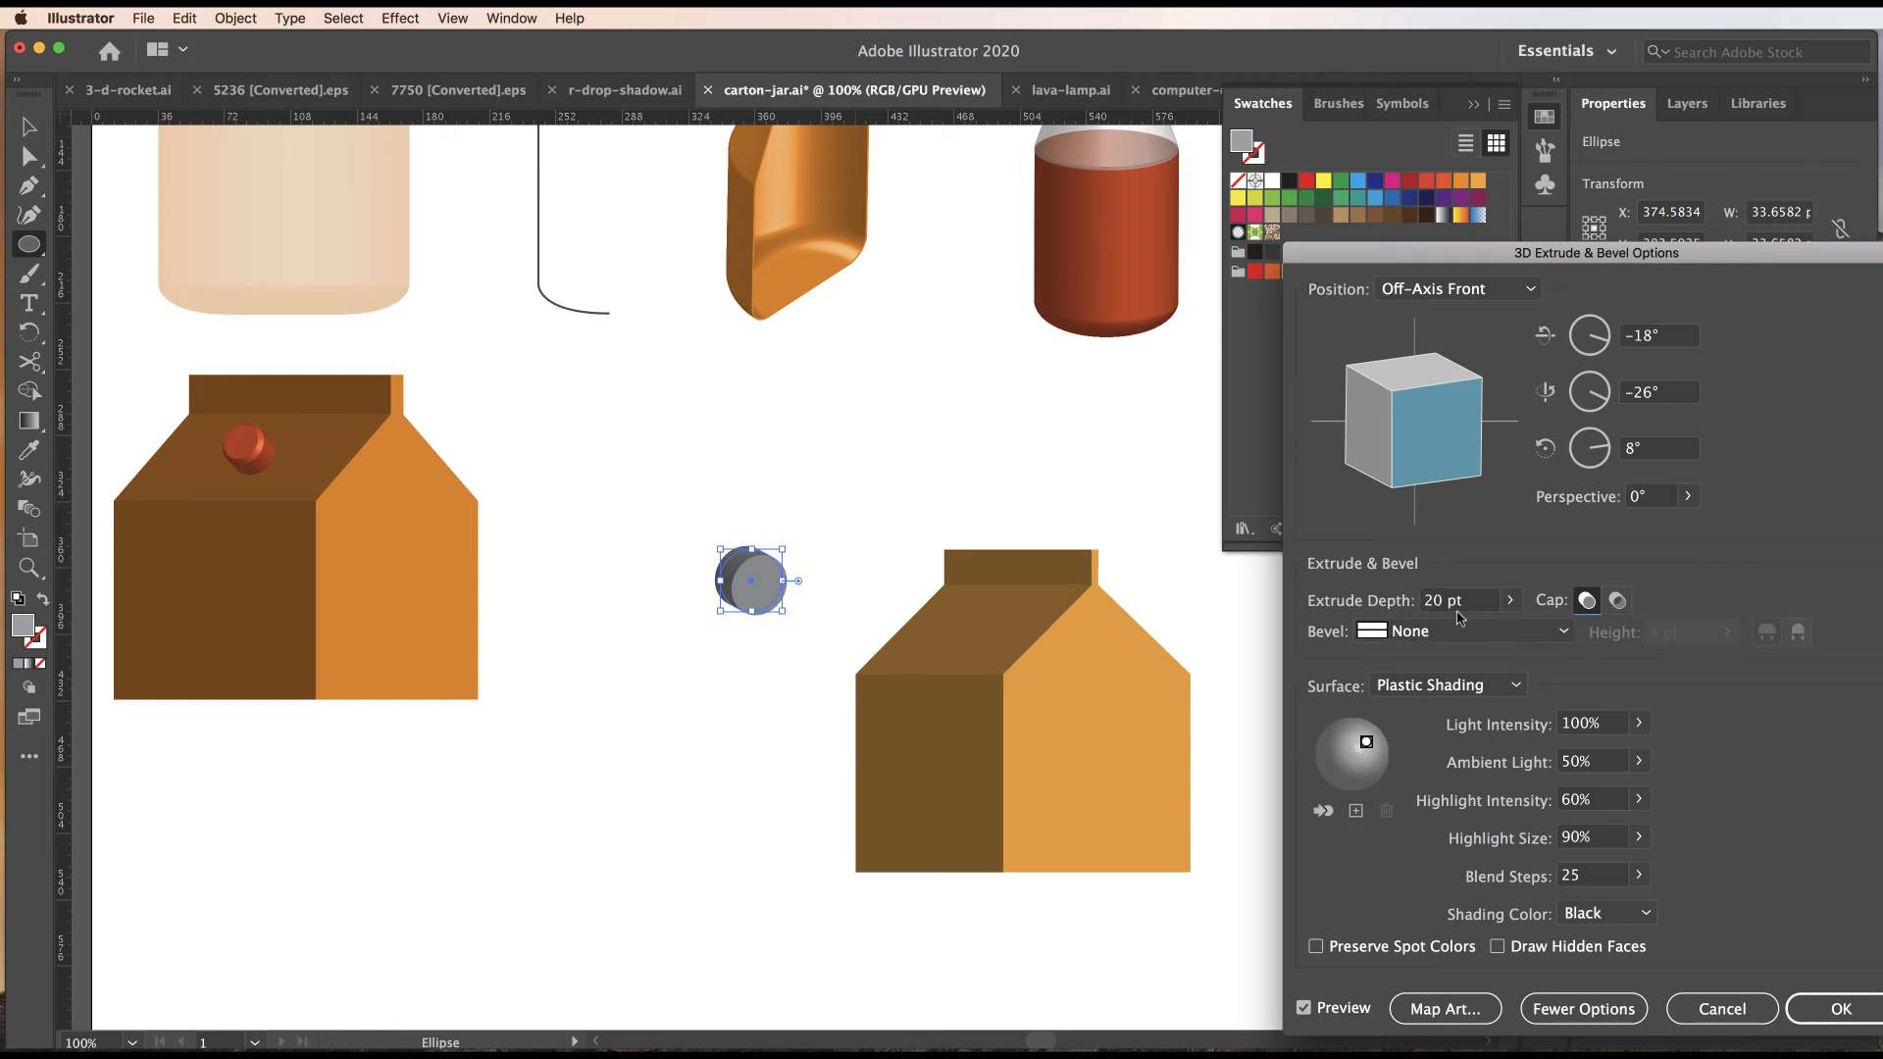
Give the extruded circle a Classic bevel with a height of 2 pt.
left_click(1563, 631)
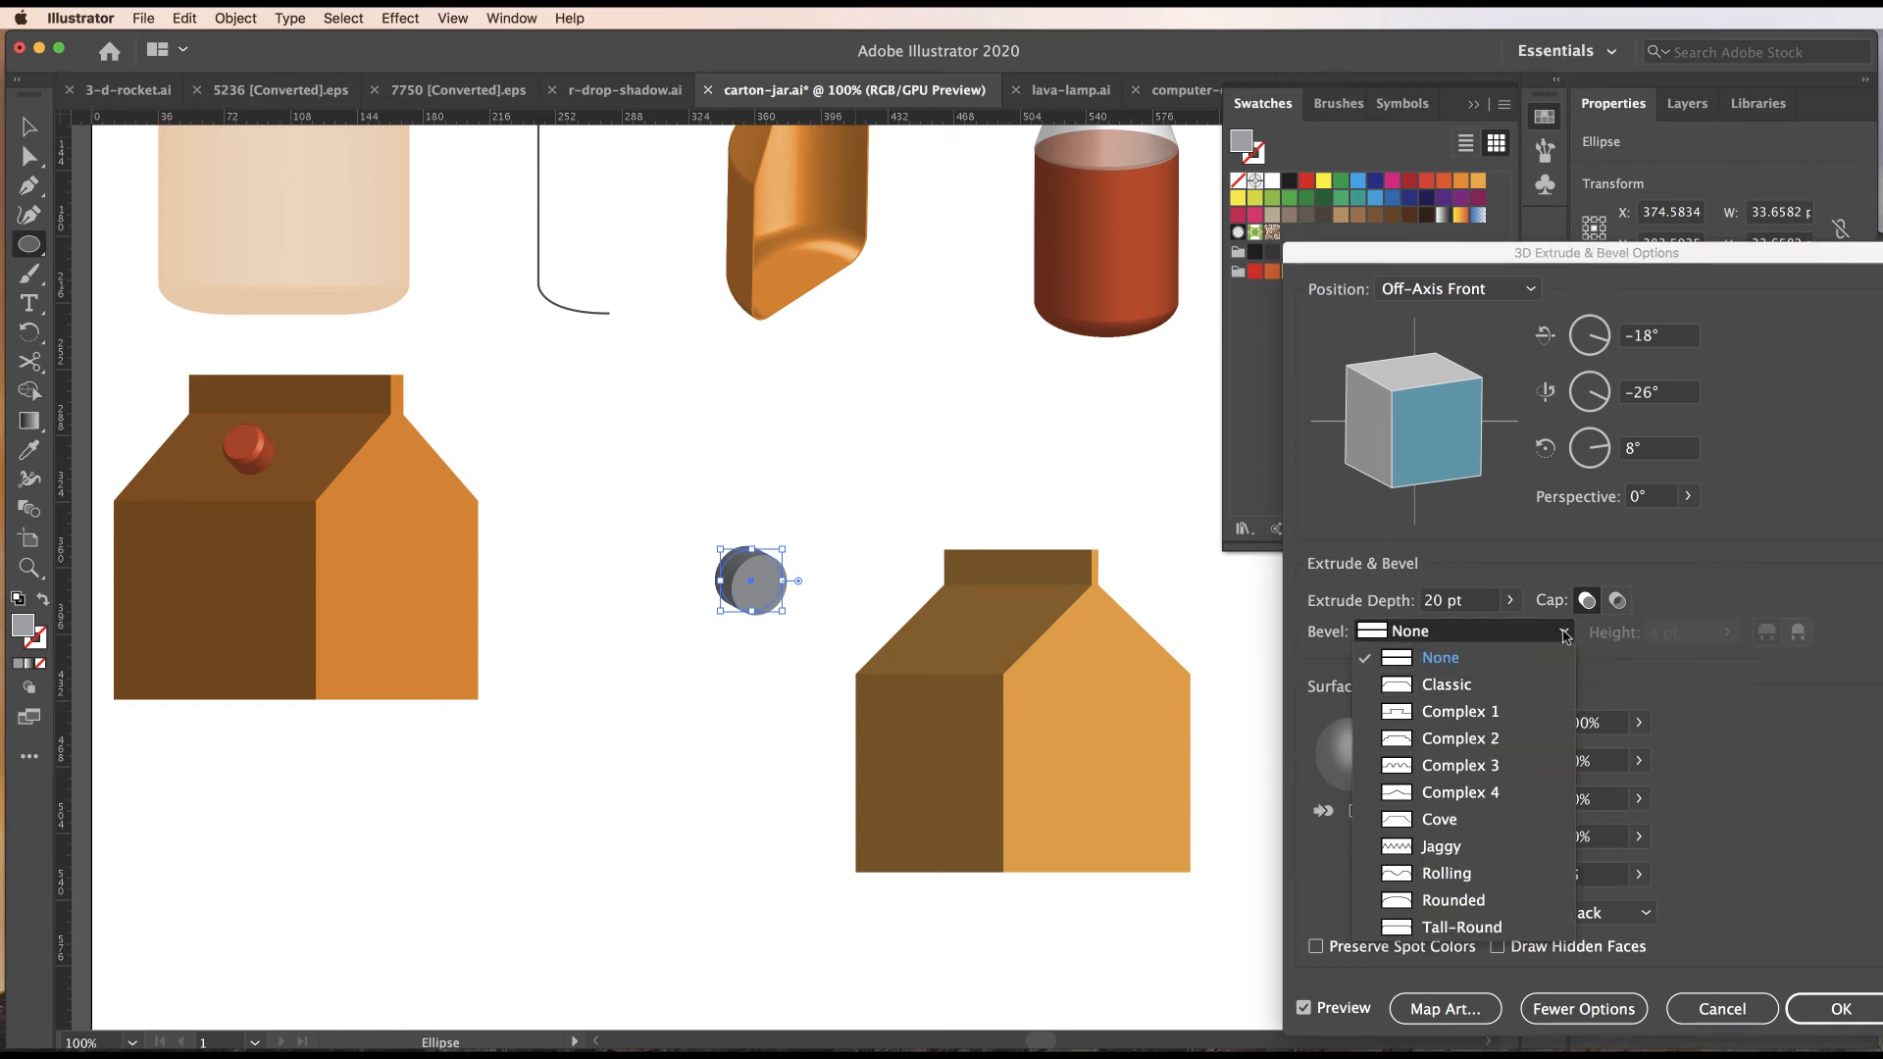
left_click(1465, 686)
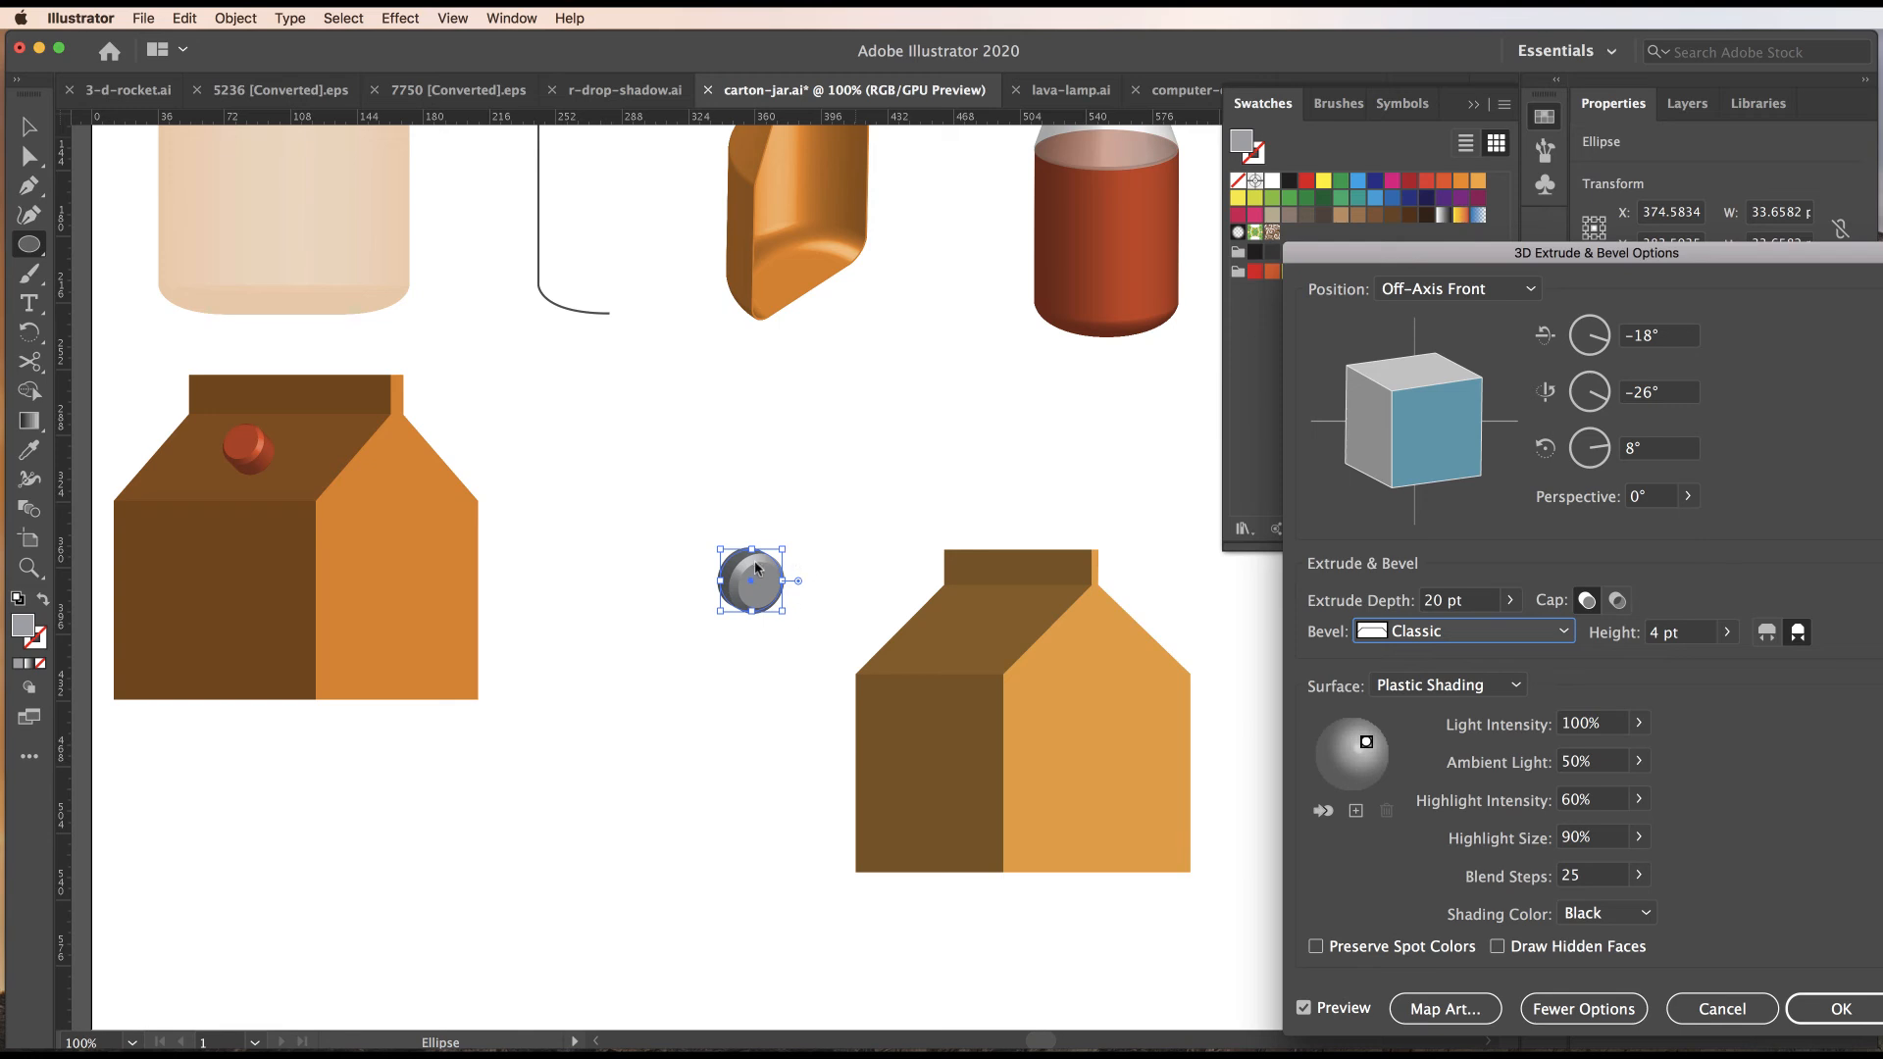
double_click(1650, 634)
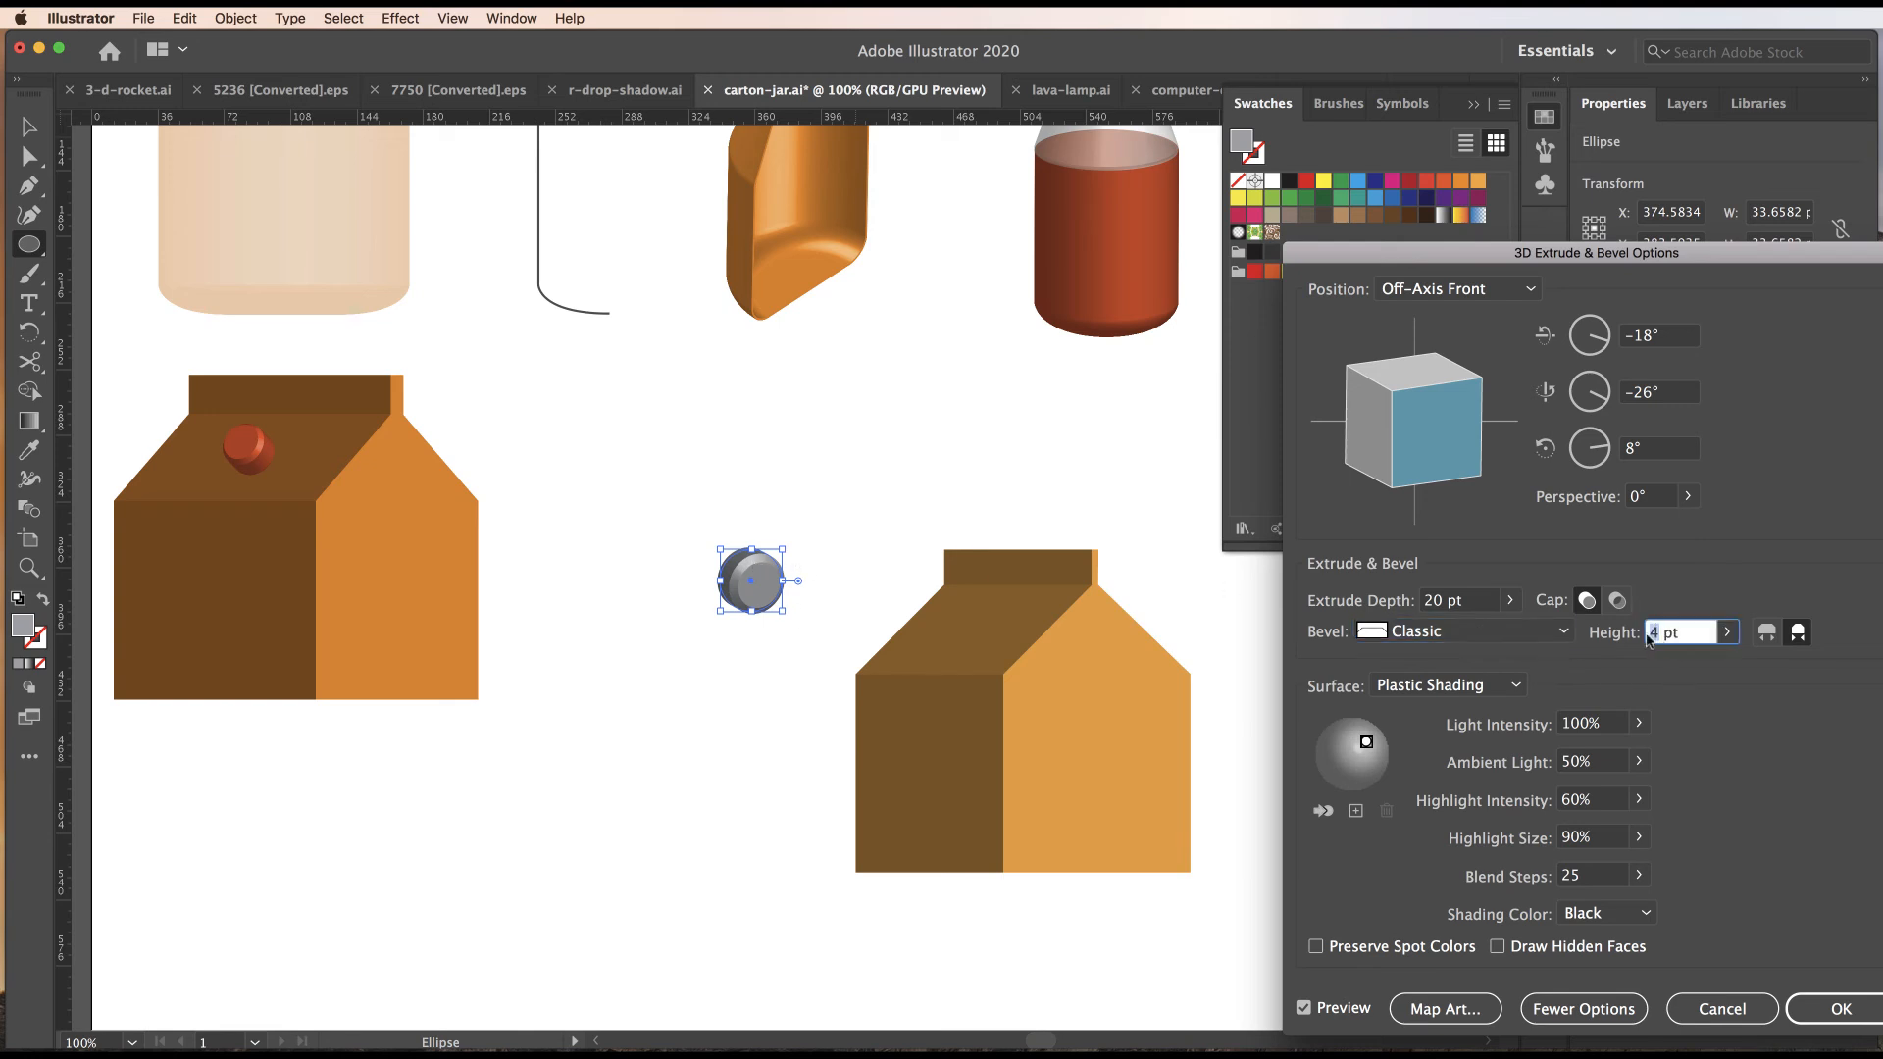
type("2")
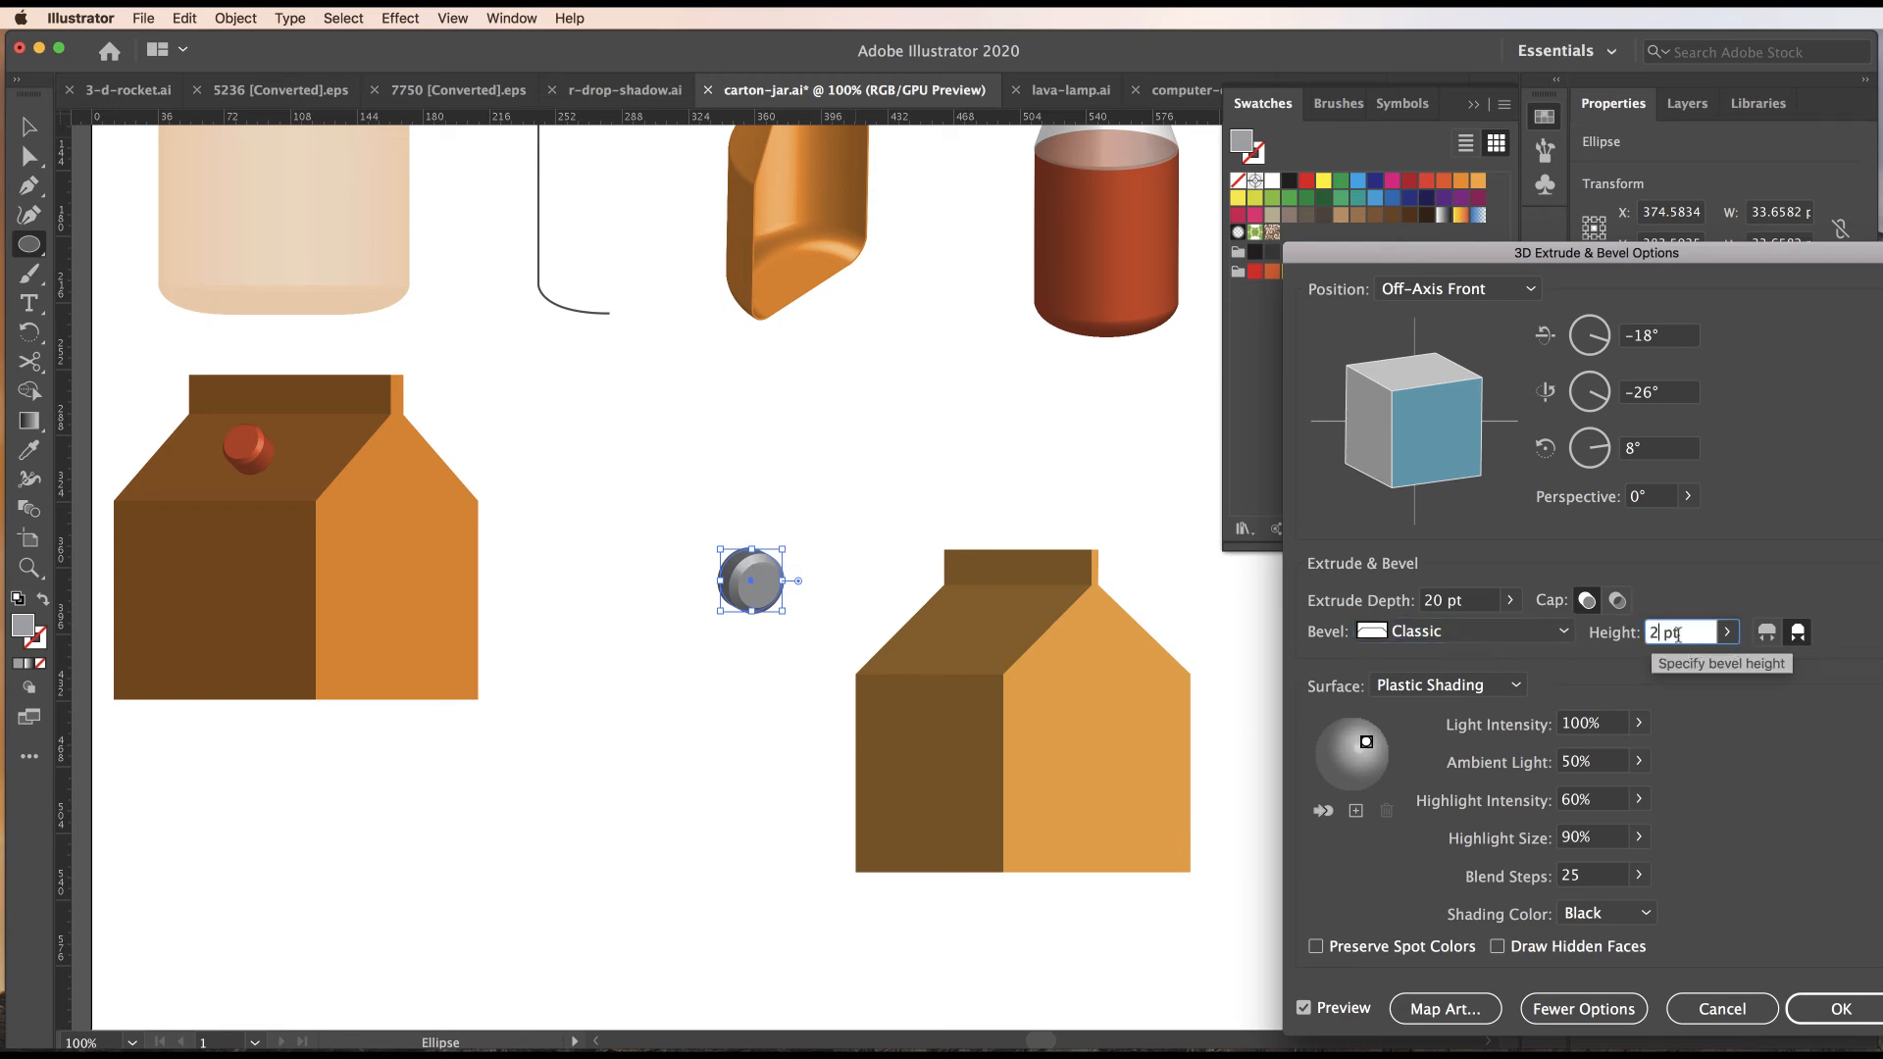
key("Tab")
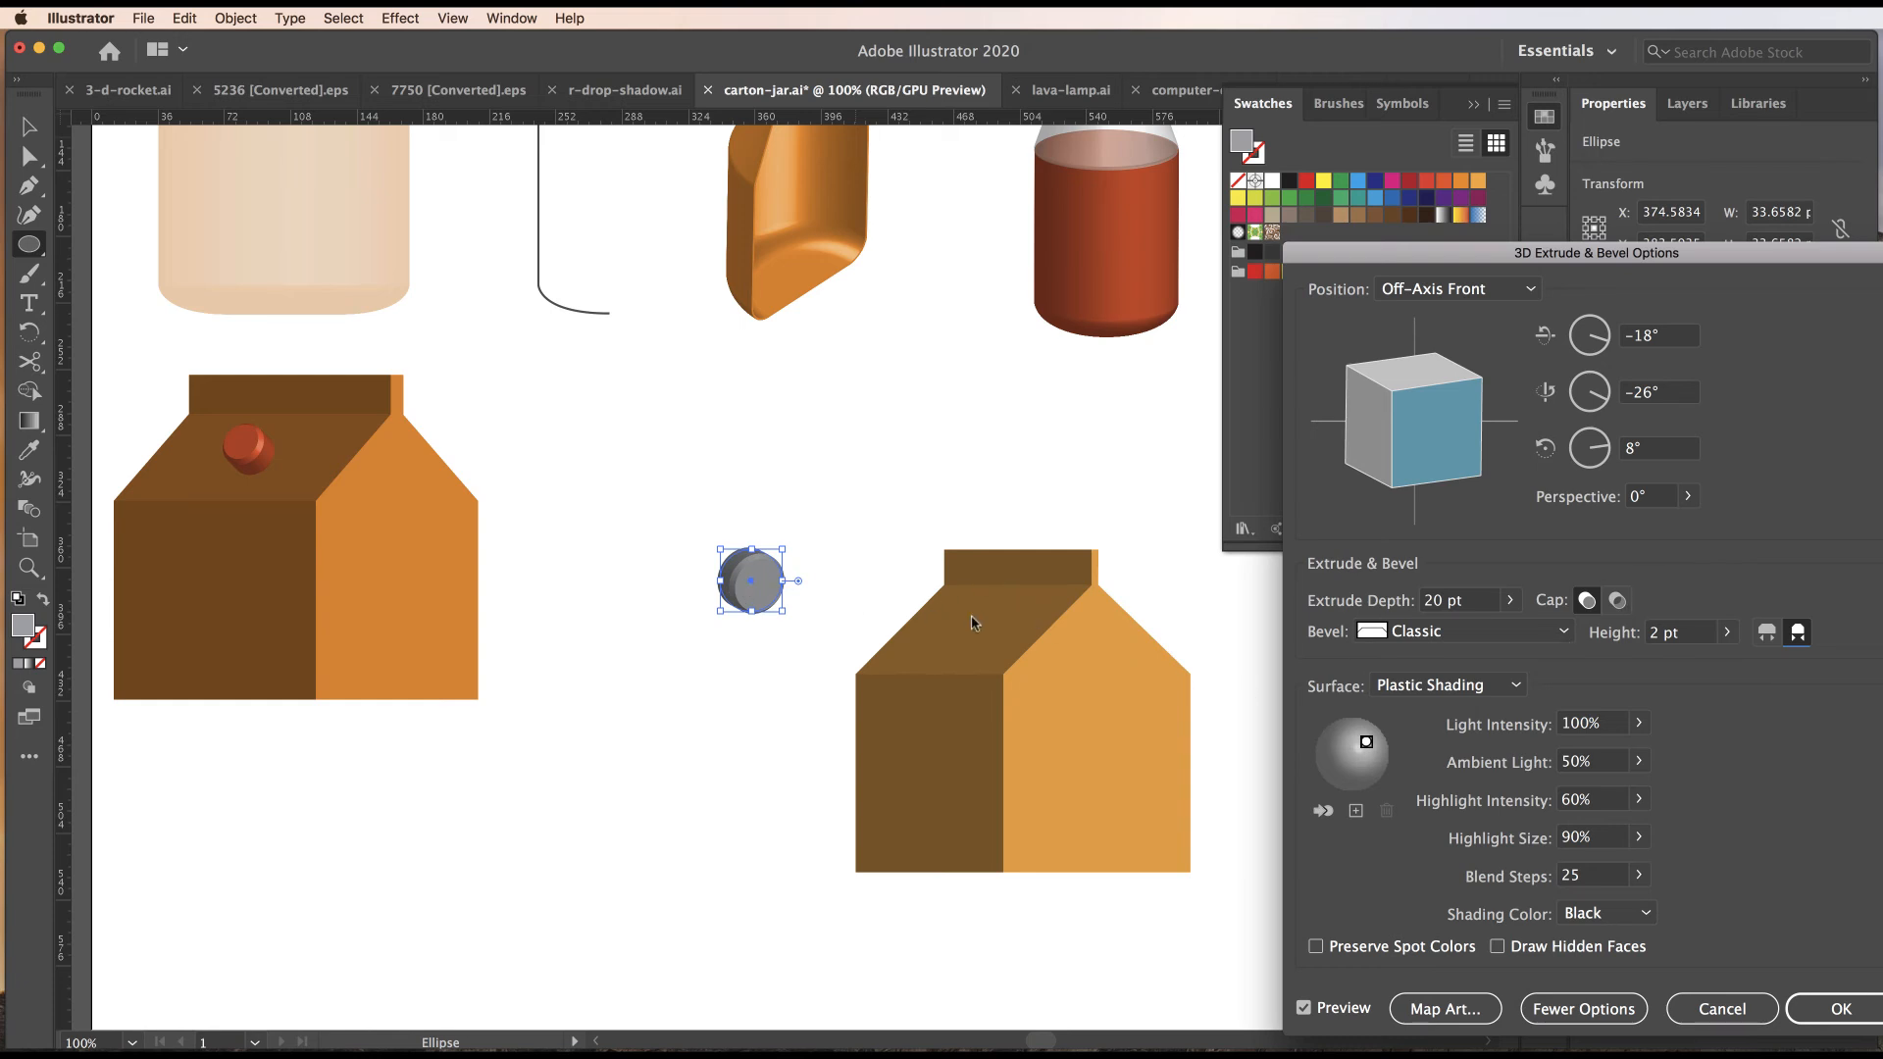
Set the cap's 3D rotation to 0° on X, -145° on Y and -45° on Z, and apply the effect.
left_click_drag(1481, 430, 1410, 350)
left_click(1658, 335)
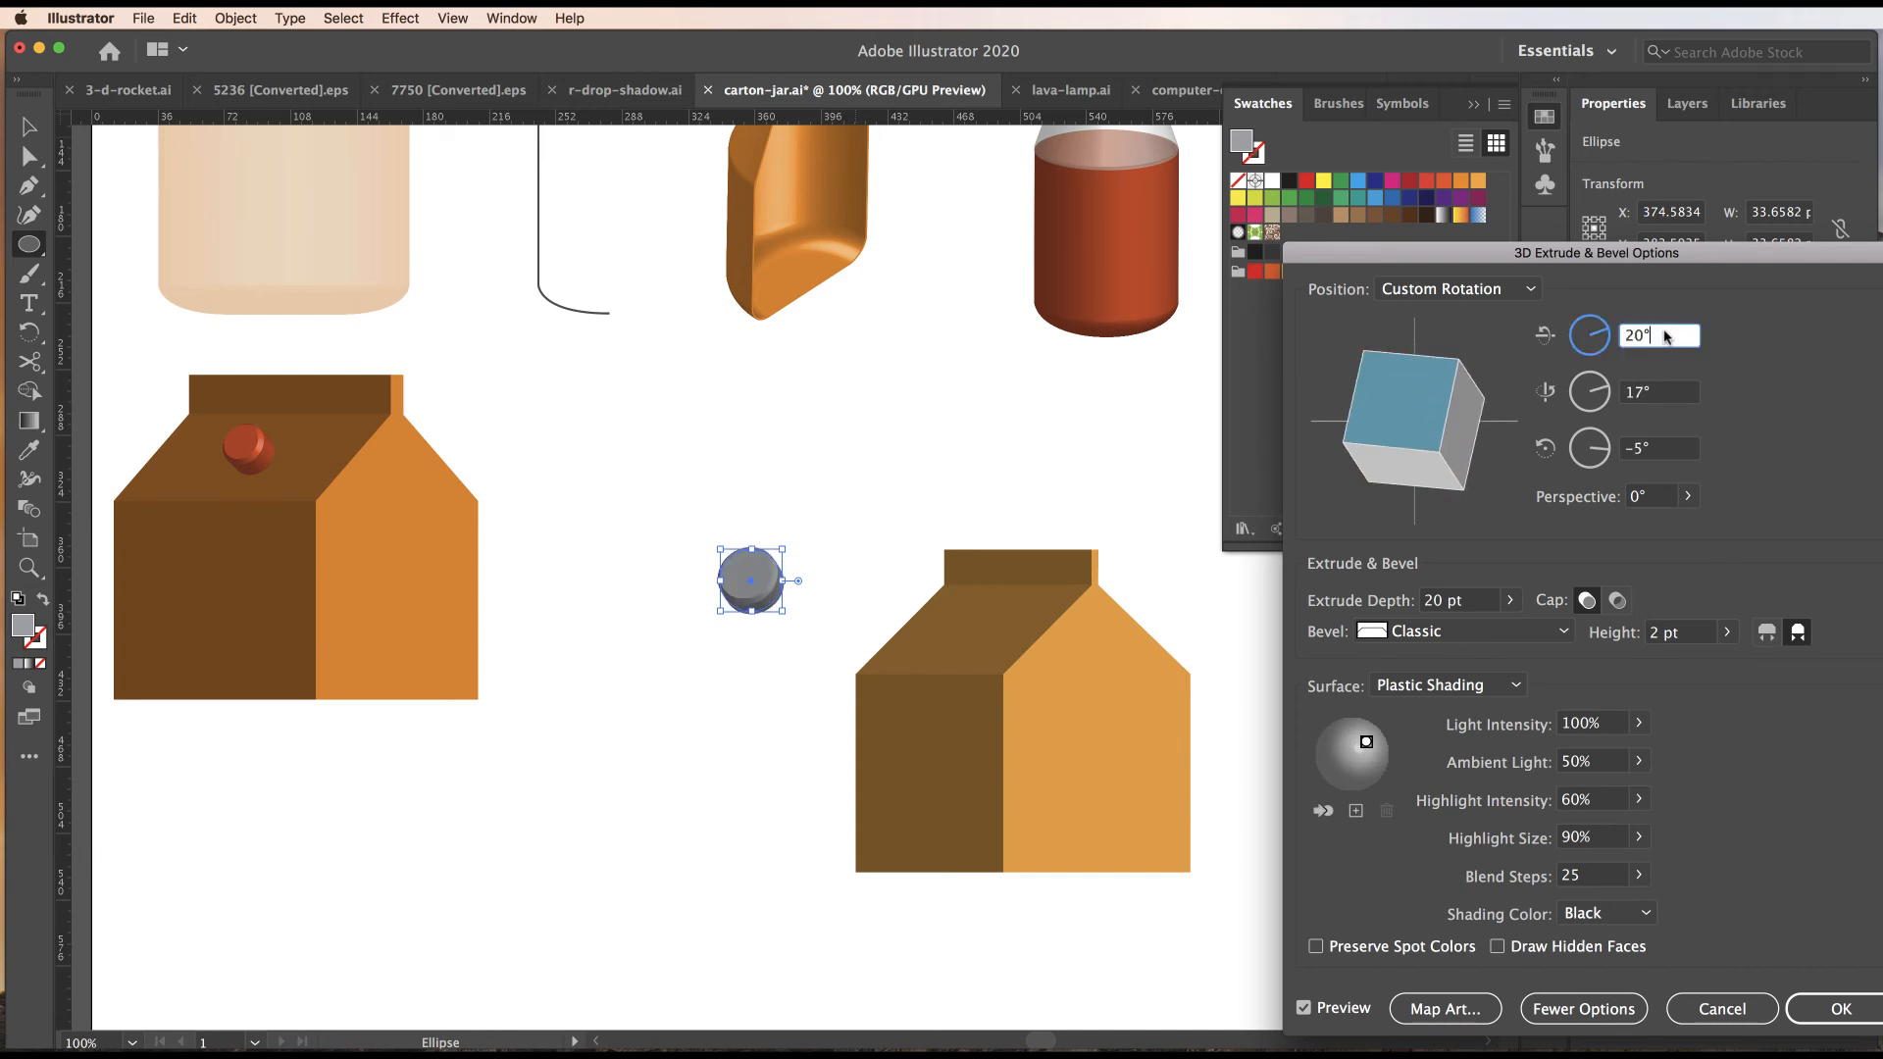
type("0")
key("Tab")
type("-145")
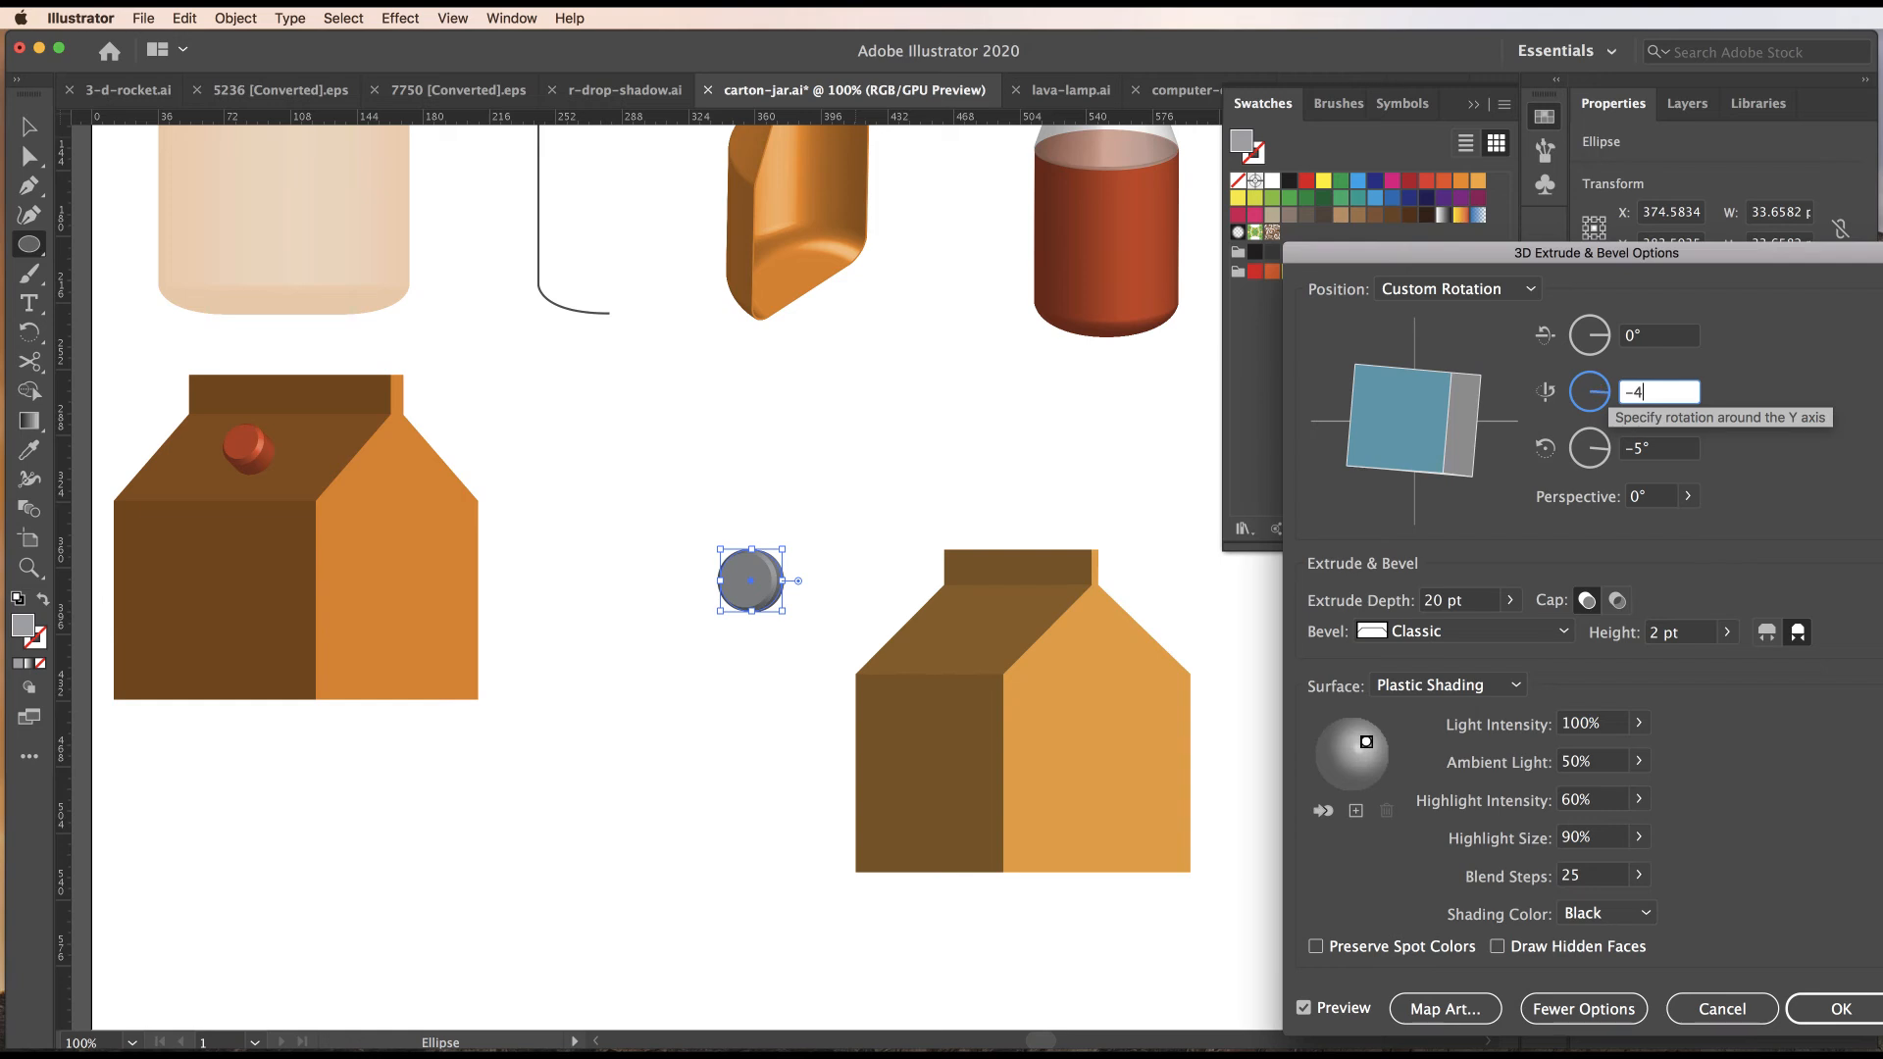
key("Tab")
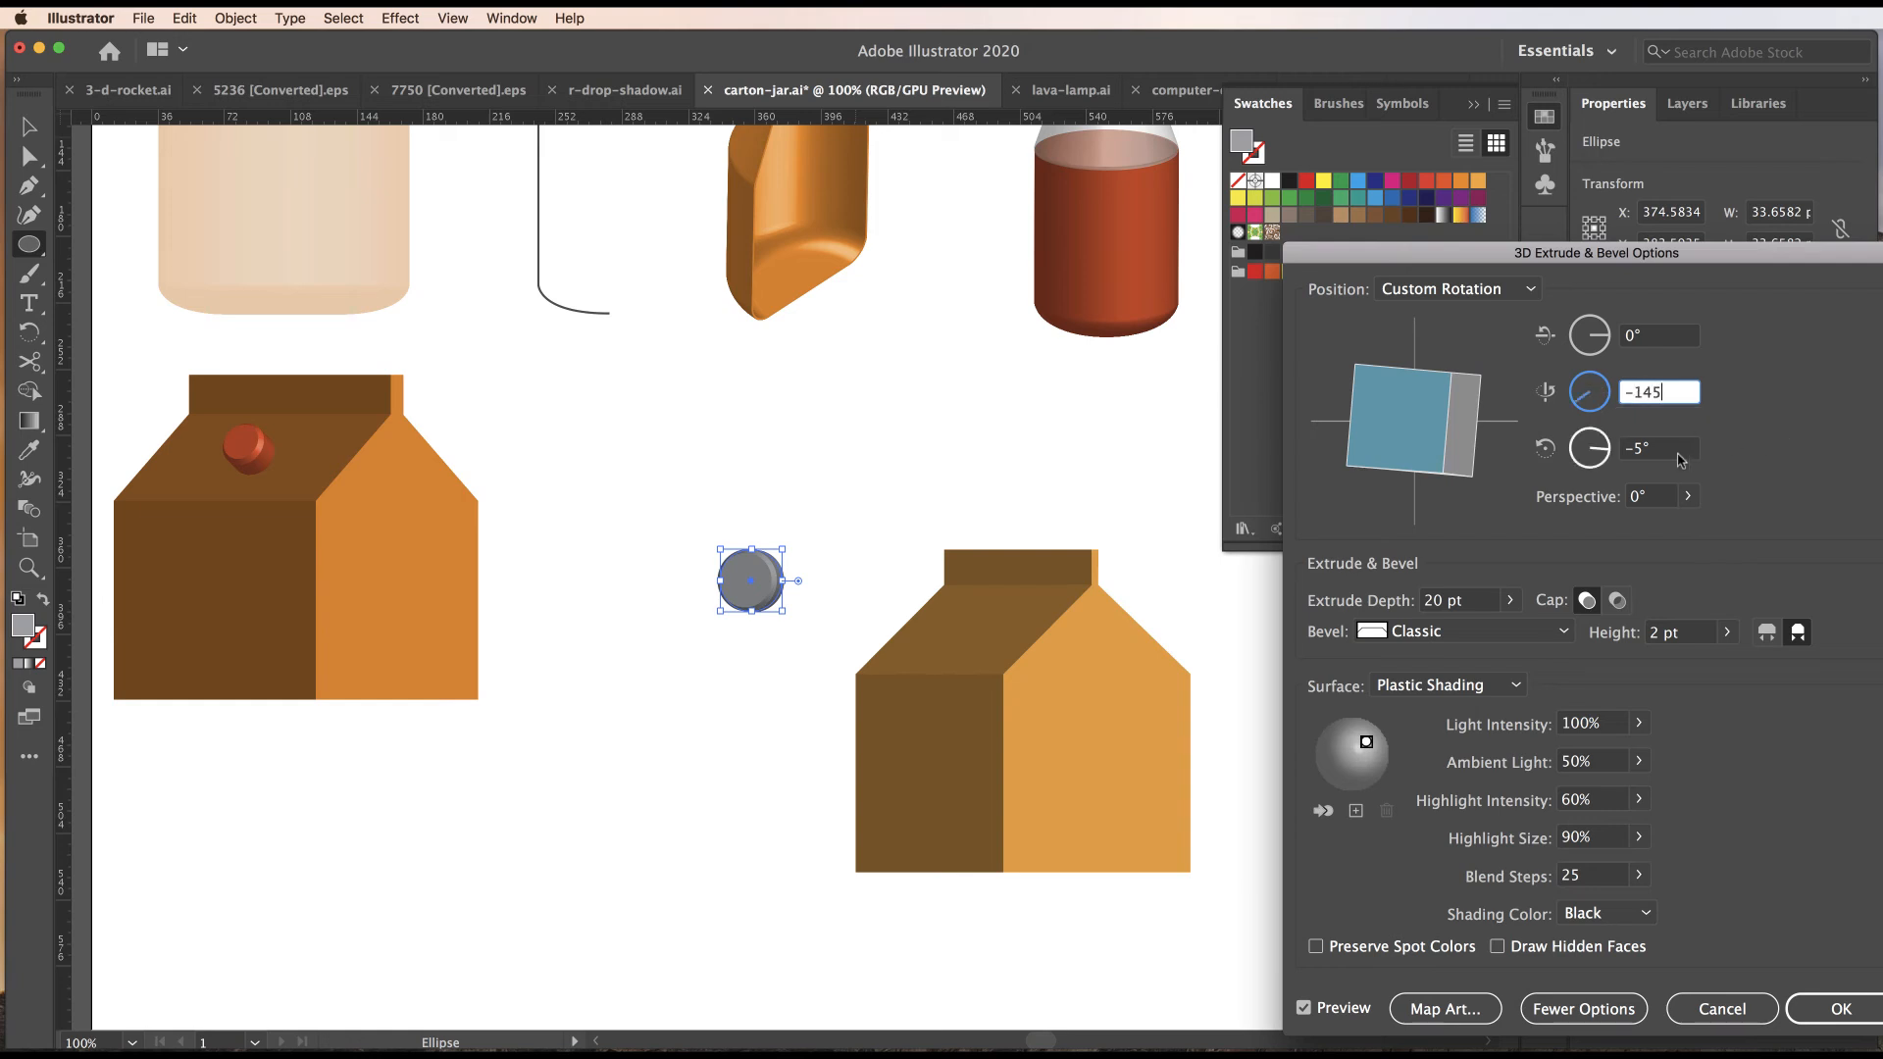
type("4")
key("shift+Tab")
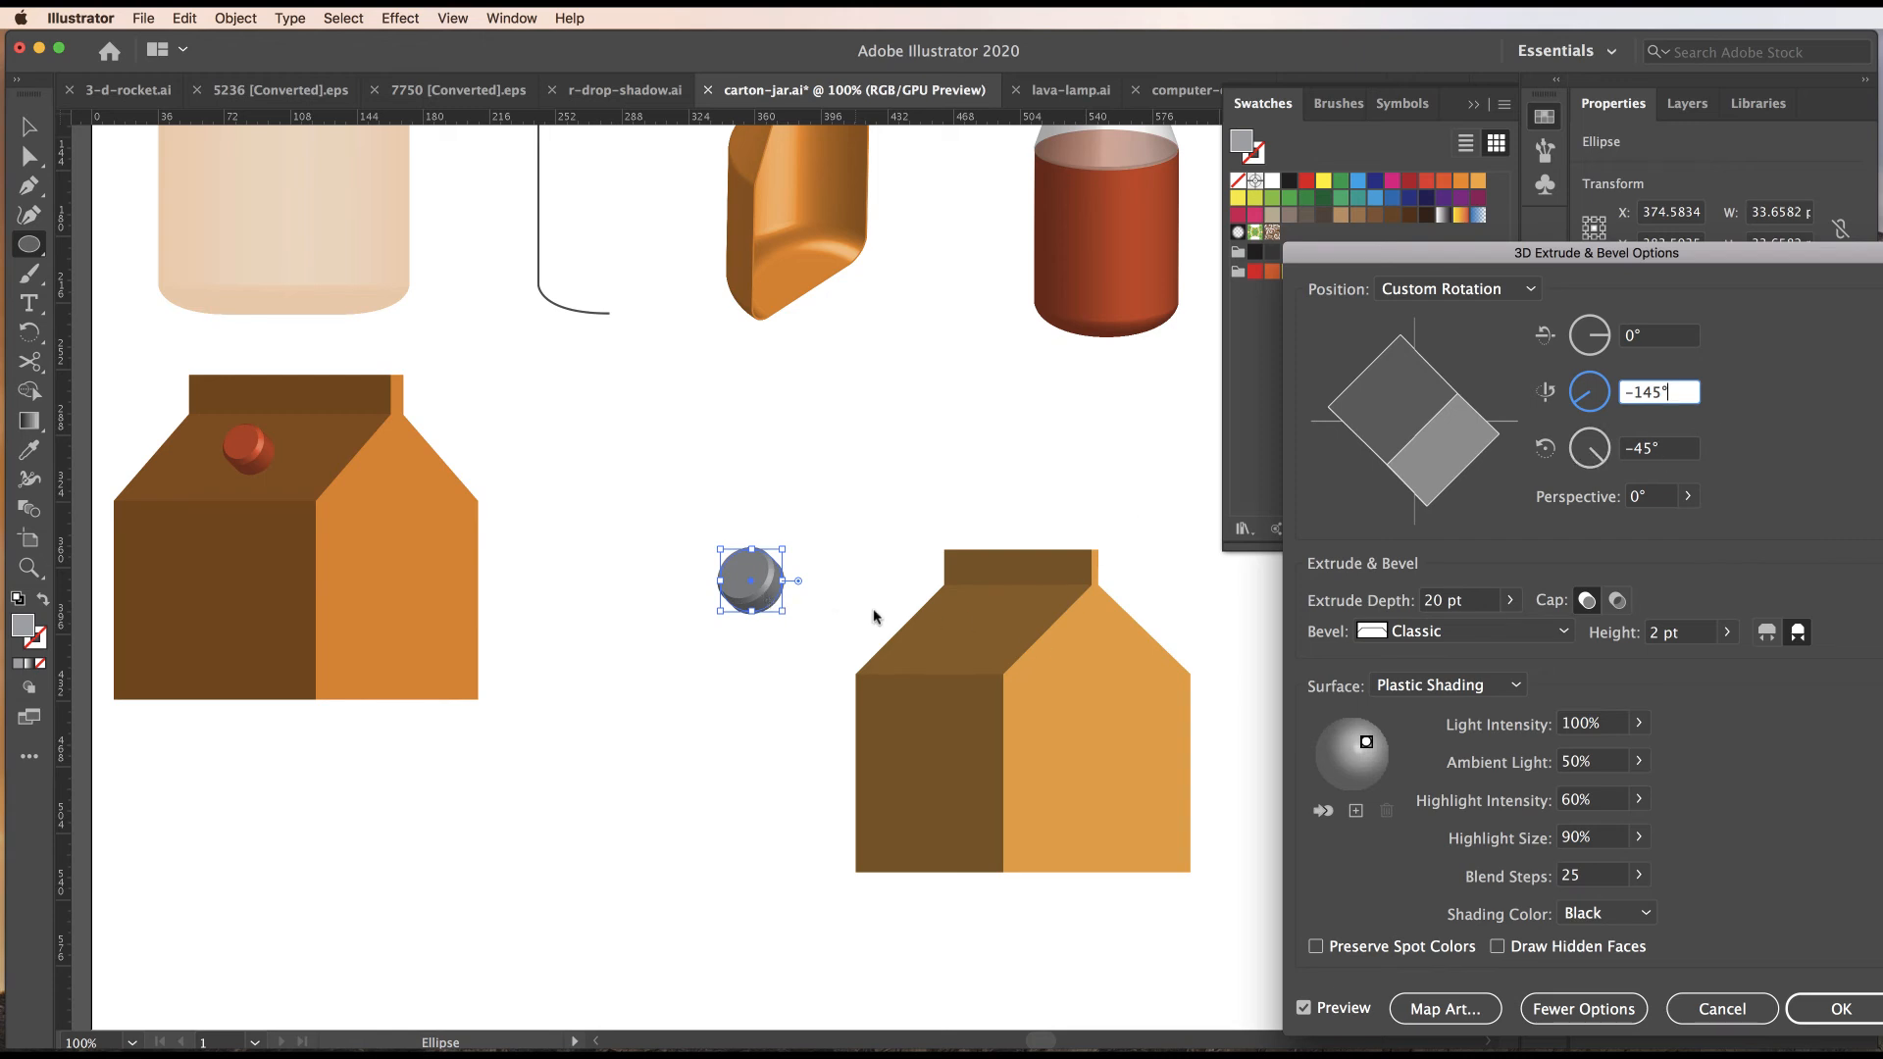
left_click(1834, 1009)
Move the grey cap onto the darker roof slope of the new carton.
left_click(27, 123)
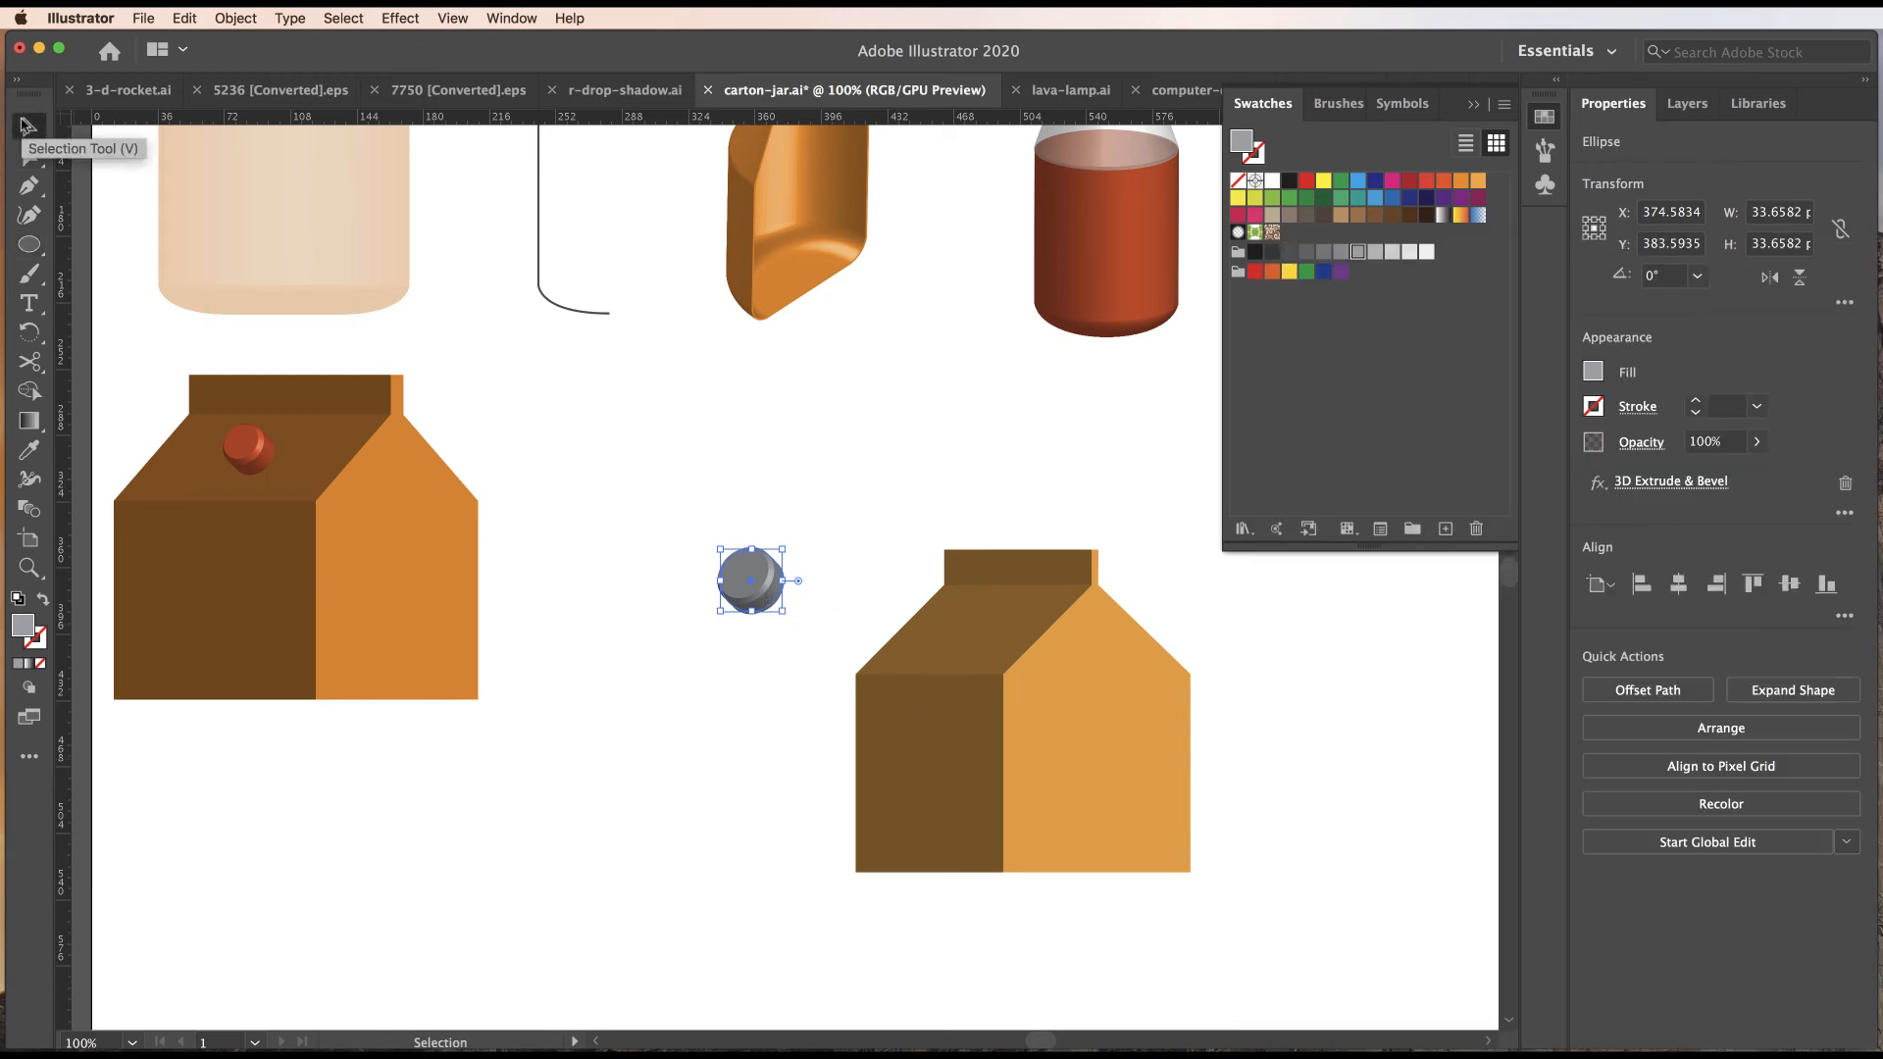
left_click_drag(753, 583, 981, 626)
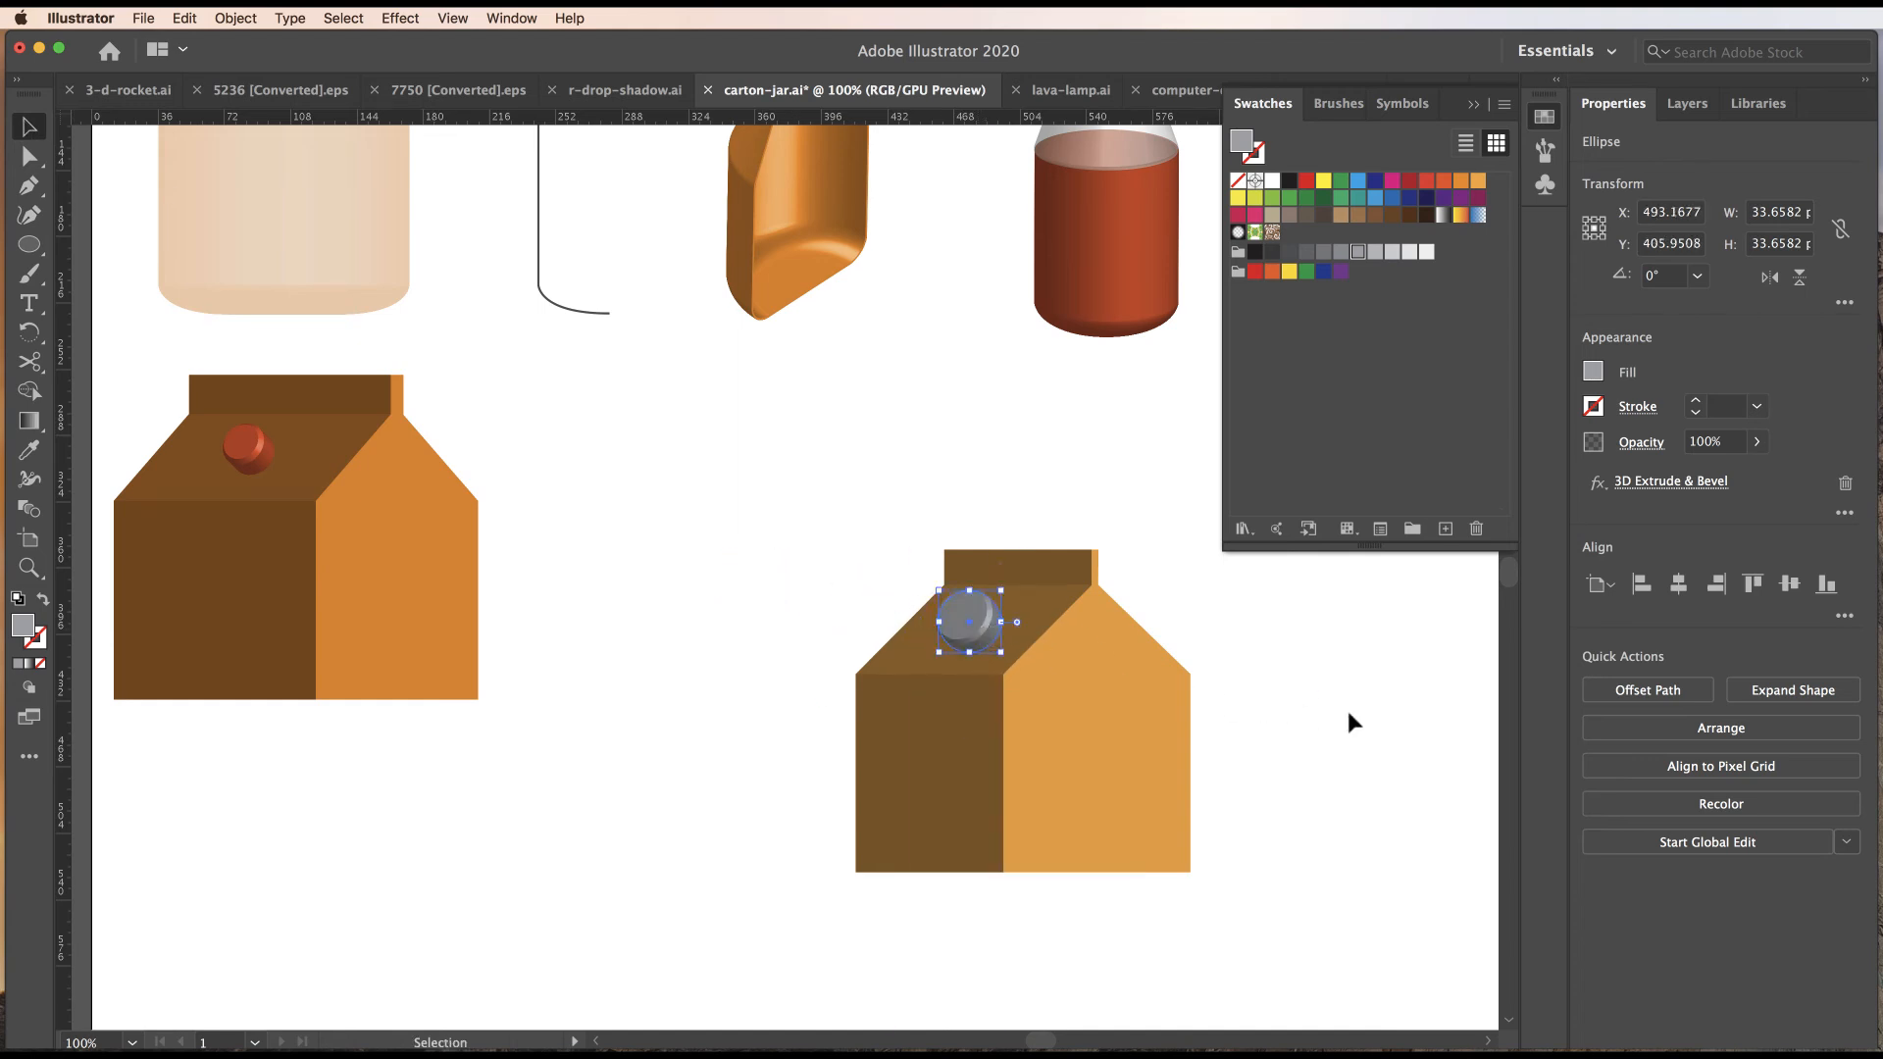
Reopen the grey cap's 3D Extrude & Bevel effect and tilt it freehand to about 169° X, -38° Y and 138° Z.
left_click(1024, 453)
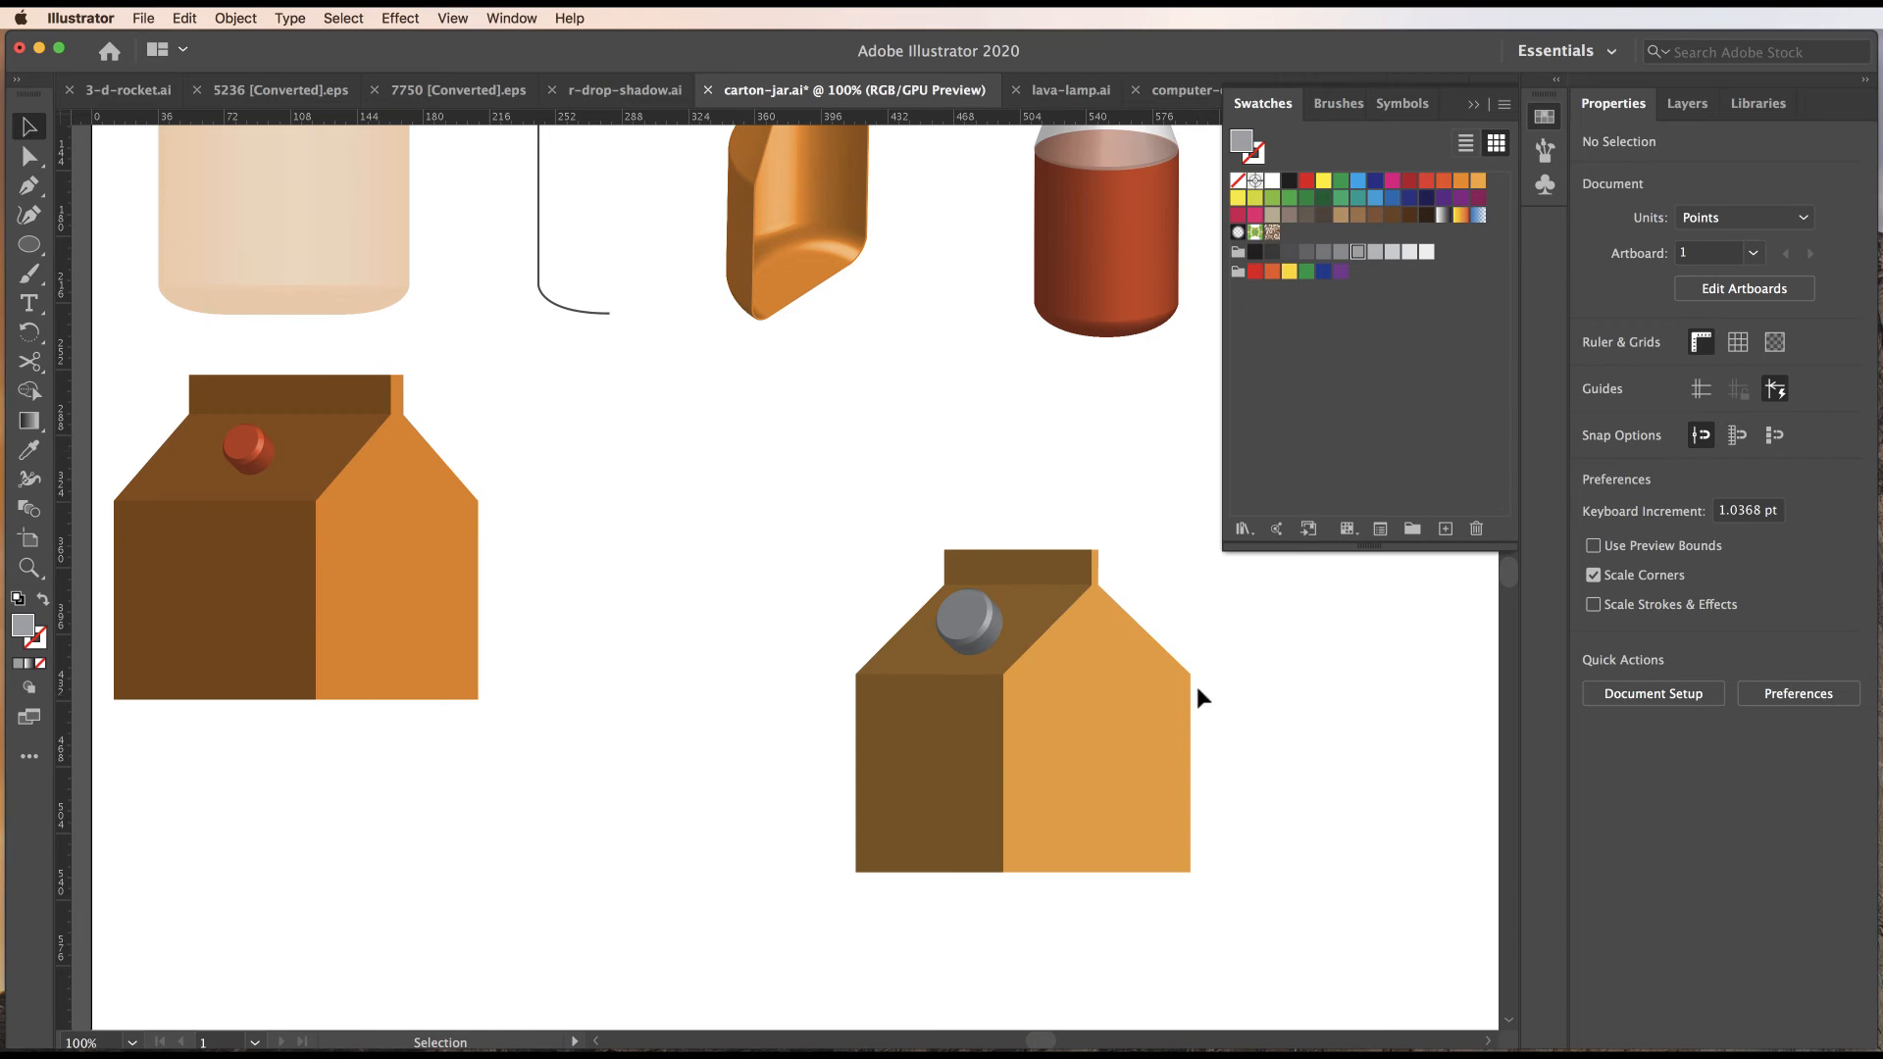
scroll(1051, 756, "up", 3)
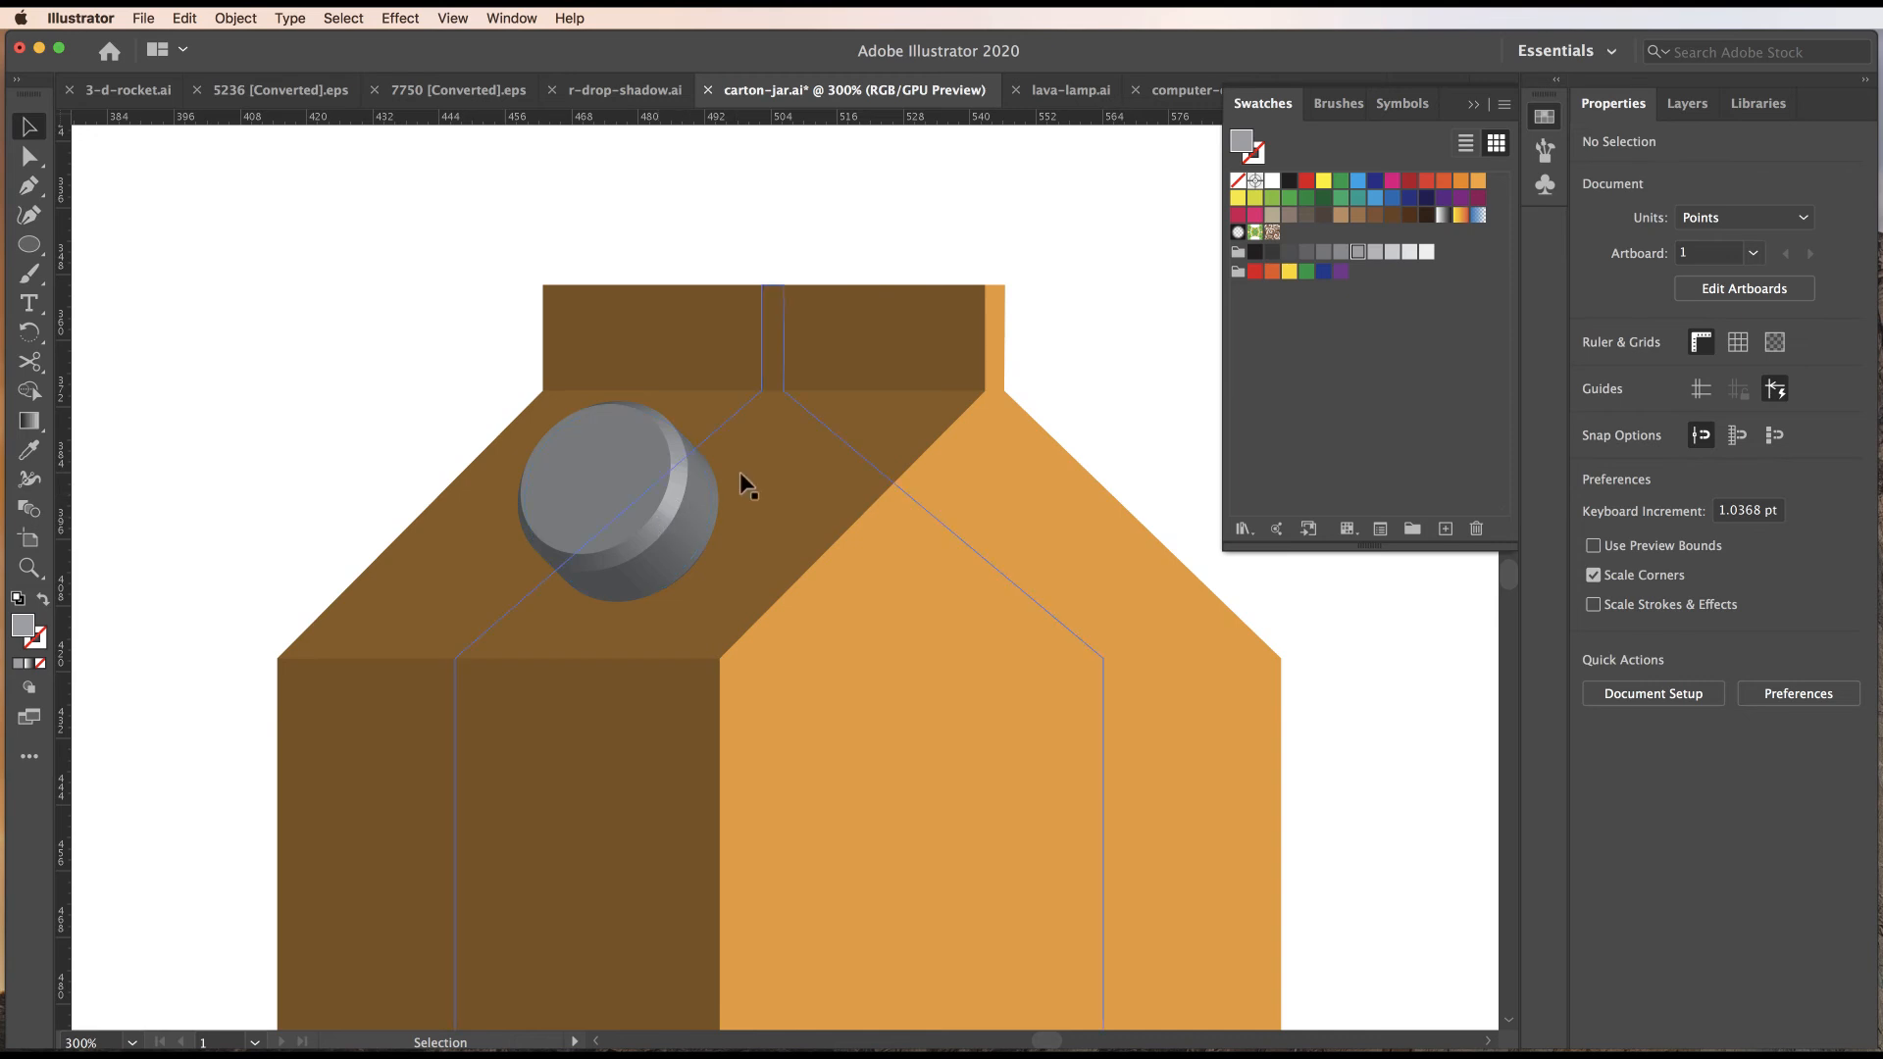
left_click(677, 549)
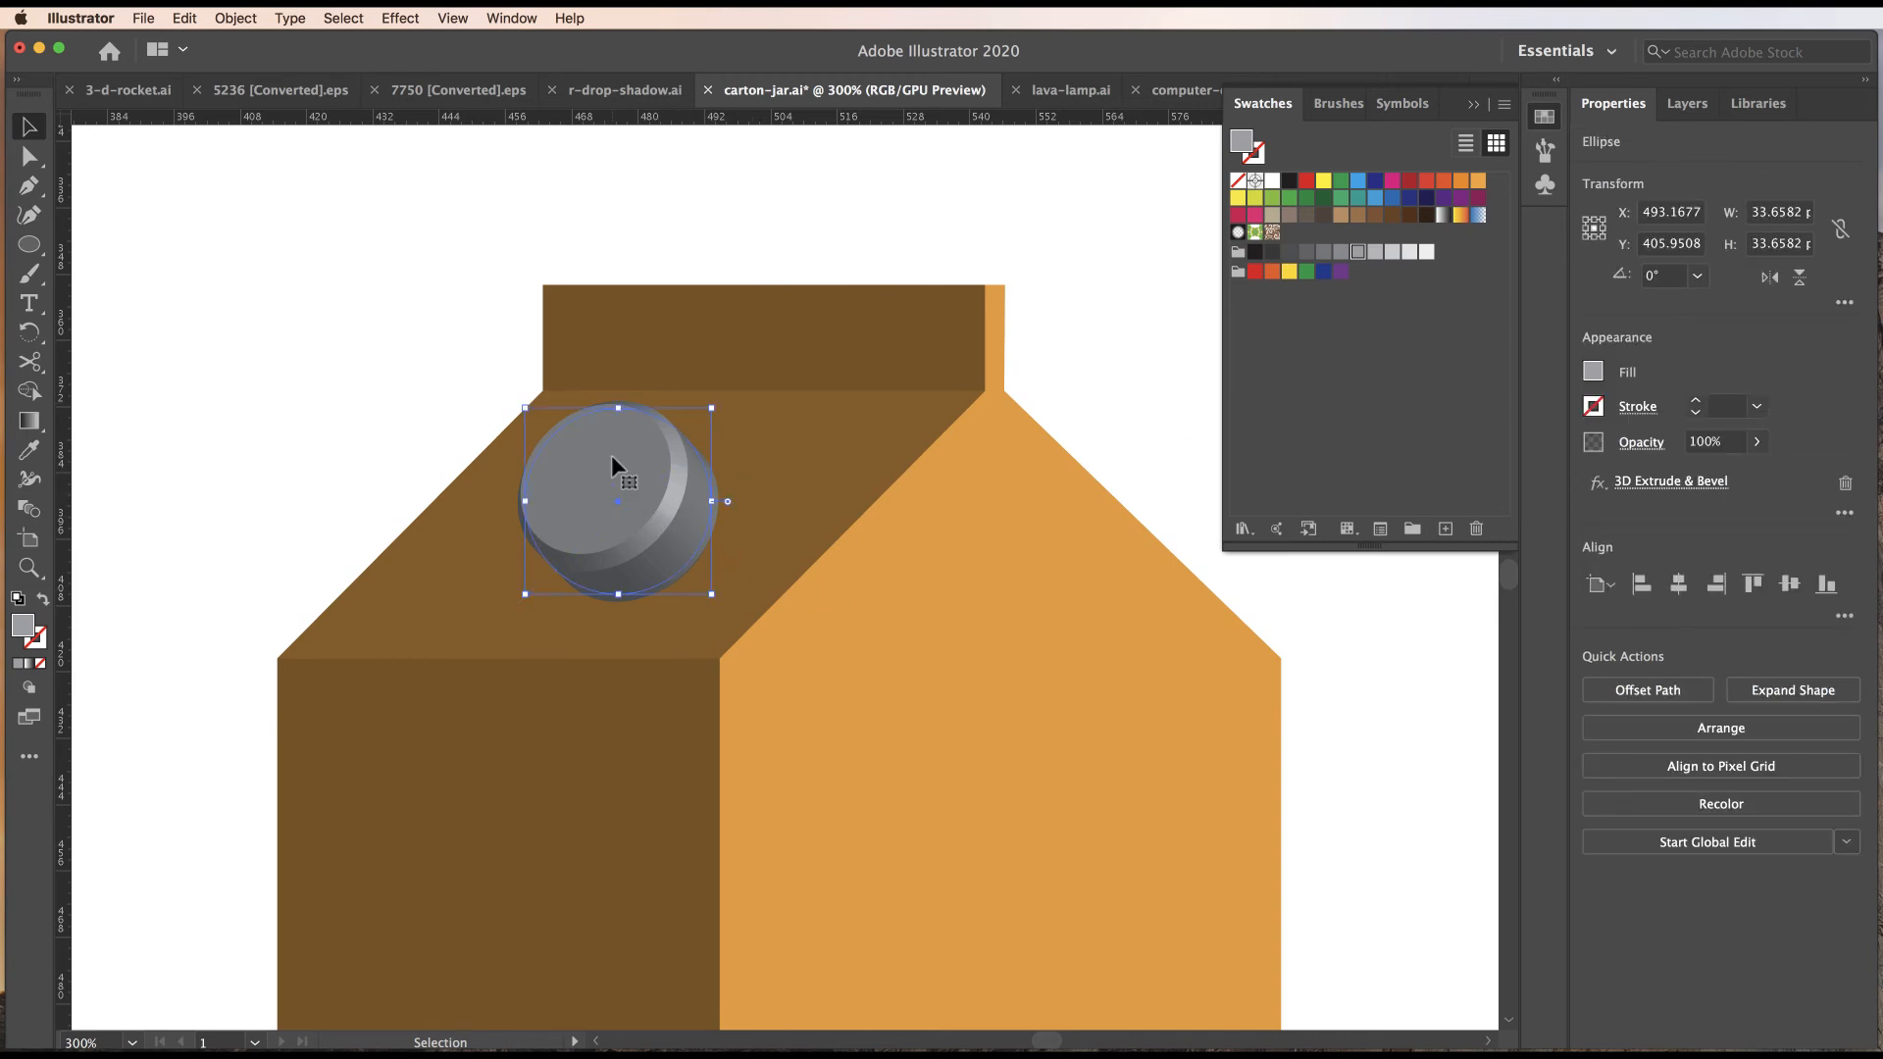
left_click(1655, 483)
mouse_move(1418, 494)
left_mouse_down()
mouse_move(1384, 454)
mouse_move(1390, 407)
left_mouse_up()
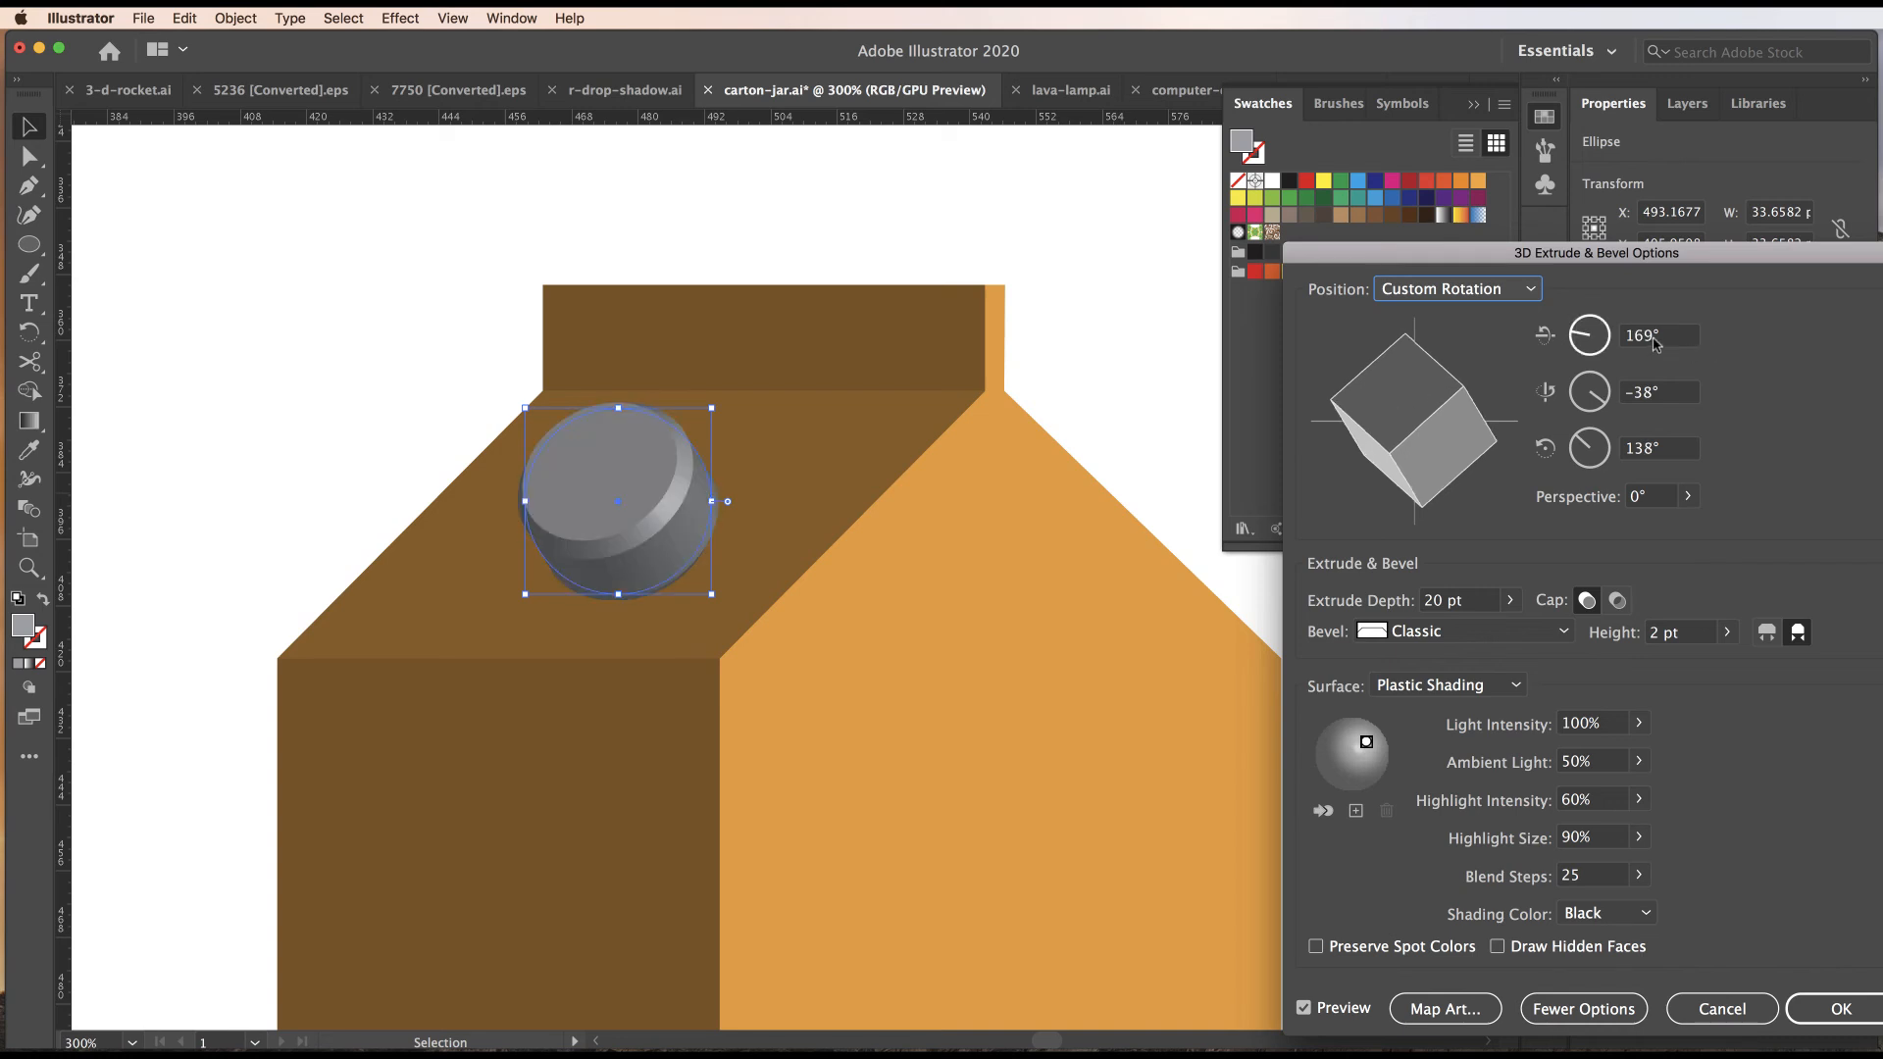
Fine-tune the cap's 3D rotation to 167° on X, -41° on Y and 136° on Z, and apply the effect.
left_click(1652, 340)
key("BackSpace")
type("7")
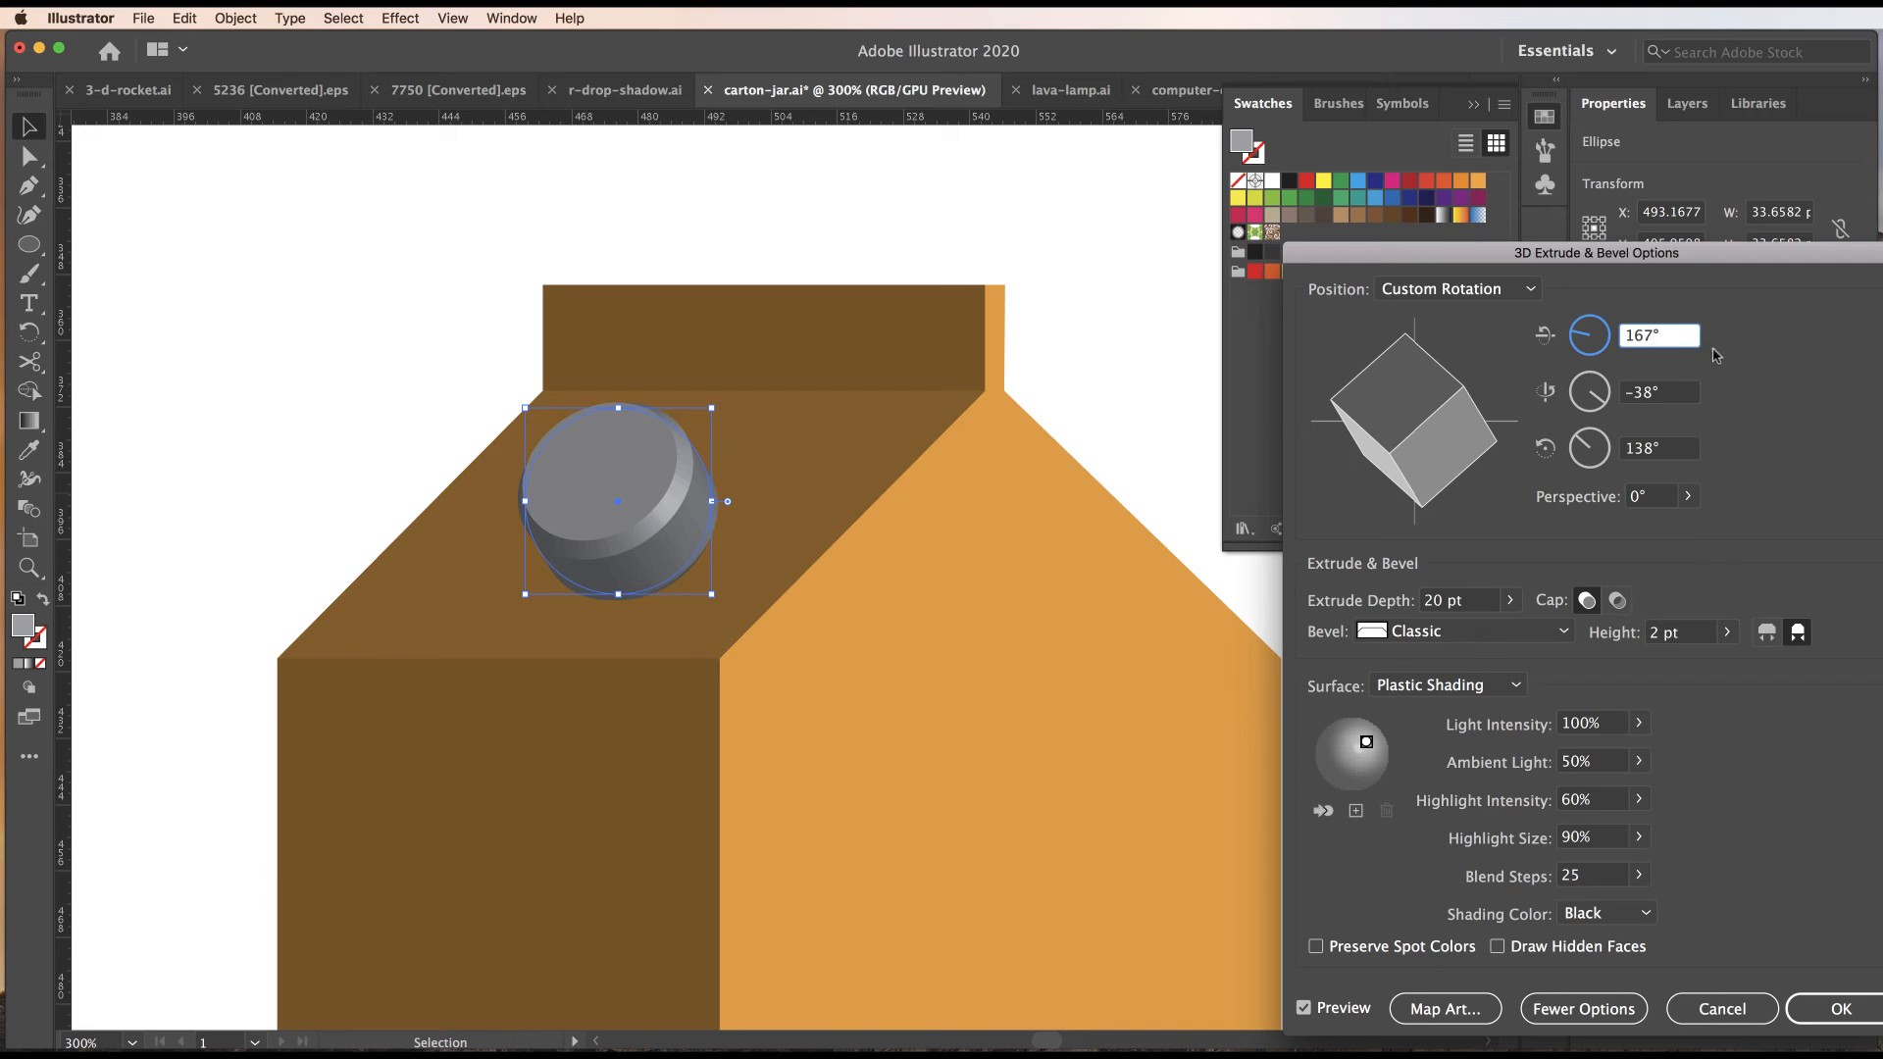
key("Tab")
type("-41")
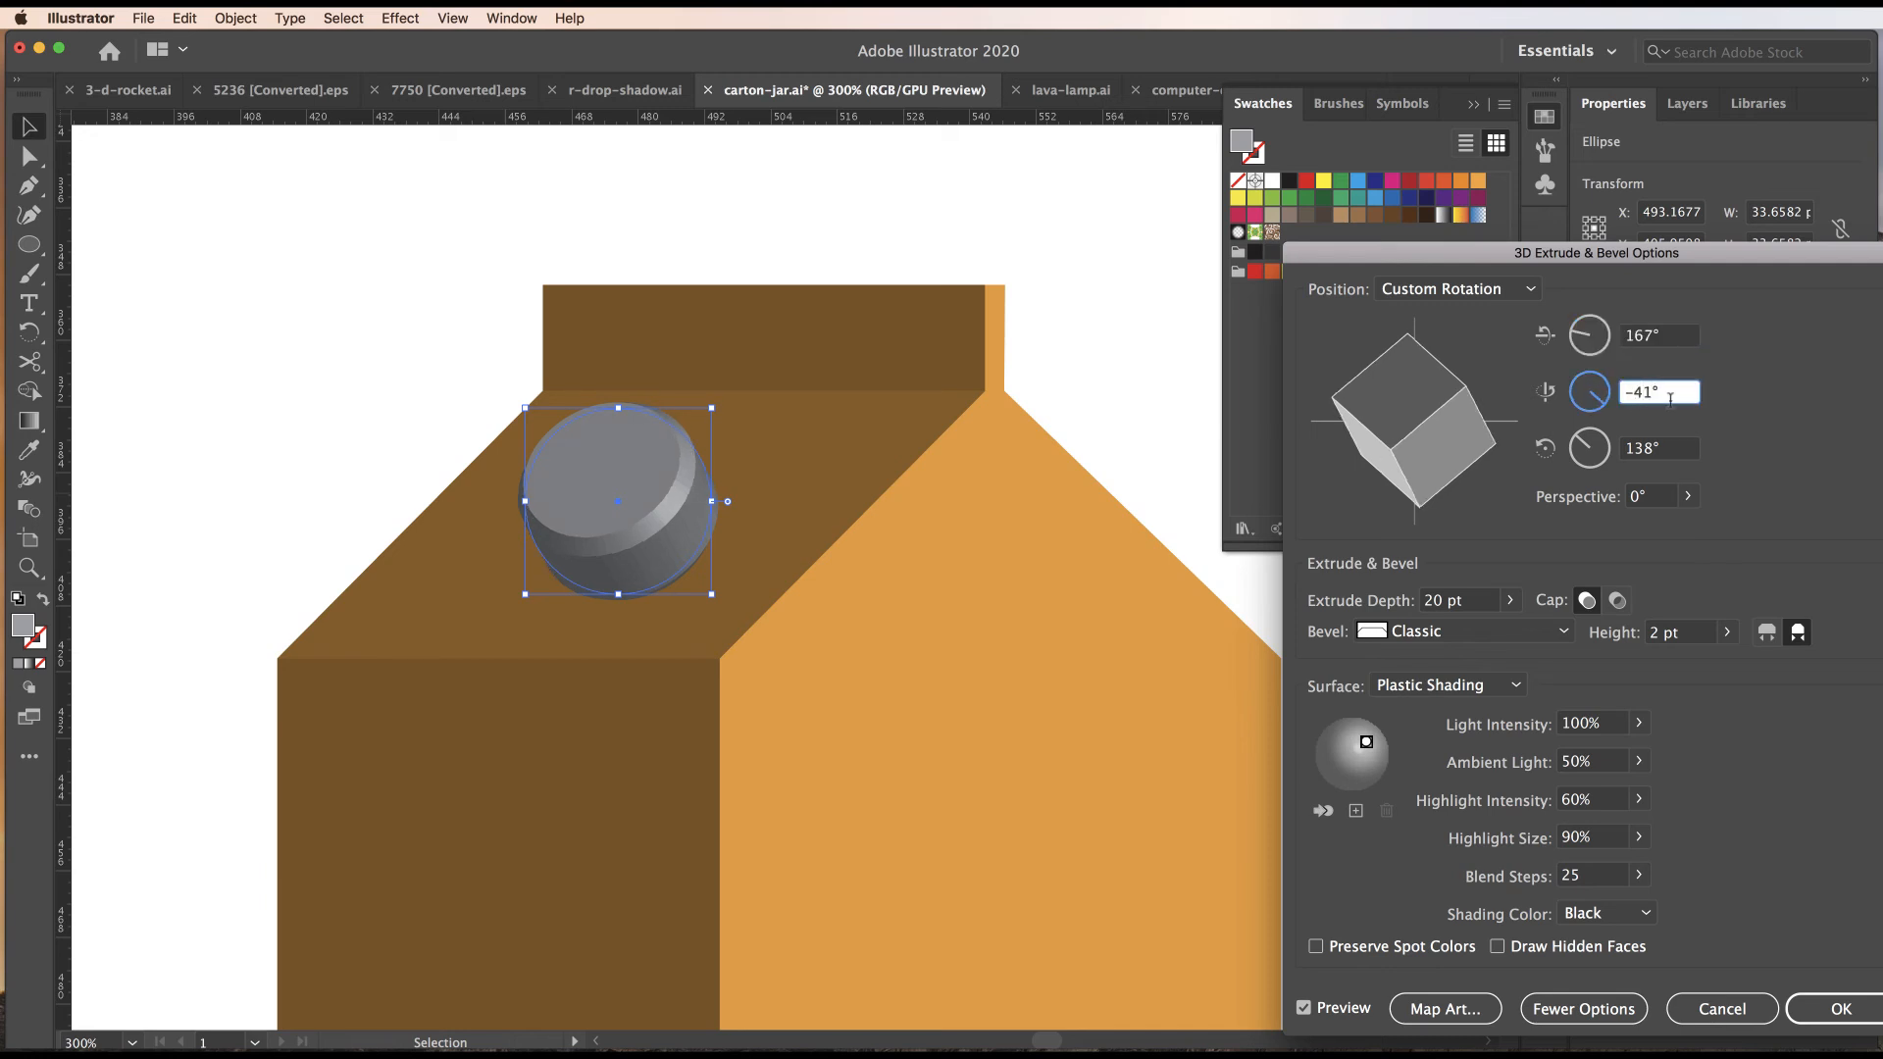
left_click_drag(1626, 450, 1649, 459)
type("6")
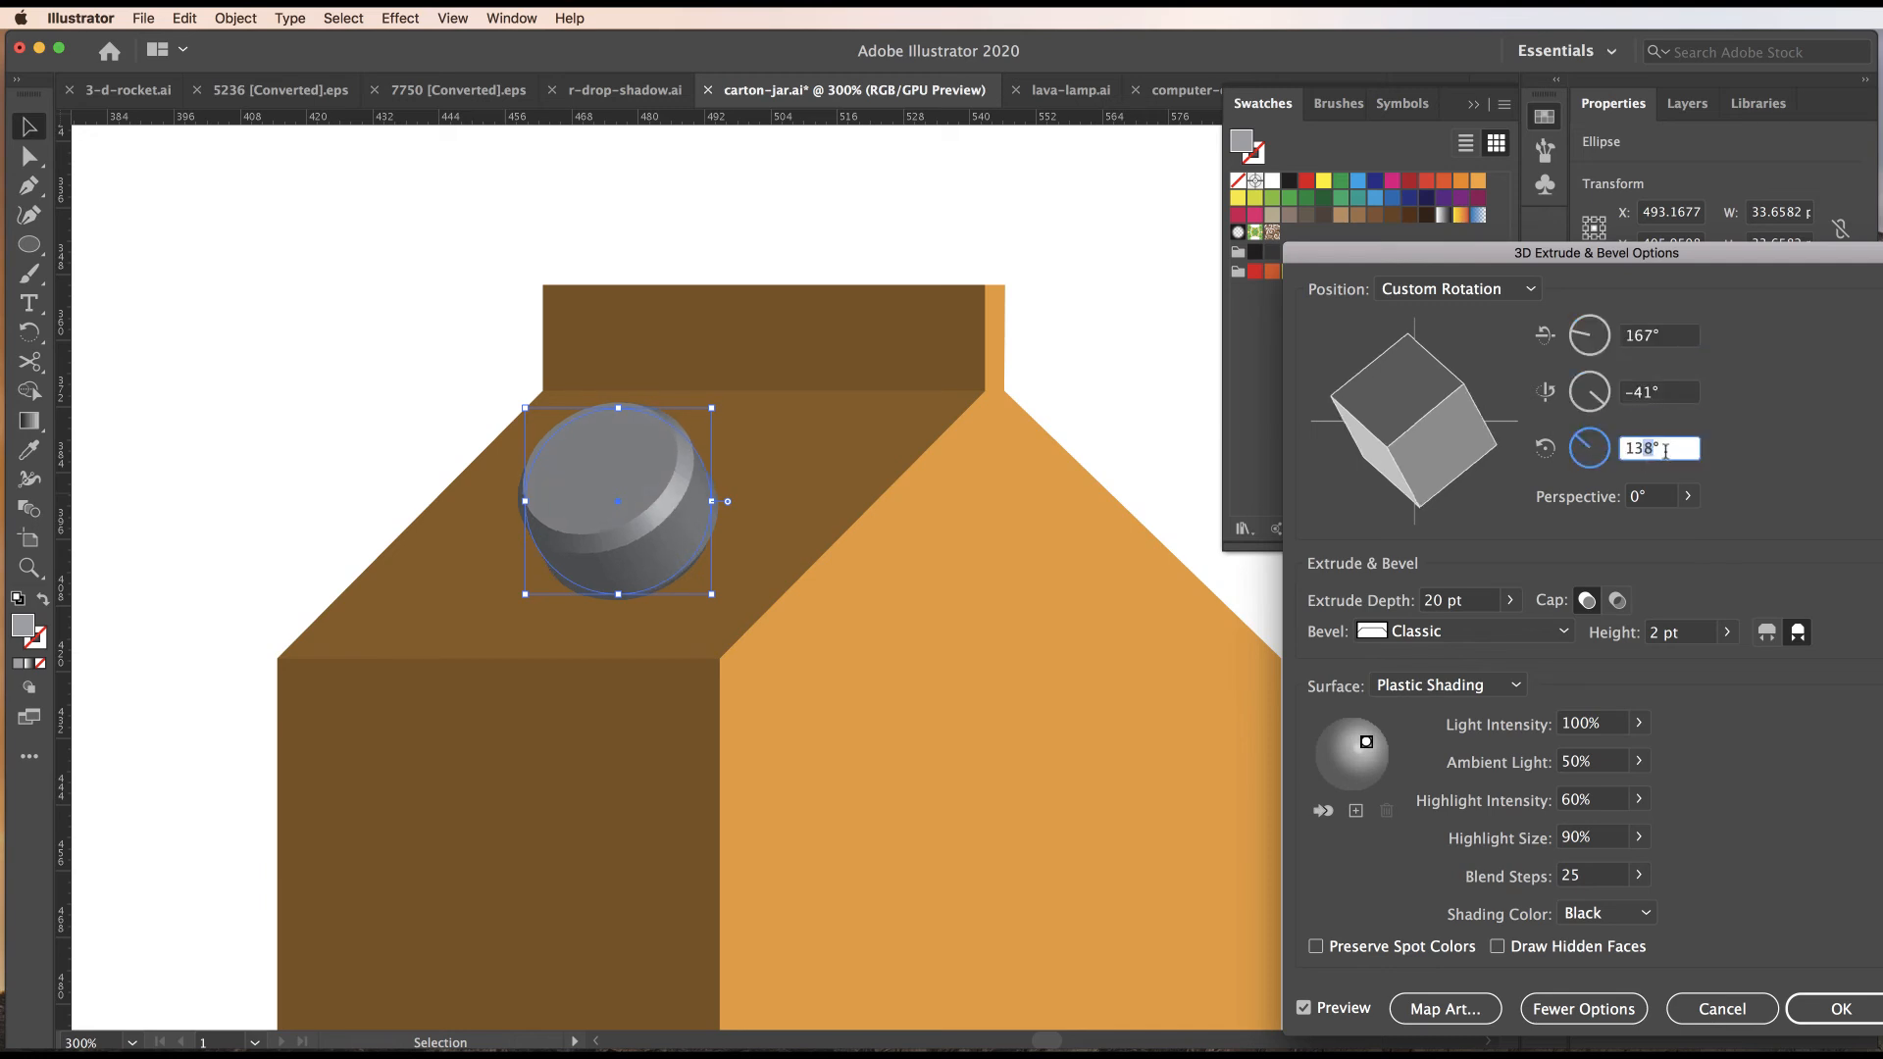
key("Tab")
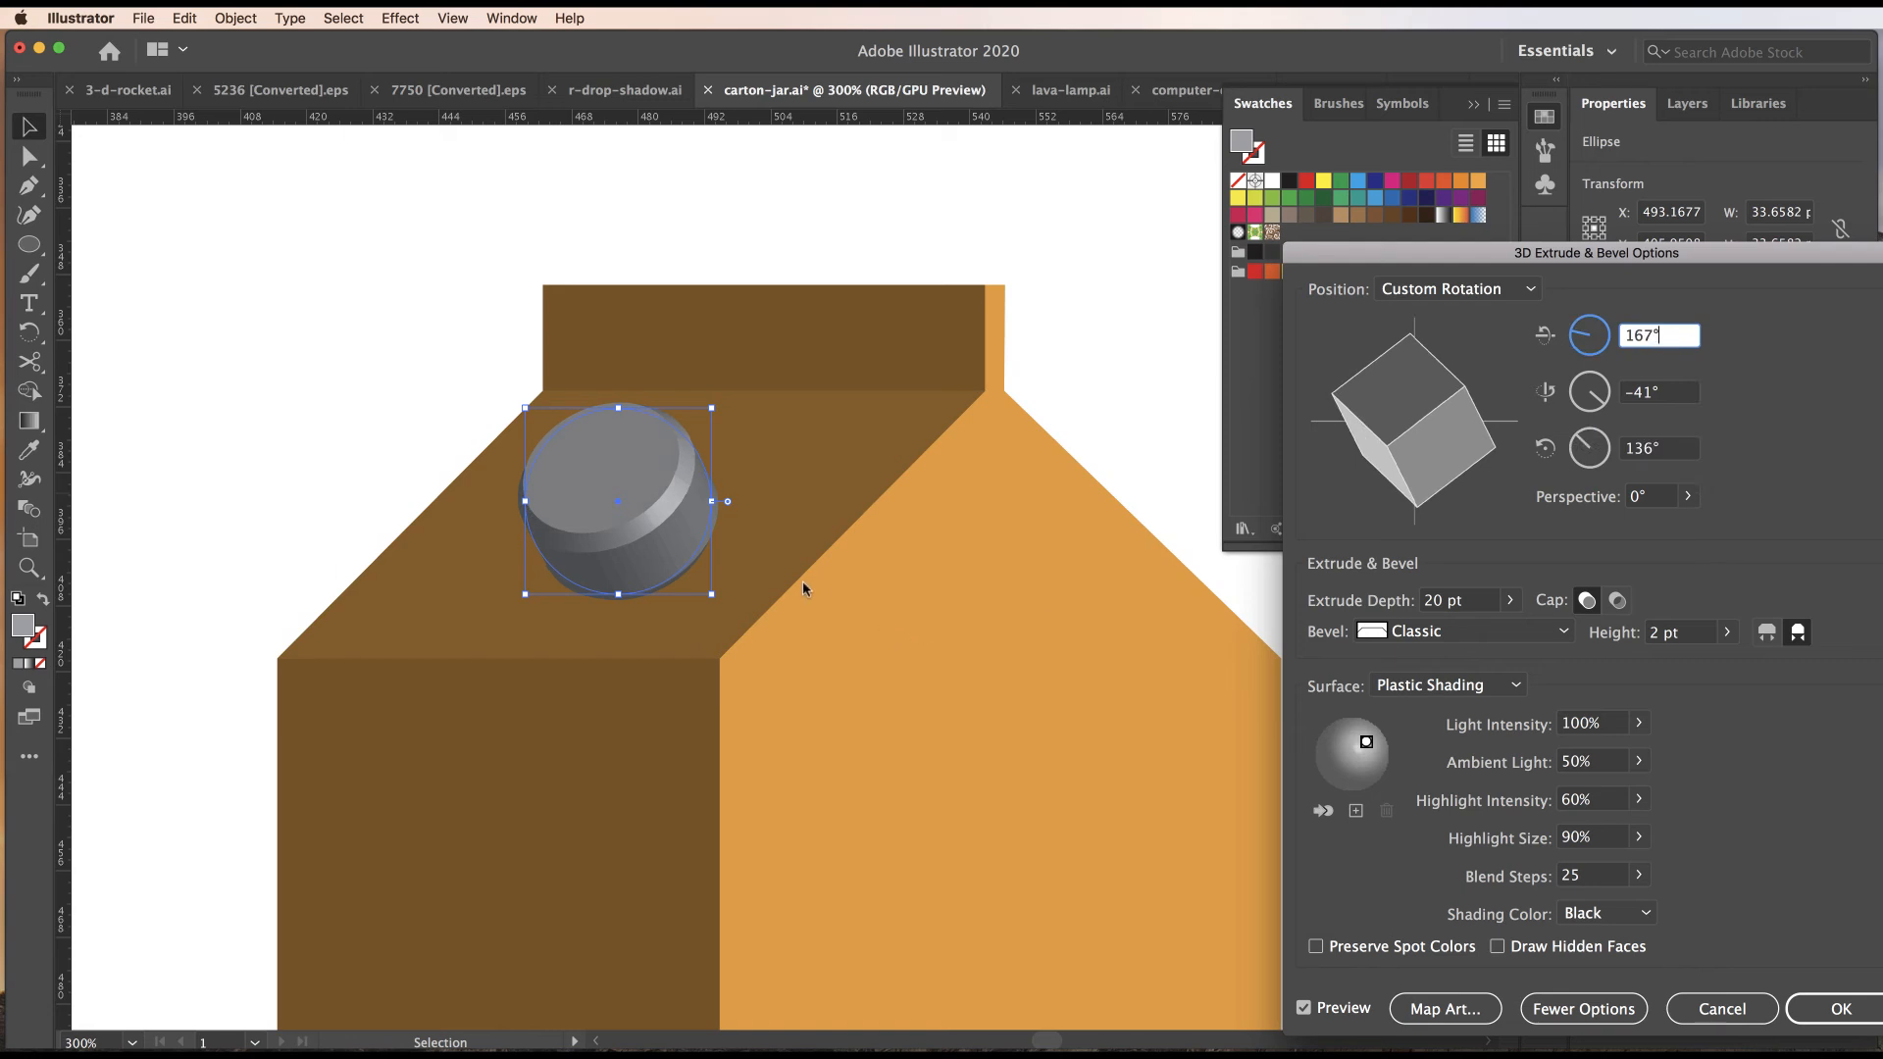
left_click(1841, 1008)
key("super+shift+a")
scroll(862, 656, "down", 2)
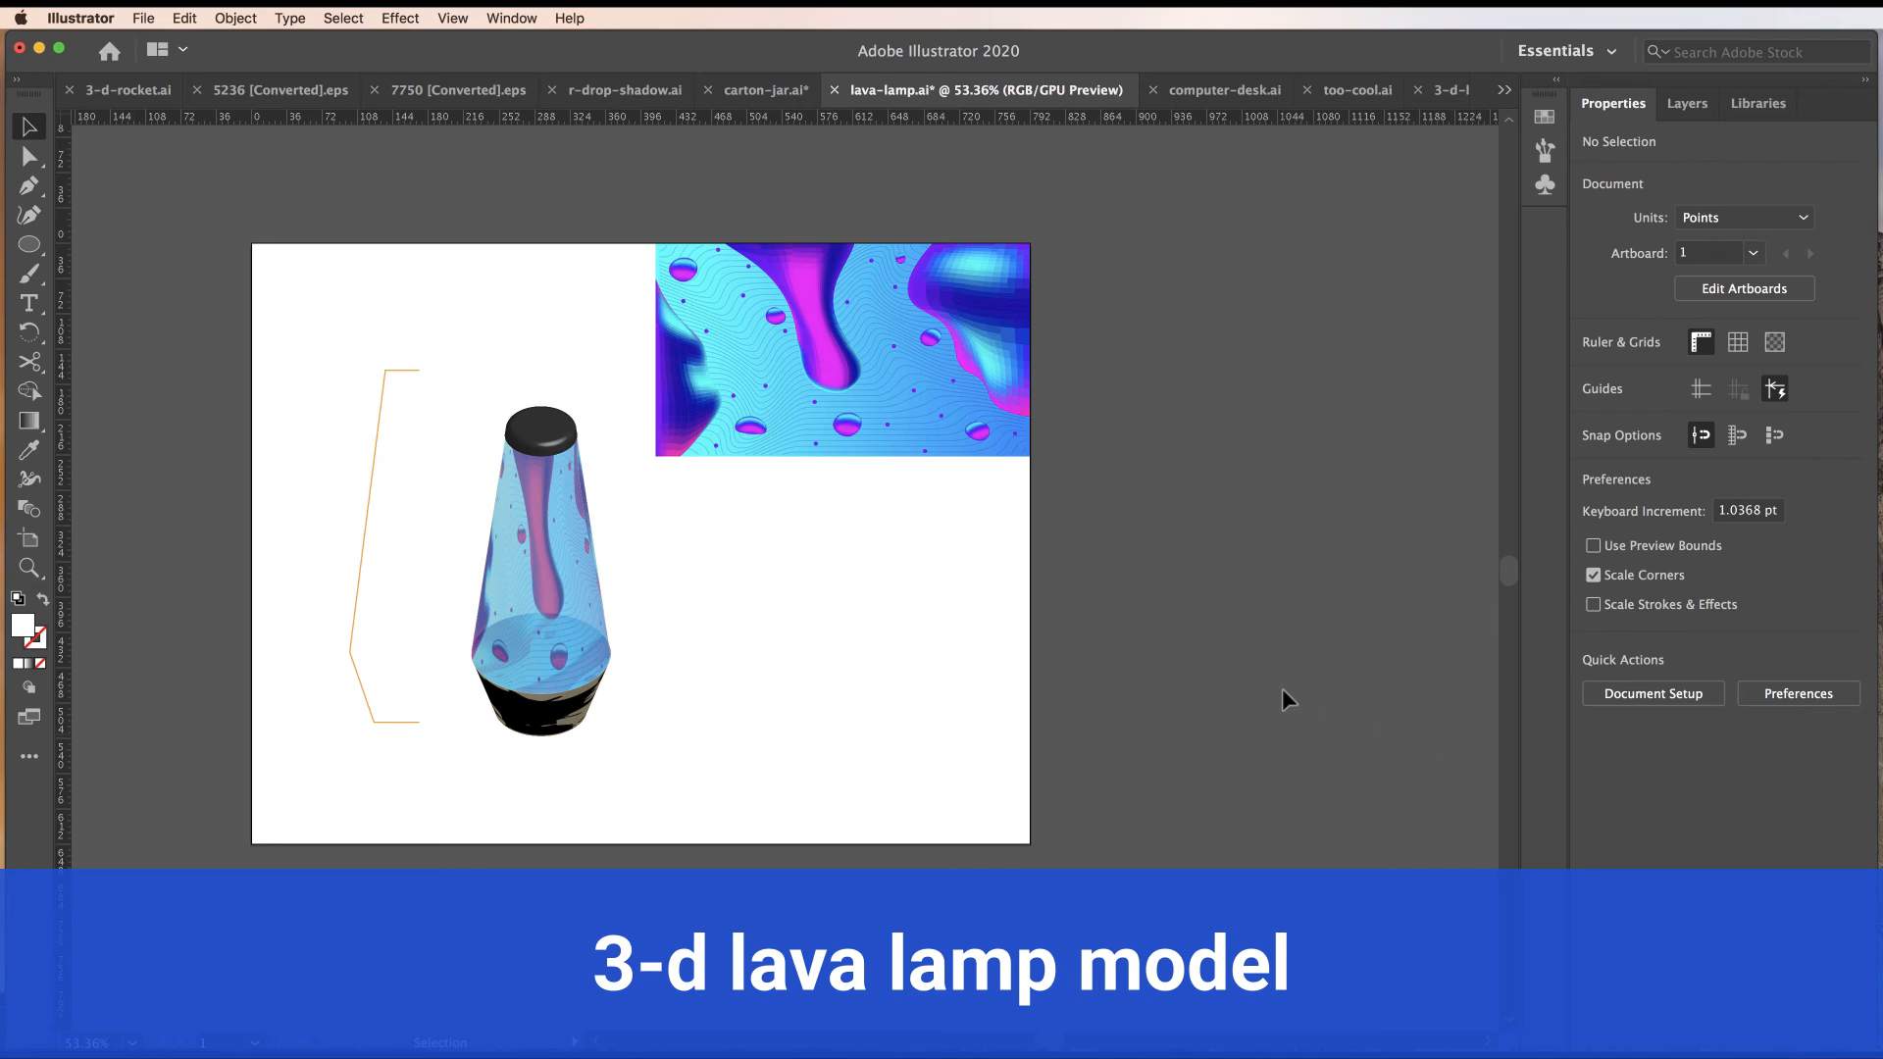
Embed the linked lava image liquid-4056190_640.png in the lava-lamp.ai document.
left_click(910, 351)
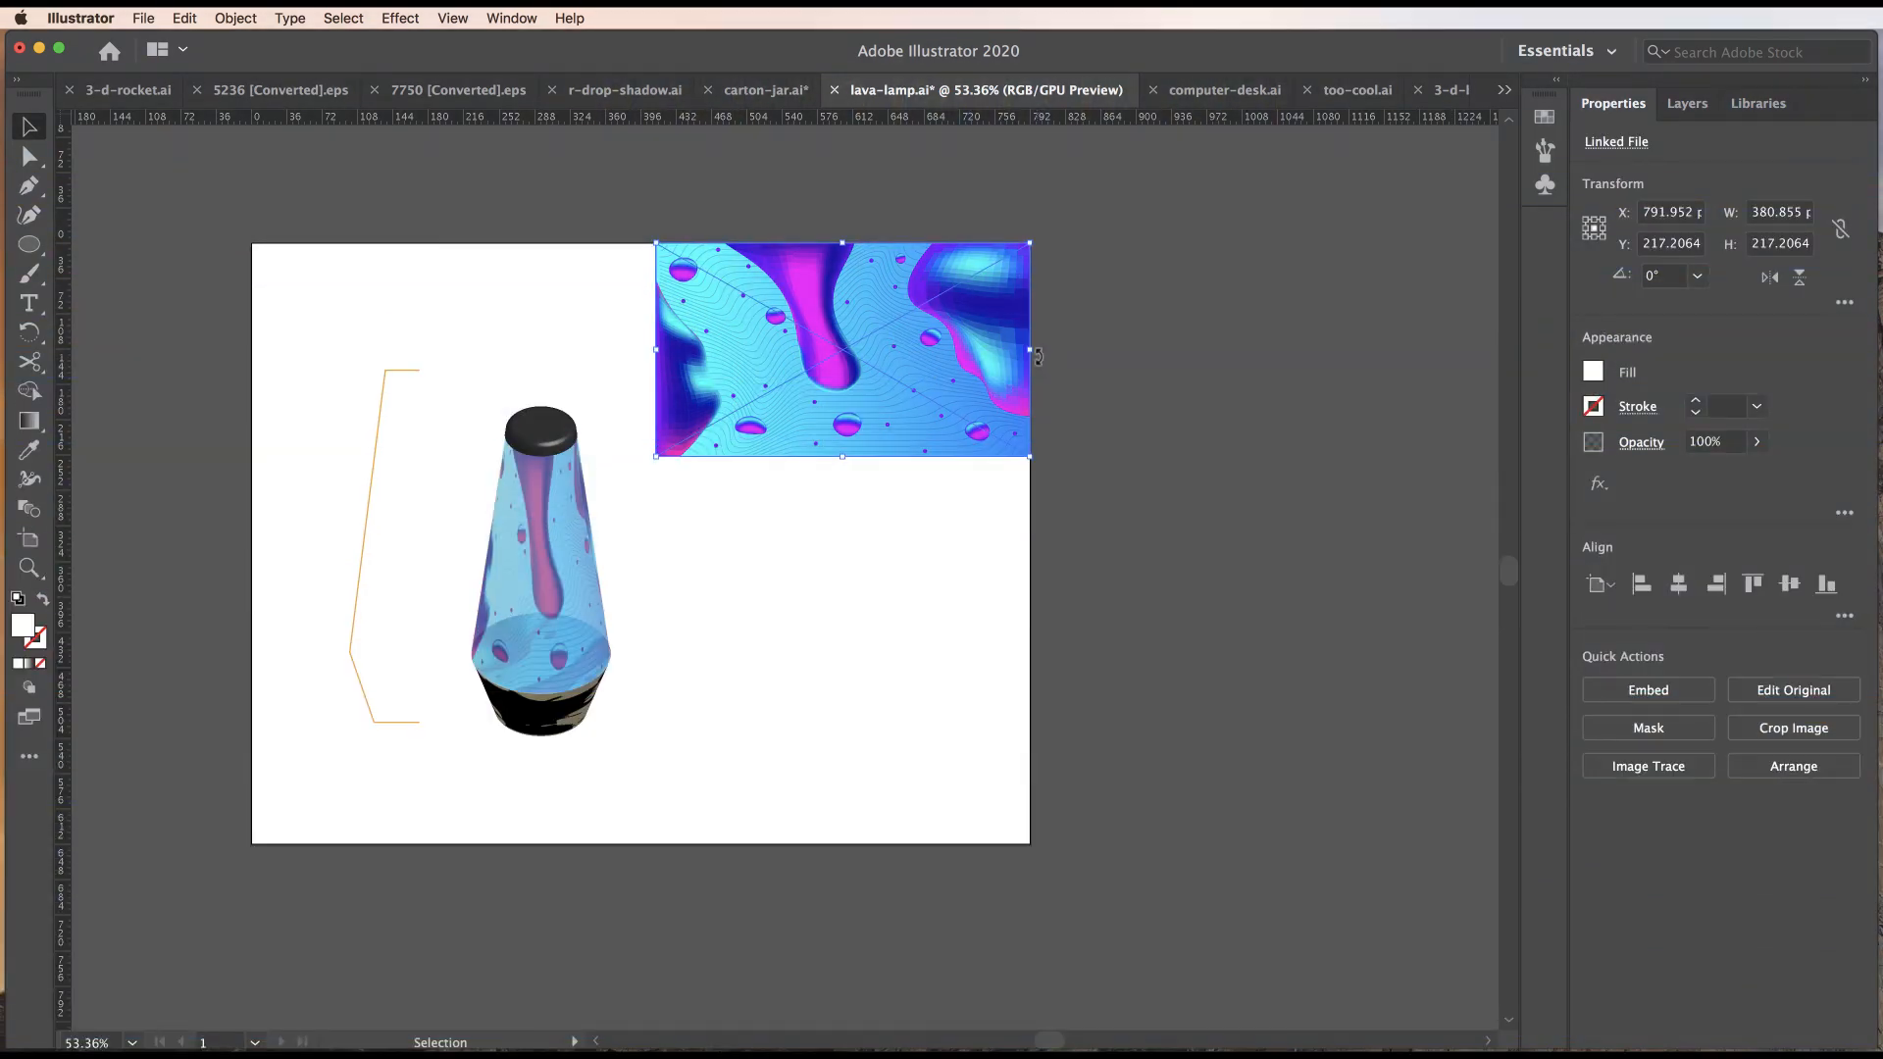
left_click(520, 22)
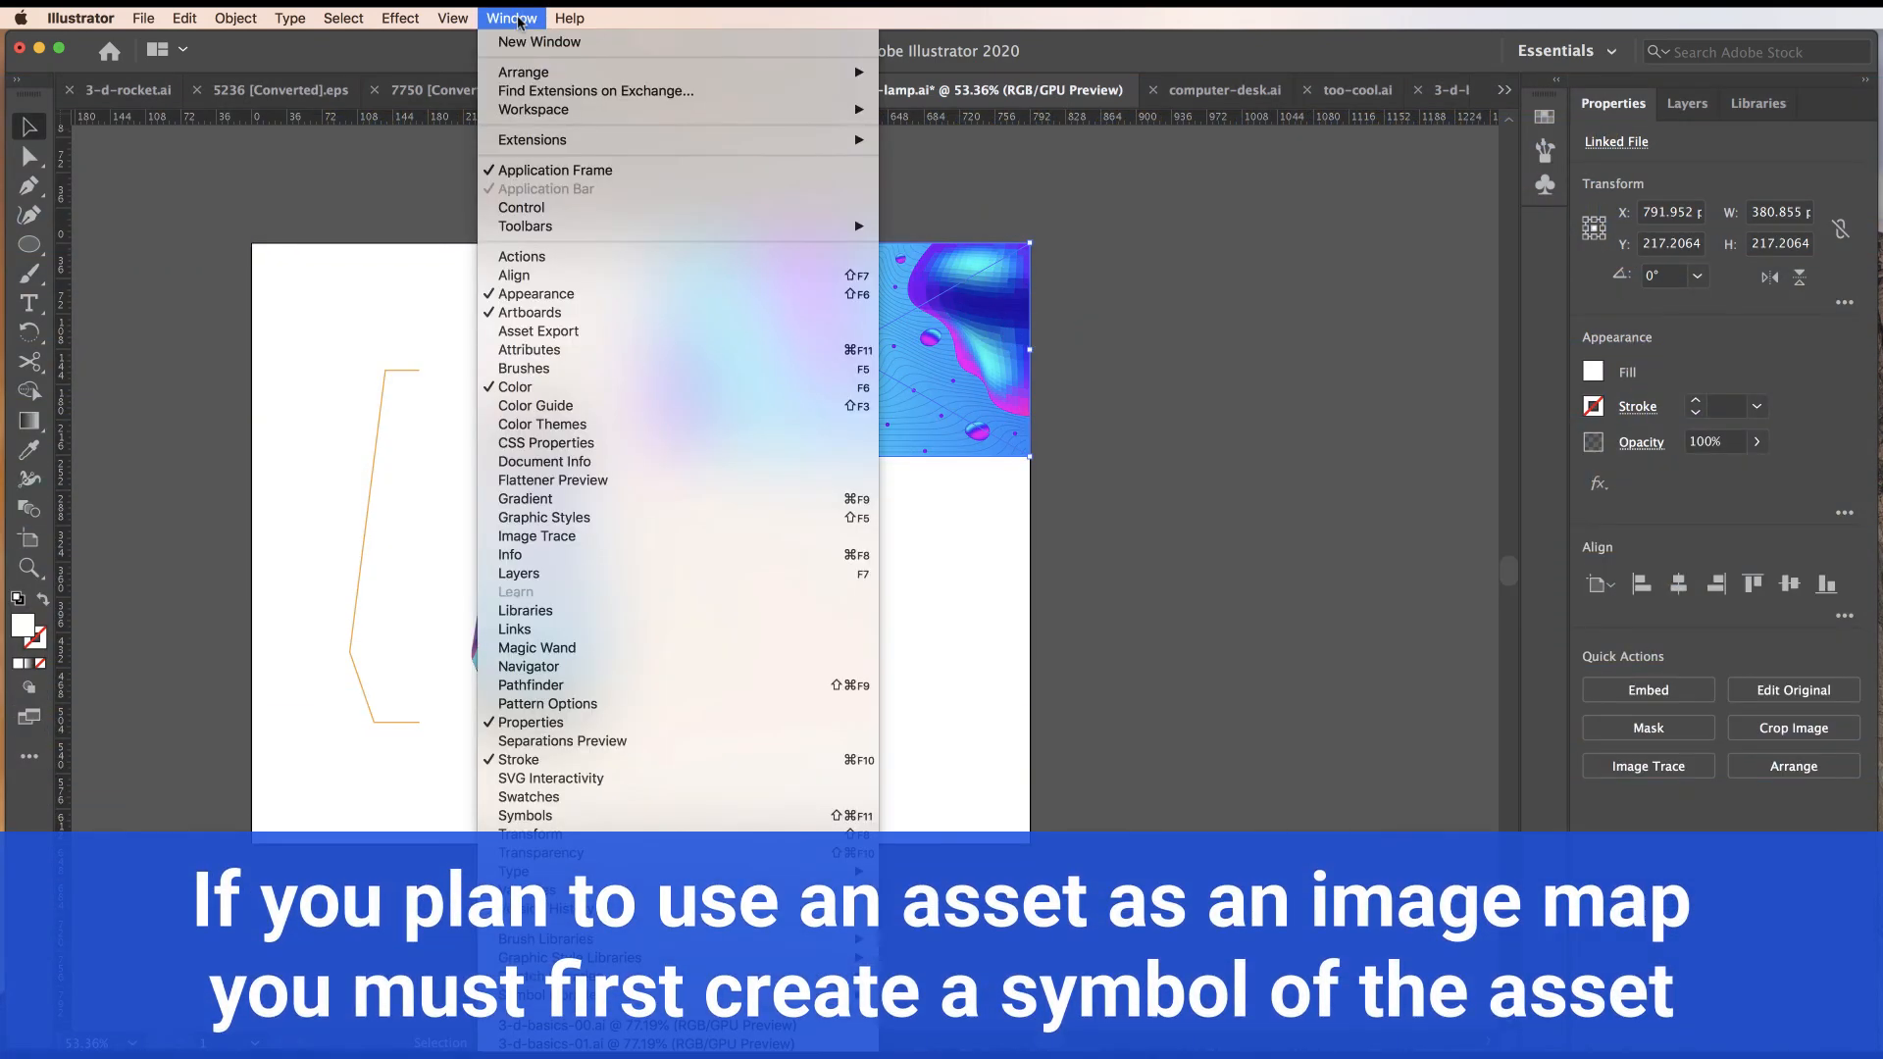
left_click(531, 638)
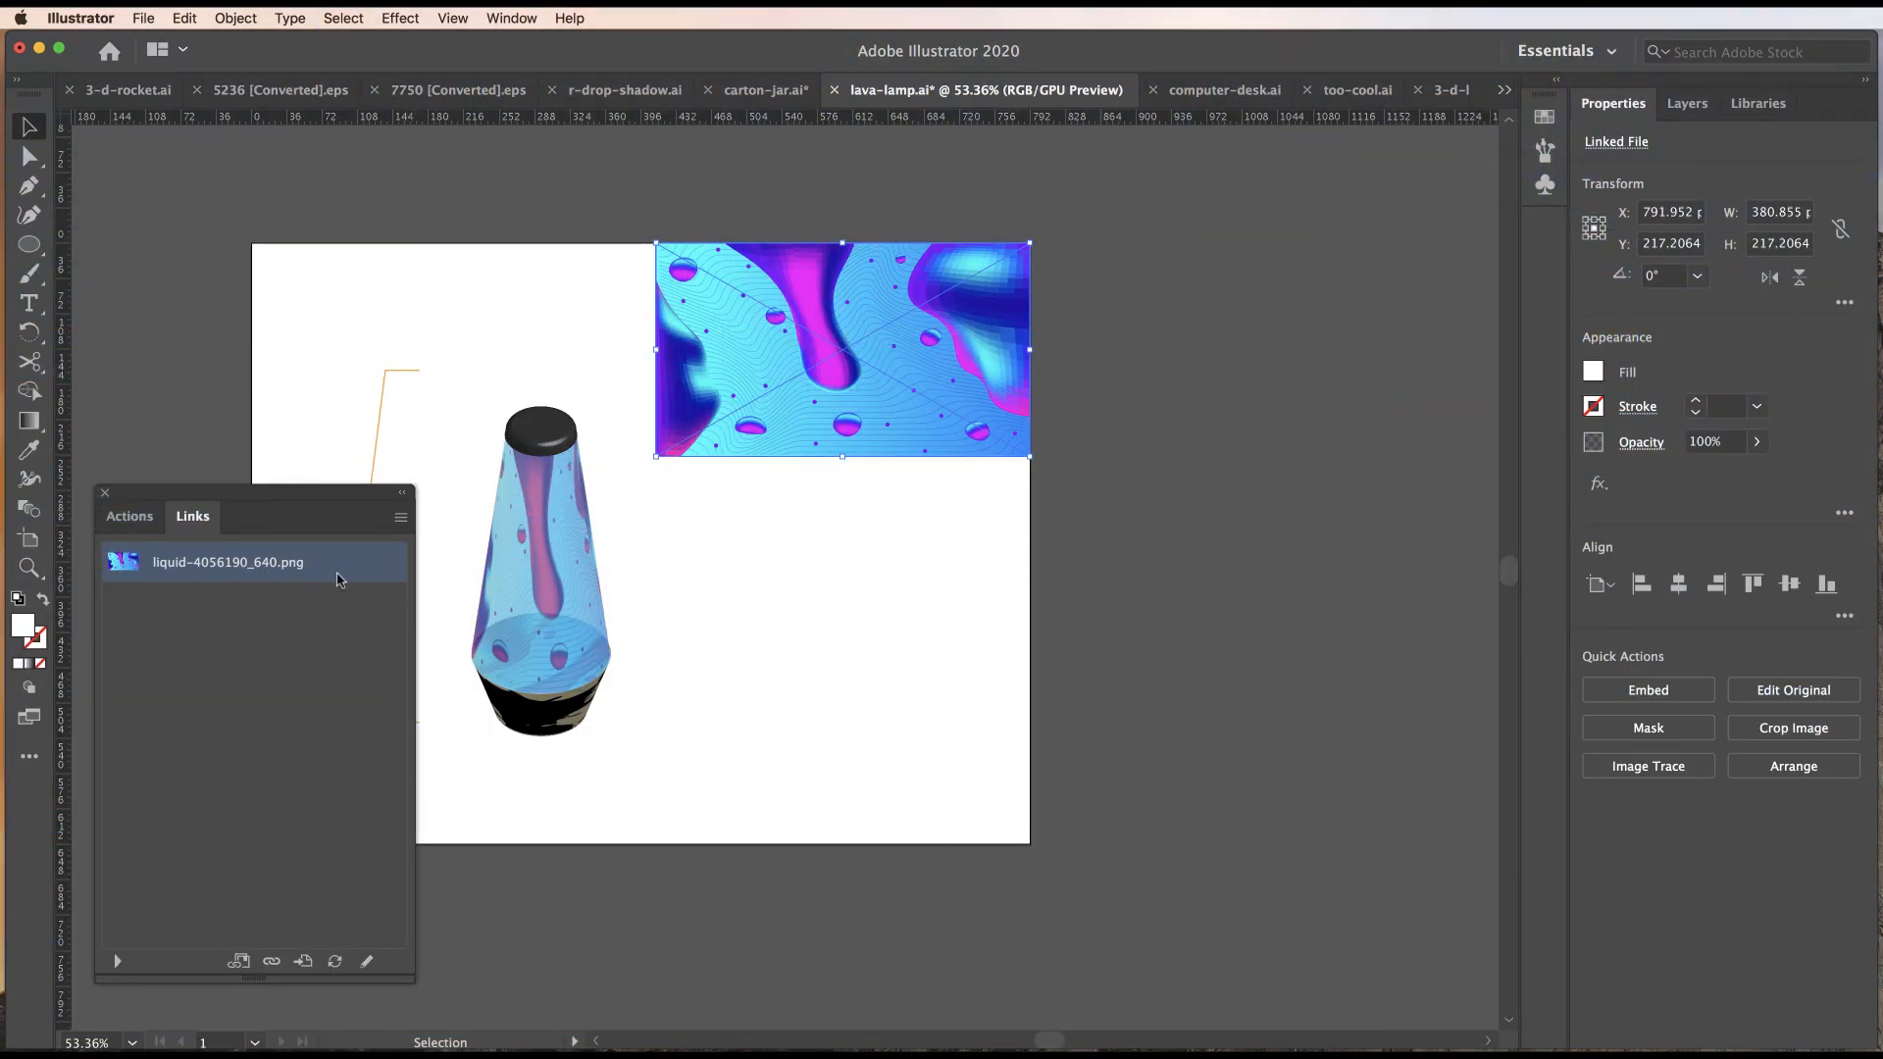
left_click(400, 517)
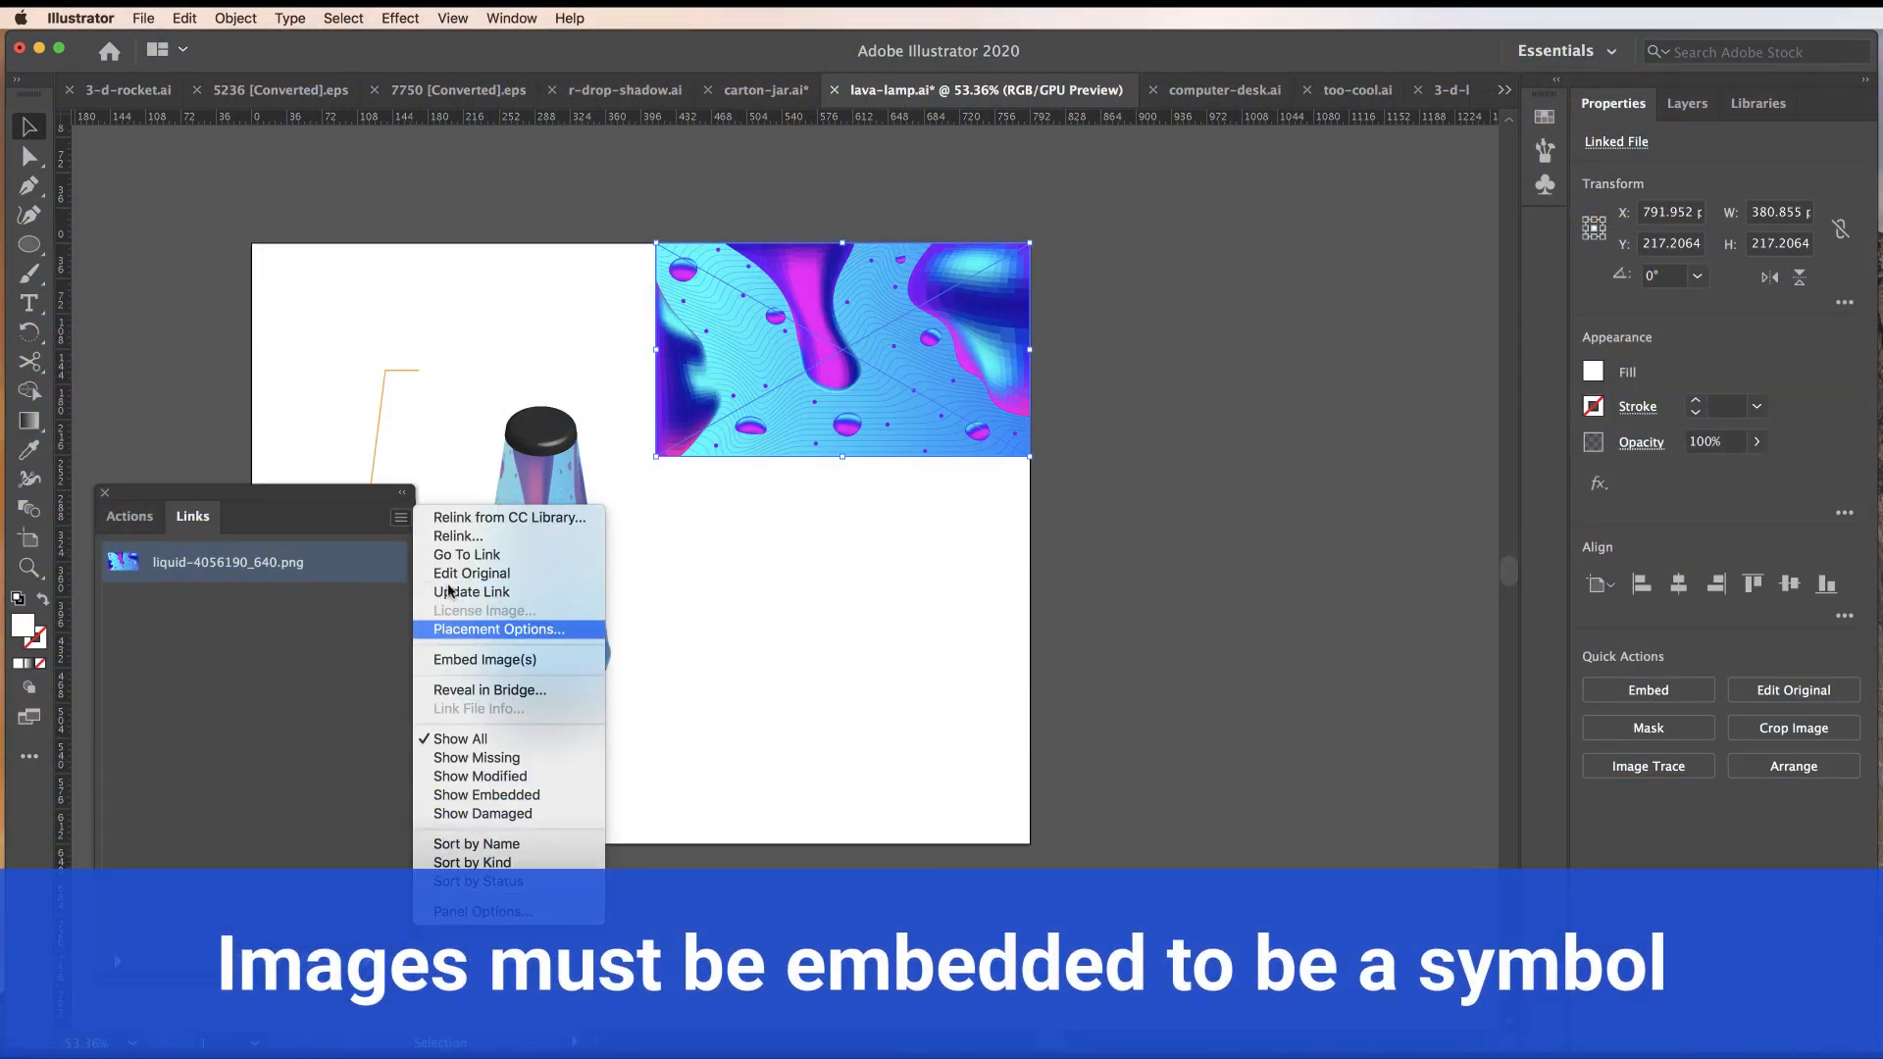
left_click(500, 663)
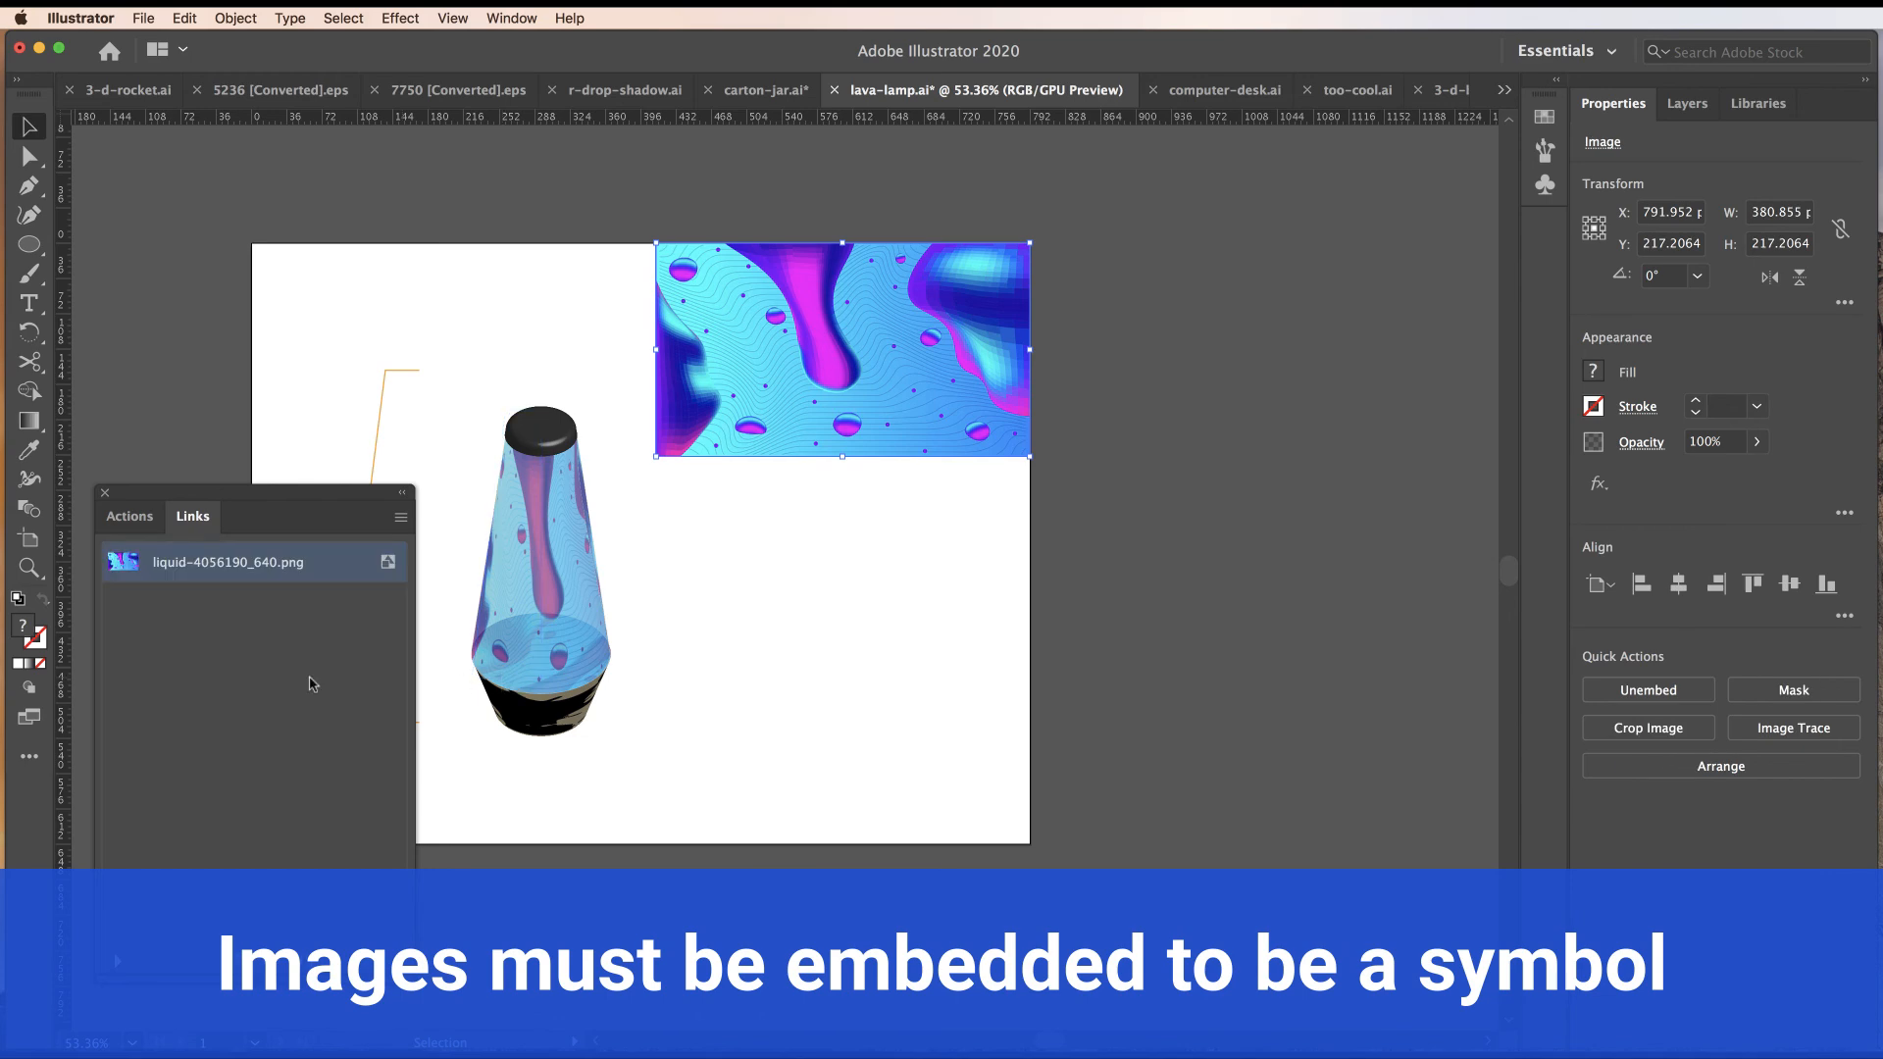
left_click(105, 492)
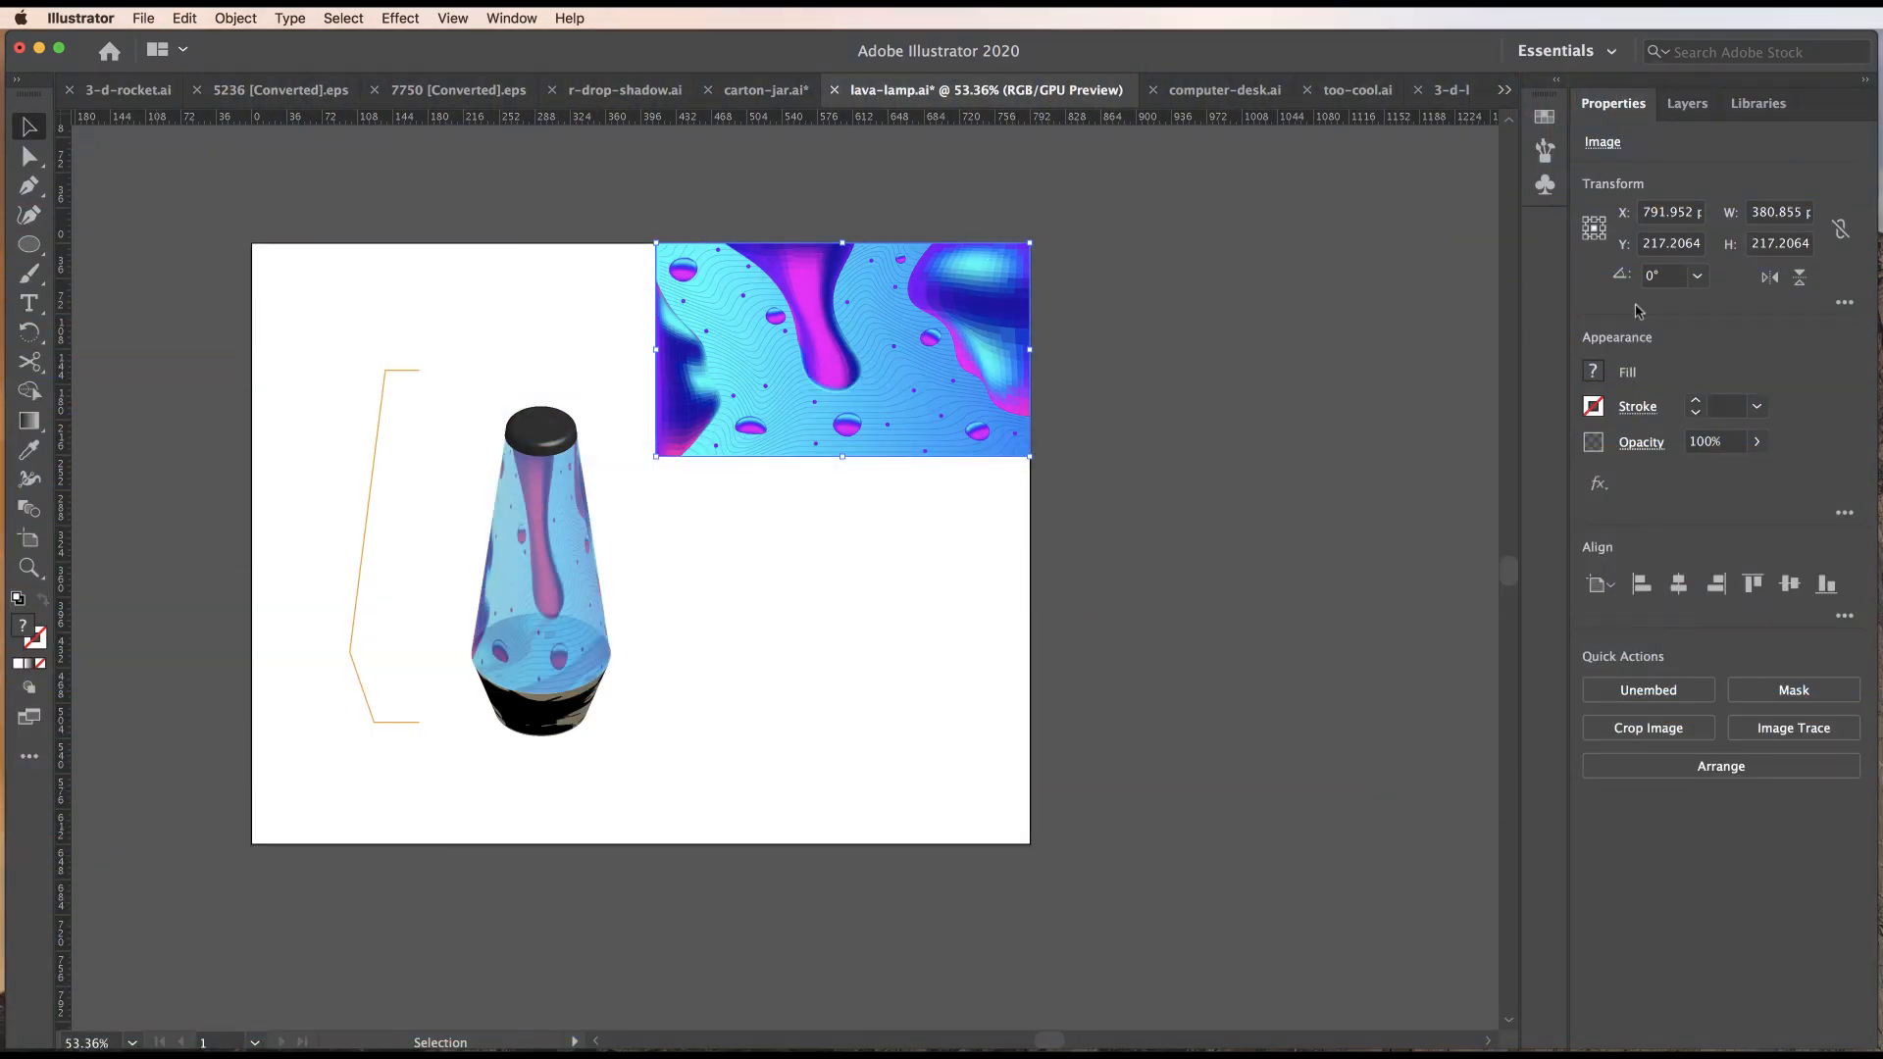
Create a dynamic Movie Clip symbol named lava-02 from the embedded lava image.
left_click(1545, 117)
left_click(1407, 106)
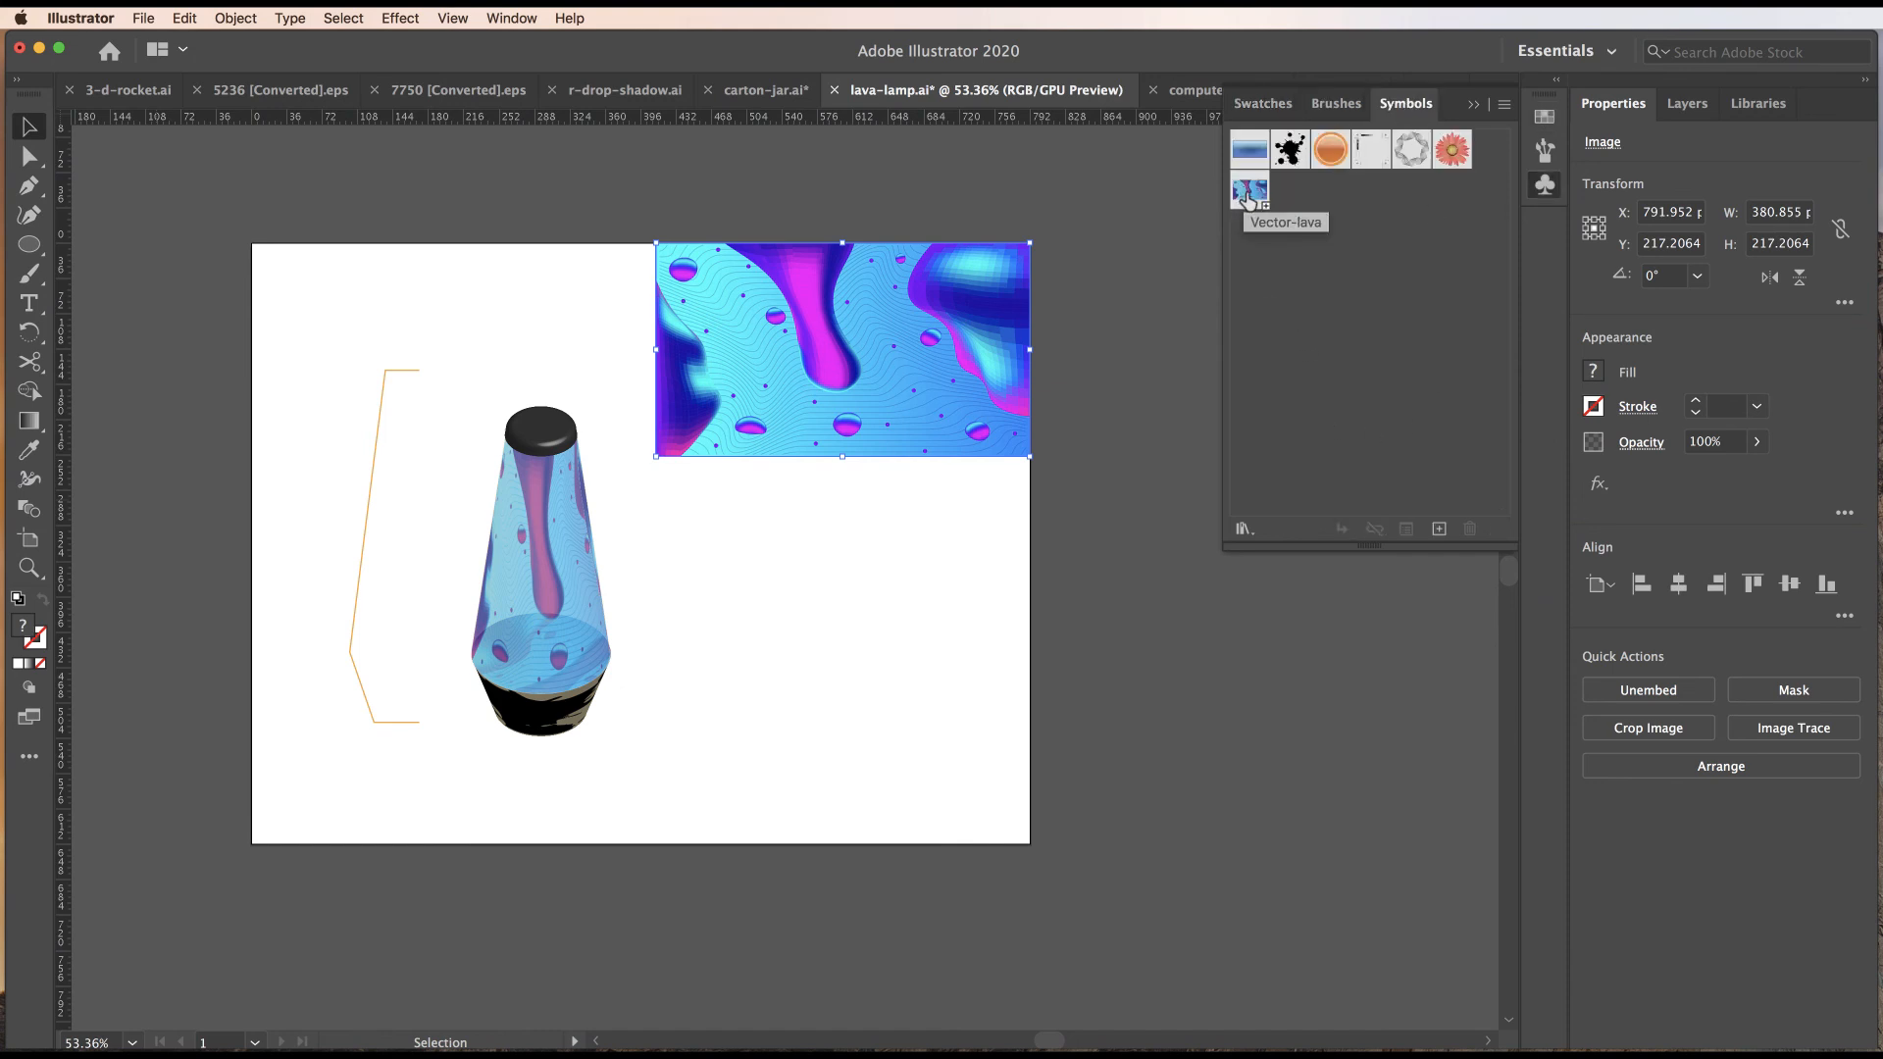
left_click_drag(959, 357, 1397, 270)
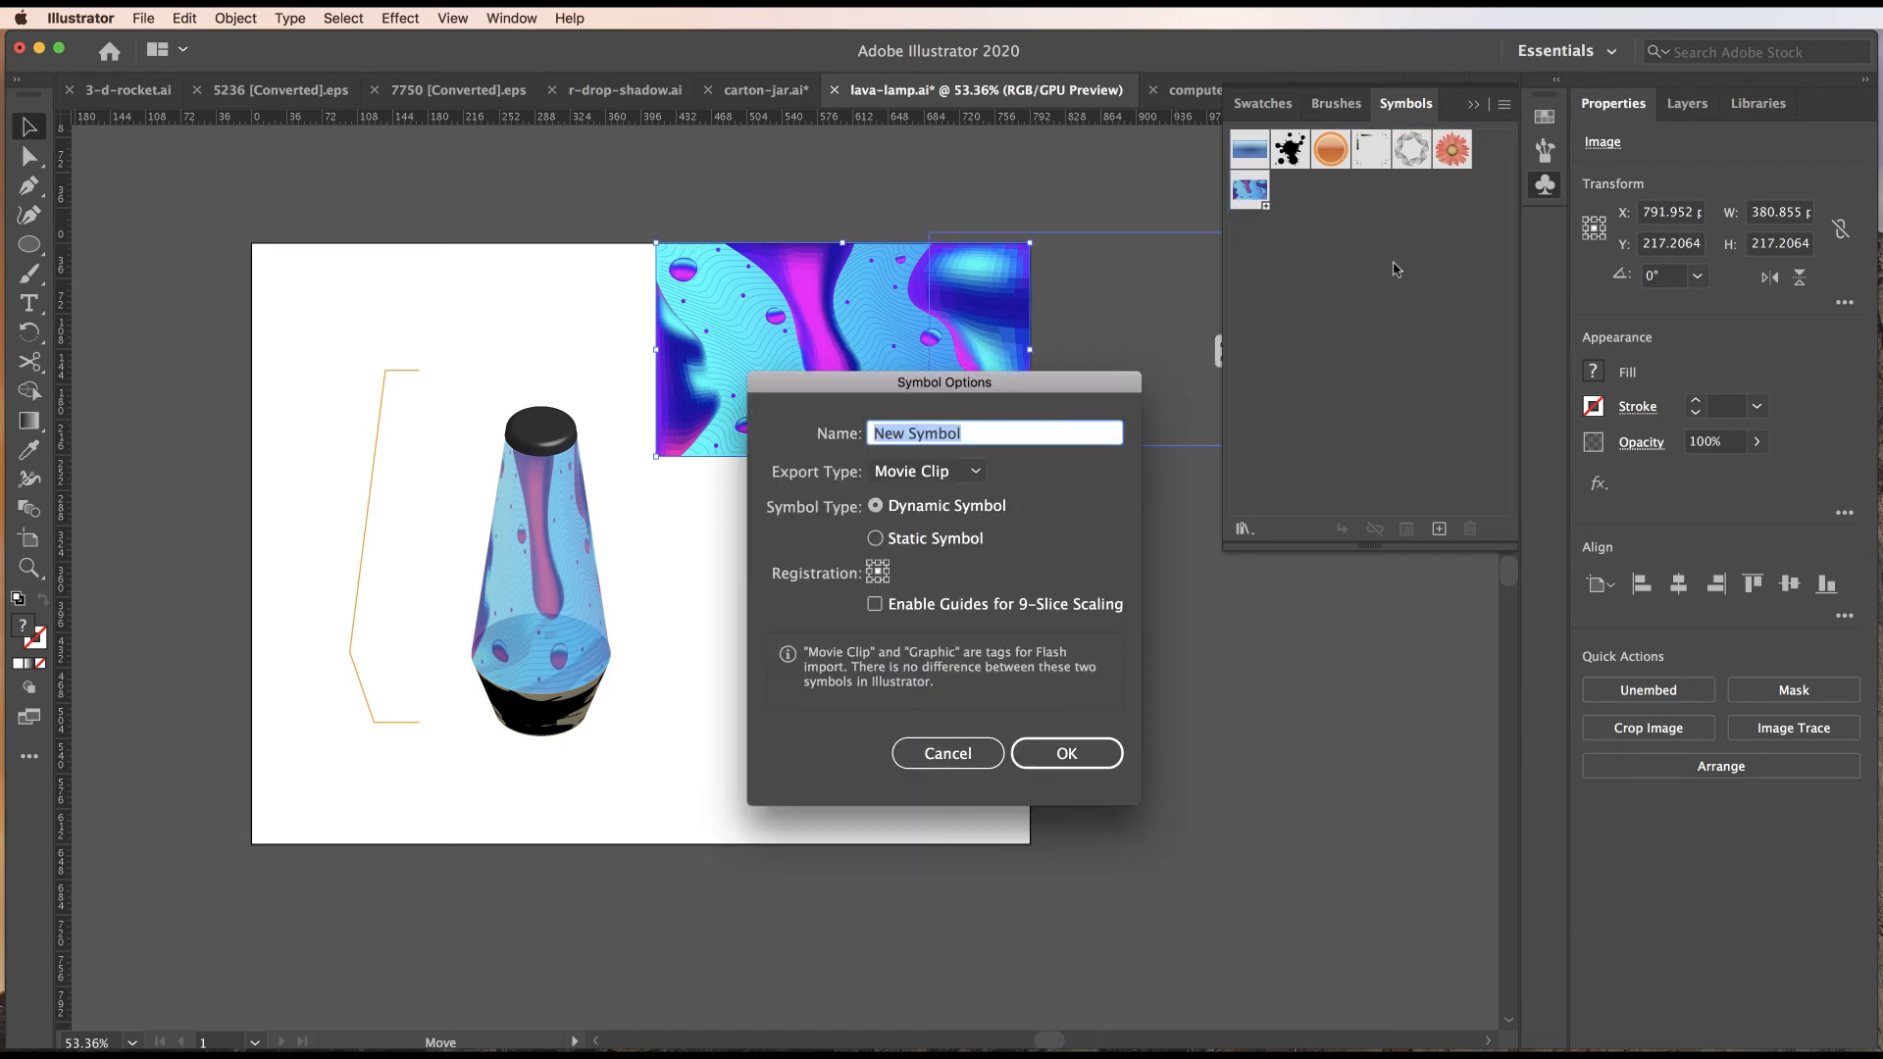
type("la")
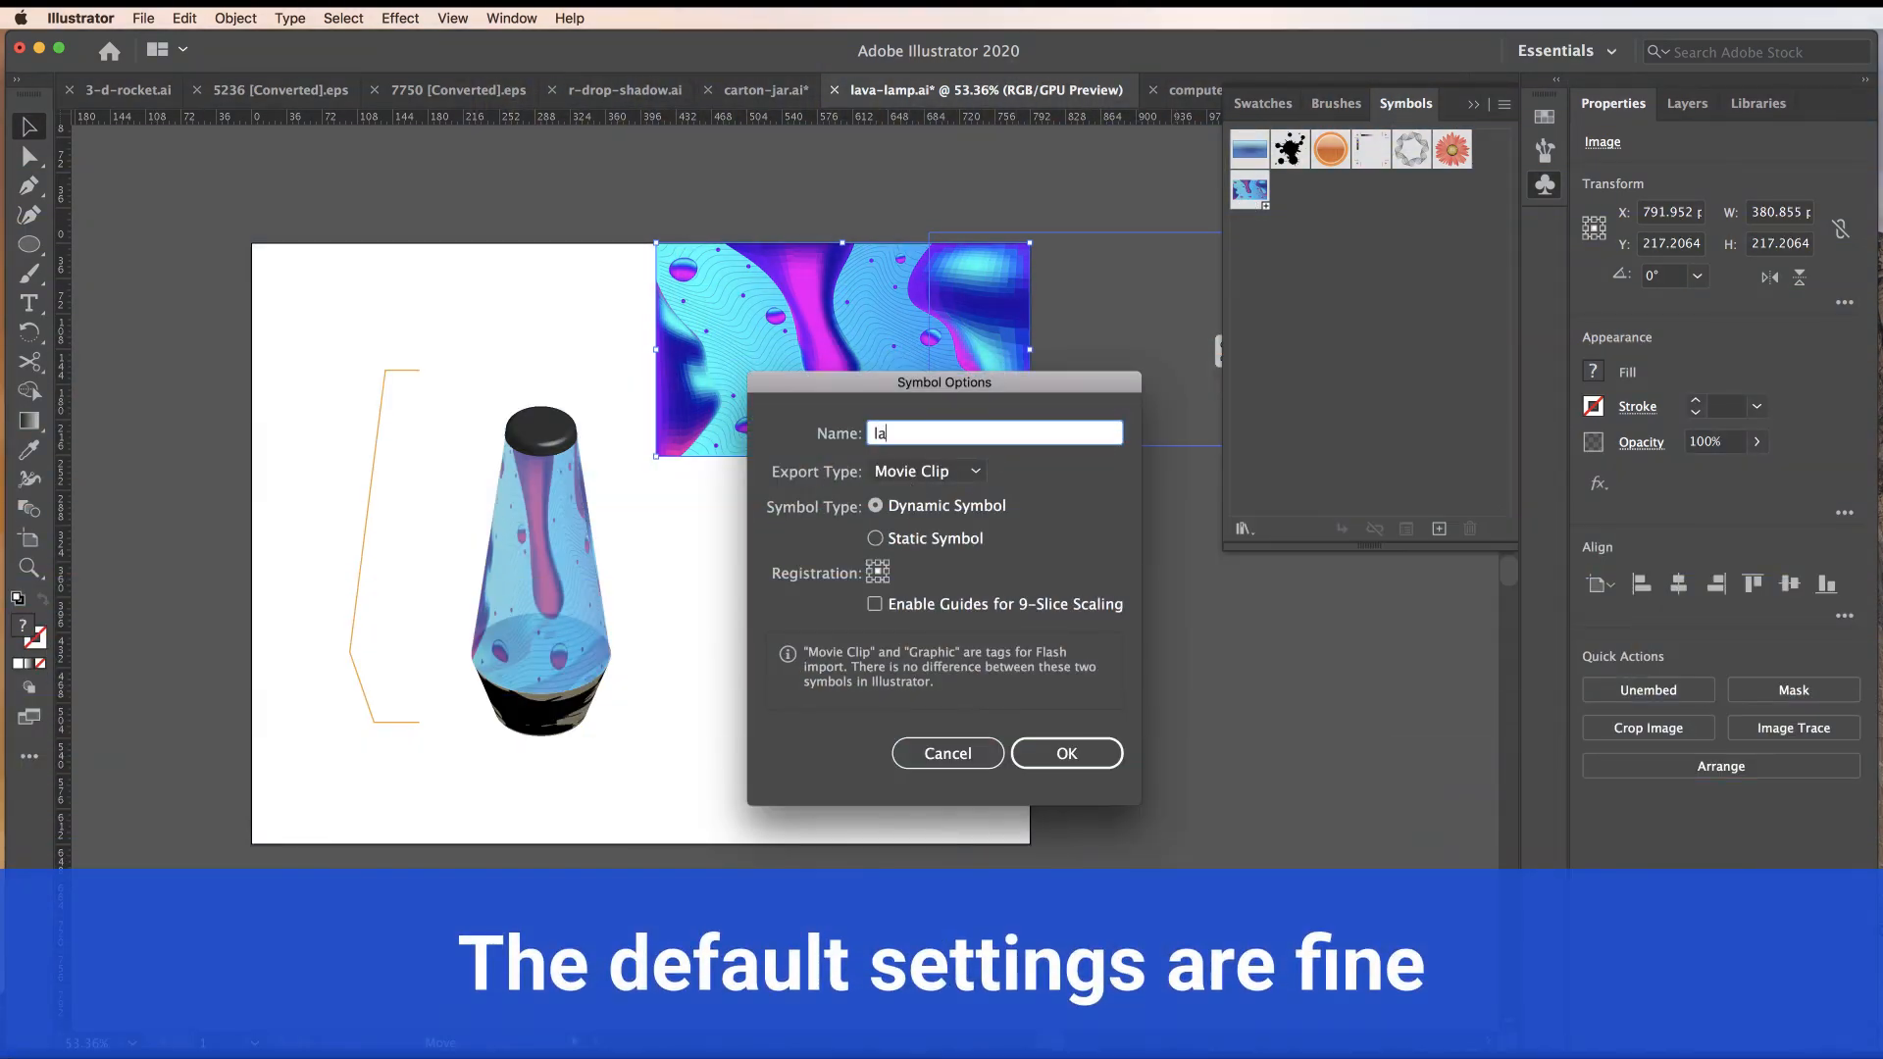
type("va-02")
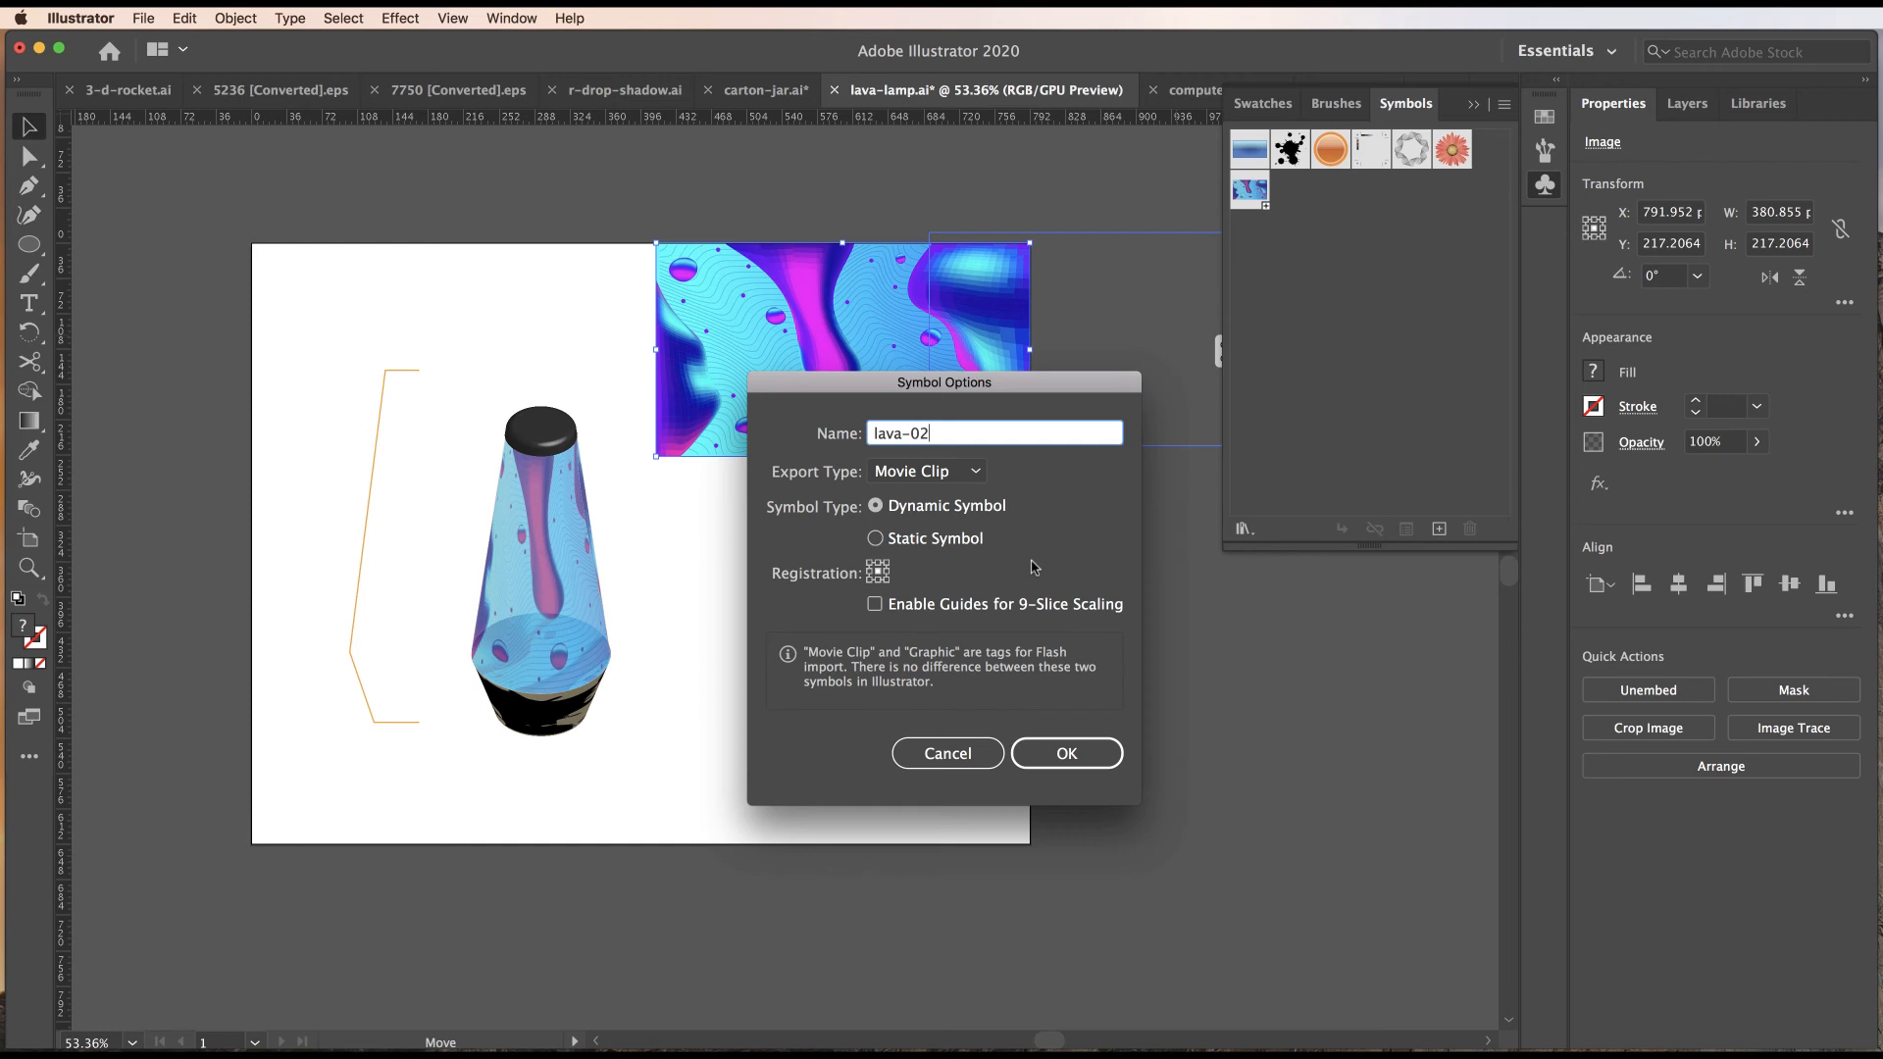
left_click(1075, 754)
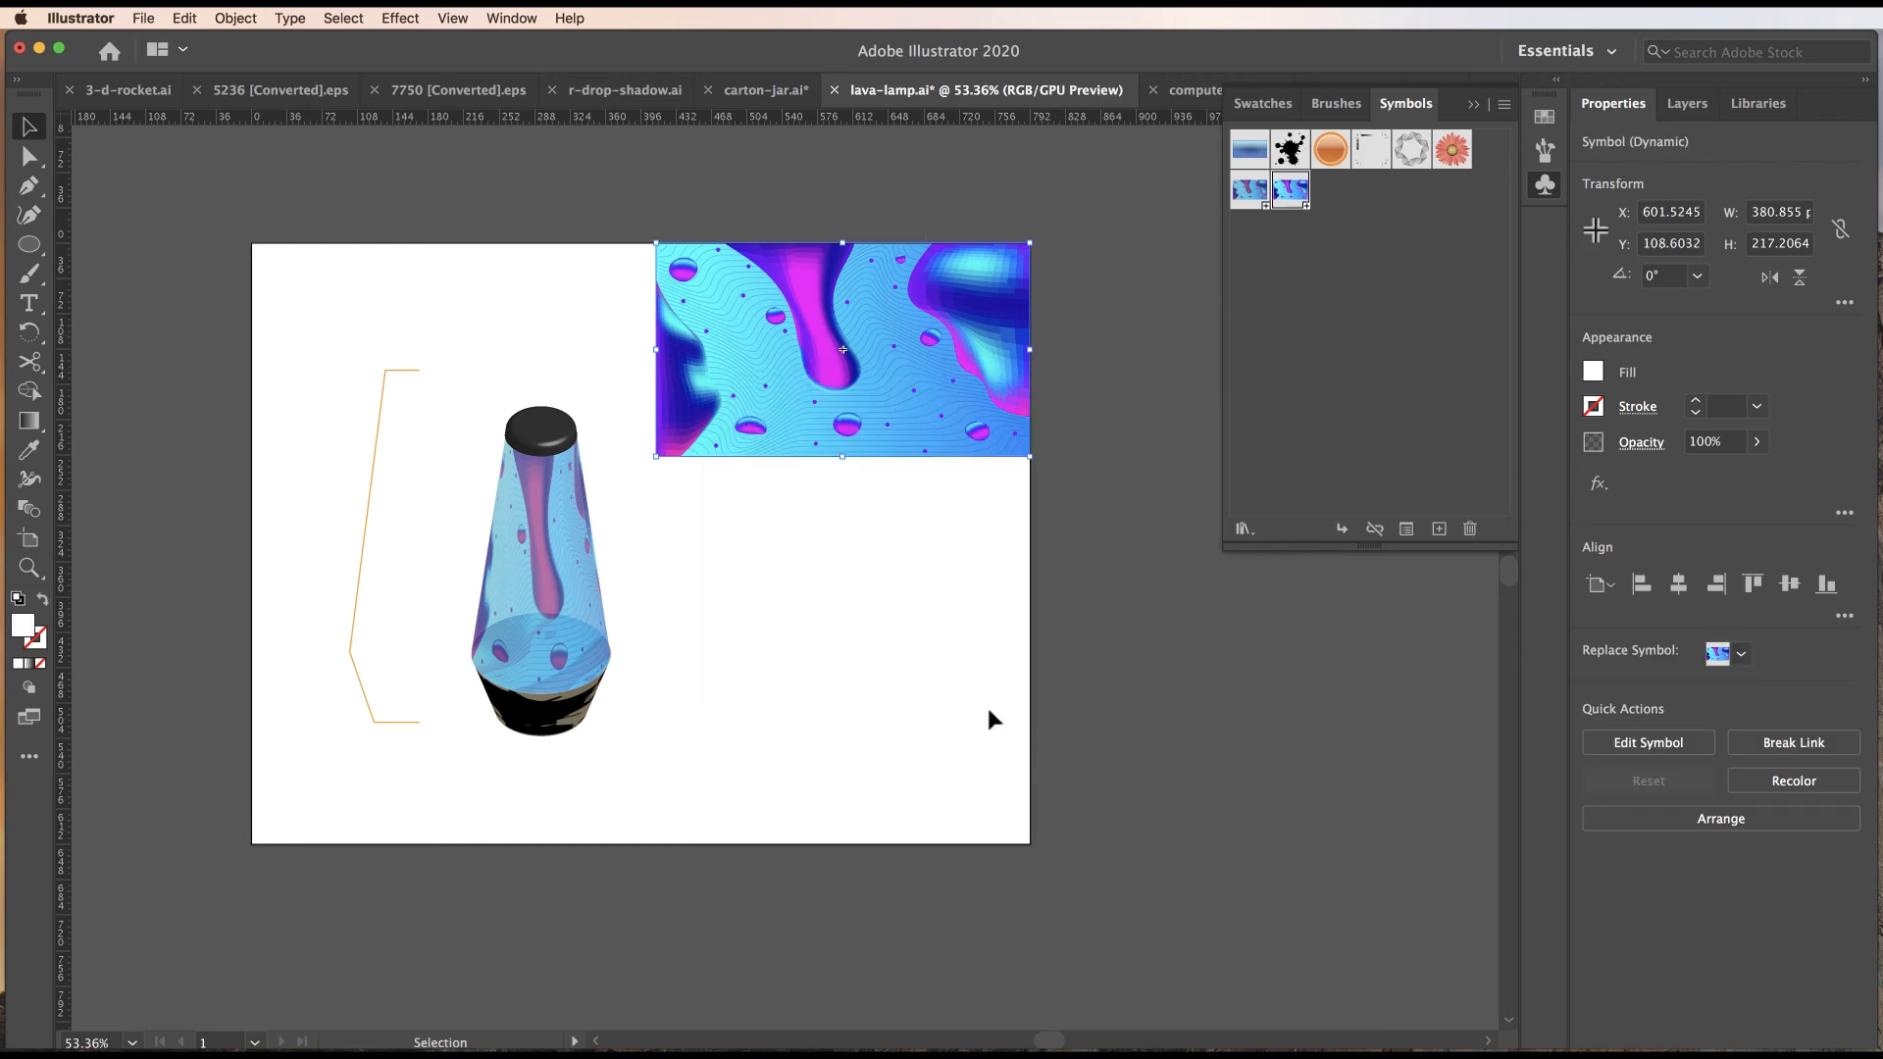
Hide the lava-02 symbol instance on the artboard.
left_click(1696, 105)
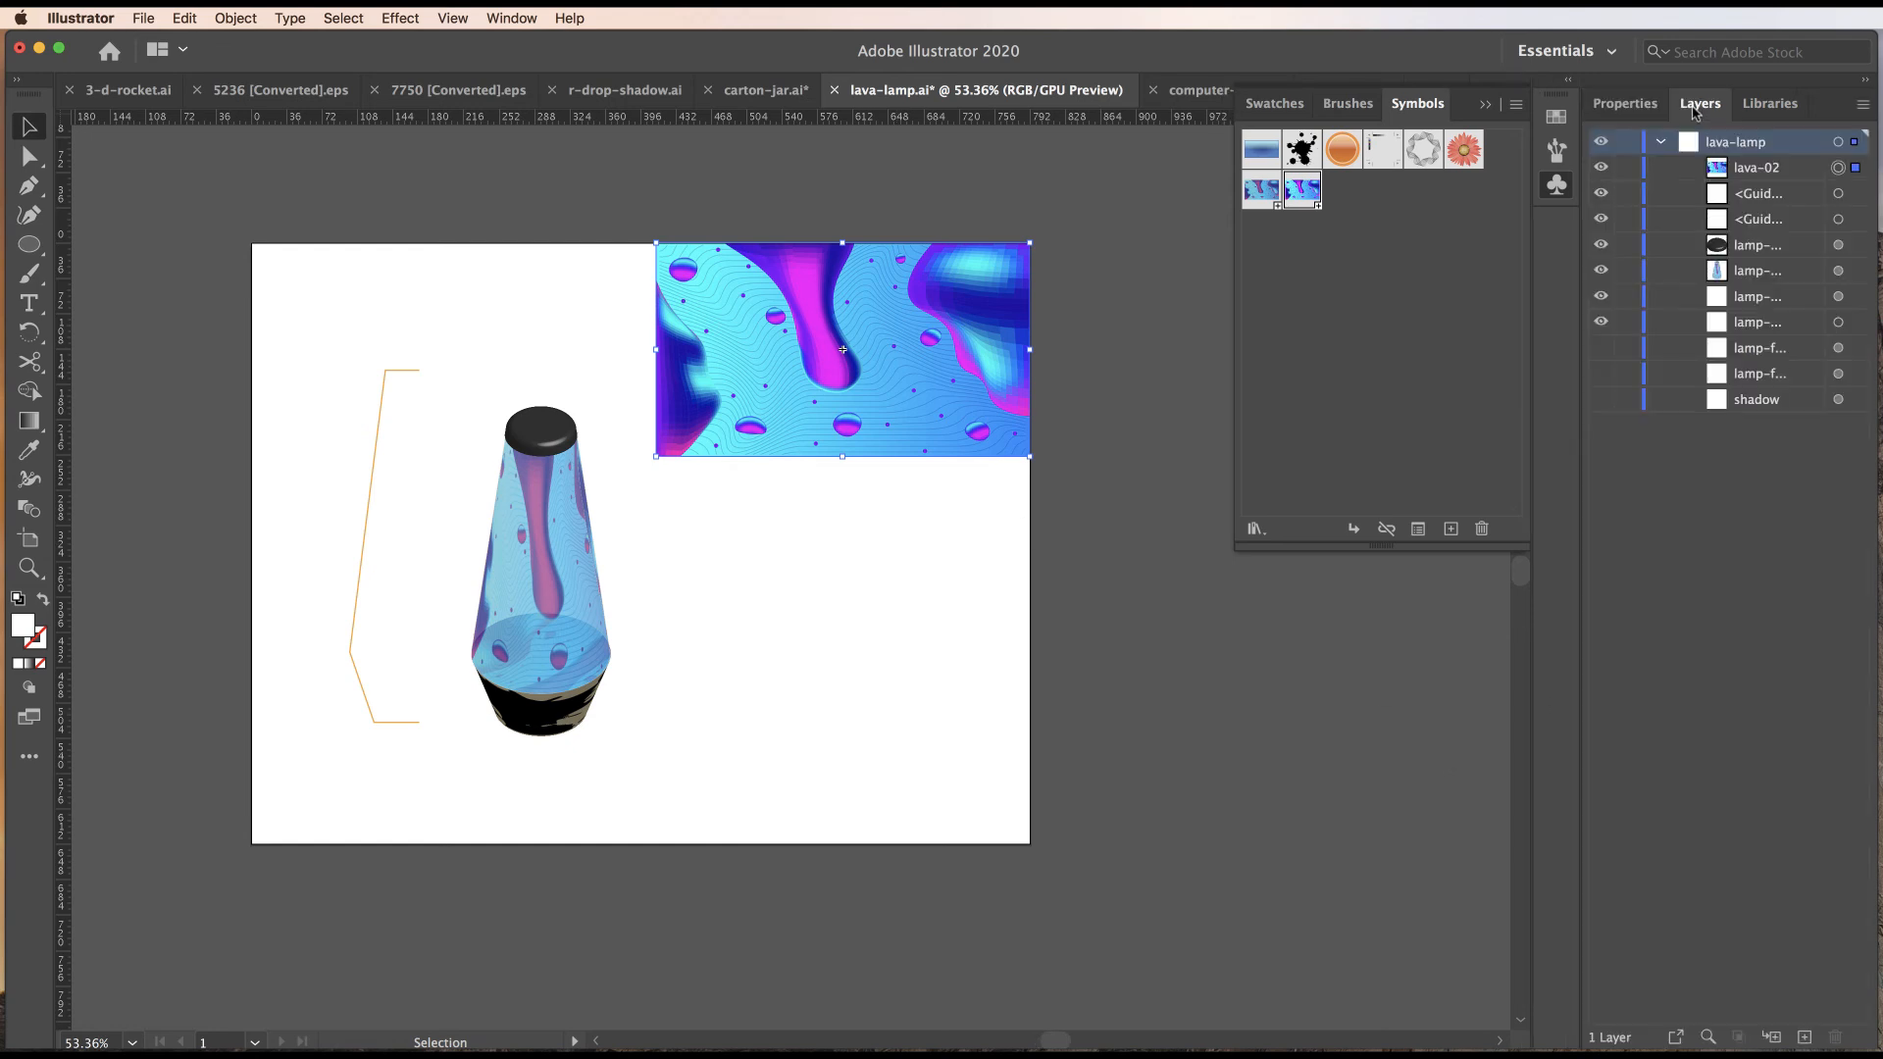
left_click(1601, 168)
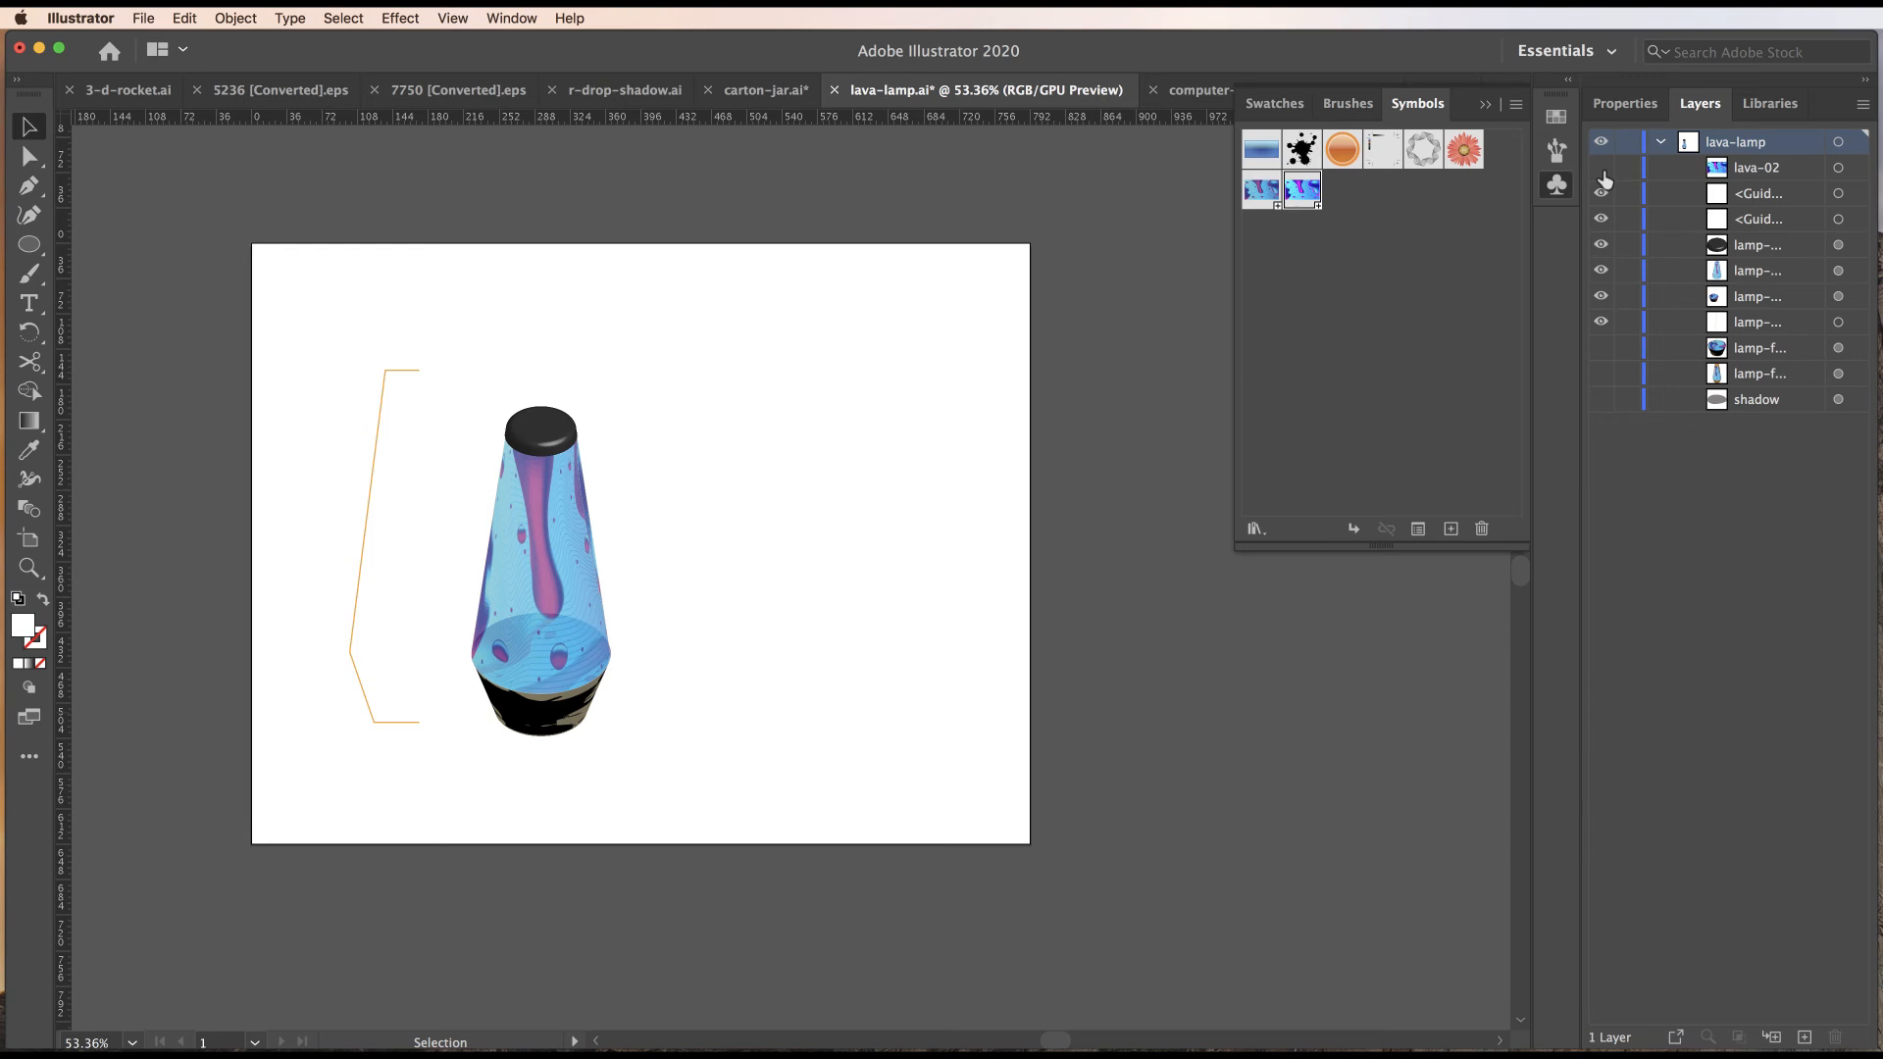
left_click(1625, 104)
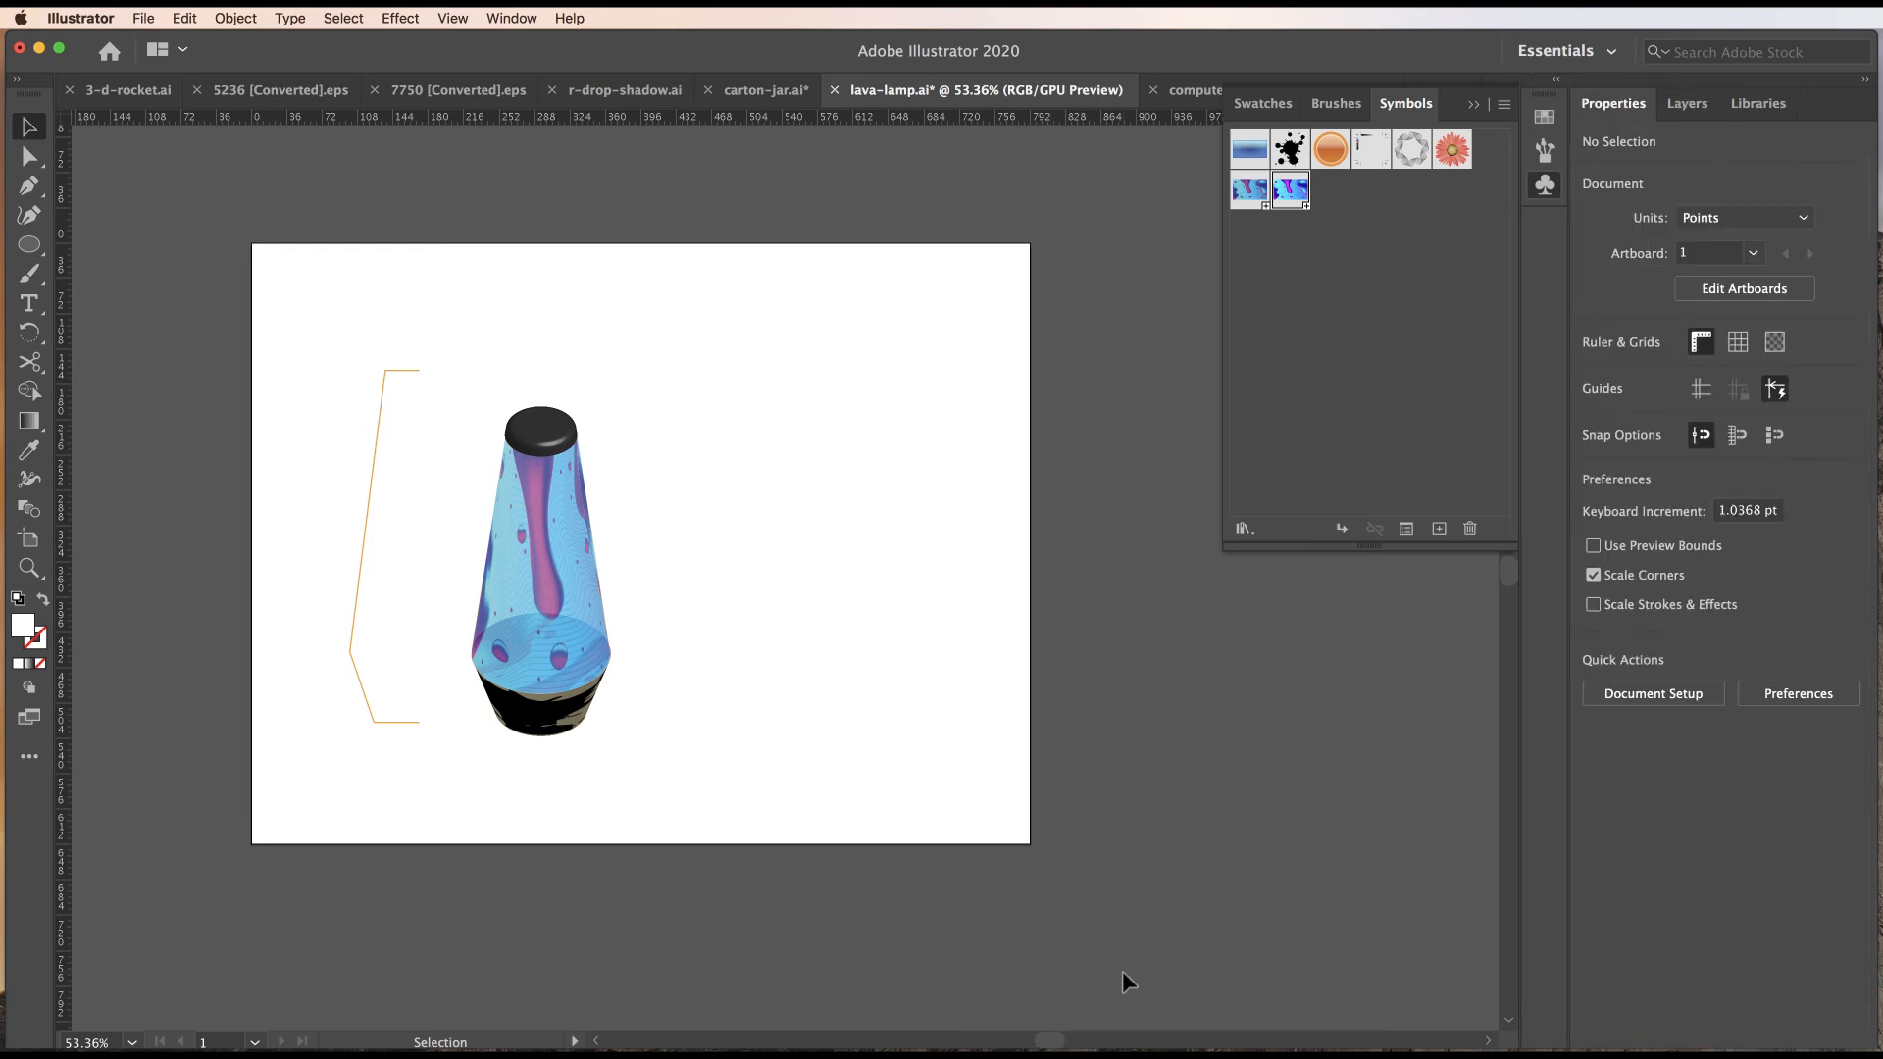
Show the guides in the blank area beside the finished lamp.
left_click(720, 679, "super")
left_click(709, 628, "super")
left_click_drag(773, 612, 657, 852)
left_click_drag(920, 724, 824, 757)
key("super+semicolon")
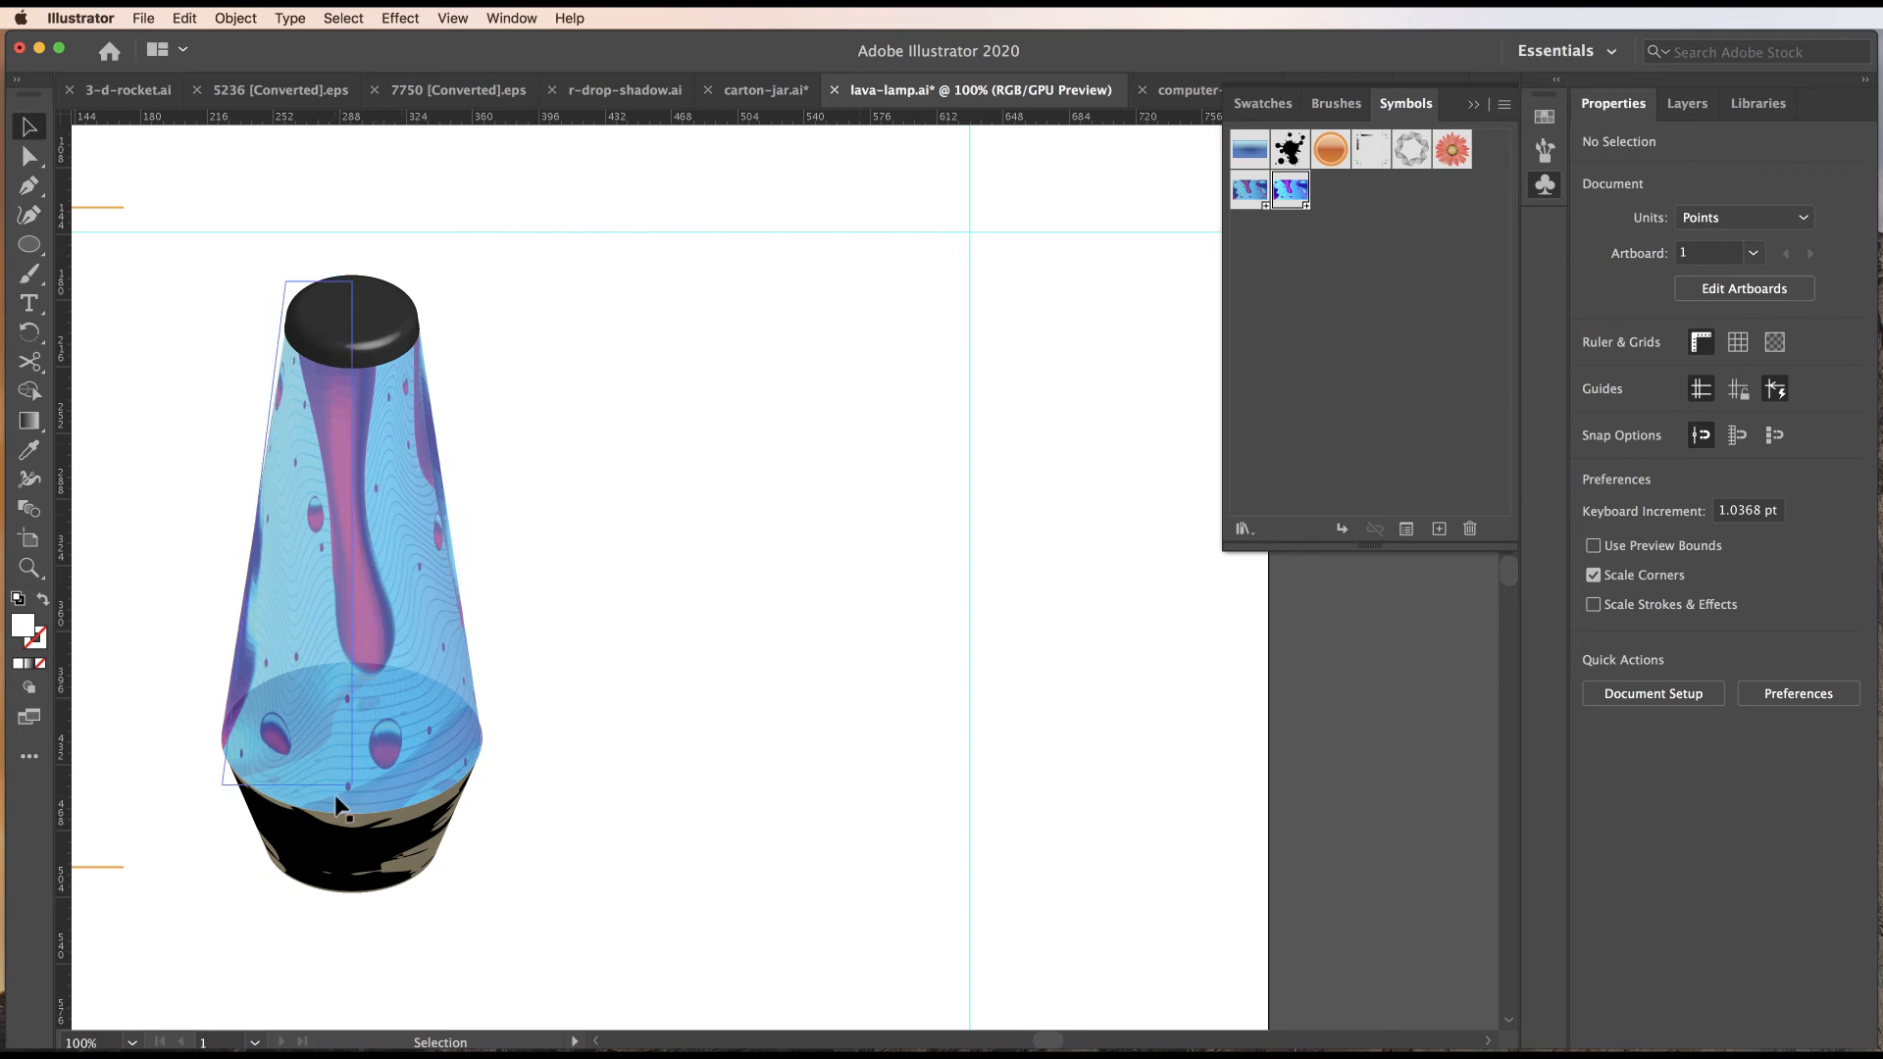
Draw an open half-profile of the lamp with the Pen tool, about 95 pt wide and 377 pt tall, starting and ending on the vertical guide.
left_click(28, 187)
left_click(118, 186)
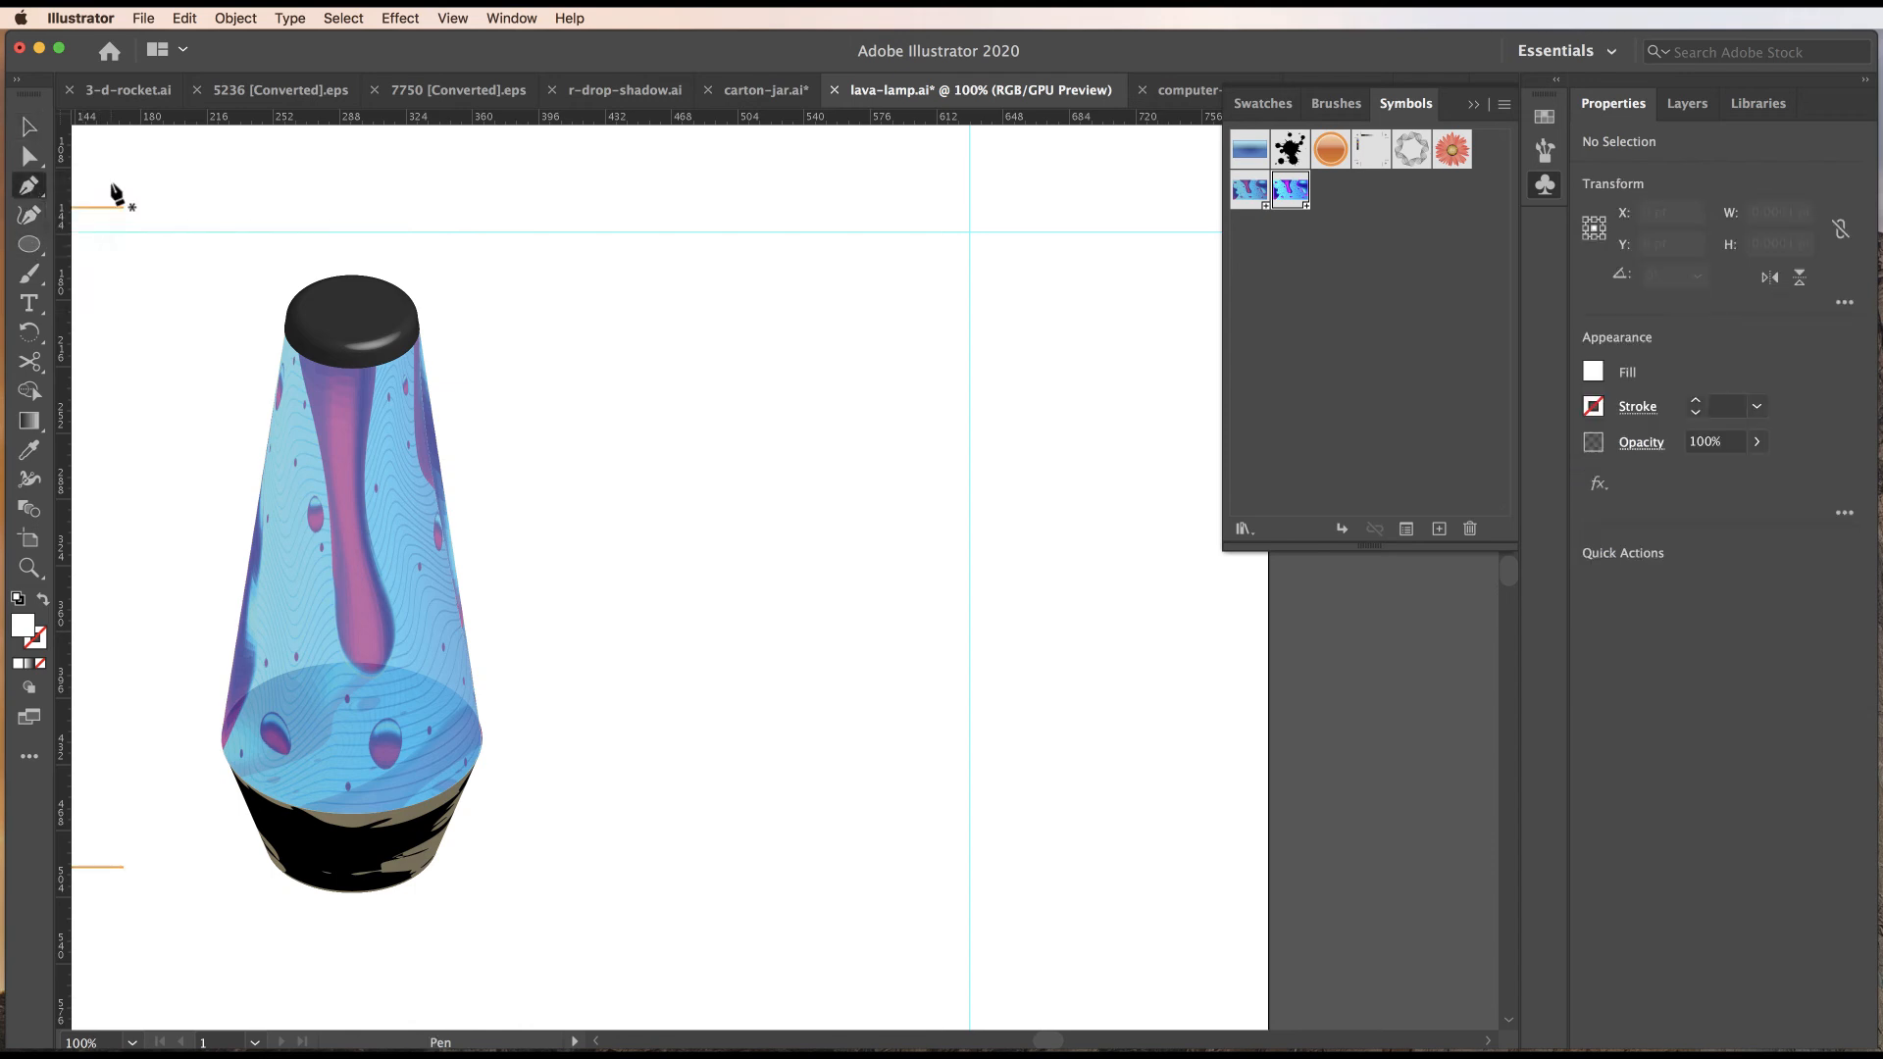
left_click(970, 233)
left_click_drag(904, 235, 901, 233)
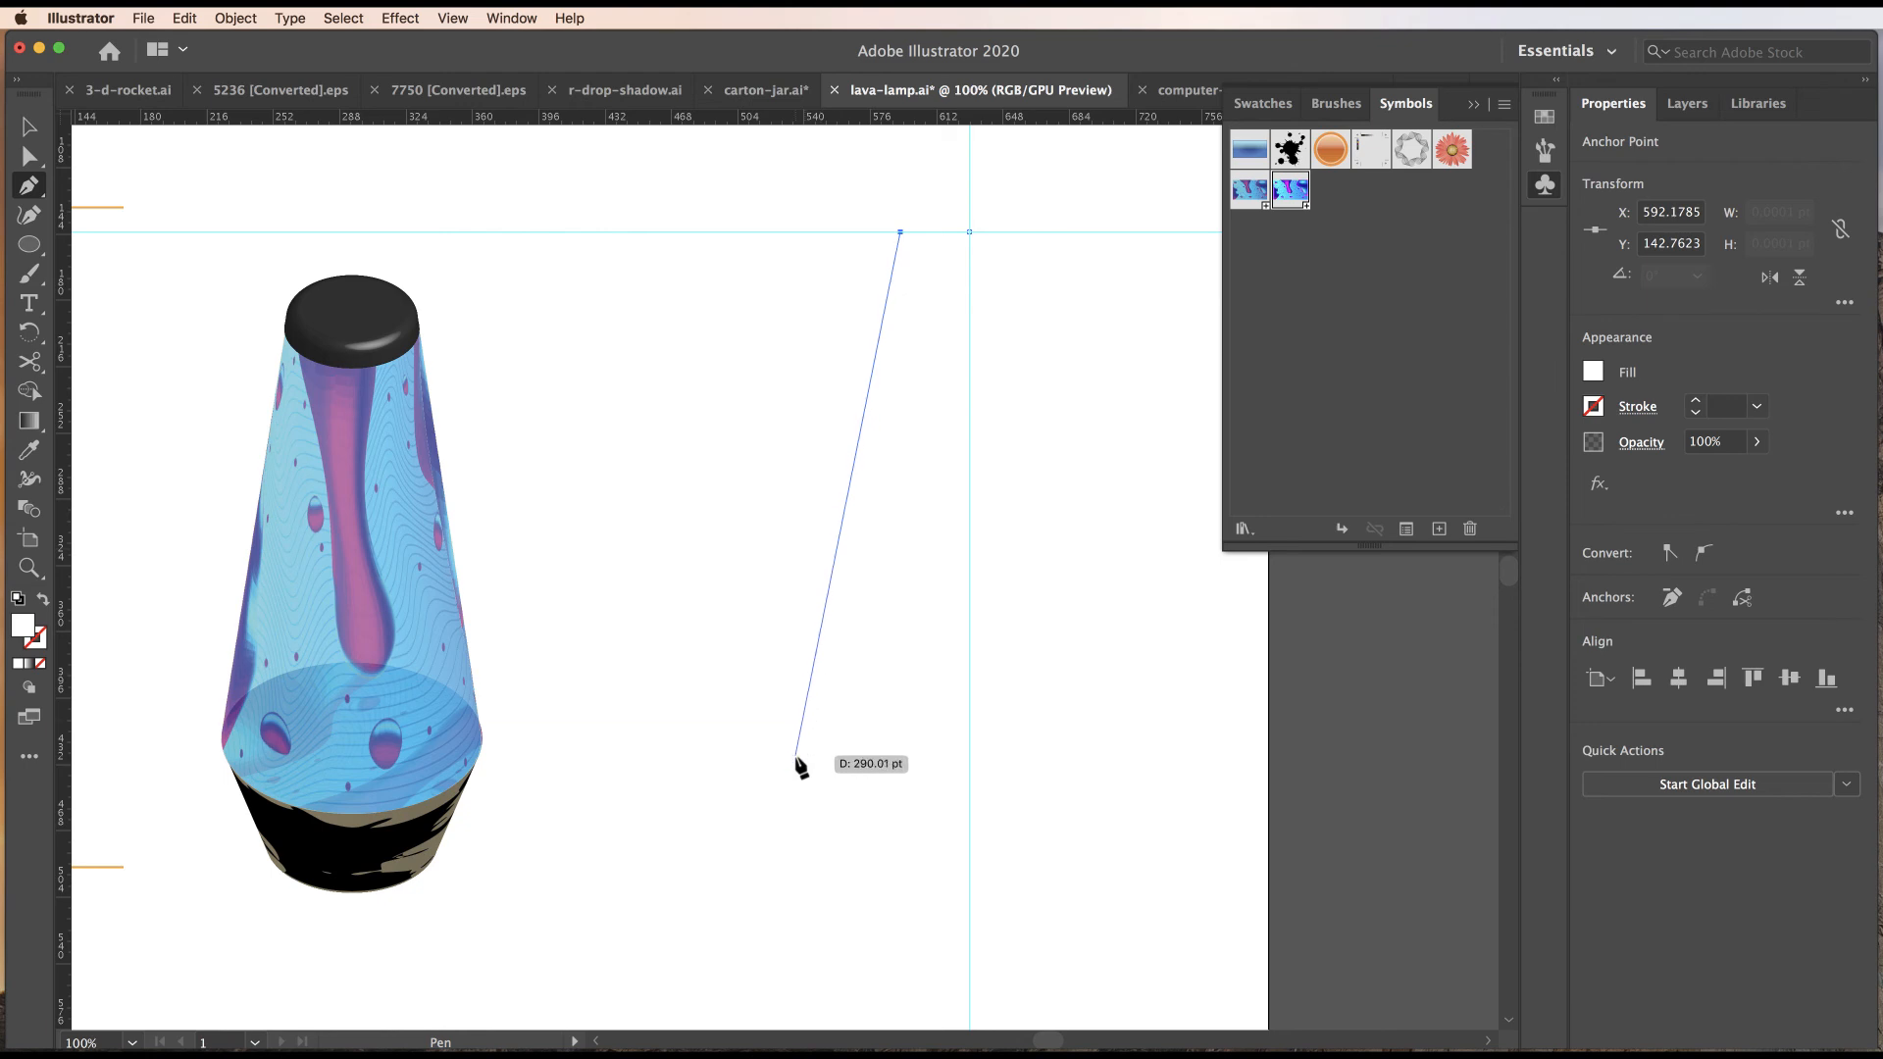
left_click(795, 759)
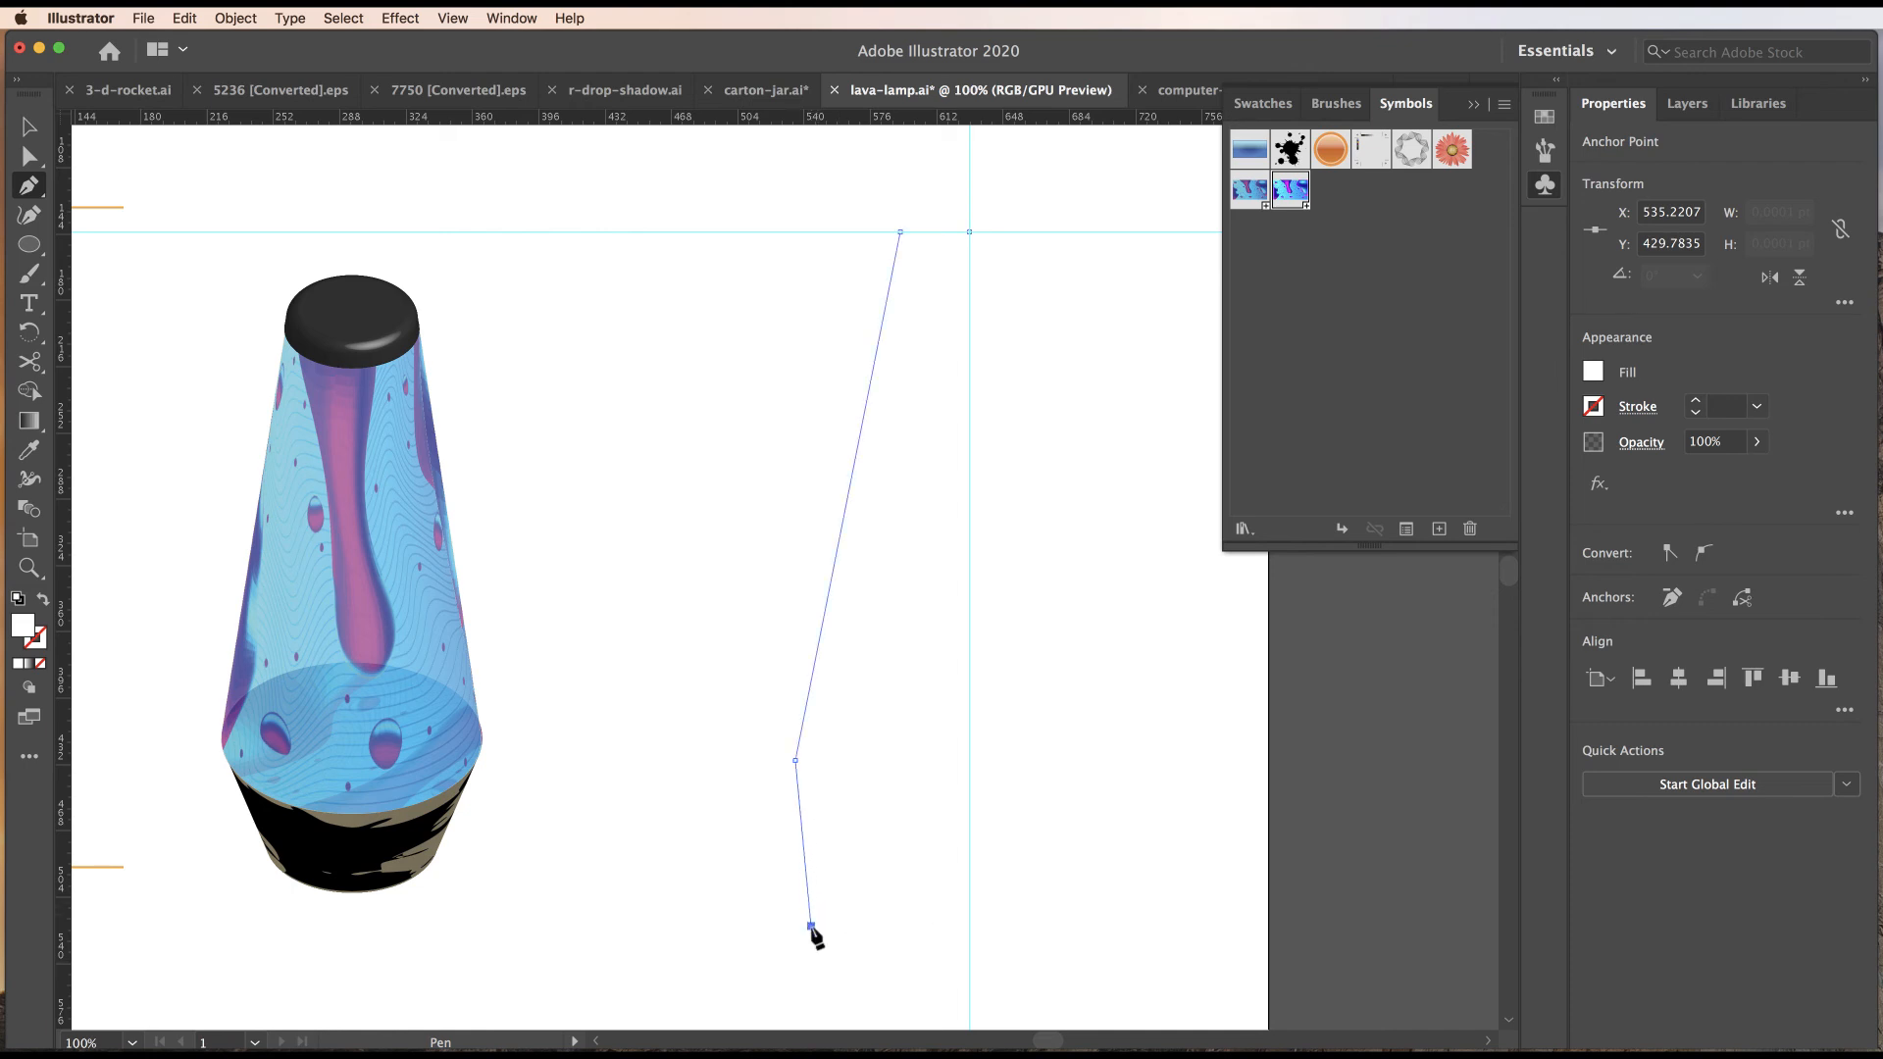
left_click(811, 926)
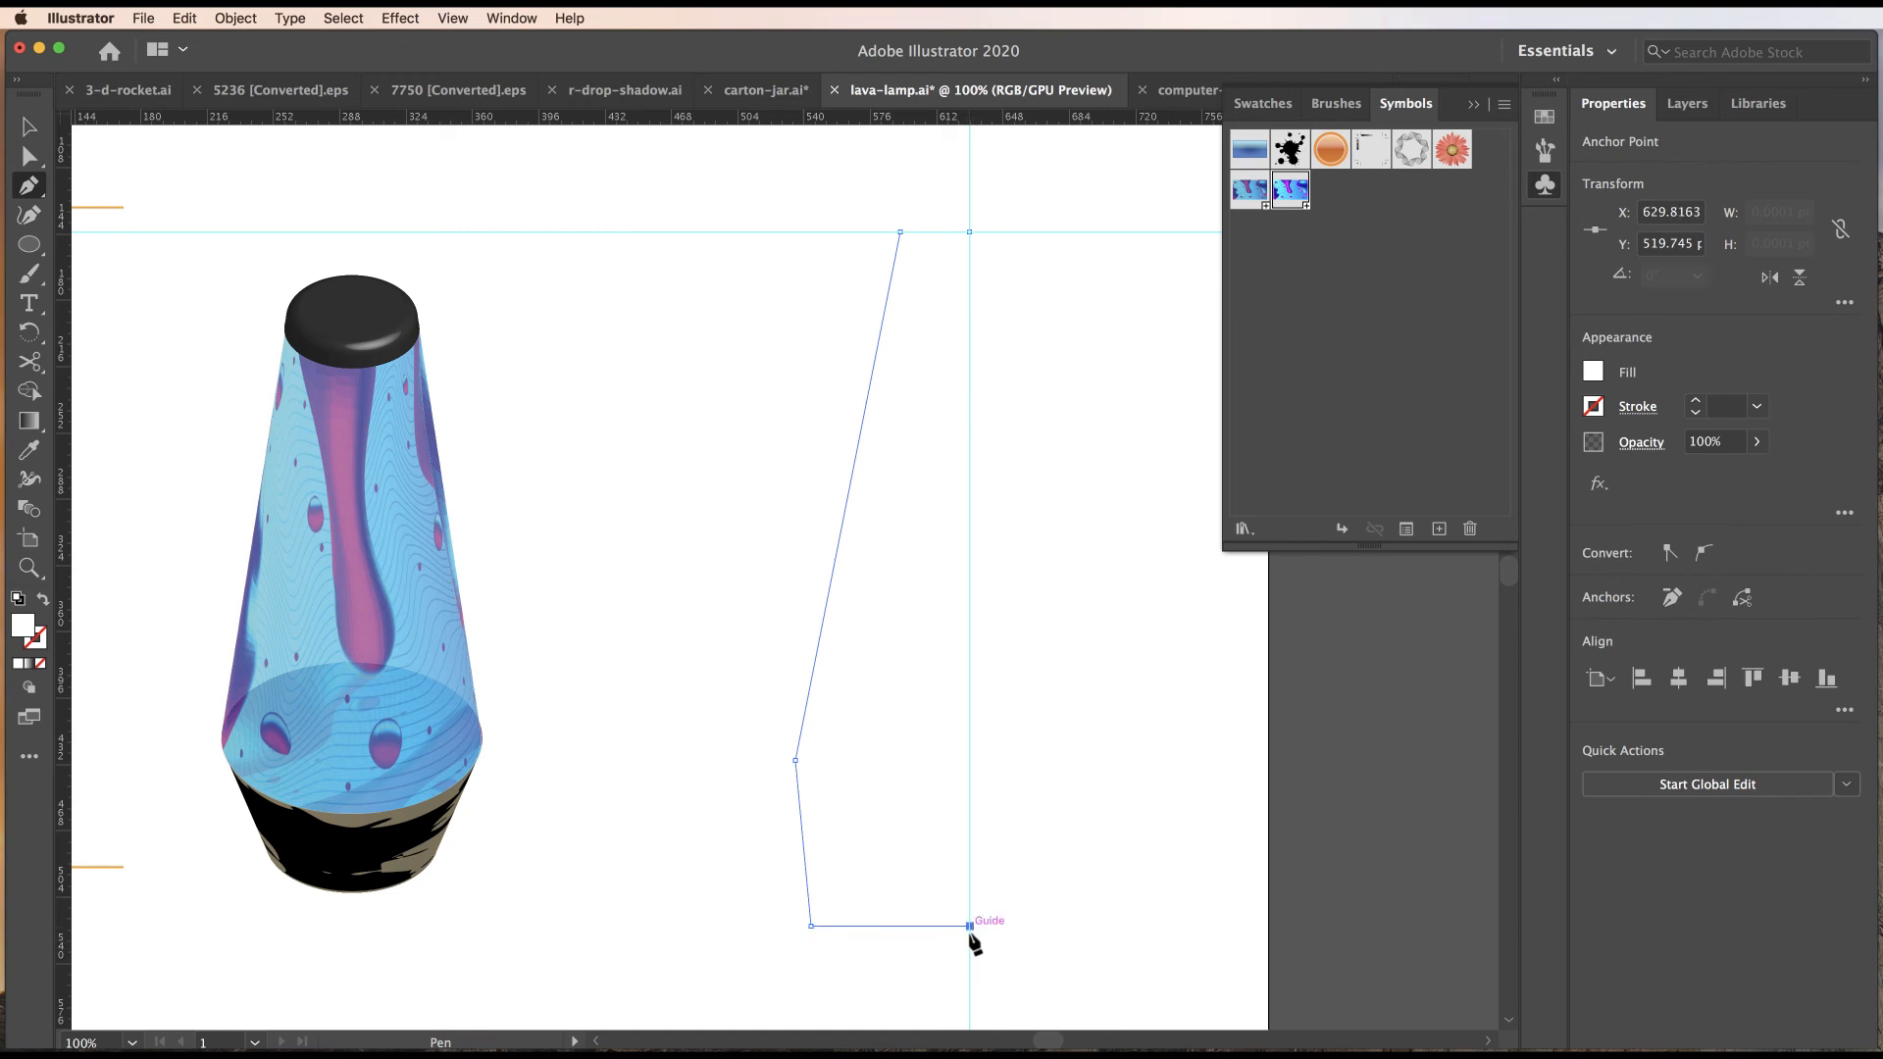
left_click(969, 926)
left_click(1169, 950, "ctrl")
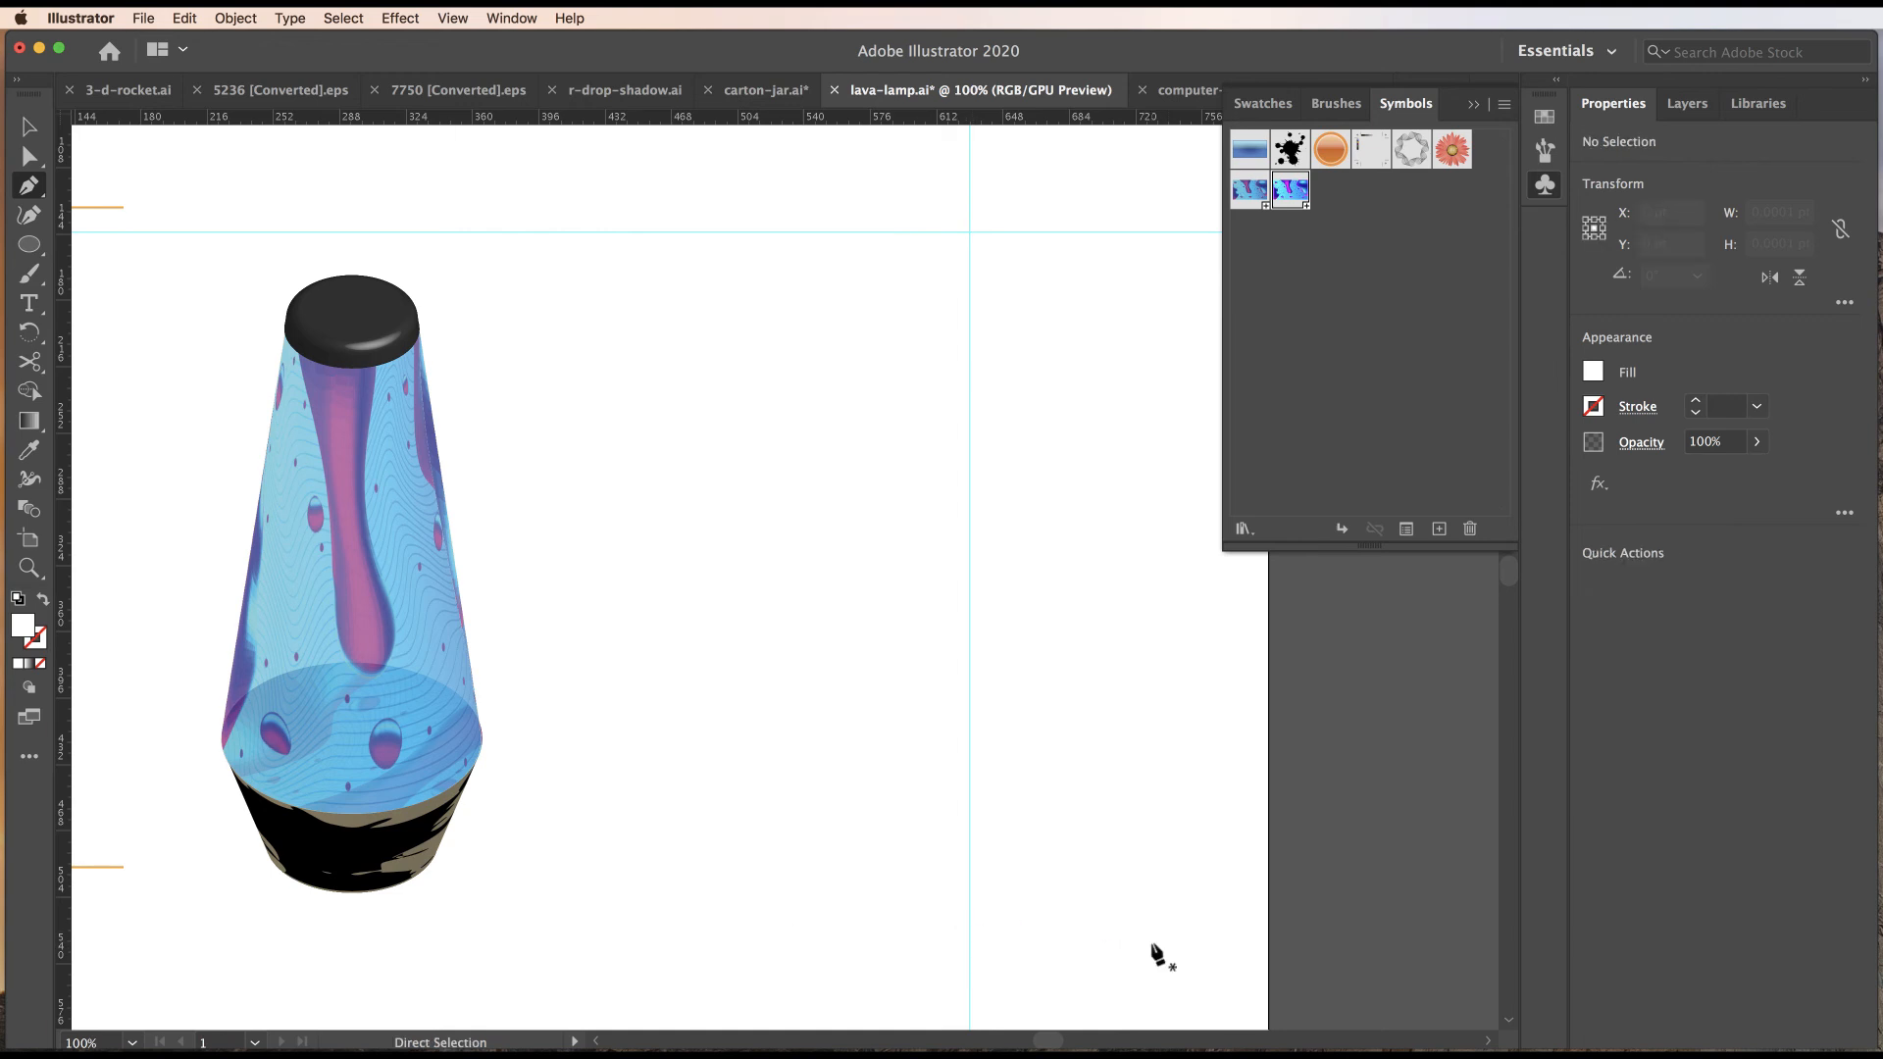
Give the lamp profile no fill and an orange stroke of C=0 M=35 Y=85 K=0.
key("v")
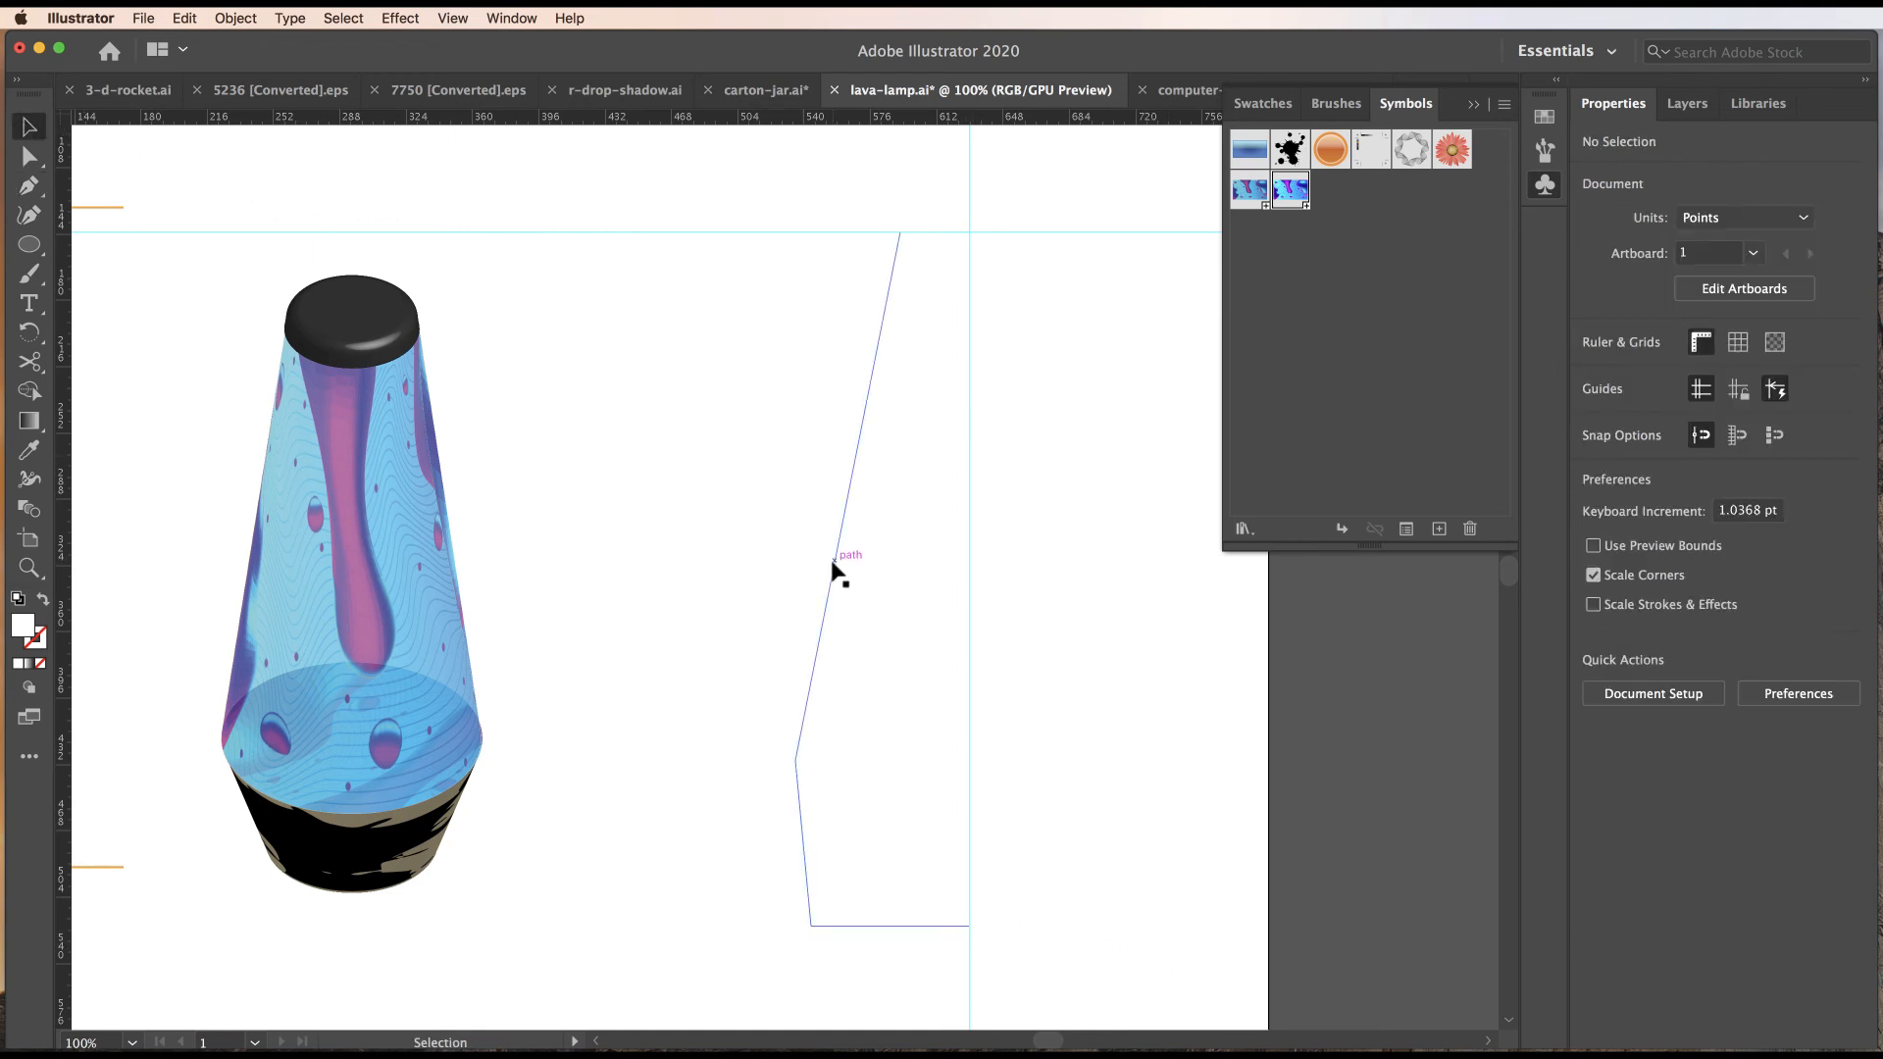
left_click(832, 561)
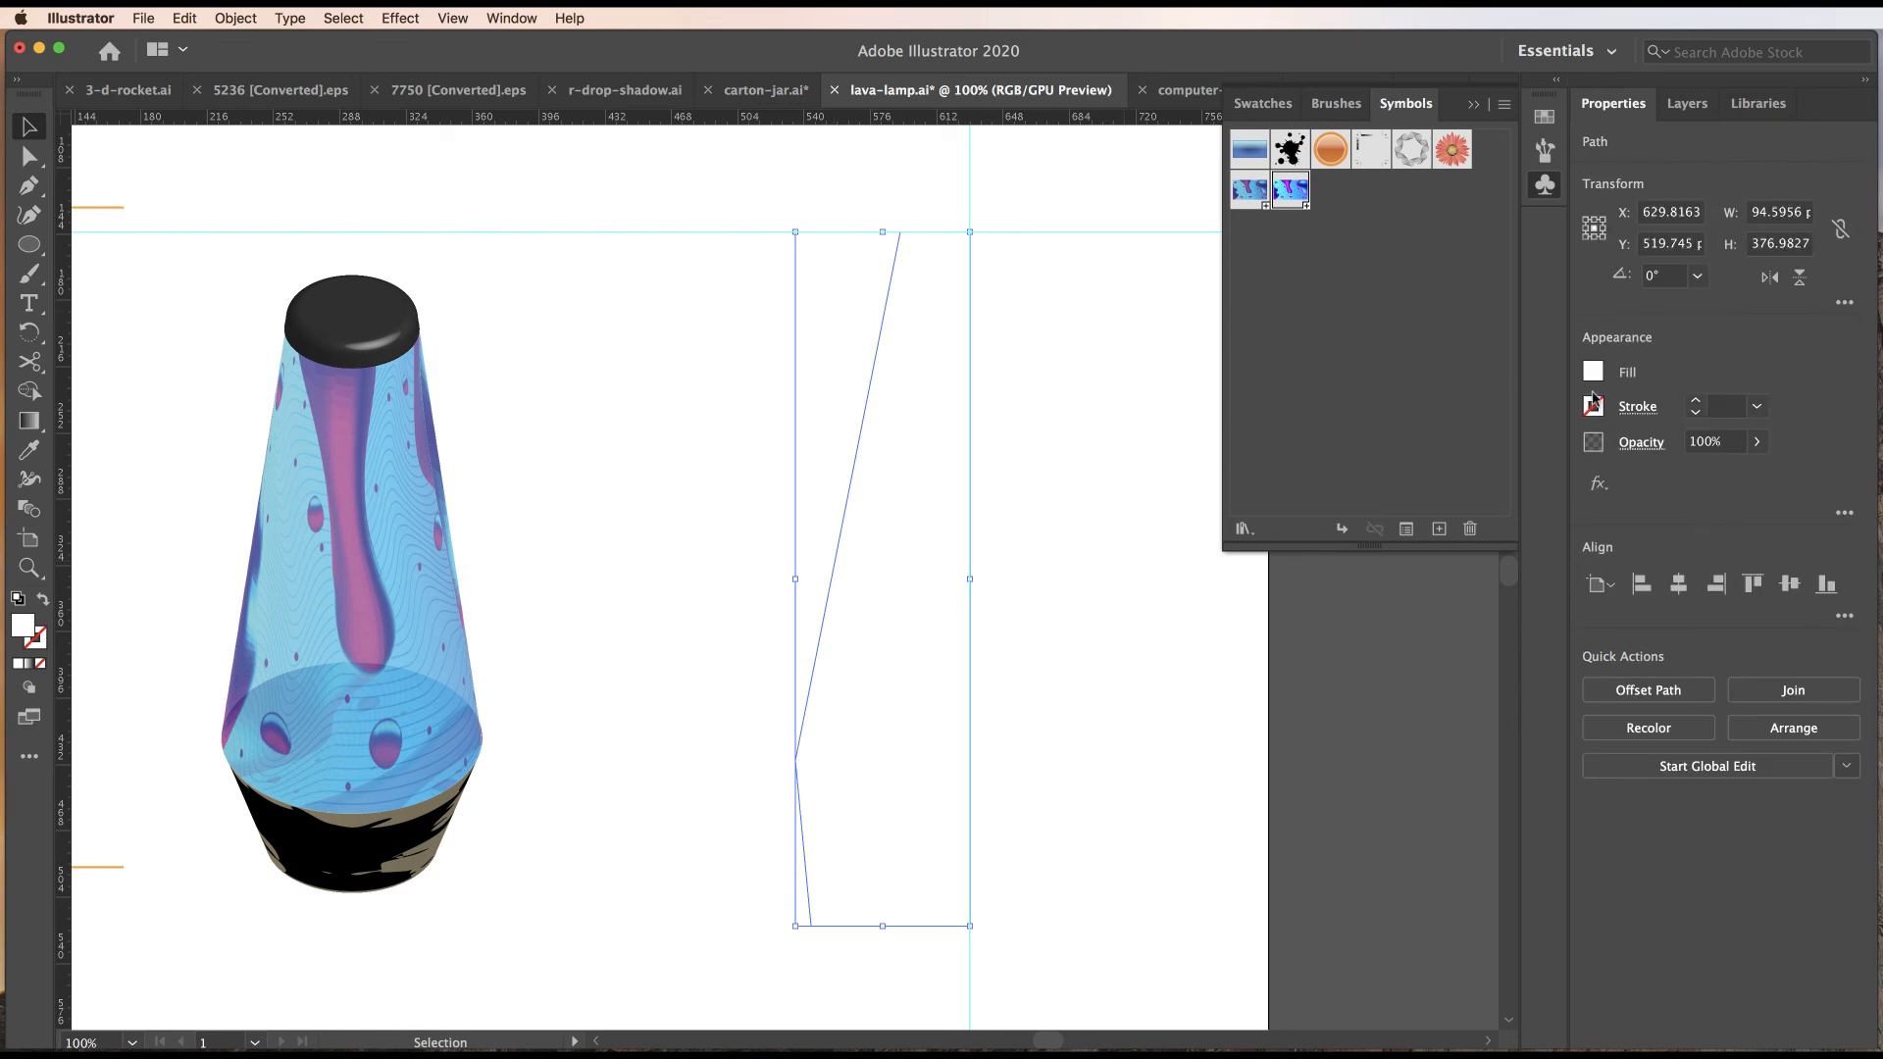
left_click(1593, 372)
left_click(1326, 460)
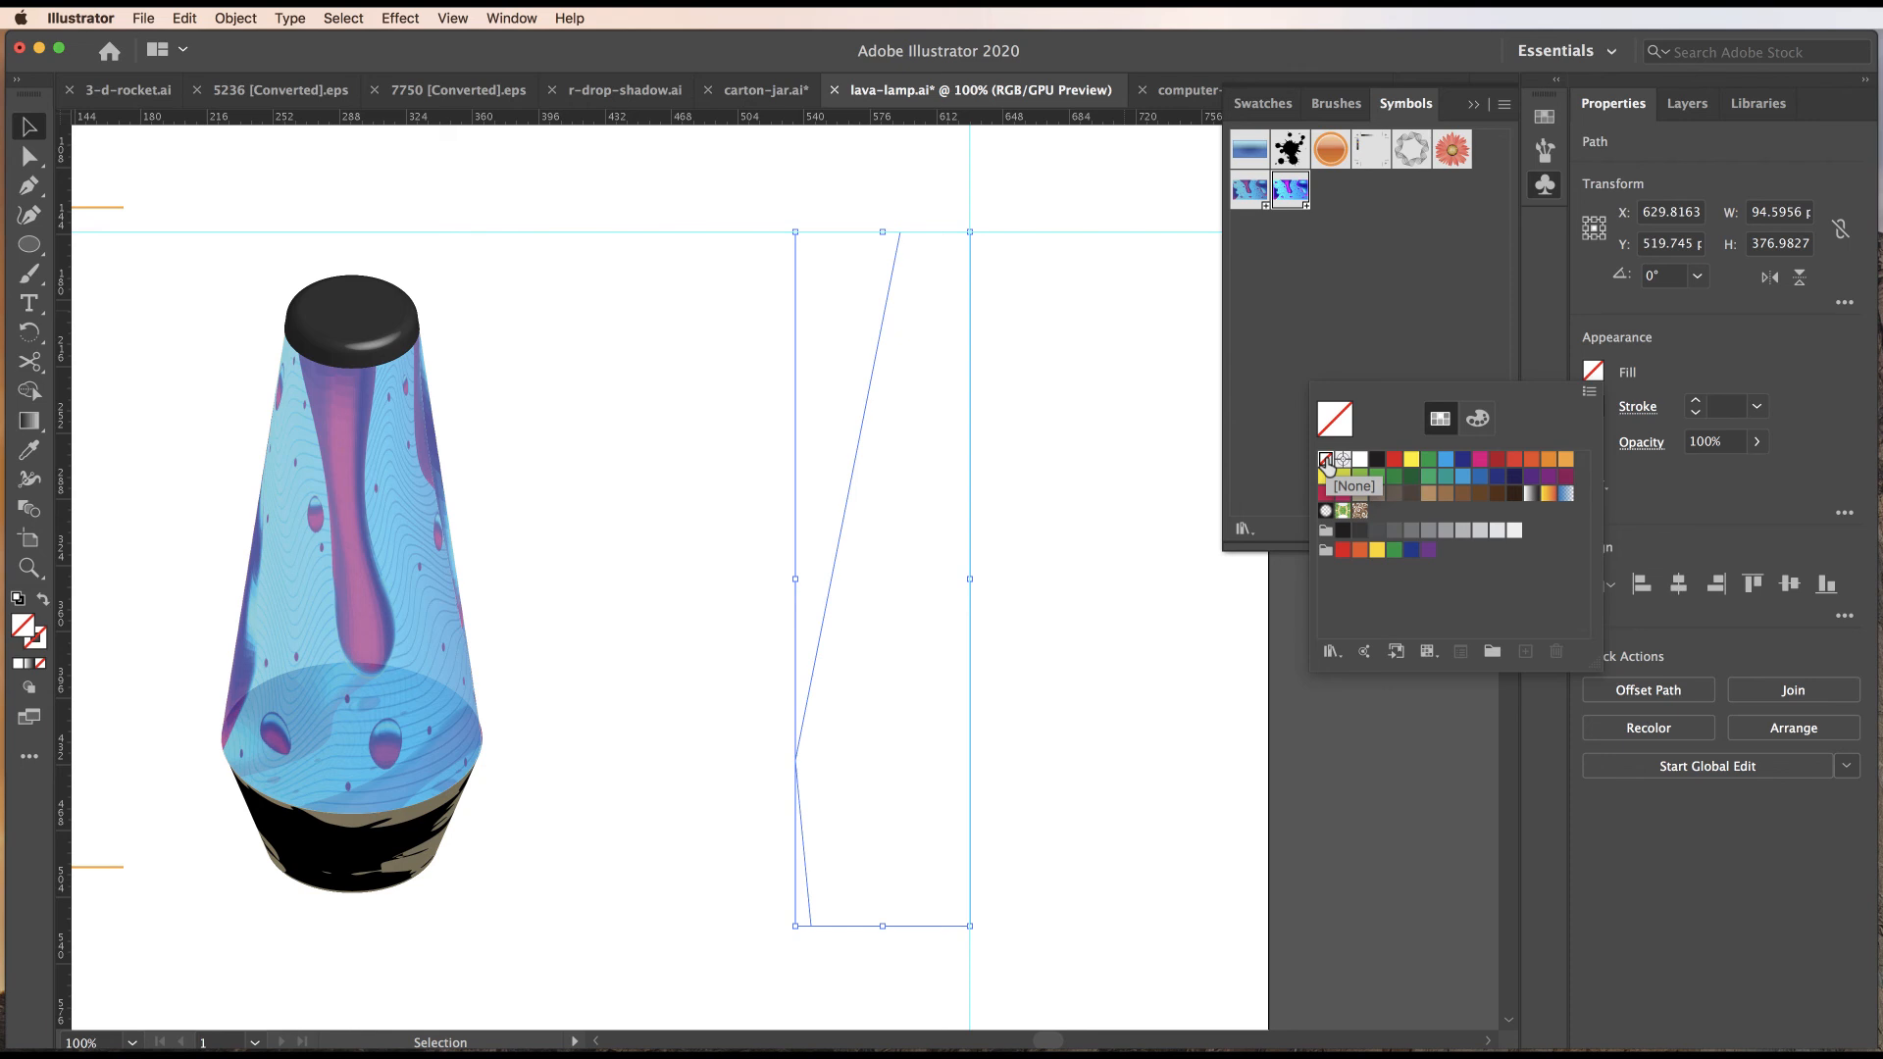
left_click(1700, 367)
left_click(1593, 406)
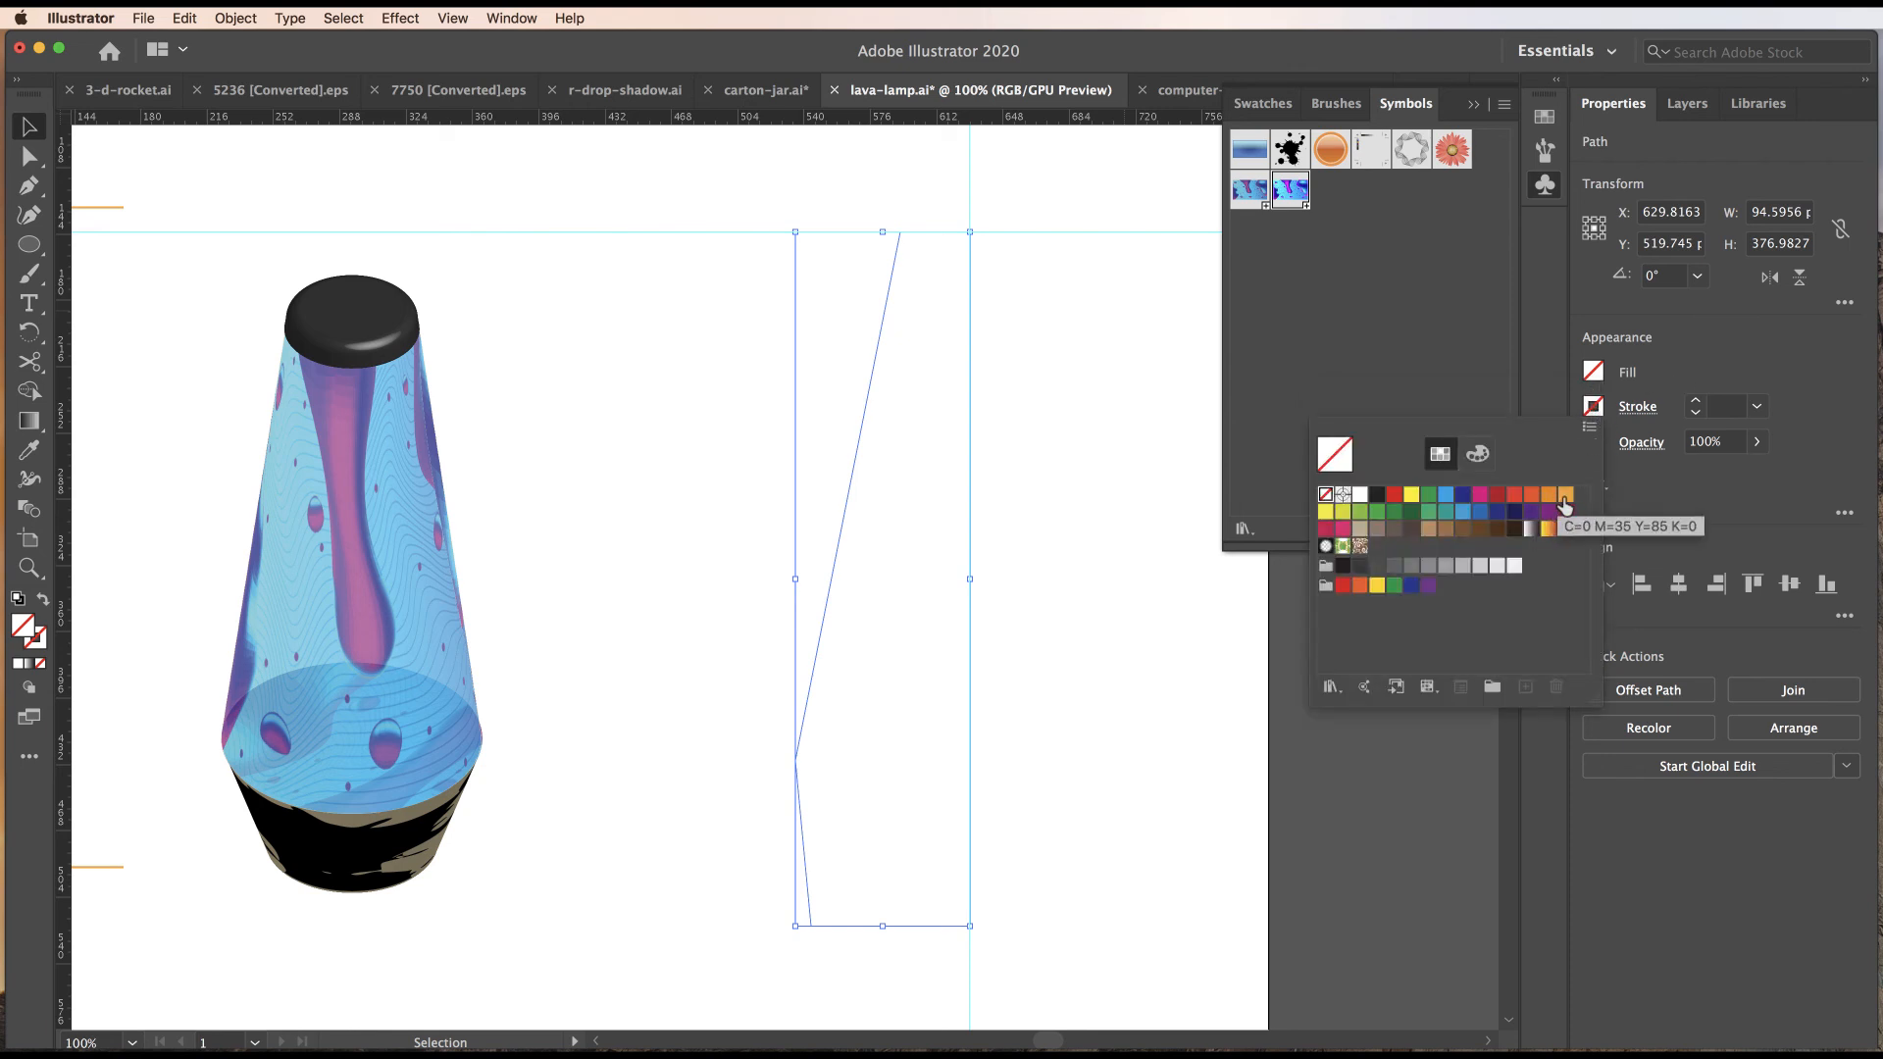
left_click(1565, 505)
left_click(470, 207)
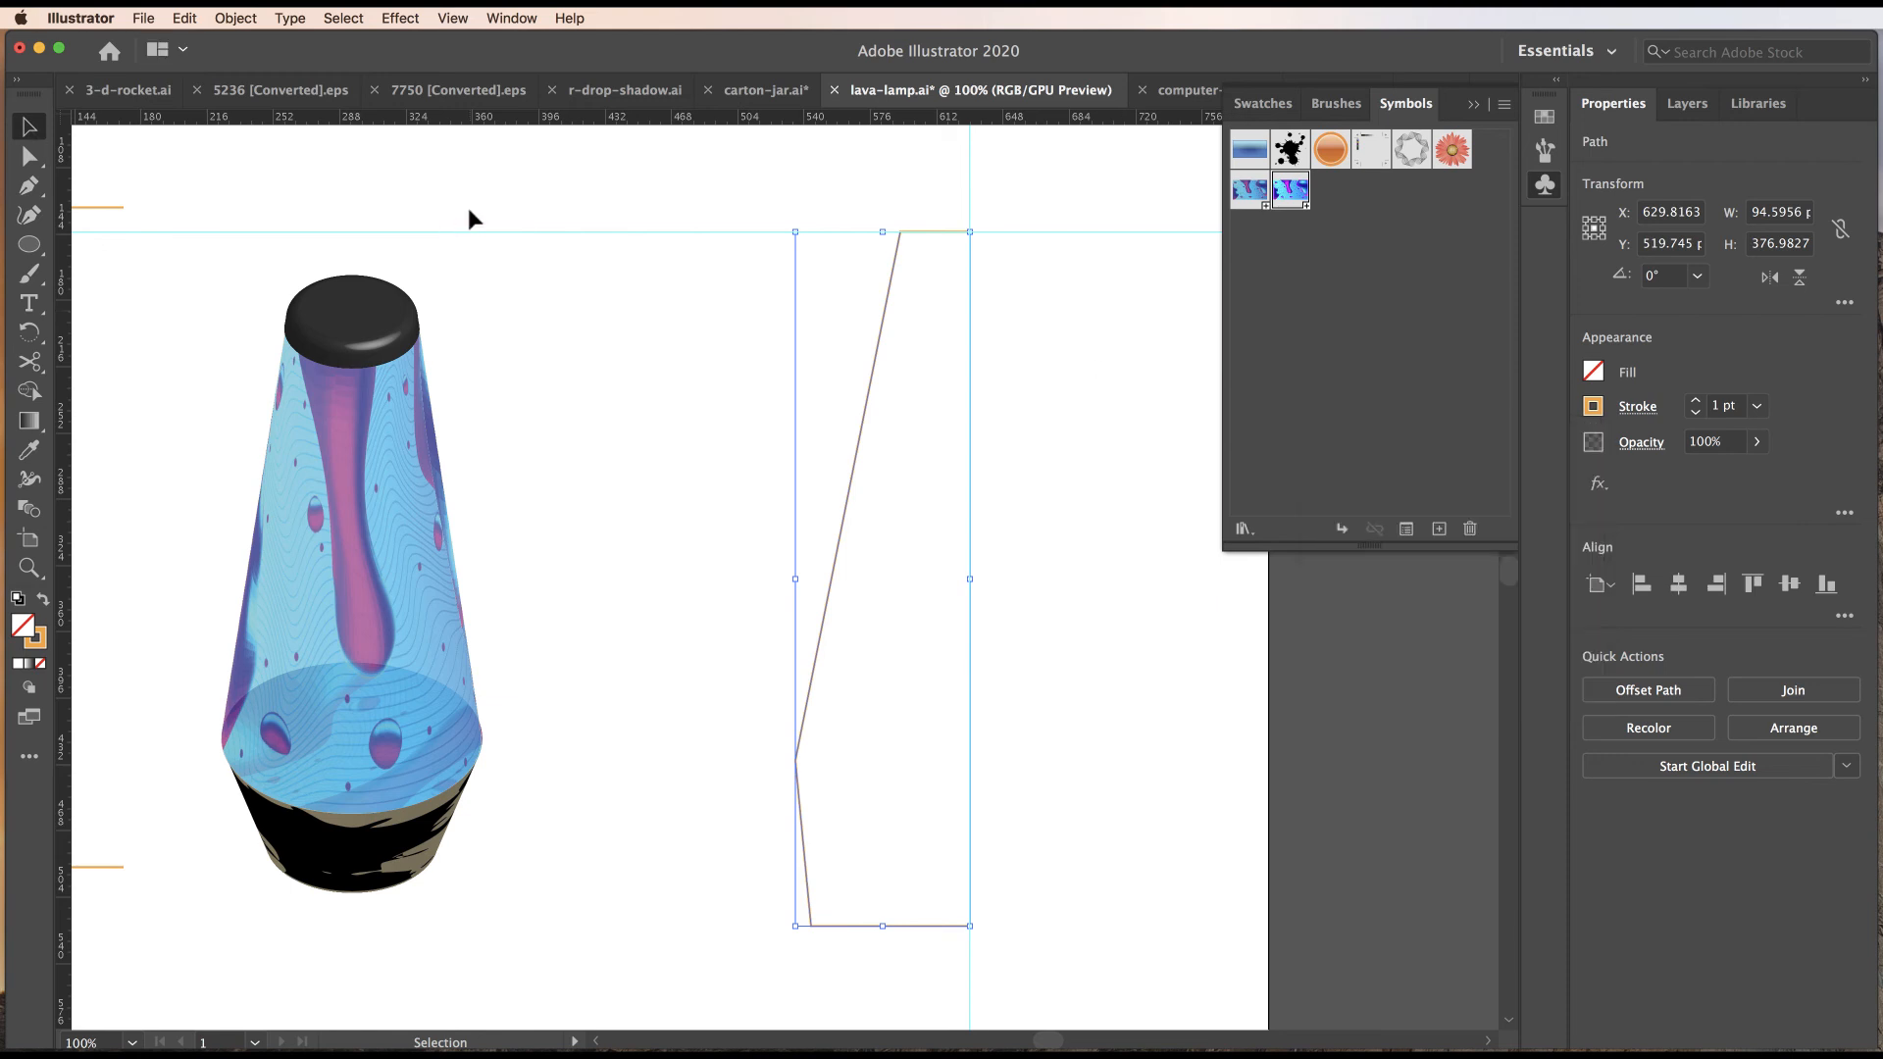
left_click(472, 206)
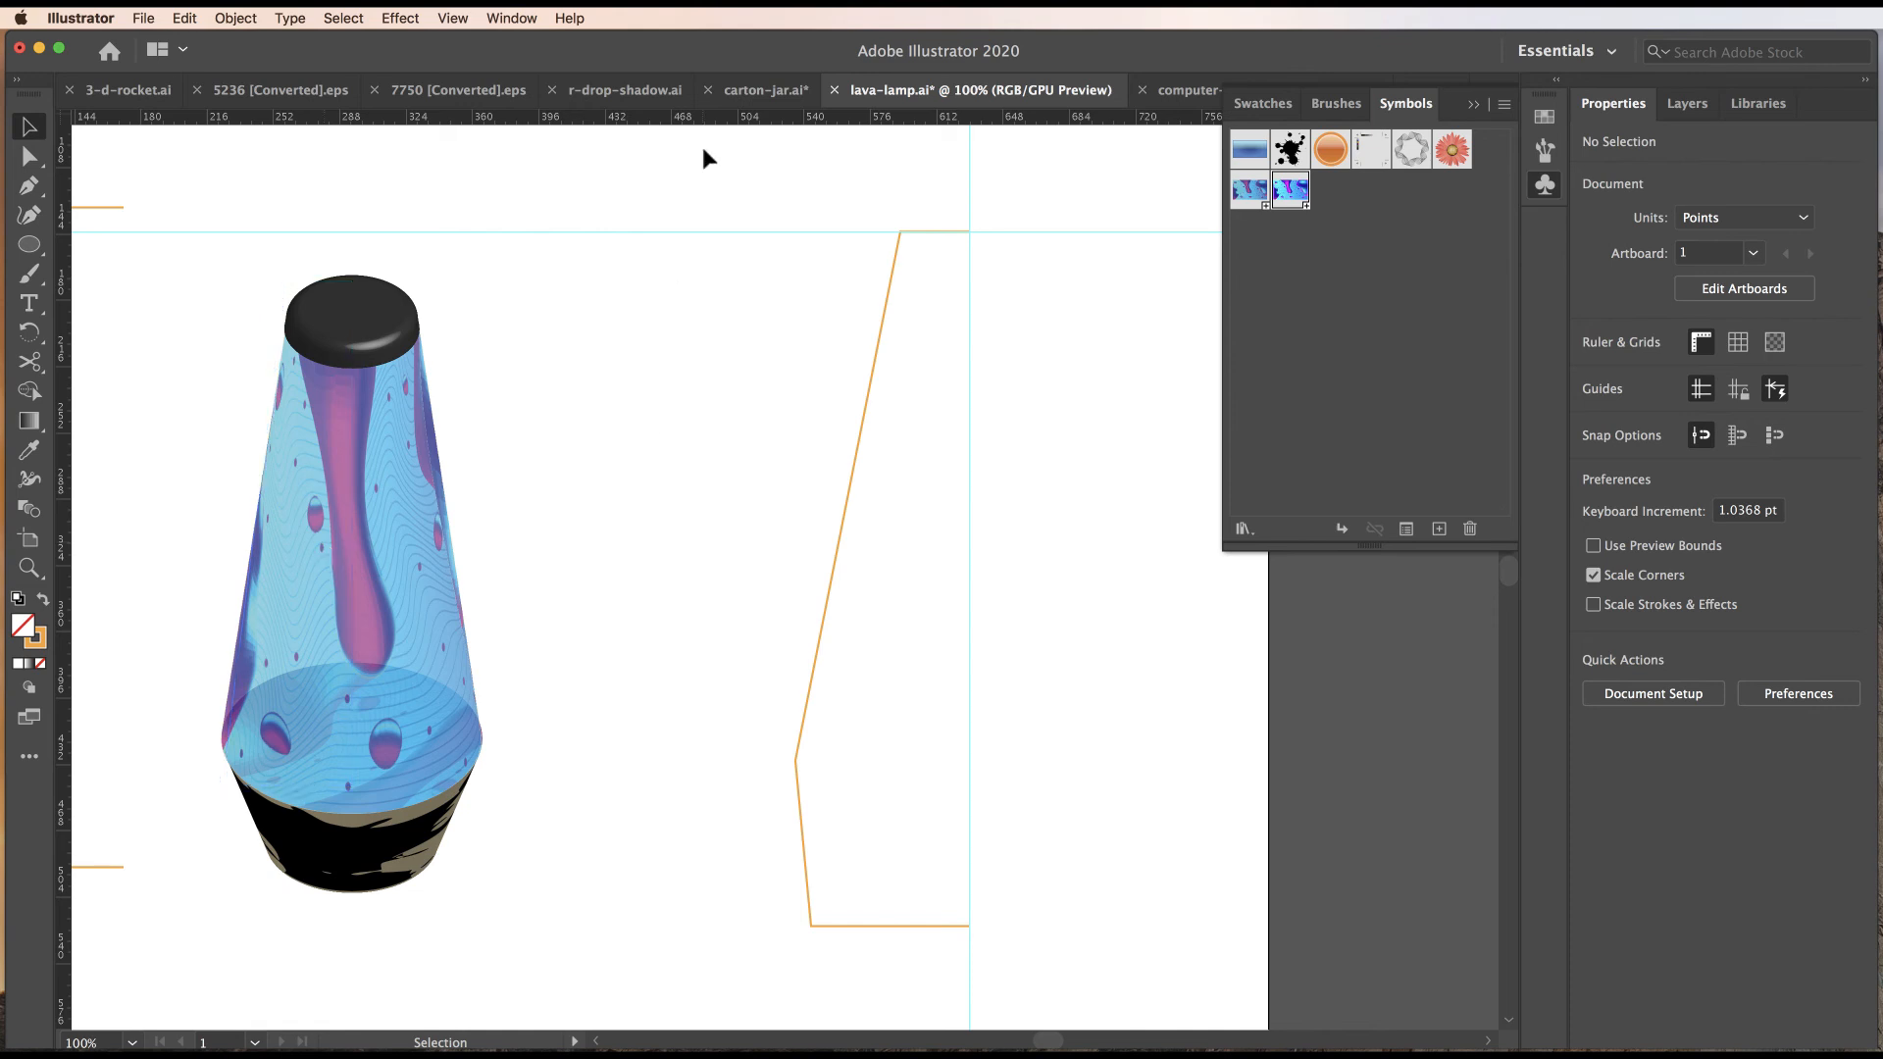
Cut the lamp profile on its slanted side about 16 pt below the top edge with the Scissors tool.
key("z")
left_click(933, 285)
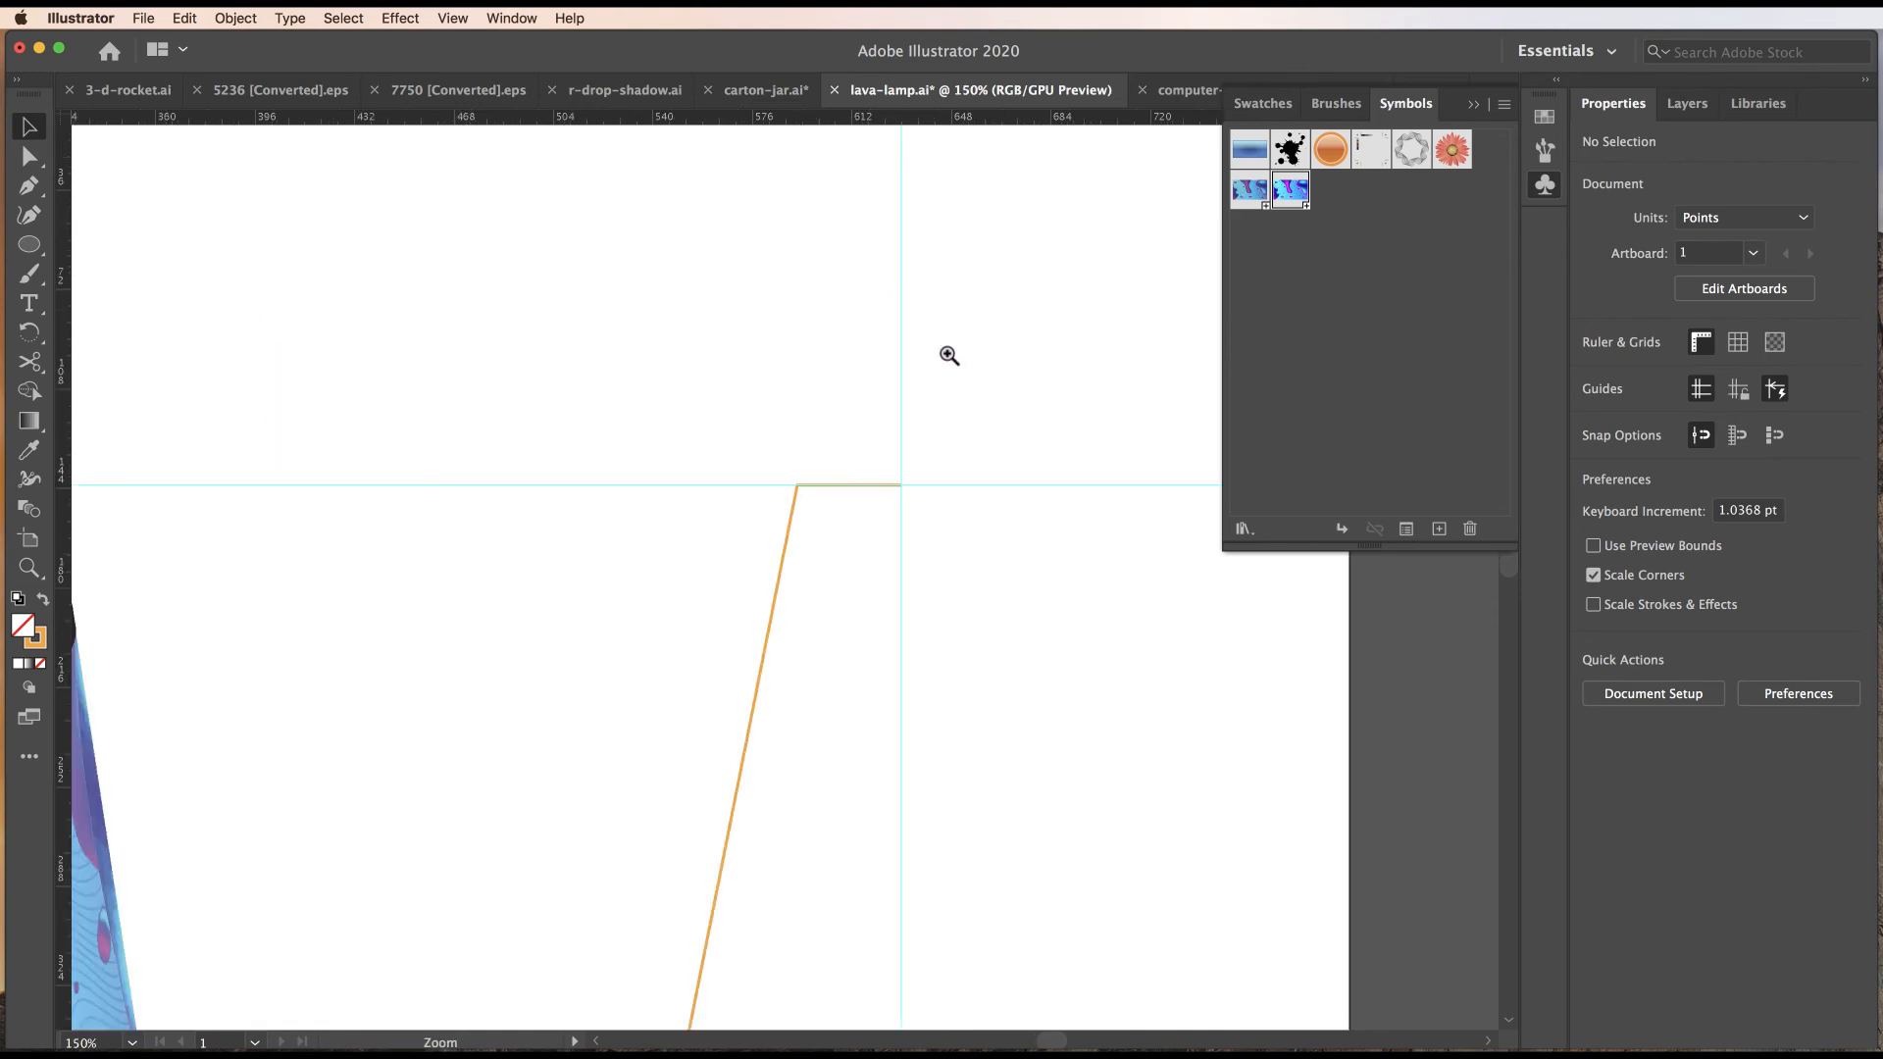
left_click(847, 559)
left_click(640, 446)
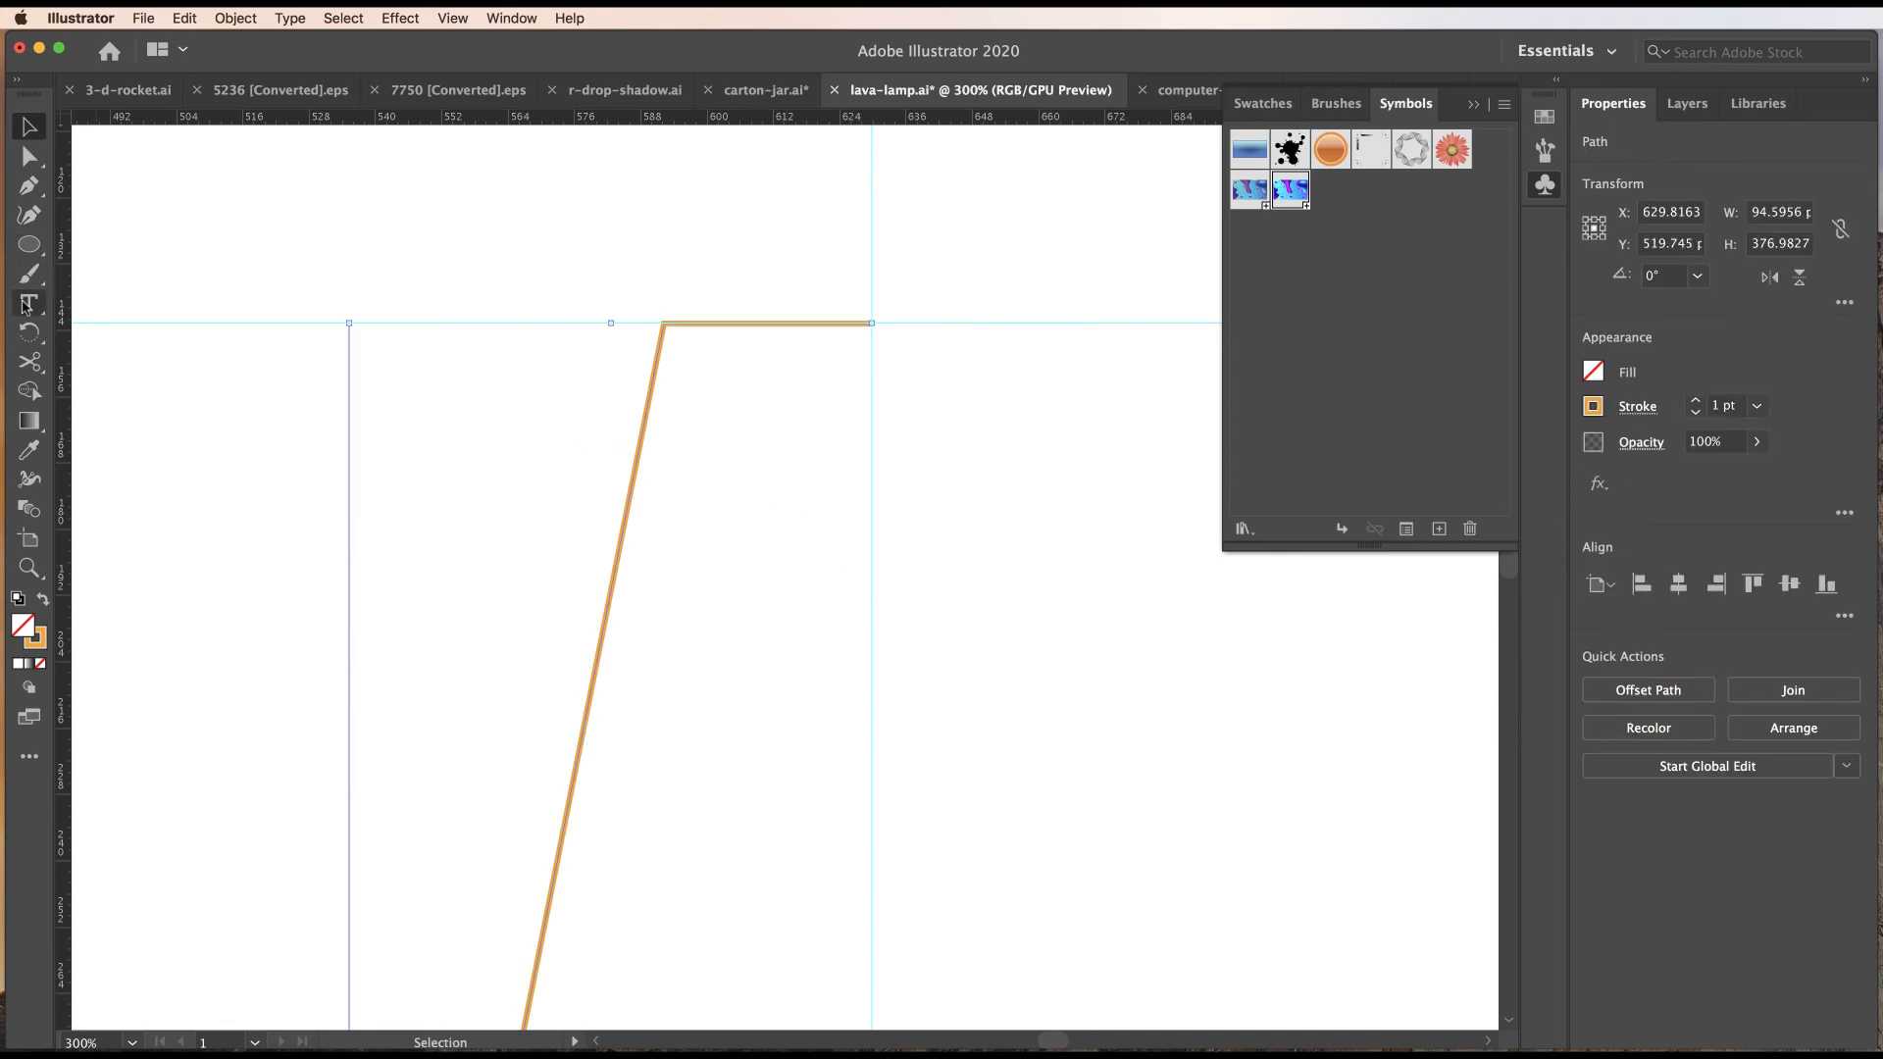
left_click(29, 362)
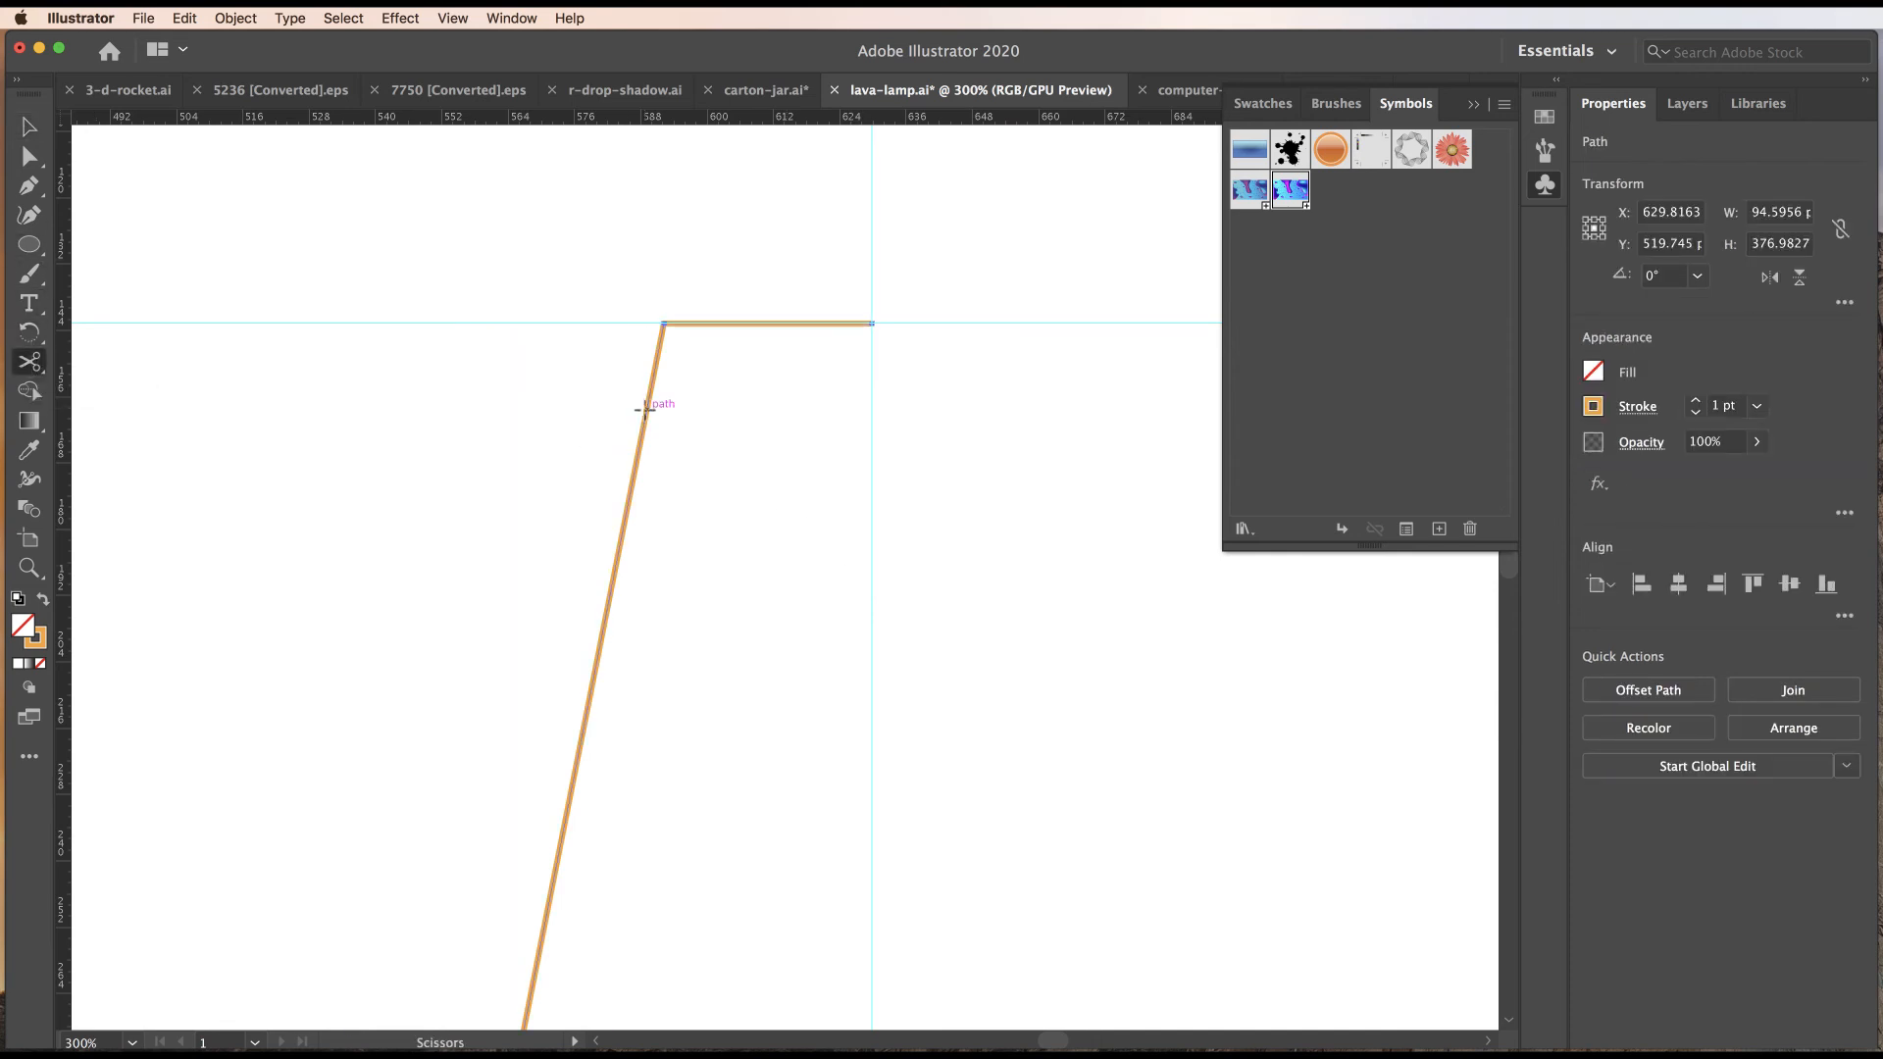
left_click(646, 410)
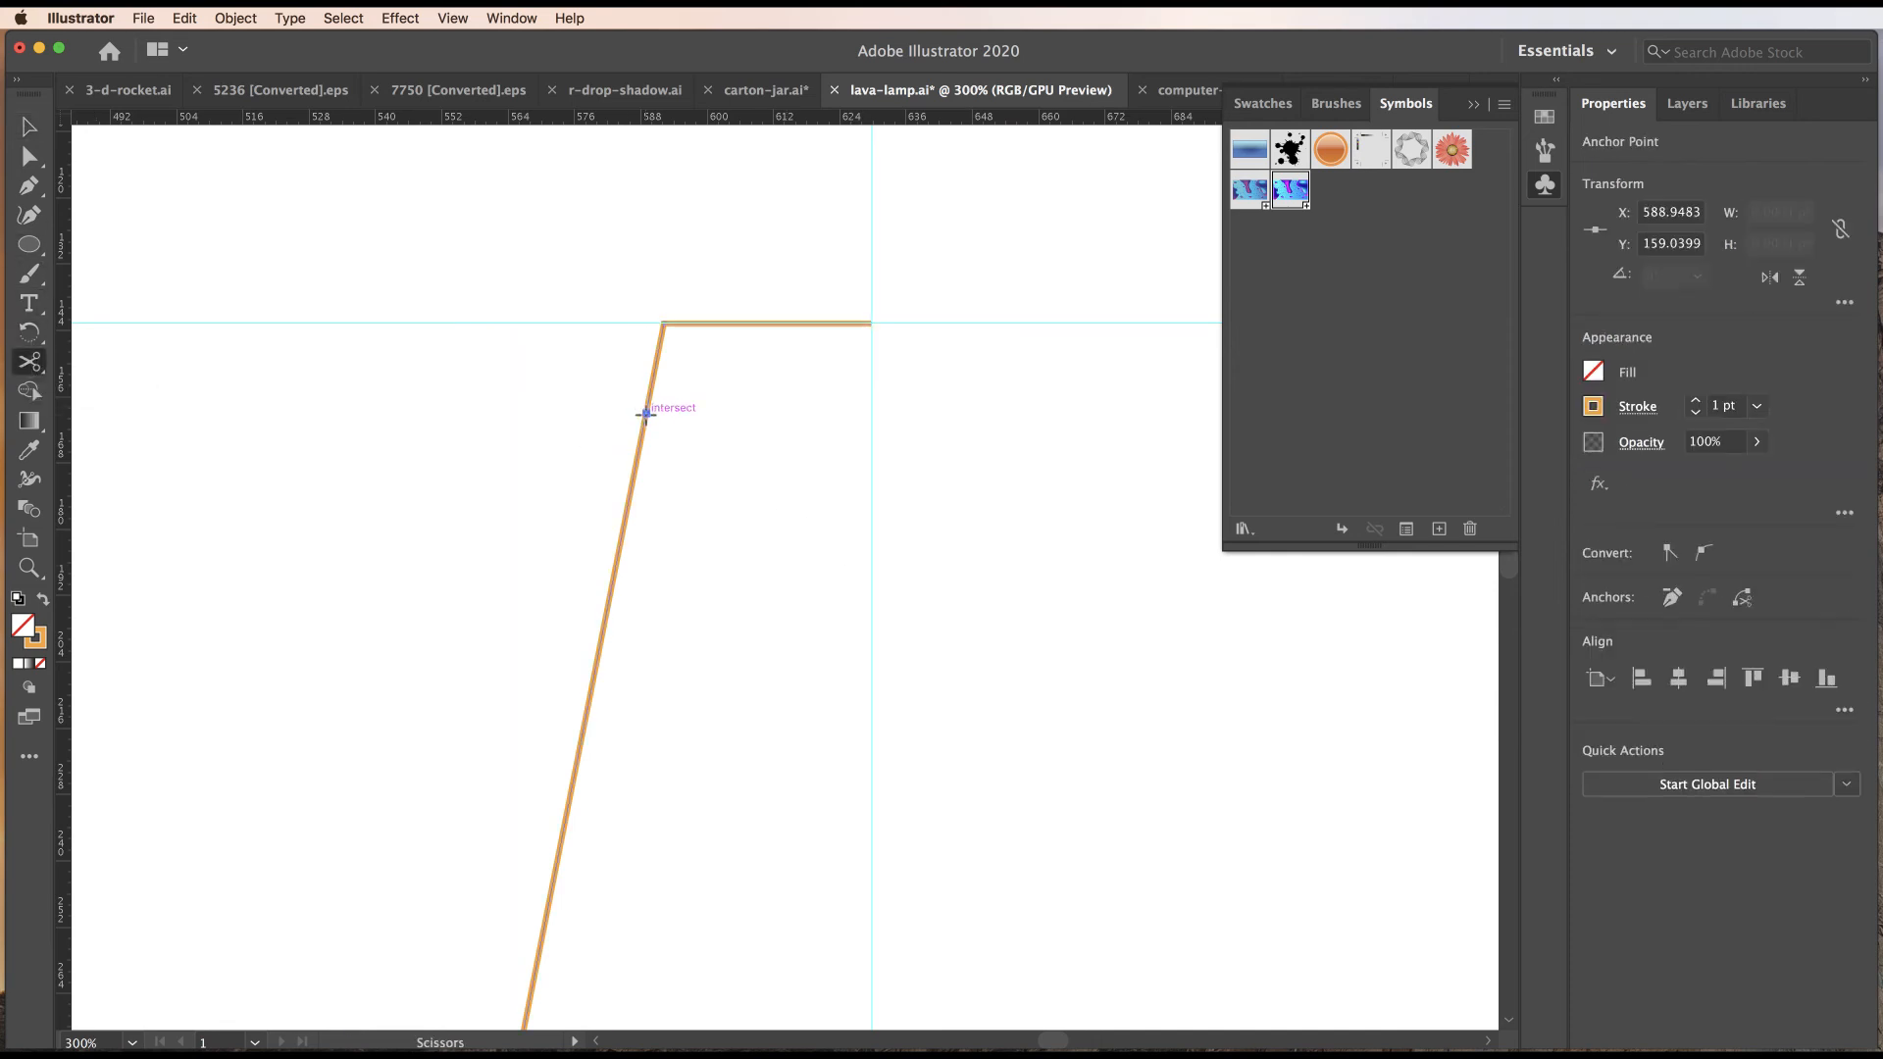
Create a new layer named demo-lamp and move the cut-off top piece of the profile into it.
key("v")
left_click(715, 326)
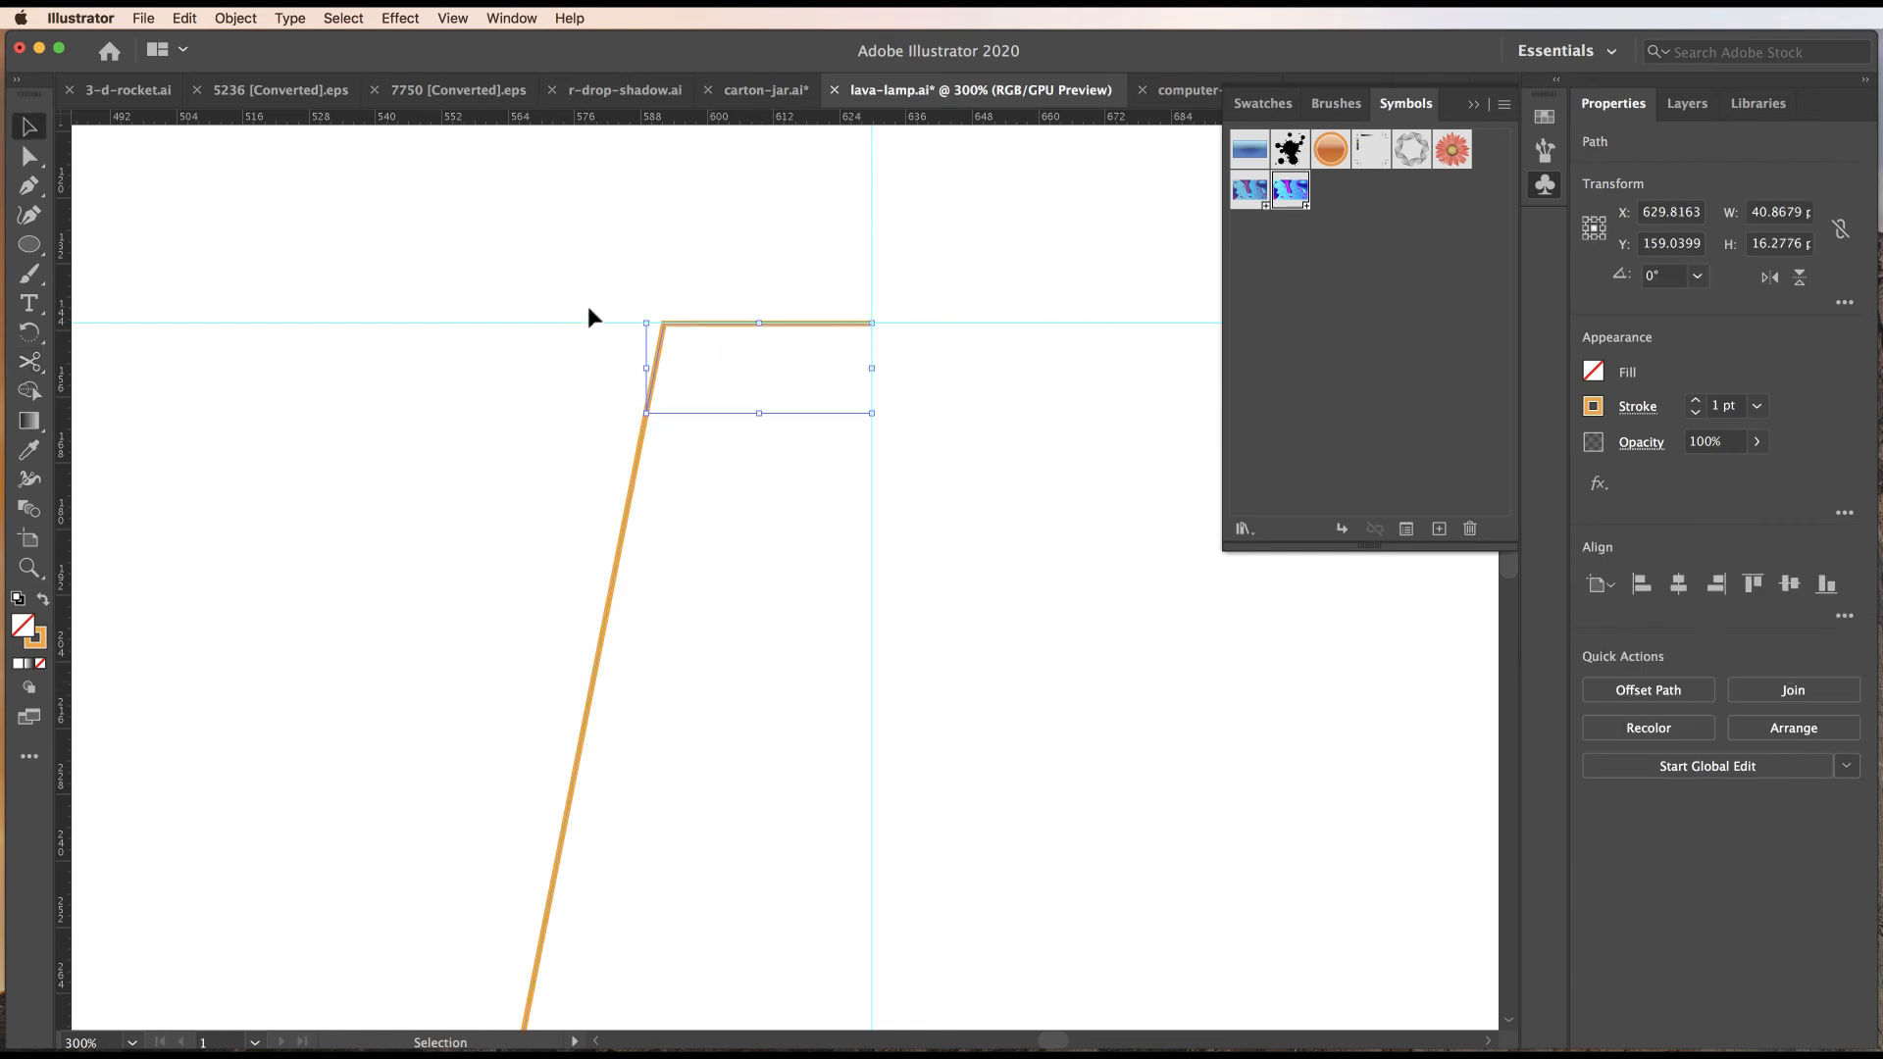
left_click(1682, 104)
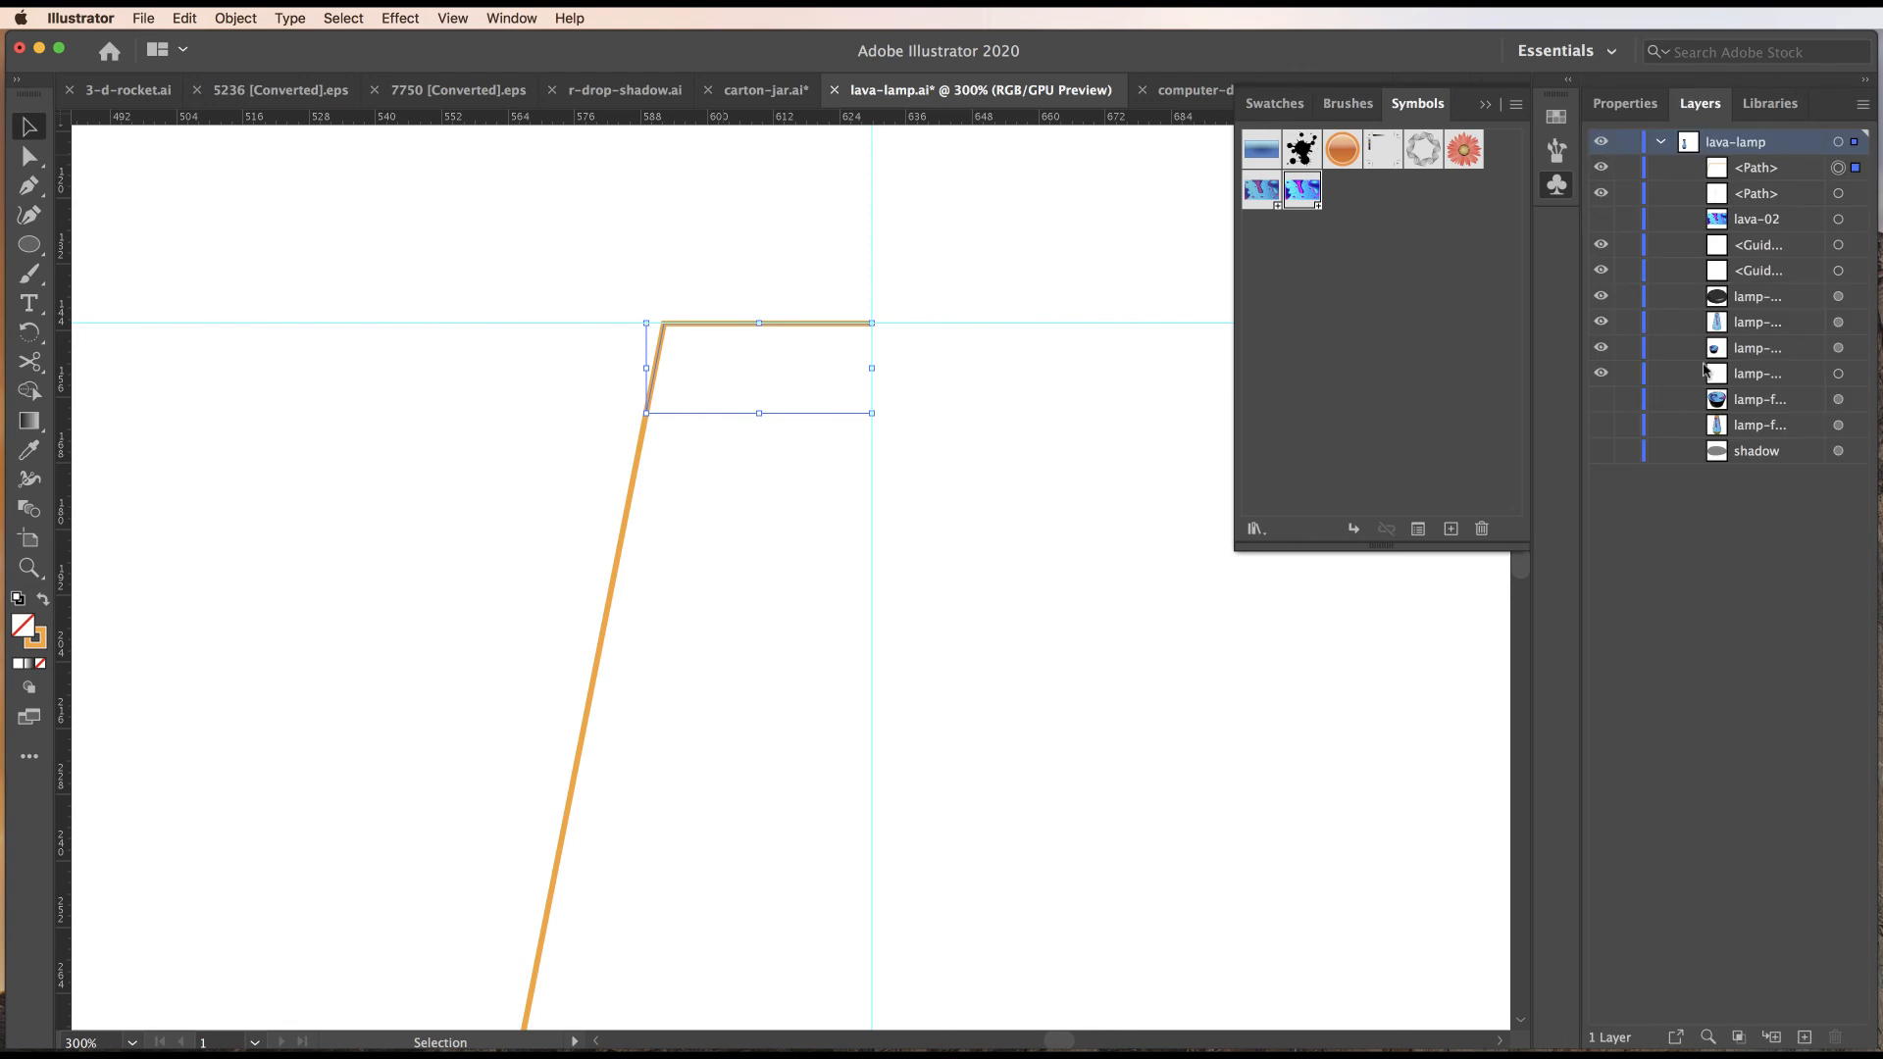
left_click(1805, 1036)
double_click(1761, 143)
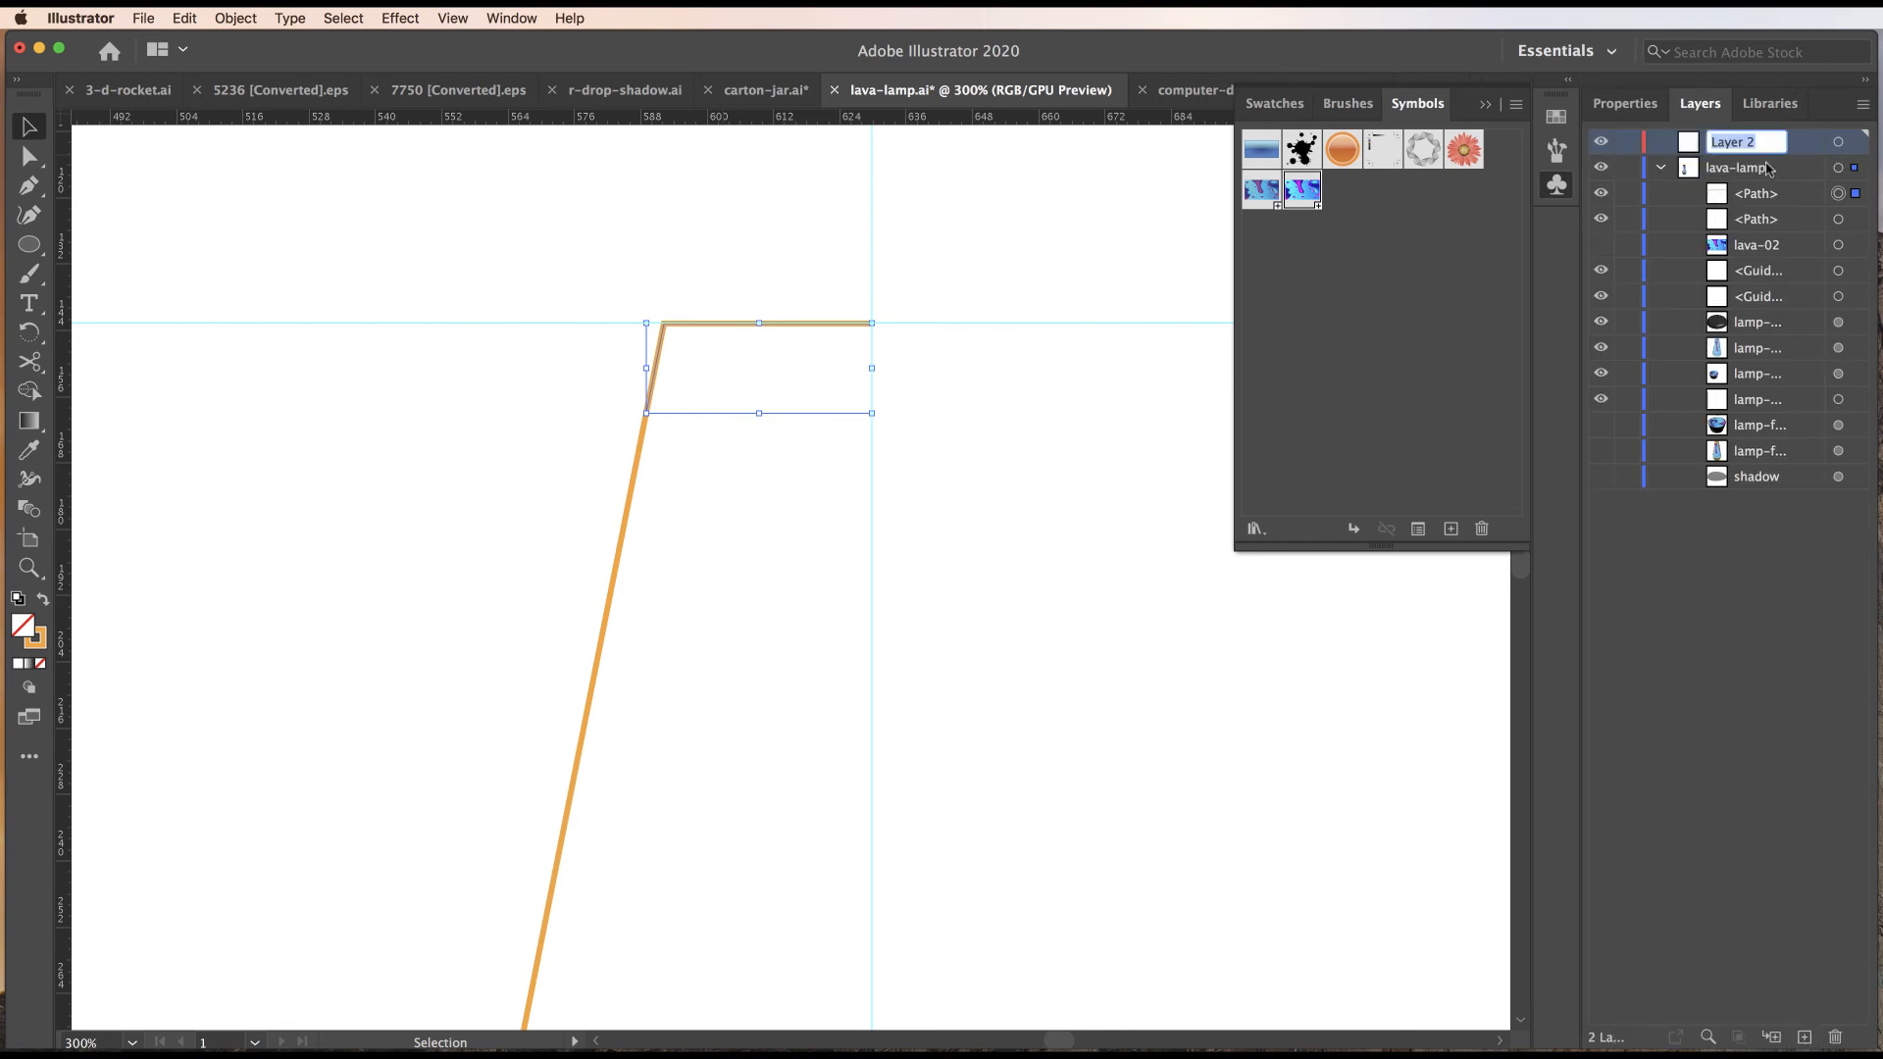
type("demo-lamp")
left_click_drag(1749, 200, 1746, 144)
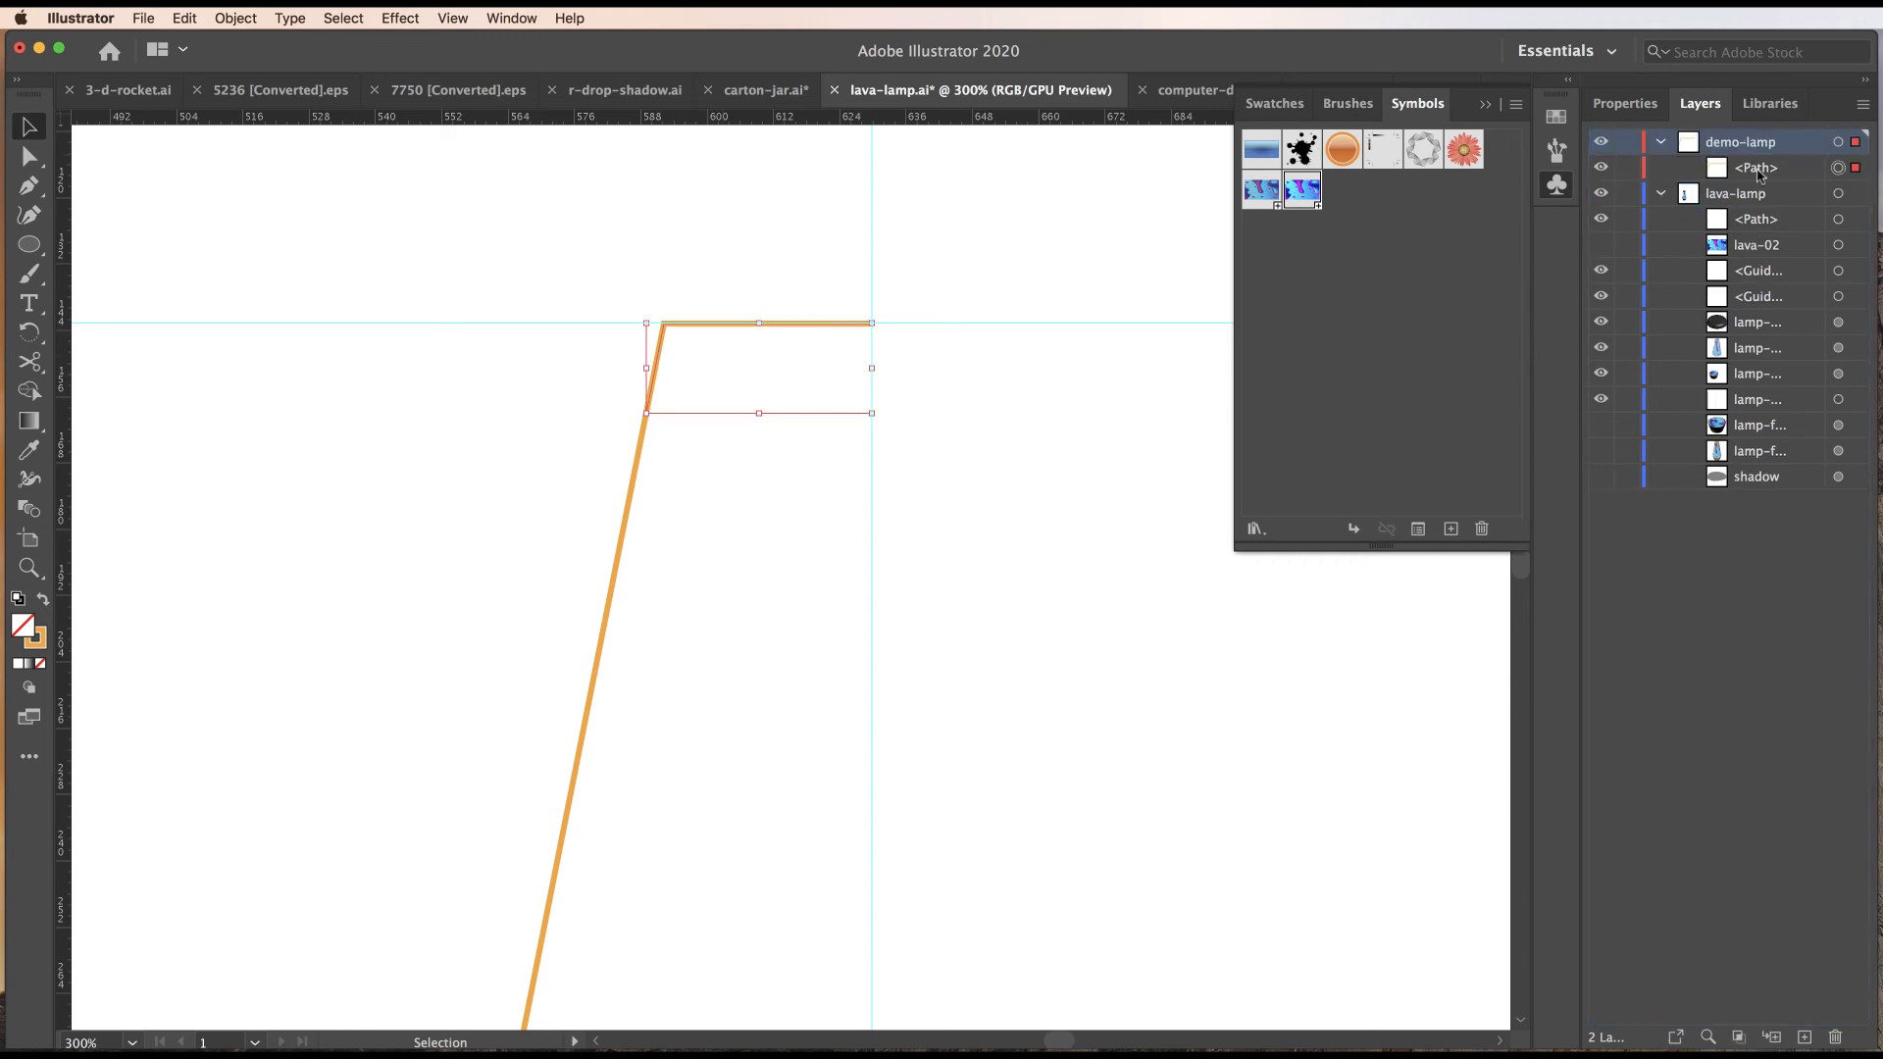
Rename the top piece's path in the demo-lamp layer as top.
double_click(1758, 169)
type("top")
key("Return")
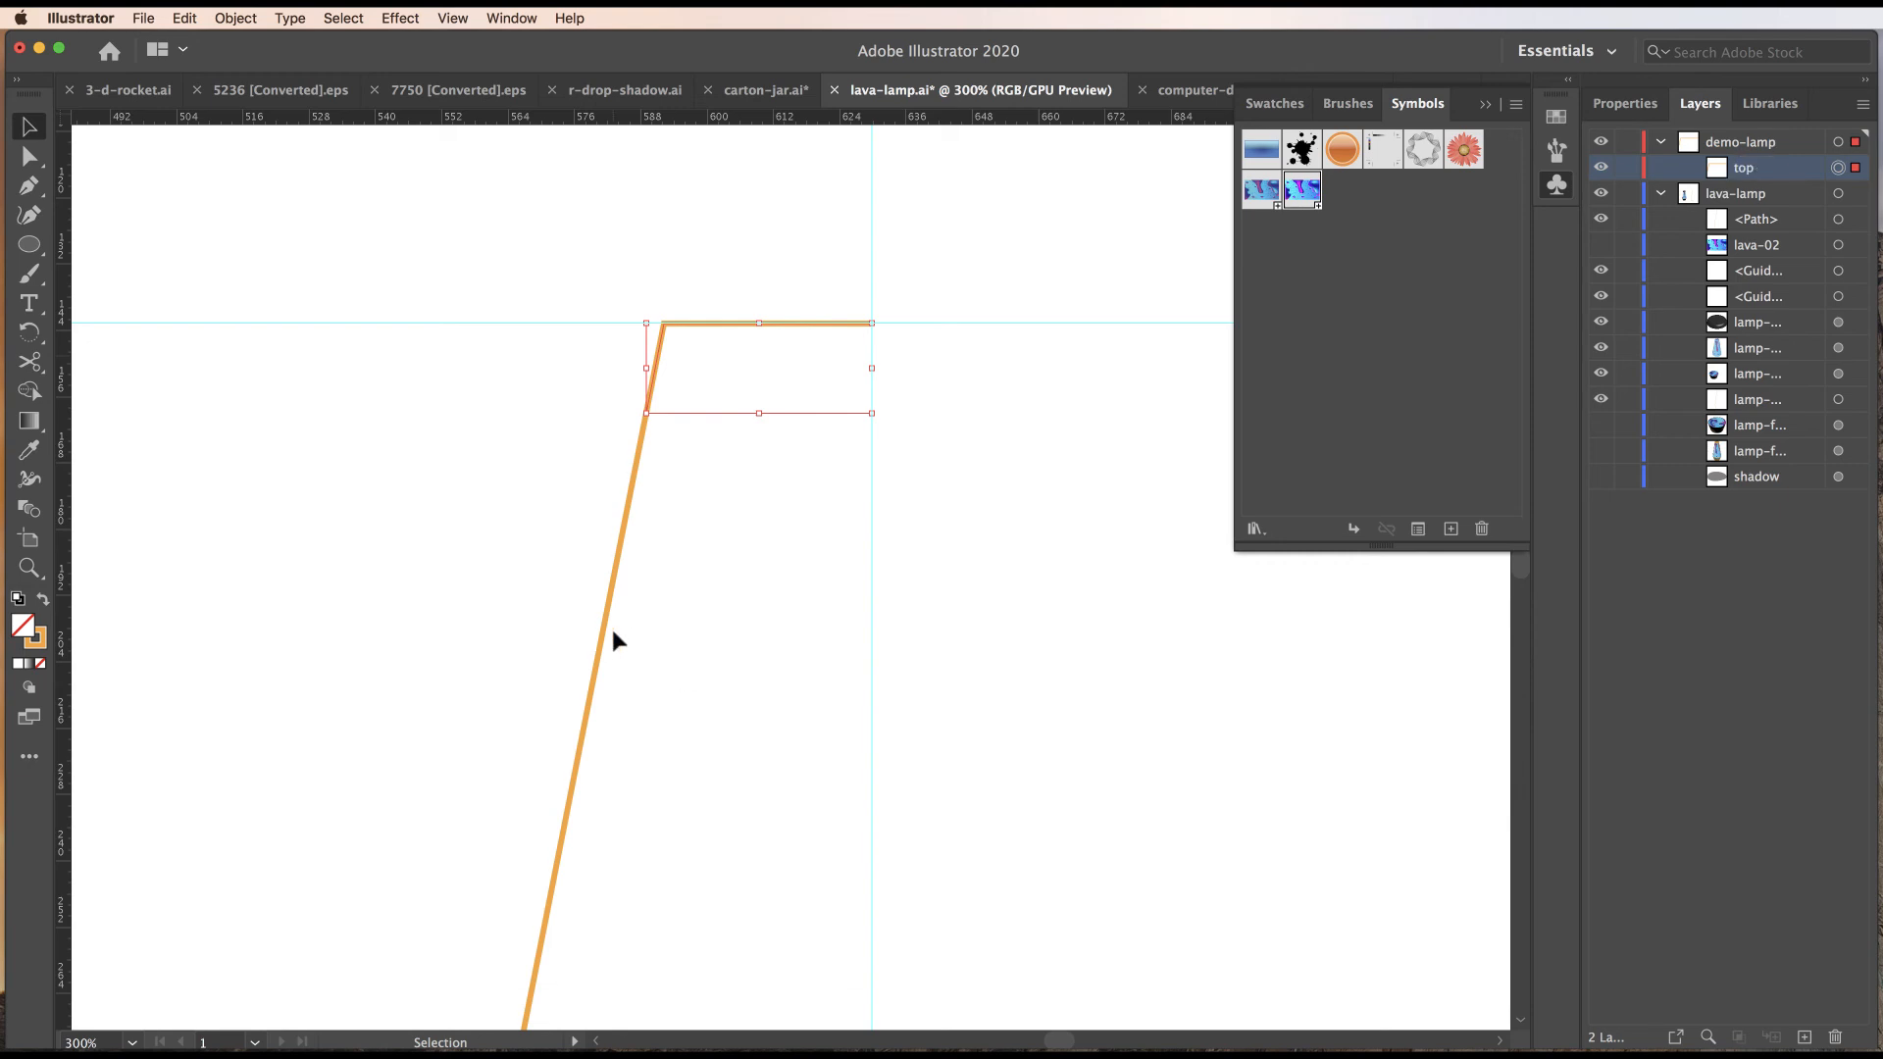
Move the remaining lower part of the lamp profile into the demo-lamp layer, below the top path.
left_click(612, 642)
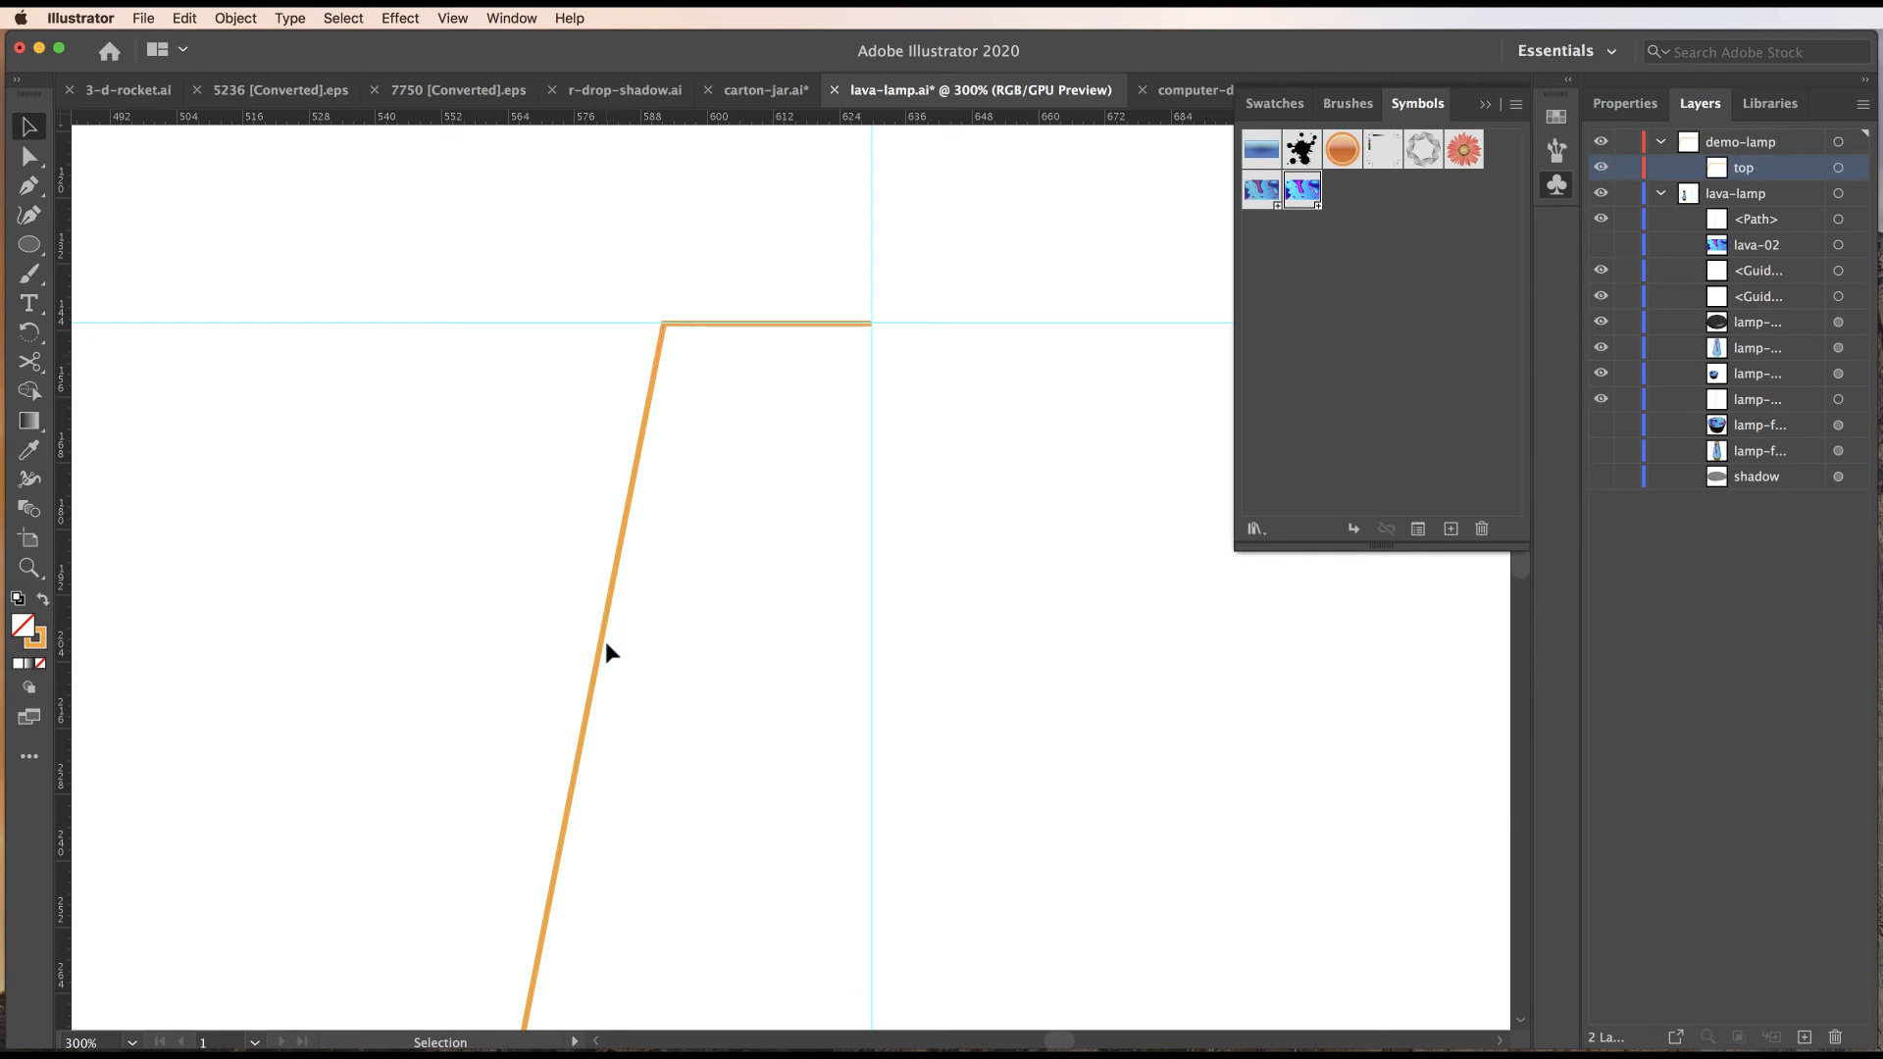
left_click(604, 642)
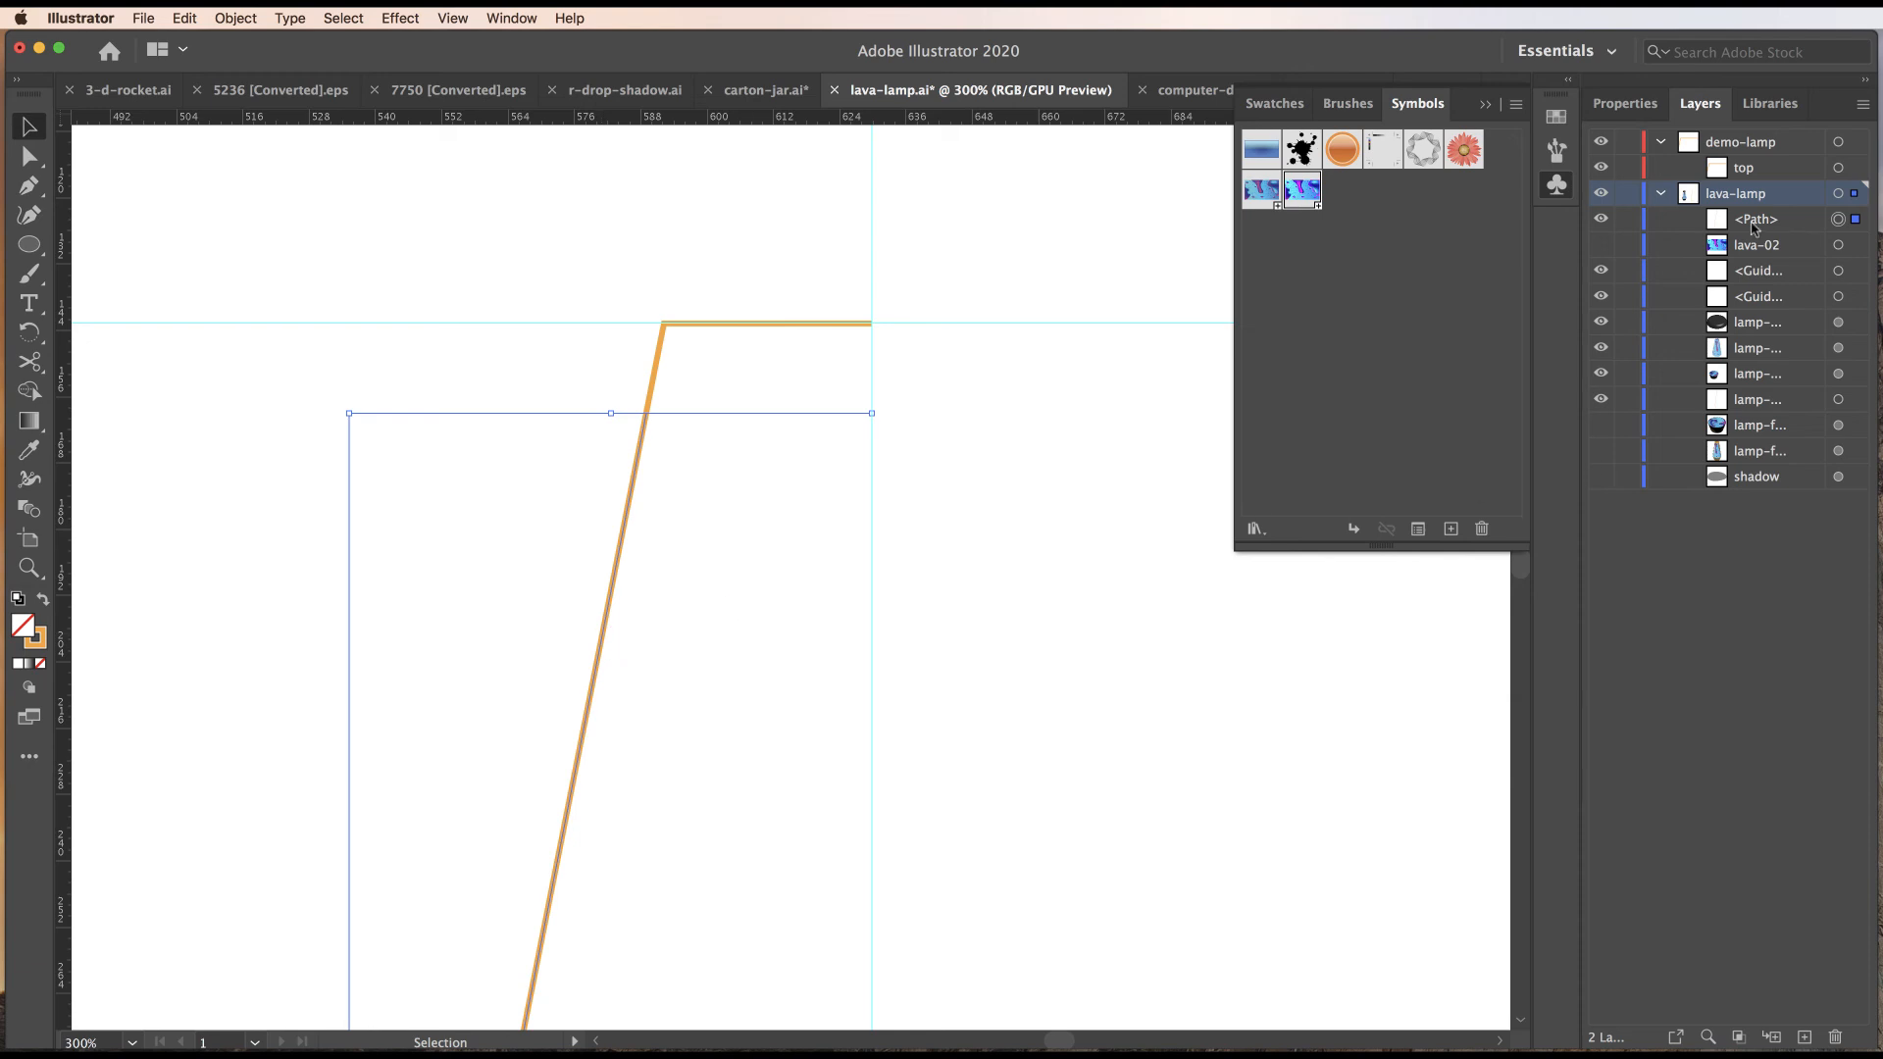
left_click_drag(1755, 225, 1754, 186)
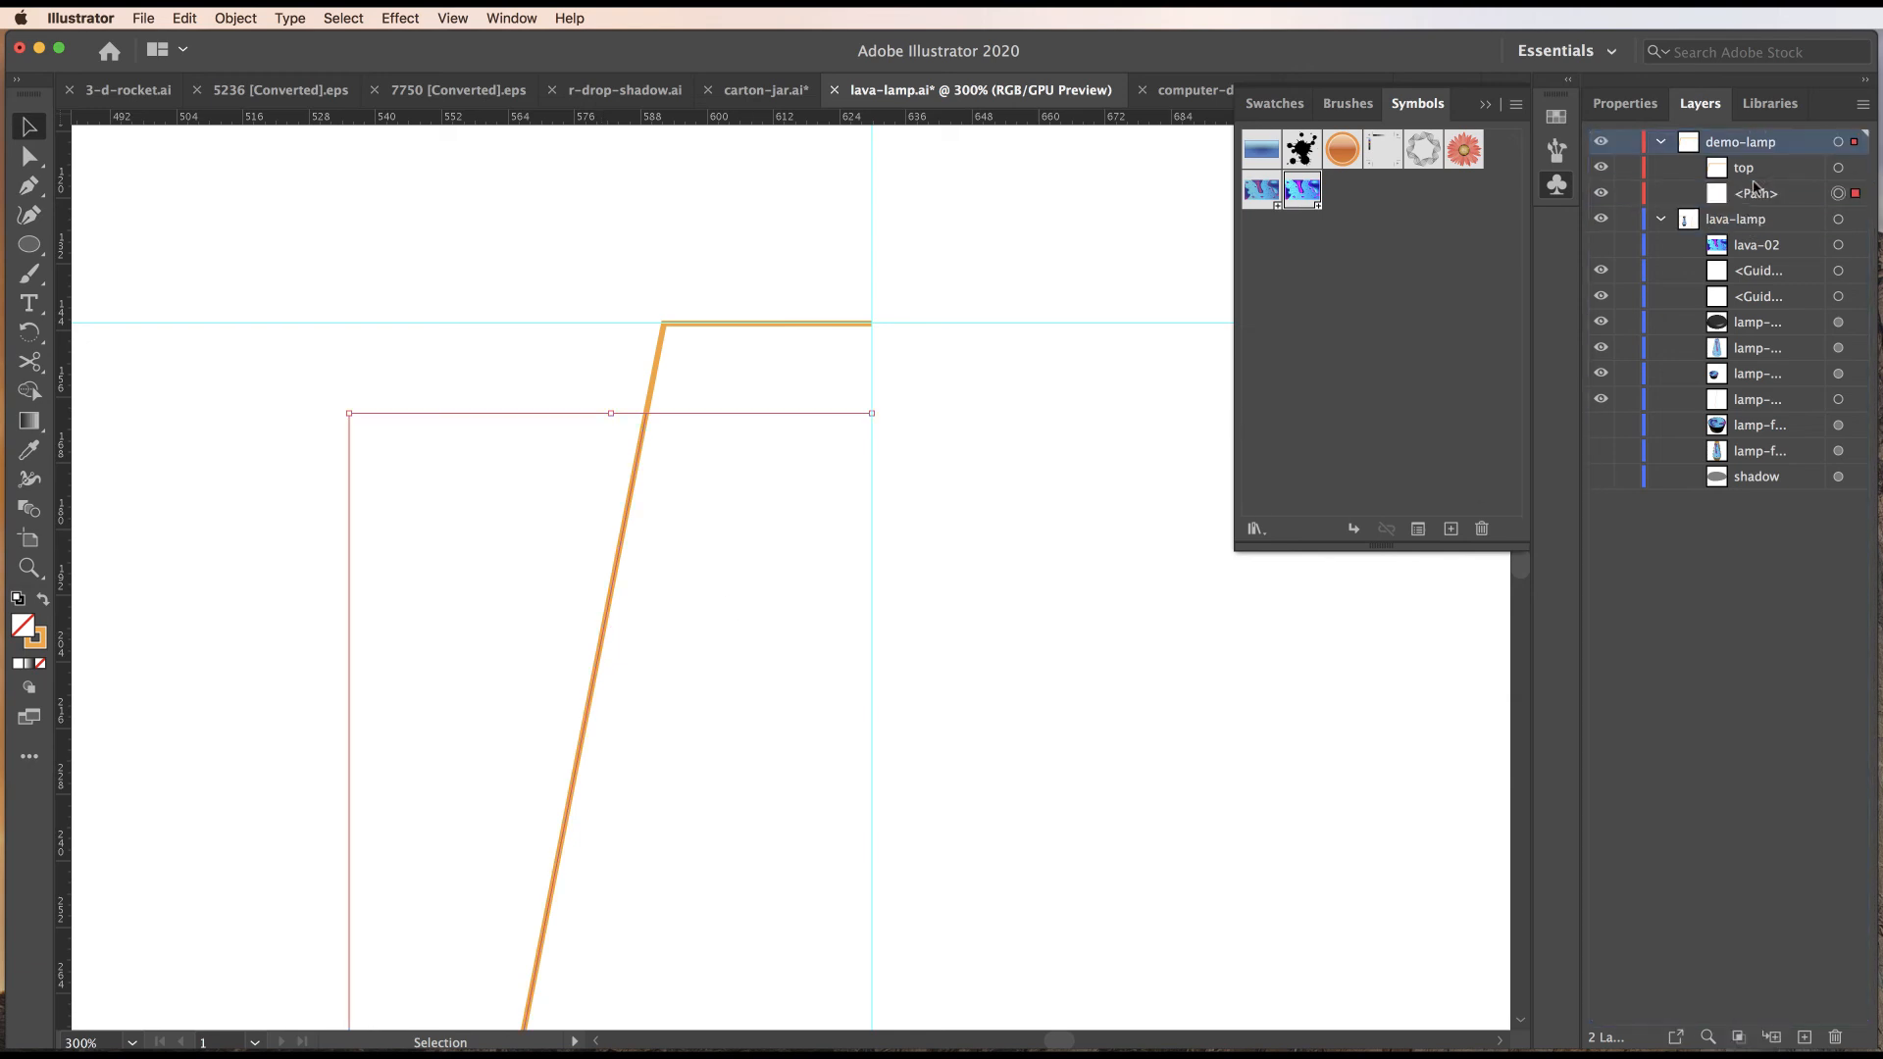
left_click(1059, 679)
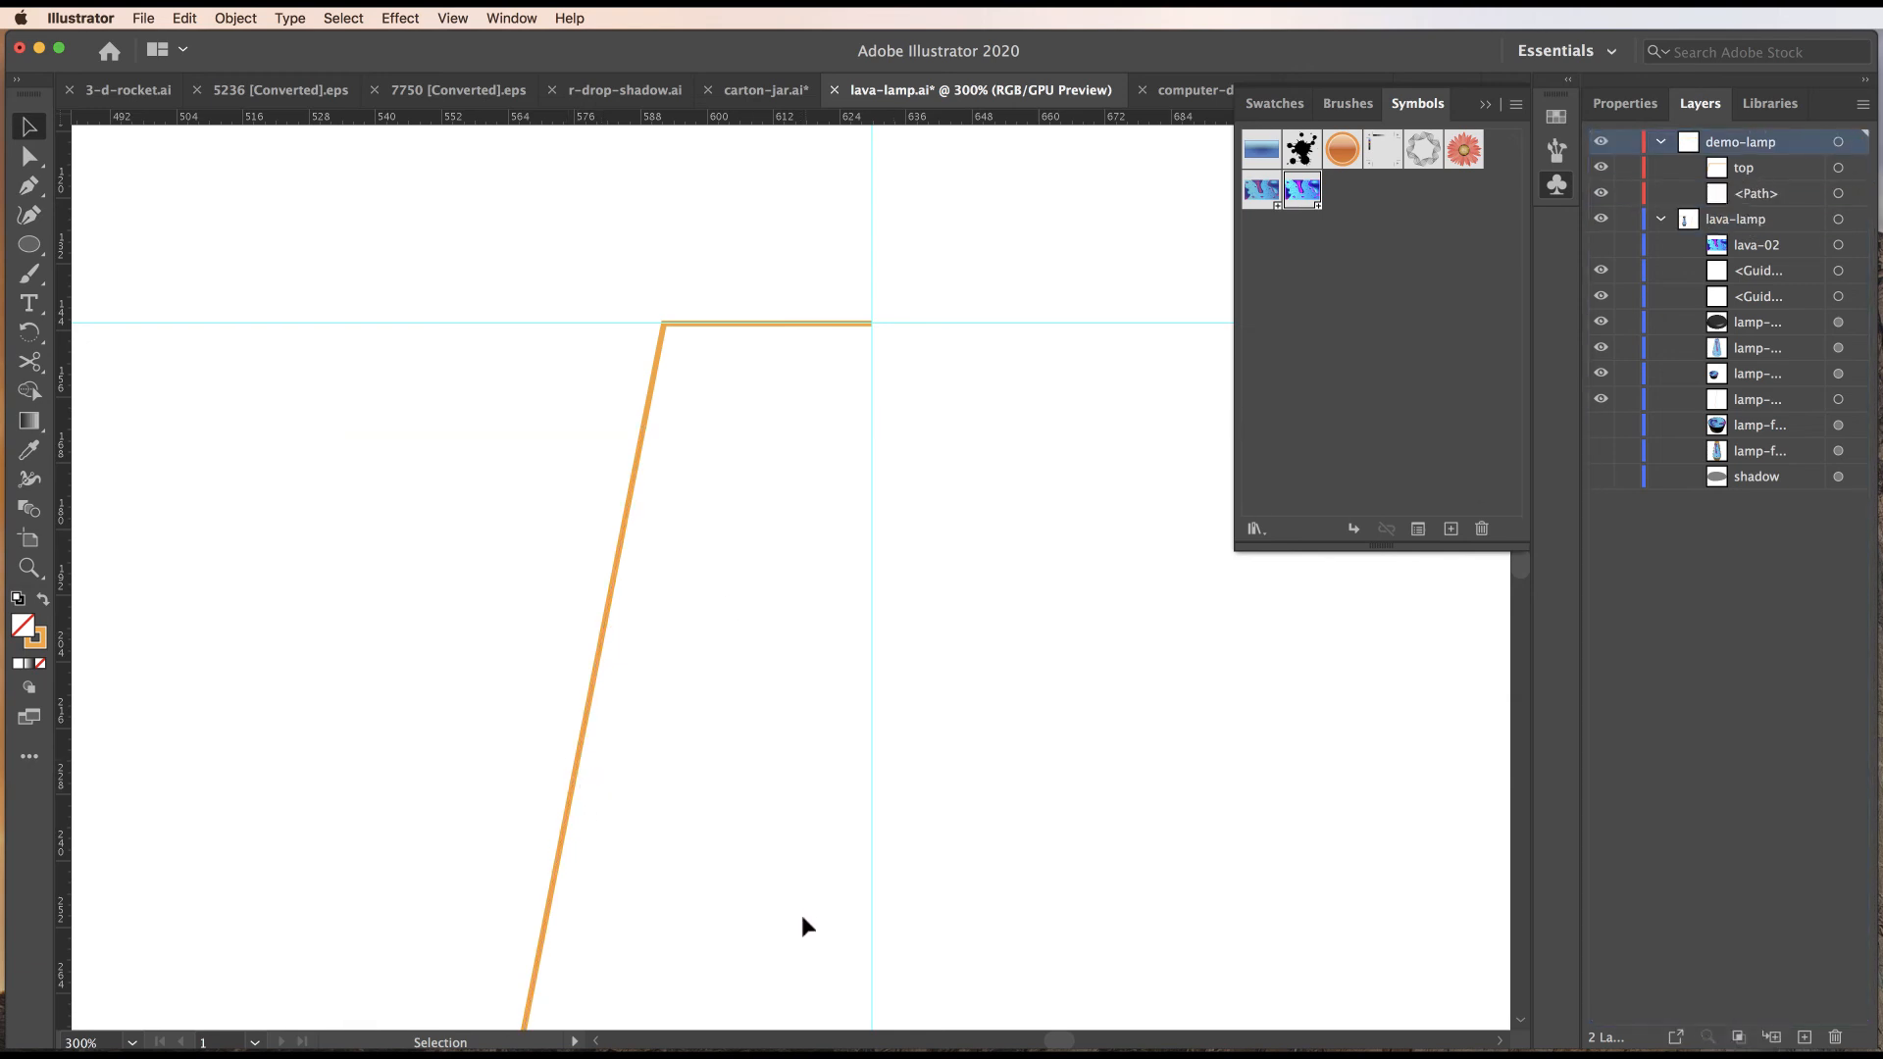
Cut the remaining lamp profile at its widest corner anchor with the Scissors tool.
left_click_drag(812, 971, 879, 525)
left_click_drag(806, 954, 866, 610)
left_click_drag(849, 776, 845, 454)
left_click_drag(802, 796, 851, 637)
left_click(525, 662)
key("c")
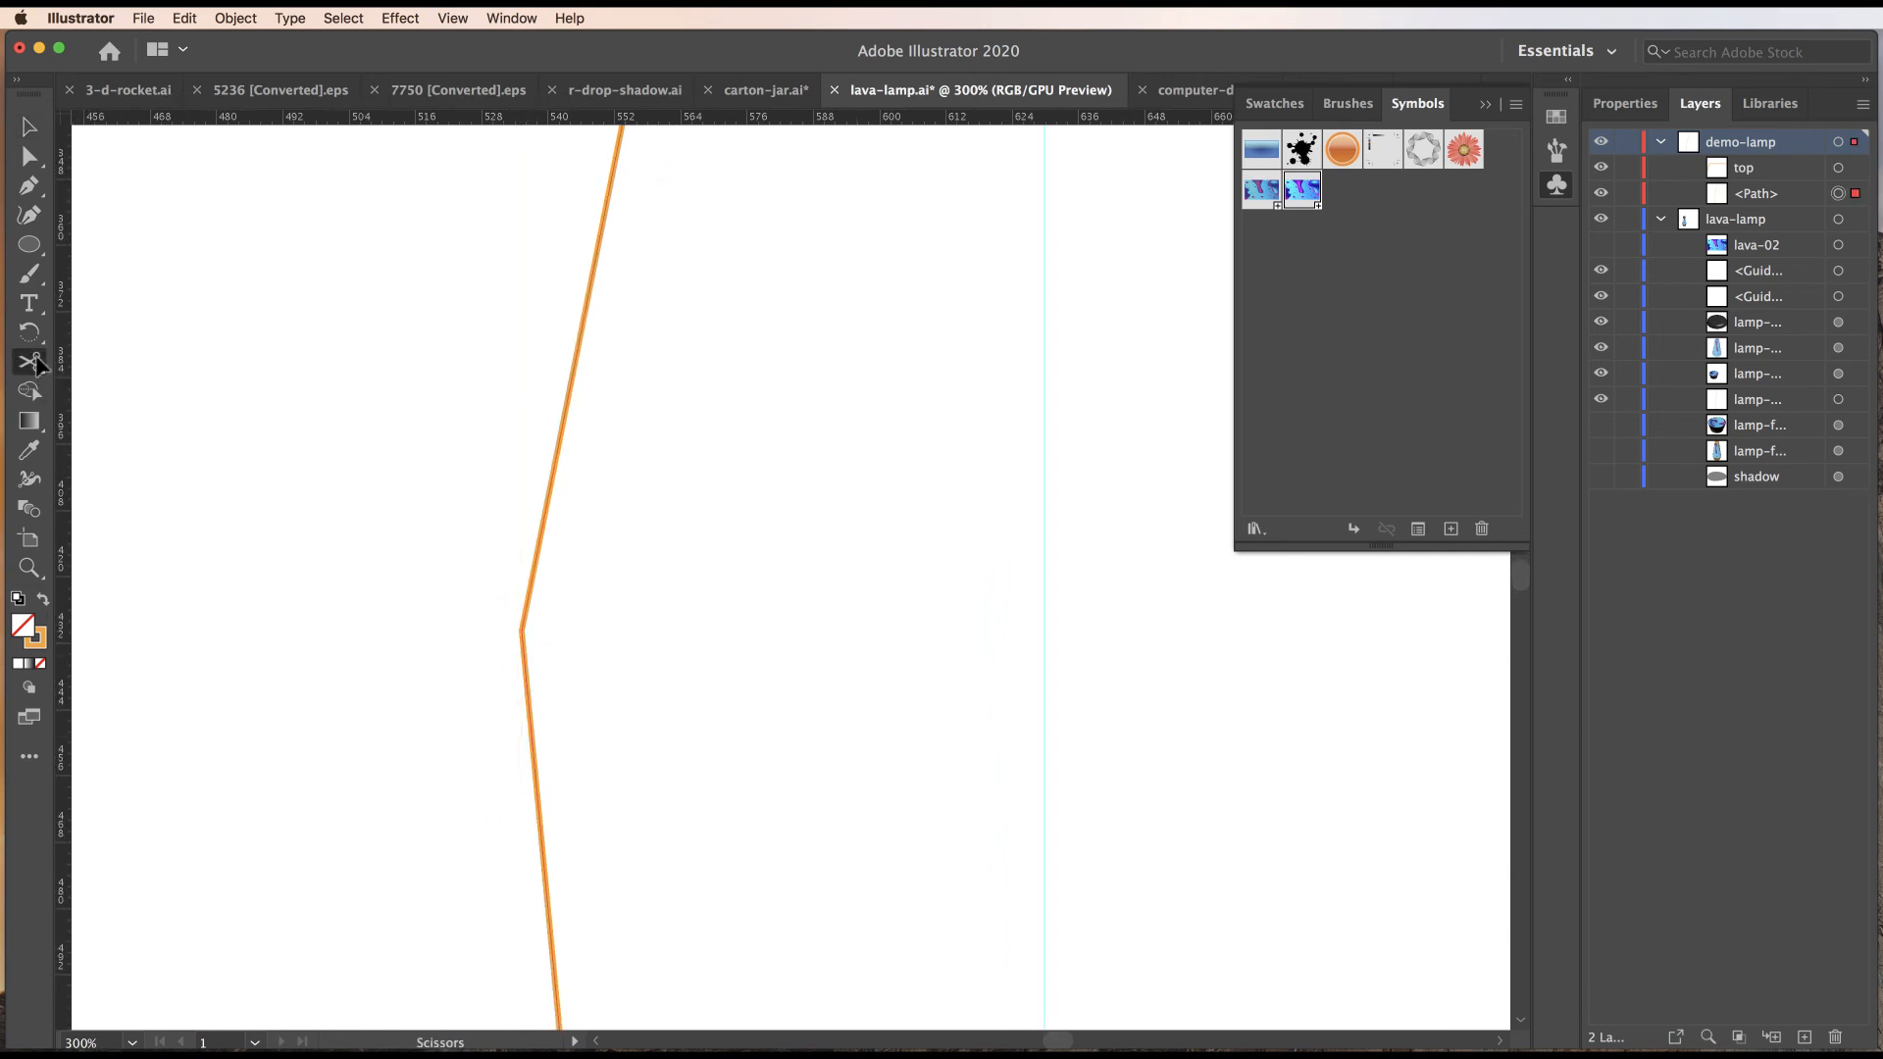
left_click(521, 631)
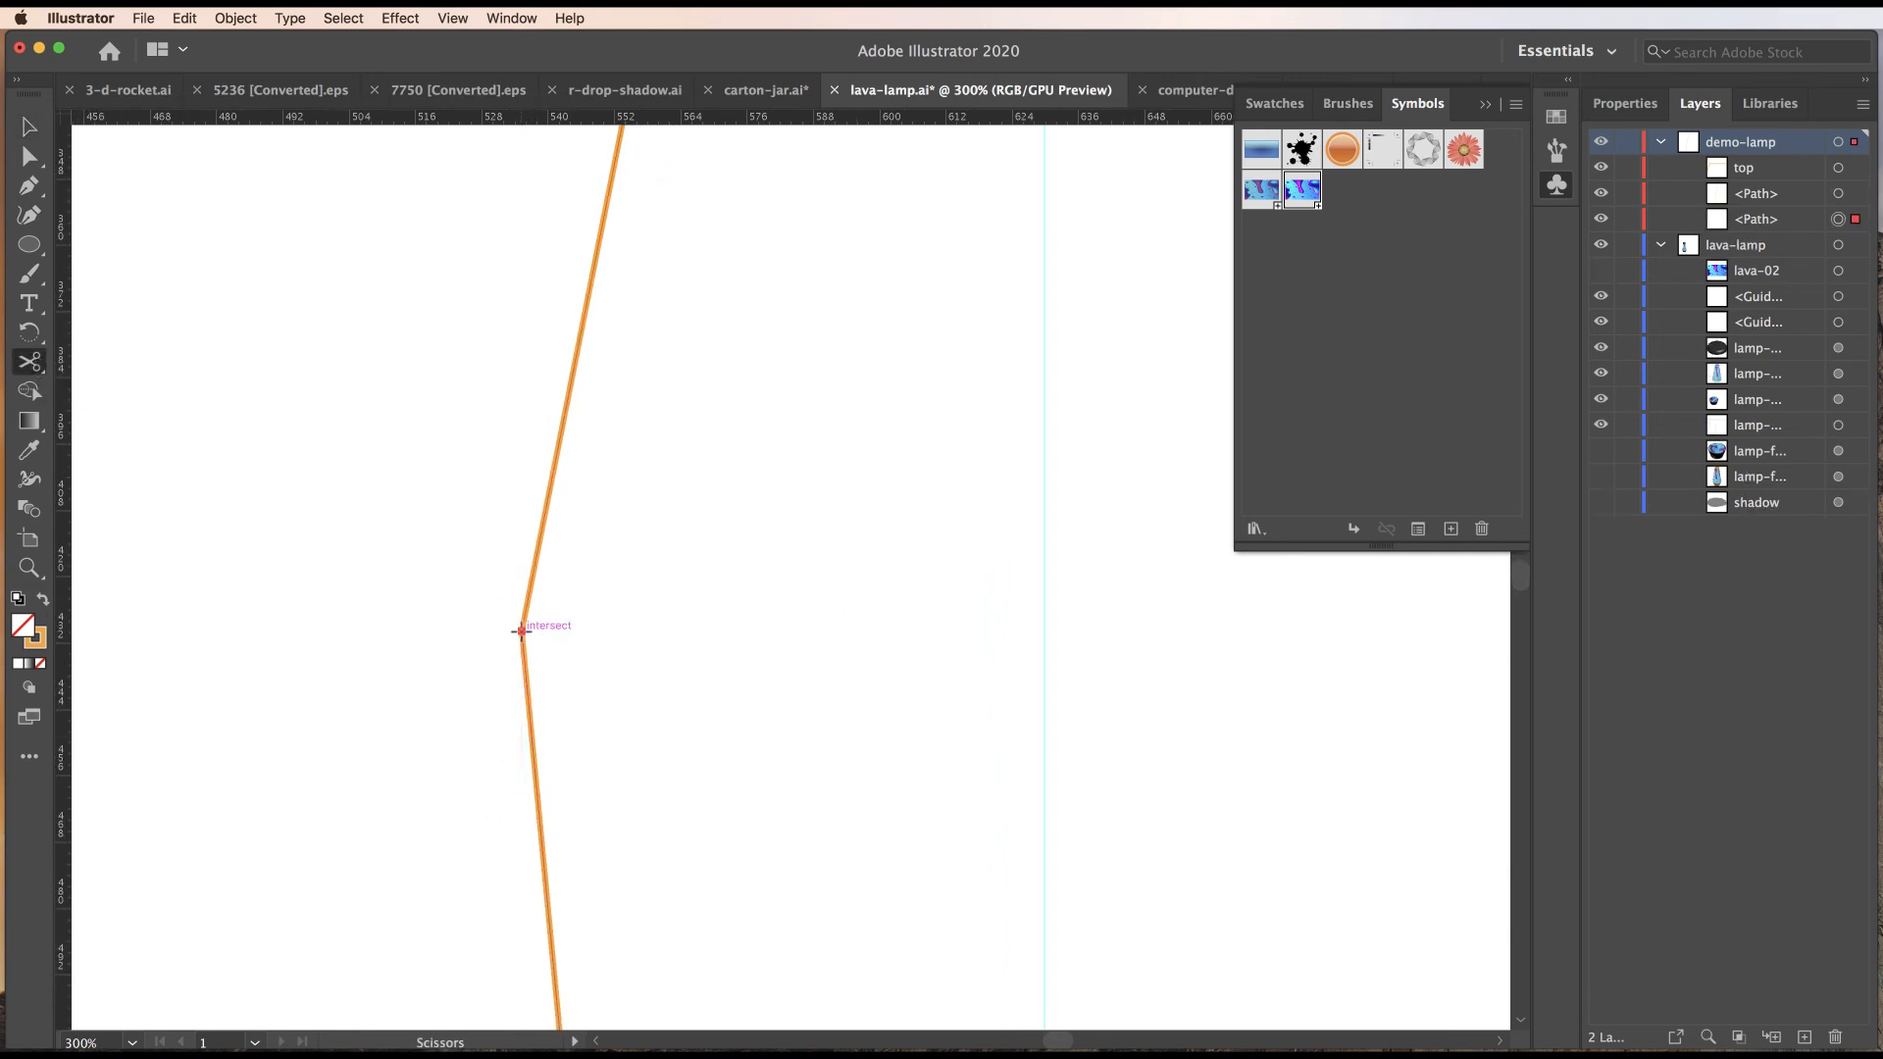
Rename the long slanted path above the cut as glass and the path below it as base.
key("v")
left_click(544, 526)
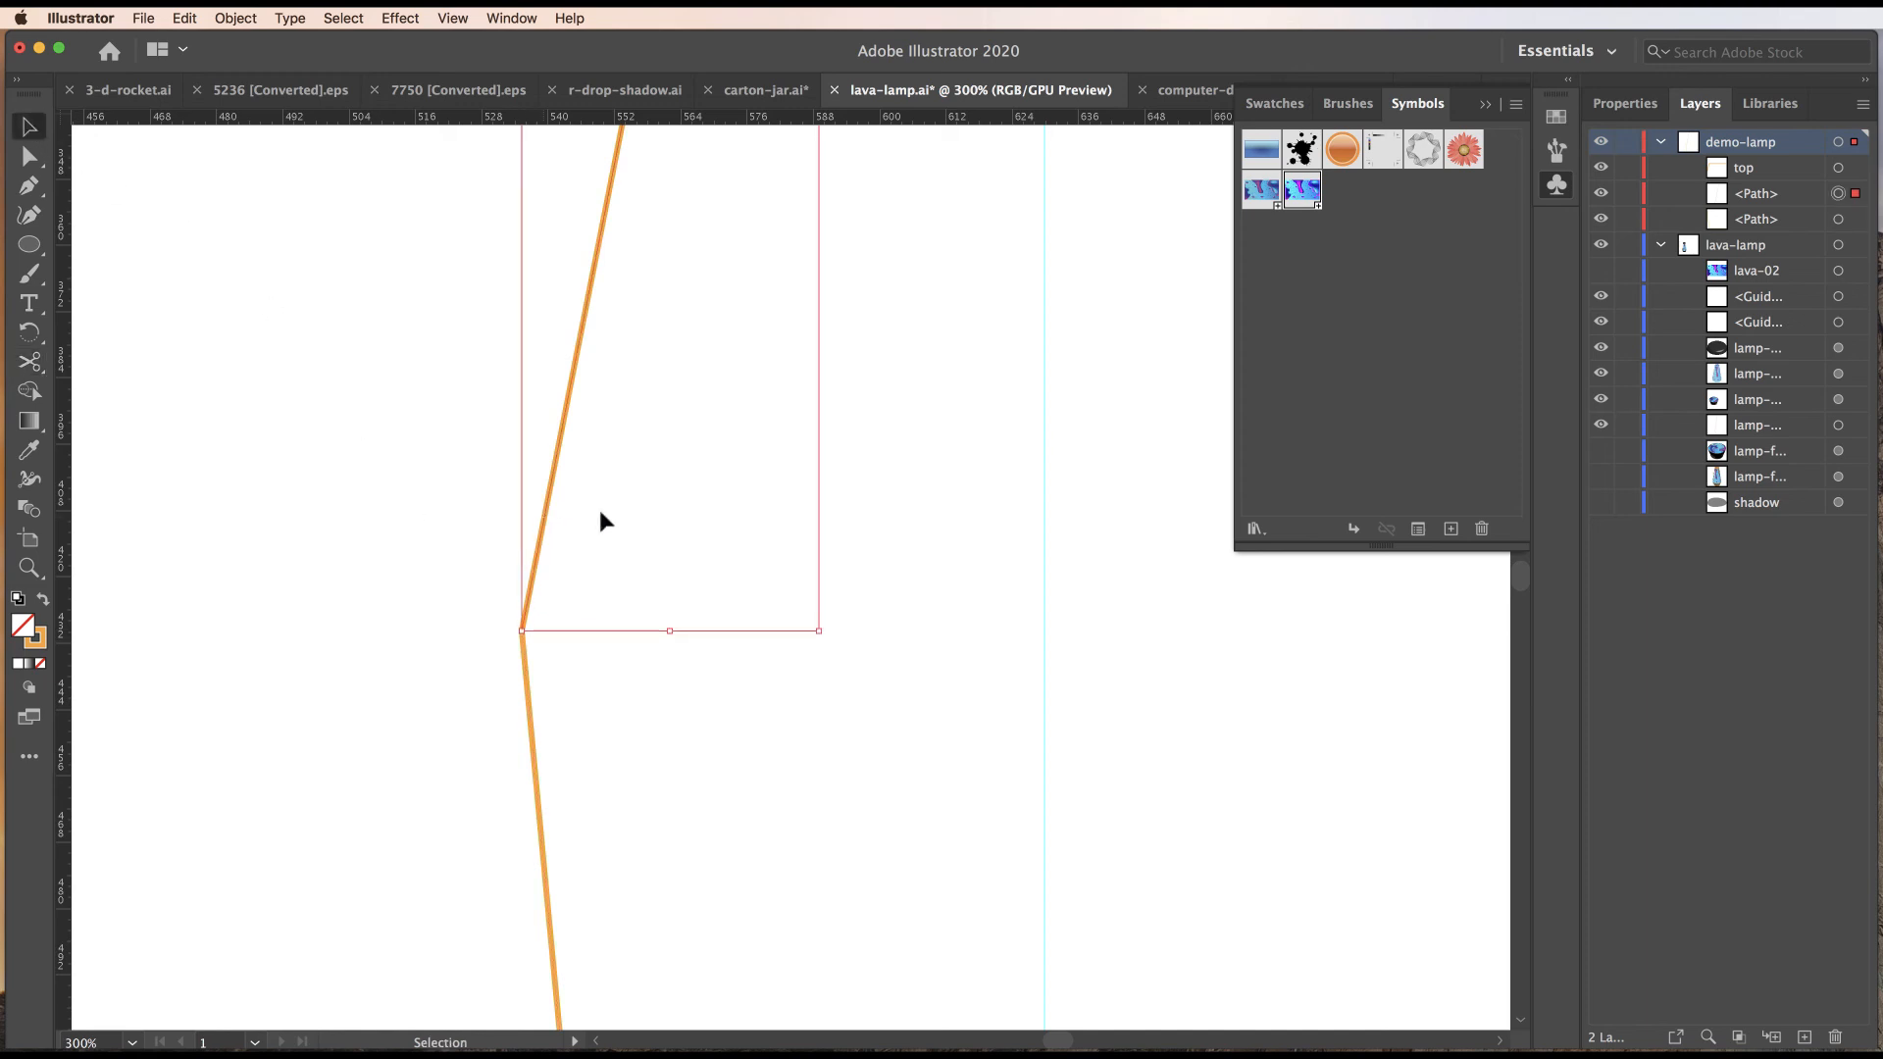
double_click(1762, 195)
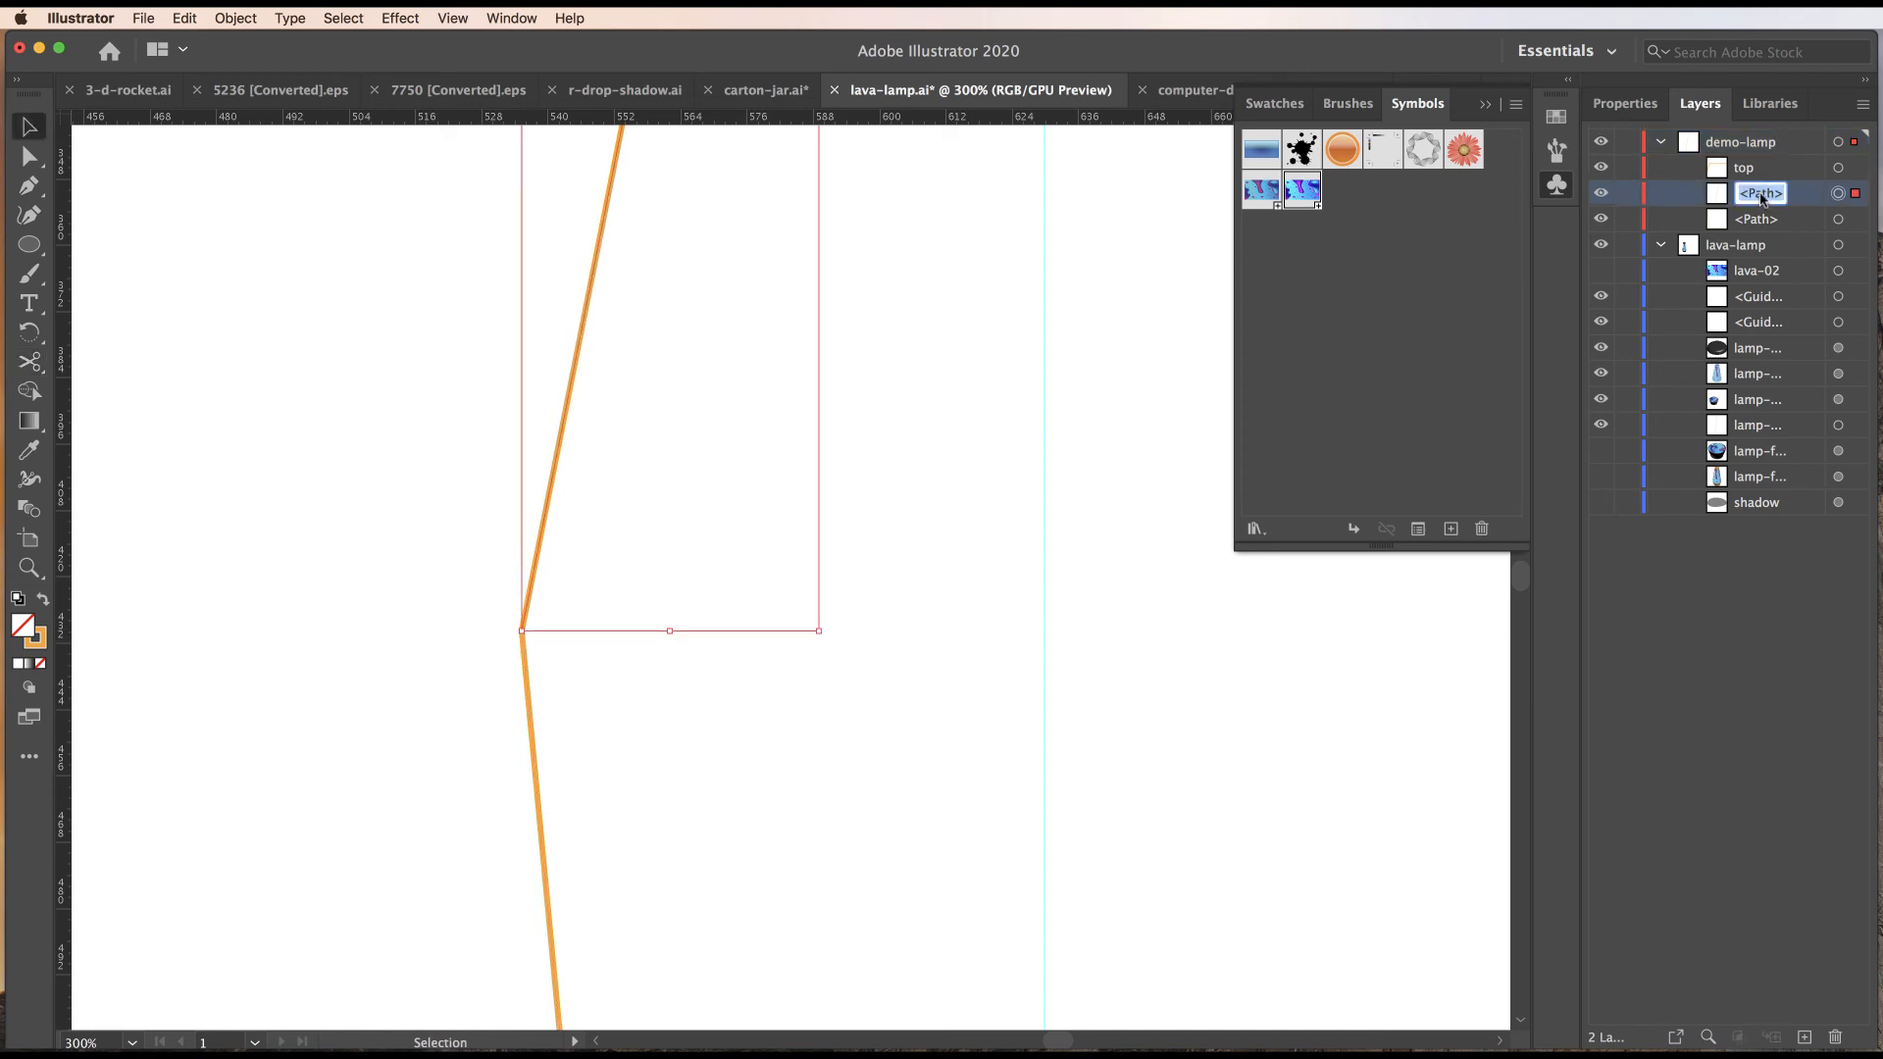
type("glass")
key("Return")
double_click(1754, 220)
type("base")
key("Return")
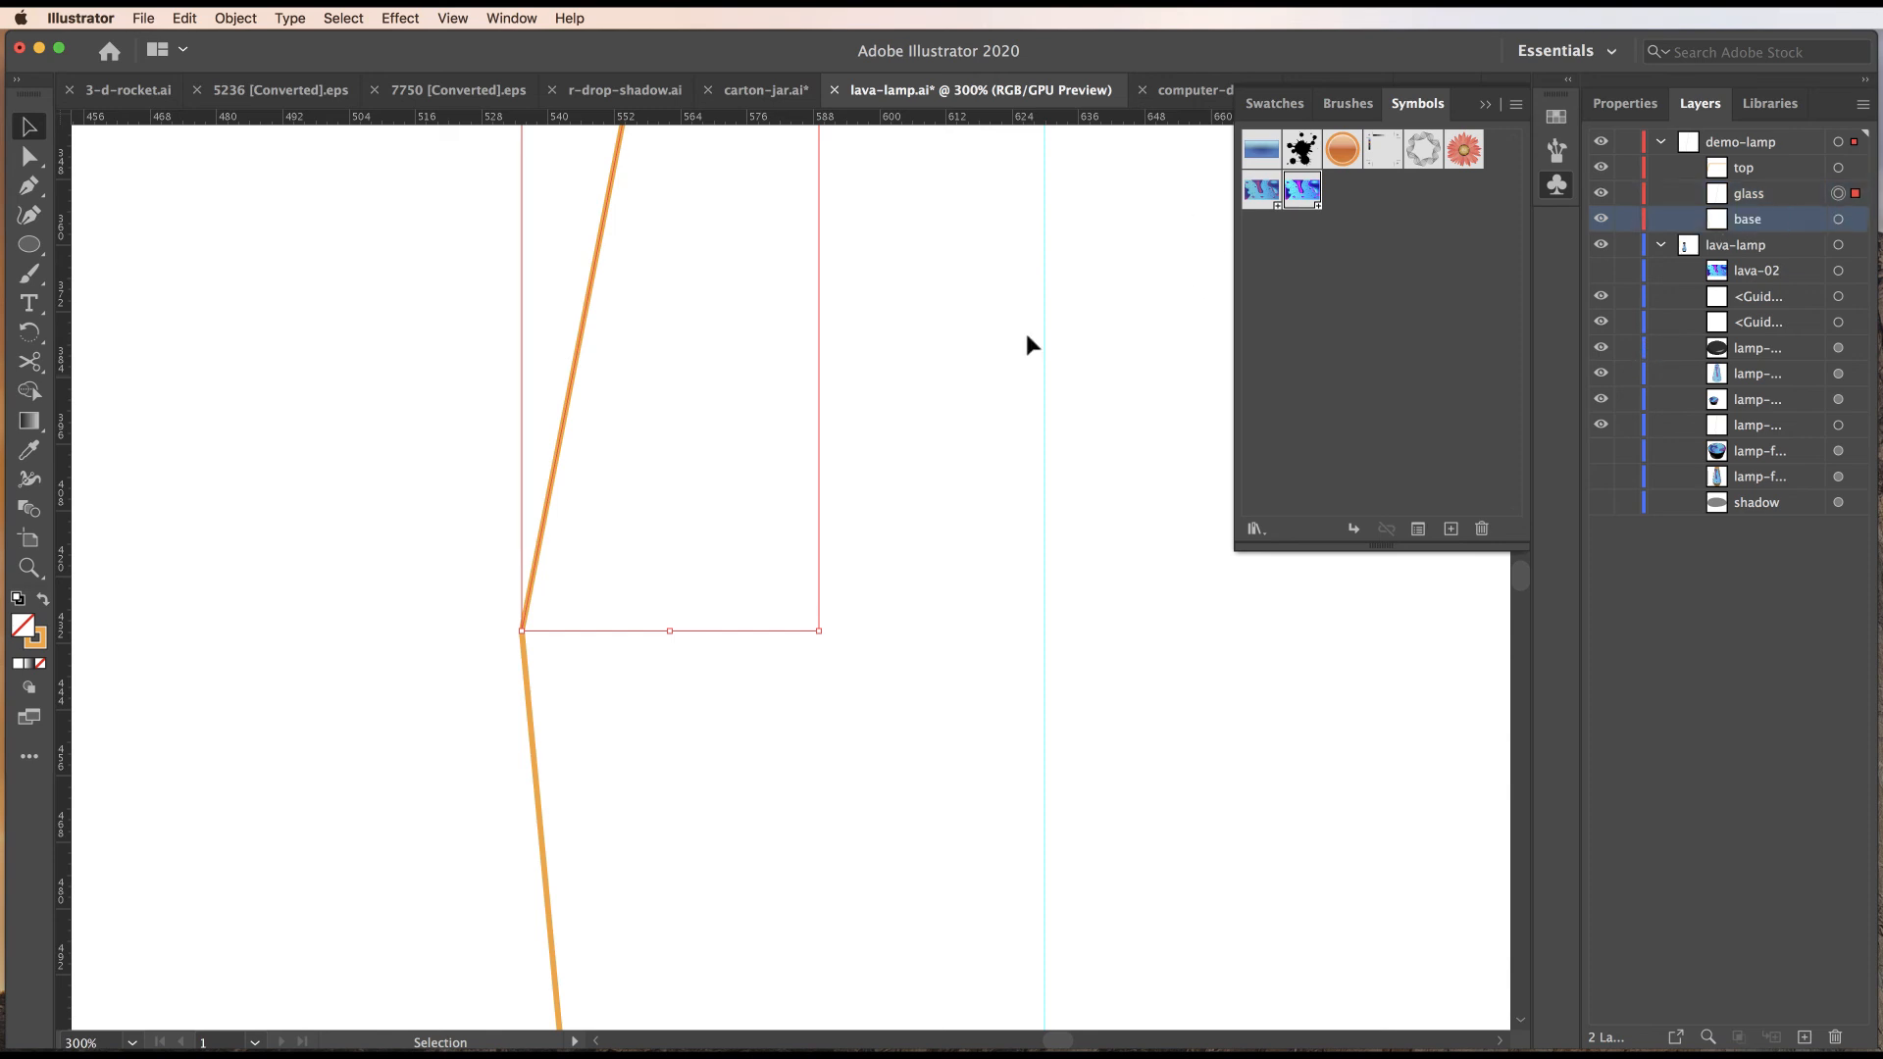
Give the base path a dark gray stroke and no fill.
left_click(535, 820)
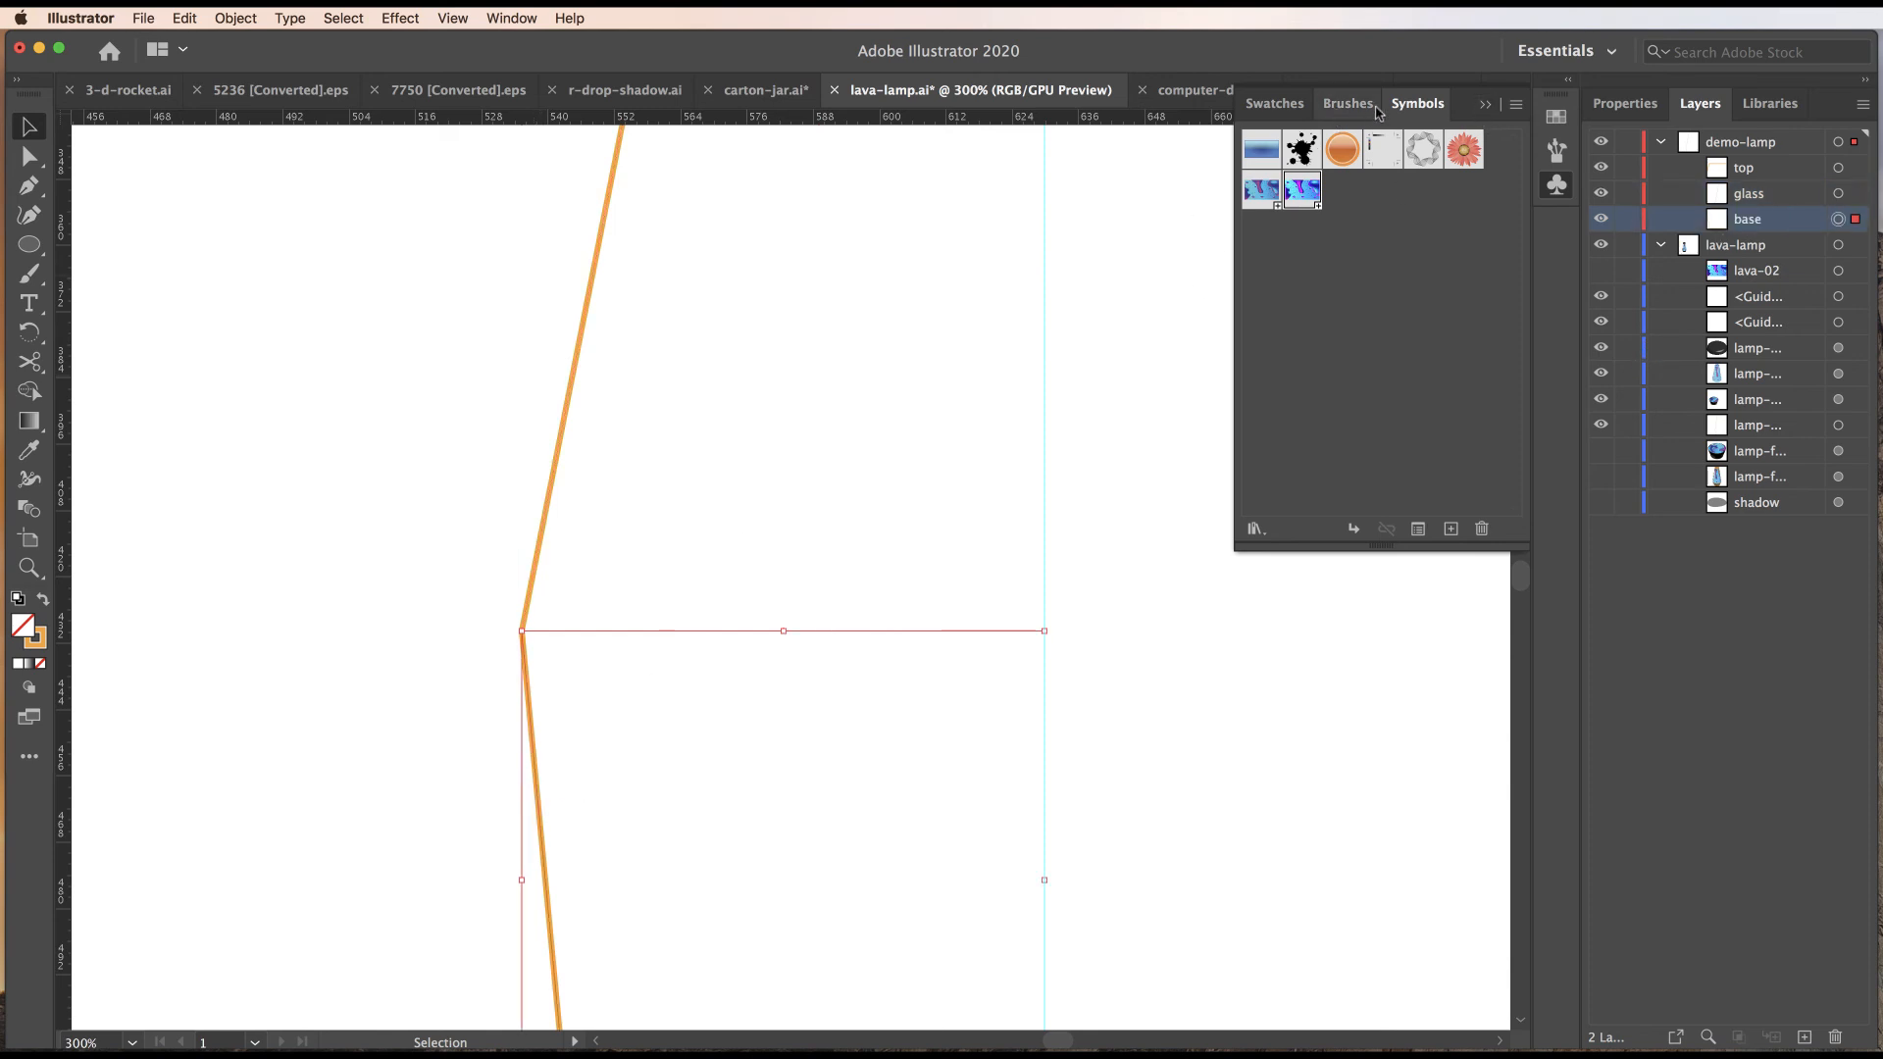
left_click(1279, 106)
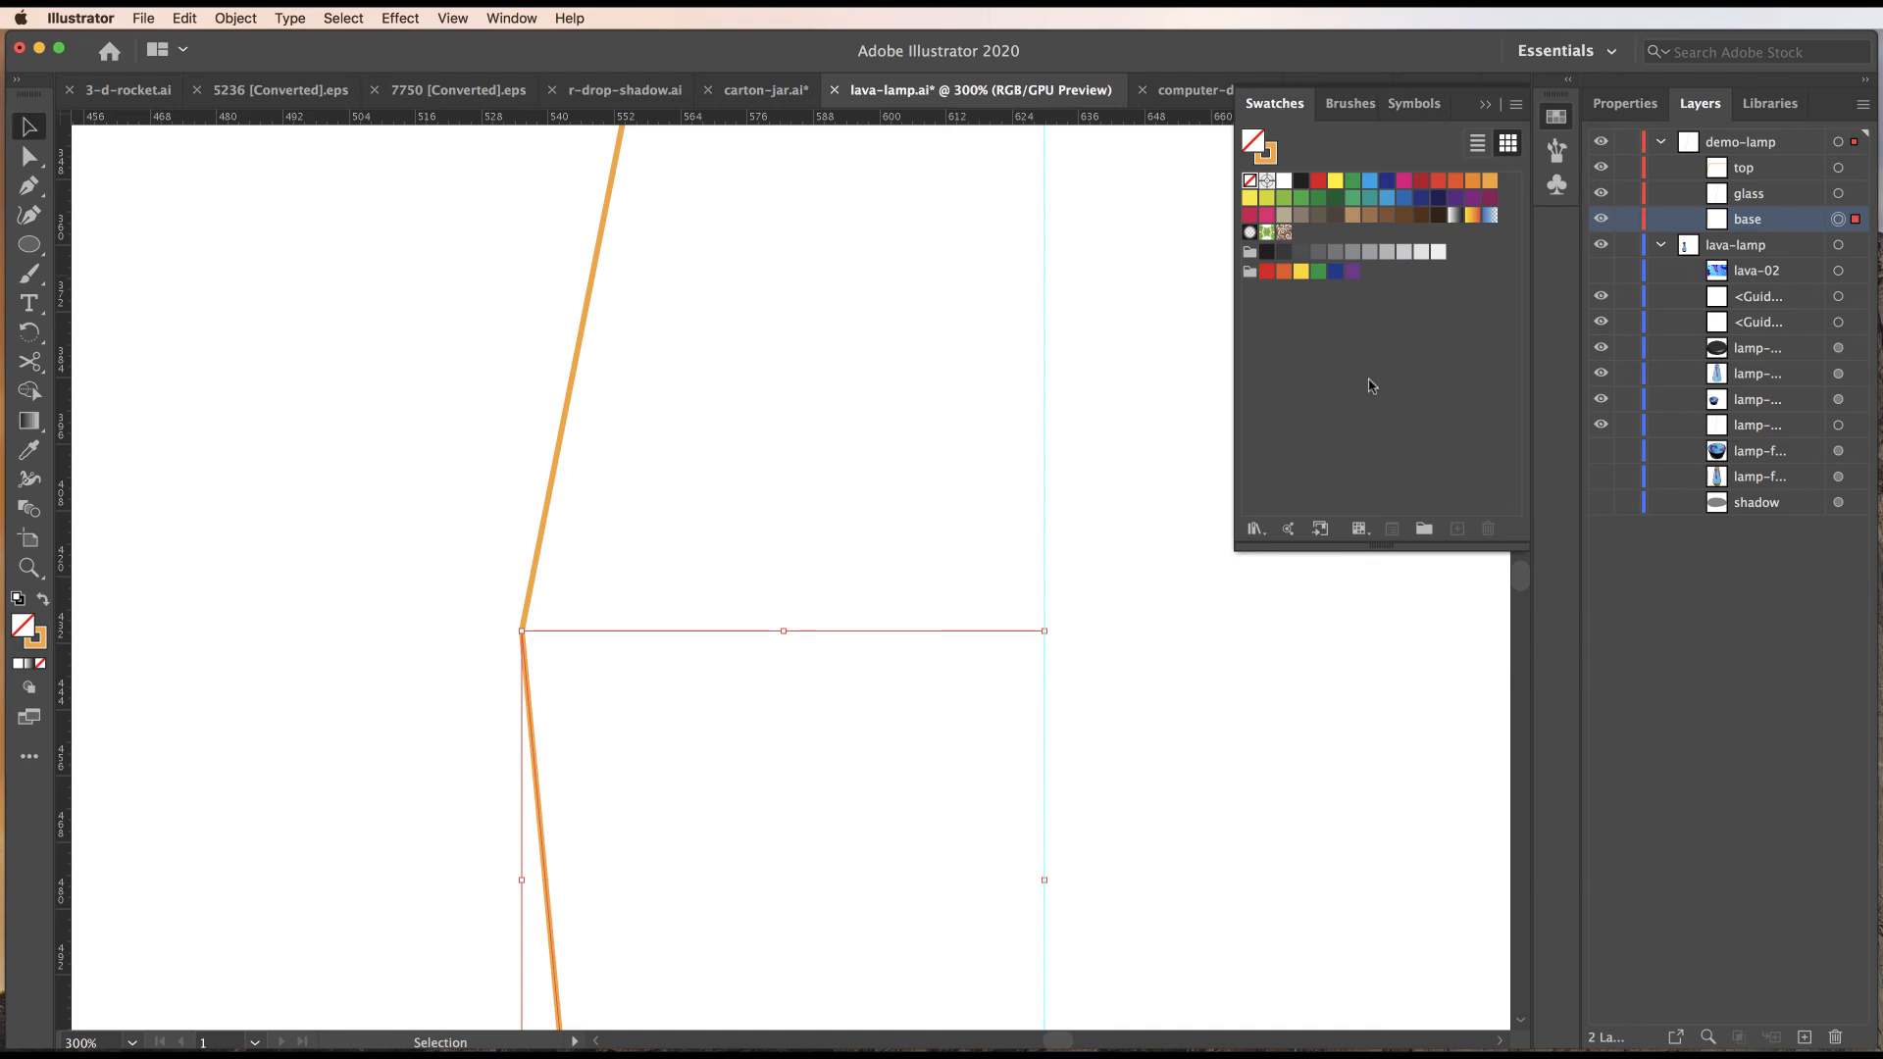
left_click(1283, 253)
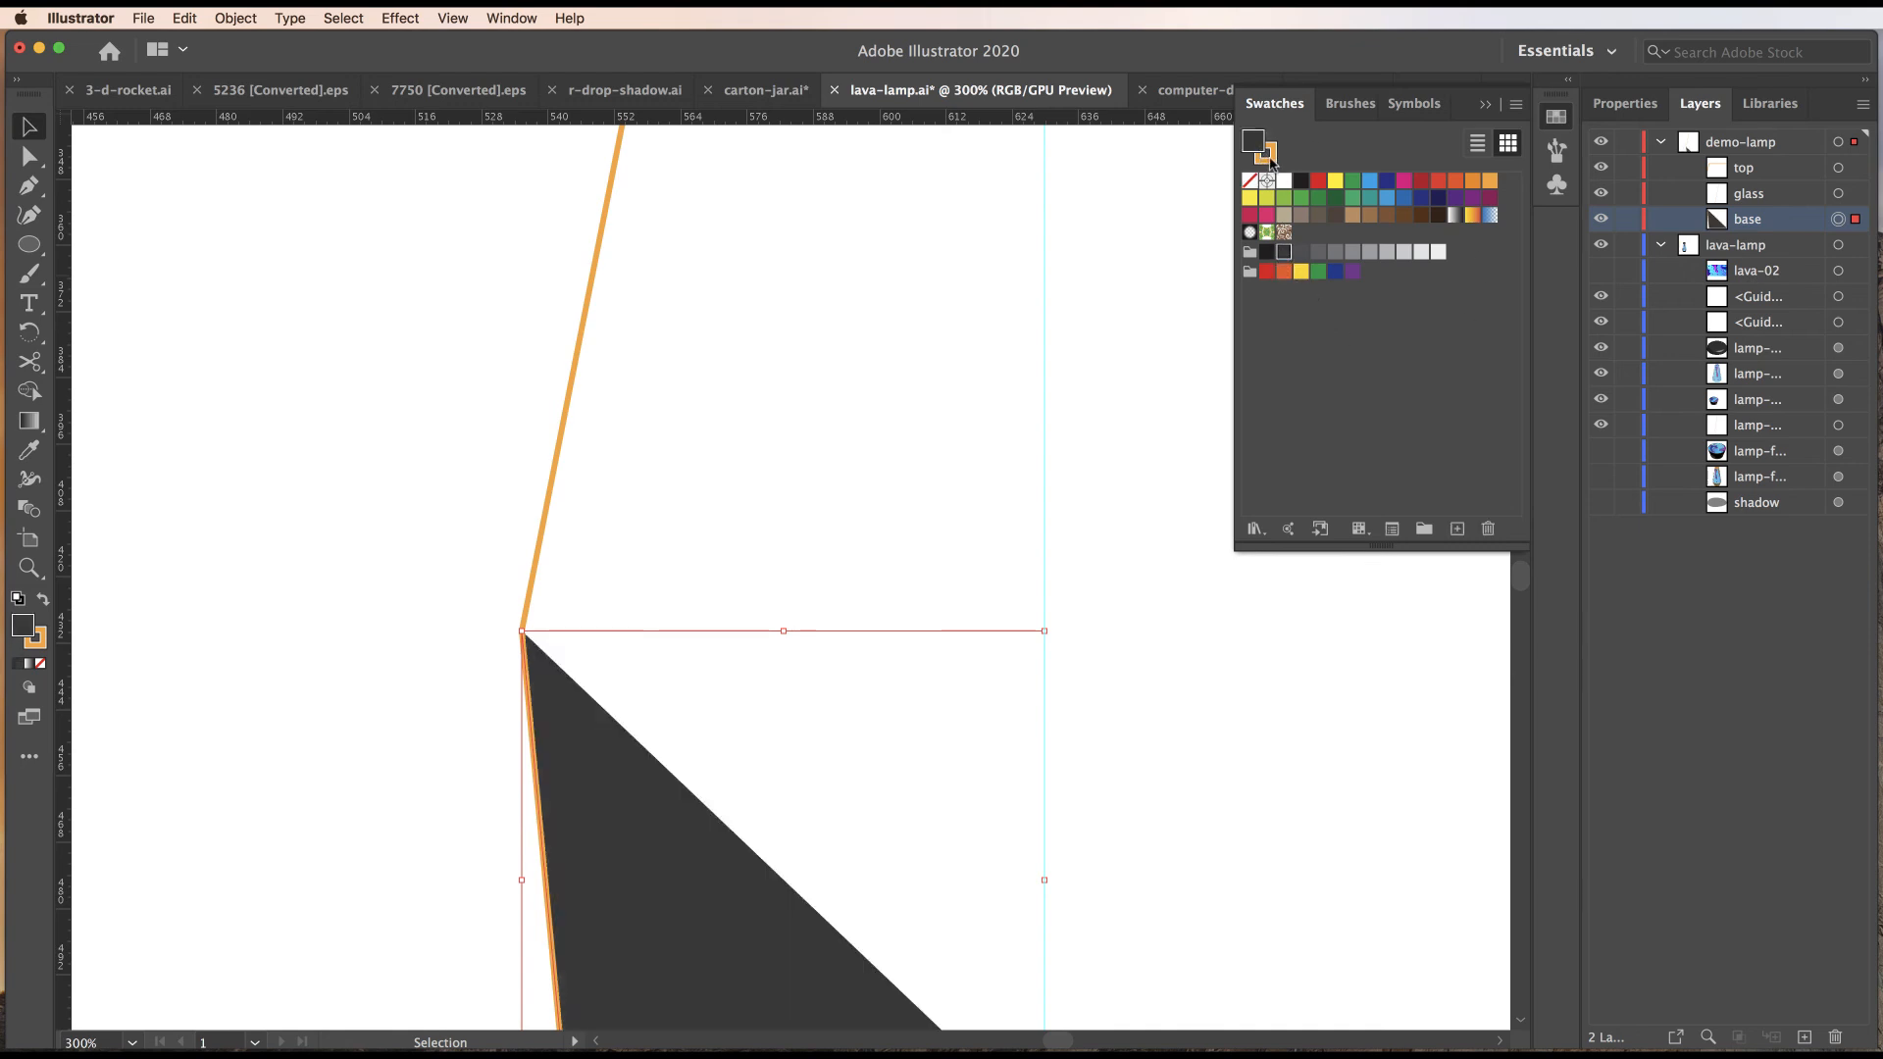
left_click(1273, 160)
left_click(1284, 252)
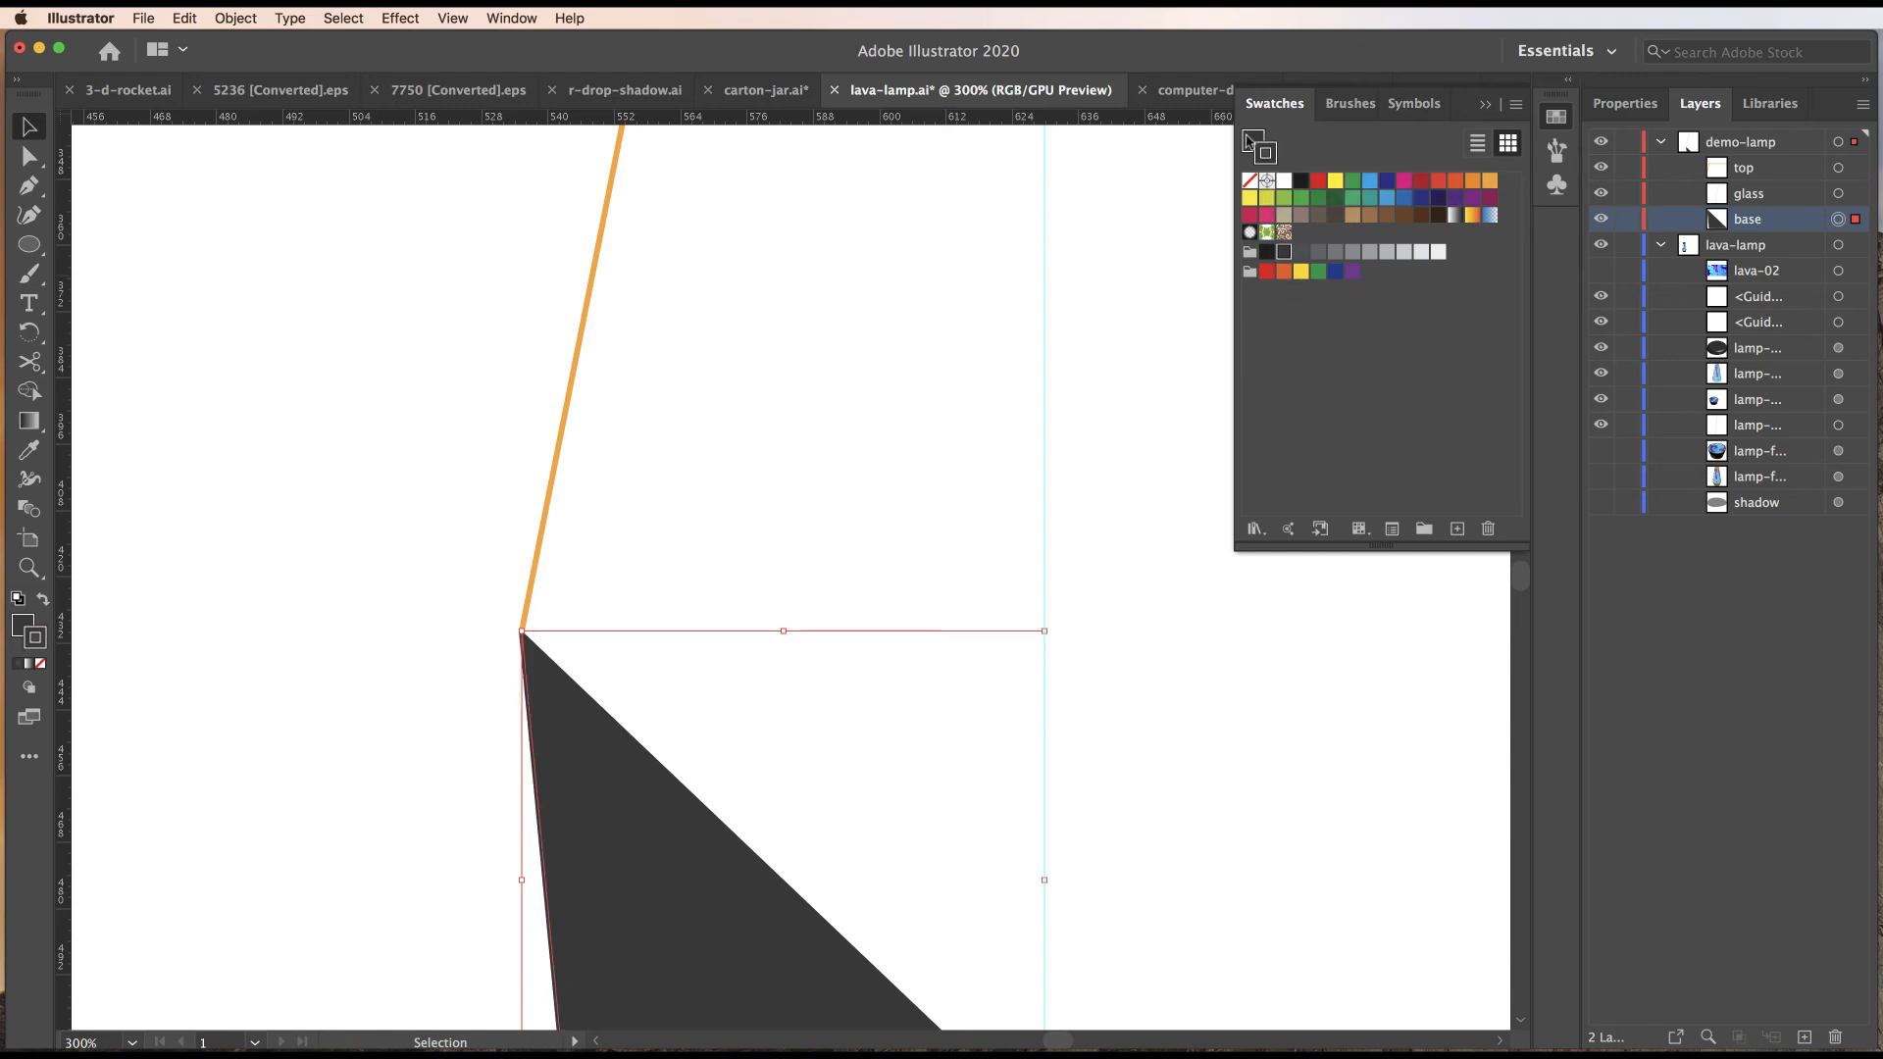
left_click(1249, 181)
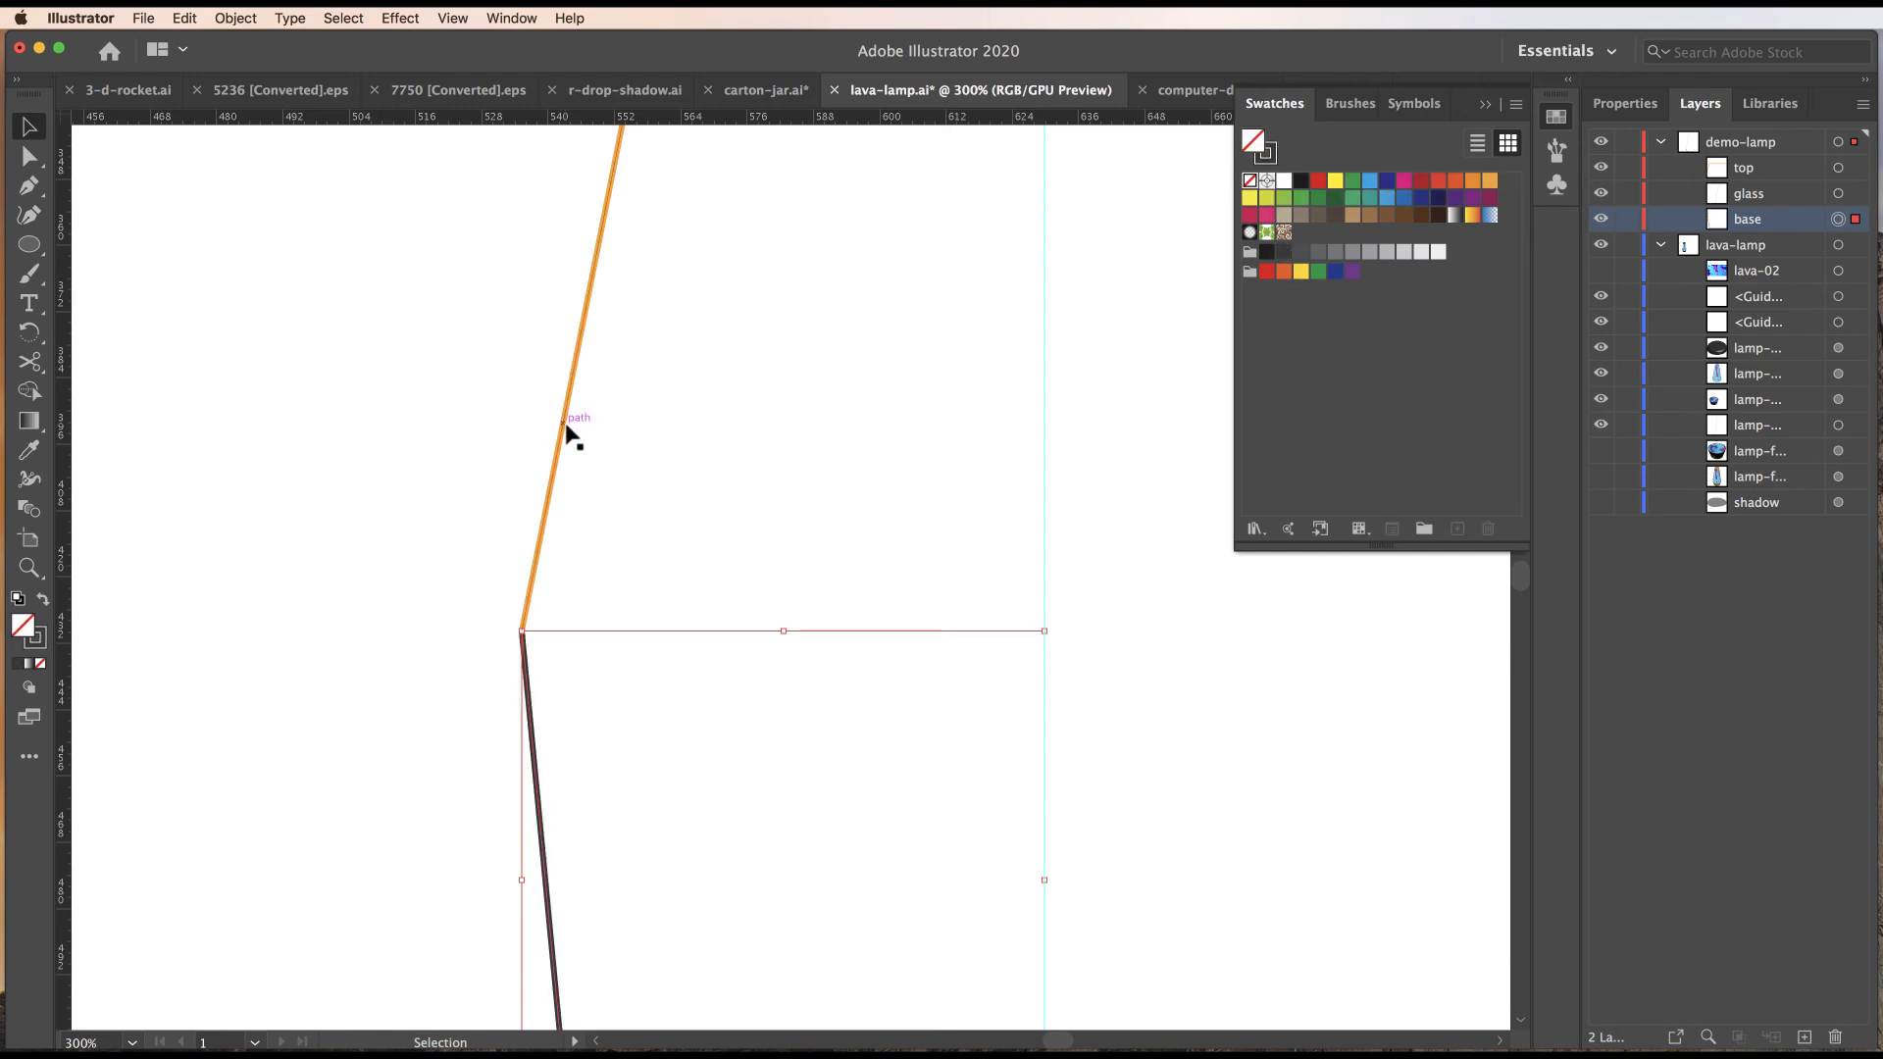
Give the glass path a light gray stroke and no fill.
left_click(565, 424)
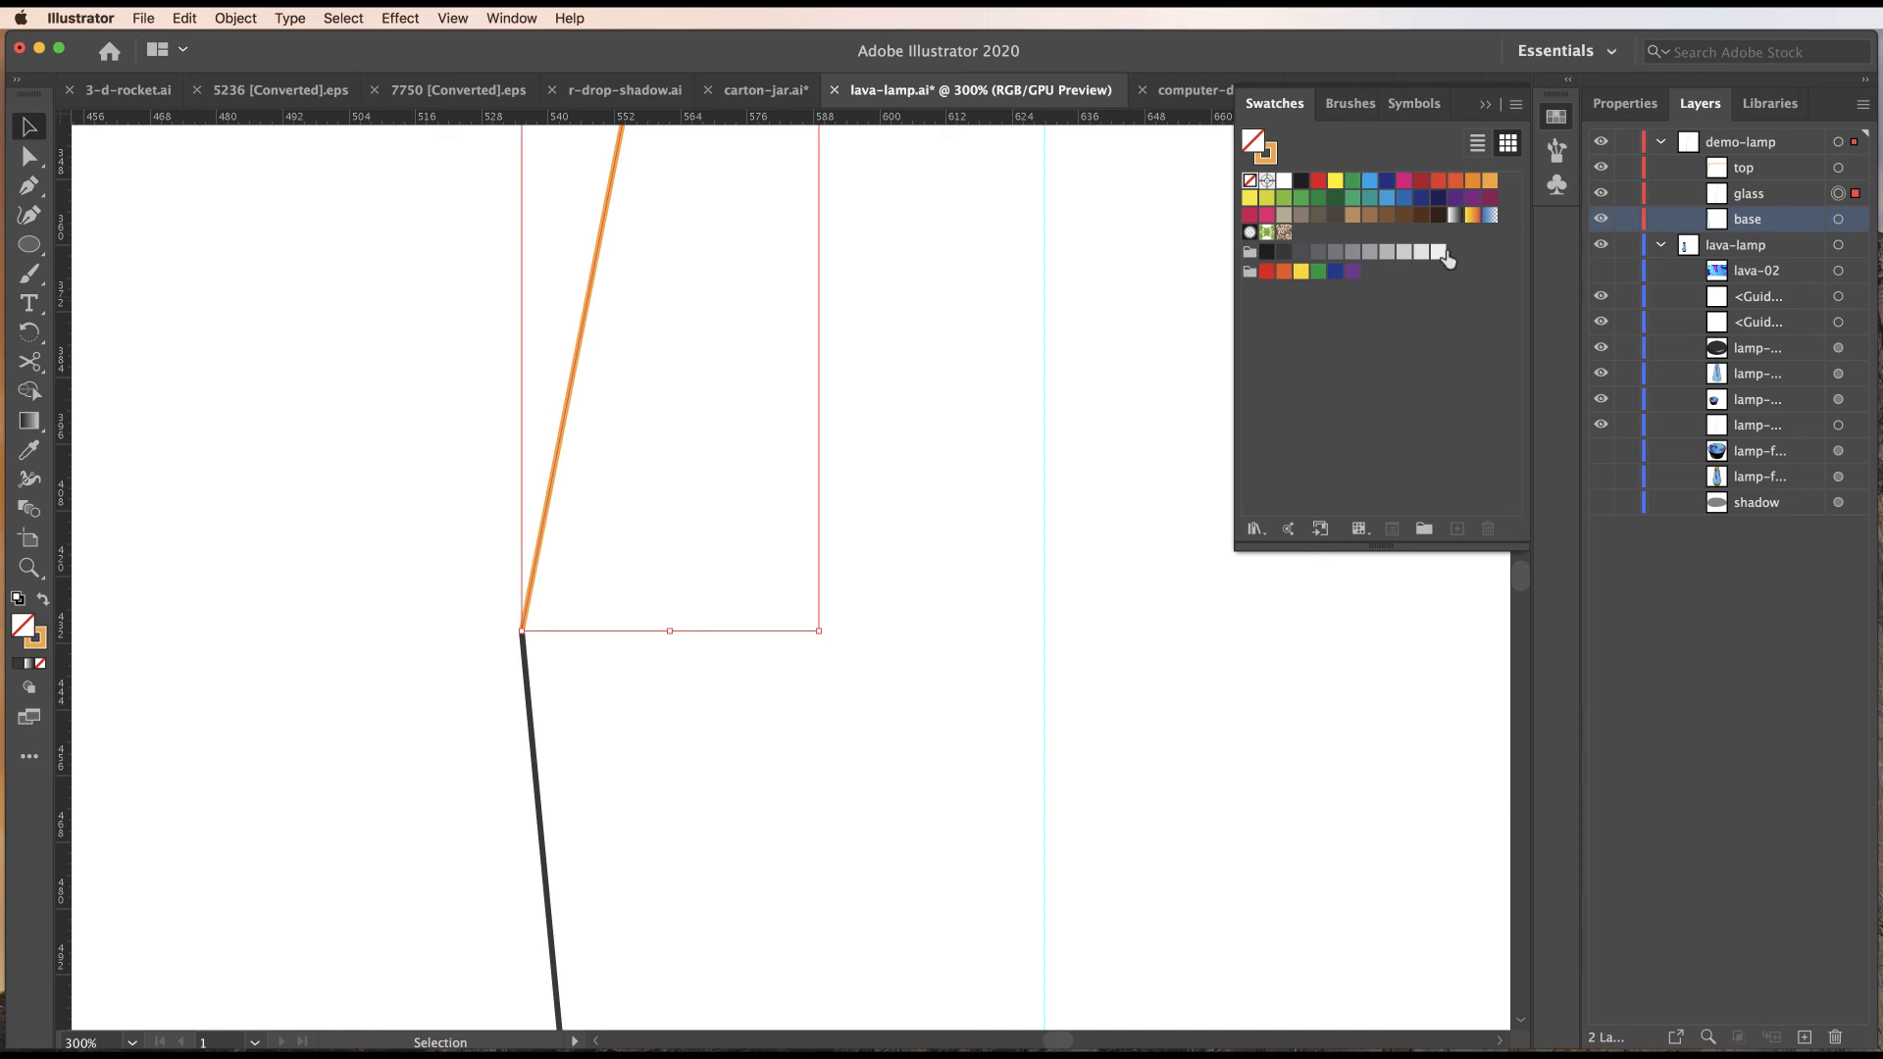
left_click(1421, 252)
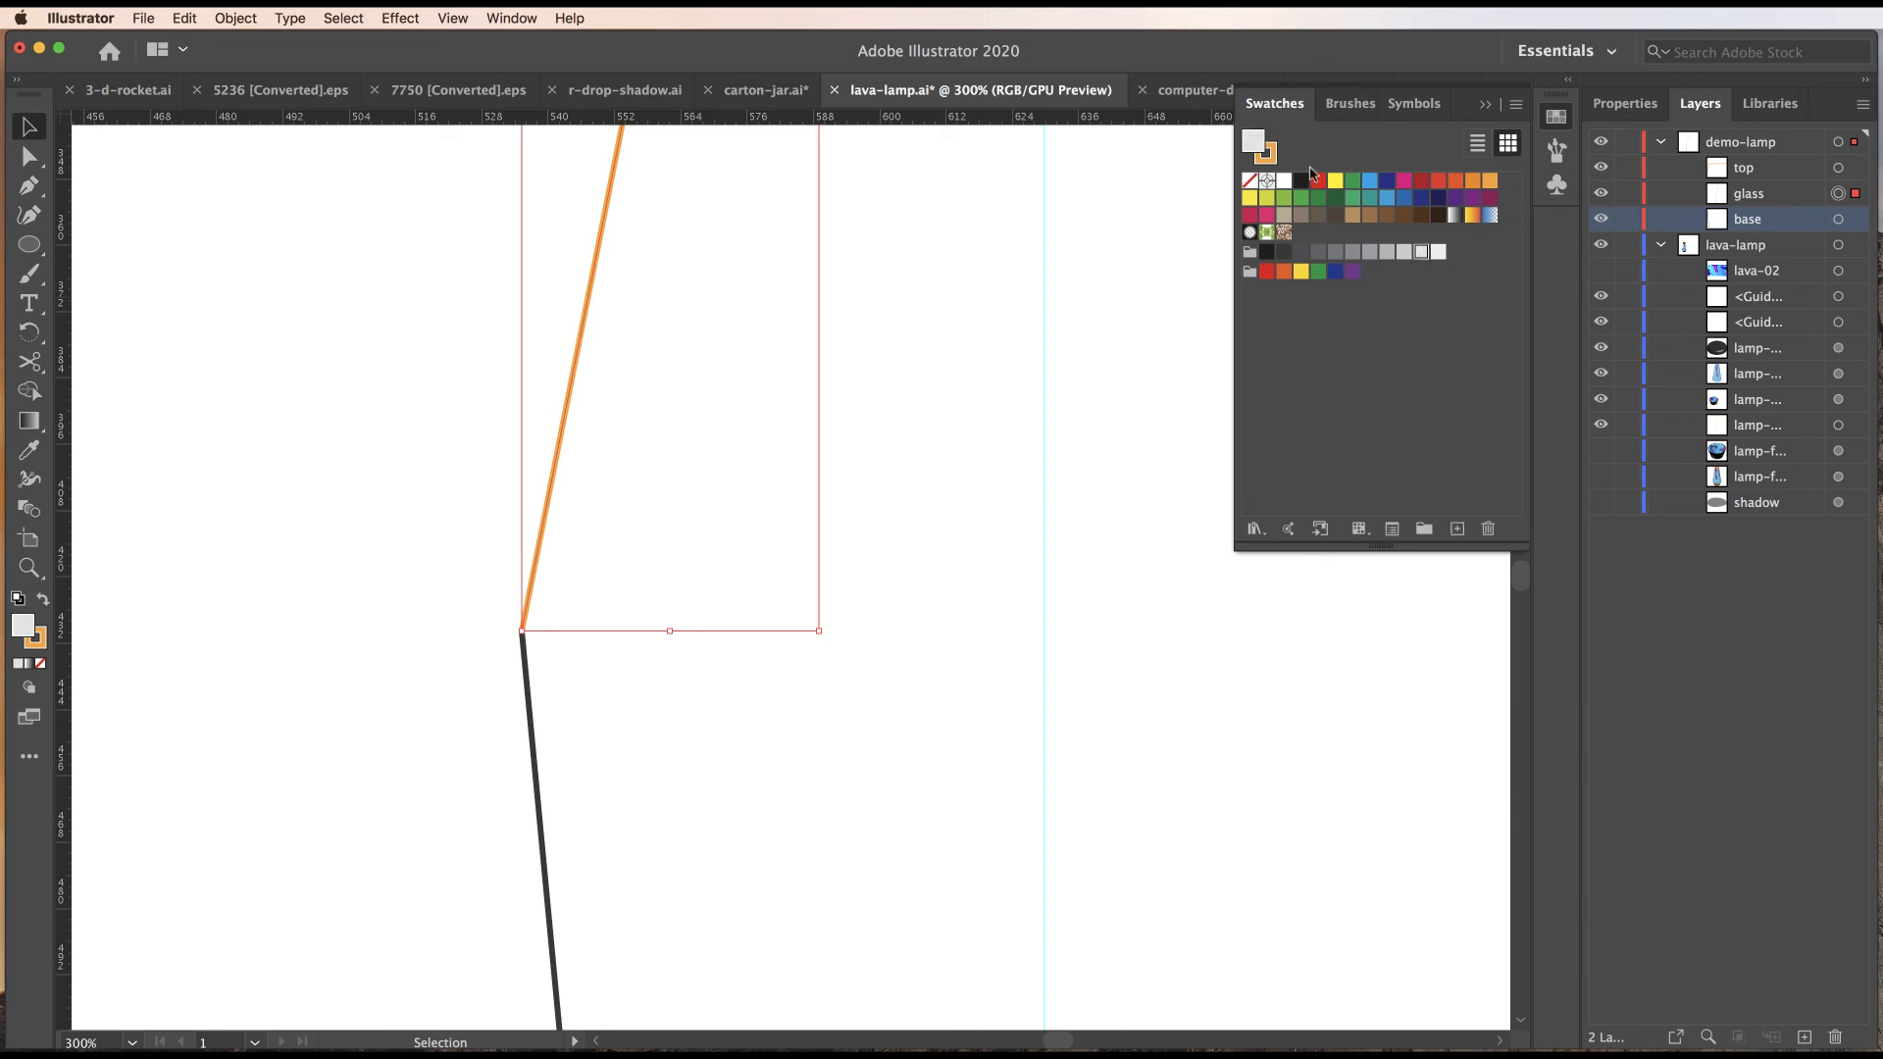
left_click(1250, 181)
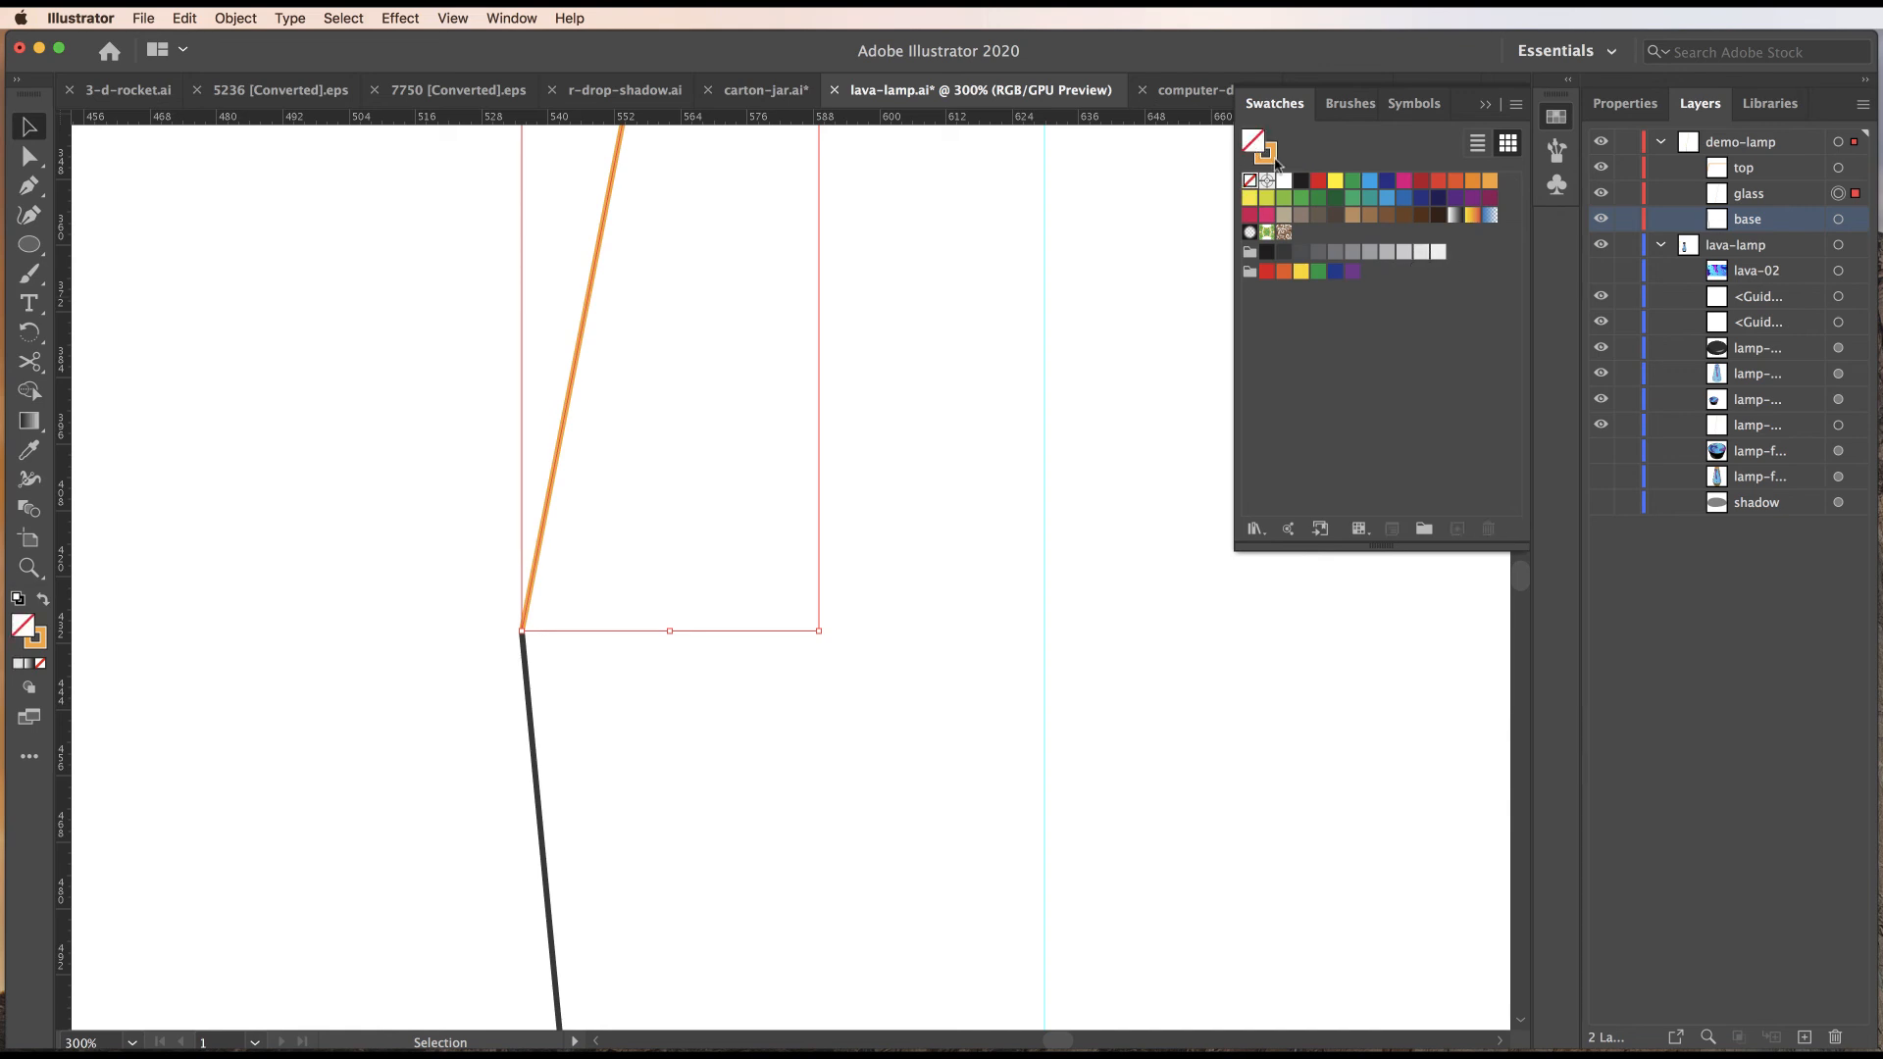
left_click(1267, 156)
left_click(1421, 252)
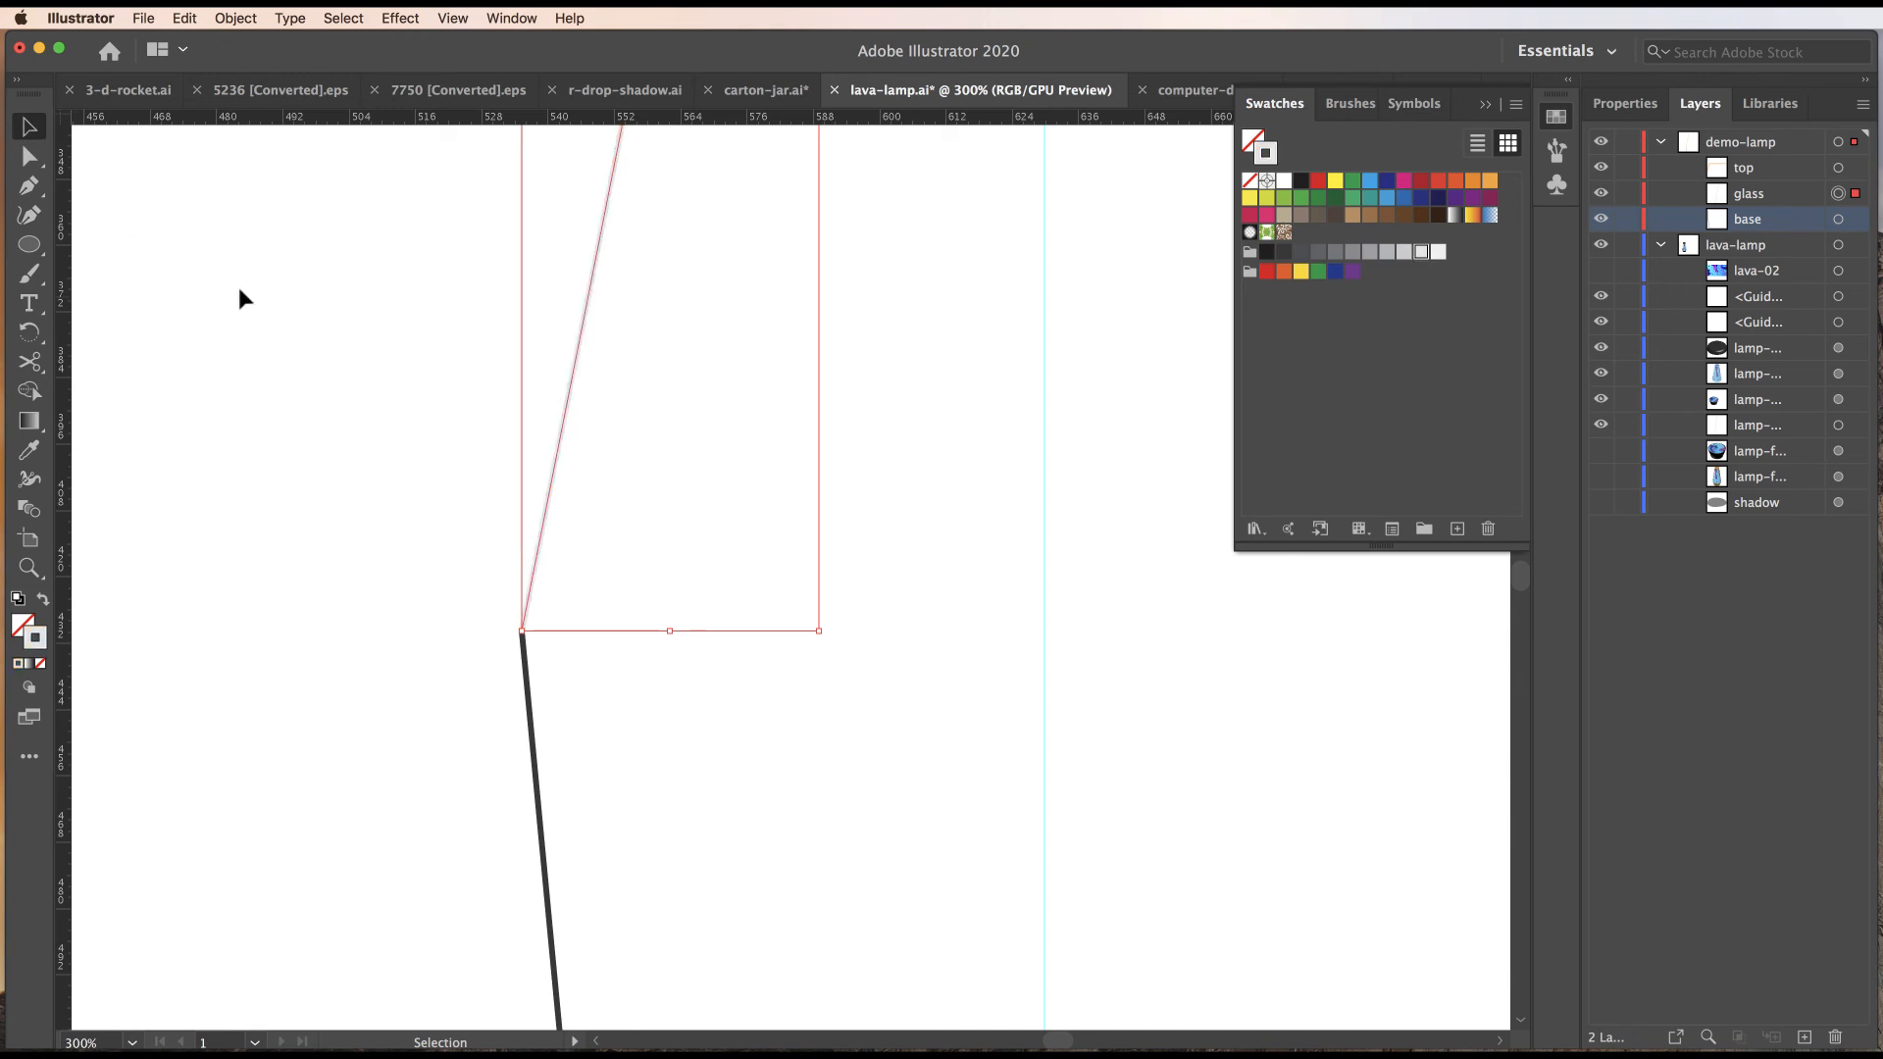
left_click(239, 286)
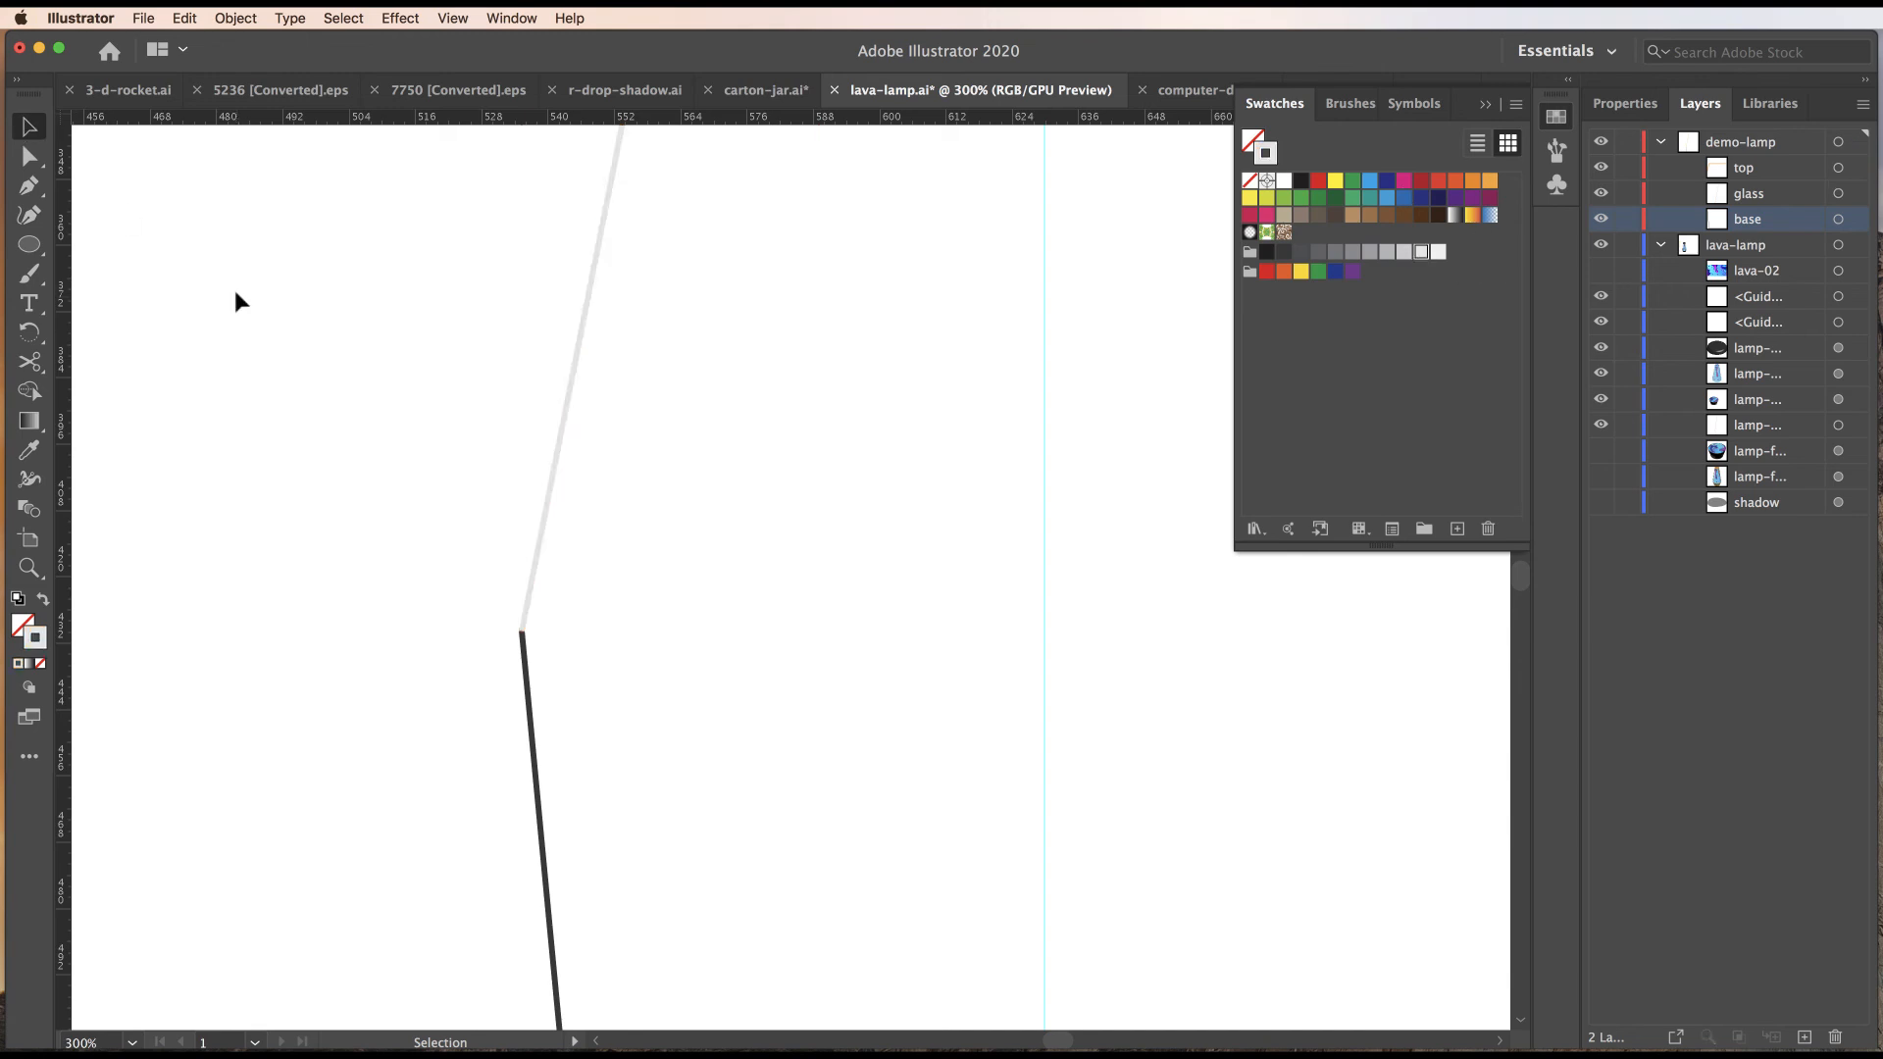
Hide the glass path so that only the base shows at their shared corner.
left_click(523, 651)
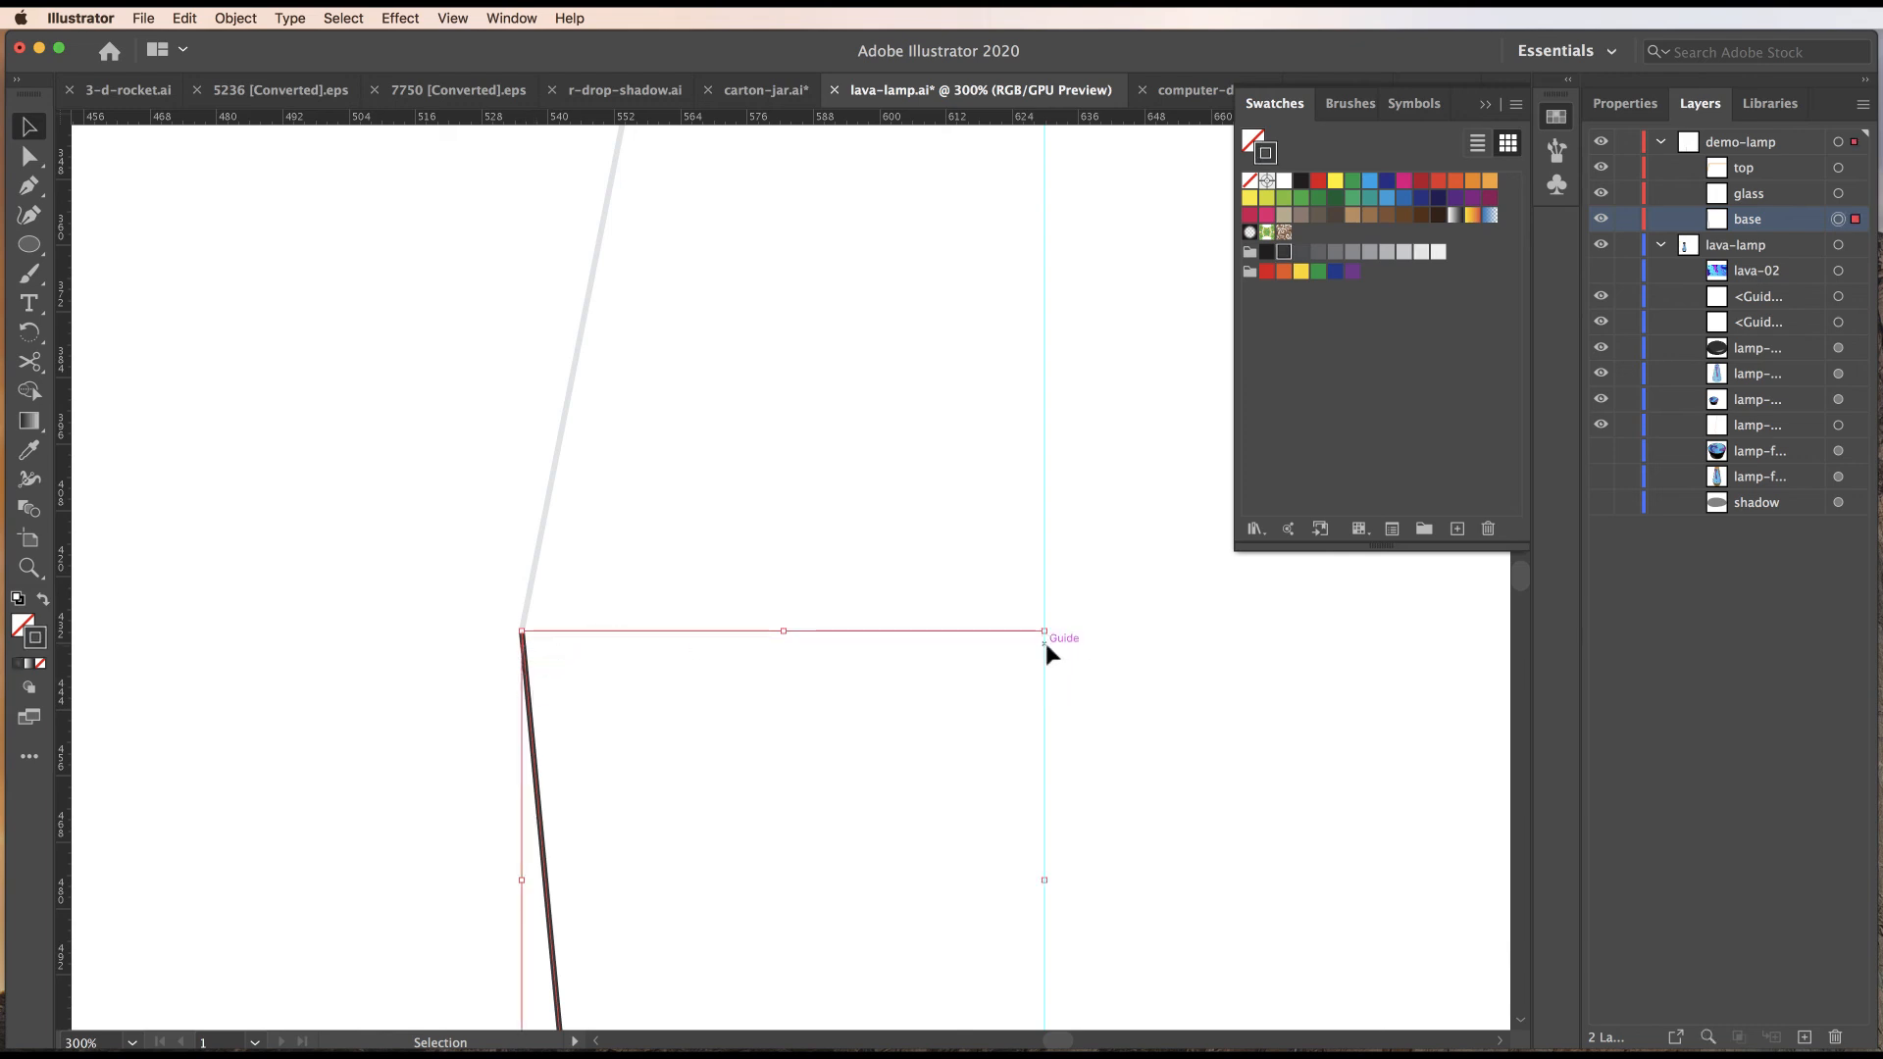
left_click(550, 489)
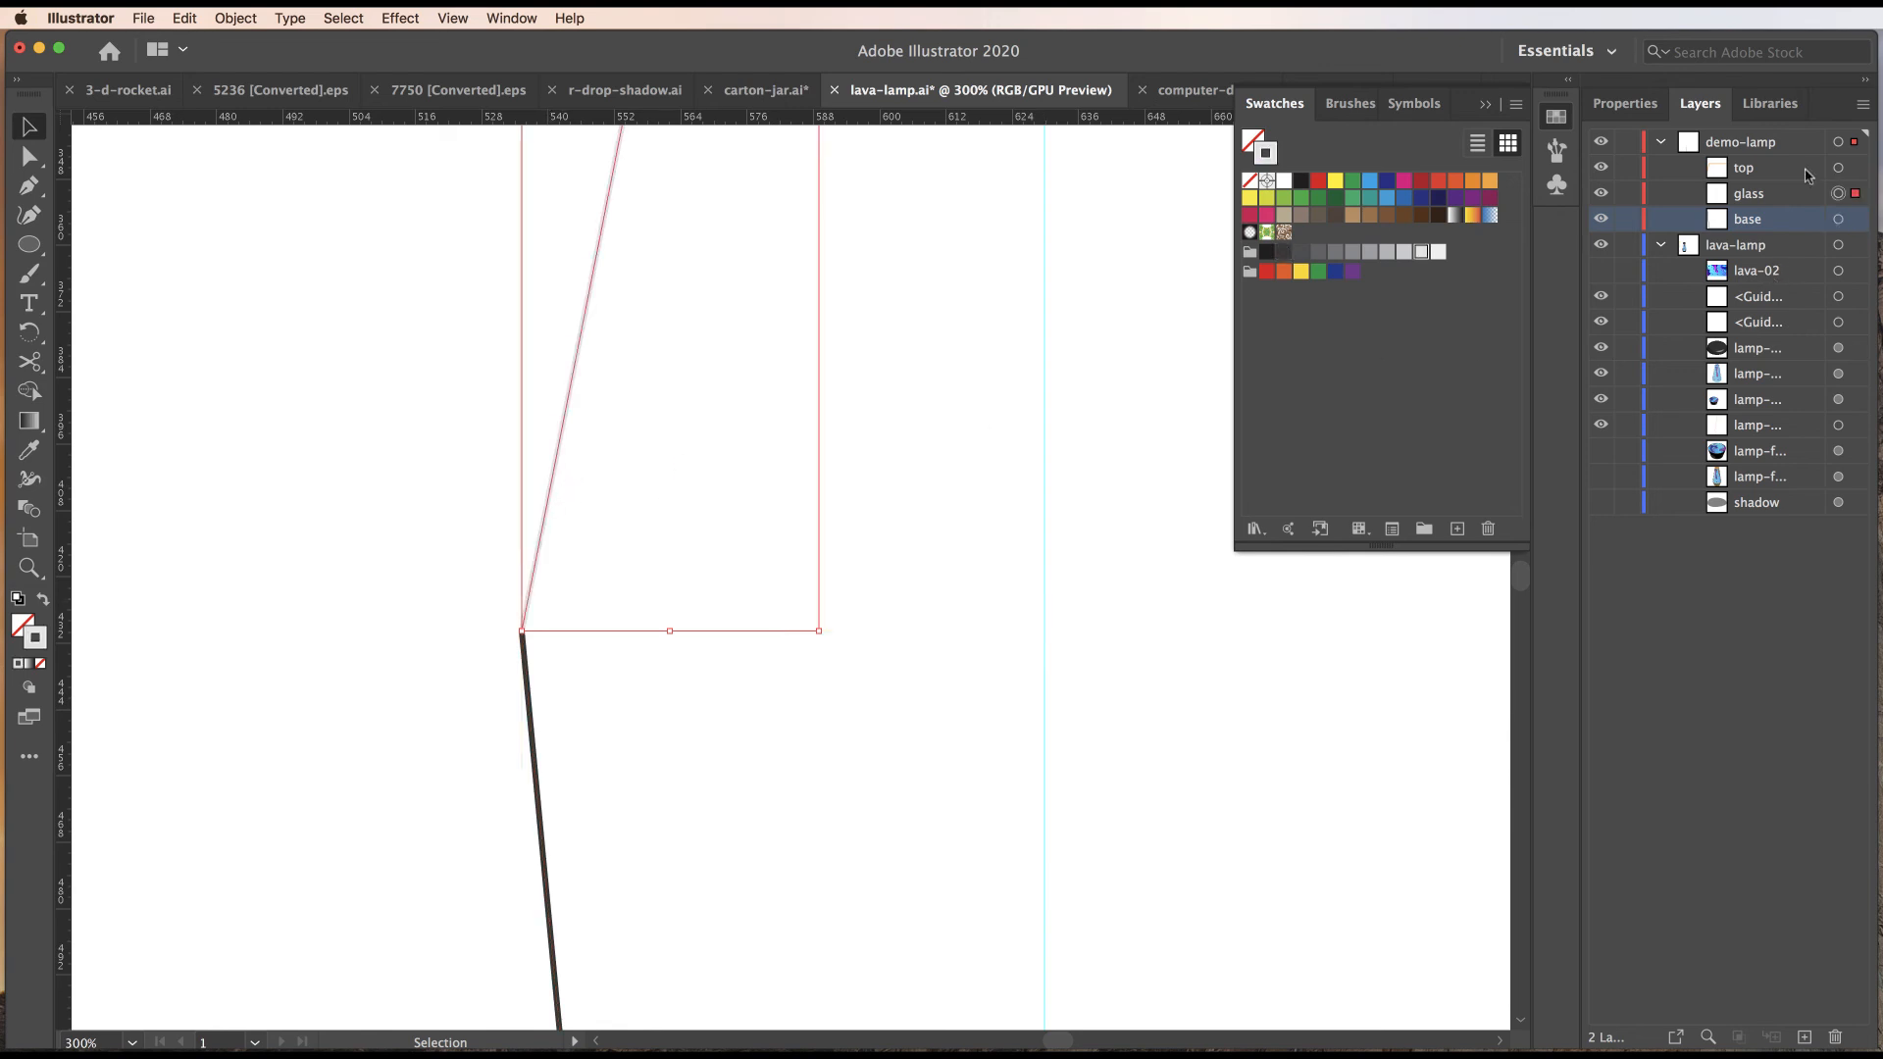
left_click(1601, 193)
left_click(1601, 193)
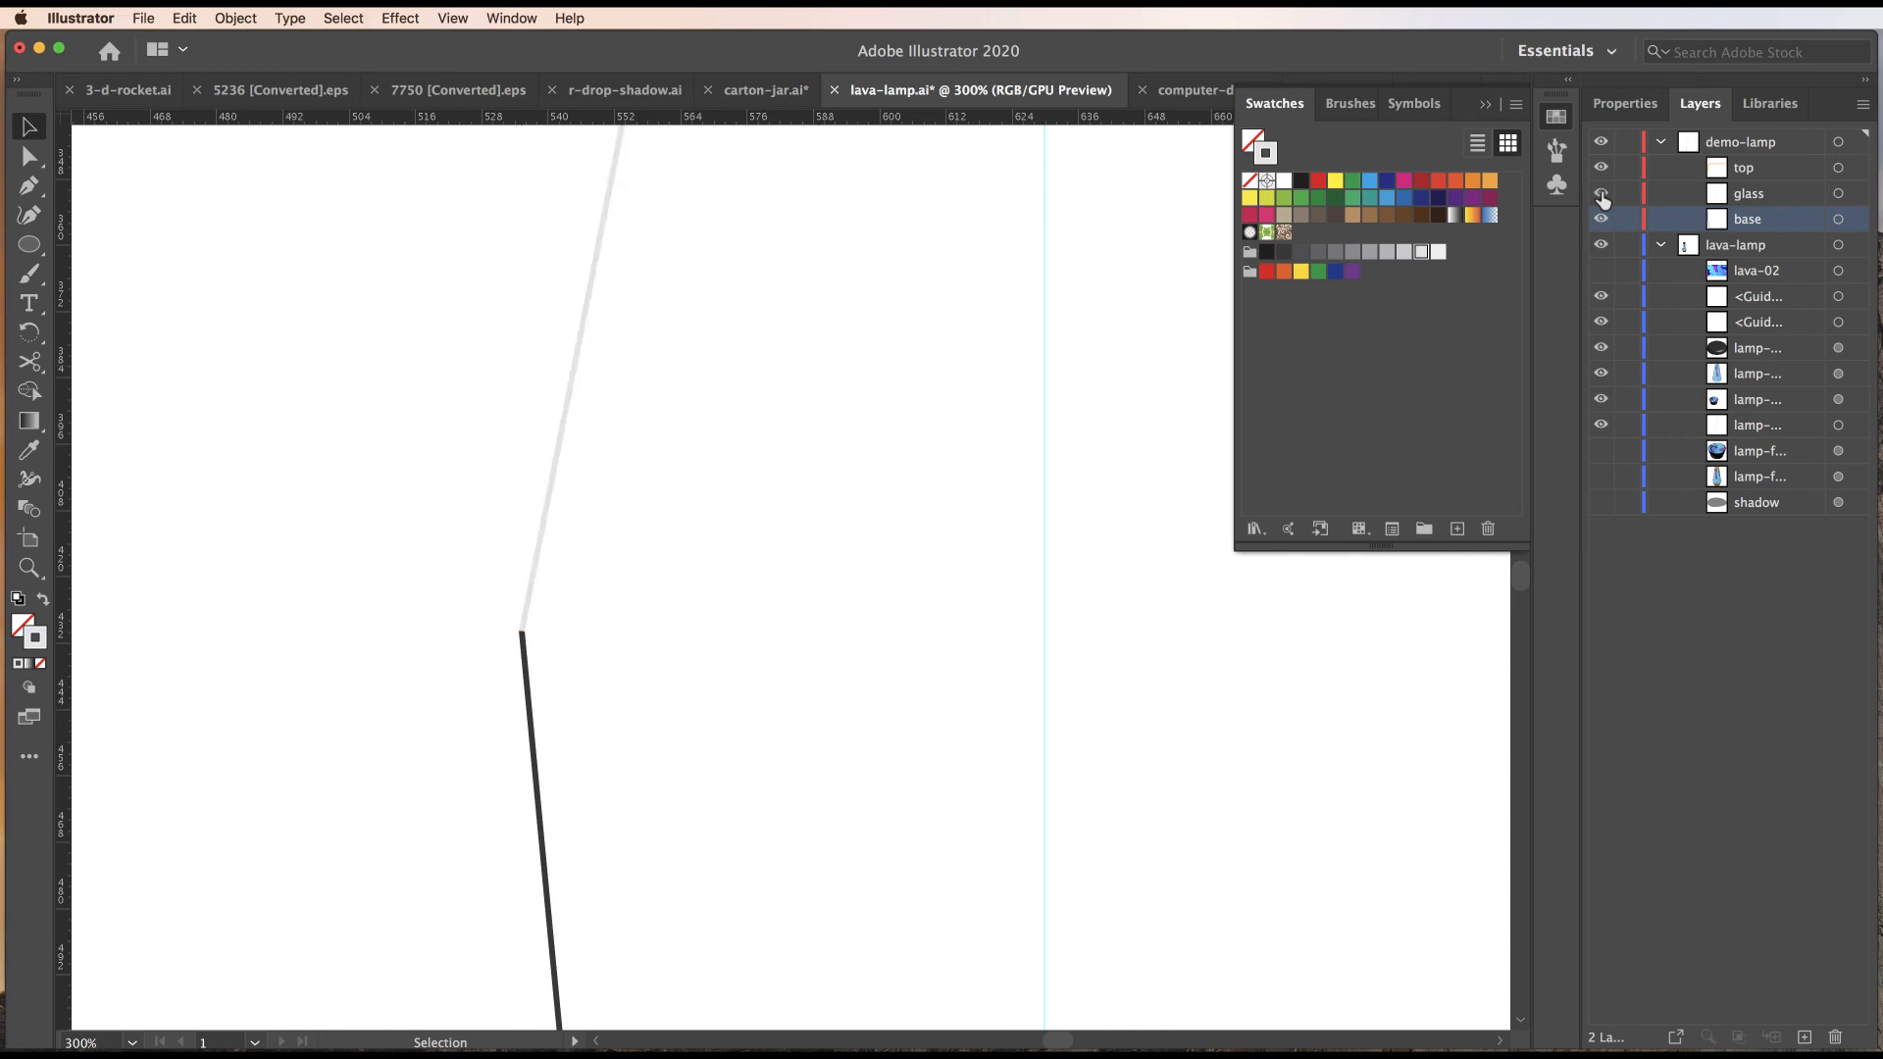
left_click(1602, 193)
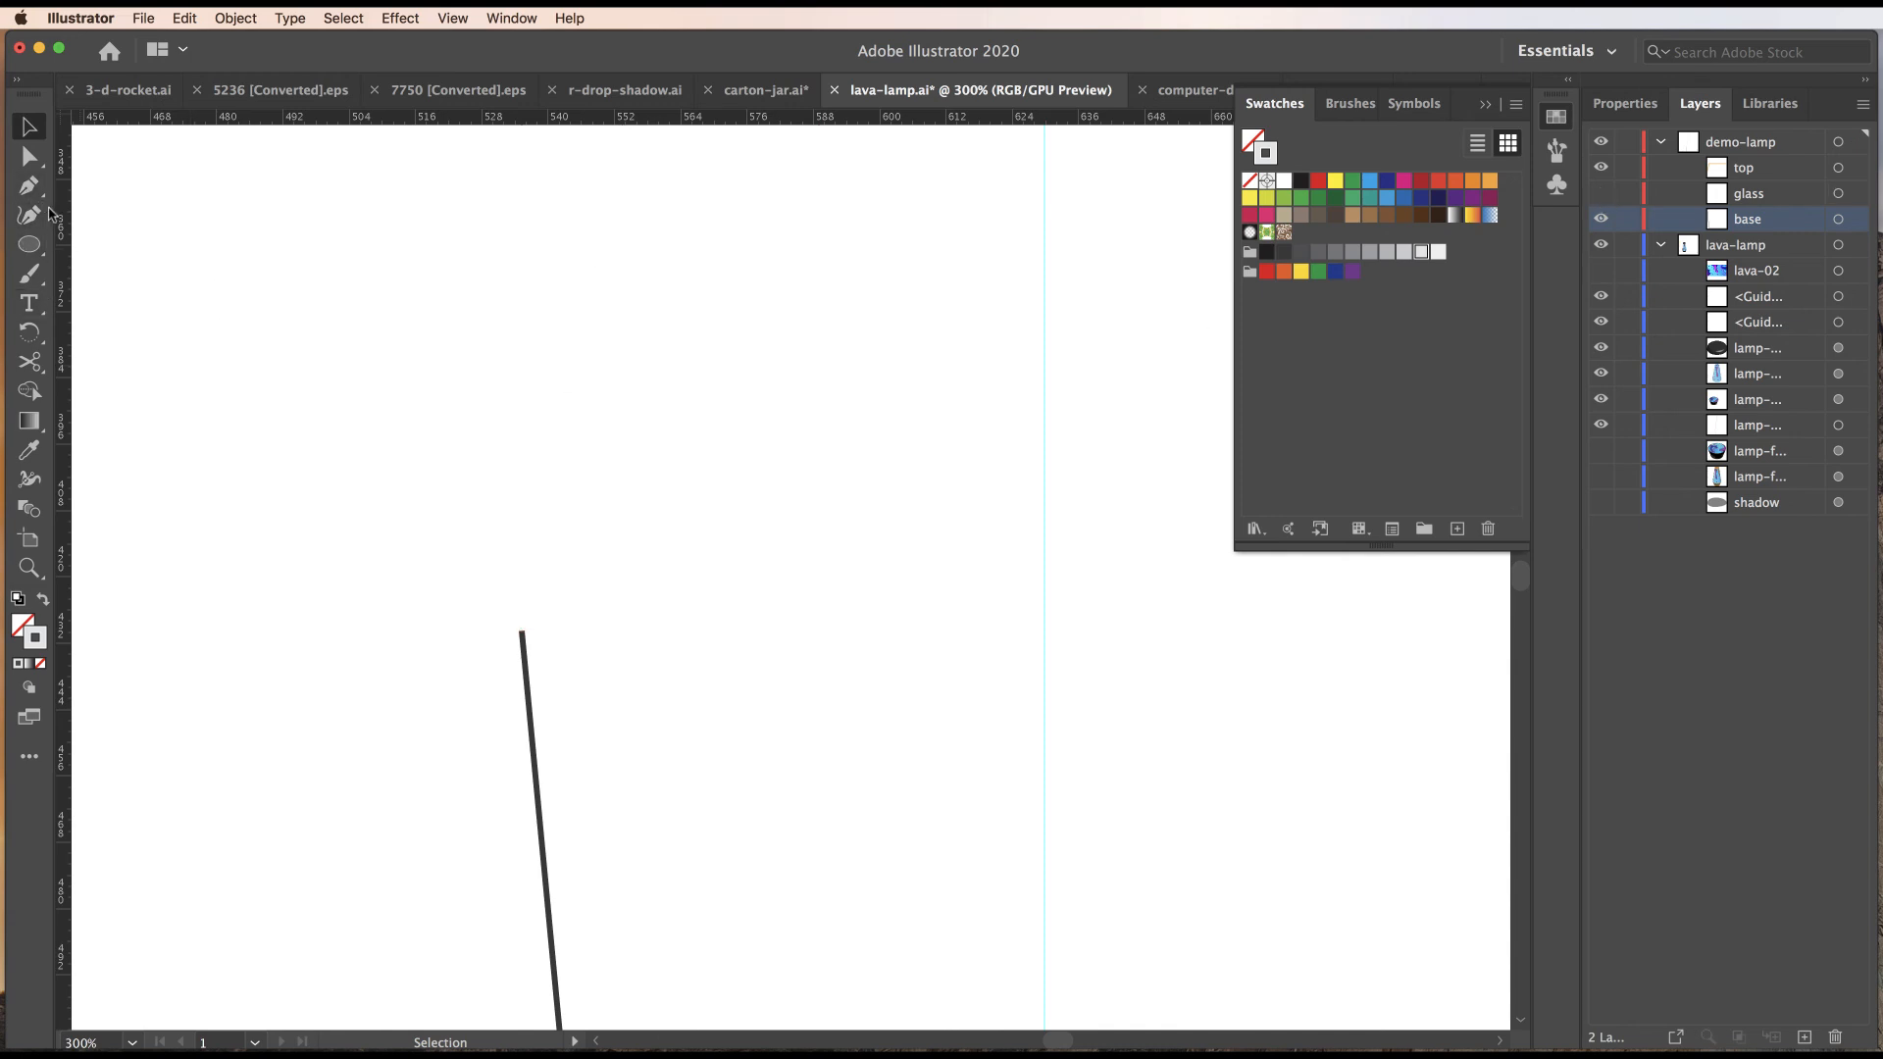
Extend the base path with the Pen tool from its upper anchor horizontally to the vertical guide.
key("p")
left_click(522, 633)
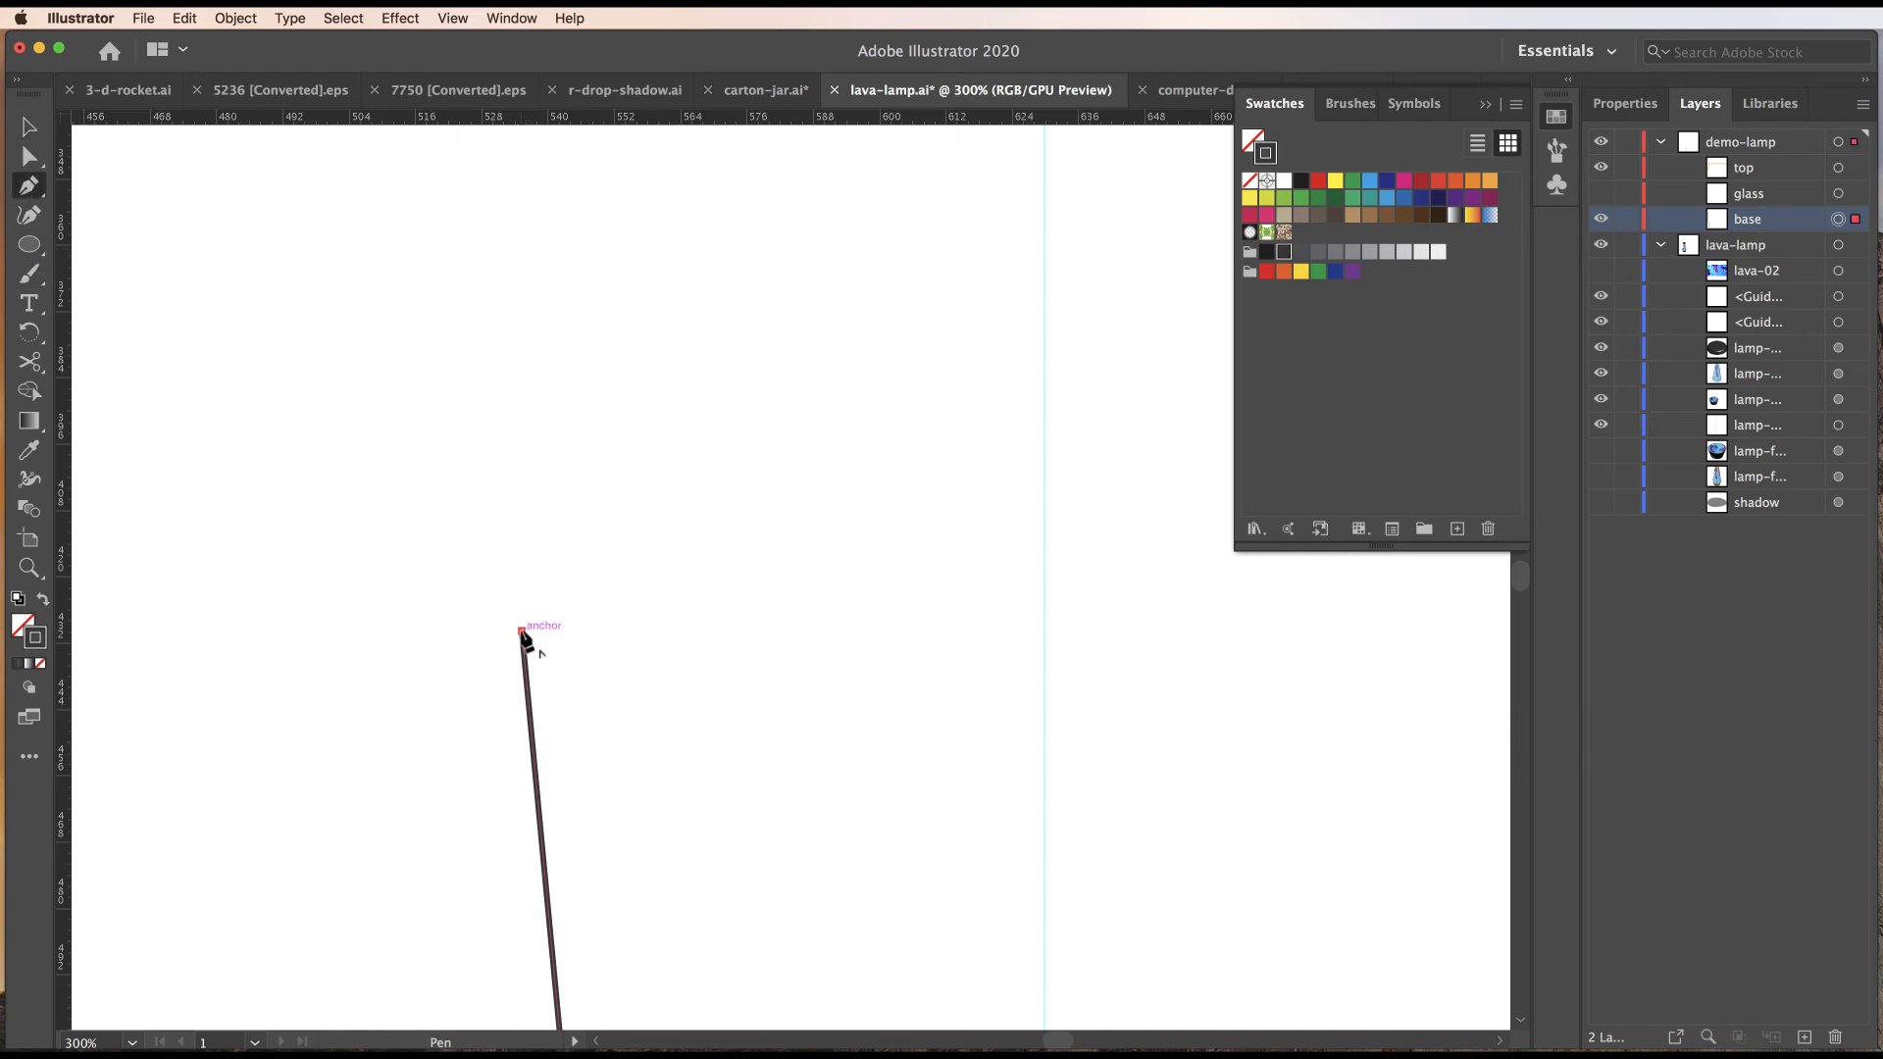
left_click(1043, 633)
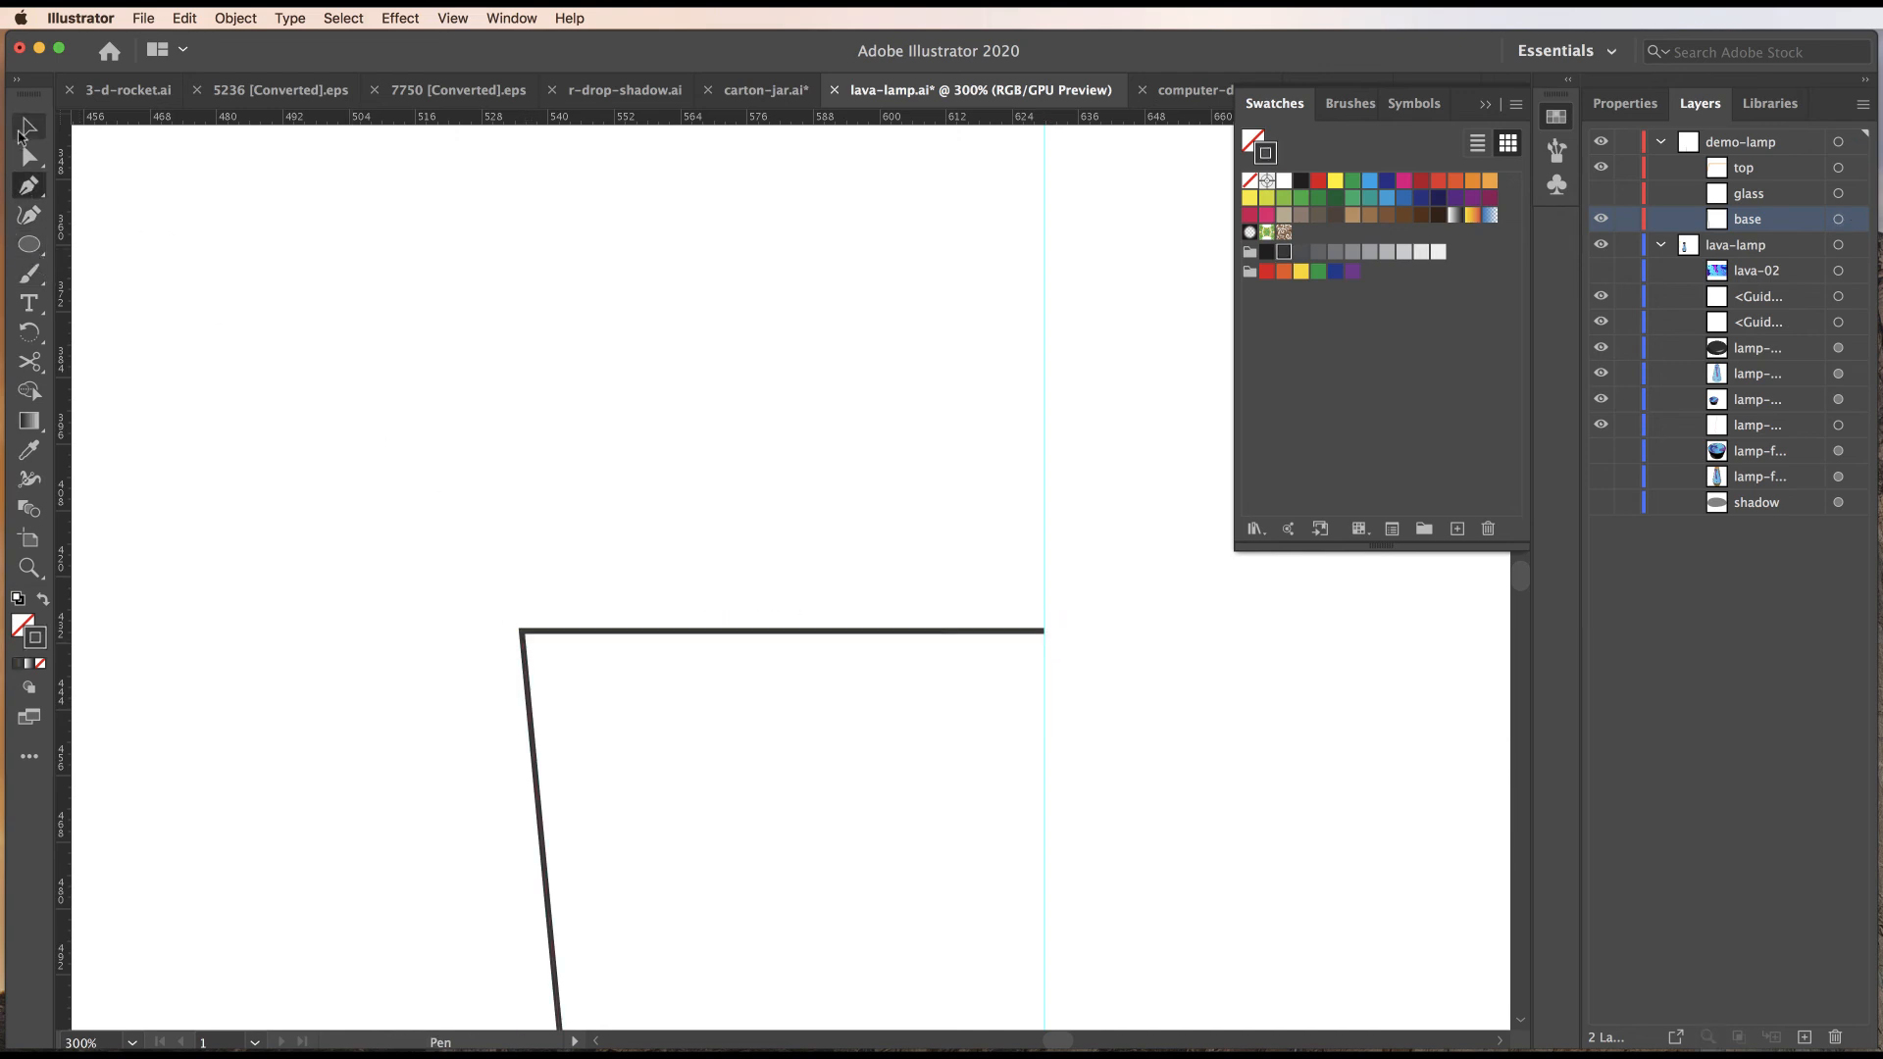
left_click(21, 137)
left_click(698, 754, "alt+super")
left_click(729, 747, "alt+super")
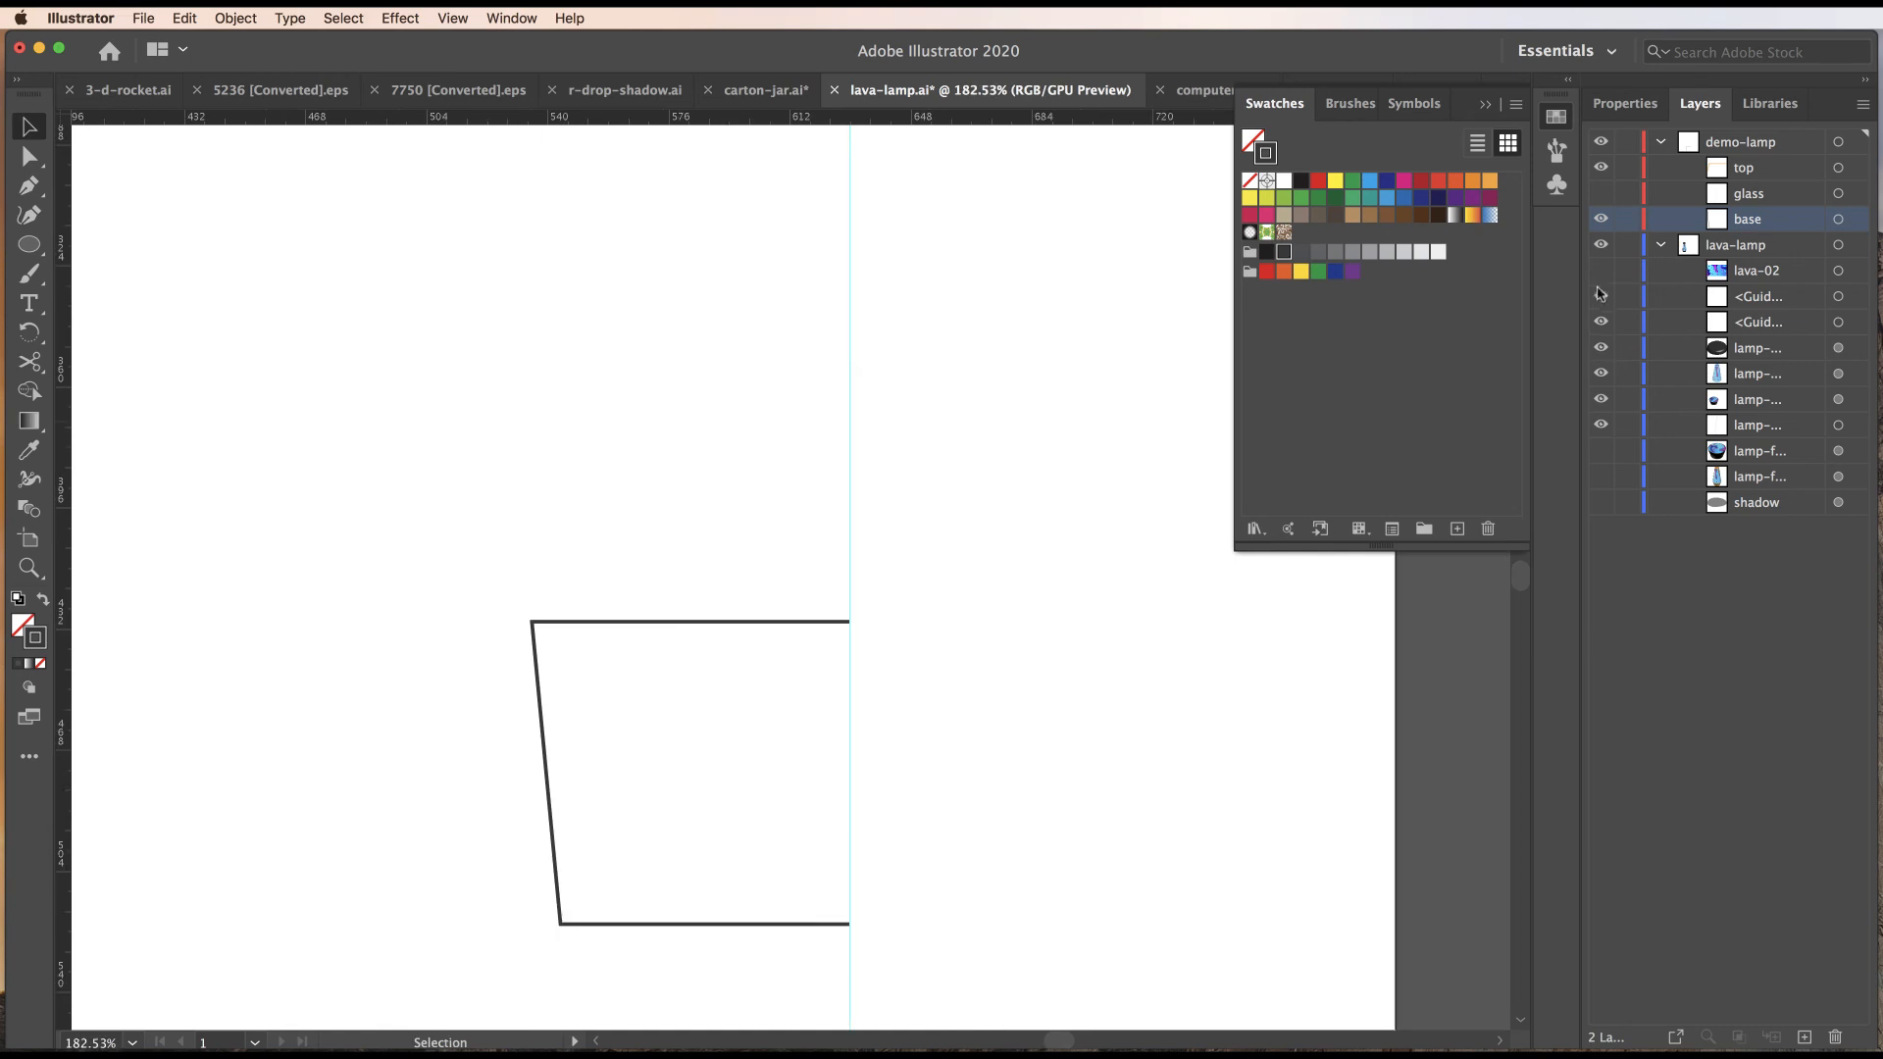
Show the glass path again and collapse the lava-lamp layer.
left_click(1600, 194)
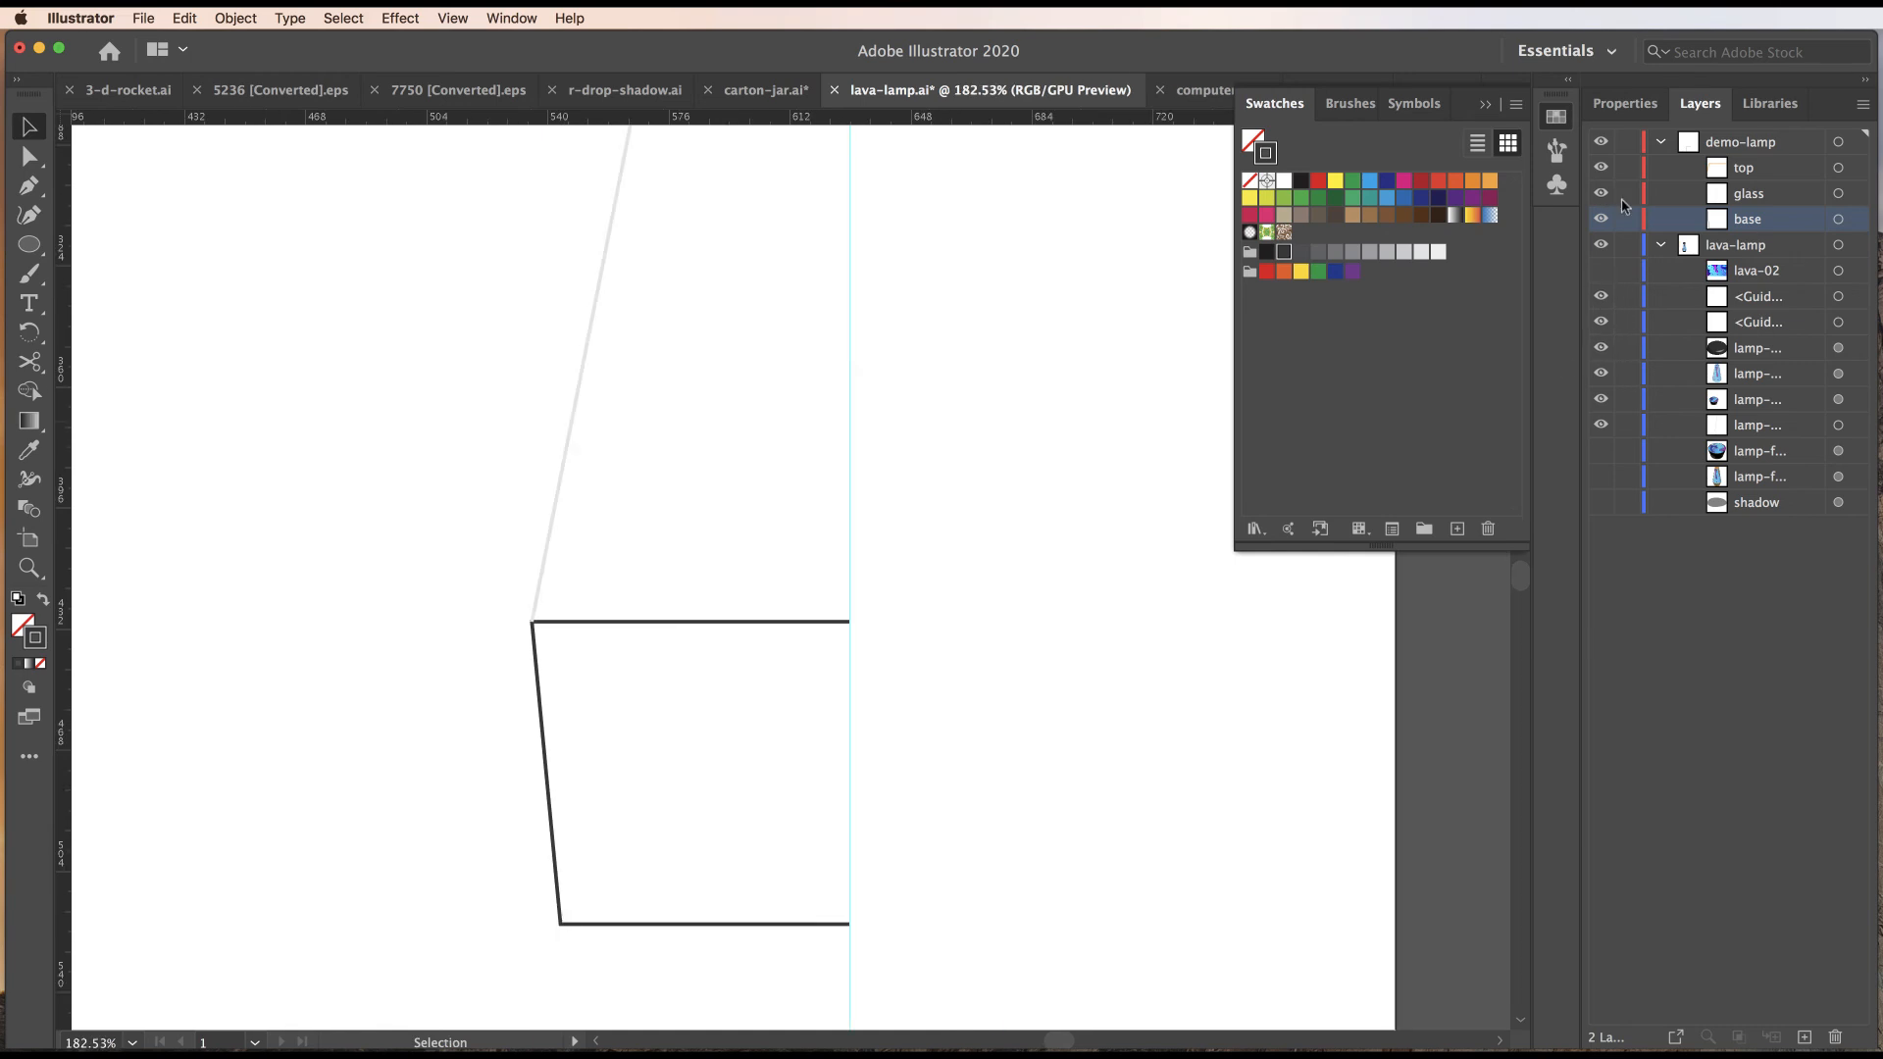
left_click(1661, 244)
Round the outer corner of the top path with its live corner handle.
scroll(1089, 383, "up", 10)
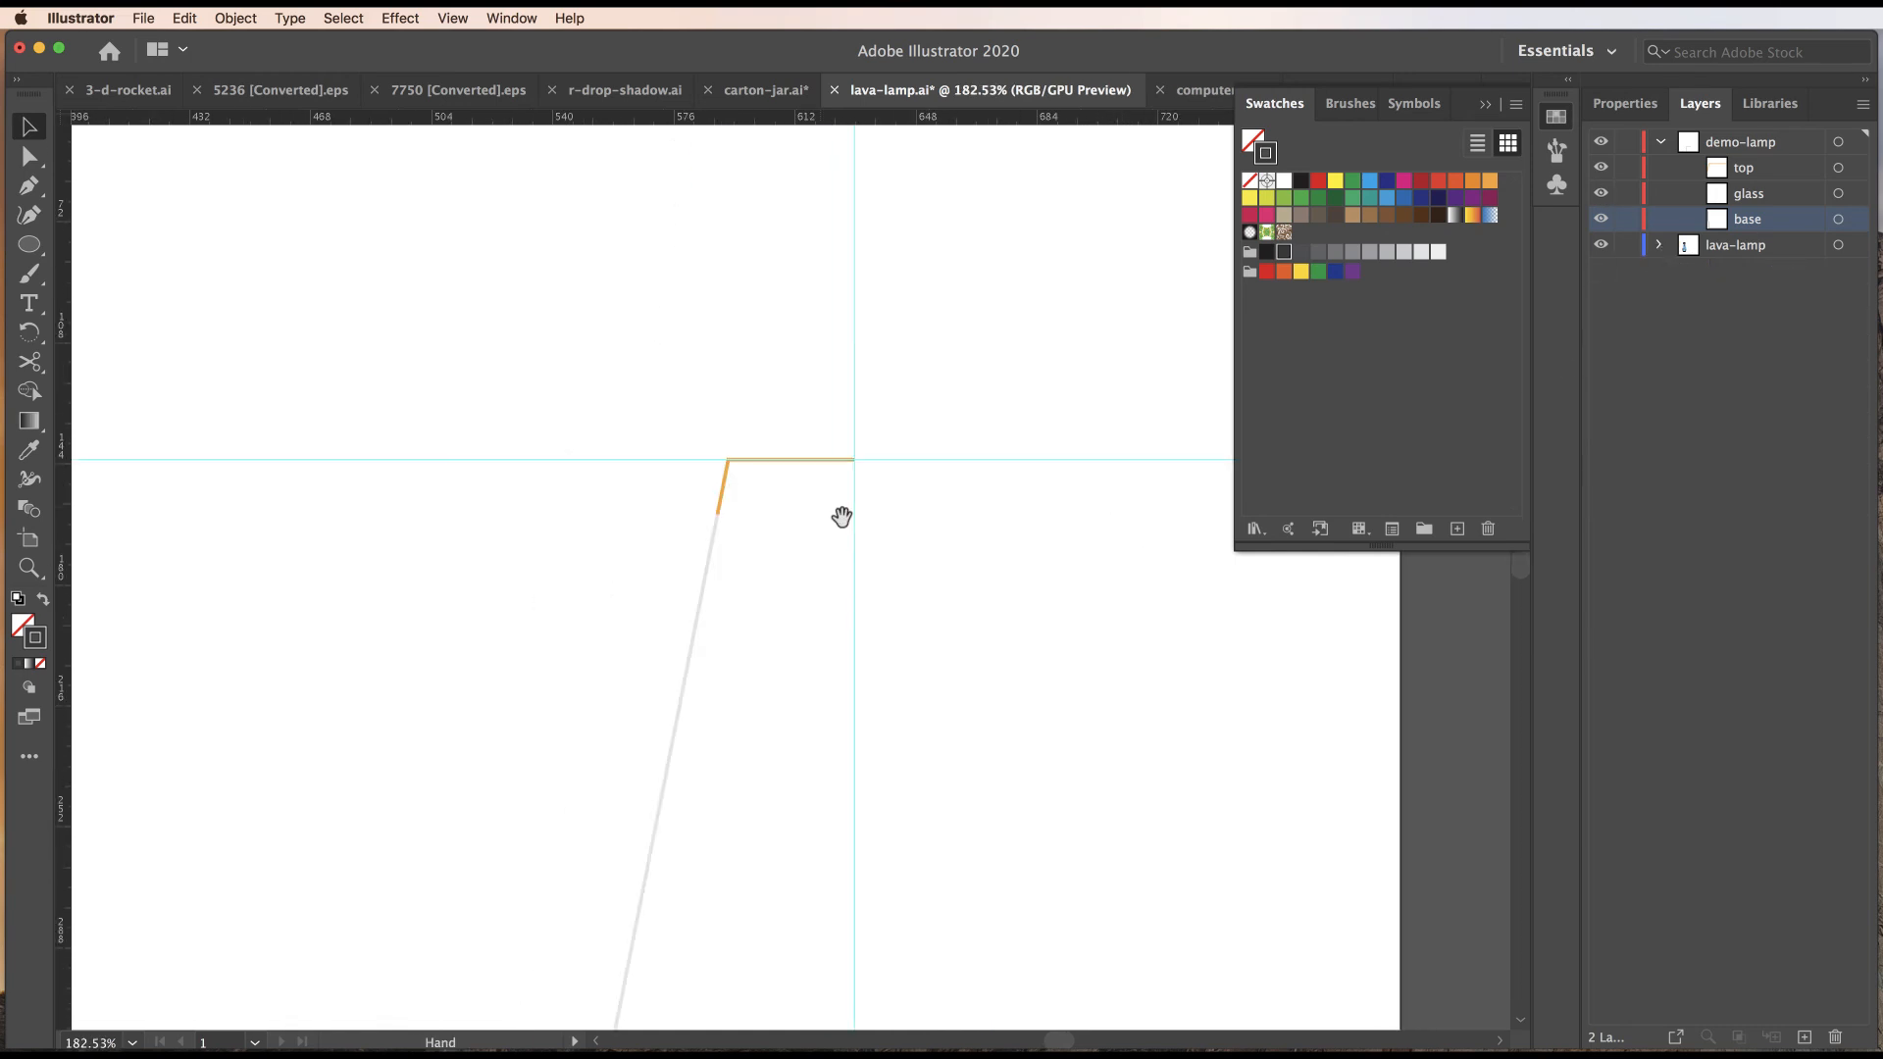
left_click(781, 461)
key("a")
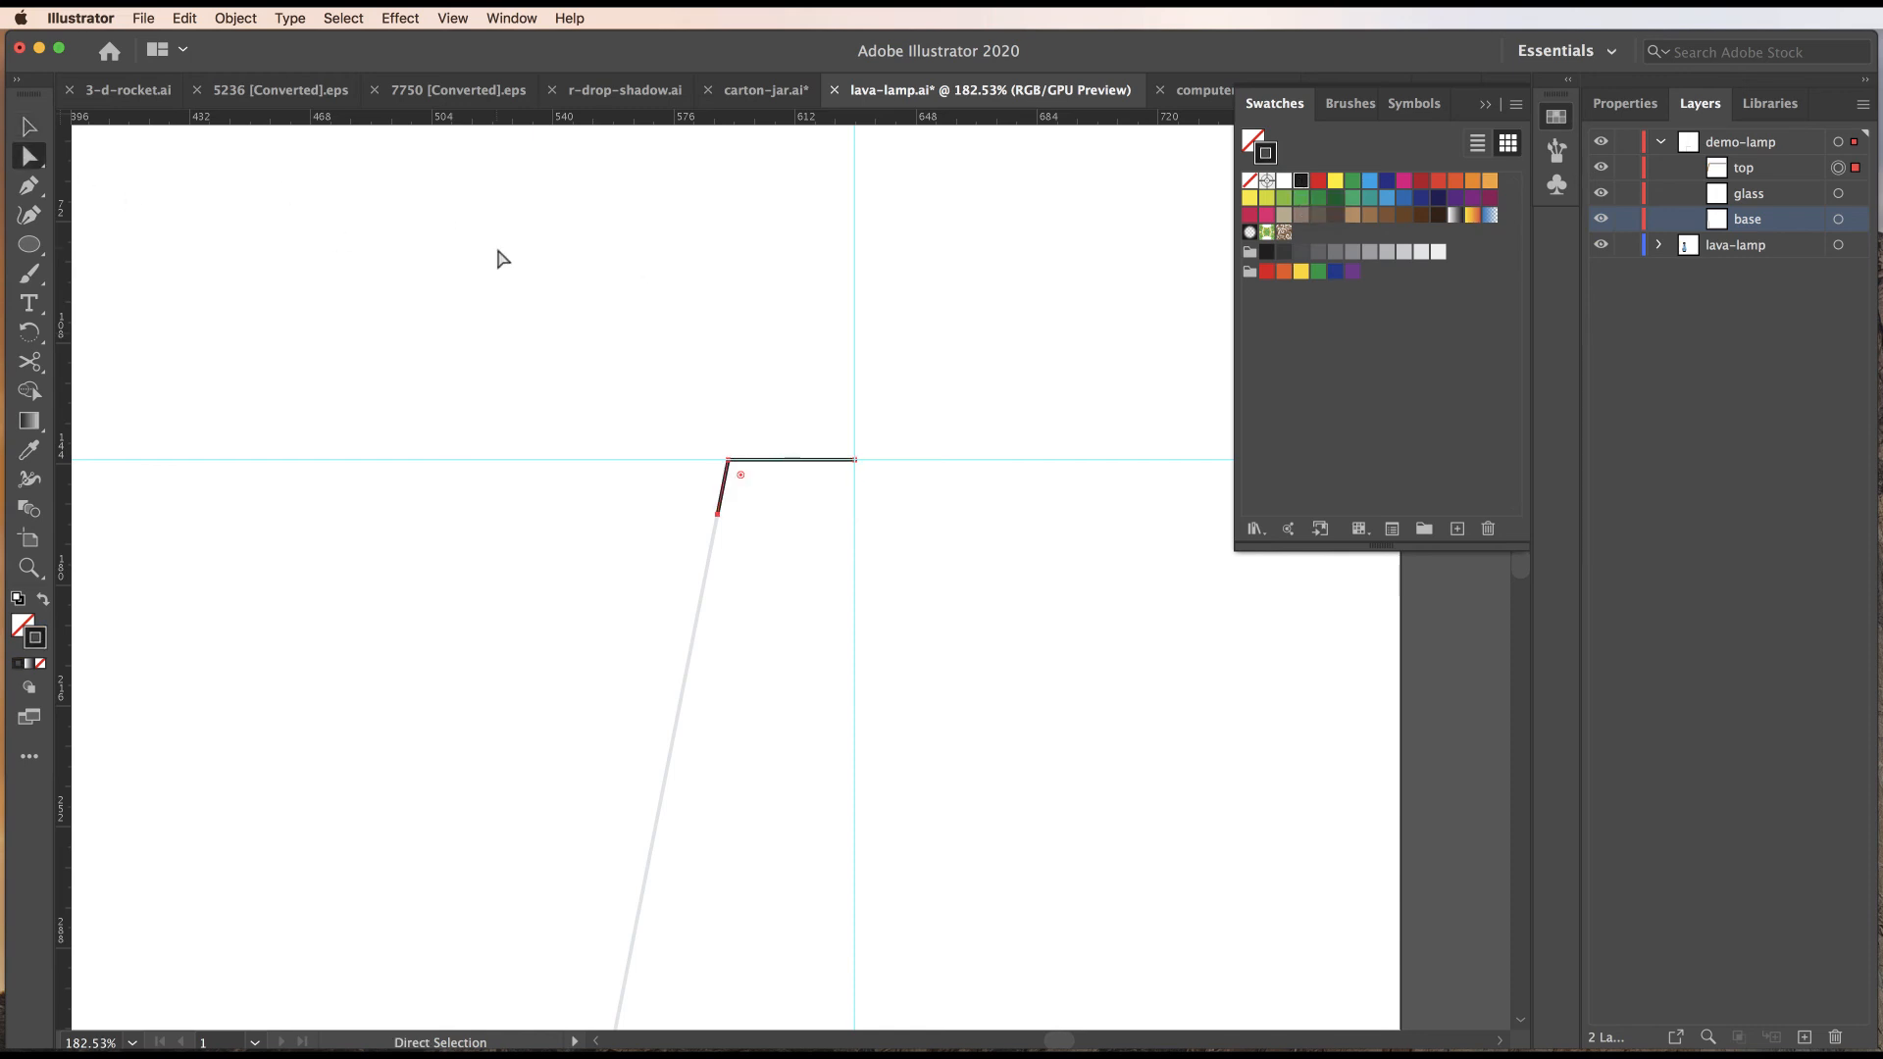
left_click(837, 568, "super")
left_click(813, 566, "super")
left_click(813, 566, "super")
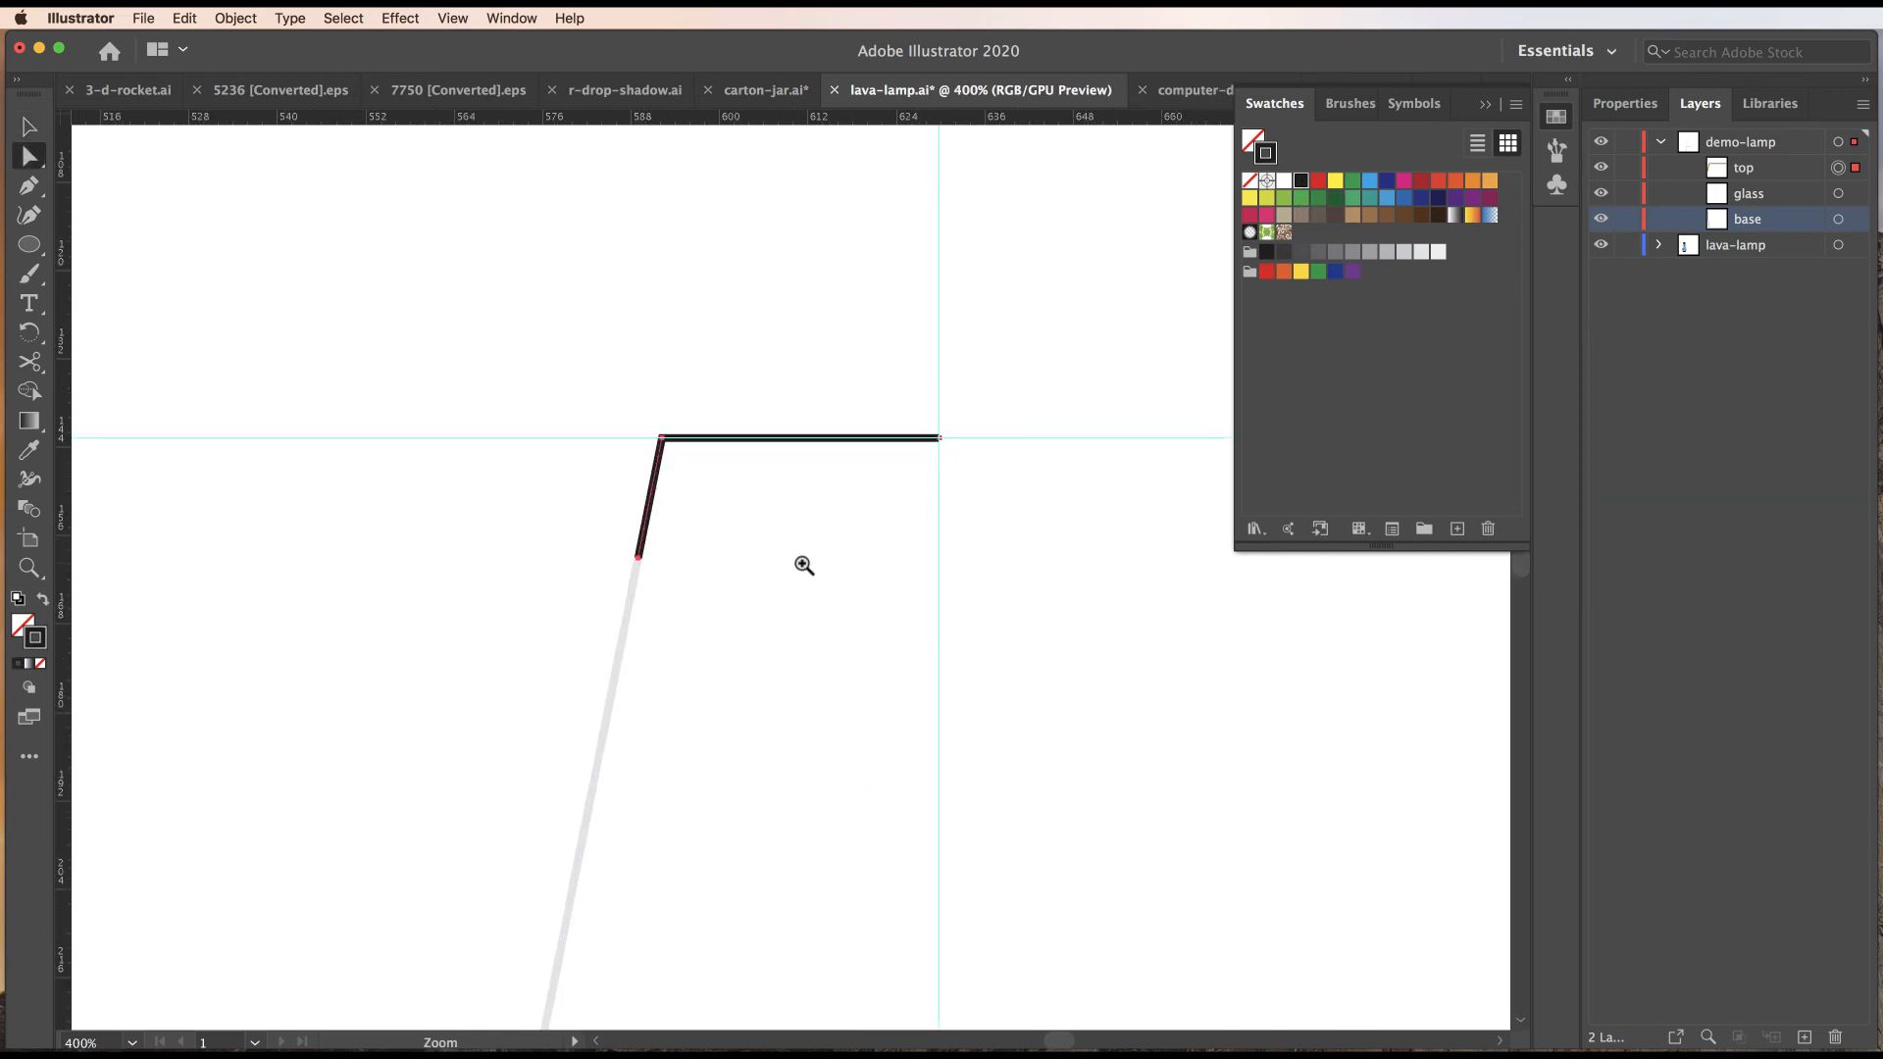
left_click_drag(663, 444, 697, 482)
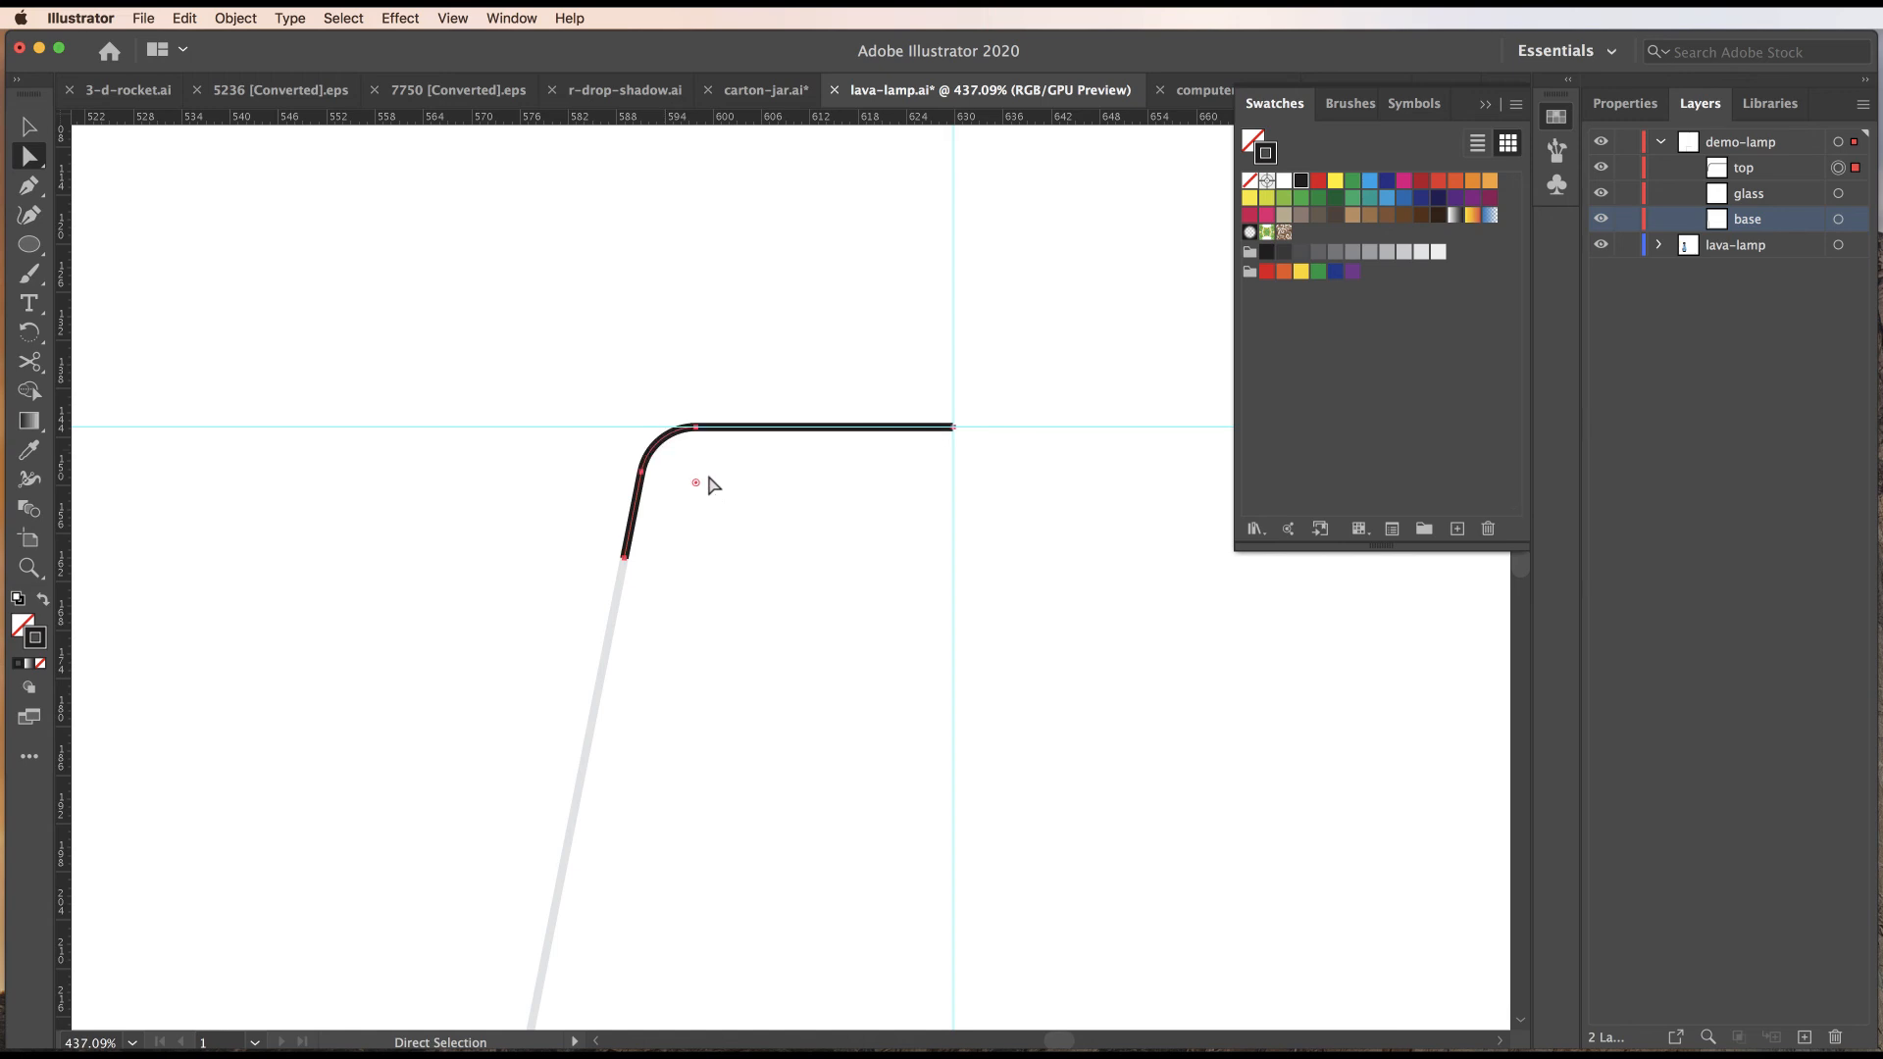
Nudge the top path's end anchor at the vertical guide up four increments, and save the document.
left_click(956, 430)
key("Up")
key("Up")
key("Up")
key("Up")
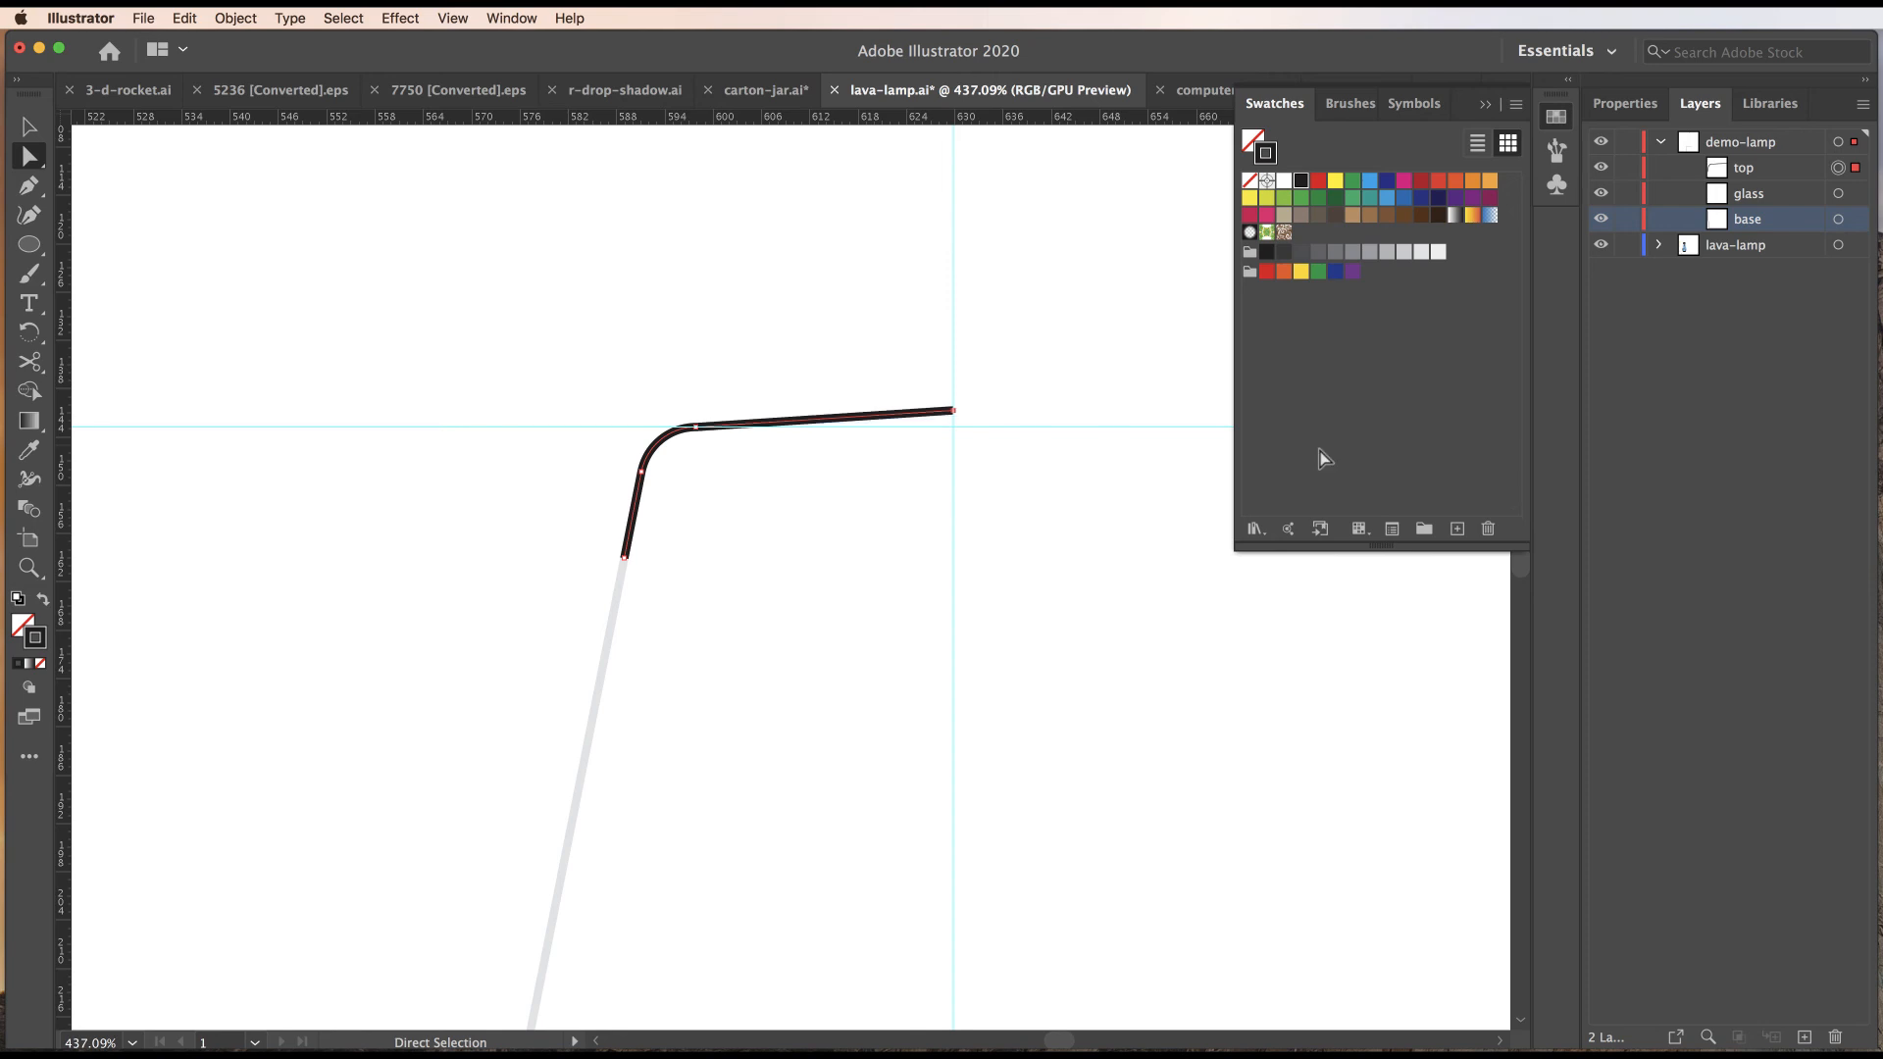
left_click(1157, 464)
key("super+s")
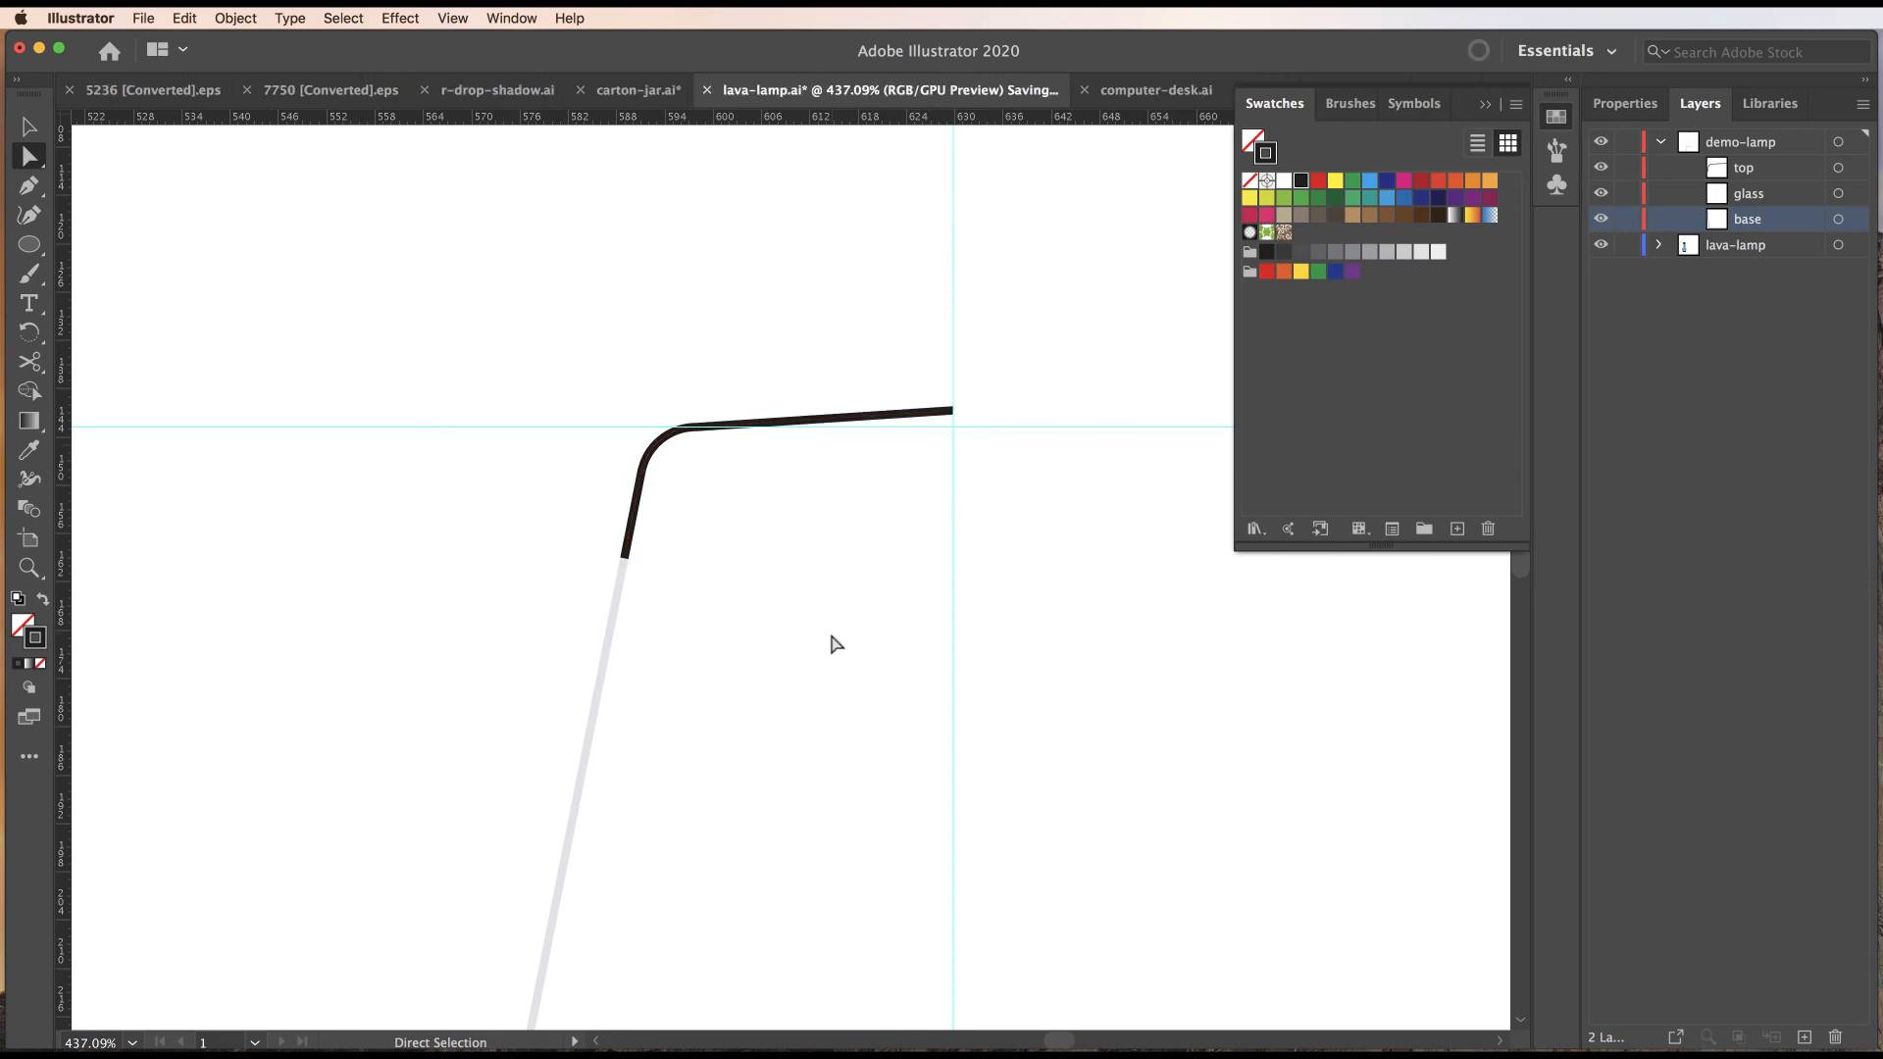
Hide the guides and add a 360° 3D Revolve effect to the top path, offset from the Right Edge.
left_click(826, 627, "alt+super")
left_click_drag(804, 655, 687, 667)
left_click_drag(868, 883, 892, 614)
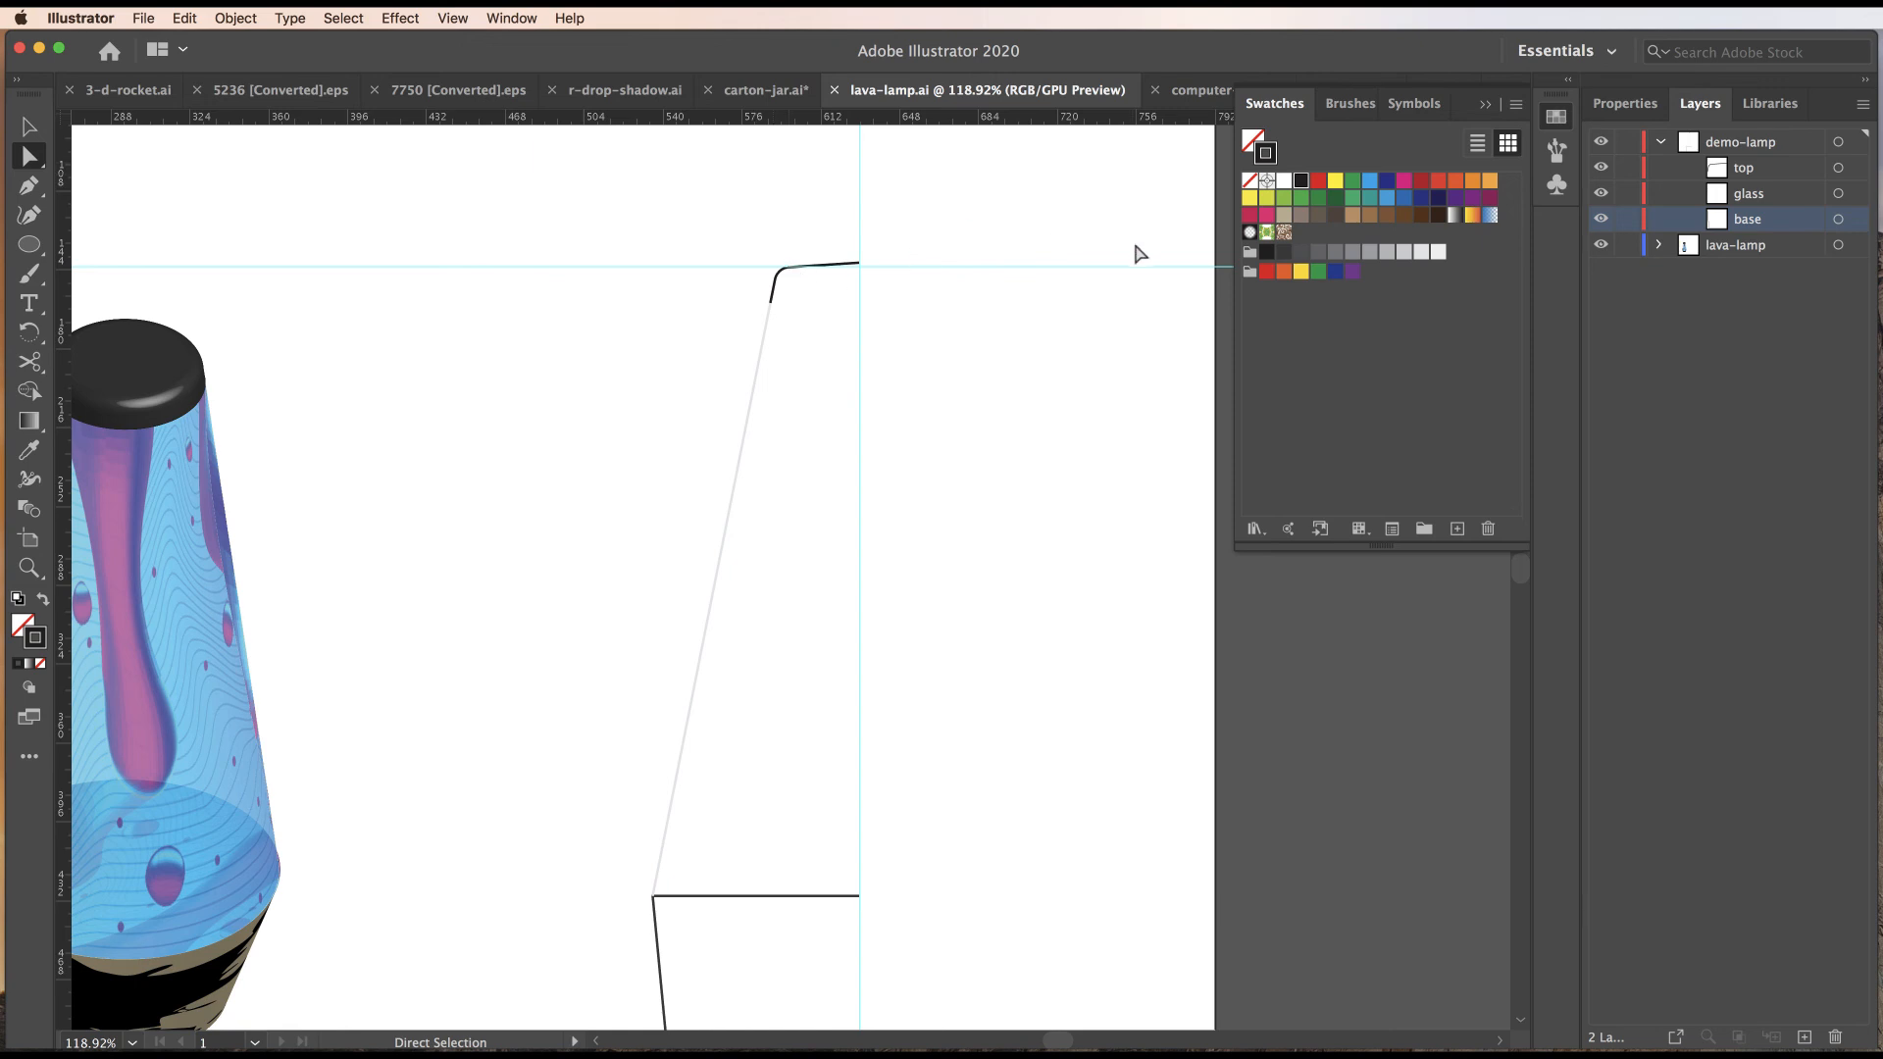
key("super+semicolon")
left_click(828, 266)
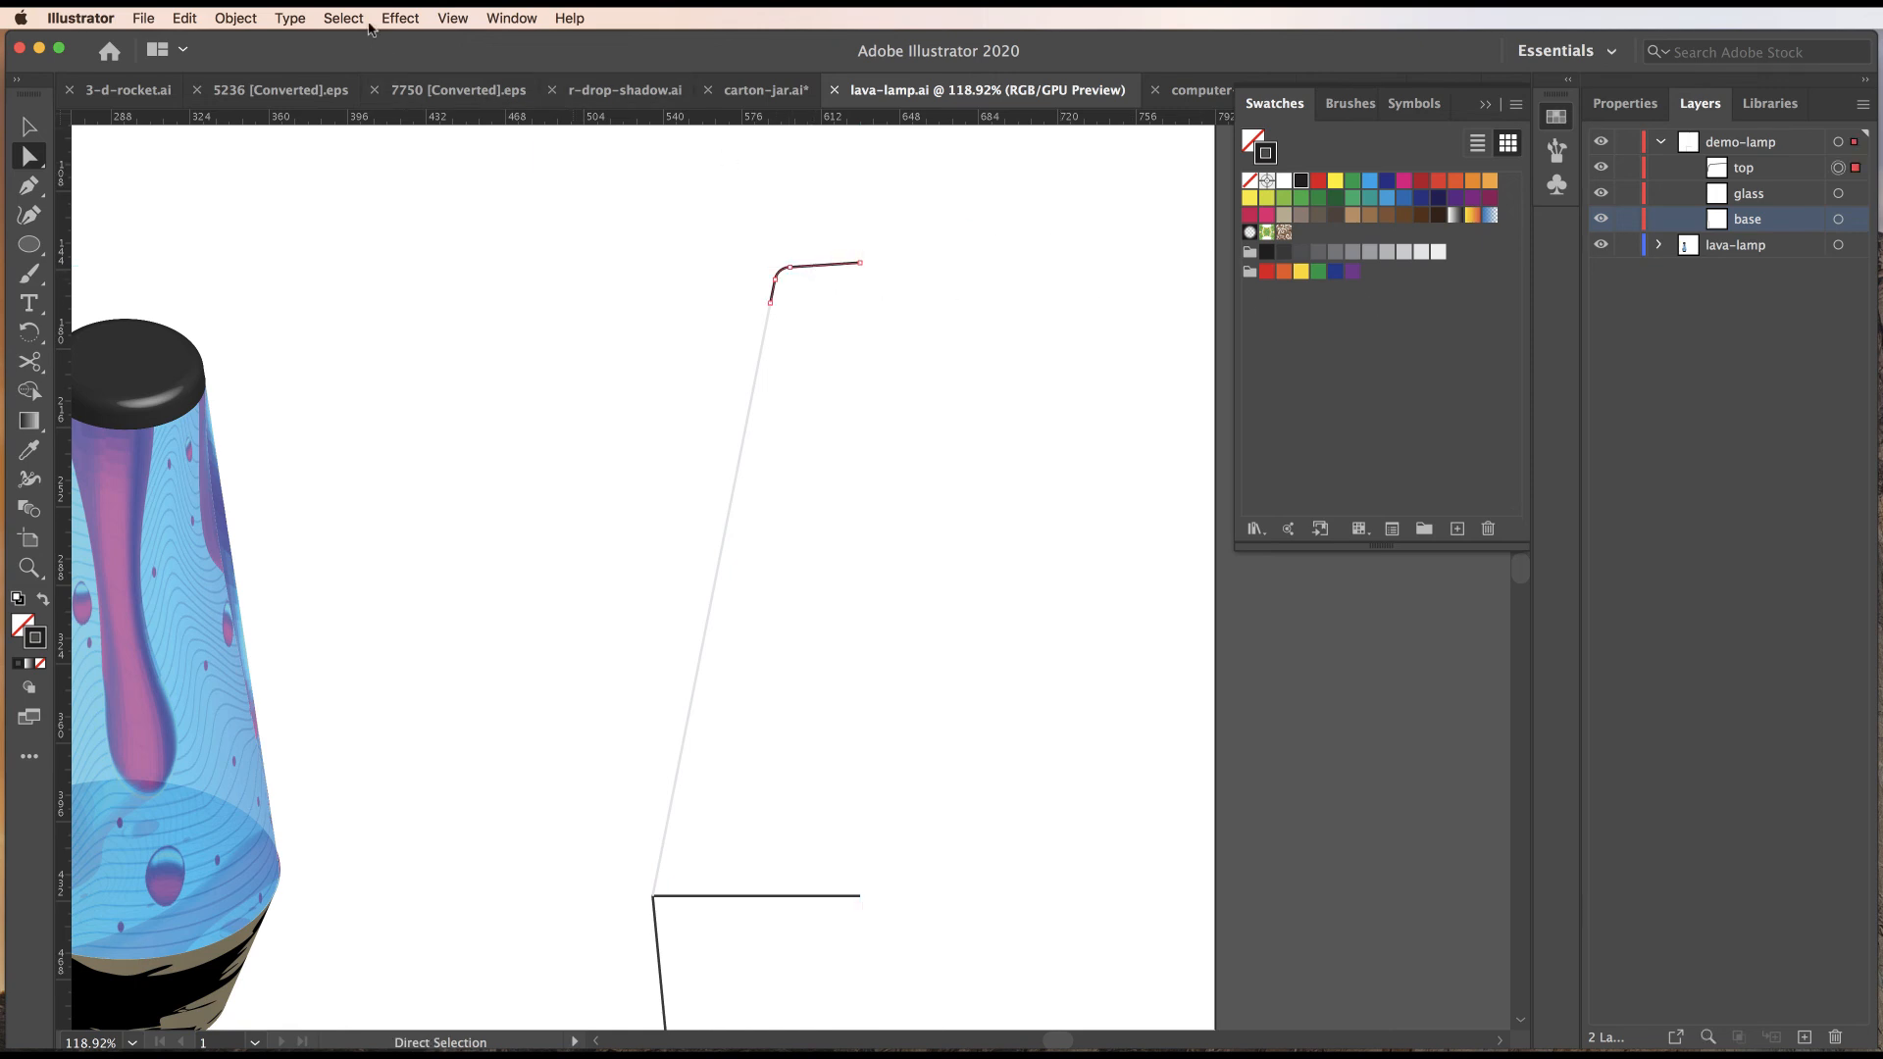
left_click(399, 18)
mouse_move(419, 139)
left_click(708, 157)
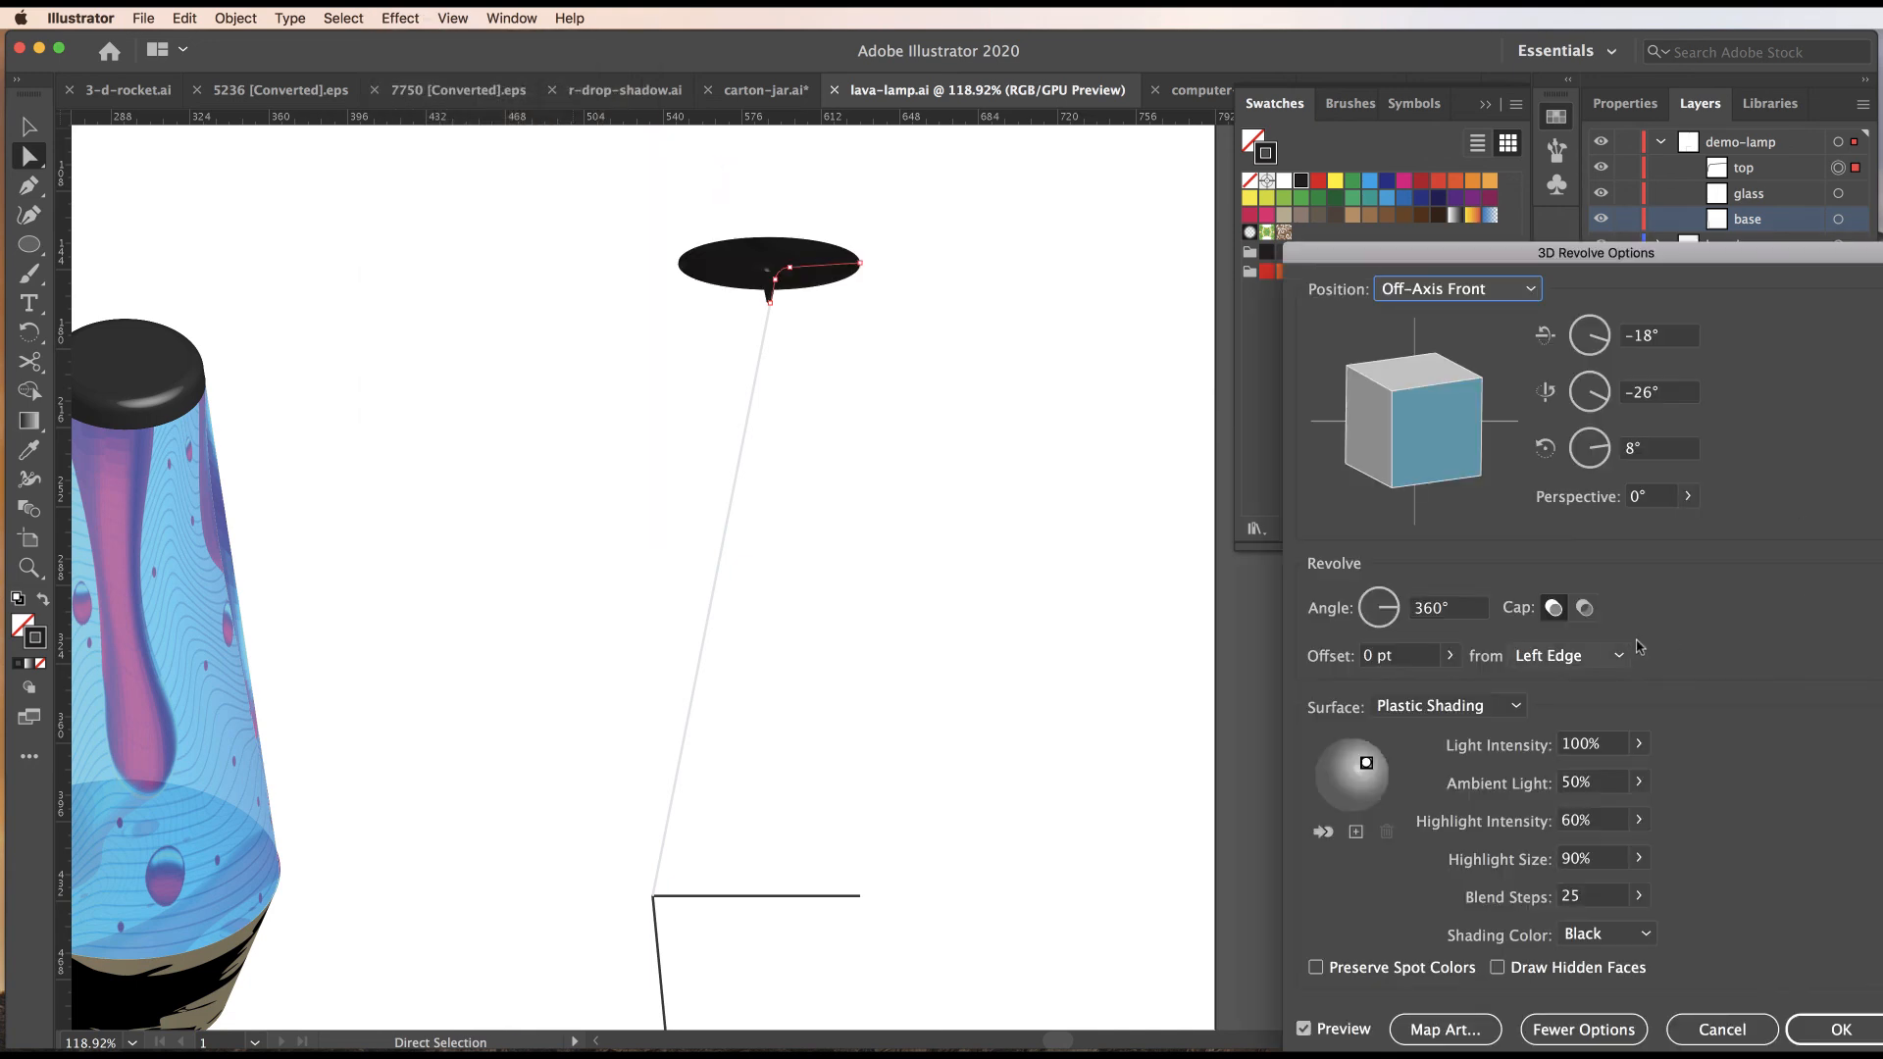
left_click(1614, 657)
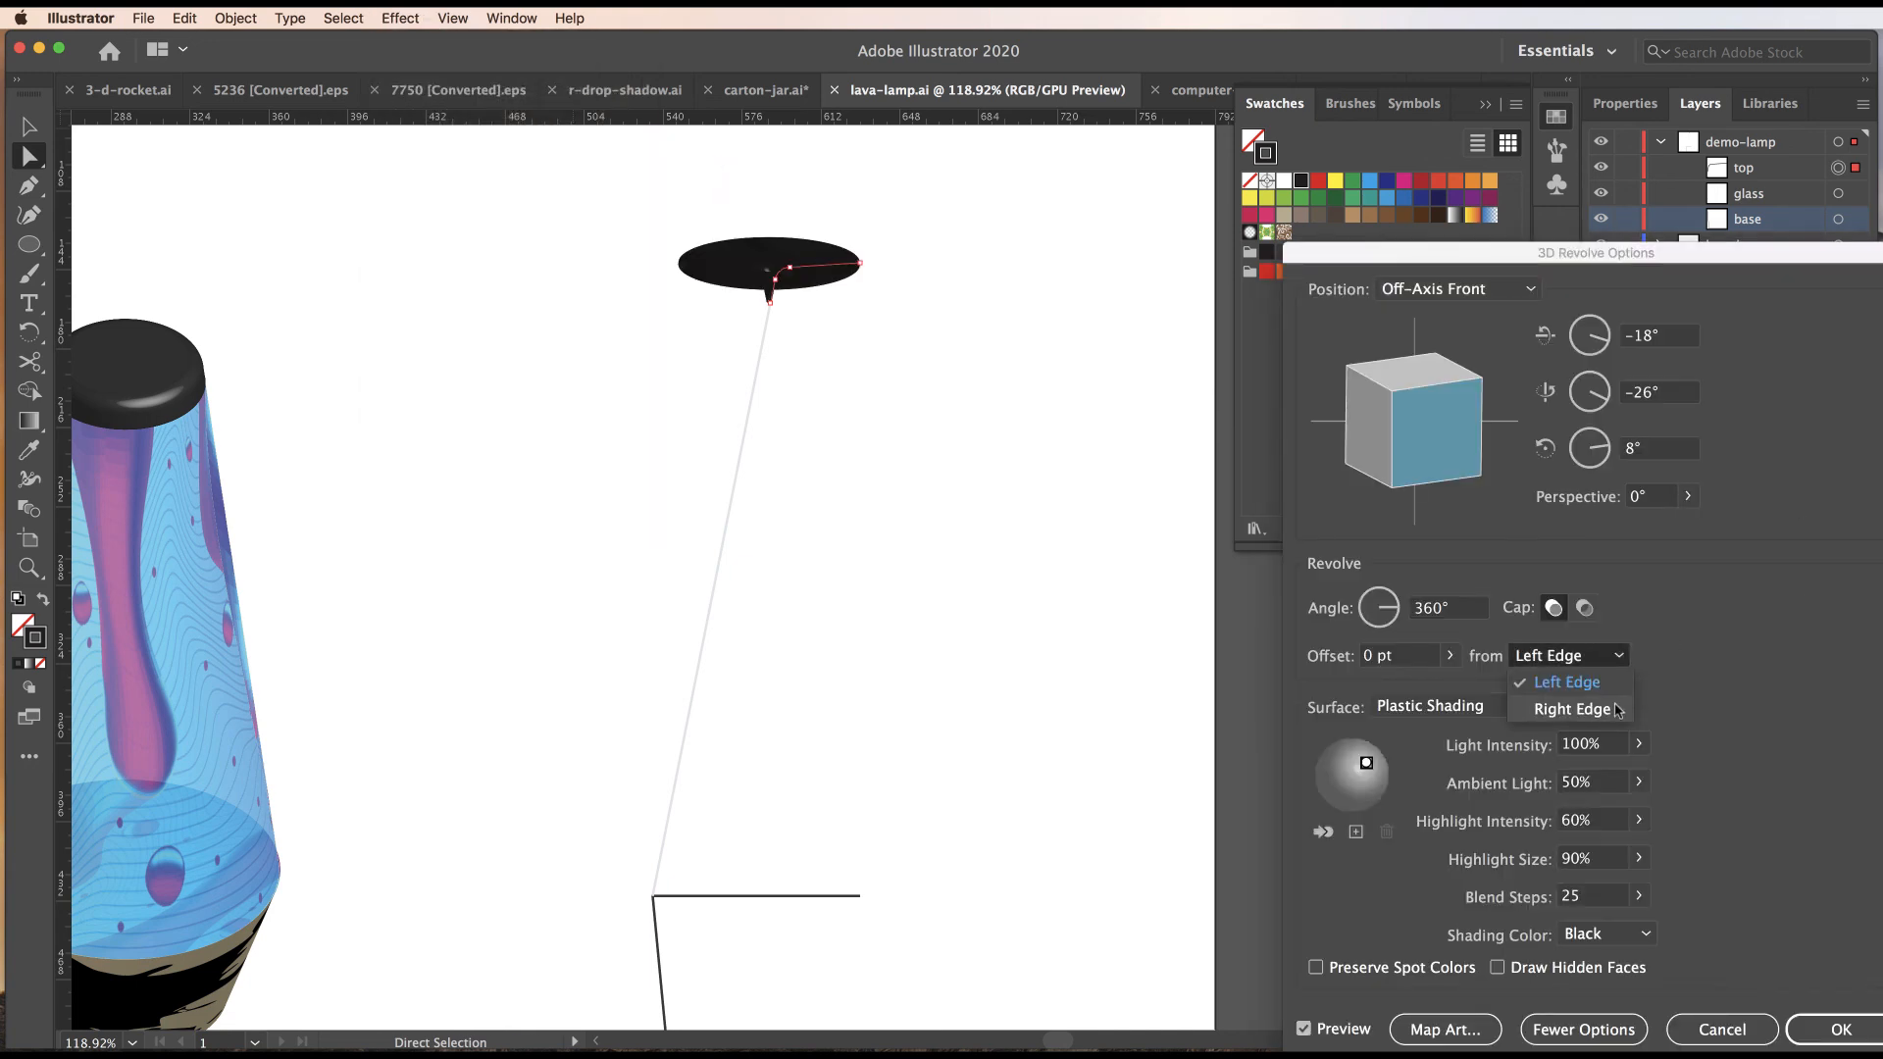
left_click(1572, 709)
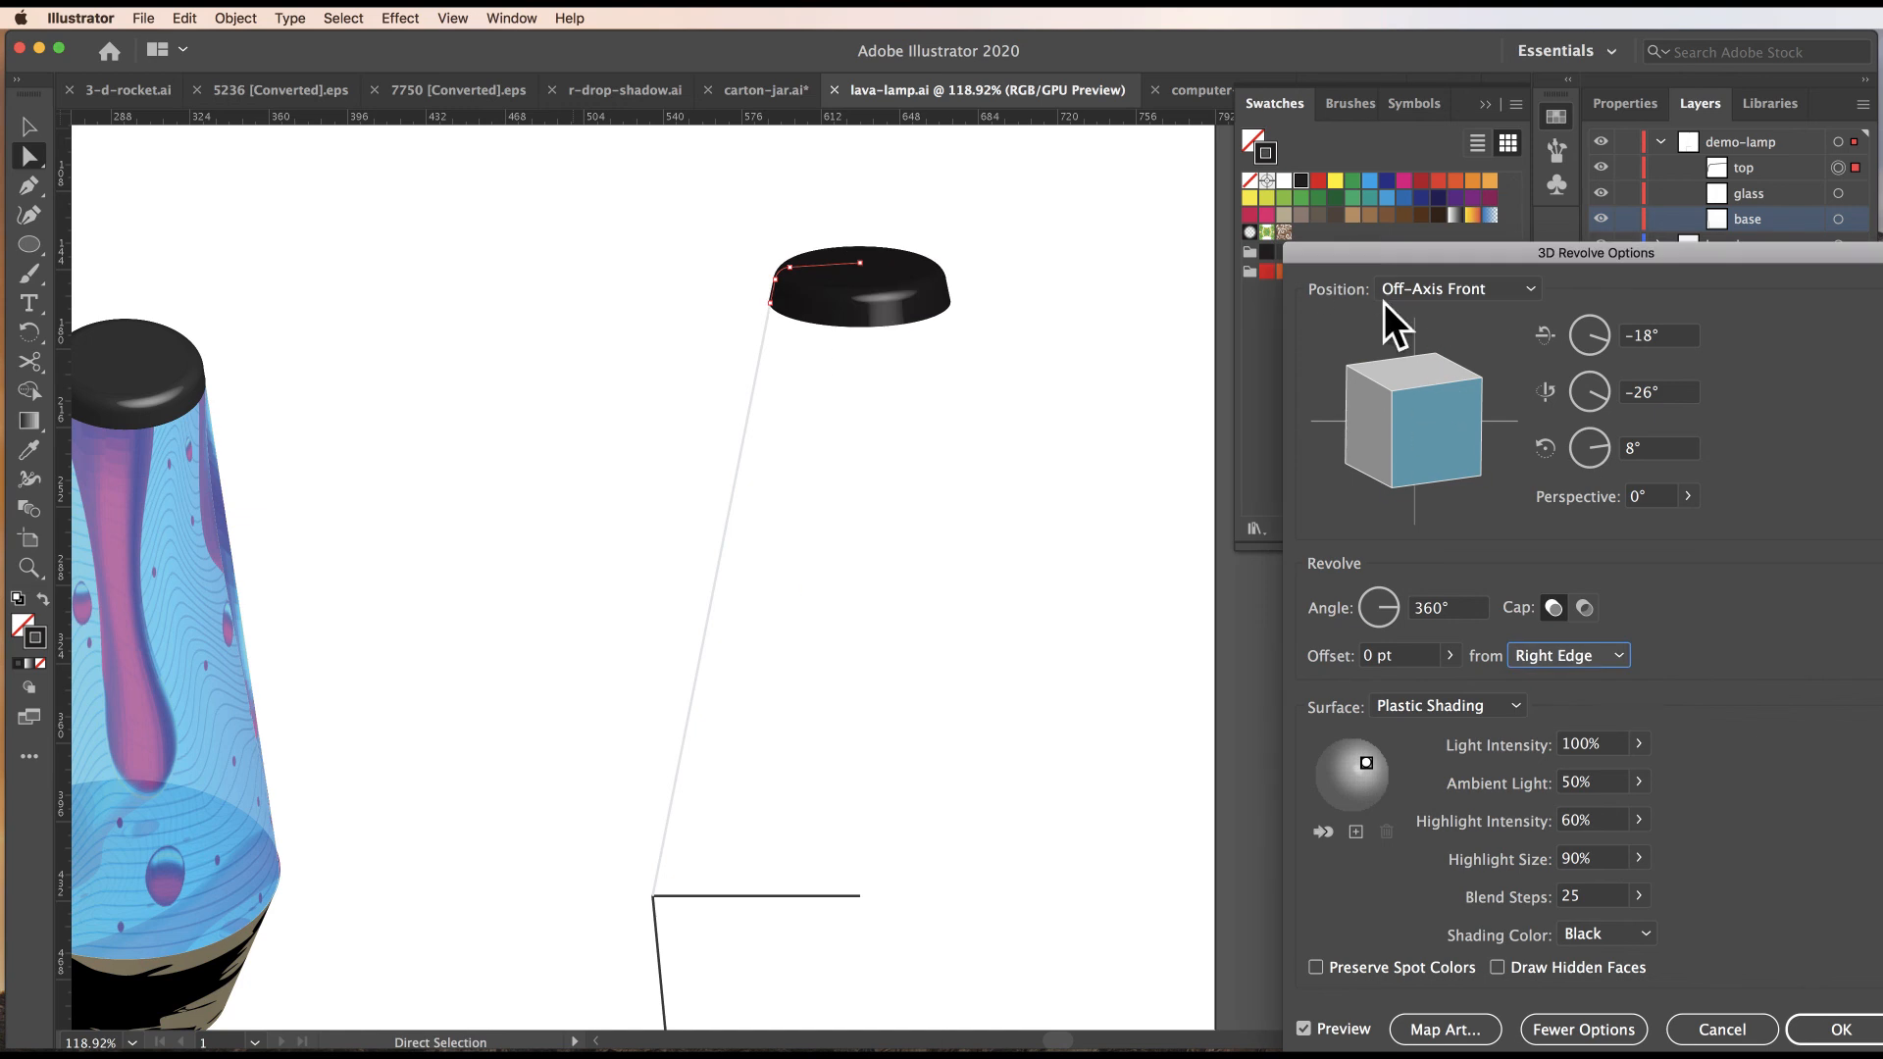
Try the Isometric Left position for the top's revolve, and return it to Off-Axis Front.
left_click(1513, 297)
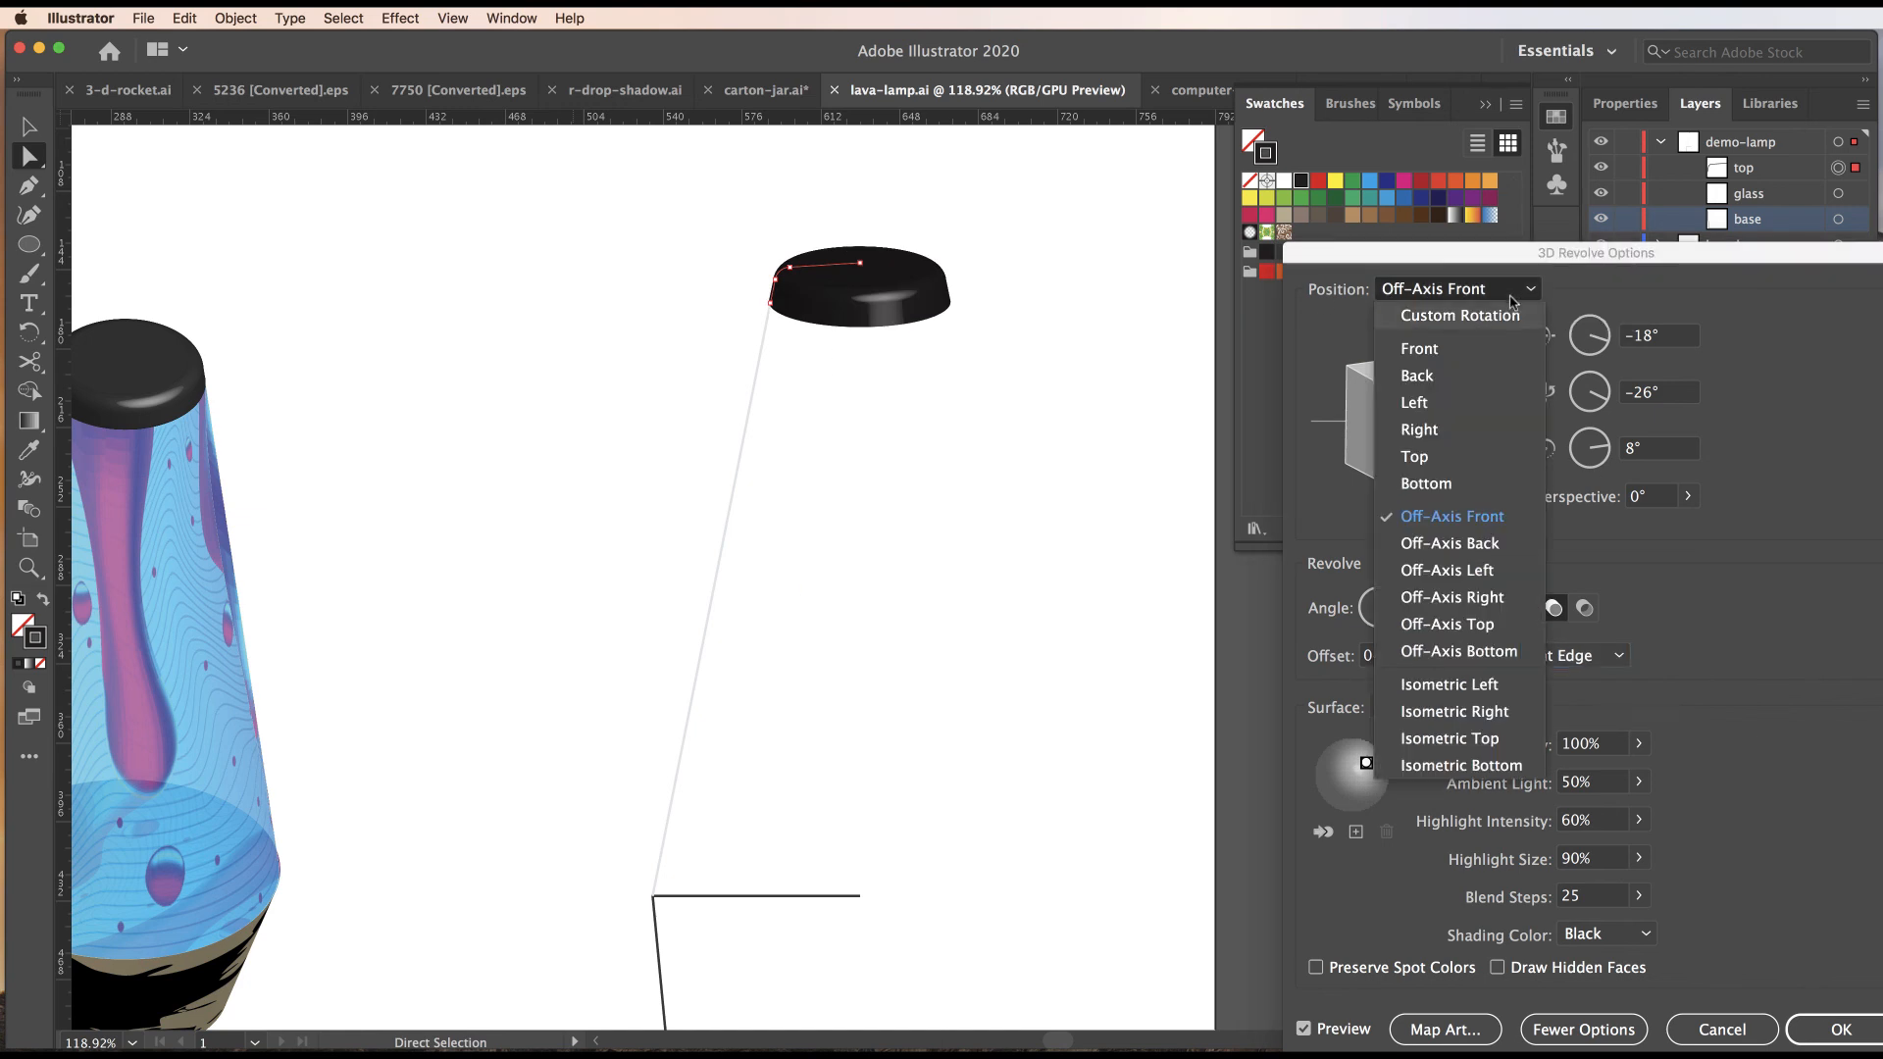
left_click(1471, 685)
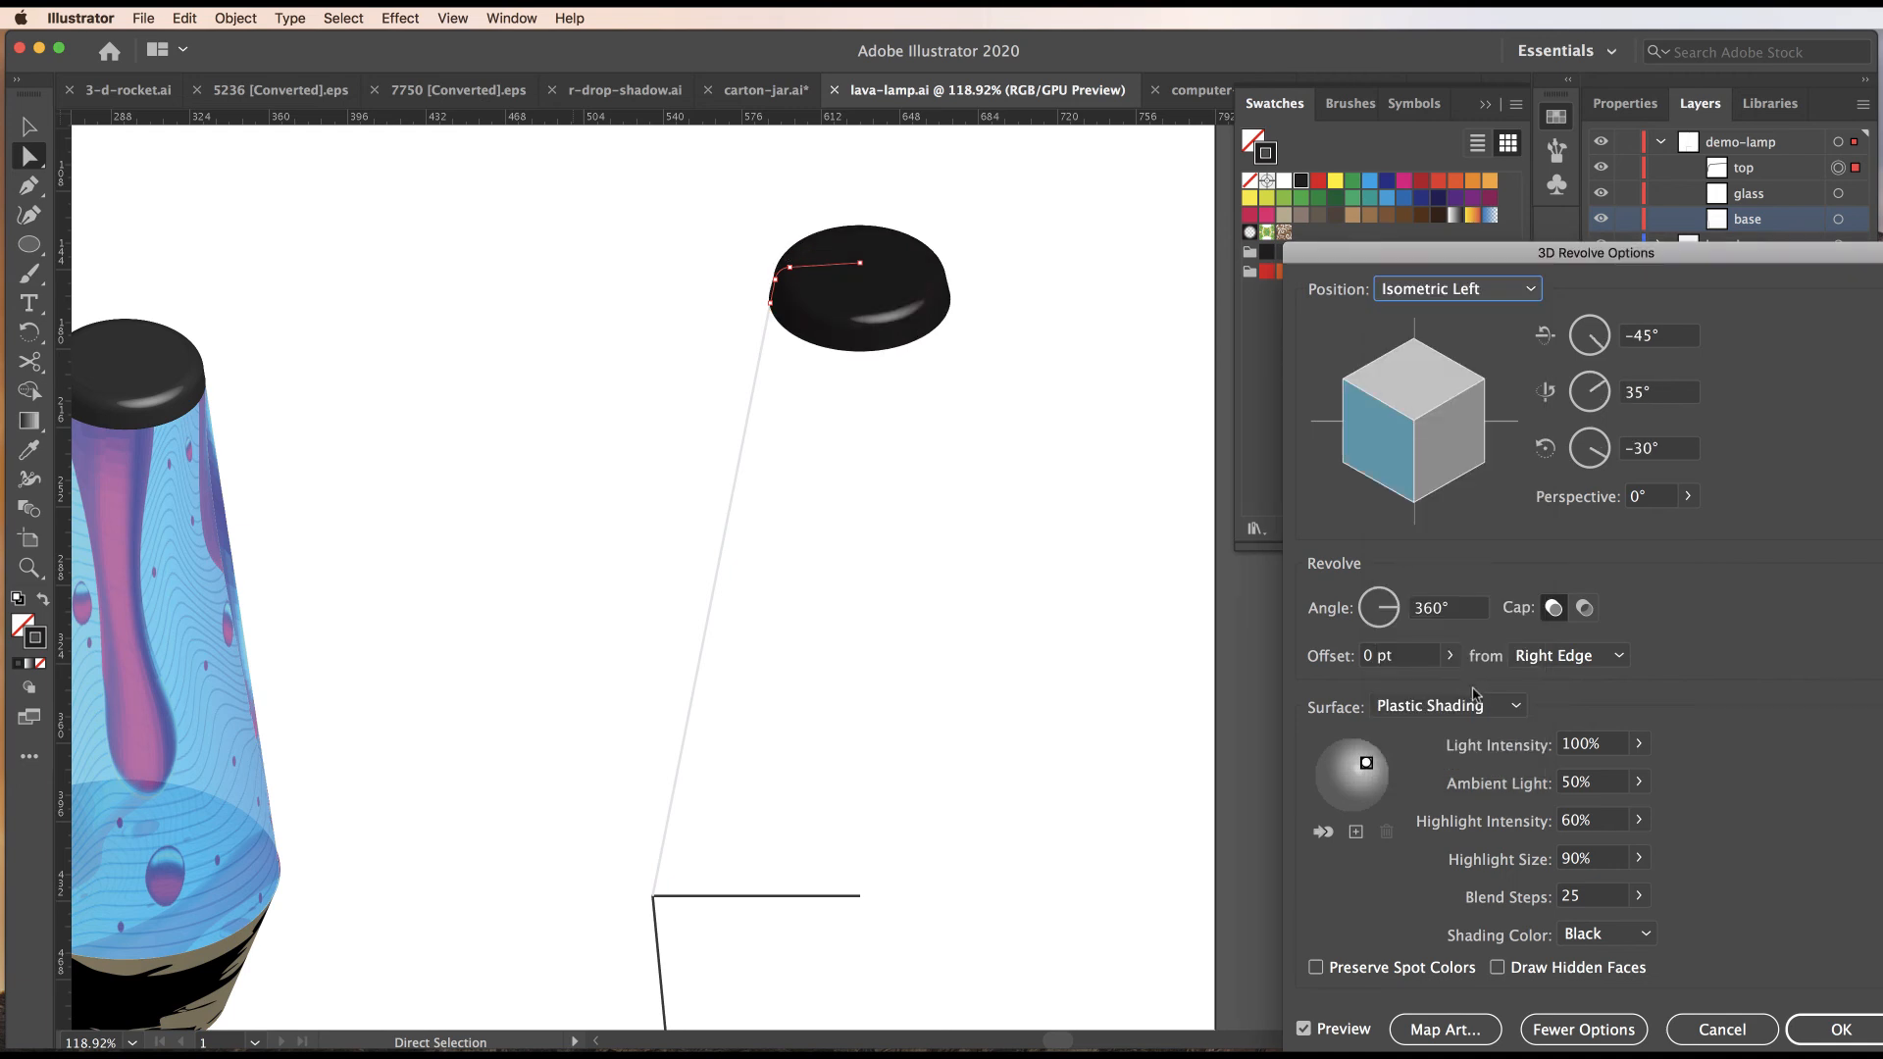
left_click(1525, 292)
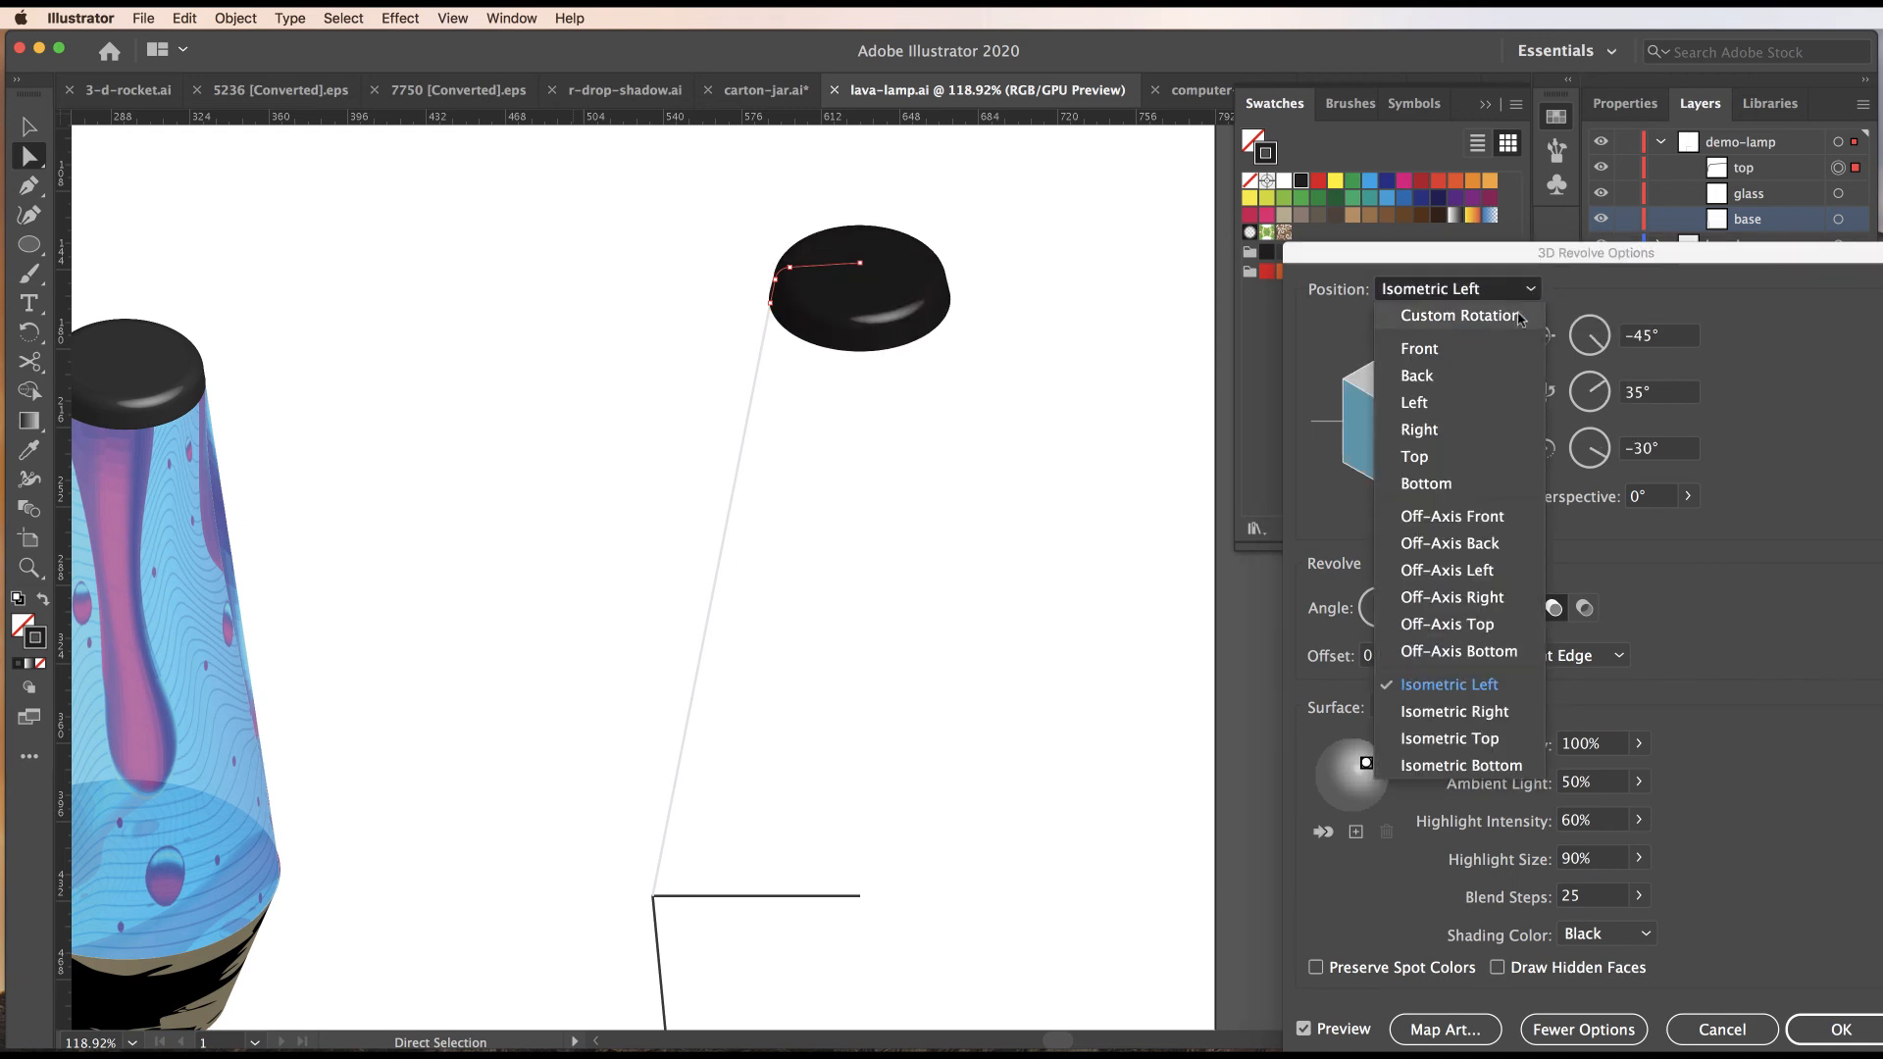
left_click(1495, 522)
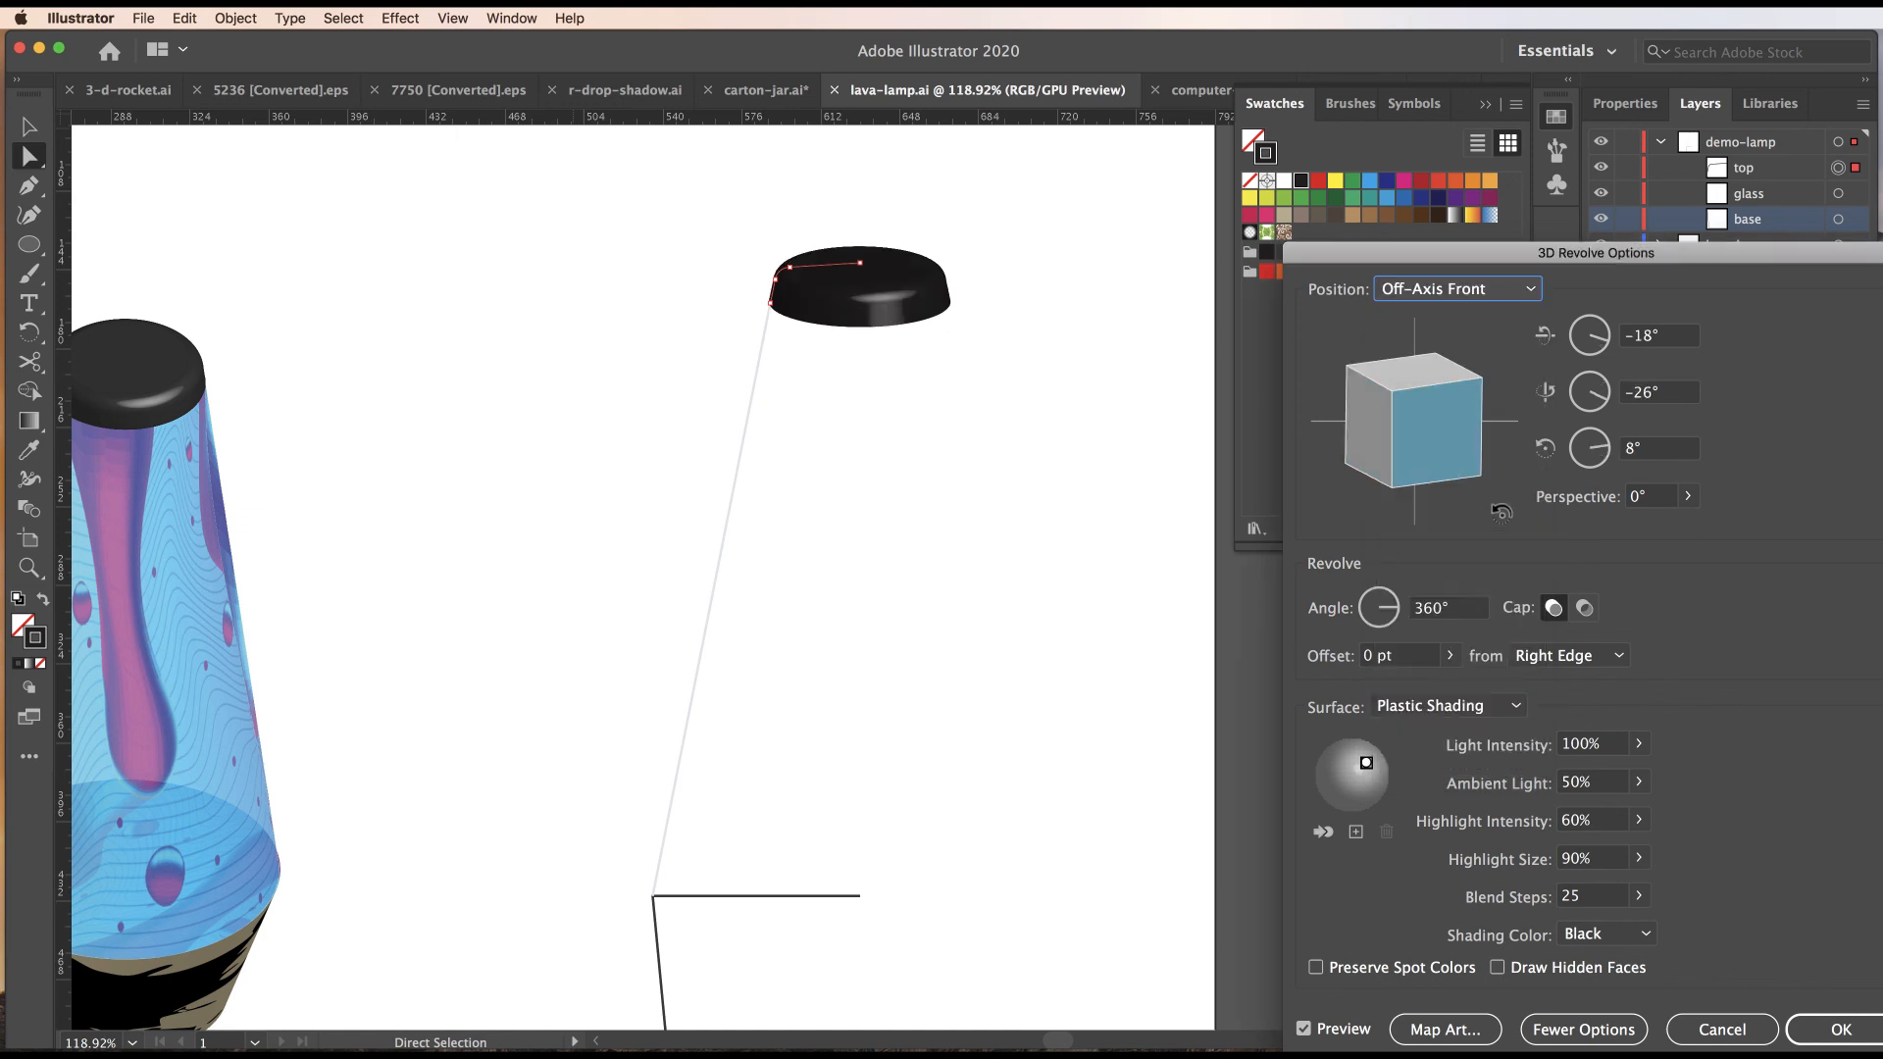
Apply the revolve to the top, and edit the effect to use 256 blend steps.
left_click(1834, 1029)
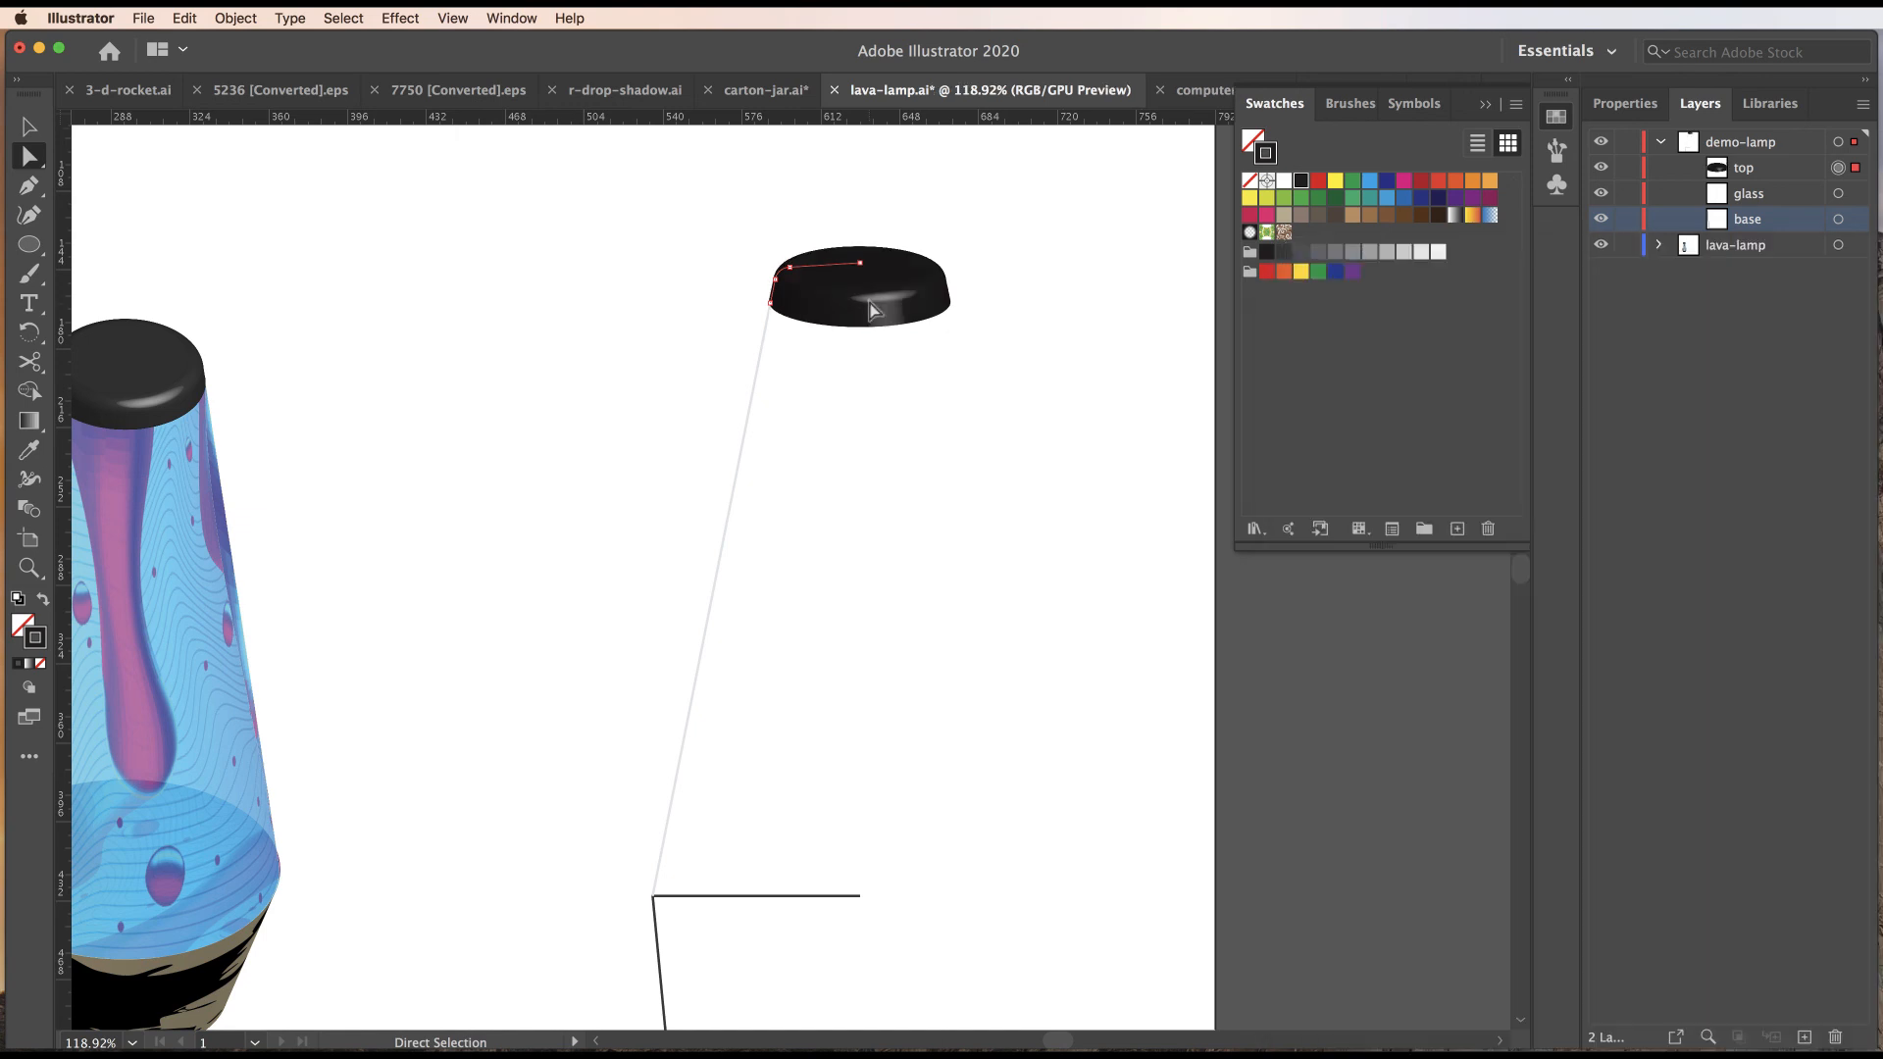
left_click(1625, 103)
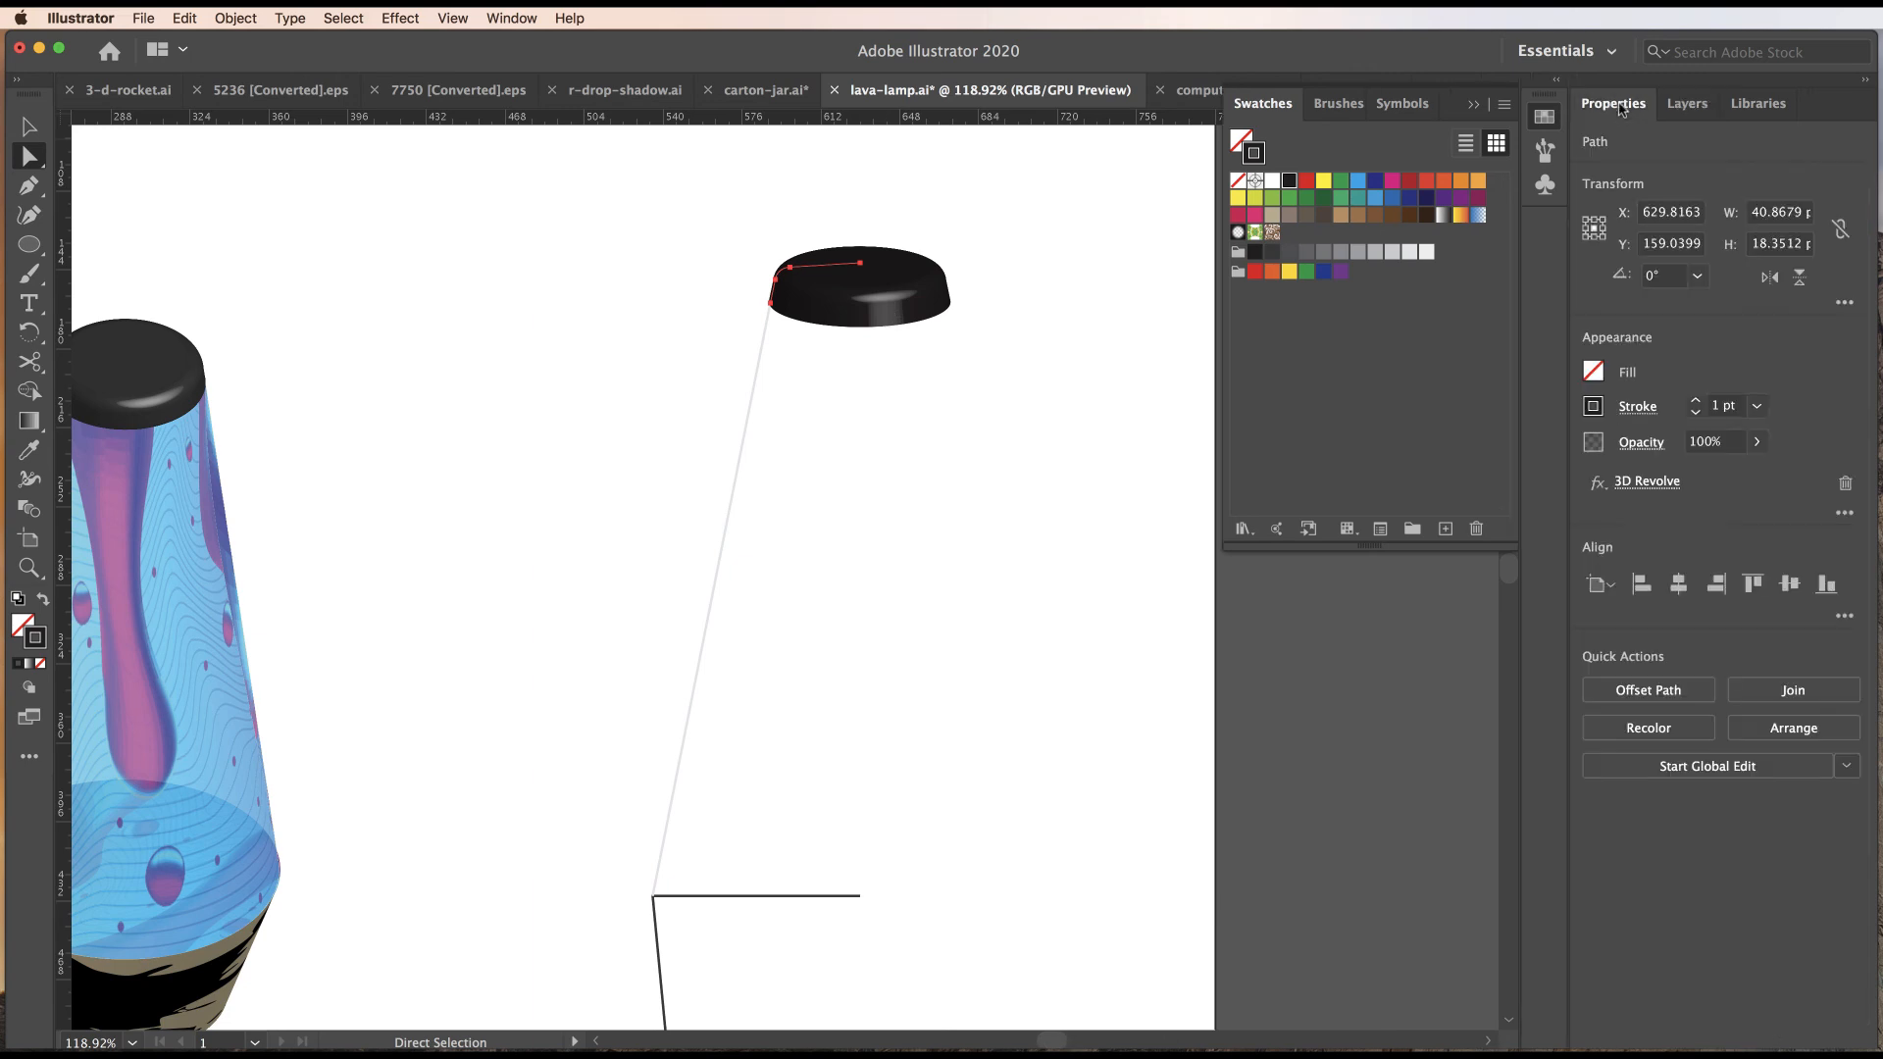
left_click(1646, 479)
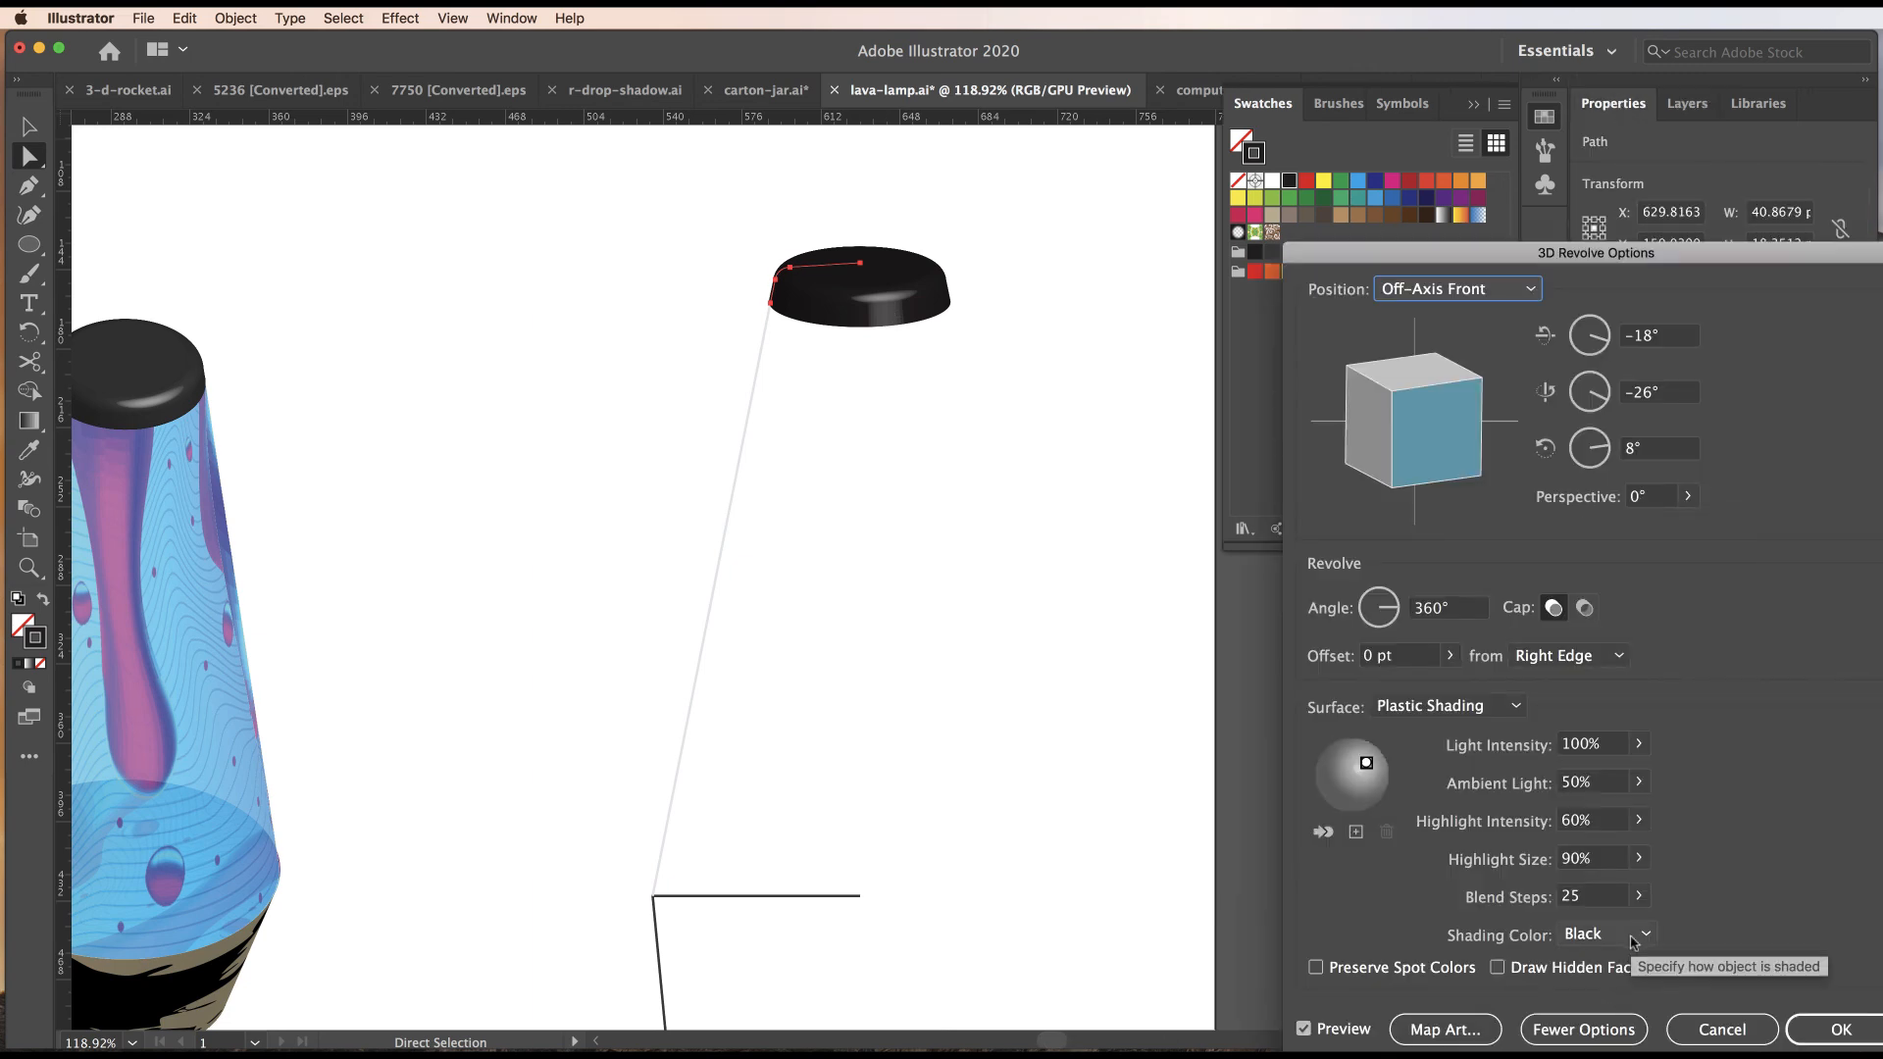
left_click(1638, 895)
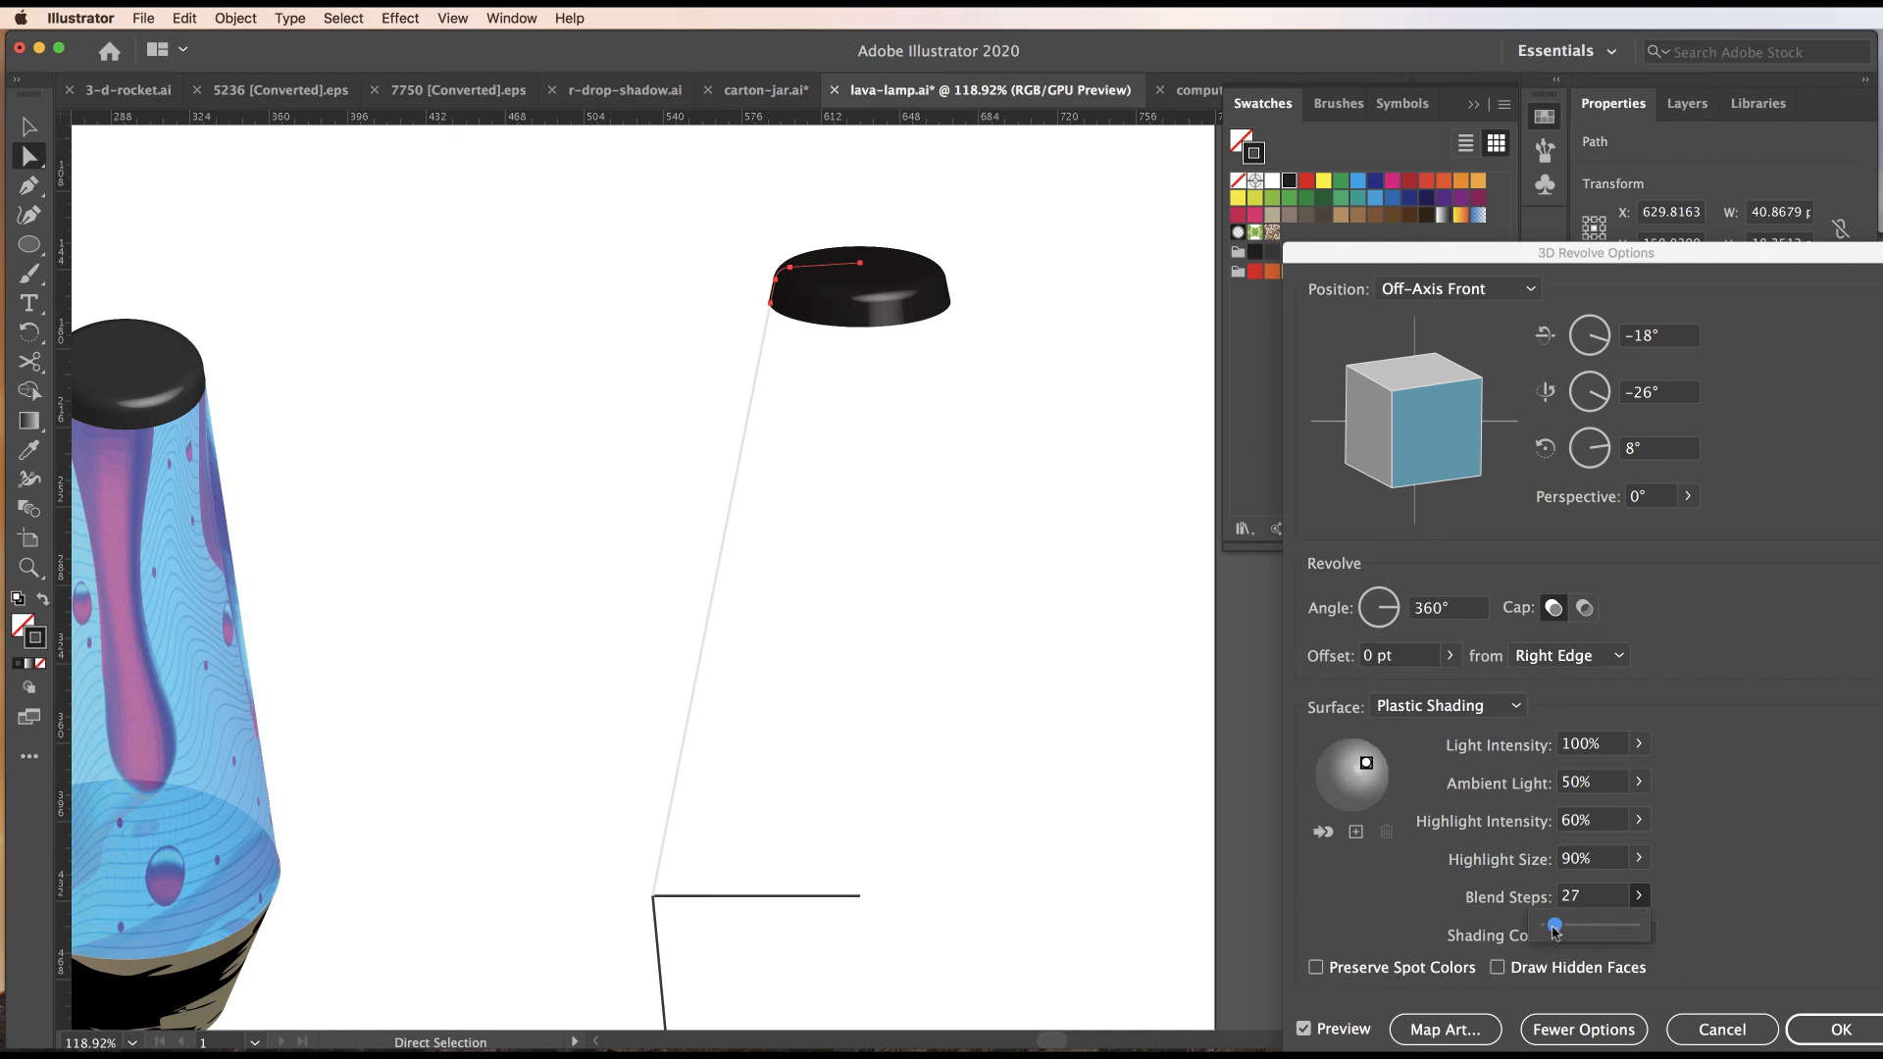
left_click_drag(1556, 928, 1739, 932)
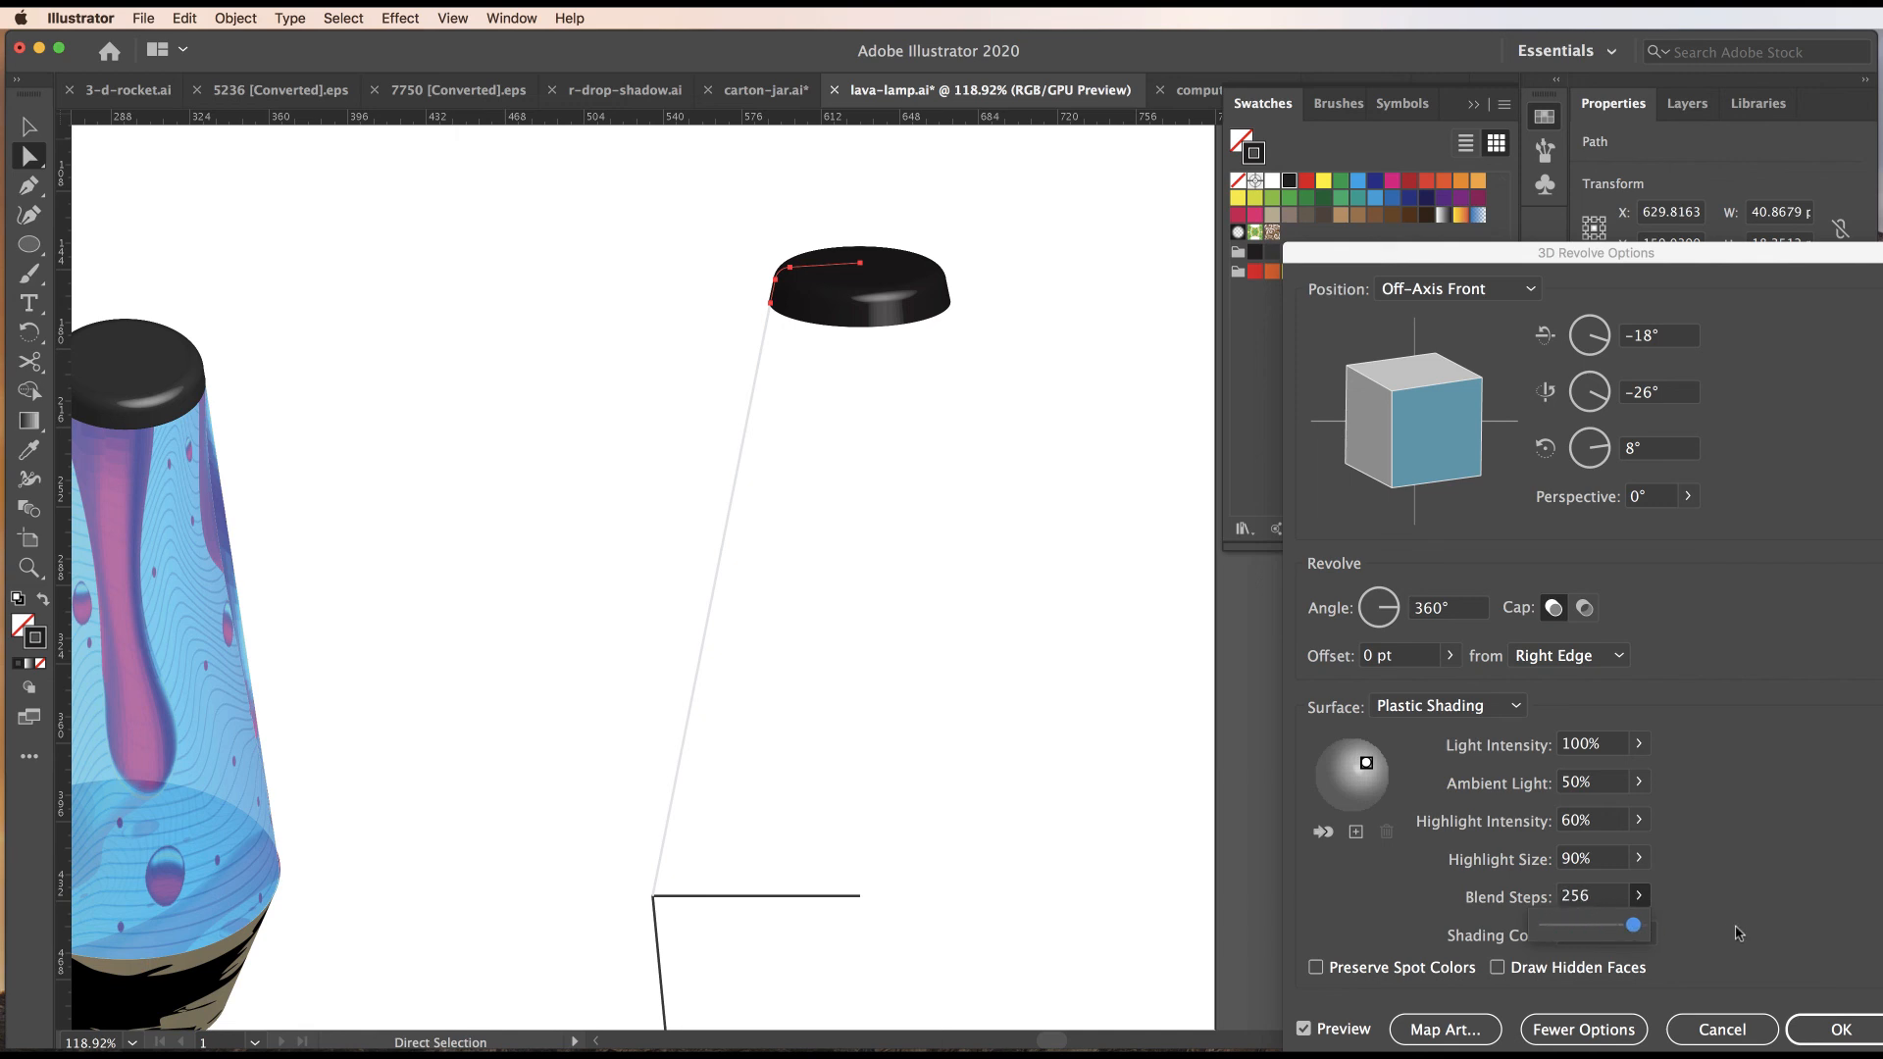
left_click(1814, 1029)
Hide the revolved top so the glass path's upper end is exposed, and show the guides.
left_click(712, 607)
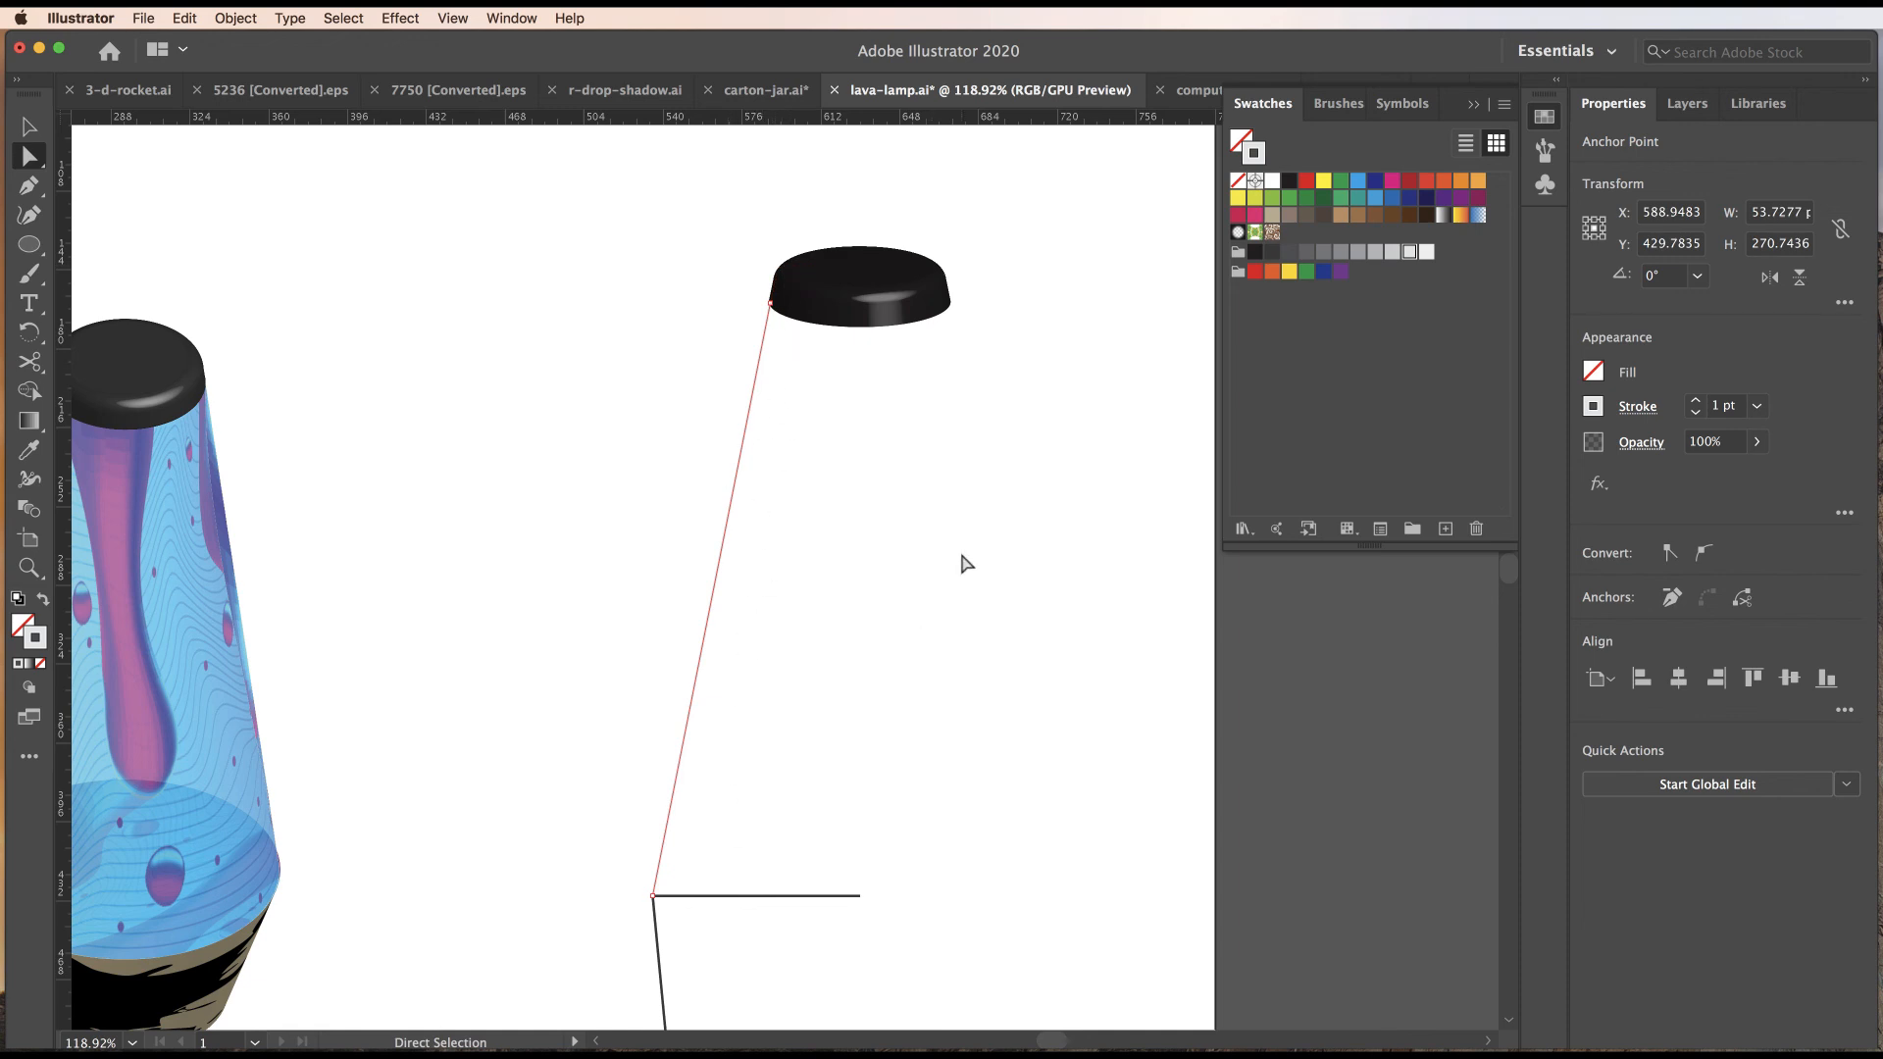
left_click(1687, 103)
left_click(1601, 168)
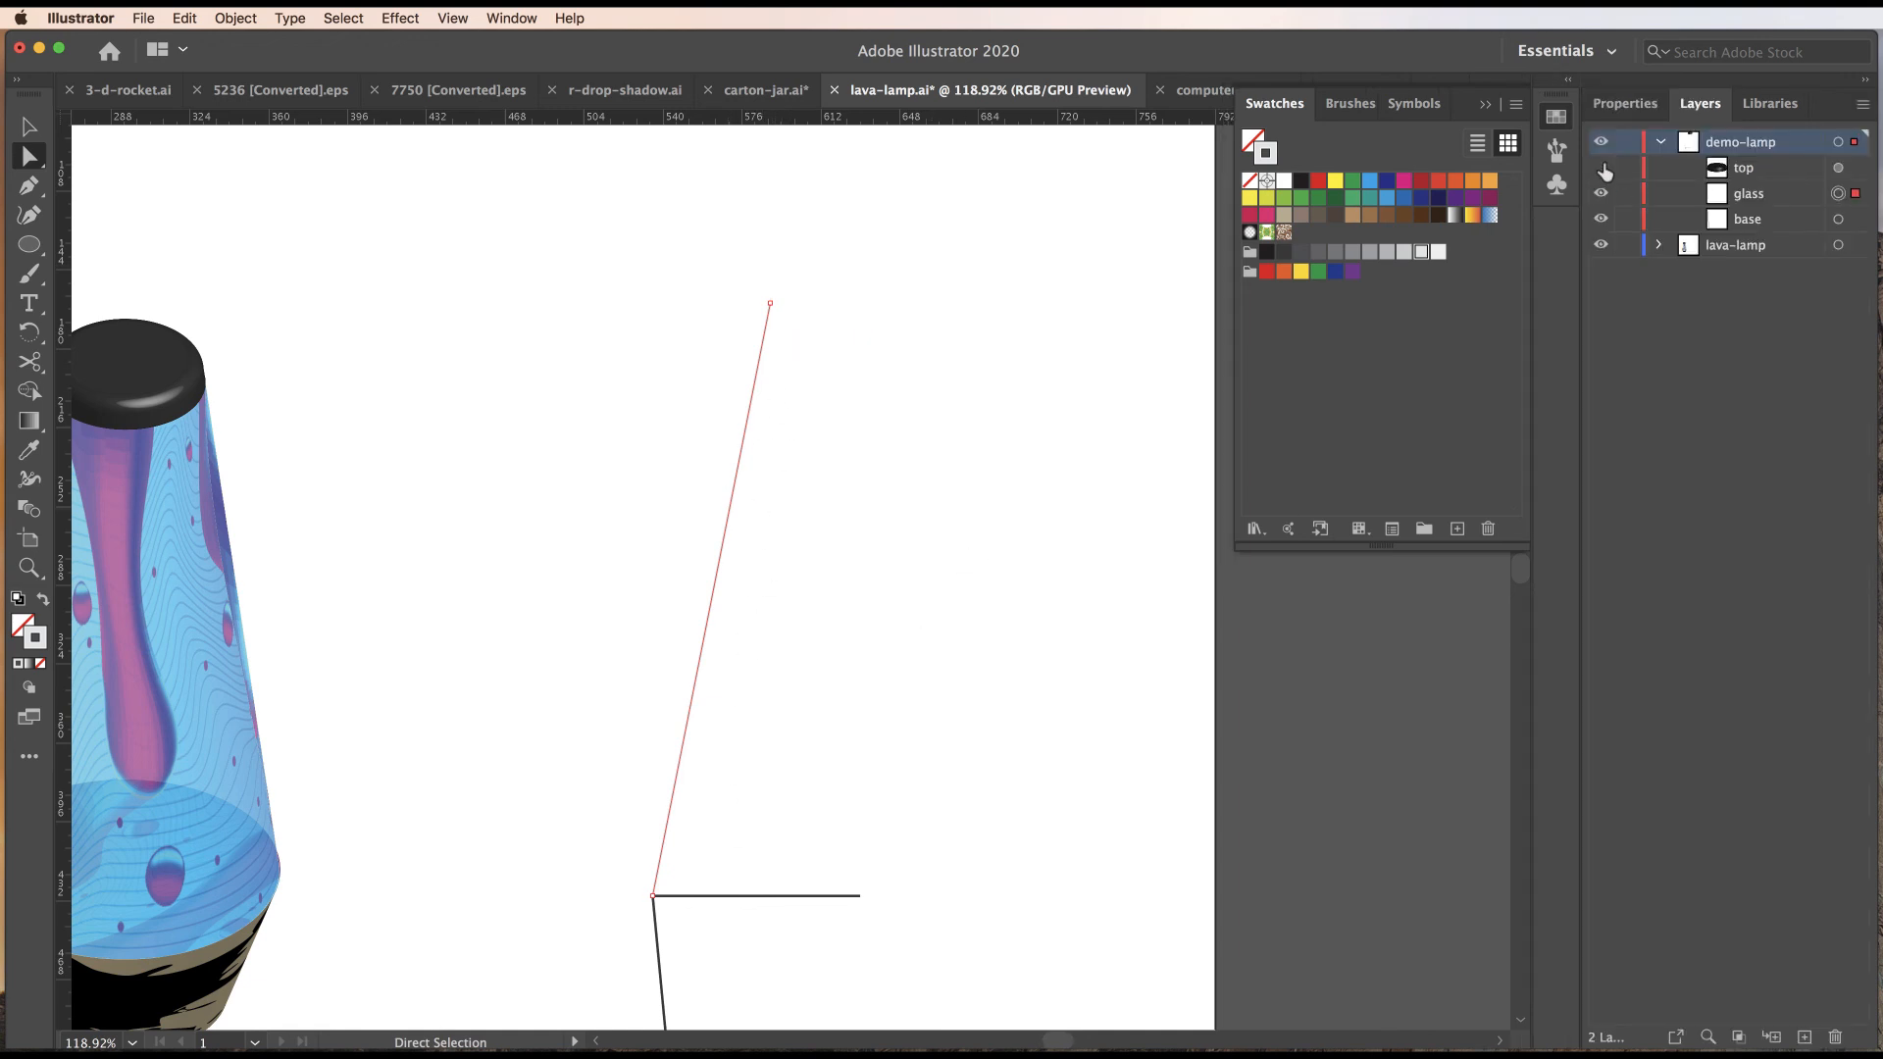
left_click(493, 463)
key("super+semicolon")
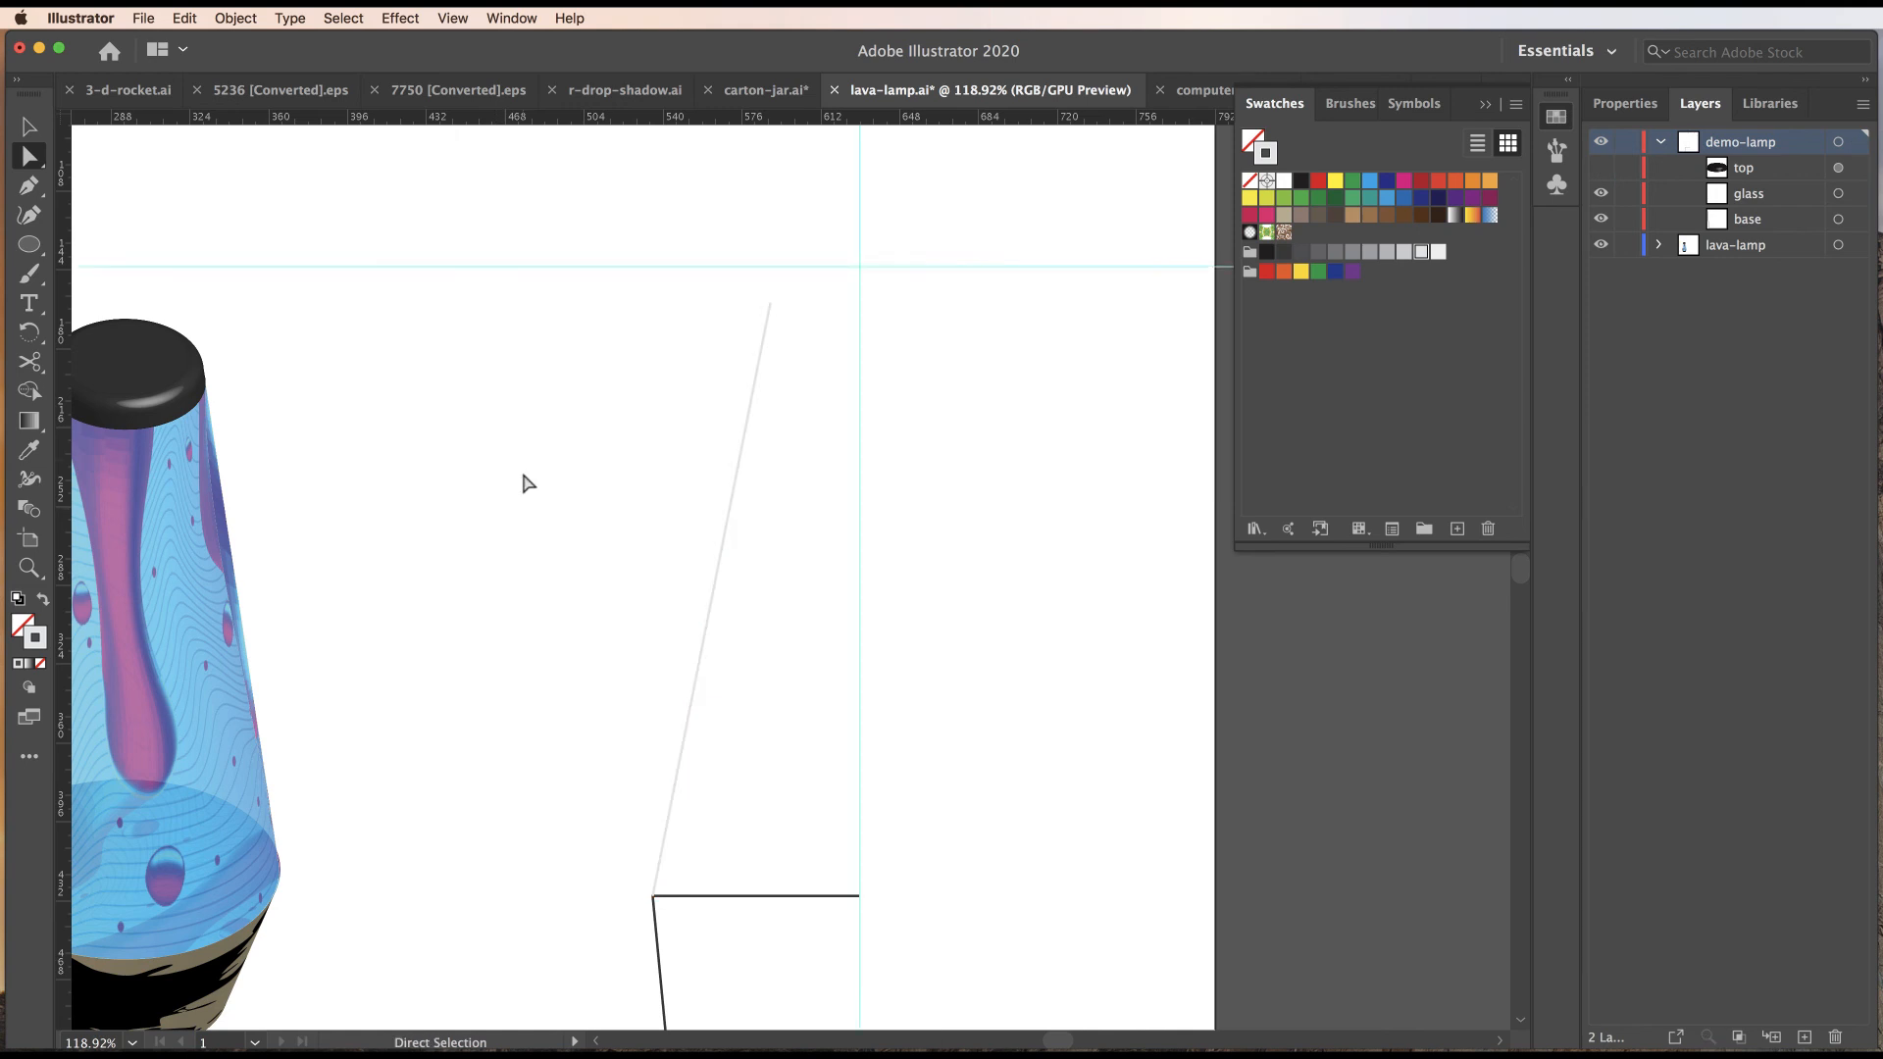
Extend the glass path with the Pen tool from its upper anchor horizontally to the vertical guide.
scroll(834, 288, "up", 5)
key("v")
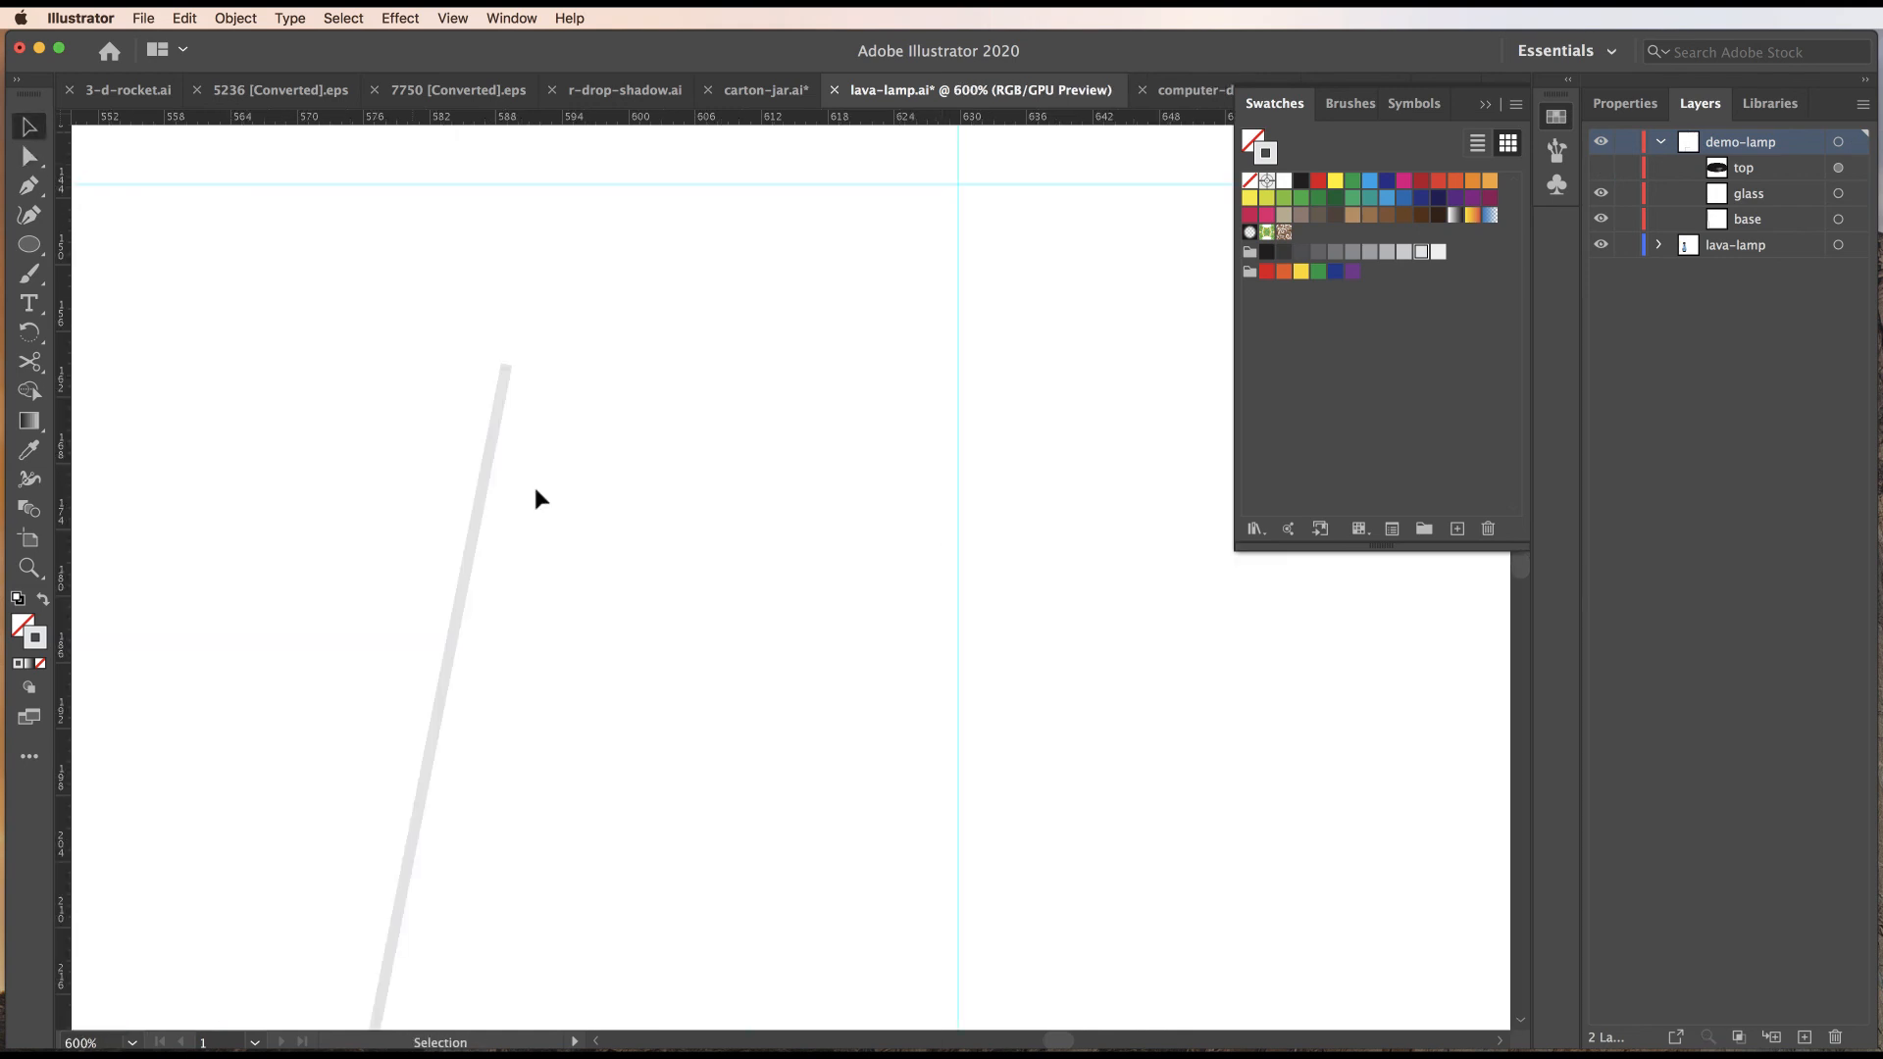
left_click(485, 461)
key("p")
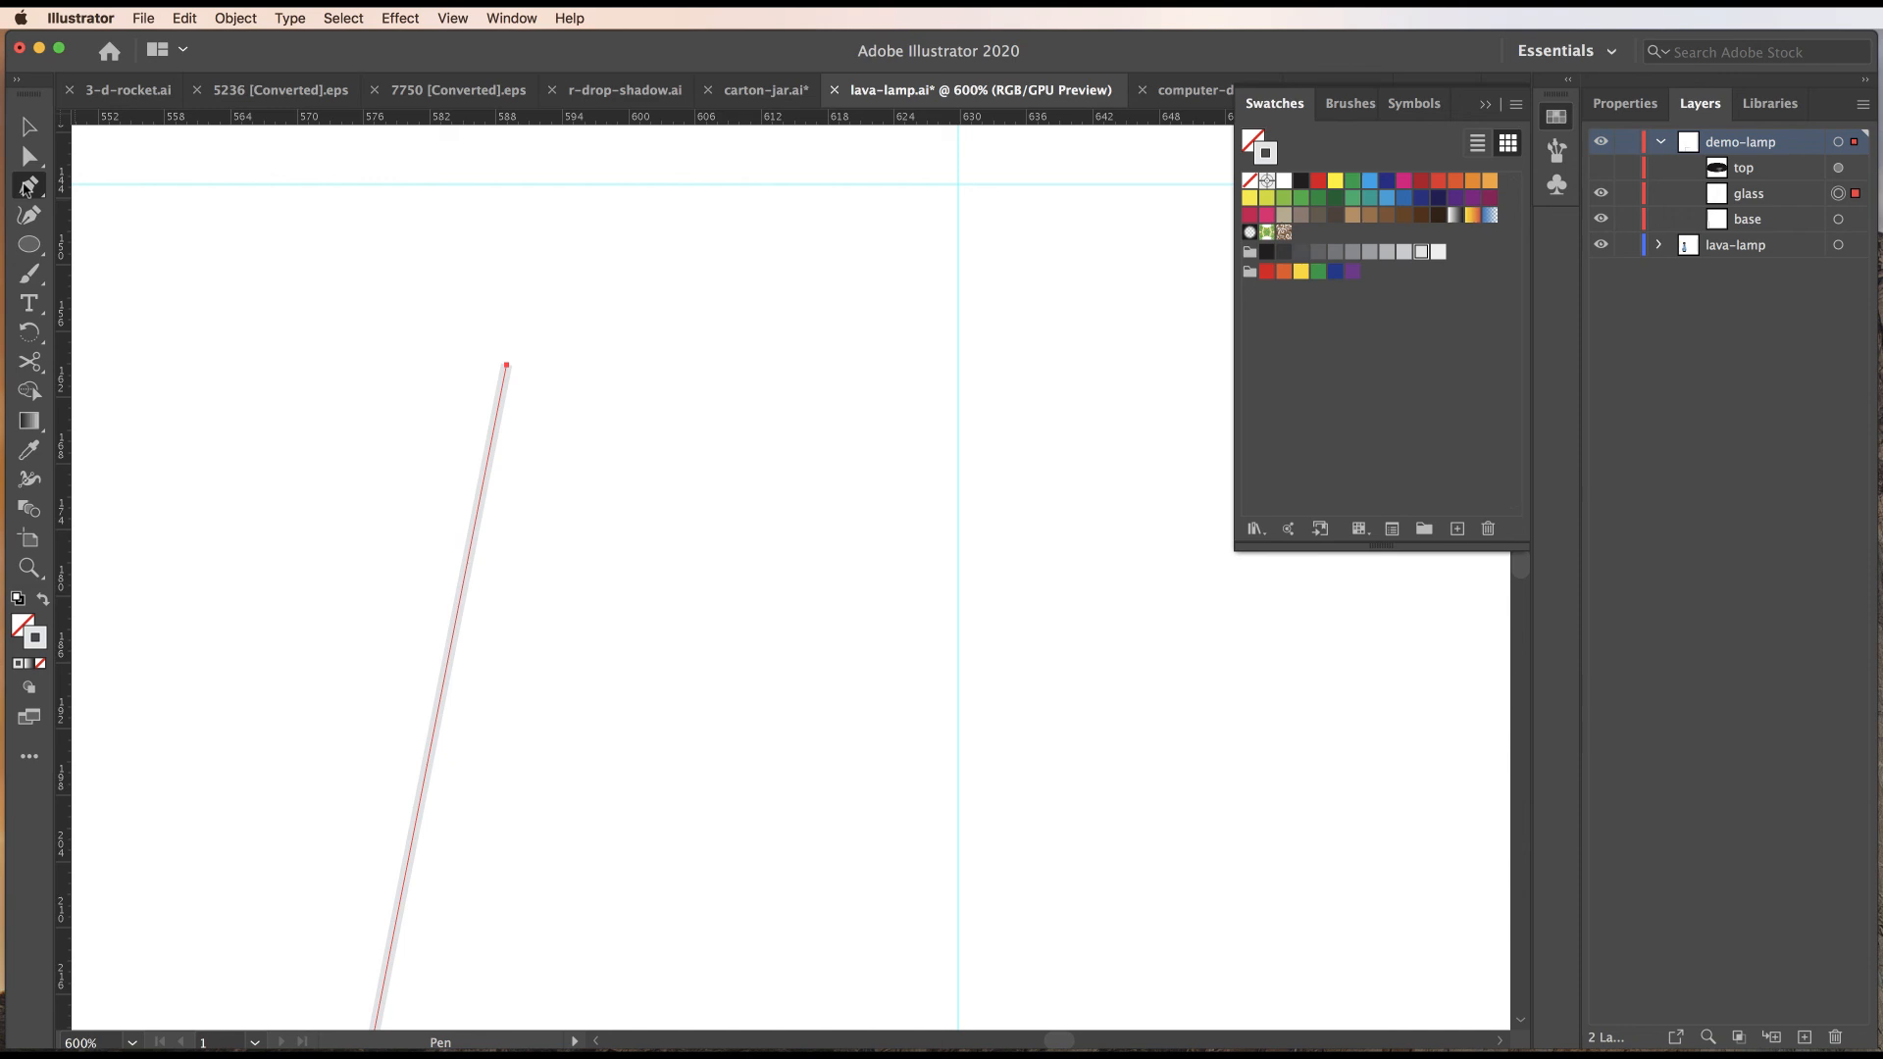
left_click(506, 364)
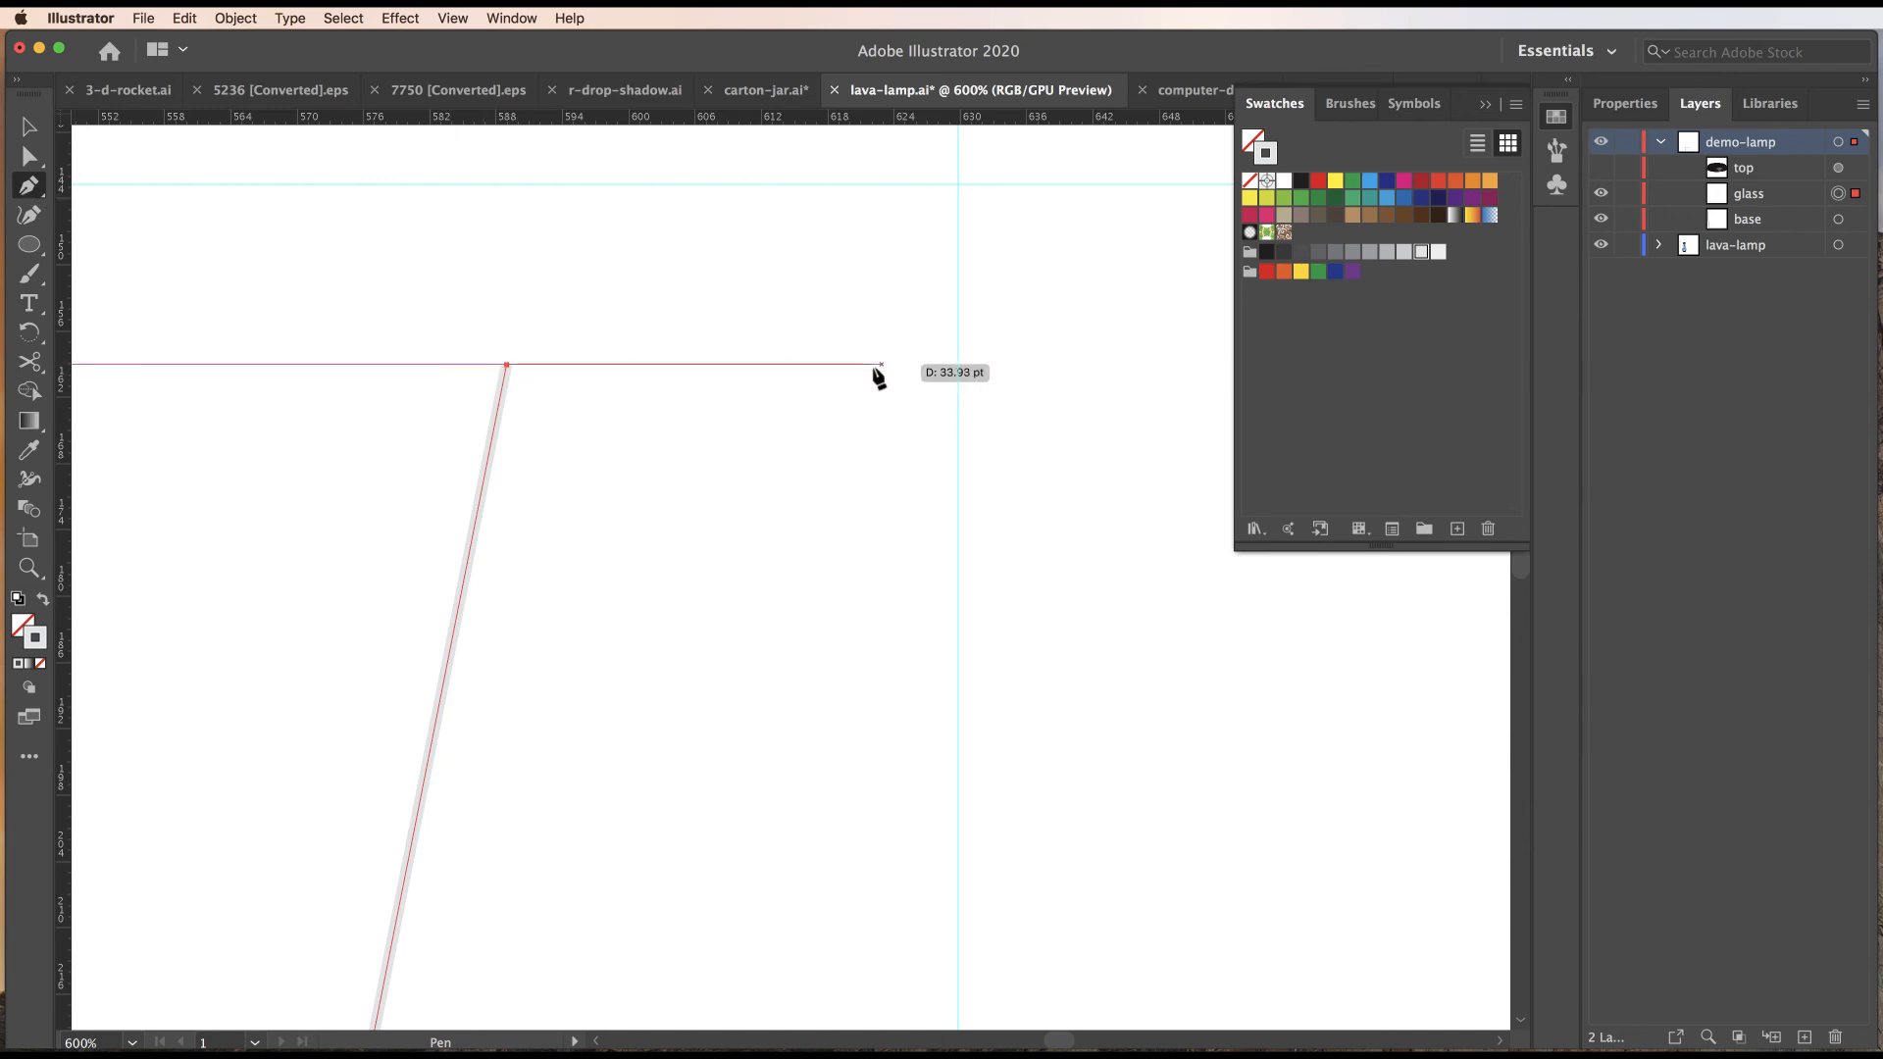
left_click(959, 365)
left_click(1020, 463, "super")
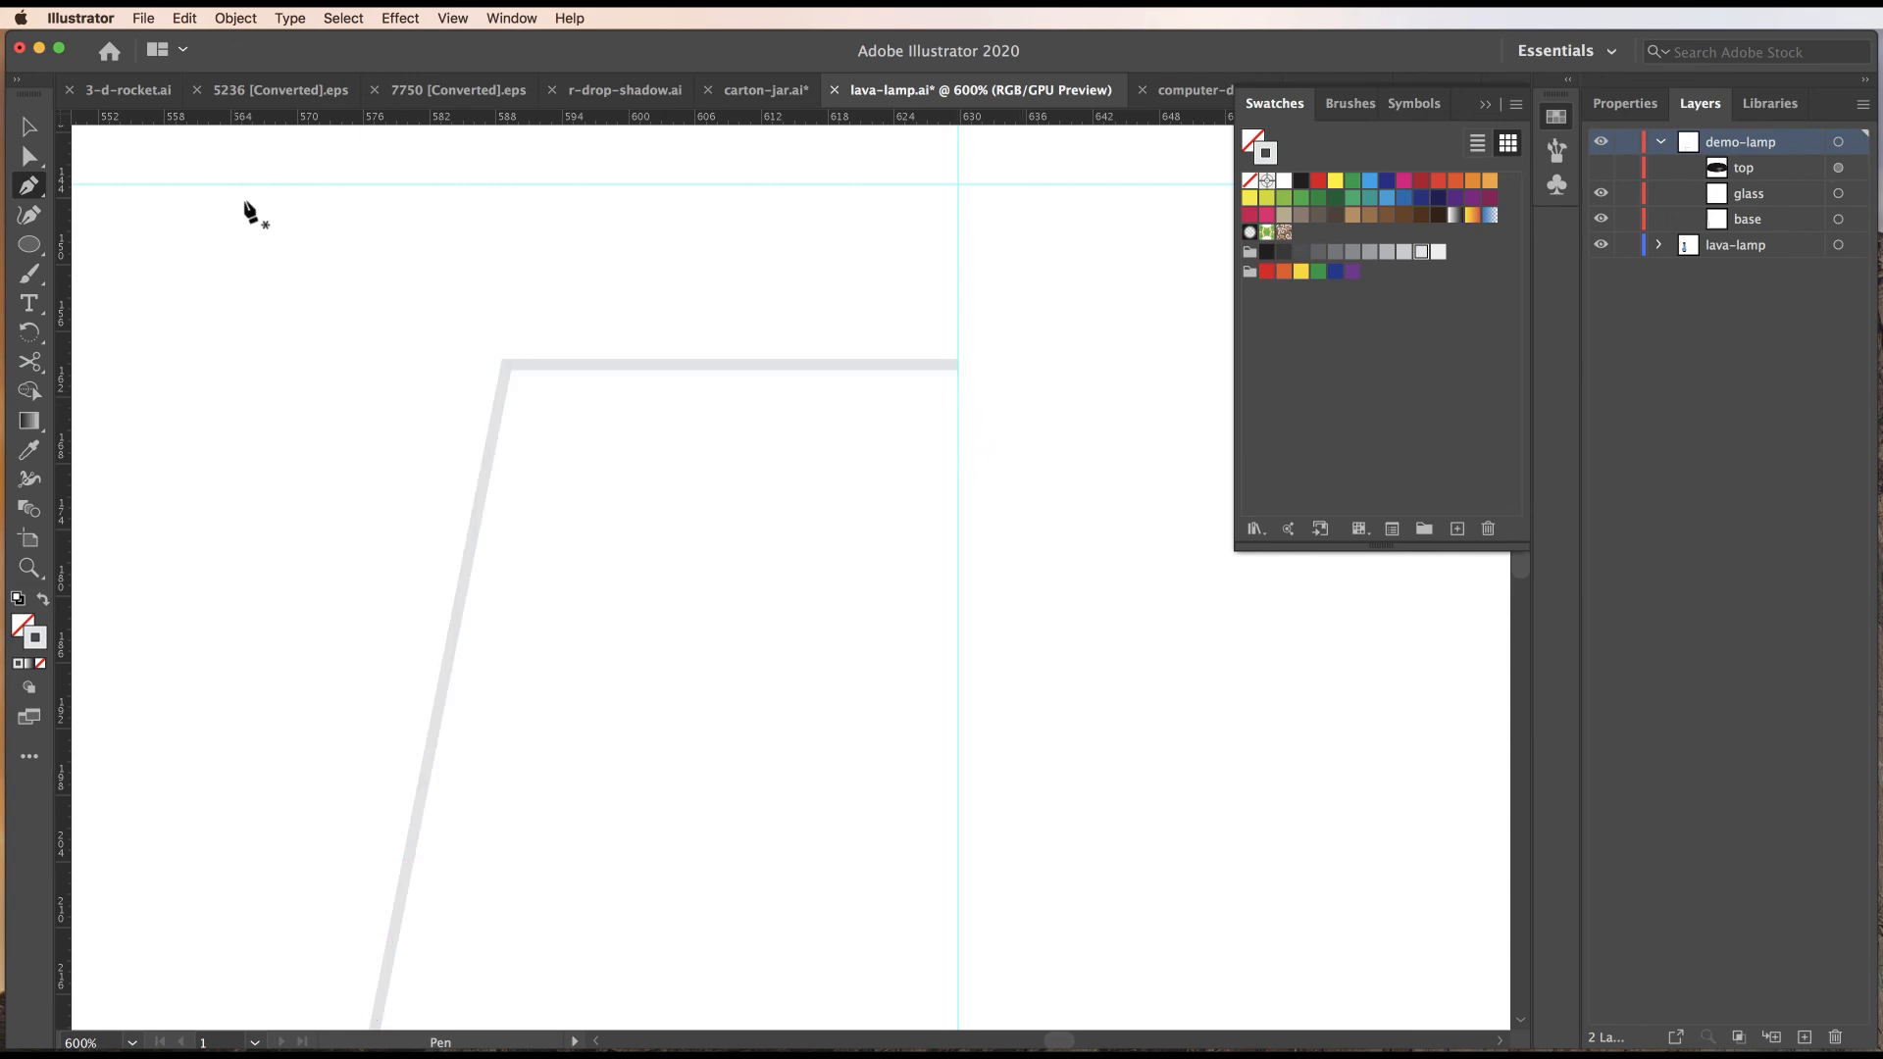
Add a 3D Revolve effect to the glass path in Off-Axis Front position, offset from the Right Edge.
key("v")
left_click(531, 506, "alt+super")
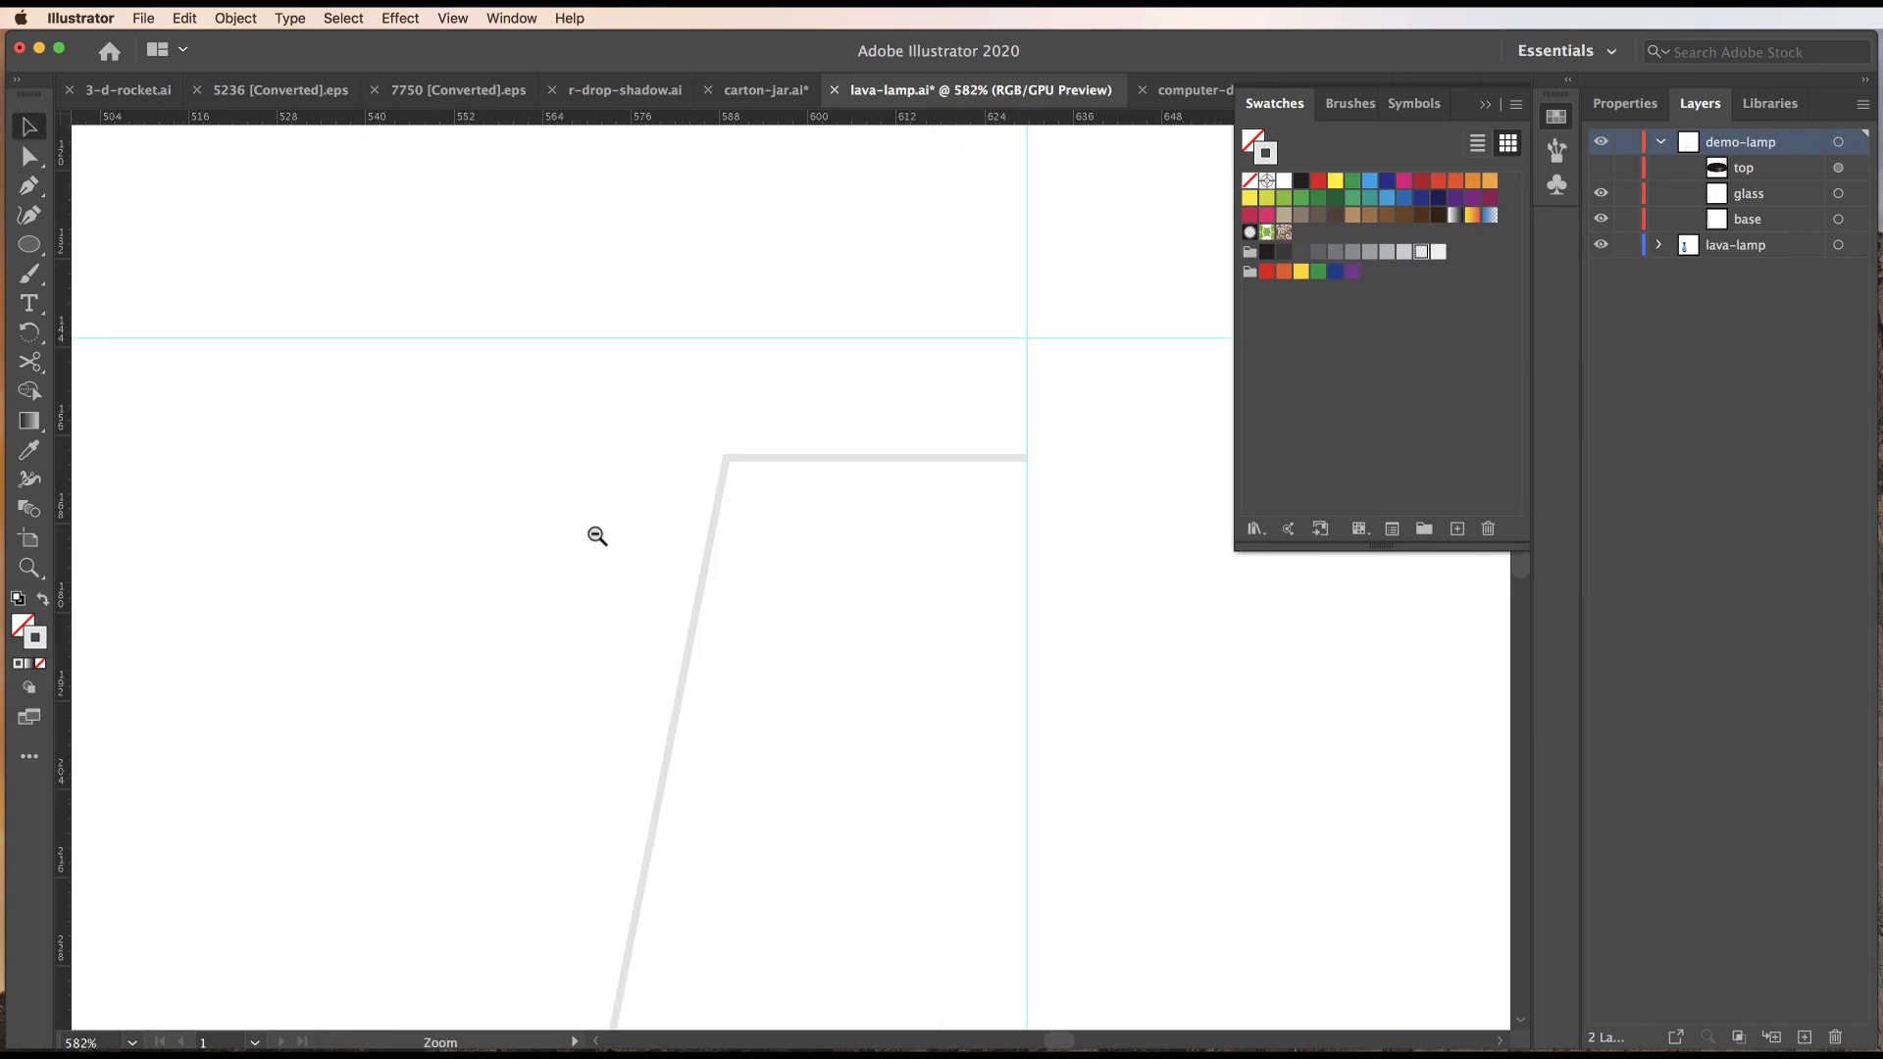
left_click_drag(740, 592, 412, 669)
left_click(709, 428)
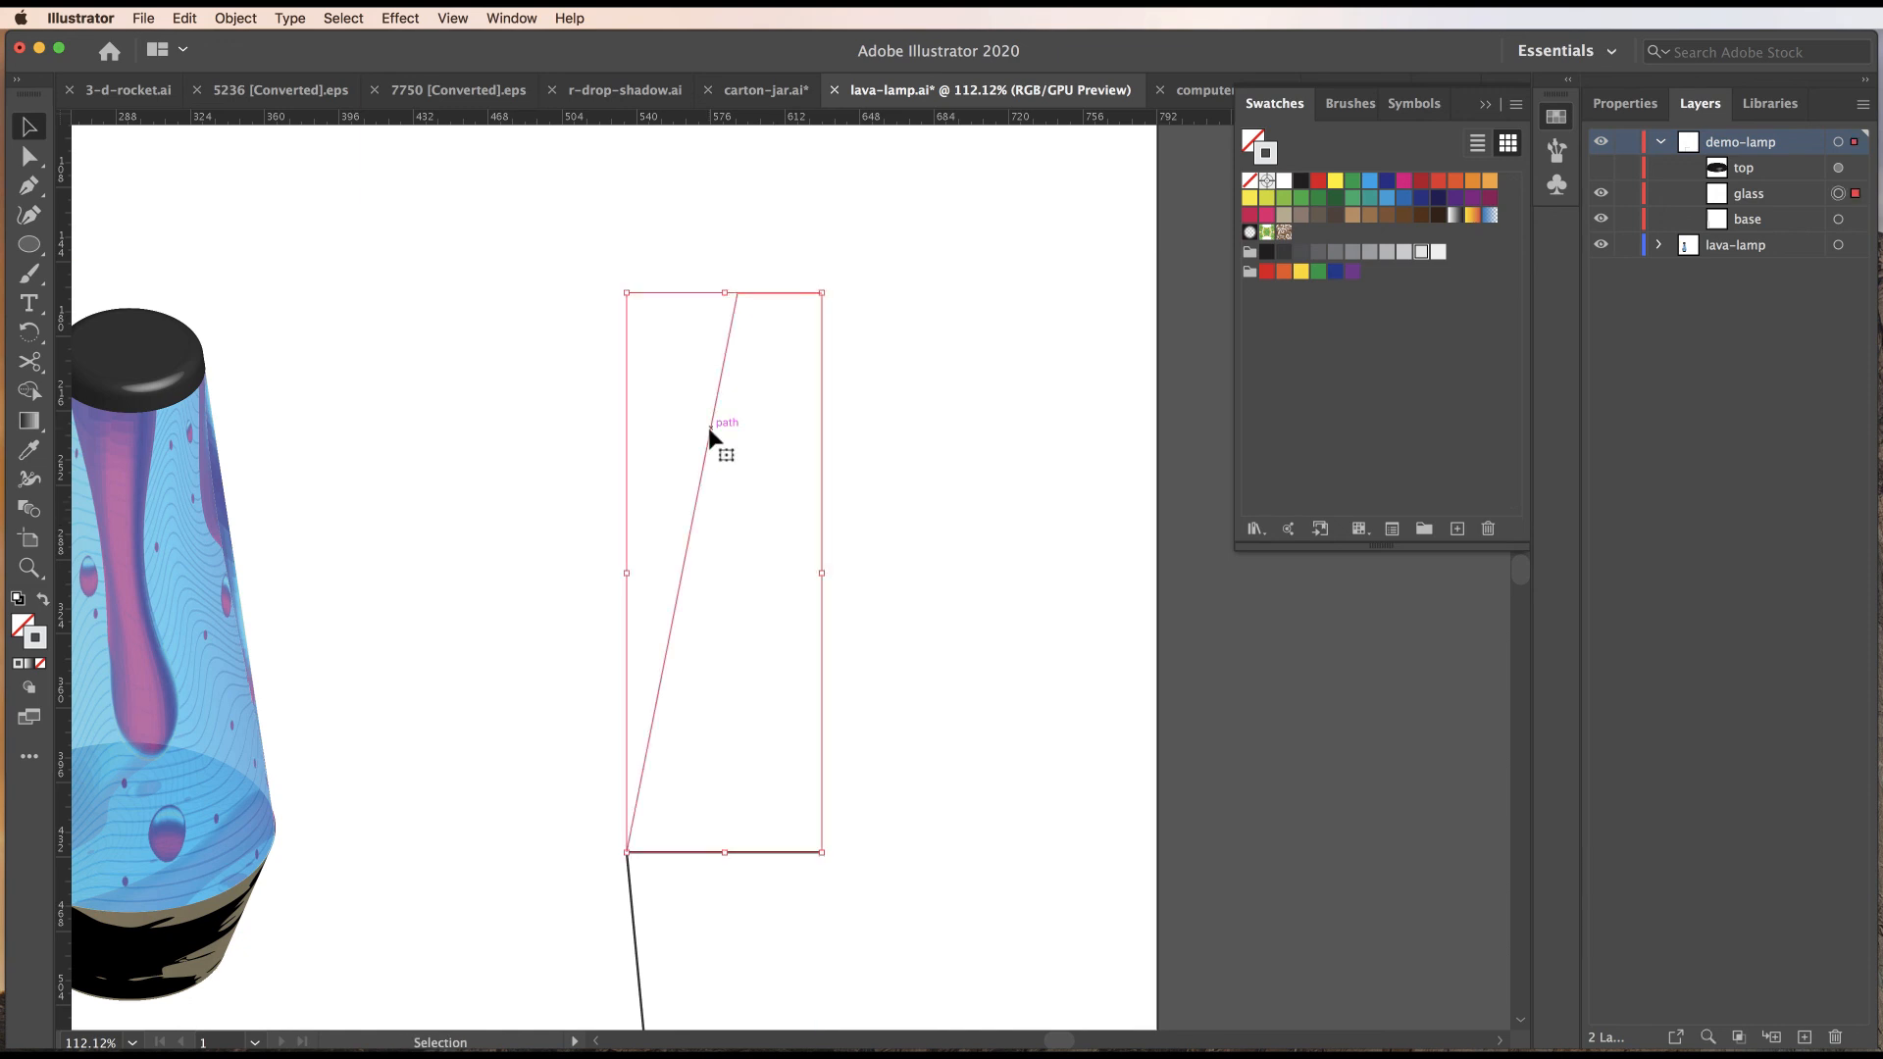
left_click(400, 17)
mouse_move(581, 143)
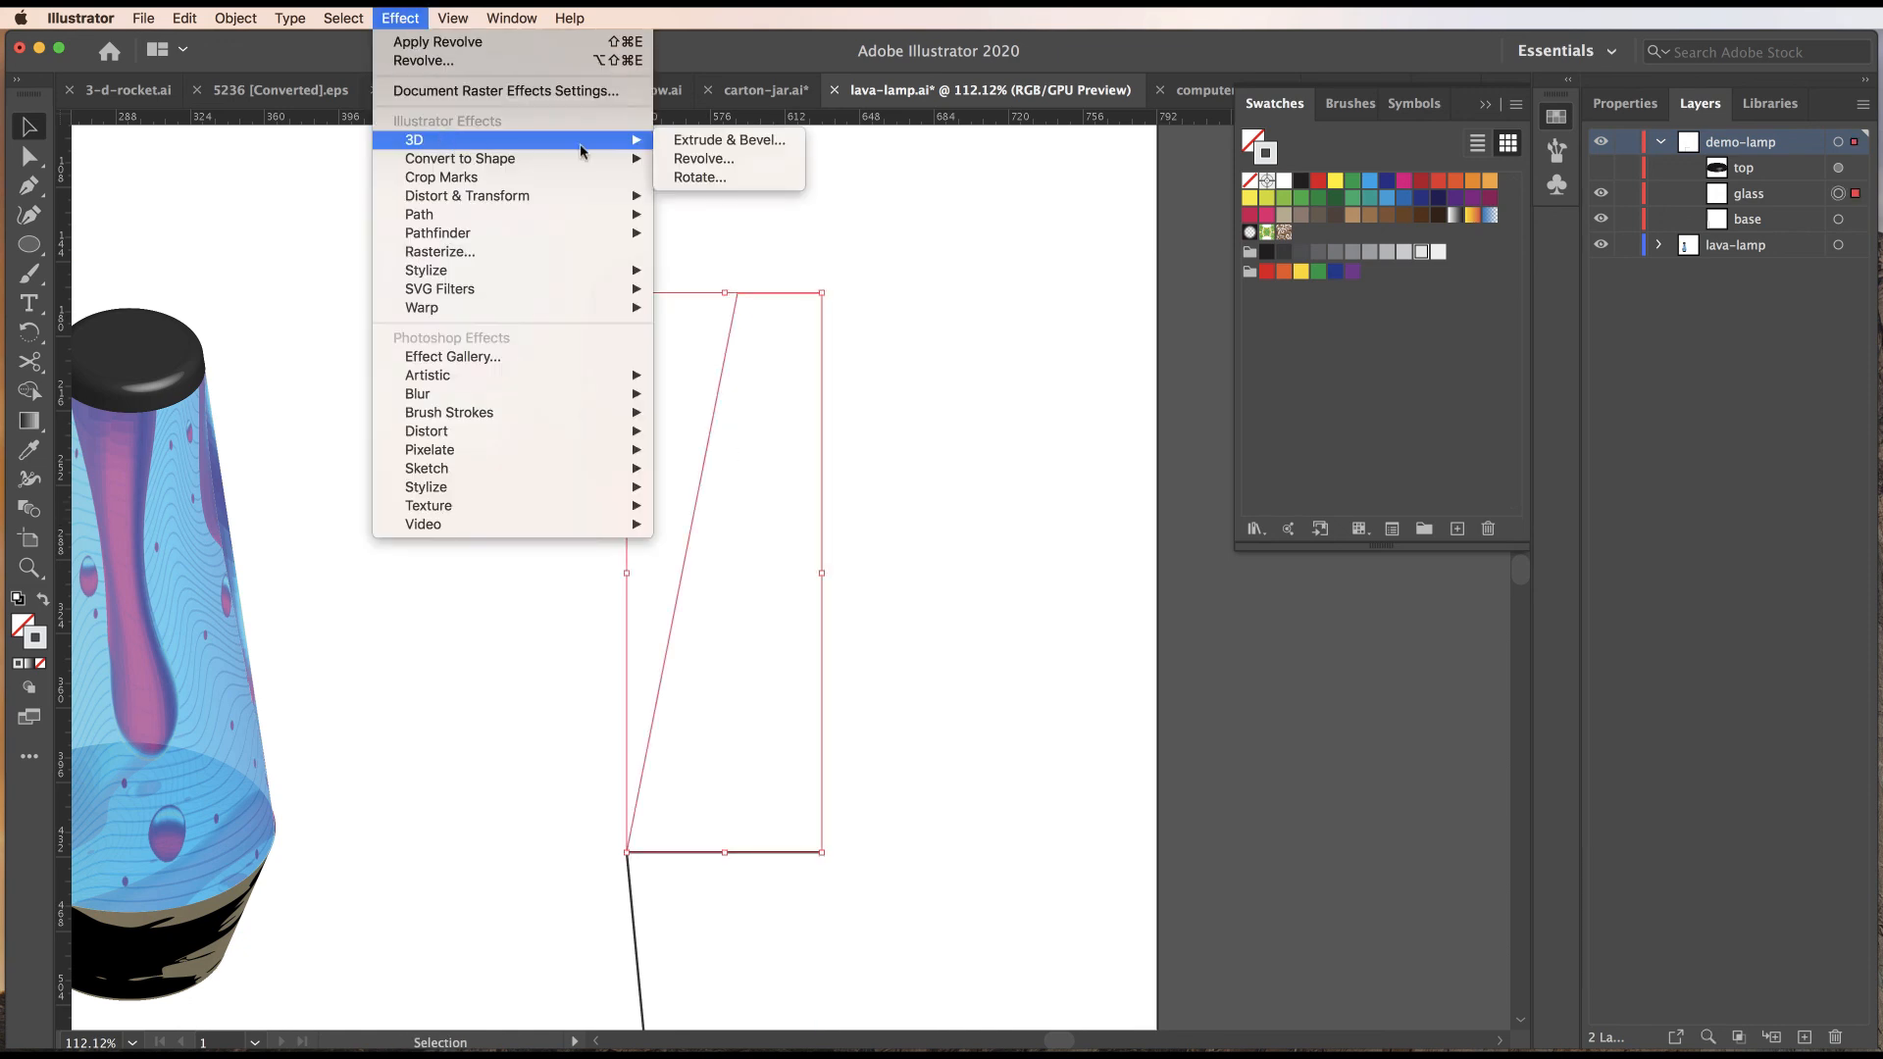
left_click(713, 167)
left_click(1568, 655)
left_click(1579, 677)
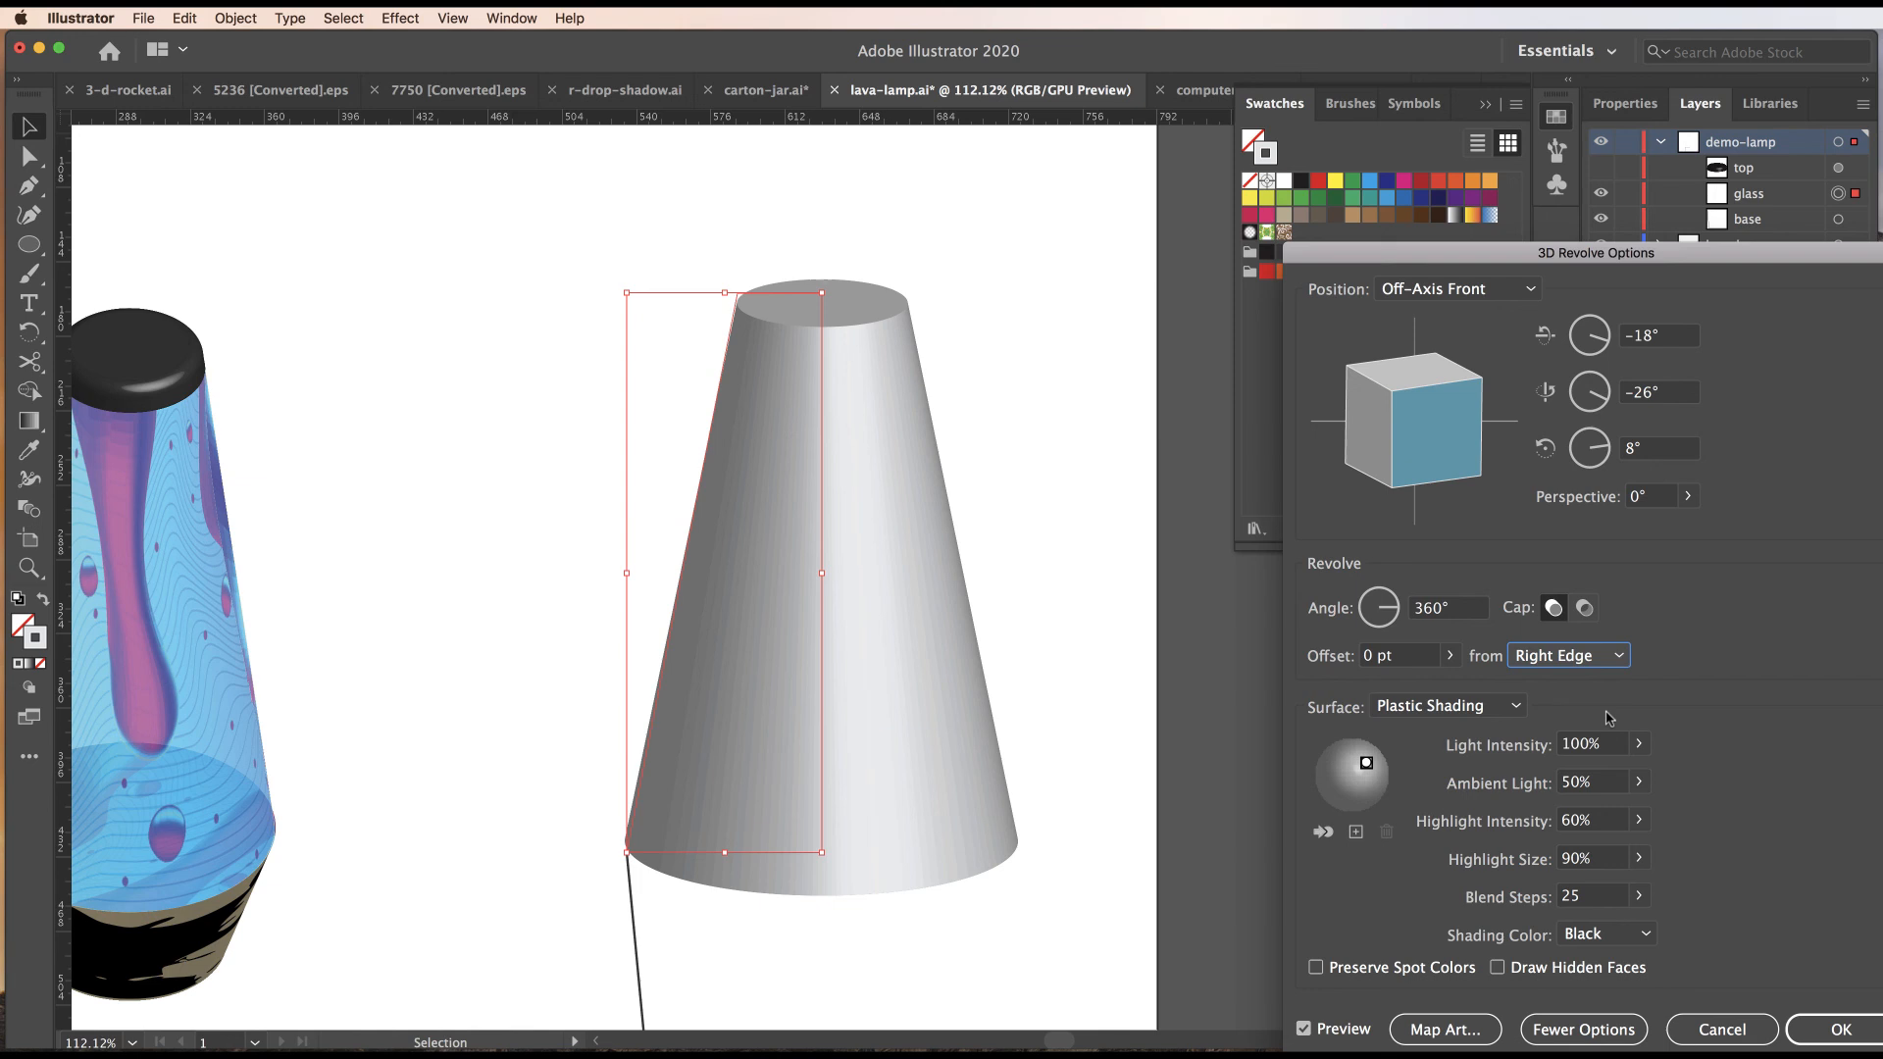
Set the glass revolve's blend steps to 256 and apply the effect.
left_click(1607, 933)
left_click(1639, 895)
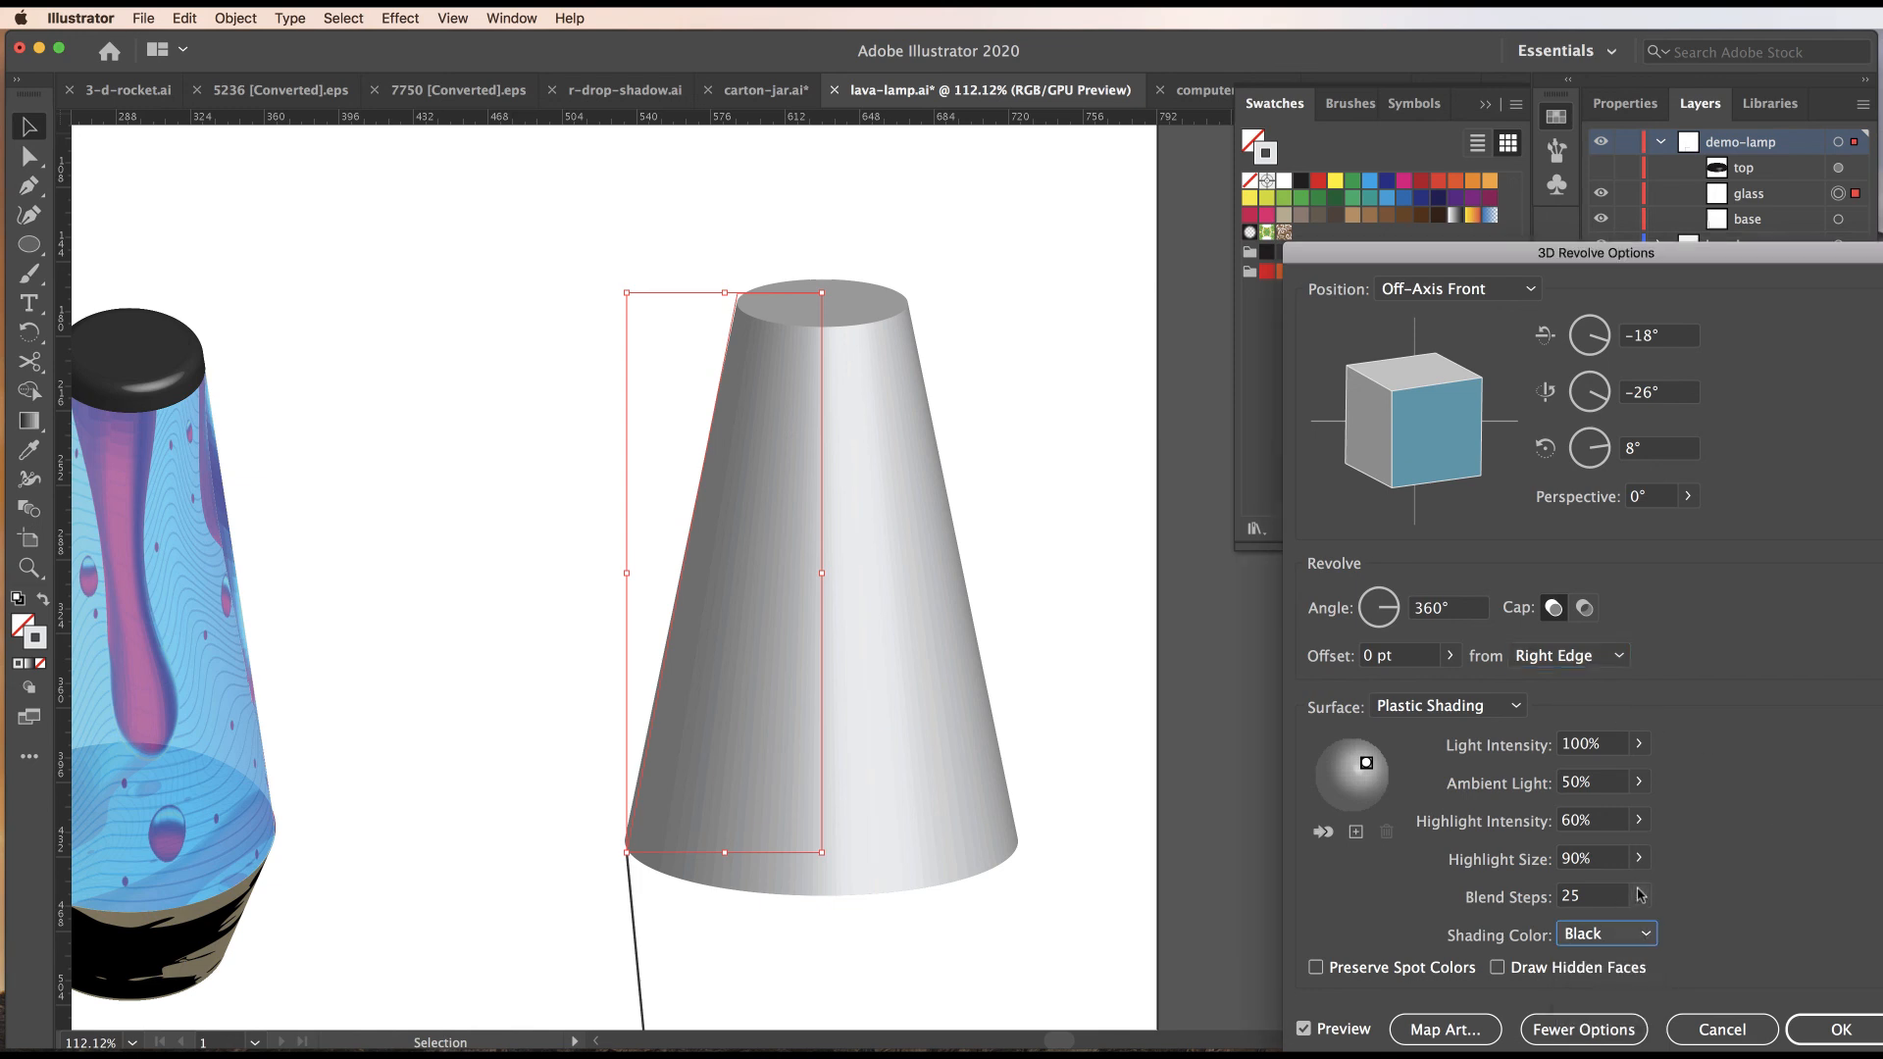
left_click(1640, 895)
left_click_drag(1551, 926, 1754, 943)
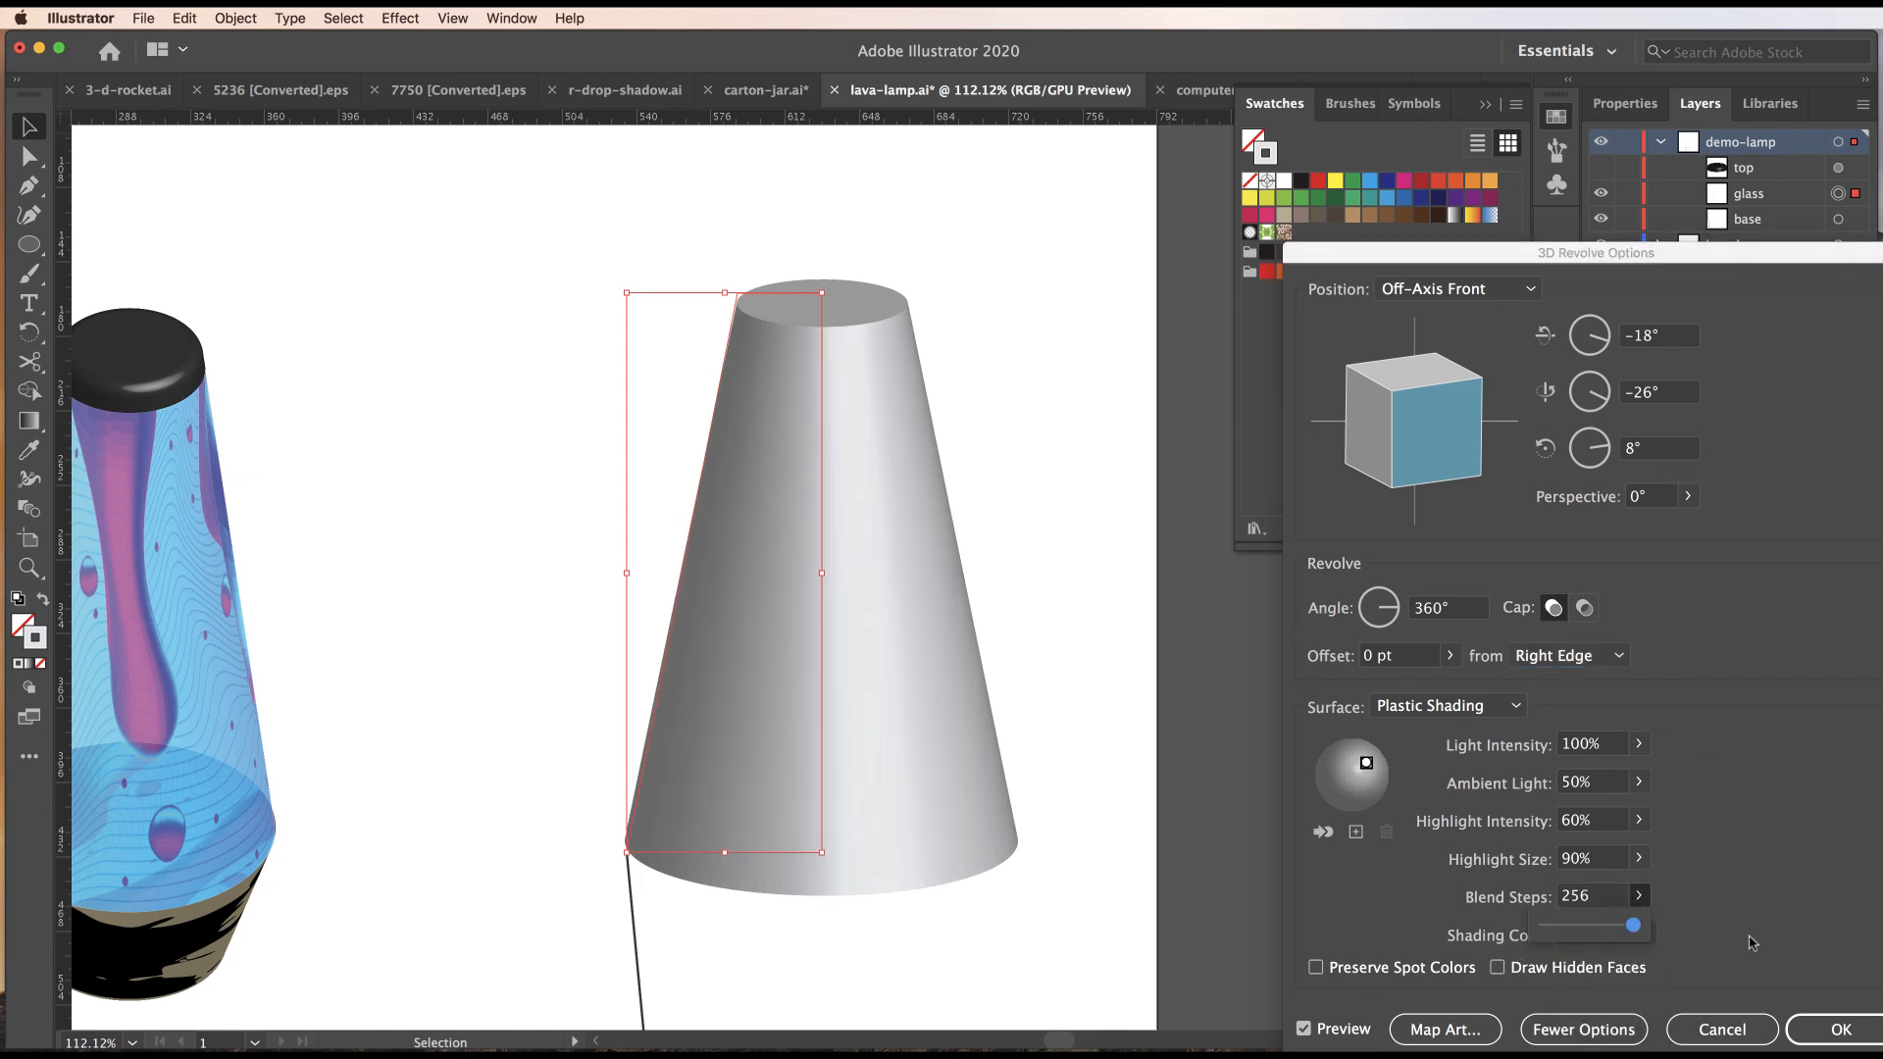
left_click(1840, 1029)
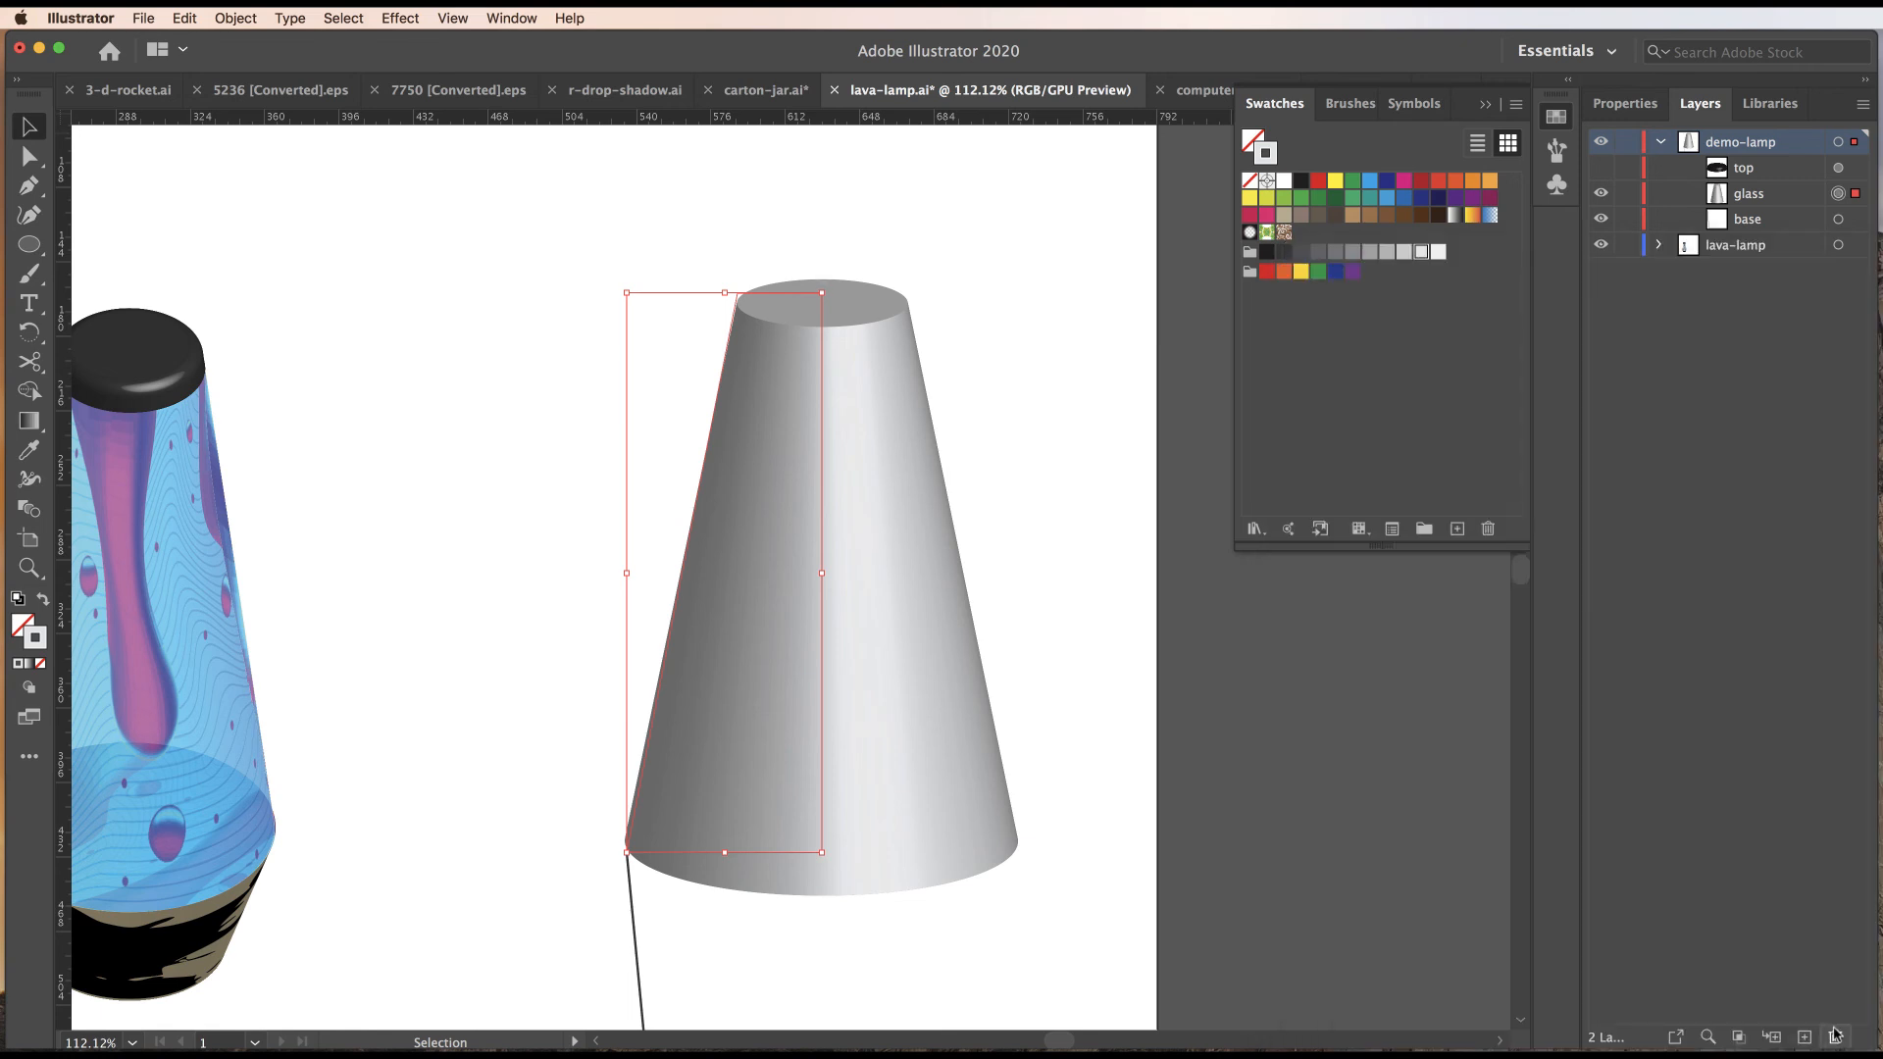
Add a 3D Revolve effect to the base path in Off-Axis Front position, offset from the Right Edge.
left_click(514, 875)
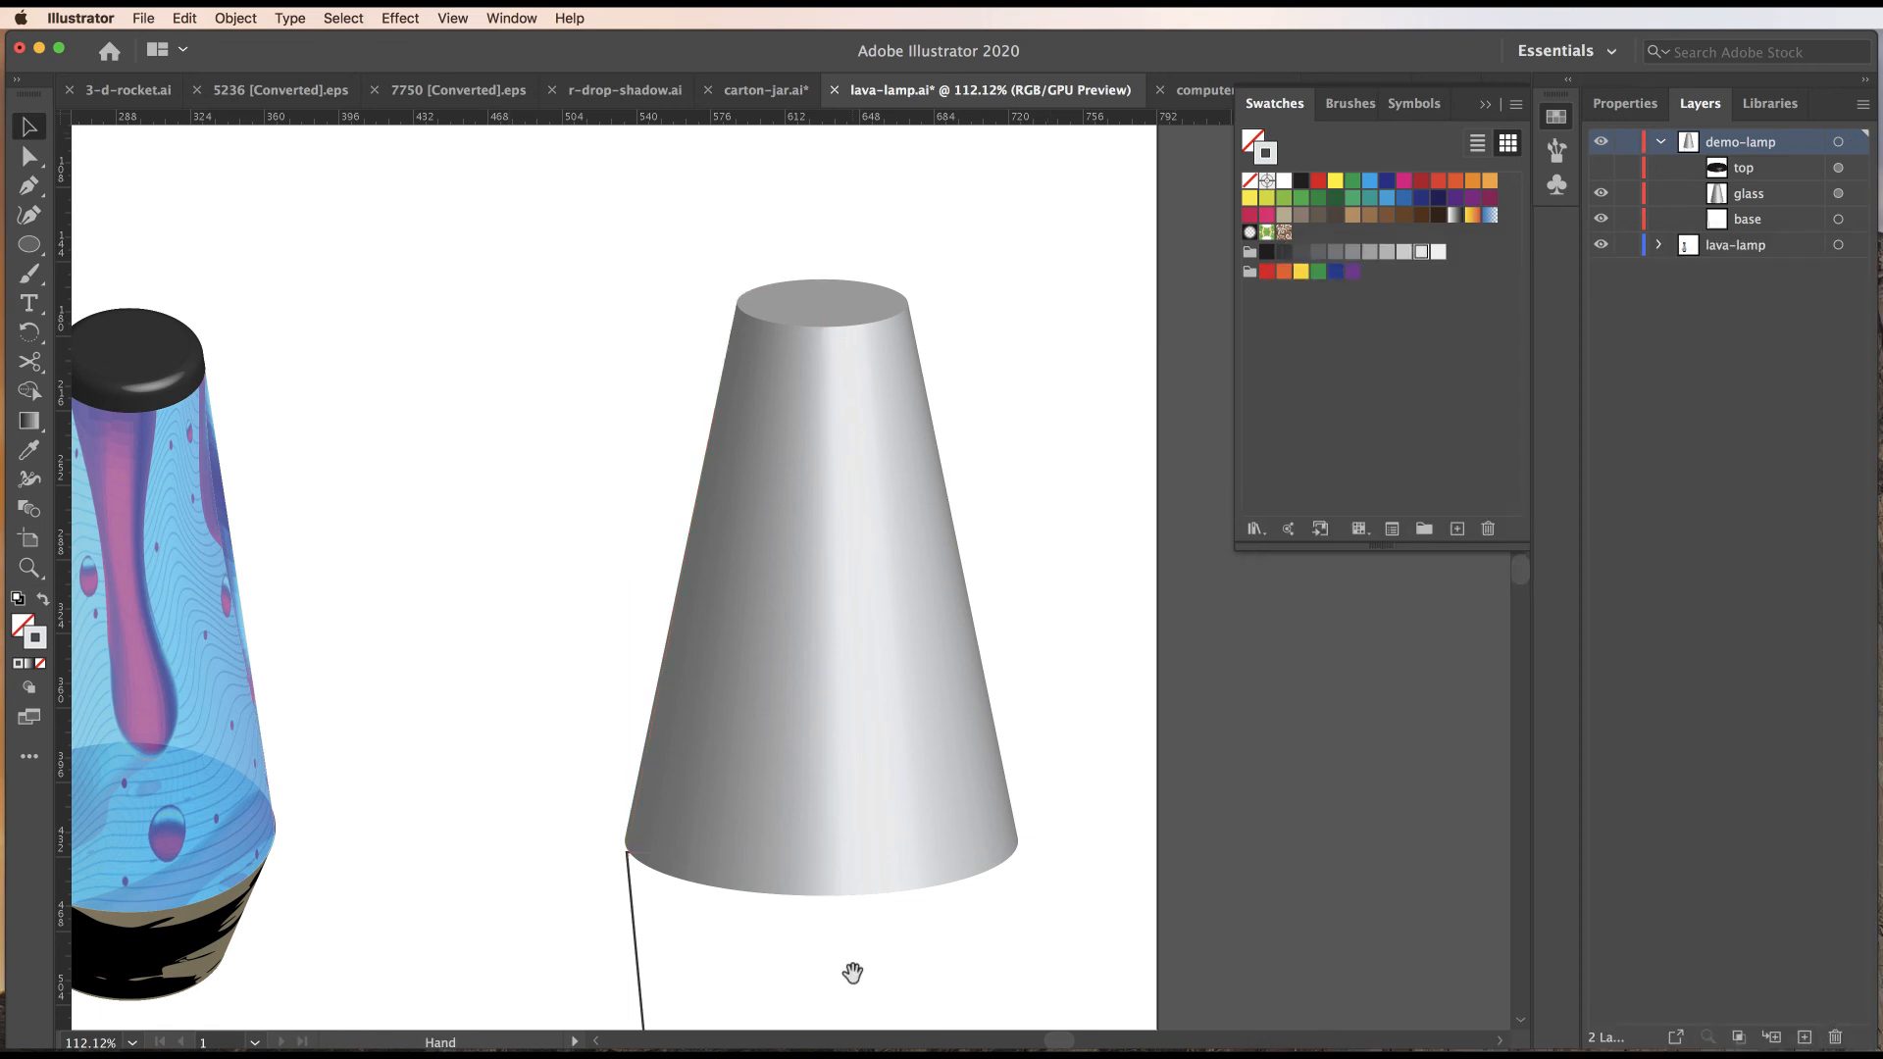
left_click_drag(853, 975, 840, 826)
left_click(622, 799)
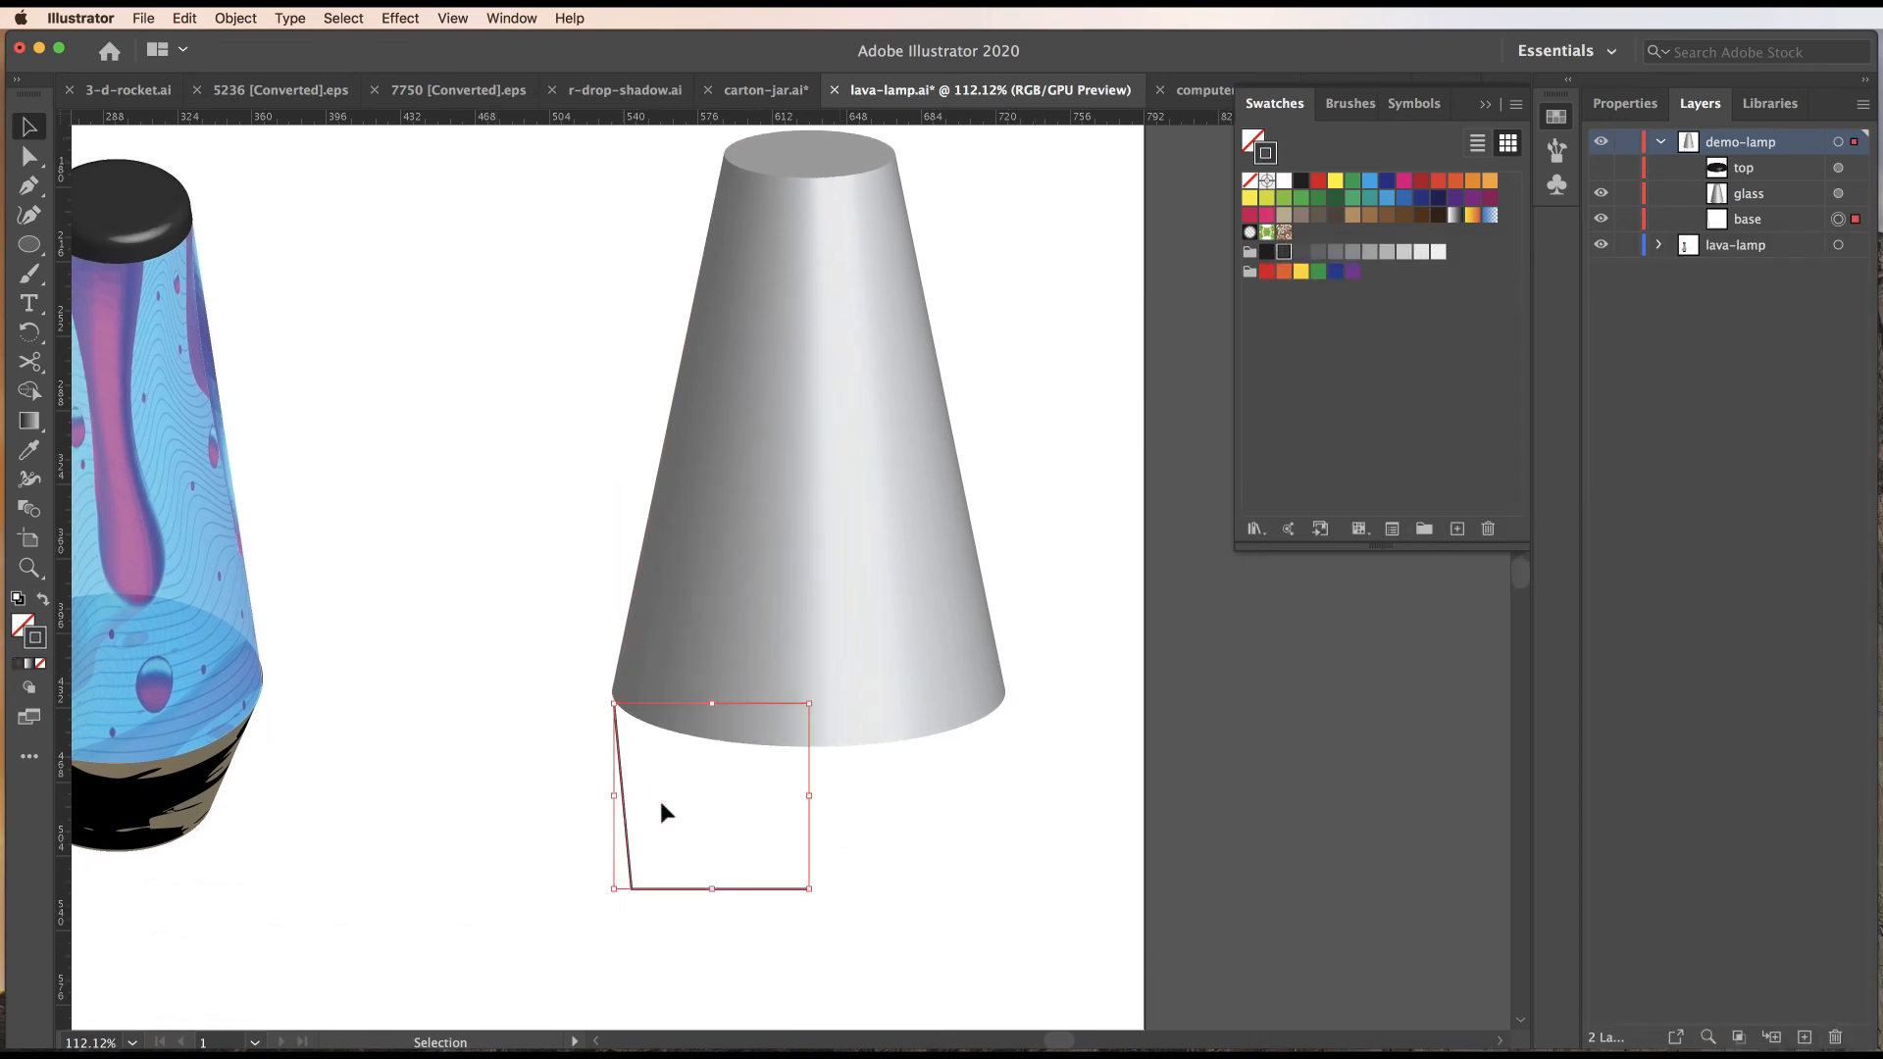
left_click(400, 17)
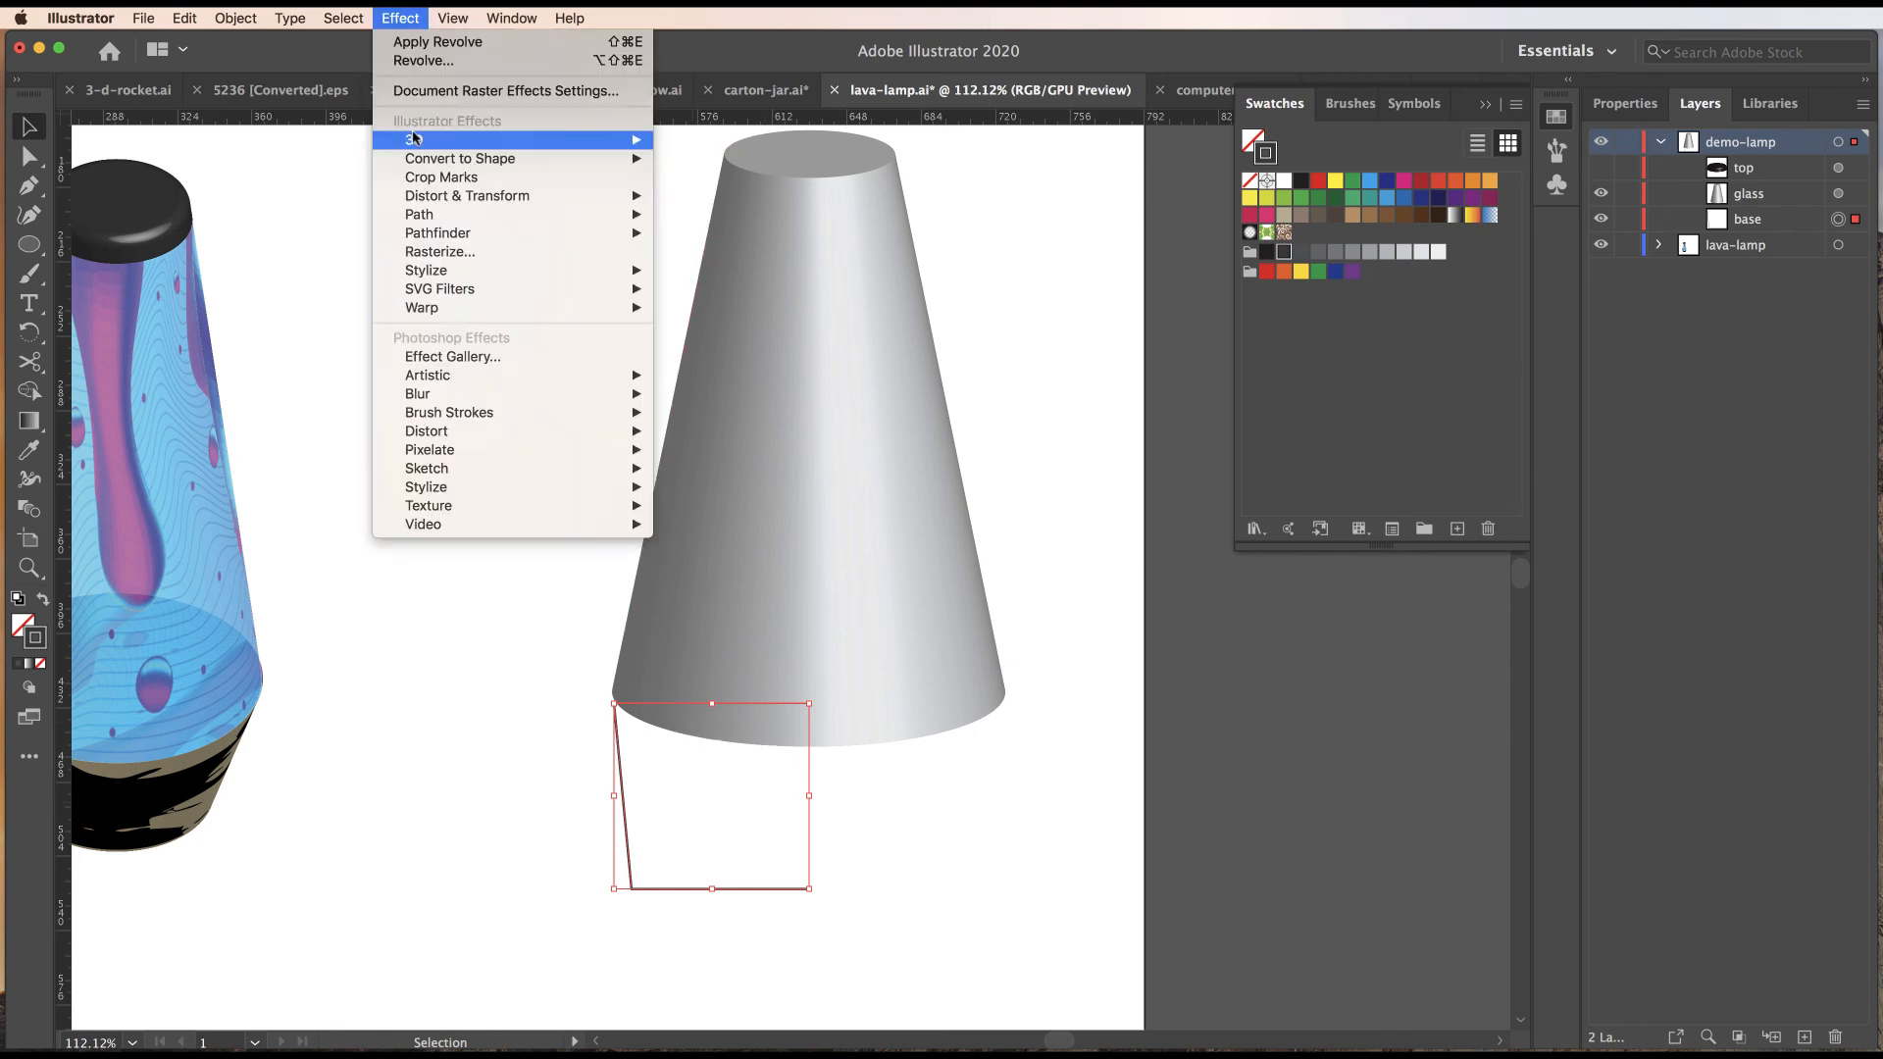
mouse_move(414, 139)
left_click(696, 158)
left_click(1580, 658)
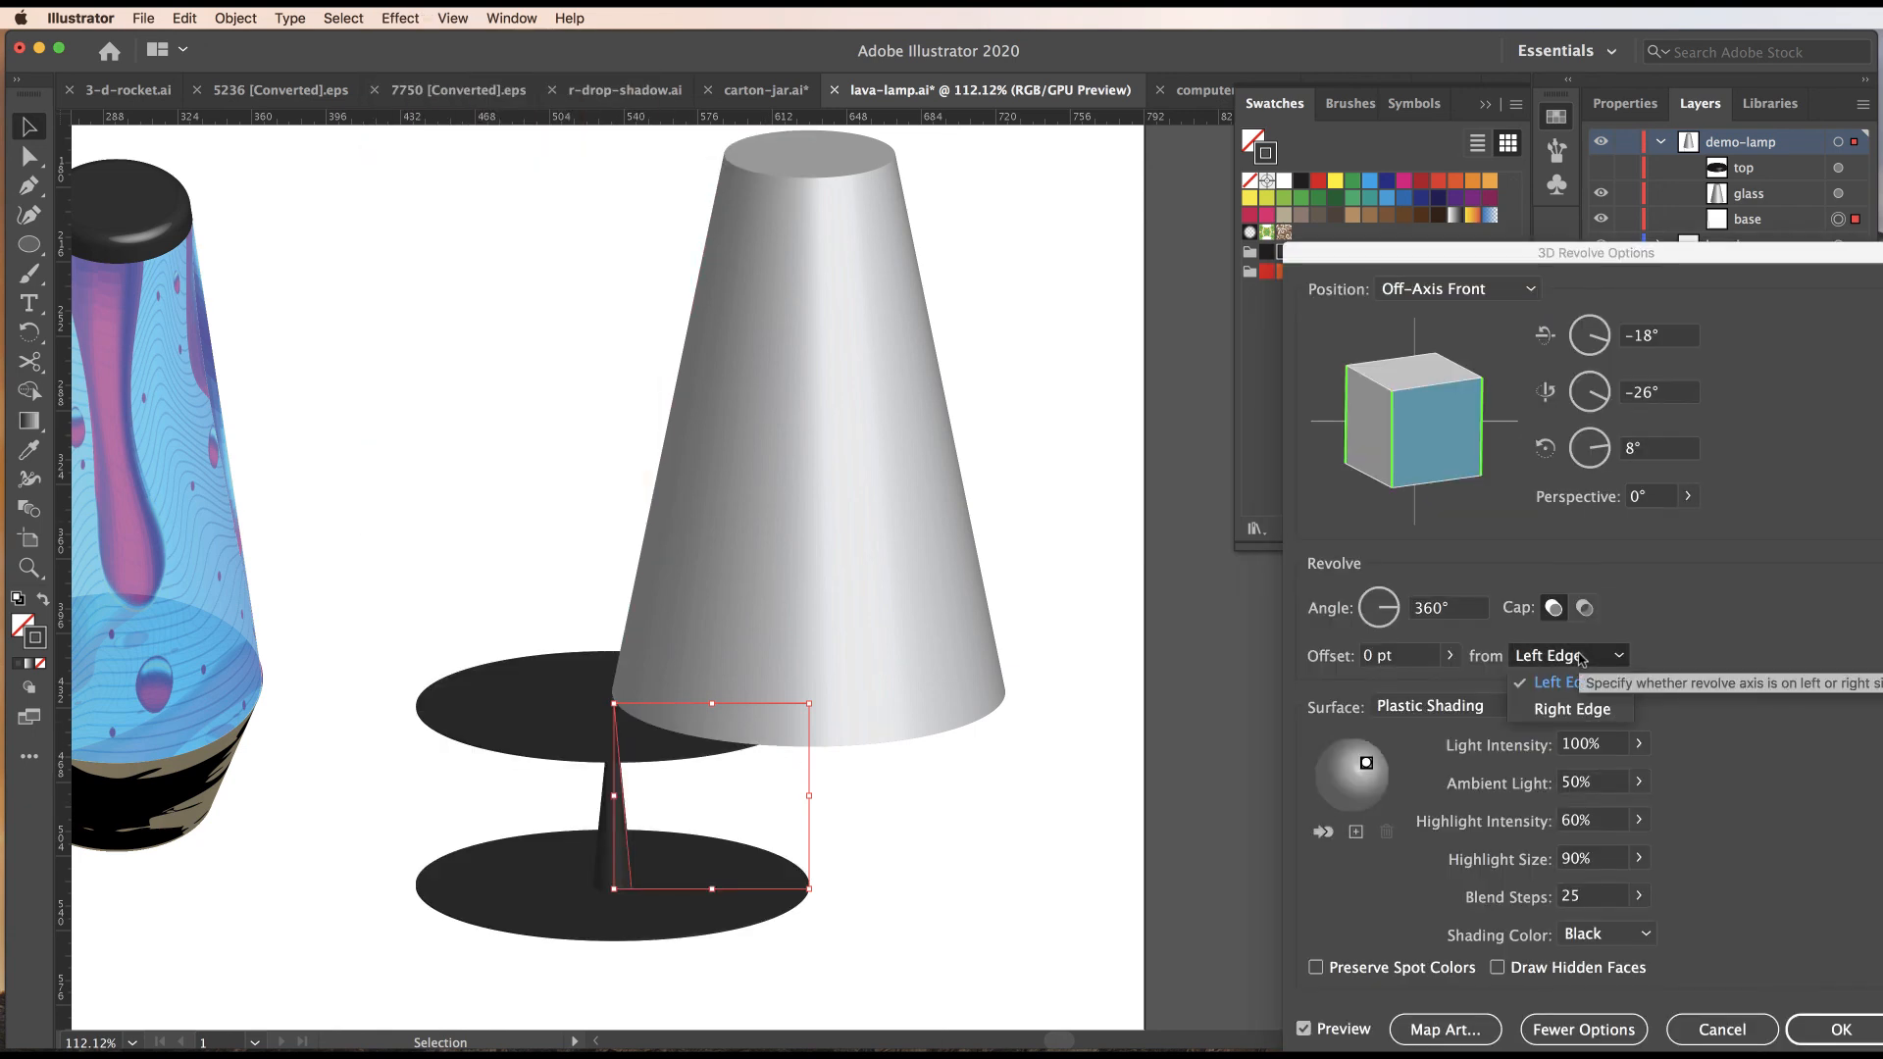
left_click(1572, 709)
Raise the base revolve's blend steps to the maximum and apply the effect.
left_click(1638, 896)
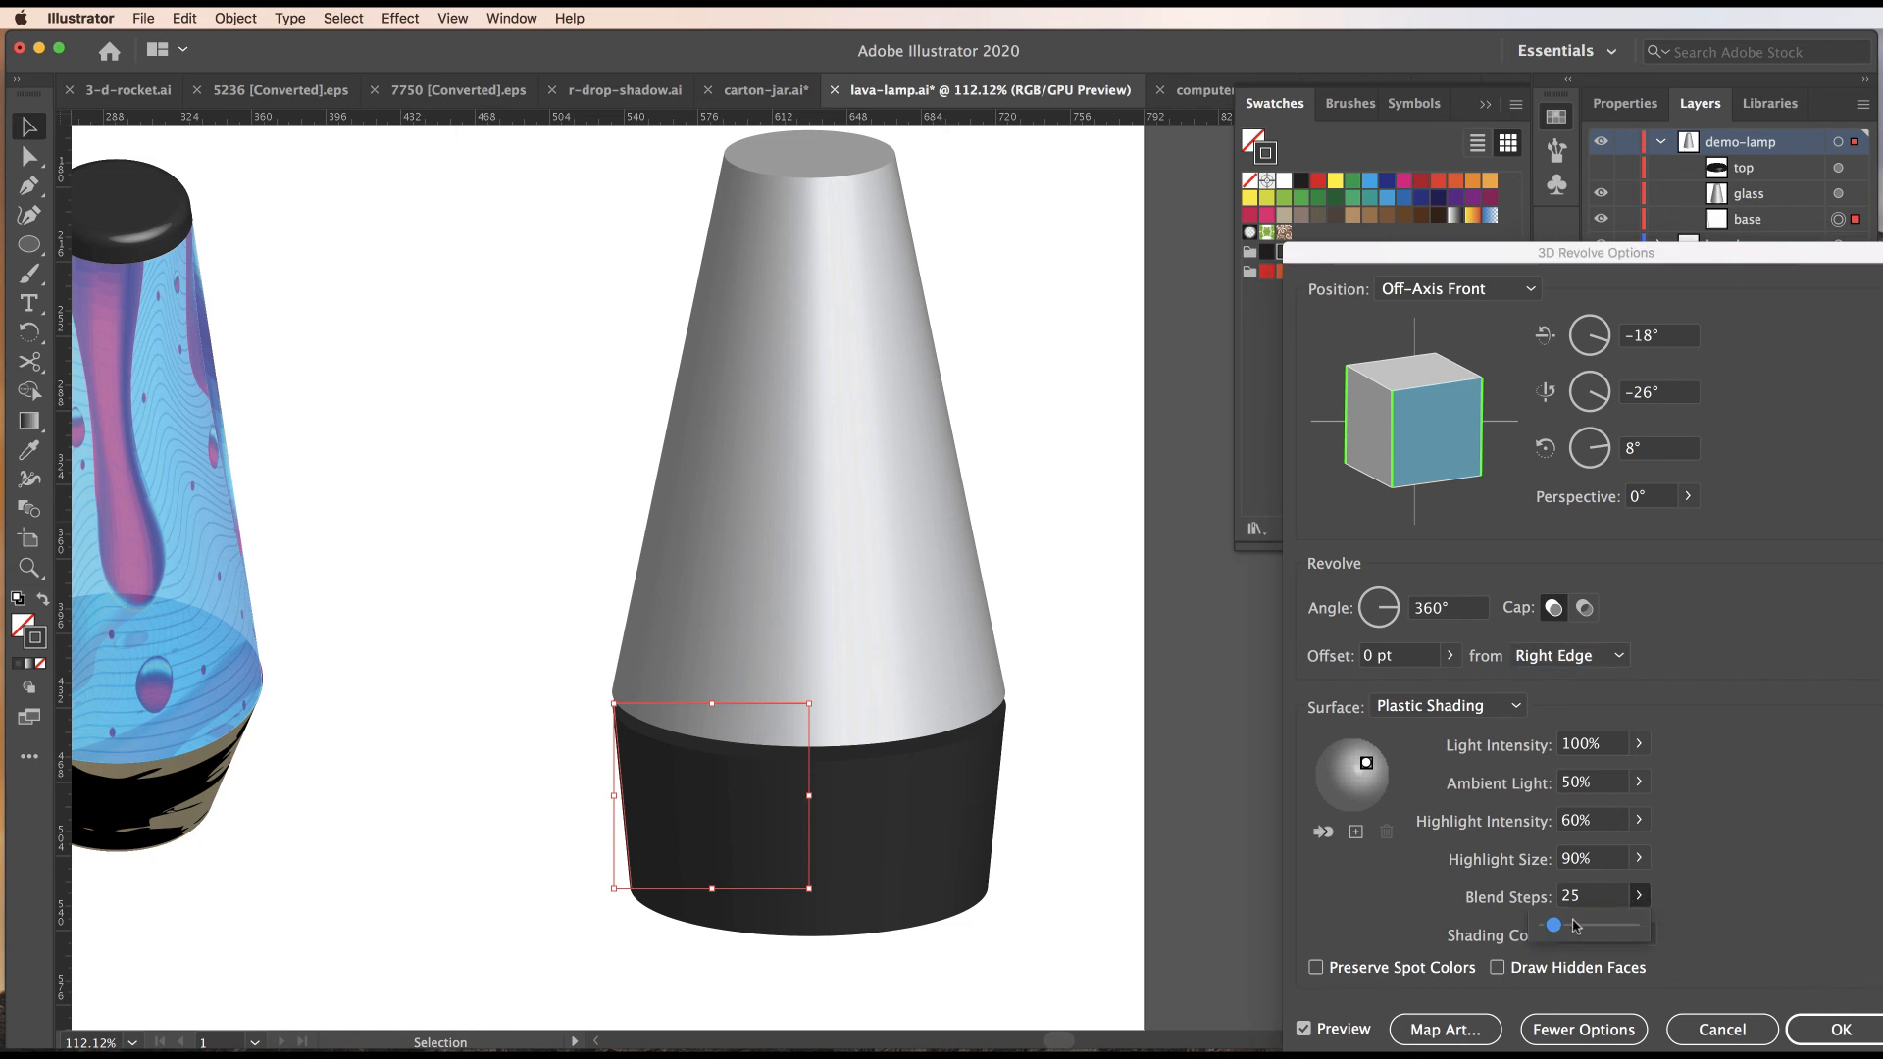
left_click_drag(1555, 927, 1721, 928)
left_click(1841, 1029)
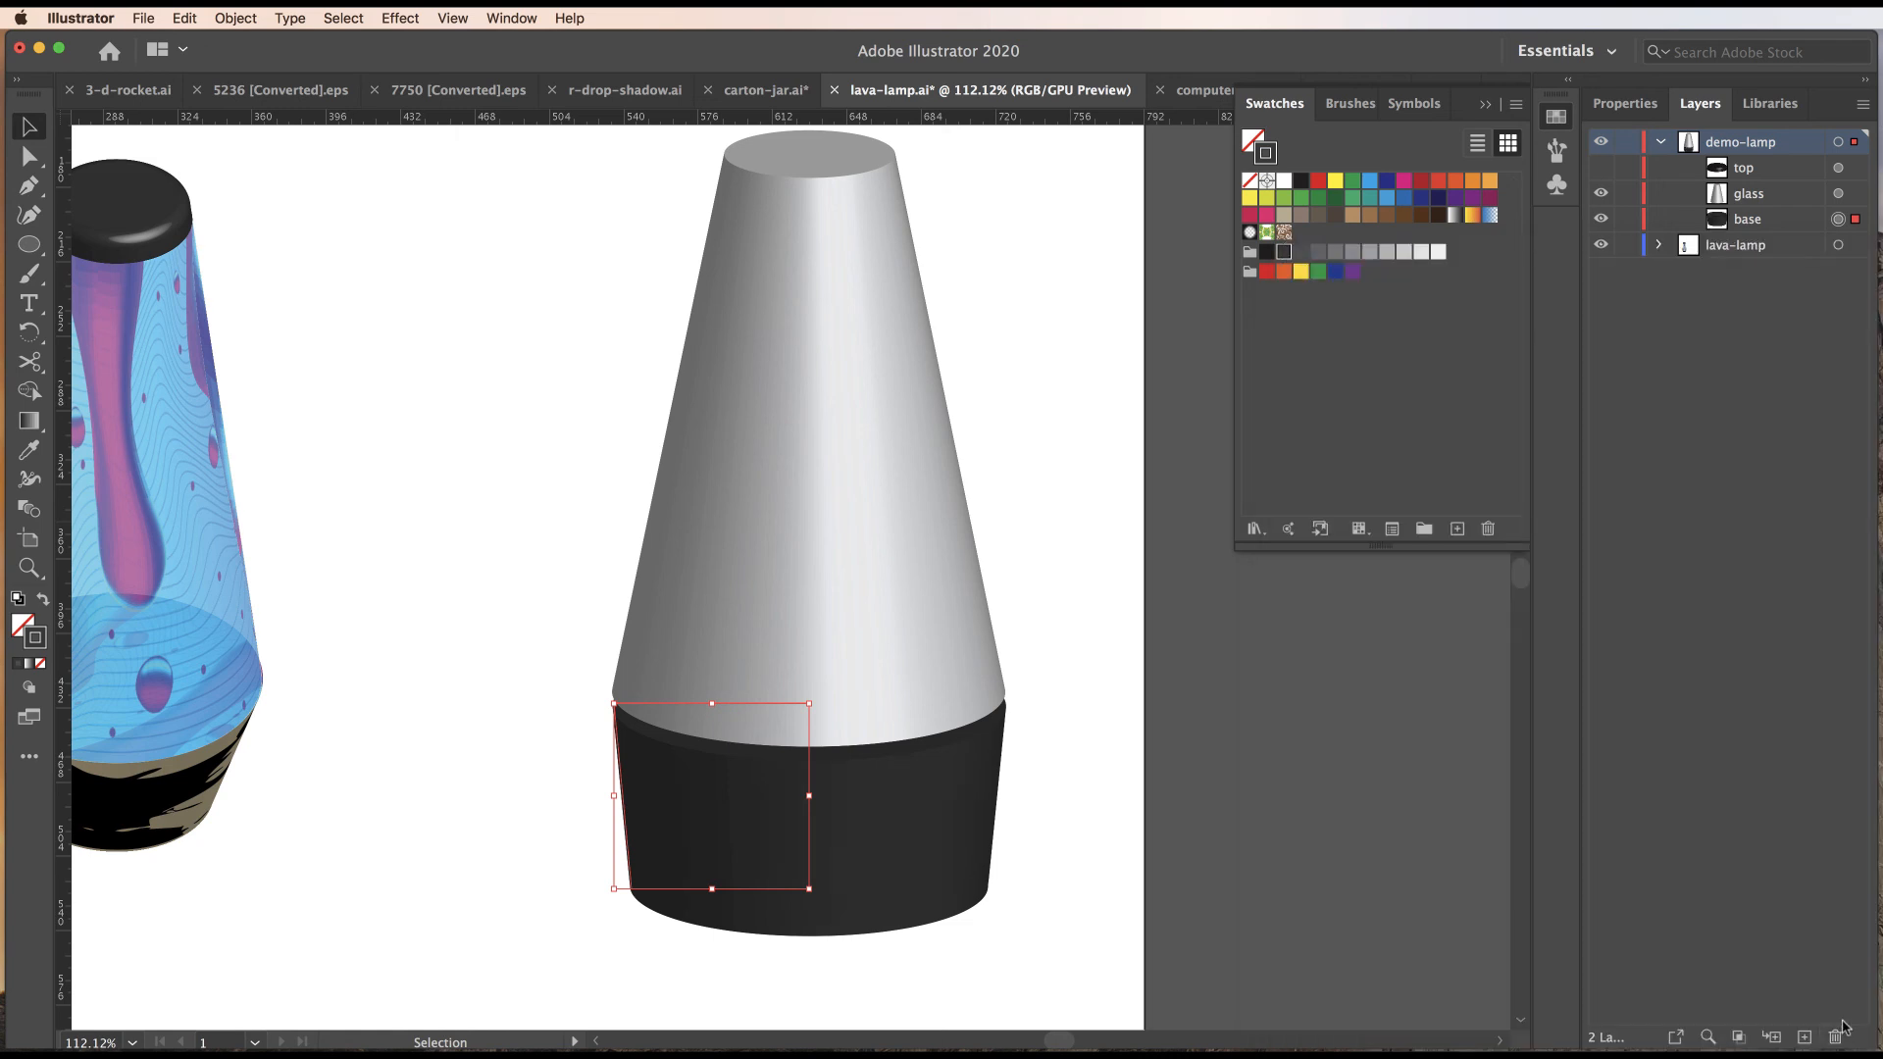
left_click(524, 508)
Nudge the revolved glass straight down until its lower edge meets the base's upper rim without a gap.
key("super+space")
left_click_drag(799, 745, 1085, 727)
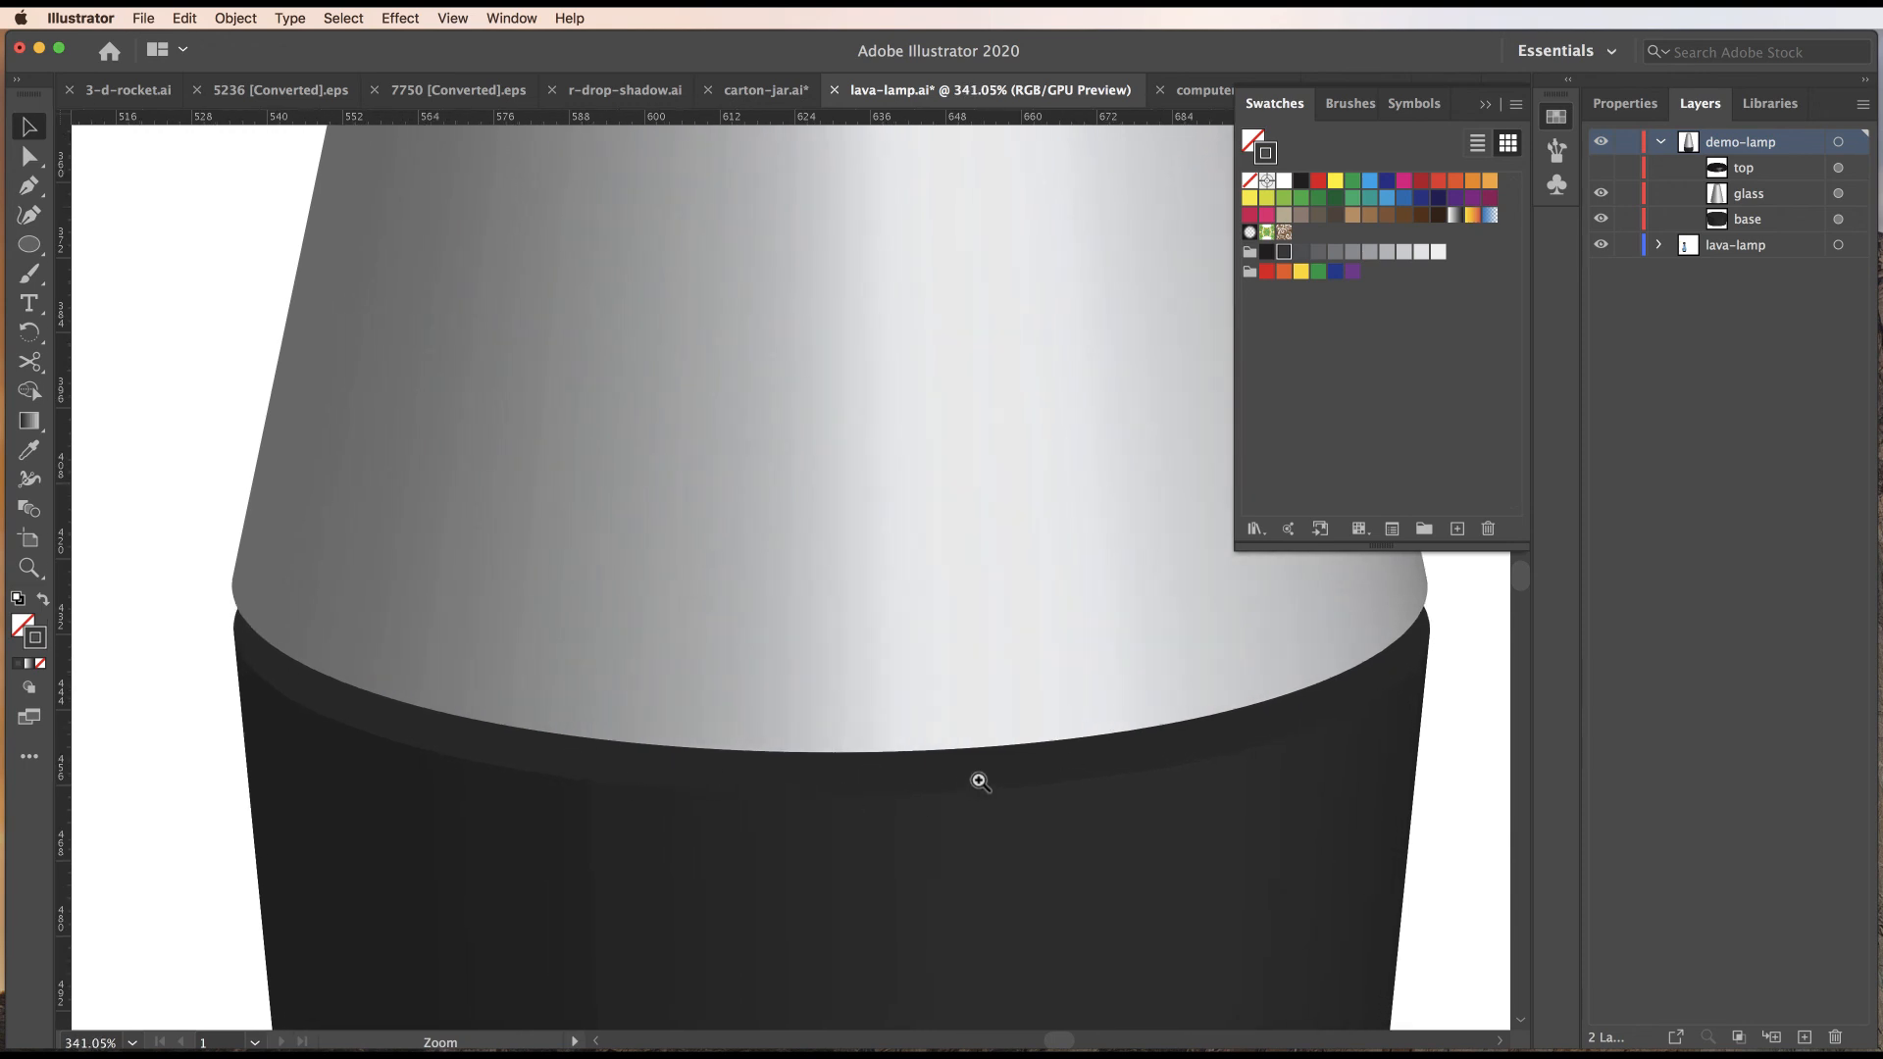
left_click(940, 698)
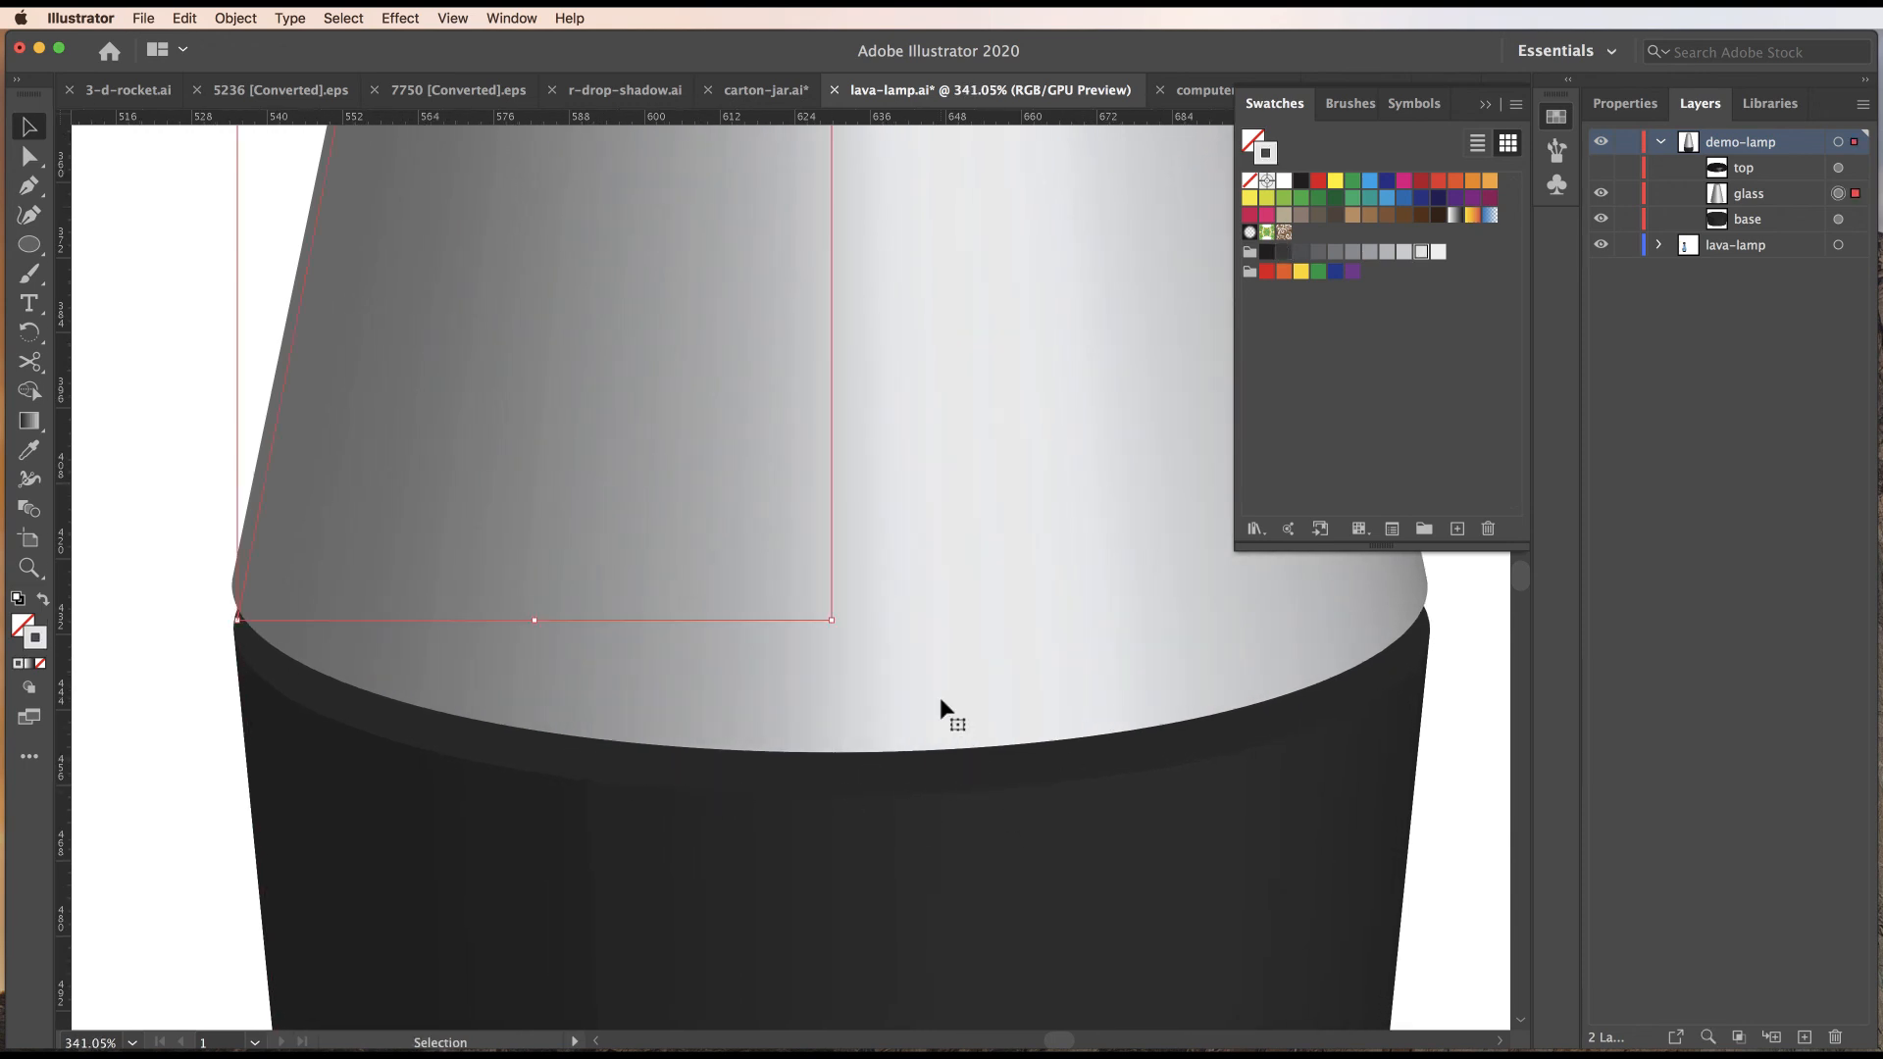
key("Down")
key("Down")
key("Down")
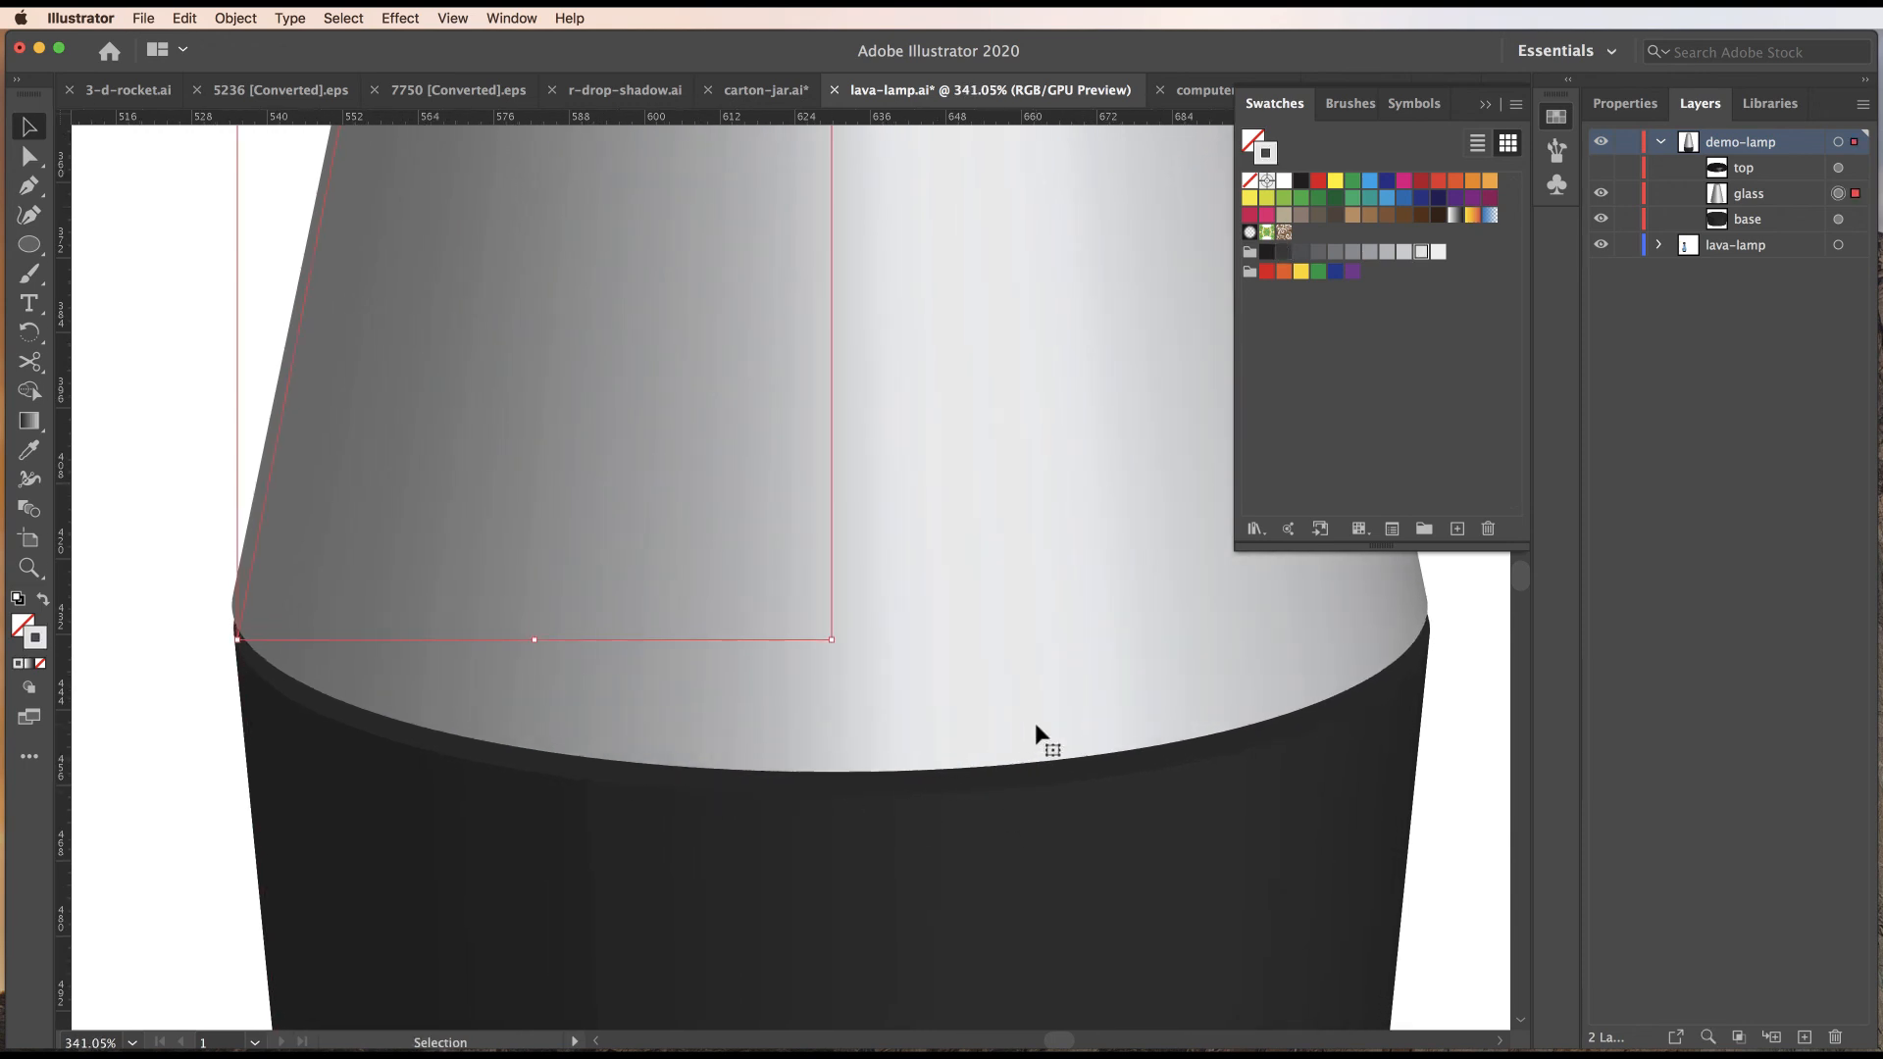
key("Down")
key("Down")
key("Down")
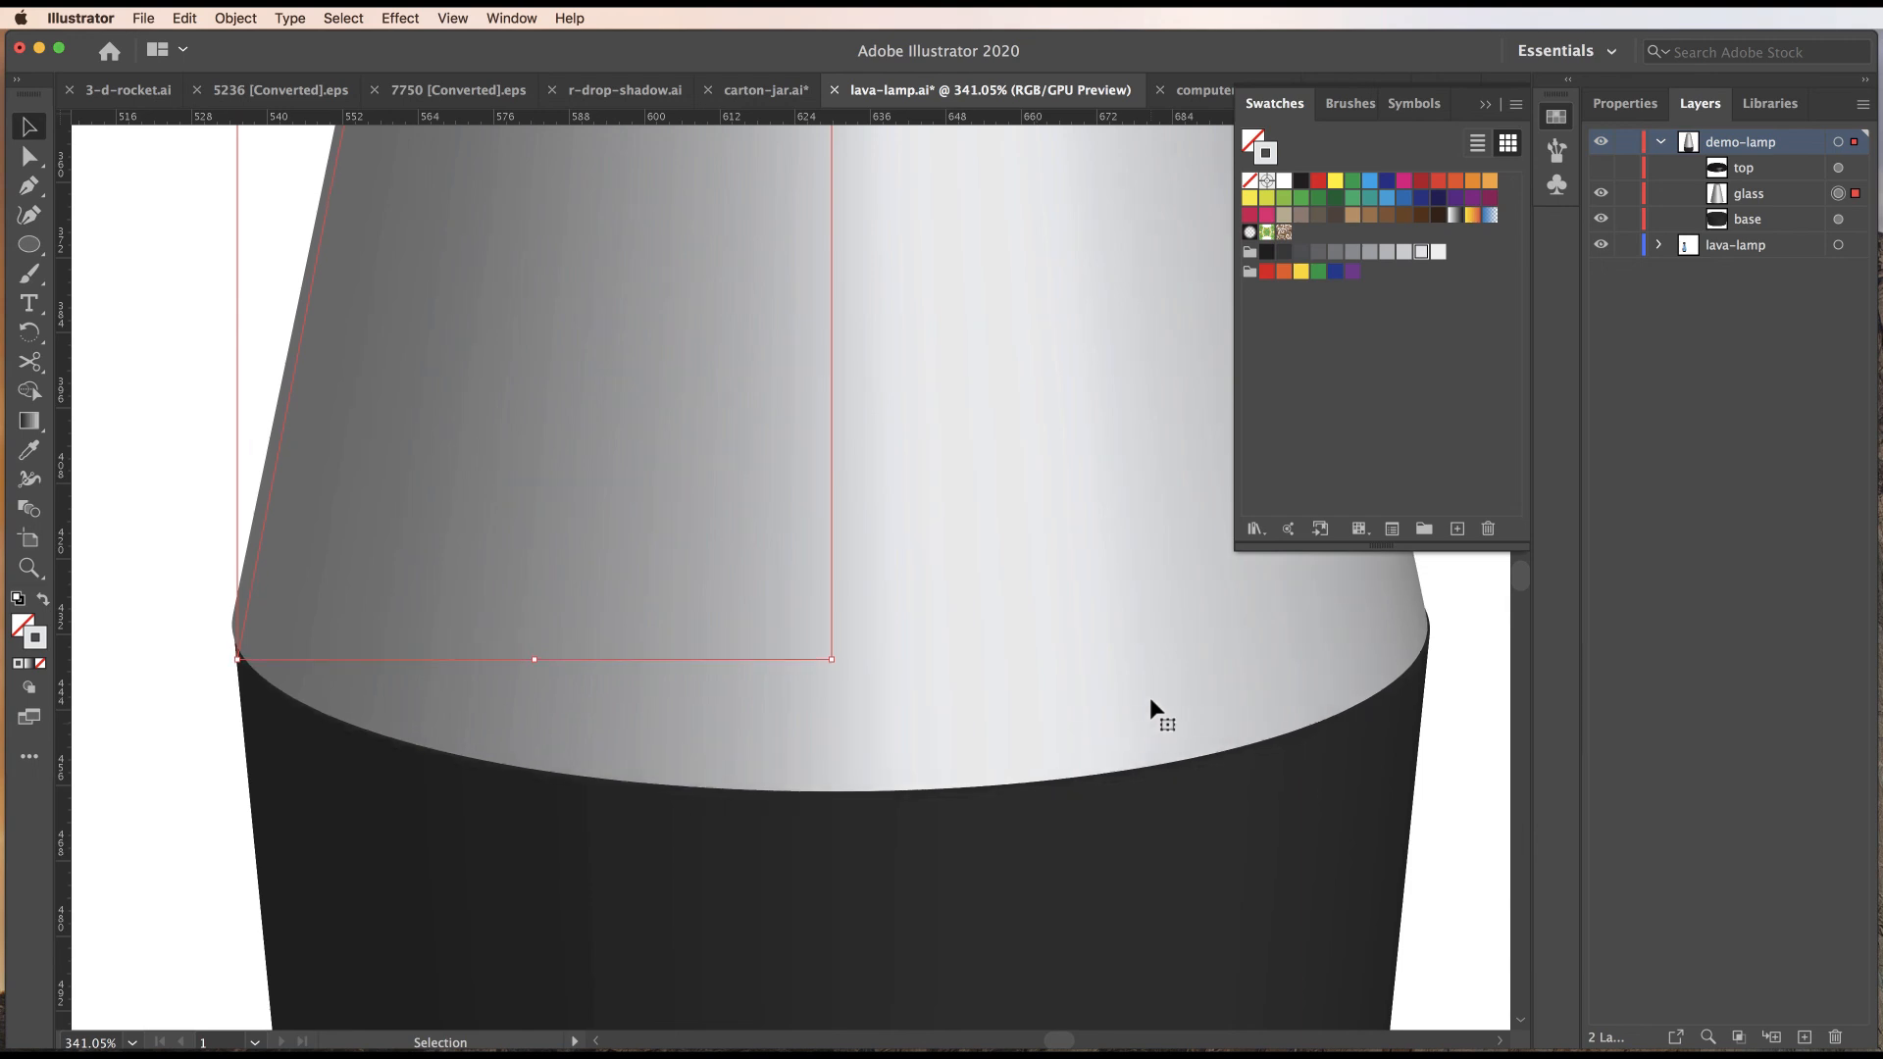
left_click(220, 561)
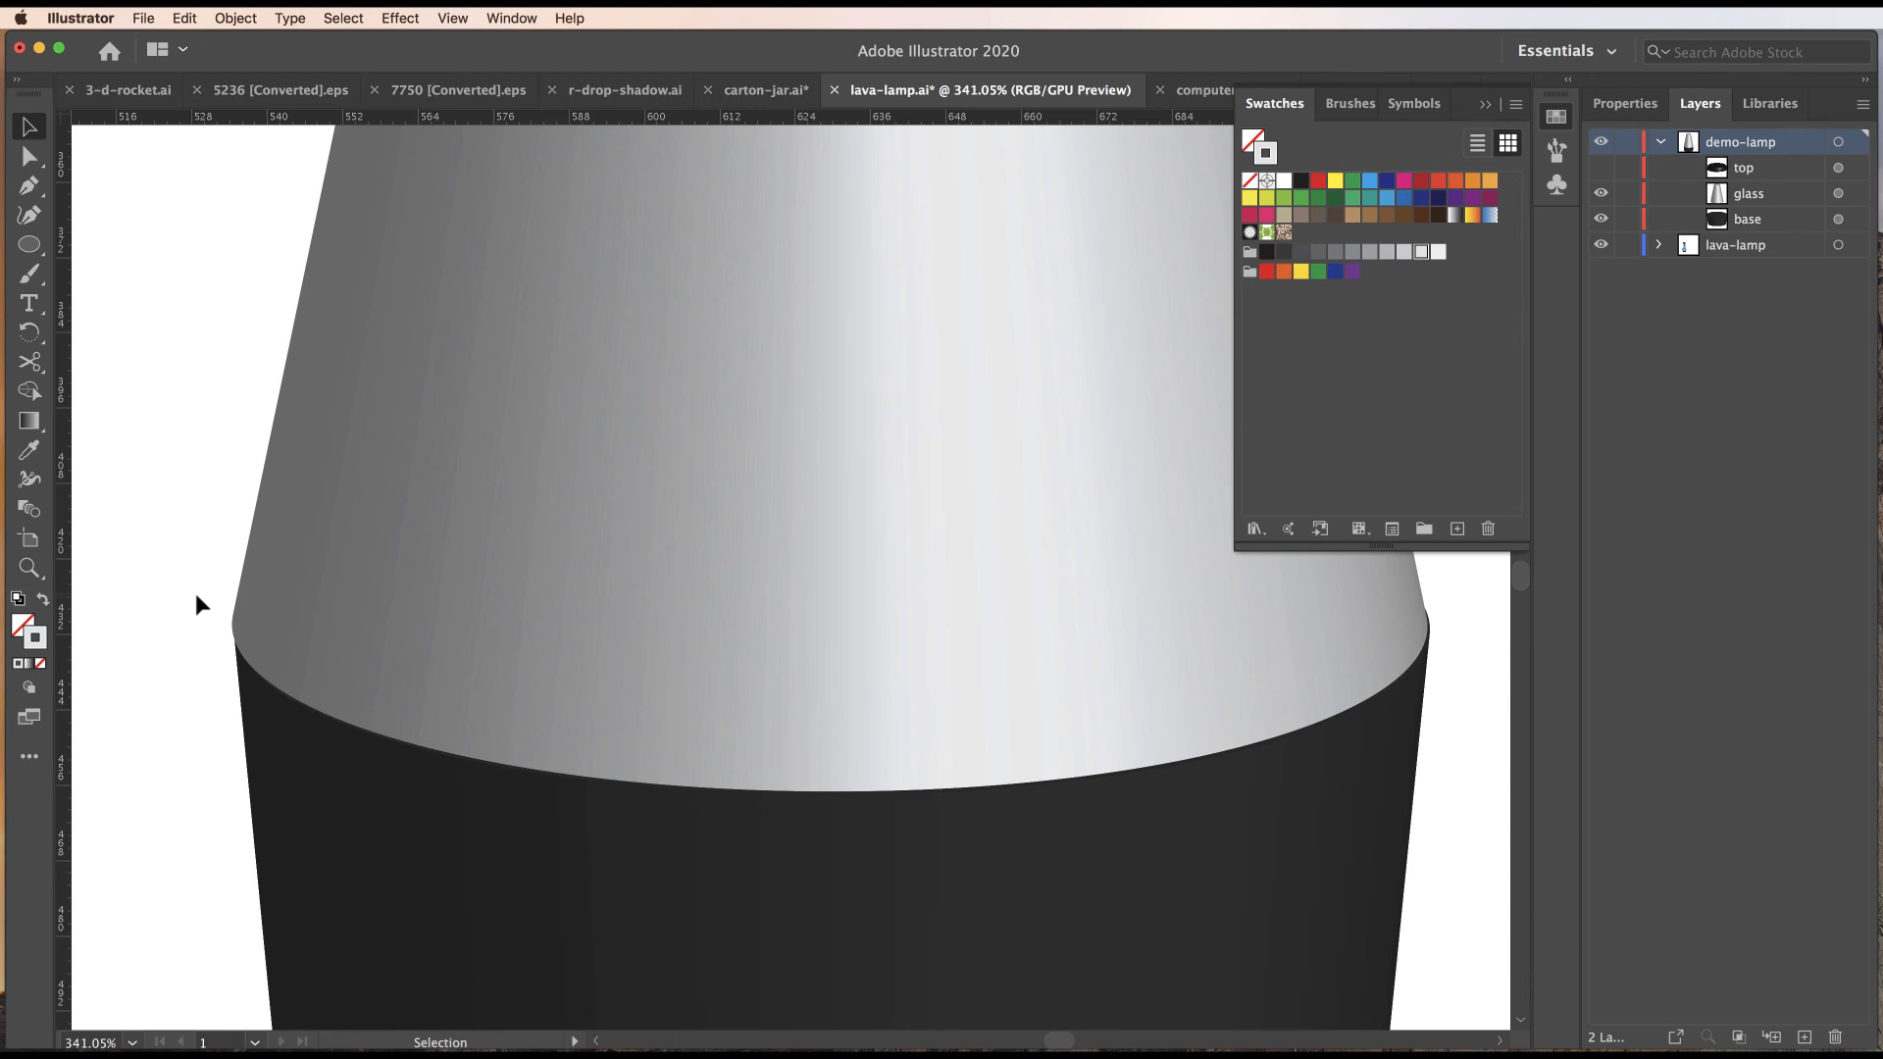
Show the hidden top and nudge it straight down until it caps the upper end of the glass.
left_click(792, 709, "alt+super")
left_click(793, 709, "alt+super")
left_click(793, 710, "alt+super")
left_click(806, 675, "alt+super")
left_click(795, 547, "alt+super")
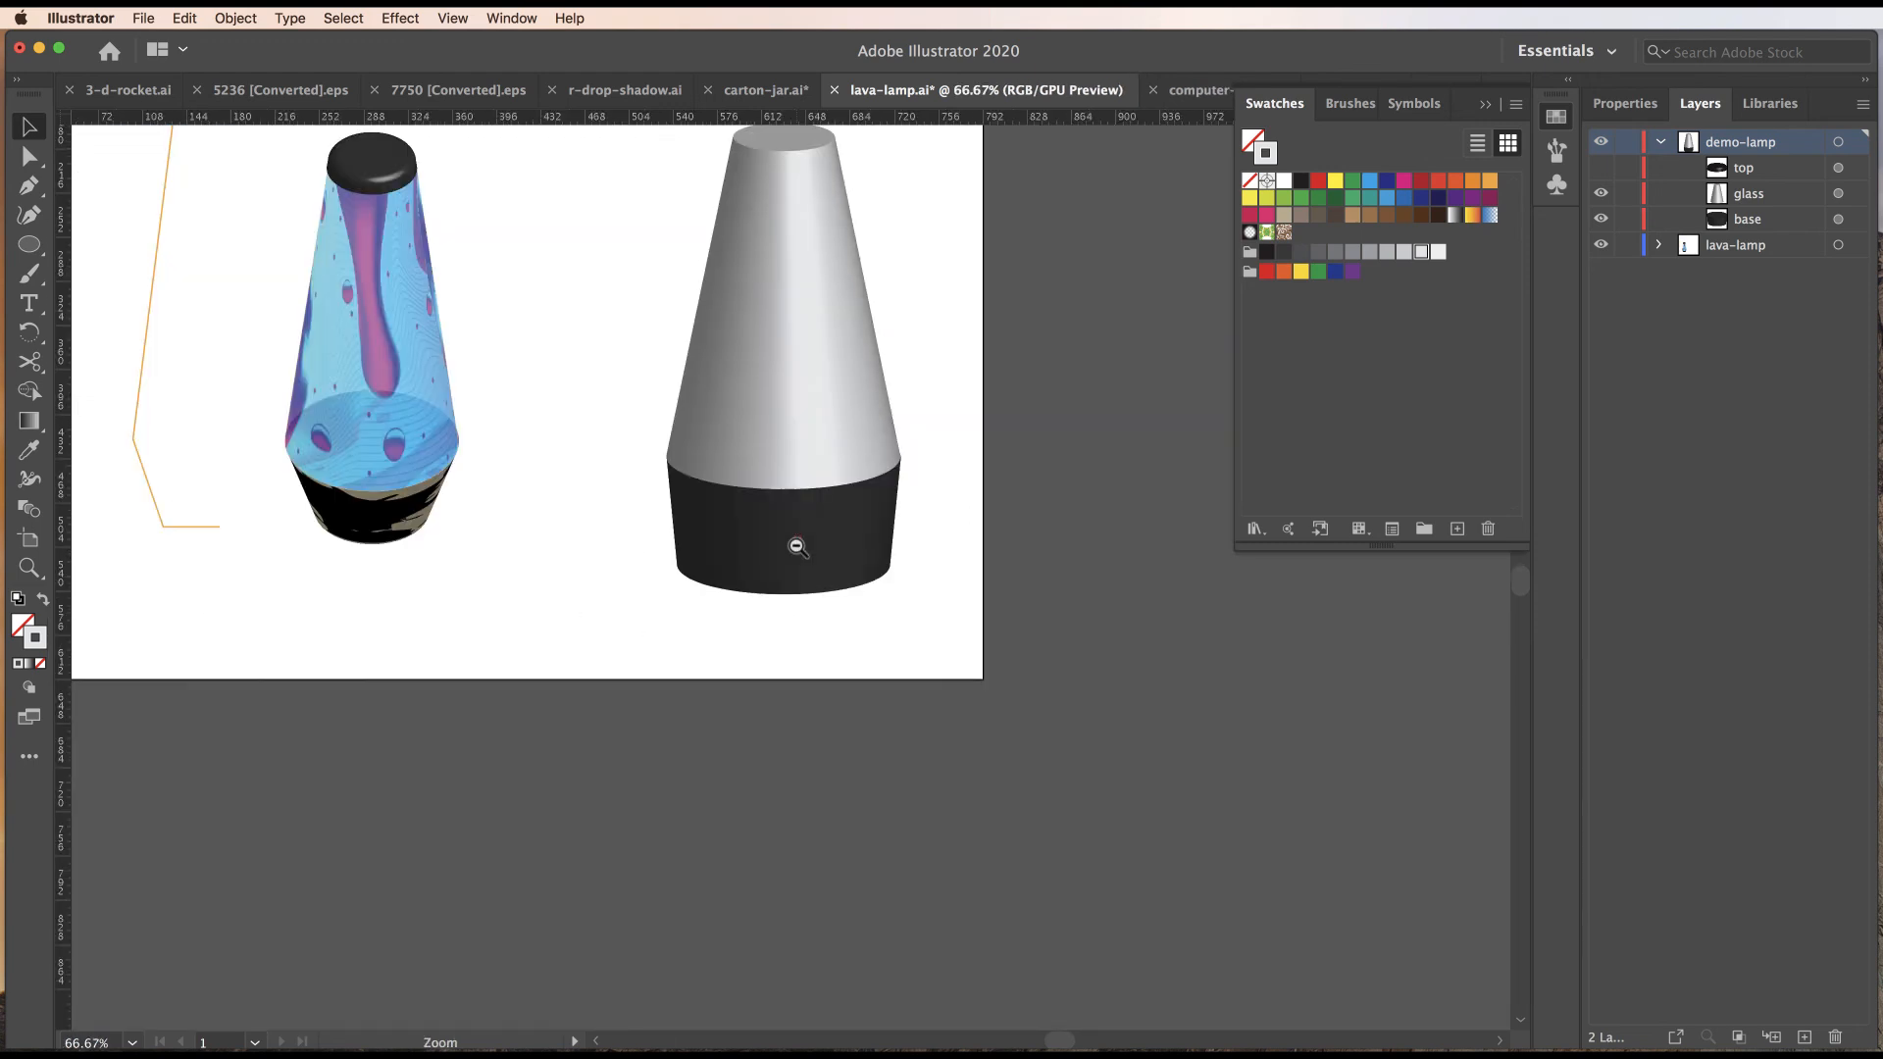
left_click(794, 547, "alt+super")
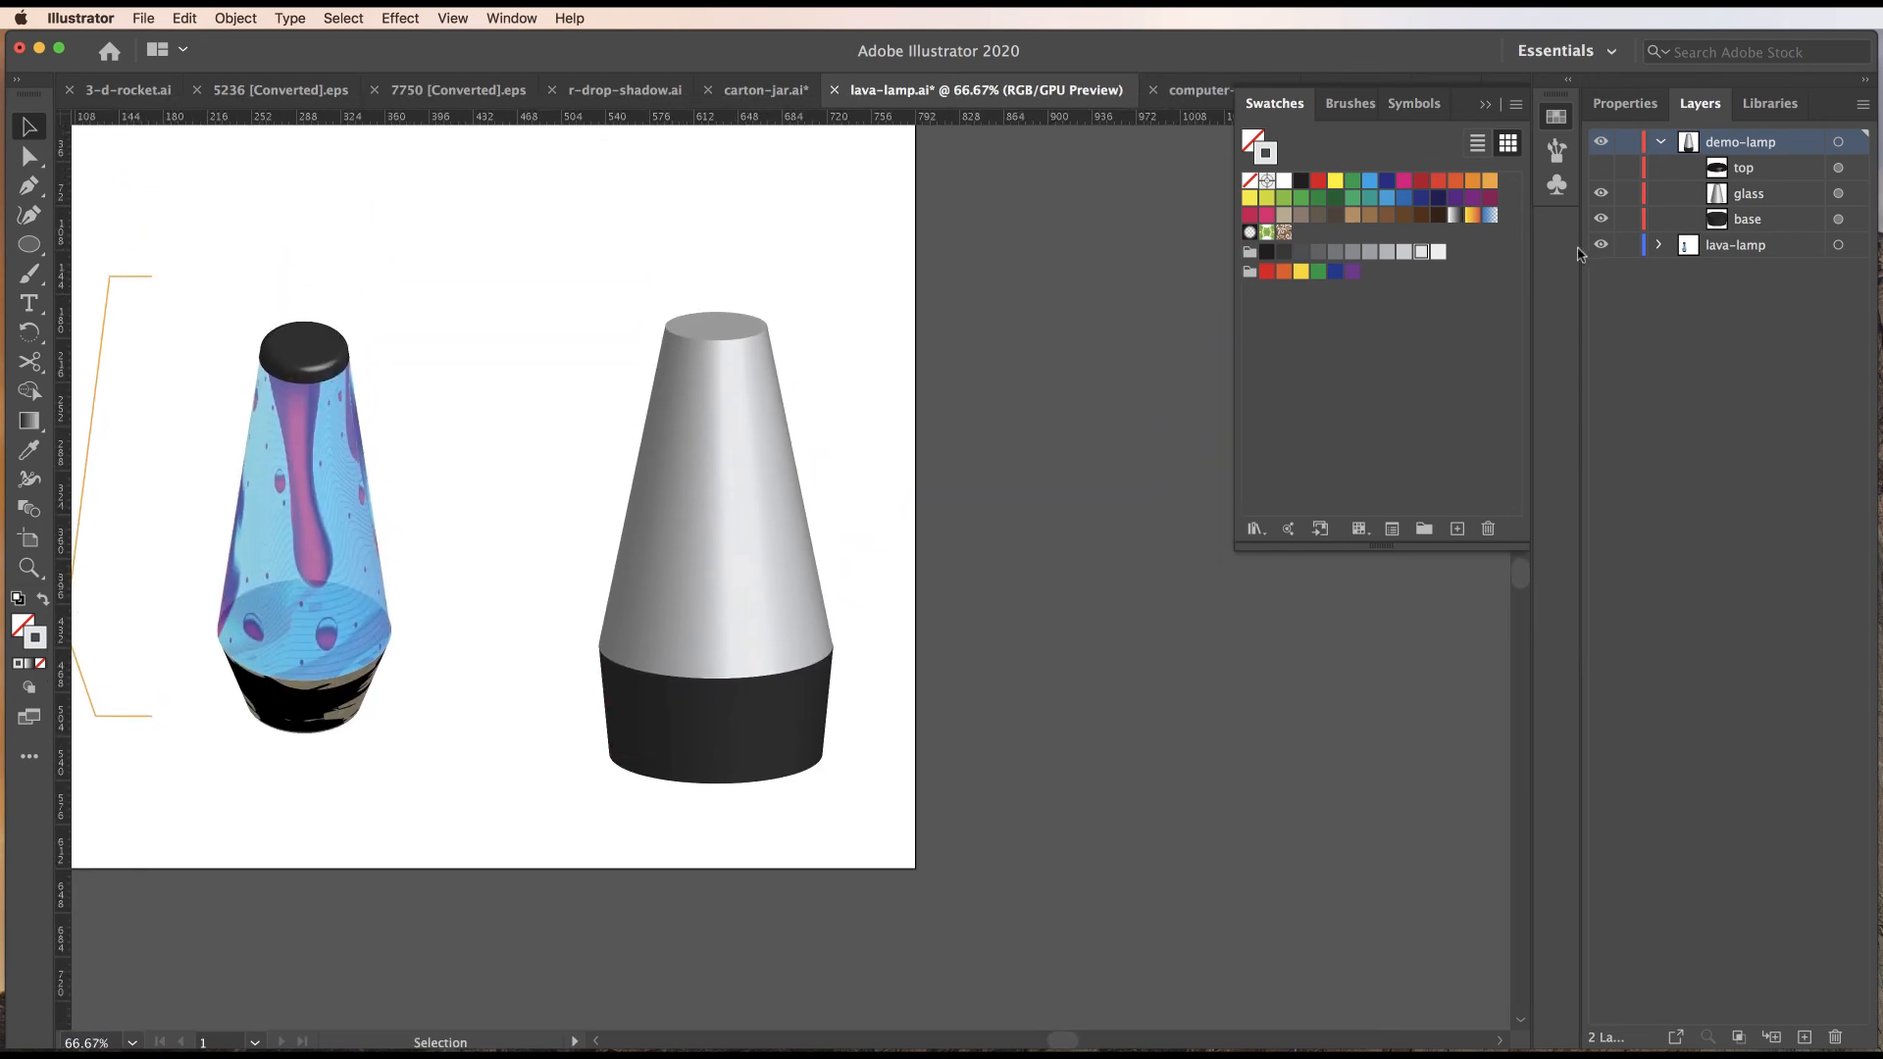
left_click(1601, 168)
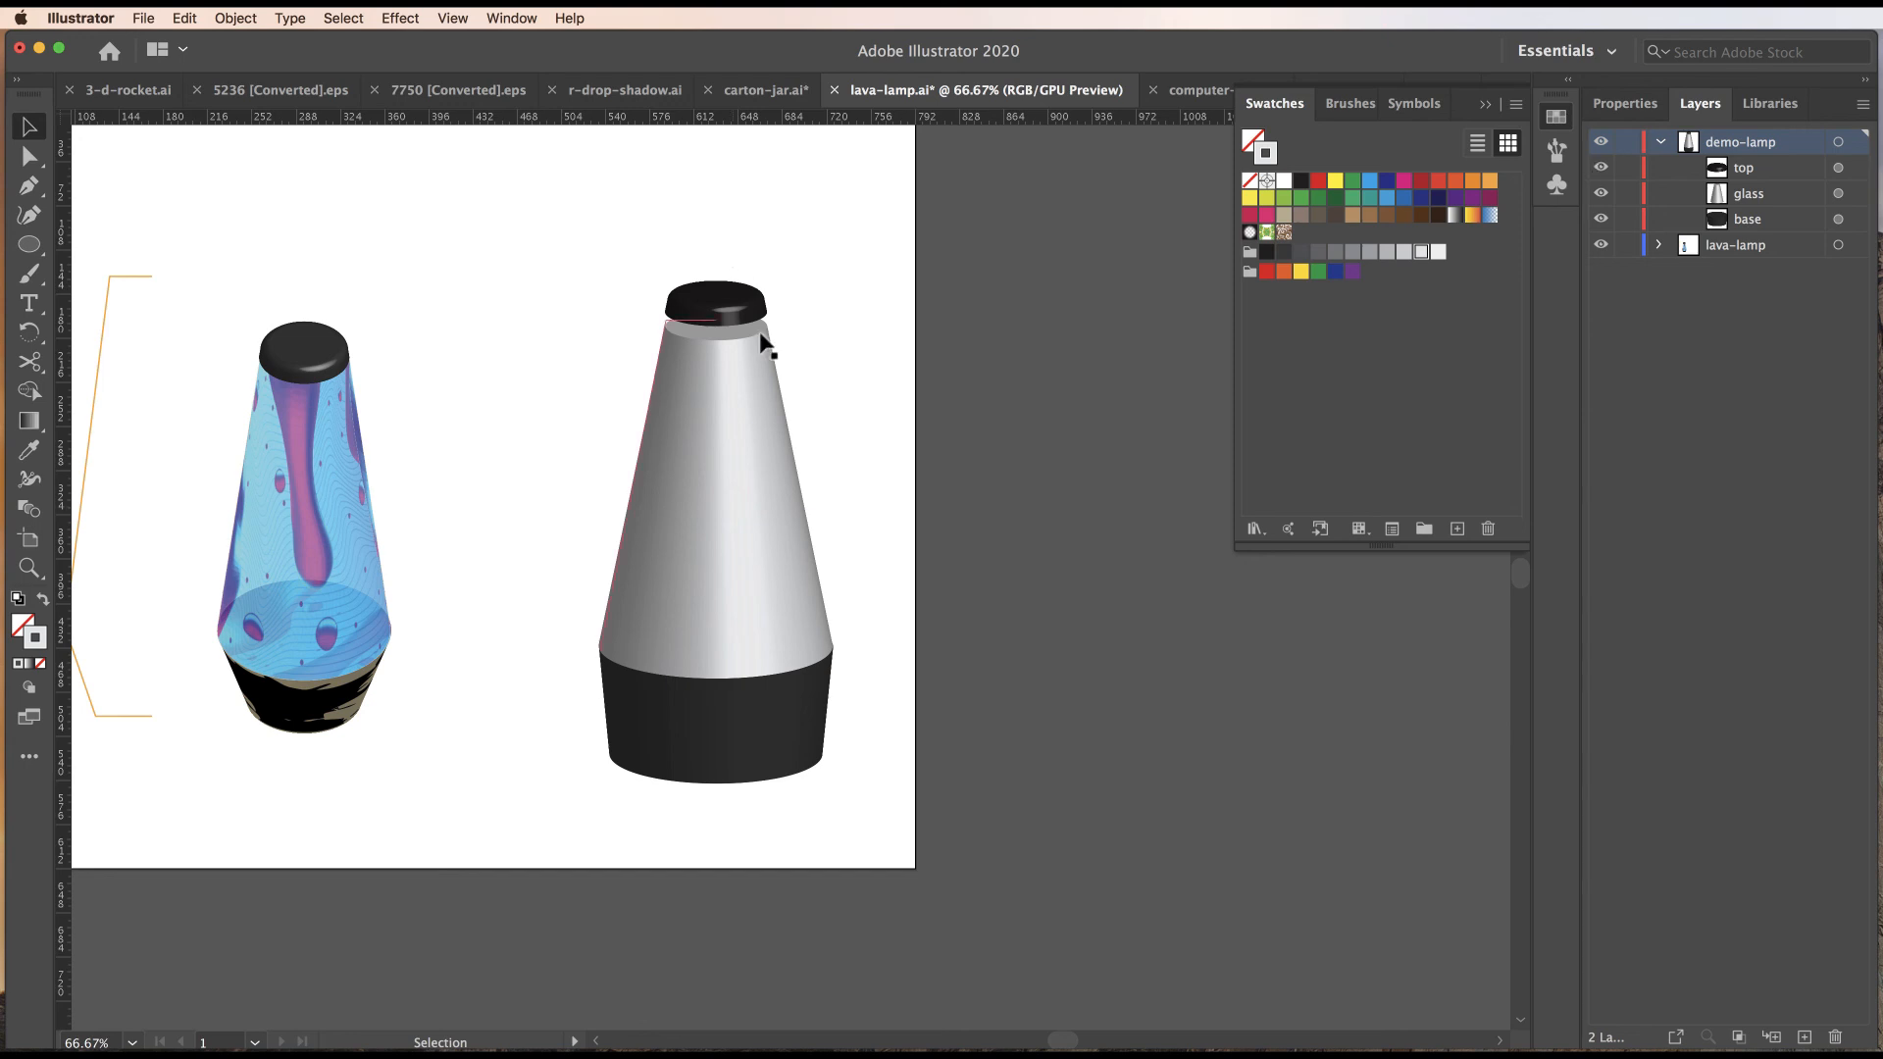
left_click(722, 297)
left_click(750, 477, "super")
key("Down")
key("Down")
key("Down")
key("Down")
key("Down")
key("Down")
key("Down")
key("Down")
key("Down")
key("Down")
key("Down")
key("Down")
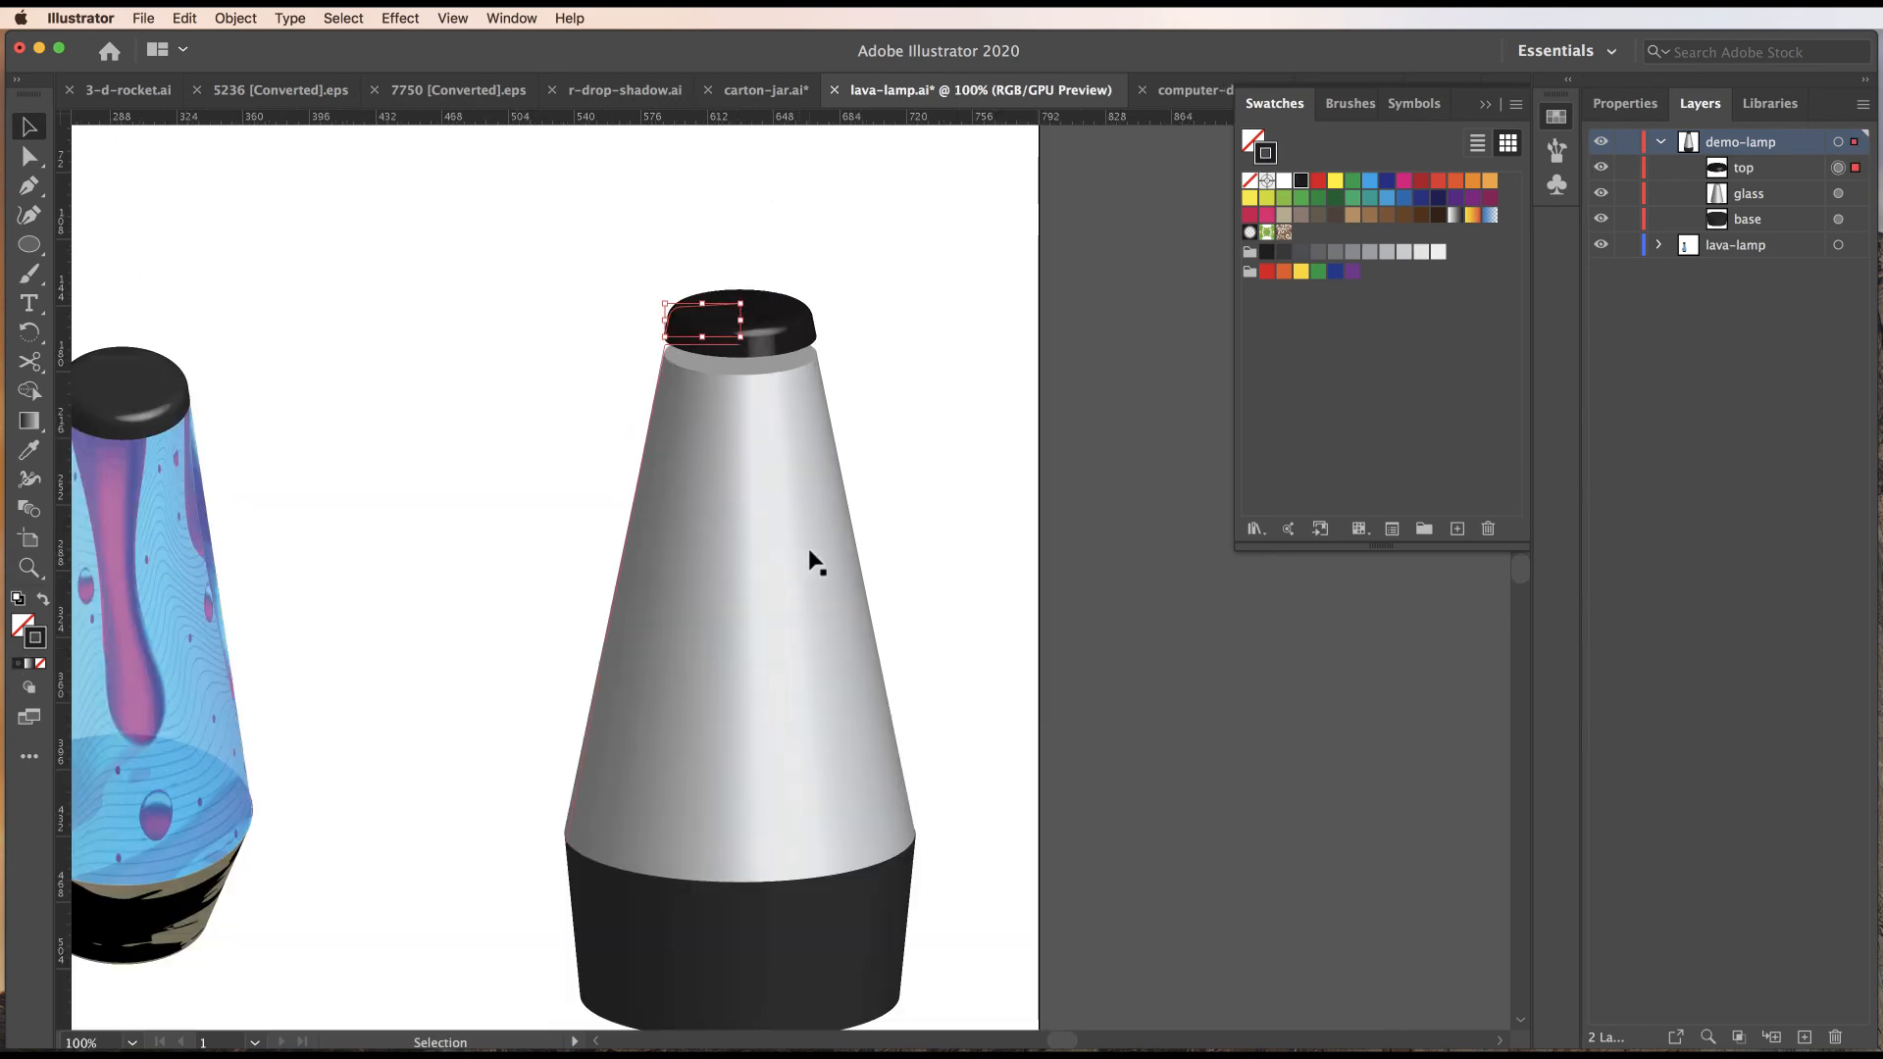
left_click(908, 435)
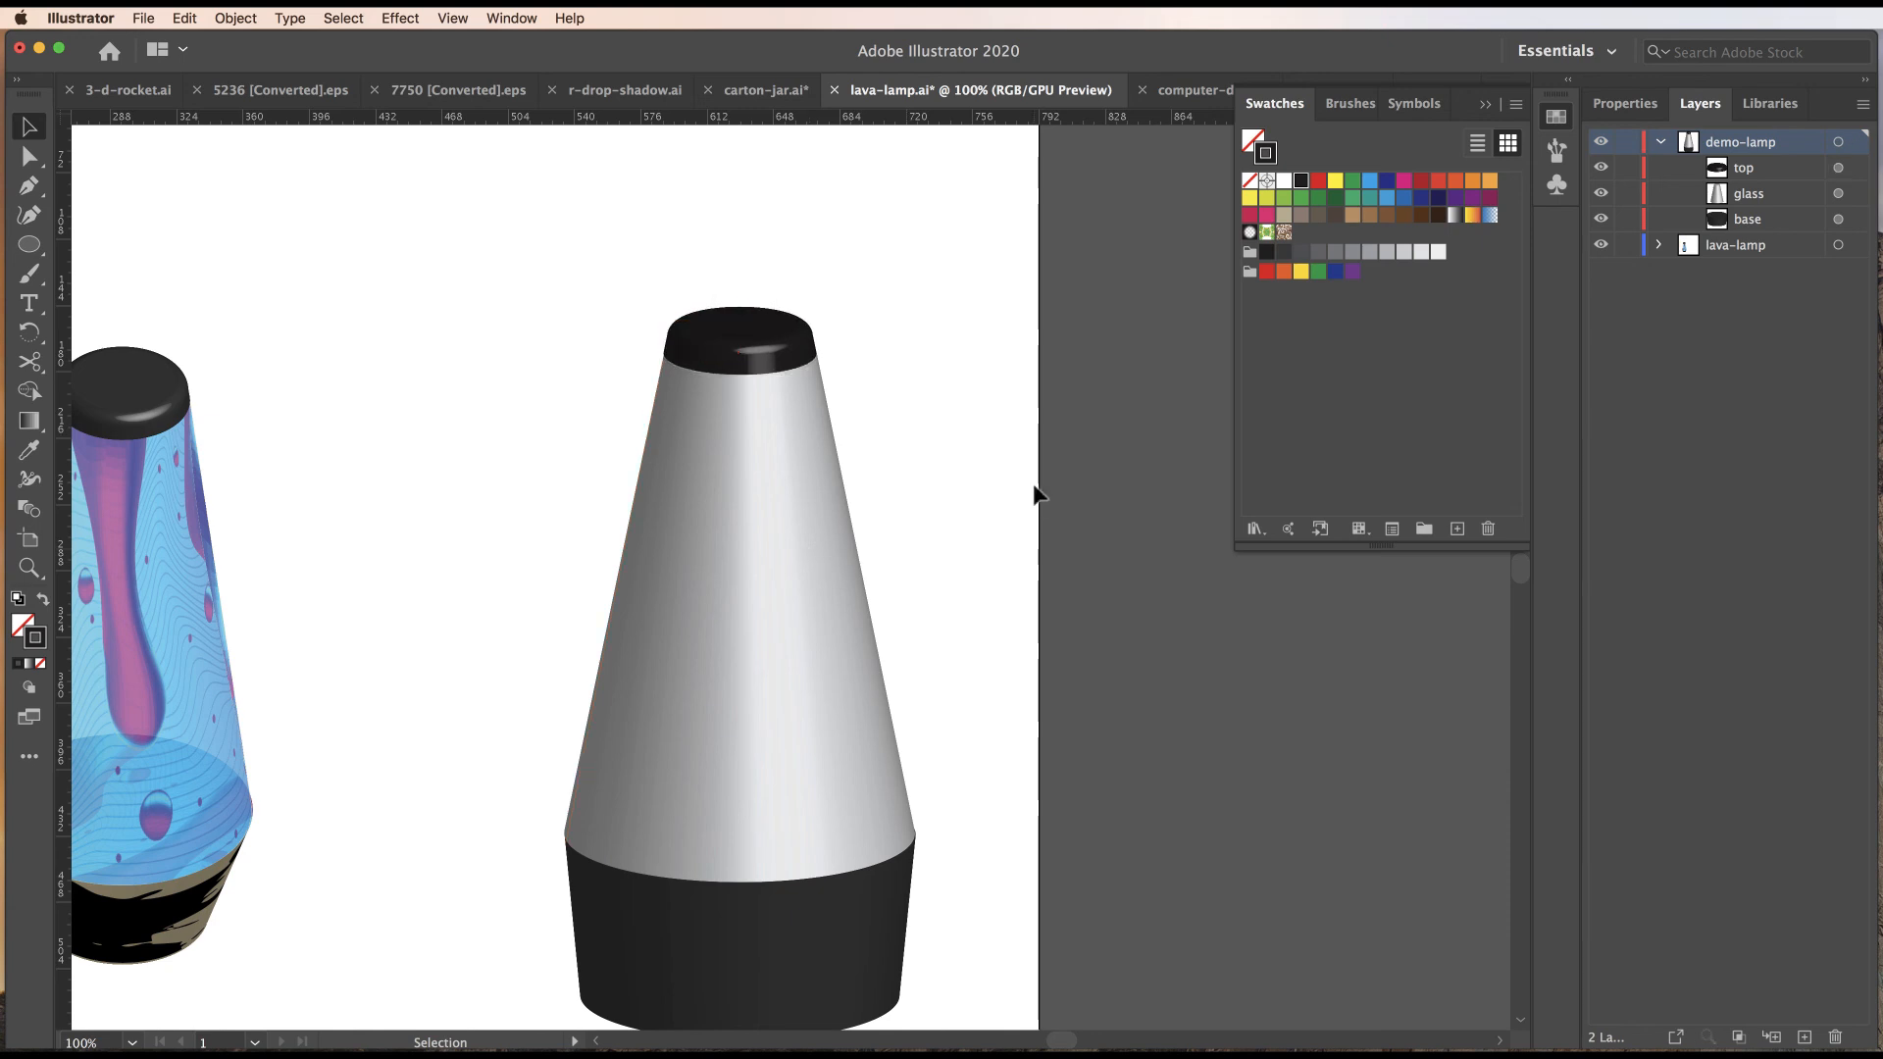
Set the revolved glass's opacity to 45%.
left_click_drag(596, 884, 742, 690)
left_click_drag(924, 613, 886, 648)
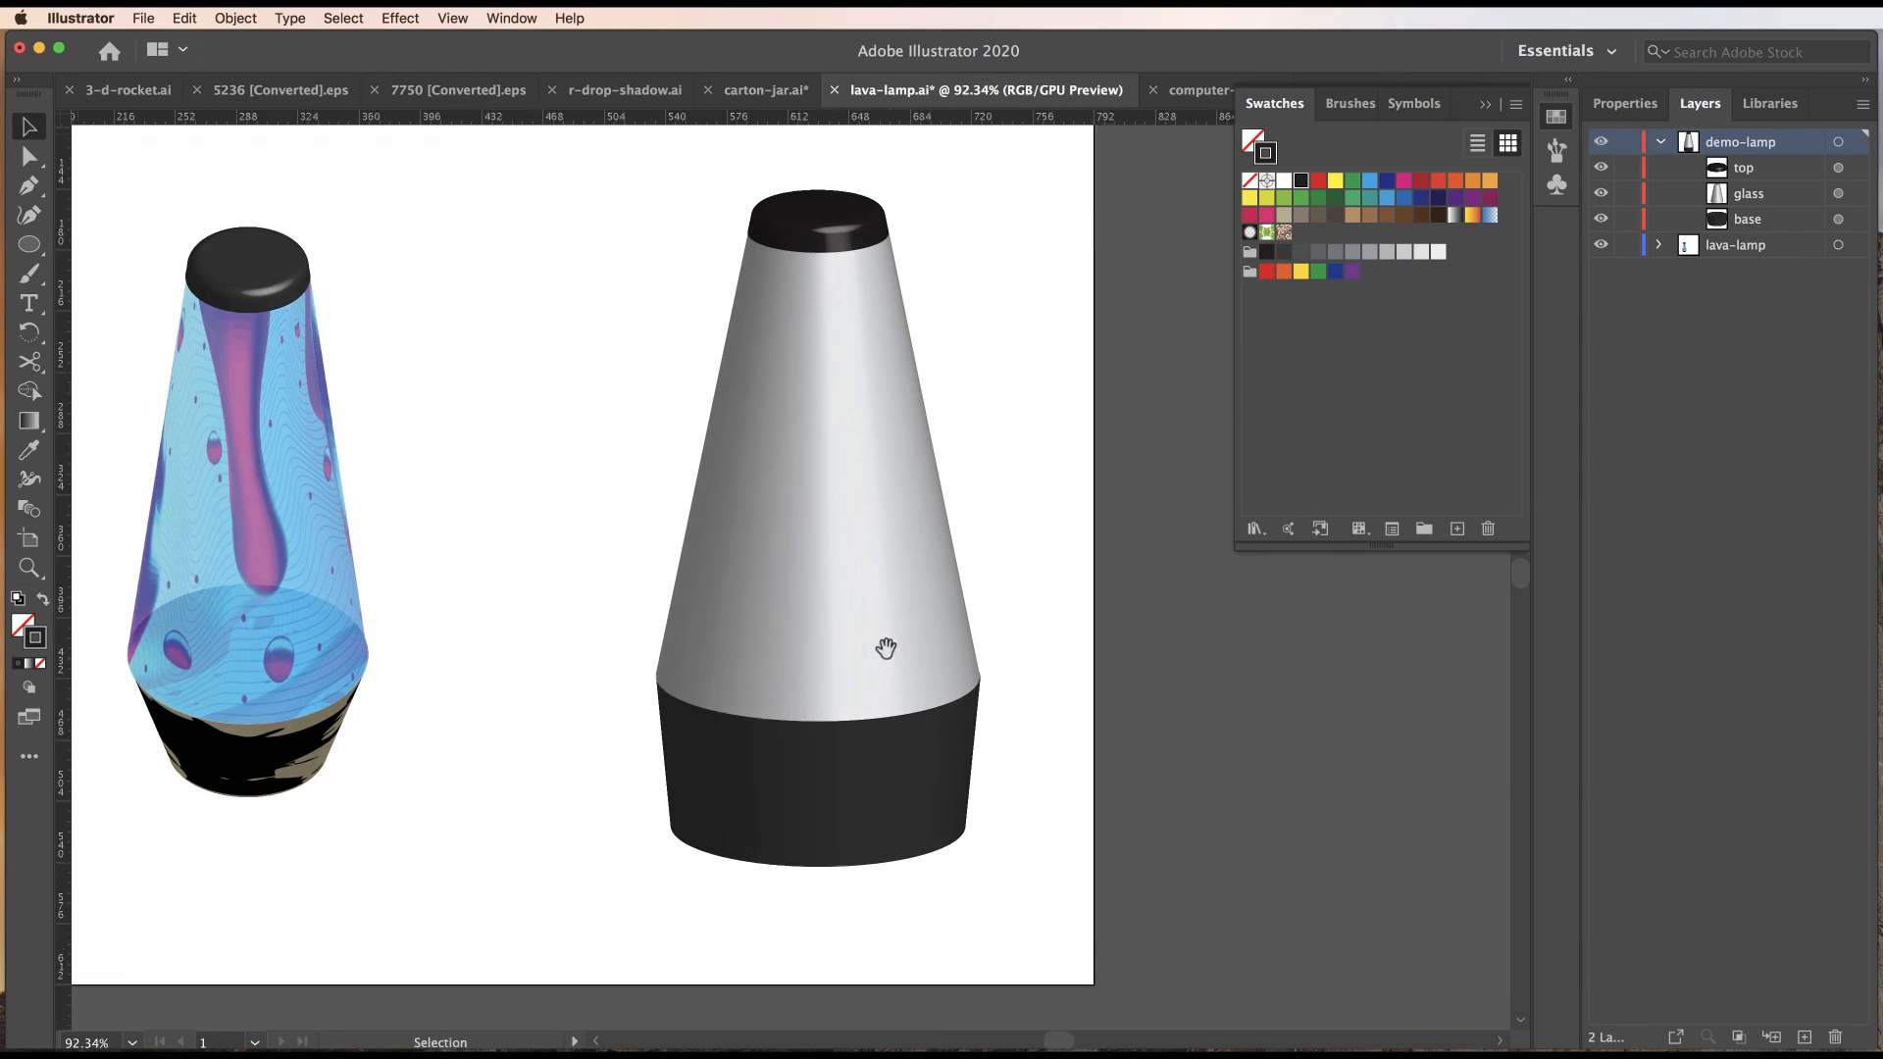
left_click(797, 410)
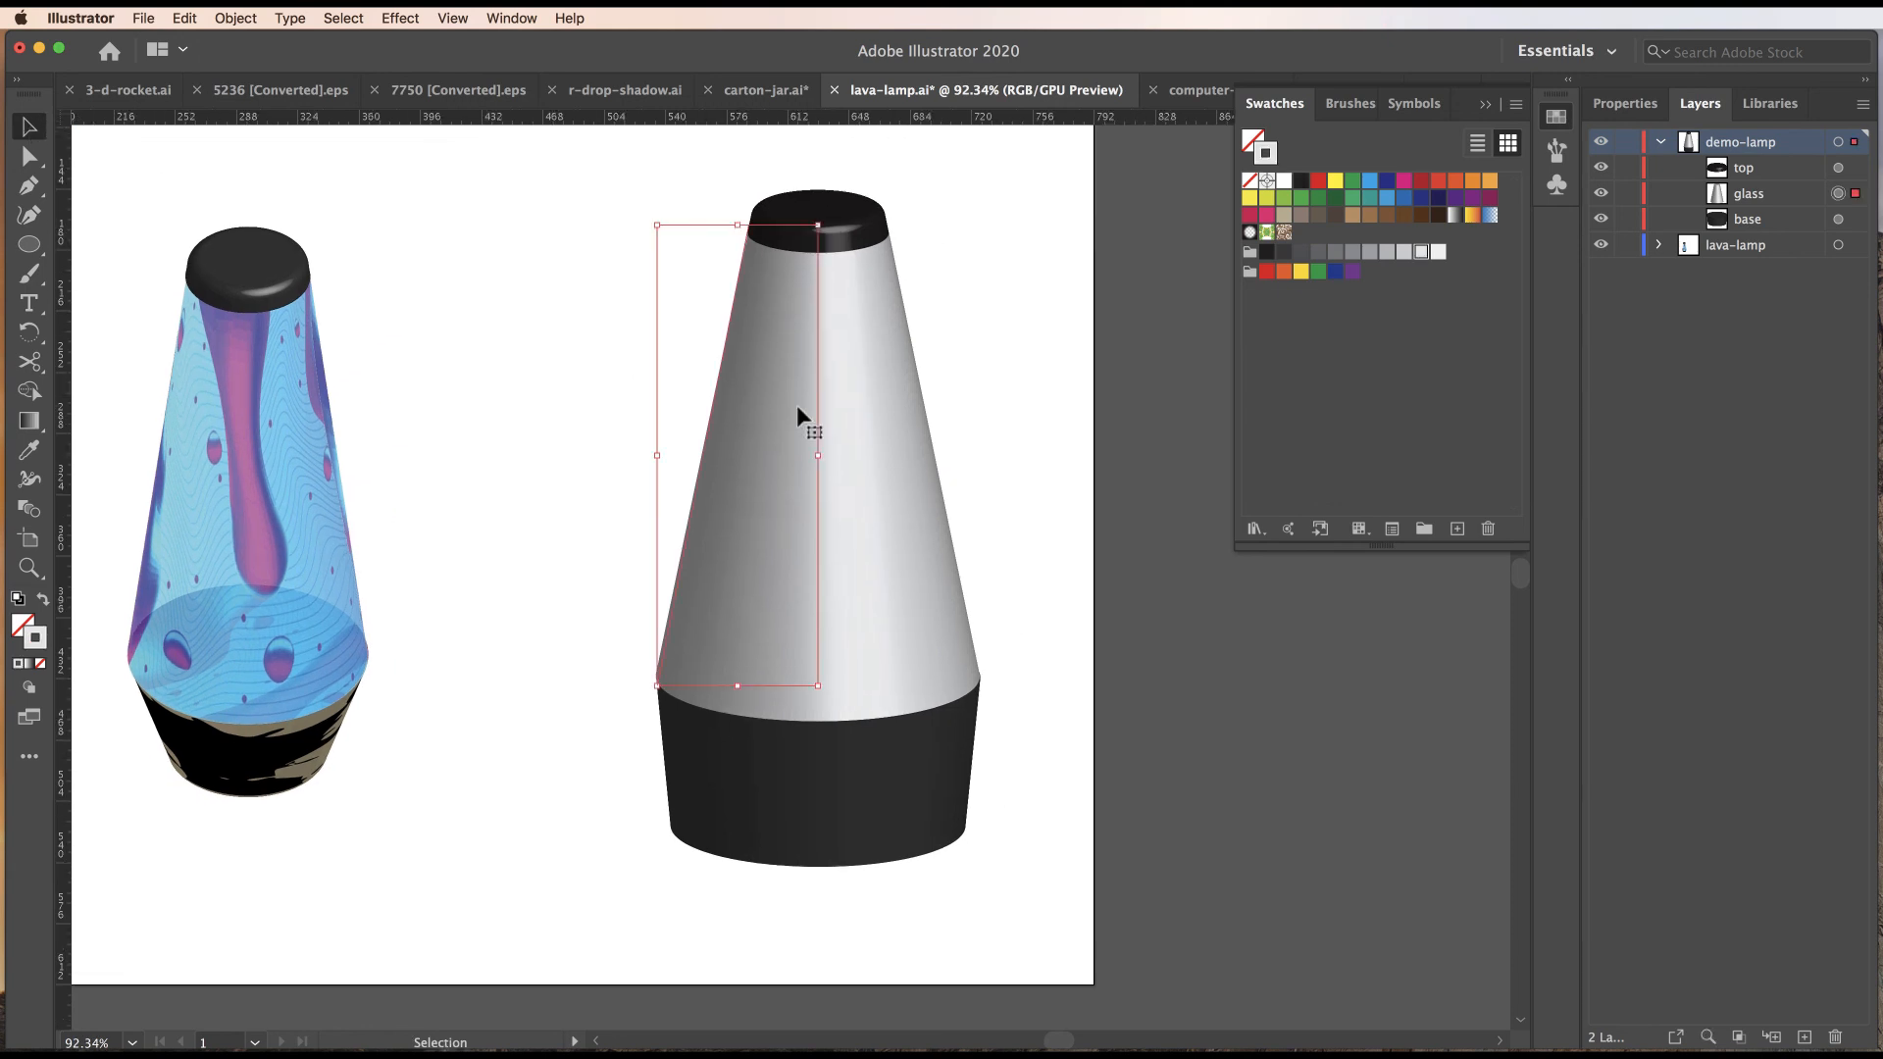
left_click(1626, 103)
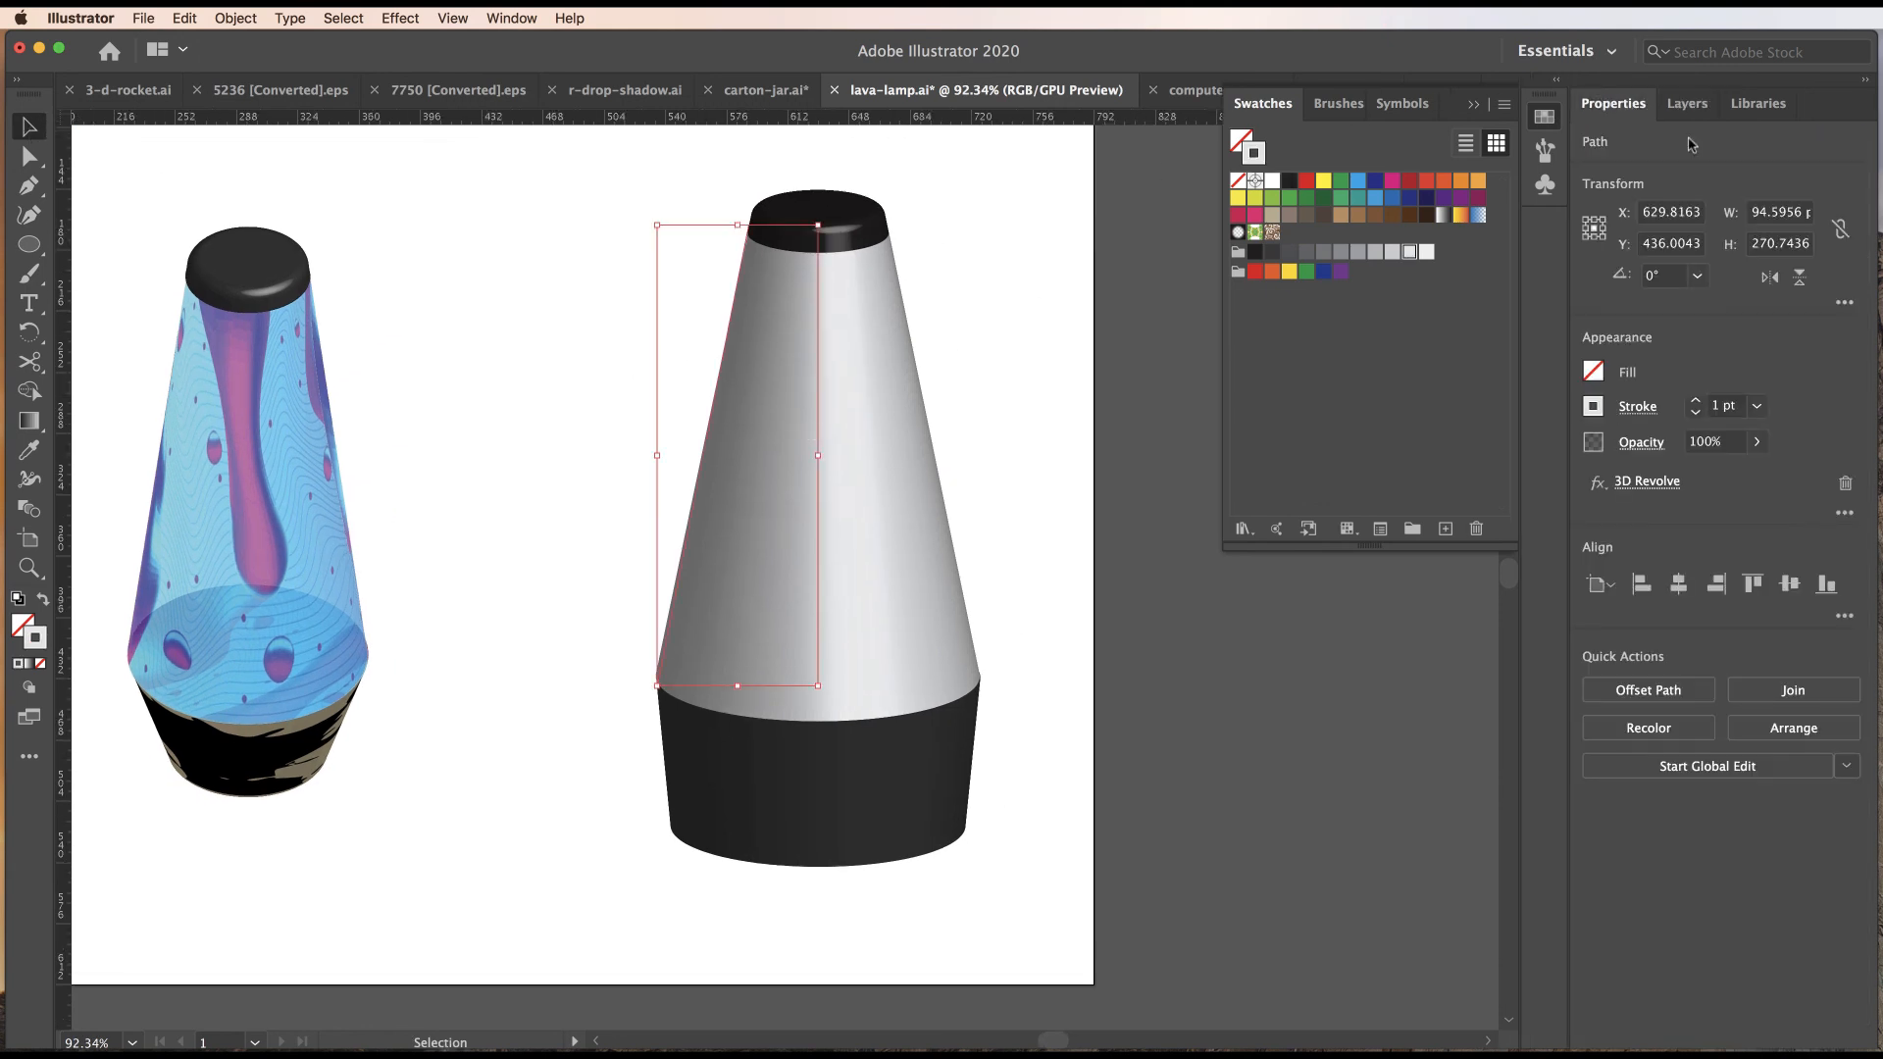
left_click(1714, 442)
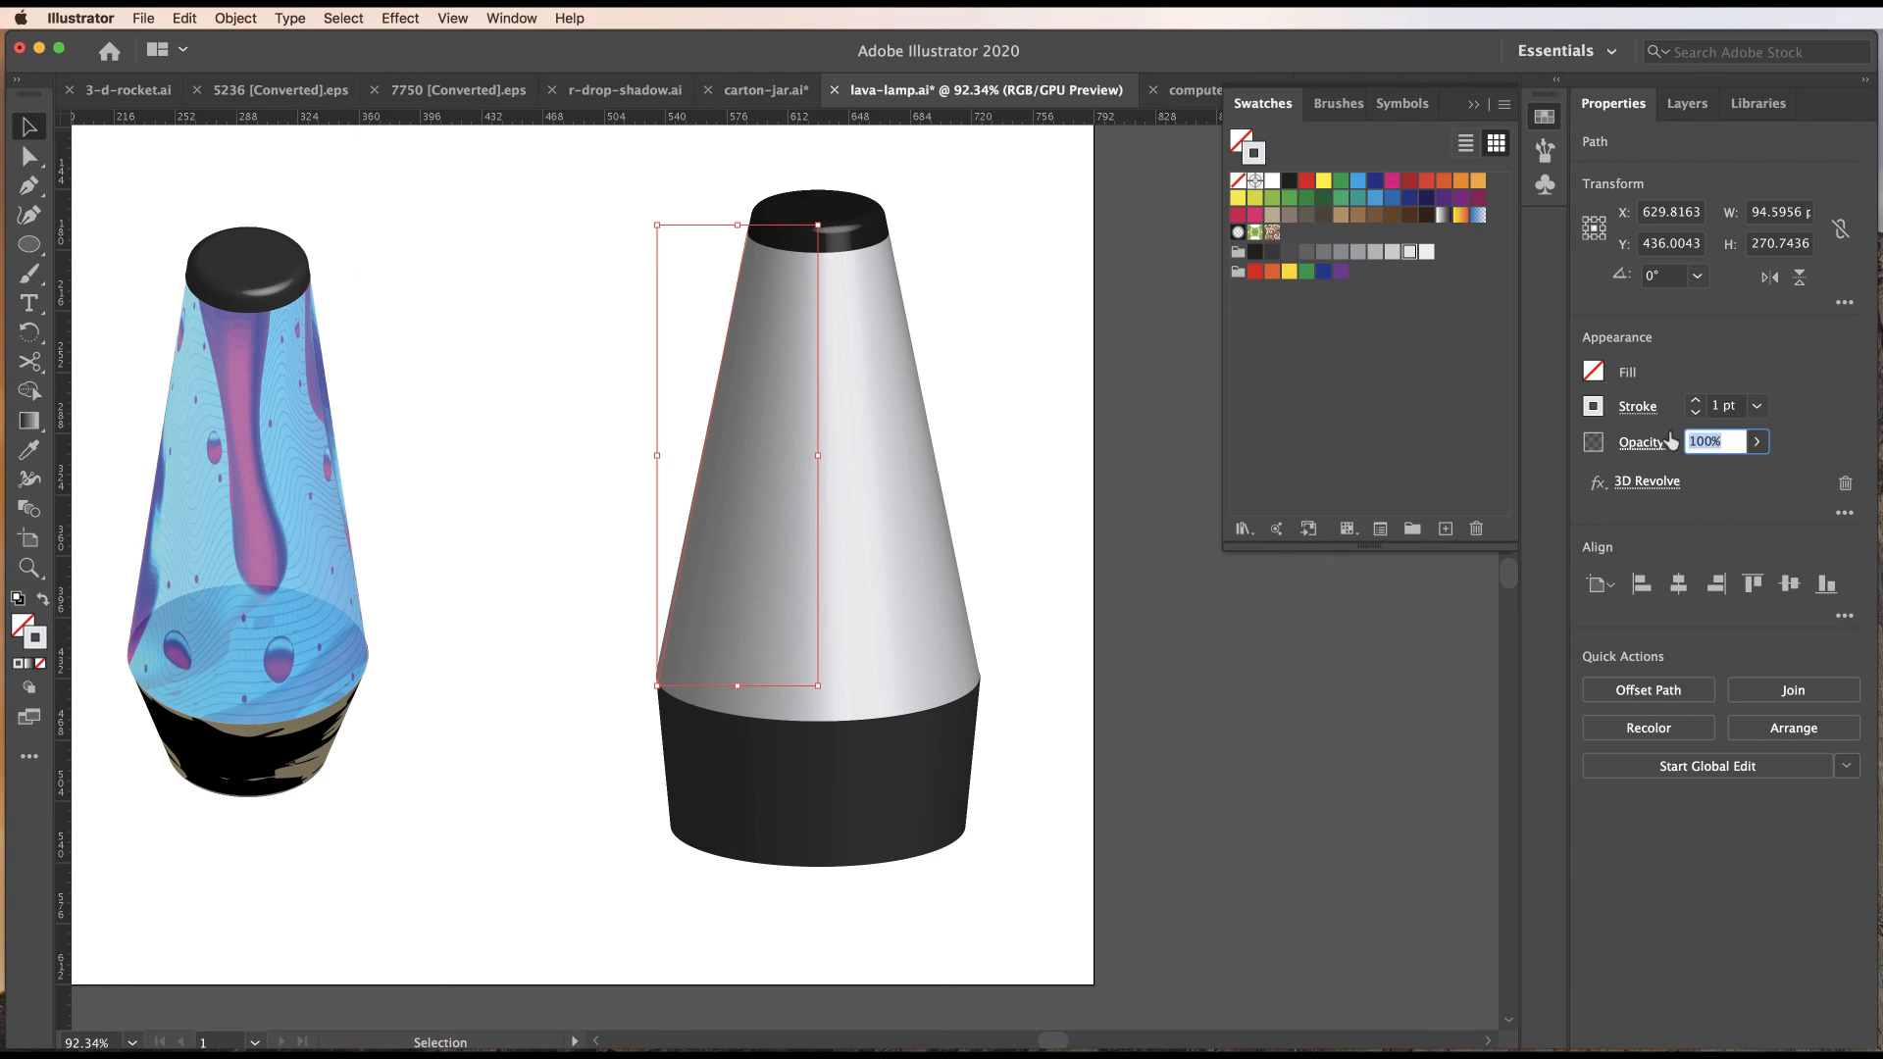
type("45")
key("Tab")
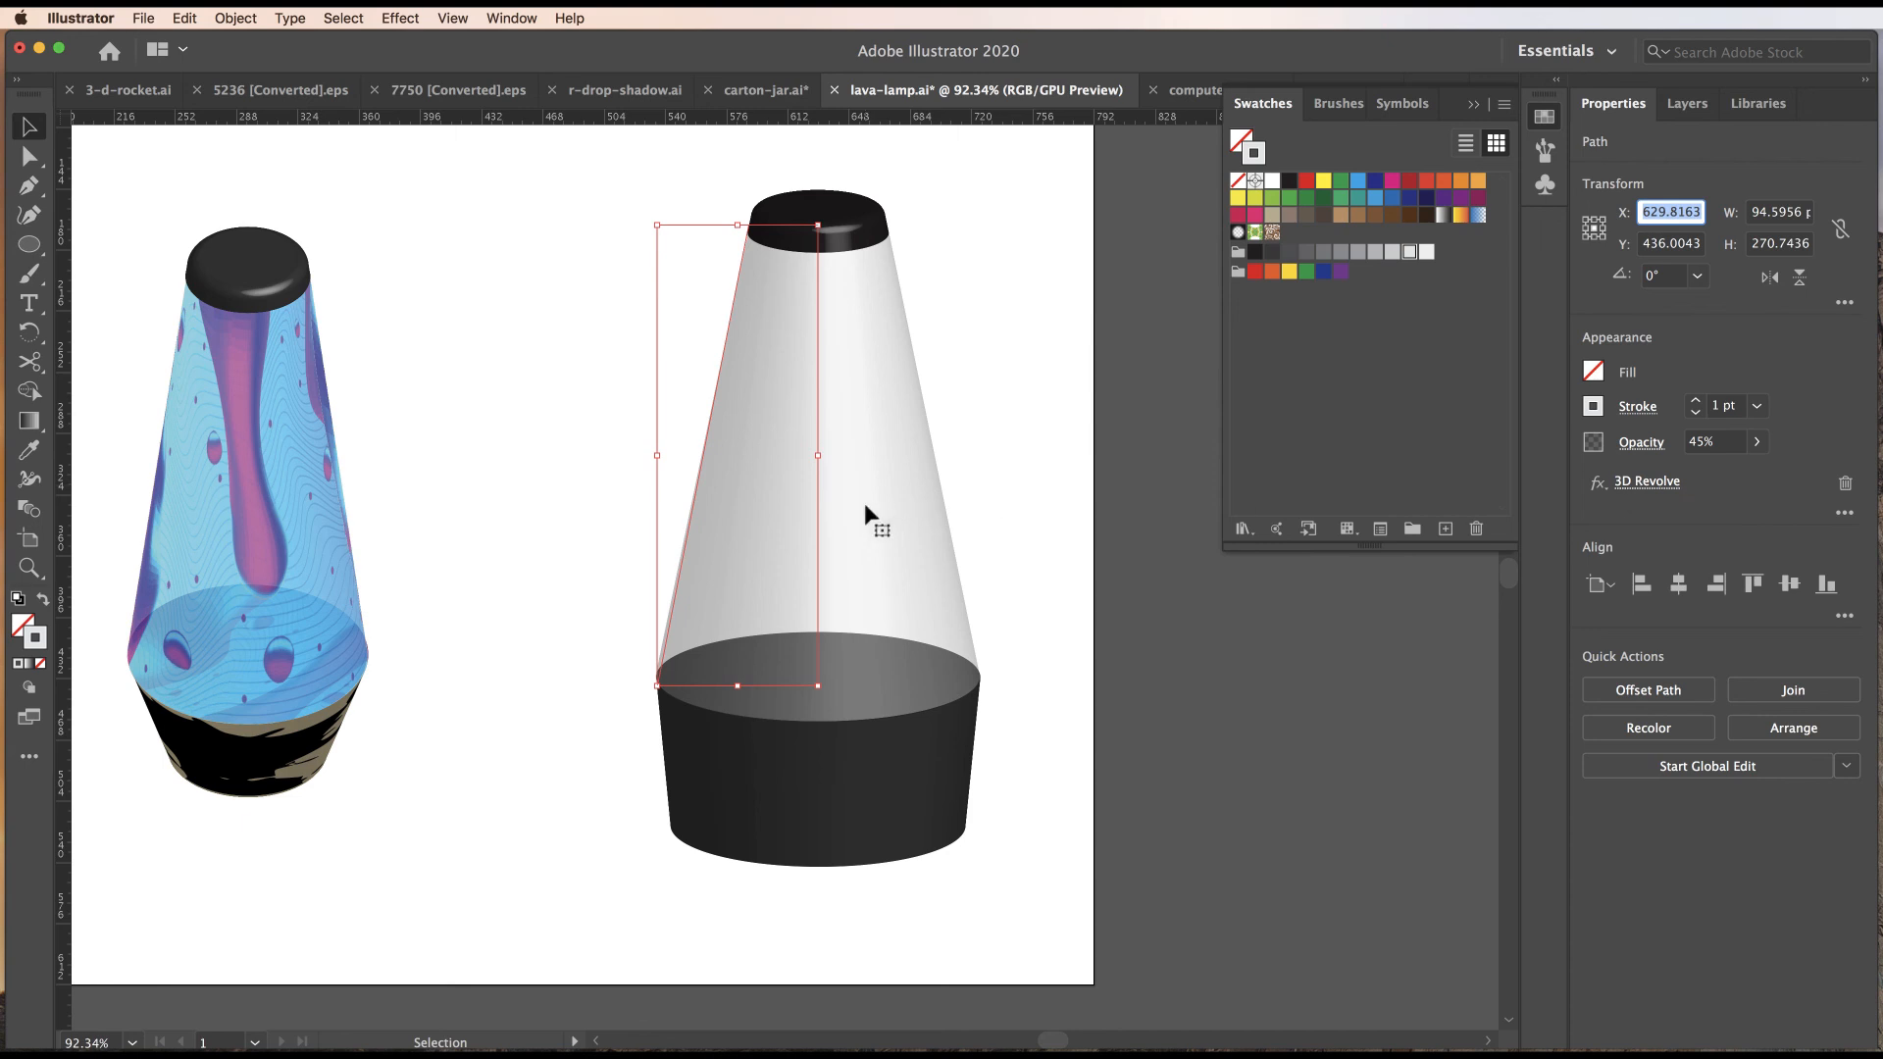
Open Map Art for the glass's 3D Revolve effect and examine each of its surfaces in turn.
left_click(1648, 482)
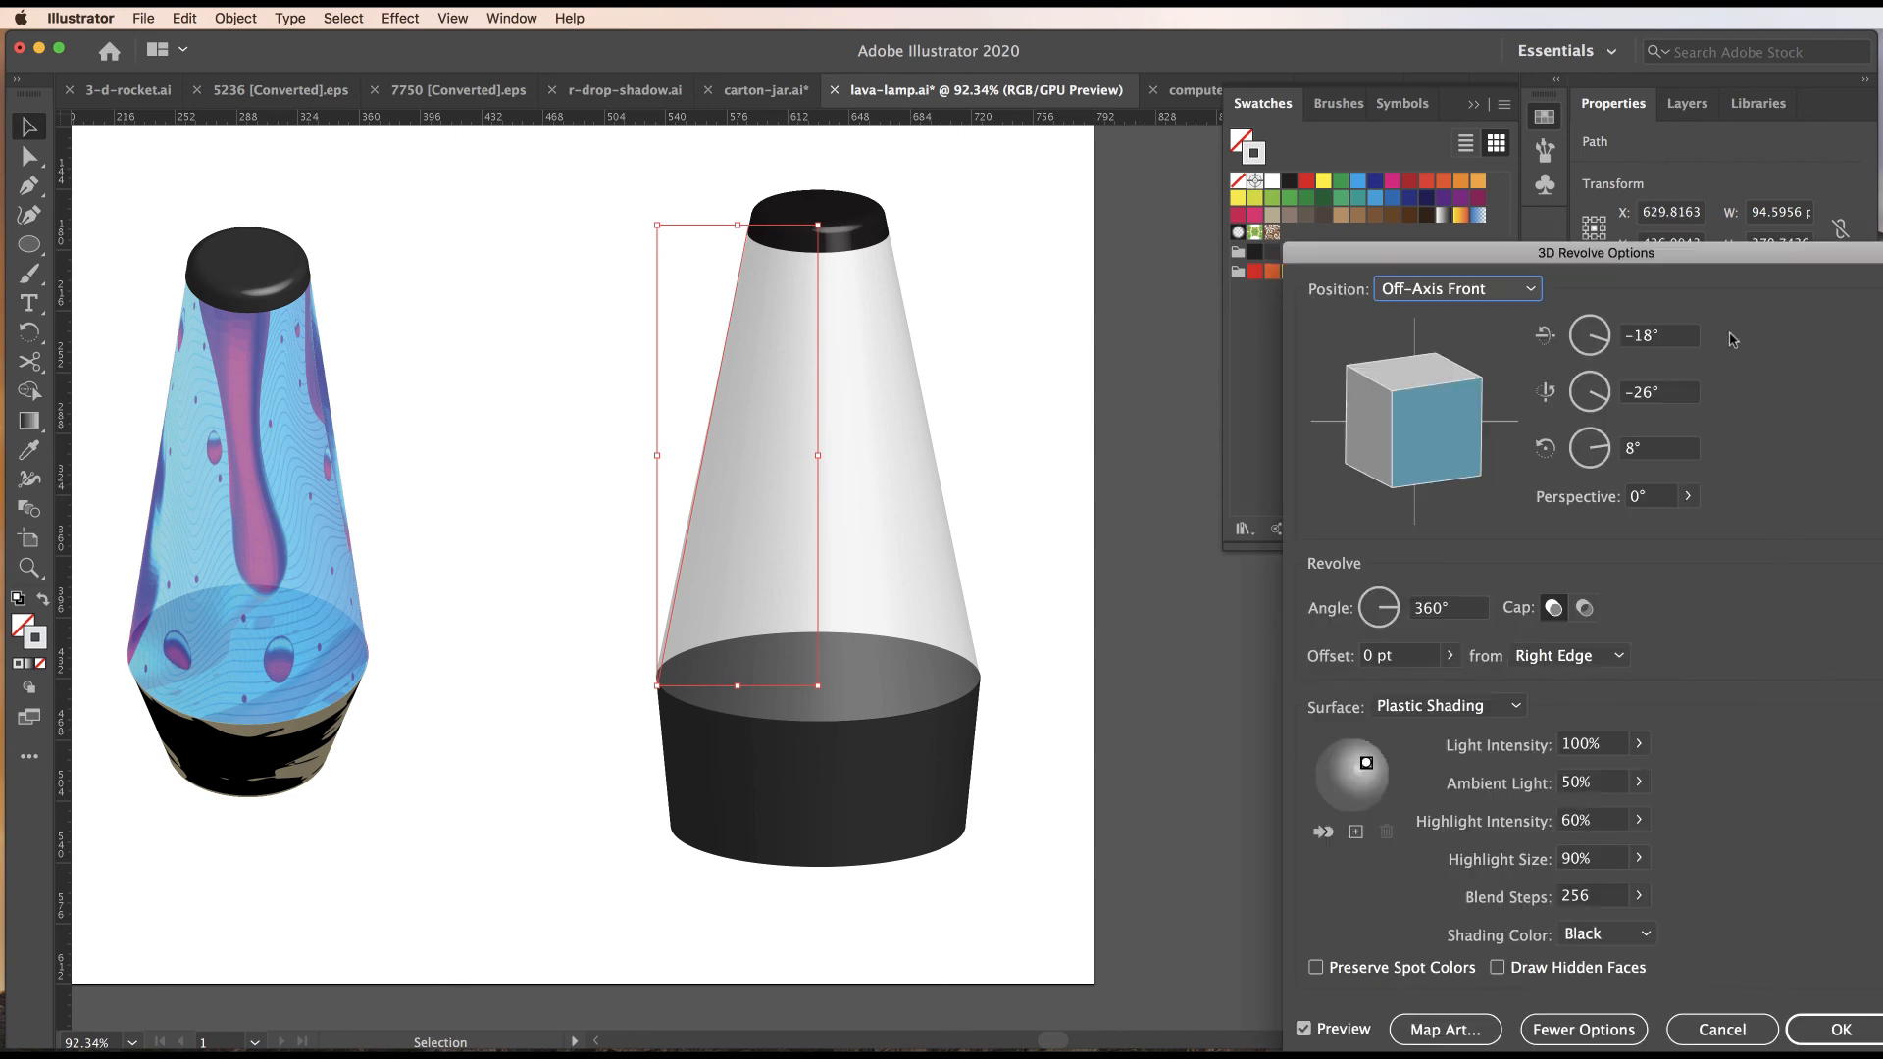
left_click_drag(1700, 265, 1630, 91)
left_click(1373, 855)
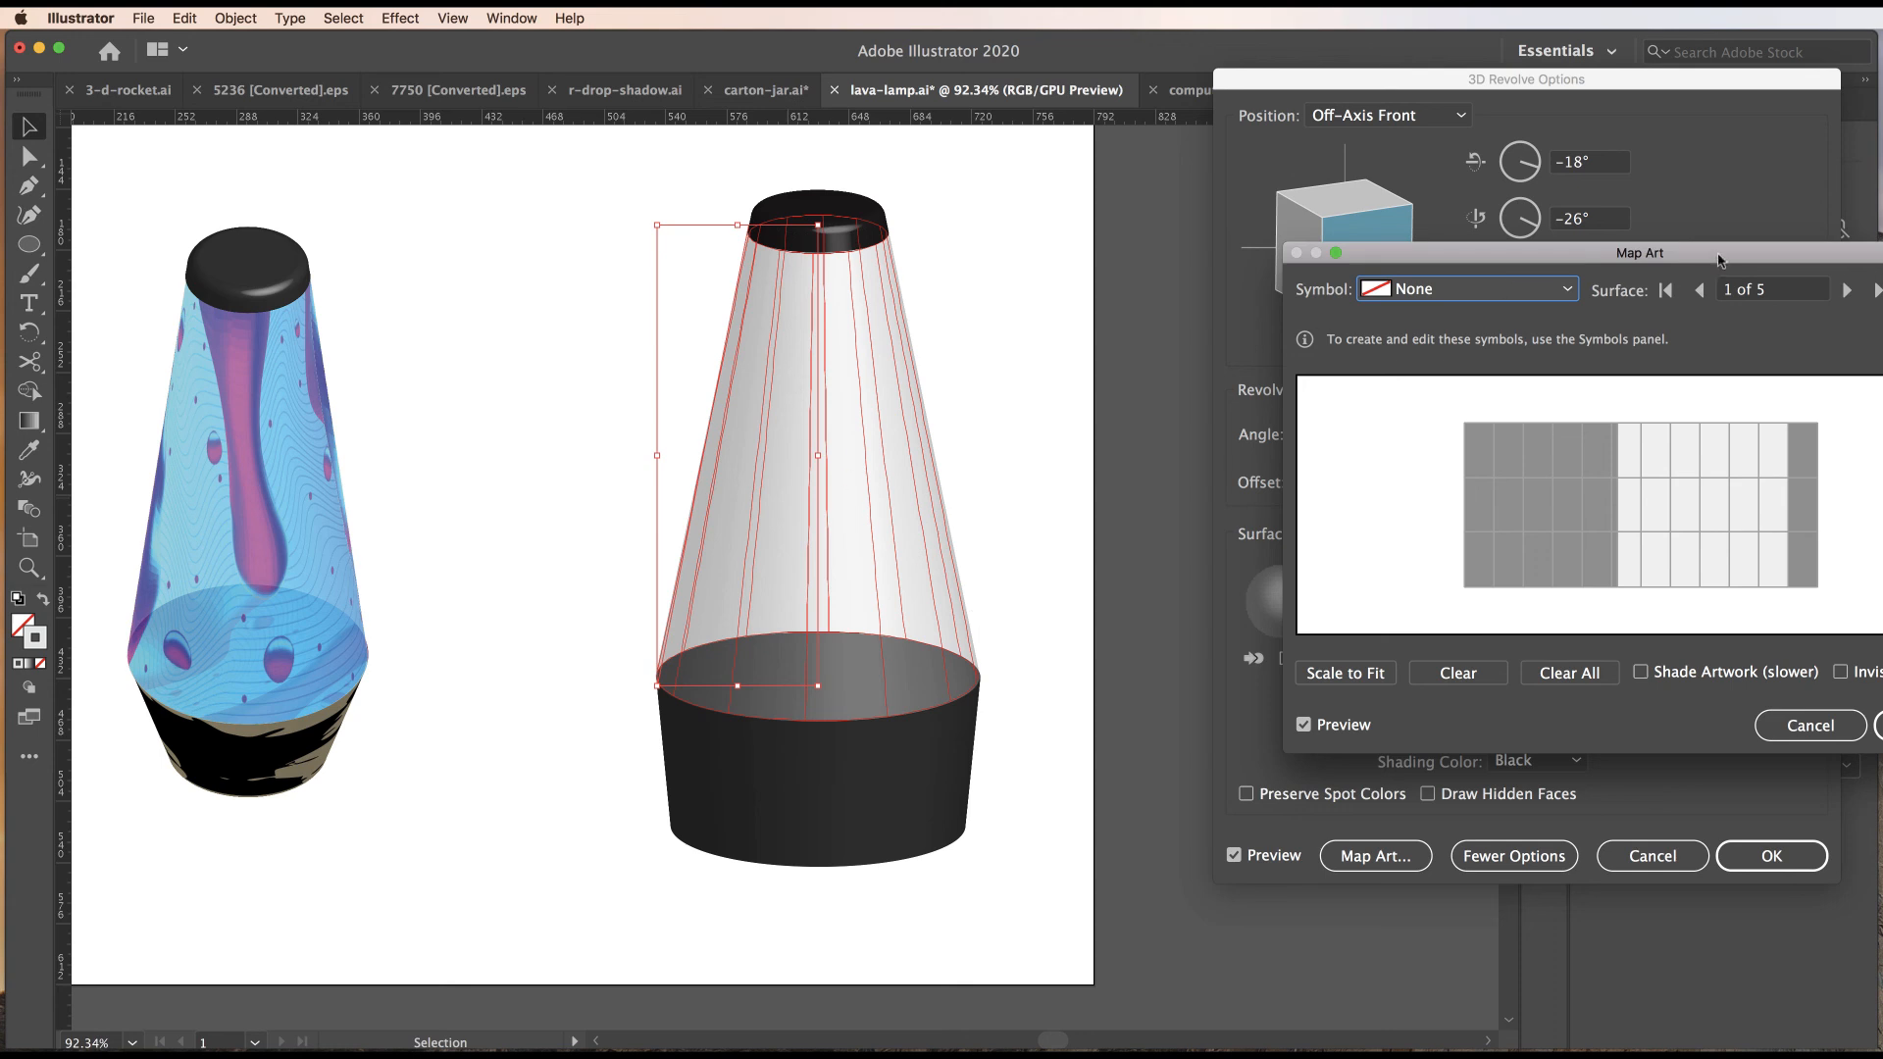
left_click_drag(1719, 261, 1595, 260)
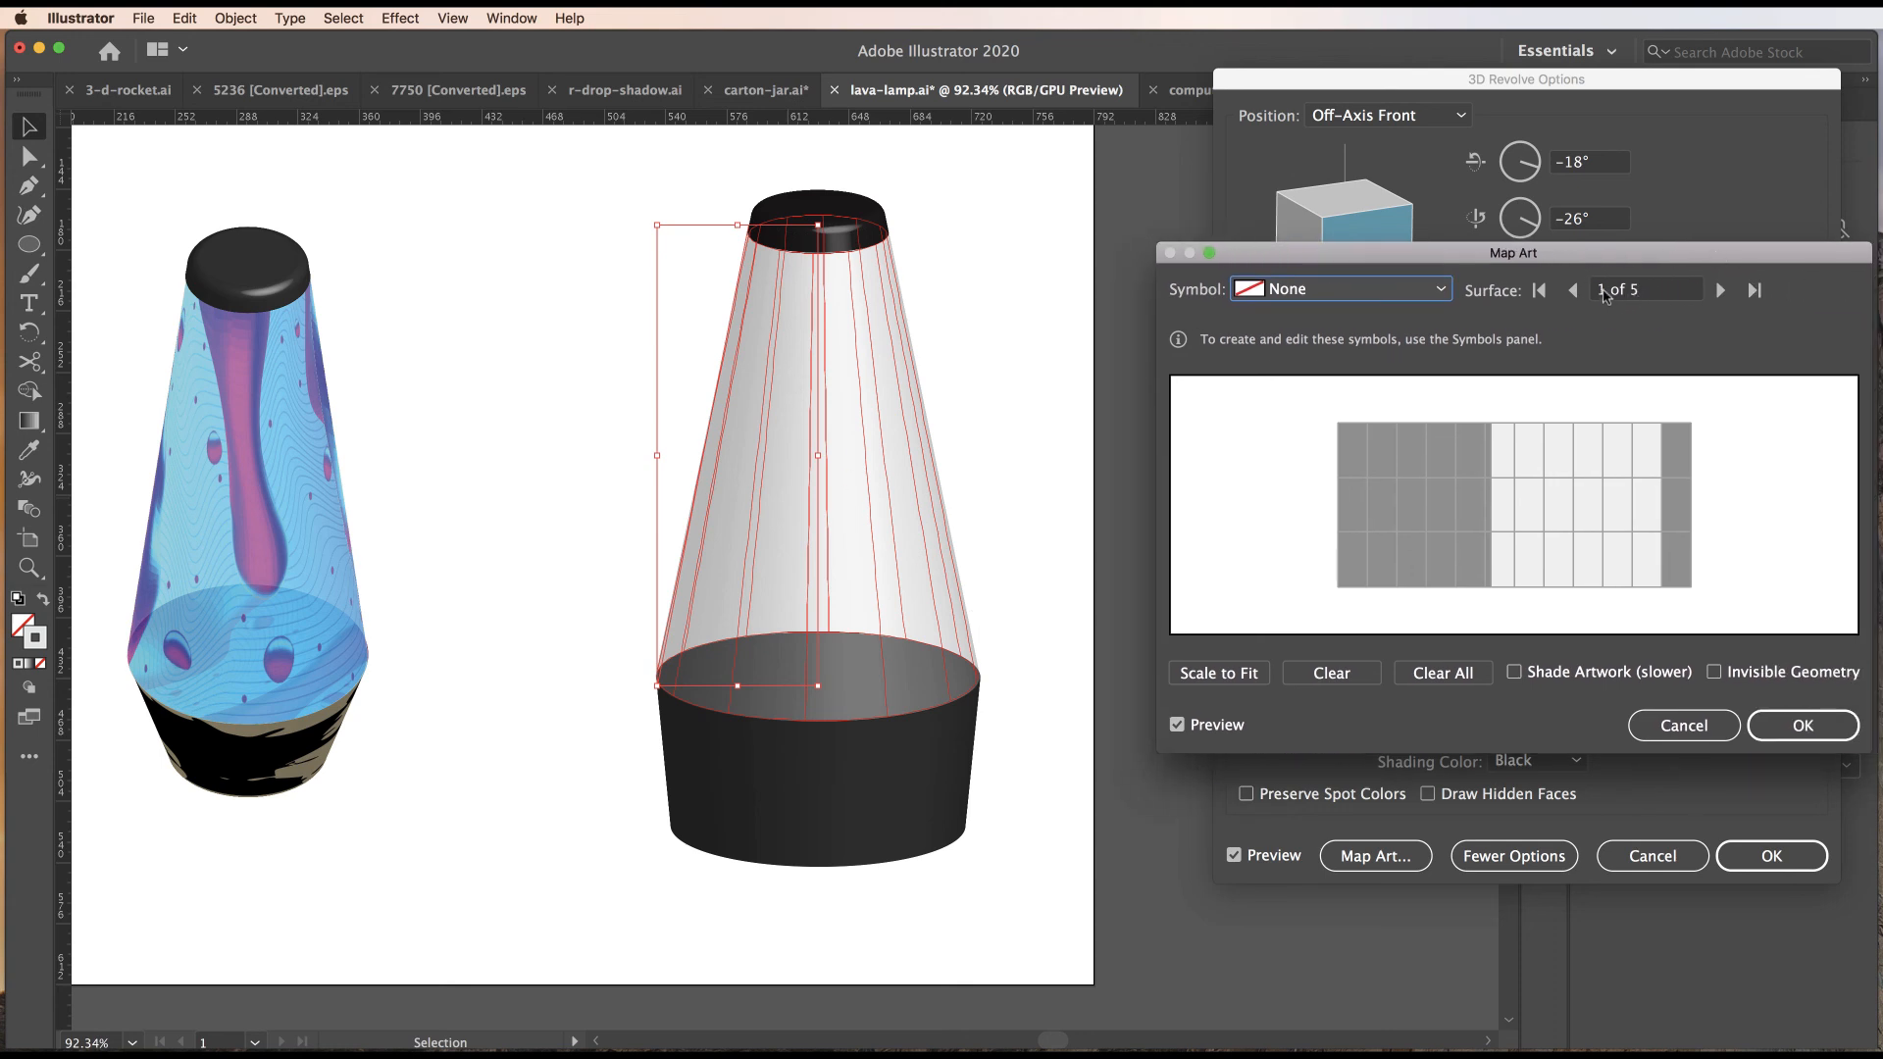
left_click(1722, 292)
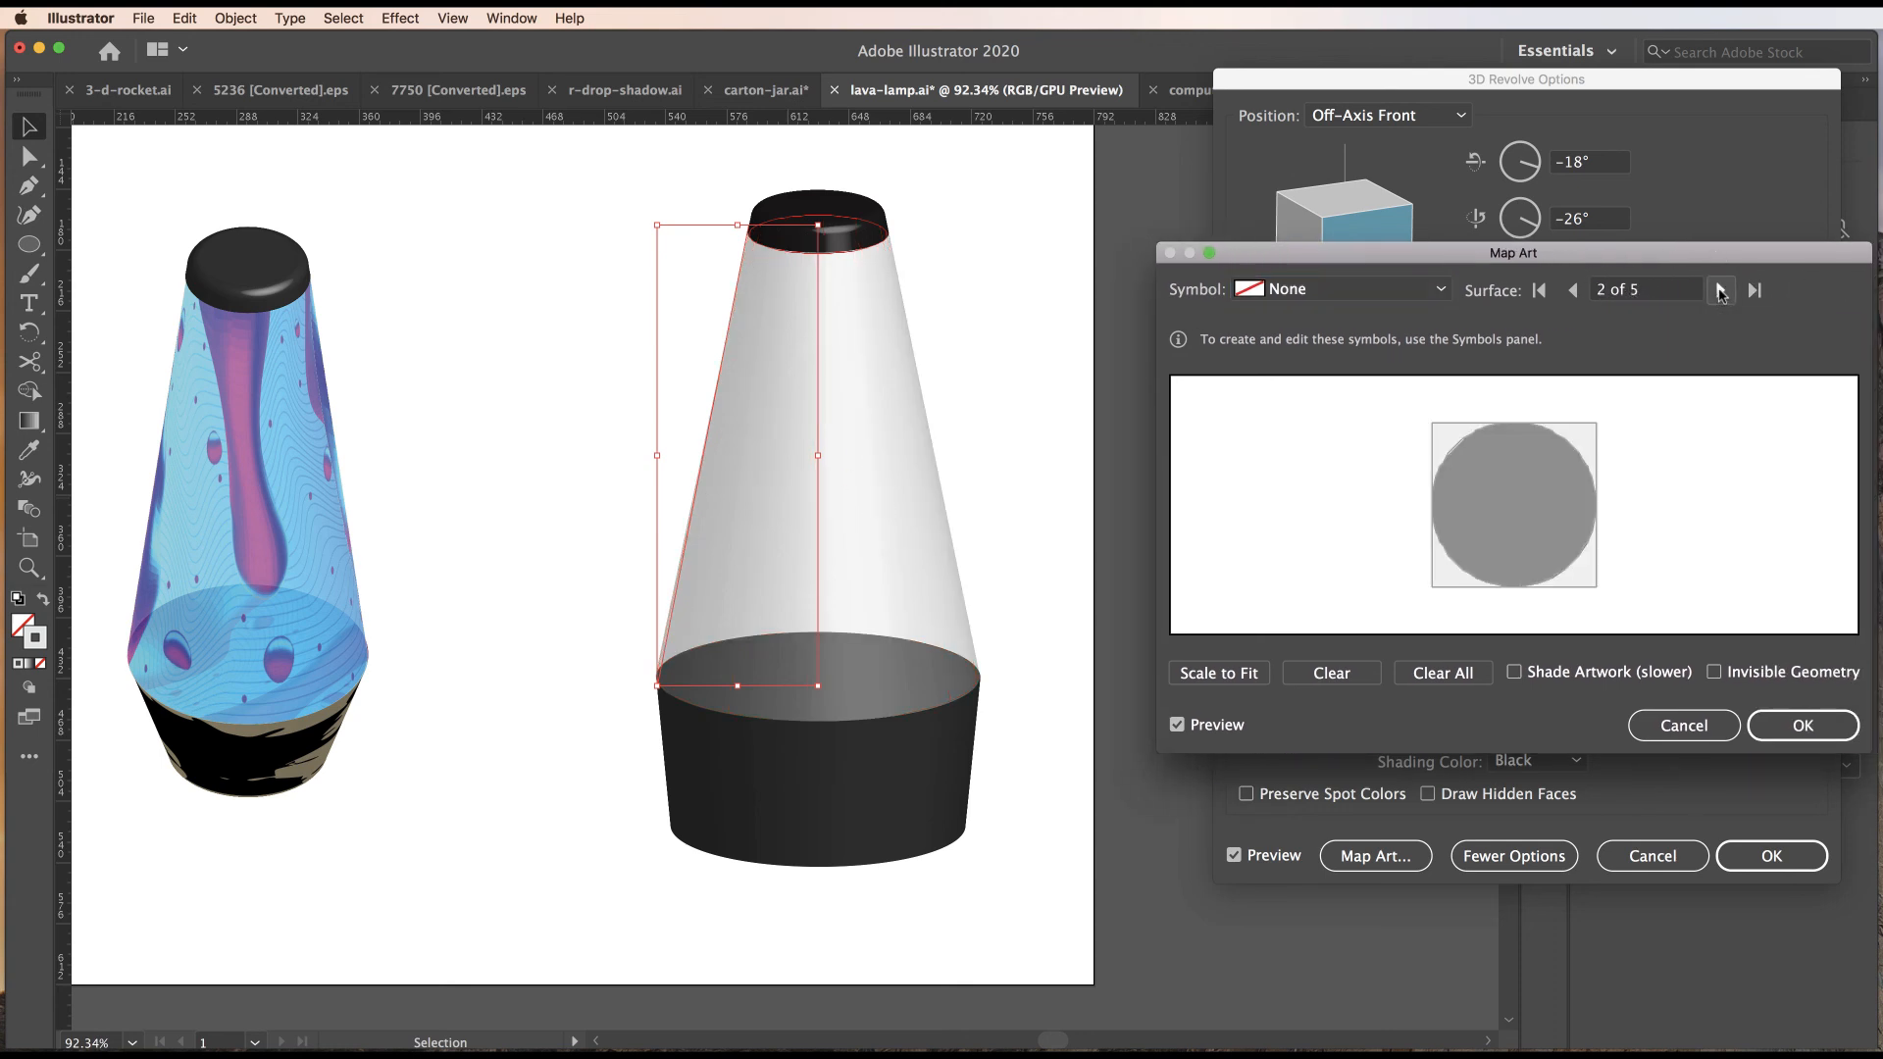
left_click(1722, 291)
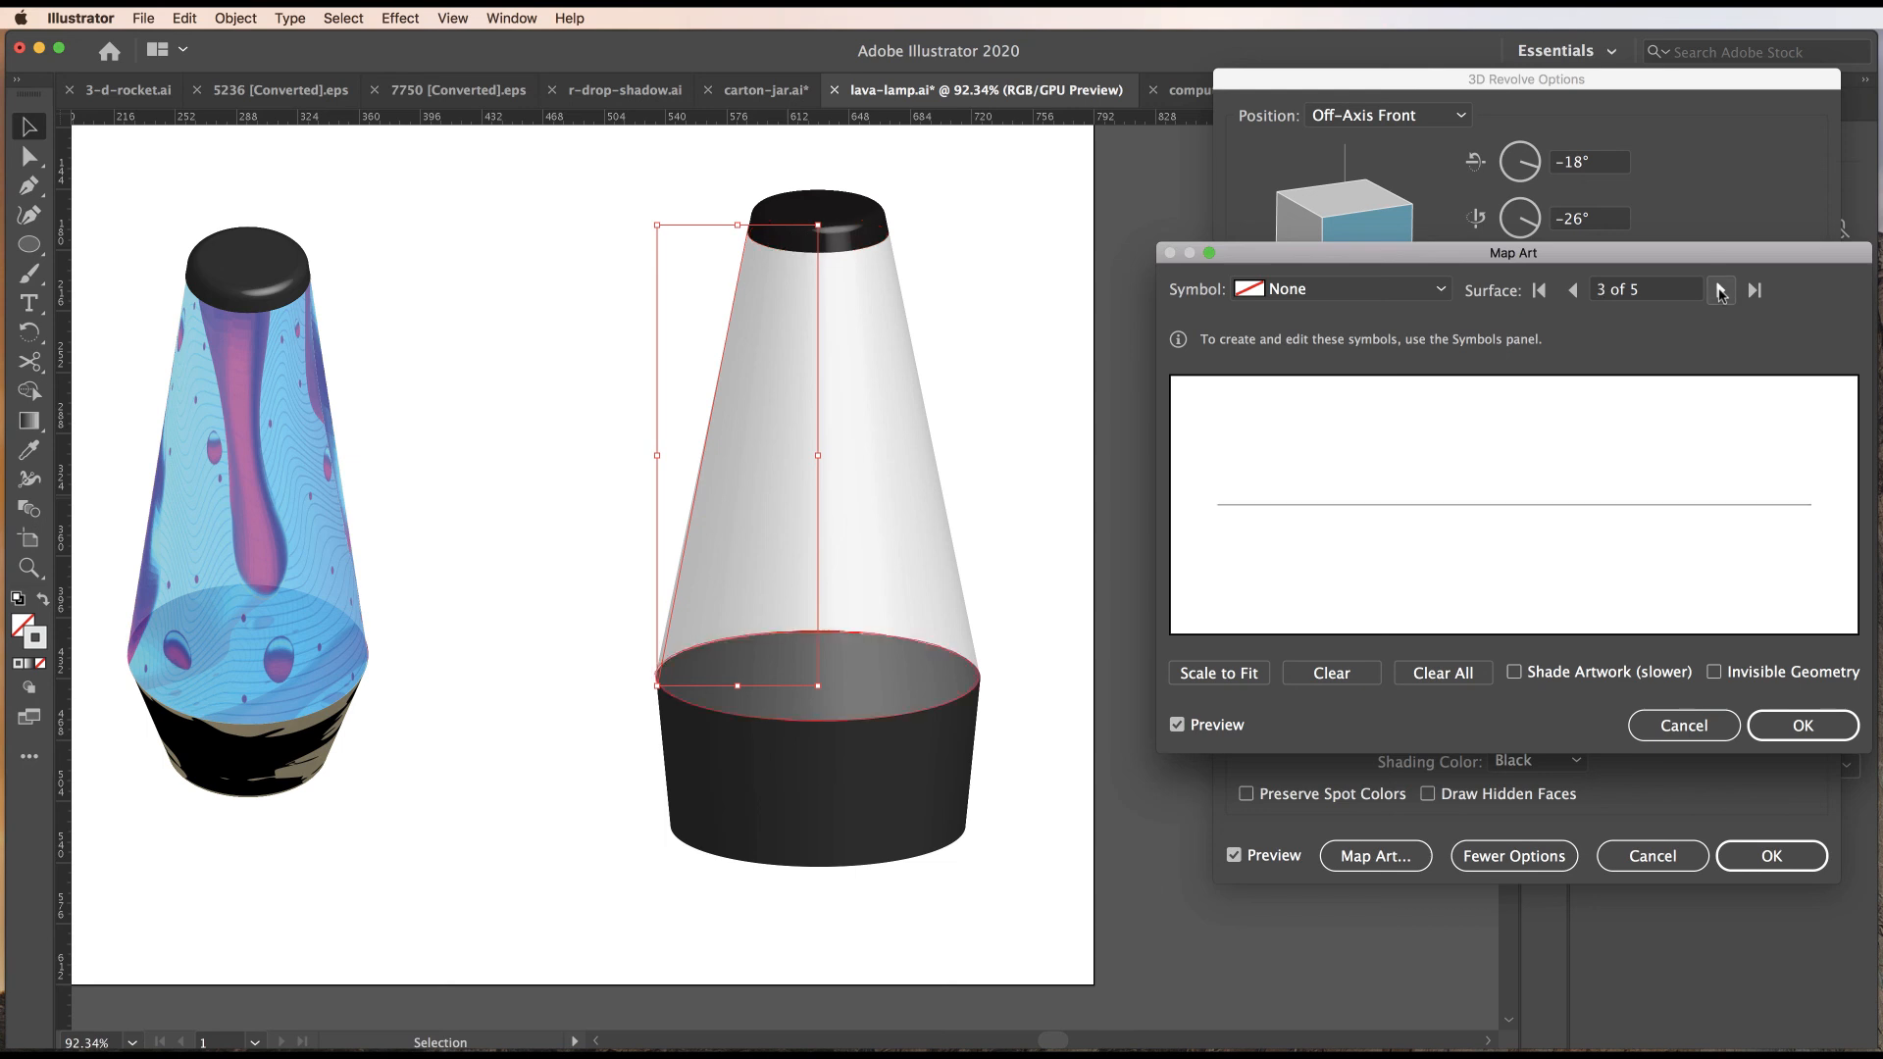
left_click(1721, 291)
left_click(1721, 291)
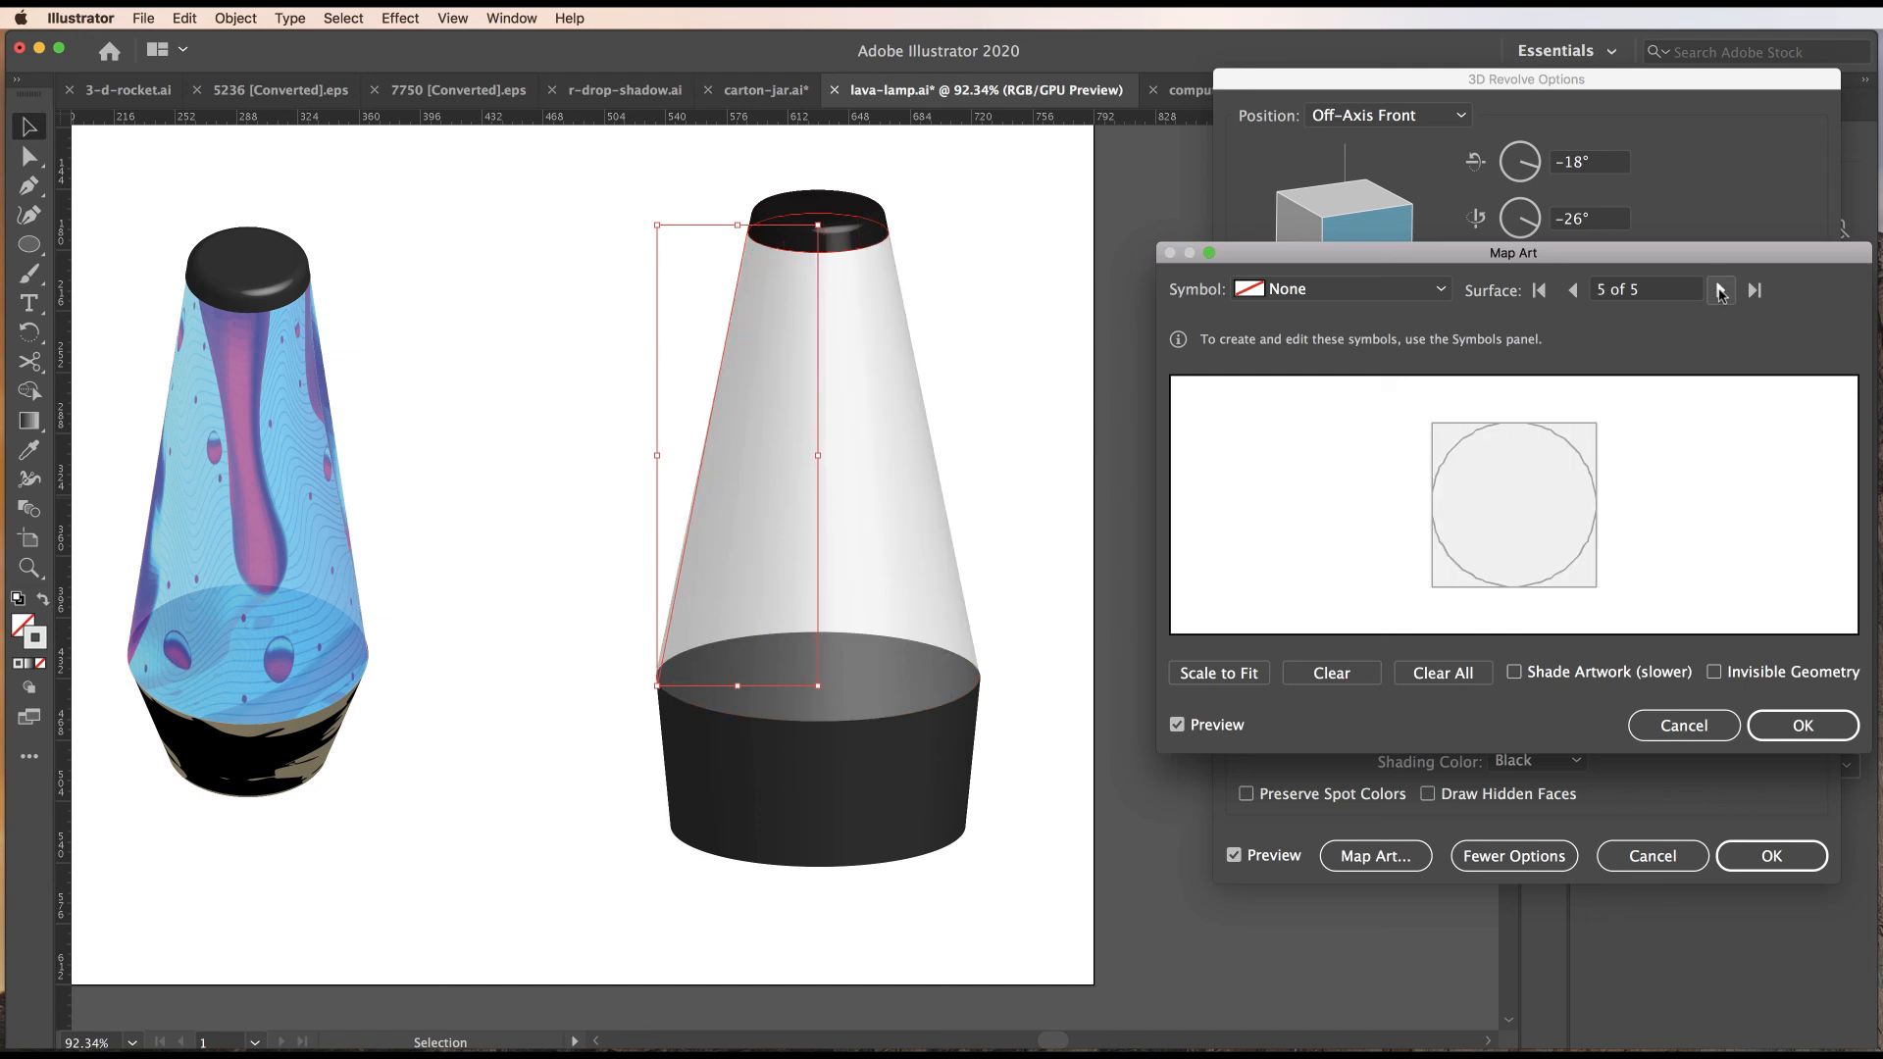
left_click(1721, 292)
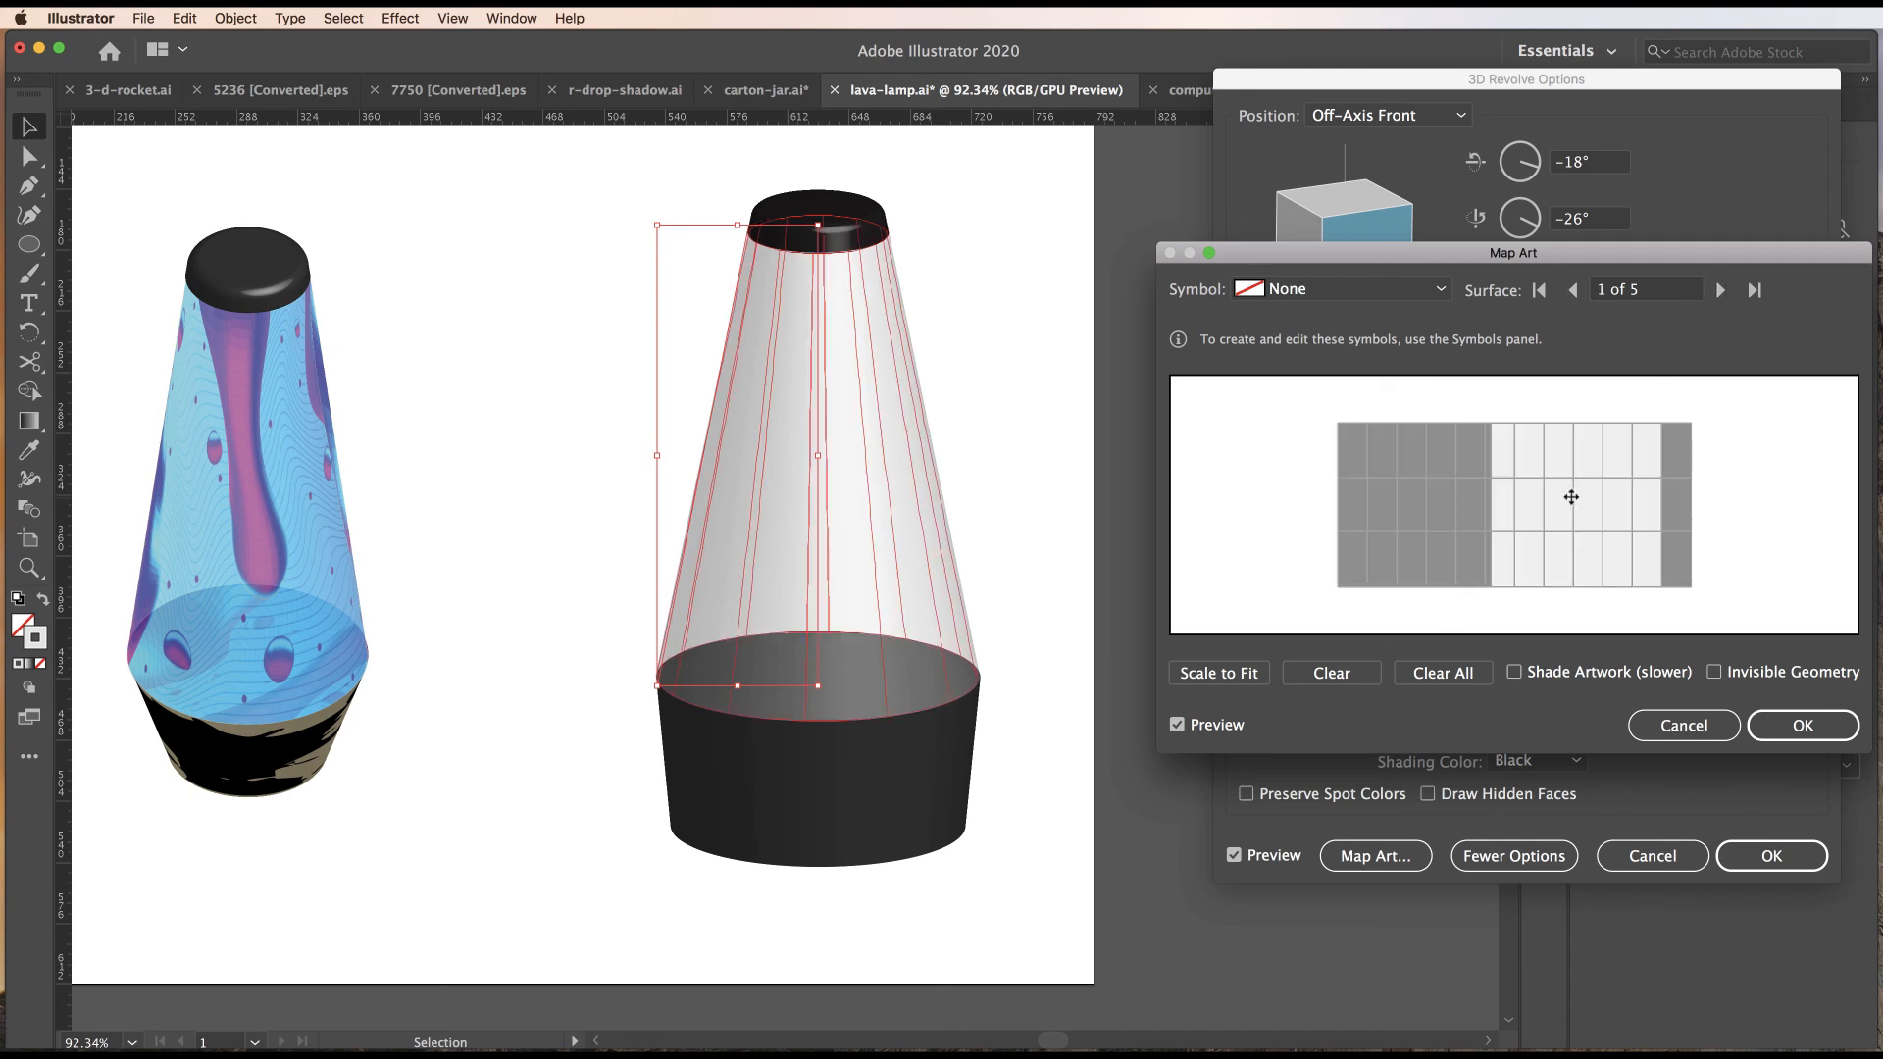
Try mapping the Vector-lava symbol onto surface 1 of 5, scaled to fit, and clear it again.
left_click(1373, 288)
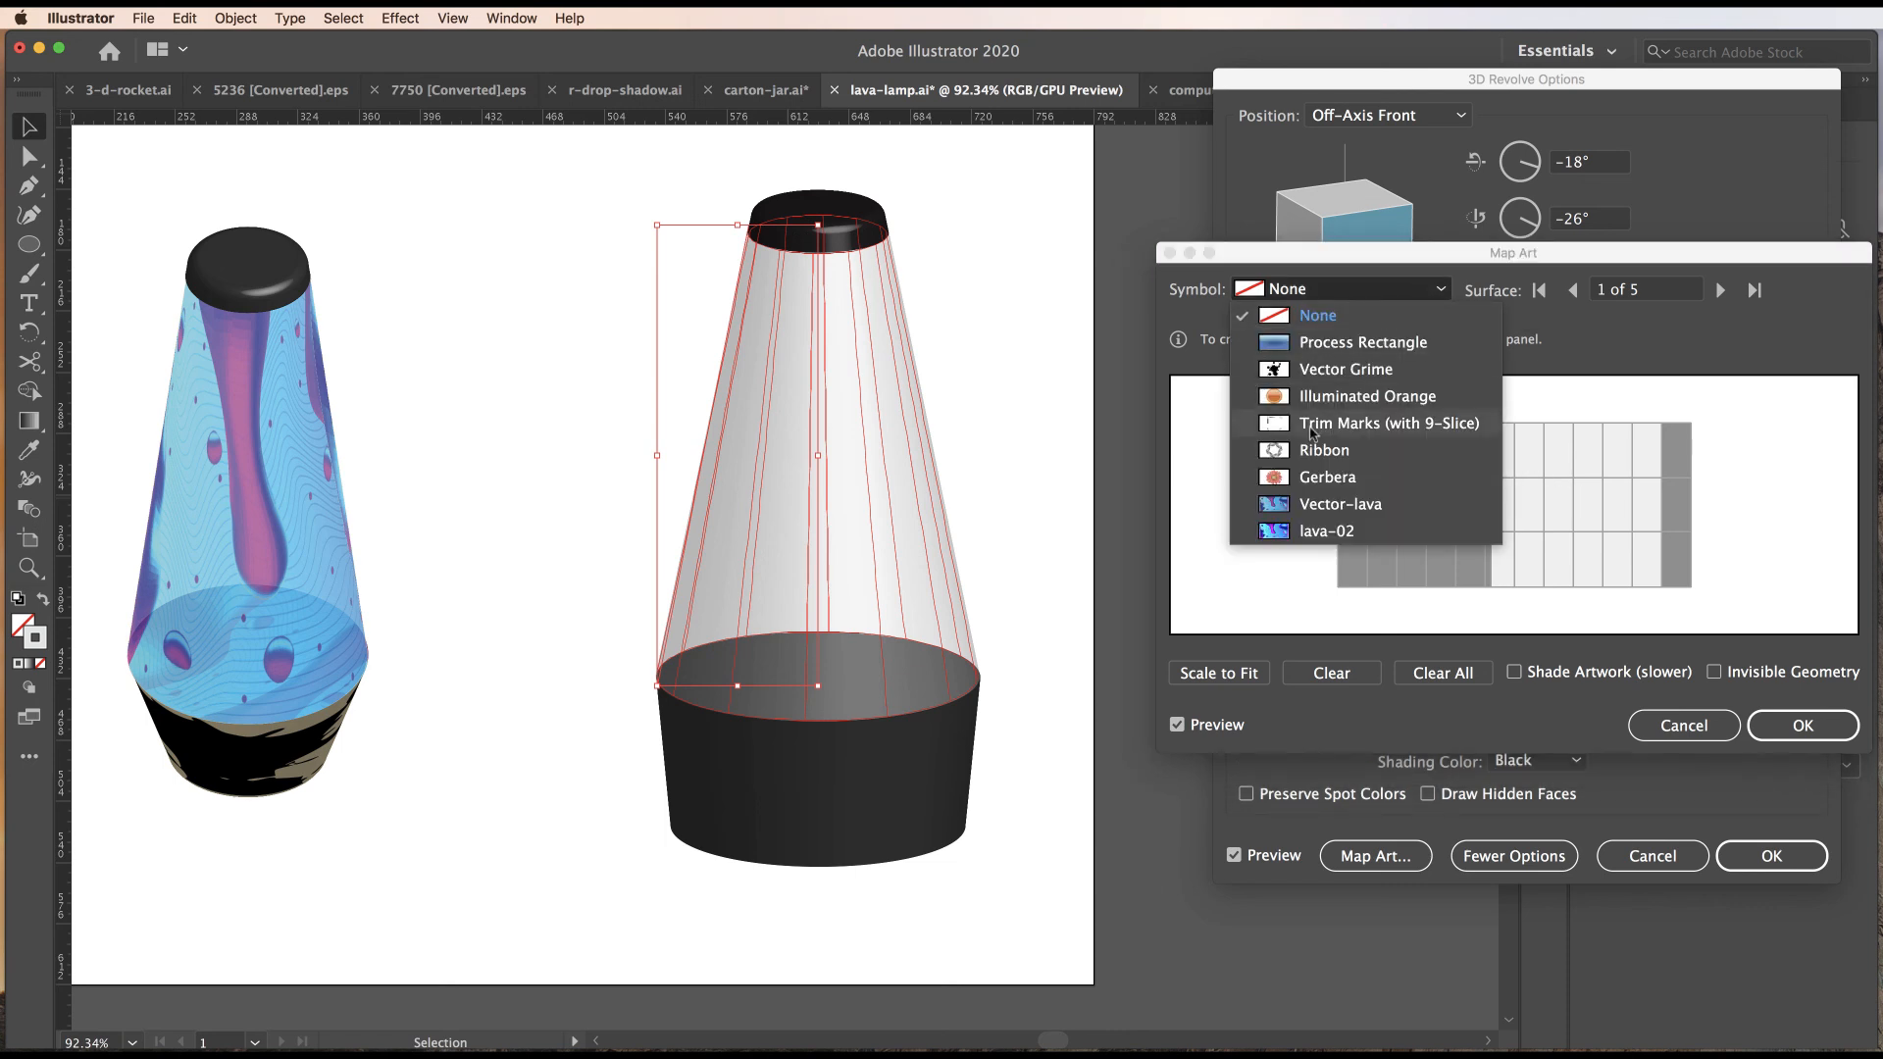
left_click(1323, 506)
left_click(1235, 675)
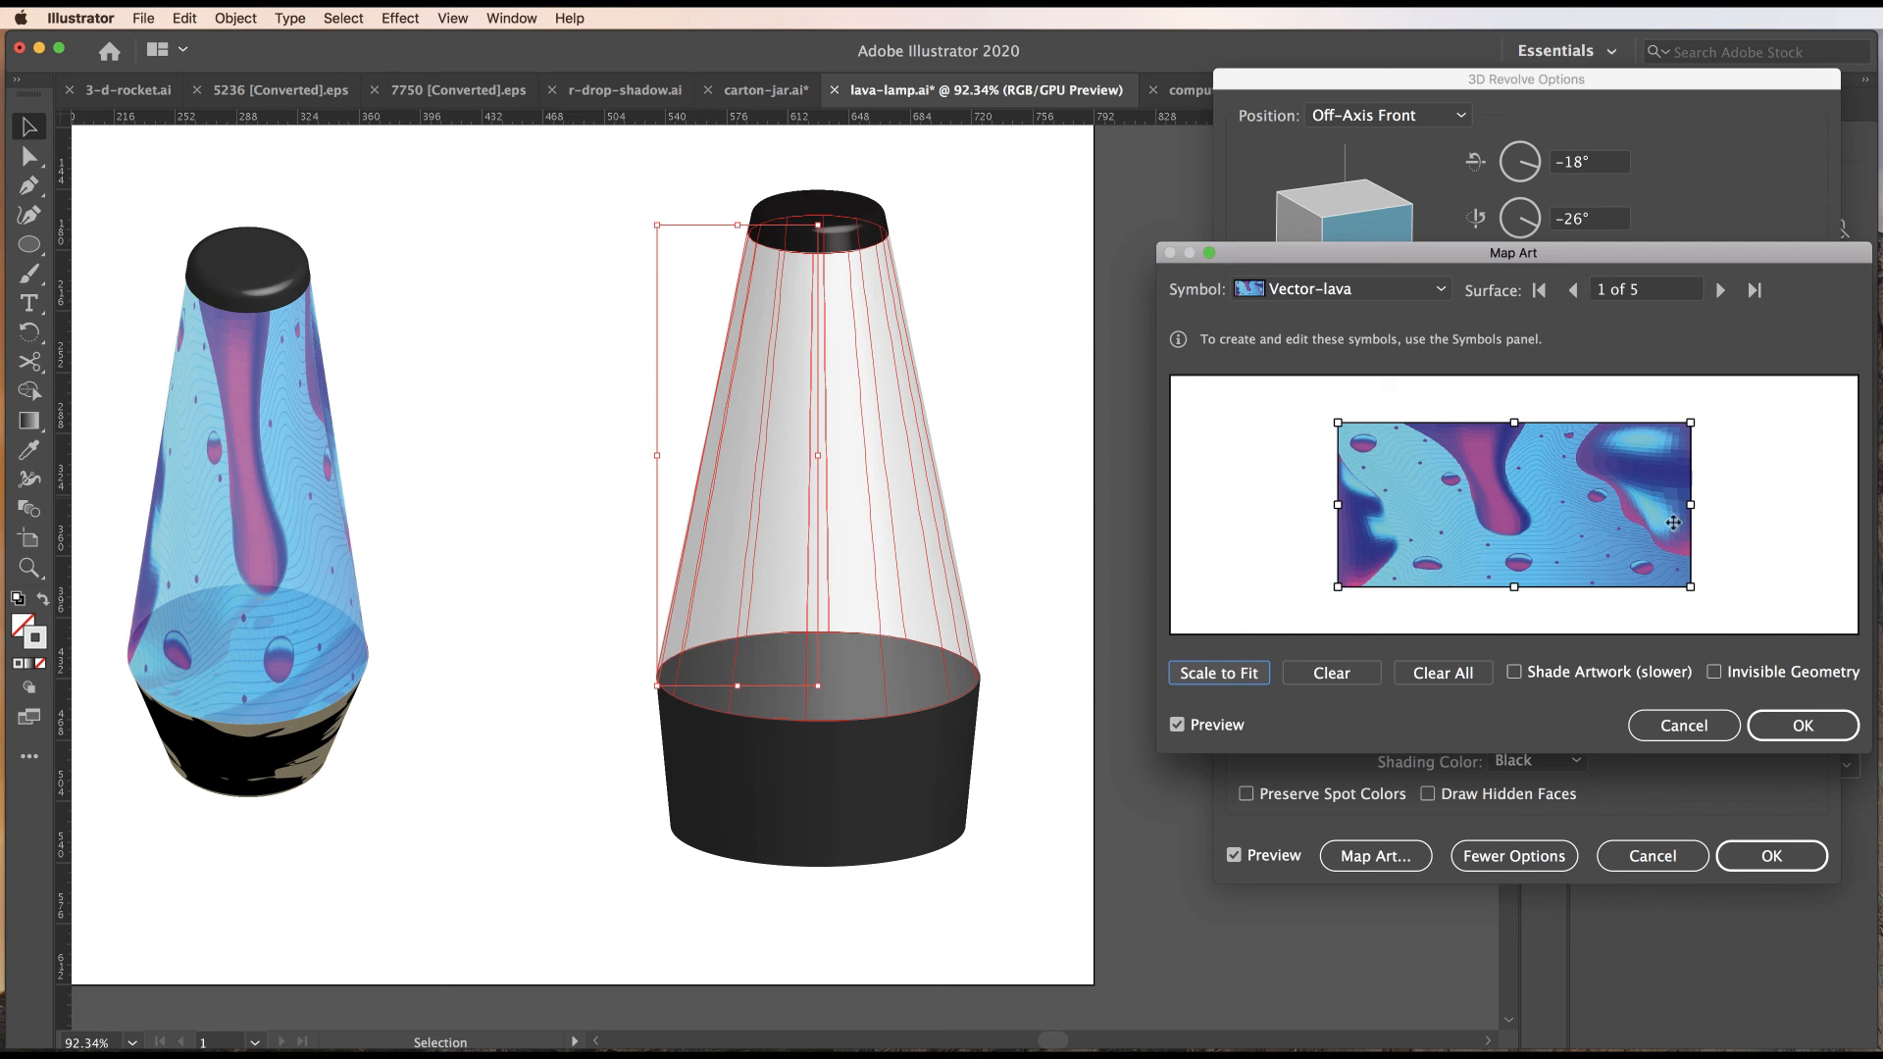
left_click(1333, 676)
Map the Vector-lava symbol onto surface 4 of 5 of the glass, scaled to fit, leaving Shade Artwork off.
left_click(1721, 290)
left_click(1720, 290)
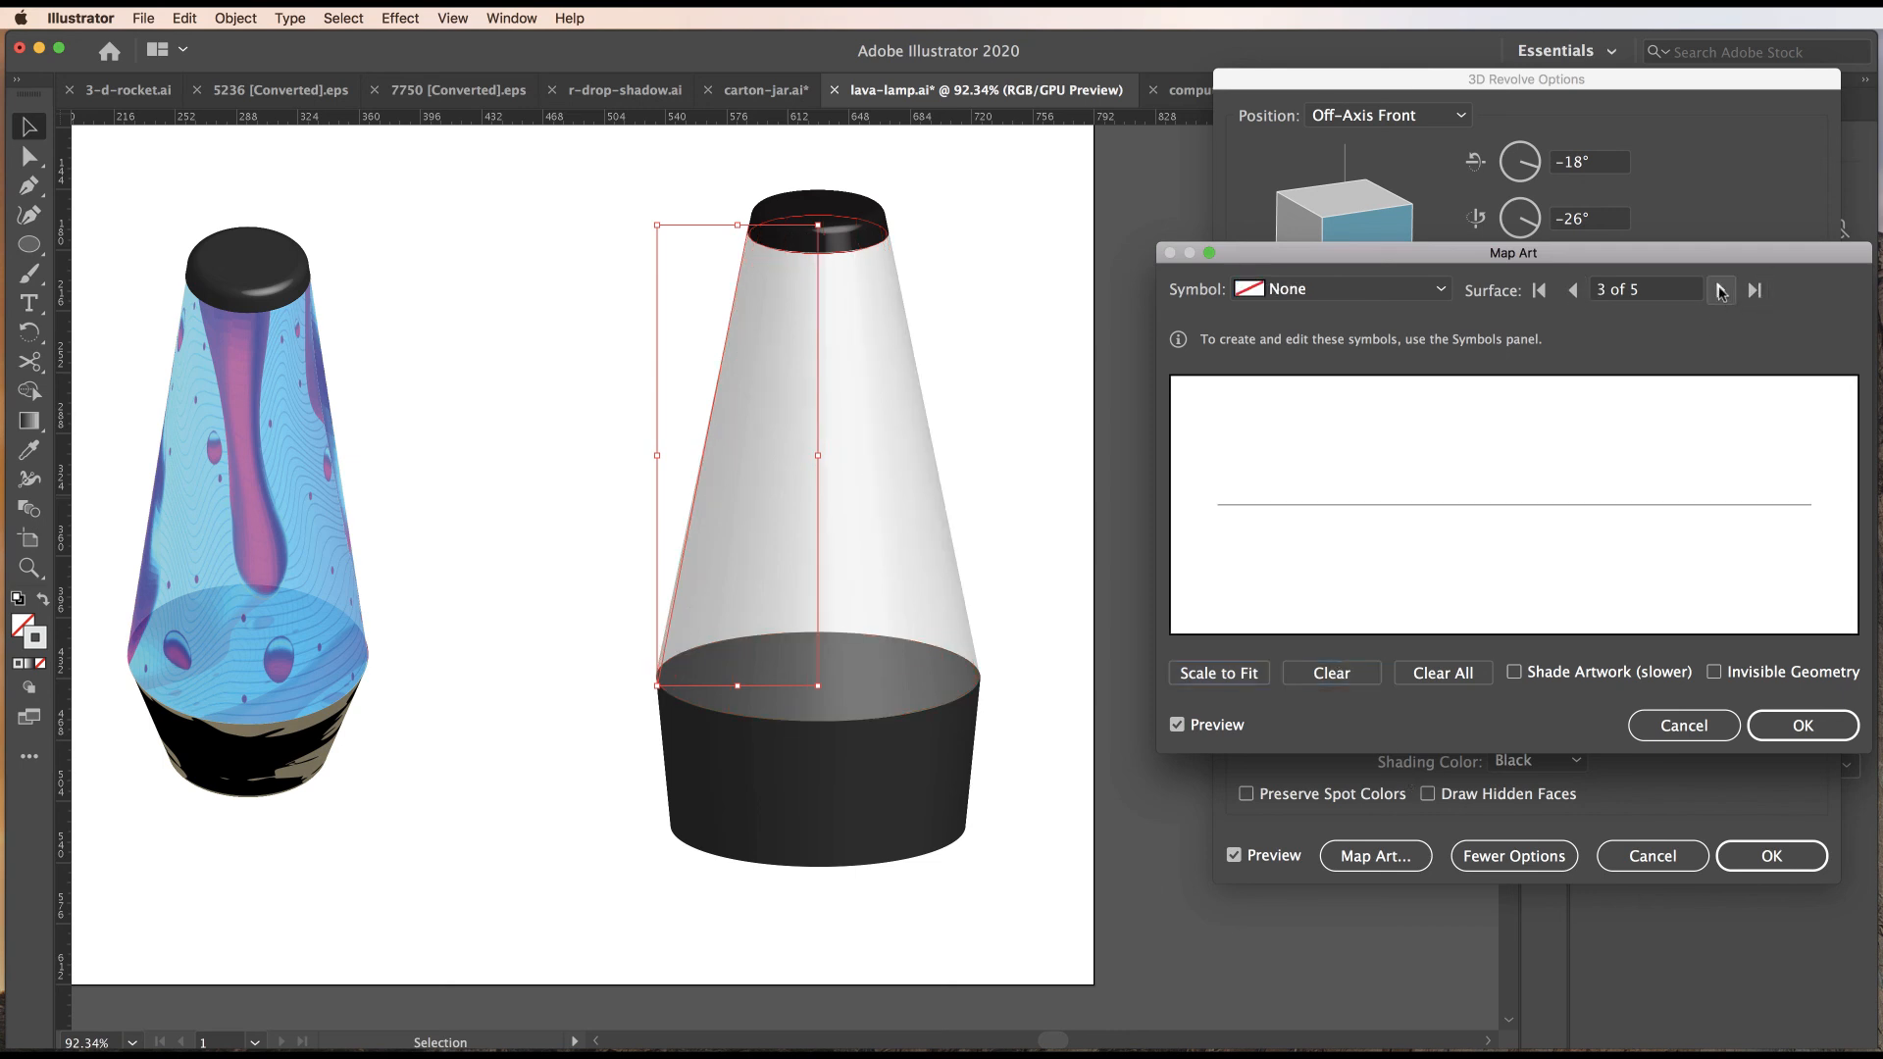
left_click(1721, 290)
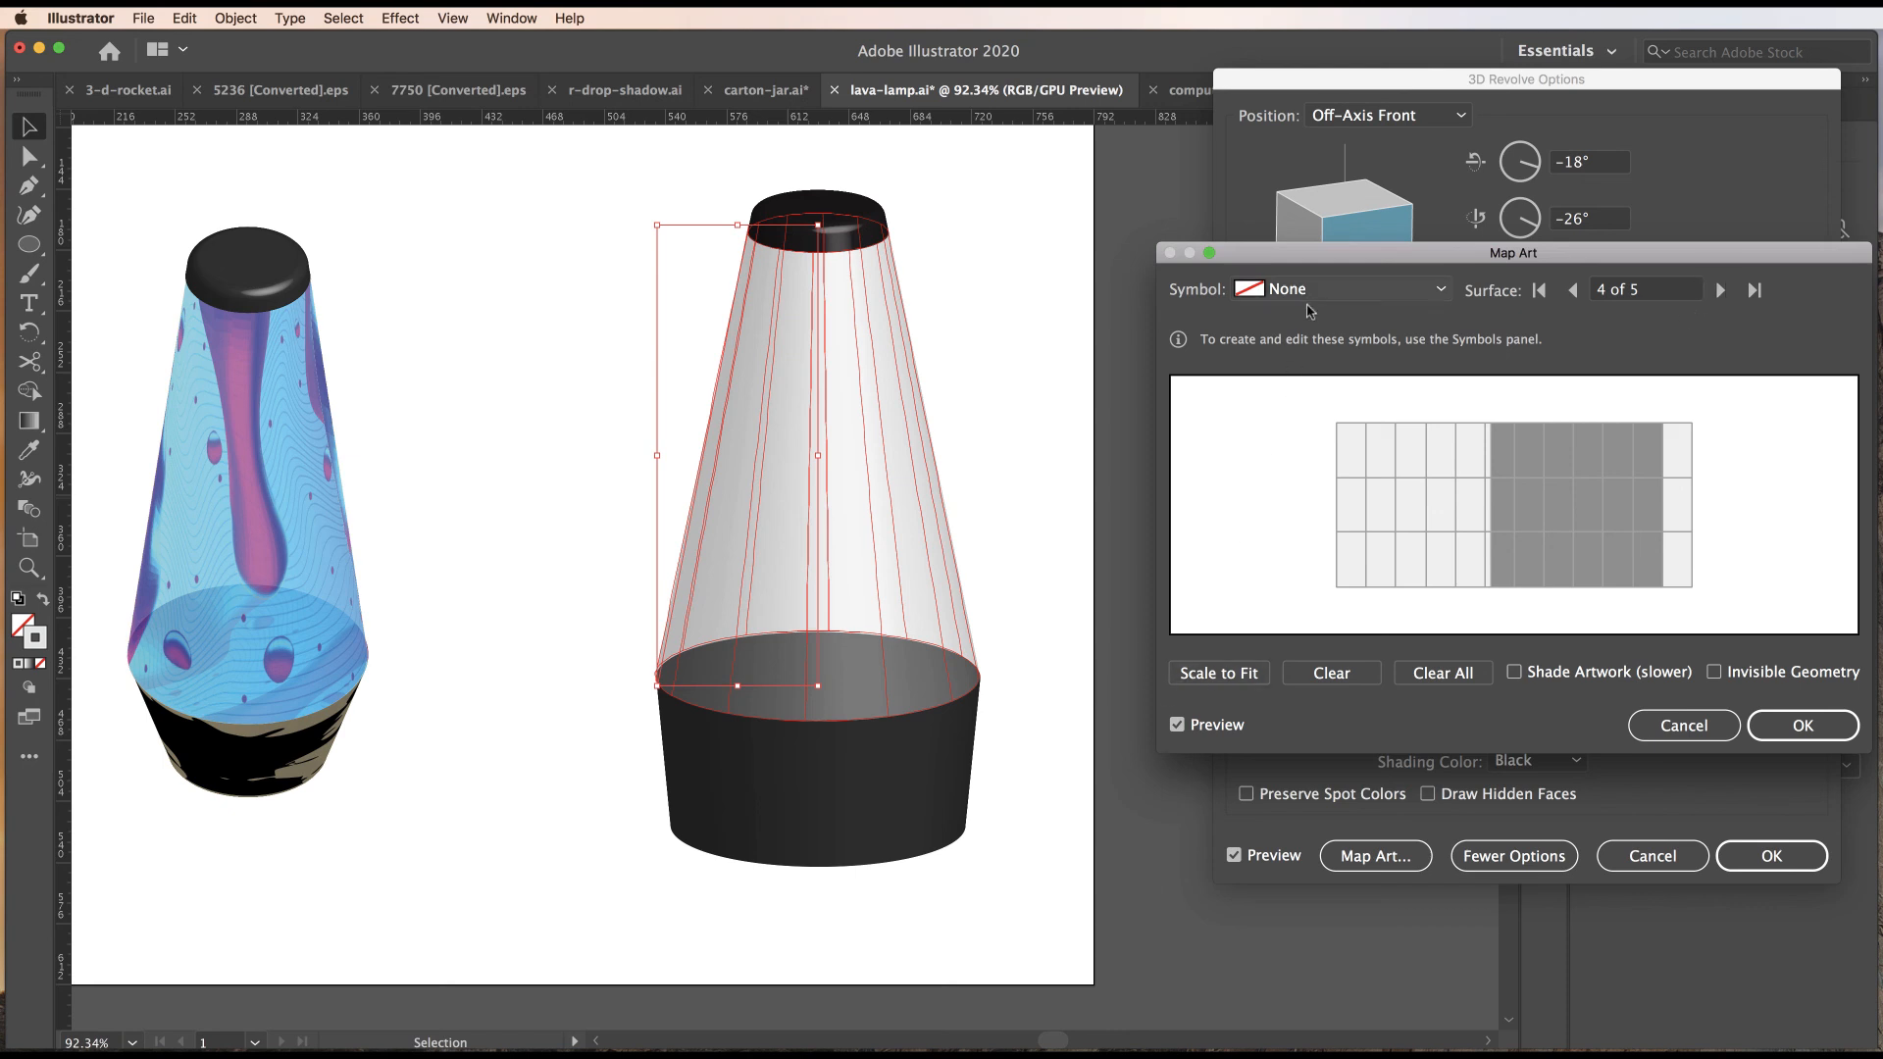
left_click(1275, 288)
left_click(1320, 502)
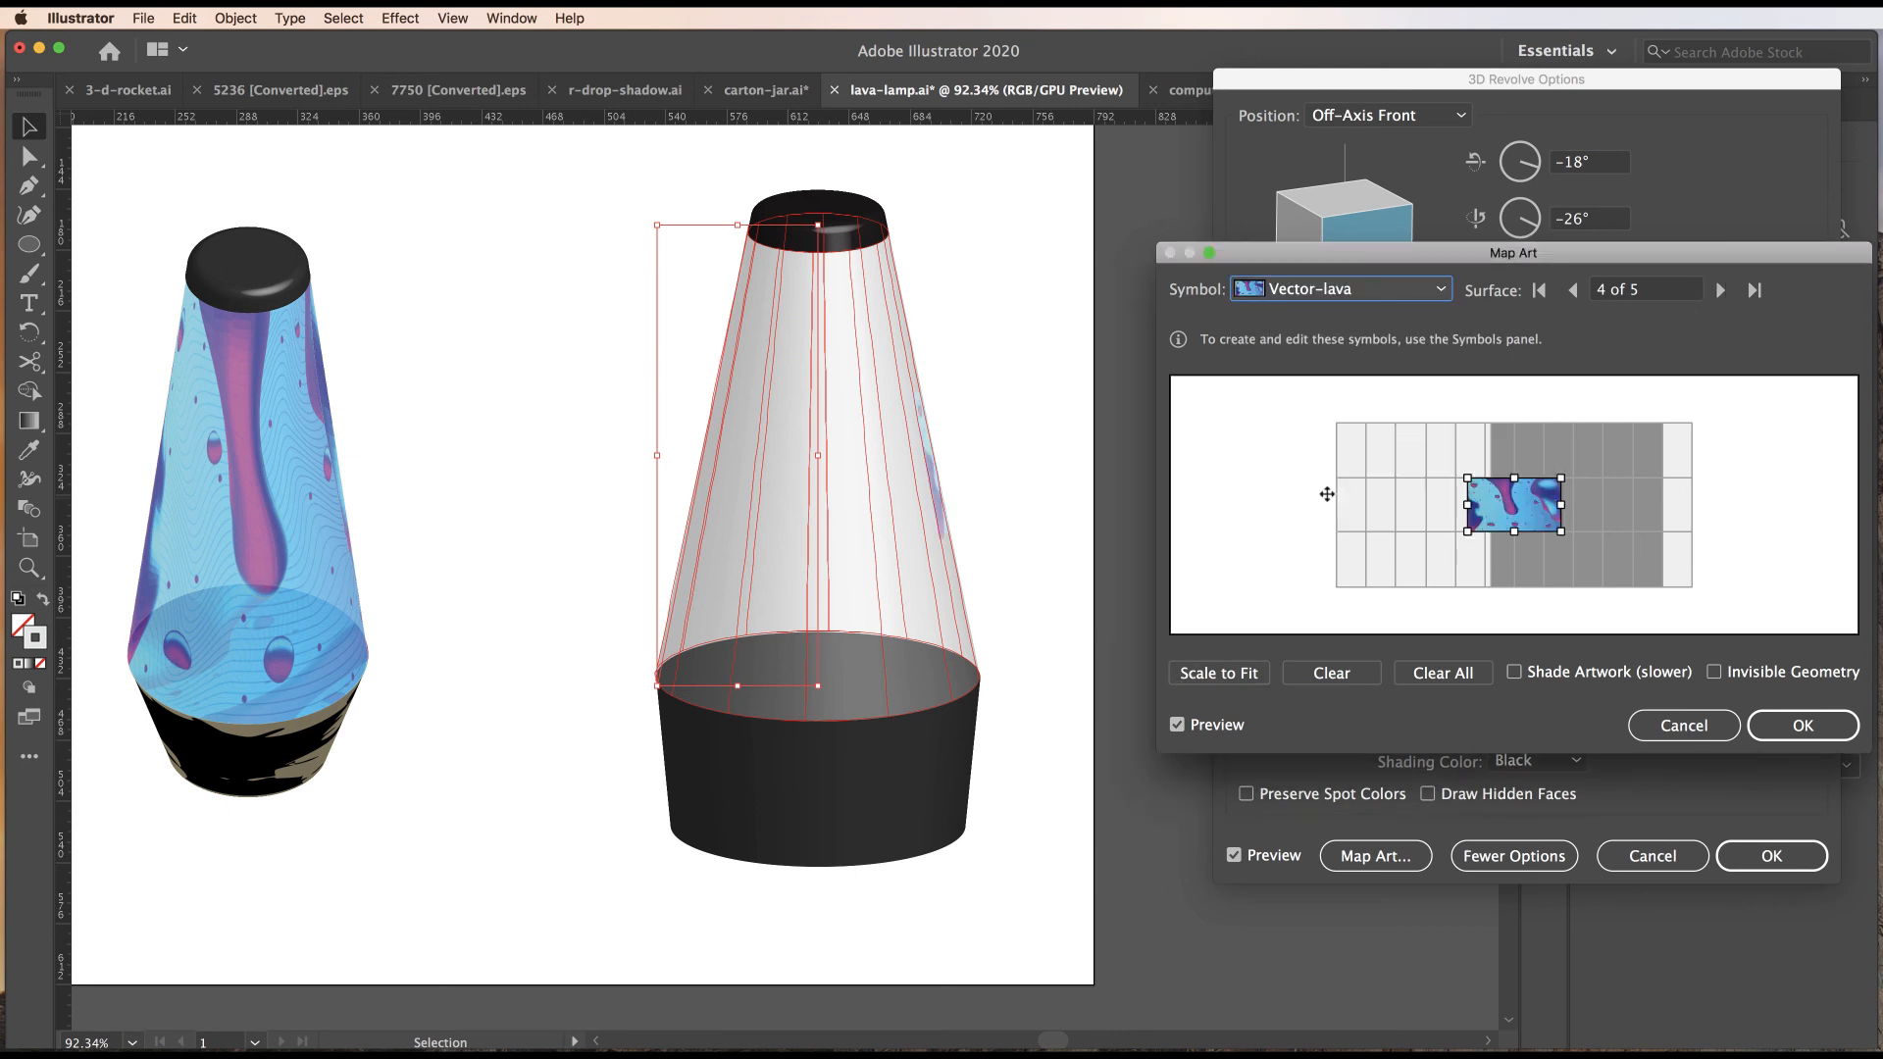
left_click(1193, 675)
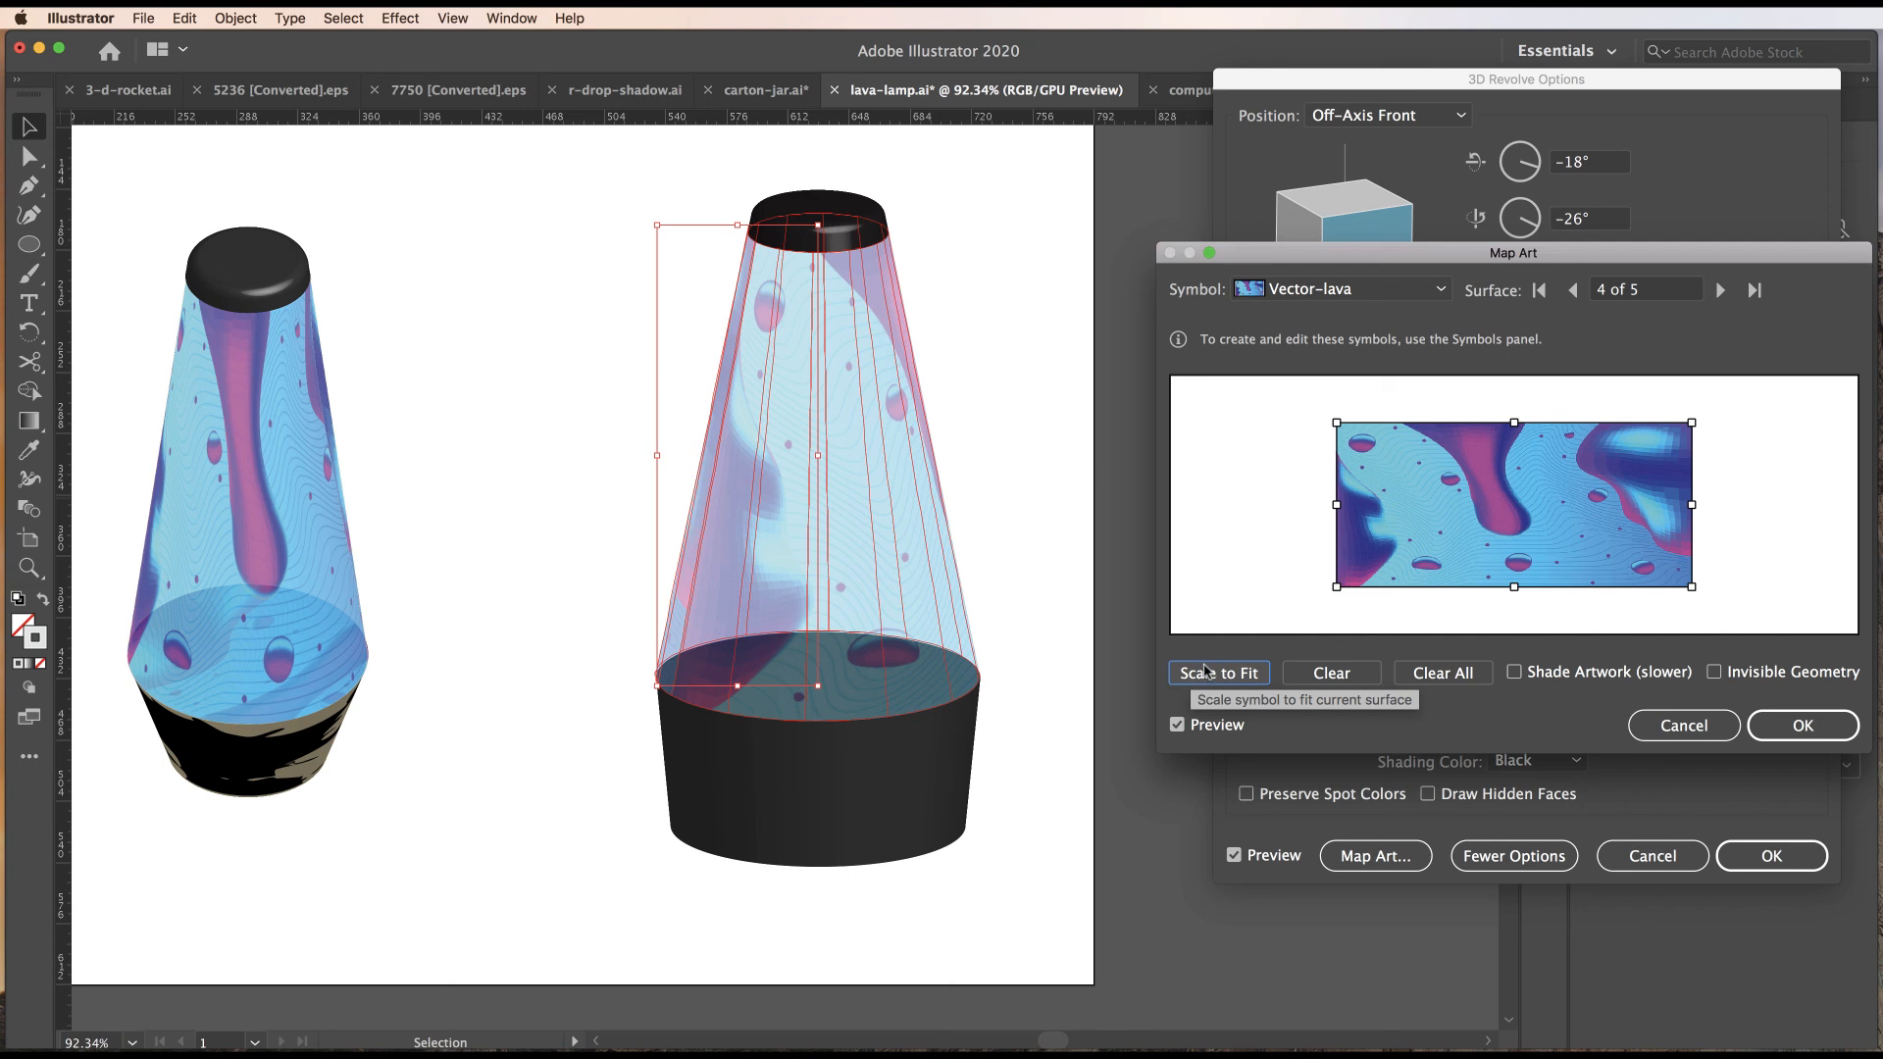
left_click(1514, 673)
left_click(1514, 673)
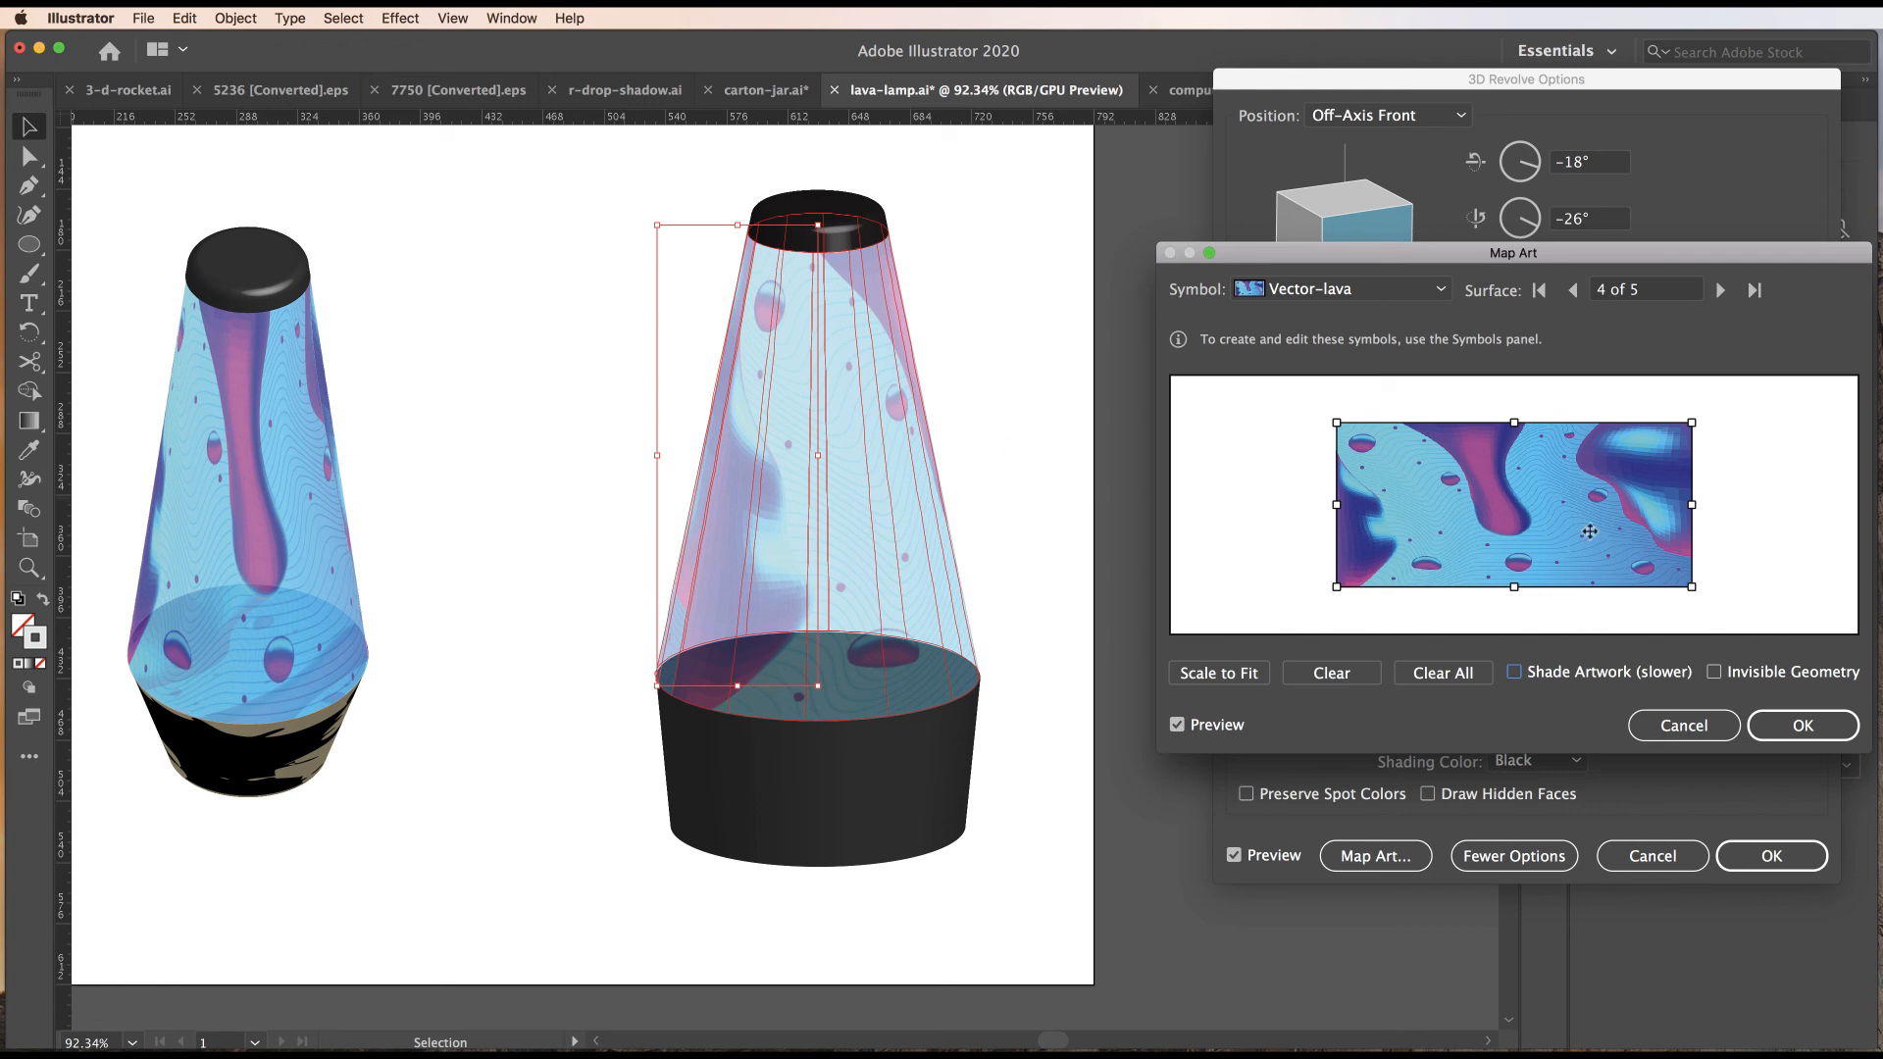
Try rotating the mapped lava artwork 180° and squeezing it to a narrower width, restoring it each time.
left_click_drag(1704, 595, 1351, 433)
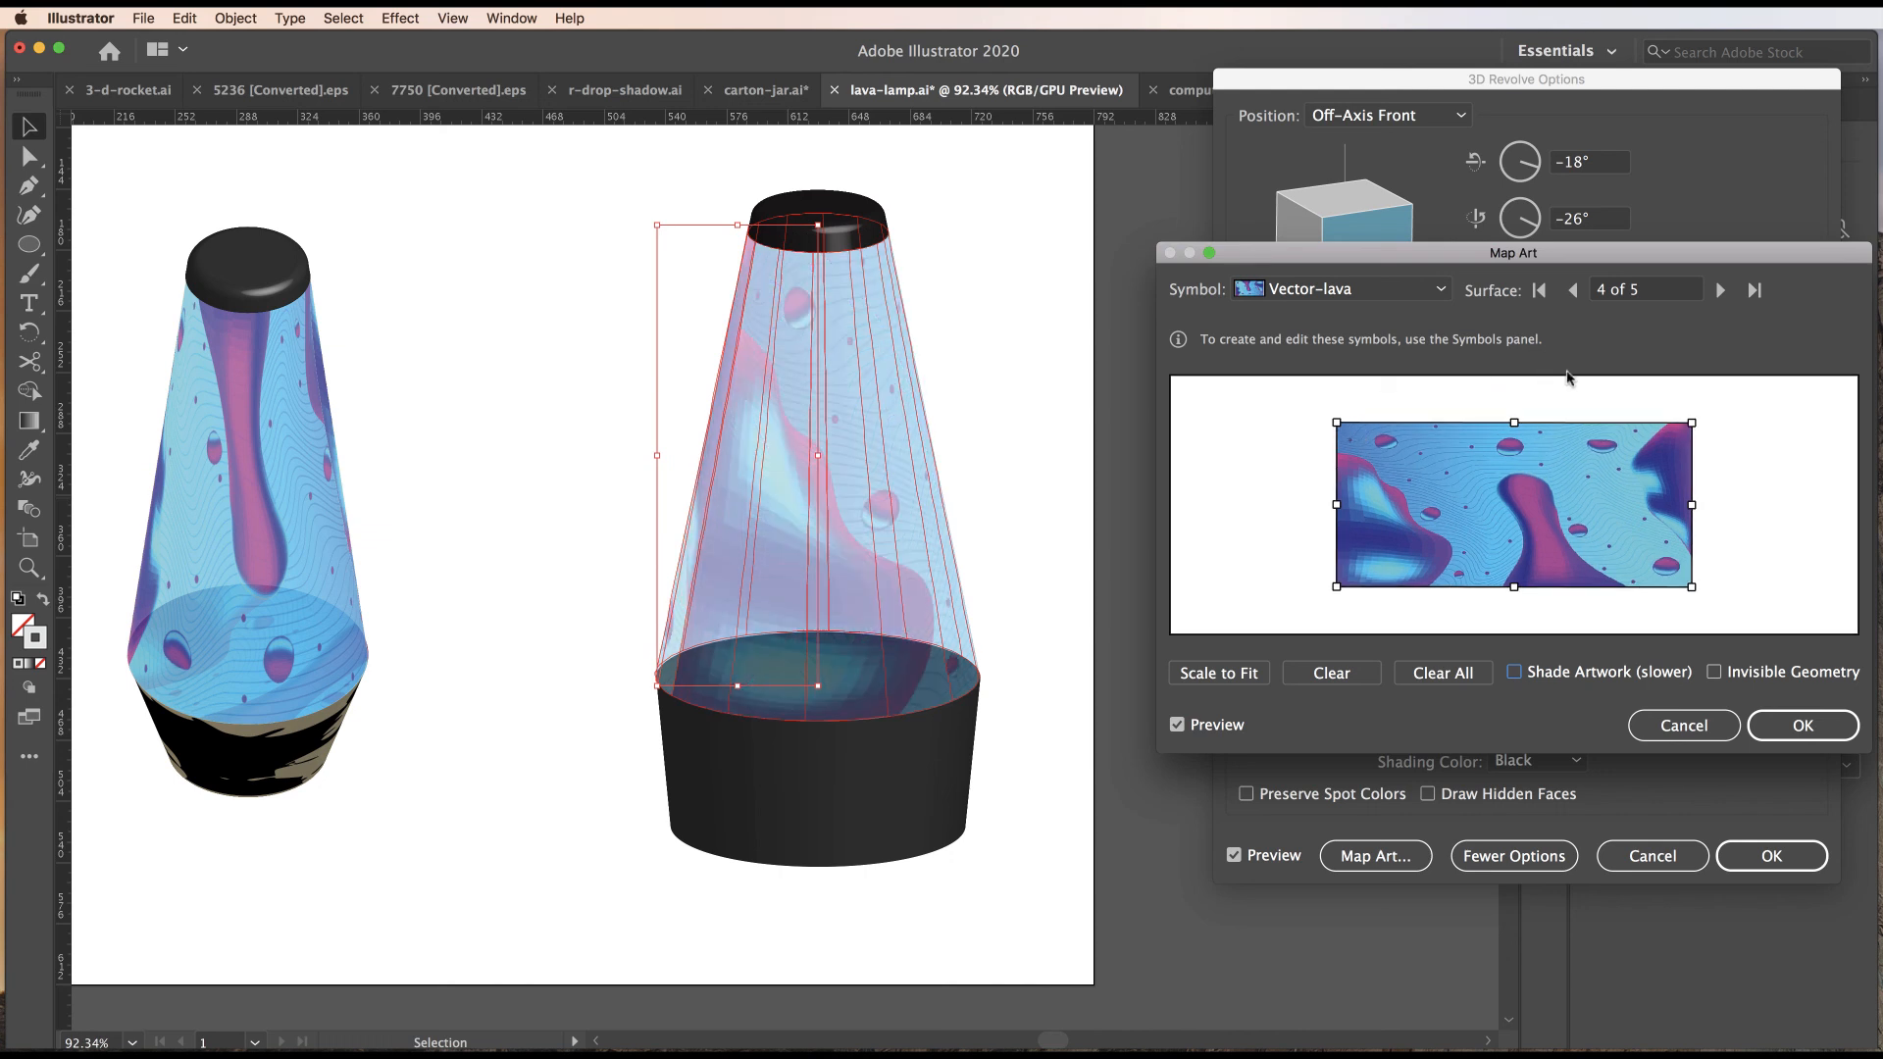
left_click_drag(1324, 417, 1752, 609)
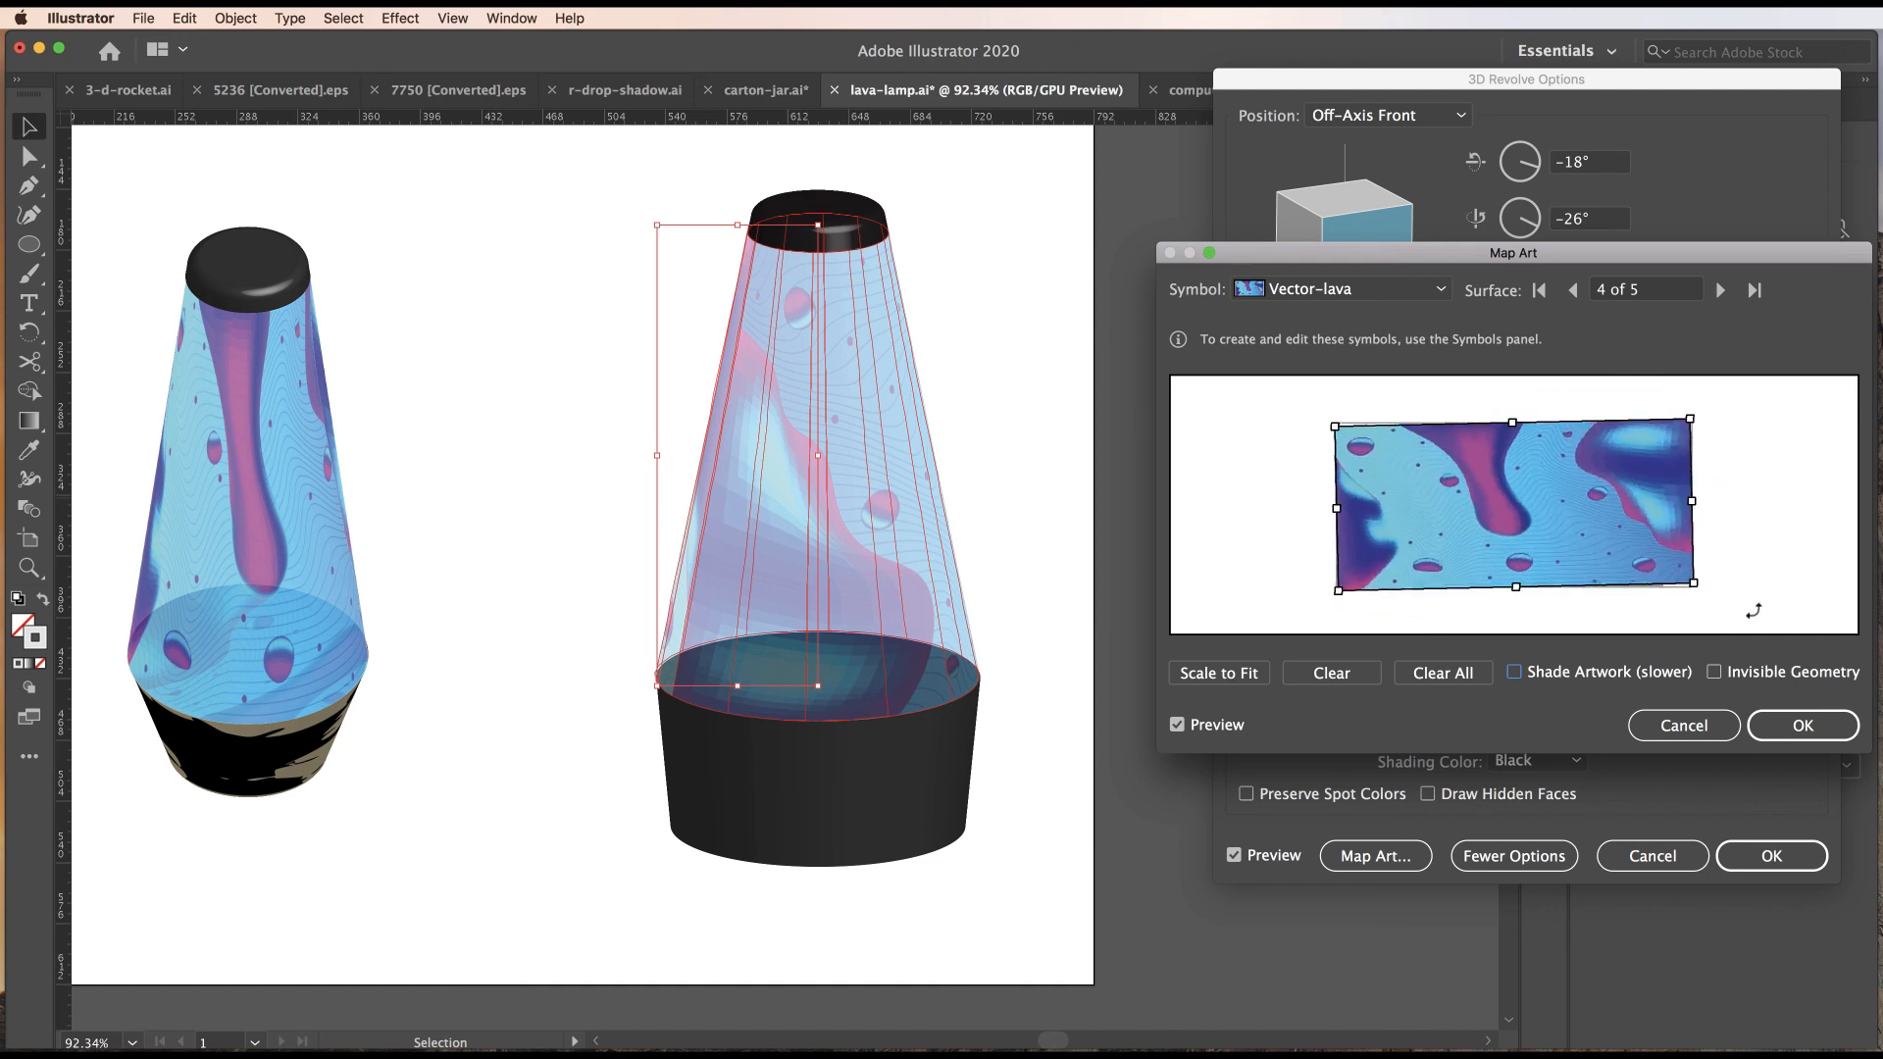
left_click_drag(1692, 508, 1471, 496)
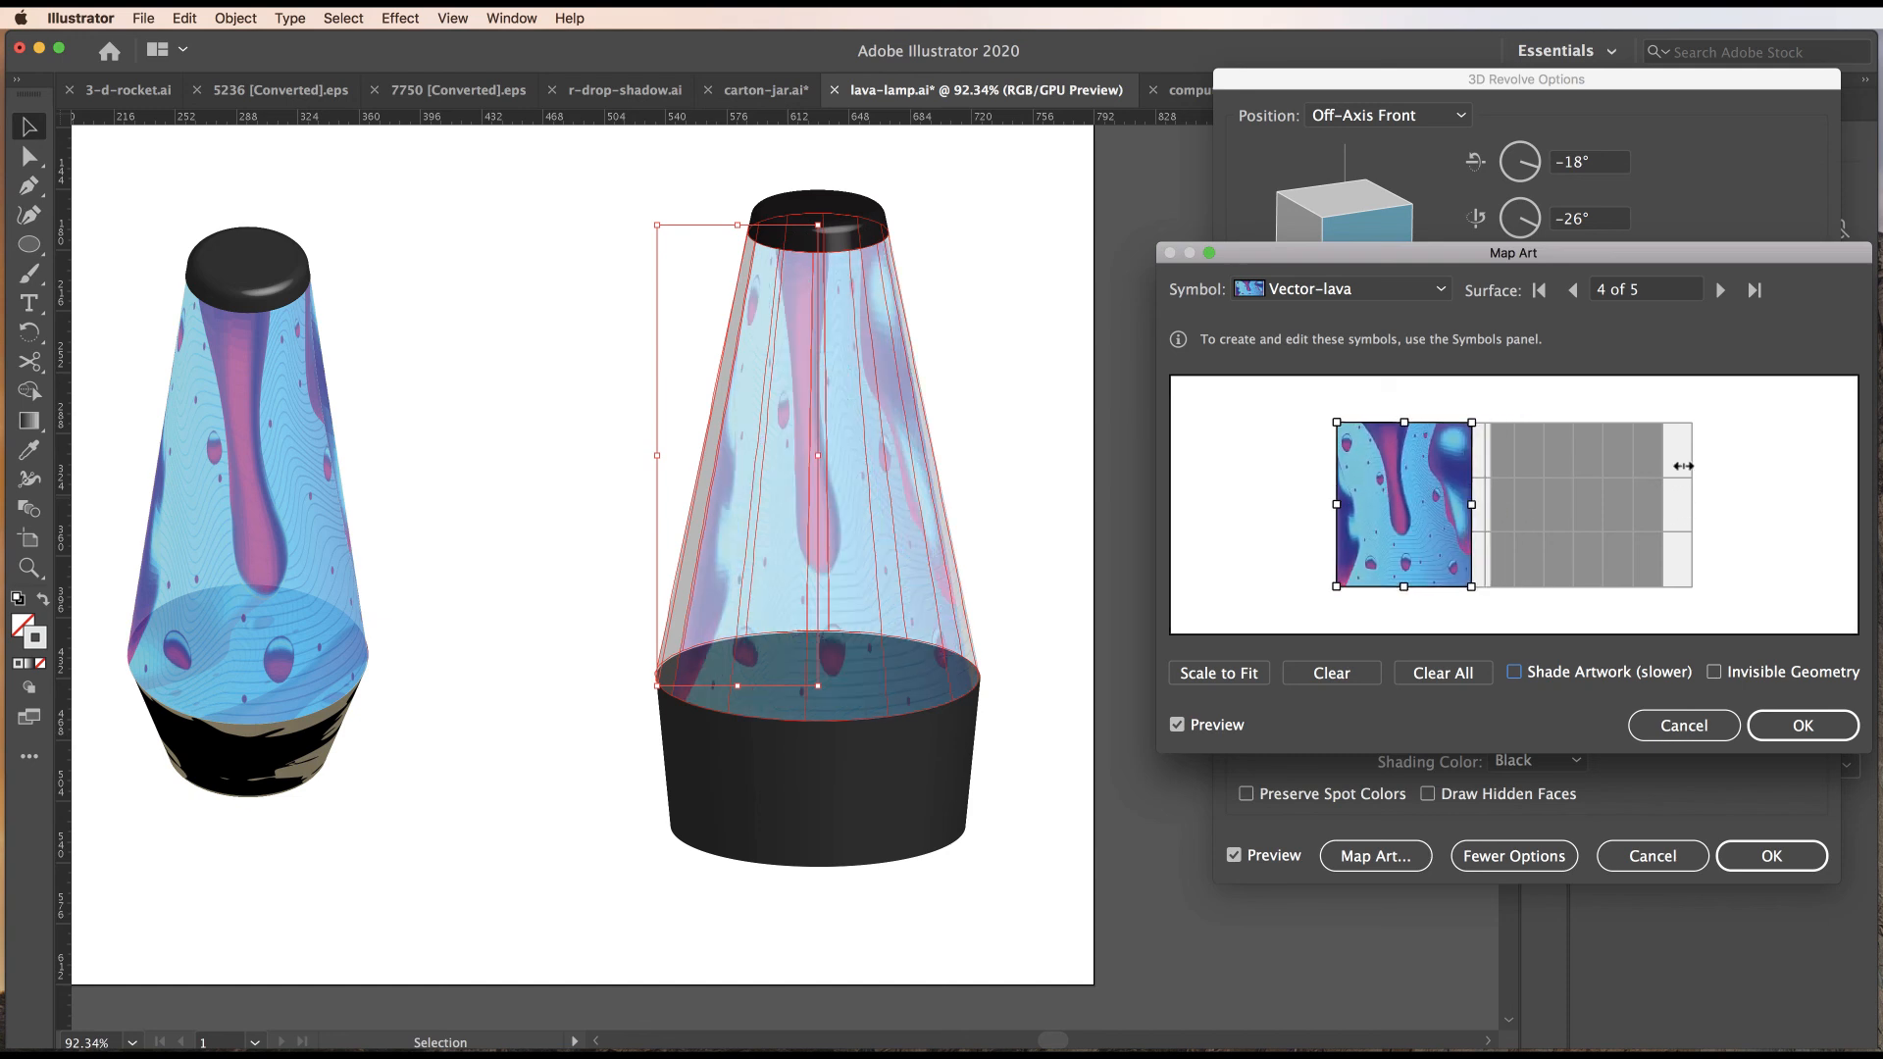
left_click_drag(1471, 504, 1684, 526)
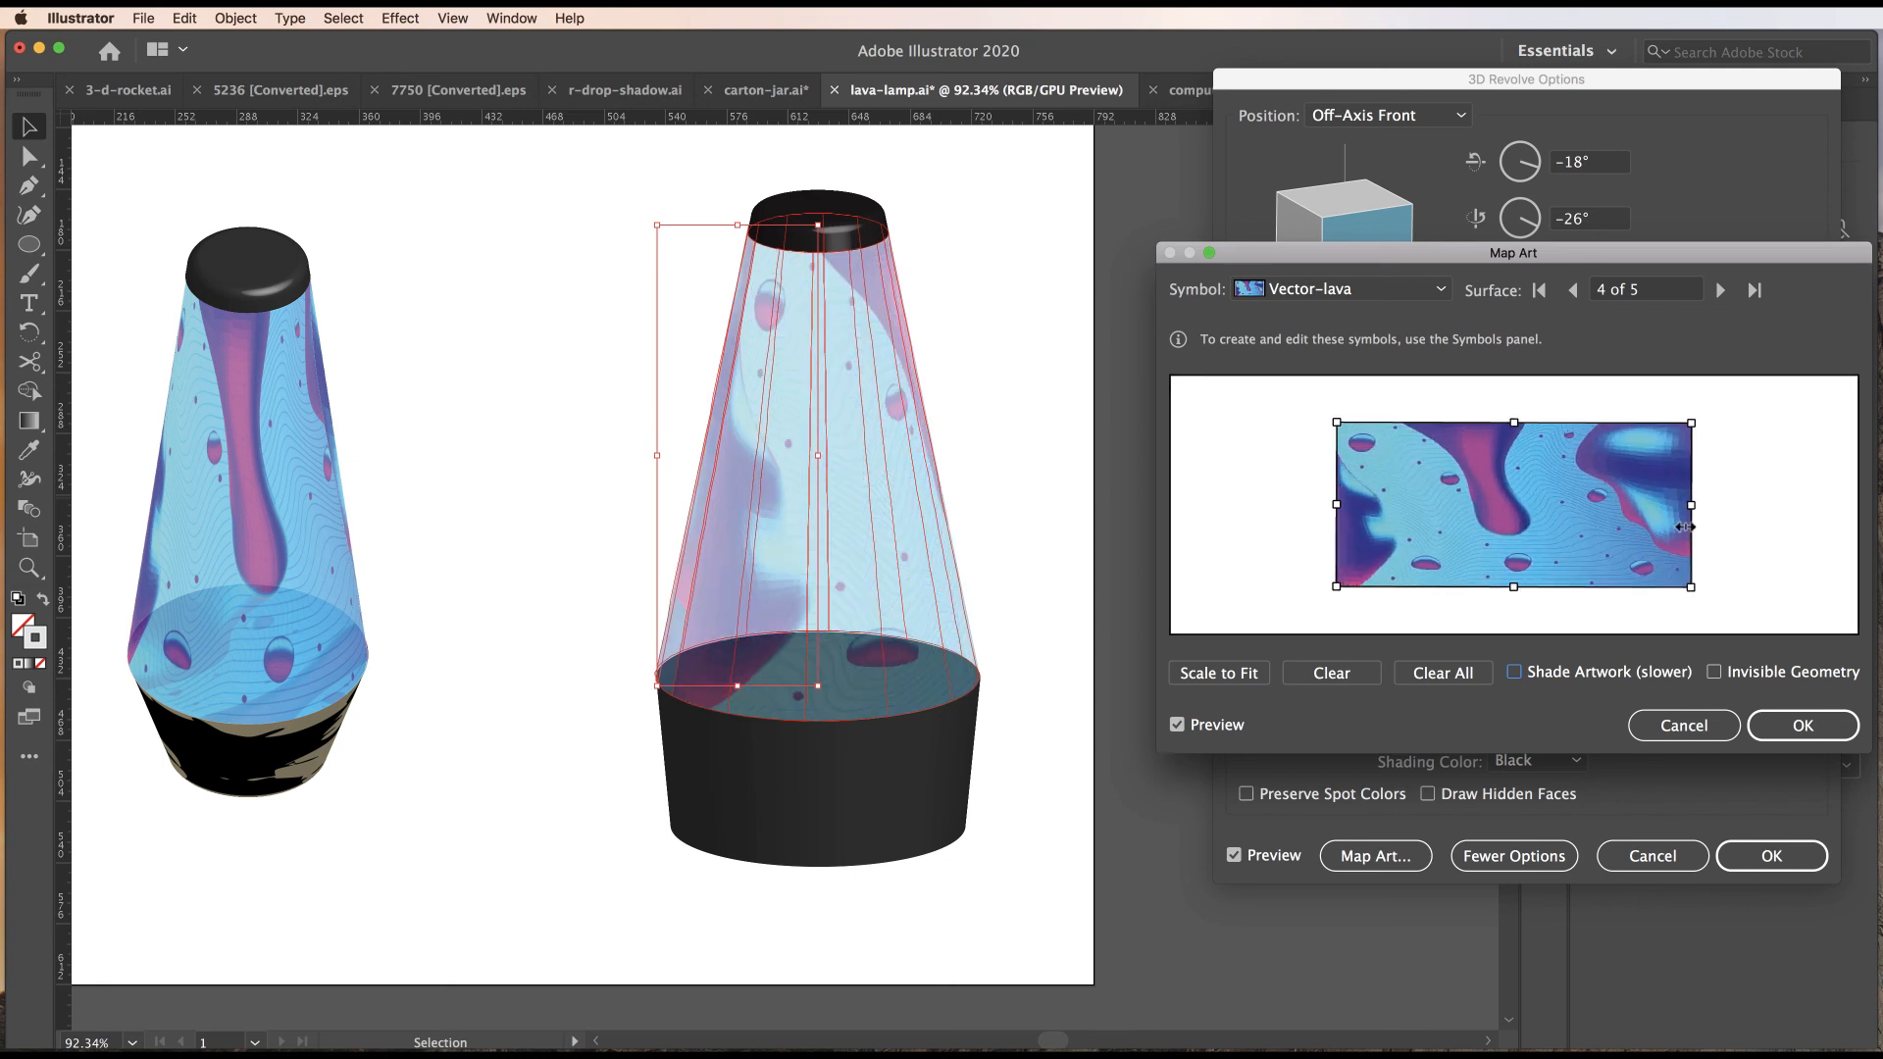
Stretch the lava artwork horizontally on surface 4 of 5 so the large pink blob faces front, and apply the mapping to the glass.
left_click_drag(1337, 506, 1266, 505)
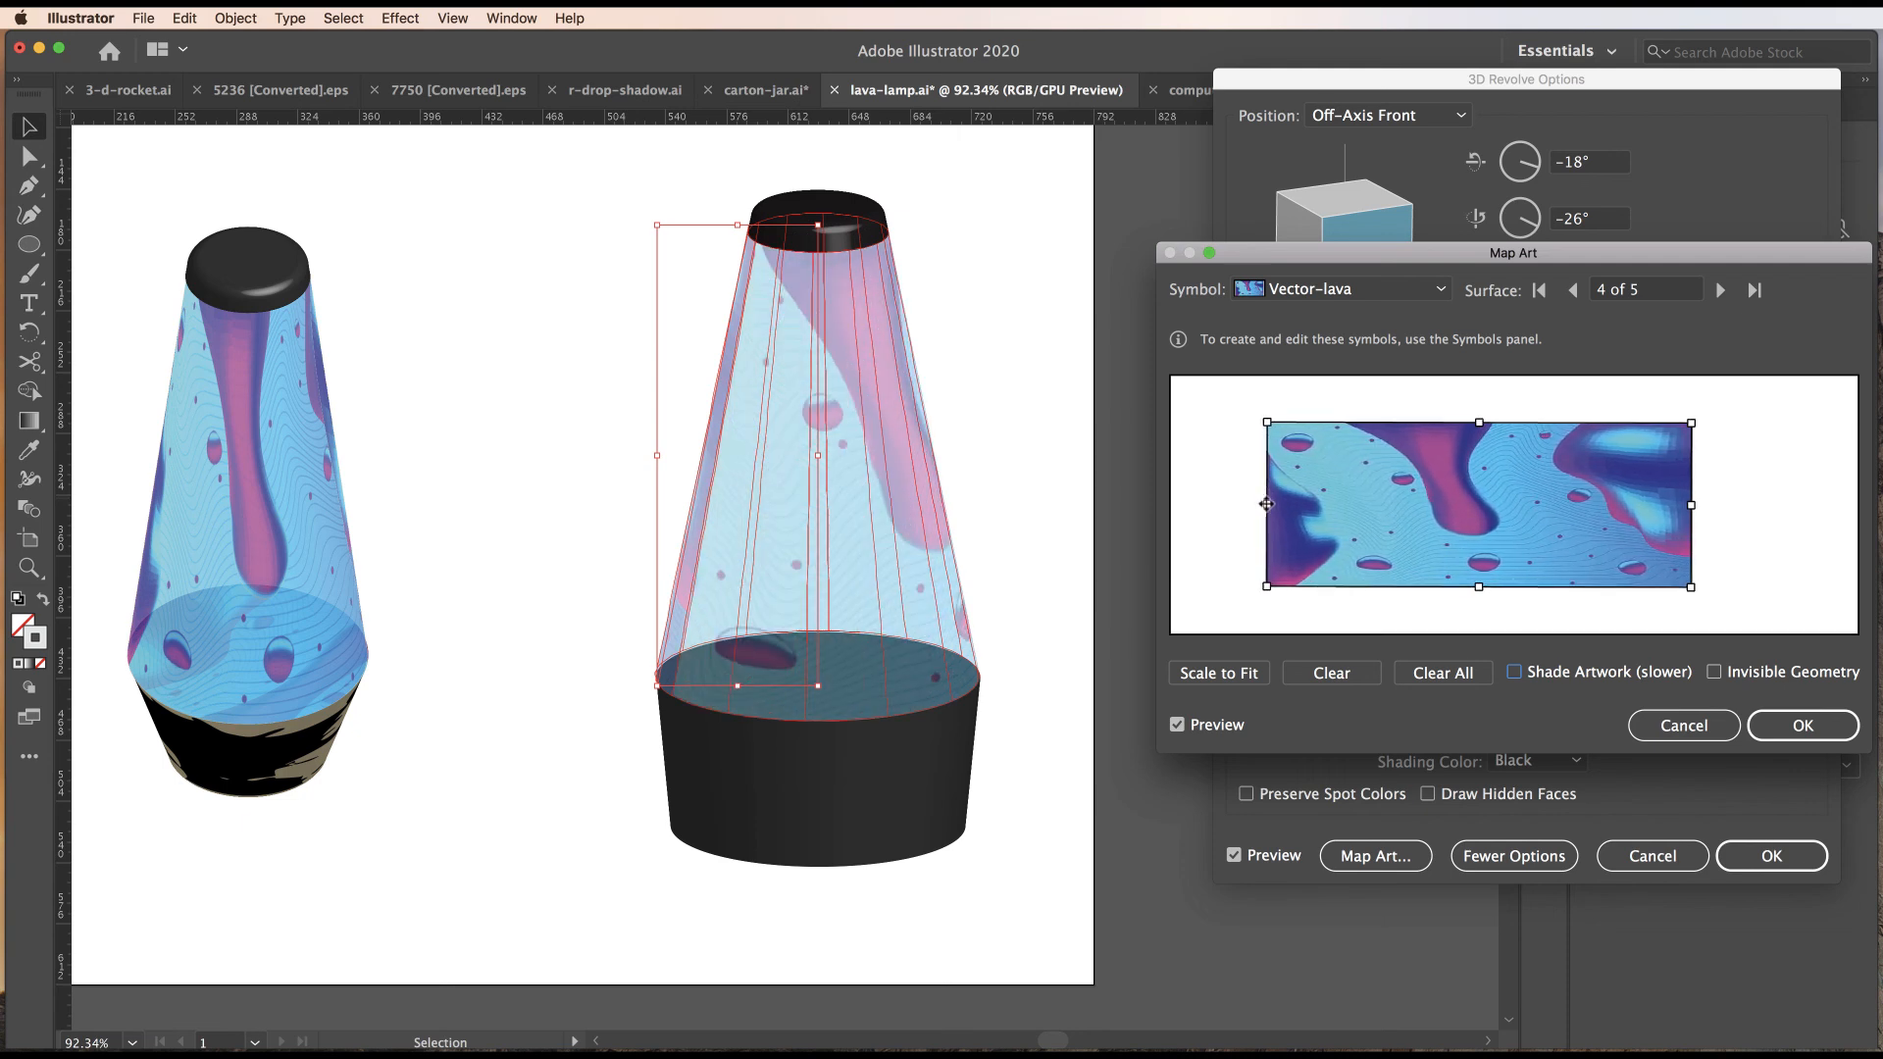
left_click_drag(1618, 502, 1742, 511)
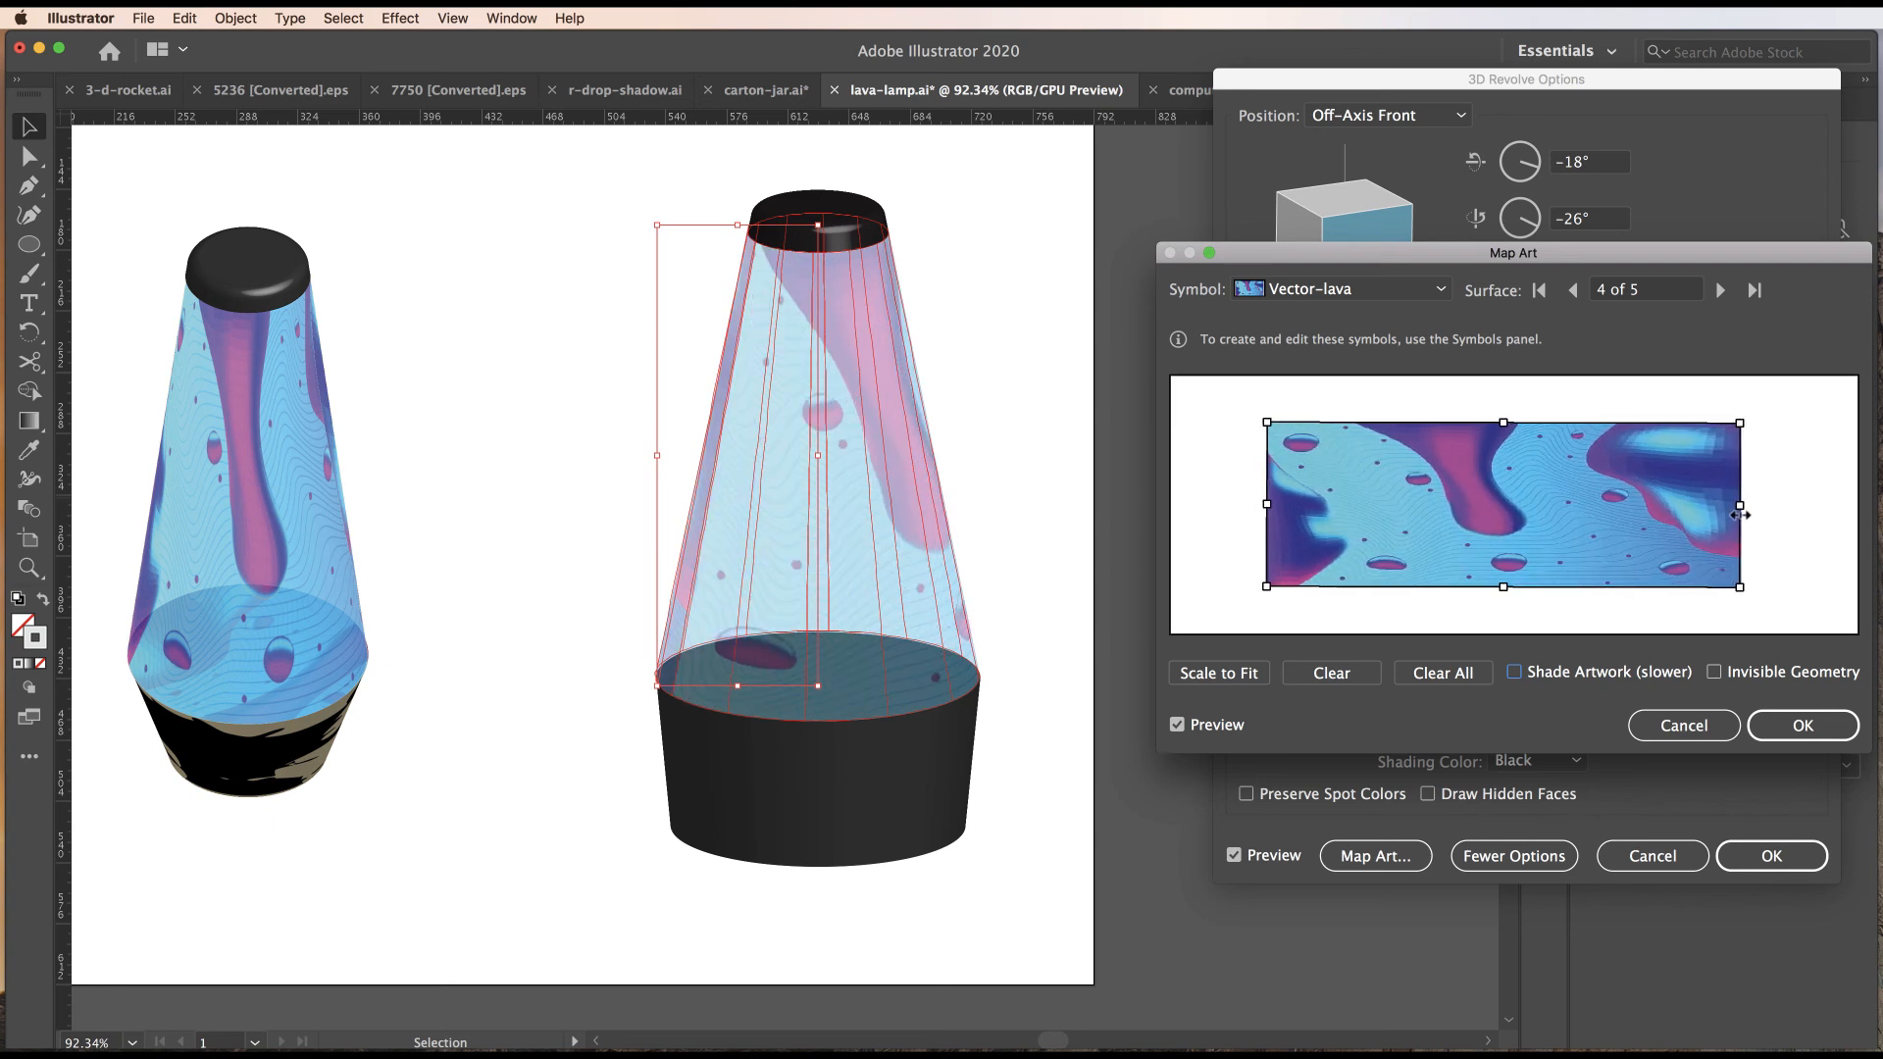
left_click_drag(1267, 504, 1202, 505)
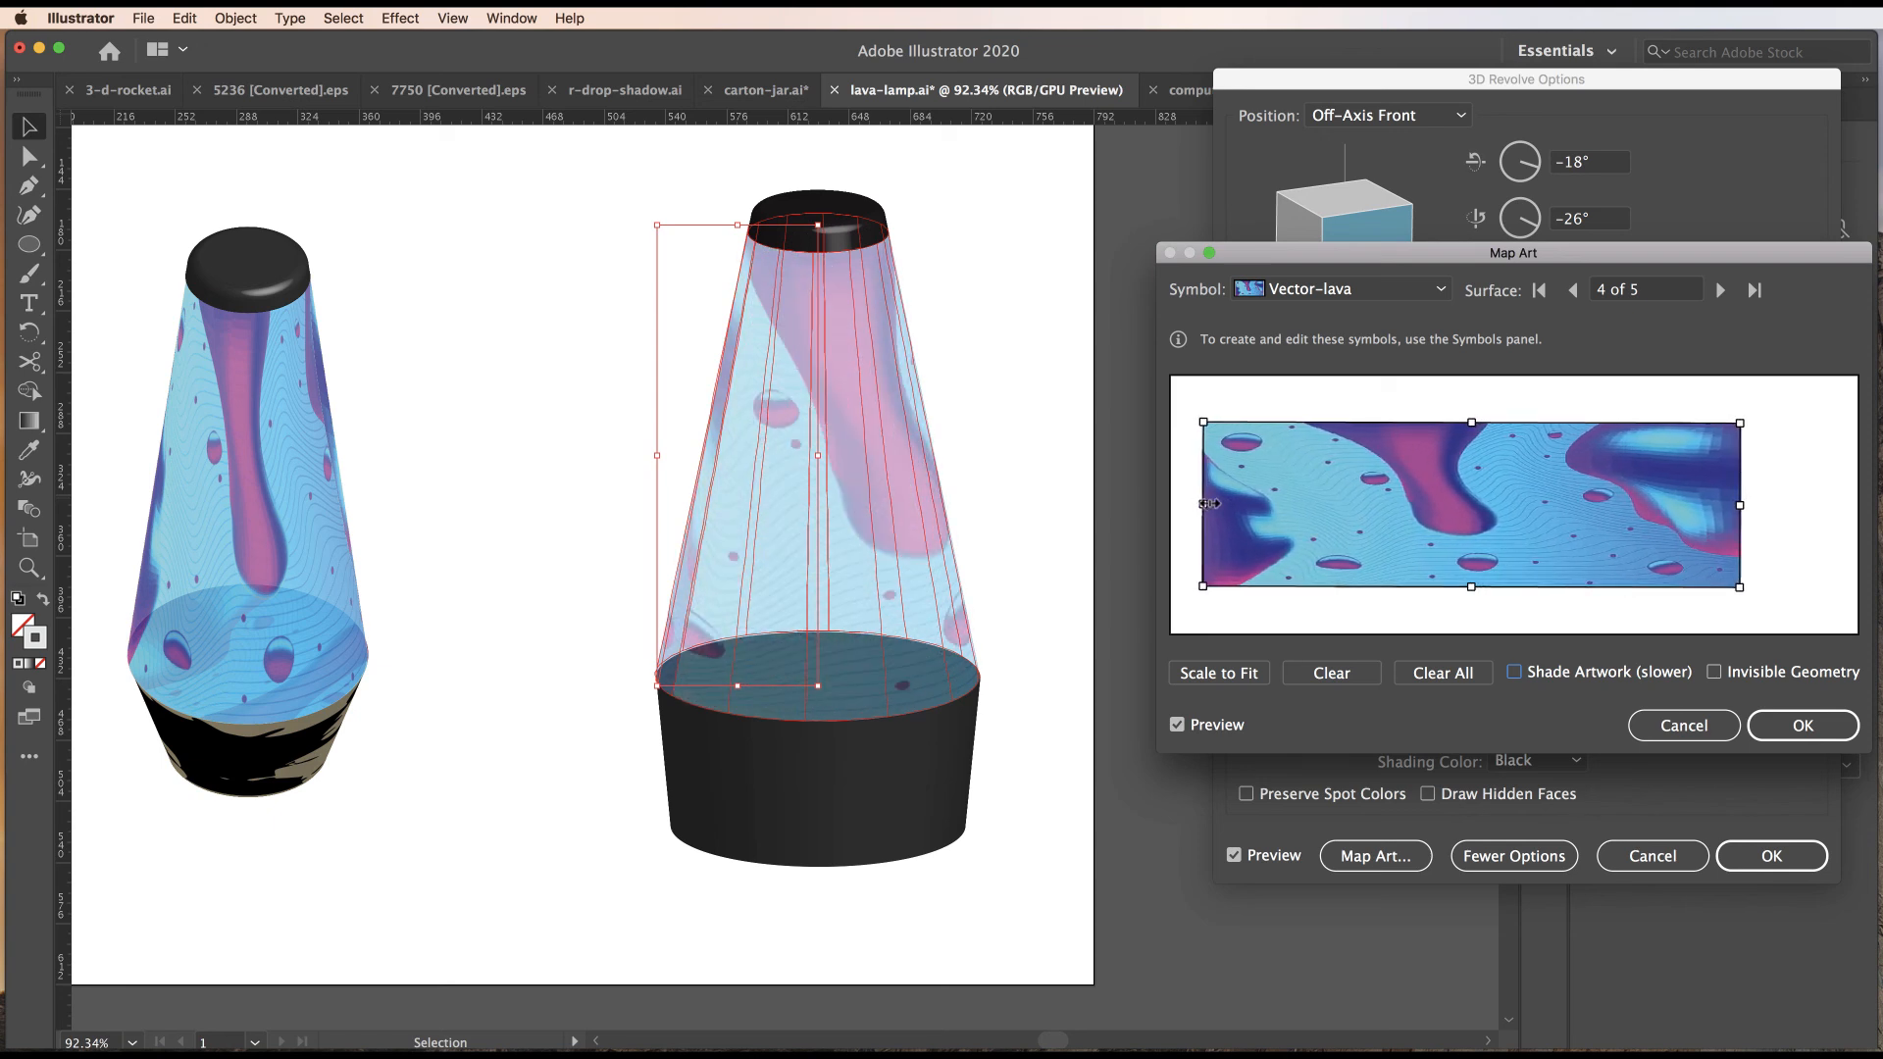
left_click_drag(1740, 506, 1692, 507)
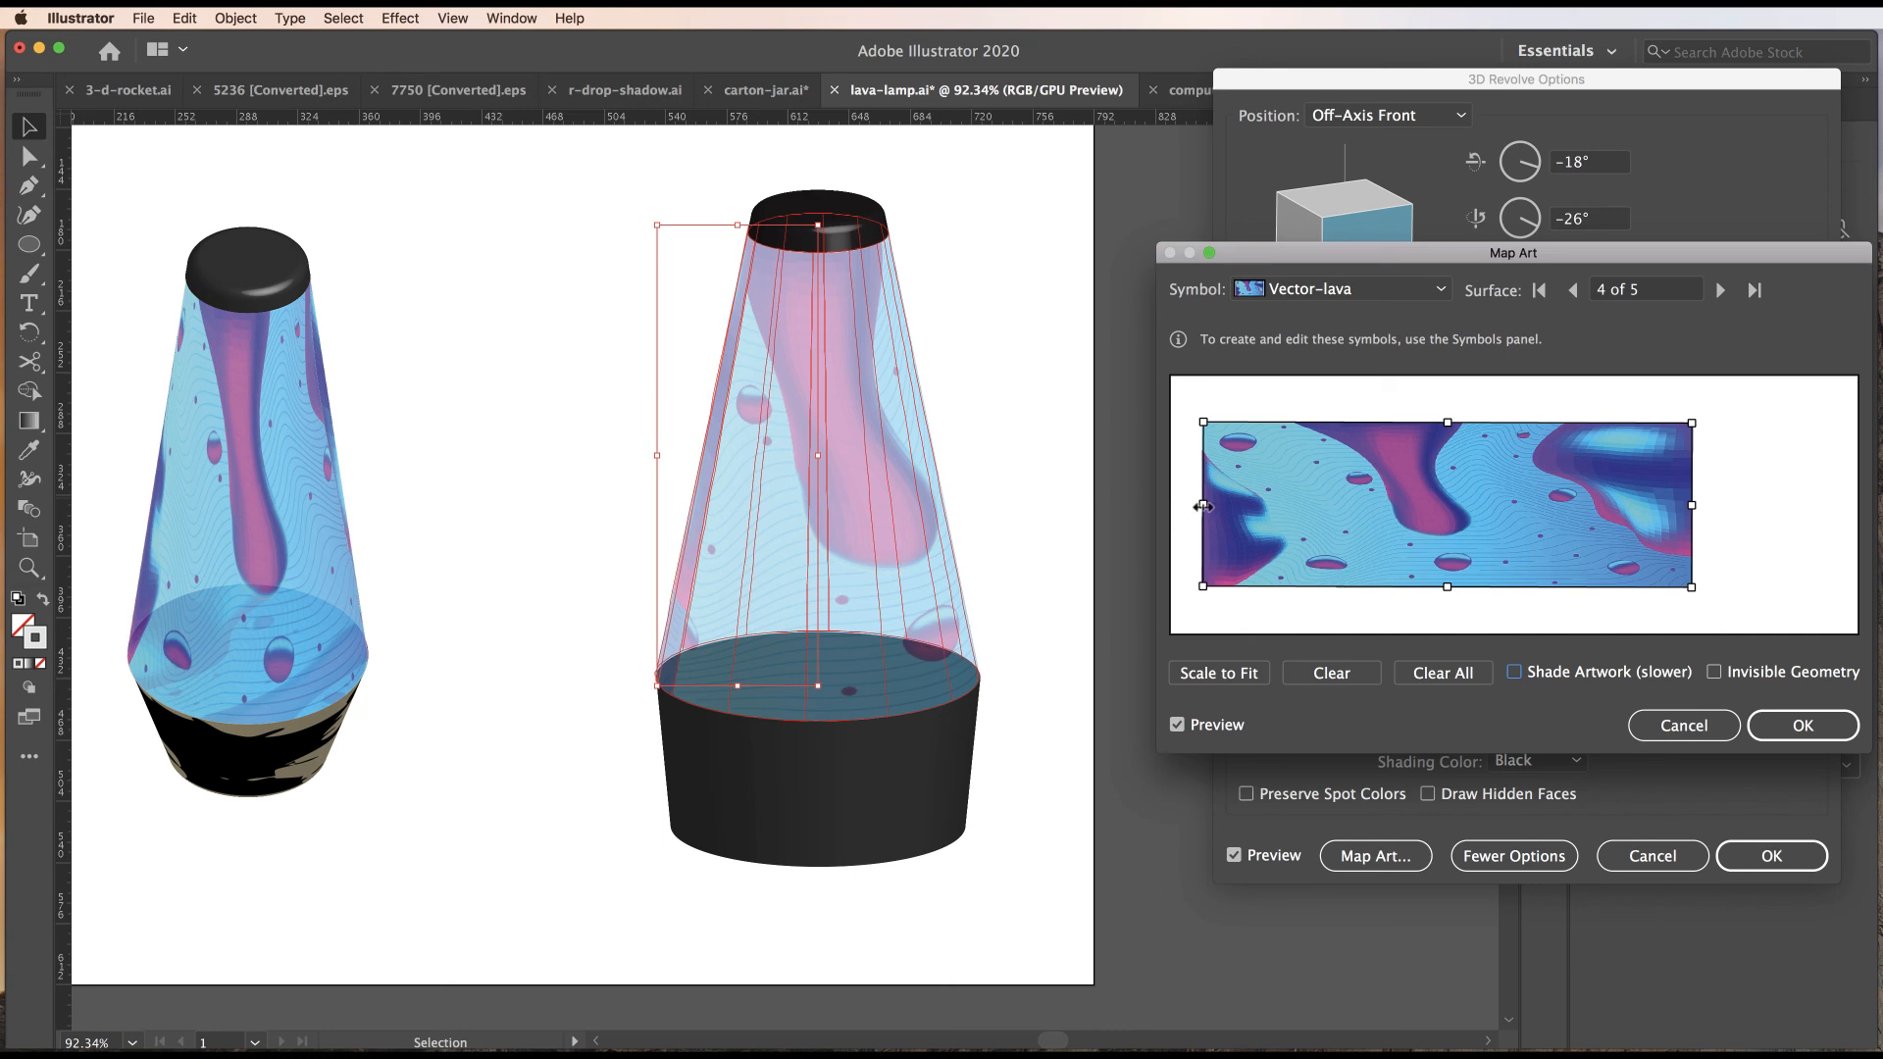
mouse_move(1203, 505)
left_mouse_down()
mouse_move(1223, 507)
mouse_move(1188, 504)
left_mouse_up()
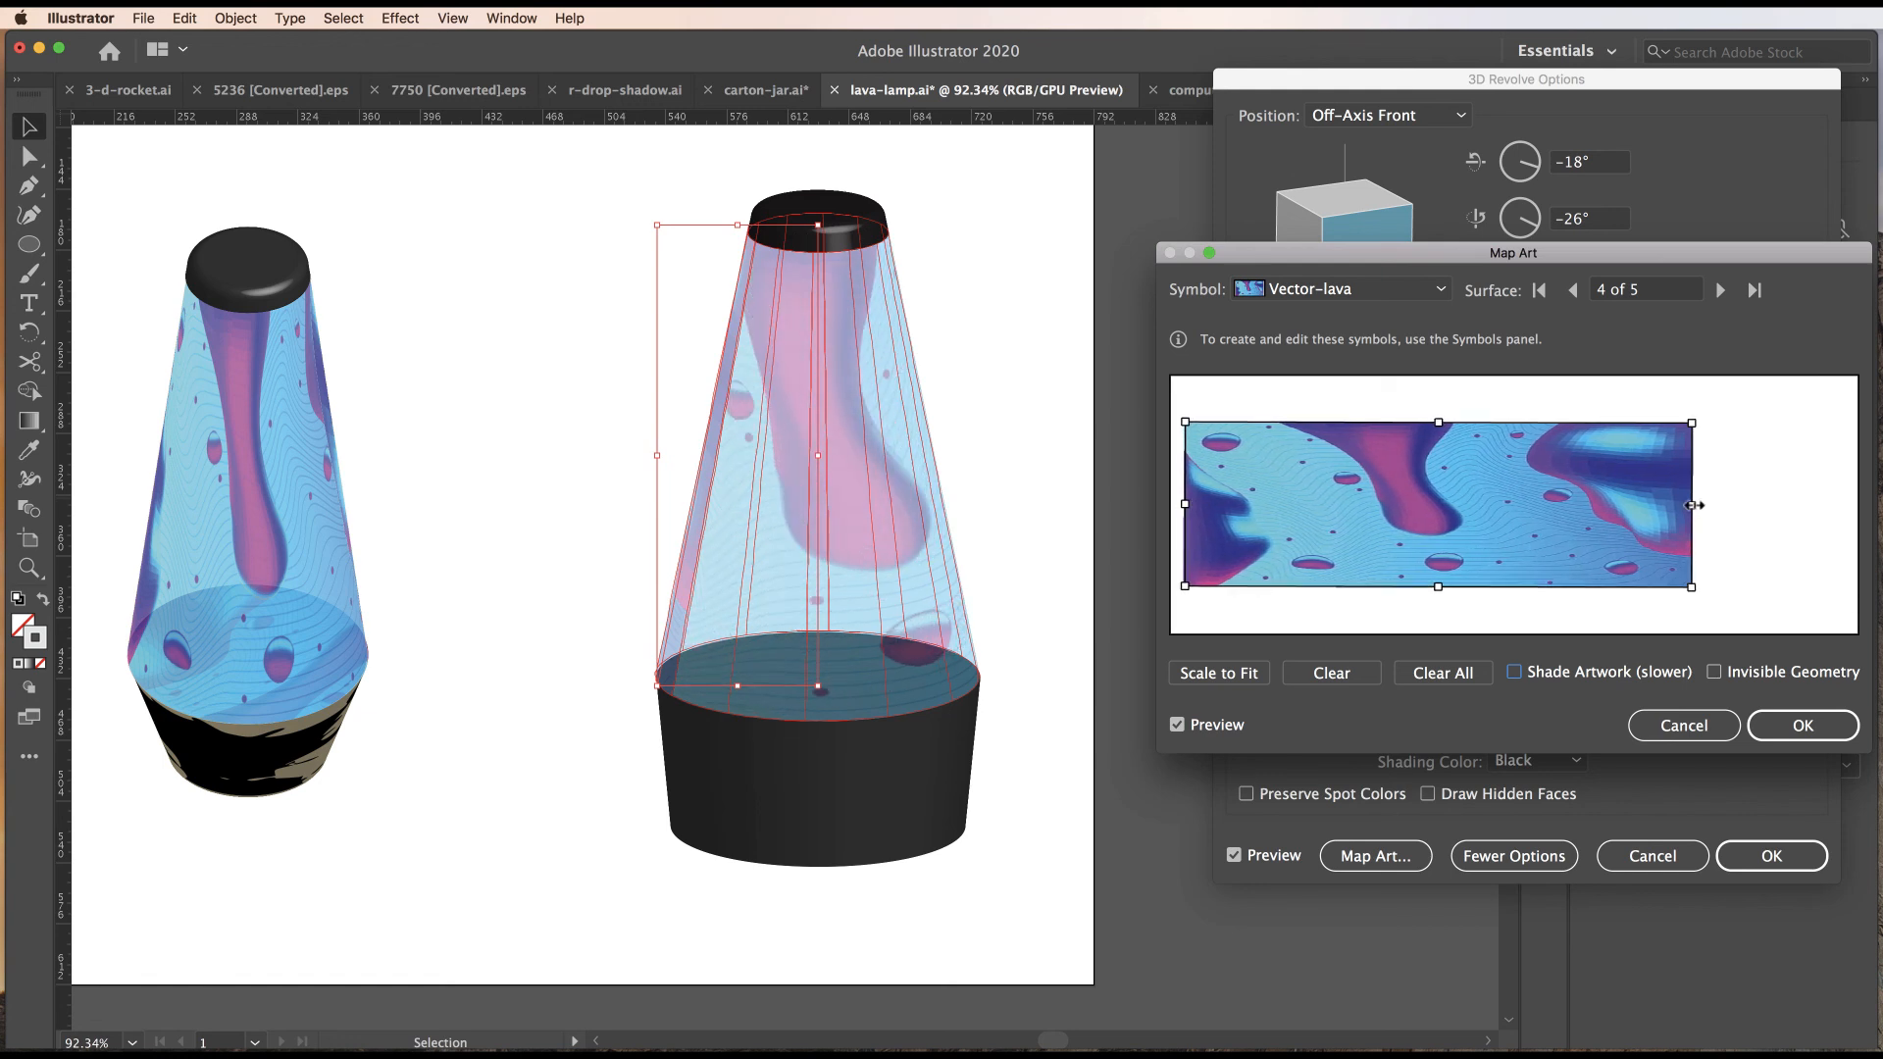
left_click_drag(1691, 506, 1685, 509)
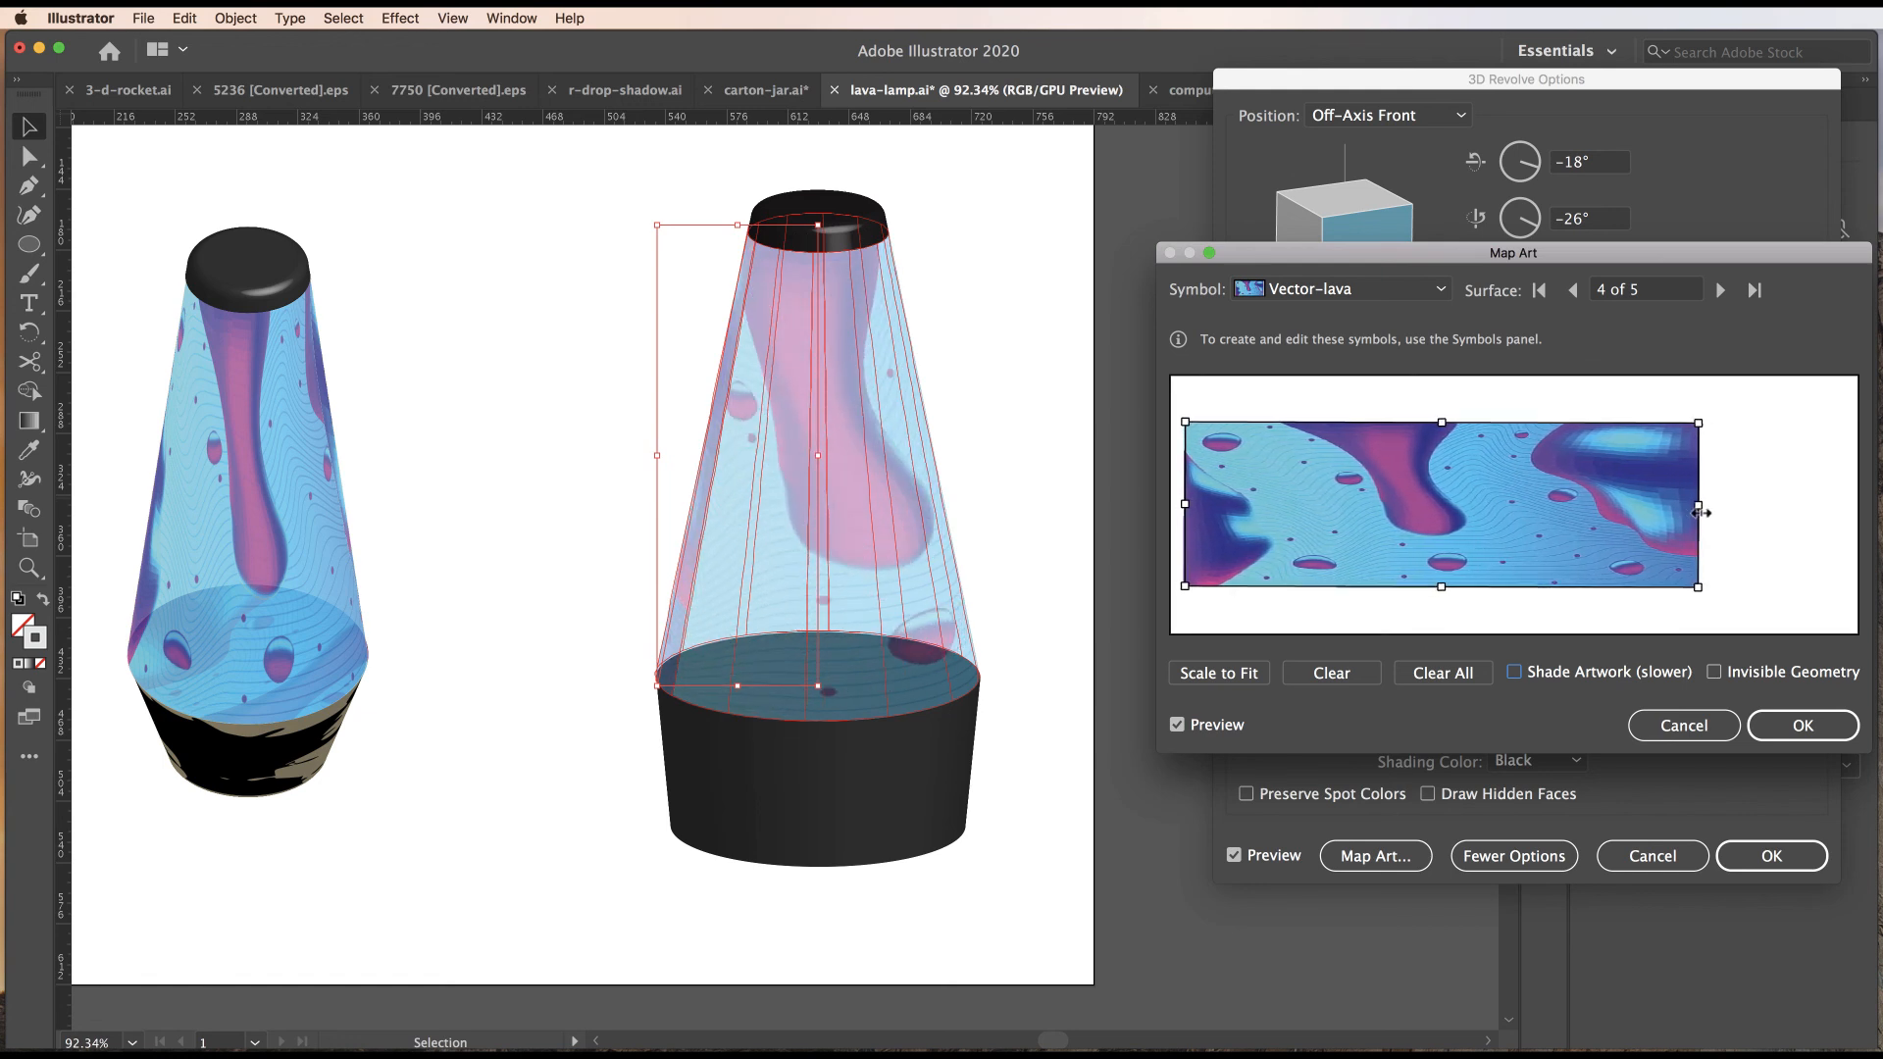
left_click_drag(1191, 506, 1205, 502)
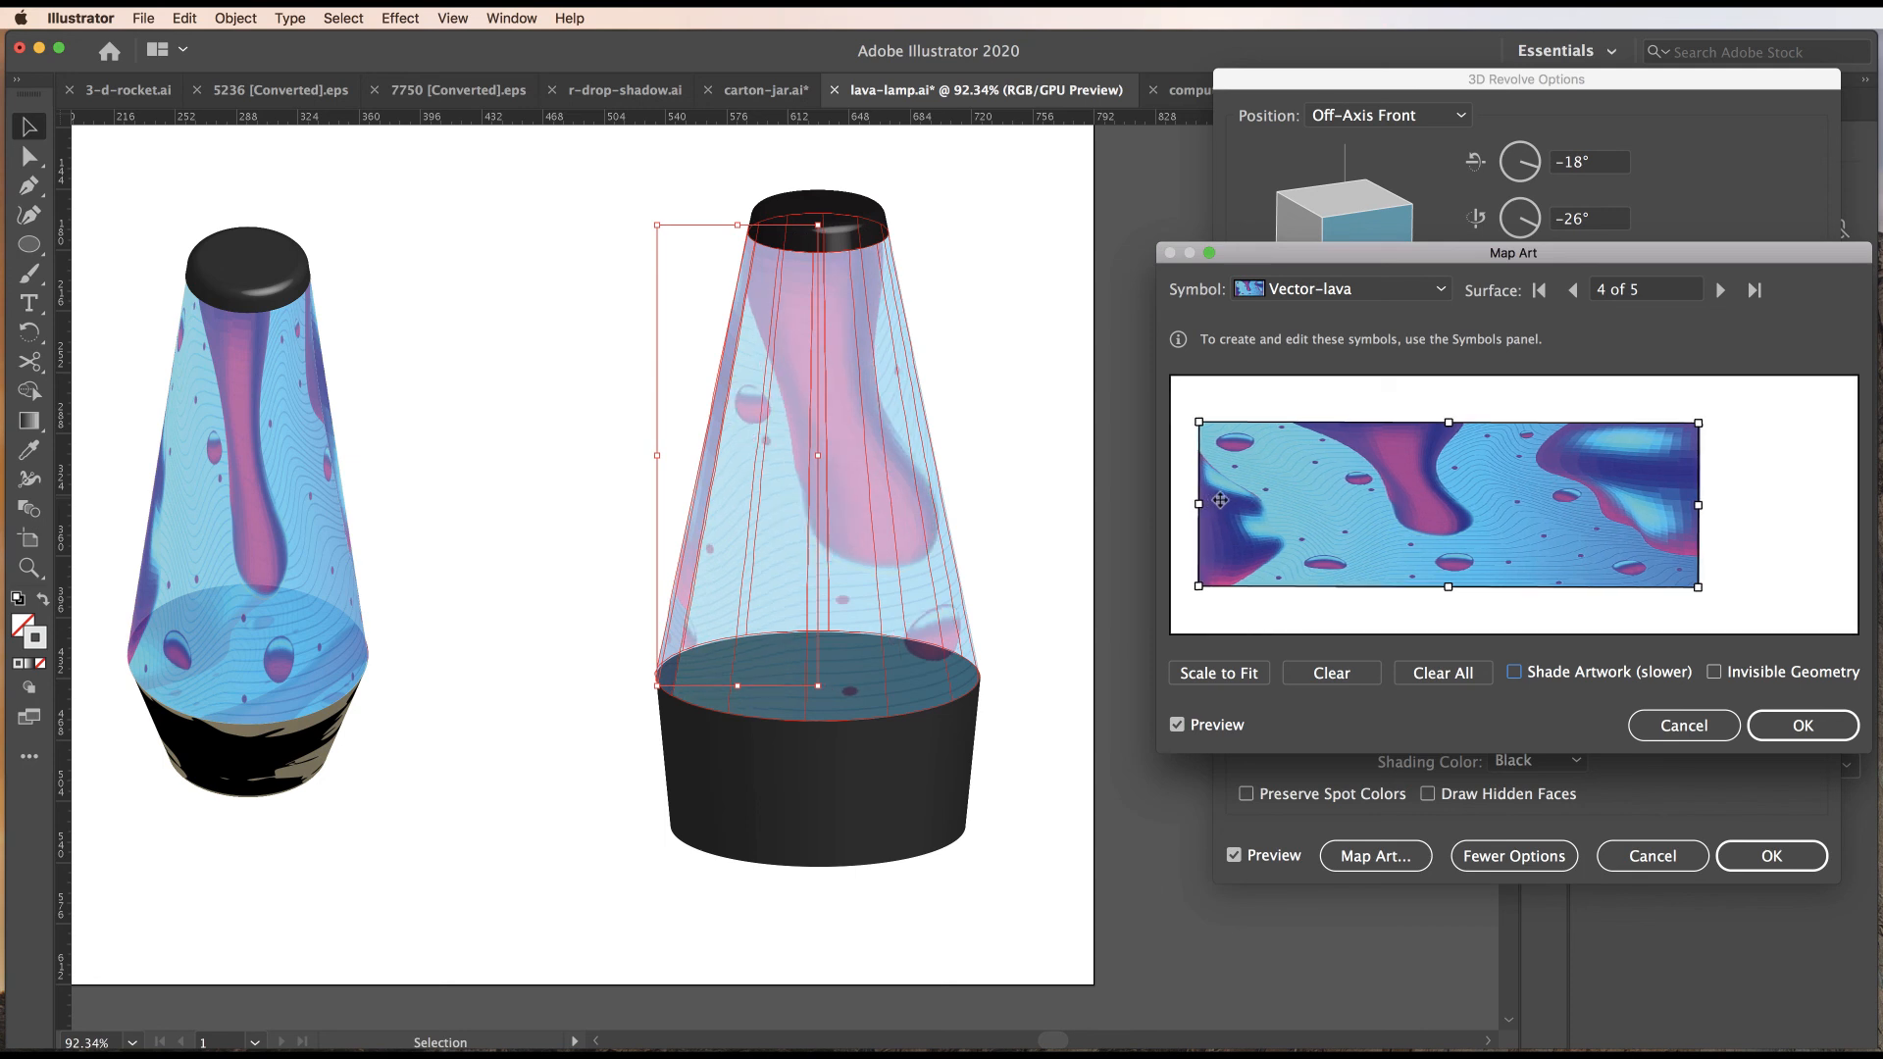
left_click(1795, 726)
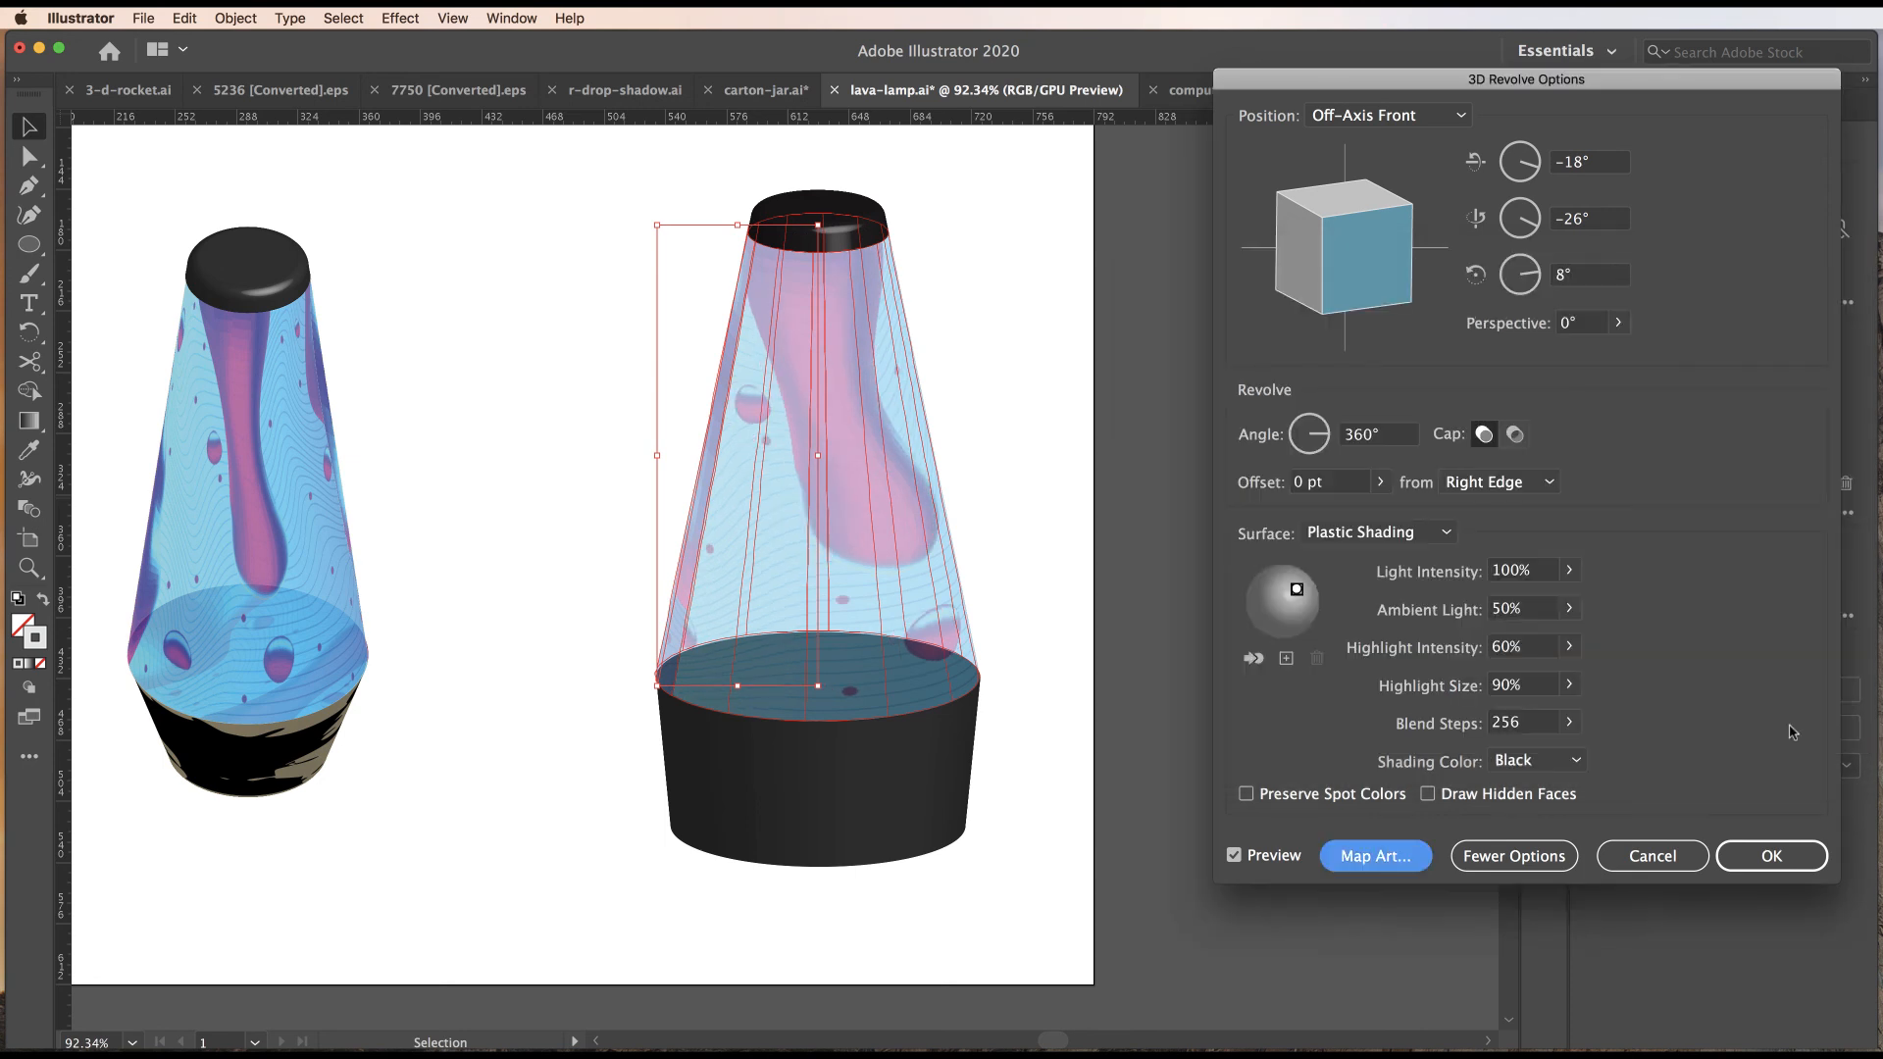
left_click(1772, 860)
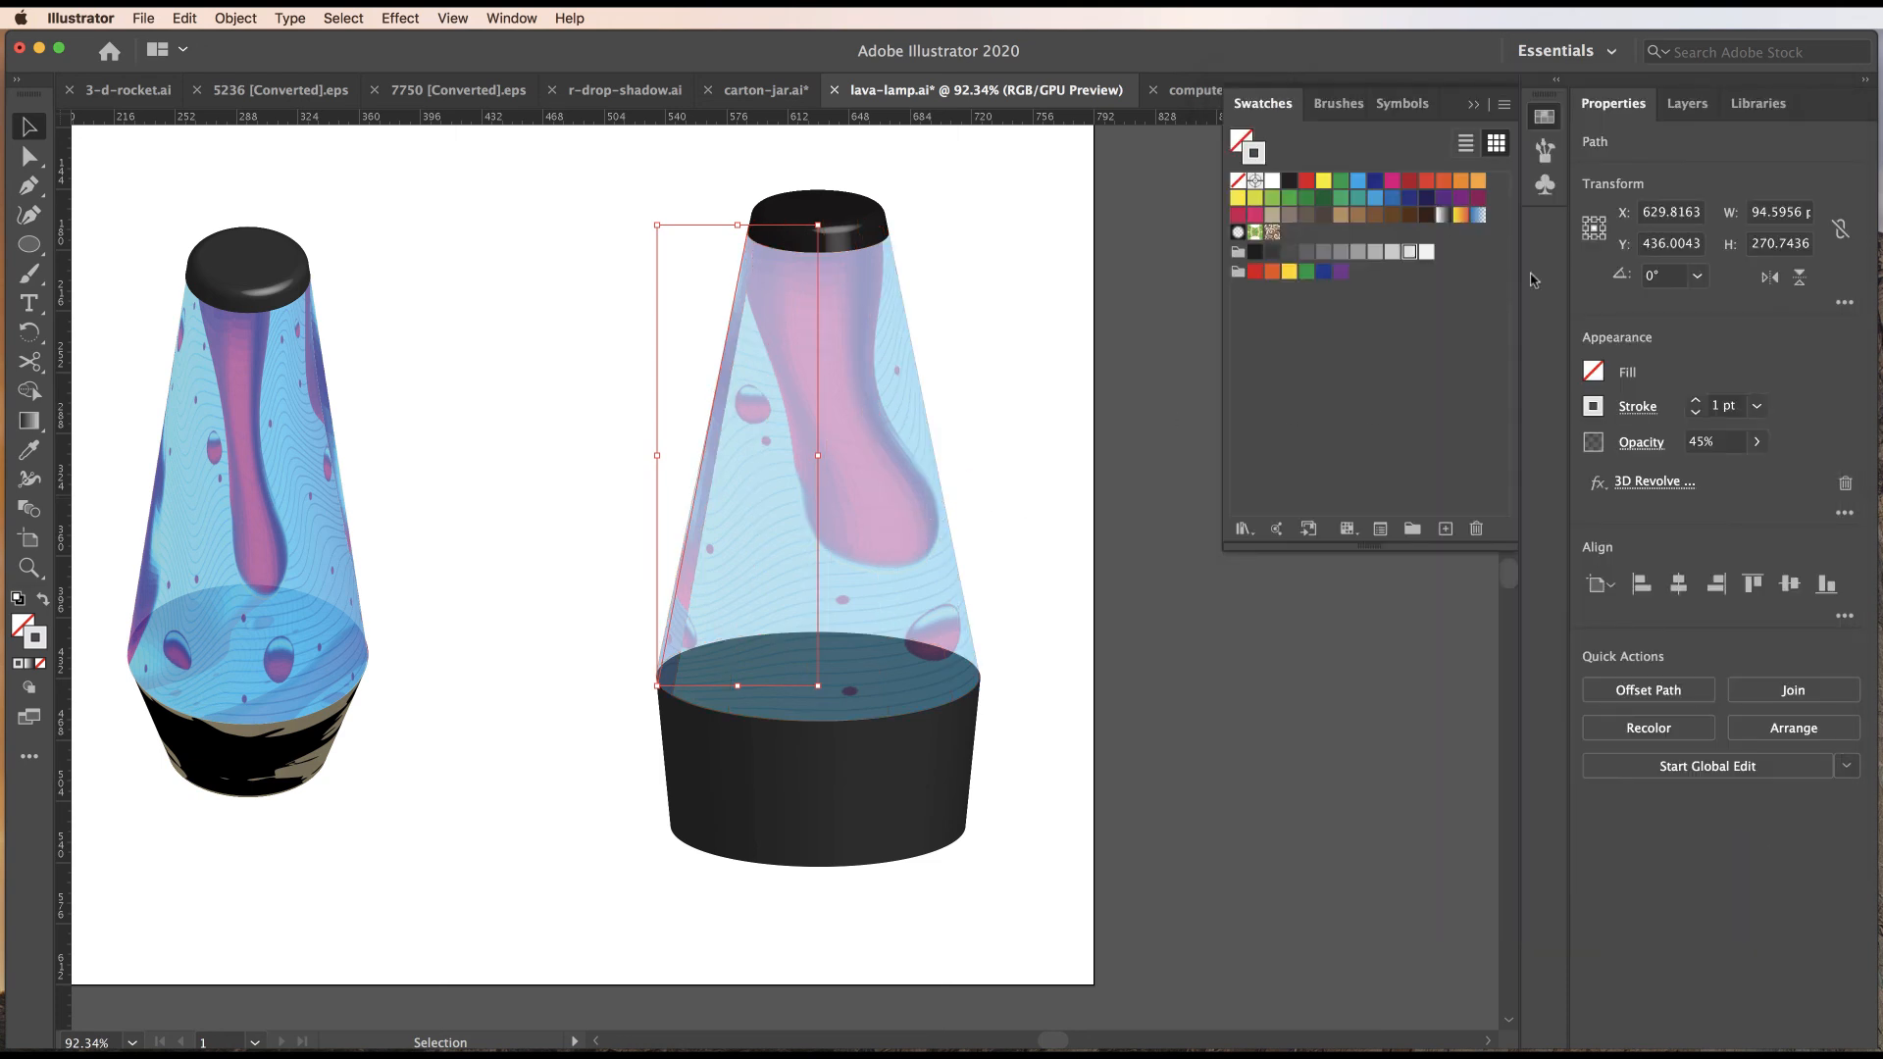
Raise the glass's opacity, trying 55% and settling on 65%.
left_click(1714, 442)
type("55")
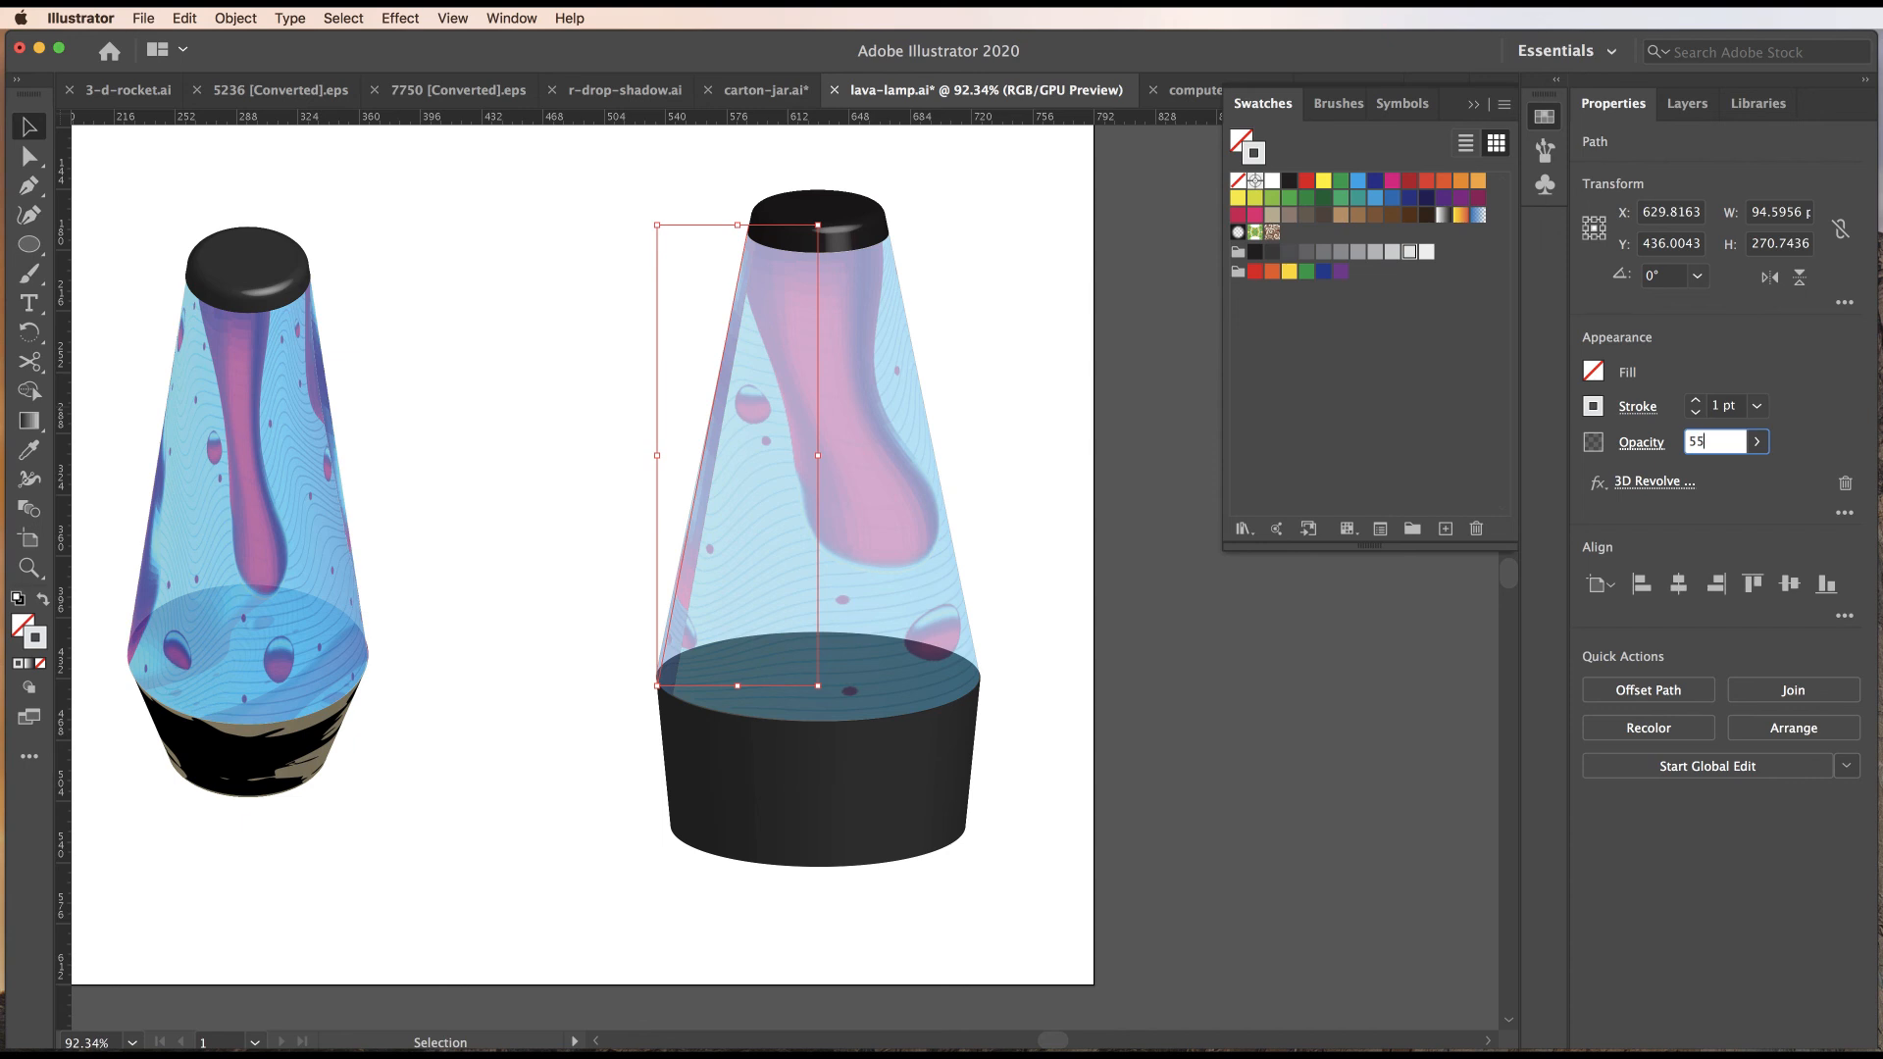
key("Tab")
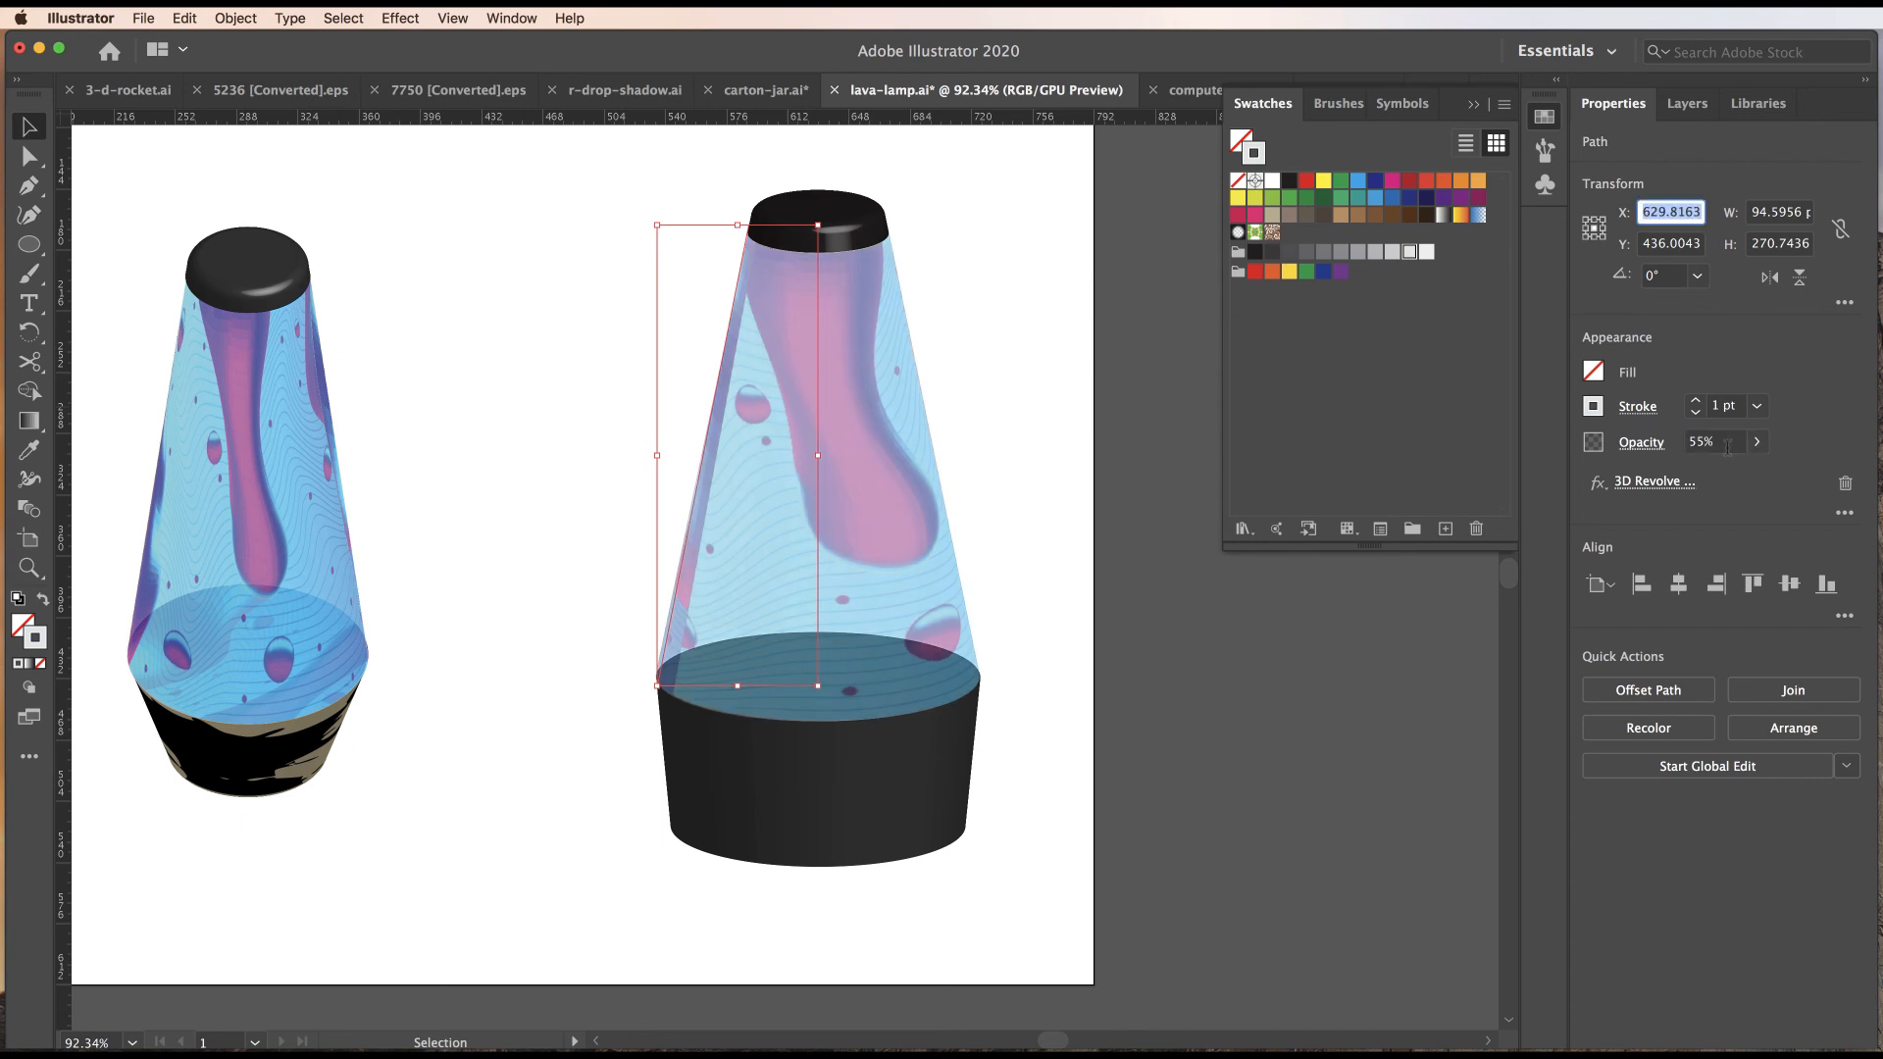
left_click(1726, 444)
type("65")
key("Tab")
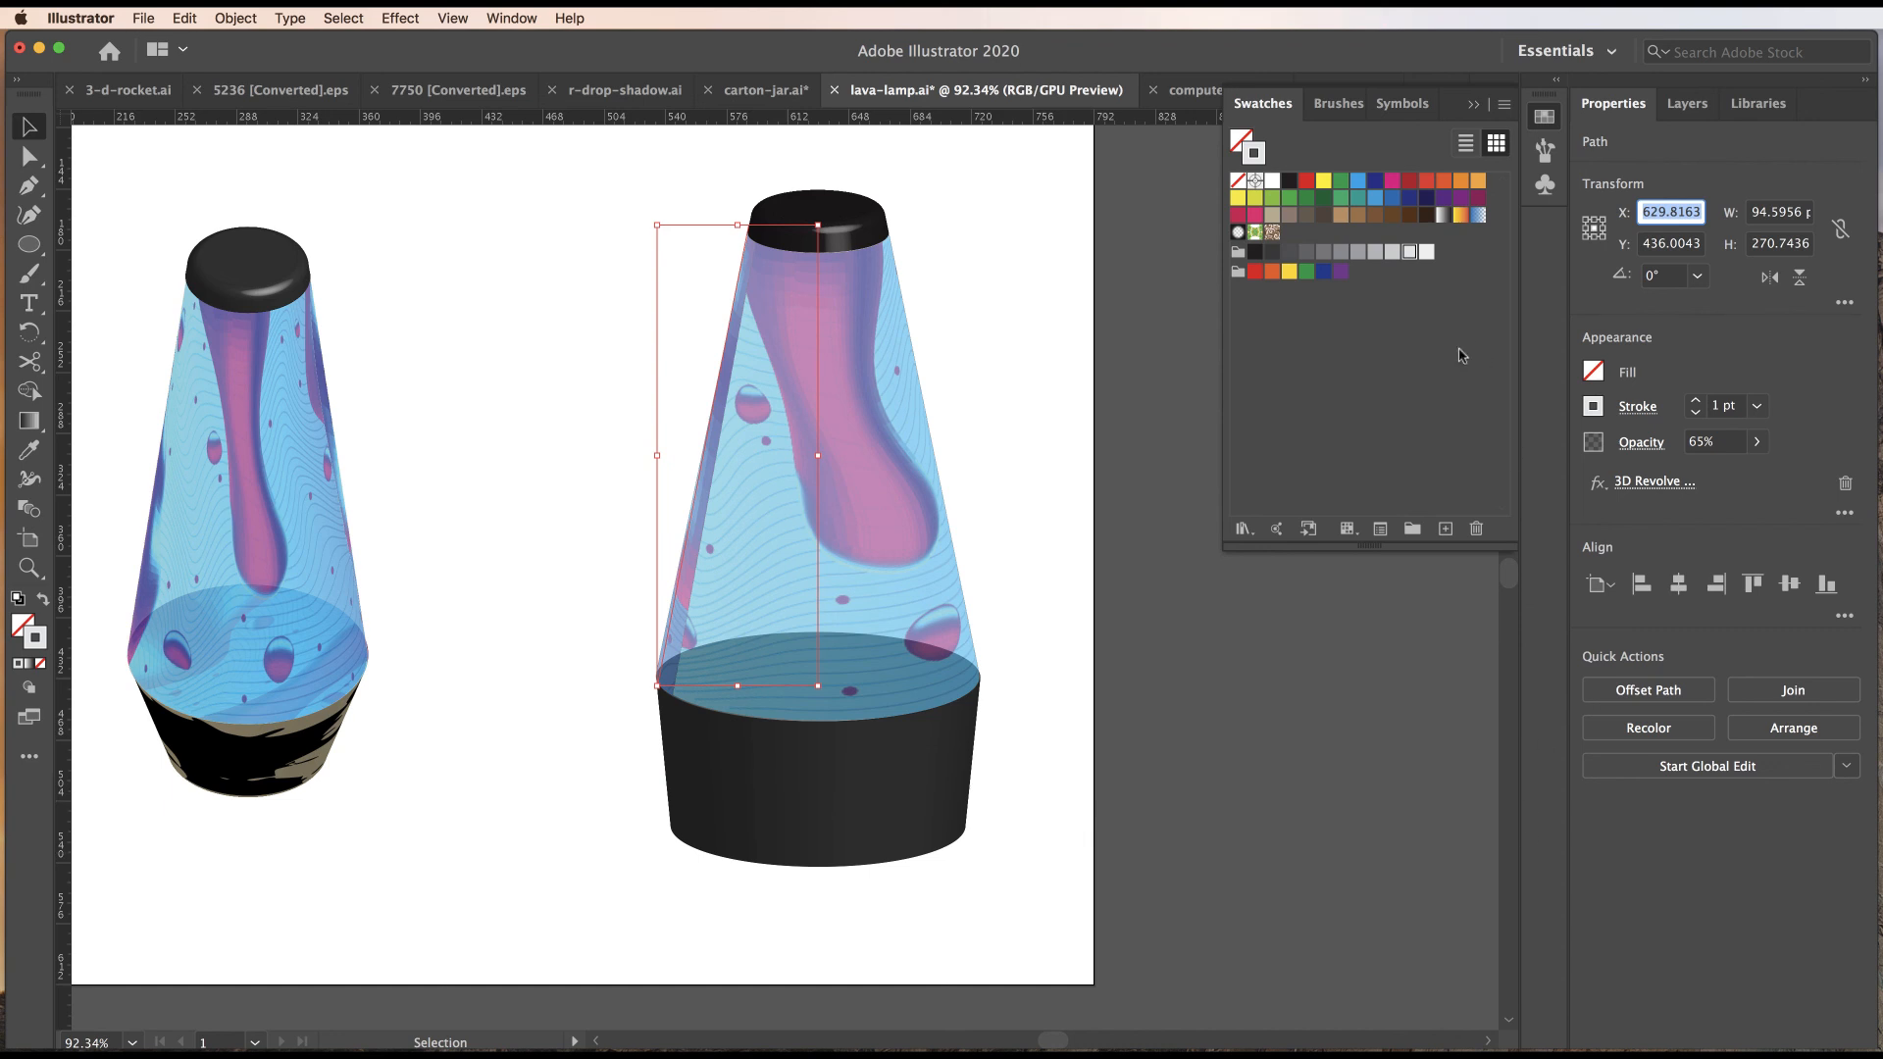
Open Map Art for the base's 3D Revolve effect and go through its surfaces, ending on surface 2 of 6.
left_click(861, 829)
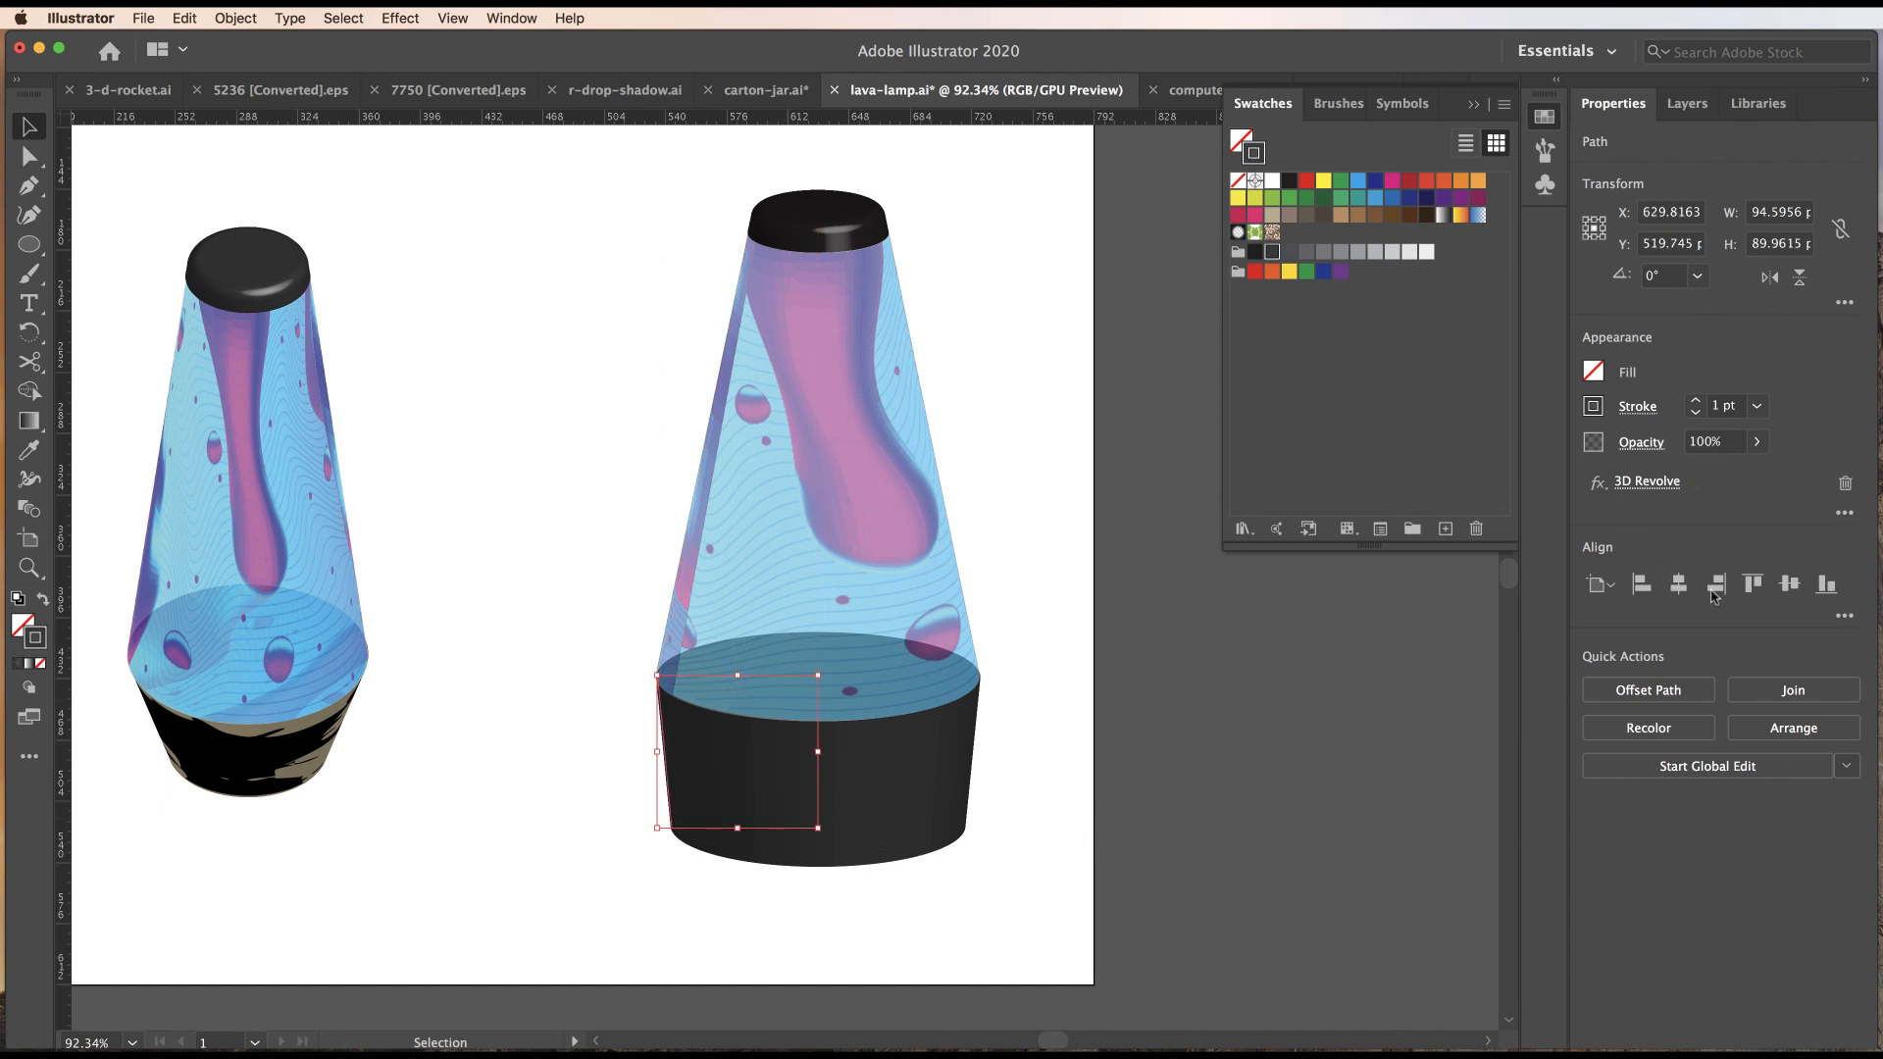
left_click(1647, 481)
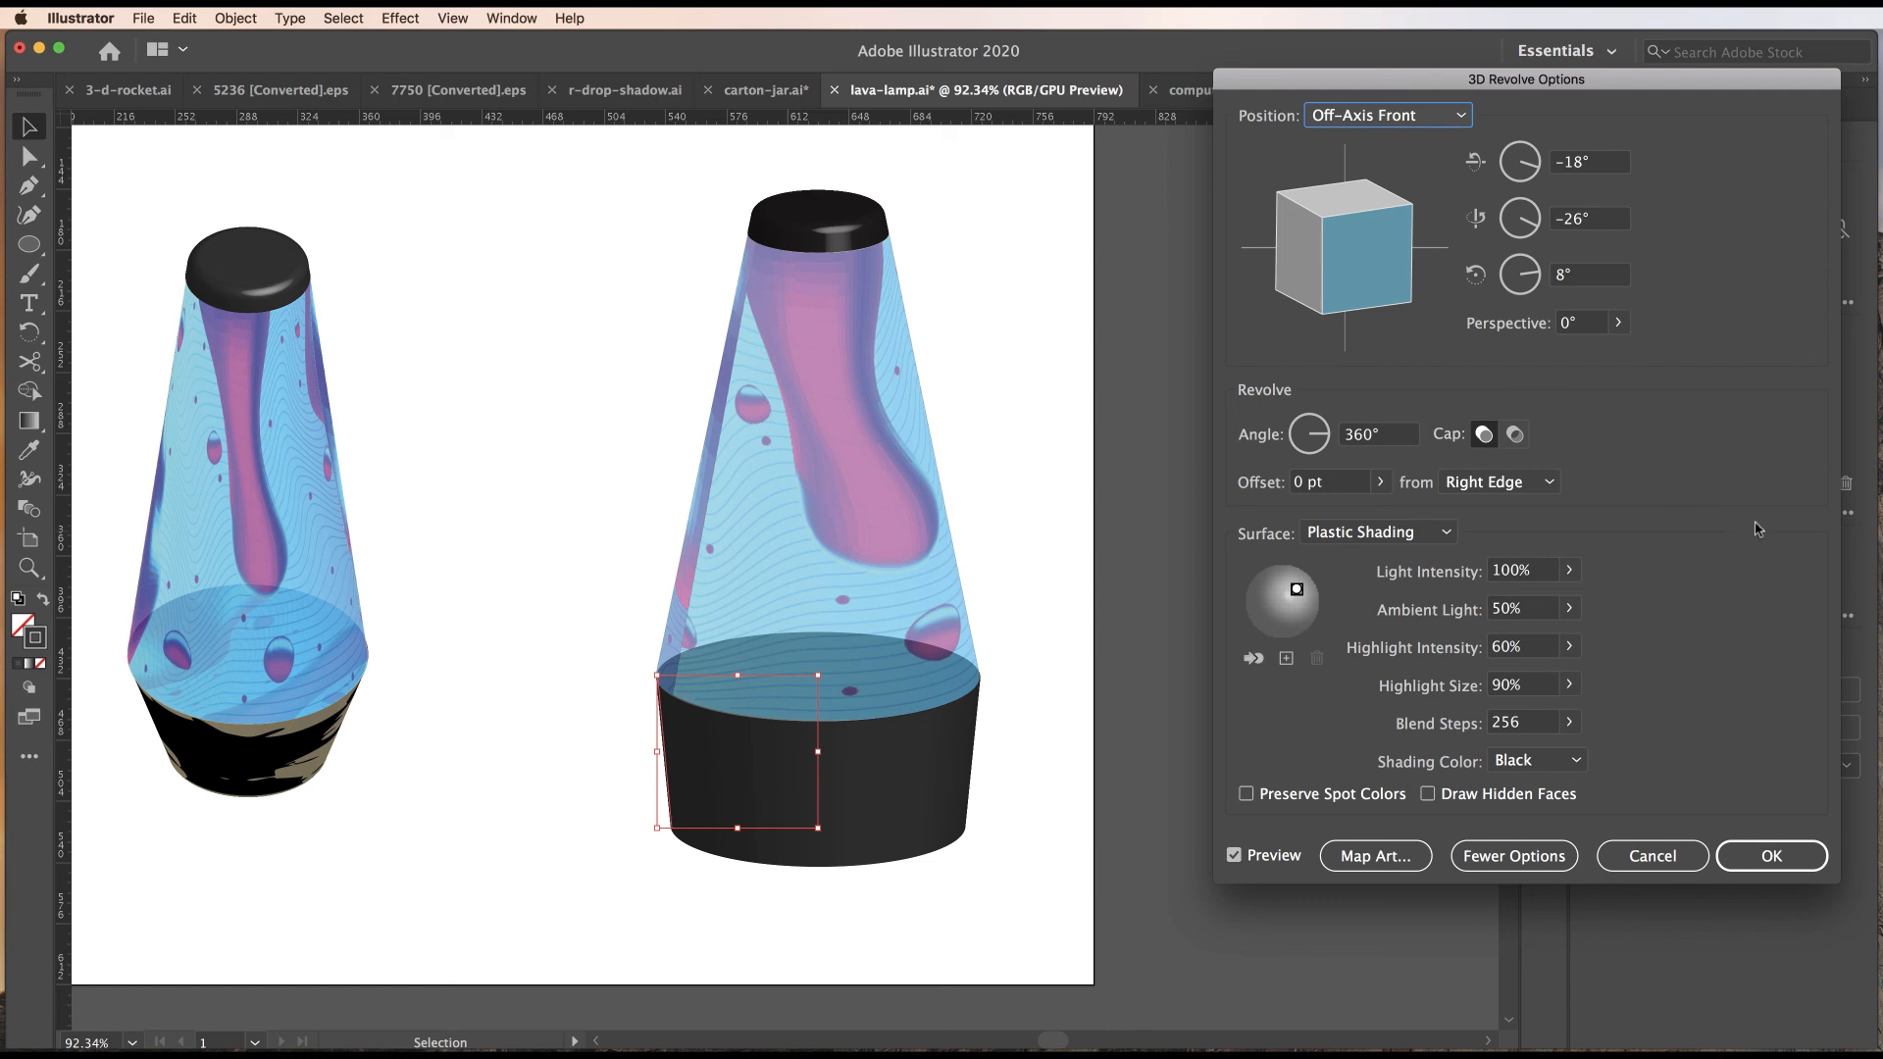
left_click(1373, 863)
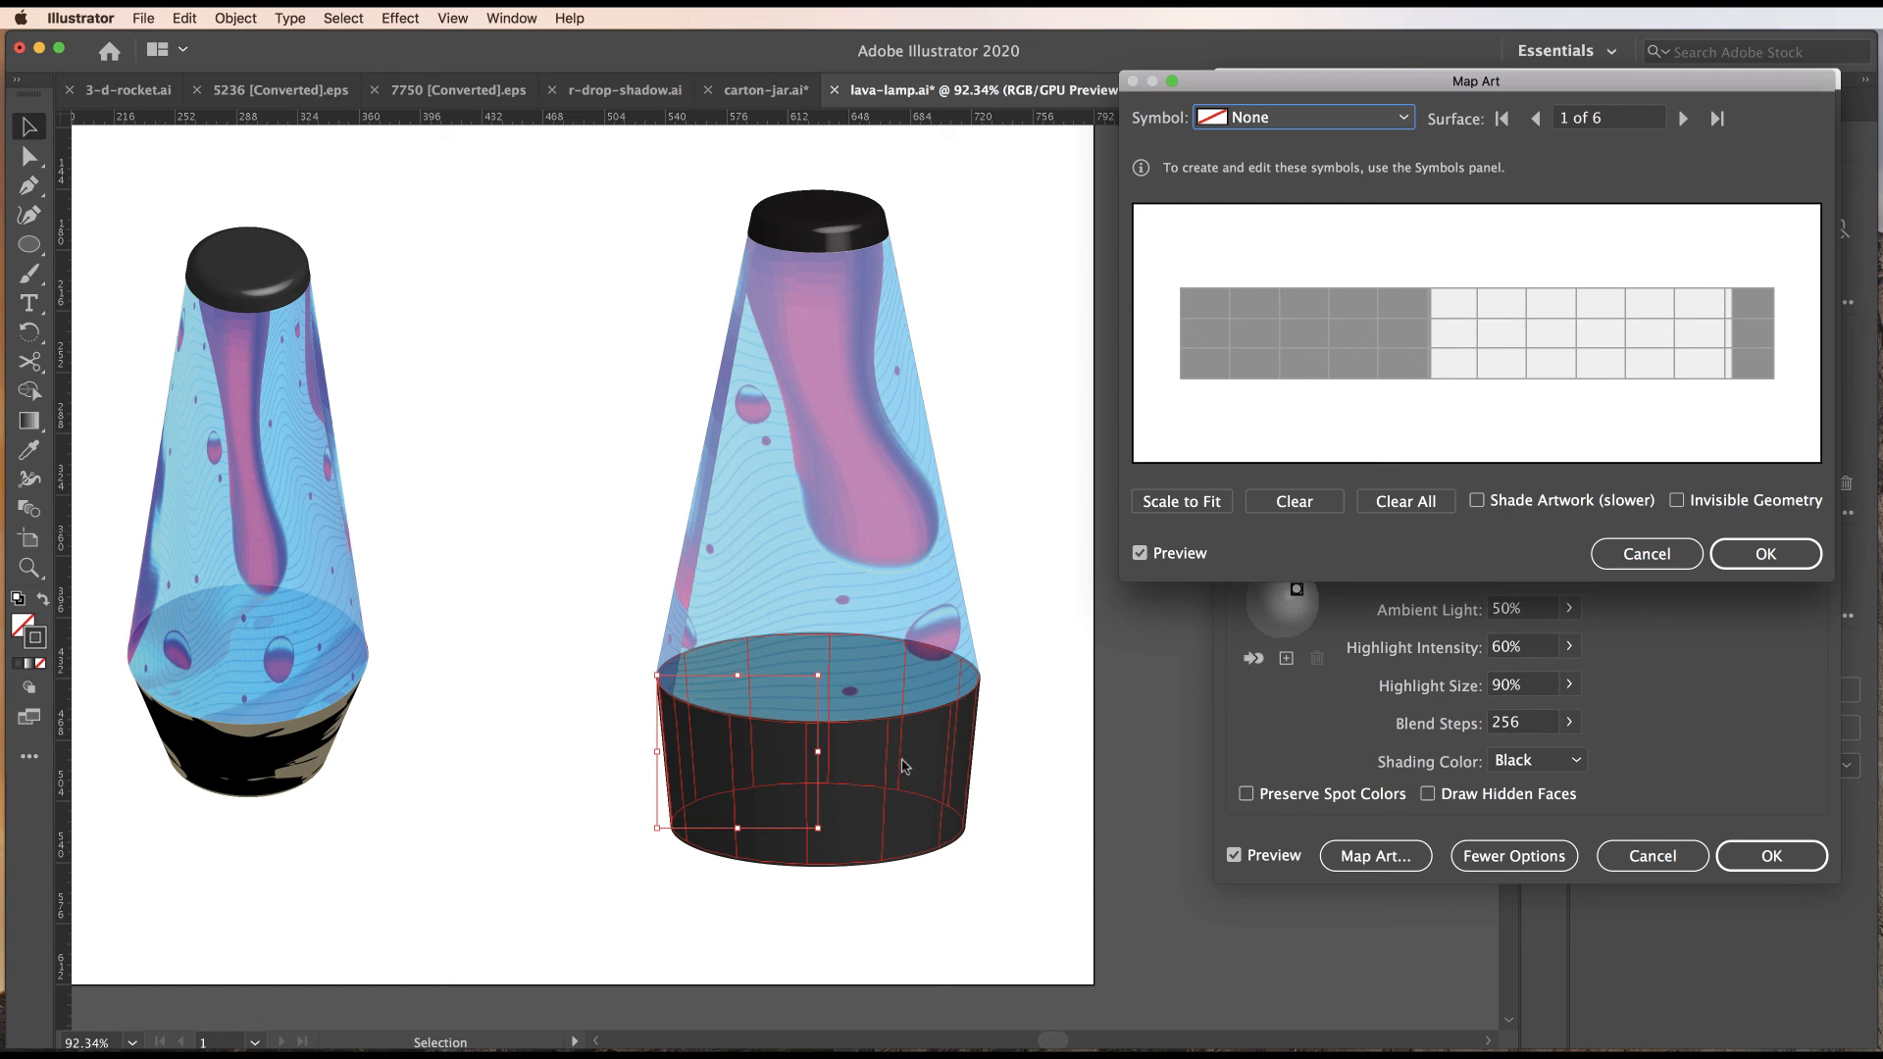
left_click(1683, 119)
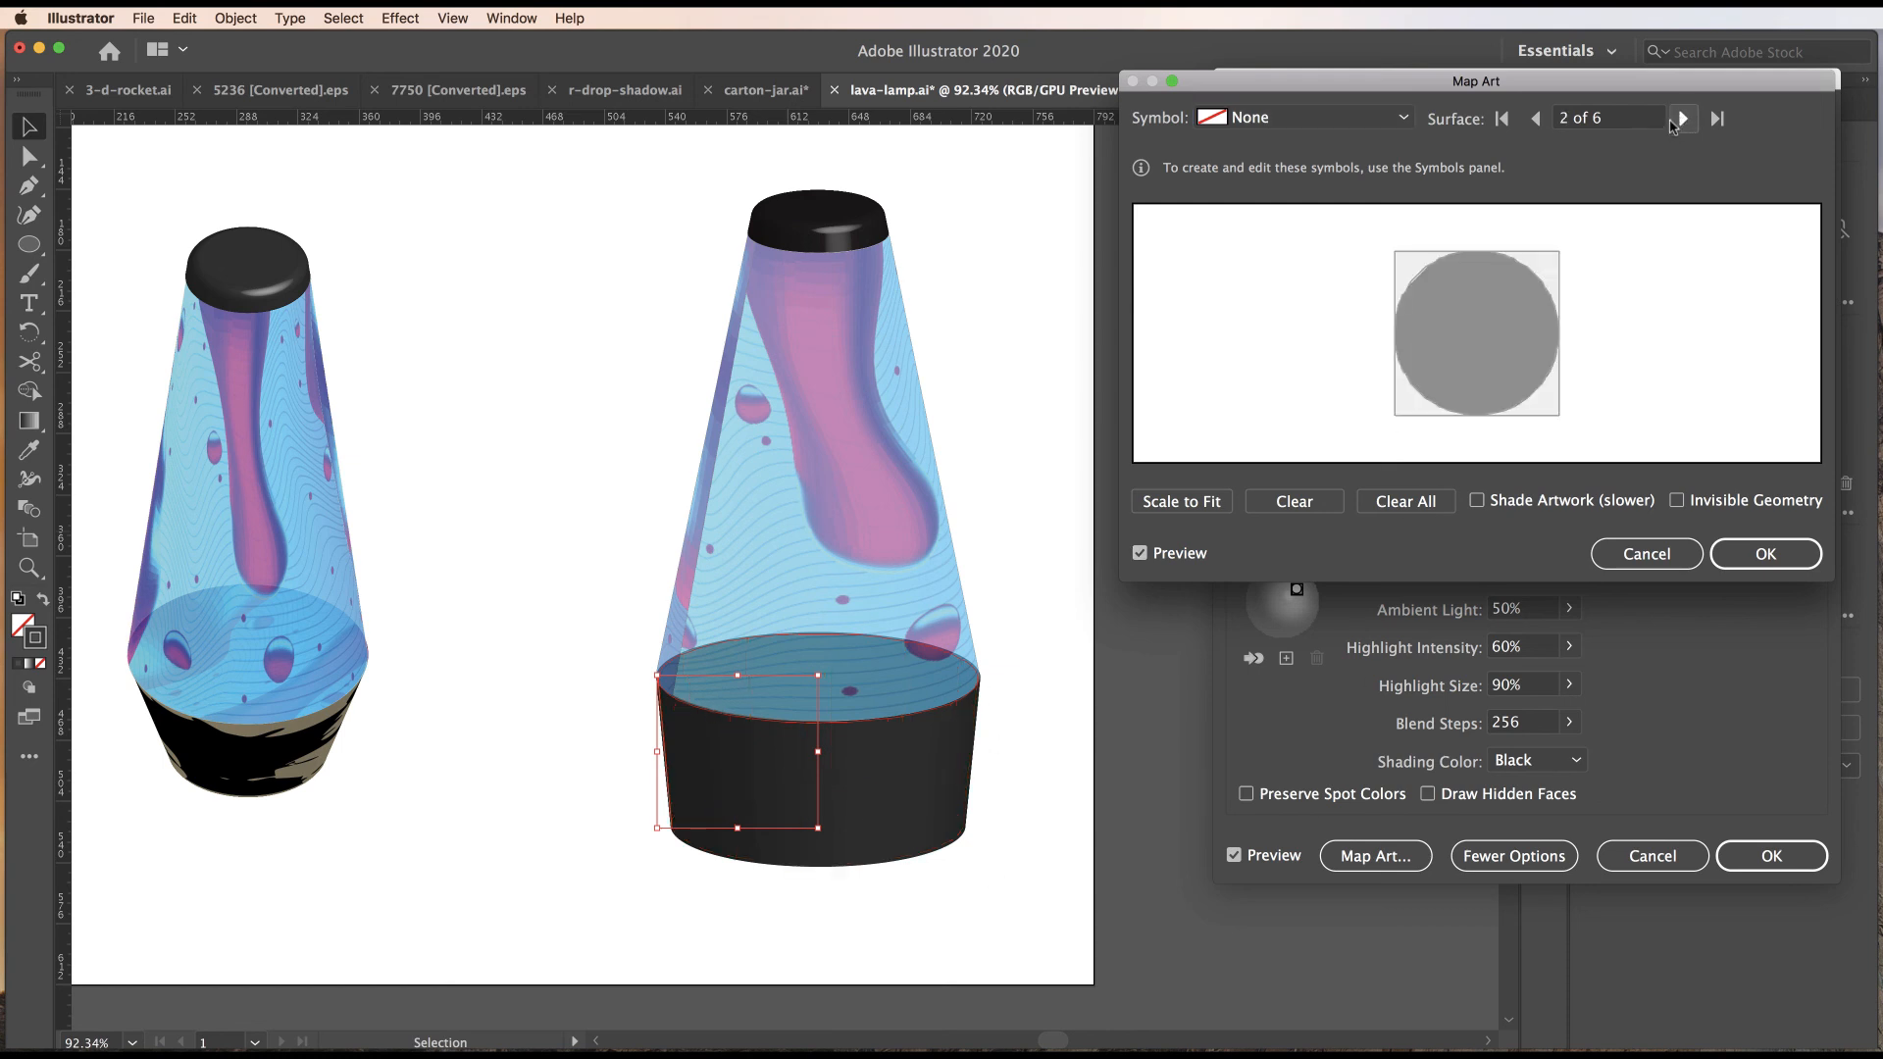
left_click(1685, 119)
left_click(1685, 118)
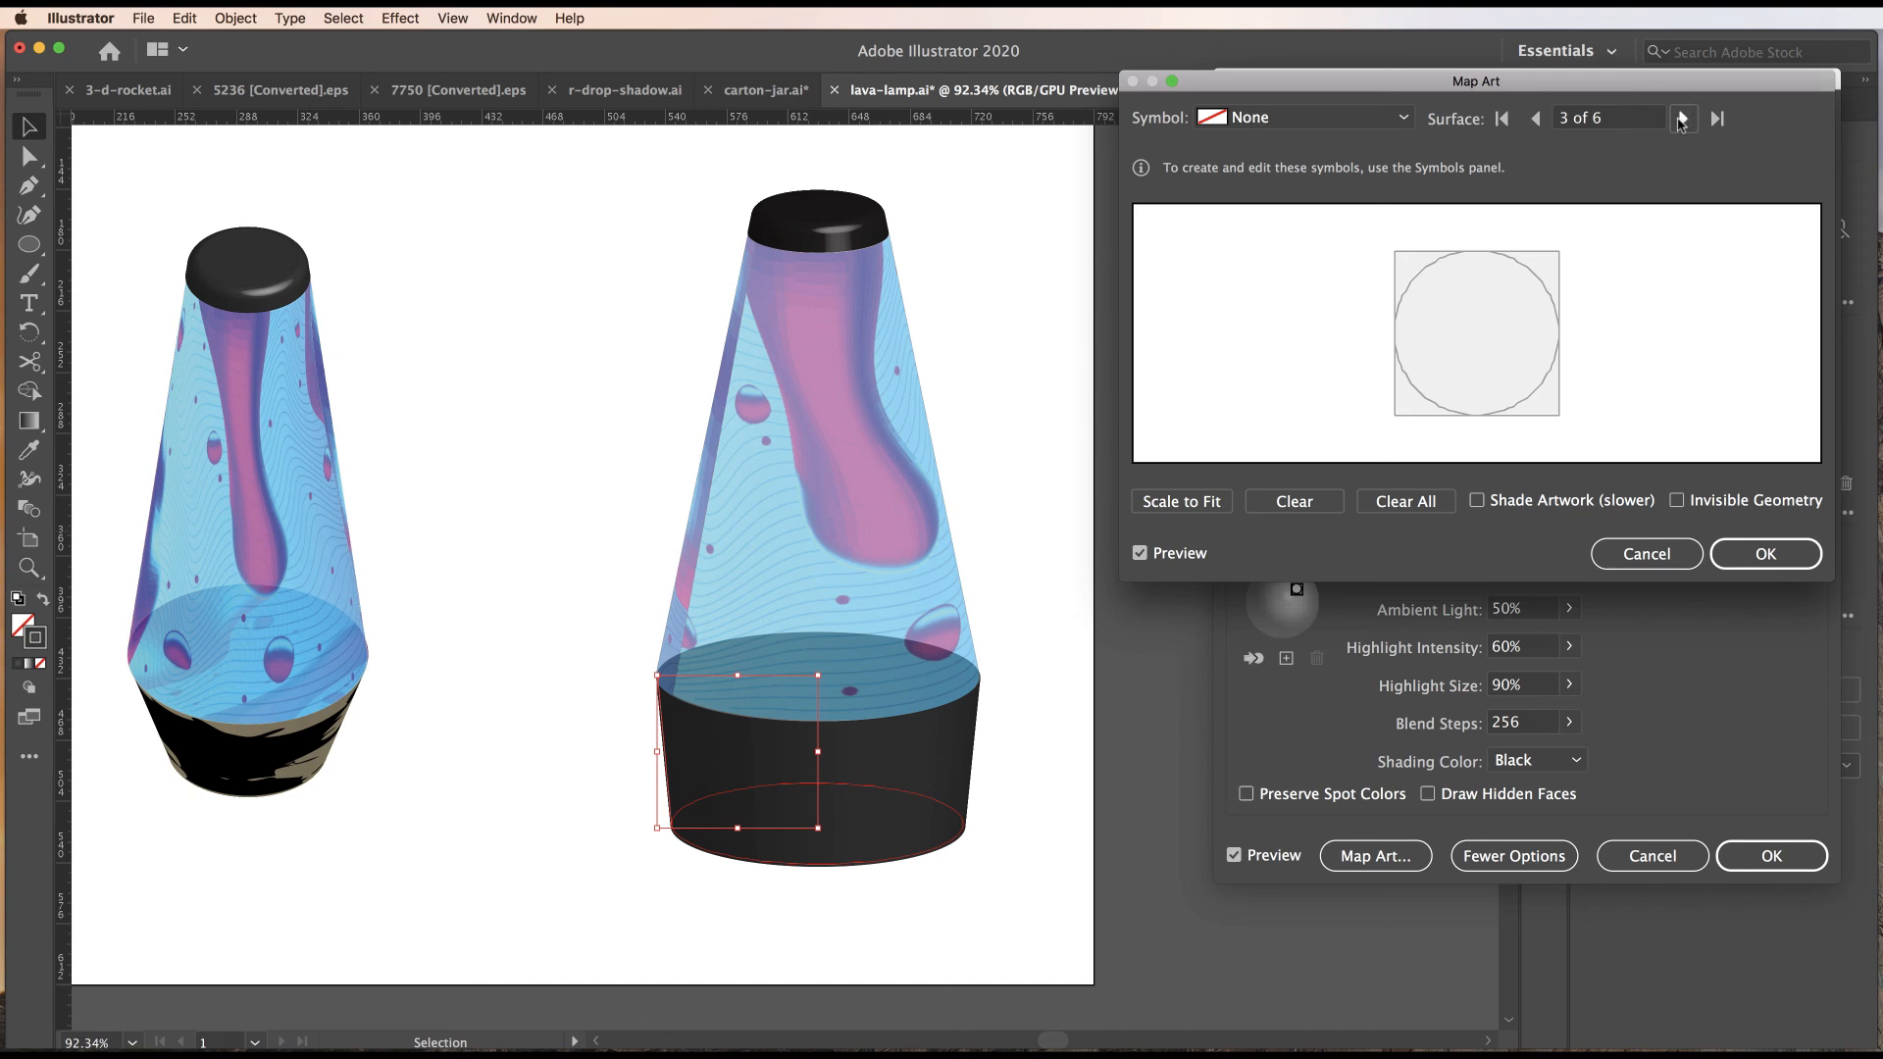
left_click(1684, 118)
left_click(1683, 120)
left_click(1683, 120)
left_click(1684, 120)
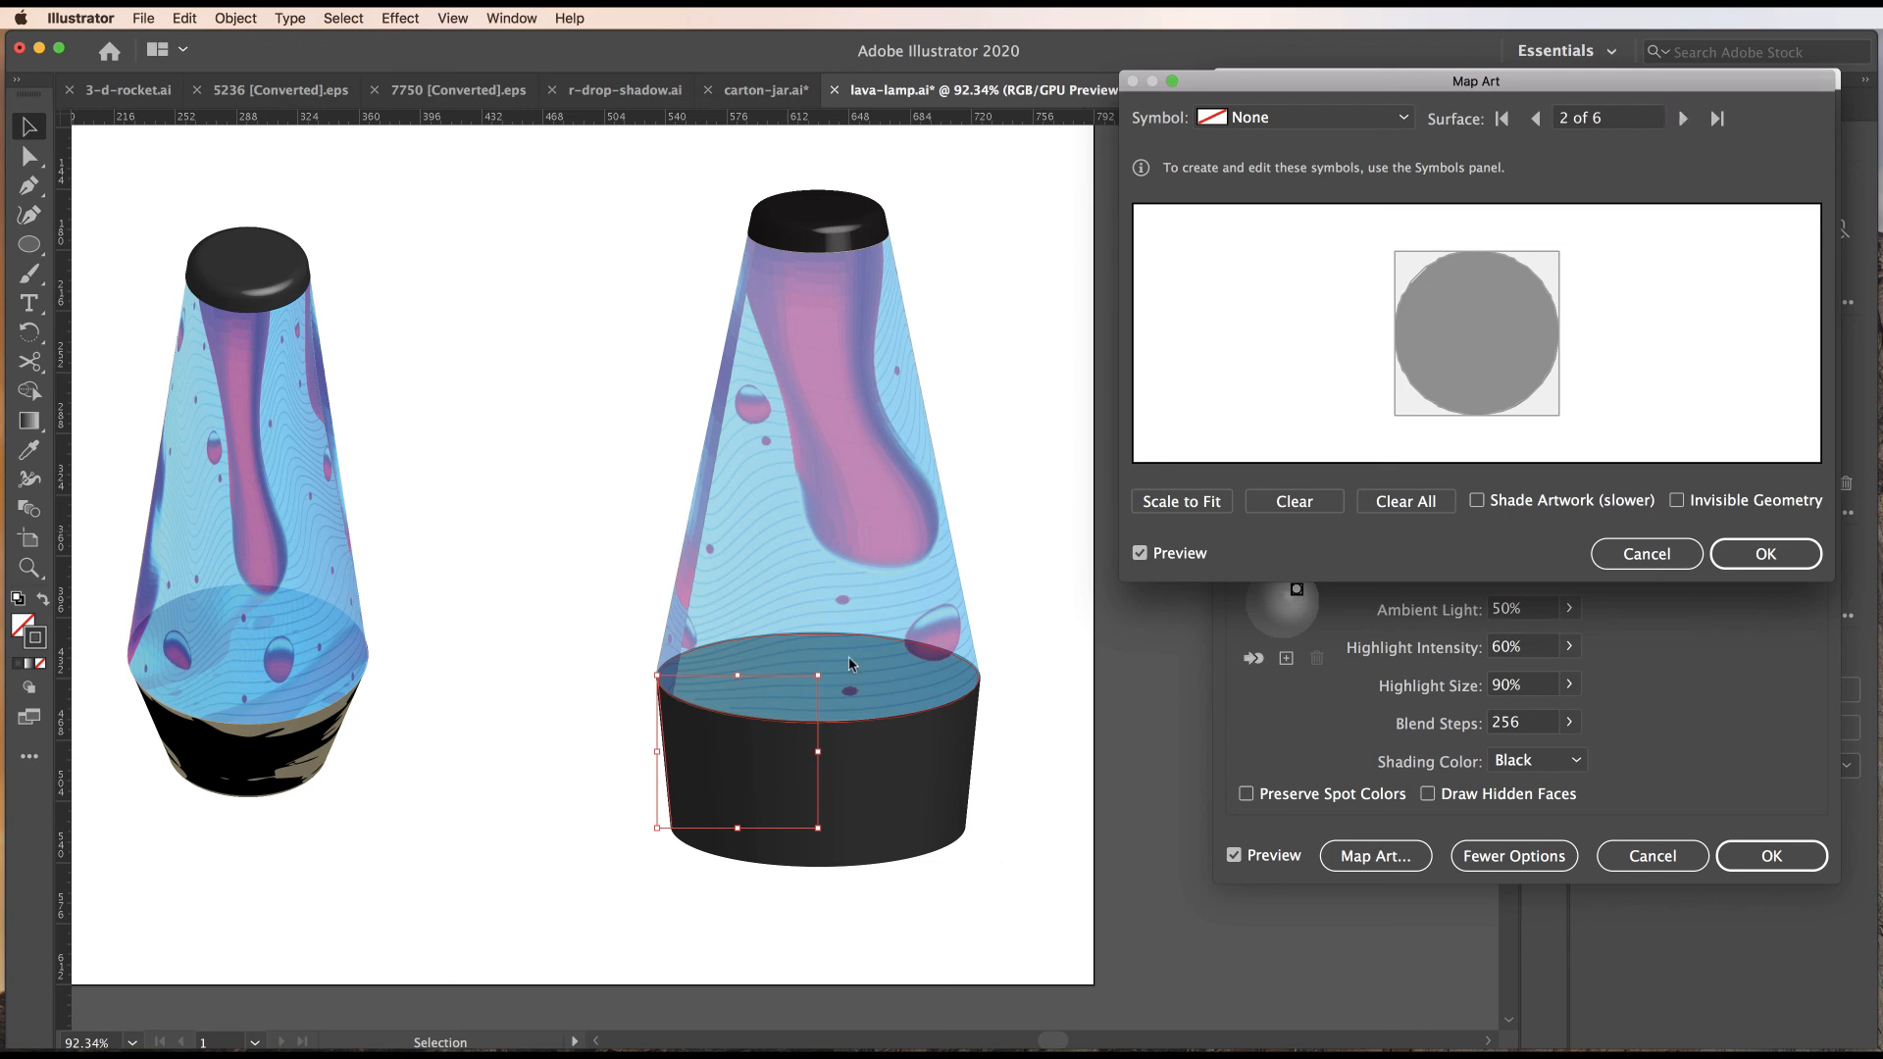
Try mapping the Vector-lava symbol onto surface 2 of 6 of the base, scaled to fit, and cancel the effect changes.
left_click(1405, 117)
left_click(1305, 332)
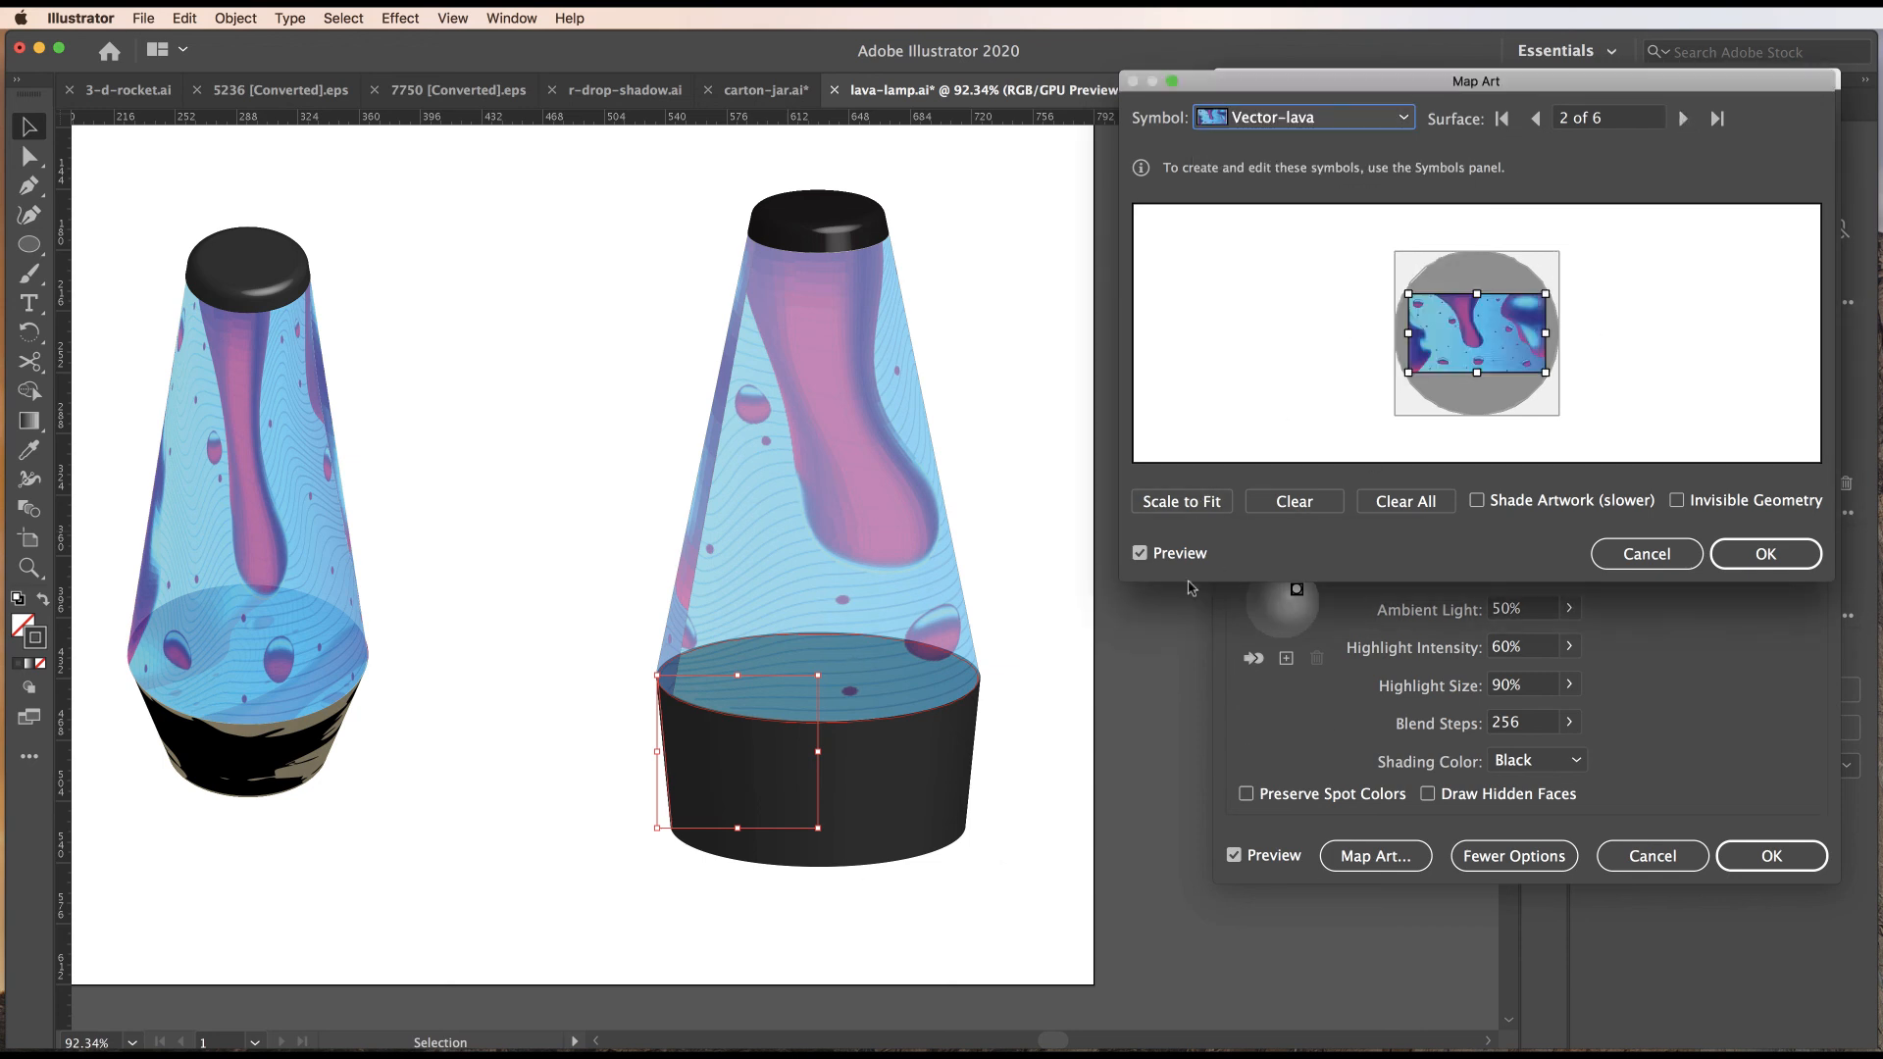
left_click(1193, 503)
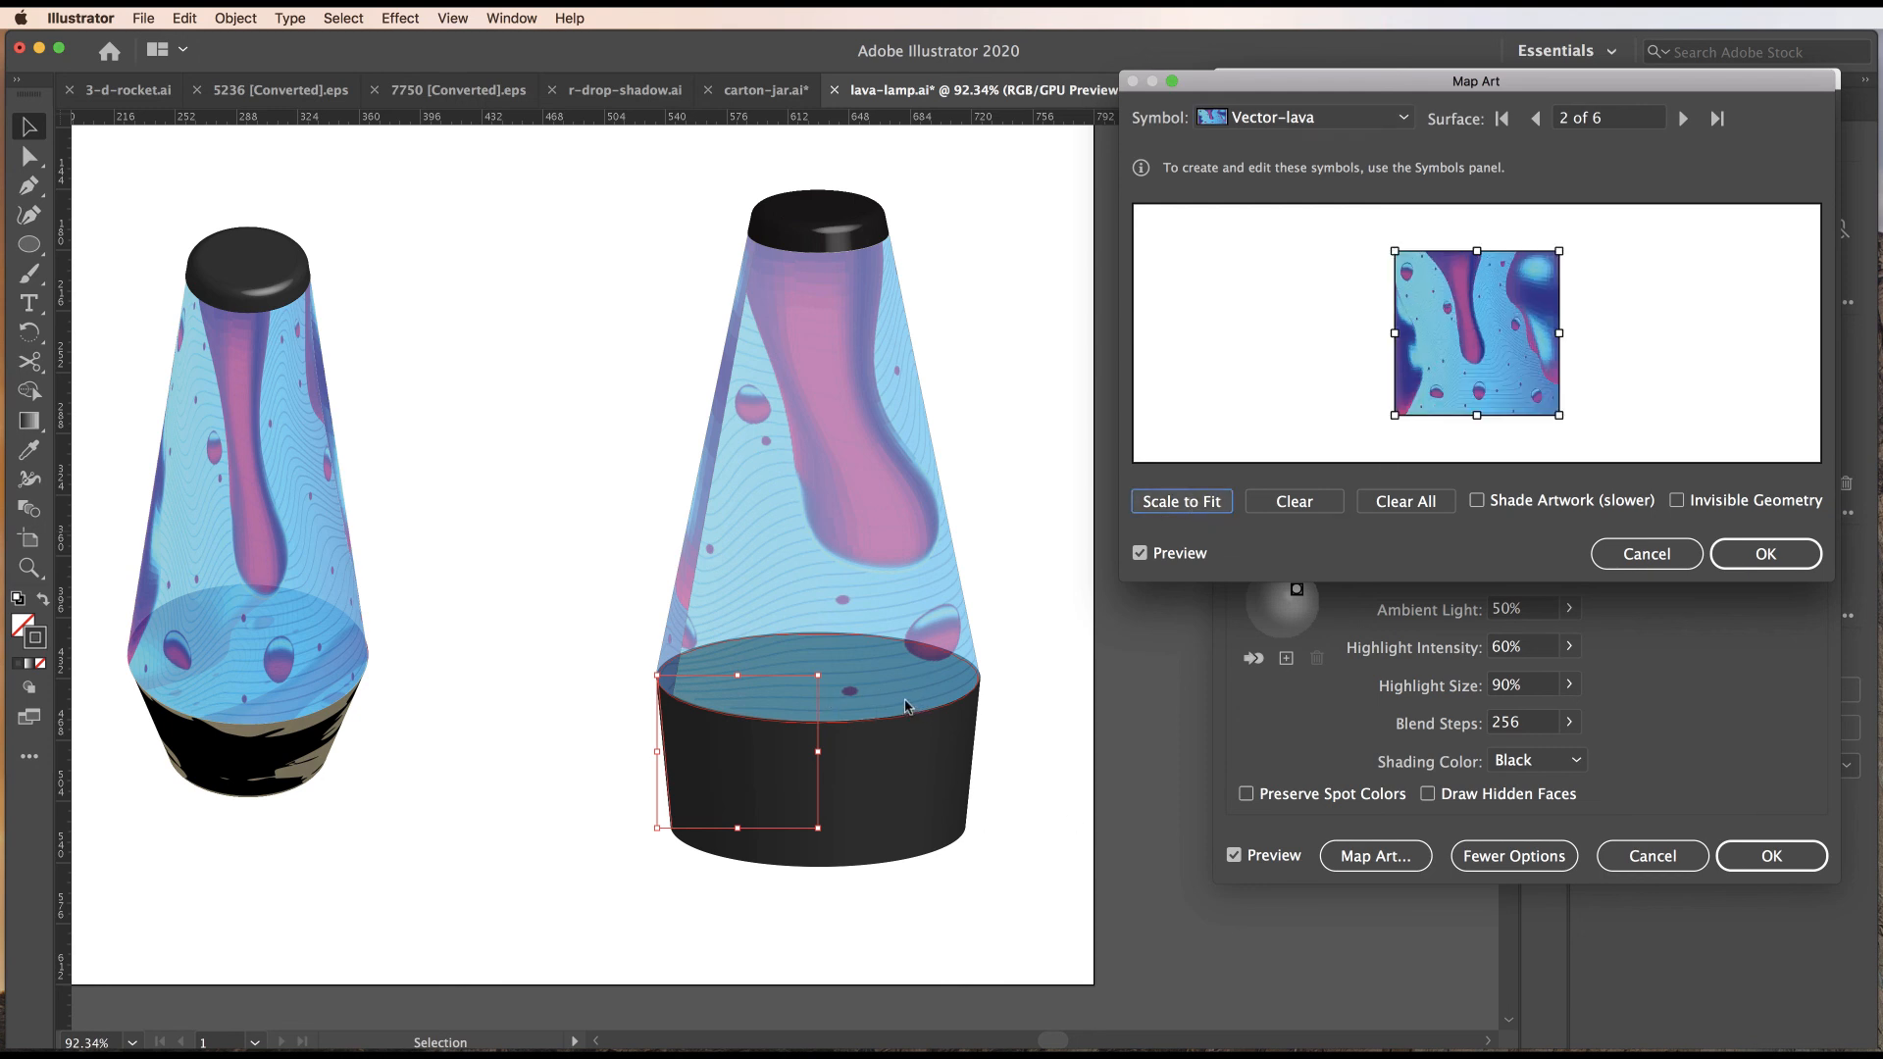
left_click(1643, 556)
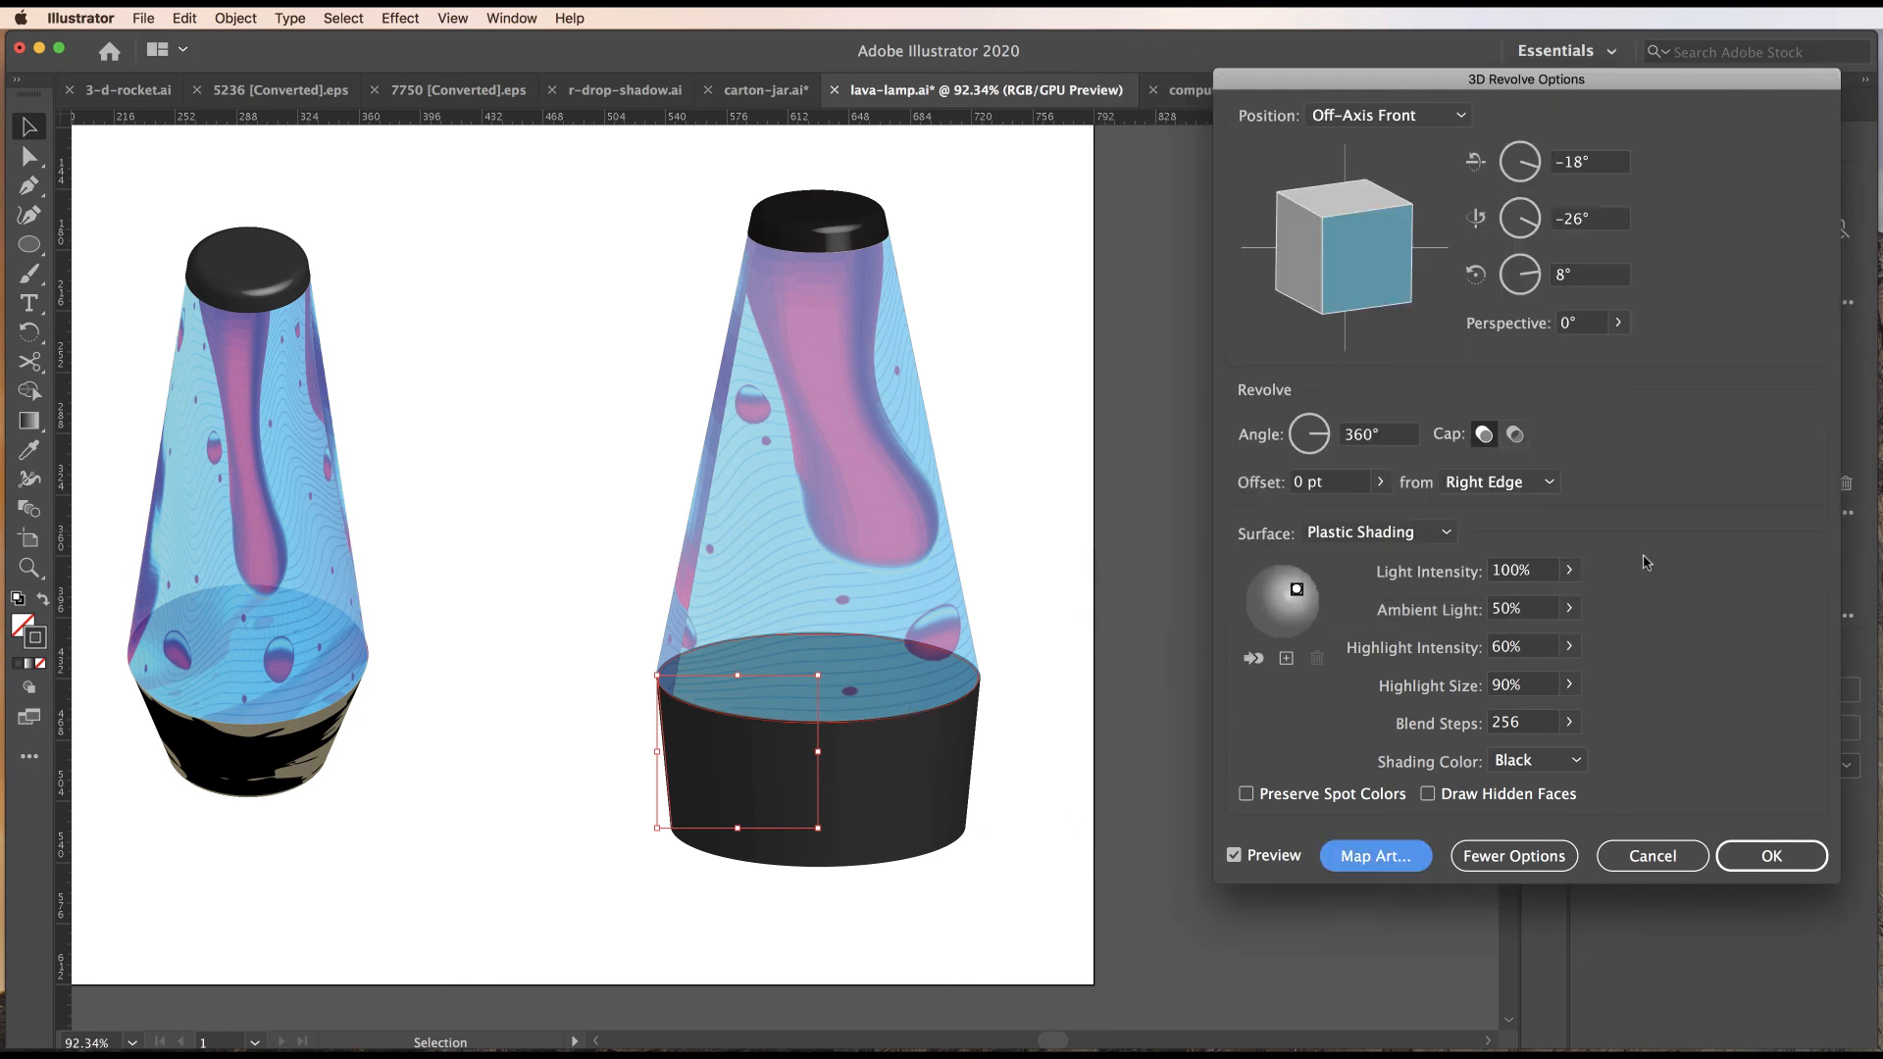
left_click(1658, 858)
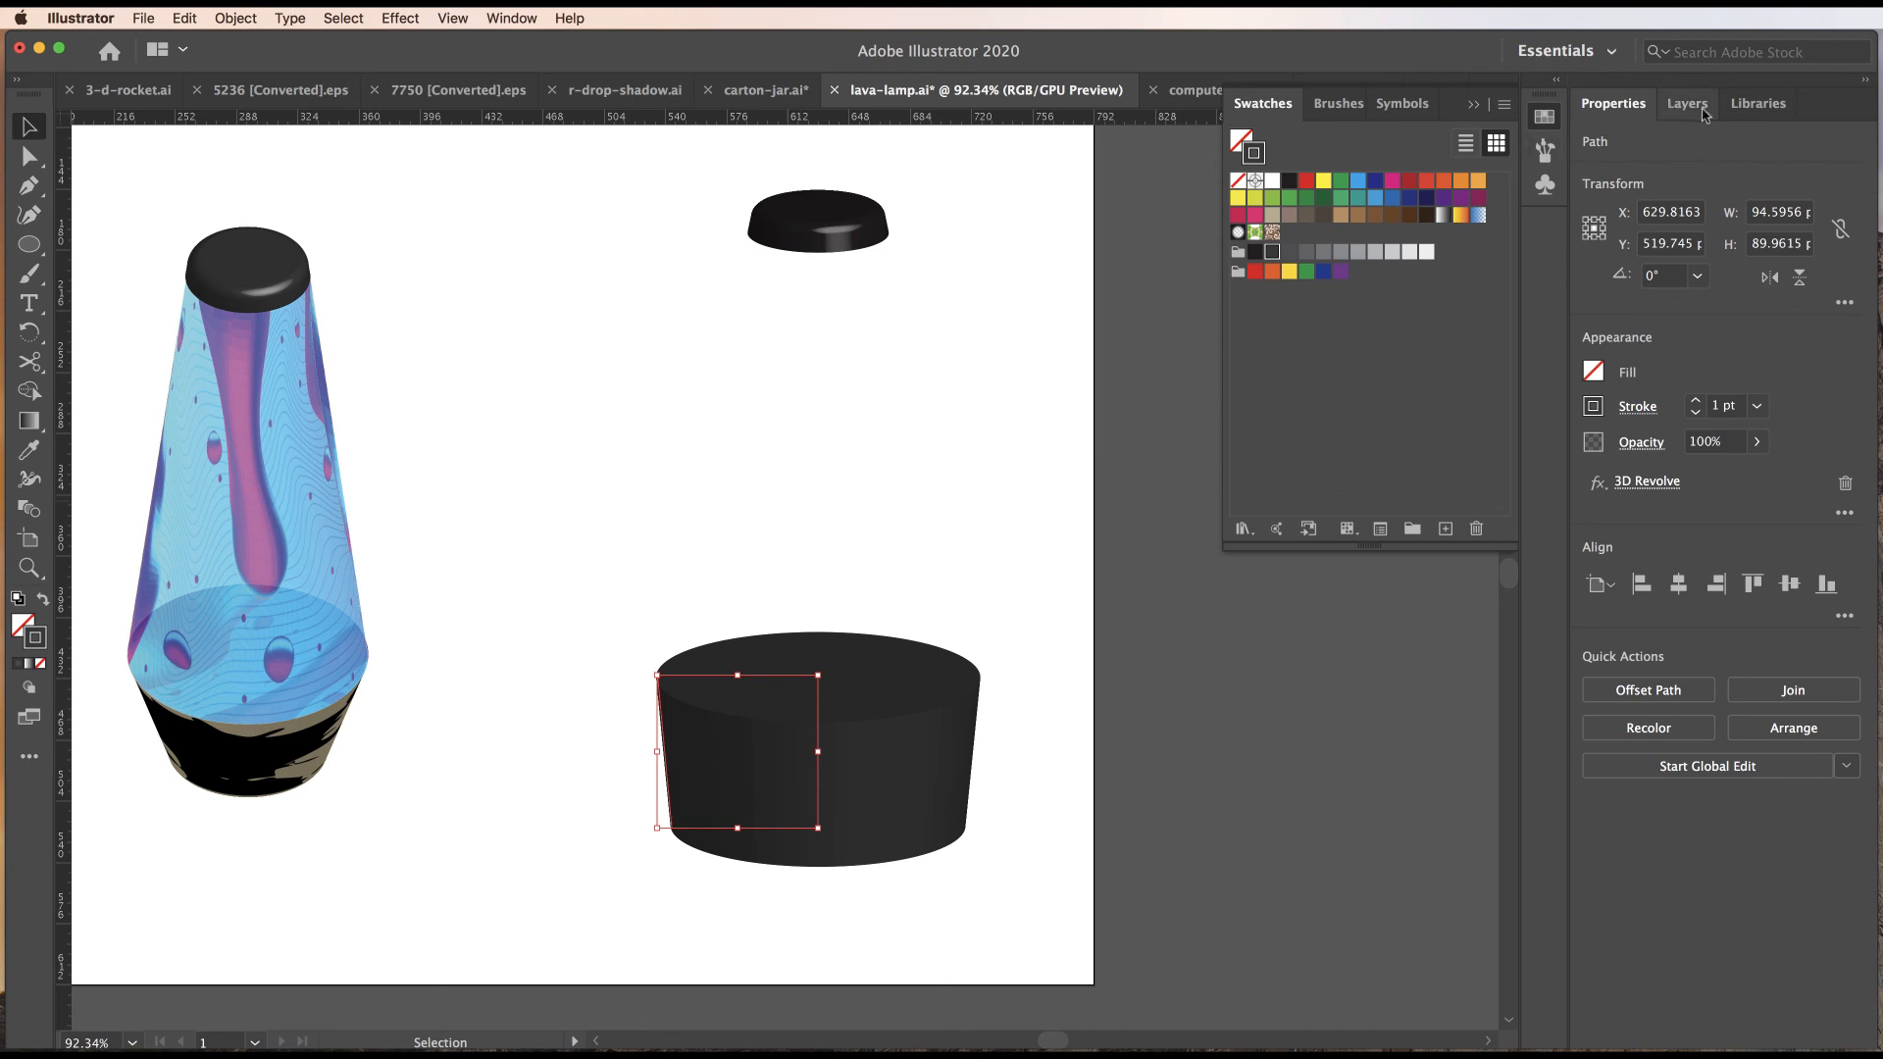
Hide the glass object in the demo-lamp layer.
left_click(1687, 103)
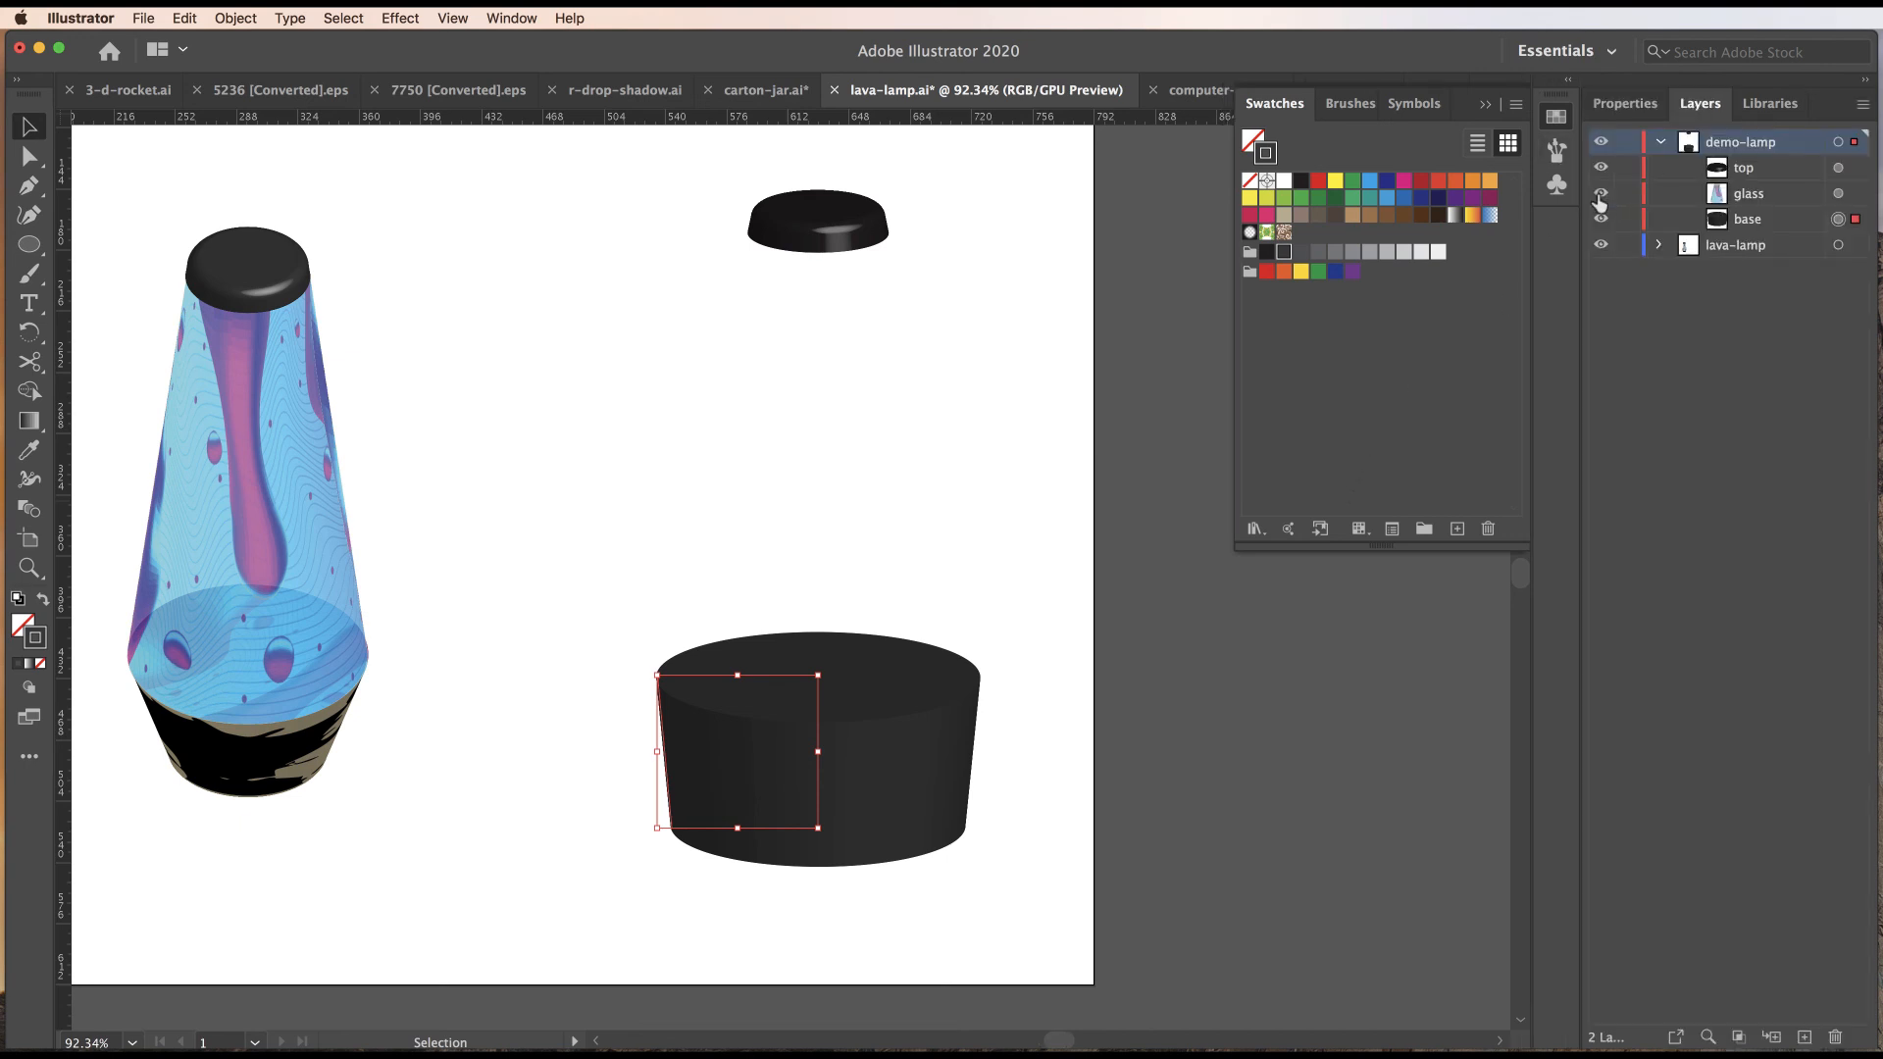
left_click(1601, 194)
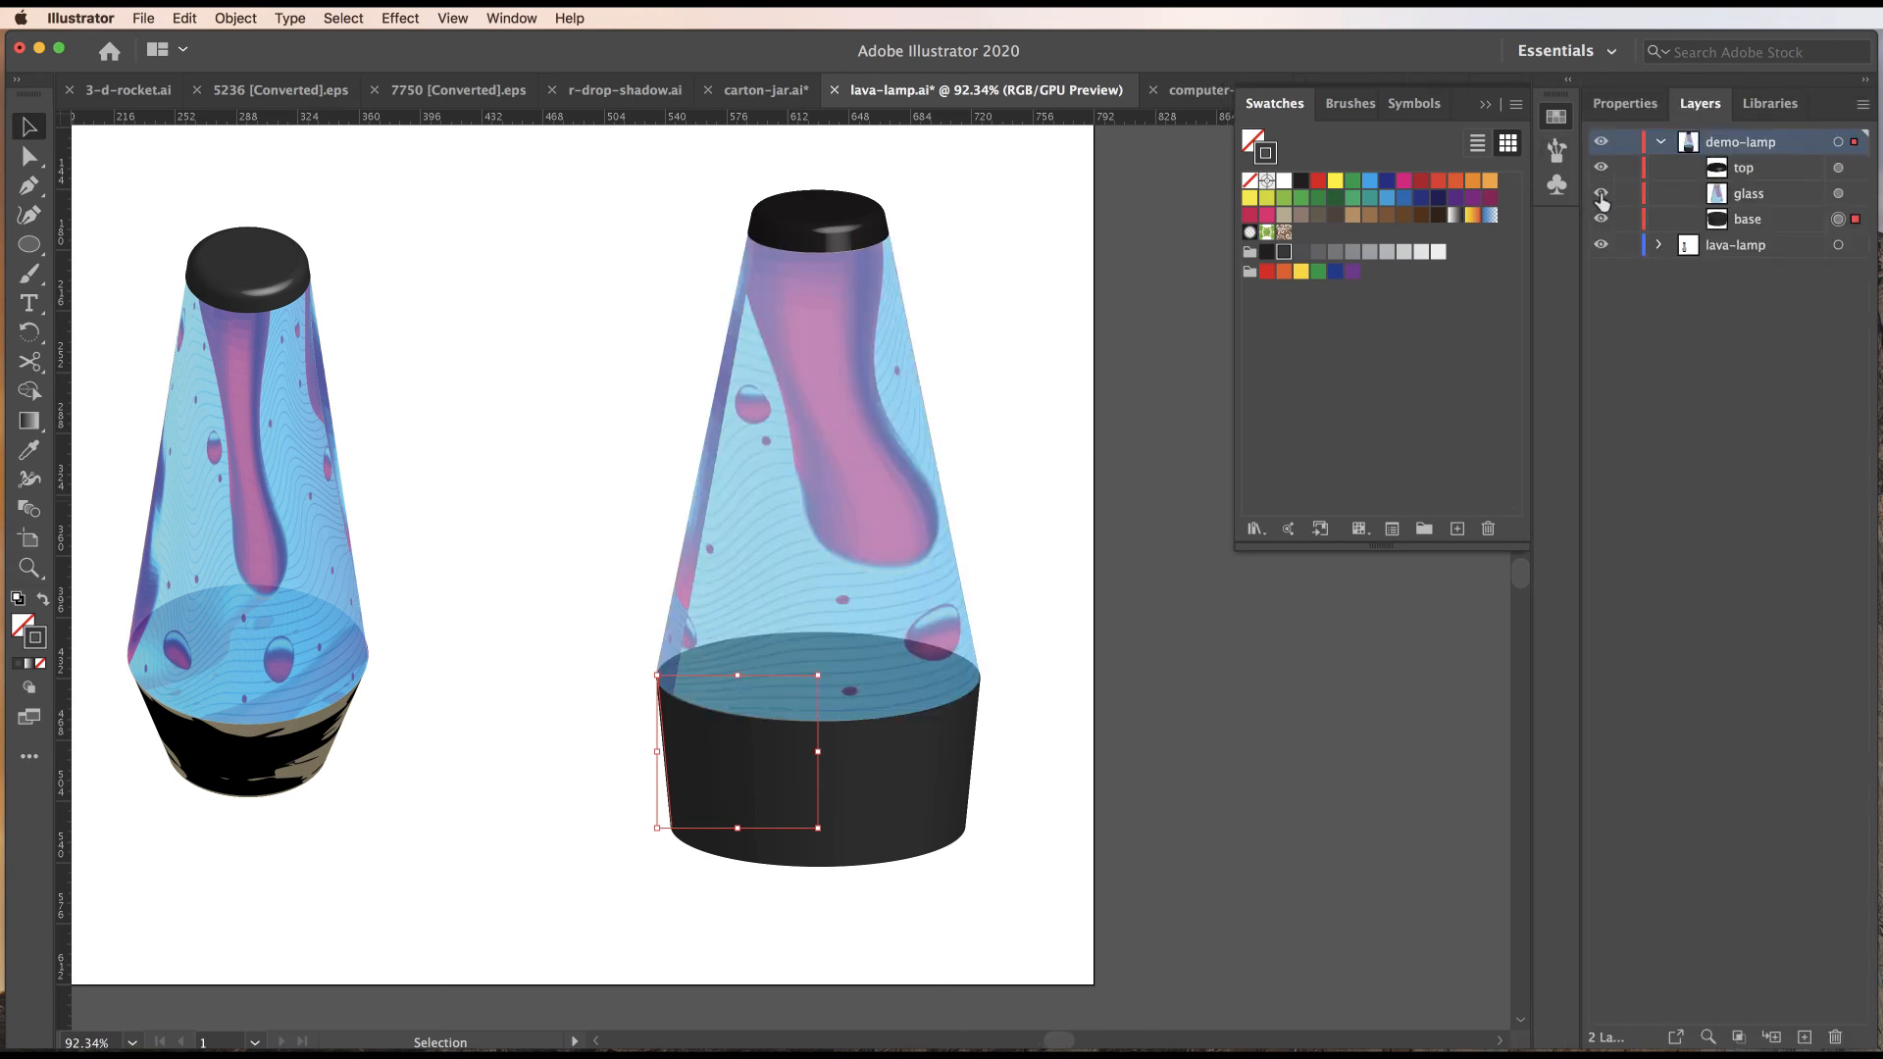
left_click(1601, 195)
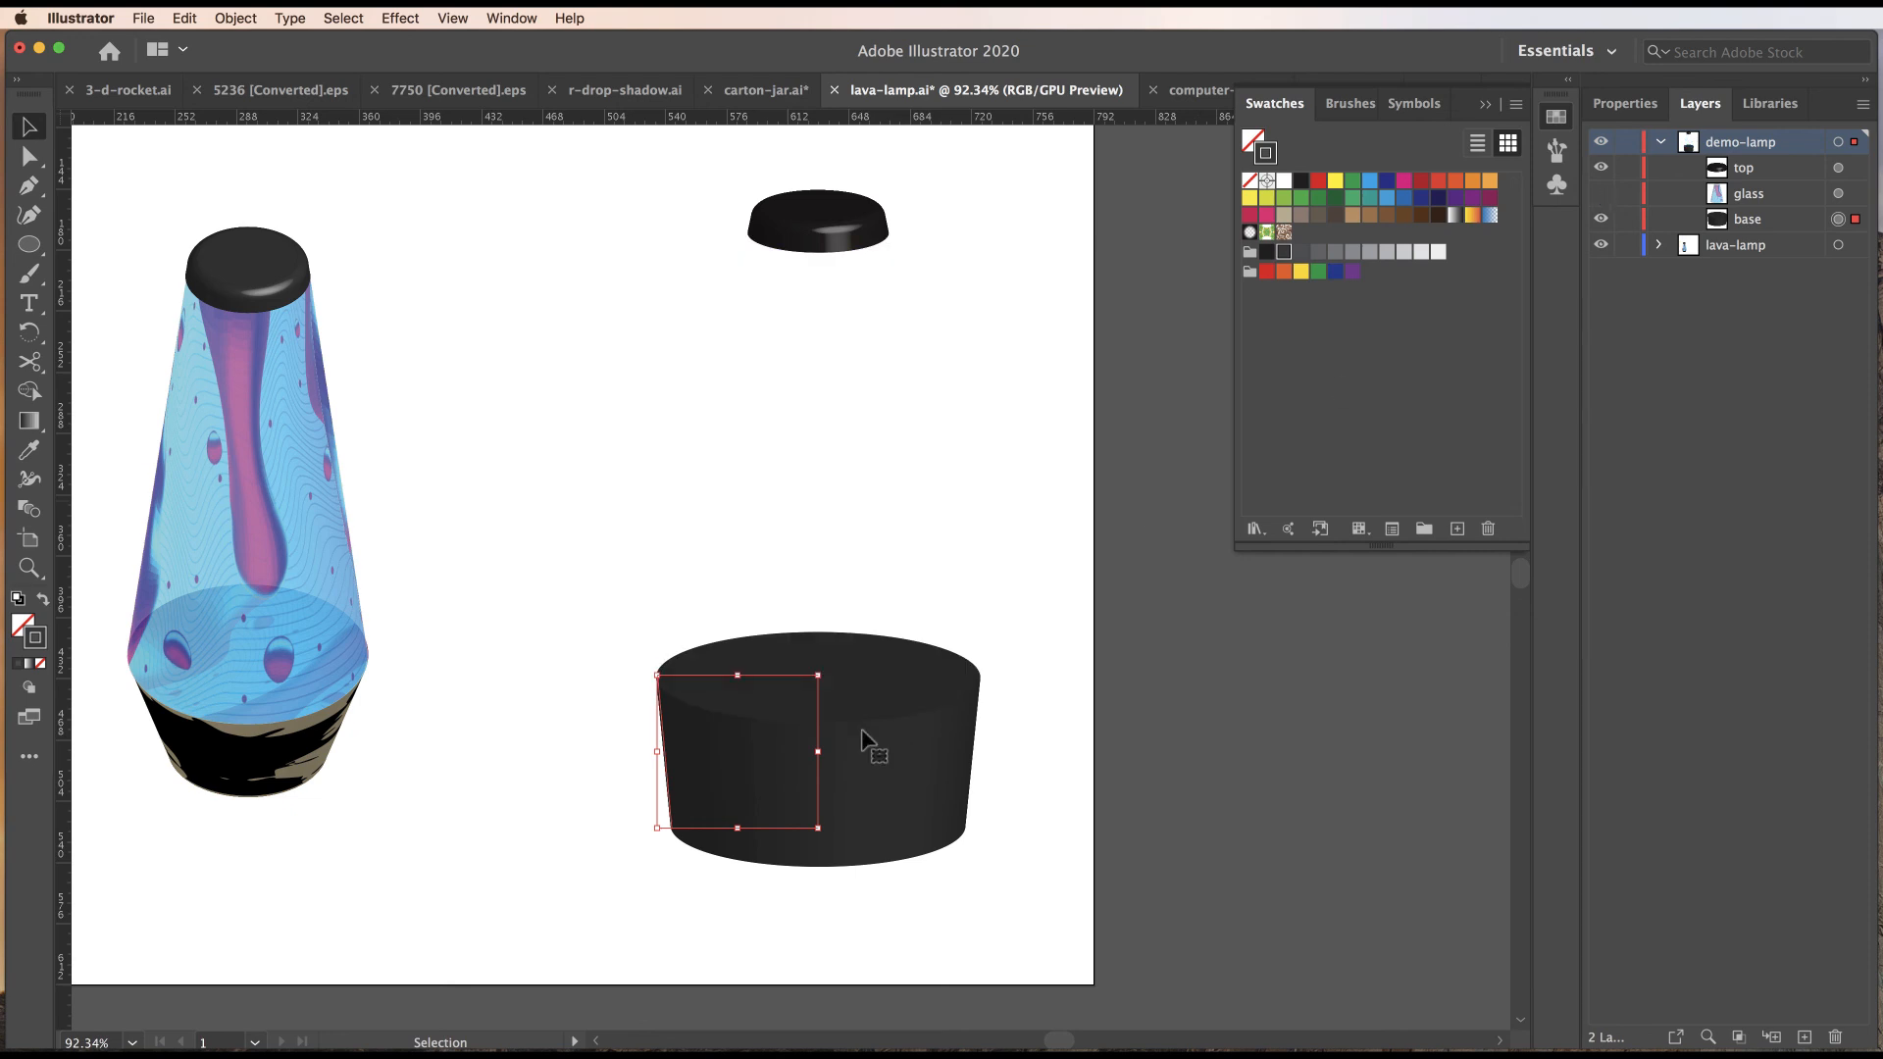
Turn off the visibility of the base path's 3D Revolve effect in its appearance and deselect the path.
key("shift+F6")
left_click_drag(1325, 623, 1319, 596)
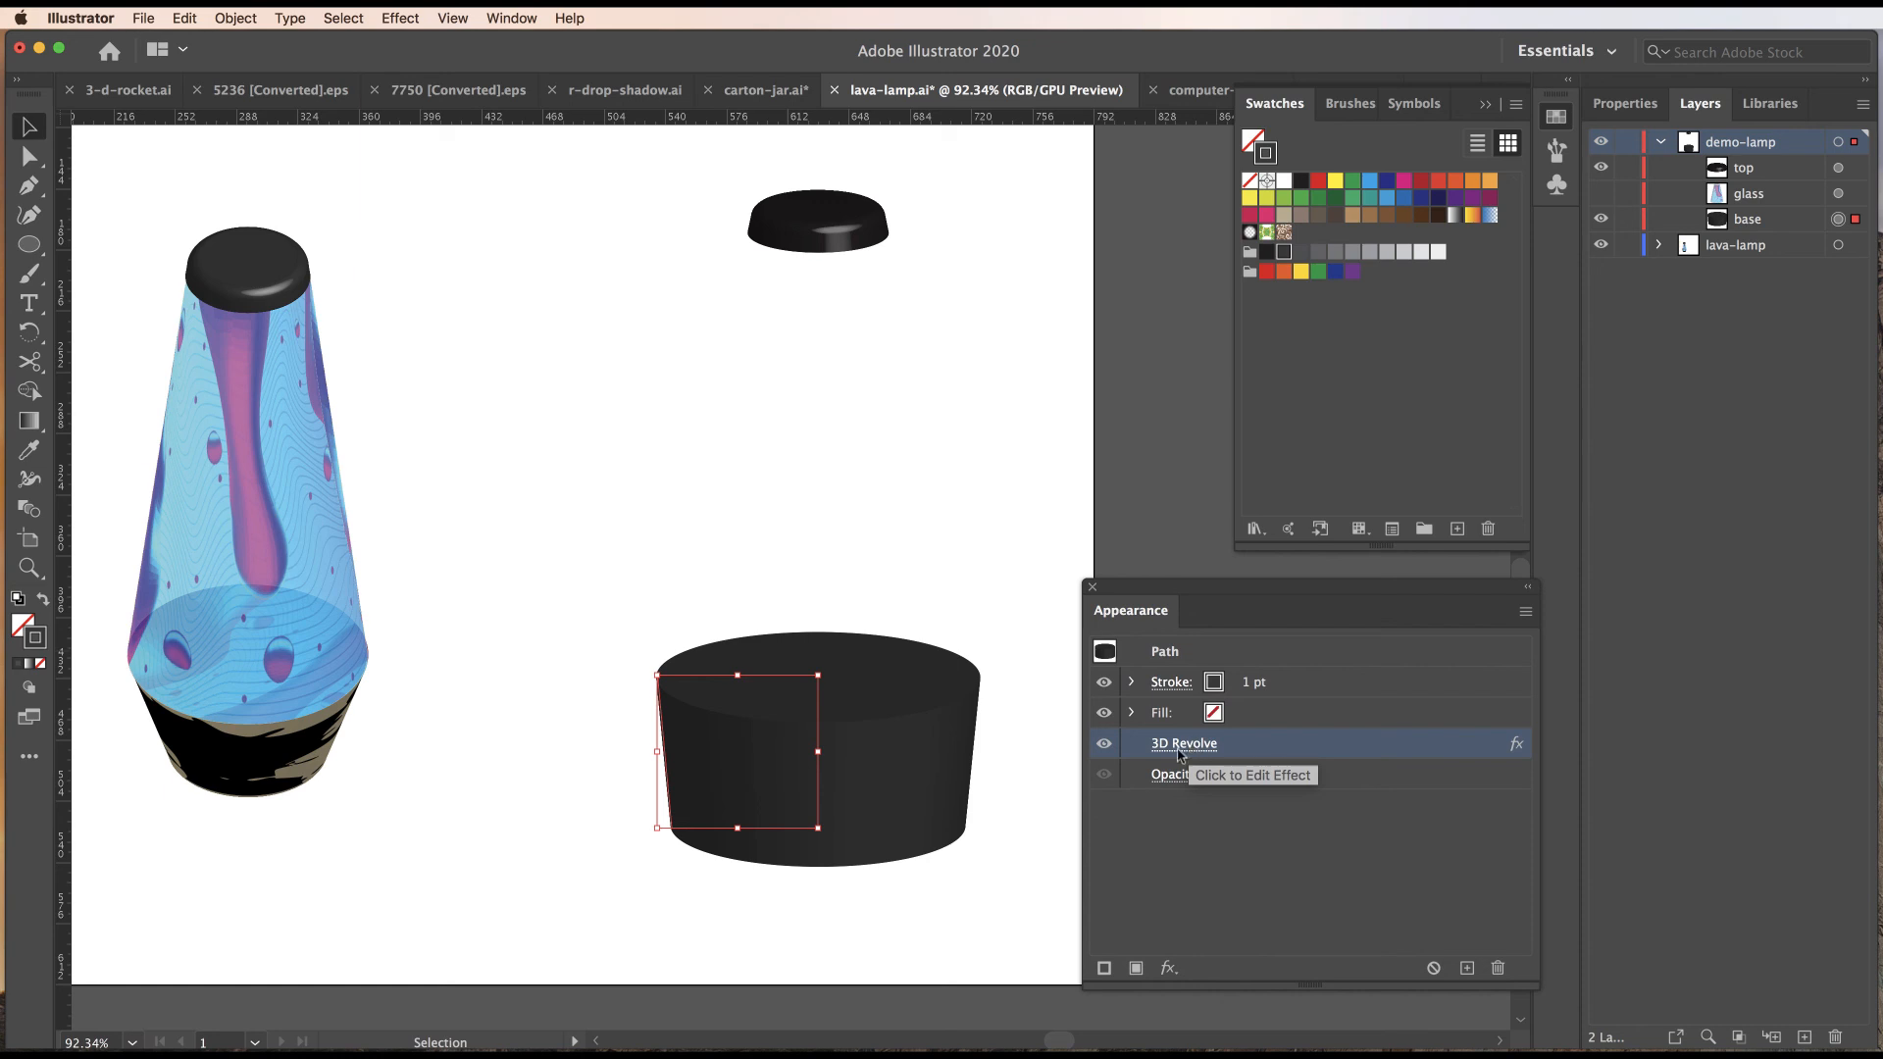
left_click(1102, 745)
left_click(948, 702)
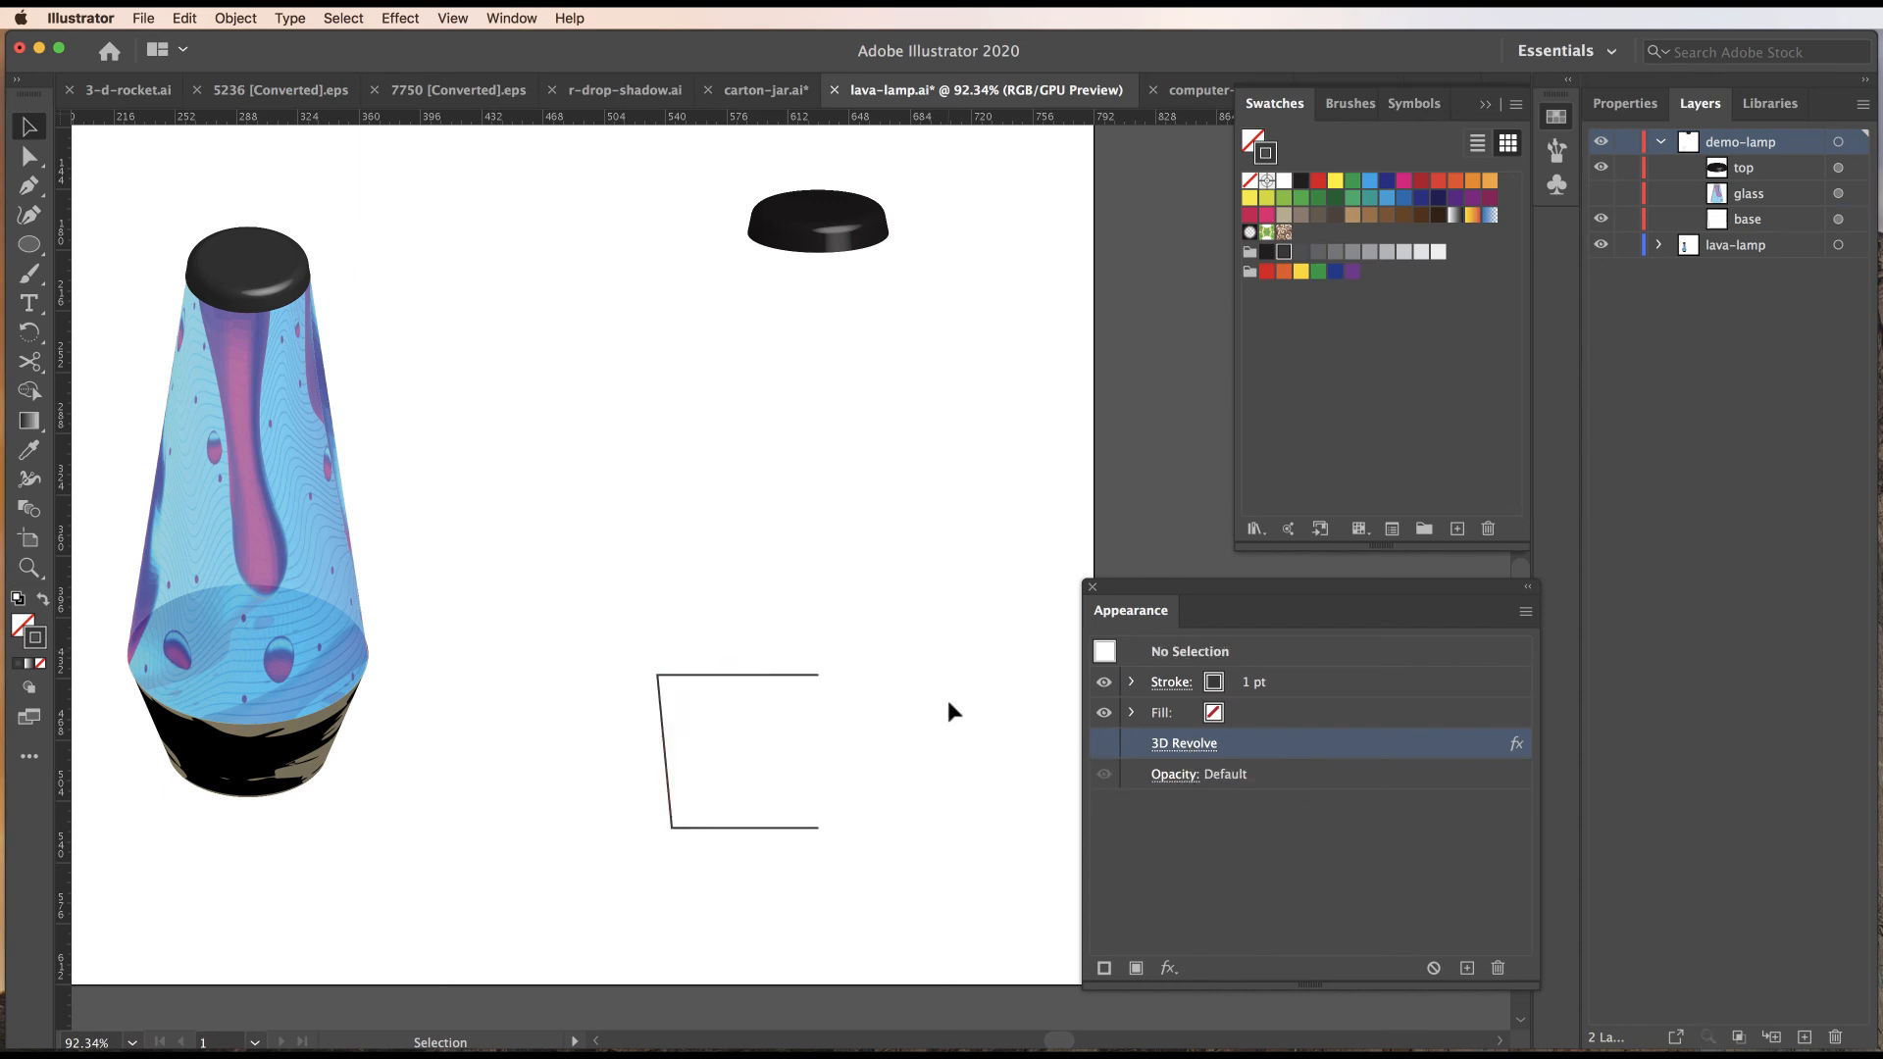
Close the base's open profile with the Pen tool, joining its lower open endpoint to the upper one with a straight vertical segment.
key("z")
left_click(814, 796)
left_click(806, 650)
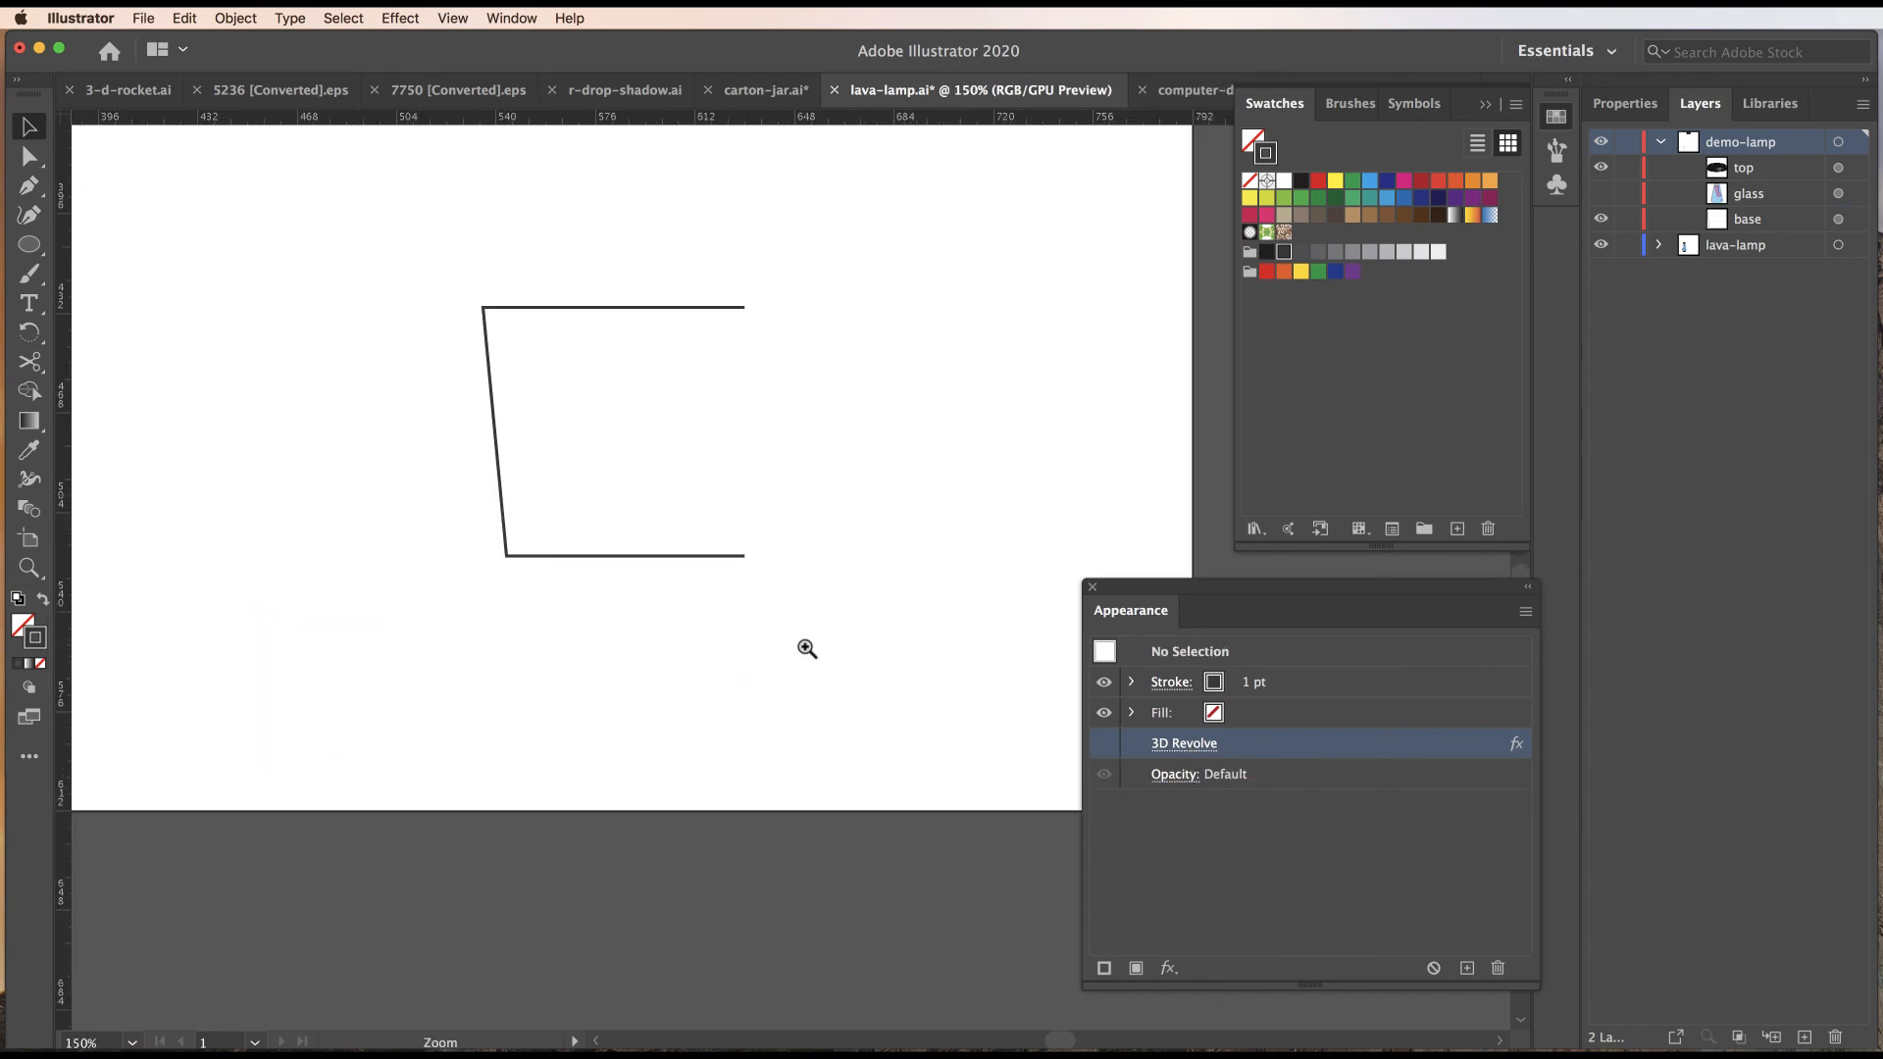
left_click(750, 539)
left_click_drag(726, 536, 749, 630)
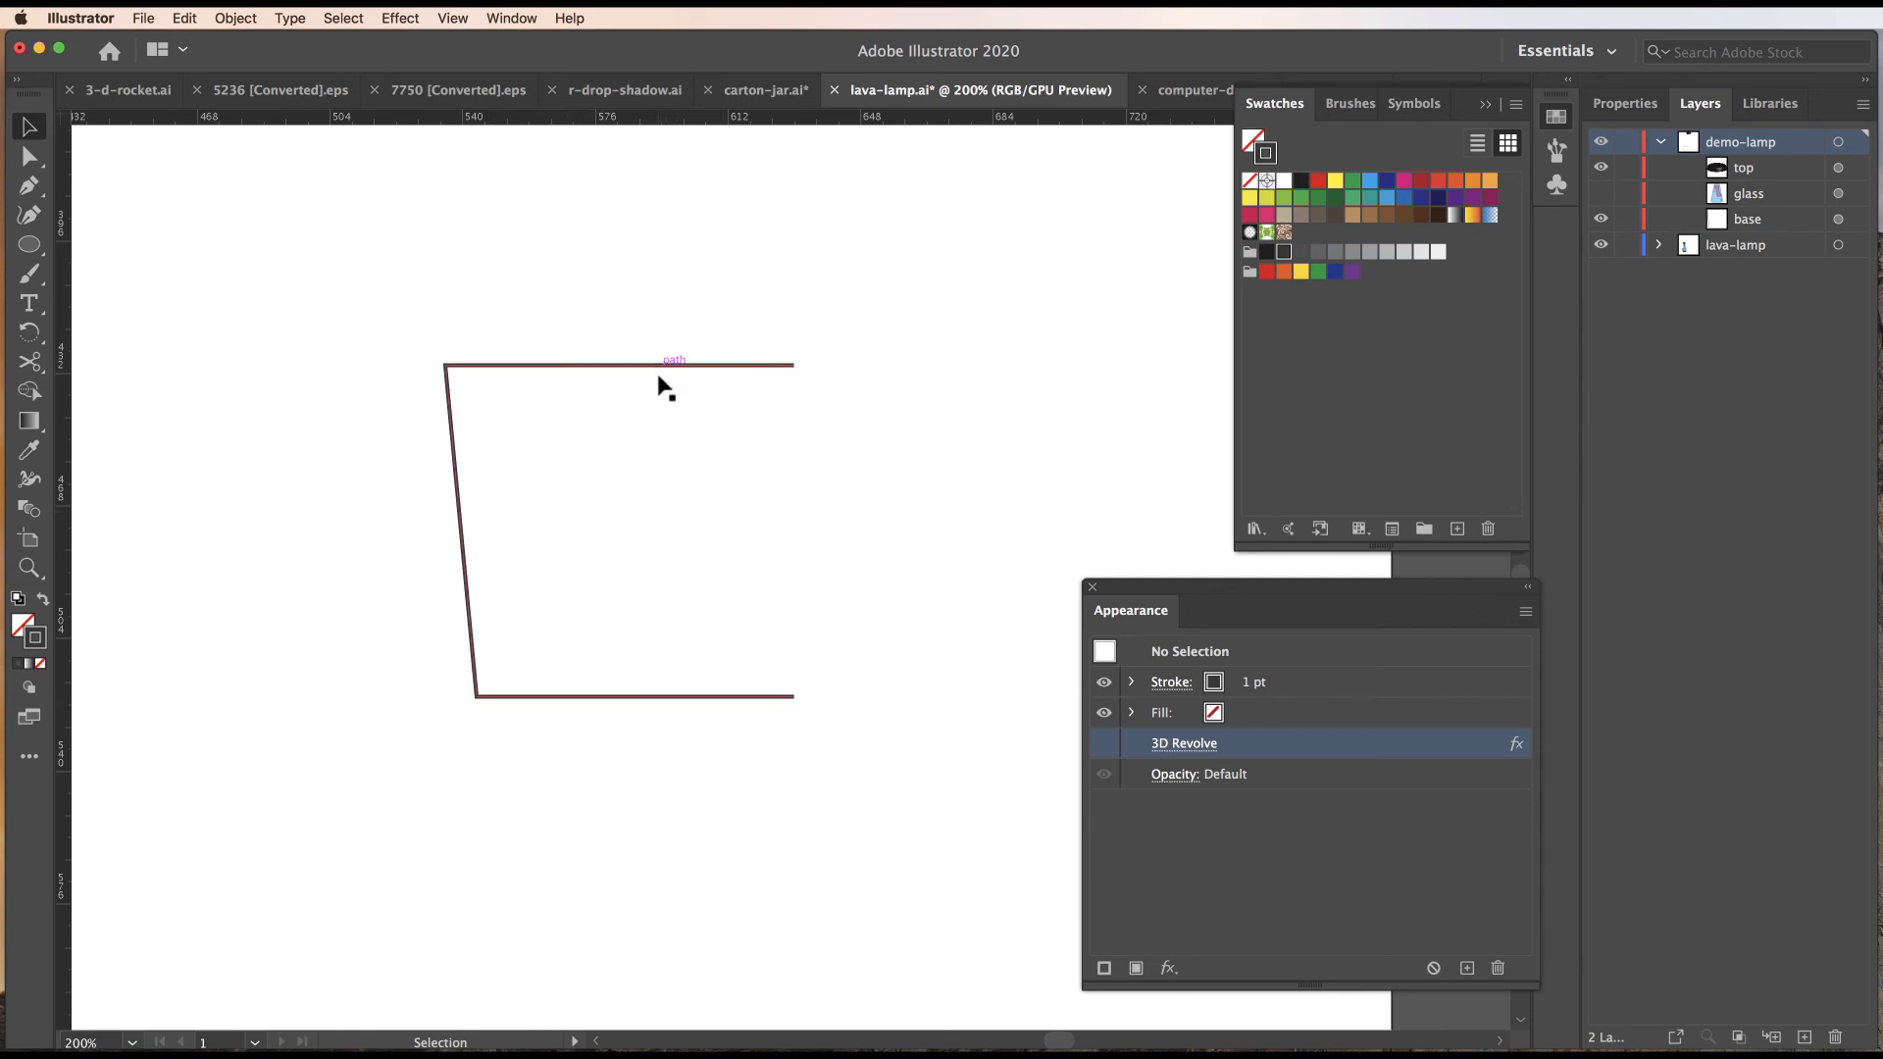
left_click(29, 187)
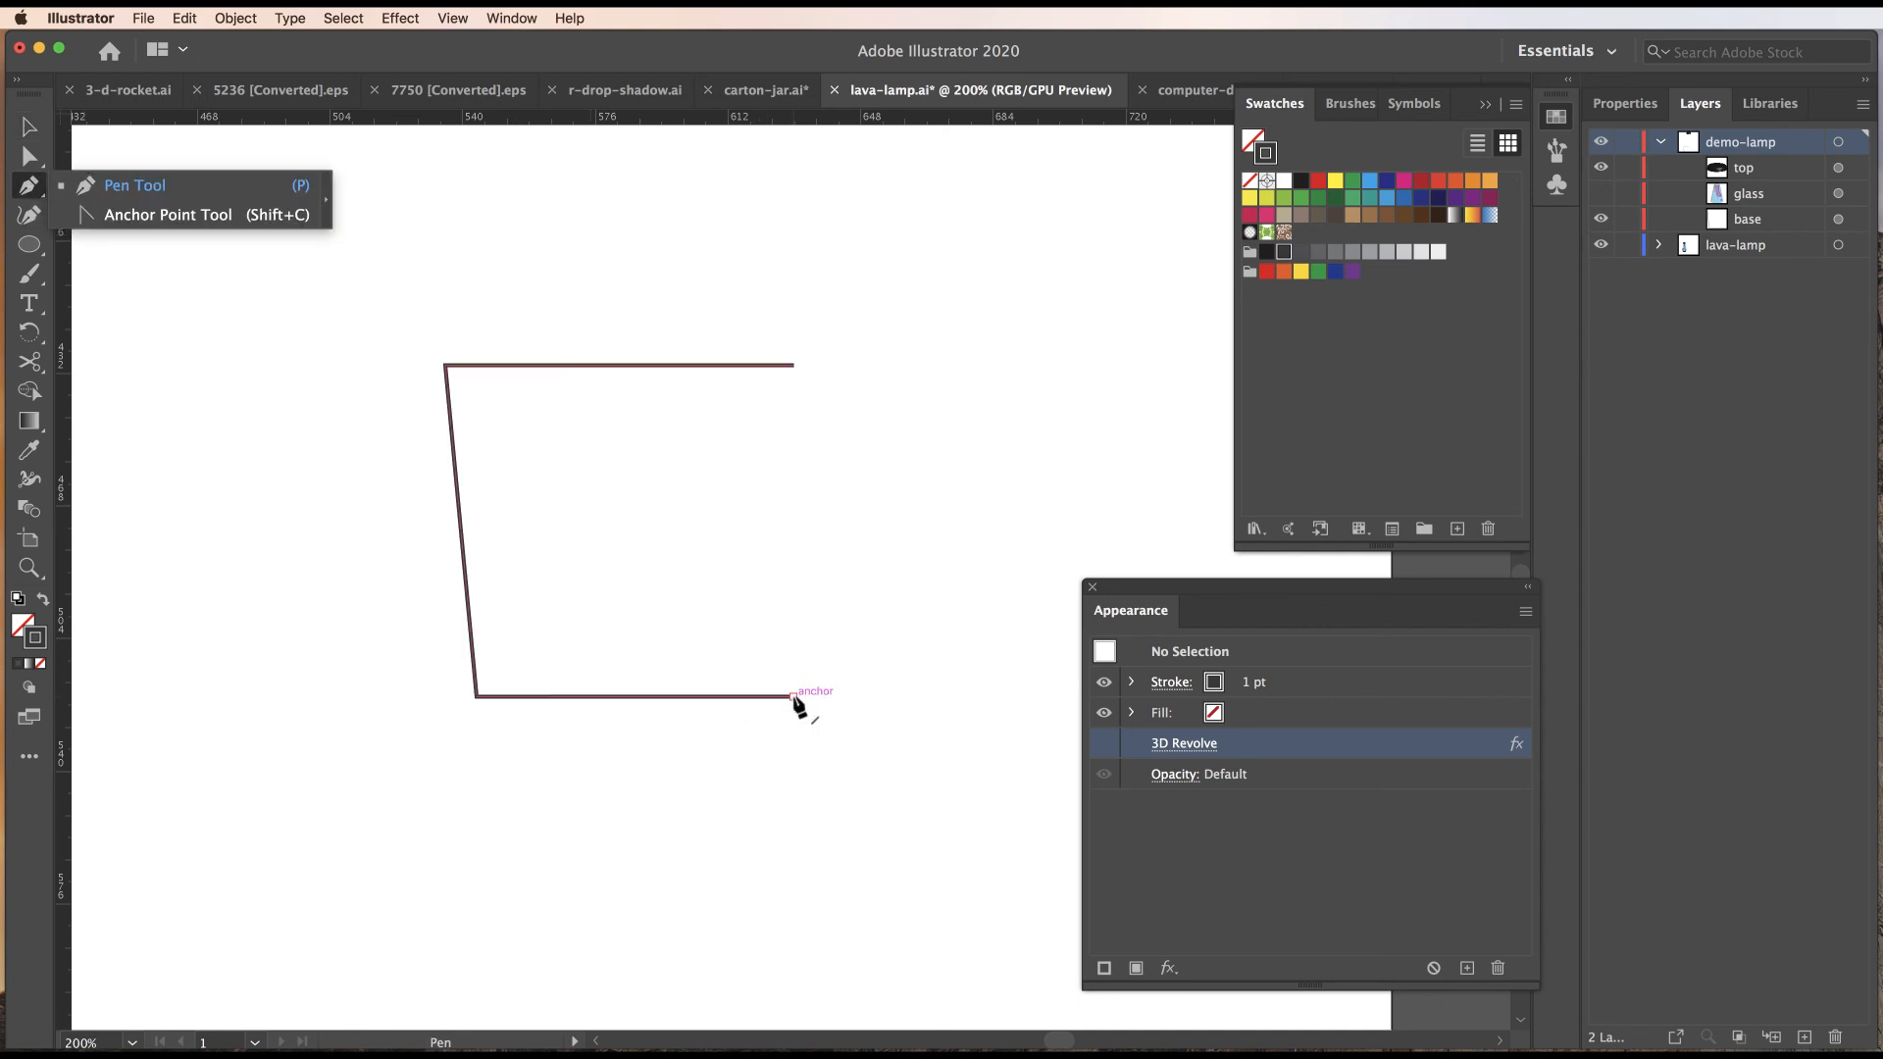
left_click(794, 698)
left_click(794, 366)
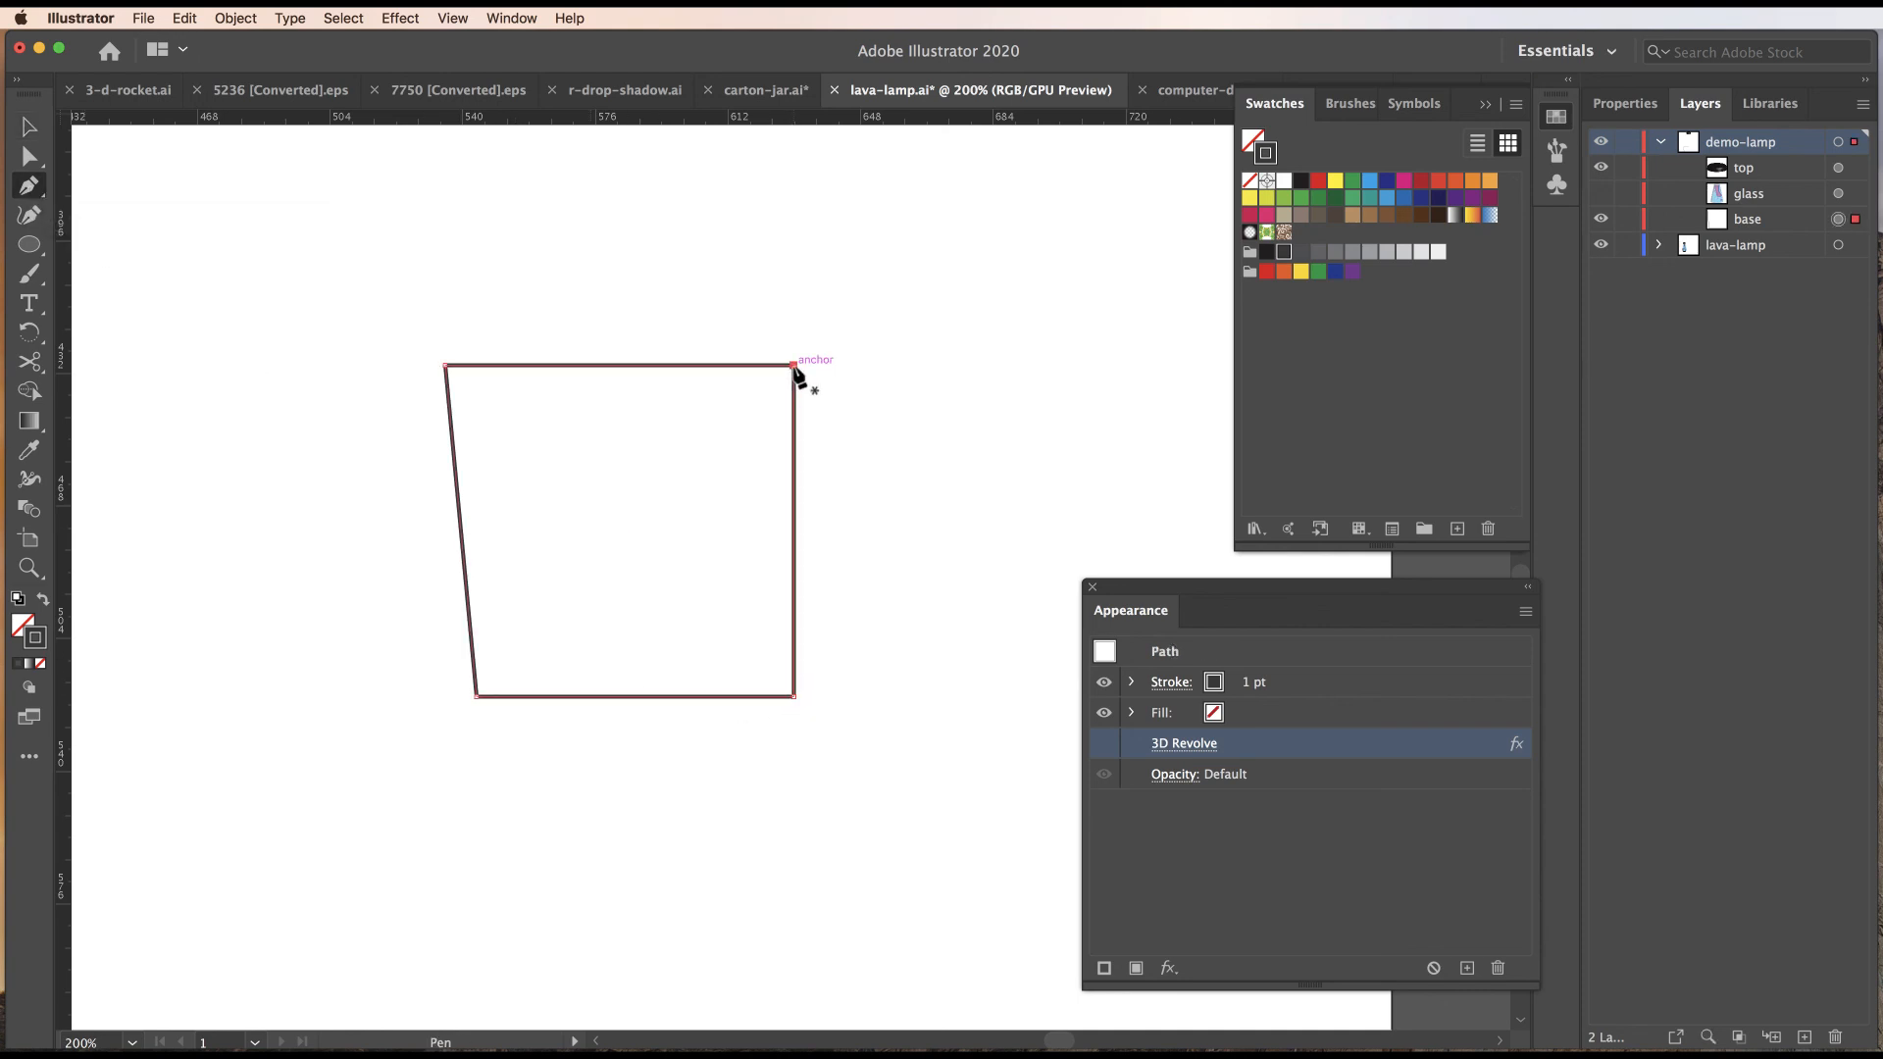
Swap the fill and stroke of the base profile and turn its 3D Revolve effect's visibility back on.
left_click(30, 126)
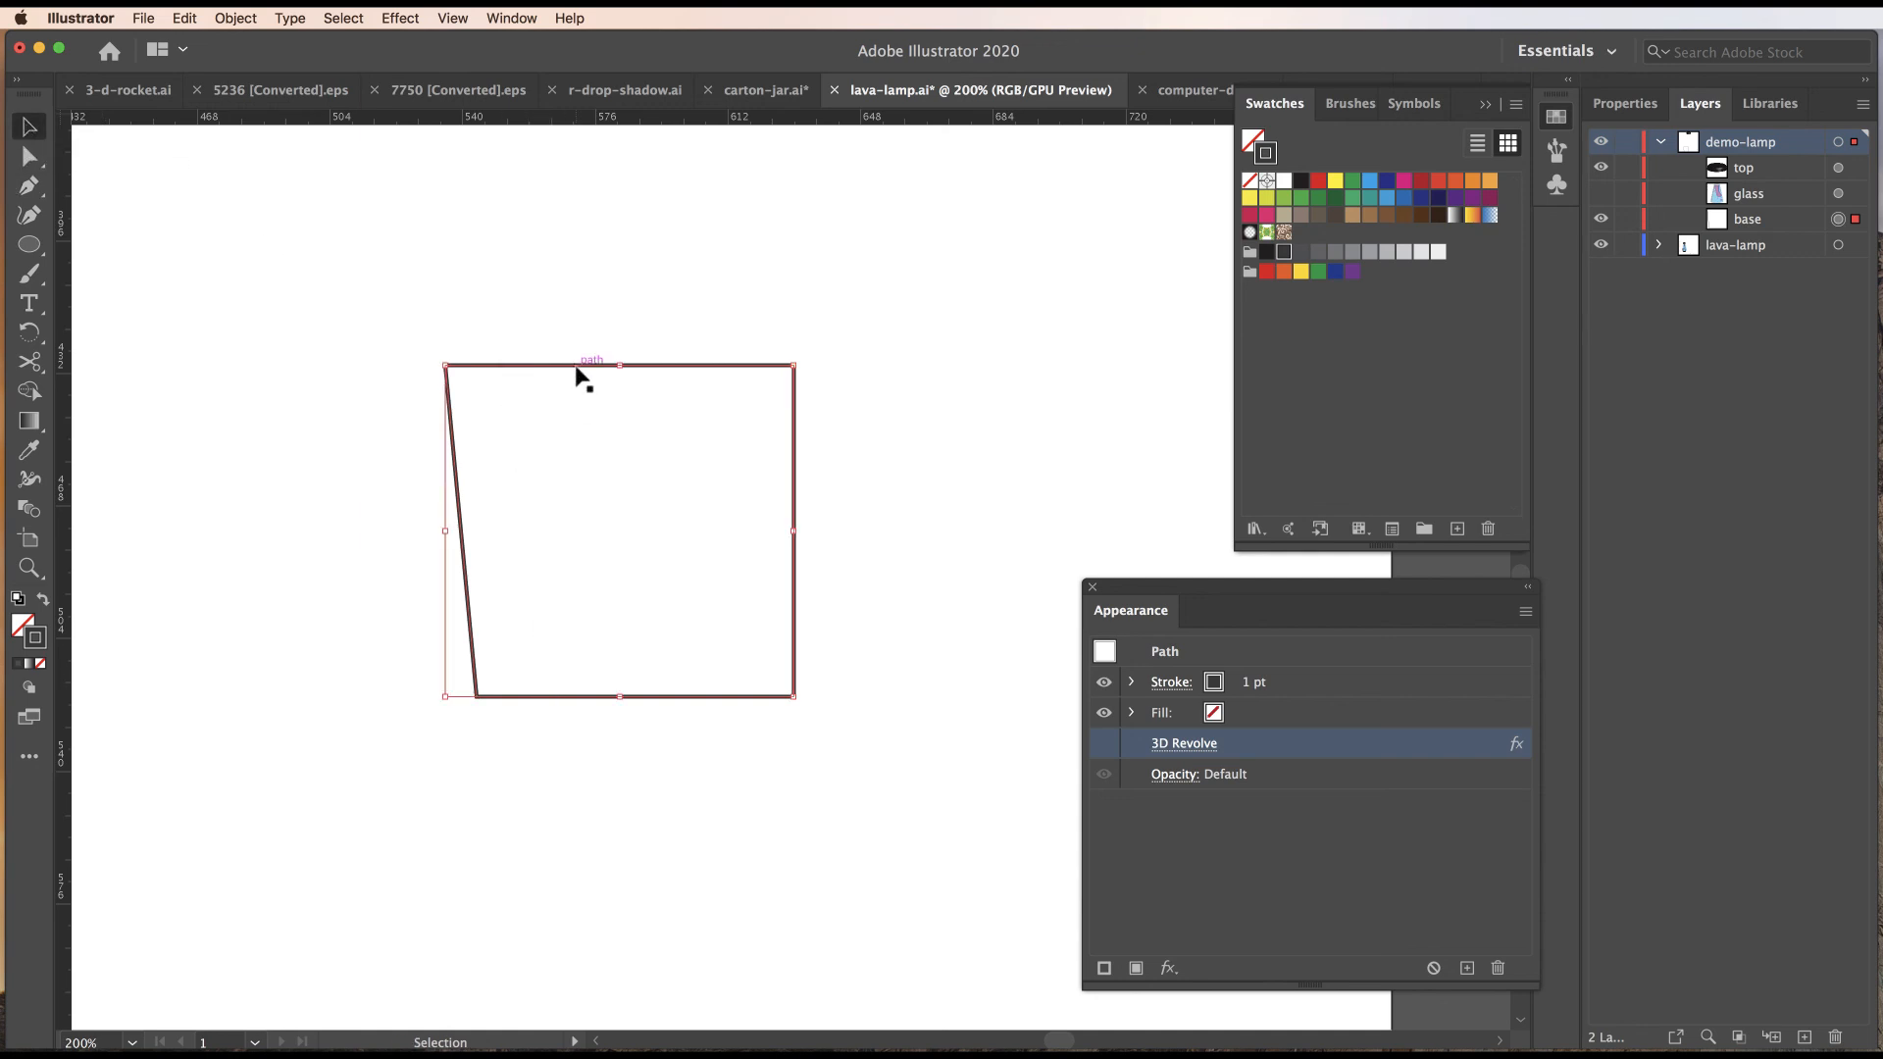
left_click(44, 602)
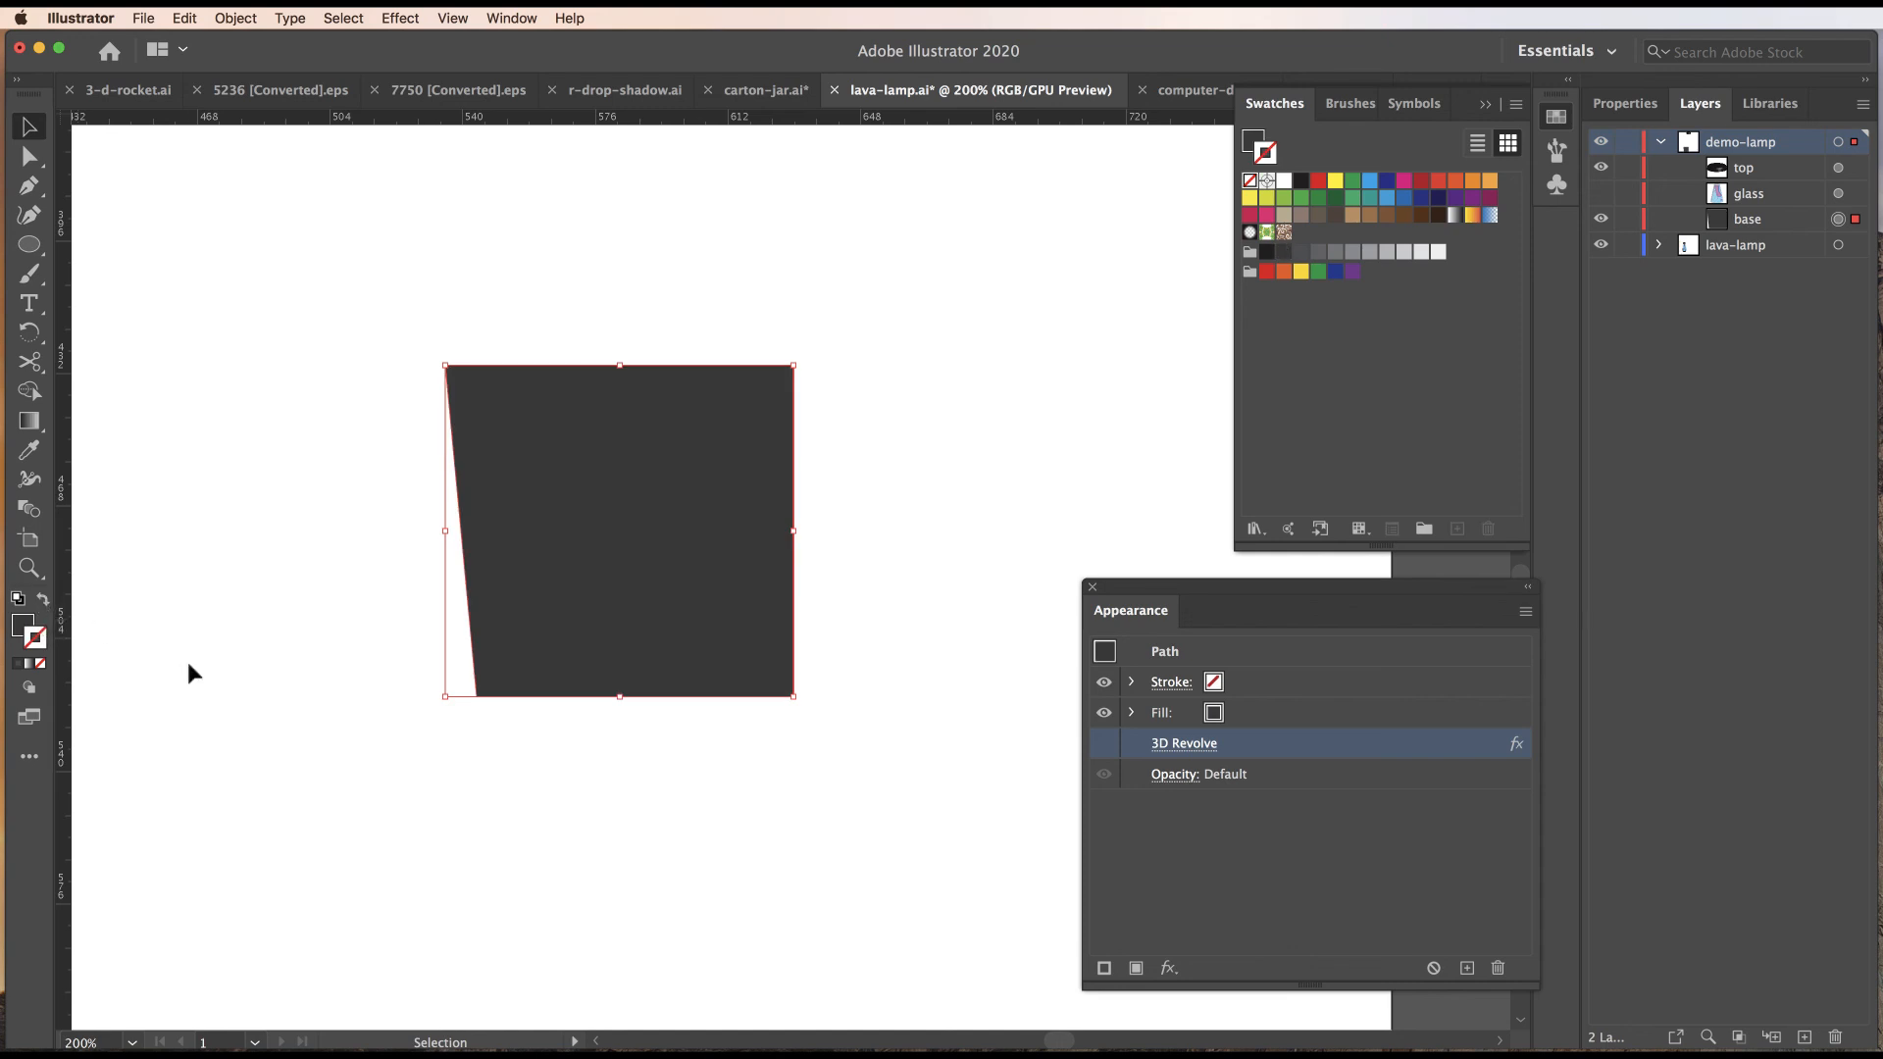
left_click(1104, 743)
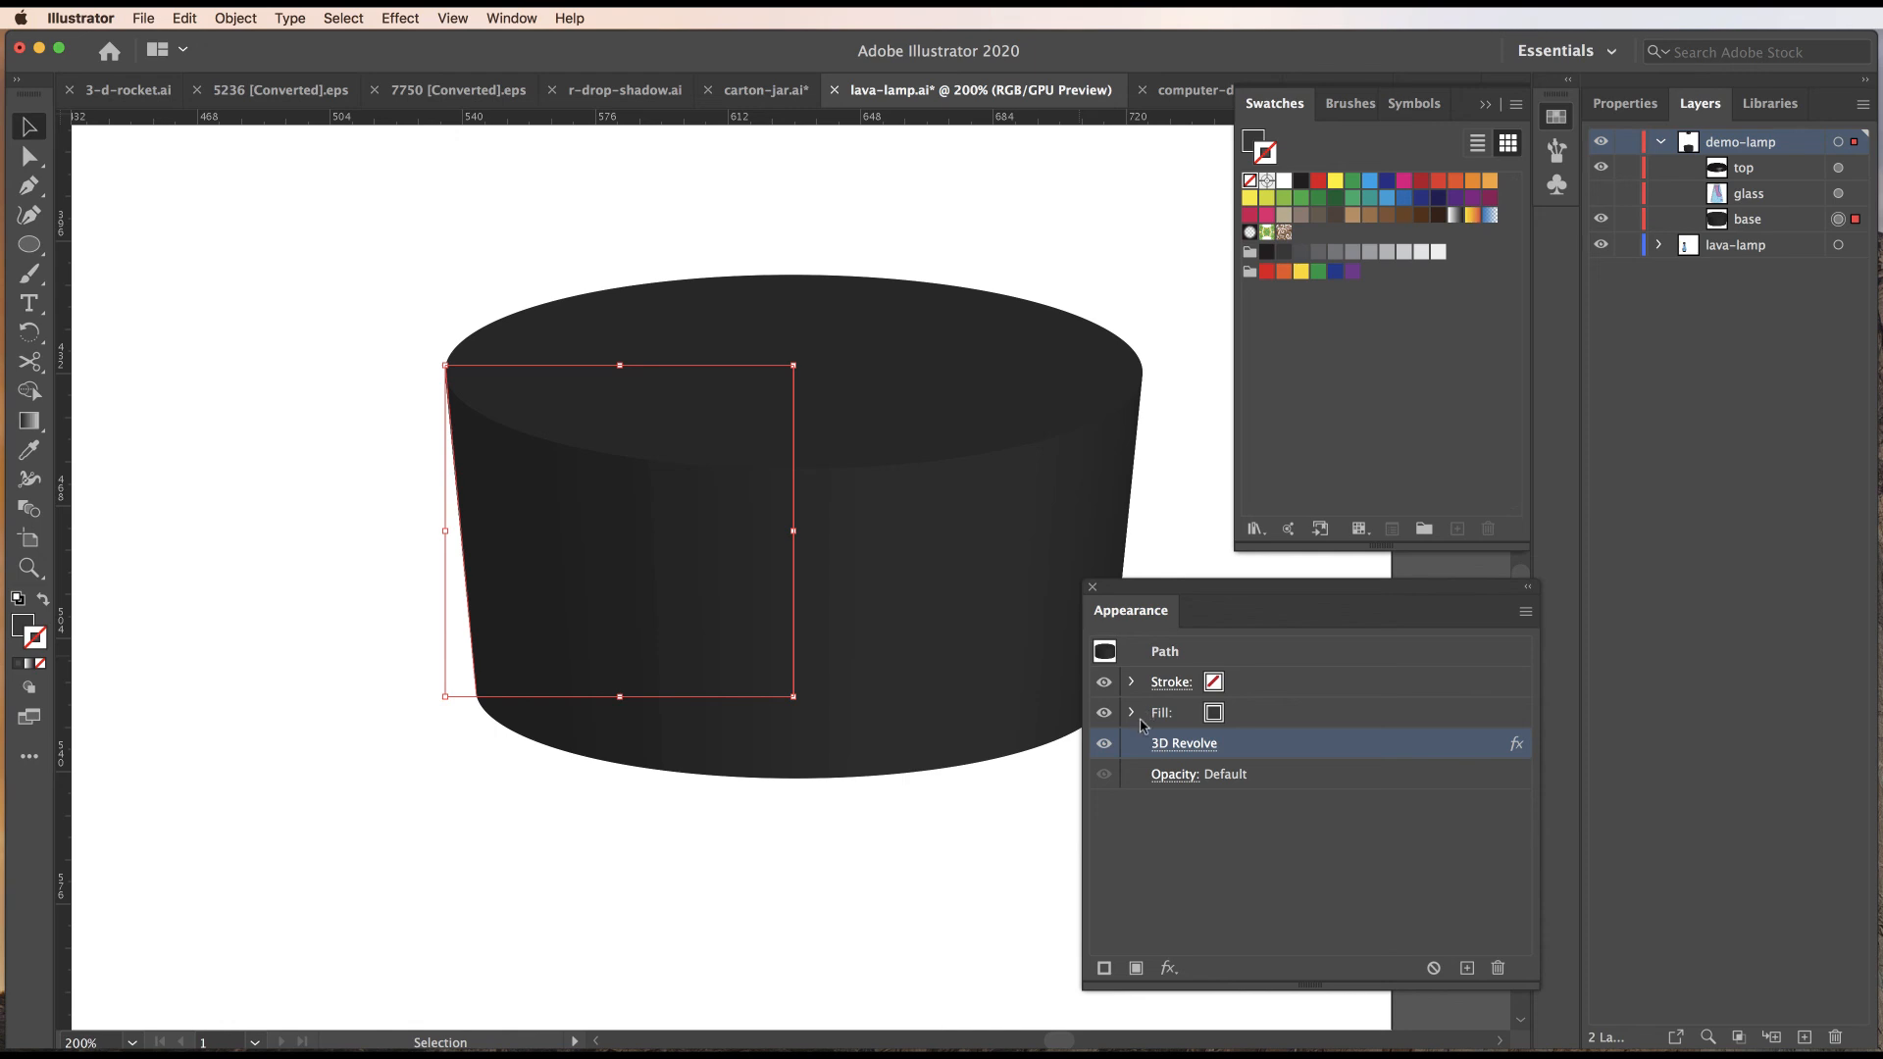
Map the Vector-lava symbol onto surface 3 of 3 of the base's 3D Revolve effect, scaled to fit.
left_click(1182, 744)
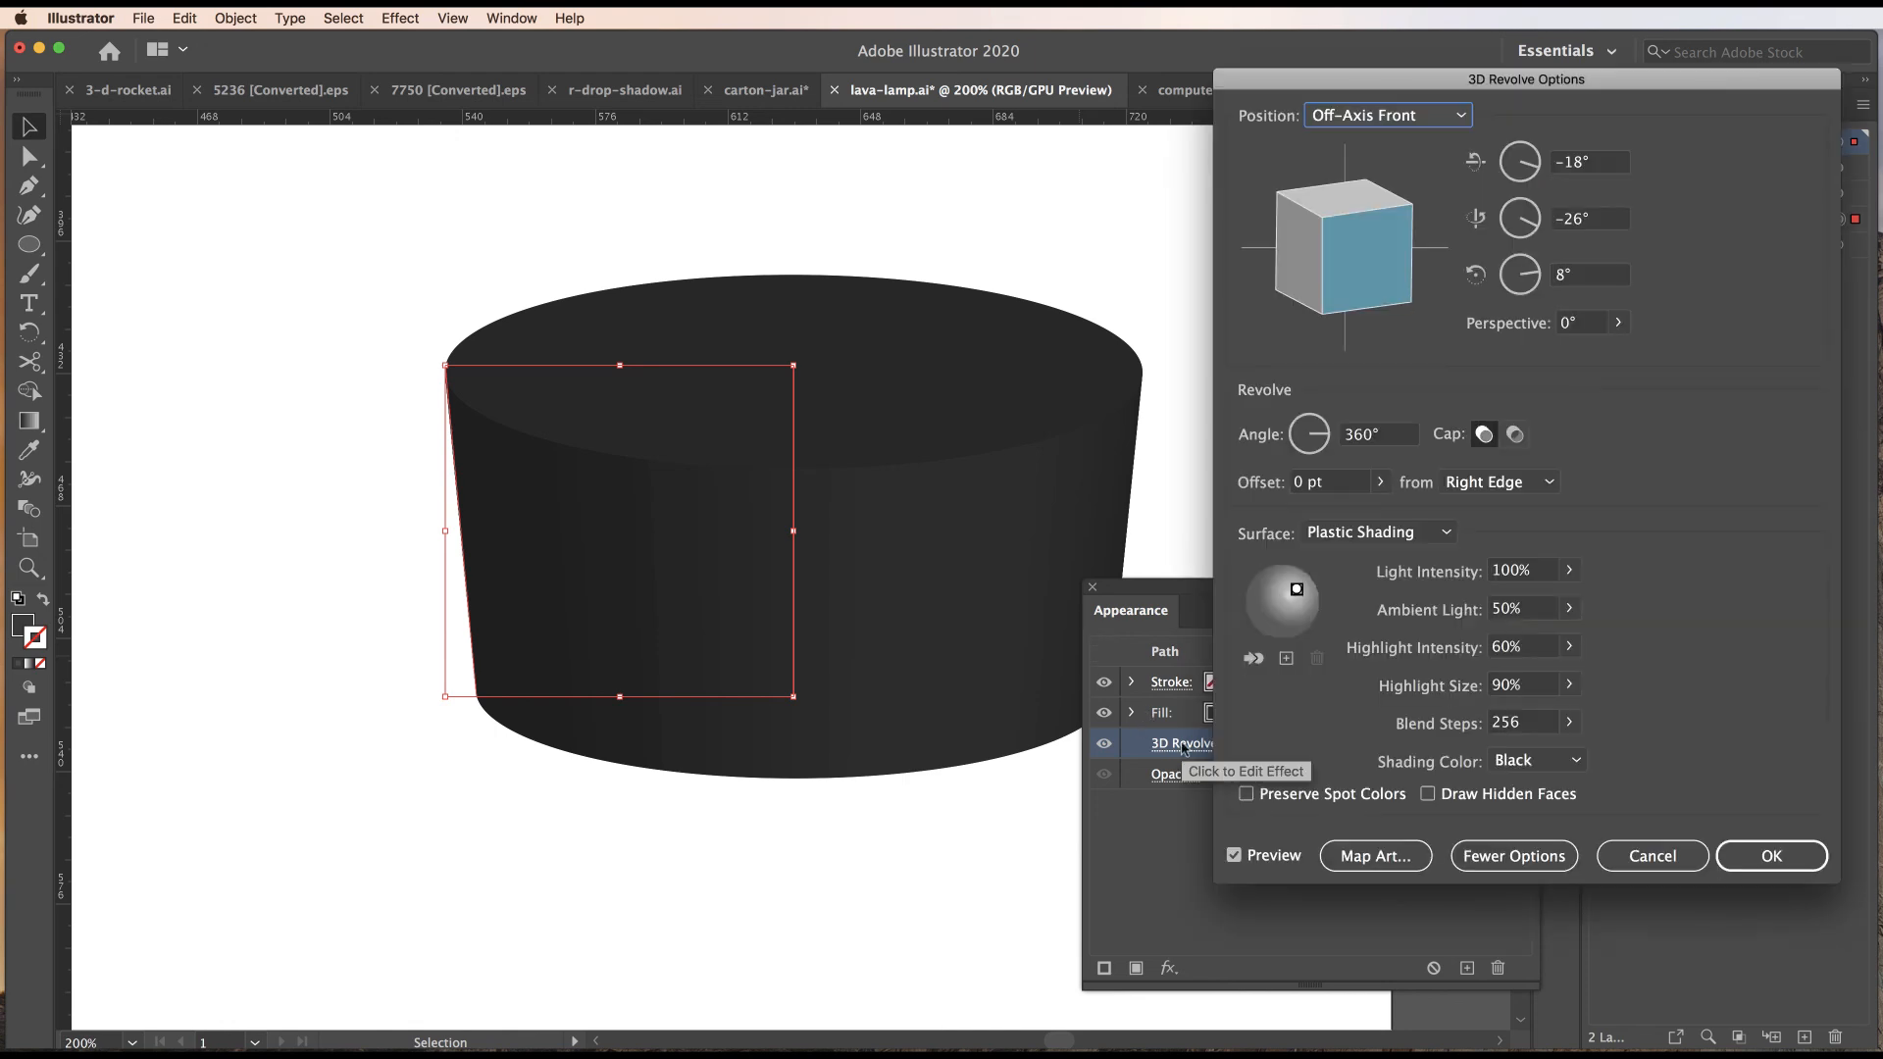
left_click(1376, 856)
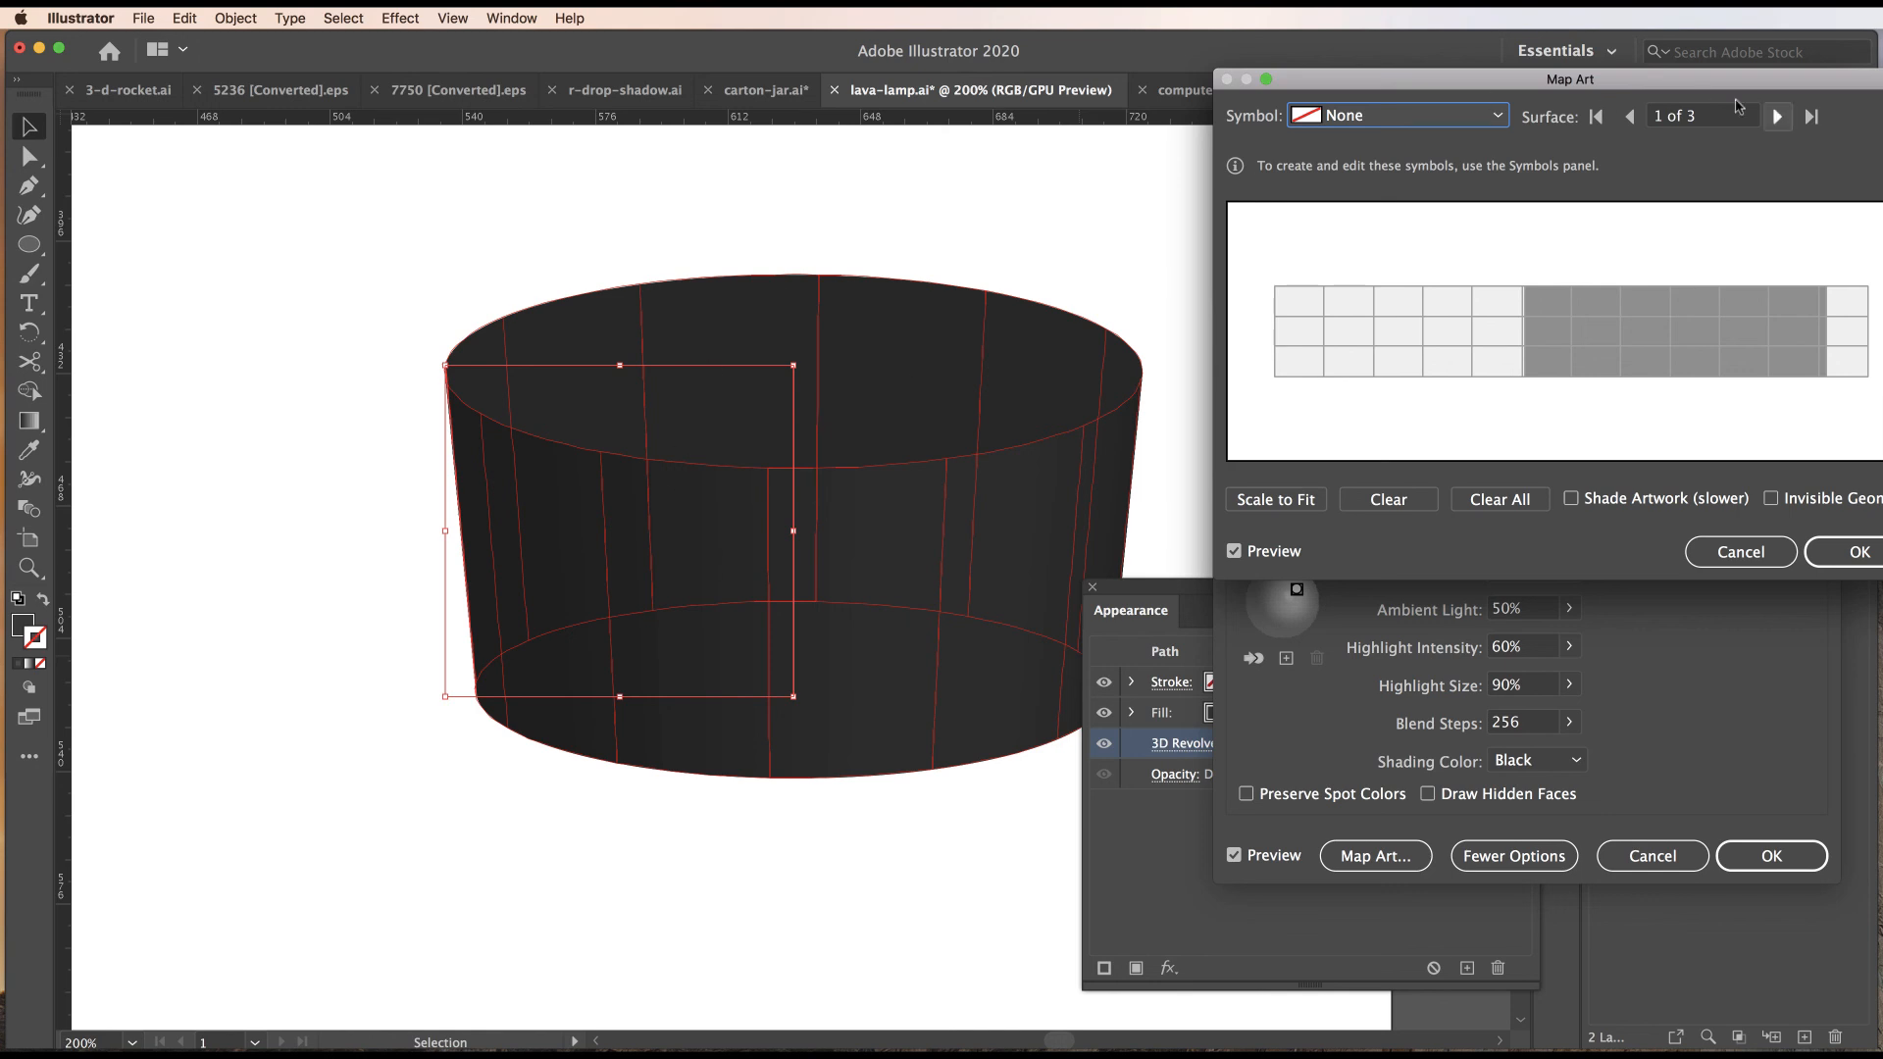
left_click(1777, 117)
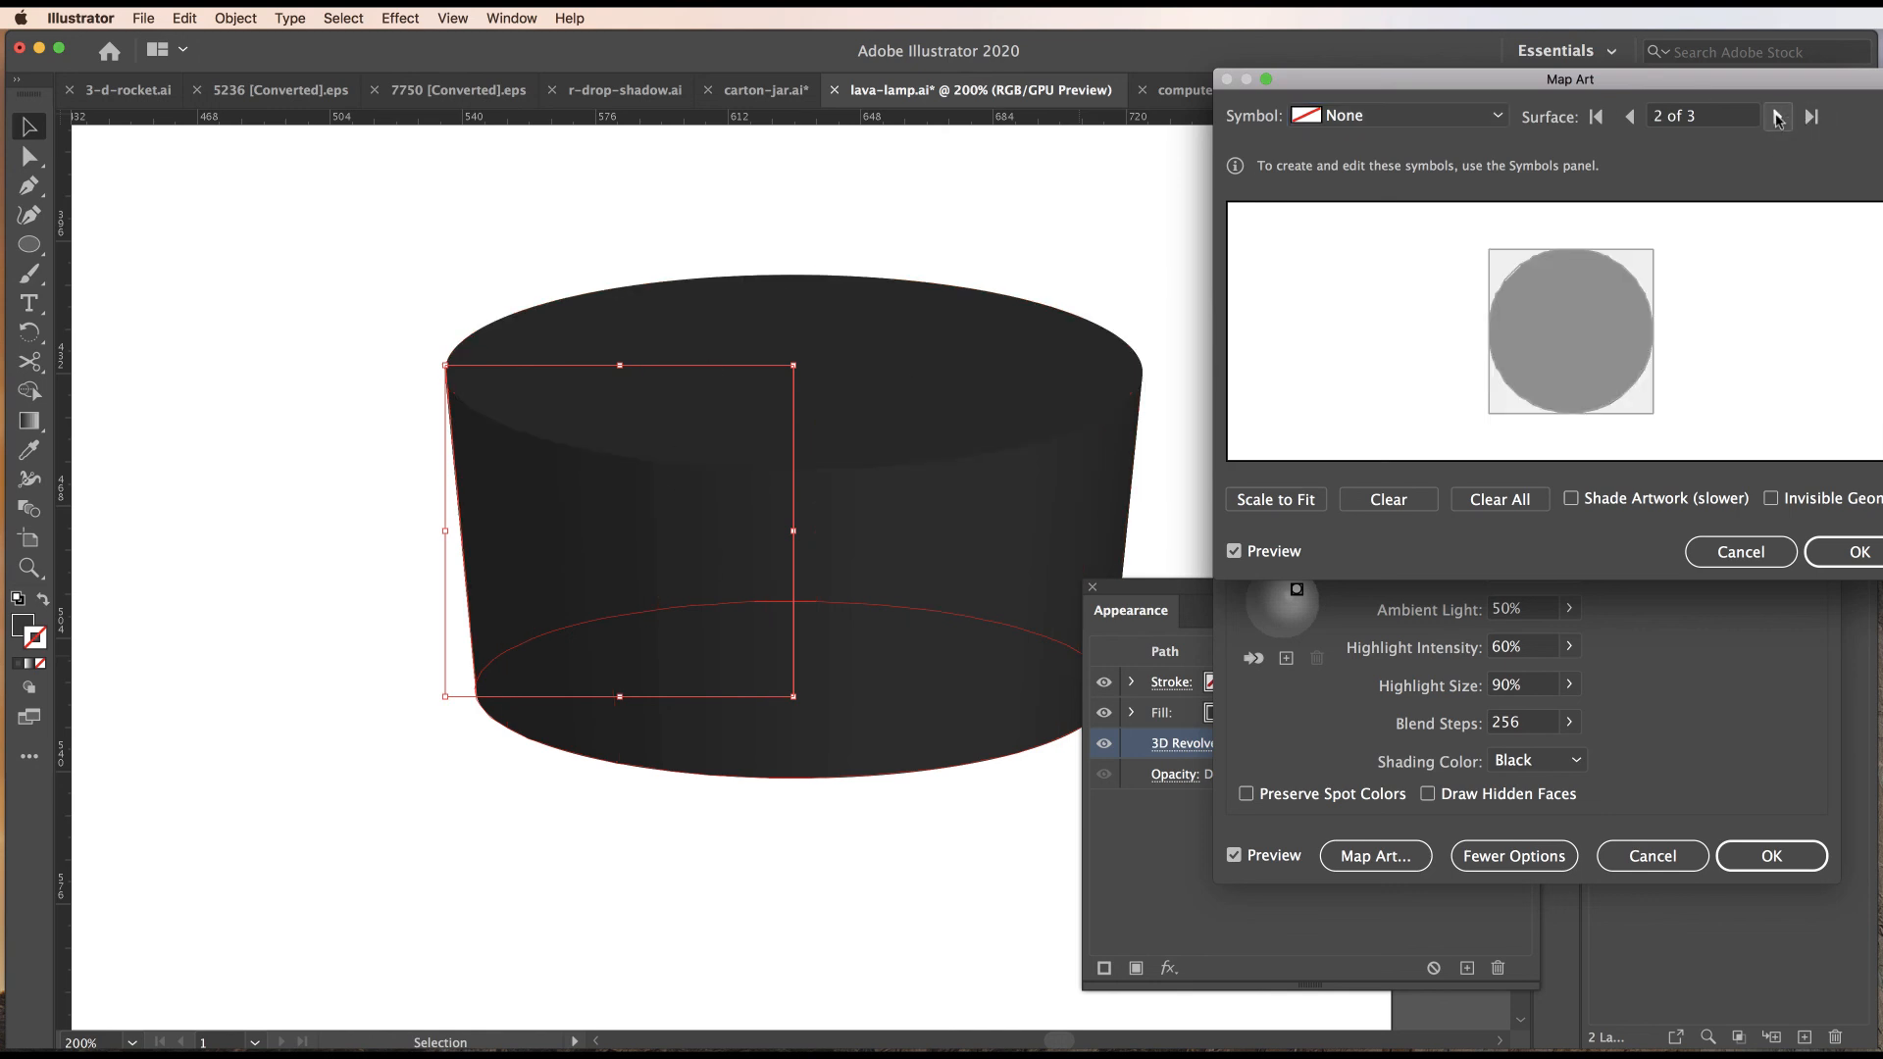
left_click(1777, 117)
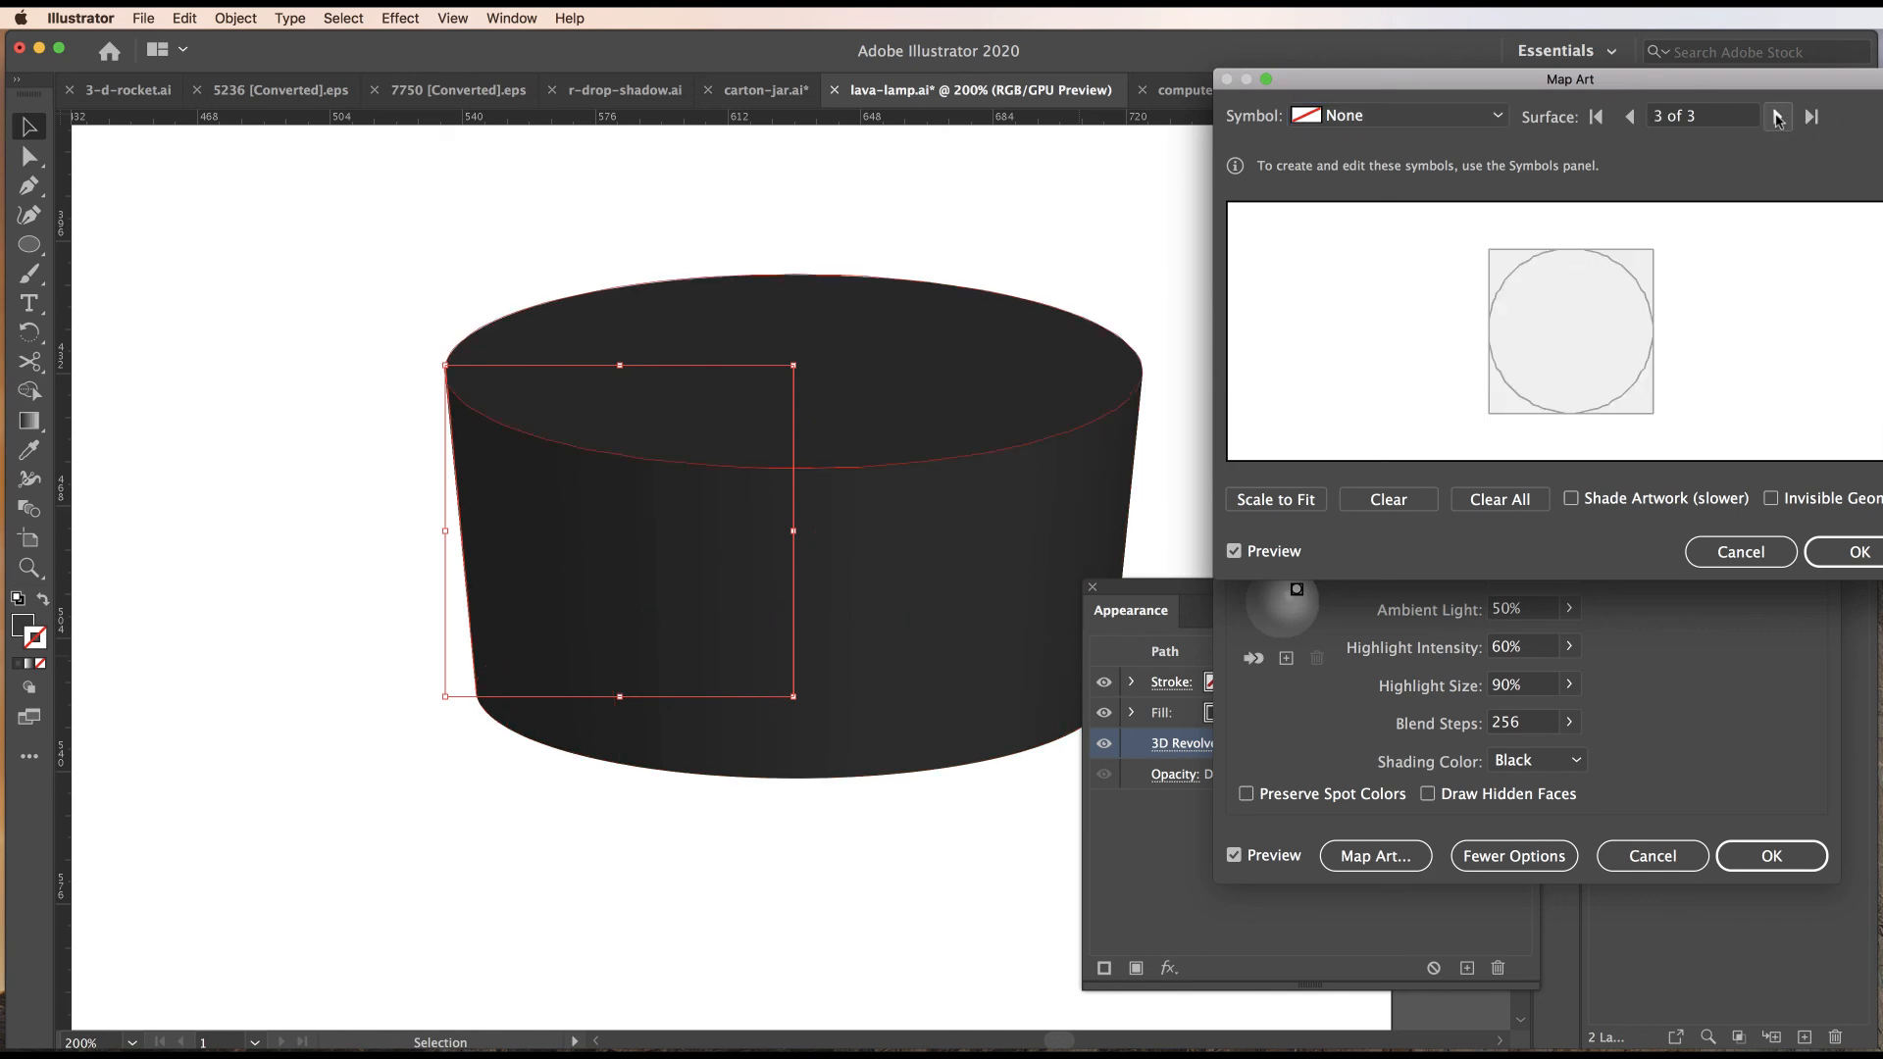
left_click(1373, 115)
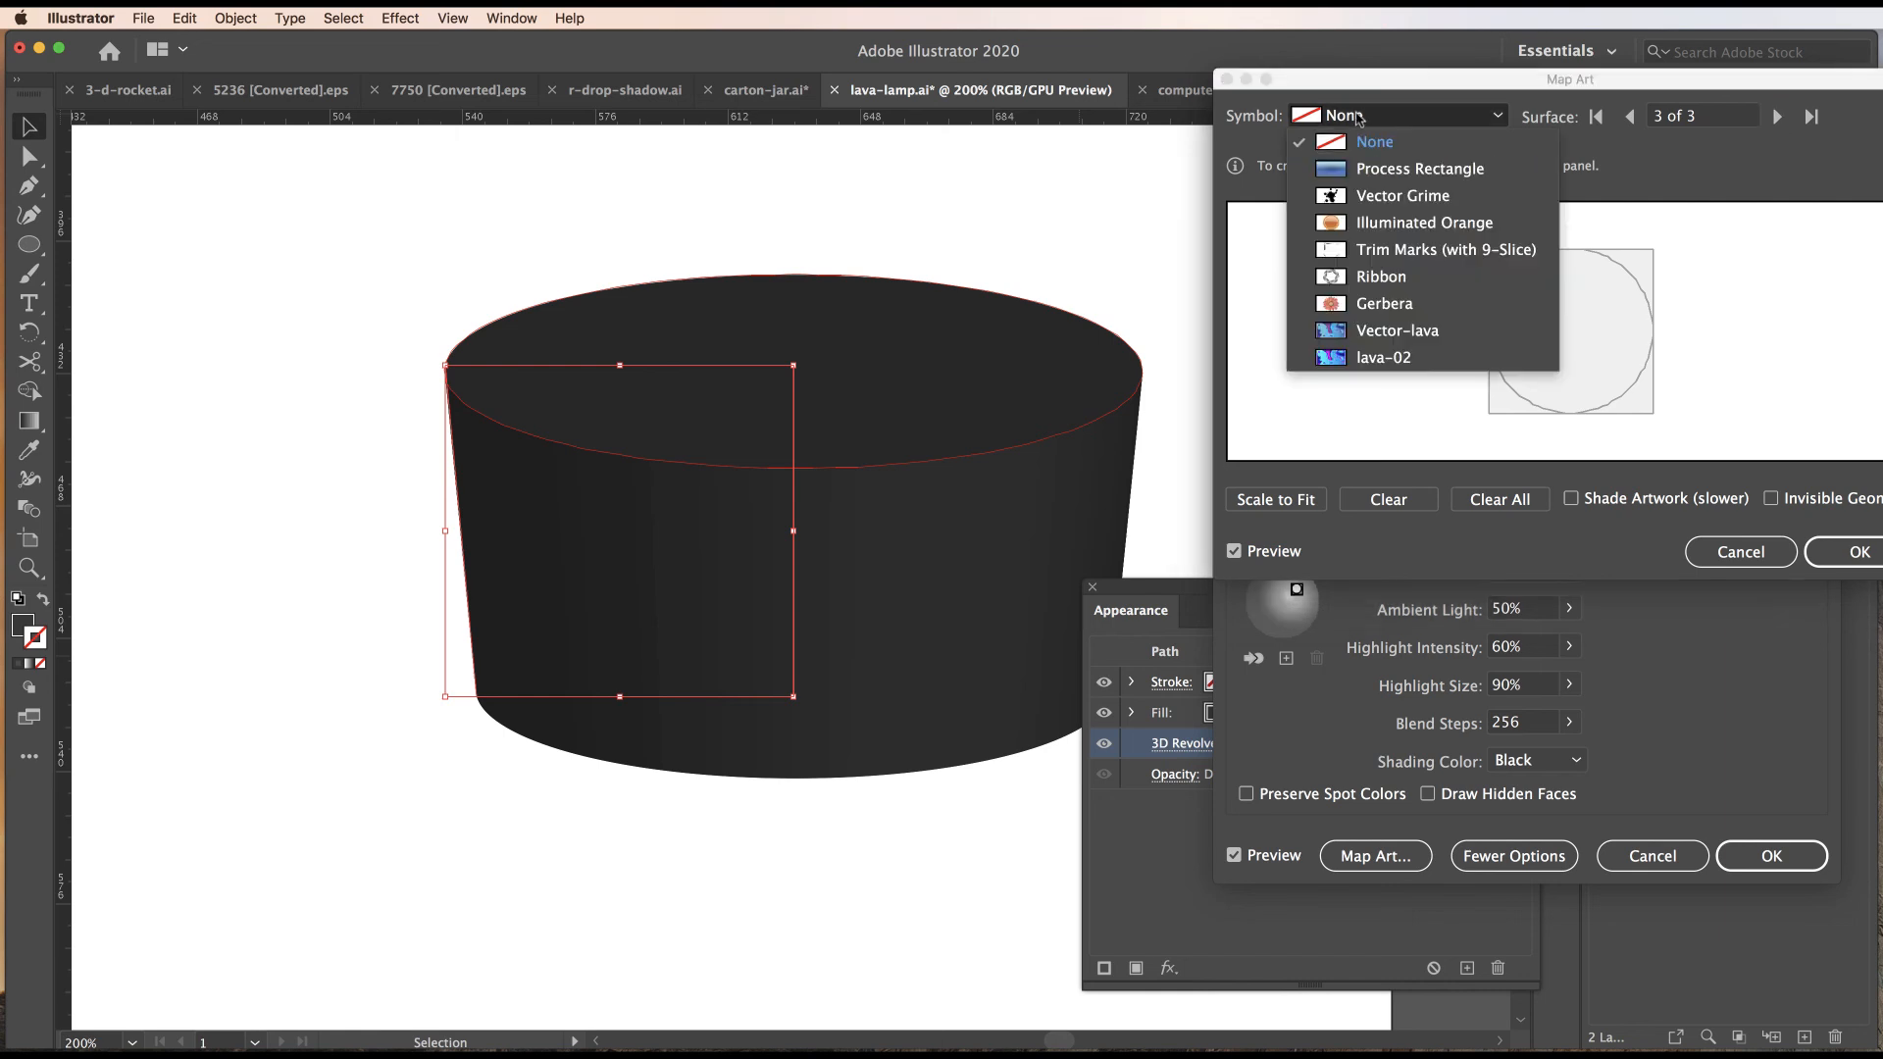
left_click(1369, 331)
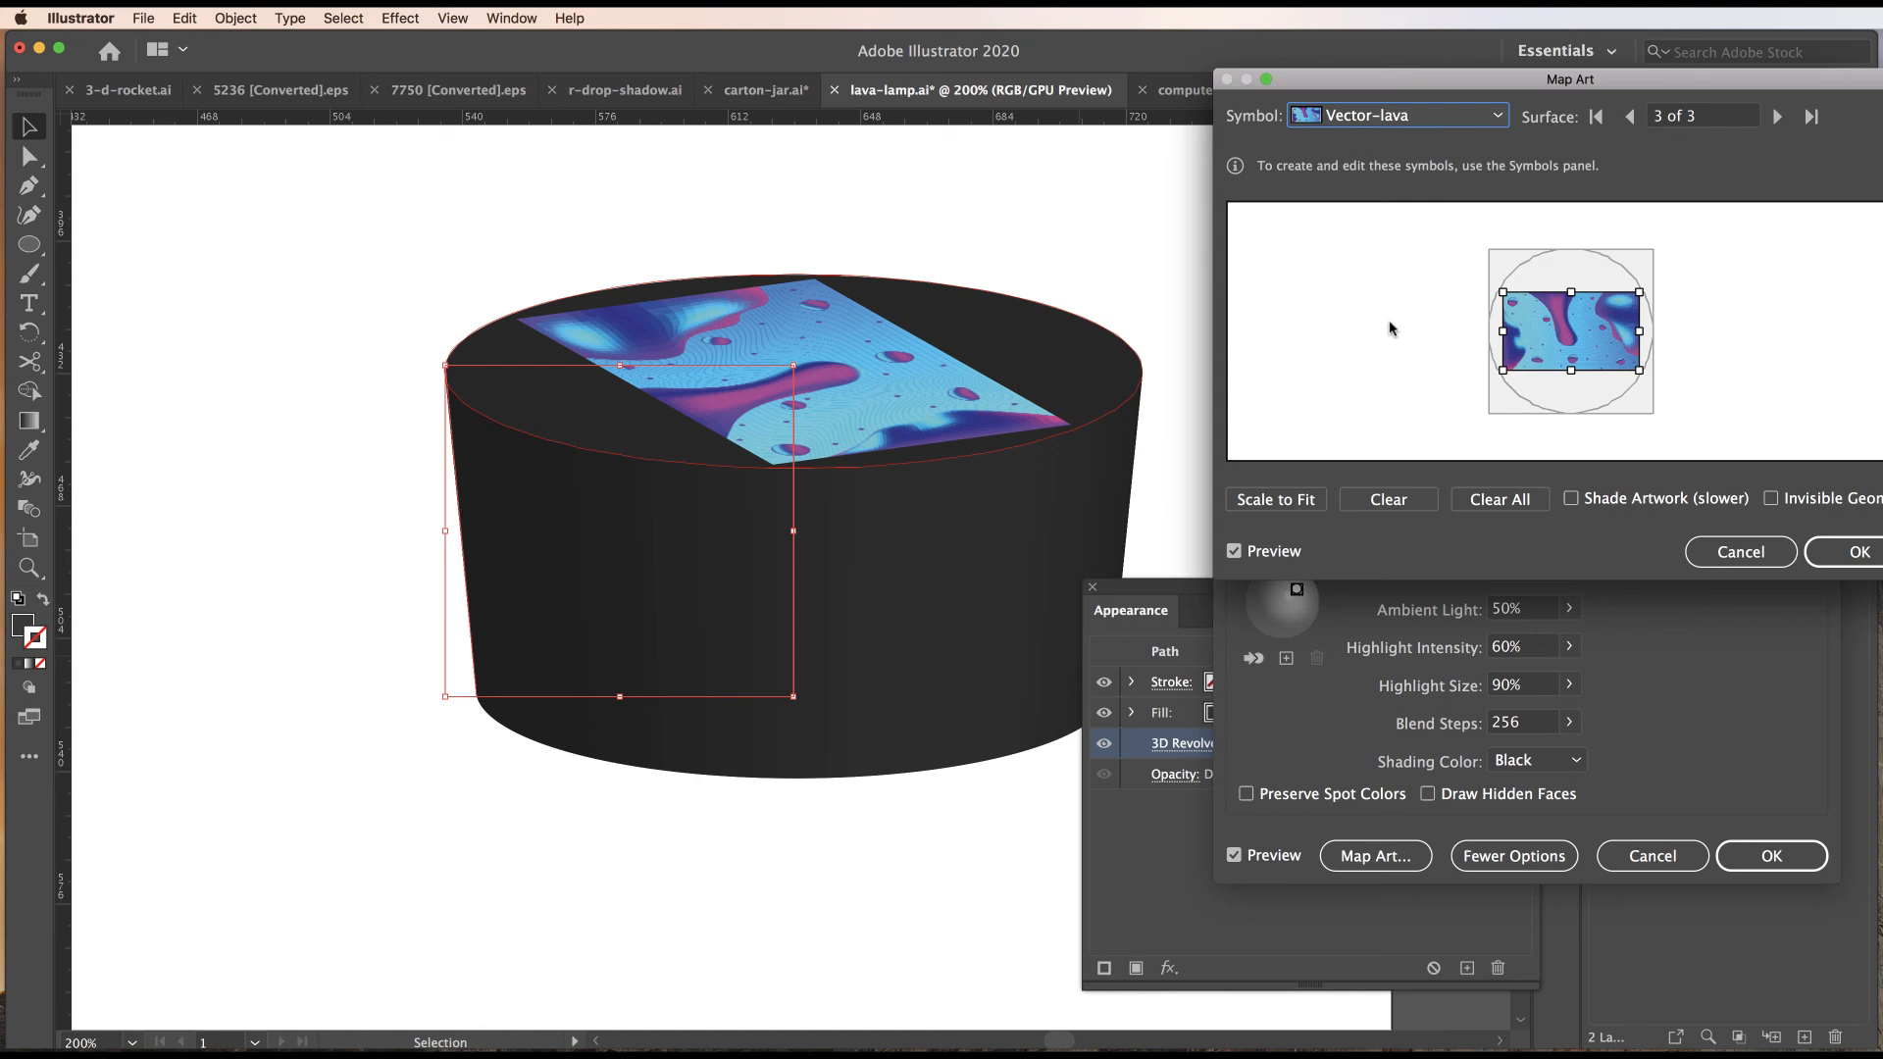
left_click(1291, 500)
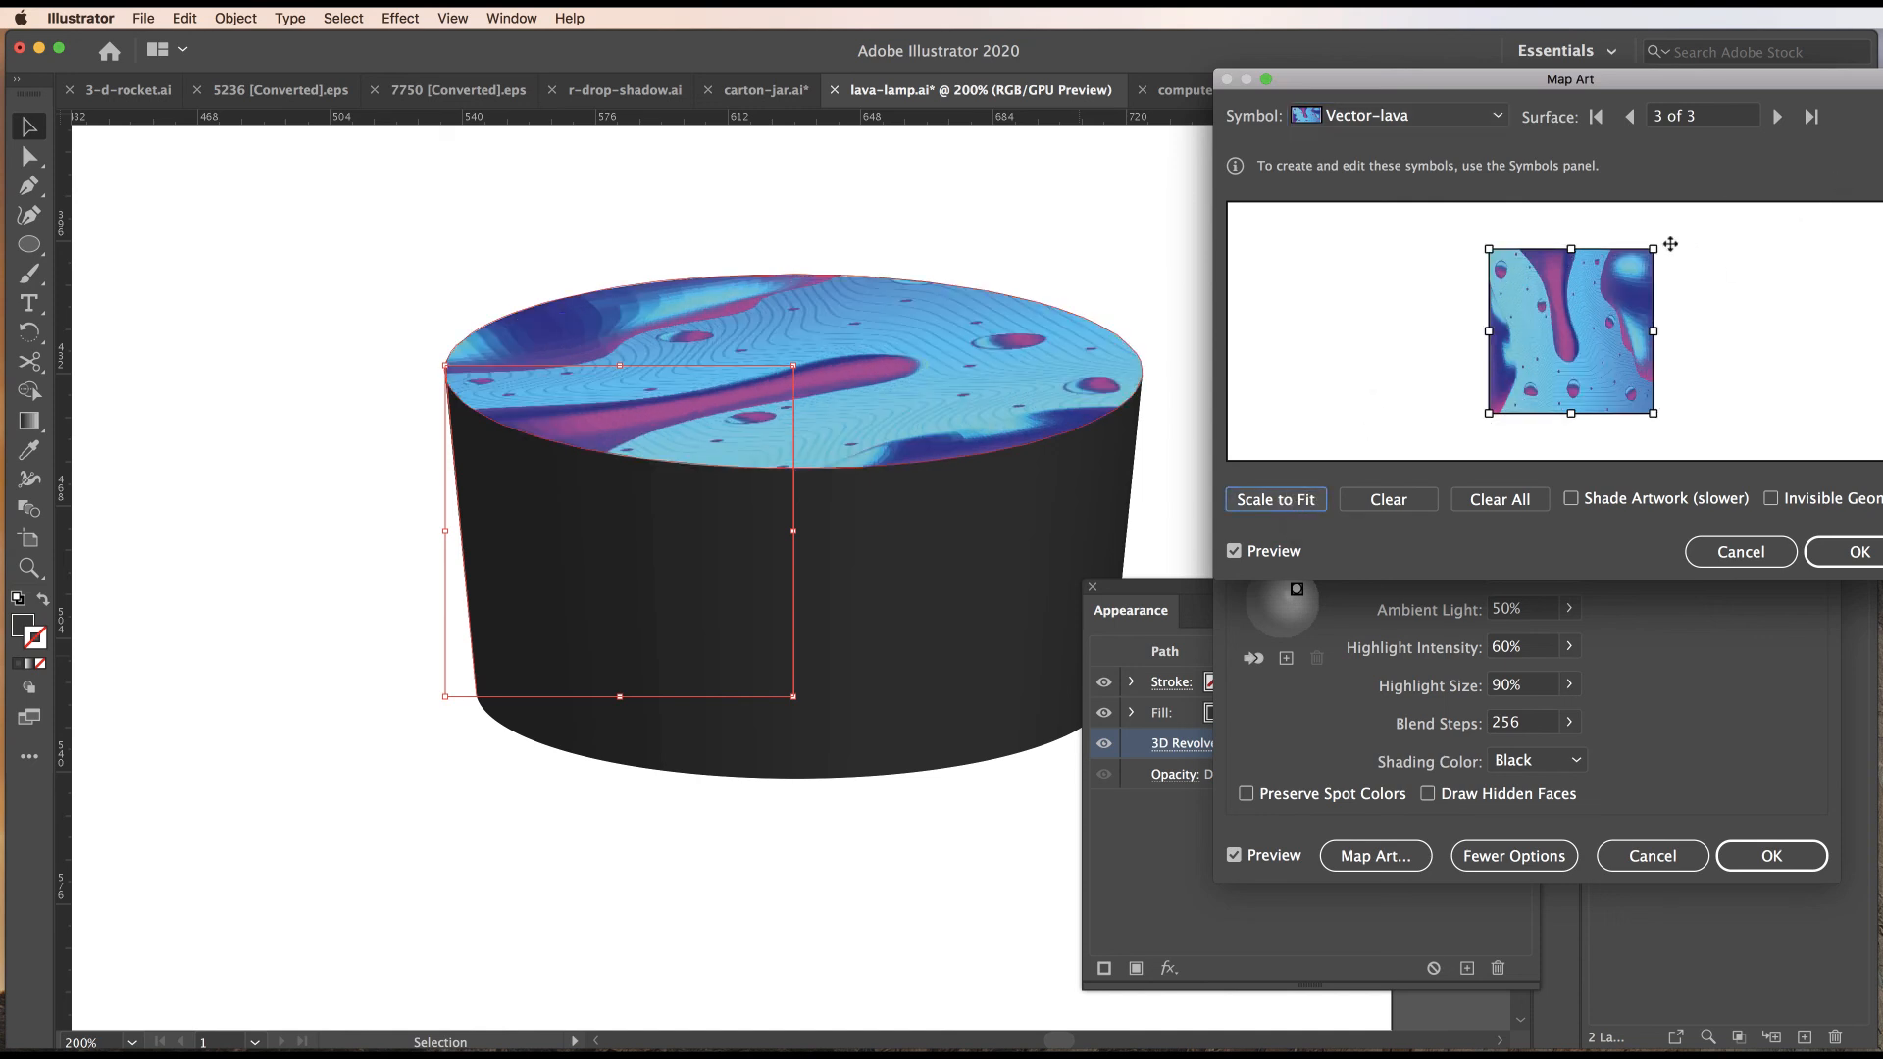
Try rotating and enlarging the lava artwork mapped on the base's top surface, and scale it back to fit.
left_click_drag(1664, 243, 1716, 310)
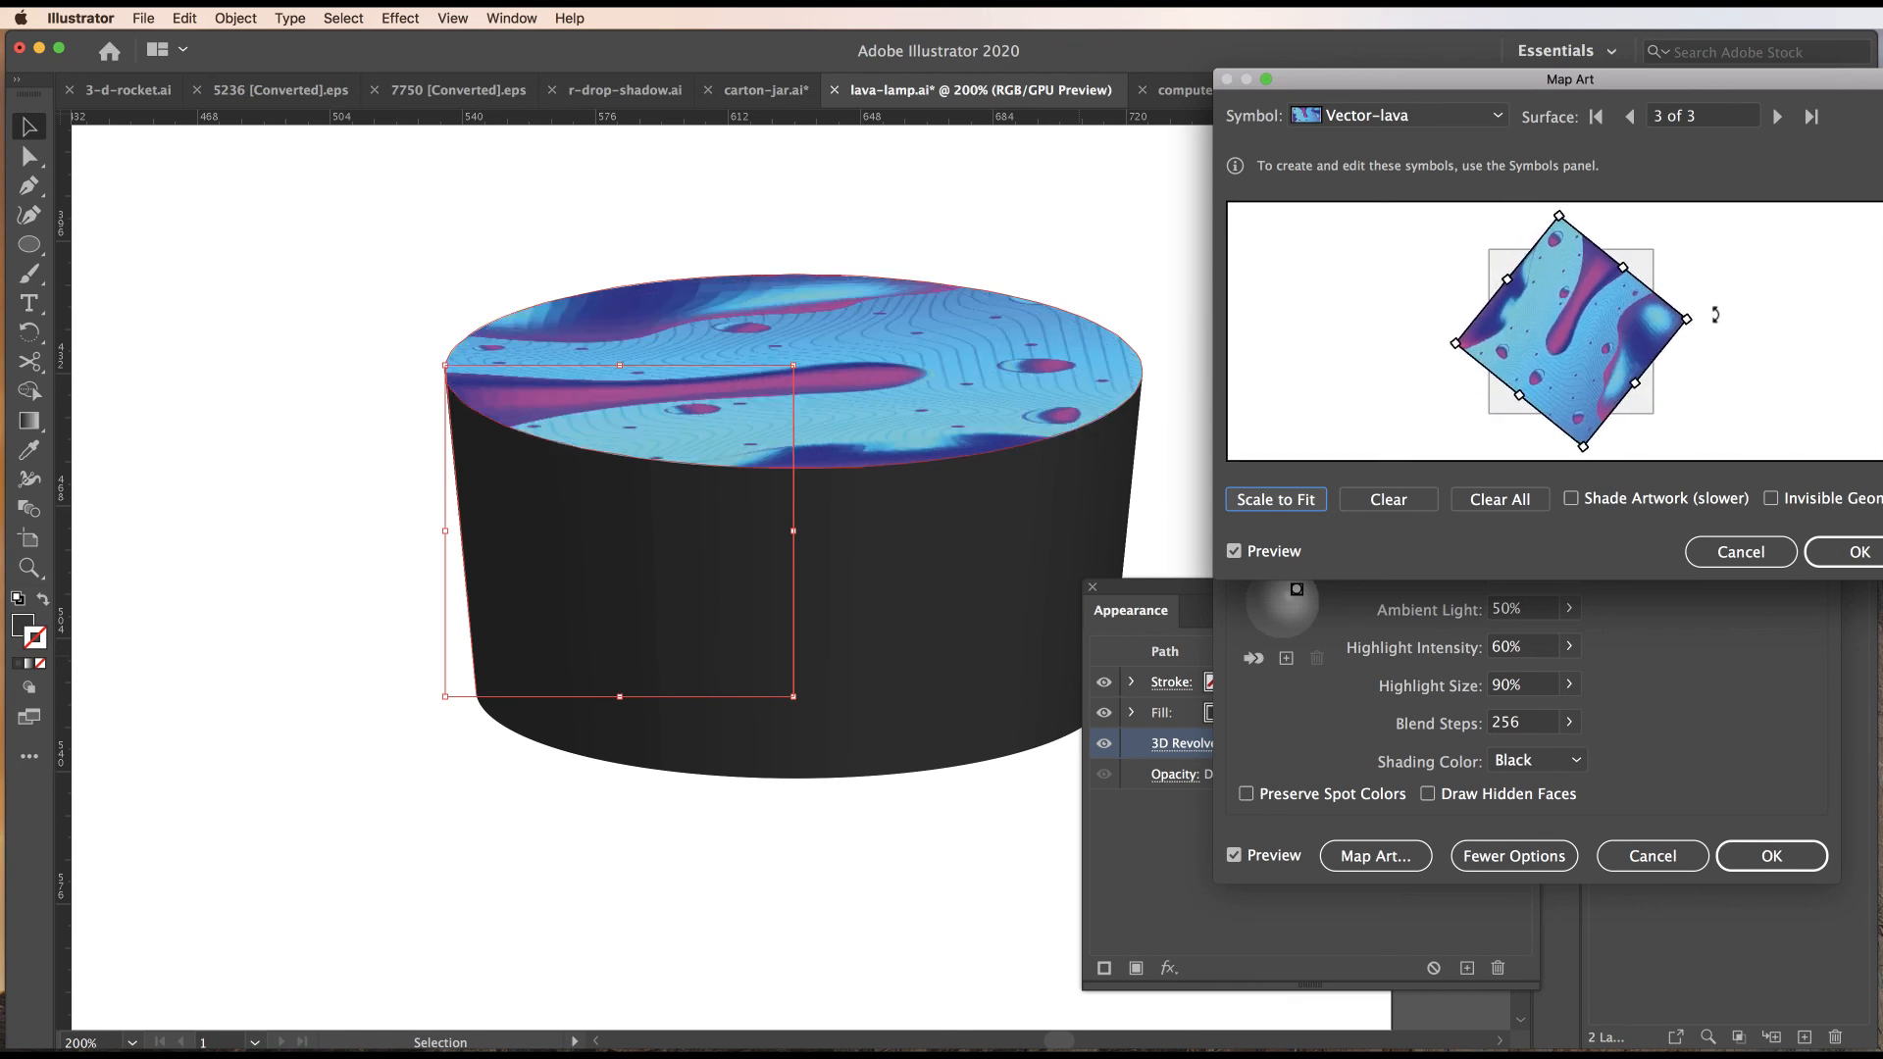
left_click_drag(1456, 344, 1422, 342)
left_click_drag(1685, 318, 1748, 317)
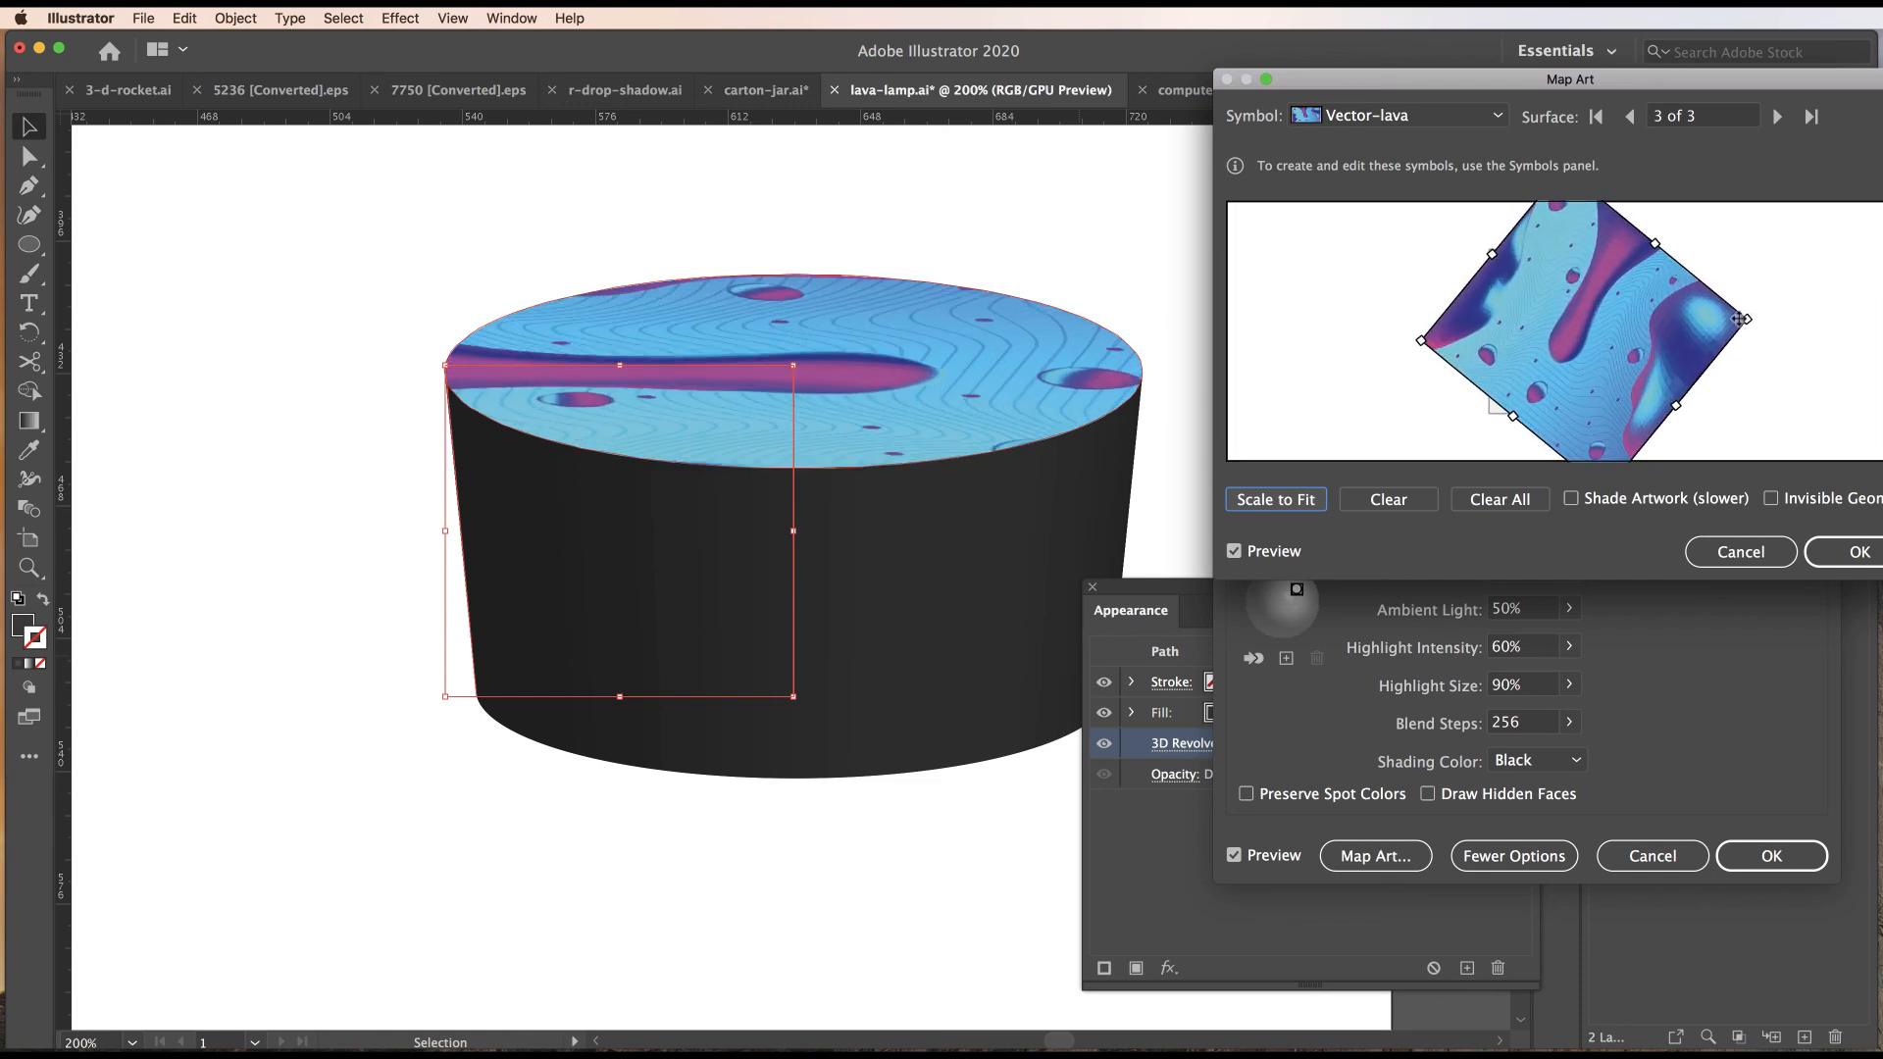
left_click(1293, 502)
left_click(1289, 501)
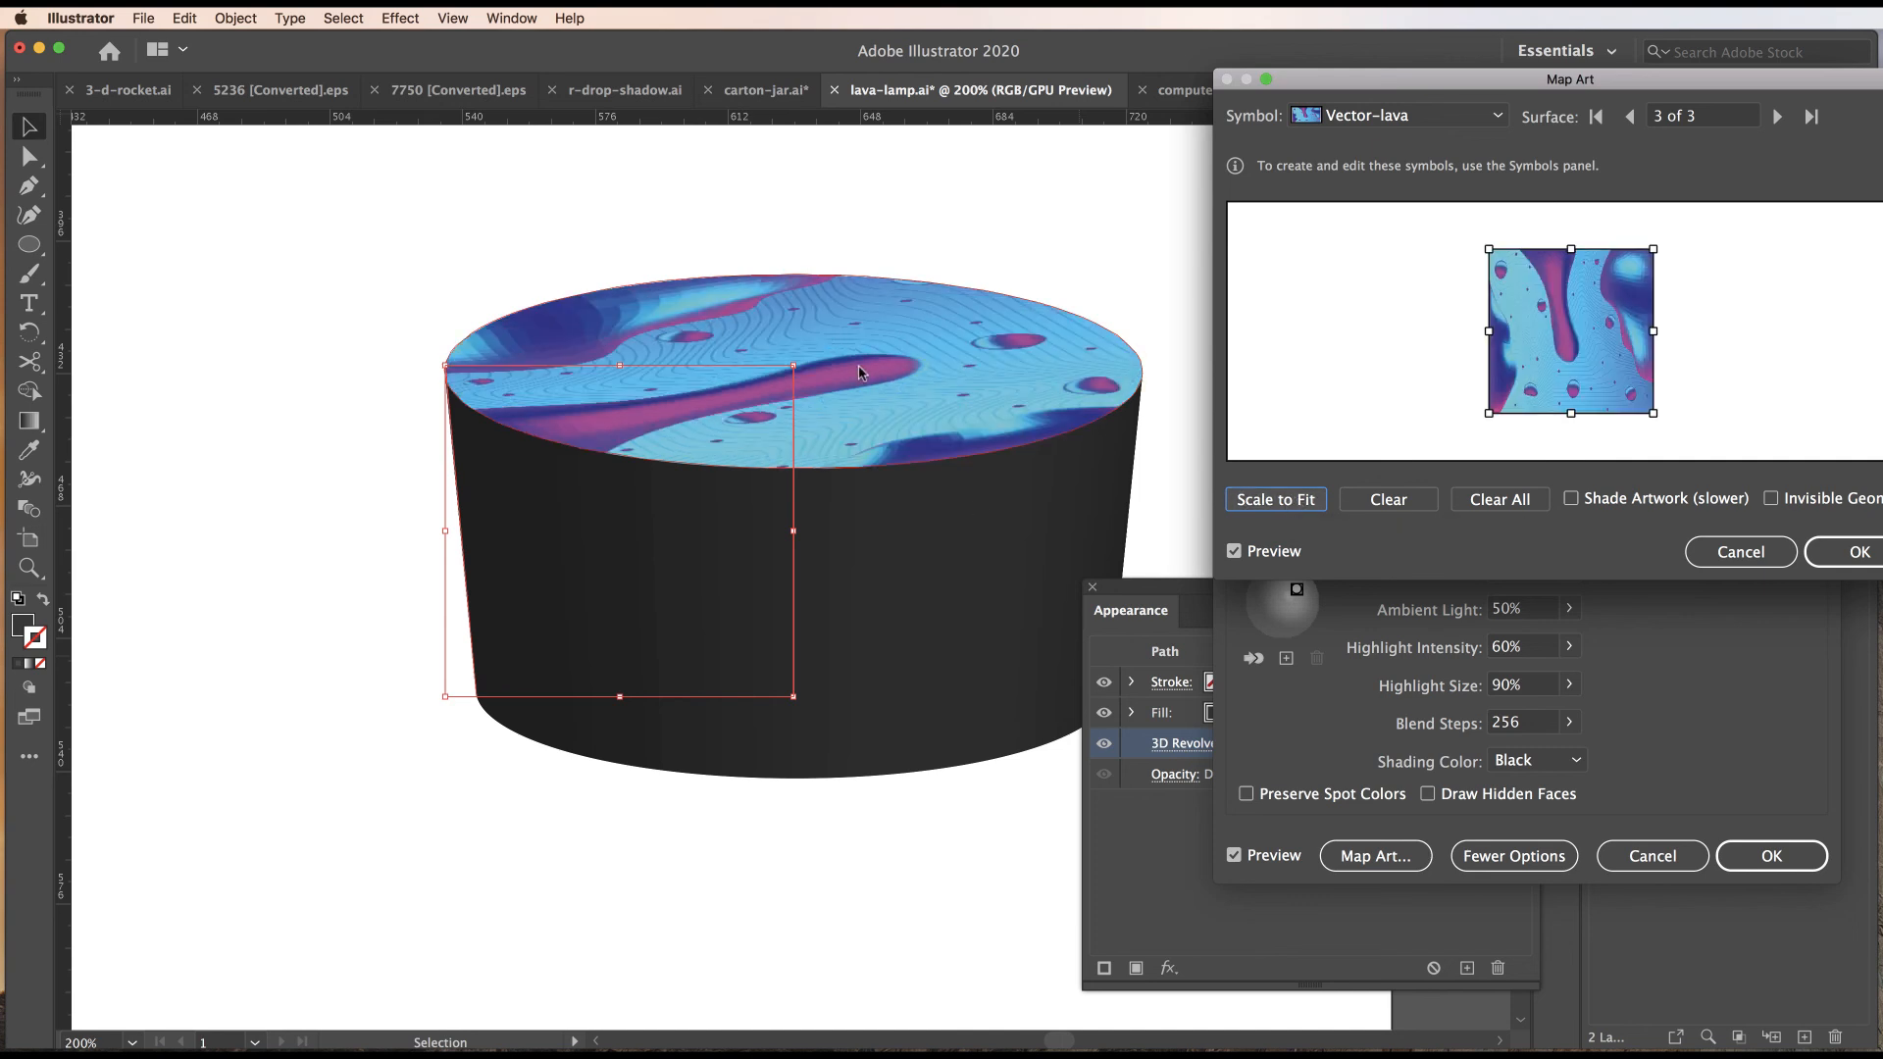
Apply the mapped art and revolve settings to the base, and show the glass object in the demo-lamp layer.
left_click(1850, 553)
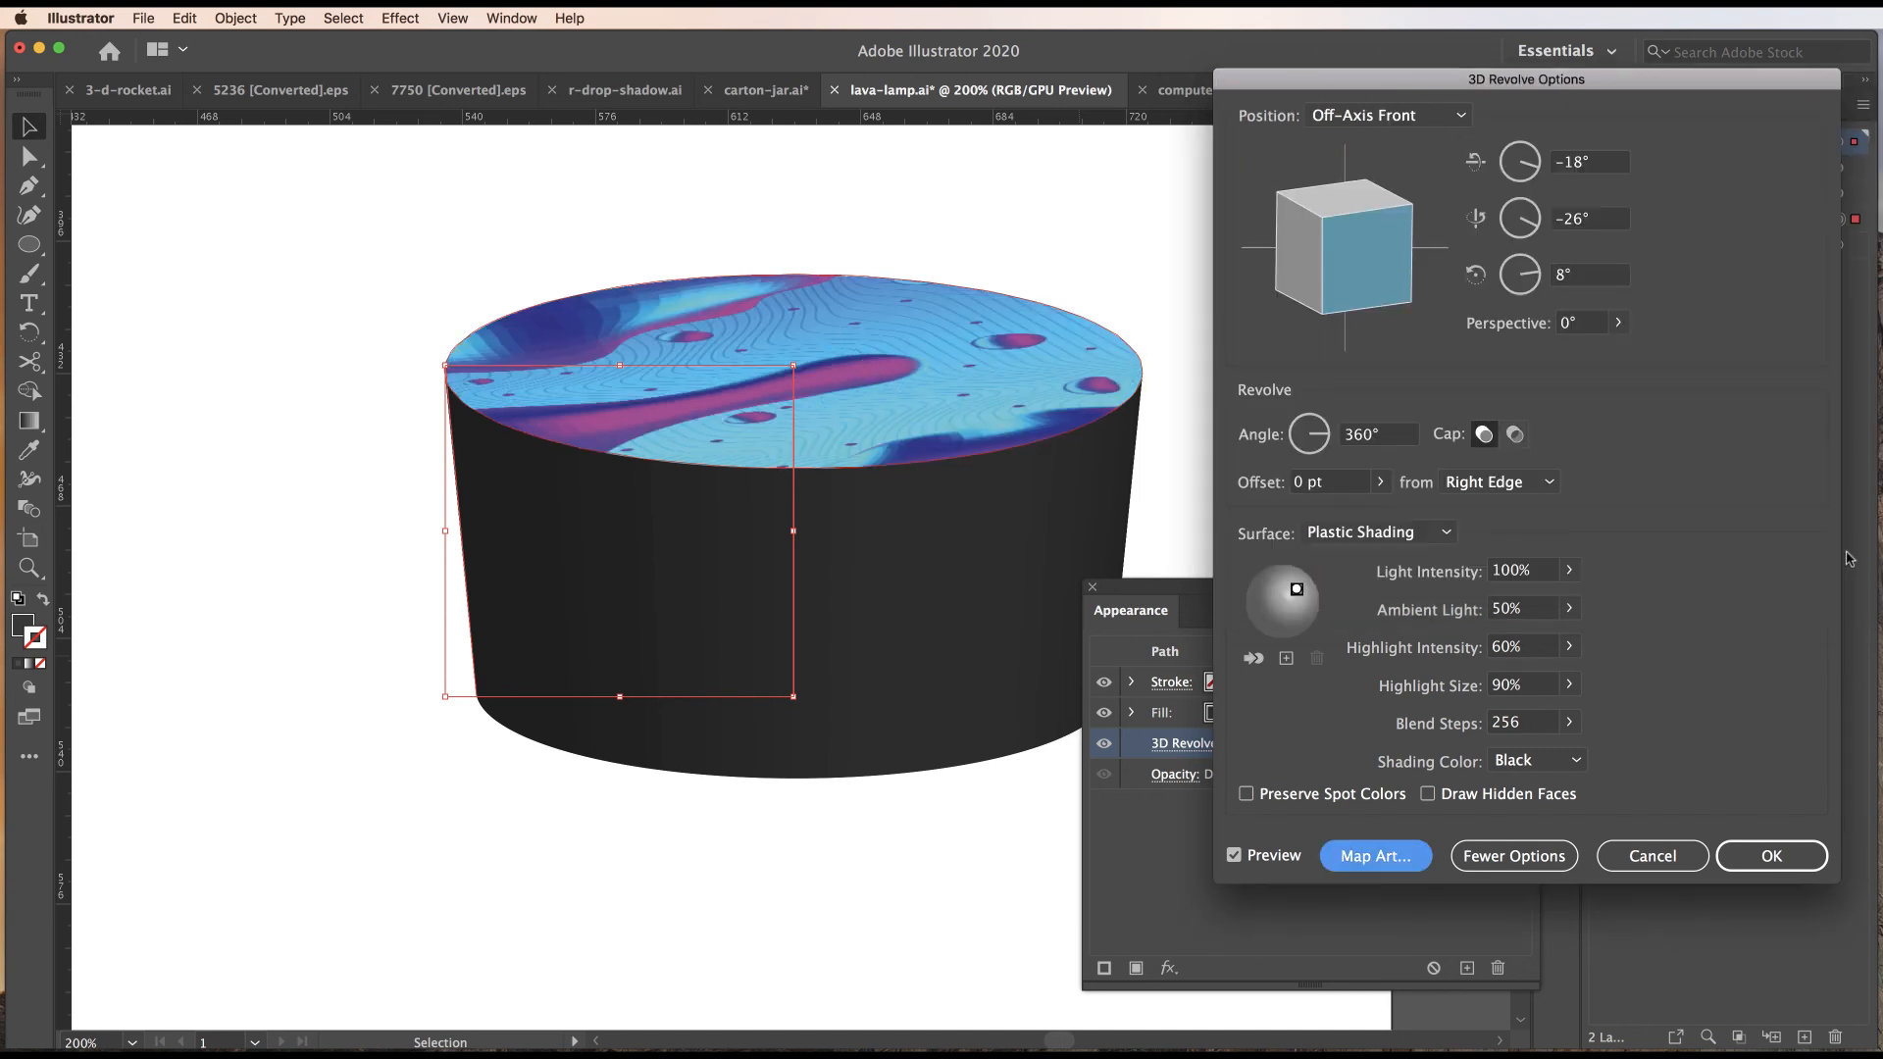
left_click(1771, 856)
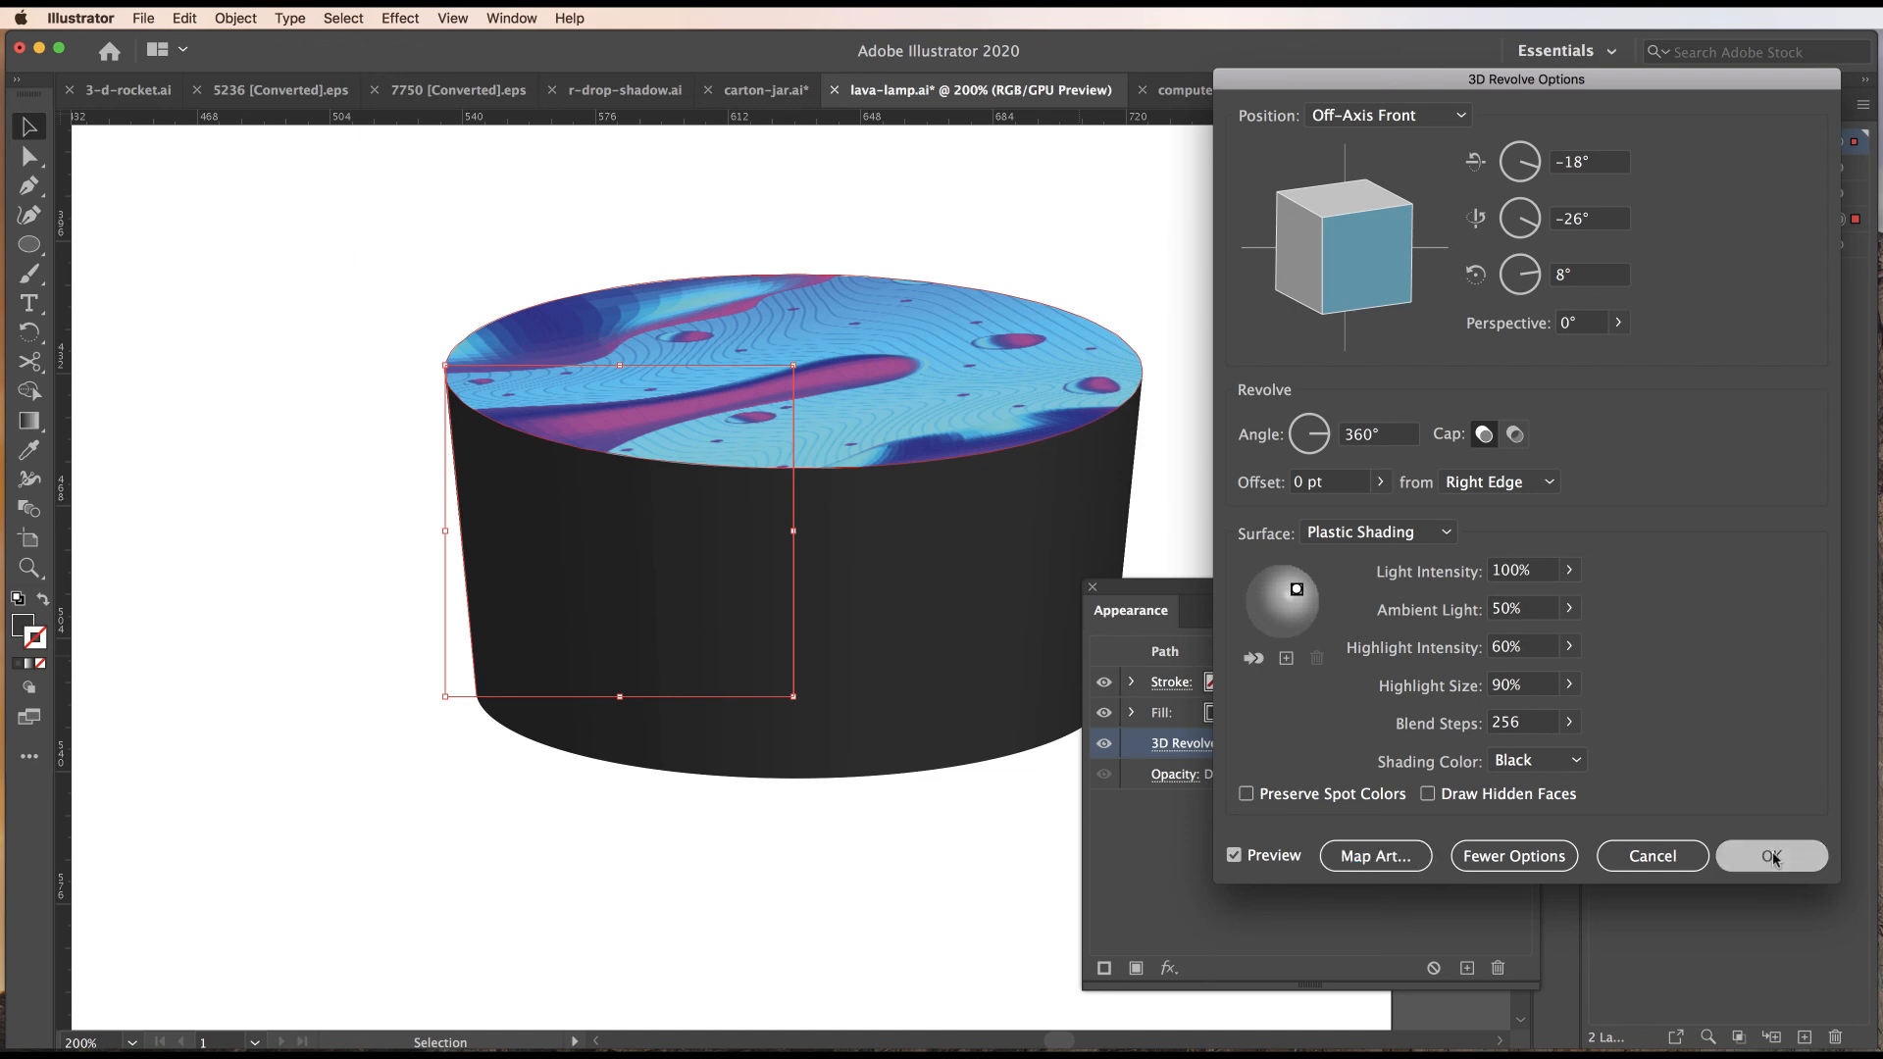
left_click_drag(1247, 586, 1231, 1057)
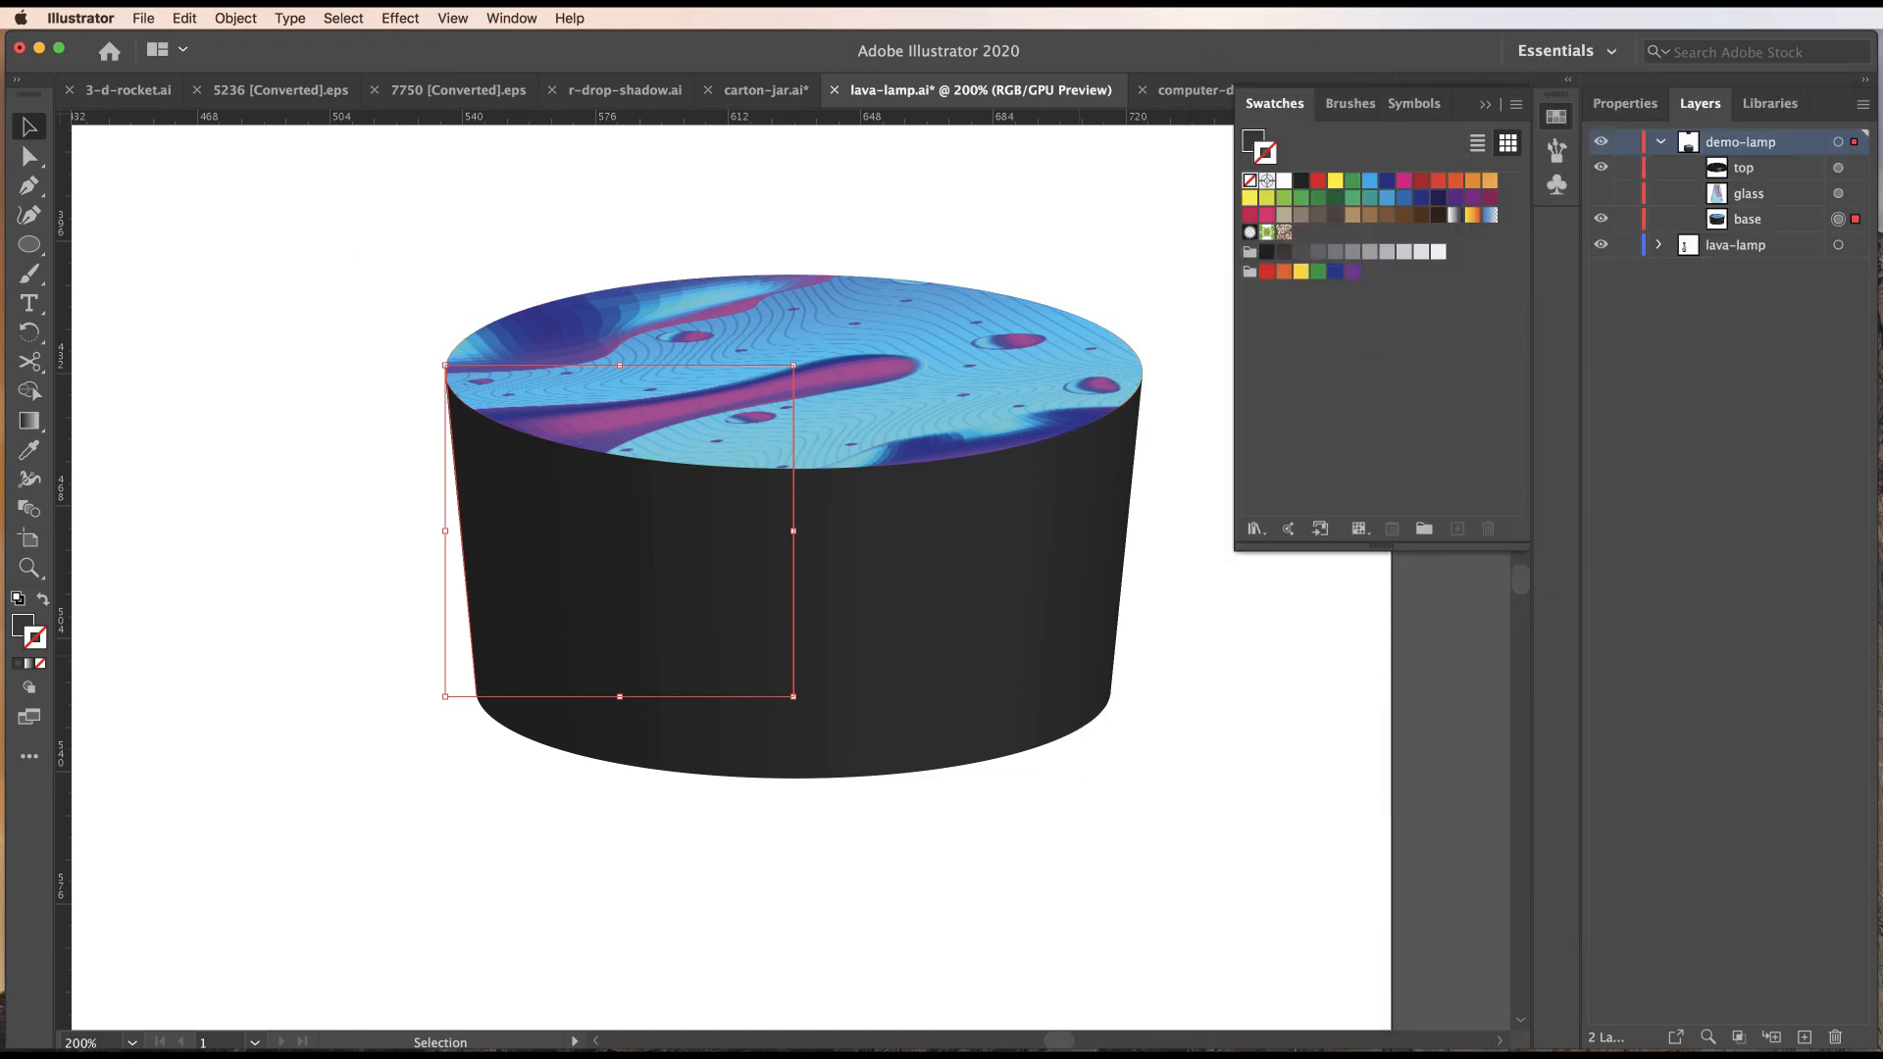
left_click(1601, 193)
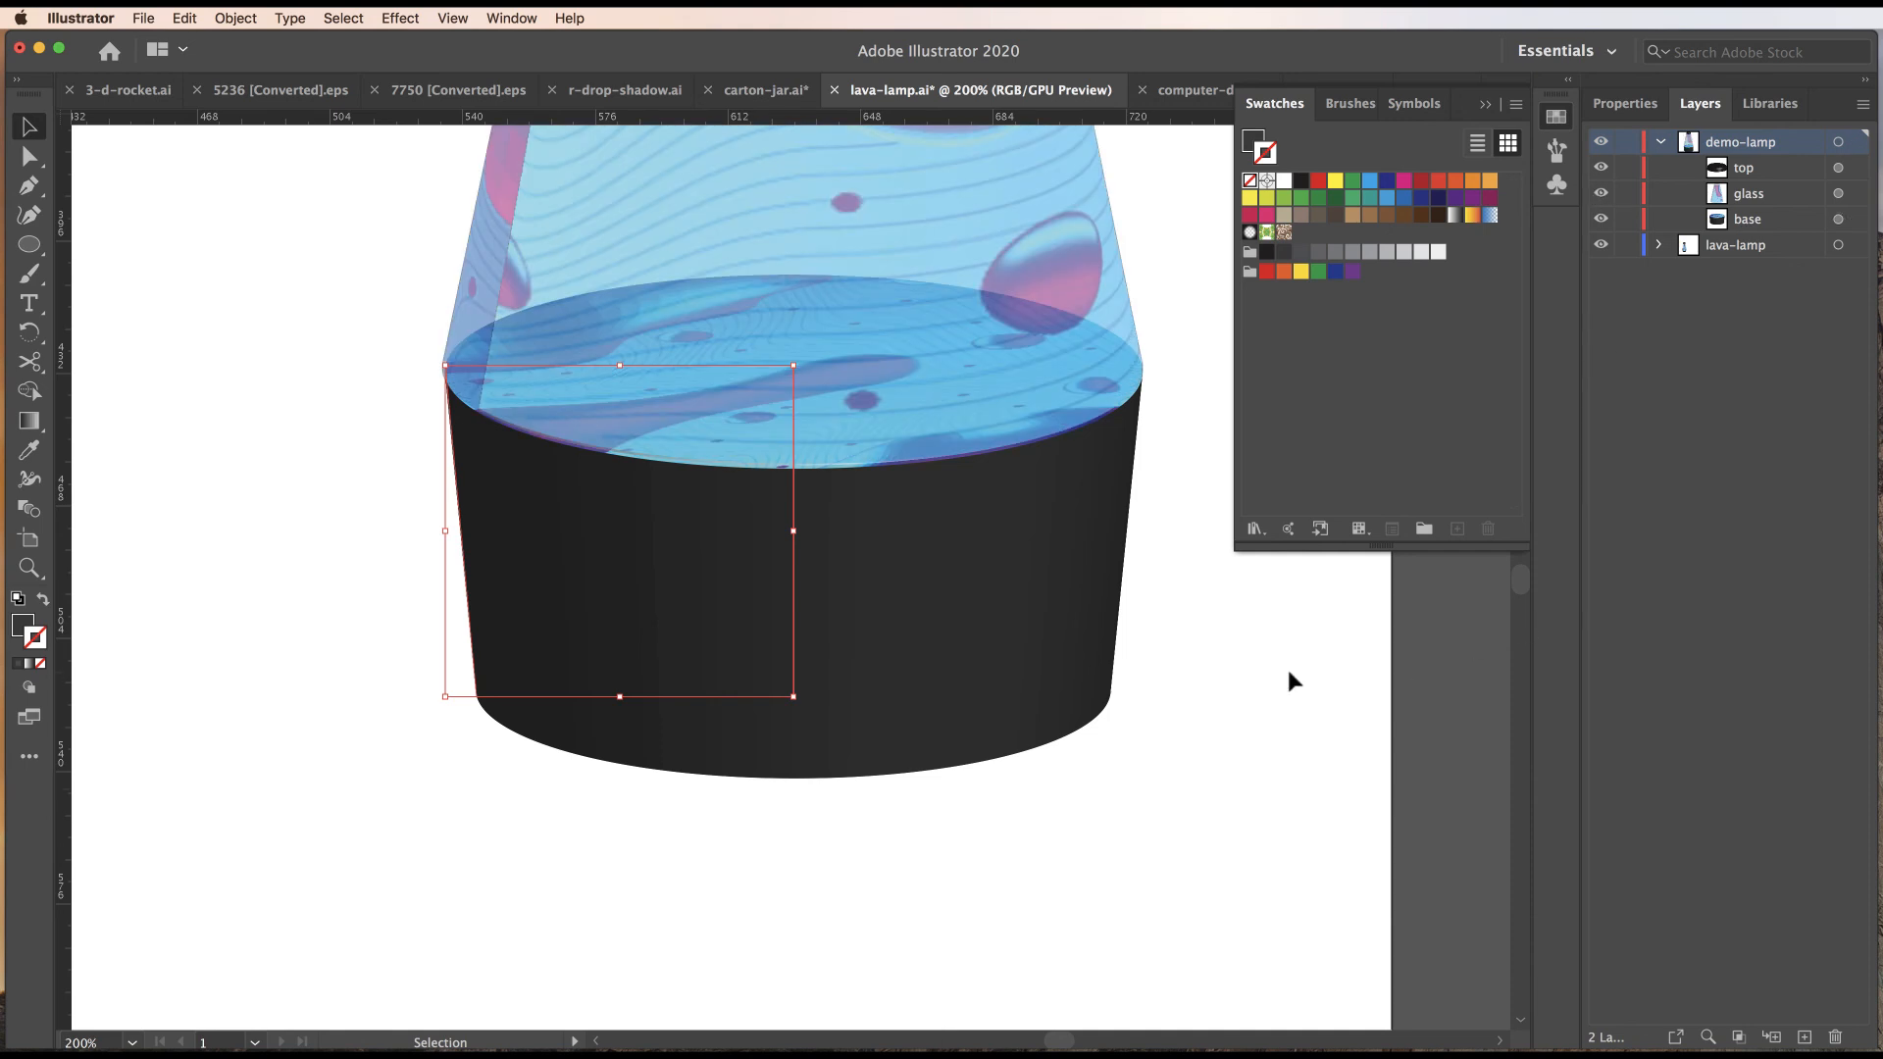
Try 70% opacity on the demo lamp's glass object and settle on 75%.
key("z")
left_click_drag(1181, 702, 903, 696)
key("v")
left_click(1069, 539)
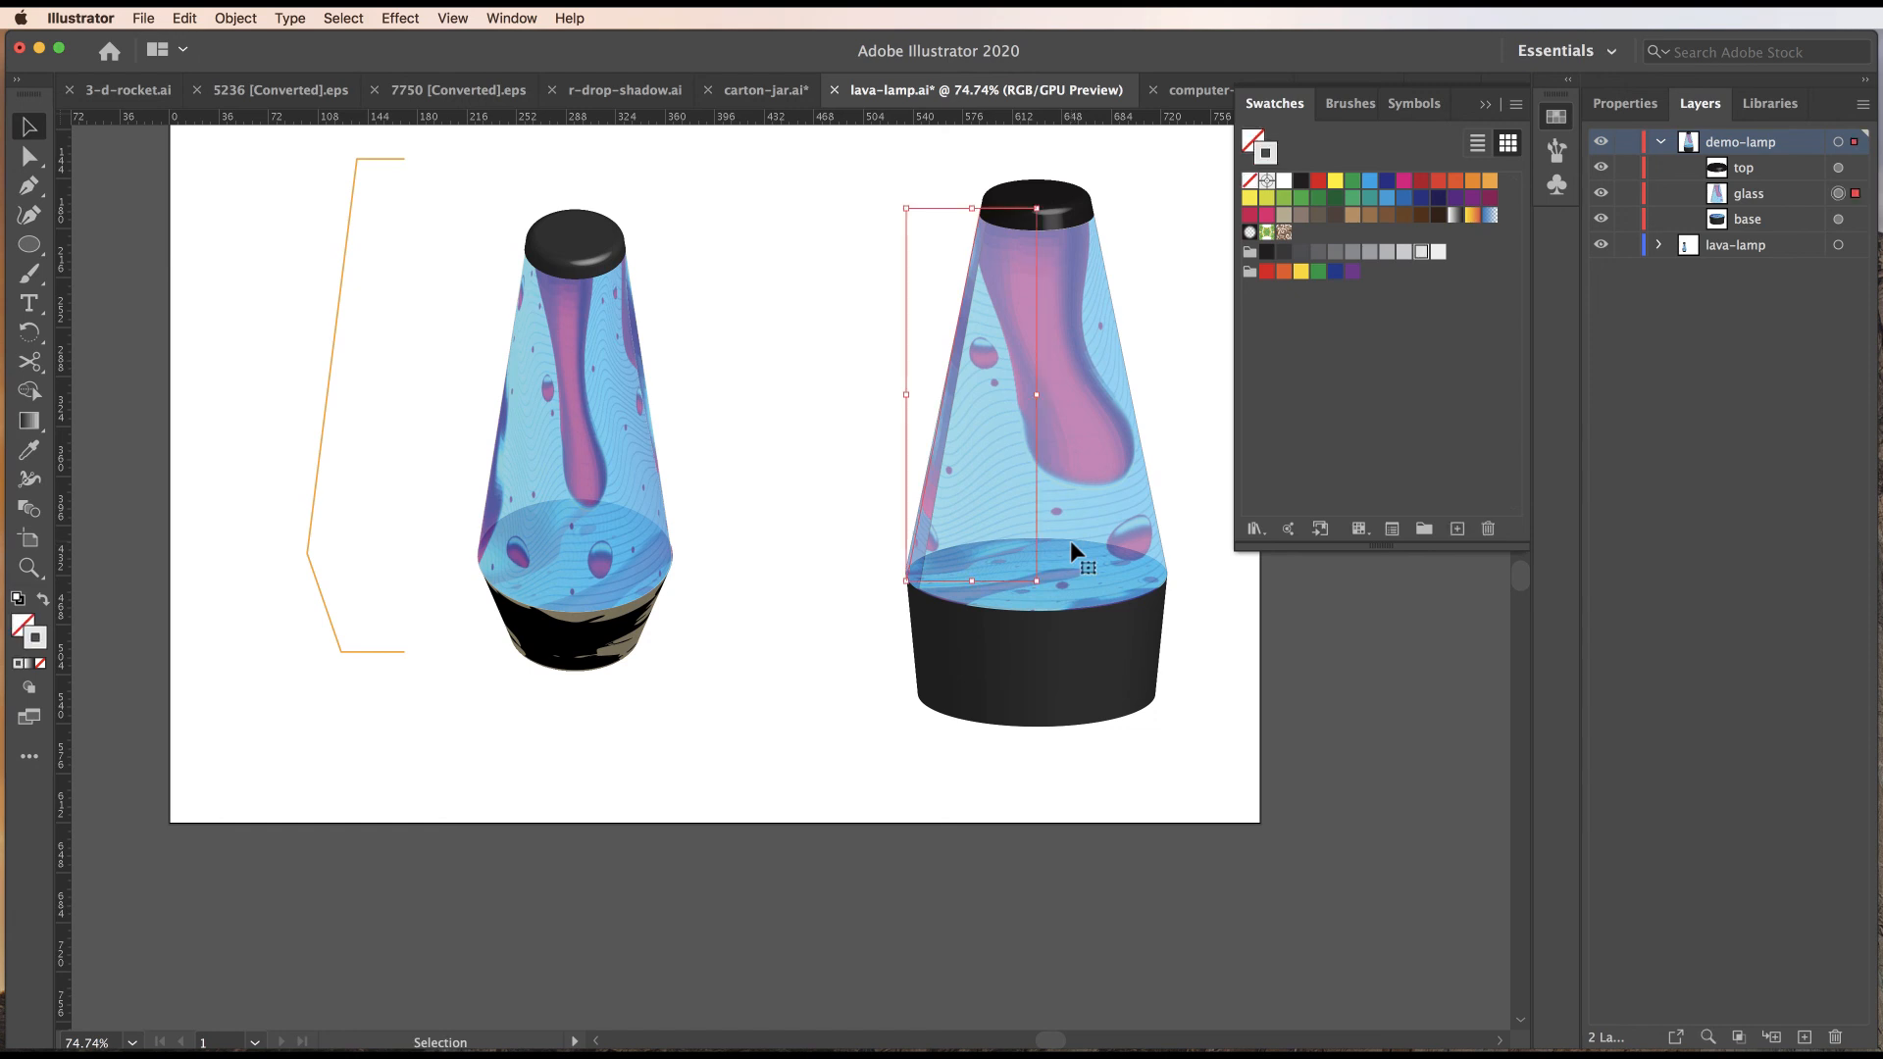
left_click(1625, 103)
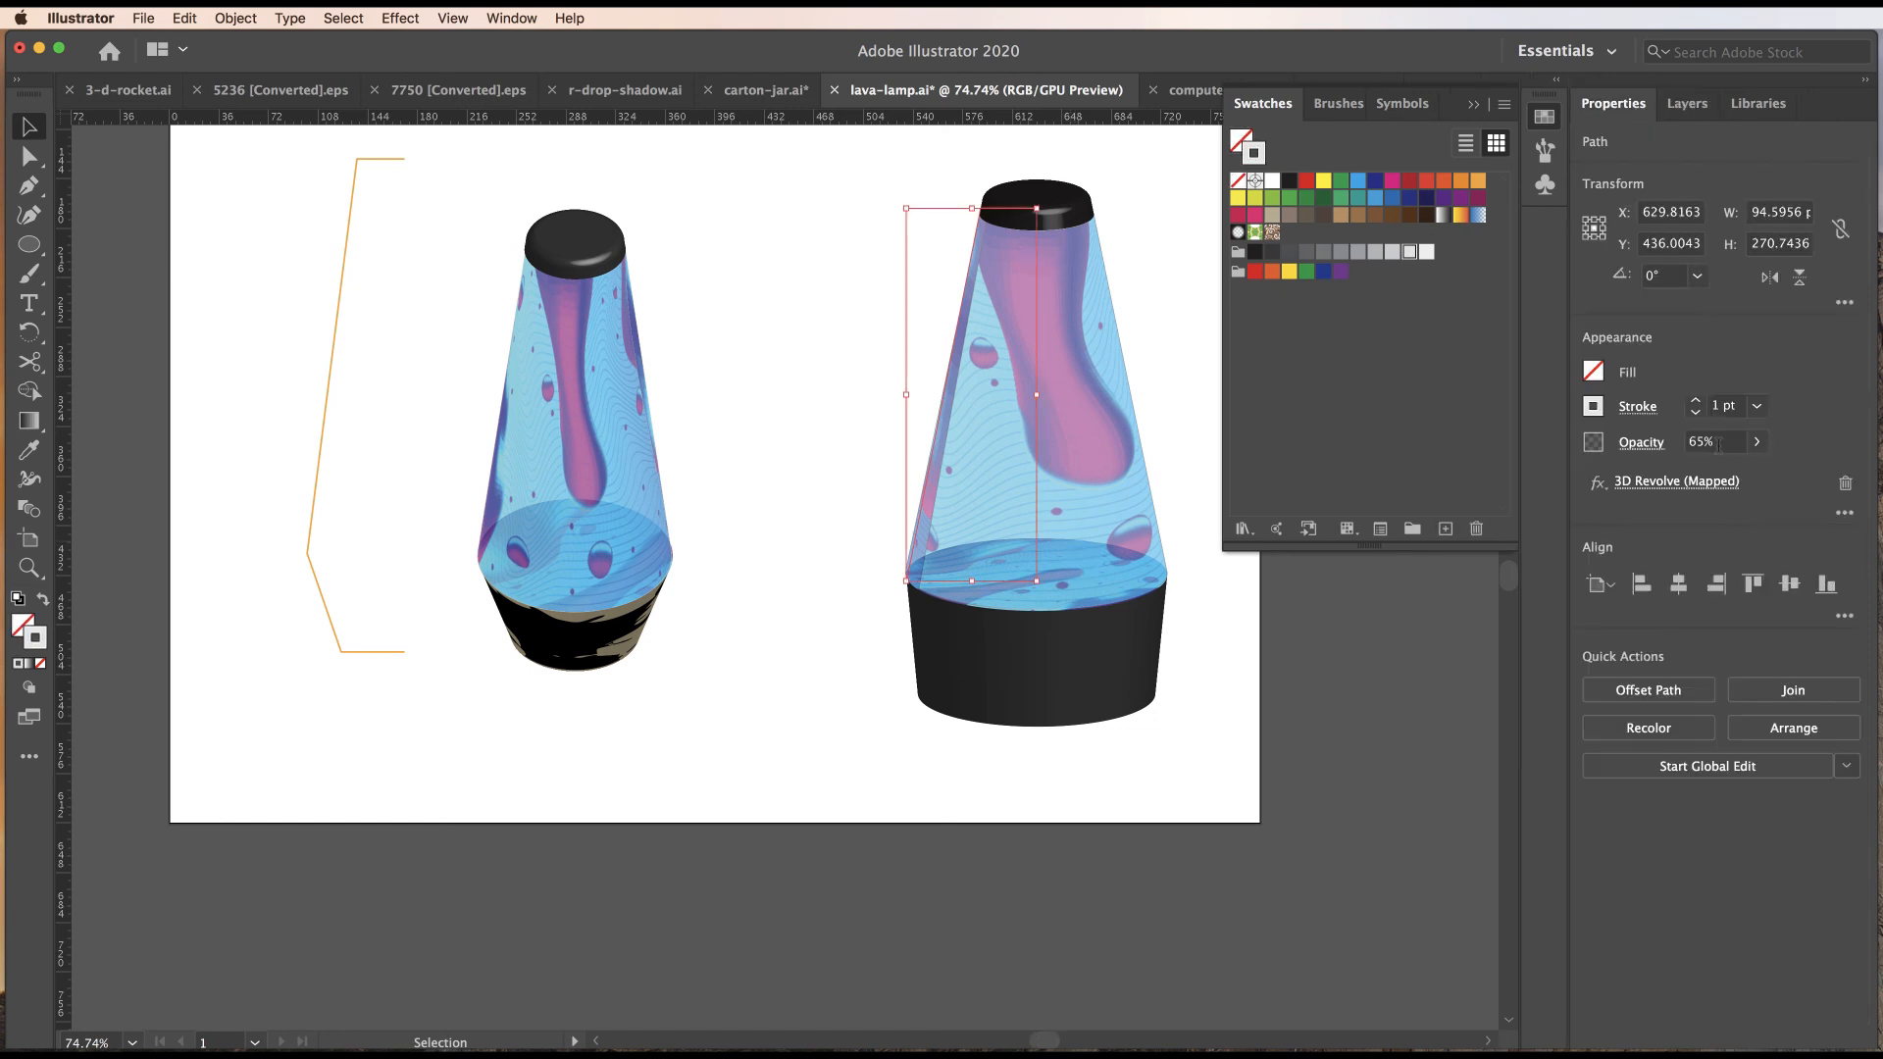
left_click(1706, 441)
type("70")
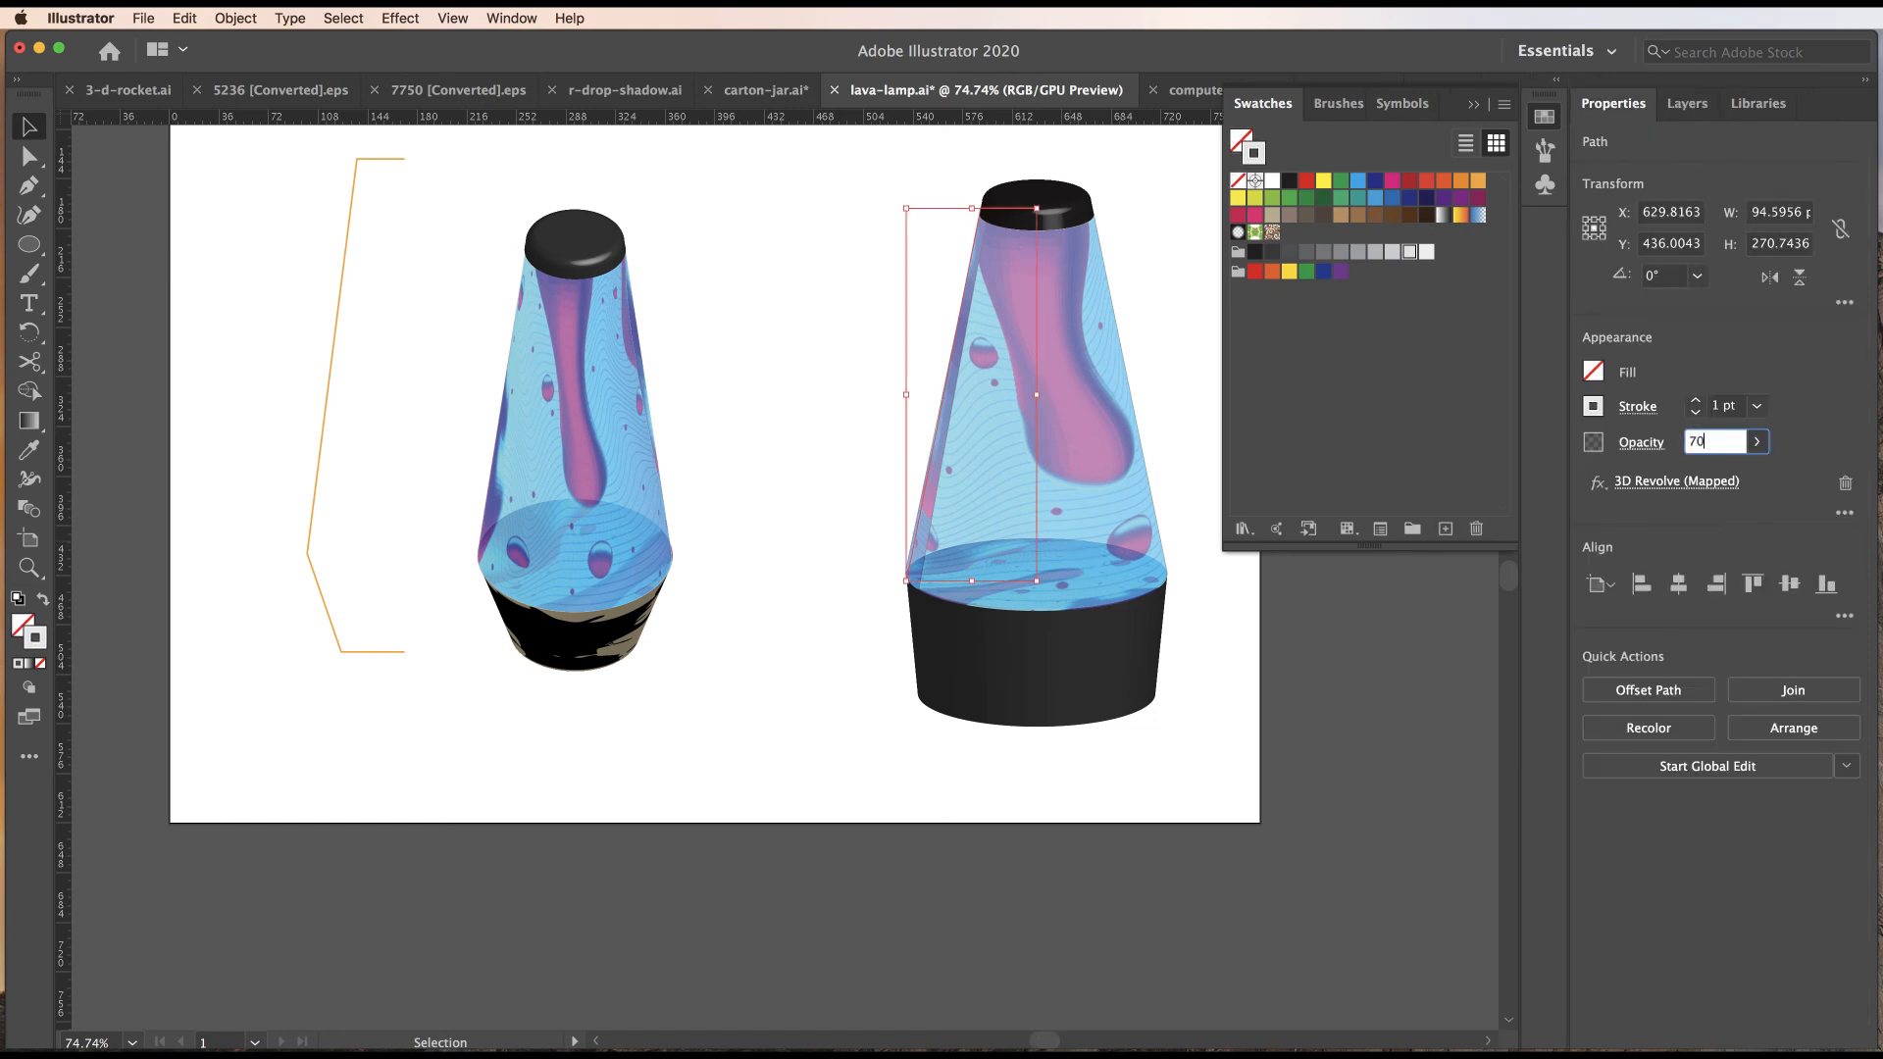
key("Tab")
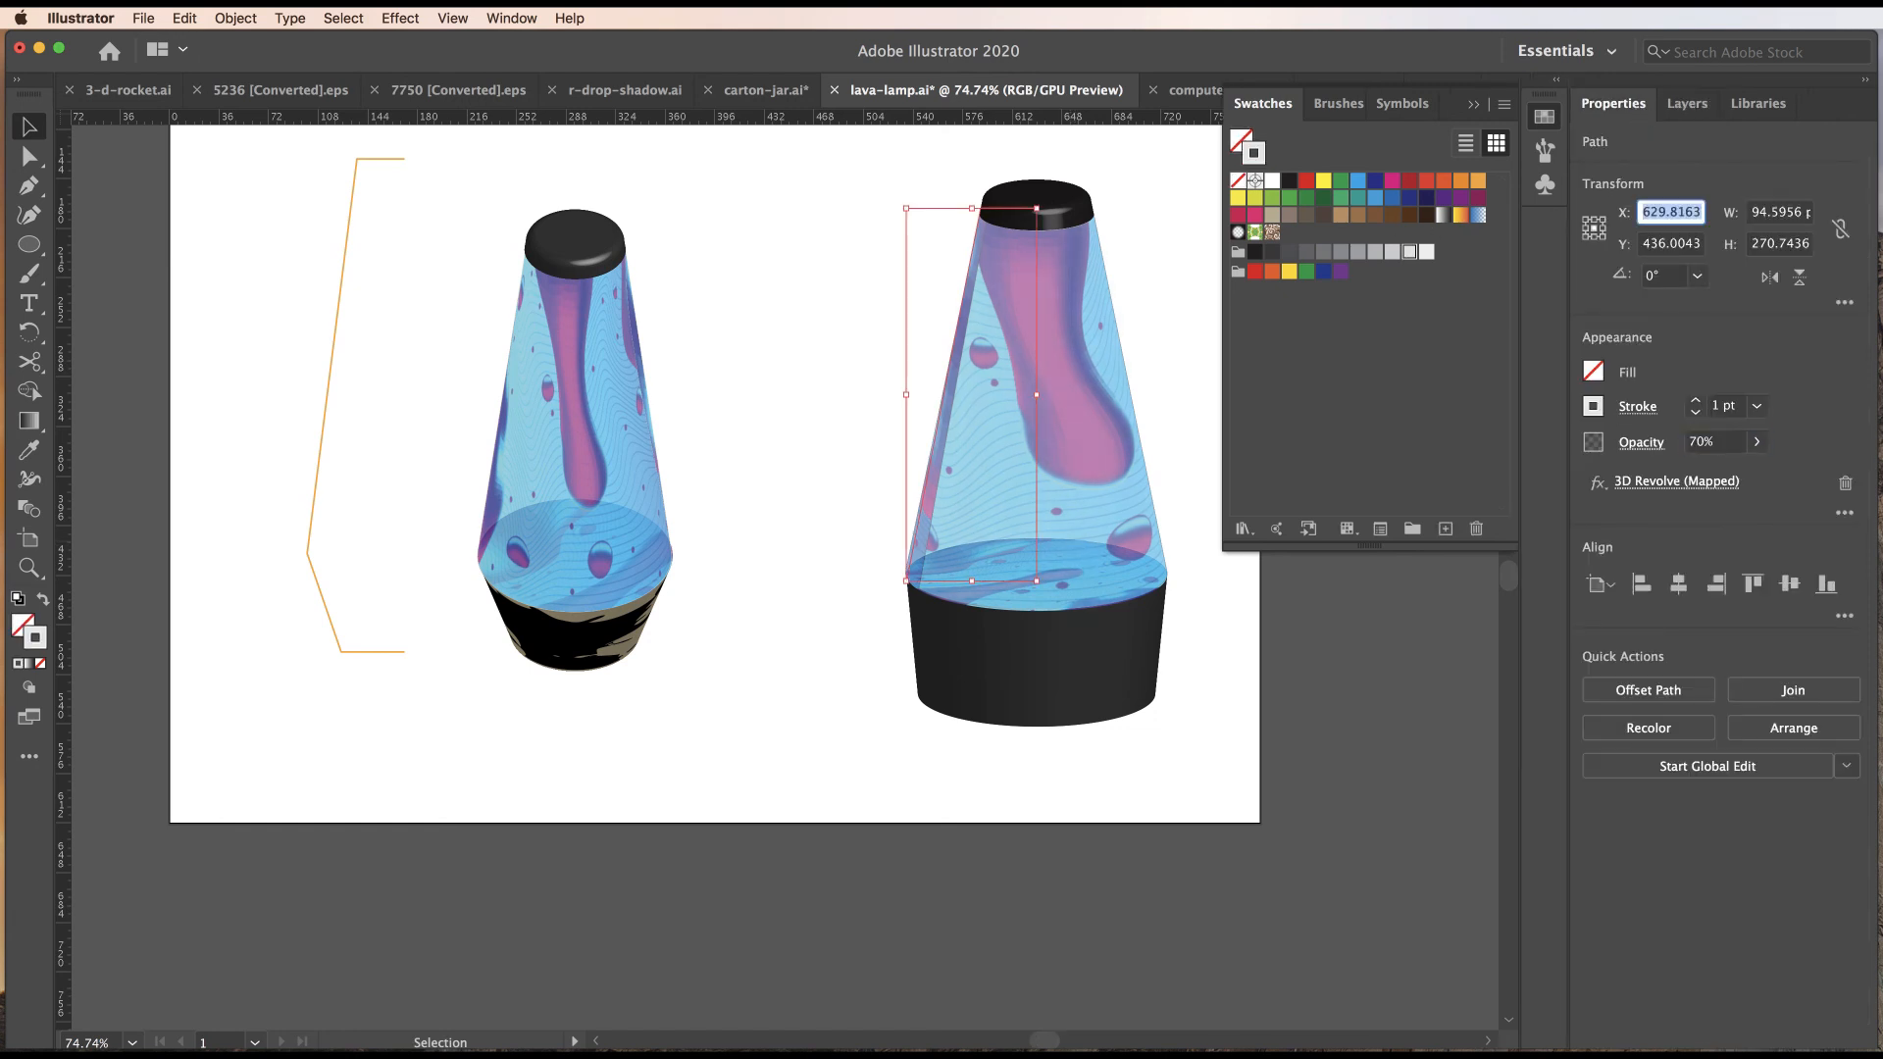
key("Return")
left_click(1744, 441)
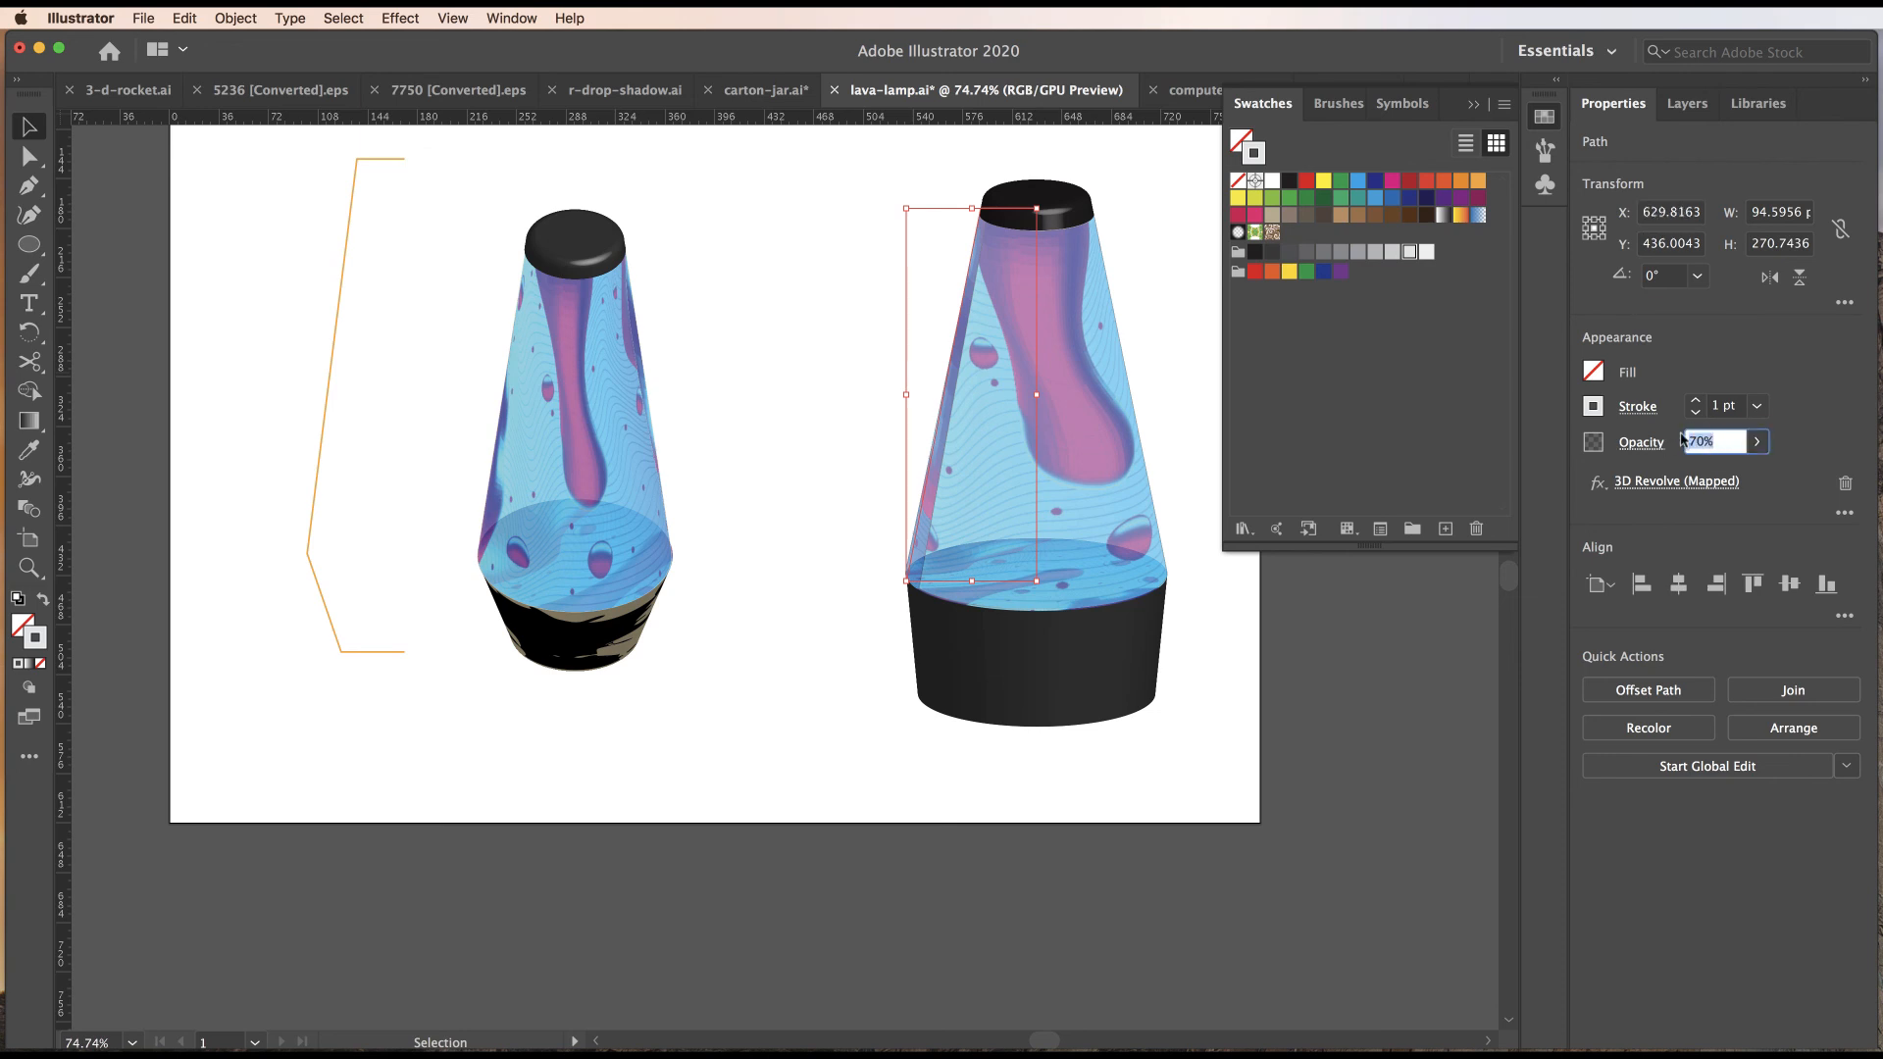
type("75")
key("Tab")
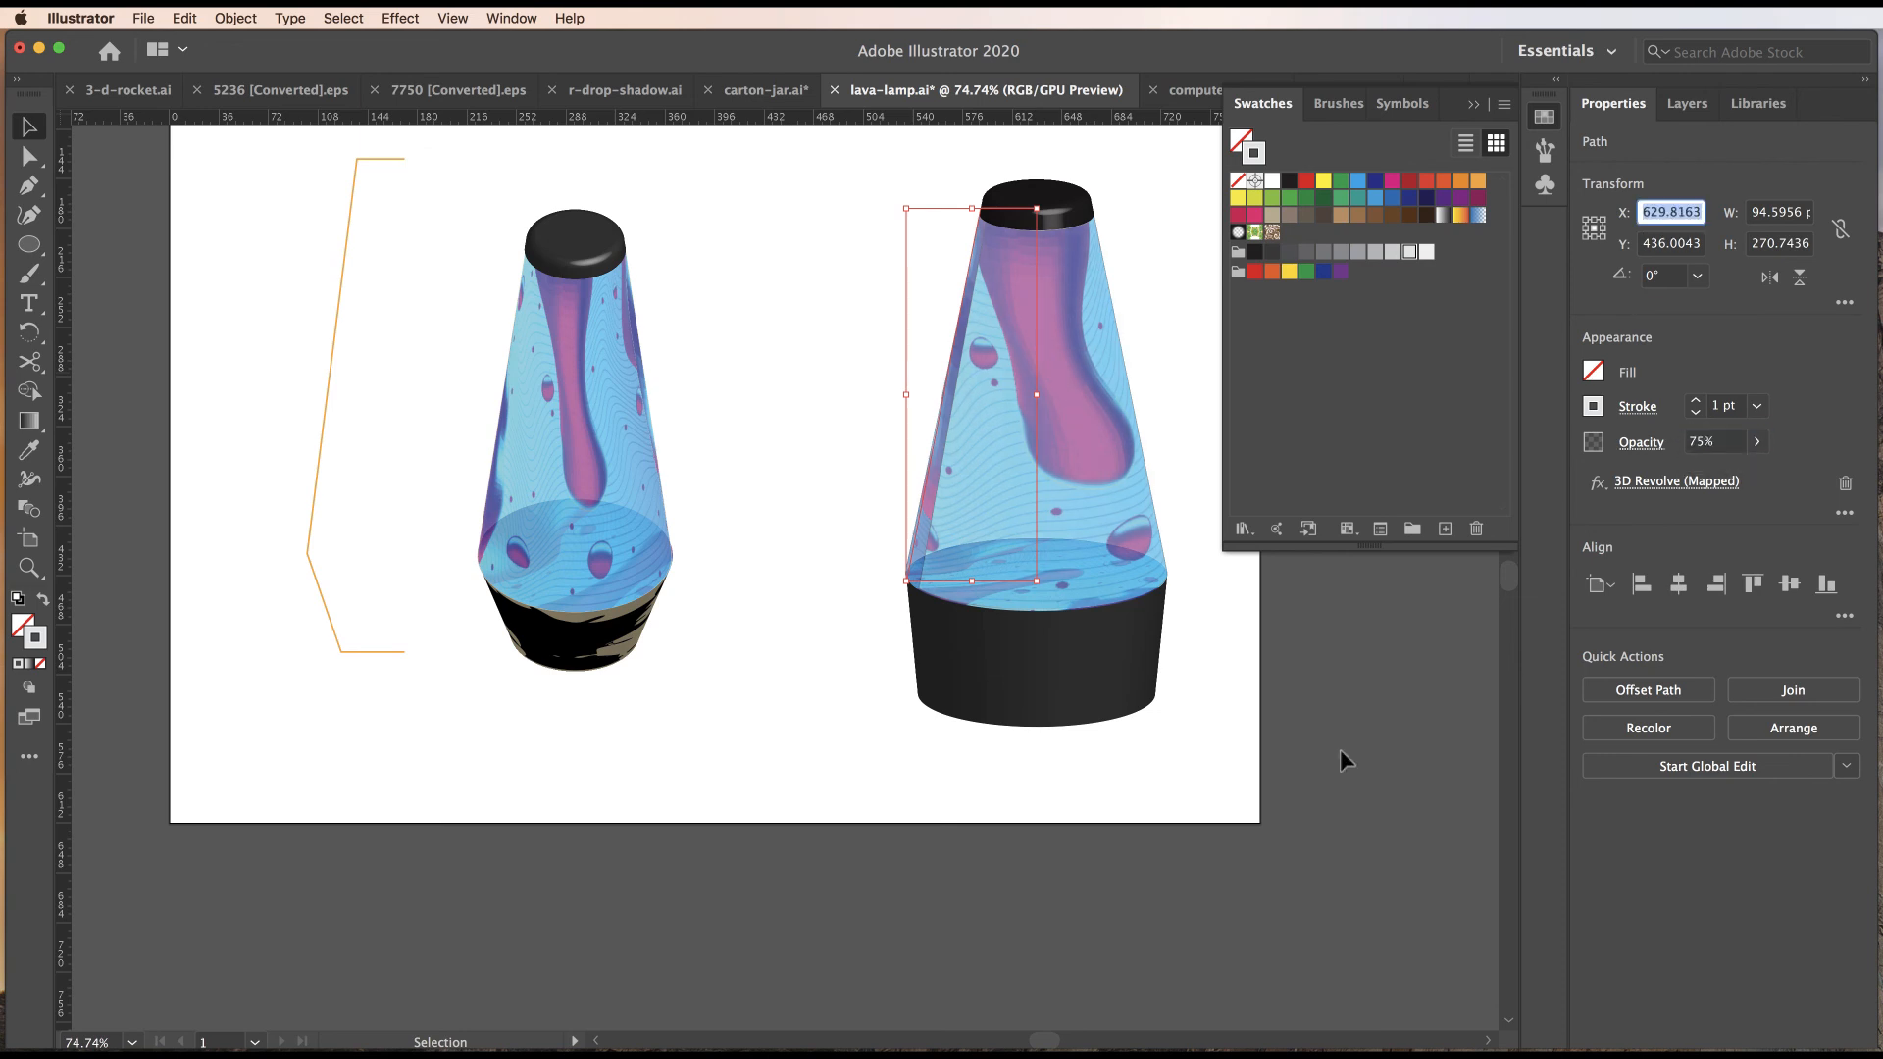
Select the demo lamp's base and turn off the visibility of its mapped 3D Revolve effect in its appearance.
left_click(1167, 690)
left_click(1083, 670)
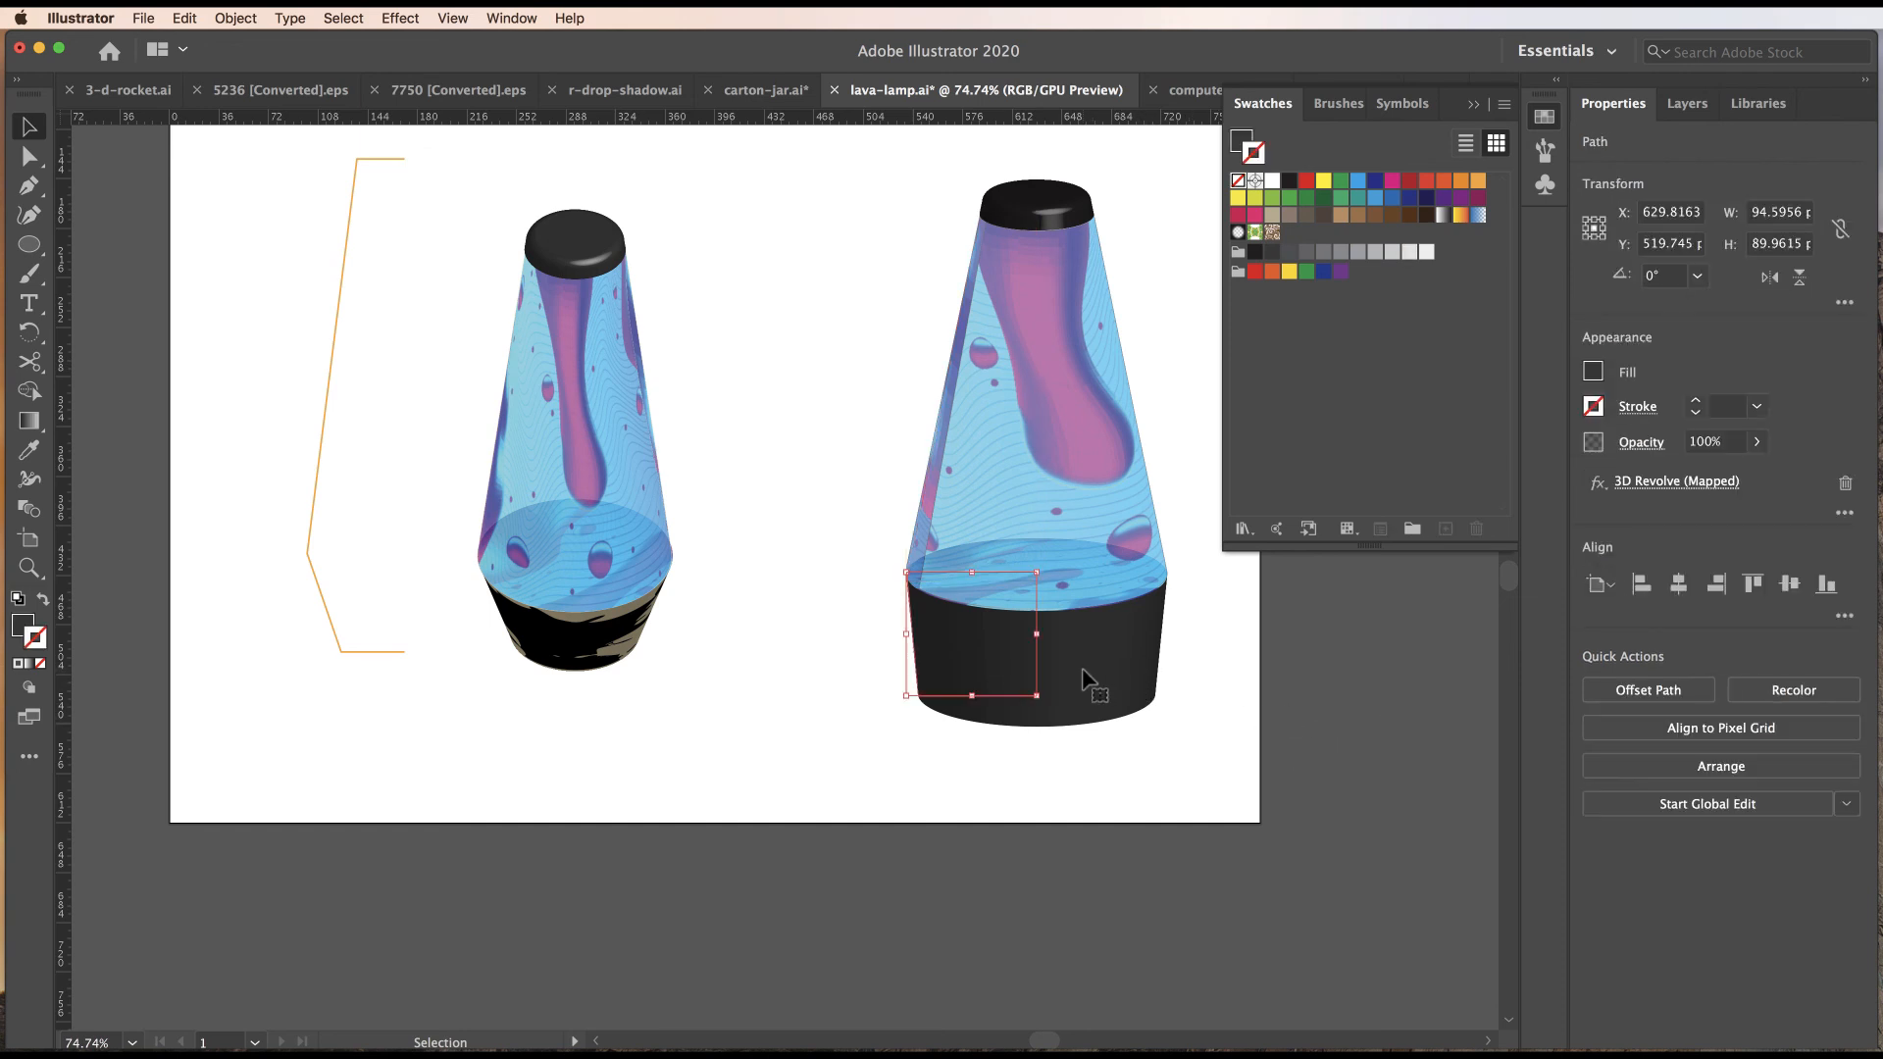
left_click(1671, 482)
left_click(1646, 855)
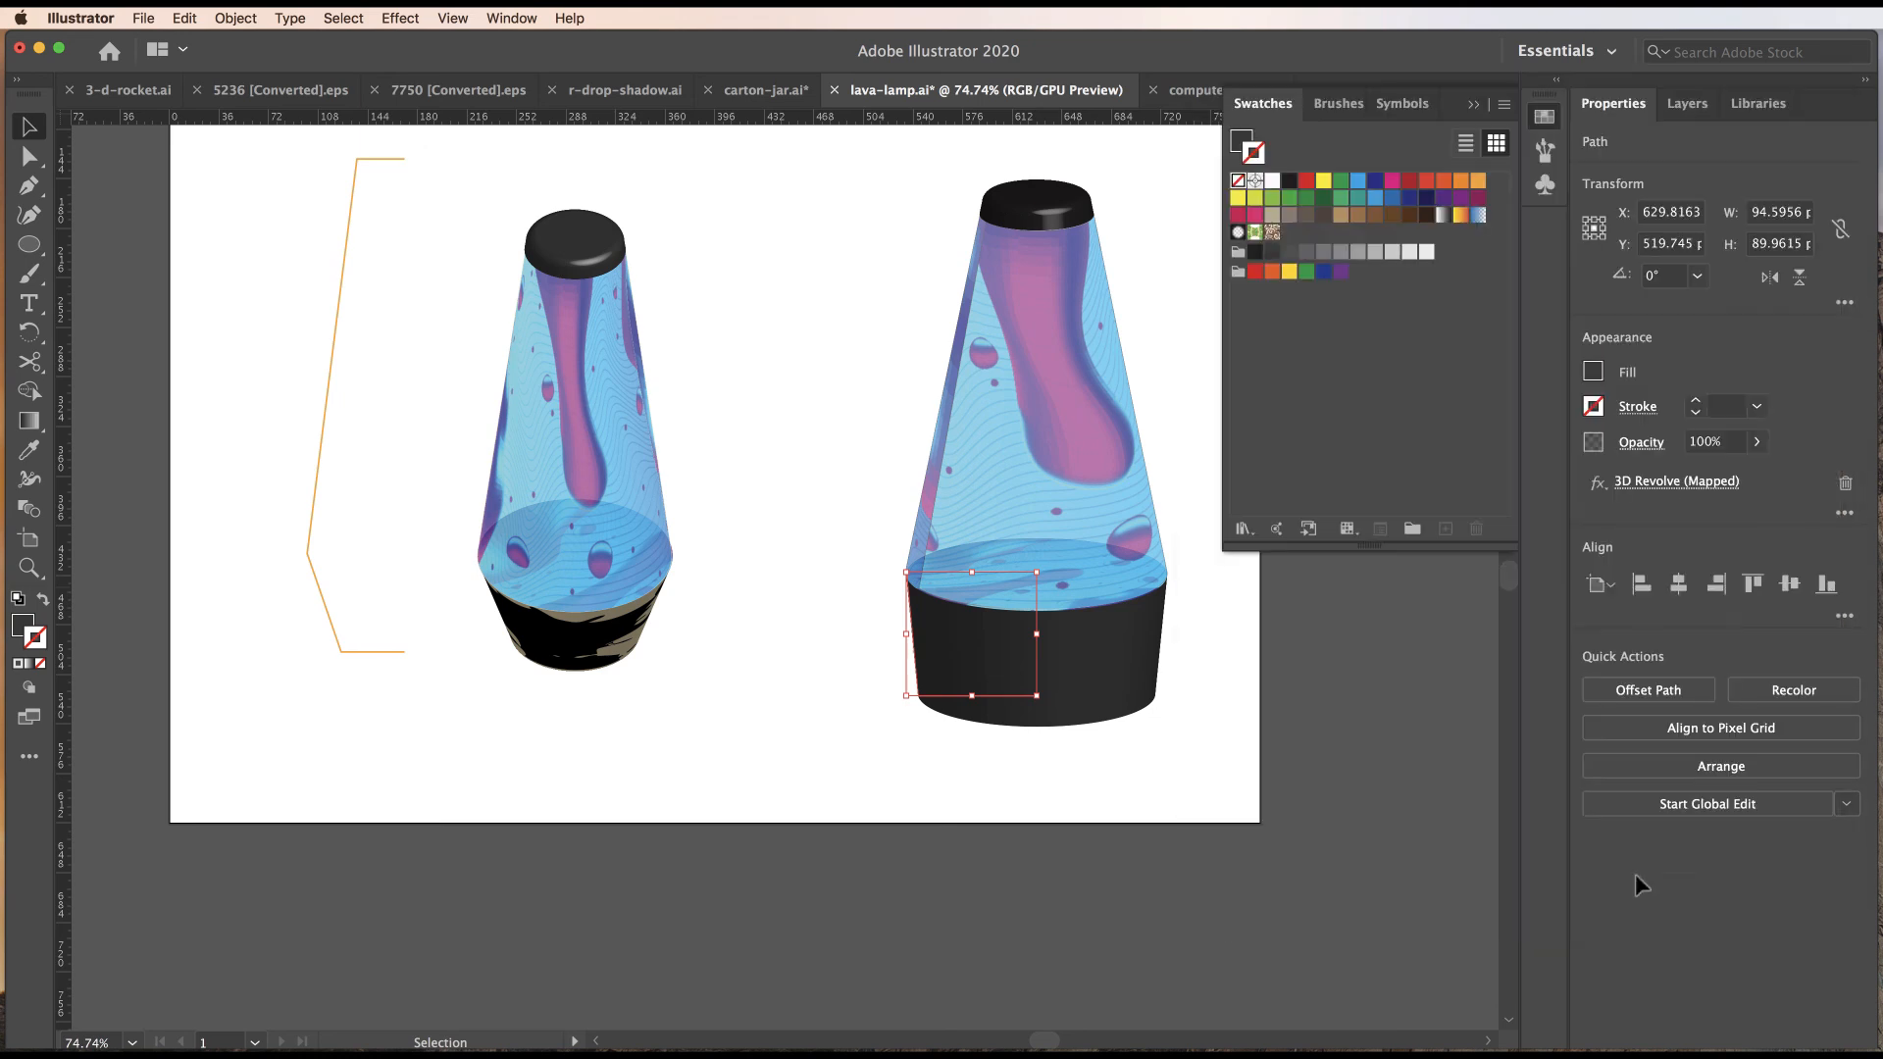
left_click_drag(1311, 1046, 1406, 617)
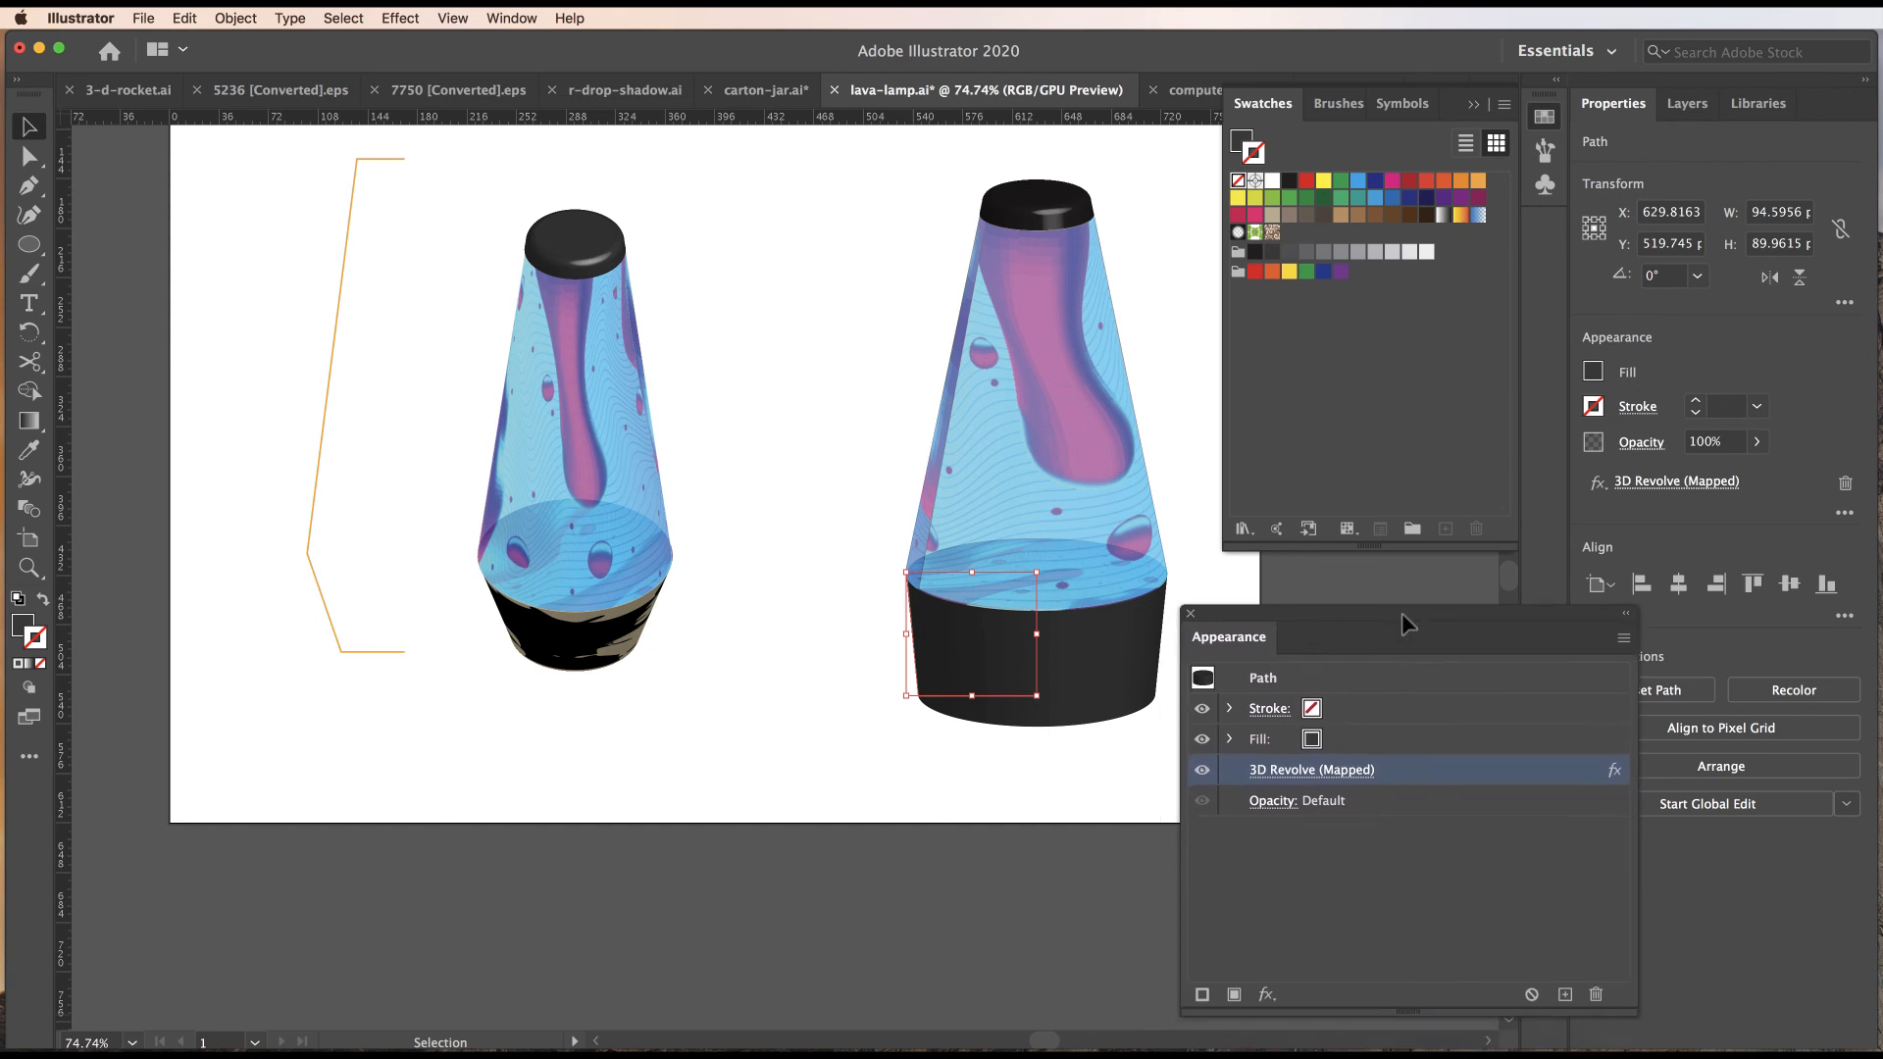
left_click(1202, 771)
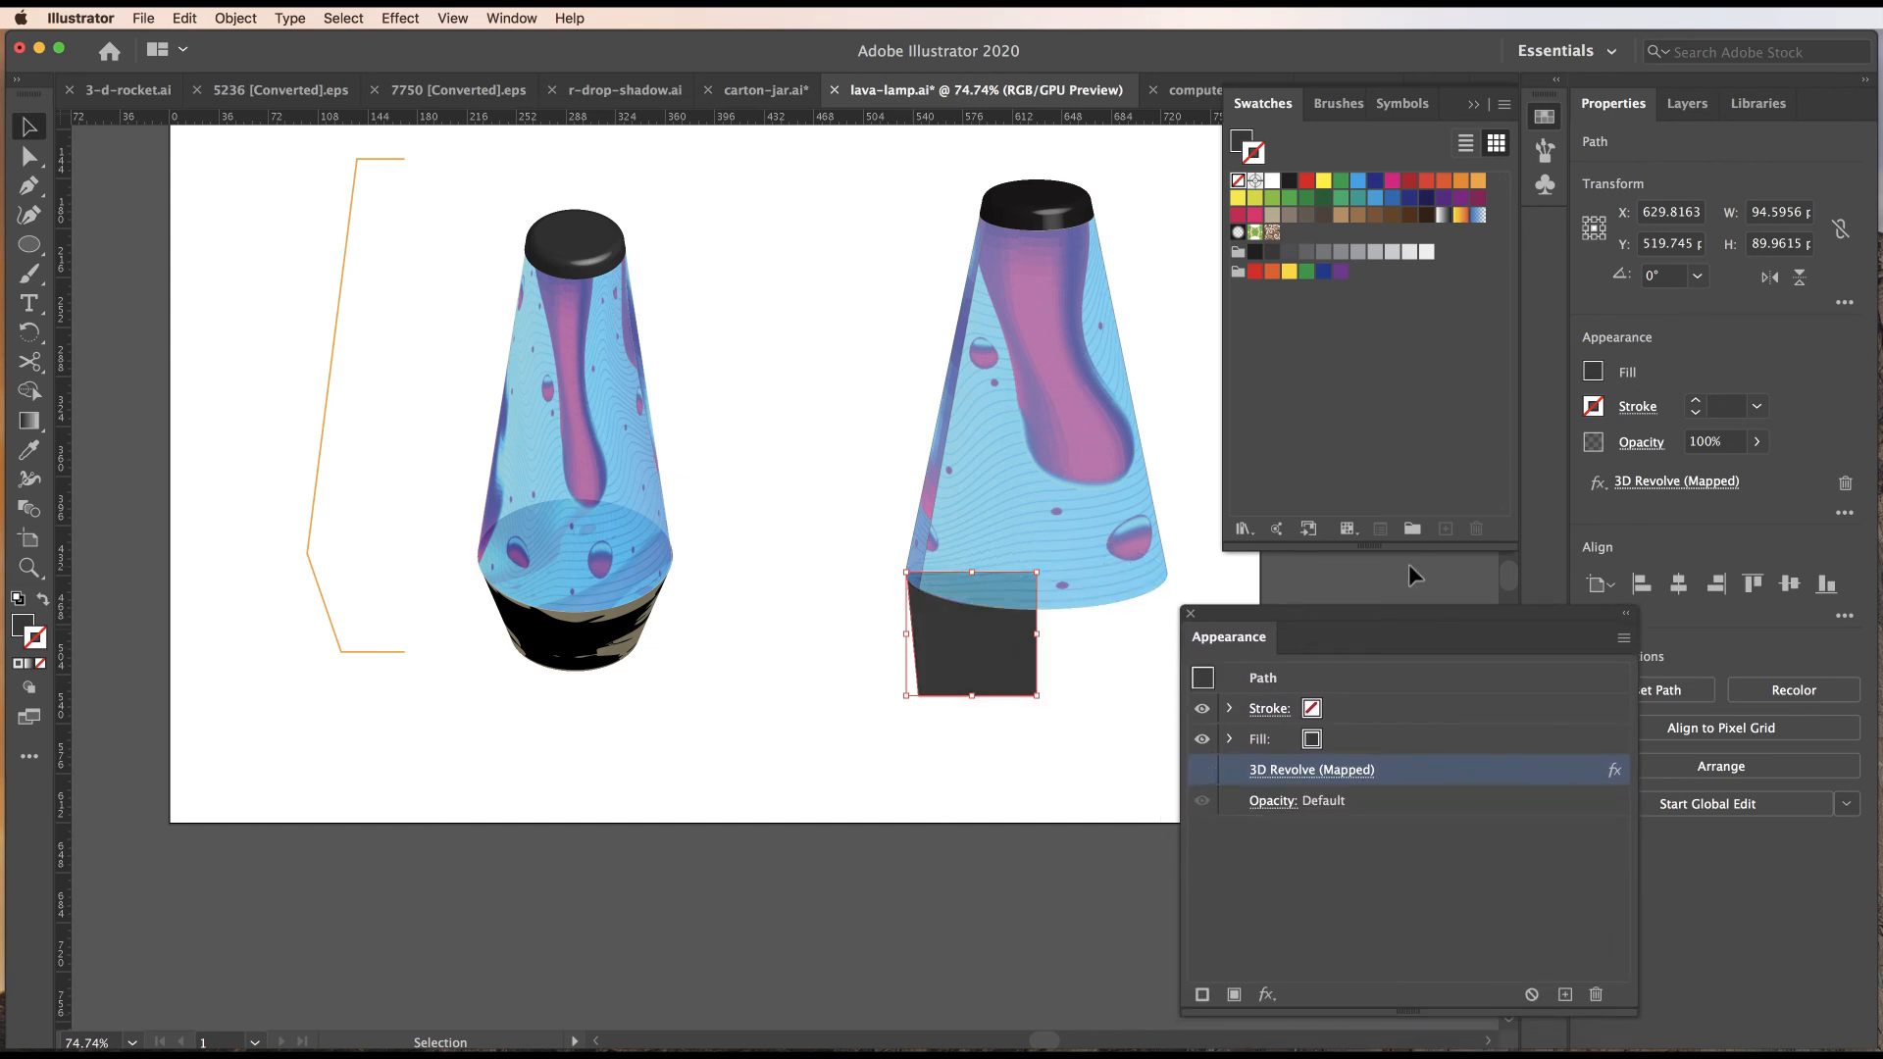
left_click_drag(1356, 618, 1285, 1058)
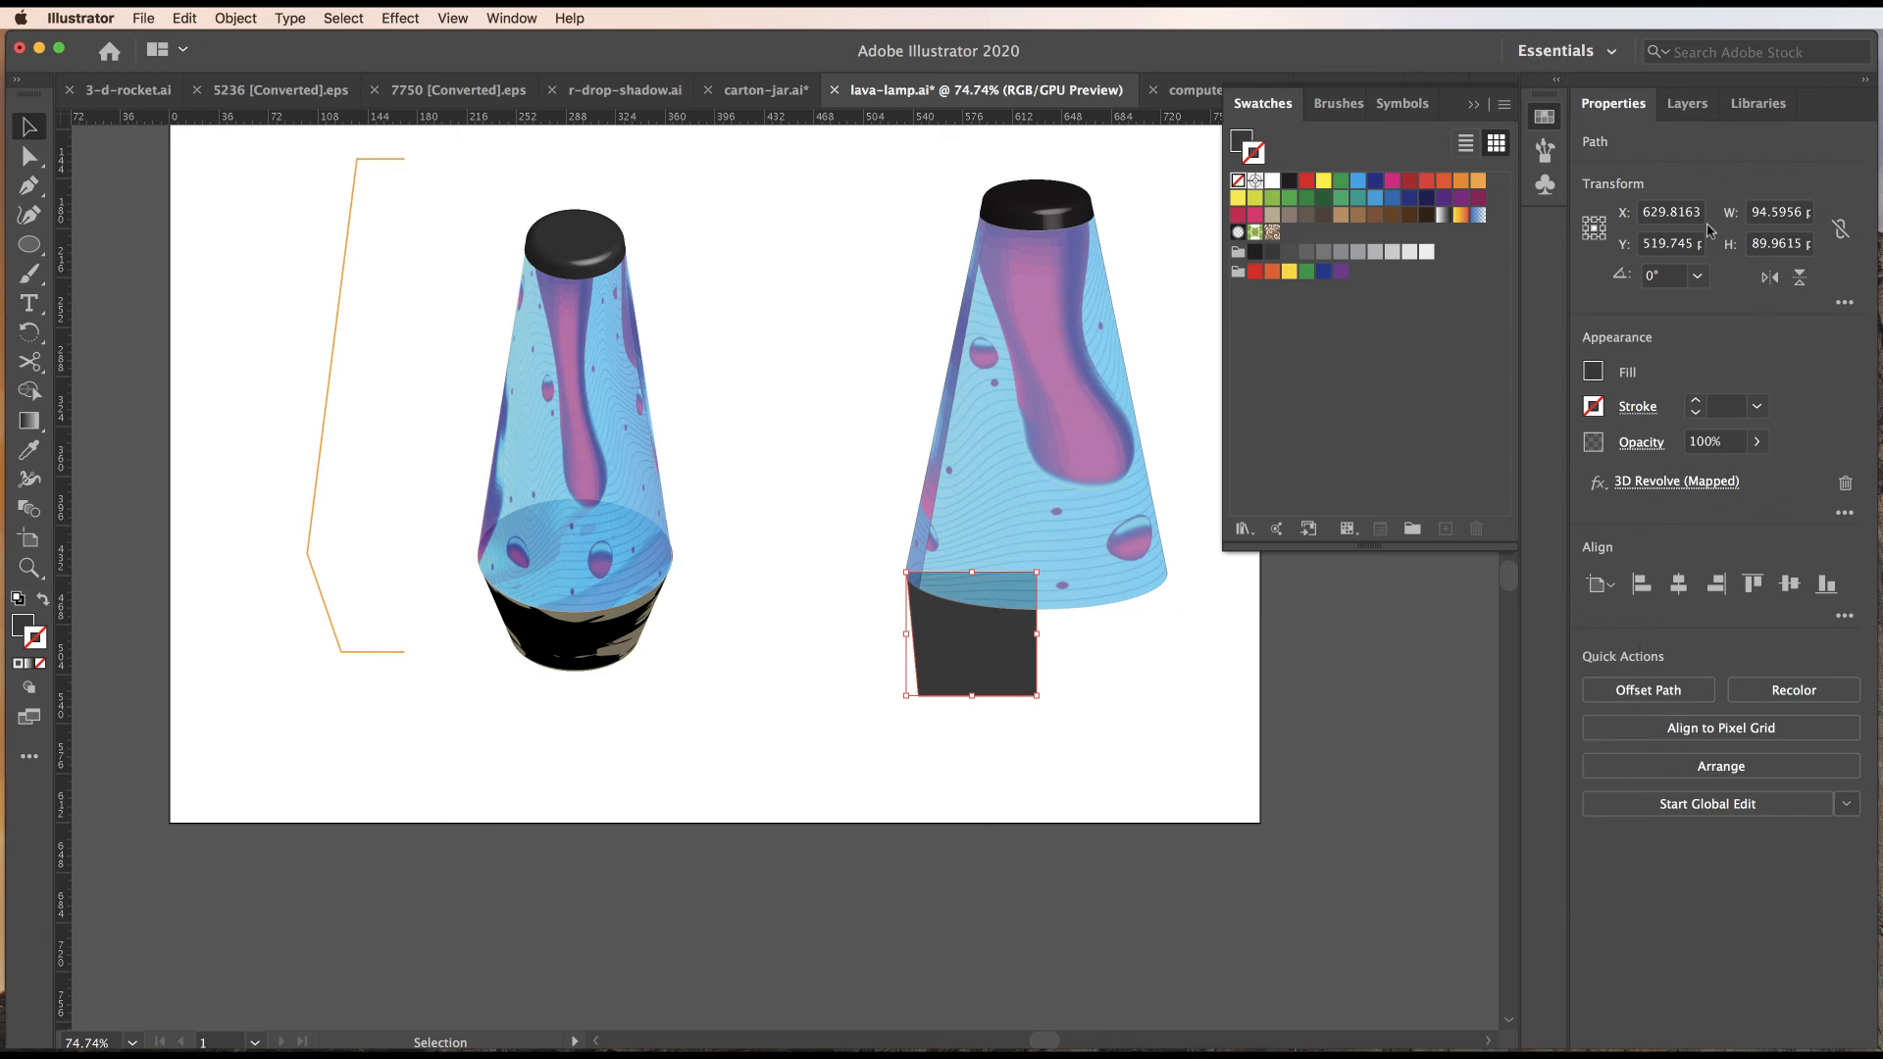
Hide the demo lamp's glass object in the layer list to expose the base profile.
left_click(1104, 486)
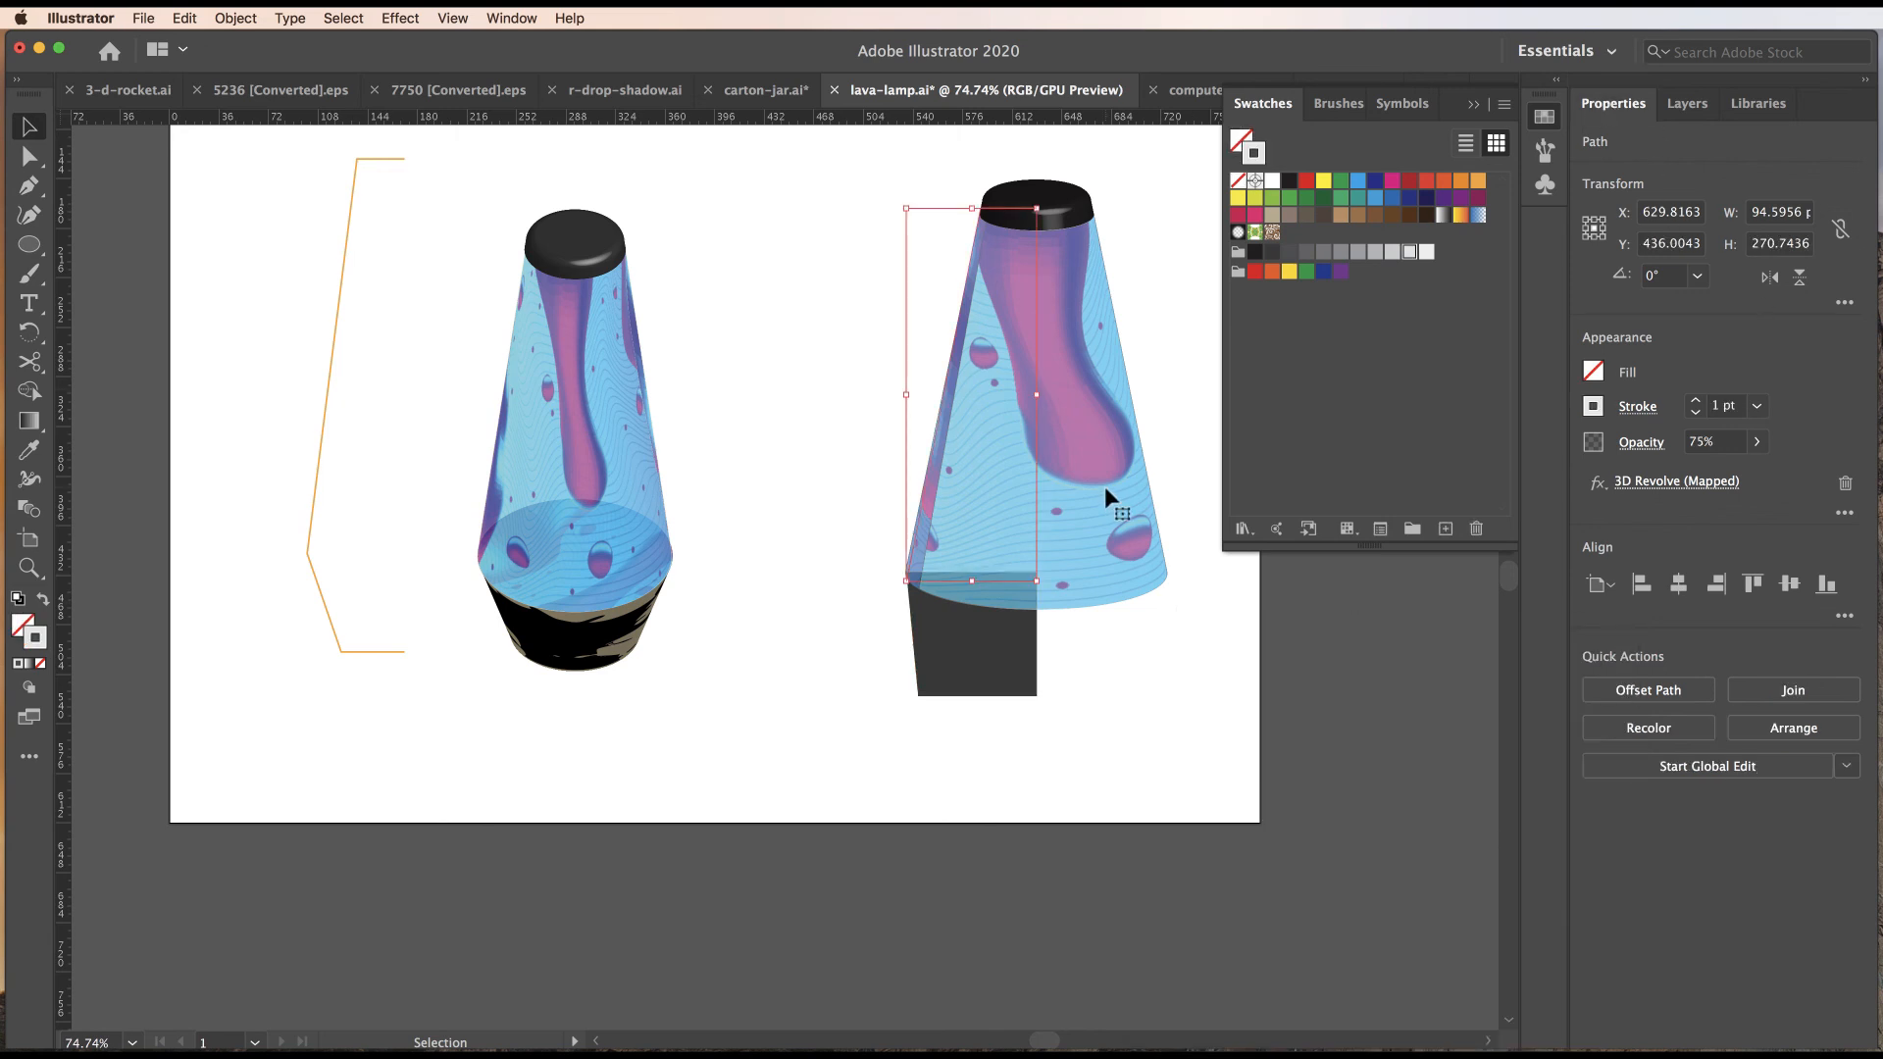
left_click(1687, 103)
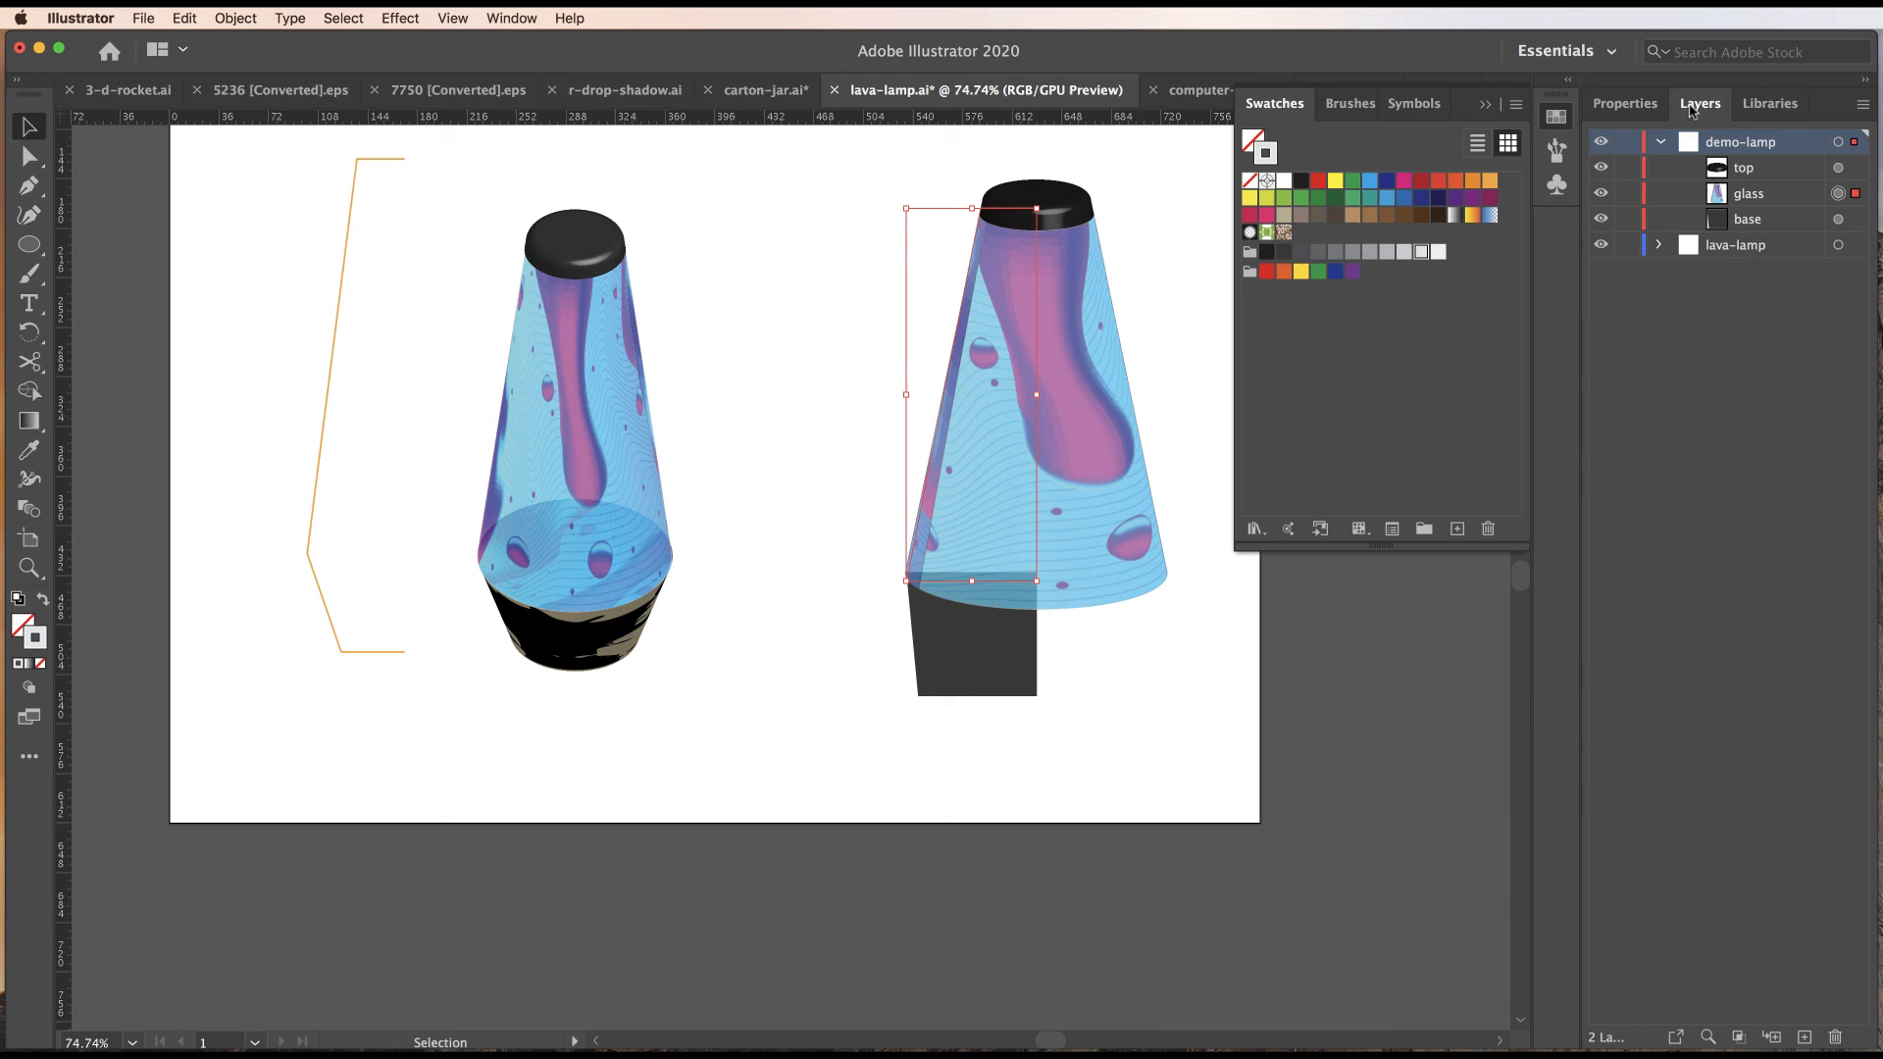
left_click(1602, 194)
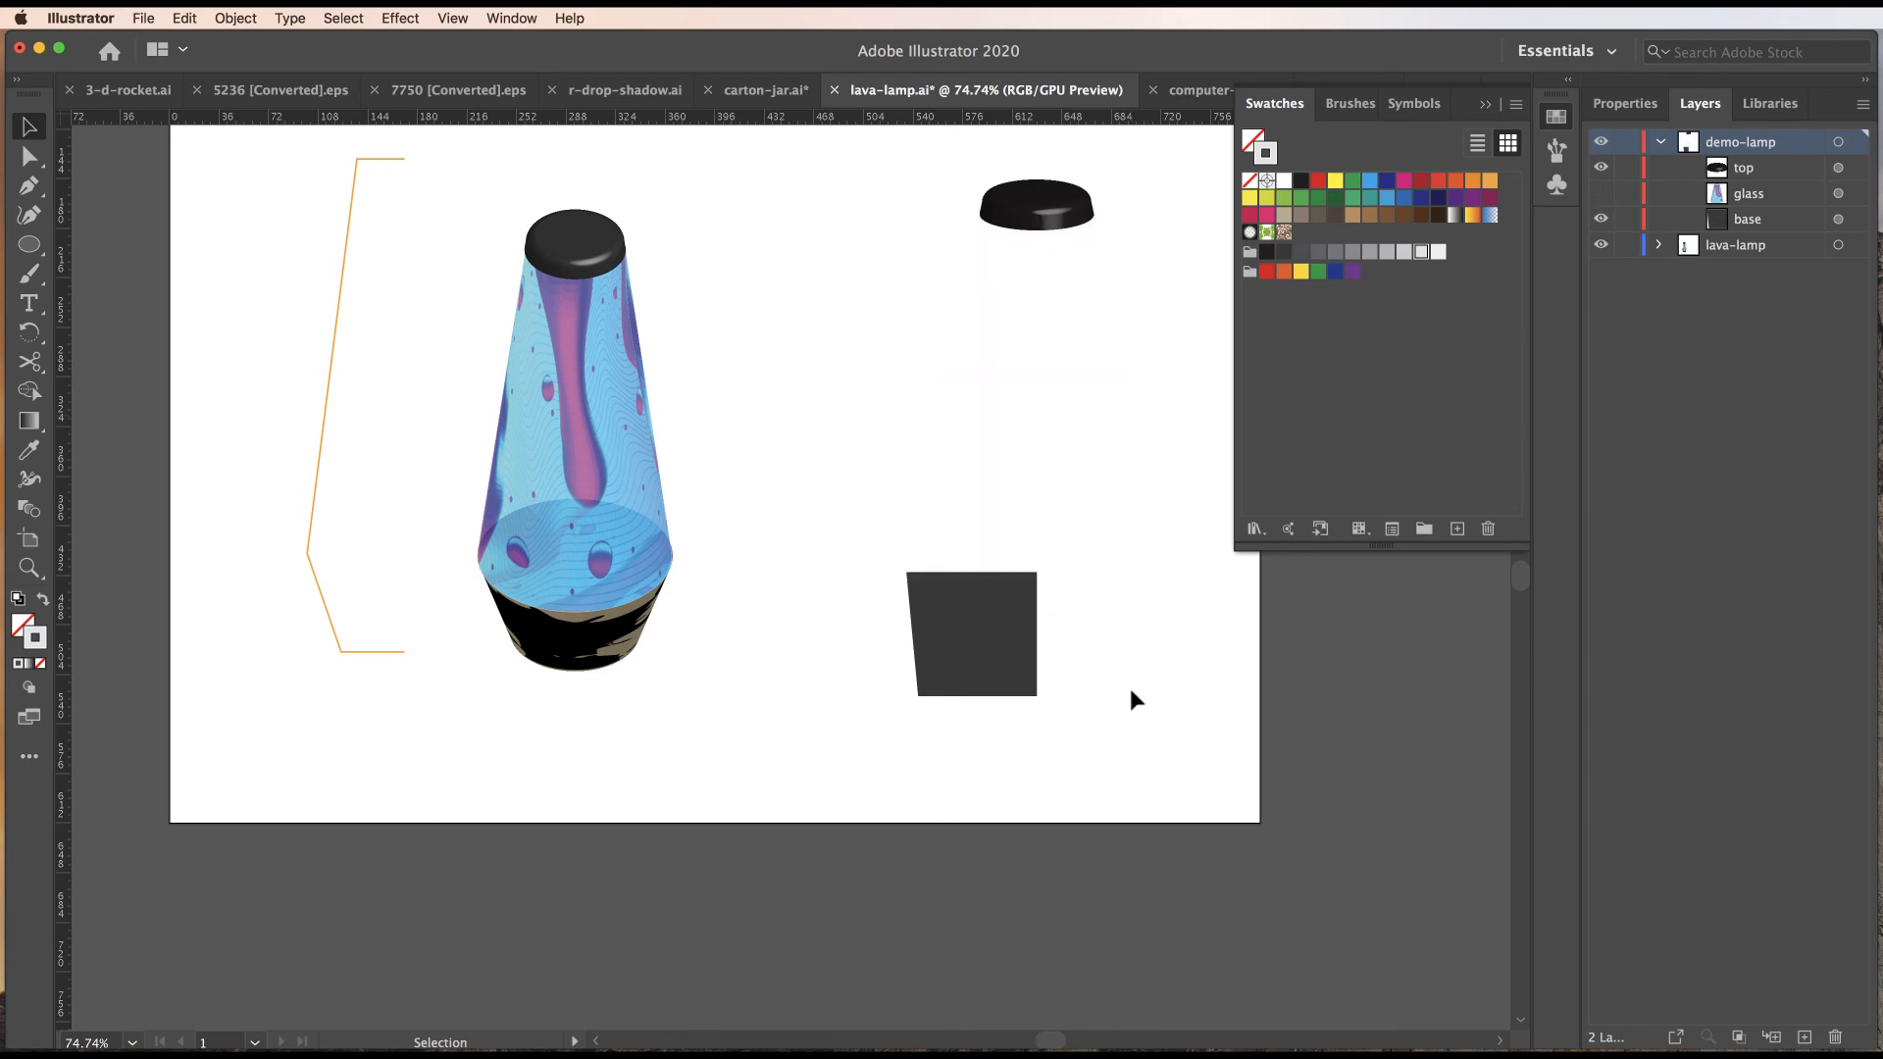
Round the outer bottom corner of the demo lamp's base profile with its live corner handle.
key("z")
left_click(980, 647)
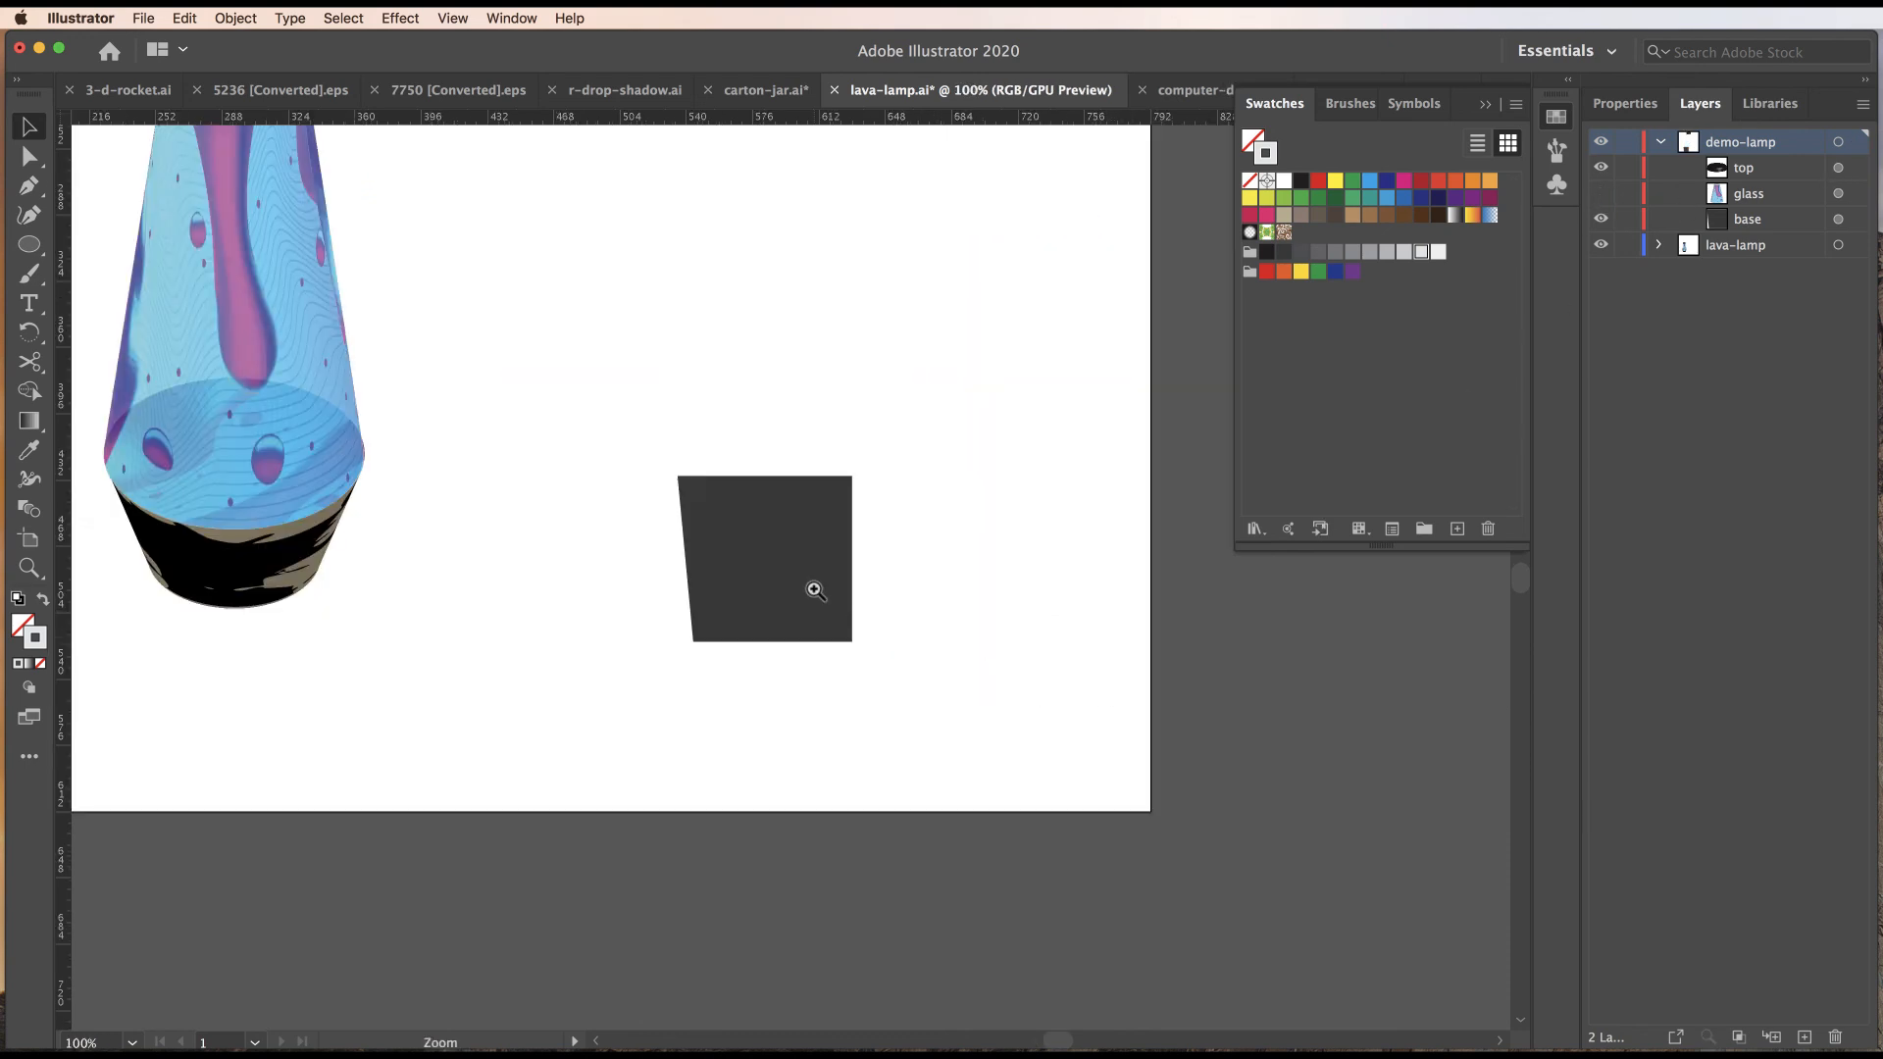
left_click(811, 588)
left_click_drag(763, 558, 941, 702)
key("v")
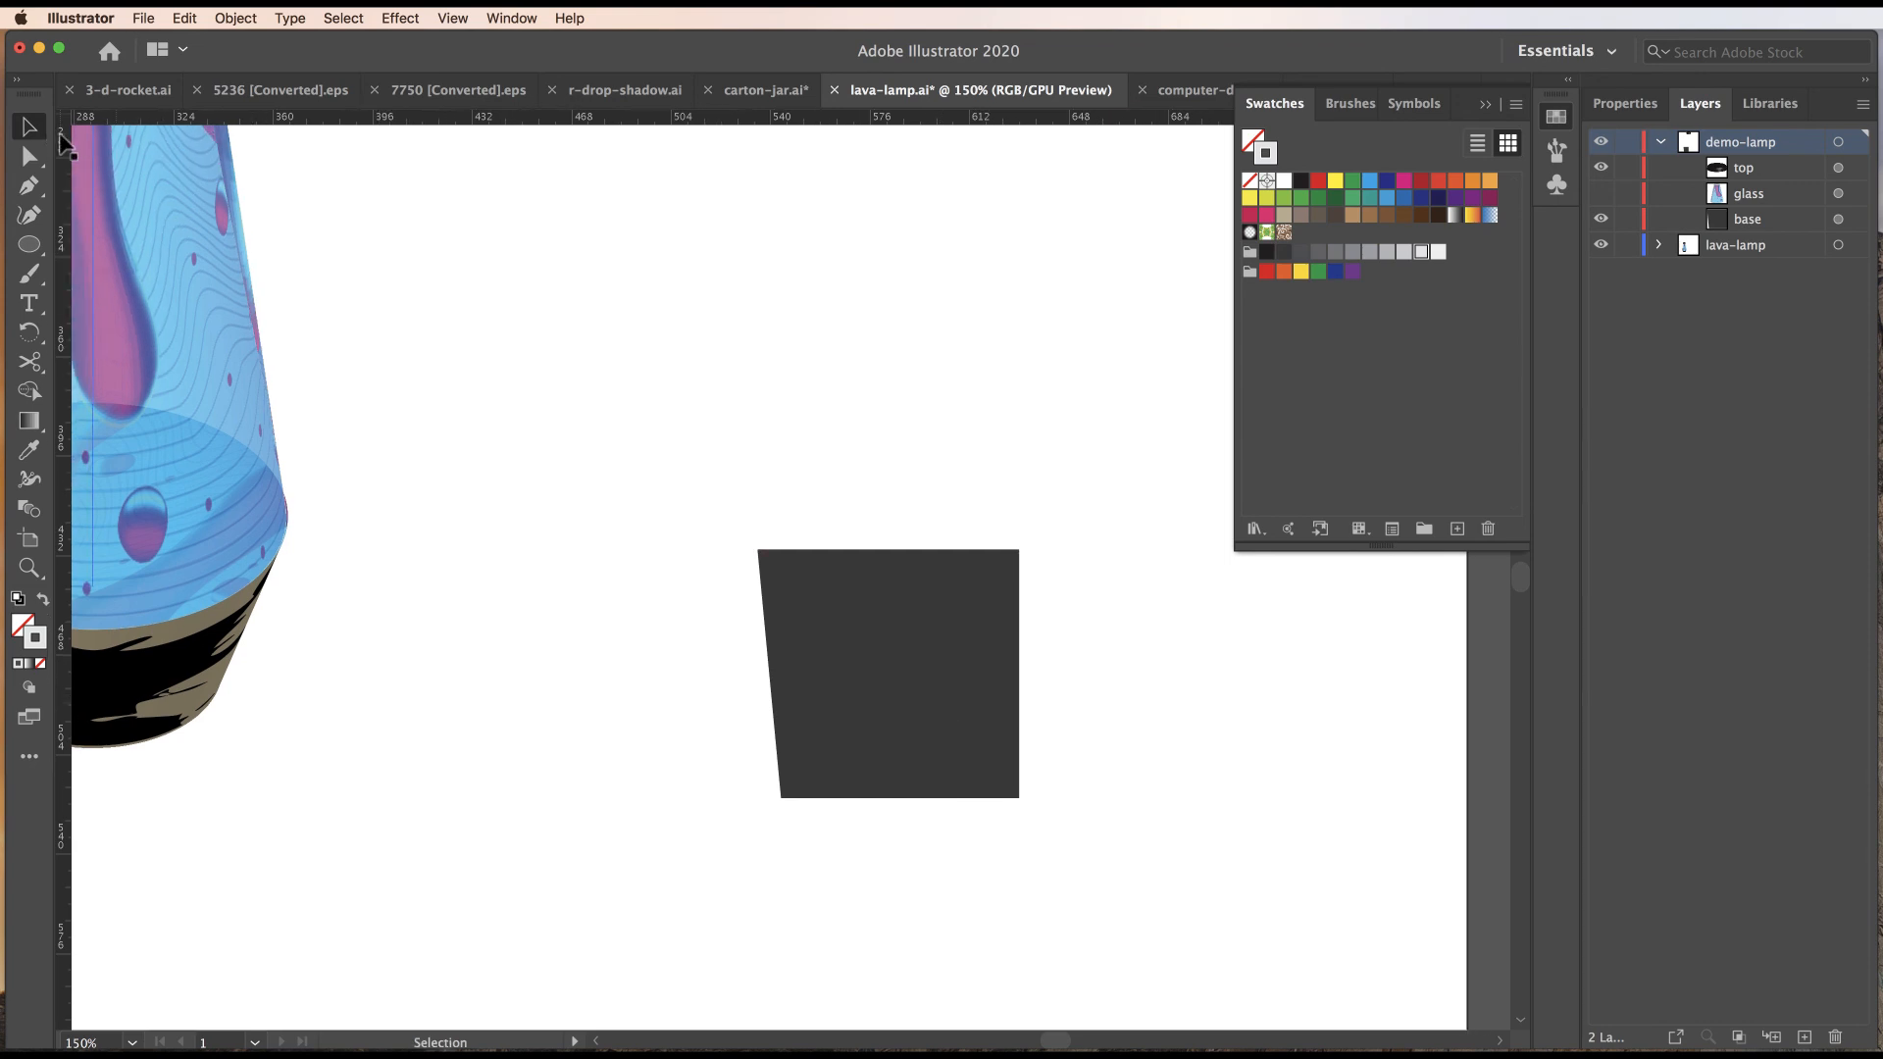
left_click(832, 618)
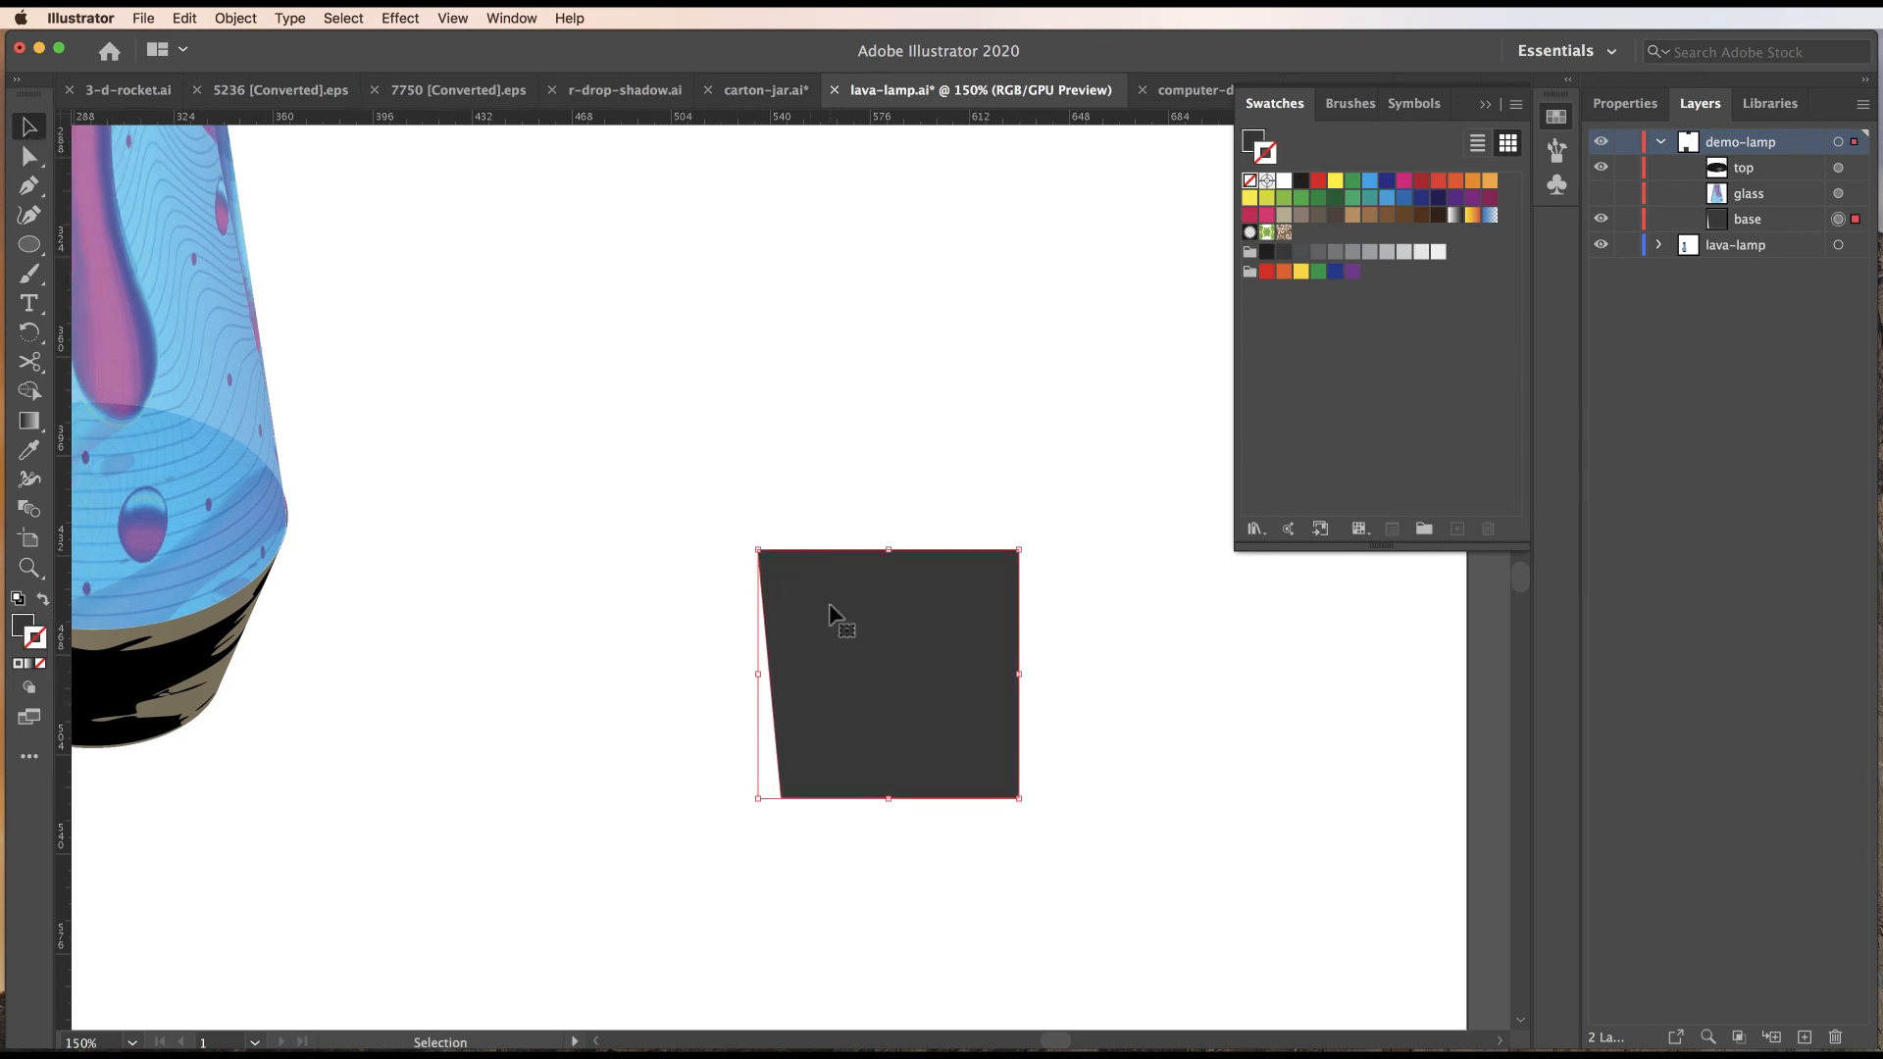
left_click(31, 158)
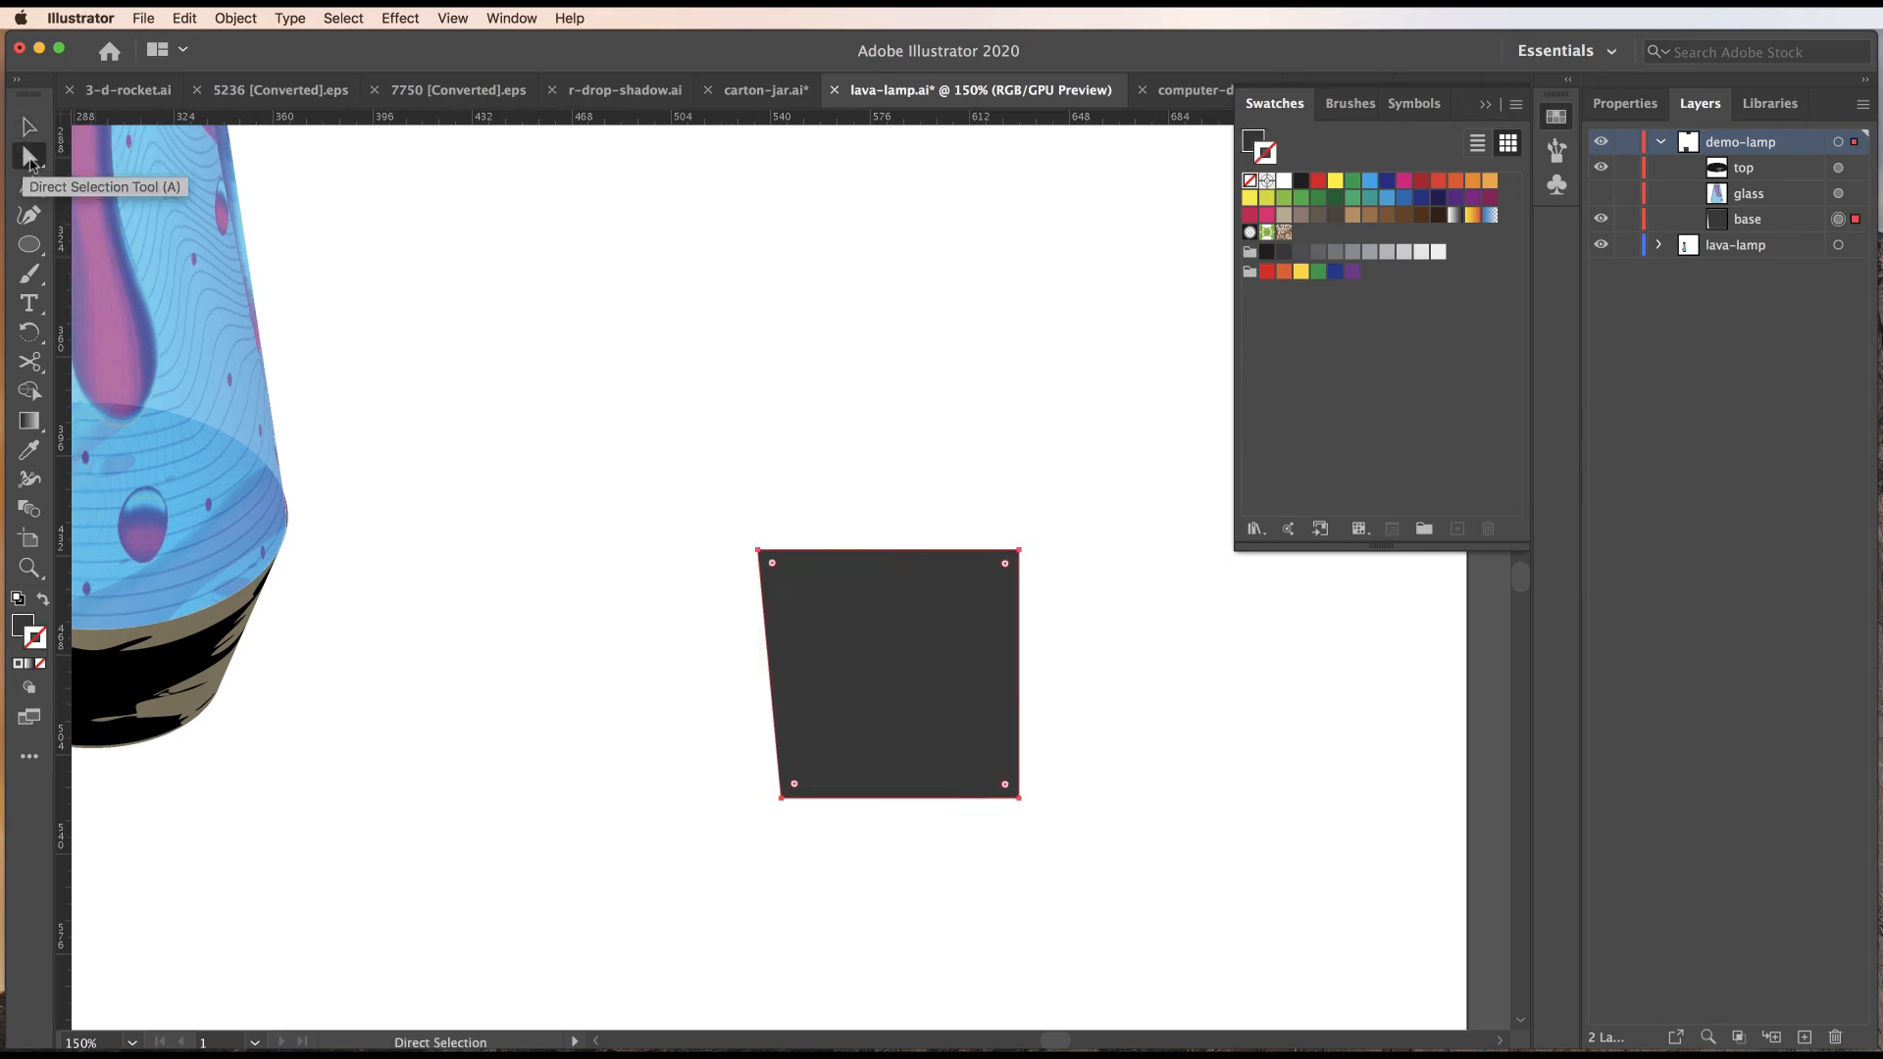
left_click_drag(793, 784, 841, 769)
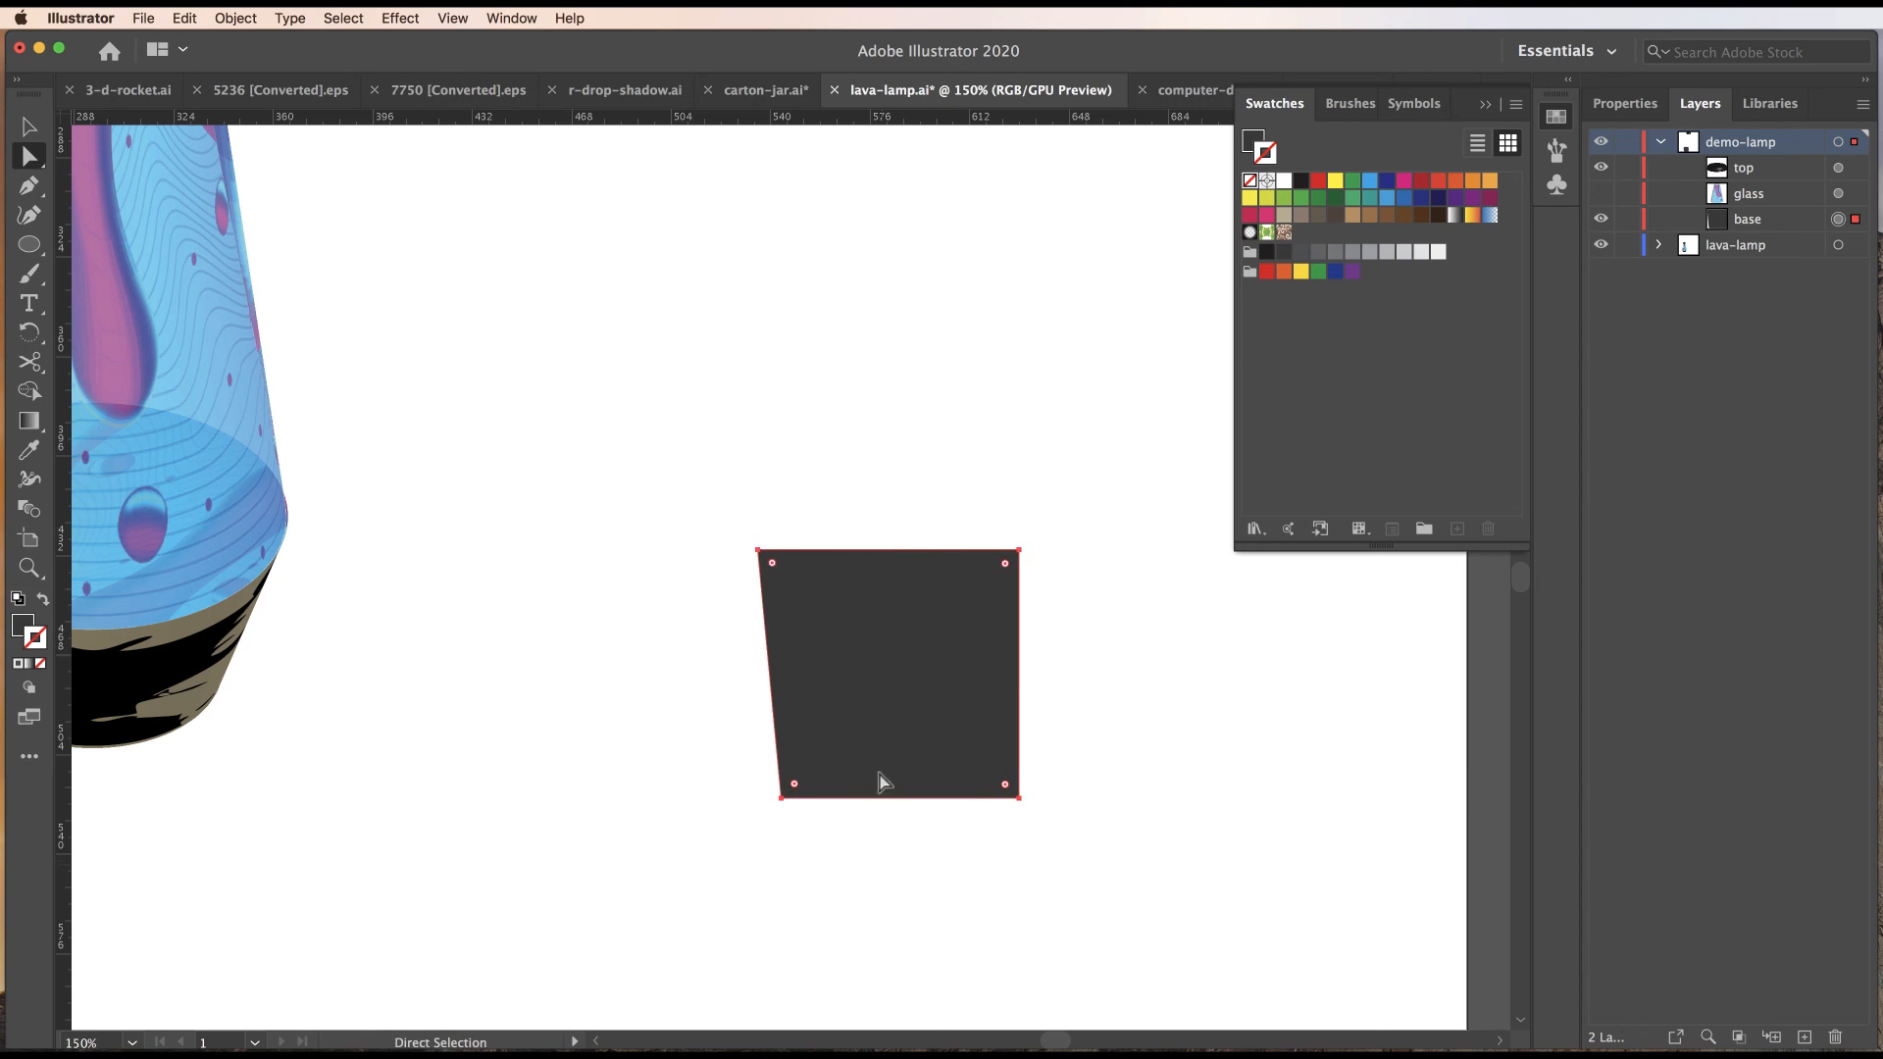
left_click_drag(796, 784, 844, 738)
Turn the base's mapped 3D Revolve effect back on and show the demo lamp's glass object.
key("super+shift+a")
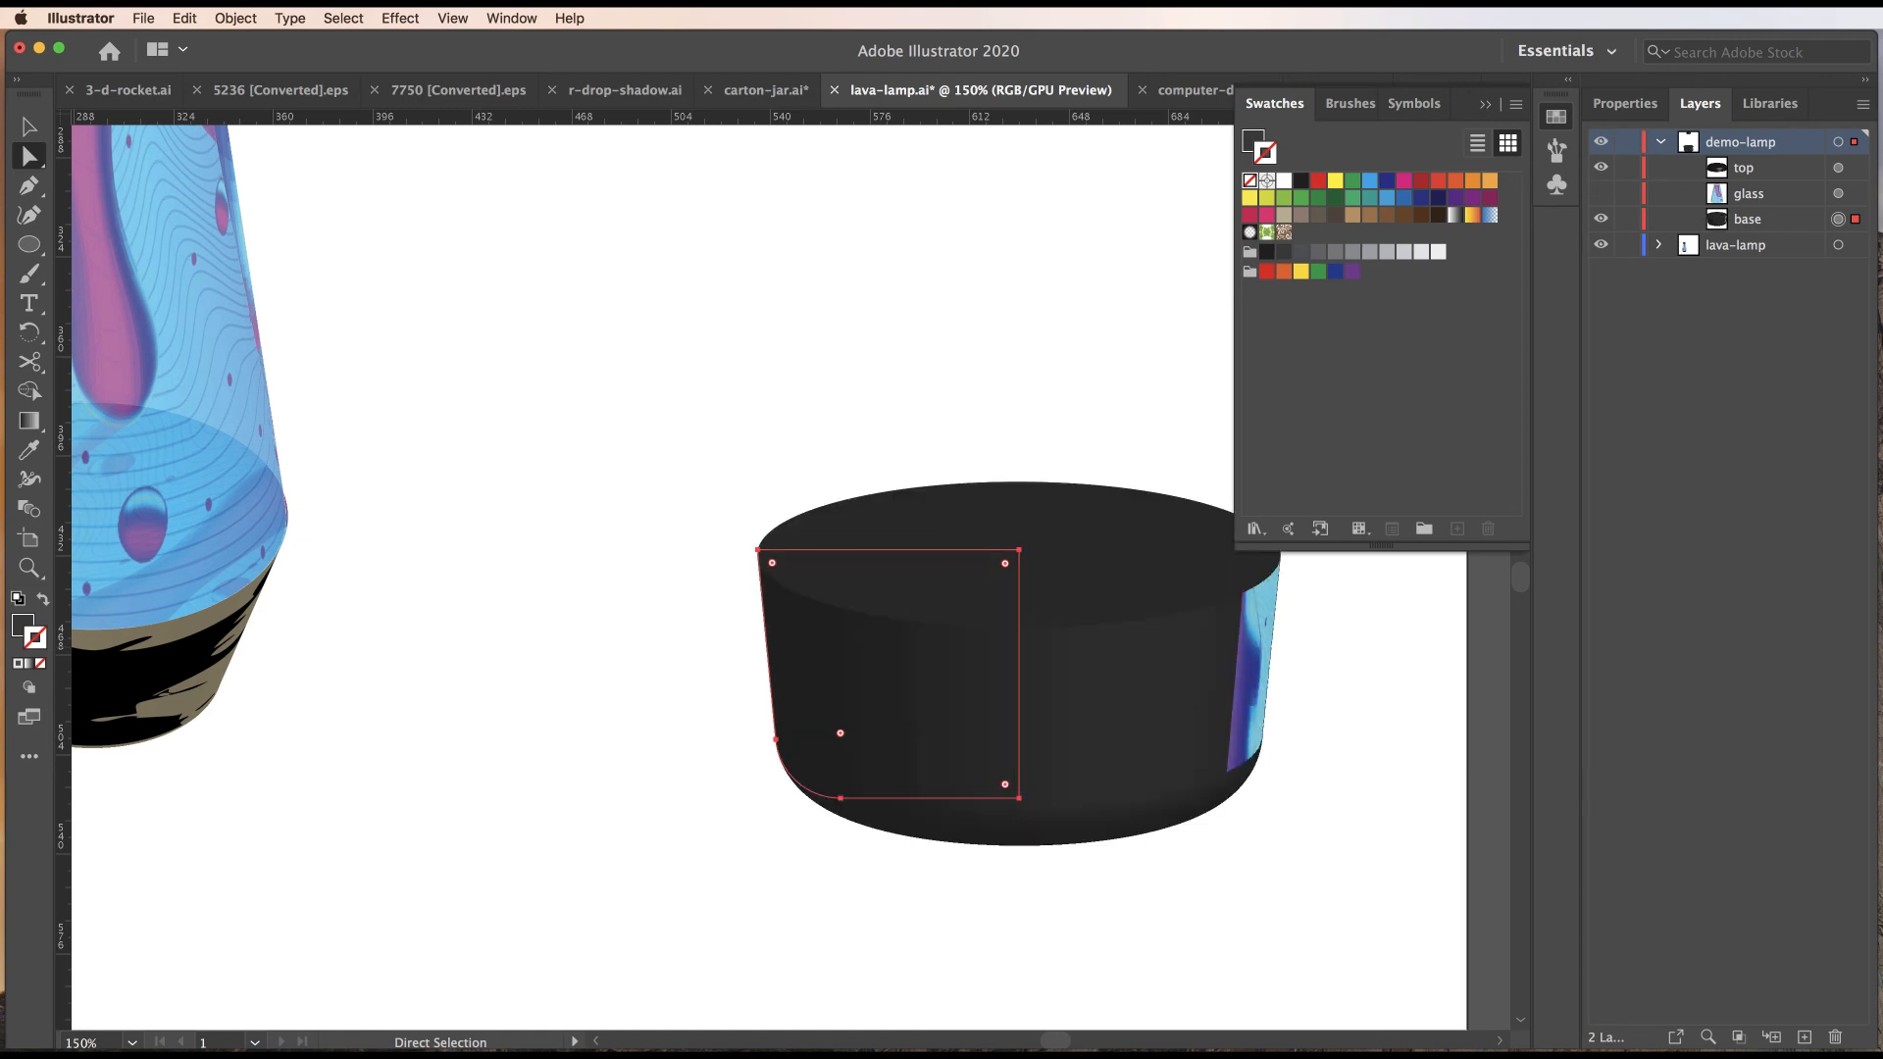
left_click(1626, 103)
left_click(1688, 103)
left_click(1602, 193)
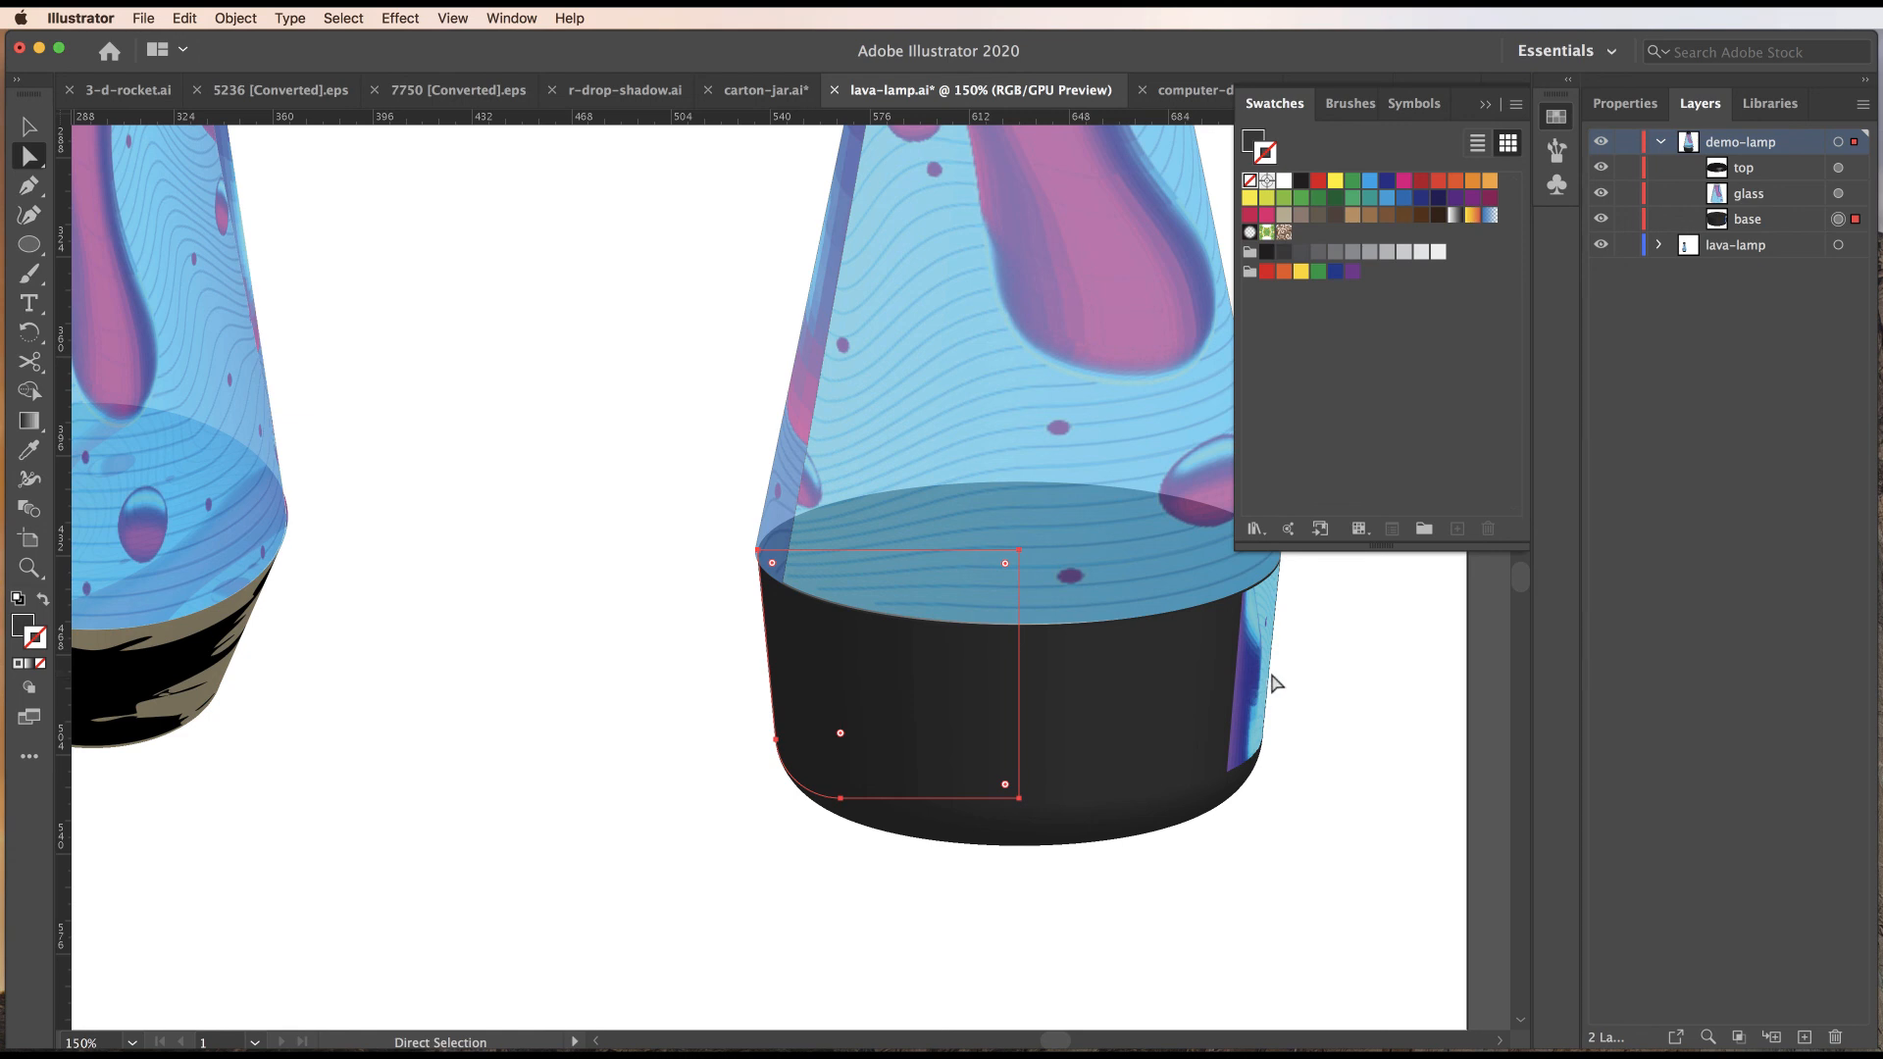
Open the mapped art of the base's 3D Revolve effect and clear the artwork from all surfaces.
left_click(1624, 104)
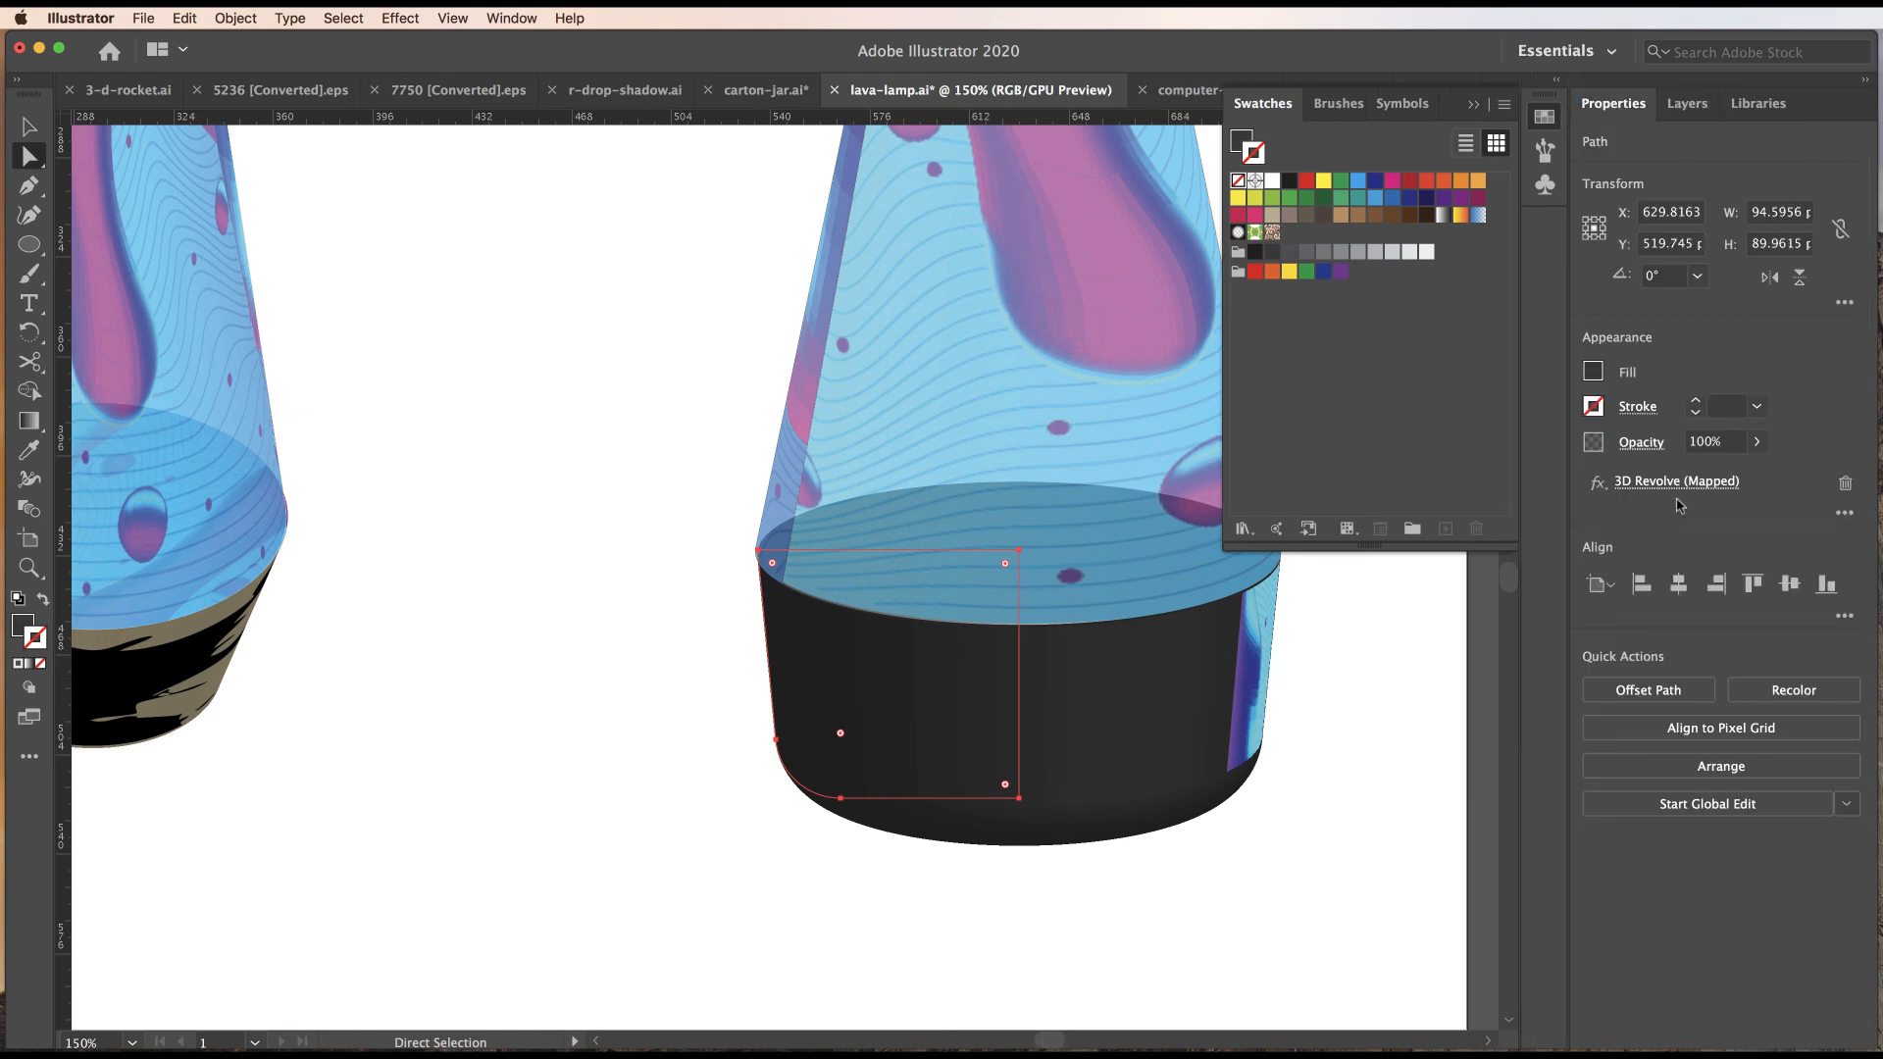
left_click(1639, 482)
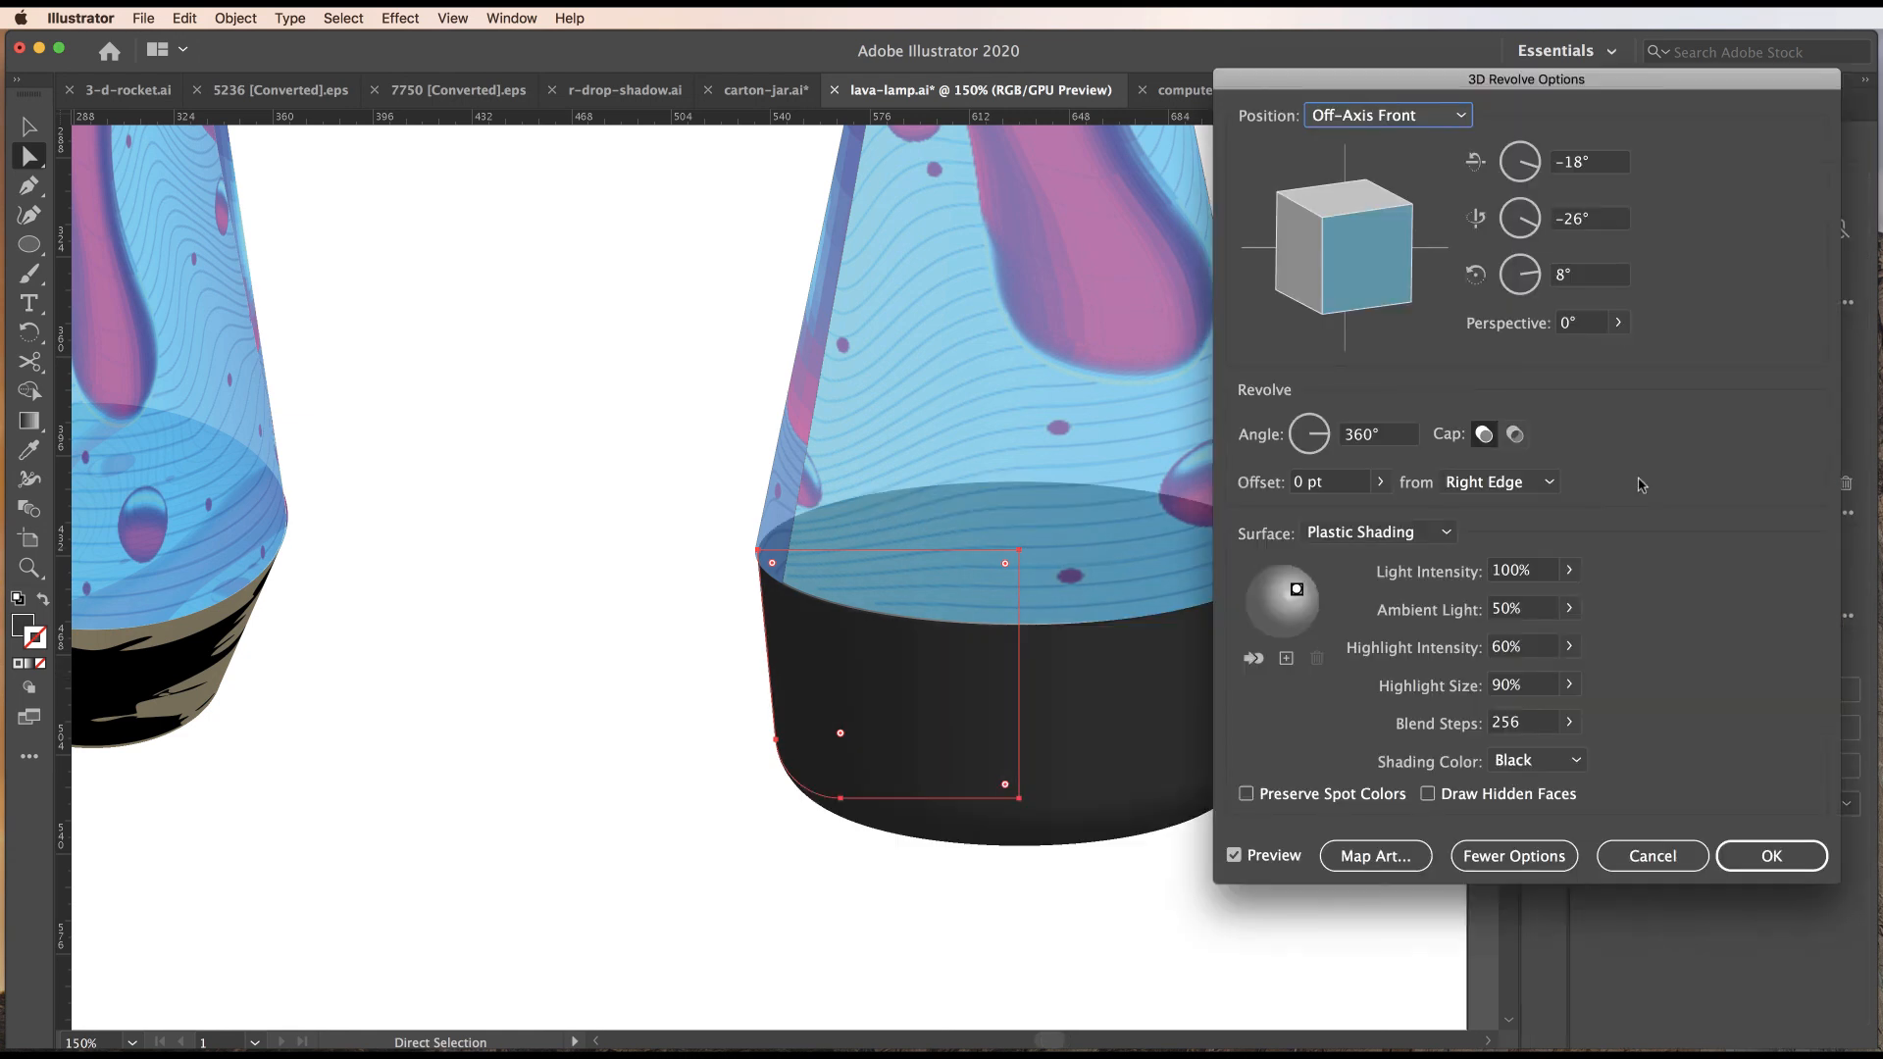
left_click(1374, 858)
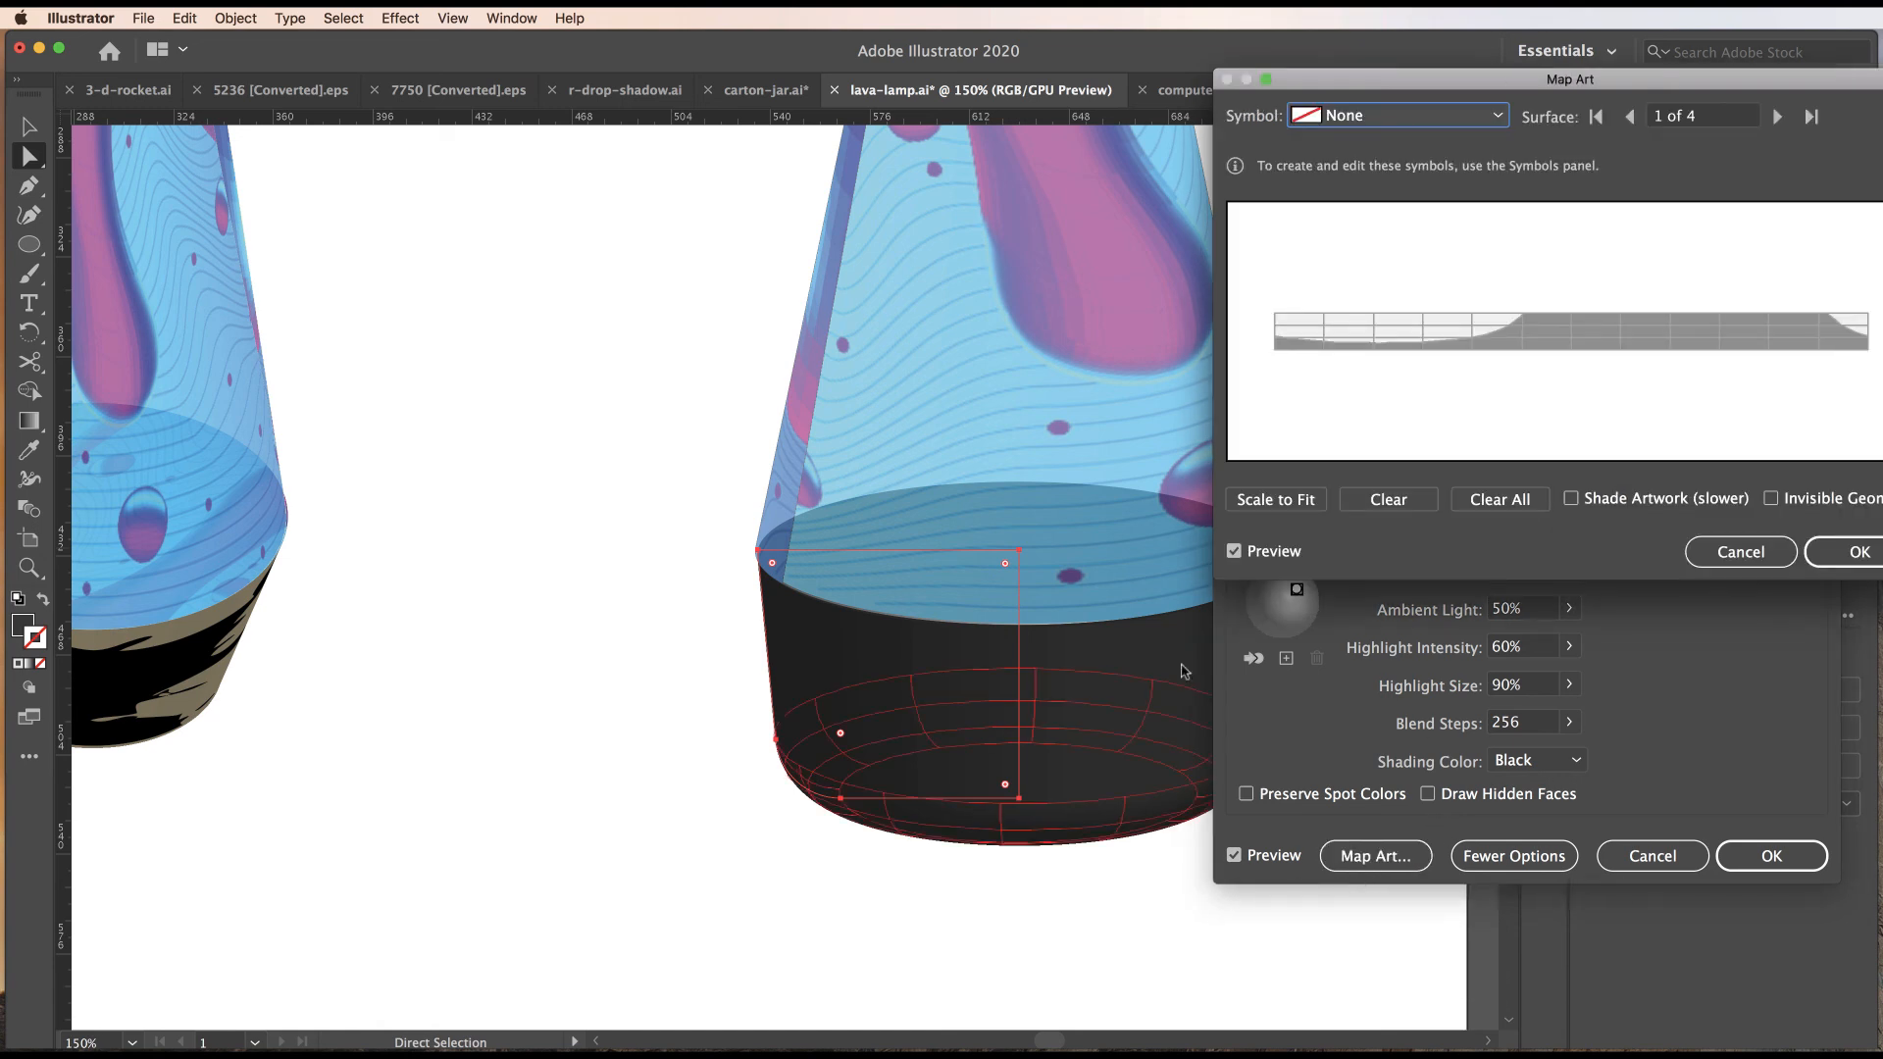
left_click(1508, 504)
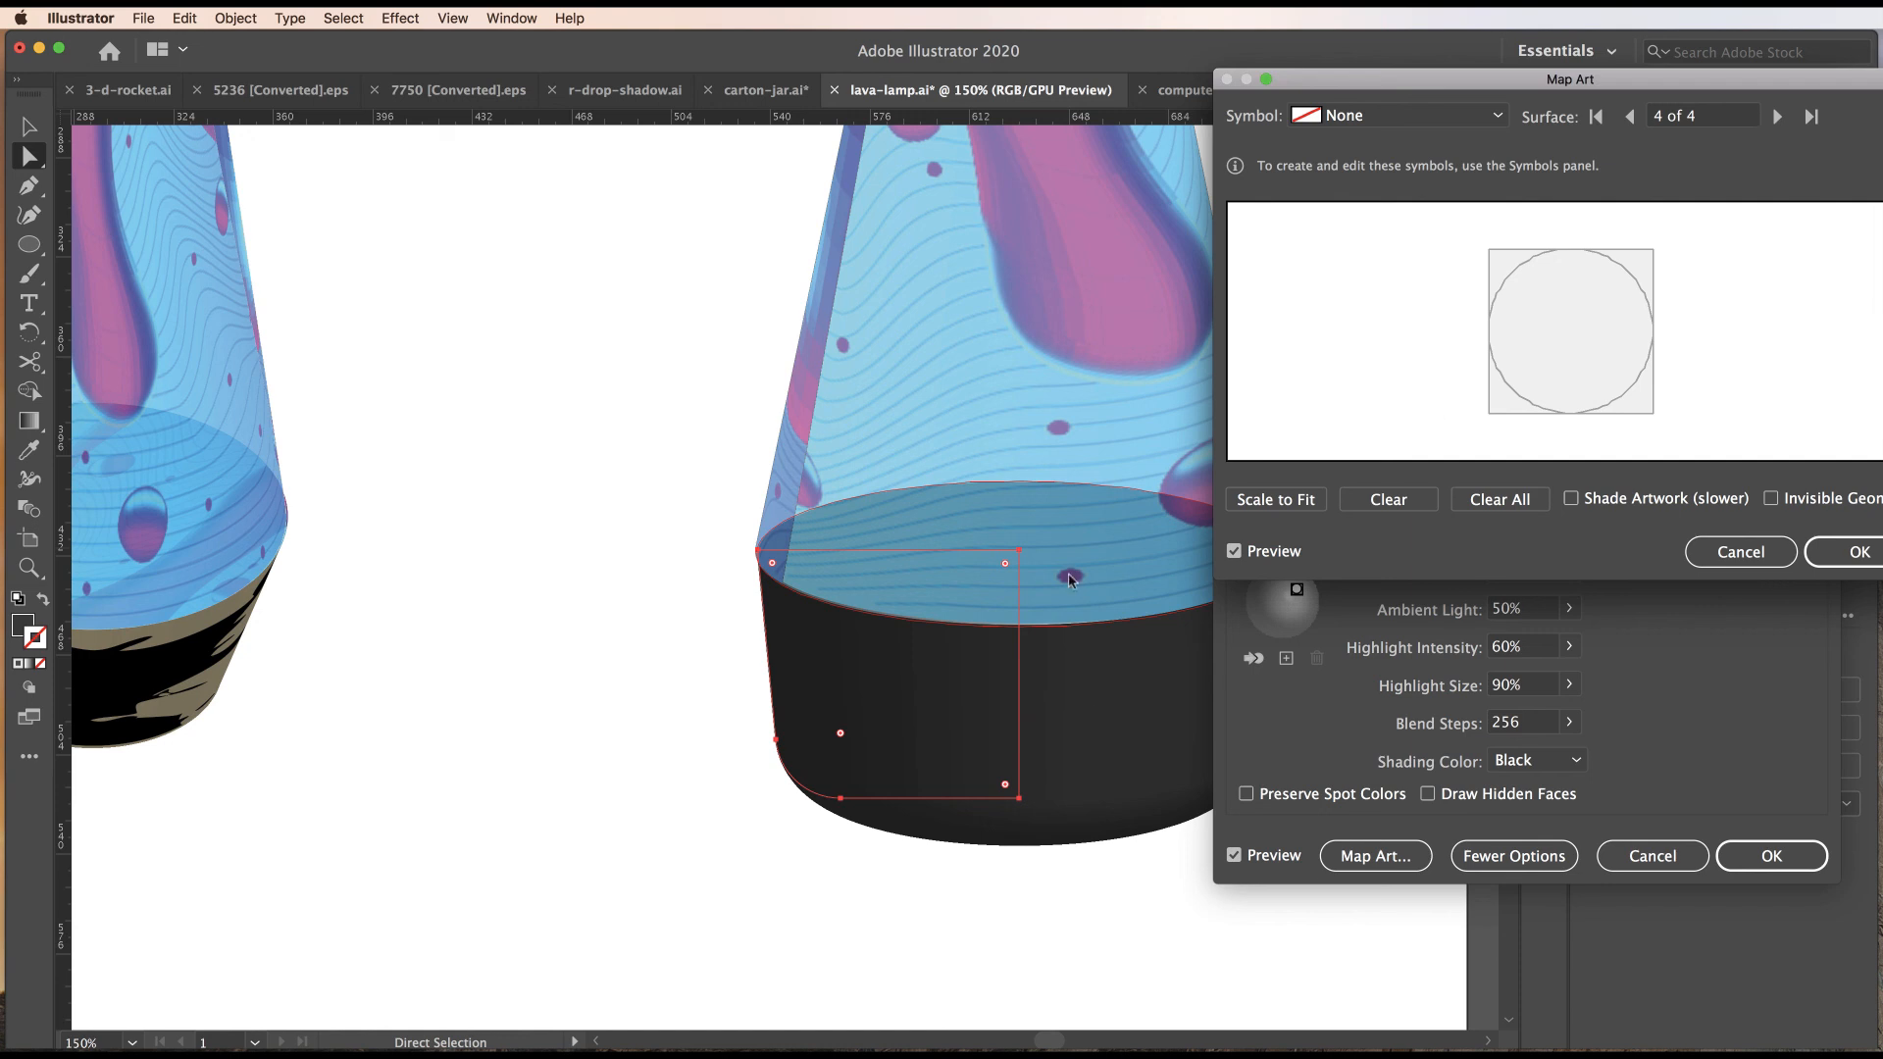
Map the Vector-lava symbol onto the base's top face, surface 4 of 4, scaled to fit and slightly enlarged, and apply the revolve settings.
left_click(1401, 116)
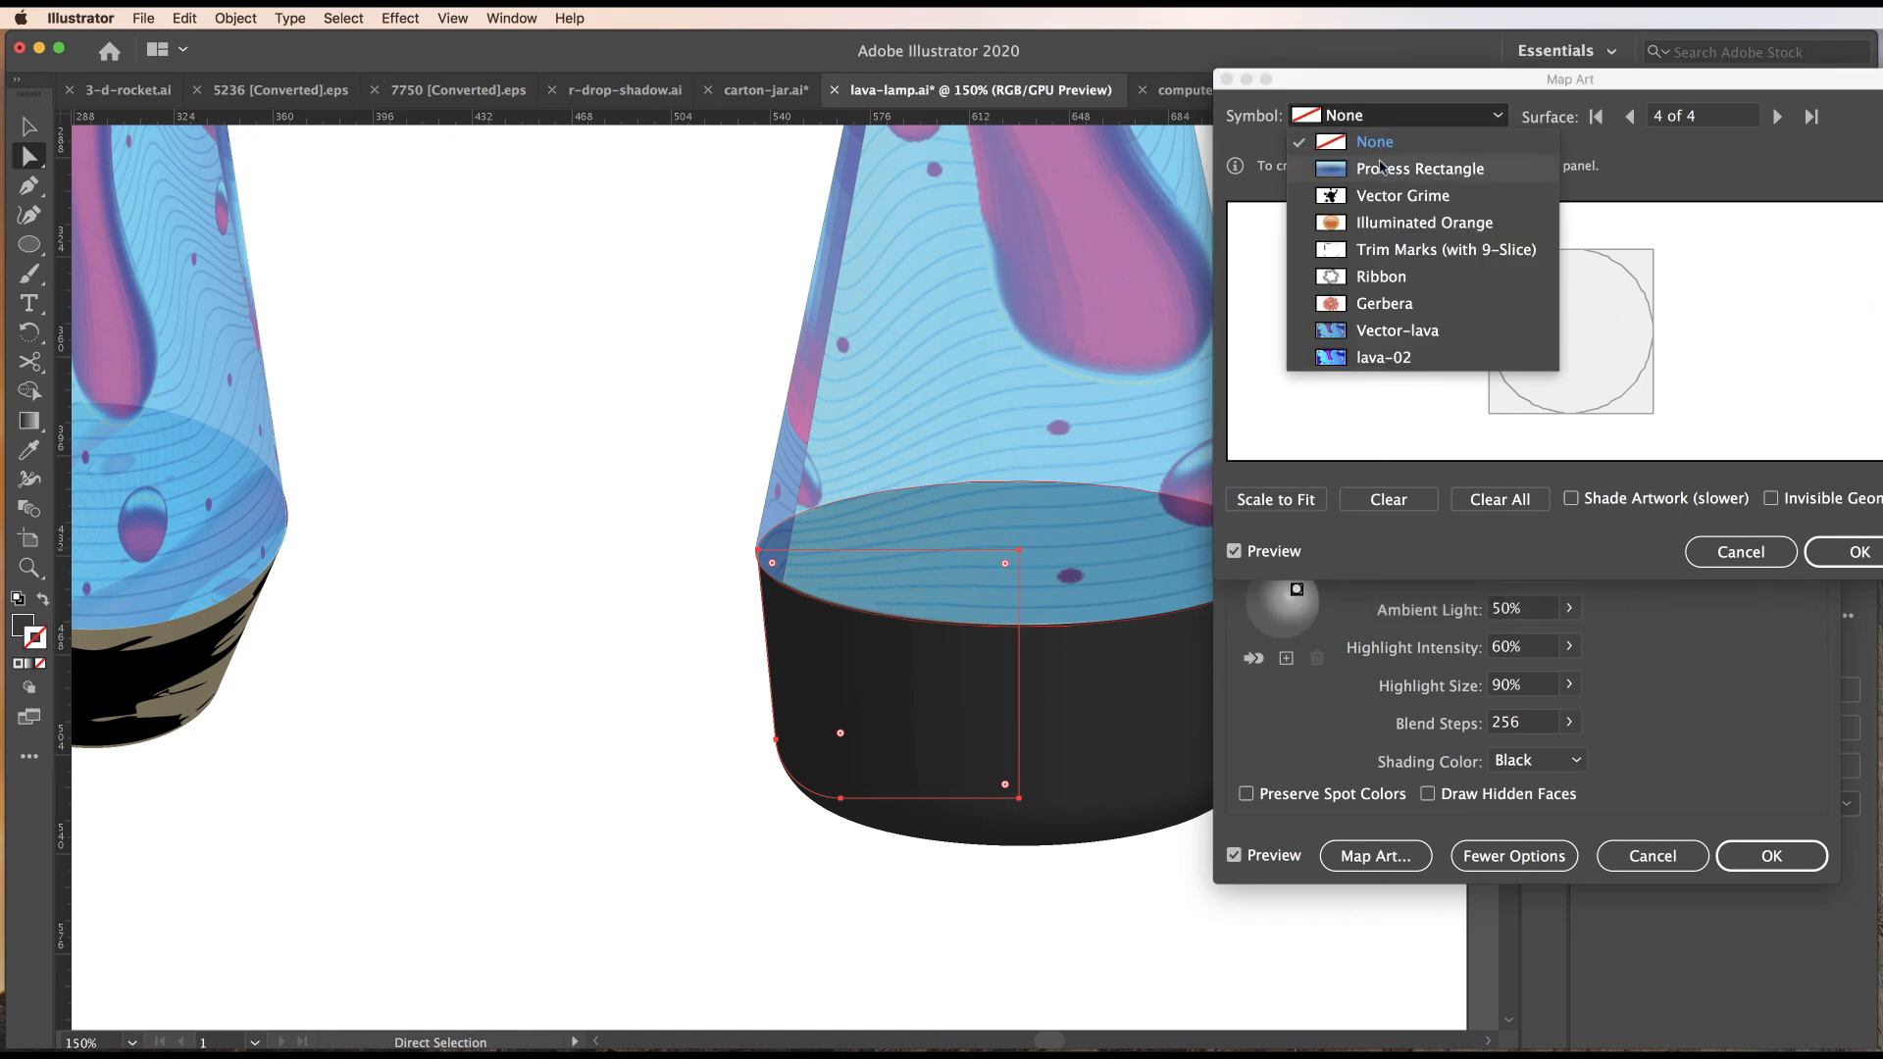
left_click(1383, 332)
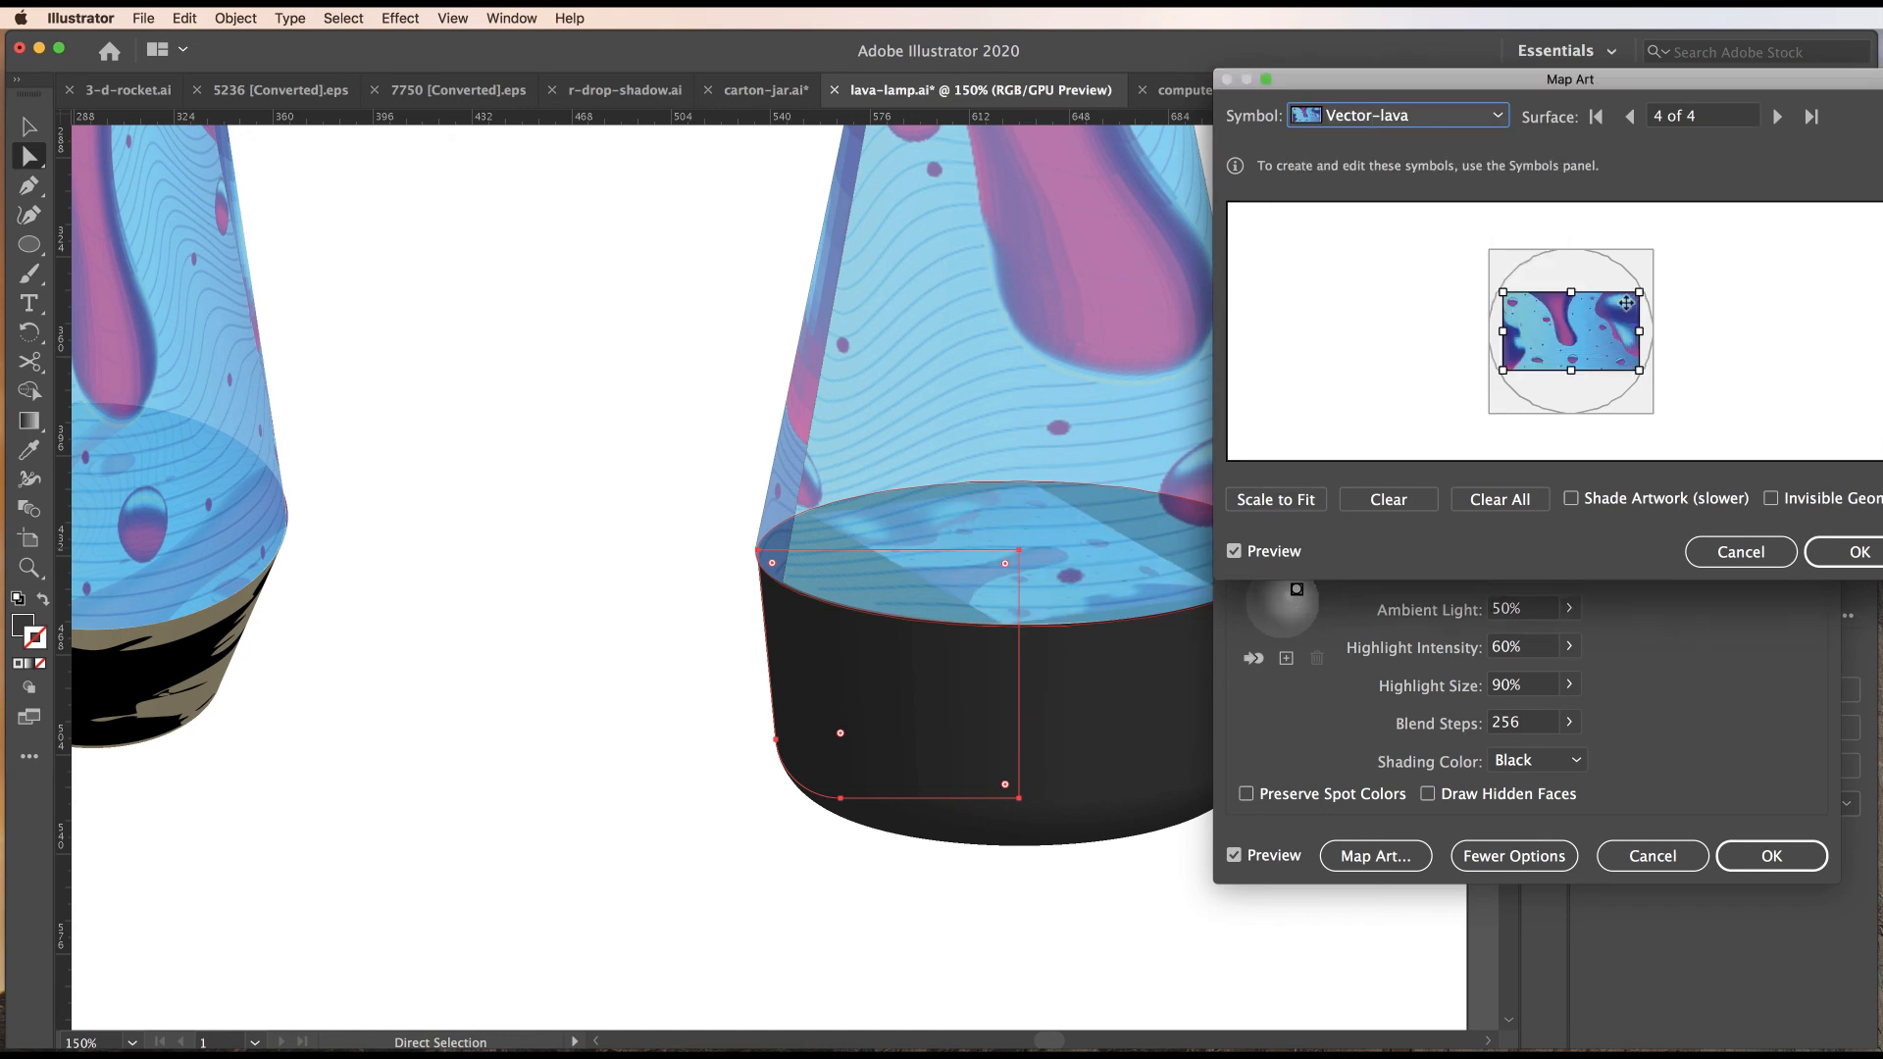
left_click(1275, 500)
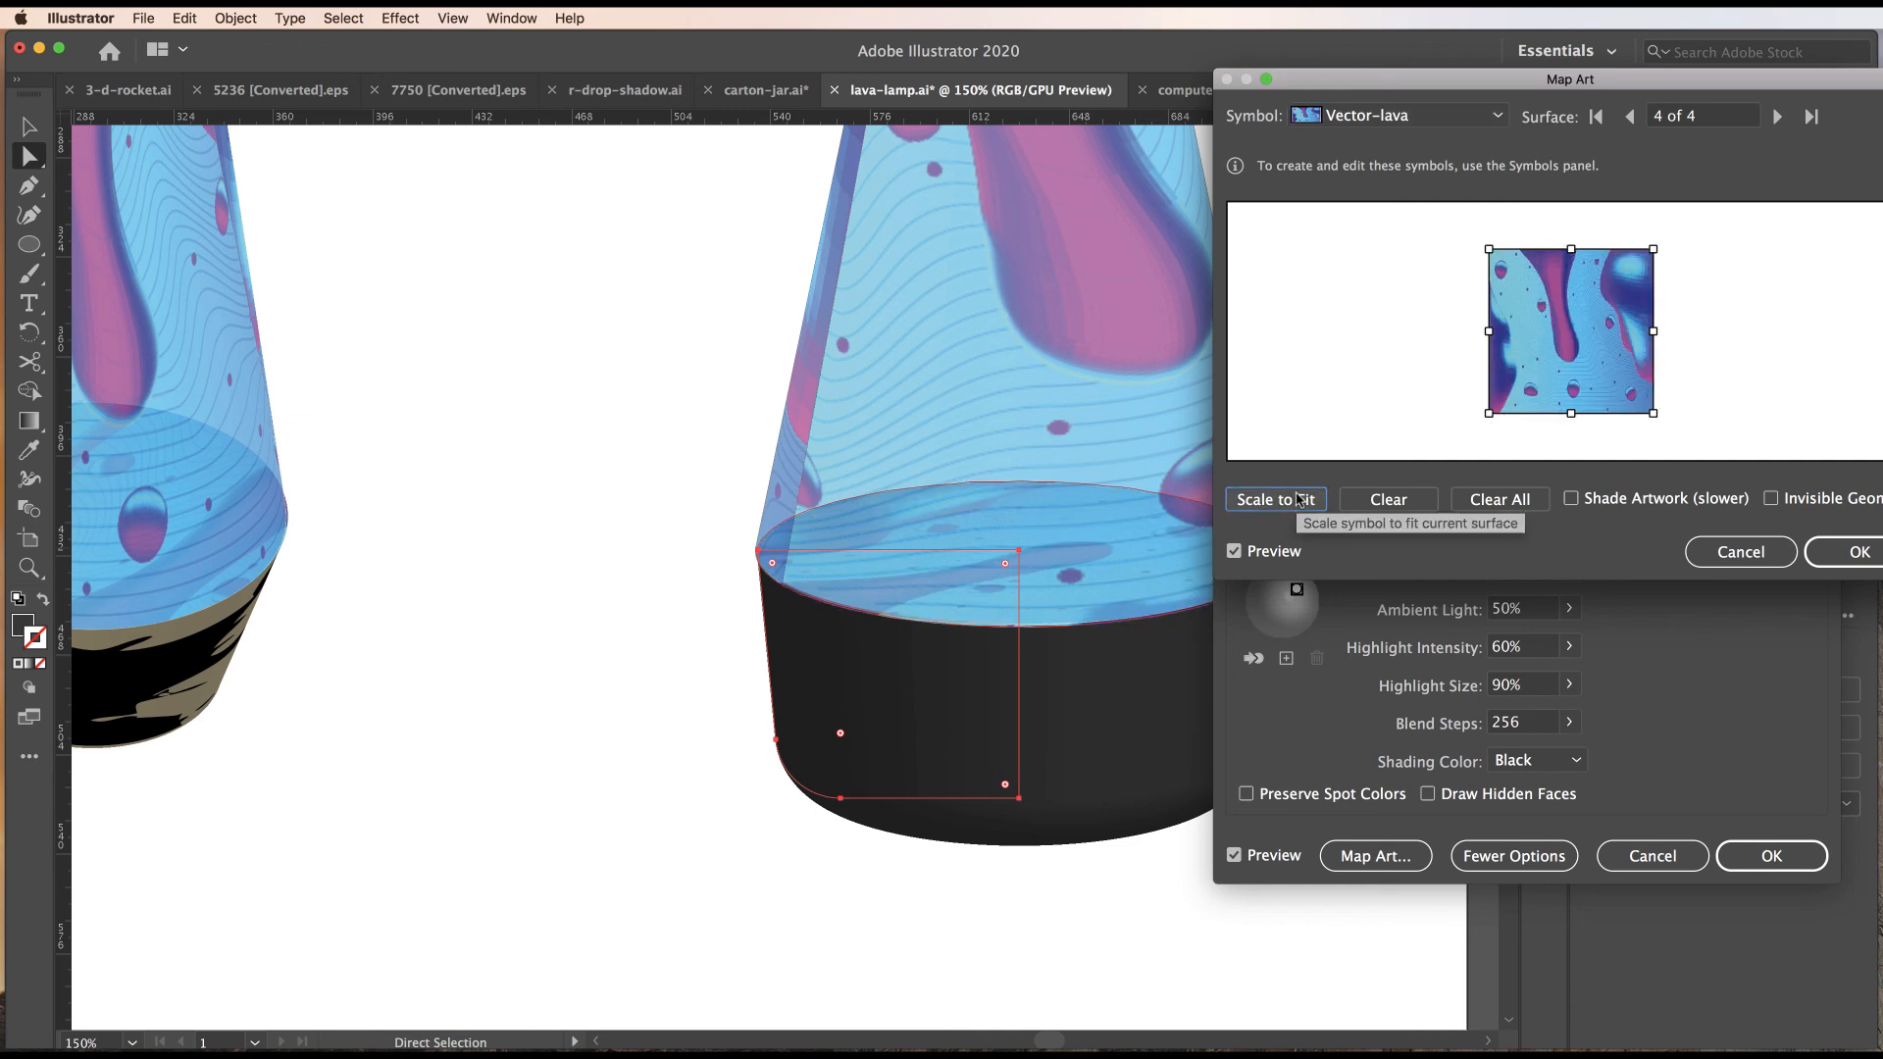
left_click_drag(1656, 251, 1672, 239)
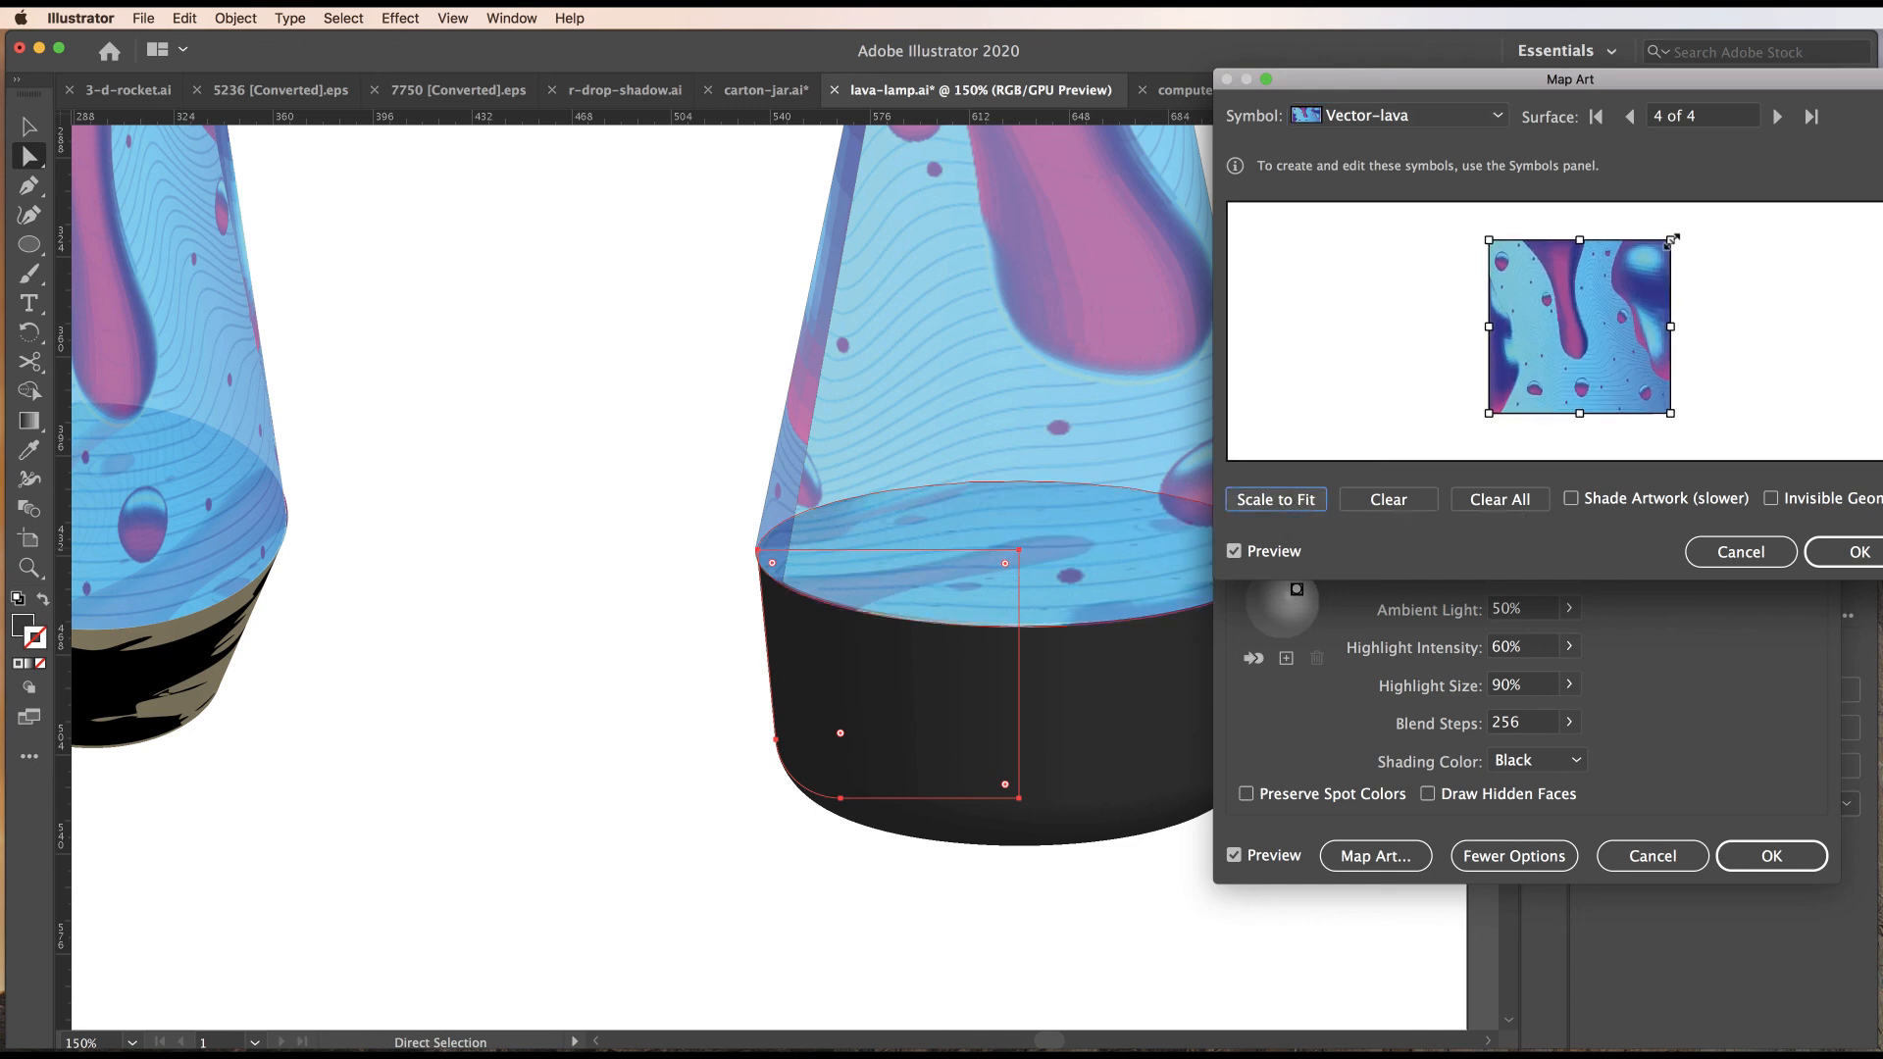
left_click(1846, 555)
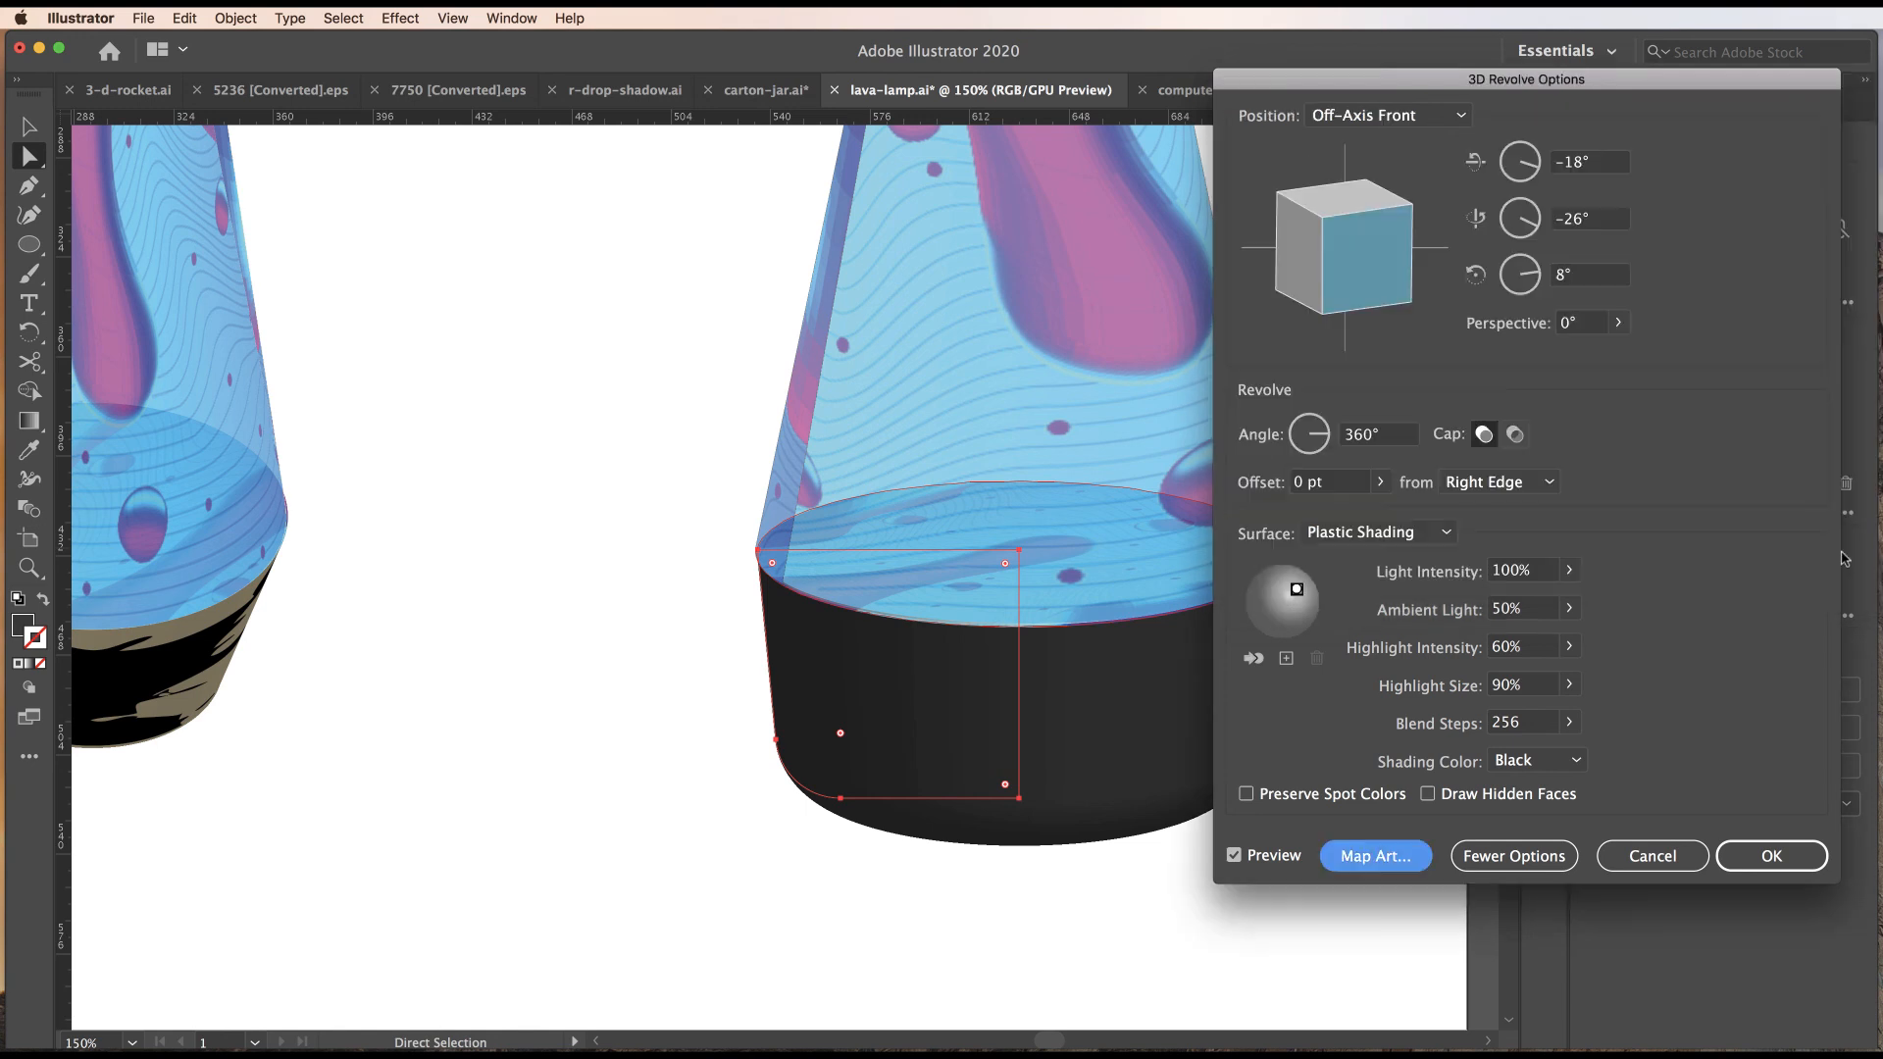
left_click(1785, 863)
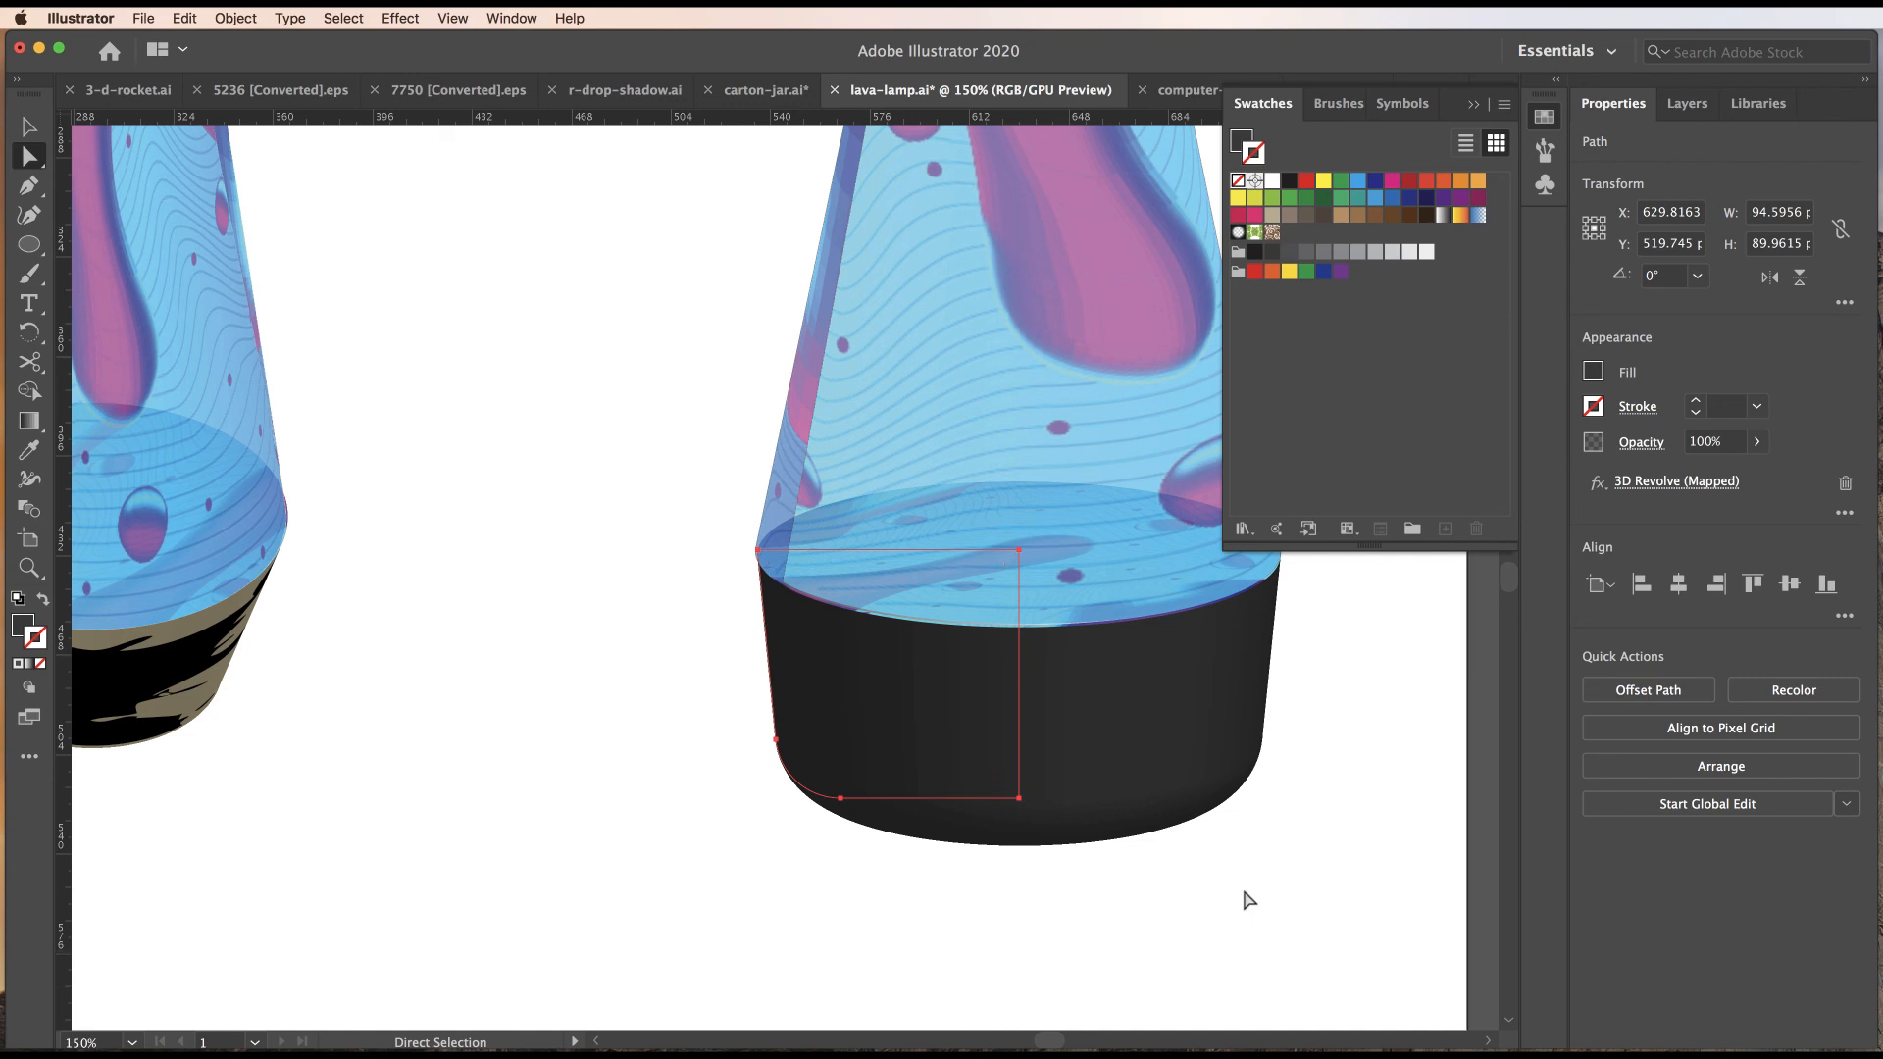
left_click(1244, 895)
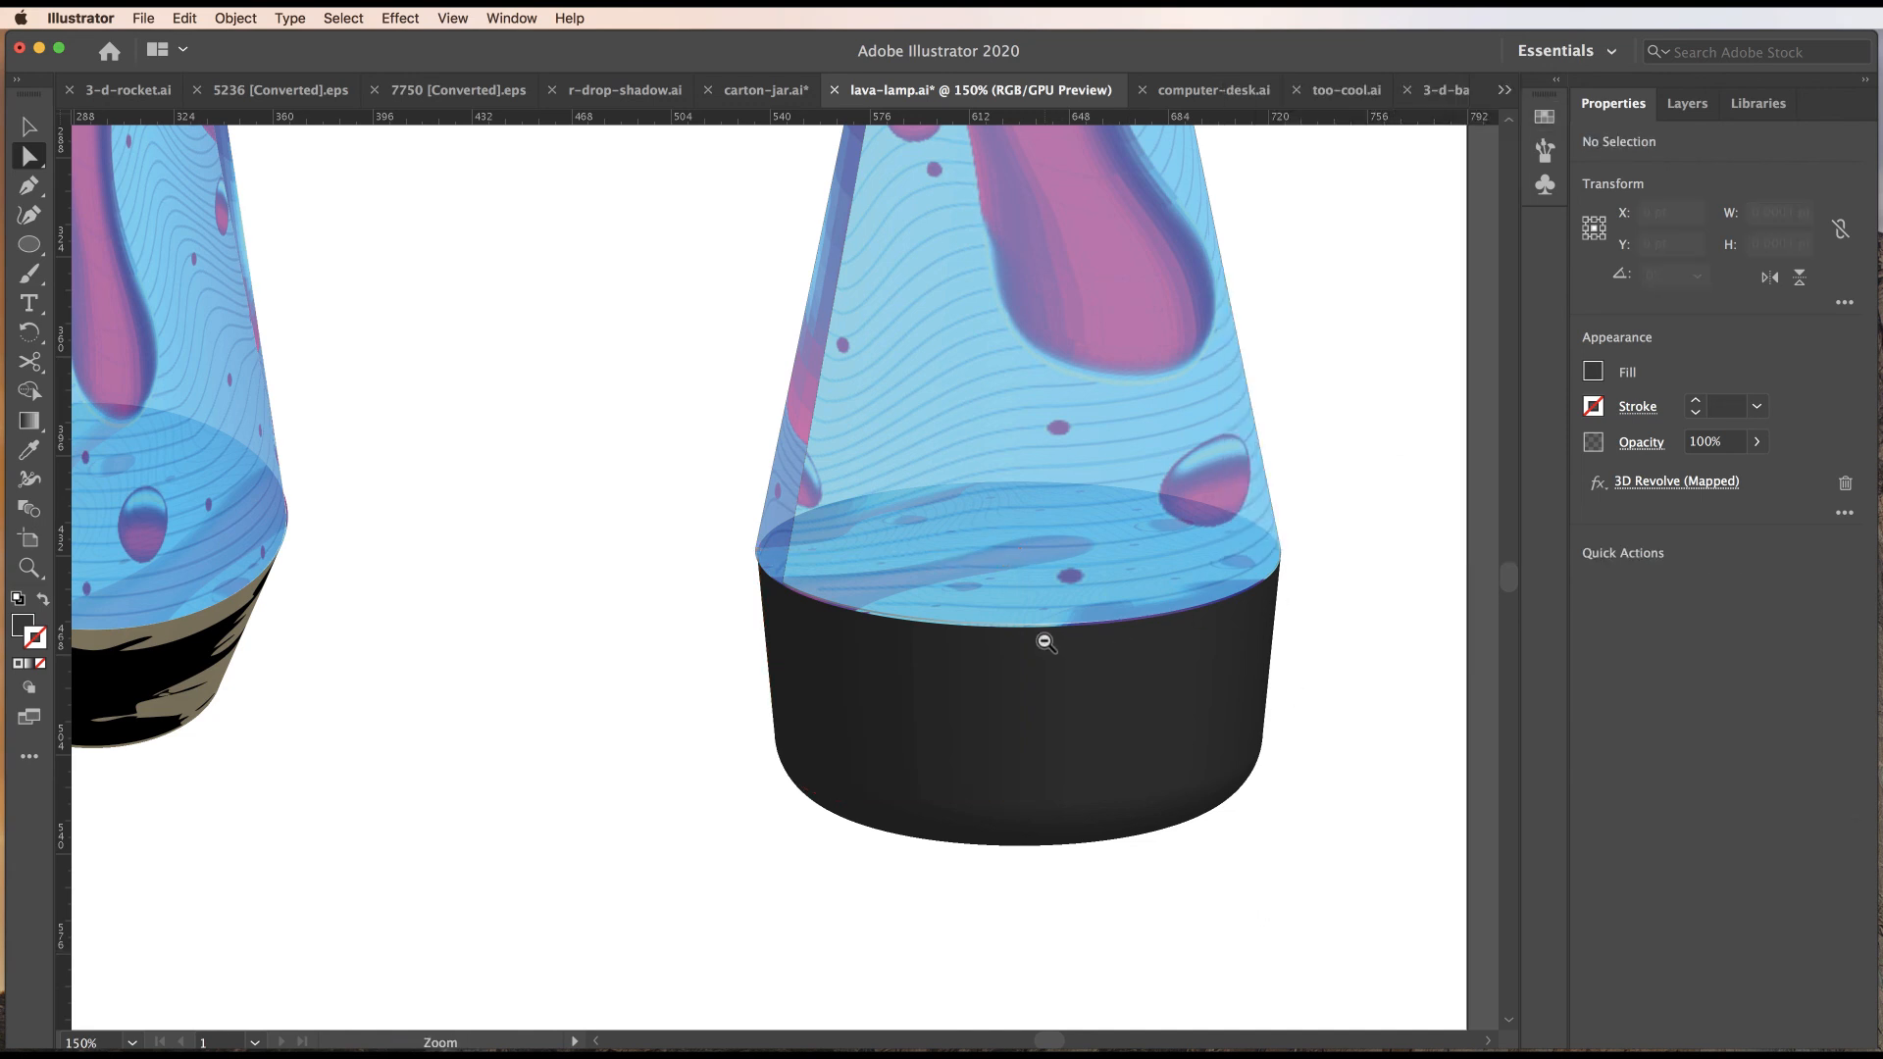
left_click(1047, 643, "alt+super")
left_click(830, 656, "alt+super")
left_click(816, 609, "alt+super")
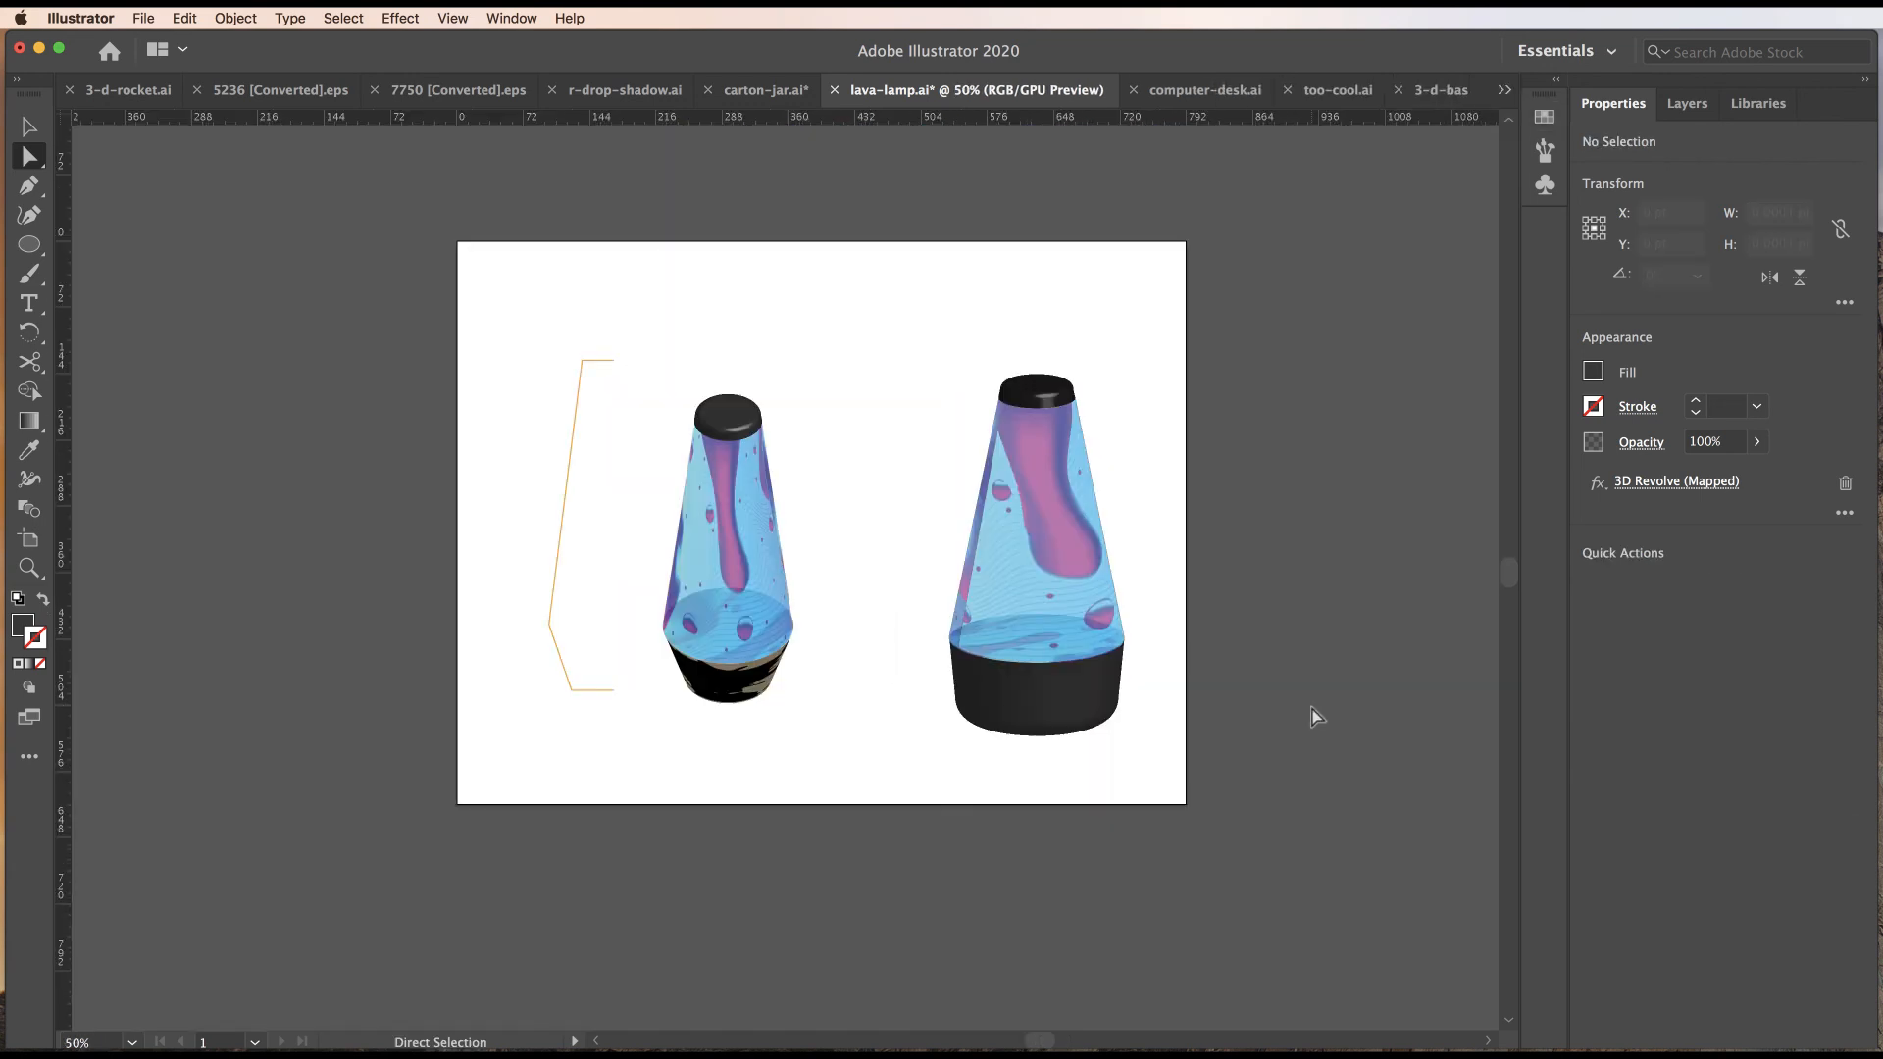